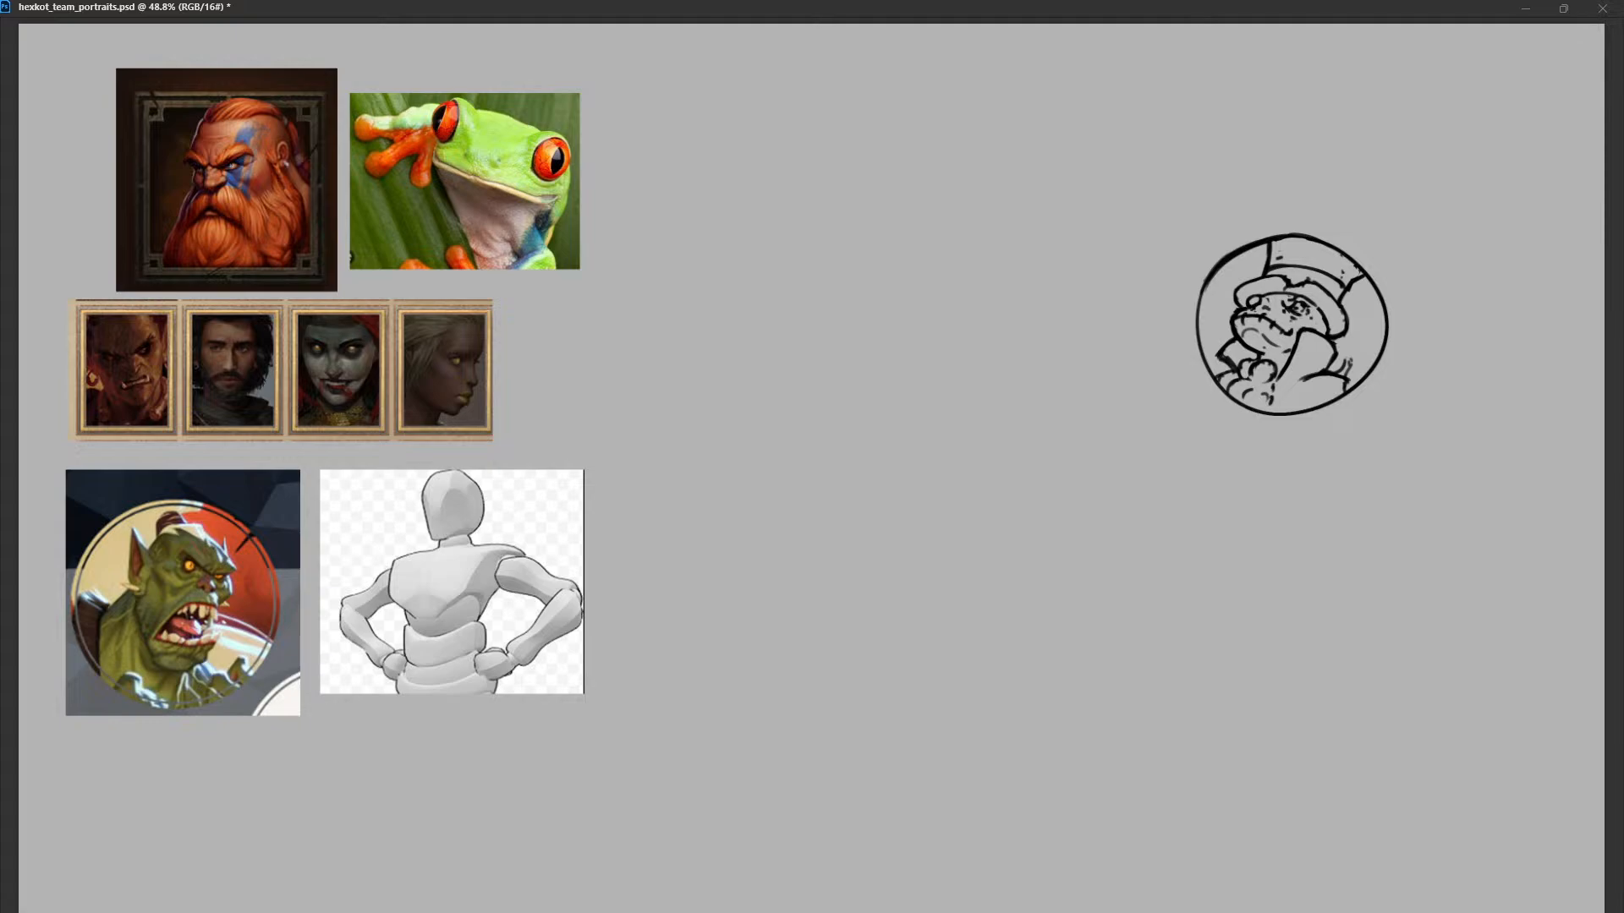
# Move the frog sketch toward the canvas centre beside the references and enlarge it to about one and a half times its size.
pyautogui.hotkey('ctrl', 't')
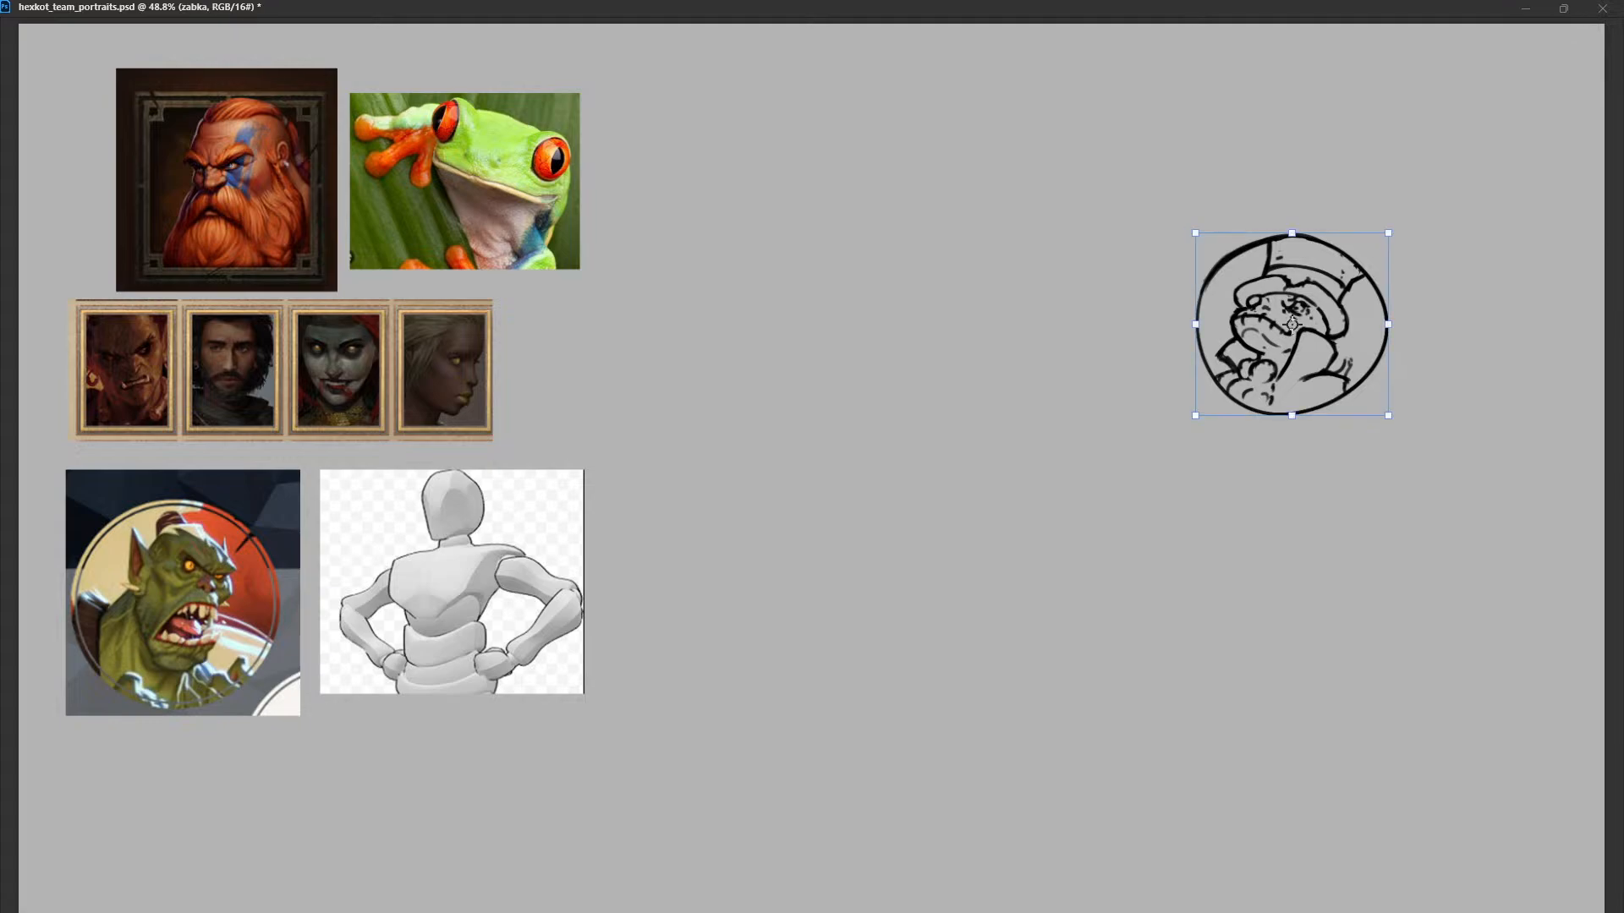
pyautogui.press('Return')
pyautogui.moveTo(1291, 324); pyautogui.dragTo(941, 312)
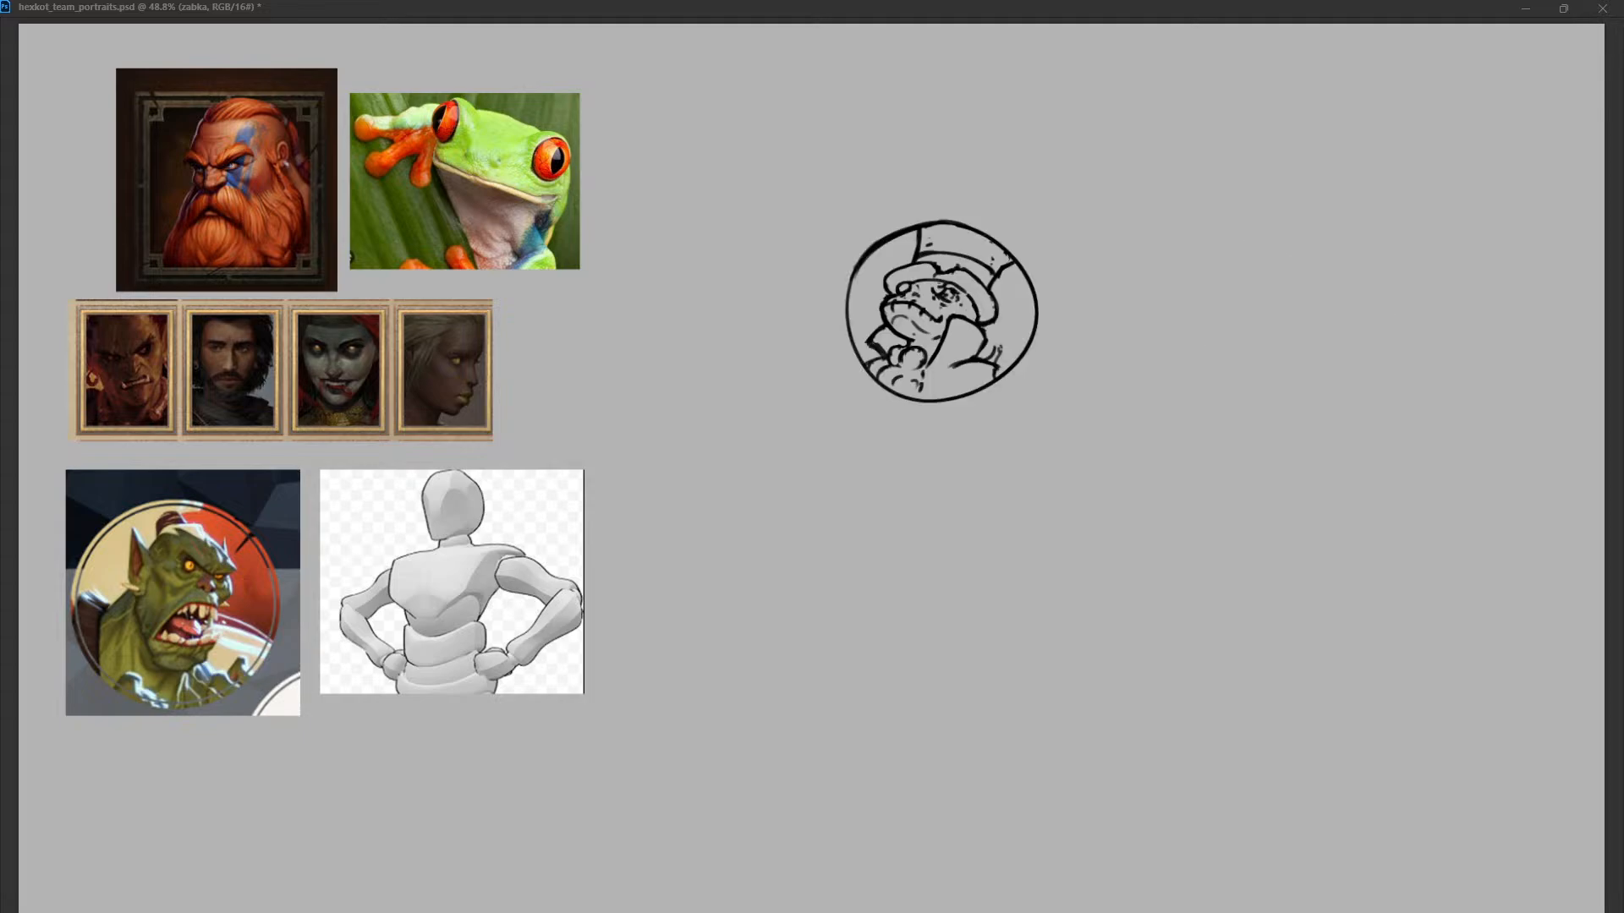
pyautogui.moveTo(1039, 221); pyautogui.dragTo(1091, 172)
pyautogui.moveTo(943, 313)
pyautogui.mouseDown()
pyautogui.moveTo(919, 426)
pyautogui.moveTo(960, 424)
pyautogui.mouseUp()
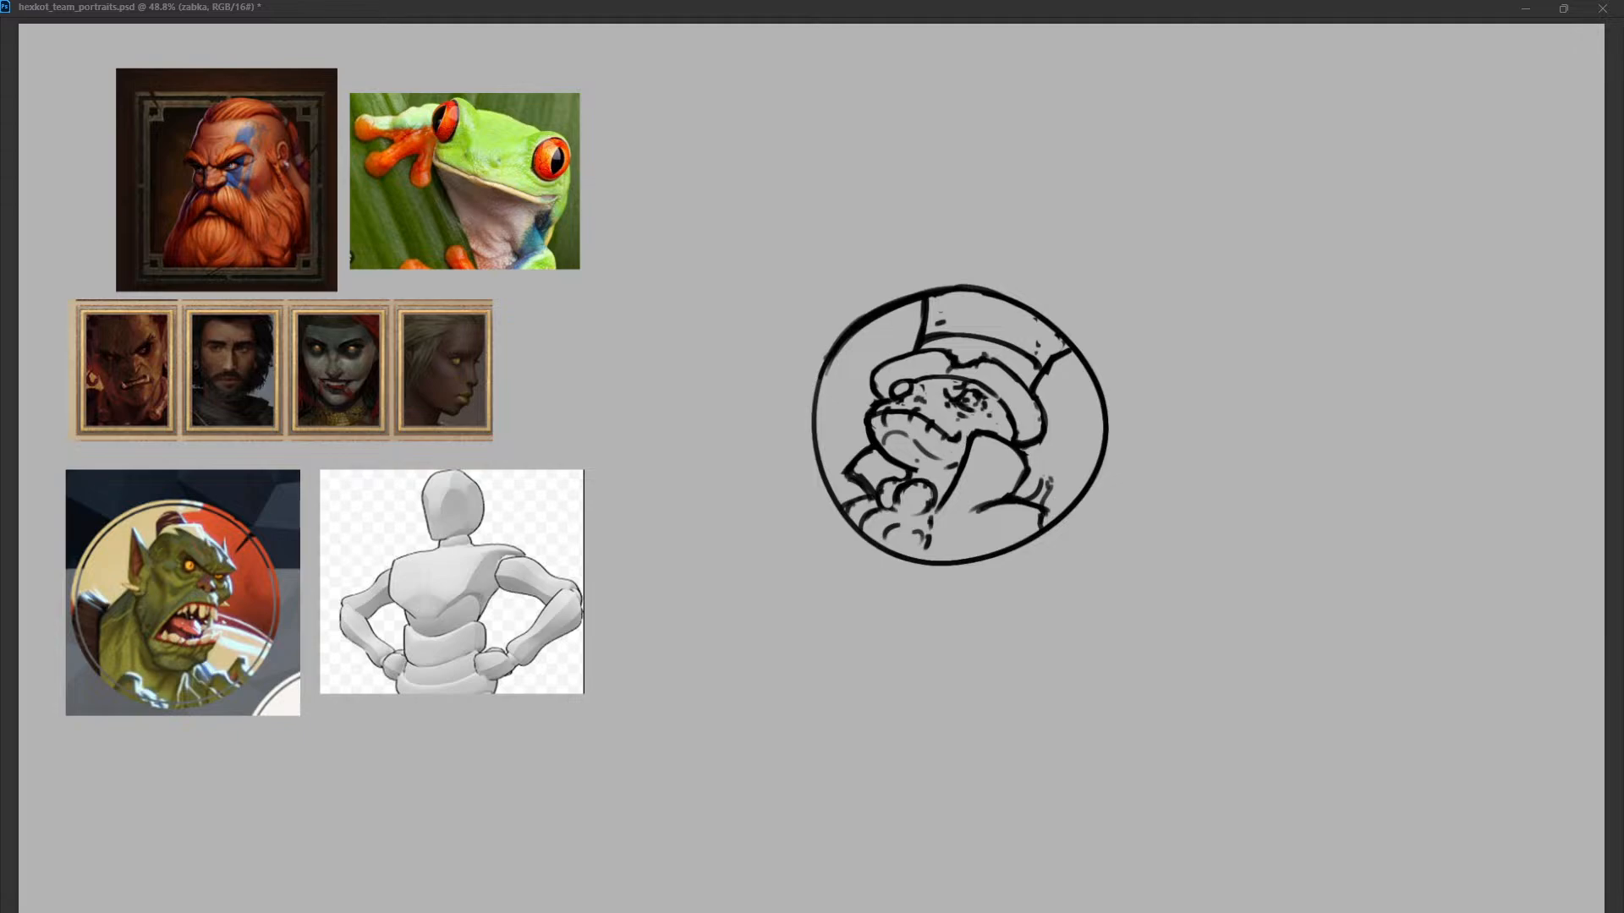
# Redraw the frog's jagged shoulder line near the circle's edge and add small worn marks to the top hat's crown.
pyautogui.hotkey('ctrl', 'z')
pyautogui.hotkey('ctrl', 'z')
pyautogui.moveTo(1022, 496)
pyautogui.mouseDown()
pyautogui.moveTo(1045, 485)
pyautogui.moveTo(1040, 505)
pyautogui.moveTo(1025, 499)
pyautogui.mouseUp()
pyautogui.hotkey('ctrl', 'z')
pyautogui.hotkey('ctrl', 'z')
pyautogui.hotkey('ctrl', 'z')
pyautogui.moveTo(1023, 494); pyautogui.dragTo(1047, 513)
pyautogui.hotkey('ctrl', 'z')
pyautogui.moveTo(1047, 506); pyautogui.dragTo(1047, 527)
pyautogui.moveTo(934, 296); pyautogui.dragTo(1025, 327)
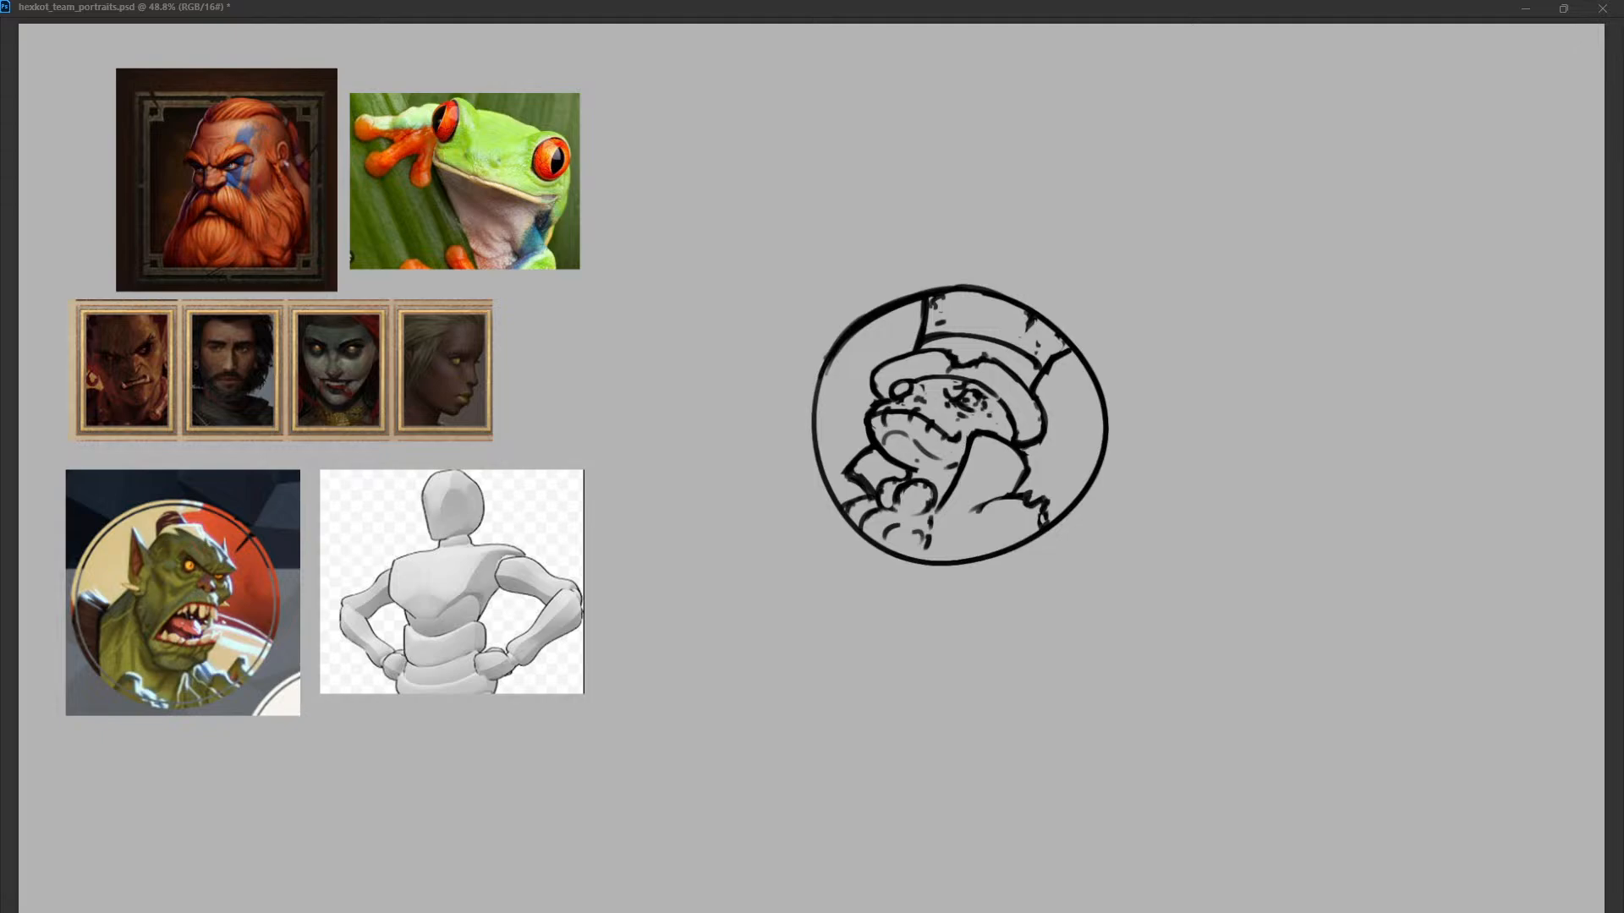
# Draw a perfect circle around the frog sketch and turn it into an unfilled black outline with a slightly thicker stroke.
pyautogui.moveTo(778, 261); pyautogui.dragTo(1114, 597)
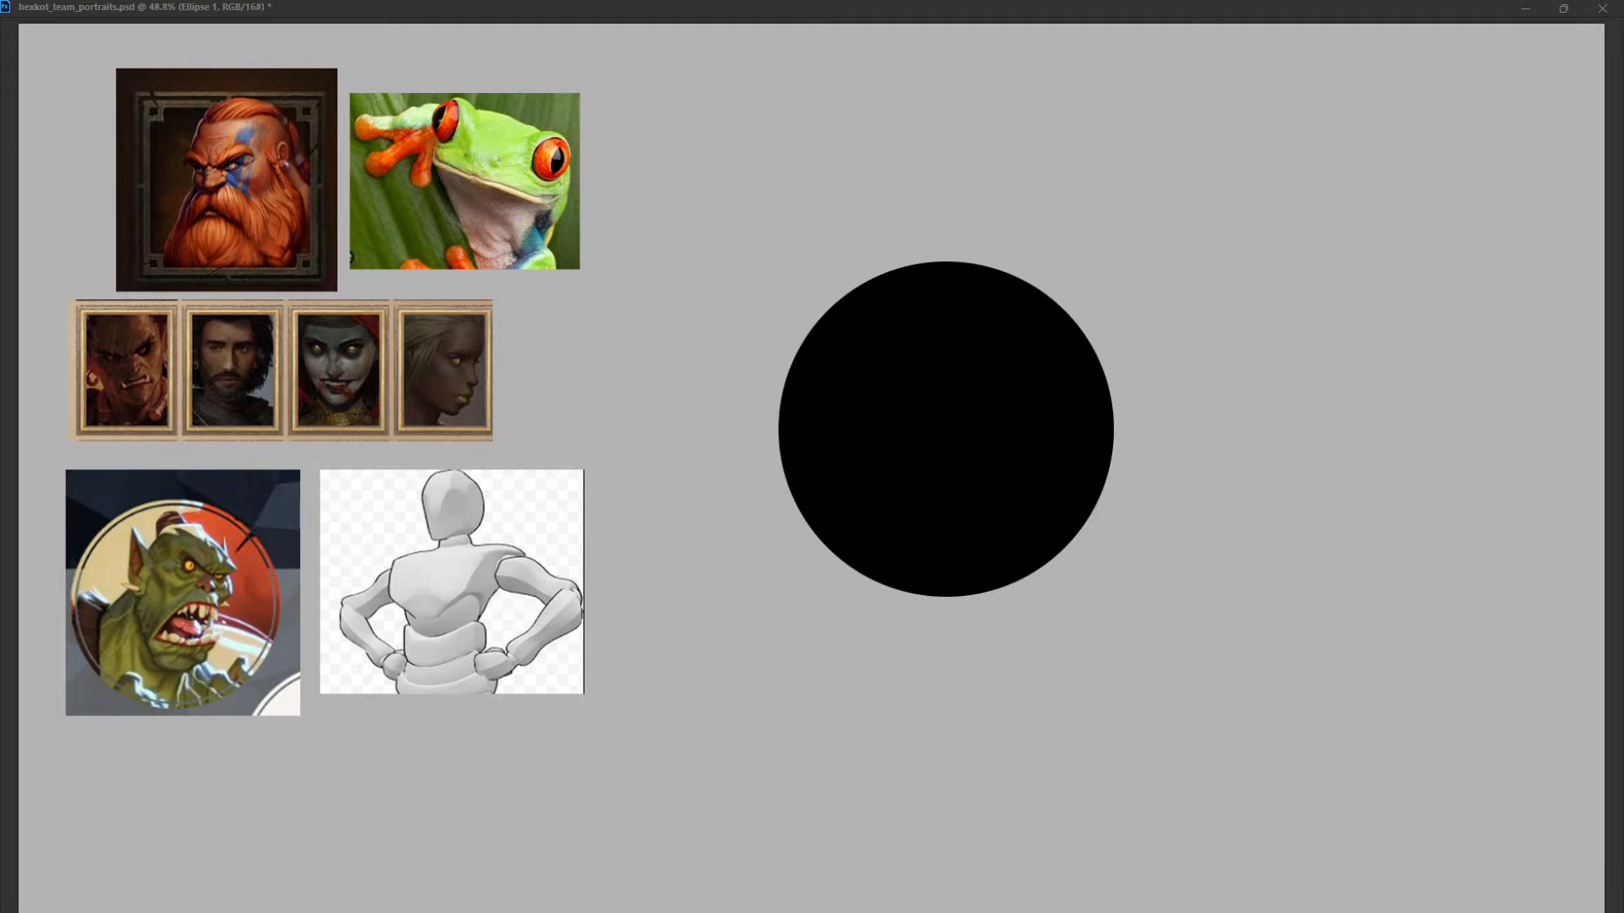
pyautogui.hotkey('ctrl', ',')
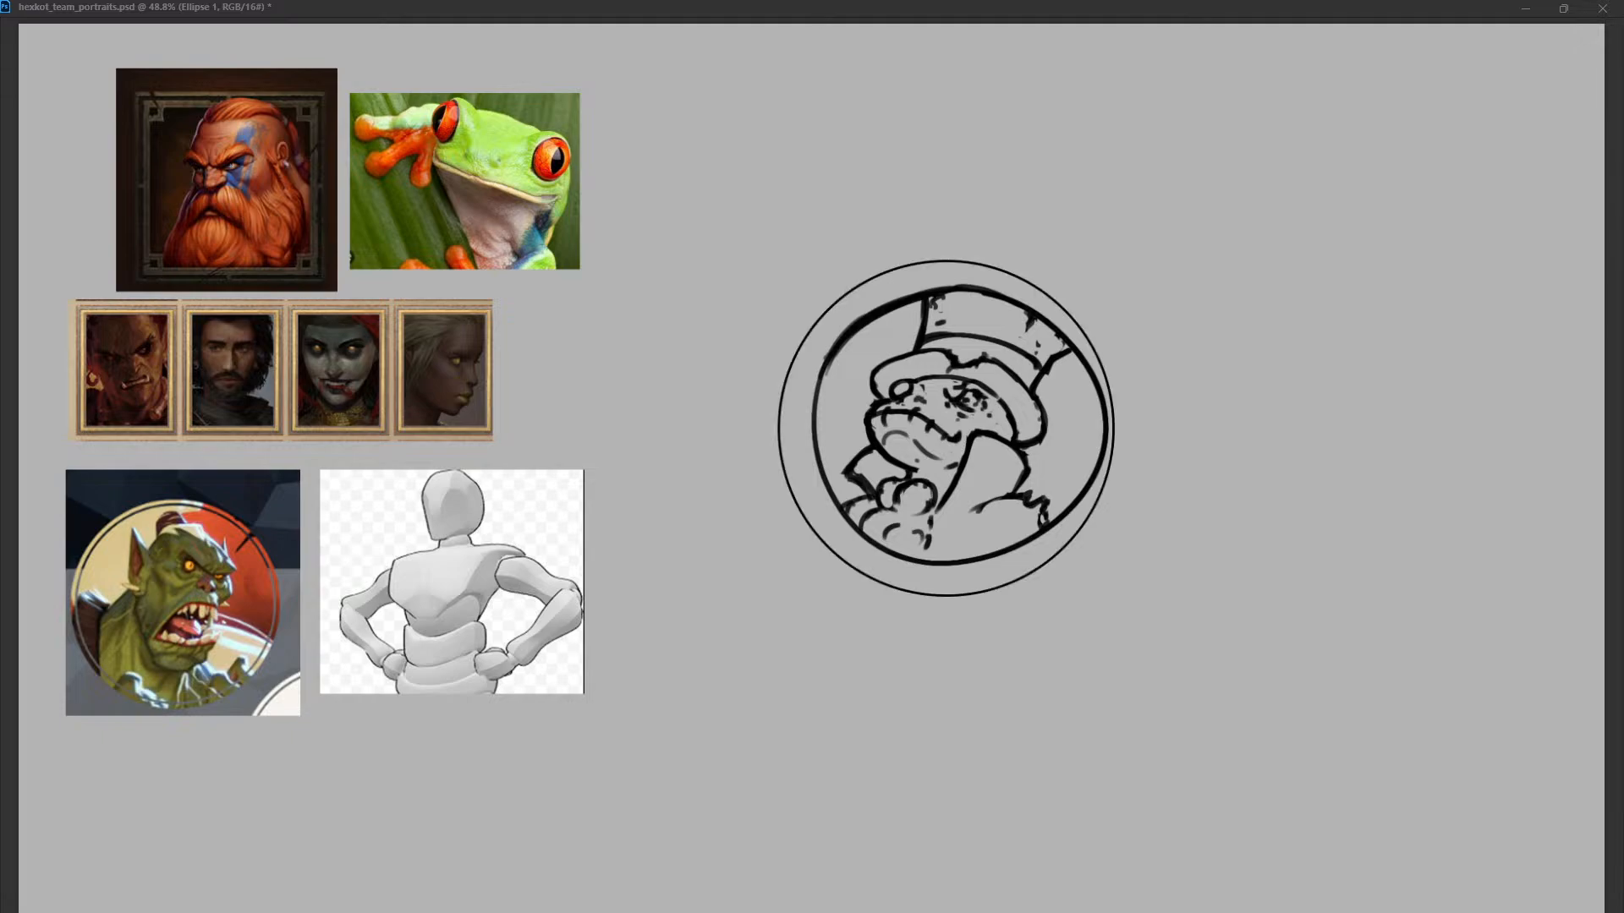
pyautogui.press('Up')
pyautogui.press('Up')
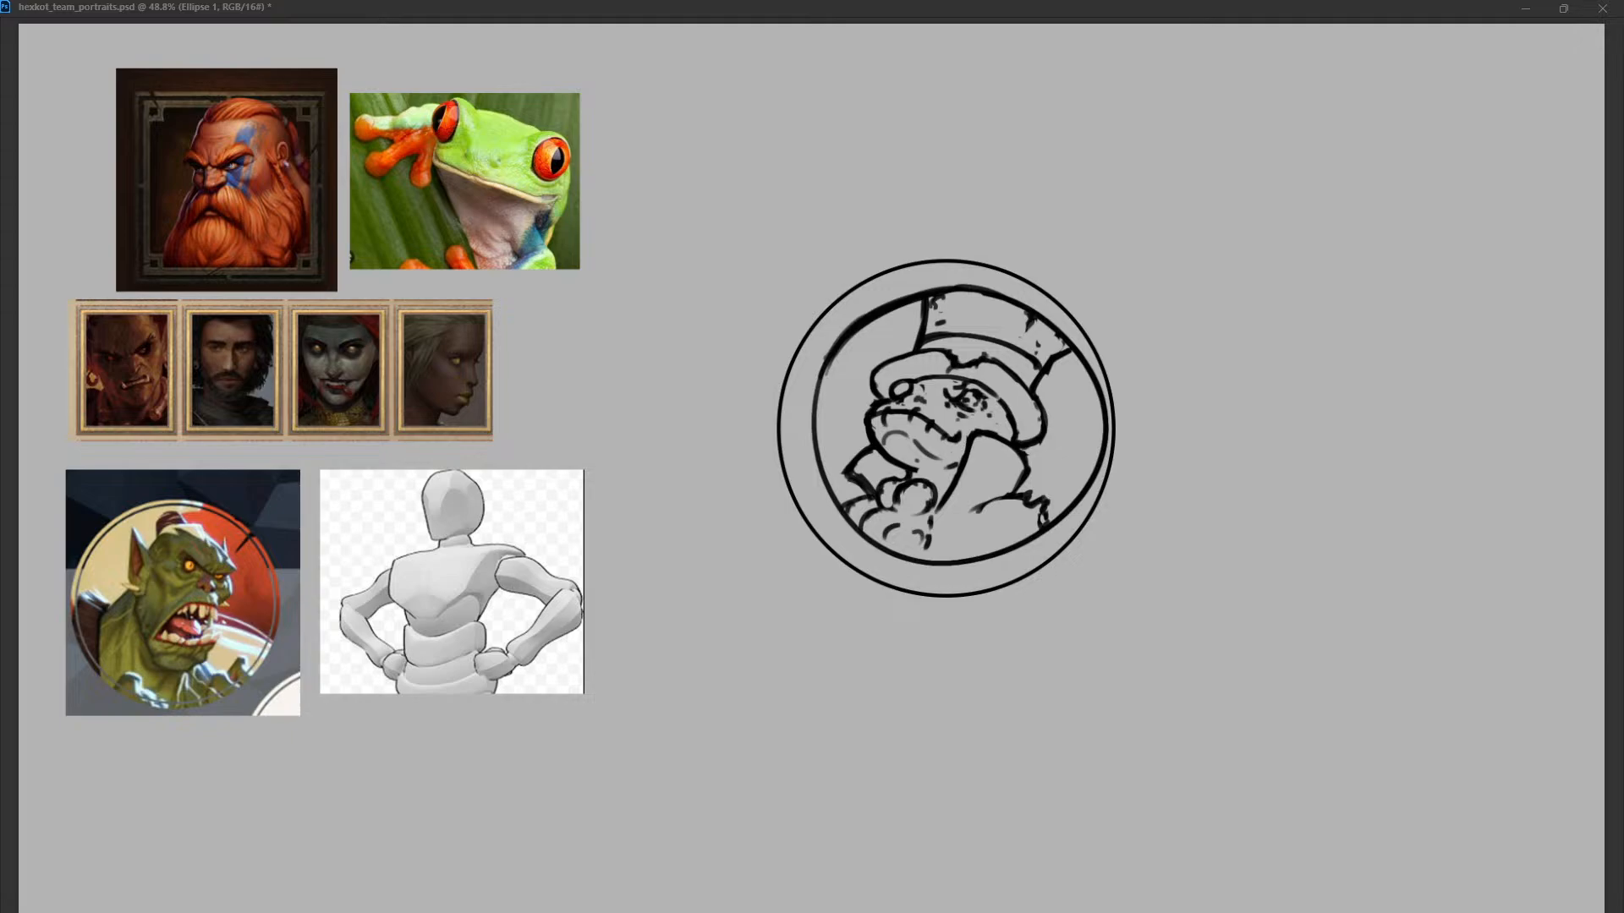
# Scale down the circle outline and centre it closely around the hand-drawn portrait frame.
pyautogui.moveTo(1116, 259); pyautogui.dragTo(1083, 291)
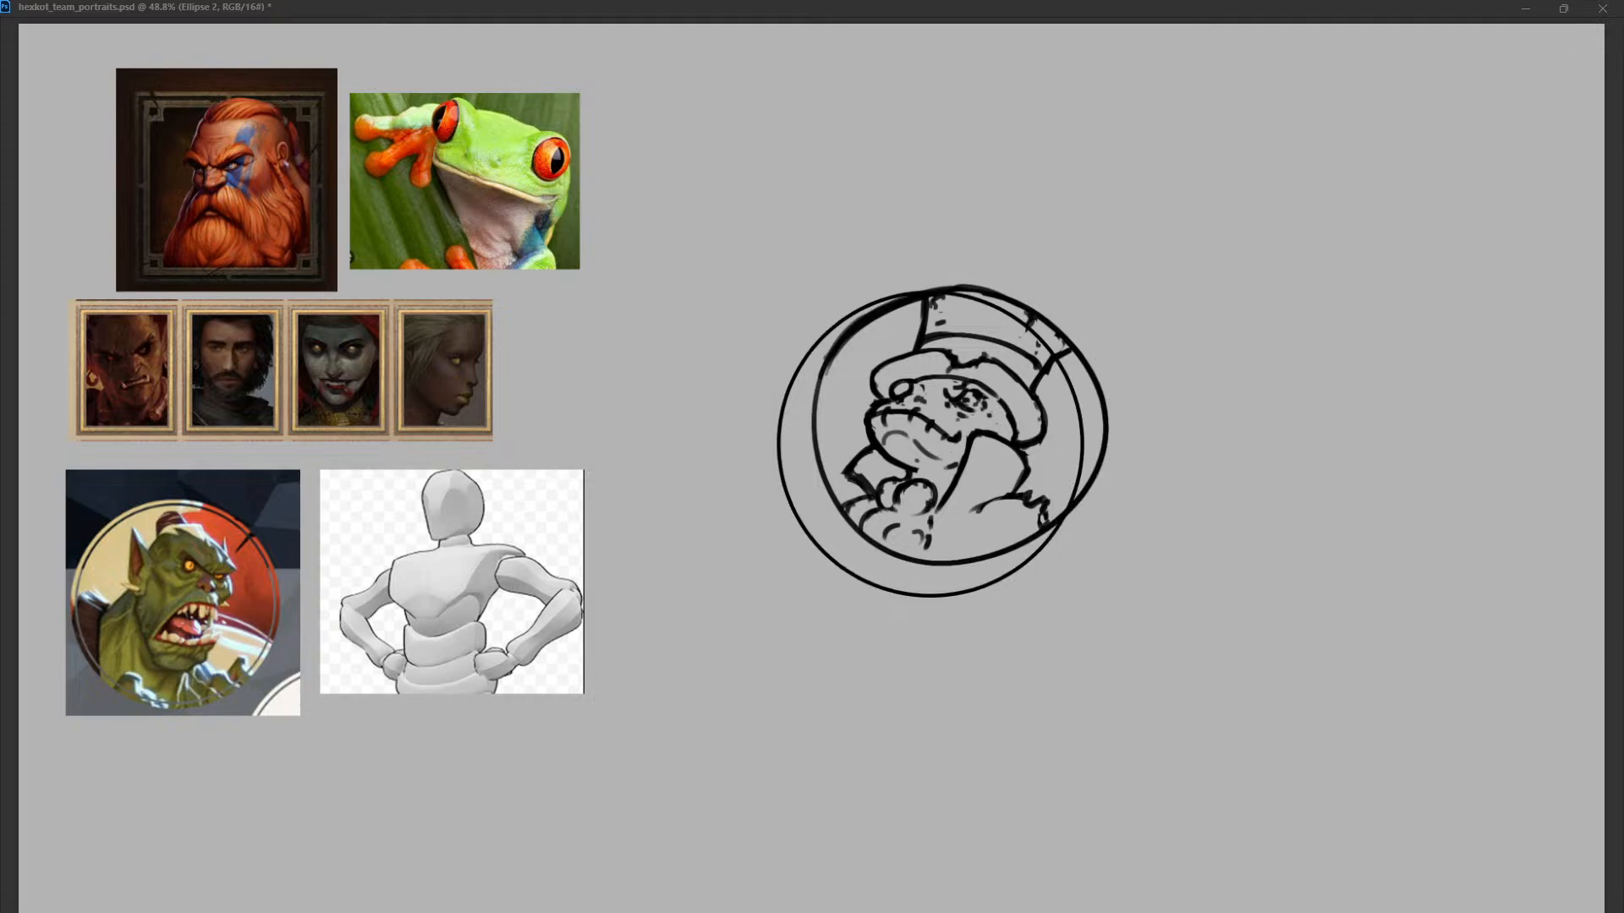
pyautogui.hotkey('alt', '[')
pyautogui.moveTo(930, 445); pyautogui.dragTo(952, 435)
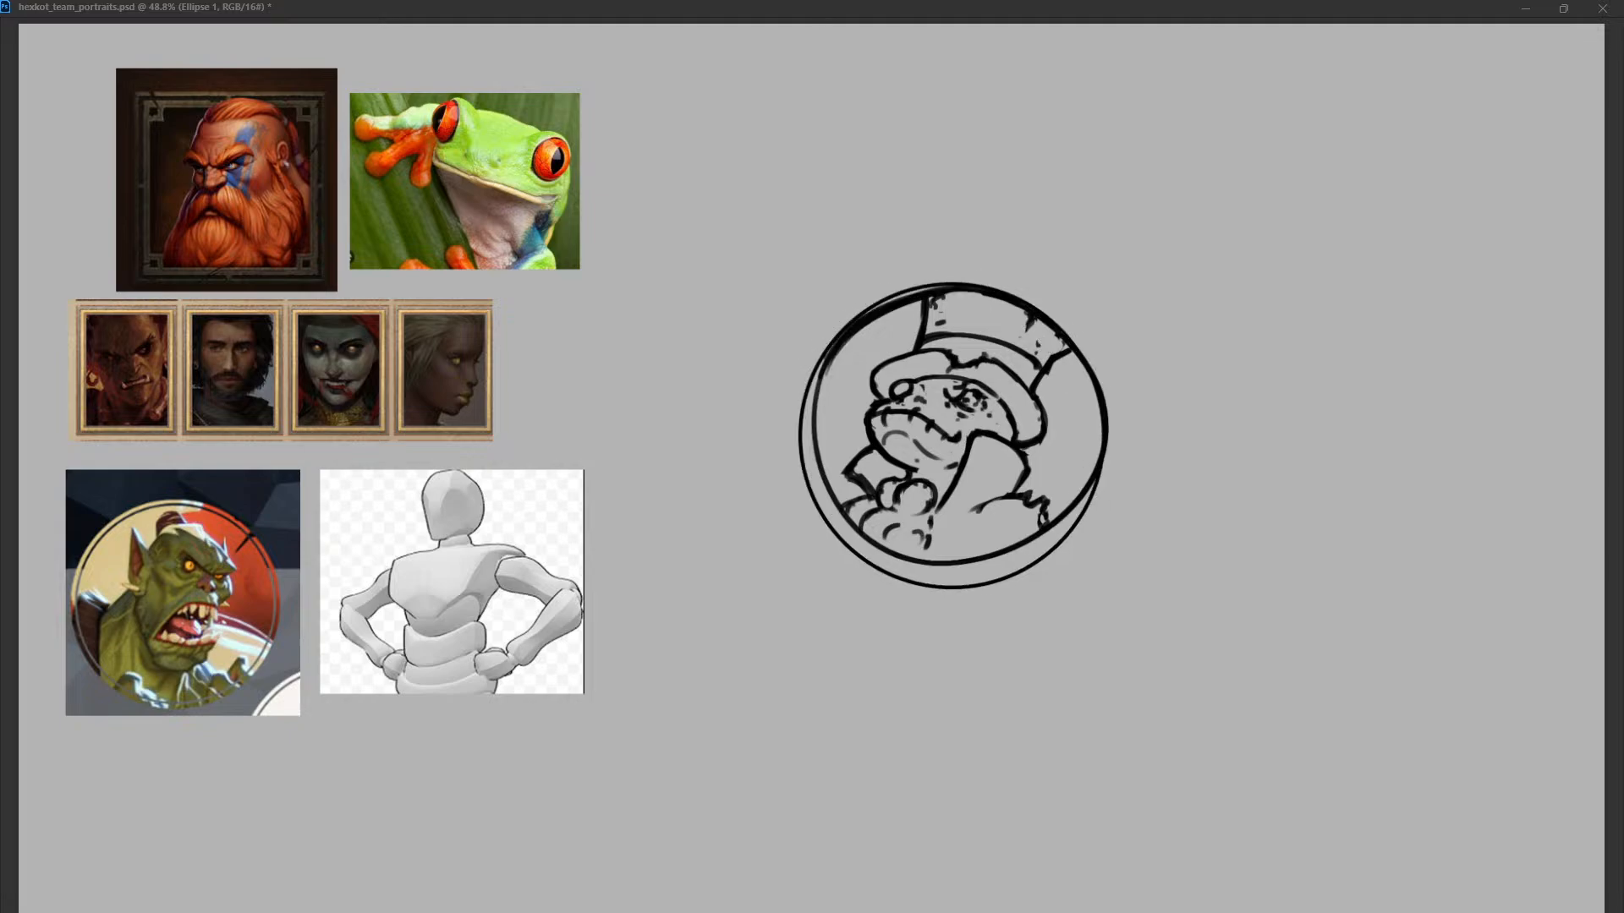
pyautogui.moveTo(1108, 281); pyautogui.dragTo(1116, 271)
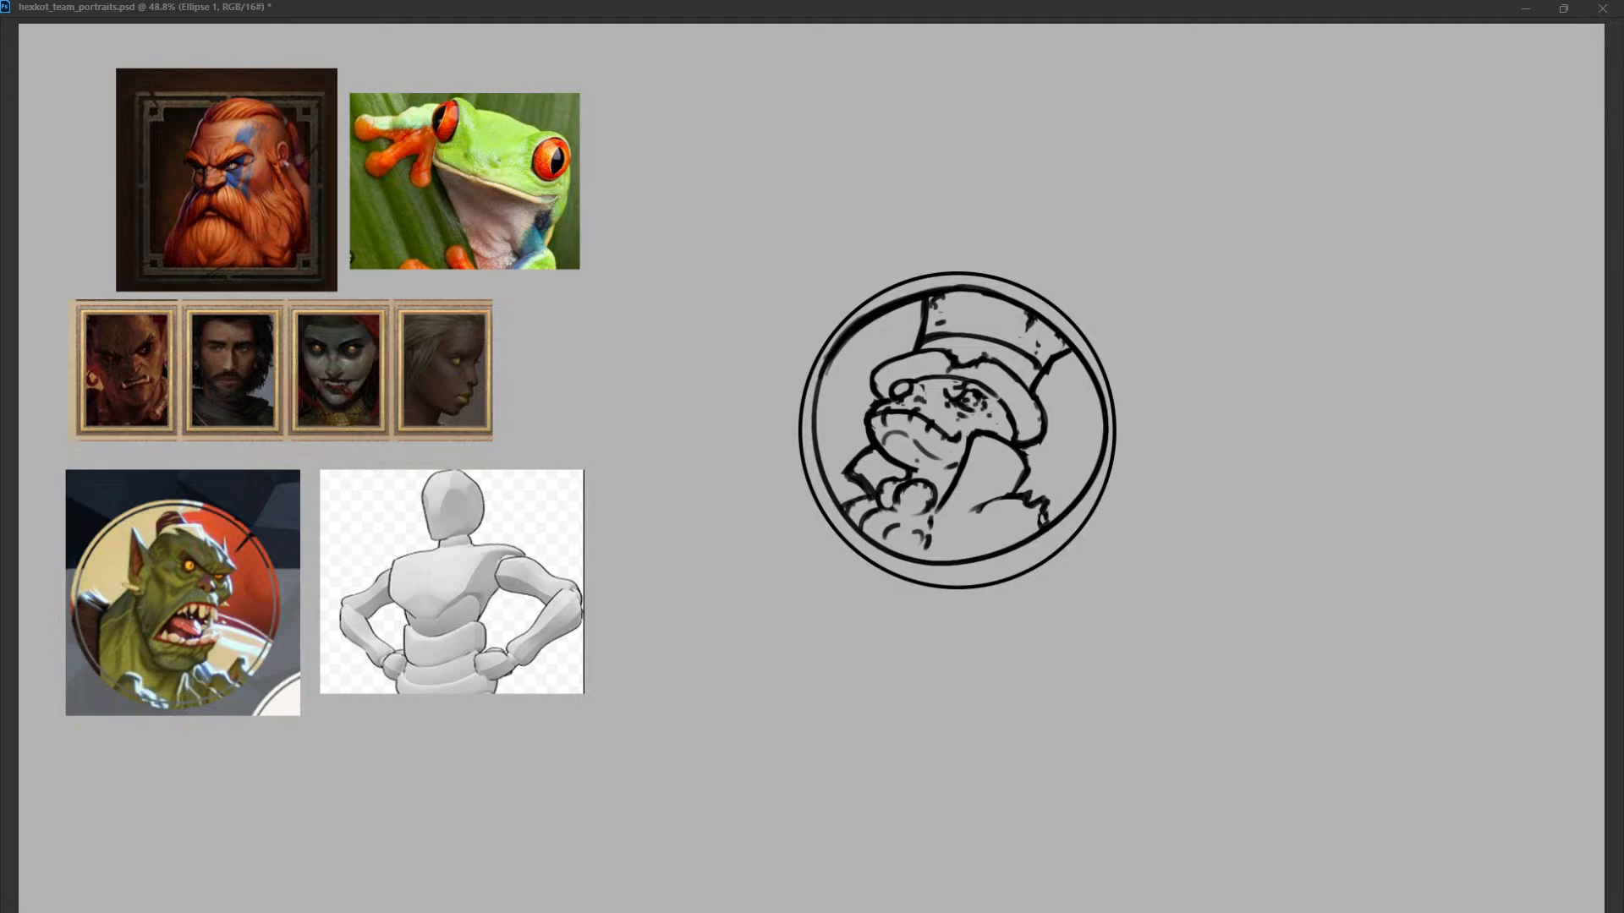
pyautogui.moveTo(958, 430); pyautogui.dragTo(961, 429)
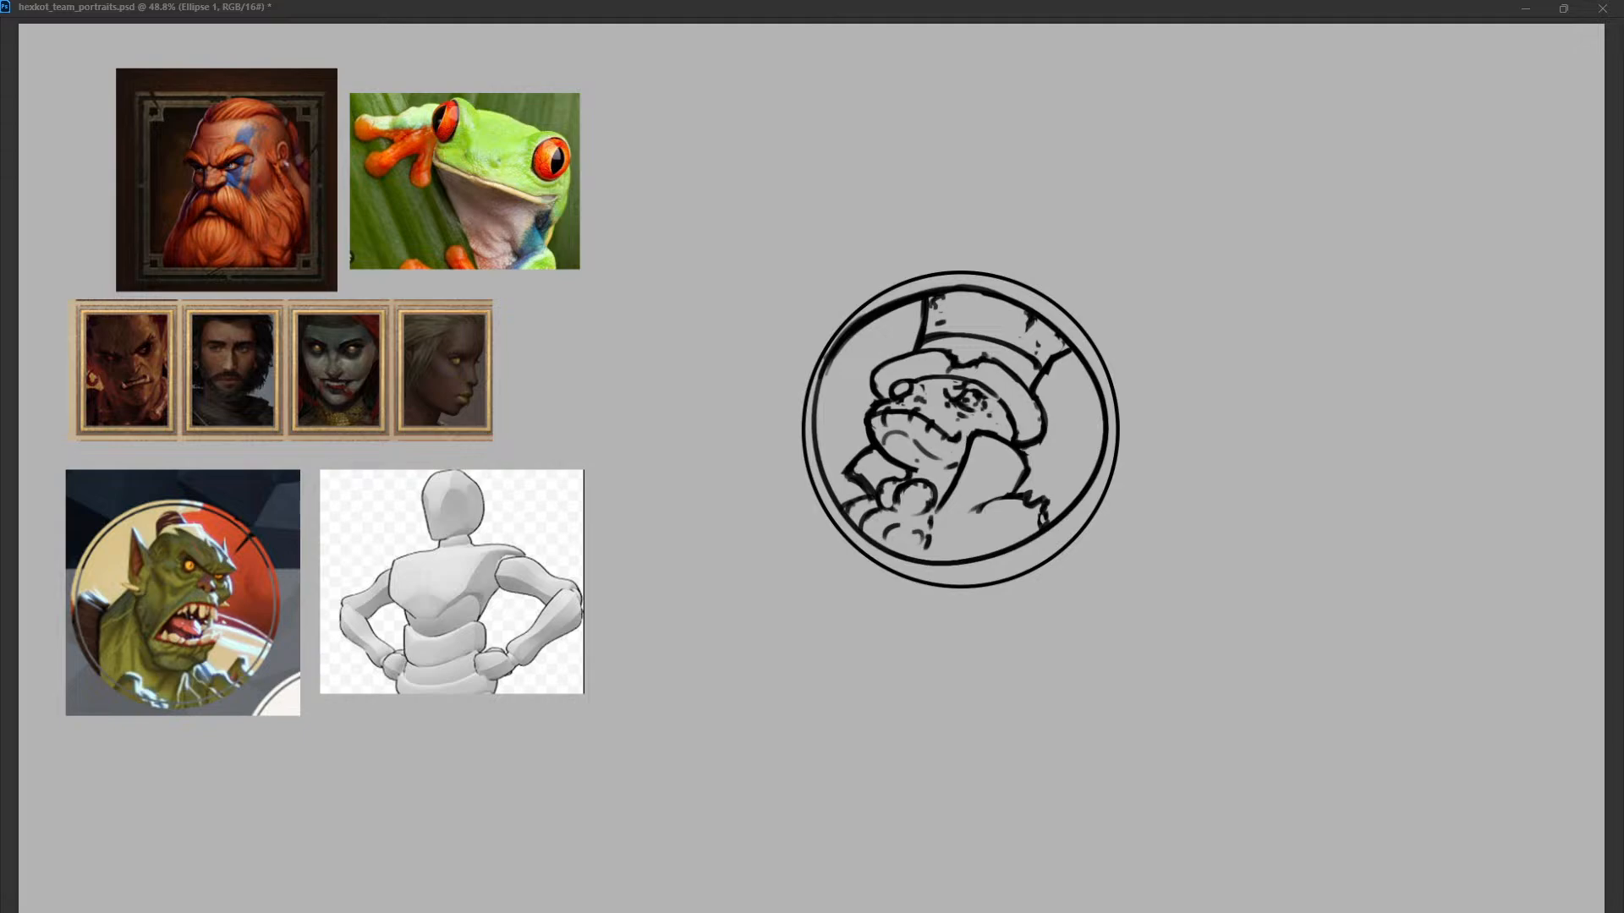
# Toggle the visibility of the frog sketch and reference image layers to identify the mannequin's layer.
pyautogui.hotkey('alt', '[')
pyautogui.hotkey('ctrl', ',')
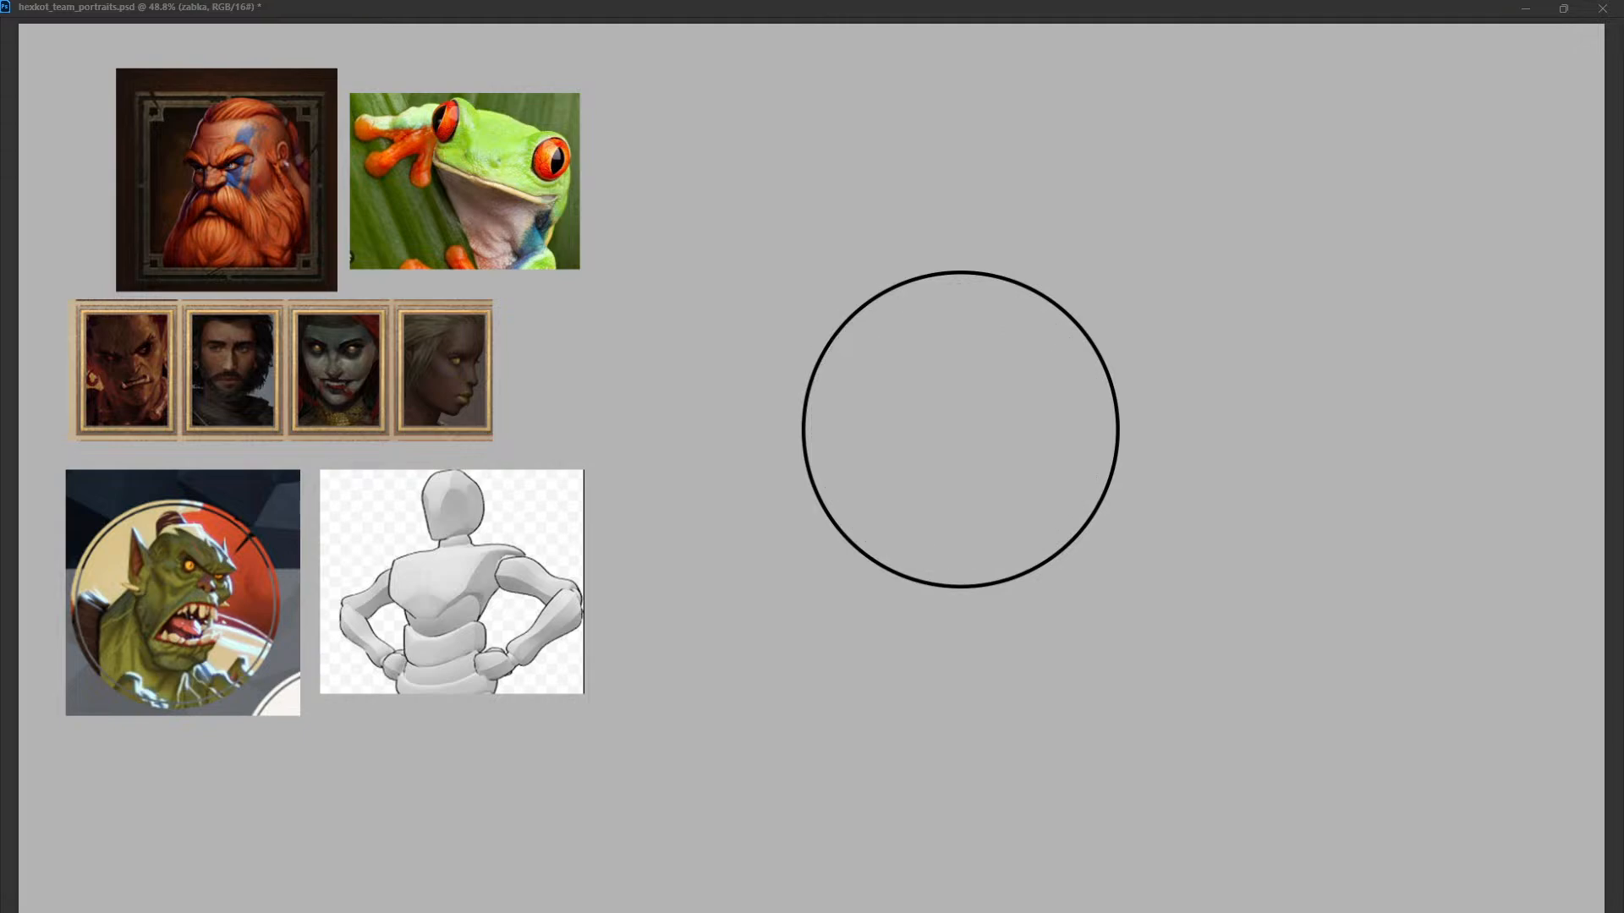
pyautogui.hotkey('ctrl', ',')
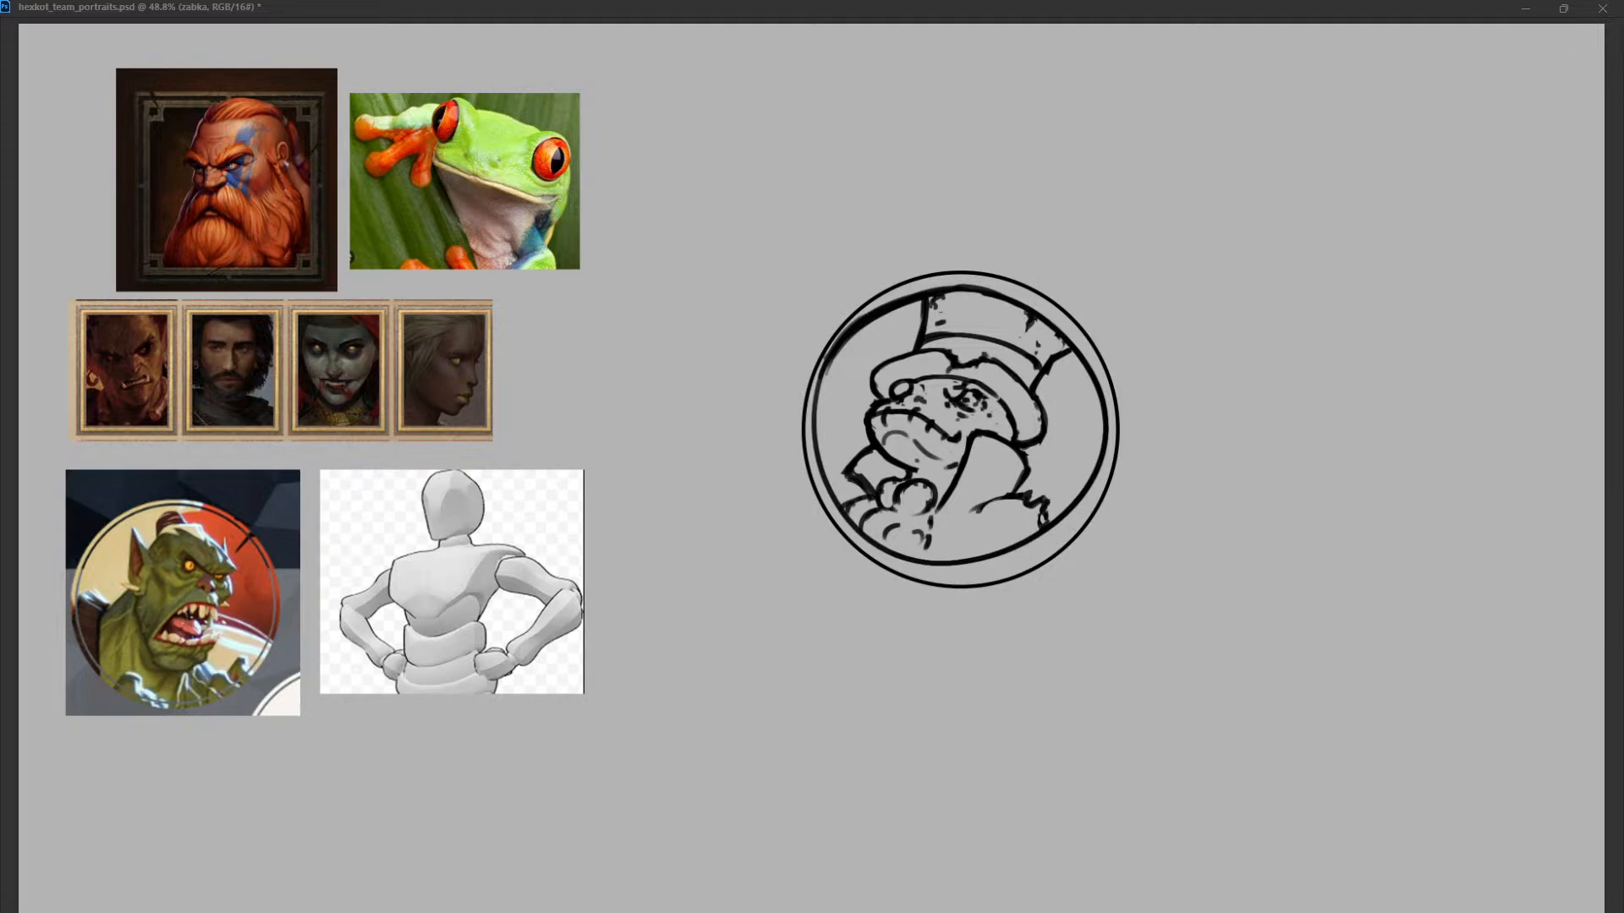
pyautogui.hotkey('alt', '[')
pyautogui.hotkey('alt', '[')
pyautogui.hotkey('ctrl', ',')
pyautogui.hotkey('ctrl', ',')
pyautogui.hotkey('ctrl', ',')
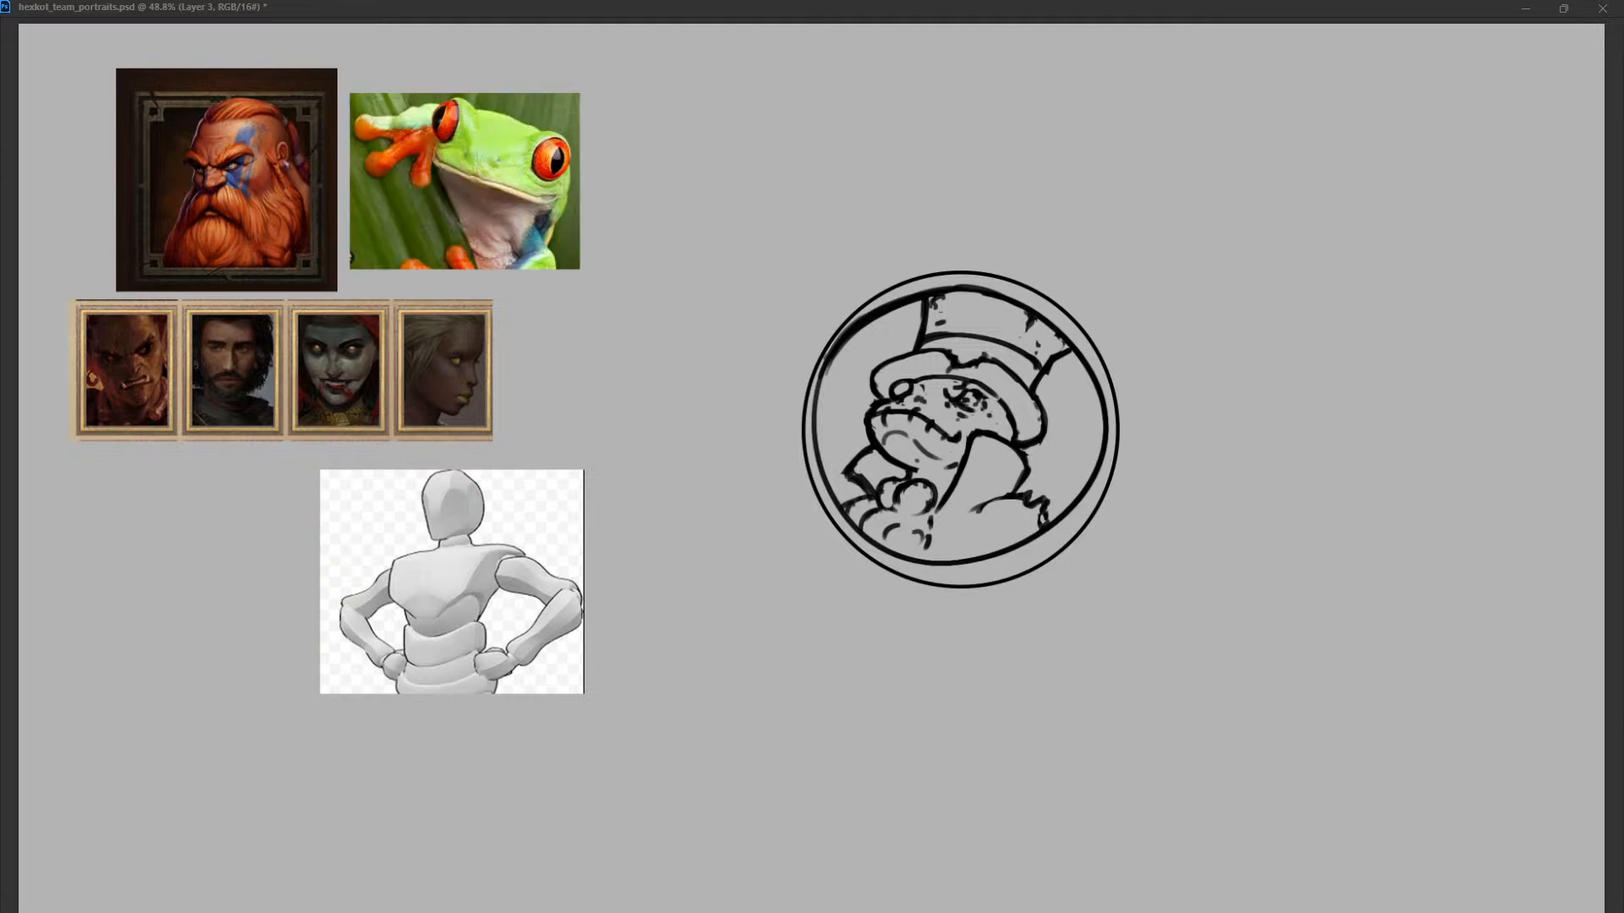
pyautogui.hotkey('ctrl', ',')
pyautogui.hotkey('ctrl', ',')
pyautogui.hotkey('ctrl', ',')
pyautogui.hotkey('ctrl', ',')
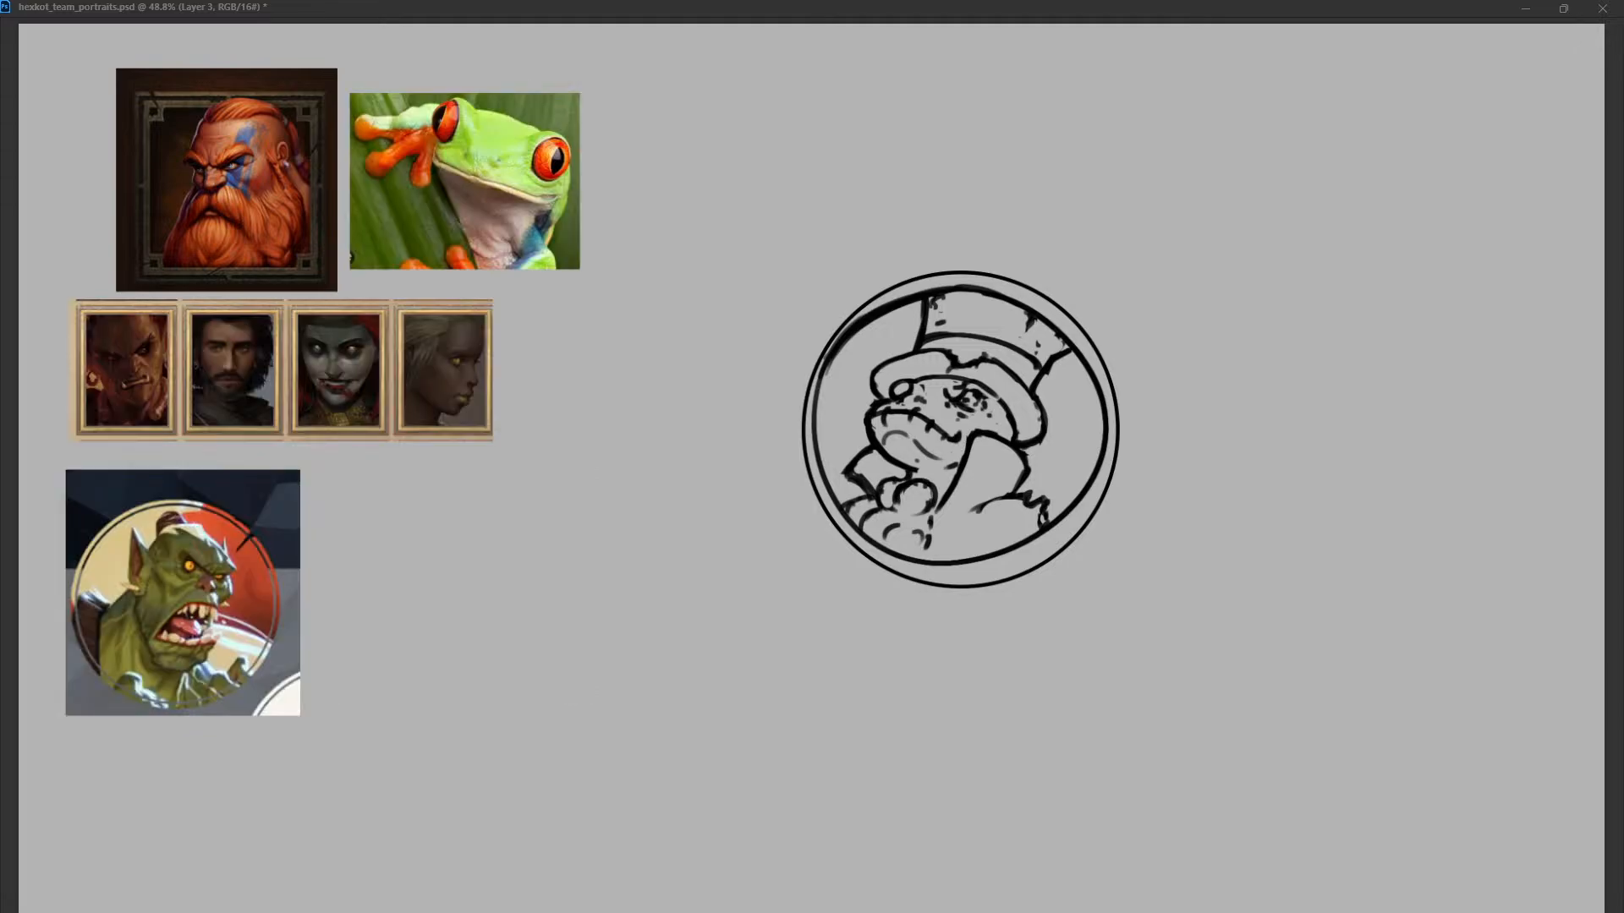
pyautogui.hotkey('ctrl', ',')
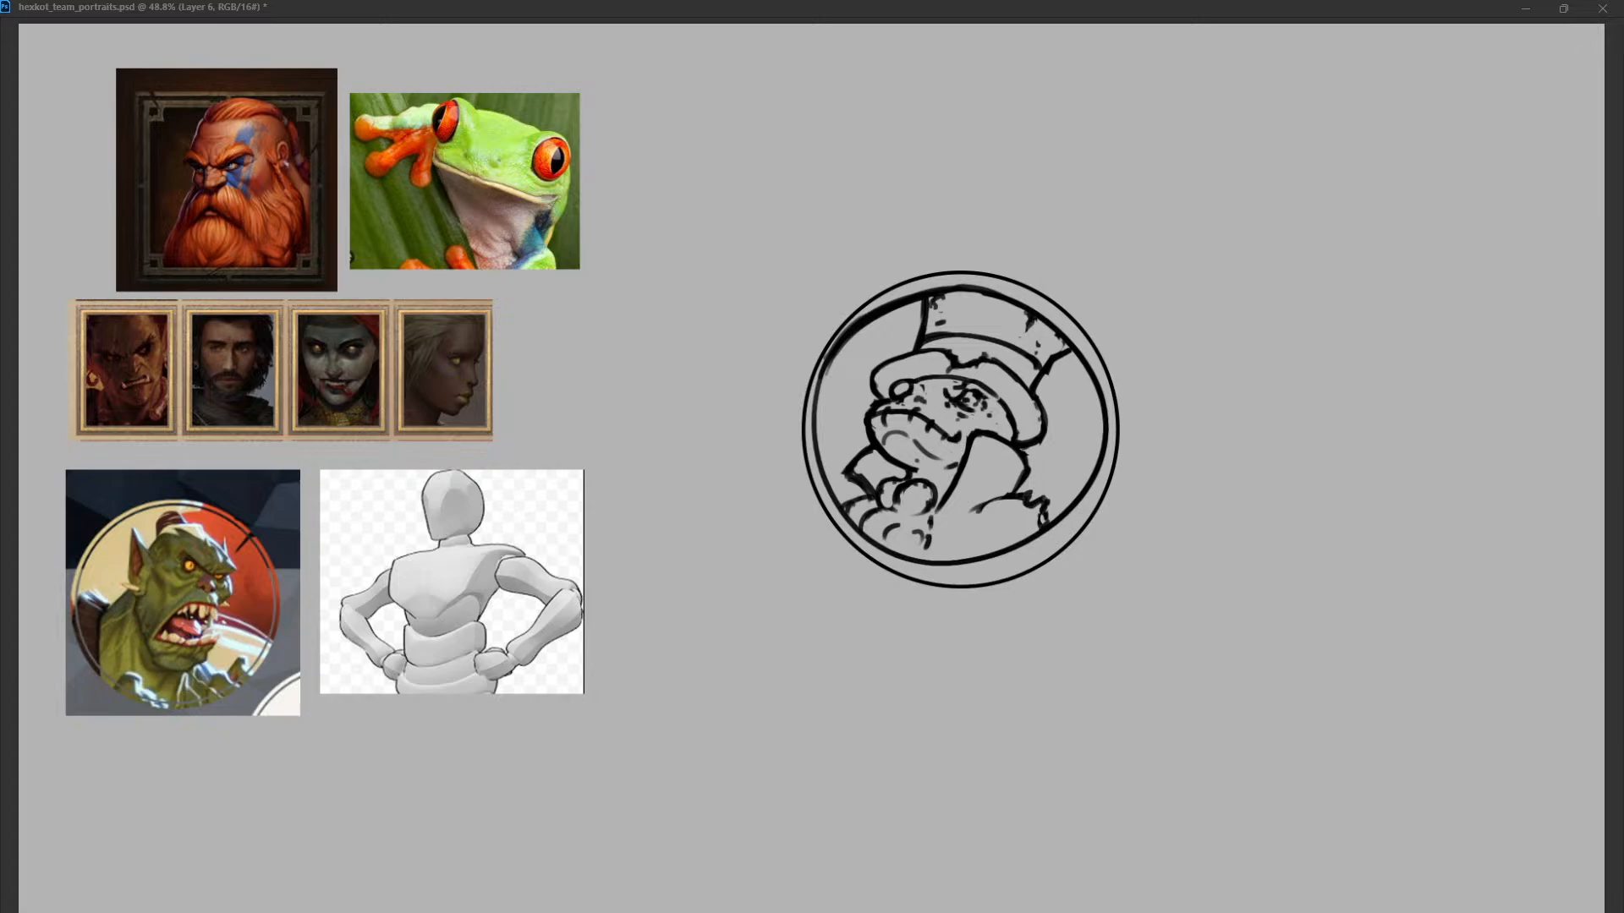
# Place the mannequin reference over the frog portrait and scale it up so its head and shoulders fit inside the circle.
pyautogui.moveTo(451, 582); pyautogui.dragTo(998, 424)
pyautogui.moveTo(1131, 312); pyautogui.dragTo(1252, 209)
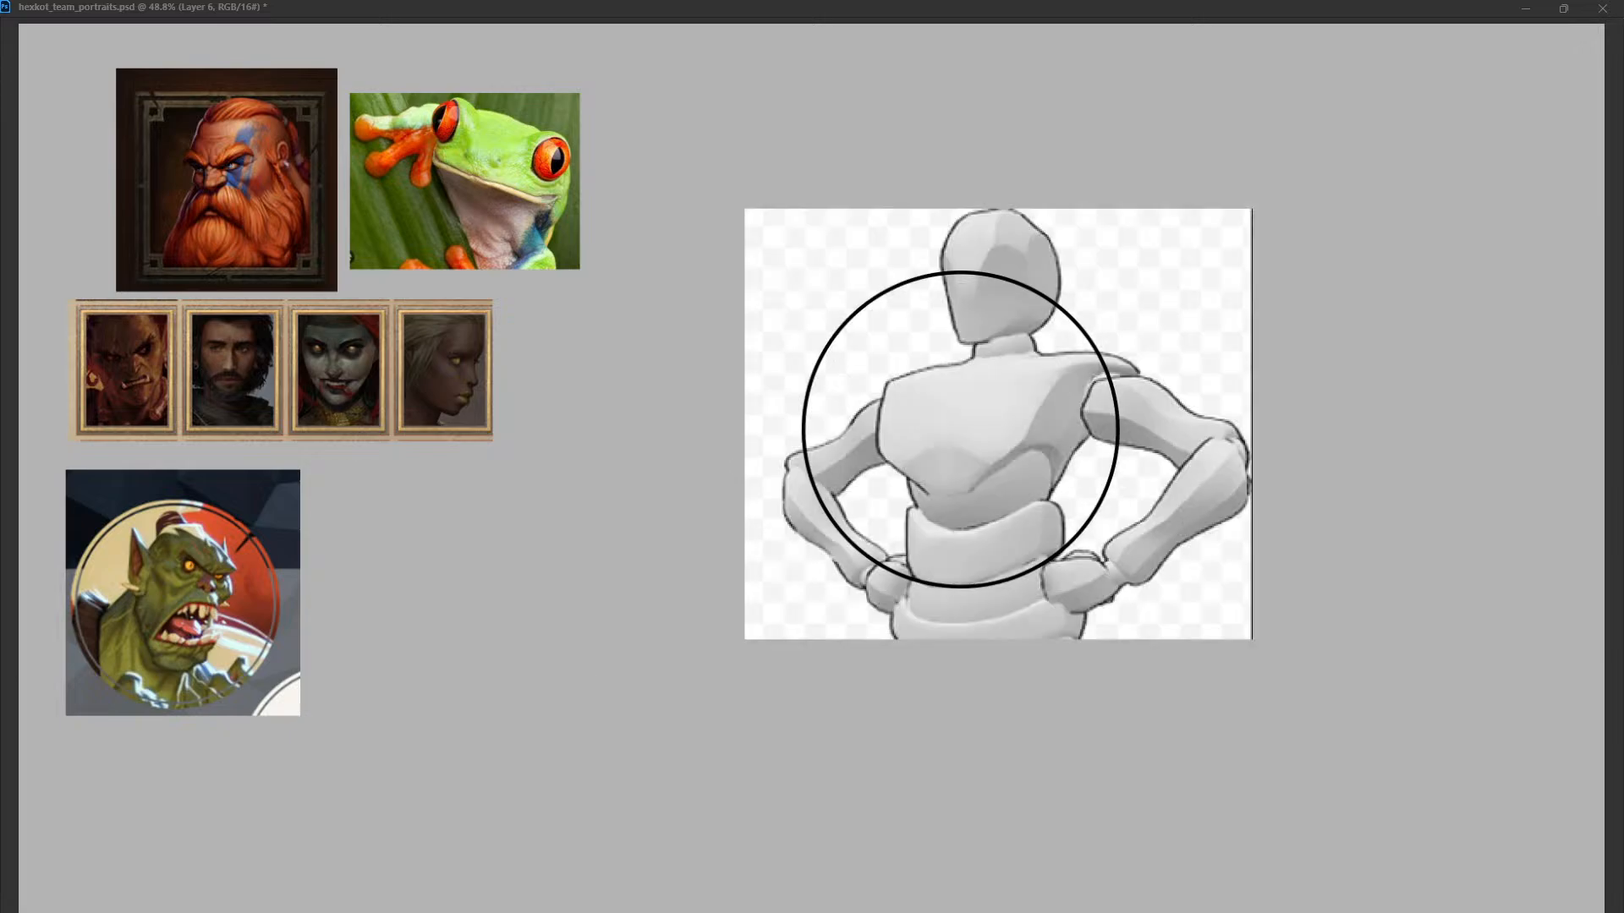
pyautogui.moveTo(998, 424); pyautogui.dragTo(960, 500)
pyautogui.moveTo(1213, 285); pyautogui.dragTo(1177, 316)
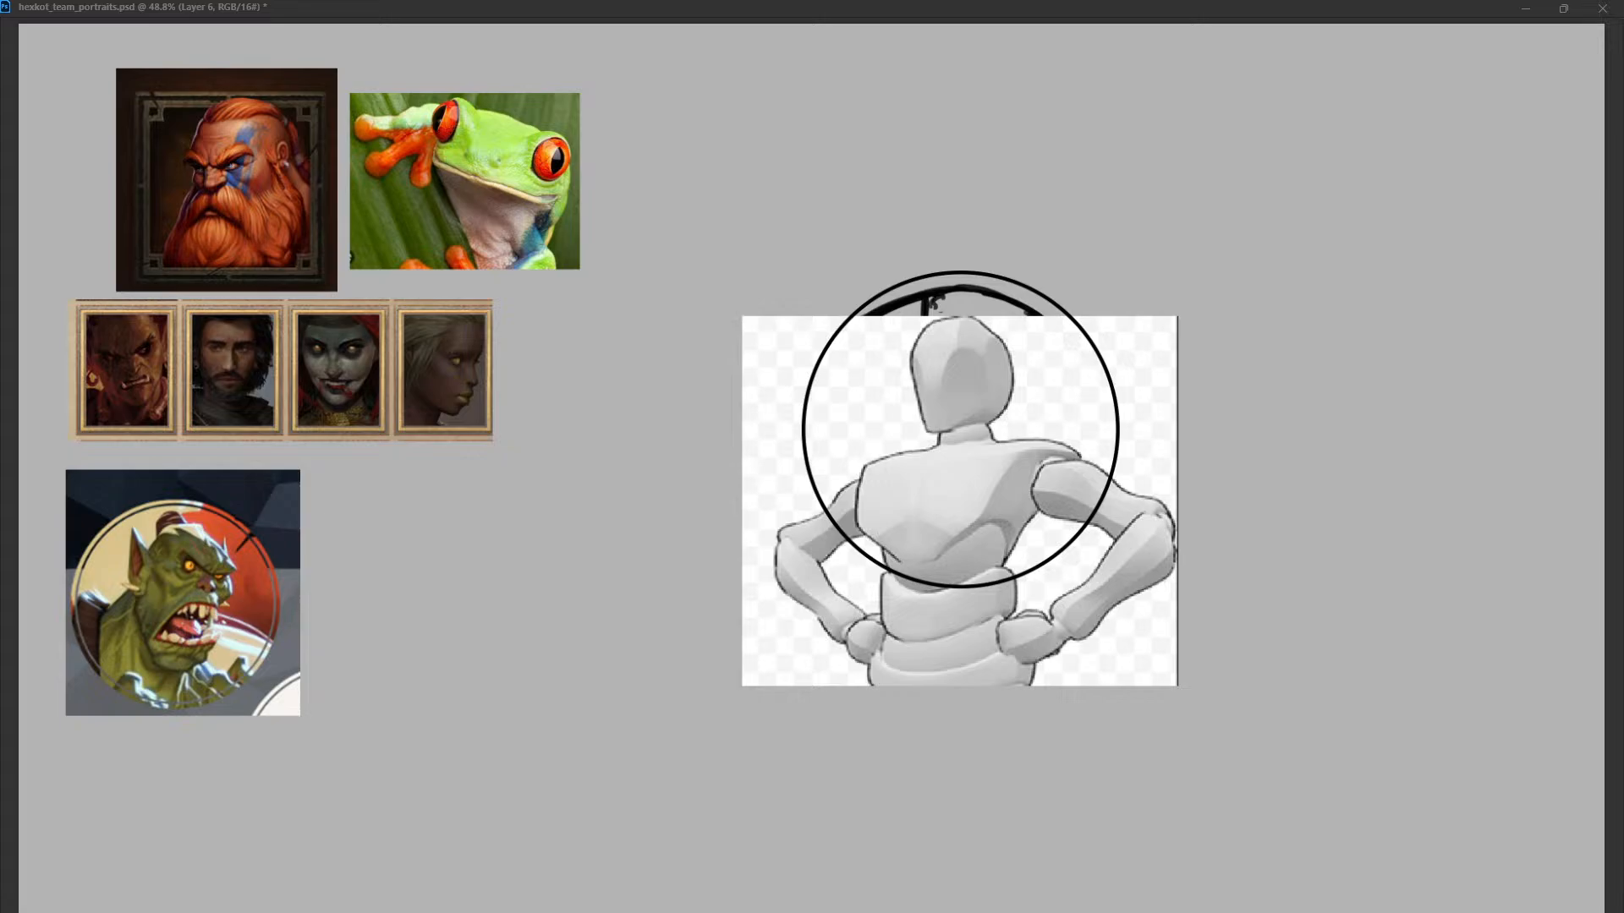
pyautogui.moveTo(960, 501); pyautogui.dragTo(952, 529)
pyautogui.moveTo(1169, 345); pyautogui.dragTo(1277, 253)
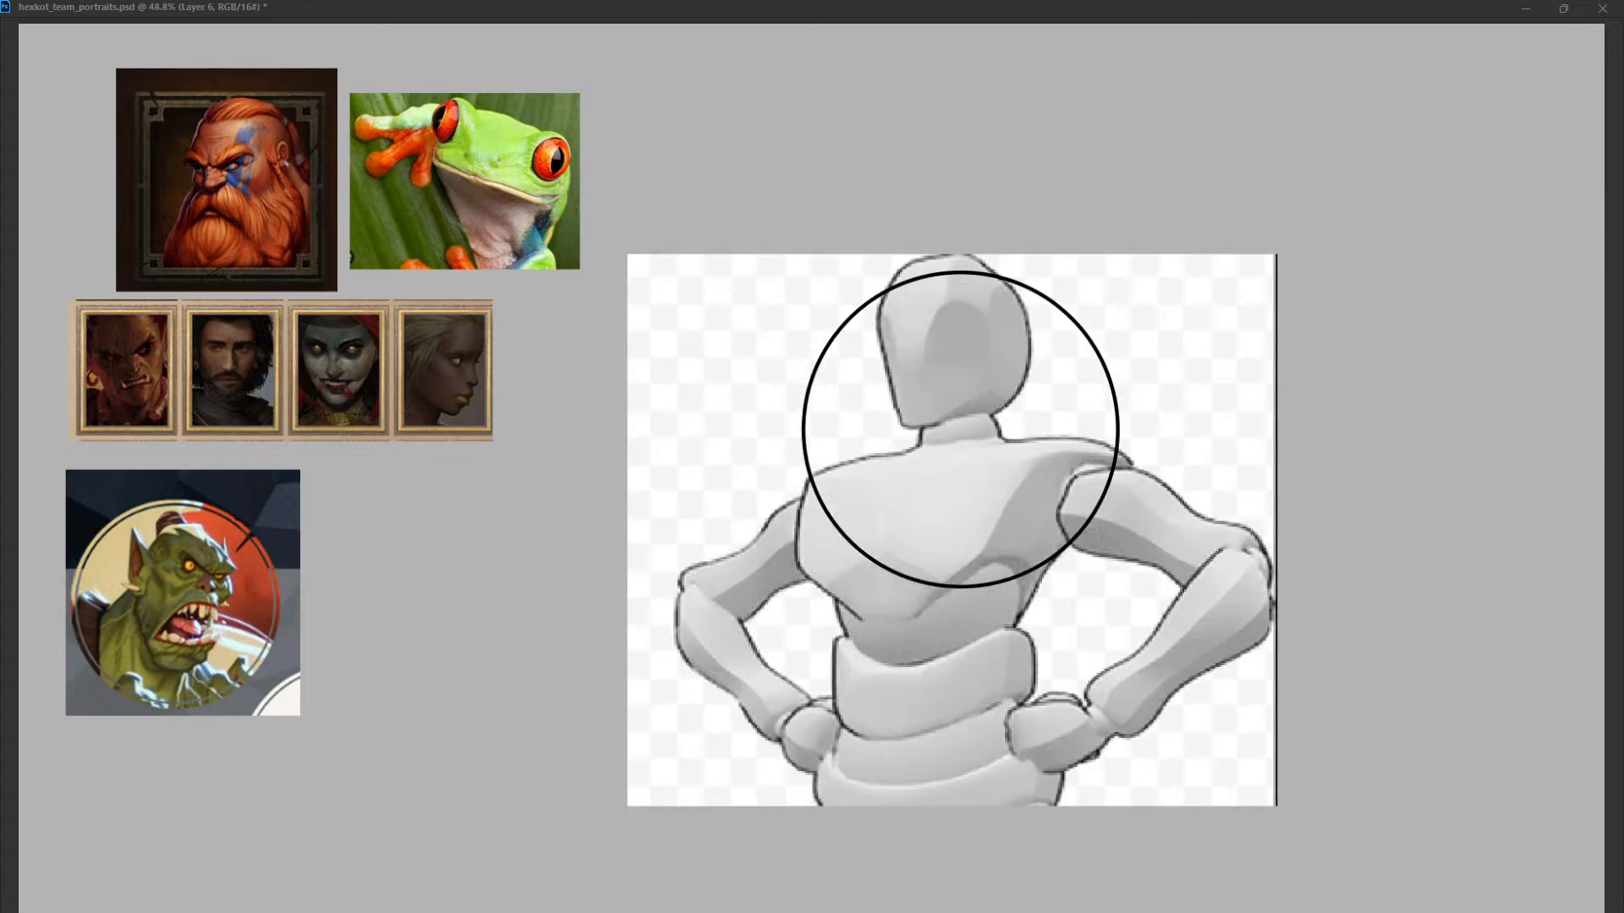
pyautogui.moveTo(952, 529); pyautogui.dragTo(950, 570)
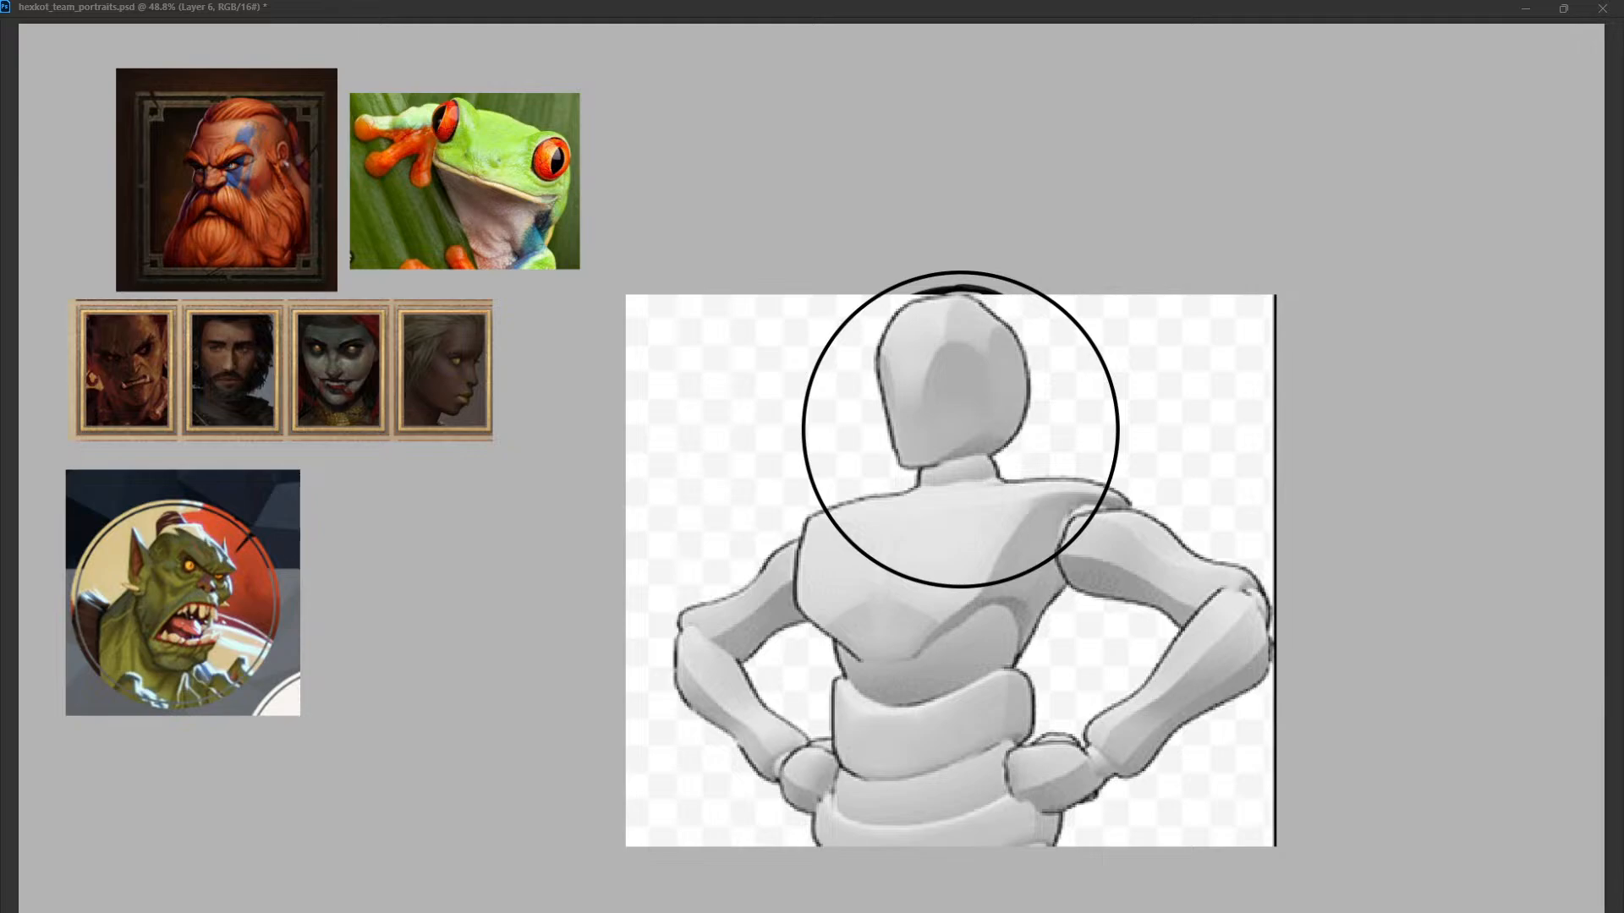
pyautogui.moveTo(1276, 294); pyautogui.dragTo(1247, 319)
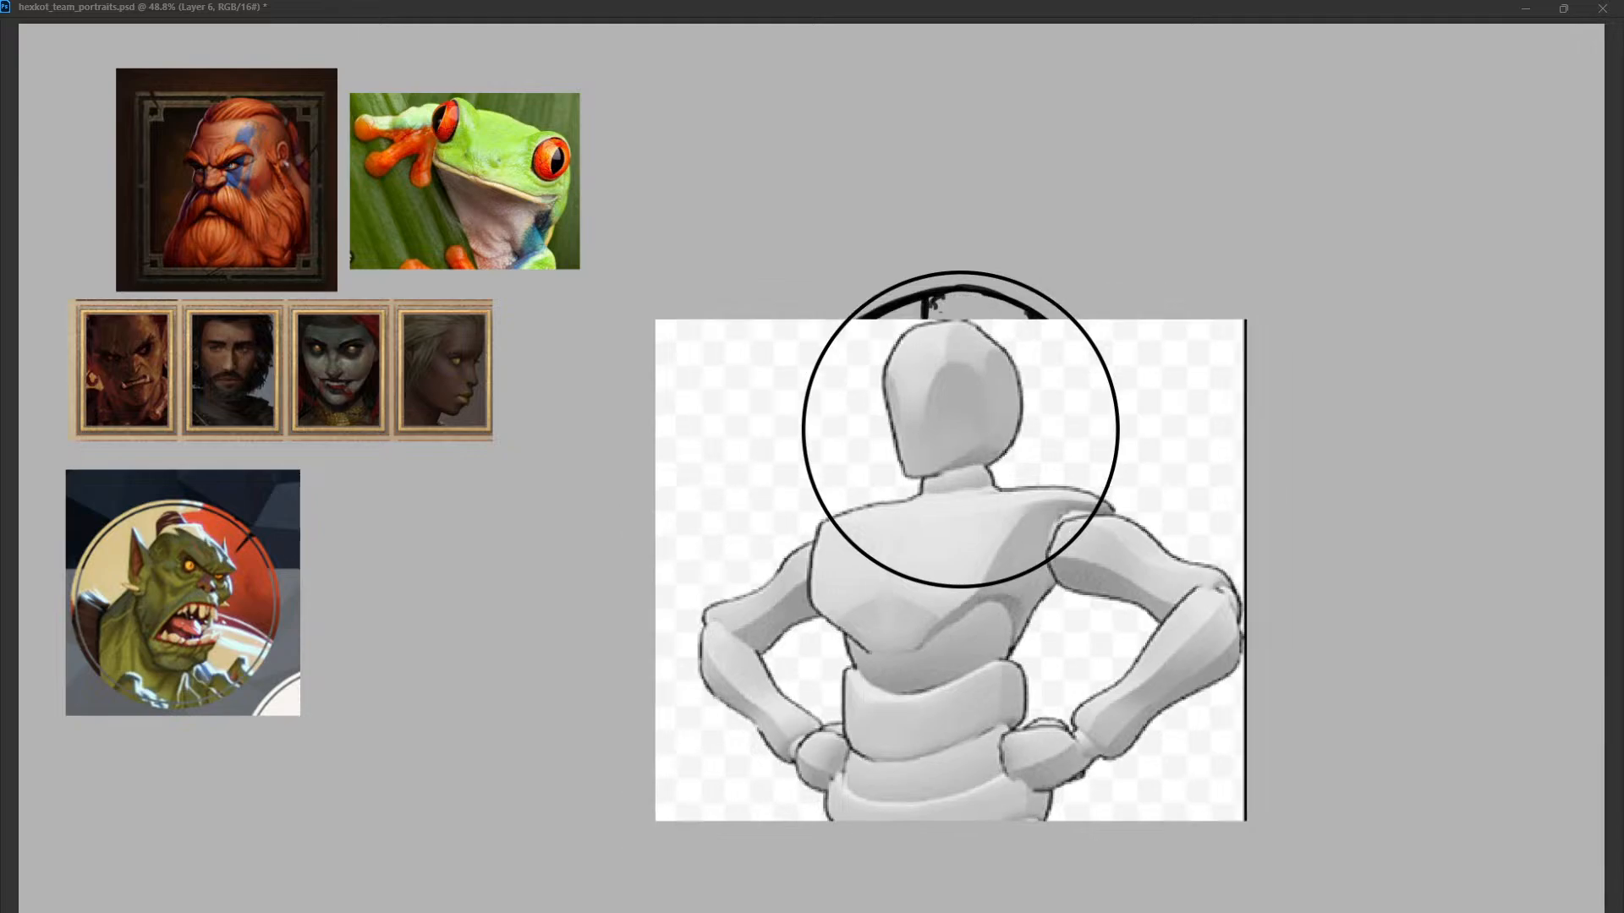
pyautogui.moveTo(950, 570); pyautogui.dragTo(956, 554)
pyautogui.moveTo(1250, 304); pyautogui.dragTo(1219, 330)
pyautogui.moveTo(955, 554); pyautogui.dragTo(956, 540)
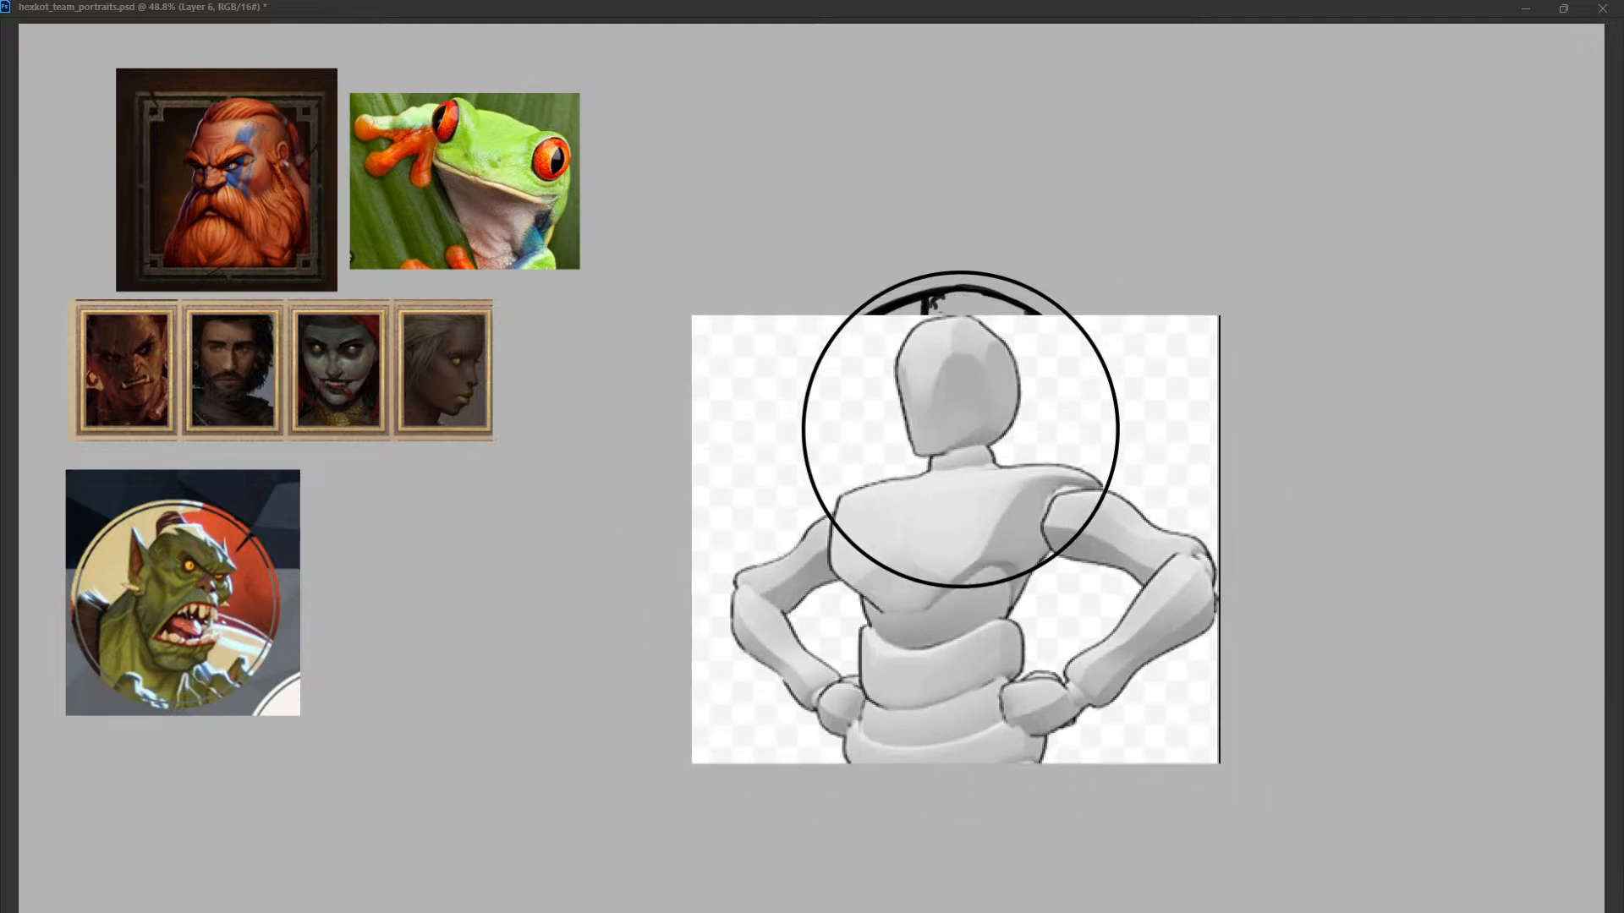
# Rotate the mannequin reference slightly clockwise and refine its size and position so its shoulders span the circular frame.
pyautogui.moveTo(1239, 296); pyautogui.dragTo(1271, 341)
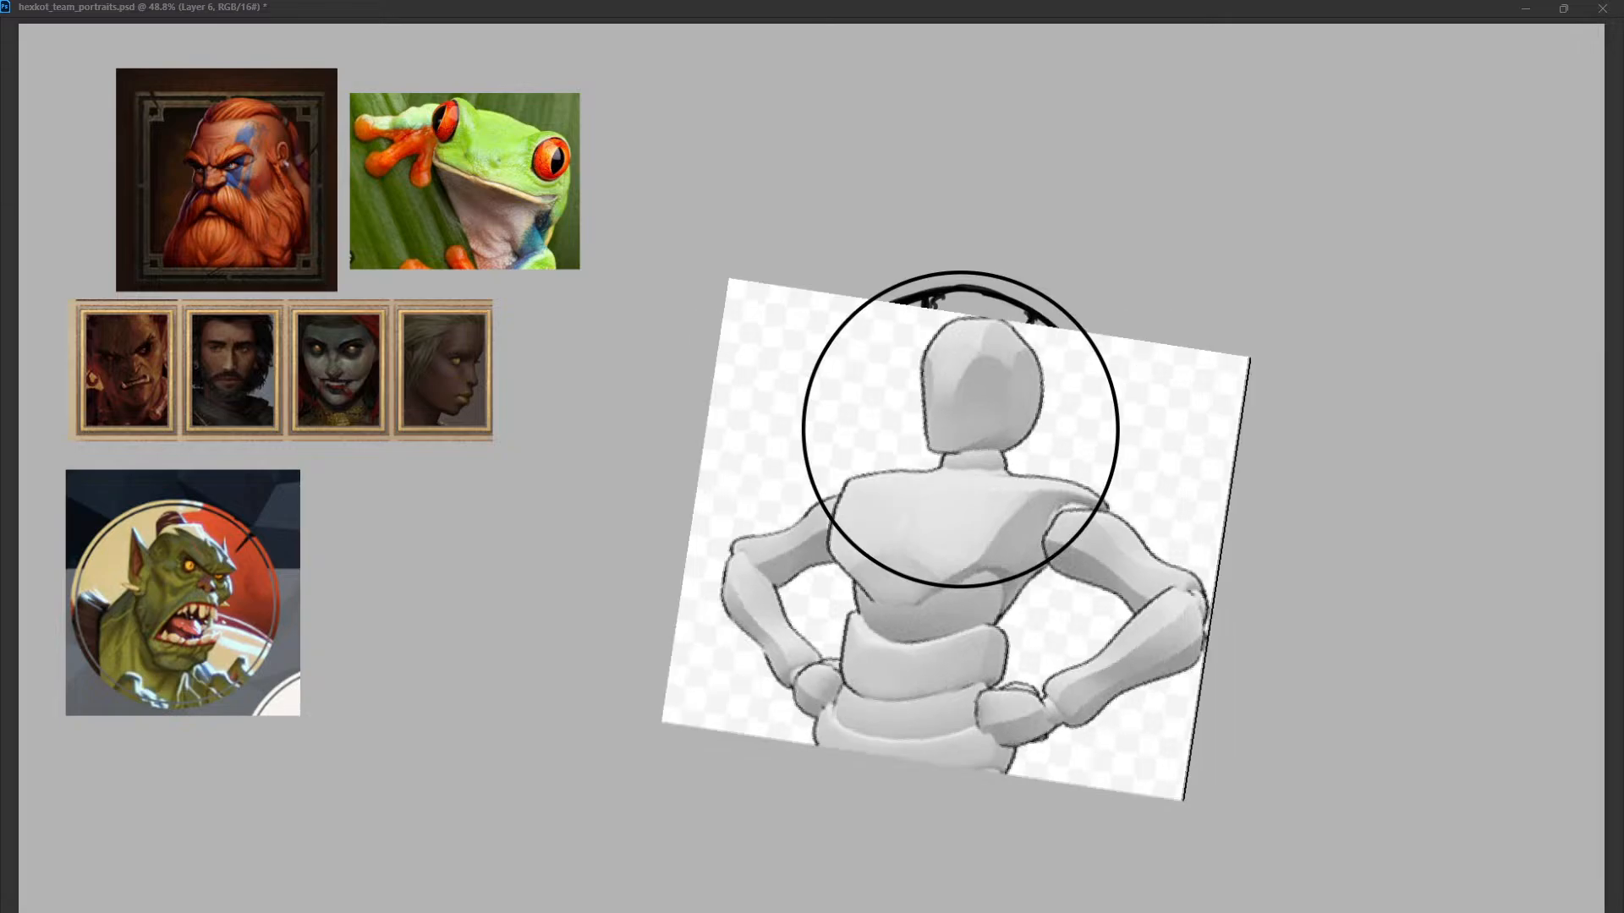
pyautogui.moveTo(955, 539)
pyautogui.mouseDown()
pyautogui.moveTo(942, 520)
pyautogui.moveTo(948, 543)
pyautogui.mouseUp()
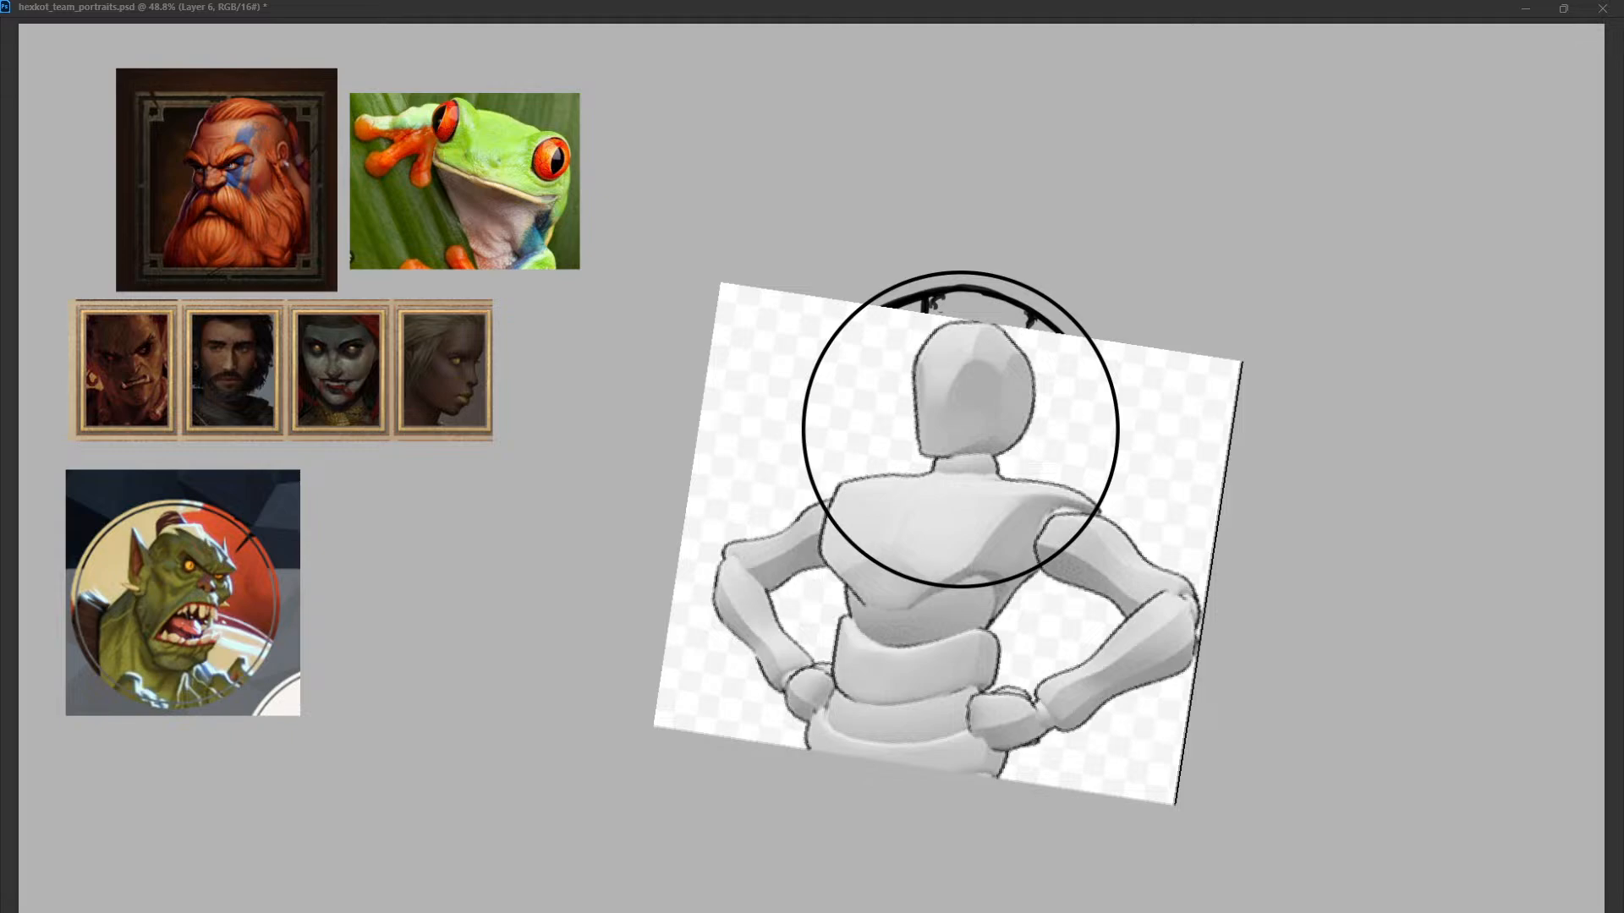
pyautogui.moveTo(1242, 362); pyautogui.dragTo(1227, 370)
pyautogui.moveTo(948, 543); pyautogui.dragTo(943, 530)
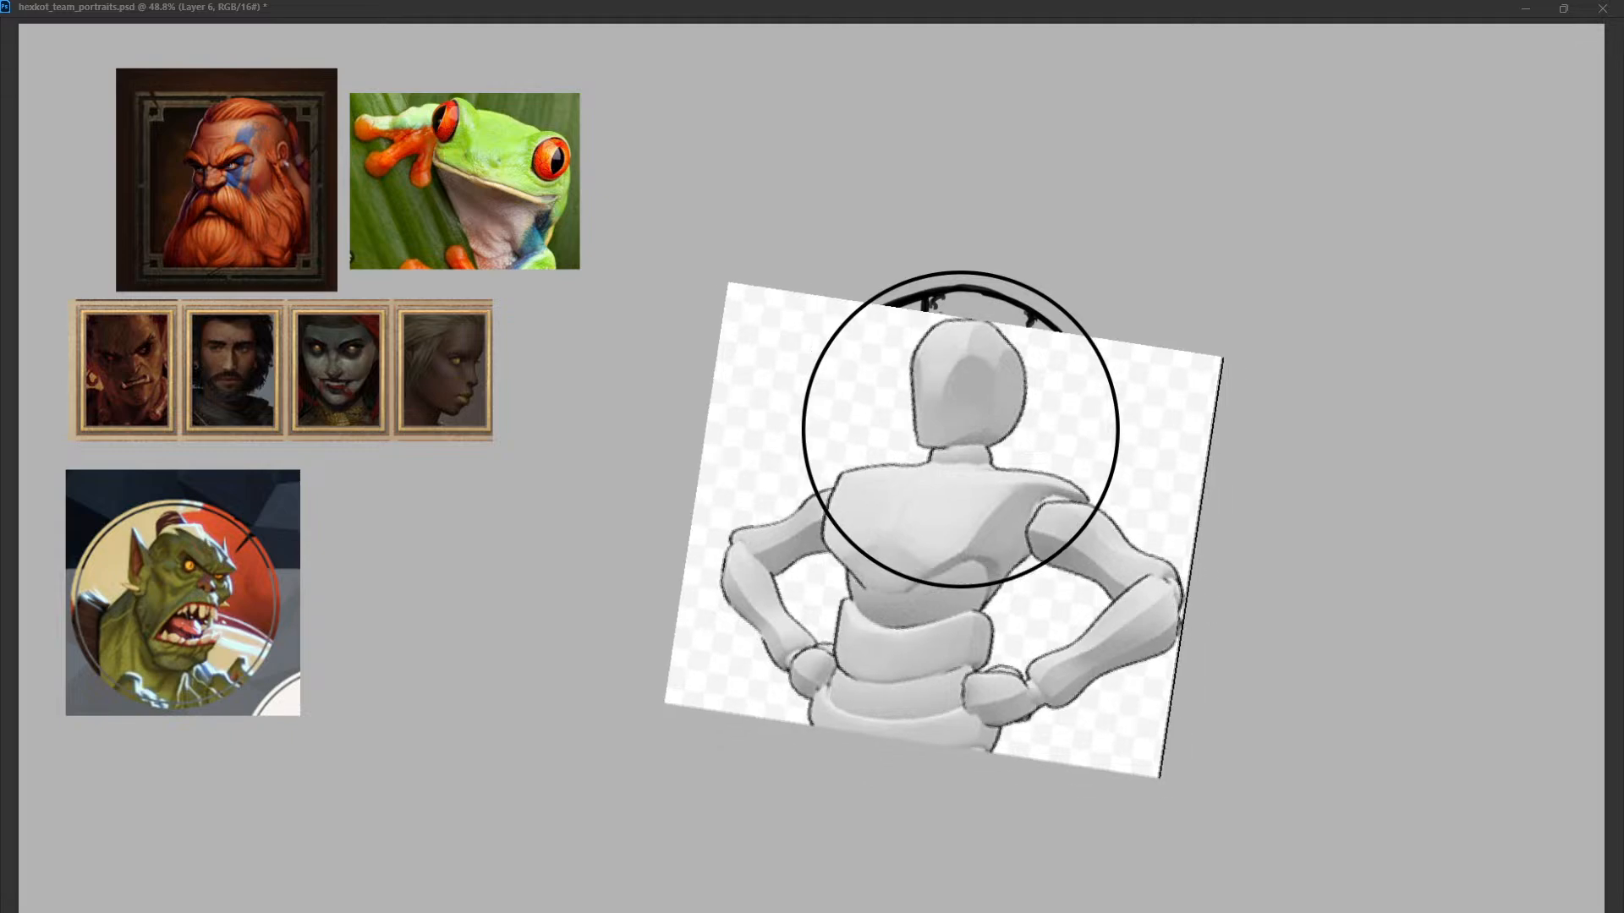
pyautogui.press('Return')
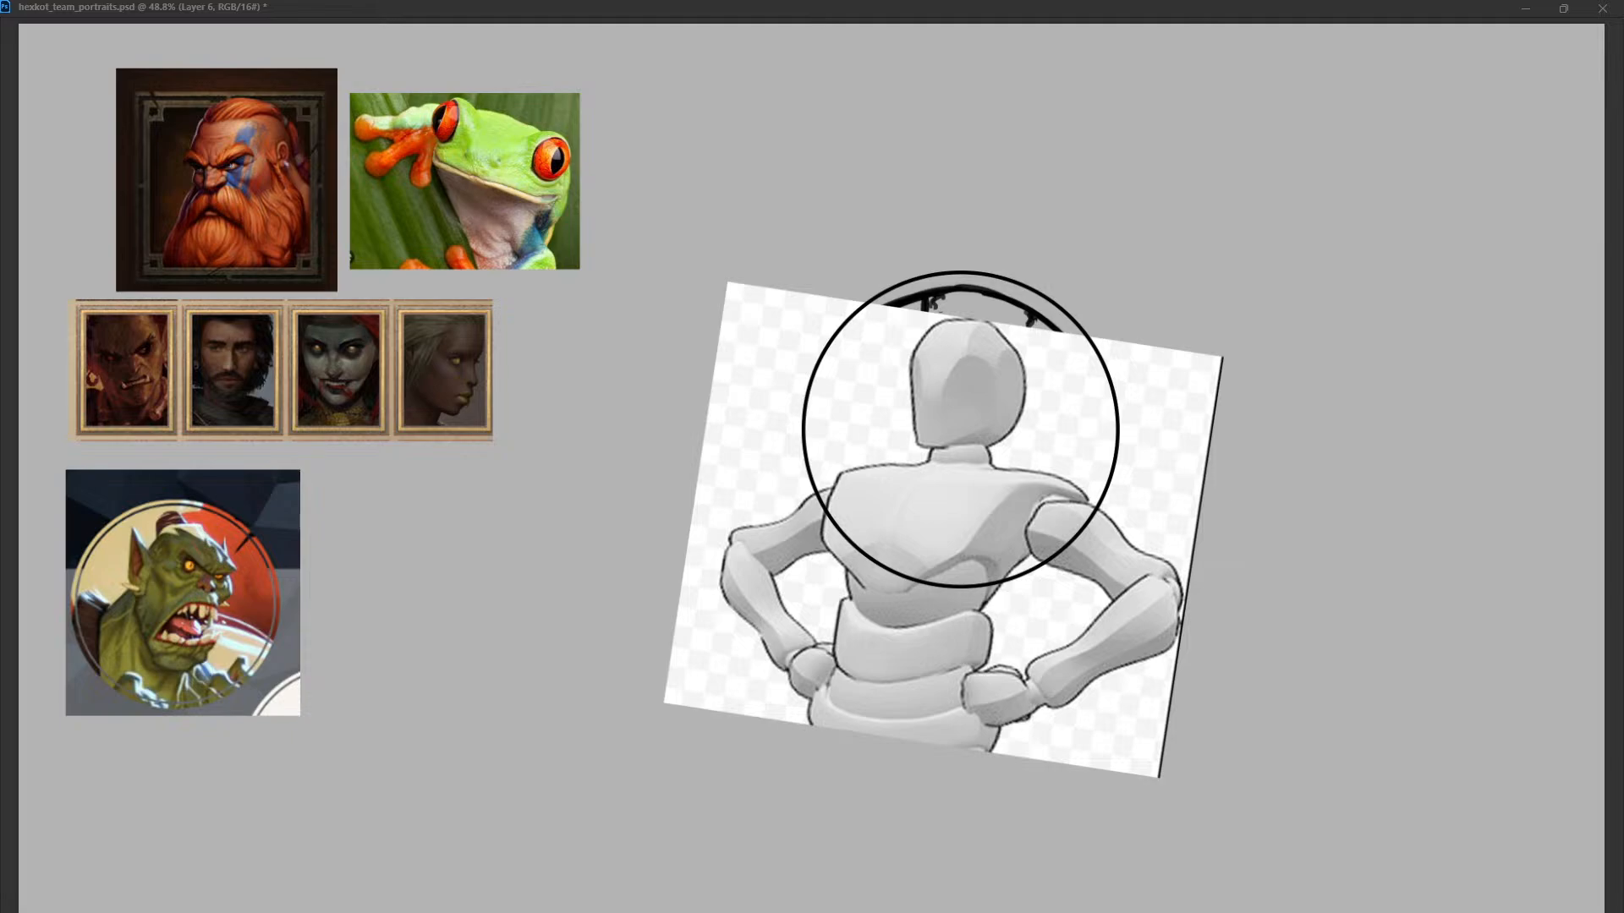
pyautogui.moveTo(943, 529)
pyautogui.mouseDown()
pyautogui.moveTo(939, 560)
pyautogui.moveTo(939, 545)
pyautogui.mouseUp()
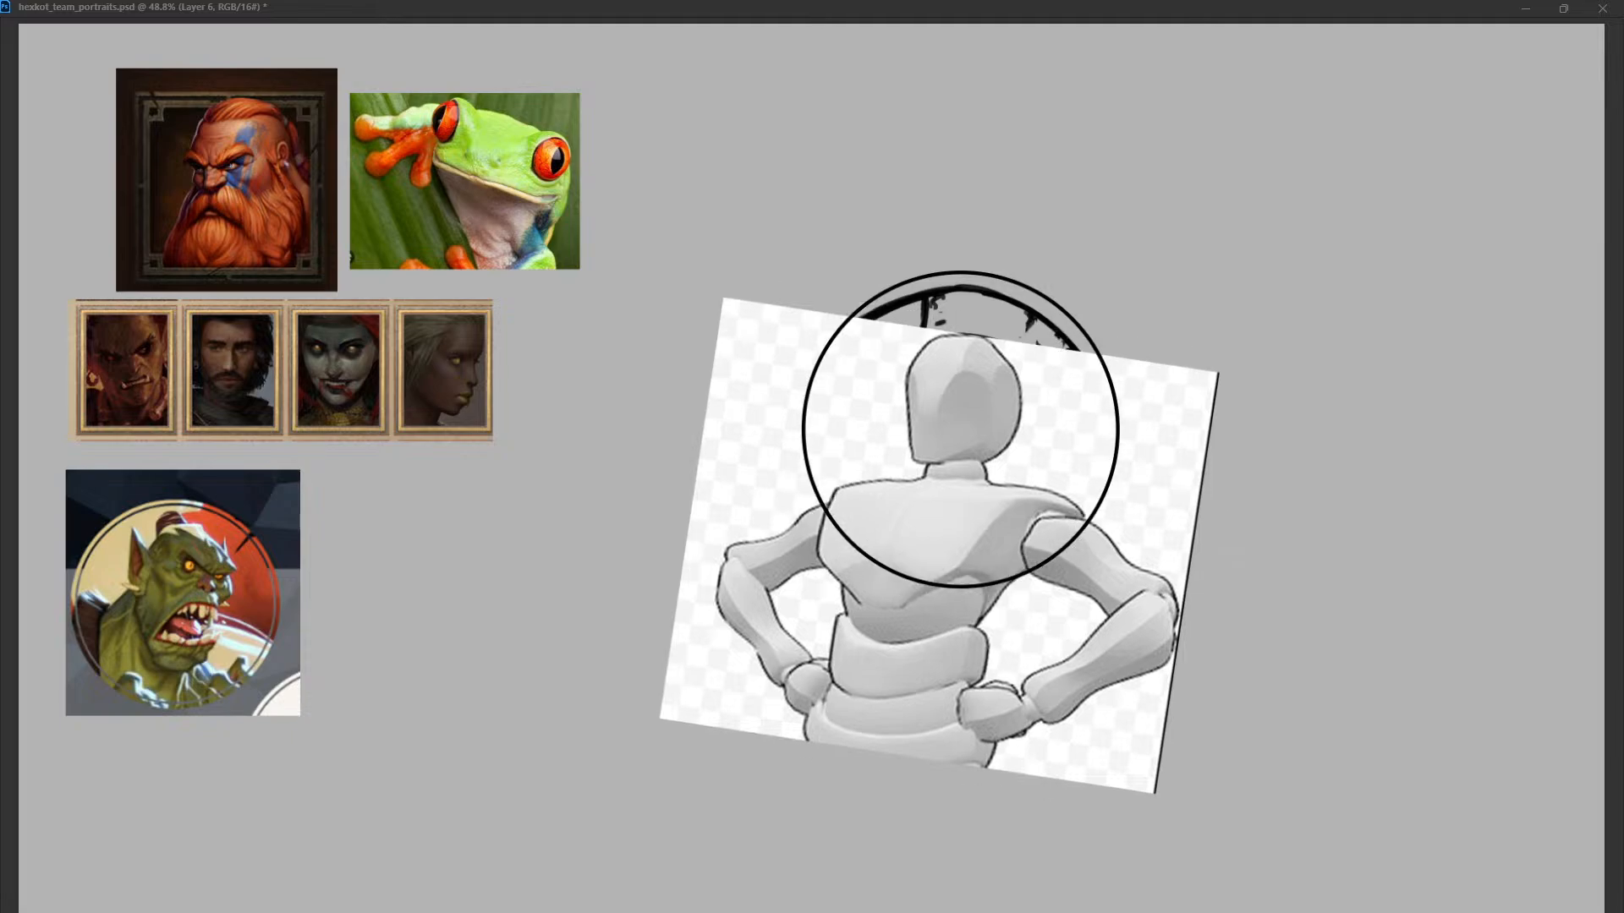
pyautogui.moveTo(1218, 373); pyautogui.dragTo(1245, 357)
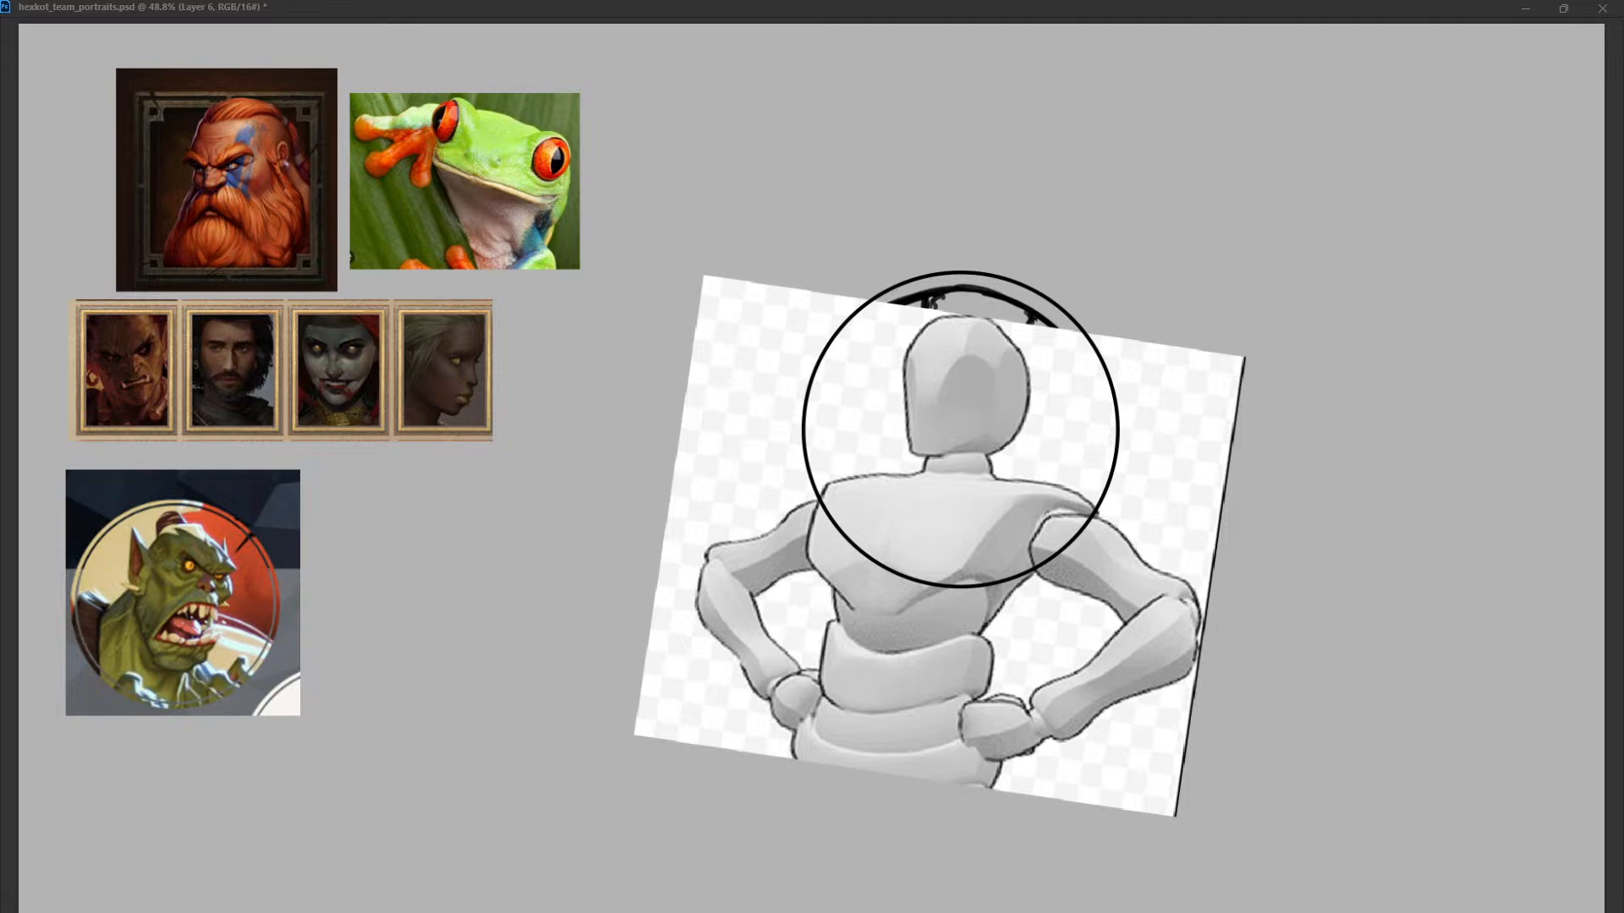
pyautogui.moveTo(939, 546); pyautogui.dragTo(938, 539)
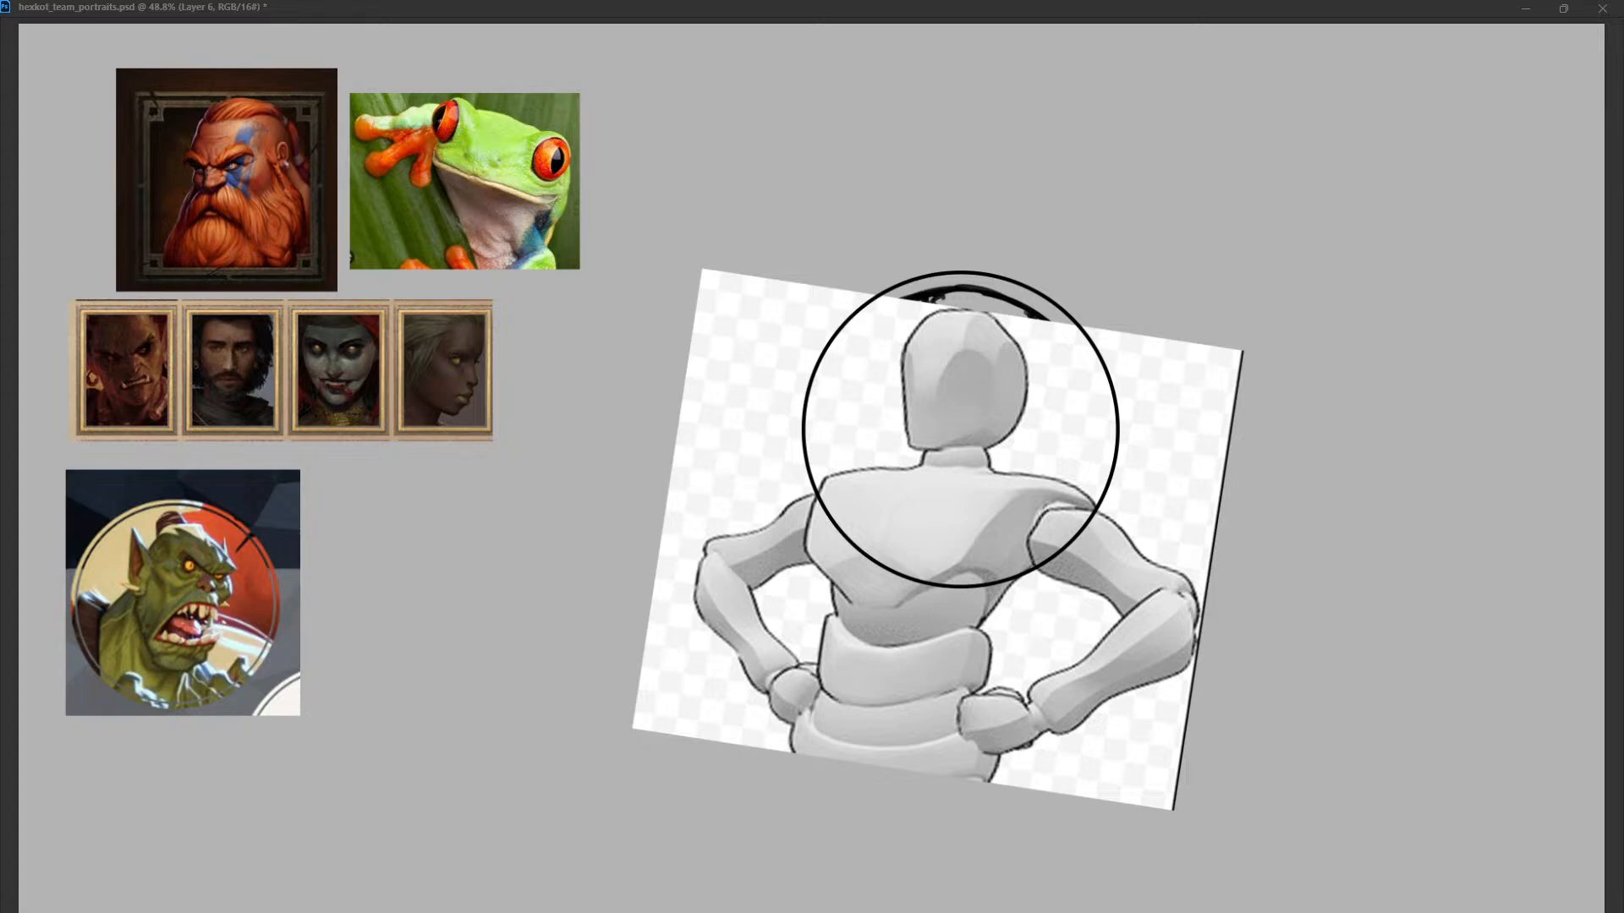
# Set the mannequin reference layer's opacity to 40%.
pyautogui.press('2')
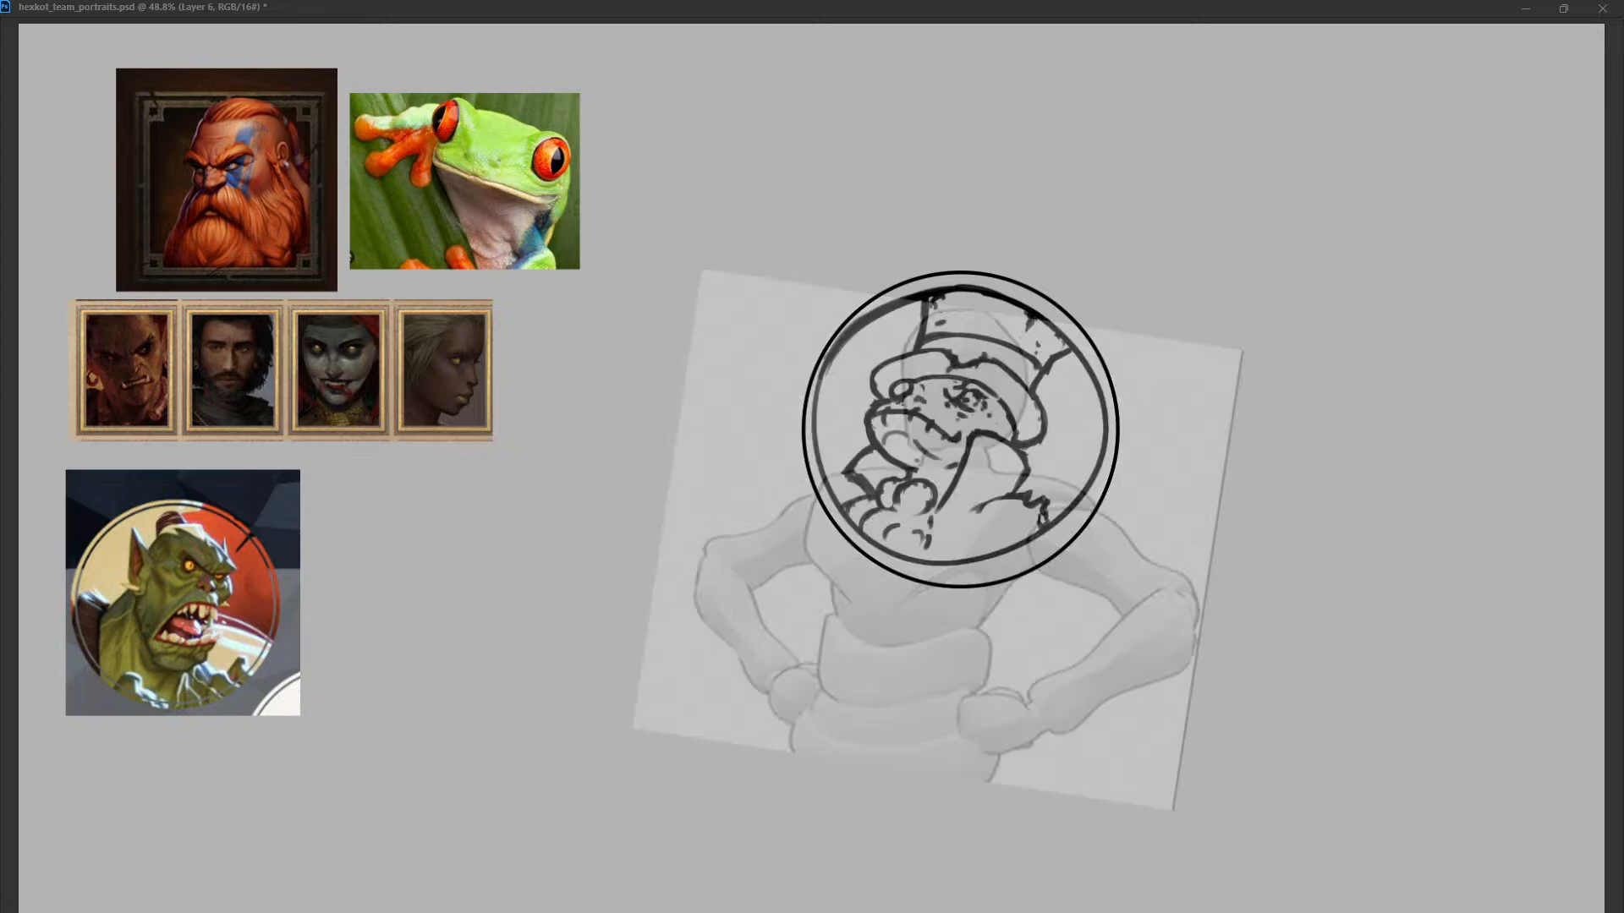
pyautogui.hotkey('alt', '[')
pyautogui.hotkey('alt', '[')
pyautogui.hotkey('alt', ']')
pyautogui.hotkey('alt', ']')
pyautogui.press('5')
pyautogui.press('3')
pyautogui.press('4')
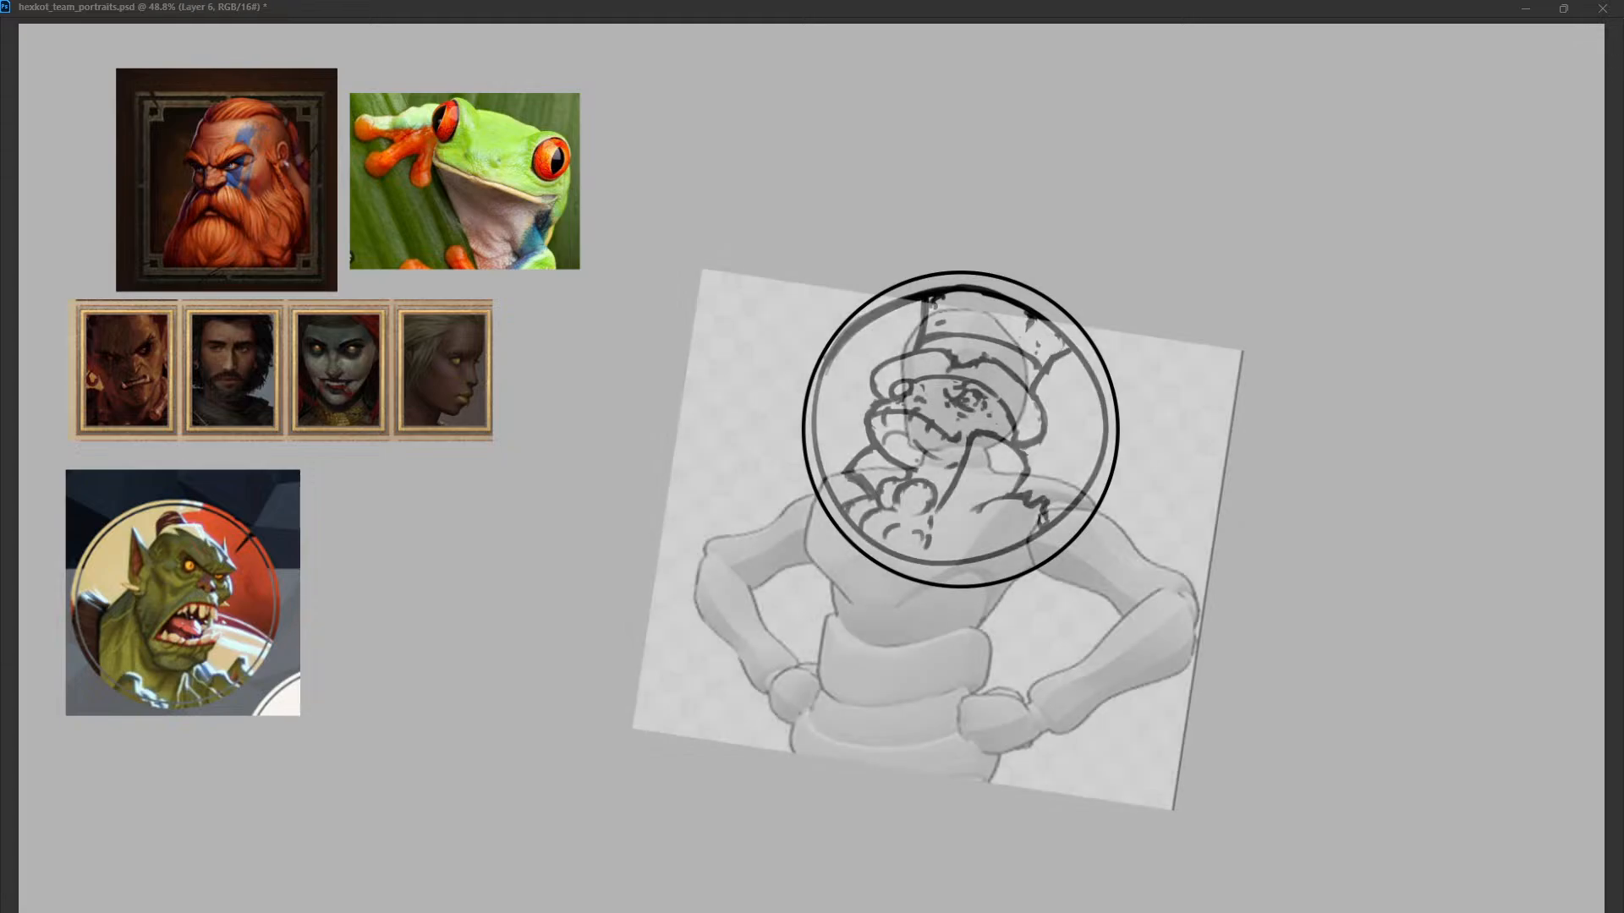
# Toggle the frog sketch's visibility over the faded mannequin to compare the head and shoulder proportions.
pyautogui.hotkey('alt', '[')
pyautogui.hotkey('alt', '[')
pyautogui.hotkey('ctrl', ',')
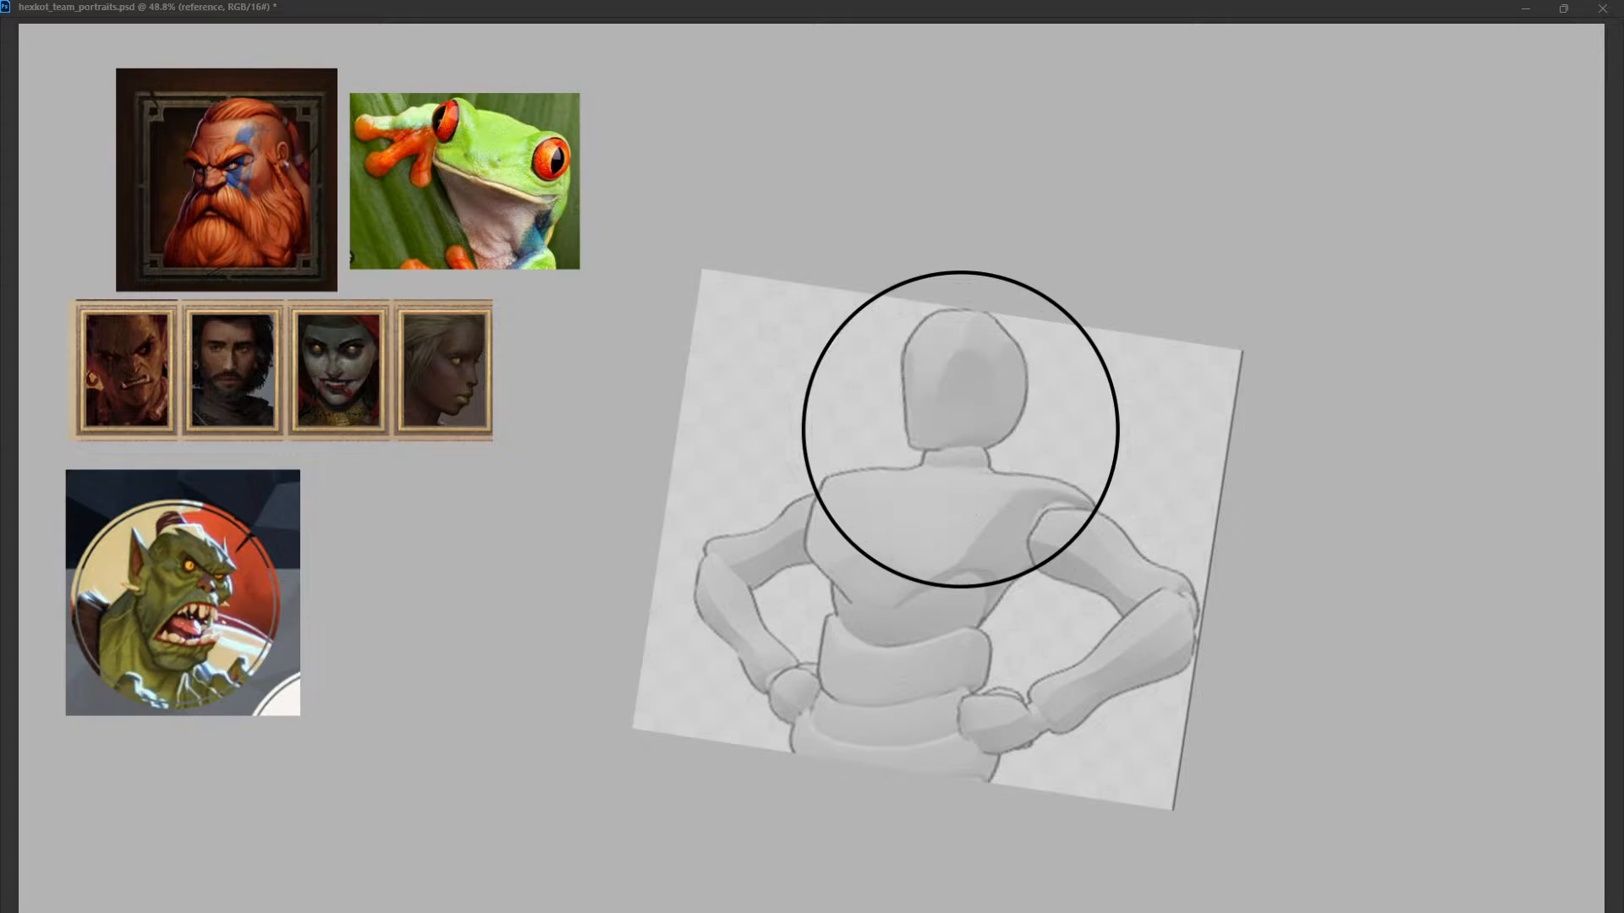
pyautogui.hotkey('ctrl', ',')
pyautogui.hotkey('ctrl', ',')
pyautogui.hotkey('ctrl', ',')
pyautogui.hotkey('ctrl', ',')
pyautogui.hotkey('ctrl', ',')
pyautogui.hotkey('ctrl', ',')
pyautogui.hotkey('alt', ']')
pyautogui.hotkey('ctrl', ',')
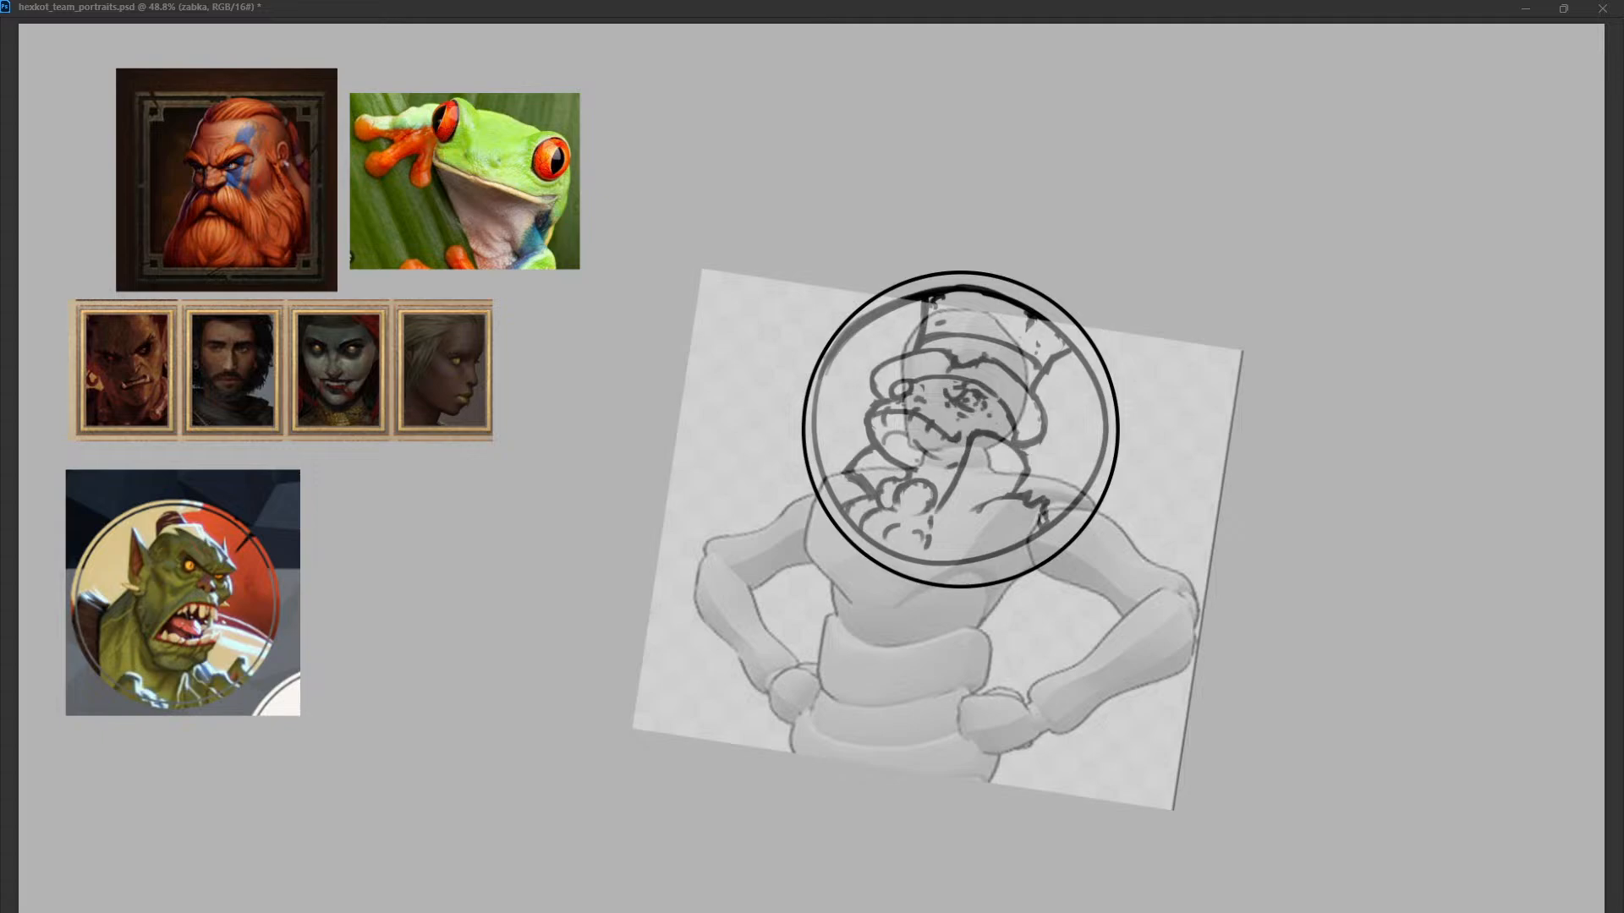
# Hide the mannequin reference and erase the old hand-drawn inner circle around the frog sketch.
pyautogui.hotkey('ctrl', ',')
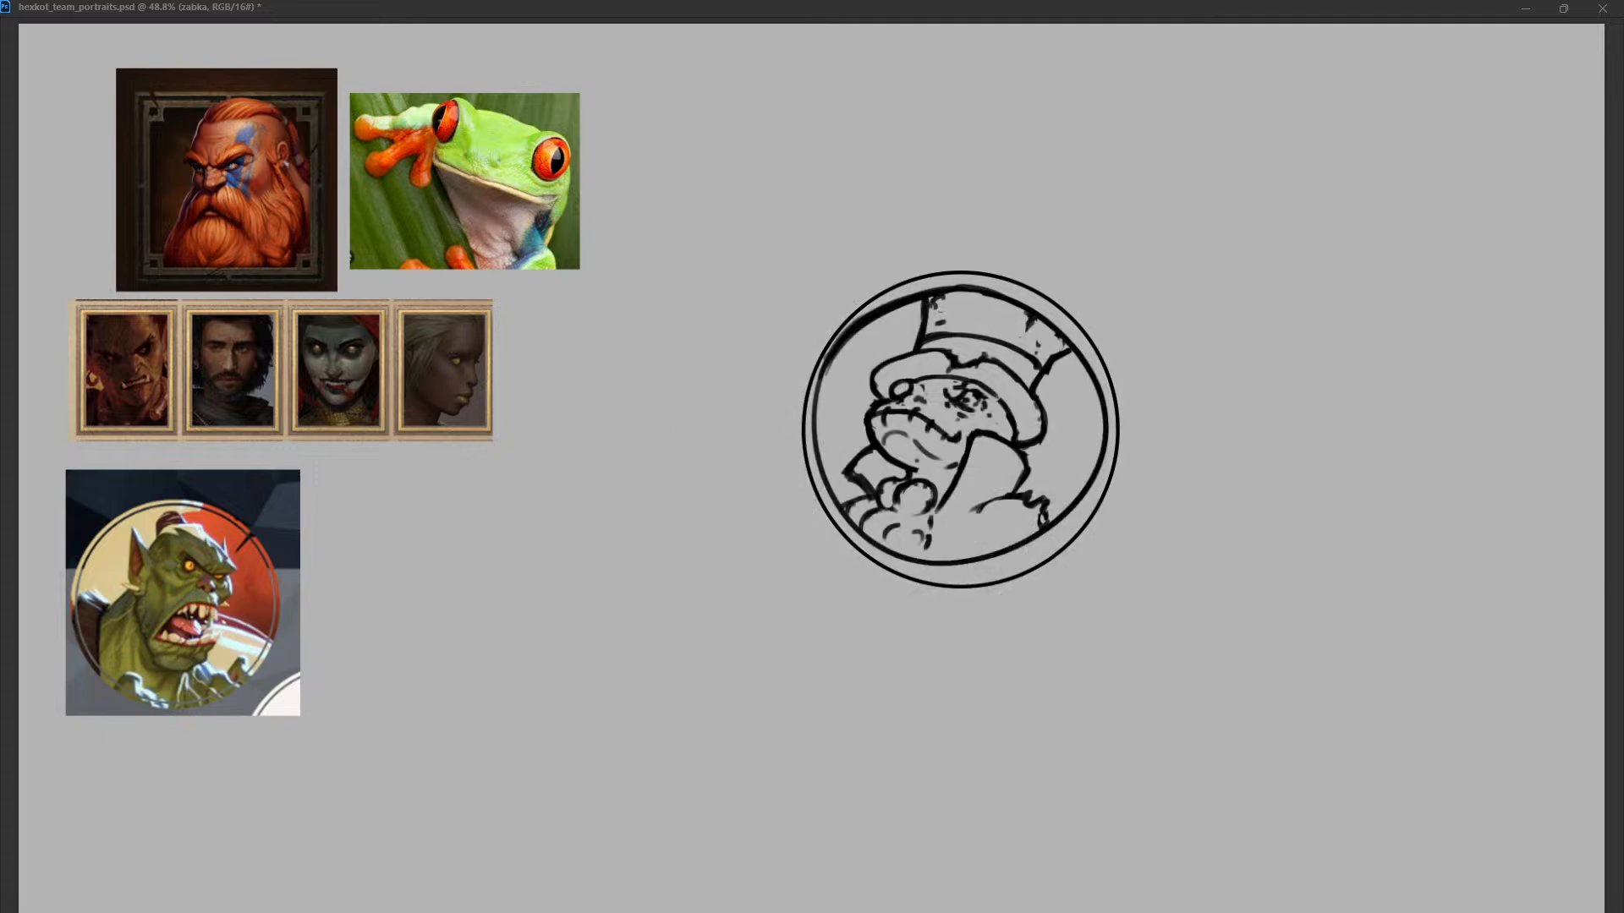
pyautogui.moveTo(933, 295); pyautogui.dragTo(822, 372)
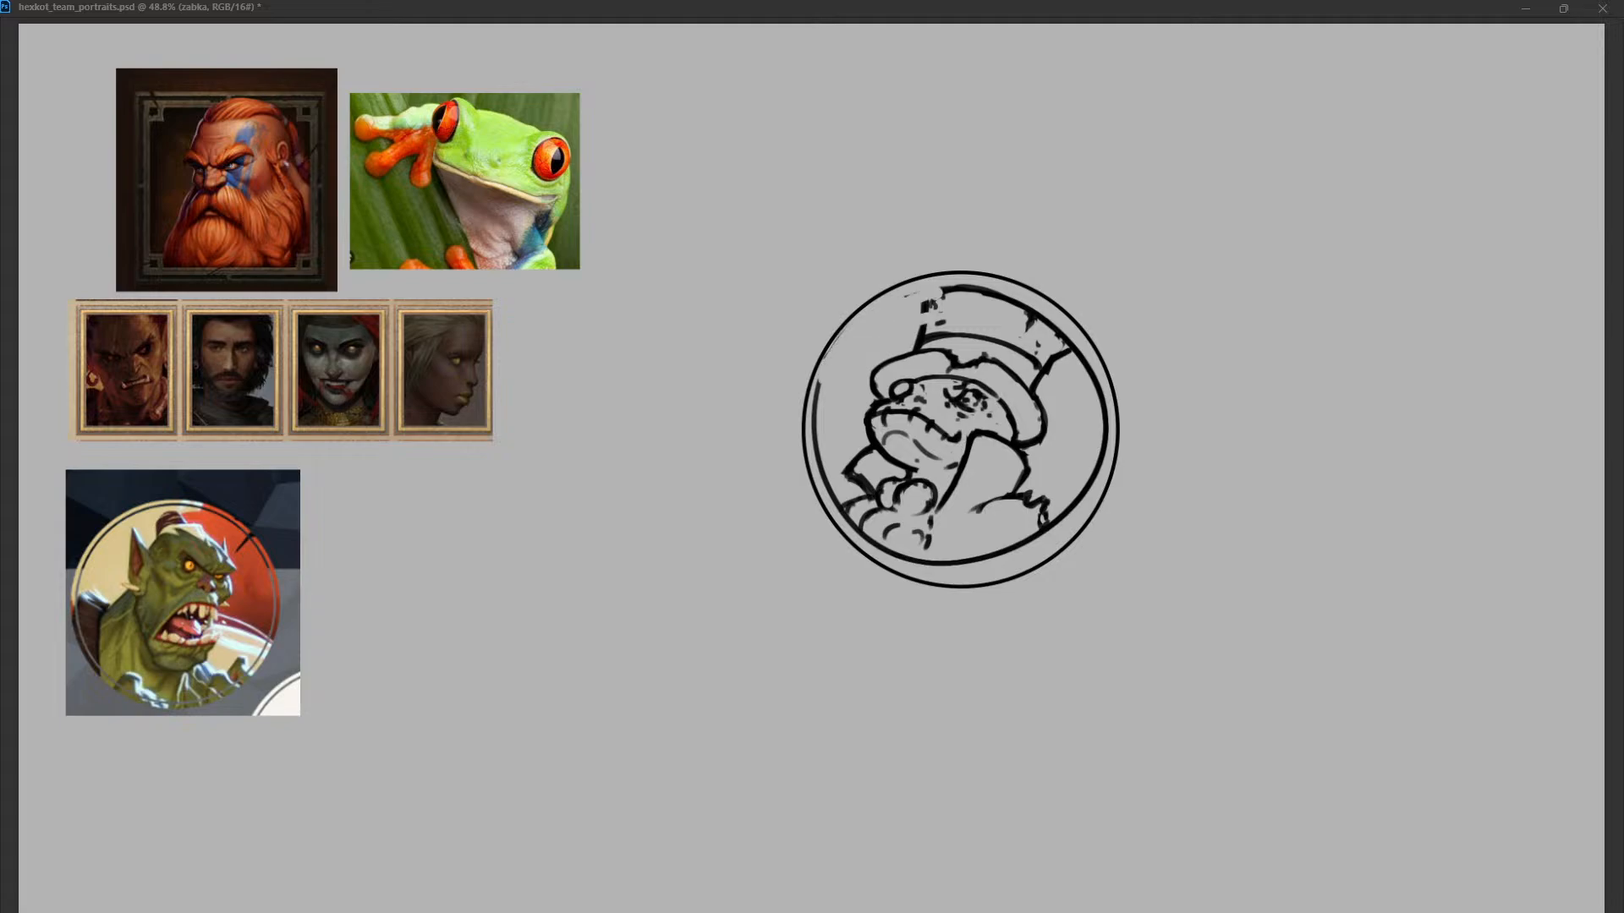
pyautogui.moveTo(945, 292)
pyautogui.mouseDown()
pyautogui.moveTo(1099, 385)
pyautogui.moveTo(817, 381)
pyautogui.moveTo(937, 309)
pyautogui.moveTo(919, 338)
pyautogui.mouseUp()
pyautogui.hotkey('ctrl', 'z')
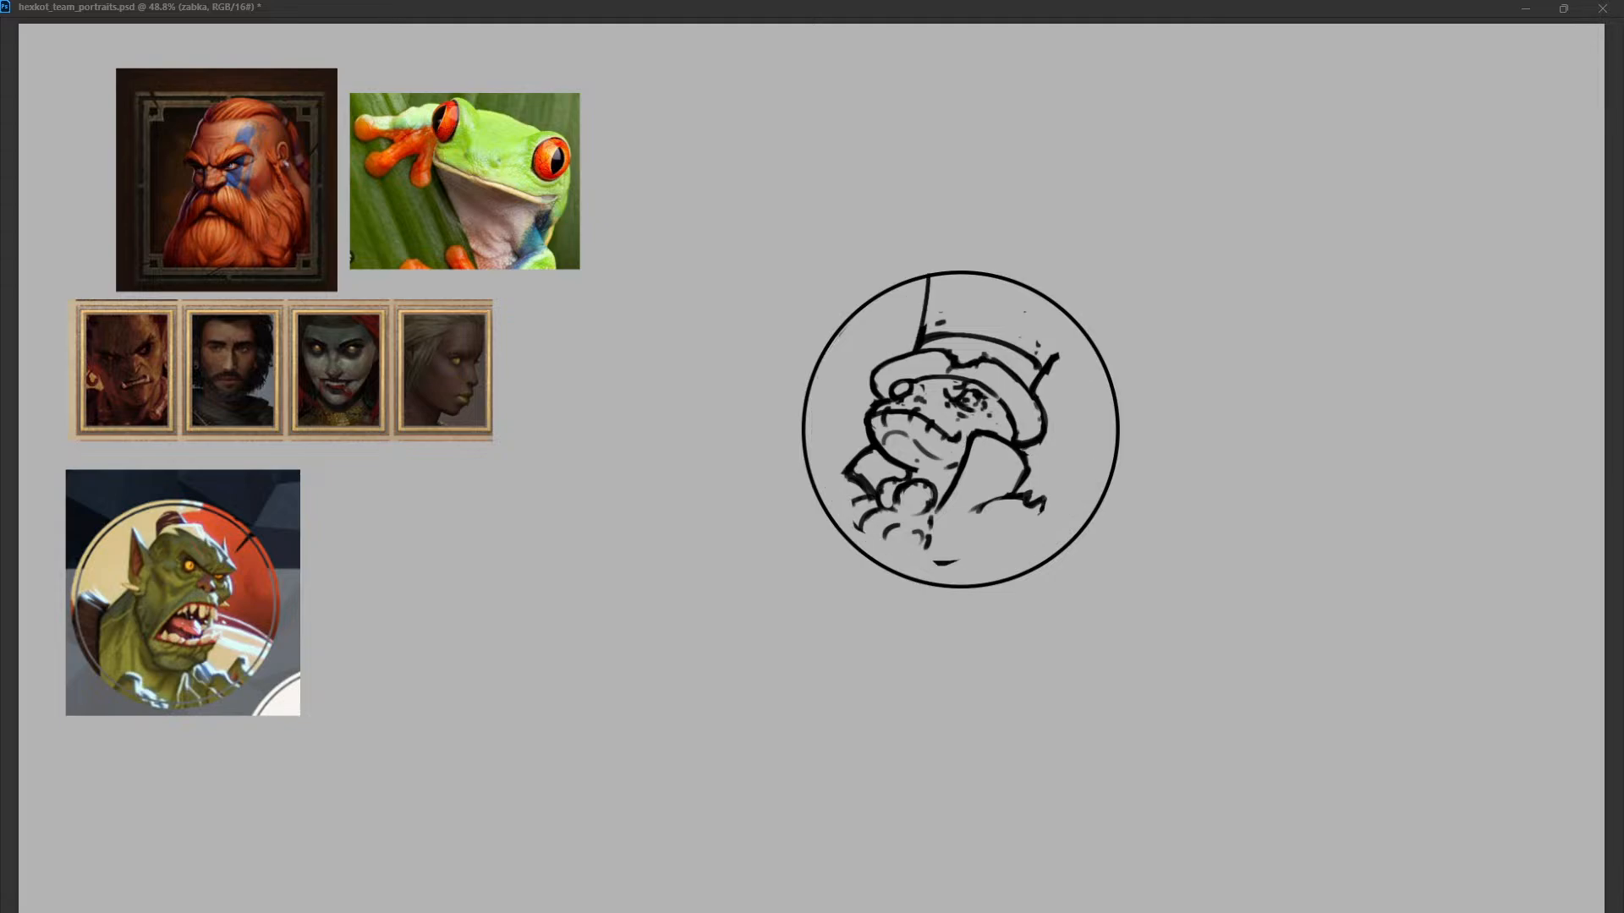
# Redraw the right side of the top hat so it reaches the circular frame.
pyautogui.moveTo(1081, 323)
pyautogui.mouseDown()
pyautogui.moveTo(1034, 393)
pyautogui.moveTo(1084, 326)
pyautogui.mouseUp()
pyautogui.moveTo(1034, 394); pyautogui.dragTo(1084, 319)
pyautogui.hotkey('ctrl', 'z')
pyautogui.moveTo(1048, 370); pyautogui.dragTo(1079, 329)
# Sketch the ends of a curved hat band across the crown, just above the brim.
pyautogui.moveTo(938, 324); pyautogui.dragTo(1037, 344)
pyautogui.moveTo(924, 324); pyautogui.dragTo(963, 317)
pyautogui.moveTo(926, 322); pyautogui.dragTo(938, 311)
pyautogui.moveTo(1030, 329); pyautogui.dragTo(1056, 347)
pyautogui.hotkey('ctrl', 'z')
pyautogui.moveTo(1034, 350)
pyautogui.mouseDown()
pyautogui.moveTo(1044, 367)
pyautogui.moveTo(1062, 348)
pyautogui.mouseUp()
pyautogui.hotkey('ctrl', 'z')
# Draw a thin curved line across the crown to join the hat band's two ends.
pyautogui.hotkey('ctrl', 'z')
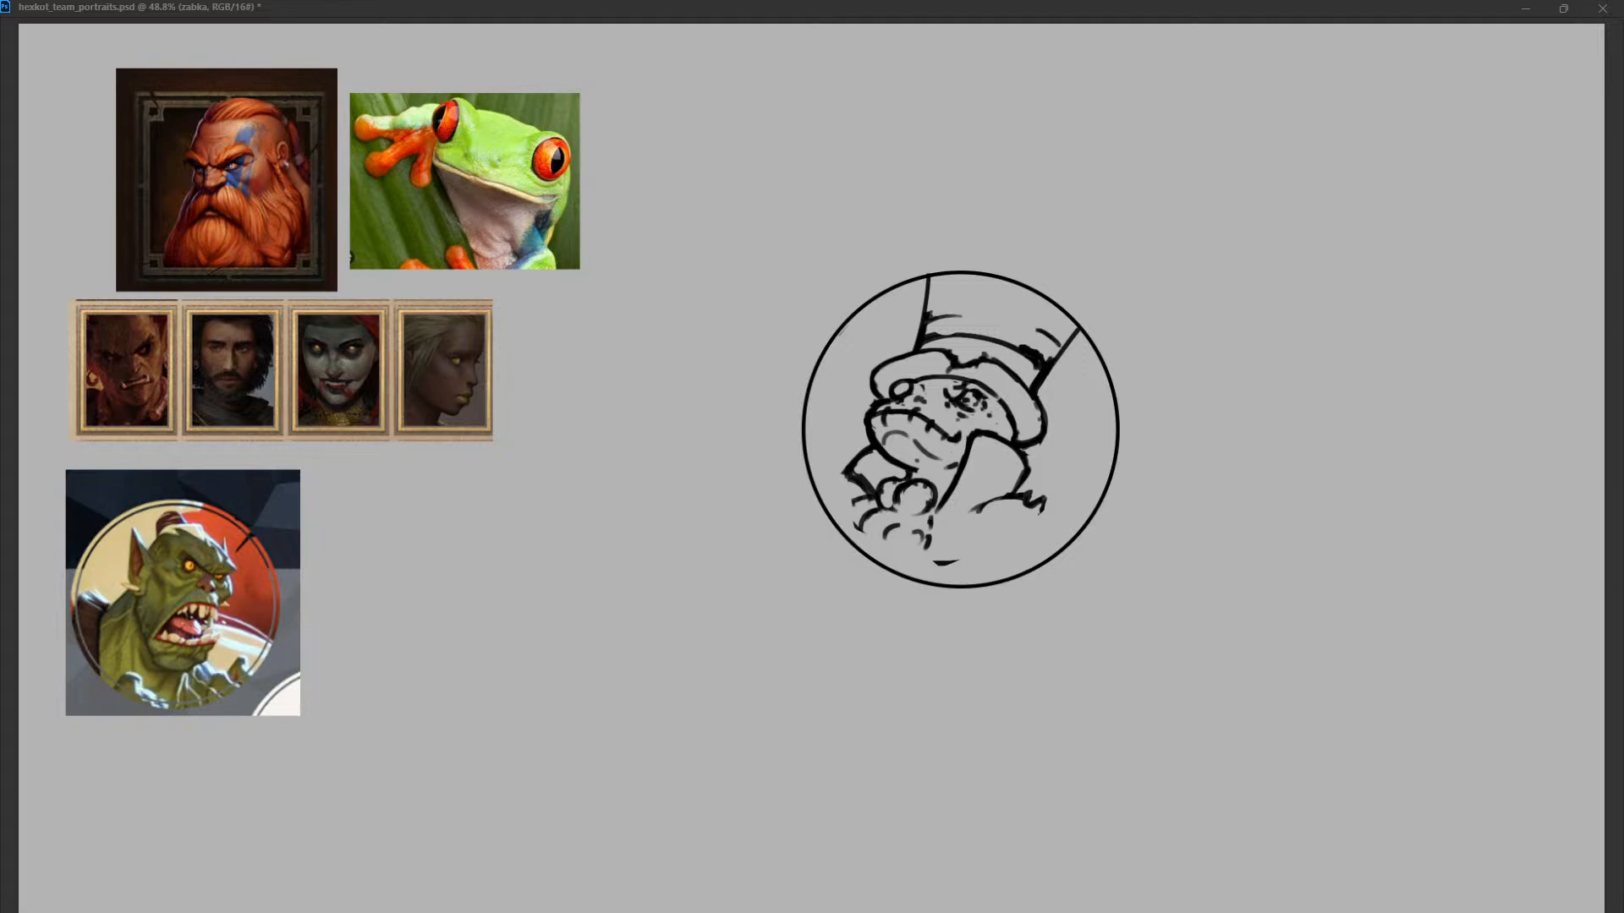
pyautogui.moveTo(962, 316); pyautogui.dragTo(1030, 331)
pyautogui.hotkey('ctrl', 'z')
pyautogui.moveTo(1047, 337); pyautogui.dragTo(1064, 349)
pyautogui.hotkey('ctrl', 'z')
pyautogui.moveTo(992, 387); pyautogui.dragTo(998, 402)
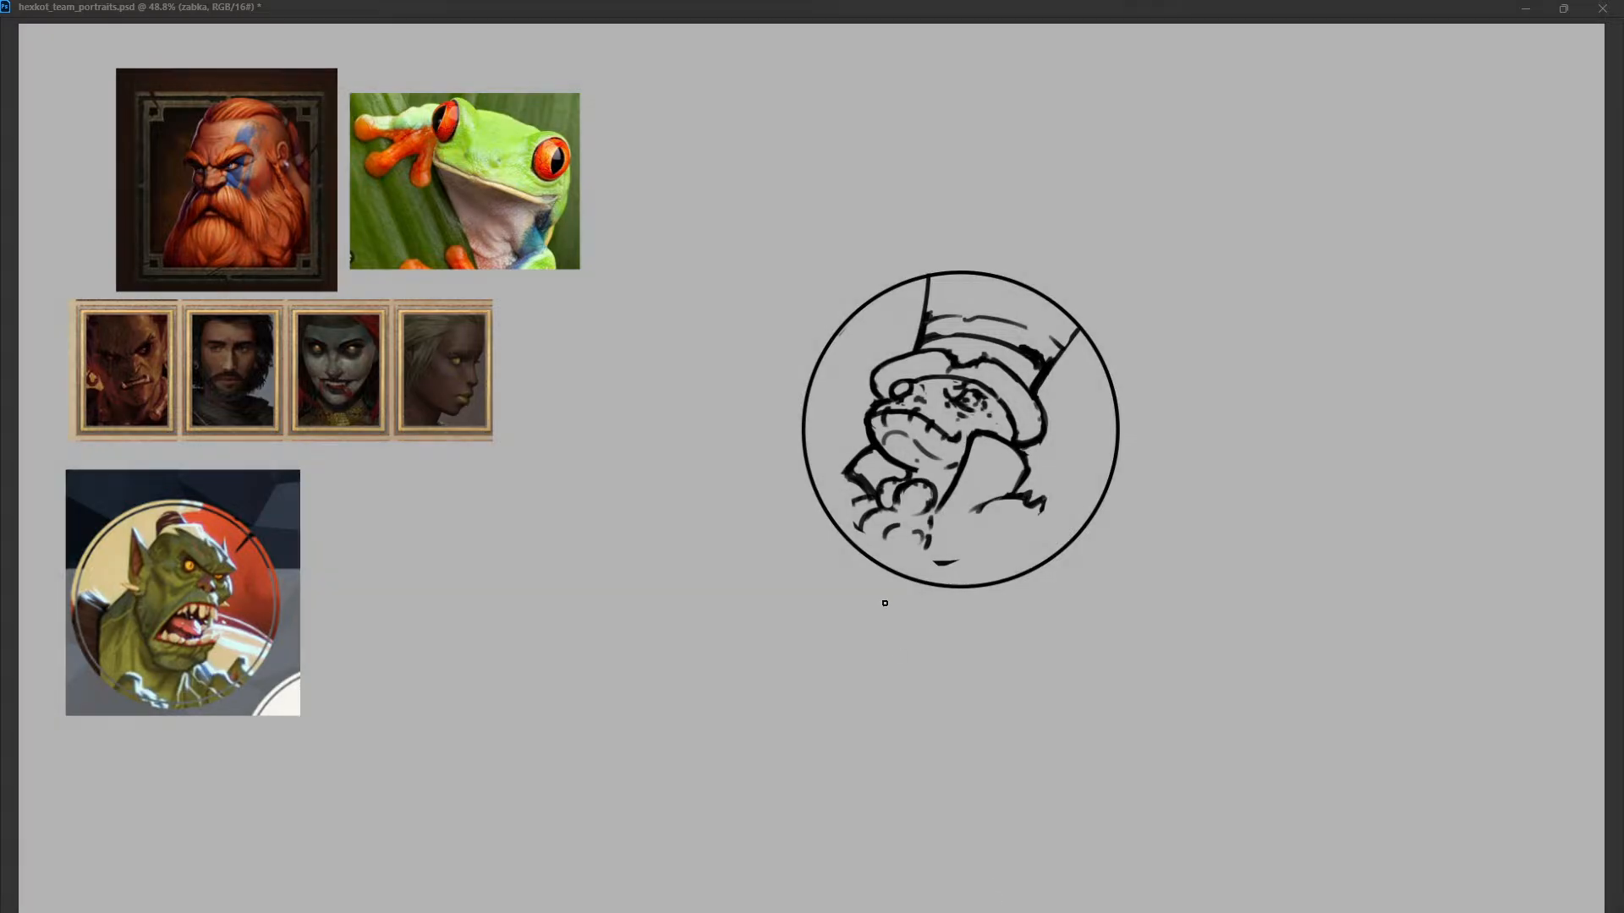
# Paste the Uncle Sam AMERICA poster and scale it down beside the orc portrait as a hat reference.
pyautogui.hotkey('ctrl', 'v')
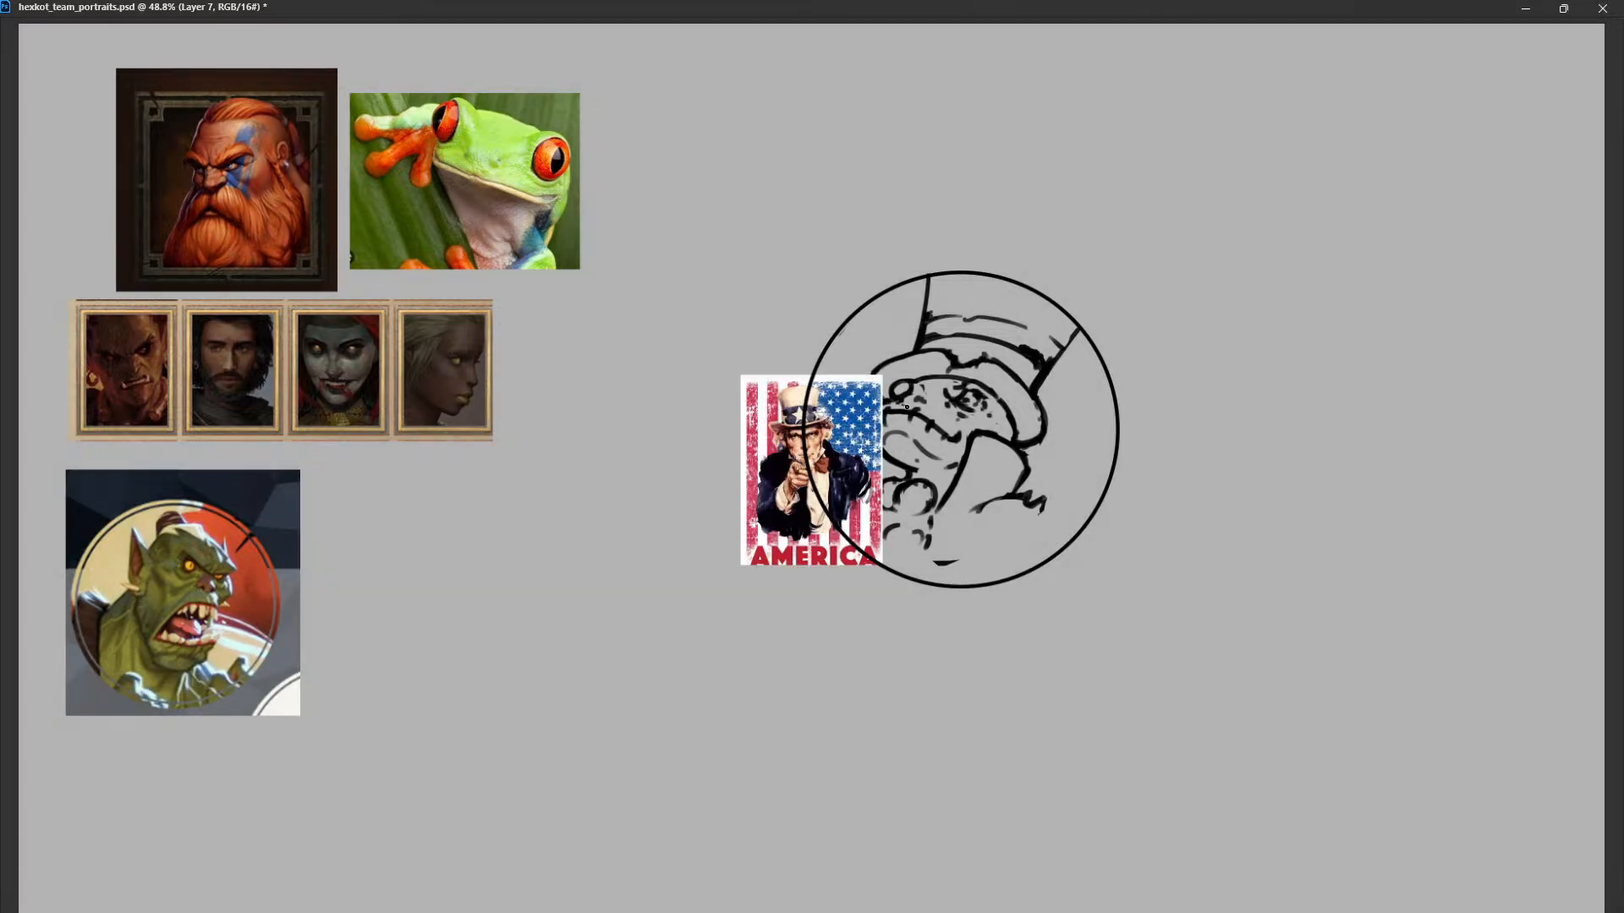
pyautogui.moveTo(875, 430)
pyautogui.mouseDown()
pyautogui.moveTo(576, 461)
pyautogui.moveTo(772, 166)
pyautogui.mouseUp()
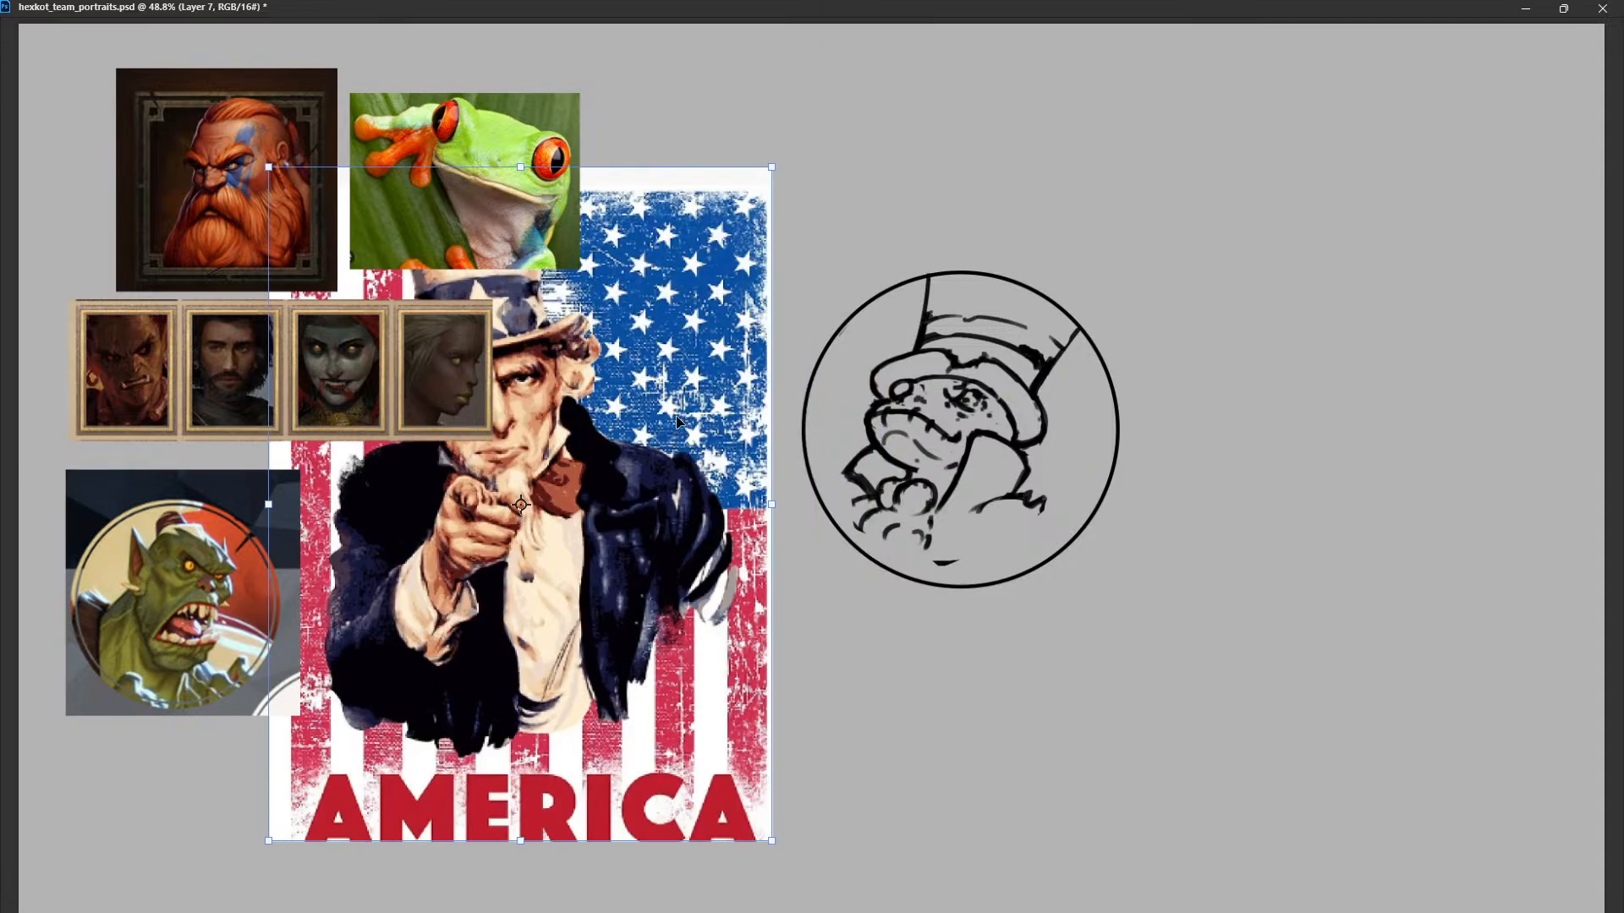
pyautogui.moveTo(679, 419); pyautogui.dragTo(733, 494)
pyautogui.moveTo(835, 234); pyautogui.dragTo(638, 501)
pyautogui.press('Return')
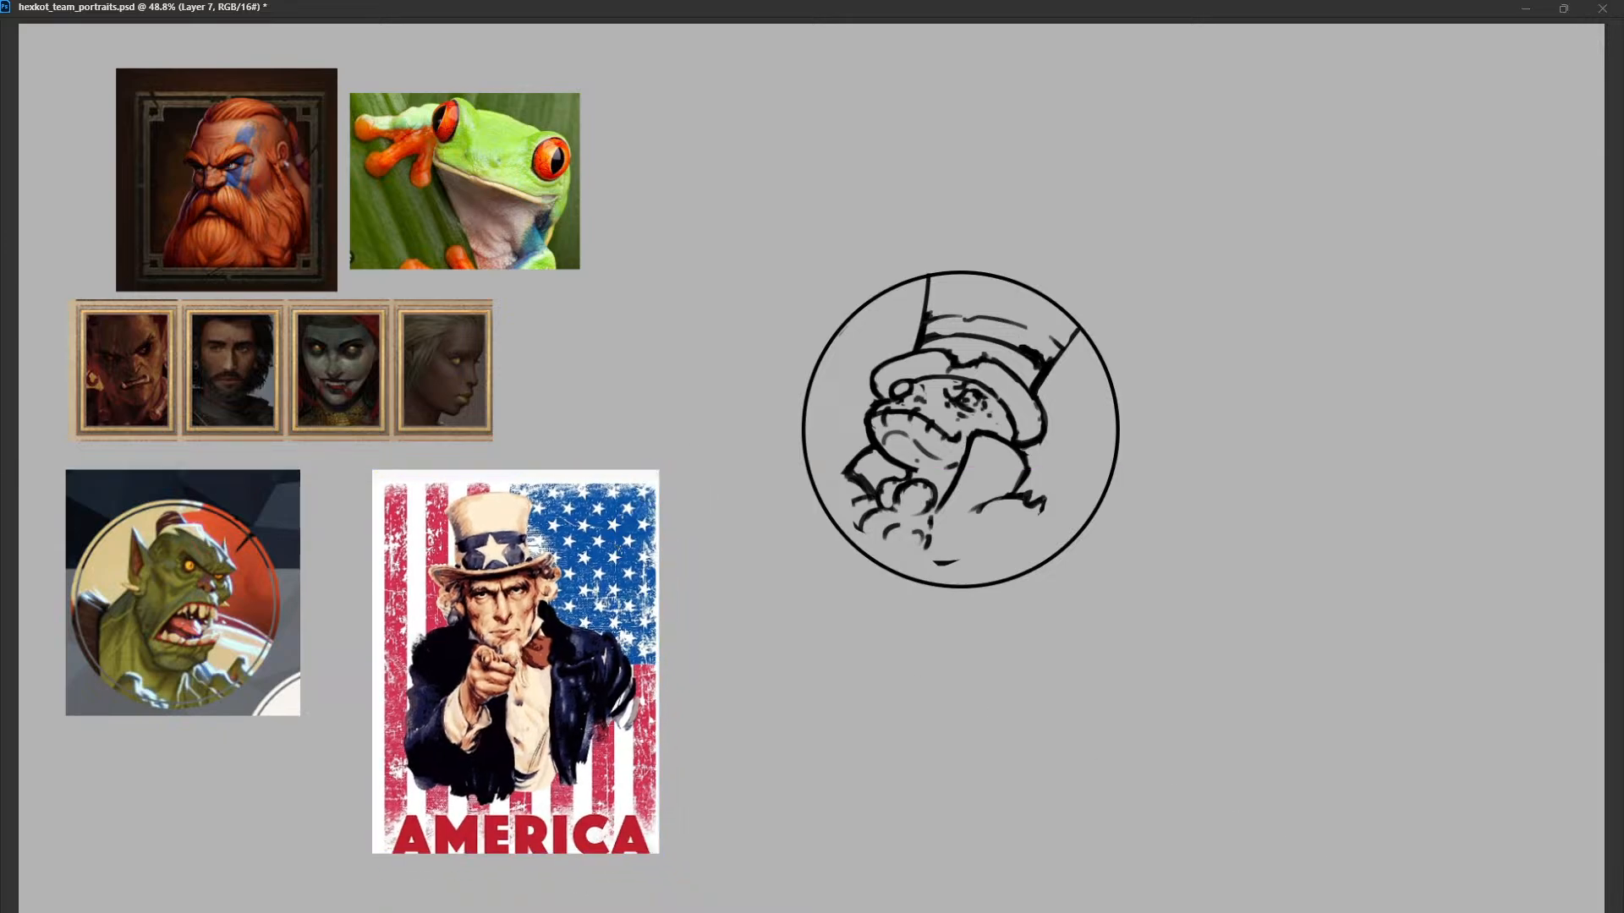
pyautogui.scroll(-2, 811, 465)
pyautogui.scroll(1, 811, 465)
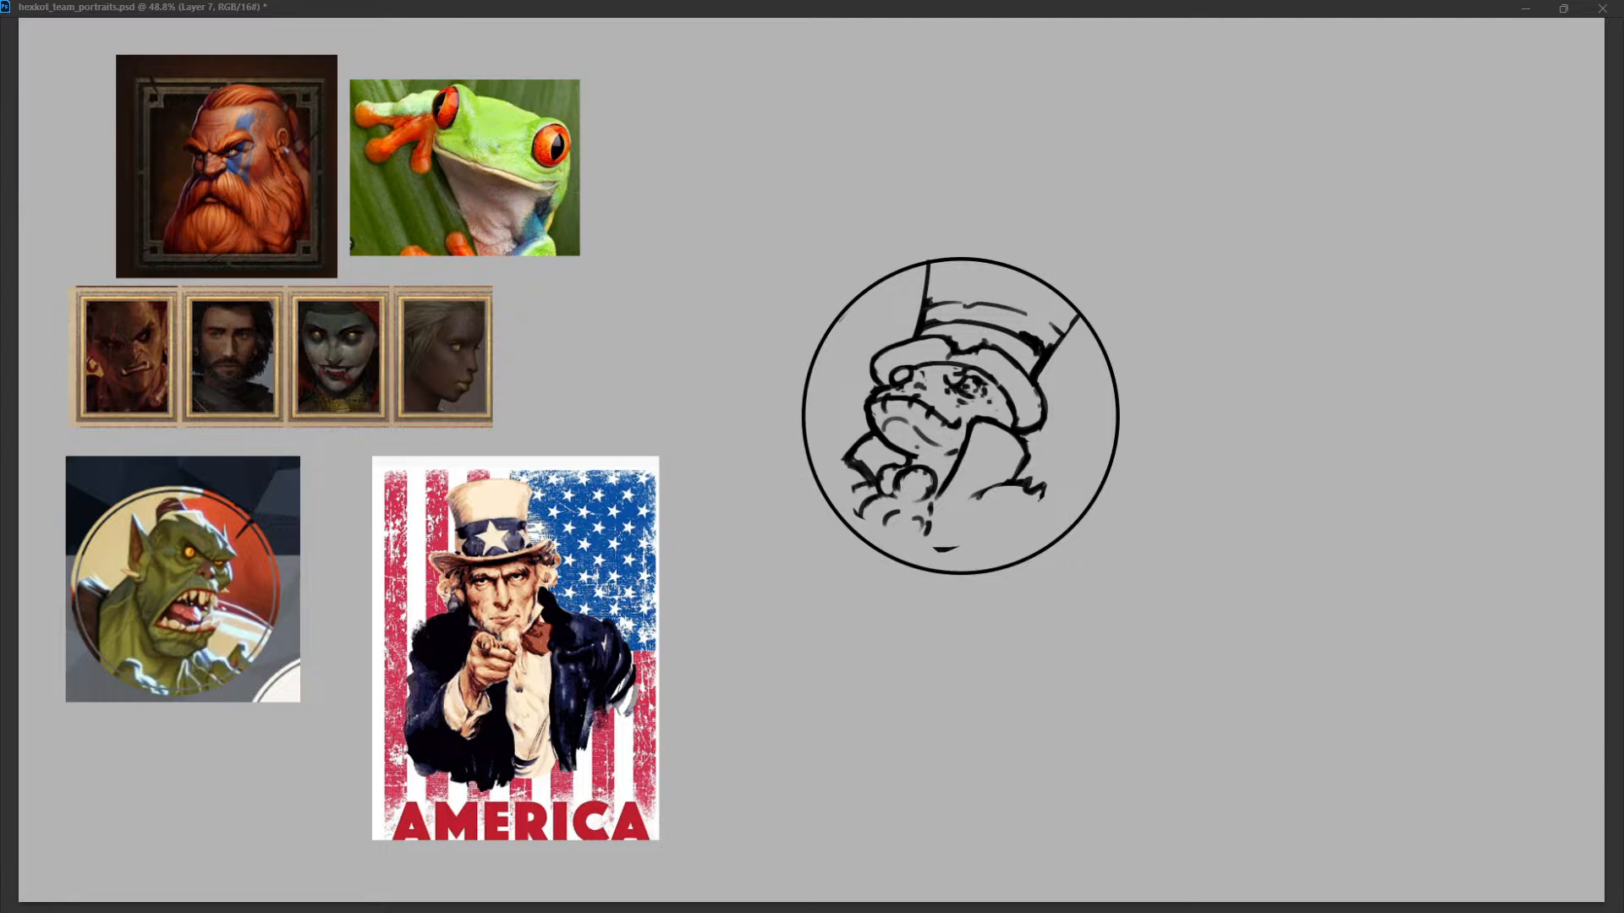
# Redraw both sides of the hat crown with a wider flare and rework the brim's left end.
pyautogui.press('Return')
pyautogui.moveTo(929, 267); pyautogui.dragTo(920, 312)
pyautogui.moveTo(1079, 314); pyautogui.dragTo(1049, 360)
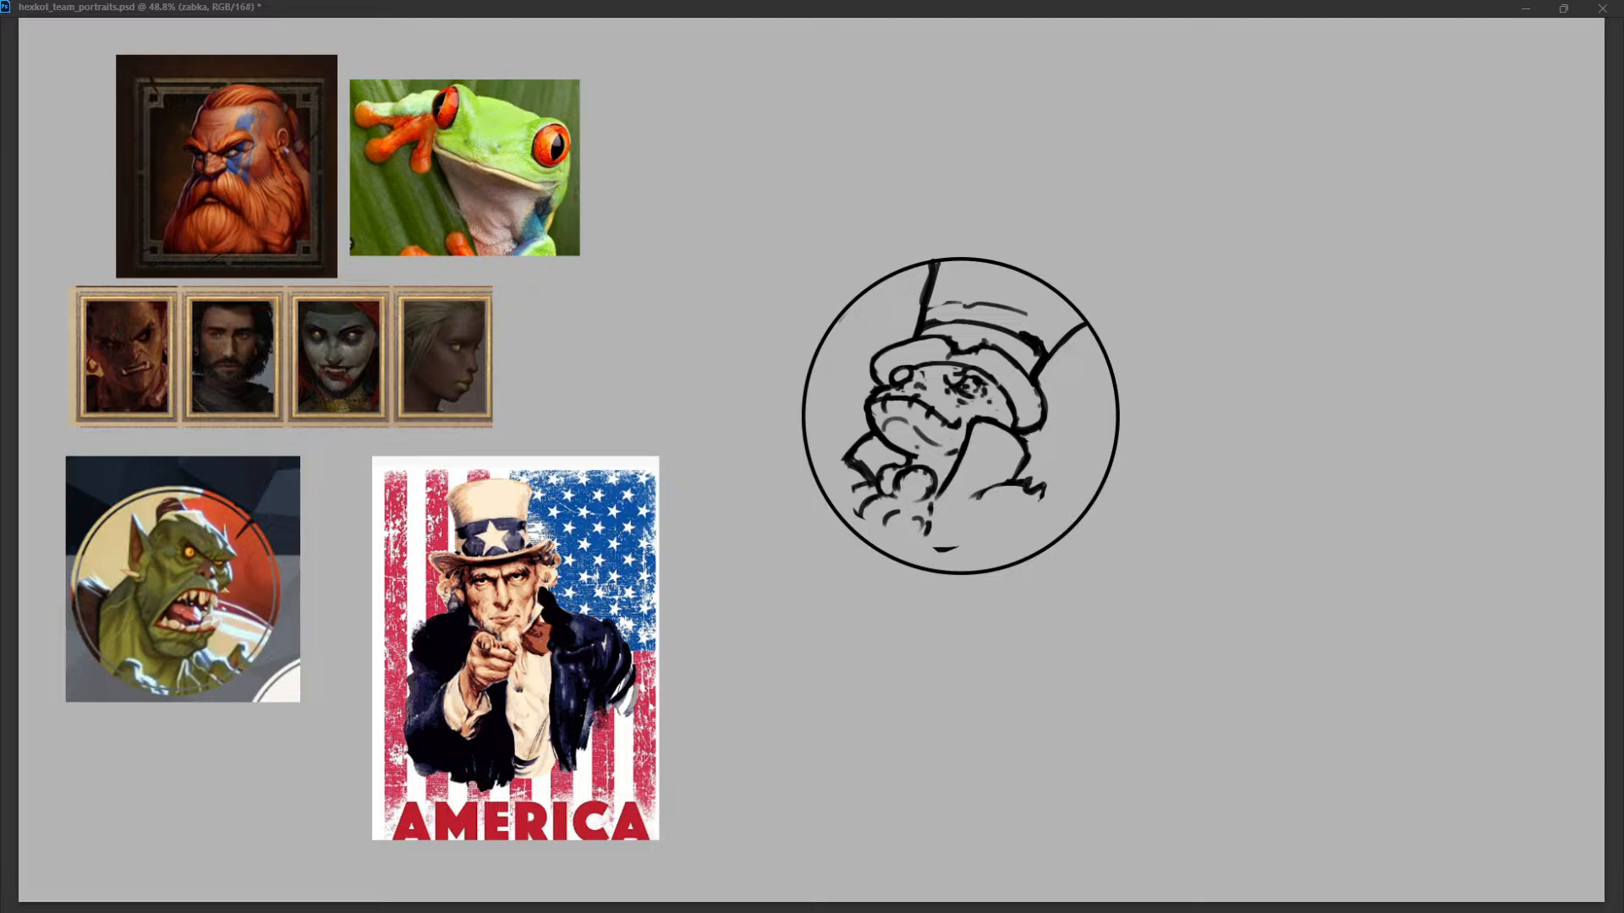
pyautogui.moveTo(908, 340); pyautogui.dragTo(871, 379)
pyautogui.moveTo(911, 341); pyautogui.dragTo(872, 379)
pyautogui.hotkey('ctrl', 'z')
pyautogui.hotkey('ctrl', 'z')
pyautogui.hotkey('ctrl', 'z')
# Redraw the brim's right end so it sweeps farther outward beside the frog's head.
pyautogui.hotkey('ctrl', 'z')
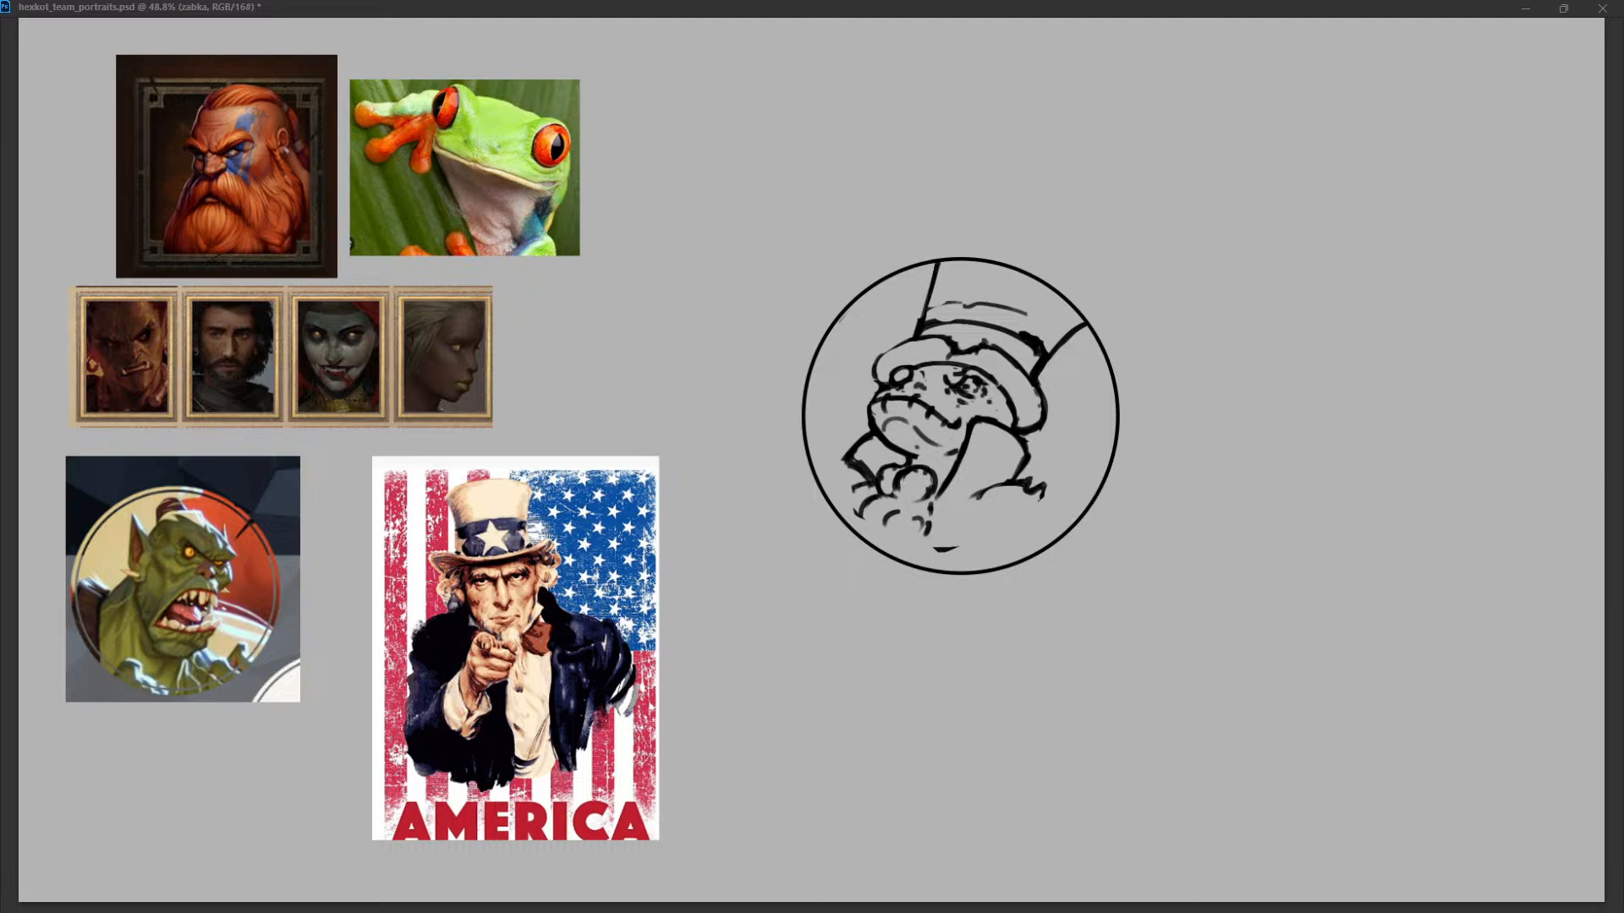
pyautogui.moveTo(1085, 321)
pyautogui.mouseDown()
pyautogui.moveTo(1044, 372)
pyautogui.moveTo(1067, 394)
pyautogui.moveTo(1059, 418)
pyautogui.mouseUp()
pyautogui.hotkey('ctrl', 'z')
pyautogui.hotkey('ctrl', 'z')
pyautogui.moveTo(995, 341); pyautogui.dragTo(1051, 423)
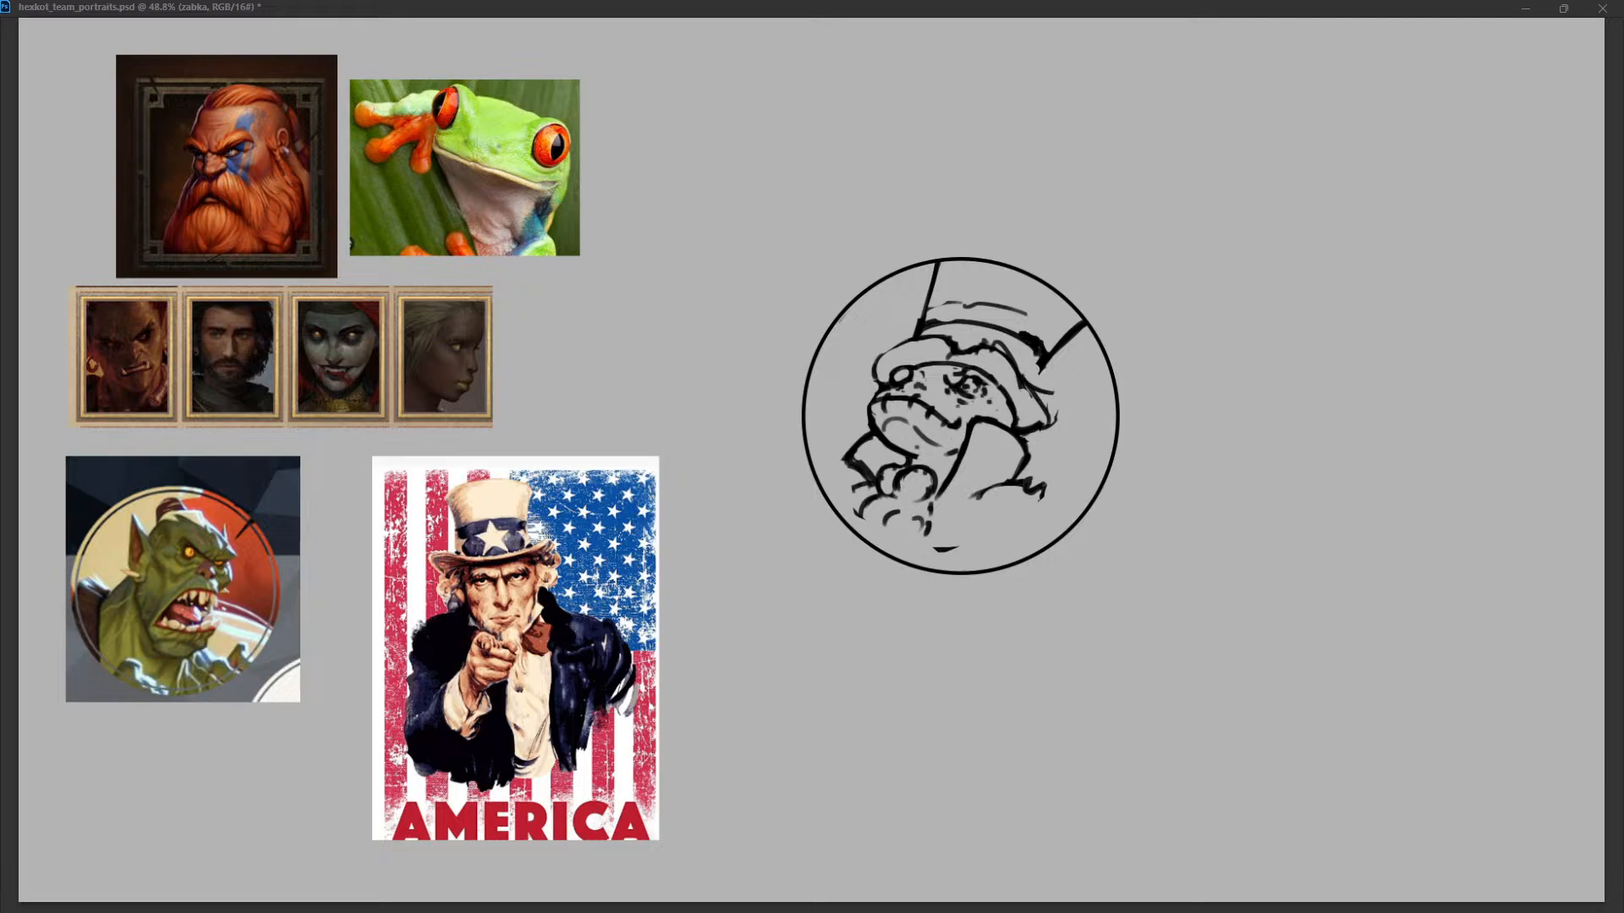
# Replace the wavy brim with one wide arc curving over the frog's head and down both sides.
pyautogui.moveTo(881, 364)
pyautogui.mouseDown()
pyautogui.moveTo(921, 342)
pyautogui.moveTo(993, 345)
pyautogui.mouseUp()
pyautogui.hotkey('ctrl', 'z')
pyautogui.moveTo(898, 334)
pyautogui.mouseDown()
pyautogui.moveTo(998, 338)
pyautogui.moveTo(1055, 427)
pyautogui.mouseUp()
pyautogui.moveTo(950, 346); pyautogui.dragTo(1006, 369)
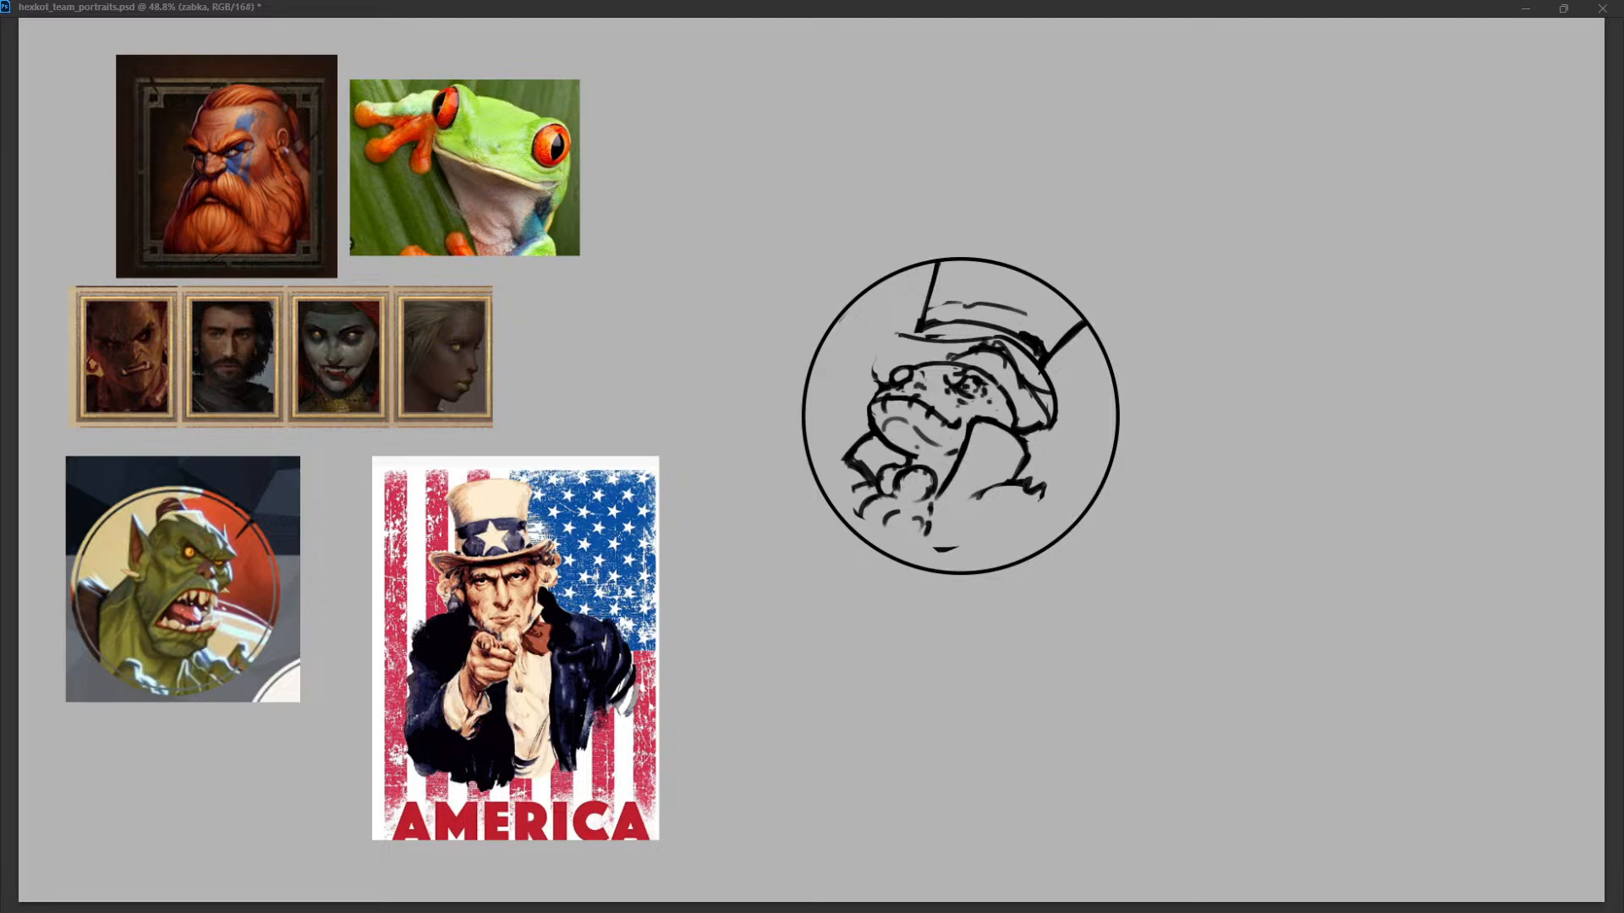
pyautogui.moveTo(952, 354); pyautogui.dragTo(1037, 421)
pyautogui.moveTo(900, 335)
pyautogui.mouseDown()
pyautogui.moveTo(867, 382)
pyautogui.moveTo(877, 393)
pyautogui.mouseUp()
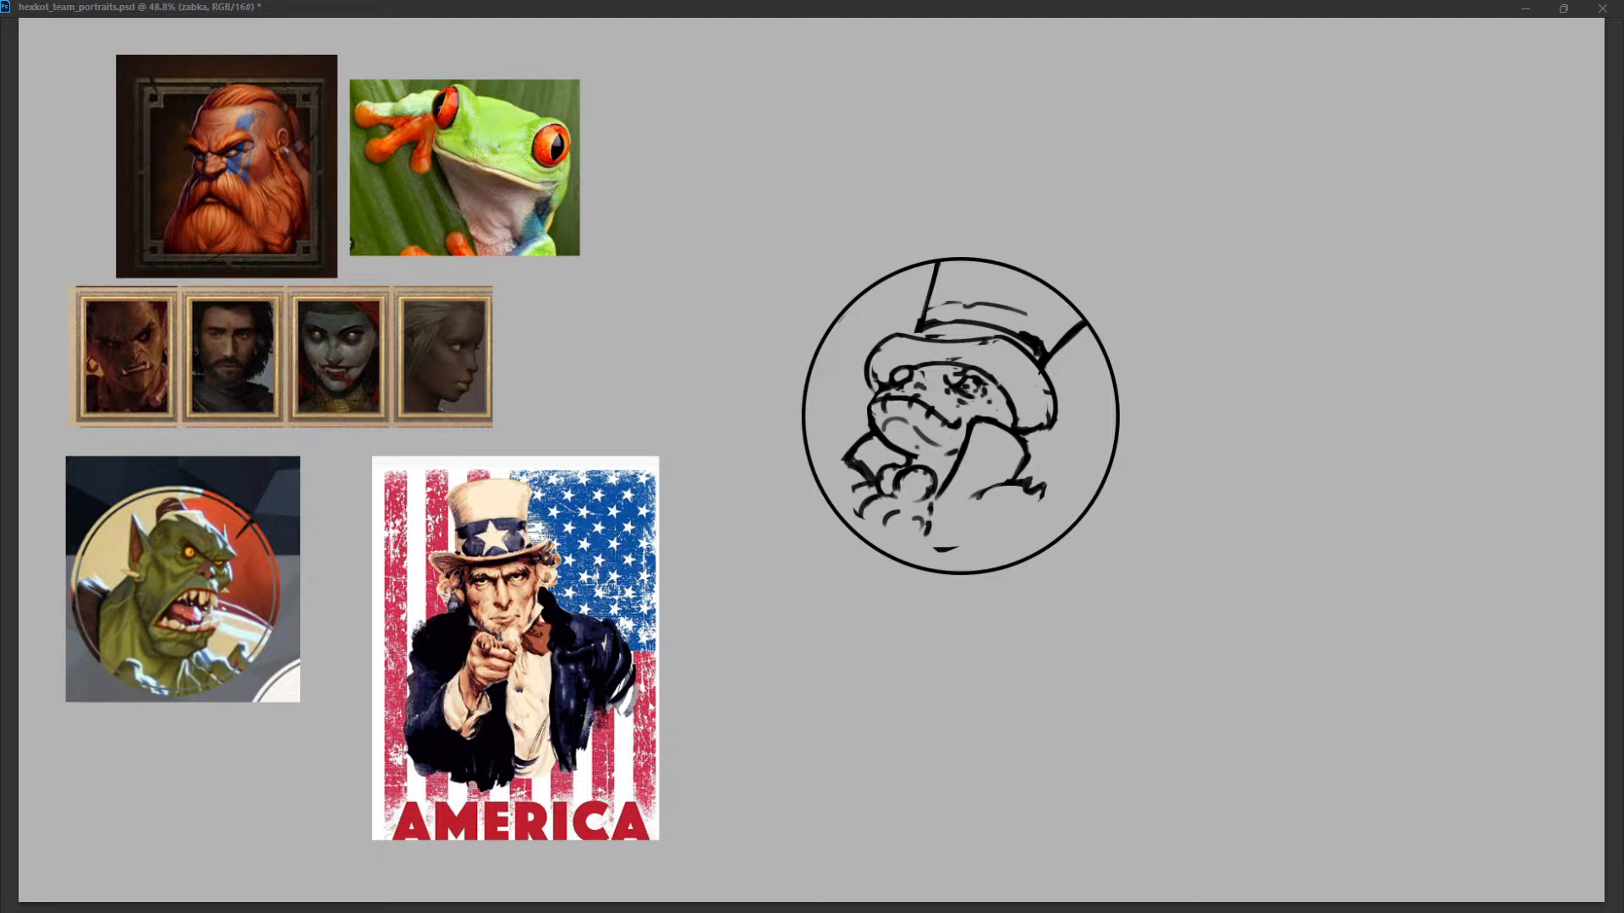
pyautogui.moveTo(1026, 347); pyautogui.dragTo(1049, 425)
# Erase the crown's left side and raise the brim's upper edge into a rounder arc.
pyautogui.moveTo(988, 342)
pyautogui.mouseDown()
pyautogui.moveTo(928, 342)
pyautogui.moveTo(935, 277)
pyautogui.mouseUp()
pyautogui.moveTo(887, 339)
pyautogui.mouseDown()
pyautogui.moveTo(912, 323)
pyautogui.moveTo(1009, 329)
pyautogui.moveTo(963, 338)
pyautogui.moveTo(1008, 331)
pyautogui.moveTo(1052, 401)
pyautogui.mouseUp()
pyautogui.hotkey('ctrl', 'z')
pyautogui.hotkey('ctrl', 'z')
pyautogui.moveTo(1012, 331); pyautogui.dragTo(1055, 408)
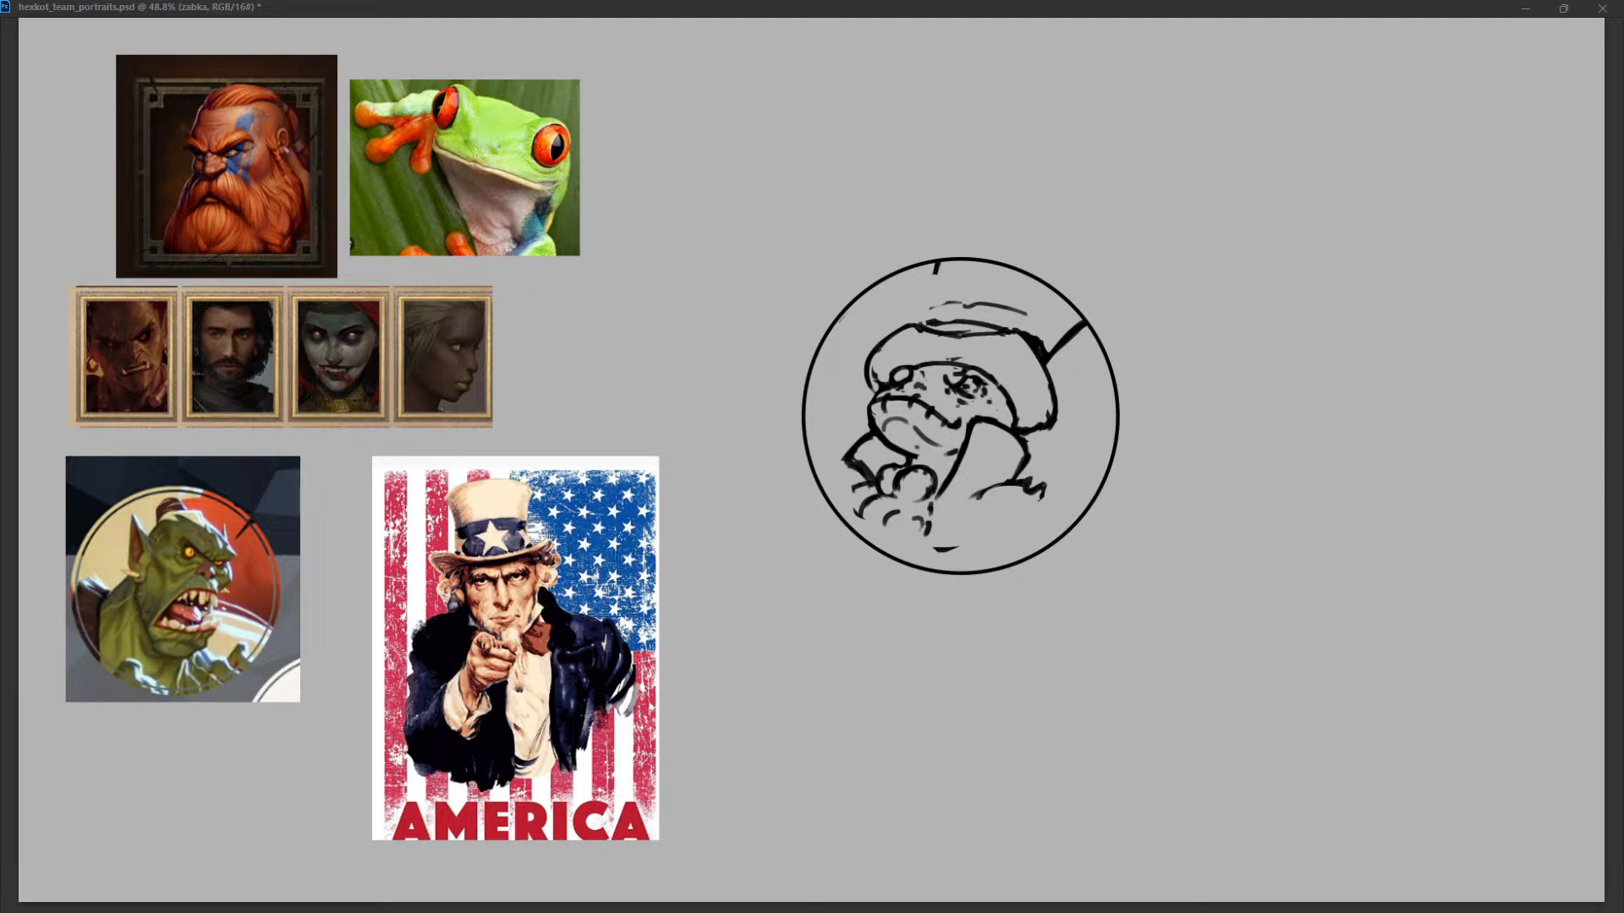
pyautogui.hotkey('ctrl', 'z')
pyautogui.moveTo(999, 333)
pyautogui.mouseDown()
pyautogui.moveTo(1053, 392)
pyautogui.moveTo(1056, 423)
pyautogui.mouseUp()
pyautogui.moveTo(986, 335)
pyautogui.mouseDown()
pyautogui.moveTo(930, 327)
pyautogui.moveTo(1049, 352)
pyautogui.mouseUp()
pyautogui.hotkey('ctrl', 'z')
# Erase the crown's right side and clean up the brim's outer curve.
pyautogui.hotkey('ctrl', 'z')
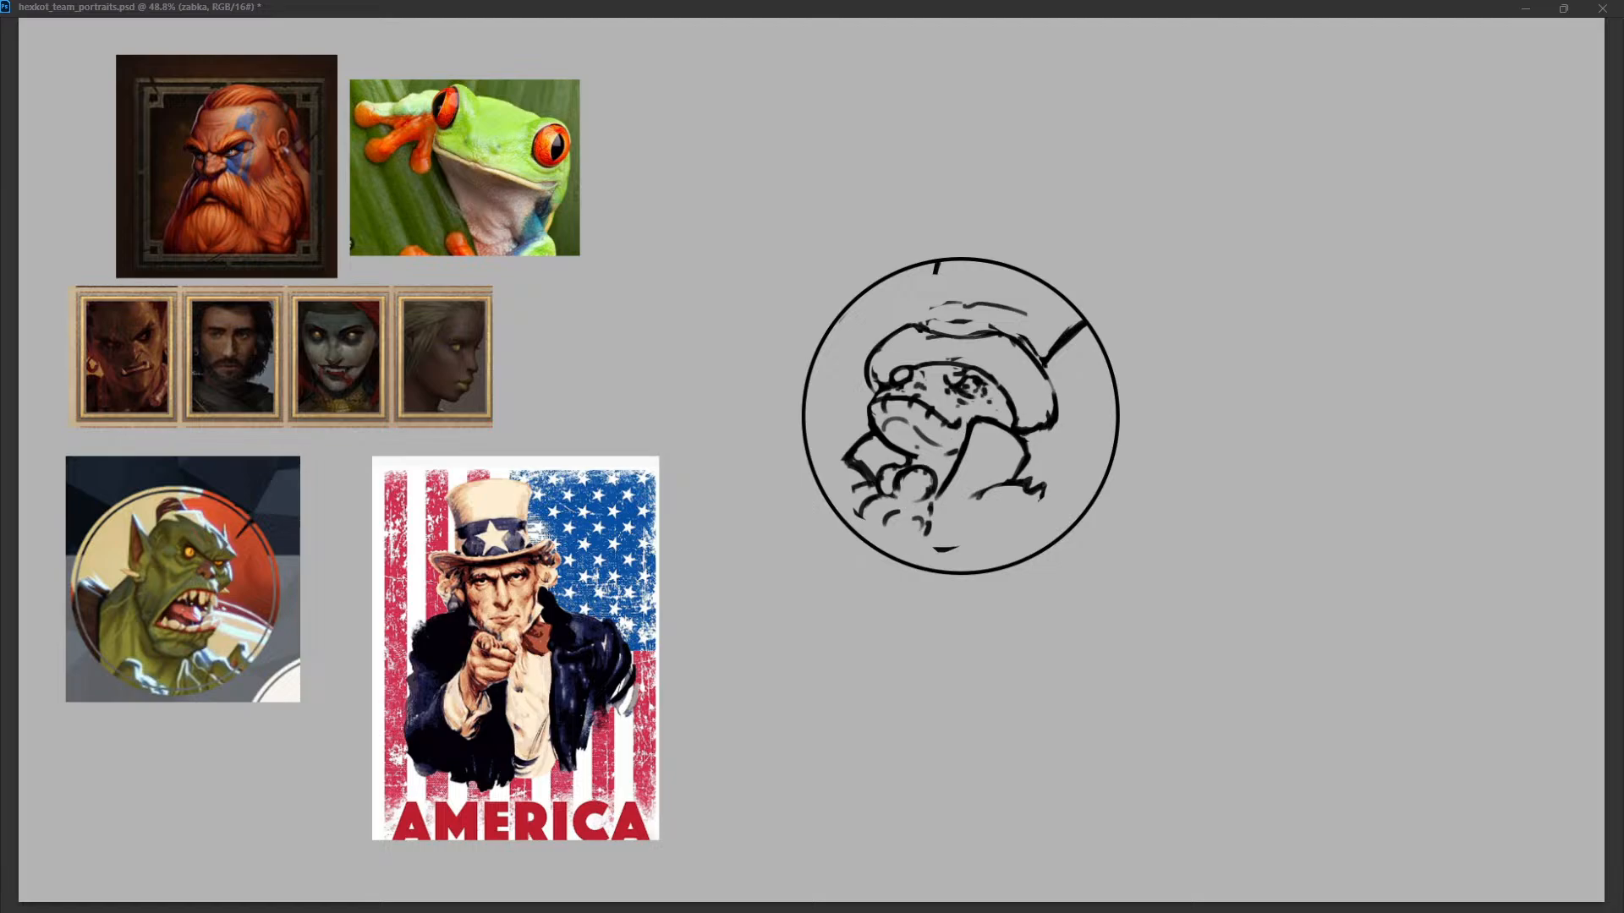
pyautogui.moveTo(932, 255); pyautogui.dragTo(925, 324)
pyautogui.hotkey('ctrl', 'z')
pyautogui.hotkey('ctrl', 'z')
pyautogui.hotkey('ctrl', 'z')
# Redraw the brim's underside above the frog's eyes and thicken the brim's right end.
pyautogui.hotkey('ctrl', 'z')
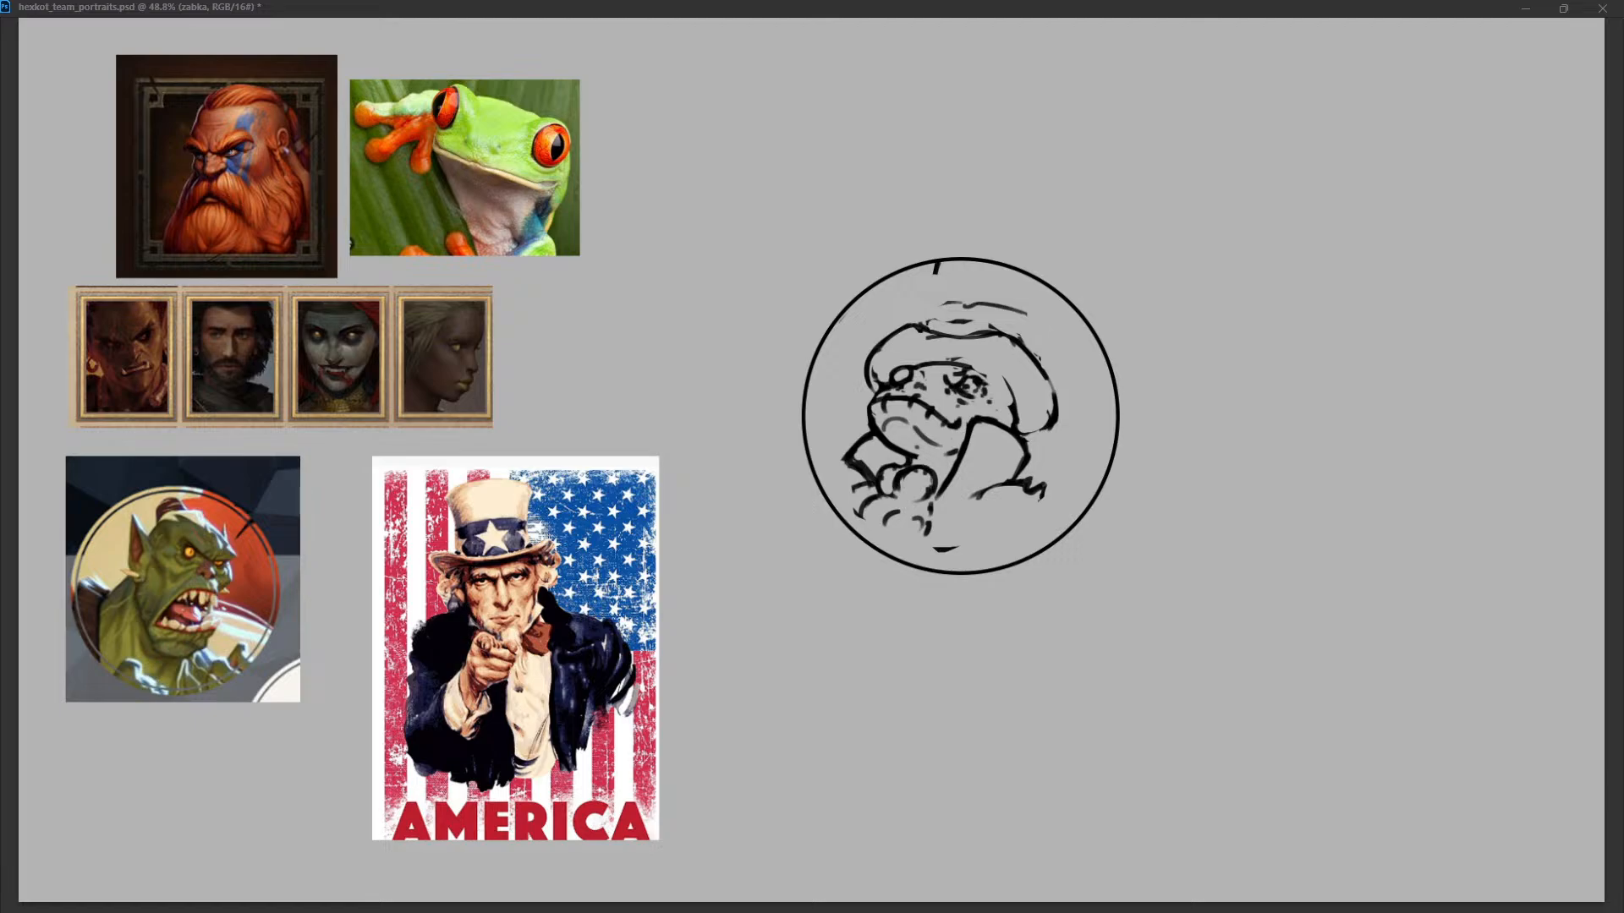
pyautogui.moveTo(913, 366)
pyautogui.mouseDown()
pyautogui.moveTo(1004, 379)
pyautogui.moveTo(980, 365)
pyautogui.moveTo(948, 363)
pyautogui.moveTo(1002, 379)
pyautogui.moveTo(1013, 416)
pyautogui.mouseUp()
pyautogui.hotkey('ctrl', 'z')
pyautogui.hotkey('ctrl', 'z')
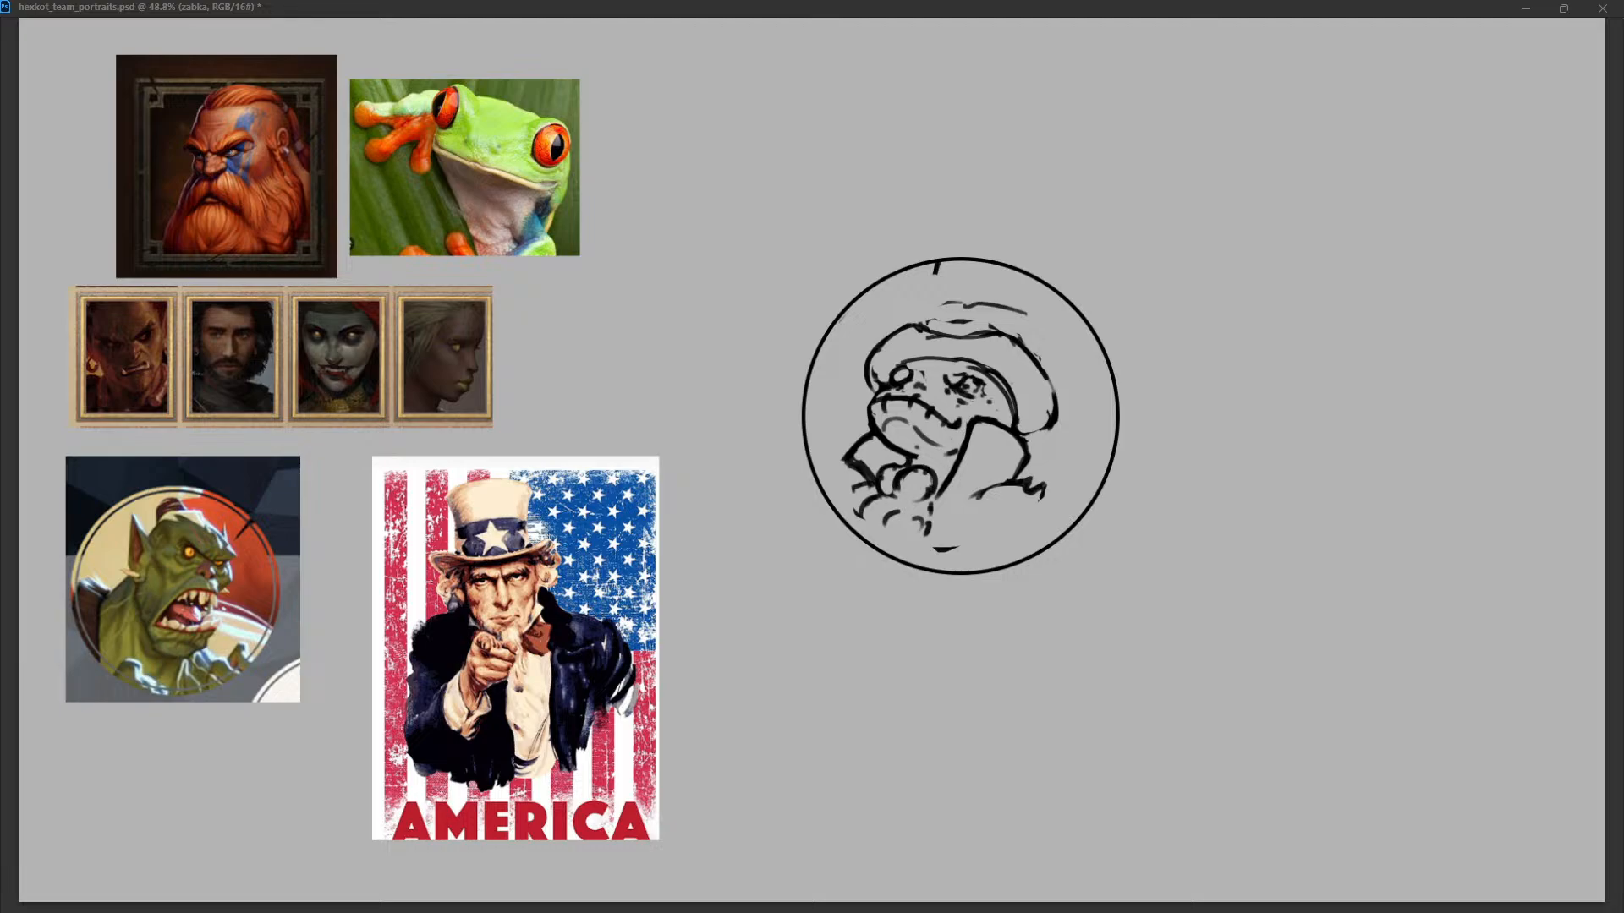
pyautogui.moveTo(890, 372)
pyautogui.mouseDown()
pyautogui.moveTo(929, 362)
pyautogui.moveTo(878, 379)
pyautogui.mouseUp()
pyautogui.moveTo(1052, 399); pyautogui.dragTo(1023, 435)
# Redraw the rounded shapes beneath the frog's chin with cleaner outlines.
pyautogui.moveTo(890, 468)
pyautogui.mouseDown()
pyautogui.moveTo(879, 488)
pyautogui.moveTo(925, 499)
pyautogui.mouseUp()
pyautogui.hotkey('ctrl', 'z')
pyautogui.hotkey('ctrl', 'z')
pyautogui.hotkey('ctrl', 'z')
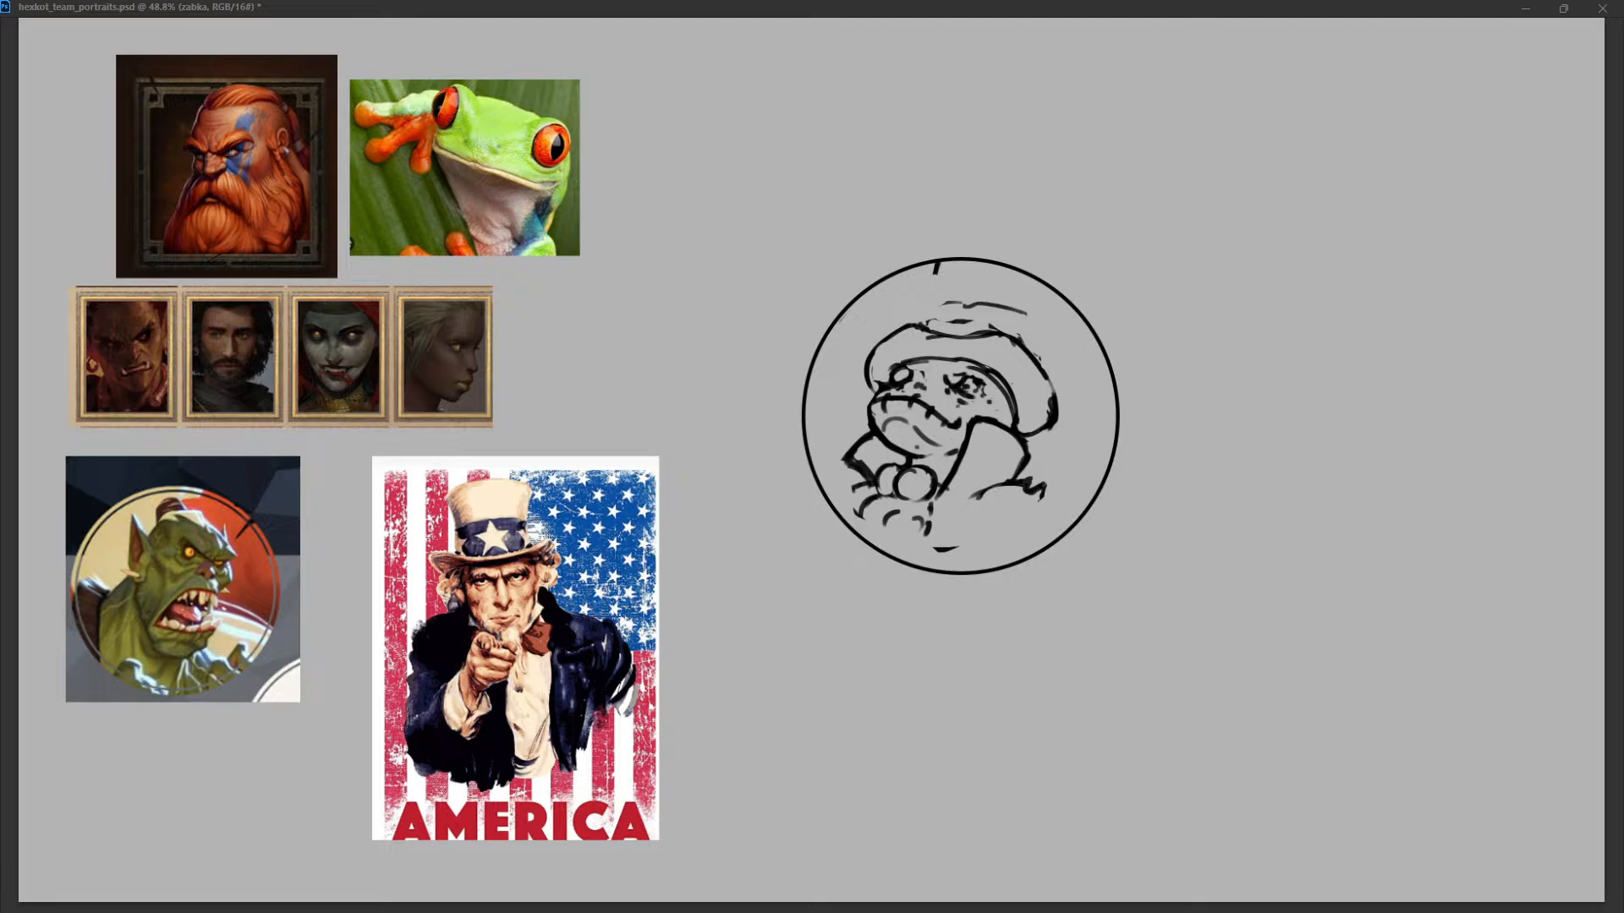
pyautogui.moveTo(914, 460); pyautogui.dragTo(938, 458)
pyautogui.hotkey('ctrl', 'z')
# Pull the brim's right edge inward and reshape its upper edge into a gentle wave.
pyautogui.moveTo(978, 363)
pyautogui.mouseDown()
pyautogui.moveTo(1013, 424)
pyautogui.moveTo(1054, 417)
pyautogui.mouseUp()
pyautogui.hotkey('ctrl', 'z')
pyautogui.hotkey('ctrl', 'z')
pyautogui.hotkey('ctrl', 'z')
pyautogui.moveTo(1045, 359)
pyautogui.mouseDown()
pyautogui.moveTo(1053, 414)
pyautogui.moveTo(1021, 427)
pyautogui.mouseUp()
pyautogui.hotkey('ctrl', 'z')
pyautogui.hotkey('ctrl', 'z')
pyautogui.moveTo(963, 332); pyautogui.dragTo(1008, 336)
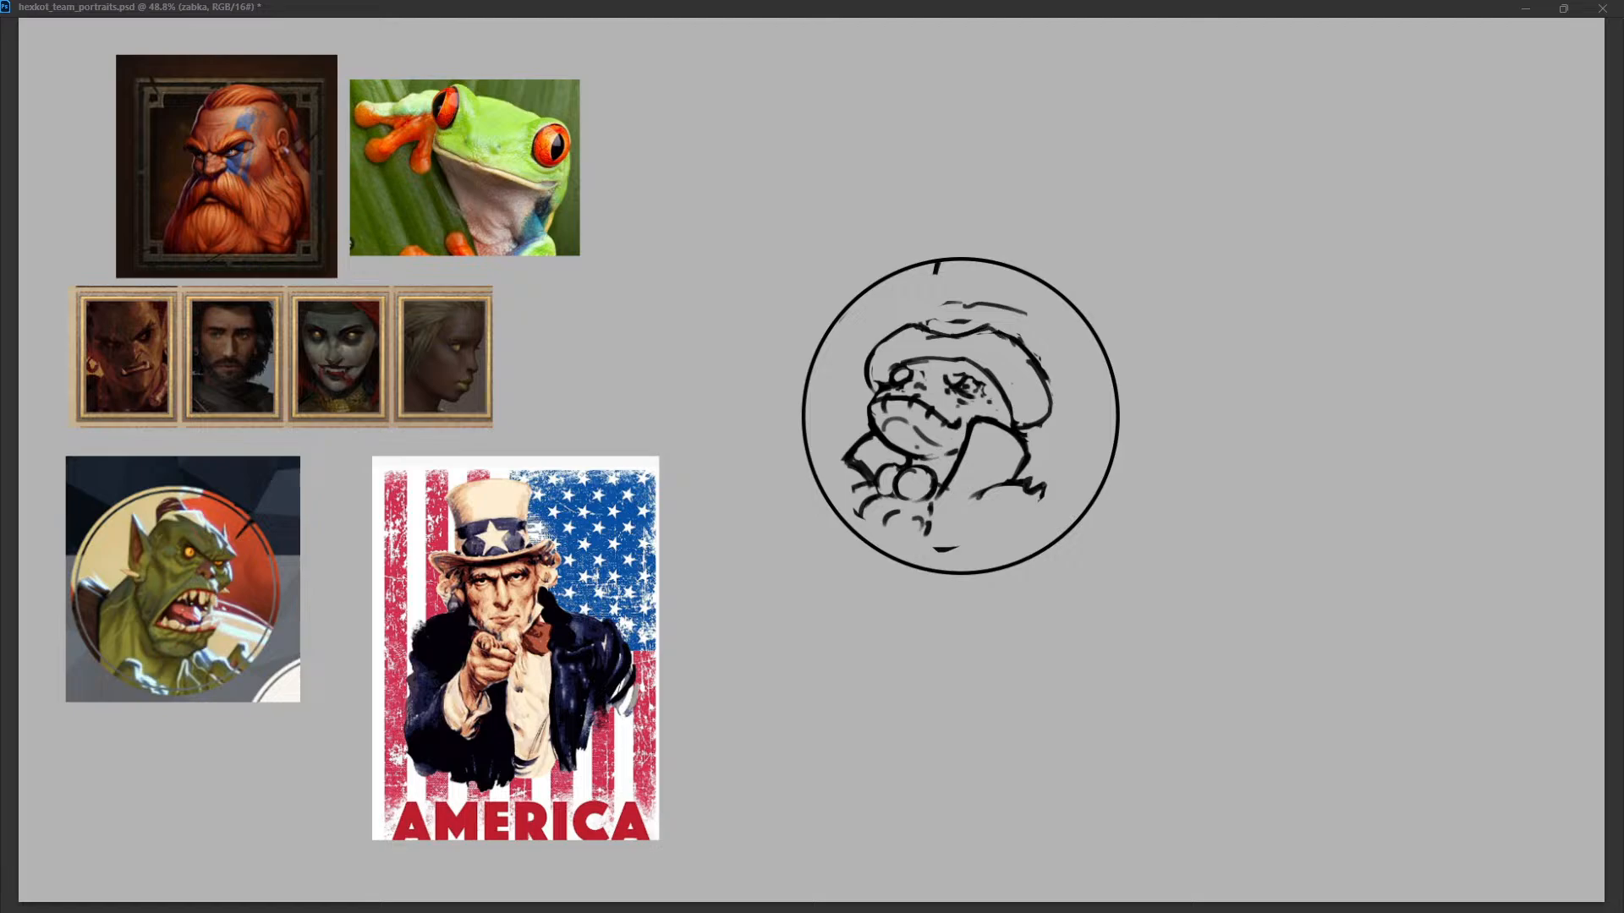
# Redraw the hat crown with two flared sides and a curved top inside the circular frame.
pyautogui.moveTo(925, 286); pyautogui.dragTo(899, 330)
pyautogui.hotkey('ctrl', 'z')
pyautogui.hotkey('ctrl', 'z')
pyautogui.hotkey('ctrl', 'z')
pyautogui.moveTo(1057, 303); pyautogui.dragTo(1038, 364)
pyautogui.hotkey('ctrl', 'z')
pyautogui.moveTo(1071, 308); pyautogui.dragTo(1041, 355)
pyautogui.moveTo(917, 268)
pyautogui.mouseDown()
pyautogui.moveTo(910, 289)
pyautogui.moveTo(1020, 310)
pyautogui.moveTo(984, 272)
pyautogui.moveTo(1060, 314)
pyautogui.moveTo(1031, 282)
pyautogui.mouseUp()
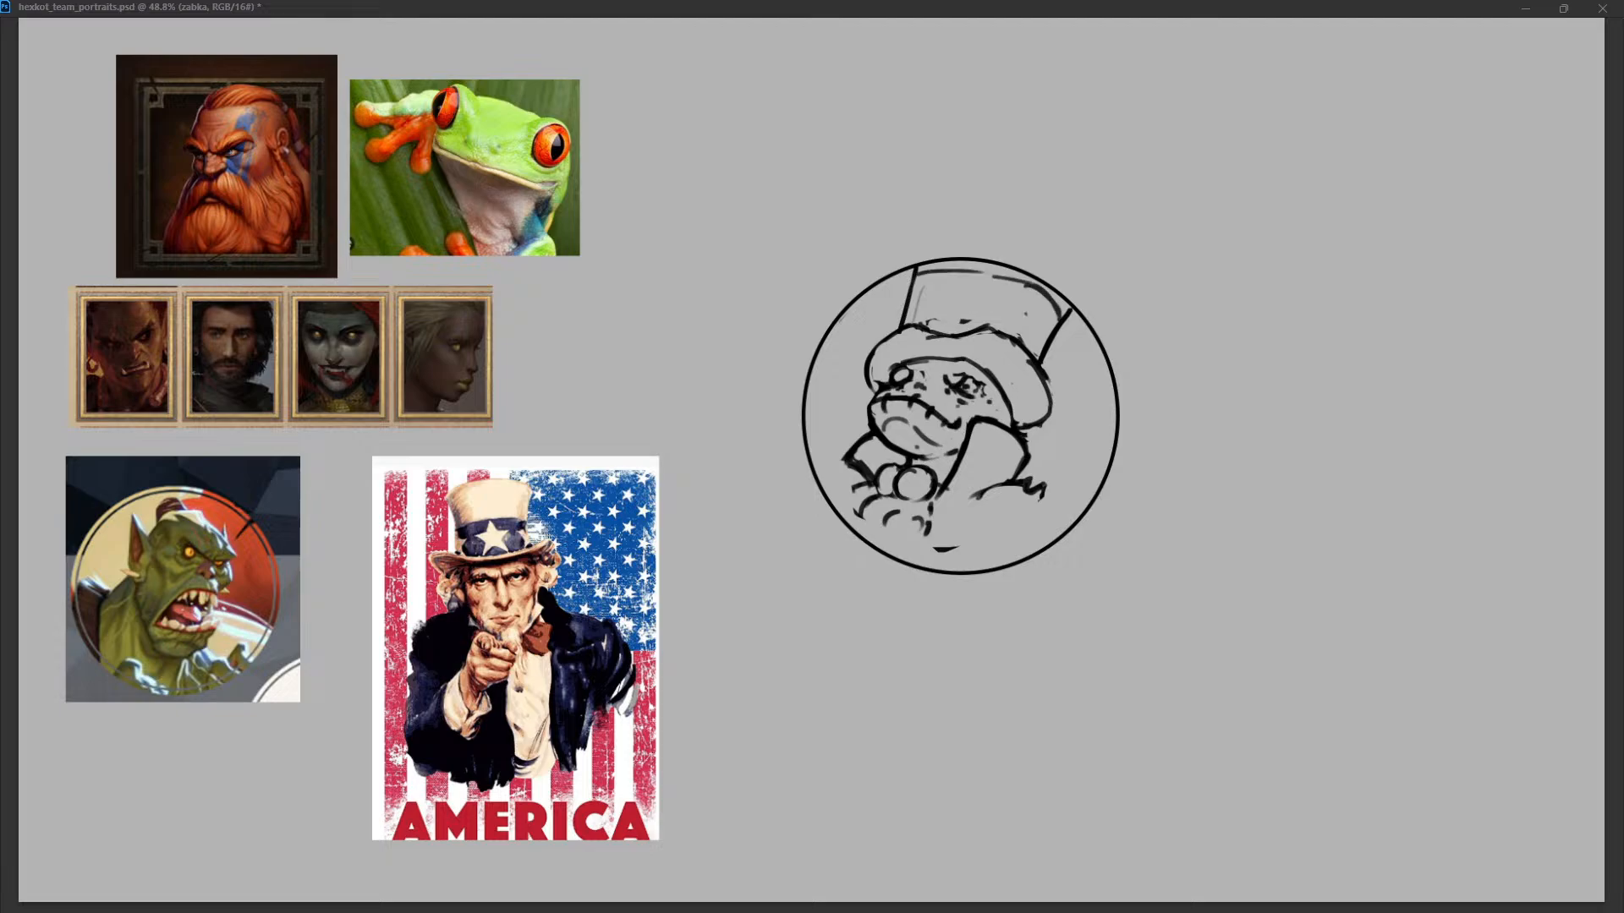
# Erase stray marks inside the crown and rework its top edge close to the frame.
pyautogui.moveTo(923, 287)
pyautogui.mouseDown()
pyautogui.moveTo(916, 313)
pyautogui.moveTo(939, 330)
pyautogui.mouseUp()
pyautogui.hotkey('ctrl', 'z')
pyautogui.hotkey('ctrl', 'z')
pyautogui.moveTo(913, 279); pyautogui.dragTo(970, 266)
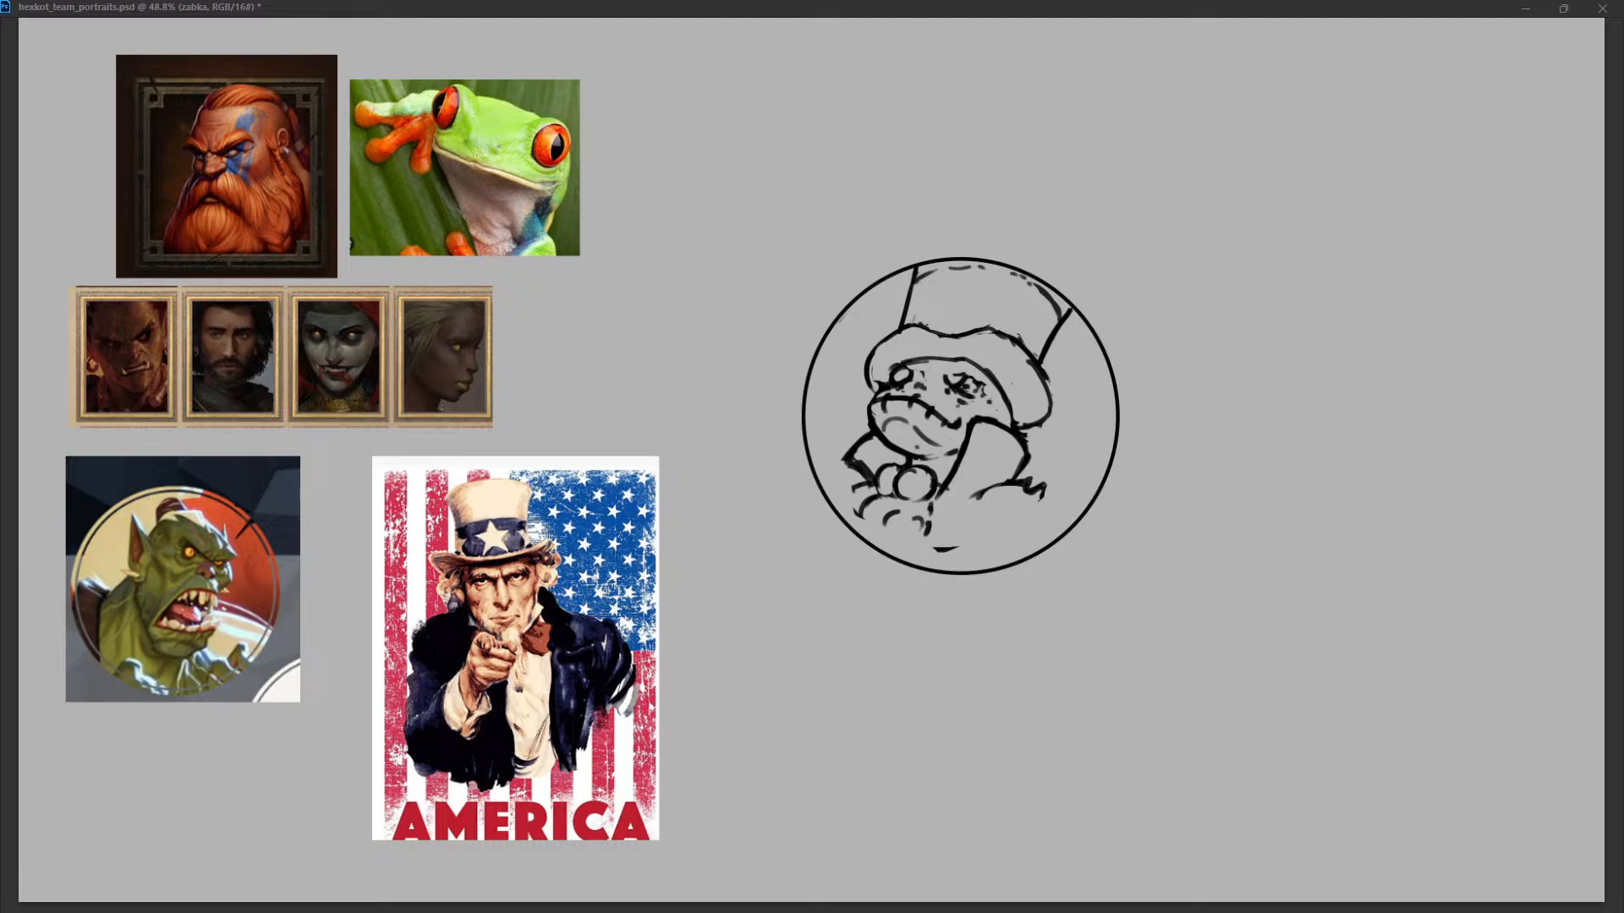
# Smooth the brim's outline along its left end, upper edge and right end.
pyautogui.moveTo(1030, 360); pyautogui.dragTo(1051, 417)
pyautogui.hotkey('ctrl', 'z')
pyautogui.moveTo(894, 332); pyautogui.dragTo(868, 380)
pyautogui.moveTo(897, 328)
pyautogui.mouseDown()
pyautogui.moveTo(868, 362)
pyautogui.moveTo(931, 329)
pyautogui.mouseUp()
pyautogui.moveTo(991, 333); pyautogui.dragTo(1019, 339)
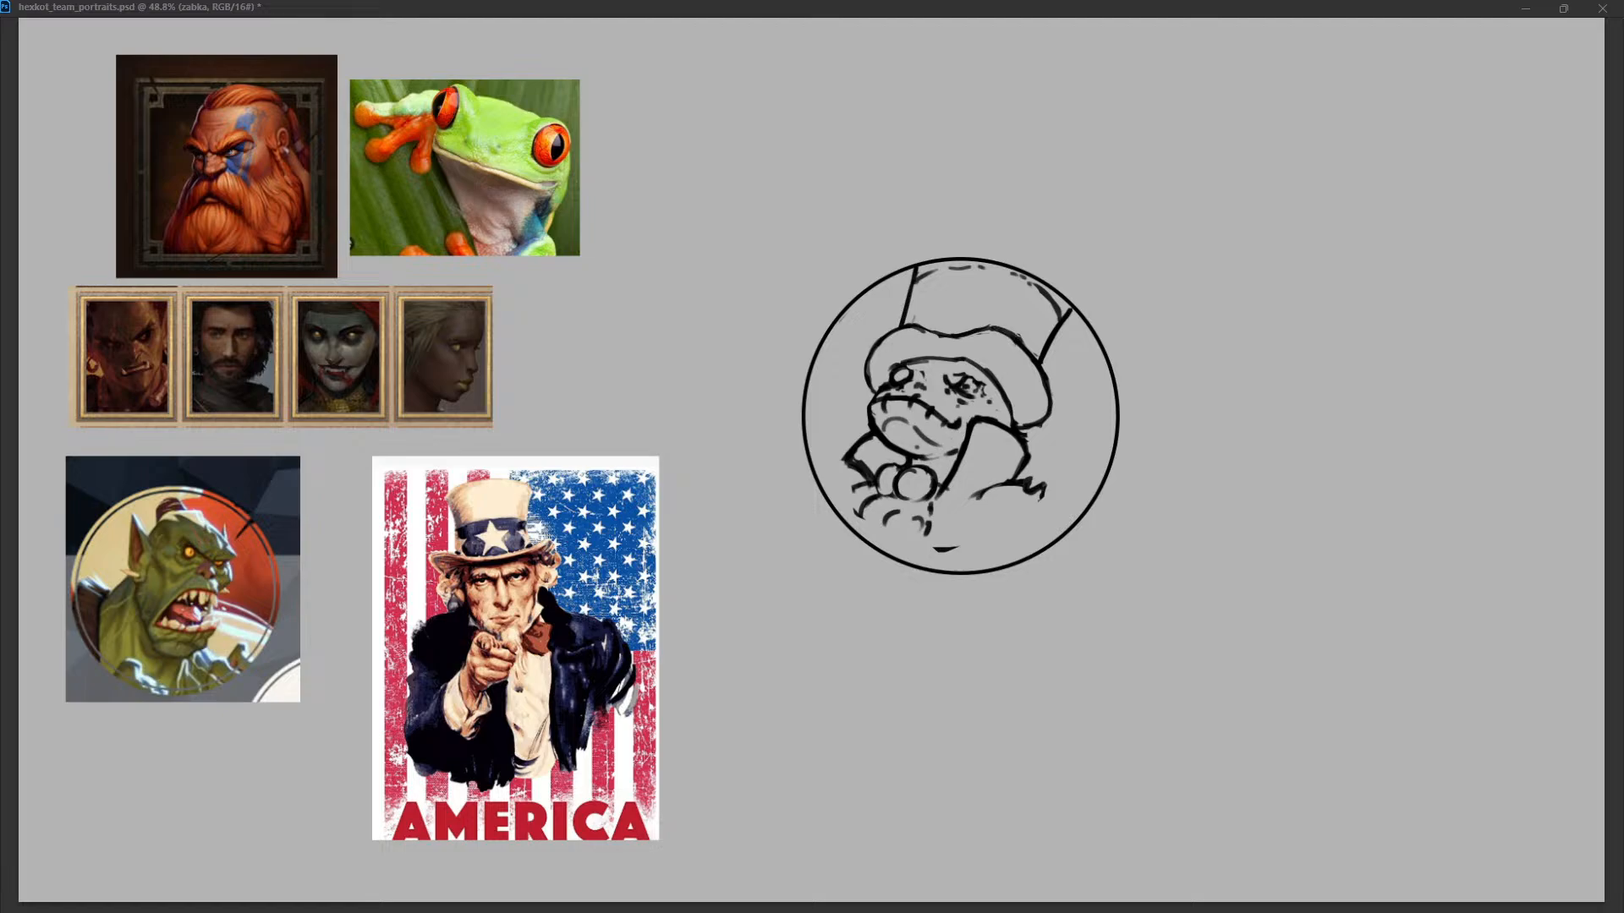
pyautogui.hotkey('ctrl', 'z')
pyautogui.moveTo(1049, 393); pyautogui.dragTo(1033, 425)
# Draw the crown's top edge as a continuous curve between its two sides.
pyautogui.moveTo(917, 267)
pyautogui.mouseDown()
pyautogui.moveTo(1015, 269)
pyautogui.moveTo(1049, 302)
pyautogui.mouseUp()
pyautogui.hotkey('ctrl', 'z')
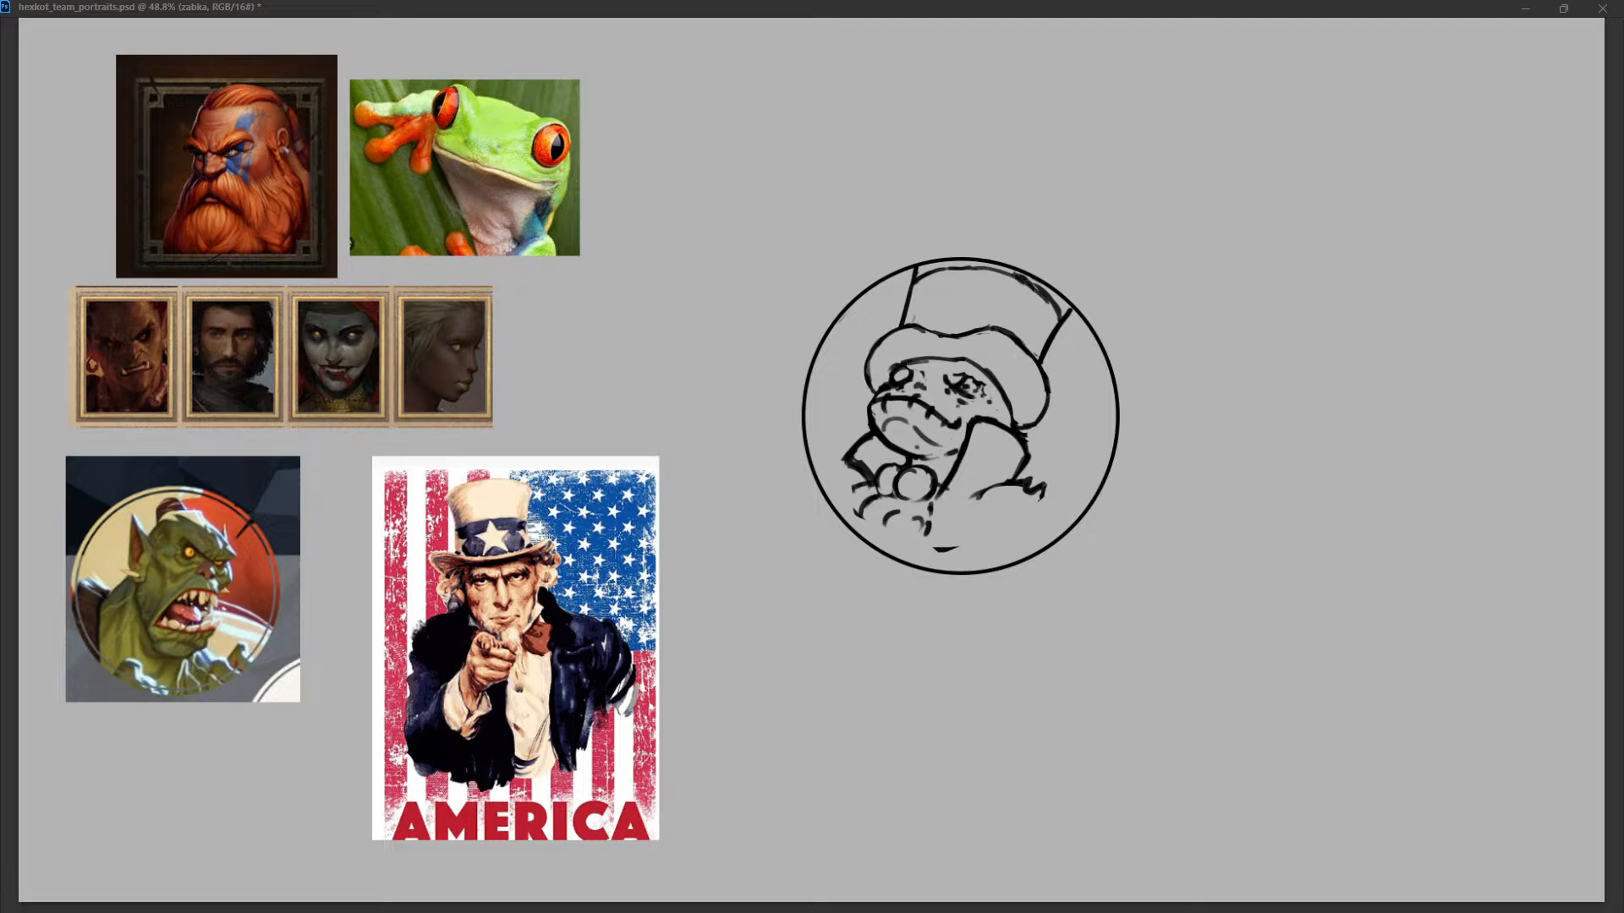
pyautogui.moveTo(941, 303)
pyautogui.mouseDown()
pyautogui.moveTo(965, 282)
pyautogui.moveTo(914, 305)
pyautogui.moveTo(933, 312)
pyautogui.mouseUp()
pyautogui.hotkey('ctrl', 'z')
pyautogui.hotkey('ctrl', 'z')
pyautogui.hotkey('ctrl', 'z')
pyautogui.hotkey('ctrl', 'z')
# Refine the brim's right edge and redraw the coat collar's upper edge beside the frog's chin.
pyautogui.moveTo(1013, 336); pyautogui.dragTo(1046, 402)
pyautogui.moveTo(1022, 341); pyautogui.dragTo(1051, 404)
pyautogui.moveTo(1000, 328)
pyautogui.mouseDown()
pyautogui.moveTo(1051, 403)
pyautogui.moveTo(1029, 425)
pyautogui.mouseUp()
pyautogui.moveTo(1050, 348)
pyautogui.mouseDown()
pyautogui.moveTo(1022, 424)
pyautogui.moveTo(984, 412)
pyautogui.moveTo(1016, 418)
pyautogui.mouseUp()
pyautogui.moveTo(1016, 422)
pyautogui.mouseDown()
pyautogui.moveTo(1039, 419)
pyautogui.moveTo(965, 453)
pyautogui.mouseUp()
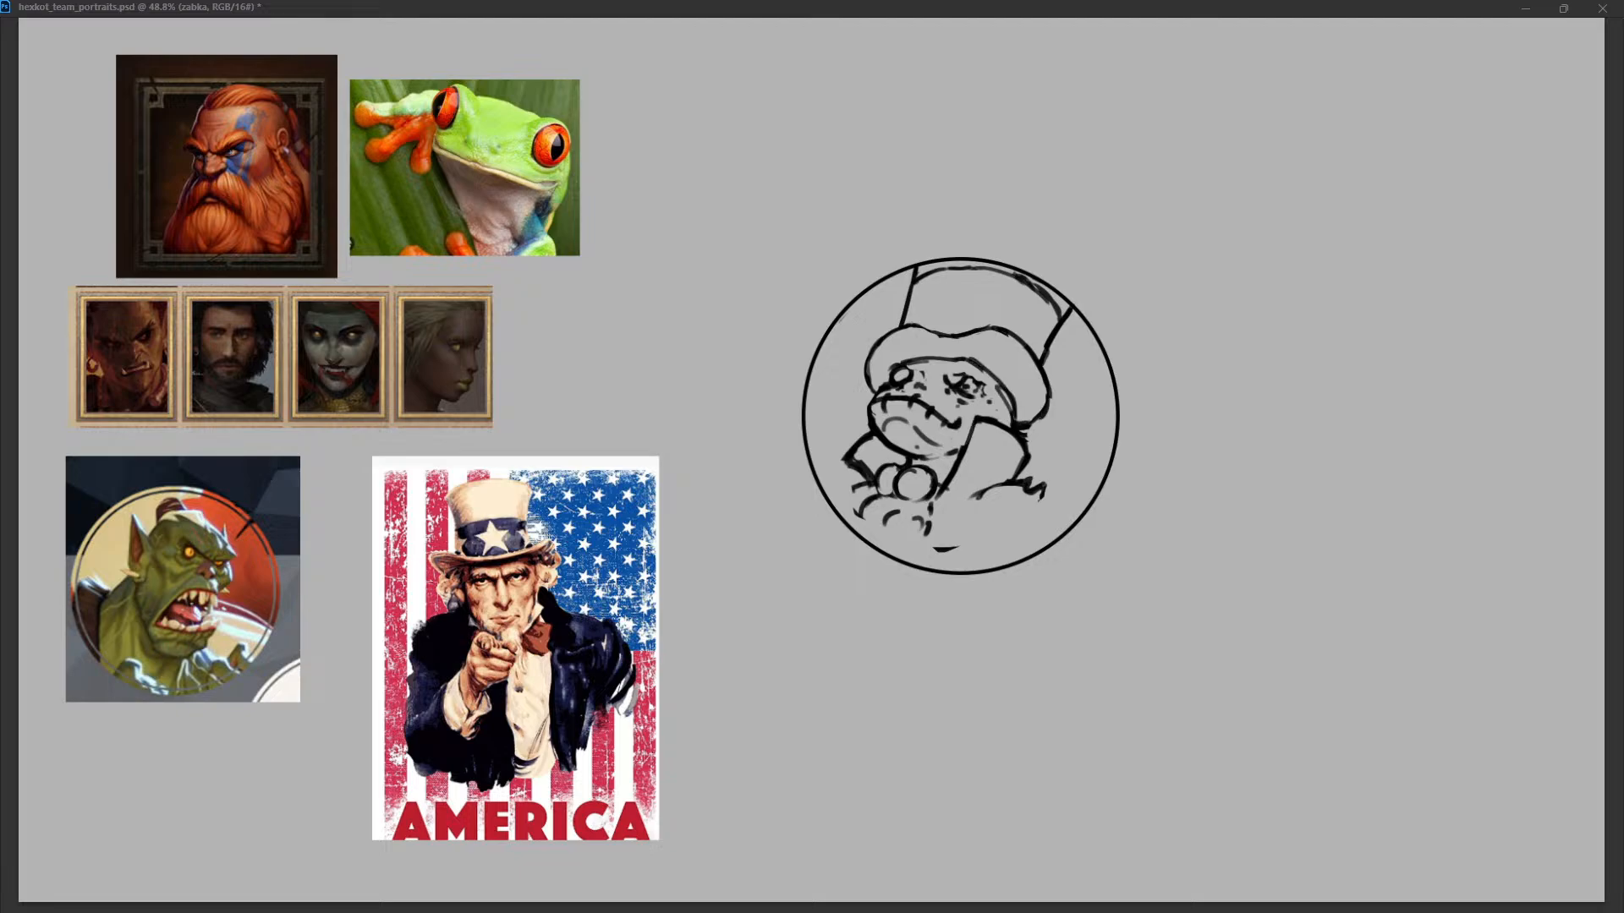
# Redraw the left collar and extend the coat's shoulders, sleeve and hand out to the circular frame.
pyautogui.moveTo(867, 439)
pyautogui.mouseDown()
pyautogui.moveTo(856, 472)
pyautogui.moveTo(847, 458)
pyautogui.mouseUp()
pyautogui.moveTo(843, 460)
pyautogui.mouseDown()
pyautogui.moveTo(872, 482)
pyautogui.moveTo(851, 534)
pyautogui.moveTo(852, 519)
pyautogui.mouseUp()
pyautogui.moveTo(876, 519)
pyautogui.mouseDown()
pyautogui.moveTo(909, 555)
pyautogui.moveTo(832, 492)
pyautogui.mouseUp()
pyautogui.moveTo(1036, 489); pyautogui.dragTo(1063, 494)
pyautogui.moveTo(1072, 496)
pyautogui.mouseDown()
pyautogui.moveTo(1079, 530)
pyautogui.moveTo(1074, 496)
pyautogui.moveTo(1065, 528)
pyautogui.mouseUp()
pyautogui.moveTo(985, 488)
pyautogui.mouseDown()
pyautogui.moveTo(934, 519)
pyautogui.moveTo(928, 567)
pyautogui.moveTo(894, 554)
pyautogui.mouseUp()
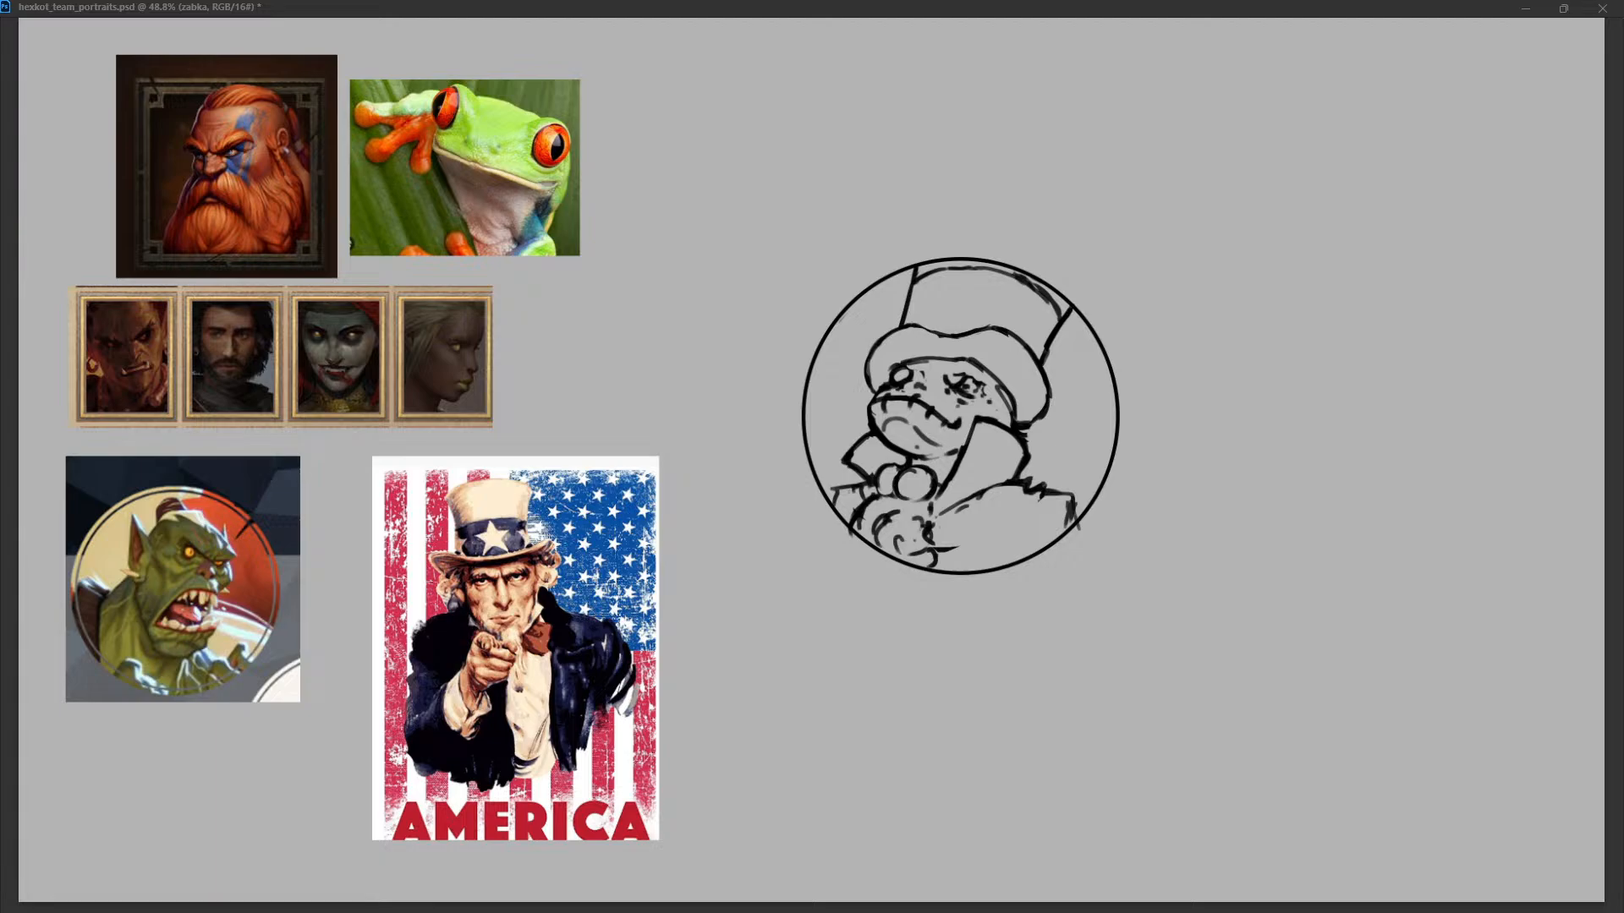
# Rework the frog's forehead and both eyes beneath the hat brim.
pyautogui.moveTo(912, 363); pyautogui.dragTo(978, 365)
pyautogui.moveTo(902, 363)
pyautogui.mouseDown()
pyautogui.moveTo(889, 380)
pyautogui.moveTo(907, 360)
pyautogui.moveTo(889, 380)
pyautogui.moveTo(961, 386)
pyautogui.moveTo(926, 386)
pyautogui.moveTo(980, 370)
pyautogui.moveTo(988, 387)
pyautogui.moveTo(981, 371)
pyautogui.moveTo(917, 382)
pyautogui.moveTo(971, 369)
pyautogui.moveTo(987, 385)
pyautogui.moveTo(971, 356)
pyautogui.moveTo(1008, 394)
pyautogui.mouseUp()
pyautogui.hotkey('ctrl', 'z')
pyautogui.hotkey('ctrl', 'z')
pyautogui.hotkey('ctrl', 'z')
pyautogui.hotkey('ctrl', 'z')
pyautogui.hotkey('ctrl', 'z')
pyautogui.hotkey('ctrl', 'z')
pyautogui.hotkey('ctrl', 'z')
pyautogui.hotkey('ctrl', 'z')
pyautogui.hotkey('ctrl', 'z')
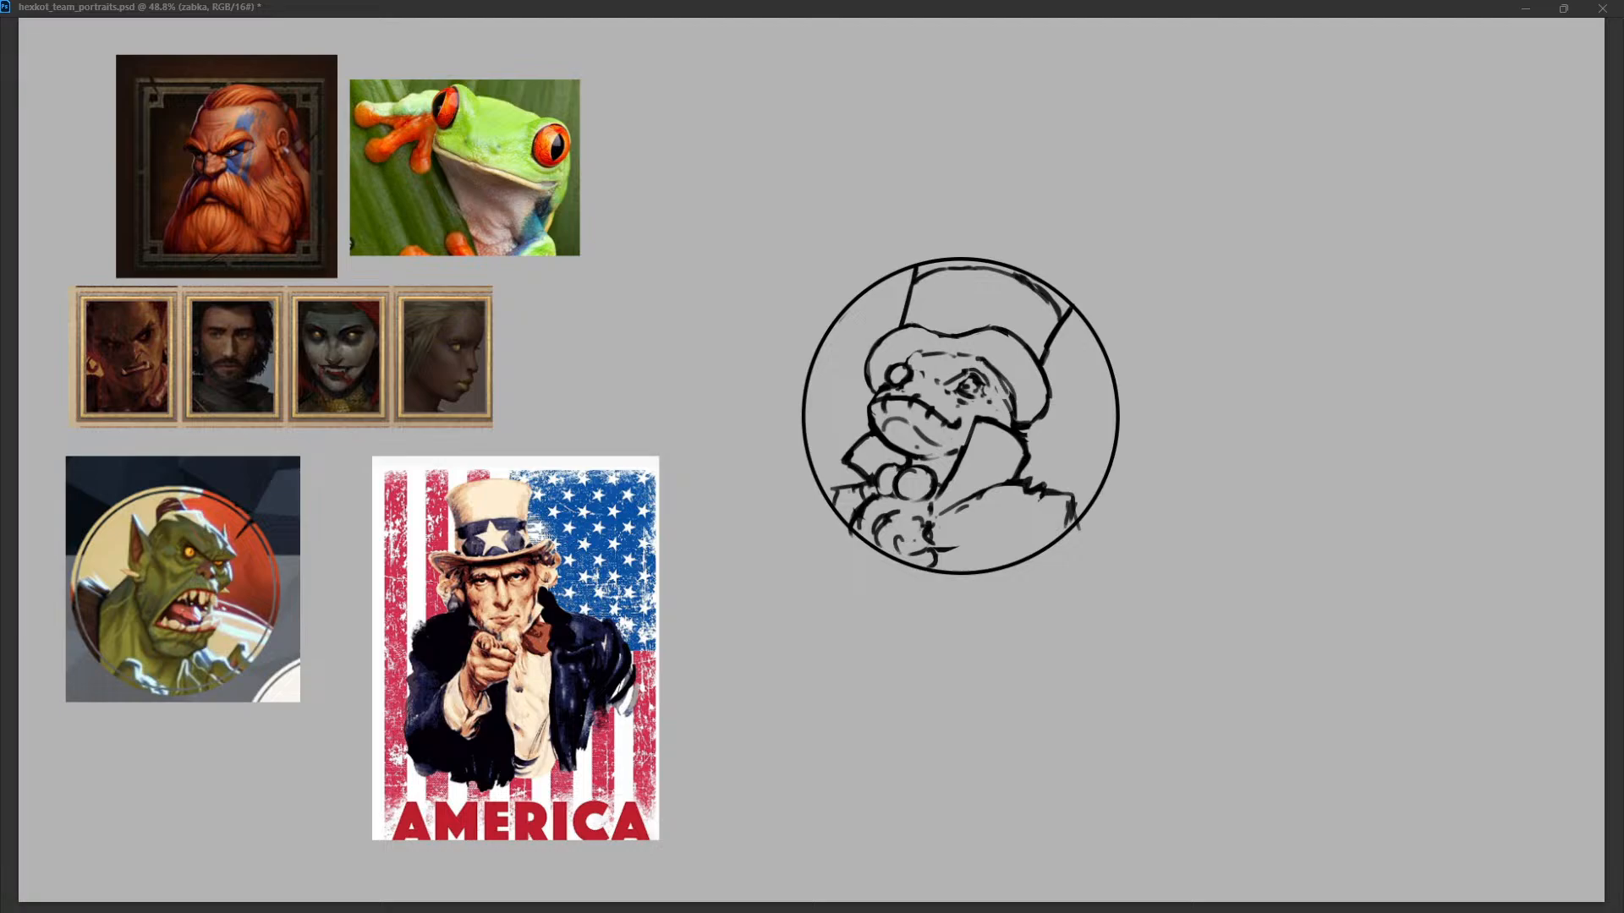
# Redraw the curve of the frog's head under the brim and reshape the brim's left end.
pyautogui.moveTo(922, 357)
pyautogui.mouseDown()
pyautogui.moveTo(963, 338)
pyautogui.moveTo(917, 357)
pyautogui.moveTo(972, 358)
pyautogui.moveTo(1042, 420)
pyautogui.moveTo(1021, 423)
pyautogui.mouseUp()
pyautogui.moveTo(871, 342); pyautogui.dragTo(873, 388)
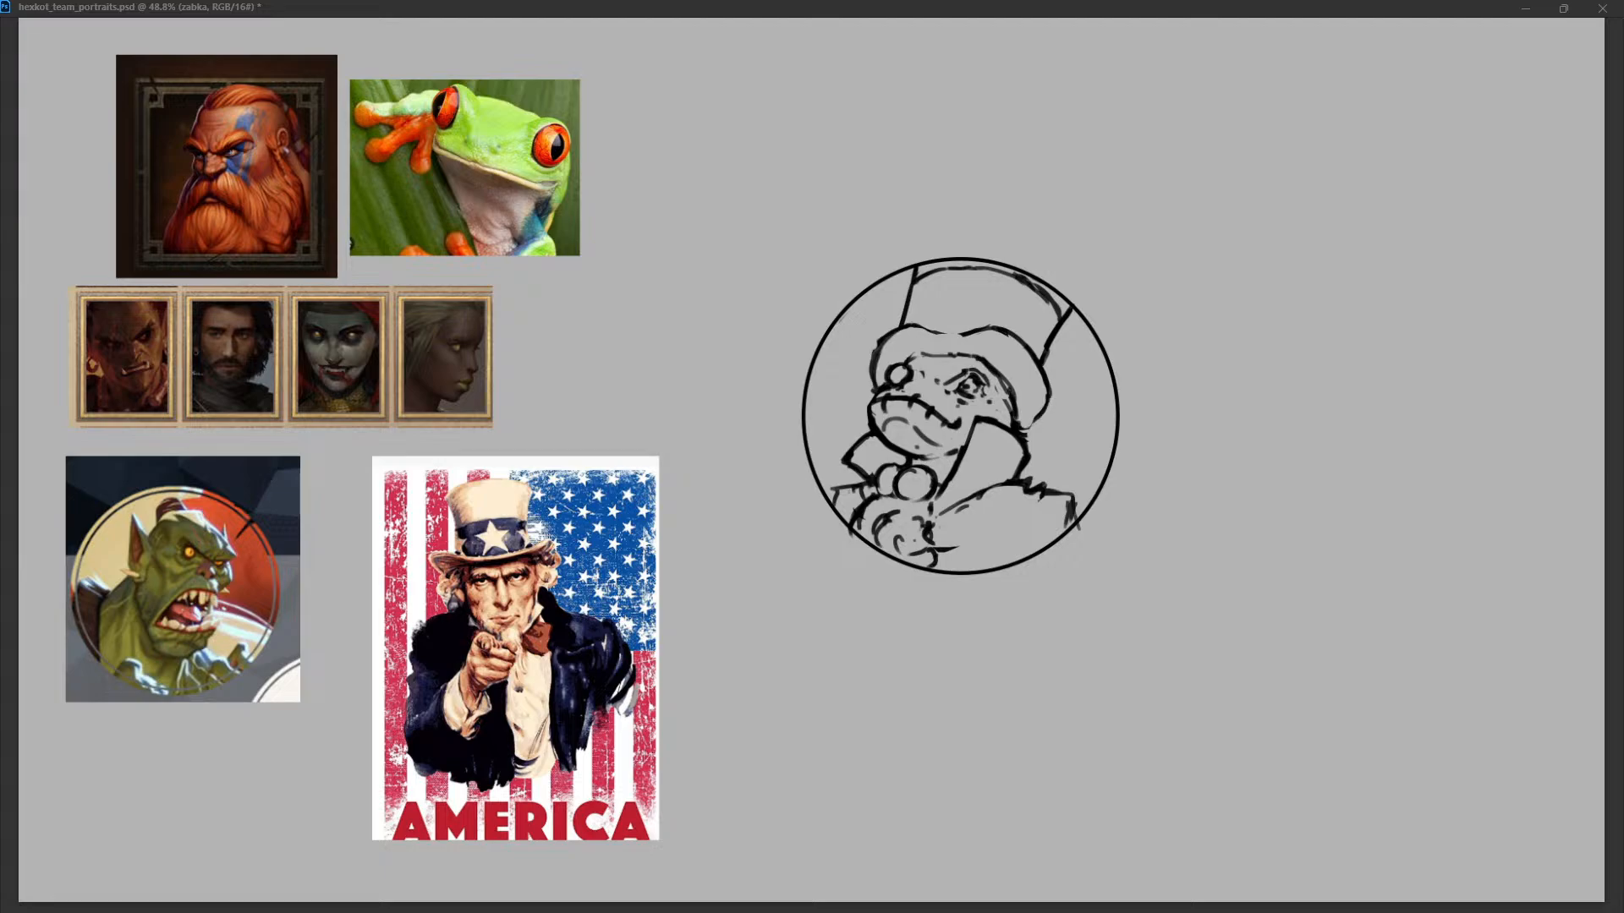
pyautogui.hotkey('ctrl', 'z')
# Redraw the brim's right side as a narrower curve closer to the frog's head.
pyautogui.hotkey('ctrl', 'z')
pyautogui.moveTo(892, 333); pyautogui.dragTo(875, 387)
pyautogui.moveTo(1042, 367)
pyautogui.mouseDown()
pyautogui.moveTo(1051, 407)
pyautogui.moveTo(1025, 431)
pyautogui.mouseUp()
pyautogui.hotkey('ctrl', 'z')
pyautogui.moveTo(1047, 372); pyautogui.dragTo(1036, 426)
pyautogui.moveTo(1005, 334); pyautogui.dragTo(1050, 401)
pyautogui.moveTo(1007, 329); pyautogui.dragTo(1044, 397)
pyautogui.moveTo(994, 327); pyautogui.dragTo(1025, 348)
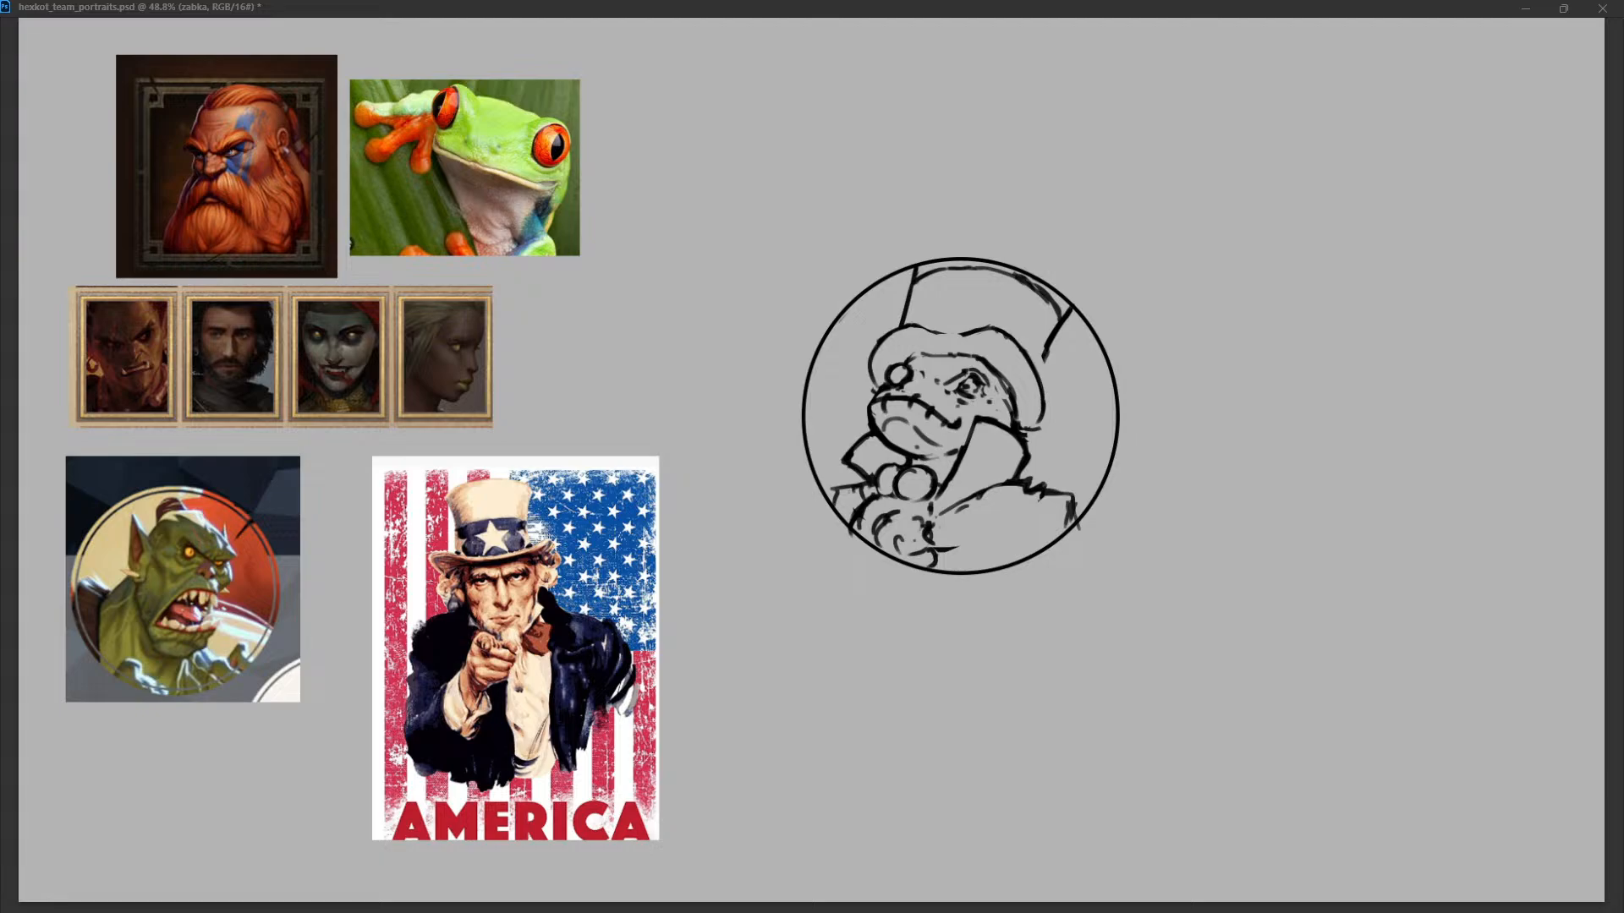
# Redraw the brim's upper edge with a raised peak and reconnect the crown's right side to the brim.
pyautogui.moveTo(893, 344); pyautogui.dragTo(1004, 333)
pyautogui.hotkey('ctrl', 'z')
pyautogui.hotkey('ctrl', 'z')
pyautogui.moveTo(907, 320)
pyautogui.mouseDown()
pyautogui.moveTo(993, 311)
pyautogui.moveTo(1040, 373)
pyautogui.mouseUp()
pyautogui.hotkey('ctrl', 'z')
pyautogui.moveTo(1062, 316); pyautogui.dragTo(1038, 372)
pyautogui.moveTo(1071, 306)
pyautogui.mouseDown()
pyautogui.moveTo(1044, 349)
pyautogui.moveTo(995, 326)
pyautogui.moveTo(898, 327)
pyautogui.moveTo(966, 335)
pyautogui.mouseUp()
pyautogui.moveTo(1042, 387)
pyautogui.mouseDown()
pyautogui.moveTo(1021, 428)
pyautogui.moveTo(1035, 433)
pyautogui.moveTo(1013, 425)
pyautogui.mouseUp()
pyautogui.hotkey('ctrl', 'z')
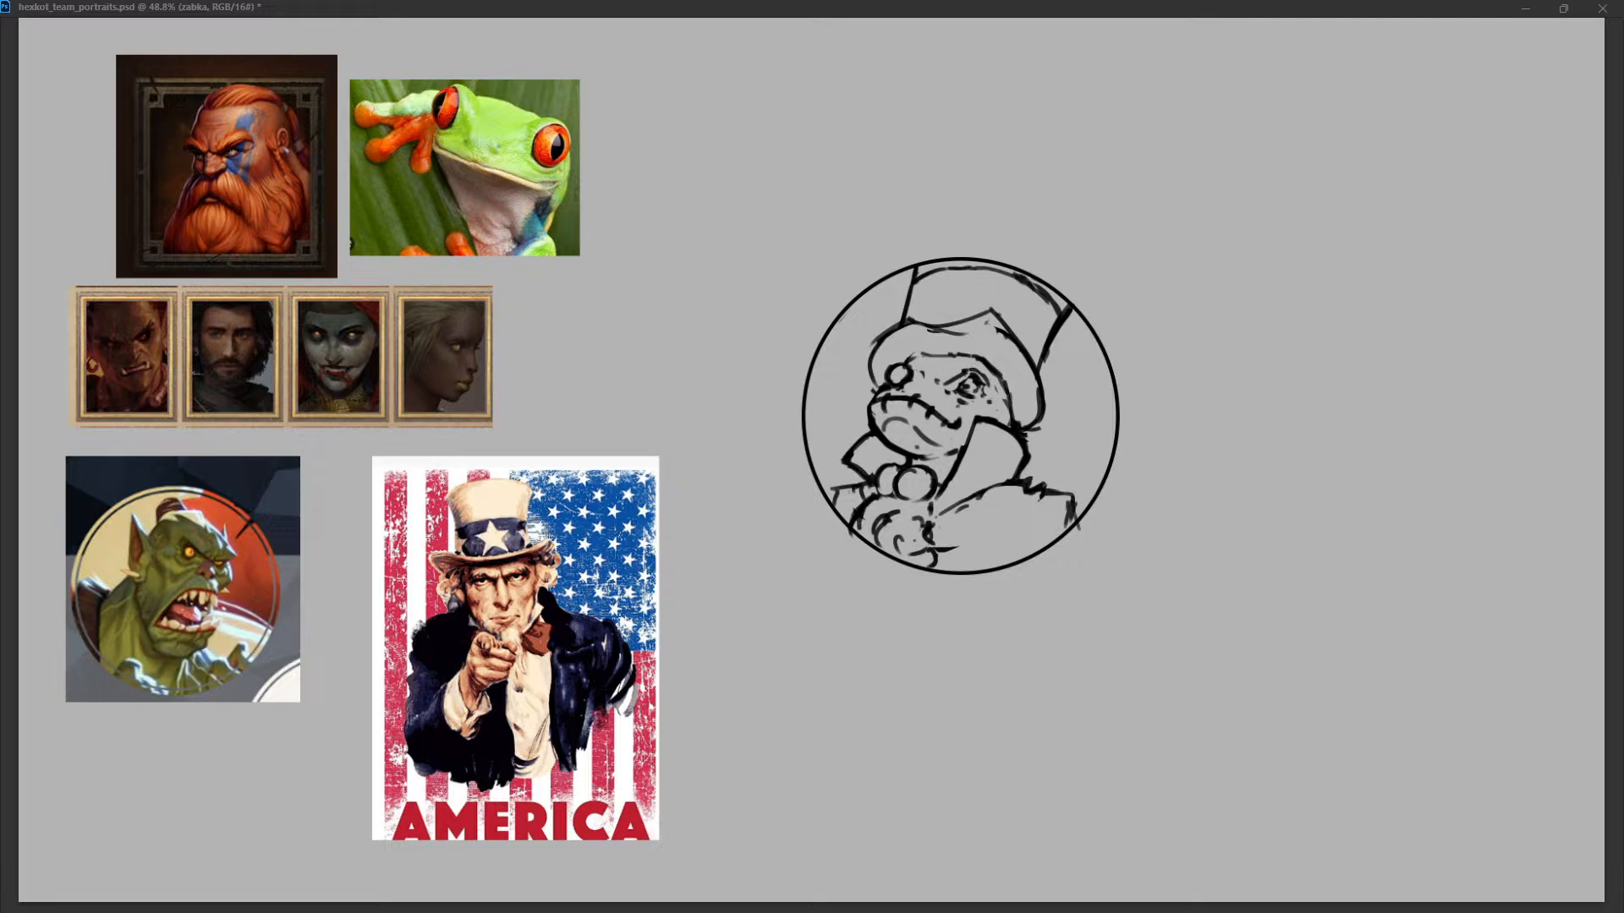
pyautogui.hotkey('ctrl', 'z')
# Refine the frog's right eye, clear the inside of its left eye and touch up the snout outline.
pyautogui.hotkey('ctrl', 'z')
pyautogui.moveTo(966, 378); pyautogui.dragTo(959, 389)
pyautogui.hotkey('ctrl', 'z')
pyautogui.moveTo(971, 389); pyautogui.dragTo(958, 398)
pyautogui.click(897, 376)
pyautogui.moveTo(875, 391); pyautogui.dragTo(869, 412)
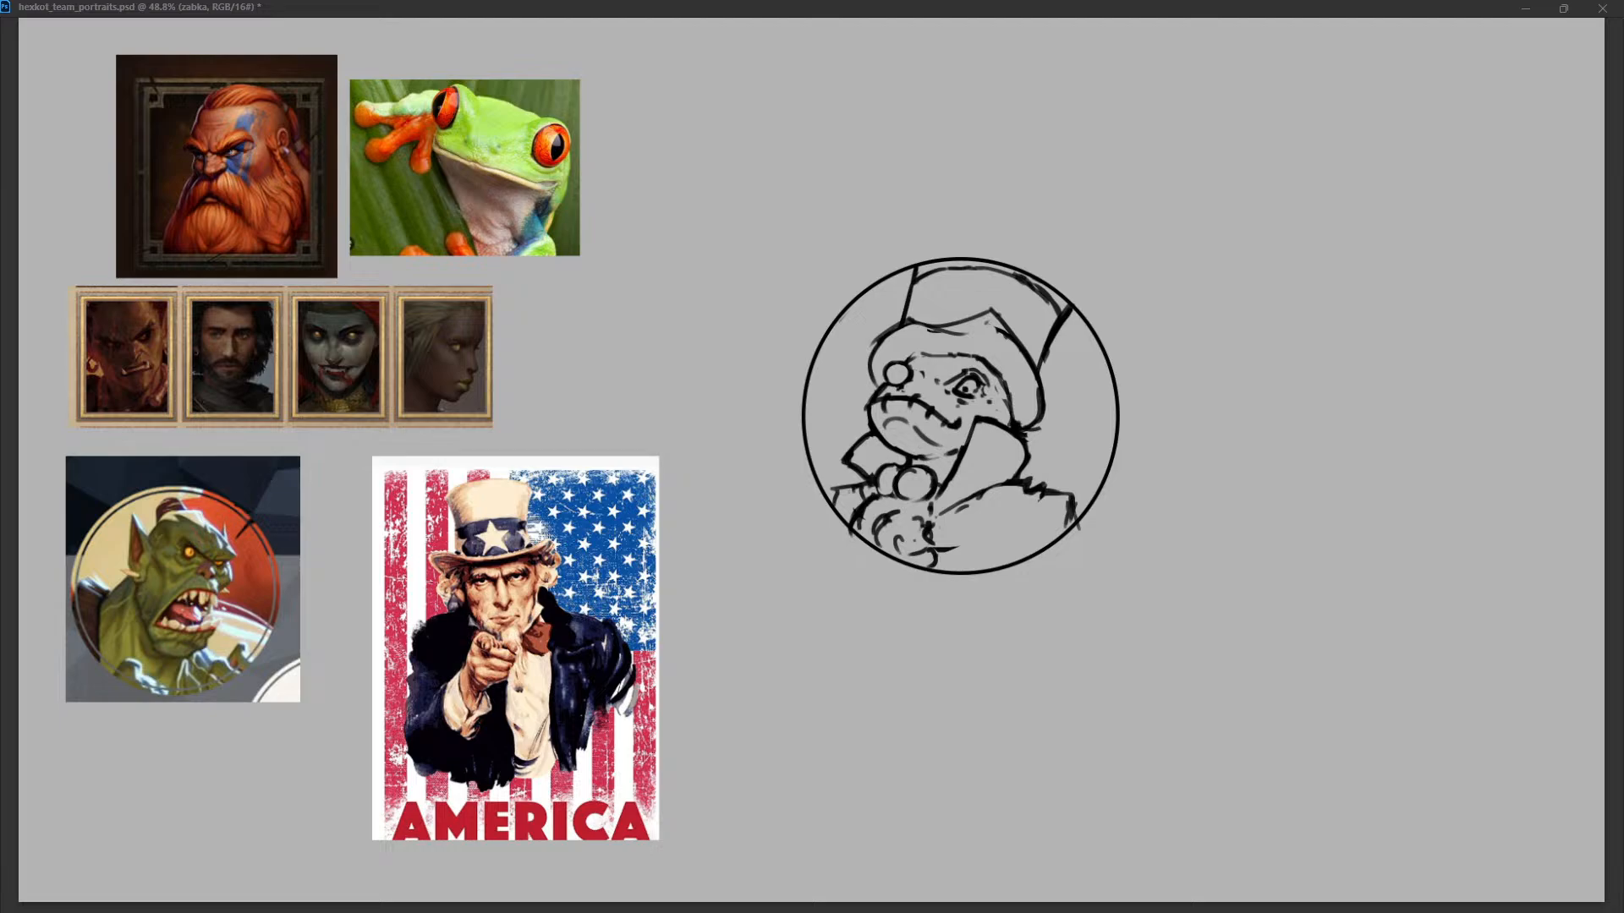
# Clean up the lines around the frog's mouth and try a new head curve under the hat brim.
pyautogui.moveTo(887, 421); pyautogui.dragTo(881, 436)
pyautogui.moveTo(982, 408); pyautogui.dragTo(967, 417)
pyautogui.moveTo(907, 361)
pyautogui.mouseDown()
pyautogui.moveTo(974, 352)
pyautogui.moveTo(993, 366)
pyautogui.mouseUp()
pyautogui.hotkey('ctrl', 'z')
pyautogui.hotkey('ctrl', 'z')
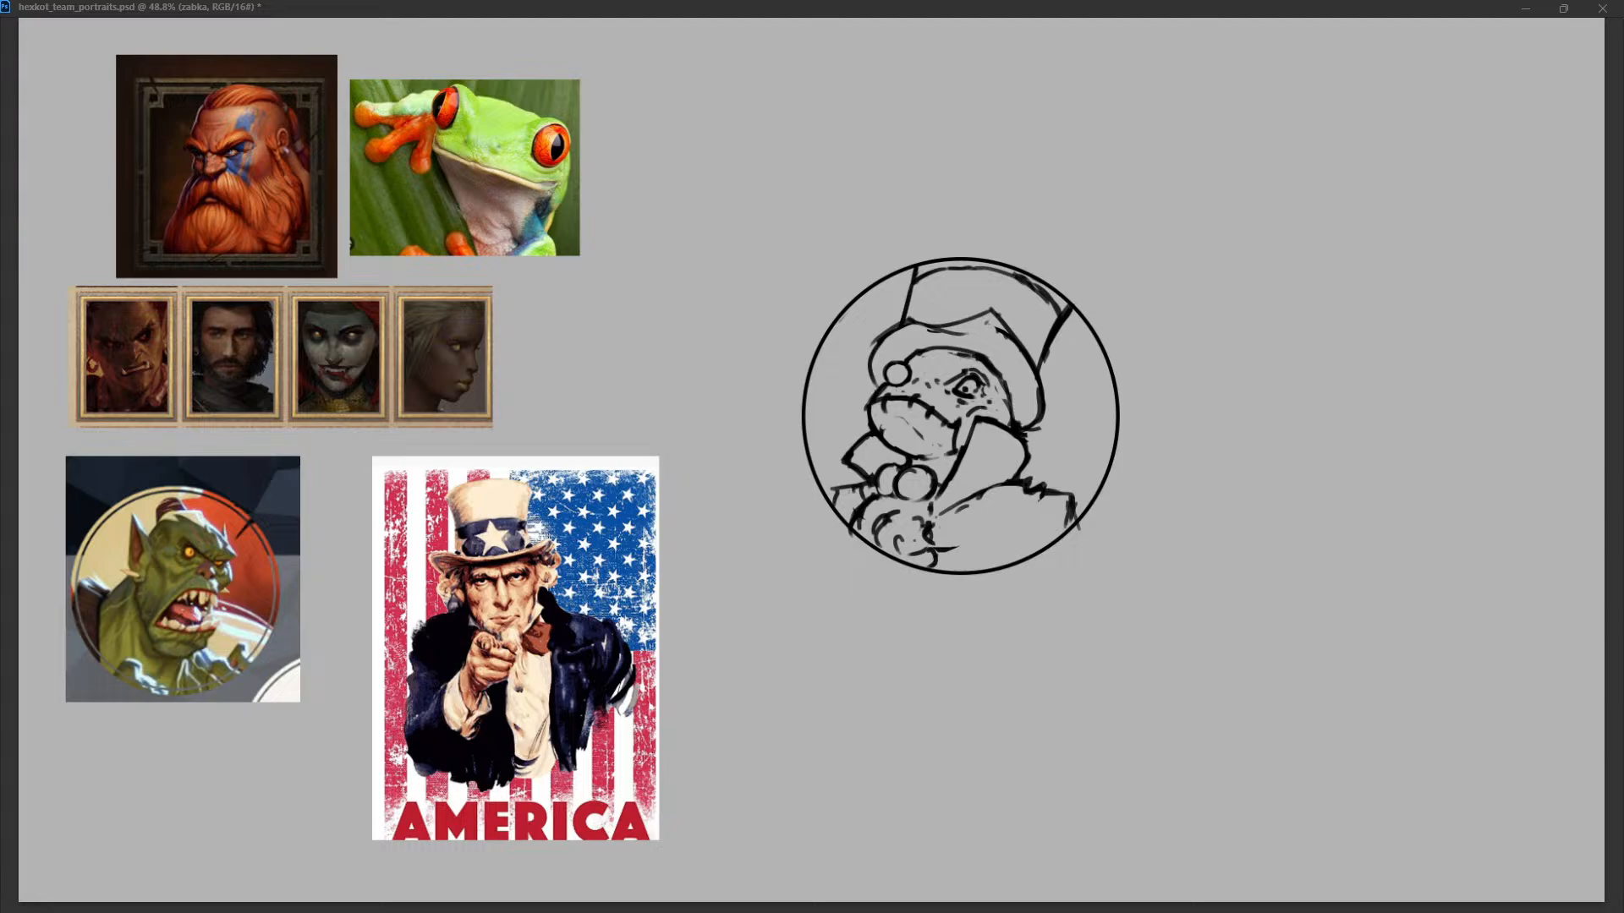
pyautogui.hotkey('ctrl', 'z')
# Rework the curve of the frog's head below the brim, down its right side.
pyautogui.hotkey('ctrl', 'z')
pyautogui.moveTo(904, 366)
pyautogui.mouseDown()
pyautogui.moveTo(953, 347)
pyautogui.moveTo(1008, 381)
pyautogui.moveTo(1016, 419)
pyautogui.mouseUp()
pyautogui.hotkey('ctrl', 'z')
pyautogui.hotkey('ctrl', 'z')
pyautogui.hotkey('ctrl', 'z')
pyautogui.hotkey('ctrl', 'z')
# Remove the raised peak from the brim's upper edge and replace it with a flatter line.
pyautogui.hotkey('ctrl', 'z')
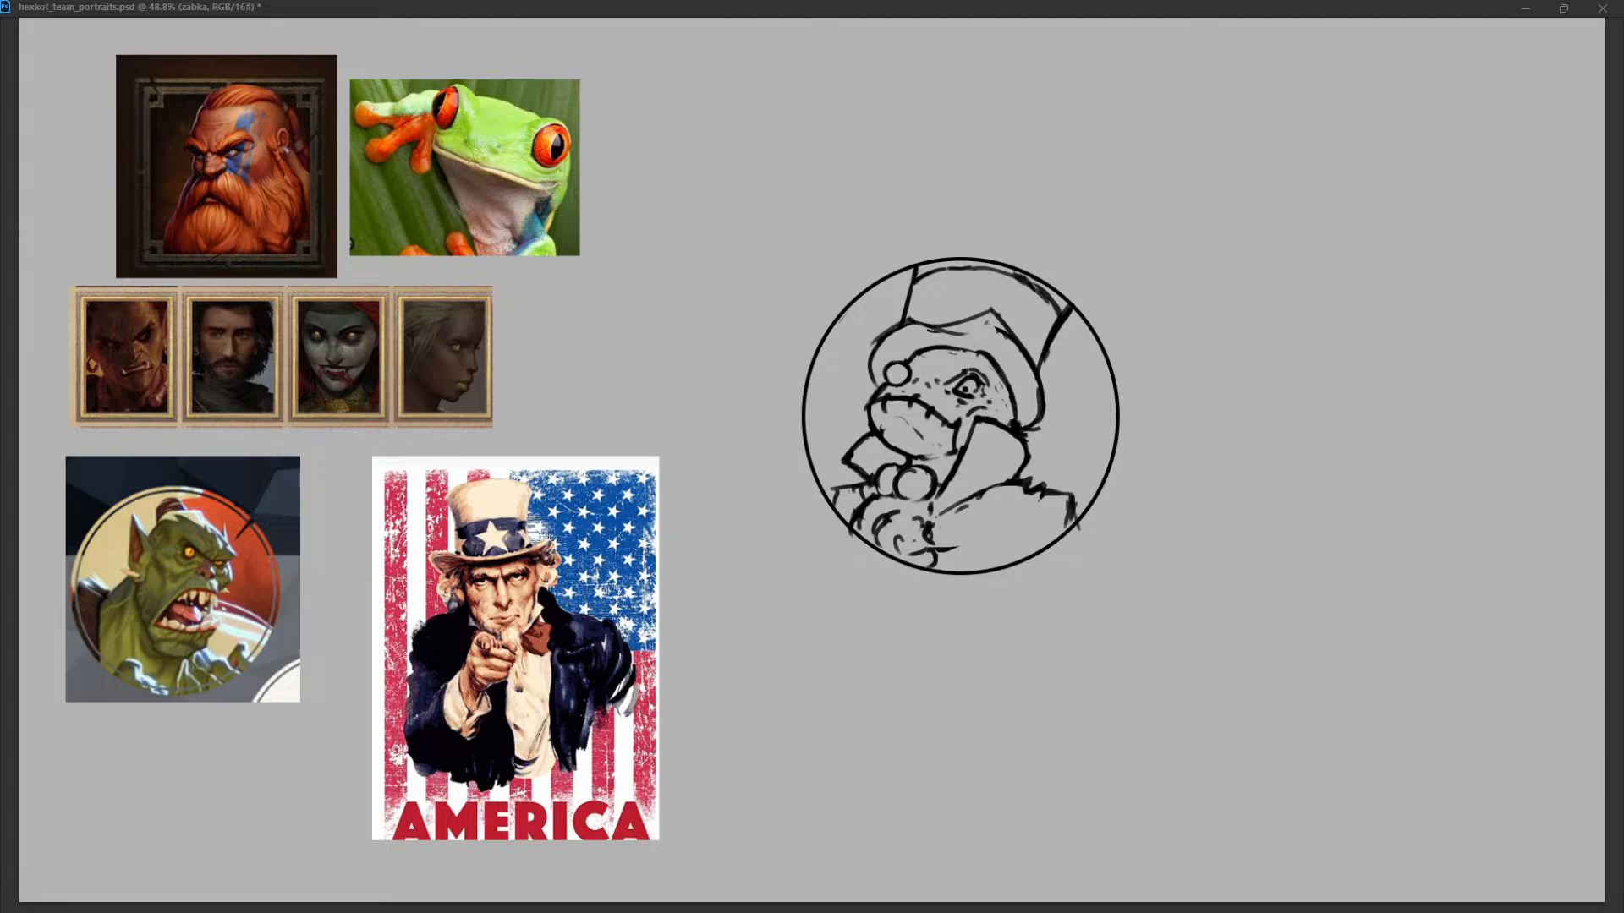
pyautogui.moveTo(1005, 370); pyautogui.dragTo(1016, 421)
pyautogui.moveTo(957, 347)
pyautogui.mouseDown()
pyautogui.moveTo(979, 351)
pyautogui.moveTo(960, 320)
pyautogui.moveTo(1006, 332)
pyautogui.mouseUp()
pyautogui.hotkey('ctrl', 'z')
pyautogui.hotkey('ctrl', 'z')
pyautogui.hotkey('ctrl', 'z')
pyautogui.hotkey('ctrl', 'z')
pyautogui.hotkey('ctrl', 'z')
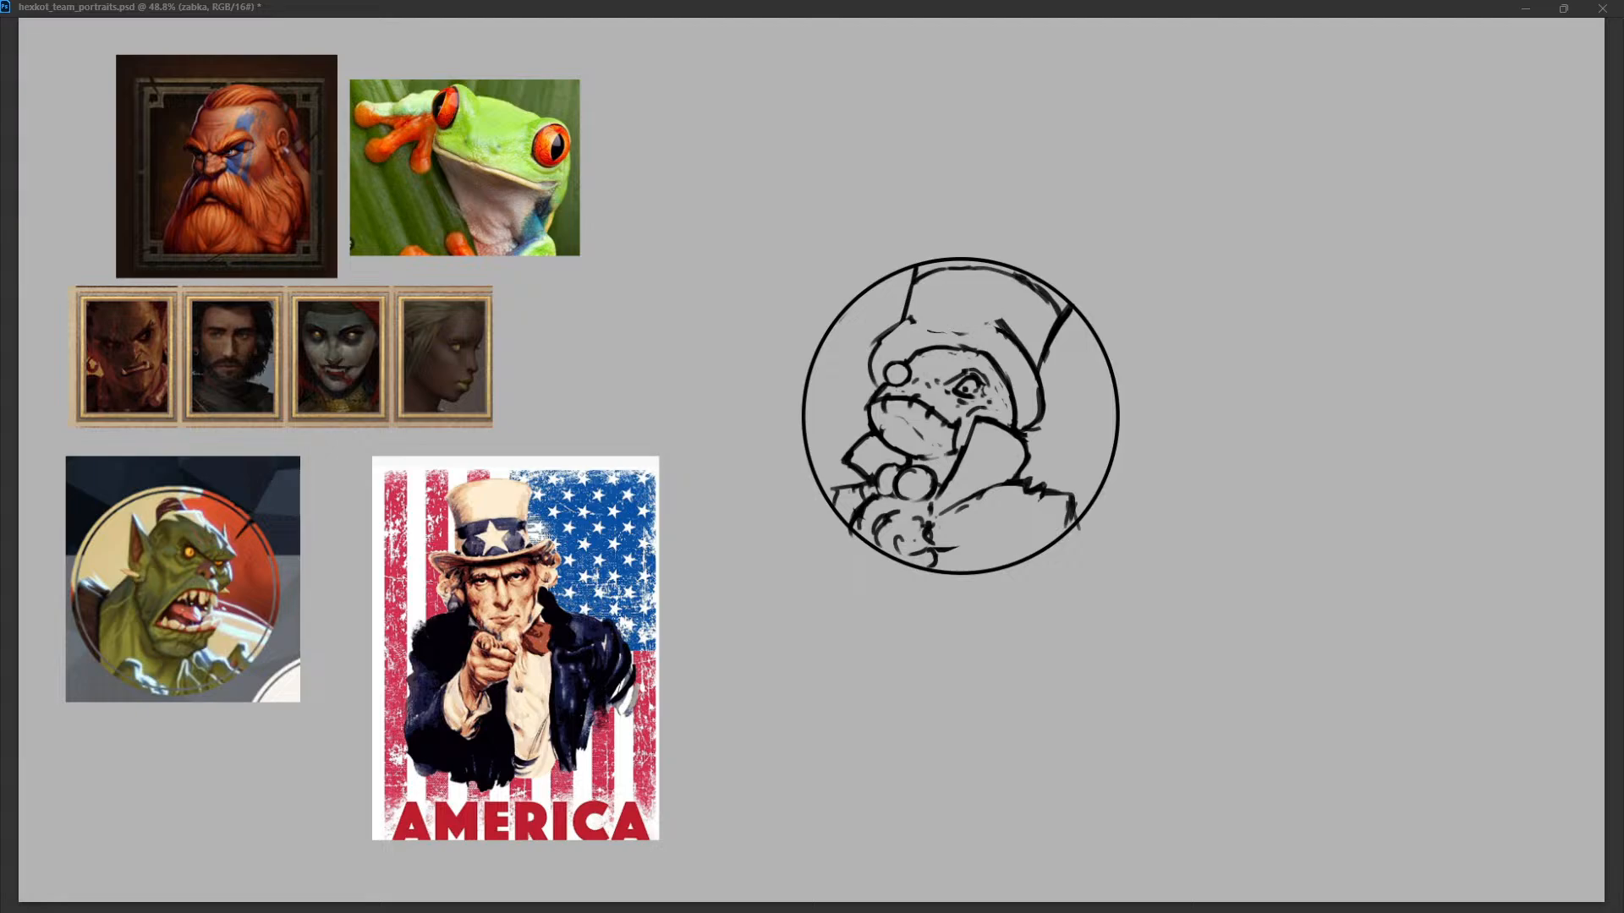
pyautogui.moveTo(907, 319)
pyautogui.mouseDown()
pyautogui.moveTo(1001, 321)
pyautogui.moveTo(1028, 367)
pyautogui.moveTo(1026, 348)
pyautogui.mouseUp()
pyautogui.hotkey('ctrl', 'z')
pyautogui.moveTo(907, 323); pyautogui.dragTo(876, 383)
# Connect the brim's flat upper edge into one line and redraw the curve of its right side.
pyautogui.hotkey('ctrl', 'z')
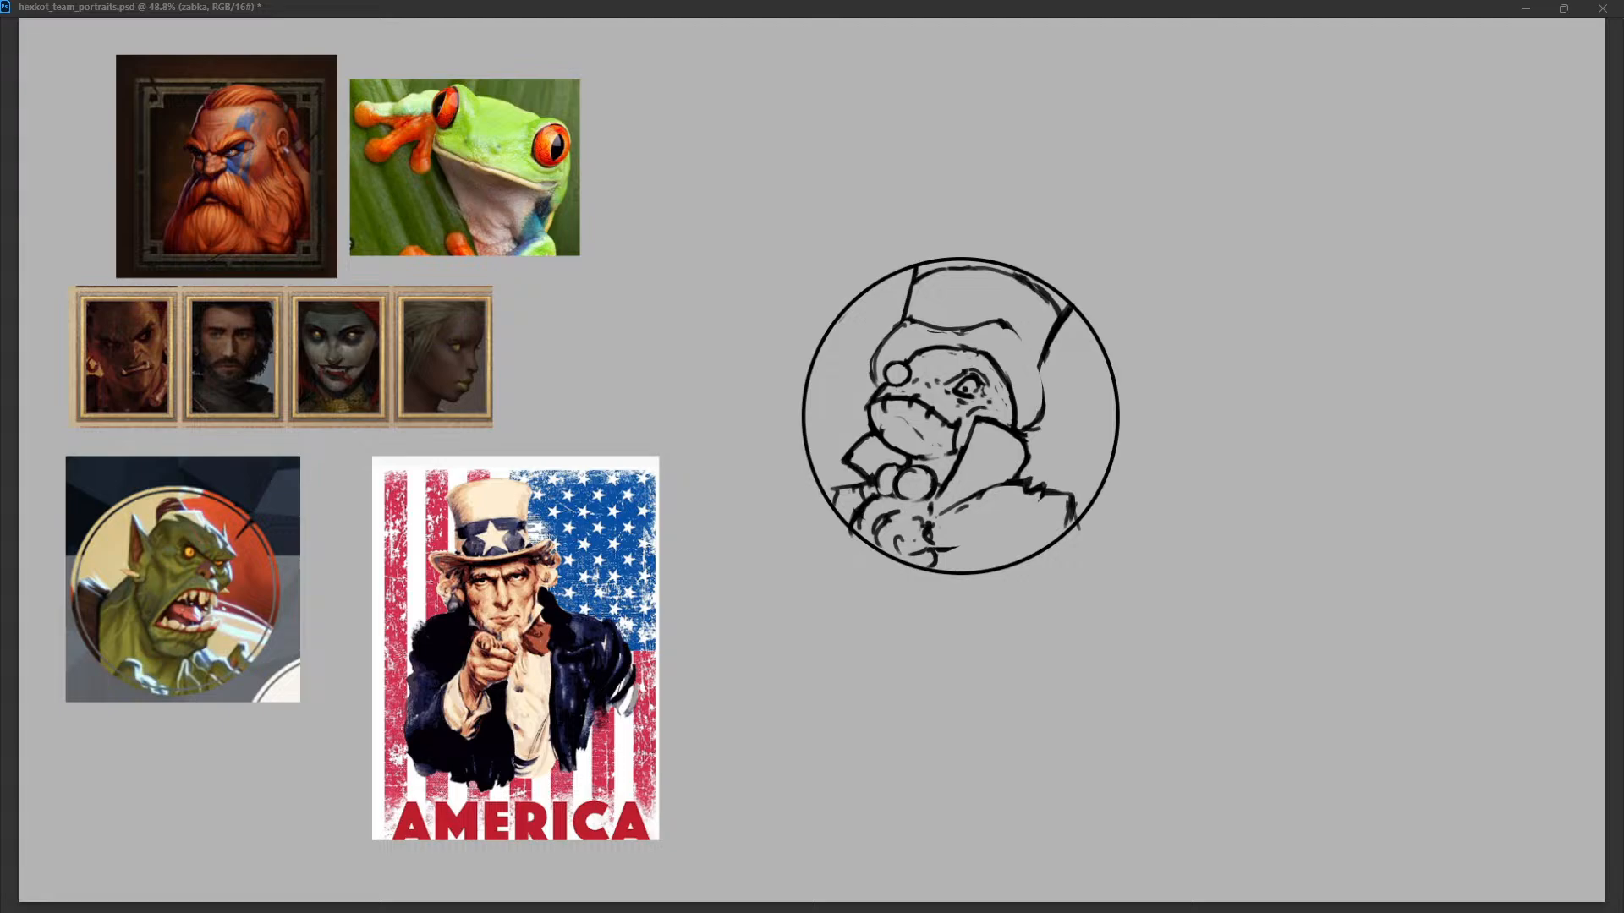
pyautogui.moveTo(1006, 325); pyautogui.dragTo(1043, 401)
pyautogui.hotkey('ctrl', 'z')
pyautogui.moveTo(926, 330); pyautogui.dragTo(989, 327)
pyautogui.moveTo(996, 322); pyautogui.dragTo(1041, 404)
pyautogui.hotkey('ctrl', 'z')
pyautogui.hotkey('ctrl', 'shift', 'z')
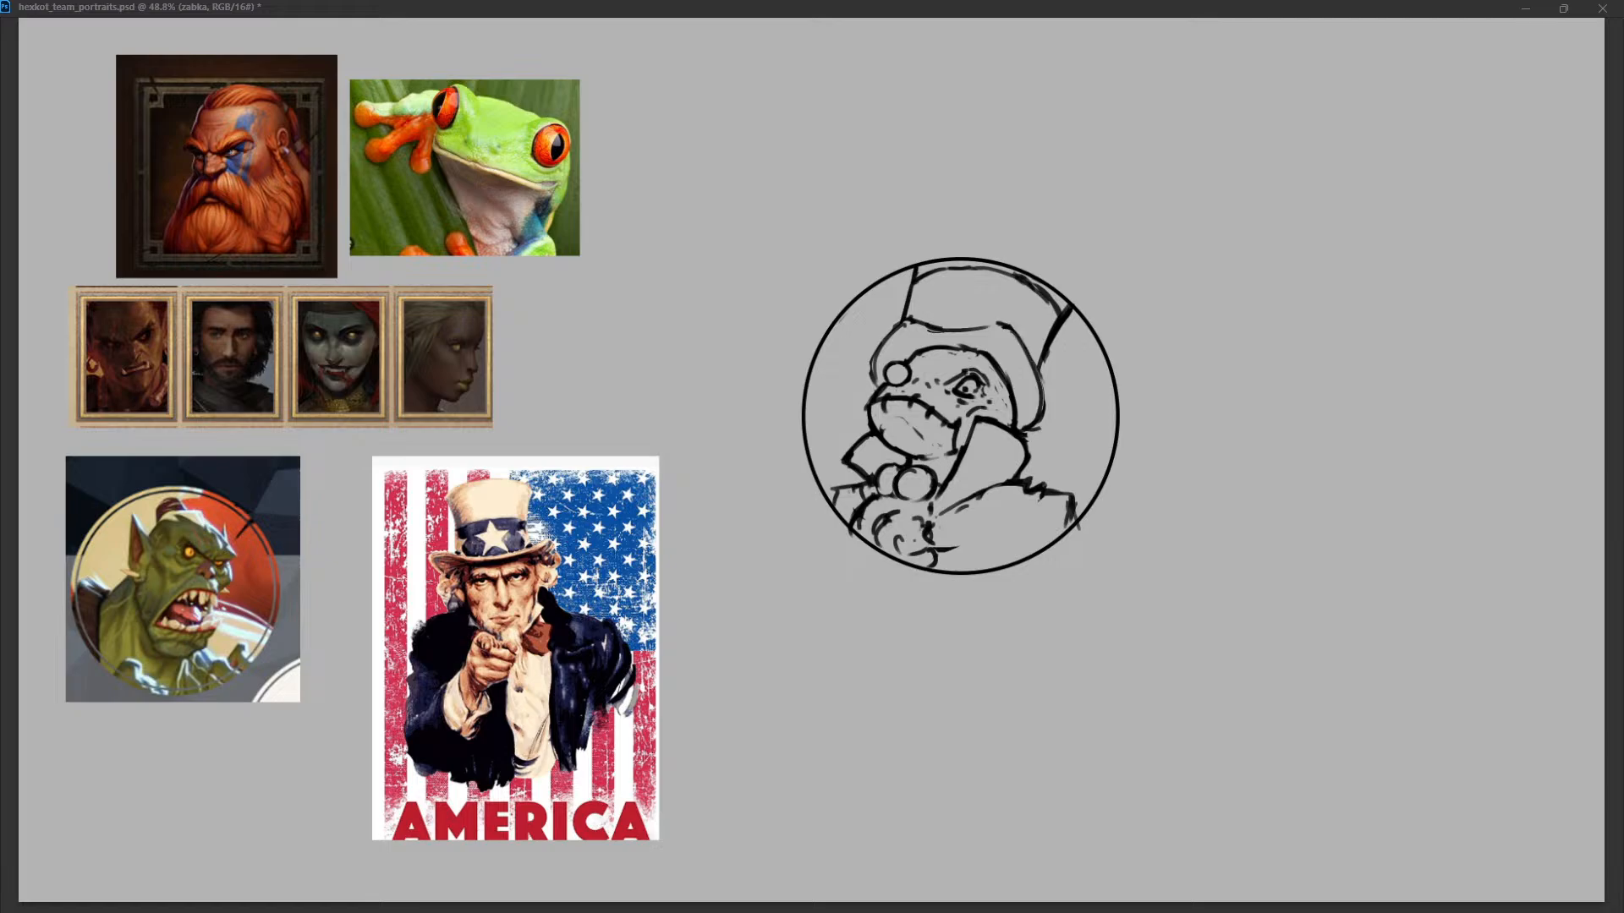
pyautogui.hotkey('ctrl', 'z')
pyautogui.moveTo(1043, 405); pyautogui.dragTo(1027, 425)
pyautogui.hotkey('ctrl', 'z')
# Touch up the crown's top edge and draw a five-pointed star on the front of the hat.
pyautogui.hotkey('ctrl', 'z')
pyautogui.moveTo(925, 276)
pyautogui.mouseDown()
pyautogui.moveTo(1039, 291)
pyautogui.moveTo(1057, 316)
pyautogui.mouseUp()
pyautogui.moveTo(950, 294); pyautogui.dragTo(972, 273)
pyautogui.hotkey('ctrl', 'z')
pyautogui.moveTo(973, 273); pyautogui.dragTo(981, 292)
pyautogui.moveTo(956, 292)
pyautogui.mouseDown()
pyautogui.moveTo(924, 303)
pyautogui.moveTo(1005, 298)
pyautogui.moveTo(929, 308)
pyautogui.moveTo(981, 328)
pyautogui.moveTo(977, 305)
pyautogui.moveTo(937, 321)
pyautogui.mouseUp()
pyautogui.hotkey('ctrl', 'z')
pyautogui.moveTo(943, 319); pyautogui.dragTo(960, 306)
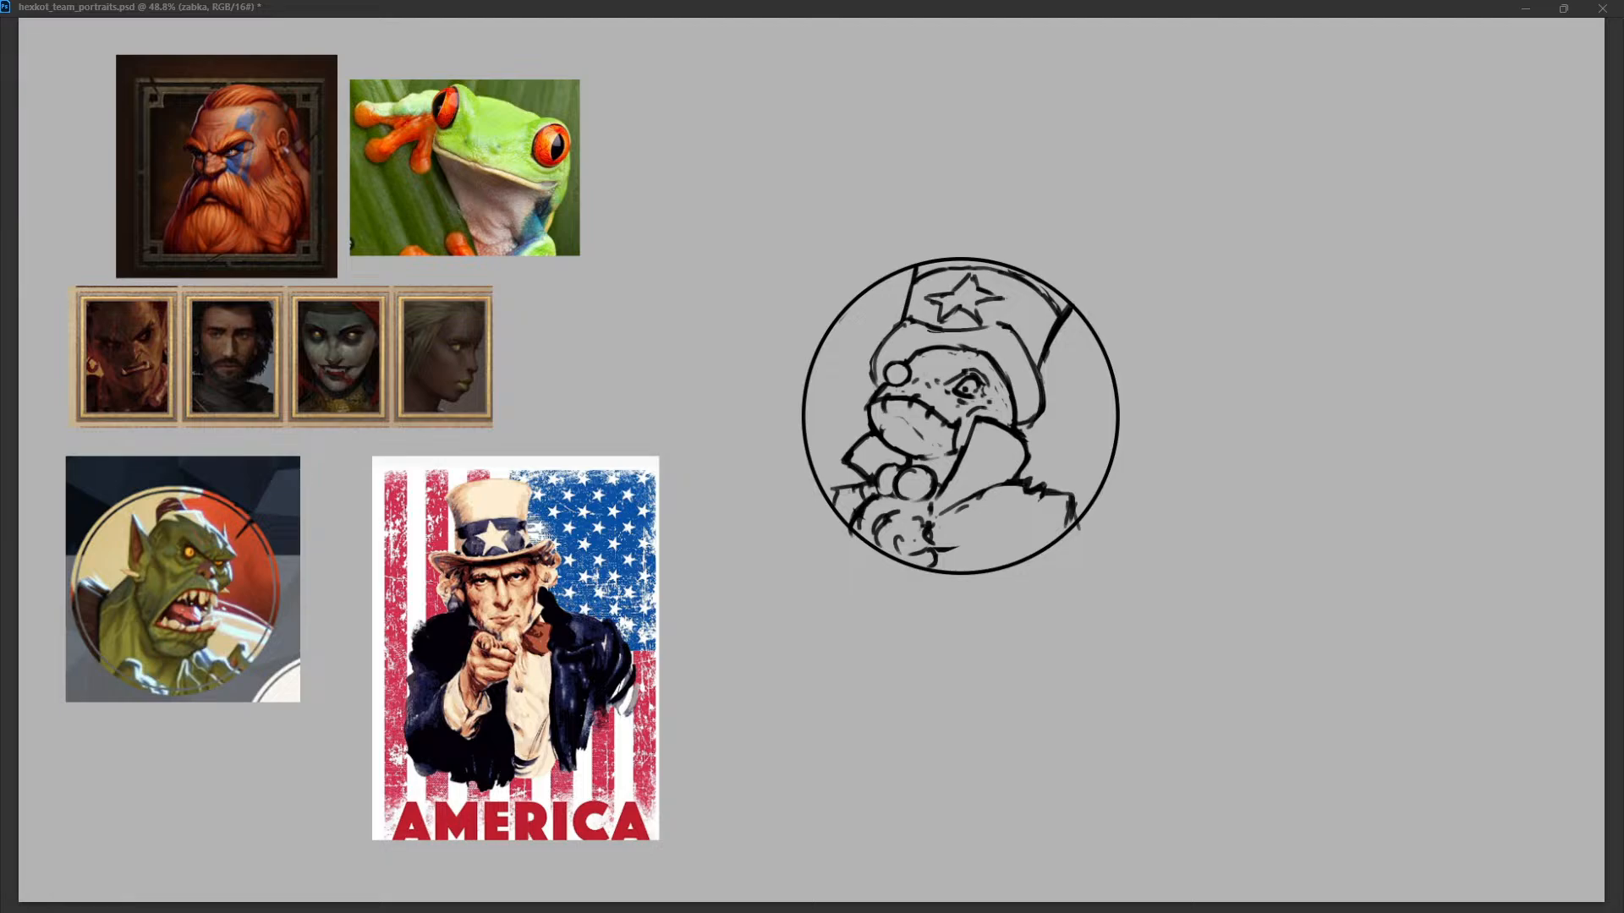
# Redraw the line between crown and brim as one shallow curve, rejoining the crown's left side and the brim's left end.
pyautogui.moveTo(923, 330)
pyautogui.mouseDown()
pyautogui.moveTo(1042, 383)
pyautogui.moveTo(942, 337)
pyautogui.moveTo(983, 336)
pyautogui.moveTo(881, 344)
pyautogui.moveTo(1022, 337)
pyautogui.moveTo(1025, 404)
pyautogui.mouseUp()
pyautogui.hotkey('ctrl', 'z')
pyautogui.hotkey('ctrl', 'z')
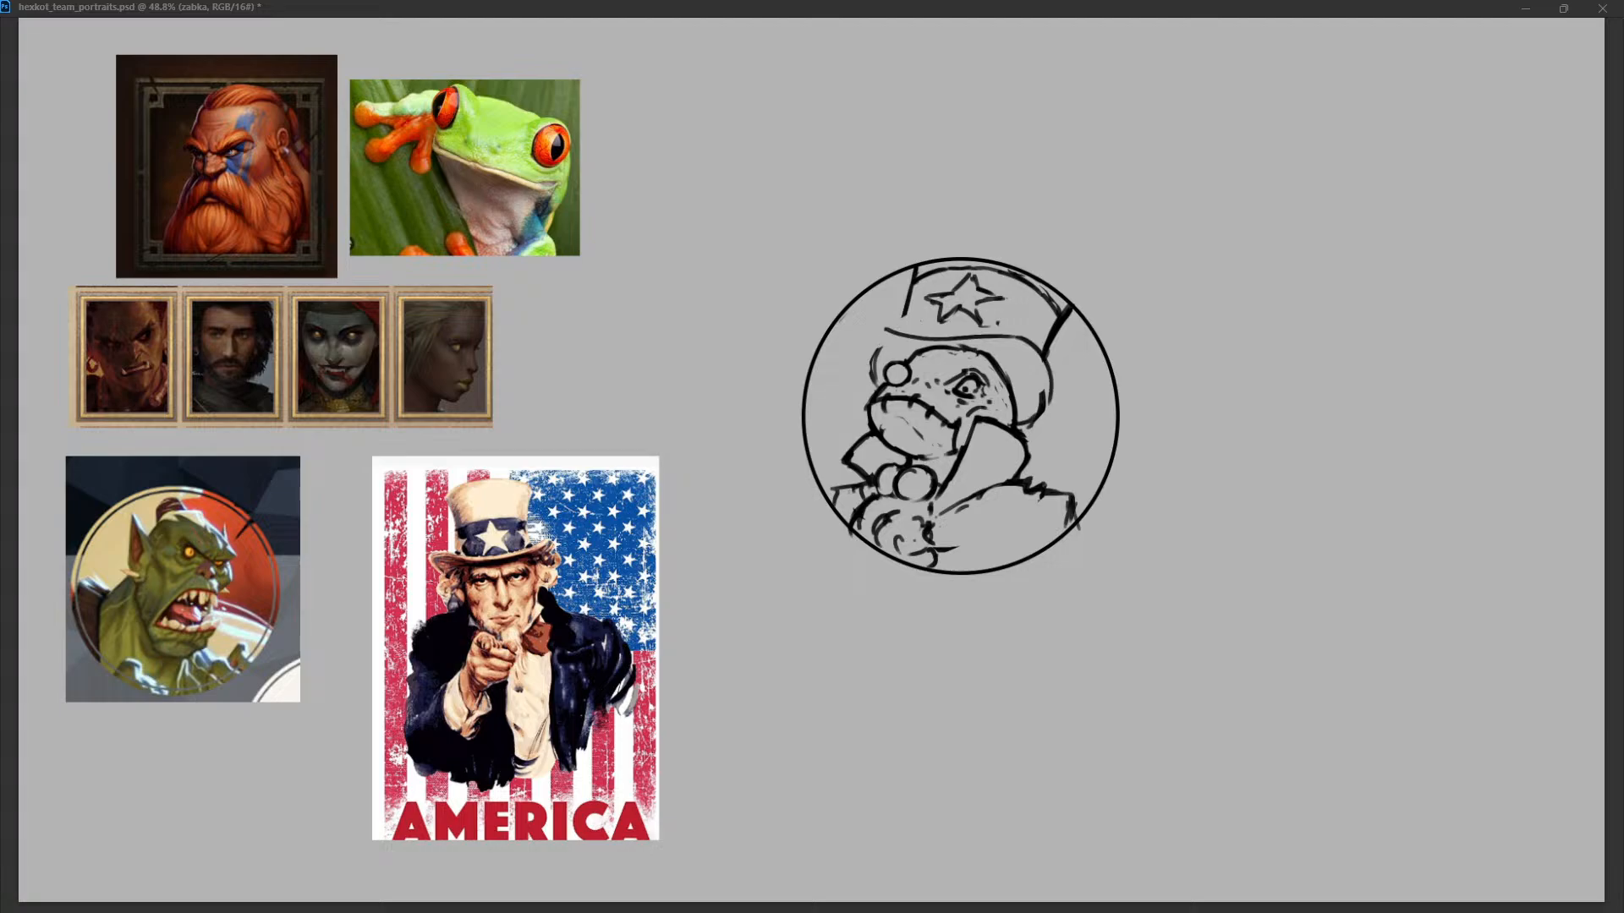
pyautogui.moveTo(893, 329)
pyautogui.mouseDown()
pyautogui.moveTo(876, 380)
pyautogui.moveTo(867, 366)
pyautogui.mouseUp()
pyautogui.moveTo(1050, 359); pyautogui.dragTo(1040, 416)
pyautogui.moveTo(915, 288); pyautogui.dragTo(900, 336)
pyautogui.moveTo(1046, 345); pyautogui.dragTo(1046, 404)
pyautogui.hotkey('ctrl', 'z')
pyautogui.hotkey('ctrl', 'z')
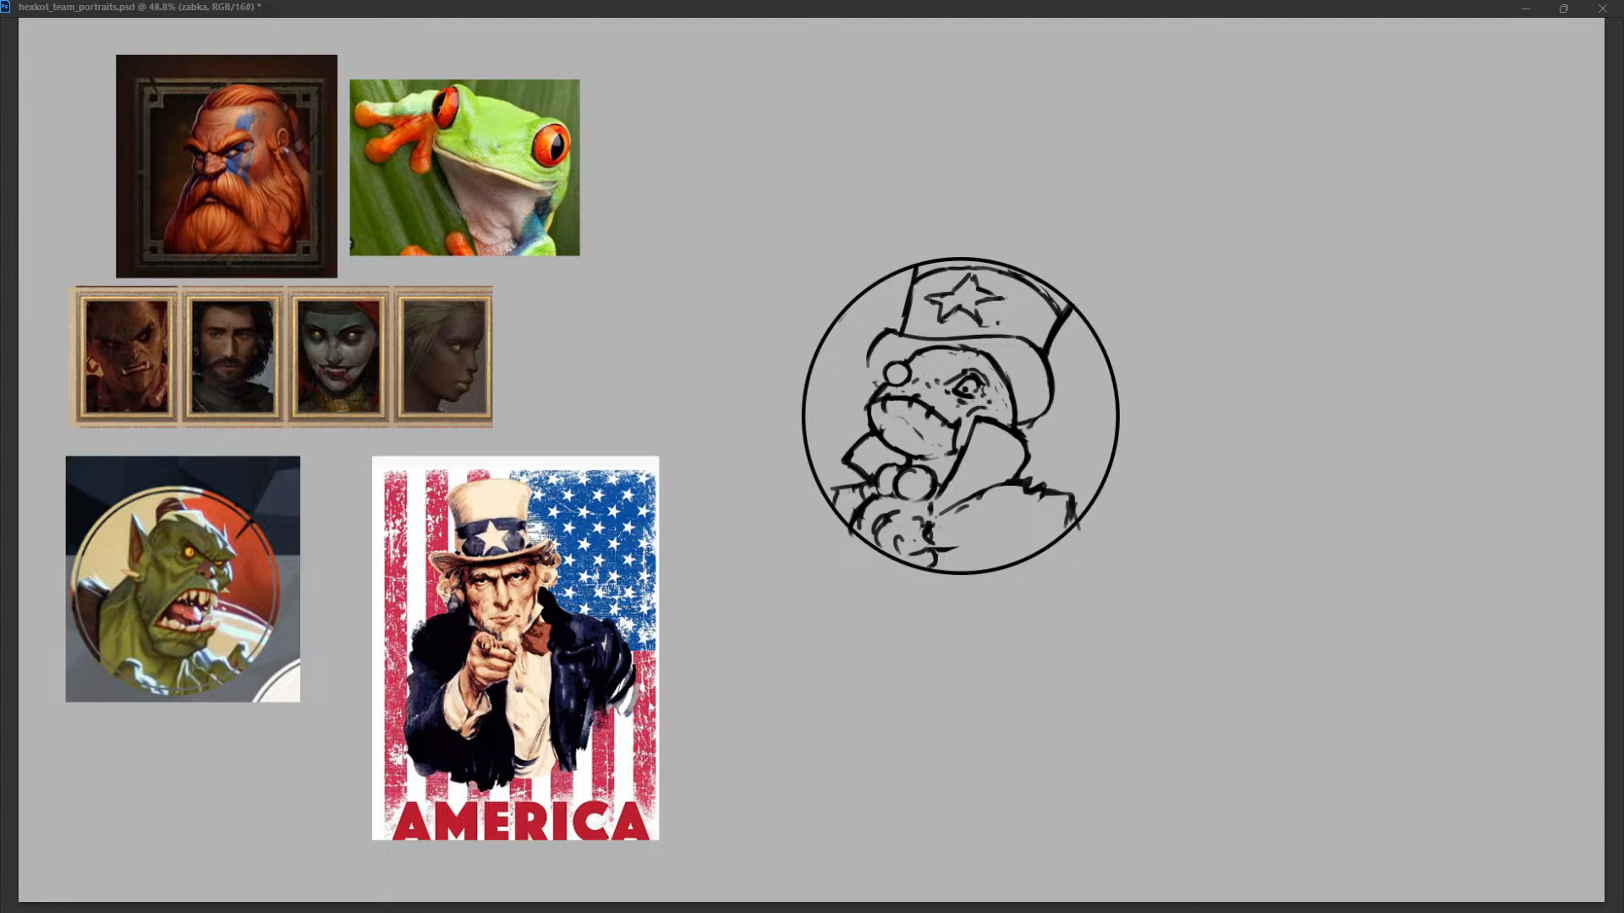
# Pull the brim's right side closer to the frog's head and redraw the crown's right side as an inward curve.
pyautogui.moveTo(901, 337)
pyautogui.mouseDown()
pyautogui.moveTo(1023, 336)
pyautogui.moveTo(875, 349)
pyautogui.mouseUp()
pyautogui.moveTo(1011, 339)
pyautogui.mouseDown()
pyautogui.moveTo(1035, 337)
pyautogui.moveTo(1069, 376)
pyautogui.moveTo(1039, 415)
pyautogui.mouseUp()
pyautogui.hotkey('ctrl', 'z')
pyautogui.hotkey('ctrl', 'z')
pyautogui.hotkey('ctrl', 'z')
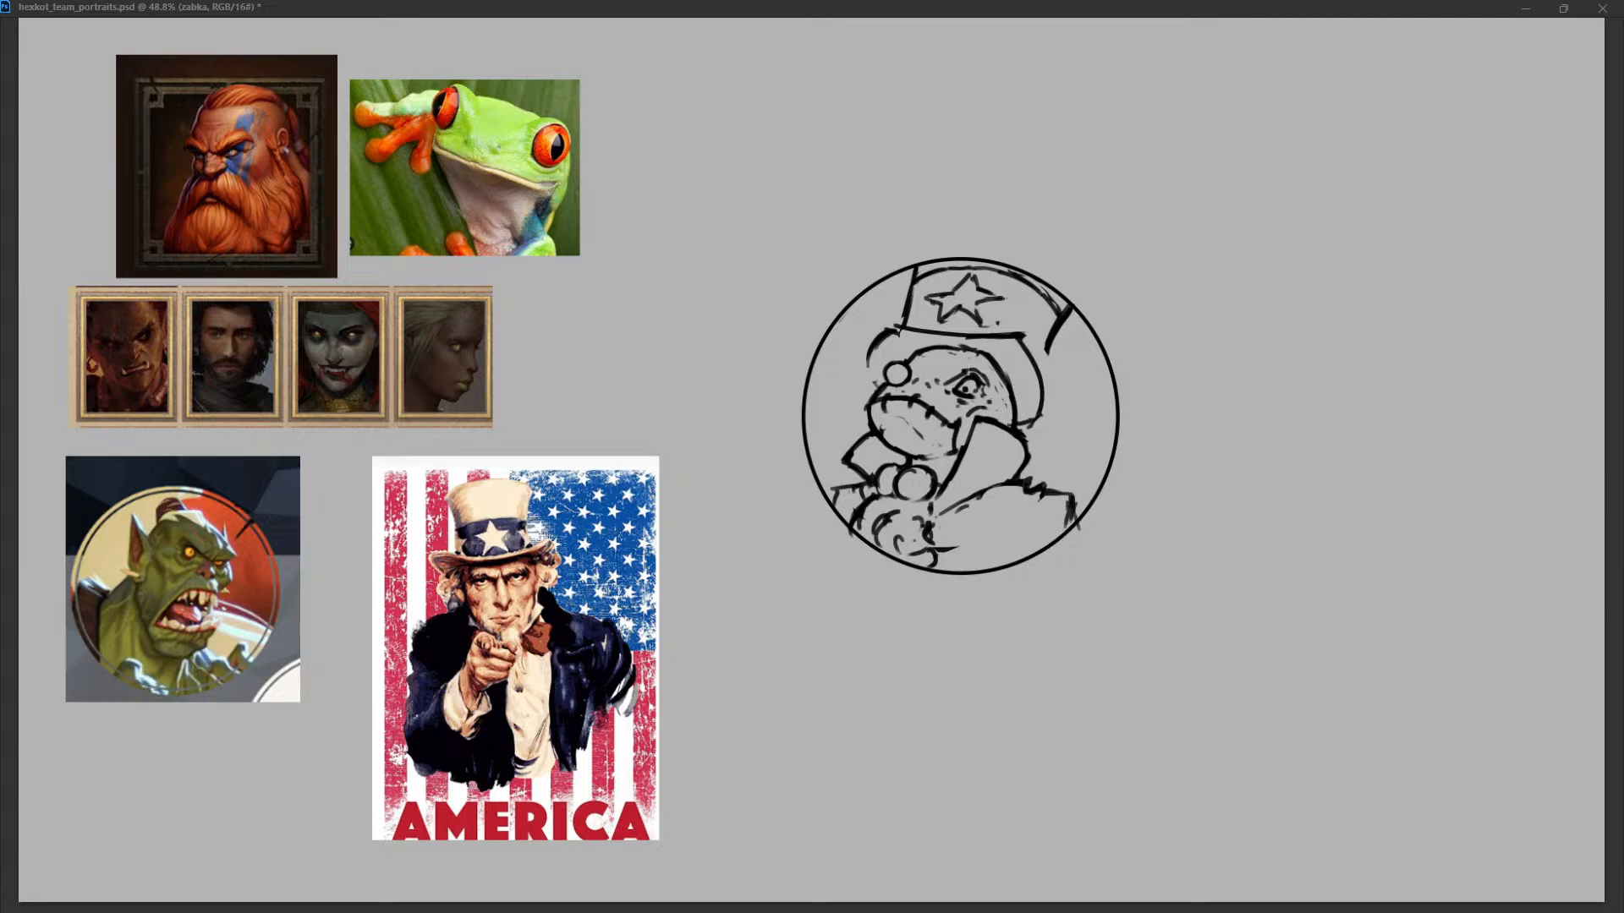
pyautogui.hotkey('ctrl', 'z')
pyautogui.moveTo(1069, 307); pyautogui.dragTo(1038, 365)
# Duplicate the circular frame and place the copy to the right of the frog portrait at the same height.
pyautogui.hotkey('alt', '[')
pyautogui.hotkey('ctrl', 'j')
pyautogui.moveTo(961, 416); pyautogui.dragTo(1314, 416)
pyautogui.click(1235, 500)
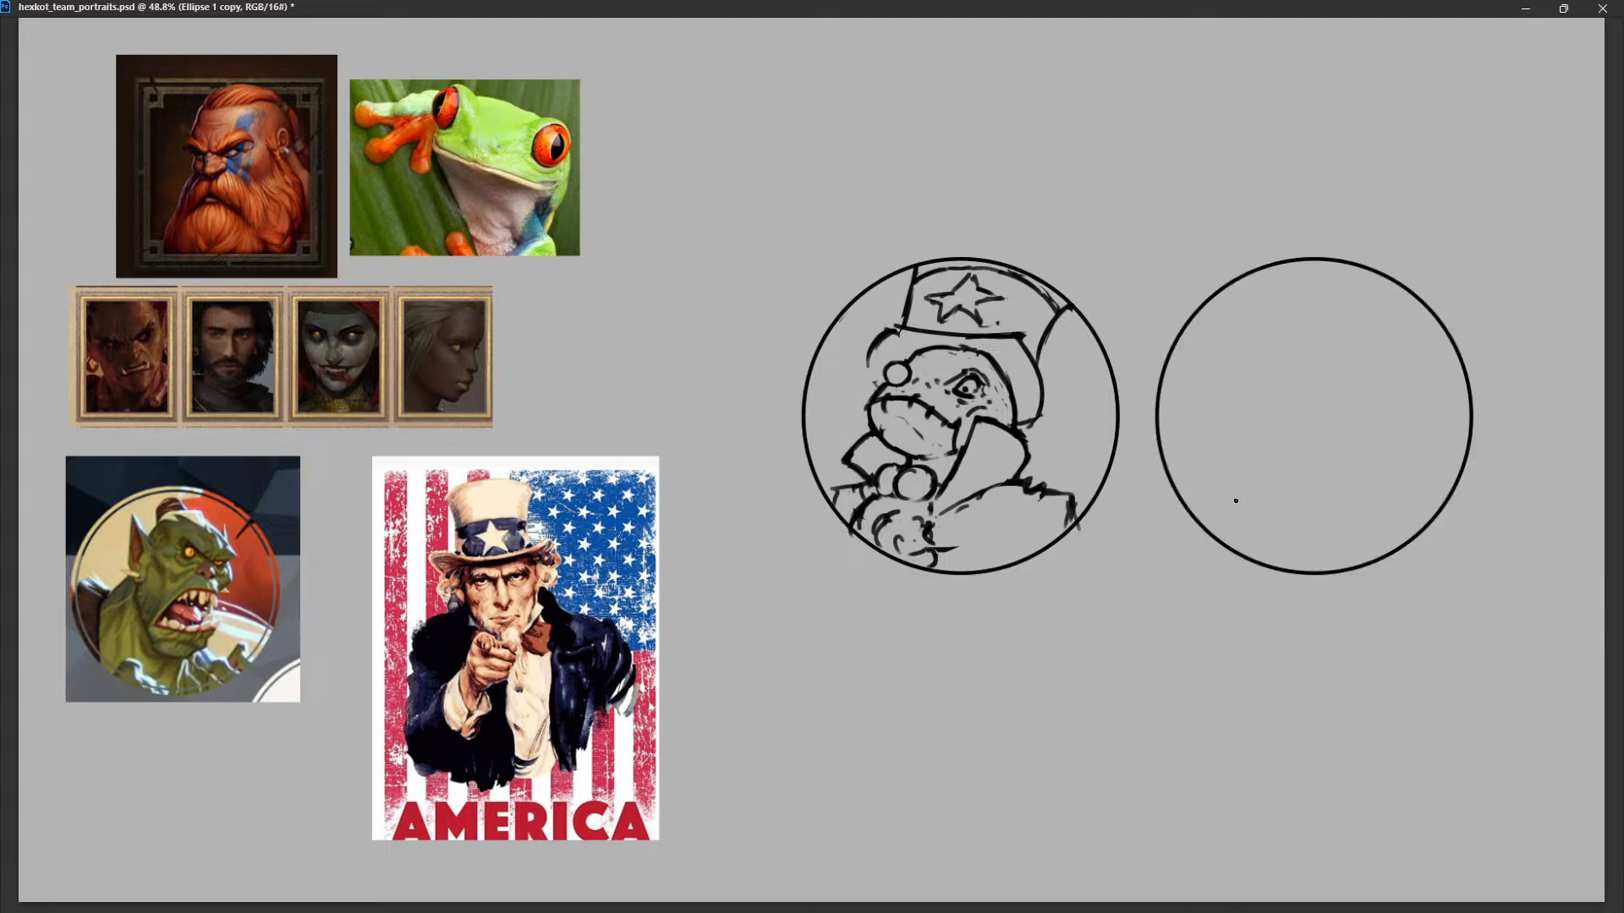
pyautogui.hscroll(4, 1231, 501)
pyautogui.scroll(6, 1024, 467)
pyautogui.scroll(1, 1050, 470)
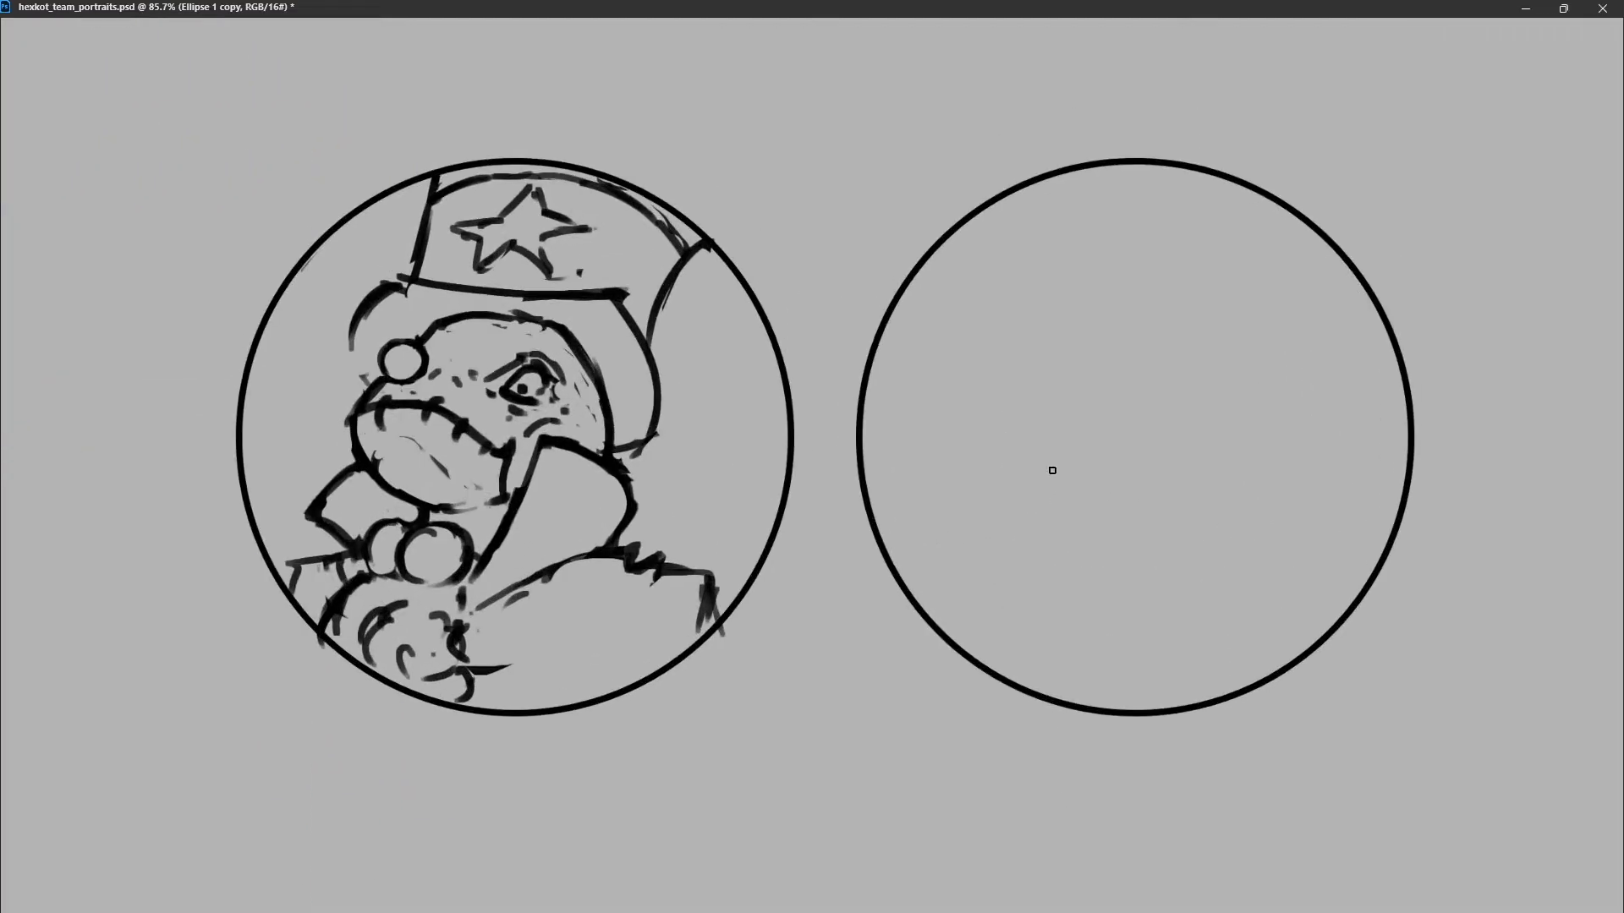
pyautogui.scroll(-1, 1052, 471)
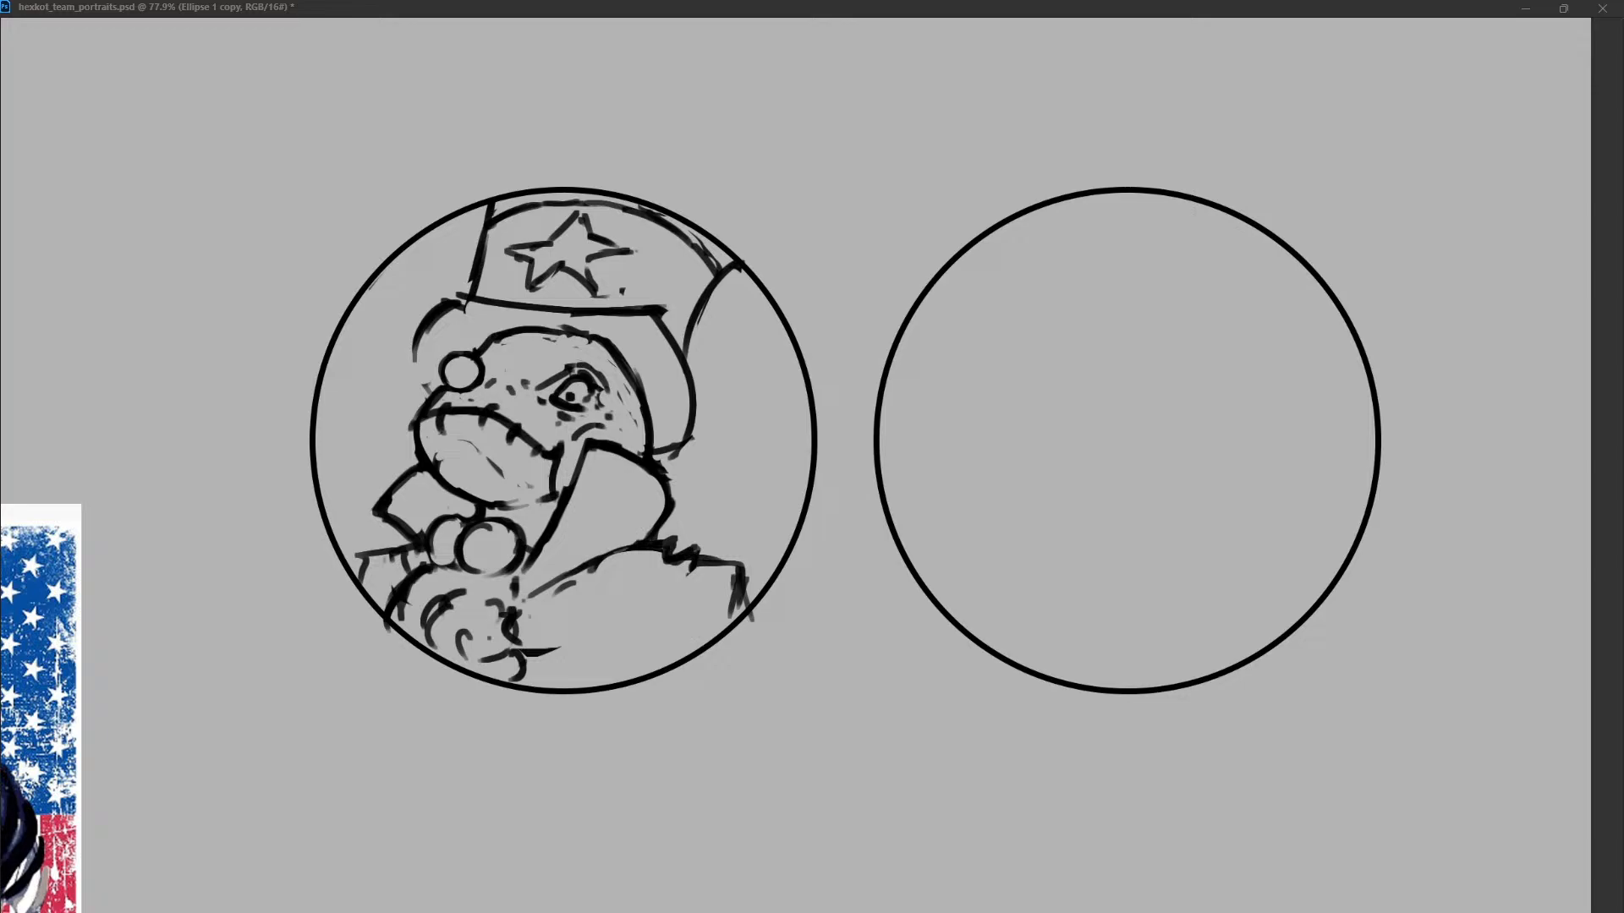
# Switch from the copied circle's layer to the sketch layer for the second portrait.
pyautogui.moveTo(1019, 218); pyautogui.dragTo(996, 405)
pyautogui.hotkey('ctrl', 'z')
pyautogui.hotkey('alt', '[')
pyautogui.hotkey('alt', '[')
pyautogui.moveTo(1064, 201); pyautogui.dragTo(1018, 362)
pyautogui.hotkey('ctrl', 'z')
pyautogui.moveTo(1068, 197); pyautogui.dragTo(1018, 355)
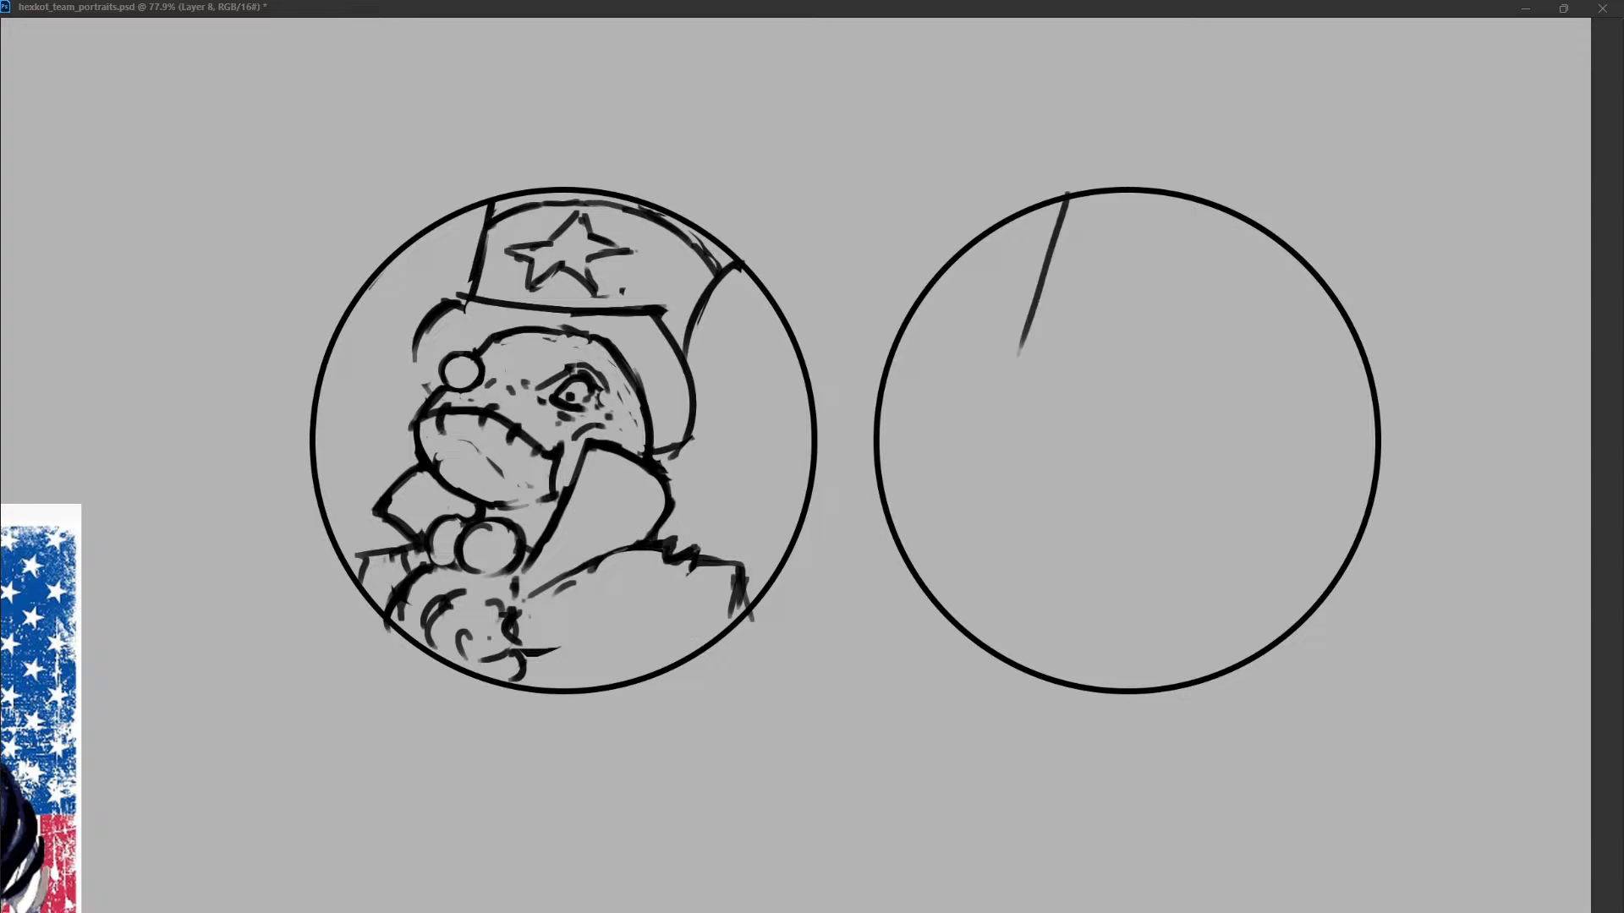
pyautogui.moveTo(1325, 314); pyautogui.dragTo(1300, 388)
pyautogui.hotkey('ctrl', 'z')
pyautogui.hotkey('ctrl', 'z')
pyautogui.moveTo(1104, 194); pyautogui.dragTo(1050, 313)
pyautogui.hotkey('ctrl', 'z')
pyautogui.moveTo(1062, 202); pyautogui.dragTo(989, 409)
pyautogui.hotkey('ctrl', 'z')
pyautogui.moveTo(1023, 425); pyautogui.dragTo(907, 528)
pyautogui.hotkey('ctrl', 'z')
pyautogui.moveTo(999, 429); pyautogui.dragTo(903, 543)
pyautogui.moveTo(999, 430); pyautogui.dragTo(1061, 414)
pyautogui.hotkey('ctrl', 'z')
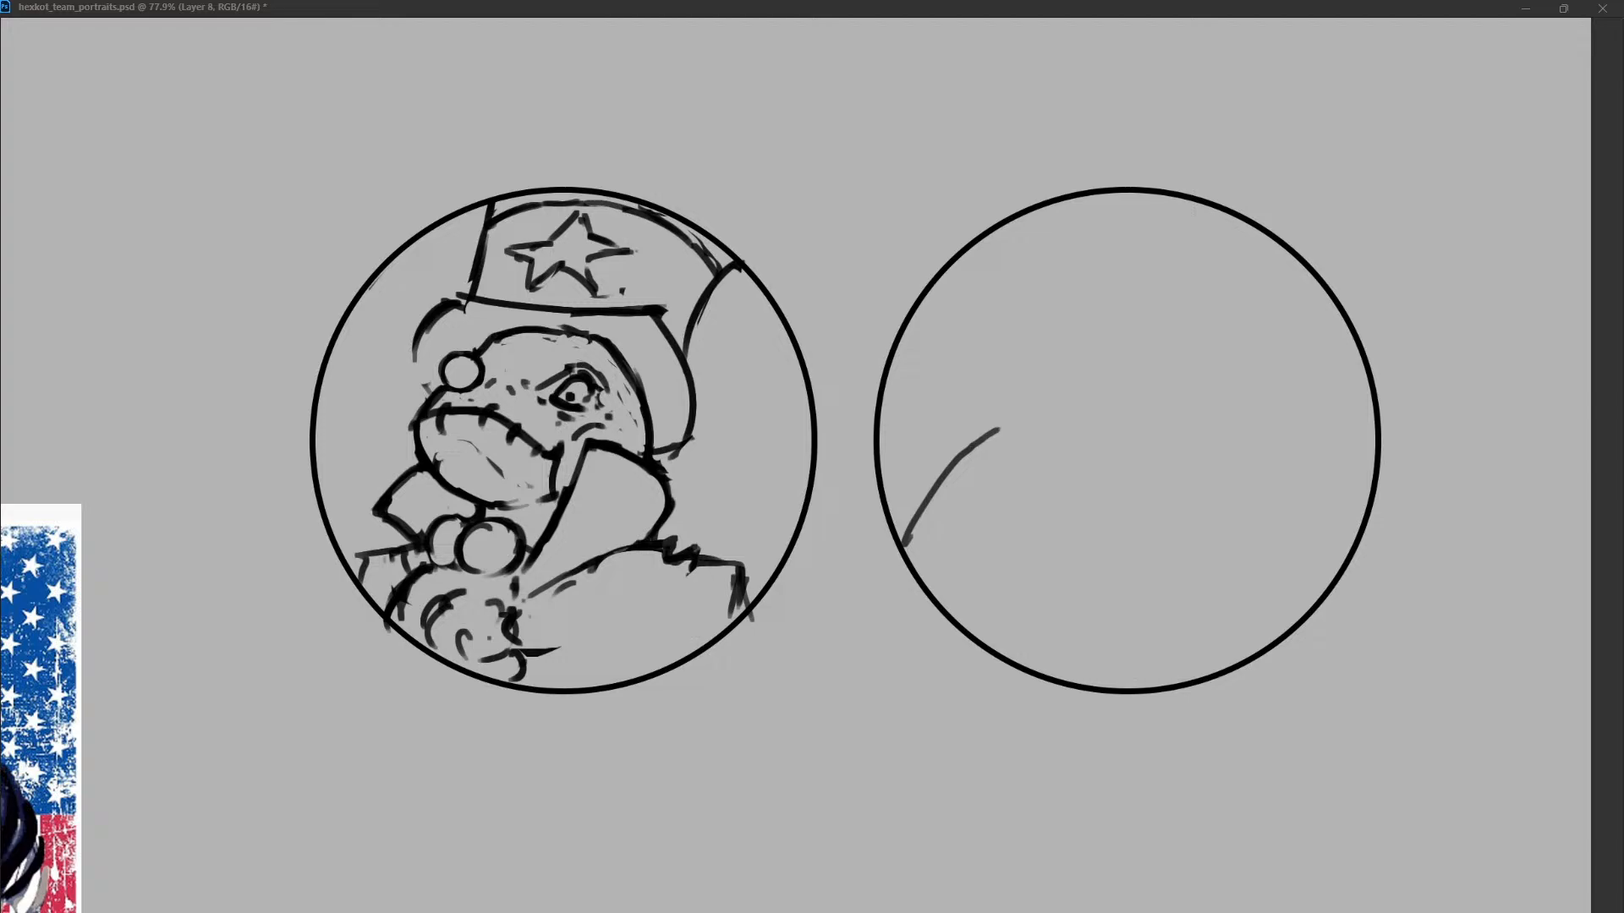
pyautogui.hotkey('ctrl', 'z')
# Sketch a boxy, open-topped head outline in the middle of the second circle.
pyautogui.moveTo(1106, 410); pyautogui.dragTo(1208, 410)
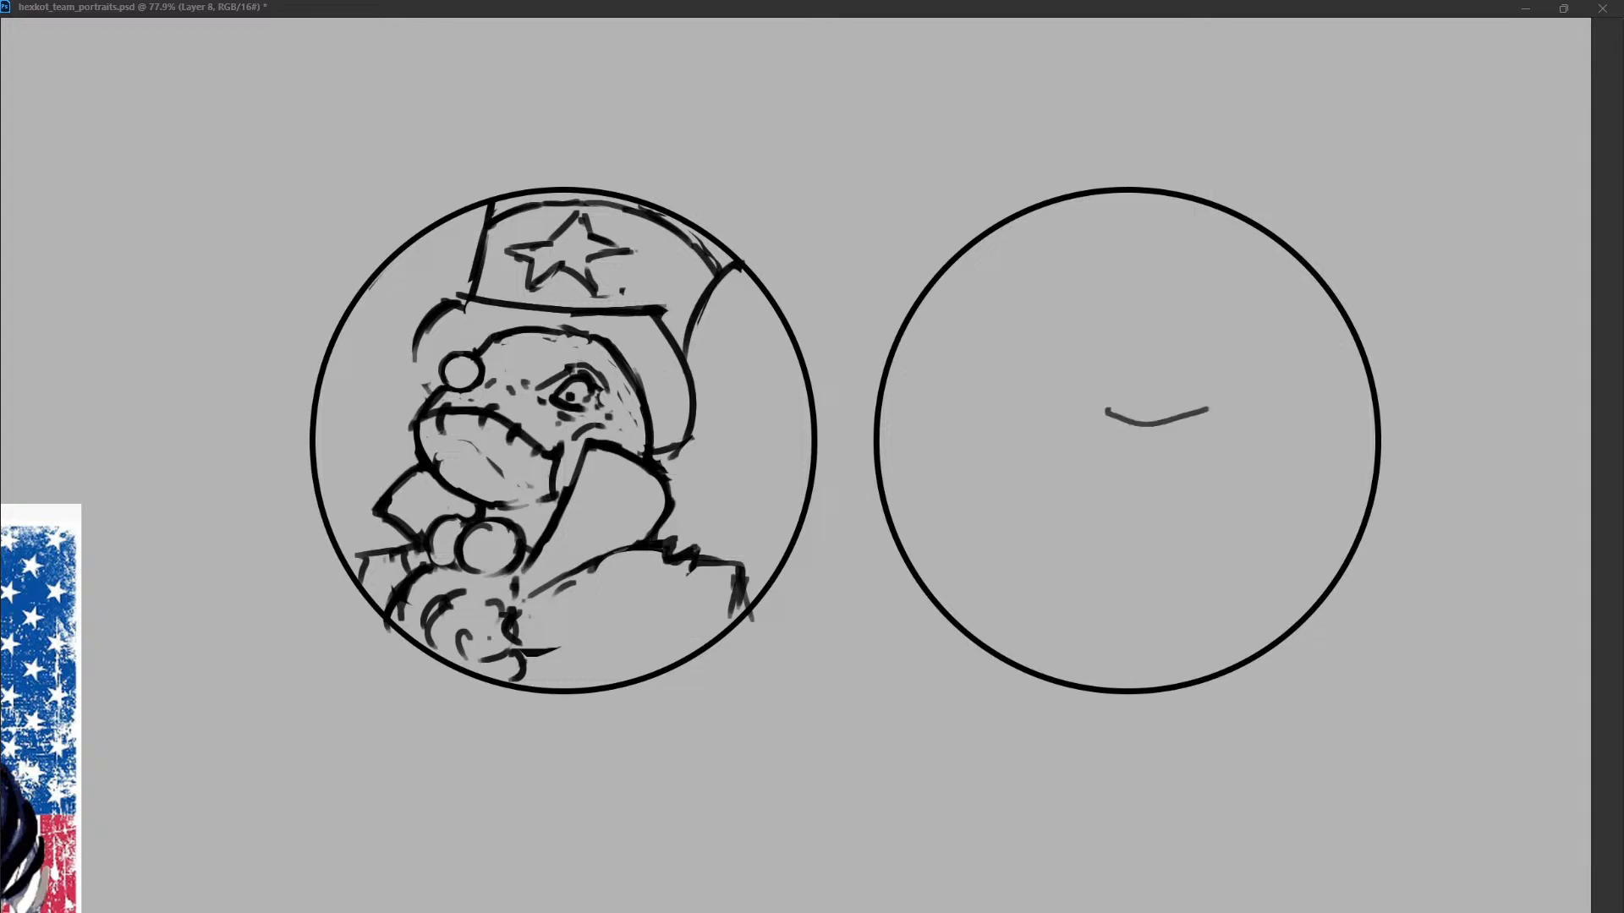
pyautogui.moveTo(1046, 416); pyautogui.dragTo(1108, 412)
pyautogui.hotkey('ctrl', 'z')
pyautogui.moveTo(991, 330); pyautogui.dragTo(1140, 457)
pyautogui.moveTo(1189, 296); pyautogui.dragTo(1158, 474)
pyautogui.hotkey('ctrl', 'z')
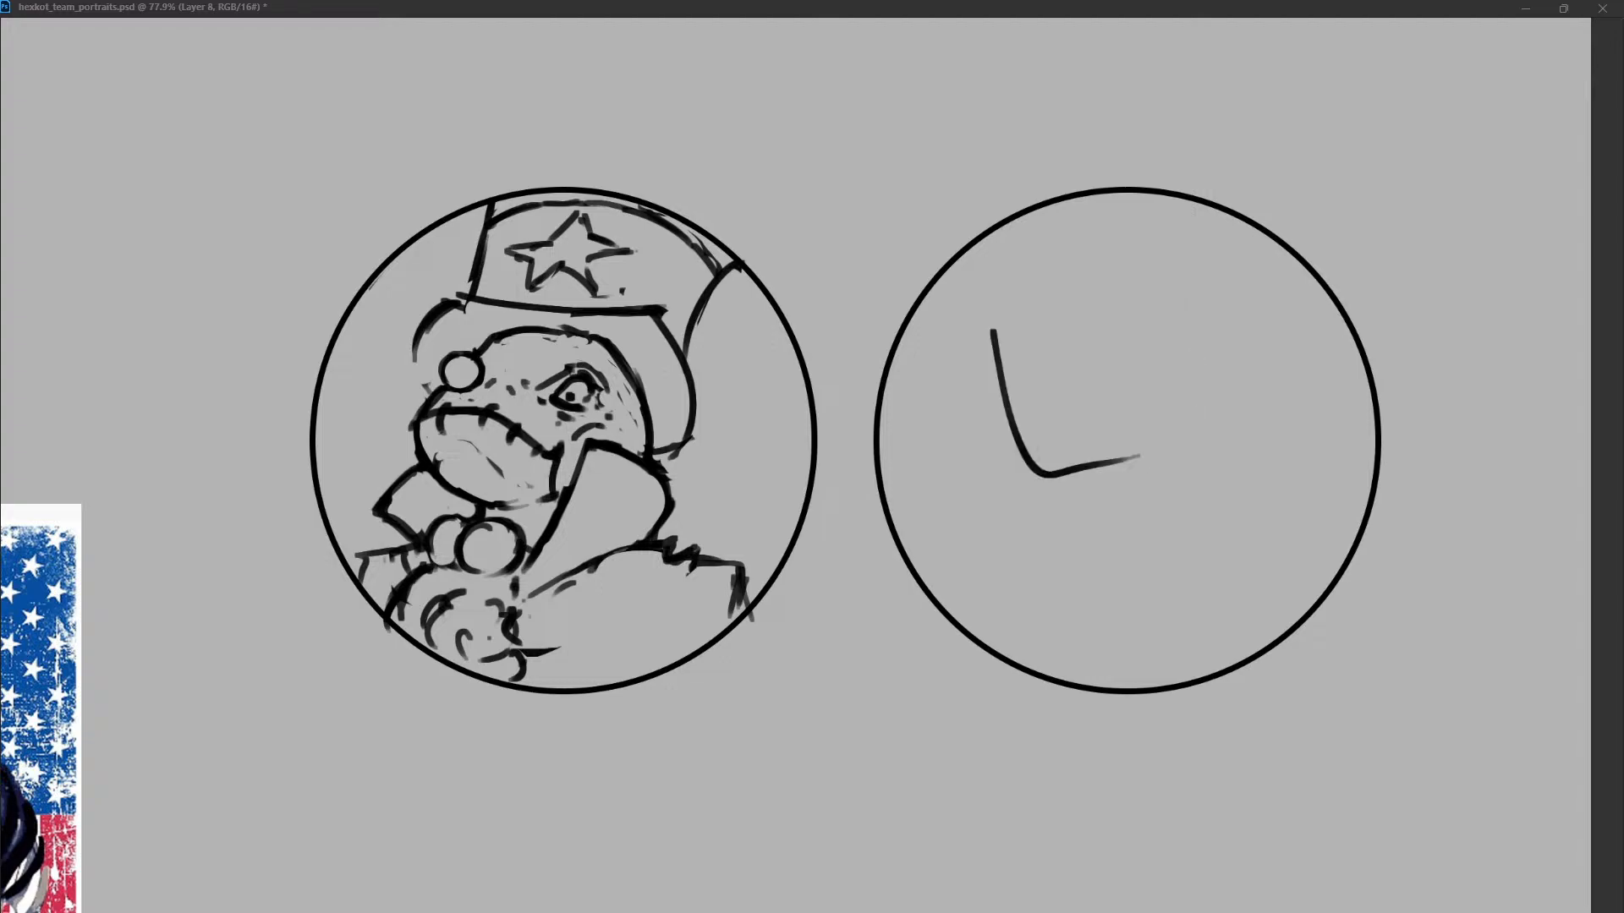
pyautogui.moveTo(998, 325); pyautogui.dragTo(1193, 302)
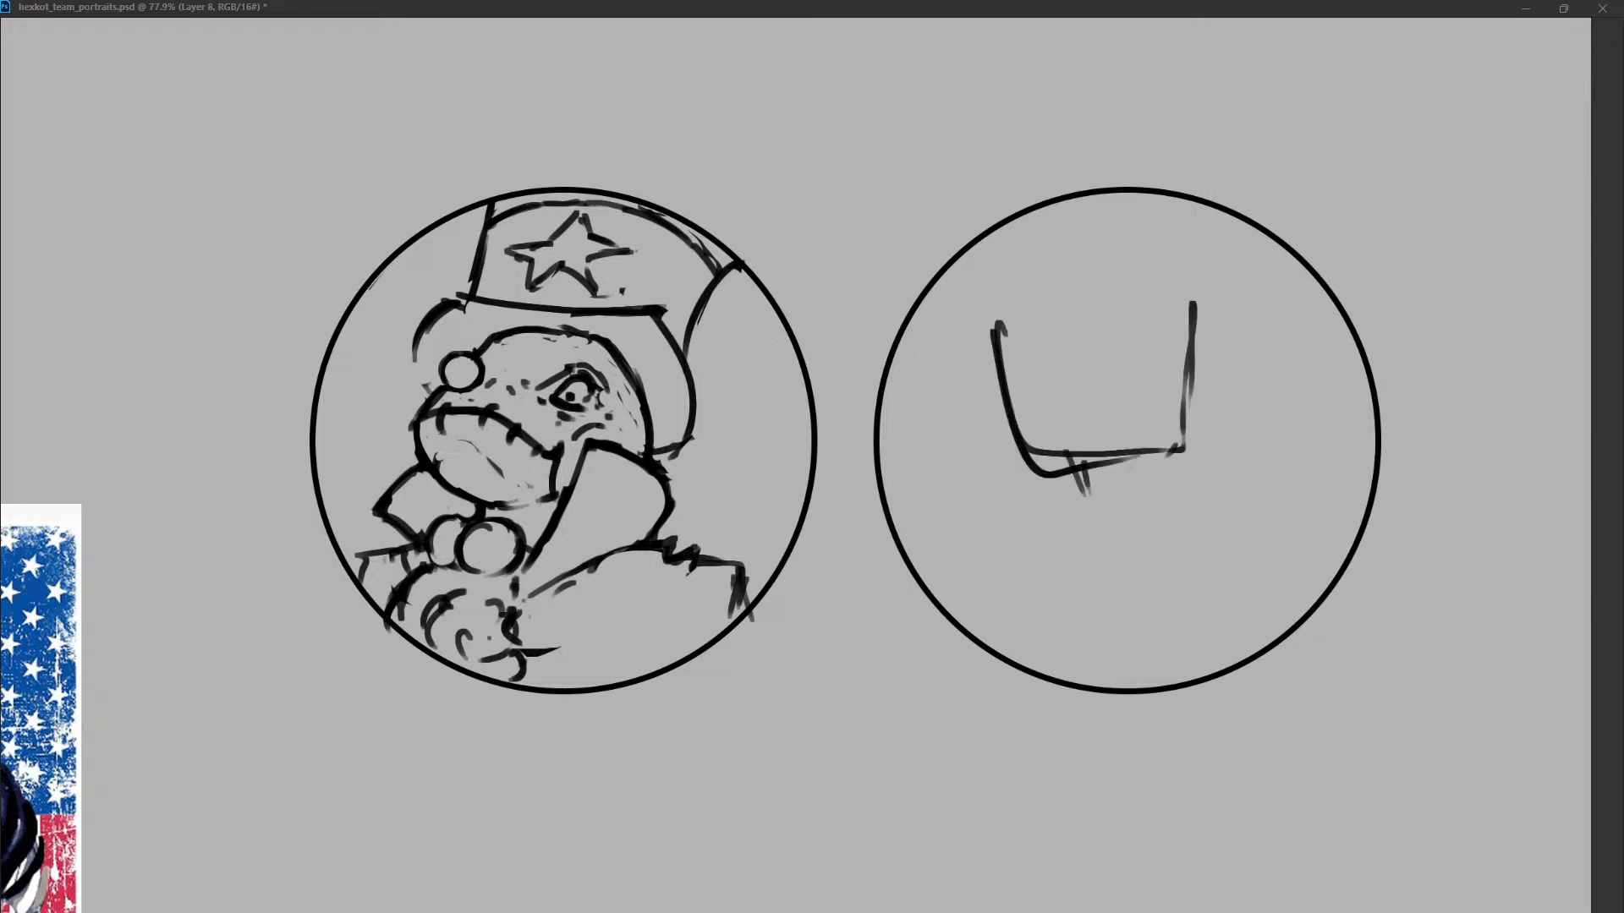
# Sketch a short neck and an angular torso below the boxy head, and clear the whole trial sketch.
pyautogui.moveTo(1078, 457); pyautogui.dragTo(1095, 507)
pyautogui.moveTo(1141, 453)
pyautogui.mouseDown()
pyautogui.moveTo(1145, 477)
pyautogui.moveTo(1066, 505)
pyautogui.moveTo(1205, 486)
pyautogui.mouseUp()
pyautogui.moveTo(1084, 499); pyautogui.dragTo(1034, 534)
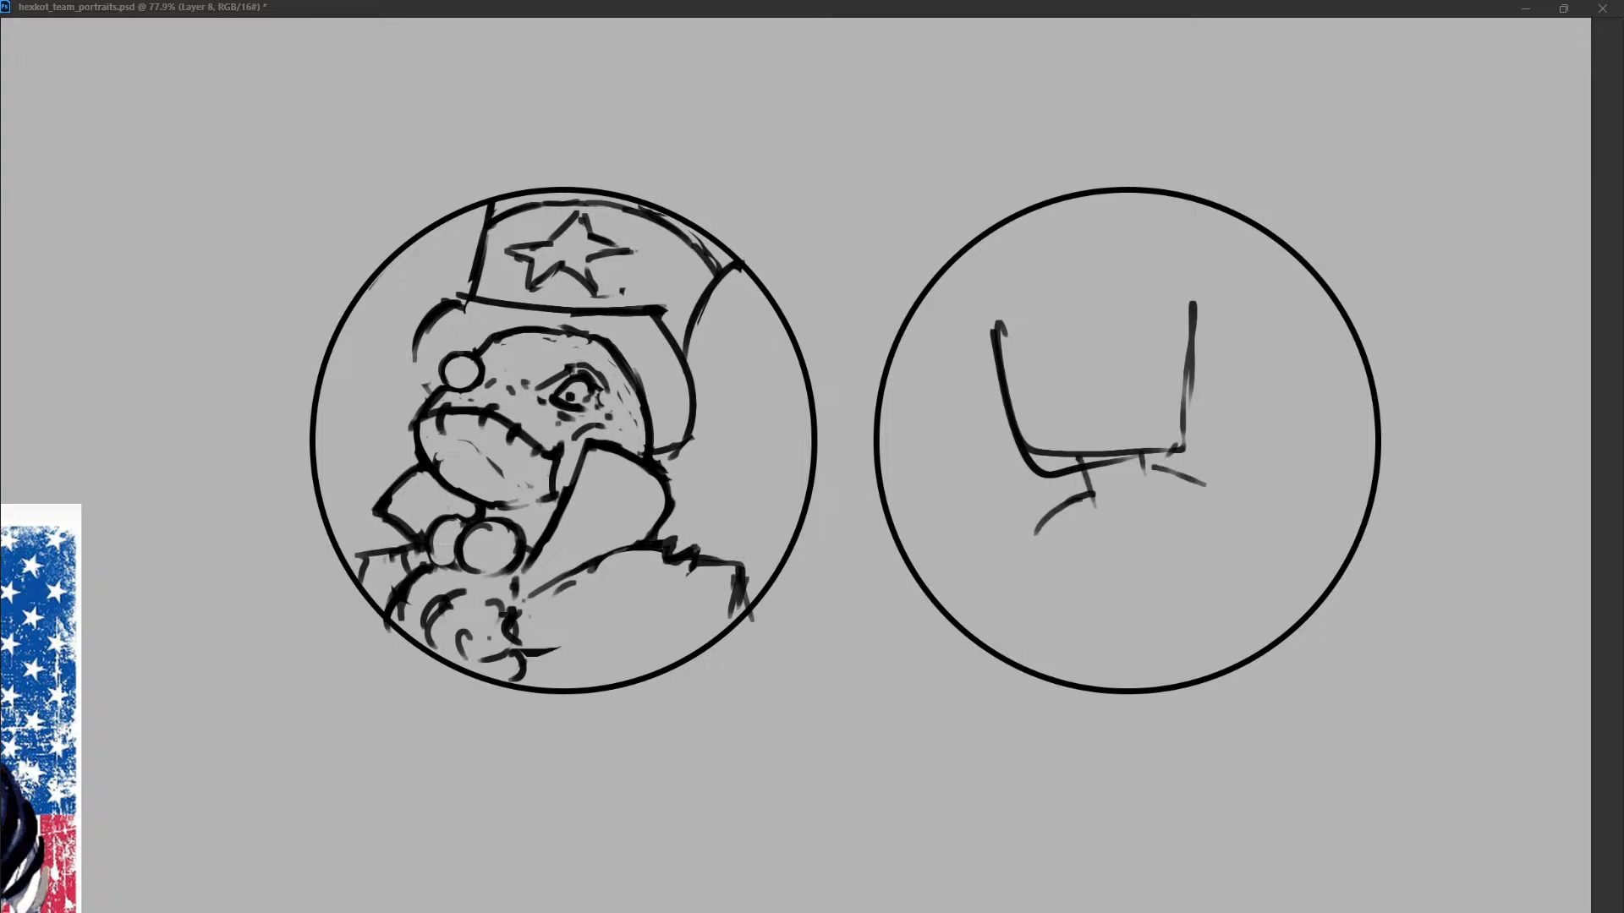
pyautogui.moveTo(1147, 466); pyautogui.dragTo(1240, 492)
pyautogui.moveTo(1063, 500); pyautogui.dragTo(1020, 560)
pyautogui.moveTo(1223, 479); pyautogui.dragTo(1246, 506)
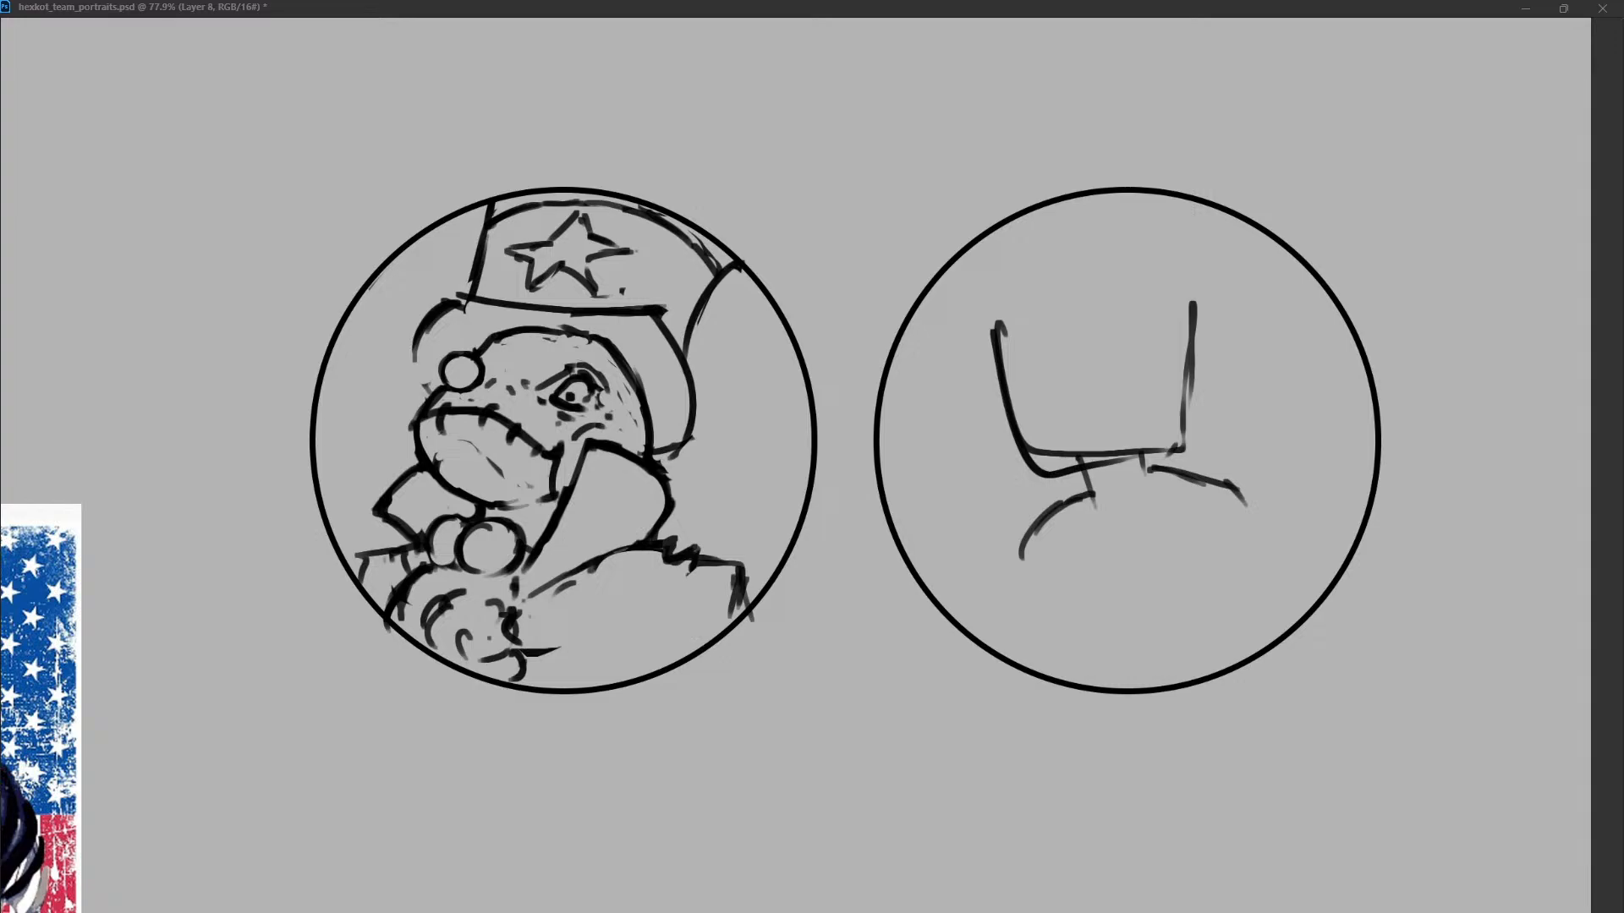
pyautogui.moveTo(1017, 552); pyautogui.dragTo(1127, 585)
pyautogui.moveTo(1243, 504); pyautogui.dragTo(1118, 599)
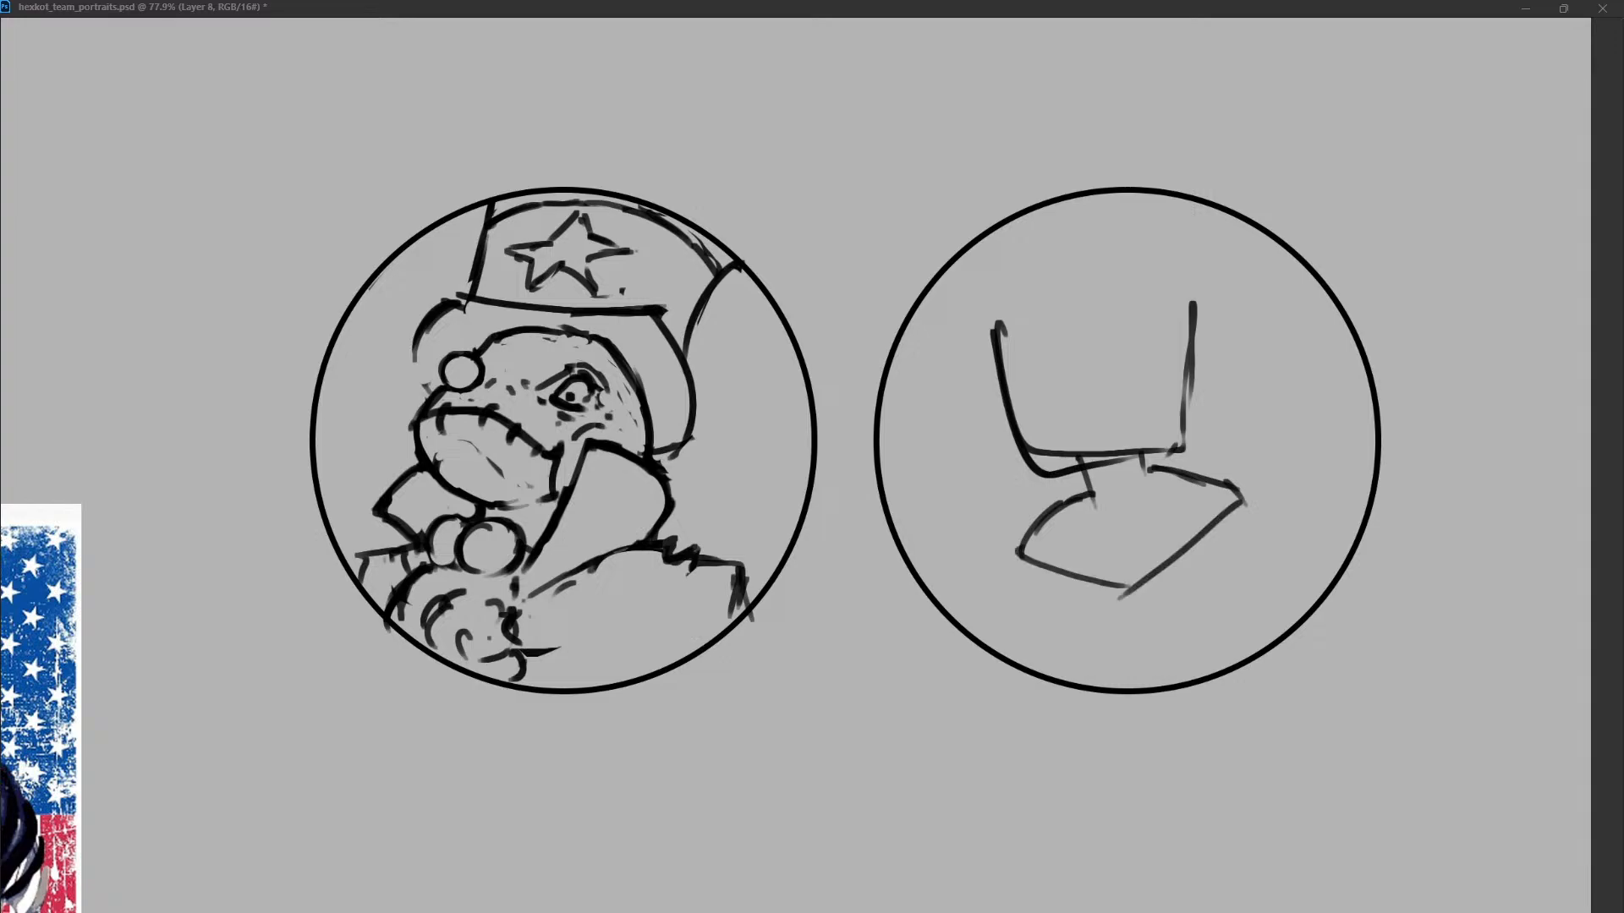
pyautogui.moveTo(1018, 547); pyautogui.dragTo(987, 567)
pyautogui.press('Delete')
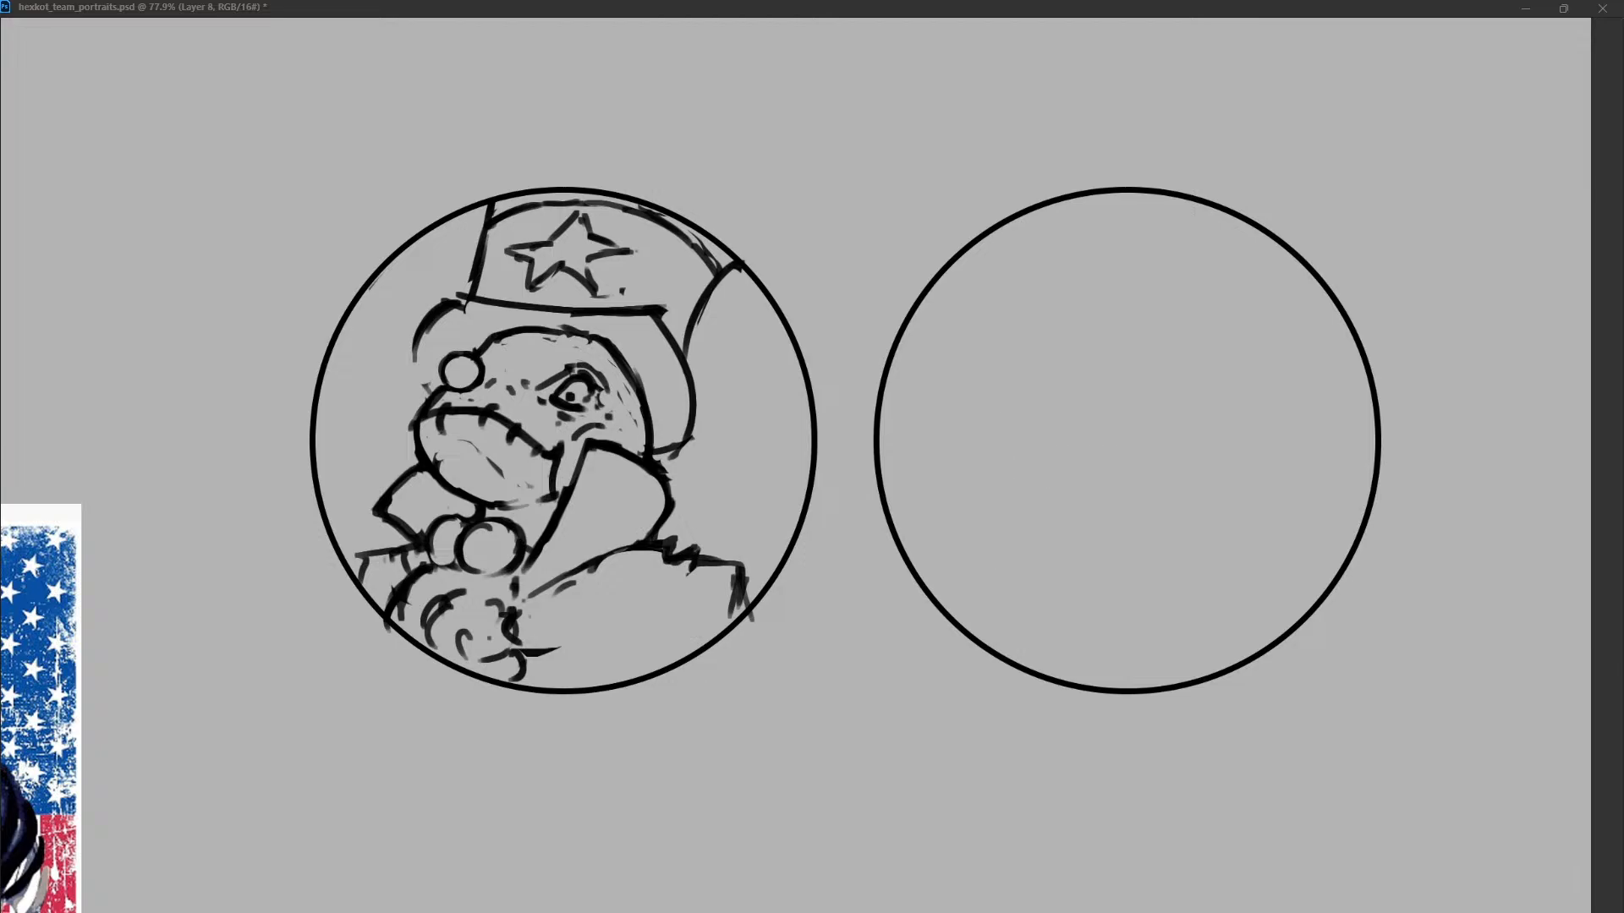
# Sketch a large angular head outline in the second circle, with a flat top and a tapering chin.
pyautogui.moveTo(1059, 258); pyautogui.dragTo(990, 582)
pyautogui.hotkey('ctrl', 'z')
pyautogui.moveTo(1006, 288)
pyautogui.mouseDown()
pyautogui.moveTo(1011, 417)
pyautogui.moveTo(1184, 250)
pyautogui.mouseUp()
pyautogui.moveTo(1212, 305); pyautogui.dragTo(1223, 402)
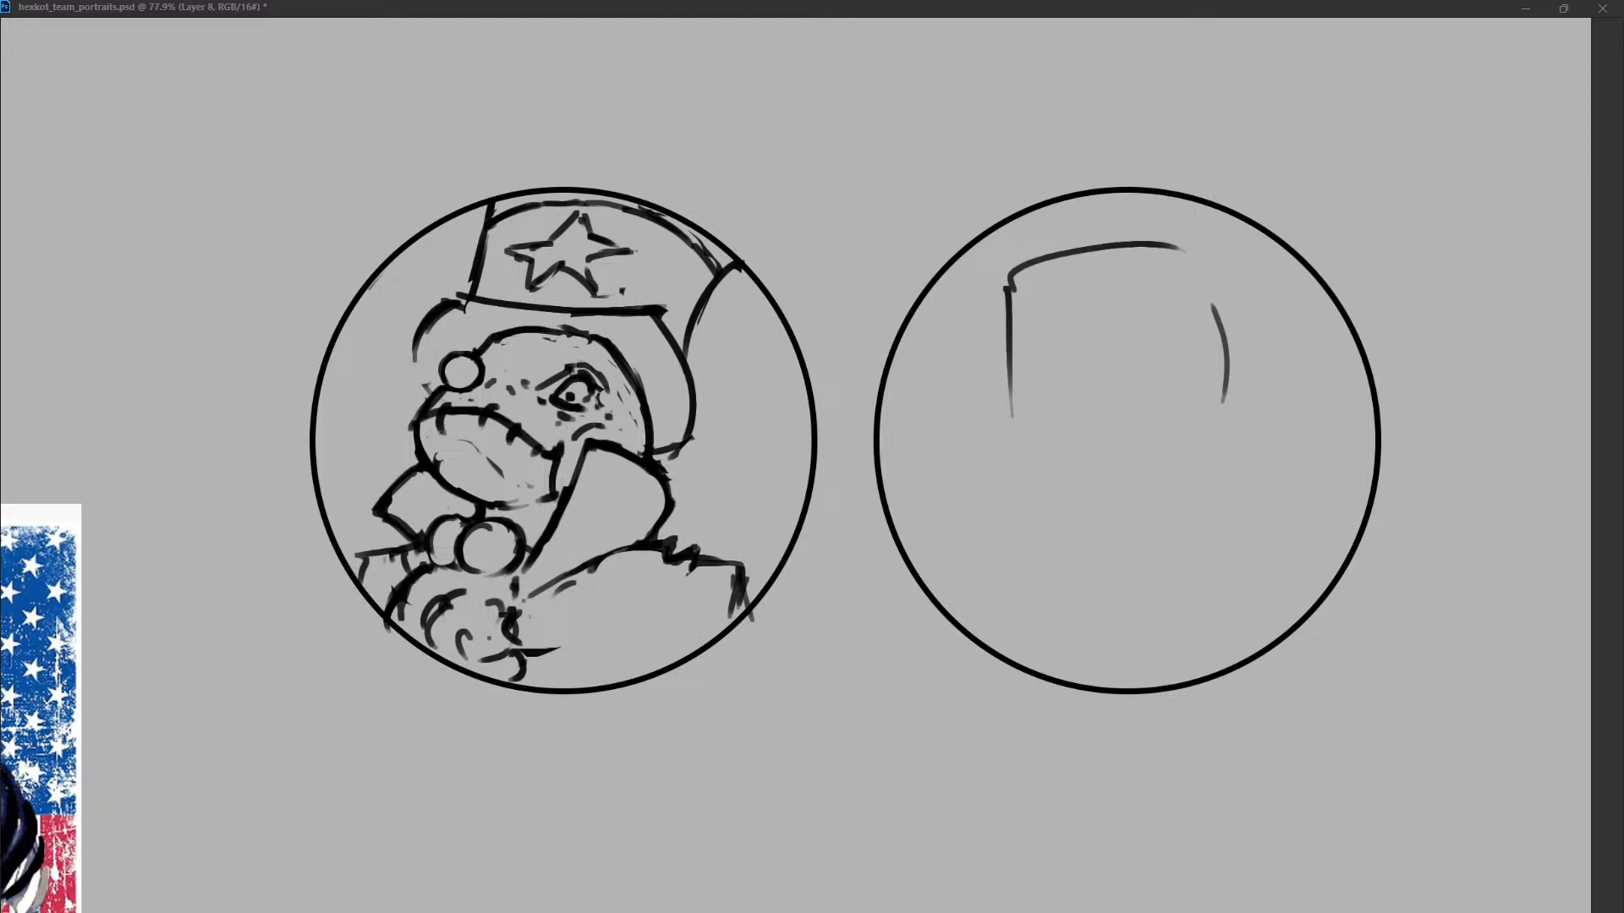
pyautogui.hotkey('ctrl', 'z')
pyautogui.moveTo(1184, 247); pyautogui.dragTo(1236, 338)
pyautogui.moveTo(1242, 389); pyautogui.dragTo(1164, 523)
pyautogui.moveTo(1009, 286)
pyautogui.mouseDown()
pyautogui.moveTo(1015, 480)
pyautogui.moveTo(1104, 529)
pyautogui.mouseUp()
pyautogui.moveTo(1137, 533); pyautogui.dragTo(1174, 516)
# Draw two upright oval eyes on the angular head, the right one smaller and at the head's edge.
pyautogui.moveTo(1126, 333); pyautogui.dragTo(1134, 336)
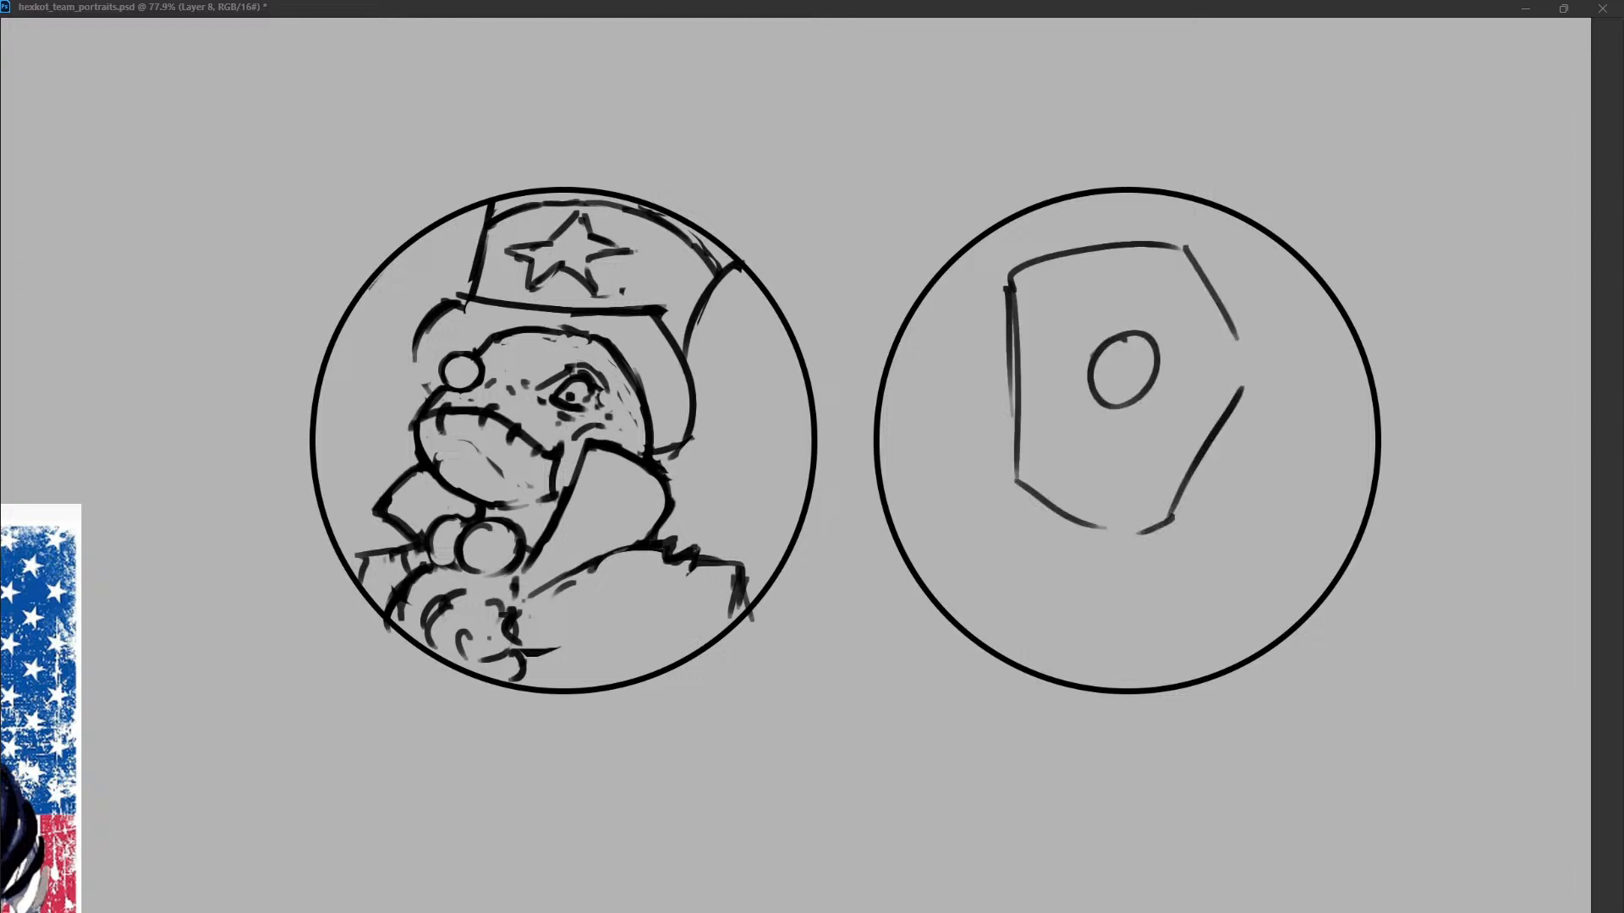
pyautogui.moveTo(1233, 379); pyautogui.dragTo(1220, 427)
pyautogui.hotkey('ctrl', 'z')
pyautogui.hotkey('ctrl', 'z')
pyautogui.moveTo(1082, 356); pyautogui.dragTo(1125, 336)
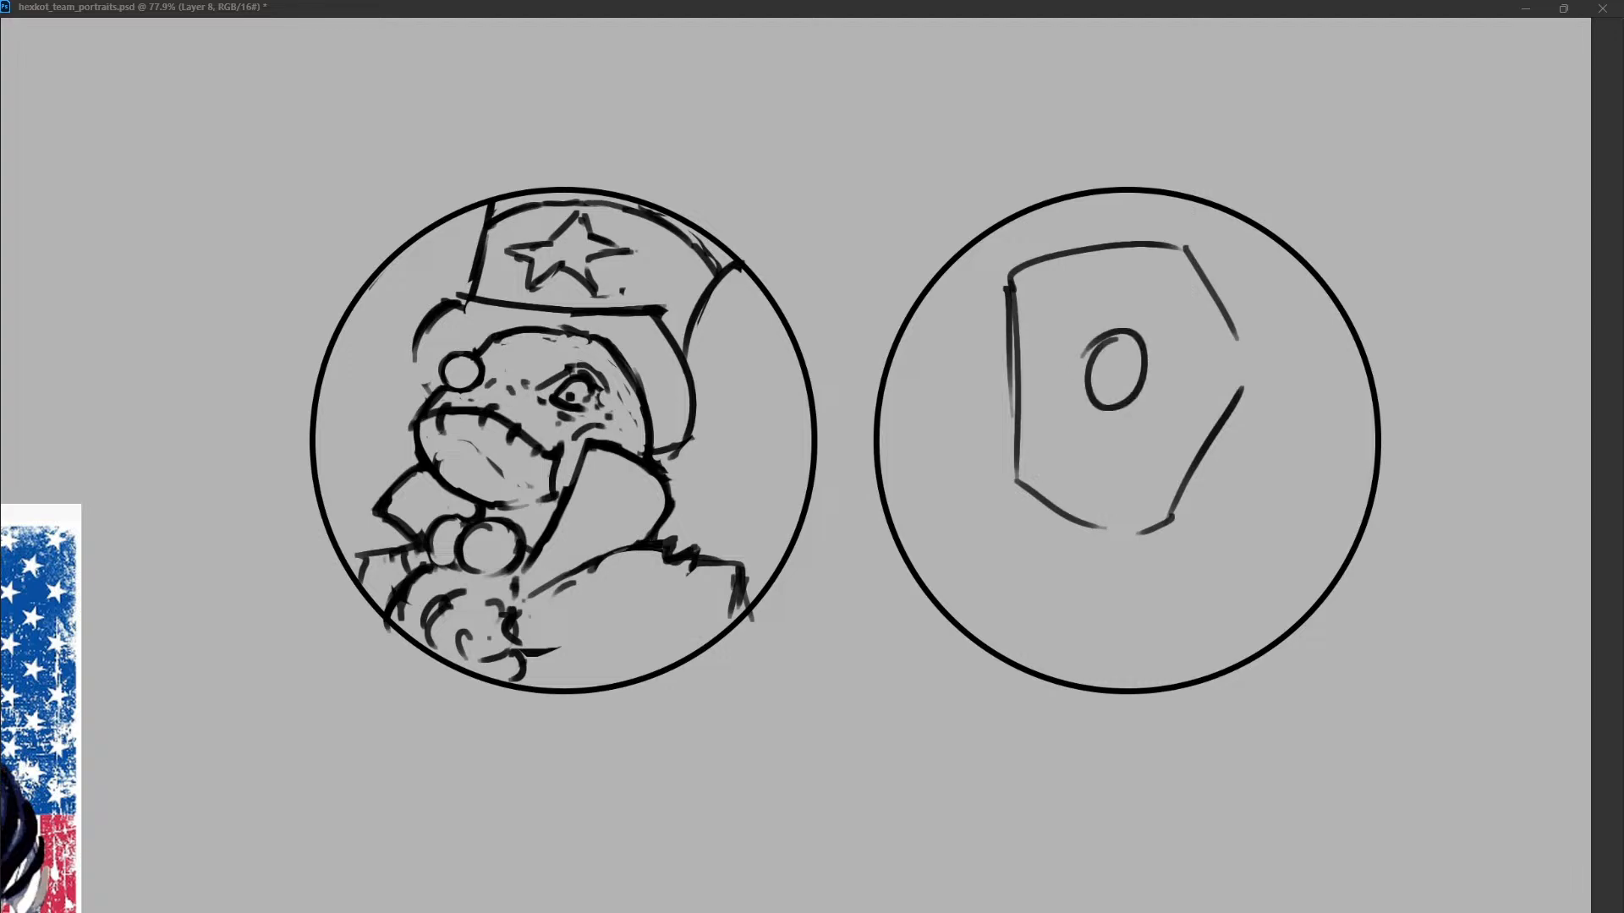
pyautogui.moveTo(1224, 372); pyautogui.dragTo(1211, 431)
pyautogui.hotkey('ctrl', 'z')
pyautogui.moveTo(1125, 334); pyautogui.dragTo(1086, 359)
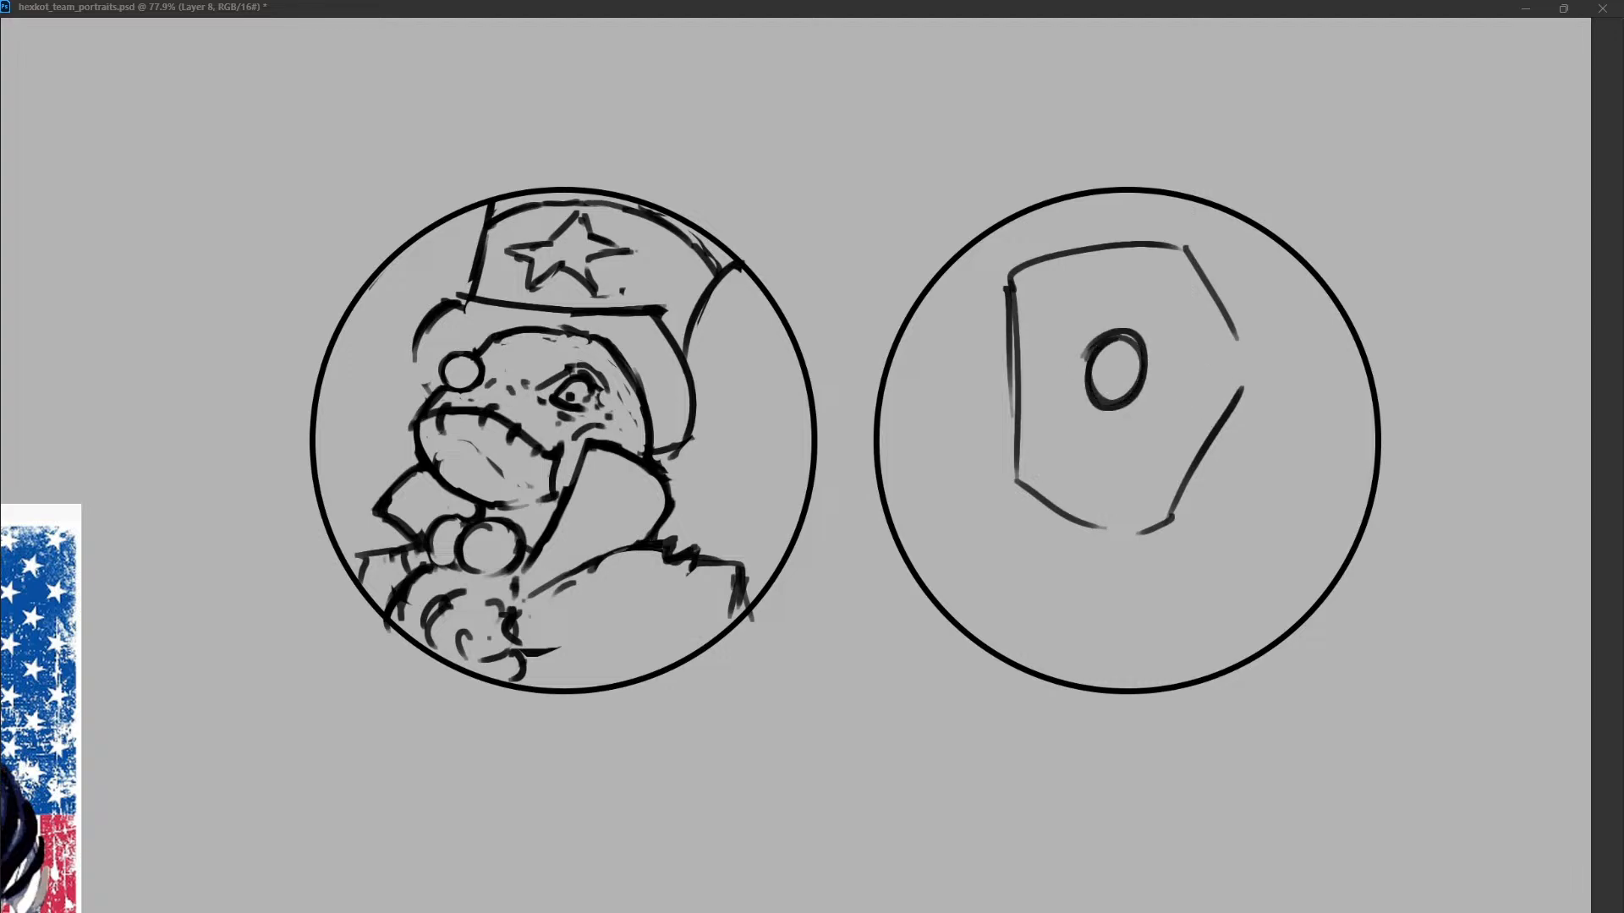
pyautogui.moveTo(1228, 377); pyautogui.dragTo(1189, 434)
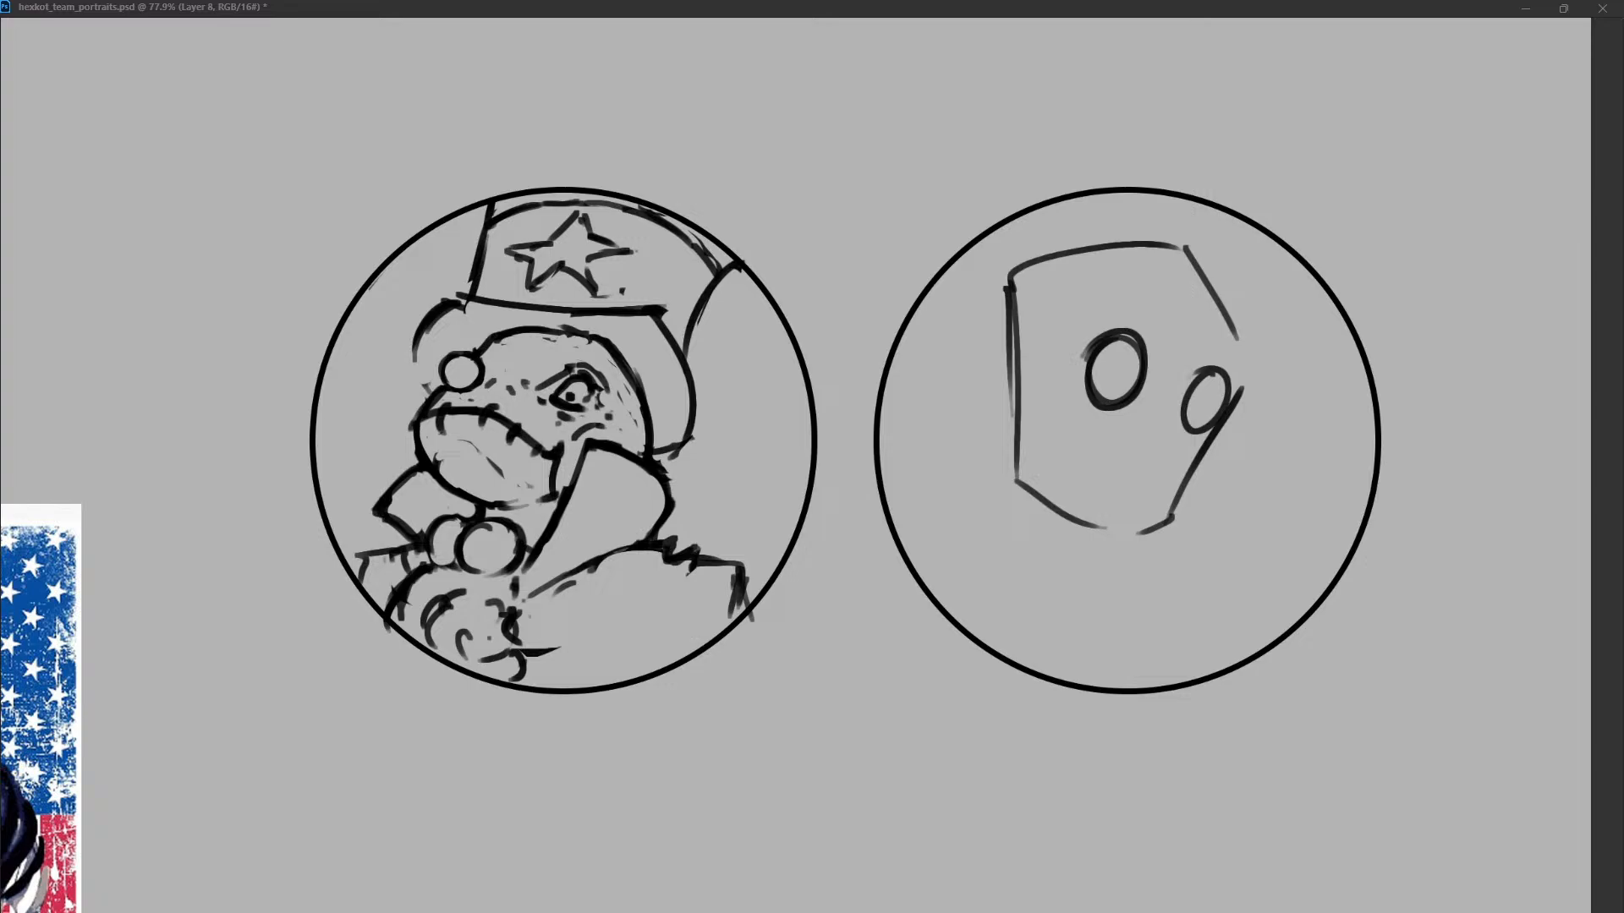
# Thicken the head's top and left edges and redraw its upper right side as a rounder curve.
pyautogui.moveTo(998, 280); pyautogui.dragTo(1175, 247)
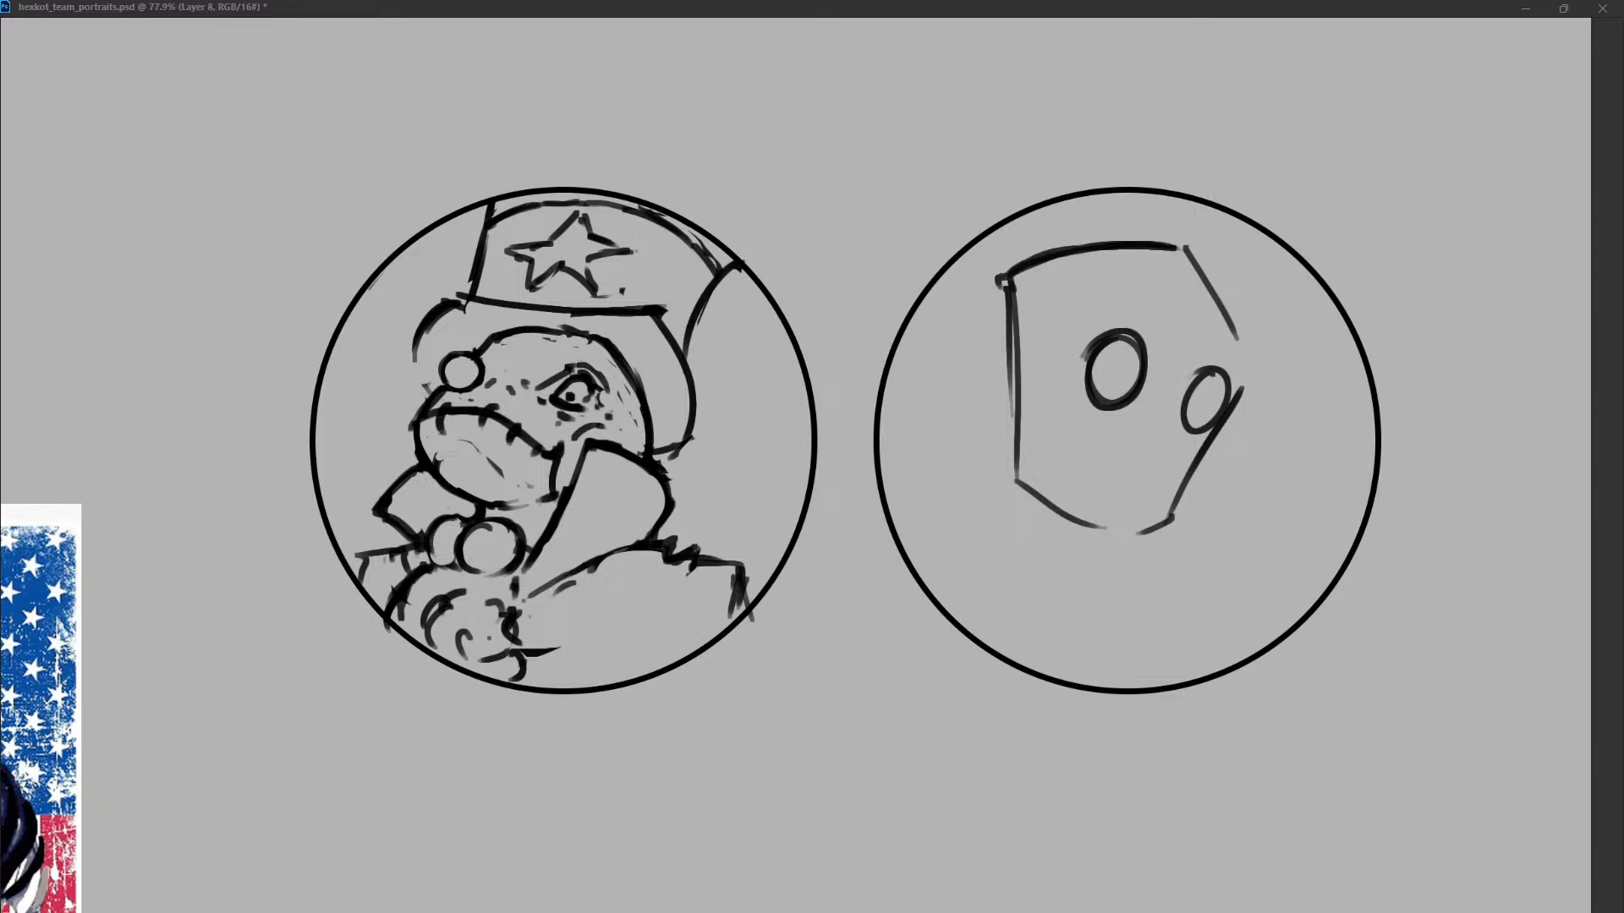
pyautogui.moveTo(999, 279); pyautogui.dragTo(1011, 340)
pyautogui.moveTo(1003, 279); pyautogui.dragTo(1020, 394)
pyautogui.moveTo(1184, 249); pyautogui.dragTo(1240, 345)
pyautogui.moveTo(1248, 372); pyautogui.dragTo(1232, 401)
pyautogui.hotkey('ctrl', 'z')
pyautogui.hotkey('ctrl', 'z')
pyautogui.moveTo(1182, 246)
pyautogui.mouseDown()
pyautogui.moveTo(1254, 358)
pyautogui.moveTo(1238, 414)
pyautogui.mouseUp()
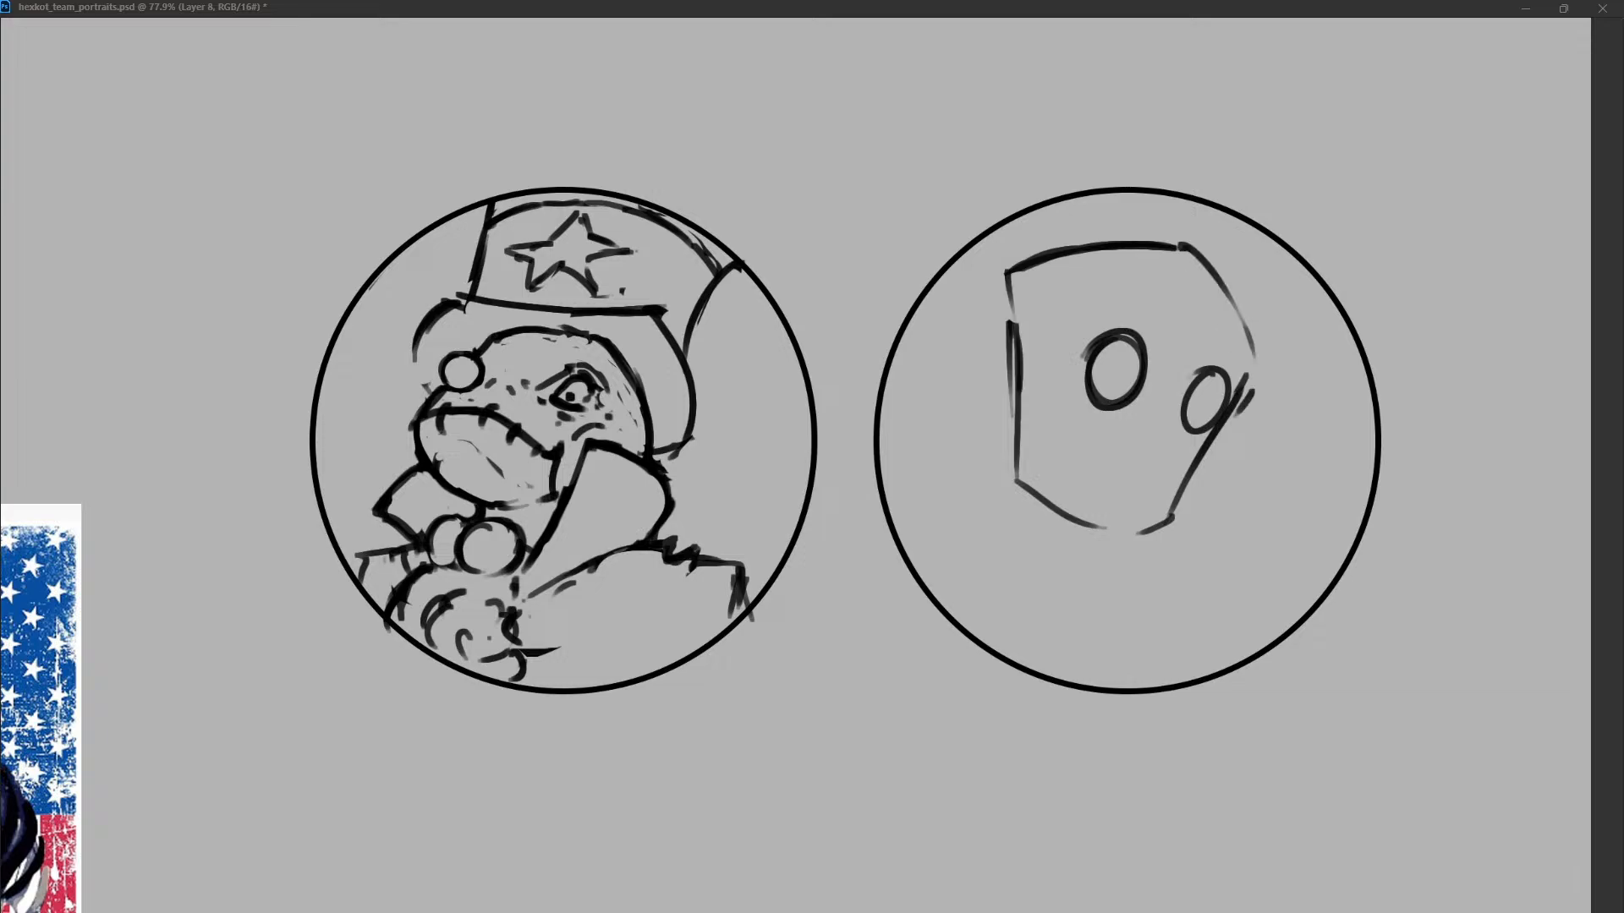
# Draw narrow shoulders sloping from the head's base and both sides of the body below them.
pyautogui.moveTo(946, 518)
pyautogui.mouseDown()
pyautogui.moveTo(1021, 488)
pyautogui.moveTo(943, 522)
pyautogui.mouseUp()
pyautogui.moveTo(1165, 518); pyautogui.dragTo(1178, 534)
pyautogui.moveTo(975, 504); pyautogui.dragTo(958, 538)
pyautogui.moveTo(1175, 536); pyautogui.dragTo(1198, 592)
pyautogui.moveTo(1177, 633); pyautogui.dragTo(1169, 642)
pyautogui.moveTo(962, 510); pyautogui.dragTo(943, 601)
pyautogui.moveTo(1199, 581); pyautogui.dragTo(1196, 634)
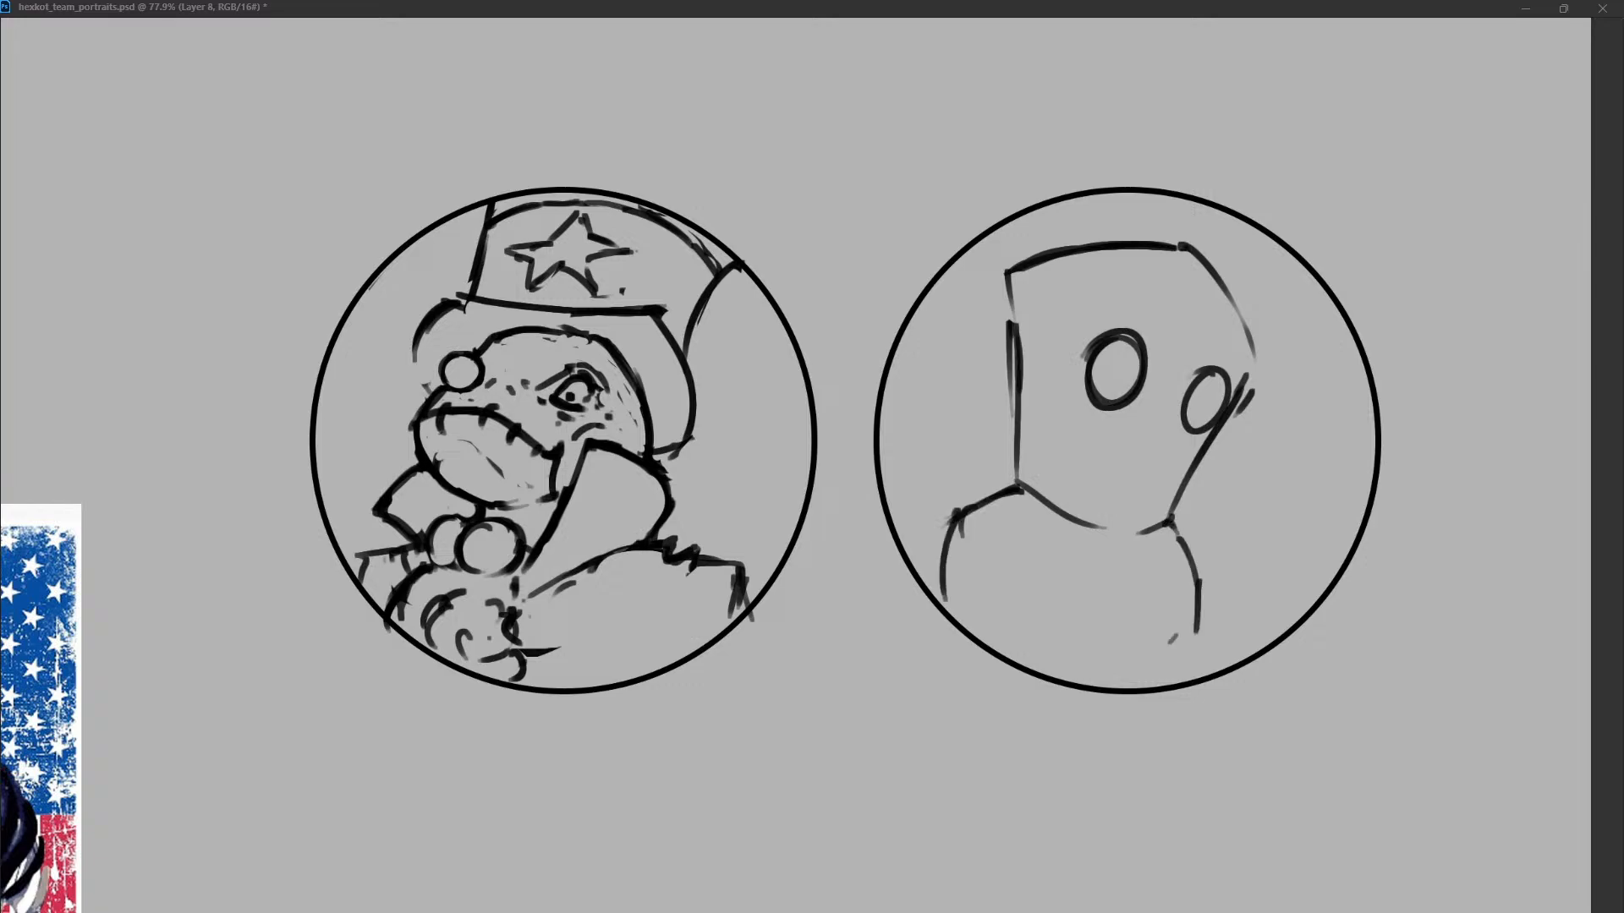
# Rough in small finger-like shapes in front of the chest, below the right side of the chin.
pyautogui.moveTo(1210, 570); pyautogui.dragTo(1220, 570)
pyautogui.moveTo(1118, 616); pyautogui.dragTo(1166, 566)
pyautogui.moveTo(1178, 543); pyautogui.dragTo(1220, 571)
pyautogui.moveTo(1170, 606)
pyautogui.mouseDown()
pyautogui.moveTo(1200, 594)
pyautogui.moveTo(1114, 612)
pyautogui.moveTo(1131, 588)
pyautogui.moveTo(1175, 609)
pyautogui.mouseUp()
pyautogui.hotkey('ctrl', 'z')
pyautogui.hotkey('ctrl', 'z')
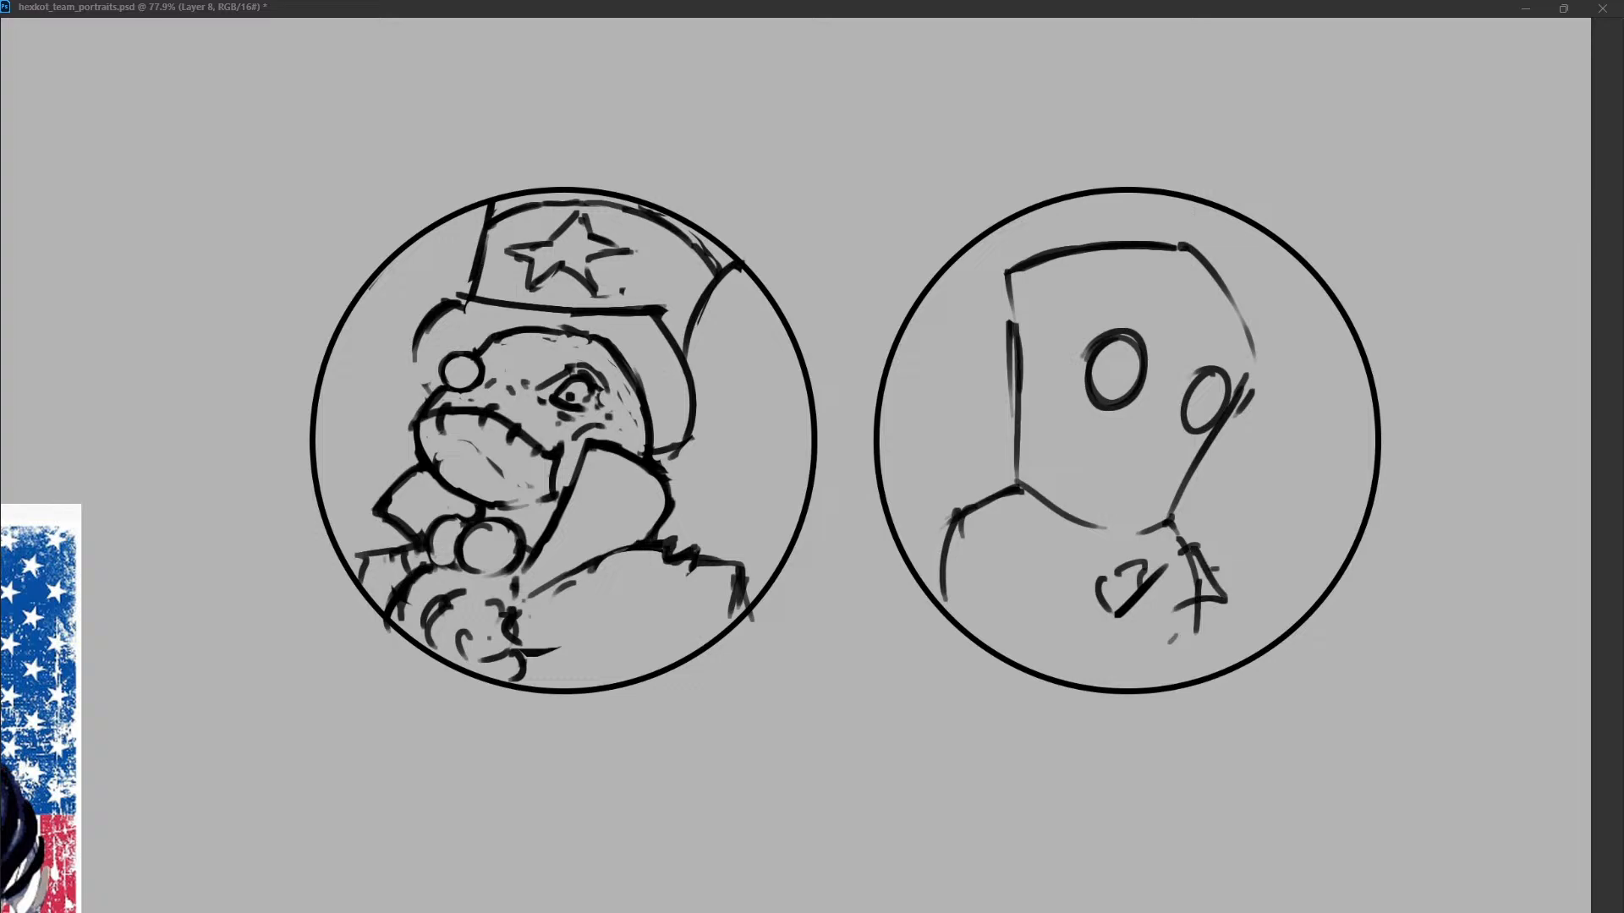
# Add an angular upper edge just below the chin and more strokes around the small shapes at the chest.
pyautogui.moveTo(1224, 549)
pyautogui.mouseDown()
pyautogui.moveTo(1239, 571)
pyautogui.moveTo(1224, 559)
pyautogui.moveTo(1271, 559)
pyautogui.moveTo(1260, 606)
pyautogui.mouseUp()
pyautogui.moveTo(1228, 547)
pyautogui.mouseDown()
pyautogui.moveTo(1211, 580)
pyautogui.moveTo(1179, 533)
pyautogui.moveTo(1228, 513)
pyautogui.moveTo(1148, 583)
pyautogui.mouseUp()
pyautogui.moveTo(1231, 509)
pyautogui.mouseDown()
pyautogui.moveTo(1238, 531)
pyautogui.moveTo(1154, 575)
pyautogui.moveTo(1228, 512)
pyautogui.mouseUp()
pyautogui.moveTo(1230, 511); pyautogui.dragTo(1277, 603)
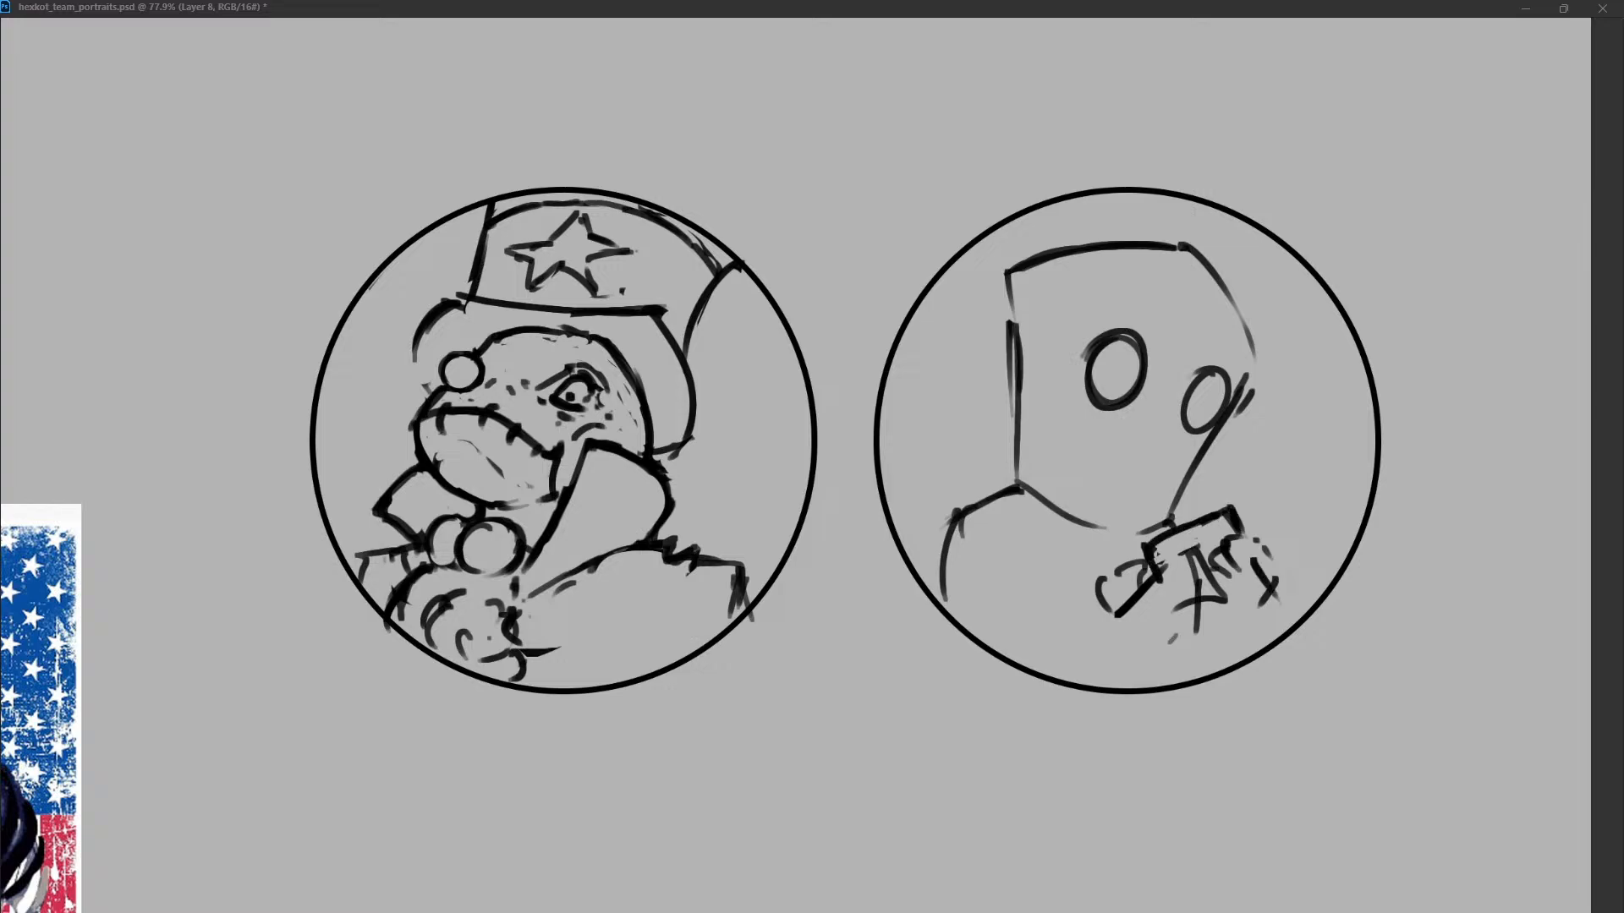
pyautogui.moveTo(1173, 604)
pyautogui.mouseDown()
pyautogui.moveTo(1193, 639)
pyautogui.moveTo(1237, 618)
pyautogui.mouseUp()
pyautogui.moveTo(1228, 508); pyautogui.dragTo(1243, 536)
pyautogui.hotkey('ctrl', 'z')
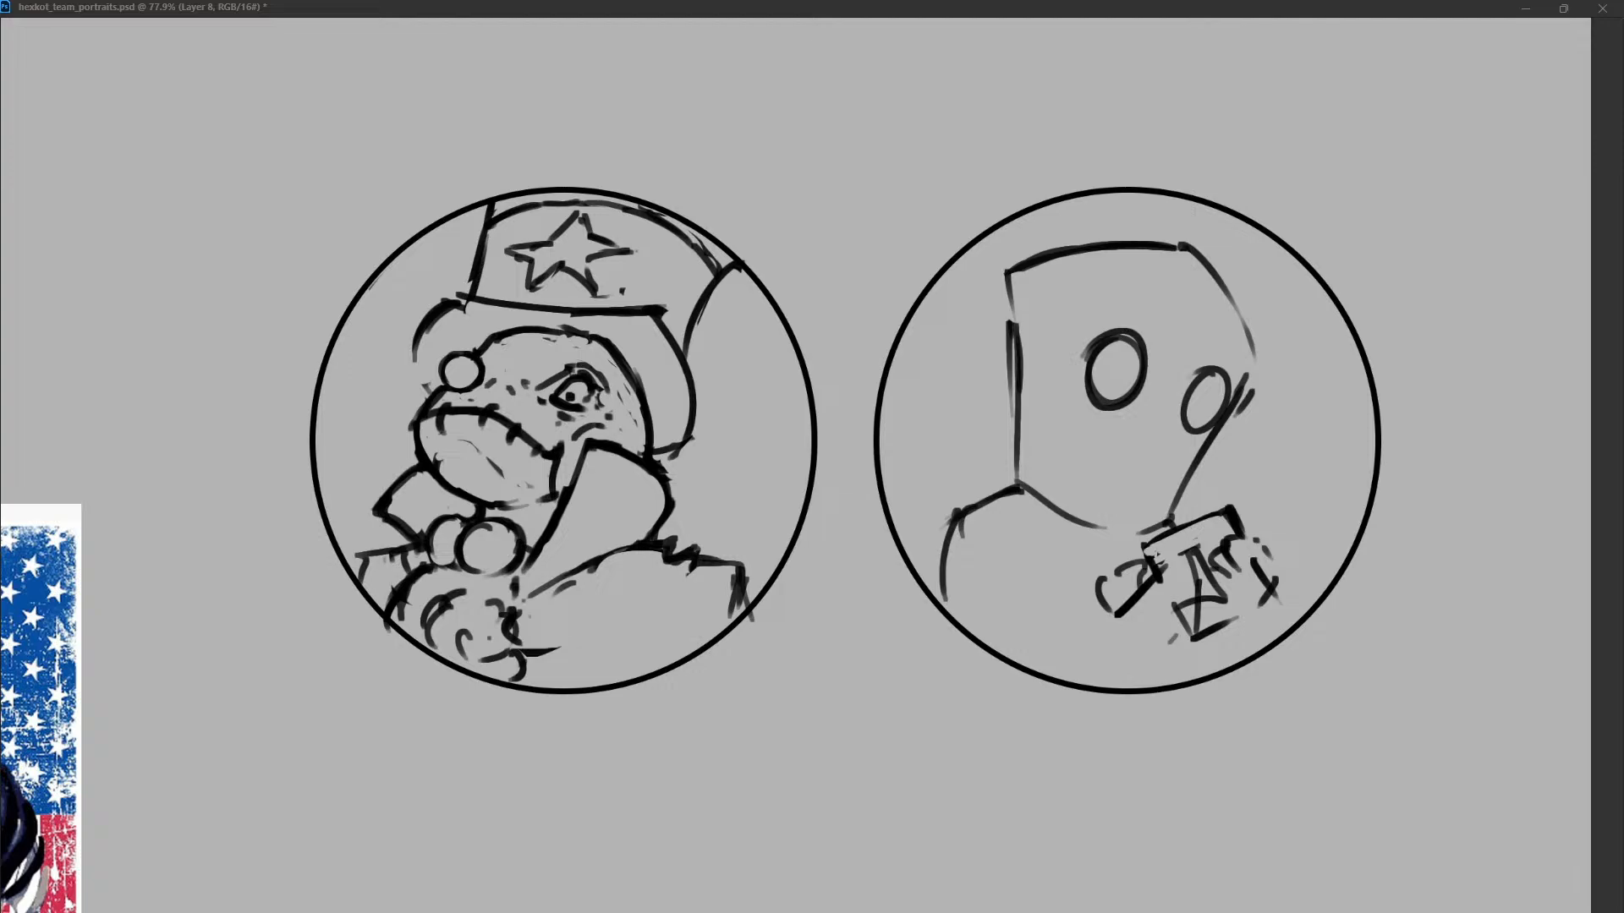
# Round off the left shape at the chest and thin out the strokes beside it.
pyautogui.moveTo(1142, 549)
pyautogui.mouseDown()
pyautogui.moveTo(1224, 510)
pyautogui.moveTo(1242, 530)
pyautogui.mouseUp()
pyautogui.hotkey('ctrl', 'z')
pyautogui.moveTo(1153, 554)
pyautogui.mouseDown()
pyautogui.moveTo(1120, 572)
pyautogui.moveTo(1152, 549)
pyautogui.moveTo(1132, 592)
pyautogui.moveTo(1152, 571)
pyautogui.moveTo(1216, 565)
pyautogui.mouseUp()
pyautogui.hotkey('ctrl', 'z')
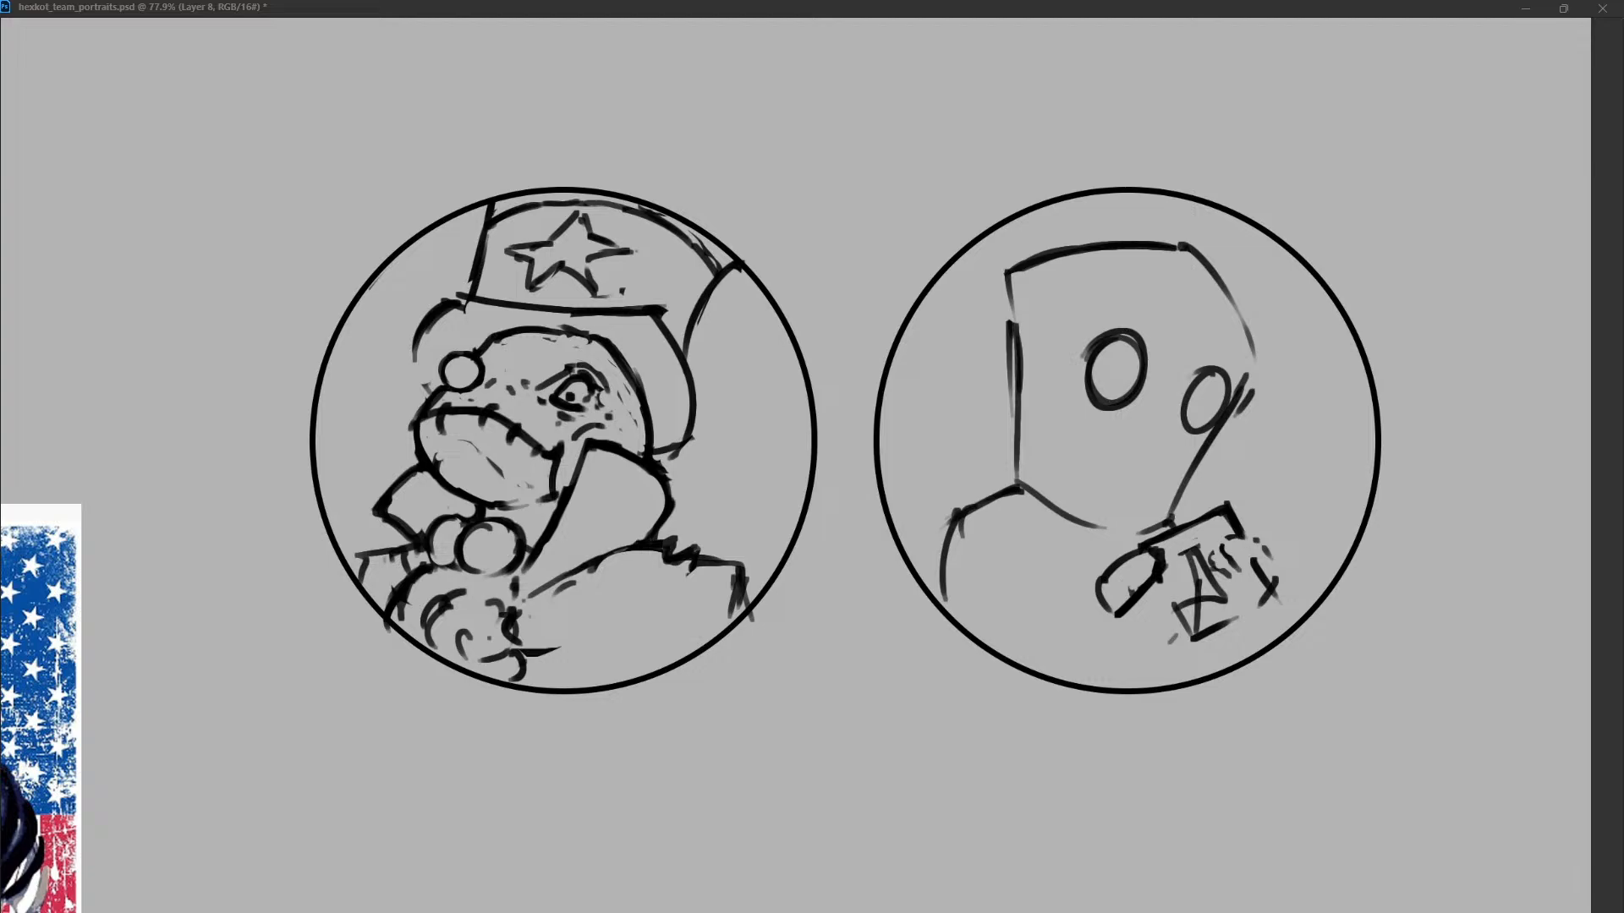
pyautogui.moveTo(1221, 521); pyautogui.dragTo(1187, 572)
pyautogui.moveTo(1232, 502); pyautogui.dragTo(1236, 524)
# Redraw the right eye as a cleaner oval, separated from the edge of the head.
pyautogui.moveTo(1244, 376)
pyautogui.mouseDown()
pyautogui.moveTo(1202, 450)
pyautogui.moveTo(1209, 424)
pyautogui.mouseUp()
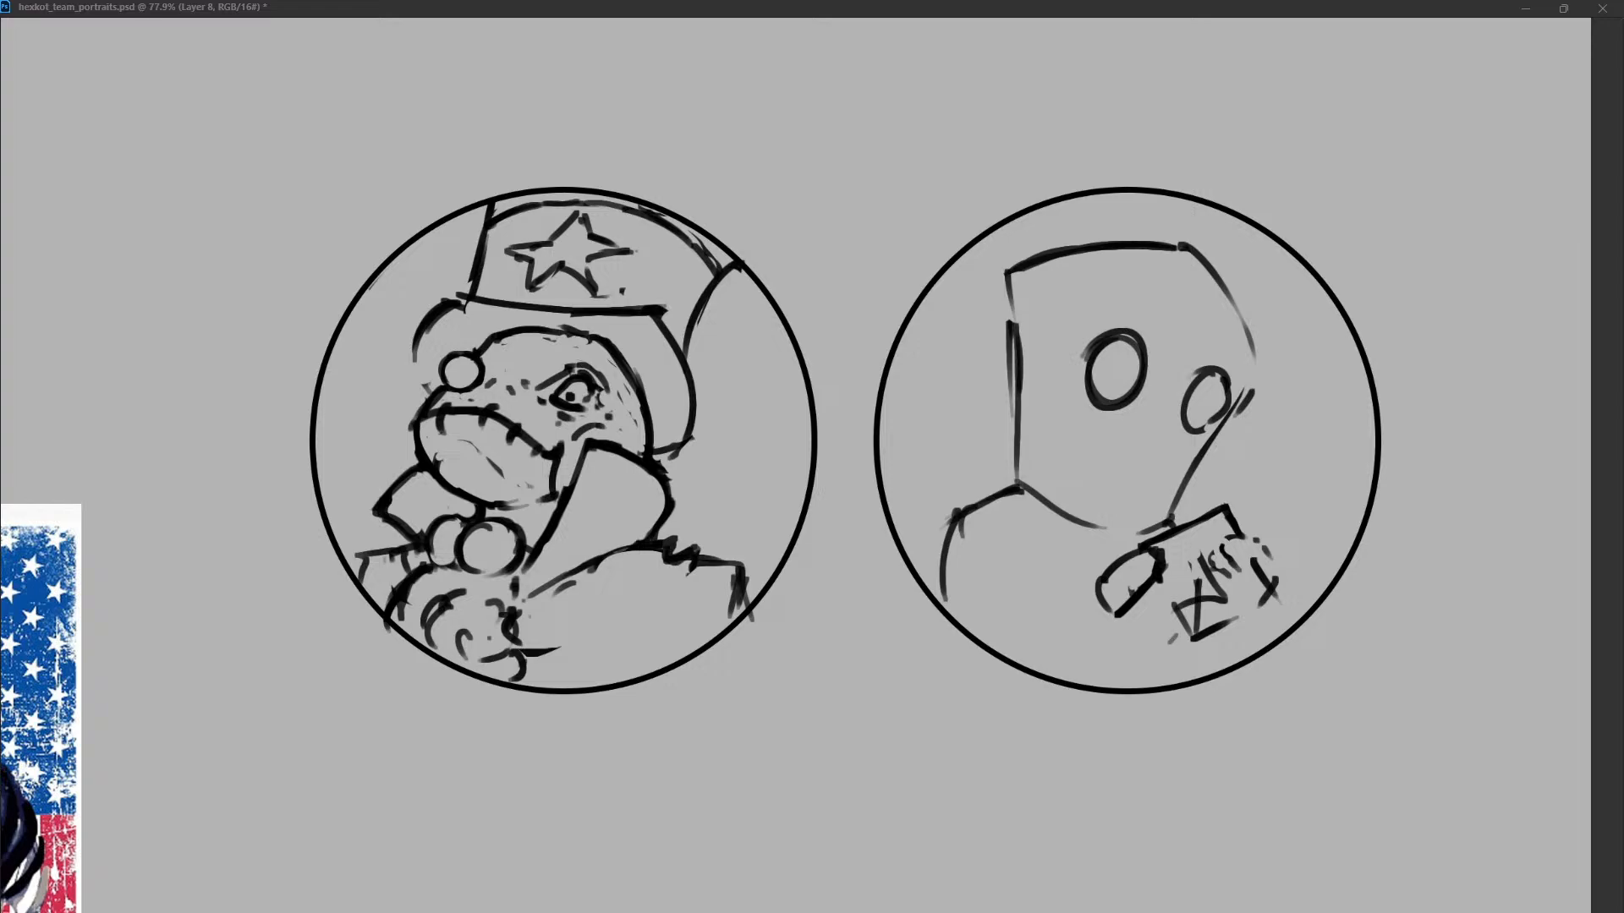
pyautogui.hotkey('ctrl', 'z')
pyautogui.moveTo(1192, 381); pyautogui.dragTo(1225, 416)
pyautogui.hotkey('ctrl', 'z')
pyautogui.moveTo(1240, 395)
pyautogui.mouseDown()
pyautogui.moveTo(1204, 445)
pyautogui.moveTo(1199, 429)
pyautogui.mouseUp()
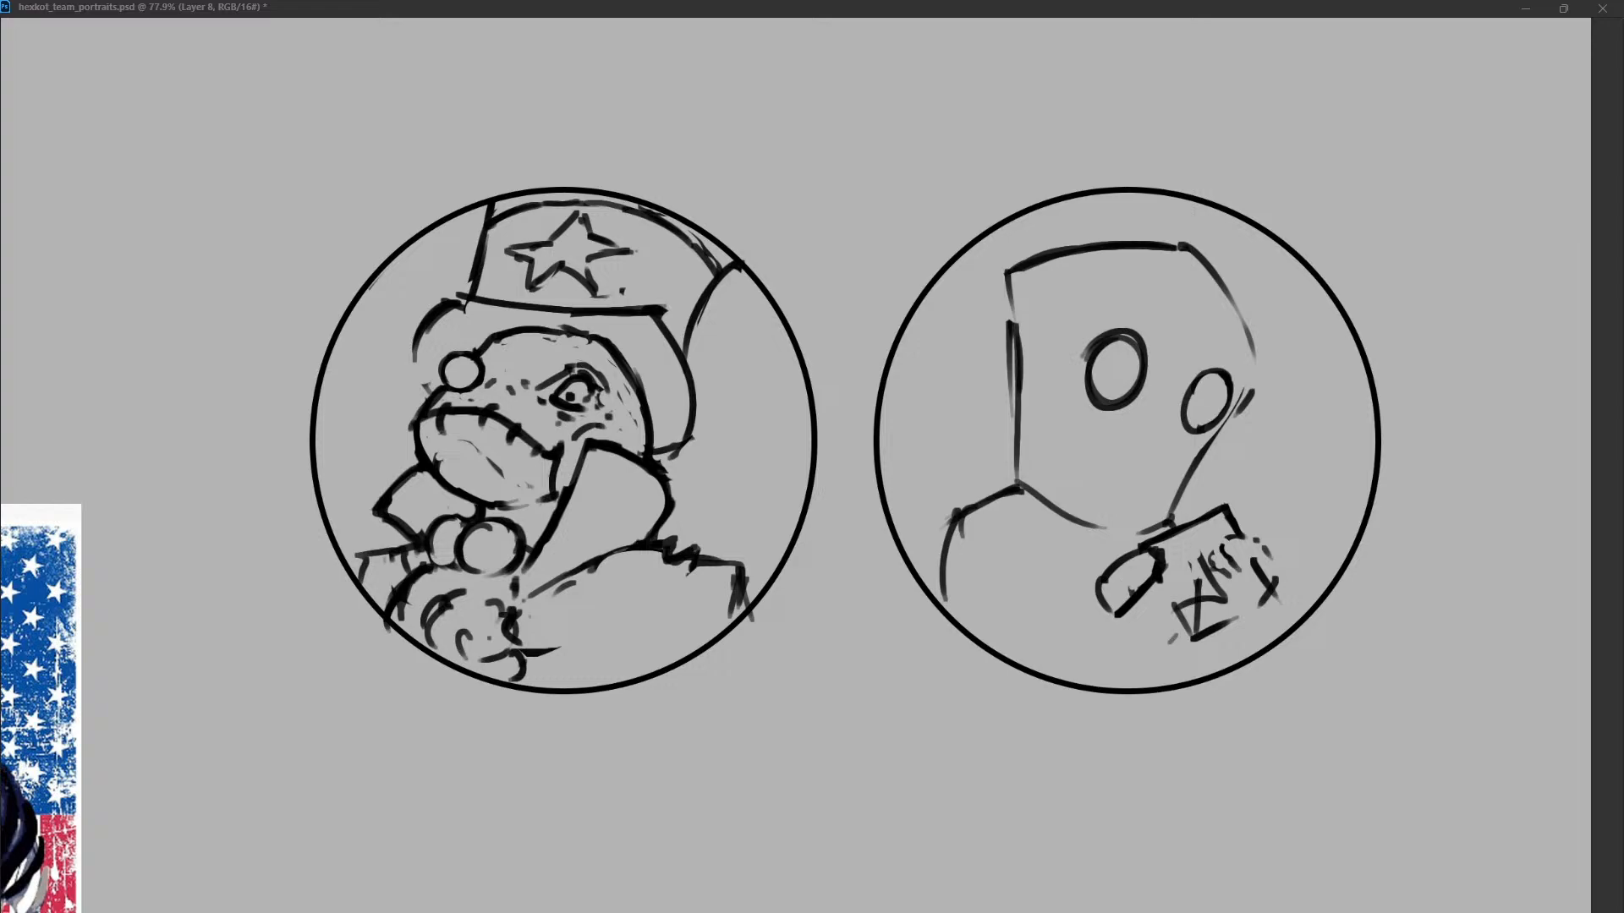
# Close the right cheek contour and sketch short mouth strokes with a small bolt sticking out on each side of the second character's head.
pyautogui.moveTo(1257, 357); pyautogui.dragTo(1180, 482)
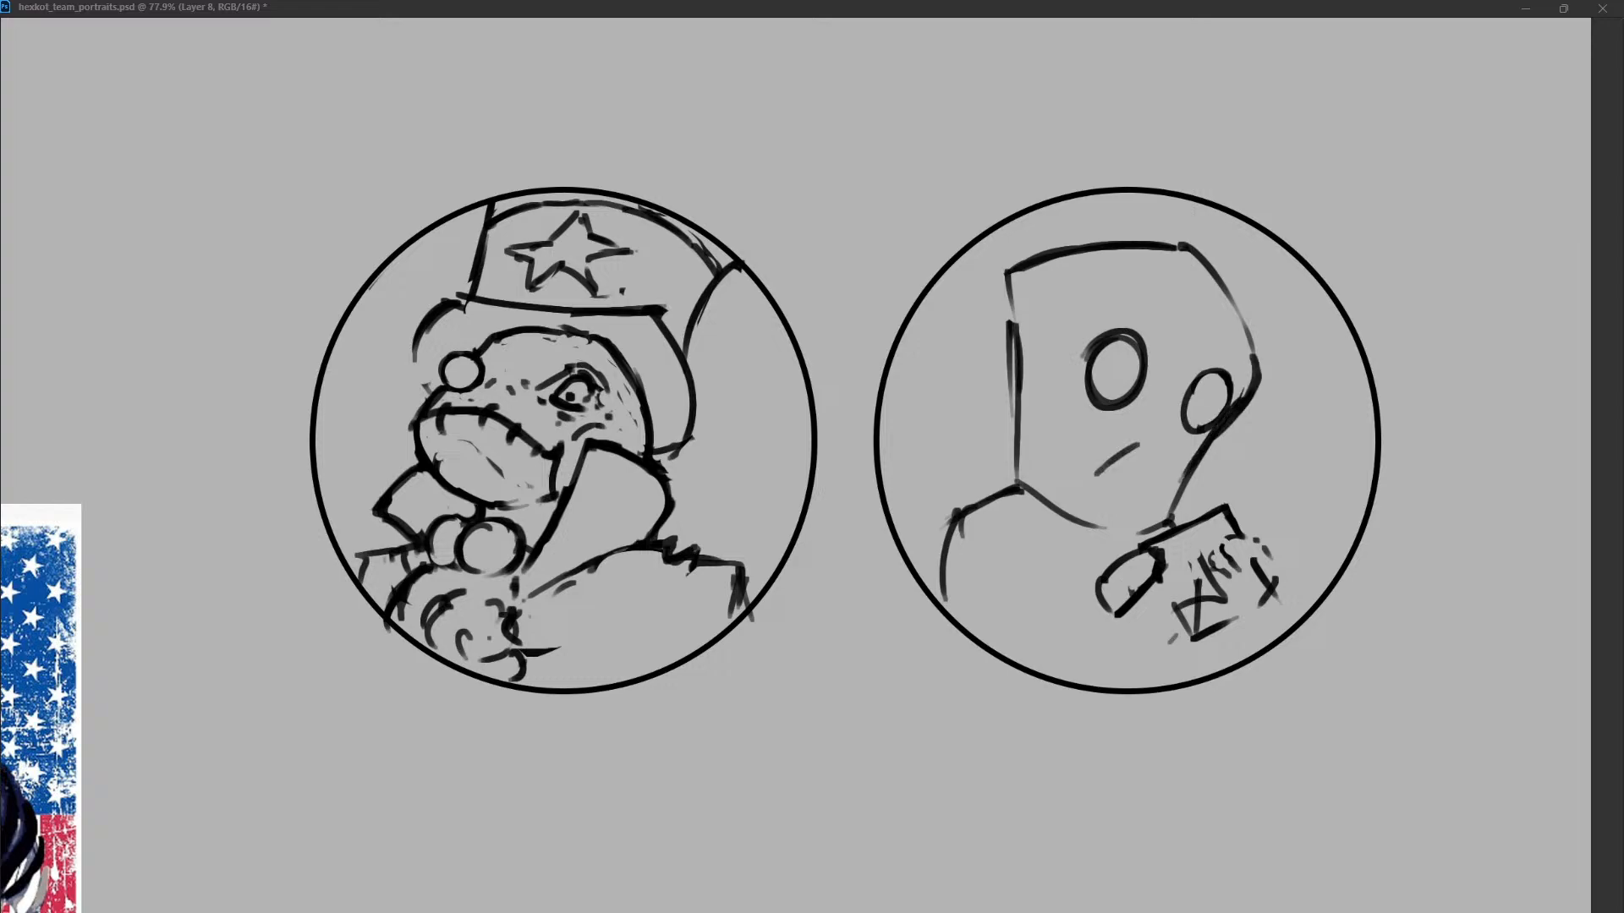
pyautogui.moveTo(1026, 425); pyautogui.dragTo(1053, 435)
pyautogui.moveTo(1117, 456); pyautogui.dragTo(1177, 467)
pyautogui.moveTo(1020, 415)
pyautogui.mouseDown()
pyautogui.moveTo(985, 455)
pyautogui.moveTo(982, 408)
pyautogui.mouseUp()
pyautogui.hotkey('ctrl', 'z')
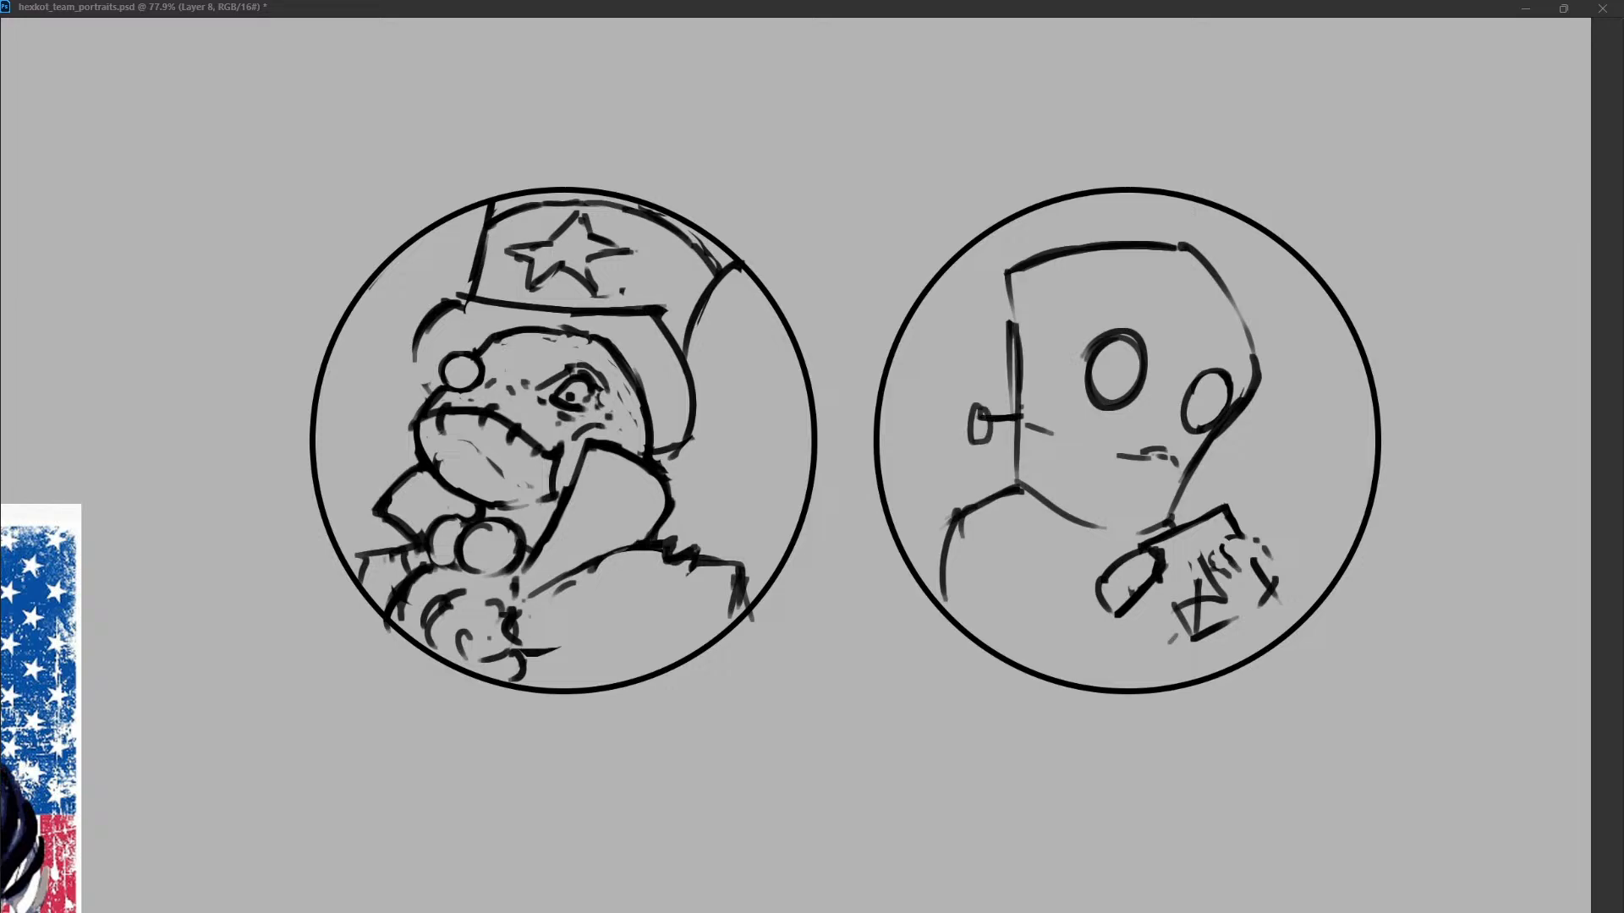
pyautogui.moveTo(1200, 453); pyautogui.dragTo(1219, 491)
pyautogui.moveTo(1191, 489); pyautogui.dragTo(1200, 493)
pyautogui.moveTo(1186, 476); pyautogui.dragTo(1210, 488)
# Draw an angular hairline across the forehead, from the sharpened left corner of the head to the right temple.
pyautogui.moveTo(1002, 269); pyautogui.dragTo(1015, 338)
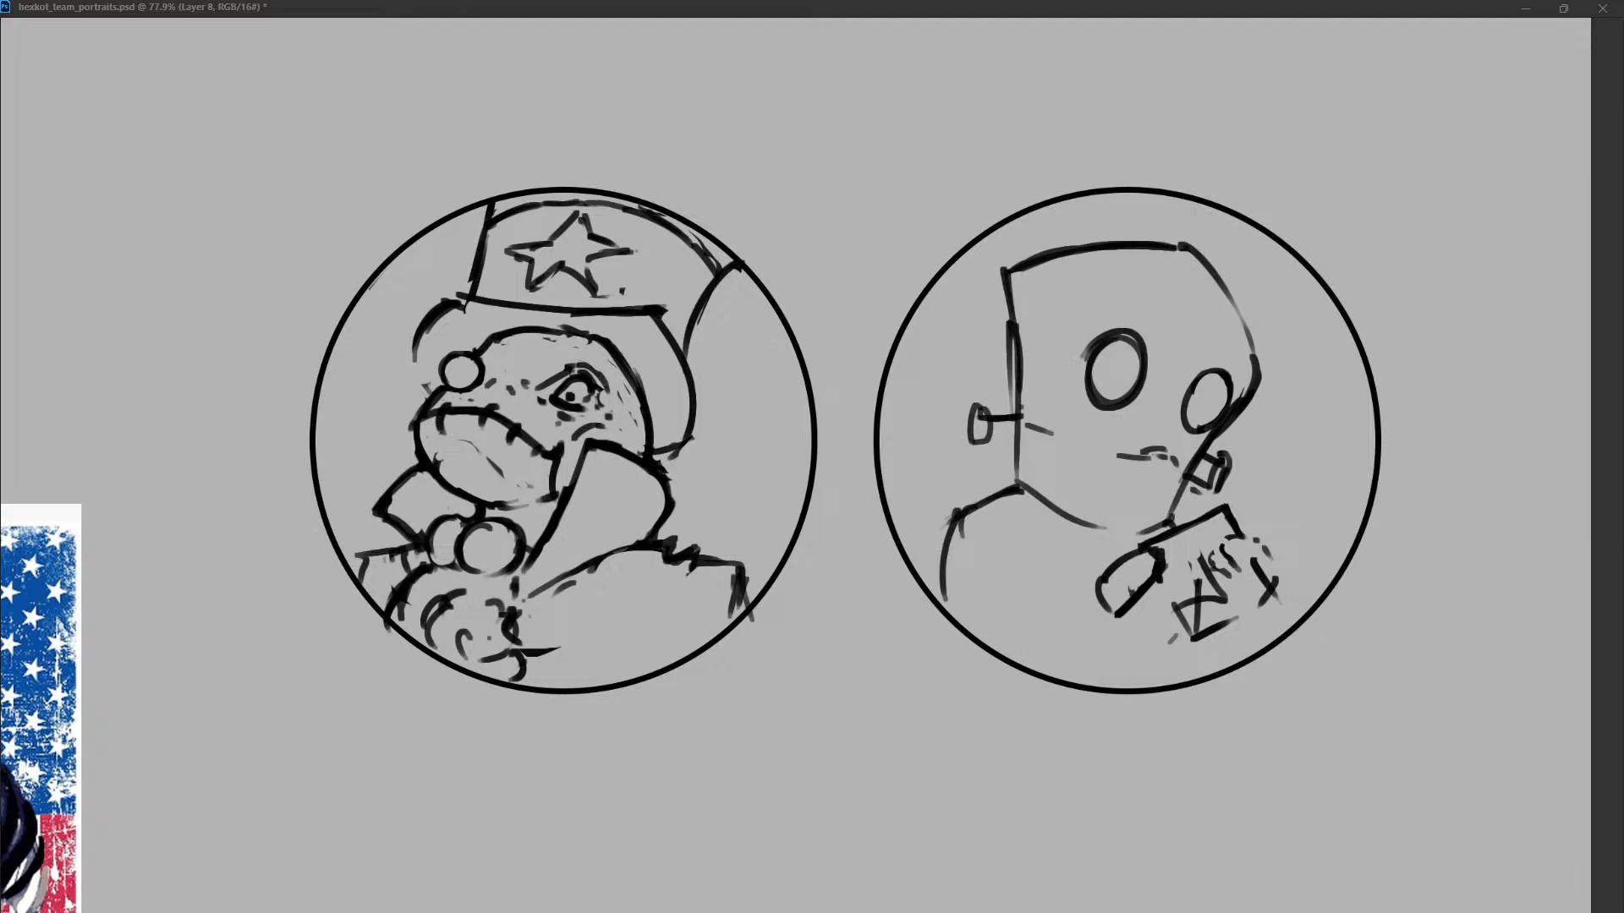
pyautogui.moveTo(1015, 269); pyautogui.dragTo(1228, 299)
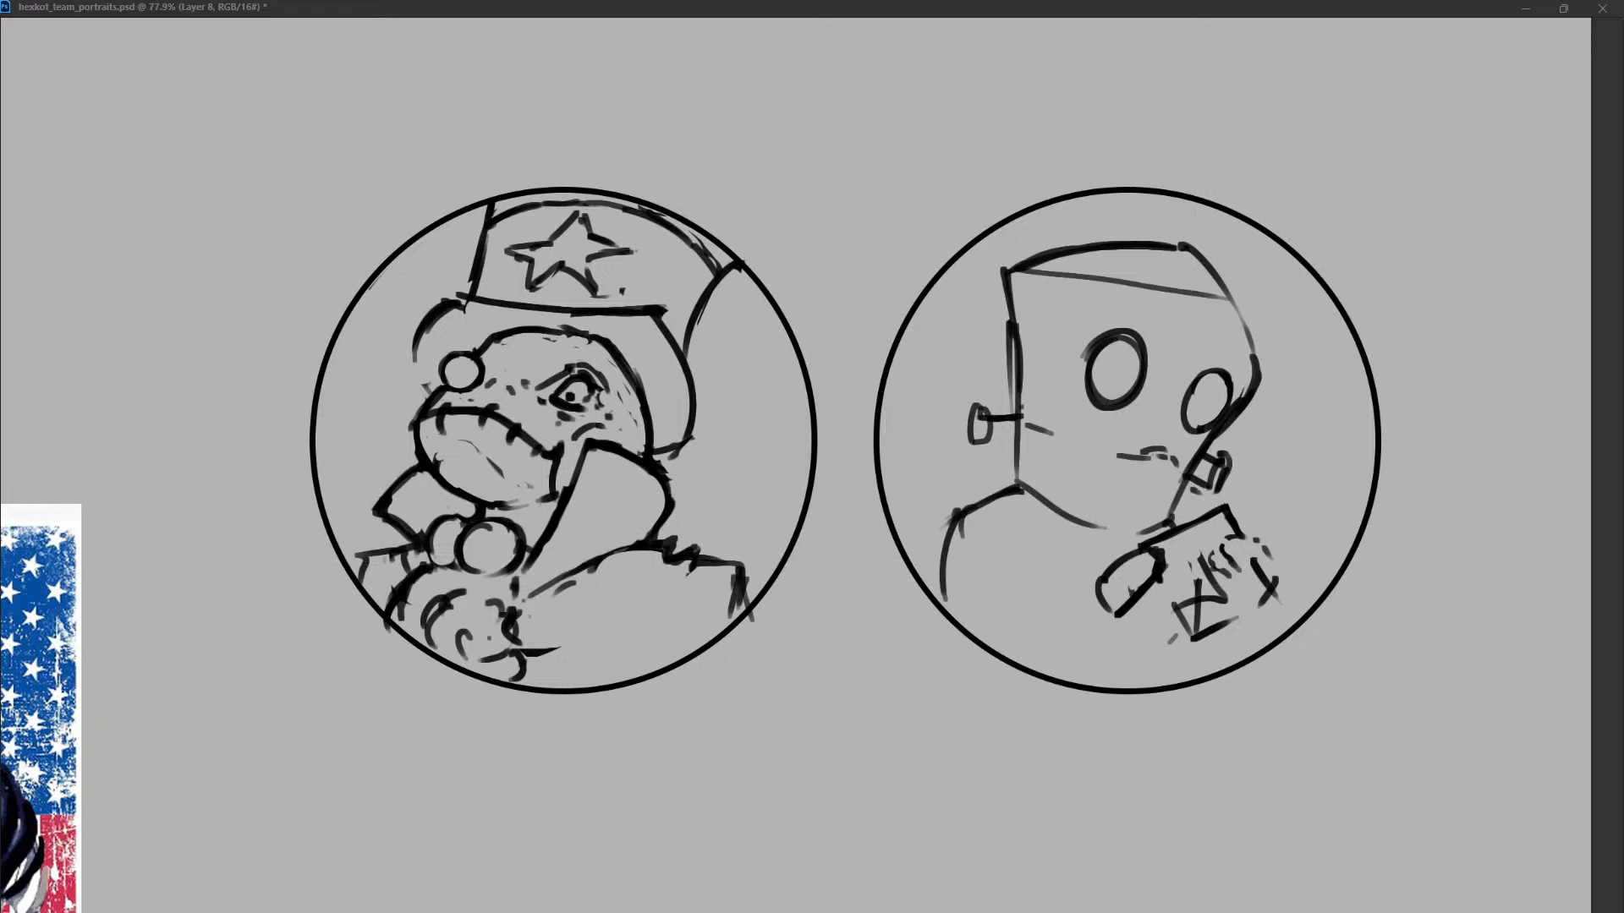
pyautogui.hotkey('ctrl', 'z')
pyautogui.moveTo(1005, 270); pyautogui.dragTo(1169, 281)
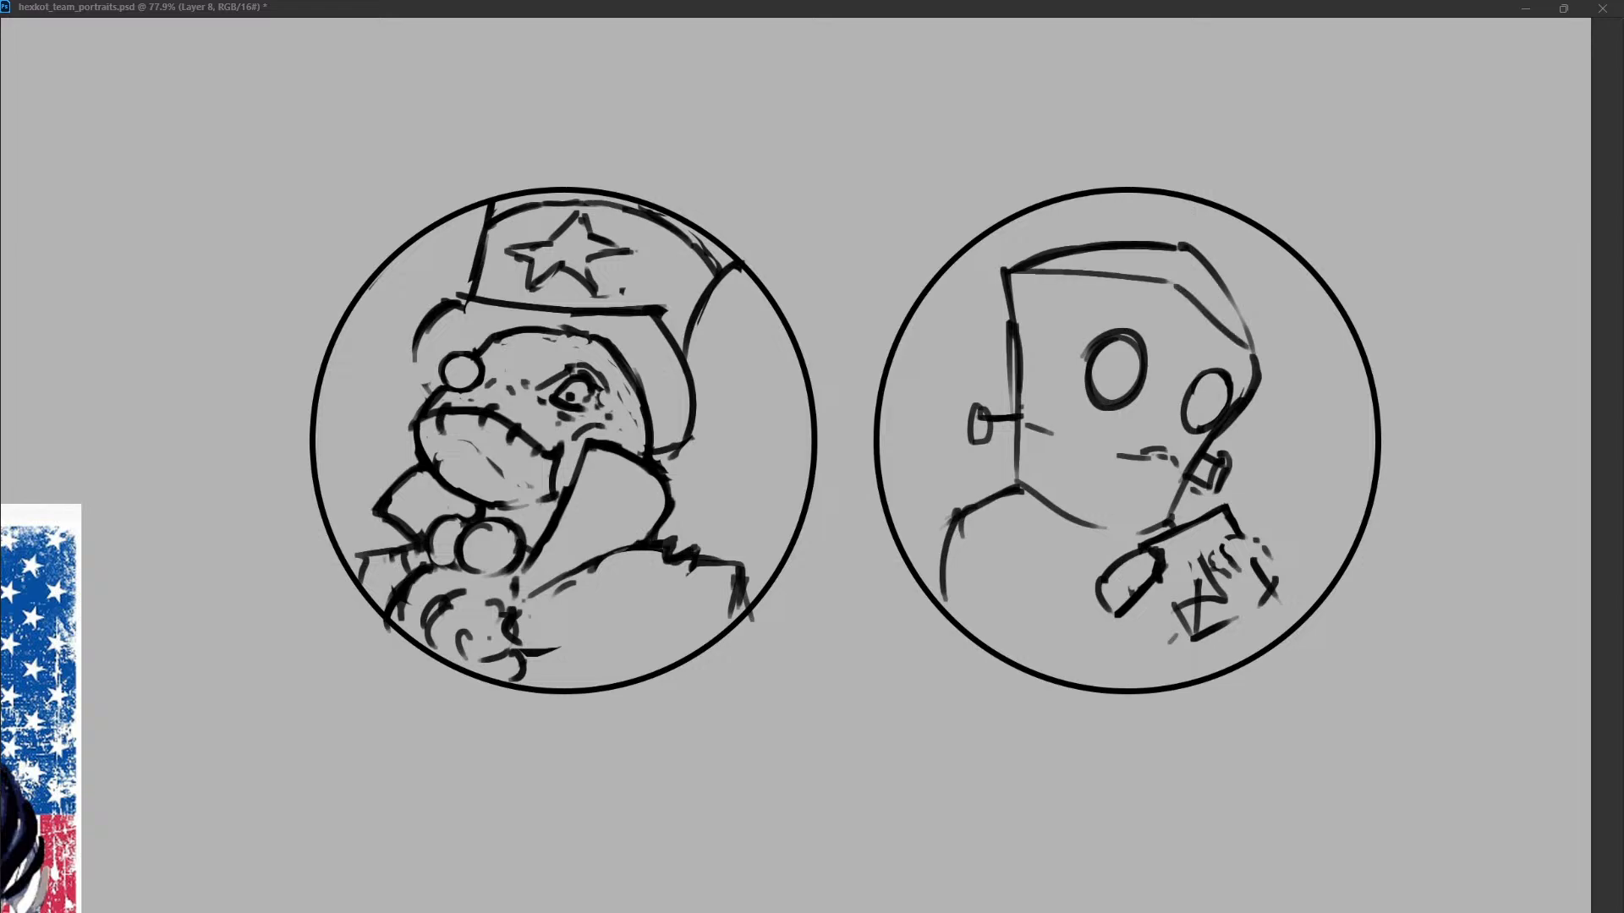
pyautogui.moveTo(1170, 281); pyautogui.dragTo(1233, 338)
# Outline bumpy hair above the hairline, clear the old top edge of the head, and add a small notch on the forehead.
pyautogui.moveTo(1015, 261)
pyautogui.mouseDown()
pyautogui.moveTo(1168, 229)
pyautogui.moveTo(1197, 238)
pyautogui.mouseUp()
pyautogui.moveTo(1208, 244); pyautogui.dragTo(1220, 252)
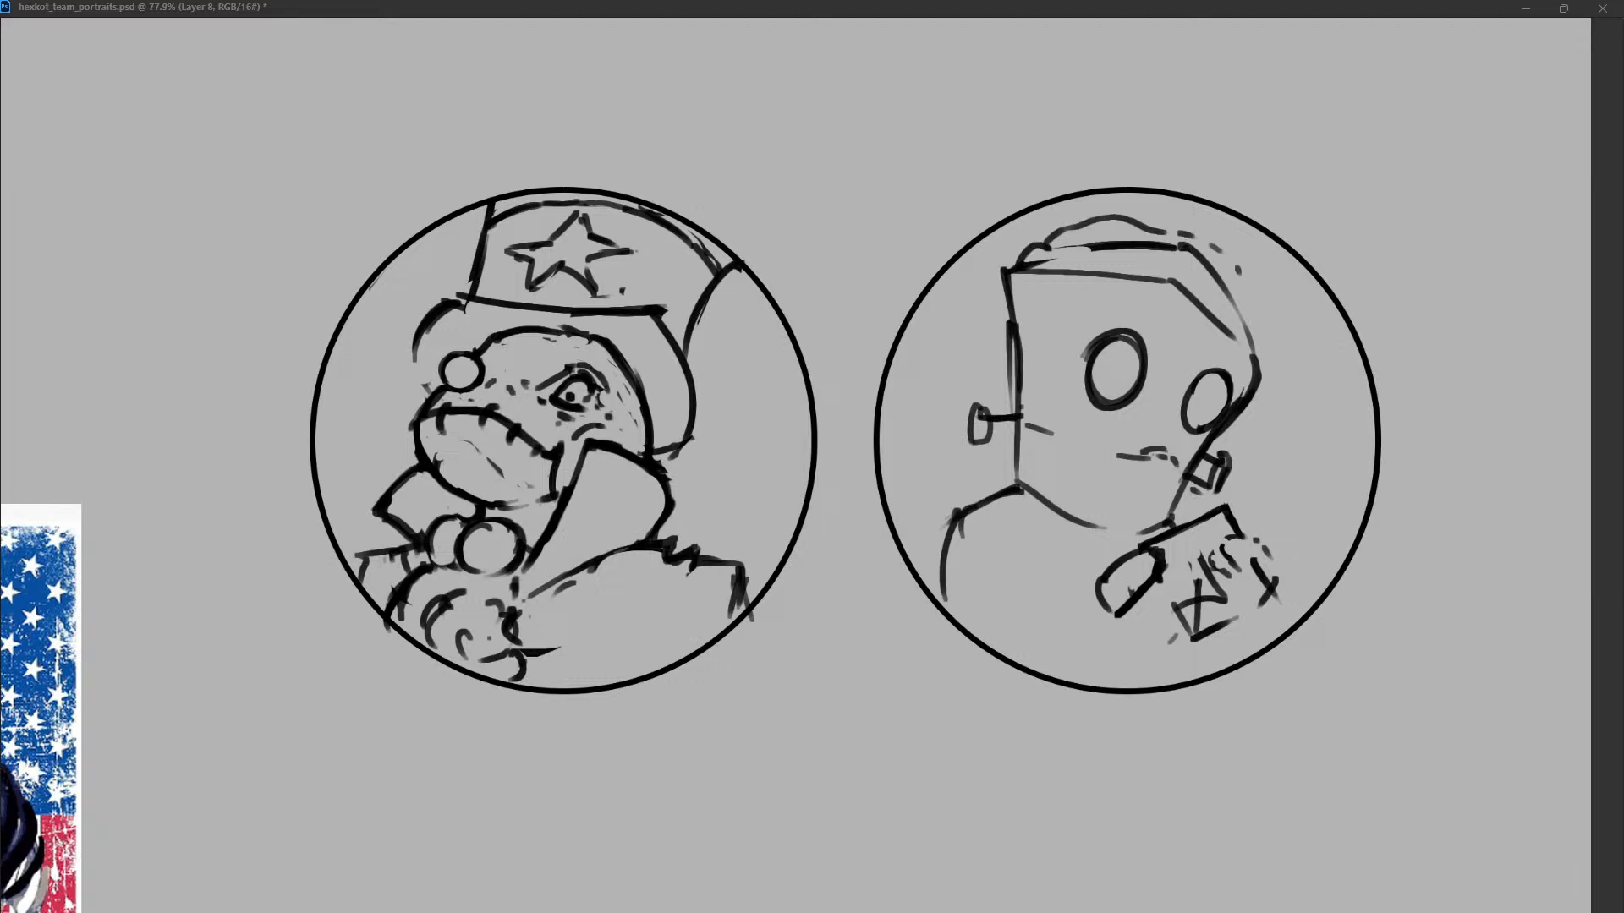
pyautogui.moveTo(1088, 249); pyautogui.dragTo(1248, 331)
pyautogui.moveTo(1226, 257); pyautogui.dragTo(1253, 335)
pyautogui.moveTo(1054, 271); pyautogui.dragTo(1077, 279)
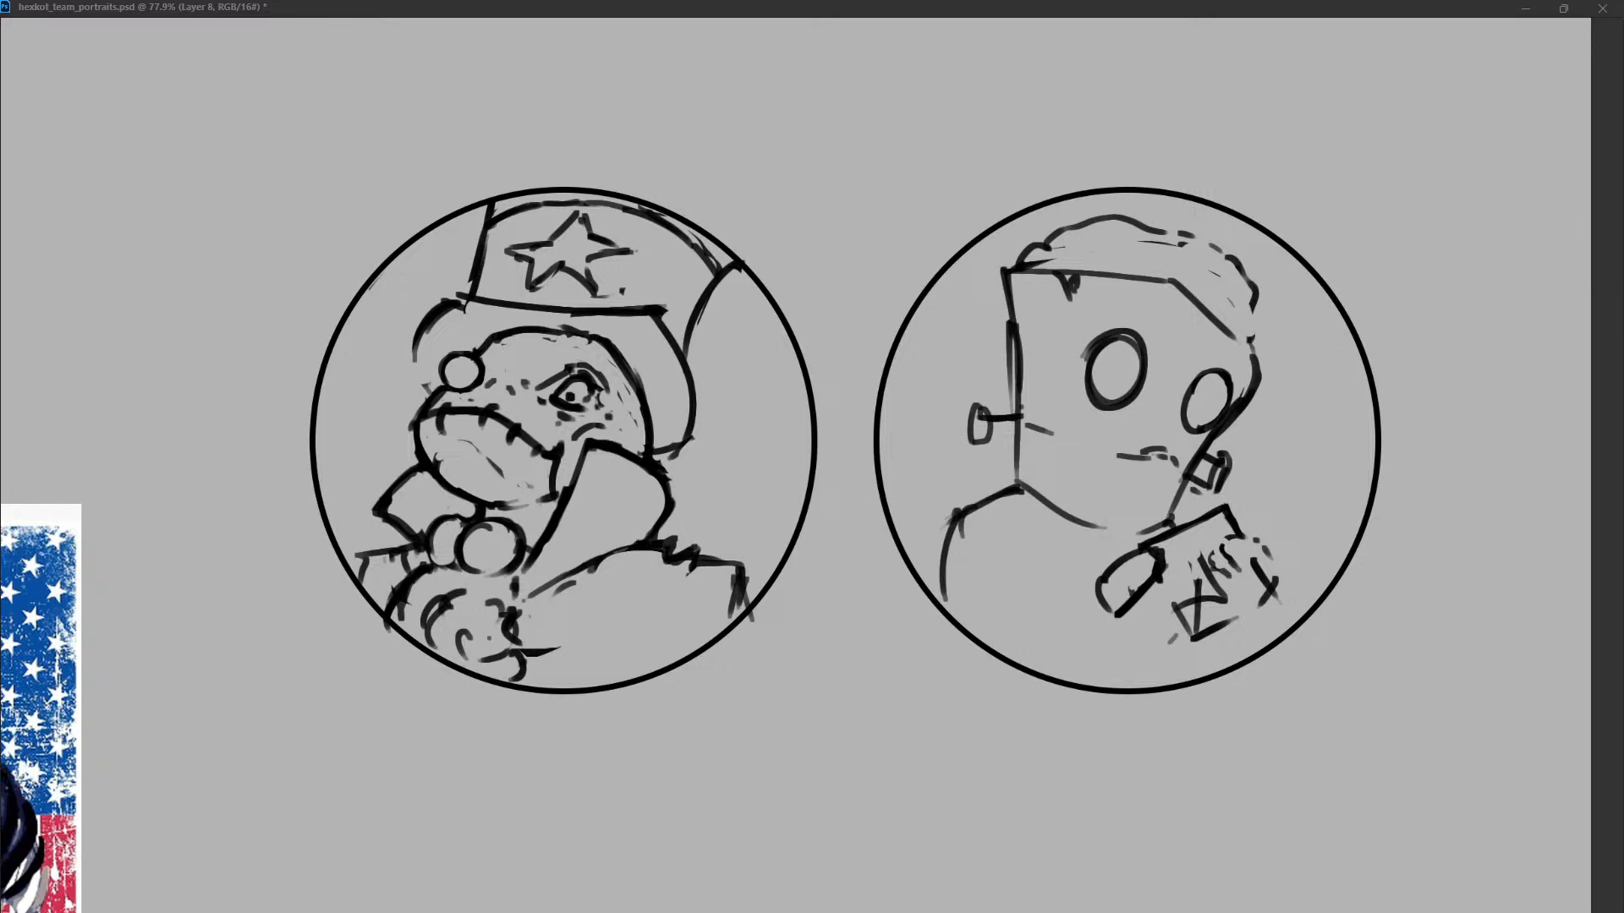
# Replace the heavy right cheek contour with a thinner straight edge running from the temple down to the right bolt.
pyautogui.moveTo(1238, 338)
pyautogui.mouseDown()
pyautogui.moveTo(1253, 349)
pyautogui.moveTo(1205, 448)
pyautogui.mouseUp()
pyautogui.moveTo(1250, 357)
pyautogui.mouseDown()
pyautogui.moveTo(1253, 385)
pyautogui.moveTo(1253, 345)
pyautogui.moveTo(1201, 448)
pyautogui.mouseUp()
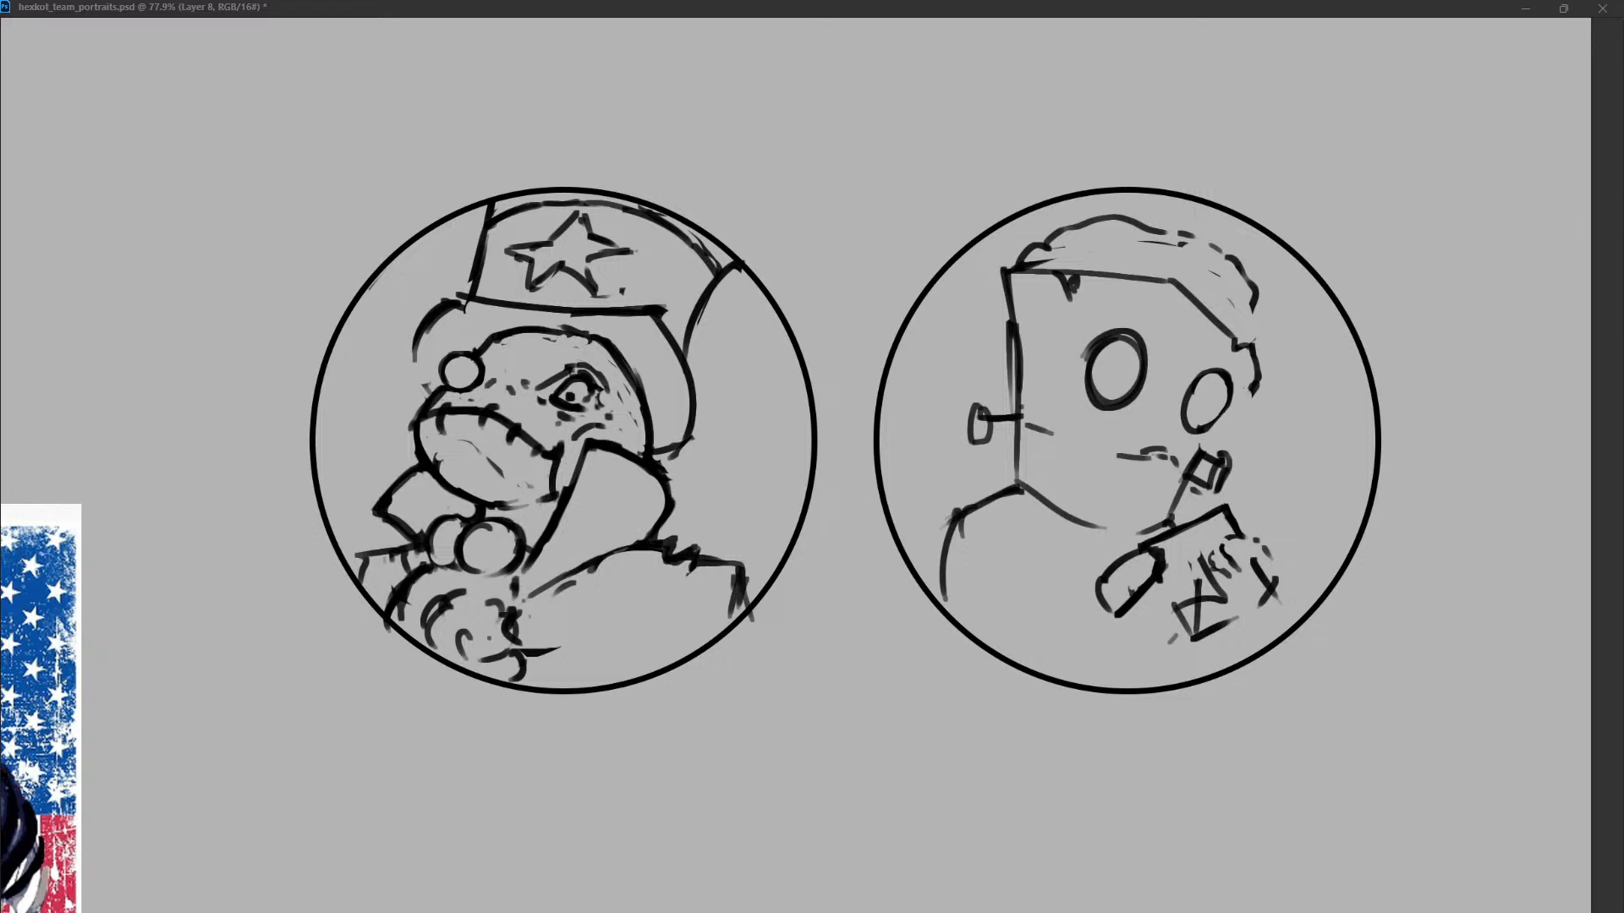
pyautogui.moveTo(1259, 382); pyautogui.dragTo(1184, 480)
pyautogui.moveTo(1260, 382); pyautogui.dragTo(1221, 439)
pyautogui.moveTo(1249, 349); pyautogui.dragTo(1257, 371)
pyautogui.moveTo(1257, 306)
pyautogui.mouseDown()
pyautogui.moveTo(1249, 349)
pyautogui.moveTo(1245, 319)
pyautogui.mouseUp()
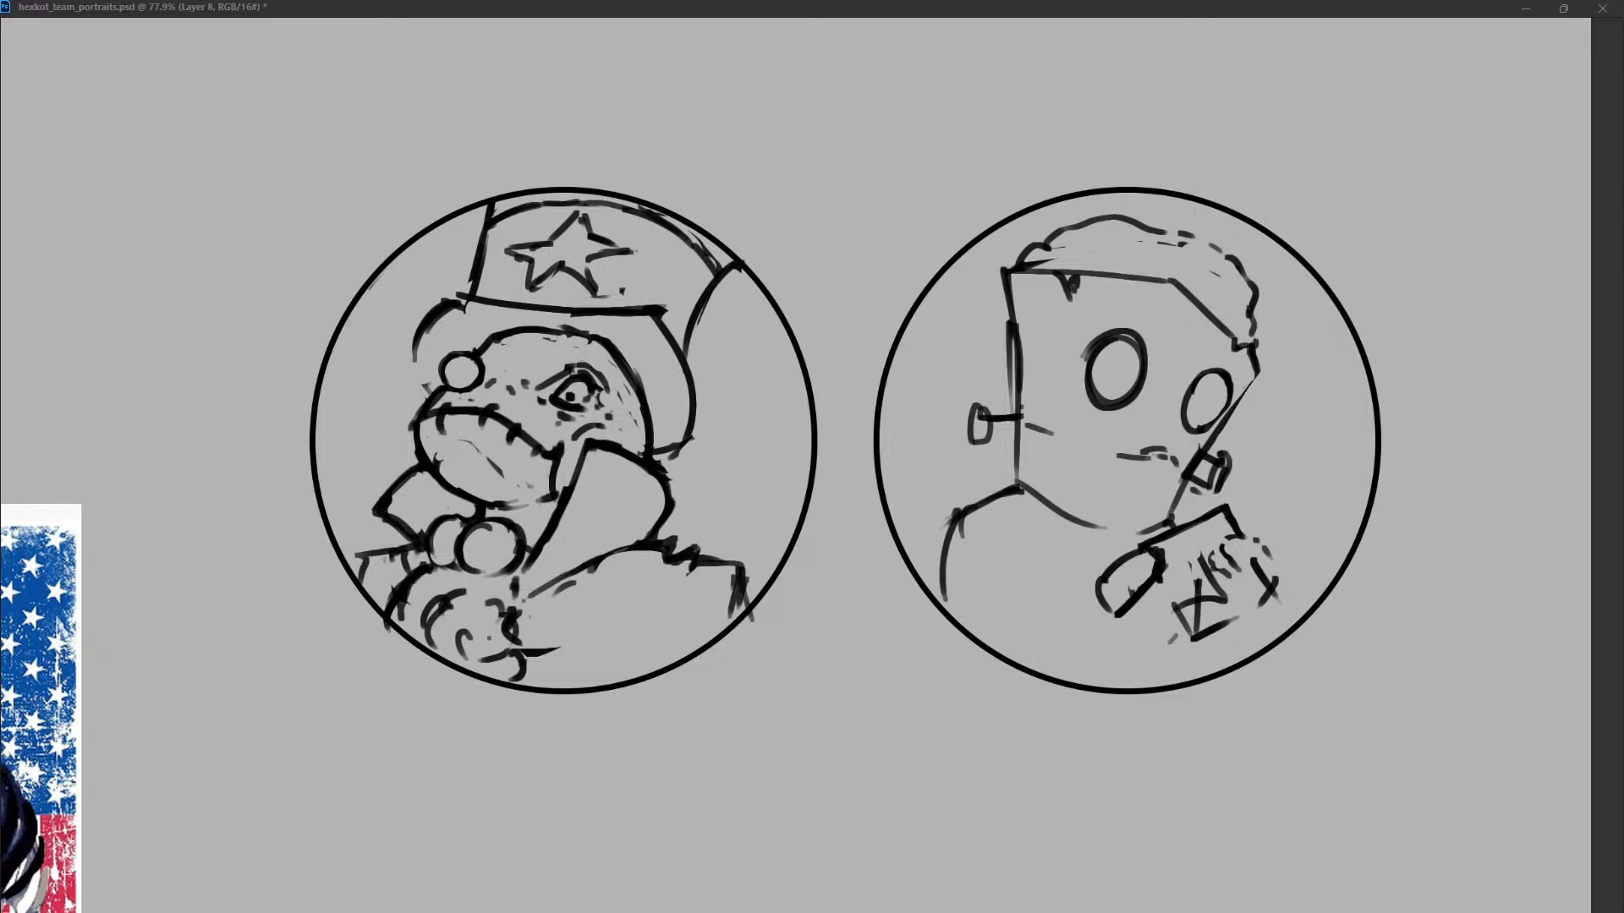
# Draw straight sides of the hair flaring up from both corners of the forehead to the circular frame.
pyautogui.moveTo(1059, 255); pyautogui.dragTo(1033, 259)
pyautogui.moveTo(1162, 244)
pyautogui.mouseDown()
pyautogui.moveTo(1216, 274)
pyautogui.moveTo(1257, 338)
pyautogui.mouseUp()
pyautogui.moveTo(1036, 187); pyautogui.dragTo(1019, 260)
pyautogui.moveTo(1295, 258); pyautogui.dragTo(1253, 341)
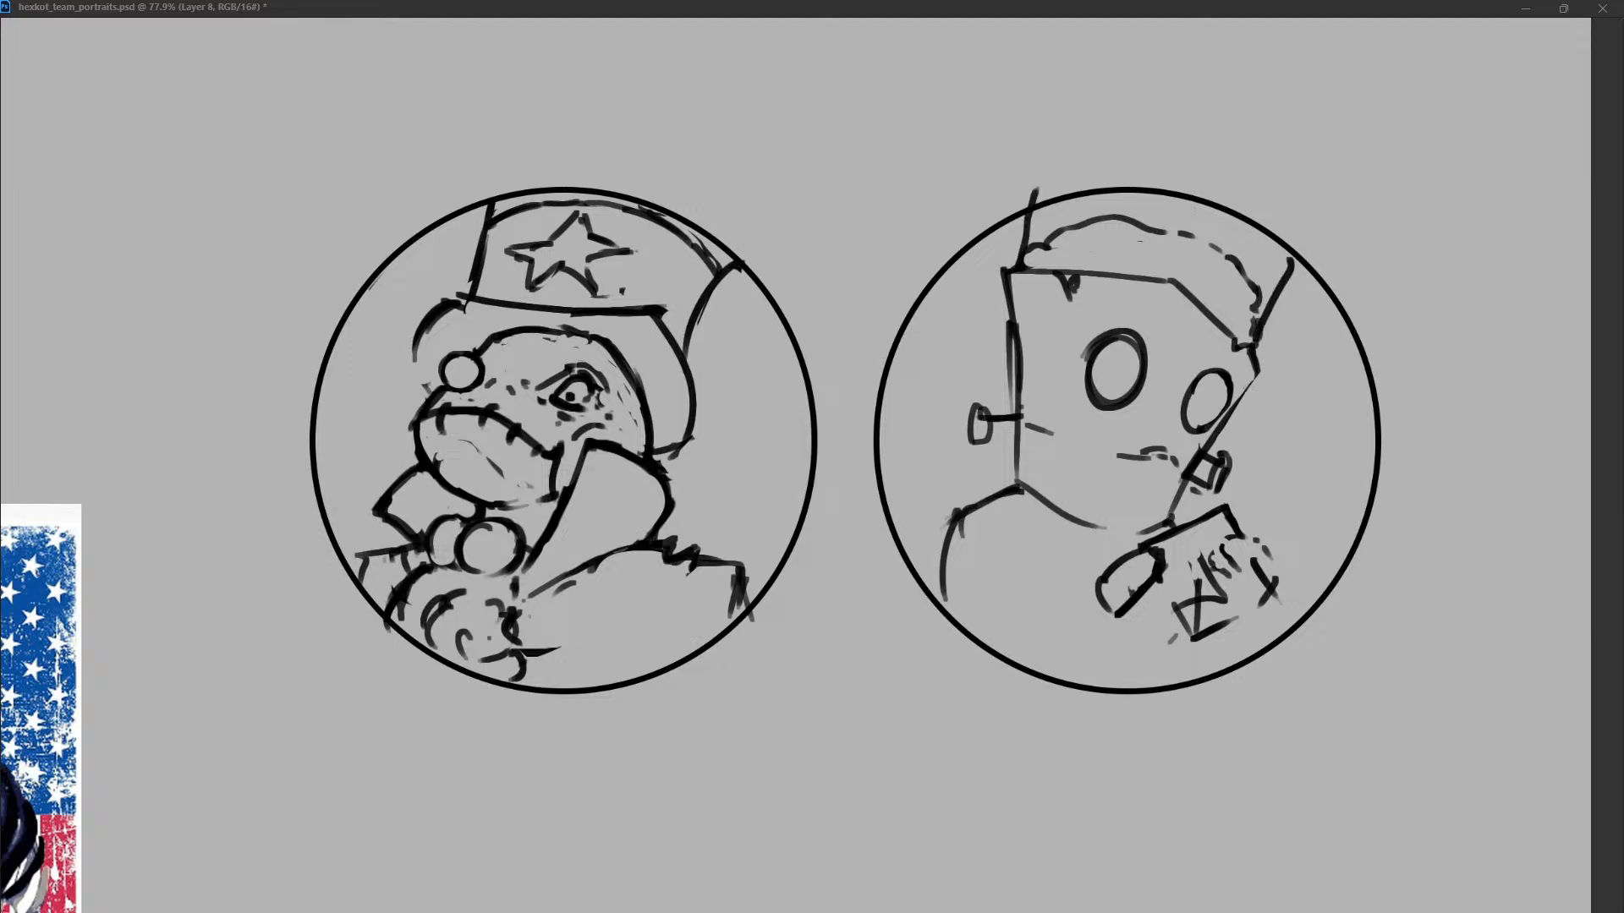
pyautogui.hotkey('ctrl', 'z')
pyautogui.hotkey('ctrl', 'z')
pyautogui.moveTo(1033, 201); pyautogui.dragTo(1026, 250)
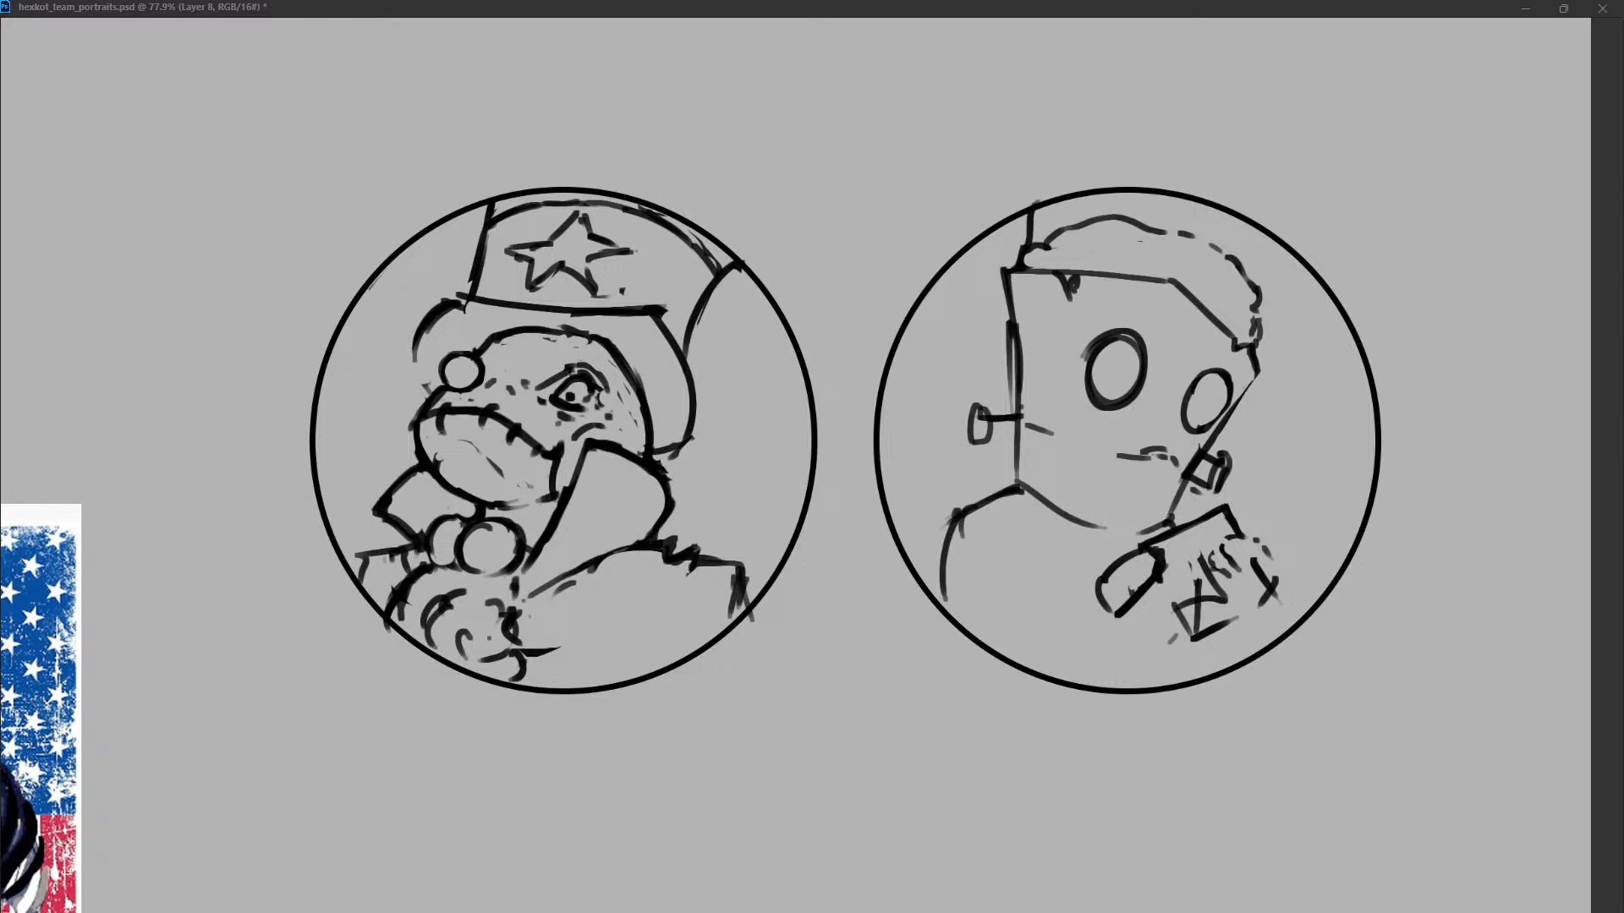
pyautogui.moveTo(1302, 268); pyautogui.dragTo(1258, 342)
# Erase the rounded hair outline between the flared sides and thicken the outline of the left eye.
pyautogui.moveTo(1183, 234); pyautogui.dragTo(1258, 306)
pyautogui.moveTo(1134, 222); pyautogui.dragTo(1034, 238)
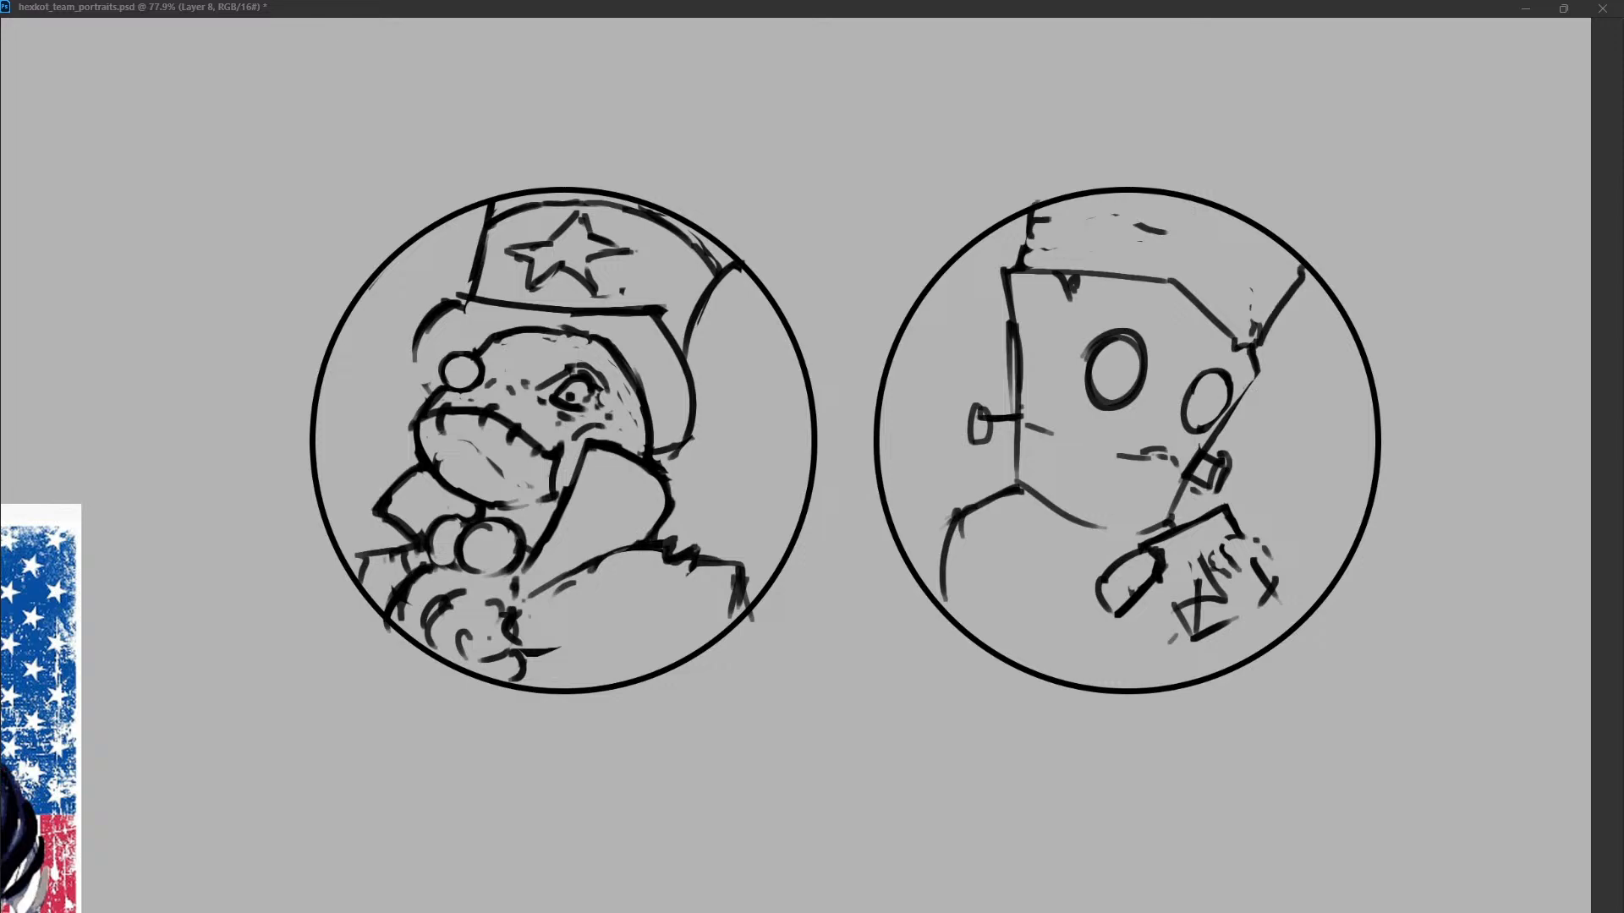
pyautogui.moveTo(1296, 292); pyautogui.dragTo(1282, 311)
pyautogui.moveTo(1169, 231); pyautogui.dragTo(1140, 225)
pyautogui.moveTo(1125, 345)
pyautogui.mouseDown()
pyautogui.moveTo(1105, 396)
pyautogui.moveTo(1113, 412)
pyautogui.moveTo(1133, 404)
pyautogui.mouseUp()
pyautogui.moveTo(1113, 335)
pyautogui.mouseDown()
pyautogui.moveTo(1144, 340)
pyautogui.moveTo(1145, 372)
pyautogui.mouseUp()
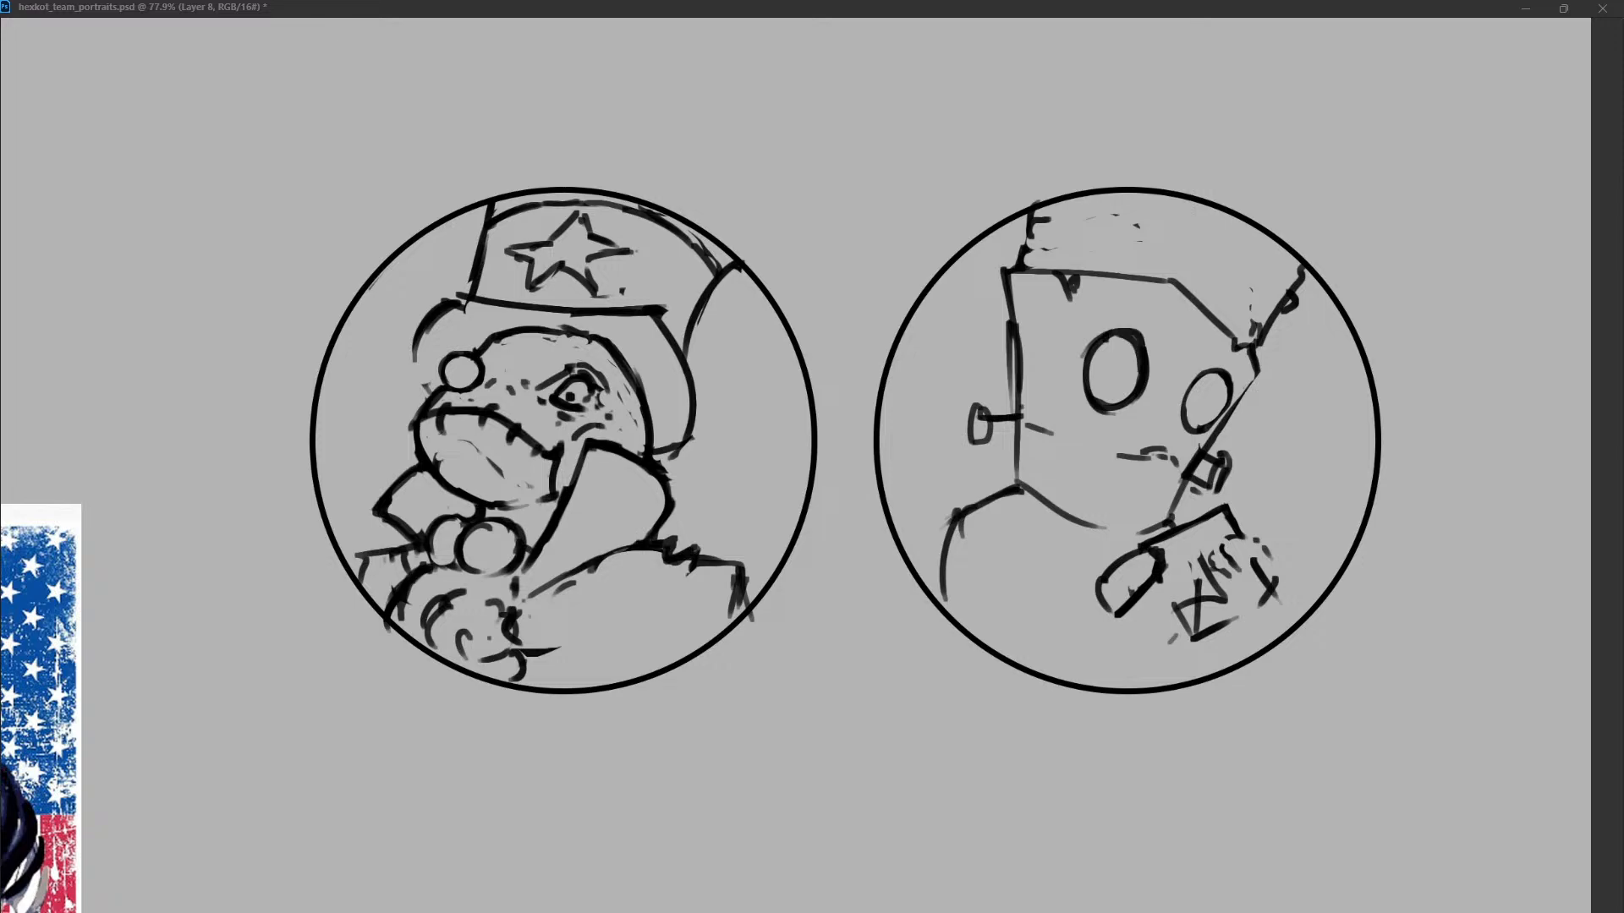
# Draw a curved mouth line between the two bolts and try a new shoulder and neck line below the jaw.
pyautogui.moveTo(1053, 468)
pyautogui.mouseDown()
pyautogui.moveTo(1148, 455)
pyautogui.moveTo(1049, 475)
pyautogui.mouseUp()
pyautogui.moveTo(1172, 459)
pyautogui.mouseDown()
pyautogui.moveTo(1044, 465)
pyautogui.moveTo(1173, 461)
pyautogui.mouseUp()
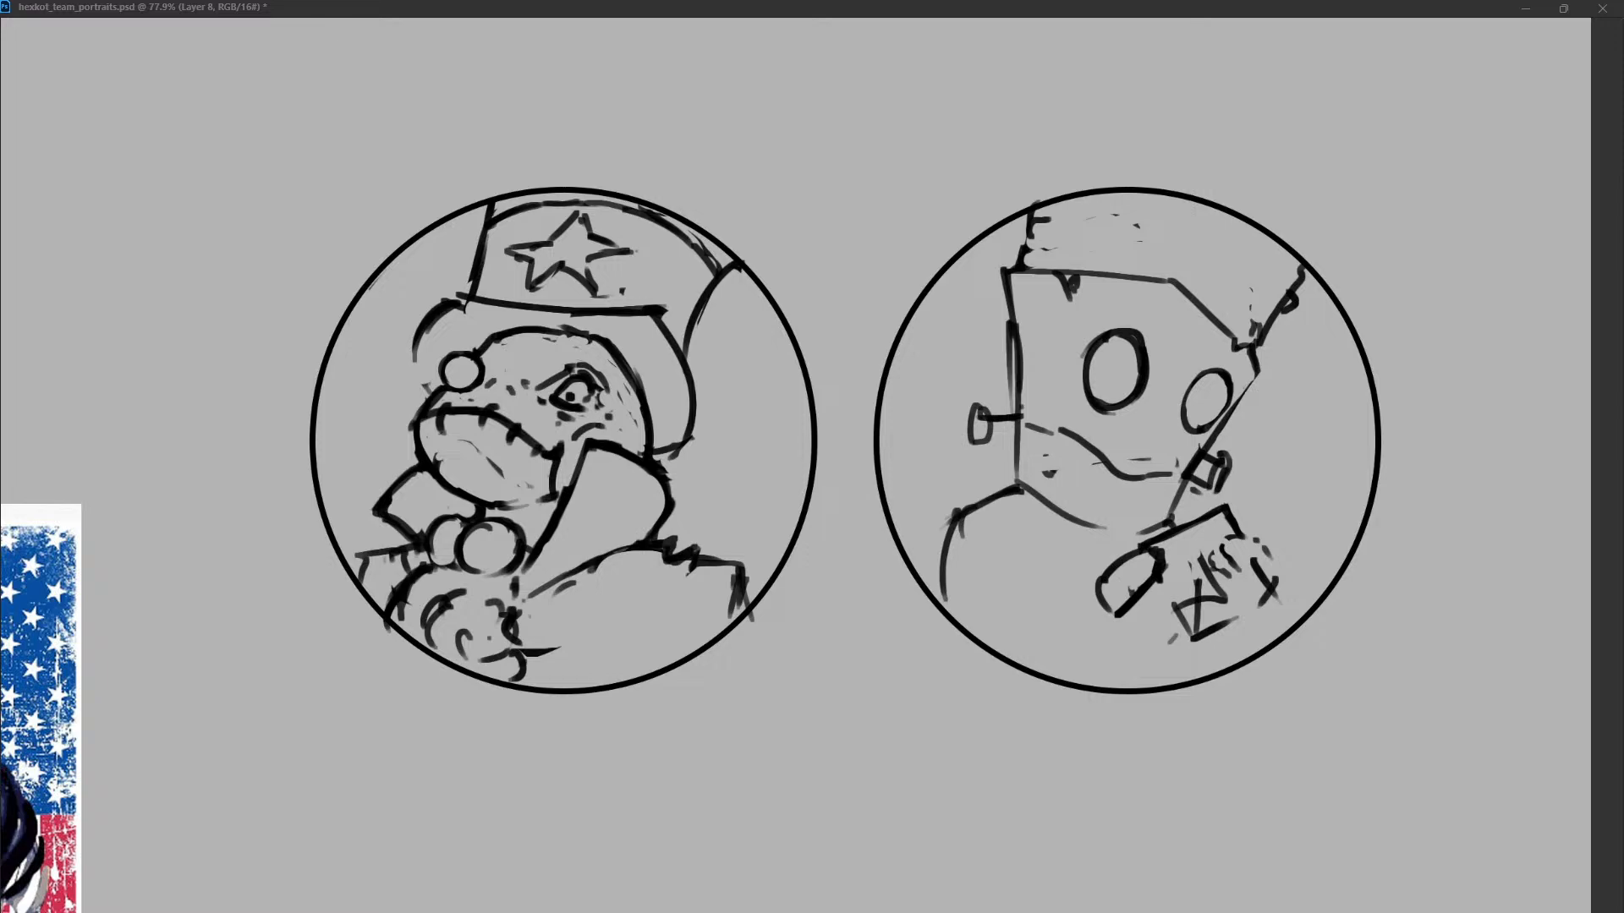
pyautogui.moveTo(1154, 459)
pyautogui.mouseDown()
pyautogui.moveTo(1041, 472)
pyautogui.moveTo(950, 511)
pyautogui.moveTo(935, 576)
pyautogui.mouseUp()
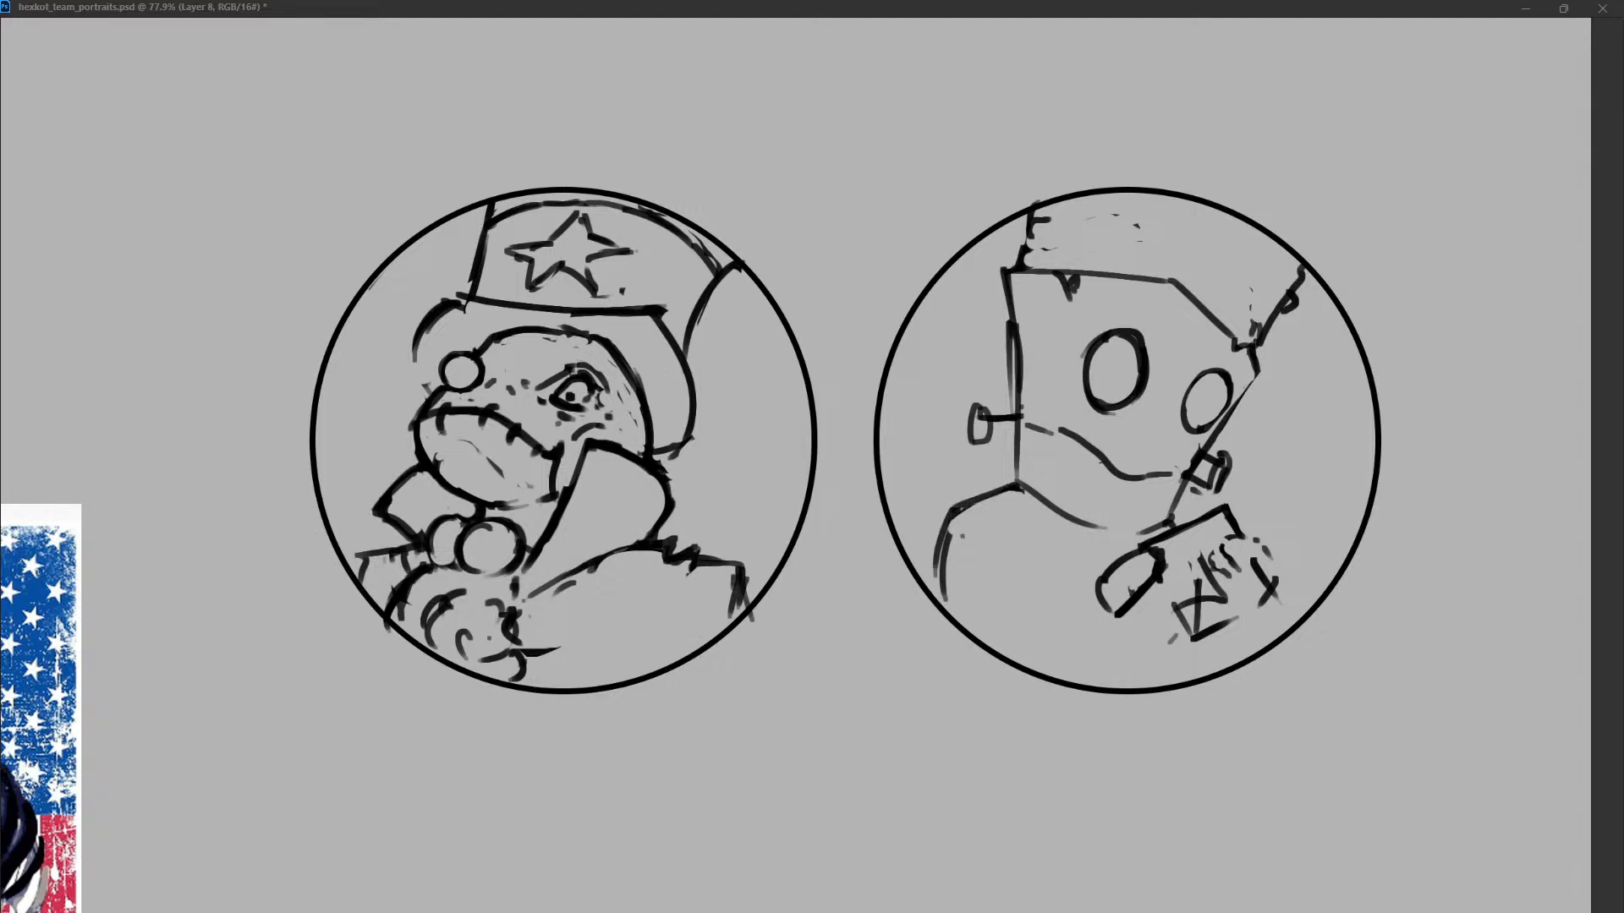
pyautogui.moveTo(1011, 491)
pyautogui.mouseDown()
pyautogui.moveTo(939, 587)
pyautogui.moveTo(1048, 528)
pyautogui.mouseUp()
pyautogui.hotkey('ctrl', 'z')
# Redraw both bolts with rounded heads, giving the left one a short double-lined stem, and clean up the adjoining head edges.
pyautogui.moveTo(1005, 322)
pyautogui.mouseDown()
pyautogui.moveTo(1025, 441)
pyautogui.moveTo(981, 444)
pyautogui.mouseUp()
pyautogui.moveTo(988, 410)
pyautogui.mouseDown()
pyautogui.moveTo(994, 454)
pyautogui.moveTo(996, 414)
pyautogui.mouseUp()
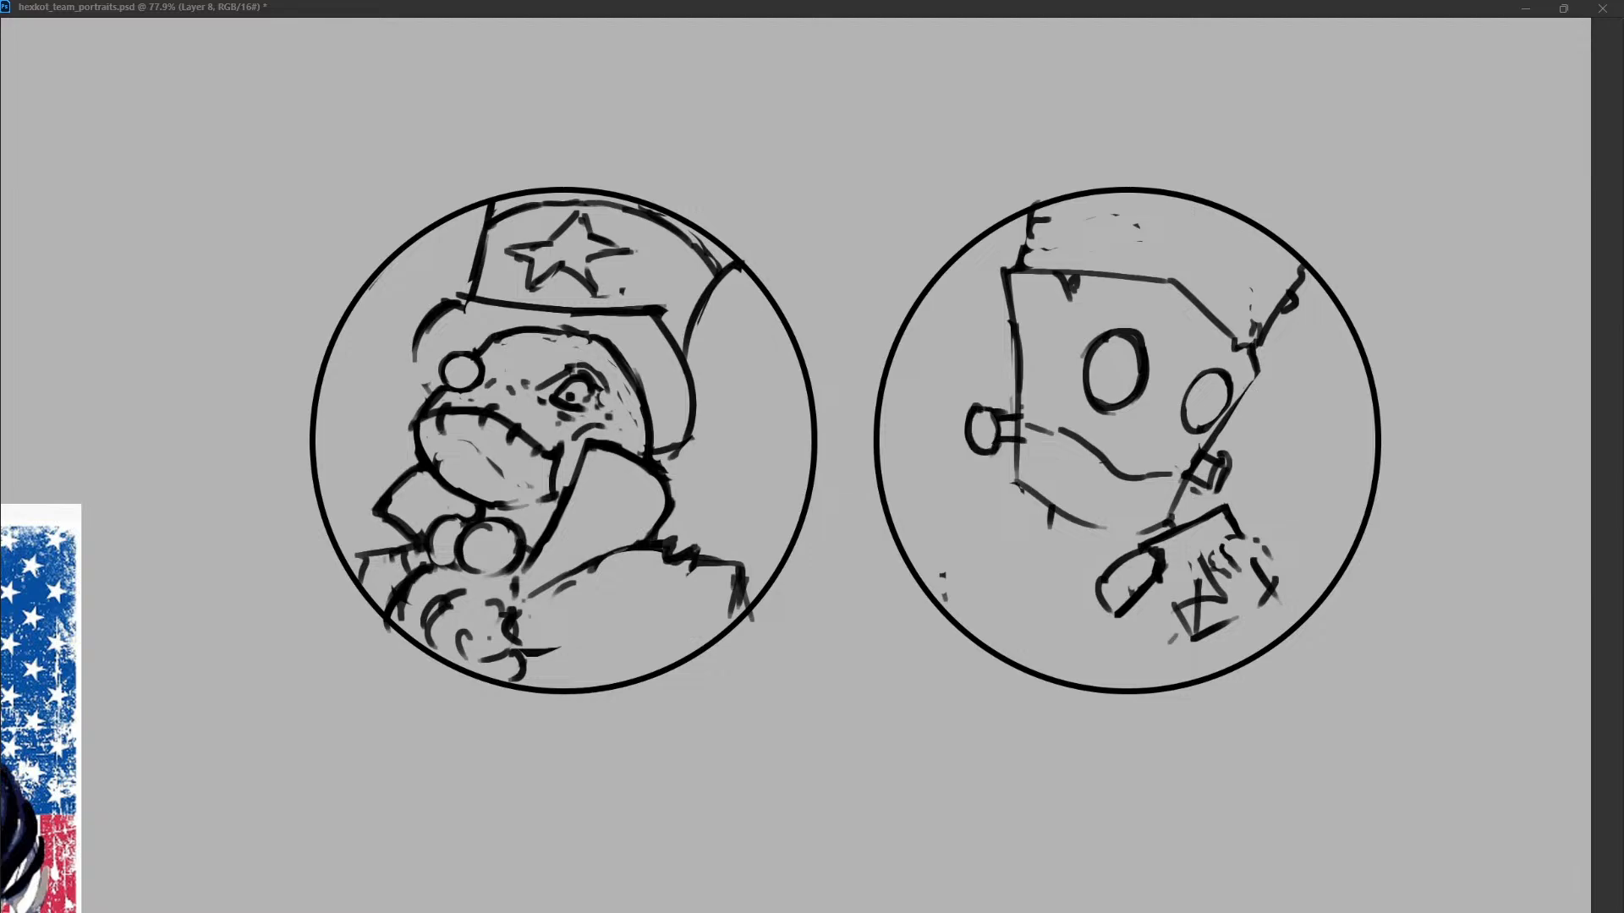
pyautogui.moveTo(1201, 448)
pyautogui.mouseDown()
pyautogui.moveTo(1186, 472)
pyautogui.moveTo(1218, 455)
pyautogui.moveTo(1215, 485)
pyautogui.moveTo(1227, 473)
pyautogui.mouseUp()
pyautogui.moveTo(1259, 373); pyautogui.dragTo(1247, 391)
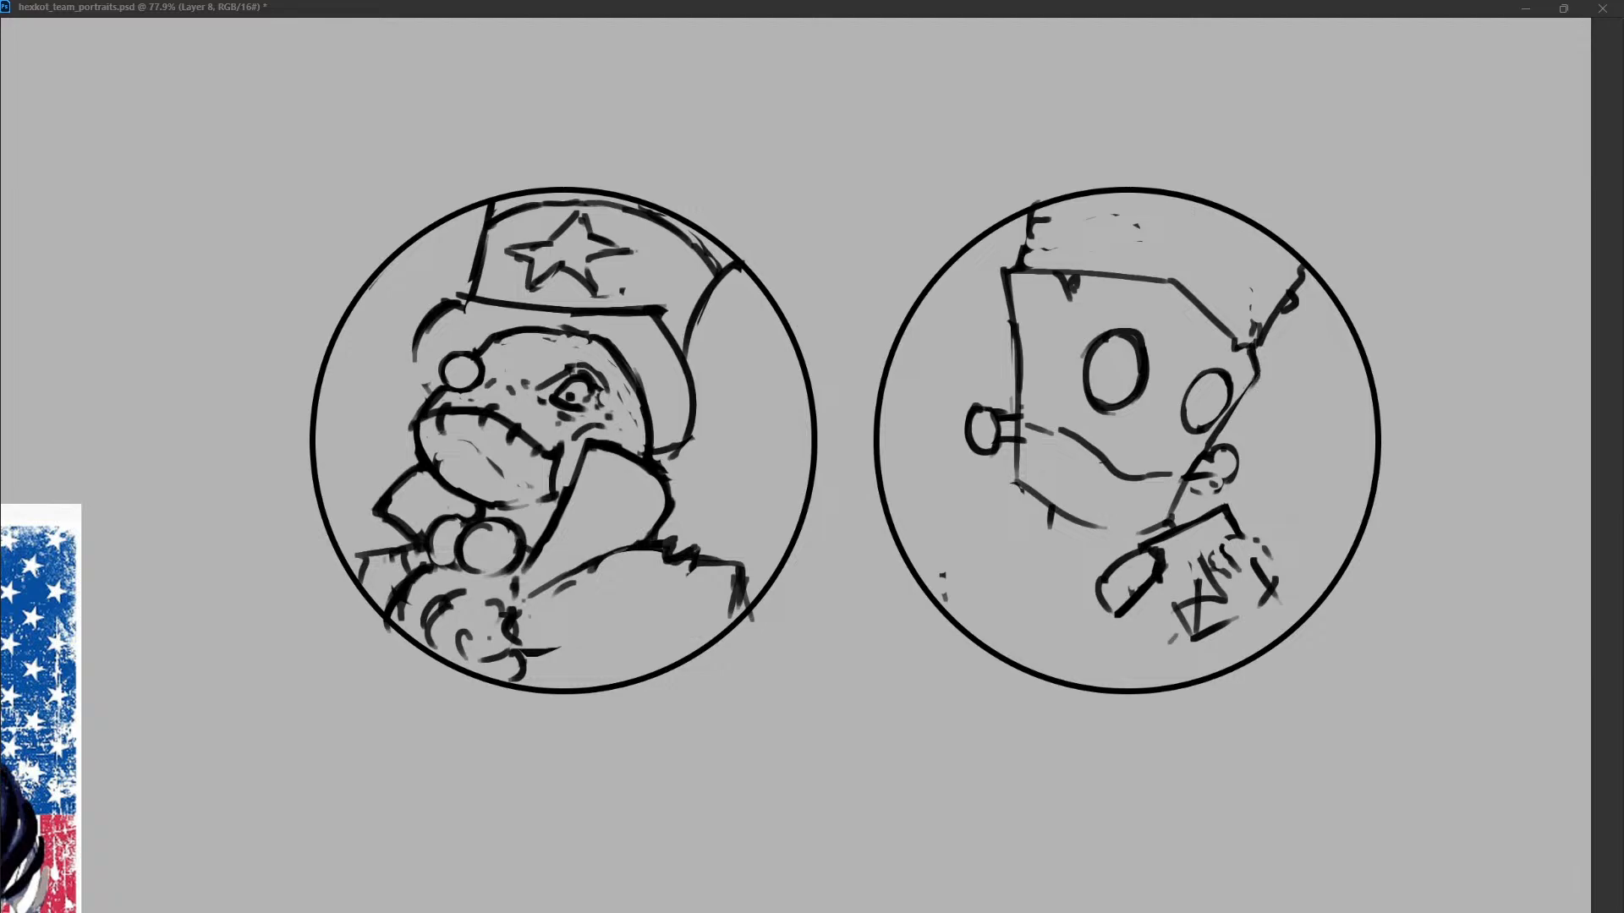
# Draw a sloping left shoulder with a sleeve edge, and add forearm and arm contours around the raised hand.
pyautogui.moveTo(1050, 527)
pyautogui.mouseDown()
pyautogui.moveTo(1038, 583)
pyautogui.moveTo(1046, 536)
pyautogui.moveTo(942, 573)
pyautogui.moveTo(972, 602)
pyautogui.mouseUp()
pyautogui.hotkey('ctrl', 'z')
pyautogui.moveTo(942, 582); pyautogui.dragTo(988, 640)
pyautogui.moveTo(1171, 603); pyautogui.dragTo(1077, 678)
pyautogui.moveTo(1179, 621); pyautogui.dragTo(1170, 640)
pyautogui.moveTo(1256, 535); pyautogui.dragTo(1268, 557)
pyautogui.moveTo(1281, 573); pyautogui.dragTo(1296, 619)
pyautogui.moveTo(1119, 624); pyautogui.dragTo(1097, 635)
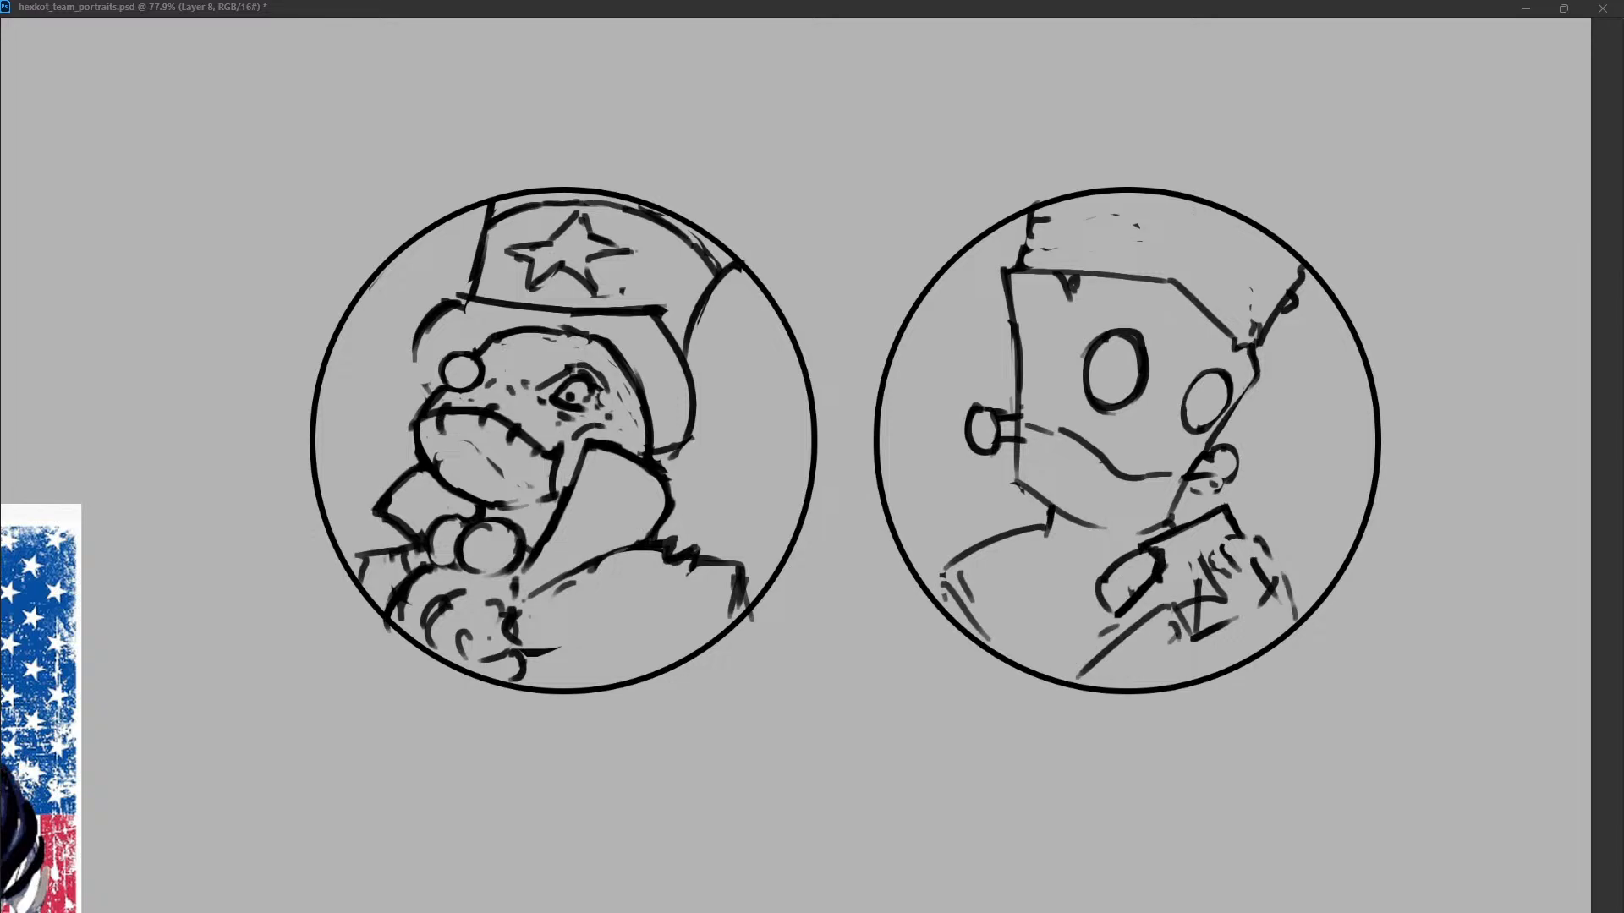
# Reinforce the outer edge of the left shoulder and sketch the neck with a curved collar line under the chin.
pyautogui.moveTo(934, 614); pyautogui.dragTo(946, 573)
pyautogui.moveTo(945, 575); pyautogui.dragTo(971, 601)
pyautogui.moveTo(1054, 534); pyautogui.dragTo(1099, 562)
pyautogui.moveTo(952, 564); pyautogui.dragTo(940, 580)
pyautogui.moveTo(1055, 517); pyautogui.dragTo(1063, 546)
# Strengthen the jaw contour from the left bolt down around the chin and up toward the right bolt.
pyautogui.moveTo(1174, 518); pyautogui.dragTo(1120, 547)
pyautogui.moveTo(1042, 505)
pyautogui.mouseDown()
pyautogui.moveTo(1127, 531)
pyautogui.moveTo(1175, 510)
pyautogui.moveTo(1139, 536)
pyautogui.mouseUp()
pyautogui.moveTo(1016, 480); pyautogui.dragTo(1064, 517)
pyautogui.moveTo(1021, 411); pyautogui.dragTo(1017, 479)
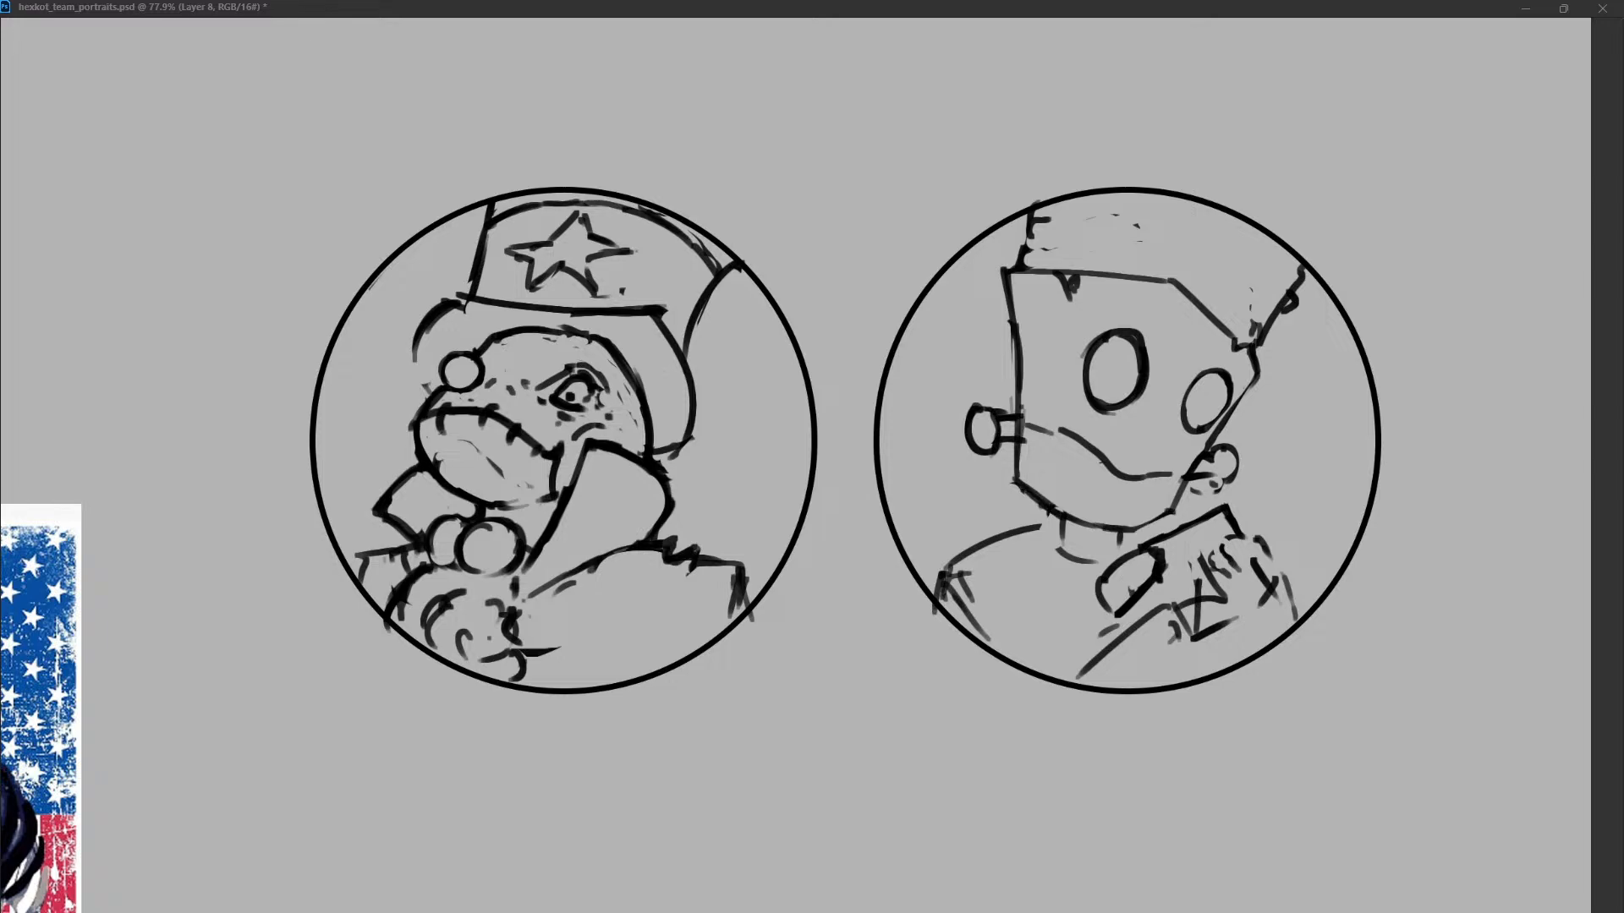
pyautogui.moveTo(1171, 513); pyautogui.dragTo(1178, 504)
# Try a stitched mouth, reworking the mouth line between the bolts with short cross strokes along it.
pyautogui.moveTo(1062, 432)
pyautogui.mouseDown()
pyautogui.moveTo(1046, 456)
pyautogui.moveTo(1075, 465)
pyautogui.mouseUp()
pyautogui.hotkey('ctrl', 'z')
pyautogui.moveTo(1092, 484); pyautogui.dragTo(1110, 488)
pyautogui.hotkey('ctrl', 'z')
pyautogui.hotkey('ctrl', 'z')
pyautogui.hotkey('ctrl', 'z')
pyautogui.hotkey('ctrl', 'z')
pyautogui.moveTo(1108, 478); pyautogui.dragTo(1191, 464)
pyautogui.hotkey('ctrl', 'z')
pyautogui.moveTo(1043, 438)
pyautogui.mouseDown()
pyautogui.moveTo(1187, 465)
pyautogui.moveTo(1085, 487)
pyautogui.moveTo(1123, 479)
pyautogui.mouseUp()
pyautogui.moveTo(1158, 459)
pyautogui.mouseDown()
pyautogui.moveTo(1151, 491)
pyautogui.moveTo(1164, 475)
pyautogui.mouseUp()
pyautogui.moveTo(1060, 444)
pyautogui.mouseDown()
pyautogui.moveTo(1053, 456)
pyautogui.moveTo(1076, 463)
pyautogui.mouseUp()
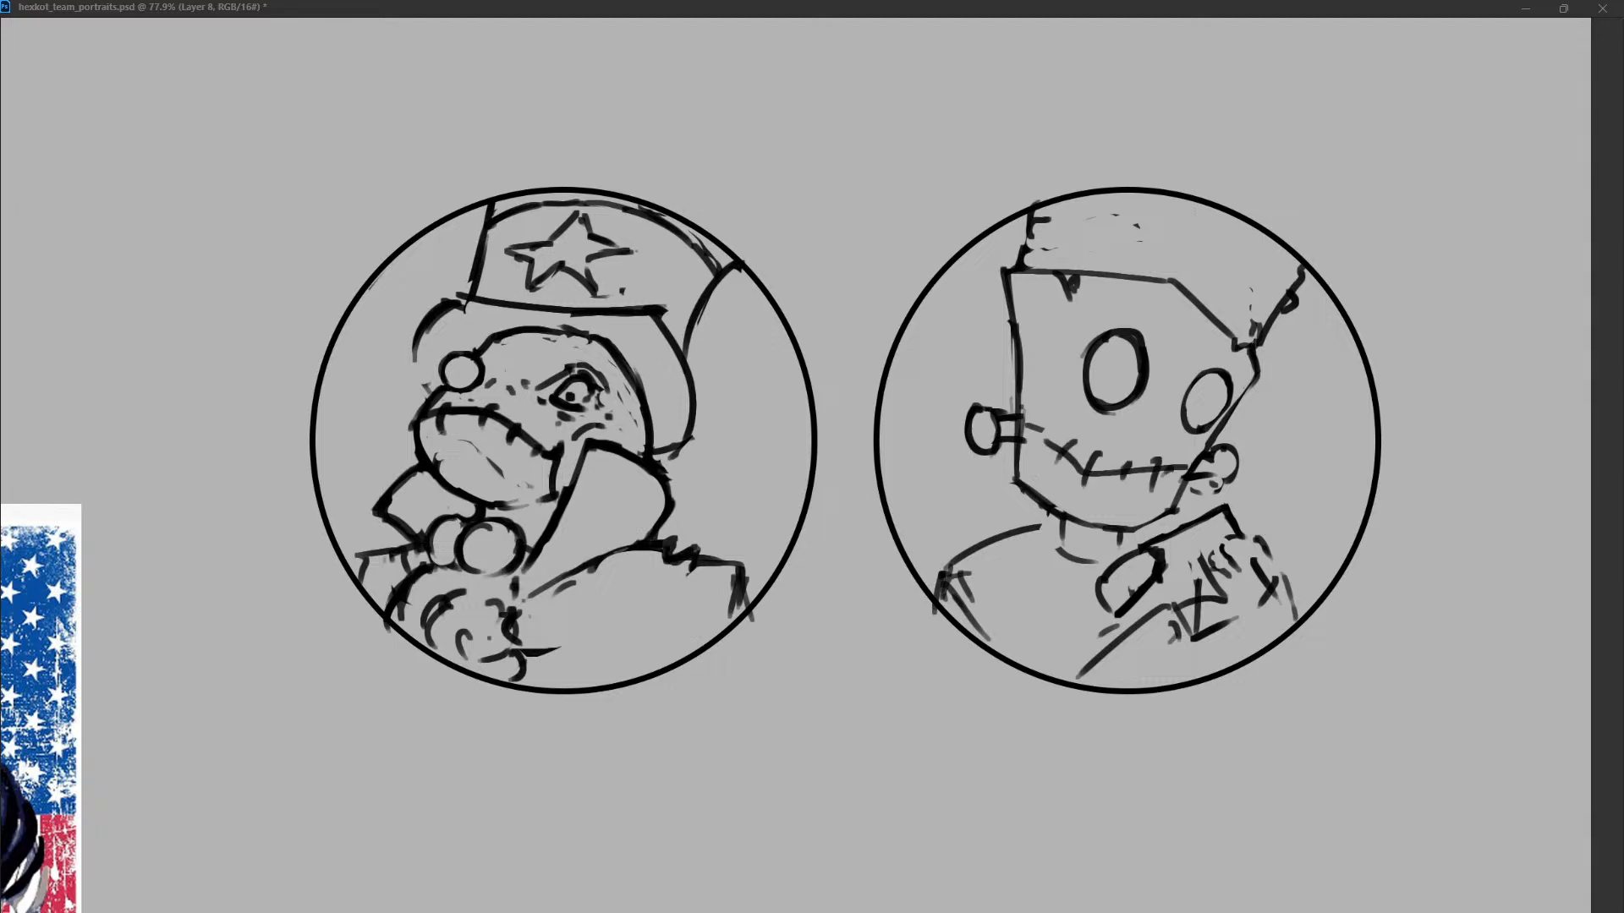
# Try one more stitch at the right end of the mouth and undo the stitched mouth strokes.
pyautogui.moveTo(1177, 456); pyautogui.dragTo(1170, 488)
pyautogui.hotkey('ctrl', 'z')
pyautogui.hotkey('ctrl', 'z')
pyautogui.hotkey('ctrl', 'z')
pyautogui.hotkey('ctrl', 'z')
pyautogui.hotkey('ctrl', 'z')
pyautogui.hotkey('ctrl', 'z')
pyautogui.hotkey('ctrl', 'z')
pyautogui.hotkey('ctrl', 'z')
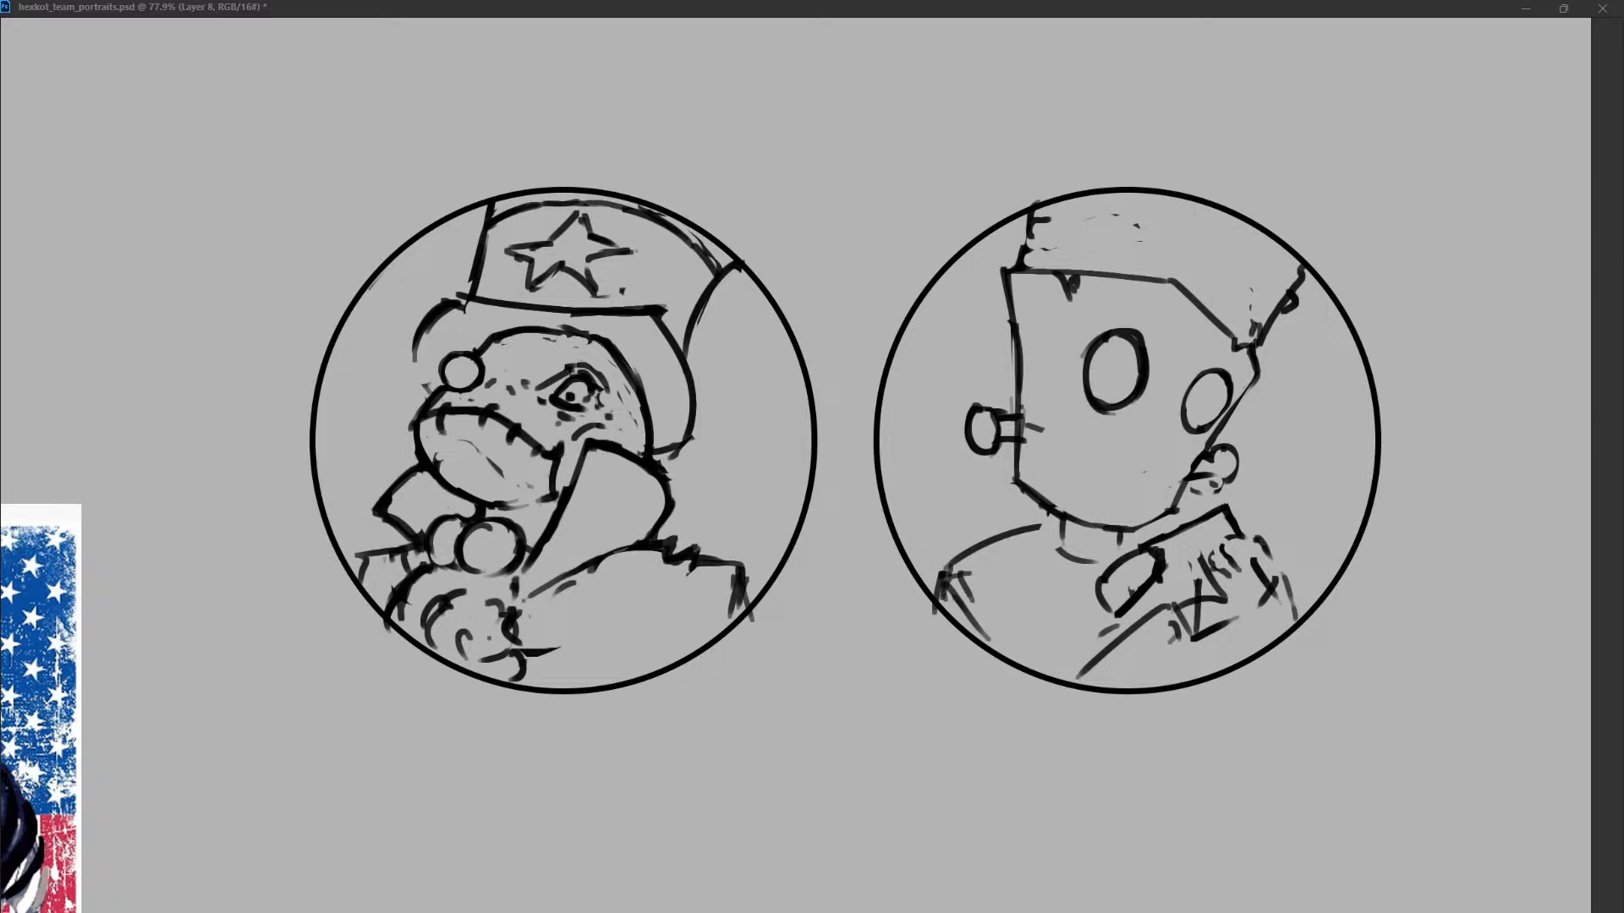
# Add small pupils low inside both oval eyes of the Frankenstein-like character.
pyautogui.click(1124, 378)
pyautogui.click(1213, 404)
pyautogui.hotkey('ctrl', 'z')
# Sketch a short eyebrow above the left eye and thicken the upper lid of the right eye.
pyautogui.hotkey('ctrl', 'z')
pyautogui.click(1201, 415)
pyautogui.click(1117, 391)
pyautogui.moveTo(1092, 323); pyautogui.dragTo(1137, 328)
pyautogui.hotkey('ctrl', 'z')
pyautogui.moveTo(1216, 365); pyautogui.dragTo(1240, 383)
pyautogui.moveTo(1111, 318)
pyautogui.mouseDown()
pyautogui.moveTo(1139, 327)
pyautogui.moveTo(1124, 322)
pyautogui.mouseUp()
pyautogui.moveTo(1204, 371)
pyautogui.mouseDown()
pyautogui.moveTo(1241, 371)
pyautogui.moveTo(1216, 362)
pyautogui.mouseUp()
pyautogui.hotkey('ctrl', 'z')
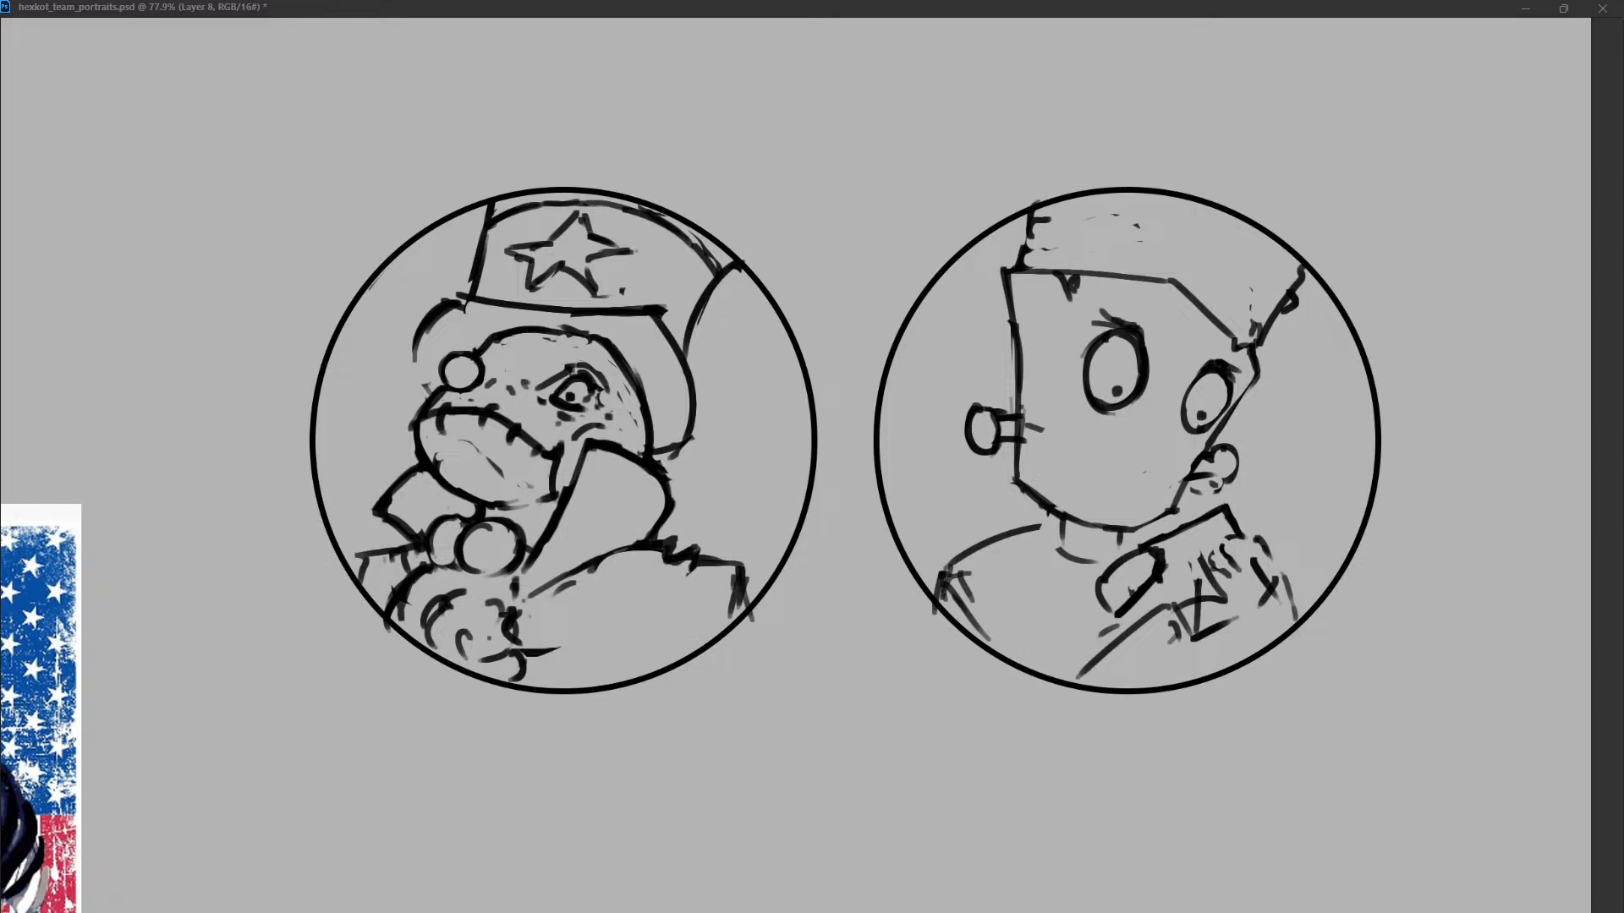
# Sketch and darken a small triangular nose below the eyes, and roughen both side edges of the hair.
pyautogui.moveTo(1108, 413)
pyautogui.mouseDown()
pyautogui.moveTo(1144, 392)
pyautogui.moveTo(1185, 405)
pyautogui.moveTo(1185, 421)
pyautogui.mouseUp()
pyautogui.moveTo(1133, 345)
pyautogui.mouseDown()
pyautogui.moveTo(1140, 386)
pyautogui.moveTo(1128, 332)
pyautogui.mouseUp()
pyautogui.moveTo(1037, 522); pyautogui.dragTo(1150, 542)
pyautogui.moveTo(1116, 452)
pyautogui.mouseDown()
pyautogui.moveTo(1147, 433)
pyautogui.moveTo(1142, 458)
pyautogui.moveTo(1152, 437)
pyautogui.moveTo(1132, 457)
pyautogui.mouseUp()
pyautogui.hotkey('ctrl', 'z')
pyautogui.hotkey('ctrl', 'z')
pyautogui.hotkey('ctrl', 'z')
pyautogui.hotkey('ctrl', 'z')
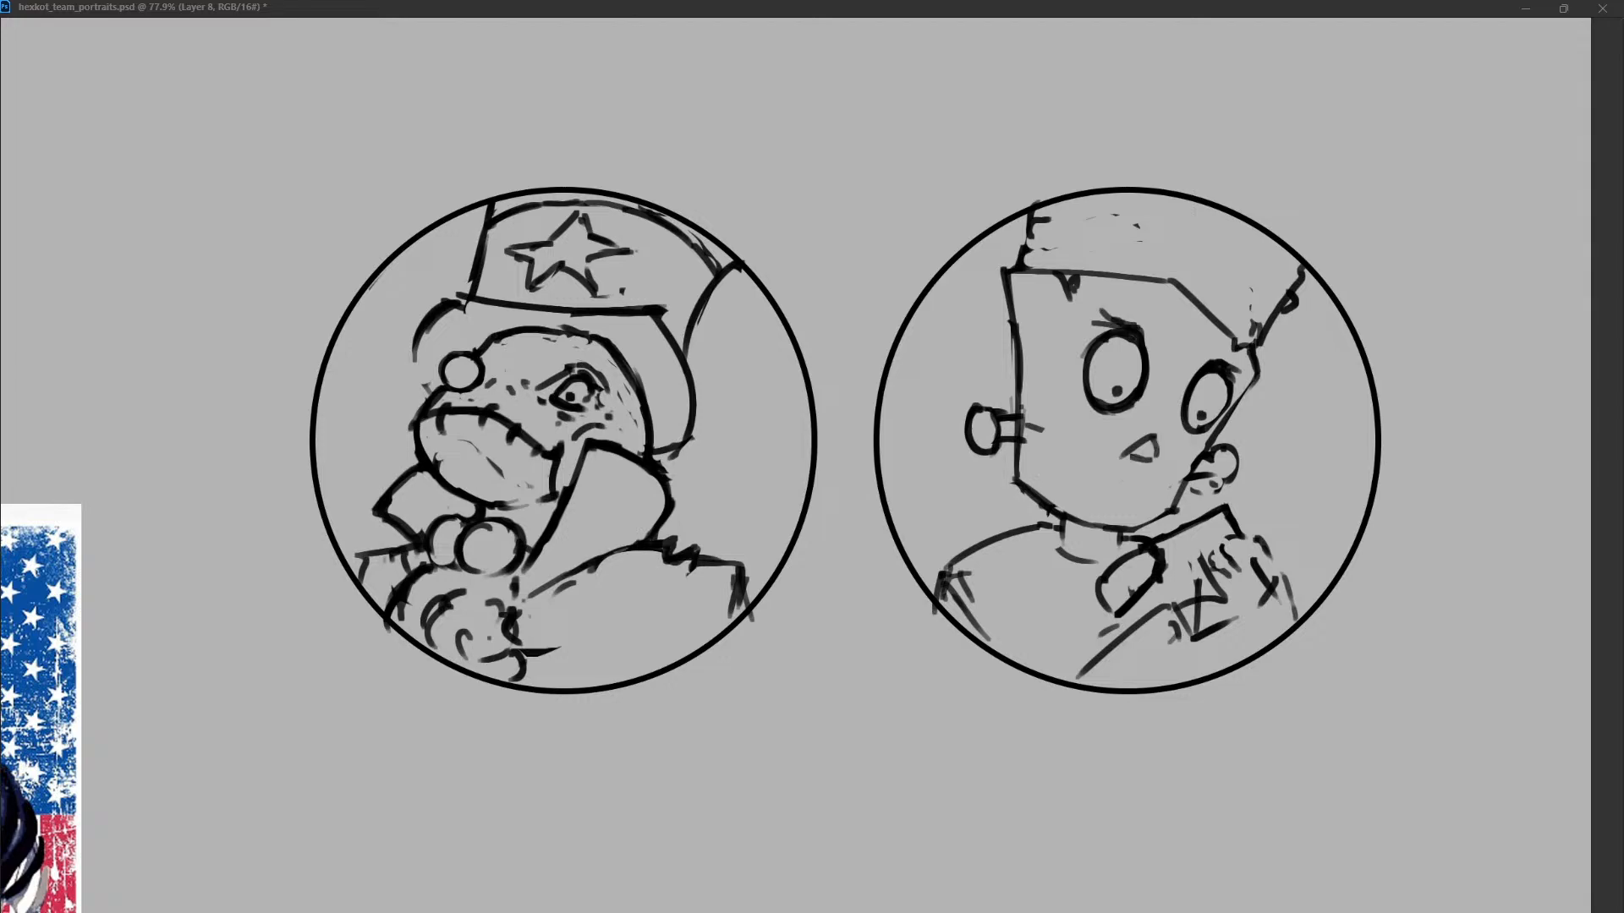
pyautogui.moveTo(1133, 448); pyautogui.dragTo(1150, 457)
pyautogui.moveTo(1028, 234); pyautogui.dragTo(1022, 264)
pyautogui.moveTo(1275, 318)
pyautogui.mouseDown()
pyautogui.moveTo(1254, 345)
pyautogui.moveTo(1289, 307)
pyautogui.mouseUp()
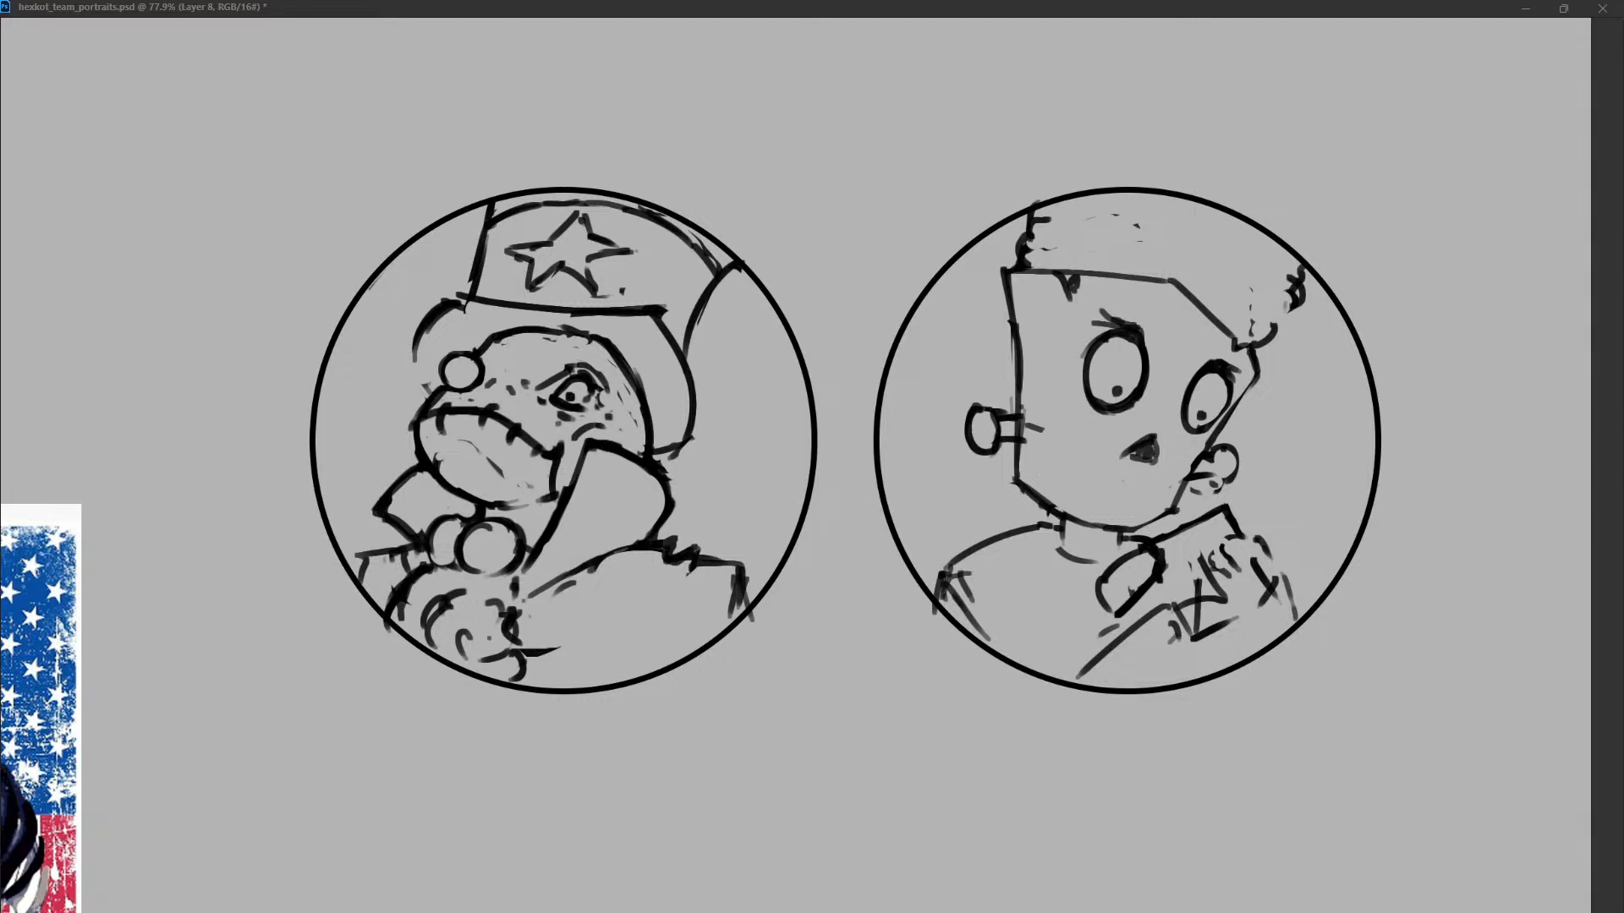
pyautogui.moveTo(1078, 496); pyautogui.dragTo(1125, 482)
pyautogui.moveTo(1127, 482)
pyautogui.mouseDown()
pyautogui.moveTo(1152, 500)
pyautogui.moveTo(1115, 490)
pyautogui.moveTo(1165, 486)
pyautogui.mouseUp()
pyautogui.hotkey('ctrl', 'z')
pyautogui.hotkey('ctrl', 'z')
# Sketch a wavy mouth with a curled left corner and a short lower-lip line above the chin.
pyautogui.hotkey('ctrl', 'z')
pyautogui.hotkey('ctrl', 'z')
pyautogui.moveTo(1069, 465); pyautogui.dragTo(1165, 486)
pyautogui.moveTo(1083, 524)
pyautogui.mouseDown()
pyautogui.moveTo(1104, 508)
pyautogui.moveTo(1143, 538)
pyautogui.moveTo(1158, 530)
pyautogui.moveTo(1119, 548)
pyautogui.moveTo(1151, 528)
pyautogui.mouseUp()
pyautogui.hotkey('ctrl', 'z')
pyautogui.hotkey('ctrl', 'z')
pyautogui.hotkey('ctrl', 'z')
# Strengthen the right jaw line and redraw the left side of the face as a straight edge from hairline to bolt.
pyautogui.moveTo(1218, 435); pyautogui.dragTo(1175, 506)
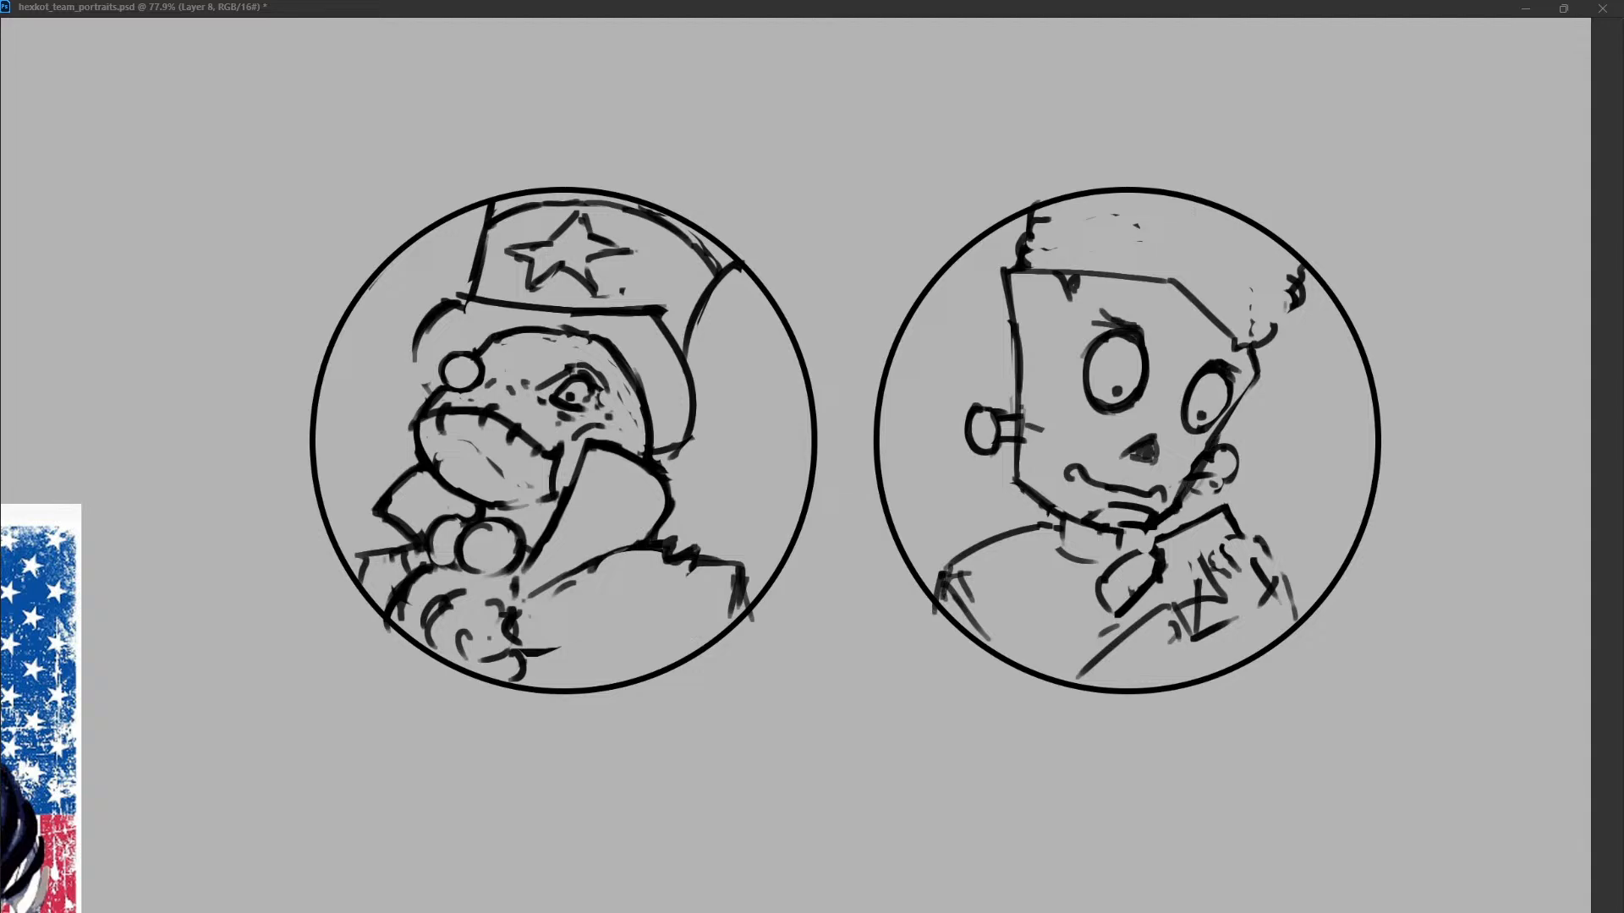
pyautogui.hotkey('ctrl', 'z')
pyautogui.moveTo(1257, 378); pyautogui.dragTo(1211, 448)
pyautogui.hotkey('ctrl', 'z')
pyautogui.moveTo(1230, 391)
pyautogui.mouseDown()
pyautogui.moveTo(1200, 433)
pyautogui.moveTo(1235, 409)
pyautogui.mouseUp()
pyautogui.hotkey('ctrl', 'z')
pyautogui.moveTo(1006, 266); pyautogui.dragTo(1015, 355)
pyautogui.moveTo(1029, 272); pyautogui.dragTo(1016, 413)
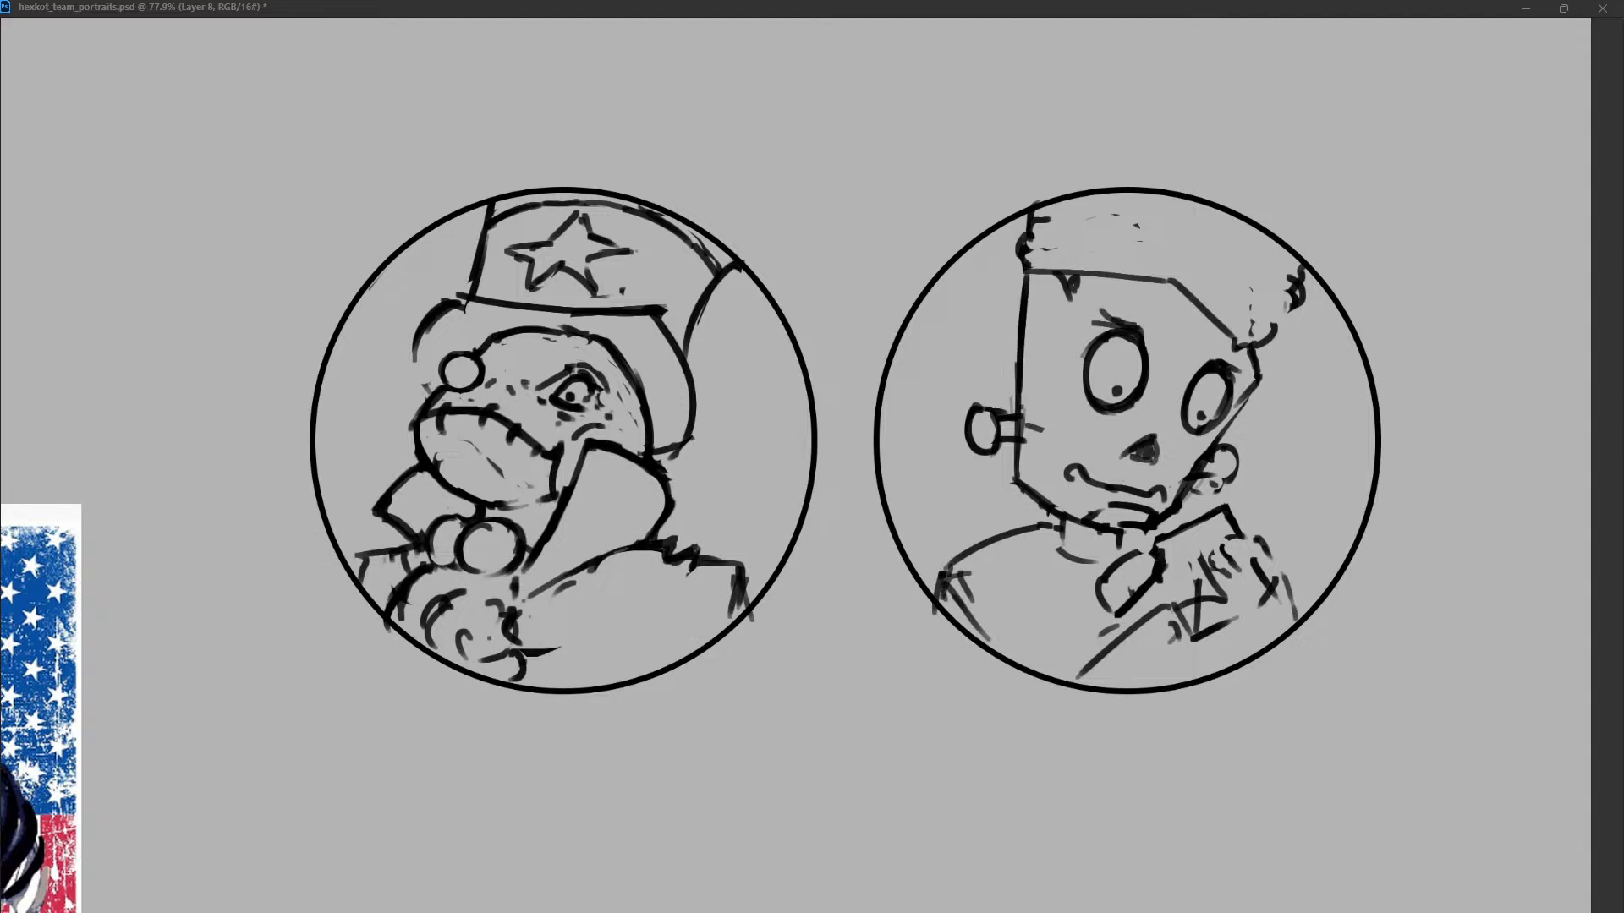
# Sketch a bumpy, curly hair outline along the top of the head and down its right side.
pyautogui.moveTo(1252, 329)
pyautogui.mouseDown()
pyautogui.moveTo(1251, 292)
pyautogui.moveTo(1290, 307)
pyautogui.moveTo(1273, 334)
pyautogui.mouseUp()
pyautogui.moveTo(1027, 220)
pyautogui.mouseDown()
pyautogui.moveTo(1158, 223)
pyautogui.moveTo(1299, 265)
pyautogui.mouseUp()
pyautogui.moveTo(1159, 223)
pyautogui.mouseDown()
pyautogui.moveTo(1030, 227)
pyautogui.moveTo(1161, 188)
pyautogui.mouseUp()
pyautogui.moveTo(1272, 275); pyautogui.dragTo(1278, 296)
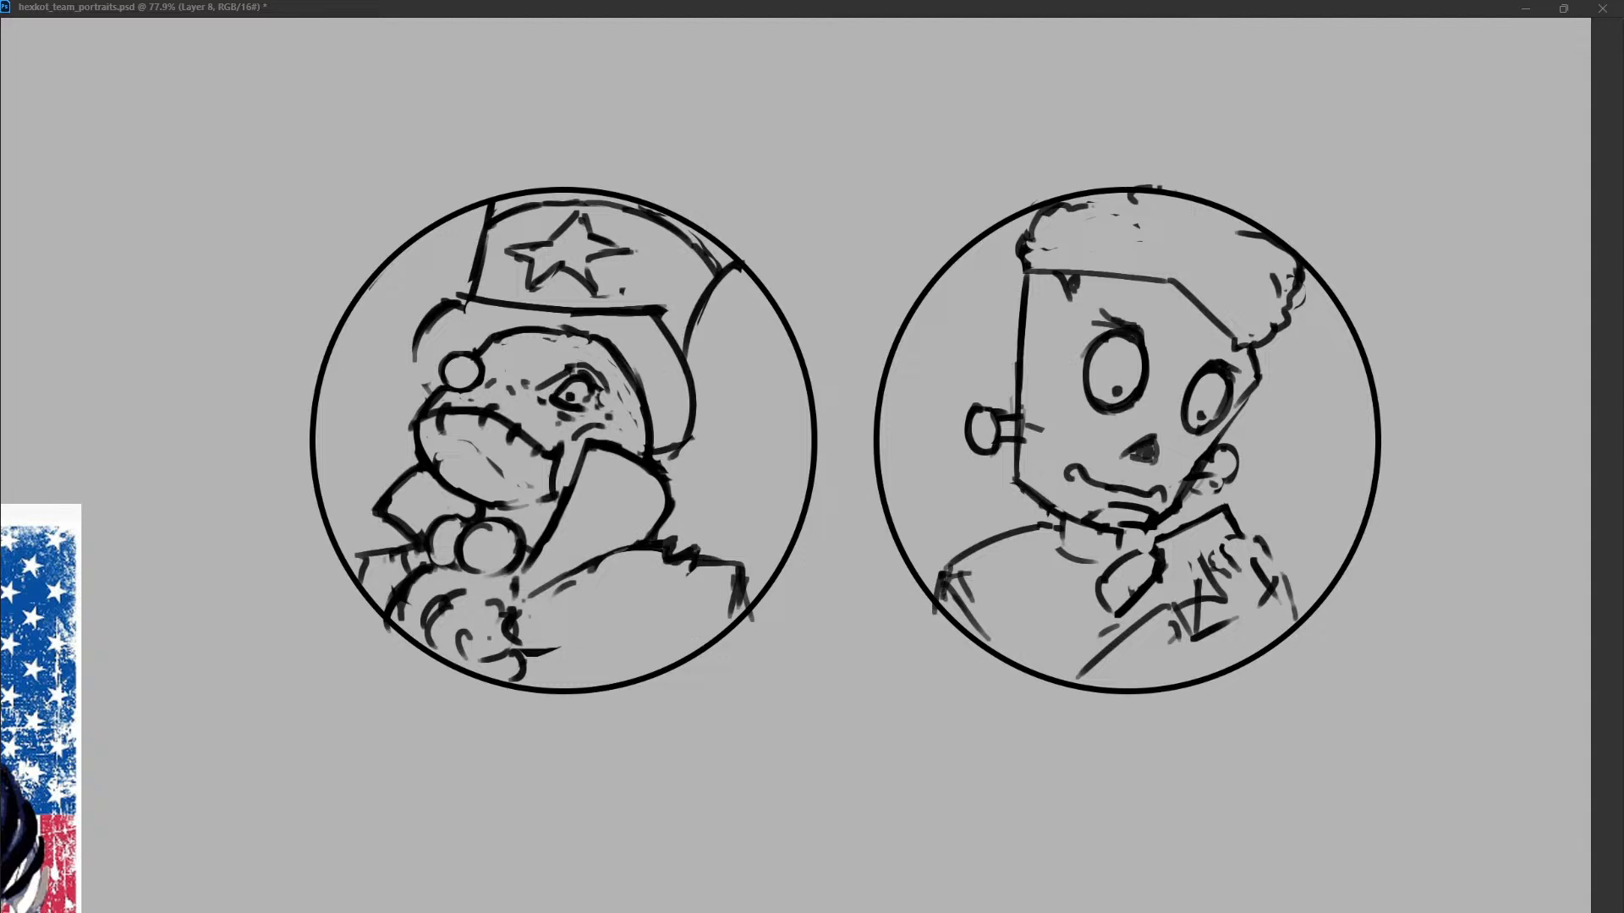
# Erase the Frankenstein character's raised hand and sleeve from the lower right of the portrait.
pyautogui.moveTo(1162, 559); pyautogui.dragTo(1104, 602)
pyautogui.moveTo(1117, 534)
pyautogui.mouseDown()
pyautogui.moveTo(1112, 552)
pyautogui.moveTo(1160, 547)
pyautogui.moveTo(1100, 656)
pyautogui.mouseUp()
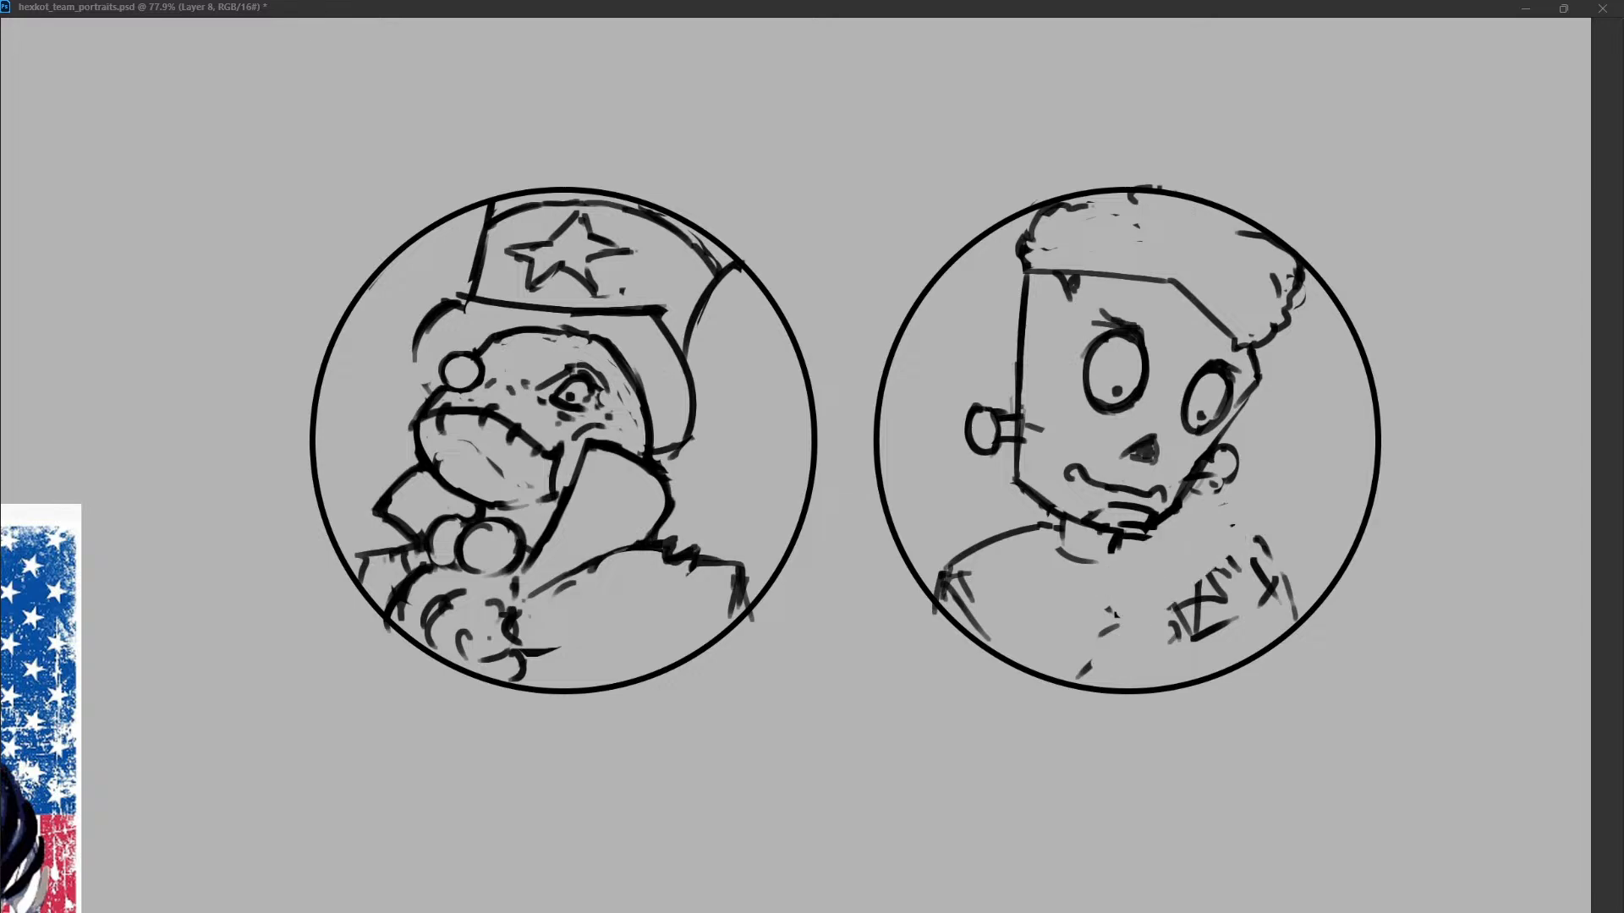
pyautogui.moveTo(1270, 538); pyautogui.dragTo(1087, 668)
# Rough out a new raised hand with a curved outer edge, squared thumb and a line toward the circle's right edge.
pyautogui.moveTo(1143, 582); pyautogui.dragTo(1122, 651)
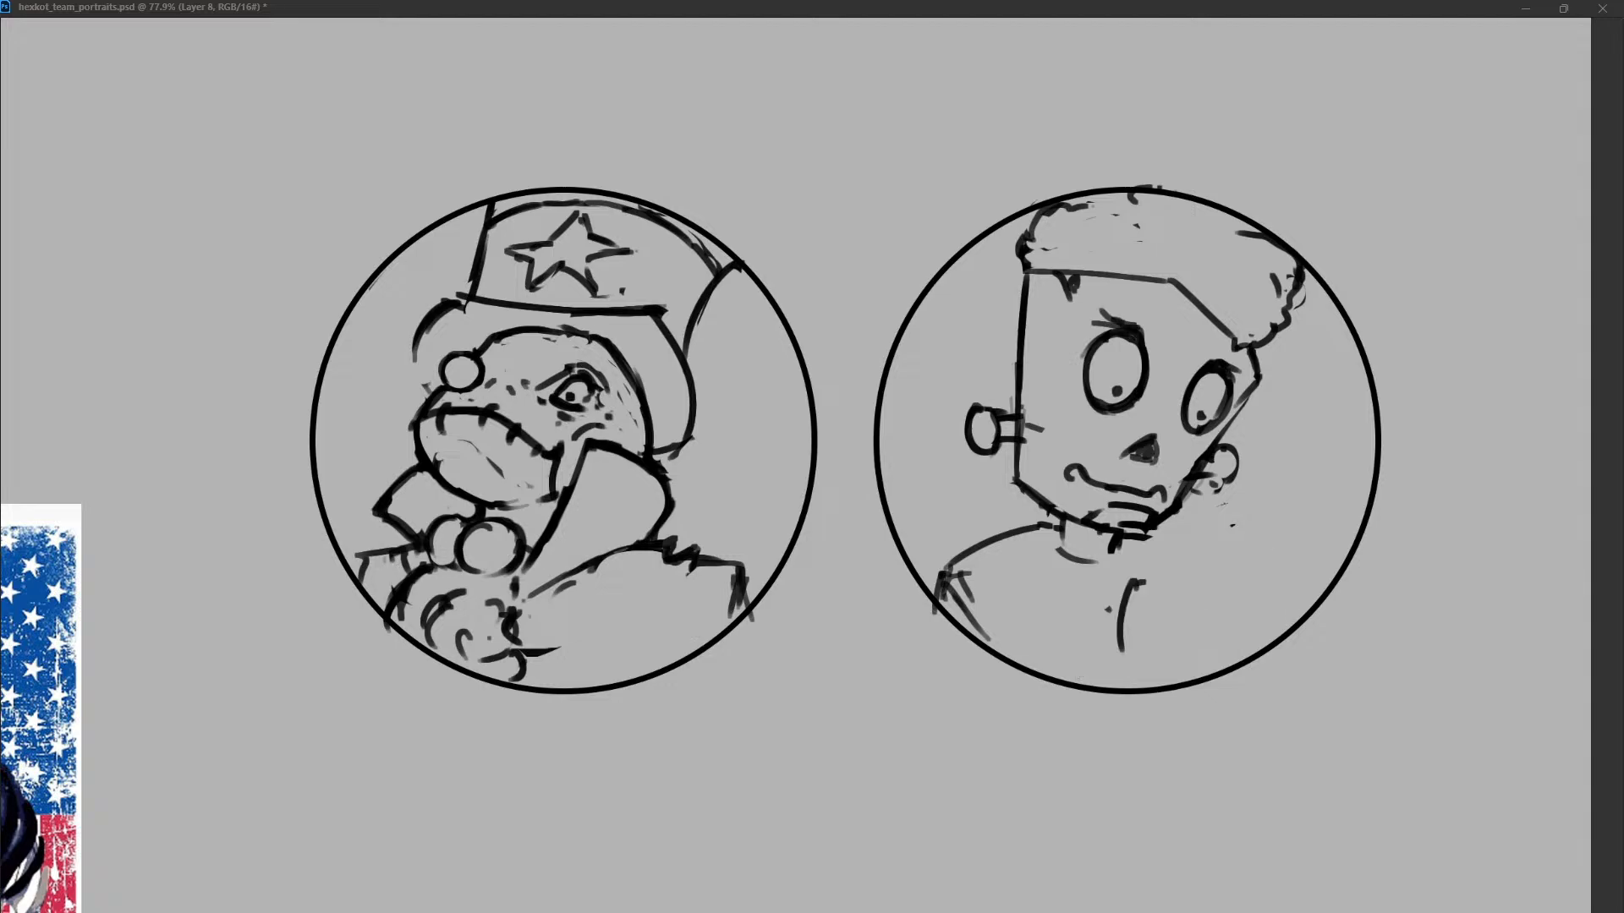
pyautogui.moveTo(1134, 584)
pyautogui.mouseDown()
pyautogui.moveTo(1165, 602)
pyautogui.moveTo(1168, 636)
pyautogui.moveTo(1228, 583)
pyautogui.moveTo(1279, 611)
pyautogui.mouseUp()
pyautogui.moveTo(1280, 623); pyautogui.dragTo(1272, 641)
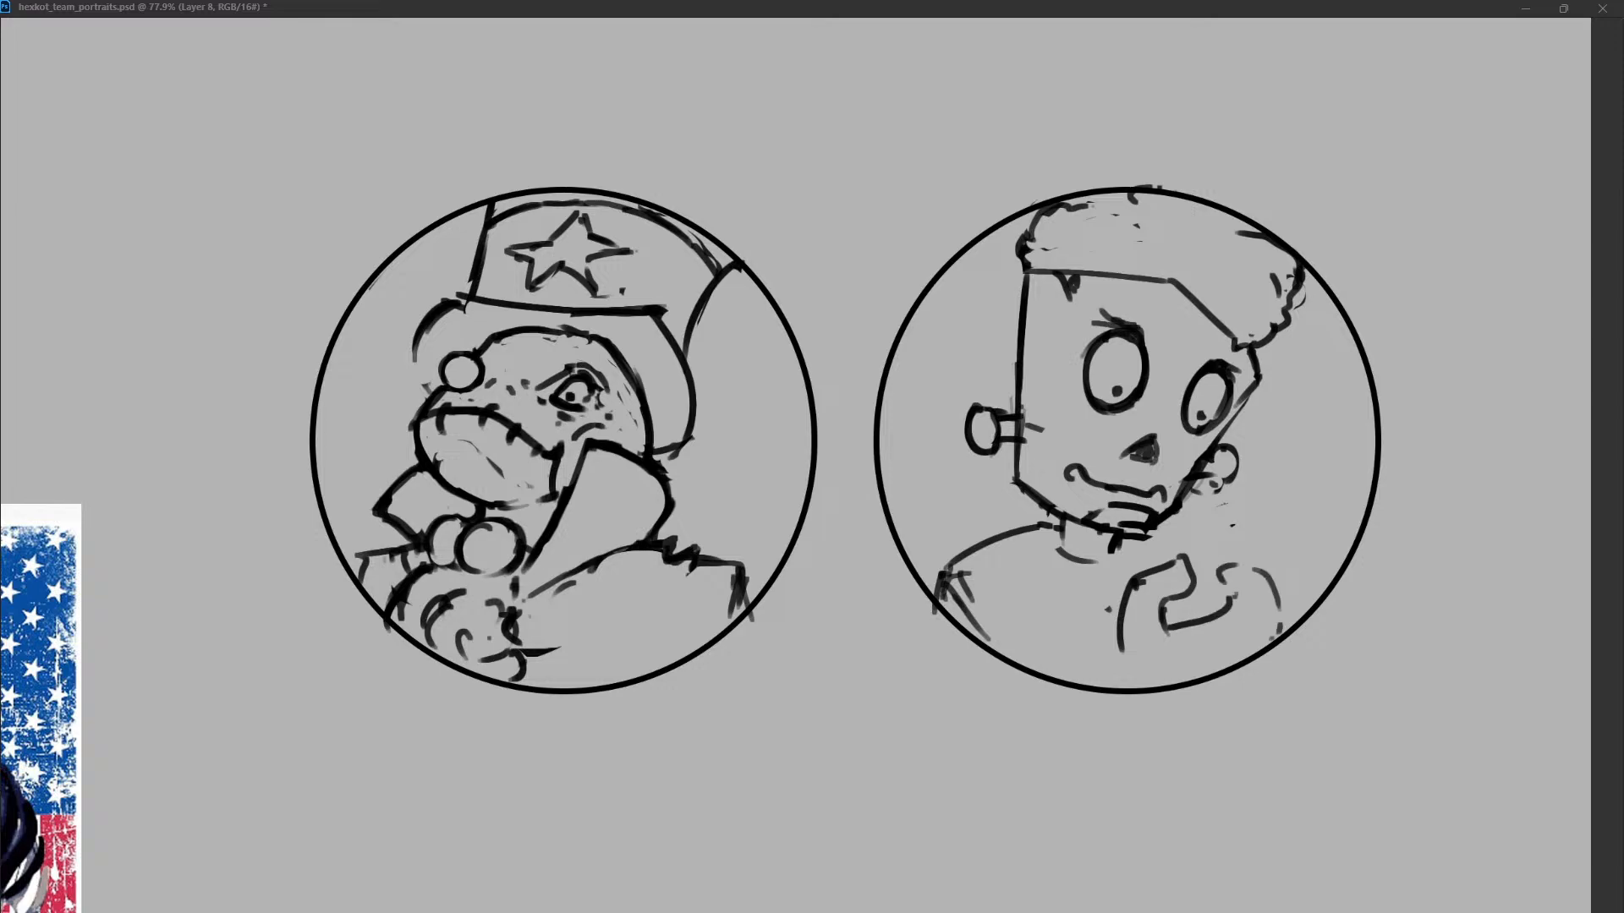
pyautogui.moveTo(1273, 571); pyautogui.dragTo(1203, 636)
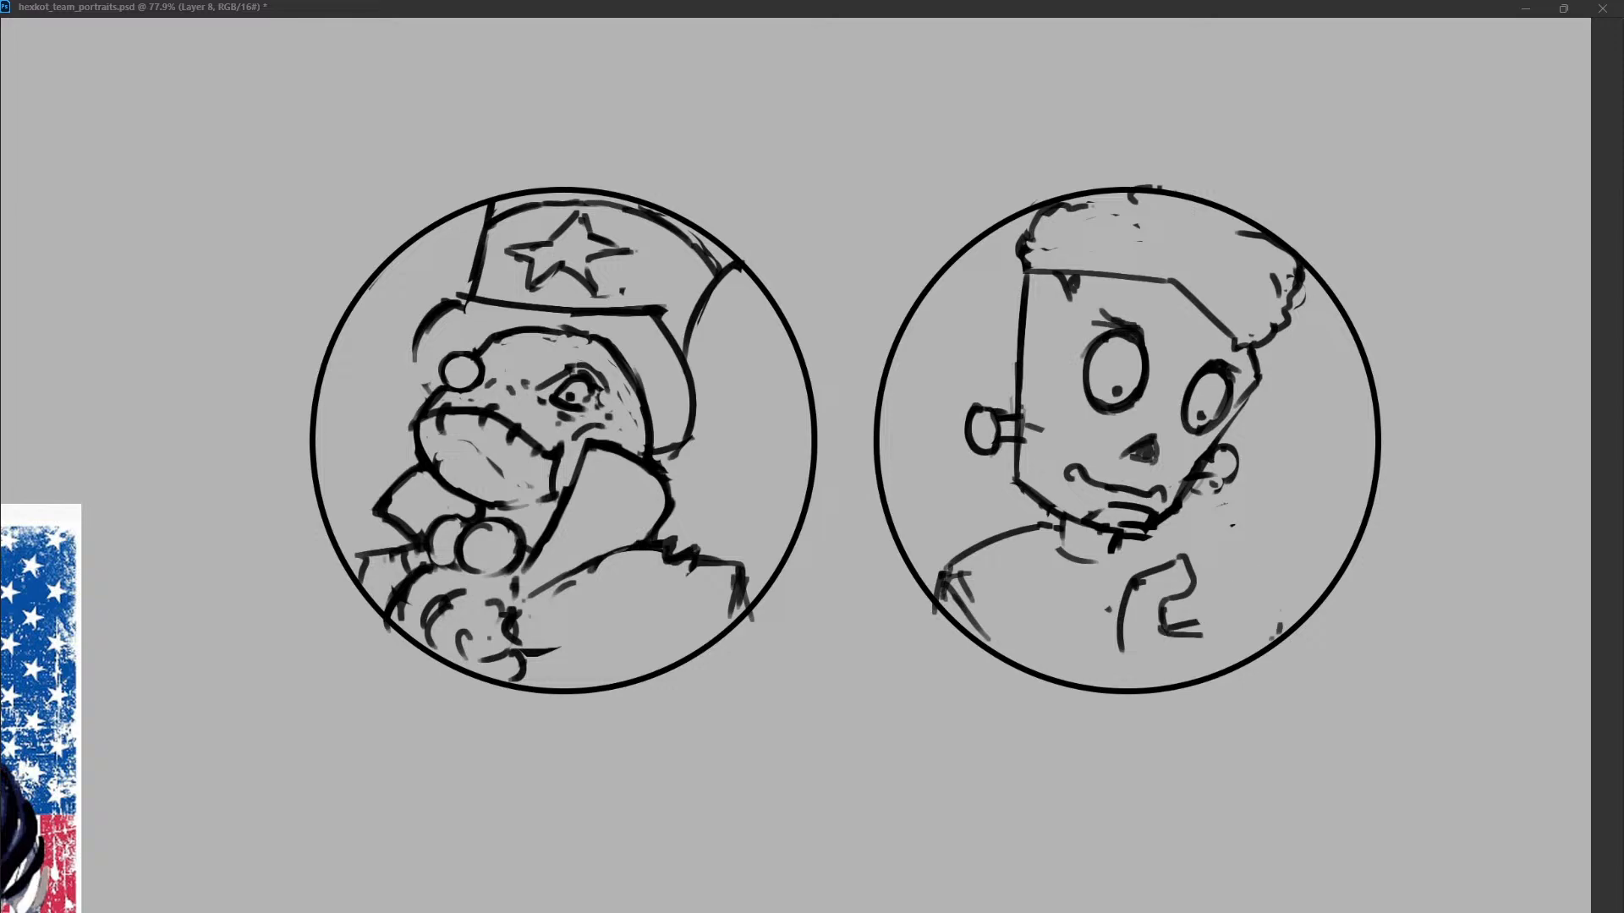
pyautogui.moveTo(1125, 599); pyautogui.dragTo(1117, 667)
pyautogui.moveTo(1226, 552)
pyautogui.mouseDown()
pyautogui.moveTo(1281, 550)
pyautogui.moveTo(1217, 583)
pyautogui.moveTo(1271, 551)
pyautogui.mouseUp()
pyautogui.moveTo(1276, 548); pyautogui.dragTo(1293, 610)
pyautogui.moveTo(1190, 581); pyautogui.dragTo(1191, 631)
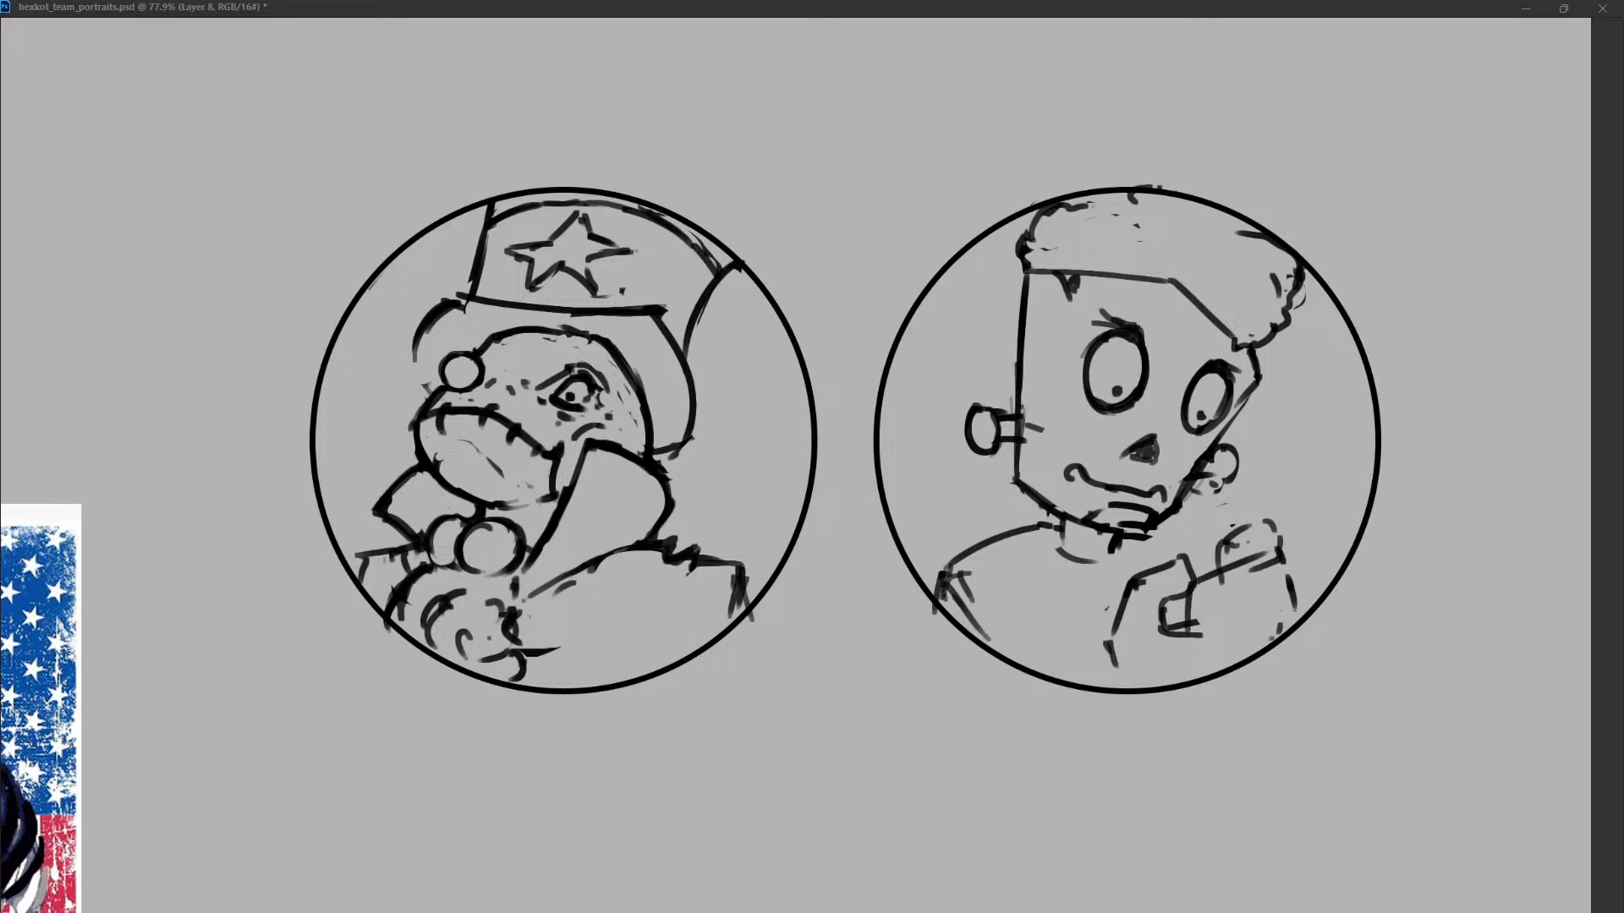
# Build up the hand with a boxy right end, a closed lower edge and a rounded knob at the circle's edge.
pyautogui.moveTo(1226, 573); pyautogui.dragTo(1242, 639)
pyautogui.hotkey('ctrl', 'z')
pyautogui.moveTo(1278, 552)
pyautogui.mouseDown()
pyautogui.moveTo(1237, 593)
pyautogui.moveTo(1209, 593)
pyautogui.moveTo(1298, 556)
pyautogui.moveTo(1258, 594)
pyautogui.moveTo(1242, 584)
pyautogui.moveTo(1268, 641)
pyautogui.mouseUp()
pyautogui.hotkey('ctrl', 'z')
pyautogui.moveTo(1295, 552); pyautogui.dragTo(1304, 602)
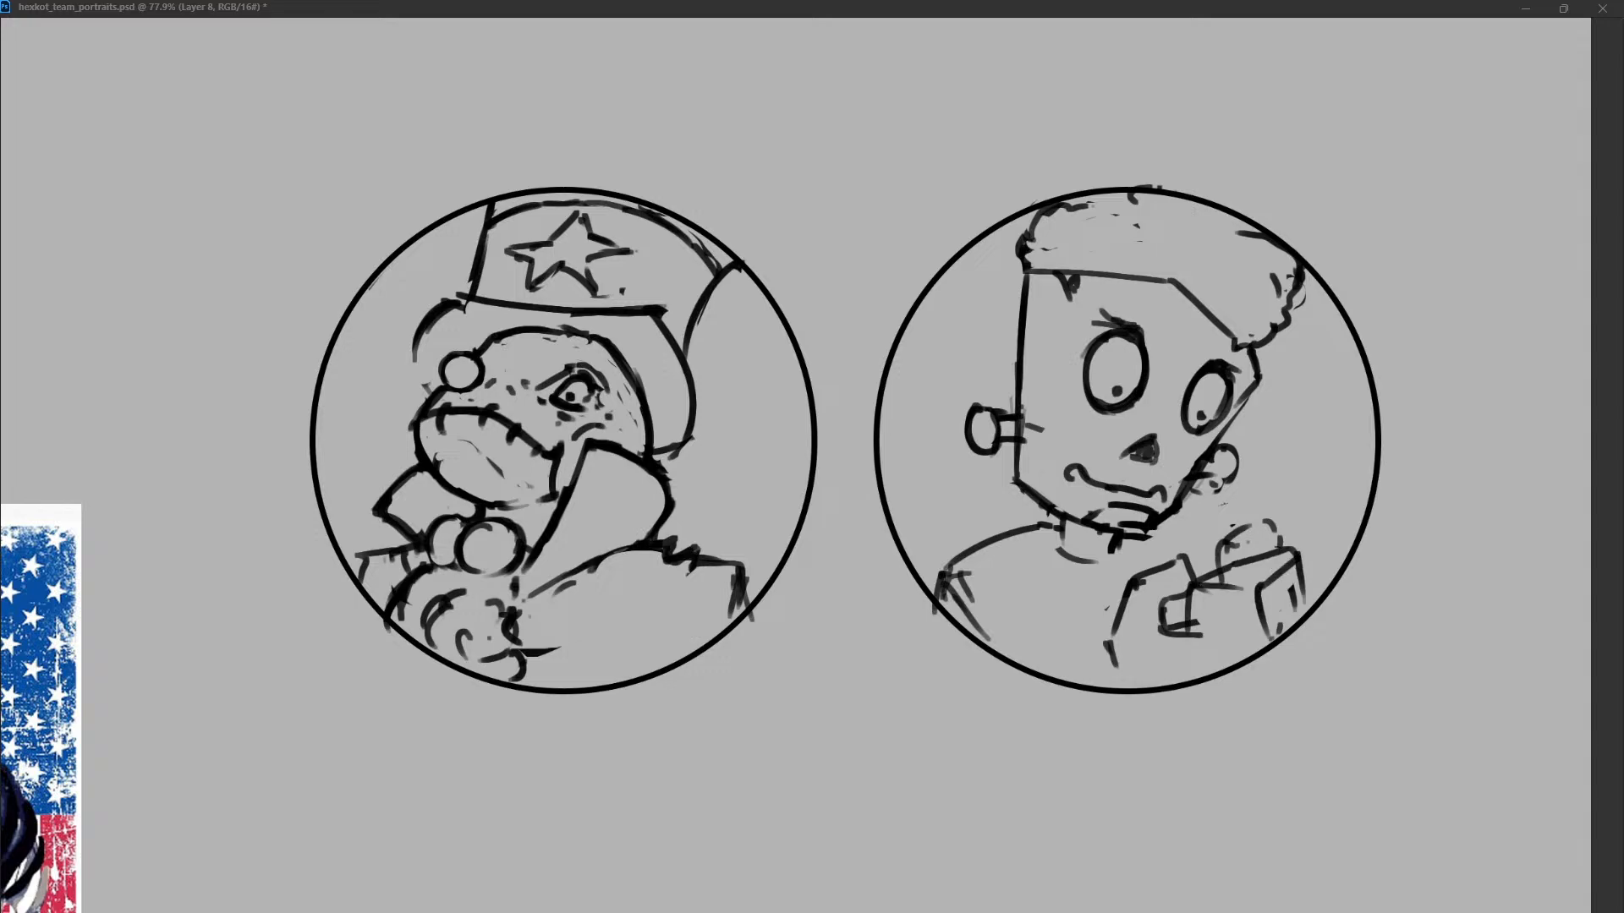
pyautogui.moveTo(1203, 615); pyautogui.dragTo(1206, 636)
pyautogui.moveTo(1155, 578)
pyautogui.mouseDown()
pyautogui.moveTo(1174, 607)
pyautogui.moveTo(1155, 631)
pyautogui.moveTo(1194, 582)
pyautogui.moveTo(1159, 630)
pyautogui.moveTo(1268, 608)
pyautogui.moveTo(1260, 651)
pyautogui.mouseUp()
pyautogui.moveTo(1118, 658); pyautogui.dragTo(1140, 658)
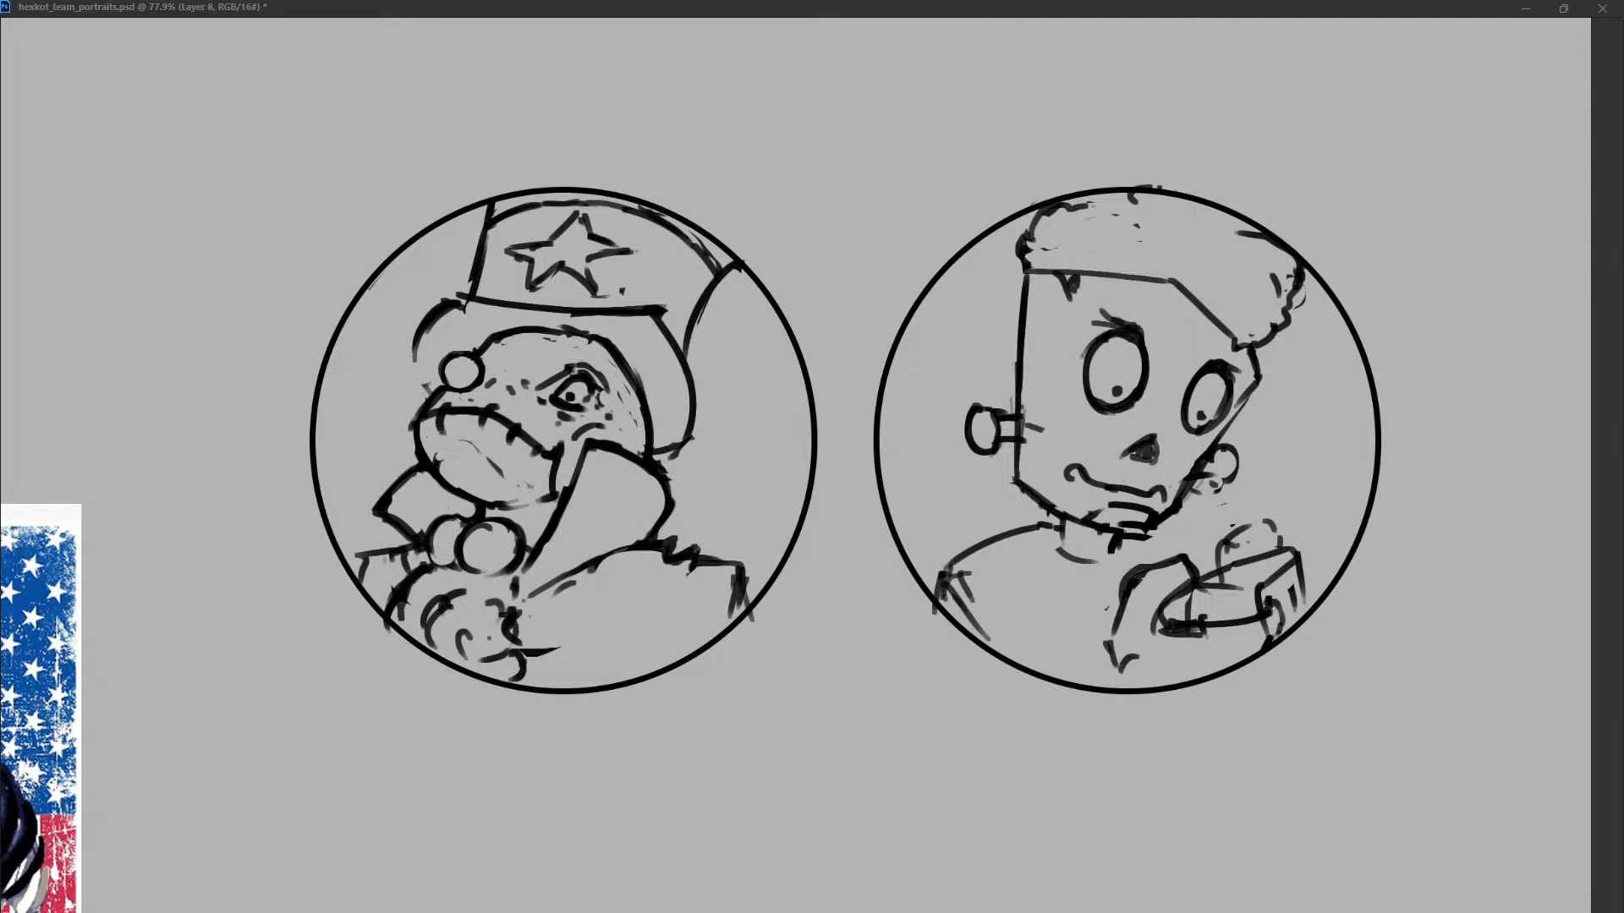
pyautogui.moveTo(1302, 558)
pyautogui.mouseDown()
pyautogui.moveTo(1335, 583)
pyautogui.moveTo(1302, 594)
pyautogui.moveTo(1284, 576)
pyautogui.moveTo(1328, 592)
pyautogui.moveTo(1287, 592)
pyautogui.mouseUp()
pyautogui.moveTo(1323, 585); pyautogui.dragTo(1311, 597)
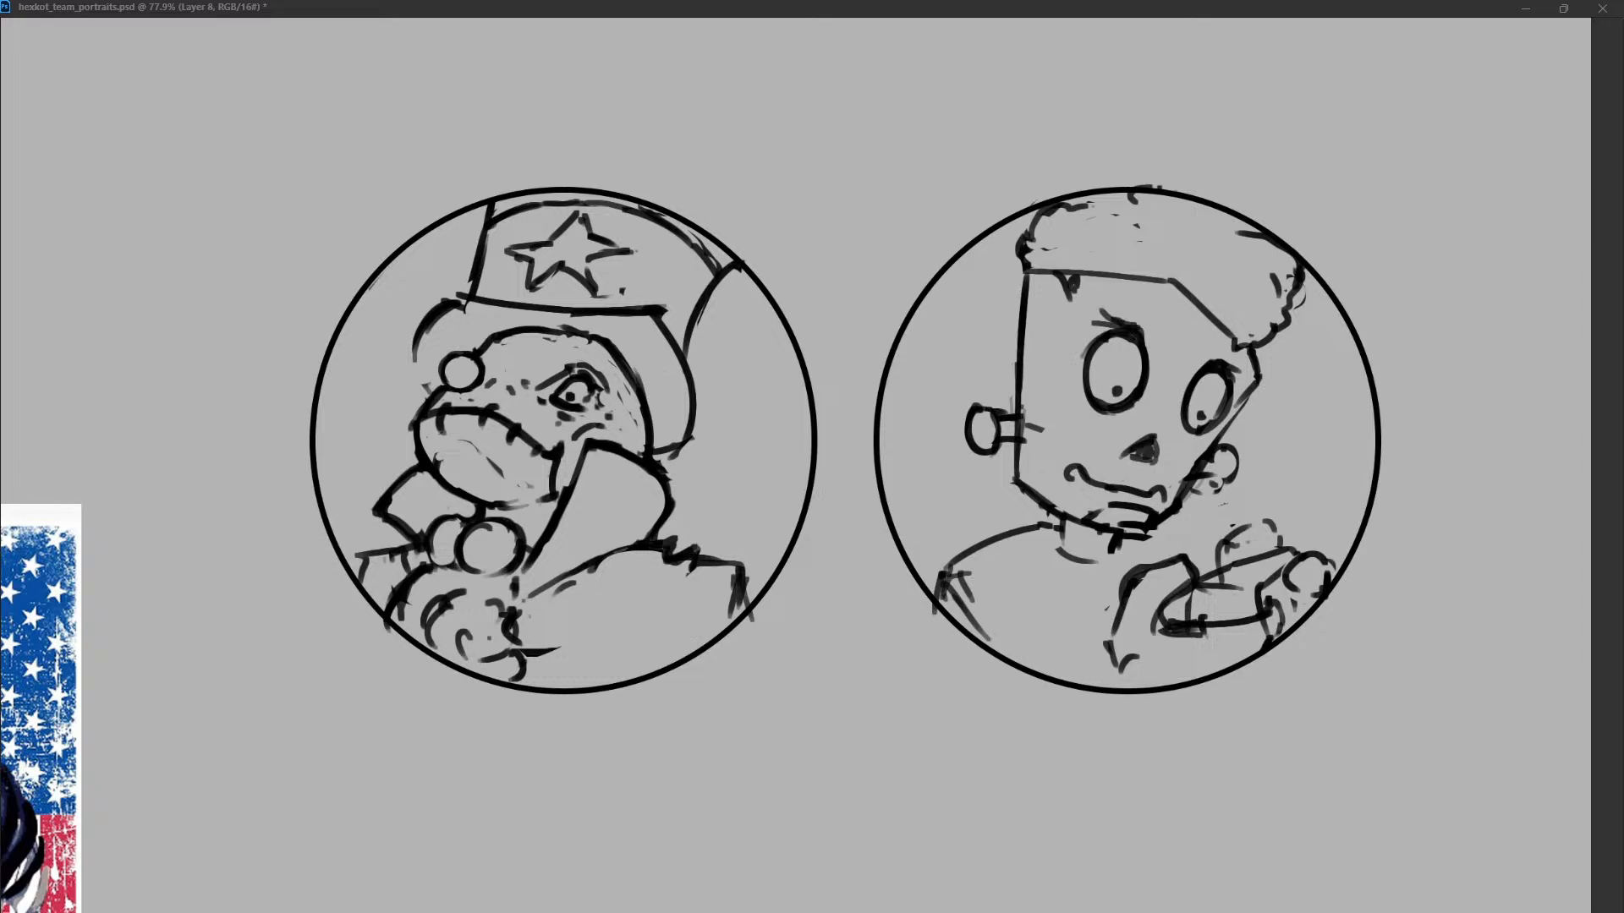
# Redraw the small finger marks on top of the hand and thin its curved left outline.
pyautogui.moveTo(1223, 569)
pyautogui.mouseDown()
pyautogui.moveTo(1238, 583)
pyautogui.moveTo(1190, 620)
pyautogui.moveTo(1264, 555)
pyautogui.moveTo(1299, 548)
pyautogui.moveTo(1250, 532)
pyautogui.moveTo(1283, 557)
pyautogui.mouseUp()
pyautogui.moveTo(1258, 537); pyautogui.dragTo(1266, 549)
pyautogui.hotkey('ctrl', 'z')
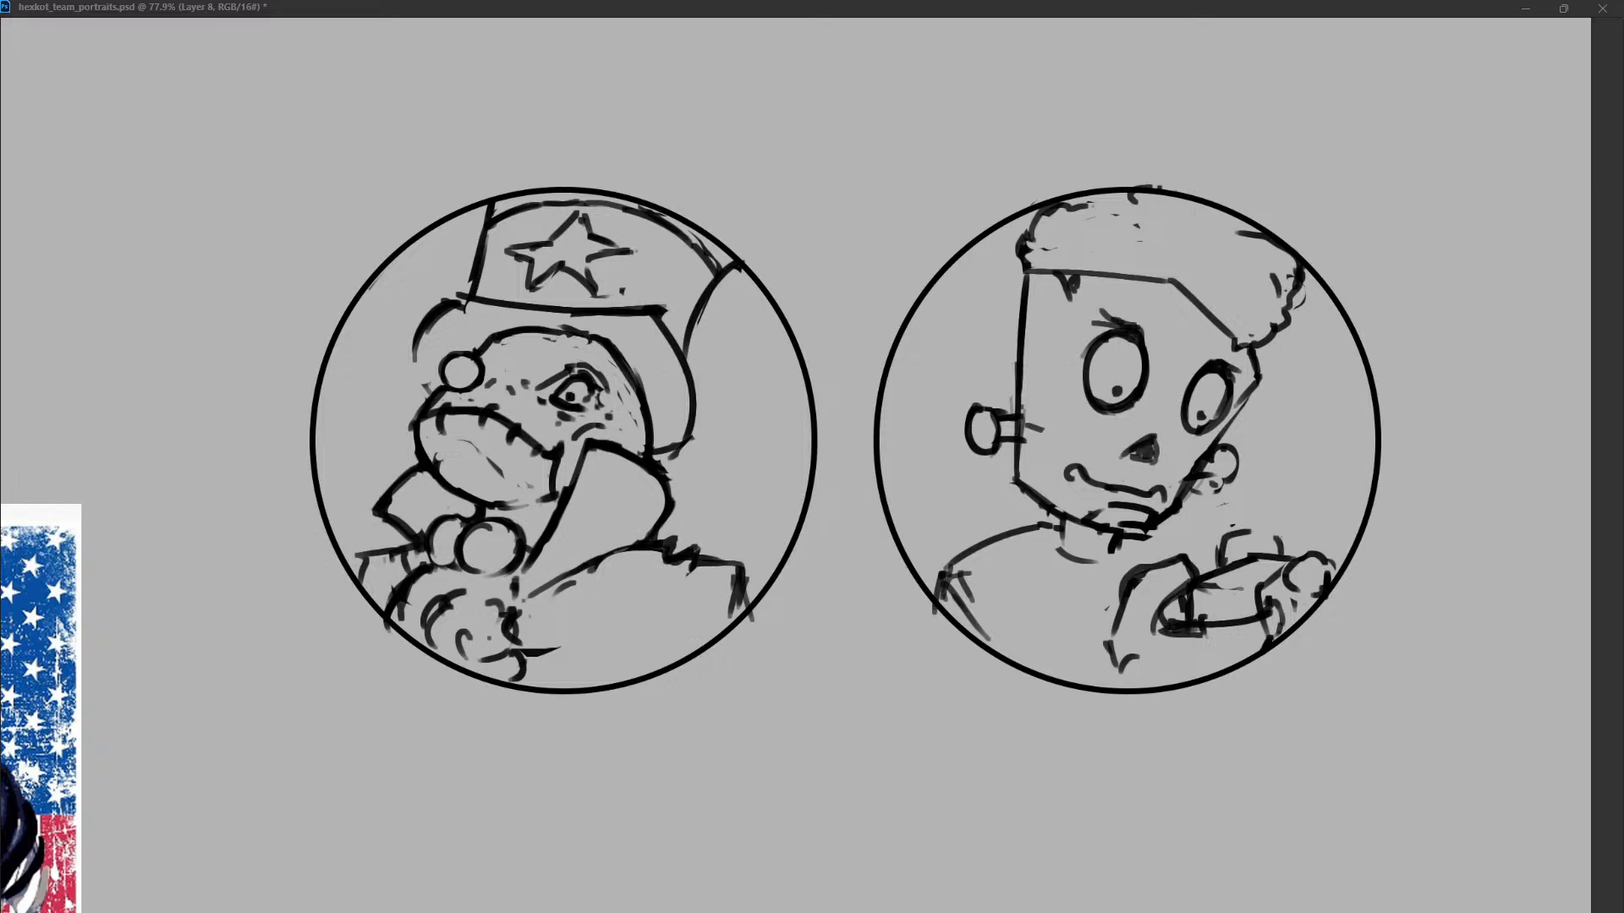
pyautogui.hotkey('ctrl', 'z')
pyautogui.hotkey('ctrl', 'z')
pyautogui.moveTo(1182, 559); pyautogui.dragTo(1114, 634)
pyautogui.hotkey('ctrl', 'z')
# Clean up the chin and redraw the right jaw line from the cheek down to the chin.
pyautogui.moveTo(1110, 528); pyautogui.dragTo(1157, 530)
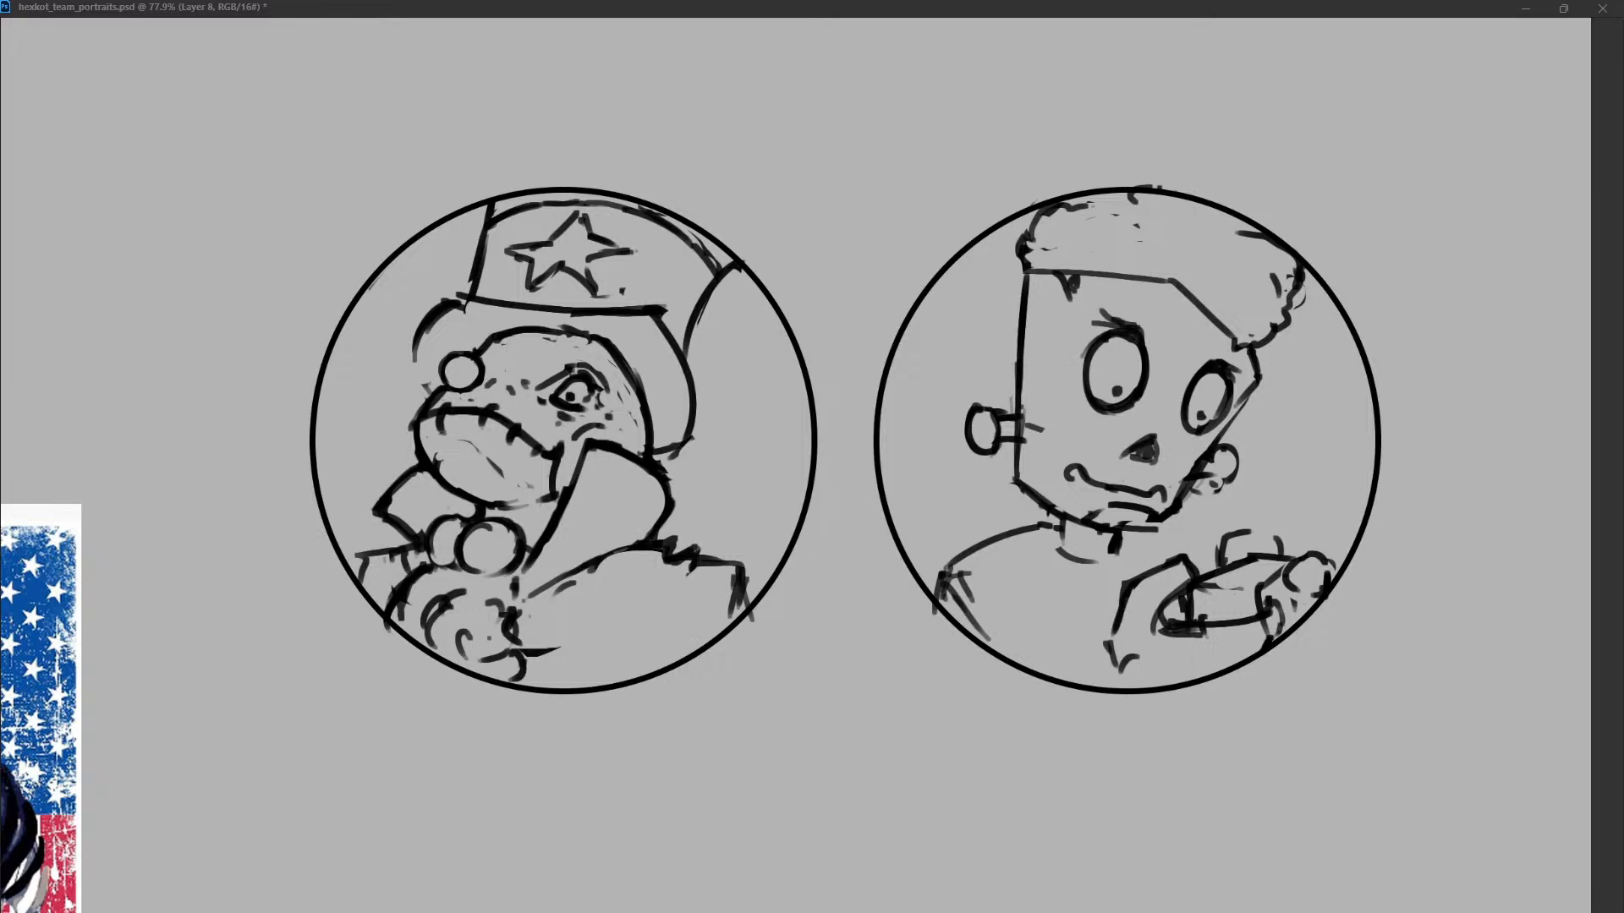
pyautogui.hotkey('ctrl', 'z')
pyautogui.moveTo(1150, 528); pyautogui.dragTo(1174, 506)
pyautogui.hotkey('ctrl', 'z')
pyautogui.hotkey('ctrl', 'z')
pyautogui.moveTo(1217, 435); pyautogui.dragTo(1176, 497)
pyautogui.moveTo(1261, 387); pyautogui.dragTo(1217, 437)
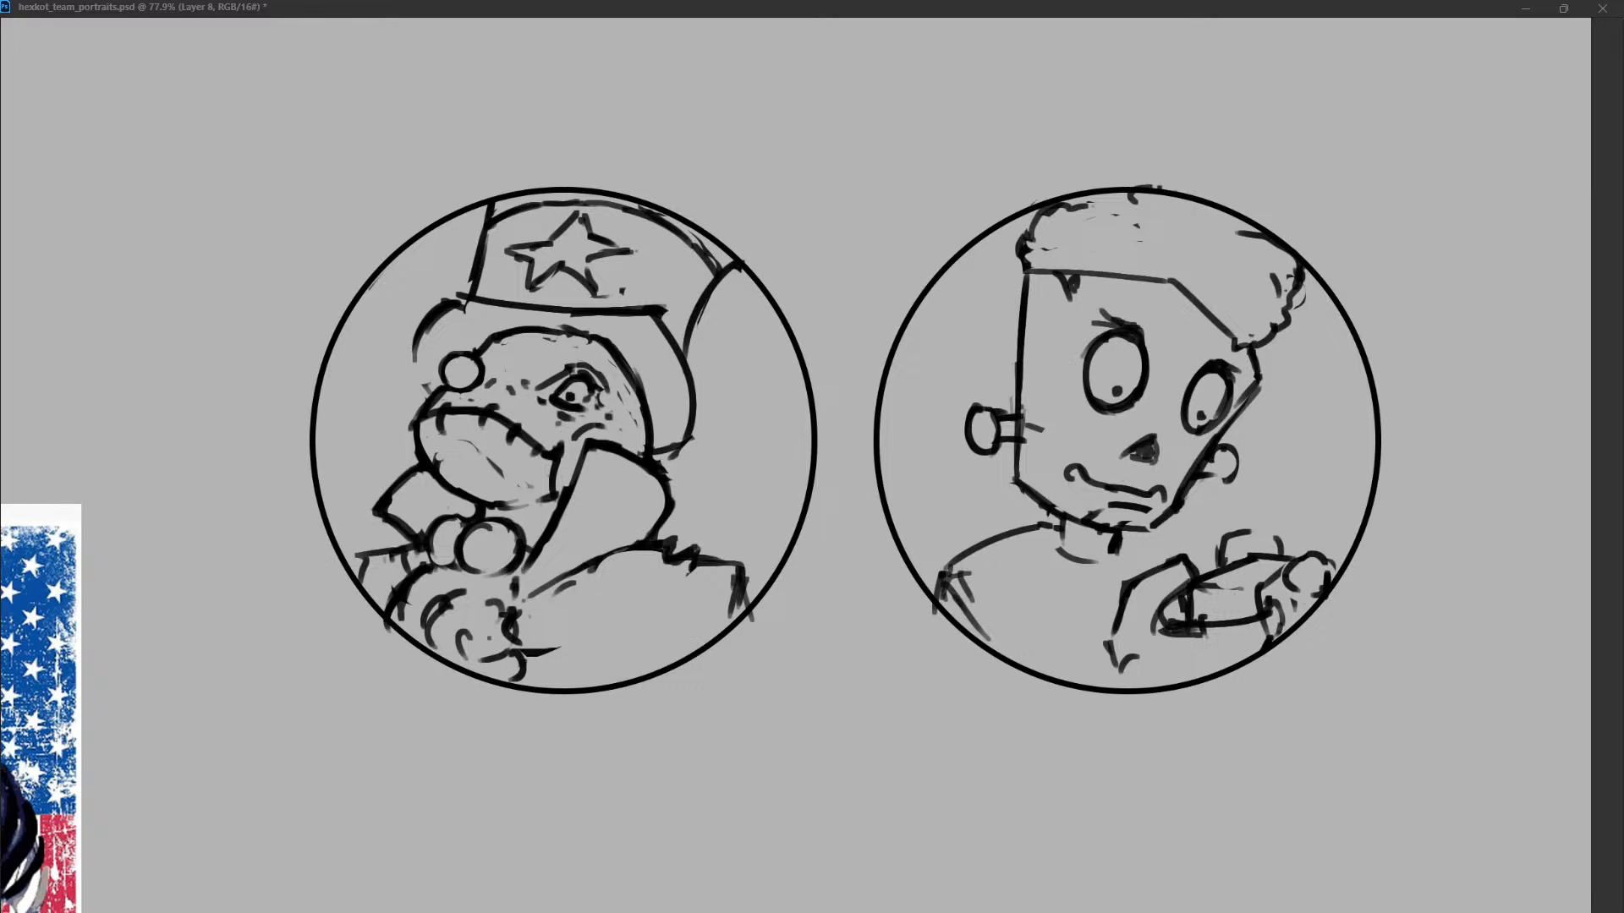
# Clean up both bolts, rounding their heads and tidying the shafts where they meet the face.
pyautogui.moveTo(1209, 472)
pyautogui.mouseDown()
pyautogui.moveTo(1237, 463)
pyautogui.moveTo(1227, 484)
pyautogui.mouseUp()
pyautogui.hotkey('ctrl', 'z')
pyautogui.moveTo(1019, 429)
pyautogui.mouseDown()
pyautogui.moveTo(1038, 429)
pyautogui.moveTo(1030, 419)
pyautogui.moveTo(1020, 443)
pyautogui.mouseUp()
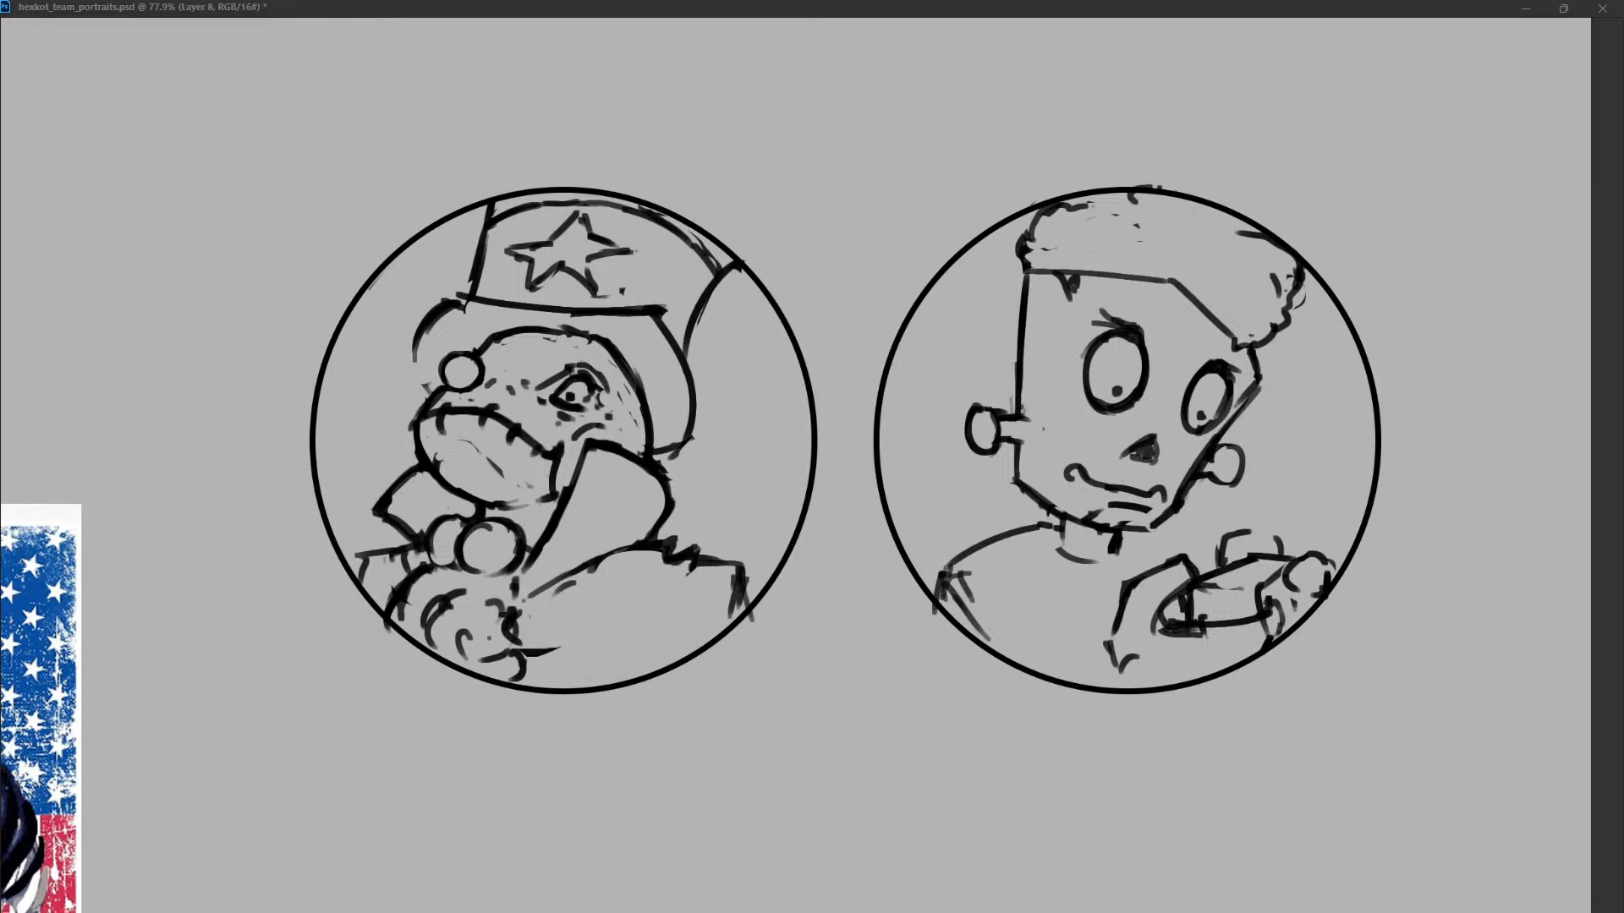
pyautogui.click(981, 431)
# Replace the rough hair contour with rounded curls at the upper left and right side of the head.
pyautogui.moveTo(1299, 284)
pyautogui.mouseDown()
pyautogui.moveTo(1303, 303)
pyautogui.moveTo(1276, 288)
pyautogui.moveTo(1291, 283)
pyautogui.moveTo(1288, 301)
pyautogui.mouseUp()
pyautogui.hotkey('ctrl', 'z')
pyautogui.moveTo(1140, 235)
pyautogui.mouseDown()
pyautogui.moveTo(1037, 218)
pyautogui.moveTo(1073, 208)
pyautogui.moveTo(1060, 218)
pyautogui.mouseUp()
pyautogui.hotkey('ctrl', 'z')
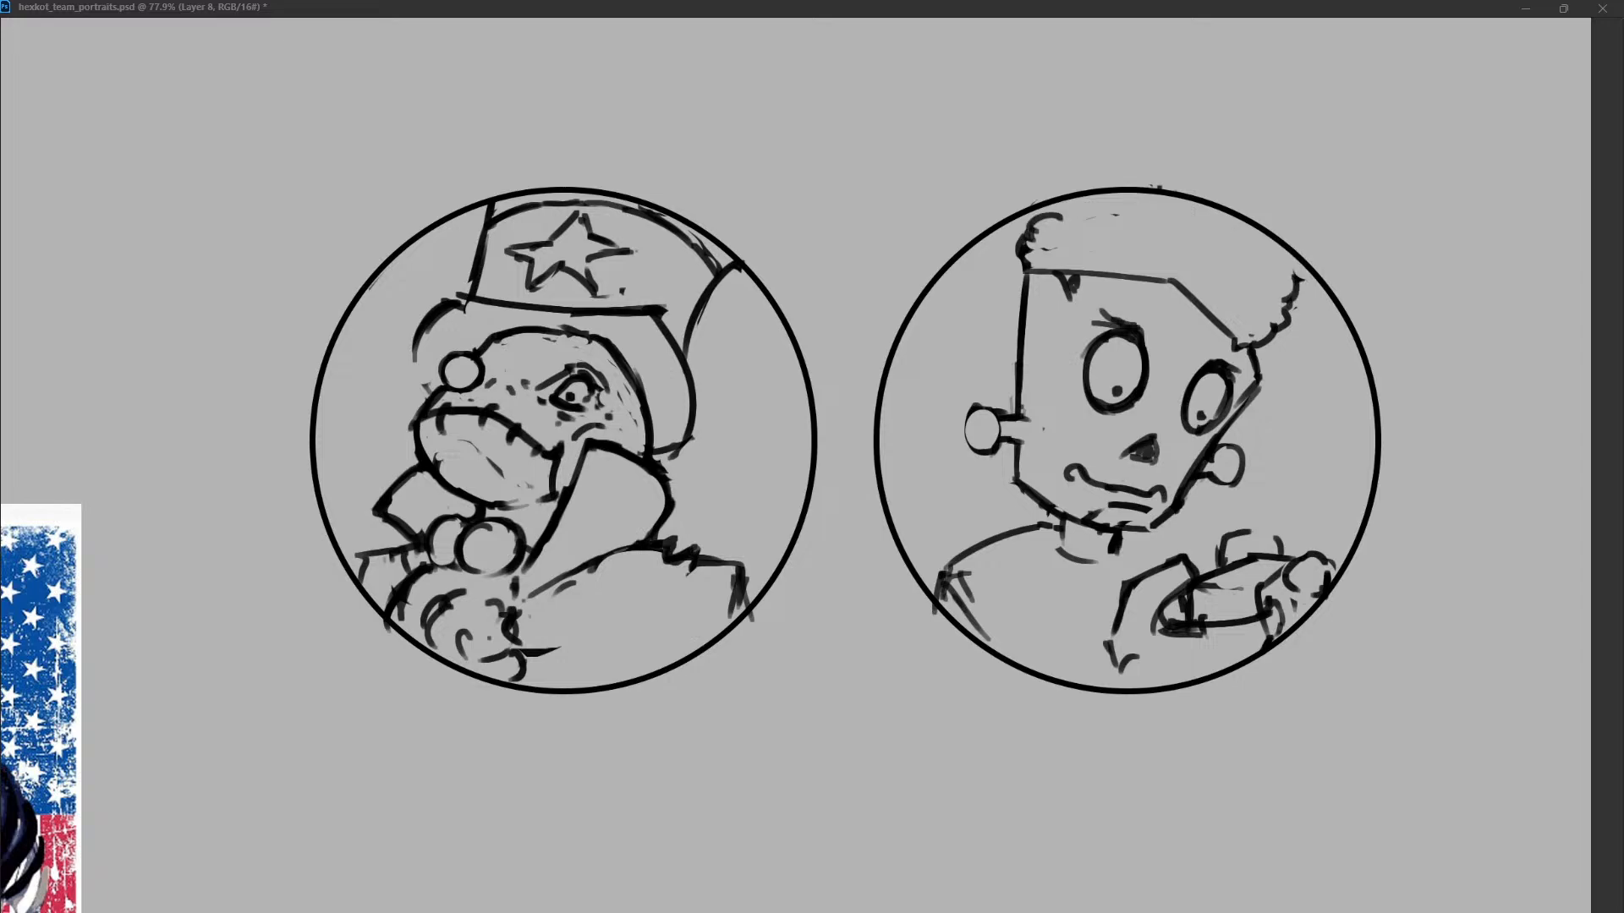
pyautogui.hotkey('ctrl', 'z')
pyautogui.moveTo(1288, 309); pyautogui.dragTo(1278, 279)
pyautogui.moveTo(1053, 218); pyautogui.dragTo(1075, 198)
pyautogui.moveTo(1277, 288); pyautogui.dragTo(1289, 247)
pyautogui.hotkey('ctrl', 'z')
pyautogui.moveTo(1093, 197); pyautogui.dragTo(1114, 195)
# Erase the straight hairline and right temple line, and add a short curl at the left end of the forehead.
pyautogui.moveTo(1165, 280); pyautogui.dragTo(1237, 342)
pyautogui.moveTo(1055, 274)
pyautogui.mouseDown()
pyautogui.moveTo(1076, 288)
pyautogui.moveTo(1111, 265)
pyautogui.moveTo(1162, 270)
pyautogui.mouseUp()
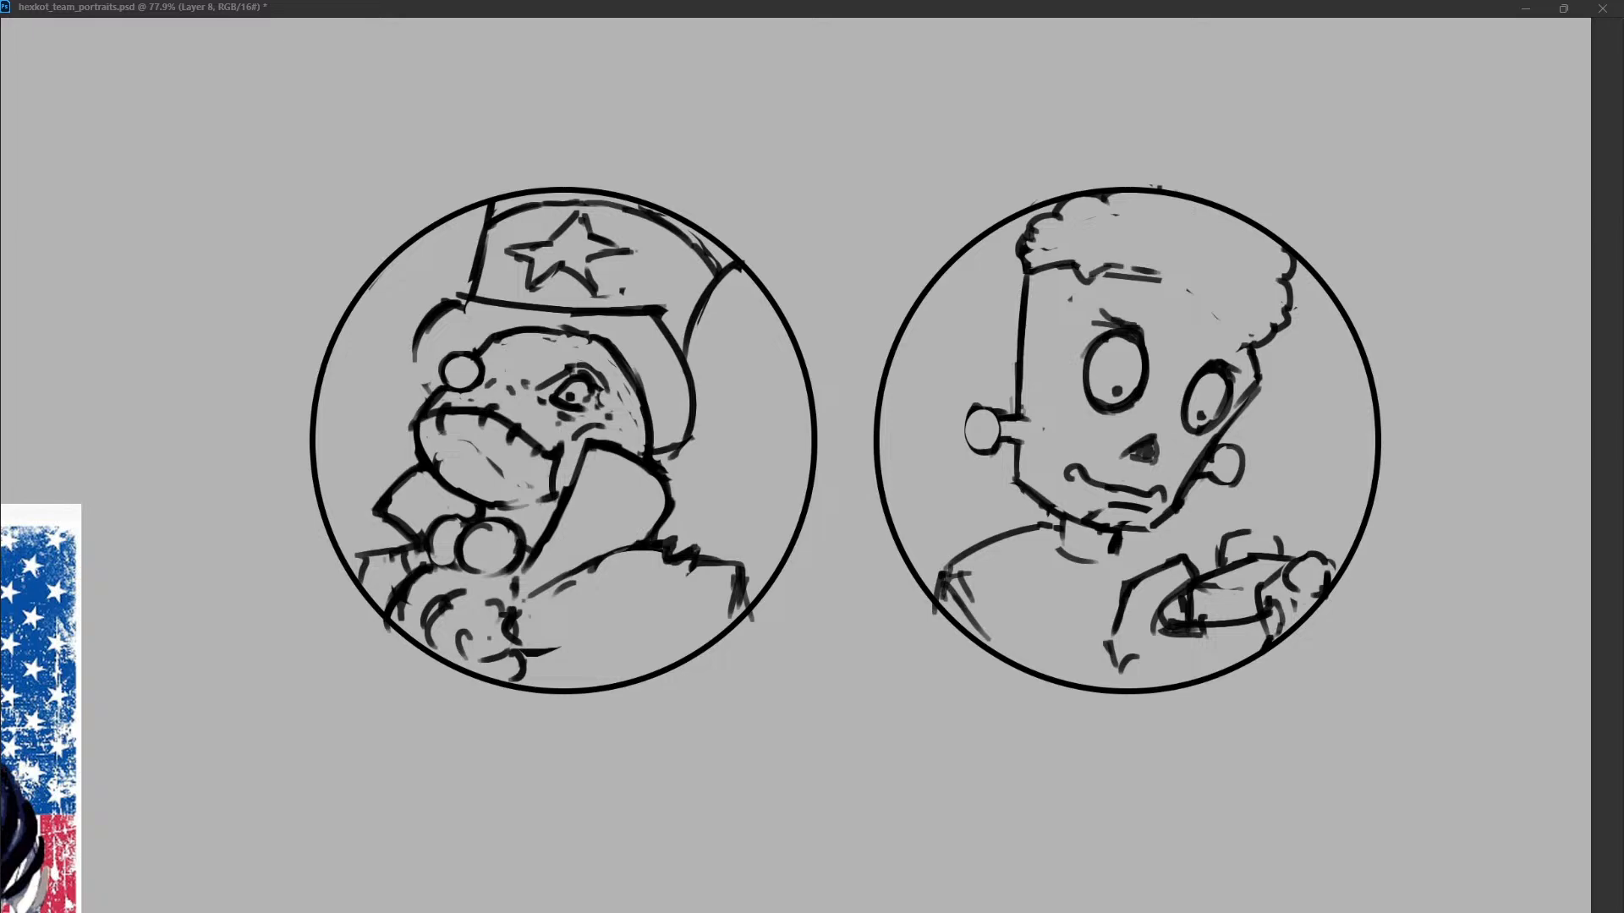
pyautogui.hotkey('ctrl', 'z')
pyautogui.hotkey('ctrl', 'z')
pyautogui.moveTo(1245, 347); pyautogui.dragTo(1261, 381)
pyautogui.moveTo(1269, 343); pyautogui.dragTo(1284, 410)
pyautogui.hotkey('ctrl', 'z')
pyautogui.hotkey('ctrl', 'z')
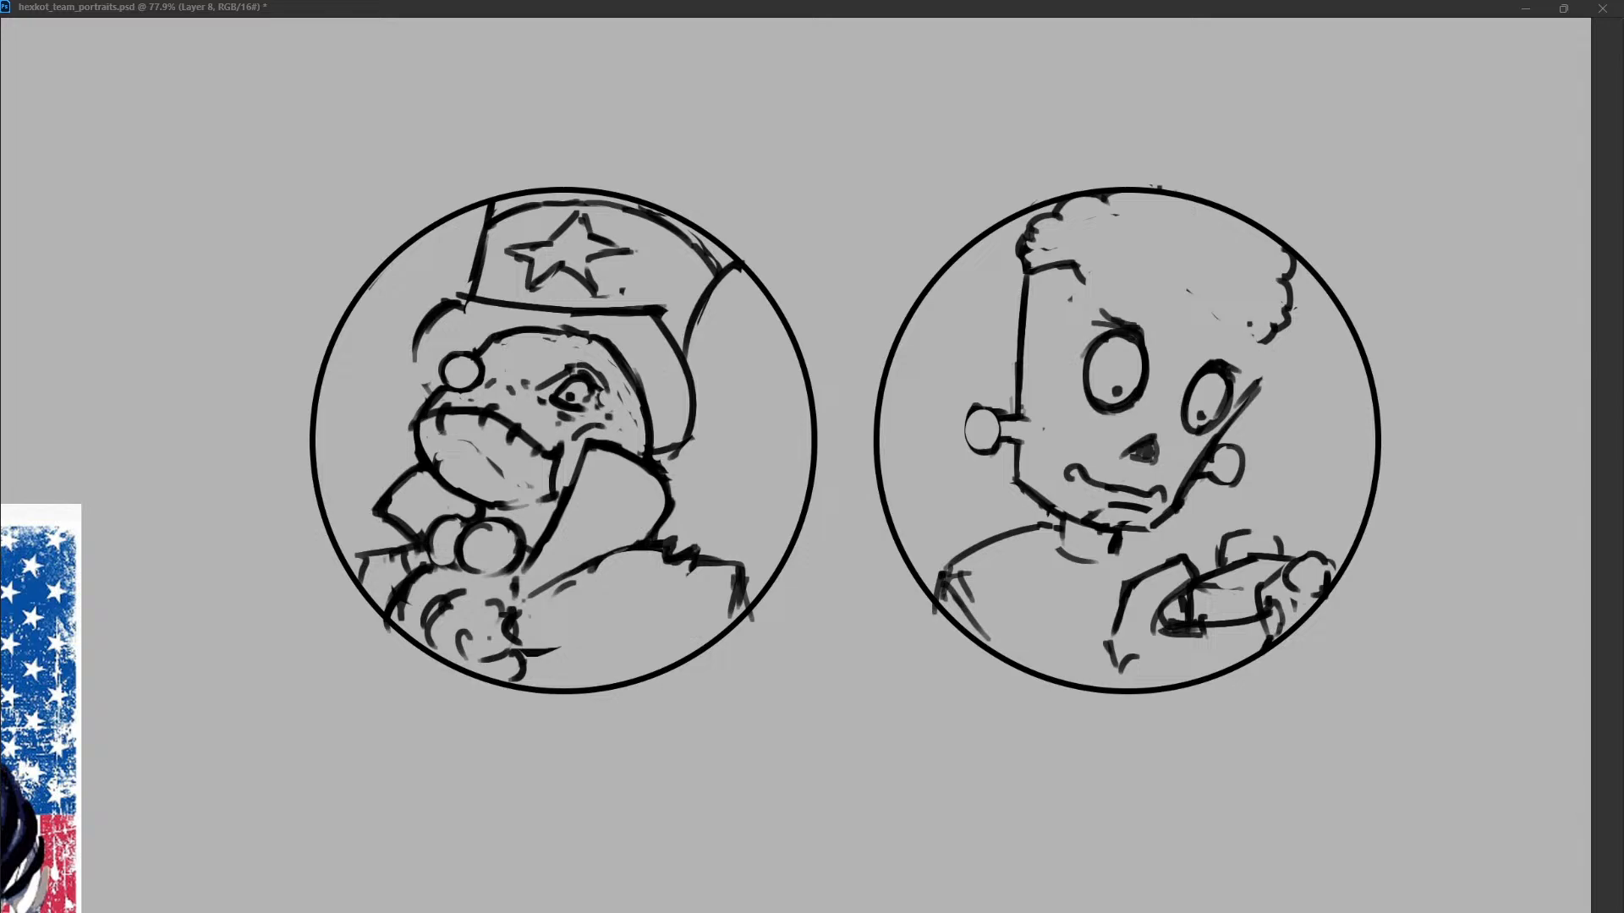
# Redraw the right temple line under the hair and round the end of the left bolt's shaft on the face.
pyautogui.moveTo(1249, 324); pyautogui.dragTo(1257, 376)
pyautogui.moveTo(1014, 416); pyautogui.dragTo(1018, 440)
pyautogui.moveTo(1217, 421); pyautogui.dragTo(1226, 435)
pyautogui.hotkey('ctrl', 'z')
pyautogui.hotkey('ctrl', 'z')
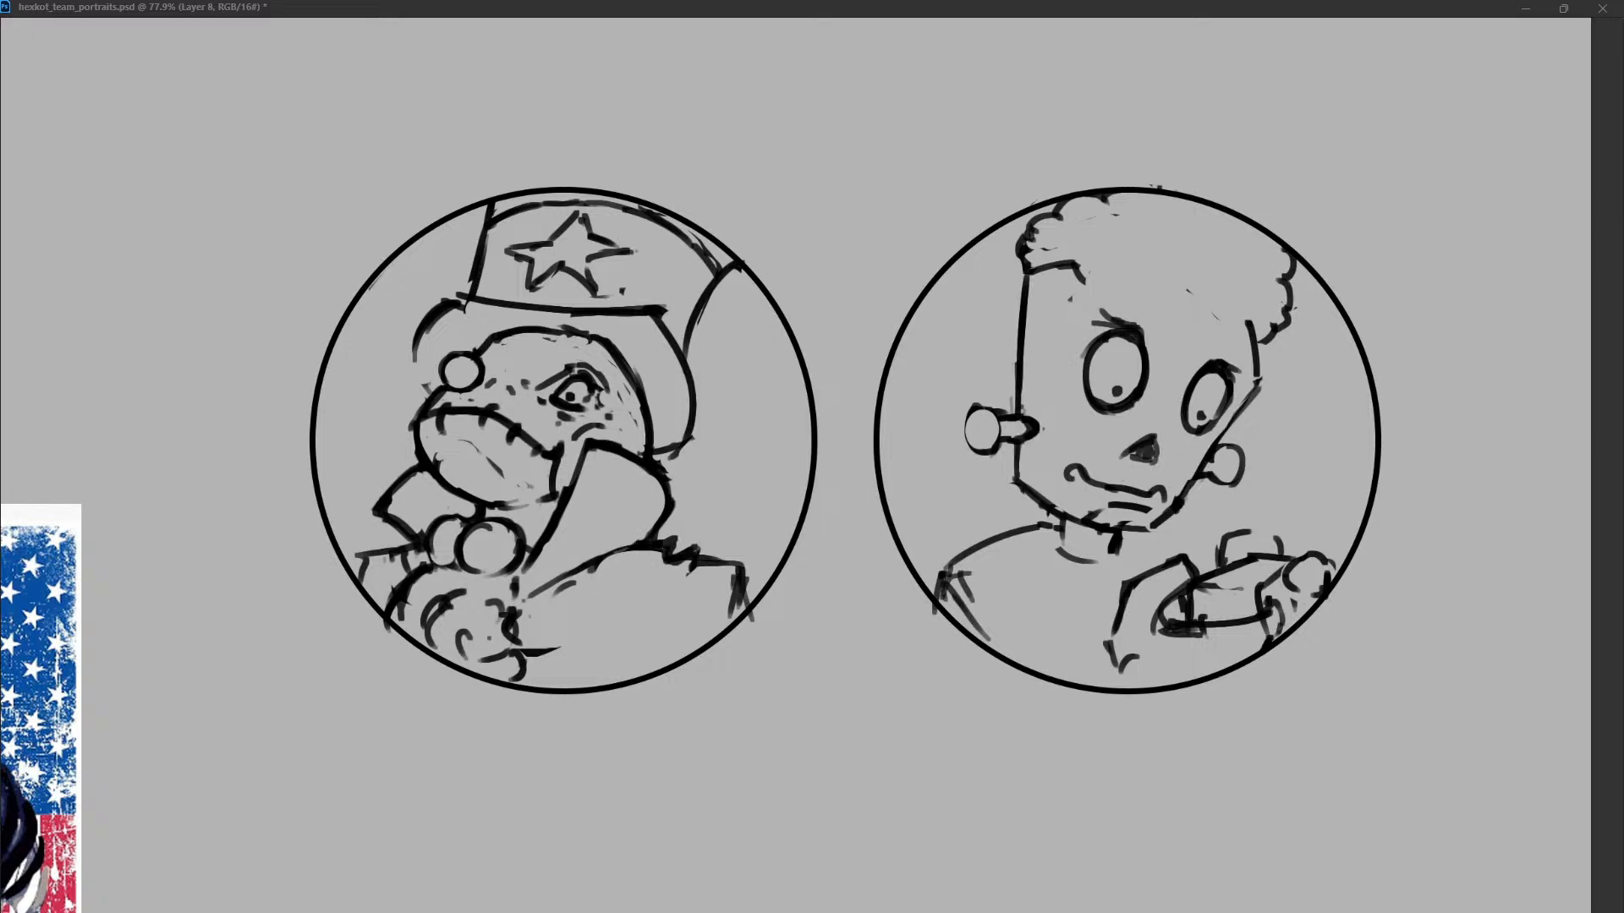
# Refine the right face contour from the temple past the cheek to a more angular chin corner.
pyautogui.moveTo(1232, 396); pyautogui.dragTo(1214, 429)
pyautogui.hotkey('ctrl', 'z')
pyautogui.moveTo(1026, 269); pyautogui.dragTo(1022, 350)
pyautogui.hotkey('ctrl', 'z')
pyautogui.moveTo(1256, 323); pyautogui.dragTo(1240, 406)
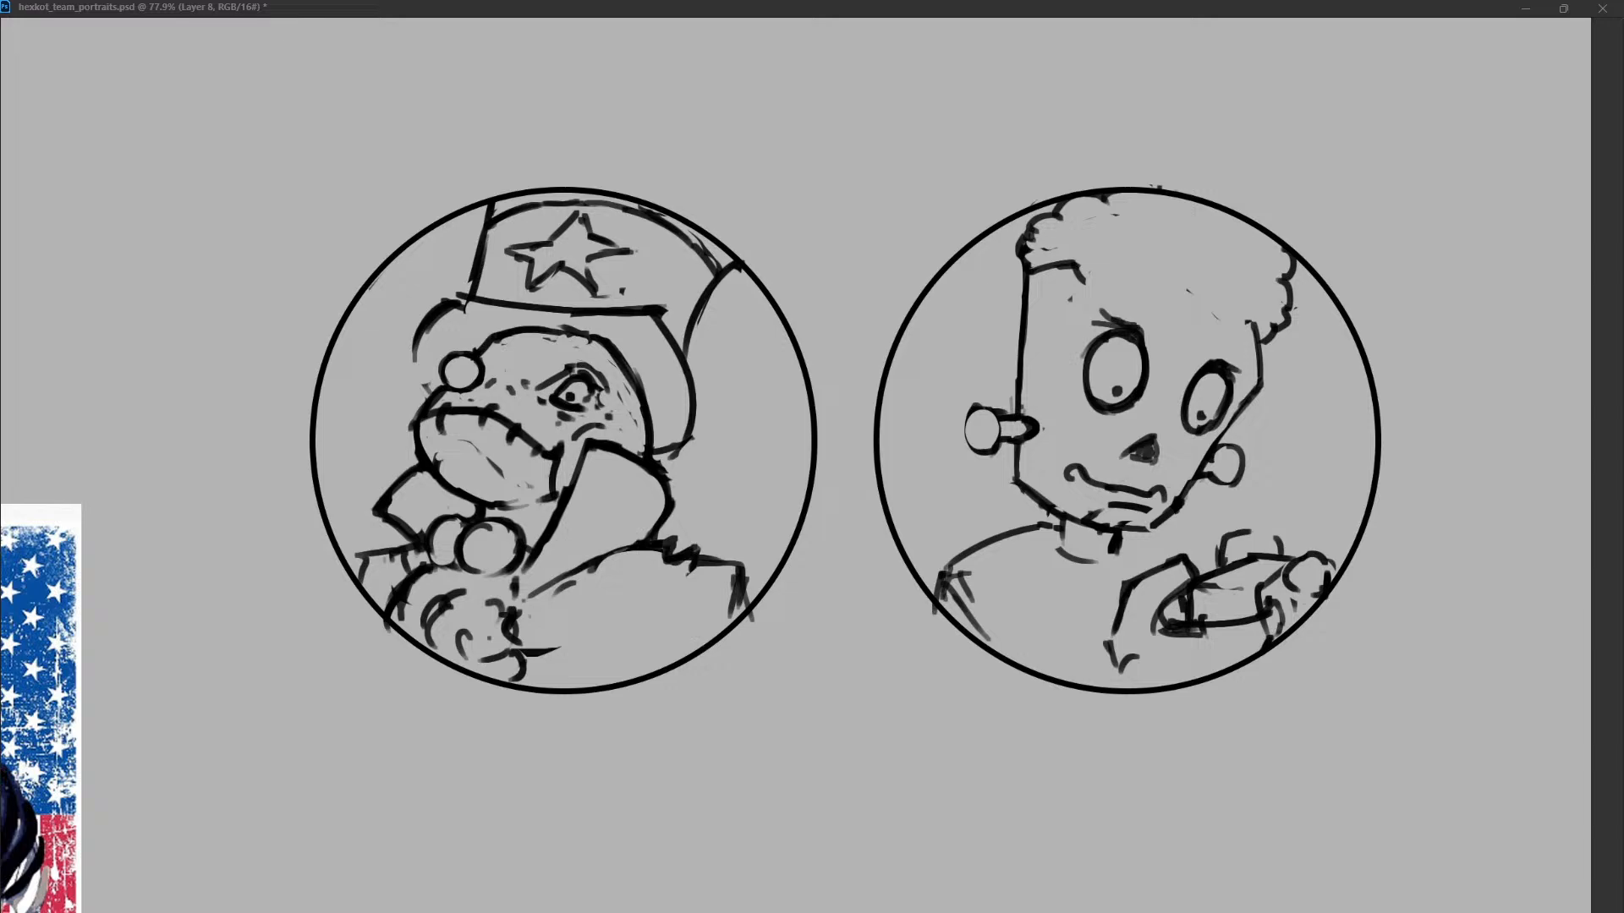
pyautogui.hotkey('ctrl', 'z')
pyautogui.moveTo(1146, 526); pyautogui.dragTo(1193, 470)
pyautogui.hotkey('ctrl', 'z')
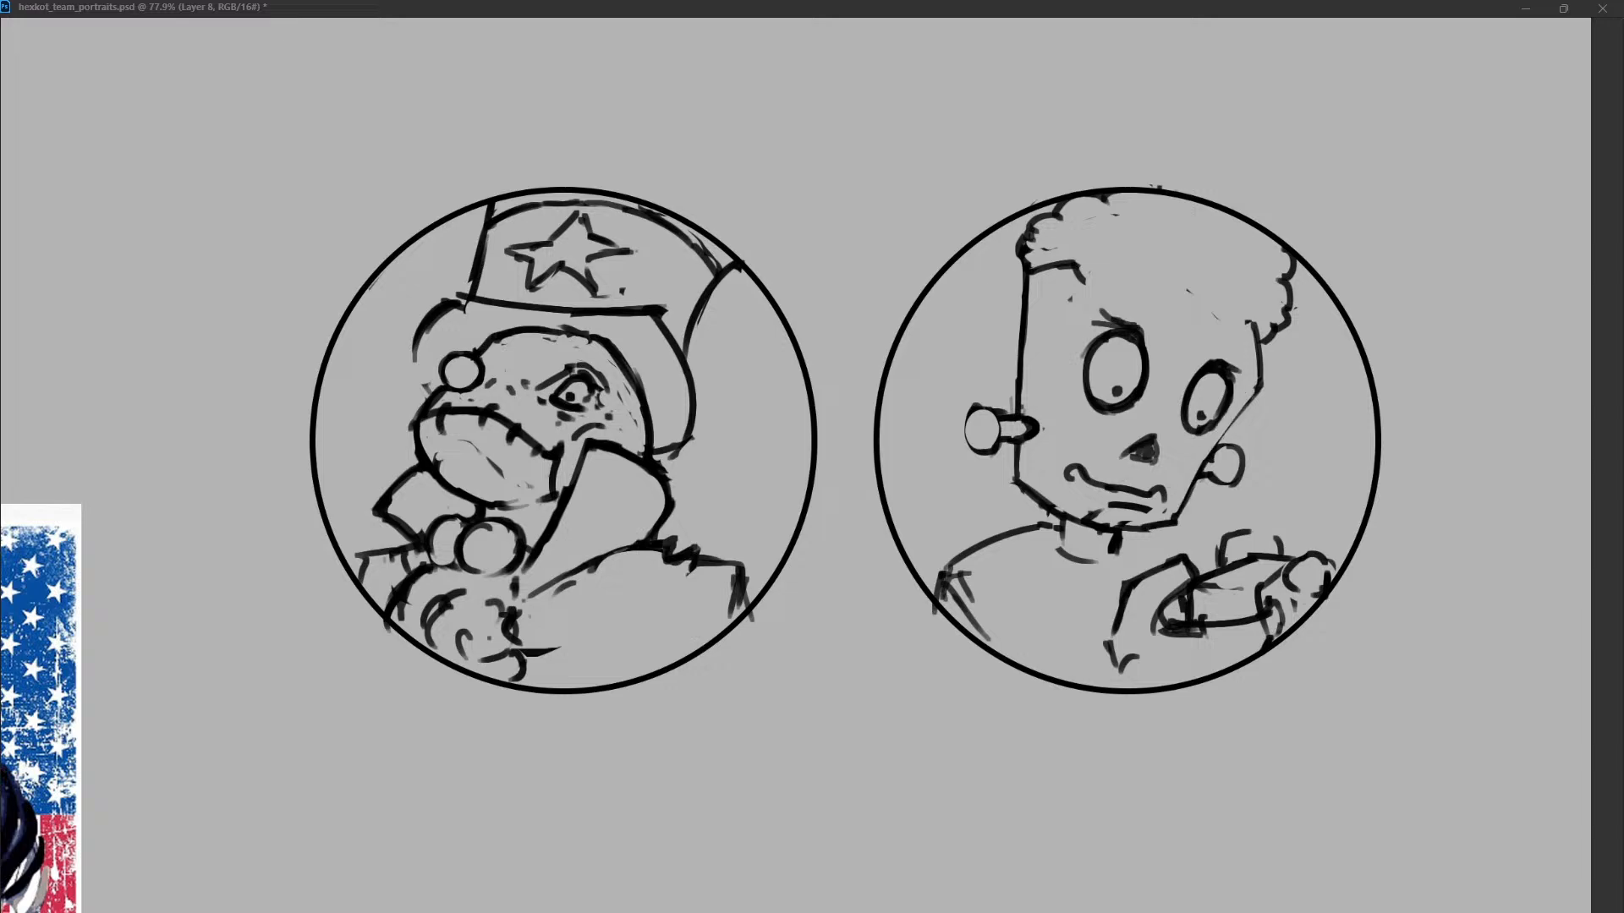
# Trim the right cheek contour and draw a wavy hairline across the forehead to the right temple.
pyautogui.moveTo(1233, 396); pyautogui.dragTo(1200, 439)
pyautogui.moveTo(1011, 399); pyautogui.dragTo(998, 409)
pyautogui.moveTo(1079, 275)
pyautogui.mouseDown()
pyautogui.moveTo(1115, 271)
pyautogui.moveTo(1253, 325)
pyautogui.mouseUp()
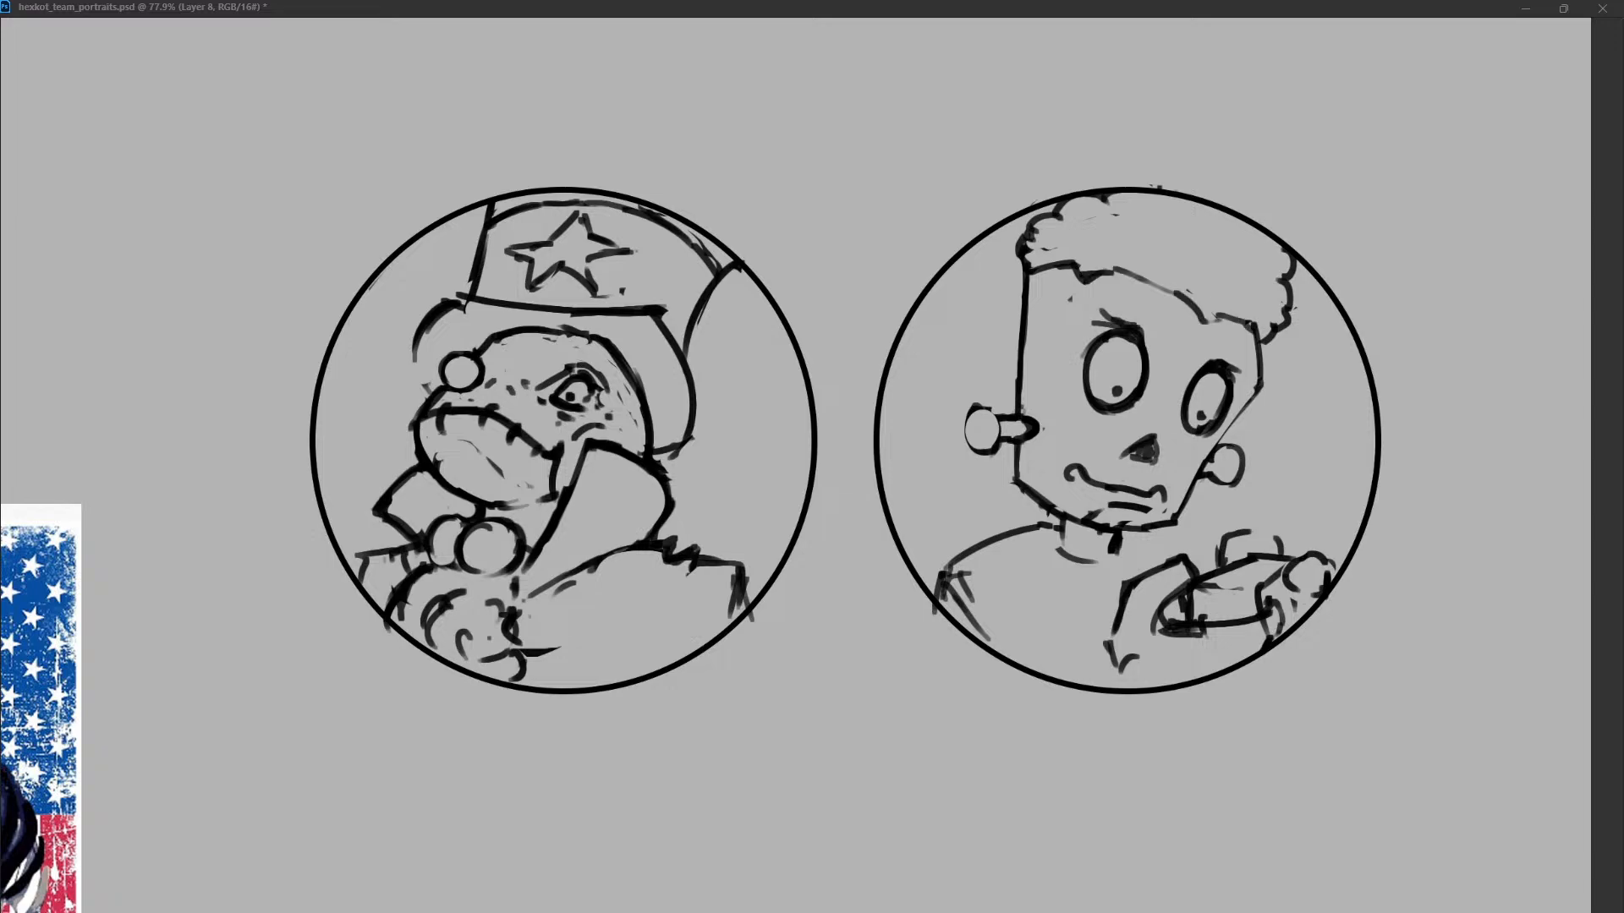
# Firm up the right cheek line, enlarge the lower lip and extend the collar curve right of the neck.
pyautogui.moveTo(1260, 382); pyautogui.dragTo(1220, 446)
pyautogui.moveTo(1090, 511)
pyautogui.mouseDown()
pyautogui.moveTo(1157, 511)
pyautogui.moveTo(1147, 528)
pyautogui.mouseUp()
pyautogui.hotkey('ctrl', 'z')
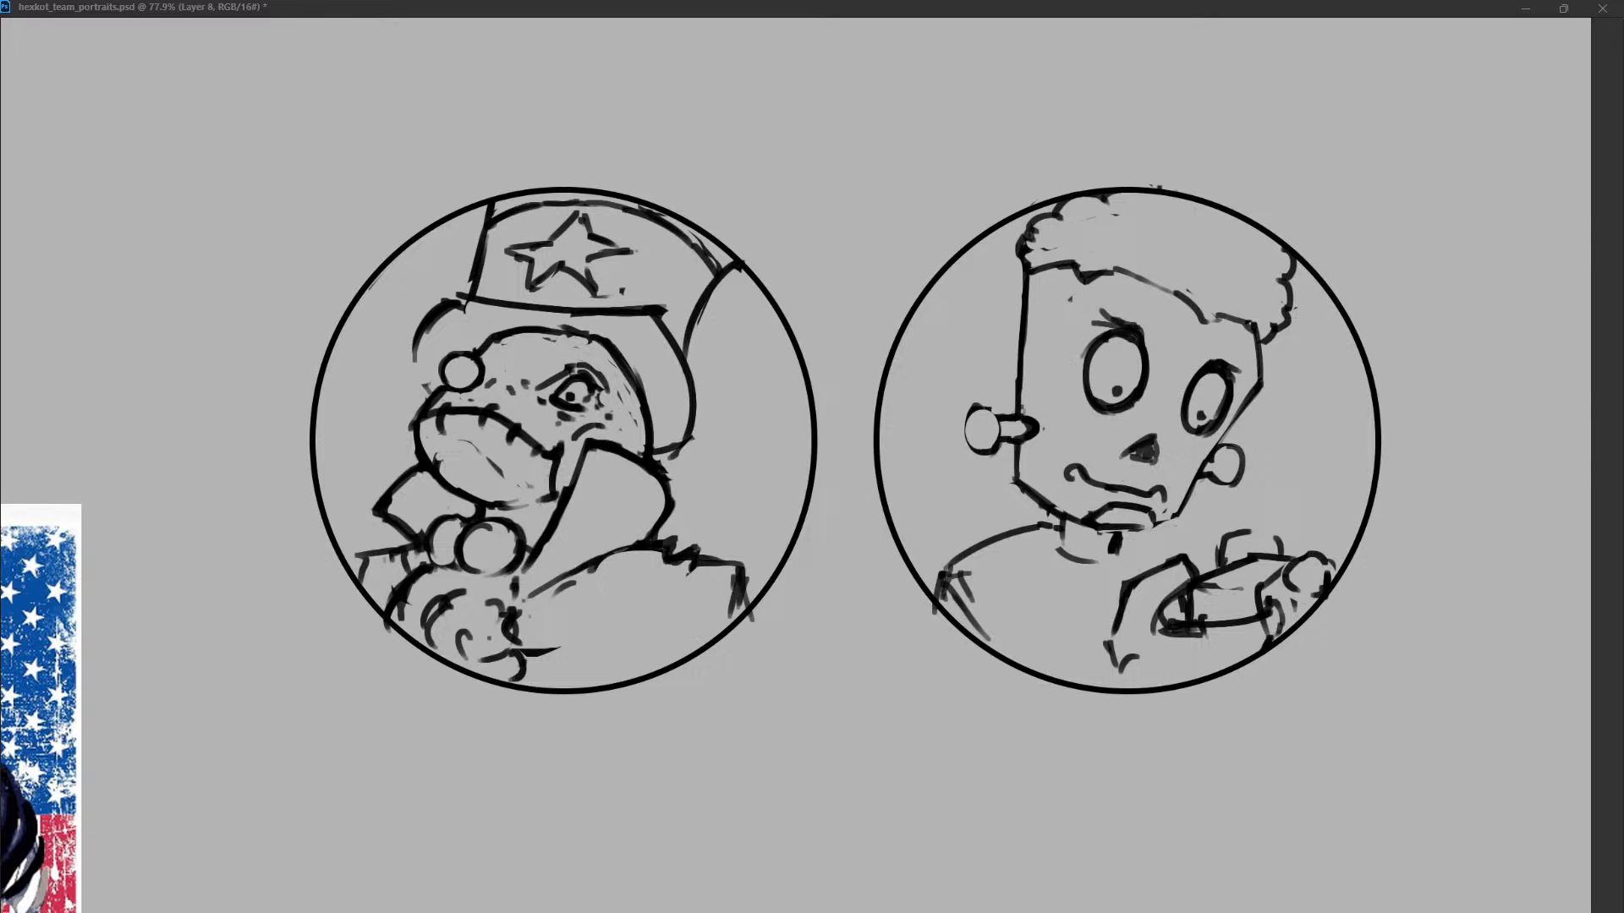
pyautogui.moveTo(1183, 509)
pyautogui.mouseDown()
pyautogui.moveTo(1151, 529)
pyautogui.moveTo(1163, 564)
pyautogui.mouseUp()
# Merge the finished Frankenstein sketch layer down and duplicate a layer below it.
pyautogui.hotkey('ctrl', 'e')
pyautogui.hotkey('alt', '[')
pyautogui.hotkey('alt', '[')
pyautogui.hotkey('ctrl', 'j')
pyautogui.hotkey('alt', ']')
pyautogui.hotkey('alt', 'shift', ']')
pyautogui.moveTo(846, 525); pyautogui.dragTo(845, 230)
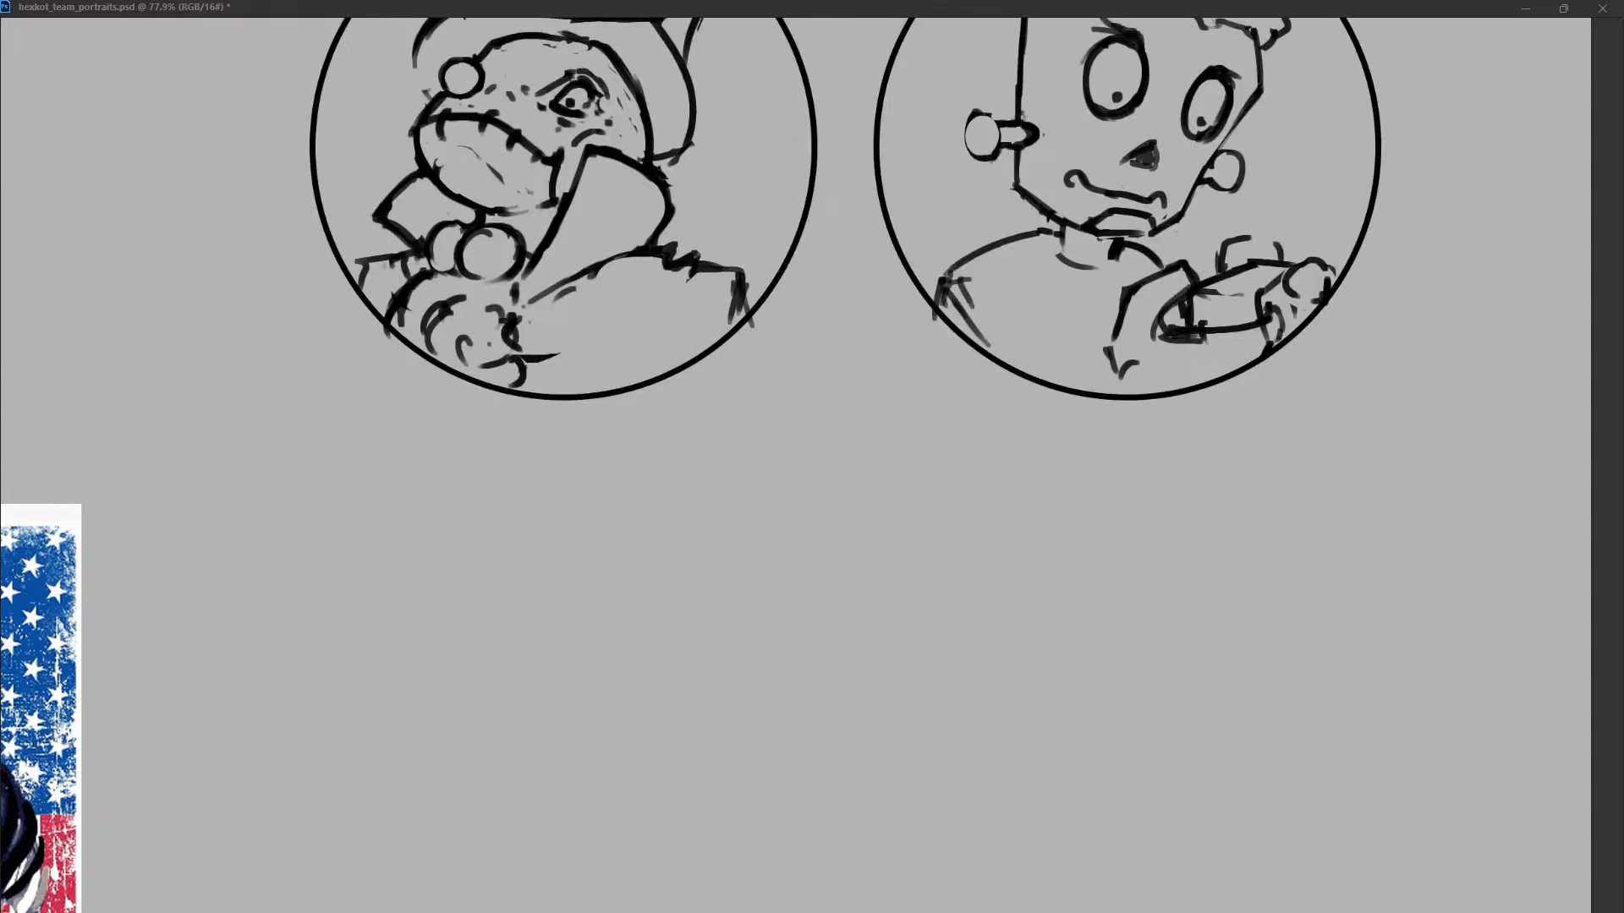
# Check the second portrait's circle layer, Ellipse 1 copy, by hiding and showing it.
pyautogui.hotkey('alt', '[')
pyautogui.hotkey('alt', '[')
pyautogui.hotkey('alt', '[')
pyautogui.hotkey('alt', ']')
pyautogui.hotkey('alt', ']')
pyautogui.hotkey('alt', ']')
pyautogui.hotkey('ctrl', ',')
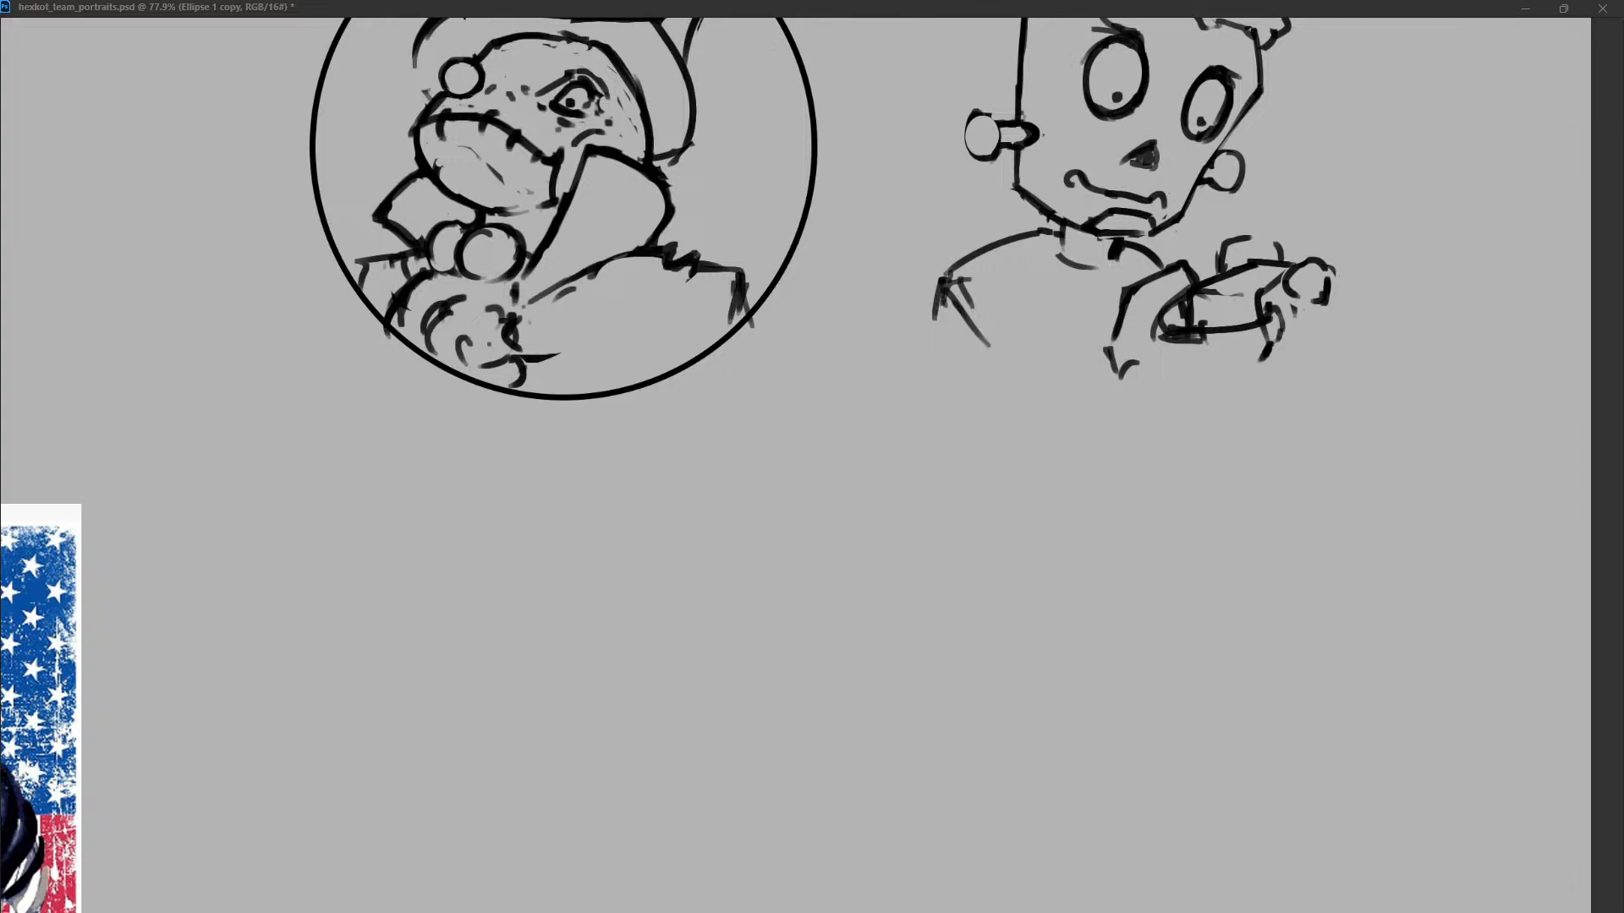
pyautogui.hotkey('ctrl', ',')
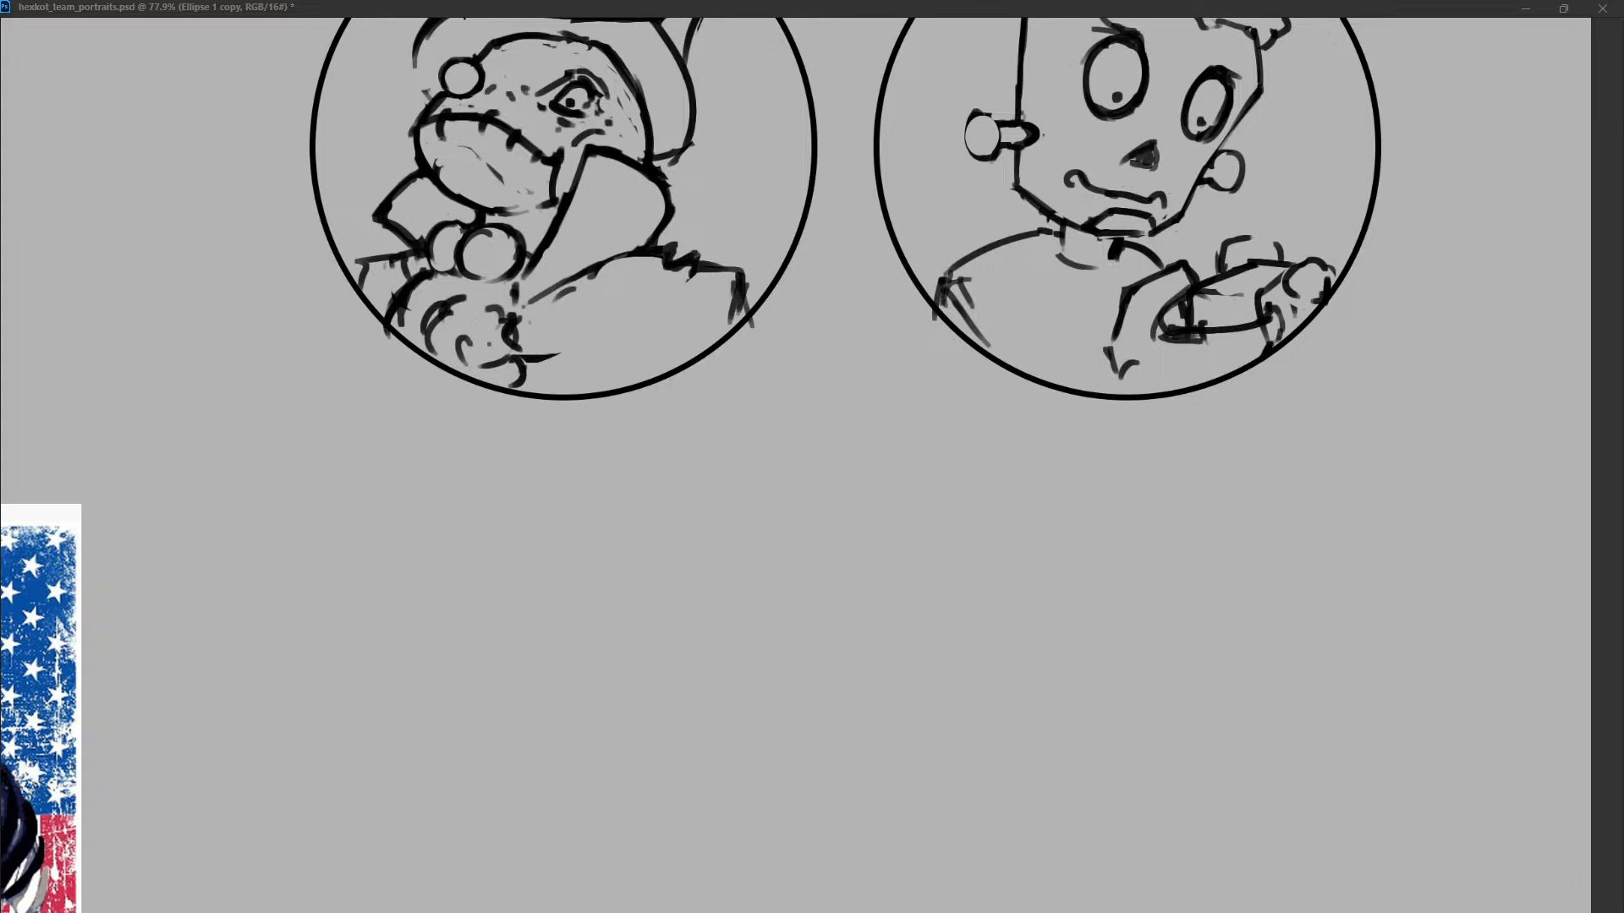
# Place a copy of the portrait circle beneath the frog portrait and make the sketch layer Layer 8 active.
pyautogui.hotkey('ctrl', 'alt', 'shift', 'n')
pyautogui.hotkey('alt', ']')
pyautogui.hotkey('alt', ']')
pyautogui.hotkey('ctrl', ',')
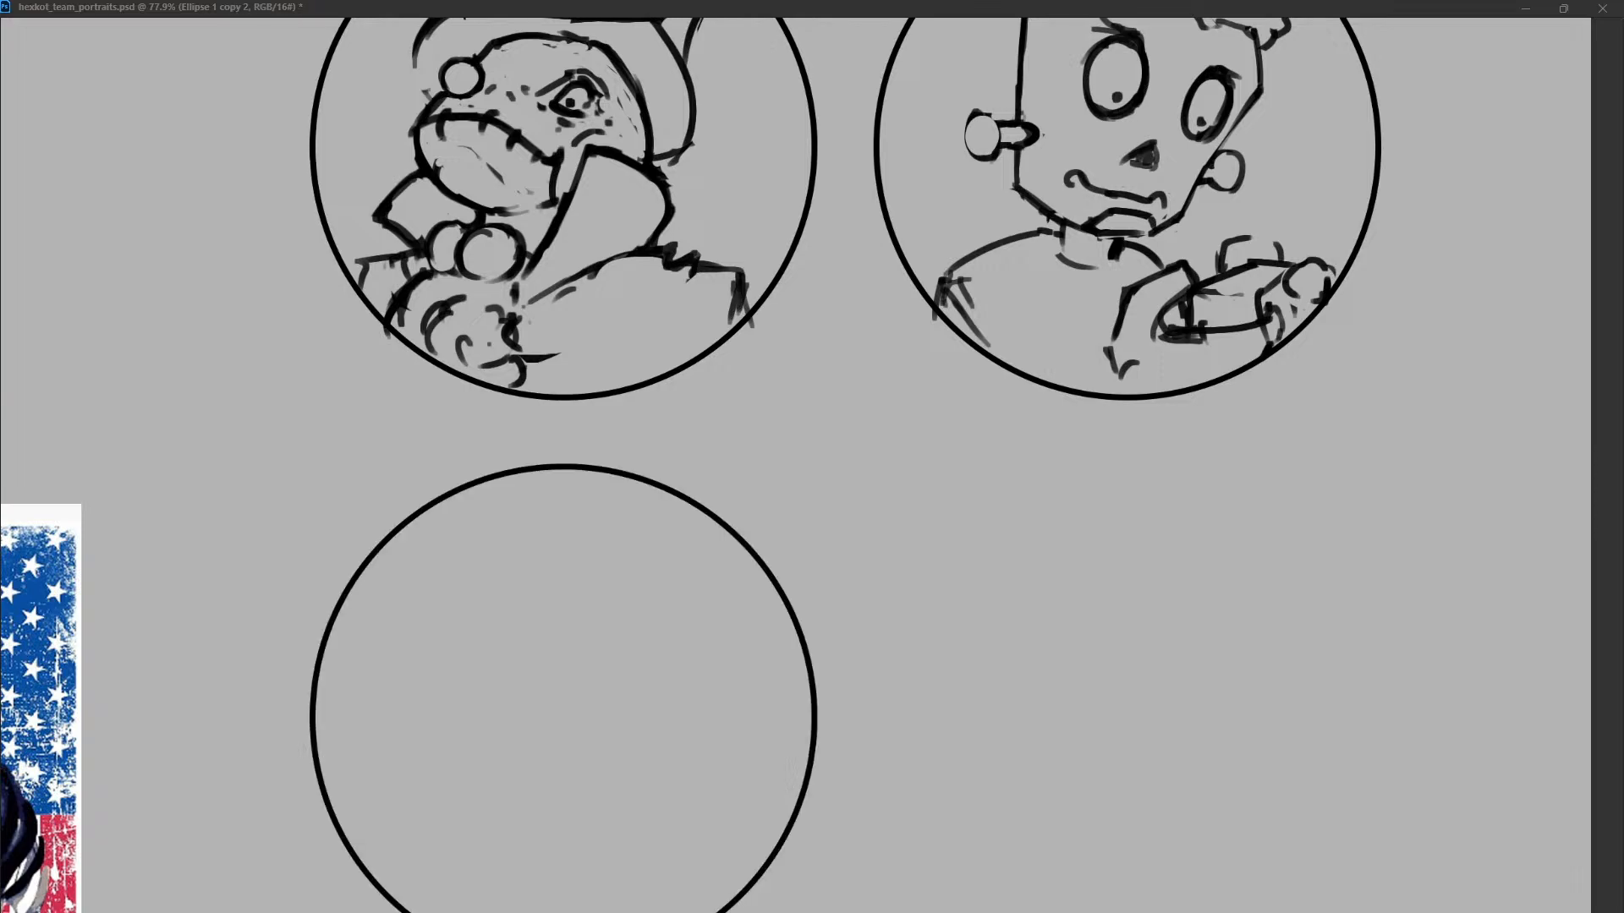
pyautogui.hotkey('alt', ']')
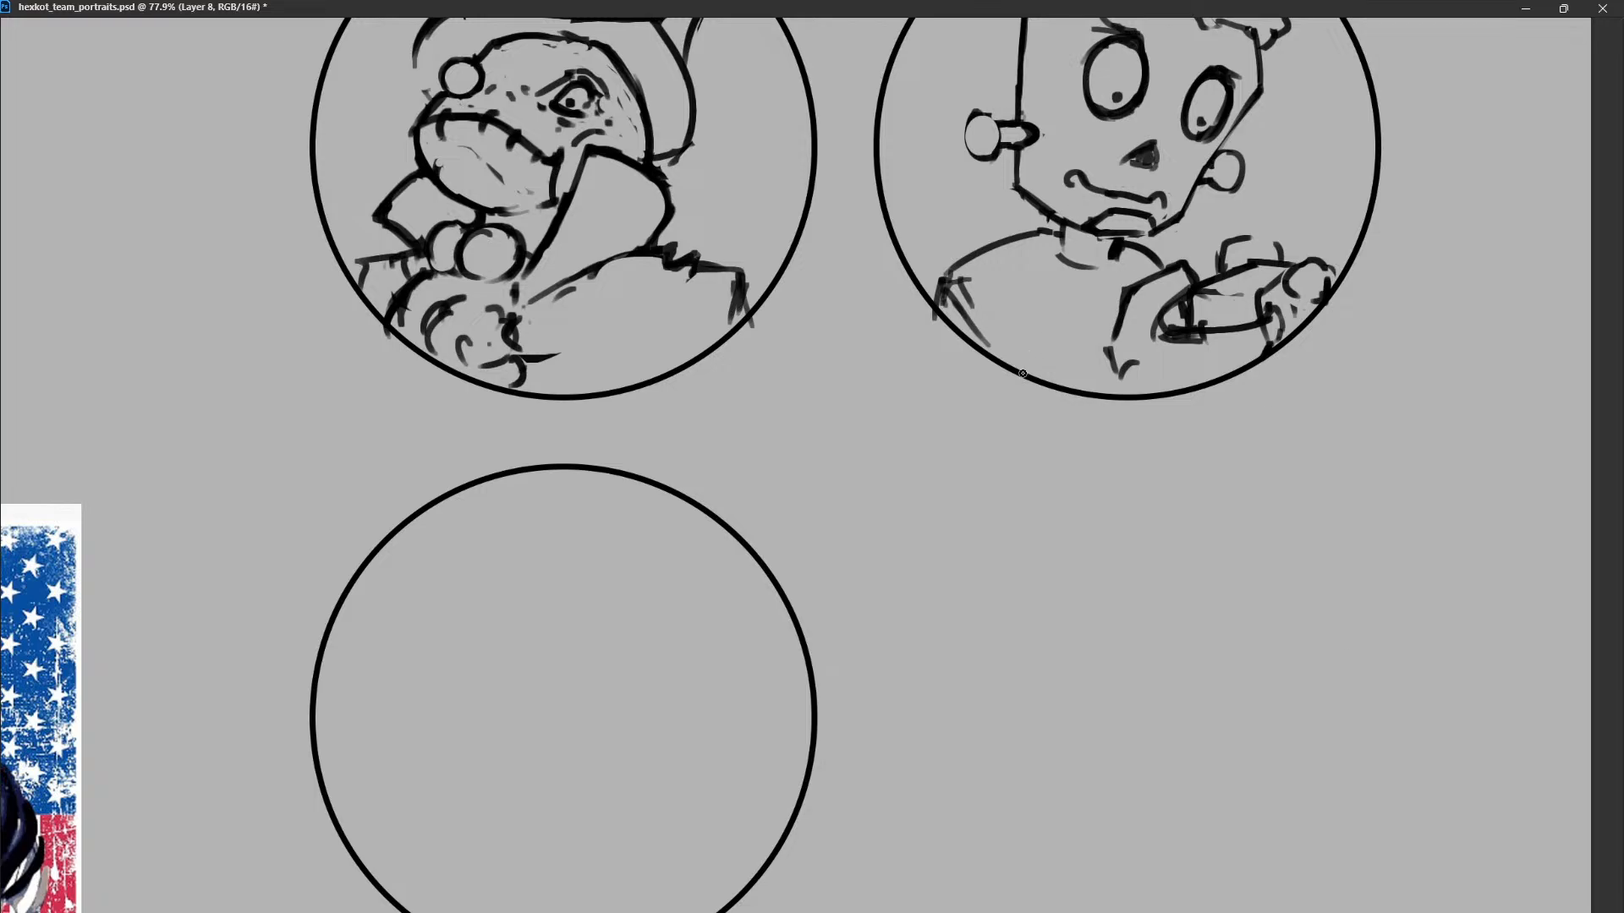
pyautogui.scroll(-5, 1007, 453)
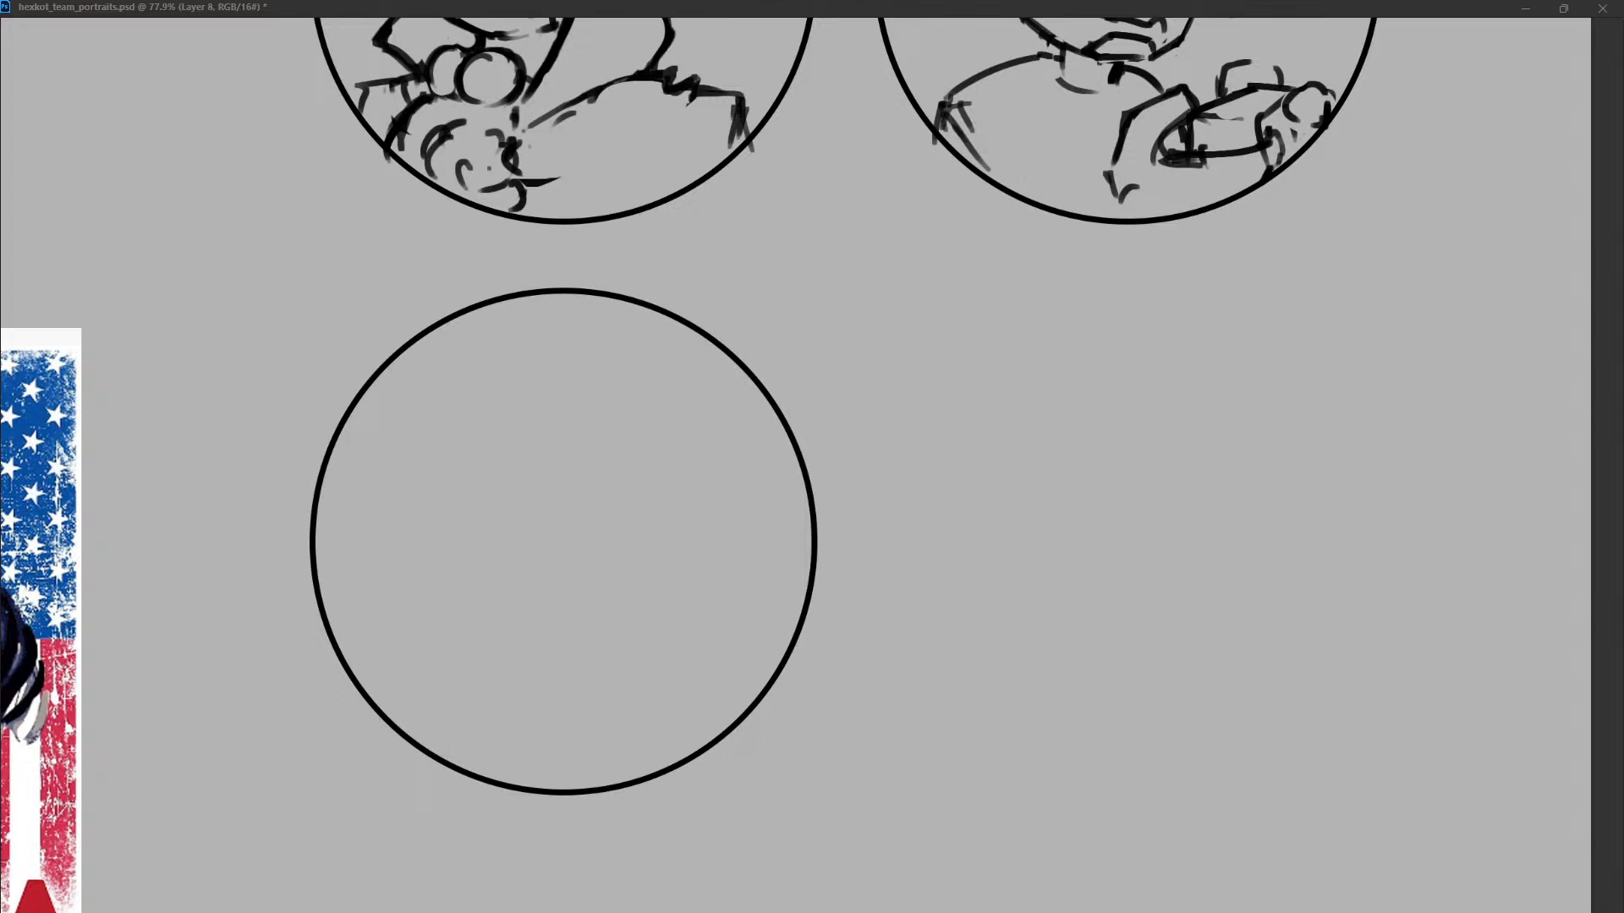
pyautogui.moveTo(635, 450); pyautogui.dragTo(626, 563)
pyautogui.hotkey('ctrl', 'z')
pyautogui.moveTo(592, 487); pyautogui.dragTo(575, 586)
pyautogui.hotkey('ctrl', 'z')
pyautogui.moveTo(520, 442); pyautogui.dragTo(503, 527)
pyautogui.hotkey('ctrl', 'z')
pyautogui.moveTo(520, 416); pyautogui.dragTo(491, 513)
pyautogui.hotkey('ctrl', 'z')
# Sketch a domed head top with two short downward sides in the upper half of the empty third circle.
pyautogui.moveTo(506, 414)
pyautogui.mouseDown()
pyautogui.moveTo(488, 494)
pyautogui.moveTo(622, 373)
pyautogui.moveTo(680, 446)
pyautogui.mouseUp()
pyautogui.moveTo(501, 416)
pyautogui.mouseDown()
pyautogui.moveTo(478, 503)
pyautogui.moveTo(489, 450)
pyautogui.mouseUp()
pyautogui.moveTo(674, 422); pyautogui.dragTo(657, 512)
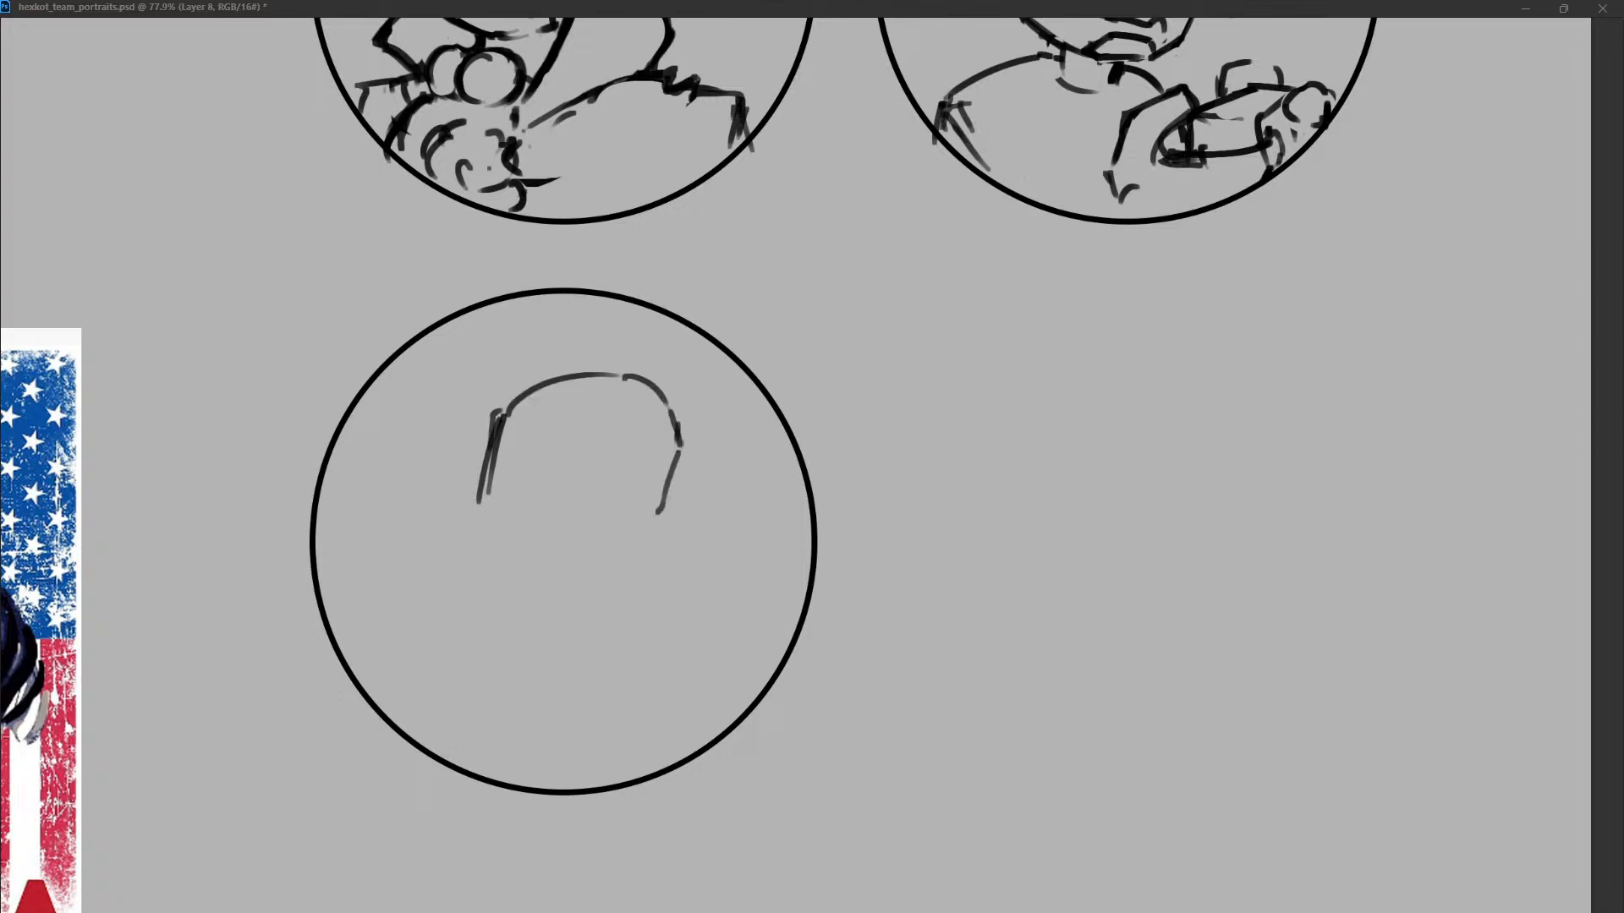
# Rough in jaw lines running downward from both lower ends of the domed head in the third circle.
pyautogui.moveTo(480, 492); pyautogui.dragTo(485, 515)
pyautogui.moveTo(655, 505); pyautogui.dragTo(646, 534)
pyautogui.moveTo(485, 504); pyautogui.dragTo(490, 665)
pyautogui.moveTo(652, 517); pyautogui.dragTo(615, 597)
pyautogui.moveTo(479, 511); pyautogui.dragTo(477, 644)
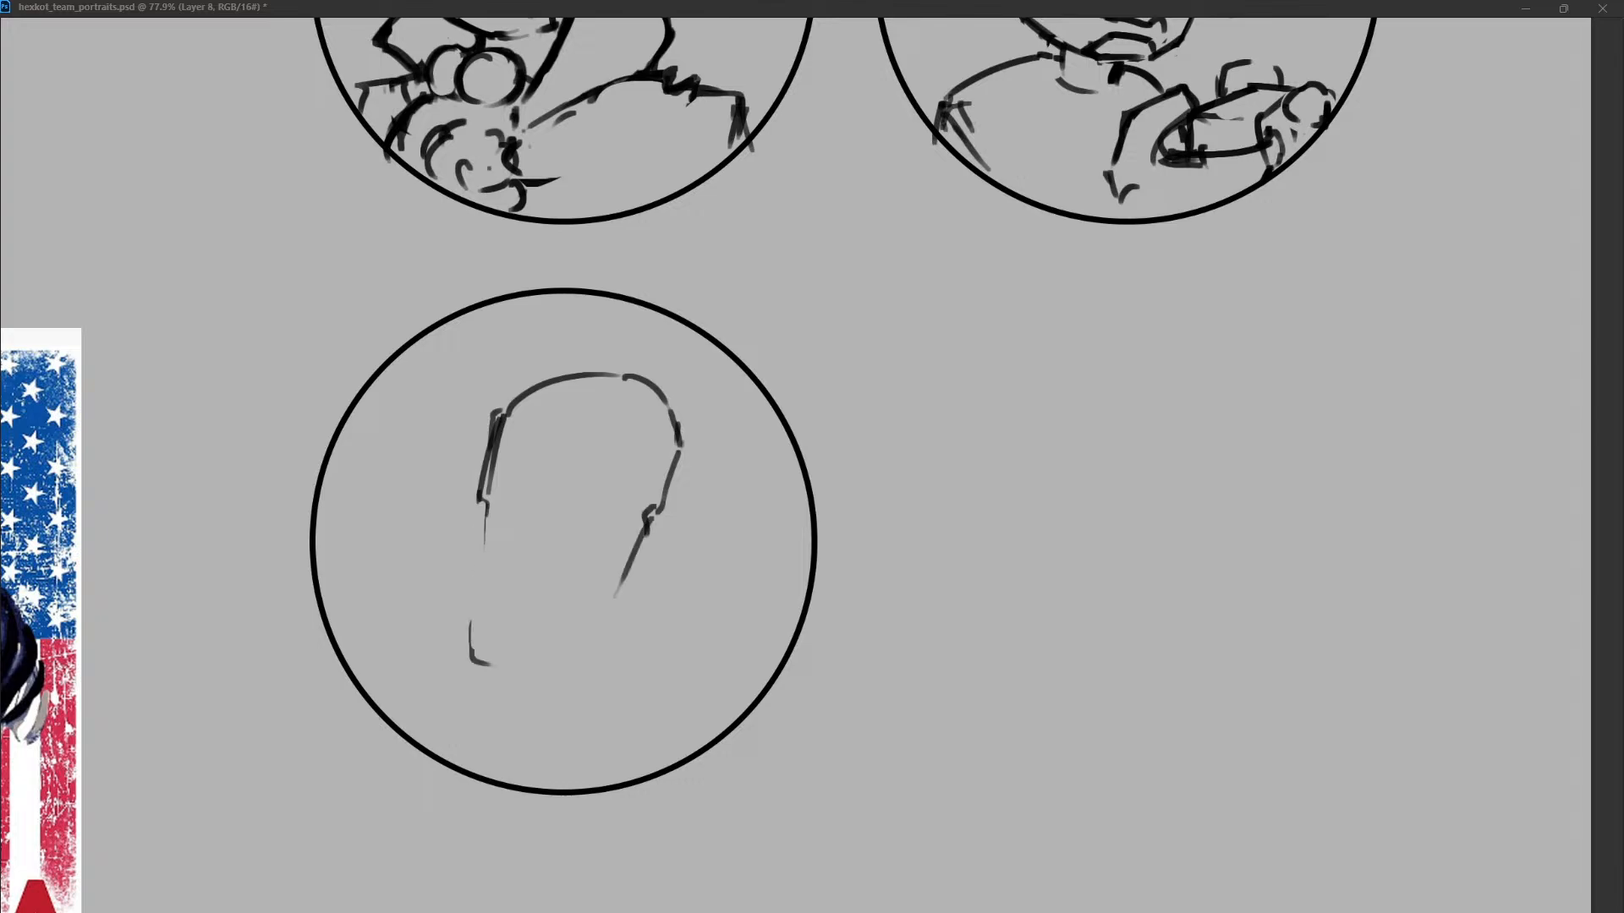
pyautogui.moveTo(486, 504); pyautogui.dragTo(485, 665)
pyautogui.moveTo(480, 499)
pyautogui.mouseDown()
pyautogui.moveTo(500, 600)
pyautogui.moveTo(471, 663)
pyautogui.mouseUp()
pyautogui.hotkey('ctrl', 'z')
# Redraw the jaw as a narrow taper with a curved right cheek and close it with a rounded chin.
pyautogui.moveTo(650, 518); pyautogui.dragTo(615, 607)
pyautogui.moveTo(606, 634); pyautogui.dragTo(601, 647)
pyautogui.hotkey('ctrl', 'z')
pyautogui.moveTo(647, 519); pyautogui.dragTo(578, 657)
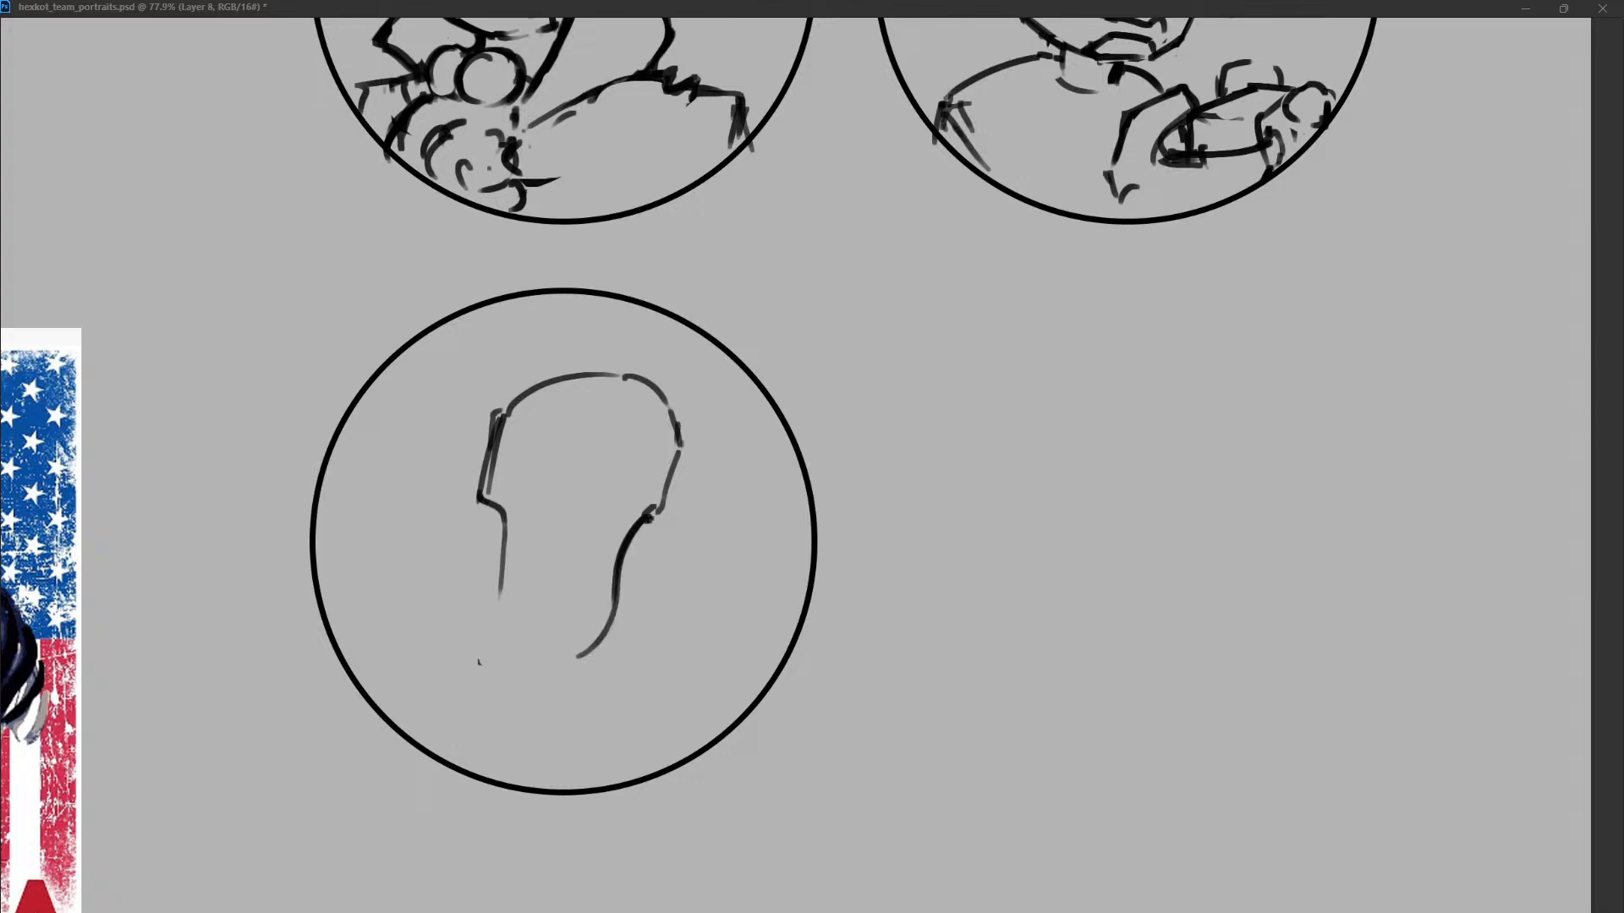
pyautogui.moveTo(500, 575)
pyautogui.mouseDown()
pyautogui.moveTo(517, 674)
pyautogui.moveTo(584, 663)
pyautogui.mouseUp()
# Rework the crown outline, thickening its right curve and opening a gap in its upper left.
pyautogui.moveTo(503, 415)
pyautogui.mouseDown()
pyautogui.moveTo(521, 395)
pyautogui.moveTo(483, 493)
pyautogui.moveTo(604, 373)
pyautogui.moveTo(670, 442)
pyautogui.mouseUp()
pyautogui.hotkey('ctrl', 'z')
pyautogui.moveTo(529, 366)
pyautogui.mouseDown()
pyautogui.moveTo(518, 390)
pyautogui.moveTo(539, 385)
pyautogui.mouseUp()
pyautogui.press('e')
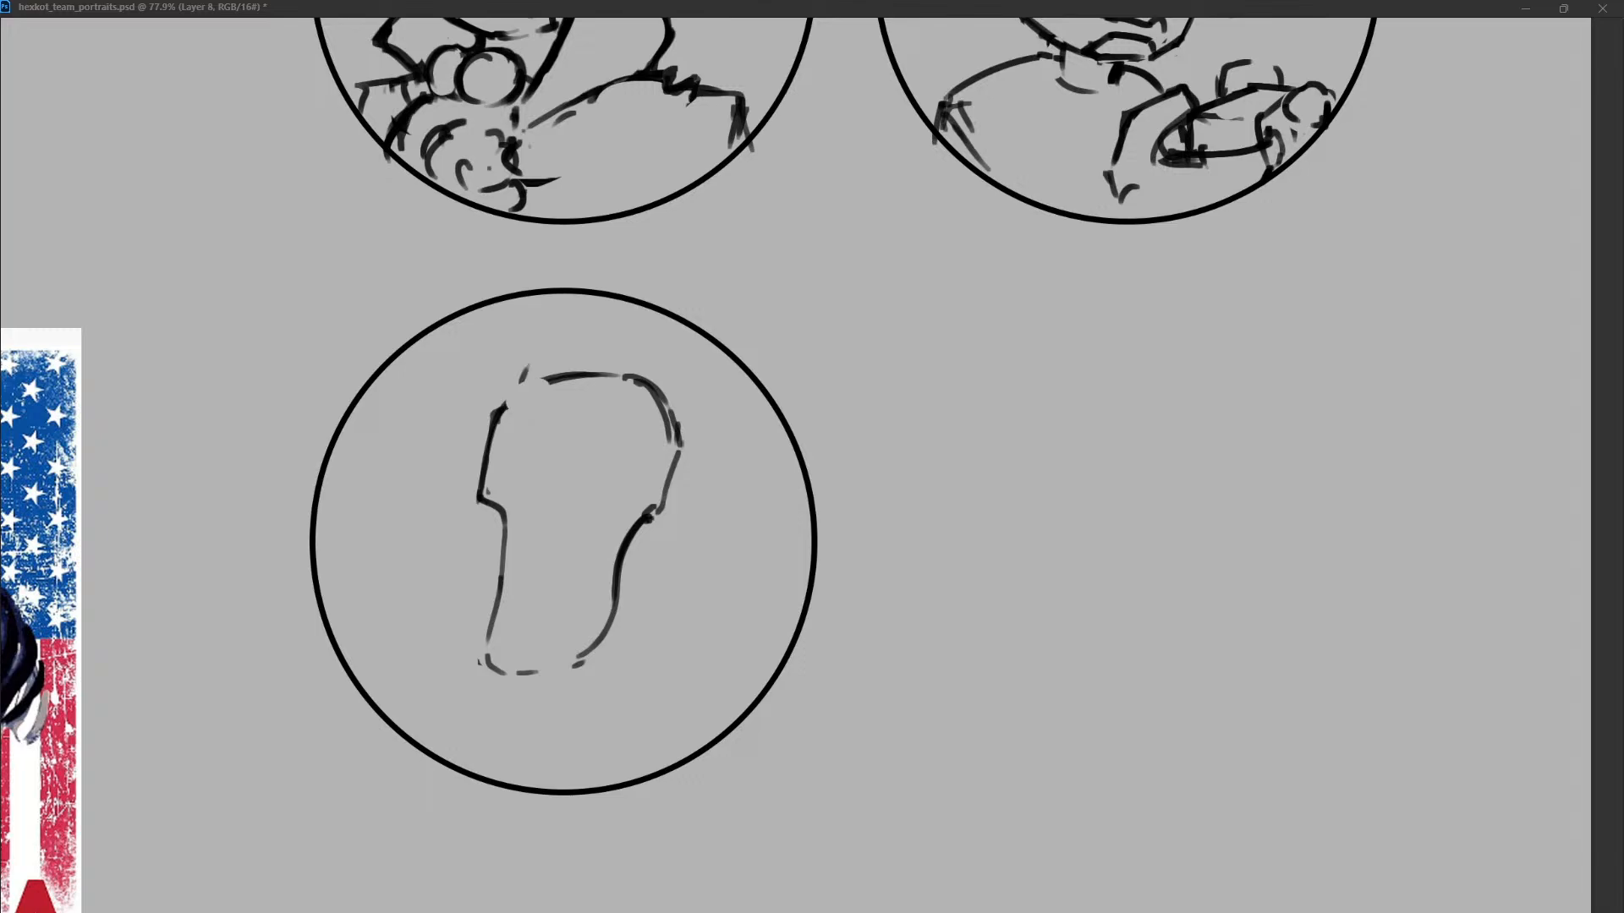
# Sketch two rectangular eyeglass lenses side by side across the upper face.
pyautogui.moveTo(509, 443)
pyautogui.mouseDown()
pyautogui.moveTo(488, 448)
pyautogui.moveTo(513, 483)
pyautogui.moveTo(487, 451)
pyautogui.moveTo(544, 447)
pyautogui.moveTo(487, 483)
pyautogui.mouseUp()
pyautogui.press('e')
pyautogui.press('b')
pyautogui.moveTo(542, 451)
pyautogui.mouseDown()
pyautogui.moveTo(526, 481)
pyautogui.moveTo(586, 483)
pyautogui.moveTo(656, 447)
pyautogui.moveTo(567, 482)
pyautogui.moveTo(591, 487)
pyautogui.mouseUp()
pyautogui.press('e')
pyautogui.press('b')
pyautogui.moveTo(654, 442)
pyautogui.mouseDown()
pyautogui.moveTo(656, 466)
pyautogui.moveTo(624, 479)
pyautogui.moveTo(645, 482)
pyautogui.moveTo(594, 483)
pyautogui.moveTo(635, 488)
pyautogui.moveTo(607, 435)
pyautogui.moveTo(588, 483)
pyautogui.mouseUp()
pyautogui.press('e')
pyautogui.press('b')
# Add inner outlines to both lenses and a short temple arm beside the right lens.
pyautogui.press('e')
pyautogui.press('b')
pyautogui.press('e')
pyautogui.moveTo(484, 463)
pyautogui.mouseDown()
pyautogui.moveTo(483, 484)
pyautogui.moveTo(525, 471)
pyautogui.mouseUp()
pyautogui.press('b')
pyautogui.hotkey('ctrl', 'z')
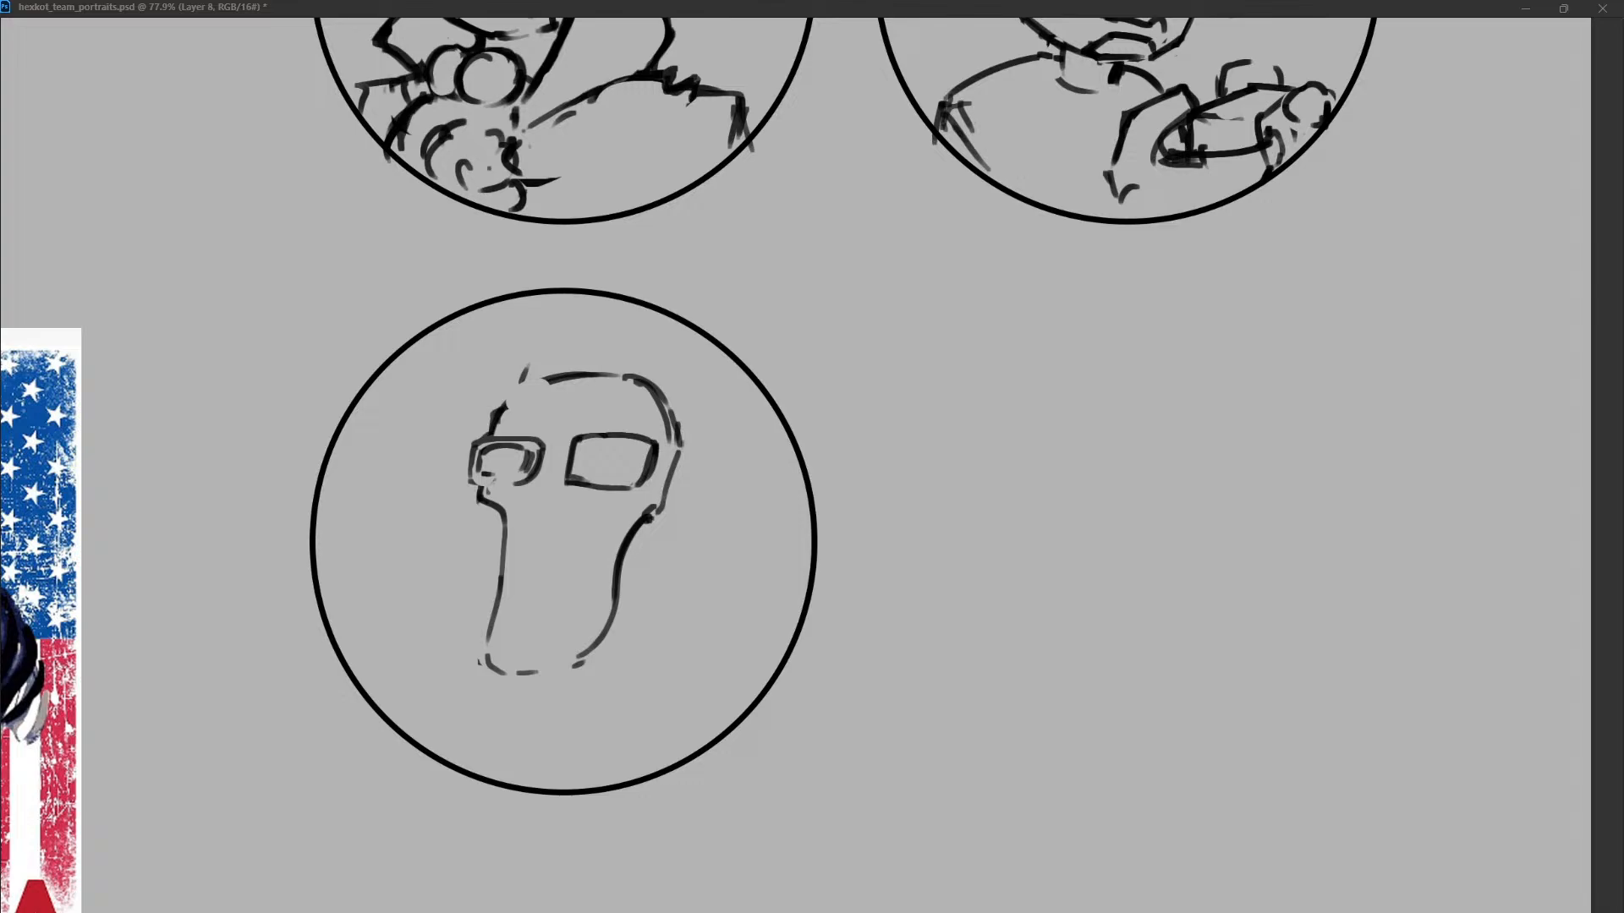
pyautogui.moveTo(585, 448)
pyautogui.mouseDown()
pyautogui.moveTo(581, 477)
pyautogui.moveTo(667, 482)
pyautogui.mouseUp()
pyautogui.press('e')
pyautogui.press('b')
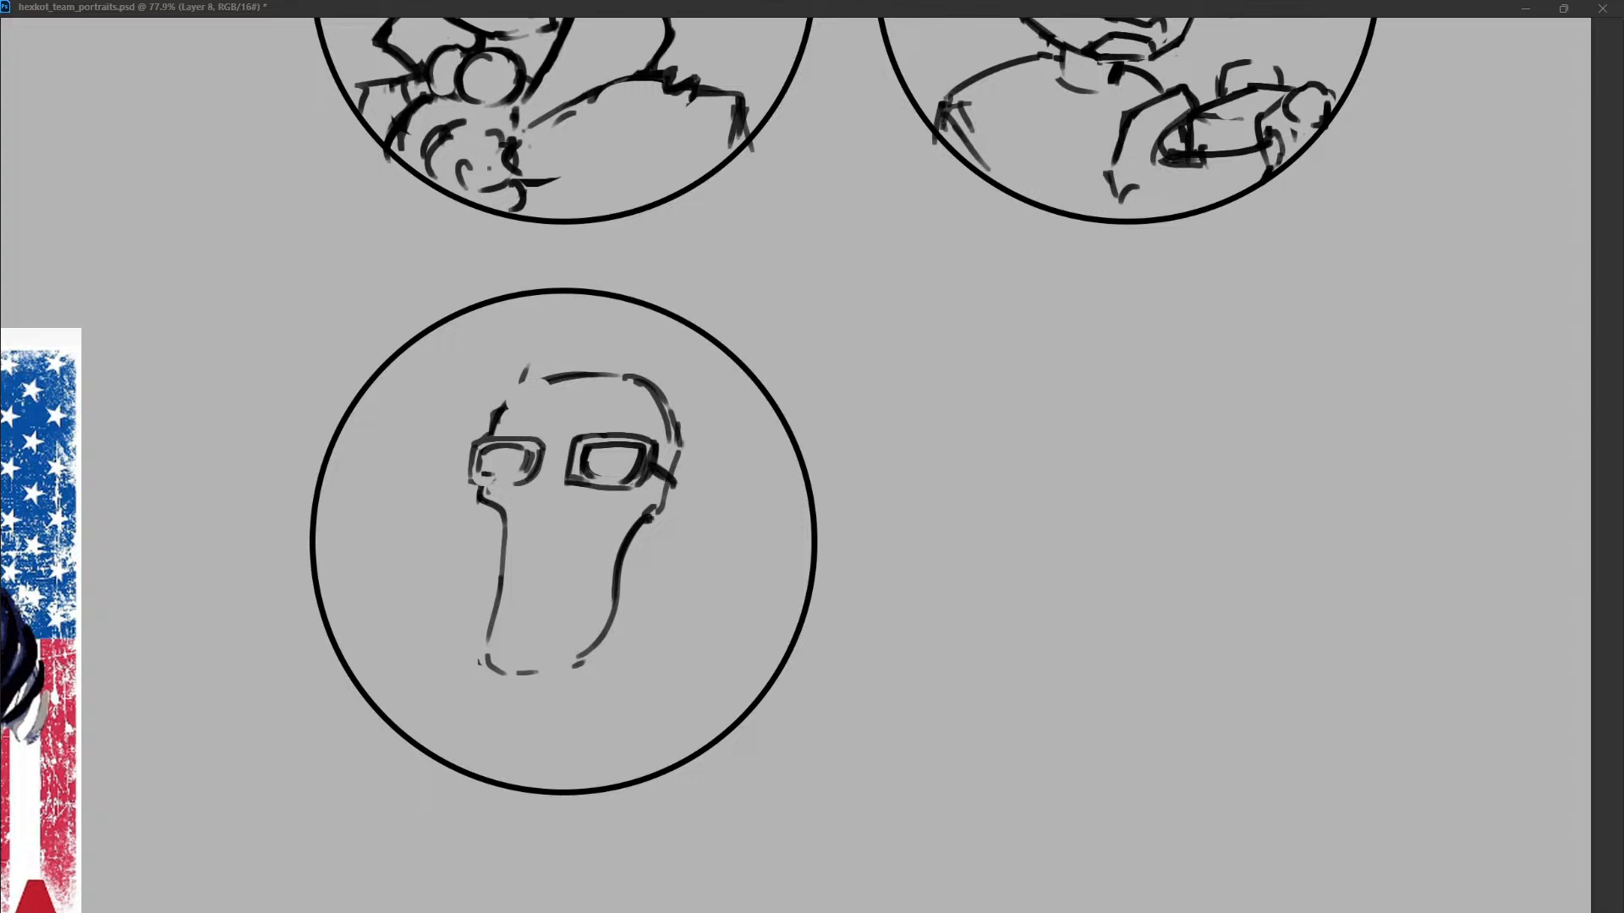
# Close the gap in the crown's left curve and clean up its right curve.
pyautogui.moveTo(491, 423)
pyautogui.mouseDown()
pyautogui.moveTo(524, 389)
pyautogui.moveTo(569, 378)
pyautogui.moveTo(517, 383)
pyautogui.mouseUp()
pyautogui.press('b')
pyautogui.press('e')
pyautogui.moveTo(642, 390); pyautogui.dragTo(665, 427)
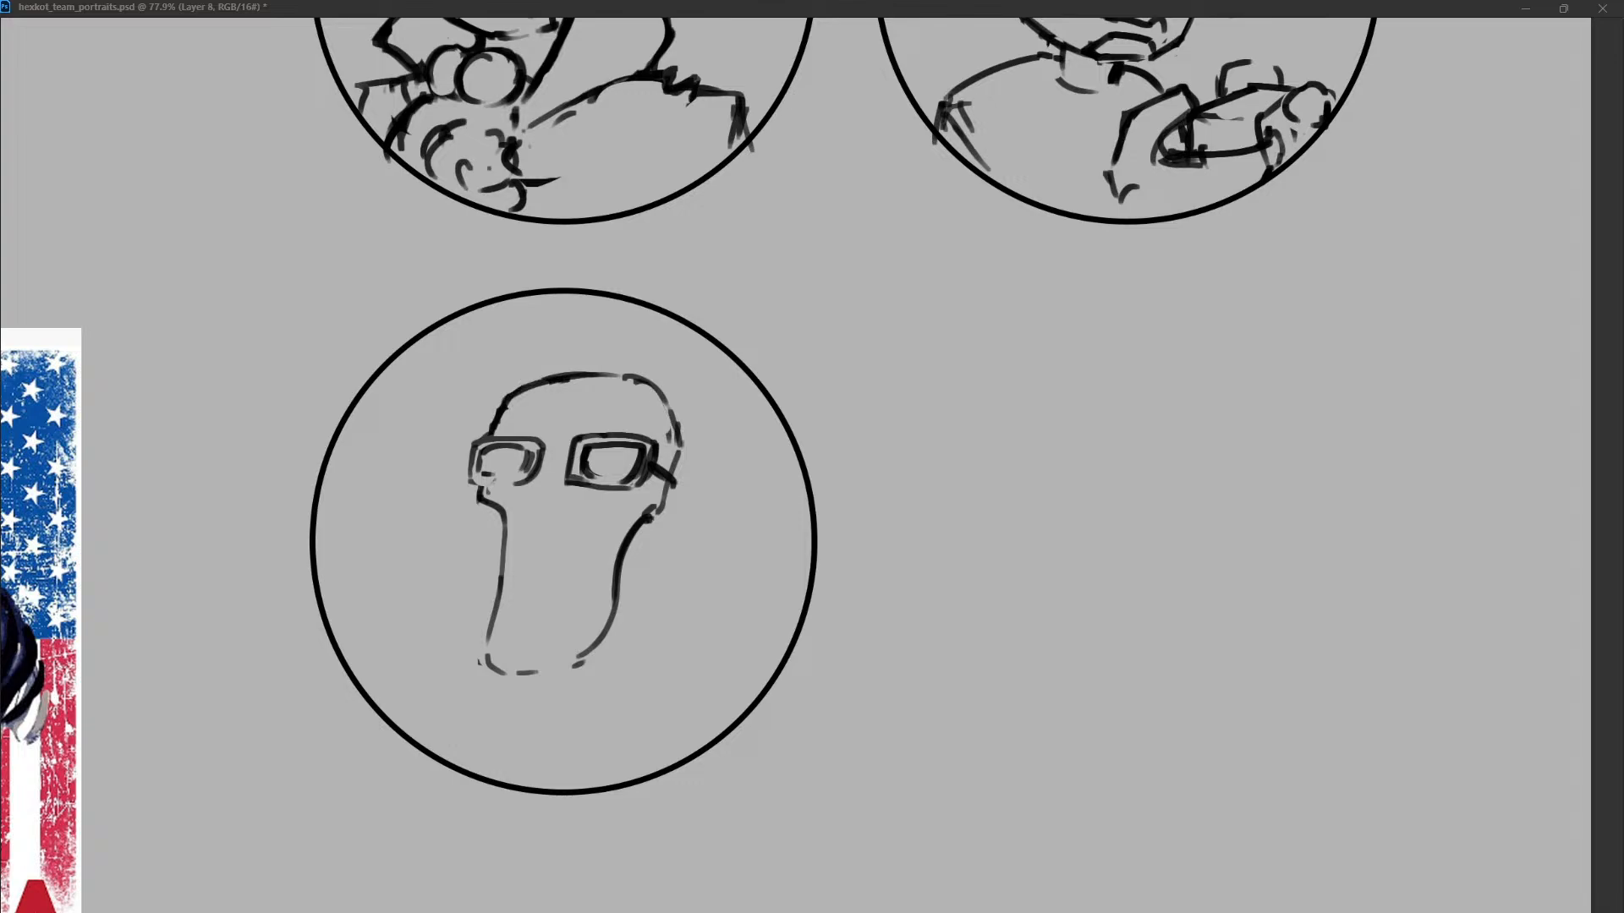
# Replace the left cheek line with a shorter straight one and add a small hair tuft at the upper left.
pyautogui.moveTo(506, 514)
pyautogui.mouseDown()
pyautogui.moveTo(488, 641)
pyautogui.moveTo(485, 578)
pyautogui.mouseUp()
pyautogui.press('b')
pyautogui.hotkey('ctrl', 'z')
pyautogui.moveTo(496, 507); pyautogui.dragTo(487, 571)
pyautogui.moveTo(487, 372)
pyautogui.mouseDown()
pyautogui.moveTo(508, 401)
pyautogui.moveTo(347, 554)
pyautogui.mouseUp()
pyautogui.hotkey('ctrl', 'z')
pyautogui.hotkey('ctrl', 'z')
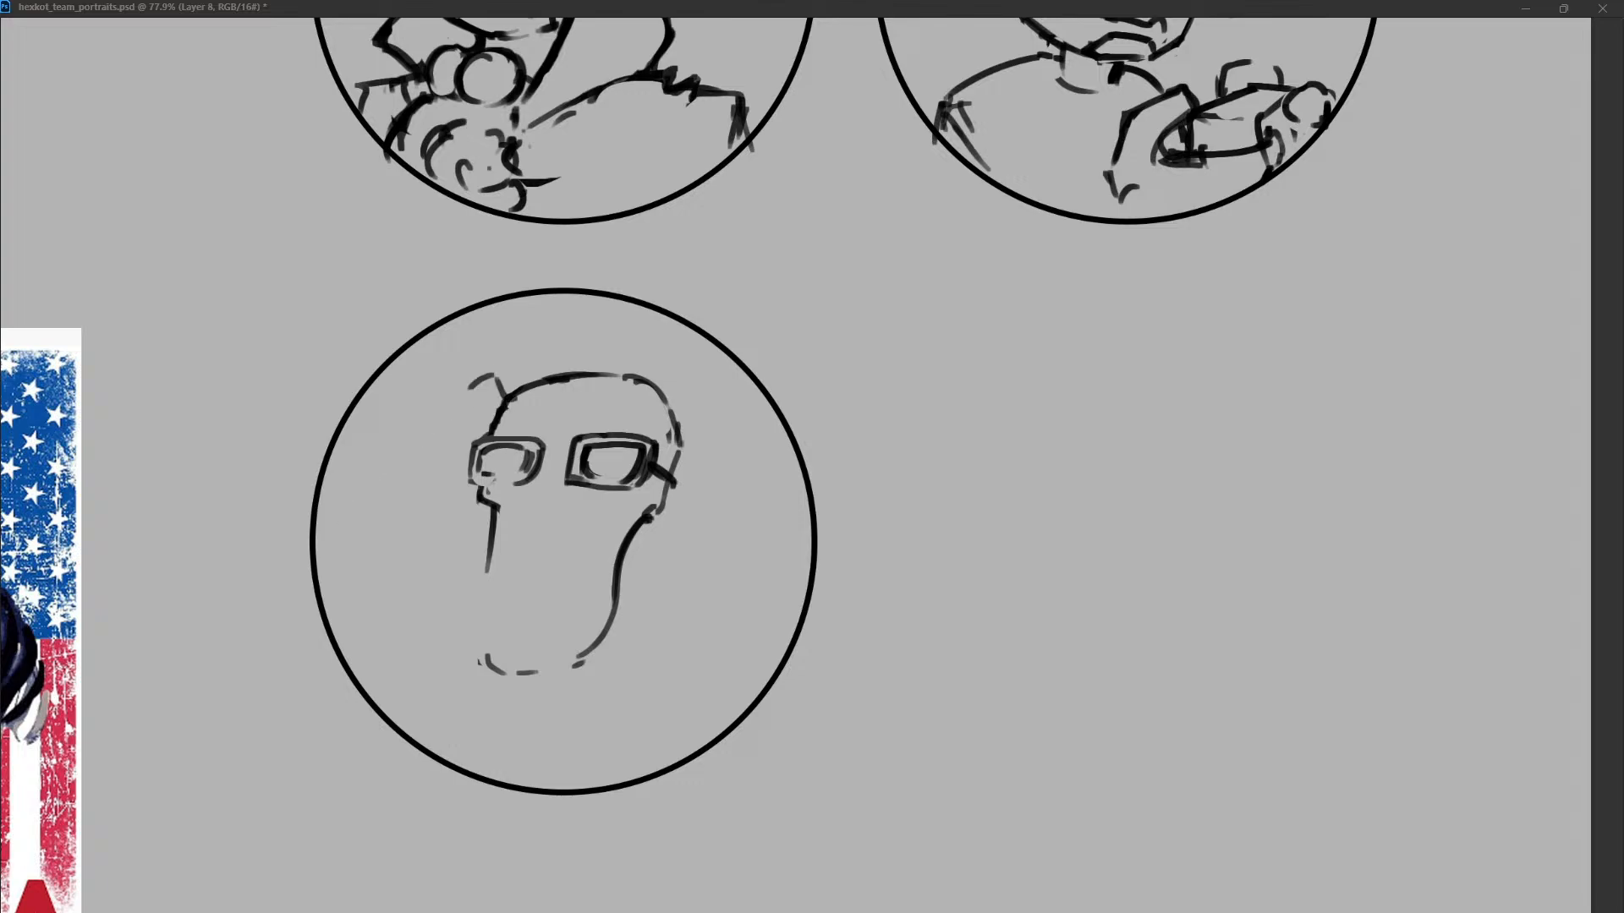
# Sketch hair hugging the left temple and a long lock falling down the right side of the face.
pyautogui.moveTo(503, 402); pyautogui.dragTo(448, 497)
pyautogui.moveTo(664, 406); pyautogui.dragTo(675, 607)
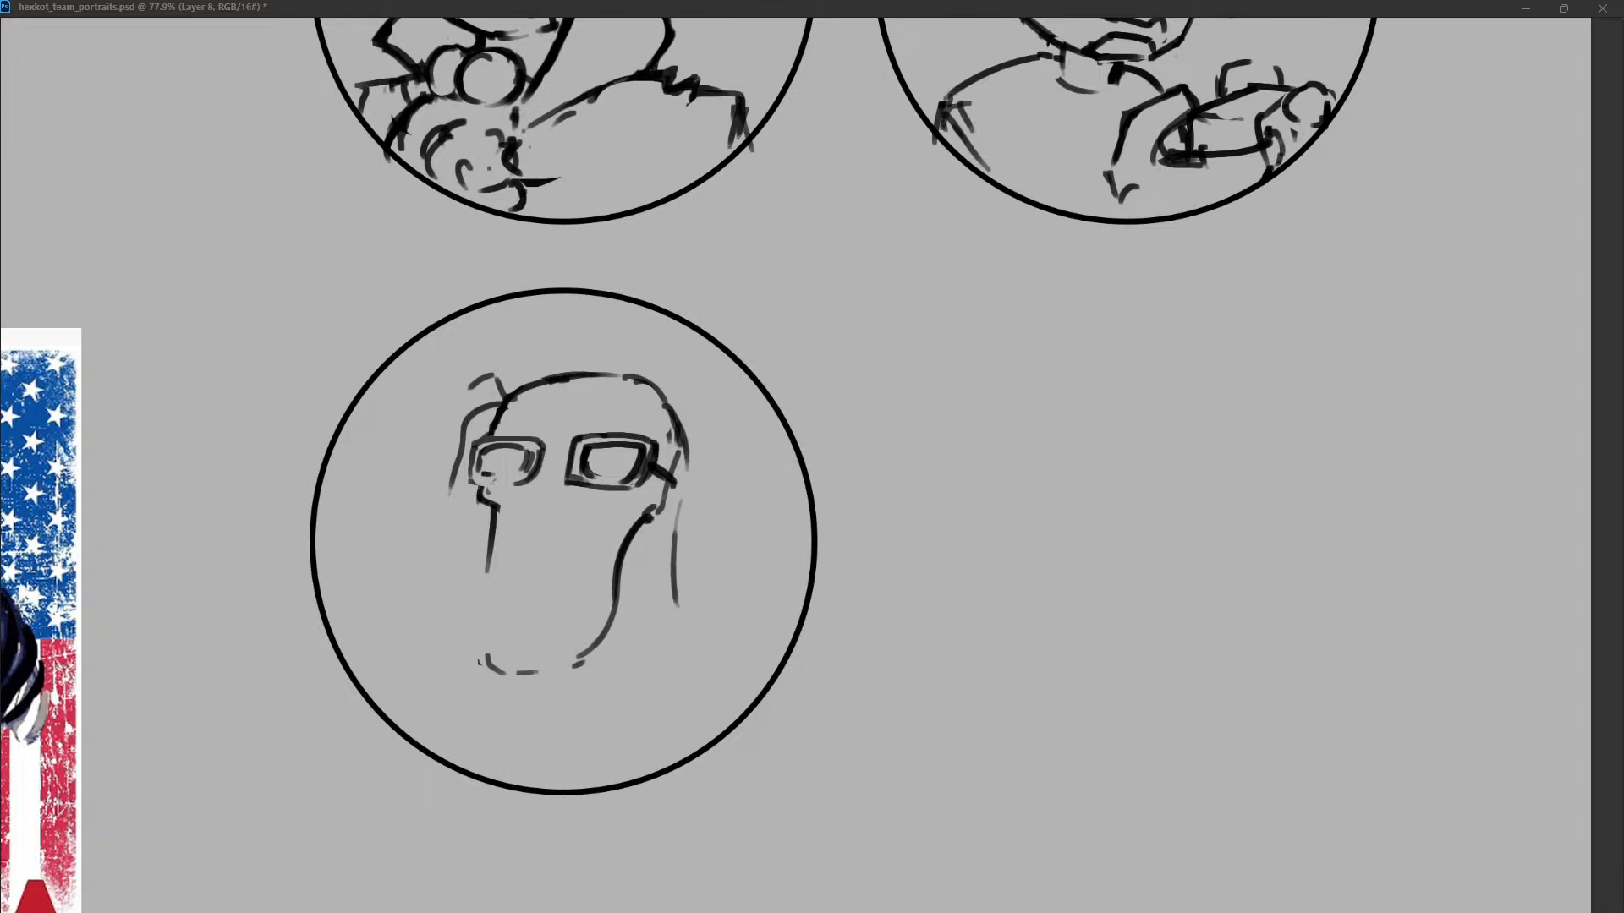
pyautogui.moveTo(674, 534)
pyautogui.mouseDown()
pyautogui.moveTo(681, 625)
pyautogui.moveTo(710, 671)
pyautogui.mouseUp()
pyautogui.moveTo(675, 526); pyautogui.dragTo(697, 668)
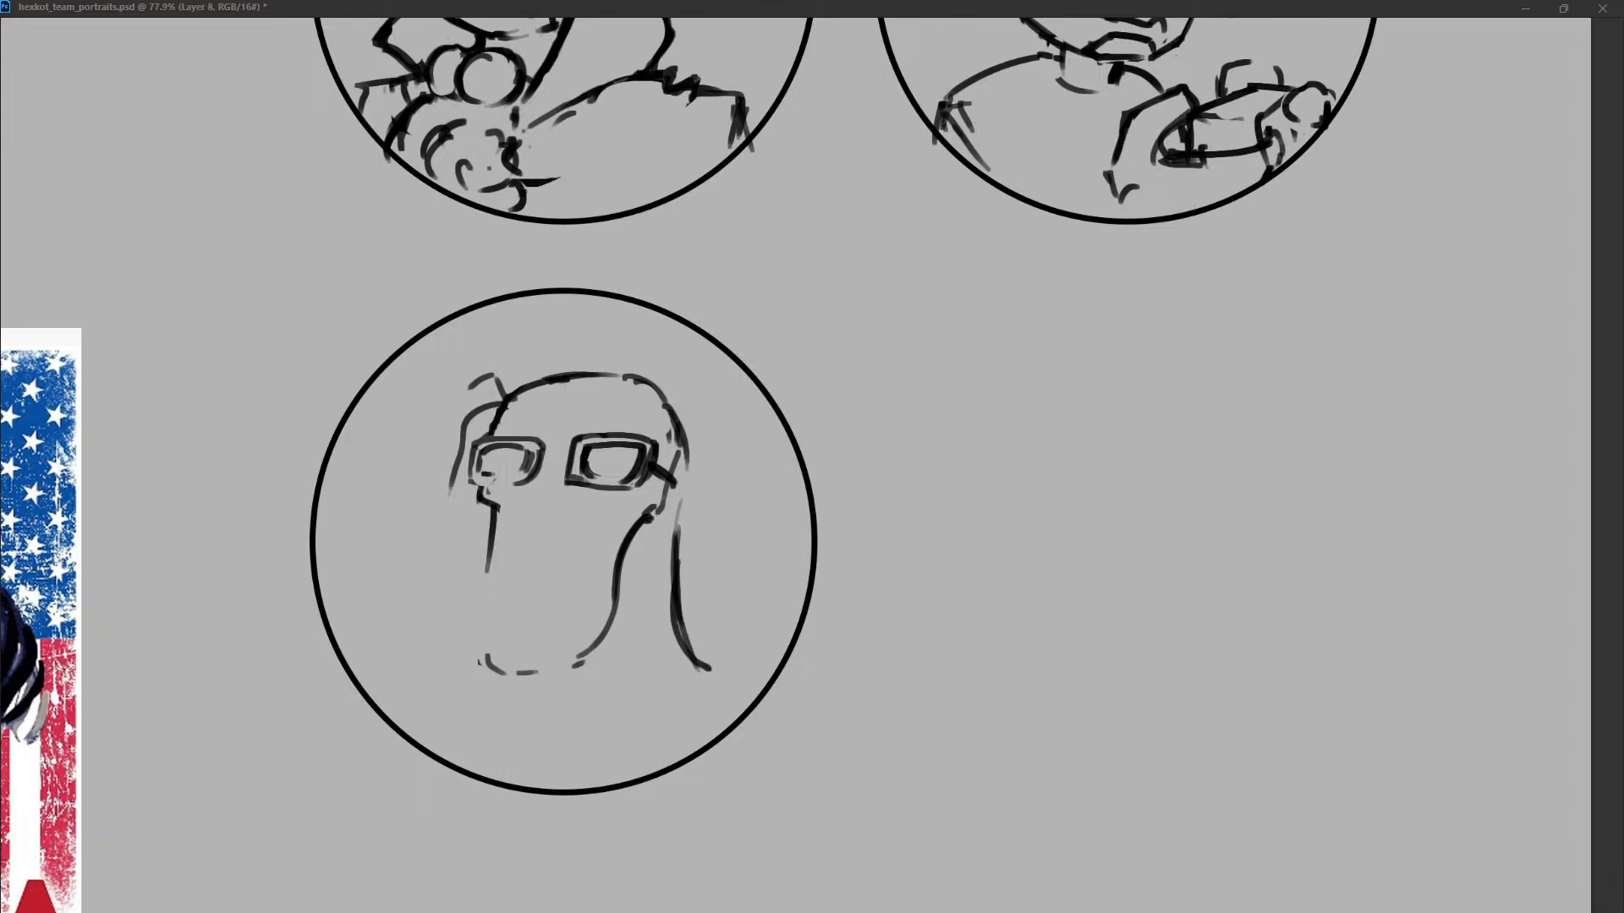
pyautogui.moveTo(629, 551); pyautogui.dragTo(623, 569)
# Draw a long left lock ending in an outward flick and add a curled tip to the right lock.
pyautogui.moveTo(478, 499); pyautogui.dragTo(448, 698)
pyautogui.hotkey('ctrl', 'z')
pyautogui.moveTo(475, 491); pyautogui.dragTo(442, 714)
pyautogui.hotkey('ctrl', 'z')
pyautogui.moveTo(478, 494); pyautogui.dragTo(417, 704)
pyautogui.moveTo(692, 646); pyautogui.dragTo(702, 698)
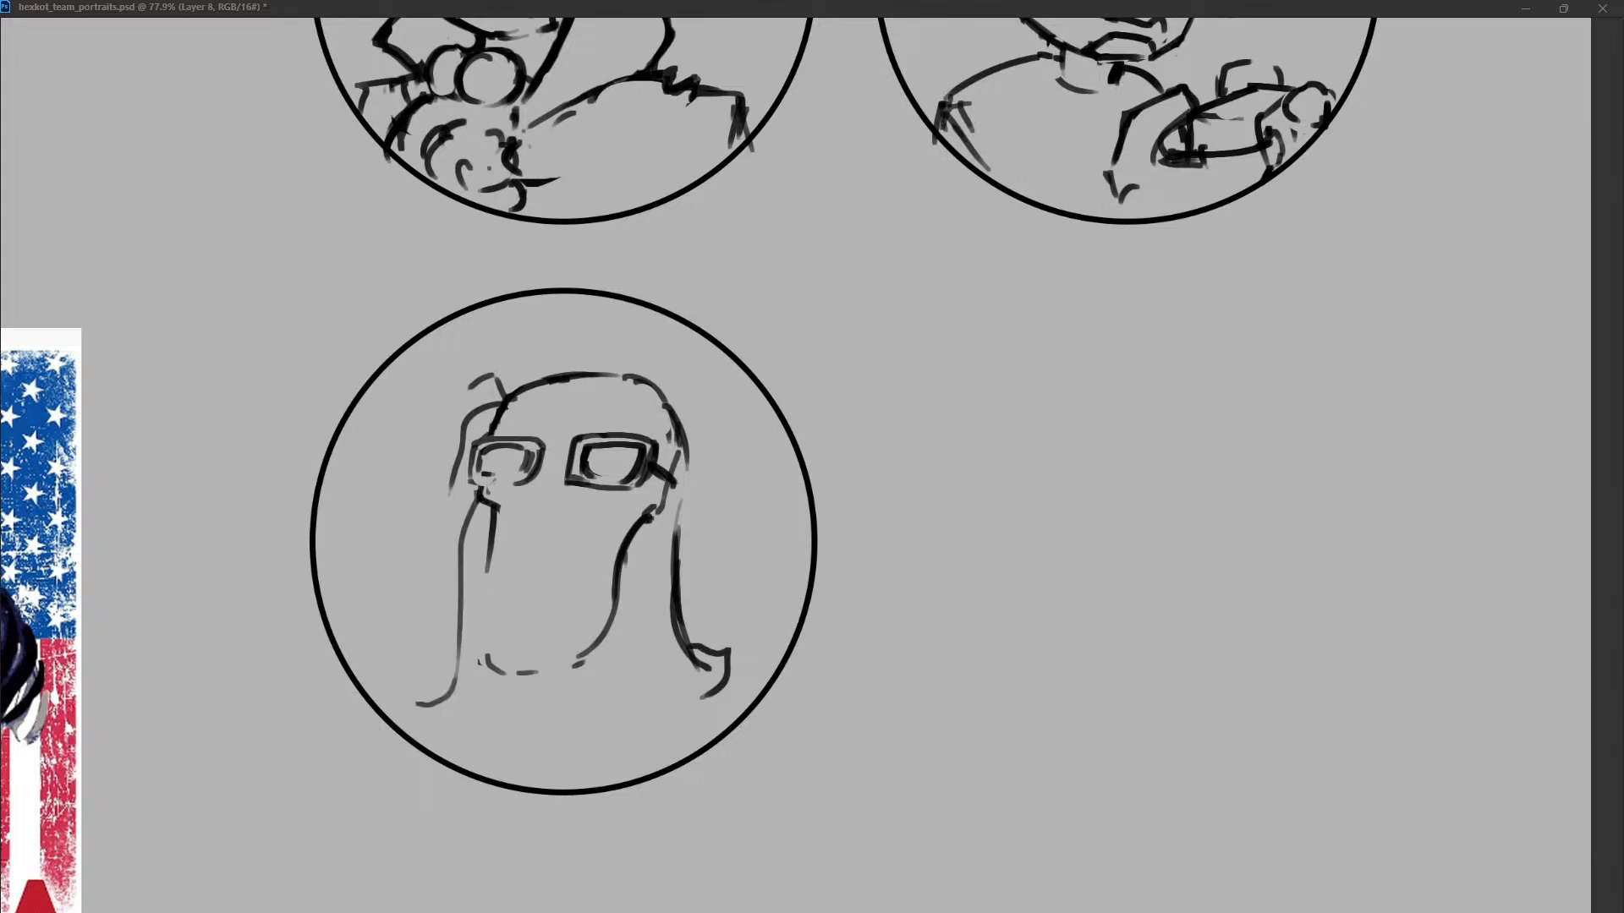
# Clear the left cheek line and strengthen the curve of the right cheek.
pyautogui.hotkey('ctrl', 'z')
pyautogui.moveTo(499, 505)
pyautogui.mouseDown()
pyautogui.moveTo(485, 649)
pyautogui.moveTo(520, 625)
pyautogui.moveTo(564, 630)
pyautogui.mouseUp()
pyautogui.hotkey('ctrl', 'z')
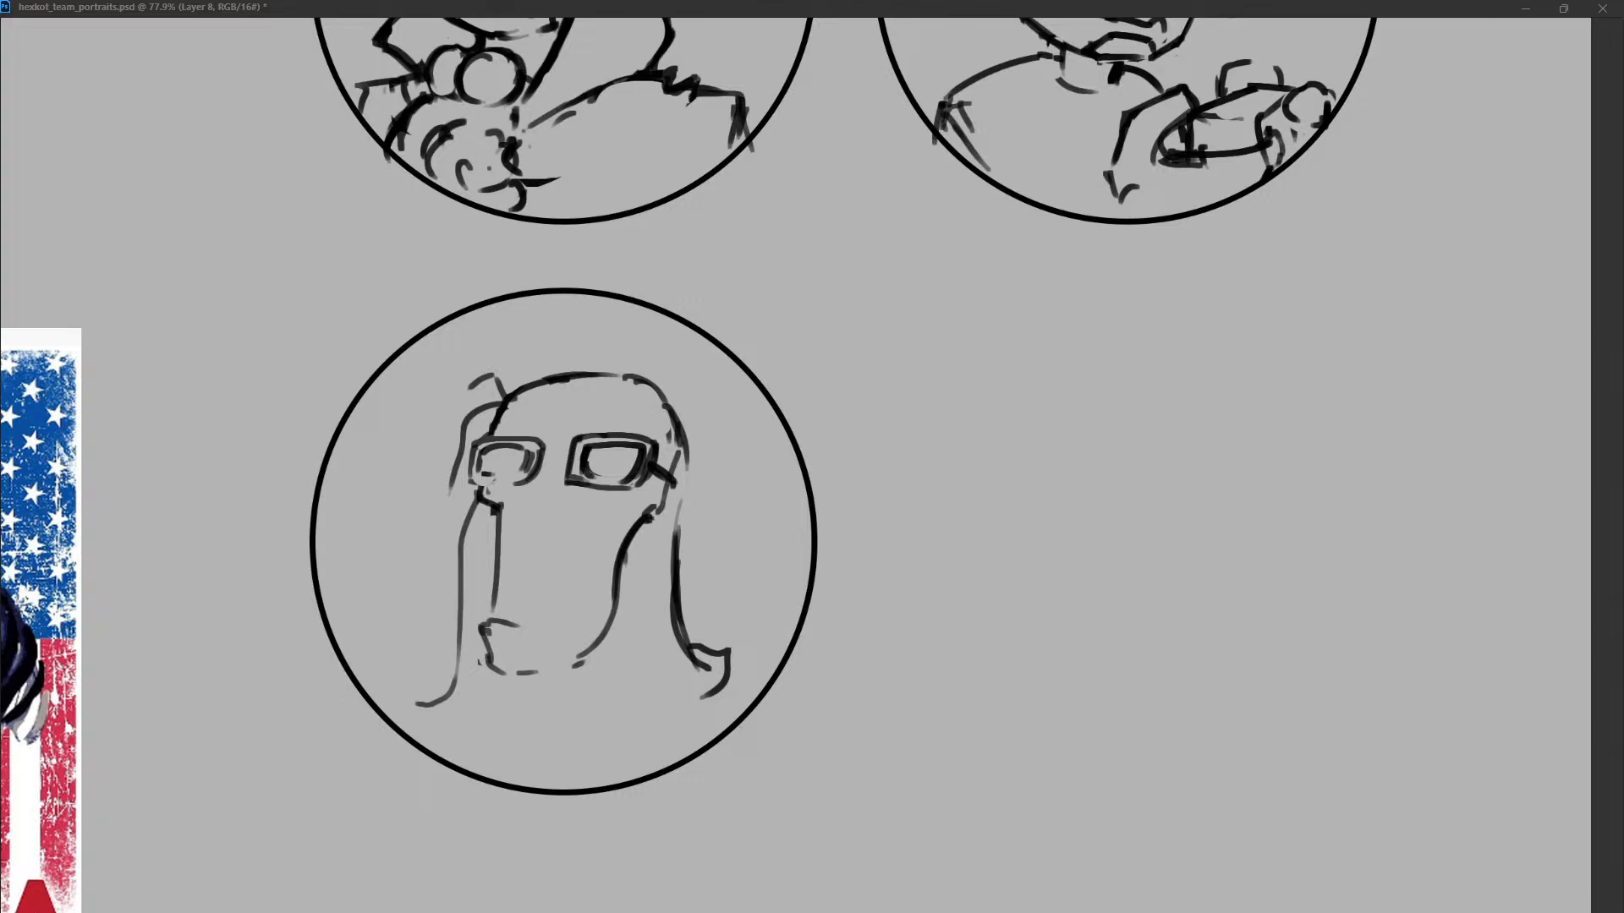
pyautogui.moveTo(499, 520); pyautogui.dragTo(497, 626)
pyautogui.moveTo(643, 513); pyautogui.dragTo(610, 573)
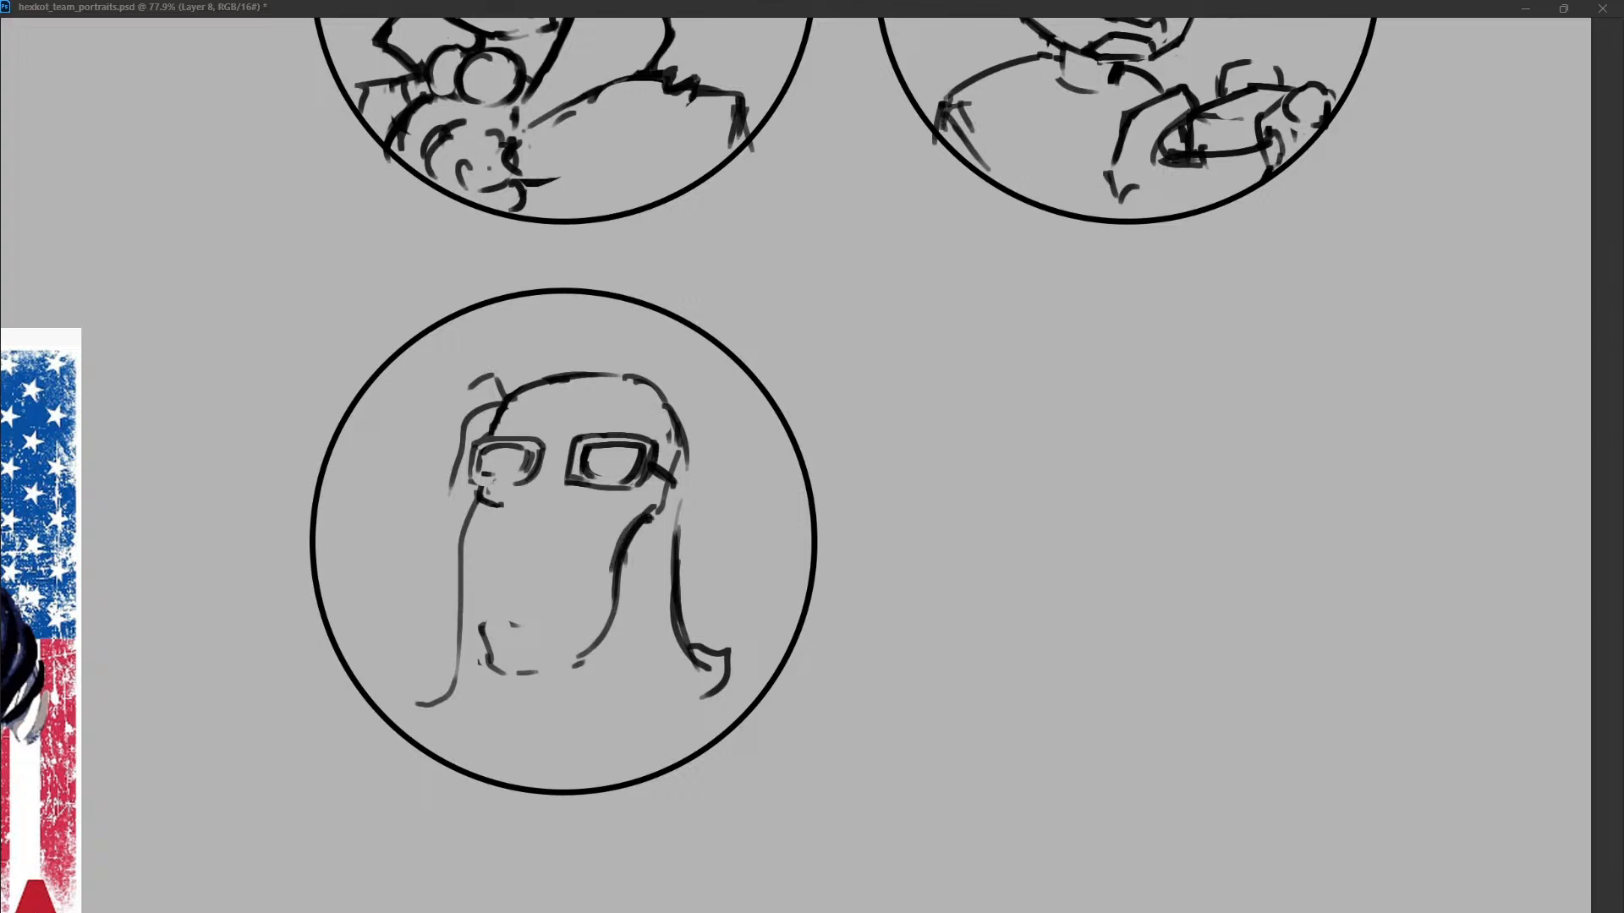
# Redraw the lower face with long straight cheeks meeting in an angular, flat chin.
pyautogui.moveTo(498, 506); pyautogui.dragTo(489, 643)
pyautogui.hotkey('ctrl', 'z')
pyautogui.moveTo(492, 507); pyautogui.dragTo(500, 676)
pyautogui.moveTo(480, 623)
pyautogui.mouseDown()
pyautogui.moveTo(499, 673)
pyautogui.moveTo(599, 641)
pyautogui.mouseUp()
pyautogui.moveTo(624, 559); pyautogui.dragTo(614, 662)
pyautogui.hotkey('ctrl', 'z')
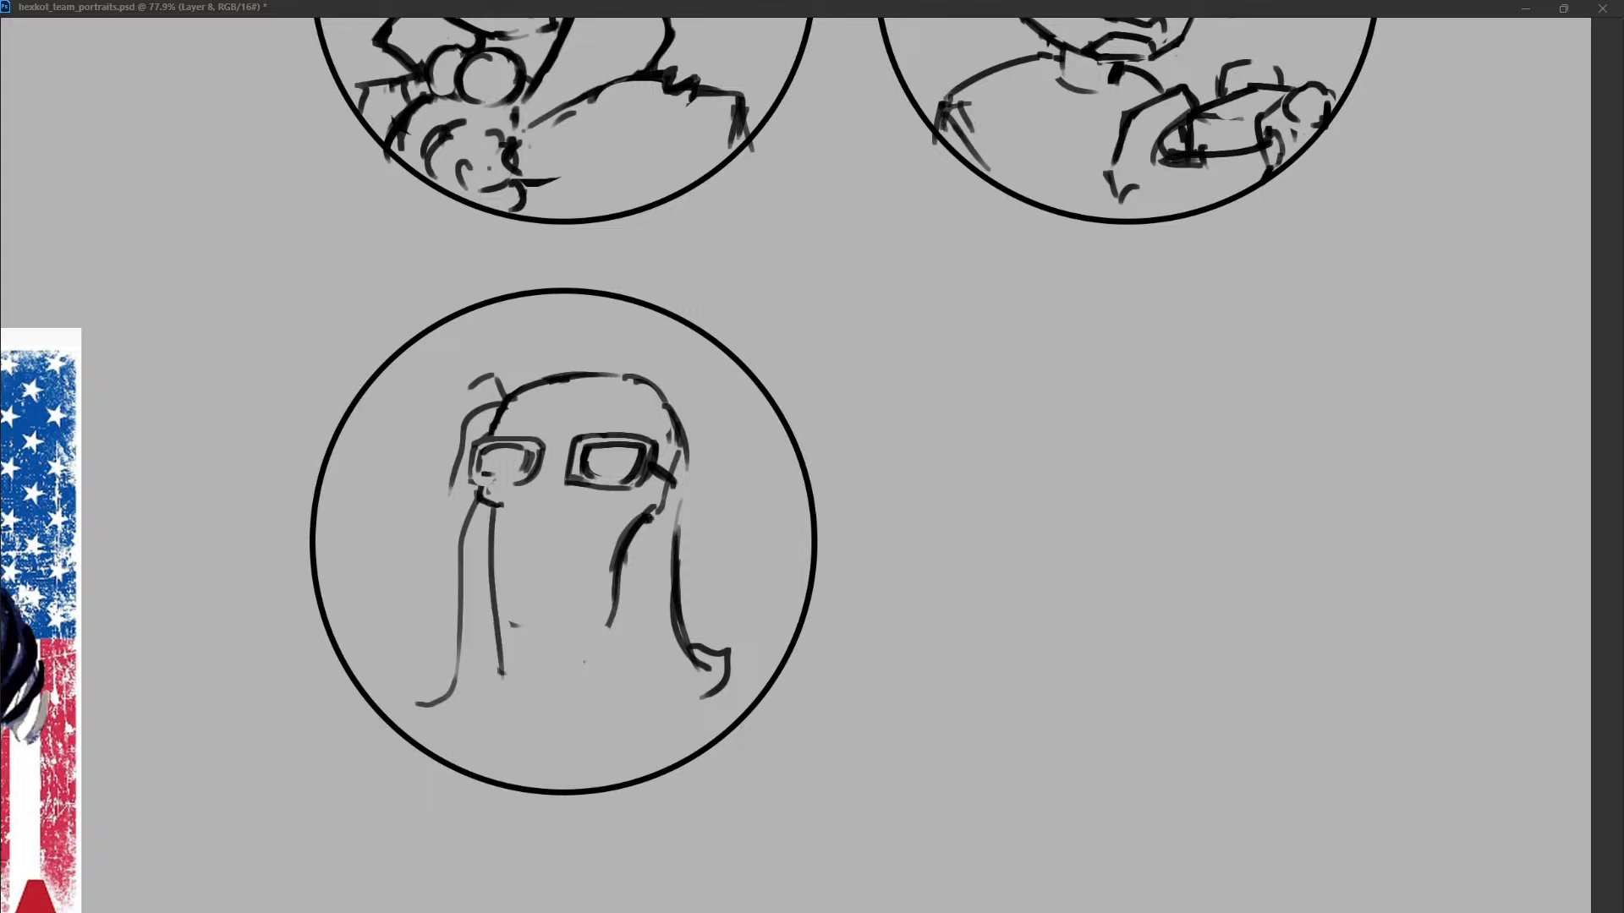
pyautogui.moveTo(624, 550); pyautogui.dragTo(609, 662)
pyautogui.moveTo(503, 674); pyautogui.dragTo(577, 683)
pyautogui.hotkey('ctrl', 'z')
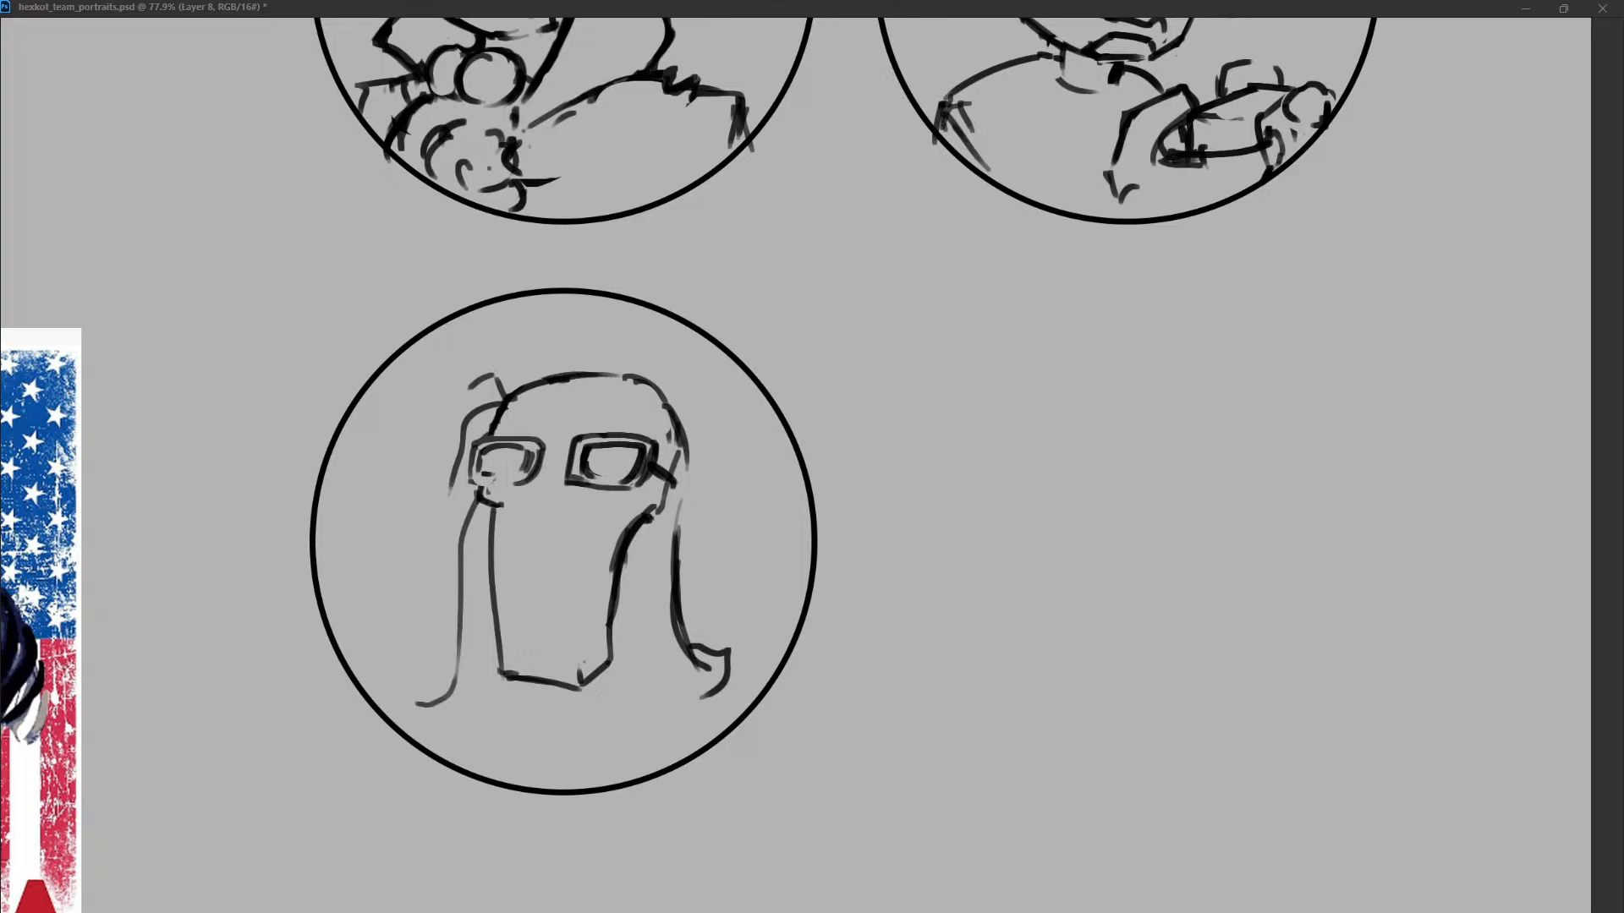
# Sketch an open mouth above the chin with a straight upper edge and a full lower lip.
pyautogui.moveTo(494, 603)
pyautogui.mouseDown()
pyautogui.moveTo(499, 640)
pyautogui.moveTo(542, 639)
pyautogui.moveTo(493, 583)
pyautogui.moveTo(545, 582)
pyautogui.moveTo(593, 530)
pyautogui.mouseUp()
pyautogui.hotkey('ctrl', 'z')
pyautogui.hotkey('ctrl', 'z')
pyautogui.moveTo(491, 584); pyautogui.dragTo(592, 568)
pyautogui.moveTo(500, 623)
pyautogui.mouseDown()
pyautogui.moveTo(587, 606)
pyautogui.moveTo(501, 630)
pyautogui.moveTo(586, 606)
pyautogui.moveTo(525, 618)
pyautogui.mouseUp()
pyautogui.moveTo(506, 617)
pyautogui.mouseDown()
pyautogui.moveTo(497, 634)
pyautogui.moveTo(560, 618)
pyautogui.moveTo(523, 635)
pyautogui.mouseUp()
pyautogui.click(501, 626)
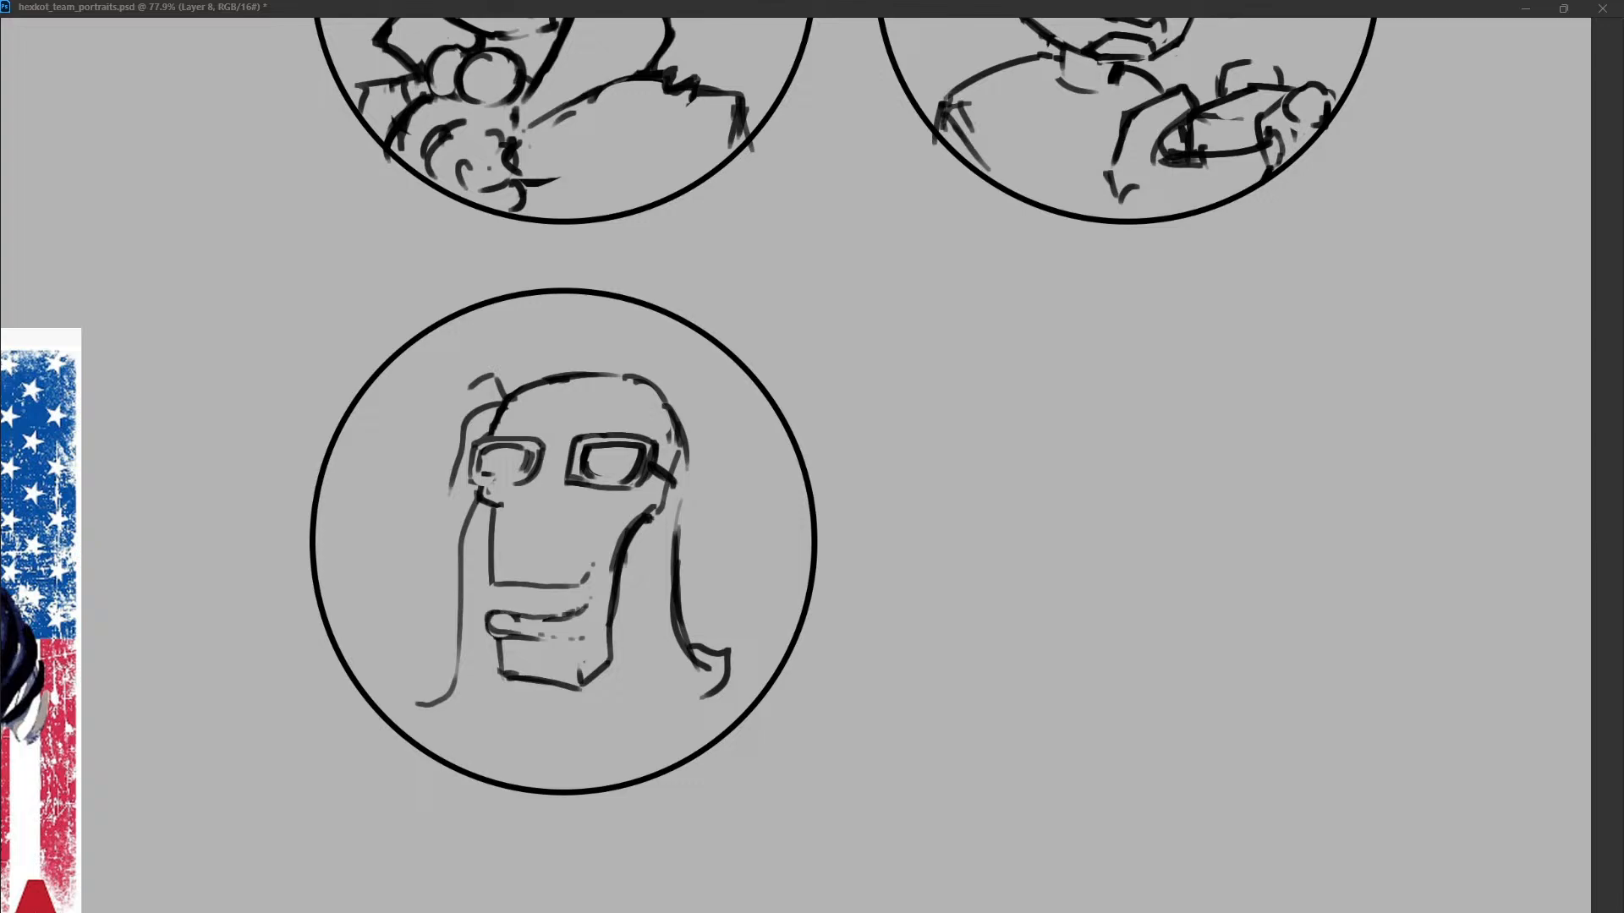
pyautogui.click(584, 631)
# Add a protruding upper lip and tidy the outline of the left eyeglass lens.
pyautogui.moveTo(493, 560)
pyautogui.mouseDown()
pyautogui.moveTo(490, 582)
pyautogui.moveTo(551, 564)
pyautogui.mouseUp()
pyautogui.click(522, 506)
pyautogui.moveTo(472, 446)
pyautogui.mouseDown()
pyautogui.moveTo(472, 485)
pyautogui.moveTo(515, 484)
pyautogui.mouseUp()
pyautogui.moveTo(544, 450); pyautogui.dragTo(545, 461)
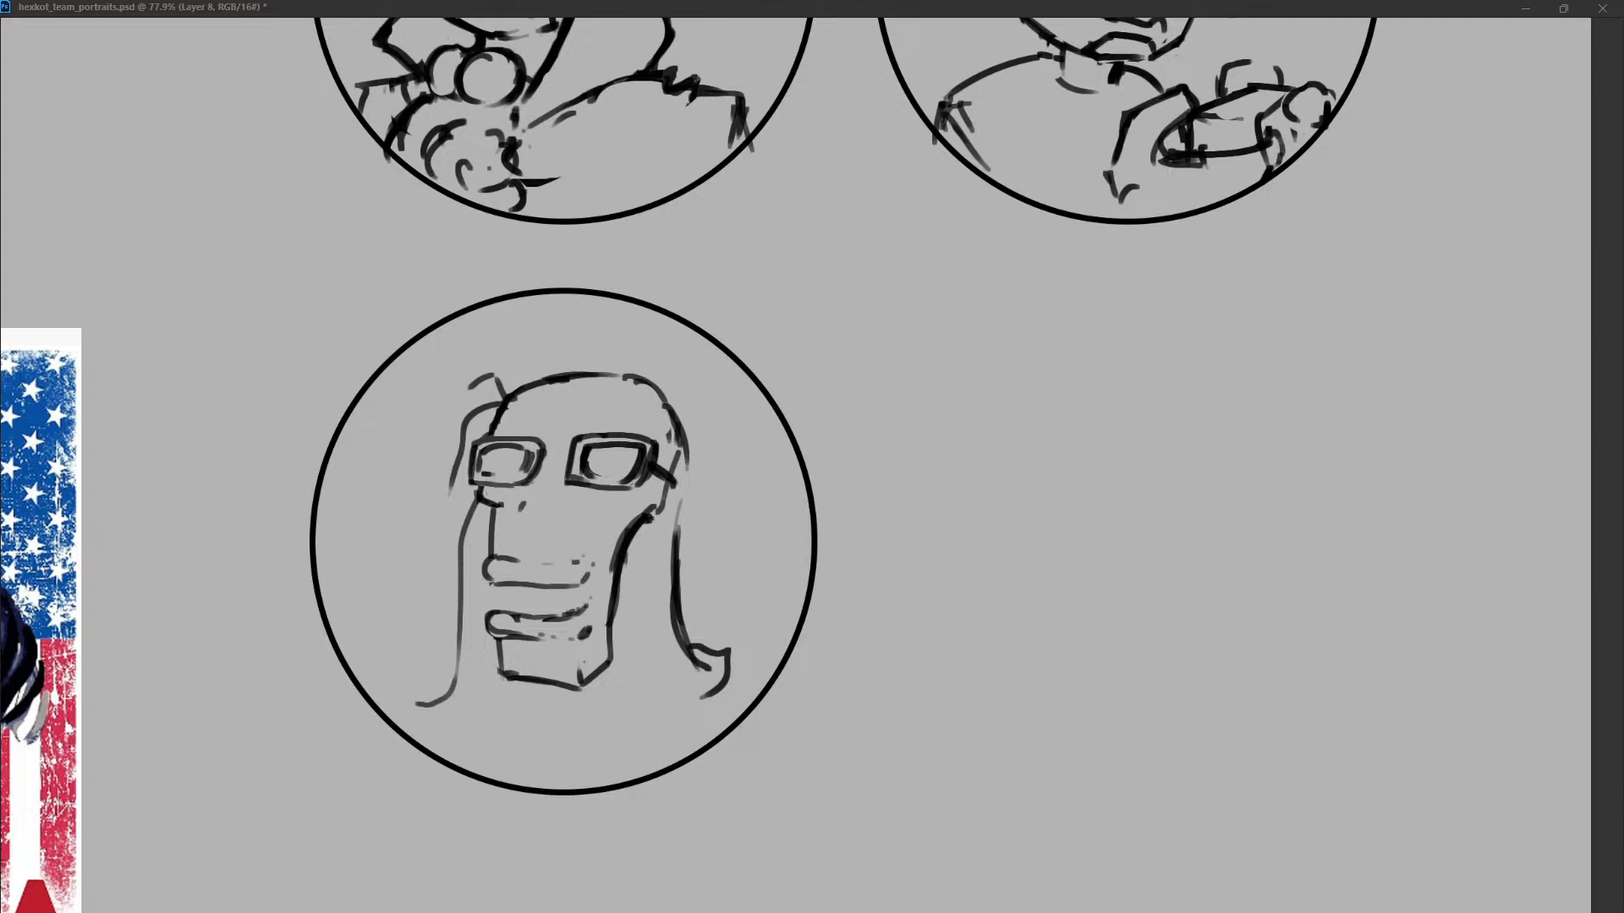
# Flatten the crown, sketch small hair tufts at both temples, and join the two lenses with a bridge.
pyautogui.moveTo(530, 393); pyautogui.dragTo(510, 407)
pyautogui.moveTo(510, 392)
pyautogui.mouseDown()
pyautogui.moveTo(499, 426)
pyautogui.moveTo(626, 379)
pyautogui.moveTo(671, 435)
pyautogui.mouseUp()
pyautogui.moveTo(489, 404); pyautogui.dragTo(451, 484)
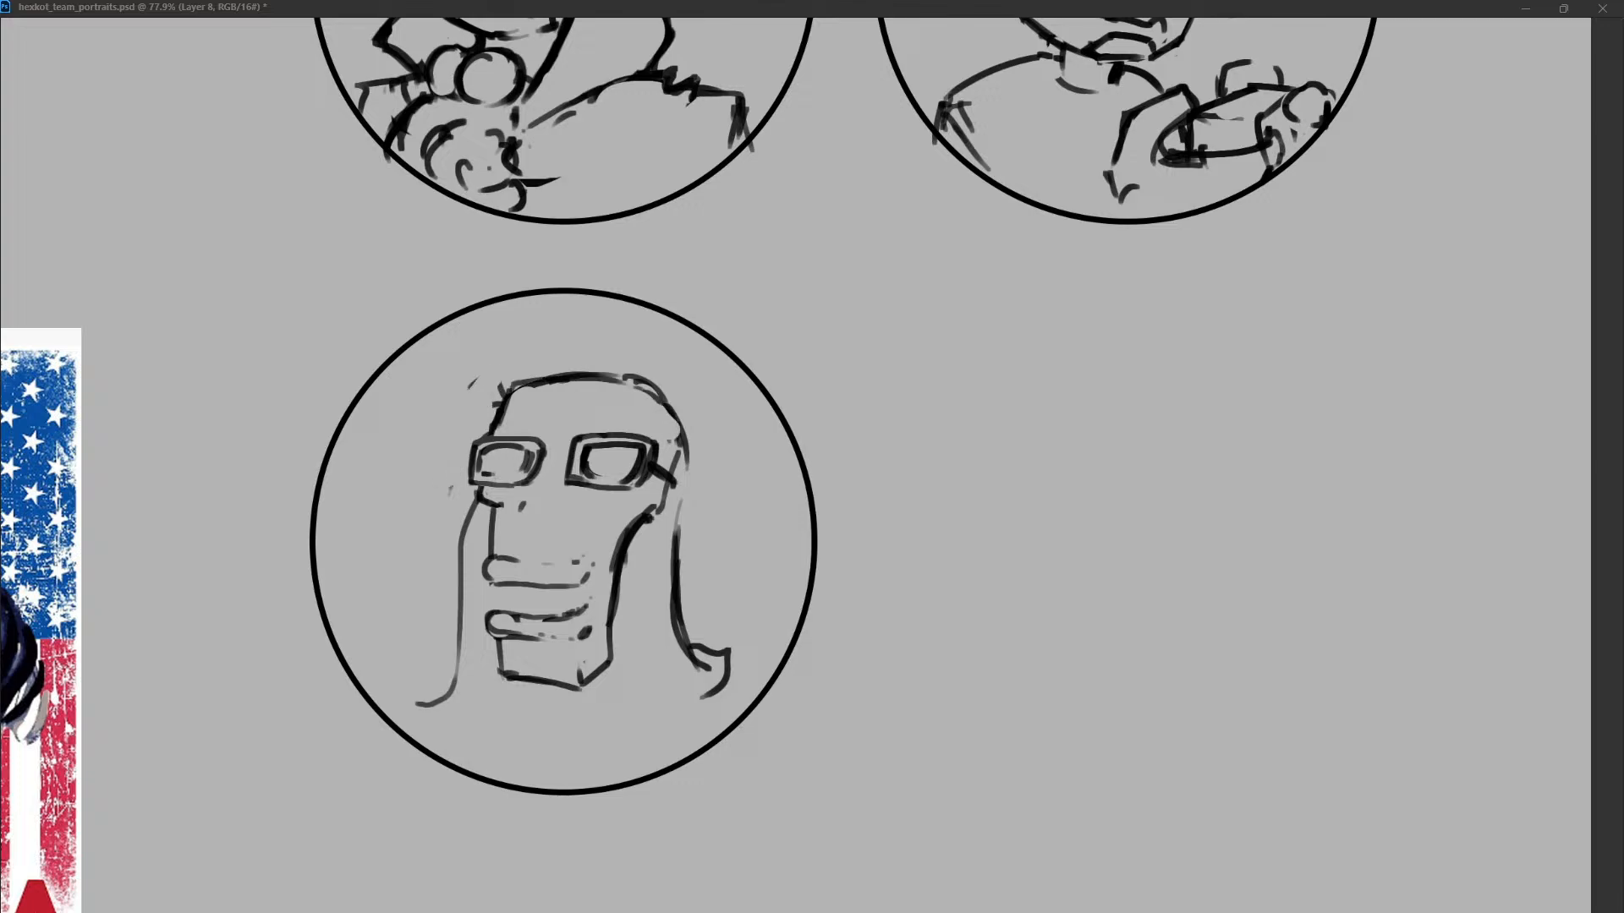
pyautogui.moveTo(458, 418); pyautogui.dragTo(510, 390)
pyautogui.moveTo(665, 403); pyautogui.dragTo(691, 421)
pyautogui.moveTo(581, 441)
pyautogui.mouseDown()
pyautogui.moveTo(569, 477)
pyautogui.moveTo(560, 452)
pyautogui.moveTo(567, 486)
pyautogui.moveTo(623, 477)
pyautogui.mouseUp()
pyautogui.hotkey('ctrl', 'z')
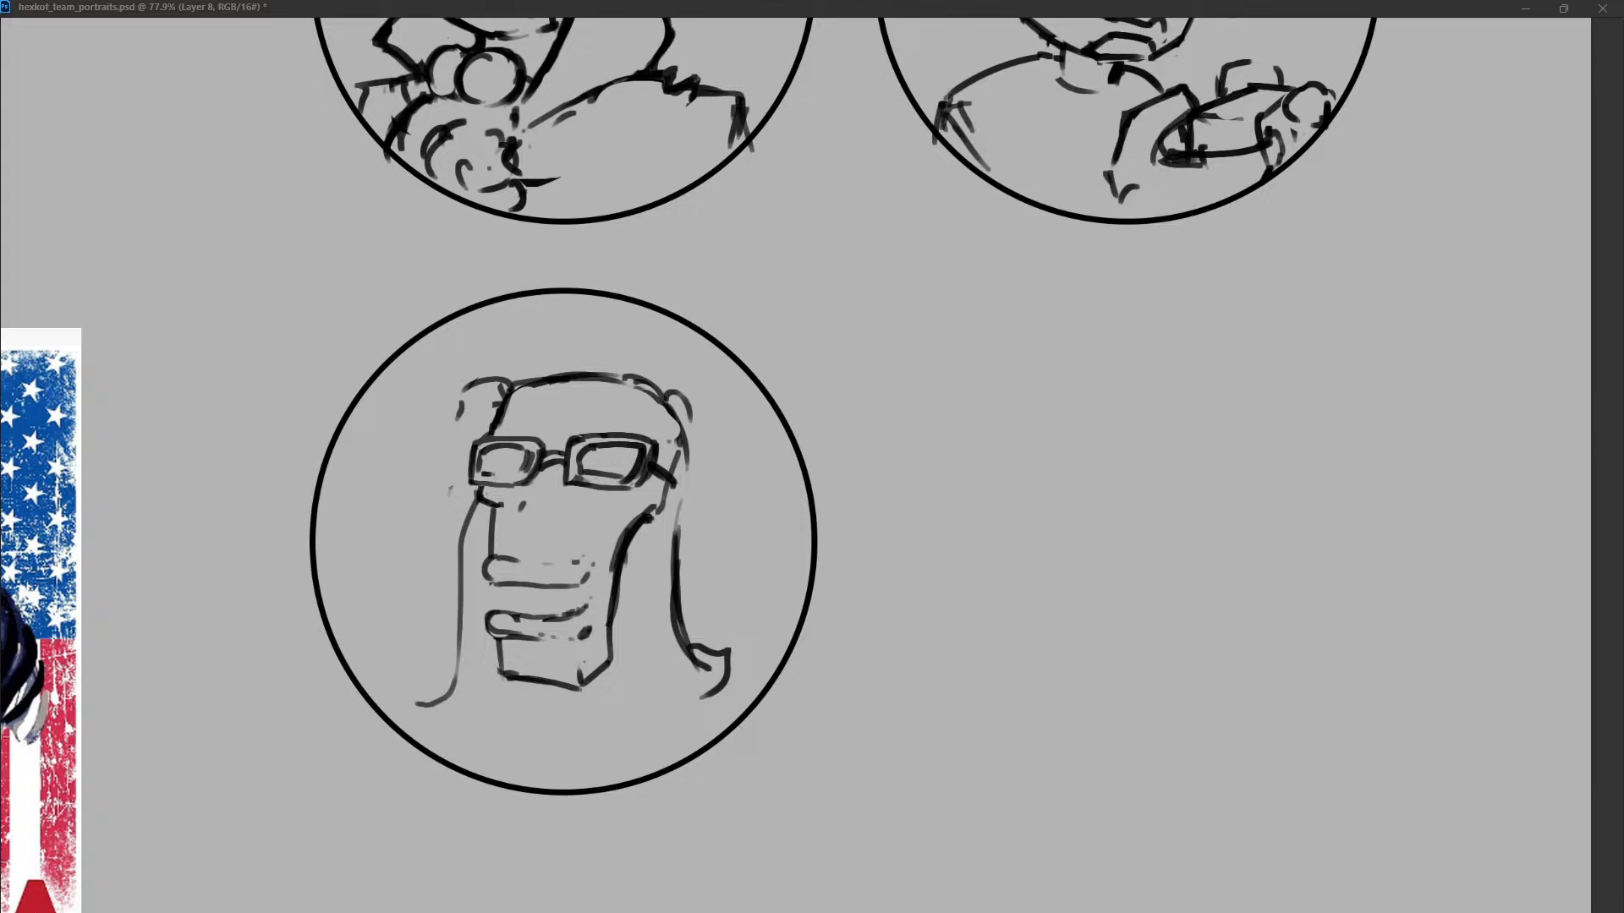
# Extend the glasses' temple arm, remove the left tuft, and redraw the left forehead edge.
pyautogui.moveTo(666, 414)
pyautogui.mouseDown()
pyautogui.moveTo(688, 468)
pyautogui.moveTo(676, 504)
pyautogui.mouseUp()
pyautogui.hotkey('ctrl', 'z')
pyautogui.moveTo(497, 406)
pyautogui.mouseDown()
pyautogui.moveTo(459, 414)
pyautogui.moveTo(603, 384)
pyautogui.mouseUp()
pyautogui.moveTo(504, 380); pyautogui.dragTo(486, 434)
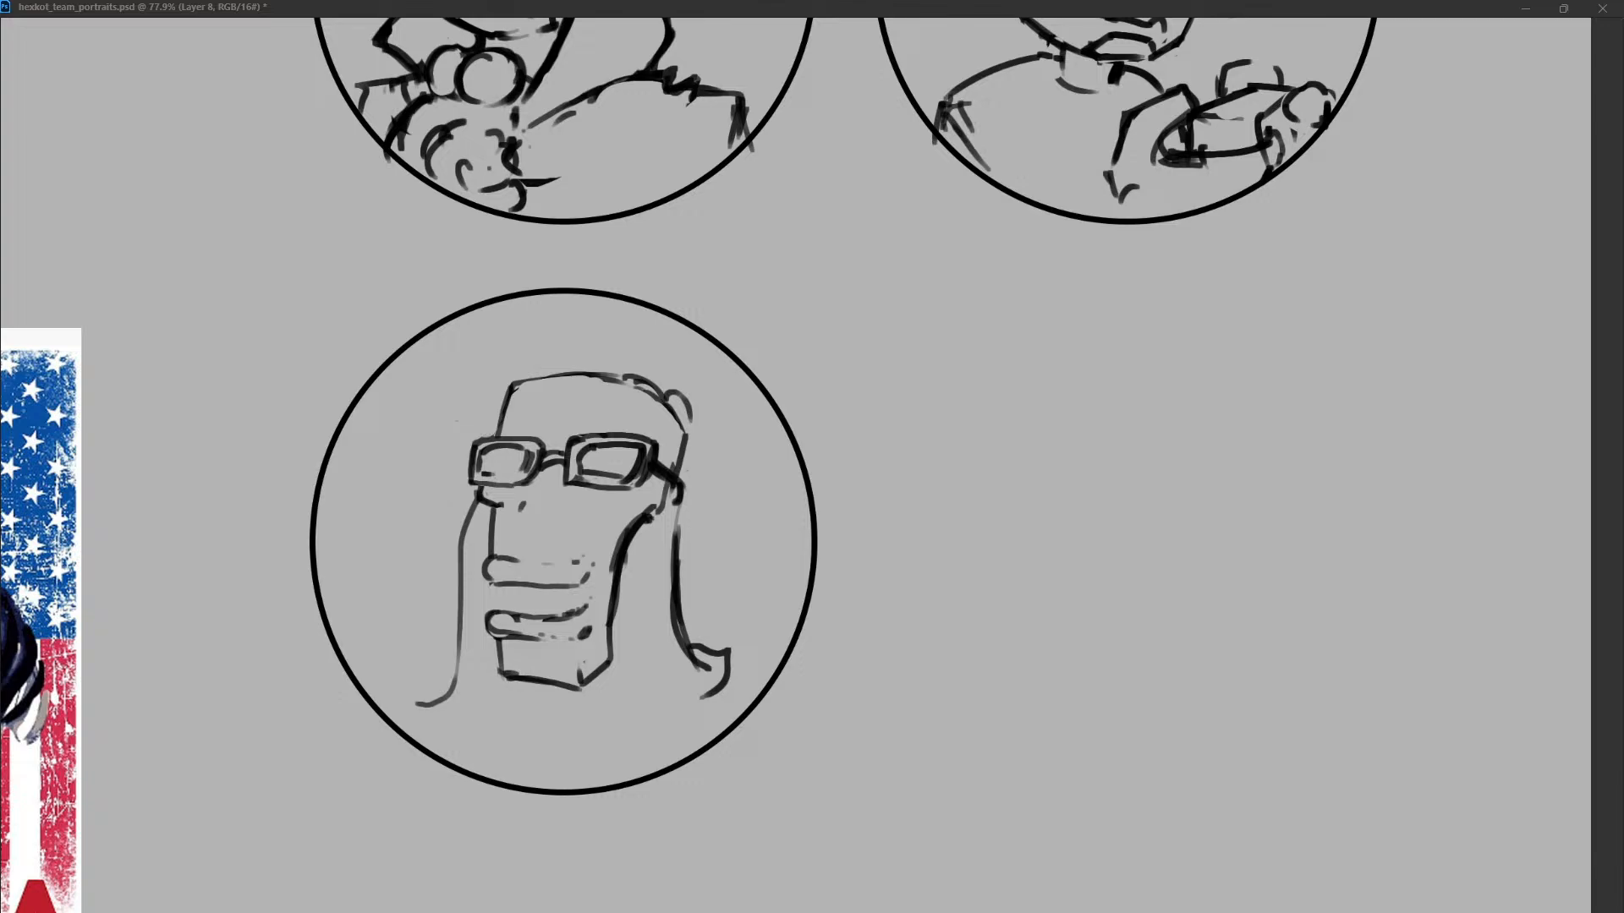
# Remove the long left lock and sketch two arched hair strands parting above the crown.
pyautogui.moveTo(670, 395)
pyautogui.mouseDown()
pyautogui.moveTo(689, 418)
pyautogui.moveTo(686, 497)
pyautogui.mouseUp()
pyautogui.hotkey('ctrl', 'z')
pyautogui.moveTo(445, 421)
pyautogui.mouseDown()
pyautogui.moveTo(557, 372)
pyautogui.moveTo(663, 357)
pyautogui.mouseUp()
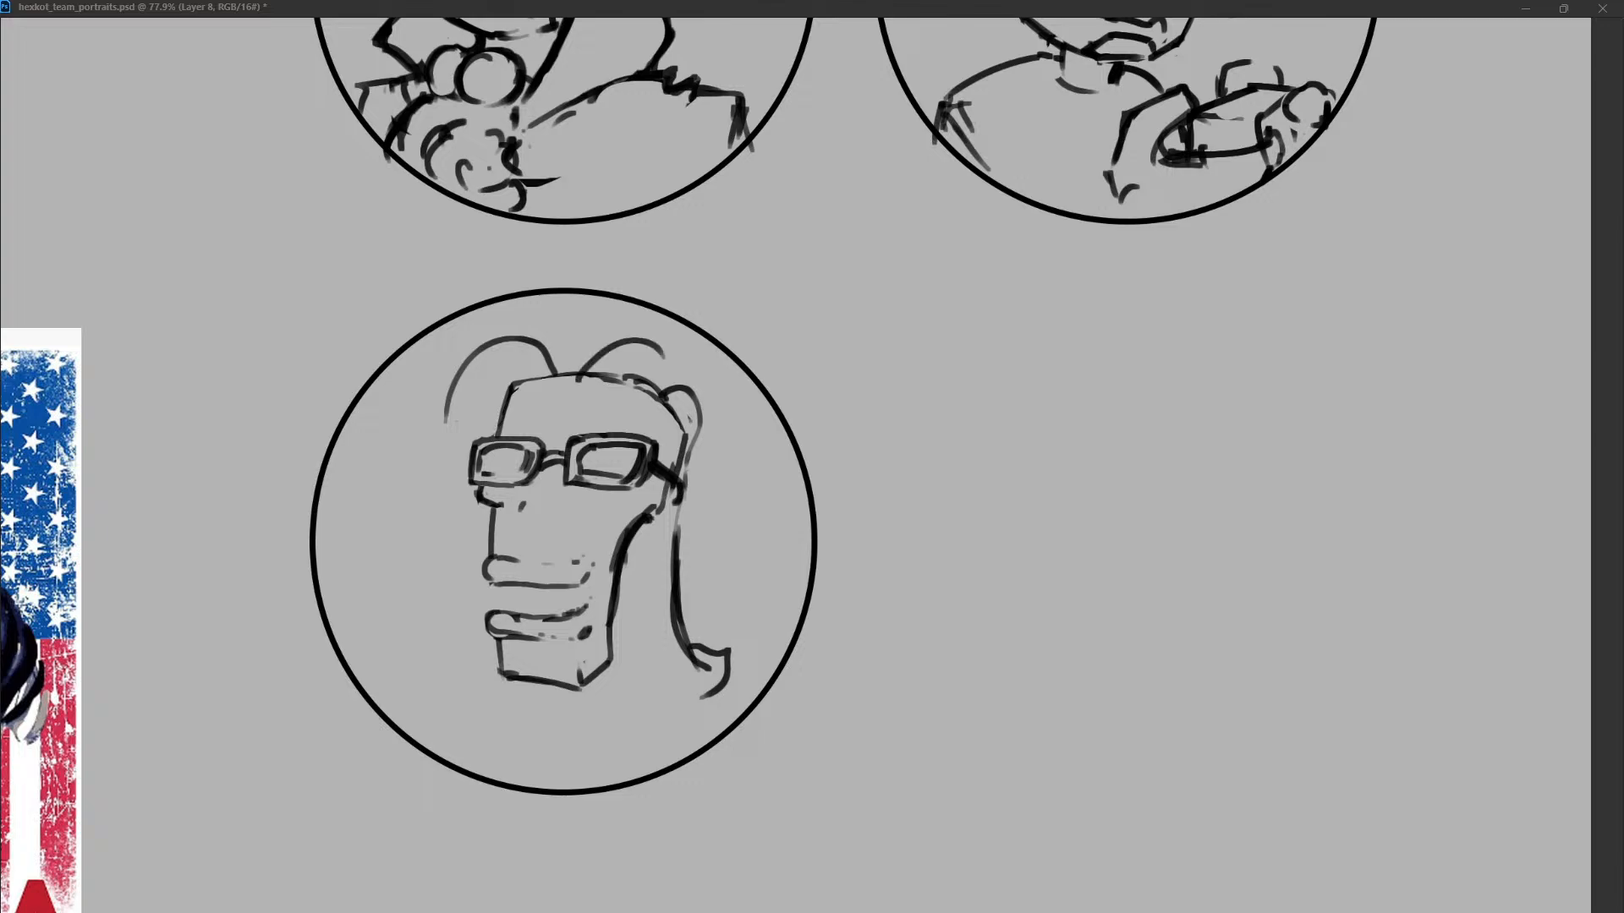
# Clean up the lip outlines and sketch a small triangular nose between the glasses and mouth.
pyautogui.moveTo(517, 561); pyautogui.dragTo(488, 580)
pyautogui.moveTo(493, 555)
pyautogui.mouseDown()
pyautogui.moveTo(486, 579)
pyautogui.moveTo(582, 559)
pyautogui.moveTo(487, 582)
pyautogui.moveTo(525, 619)
pyautogui.moveTo(583, 612)
pyautogui.mouseUp()
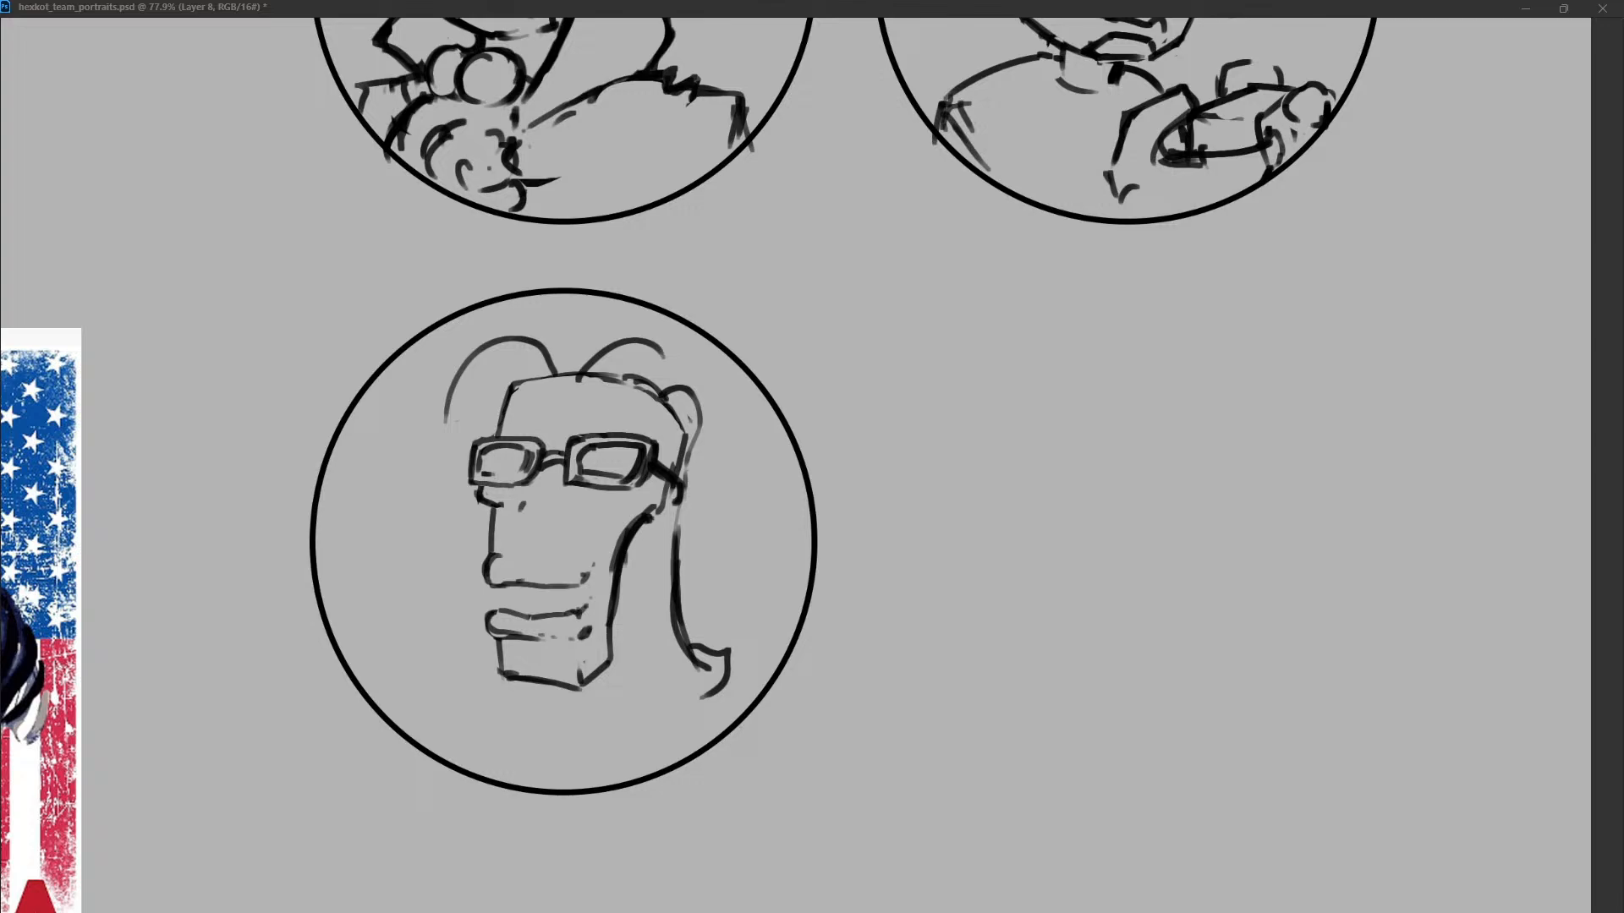
pyautogui.hotkey('ctrl', 'z')
pyautogui.hotkey('ctrl', 'z')
pyautogui.moveTo(538, 502)
pyautogui.mouseDown()
pyautogui.moveTo(528, 530)
pyautogui.moveTo(558, 507)
pyautogui.mouseUp()
pyautogui.moveTo(562, 520); pyautogui.dragTo(558, 528)
pyautogui.moveTo(535, 531); pyautogui.dragTo(564, 533)
pyautogui.hotkey('ctrl', 'z')
pyautogui.hotkey('ctrl', 'z')
pyautogui.moveTo(551, 537); pyautogui.dragTo(572, 543)
# Darken the end of the glasses' temple arm and redraw the crown's top edge.
pyautogui.moveTo(686, 436)
pyautogui.mouseDown()
pyautogui.moveTo(657, 511)
pyautogui.moveTo(680, 476)
pyautogui.mouseUp()
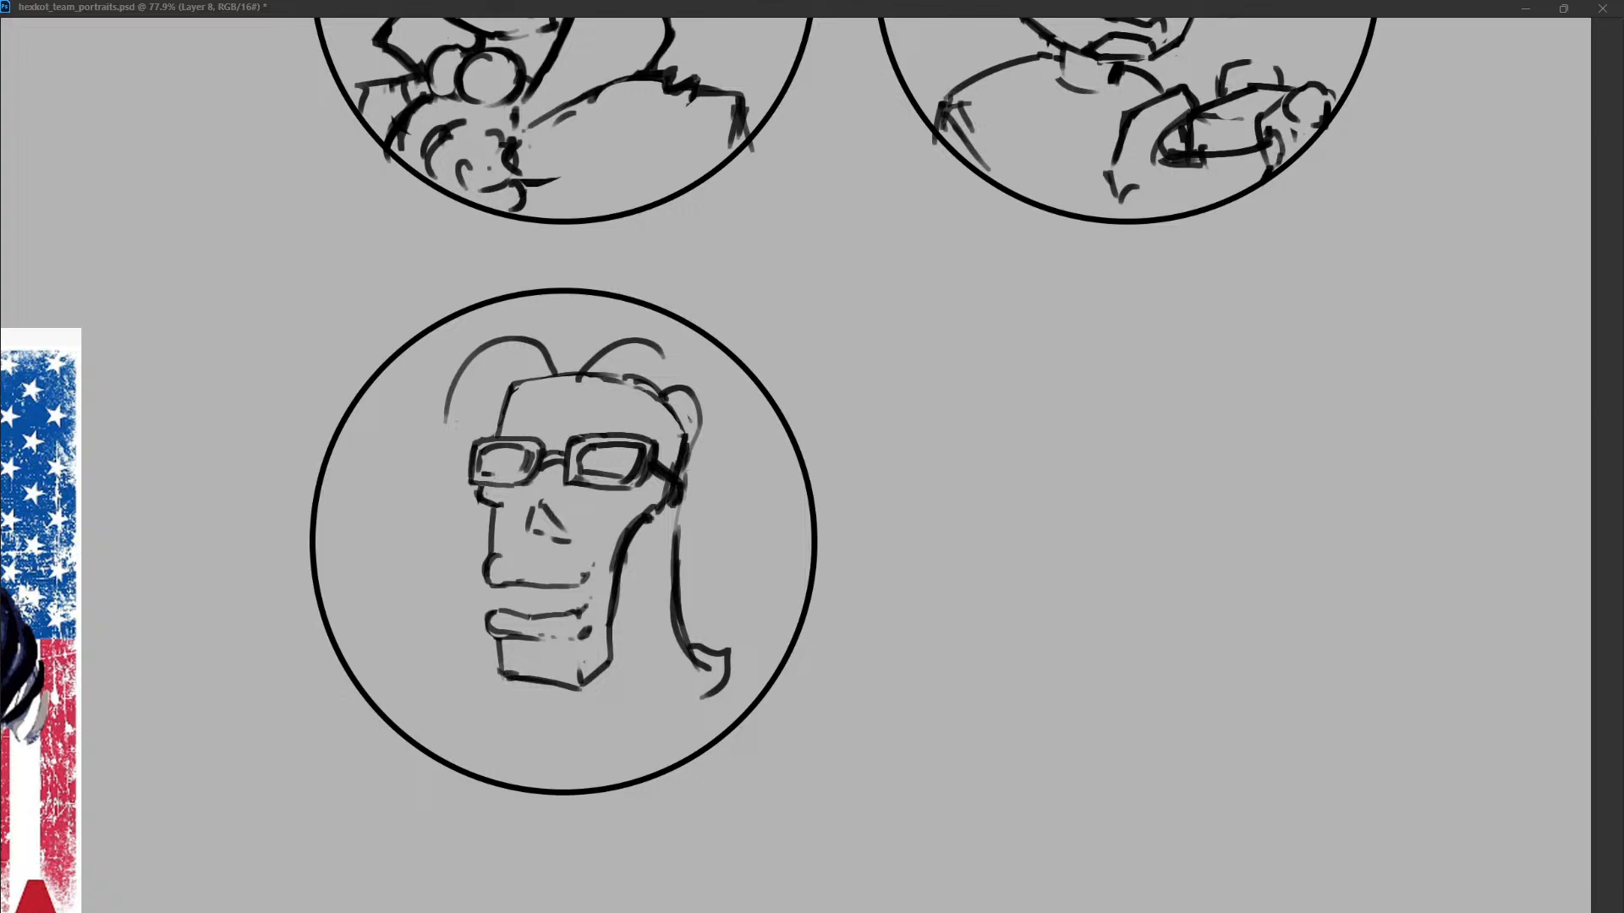
pyautogui.moveTo(518, 382)
pyautogui.mouseDown()
pyautogui.moveTo(502, 423)
pyautogui.moveTo(562, 374)
pyautogui.moveTo(639, 380)
pyautogui.mouseUp()
pyautogui.moveTo(631, 389); pyautogui.dragTo(659, 402)
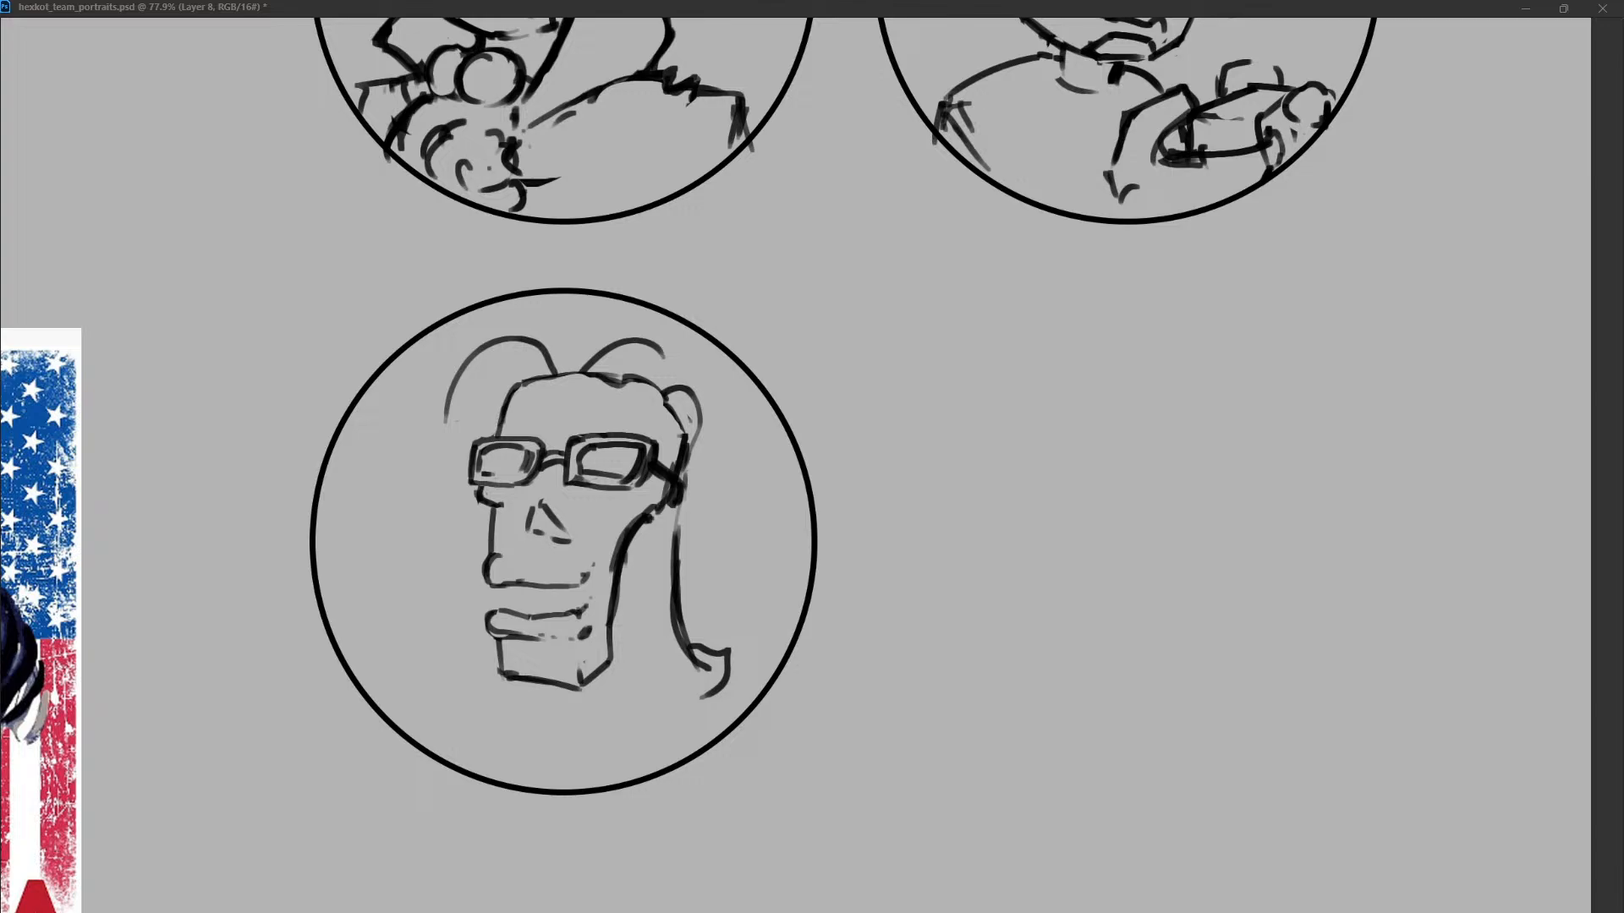
# Rework the hair at the parting and sketch a long lock down the left side of the face.
pyautogui.click(561, 370)
pyautogui.moveTo(545, 346); pyautogui.dragTo(576, 387)
pyautogui.hotkey('ctrl', 'z')
pyautogui.moveTo(581, 361)
pyautogui.mouseDown()
pyautogui.moveTo(570, 385)
pyautogui.moveTo(520, 385)
pyautogui.mouseUp()
pyautogui.hotkey('ctrl', 'z')
pyautogui.hotkey('ctrl', 'z')
pyautogui.moveTo(470, 410); pyautogui.dragTo(437, 608)
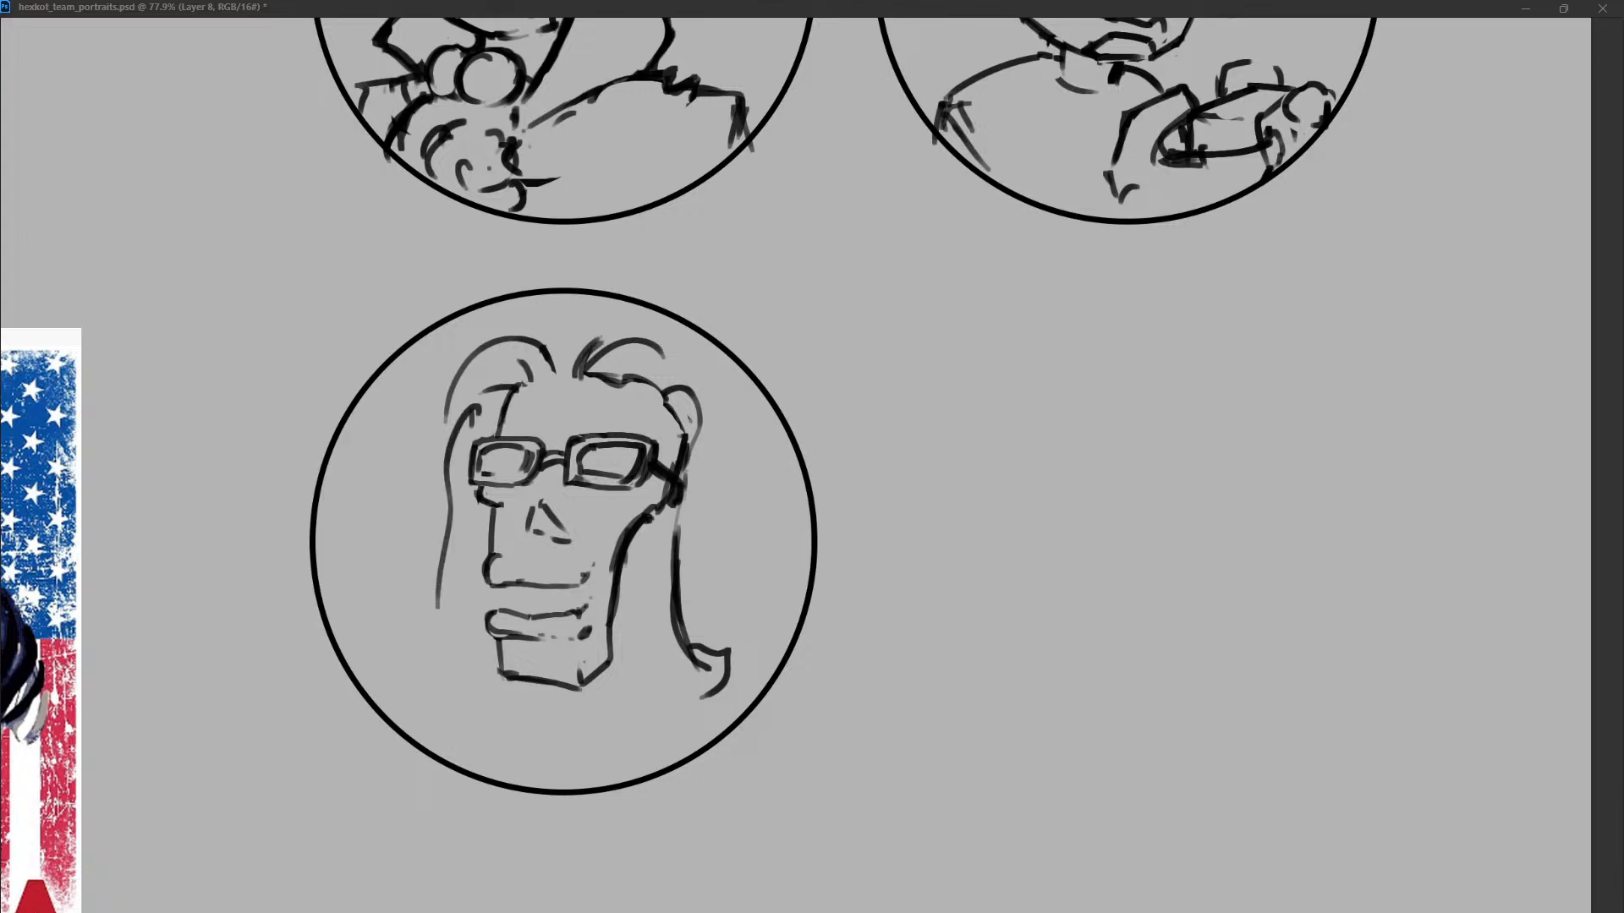
# Replace the right lock with a neck, collar and shoulder start, and shorten the left lock.
pyautogui.moveTo(667, 403)
pyautogui.mouseDown()
pyautogui.moveTo(679, 422)
pyautogui.moveTo(703, 414)
pyautogui.moveTo(708, 468)
pyautogui.moveTo(674, 579)
pyautogui.mouseUp()
pyautogui.moveTo(653, 513)
pyautogui.mouseDown()
pyautogui.moveTo(656, 578)
pyautogui.moveTo(628, 584)
pyautogui.mouseUp()
pyautogui.hotkey('ctrl', 'z')
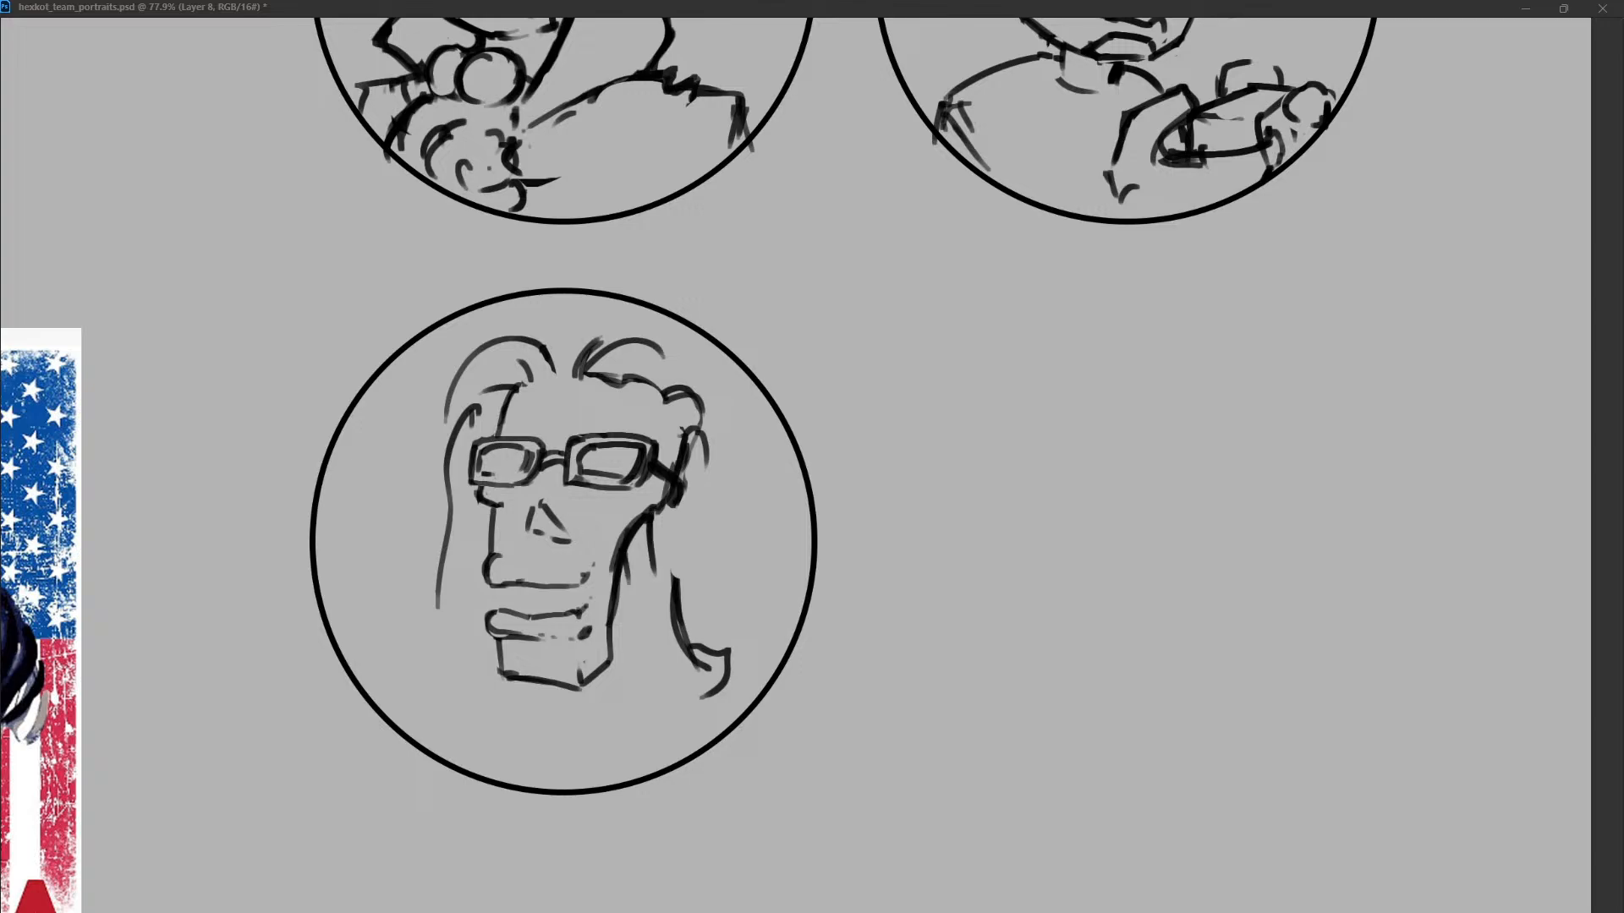
pyautogui.moveTo(445, 543); pyautogui.dragTo(437, 609)
pyautogui.moveTo(677, 570)
pyautogui.mouseDown()
pyautogui.moveTo(677, 619)
pyautogui.moveTo(667, 589)
pyautogui.moveTo(618, 594)
pyautogui.moveTo(725, 580)
pyautogui.mouseUp()
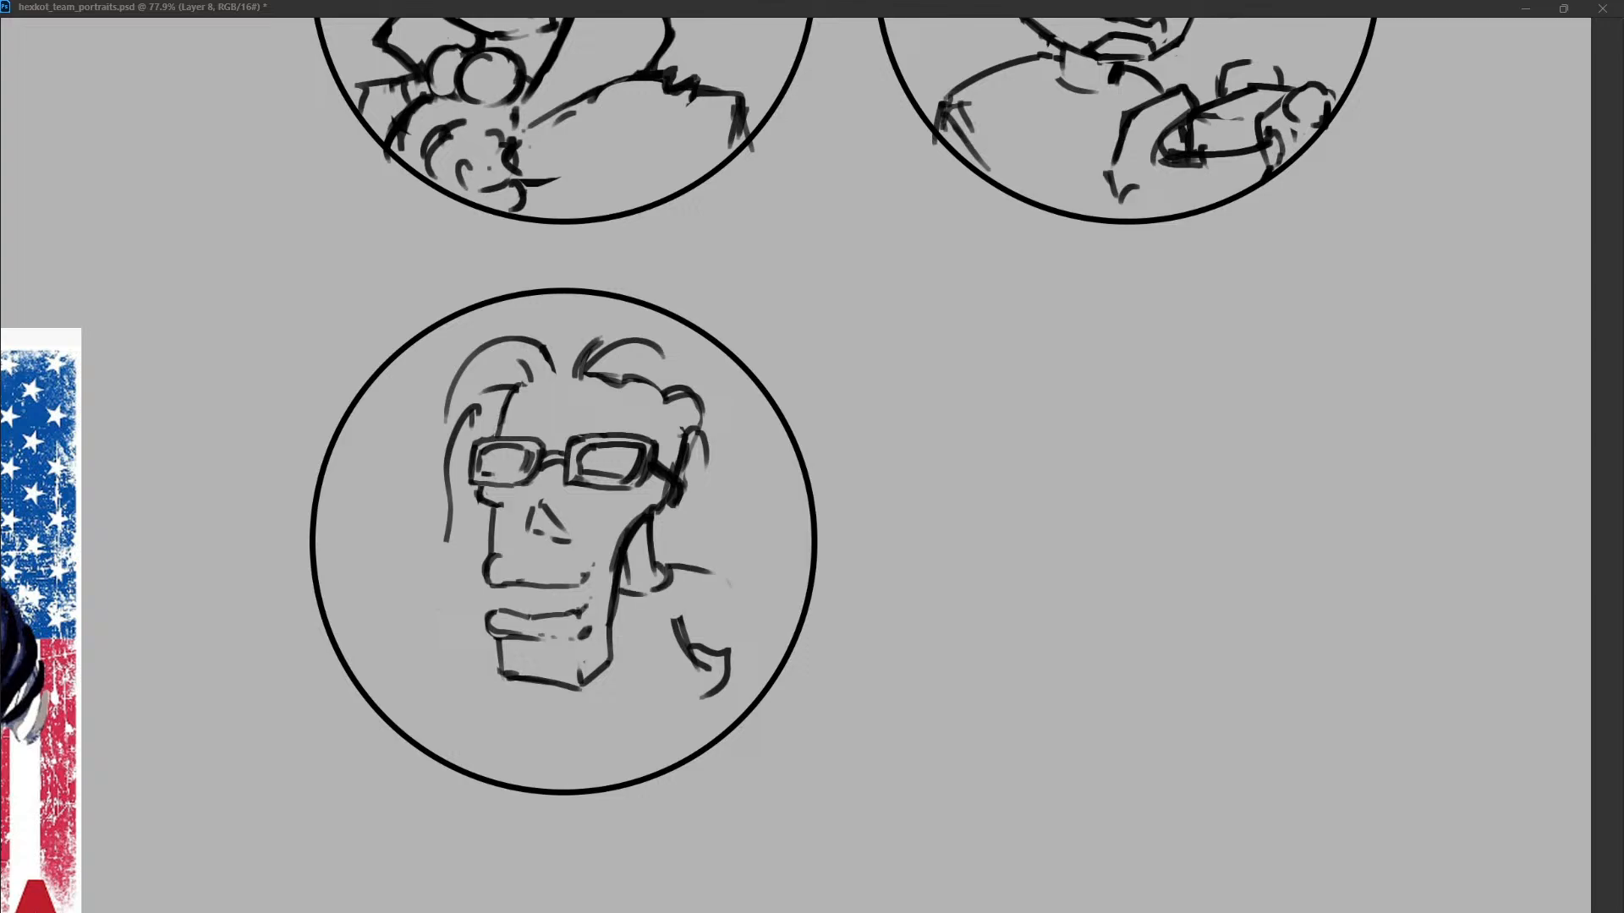
# Sketch front teeth between the lips and clear the left lock and the crown line beneath the hair.
pyautogui.moveTo(496, 585); pyautogui.dragTo(512, 606)
pyautogui.moveTo(518, 585)
pyautogui.mouseDown()
pyautogui.moveTo(516, 606)
pyautogui.moveTo(535, 598)
pyautogui.moveTo(513, 614)
pyautogui.moveTo(562, 609)
pyautogui.mouseUp()
pyautogui.hotkey('ctrl', 'z')
pyautogui.hotkey('ctrl', 'z')
pyautogui.hotkey('ctrl', 'z')
pyautogui.hotkey('ctrl', 'z')
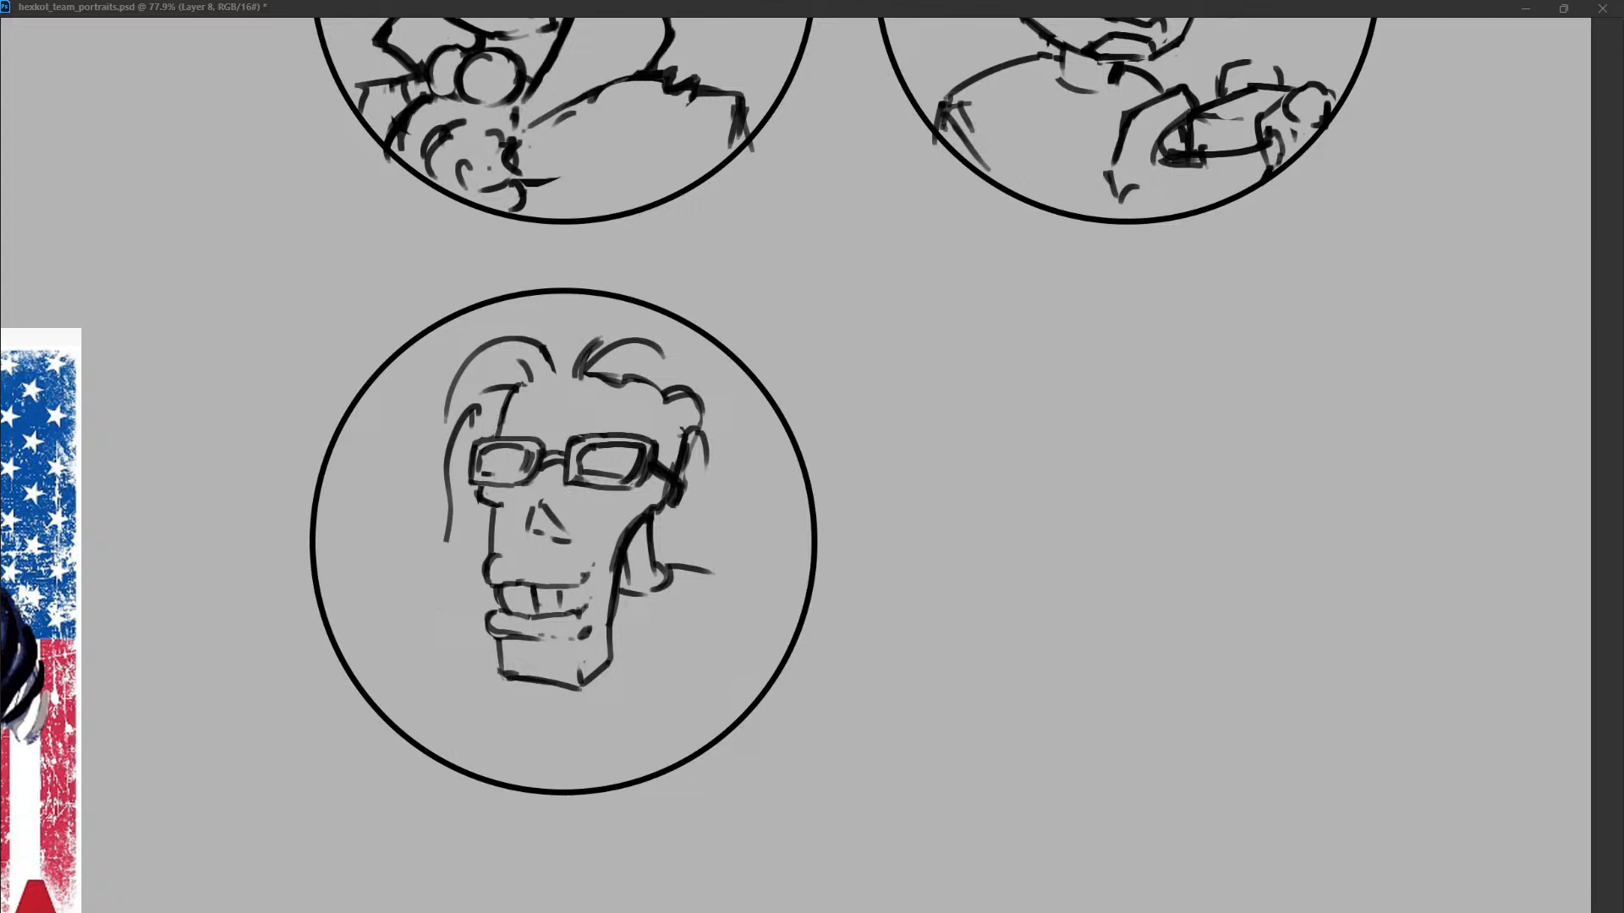
pyautogui.hotkey('ctrl', 'z')
pyautogui.hotkey('ctrl', 'z')
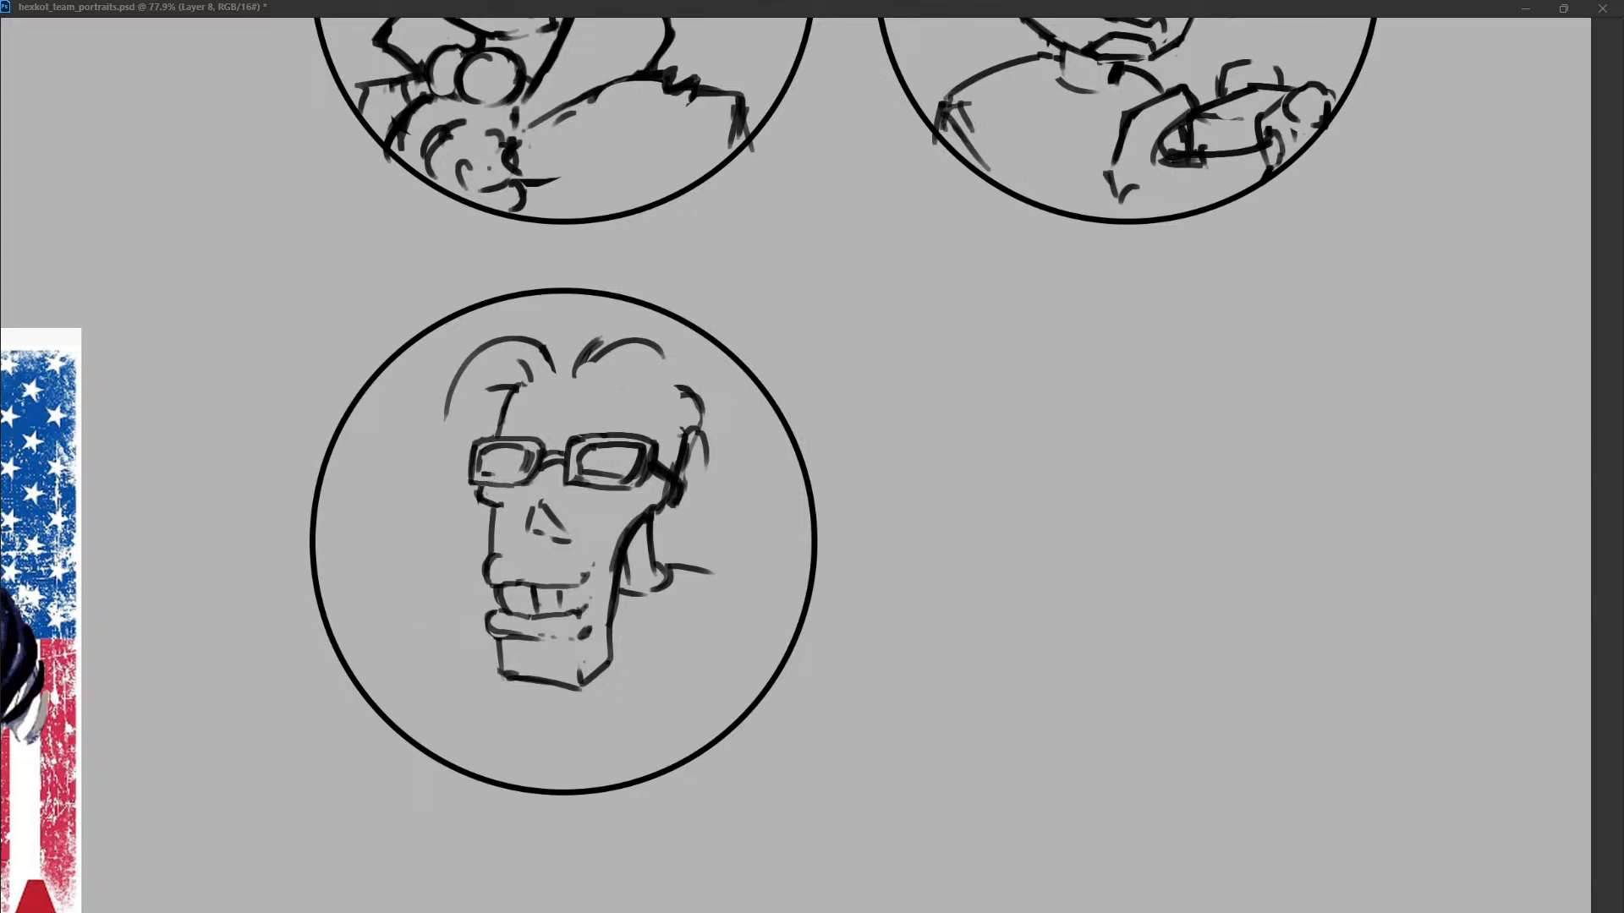
# Try a shoulder line sloping steeply from the collar toward the circle's right edge.
pyautogui.moveTo(489, 584); pyautogui.dragTo(446, 630)
pyautogui.hotkey('ctrl', 'z')
pyautogui.moveTo(673, 570)
pyautogui.mouseDown()
pyautogui.moveTo(763, 666)
pyautogui.moveTo(672, 565)
pyautogui.moveTo(754, 628)
pyautogui.mouseUp()
pyautogui.press('e')
pyautogui.press('b')
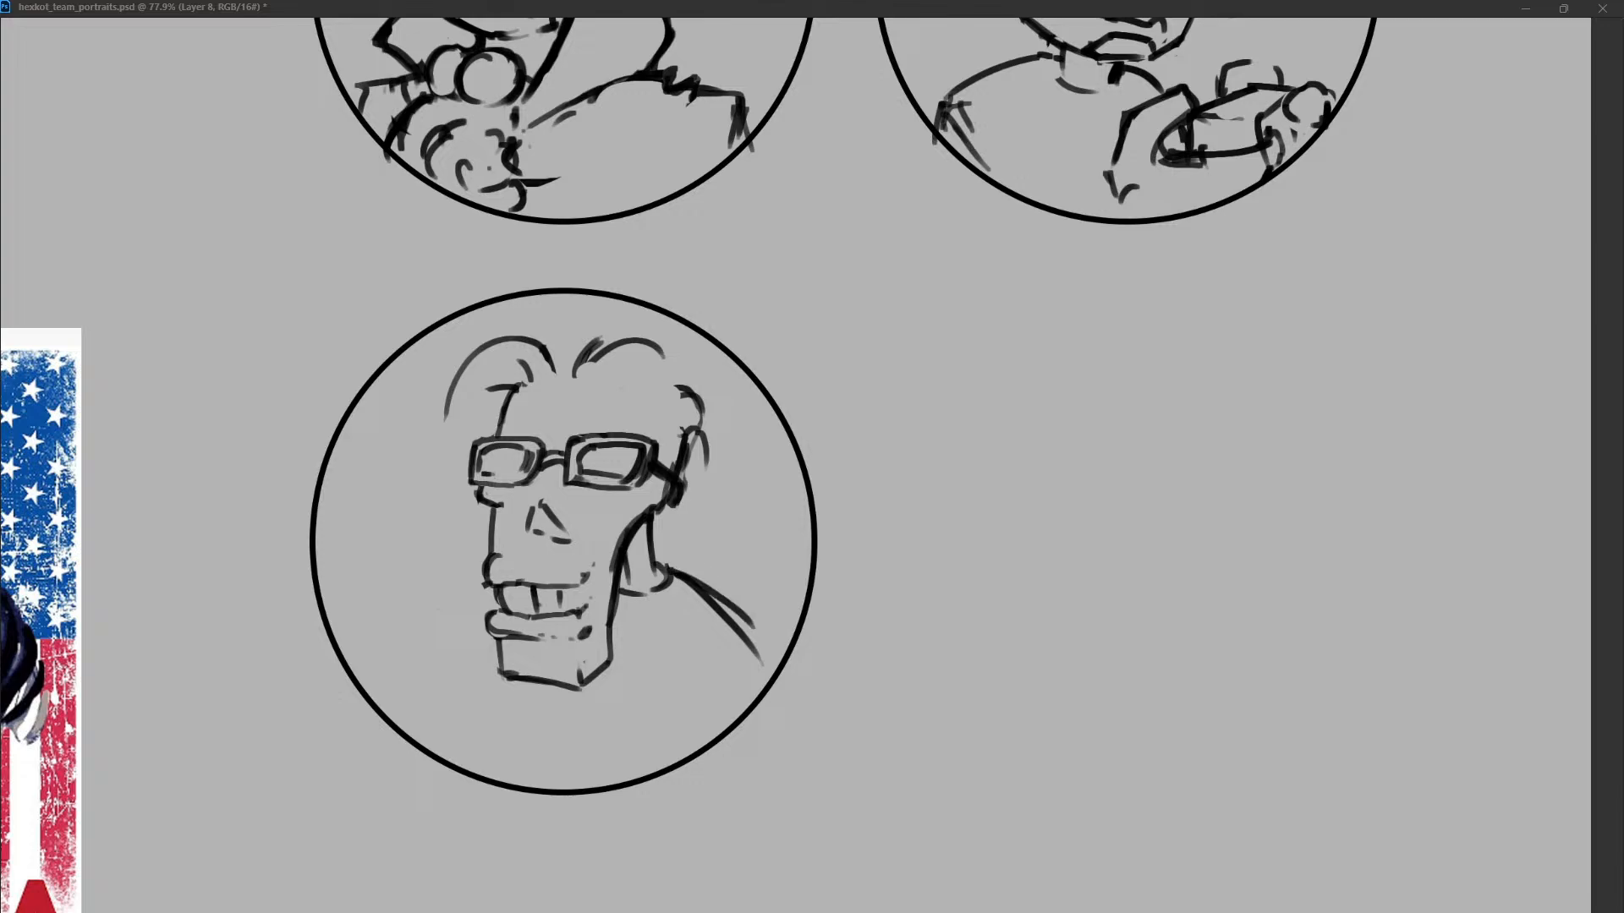
pyautogui.press('e')
pyautogui.moveTo(754, 651); pyautogui.dragTo(699, 597)
pyautogui.moveTo(683, 567)
pyautogui.mouseDown()
pyautogui.moveTo(663, 561)
pyautogui.moveTo(734, 618)
pyautogui.mouseUp()
pyautogui.hotkey('ctrl', 'z')
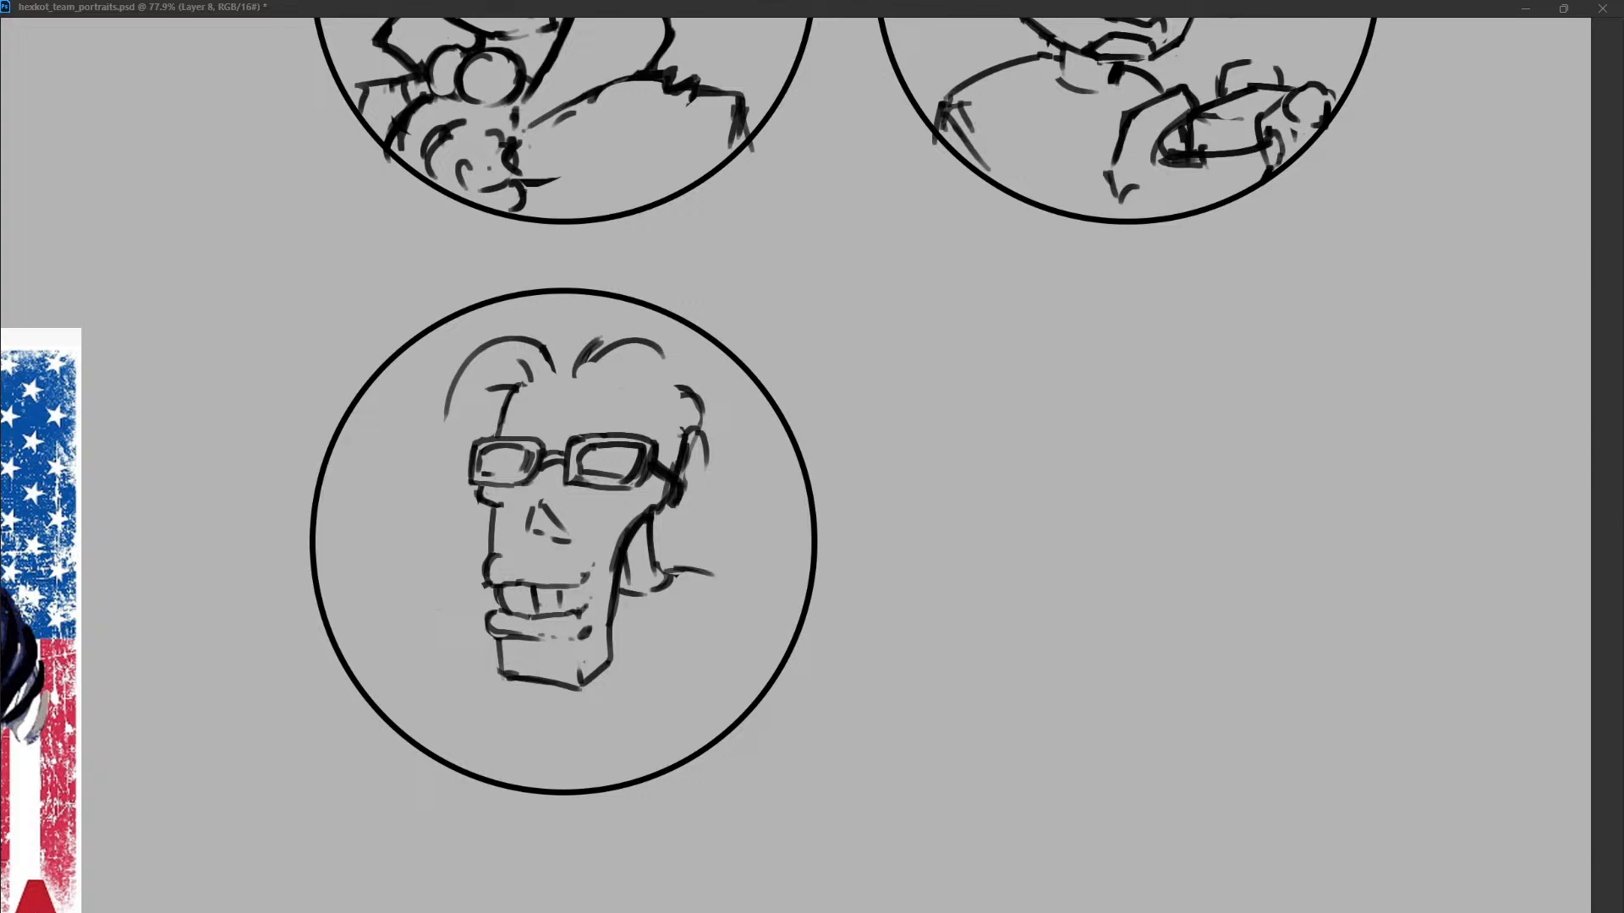
# Draw an angled right shoulder line from the collar and clean up the corners of the mouth.
pyautogui.moveTo(656, 574)
pyautogui.mouseDown()
pyautogui.moveTo(692, 566)
pyautogui.moveTo(729, 607)
pyautogui.moveTo(764, 614)
pyautogui.mouseUp()
pyautogui.hotkey('ctrl', 'z')
pyautogui.moveTo(593, 564); pyautogui.dragTo(584, 581)
pyautogui.moveTo(482, 580); pyautogui.dragTo(486, 588)
pyautogui.hotkey('ctrl', 'z')
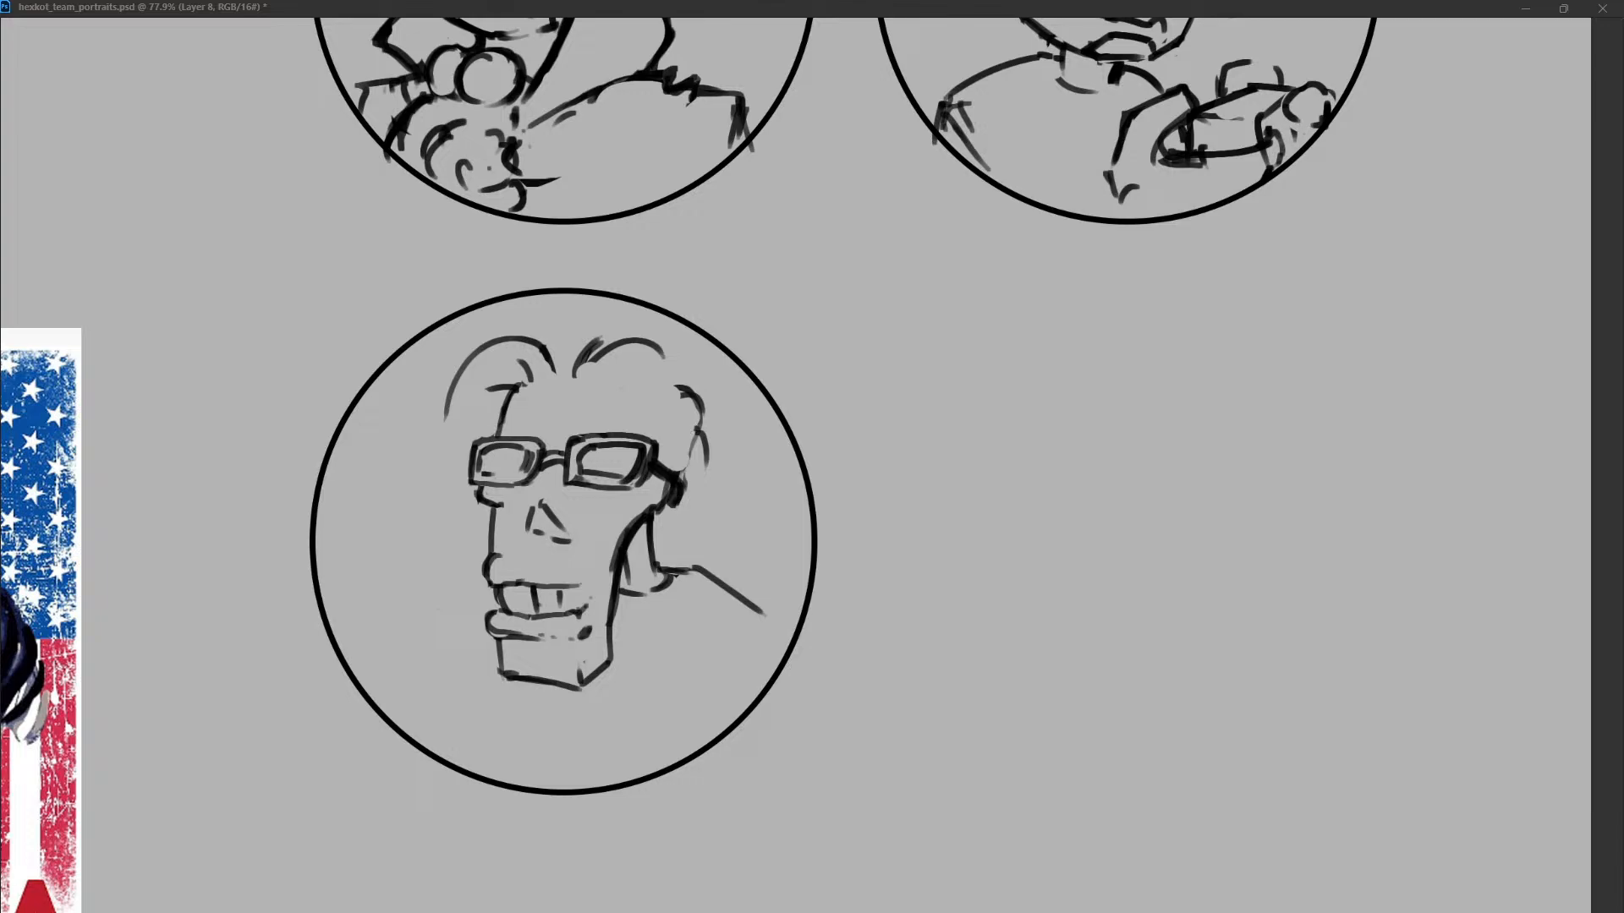
# Refine the hairline beside the right temple and clean up the left lens and brow edge.
pyautogui.moveTo(708, 428); pyautogui.dragTo(687, 476)
pyautogui.moveTo(478, 491); pyautogui.dragTo(481, 504)
pyautogui.moveTo(479, 448)
pyautogui.mouseDown()
pyautogui.moveTo(483, 475)
pyautogui.moveTo(526, 466)
pyautogui.moveTo(472, 475)
pyautogui.moveTo(472, 461)
pyautogui.moveTo(470, 479)
pyautogui.mouseUp()
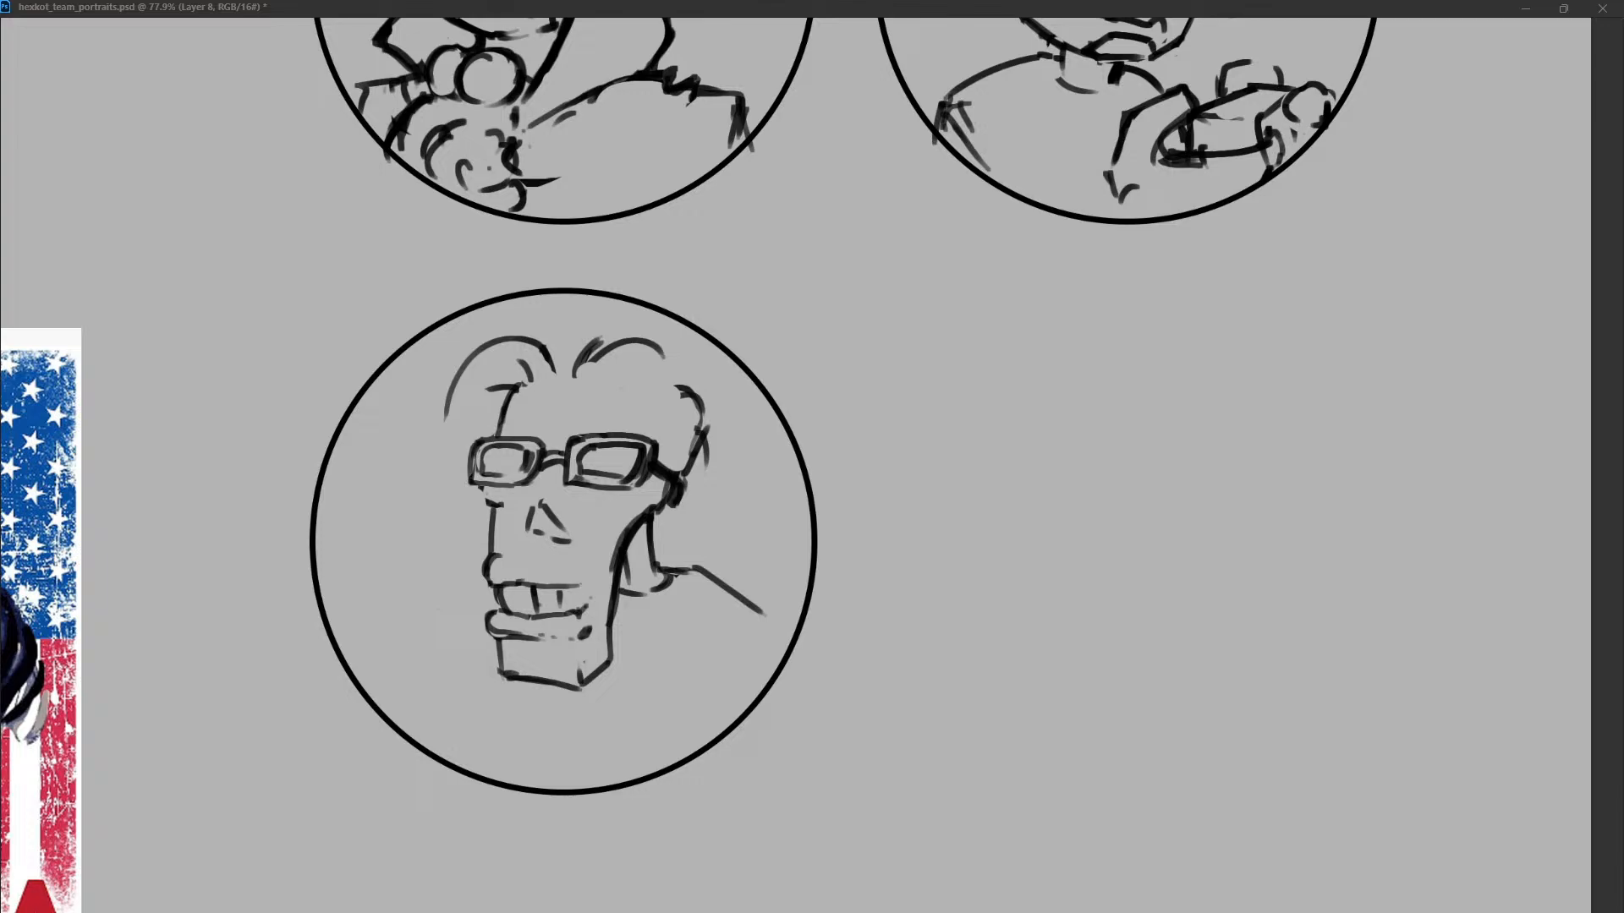
# Sketch loose hair strands over the left forehead and crown, and a long strand down the right side.
pyautogui.moveTo(511, 396); pyautogui.dragTo(435, 461)
pyautogui.moveTo(702, 408); pyautogui.dragTo(734, 453)
pyautogui.moveTo(732, 461); pyautogui.dragTo(768, 552)
pyautogui.moveTo(446, 353); pyautogui.dragTo(503, 400)
pyautogui.moveTo(486, 331)
pyautogui.mouseDown()
pyautogui.moveTo(473, 351)
pyautogui.moveTo(559, 326)
pyautogui.moveTo(582, 349)
pyautogui.mouseUp()
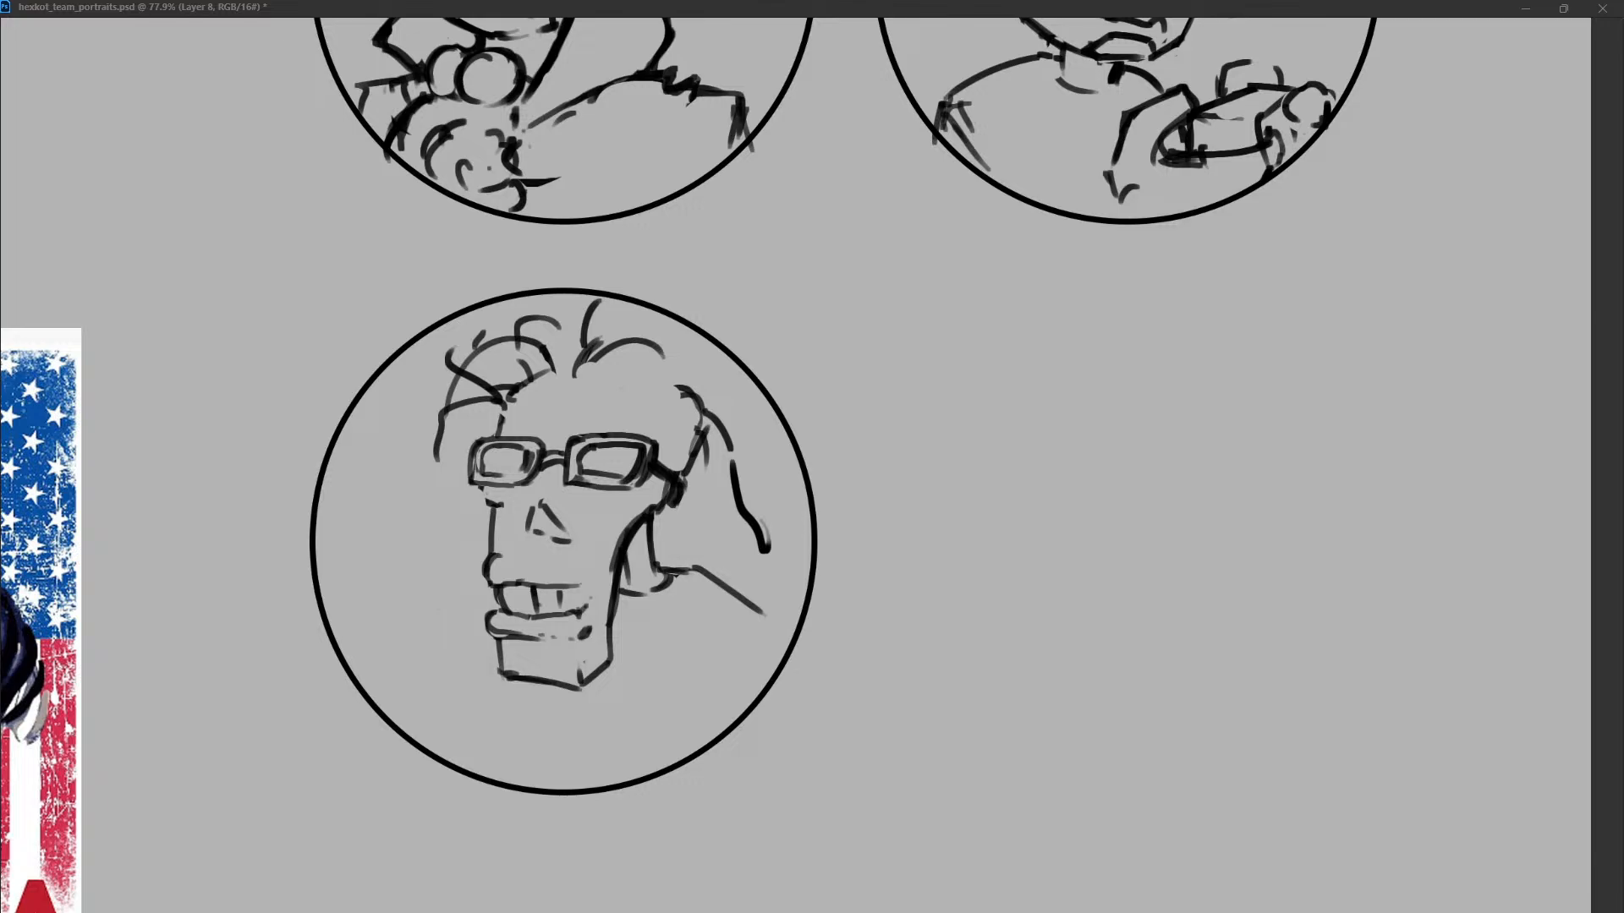
# Sketch short hair strands across the crown and rework the long strand falling down the right side of the head.
pyautogui.hotkey('ctrl', 'z')
pyautogui.moveTo(515, 399); pyautogui.dragTo(526, 395)
pyautogui.moveTo(583, 375); pyautogui.dragTo(629, 364)
pyautogui.moveTo(657, 325)
pyautogui.mouseDown()
pyautogui.moveTo(638, 353)
pyautogui.moveTo(600, 341)
pyautogui.mouseUp()
pyautogui.moveTo(664, 358); pyautogui.dragTo(731, 448)
pyautogui.moveTo(735, 463); pyautogui.dragTo(742, 617)
pyautogui.moveTo(753, 433); pyautogui.dragTo(746, 588)
pyautogui.moveTo(748, 484)
pyautogui.mouseDown()
pyautogui.moveTo(732, 482)
pyautogui.moveTo(765, 550)
pyautogui.mouseUp()
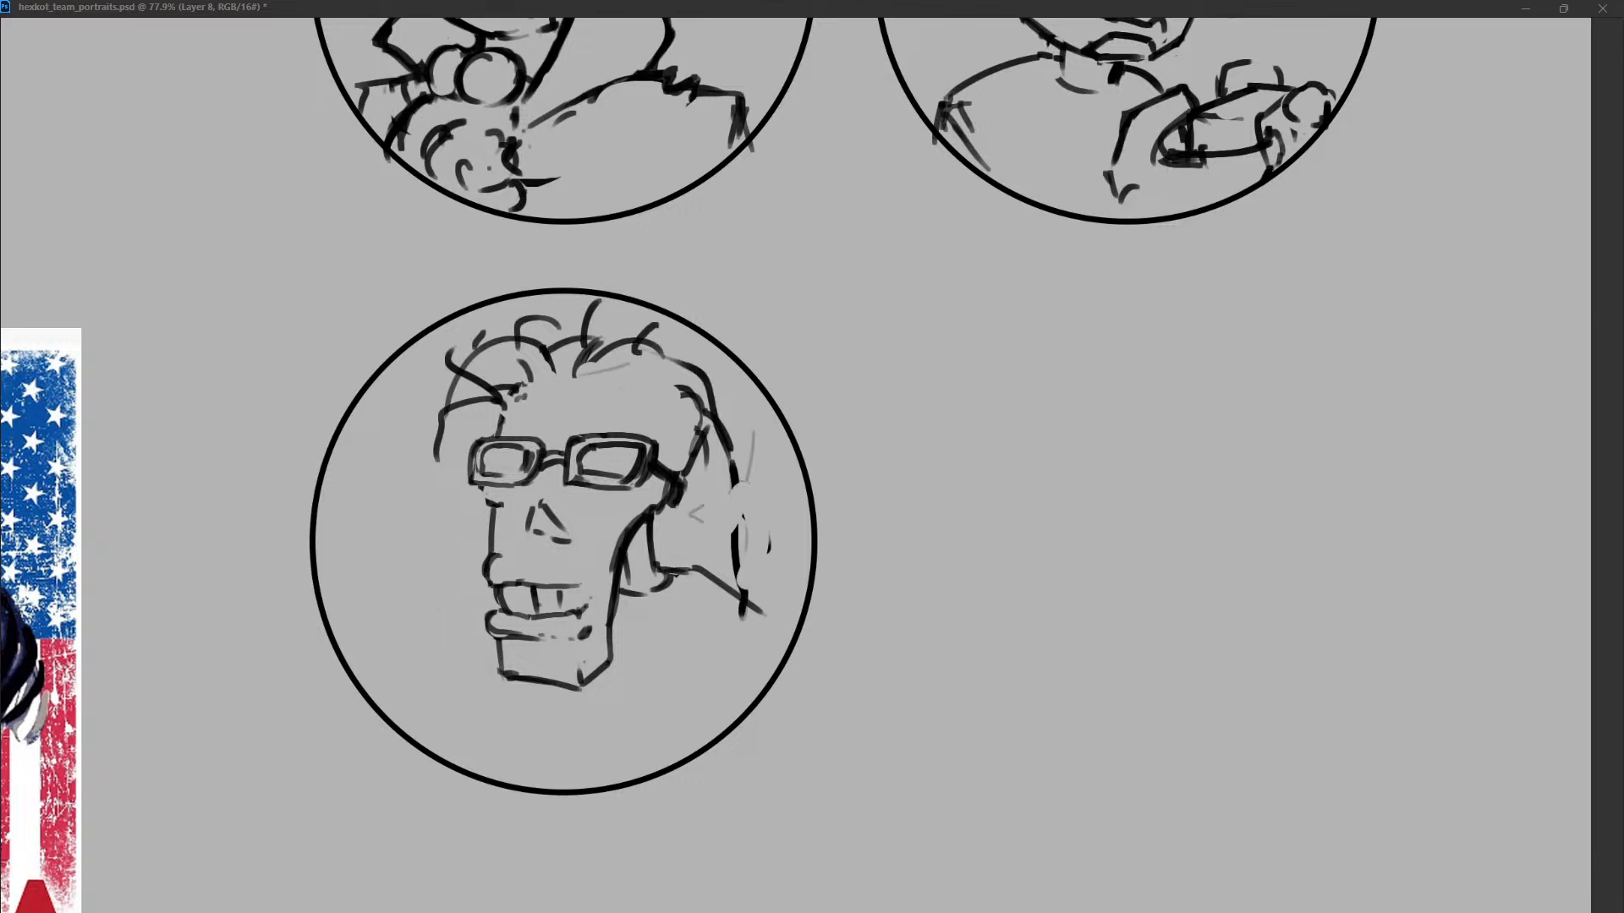
# Extend the long hair outline down to the right shoulder and finish it with flicked ends near the circle's edge.
pyautogui.moveTo(734, 452); pyautogui.dragTo(737, 602)
pyautogui.moveTo(457, 518); pyautogui.dragTo(452, 650)
pyautogui.hotkey('ctrl', 'z')
pyautogui.moveTo(733, 523); pyautogui.dragTo(738, 592)
pyautogui.moveTo(712, 617); pyautogui.dragTo(770, 628)
pyautogui.moveTo(761, 571)
pyautogui.mouseDown()
pyautogui.moveTo(801, 586)
pyautogui.moveTo(780, 635)
pyautogui.mouseUp()
pyautogui.moveTo(633, 614); pyautogui.dragTo(627, 624)
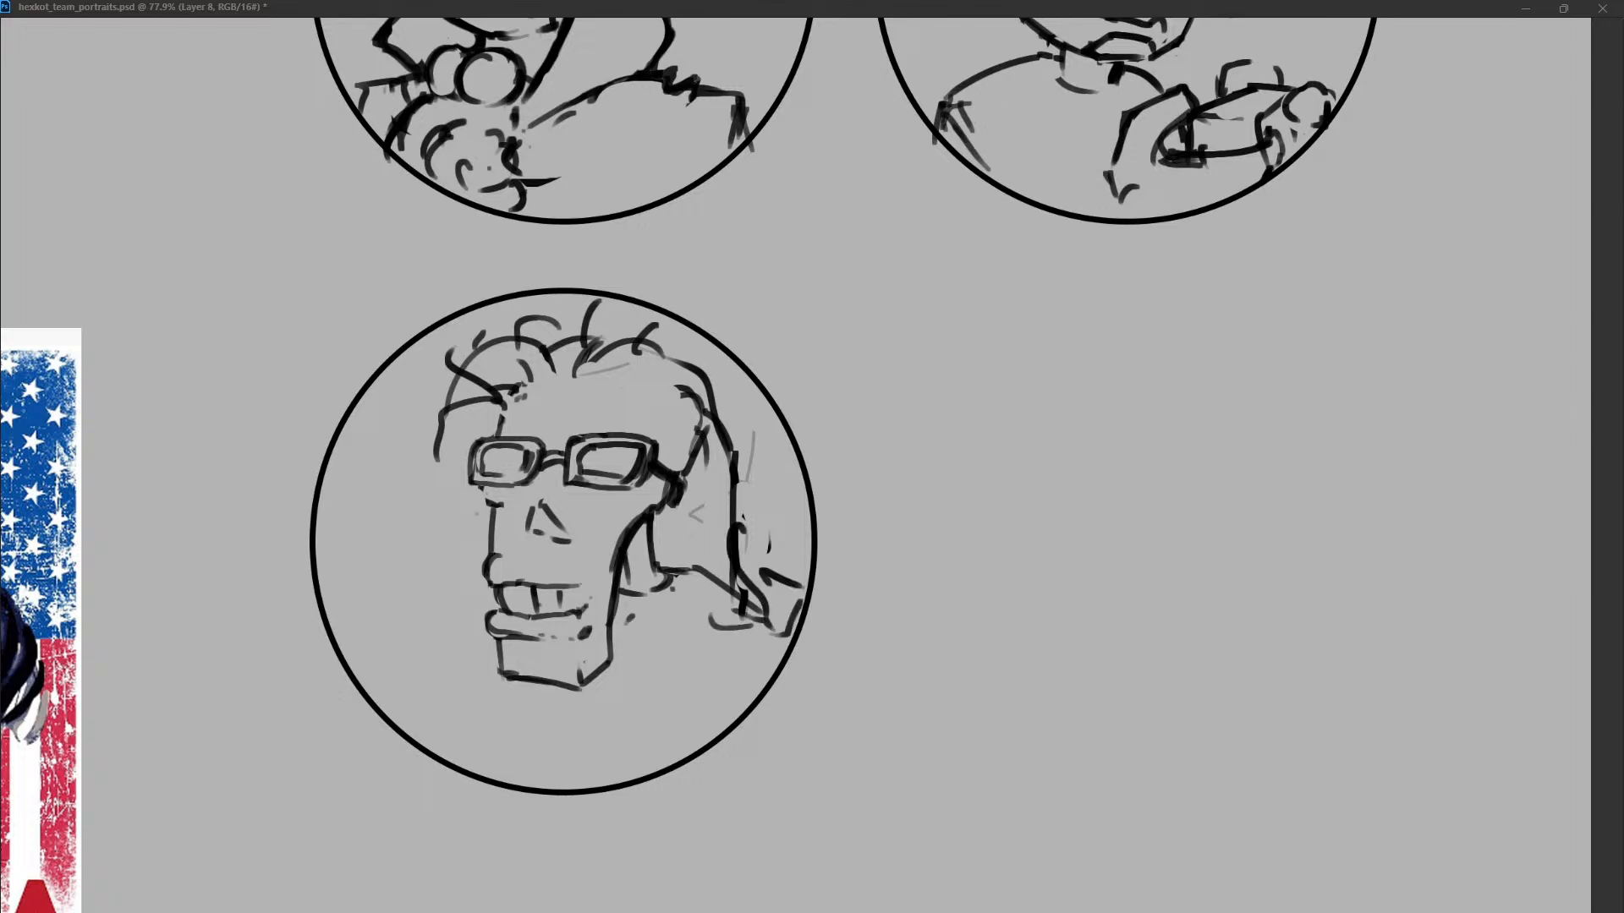
# Try shoulder and arm lines dropping on both sides of the chin.
pyautogui.moveTo(668, 574)
pyautogui.mouseDown()
pyautogui.moveTo(705, 587)
pyautogui.moveTo(745, 666)
pyautogui.mouseUp()
pyautogui.moveTo(443, 656); pyautogui.dragTo(472, 622)
pyautogui.moveTo(448, 684); pyautogui.dragTo(441, 729)
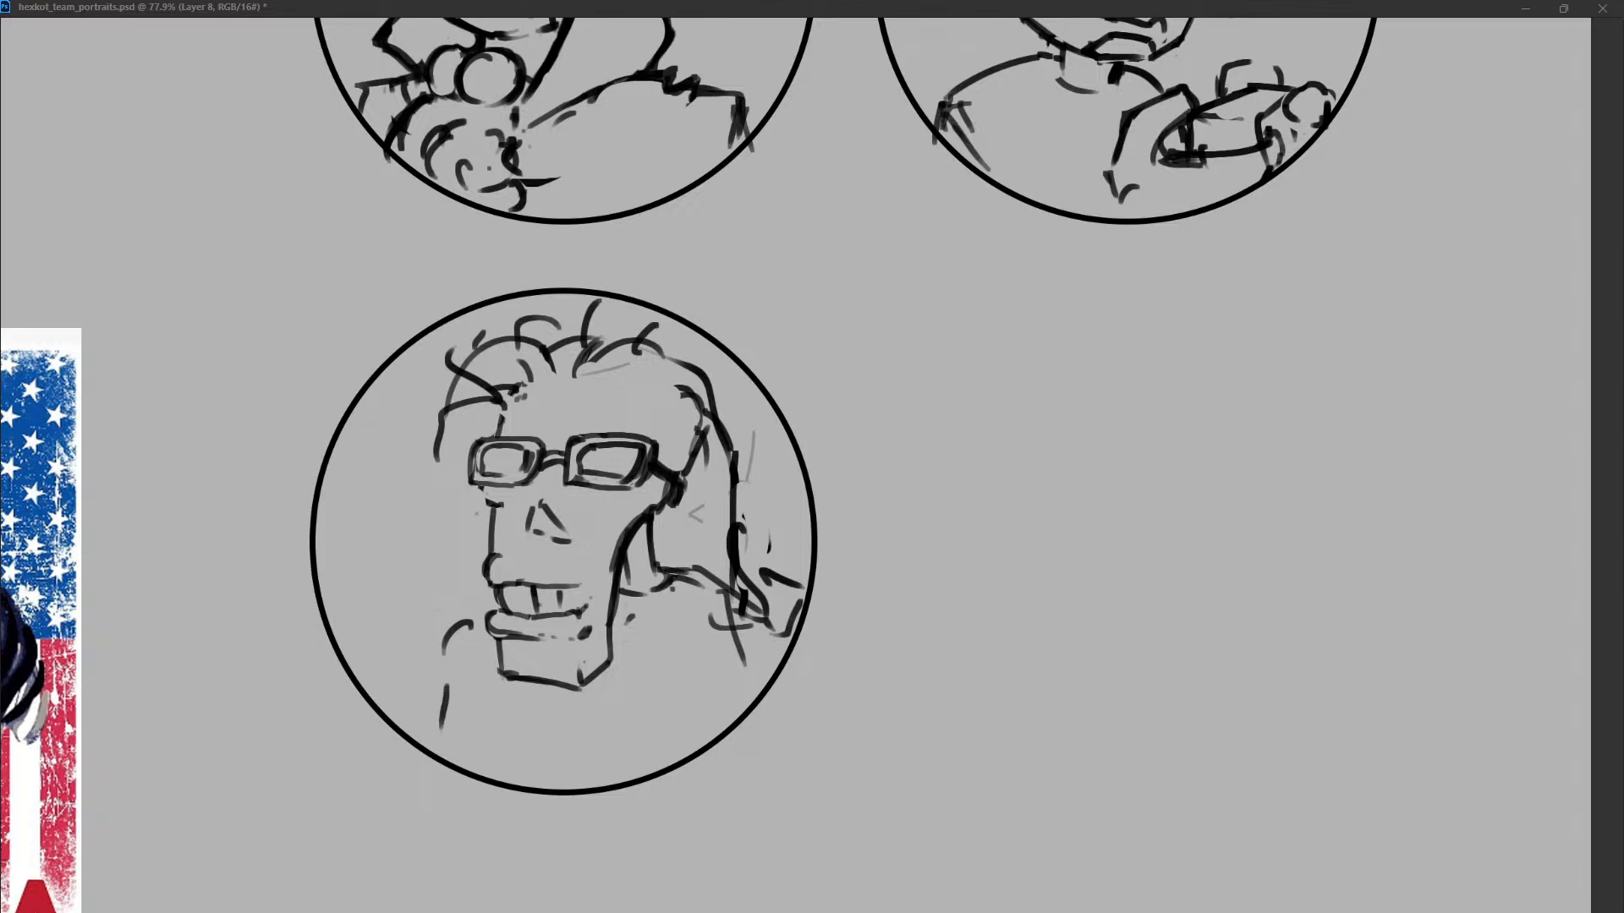
pyautogui.hotkey('ctrl', 'z')
pyautogui.hotkey('ctrl', 'z')
pyautogui.moveTo(495, 635); pyautogui.dragTo(465, 739)
pyautogui.moveTo(717, 592); pyautogui.dragTo(753, 687)
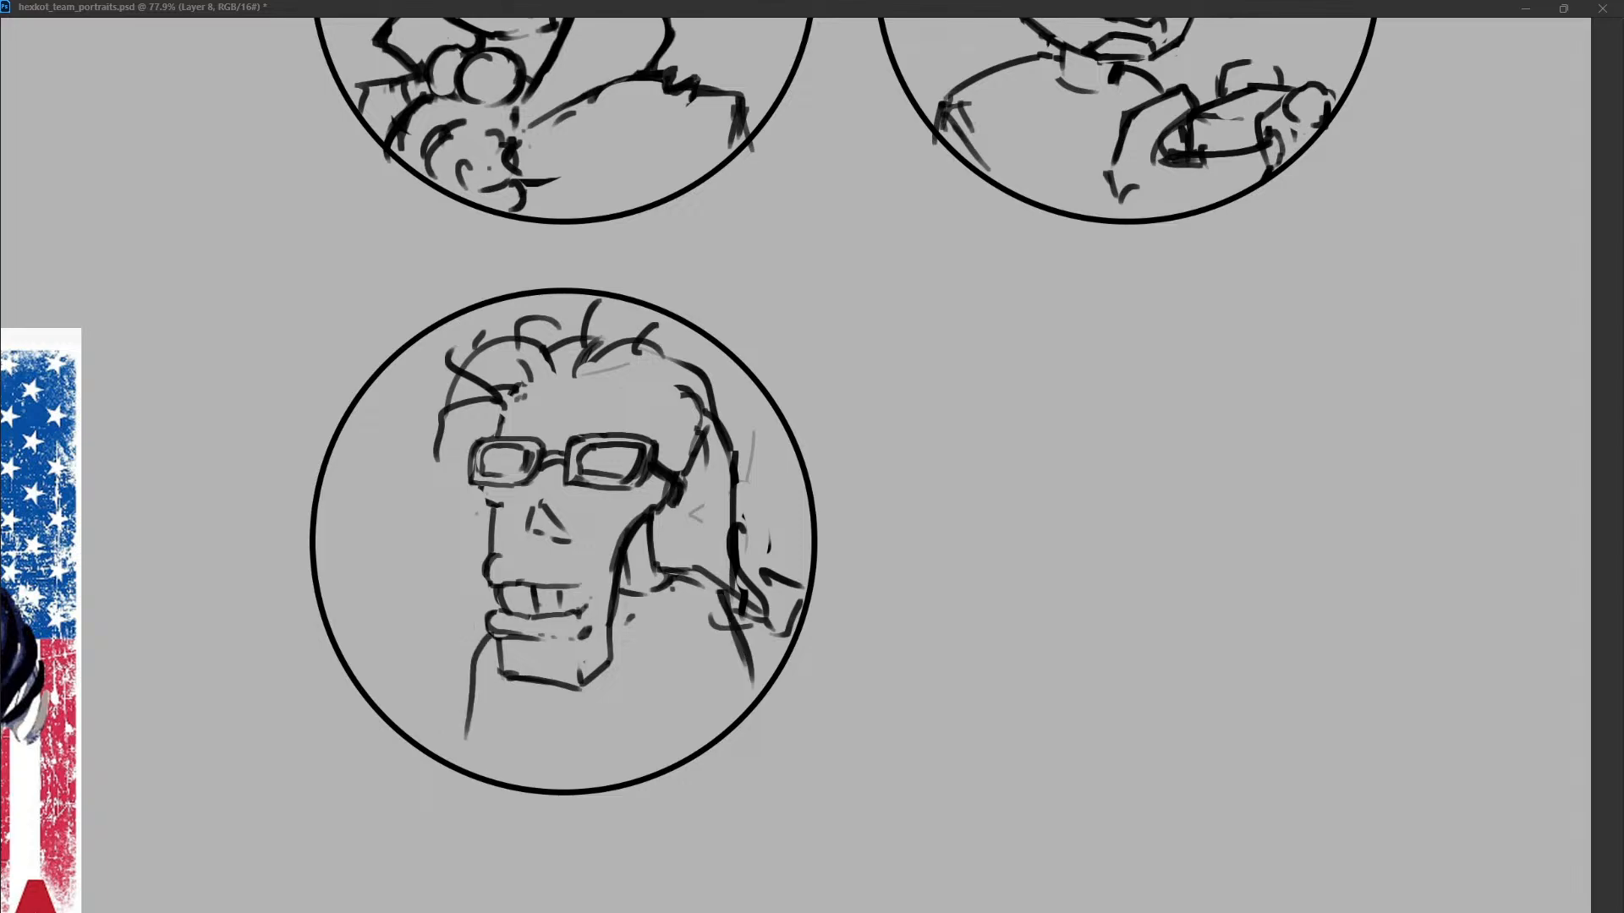
pyautogui.hotkey('ctrl', 'z')
pyautogui.hotkey('ctrl', 'z')
# Draw the right arm line from the shoulder down to the circle's edge, leaving the area left of the chin empty.
pyautogui.moveTo(491, 650); pyautogui.dragTo(486, 737)
pyautogui.moveTo(681, 580); pyautogui.dragTo(745, 710)
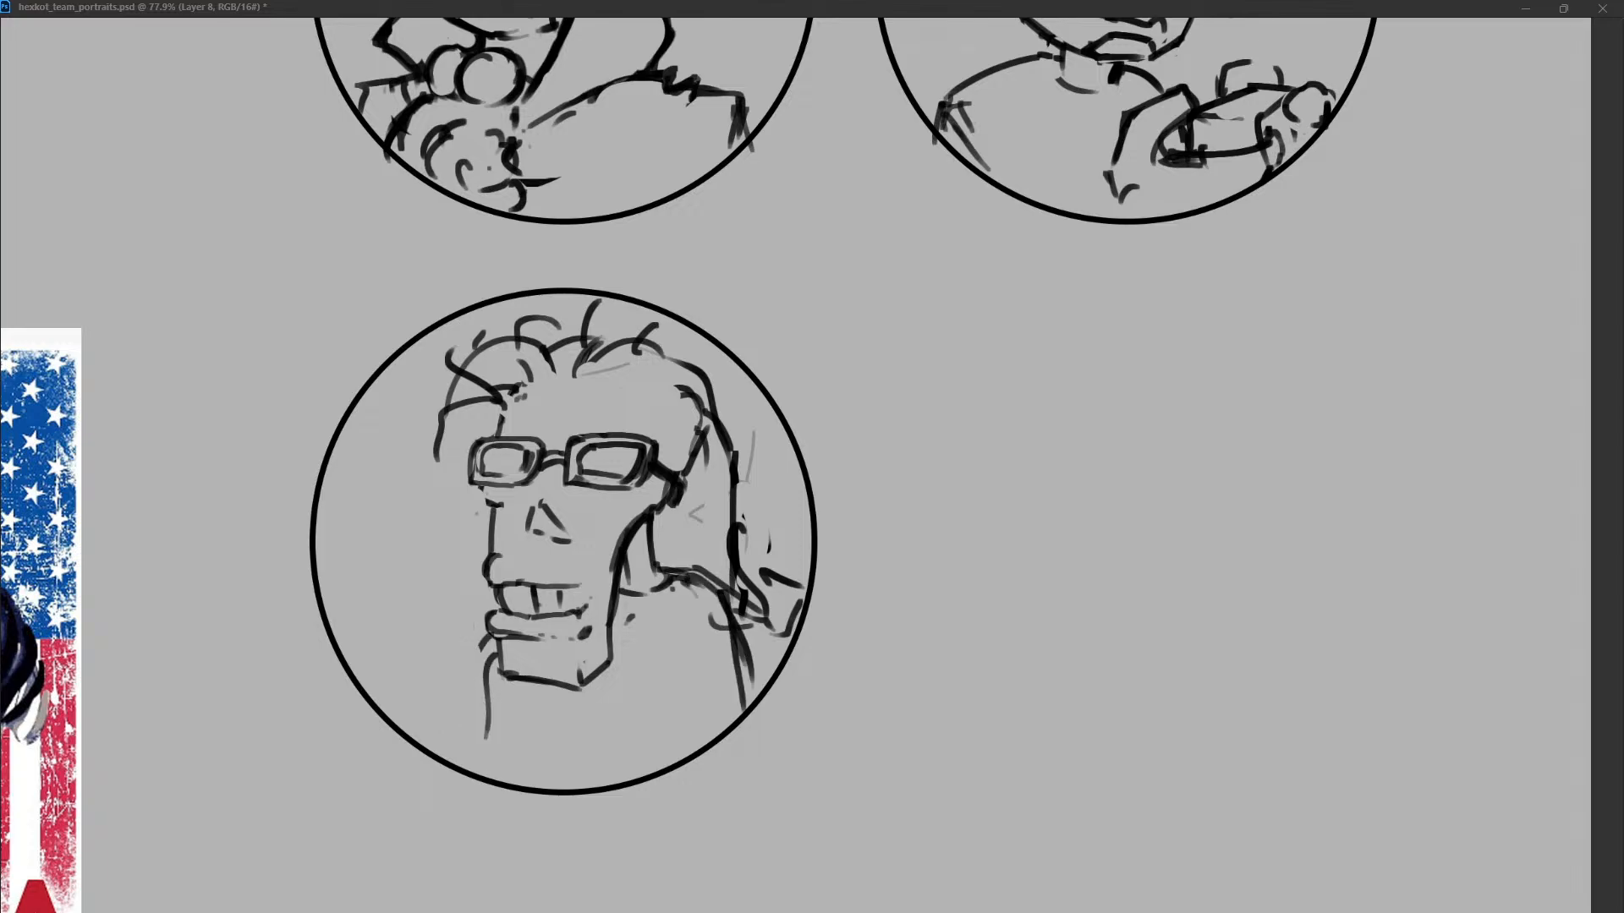
pyautogui.hotkey('ctrl', 'z')
pyautogui.moveTo(722, 648); pyautogui.dragTo(727, 659)
pyautogui.moveTo(729, 603); pyautogui.dragTo(746, 671)
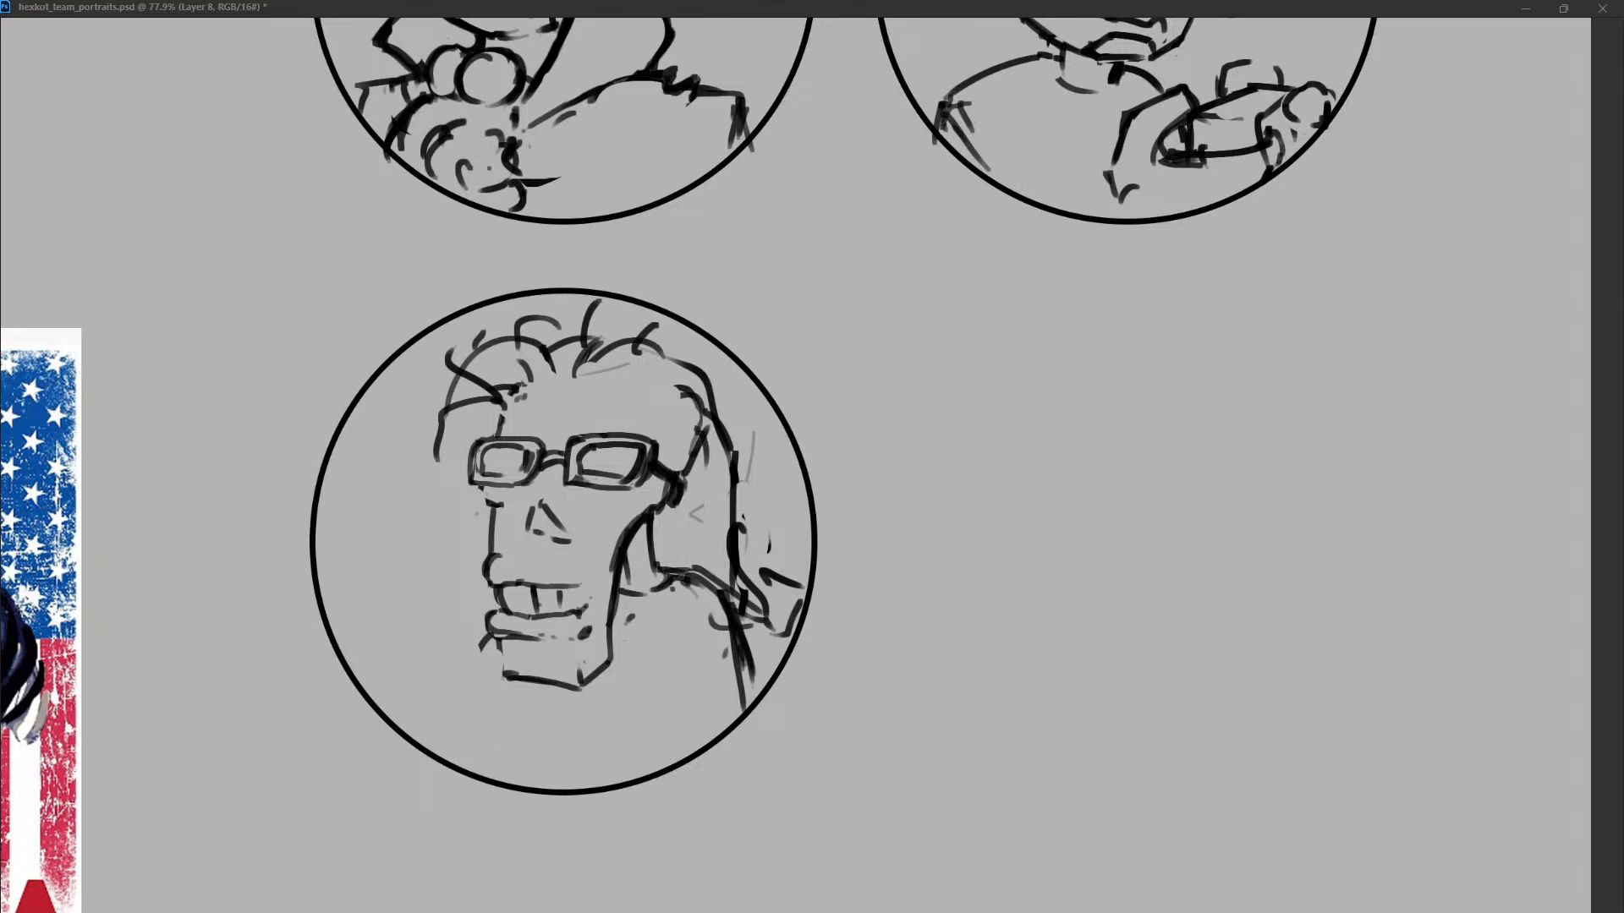
# Refine the ear, neck and collar lines behind the jaw and clean up the curve of the right shoulder.
pyautogui.moveTo(665, 528)
pyautogui.mouseDown()
pyautogui.moveTo(628, 554)
pyautogui.moveTo(662, 581)
pyautogui.moveTo(639, 547)
pyautogui.moveTo(618, 599)
pyautogui.mouseUp()
pyautogui.hotkey('ctrl', 'z')
pyautogui.hotkey('ctrl', 'z')
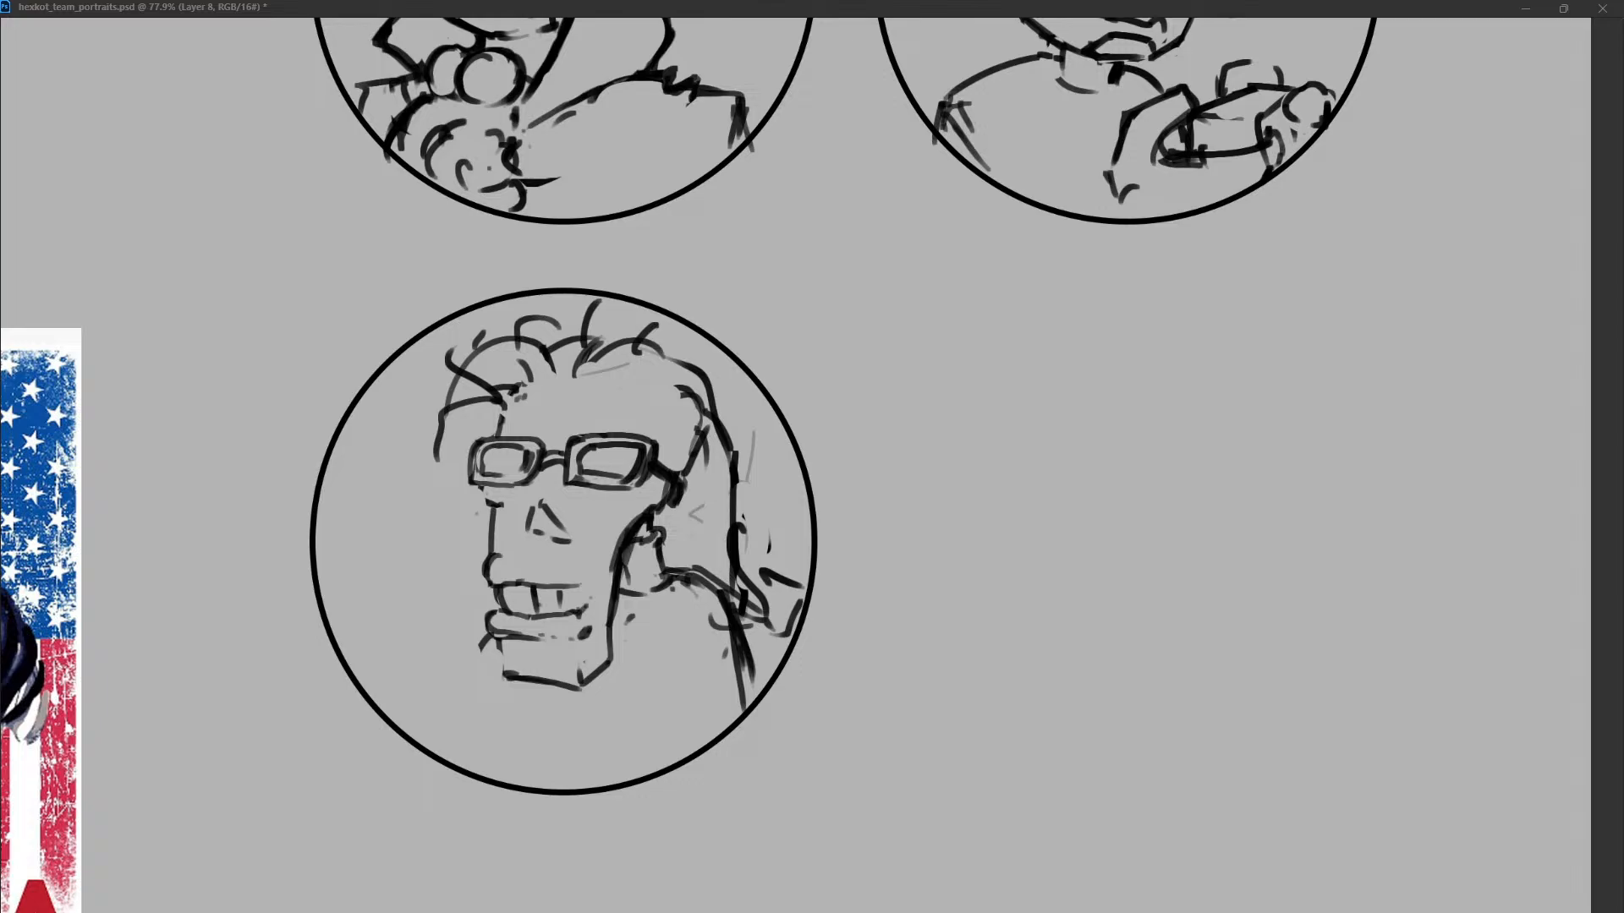
pyautogui.moveTo(635, 539)
pyautogui.mouseDown()
pyautogui.moveTo(663, 583)
pyautogui.moveTo(632, 594)
pyautogui.mouseUp()
pyautogui.moveTo(630, 513)
pyautogui.mouseDown()
pyautogui.moveTo(612, 575)
pyautogui.moveTo(630, 592)
pyautogui.mouseUp()
pyautogui.hotkey('ctrl', 'z')
pyautogui.moveTo(639, 594)
pyautogui.mouseDown()
pyautogui.moveTo(722, 595)
pyautogui.moveTo(745, 699)
pyautogui.mouseUp()
pyautogui.hotkey('ctrl', 'z')
pyautogui.moveTo(713, 613); pyautogui.dragTo(738, 702)
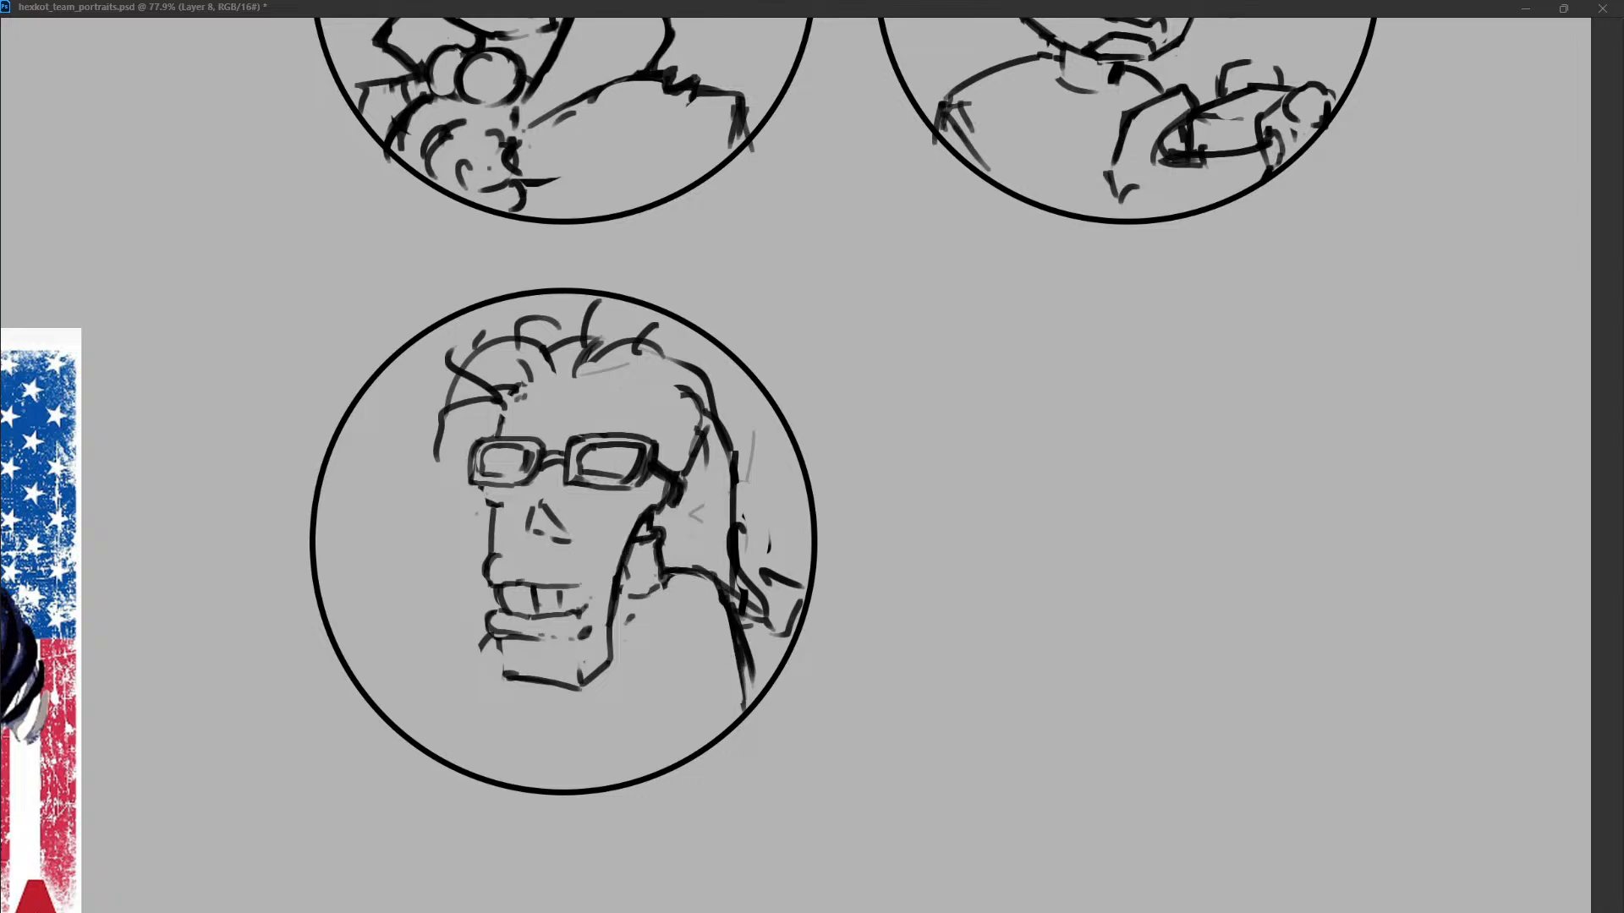
# Redraw the right arm as a double line and add two vertical chest lines below the chin.
pyautogui.moveTo(725, 607); pyautogui.dragTo(742, 702)
pyautogui.hotkey('ctrl', 'z')
pyautogui.moveTo(726, 607); pyautogui.dragTo(760, 692)
pyautogui.moveTo(700, 636); pyautogui.dragTo(728, 719)
pyautogui.hotkey('ctrl', 'z')
pyautogui.moveTo(479, 643)
pyautogui.mouseDown()
pyautogui.moveTo(505, 673)
pyautogui.moveTo(521, 778)
pyautogui.mouseUp()
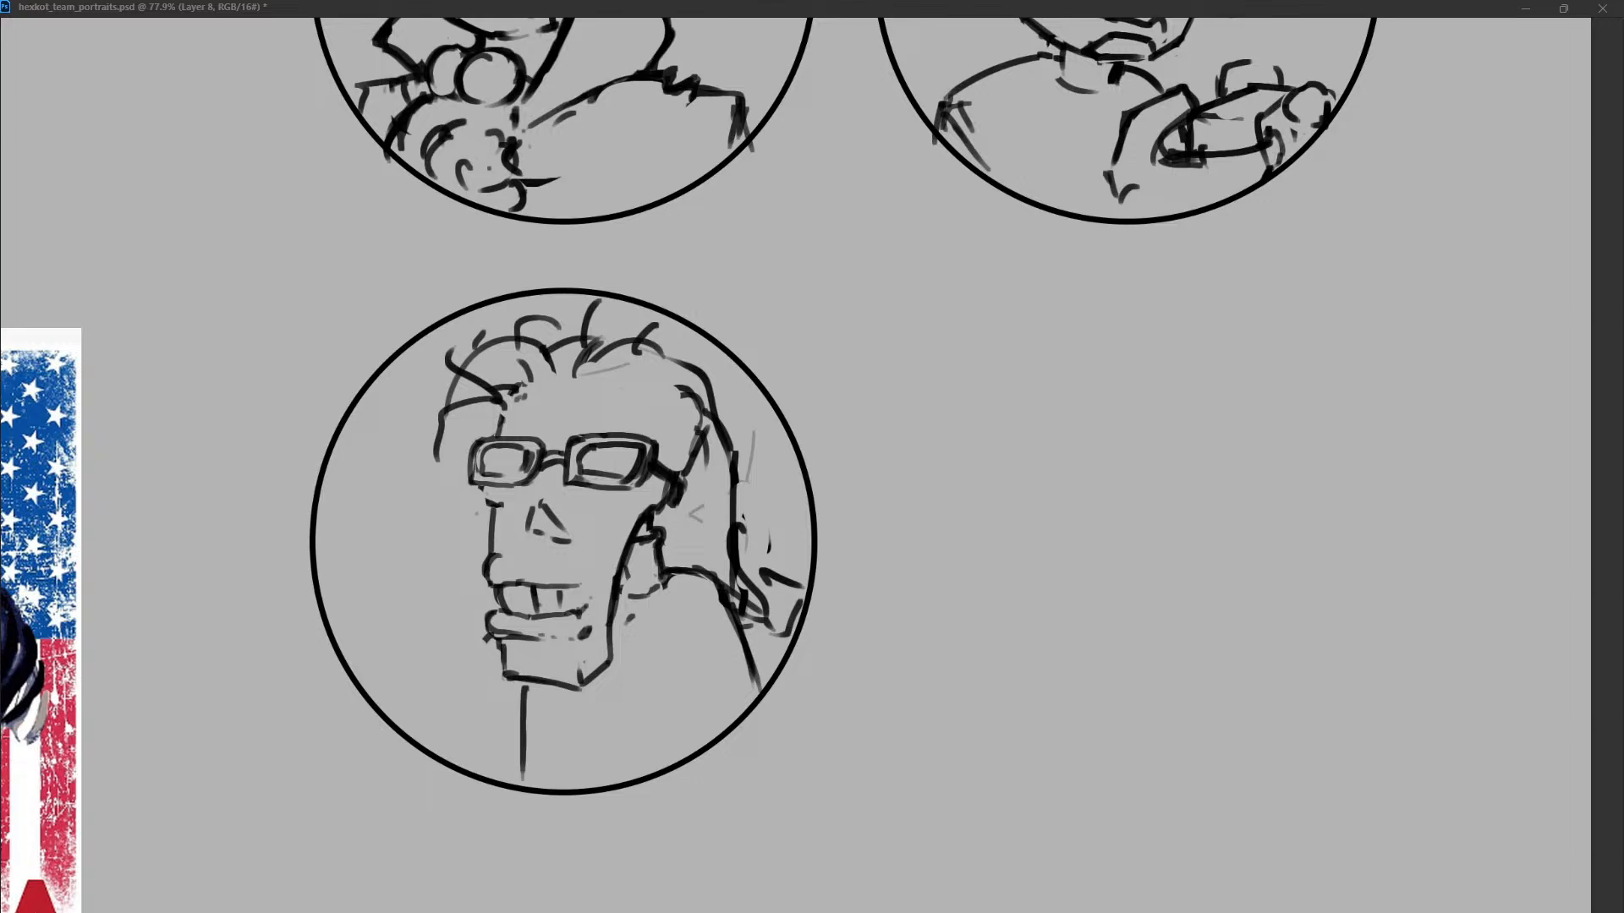
pyautogui.moveTo(721, 605); pyautogui.dragTo(740, 715)
pyautogui.moveTo(514, 719); pyautogui.dragTo(511, 785)
# Erase the flicked hair ends and redraw the long hair as one smooth outline from the crown to the right shoulder.
pyautogui.moveTo(759, 560); pyautogui.dragTo(782, 619)
pyautogui.moveTo(704, 430)
pyautogui.mouseDown()
pyautogui.moveTo(688, 484)
pyautogui.moveTo(713, 578)
pyautogui.moveTo(737, 575)
pyautogui.mouseUp()
pyautogui.moveTo(663, 461); pyautogui.dragTo(694, 481)
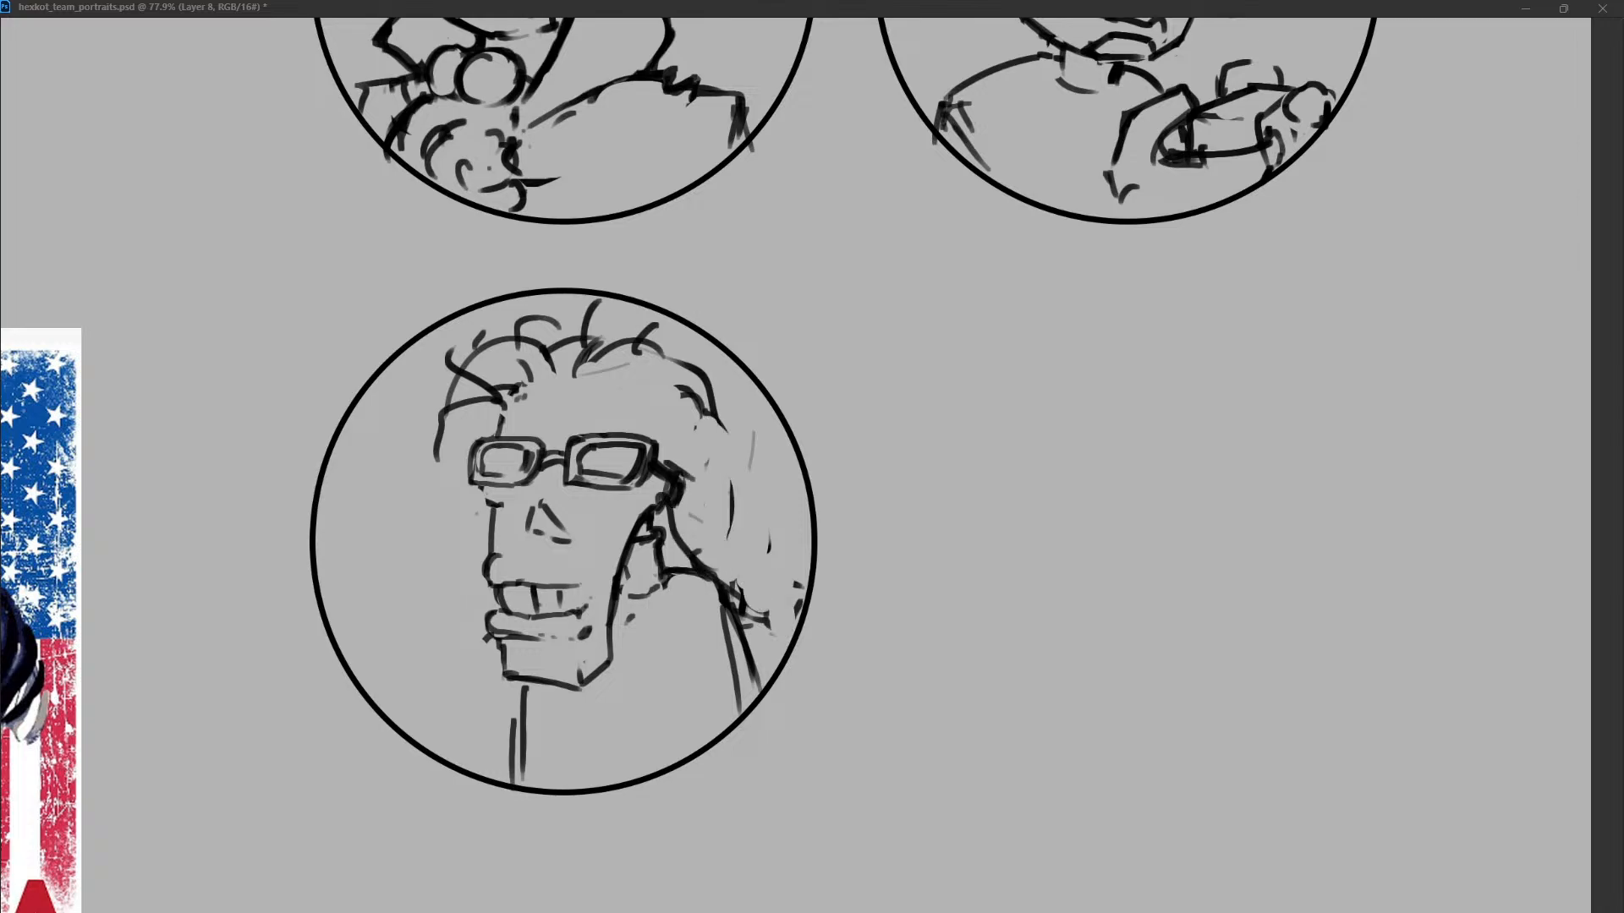
pyautogui.moveTo(715, 403); pyautogui.dragTo(738, 603)
pyautogui.moveTo(681, 390); pyautogui.dragTo(717, 449)
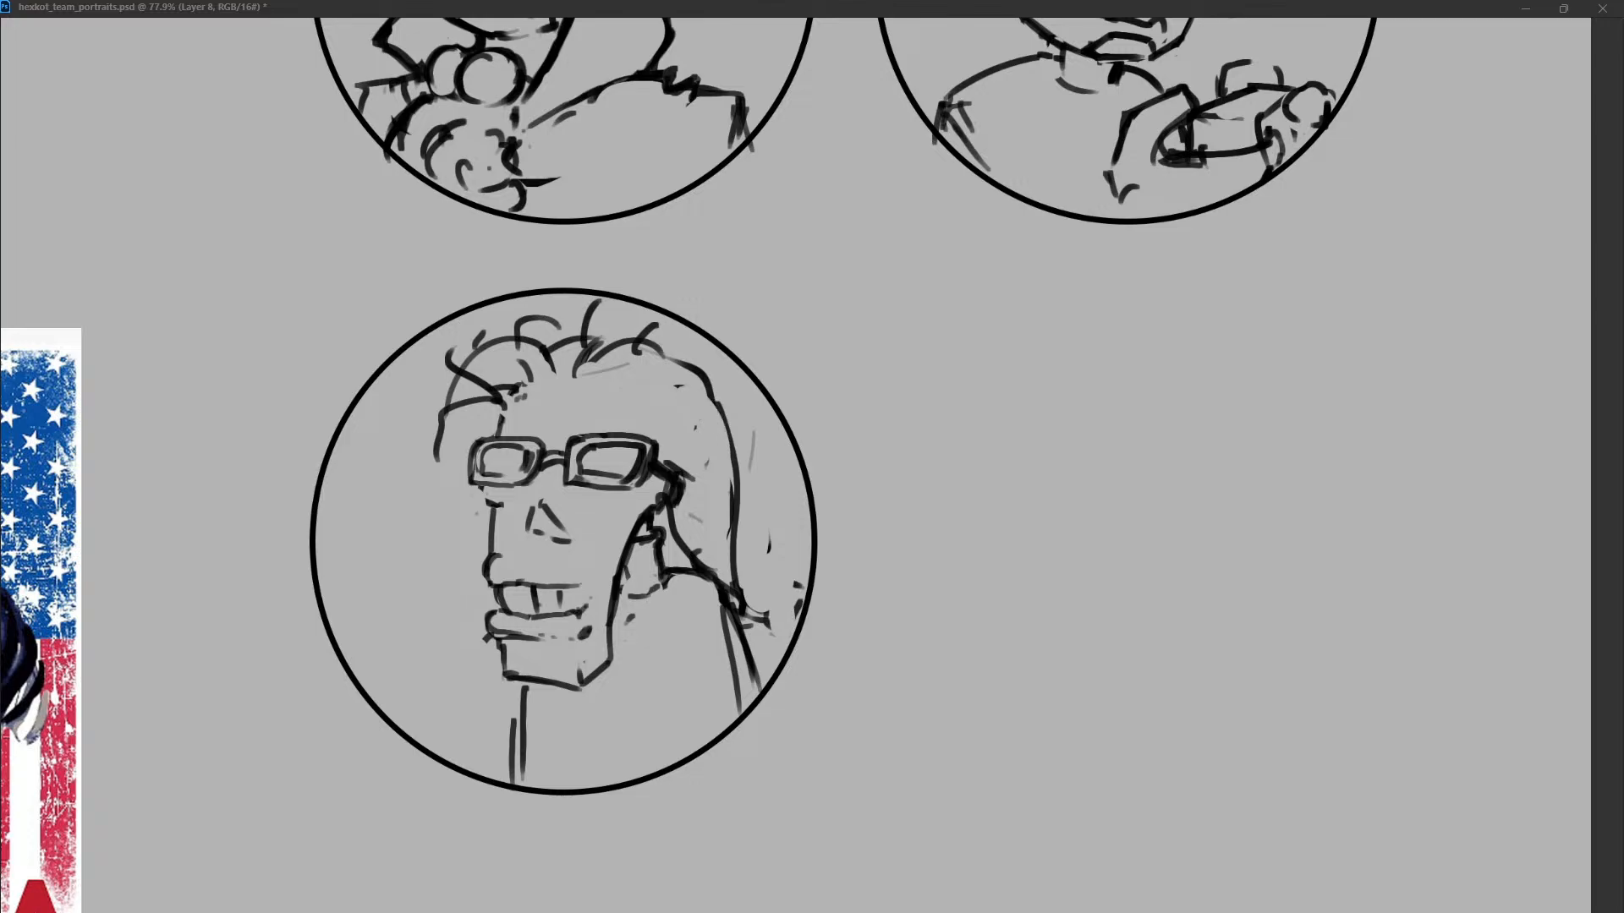
# Add short strands over the forehead and a second long strand with flicked tips at the right shoulder.
pyautogui.moveTo(647, 363)
pyautogui.mouseDown()
pyautogui.moveTo(605, 406)
pyautogui.moveTo(553, 369)
pyautogui.moveTo(619, 355)
pyautogui.mouseUp()
pyautogui.hotkey('ctrl', 'z')
pyautogui.moveTo(616, 398)
pyautogui.mouseDown()
pyautogui.moveTo(656, 375)
pyautogui.moveTo(707, 410)
pyautogui.moveTo(719, 505)
pyautogui.mouseUp()
pyautogui.moveTo(709, 397)
pyautogui.mouseDown()
pyautogui.moveTo(755, 621)
pyautogui.moveTo(794, 582)
pyautogui.mouseUp()
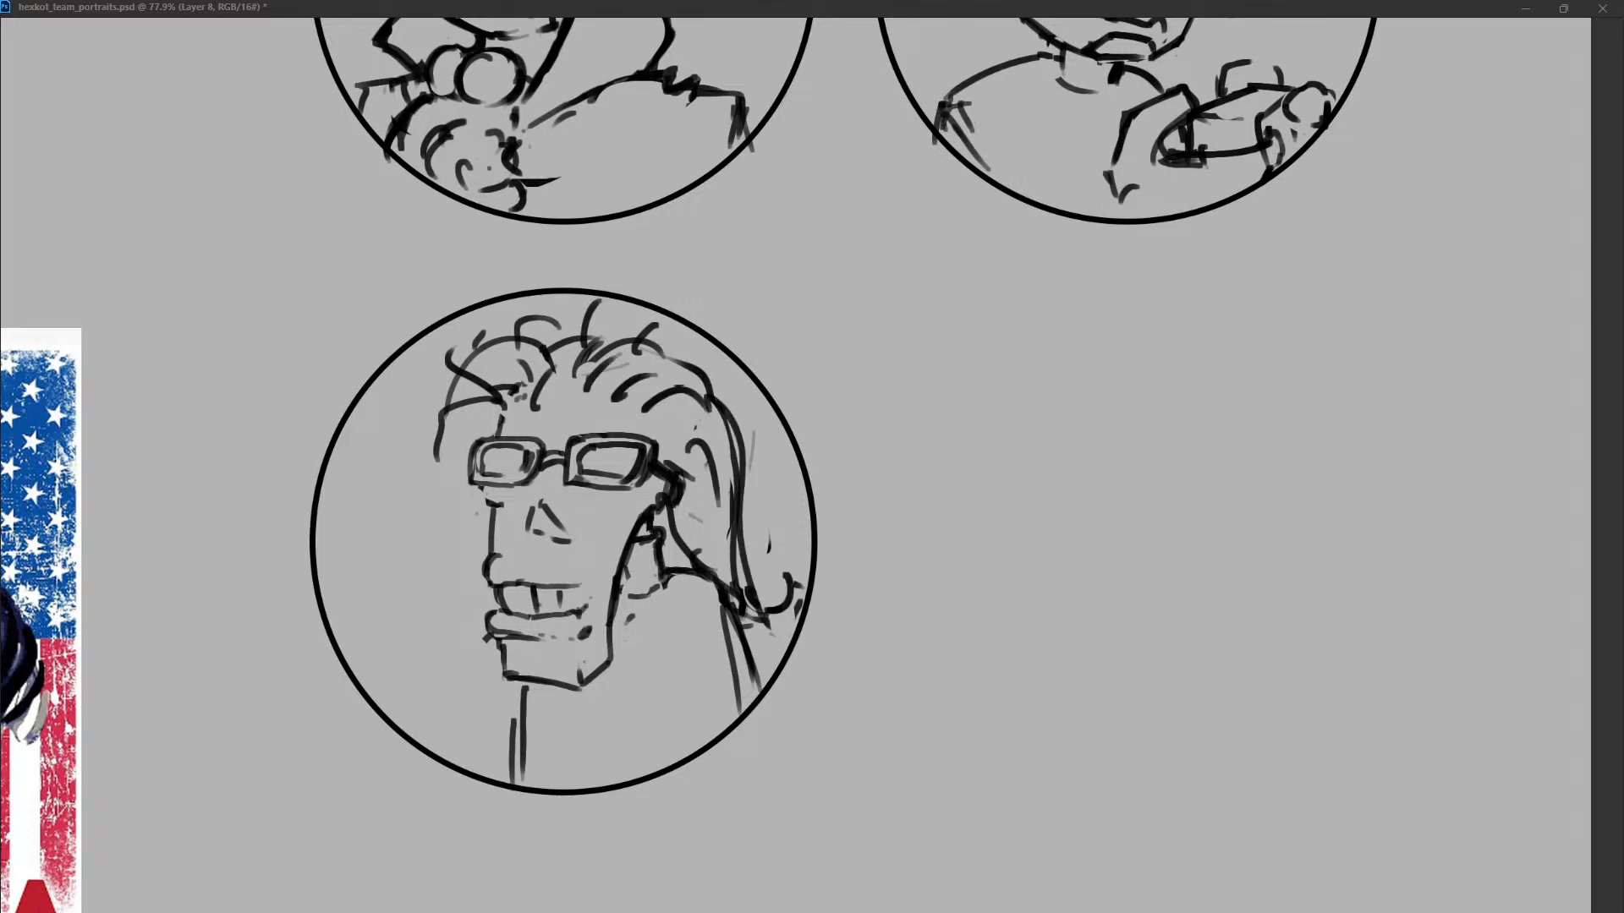
pyautogui.moveTo(747, 633); pyautogui.dragTo(777, 654)
# Flatten the bottom edge of the chin, rework its right corner and remove one of the chest lines.
pyautogui.moveTo(533, 681)
pyautogui.mouseDown()
pyautogui.moveTo(518, 782)
pyautogui.moveTo(578, 682)
pyautogui.moveTo(519, 671)
pyautogui.moveTo(553, 679)
pyautogui.moveTo(493, 638)
pyautogui.moveTo(608, 659)
pyautogui.mouseUp()
pyautogui.hotkey('ctrl', 'z')
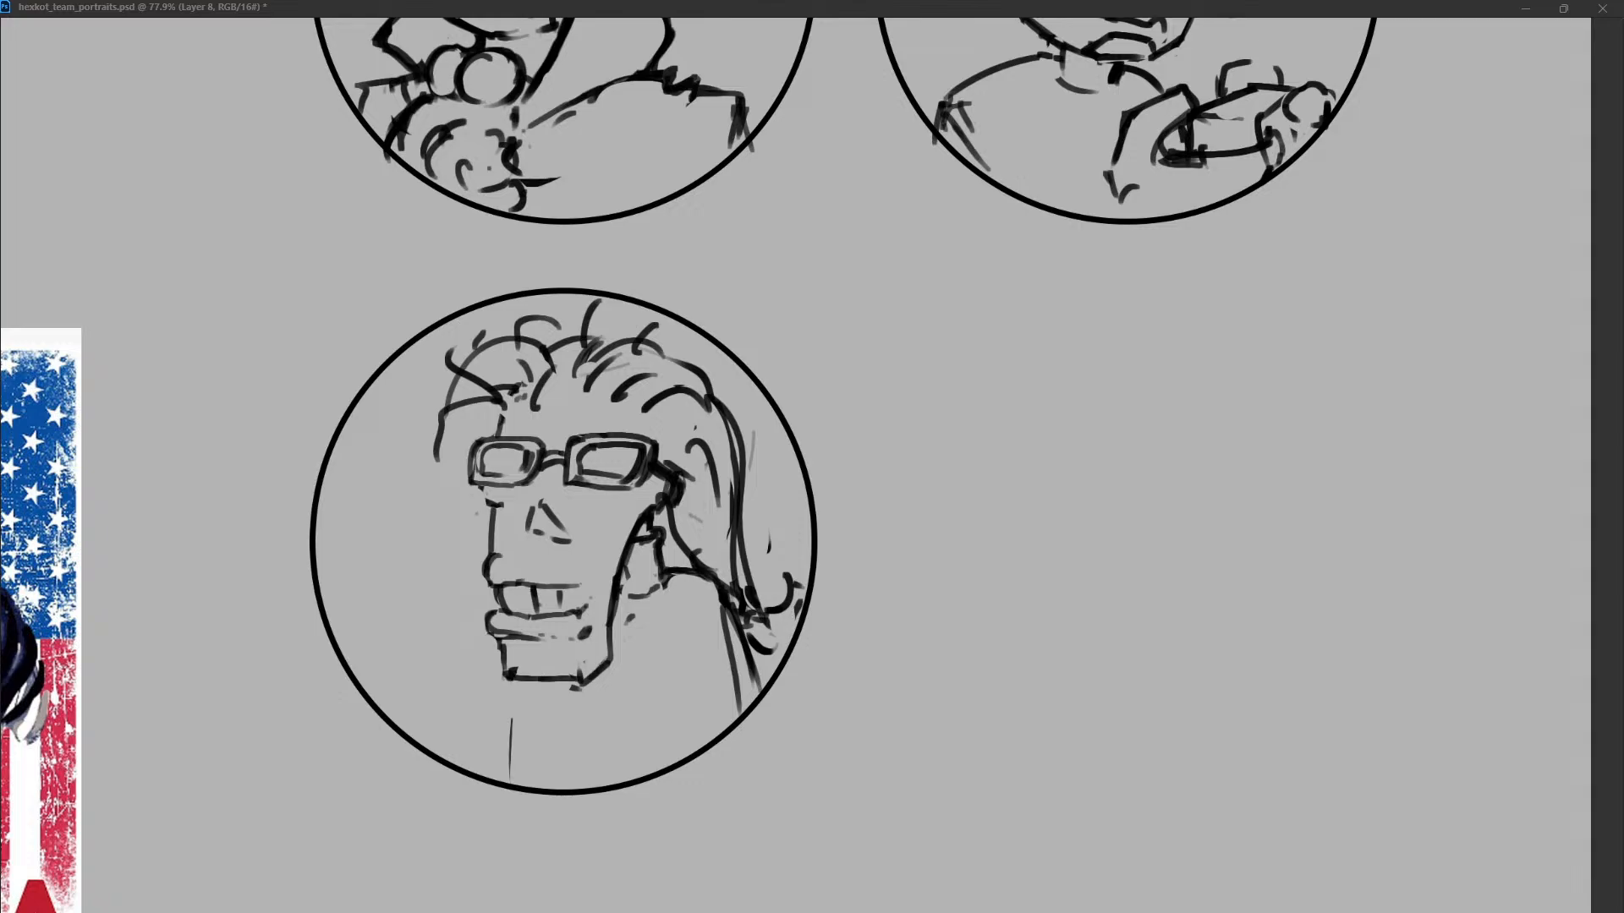
pyautogui.hotkey('ctrl', 'z')
pyautogui.moveTo(583, 683); pyautogui.dragTo(615, 652)
pyautogui.hotkey('ctrl', 'z')
pyautogui.hotkey('ctrl', 'z')
# Replace the upper teeth with a cigarette and rising smoke trail at the left of the mouth, and redraw the left cheek.
pyautogui.moveTo(579, 586)
pyautogui.mouseDown()
pyautogui.moveTo(609, 603)
pyautogui.moveTo(490, 584)
pyautogui.mouseUp()
pyautogui.moveTo(495, 511)
pyautogui.mouseDown()
pyautogui.moveTo(493, 594)
pyautogui.moveTo(515, 591)
pyautogui.moveTo(433, 635)
pyautogui.moveTo(400, 474)
pyautogui.mouseUp()
pyautogui.moveTo(409, 605); pyautogui.dragTo(401, 469)
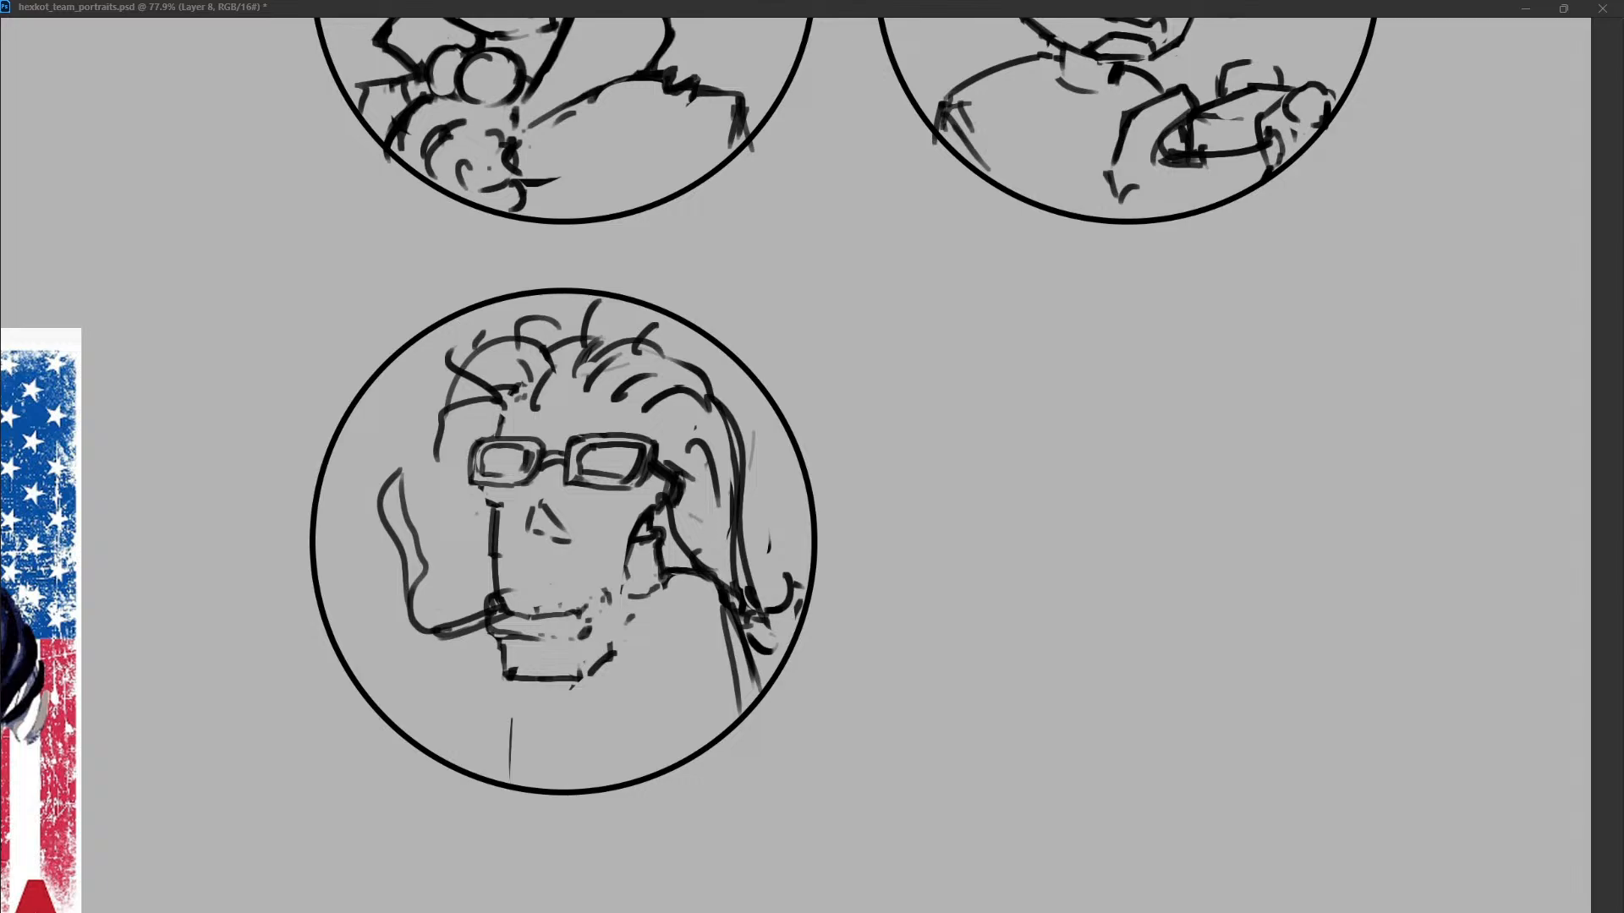
pyautogui.moveTo(495, 596)
pyautogui.mouseDown()
pyautogui.moveTo(511, 611)
pyautogui.moveTo(487, 609)
pyautogui.moveTo(589, 608)
pyautogui.mouseUp()
pyautogui.moveTo(491, 514); pyautogui.dragTo(493, 573)
pyautogui.moveTo(480, 488); pyautogui.dragTo(497, 507)
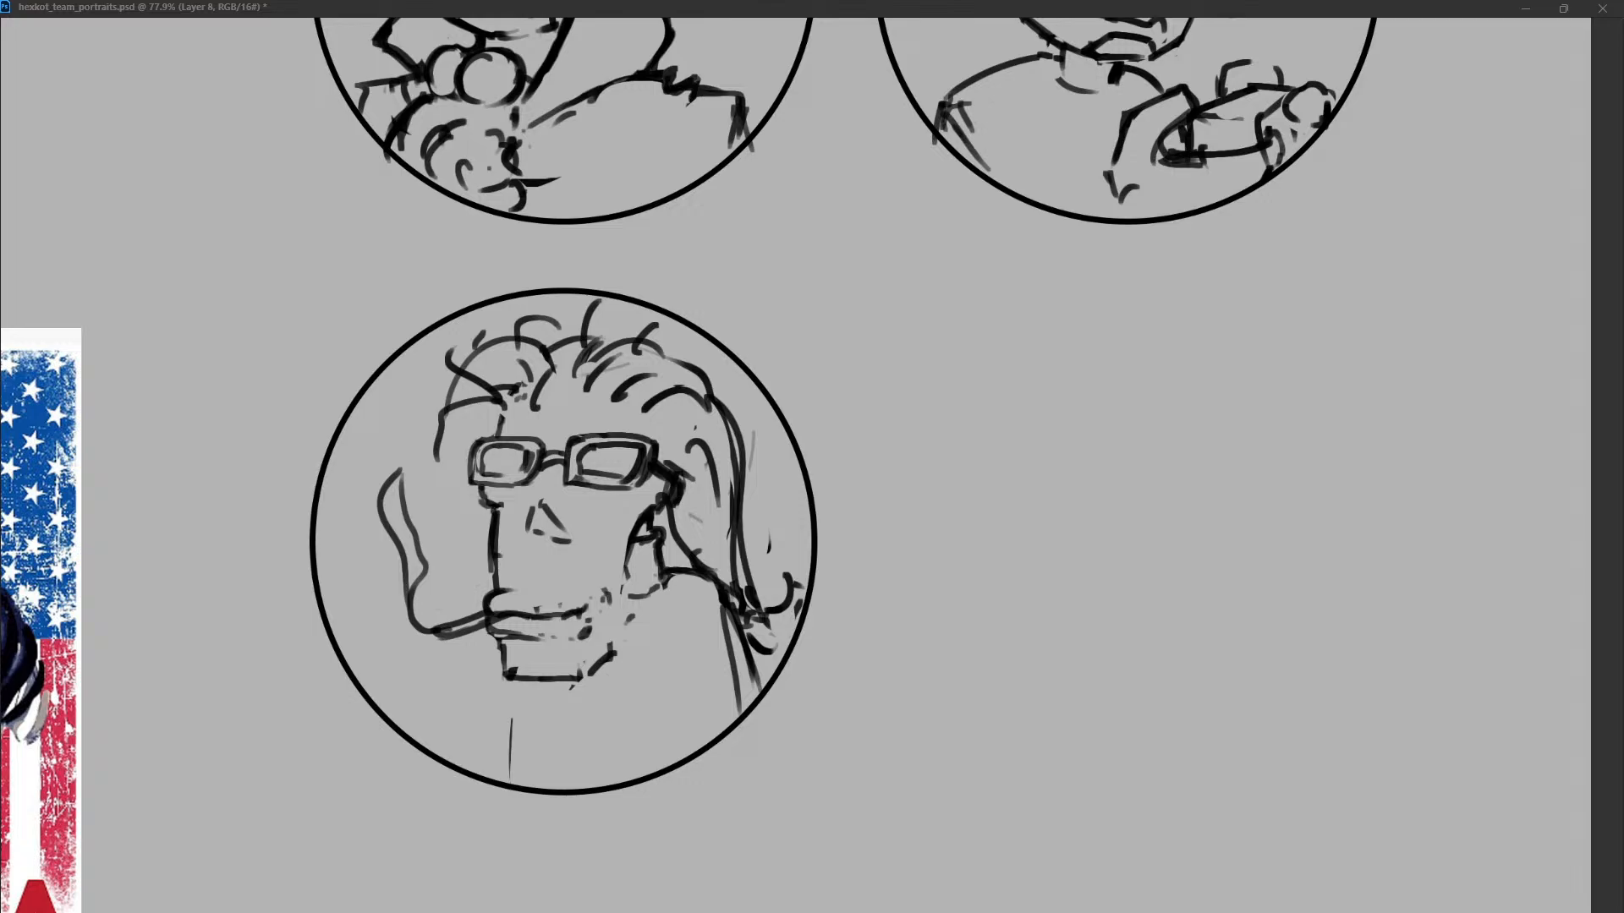
pyautogui.moveTo(502, 414); pyautogui.dragTo(493, 438)
pyautogui.moveTo(470, 624); pyautogui.dragTo(485, 615)
# Rework the mouth into a thin line with short tooth strokes and redraw the right jaw and cheek crease.
pyautogui.moveTo(641, 528)
pyautogui.mouseDown()
pyautogui.moveTo(624, 630)
pyautogui.moveTo(580, 637)
pyautogui.mouseUp()
pyautogui.moveTo(555, 616); pyautogui.dragTo(523, 611)
pyautogui.moveTo(533, 637)
pyautogui.mouseDown()
pyautogui.moveTo(505, 634)
pyautogui.moveTo(595, 629)
pyautogui.moveTo(492, 633)
pyautogui.moveTo(506, 668)
pyautogui.mouseUp()
pyautogui.moveTo(524, 598); pyautogui.dragTo(526, 635)
pyautogui.moveTo(551, 601)
pyautogui.mouseDown()
pyautogui.moveTo(556, 627)
pyautogui.moveTo(605, 634)
pyautogui.mouseUp()
pyautogui.moveTo(622, 575); pyautogui.dragTo(606, 592)
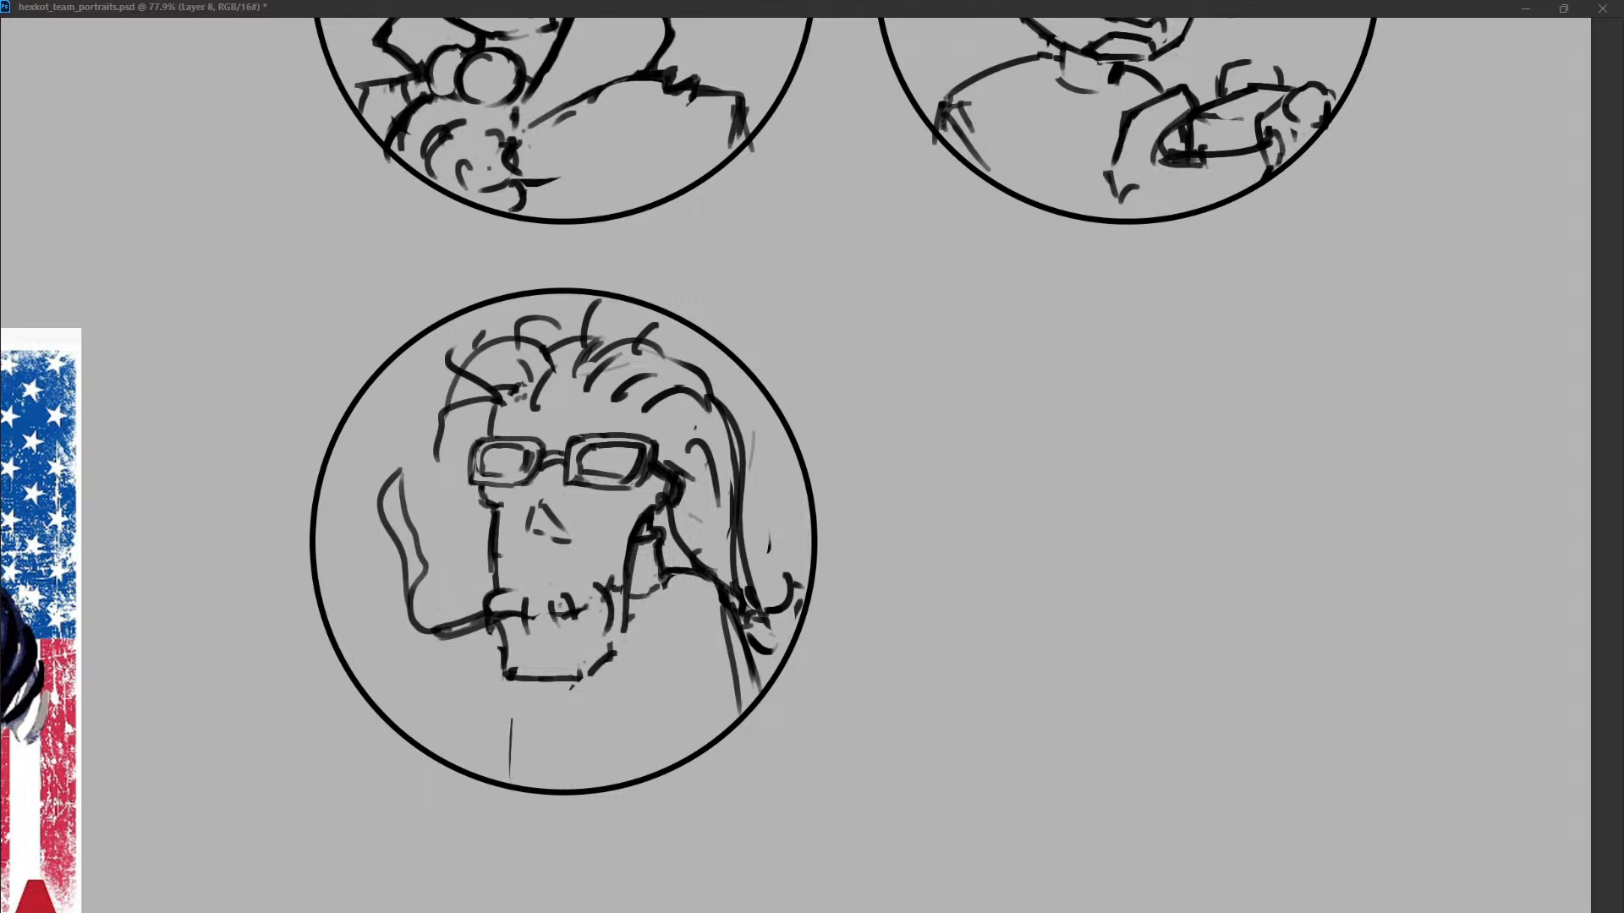
# Draw a rounded forehead and temple hairline and erase the loose strands over the forehead and left side.
pyautogui.moveTo(667, 482); pyautogui.dragTo(654, 510)
pyautogui.moveTo(562, 343); pyautogui.dragTo(512, 406)
pyautogui.moveTo(512, 352)
pyautogui.mouseDown()
pyautogui.moveTo(492, 430)
pyautogui.moveTo(693, 444)
pyautogui.mouseUp()
pyautogui.moveTo(505, 396); pyautogui.dragTo(596, 356)
pyautogui.moveTo(691, 396); pyautogui.dragTo(672, 466)
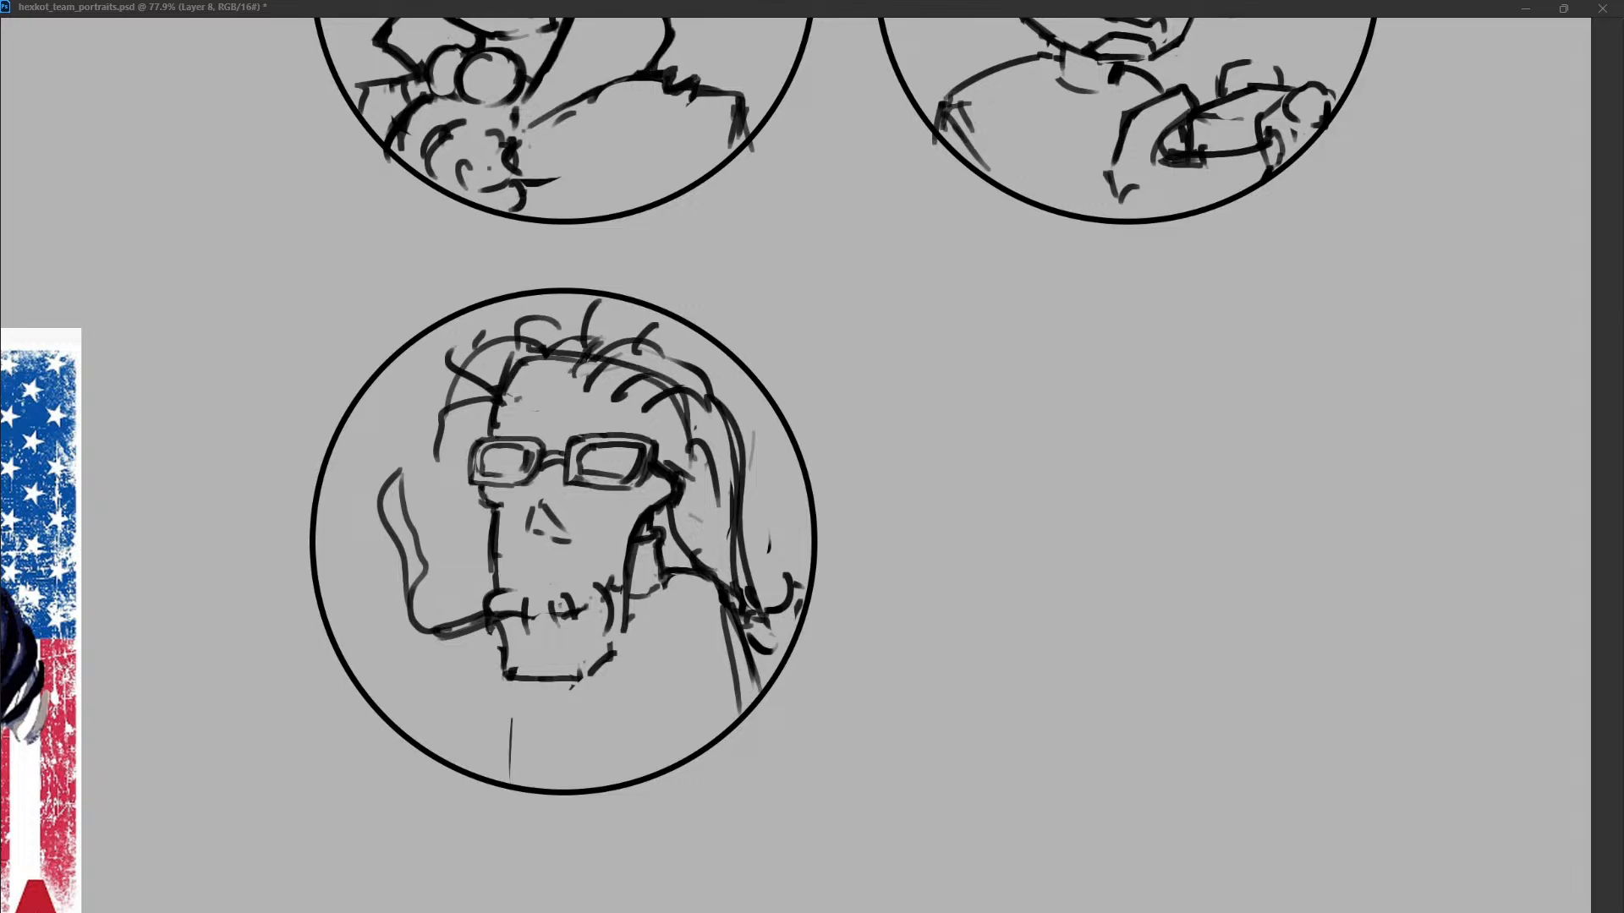
pyautogui.moveTo(584, 374); pyautogui.dragTo(630, 394)
pyautogui.moveTo(532, 328); pyautogui.dragTo(444, 429)
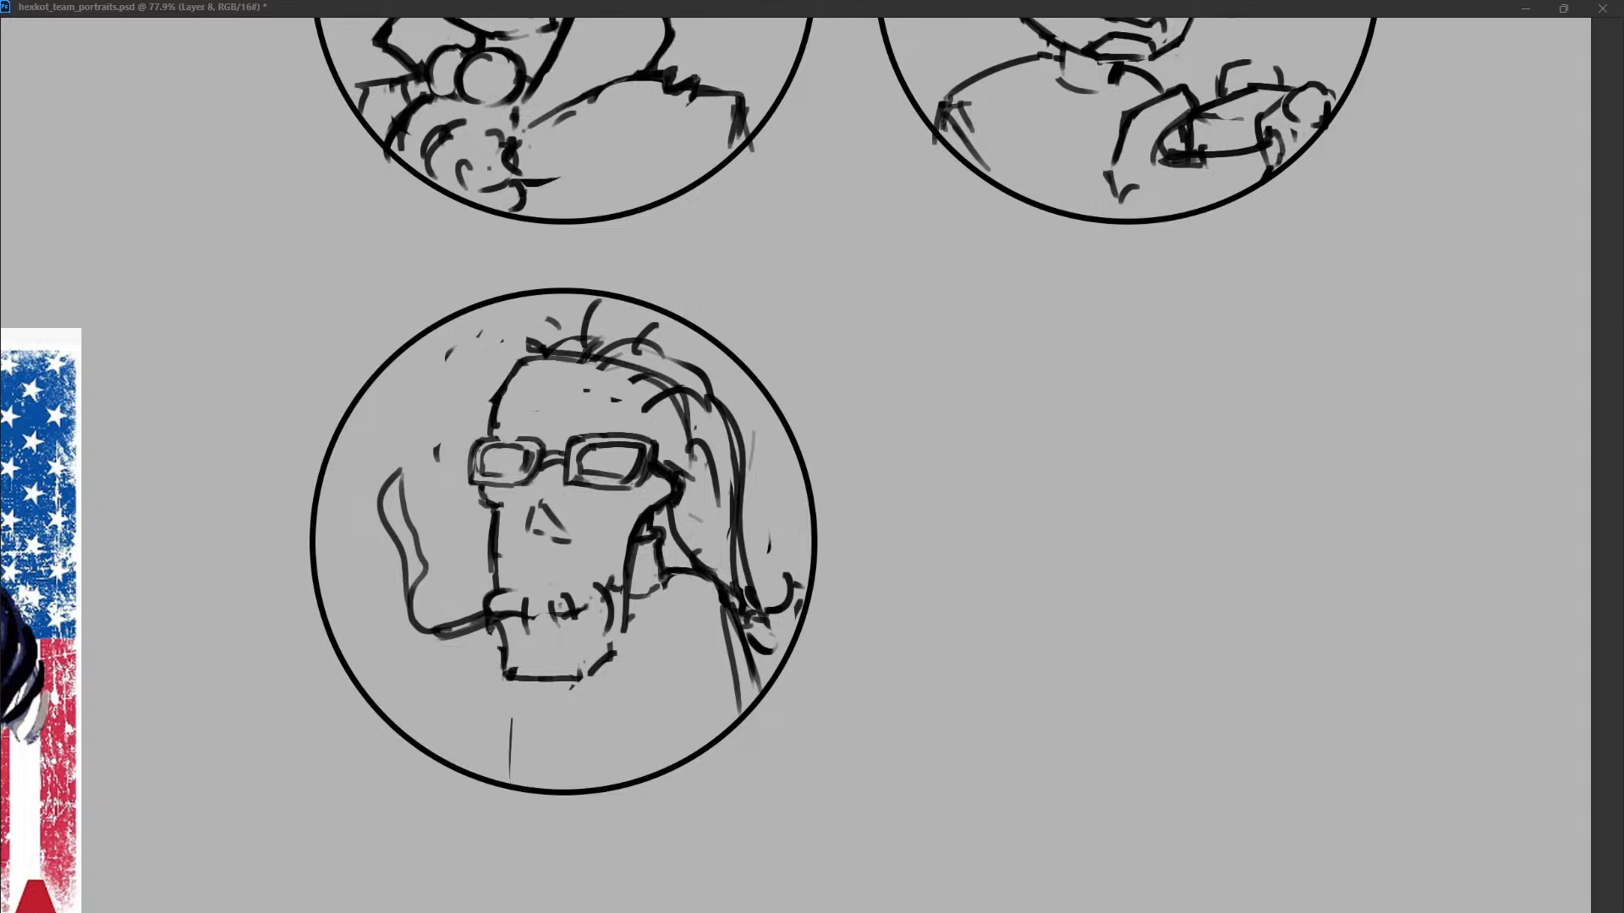
pyautogui.moveTo(596, 369); pyautogui.dragTo(693, 461)
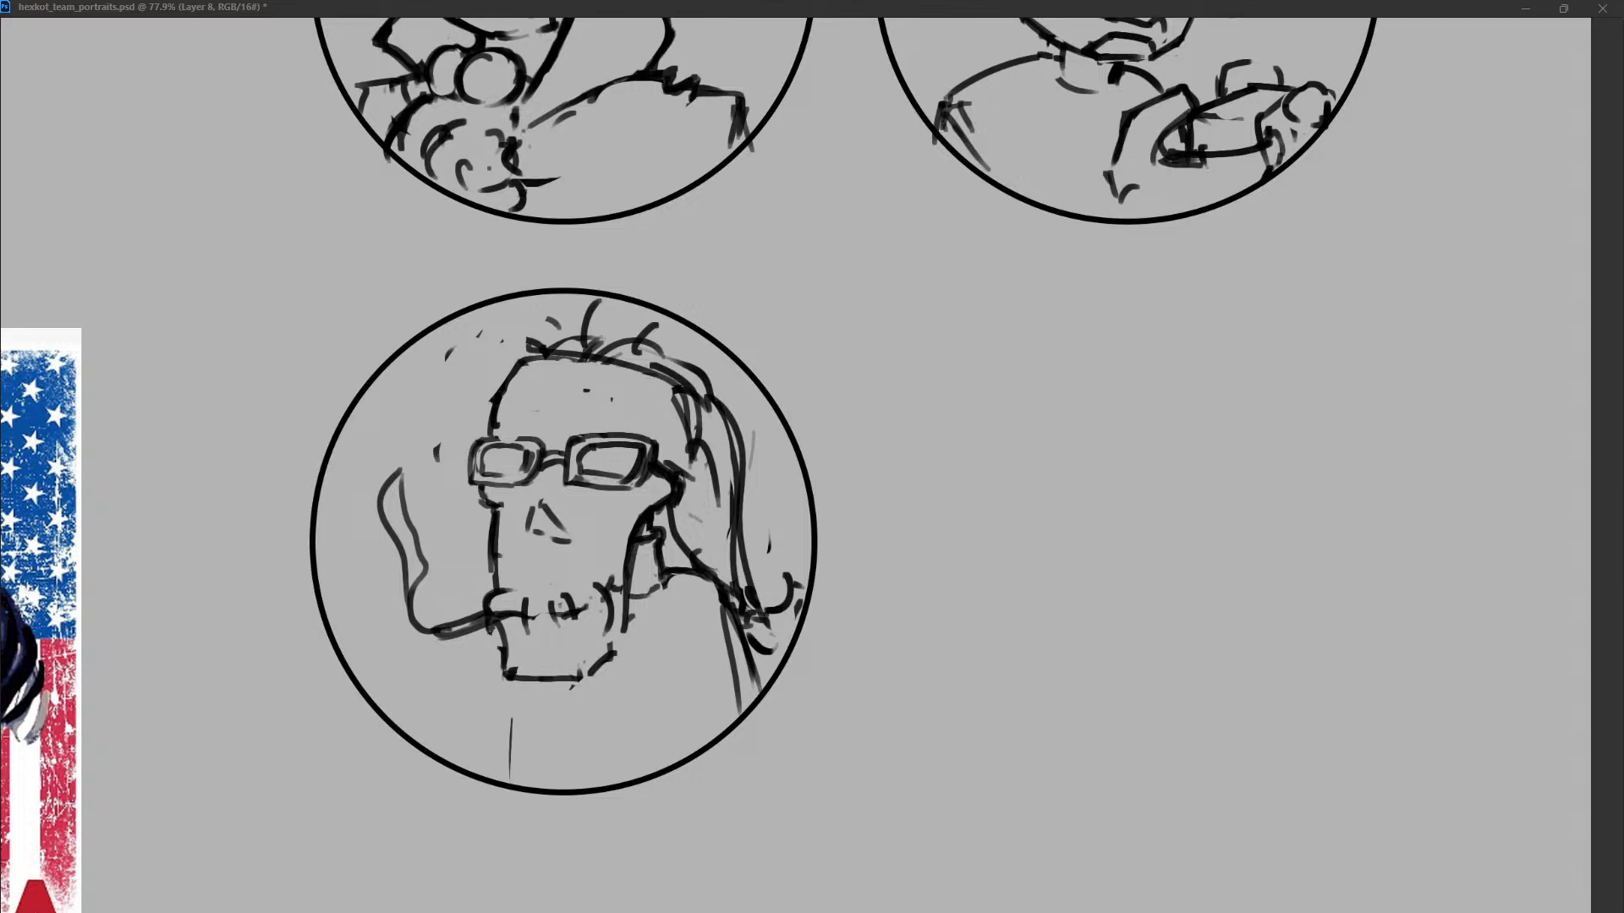
# Erase part of the crown strands and nudge the whole character sketch left inside the circle.
pyautogui.moveTo(565, 348); pyautogui.dragTo(624, 342)
pyautogui.hotkey('shift', 'Left')
pyautogui.hotkey('shift', 'Left')
pyautogui.hotkey('shift', 'Left')
pyautogui.hotkey('shift', 'Left')
pyautogui.hotkey('shift', 'Left')
pyautogui.hotkey('shift', 'Left')
pyautogui.hotkey('shift', 'Left')
pyautogui.hotkey('shift', 'Left')
pyautogui.hotkey('shift', 'Right')
pyautogui.hotkey('shift', 'Right')
pyautogui.hotkey('shift', 'Right')
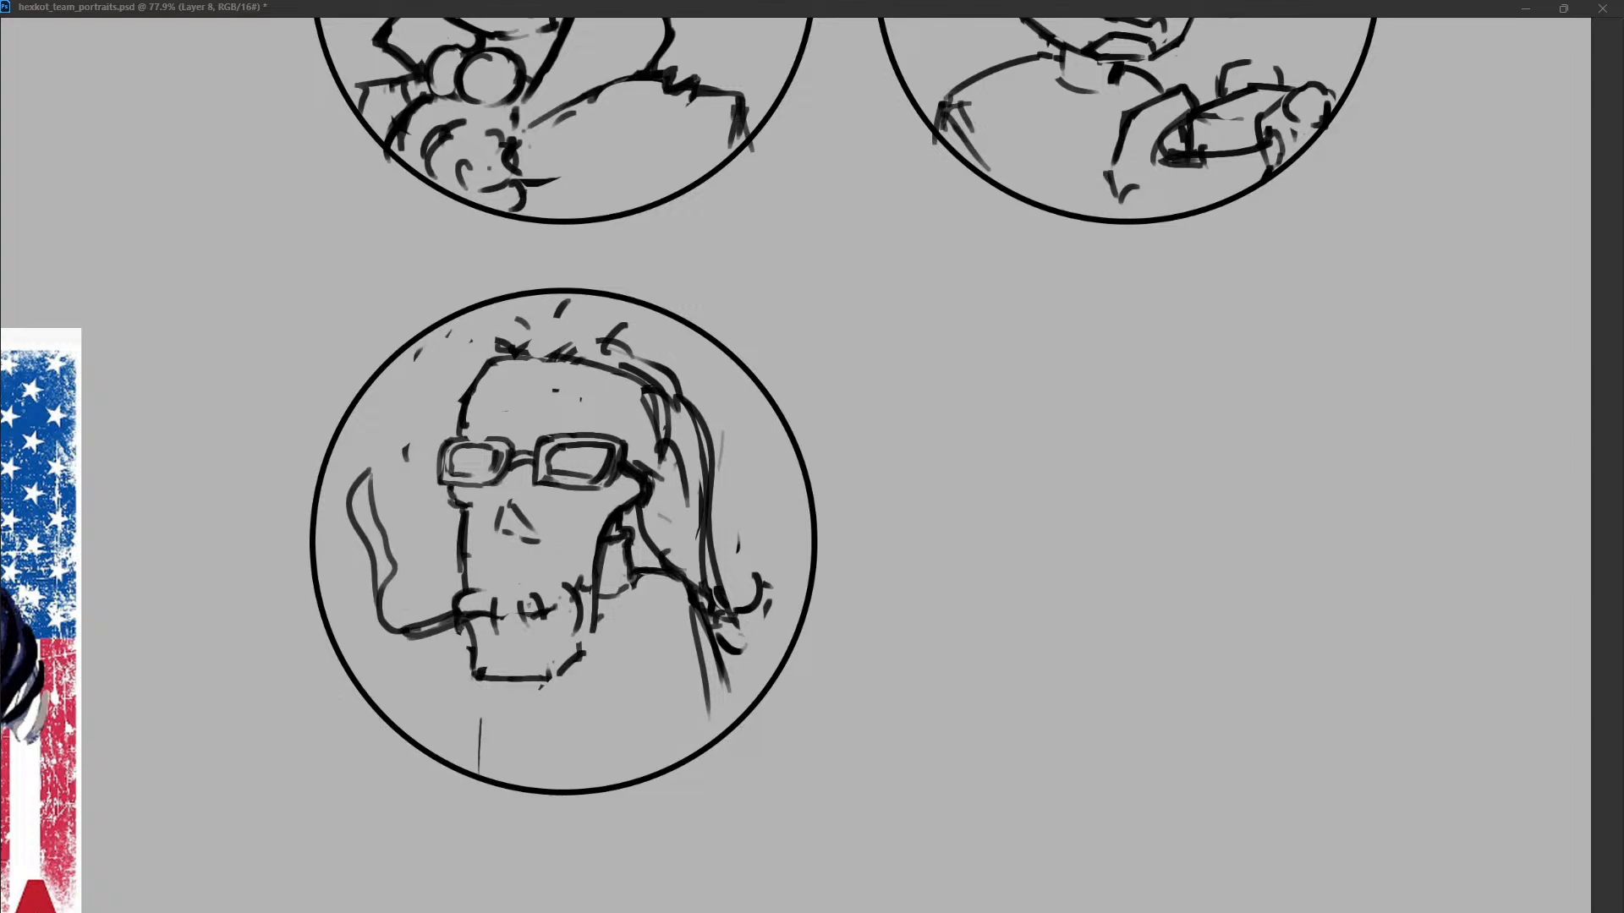
# Clear the stray marks at the upper left and draw a tall, flat-topped hair outline above the forehead.
pyautogui.moveTo(526, 337); pyautogui.dragTo(406, 452)
pyautogui.moveTo(485, 364); pyautogui.dragTo(503, 312)
pyautogui.moveTo(542, 310); pyautogui.dragTo(558, 303)
pyautogui.hotkey('ctrl', 'z')
pyautogui.hotkey('ctrl', 'z')
pyautogui.moveTo(479, 368)
pyautogui.mouseDown()
pyautogui.moveTo(609, 319)
pyautogui.moveTo(698, 355)
pyautogui.mouseUp()
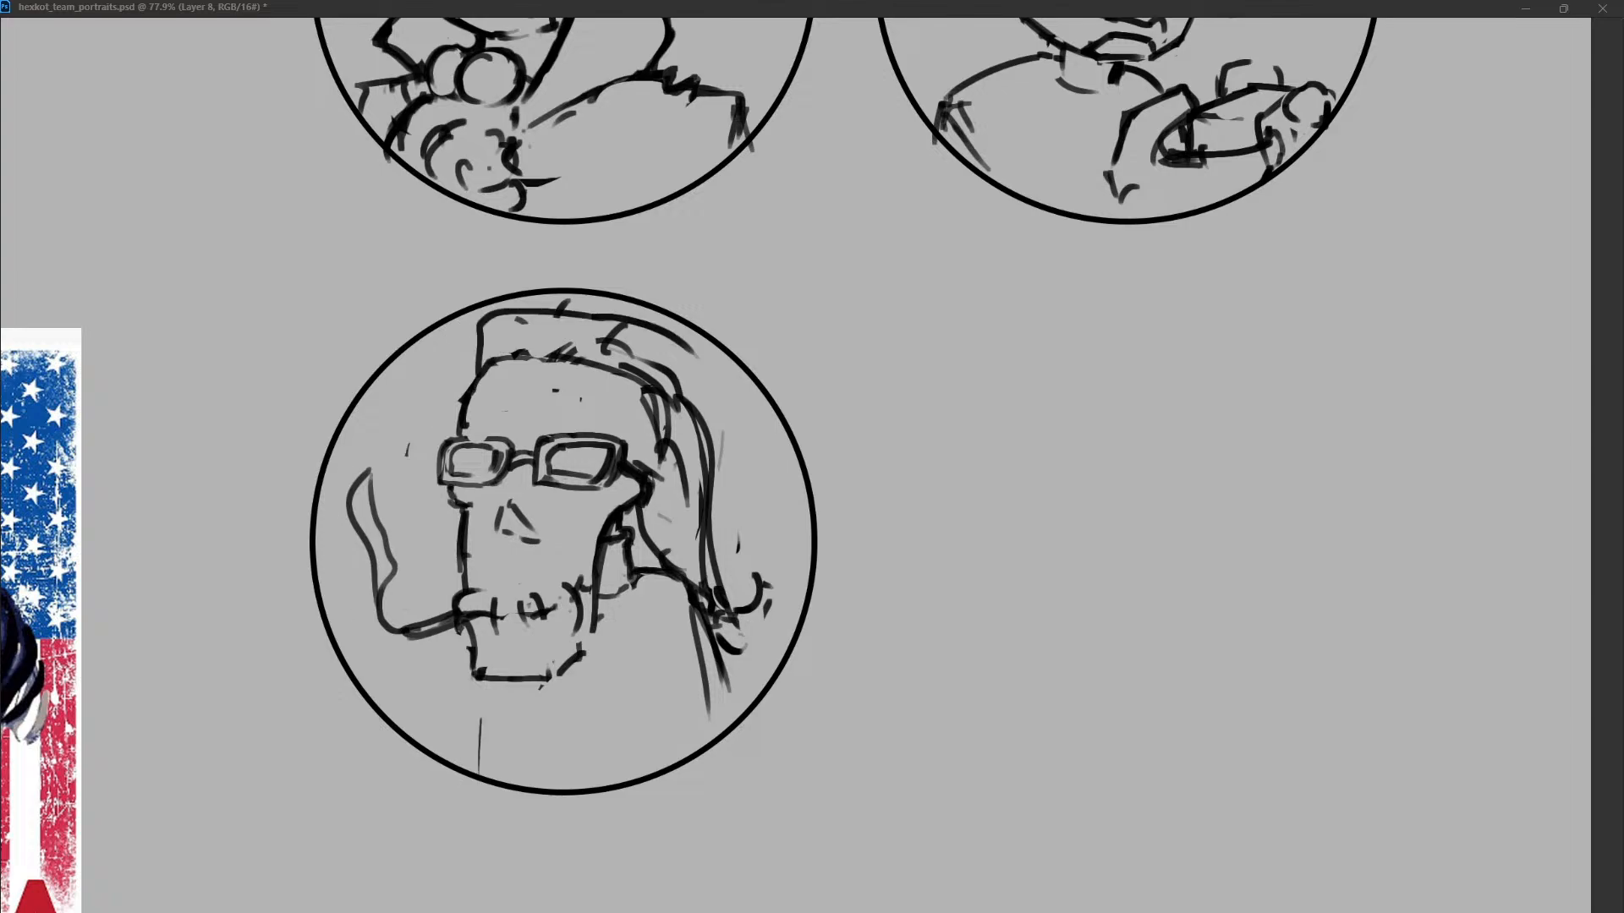
# Extend the hair volume from the crown down the back of the head, replacing the old inner strands.
pyautogui.moveTo(554, 332); pyautogui.dragTo(707, 489)
pyautogui.moveTo(503, 316)
pyautogui.mouseDown()
pyautogui.moveTo(595, 296)
pyautogui.moveTo(693, 350)
pyautogui.mouseUp()
pyautogui.moveTo(708, 348); pyautogui.dragTo(746, 464)
pyautogui.moveTo(746, 566); pyautogui.dragTo(741, 587)
pyautogui.moveTo(745, 443); pyautogui.dragTo(733, 597)
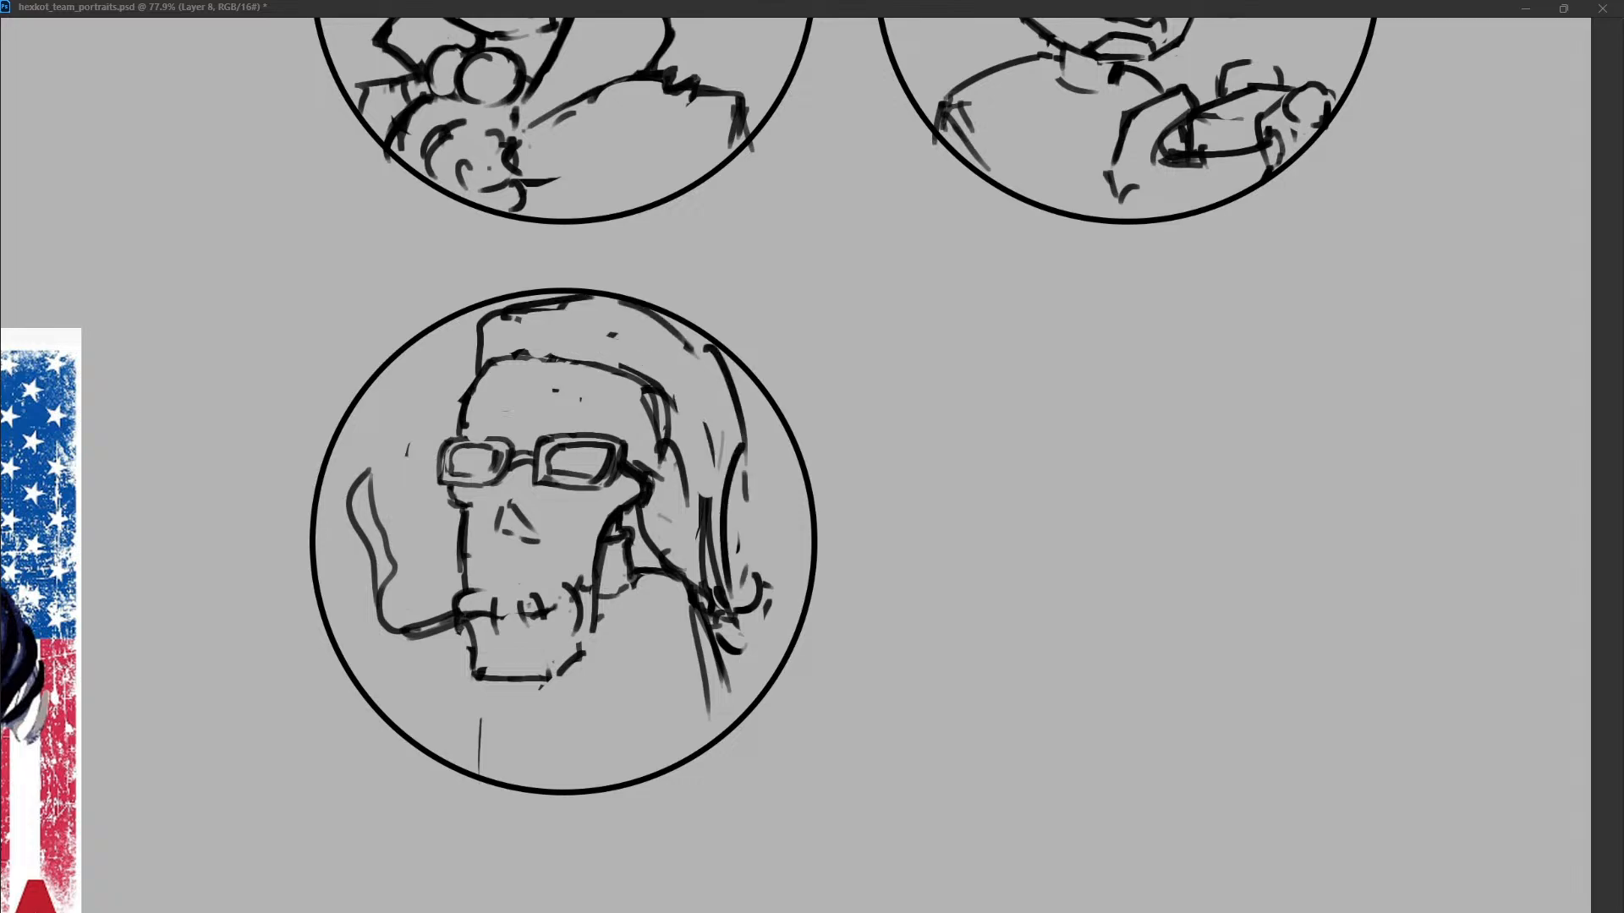
pyautogui.moveTo(741, 393); pyautogui.dragTo(722, 560)
pyautogui.moveTo(679, 333); pyautogui.dragTo(732, 392)
pyautogui.moveTo(621, 303)
pyautogui.mouseDown()
pyautogui.moveTo(689, 347)
pyautogui.moveTo(710, 533)
pyautogui.mouseUp()
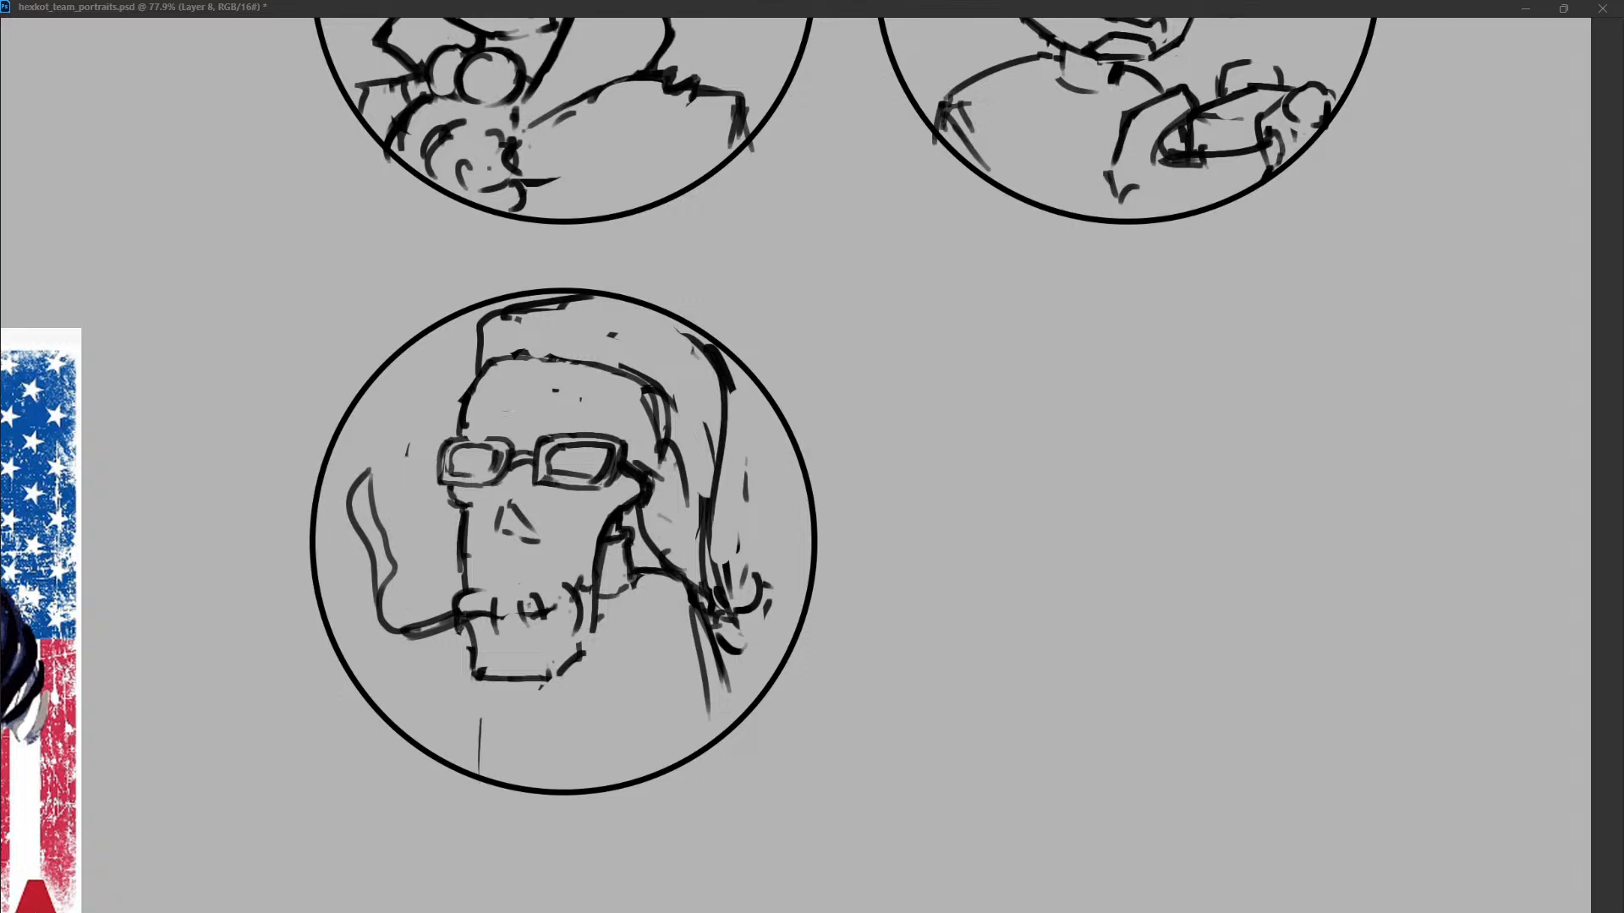
# Thicken the back hair outline and clean up the shoulder into a single line running down to the circle's edge.
pyautogui.moveTo(724, 407); pyautogui.dragTo(713, 583)
pyautogui.moveTo(682, 450); pyautogui.dragTo(664, 574)
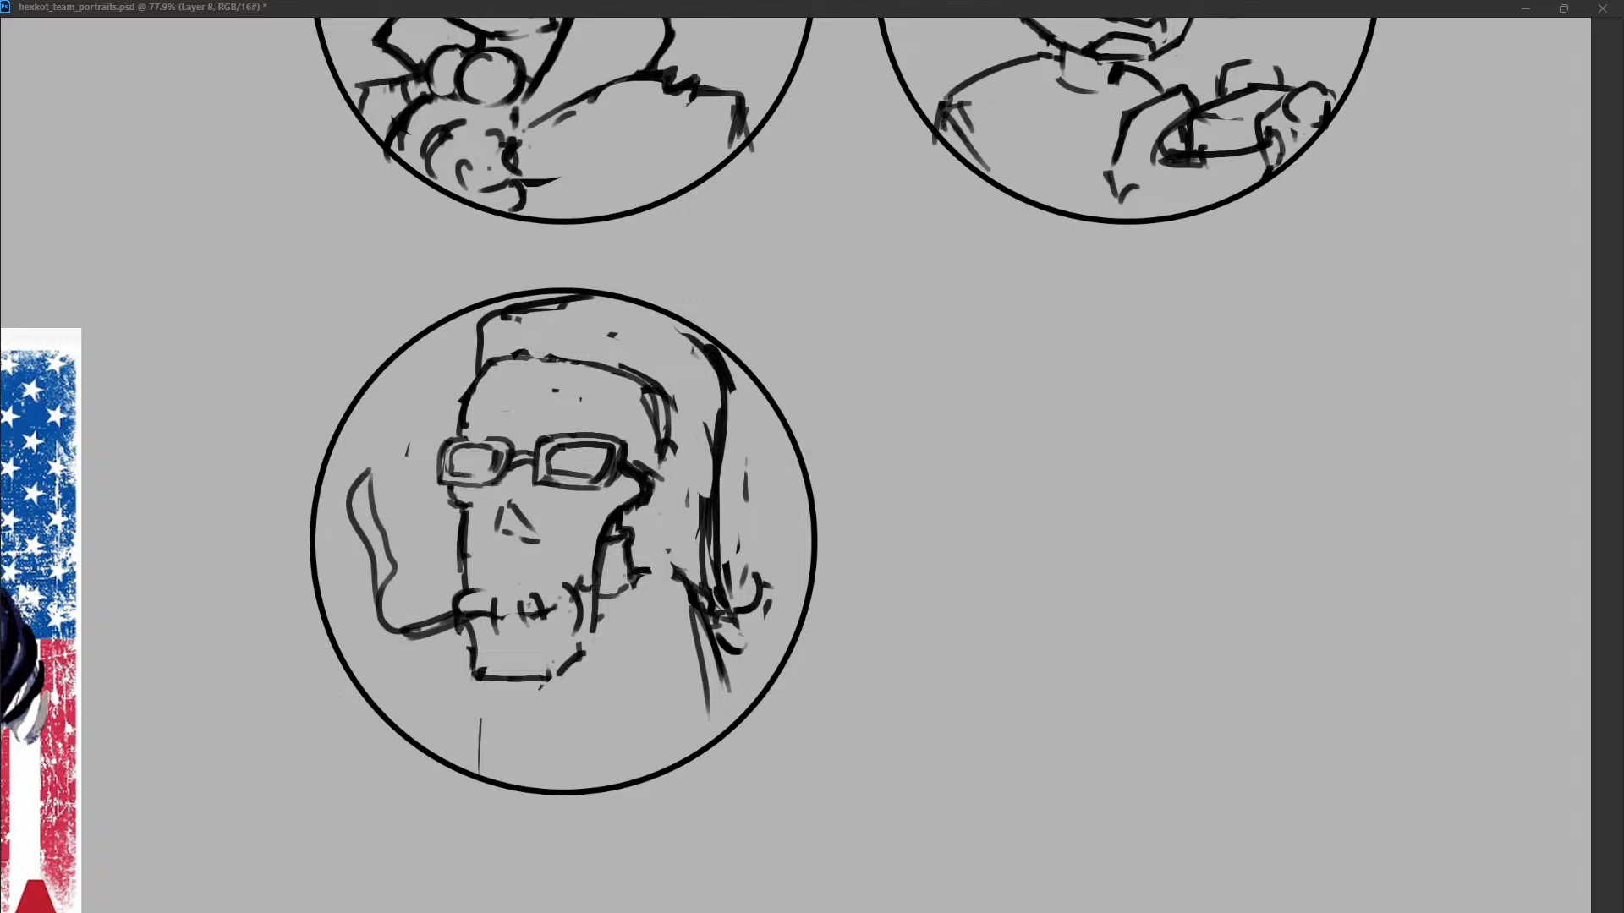
pyautogui.moveTo(717, 483); pyautogui.dragTo(709, 633)
pyautogui.moveTo(646, 570); pyautogui.dragTo(701, 595)
pyautogui.moveTo(710, 607); pyautogui.dragTo(728, 717)
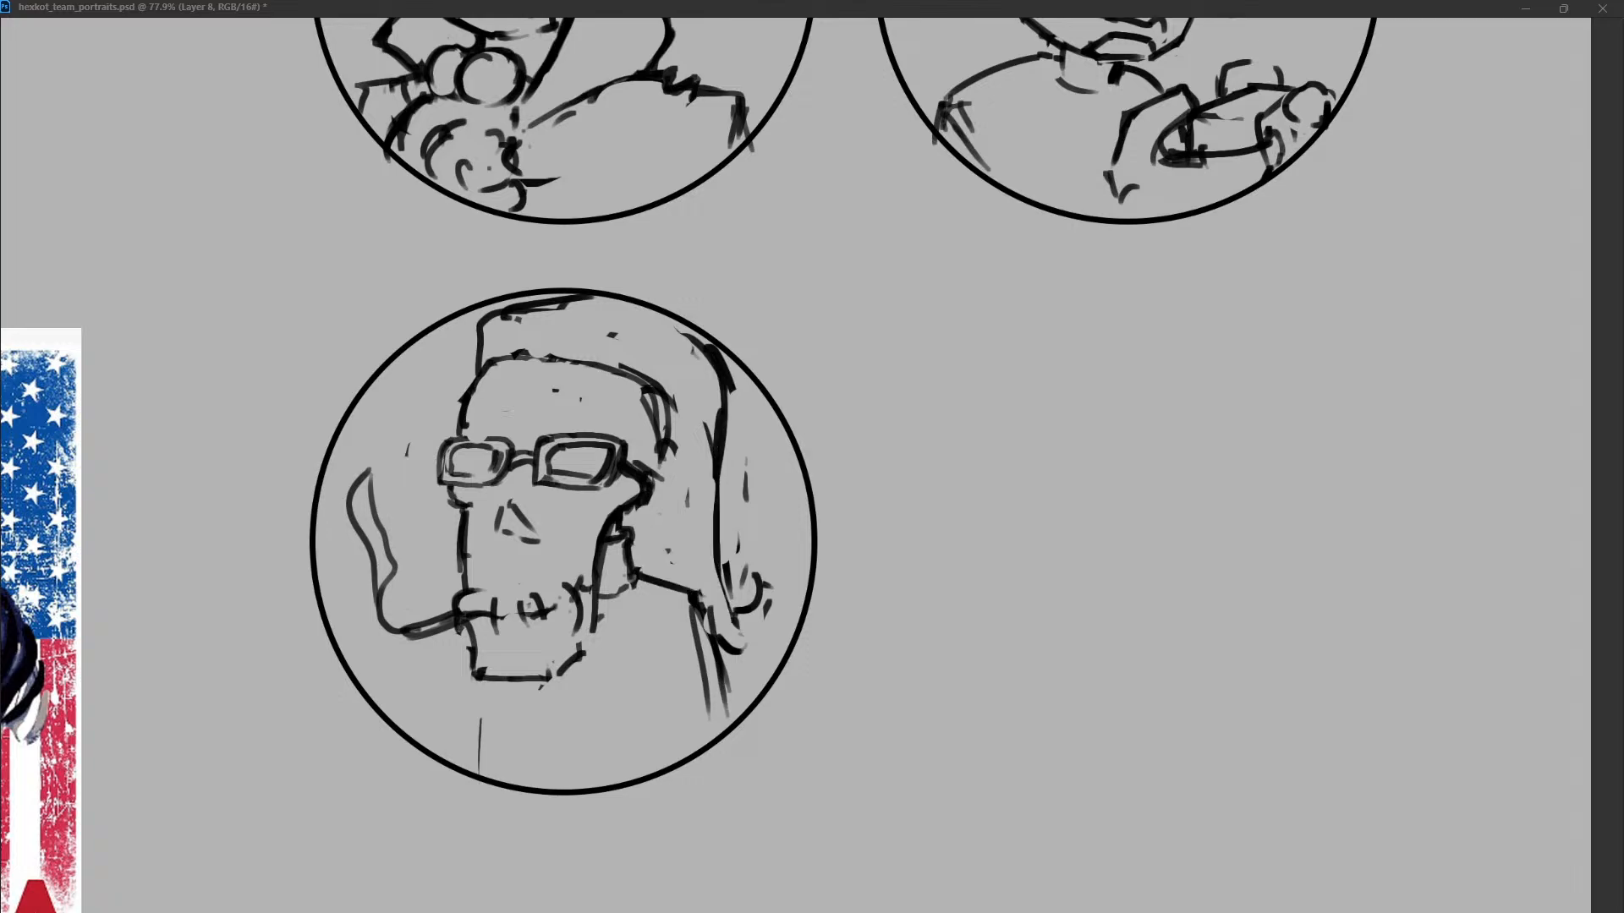
pyautogui.moveTo(699, 603); pyautogui.dragTo(719, 717)
pyautogui.moveTo(703, 601)
pyautogui.mouseDown()
pyautogui.moveTo(745, 744)
pyautogui.moveTo(739, 633)
pyautogui.mouseUp()
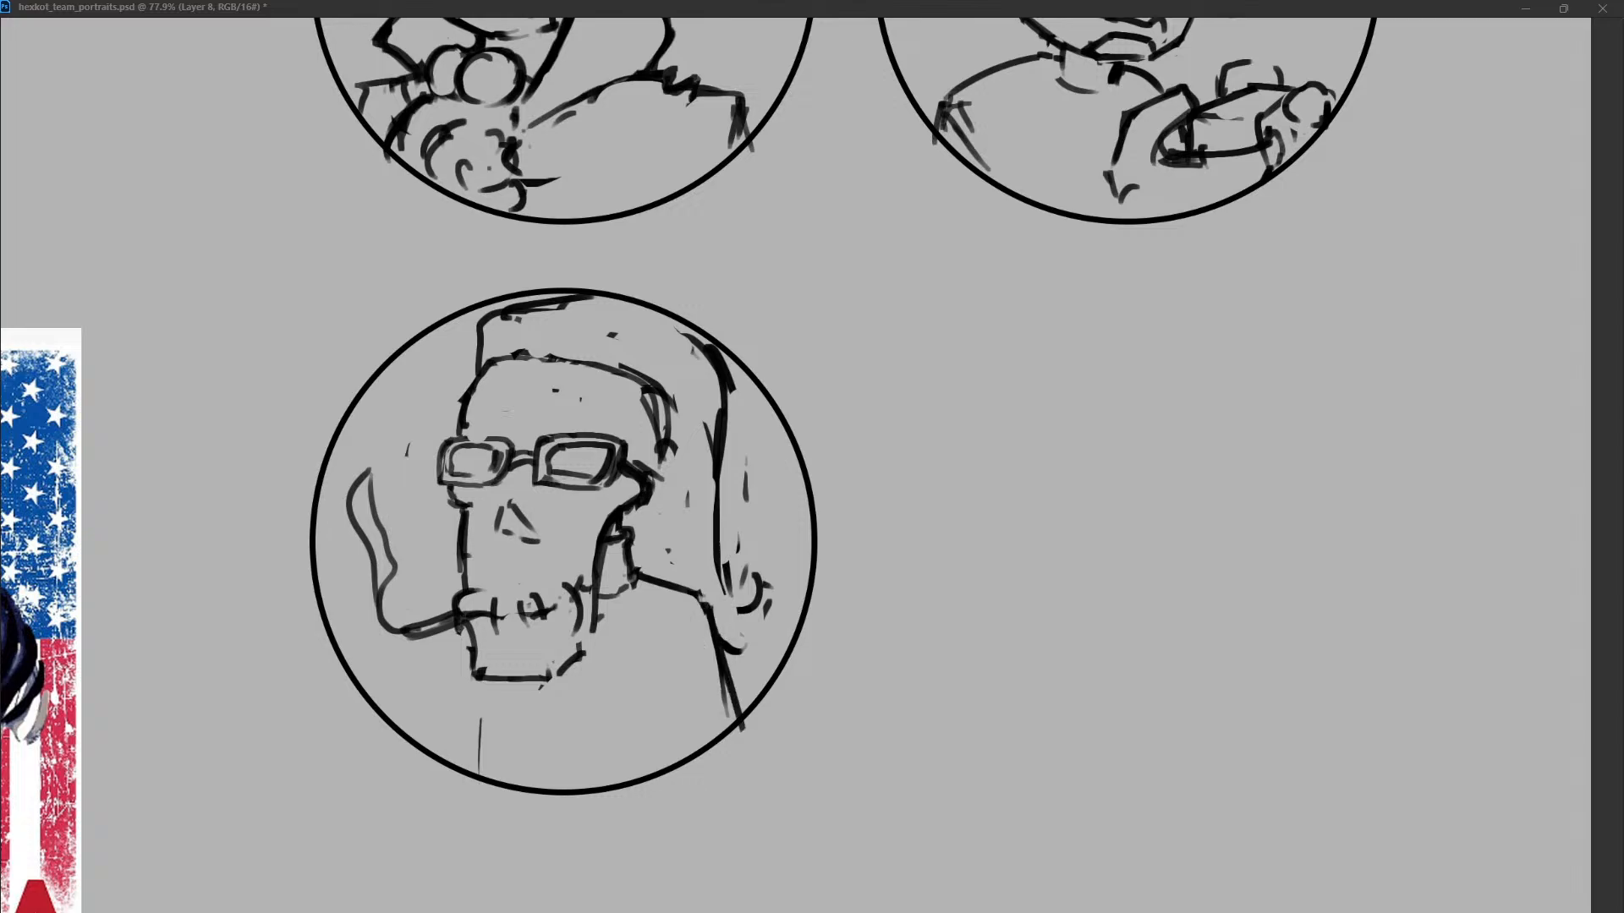
# Break up the hairline with short upward strands above the forehead and lighten the line at the right temple.
pyautogui.moveTo(648, 401)
pyautogui.mouseDown()
pyautogui.moveTo(660, 465)
pyautogui.moveTo(667, 414)
pyautogui.mouseUp()
pyautogui.moveTo(647, 396); pyautogui.dragTo(678, 401)
pyautogui.moveTo(558, 357)
pyautogui.mouseDown()
pyautogui.moveTo(575, 362)
pyautogui.moveTo(513, 333)
pyautogui.mouseUp()
pyautogui.moveTo(552, 363)
pyautogui.mouseDown()
pyautogui.moveTo(572, 328)
pyautogui.moveTo(614, 336)
pyautogui.mouseUp()
pyautogui.moveTo(624, 373)
pyautogui.mouseDown()
pyautogui.moveTo(651, 366)
pyautogui.moveTo(663, 410)
pyautogui.moveTo(672, 400)
pyautogui.mouseUp()
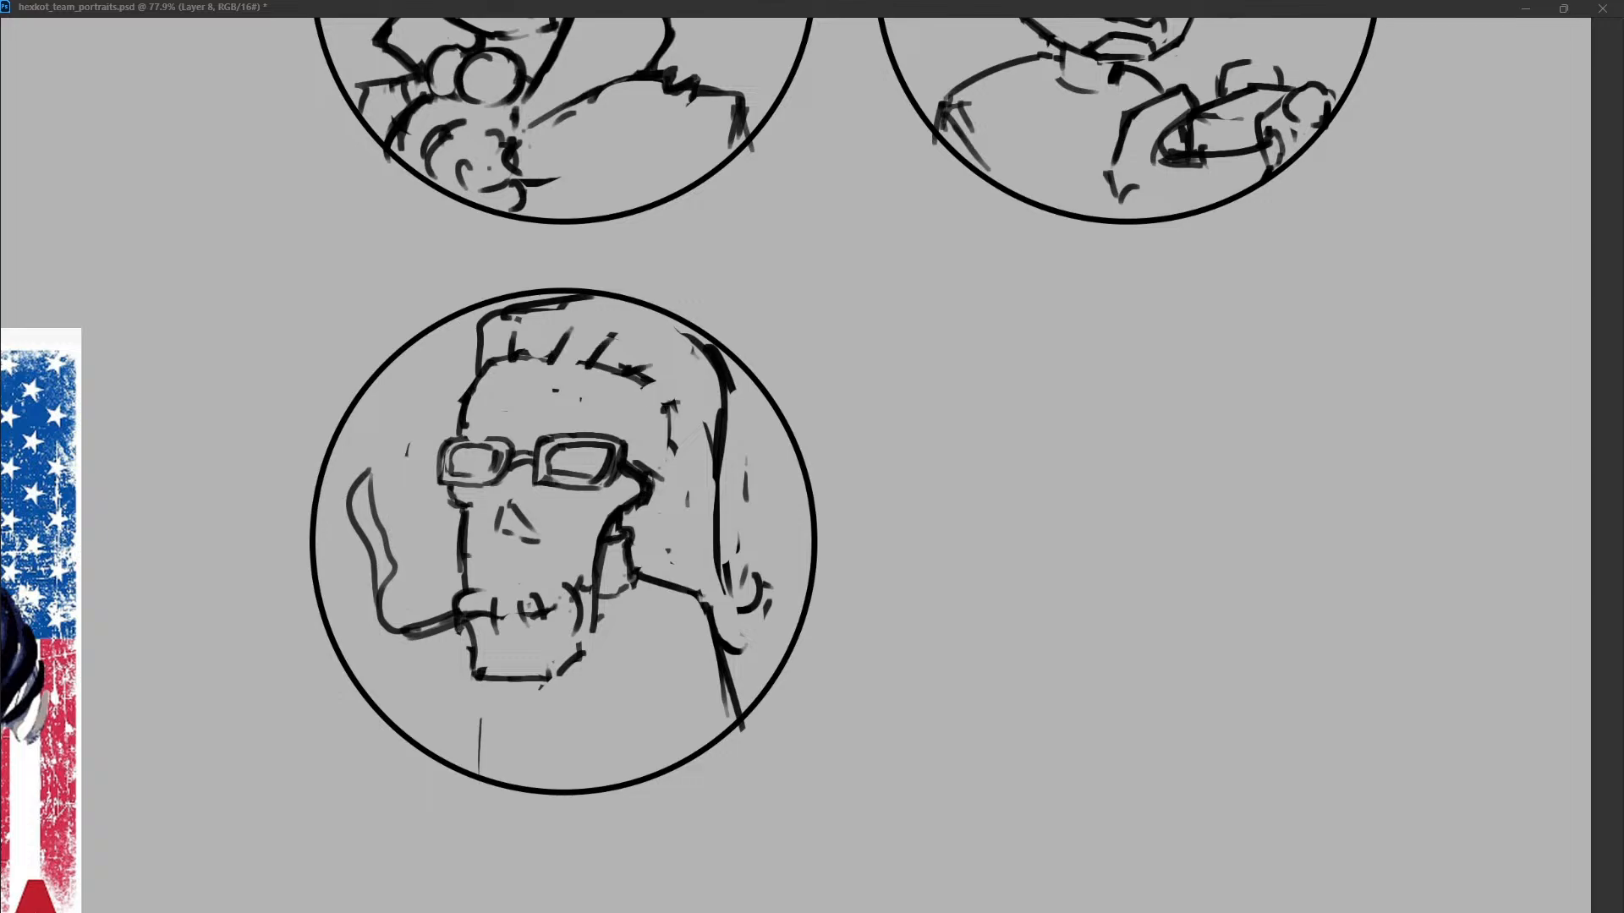
# Draw the hair curving down over the left temple toward the glasses.
pyautogui.moveTo(480, 331); pyautogui.dragTo(454, 400)
pyautogui.moveTo(453, 412); pyautogui.dragTo(439, 447)
pyautogui.moveTo(435, 384)
pyautogui.mouseDown()
pyautogui.moveTo(415, 436)
pyautogui.moveTo(461, 400)
pyautogui.mouseUp()
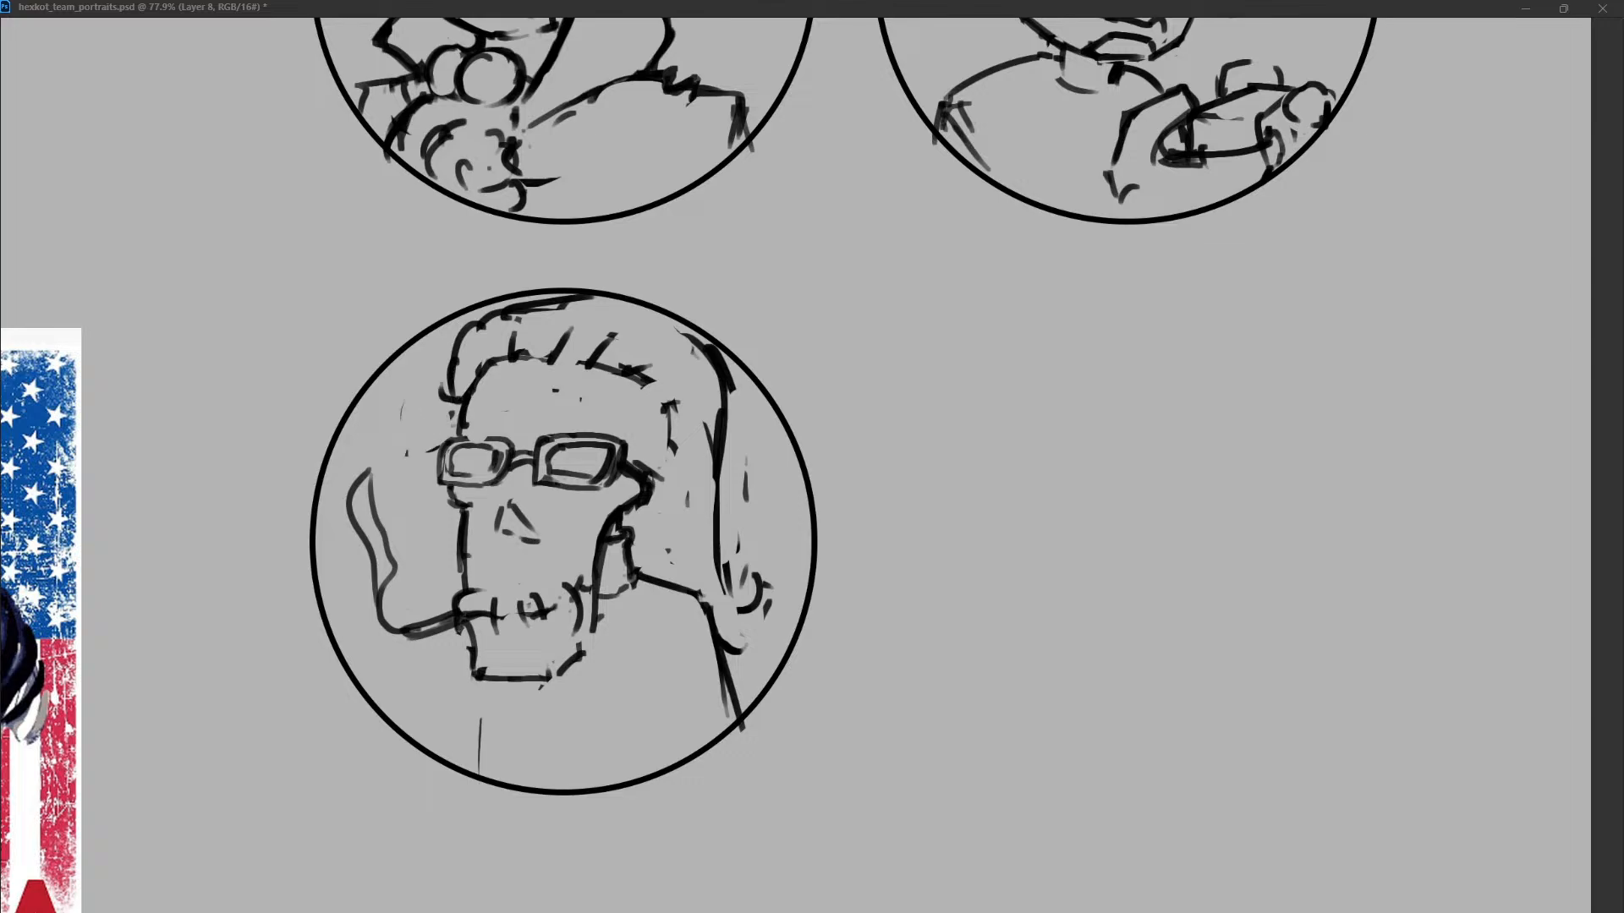
# Redraw the outer hair contour as an angular shape with a flicked end at the shoulder, plus strands behind the neck.
pyautogui.moveTo(709, 349)
pyautogui.mouseDown()
pyautogui.moveTo(727, 415)
pyautogui.moveTo(709, 604)
pyautogui.mouseUp()
pyautogui.moveTo(507, 318); pyautogui.dragTo(584, 304)
pyautogui.moveTo(454, 391)
pyautogui.mouseDown()
pyautogui.moveTo(463, 326)
pyautogui.moveTo(560, 293)
pyautogui.moveTo(683, 335)
pyautogui.moveTo(705, 420)
pyautogui.mouseUp()
pyautogui.moveTo(685, 327); pyautogui.dragTo(698, 337)
pyautogui.moveTo(723, 410)
pyautogui.mouseDown()
pyautogui.moveTo(742, 486)
pyautogui.moveTo(716, 627)
pyautogui.mouseUp()
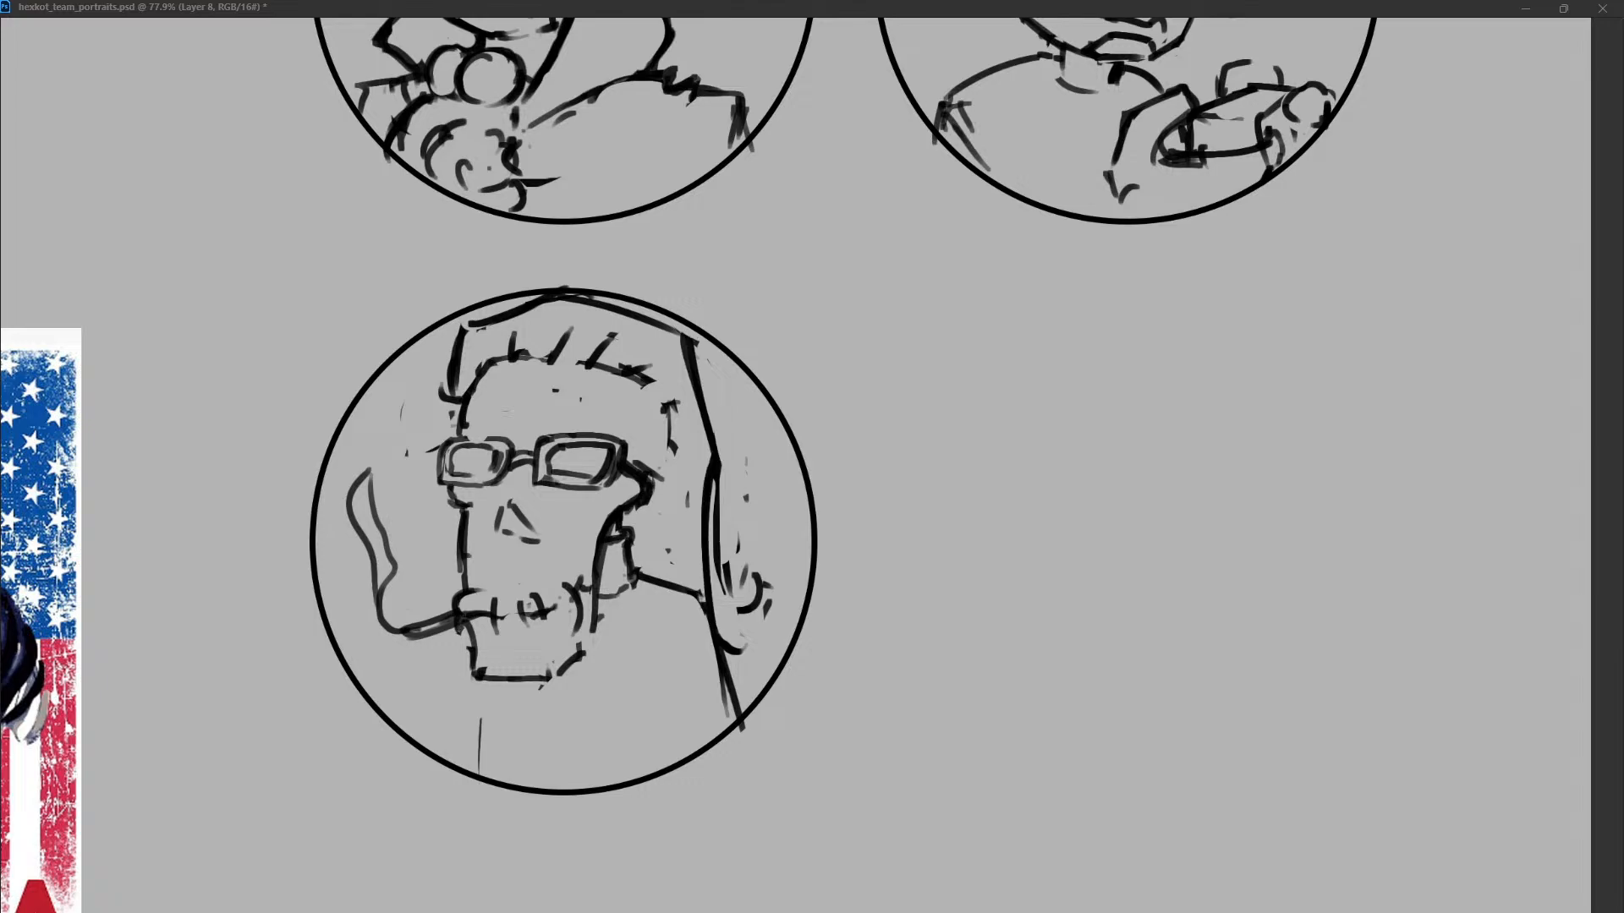
pyautogui.moveTo(722, 475); pyautogui.dragTo(758, 620)
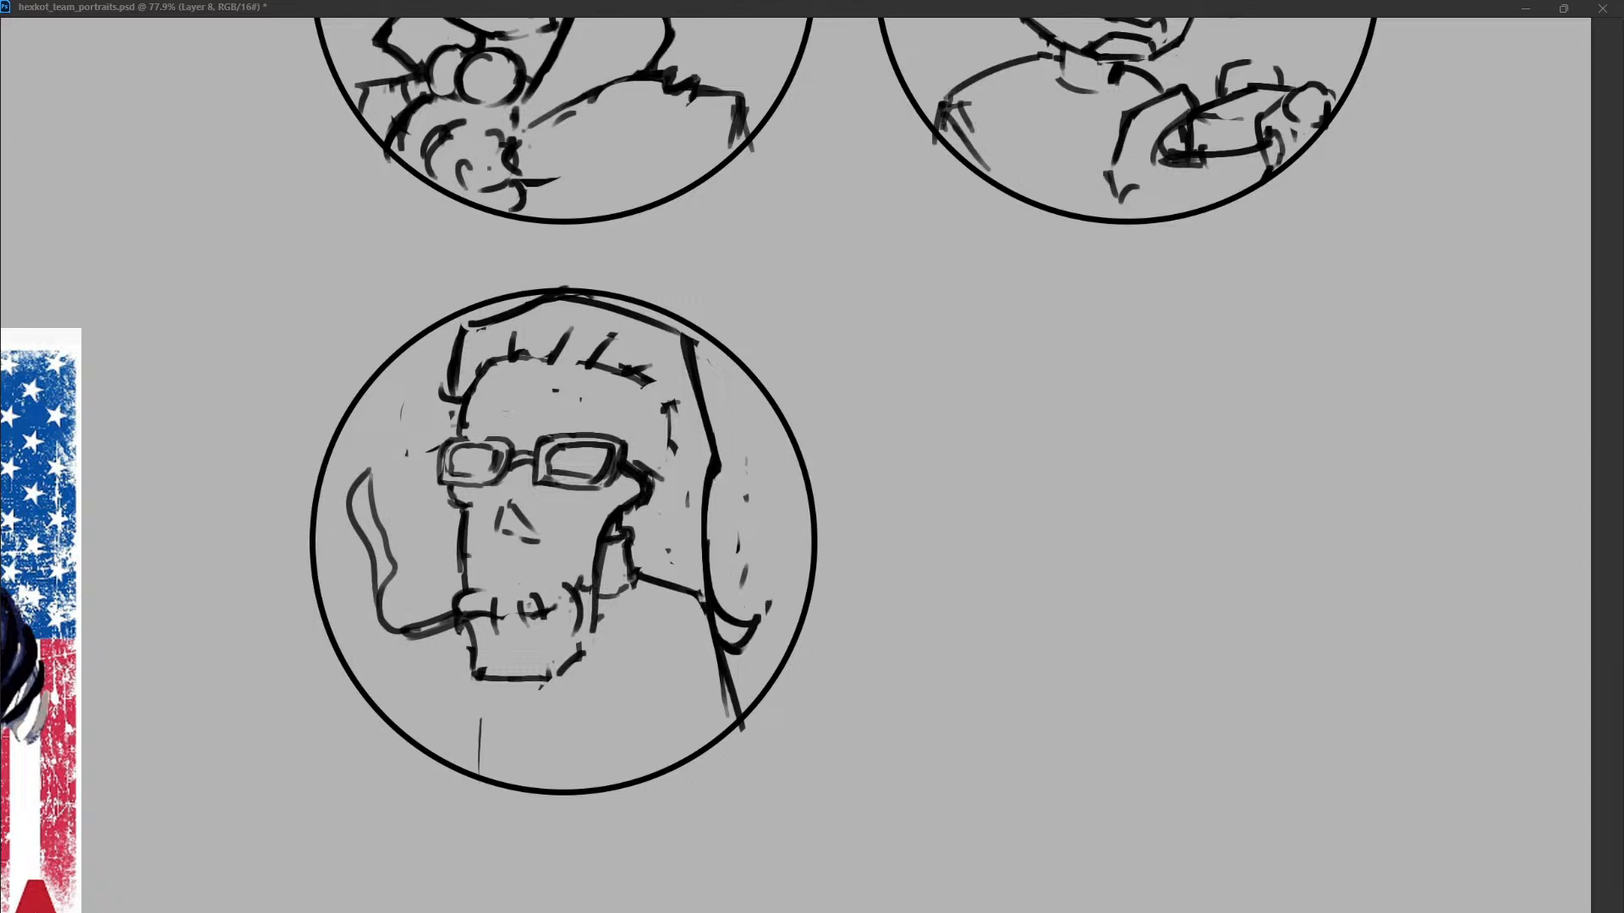
pyautogui.moveTo(675, 514)
pyautogui.mouseDown()
pyautogui.moveTo(673, 583)
pyautogui.moveTo(652, 574)
pyautogui.moveTo(672, 539)
pyautogui.mouseUp()
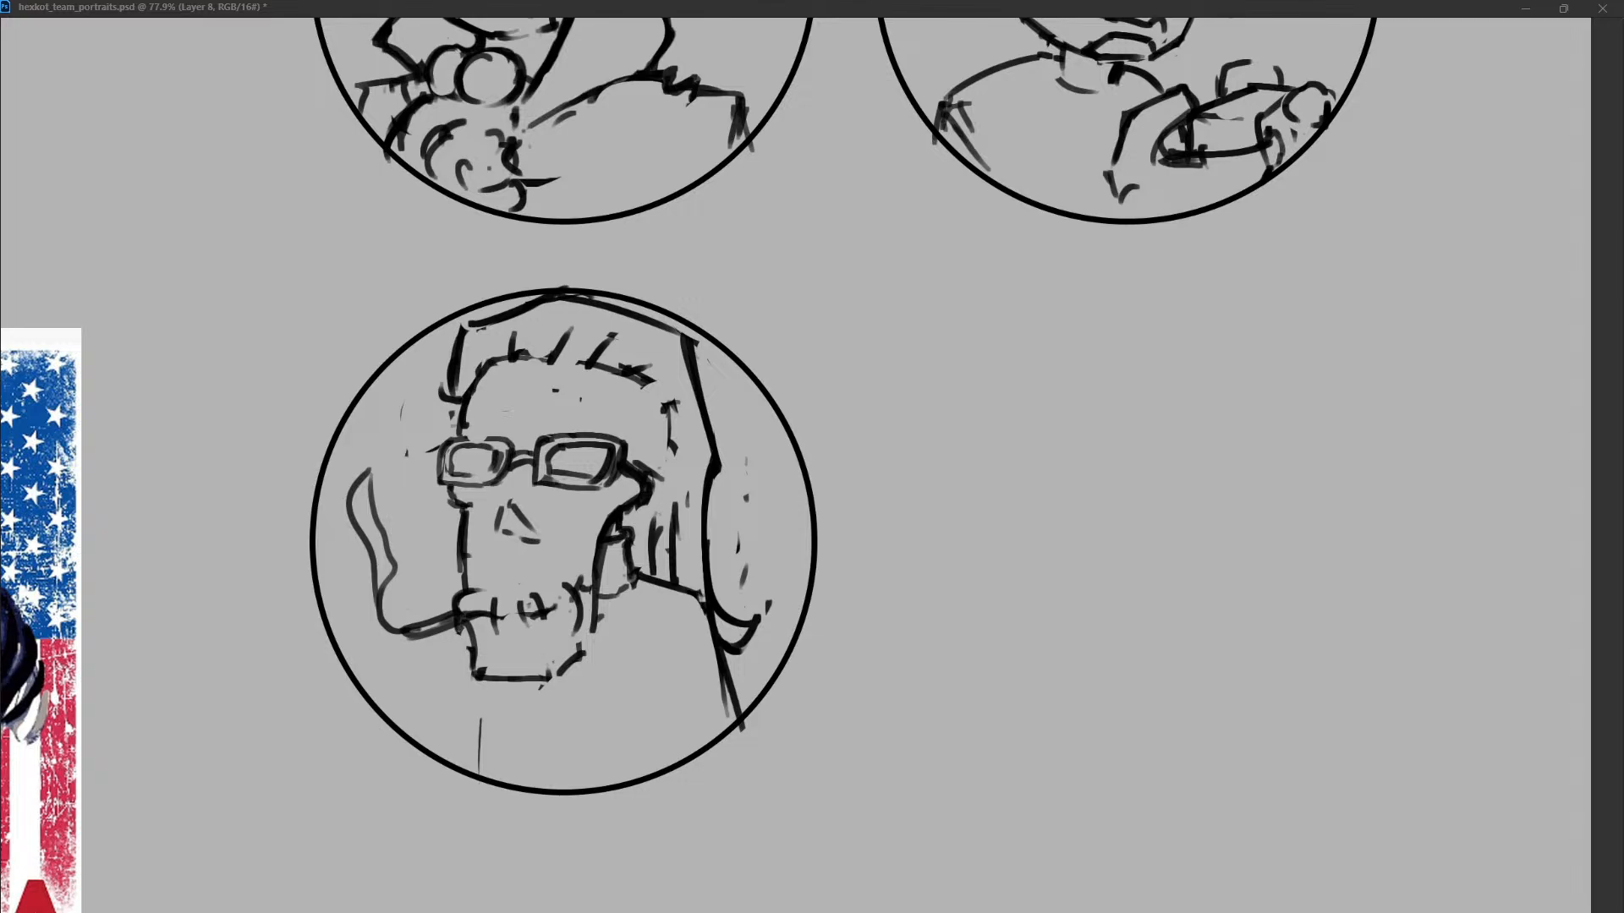
# Try a jagged beard edge at the left side of the chin.
pyautogui.moveTo(471, 625)
pyautogui.mouseDown()
pyautogui.moveTo(473, 678)
pyautogui.moveTo(449, 689)
pyautogui.mouseUp()
pyautogui.moveTo(485, 674)
pyautogui.mouseDown()
pyautogui.moveTo(473, 694)
pyautogui.moveTo(509, 693)
pyautogui.moveTo(452, 709)
pyautogui.mouseUp()
pyautogui.hotkey('ctrl', 'z')
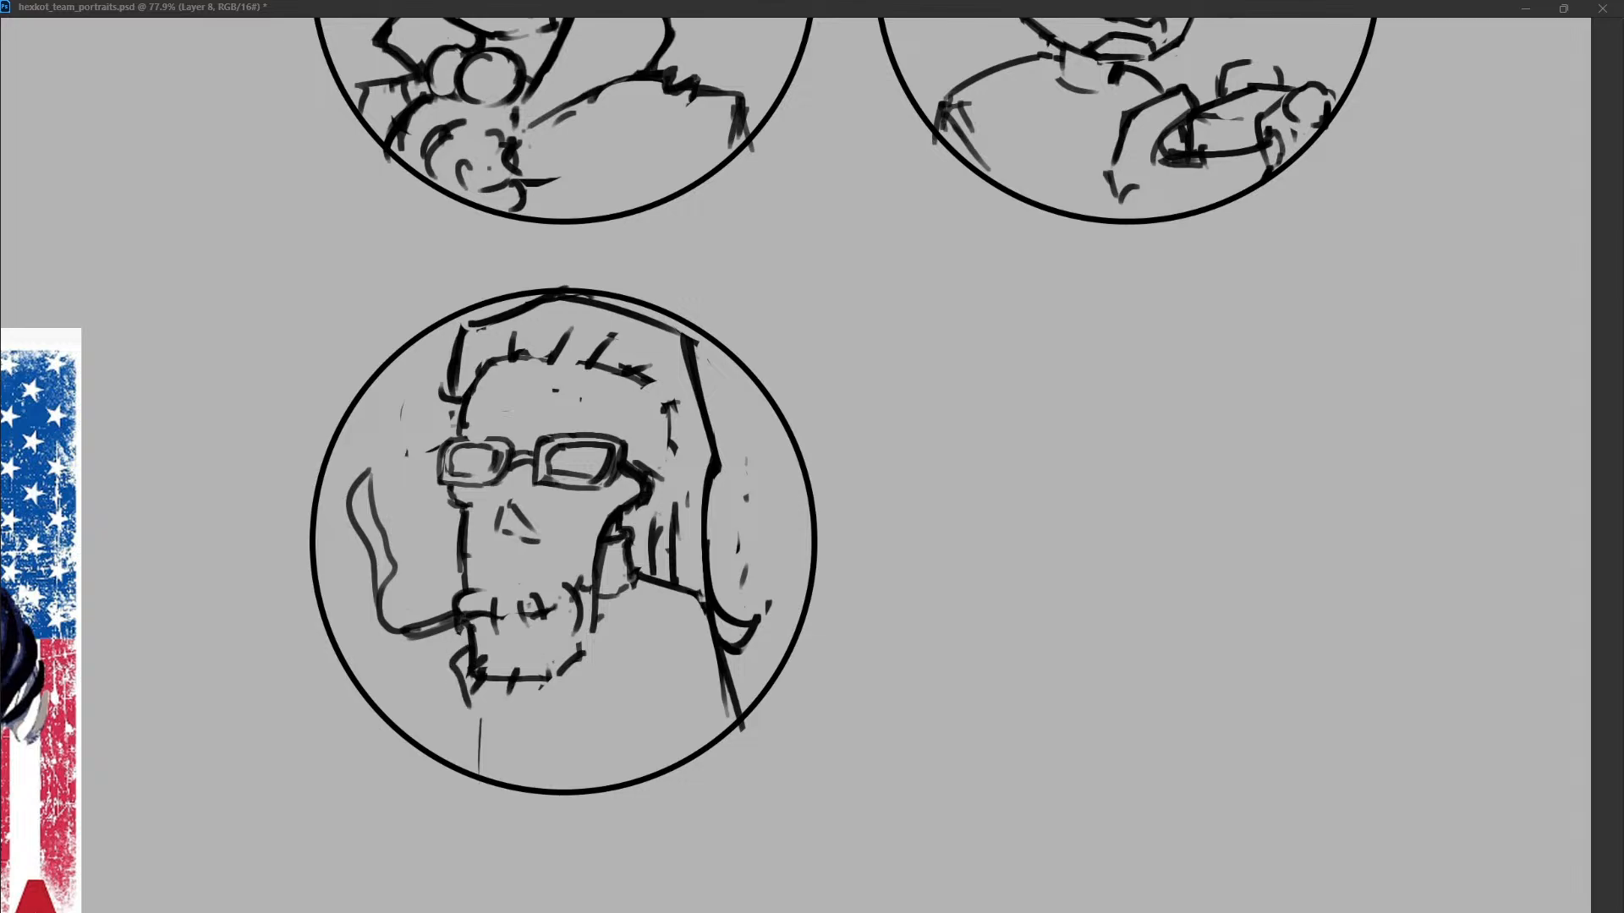
pyautogui.hotkey('ctrl', 'z')
# Replace the chin with a long beard whose jagged left edge runs down to the bottom of the circle.
pyautogui.moveTo(471, 641)
pyautogui.mouseDown()
pyautogui.moveTo(461, 707)
pyautogui.moveTo(499, 678)
pyautogui.moveTo(585, 650)
pyautogui.moveTo(590, 662)
pyautogui.mouseUp()
pyautogui.moveTo(603, 654)
pyautogui.mouseDown()
pyautogui.moveTo(501, 688)
pyautogui.moveTo(460, 783)
pyautogui.mouseUp()
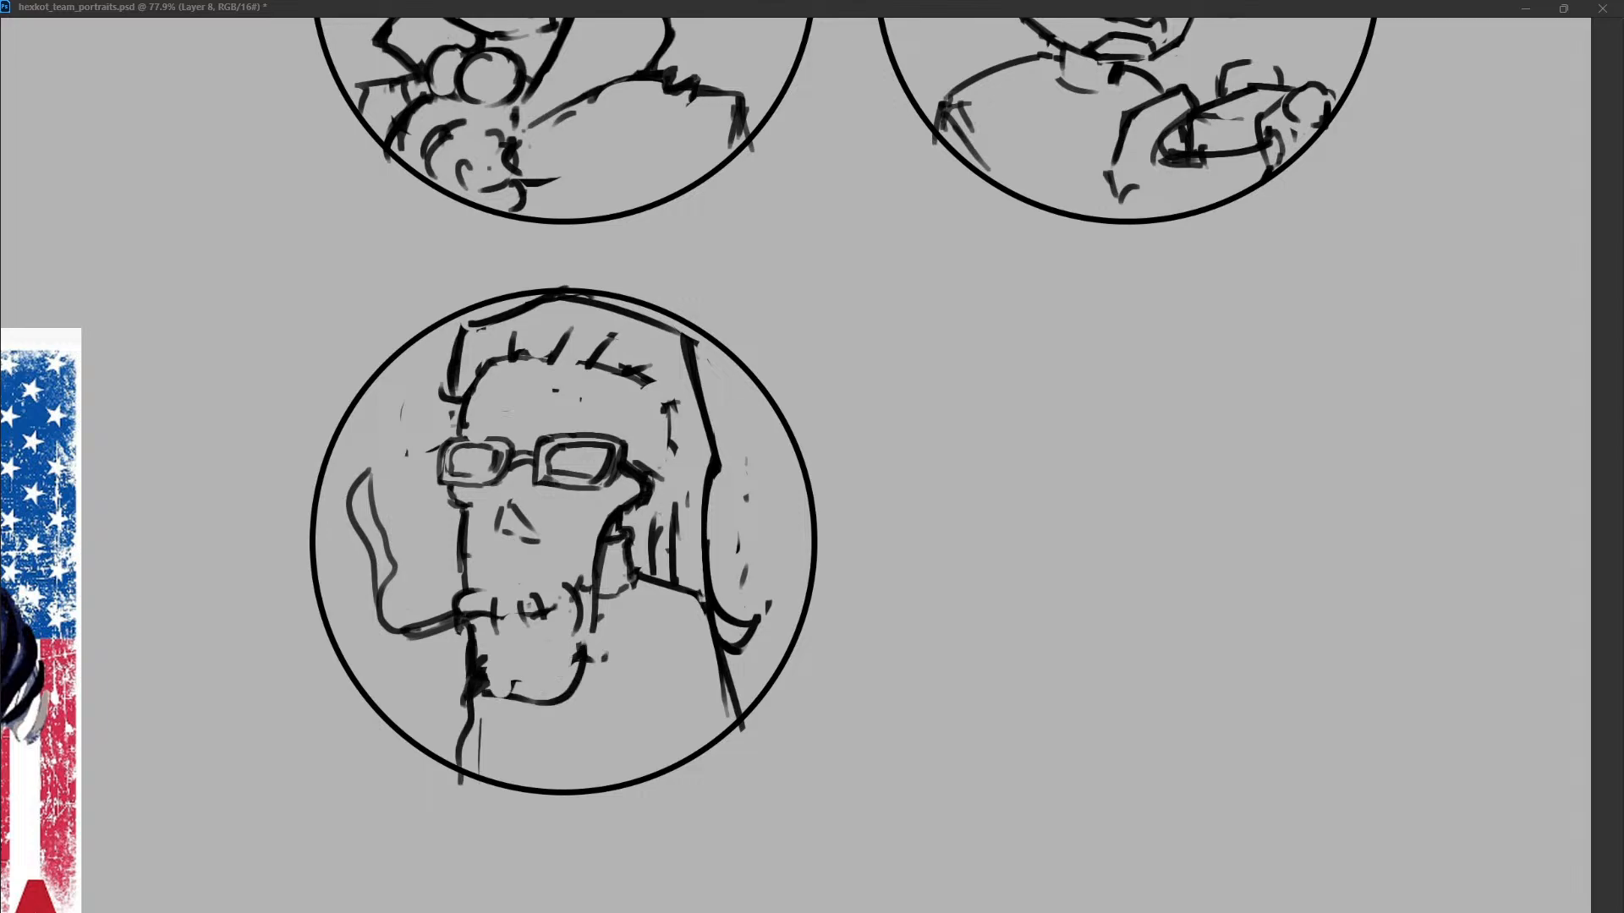
pyautogui.moveTo(478, 684); pyautogui.dragTo(461, 763)
pyautogui.moveTo(469, 663); pyautogui.dragTo(461, 768)
pyautogui.moveTo(558, 677); pyautogui.dragTo(486, 695)
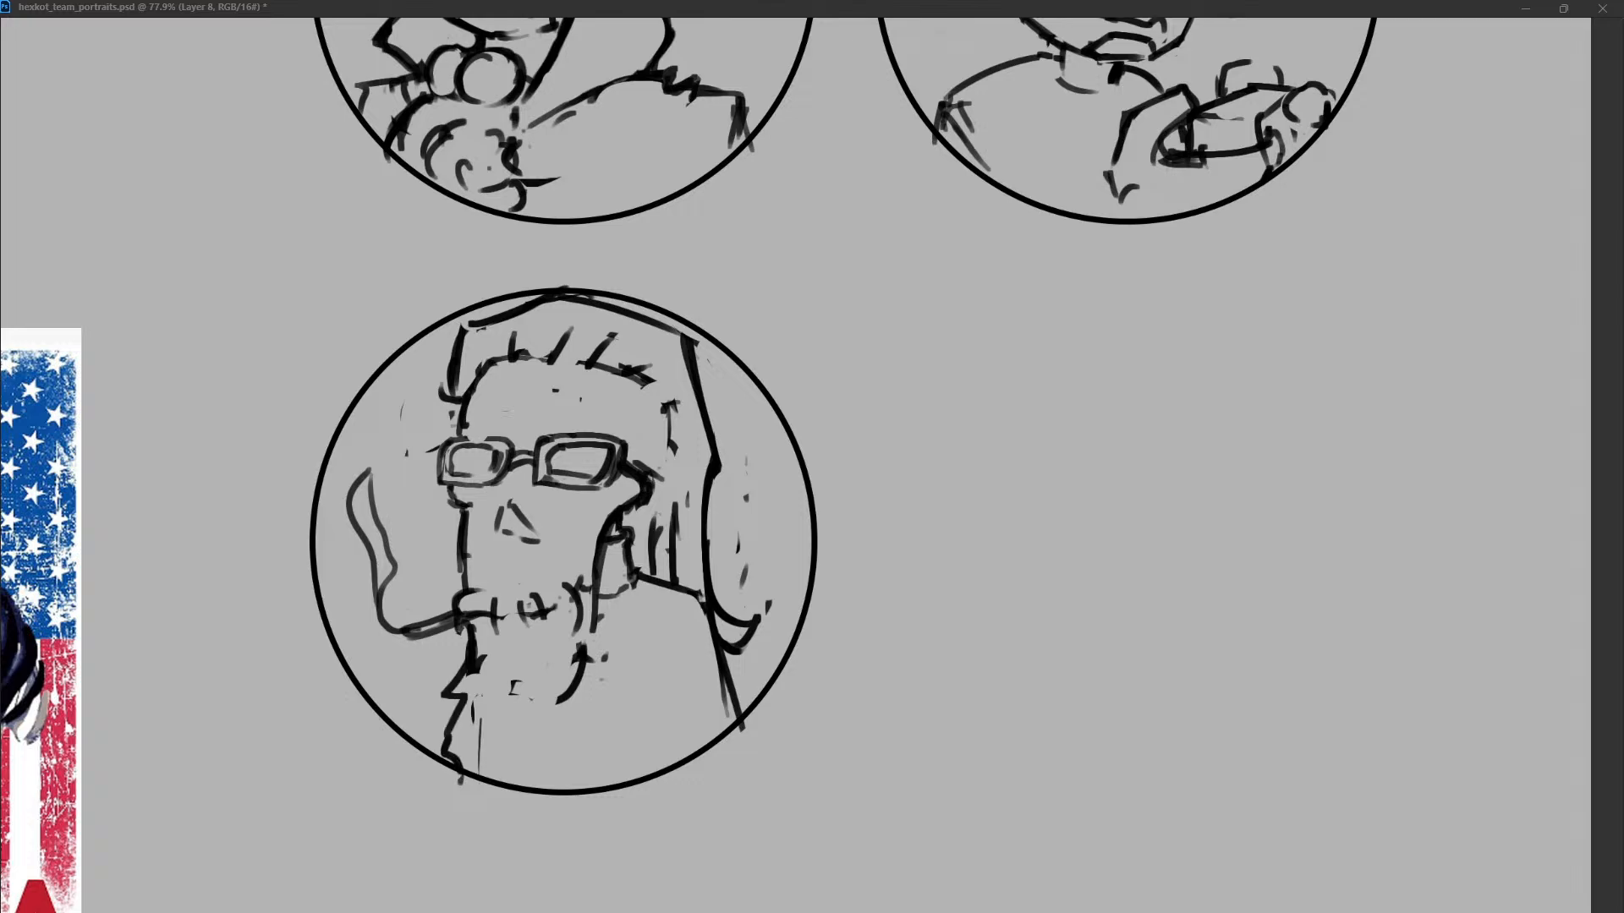
# Add a row of short moustache strokes under the nose and a pointed tuft on the beard's left edge, clearing the old chin corner.
pyautogui.moveTo(464, 567); pyautogui.dragTo(454, 592)
pyautogui.hotkey('ctrl', 'z')
pyautogui.moveTo(467, 564); pyautogui.dragTo(515, 566)
pyautogui.moveTo(540, 565); pyautogui.dragTo(587, 567)
pyautogui.moveTo(480, 550)
pyautogui.mouseDown()
pyautogui.moveTo(479, 573)
pyautogui.moveTo(504, 570)
pyautogui.moveTo(478, 573)
pyautogui.moveTo(506, 570)
pyautogui.mouseUp()
pyautogui.moveTo(516, 554); pyautogui.dragTo(537, 567)
pyautogui.moveTo(564, 557); pyautogui.dragTo(477, 572)
pyautogui.moveTo(475, 565)
pyautogui.mouseDown()
pyautogui.moveTo(476, 579)
pyautogui.moveTo(558, 575)
pyautogui.mouseUp()
pyautogui.moveTo(467, 703); pyautogui.dragTo(447, 750)
pyautogui.moveTo(585, 649); pyautogui.dragTo(560, 701)
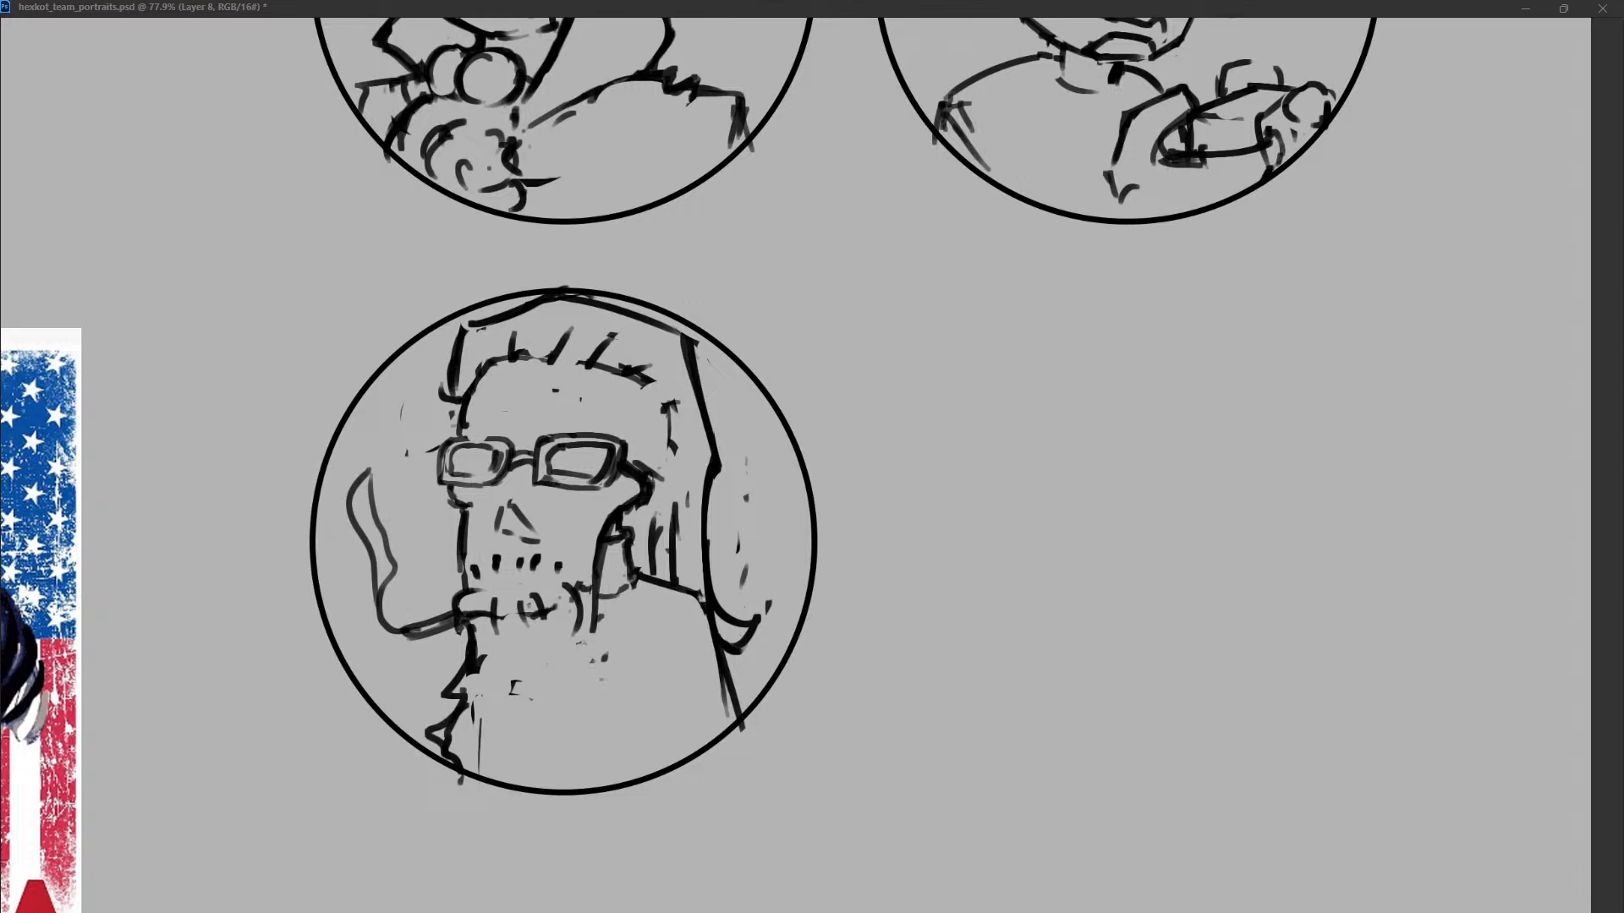
# Draw the beard's jagged right edge down to the bottom of the circle and a zigzag line beneath the mouth.
pyautogui.moveTo(623, 658); pyautogui.dragTo(601, 738)
pyautogui.moveTo(597, 613); pyautogui.dragTo(615, 667)
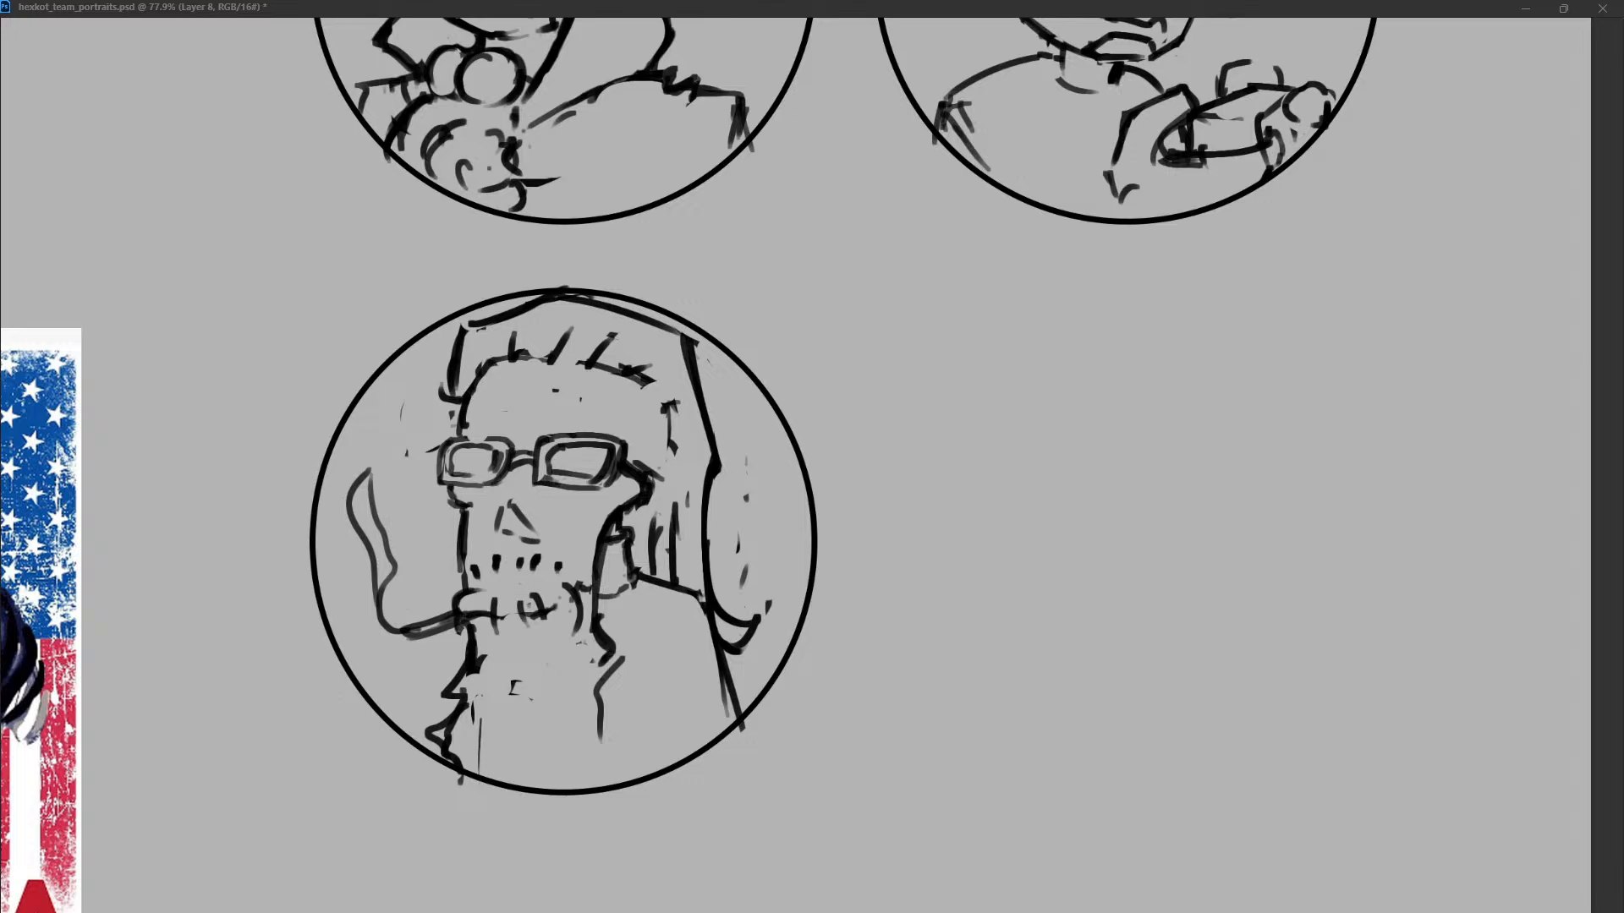
pyautogui.moveTo(486, 636)
pyautogui.mouseDown()
pyautogui.moveTo(599, 651)
pyautogui.moveTo(579, 624)
pyautogui.moveTo(620, 704)
pyautogui.moveTo(615, 759)
pyautogui.mouseUp()
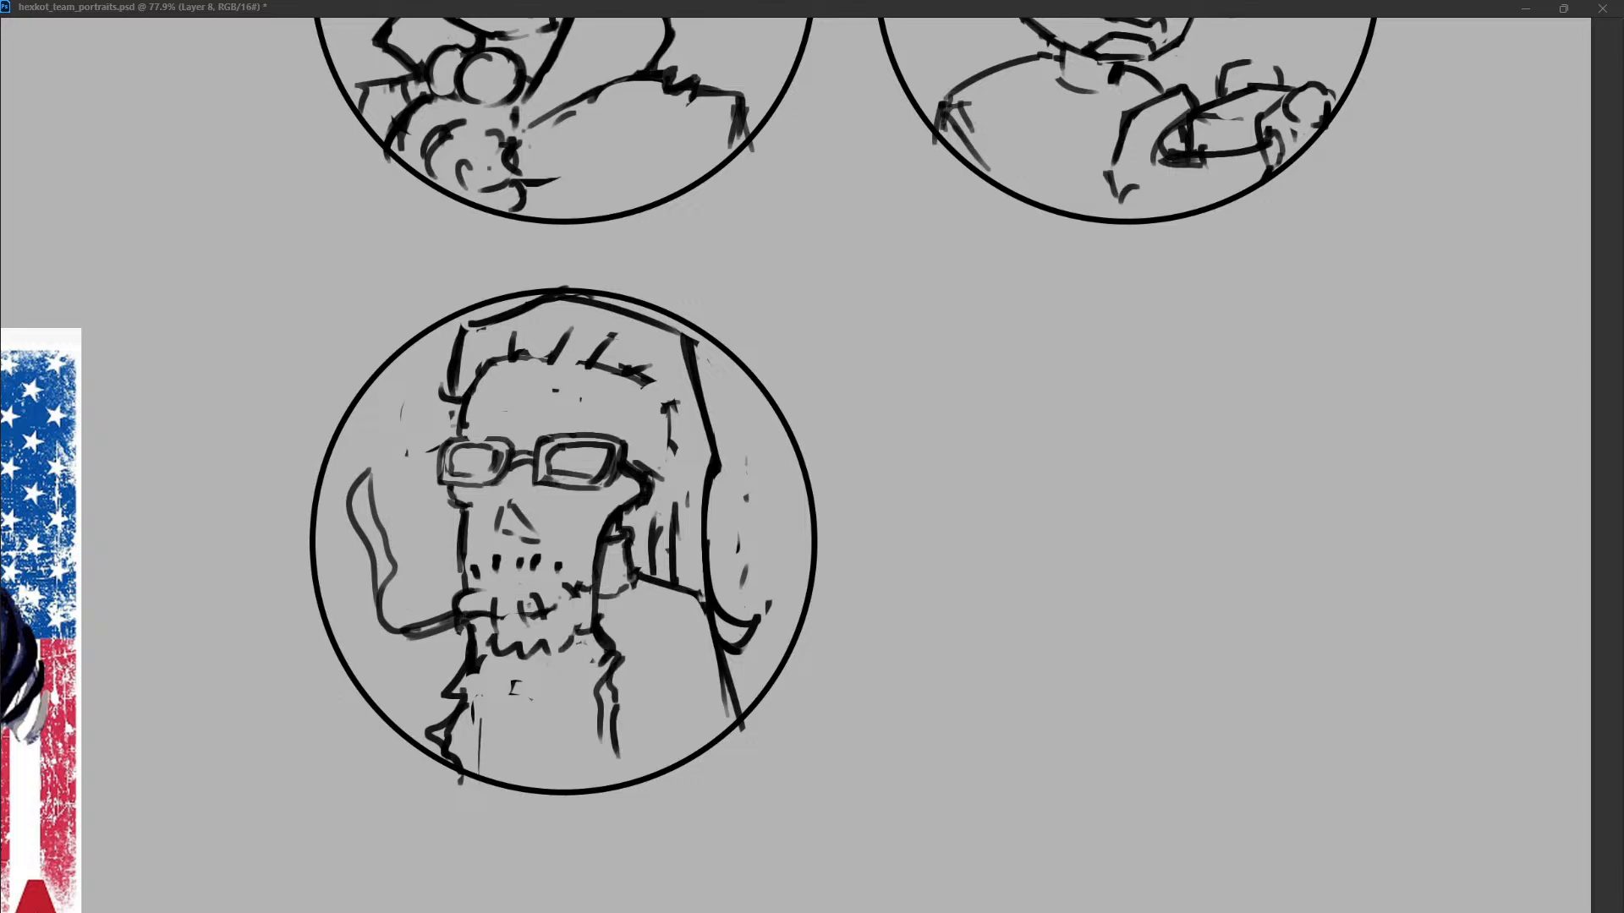
pyautogui.moveTo(602, 682)
pyautogui.mouseDown()
pyautogui.moveTo(601, 743)
pyautogui.moveTo(636, 793)
pyautogui.mouseUp()
# Replace the long beard with a broad angular chin that has a curled tuft at its left end and a straight right jaw.
pyautogui.moveTo(388, 658); pyautogui.dragTo(444, 725)
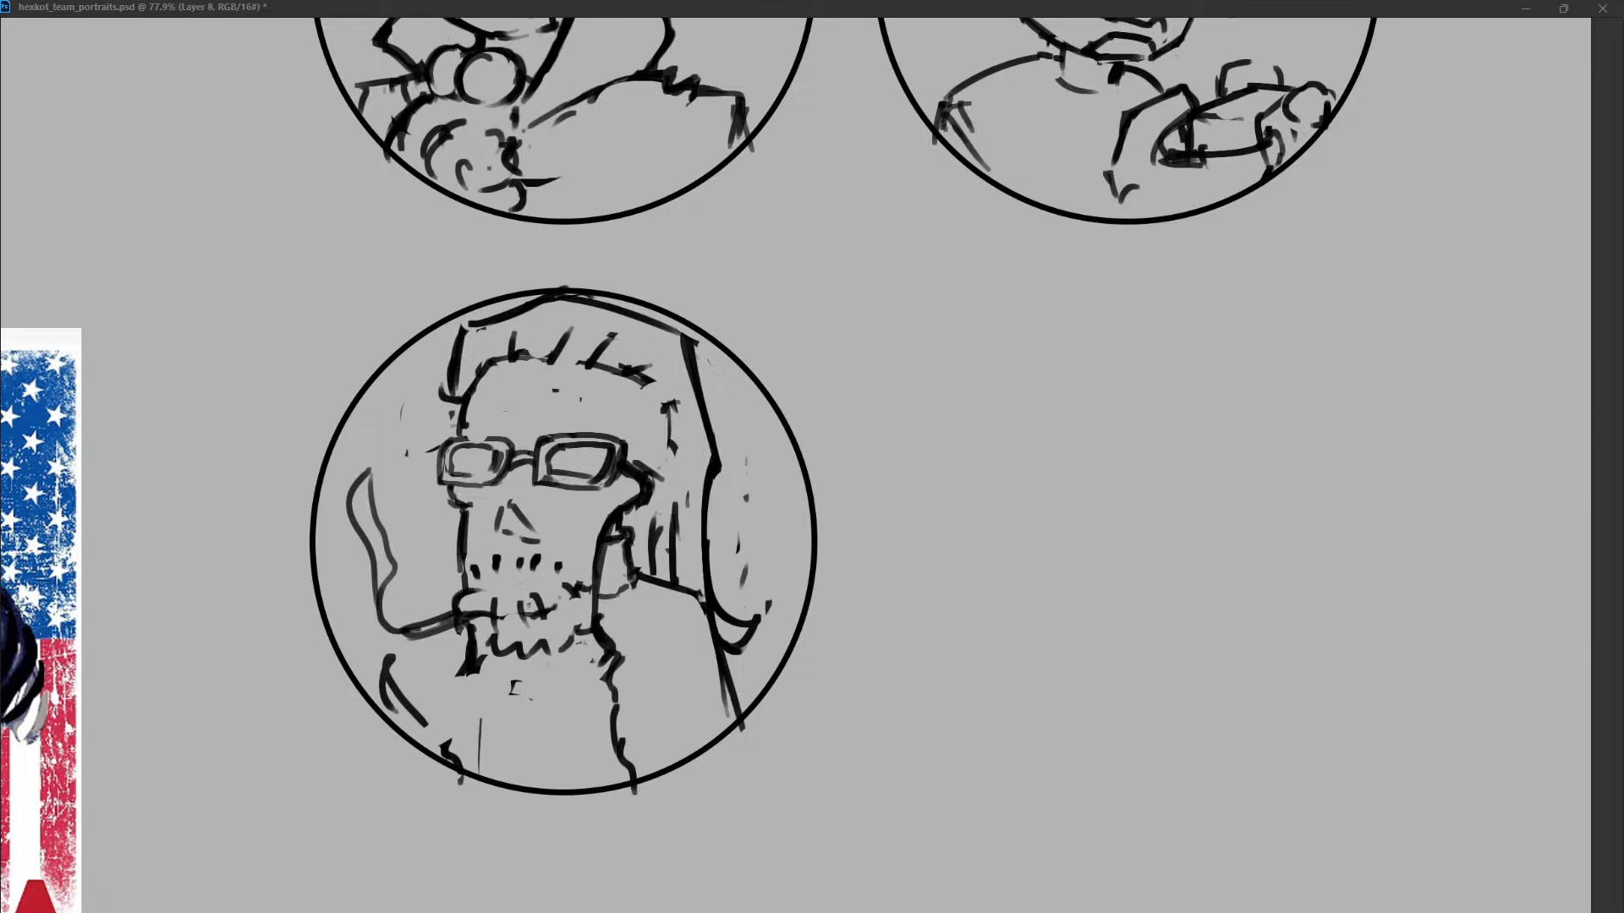
pyautogui.hotkey('ctrl', 'z')
pyautogui.moveTo(602, 632)
pyautogui.mouseDown()
pyautogui.moveTo(578, 687)
pyautogui.moveTo(454, 715)
pyautogui.moveTo(412, 664)
pyautogui.moveTo(467, 668)
pyautogui.moveTo(414, 719)
pyautogui.moveTo(450, 664)
pyautogui.moveTo(419, 680)
pyautogui.moveTo(481, 720)
pyautogui.moveTo(487, 680)
pyautogui.moveTo(546, 700)
pyautogui.moveTo(497, 719)
pyautogui.mouseUp()
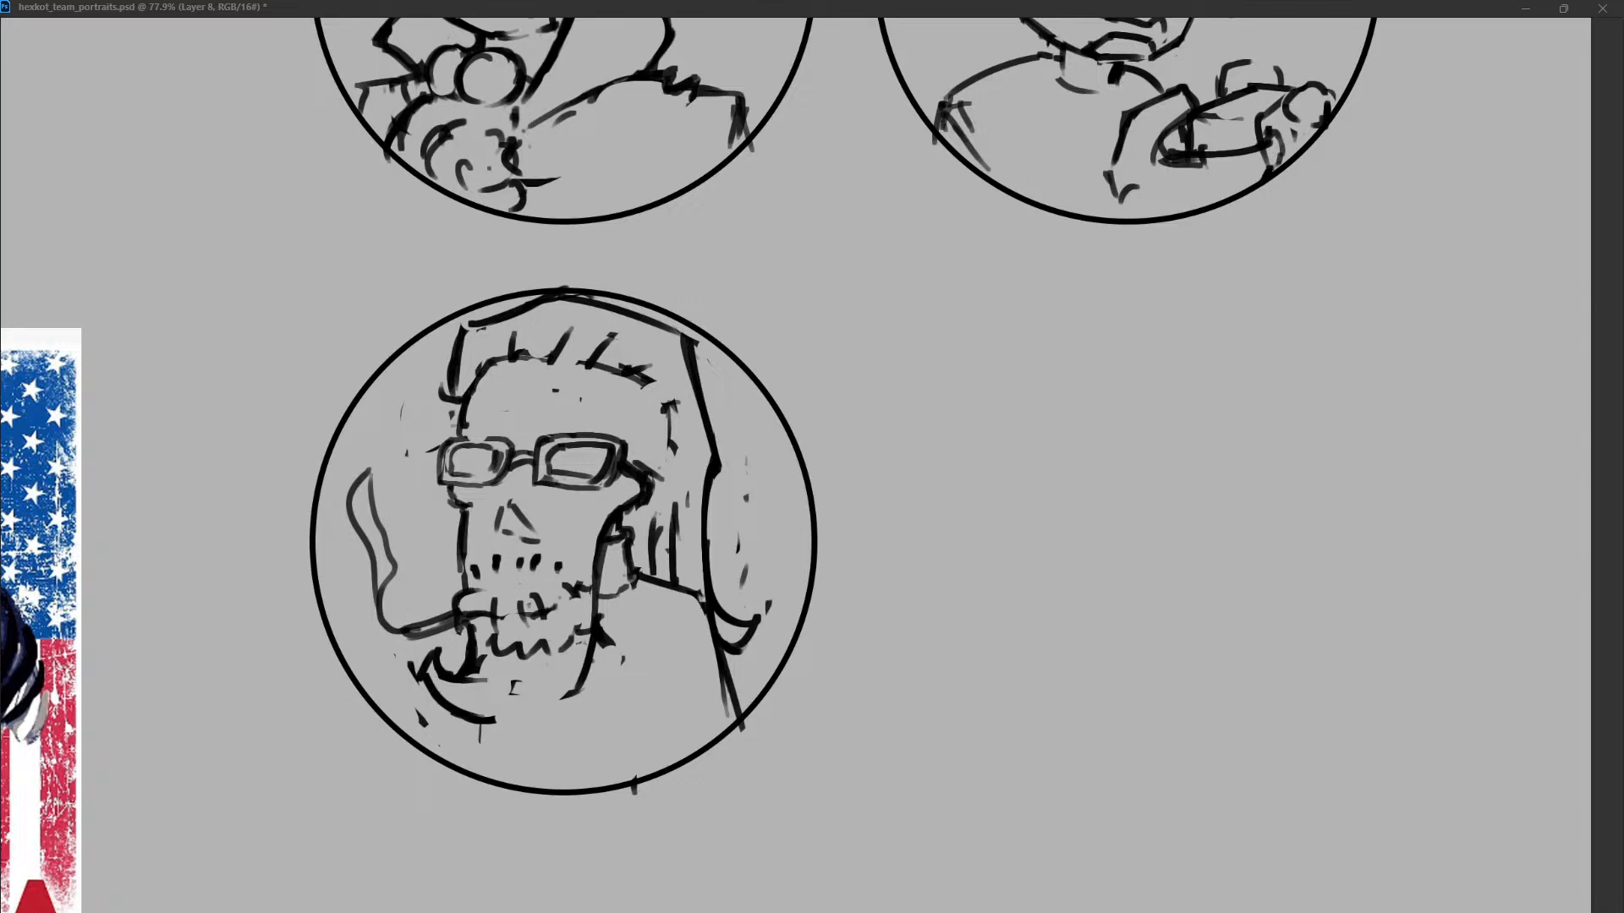
pyautogui.moveTo(598, 643); pyautogui.dragTo(488, 720)
pyautogui.hotkey('ctrl', 'z')
pyautogui.hotkey('ctrl', 'z')
pyautogui.moveTo(611, 543)
pyautogui.mouseDown()
pyautogui.moveTo(582, 695)
pyautogui.moveTo(560, 692)
pyautogui.mouseUp()
pyautogui.moveTo(580, 628); pyautogui.dragTo(565, 648)
pyautogui.moveTo(595, 641); pyautogui.dragTo(619, 663)
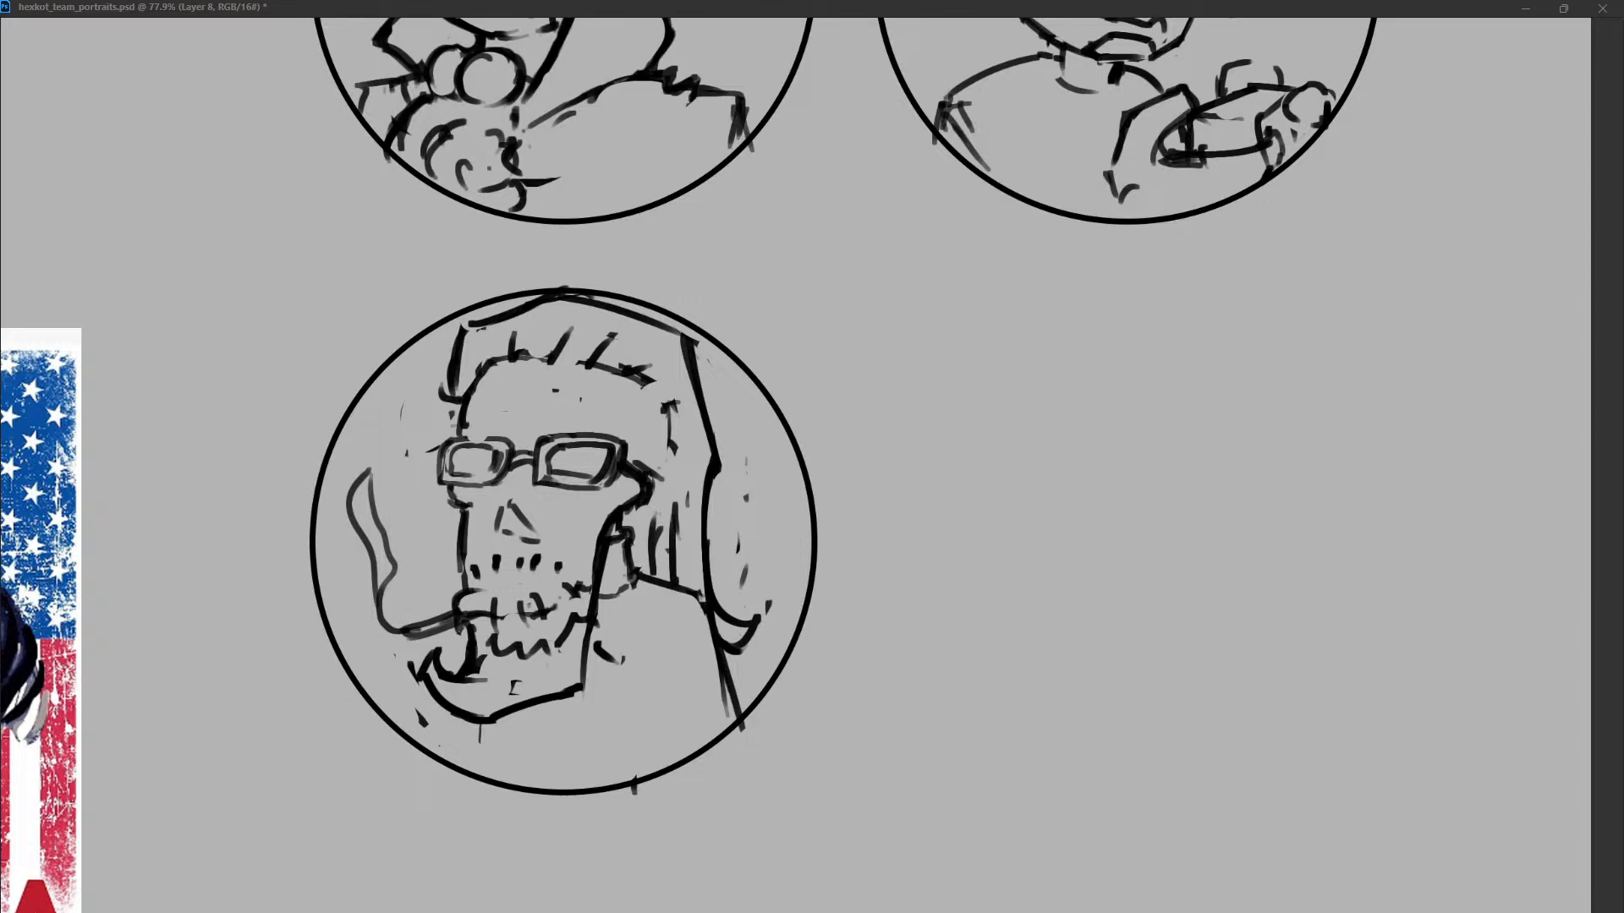
# Erase the drooping cigarette and its smoke, and redraw the mouth as a boxy open shape with rows of teeth.
pyautogui.moveTo(366, 480)
pyautogui.mouseDown()
pyautogui.moveTo(482, 607)
pyautogui.moveTo(577, 585)
pyautogui.mouseUp()
pyautogui.moveTo(458, 576); pyautogui.dragTo(581, 571)
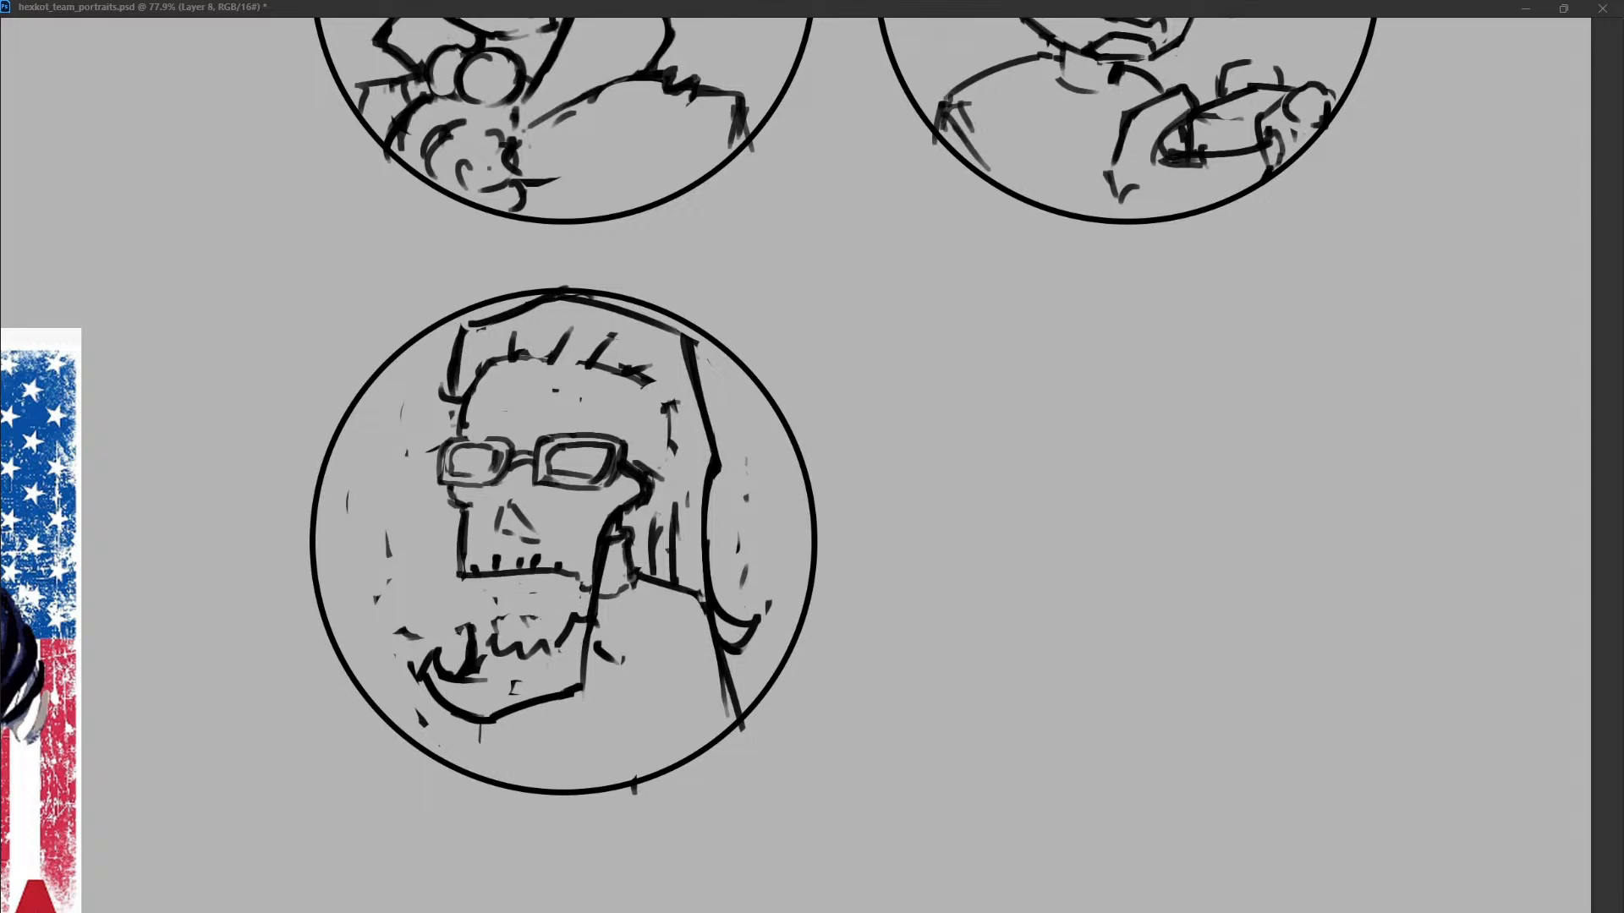
pyautogui.moveTo(462, 577); pyautogui.dragTo(494, 578)
pyautogui.moveTo(498, 579)
pyautogui.mouseDown()
pyautogui.moveTo(504, 604)
pyautogui.moveTo(543, 575)
pyautogui.moveTo(449, 611)
pyautogui.mouseUp()
pyautogui.moveTo(450, 612)
pyautogui.mouseDown()
pyautogui.moveTo(461, 634)
pyautogui.moveTo(527, 625)
pyautogui.moveTo(503, 622)
pyautogui.mouseUp()
pyautogui.moveTo(464, 627)
pyautogui.mouseDown()
pyautogui.moveTo(466, 644)
pyautogui.moveTo(503, 620)
pyautogui.moveTo(475, 663)
pyautogui.moveTo(487, 636)
pyautogui.moveTo(560, 622)
pyautogui.moveTo(545, 618)
pyautogui.moveTo(565, 594)
pyautogui.moveTo(570, 619)
pyautogui.mouseUp()
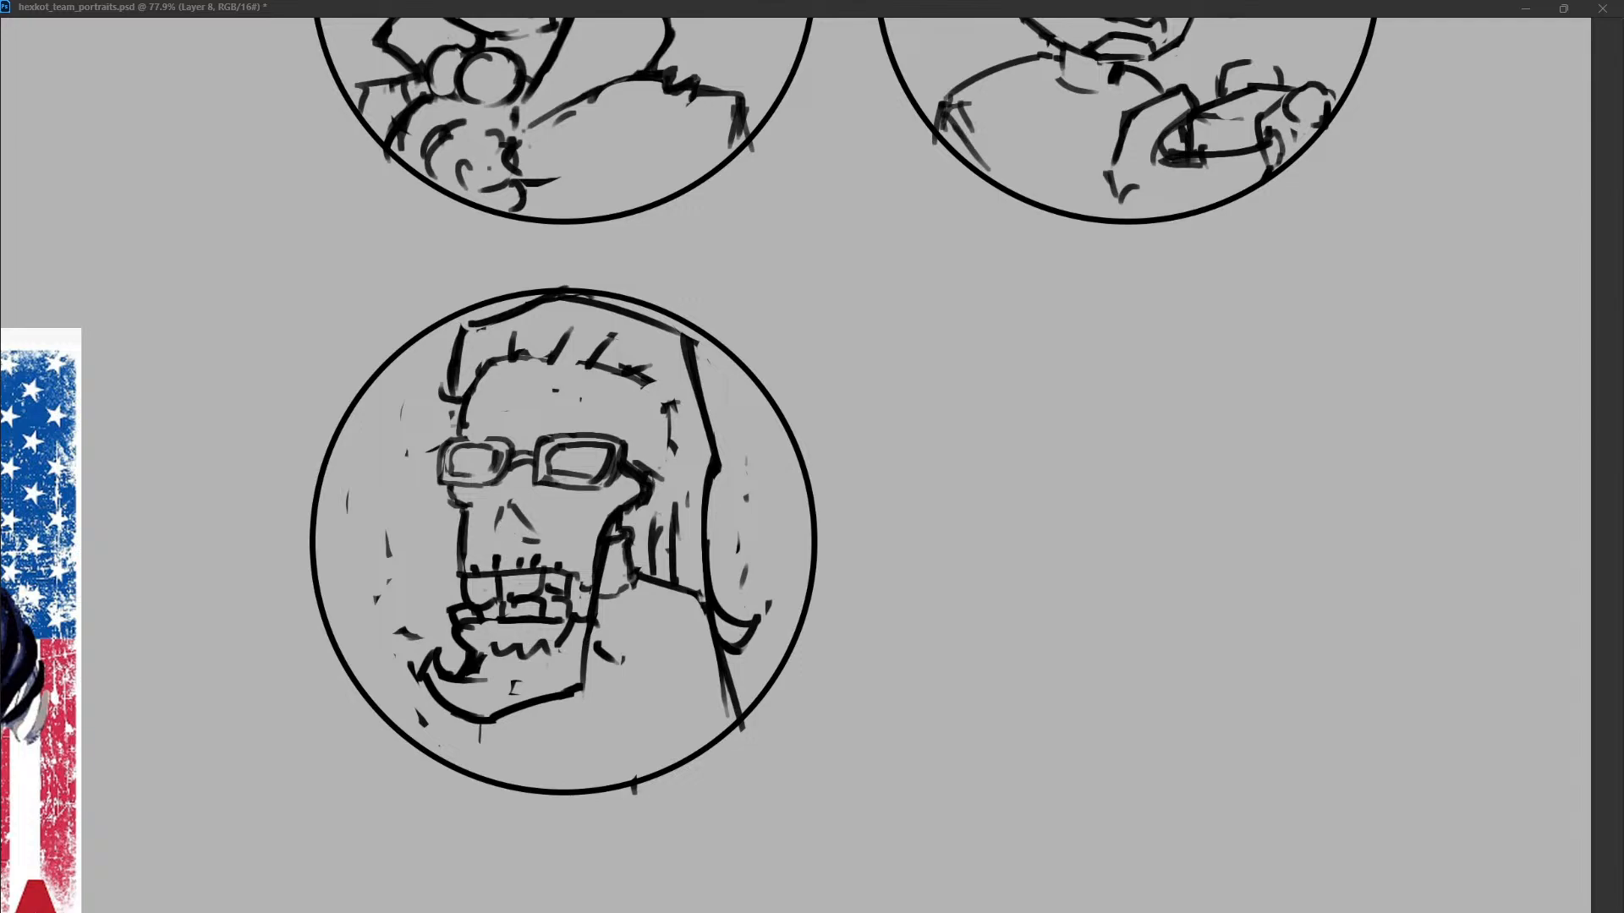
# Draw an upward-tilted cigarette with wavy smoke, and clear stray marks beside the hair and around the chin tuft.
pyautogui.moveTo(388, 558)
pyautogui.mouseDown()
pyautogui.moveTo(462, 599)
pyautogui.moveTo(399, 589)
pyautogui.moveTo(456, 608)
pyautogui.mouseUp()
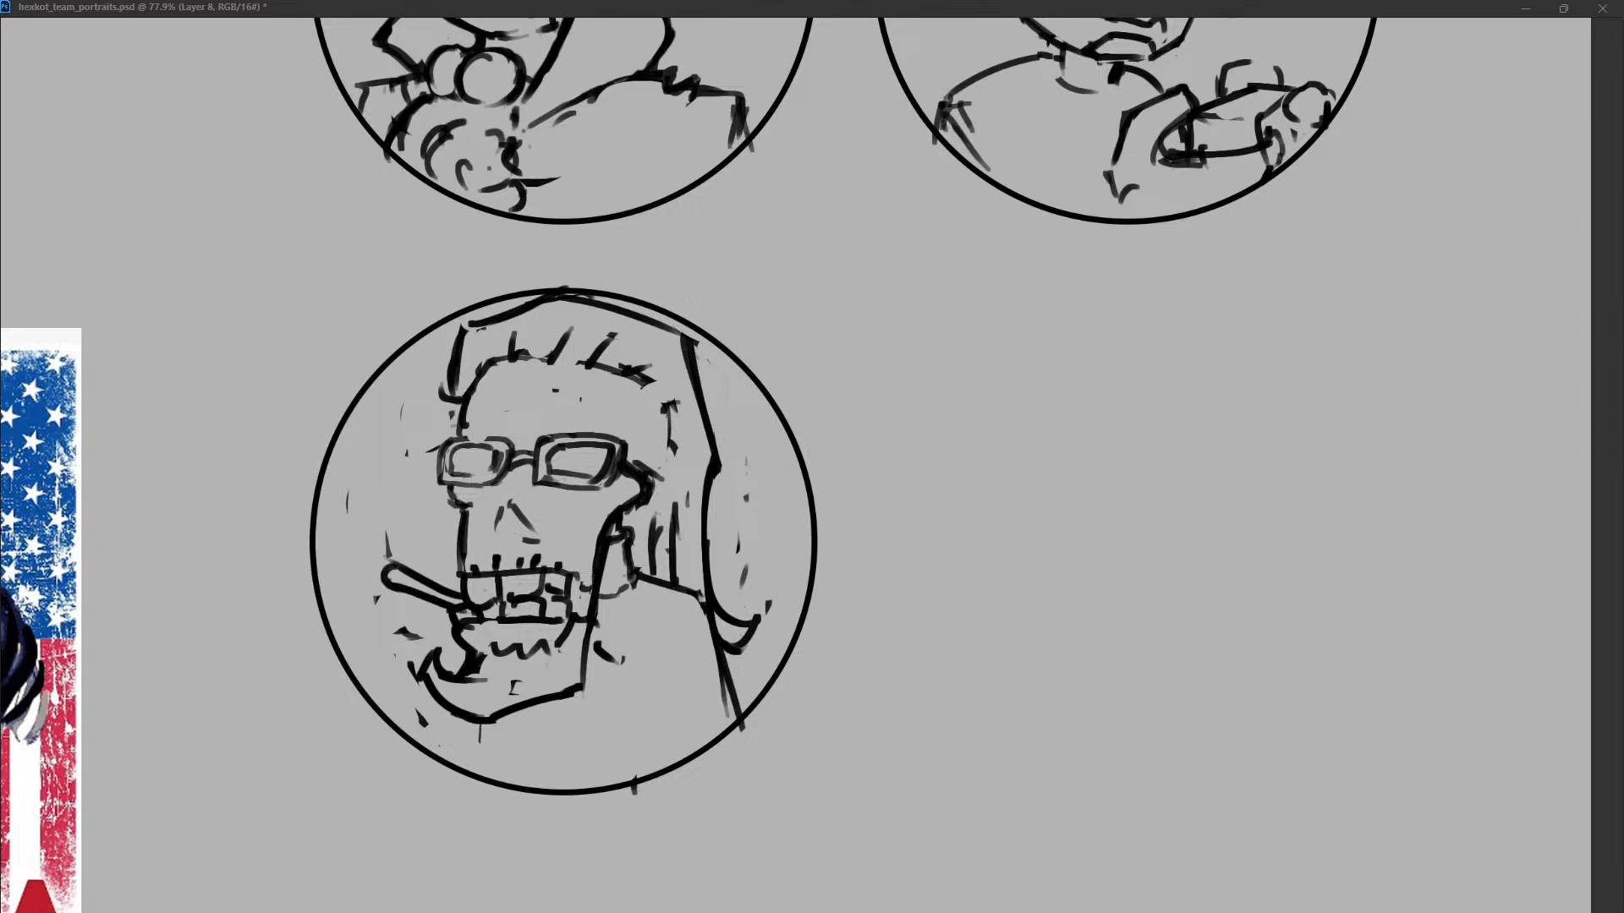
pyautogui.moveTo(387, 407); pyautogui.dragTo(382, 565)
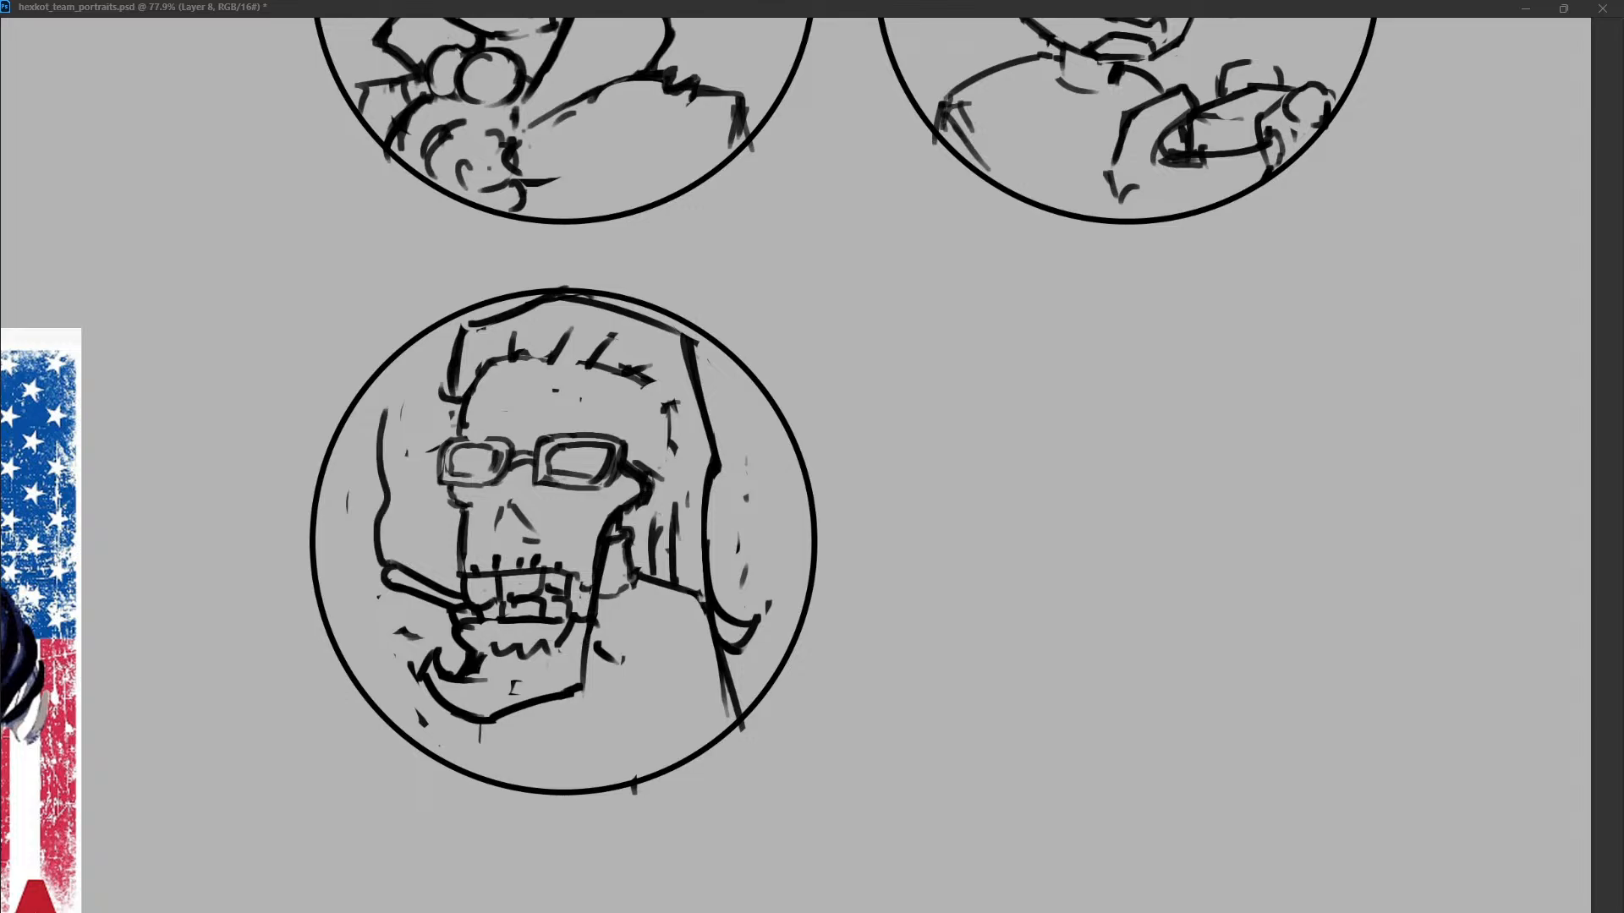
pyautogui.moveTo(397, 457); pyautogui.dragTo(389, 556)
pyautogui.moveTo(768, 608); pyautogui.dragTo(746, 461)
pyautogui.moveTo(405, 631)
pyautogui.mouseDown()
pyautogui.moveTo(426, 722)
pyautogui.moveTo(484, 699)
pyautogui.mouseUp()
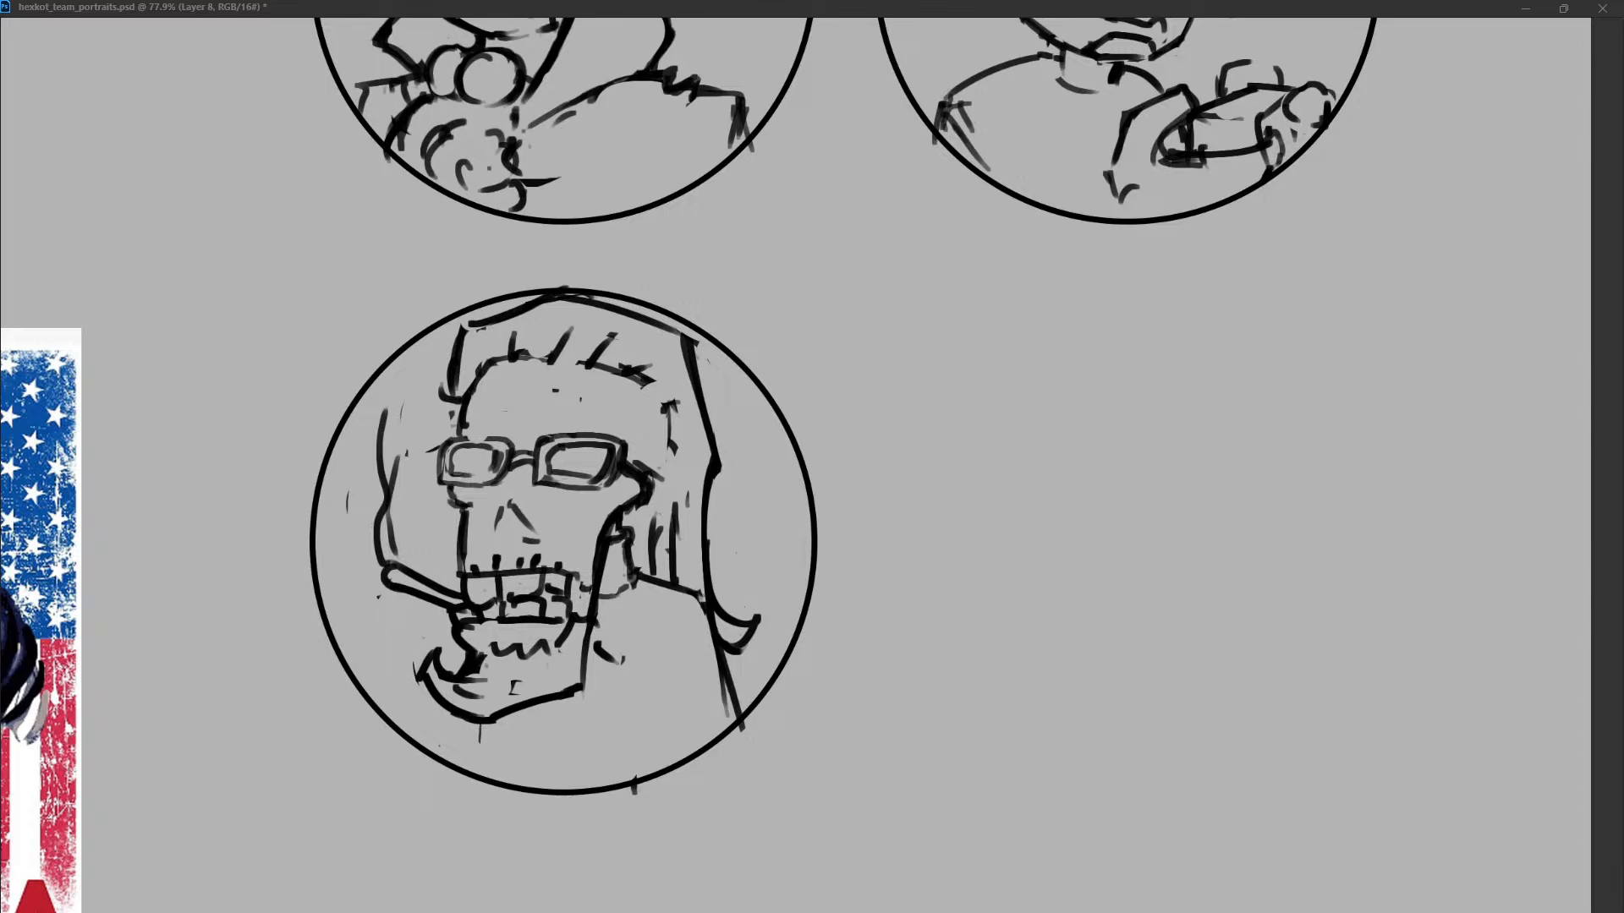
# Clear the moustache strokes and try a curved upper lip line above the teeth.
pyautogui.moveTo(470, 567); pyautogui.dragTo(579, 570)
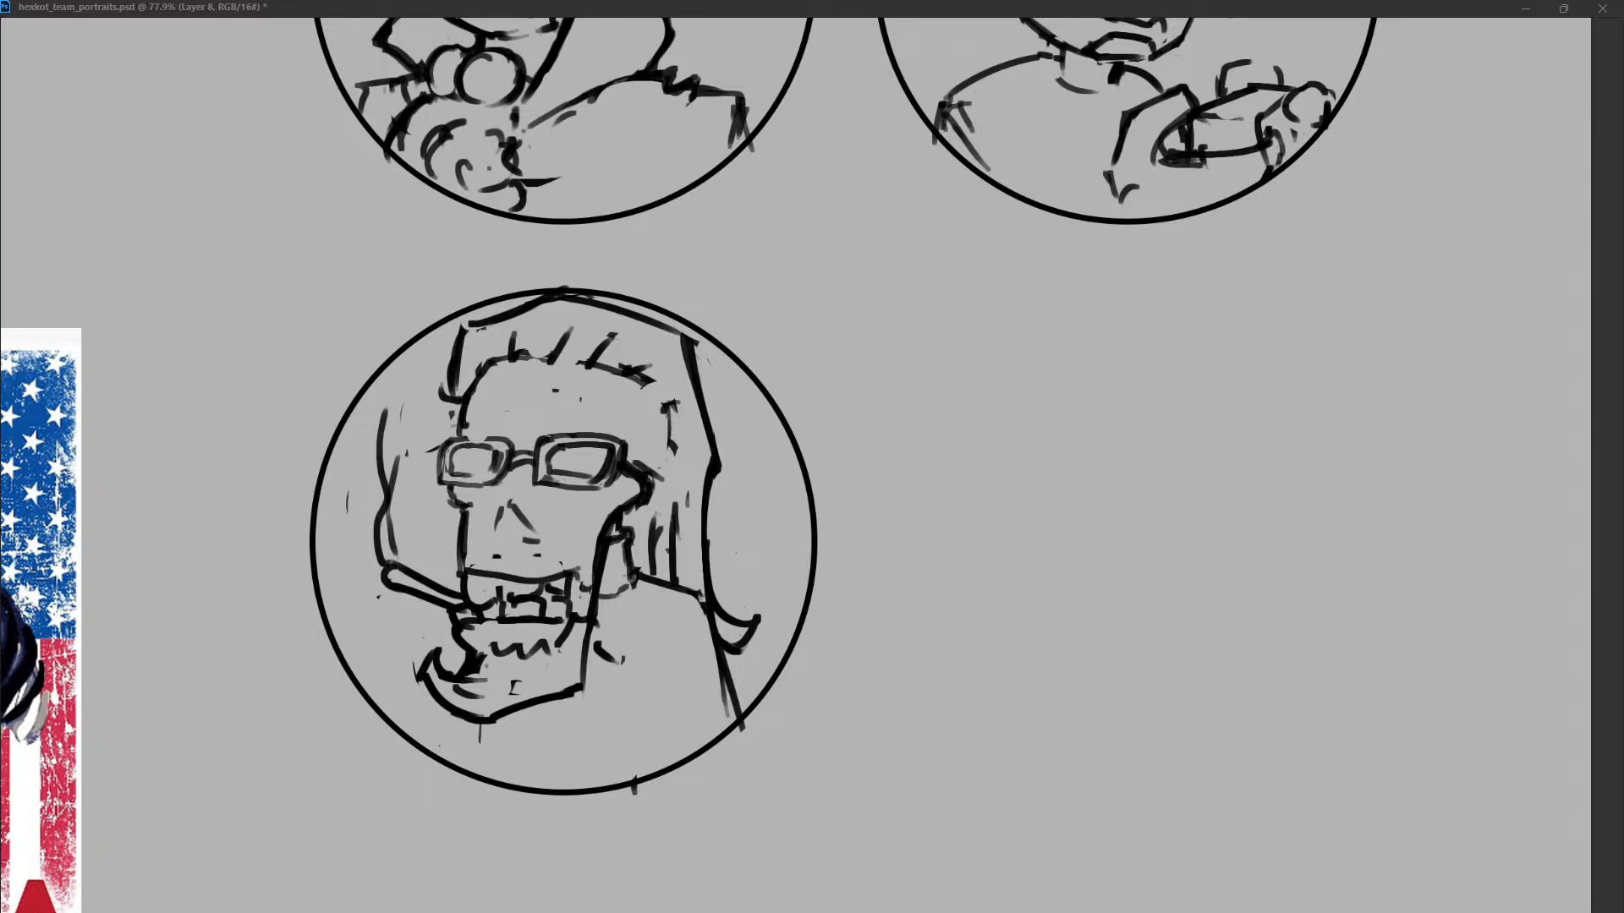
pyautogui.hotkey('ctrl', 'z')
pyautogui.moveTo(465, 574)
pyautogui.mouseDown()
pyautogui.moveTo(563, 565)
pyautogui.moveTo(581, 583)
pyautogui.mouseUp()
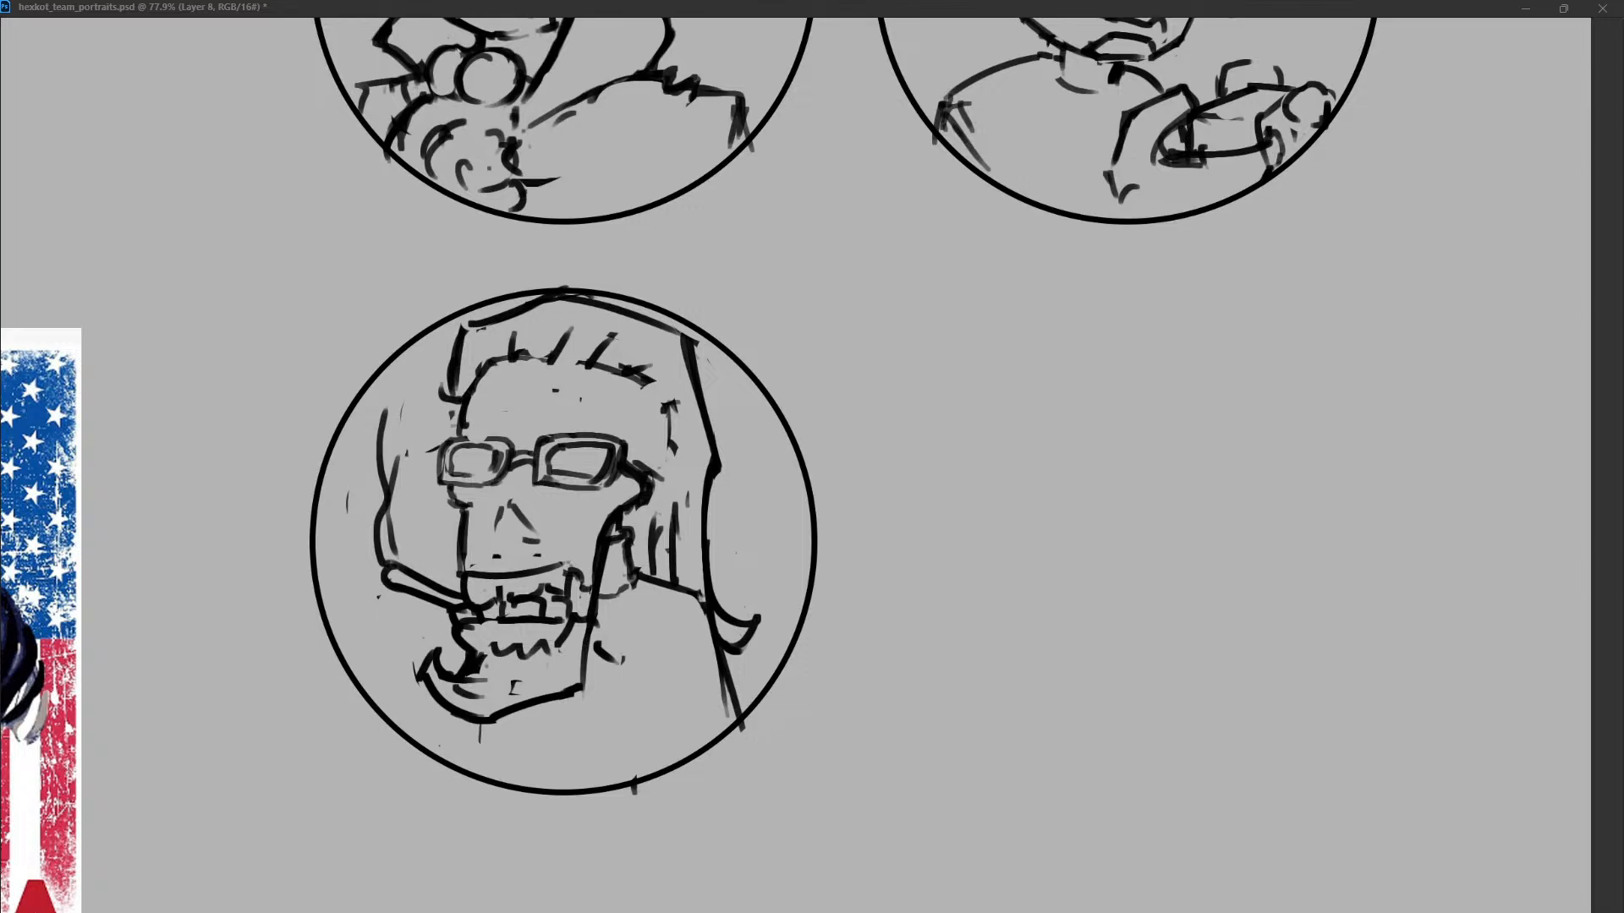
pyautogui.hotkey('ctrl', 'z')
# Remove the boxy teeth, the tilted cigarette and its smoke, keeping the lower mouth line.
pyautogui.hotkey('ctrl', 'z')
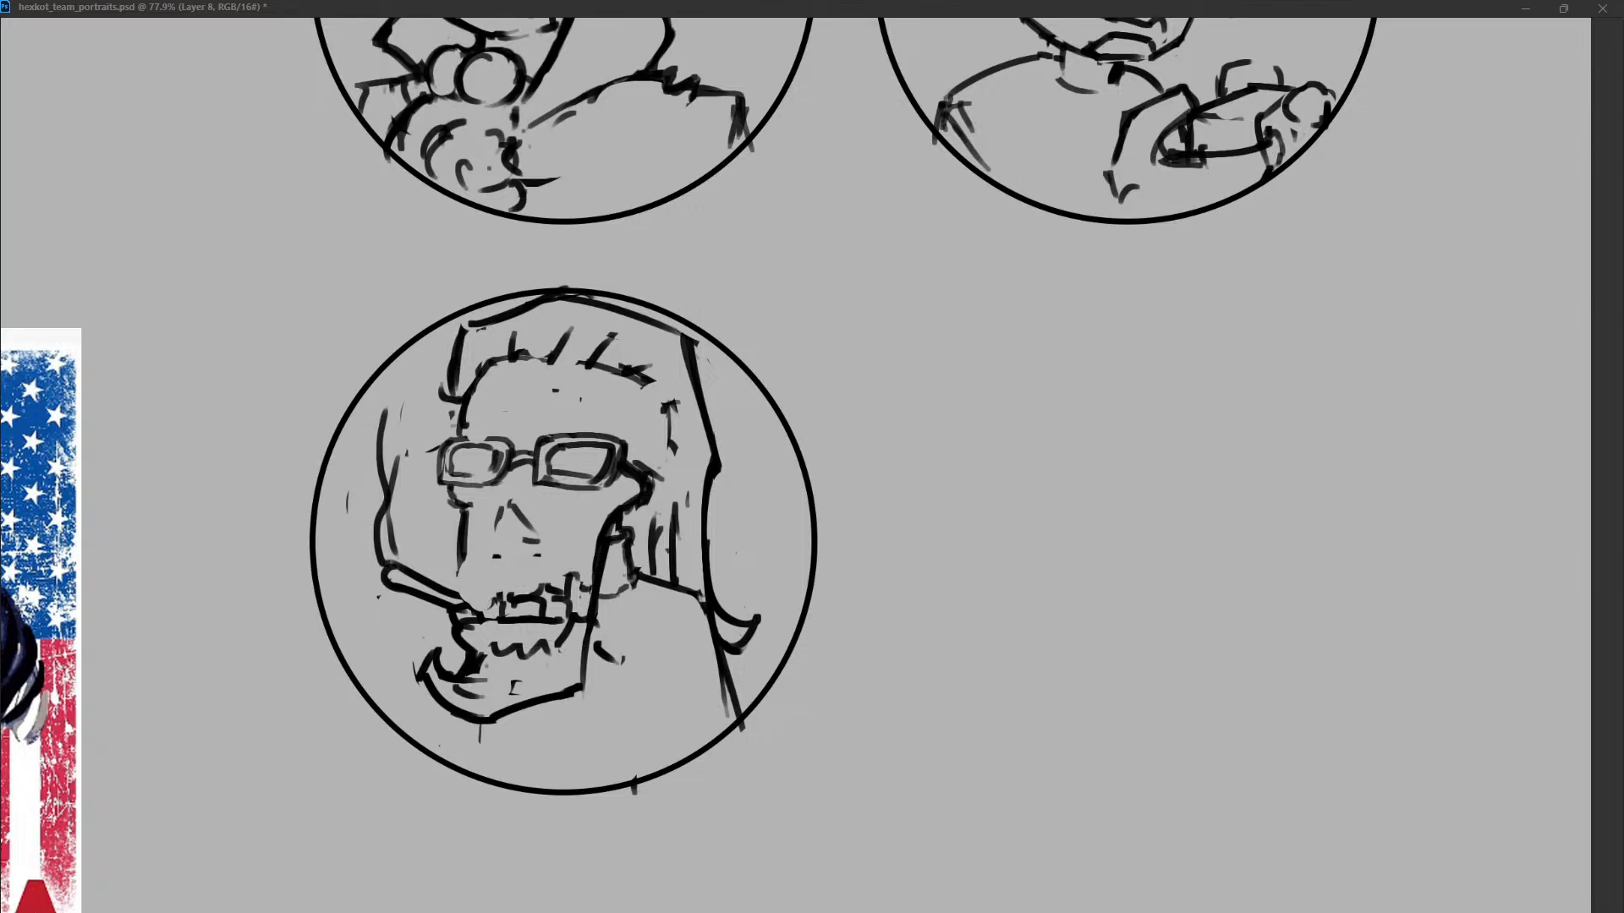
pyautogui.moveTo(458, 616); pyautogui.dragTo(477, 611)
pyautogui.moveTo(494, 606)
pyautogui.mouseDown()
pyautogui.moveTo(536, 606)
pyautogui.moveTo(448, 587)
pyautogui.moveTo(489, 567)
pyautogui.mouseUp()
pyautogui.hotkey('ctrl', 'z')
pyautogui.moveTo(524, 574); pyautogui.dragTo(545, 571)
pyautogui.hotkey('ctrl', 'z')
pyautogui.hotkey('ctrl', 'z')
pyautogui.hotkey('ctrl', 'z')
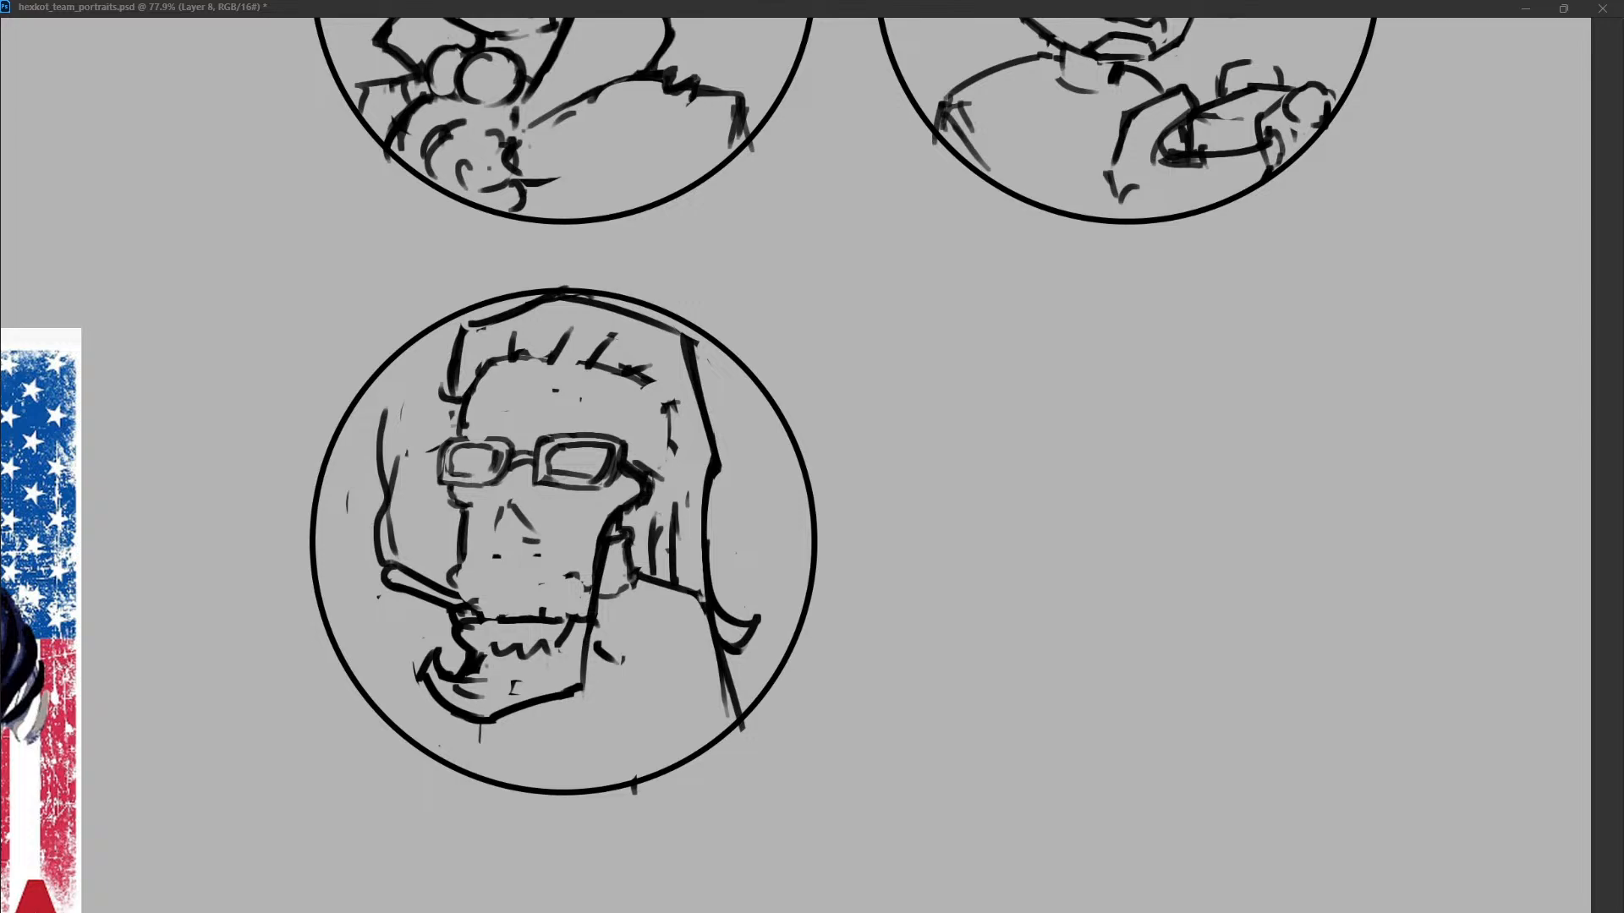
pyautogui.hotkey('ctrl', 'z')
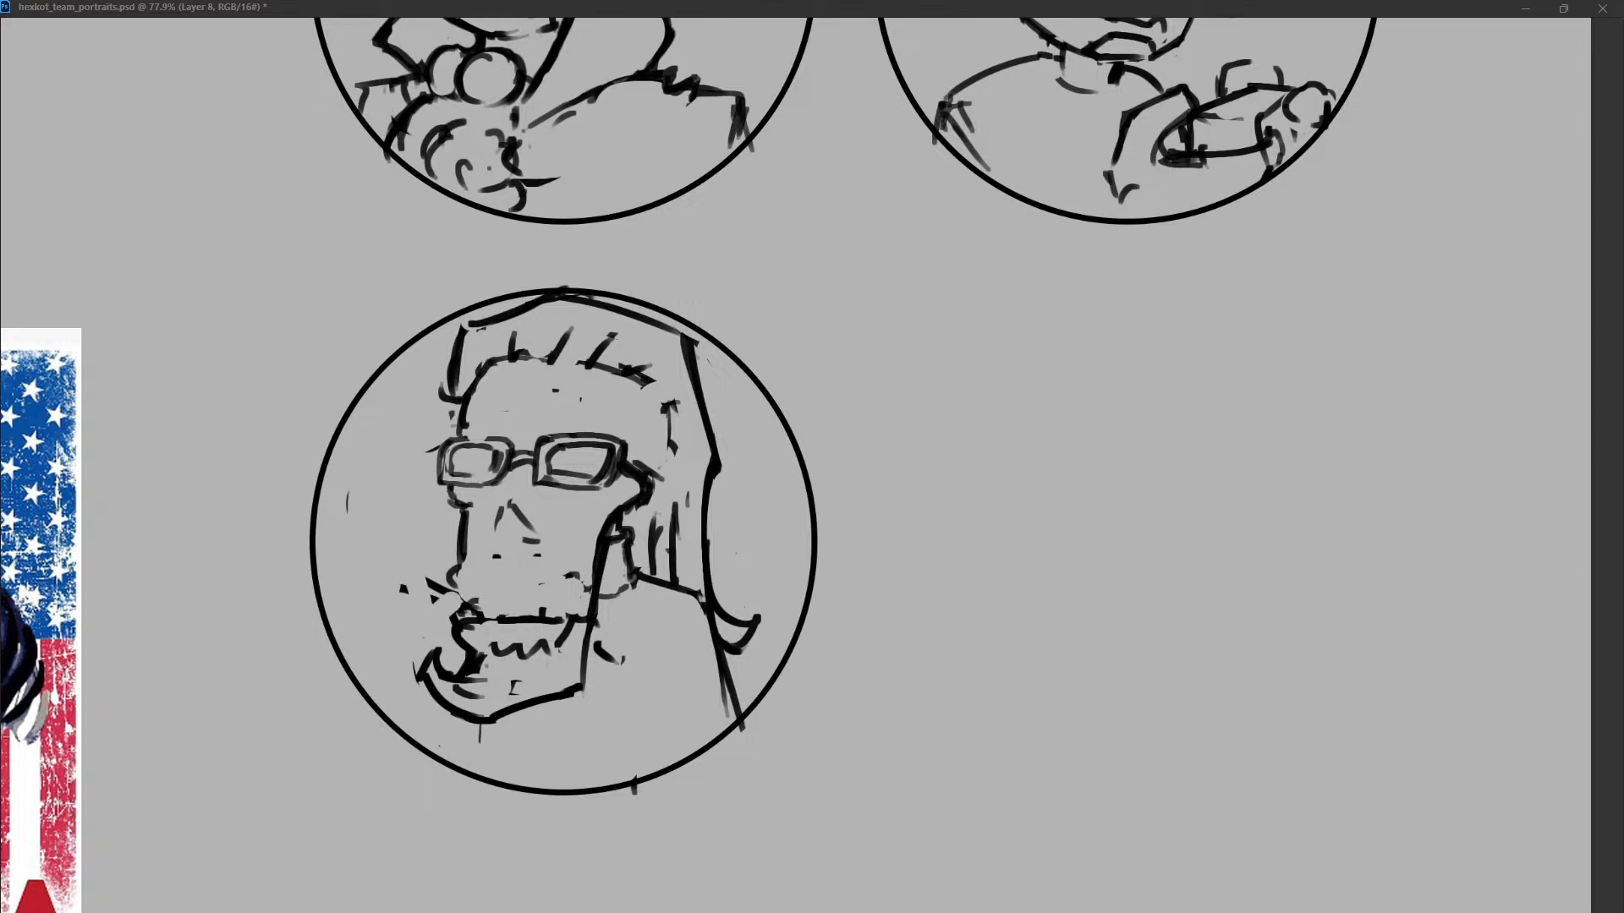
# Redraw the left cheek contour down to the mouth and place two closely spaced lip lines lower on the face.
pyautogui.moveTo(466, 626); pyautogui.dragTo(531, 625)
pyautogui.moveTo(454, 585); pyautogui.dragTo(456, 601)
pyautogui.moveTo(458, 601); pyautogui.dragTo(578, 604)
pyautogui.moveTo(457, 569); pyautogui.dragTo(449, 599)
pyautogui.moveTo(463, 526)
pyautogui.mouseDown()
pyautogui.moveTo(450, 606)
pyautogui.moveTo(519, 589)
pyautogui.moveTo(575, 605)
pyautogui.mouseUp()
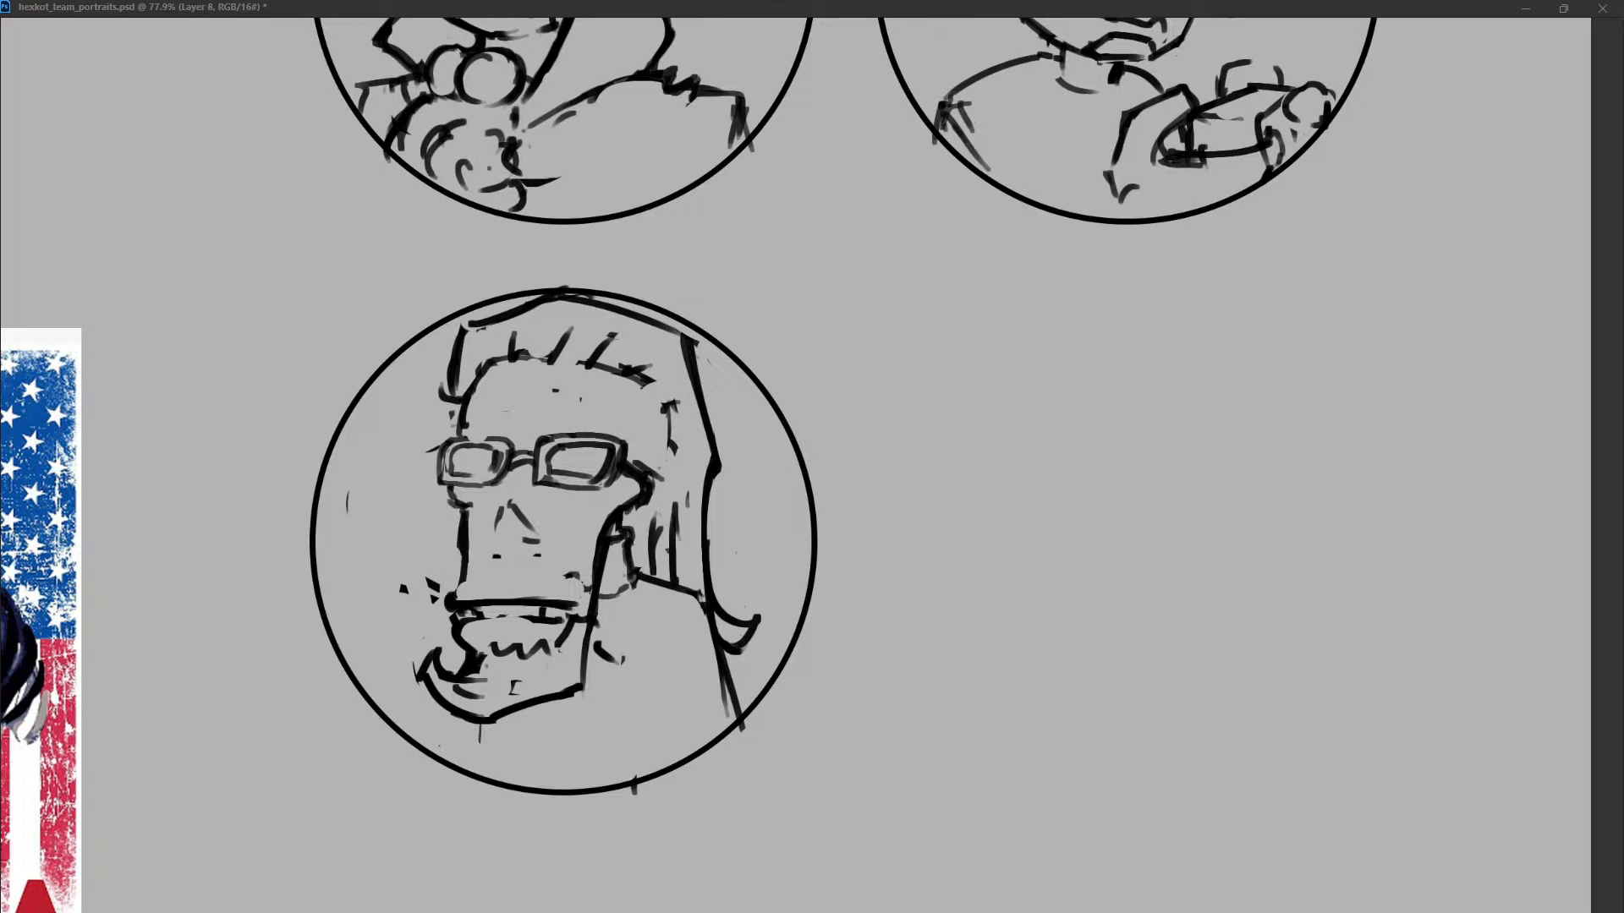
pyautogui.moveTo(430, 580); pyautogui.dragTo(438, 602)
pyautogui.moveTo(470, 529)
pyautogui.mouseDown()
pyautogui.moveTo(457, 617)
pyautogui.moveTo(577, 607)
pyautogui.mouseUp()
pyautogui.moveTo(467, 616); pyautogui.dragTo(582, 624)
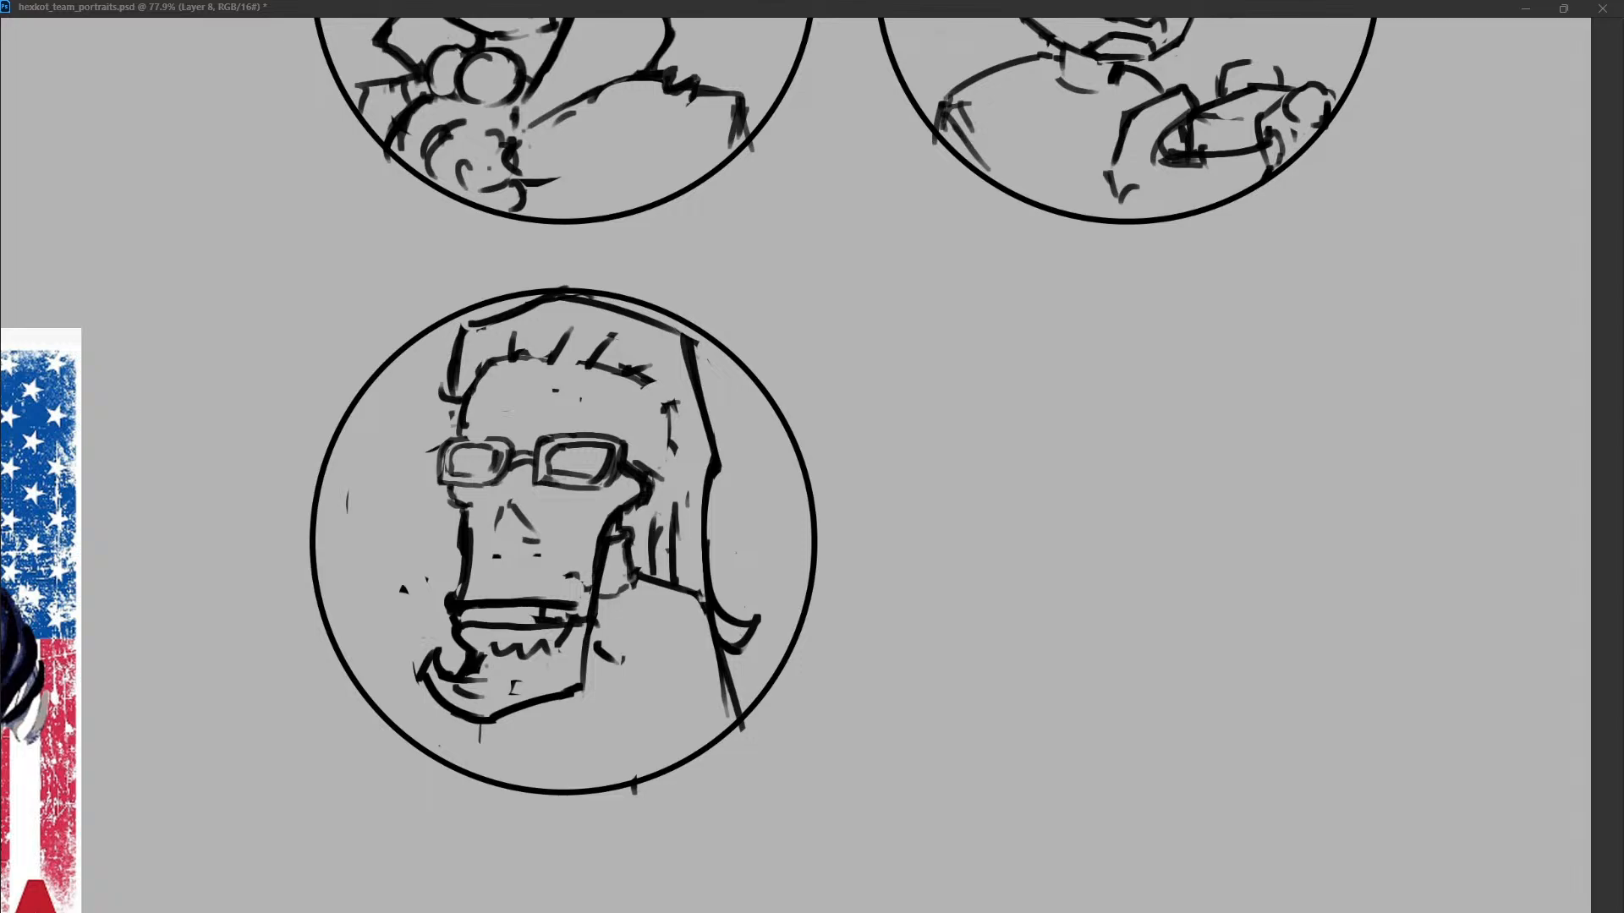
# Narrow the mouth into a thin, slightly bowed opening with a few teeth.
pyautogui.moveTo(462, 616)
pyautogui.mouseDown()
pyautogui.moveTo(535, 616)
pyautogui.moveTo(451, 615)
pyautogui.moveTo(515, 603)
pyautogui.moveTo(470, 616)
pyautogui.mouseUp()
pyautogui.moveTo(477, 614); pyautogui.dragTo(577, 603)
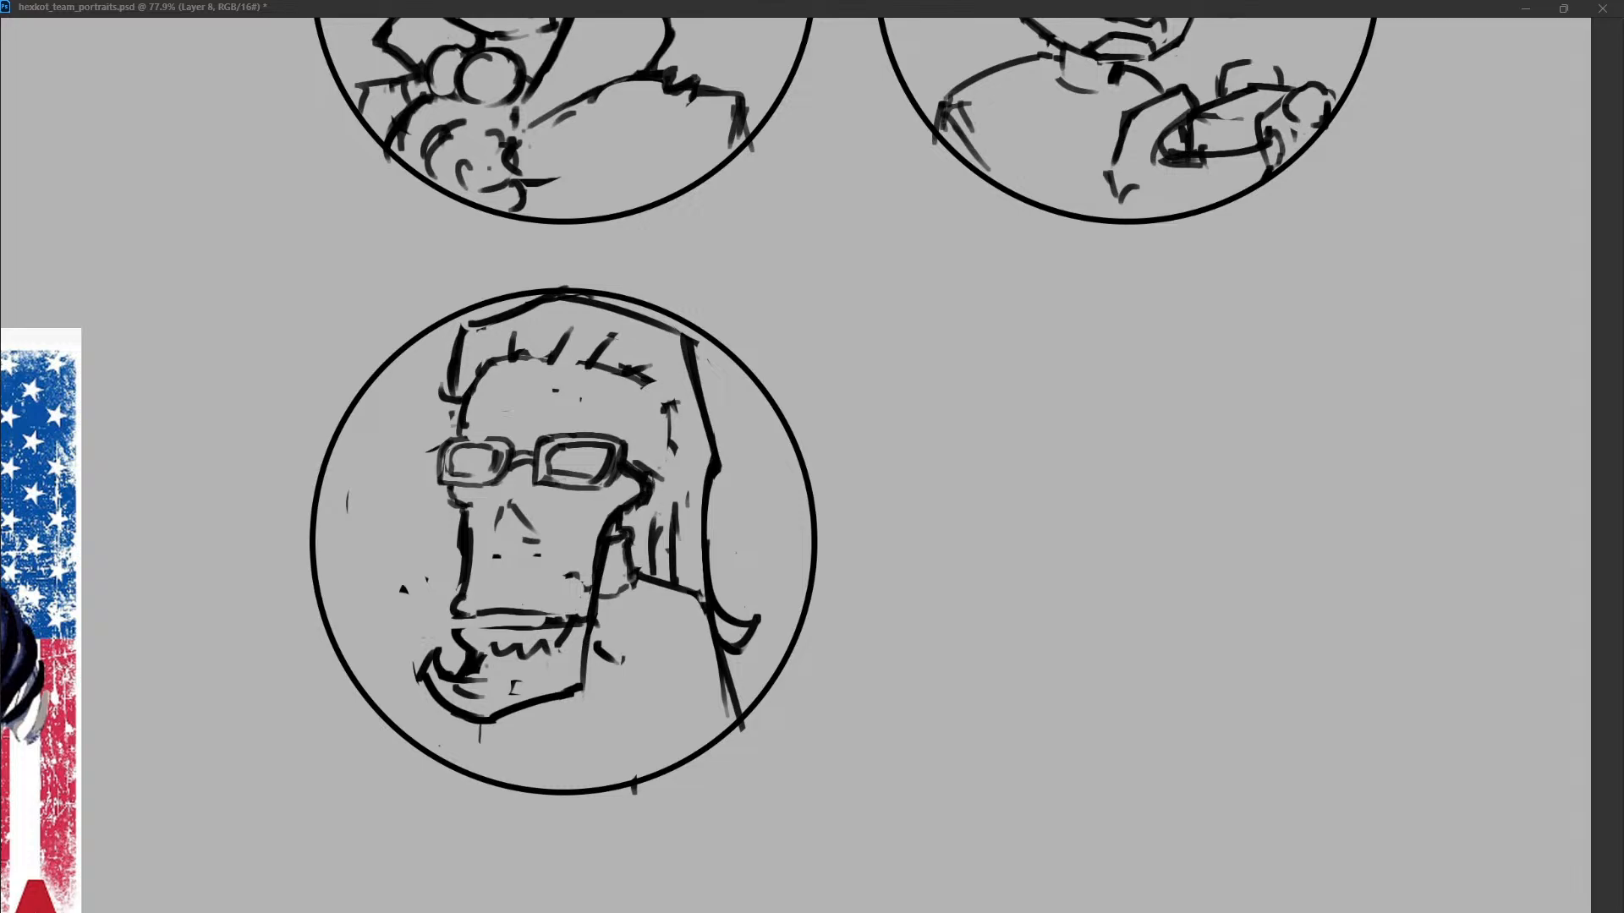
pyautogui.moveTo(459, 621); pyautogui.dragTo(479, 623)
pyautogui.moveTo(486, 615); pyautogui.dragTo(508, 628)
pyautogui.moveTo(471, 611); pyautogui.dragTo(575, 620)
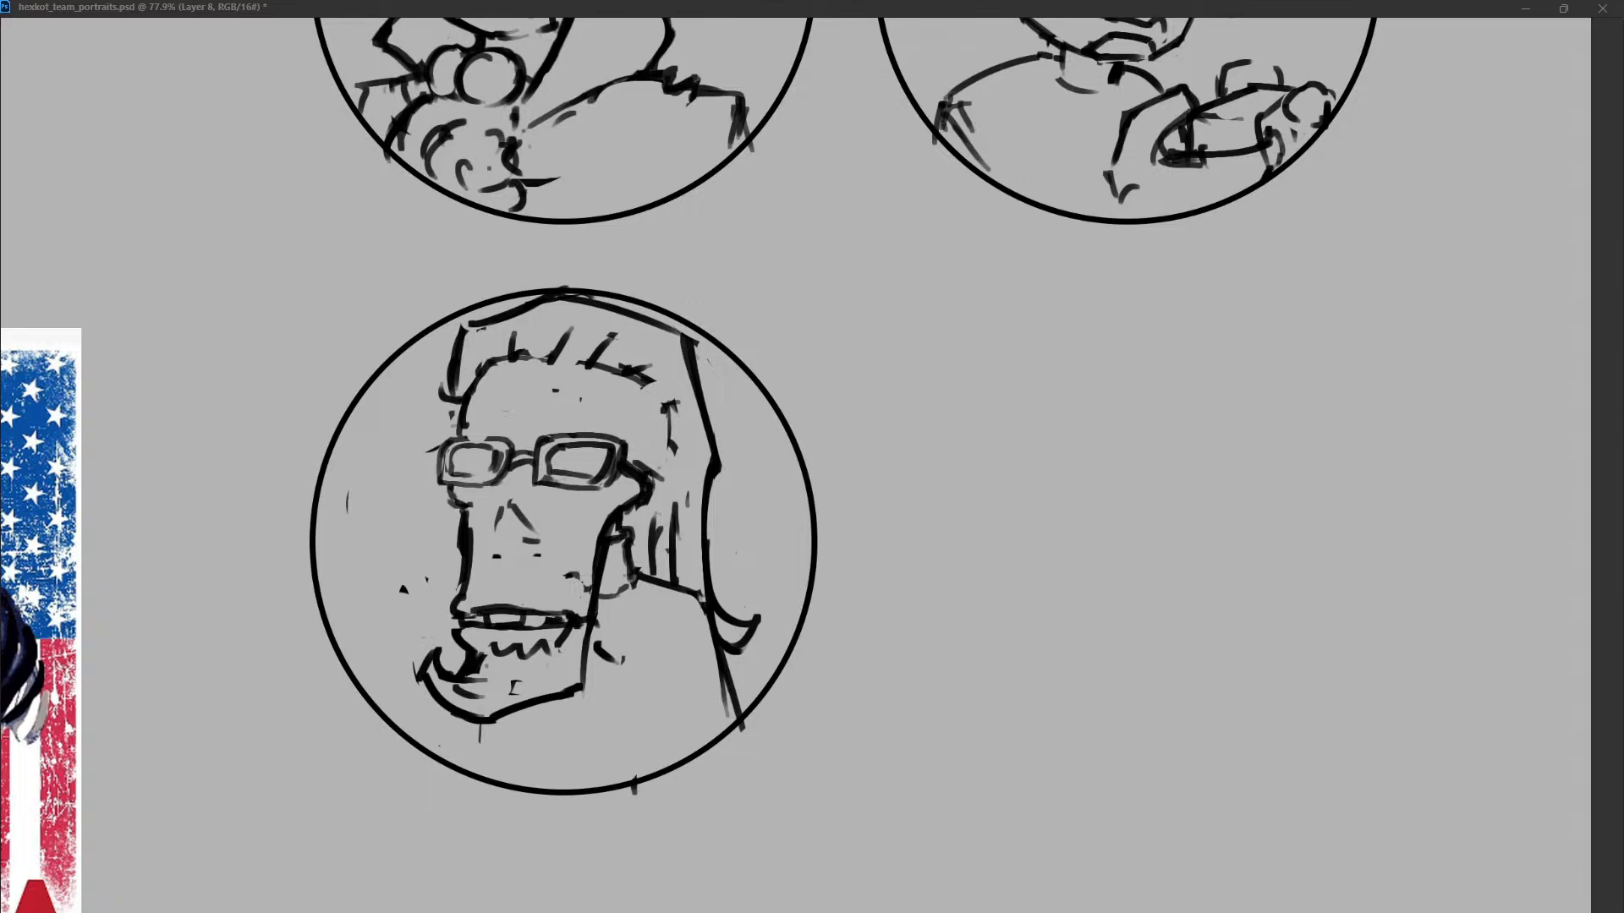
# Clean up stray marks around the mouth and chin, and tidy the curled tuft and the zigzag under the lip.
pyautogui.moveTo(427, 579); pyautogui.dragTo(403, 590)
pyautogui.moveTo(418, 664)
pyautogui.mouseDown()
pyautogui.moveTo(416, 684)
pyautogui.moveTo(483, 697)
pyautogui.mouseUp()
pyautogui.moveTo(512, 682)
pyautogui.mouseDown()
pyautogui.moveTo(517, 695)
pyautogui.moveTo(485, 652)
pyautogui.moveTo(457, 676)
pyautogui.mouseUp()
pyautogui.moveTo(471, 652); pyautogui.dragTo(501, 651)
pyautogui.moveTo(623, 662); pyautogui.dragTo(602, 646)
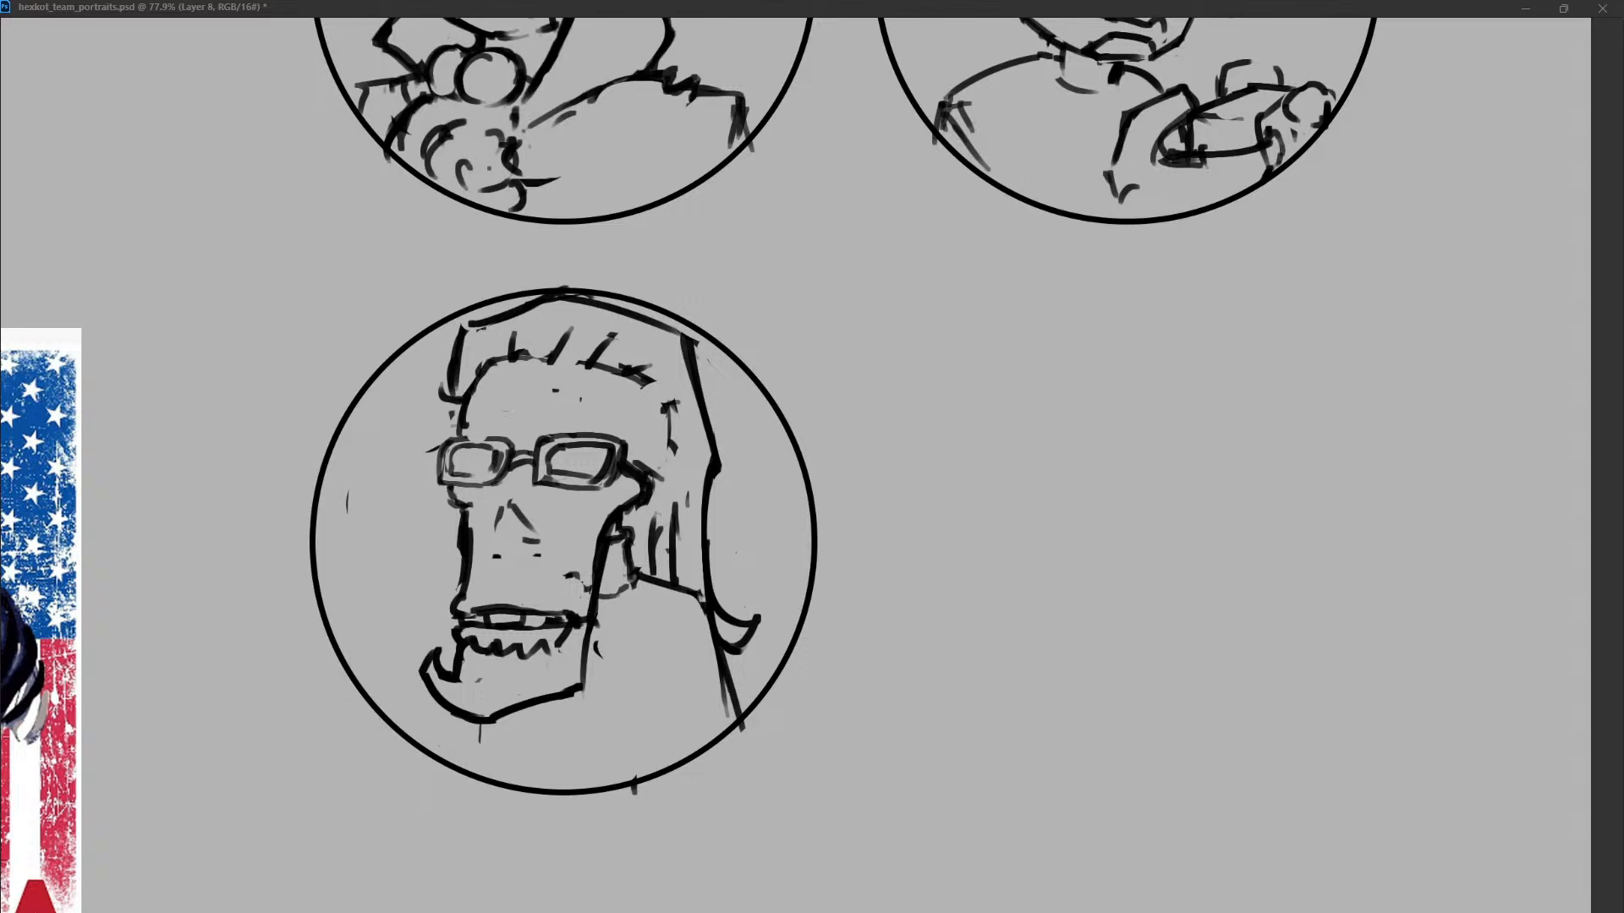
# Erase the small nose, slim the left cheek contour and redraw the left lens frame with bolder lines.
pyautogui.moveTo(503, 506)
pyautogui.mouseDown()
pyautogui.moveTo(520, 529)
pyautogui.moveTo(461, 579)
pyautogui.moveTo(467, 602)
pyautogui.mouseUp()
pyautogui.moveTo(526, 518); pyautogui.dragTo(534, 542)
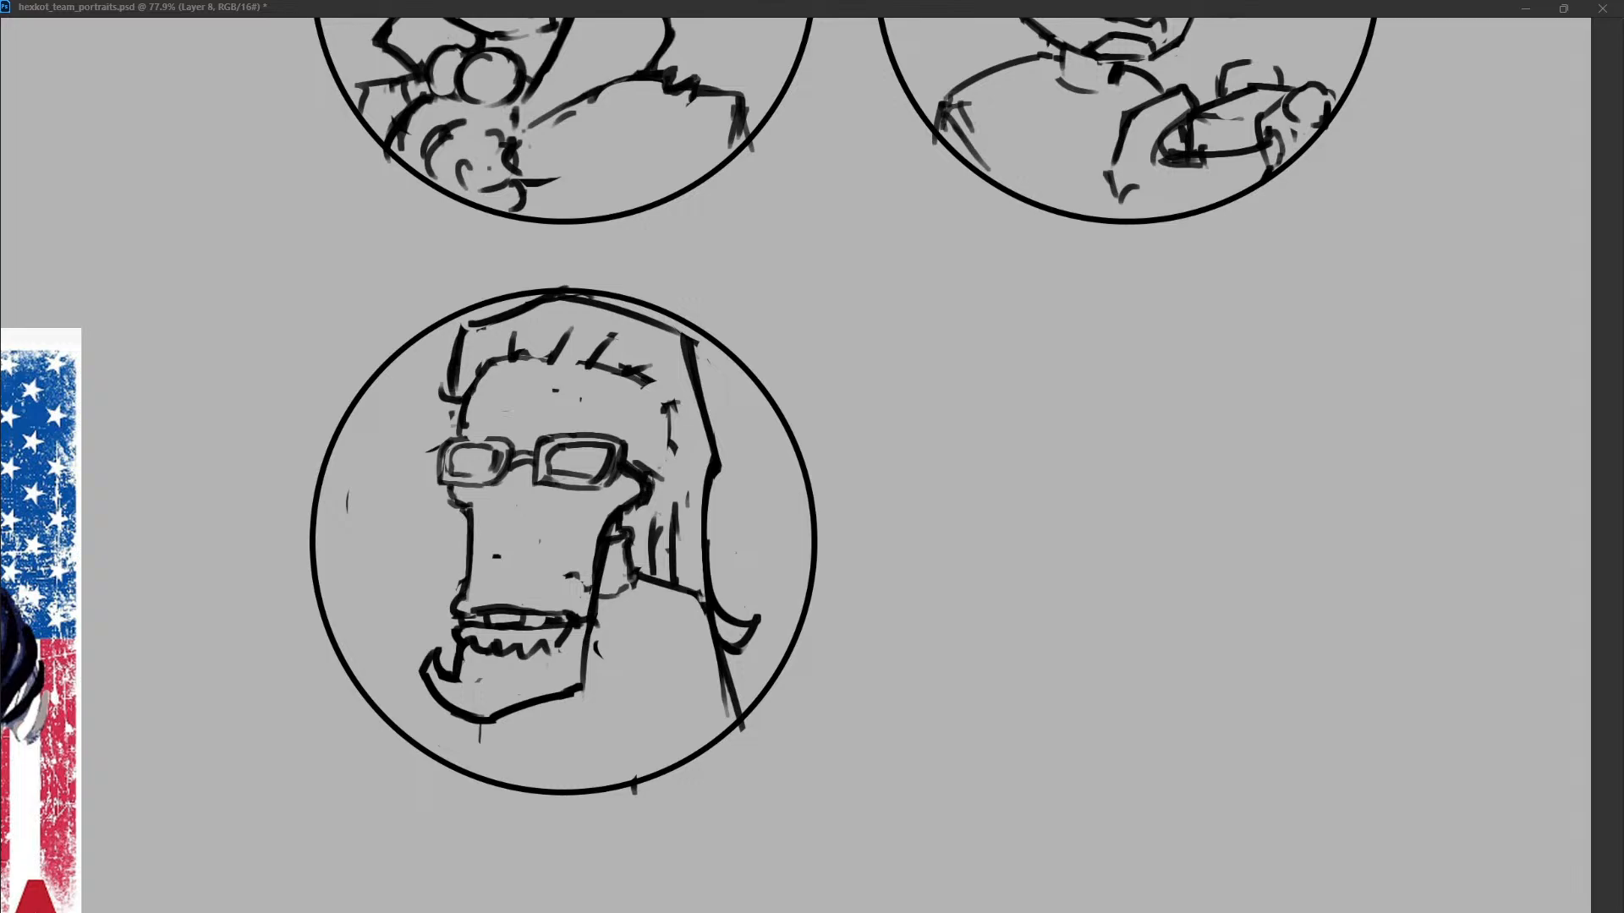
pyautogui.moveTo(452, 457)
pyautogui.mouseDown()
pyautogui.moveTo(495, 474)
pyautogui.moveTo(437, 485)
pyautogui.moveTo(507, 473)
pyautogui.moveTo(454, 485)
pyautogui.mouseUp()
pyautogui.moveTo(458, 450)
pyautogui.mouseDown()
pyautogui.moveTo(487, 482)
pyautogui.moveTo(451, 482)
pyautogui.moveTo(472, 533)
pyautogui.mouseUp()
pyautogui.hotkey('ctrl', 'z')
pyautogui.hotkey('ctrl', 'z')
# Try several outlines for a long nose running down from the bridge of the glasses.
pyautogui.hotkey('ctrl', 'z')
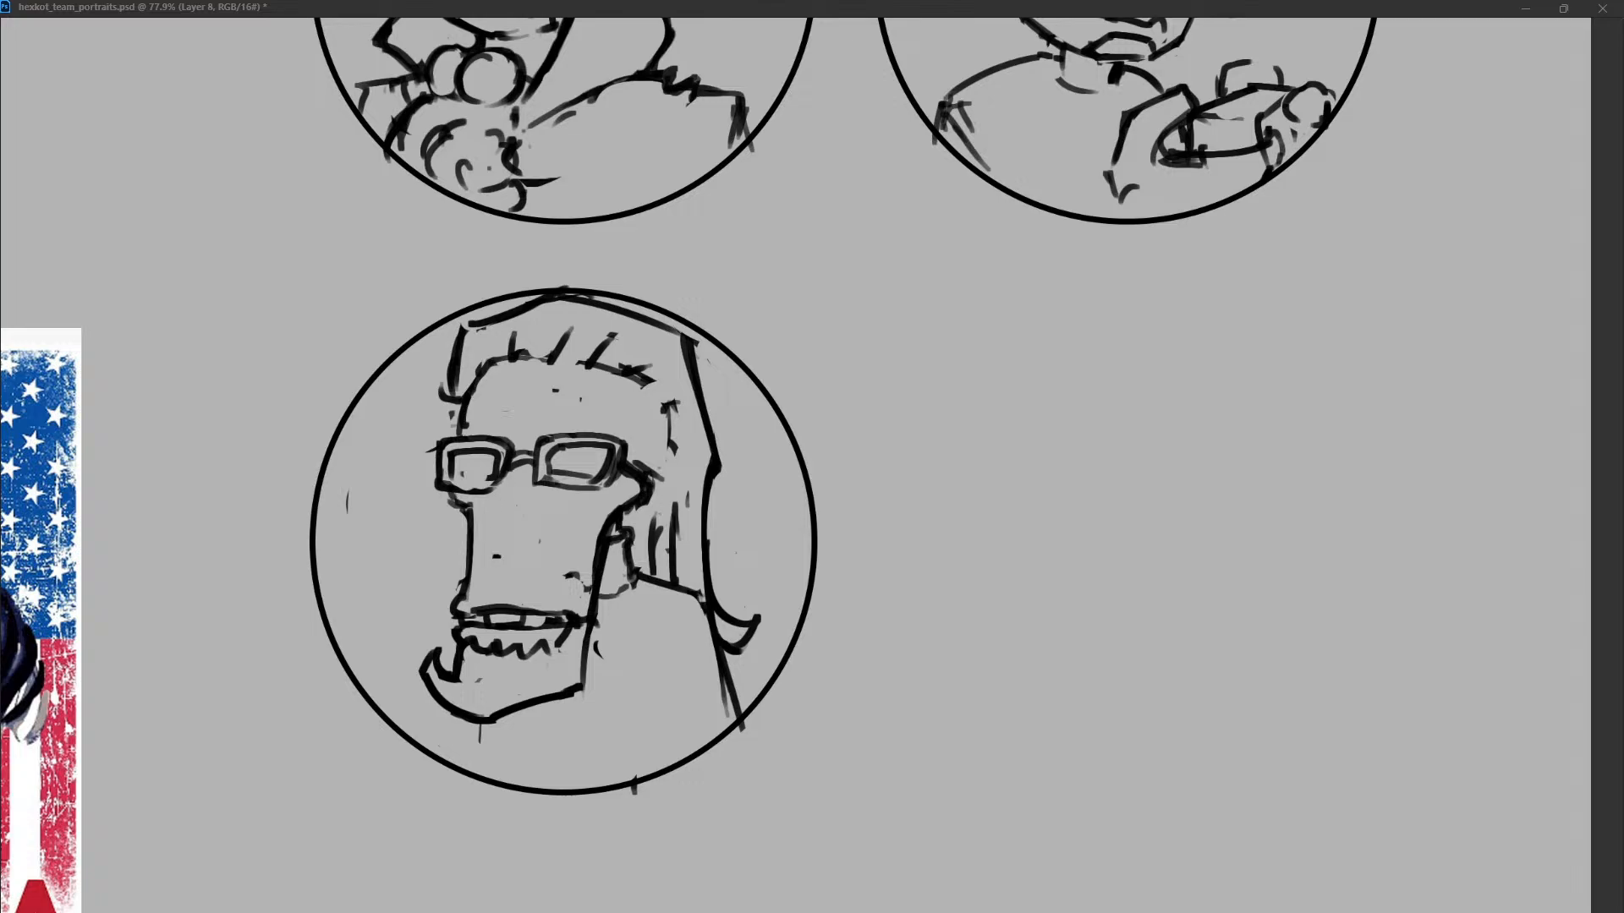
pyautogui.moveTo(513, 473); pyautogui.dragTo(455, 569)
pyautogui.hotkey('ctrl', 'z')
pyautogui.hotkey('ctrl', 'z')
pyautogui.hotkey('ctrl', 'z')
pyautogui.hotkey('ctrl', 'z')
pyautogui.moveTo(517, 481); pyautogui.dragTo(498, 582)
pyautogui.hotkey('ctrl', 'z')
pyautogui.hotkey('ctrl', 'z')
pyautogui.moveTo(512, 475); pyautogui.dragTo(475, 567)
pyautogui.hotkey('ctrl', 'z')
# Draw a long pointed nose with a flat base and nostril corner, and redraw the right lens frame.
pyautogui.moveTo(511, 477); pyautogui.dragTo(510, 565)
pyautogui.moveTo(502, 505)
pyautogui.mouseDown()
pyautogui.moveTo(515, 567)
pyautogui.moveTo(488, 564)
pyautogui.mouseUp()
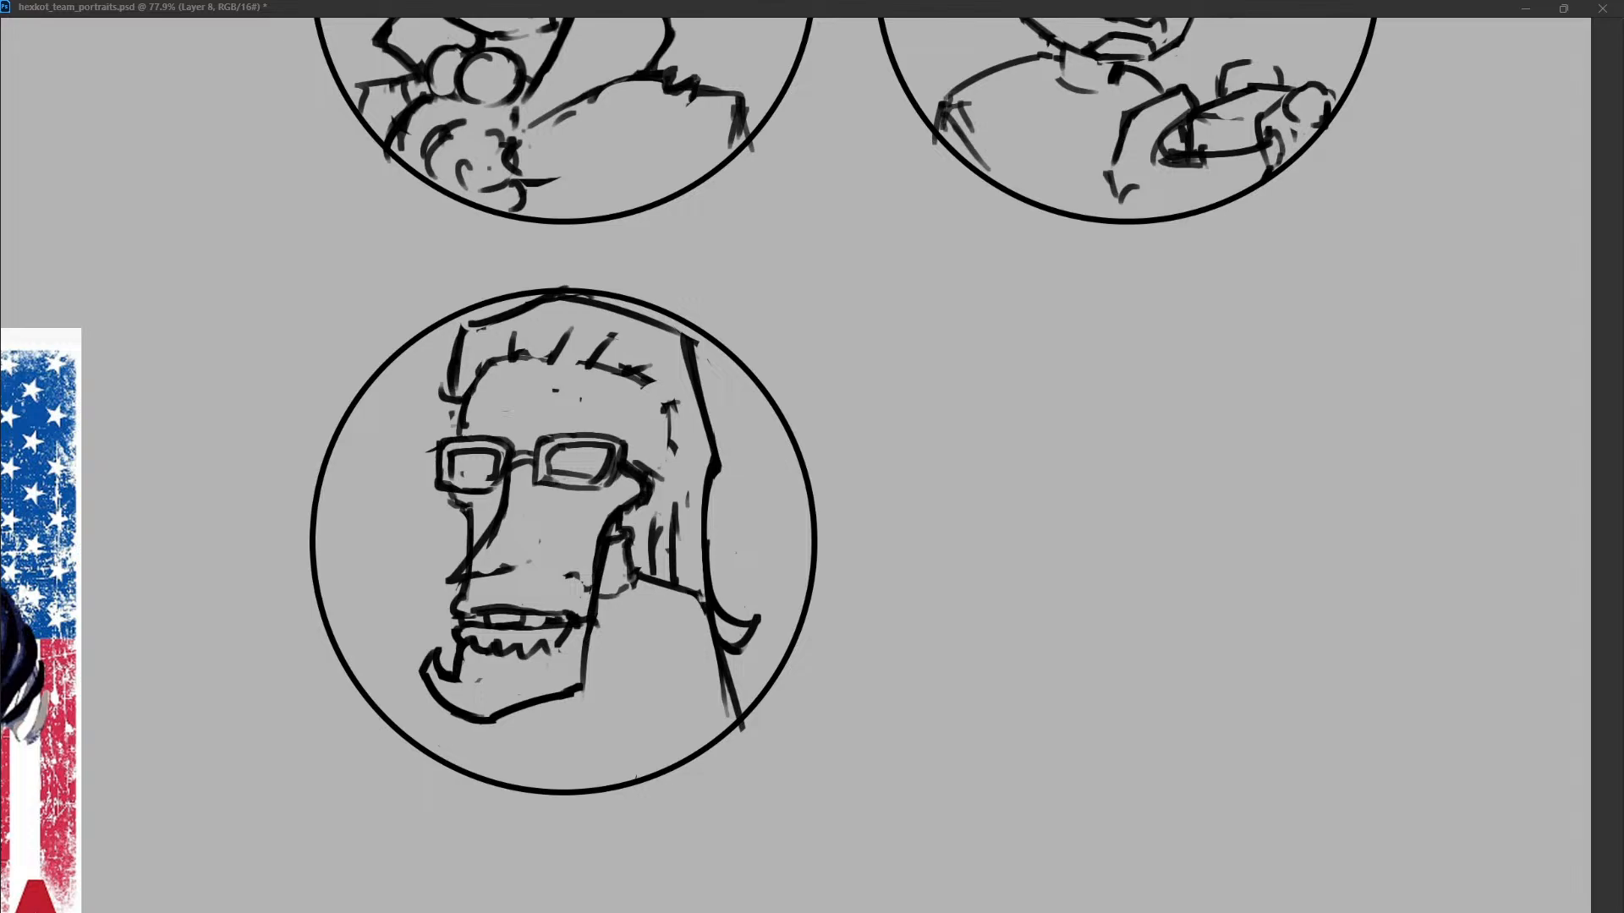
pyautogui.moveTo(449, 573); pyautogui.dragTo(457, 588)
pyautogui.moveTo(514, 470)
pyautogui.mouseDown()
pyautogui.moveTo(449, 572)
pyautogui.moveTo(546, 583)
pyautogui.moveTo(547, 570)
pyautogui.mouseUp()
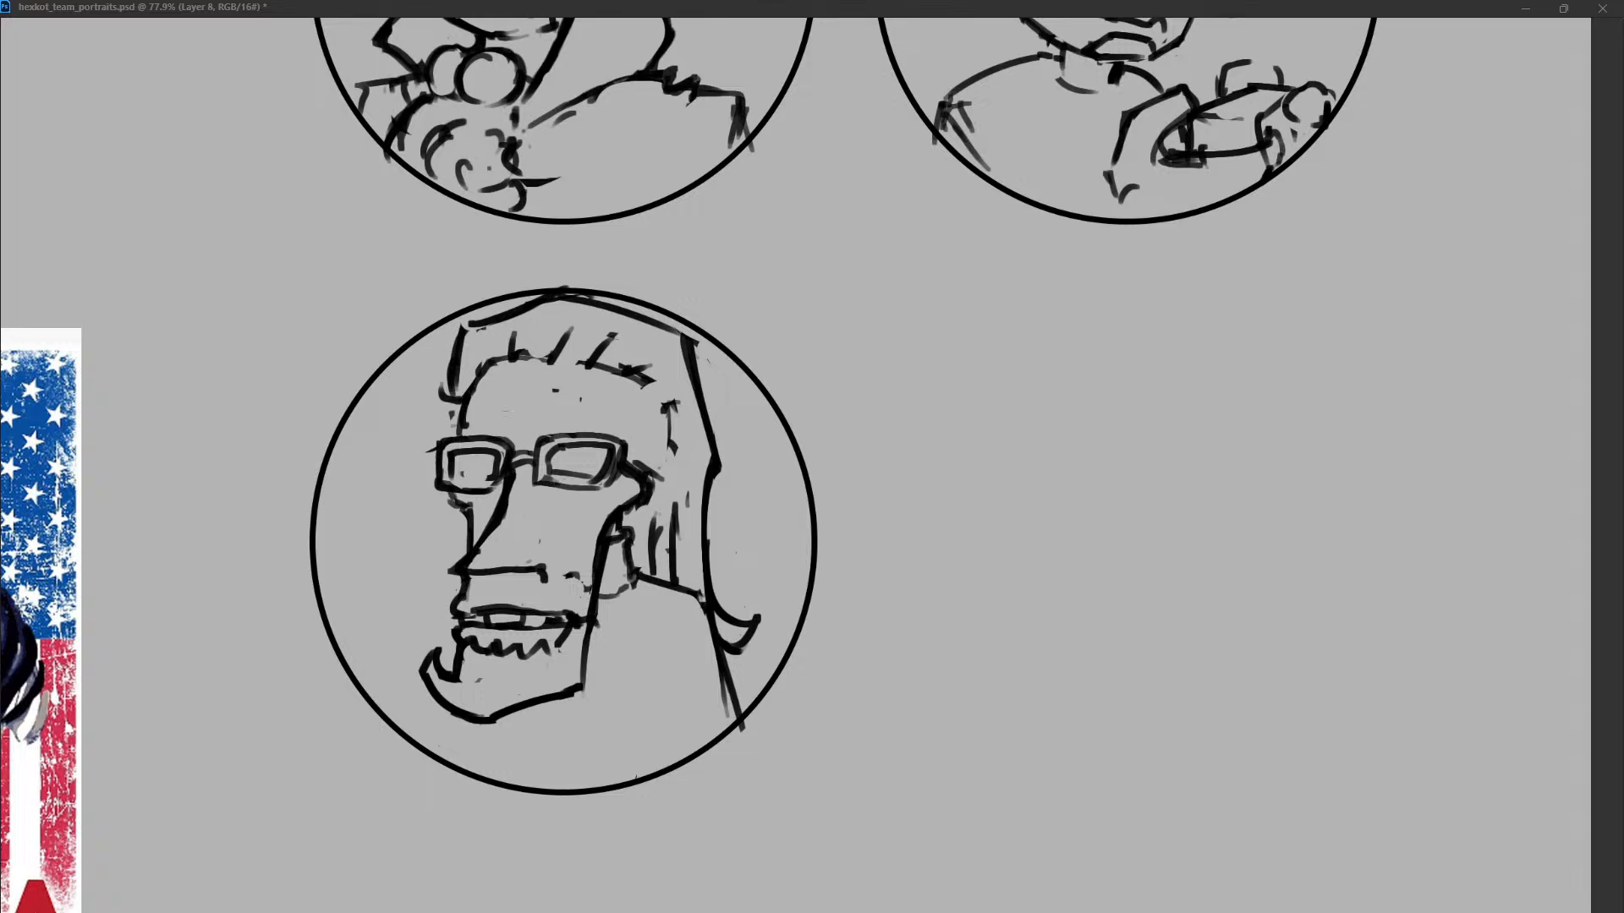
pyautogui.moveTo(548, 462)
pyautogui.mouseDown()
pyautogui.moveTo(612, 470)
pyautogui.moveTo(584, 490)
pyautogui.moveTo(555, 481)
pyautogui.mouseUp()
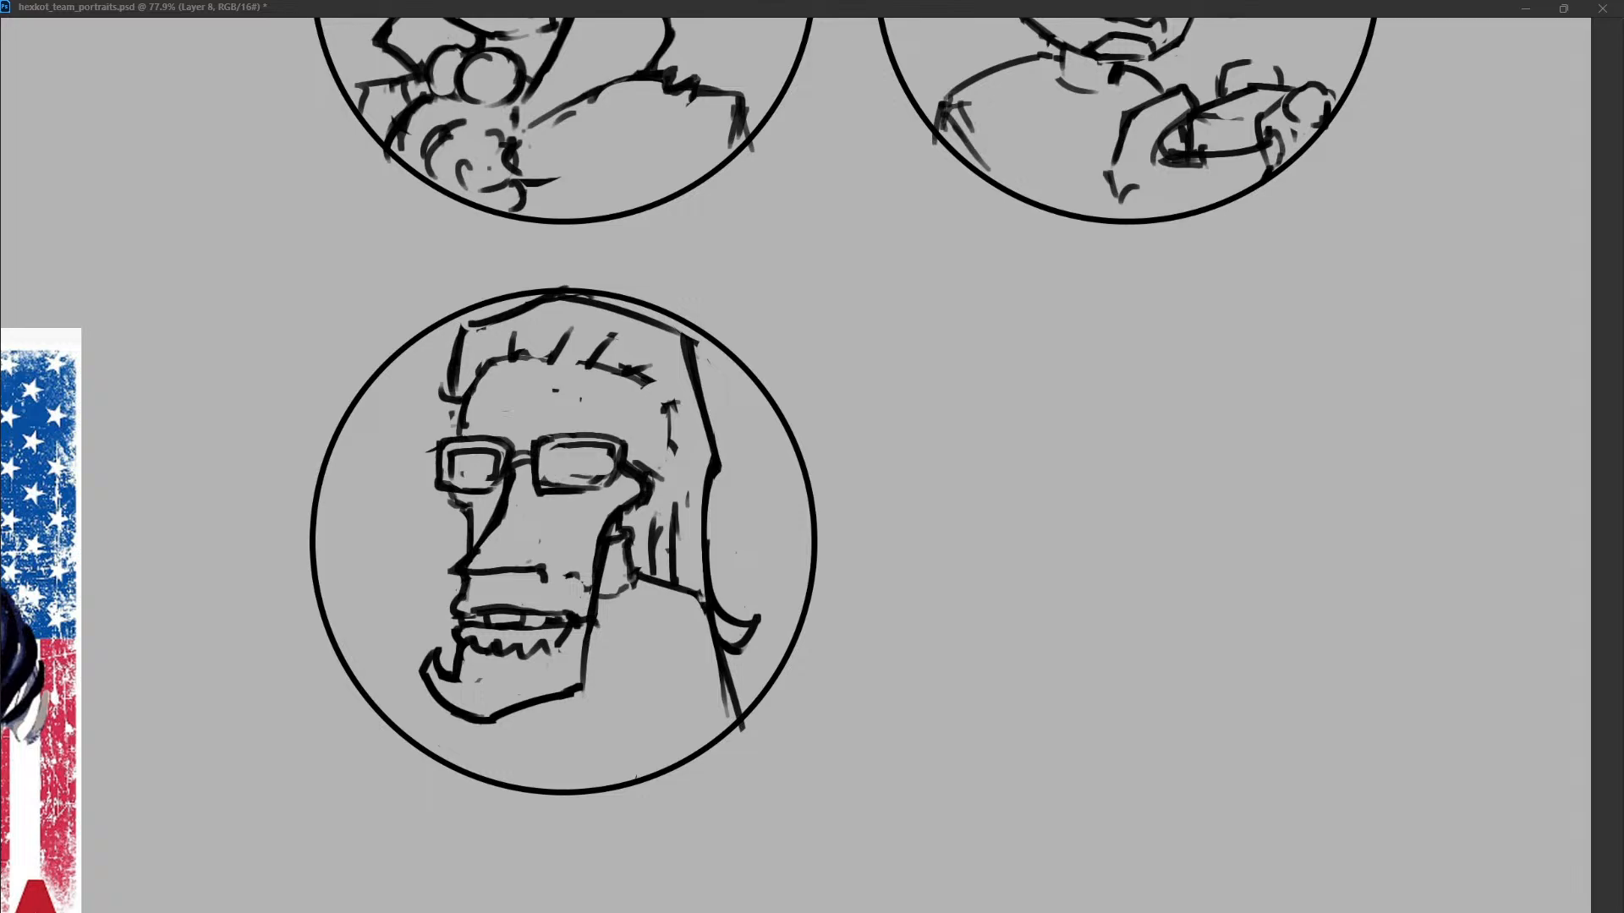
# Try a long drooping cigarette reaching the circle's left edge with a wavy smoke line.
pyautogui.moveTo(468, 613)
pyautogui.mouseDown()
pyautogui.moveTo(370, 626)
pyautogui.moveTo(349, 647)
pyautogui.mouseUp()
pyautogui.hotkey('ctrl', 'z')
pyautogui.moveTo(457, 624); pyautogui.dragTo(348, 651)
pyautogui.moveTo(392, 428); pyautogui.dragTo(348, 647)
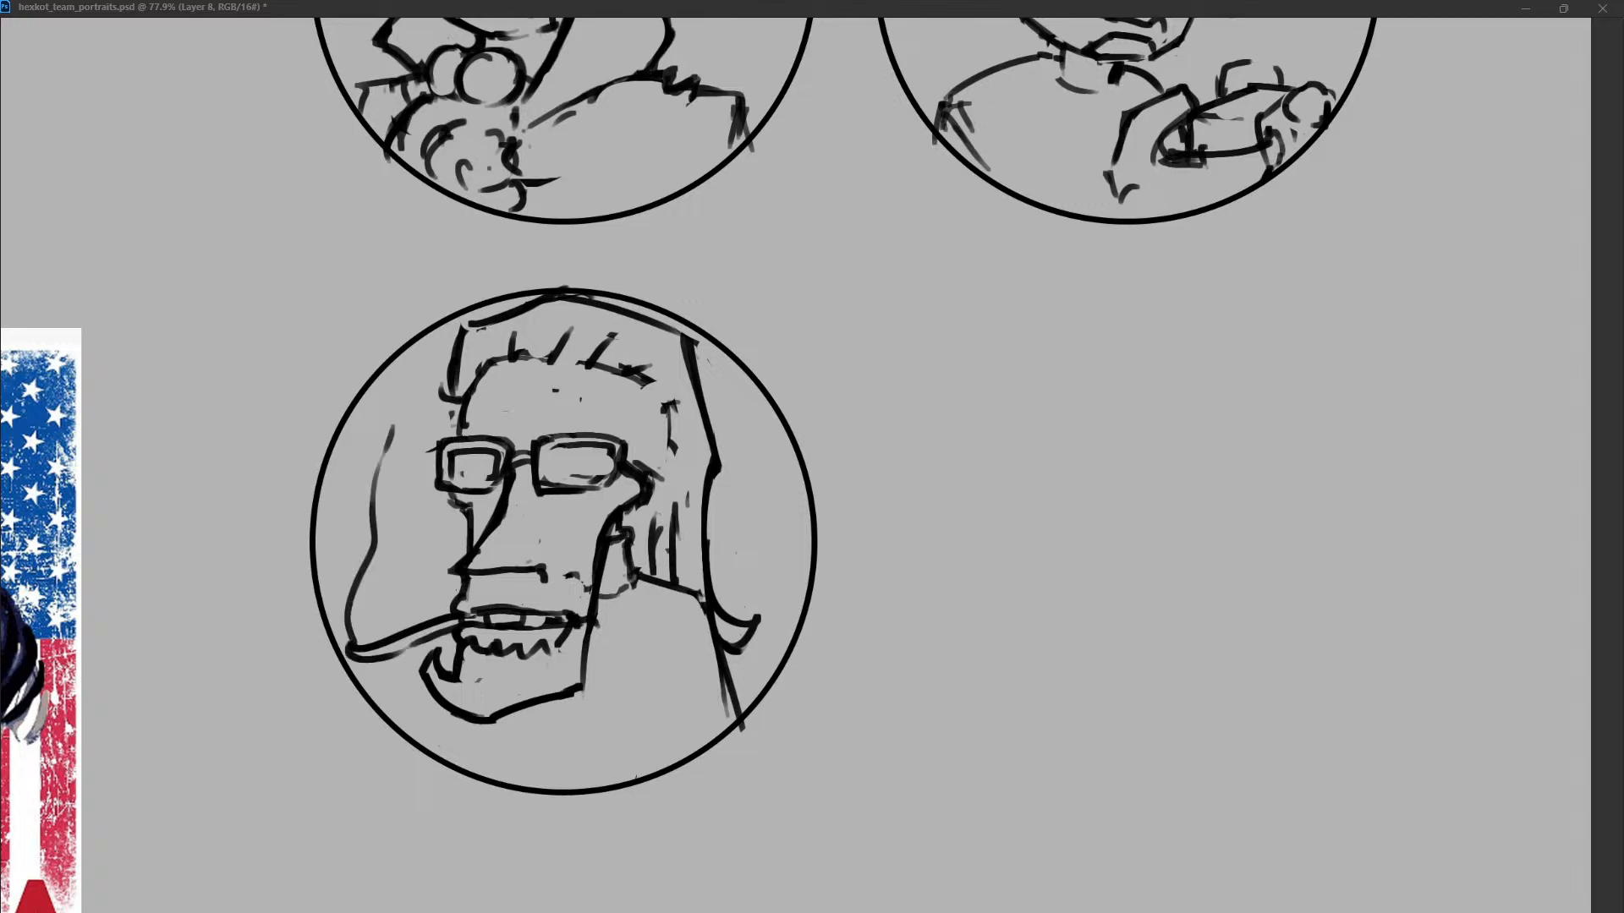
pyautogui.hotkey('ctrl', 'z')
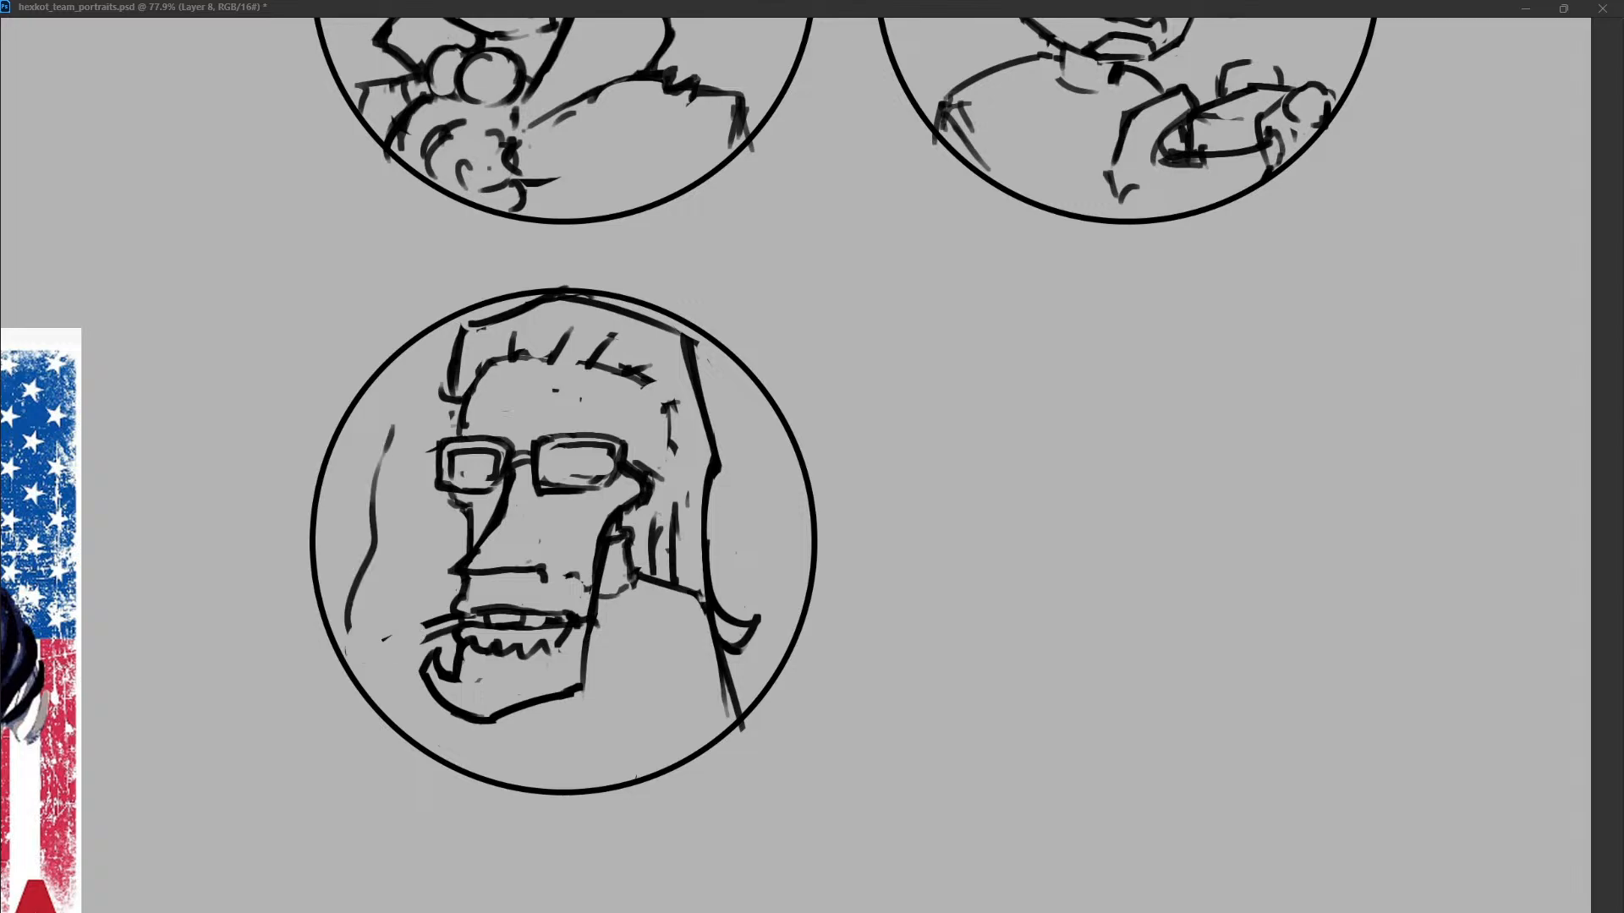
pyautogui.hotkey('ctrl', 'z')
# Draw a short cigarette at the left mouth corner with wavy smoke strands rising beside the face.
pyautogui.moveTo(391, 641); pyautogui.dragTo(457, 624)
pyautogui.moveTo(373, 461); pyautogui.dragTo(375, 473)
pyautogui.moveTo(381, 531)
pyautogui.mouseDown()
pyautogui.moveTo(393, 630)
pyautogui.moveTo(416, 650)
pyautogui.mouseUp()
pyautogui.moveTo(374, 538)
pyautogui.mouseDown()
pyautogui.moveTo(389, 602)
pyautogui.moveTo(380, 417)
pyautogui.moveTo(397, 466)
pyautogui.mouseUp()
pyautogui.moveTo(413, 516); pyautogui.dragTo(410, 565)
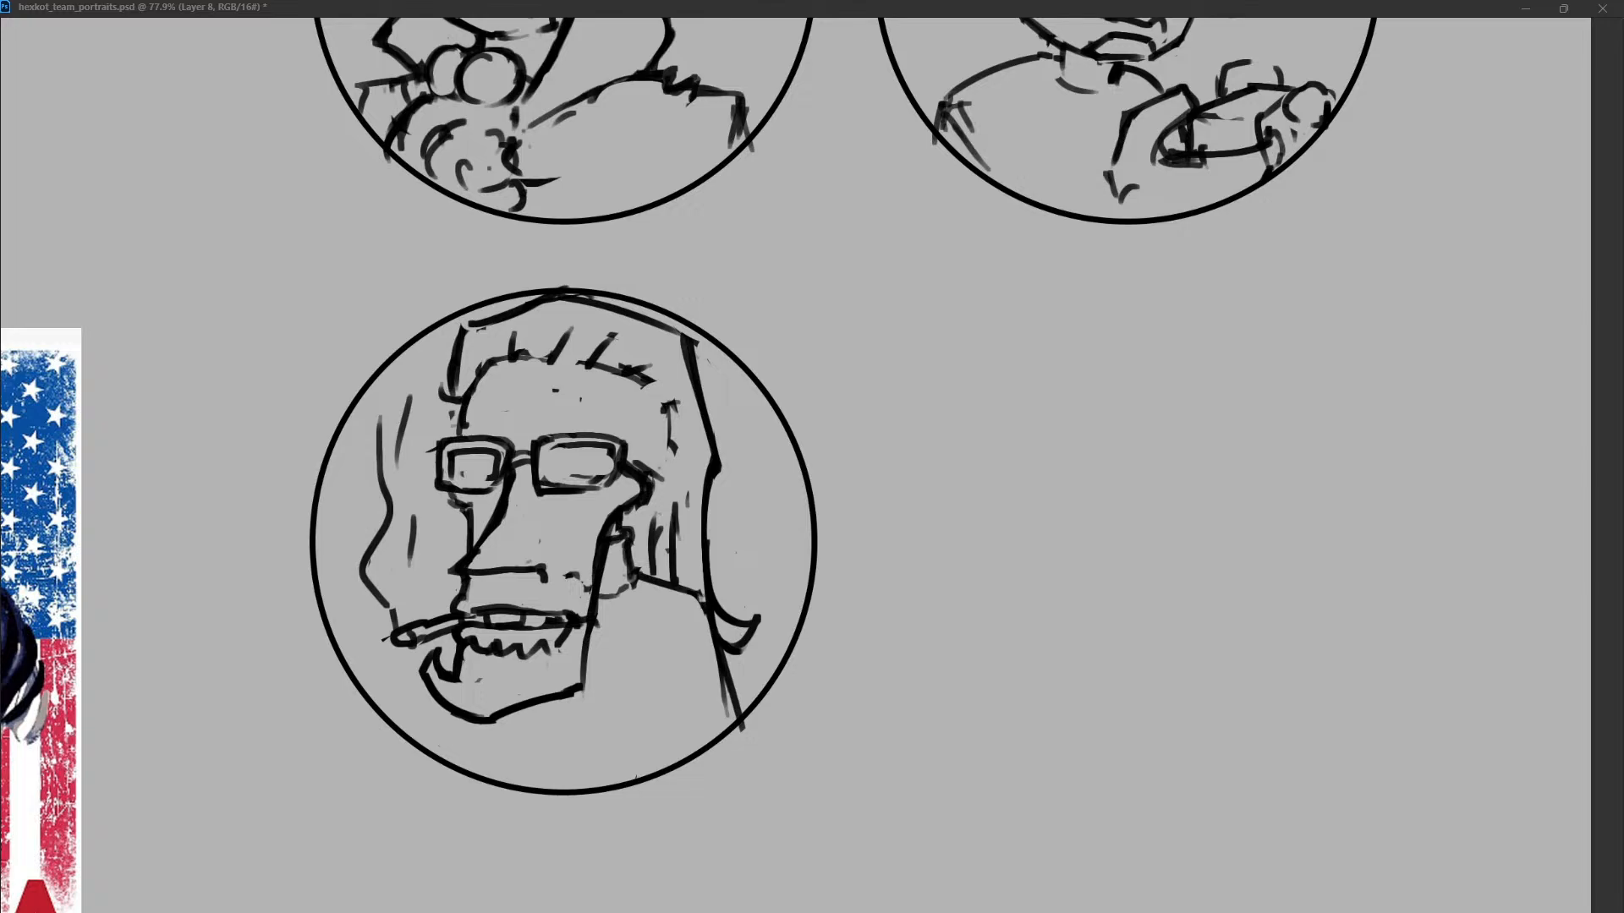
# Draw a short neck line below the chin.
pyautogui.moveTo(504, 716); pyautogui.dragTo(492, 805)
pyautogui.hotkey('ctrl', 'z')
pyautogui.moveTo(504, 718); pyautogui.dragTo(497, 773)
# Duplicate the circle frame, place the copy beside the third portrait and add a new layer for the next sketch.
pyautogui.hotkey('alt', '[')
pyautogui.hotkey('ctrl', 'j')
pyautogui.moveTo(564, 222); pyautogui.dragTo(1165, 781)
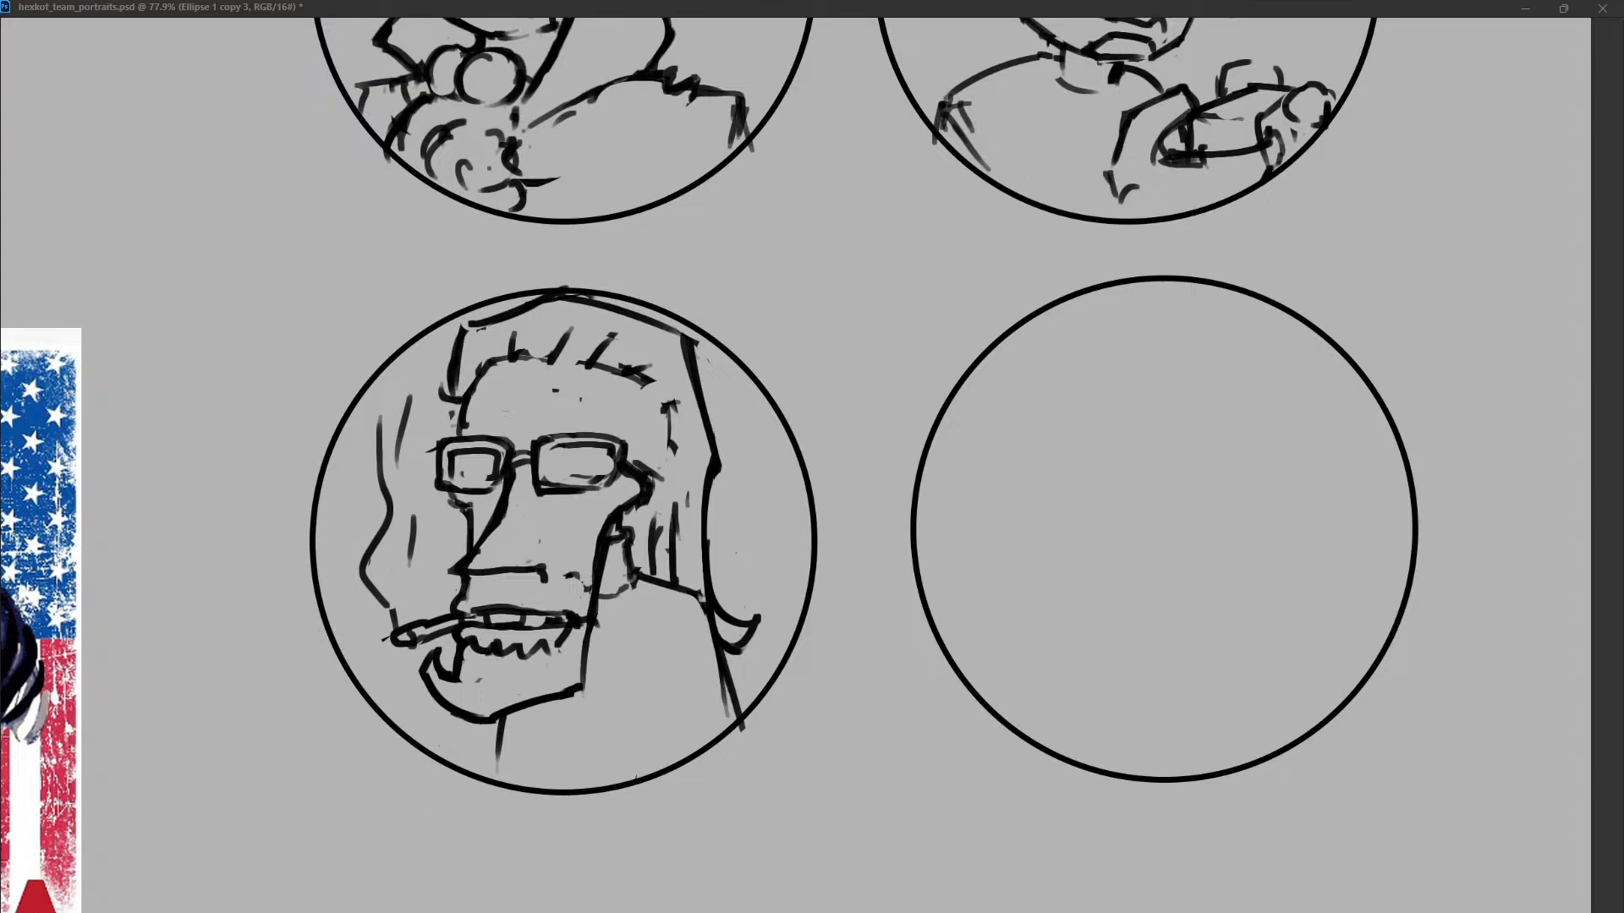
pyautogui.moveTo(1165, 781); pyautogui.dragTo(1142, 781)
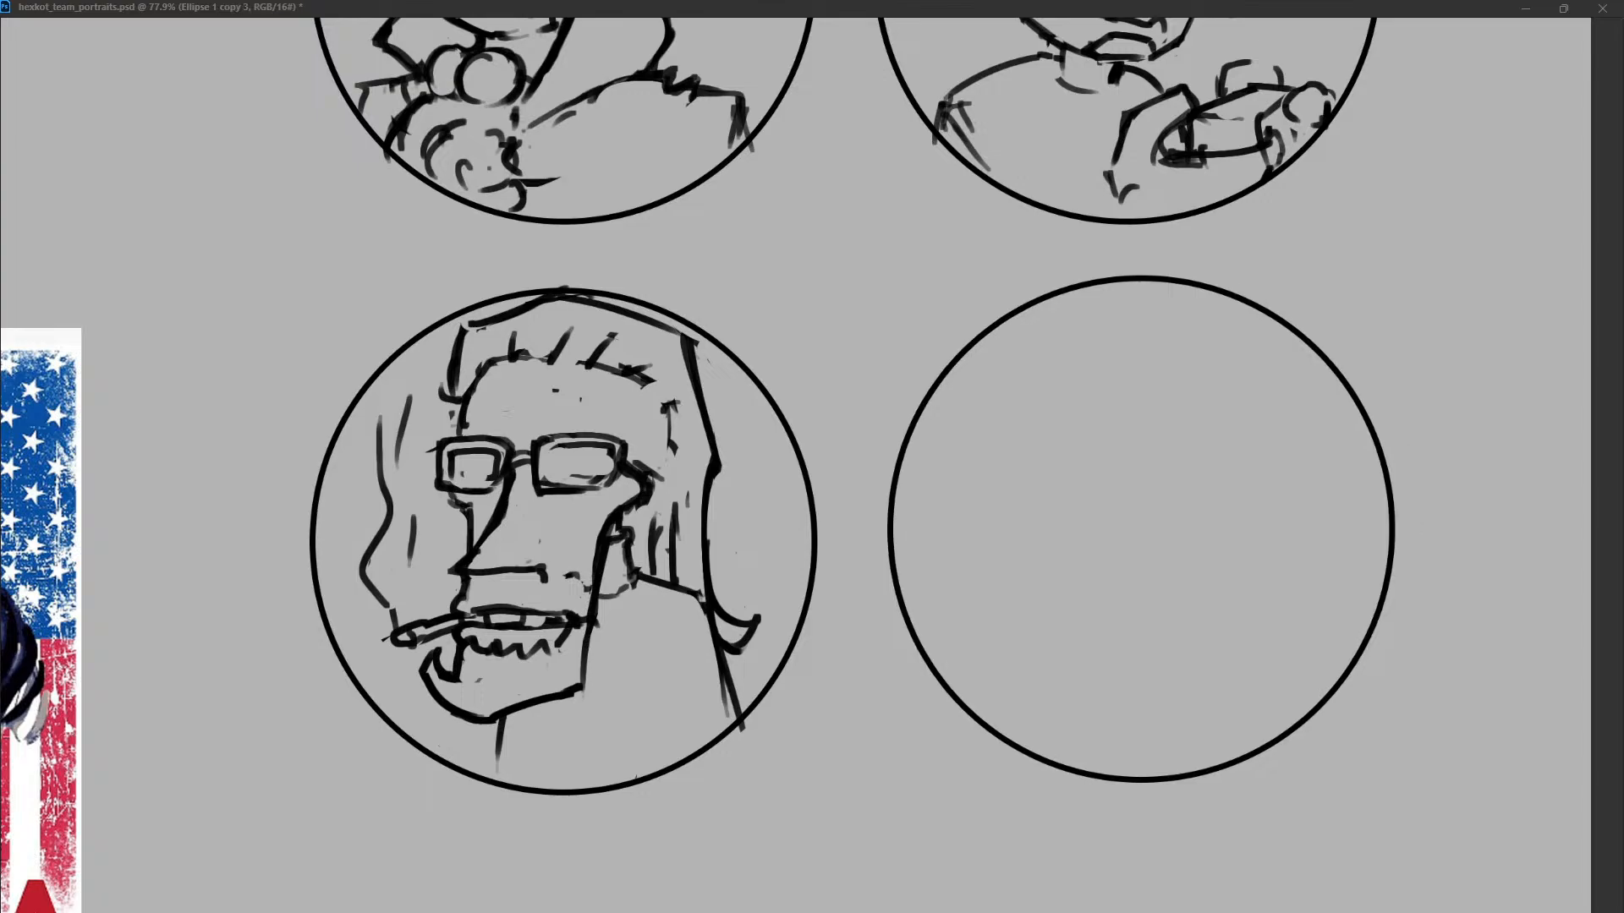
pyautogui.hotkey('ctrl', 'alt', 'shift', 'n')
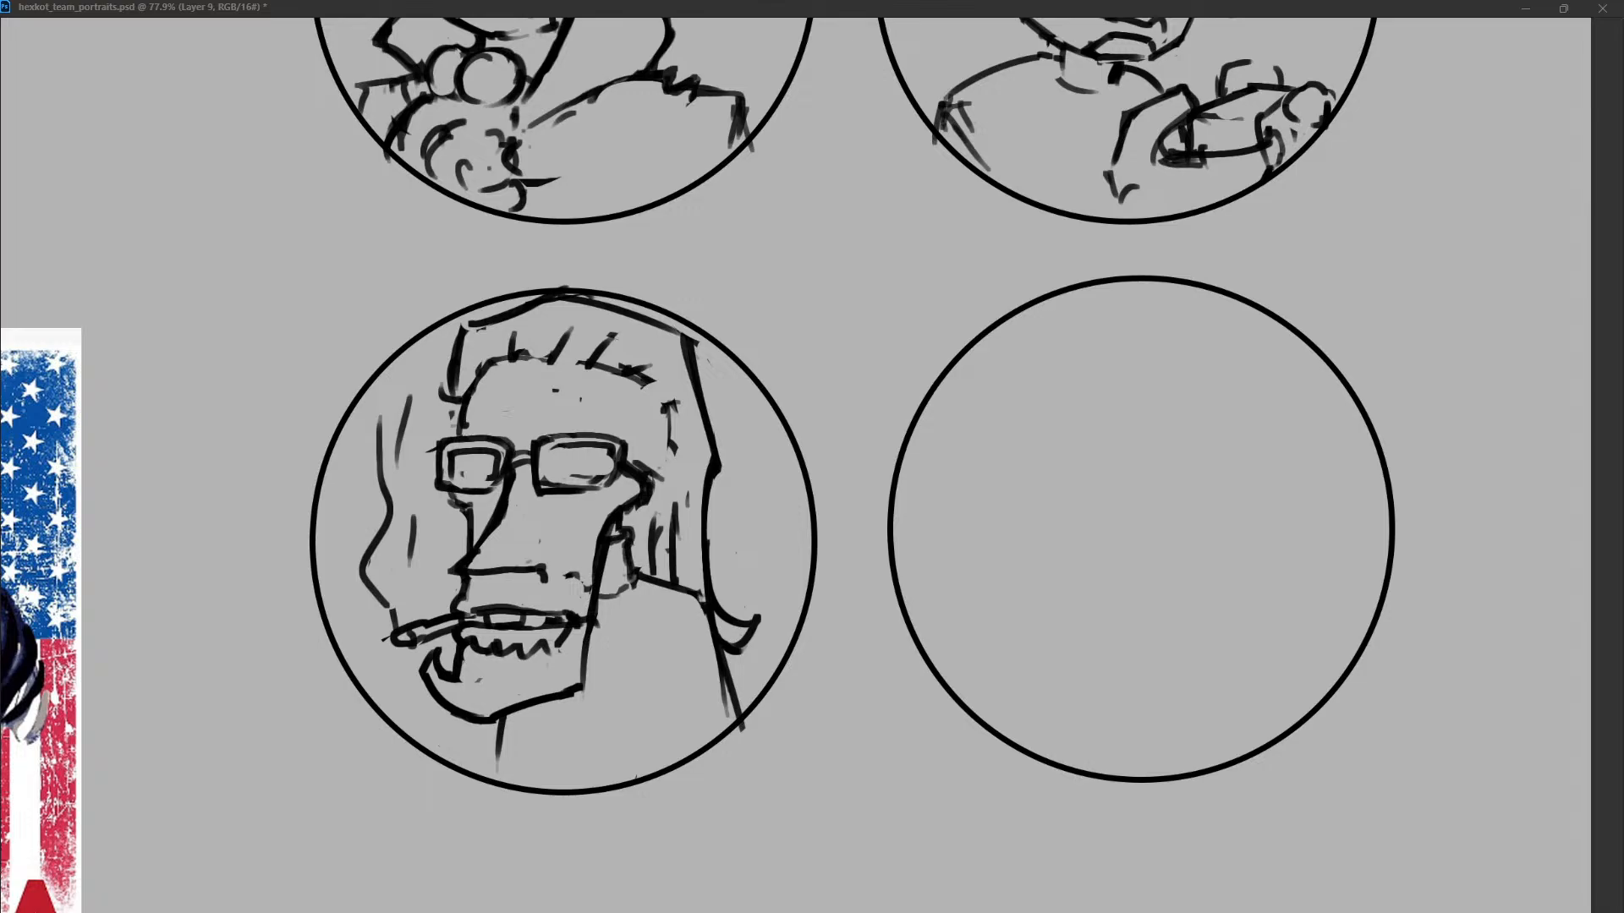
pyautogui.moveTo(1042, 462); pyautogui.dragTo(1043, 541)
pyautogui.hotkey('ctrl', 'z')
pyautogui.moveTo(1042, 404); pyautogui.dragTo(1139, 644)
pyautogui.moveTo(1193, 415)
pyautogui.mouseDown()
pyautogui.moveTo(1163, 643)
pyautogui.moveTo(1218, 509)
pyautogui.mouseUp()
pyautogui.hotkey('ctrl', 'z')
pyautogui.hotkey('ctrl', 'z')
pyautogui.hotkey('ctrl', 'z')
pyautogui.moveTo(1026, 389); pyautogui.dragTo(1047, 409)
pyautogui.hotkey('ctrl', 'z')
pyautogui.moveTo(1078, 302); pyautogui.dragTo(1108, 286)
pyautogui.hotkey('ctrl', 'z')
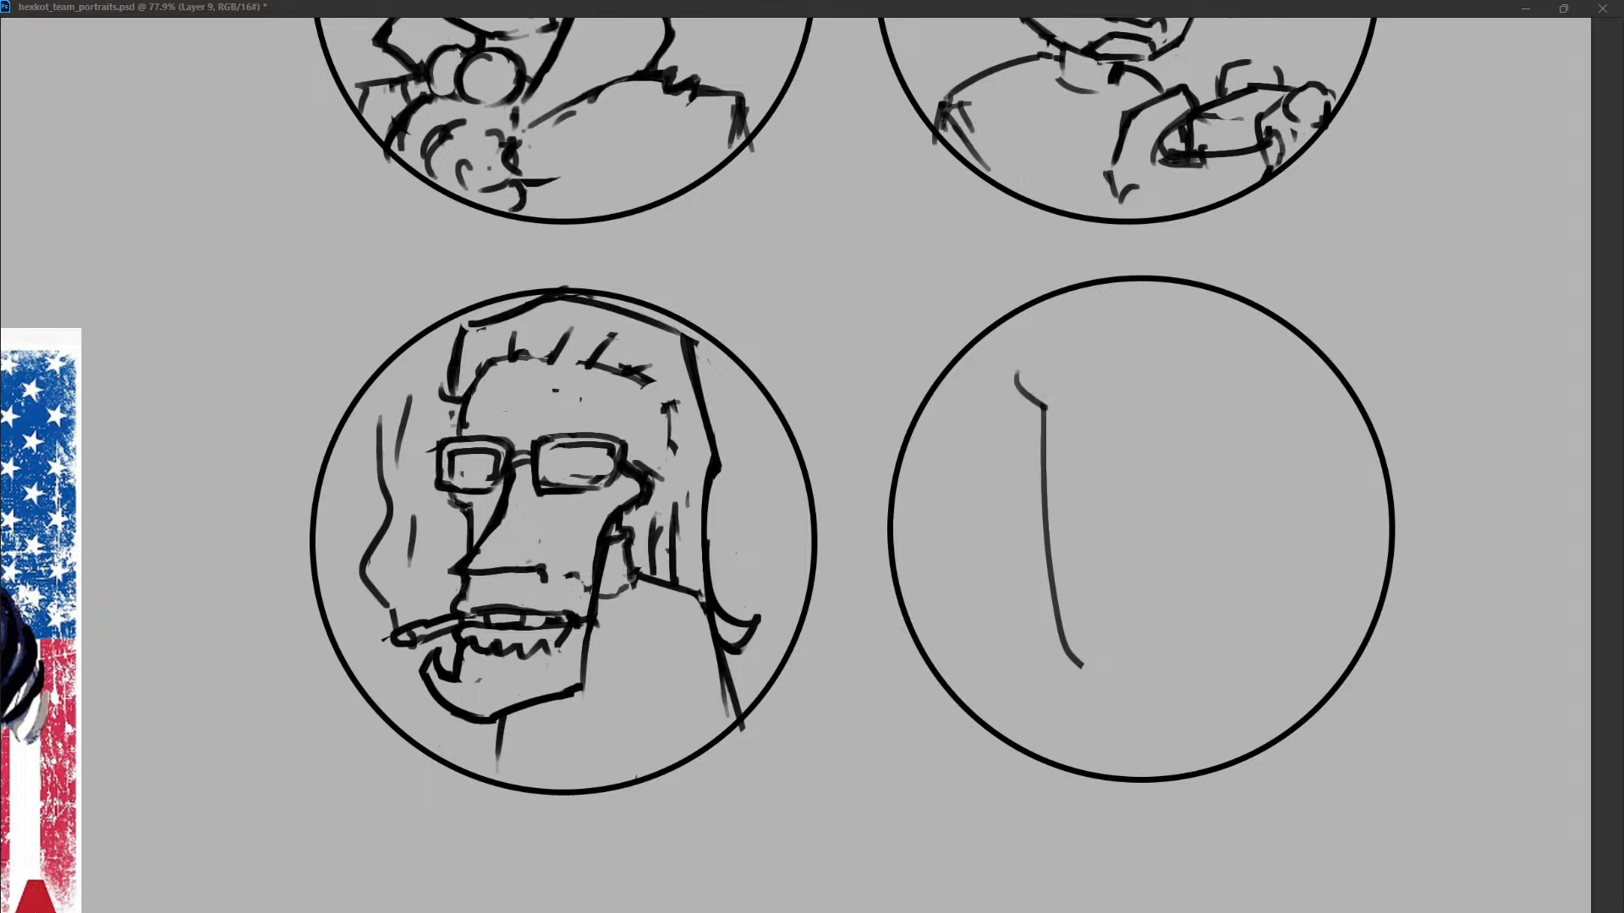
pyautogui.moveTo(1010, 374); pyautogui.dragTo(1048, 413)
pyautogui.hotkey('ctrl', 'z')
pyautogui.hotkey('ctrl', 'z')
pyautogui.moveTo(1085, 291); pyautogui.dragTo(1045, 430)
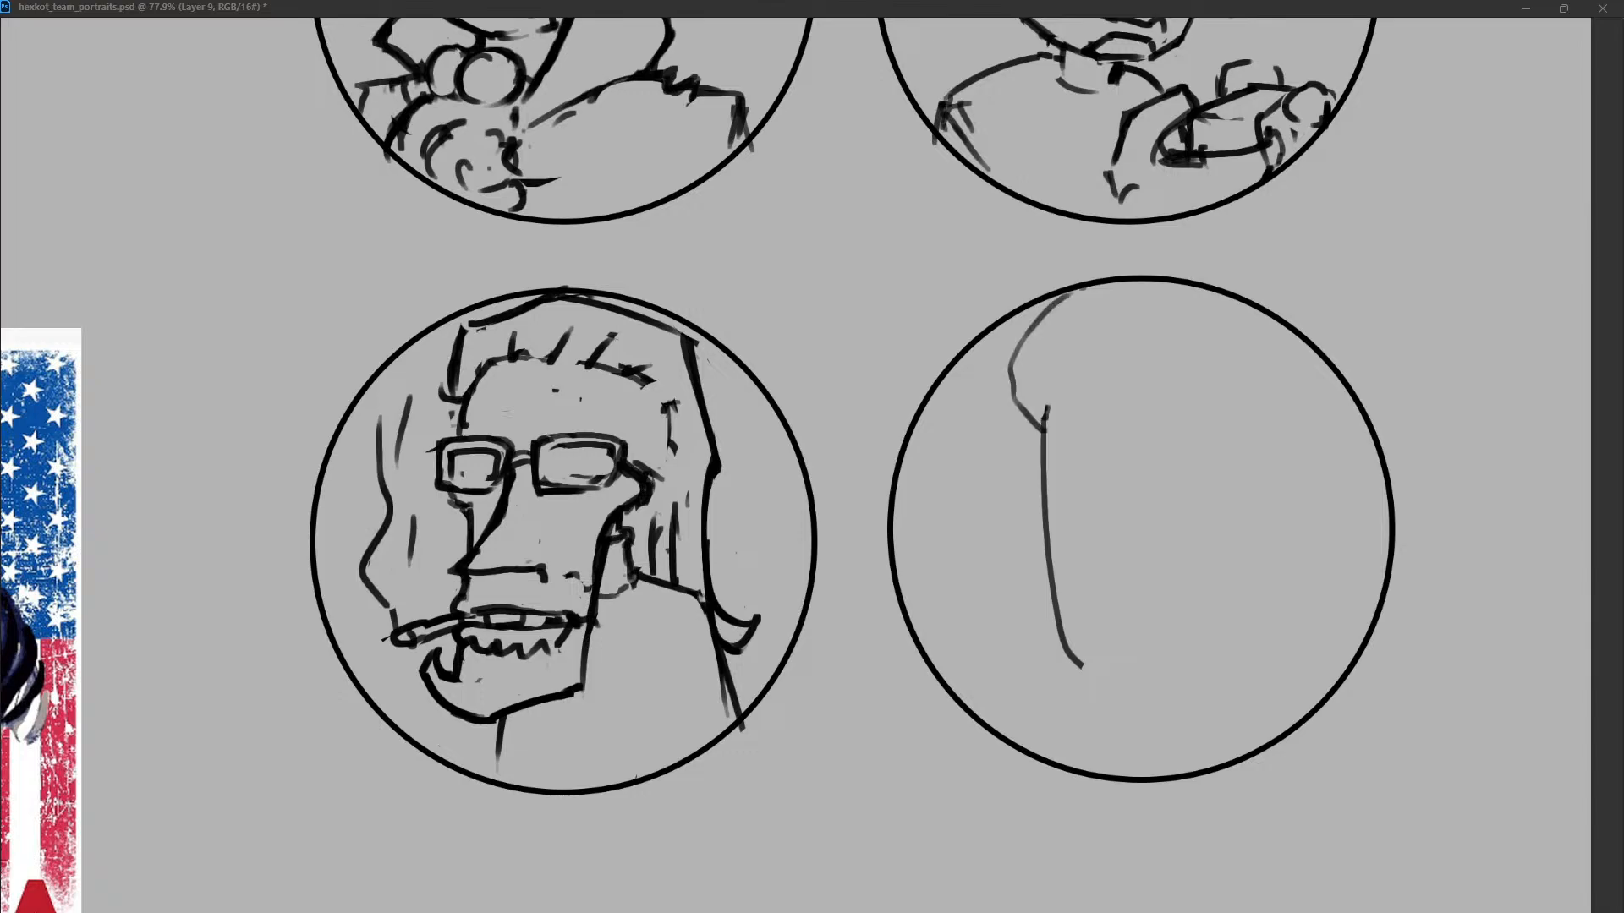
pyautogui.hotkey('ctrl', 'z')
pyautogui.hotkey('ctrl', 'z')
pyautogui.moveTo(1014, 400); pyautogui.dragTo(1046, 440)
pyautogui.moveTo(1112, 296); pyautogui.dragTo(1018, 401)
pyautogui.hotkey('ctrl', 'z')
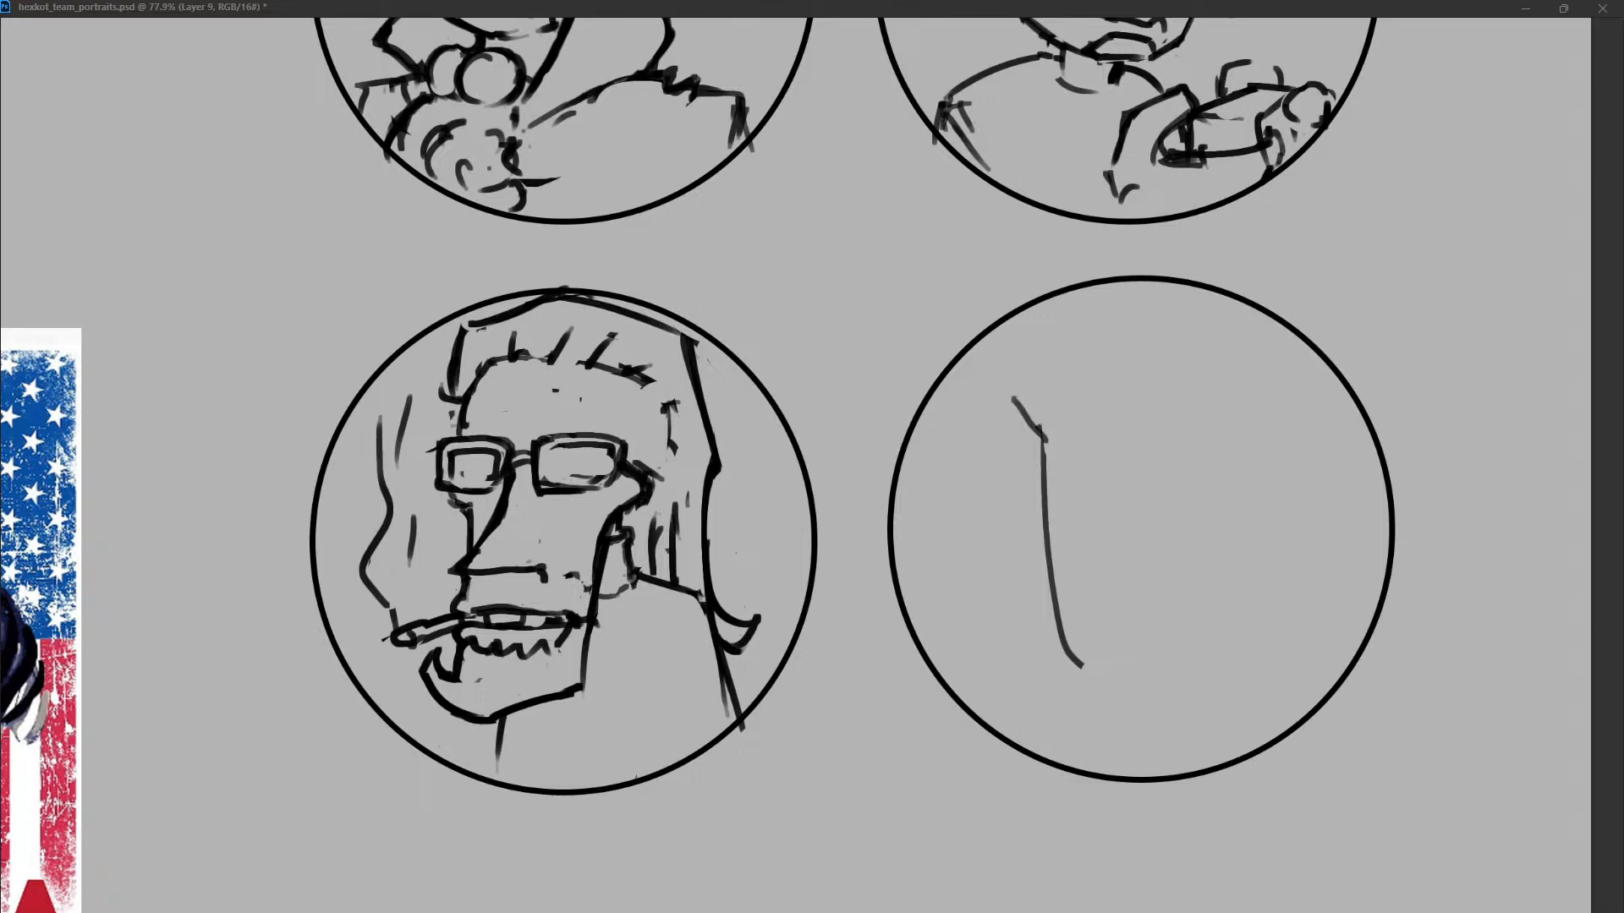
pyautogui.moveTo(1115, 315)
pyautogui.mouseDown()
pyautogui.moveTo(1019, 396)
pyautogui.moveTo(1070, 317)
pyautogui.moveTo(1109, 321)
pyautogui.moveTo(1175, 290)
pyautogui.mouseUp()
pyautogui.hotkey('ctrl', 'z')
pyautogui.hotkey('ctrl', 'z')
pyautogui.moveTo(1072, 320)
pyautogui.mouseDown()
pyautogui.moveTo(1022, 389)
pyautogui.moveTo(1170, 288)
pyautogui.mouseUp()
pyautogui.moveTo(1266, 322); pyautogui.dragTo(1293, 355)
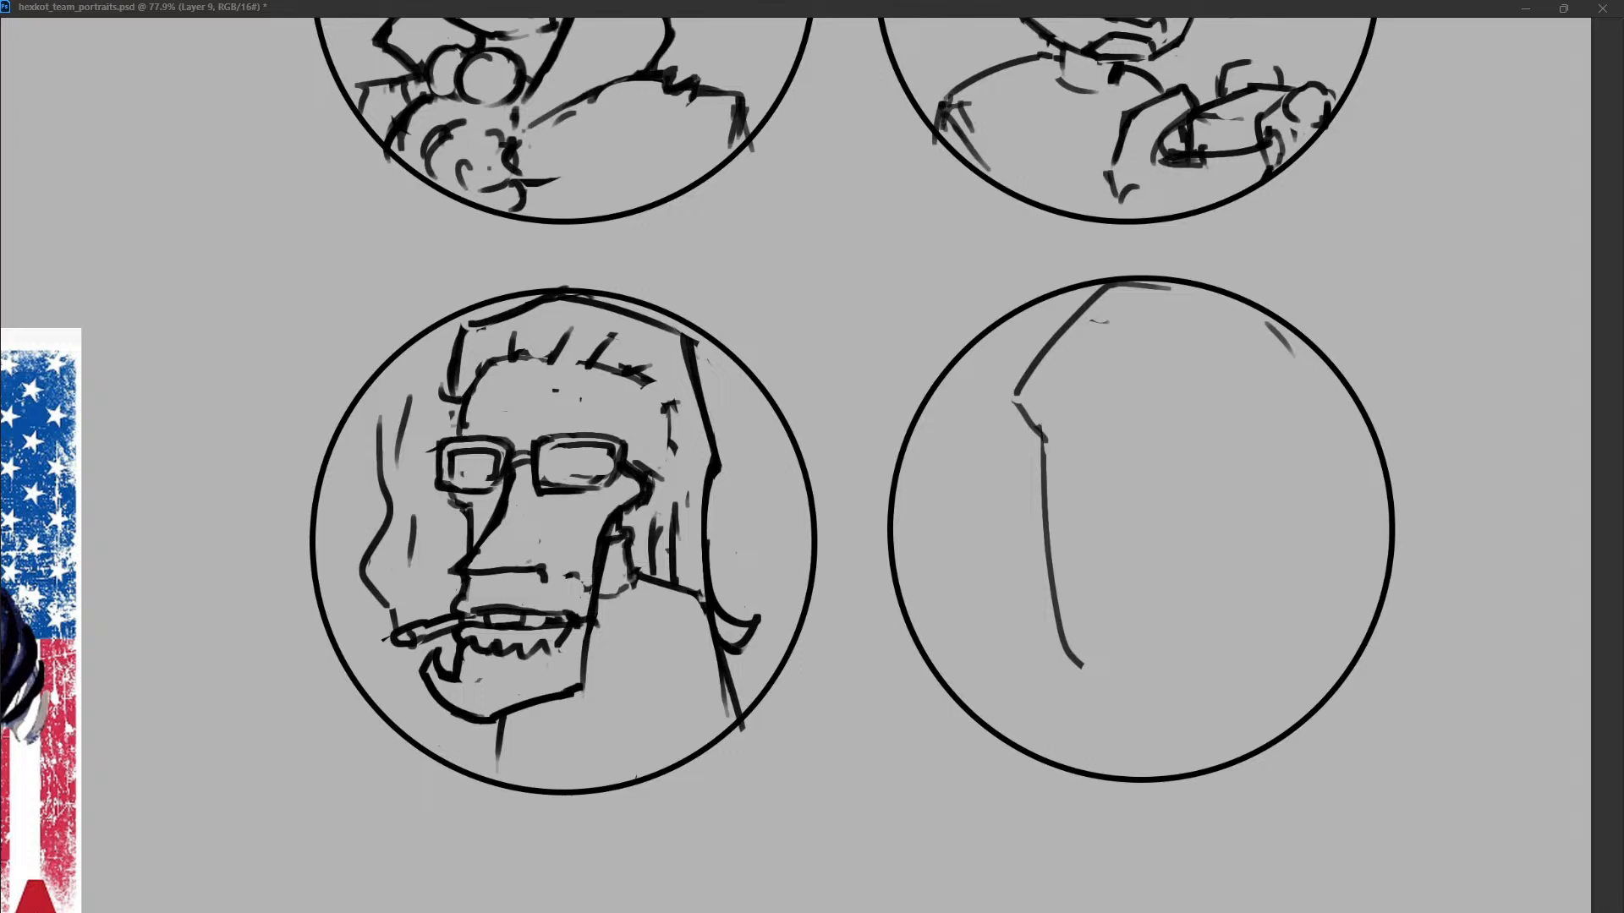
pyautogui.press('Delete')
pyautogui.moveTo(1083, 419); pyautogui.dragTo(1034, 676)
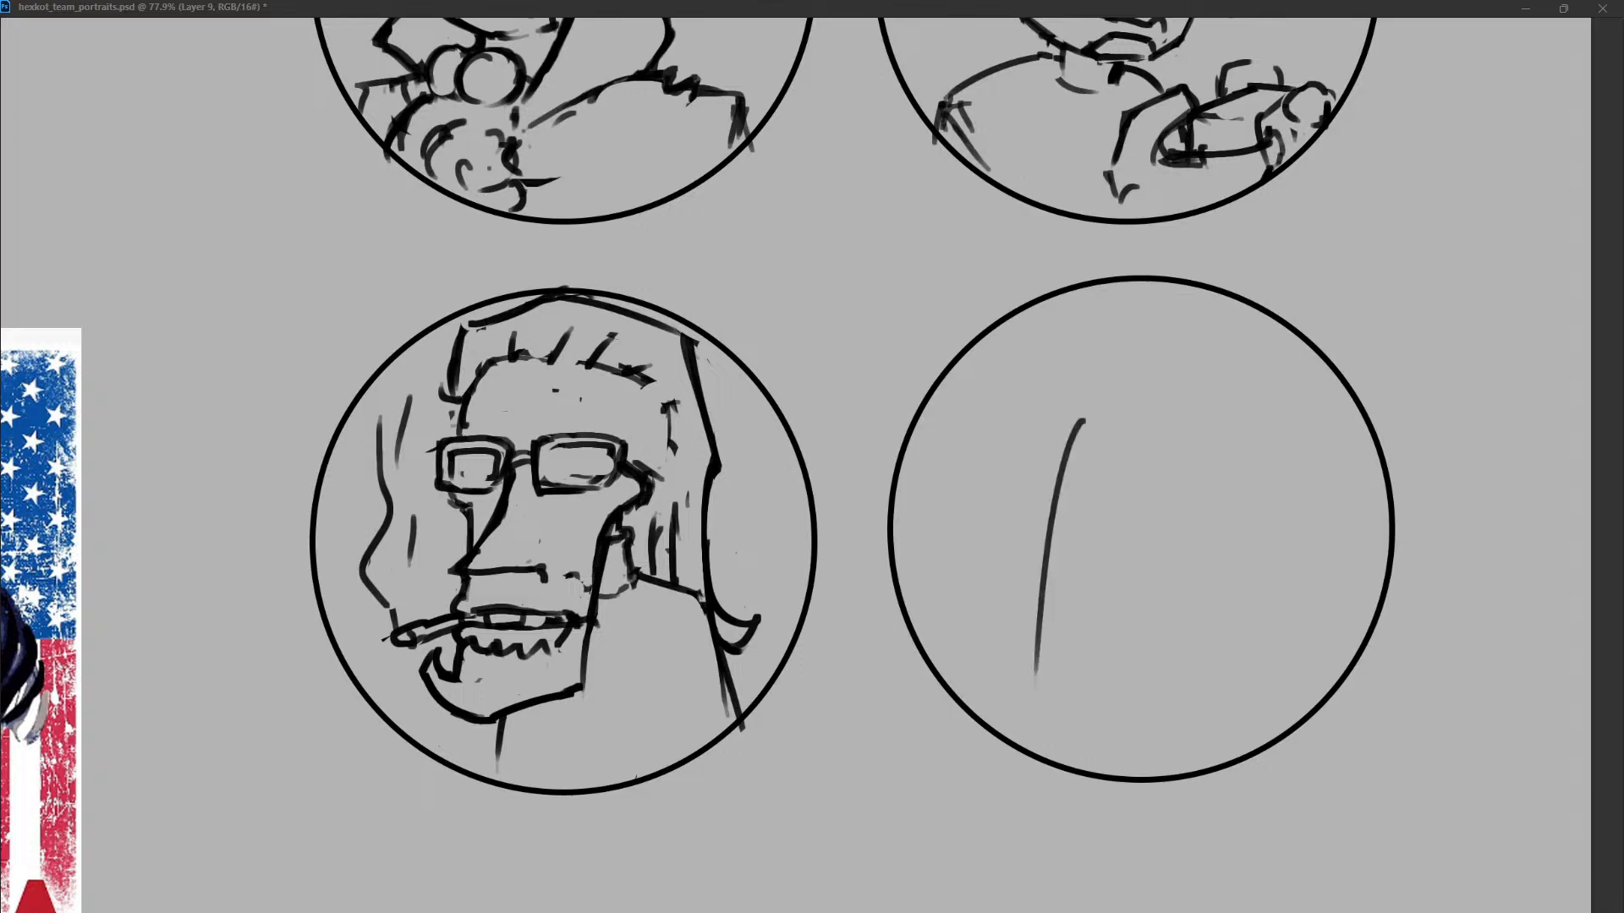
pyautogui.hotkey('ctrl', 'z')
pyautogui.moveTo(1019, 443); pyautogui.dragTo(1028, 689)
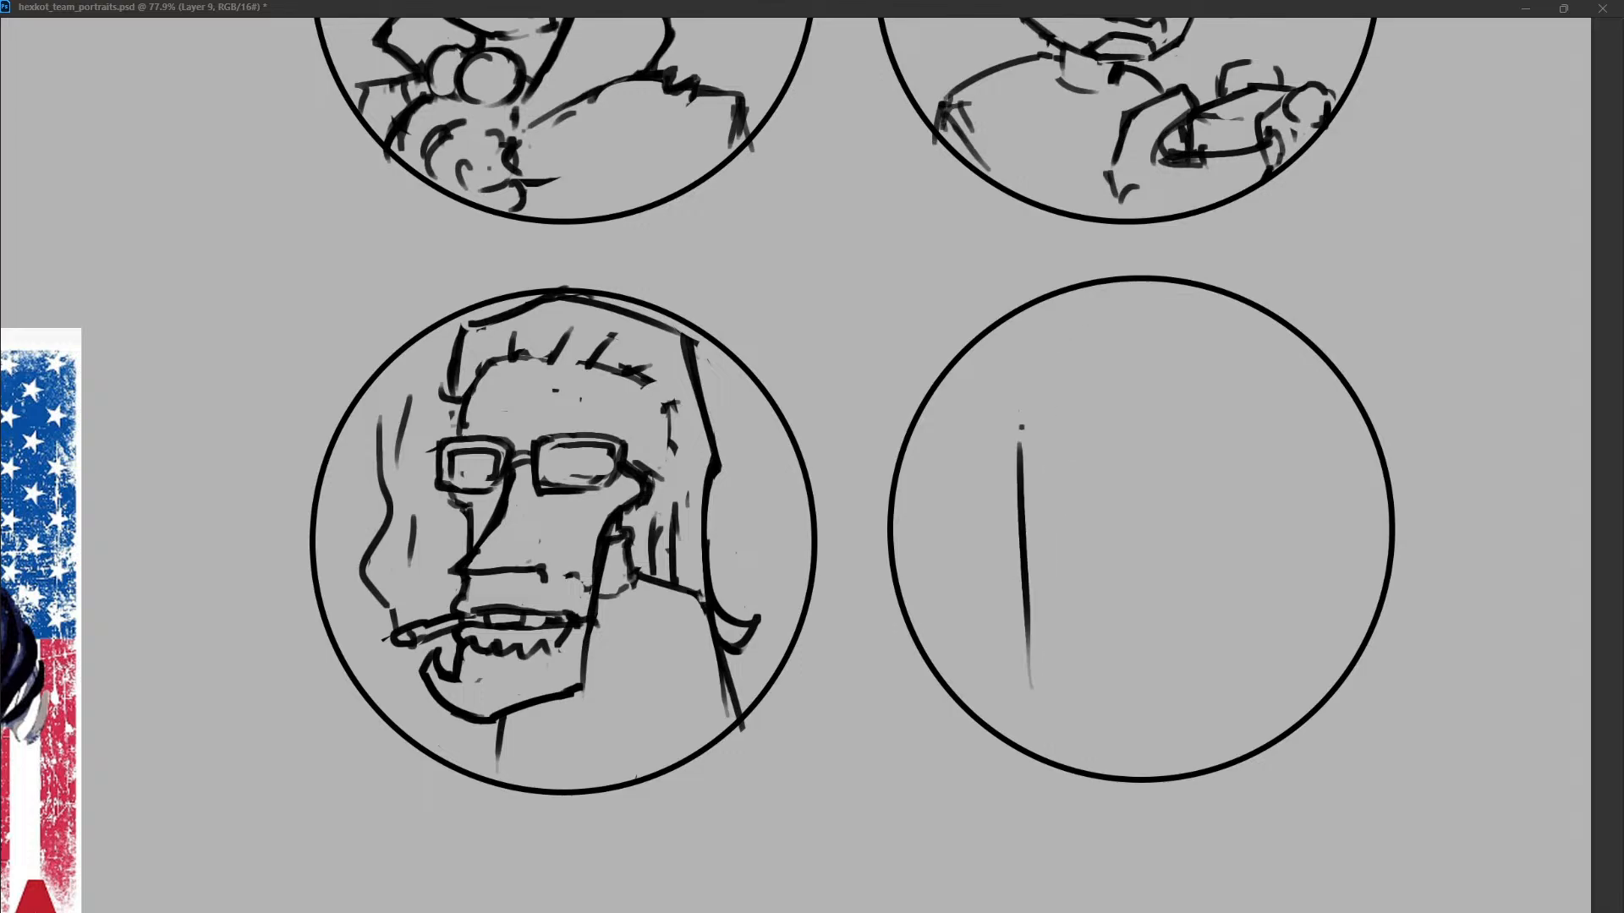
pyautogui.hotkey('ctrl', 'z')
pyautogui.moveTo(1019, 439); pyautogui.dragTo(1025, 669)
pyautogui.hotkey('ctrl', 'z')
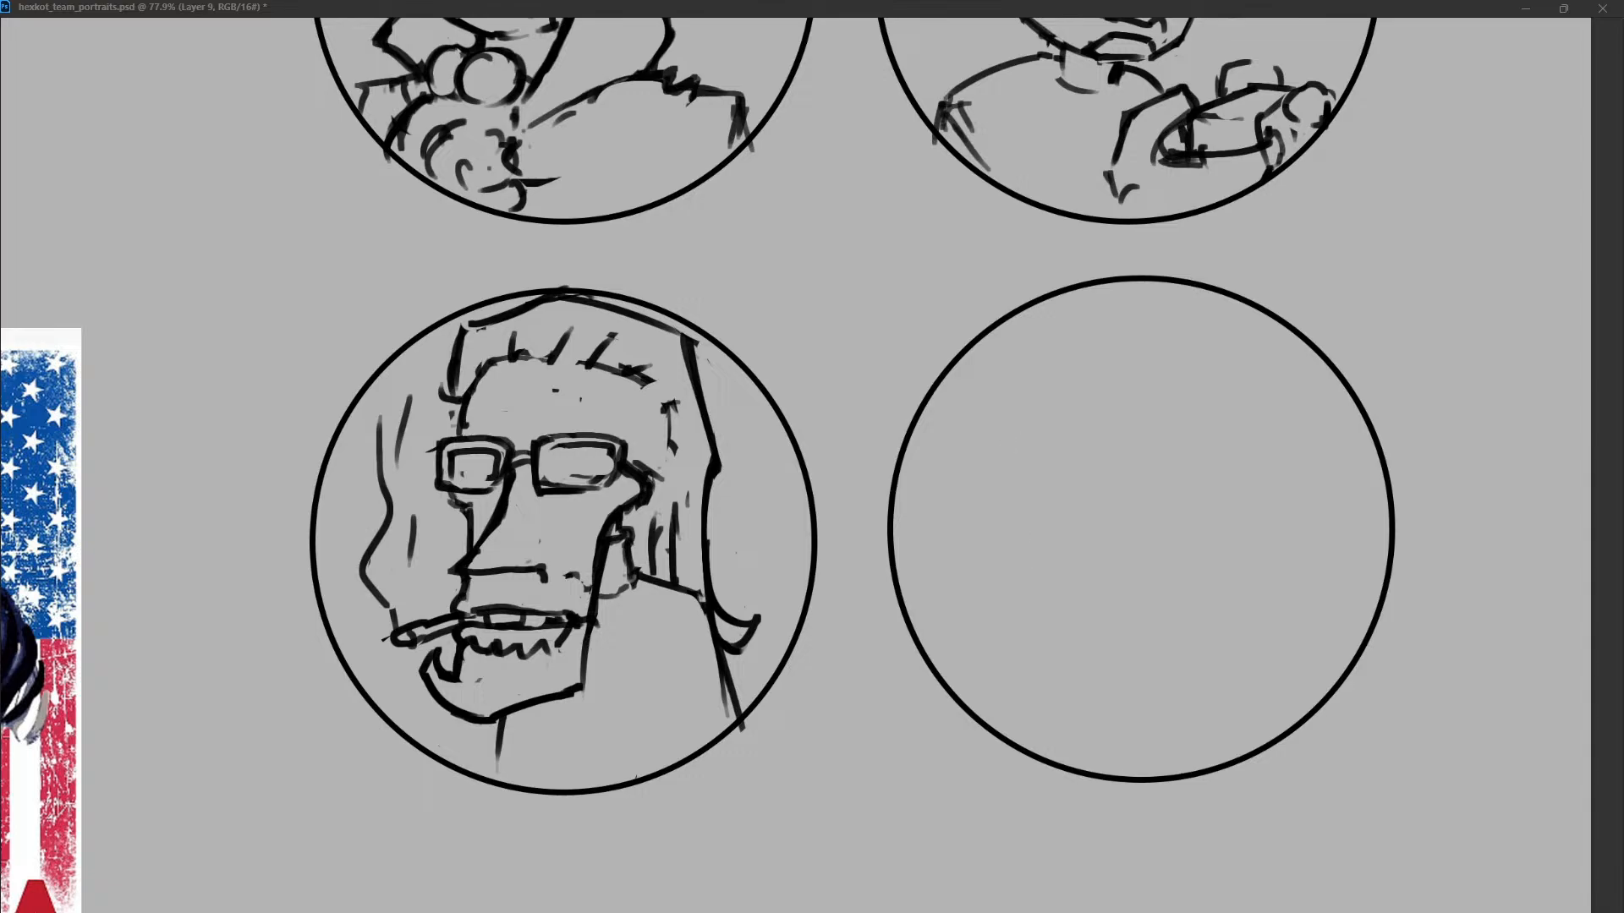
# Draw a slanted narrow tube in the lower left of the fourth circle with a rough fist outline crossing it.
pyautogui.moveTo(1040, 558)
pyautogui.mouseDown()
pyautogui.moveTo(1030, 495)
pyautogui.moveTo(1100, 602)
pyautogui.moveTo(1030, 495)
pyautogui.moveTo(1111, 660)
pyautogui.mouseUp()
pyautogui.hotkey('ctrl', 'z')
pyautogui.moveTo(1024, 530); pyautogui.dragTo(1103, 676)
pyautogui.moveTo(980, 621); pyautogui.dragTo(1084, 578)
pyautogui.hotkey('ctrl', 'z')
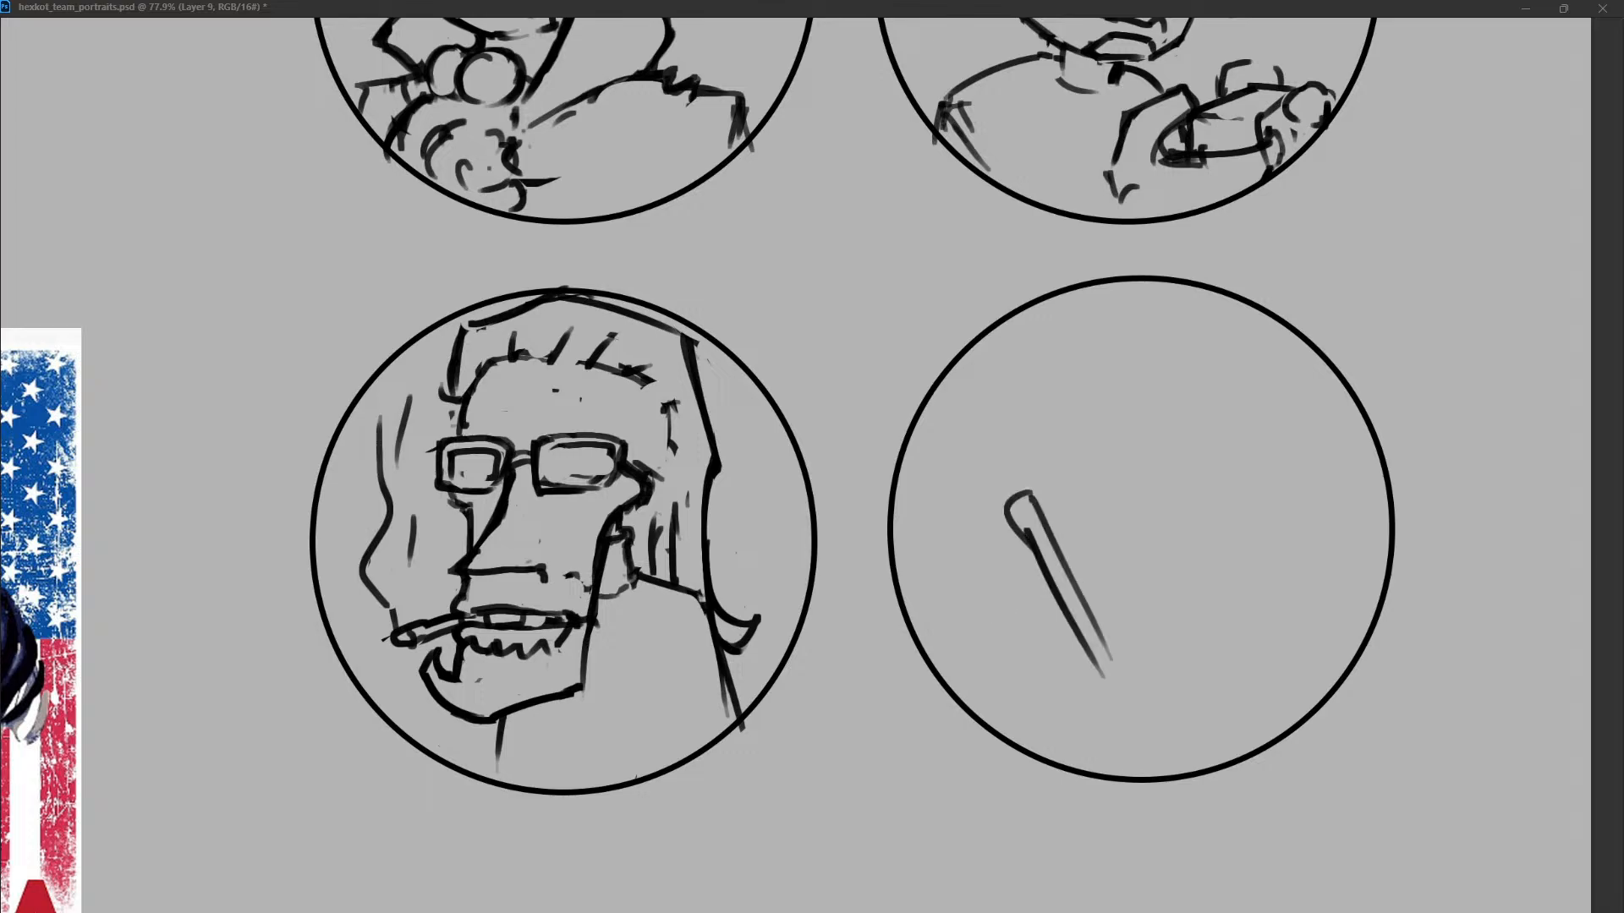
pyautogui.moveTo(977, 634)
pyautogui.mouseDown()
pyautogui.moveTo(1082, 572)
pyautogui.moveTo(1110, 687)
pyautogui.moveTo(1111, 614)
pyautogui.moveTo(1129, 675)
pyautogui.mouseUp()
pyautogui.hotkey('ctrl', 'z')
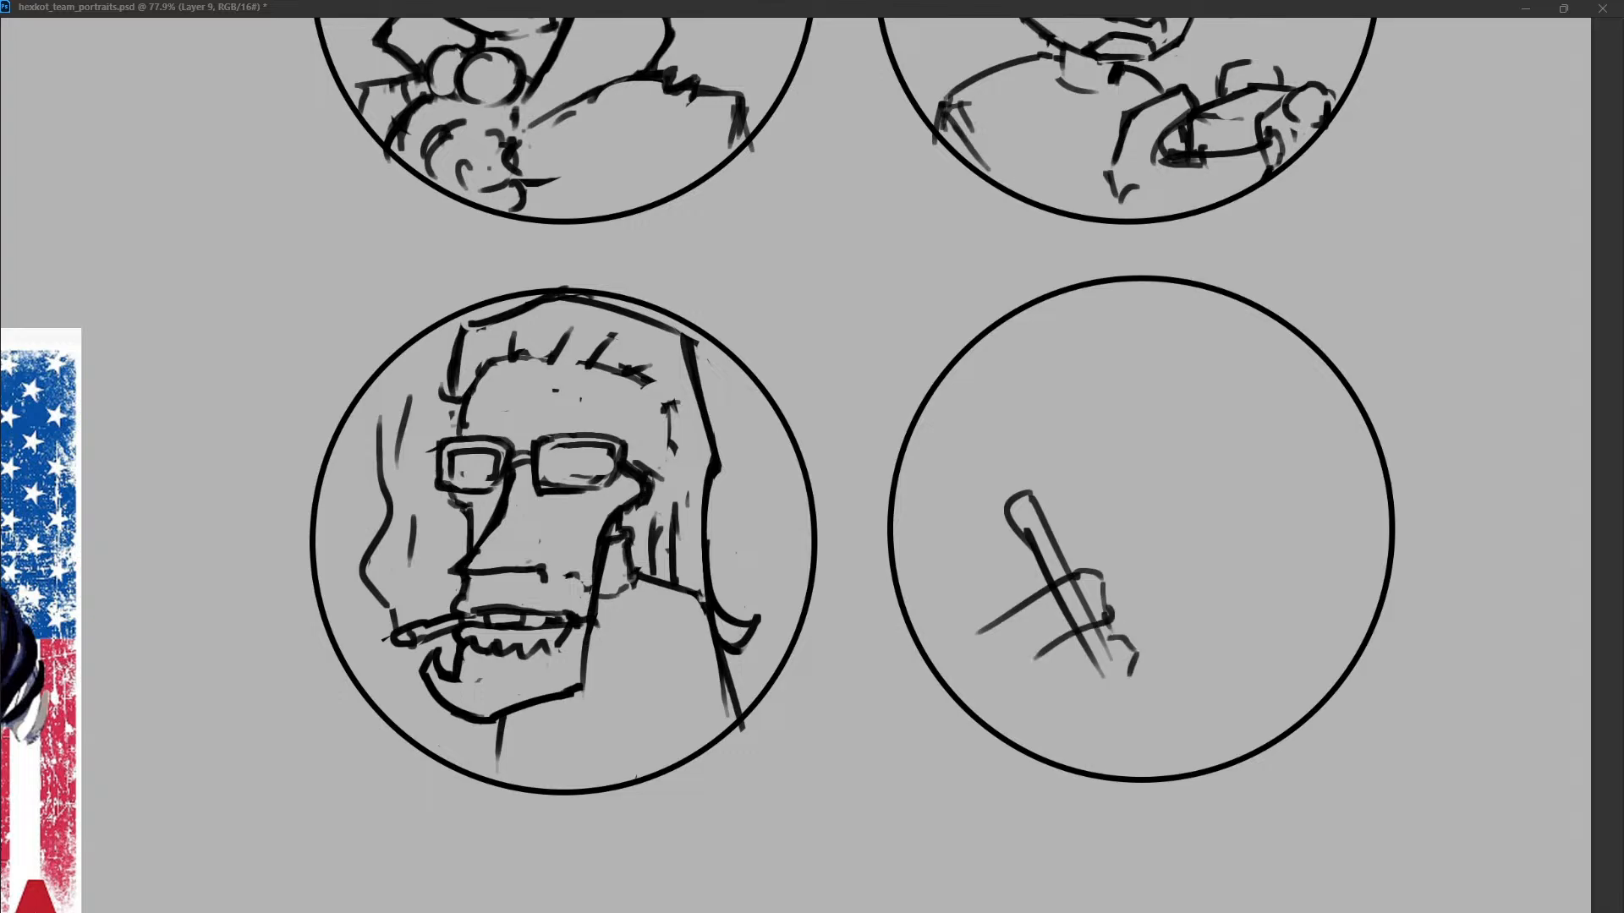
# Draw a large head outline with a slanted face line, a crown along the circle's top and a back-of-head line.
pyautogui.moveTo(1339, 399); pyautogui.dragTo(1163, 628)
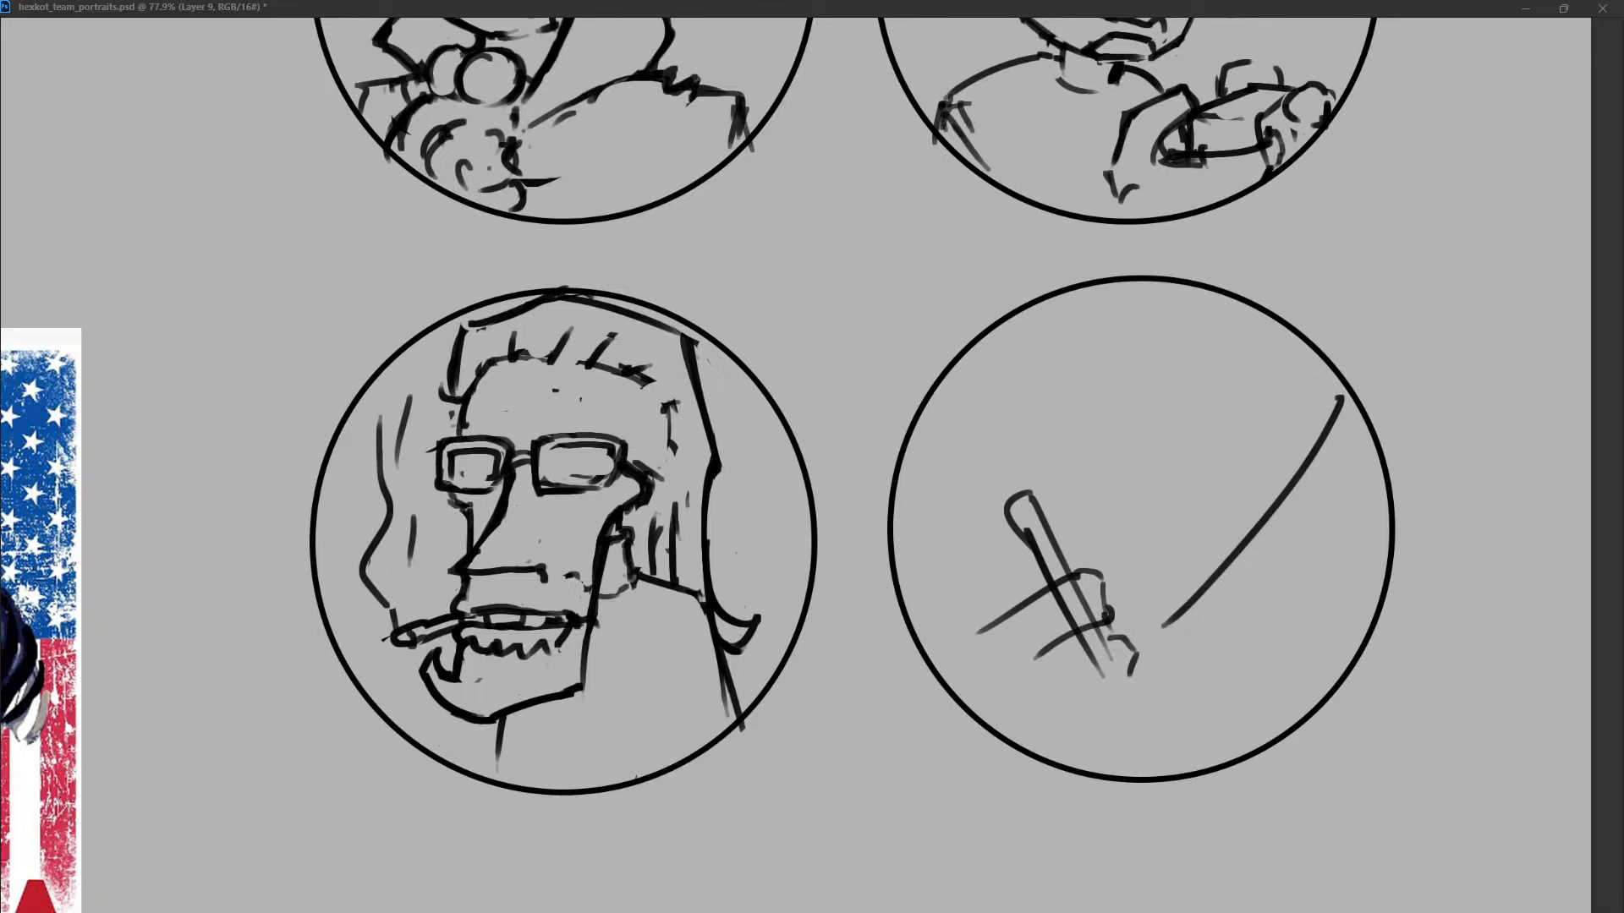
pyautogui.moveTo(1046, 351); pyautogui.dragTo(1341, 391)
pyautogui.moveTo(1121, 285); pyautogui.dragTo(990, 495)
pyautogui.moveTo(1165, 408)
pyautogui.mouseDown()
pyautogui.moveTo(1159, 482)
pyautogui.moveTo(1167, 404)
pyautogui.moveTo(1175, 431)
pyautogui.mouseUp()
pyautogui.hotkey('ctrl', 'z')
pyautogui.hotkey('ctrl', 'z')
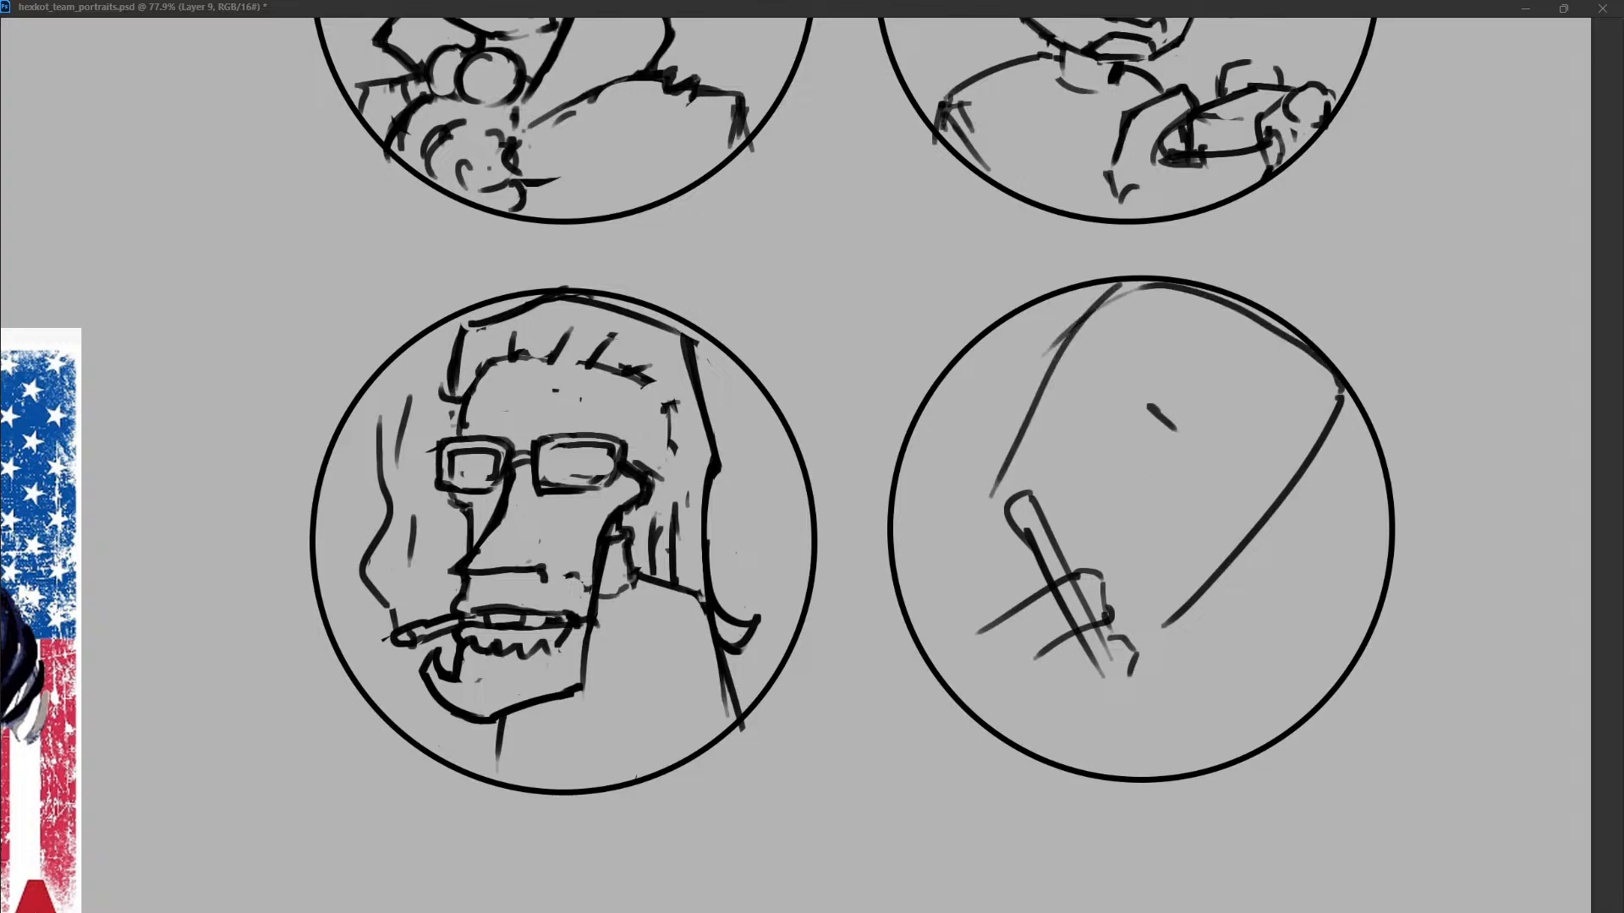
pyautogui.hotkey('ctrl', 'z')
# Clean the overlapping lines around the tube, add a cap to its upper end and redraw the curves around its base.
pyautogui.moveTo(1057, 609); pyautogui.dragTo(1081, 599)
pyautogui.moveTo(1007, 509)
pyautogui.mouseDown()
pyautogui.moveTo(1029, 480)
pyautogui.moveTo(999, 484)
pyautogui.moveTo(1020, 460)
pyautogui.moveTo(1029, 475)
pyautogui.mouseUp()
pyautogui.moveTo(988, 475)
pyautogui.mouseDown()
pyautogui.moveTo(1027, 481)
pyautogui.moveTo(1037, 559)
pyautogui.mouseUp()
pyautogui.moveTo(1012, 503); pyautogui.dragTo(1034, 543)
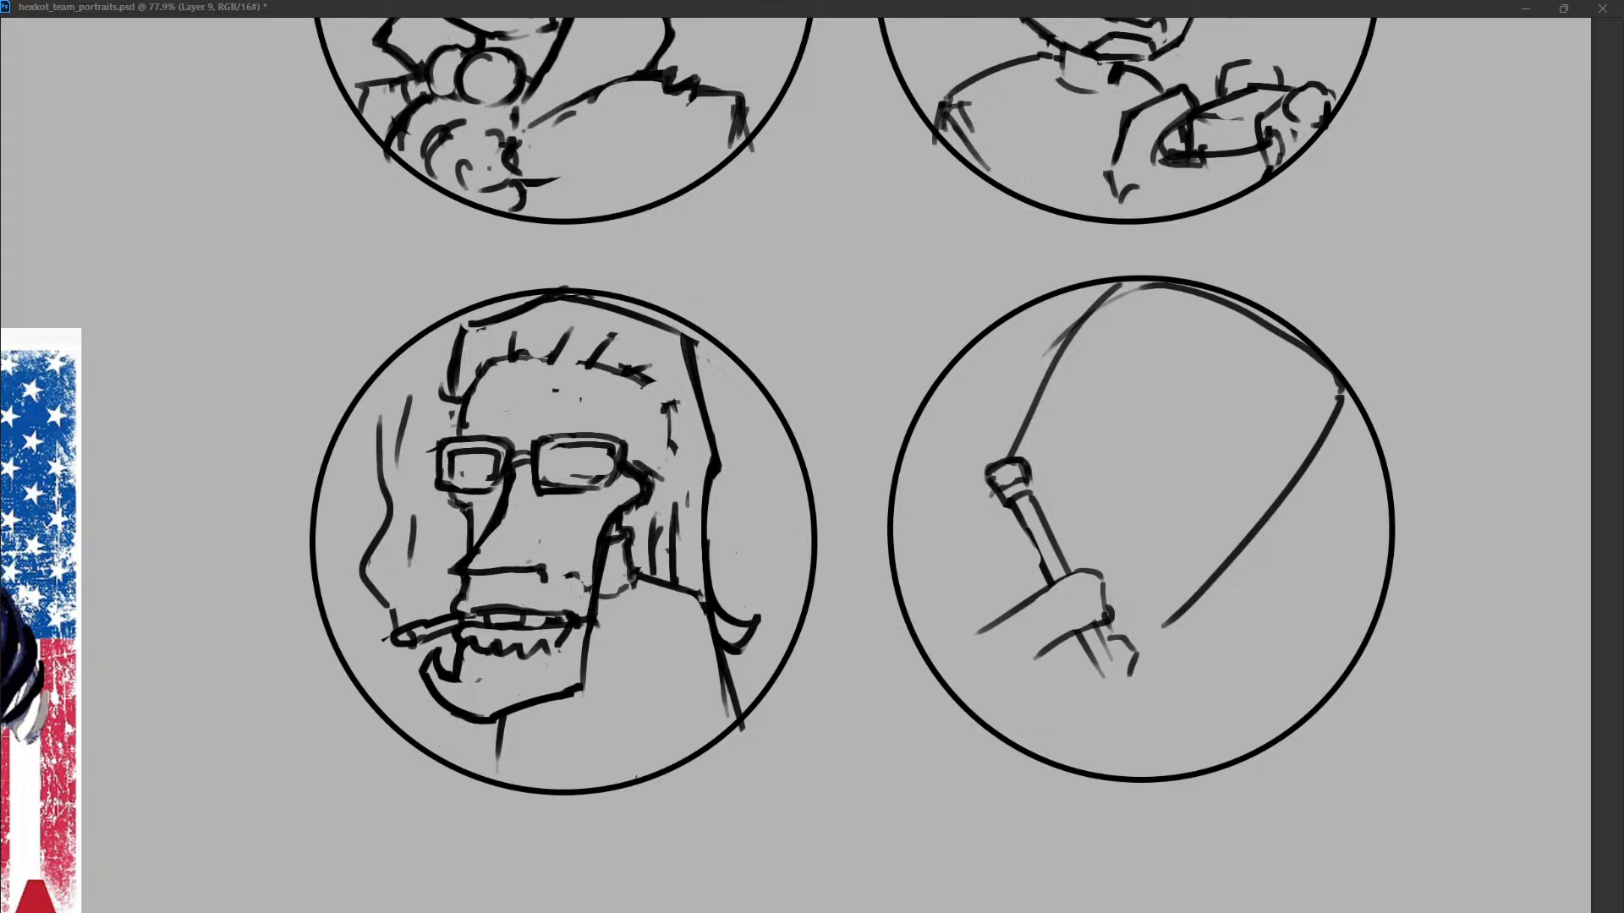
pyautogui.moveTo(1090, 673)
pyautogui.mouseDown()
pyautogui.moveTo(1108, 645)
pyautogui.moveTo(1136, 668)
pyautogui.mouseUp()
pyautogui.moveTo(981, 629); pyautogui.dragTo(1049, 587)
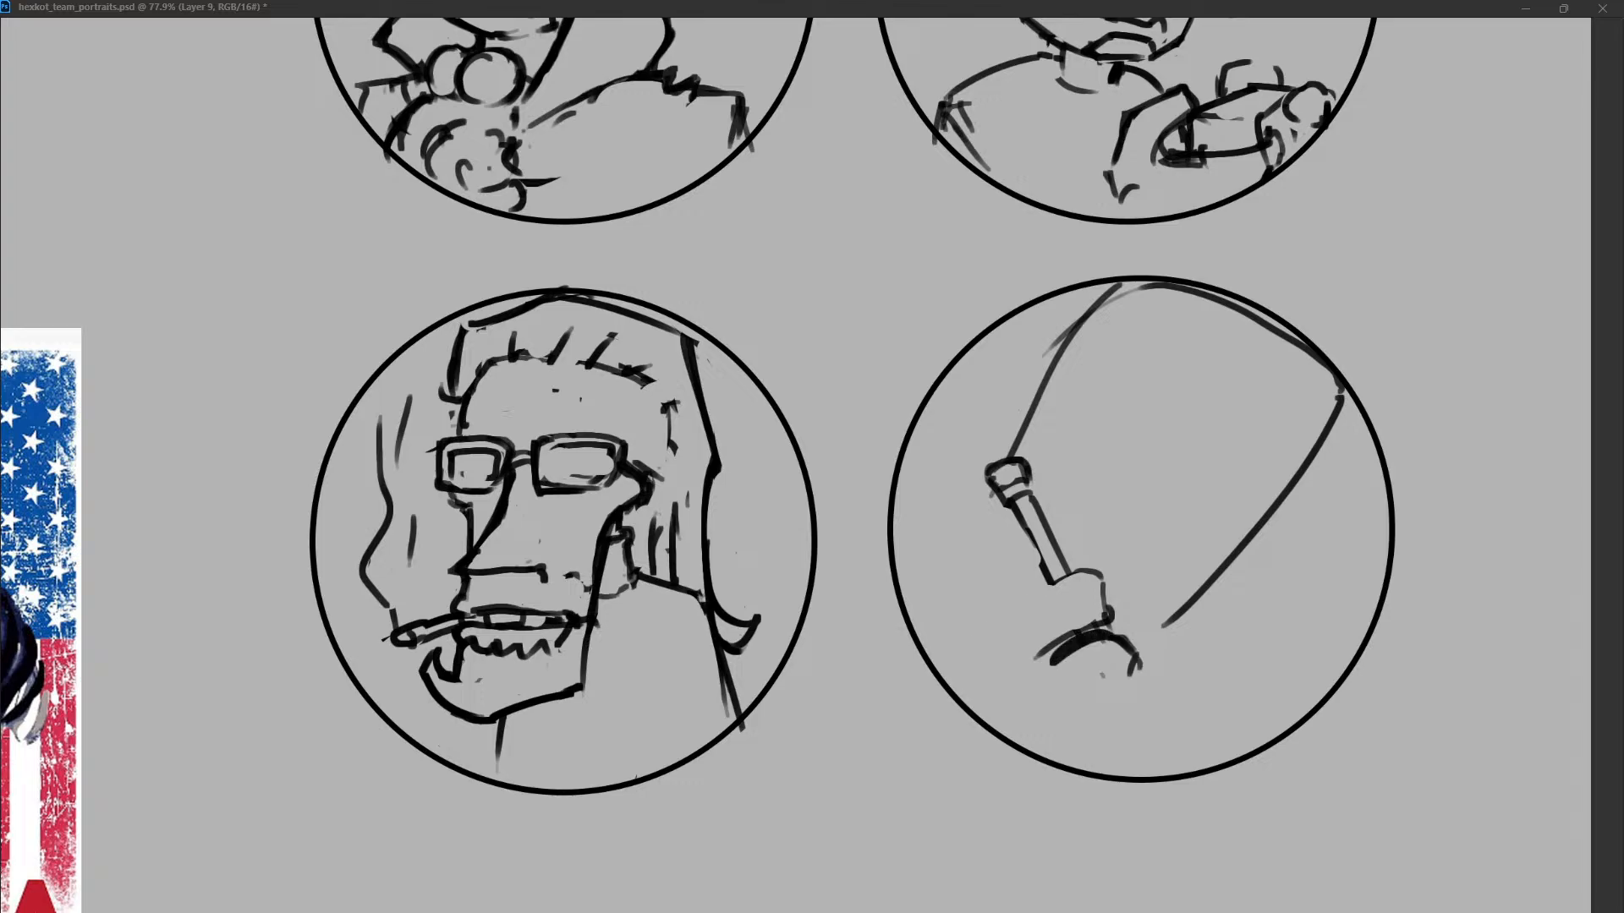
pyautogui.moveTo(971, 626); pyautogui.dragTo(1095, 570)
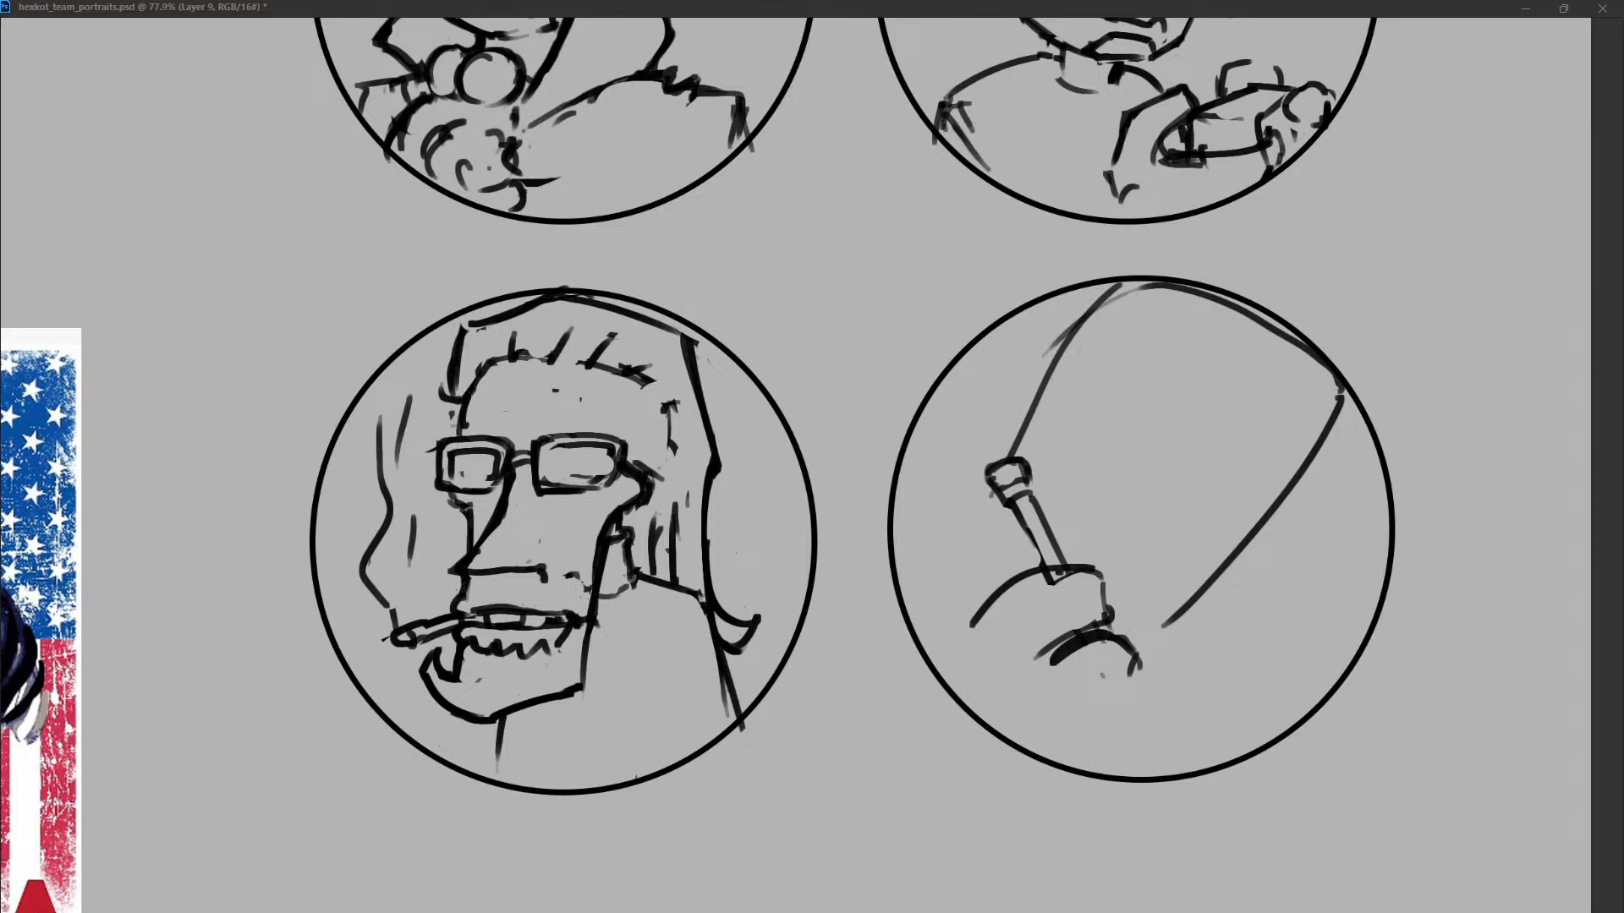
# Erase the crown of the fourth head and draw a curved hair wisp behind its upper back.
pyautogui.moveTo(1091, 306); pyautogui.dragTo(1269, 328)
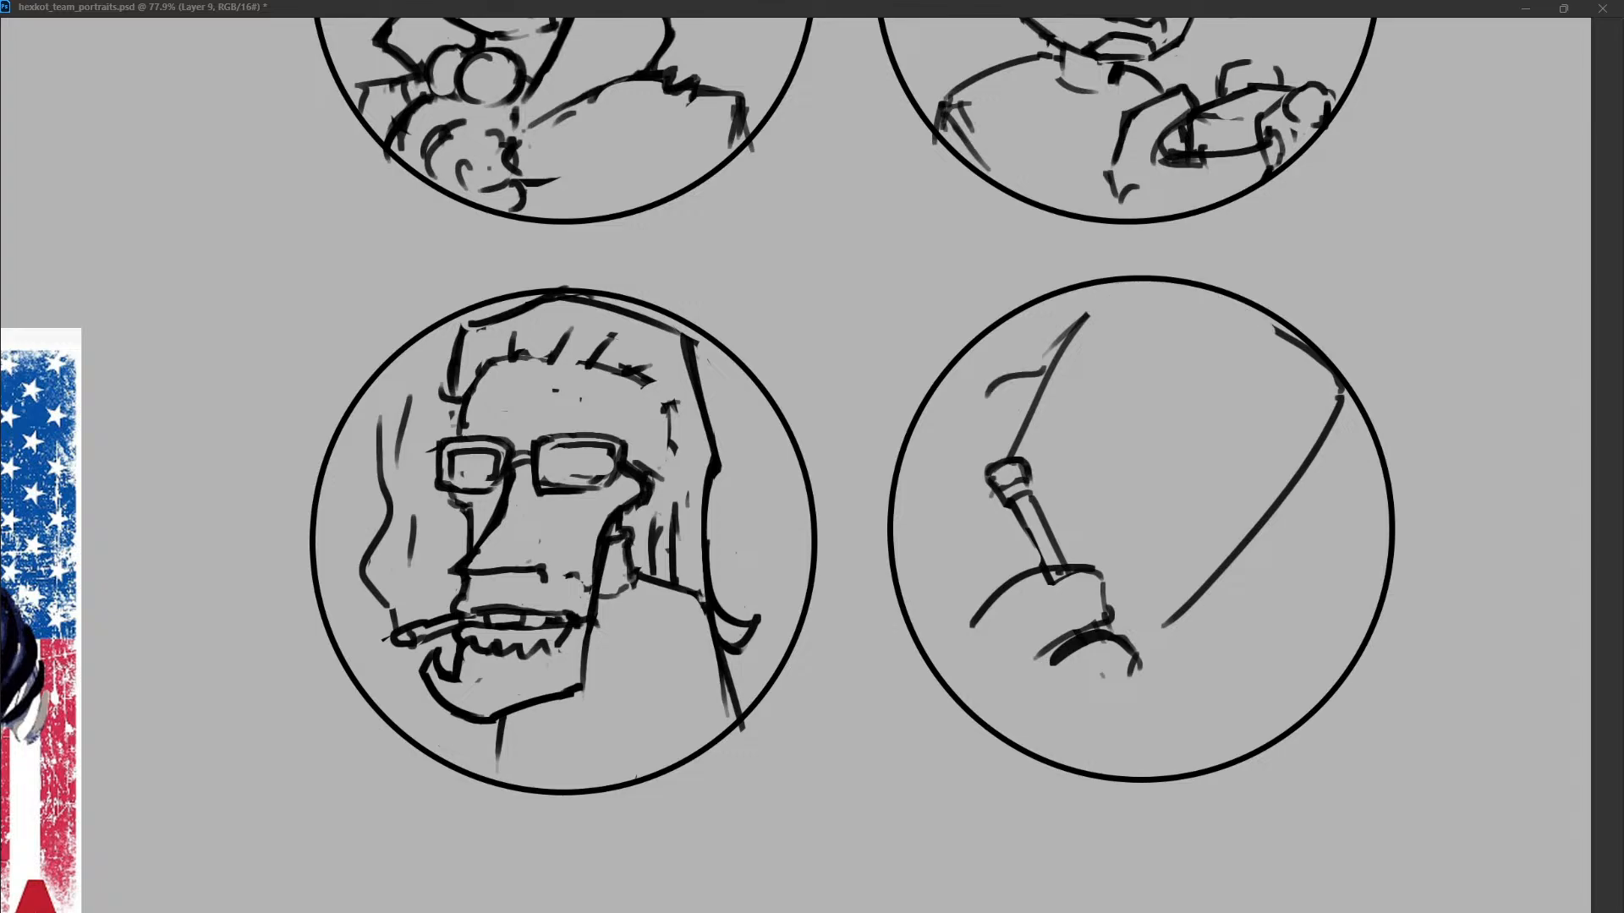
pyautogui.moveTo(951, 408); pyautogui.dragTo(1053, 385)
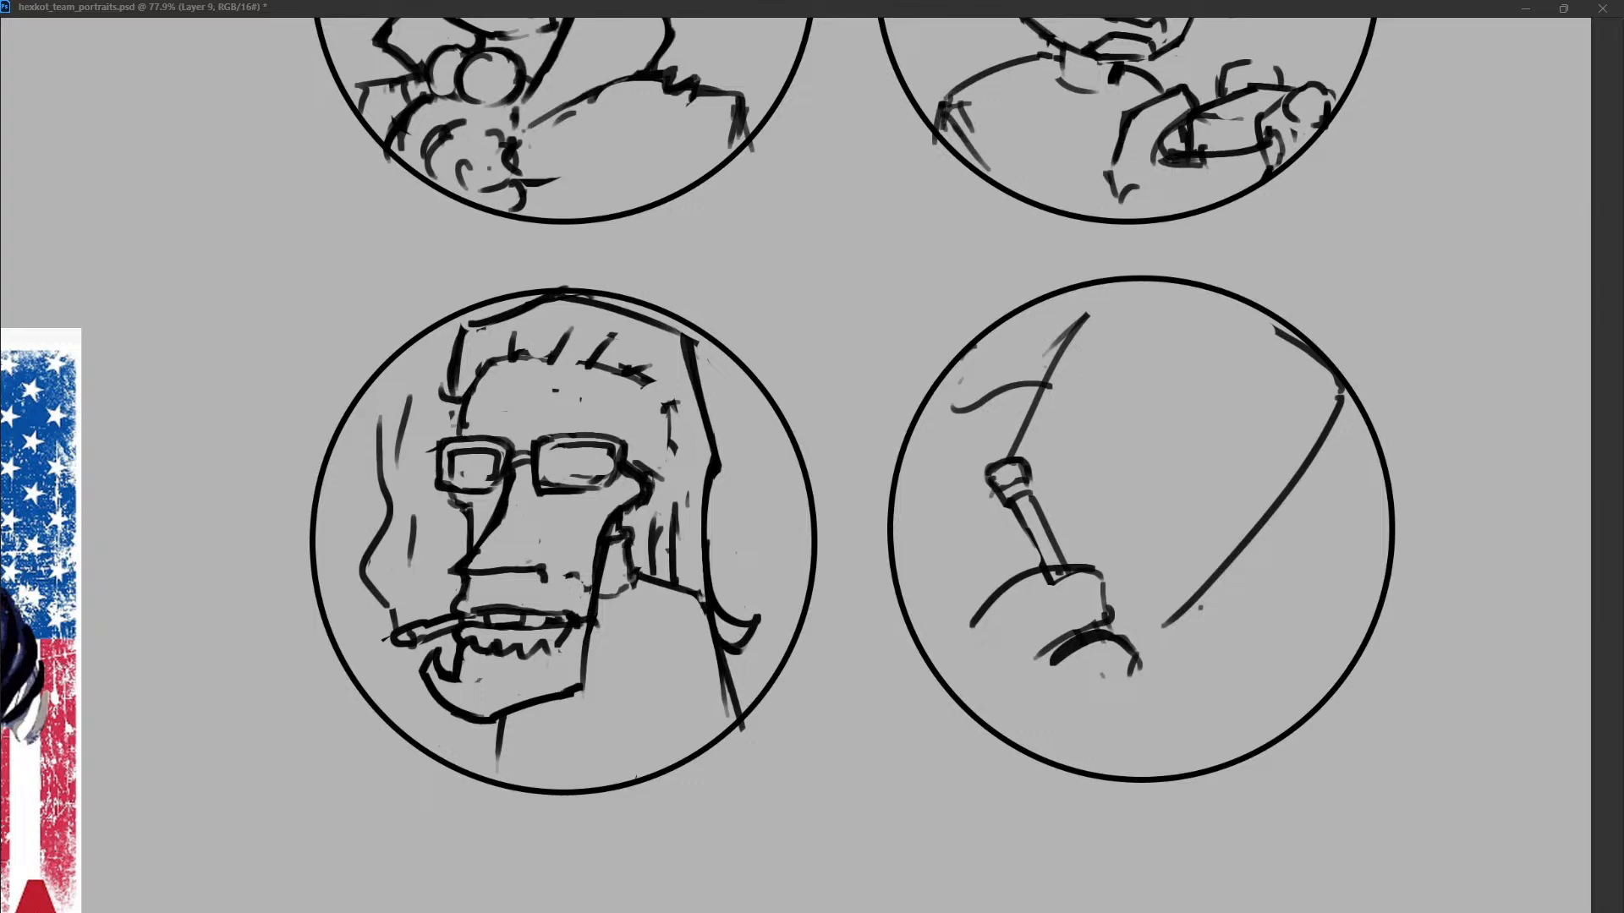
# Add a short chin stroke at the end of the face line and sketch a curved brow inside the head.
pyautogui.moveTo(1157, 625); pyautogui.dragTo(1194, 614)
pyautogui.moveTo(1141, 440); pyautogui.dragTo(1171, 432)
pyautogui.moveTo(1167, 421)
pyautogui.mouseDown()
pyautogui.moveTo(1191, 448)
pyautogui.moveTo(1215, 433)
pyautogui.moveTo(1201, 449)
pyautogui.mouseUp()
pyautogui.hotkey('ctrl', 'z')
pyautogui.hotkey('ctrl', 'z')
# Break the lower face line with short mouth strokes just above the chin.
pyautogui.hotkey('ctrl', 'z')
pyautogui.moveTo(1159, 391); pyautogui.dragTo(1214, 452)
pyautogui.hotkey('ctrl', 'z')
pyautogui.moveTo(1159, 385); pyautogui.dragTo(1212, 437)
pyautogui.moveTo(1155, 557); pyautogui.dragTo(1230, 617)
pyautogui.hotkey('ctrl', 'z')
pyautogui.hotkey('ctrl', 'z')
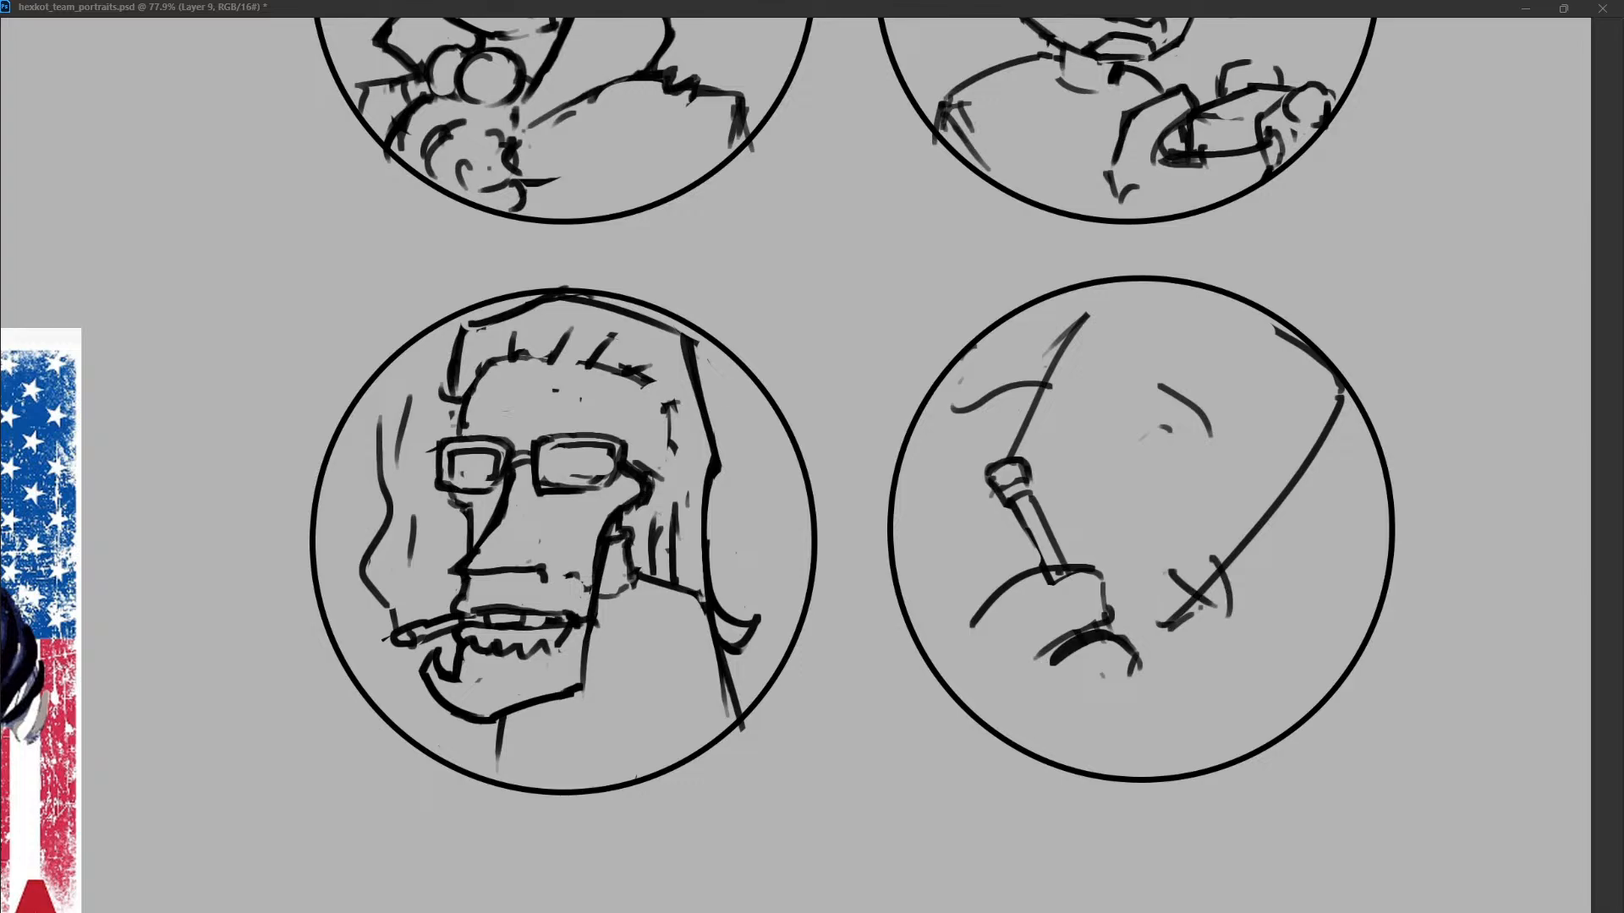
pyautogui.hotkey('ctrl', 'z')
pyautogui.hotkey('ctrl', 'z')
pyautogui.moveTo(1178, 570)
pyautogui.mouseDown()
pyautogui.moveTo(1210, 616)
pyautogui.moveTo(1202, 606)
pyautogui.mouseUp()
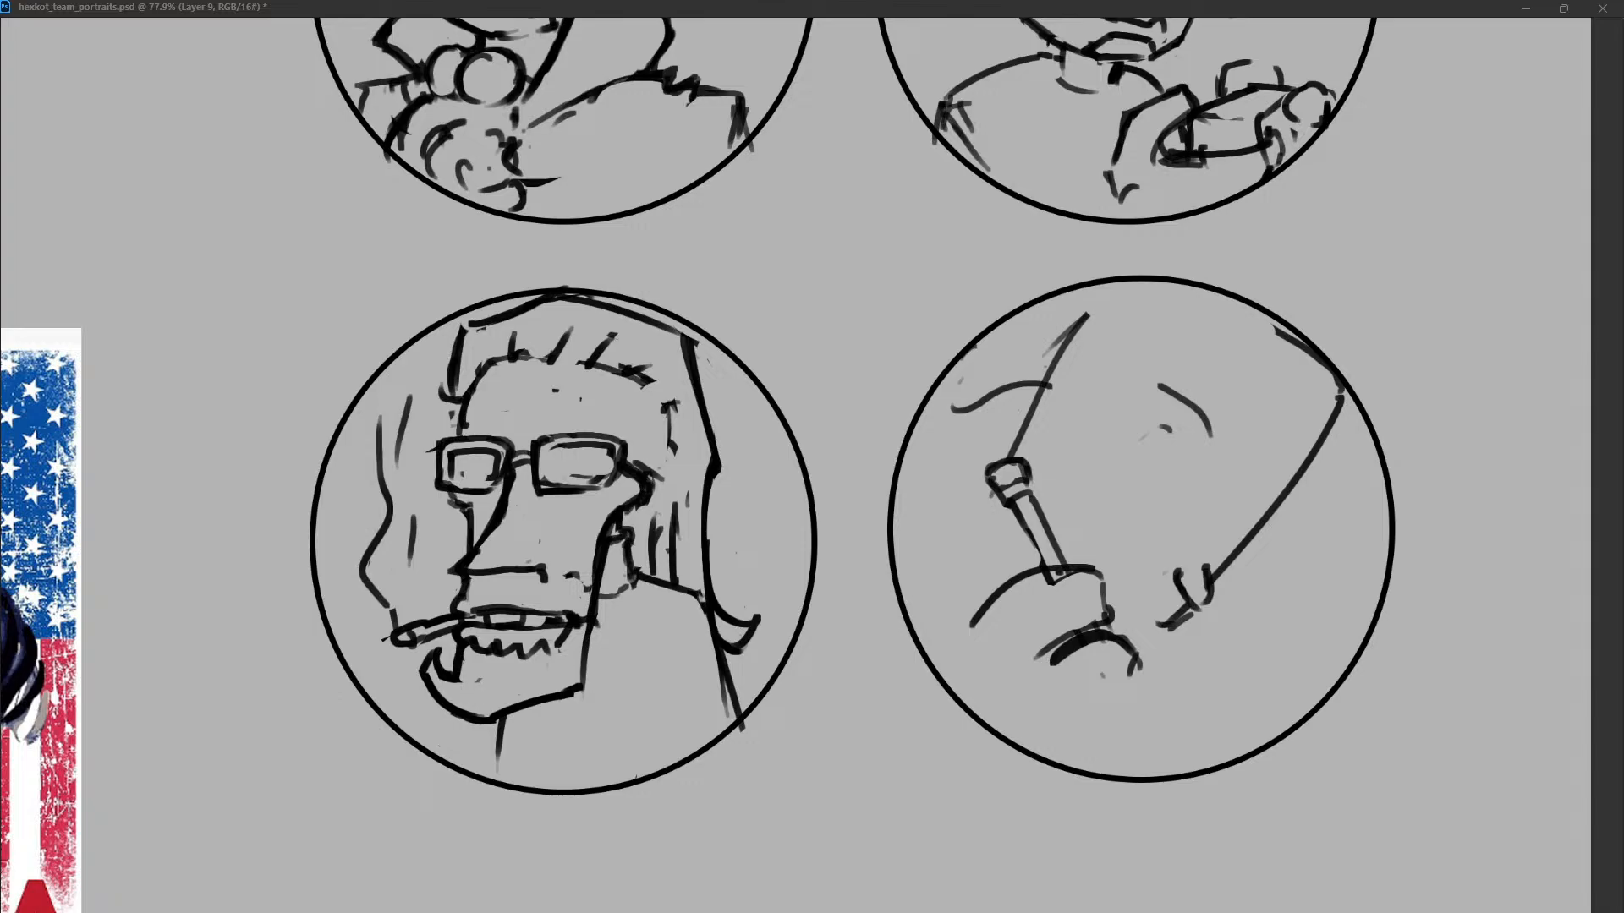
# Add a second hair wisp above the first and a short crown stroke, and remove the curved brow.
pyautogui.moveTo(1144, 437); pyautogui.dragTo(1169, 430)
pyautogui.moveTo(962, 342); pyautogui.dragTo(1056, 324)
pyautogui.moveTo(1189, 304); pyautogui.dragTo(1253, 336)
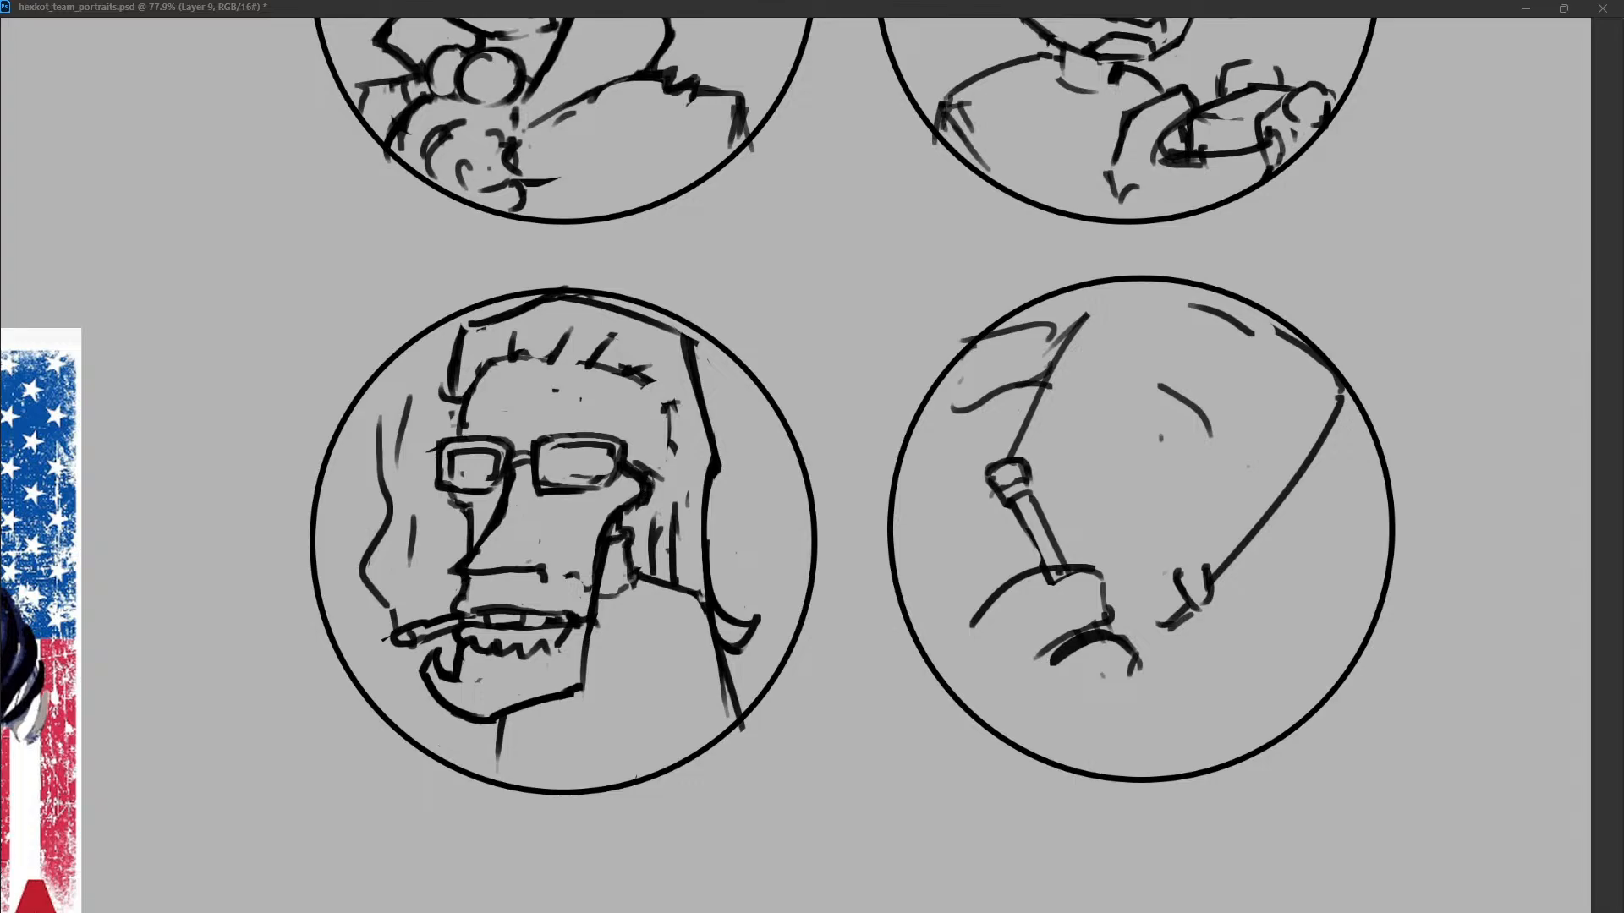
pyautogui.moveTo(1162, 437); pyautogui.dragTo(1181, 420)
pyautogui.hotkey('ctrl', 'z')
# Redraw the lower face line as an angular nose projecting above the mouth.
pyautogui.hotkey('ctrl', 'z')
pyautogui.hotkey('ctrl', 'z')
pyautogui.moveTo(1282, 469); pyautogui.dragTo(1240, 580)
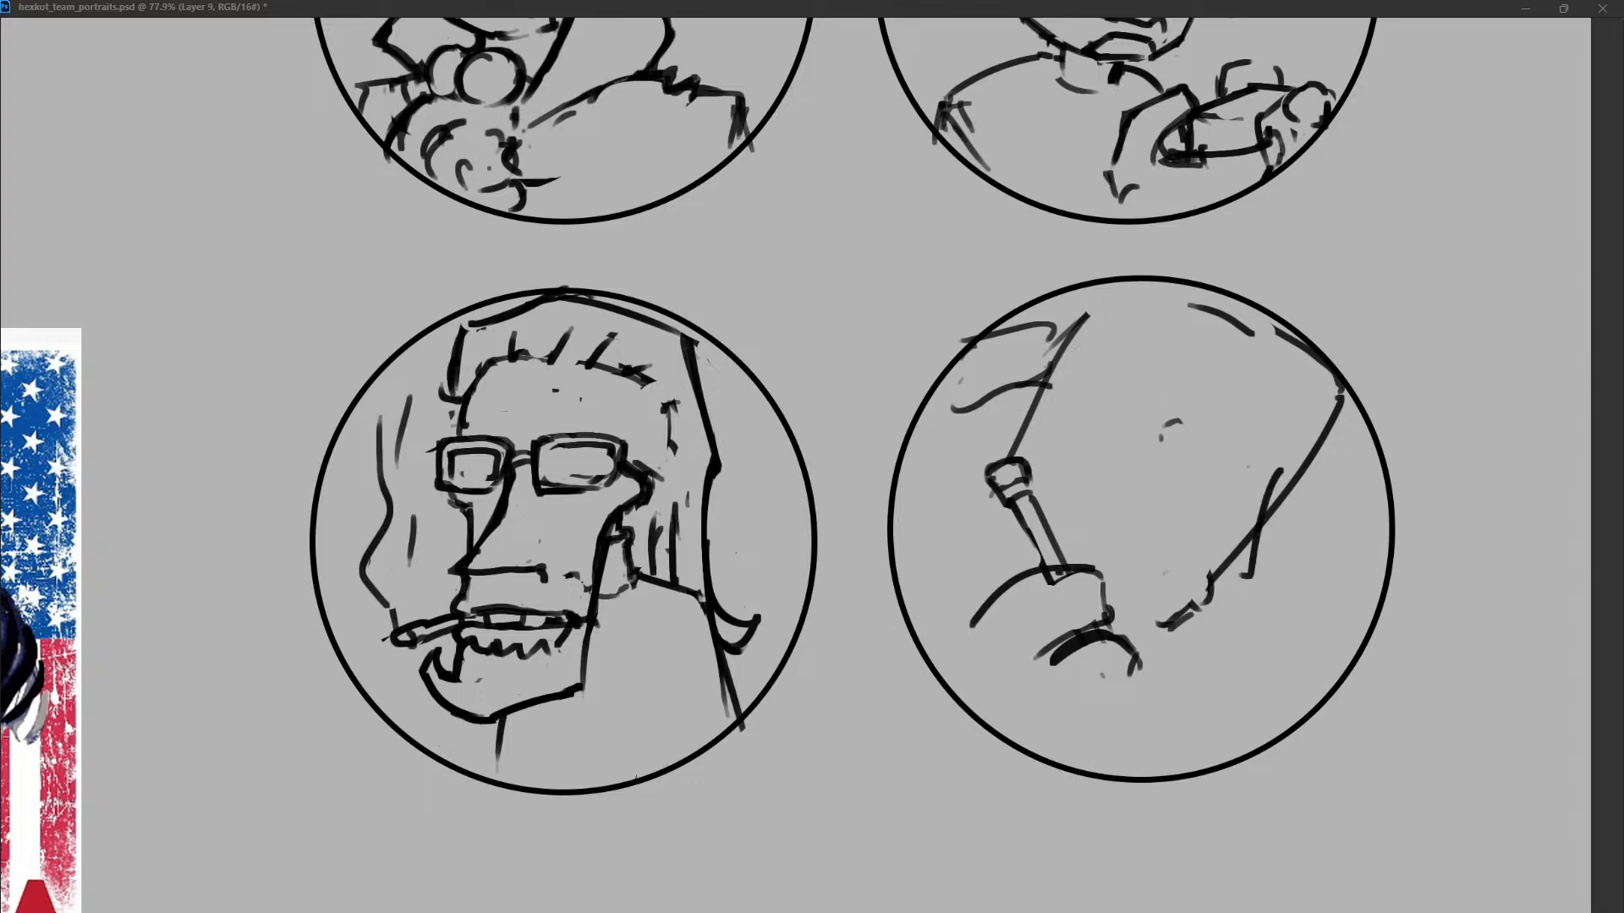
pyautogui.hotkey('ctrl', 'z')
pyautogui.moveTo(1276, 464)
pyautogui.mouseDown()
pyautogui.moveTo(1184, 548)
pyautogui.moveTo(1223, 644)
pyautogui.mouseUp()
pyautogui.hotkey('ctrl', 'z')
pyautogui.moveTo(1129, 571); pyautogui.dragTo(1179, 629)
pyautogui.hotkey('ctrl', 'z')
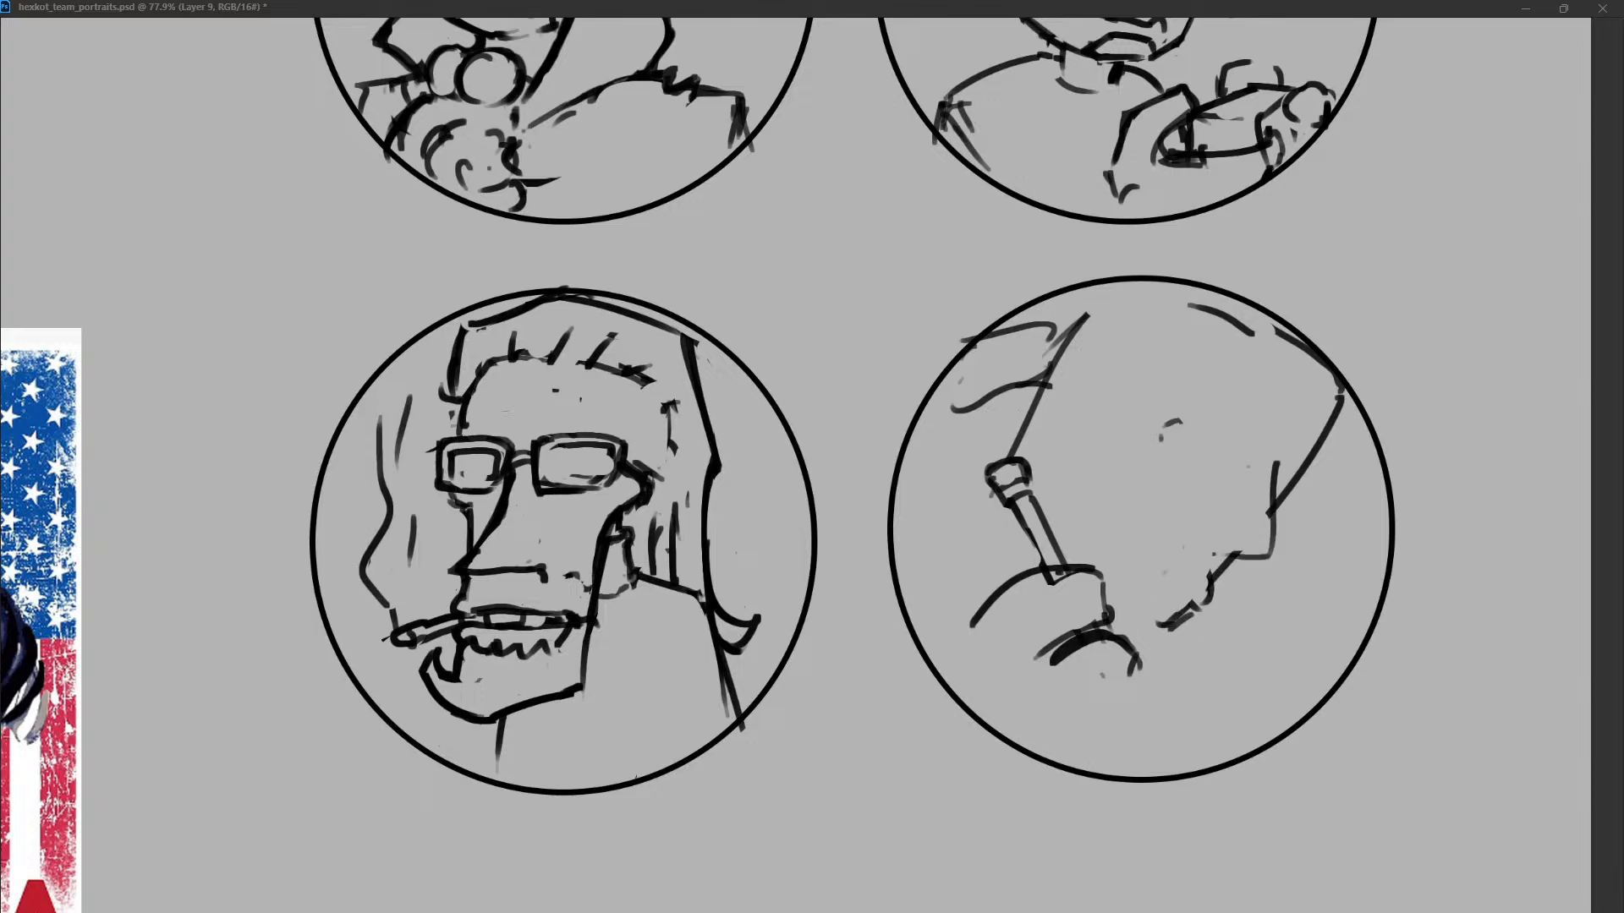
# Draw an open mouth line with a tongue hanging over the chin.
pyautogui.moveTo(1211, 576)
pyautogui.mouseDown()
pyautogui.moveTo(1230, 631)
pyautogui.moveTo(1189, 603)
pyautogui.moveTo(1210, 585)
pyautogui.moveTo(1182, 589)
pyautogui.moveTo(1216, 629)
pyautogui.mouseUp()
pyautogui.moveTo(1202, 589); pyautogui.dragTo(1208, 646)
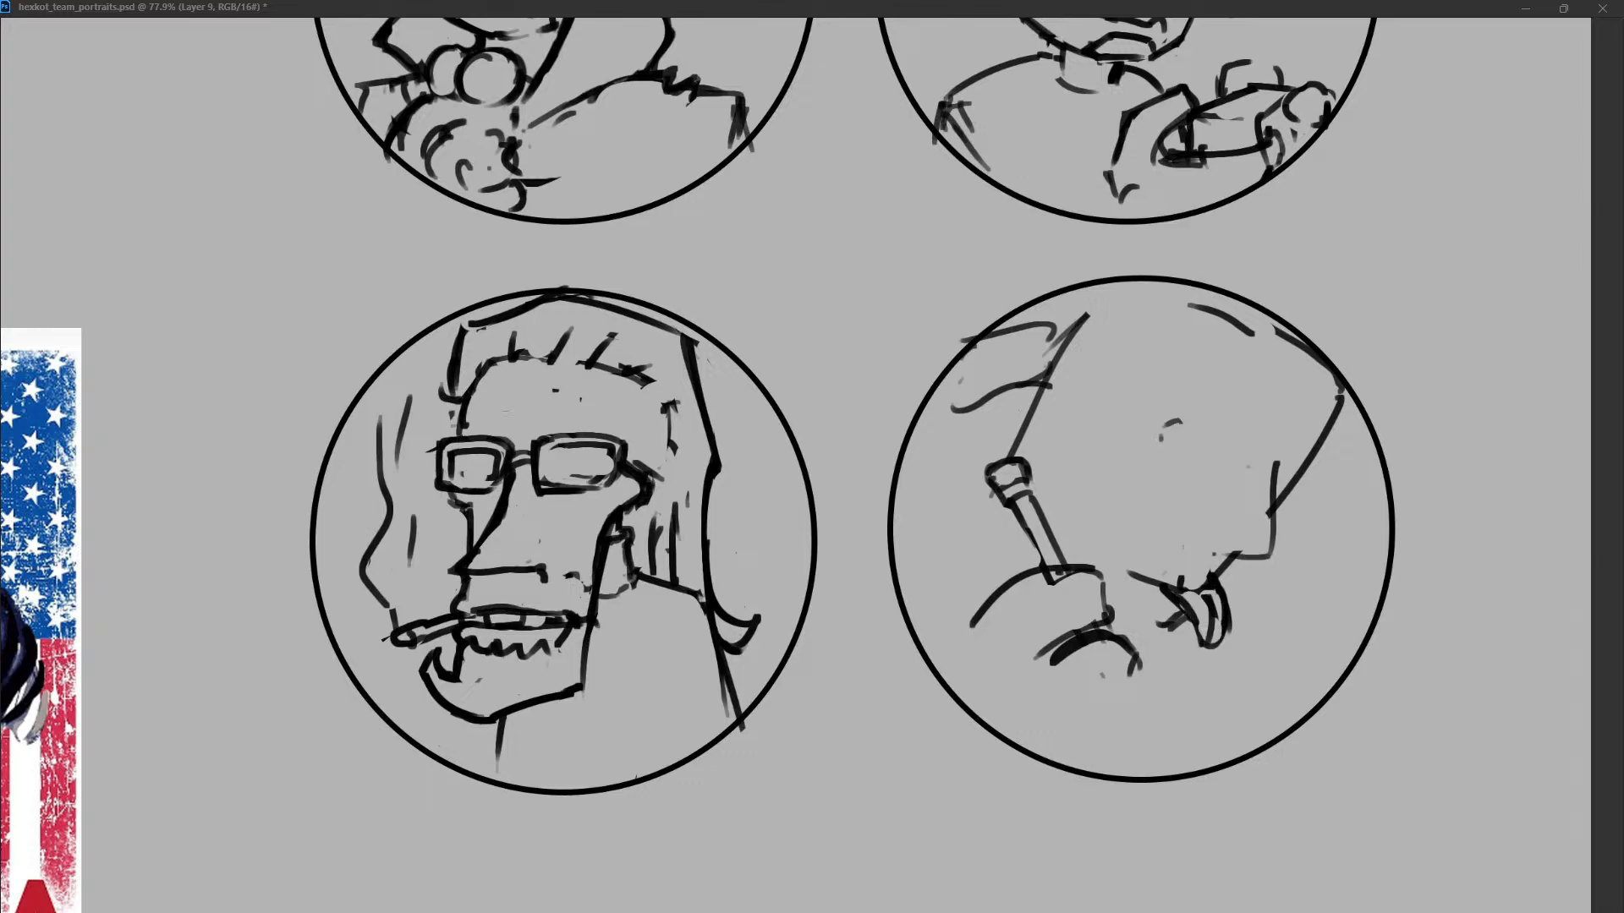
pyautogui.moveTo(1144, 581)
pyautogui.mouseDown()
pyautogui.moveTo(1164, 599)
pyautogui.moveTo(1139, 571)
pyautogui.mouseUp()
# Sketch a small hooked brow inside the head and reshape the nose with a drooping rounded tip.
pyautogui.moveTo(1181, 422); pyautogui.dragTo(1161, 439)
pyautogui.moveTo(1161, 439)
pyautogui.mouseDown()
pyautogui.moveTo(1206, 427)
pyautogui.moveTo(1267, 545)
pyautogui.moveTo(1243, 557)
pyautogui.moveTo(1277, 568)
pyautogui.mouseUp()
pyautogui.moveTo(1284, 455); pyautogui.dragTo(1275, 572)
pyautogui.moveTo(1278, 495); pyautogui.dragTo(1274, 577)
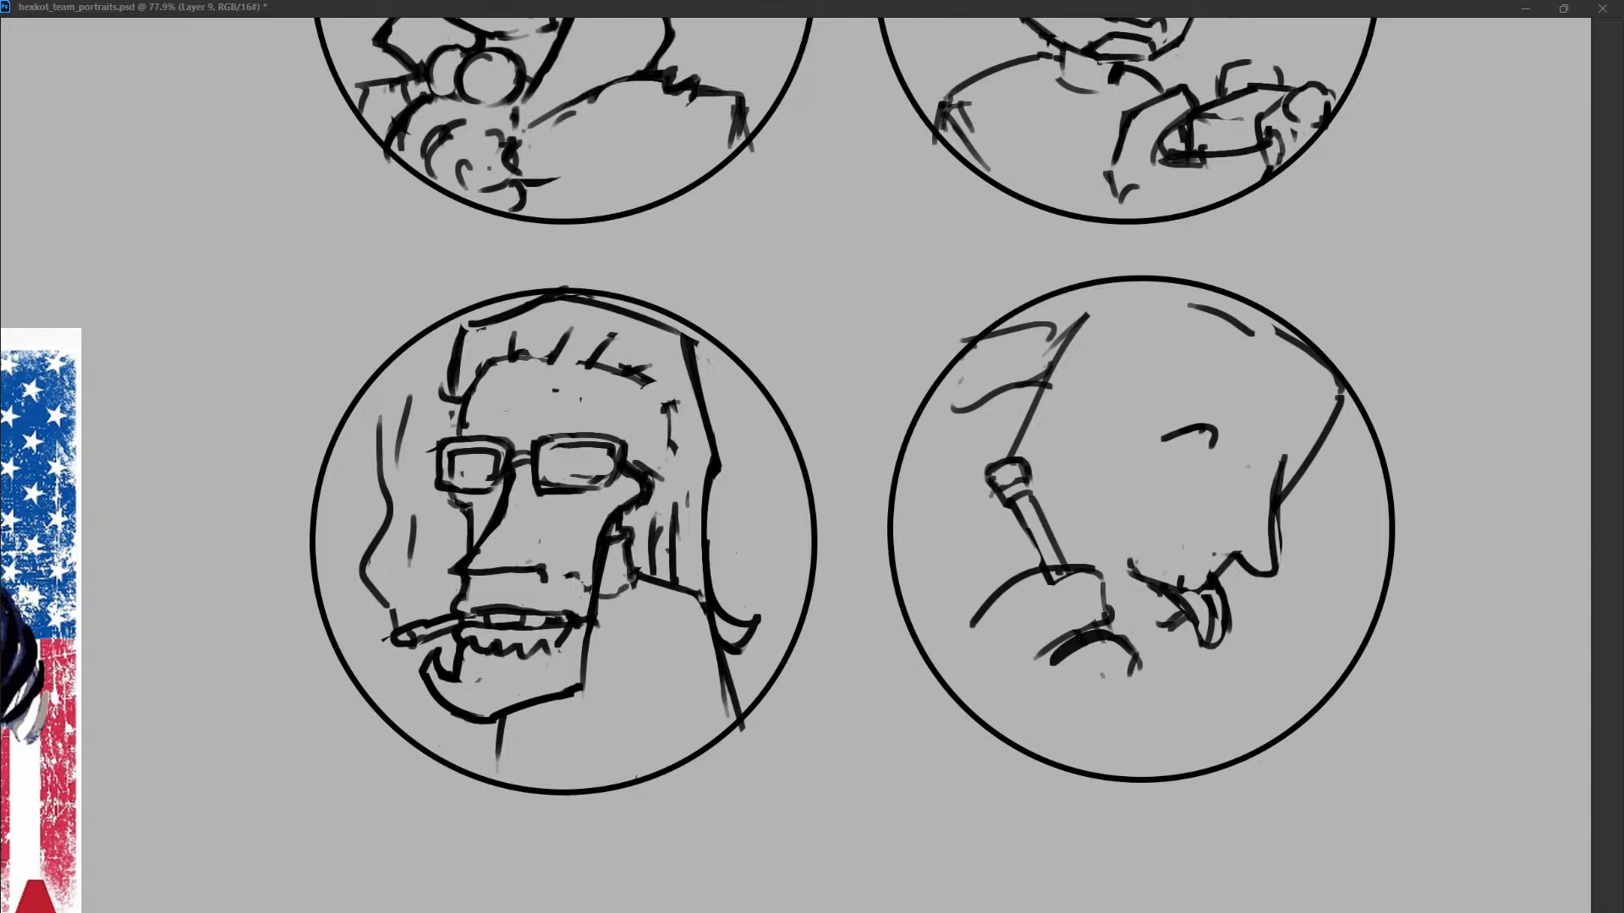
# Remove the hooked brow and draw a large round eye and a smaller one beyond the nose bridge, both with pupils.
pyautogui.hotkey('ctrl', 'z')
pyautogui.moveTo(1153, 404)
pyautogui.mouseDown()
pyautogui.moveTo(1259, 414)
pyautogui.moveTo(1196, 462)
pyautogui.moveTo(1220, 465)
pyautogui.moveTo(1217, 414)
pyautogui.moveTo(1247, 473)
pyautogui.moveTo(1286, 499)
pyautogui.moveTo(1311, 465)
pyautogui.moveTo(1276, 498)
pyautogui.moveTo(1308, 506)
pyautogui.moveTo(1271, 512)
pyautogui.mouseUp()
pyautogui.hotkey('ctrl', 'z')
pyautogui.hotkey('ctrl', 'z')
pyautogui.hotkey('ctrl', 'z')
pyautogui.hotkey('ctrl', 'z')
pyautogui.hotkey('ctrl', 'z')
pyautogui.hotkey('ctrl', 'z')
pyautogui.hotkey('ctrl', 'z')
pyautogui.moveTo(1284, 454)
pyautogui.mouseDown()
pyautogui.moveTo(1275, 524)
pyautogui.moveTo(1301, 494)
pyautogui.mouseUp()
pyautogui.moveTo(1233, 421); pyautogui.dragTo(1246, 470)
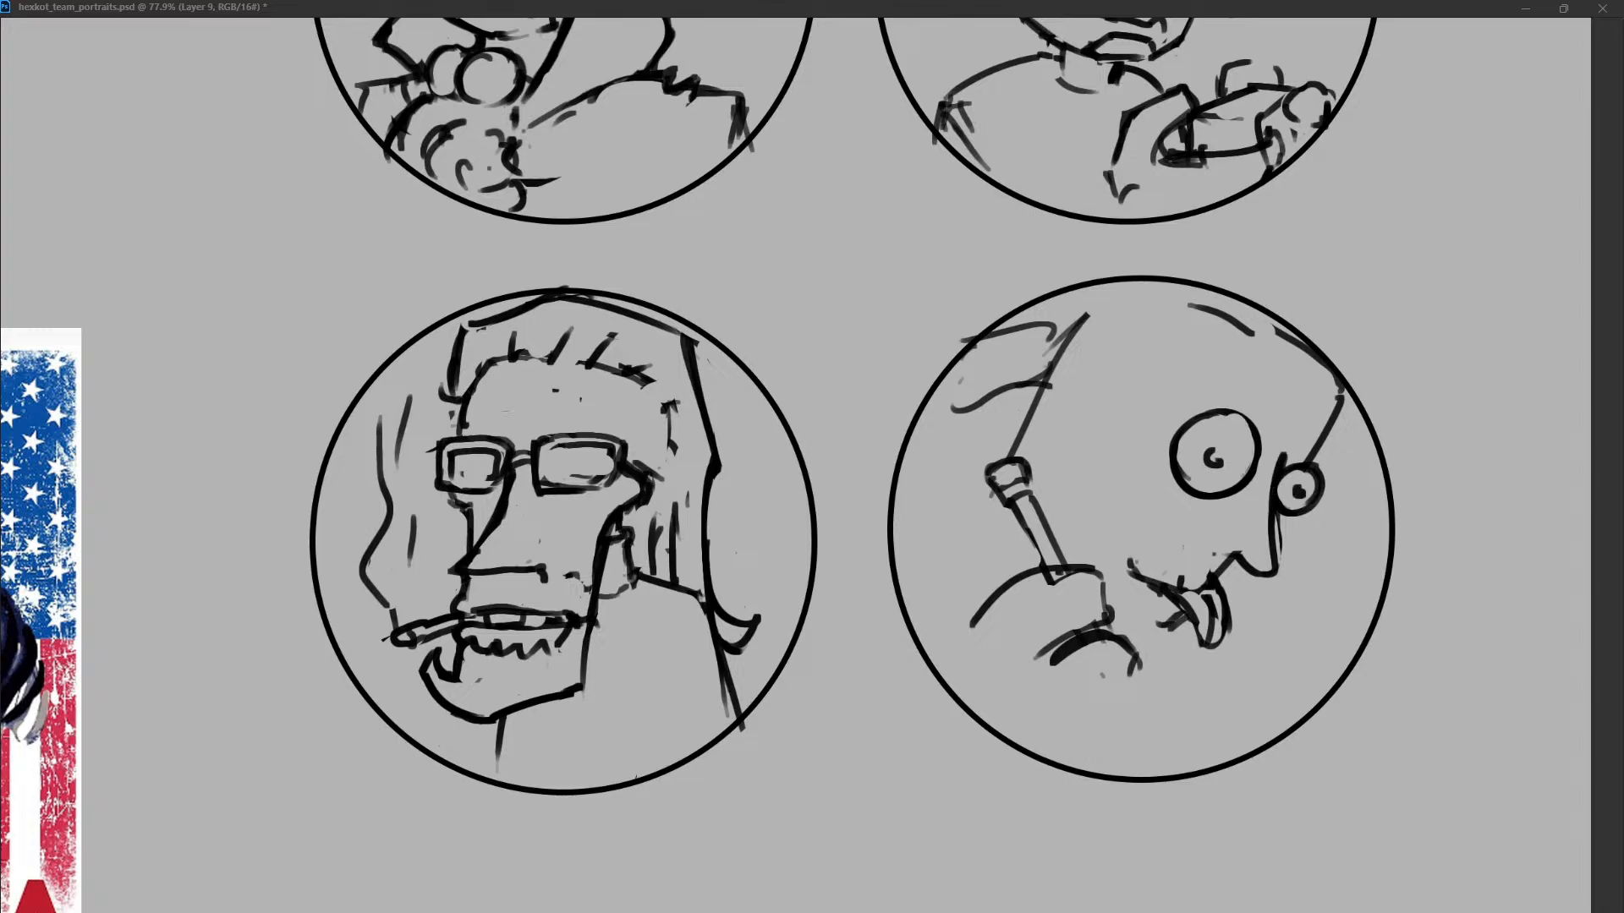
# Replace the dot pupils with curved iris lines inside both round eyes.
pyautogui.moveTo(1218, 415)
pyautogui.mouseDown()
pyautogui.moveTo(1177, 455)
pyautogui.moveTo(1242, 475)
pyautogui.mouseUp()
pyautogui.moveTo(1222, 415)
pyautogui.mouseDown()
pyautogui.moveTo(1247, 430)
pyautogui.moveTo(1186, 466)
pyautogui.mouseUp()
pyautogui.moveTo(1200, 440)
pyautogui.mouseDown()
pyautogui.moveTo(1222, 428)
pyautogui.moveTo(1197, 464)
pyautogui.moveTo(1230, 442)
pyautogui.mouseUp()
pyautogui.moveTo(1229, 443)
pyautogui.mouseDown()
pyautogui.moveTo(1227, 472)
pyautogui.moveTo(1204, 471)
pyautogui.moveTo(1297, 494)
pyautogui.mouseUp()
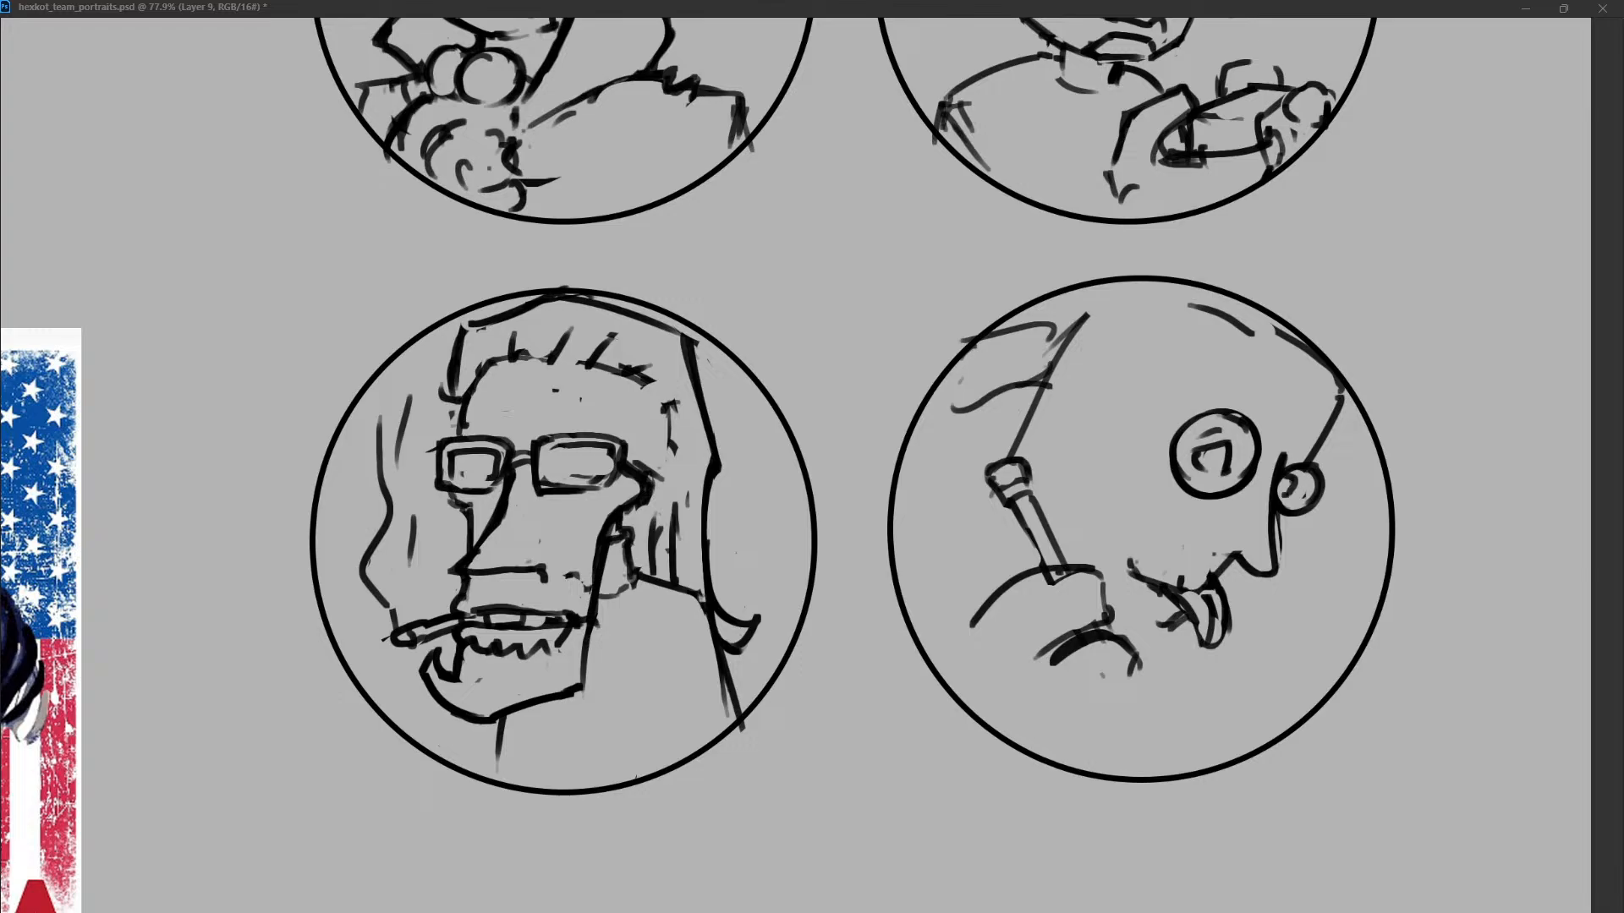
# Try different pupil marks in the large eye and undo its arched iris.
pyautogui.moveTo(1301, 481)
pyautogui.mouseDown()
pyautogui.moveTo(1310, 493)
pyautogui.moveTo(1281, 497)
pyautogui.moveTo(1210, 470)
pyautogui.mouseUp()
pyautogui.hotkey('ctrl', 'z')
pyautogui.click(1213, 464)
pyautogui.hotkey('ctrl', 'z')
pyautogui.hotkey('ctrl', 'z')
pyautogui.hotkey('ctrl', 'z')
pyautogui.moveTo(1213, 467); pyautogui.dragTo(1196, 470)
pyautogui.hotkey('ctrl', 'z')
pyautogui.hotkey('ctrl', 'z')
pyautogui.hotkey('ctrl', 'shift', 'z')
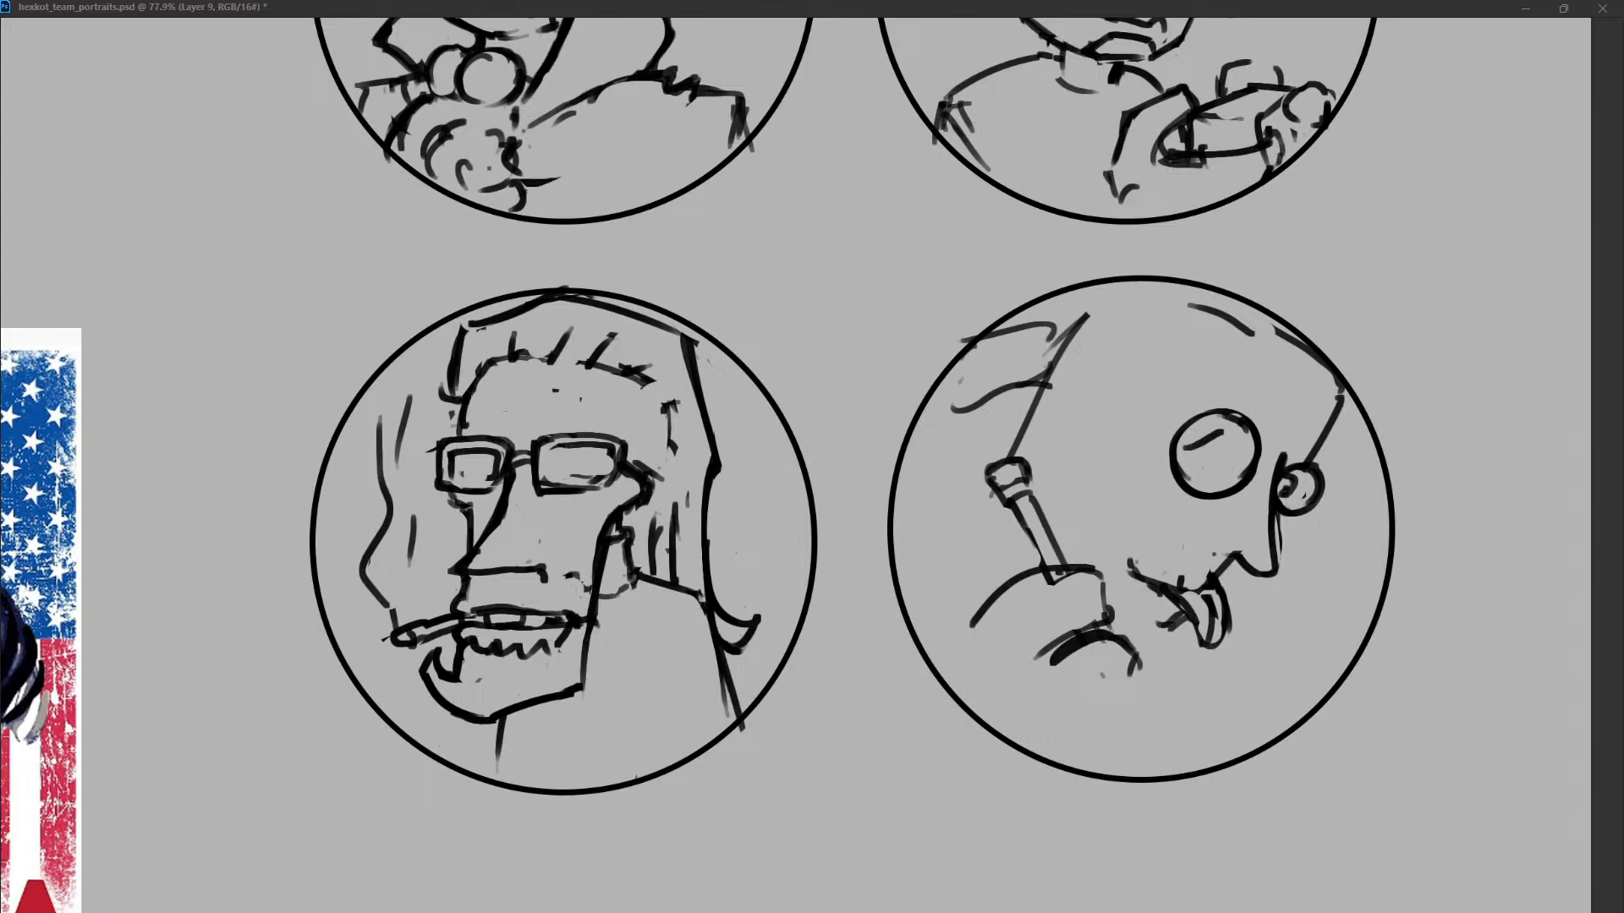
pyautogui.hotkey('ctrl', 'shift', 'z')
# Draw a circular iris with a dot pupil in the large eye and touch up the small eye's upper rim.
pyautogui.hotkey('ctrl', 'z')
pyautogui.hotkey('ctrl', 'z')
pyautogui.moveTo(1187, 439)
pyautogui.mouseDown()
pyautogui.moveTo(1226, 438)
pyautogui.moveTo(1228, 472)
pyautogui.mouseUp()
pyautogui.click(1212, 462)
pyautogui.moveTo(1187, 443)
pyautogui.mouseDown()
pyautogui.moveTo(1230, 441)
pyautogui.moveTo(1232, 461)
pyautogui.moveTo(1218, 438)
pyautogui.mouseUp()
pyautogui.hotkey('ctrl', 'z')
pyautogui.moveTo(1293, 450); pyautogui.dragTo(1312, 455)
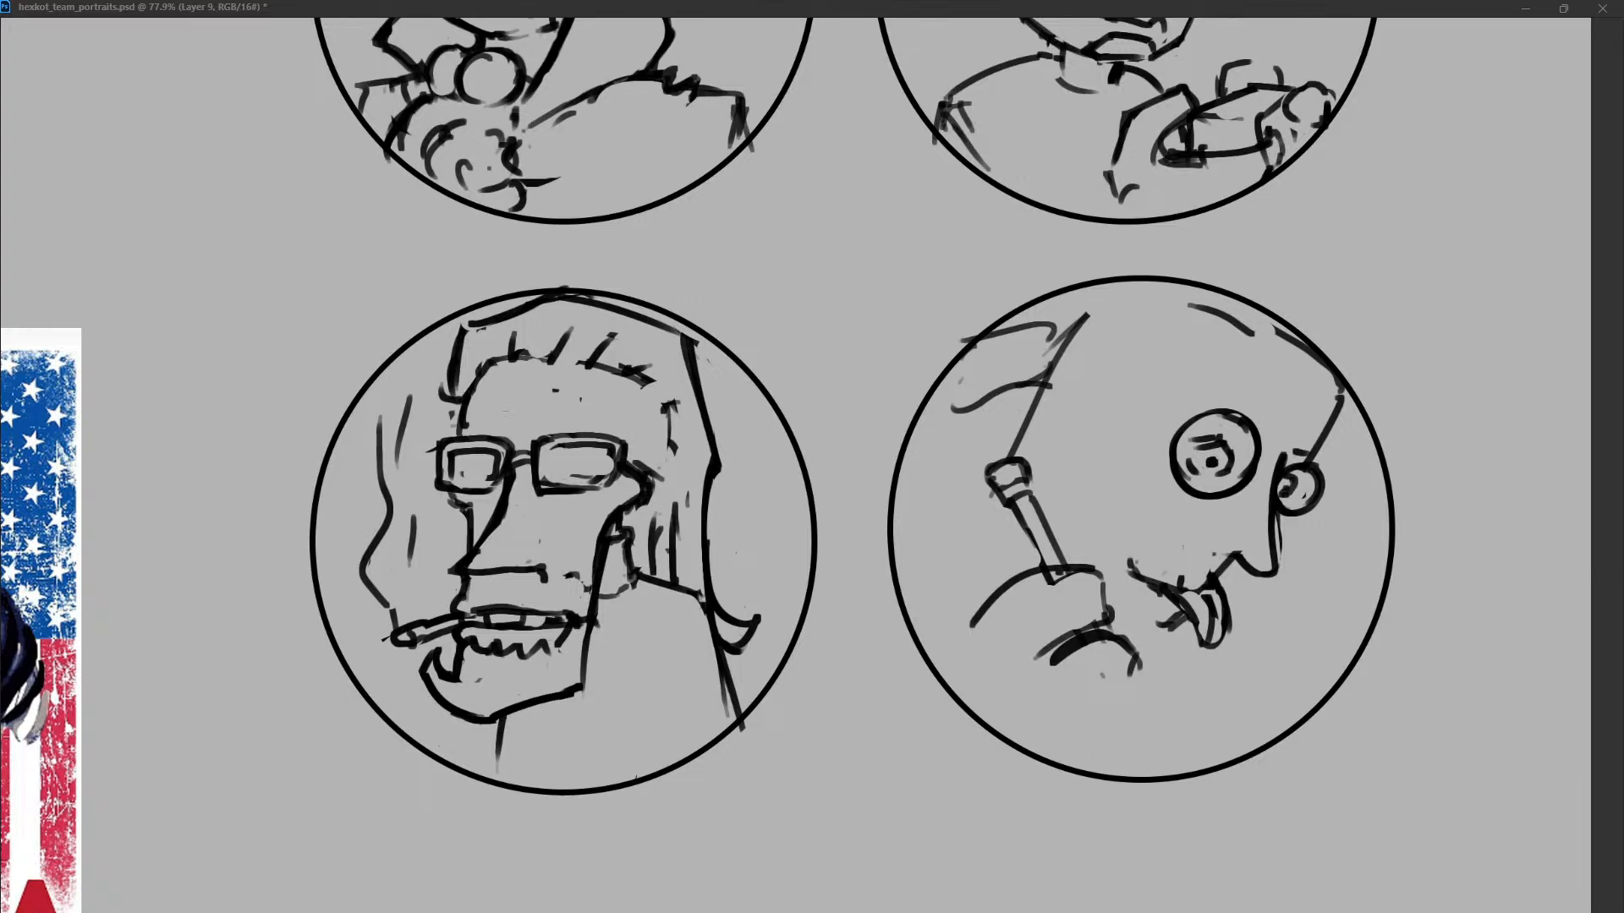
# Trim the underside of the nose and extend the chin line down toward the neck.
pyautogui.moveTo(1237, 553)
pyautogui.mouseDown()
pyautogui.moveTo(1271, 575)
pyautogui.moveTo(1233, 583)
pyautogui.mouseUp()
pyautogui.hotkey('ctrl', 'z')
pyautogui.moveTo(1146, 649); pyautogui.dragTo(1184, 614)
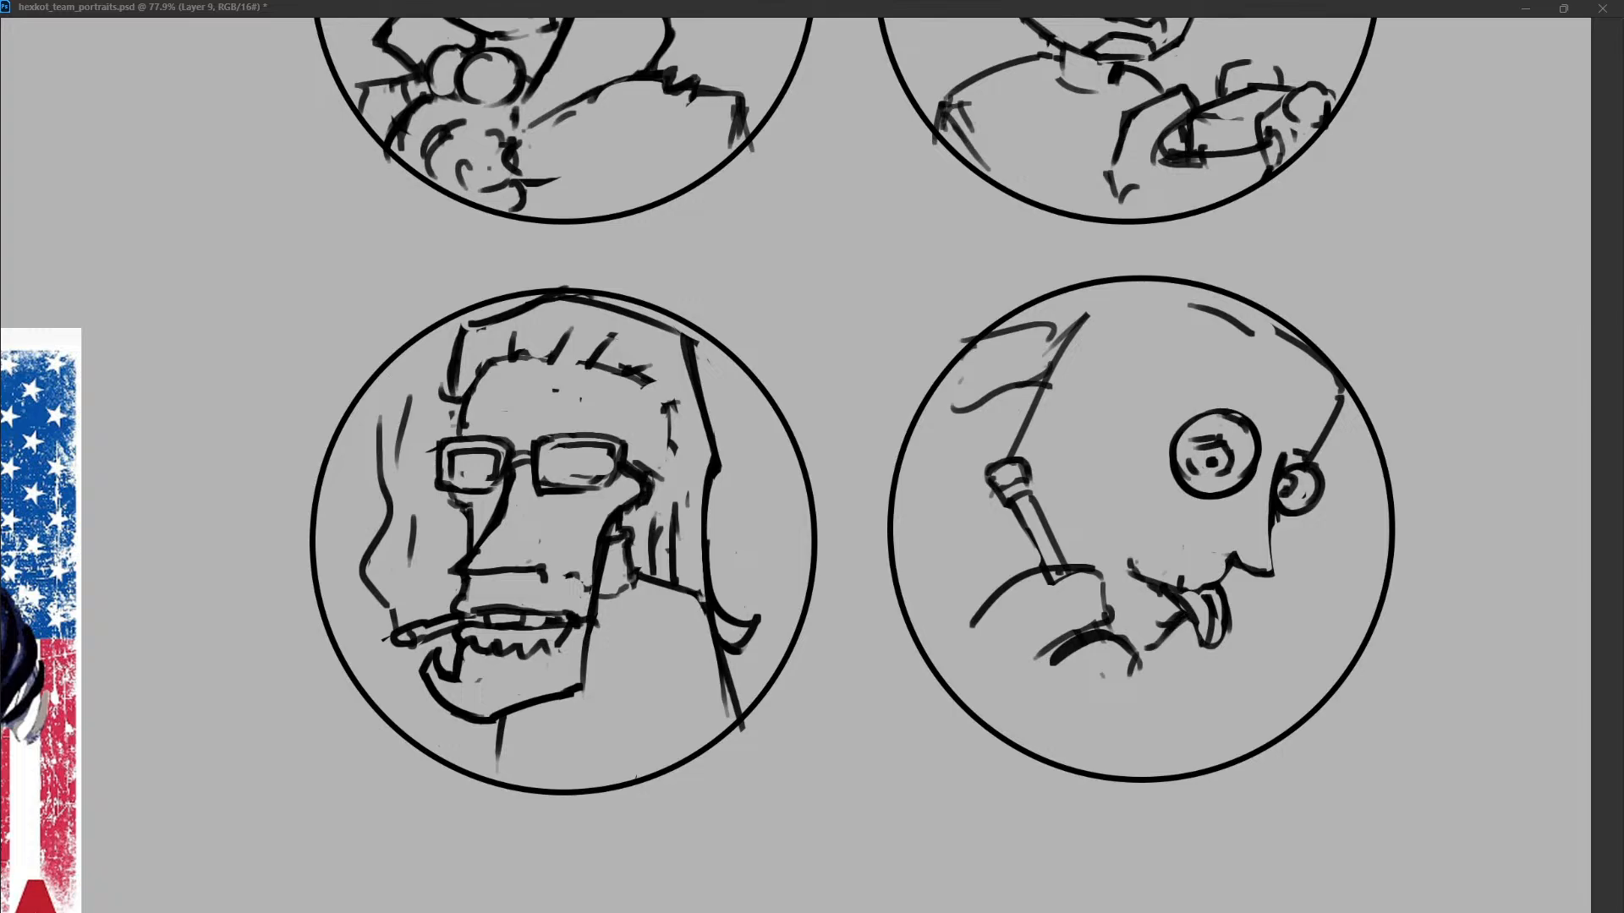
# Refine the iris lines in the round eyes and erase the tongue from the mouth.
pyautogui.moveTo(1223, 445)
pyautogui.mouseDown()
pyautogui.moveTo(1231, 468)
pyautogui.moveTo(1238, 446)
pyautogui.moveTo(1225, 448)
pyautogui.moveTo(1295, 493)
pyautogui.moveTo(1281, 498)
pyautogui.mouseUp()
pyautogui.hotkey('ctrl', 'z')
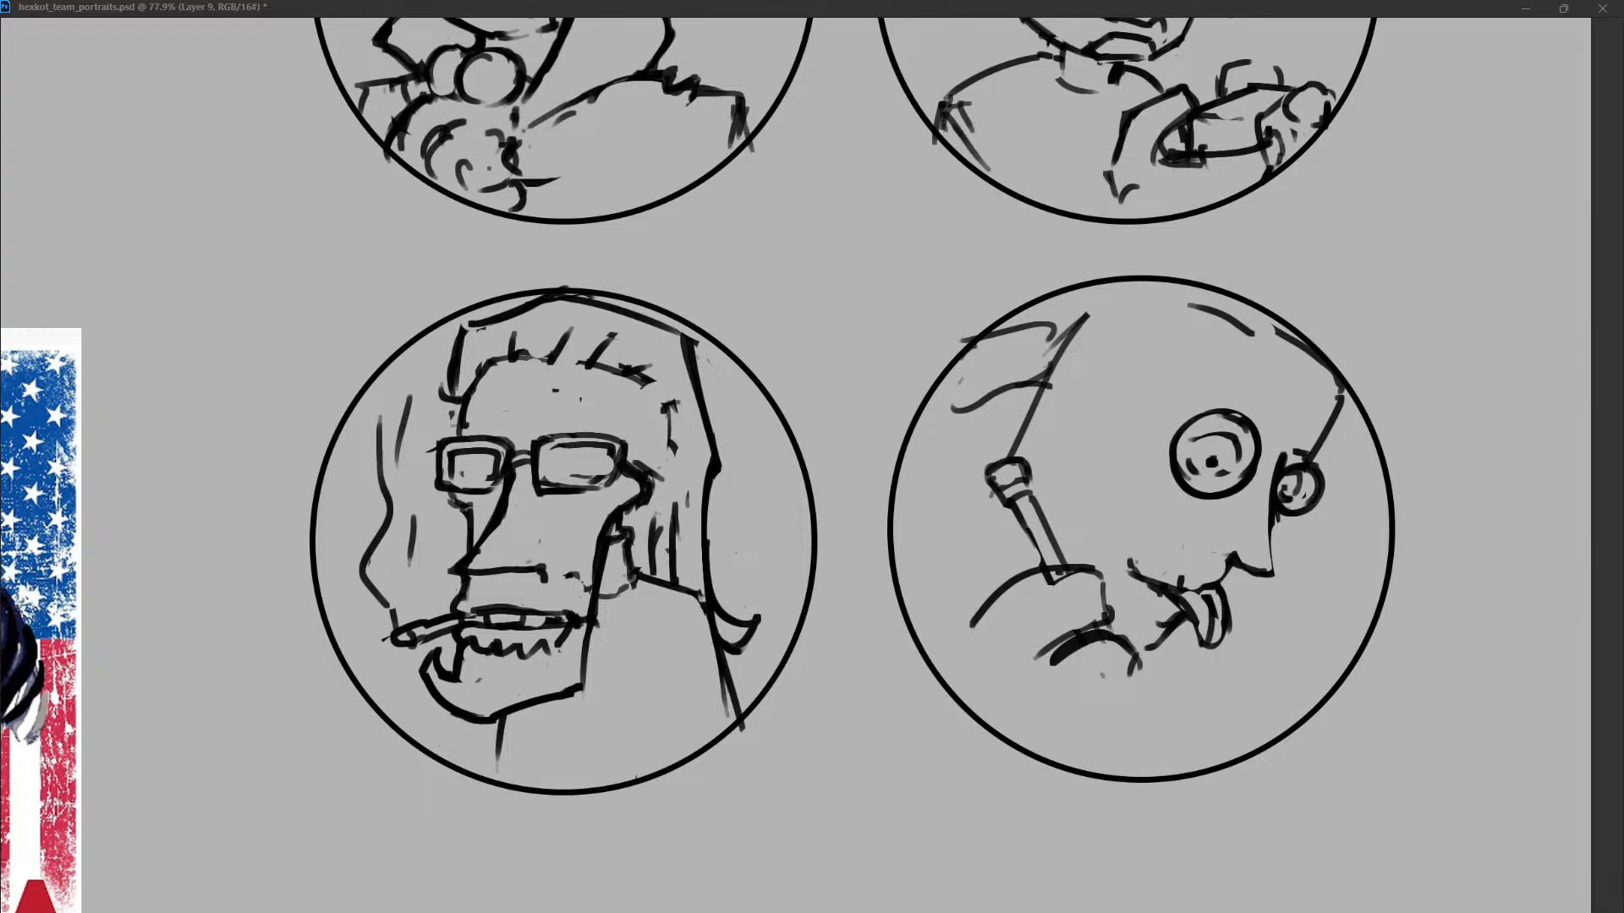
pyautogui.moveTo(1187, 440)
pyautogui.mouseDown()
pyautogui.moveTo(1187, 461)
pyautogui.moveTo(1218, 420)
pyautogui.mouseUp()
pyautogui.hotkey('ctrl', 'z')
pyautogui.moveTo(1213, 599); pyautogui.dragTo(1213, 639)
pyautogui.moveTo(1223, 561)
pyautogui.mouseDown()
pyautogui.moveTo(1201, 606)
pyautogui.moveTo(1155, 581)
pyautogui.moveTo(1175, 604)
pyautogui.moveTo(1197, 598)
pyautogui.mouseUp()
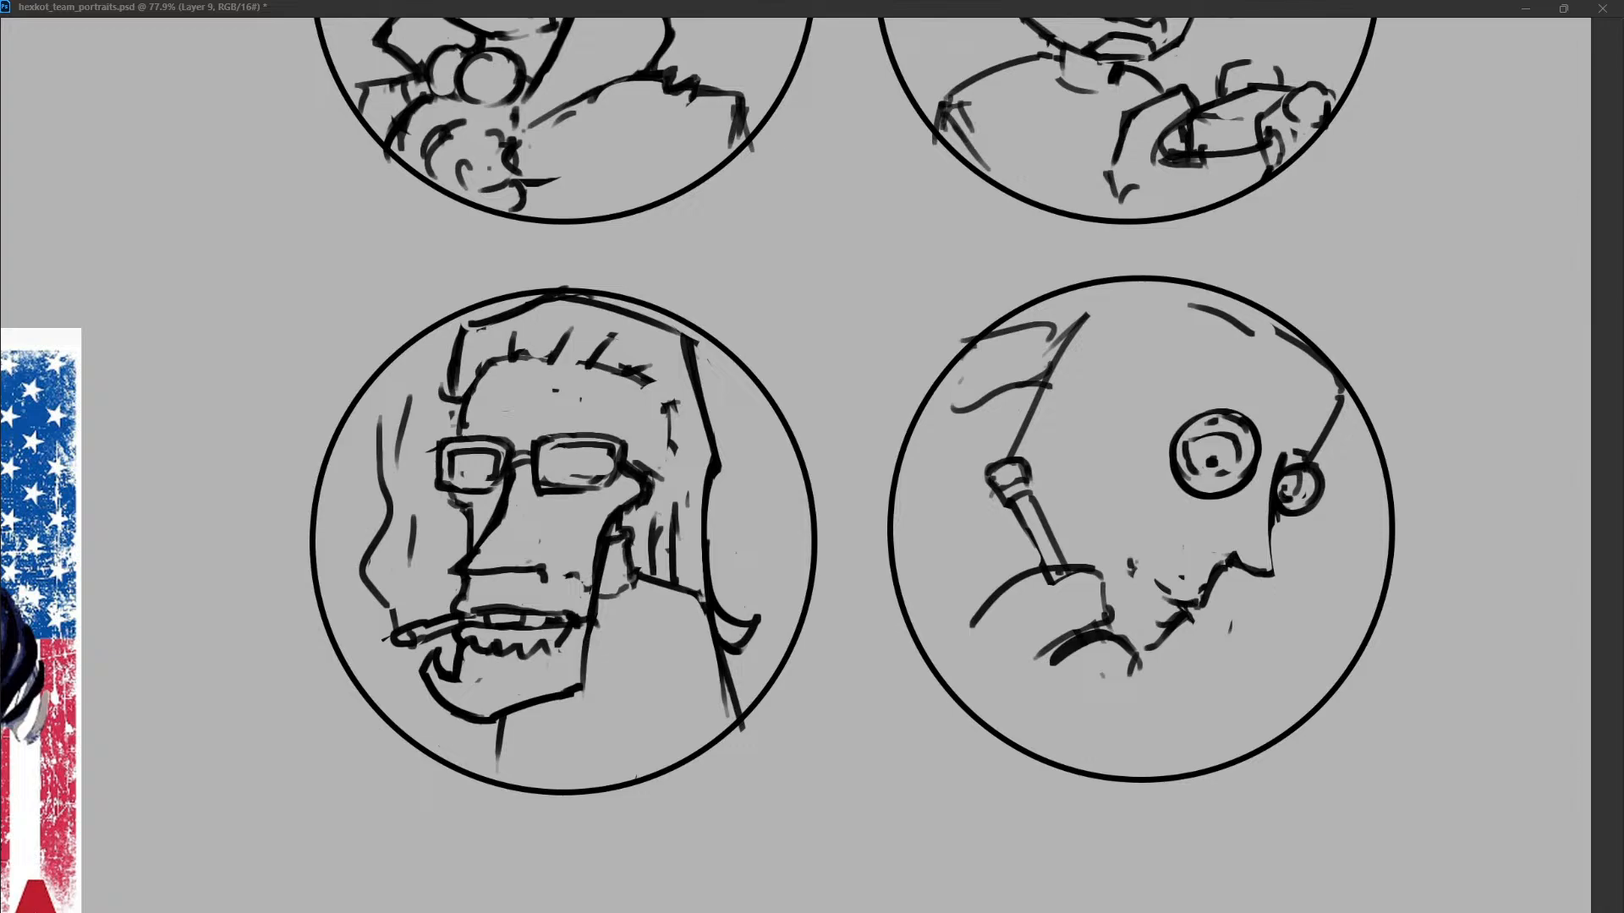
# Redraw the tube's cap and add sleeve and shoulder lines behind it reaching the circle's left edge.
pyautogui.moveTo(1020, 463); pyautogui.dragTo(983, 486)
pyautogui.moveTo(984, 599); pyautogui.dragTo(972, 616)
pyautogui.moveTo(999, 499); pyautogui.dragTo(947, 562)
pyautogui.moveTo(996, 498); pyautogui.dragTo(962, 545)
pyautogui.moveTo(988, 556); pyautogui.dragTo(1012, 578)
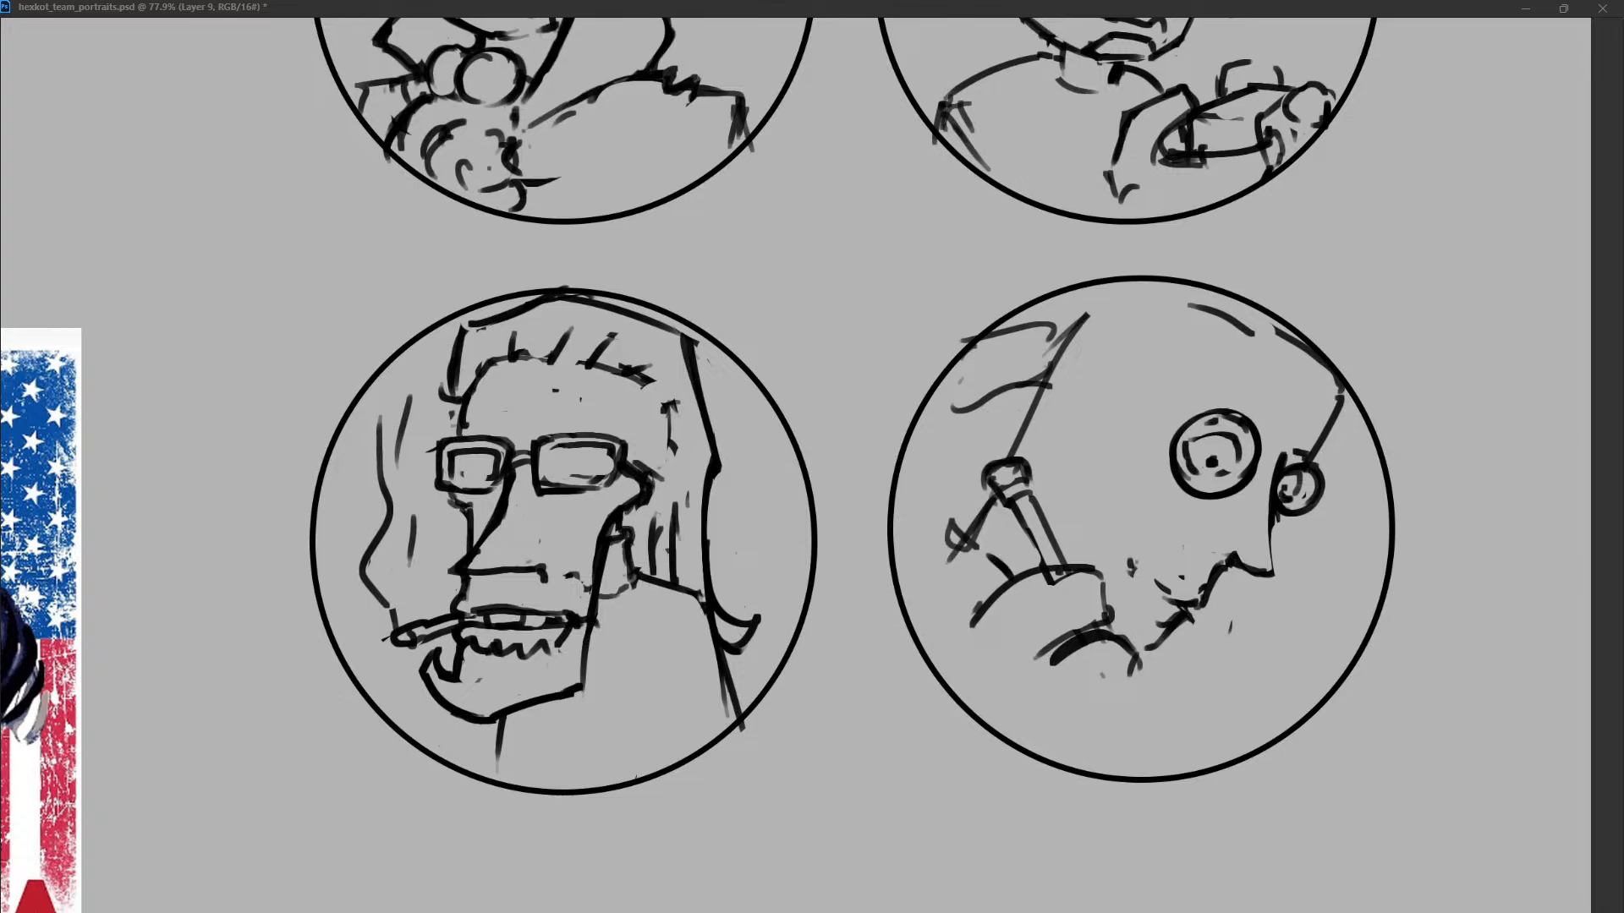
pyautogui.moveTo(972, 506)
pyautogui.mouseDown()
pyautogui.moveTo(904, 583)
pyautogui.moveTo(992, 576)
pyautogui.moveTo(904, 581)
pyautogui.moveTo(906, 567)
pyautogui.moveTo(995, 566)
pyautogui.mouseUp()
pyautogui.moveTo(949, 514); pyautogui.dragTo(898, 585)
# Draw hair locks at the back of the head and a wavy hairline across the forehead.
pyautogui.moveTo(957, 441); pyautogui.dragTo(1040, 385)
pyautogui.moveTo(1070, 338)
pyautogui.mouseDown()
pyautogui.moveTo(1080, 328)
pyautogui.moveTo(1036, 415)
pyautogui.mouseUp()
pyautogui.moveTo(1133, 343); pyautogui.dragTo(1141, 370)
pyautogui.moveTo(1155, 362)
pyautogui.mouseDown()
pyautogui.moveTo(1319, 396)
pyautogui.moveTo(1331, 416)
pyautogui.mouseUp()
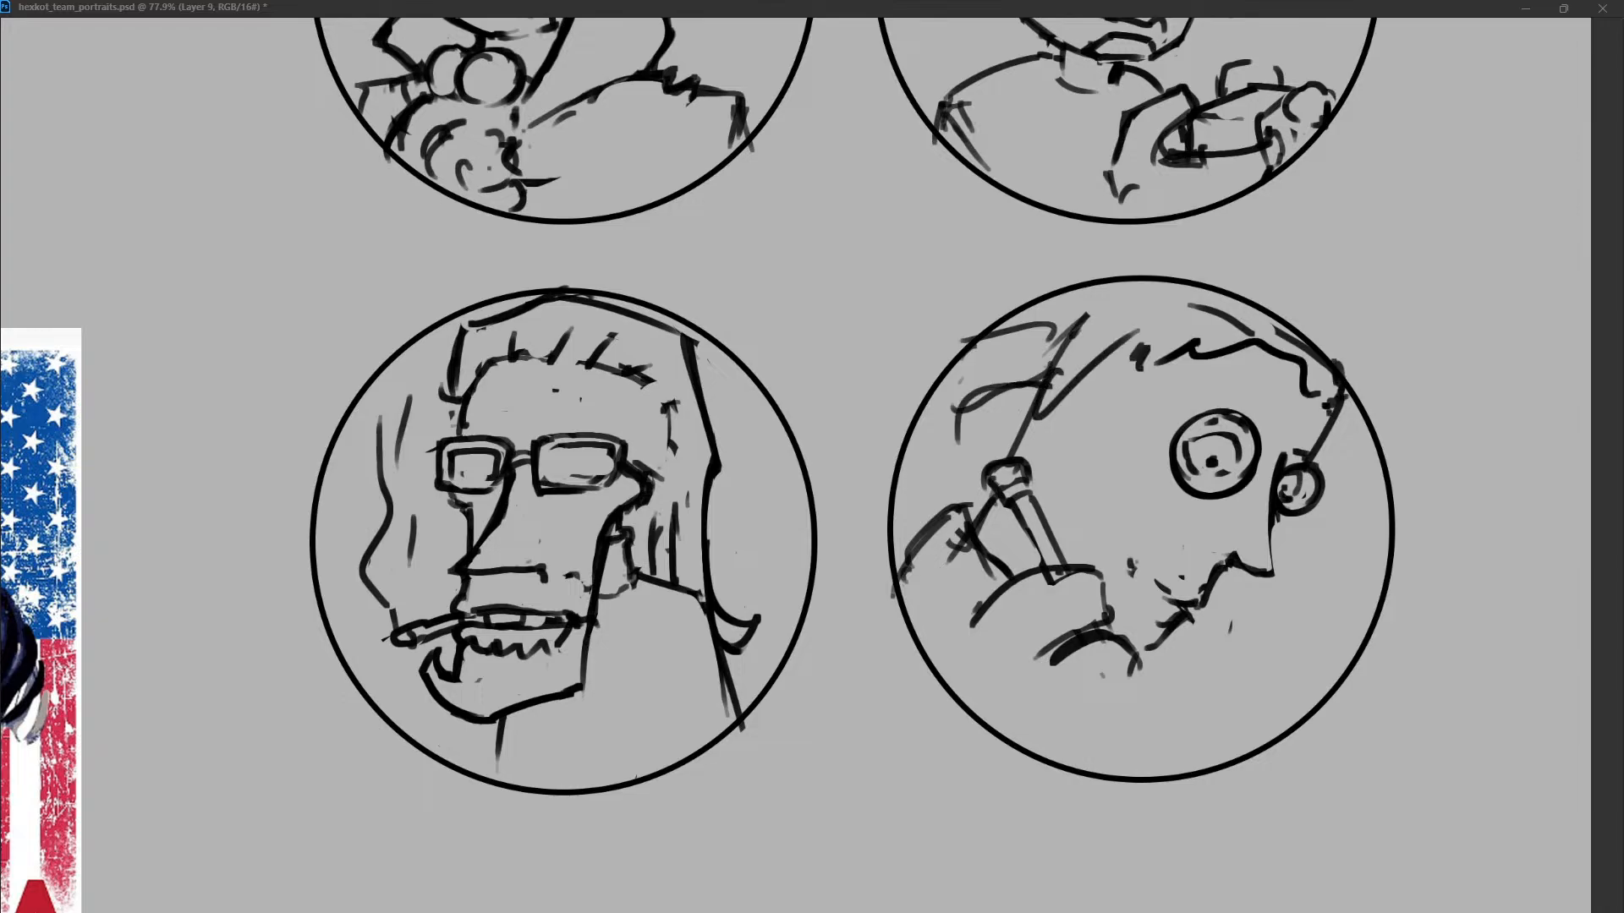
# Draw a wide jagged mouth running from the cheek to the lips and redraw the nose with a rounded tip.
pyautogui.moveTo(1203, 419); pyautogui.dragTo(1217, 420)
pyautogui.moveTo(1157, 636); pyautogui.dragTo(1170, 591)
pyautogui.moveTo(1133, 523); pyautogui.dragTo(1178, 602)
pyautogui.hotkey('ctrl', 'z')
pyautogui.moveTo(1096, 528)
pyautogui.mouseDown()
pyautogui.moveTo(1175, 609)
pyautogui.moveTo(1137, 568)
pyautogui.moveTo(1273, 577)
pyautogui.moveTo(1250, 586)
pyautogui.mouseUp()
pyautogui.hotkey('ctrl', 'z')
pyautogui.hotkey('ctrl', 'z')
pyautogui.moveTo(1271, 516)
pyautogui.mouseDown()
pyautogui.moveTo(1277, 567)
pyautogui.moveTo(1250, 592)
pyautogui.mouseUp()
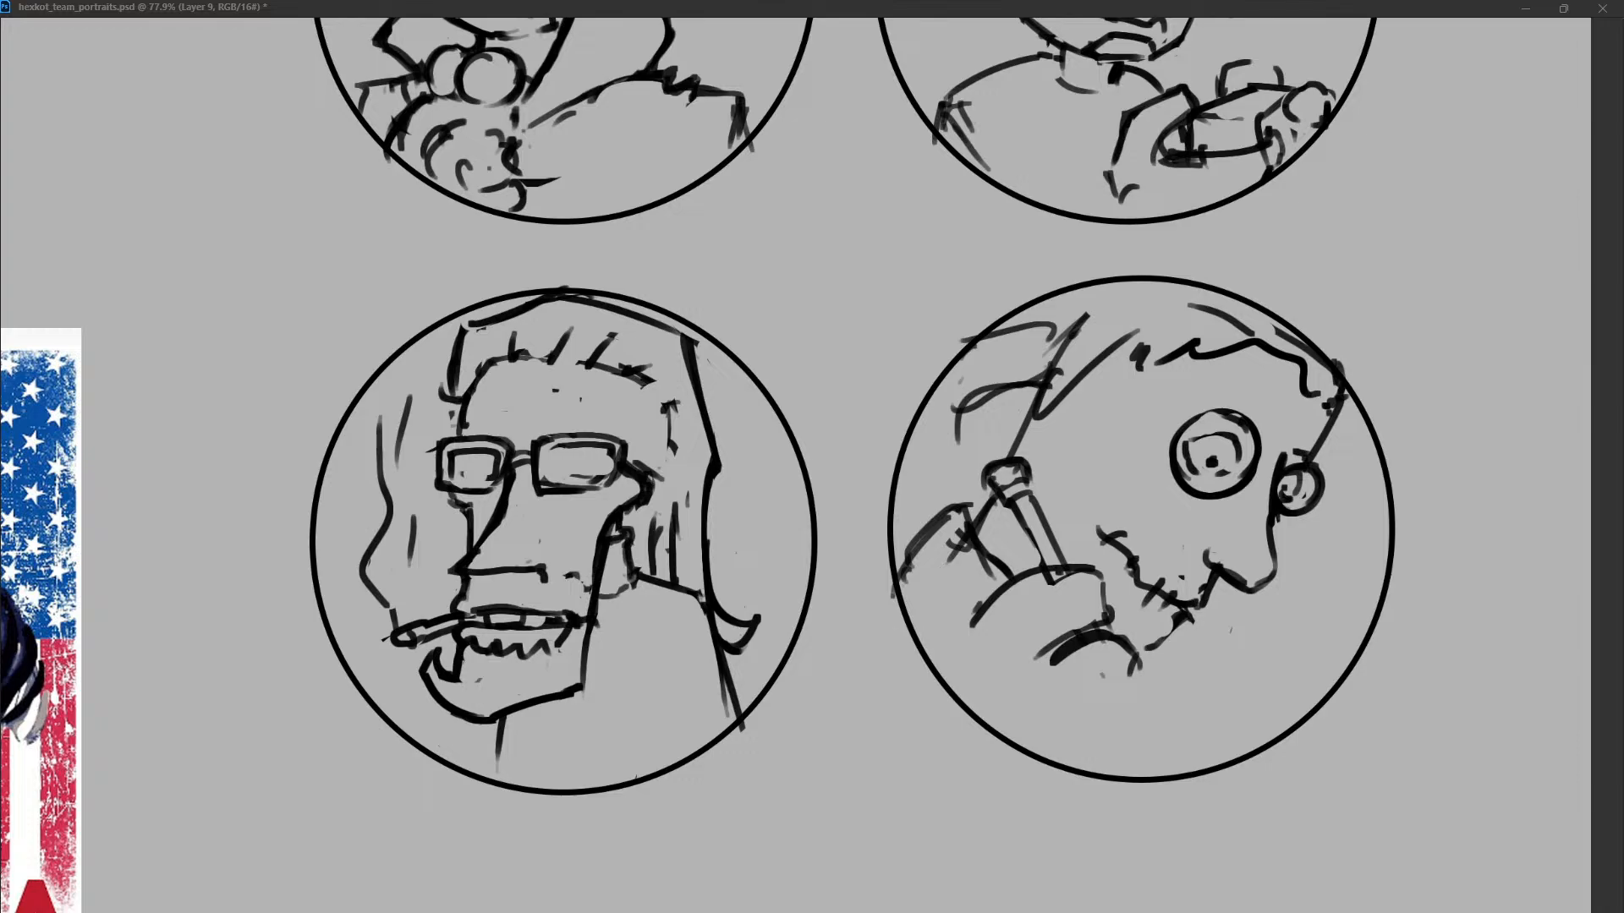
pyautogui.hotkey('ctrl', 'z')
# Smooth the arc below the fist and extend its right end downward.
pyautogui.moveTo(1037, 656)
pyautogui.mouseDown()
pyautogui.moveTo(1143, 693)
pyautogui.moveTo(1122, 715)
pyautogui.mouseUp()
pyautogui.hotkey('ctrl', 'z')
pyautogui.moveTo(1133, 656); pyautogui.dragTo(1129, 709)
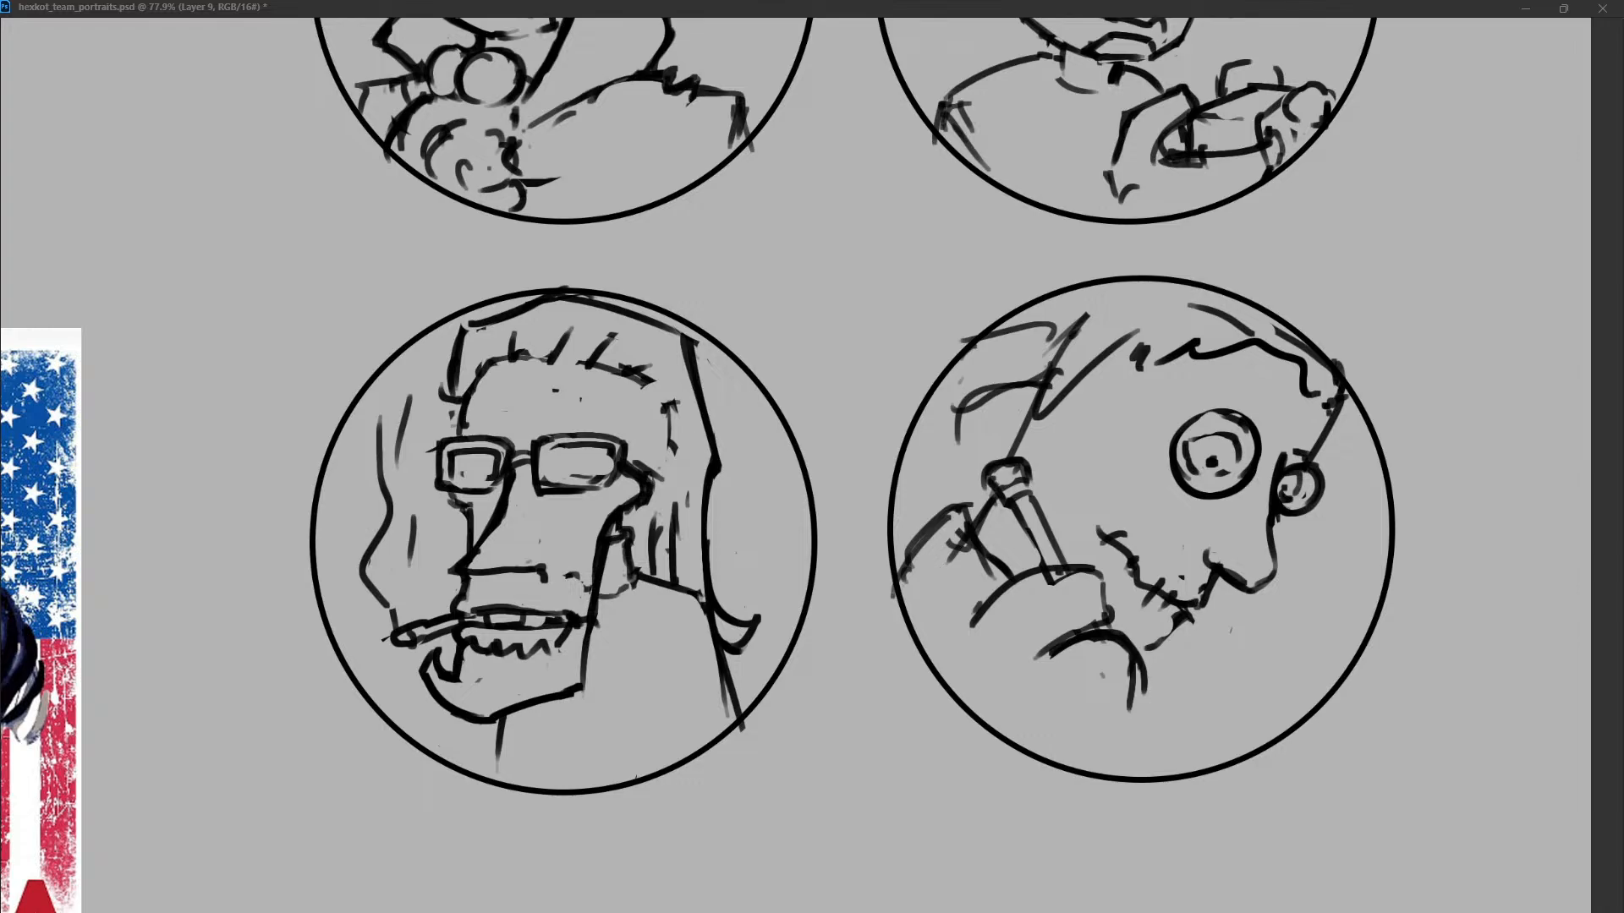
# Redraw the slanted tube's side line and the cap at its upper end.
pyautogui.hotkey('ctrl', 'z')
pyautogui.moveTo(1007, 507); pyautogui.dragTo(1046, 580)
pyautogui.moveTo(990, 469); pyautogui.dragTo(1028, 482)
pyautogui.moveTo(979, 457); pyautogui.dragTo(1000, 485)
pyautogui.hotkey('ctrl', 'z')
pyautogui.moveTo(993, 450); pyautogui.dragTo(1008, 459)
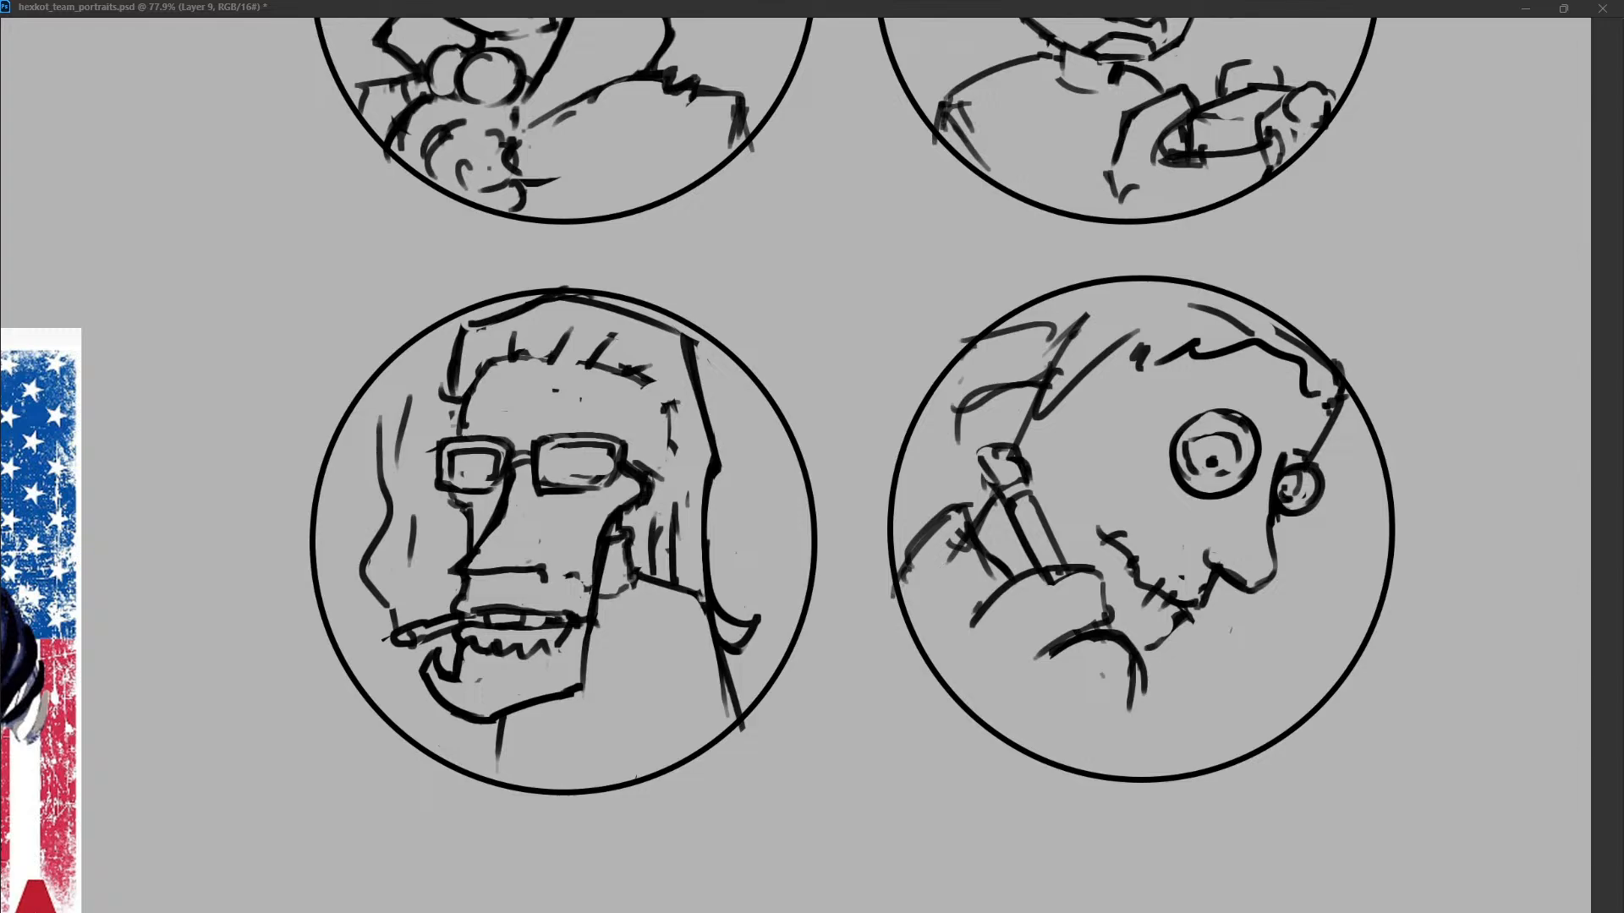
# Extend the fist's outline down into the wrist, add the back-of-hand edge, and draw cuff lines at the circle's lower edge.
pyautogui.moveTo(1135, 695); pyautogui.dragTo(1069, 749)
pyautogui.moveTo(981, 584)
pyautogui.mouseDown()
pyautogui.moveTo(1092, 565)
pyautogui.moveTo(1117, 626)
pyautogui.moveTo(973, 626)
pyautogui.moveTo(937, 662)
pyautogui.mouseUp()
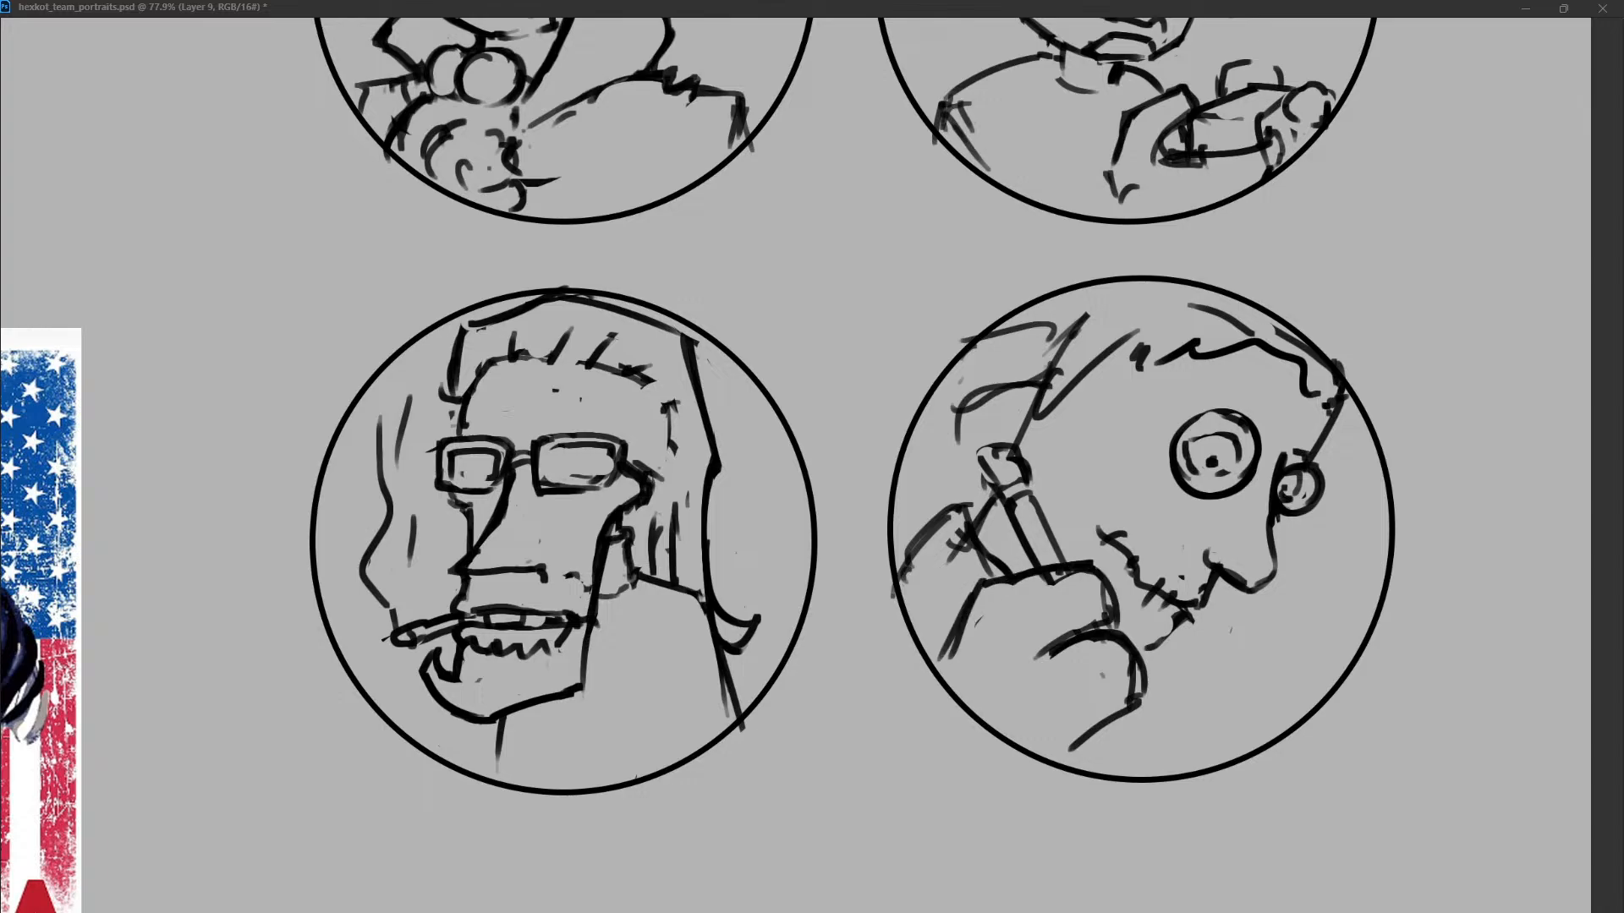
pyautogui.moveTo(977, 596)
pyautogui.mouseDown()
pyautogui.moveTo(1022, 539)
pyautogui.moveTo(1082, 560)
pyautogui.mouseUp()
pyautogui.moveTo(1130, 708)
pyautogui.mouseDown()
pyautogui.moveTo(1152, 748)
pyautogui.moveTo(1128, 778)
pyautogui.moveTo(1158, 777)
pyautogui.mouseUp()
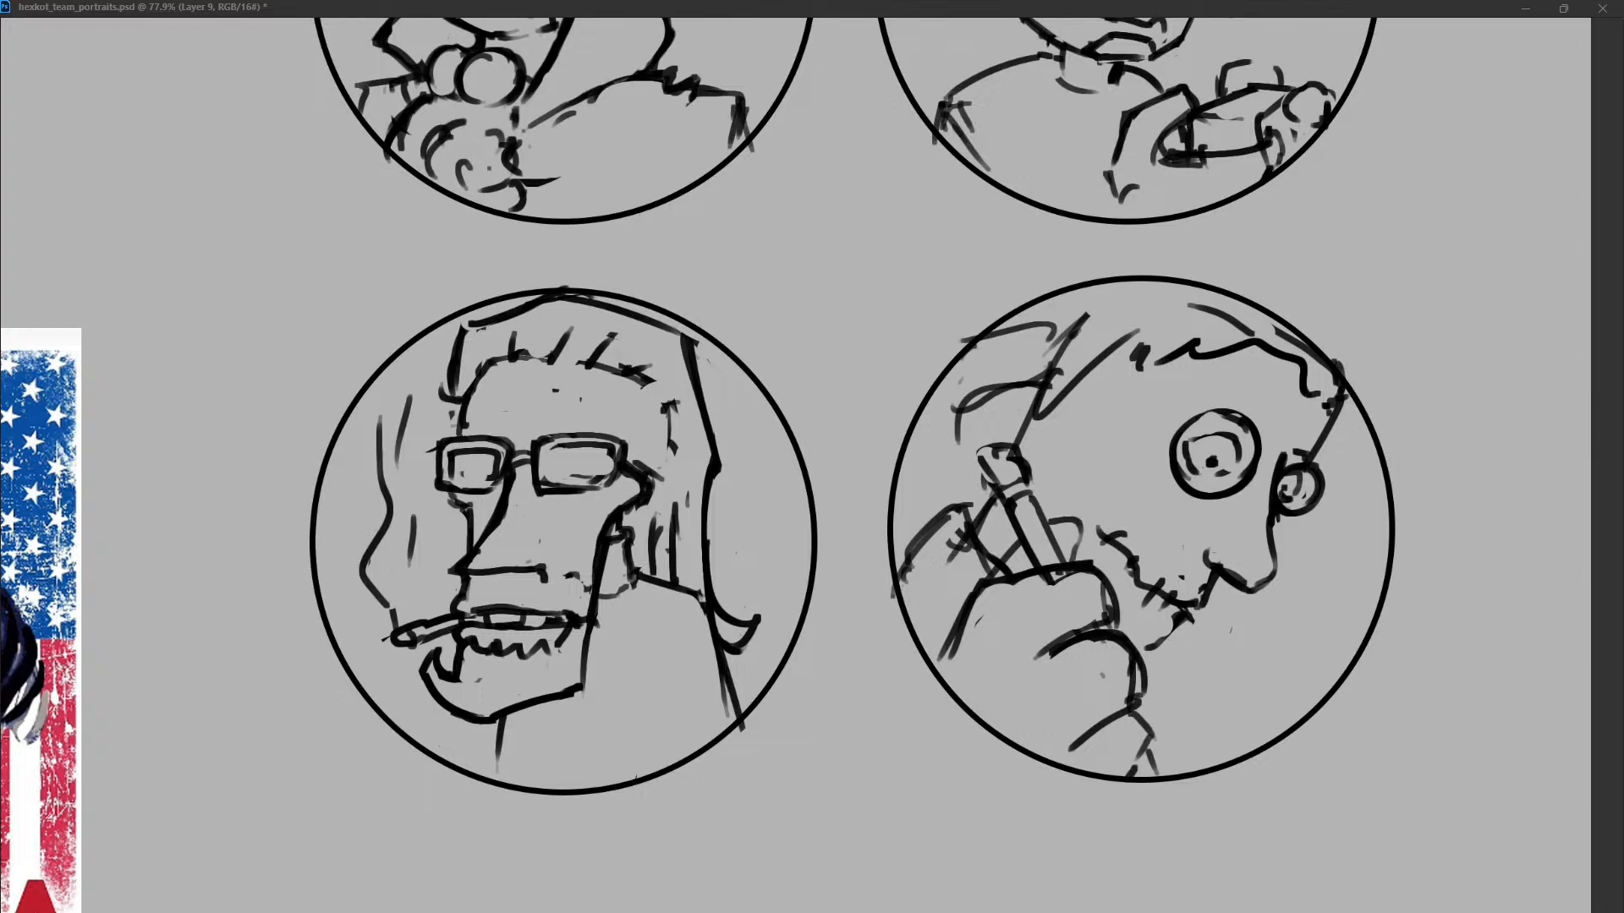
# Reshape the tube's tip into a clean circle and draw a curved chest line below the chin.
pyautogui.moveTo(1002, 455); pyautogui.dragTo(1013, 479)
pyautogui.moveTo(980, 454)
pyautogui.mouseDown()
pyautogui.moveTo(997, 485)
pyautogui.moveTo(1025, 479)
pyautogui.mouseUp()
pyautogui.moveTo(1025, 482); pyautogui.dragTo(1045, 514)
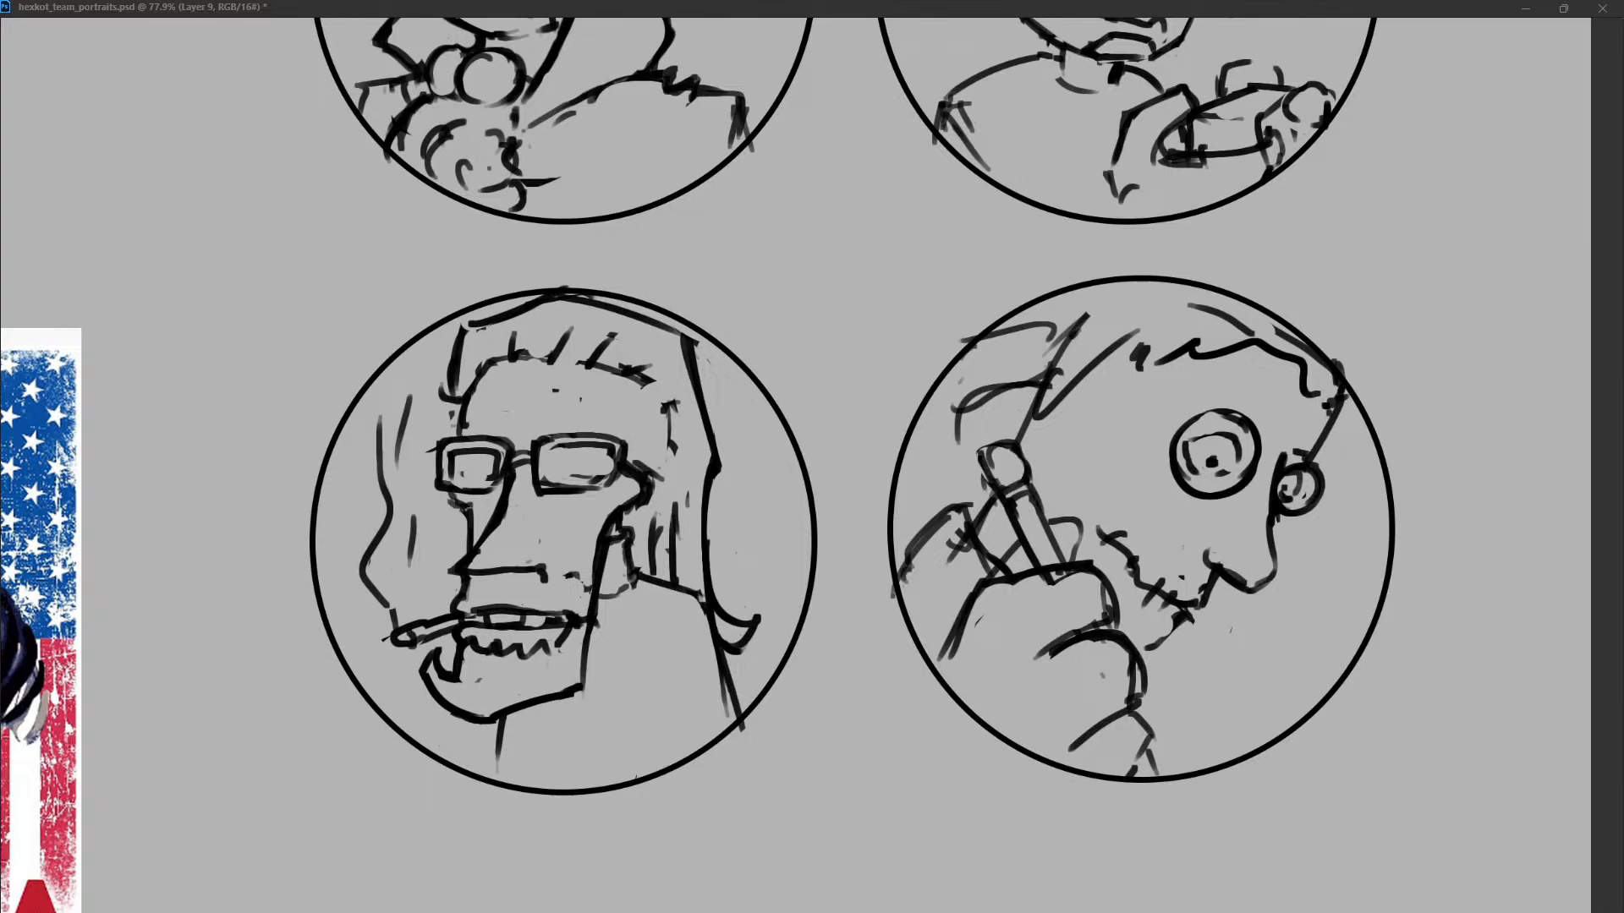
pyautogui.moveTo(1186, 627); pyautogui.dragTo(1256, 707)
pyautogui.moveTo(1251, 733)
pyautogui.mouseDown()
pyautogui.moveTo(1258, 746)
pyautogui.moveTo(1261, 713)
pyautogui.mouseUp()
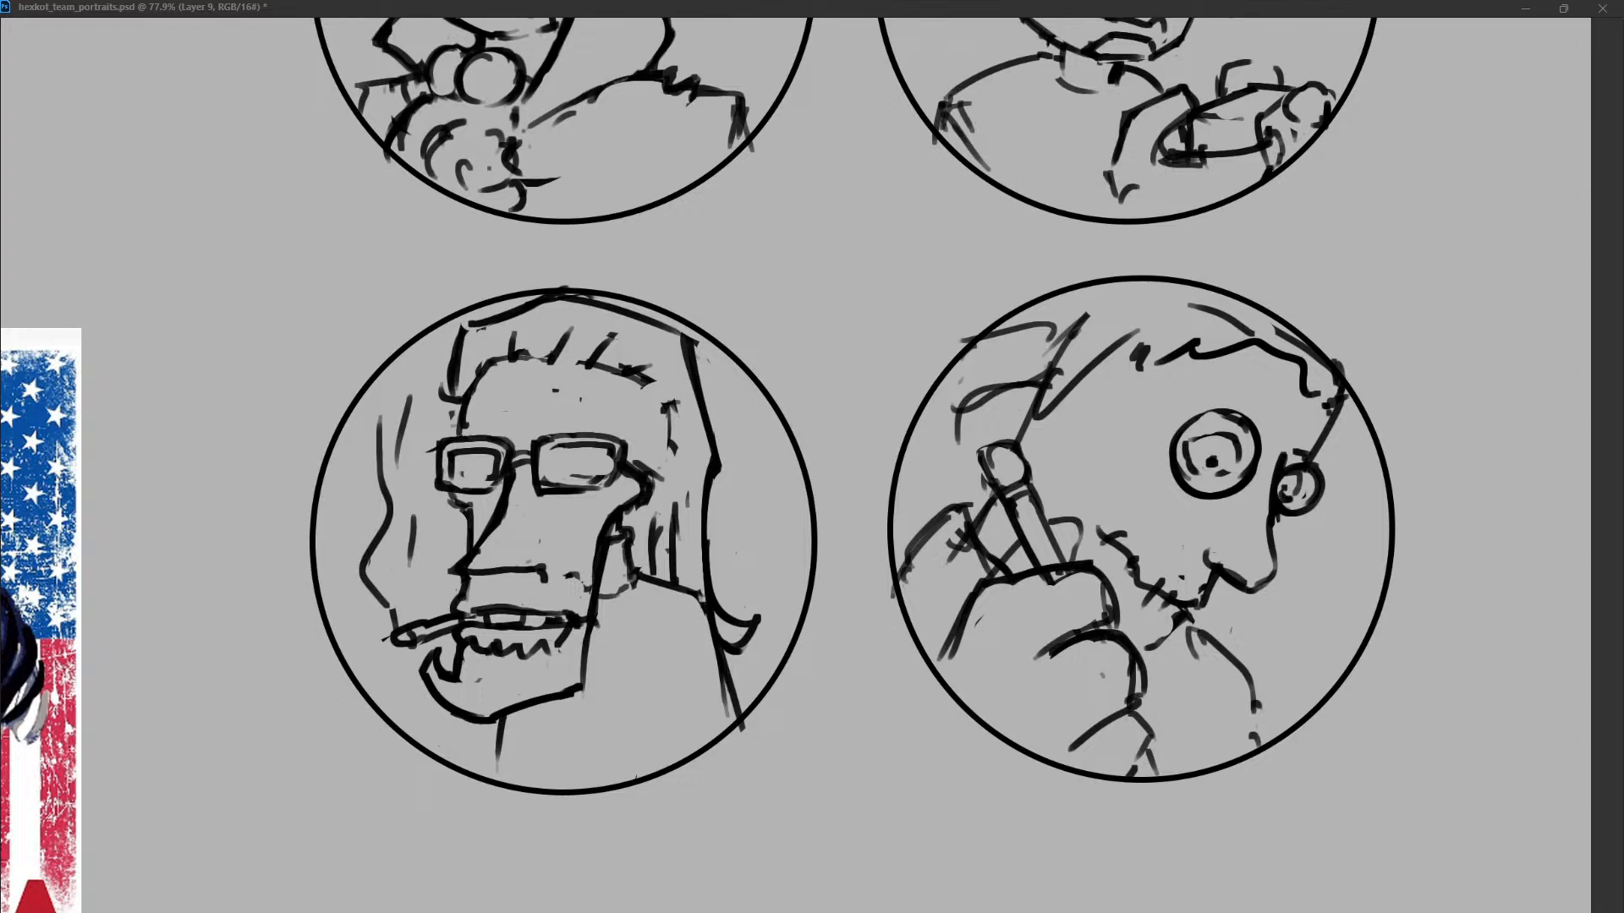
# Draw a double strap line from the near round eye to the back of the head.
pyautogui.moveTo(1182, 430)
pyautogui.mouseDown()
pyautogui.moveTo(1221, 408)
pyautogui.moveTo(1044, 408)
pyautogui.mouseUp()
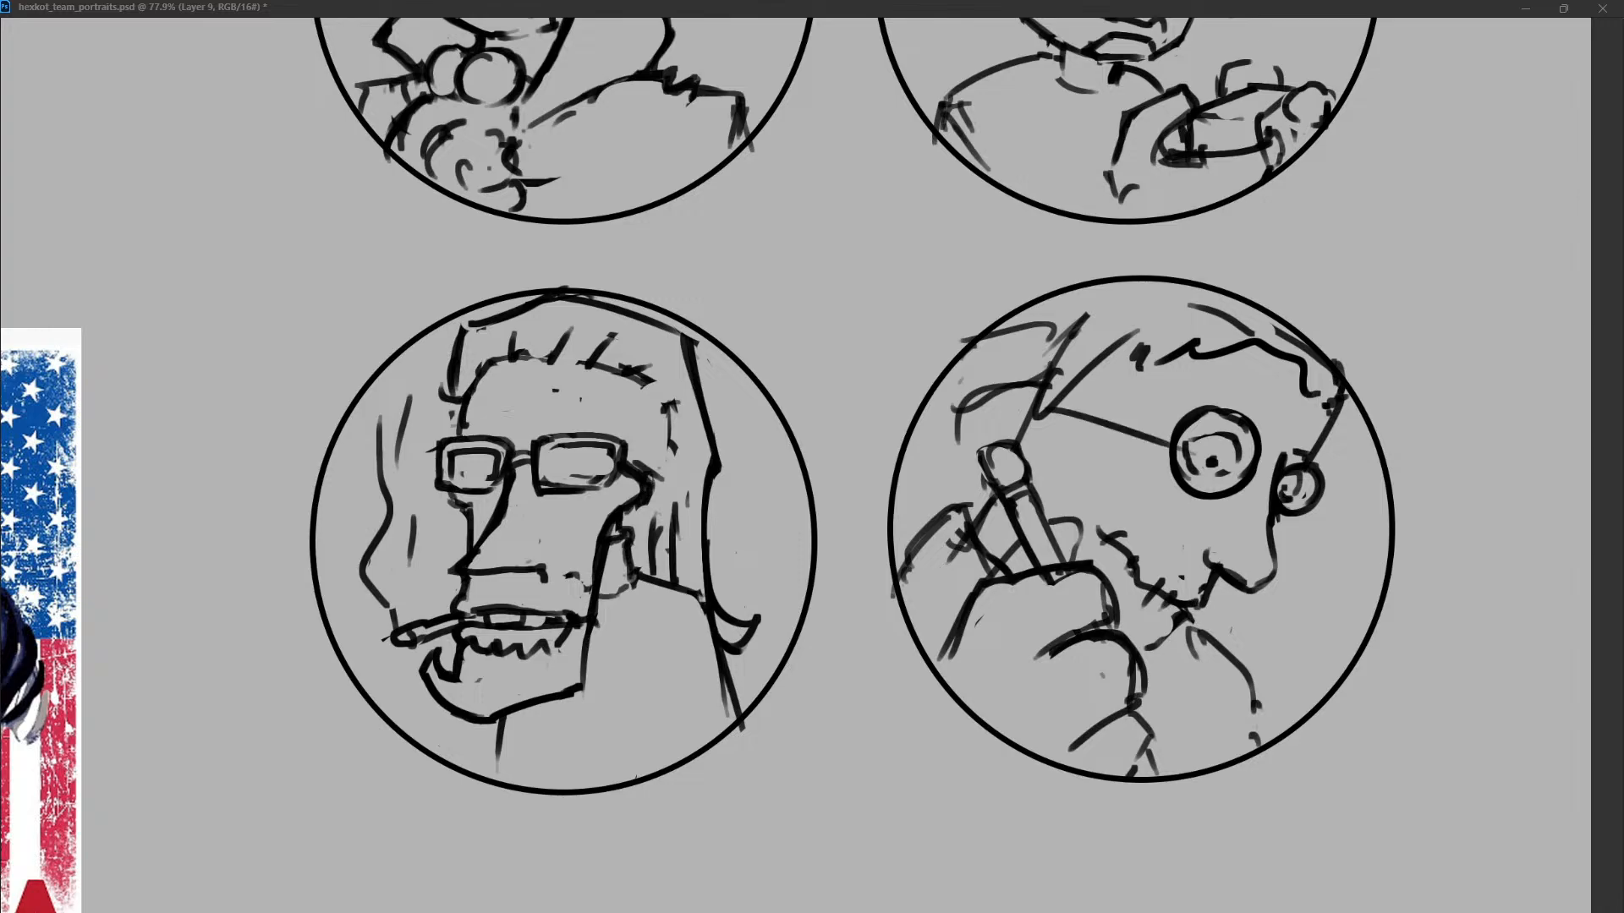
pyautogui.hotkey('ctrl', 'z')
pyautogui.moveTo(1178, 422); pyautogui.dragTo(1012, 394)
pyautogui.moveTo(1169, 438)
pyautogui.mouseDown()
pyautogui.moveTo(1021, 400)
pyautogui.moveTo(1039, 359)
pyautogui.mouseUp()
# Redraw the forehead line steeper from the hairline to the far eye and clean up the old line beside it.
pyautogui.moveTo(1344, 400); pyautogui.dragTo(1318, 453)
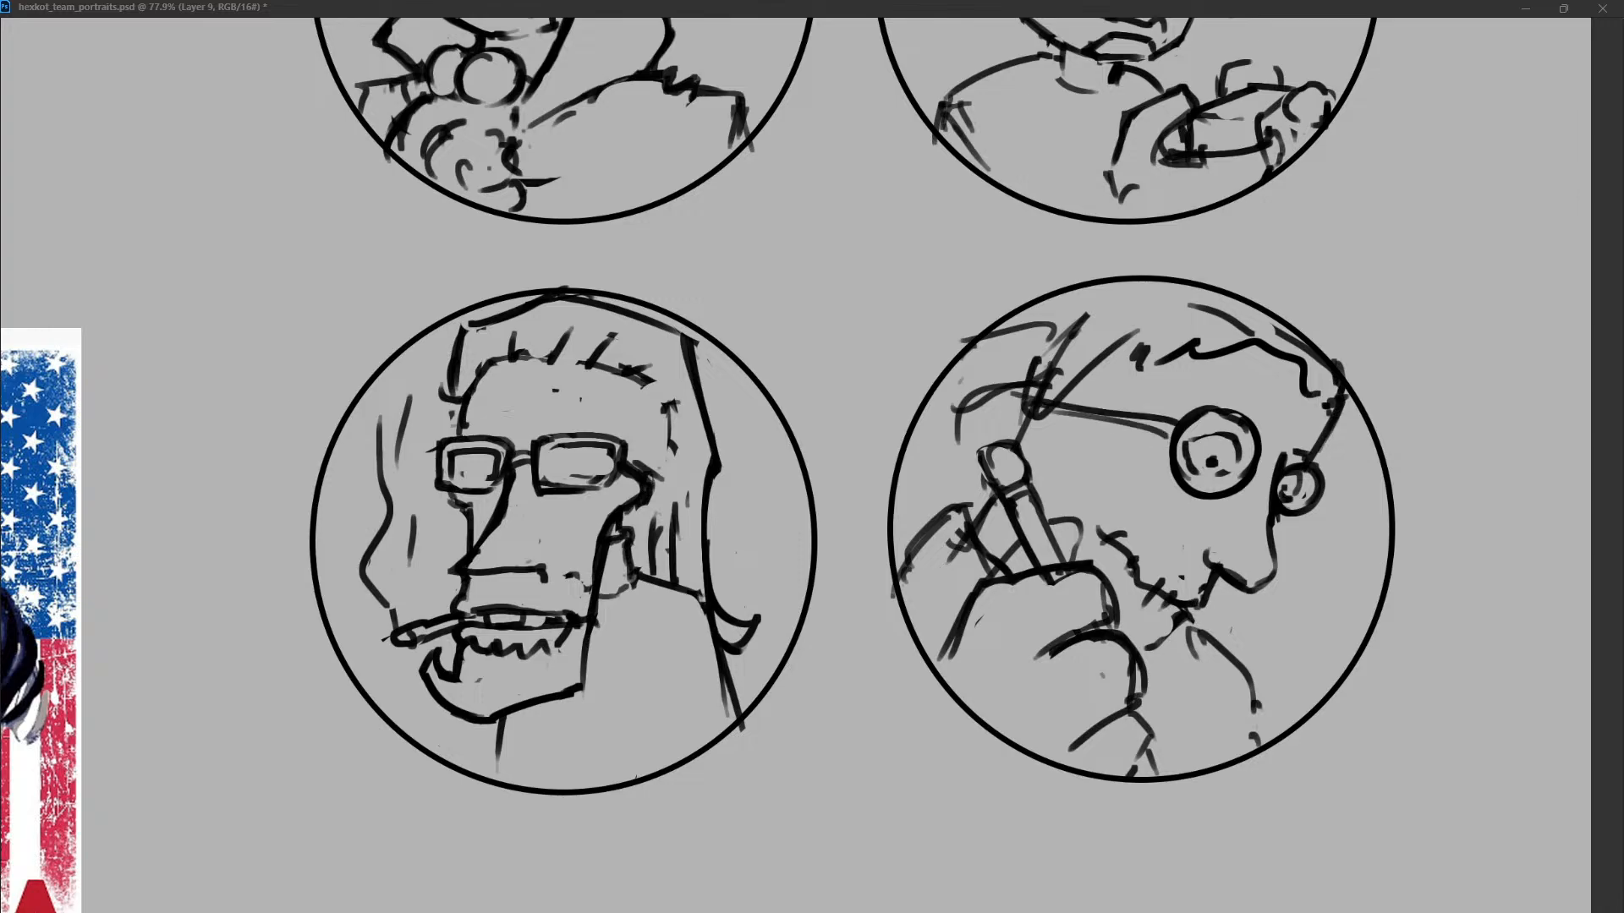
pyautogui.hotkey('ctrl', 'z')
pyautogui.moveTo(1349, 398); pyautogui.dragTo(1297, 455)
pyautogui.moveTo(1327, 369); pyautogui.dragTo(1312, 461)
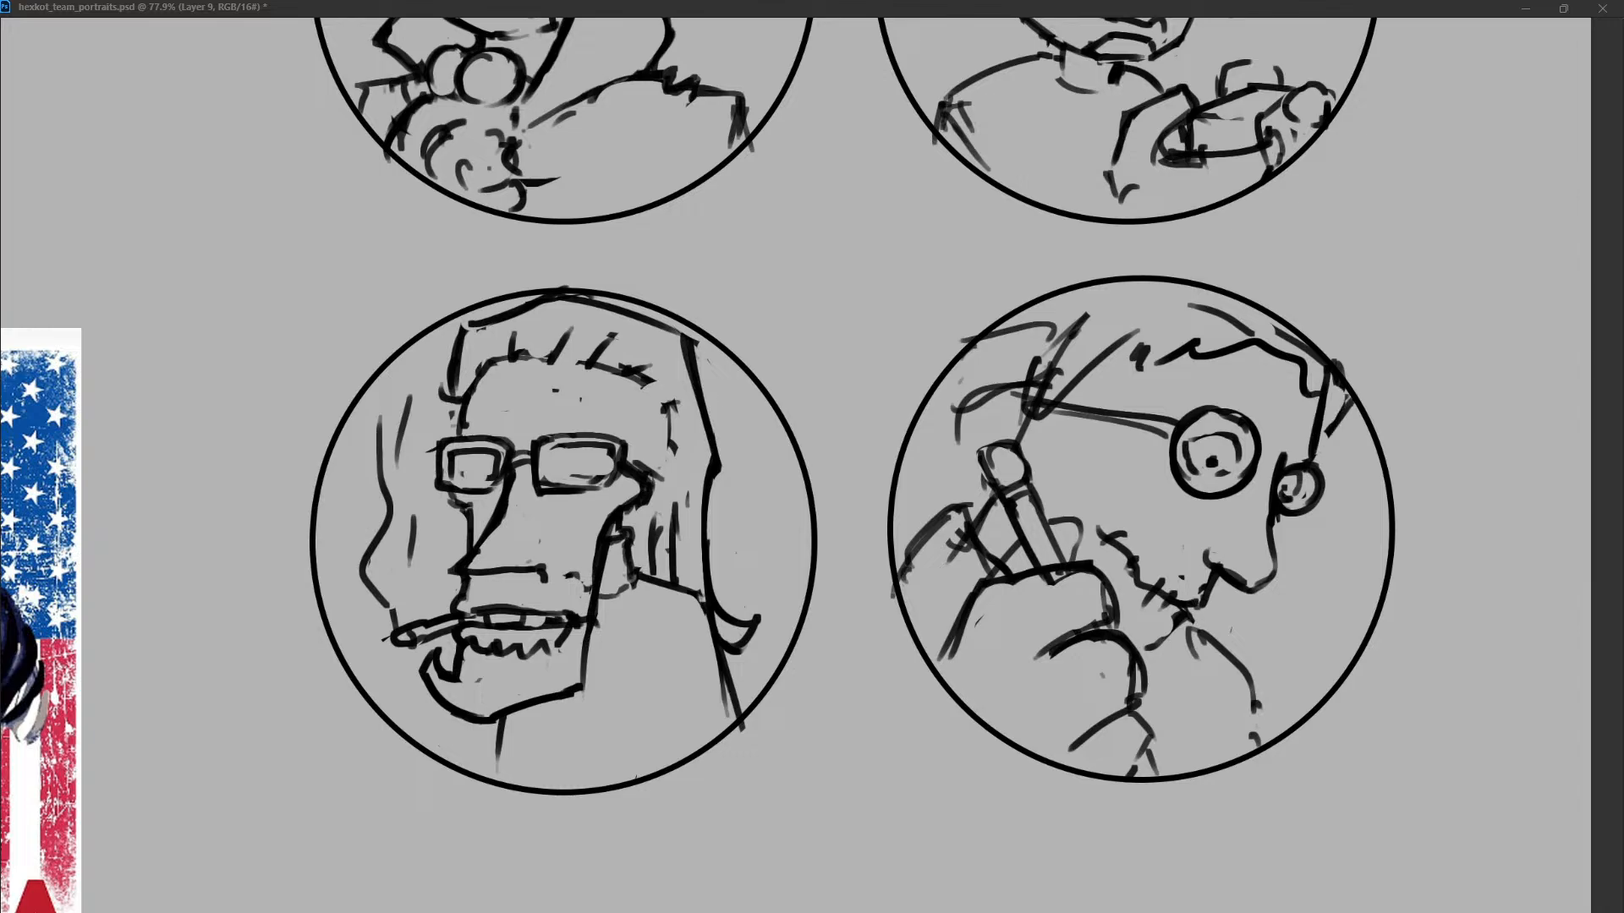
pyautogui.moveTo(1350, 399)
pyautogui.mouseDown()
pyautogui.moveTo(1328, 433)
pyautogui.moveTo(1323, 415)
pyautogui.mouseUp()
# Erase the wavy hairline and replace it with a jagged fringe across the forehead.
pyautogui.moveTo(1155, 362); pyautogui.dragTo(1315, 372)
pyautogui.moveTo(1232, 330); pyautogui.dragTo(1244, 359)
pyautogui.moveTo(1261, 347)
pyautogui.mouseDown()
pyautogui.moveTo(1275, 409)
pyautogui.moveTo(1307, 392)
pyautogui.mouseUp()
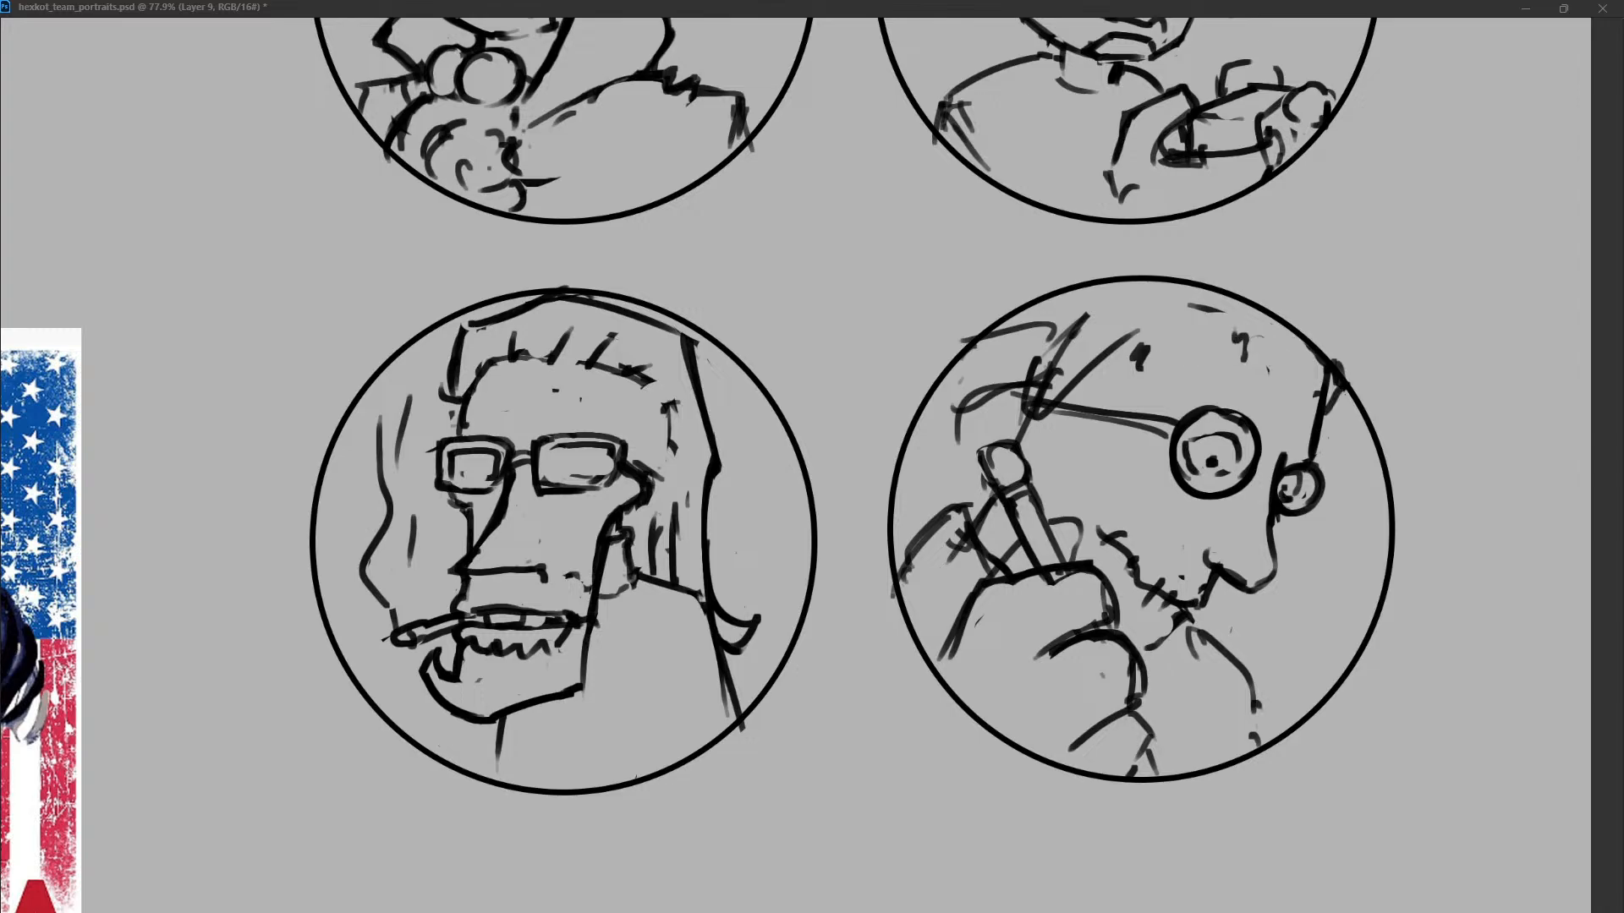
pyautogui.moveTo(1235, 339)
pyautogui.mouseDown()
pyautogui.moveTo(1300, 383)
pyautogui.moveTo(1239, 345)
pyautogui.mouseUp()
pyautogui.moveTo(1121, 347); pyautogui.dragTo(1197, 332)
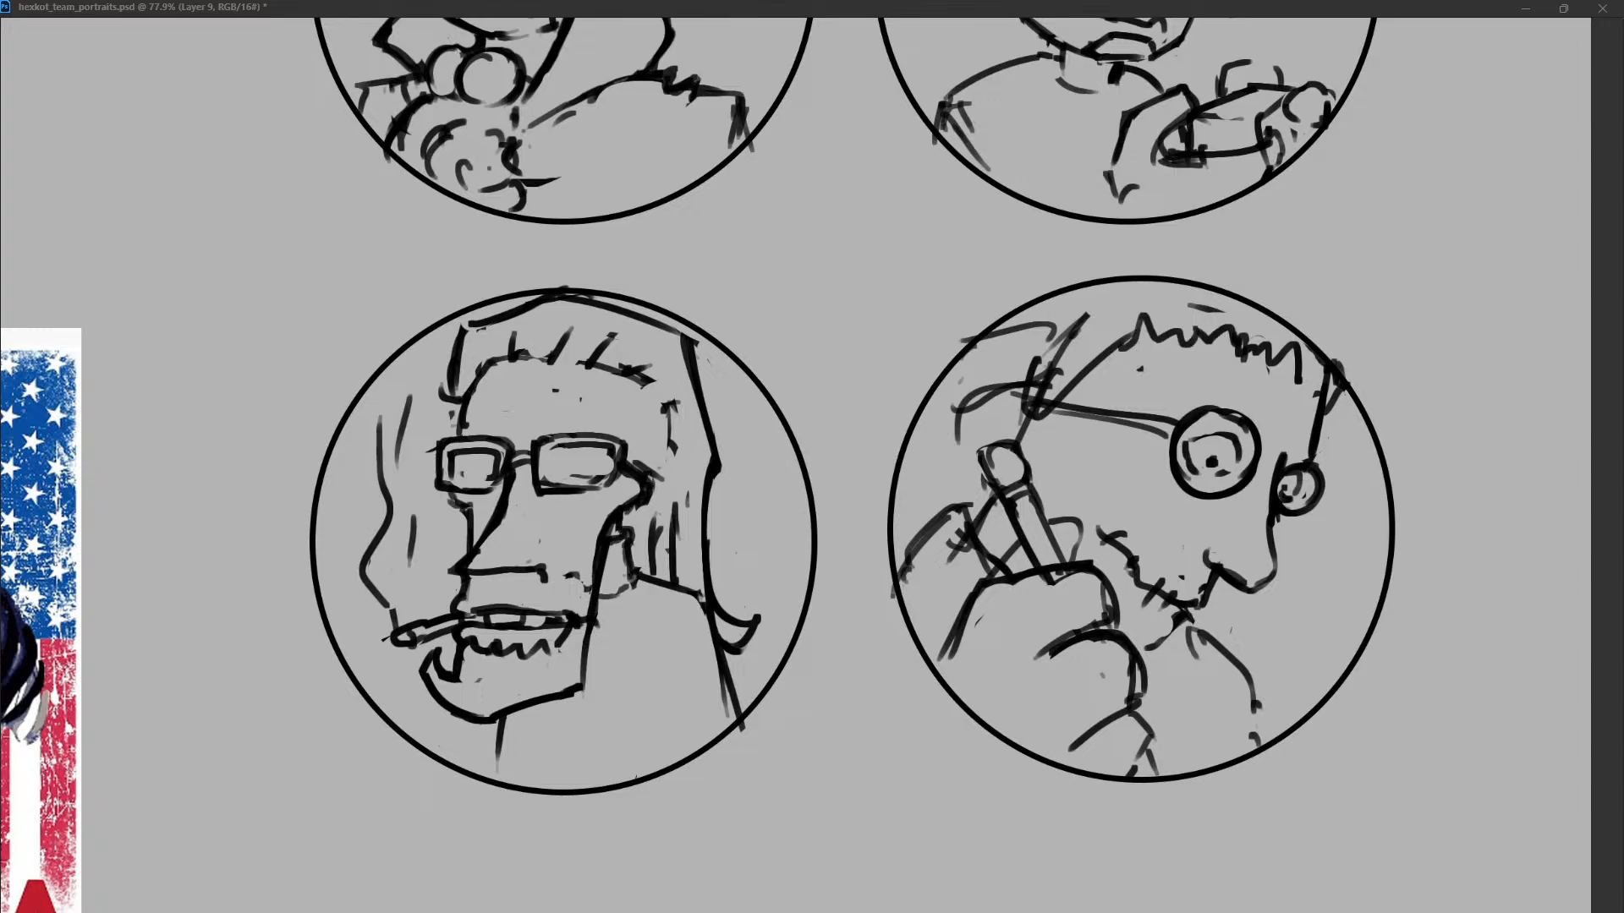
# Redraw the back of the head above the strap and curve the hair lock behind it.
pyautogui.moveTo(1058, 333)
pyautogui.mouseDown()
pyautogui.moveTo(1047, 378)
pyautogui.moveTo(1028, 380)
pyautogui.mouseUp()
pyautogui.hotkey('ctrl', 'z')
pyautogui.moveTo(1034, 320); pyautogui.dragTo(1019, 405)
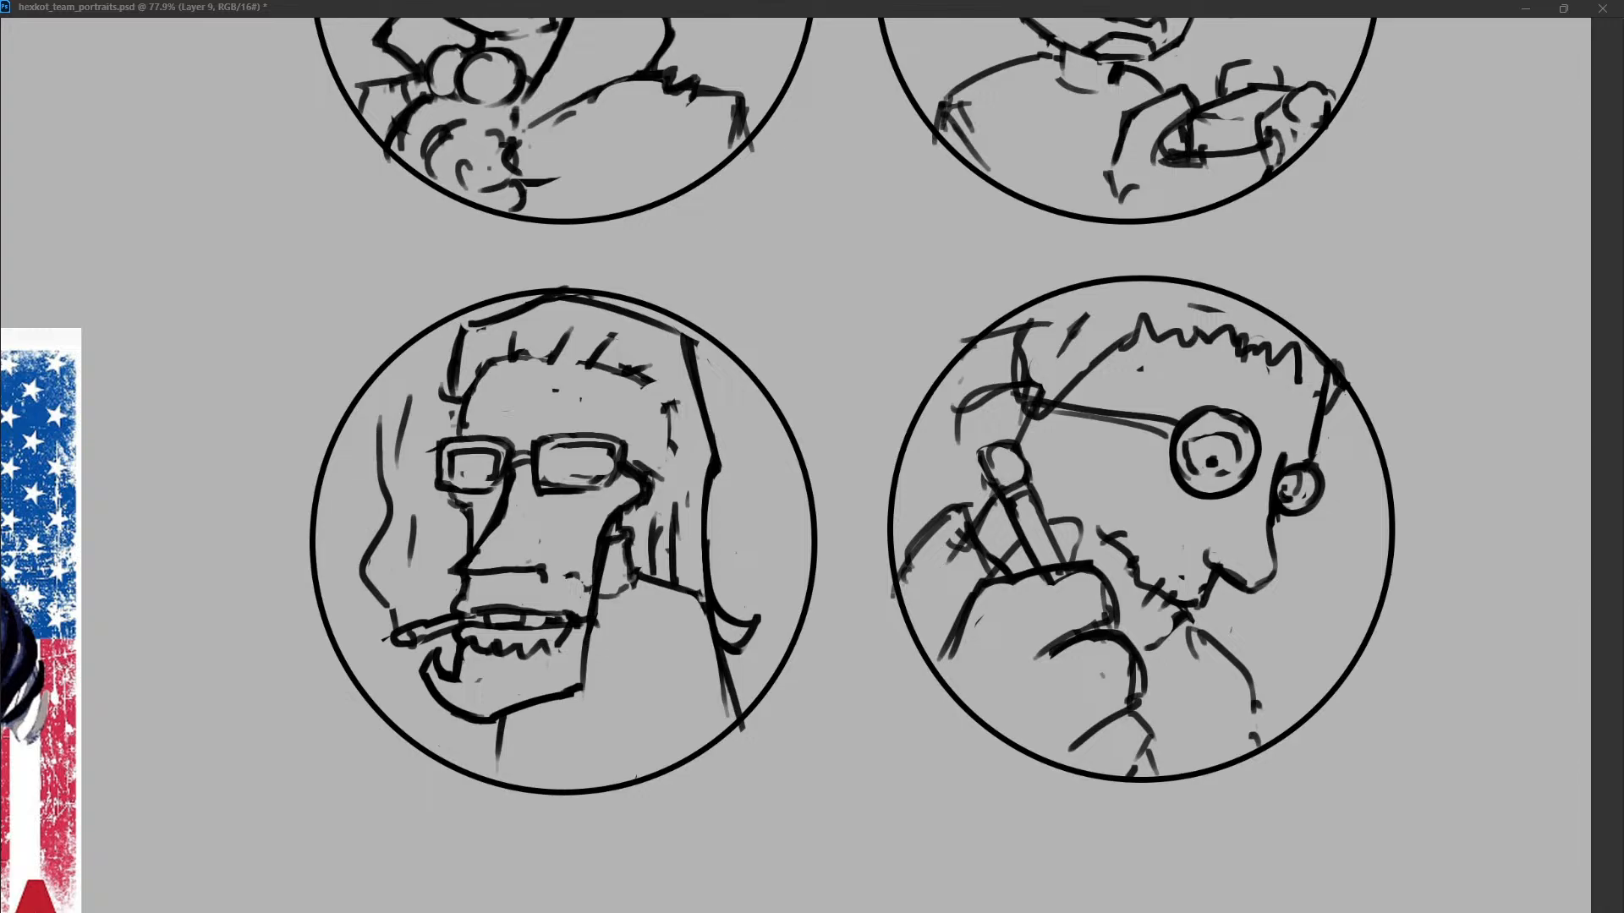
pyautogui.hotkey('ctrl', 'z')
pyautogui.moveTo(1022, 342); pyautogui.dragTo(964, 406)
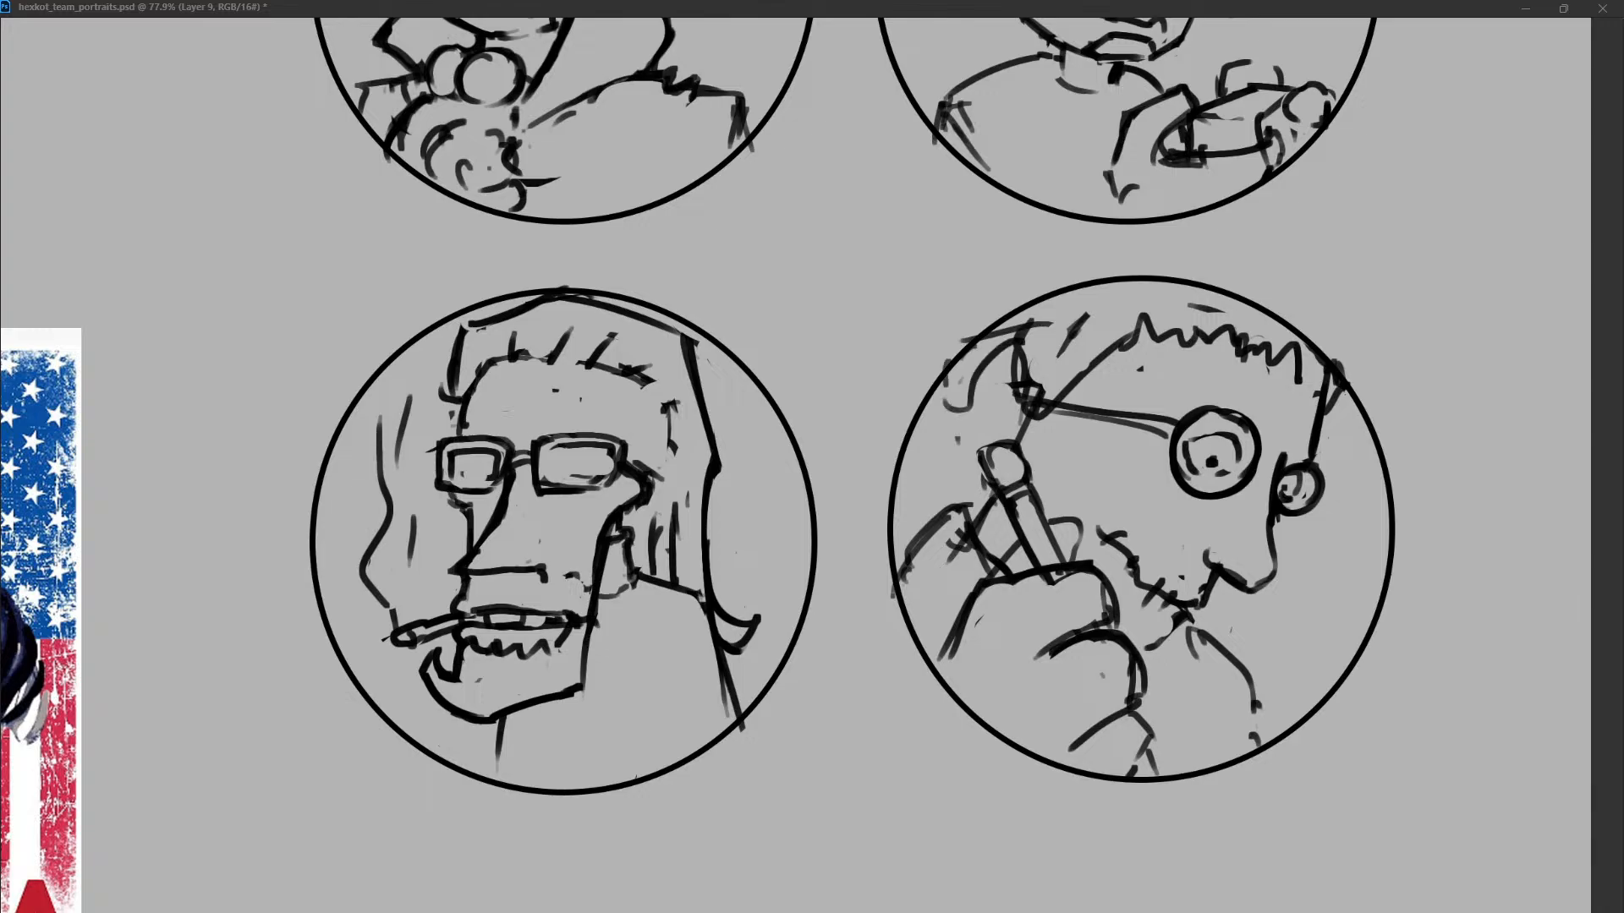
# Flatten the underside of the nose and replace the curved chest line with a straighter one below the chin.
pyautogui.moveTo(1347, 389); pyautogui.dragTo(1326, 407)
pyautogui.hotkey('ctrl', 'z')
pyautogui.moveTo(1210, 554); pyautogui.dragTo(1274, 572)
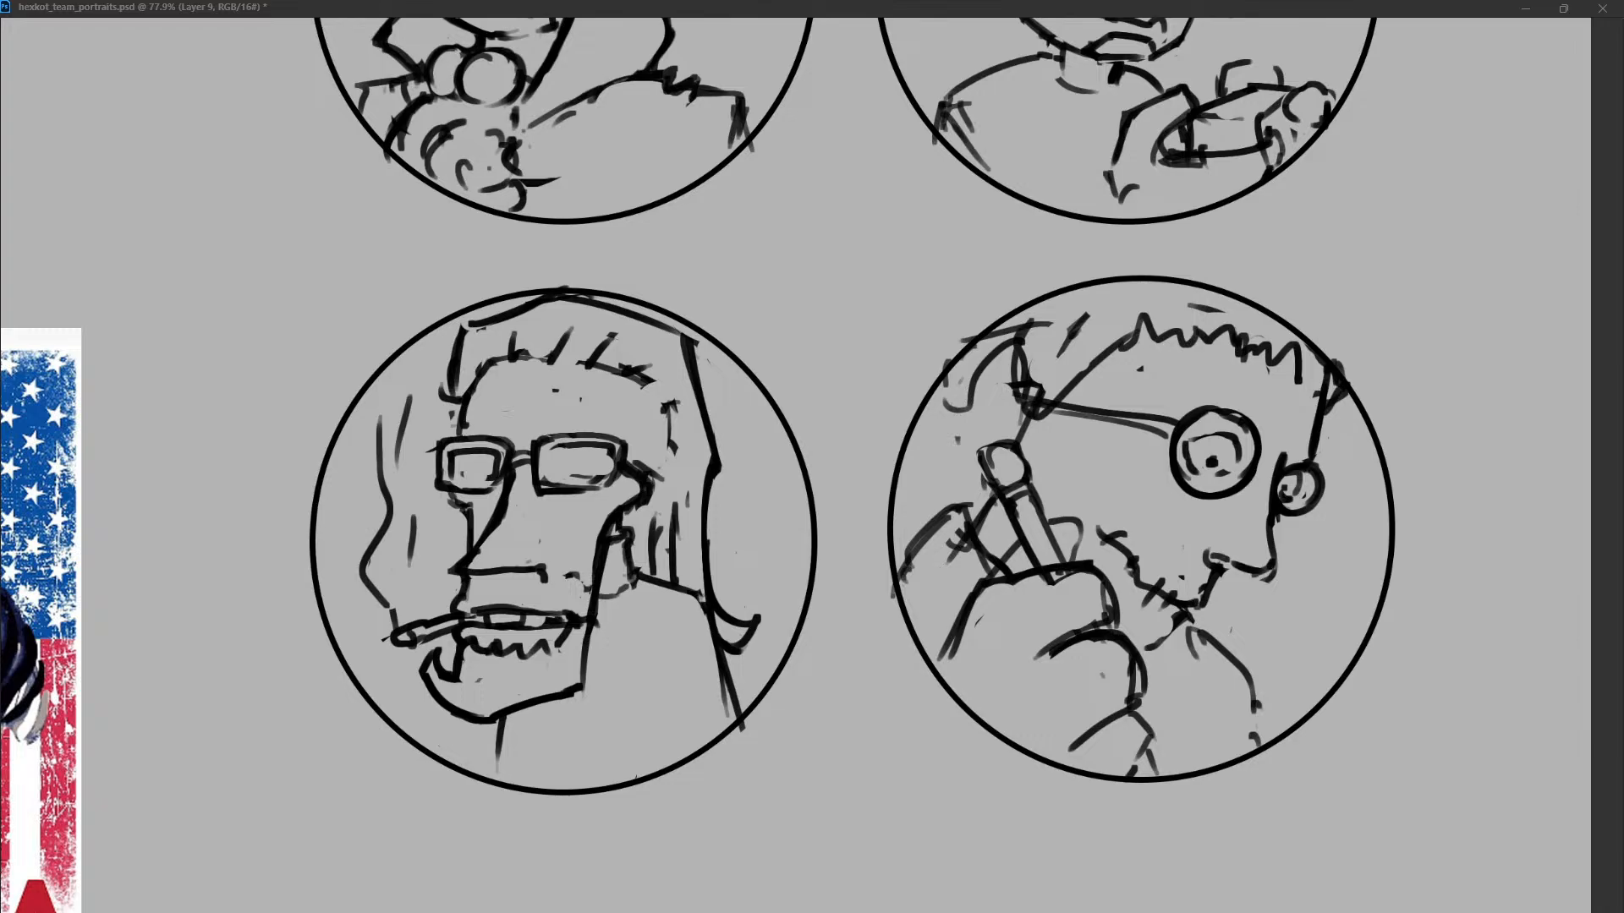
pyautogui.hotkey('ctrl', 'z')
pyautogui.moveTo(1188, 619)
pyautogui.mouseDown()
pyautogui.moveTo(1152, 650)
pyautogui.moveTo(1217, 643)
pyautogui.moveTo(1136, 660)
pyautogui.moveTo(1216, 649)
pyautogui.moveTo(1232, 751)
pyautogui.mouseUp()
pyautogui.hotkey('ctrl', 'z')
pyautogui.hotkey('ctrl', 'z')
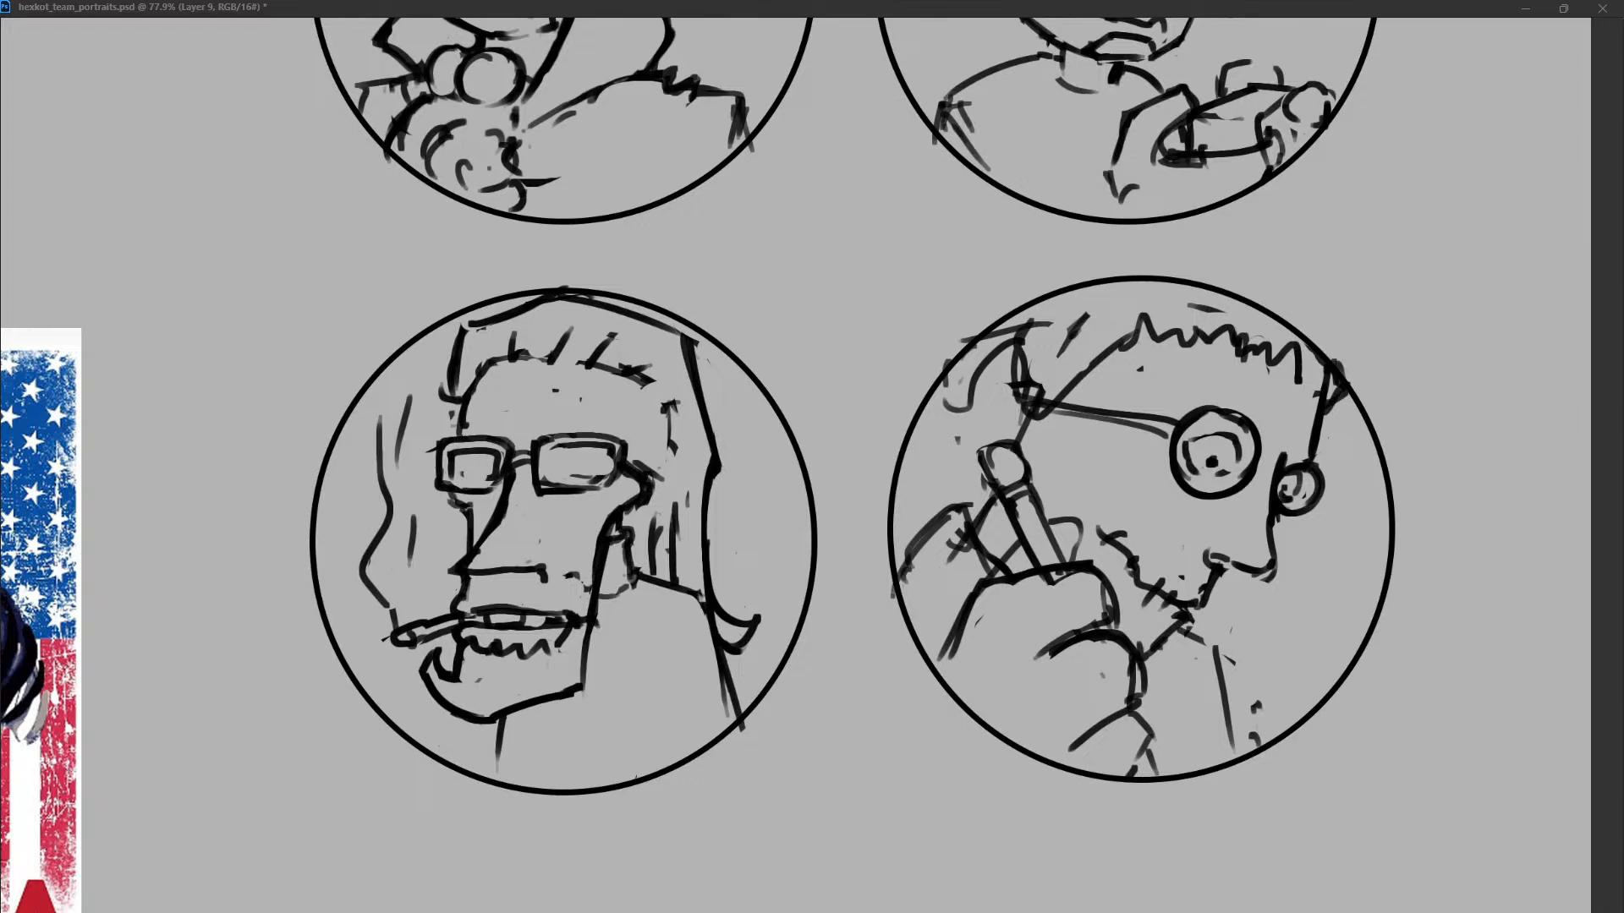
# Scale the fourth character's sketch down within its circle and redraw the hair edge above the forehead.
pyautogui.hotkey('ctrl', 'z')
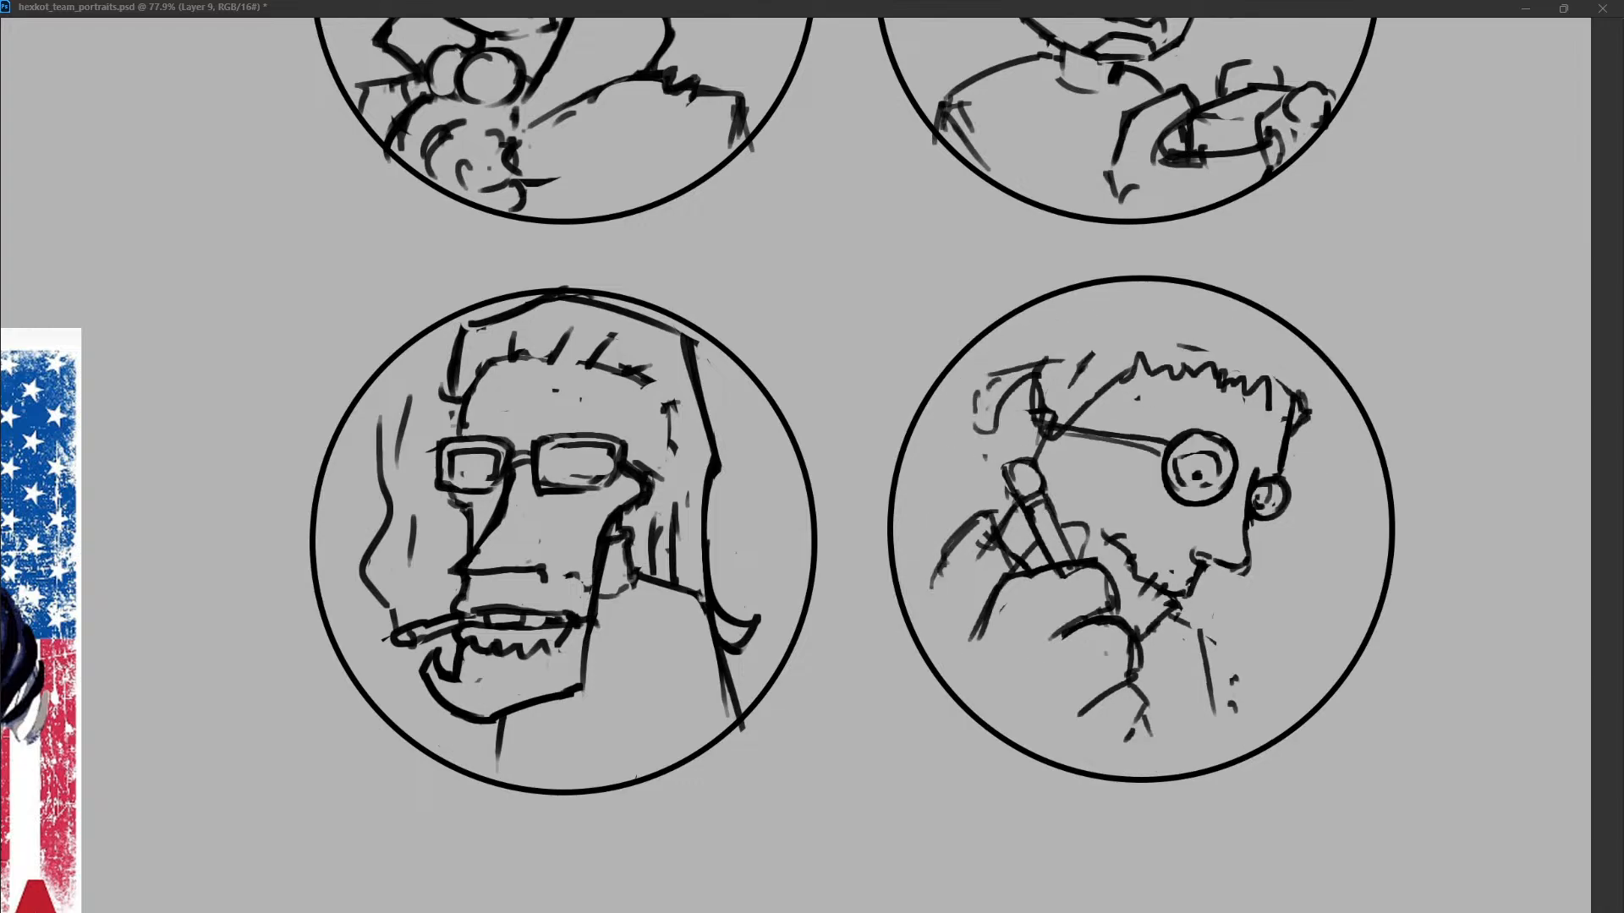
pyautogui.moveTo(1040, 313); pyautogui.dragTo(1025, 373)
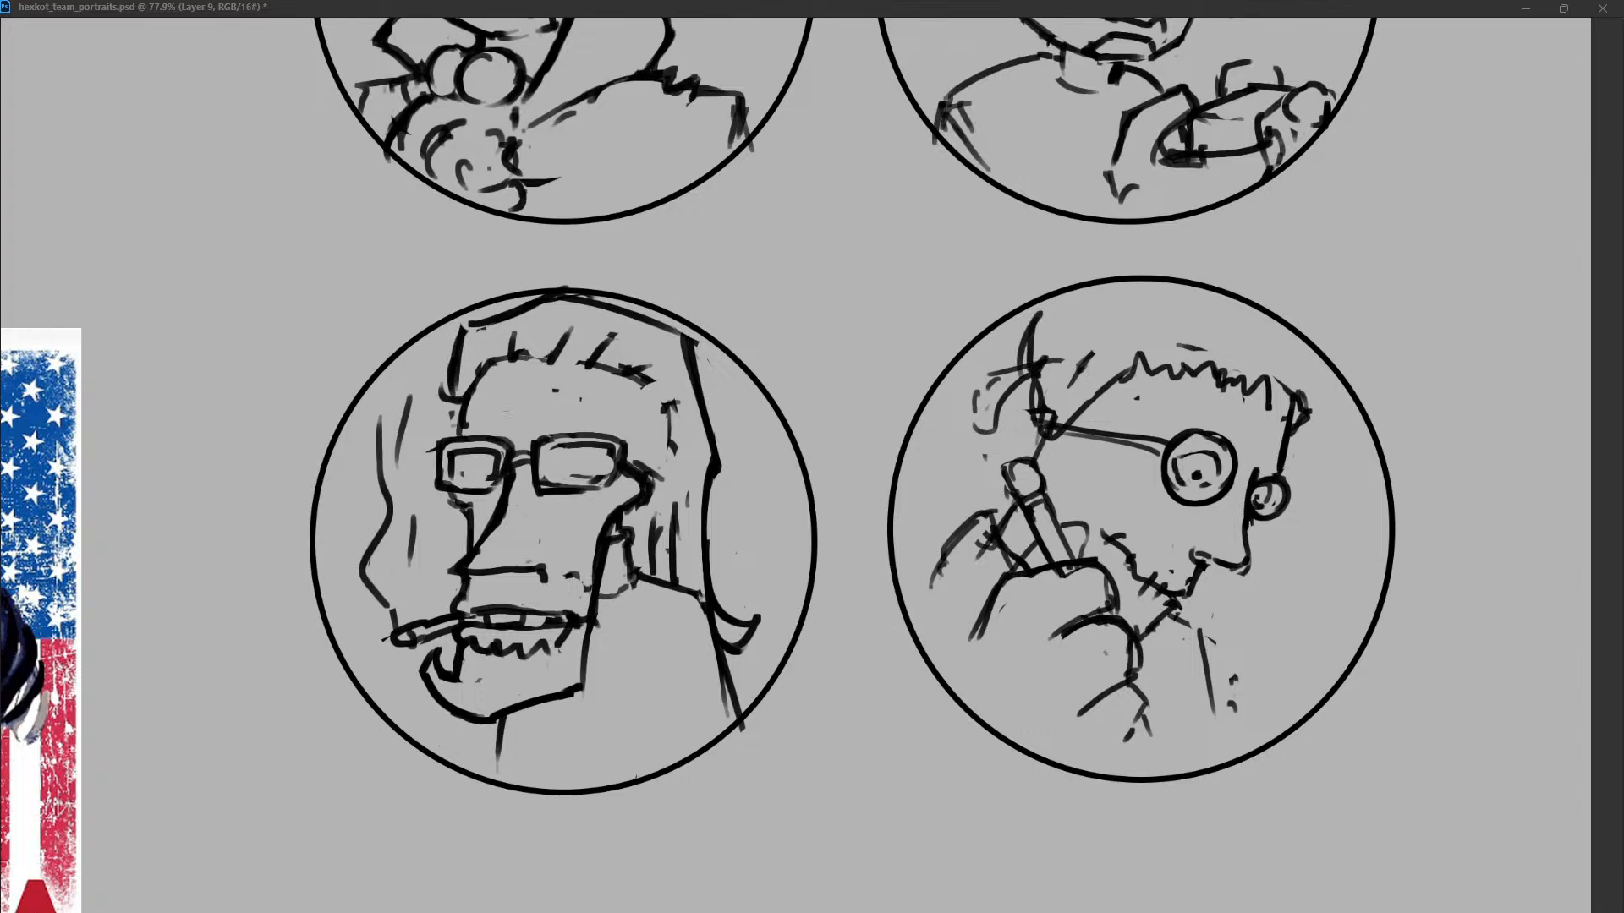
pyautogui.moveTo(1303, 389)
pyautogui.mouseDown()
pyautogui.moveTo(1313, 419)
pyautogui.moveTo(1294, 423)
pyautogui.moveTo(1297, 403)
pyautogui.mouseUp()
pyautogui.hotkey('ctrl', 'z')
pyautogui.hotkey('ctrl', 'z')
pyautogui.moveTo(1279, 318); pyautogui.dragTo(1307, 369)
# Draw long hair locks behind the head and a short hair stroke at the crown's front edge.
pyautogui.hotkey('ctrl', 'z')
pyautogui.moveTo(1031, 366); pyautogui.dragTo(960, 469)
pyautogui.moveTo(952, 389); pyautogui.dragTo(940, 468)
pyautogui.moveTo(995, 329)
pyautogui.mouseDown()
pyautogui.moveTo(984, 343)
pyautogui.moveTo(1017, 358)
pyautogui.mouseUp()
pyautogui.moveTo(1245, 296); pyautogui.dragTo(1264, 323)
pyautogui.hotkey('ctrl', 'z')
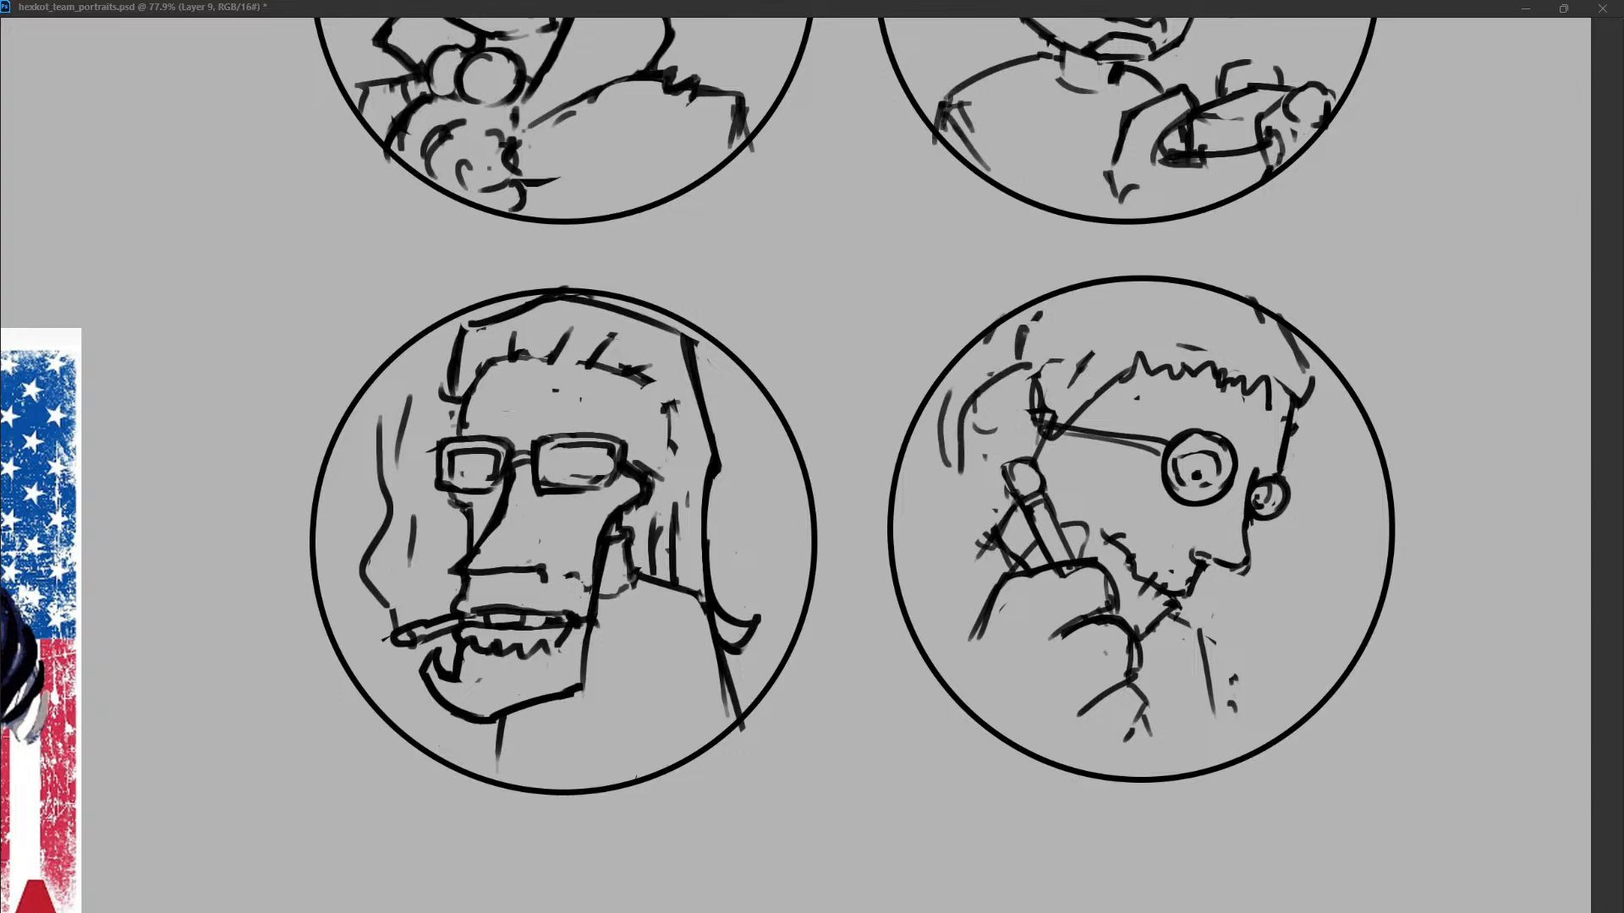
# Draw a shoulder line out to the circle's left edge and add collar and chest lines below the chin.
pyautogui.moveTo(994, 533); pyautogui.dragTo(888, 590)
pyautogui.moveTo(1189, 619); pyautogui.dragTo(1213, 651)
pyautogui.moveTo(1220, 674)
pyautogui.mouseDown()
pyautogui.moveTo(1224, 738)
pyautogui.moveTo(1232, 712)
pyautogui.moveTo(1211, 683)
pyautogui.mouseUp()
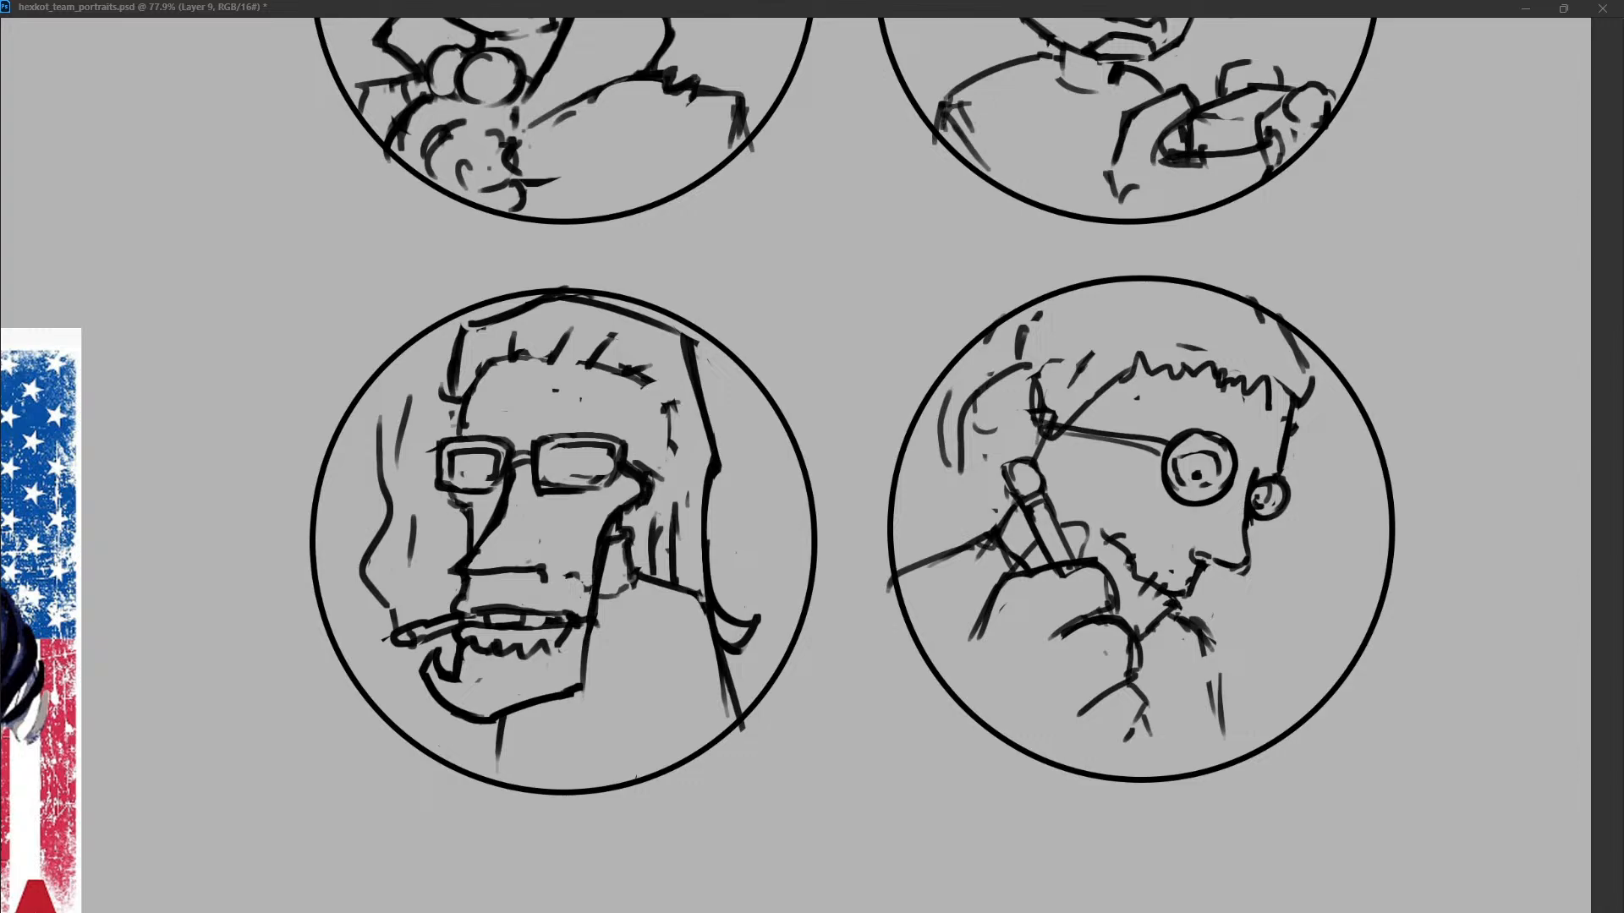
pyautogui.moveTo(1066, 592); pyautogui.dragTo(1106, 677)
pyautogui.moveTo(1192, 827); pyautogui.dragTo(1170, 794)
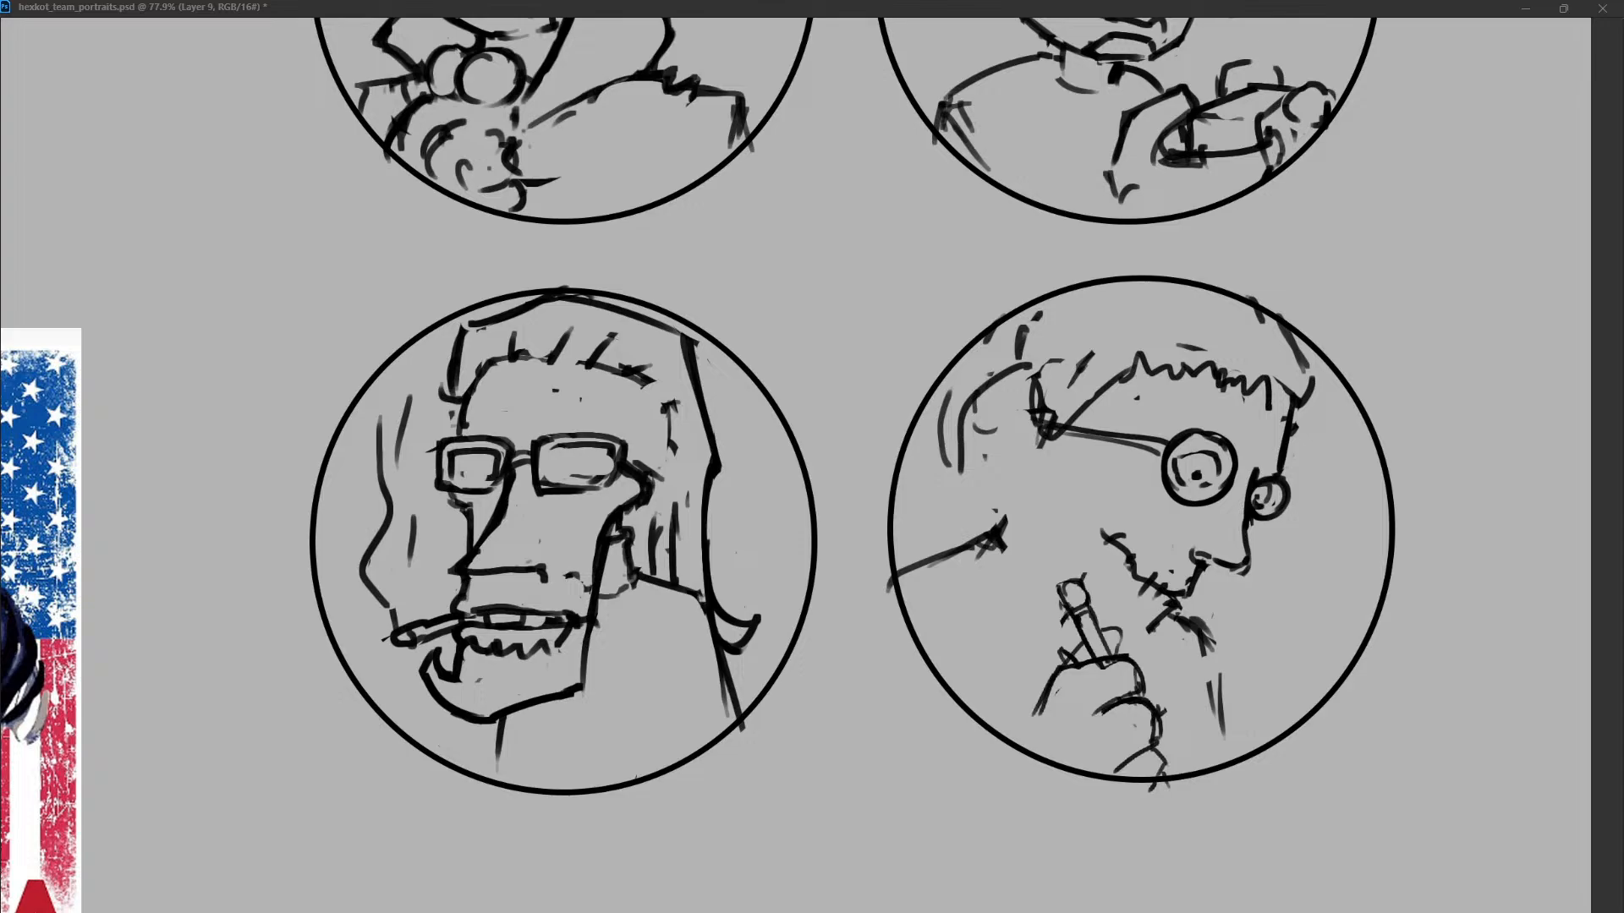
pyautogui.moveTo(1107, 685); pyautogui.dragTo(1101, 651)
pyautogui.press('Escape')
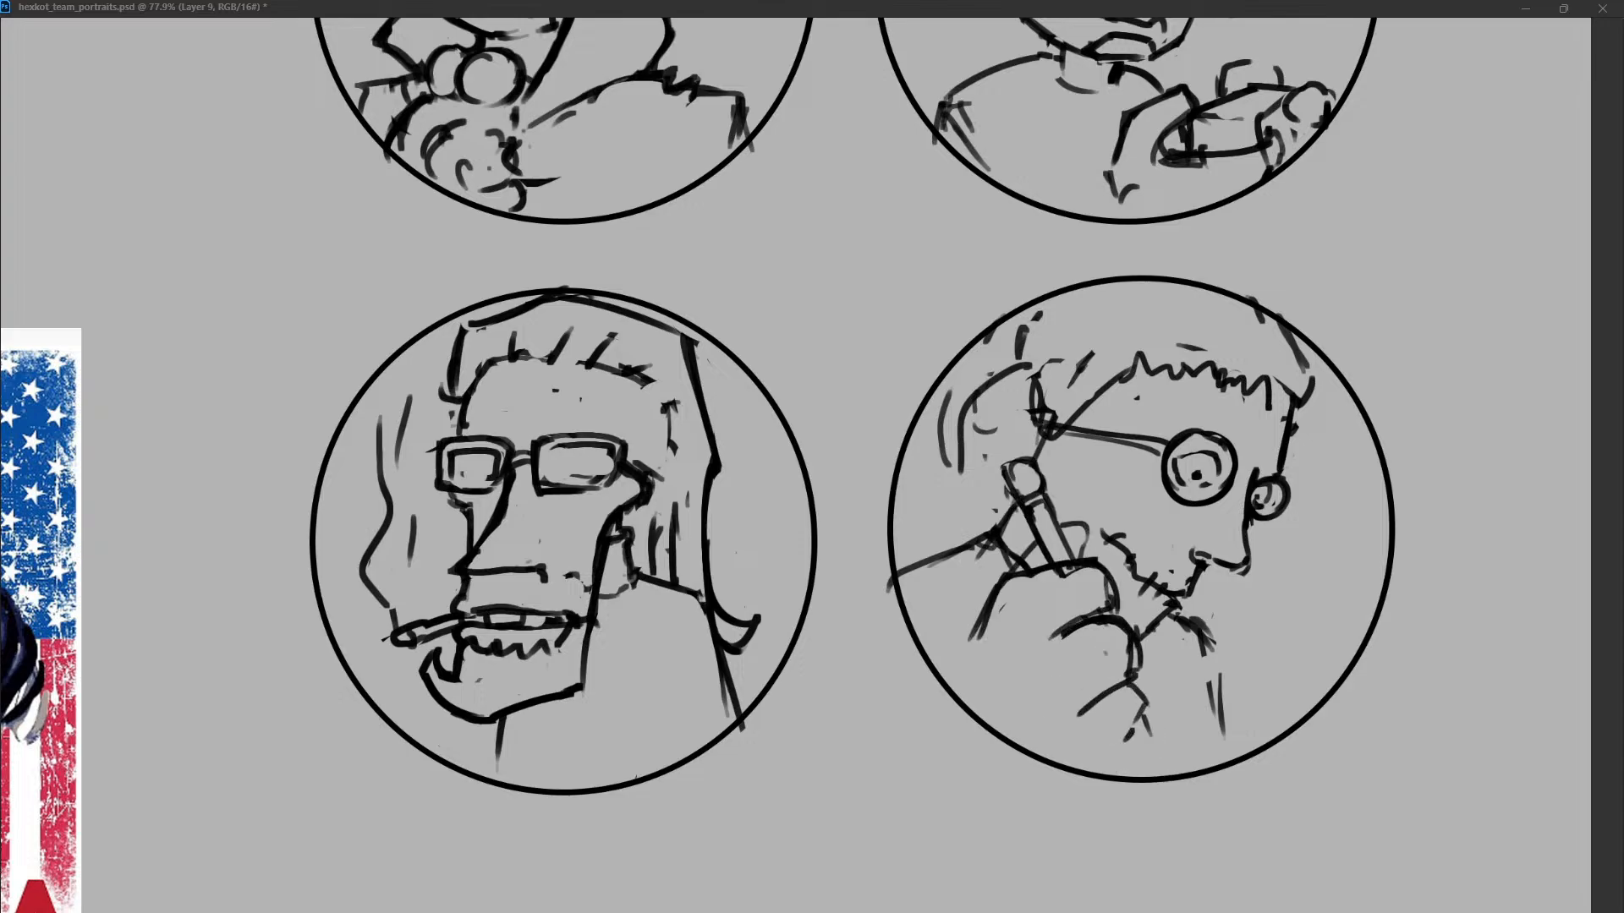
# Move the hand with the tube lower beneath the jaw and draw the neck line from the strap down to the shoulder.
pyautogui.moveTo(1063, 604)
pyautogui.mouseDown()
pyautogui.moveTo(1087, 659)
pyautogui.moveTo(1160, 635)
pyautogui.moveTo(1143, 644)
pyautogui.mouseUp()
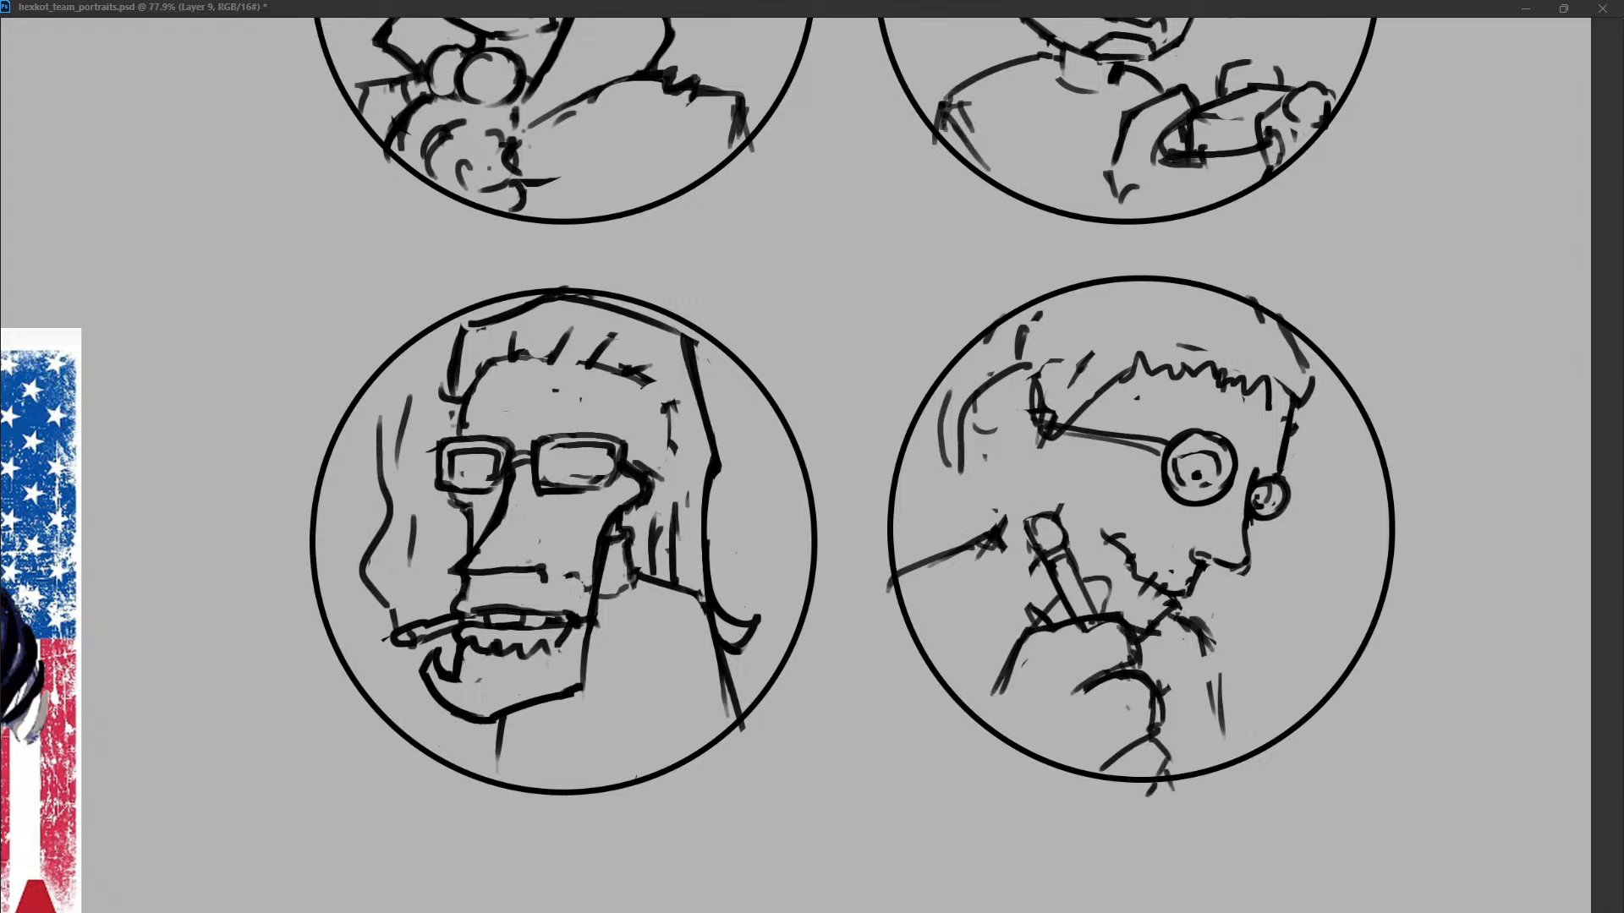
pyautogui.moveTo(1045, 452); pyautogui.dragTo(999, 533)
pyautogui.hotkey('ctrl', 'z')
pyautogui.hotkey('ctrl', 'z')
pyautogui.moveTo(1052, 441)
pyautogui.mouseDown()
pyautogui.moveTo(1019, 489)
pyautogui.moveTo(1033, 520)
pyautogui.mouseUp()
pyautogui.moveTo(1047, 461); pyautogui.dragTo(1021, 501)
pyautogui.hotkey('ctrl', 'z')
pyautogui.moveTo(1056, 438)
pyautogui.mouseDown()
pyautogui.moveTo(1024, 521)
pyautogui.moveTo(981, 548)
pyautogui.mouseUp()
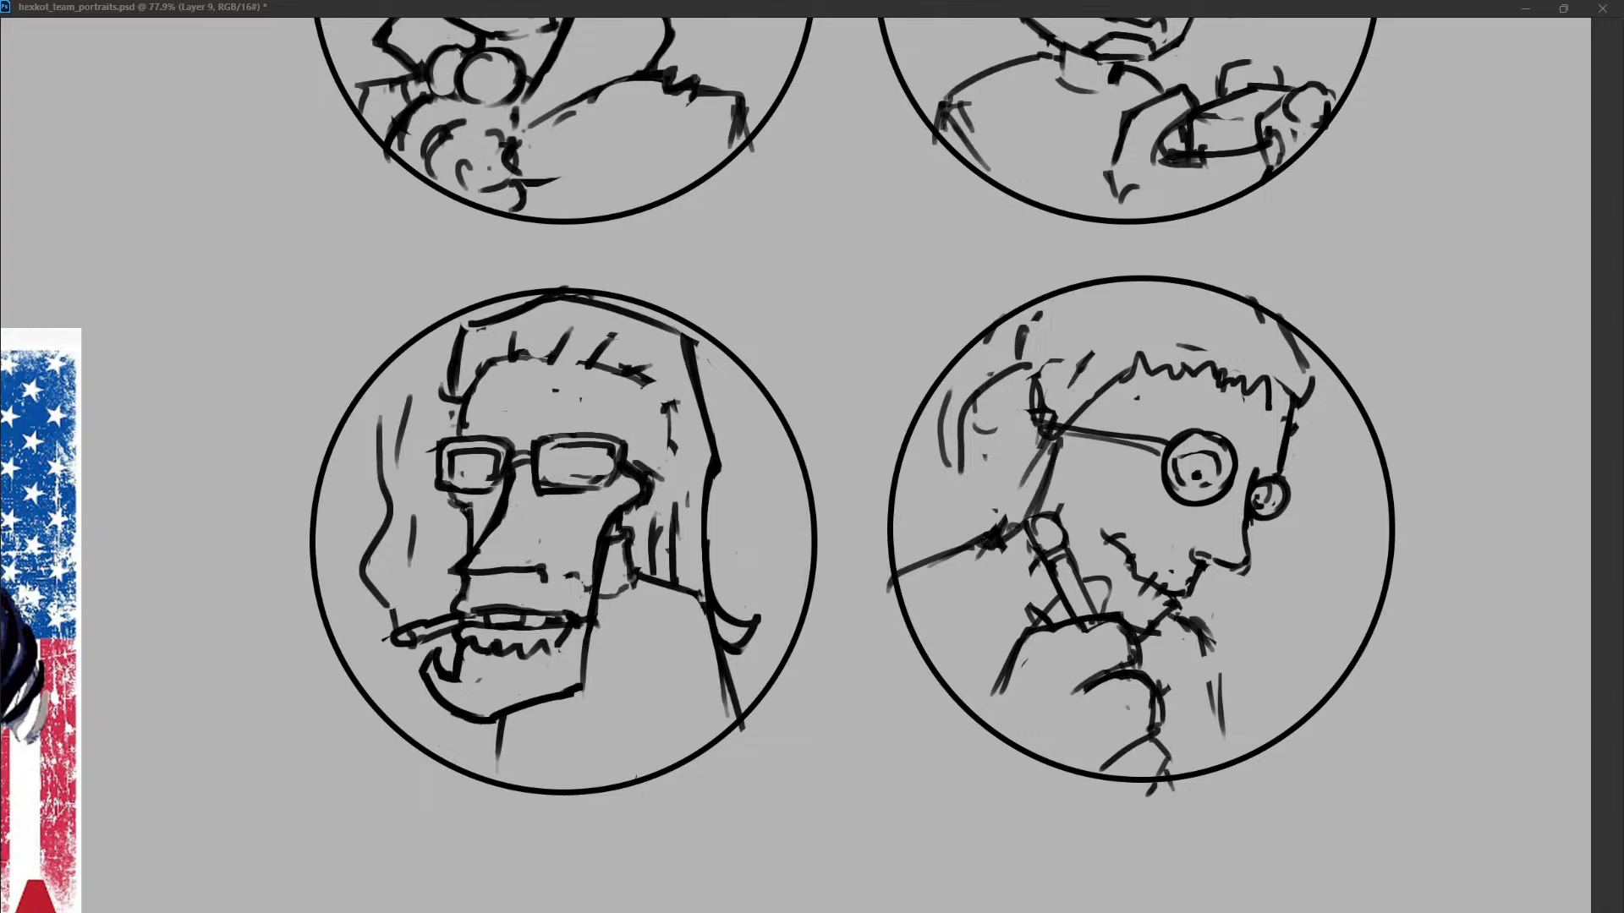
# Redraw the nose with a pointed tip and replace the old mouth front with a slanted line down to the chin.
pyautogui.moveTo(1248, 533)
pyautogui.mouseDown()
pyautogui.moveTo(1219, 565)
pyautogui.moveTo(1247, 572)
pyautogui.mouseUp()
pyautogui.moveTo(1250, 517)
pyautogui.mouseDown()
pyautogui.moveTo(1228, 601)
pyautogui.moveTo(1211, 559)
pyautogui.moveTo(1198, 590)
pyautogui.mouseUp()
pyautogui.hotkey('ctrl', 'z')
pyautogui.press('e')
pyautogui.moveTo(1197, 561)
pyautogui.mouseDown()
pyautogui.moveTo(1185, 595)
pyautogui.moveTo(1201, 596)
pyautogui.moveTo(1179, 610)
pyautogui.moveTo(1177, 584)
pyautogui.mouseUp()
pyautogui.moveTo(1218, 570); pyautogui.dragTo(1169, 629)
pyautogui.moveTo(1224, 575); pyautogui.dragTo(1156, 634)
pyautogui.hotkey('ctrl', 'z')
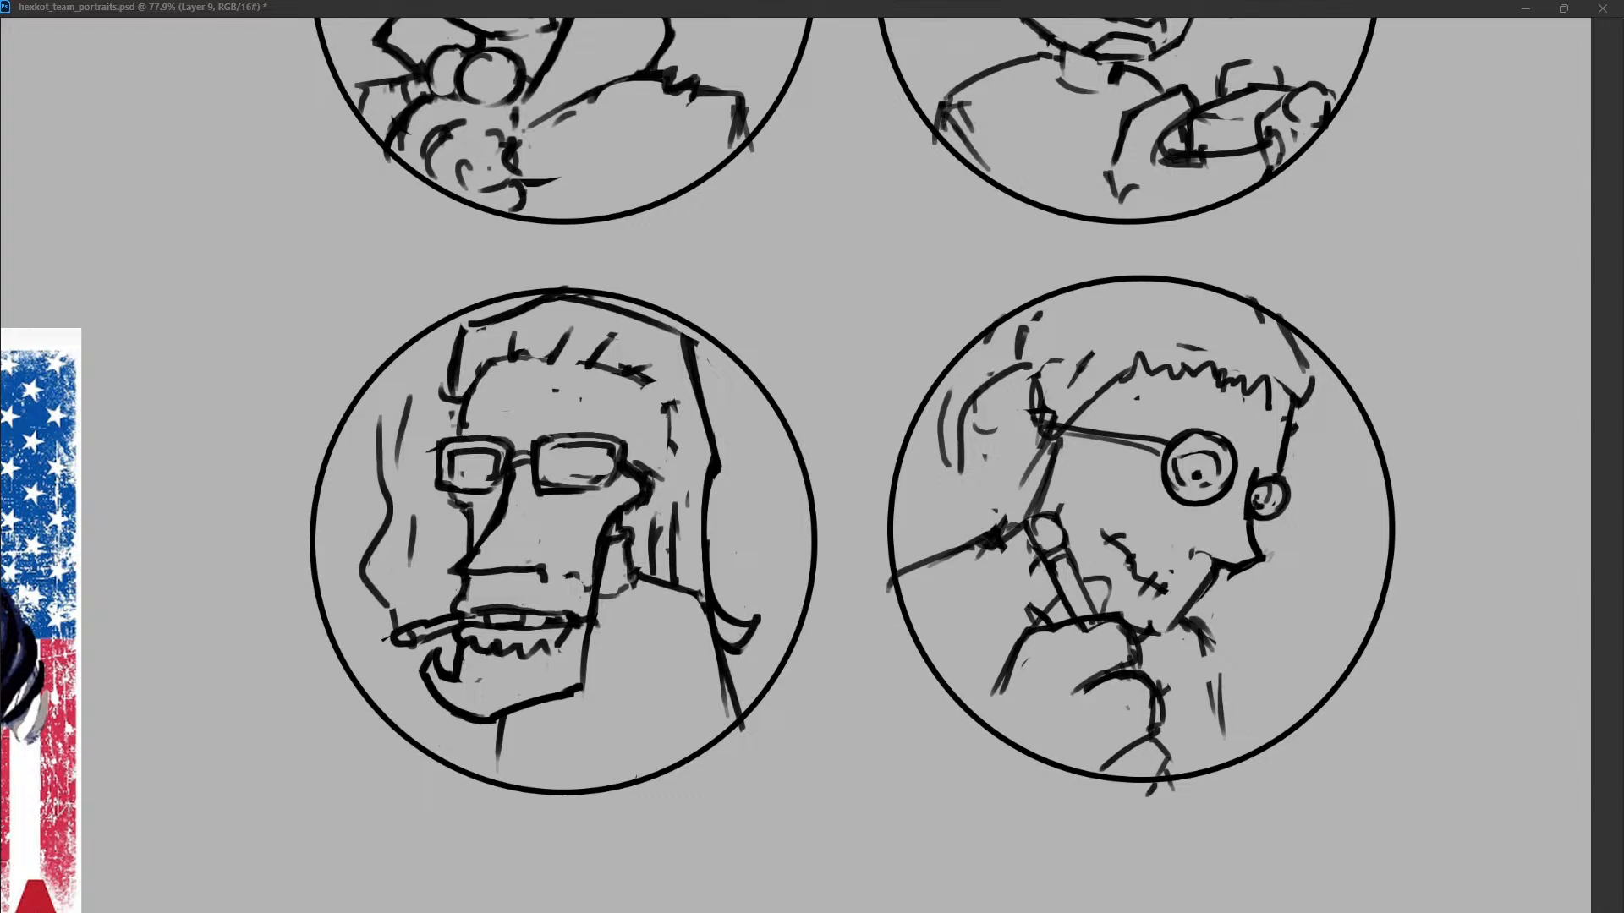
# Extend the chest line from the collar to the circle's lower edge and add a short fold mark on the shoulder.
pyautogui.moveTo(1211, 571)
pyautogui.mouseDown()
pyautogui.moveTo(1158, 632)
pyautogui.moveTo(1185, 626)
pyautogui.moveTo(1163, 629)
pyautogui.moveTo(1175, 643)
pyautogui.moveTo(1157, 638)
pyautogui.moveTo(1168, 630)
pyautogui.moveTo(1241, 765)
pyautogui.mouseUp()
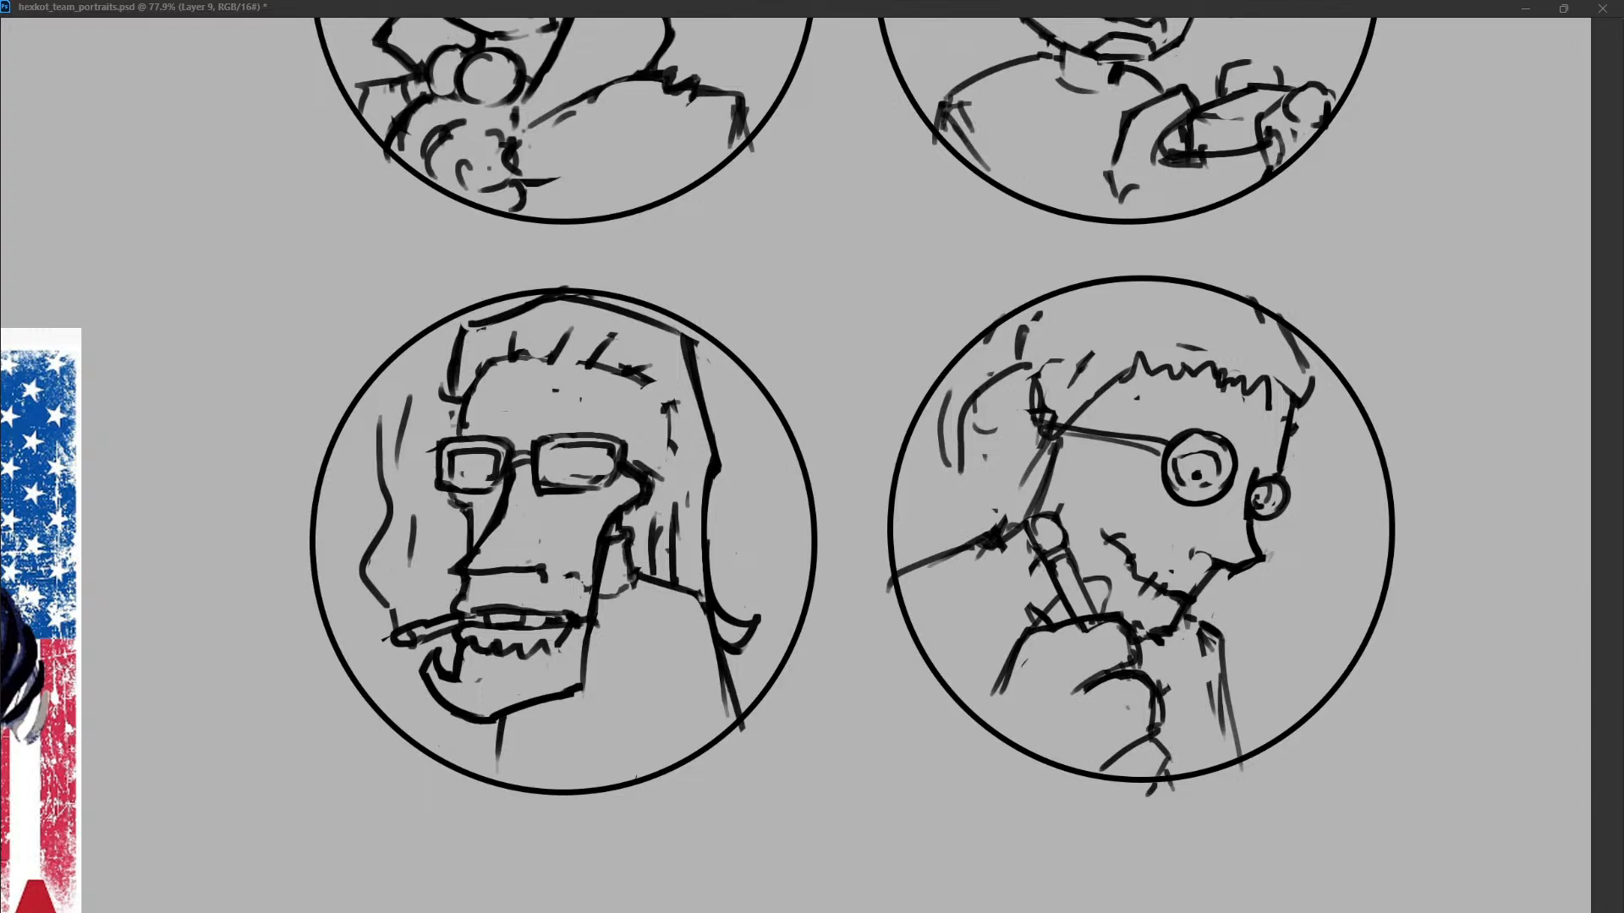
pyautogui.moveTo(915, 583); pyautogui.dragTo(939, 576)
# Redraw the near eye's inner ring and place its pupil slightly lower and further forward.
pyautogui.moveTo(1171, 454); pyautogui.dragTo(1212, 448)
pyautogui.click(1203, 476)
pyautogui.hotkey('ctrl', 'z')
pyautogui.hotkey('ctrl', 'z')
pyautogui.click(1203, 478)
pyautogui.hotkey('ctrl', 'z')
pyautogui.moveTo(1182, 454)
pyautogui.mouseDown()
pyautogui.moveTo(1221, 476)
pyautogui.moveTo(1184, 483)
pyautogui.moveTo(1260, 508)
pyautogui.mouseUp()
pyautogui.hotkey('ctrl', 'z')
pyautogui.hotkey('ctrl', 'z')
# Redraw the forehead line from the front of the fringe down to the far eye.
pyautogui.hotkey('ctrl', 'z')
pyautogui.moveTo(1299, 411); pyautogui.dragTo(1279, 473)
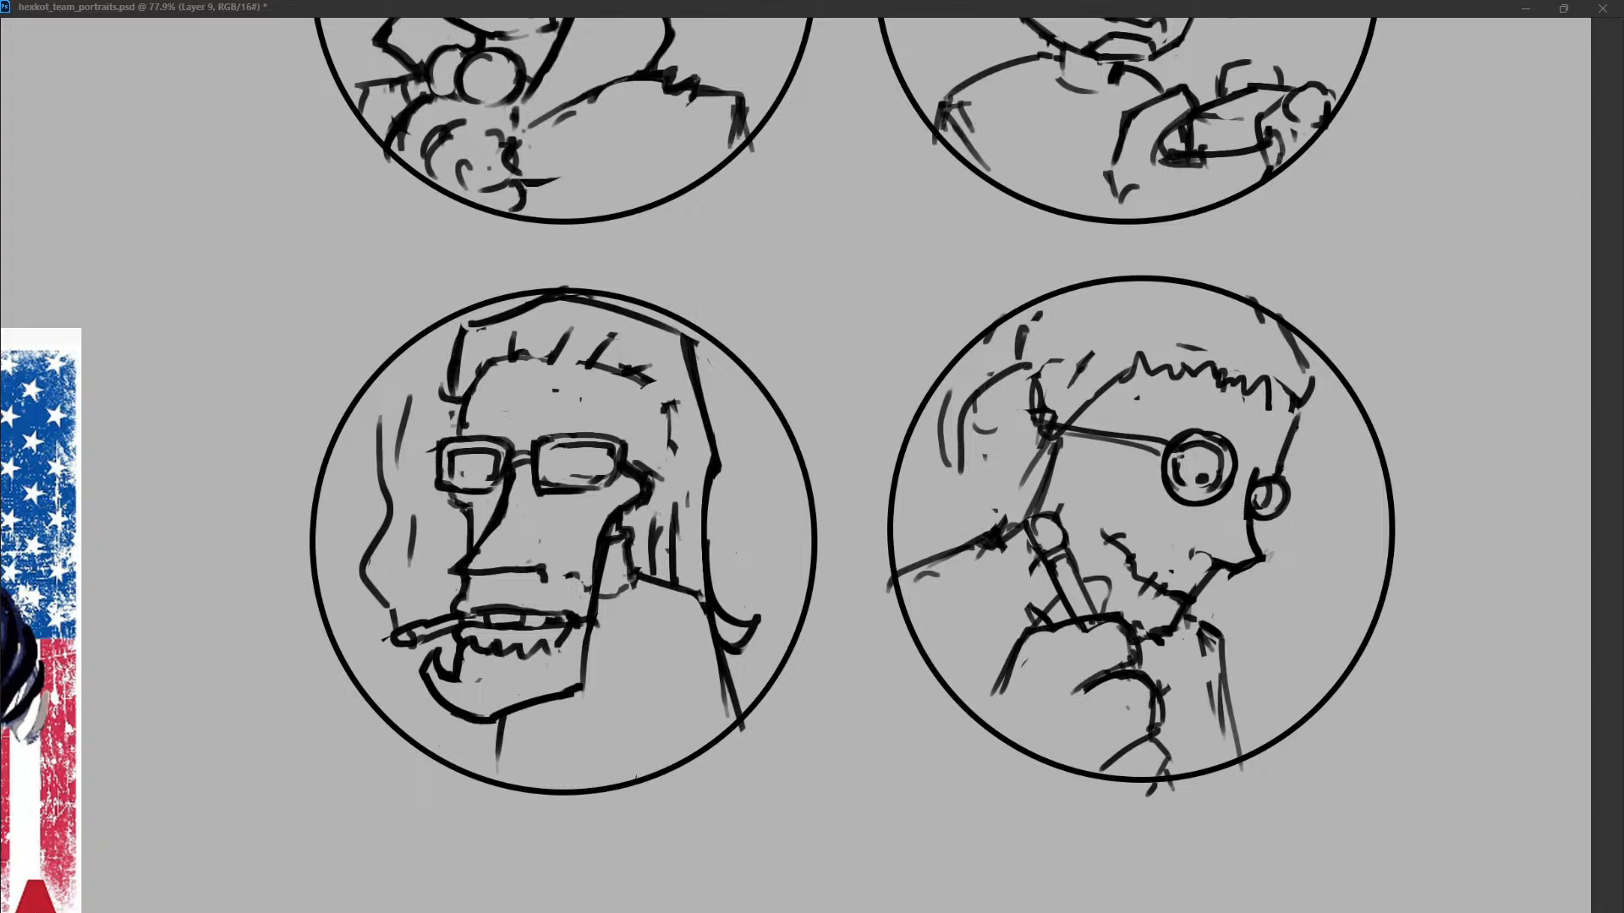
pyautogui.hotkey('ctrl', 'z')
pyautogui.moveTo(1298, 408); pyautogui.dragTo(1274, 474)
pyautogui.hotkey('ctrl', 'z')
pyautogui.moveTo(1296, 407); pyautogui.dragTo(1273, 476)
pyautogui.hotkey('ctrl', 'z')
pyautogui.moveTo(1297, 407); pyautogui.dragTo(1274, 474)
# Draw the back-of-head line above the strap and a long crown line across the top of the head.
pyautogui.hotkey('ctrl', 'z')
pyautogui.hotkey('ctrl', 'z')
pyautogui.moveTo(1006, 369)
pyautogui.mouseDown()
pyautogui.moveTo(1045, 429)
pyautogui.moveTo(1022, 493)
pyautogui.mouseUp()
pyautogui.hotkey('ctrl', 'z')
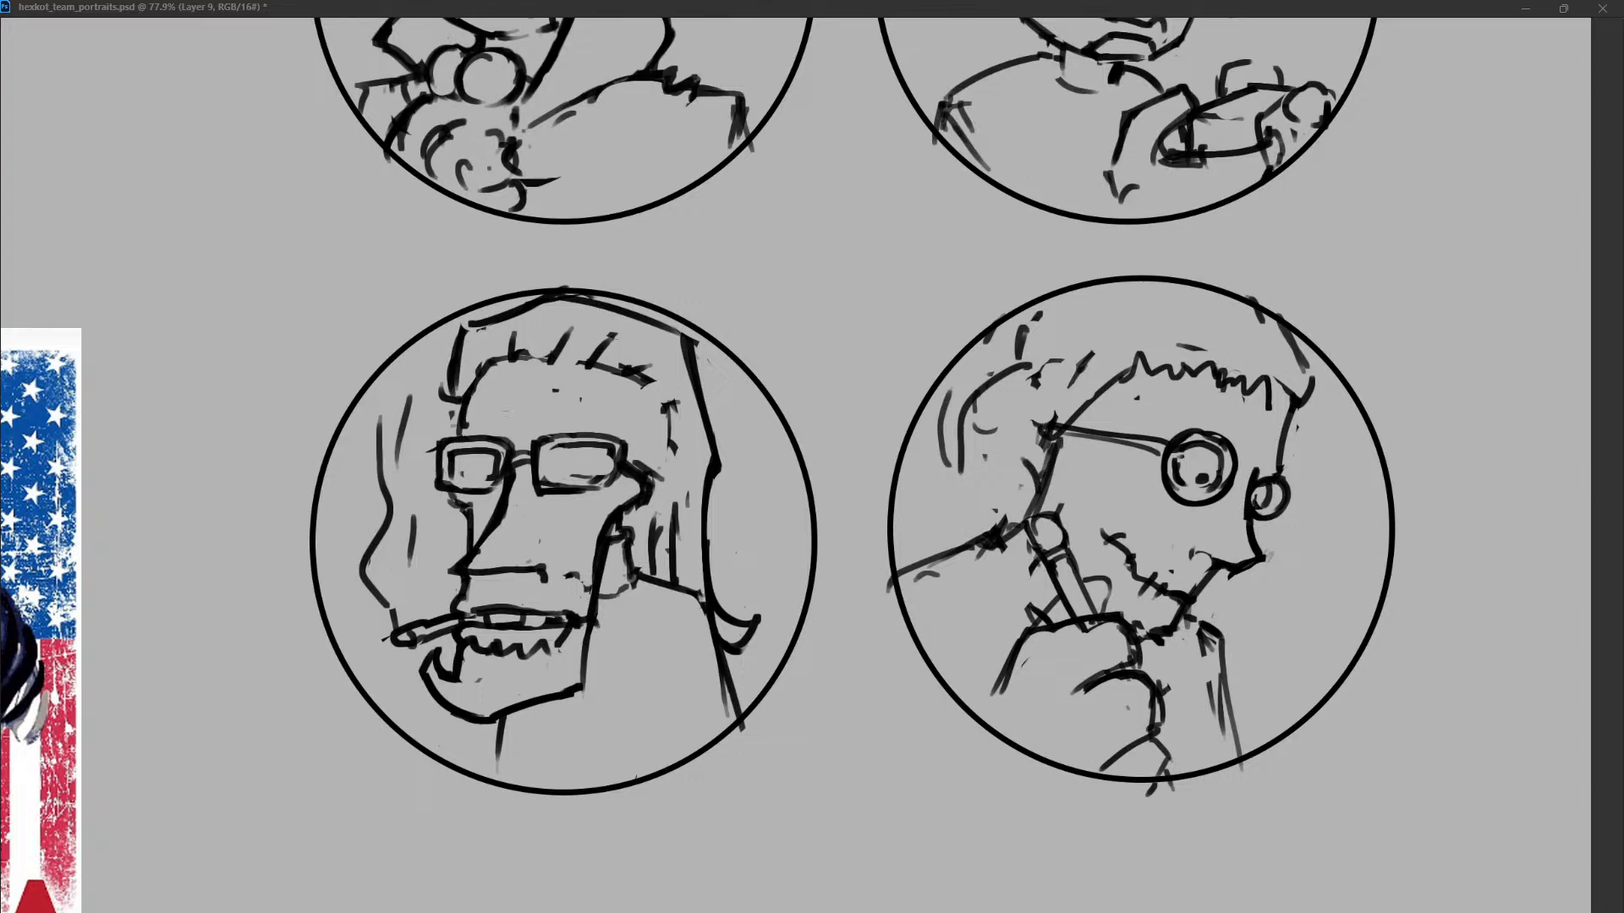
pyautogui.moveTo(1006, 377); pyautogui.dragTo(1028, 457)
pyautogui.hotkey('ctrl', 'z')
pyautogui.hotkey('ctrl', 'z')
pyautogui.moveTo(1050, 324)
pyautogui.mouseDown()
pyautogui.moveTo(1020, 378)
pyautogui.moveTo(1022, 423)
pyautogui.mouseUp()
pyautogui.moveTo(1214, 291); pyautogui.dragTo(1059, 332)
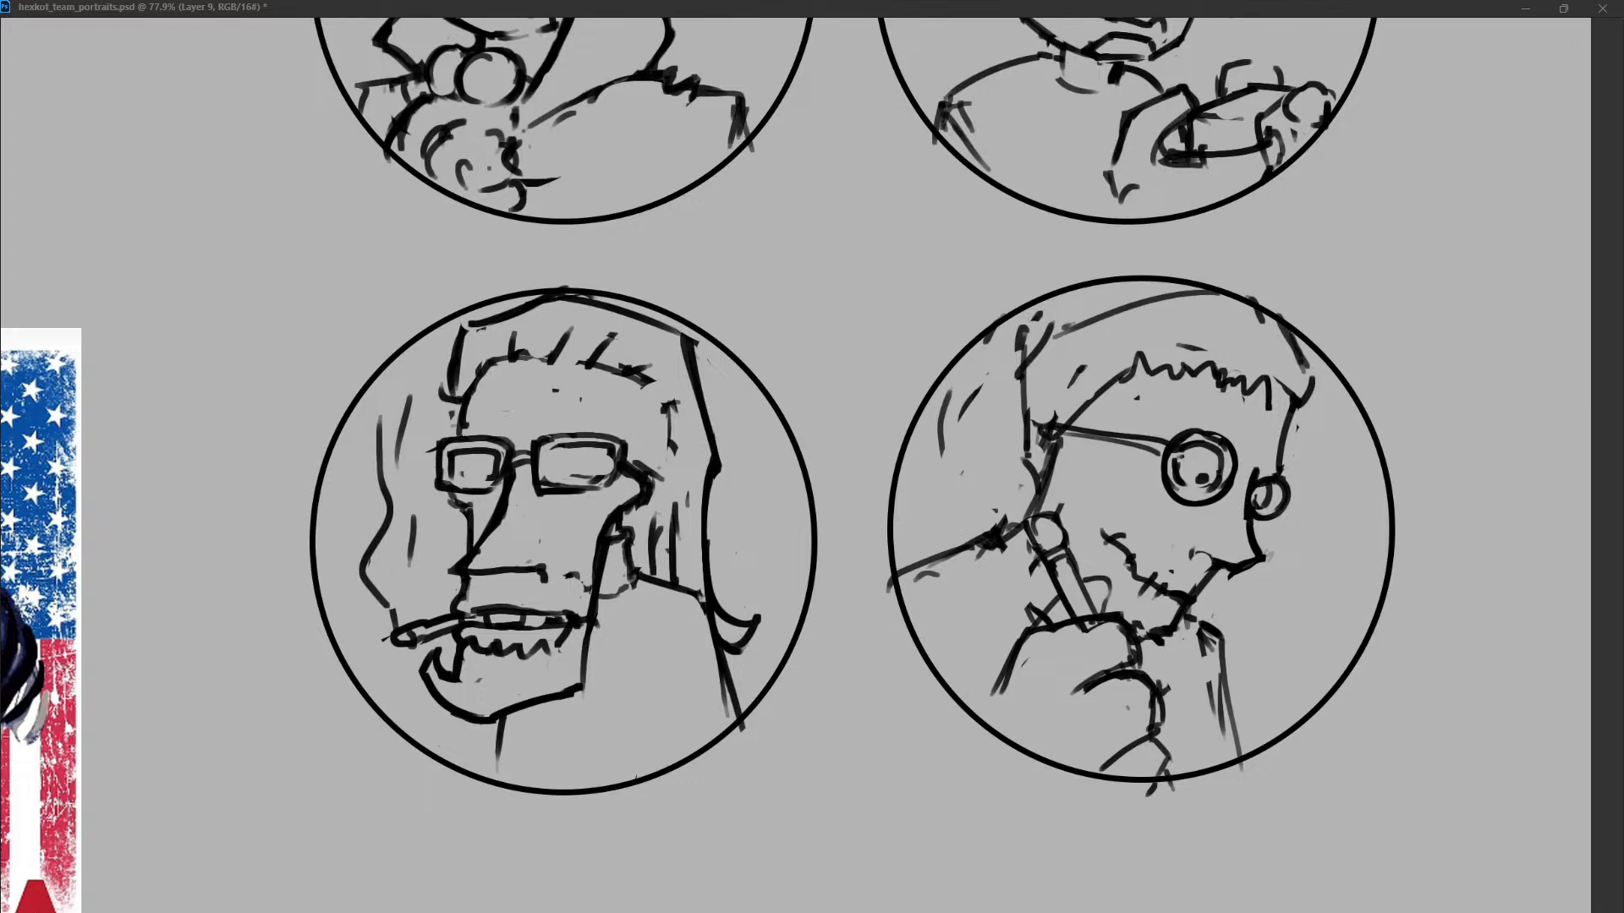
pyautogui.moveTo(1047, 327)
pyautogui.mouseDown()
pyautogui.moveTo(1203, 296)
pyautogui.moveTo(1299, 380)
pyautogui.mouseUp()
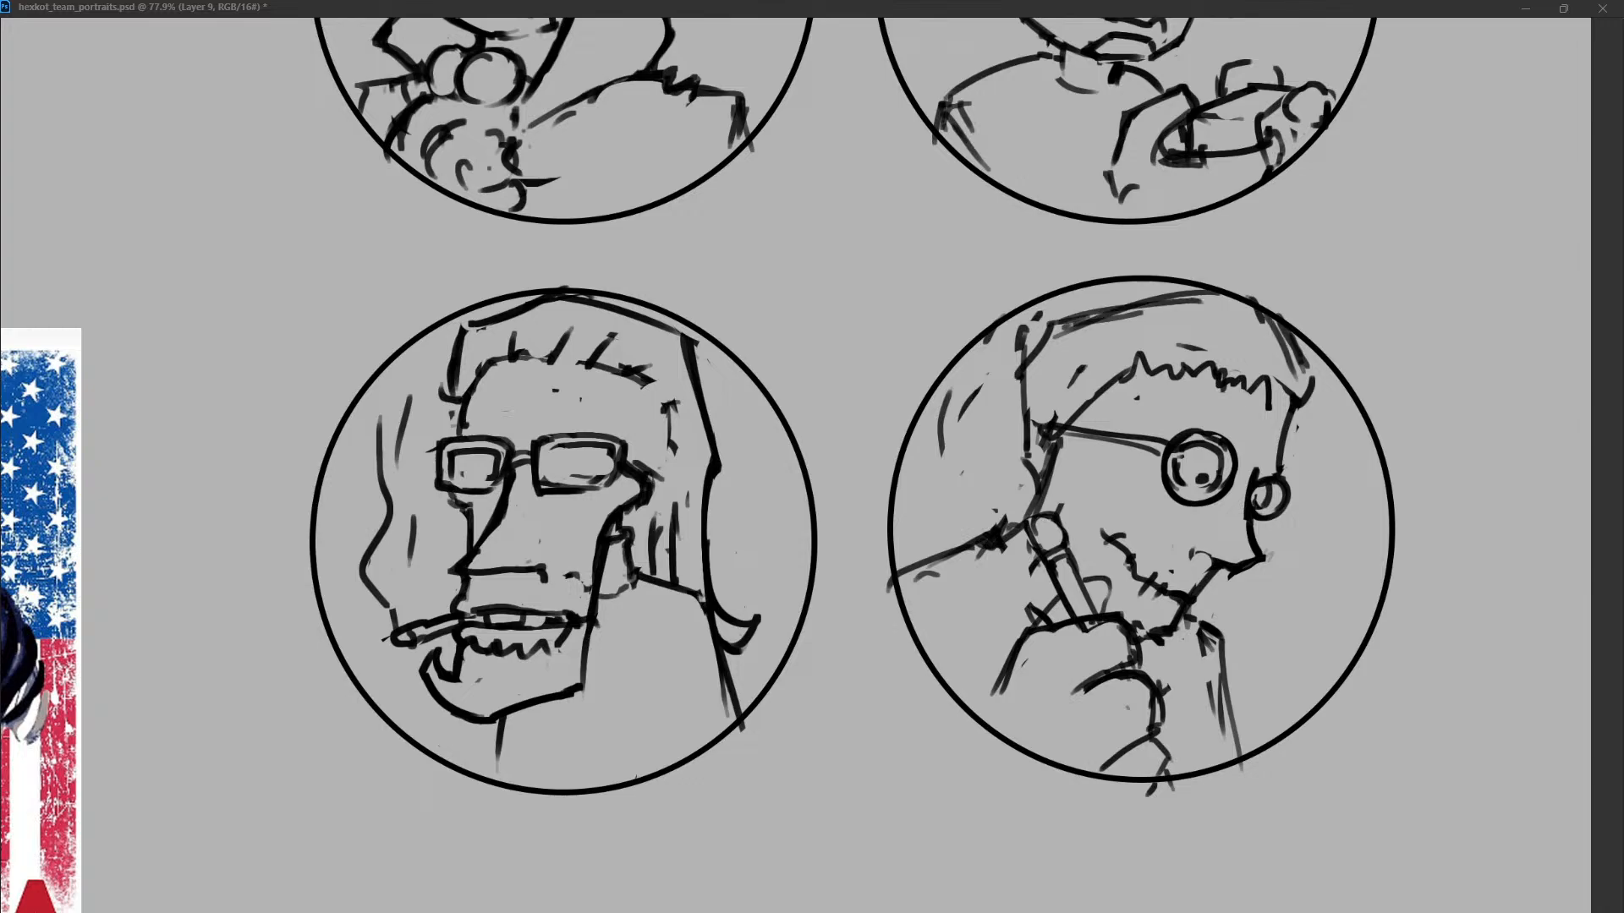
# Erase the jagged fringe and draw a lower hairline running from the temple into a few short spikes.
pyautogui.moveTo(1095, 393); pyautogui.dragTo(1218, 376)
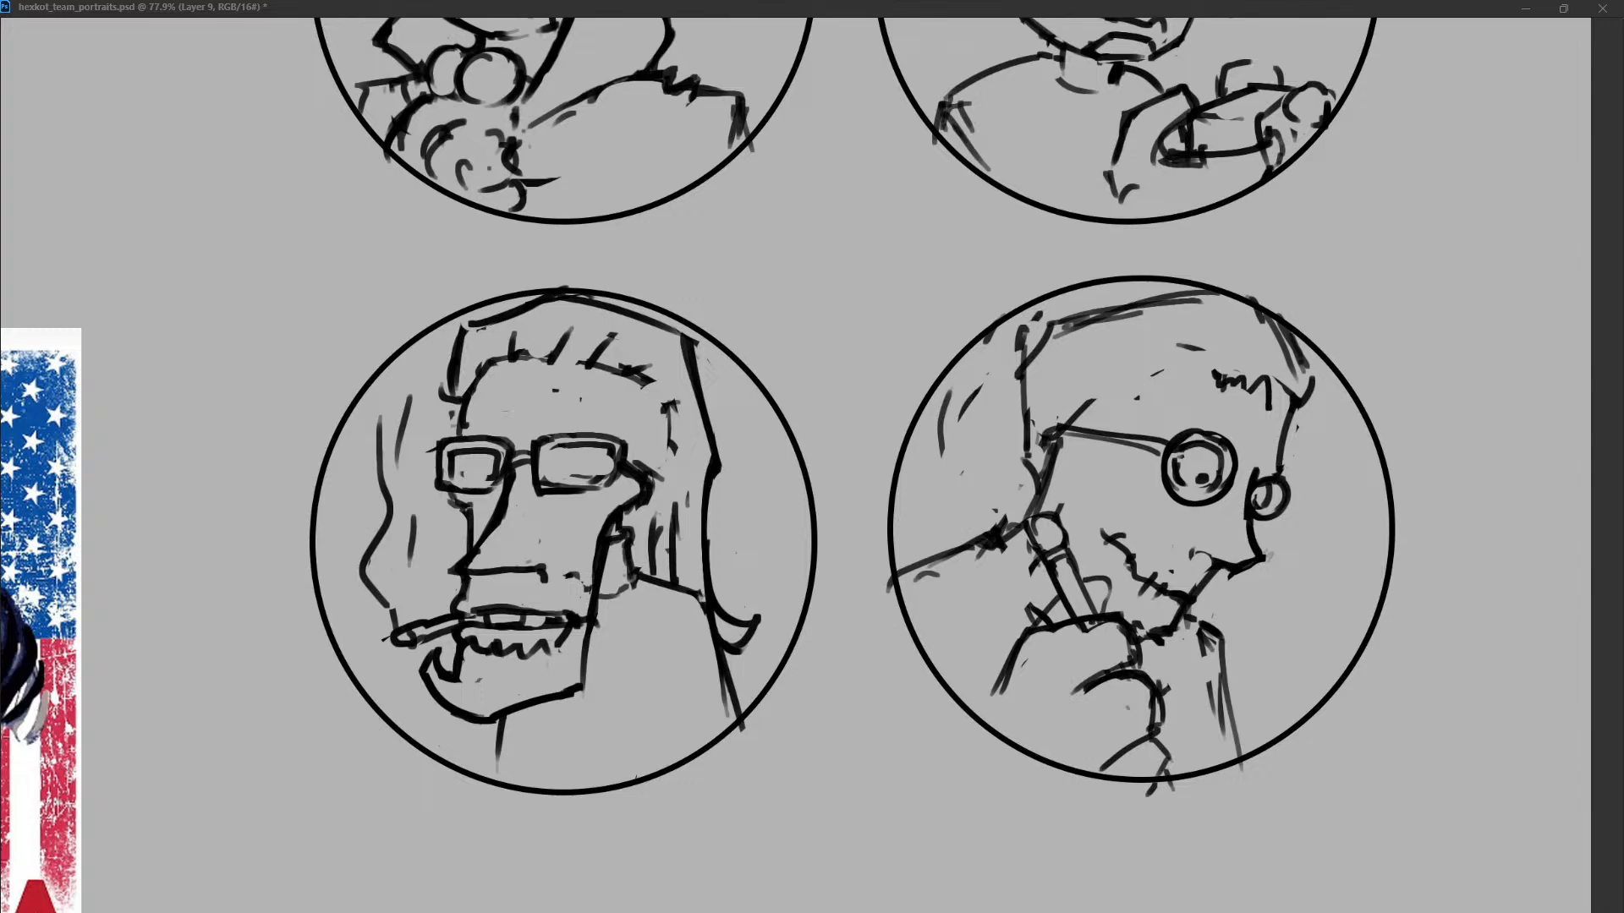
pyautogui.moveTo(1088, 398)
pyautogui.mouseDown()
pyautogui.moveTo(1172, 369)
pyautogui.moveTo(1190, 393)
pyautogui.moveTo(1272, 398)
pyautogui.moveTo(1246, 376)
pyautogui.moveTo(1273, 391)
pyautogui.mouseUp()
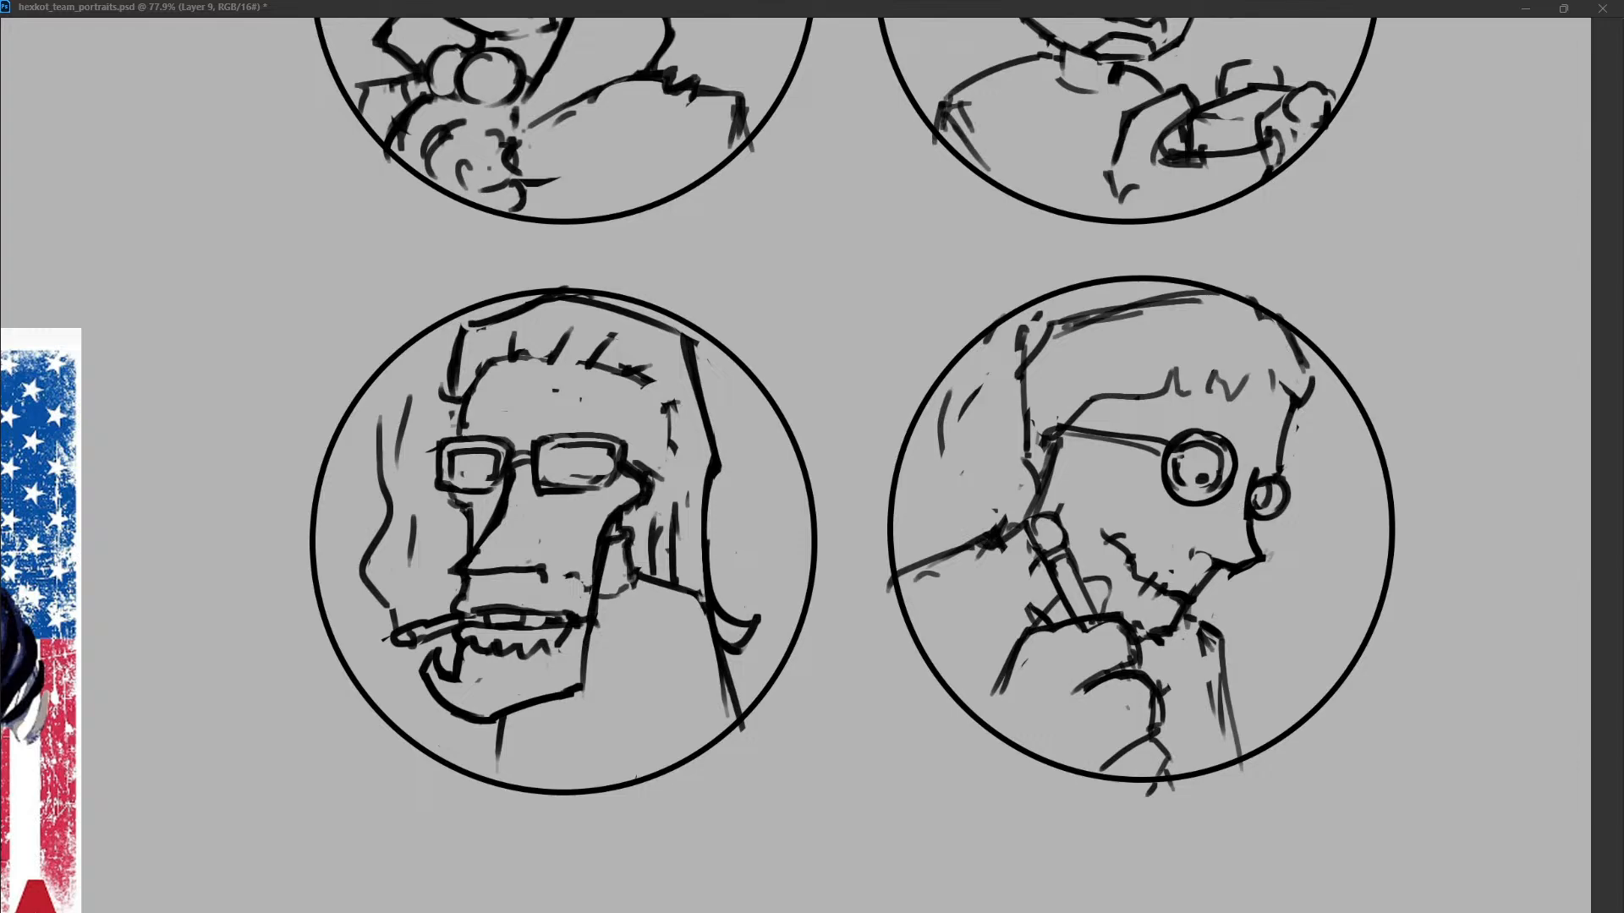
pyautogui.hotkey('ctrl', 'z')
# Draw a rounded front hair outline from the crown down over the forehead.
pyautogui.moveTo(1280, 324)
pyautogui.mouseDown()
pyautogui.moveTo(1314, 390)
pyautogui.moveTo(1297, 429)
pyautogui.mouseUp()
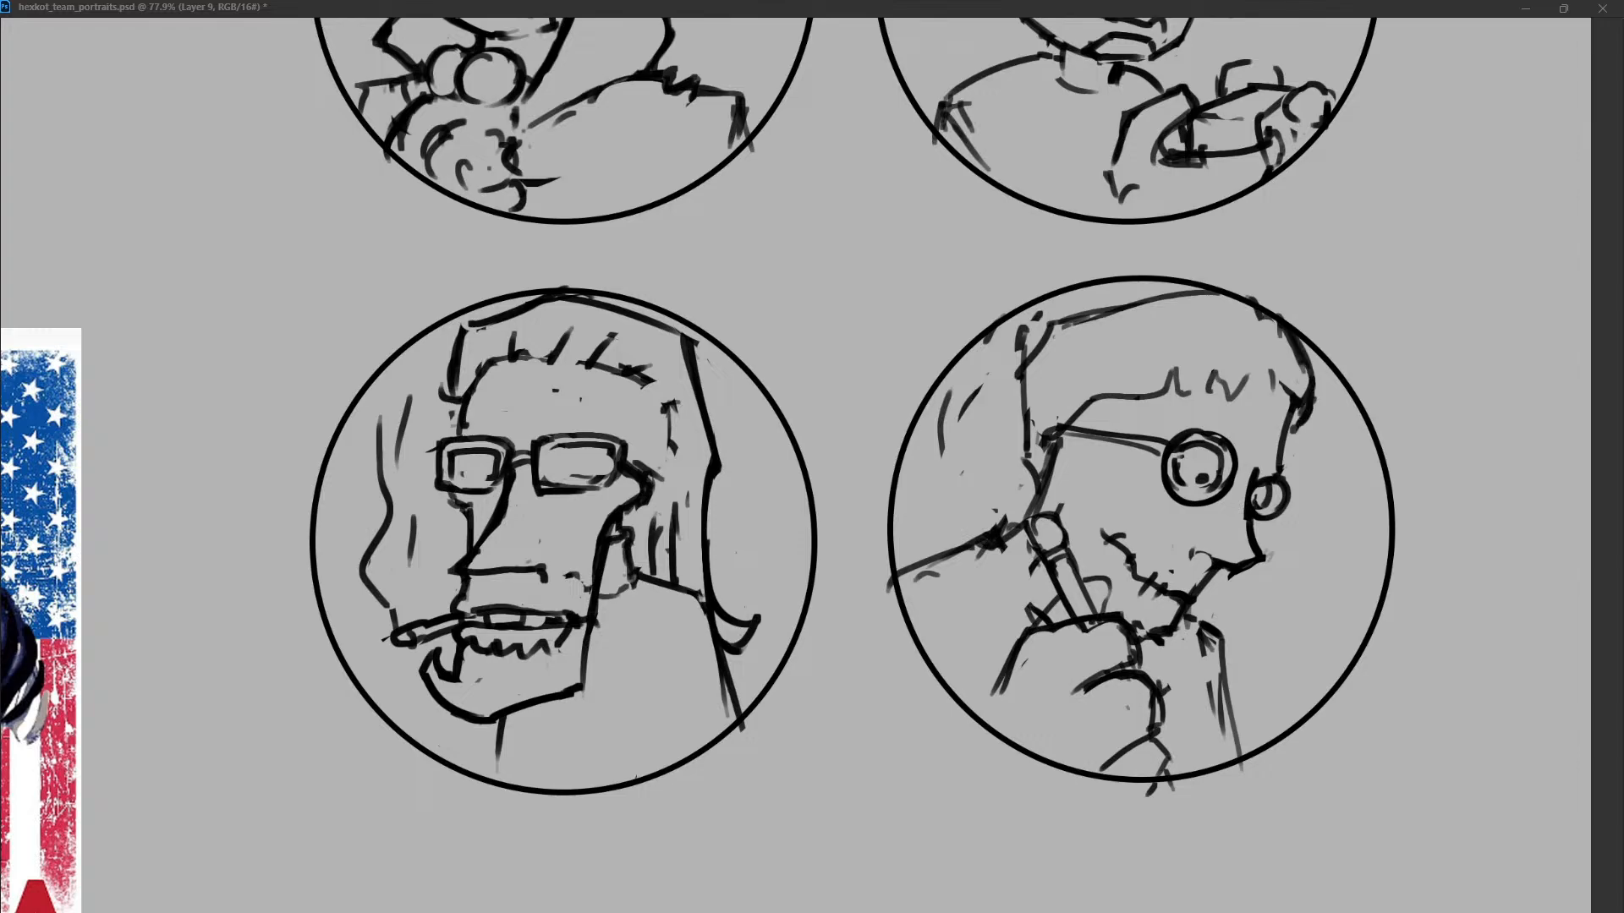
pyautogui.hotkey('ctrl', 'z')
pyautogui.moveTo(1205, 218); pyautogui.dragTo(1302, 422)
pyautogui.hotkey('ctrl', 'z')
pyautogui.hotkey('ctrl', 'z')
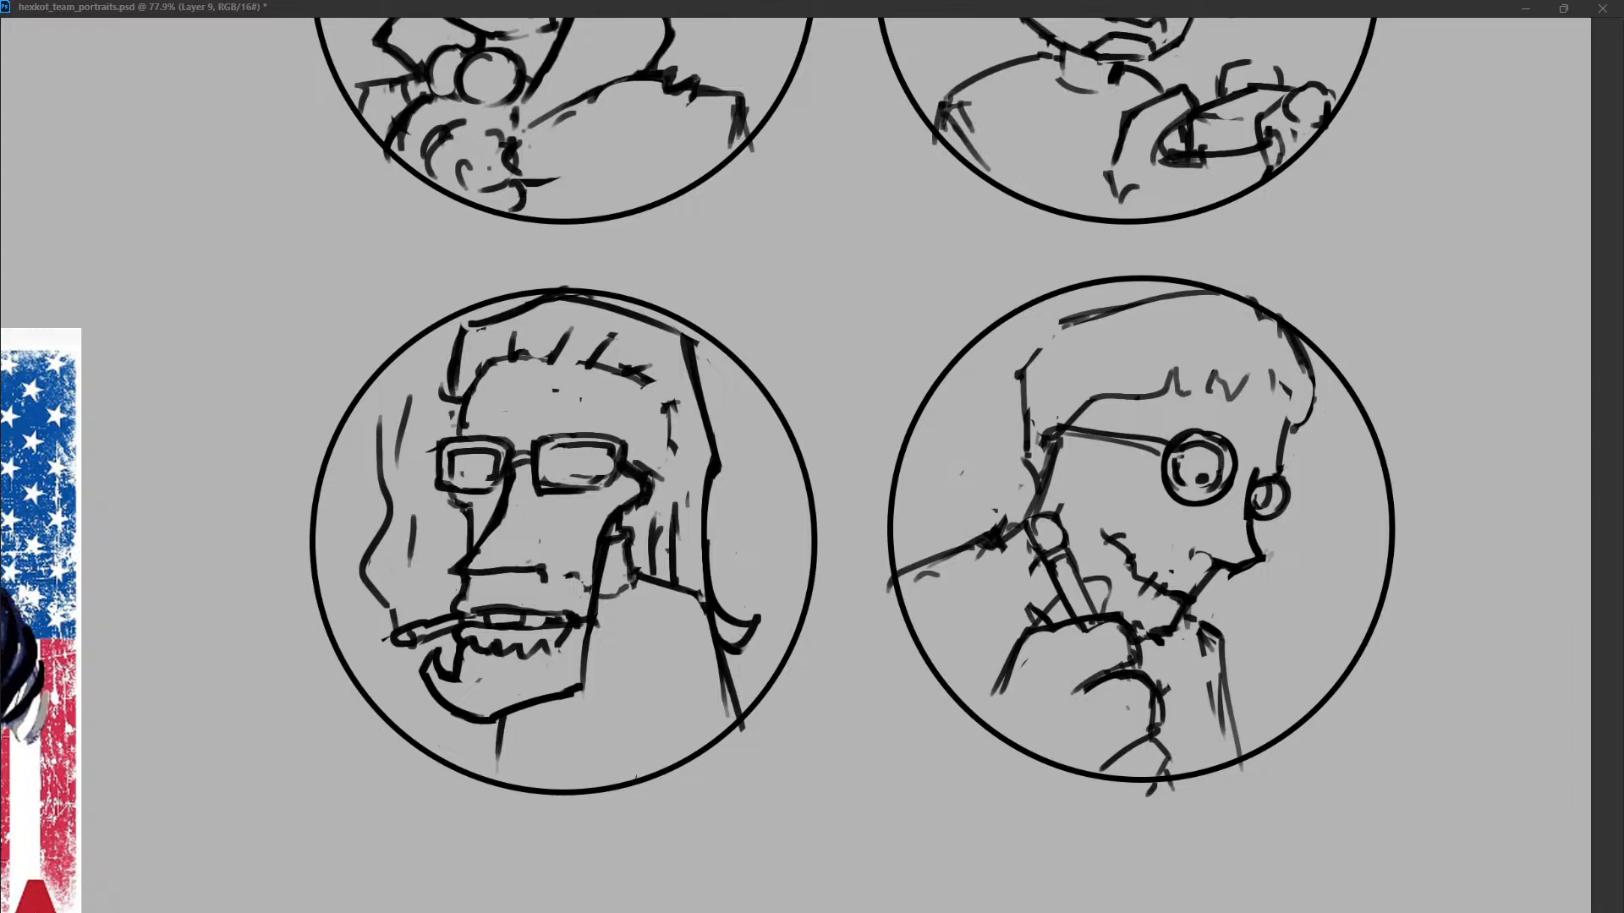
# Redraw the back of the head and add long hair locks flowing behind it to the shoulder.
pyautogui.moveTo(1062, 323); pyautogui.dragTo(1021, 415)
pyautogui.moveTo(1040, 350)
pyautogui.mouseDown()
pyautogui.moveTo(1018, 393)
pyautogui.moveTo(1023, 435)
pyautogui.moveTo(1043, 362)
pyautogui.mouseUp()
pyautogui.moveTo(1099, 311)
pyautogui.mouseDown()
pyautogui.moveTo(1148, 299)
pyautogui.moveTo(1005, 311)
pyautogui.mouseUp()
pyautogui.moveTo(956, 377); pyautogui.dragTo(952, 456)
pyautogui.moveTo(1023, 355)
pyautogui.mouseDown()
pyautogui.moveTo(992, 473)
pyautogui.moveTo(908, 543)
pyautogui.mouseUp()
pyautogui.moveTo(986, 479); pyautogui.dragTo(975, 508)
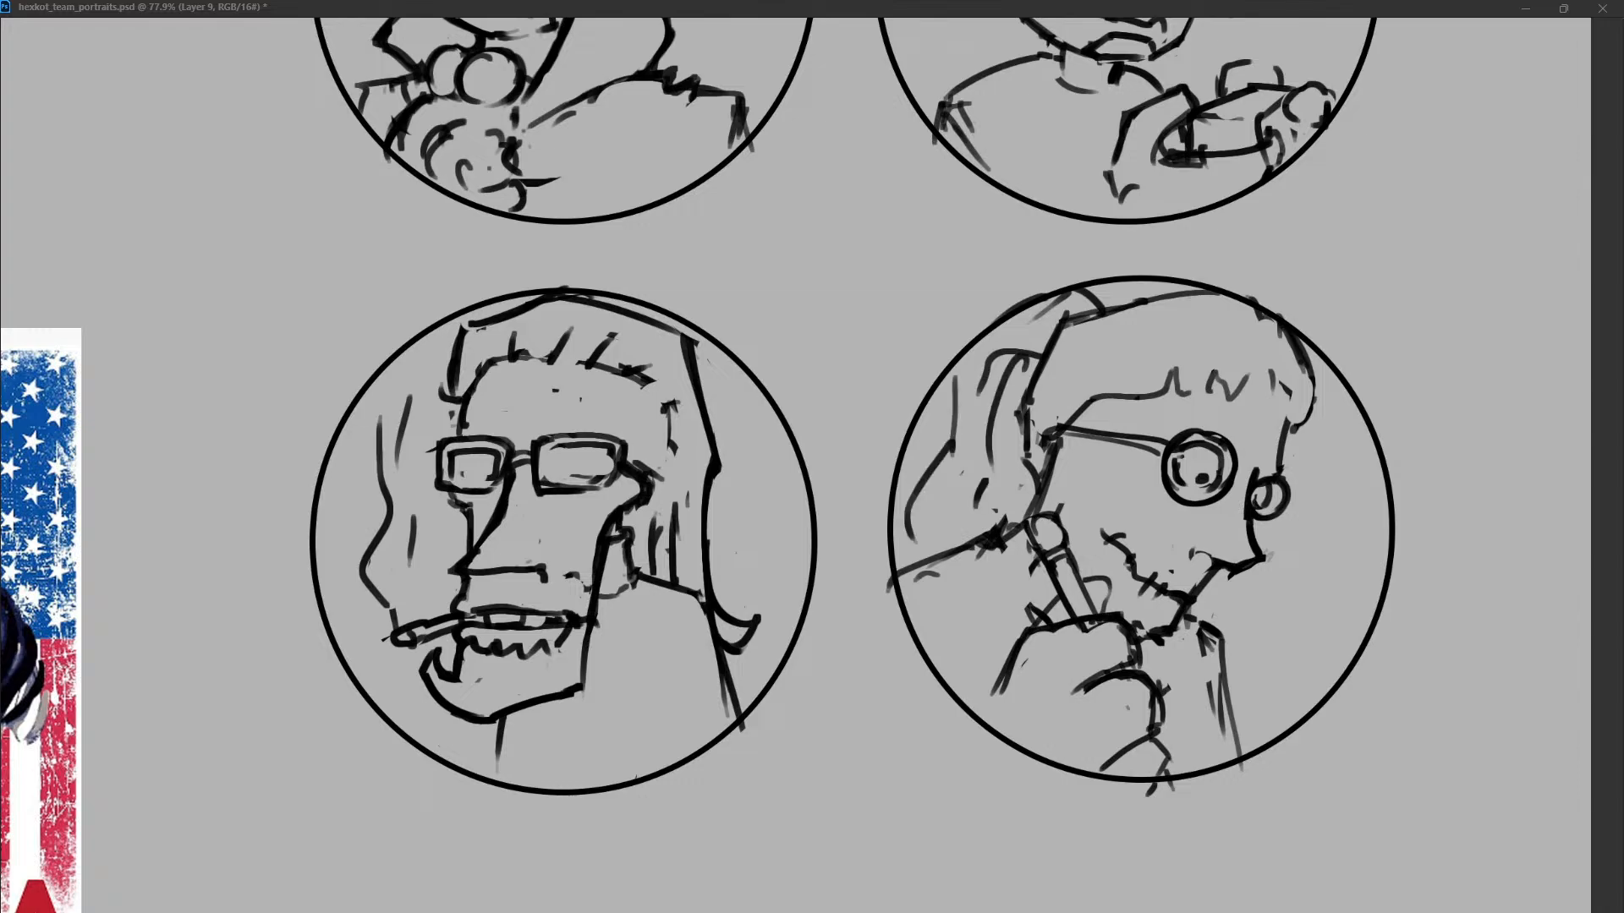
# Thicken the front hair outline above the forehead and raise the crown line along the circle's upper edge.
pyautogui.moveTo(1315, 395); pyautogui.dragTo(1294, 429)
pyautogui.hotkey('ctrl', 'z')
pyautogui.moveTo(1310, 343); pyautogui.dragTo(1306, 423)
pyautogui.moveTo(1312, 415); pyautogui.dragTo(1307, 427)
pyautogui.moveTo(1096, 313); pyautogui.dragTo(1221, 293)
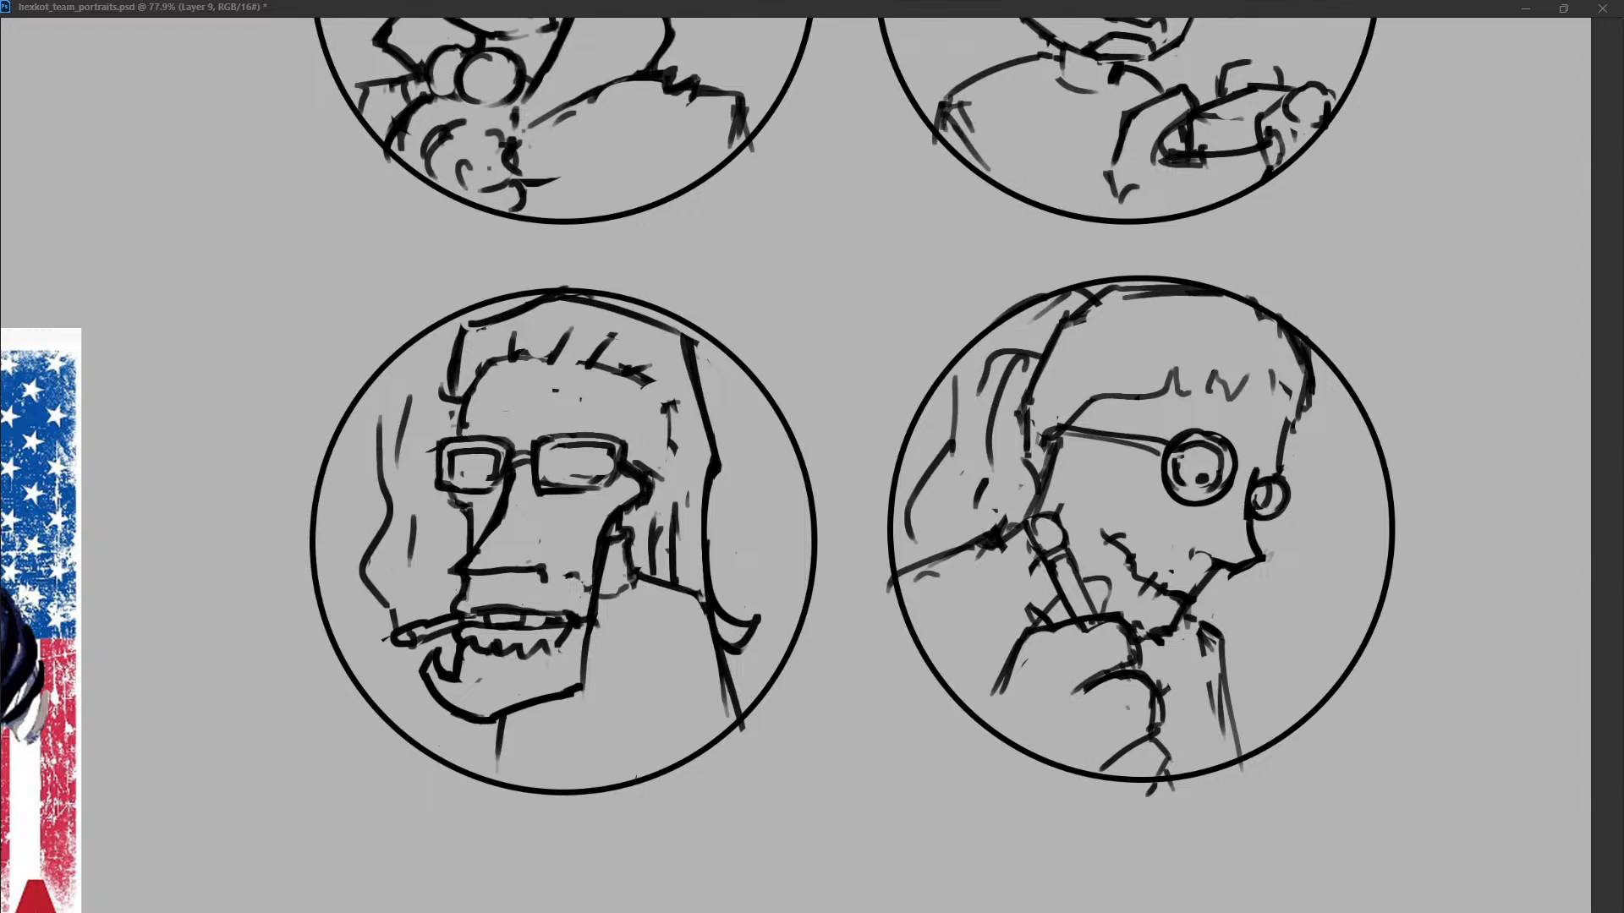
# Duplicate a portrait circle, place the copy in the empty area left of the third portrait, and add a new layer for sketching.
pyautogui.click(936, 619)
pyautogui.hscroll(-11, 935, 603)
pyautogui.hscroll(1, 935, 603)
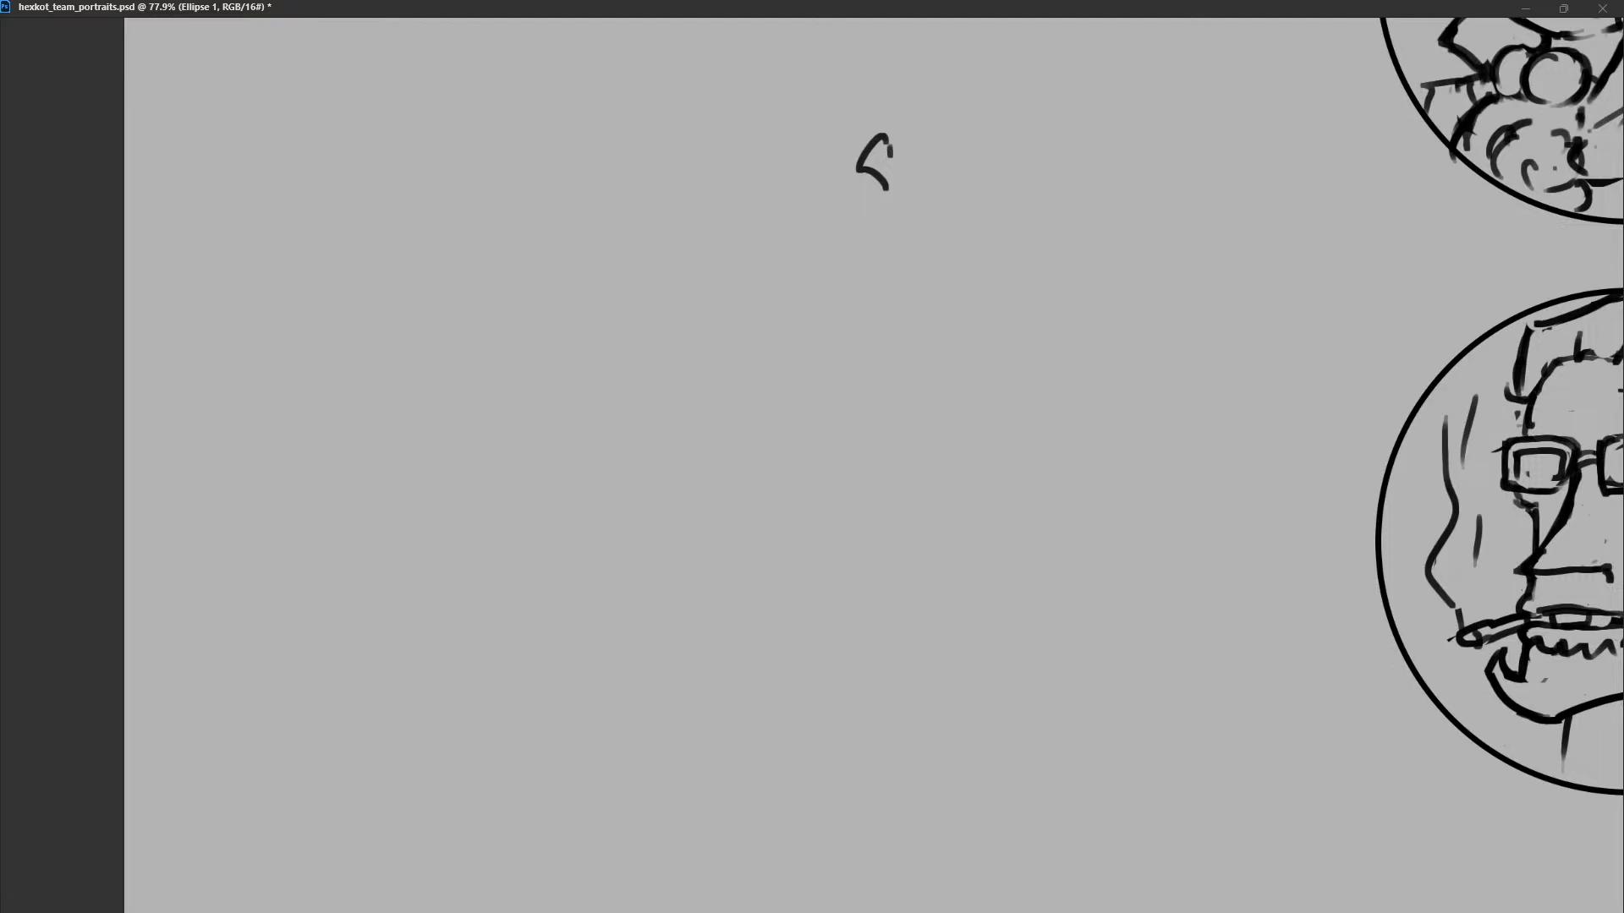
pyautogui.hotkey('ctrl', 'j')
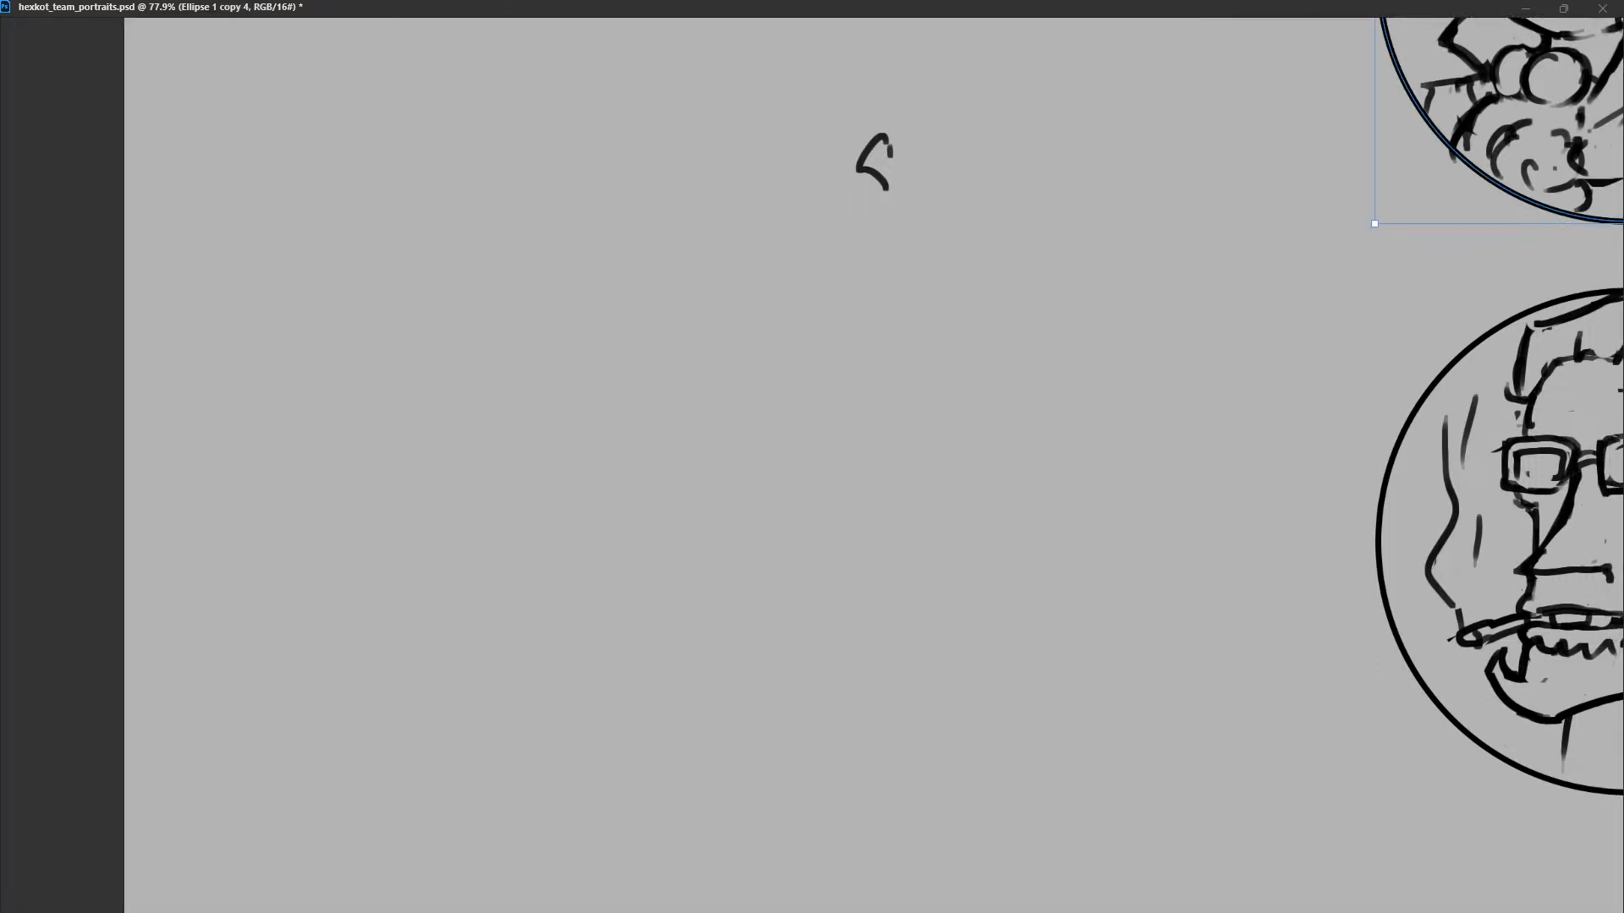
pyautogui.moveTo(1476, 152); pyautogui.dragTo(656, 674)
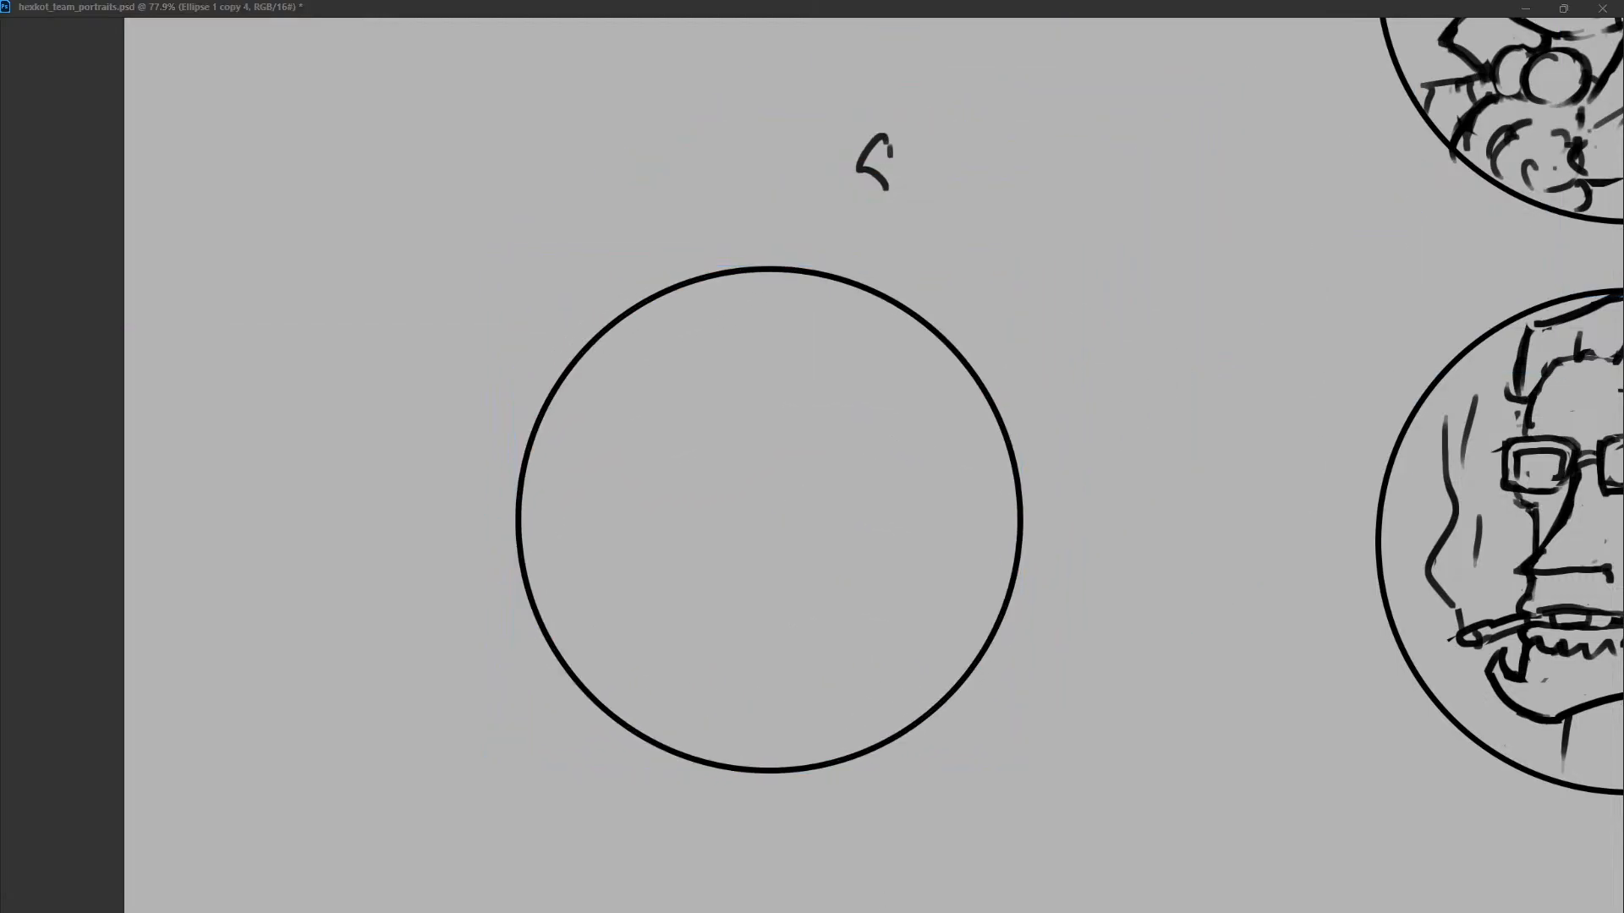
pyautogui.hotkey('ctrl', 'alt', 'shift', 'n')
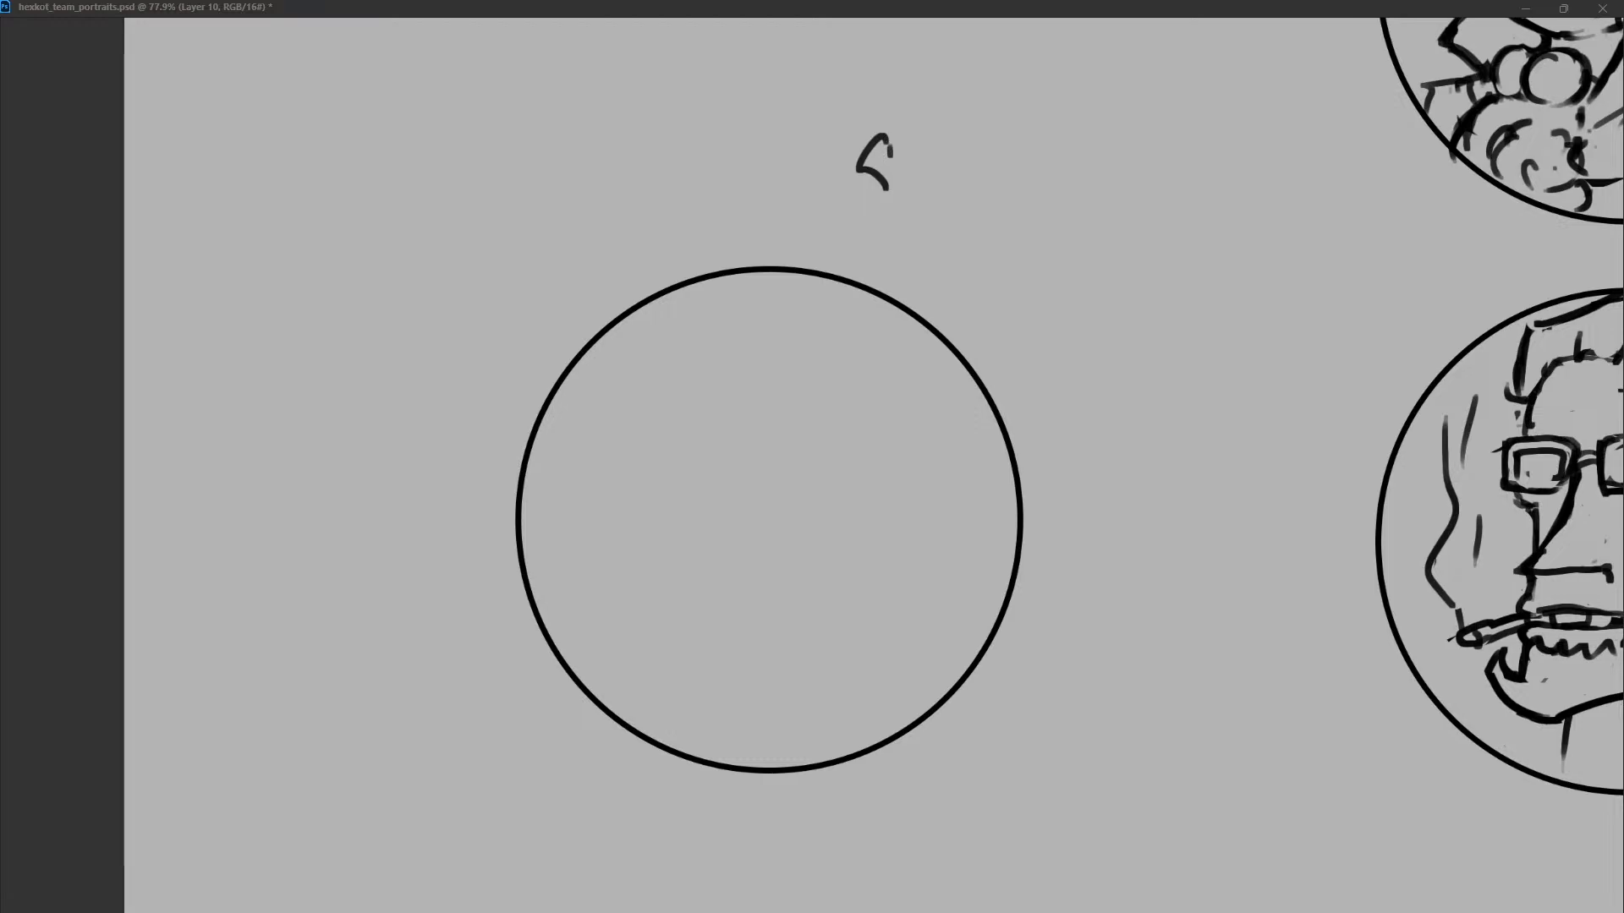
# Review the four existing portraits alongside the new empty circle.
pyautogui.hscroll(5, 1125, 286)
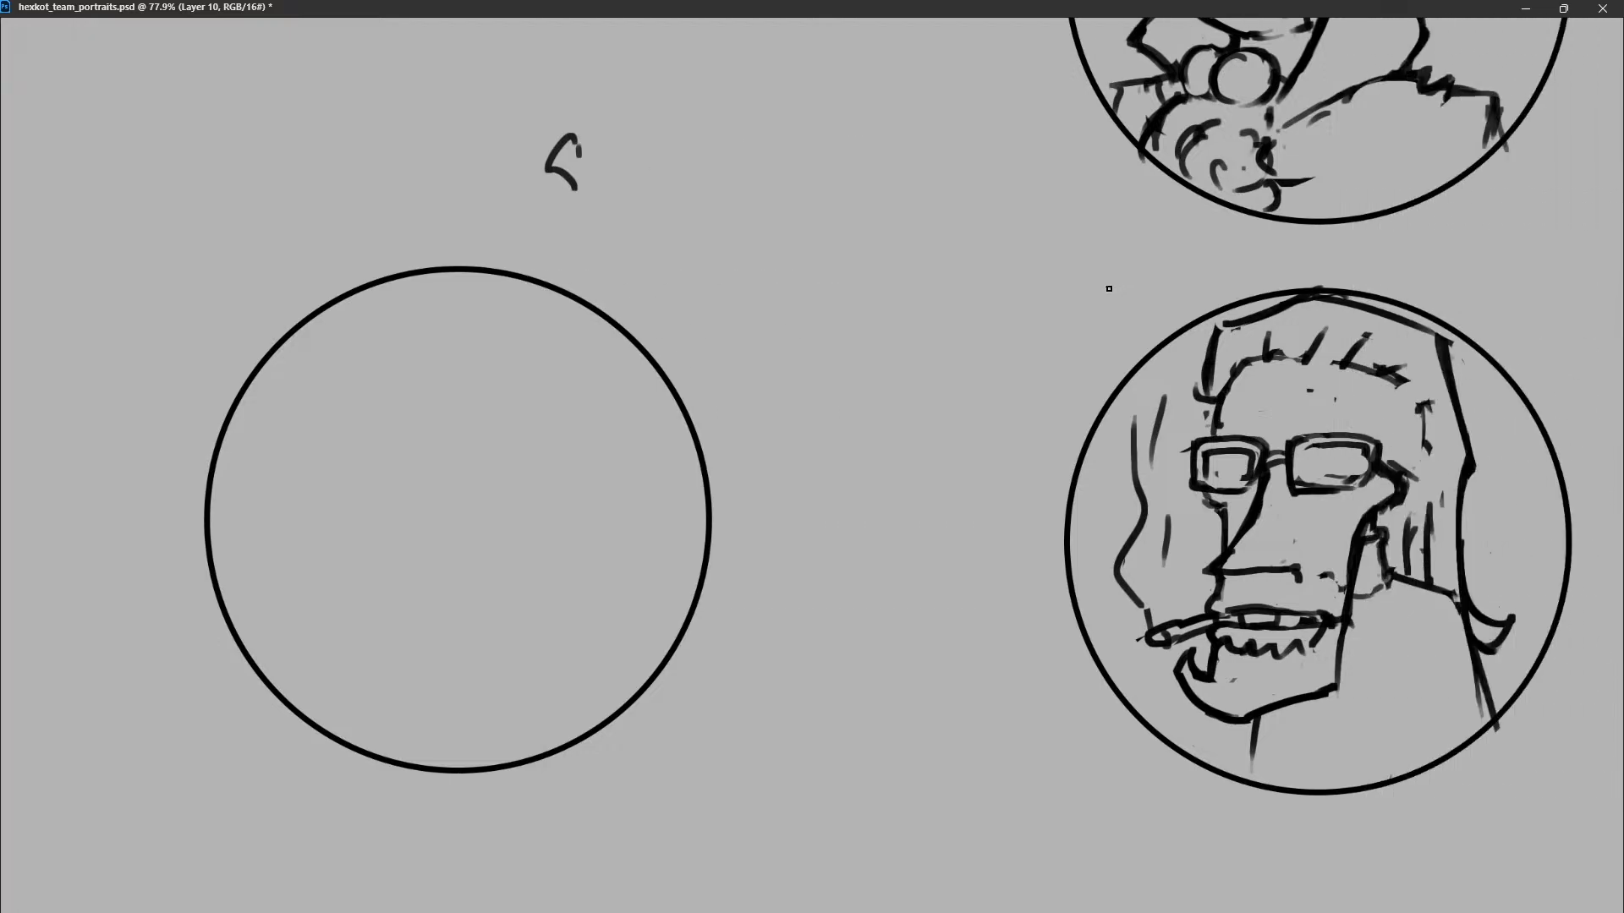
pyautogui.moveTo(1261, 283); pyautogui.dragTo(922, 643)
pyautogui.hotkey('ctrl', 'z')
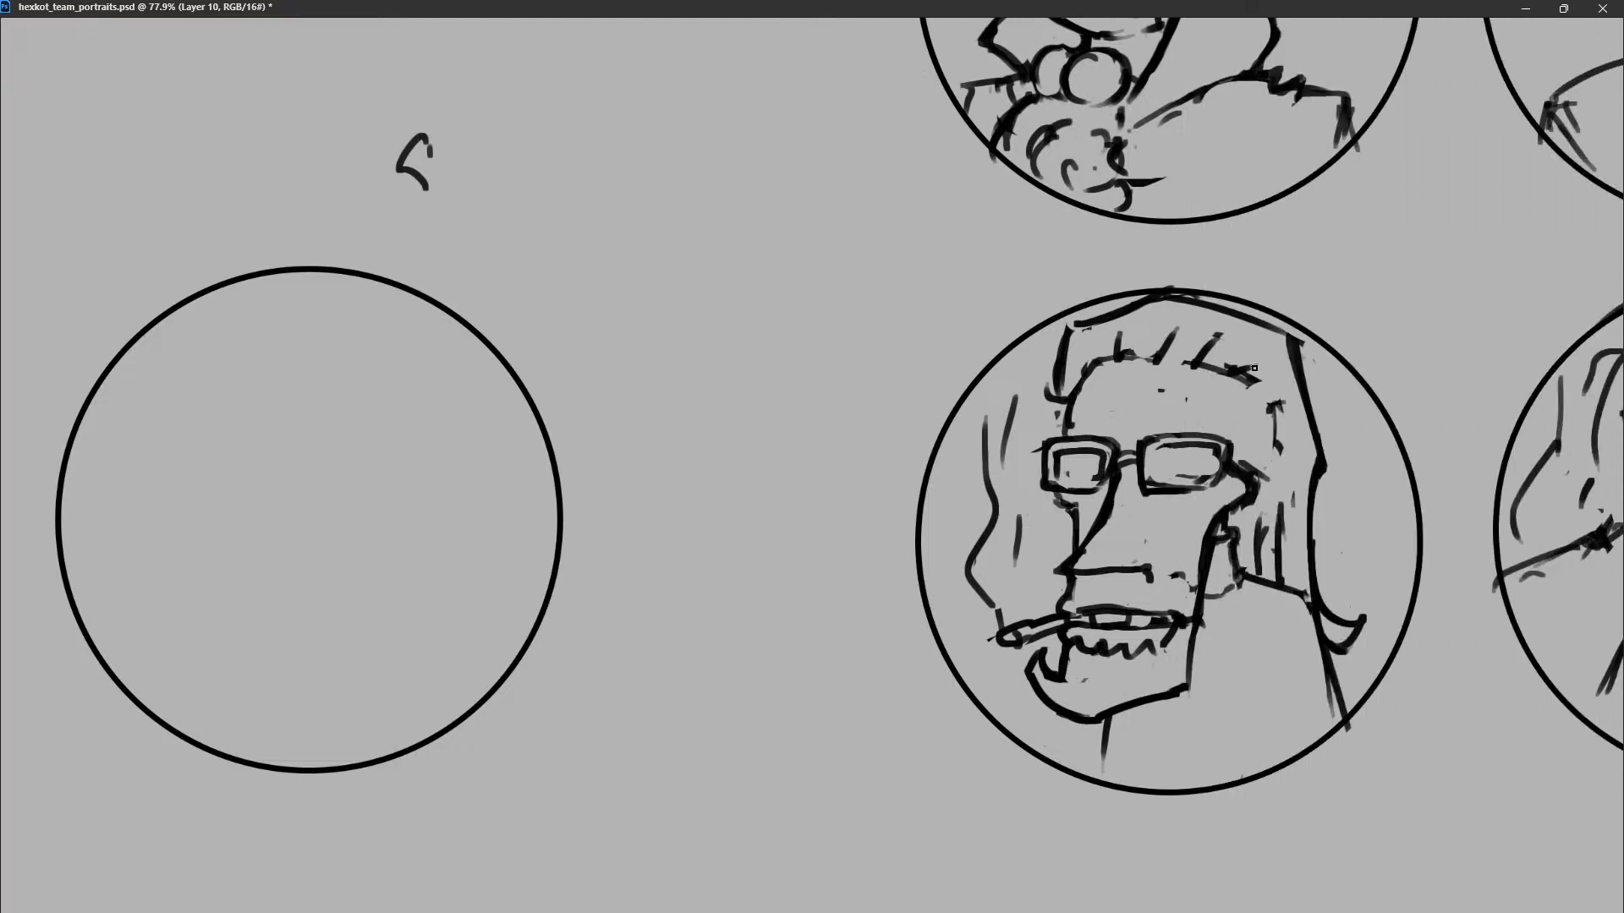
pyautogui.moveTo(1171, 290); pyautogui.dragTo(915, 848)
pyautogui.moveTo(1053, 893); pyautogui.dragTo(1000, 253)
pyautogui.hotkey('ctrl', 'z')
pyautogui.scroll(-5, 1173, 437)
pyautogui.hscroll(-1, 1173, 437)
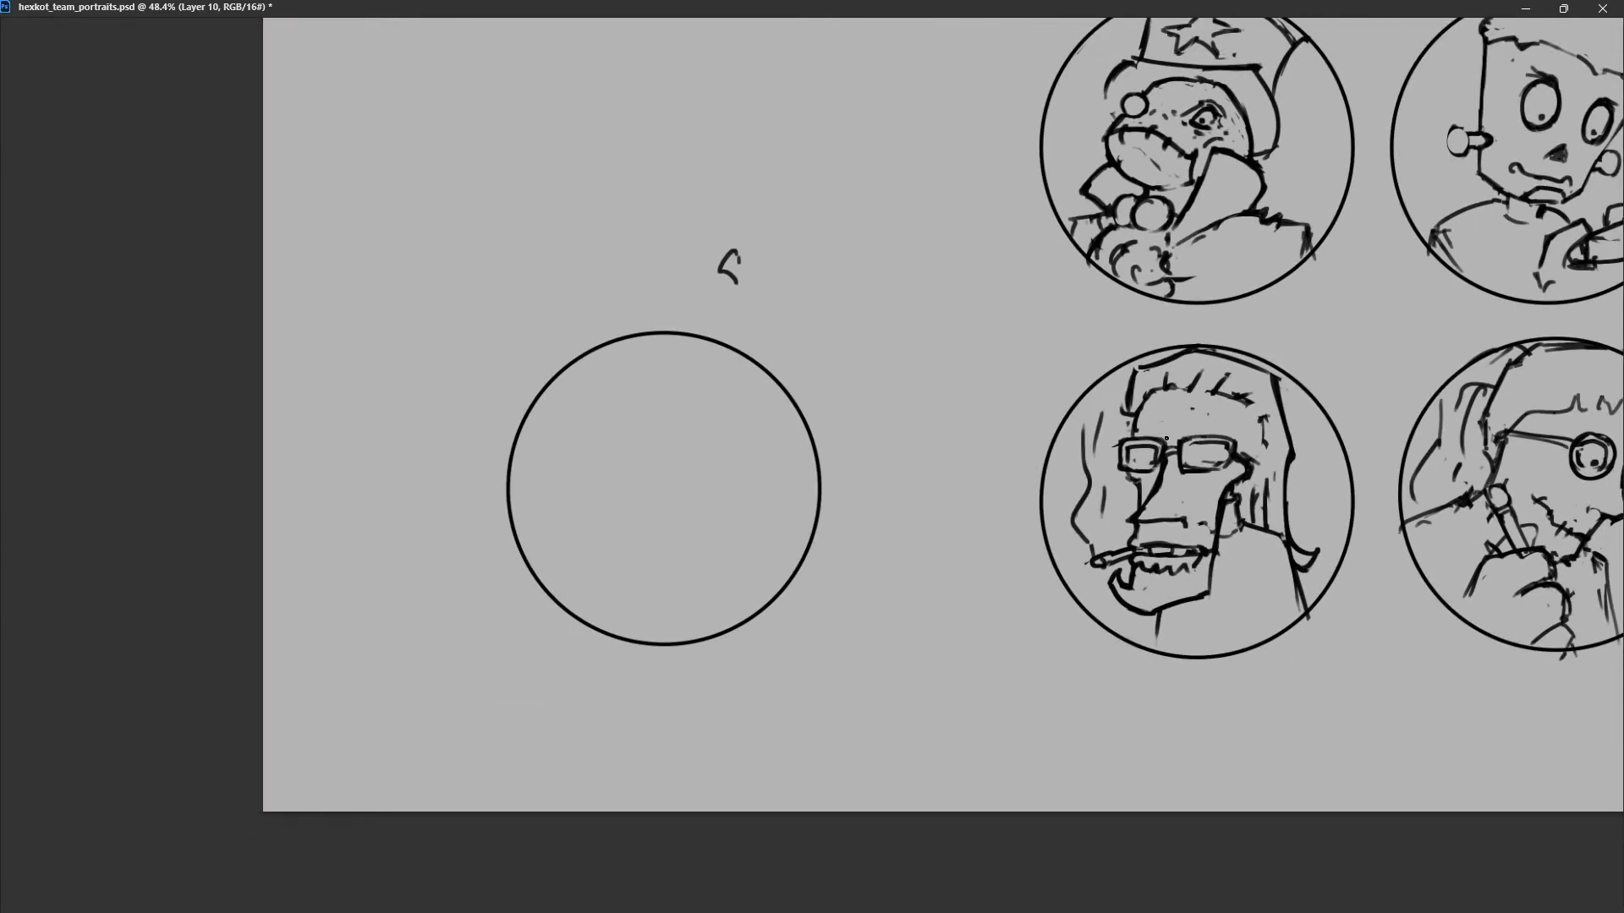
pyautogui.hscroll(4, 1169, 438)
pyautogui.scroll(1, 1165, 438)
pyautogui.scroll(-3, 1051, 453)
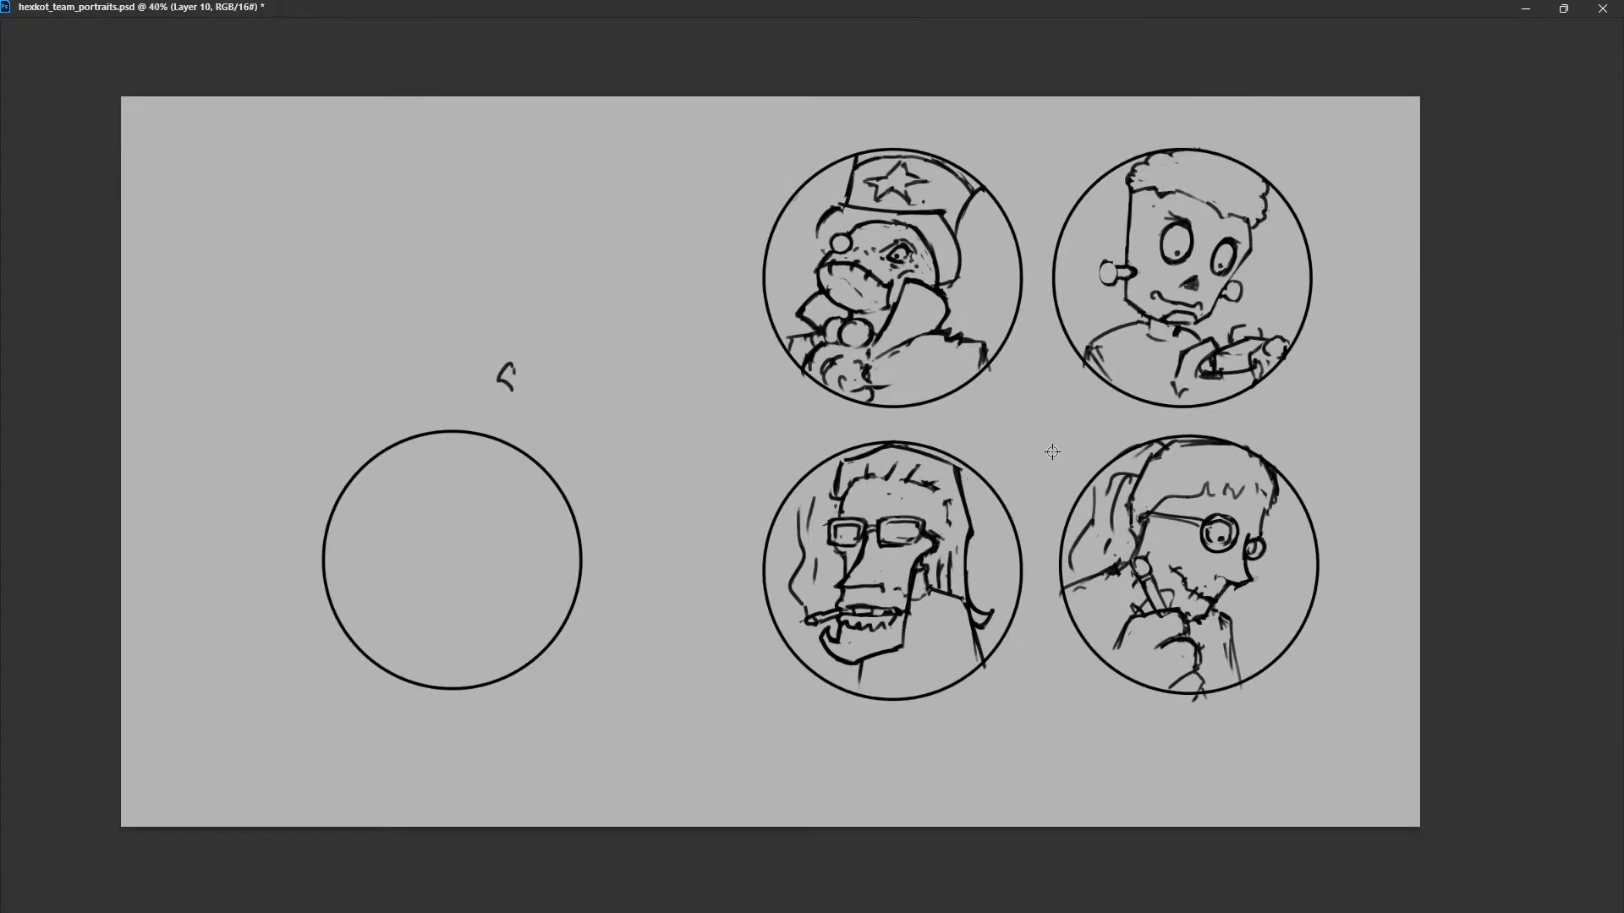
pyautogui.scroll(4, 1044, 455)
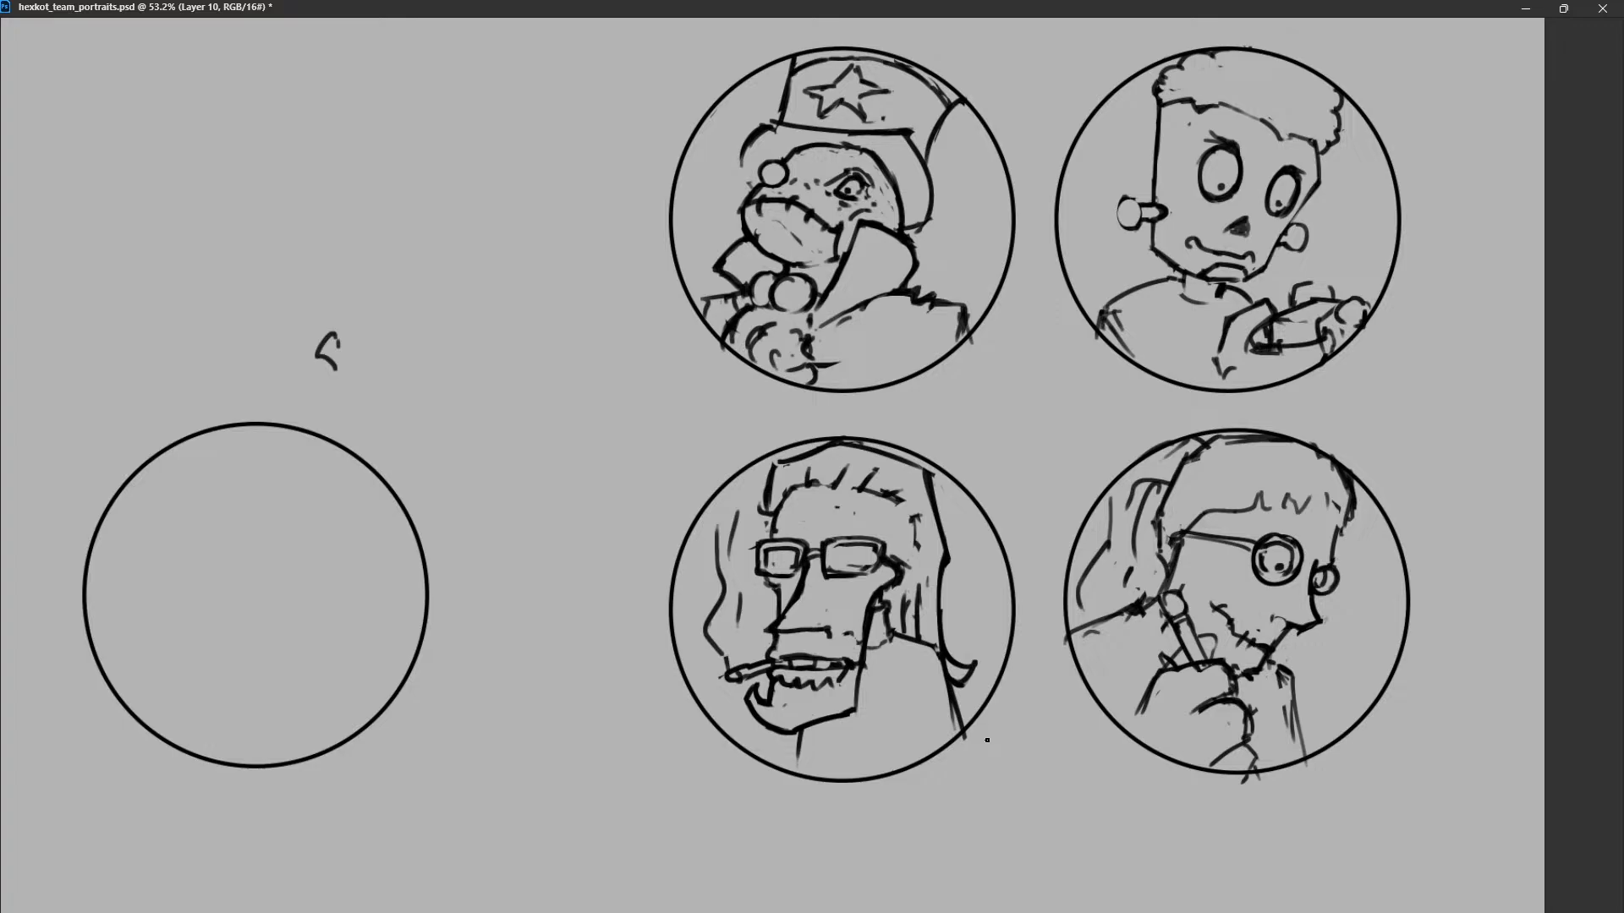
pyautogui.hscroll(1, 942, 645)
pyautogui.hscroll(-3, 761, 592)
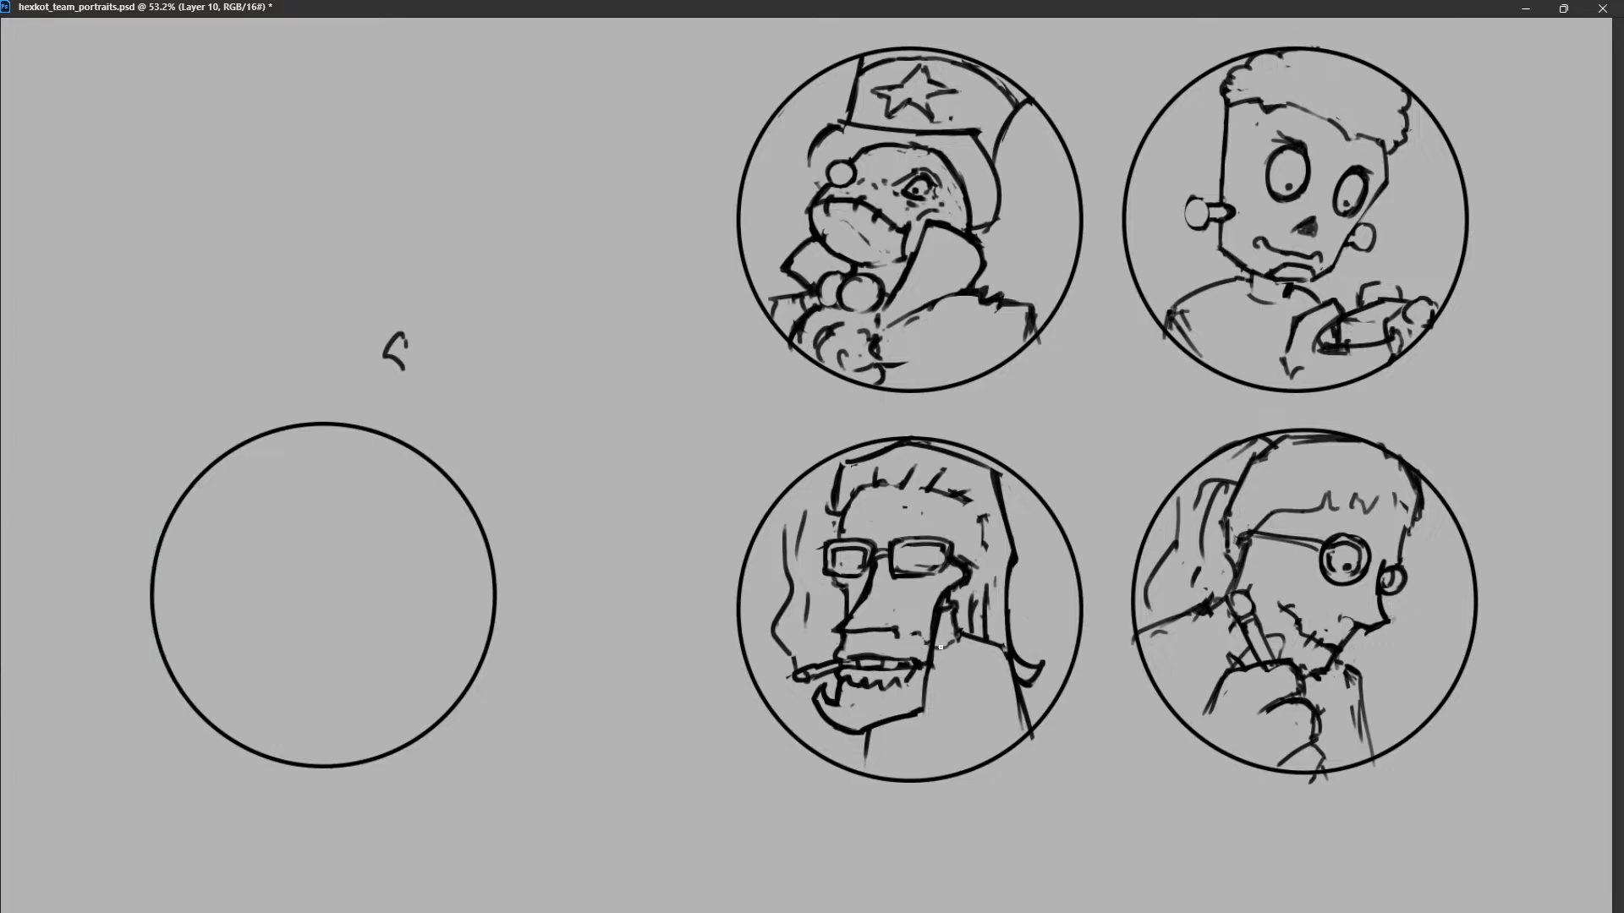
pyautogui.scroll(3, 622, 551)
pyautogui.scroll(2, 622, 550)
pyautogui.hscroll(-3, 598, 554)
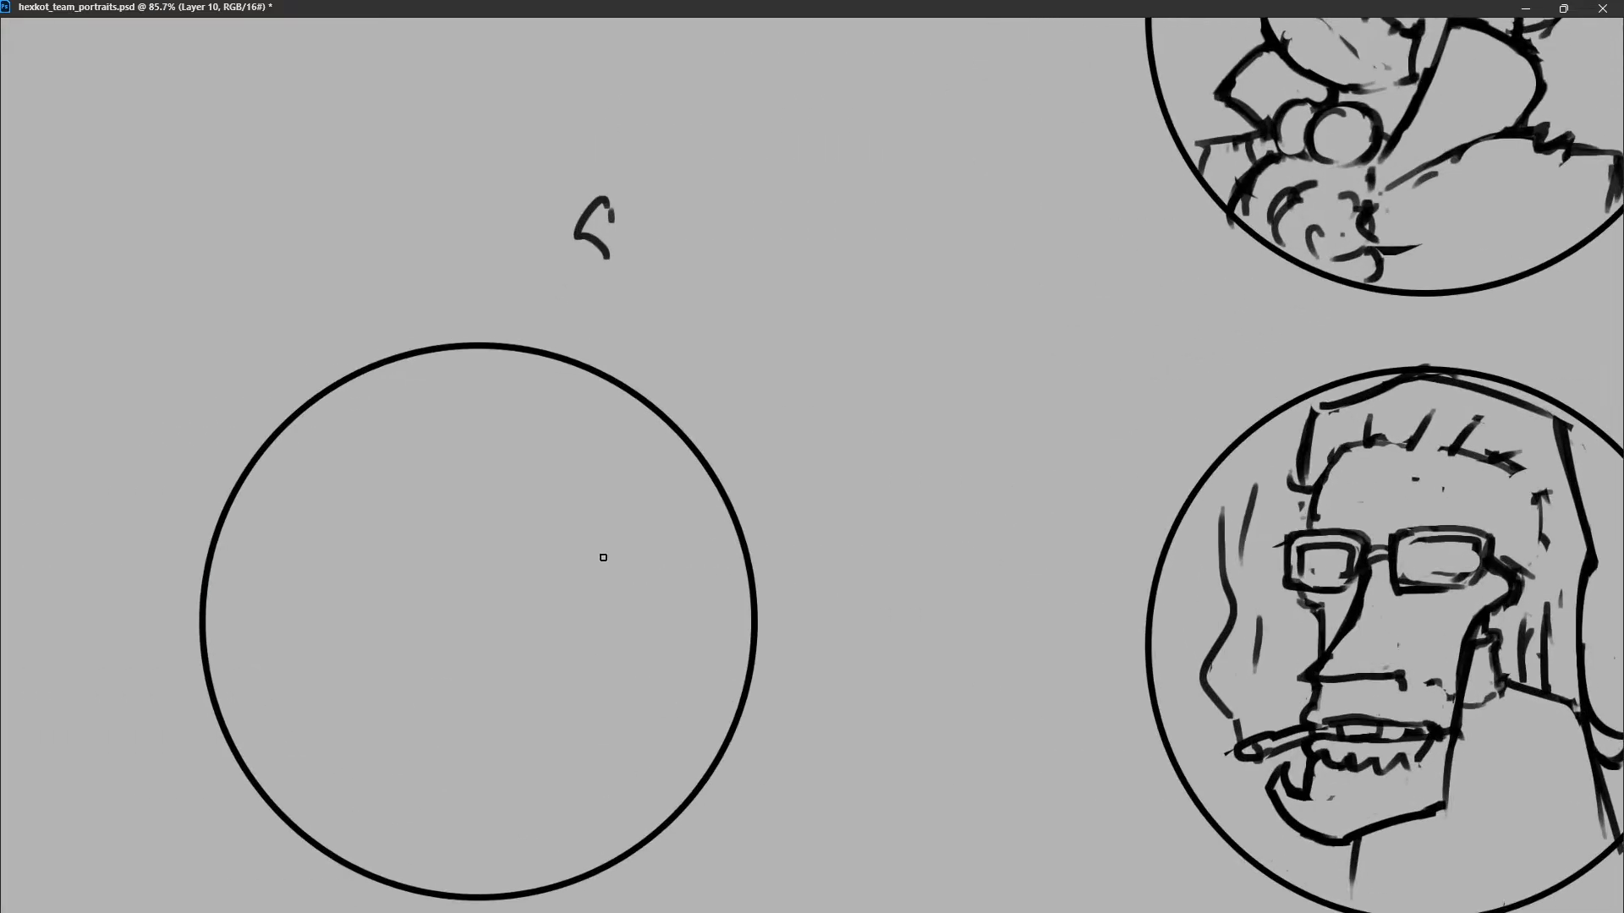
pyautogui.scroll(2, 602, 559)
pyautogui.scroll(1, 602, 559)
pyautogui.scroll(-1, 602, 559)
pyautogui.scroll(-2, 602, 559)
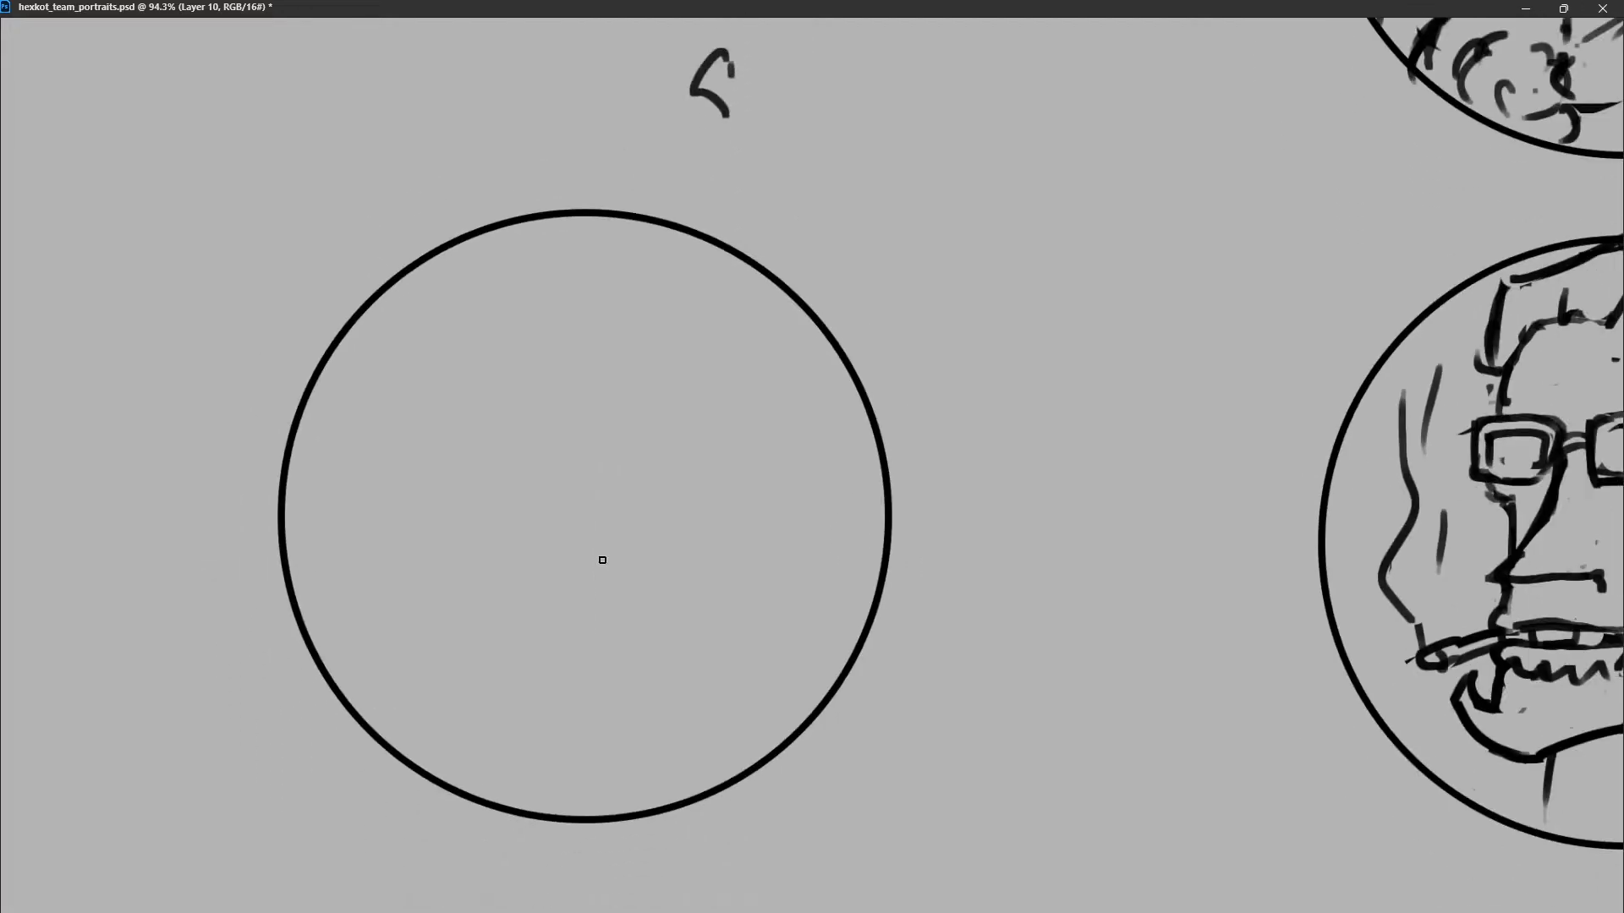
pyautogui.scroll(-1, 602, 559)
pyautogui.scroll(-2, 602, 560)
pyautogui.scroll(-1, 602, 560)
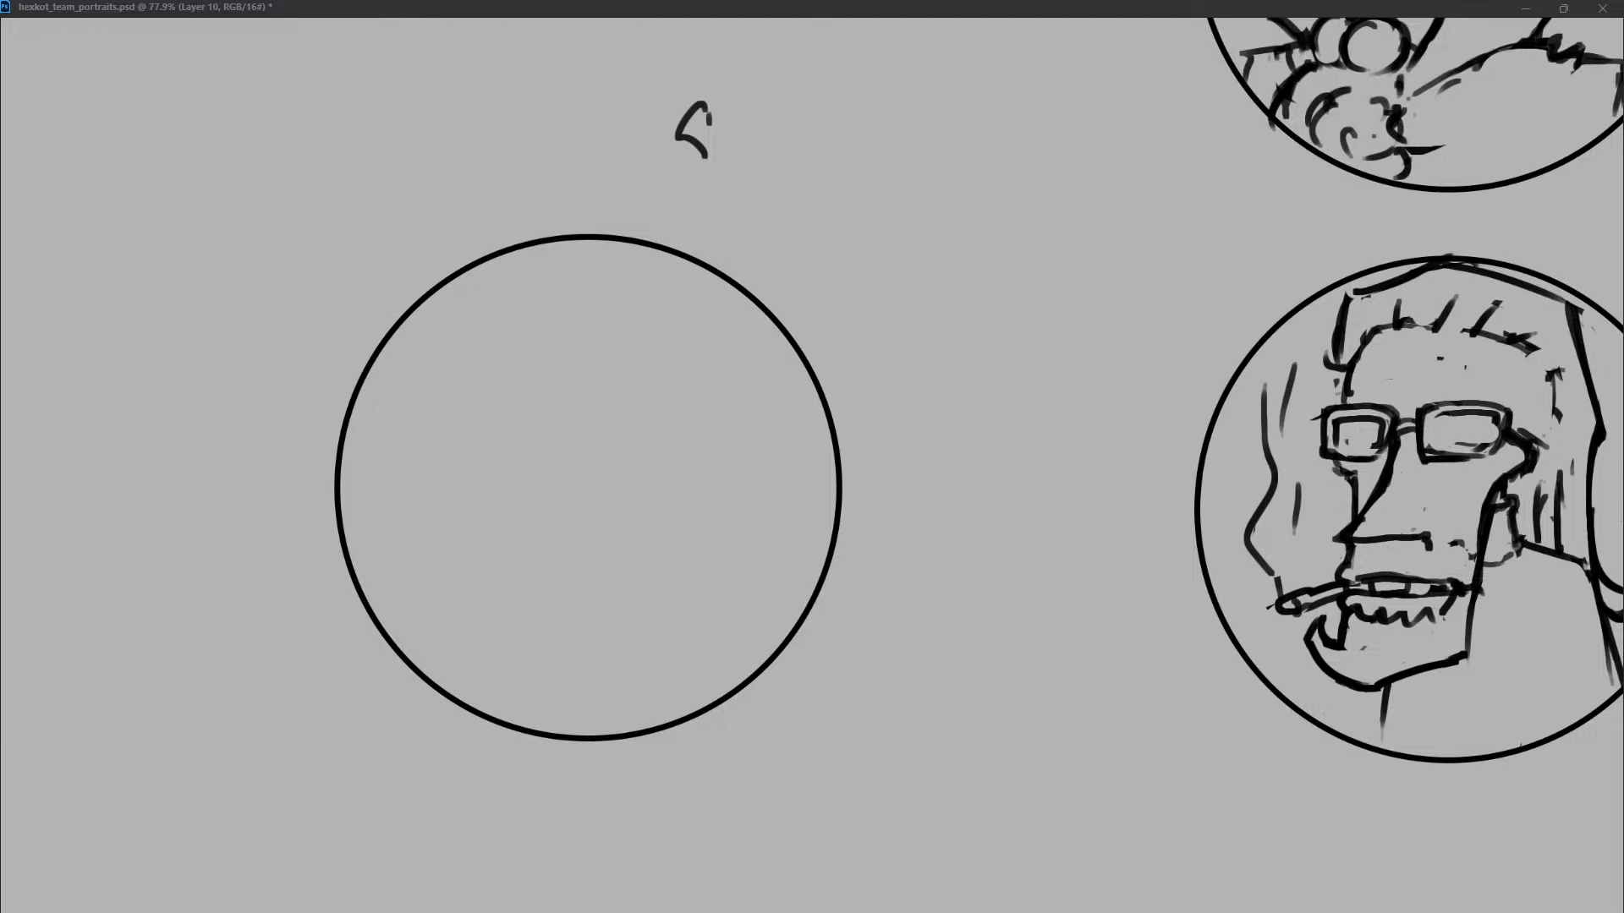
pyautogui.moveTo(464, 443); pyautogui.dragTo(607, 385)
pyautogui.hotkey('ctrl', 'z')
pyautogui.moveTo(512, 504)
pyautogui.mouseDown()
pyautogui.moveTo(580, 445)
pyautogui.moveTo(686, 529)
pyautogui.mouseUp()
pyautogui.moveTo(698, 571); pyautogui.dragTo(695, 594)
pyautogui.hotkey('ctrl', 'z')
pyautogui.hotkey('ctrl', 'z')
pyautogui.hotkey('ctrl', 'z')
pyautogui.moveTo(534, 338); pyautogui.dragTo(554, 548)
pyautogui.hotkey('ctrl', 'z')
pyautogui.moveTo(435, 511); pyautogui.dragTo(569, 347)
pyautogui.moveTo(586, 332)
pyautogui.mouseDown()
pyautogui.moveTo(639, 372)
pyautogui.moveTo(678, 503)
pyautogui.mouseUp()
pyautogui.hotkey('ctrl', 'z')
pyautogui.hotkey('ctrl', 'z')
# Sketch the new character's head outline in the empty circle, with a pointed crown, a flared corner, curved sides and a short chin.
pyautogui.moveTo(499, 511)
pyautogui.mouseDown()
pyautogui.moveTo(590, 334)
pyautogui.moveTo(715, 482)
pyautogui.mouseUp()
pyautogui.moveTo(689, 548); pyautogui.dragTo(638, 592)
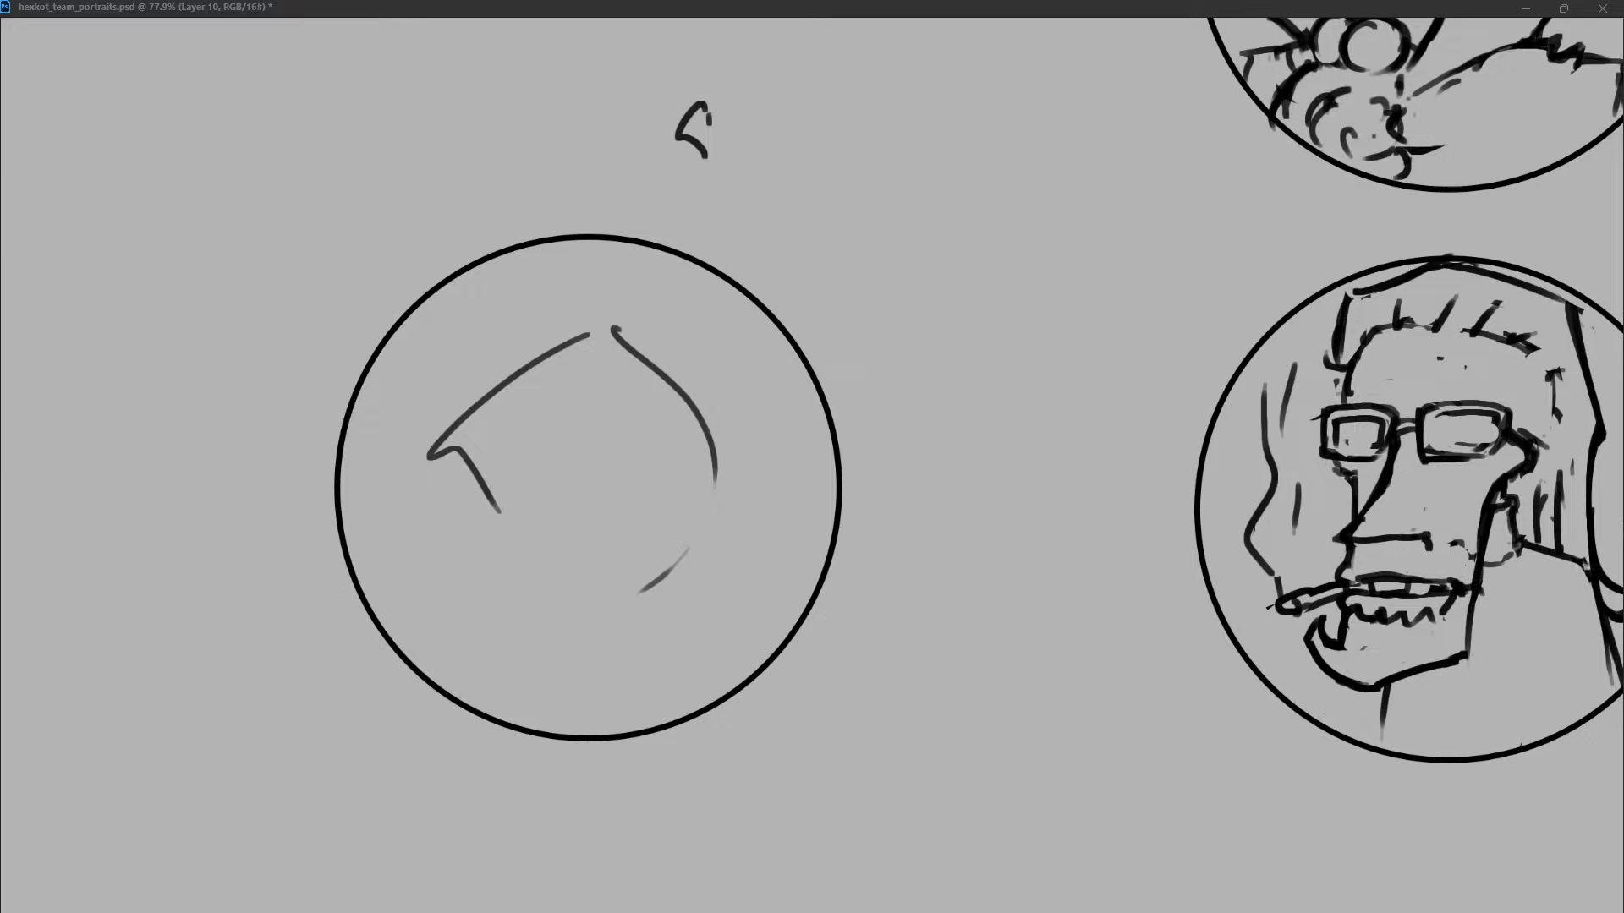
pyautogui.moveTo(715, 505); pyautogui.dragTo(619, 613)
pyautogui.moveTo(495, 479); pyautogui.dragTo(494, 582)
pyautogui.moveTo(493, 487); pyautogui.dragTo(486, 621)
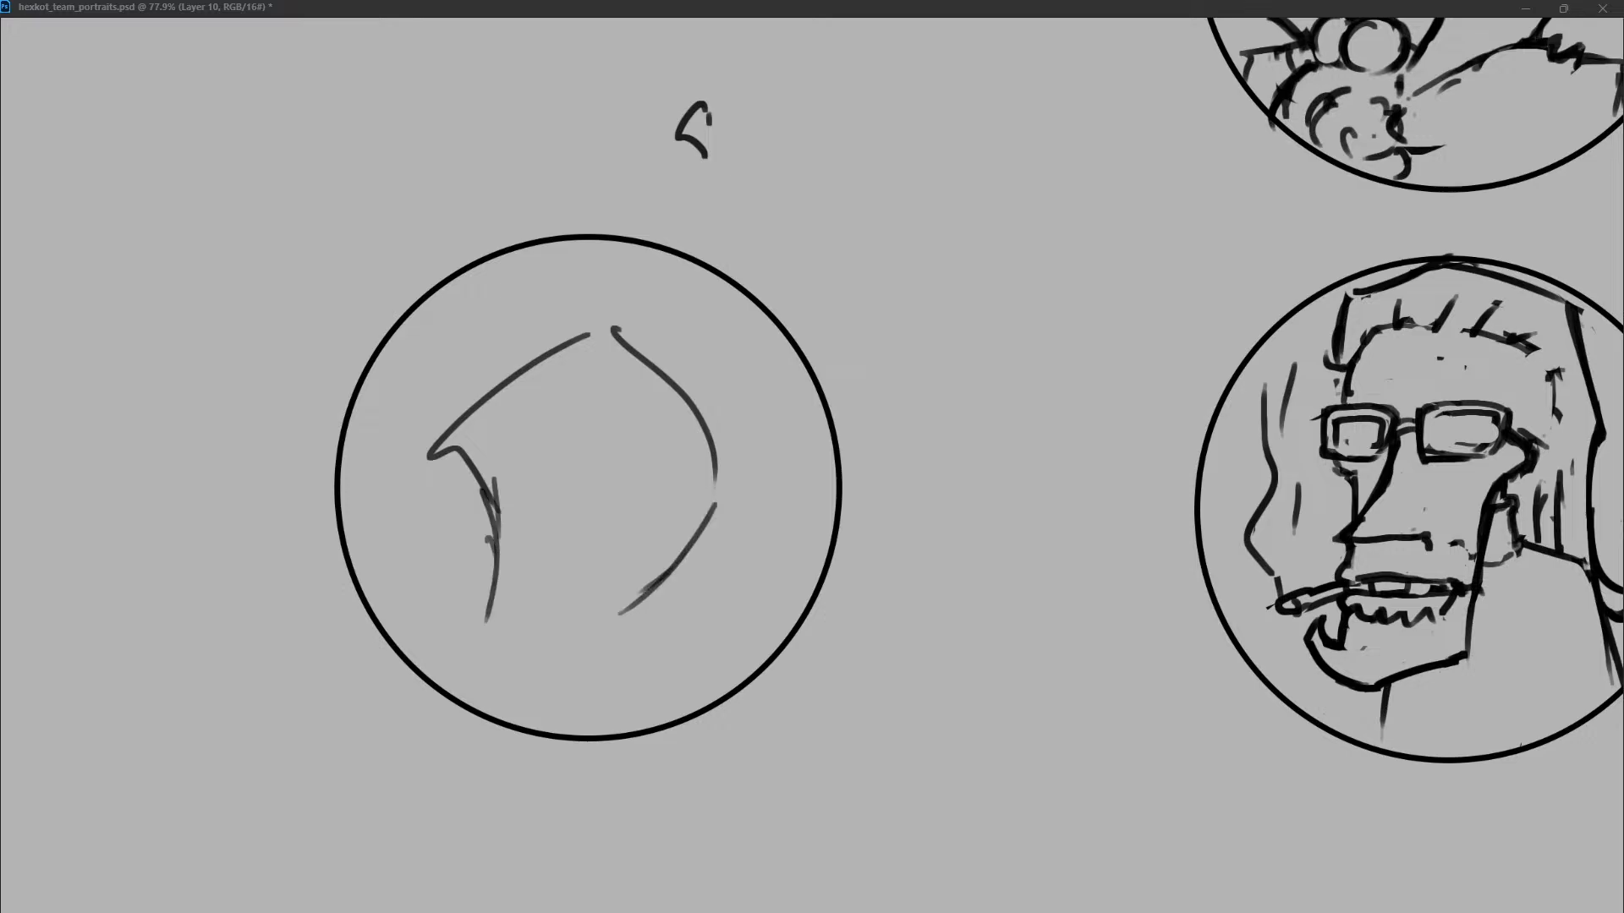
pyautogui.moveTo(628, 619); pyautogui.dragTo(618, 633)
pyautogui.moveTo(496, 630); pyautogui.dragTo(622, 620)
# Draw a large oval eye and a narrower one at the far edge of the face, and close the head's pointed peak.
pyautogui.moveTo(571, 439); pyautogui.dragTo(601, 537)
pyautogui.hotkey('ctrl', 'z')
pyautogui.moveTo(542, 438); pyautogui.dragTo(548, 429)
pyautogui.hotkey('ctrl', 'z')
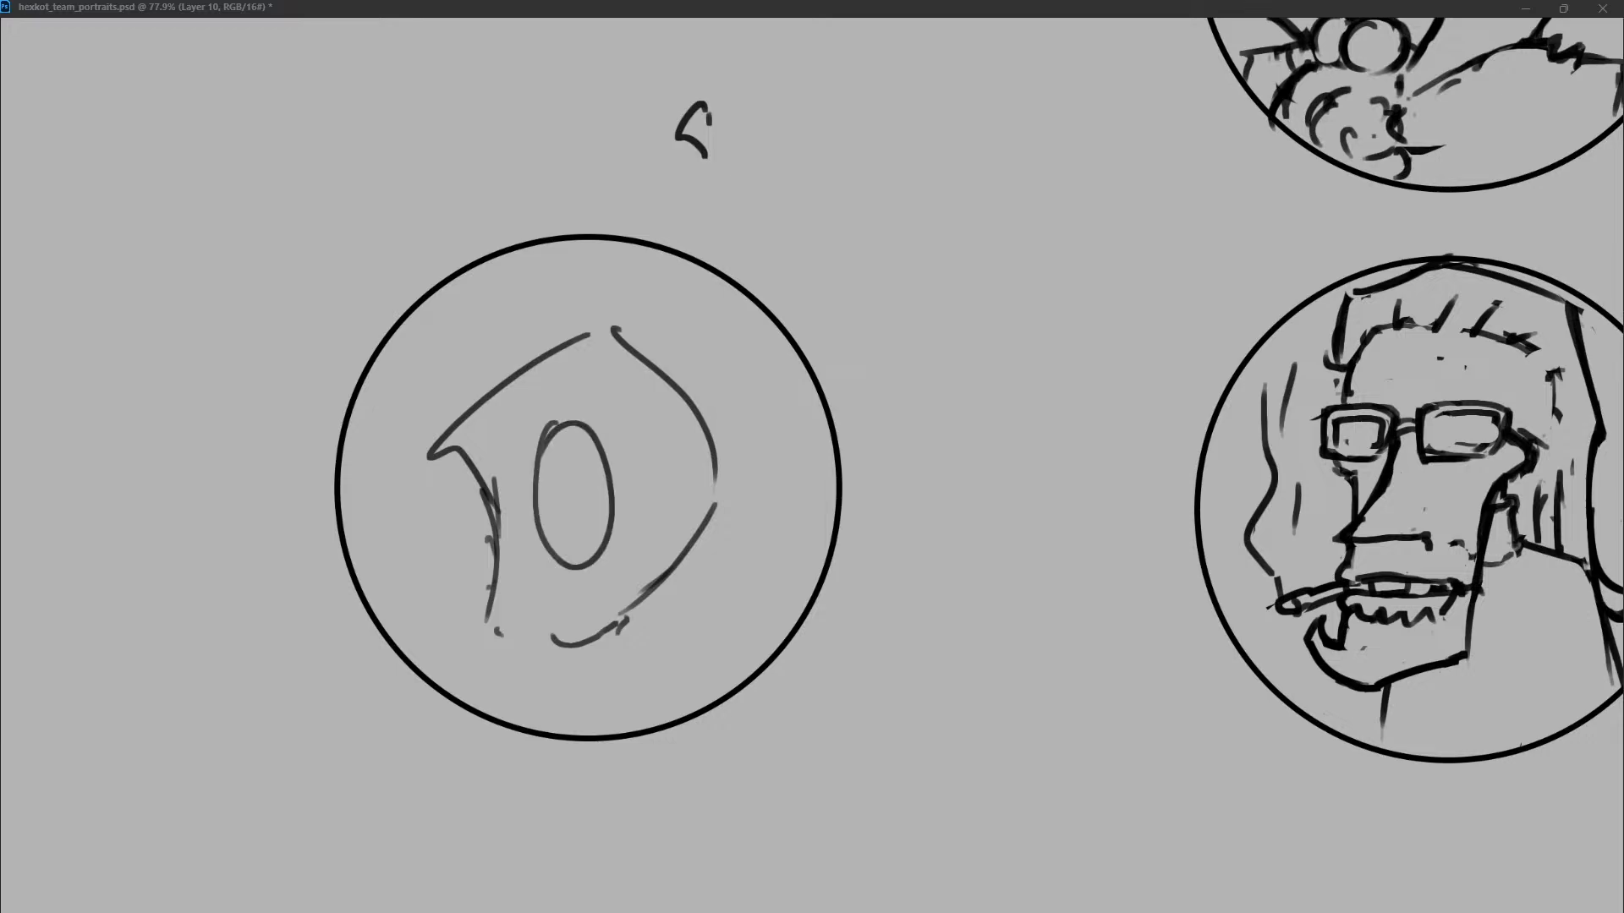
pyautogui.moveTo(692, 436)
pyautogui.mouseDown()
pyautogui.moveTo(672, 540)
pyautogui.moveTo(709, 431)
pyautogui.mouseUp()
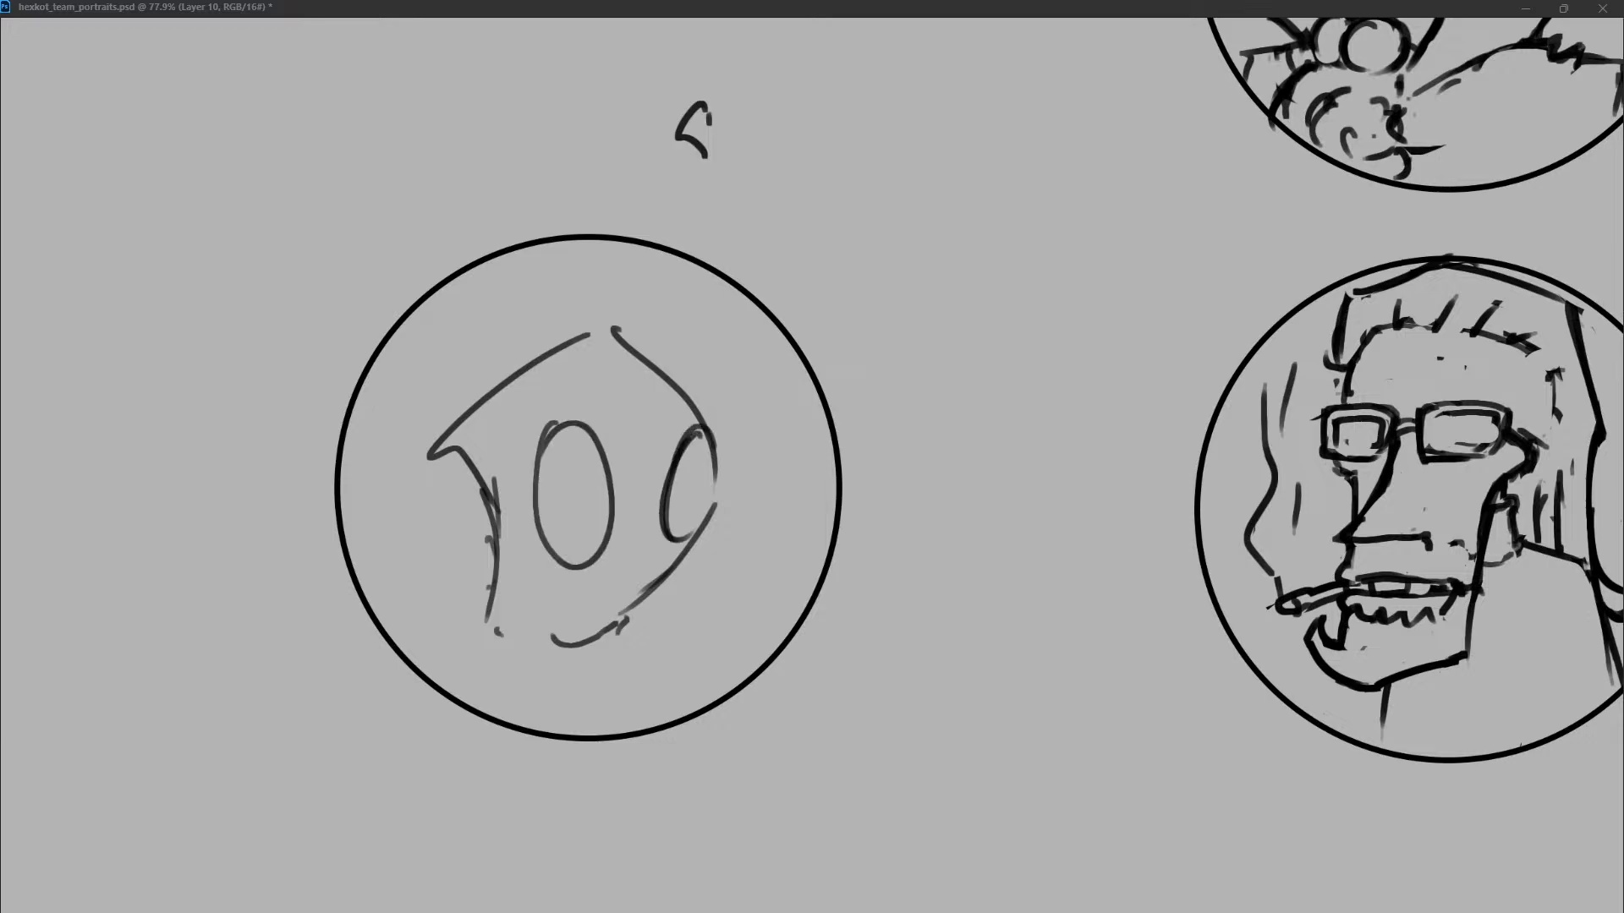
pyautogui.moveTo(489, 624); pyautogui.dragTo(491, 636)
pyautogui.moveTo(424, 460)
pyautogui.mouseDown()
pyautogui.moveTo(604, 323)
pyautogui.moveTo(623, 337)
pyautogui.mouseUp()
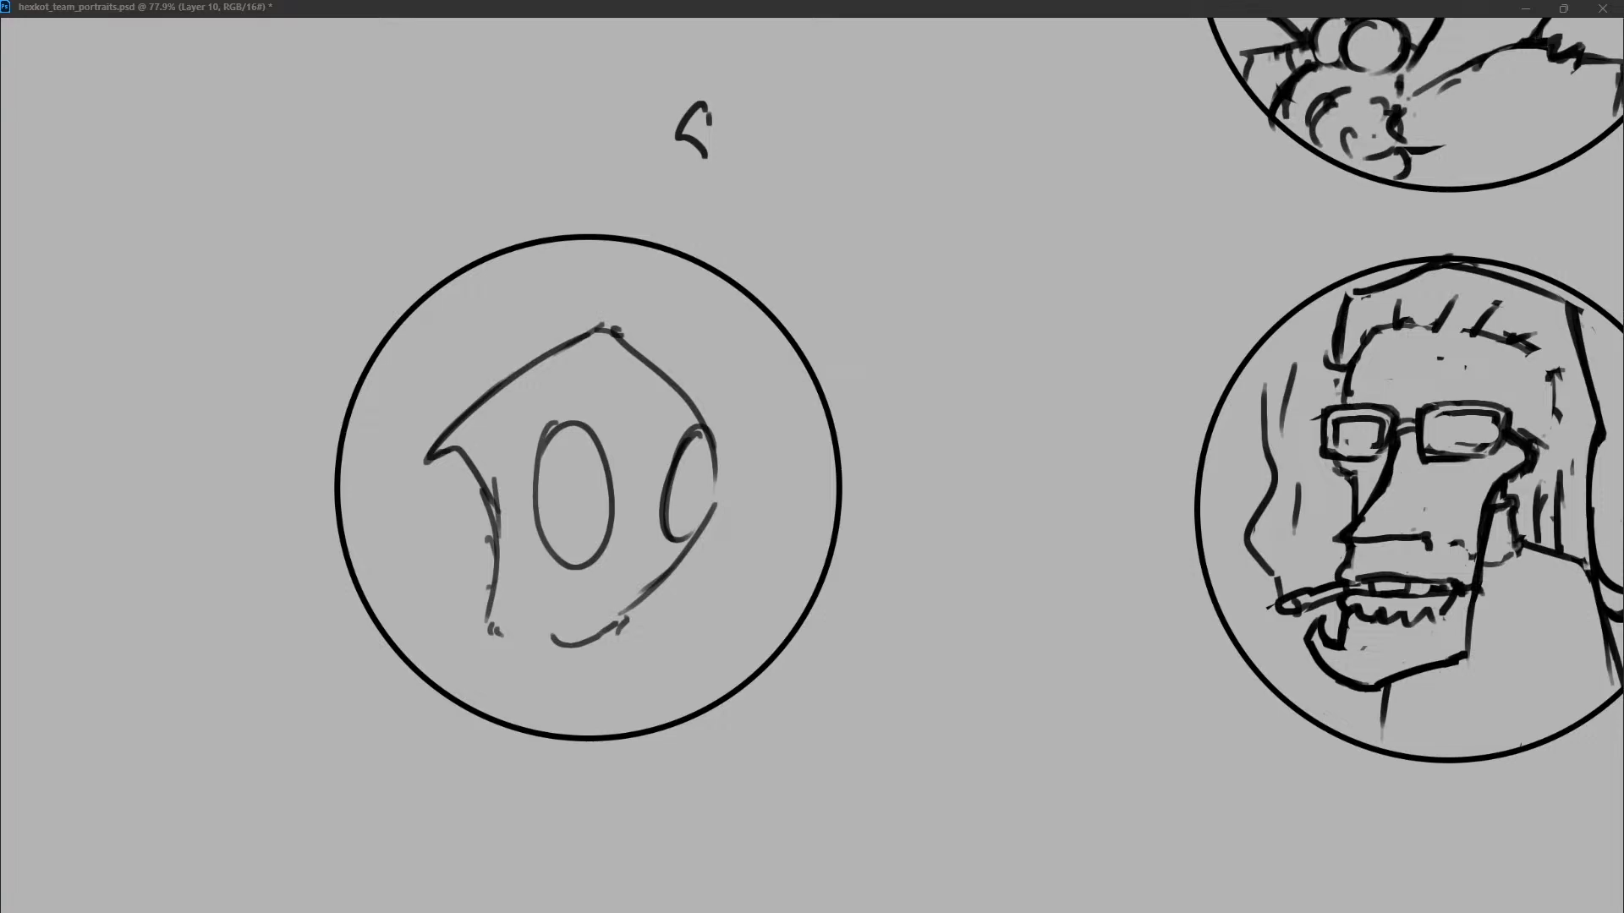
# Add small solid pupils looking sideways, close the far eye's outer edge and draw angled eyebrows above both eyes.
pyautogui.click(697, 501)
pyautogui.click(581, 520)
pyautogui.hotkey('ctrl', 'z')
pyautogui.moveTo(570, 506); pyautogui.dragTo(590, 520)
pyautogui.hotkey('ctrl', 'z')
pyautogui.moveTo(708, 434); pyautogui.dragTo(716, 508)
pyautogui.moveTo(665, 441); pyautogui.dragTo(690, 413)
pyautogui.moveTo(536, 430)
pyautogui.mouseDown()
pyautogui.moveTo(560, 413)
pyautogui.moveTo(604, 424)
pyautogui.mouseUp()
pyautogui.hotkey('ctrl', 'z')
pyautogui.hotkey('ctrl', 'z')
pyautogui.moveTo(538, 417); pyautogui.dragTo(571, 393)
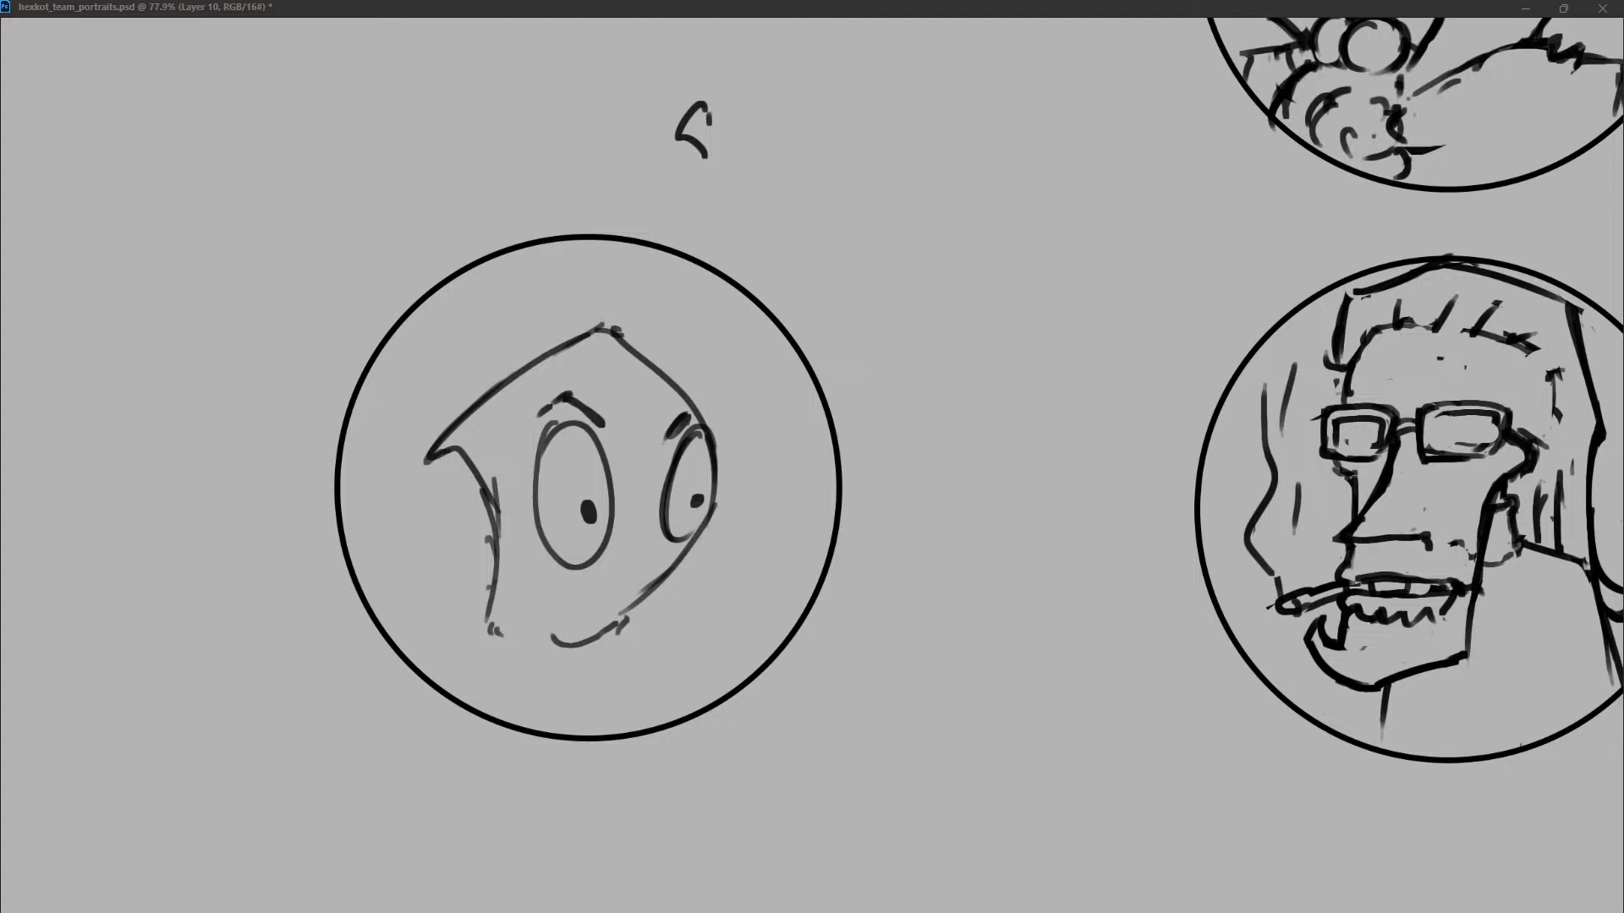
# Draw a wide curved smile below the eyes, running up to the far cheek line.
pyautogui.moveTo(594, 633); pyautogui.dragTo(615, 621)
pyautogui.moveTo(533, 590); pyautogui.dragTo(633, 587)
pyautogui.hotkey('ctrl', 'z')
pyautogui.moveTo(525, 578); pyautogui.dragTo(647, 578)
pyautogui.hotkey('ctrl', 'z')
pyautogui.moveTo(503, 572); pyautogui.dragTo(652, 573)
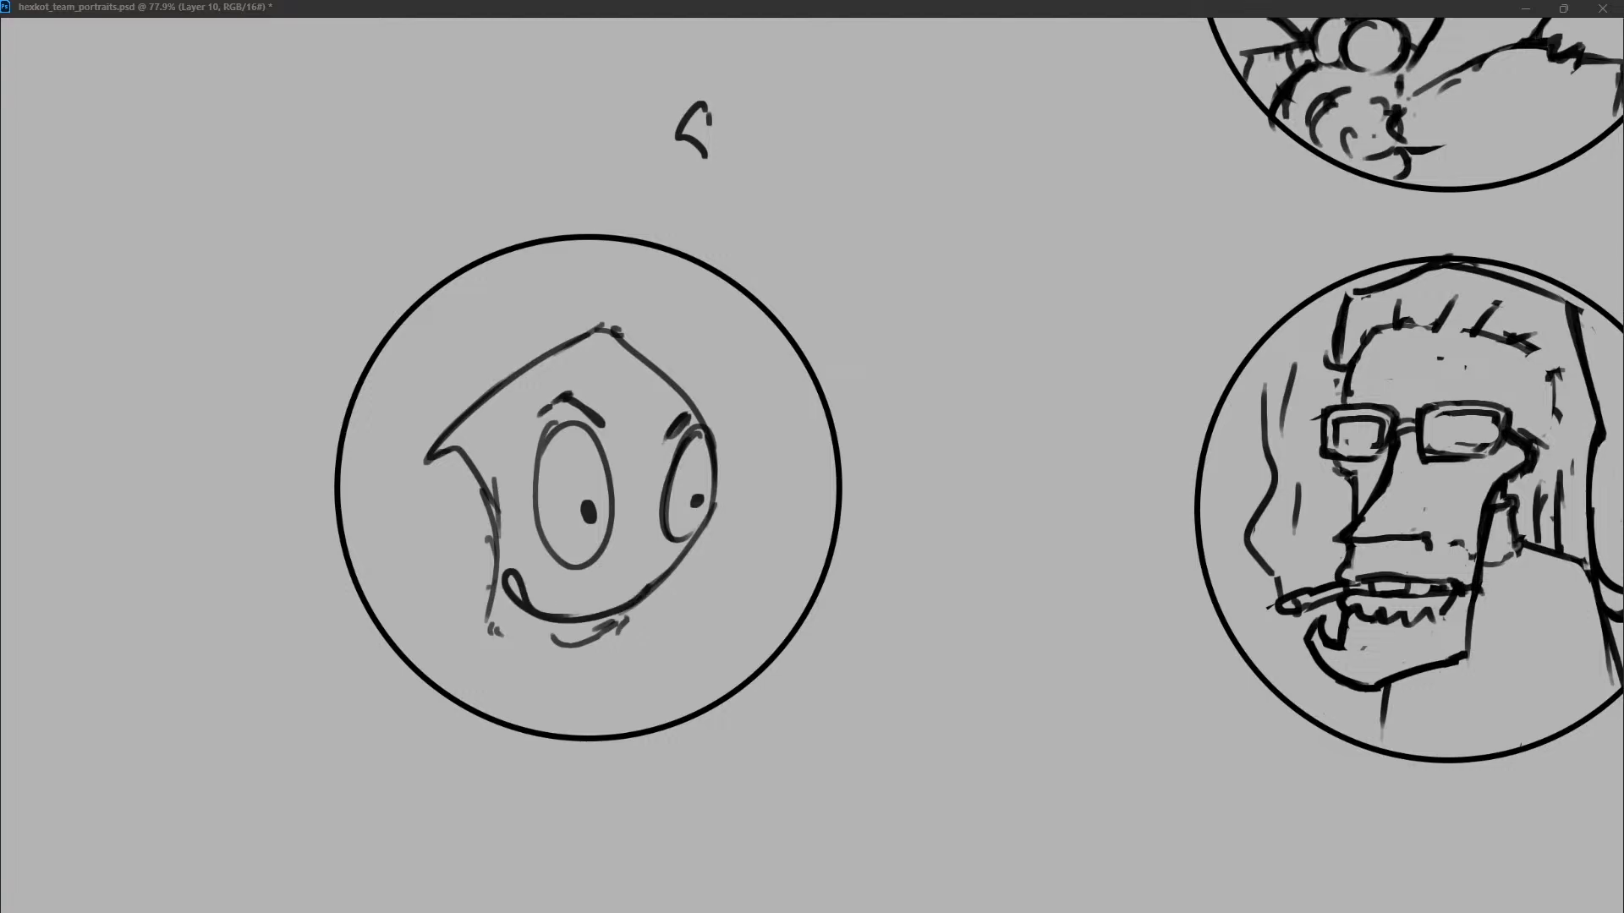
pyautogui.hotkey('ctrl', 'z')
pyautogui.moveTo(520, 586)
pyautogui.mouseDown()
pyautogui.moveTo(621, 606)
pyautogui.moveTo(650, 588)
pyautogui.mouseUp()
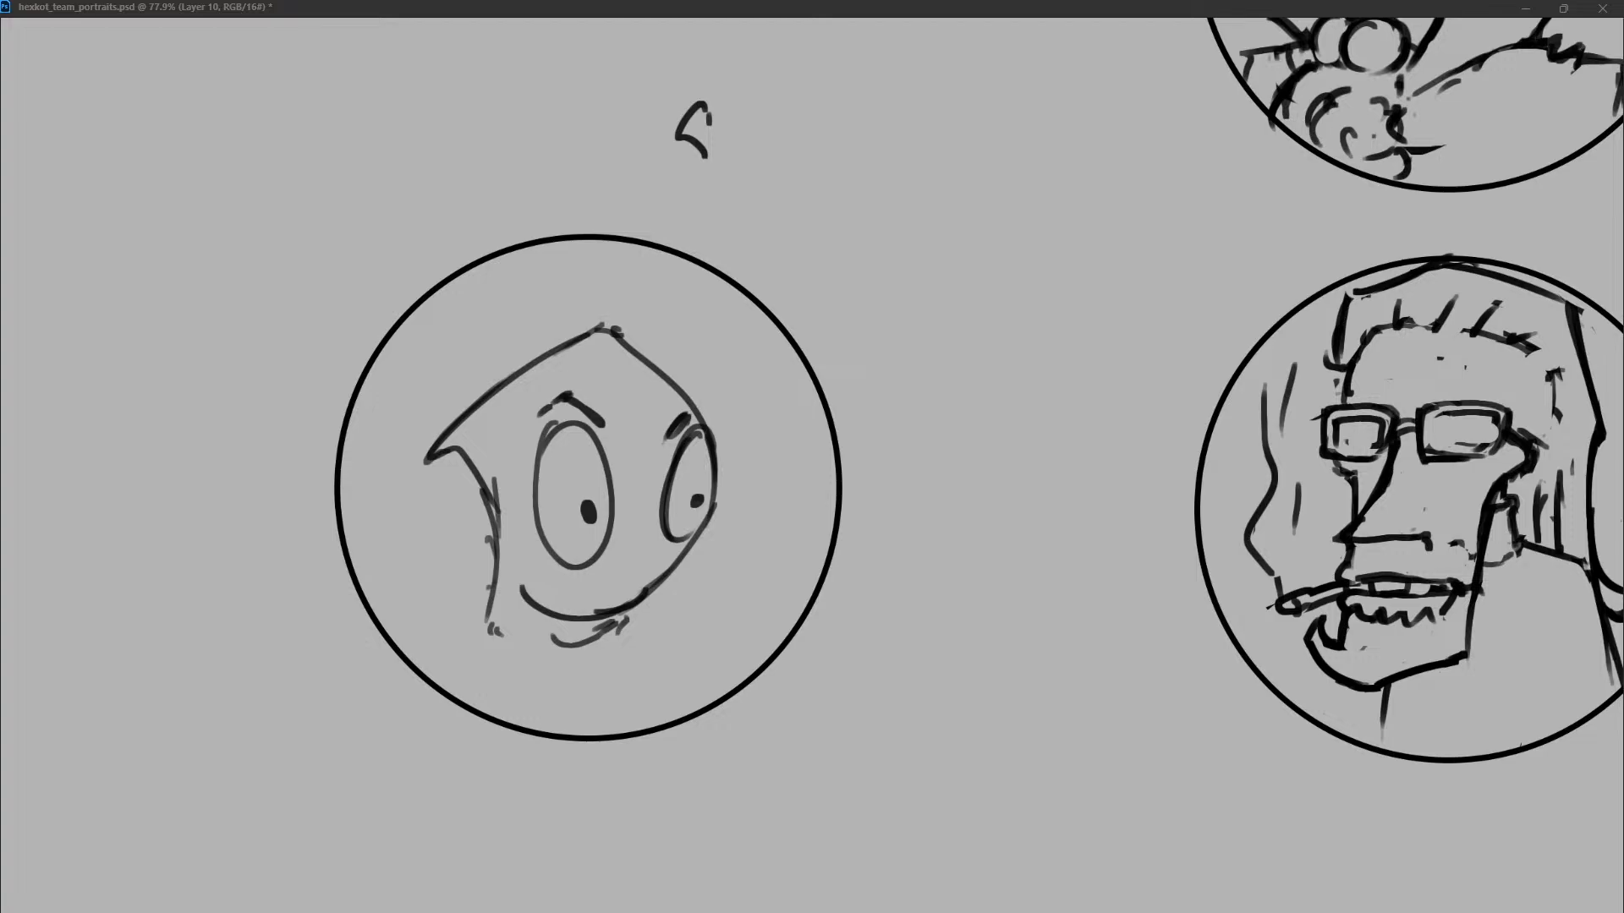
# Draw a slanted jaw line and a small curl below the cheek, and rough in zigzag hair strokes on both sides of the head.
pyautogui.moveTo(629, 611)
pyautogui.mouseDown()
pyautogui.moveTo(565, 644)
pyautogui.moveTo(627, 630)
pyautogui.moveTo(545, 692)
pyautogui.mouseUp()
pyautogui.moveTo(490, 615); pyautogui.dragTo(472, 652)
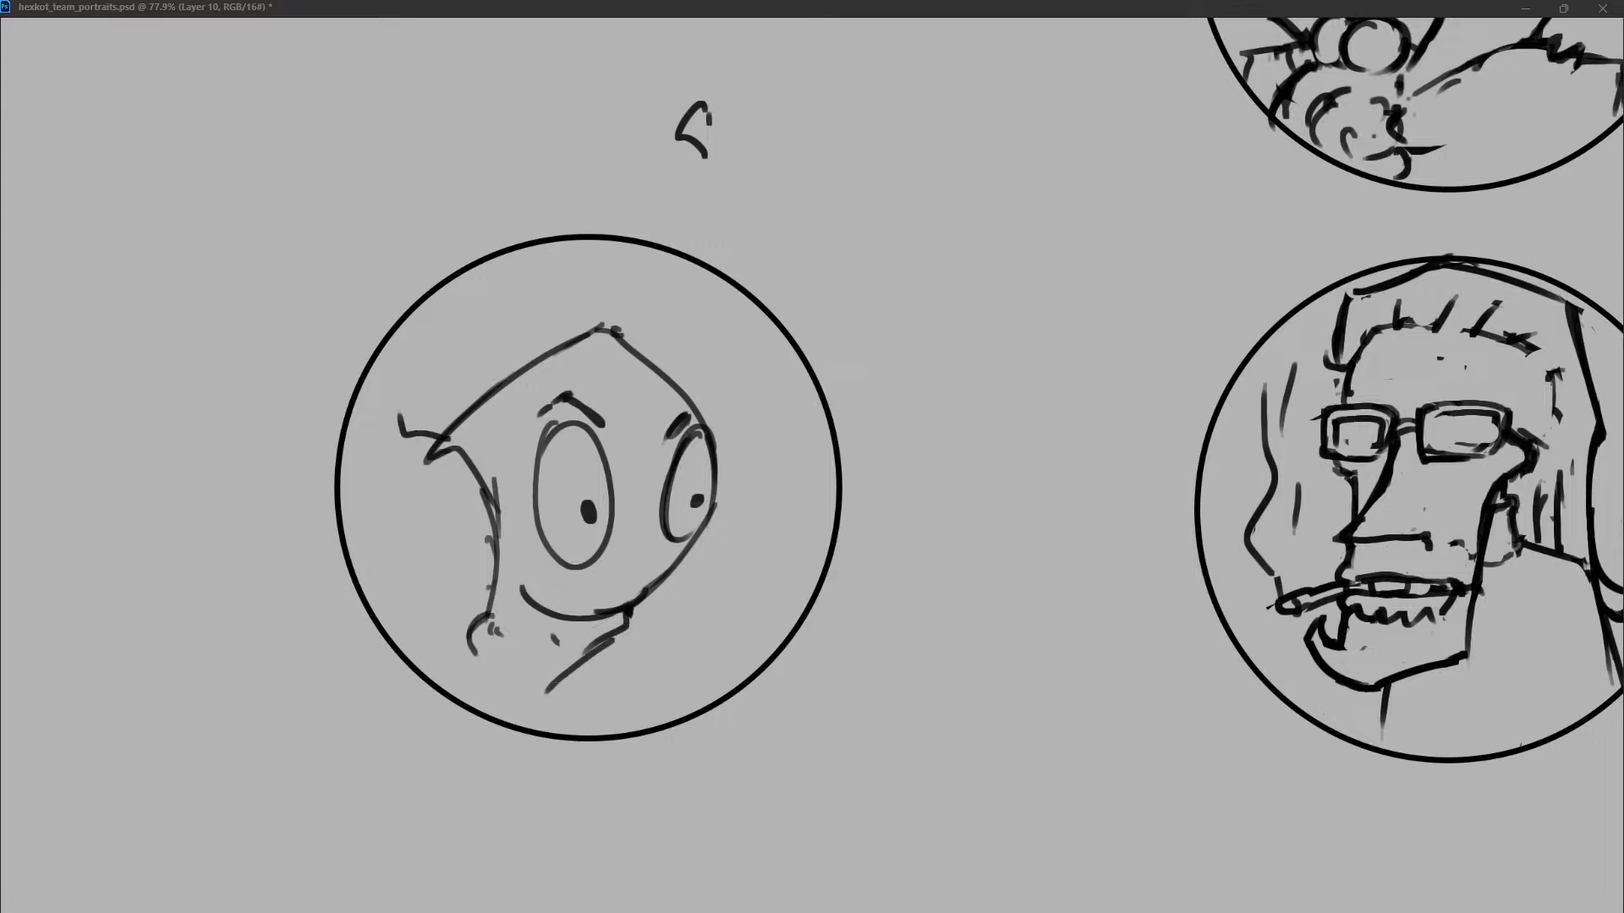
pyautogui.moveTo(643, 273); pyautogui.dragTo(664, 378)
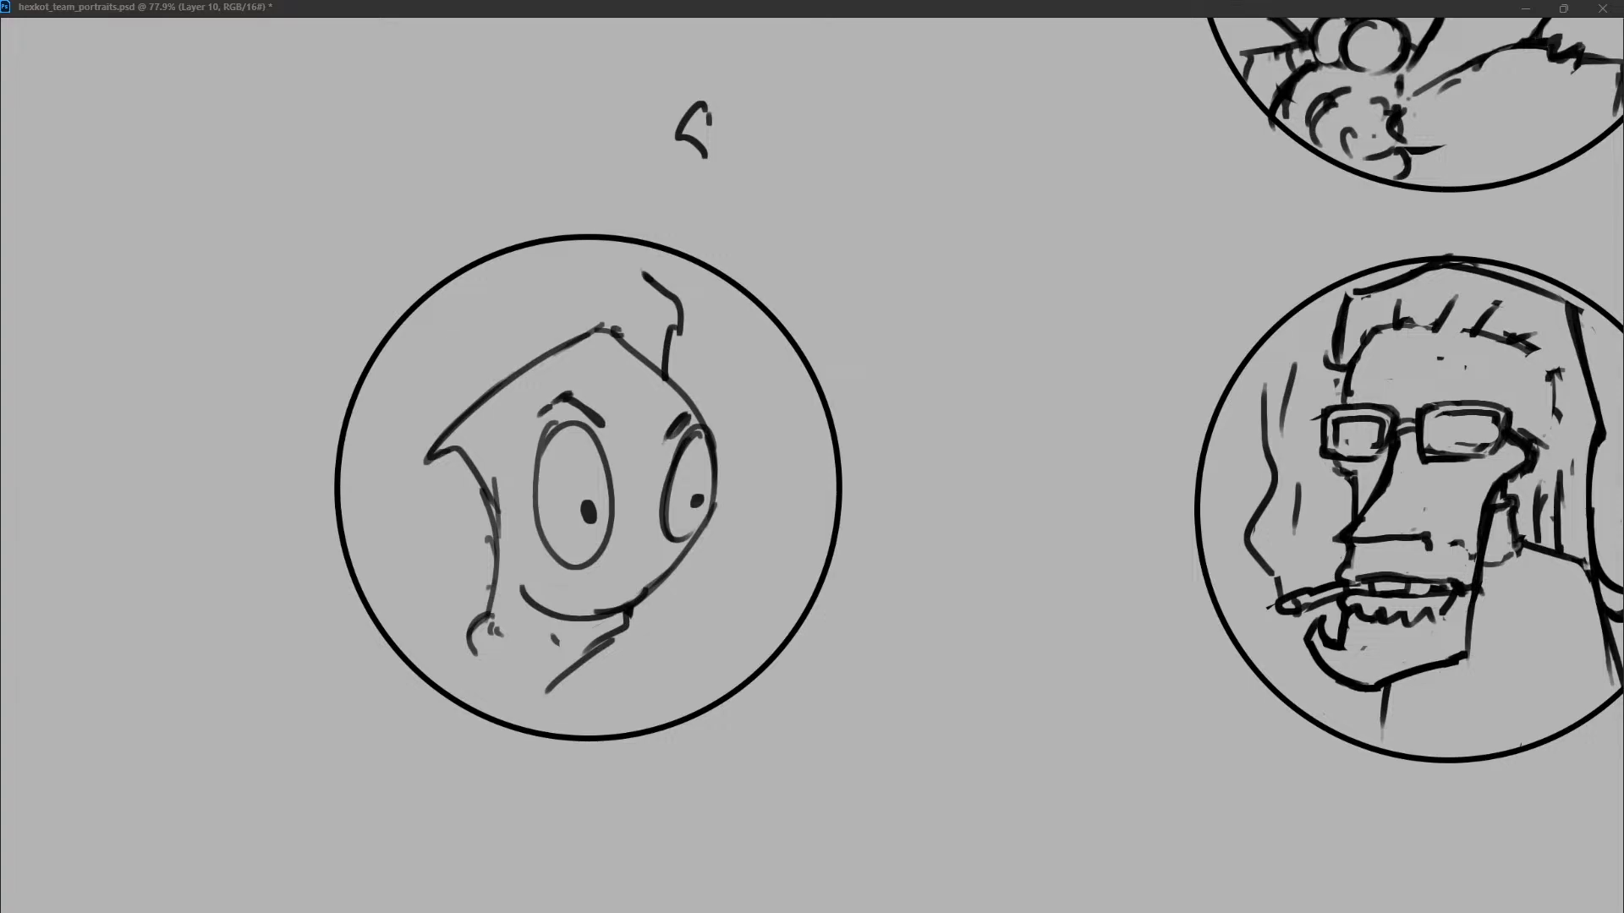
pyautogui.moveTo(427, 454); pyautogui.dragTo(376, 491)
pyautogui.moveTo(666, 378); pyautogui.dragTo(709, 311)
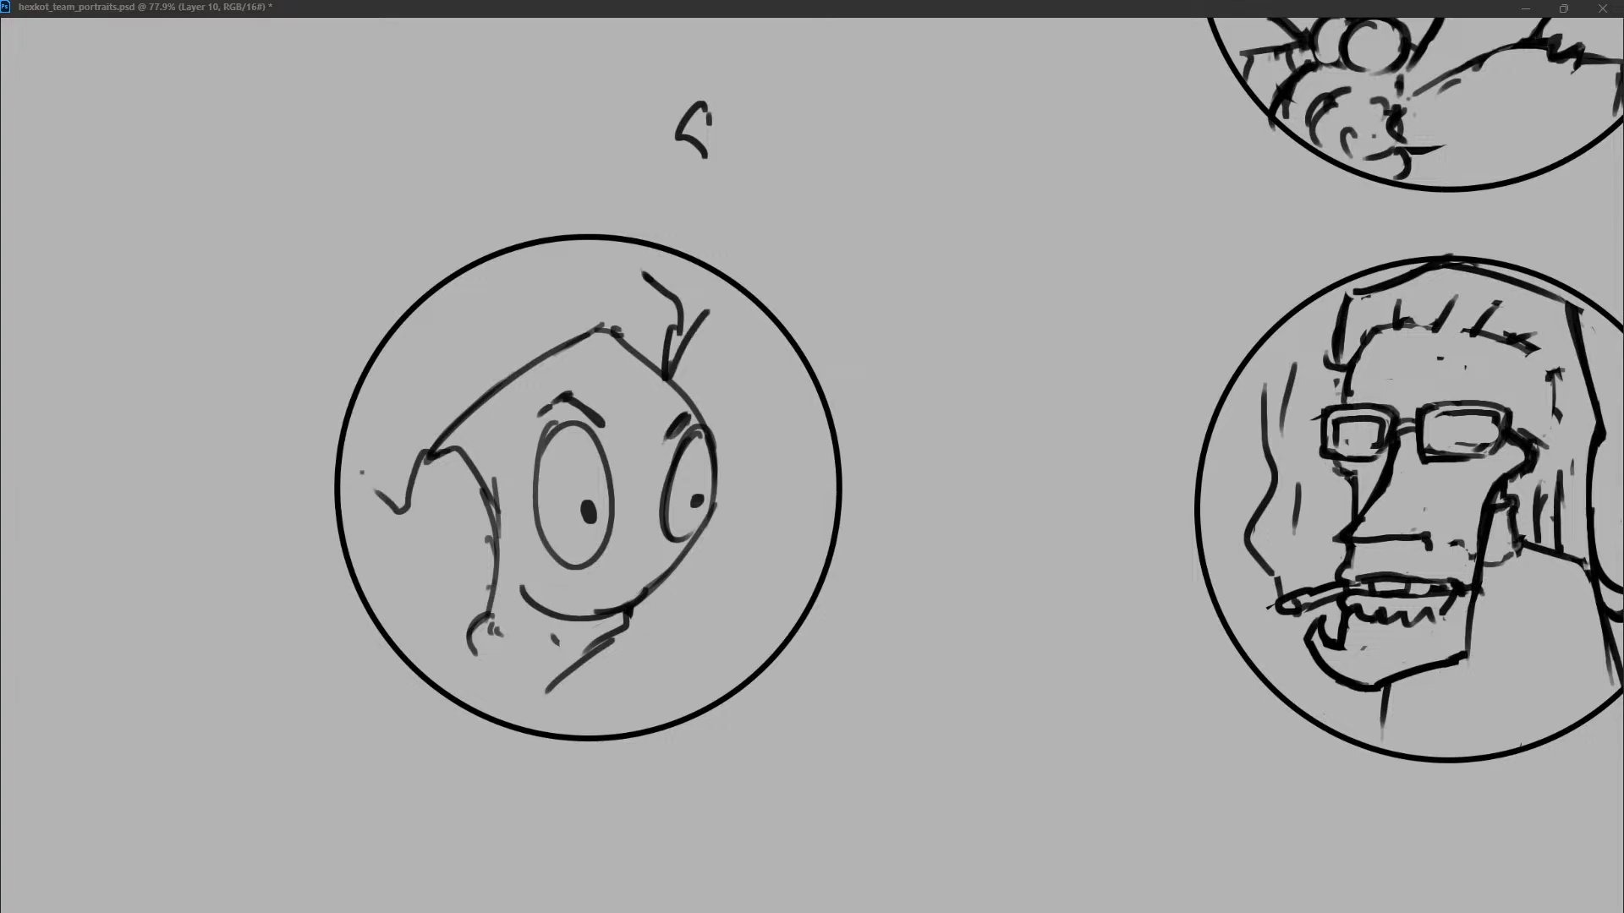
# Erase the pointed crown lines and tie the side hair strokes into the head outline.
pyautogui.moveTo(423, 461); pyautogui.dragTo(482, 492)
pyautogui.hotkey('ctrl', 'z')
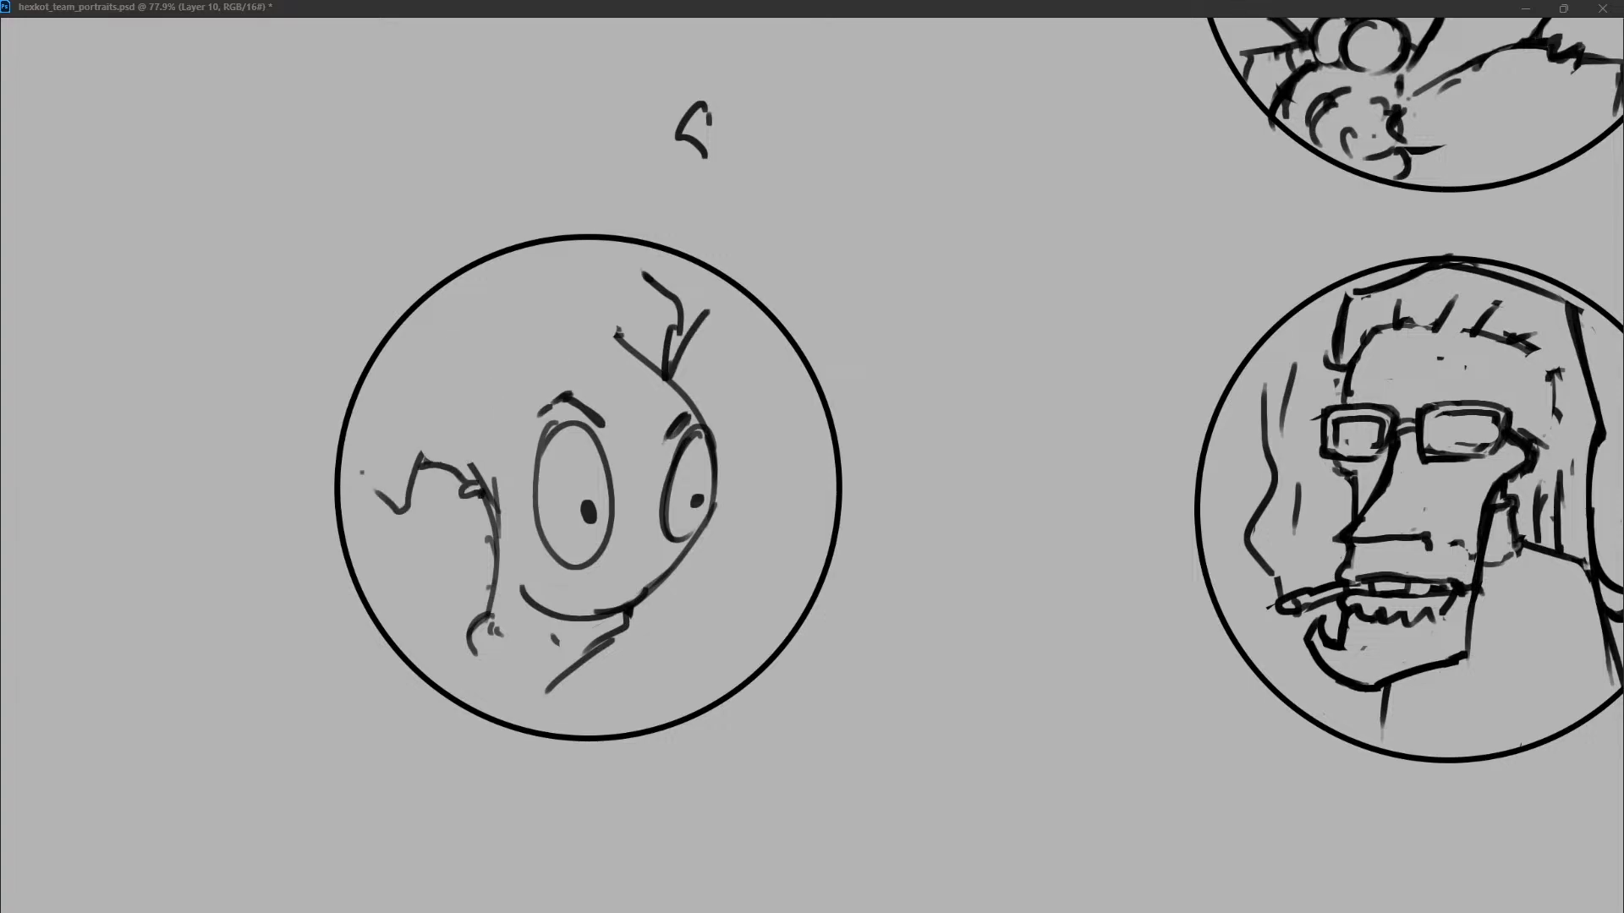
pyautogui.moveTo(666, 360); pyautogui.dragTo(617, 331)
pyautogui.moveTo(707, 303); pyautogui.dragTo(674, 377)
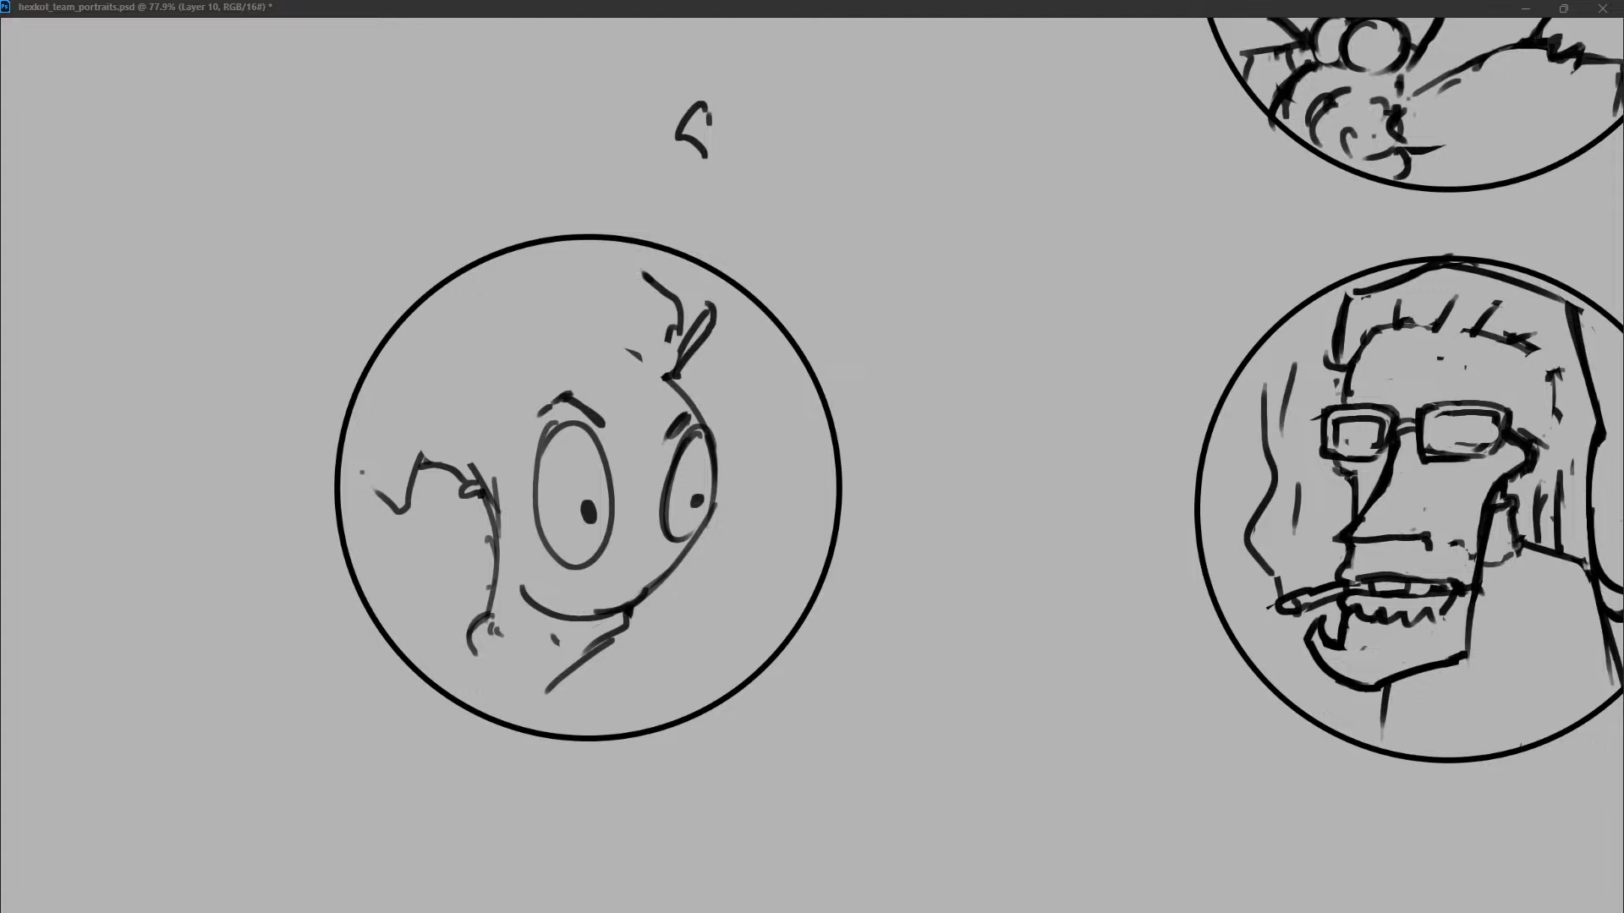
# Redraw the left hair as a jagged tuft reaching the circle's edge and shape a curly tuft at the upper right.
pyautogui.moveTo(454, 470)
pyautogui.mouseDown()
pyautogui.moveTo(422, 462)
pyautogui.moveTo(478, 487)
pyautogui.mouseUp()
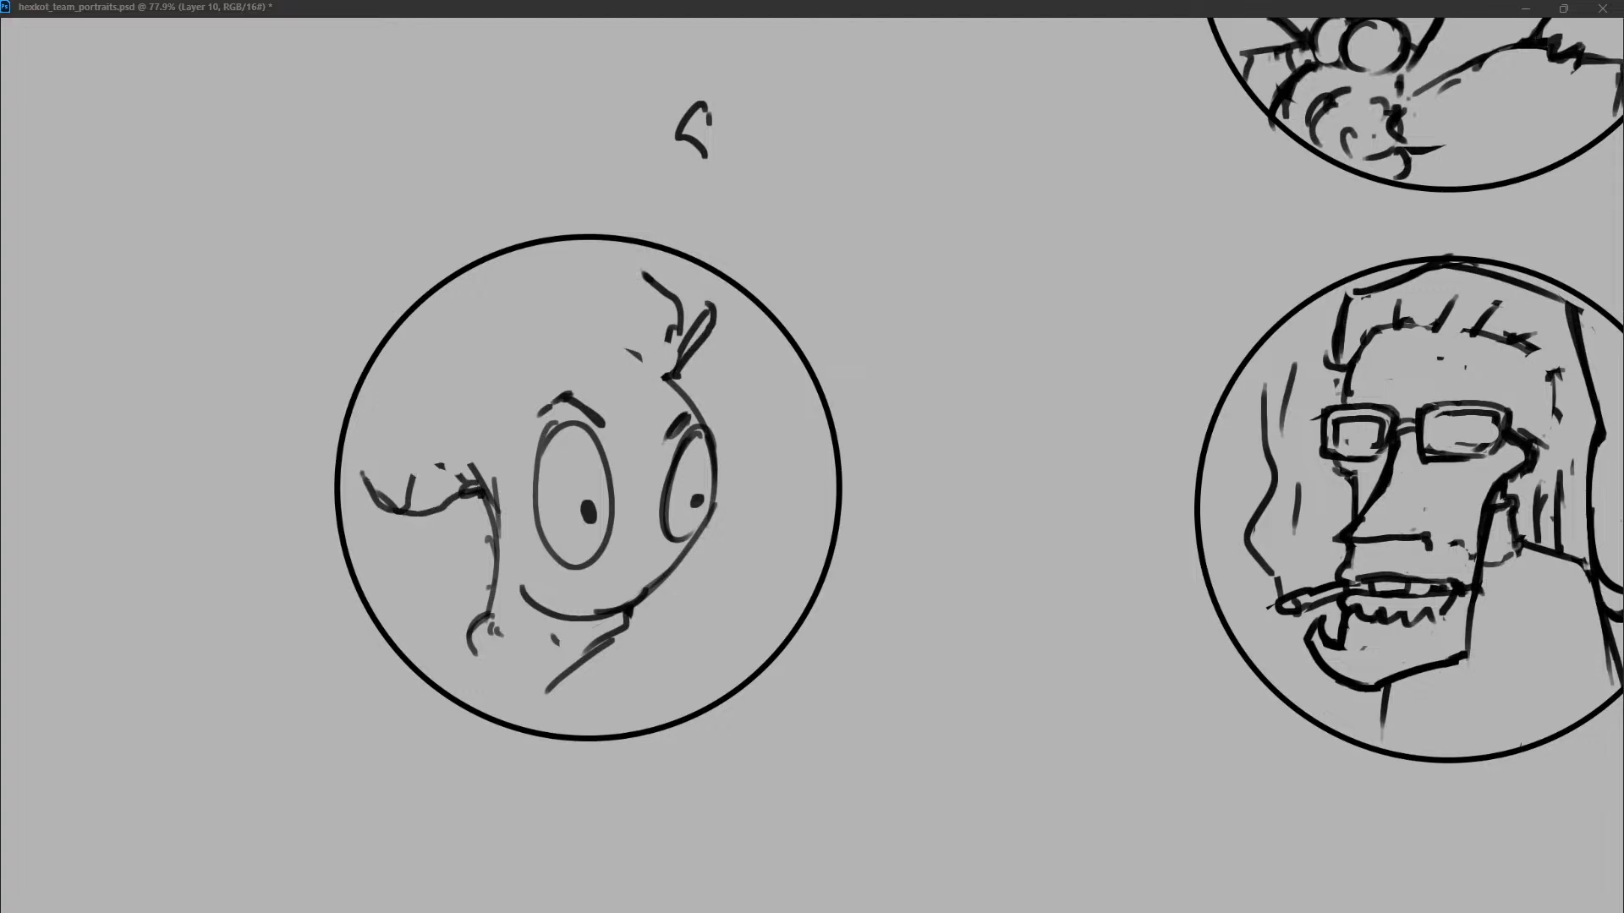
pyautogui.hotkey('ctrl', 'z')
pyautogui.moveTo(354, 461); pyautogui.dragTo(469, 486)
pyautogui.moveTo(697, 293); pyautogui.dragTo(674, 383)
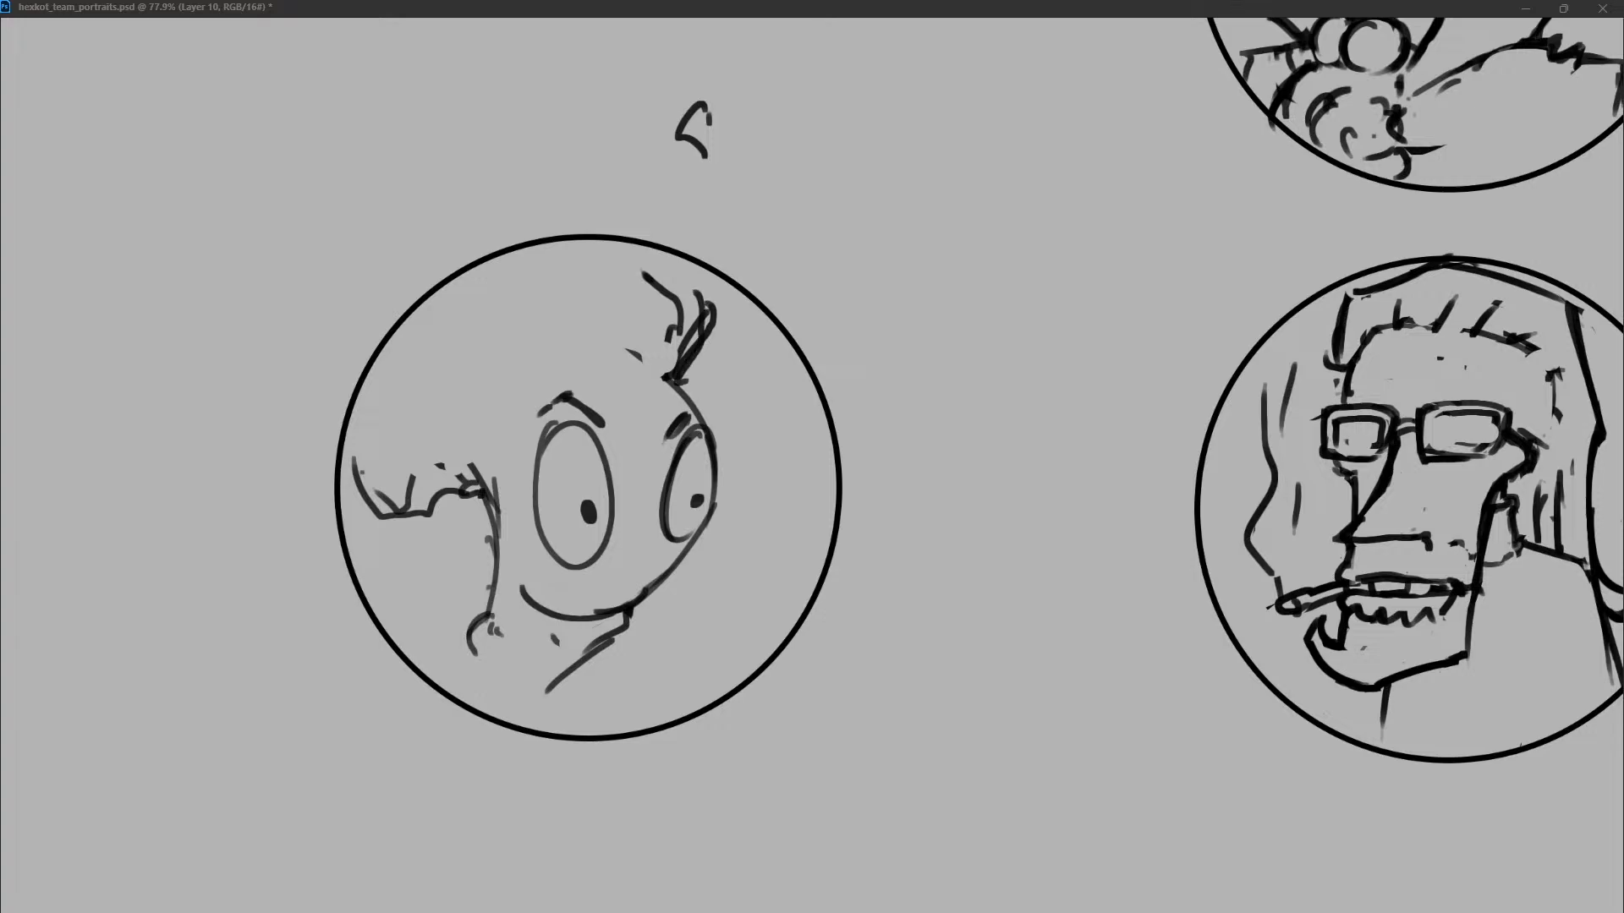
pyautogui.hotkey('ctrl', 'z')
pyautogui.moveTo(674, 260)
pyautogui.mouseDown()
pyautogui.moveTo(674, 364)
pyautogui.moveTo(674, 263)
pyautogui.mouseUp()
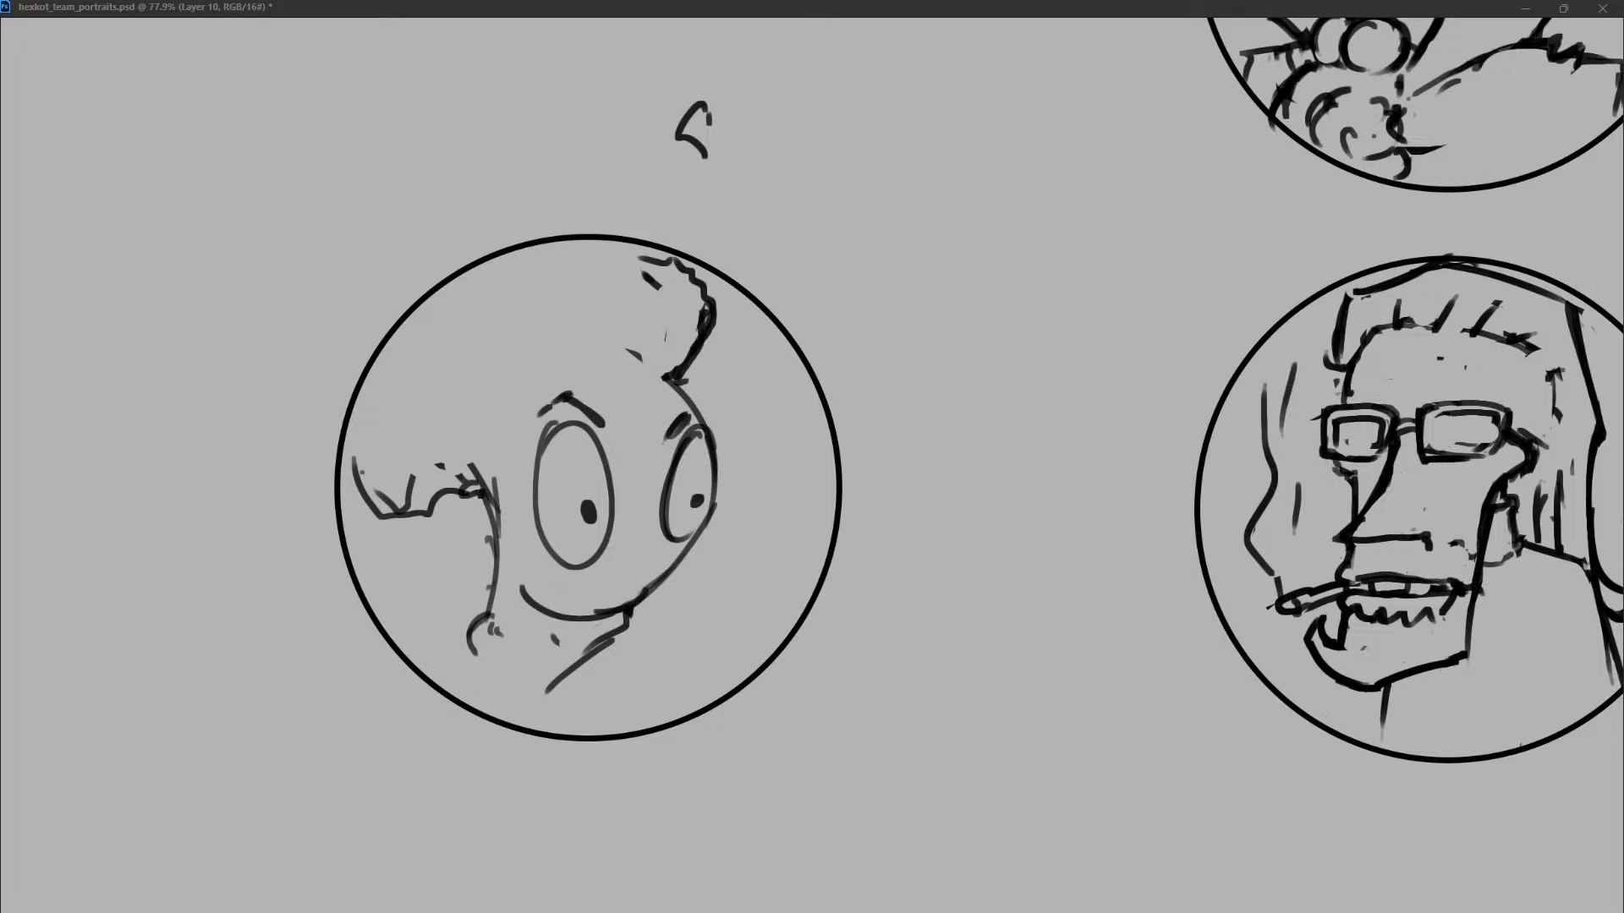
# Add short stitch marks across the smile and draw a small pointed nose beneath the far eye.
pyautogui.moveTo(522, 588)
pyautogui.mouseDown()
pyautogui.moveTo(555, 636)
pyautogui.moveTo(581, 620)
pyautogui.mouseUp()
pyautogui.moveTo(594, 619); pyautogui.dragTo(594, 627)
pyautogui.moveTo(668, 472)
pyautogui.mouseDown()
pyautogui.moveTo(679, 579)
pyautogui.moveTo(658, 580)
pyautogui.moveTo(681, 574)
pyautogui.mouseUp()
pyautogui.hotkey('ctrl', 'z')
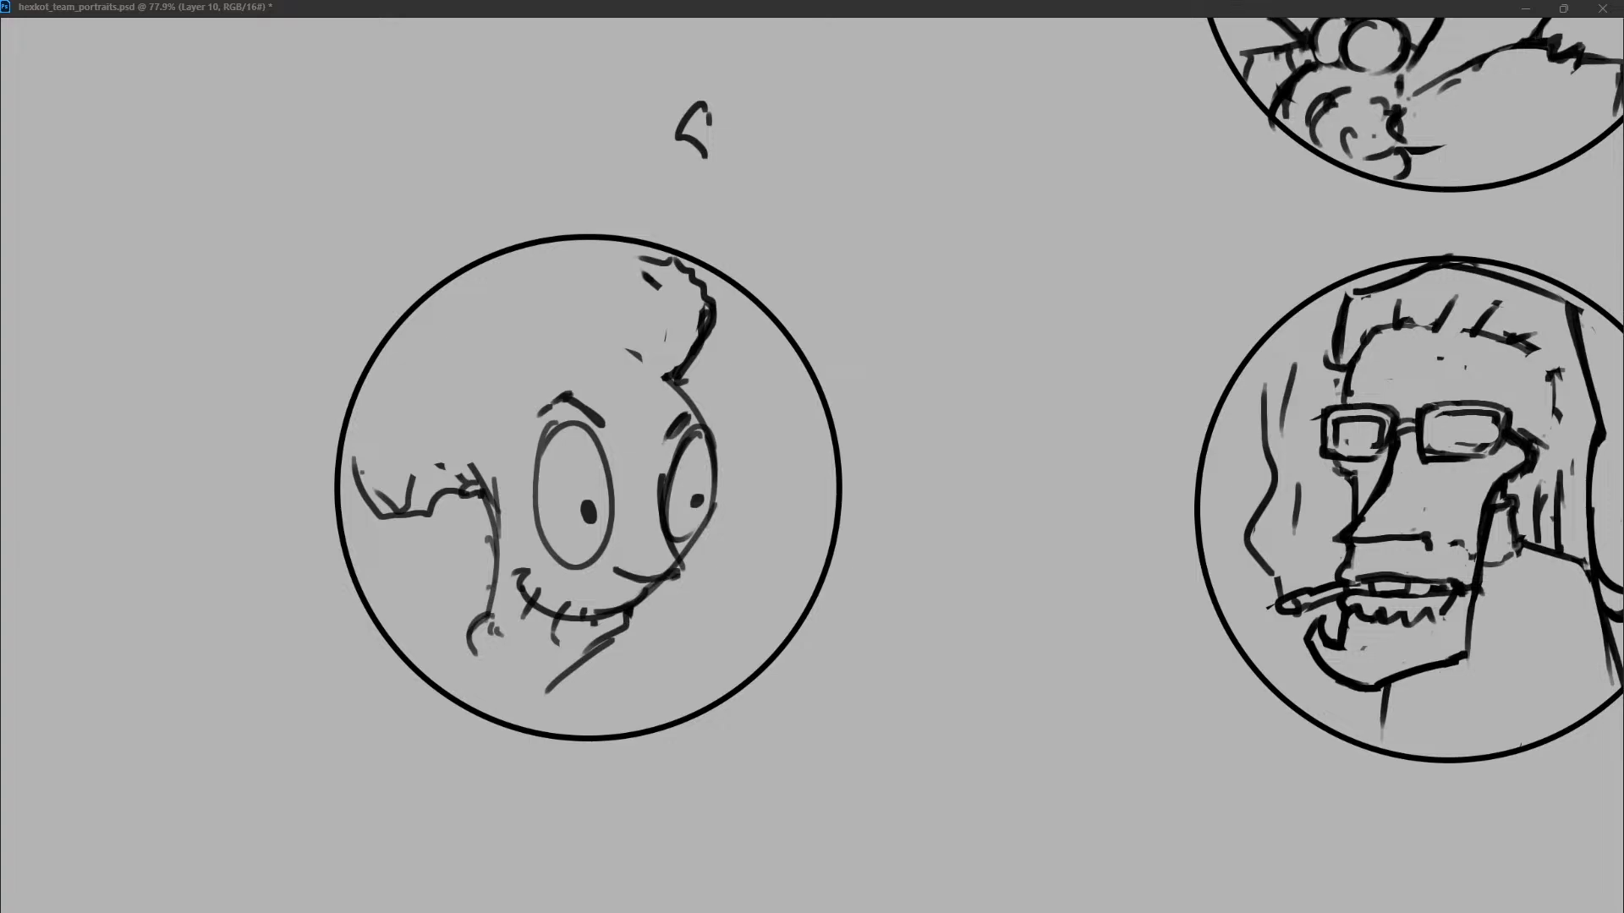
pyautogui.moveTo(665, 455); pyautogui.dragTo(658, 514)
pyautogui.moveTo(672, 570)
pyautogui.mouseDown()
pyautogui.moveTo(657, 572)
pyautogui.moveTo(687, 565)
pyautogui.moveTo(643, 576)
pyautogui.moveTo(668, 583)
pyautogui.mouseUp()
pyautogui.hotkey('ctrl', 'z')
pyautogui.moveTo(713, 399); pyautogui.dragTo(713, 436)
pyautogui.hotkey('ctrl', 'z')
# Draw a tall hat with two slanted sides from the circle's edge and a curved brim across the forehead.
pyautogui.moveTo(413, 312); pyautogui.dragTo(482, 503)
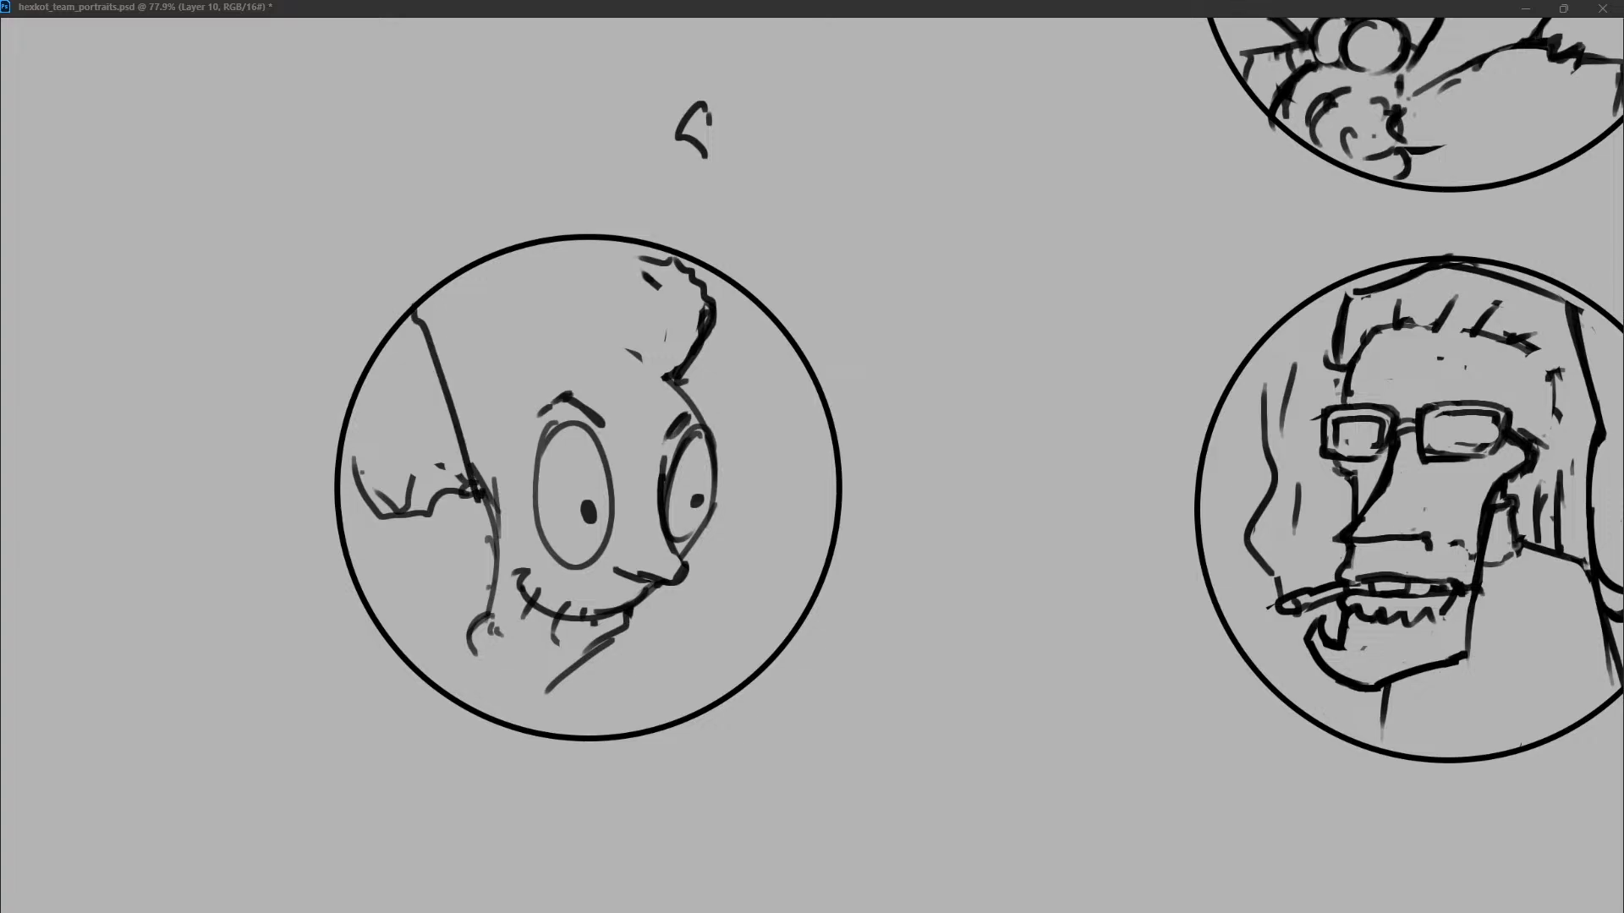
pyautogui.moveTo(673, 267); pyautogui.dragTo(702, 398)
pyautogui.hotkey('ctrl', 'z')
pyautogui.moveTo(674, 256); pyautogui.dragTo(705, 416)
pyautogui.moveTo(488, 488); pyautogui.dragTo(683, 592)
pyautogui.hotkey('ctrl', 'z')
pyautogui.moveTo(479, 494)
pyautogui.mouseDown()
pyautogui.moveTo(724, 412)
pyautogui.moveTo(709, 406)
pyautogui.mouseUp()
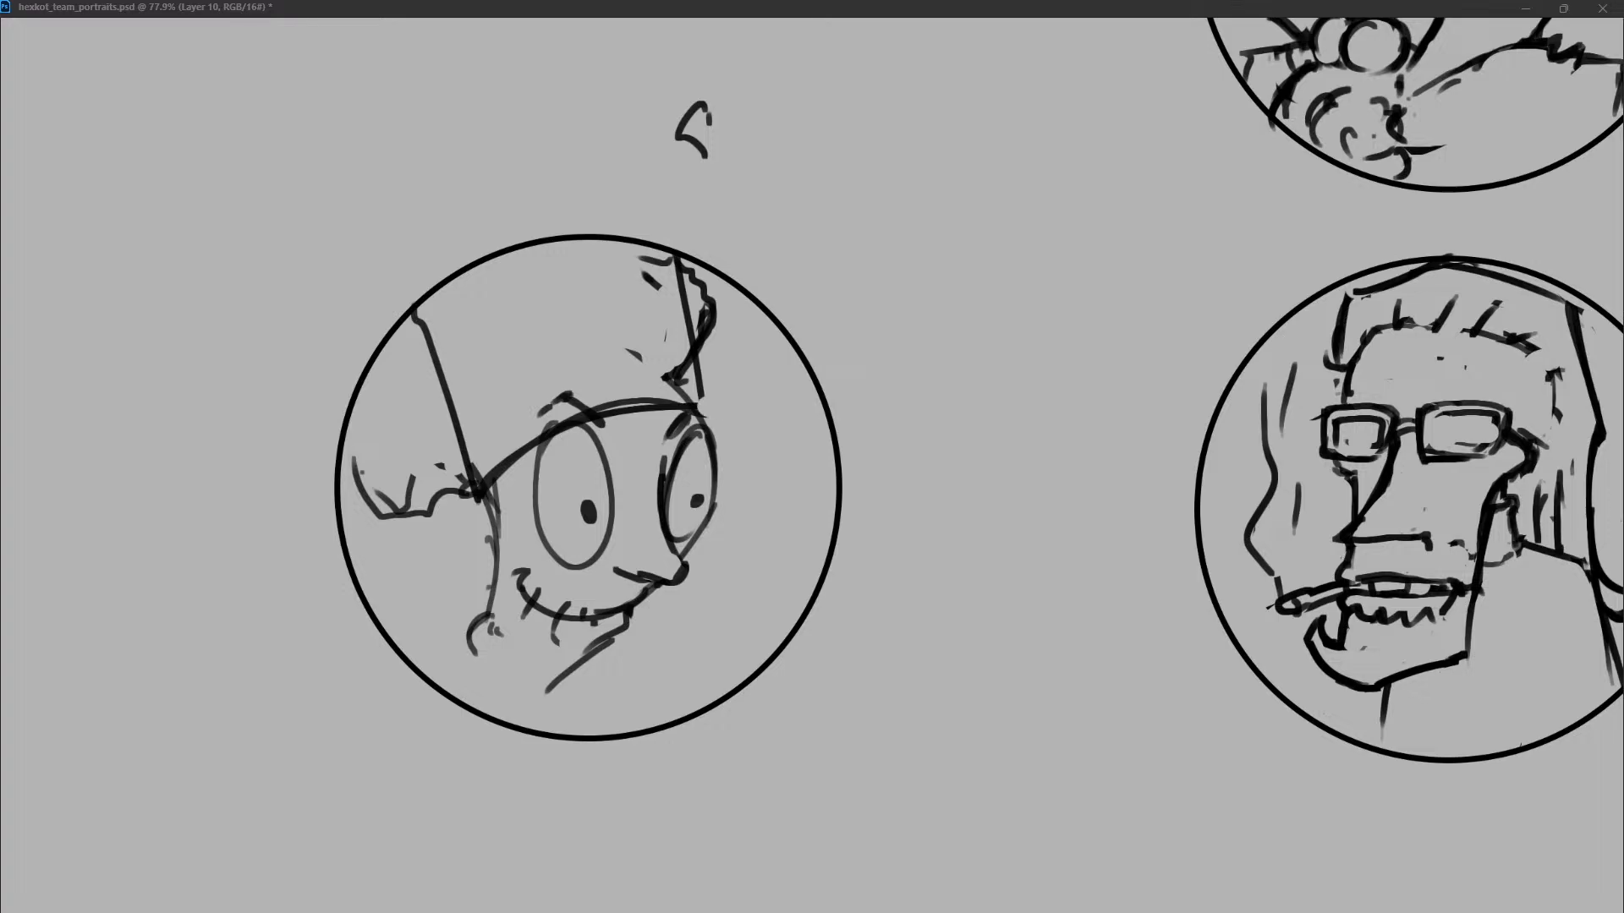
# Erase the stray strokes inside the hat and remove its slanted side lines.
pyautogui.moveTo(651, 281); pyautogui.dragTo(550, 405)
pyautogui.moveTo(424, 326)
pyautogui.mouseDown()
pyautogui.moveTo(469, 468)
pyautogui.moveTo(462, 501)
pyautogui.mouseUp()
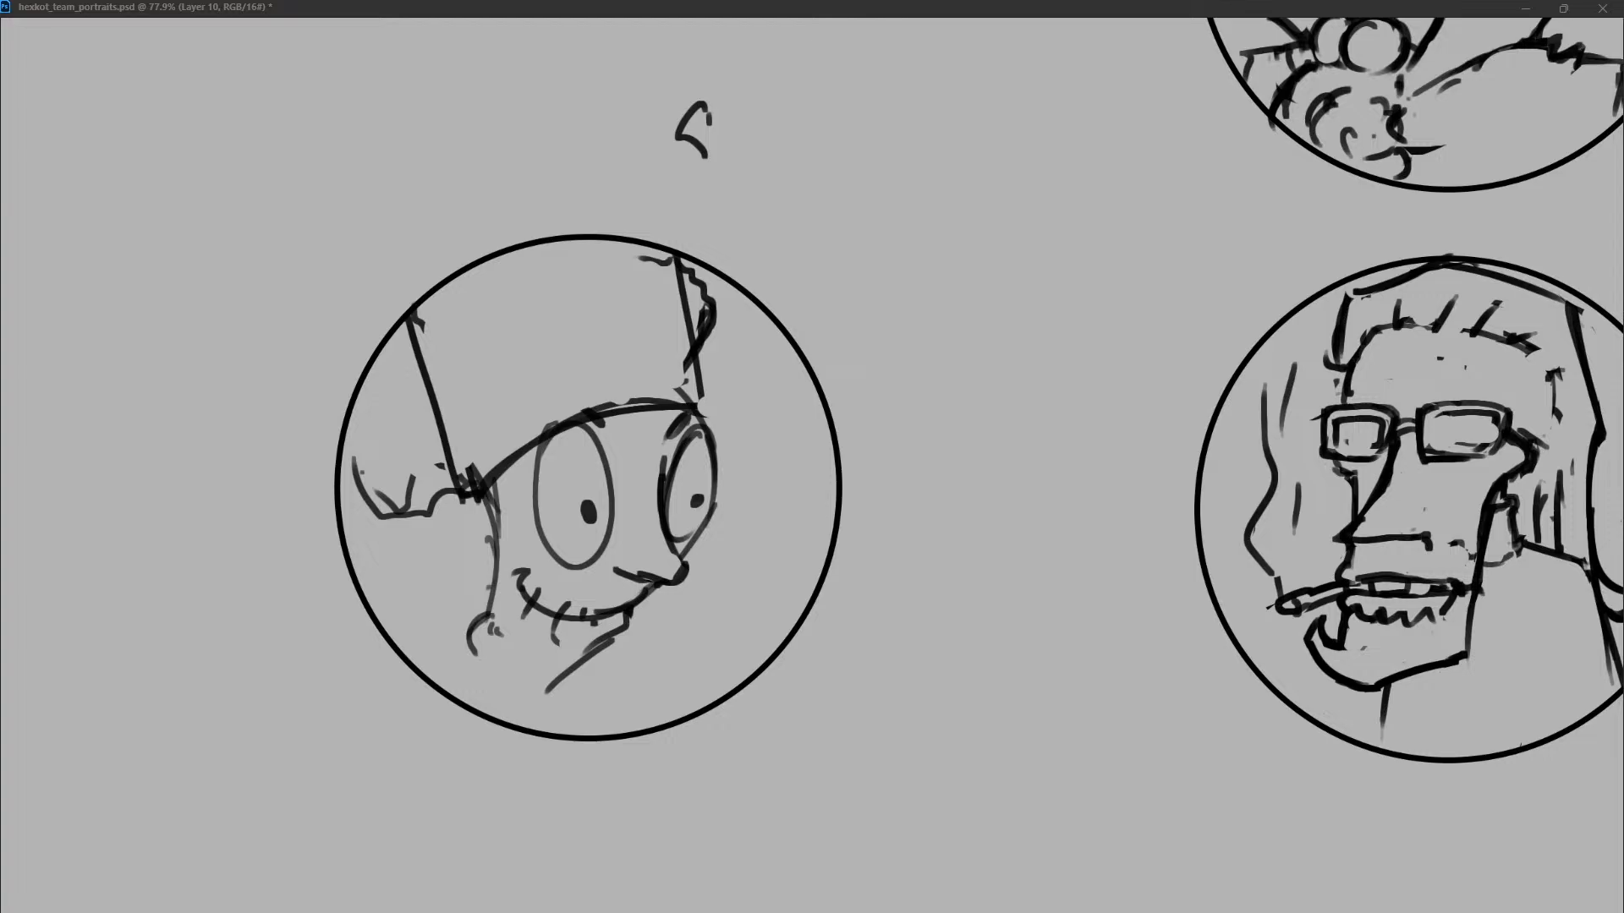
pyautogui.moveTo(414, 318); pyautogui.dragTo(467, 475)
pyautogui.moveTo(678, 261); pyautogui.dragTo(697, 393)
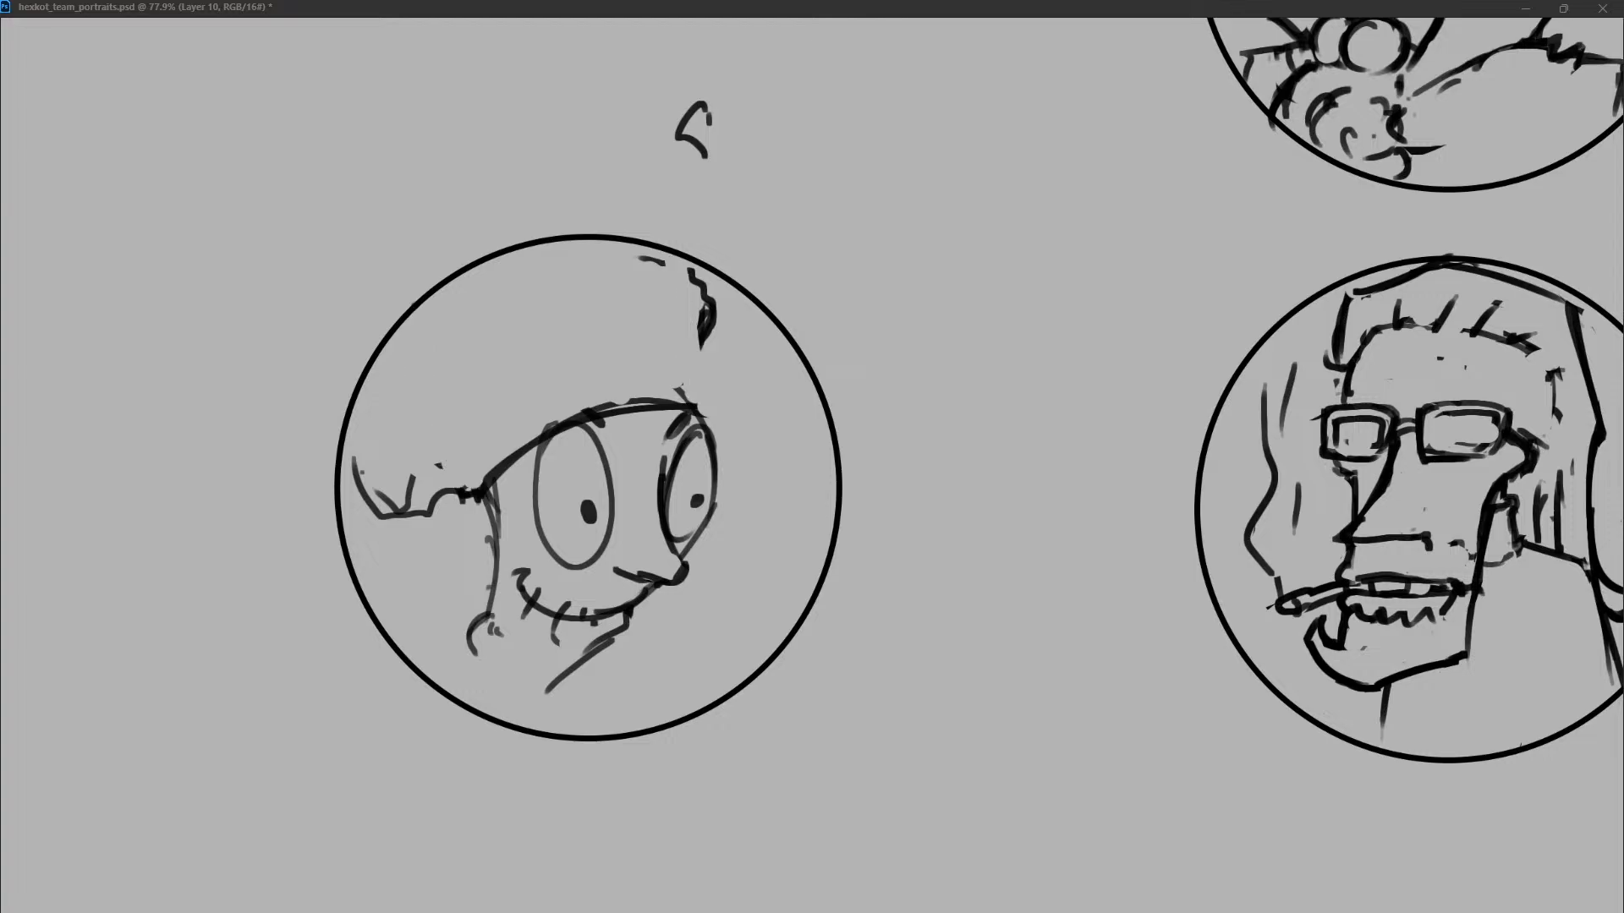
# Erase most of the jagged hair tuft beside the head and redraw the curved hat brim across the forehead.
pyautogui.moveTo(535, 440); pyautogui.dragTo(489, 480)
pyautogui.hotkey('ctrl', 'z')
pyautogui.hotkey('ctrl', 'z')
pyautogui.moveTo(446, 500)
pyautogui.mouseDown()
pyautogui.moveTo(470, 500)
pyautogui.moveTo(362, 486)
pyautogui.mouseUp()
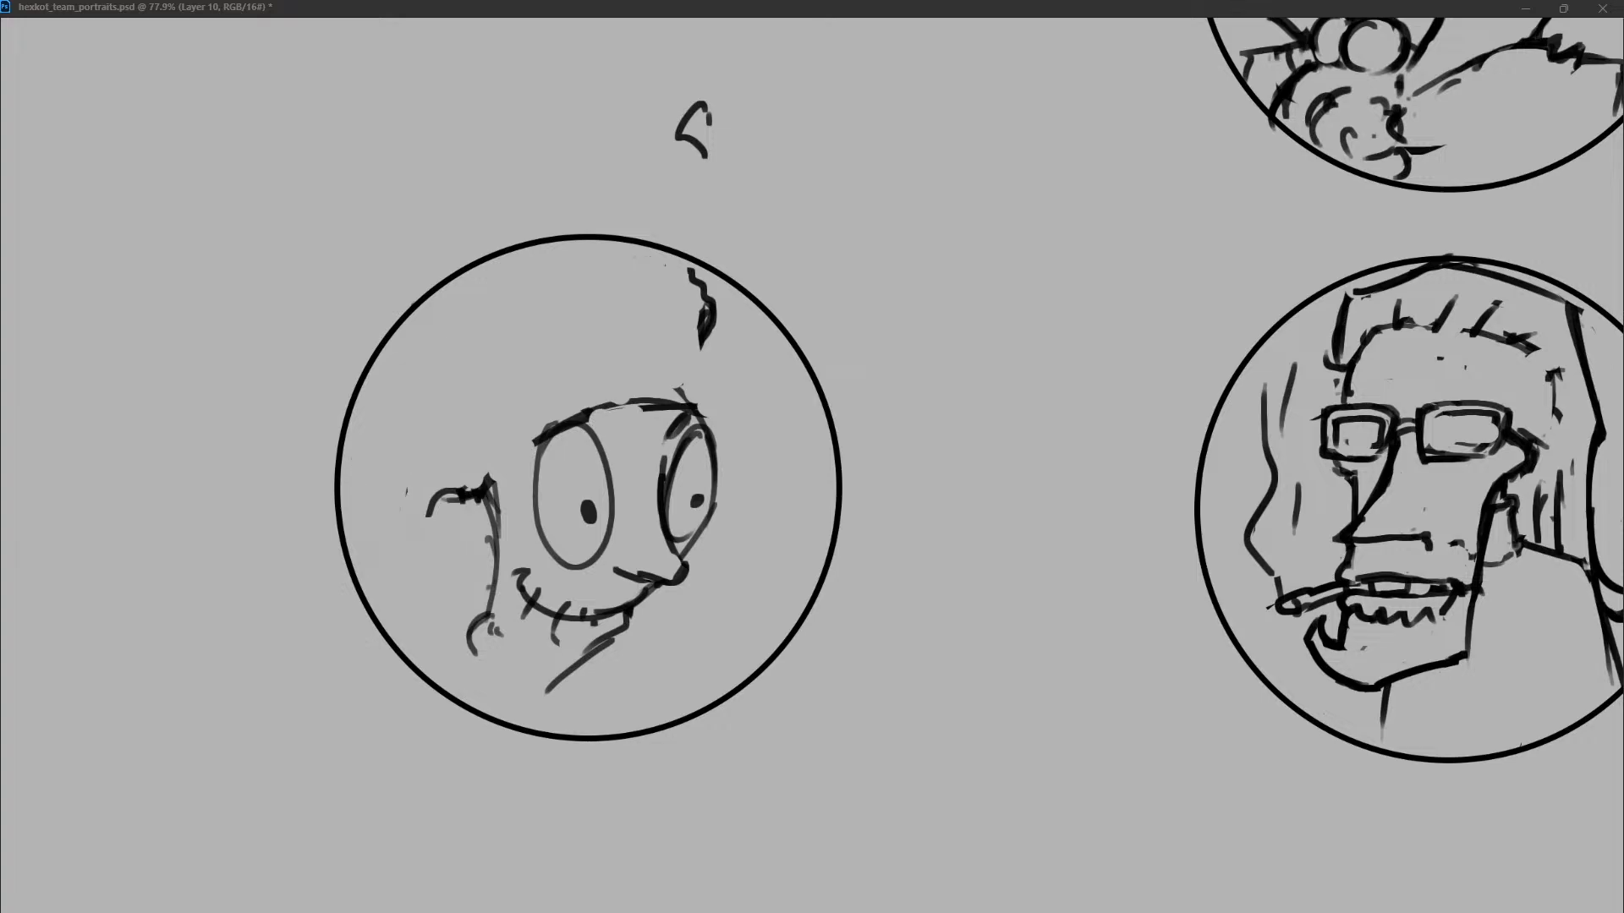
pyautogui.moveTo(468, 491); pyautogui.dragTo(580, 413)
pyautogui.hotkey('ctrl', 'z')
pyautogui.moveTo(485, 487)
pyautogui.mouseDown()
pyautogui.moveTo(657, 394)
pyautogui.moveTo(710, 431)
pyautogui.mouseUp()
pyautogui.moveTo(486, 491); pyautogui.dragTo(448, 500)
# Draw a rounded cap dome rising from the back of the brim and curving down to the far eye.
pyautogui.moveTo(461, 347)
pyautogui.mouseDown()
pyautogui.moveTo(448, 495)
pyautogui.moveTo(668, 326)
pyautogui.mouseUp()
pyautogui.hotkey('ctrl', 'z')
pyautogui.moveTo(446, 413); pyautogui.dragTo(571, 286)
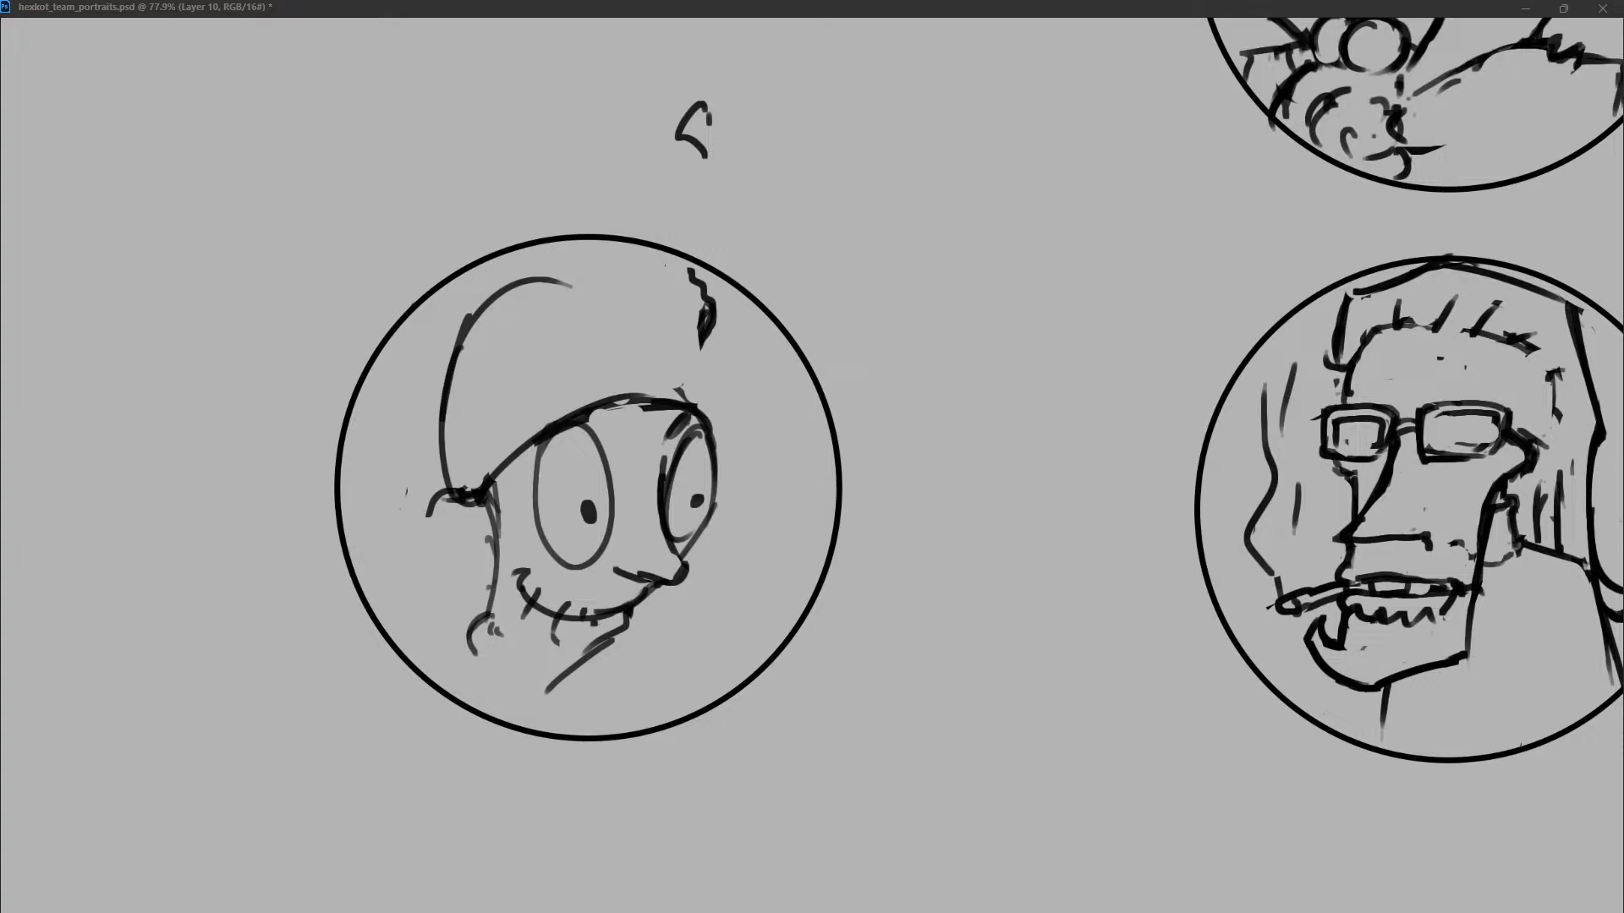
pyautogui.hotkey('ctrl', 'z')
pyautogui.moveTo(450, 362); pyautogui.dragTo(676, 358)
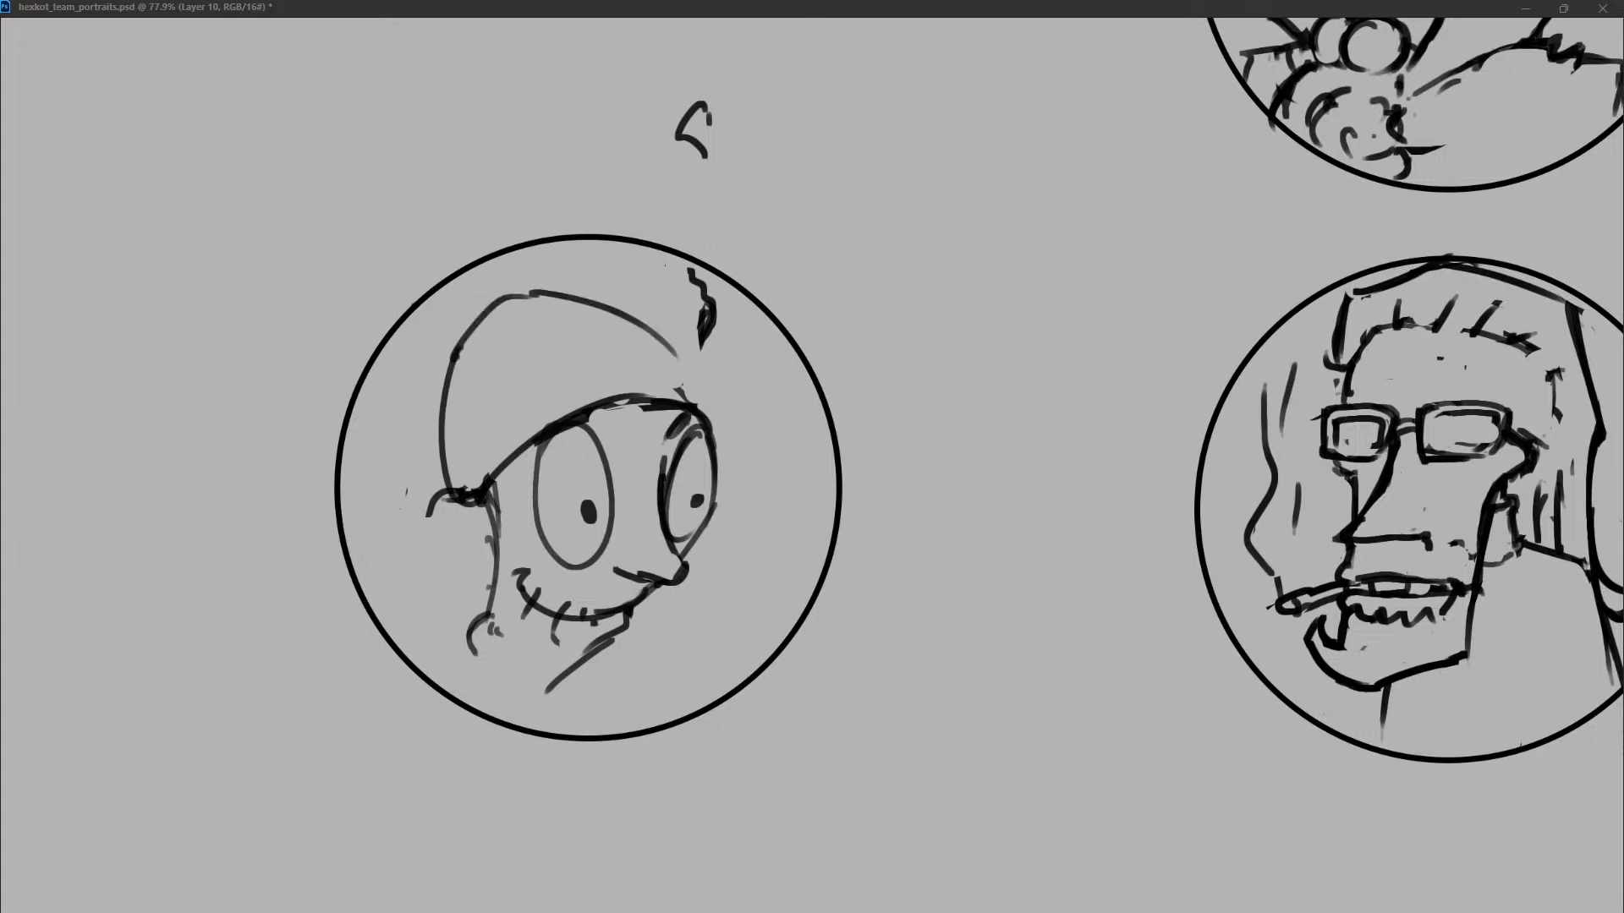
pyautogui.hotkey('ctrl', 'z')
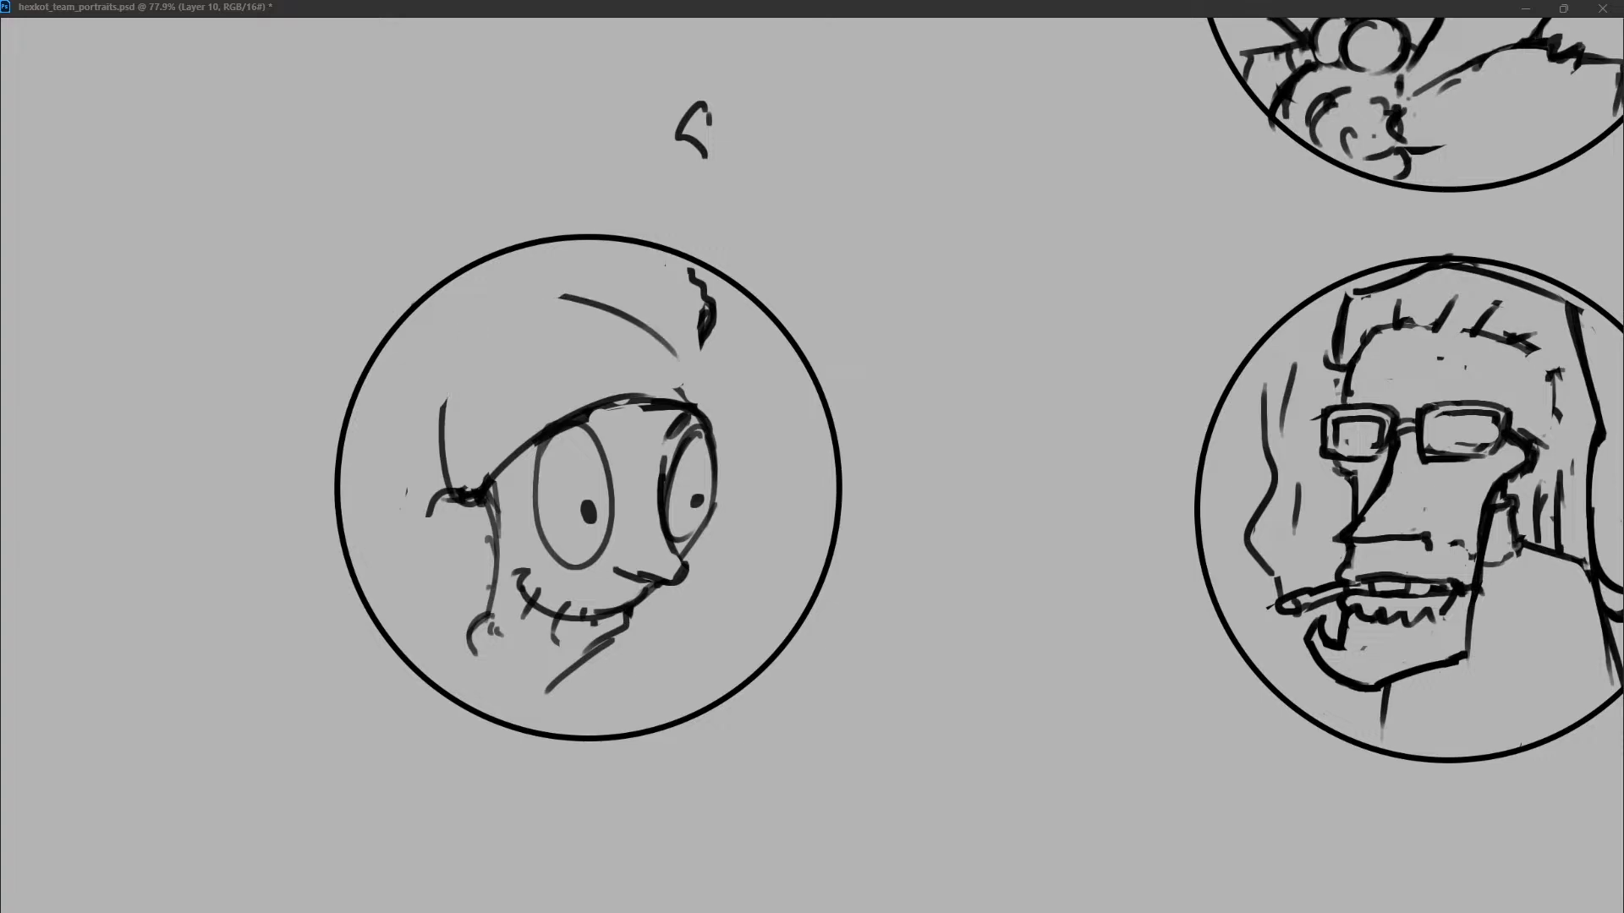
pyautogui.moveTo(439, 459)
pyautogui.mouseDown()
pyautogui.moveTo(522, 298)
pyautogui.moveTo(621, 316)
pyautogui.moveTo(708, 411)
pyautogui.mouseUp()
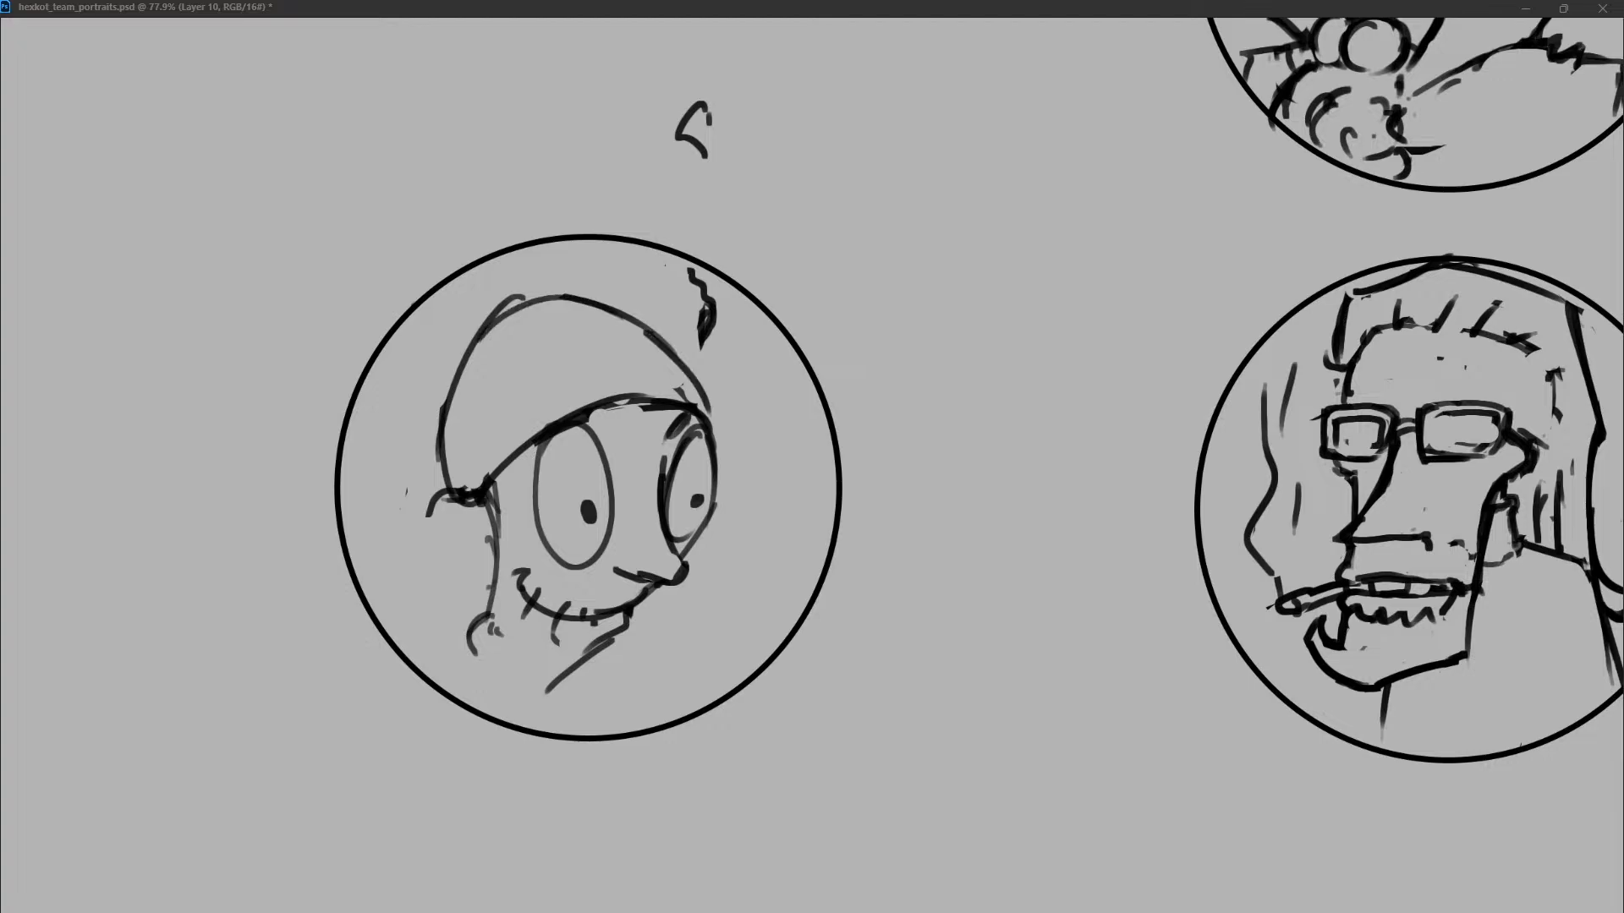
# Erase the remaining hair tufts, clean the dome outline, and add a rounded spot at the cap's rear edge.
pyautogui.moveTo(454, 484); pyautogui.dragTo(445, 500)
pyautogui.moveTo(446, 404); pyautogui.dragTo(457, 463)
pyautogui.moveTo(448, 438)
pyautogui.mouseDown()
pyautogui.moveTo(459, 461)
pyautogui.moveTo(428, 514)
pyautogui.mouseUp()
pyautogui.moveTo(692, 277)
pyautogui.mouseDown()
pyautogui.moveTo(704, 342)
pyautogui.moveTo(679, 367)
pyautogui.mouseUp()
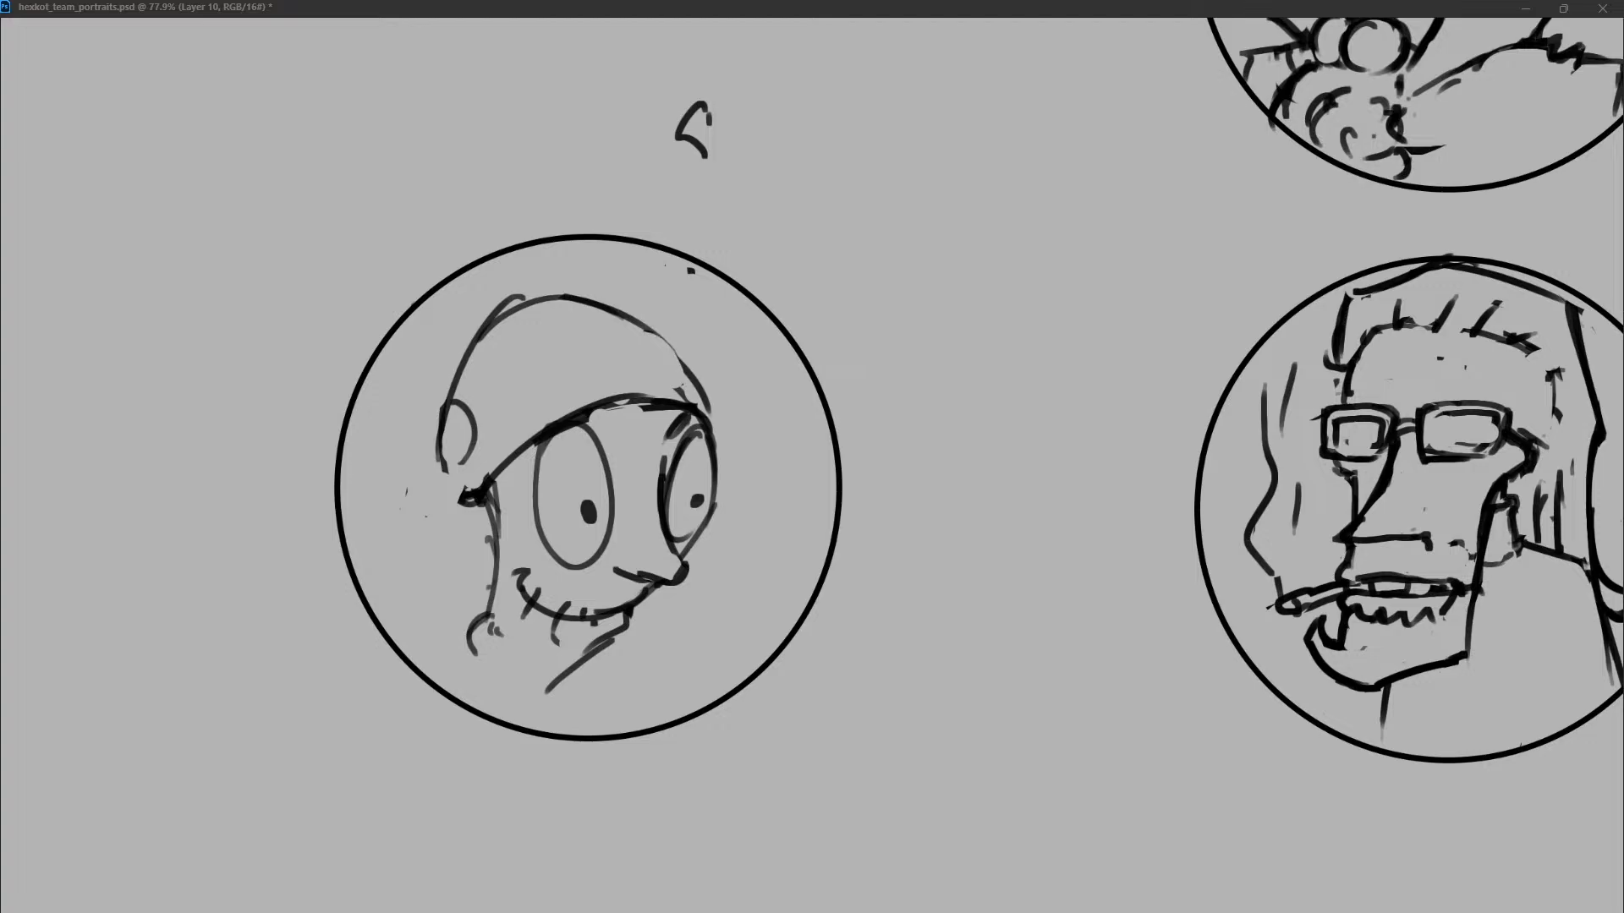
pyautogui.moveTo(522, 296); pyautogui.dragTo(483, 326)
pyautogui.click(690, 272)
pyautogui.moveTo(649, 329); pyautogui.dragTo(705, 413)
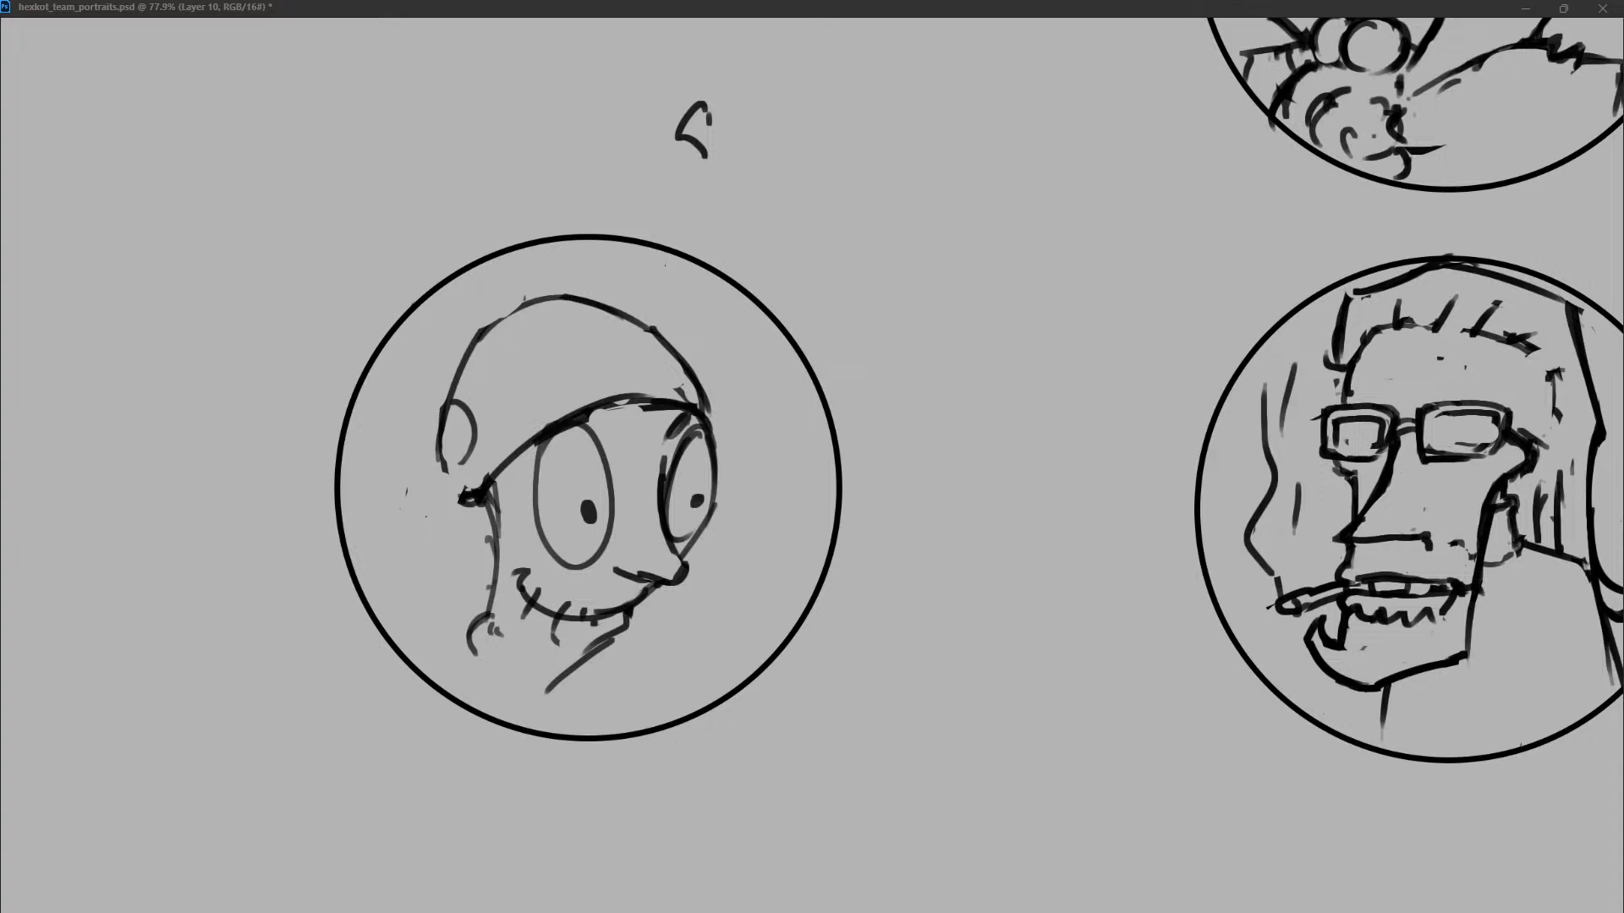
# Extend the cap's rear edge down toward the brim and tidy both corners where the brim meets the face.
pyautogui.moveTo(446, 409); pyautogui.dragTo(457, 497)
pyautogui.hotkey('ctrl', 'z')
pyautogui.moveTo(448, 401); pyautogui.dragTo(456, 509)
pyautogui.moveTo(520, 457); pyautogui.dragTo(465, 512)
pyautogui.moveTo(692, 407)
pyautogui.mouseDown()
pyautogui.moveTo(717, 419)
pyautogui.moveTo(665, 342)
pyautogui.moveTo(703, 407)
pyautogui.mouseUp()
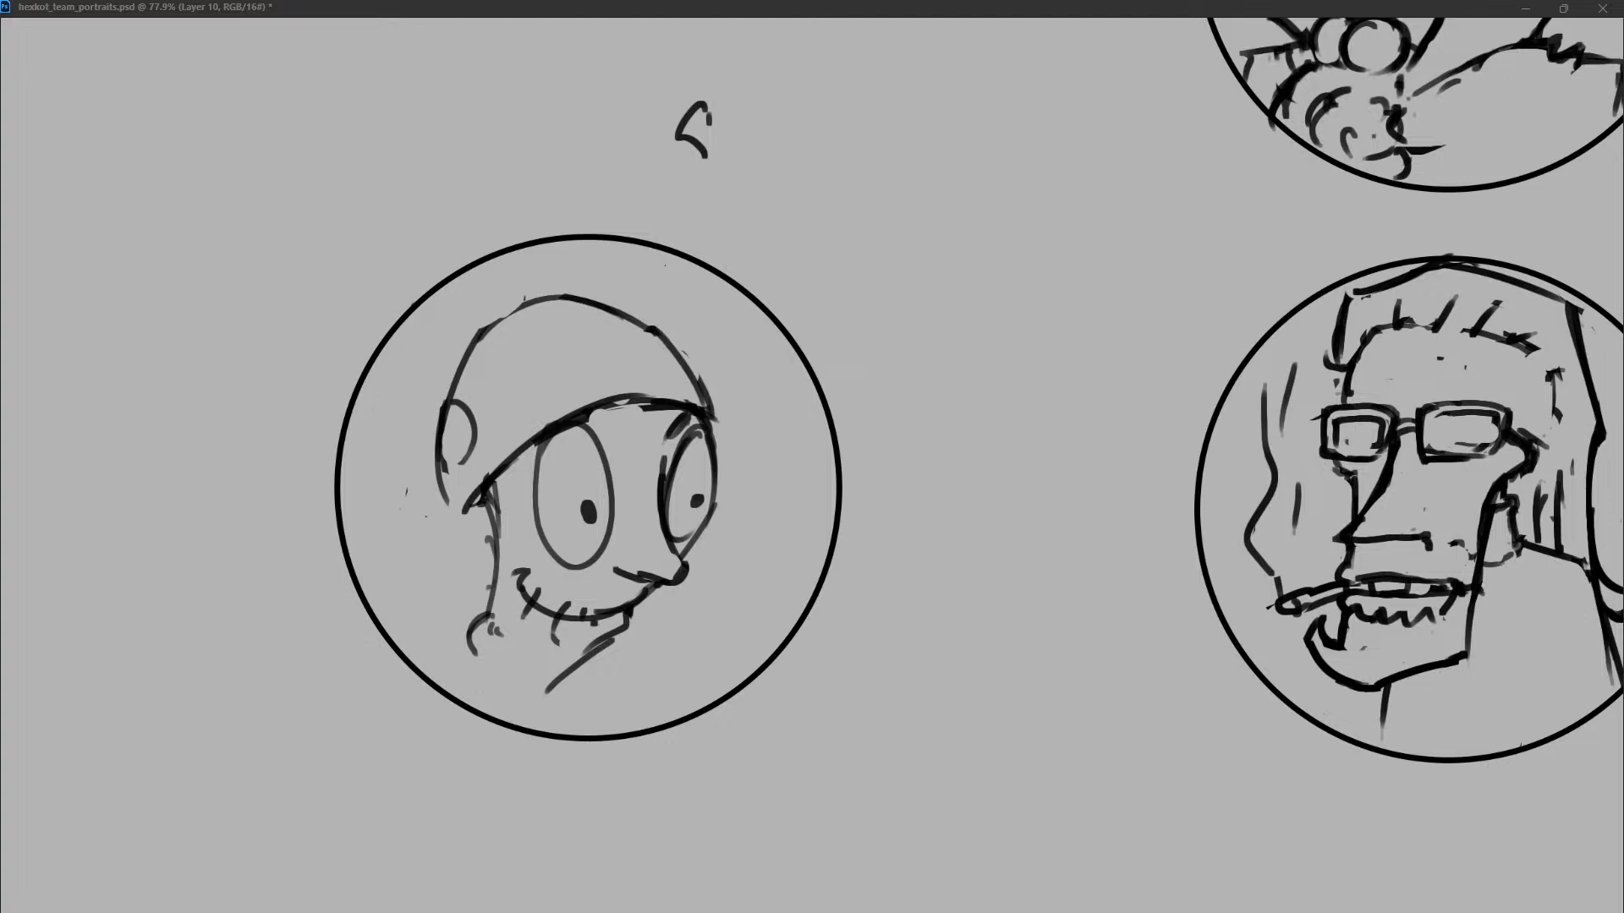
# Redraw the back of the neck and add a shoulder line on each side of it.
pyautogui.moveTo(476, 511); pyautogui.dragTo(481, 587)
pyautogui.moveTo(480, 617); pyautogui.dragTo(403, 681)
pyautogui.hotkey('ctrl', 'z')
pyautogui.moveTo(472, 637); pyautogui.dragTo(425, 667)
pyautogui.moveTo(598, 653)
pyautogui.mouseDown()
pyautogui.moveTo(653, 675)
pyautogui.moveTo(620, 673)
pyautogui.mouseUp()
pyautogui.hotkey('ctrl', 'z')
pyautogui.hotkey('ctrl', 'z')
pyautogui.moveTo(489, 611); pyautogui.dragTo(470, 677)
pyautogui.moveTo(569, 675)
pyautogui.mouseDown()
pyautogui.moveTo(675, 683)
pyautogui.moveTo(621, 674)
pyautogui.mouseUp()
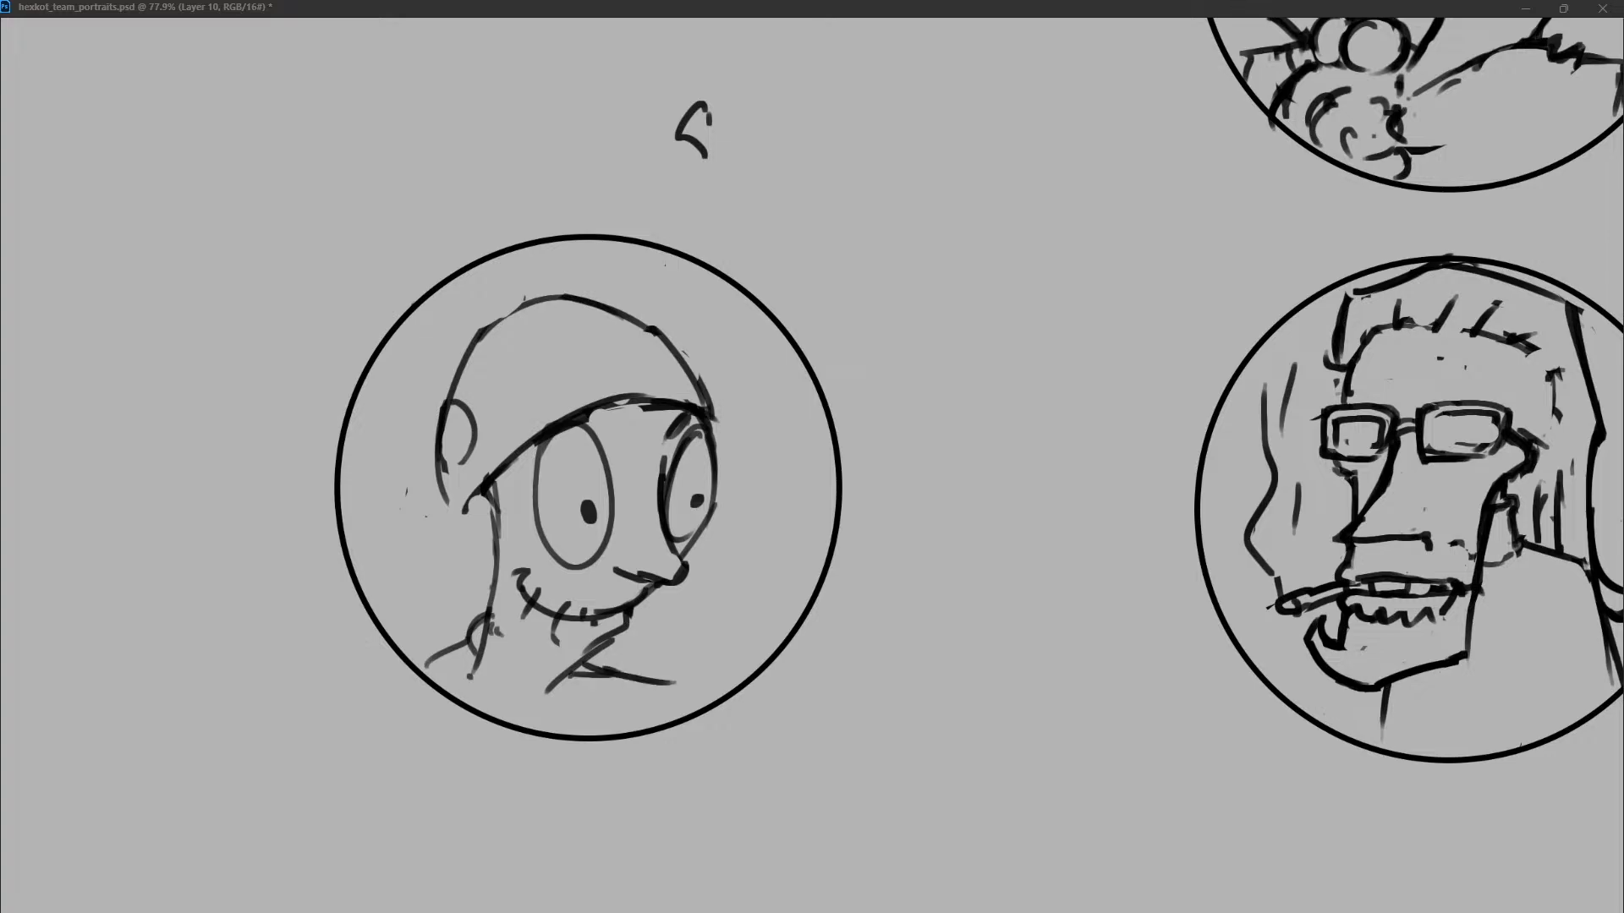
# Replace the close-fitting cap with a wider mushroom-shaped dome that spreads beyond both sides of the head.
pyautogui.moveTo(452, 480); pyautogui.dragTo(530, 283)
pyautogui.moveTo(599, 280); pyautogui.dragTo(675, 335)
pyautogui.hotkey('ctrl', 'z')
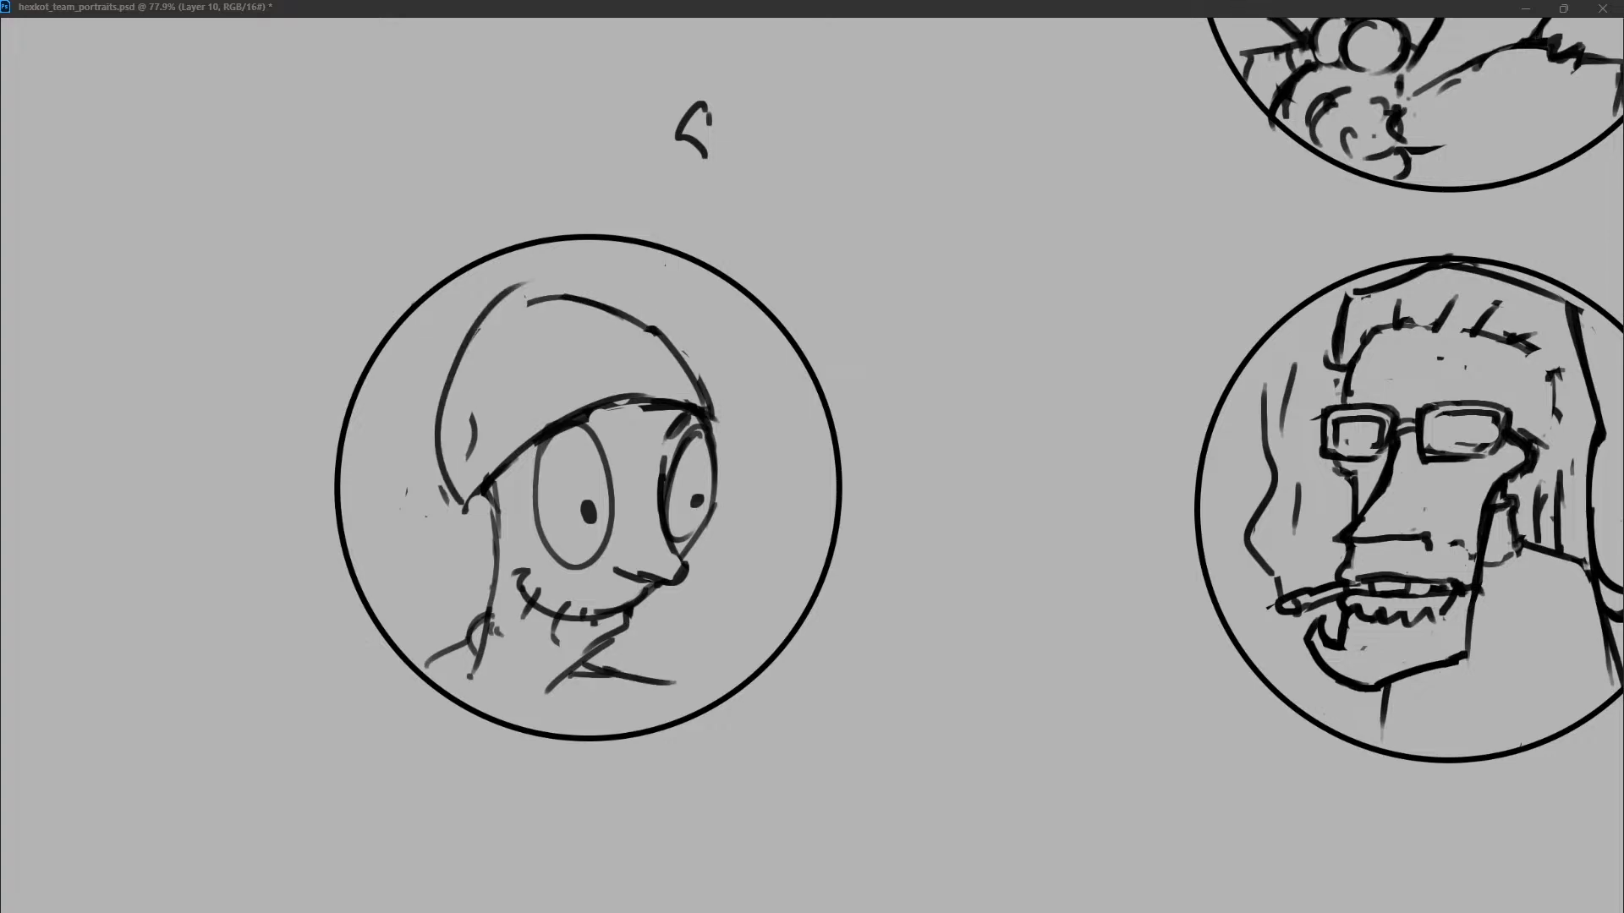
pyautogui.moveTo(393, 548); pyautogui.dragTo(541, 303)
pyautogui.hotkey('ctrl', 'z')
pyautogui.moveTo(367, 562)
pyautogui.mouseDown()
pyautogui.moveTo(532, 304)
pyautogui.moveTo(778, 430)
pyautogui.mouseUp()
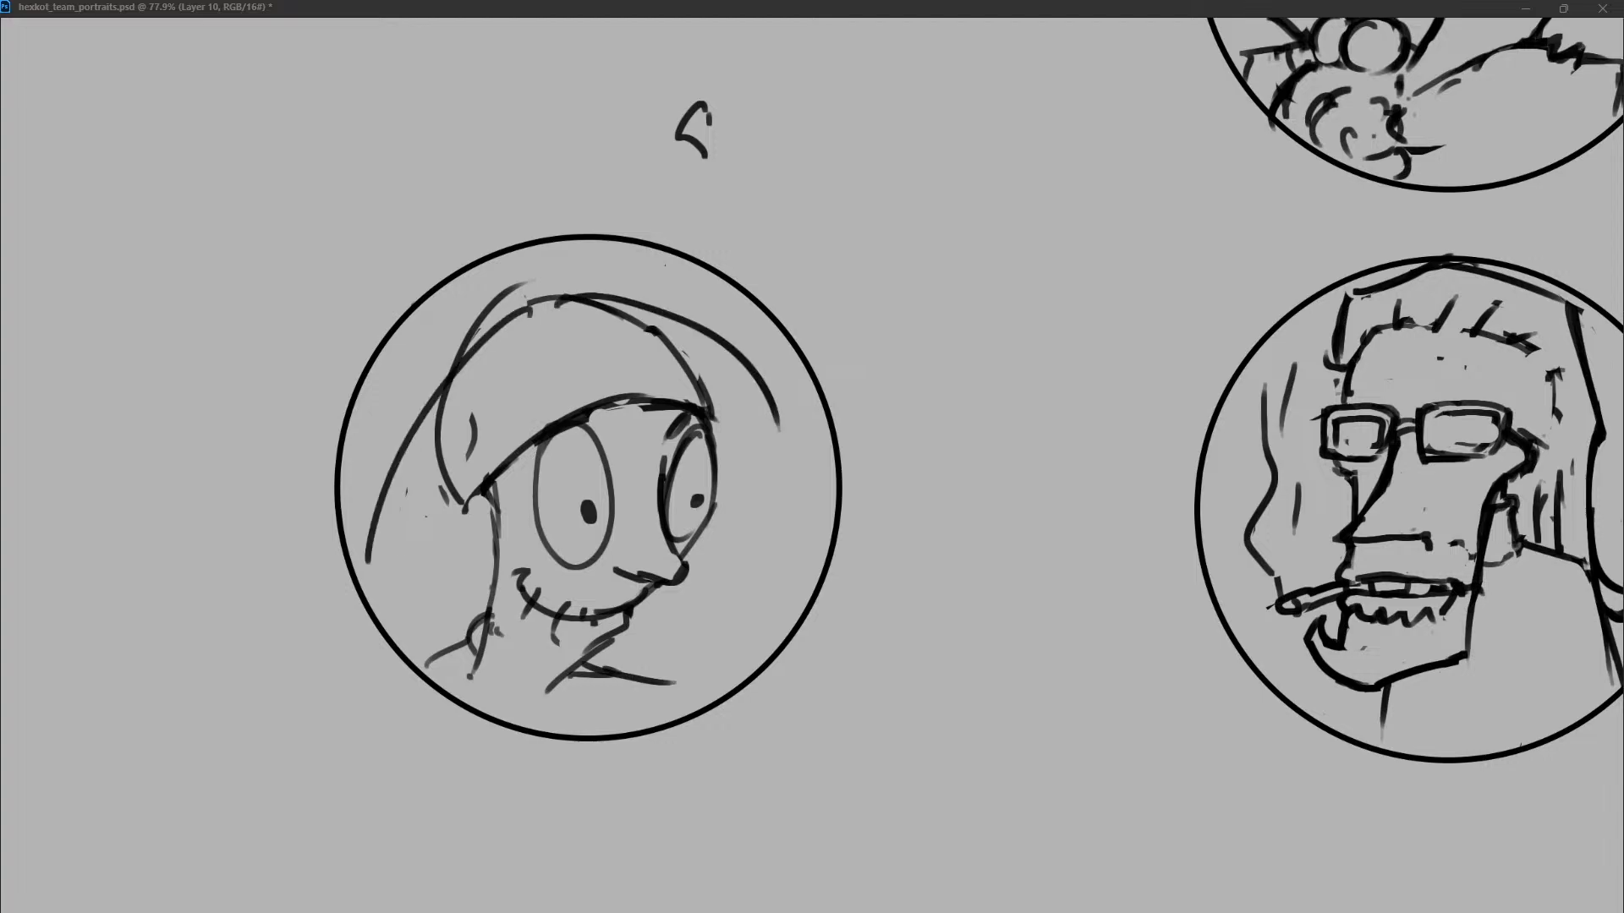
pyautogui.moveTo(382, 587); pyautogui.dragTo(710, 380)
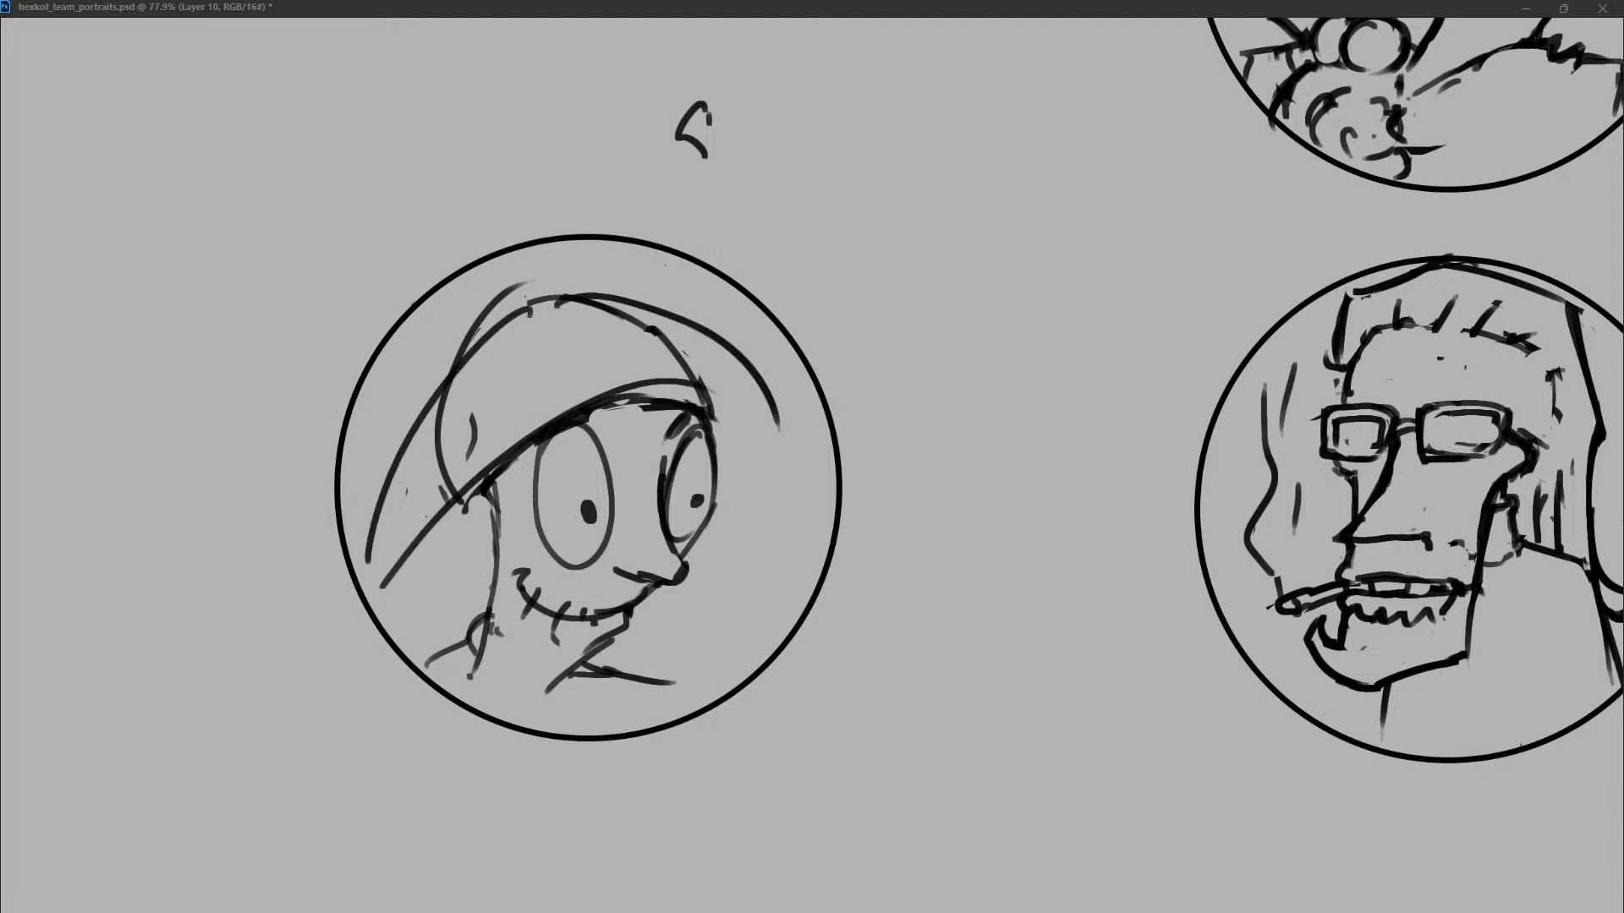
pyautogui.moveTo(526, 318); pyautogui.dragTo(468, 444)
pyautogui.moveTo(372, 568)
pyautogui.mouseDown()
pyautogui.moveTo(529, 296)
pyautogui.moveTo(651, 292)
pyautogui.moveTo(784, 391)
pyautogui.mouseUp()
# Rough in the cap's far slope and draw curled undersides for the mushroom cap on both sides of the face.
pyautogui.moveTo(664, 340)
pyautogui.mouseDown()
pyautogui.moveTo(435, 374)
pyautogui.moveTo(569, 288)
pyautogui.moveTo(804, 370)
pyautogui.mouseUp()
pyautogui.moveTo(693, 307)
pyautogui.mouseDown()
pyautogui.moveTo(774, 361)
pyautogui.moveTo(465, 485)
pyautogui.moveTo(701, 414)
pyautogui.mouseUp()
pyautogui.moveTo(427, 517)
pyautogui.mouseDown()
pyautogui.moveTo(474, 549)
pyautogui.moveTo(426, 534)
pyautogui.moveTo(449, 565)
pyautogui.moveTo(387, 584)
pyautogui.moveTo(483, 497)
pyautogui.moveTo(488, 545)
pyautogui.mouseUp()
pyautogui.moveTo(421, 559); pyautogui.dragTo(446, 564)
pyautogui.moveTo(702, 412)
pyautogui.mouseDown()
pyautogui.moveTo(763, 477)
pyautogui.moveTo(707, 497)
pyautogui.mouseUp()
pyautogui.hotkey('ctrl', 'z')
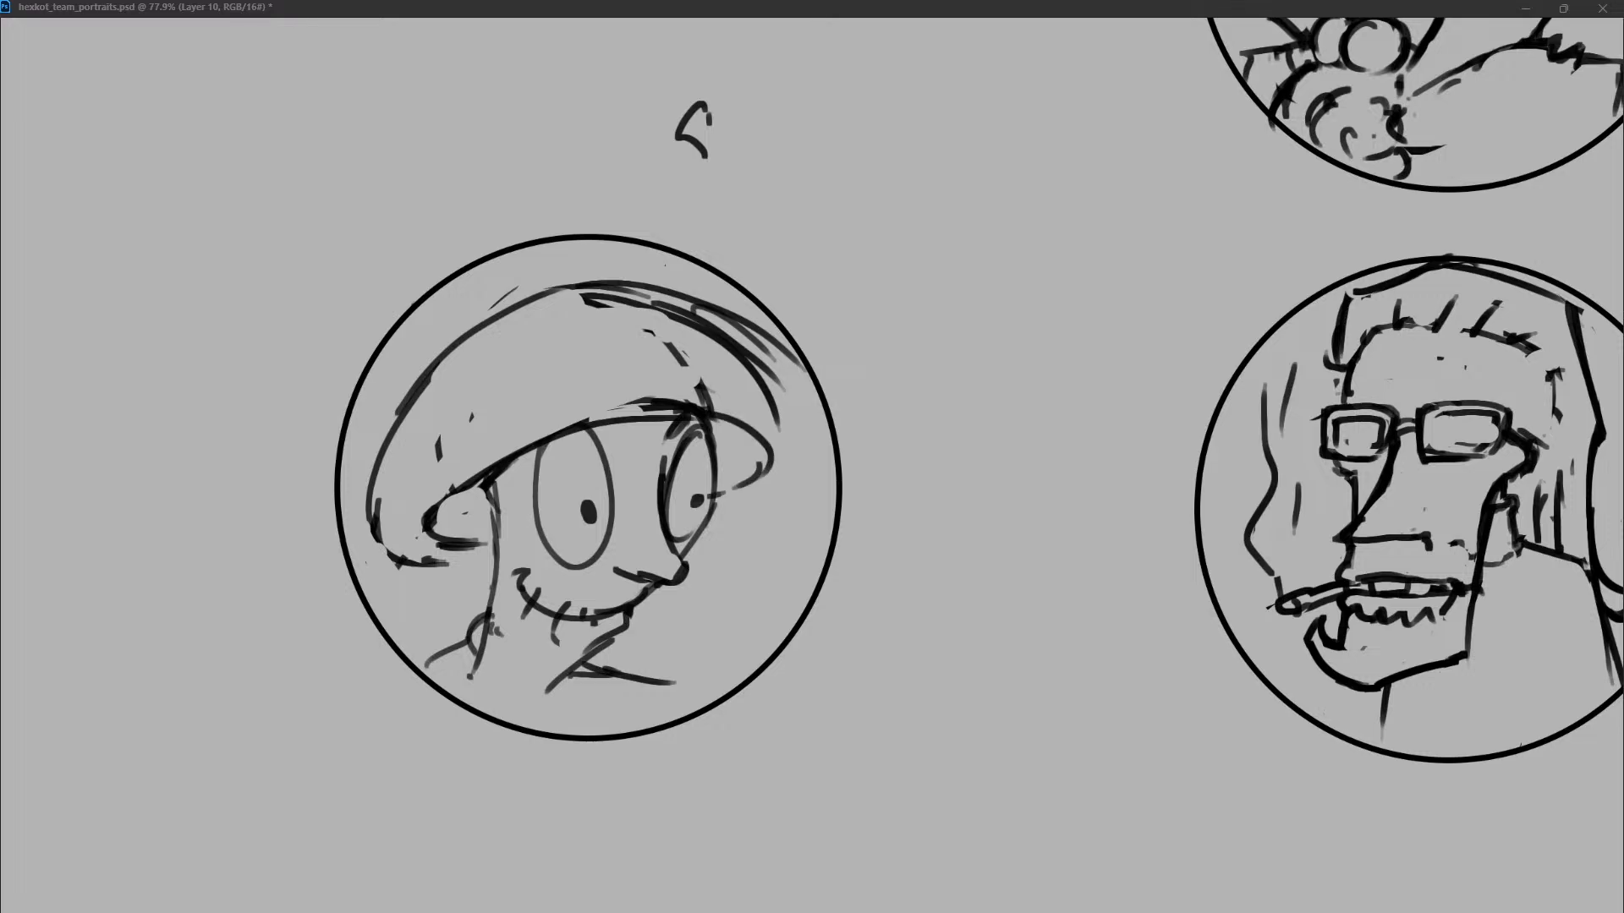
# Erase the surplus slope lines and close the cap's far rim with a rounded curve ending beside the far eye.
pyautogui.moveTo(584, 302); pyautogui.dragTo(775, 415)
pyautogui.moveTo(720, 314)
pyautogui.mouseDown()
pyautogui.moveTo(816, 427)
pyautogui.moveTo(814, 444)
pyautogui.moveTo(712, 495)
pyautogui.mouseUp()
pyautogui.hotkey('ctrl', 'z')
pyautogui.moveTo(805, 424)
pyautogui.mouseDown()
pyautogui.moveTo(780, 490)
pyautogui.moveTo(707, 514)
pyautogui.mouseUp()
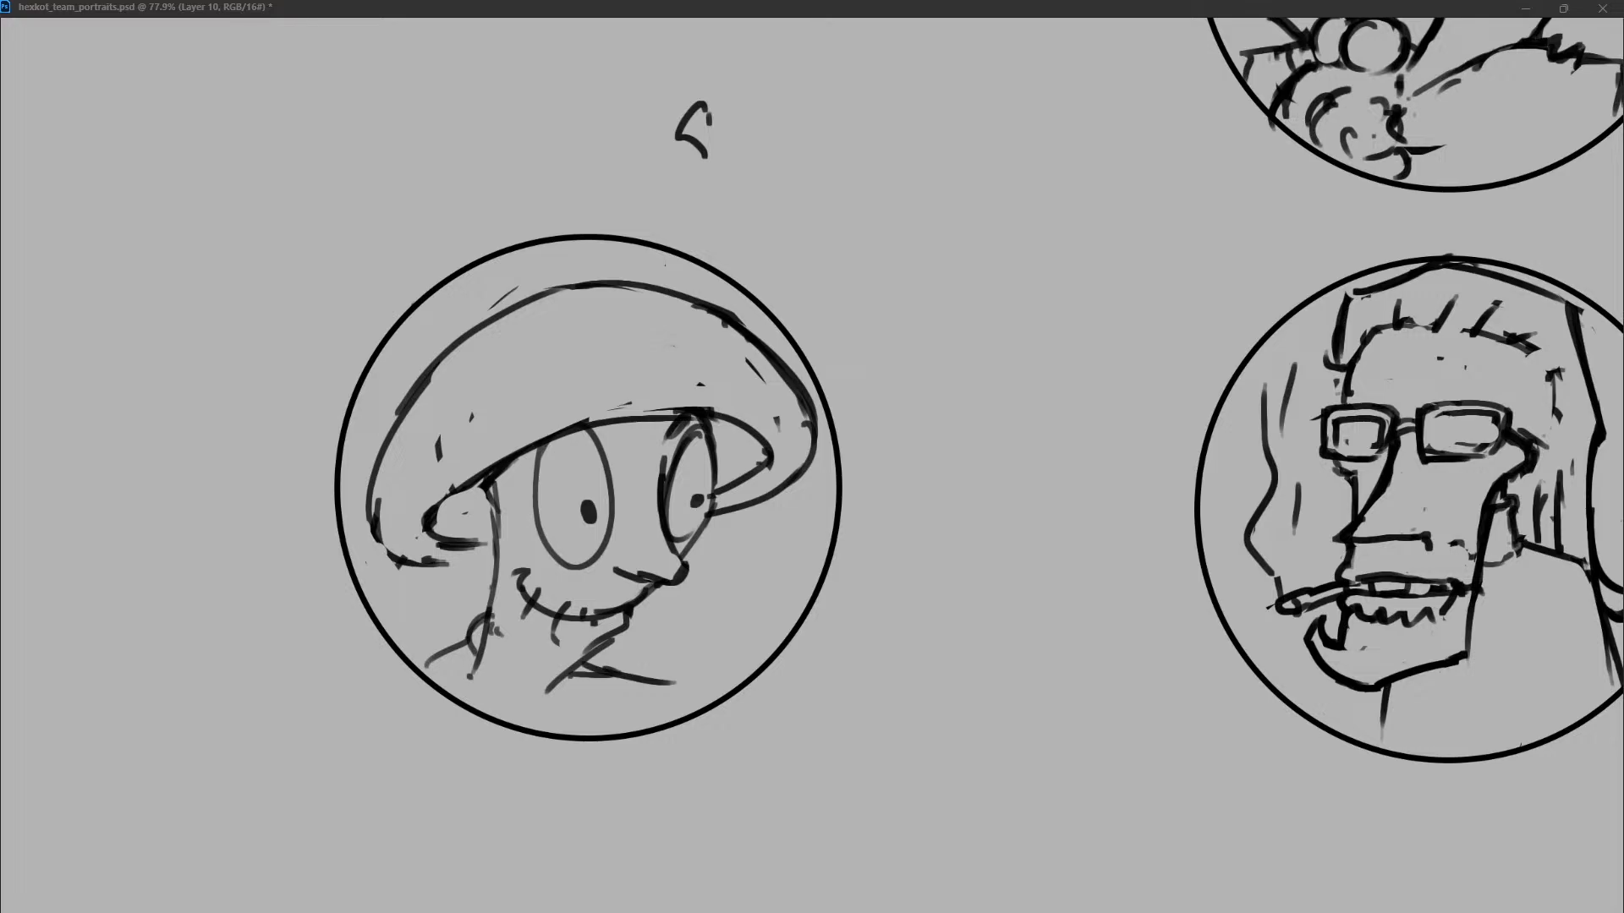
# Clear the stray marks inside the mushroom cap and draw five round spots across its surface.
pyautogui.moveTo(749, 362); pyautogui.dragTo(777, 428)
pyautogui.moveTo(441, 435); pyautogui.dragTo(411, 484)
pyautogui.moveTo(418, 399); pyautogui.dragTo(427, 466)
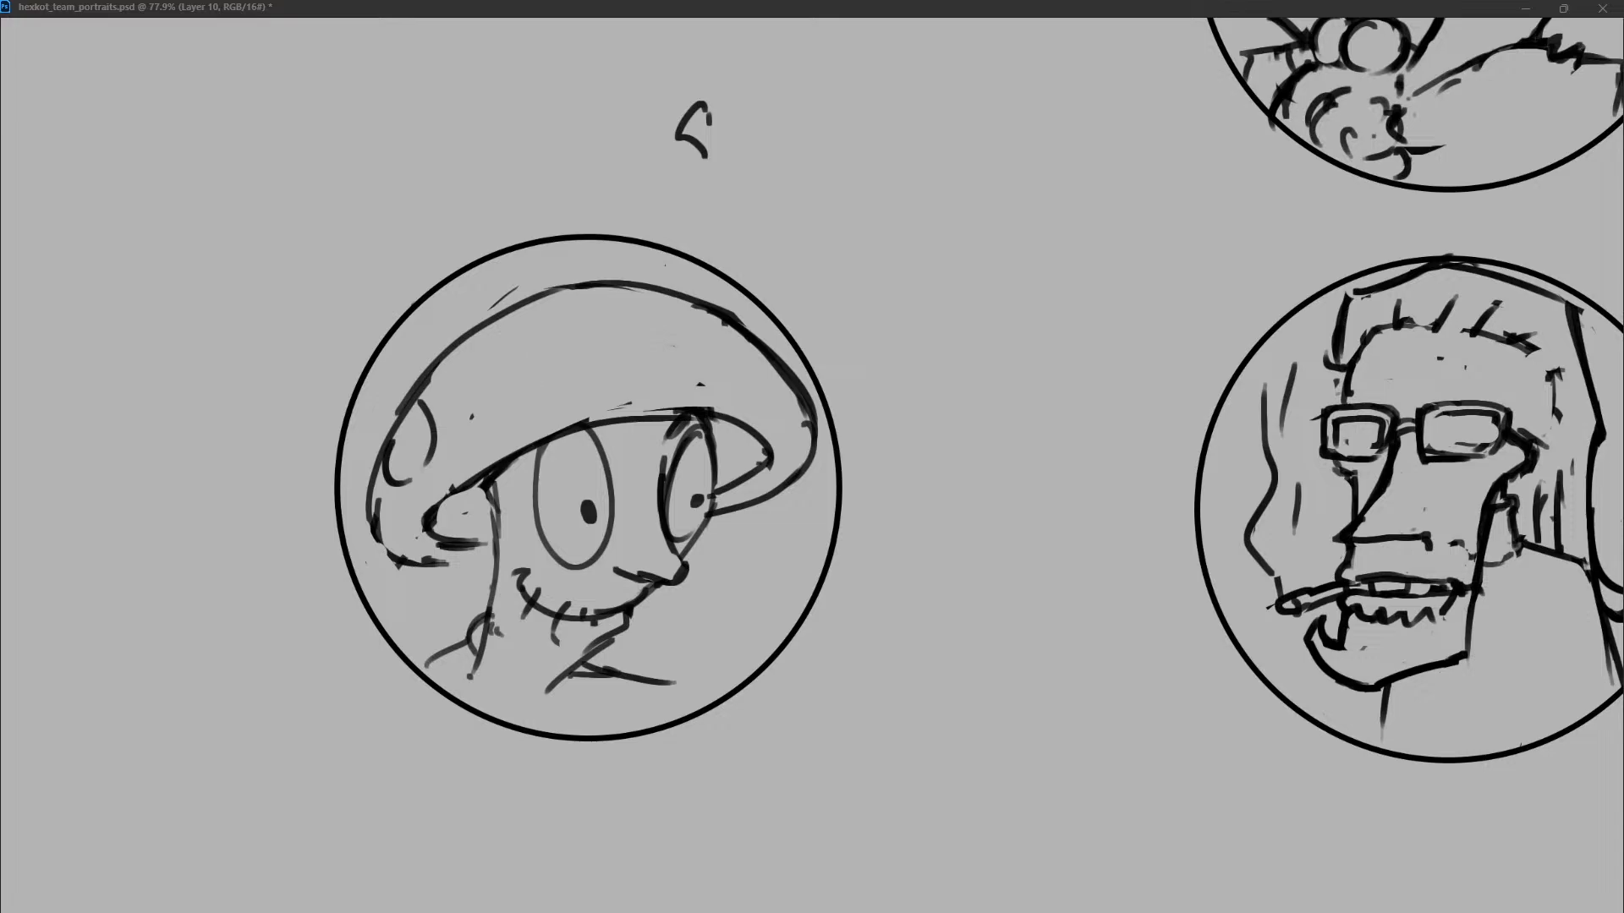
pyautogui.moveTo(471, 331); pyautogui.dragTo(495, 351)
pyautogui.moveTo(548, 301)
pyautogui.mouseDown()
pyautogui.moveTo(532, 335)
pyautogui.moveTo(570, 404)
pyautogui.moveTo(606, 382)
pyautogui.mouseUp()
pyautogui.moveTo(683, 340); pyautogui.dragTo(682, 374)
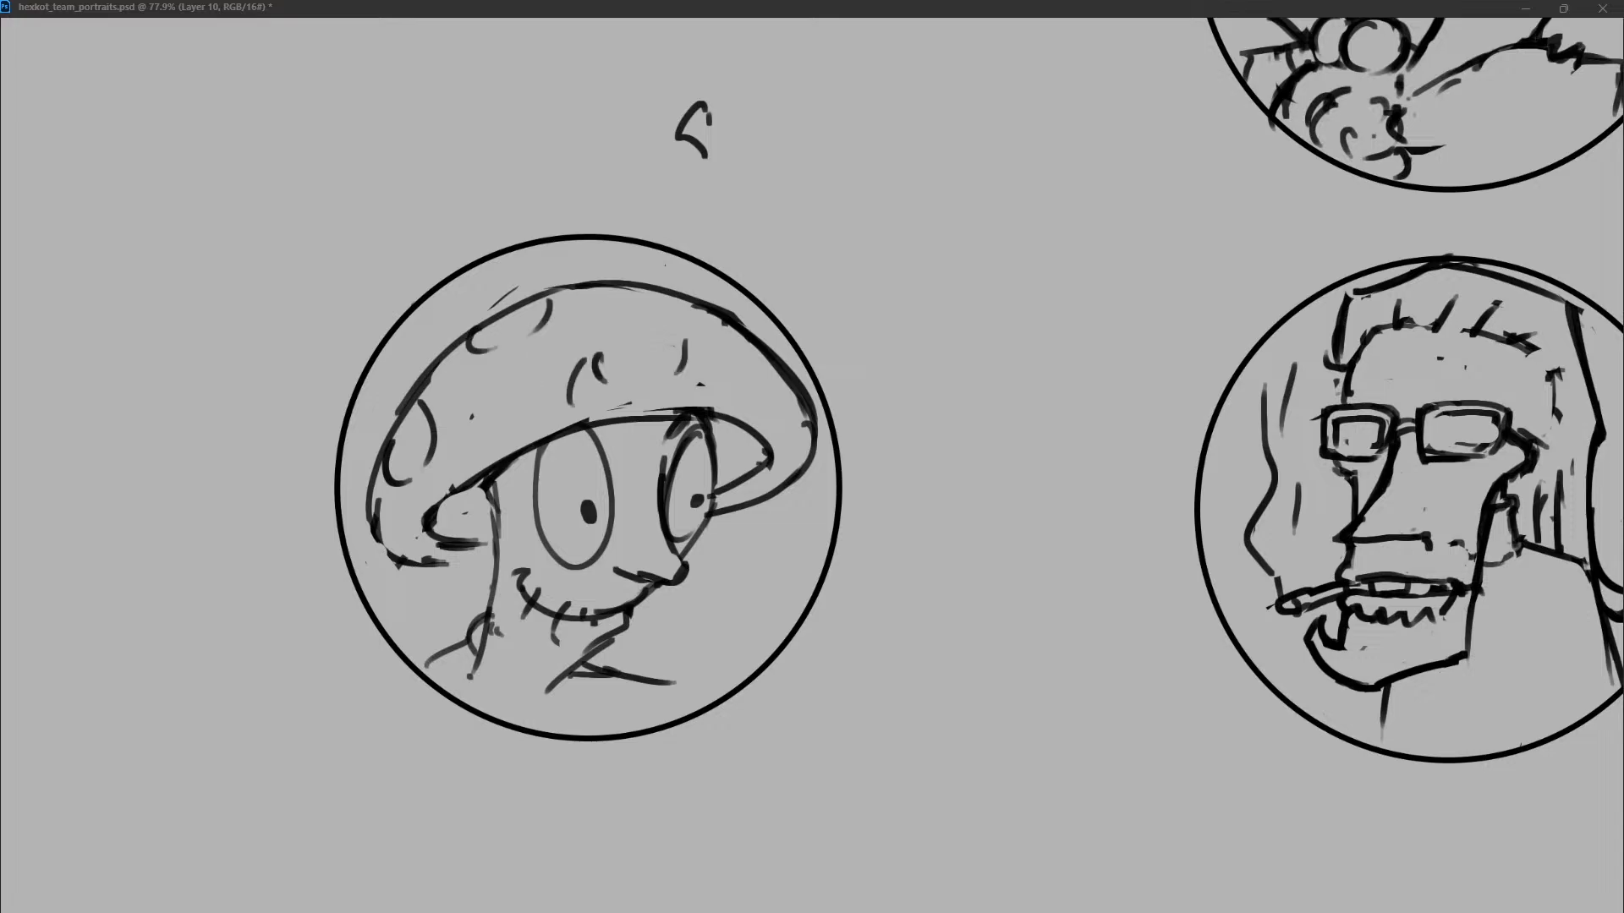
pyautogui.hotkey('ctrl', 'z')
pyautogui.hotkey('ctrl', 'z')
pyautogui.moveTo(584, 361); pyautogui.dragTo(600, 357)
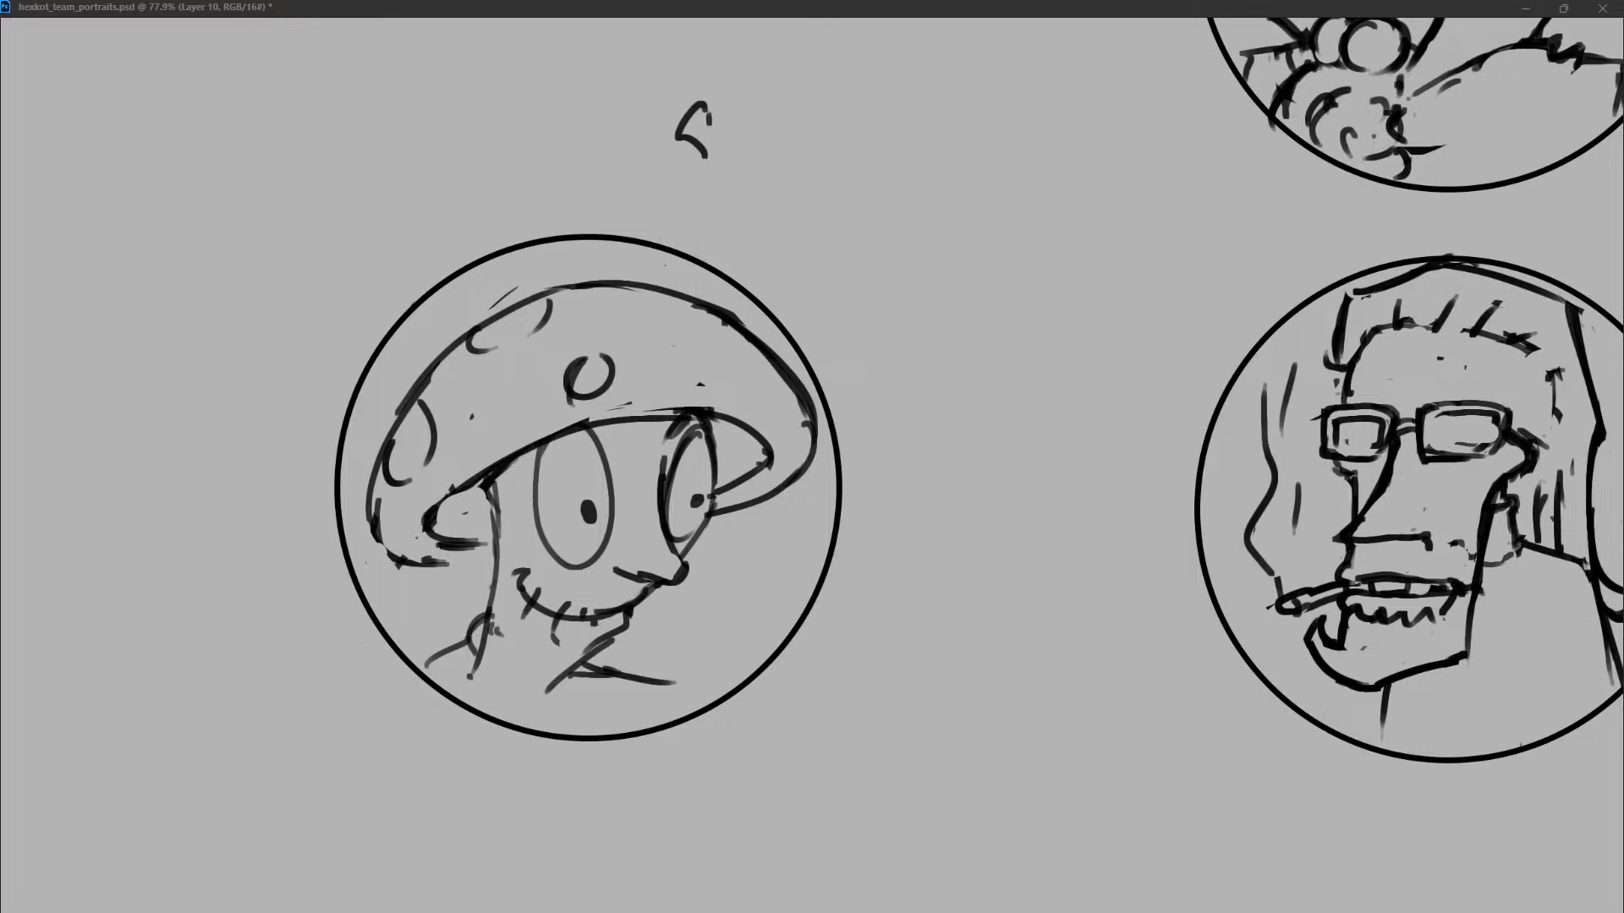
pyautogui.moveTo(709, 312); pyautogui.dragTo(698, 320)
pyautogui.moveTo(784, 388); pyautogui.dragTo(778, 420)
# Thicken the outlines of both eyes and the back of the face, and add short crease marks on the brow and cheek.
pyautogui.moveTo(619, 422); pyautogui.dragTo(613, 455)
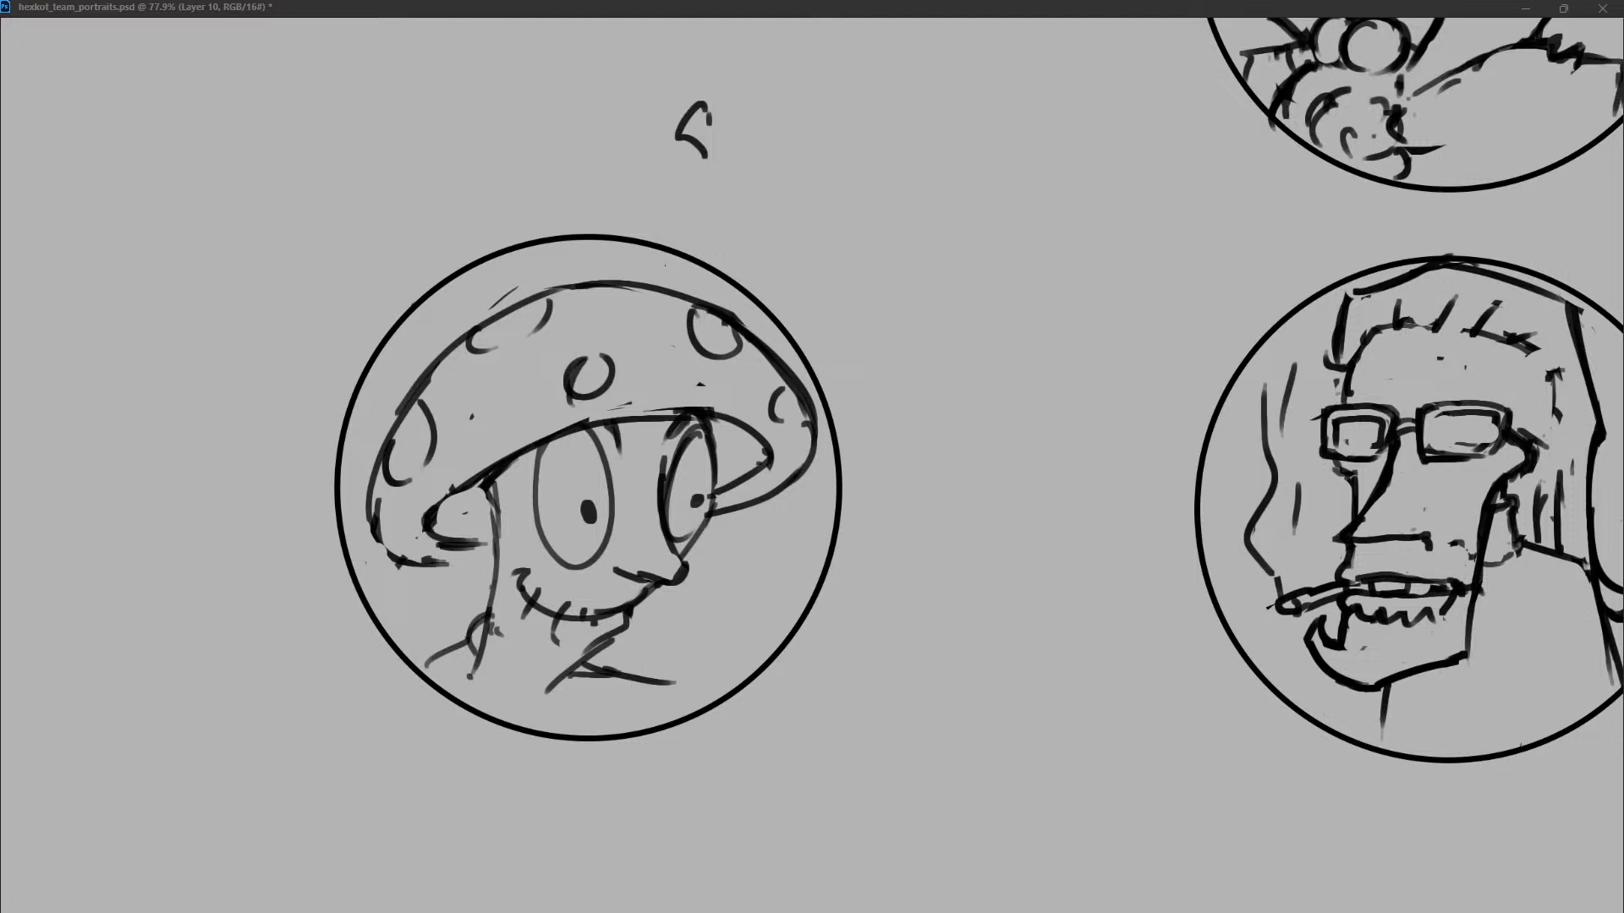
pyautogui.moveTo(535, 529); pyautogui.dragTo(525, 554)
pyautogui.moveTo(546, 445); pyautogui.dragTo(568, 564)
pyautogui.moveTo(554, 436); pyautogui.dragTo(561, 568)
pyautogui.moveTo(696, 439); pyautogui.dragTo(673, 506)
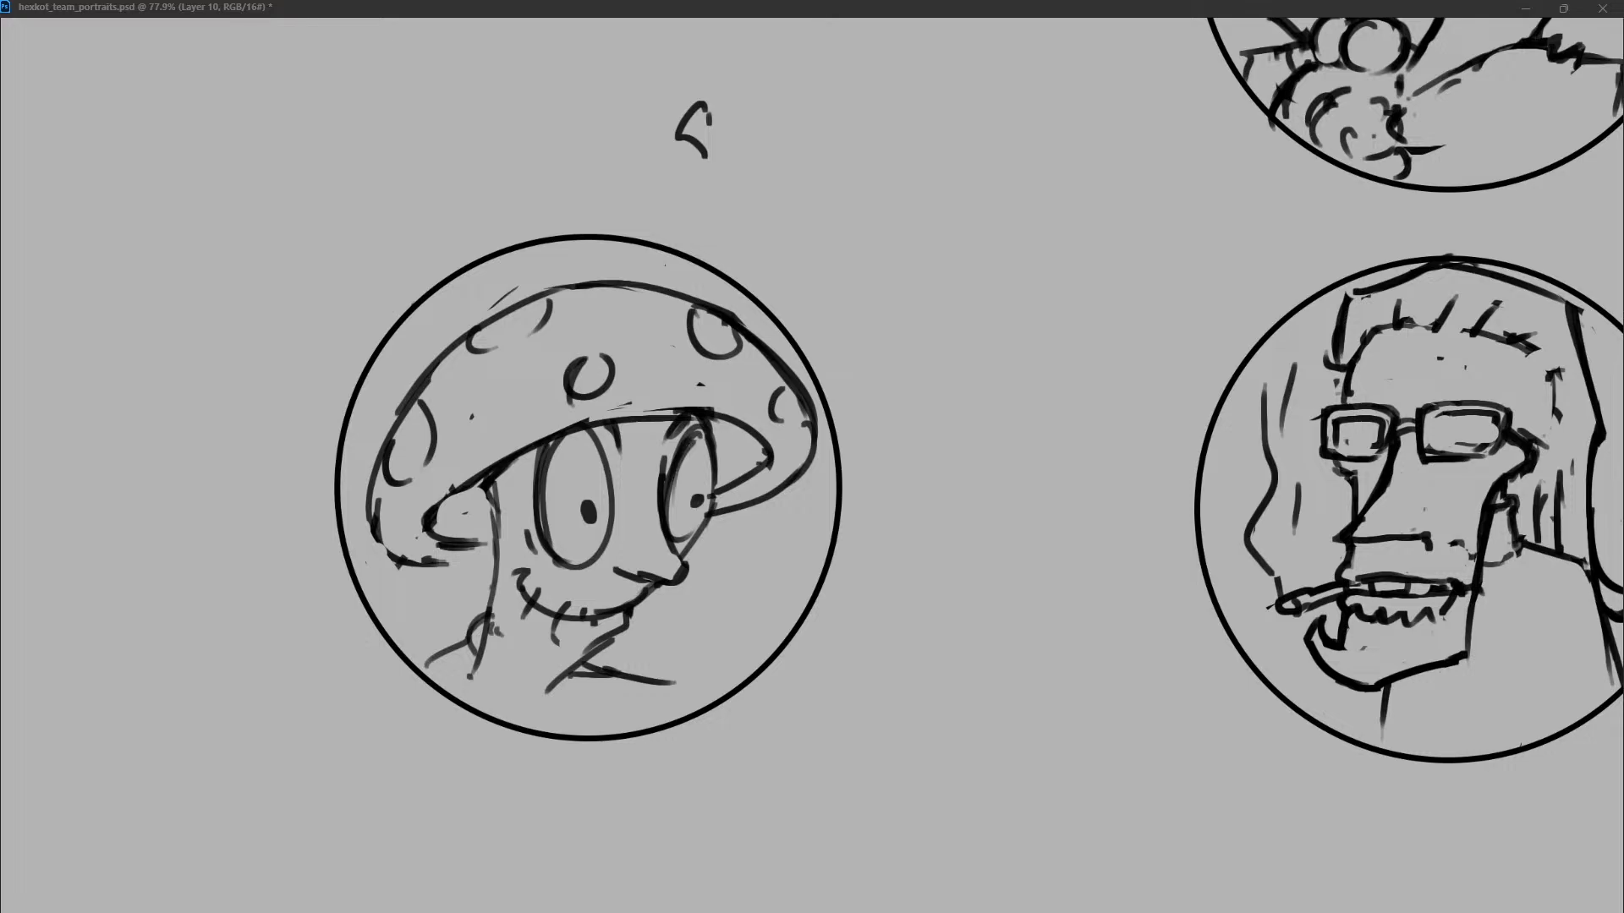
pyautogui.moveTo(517, 572); pyautogui.dragTo(537, 599)
pyautogui.moveTo(492, 482)
pyautogui.mouseDown()
pyautogui.moveTo(496, 572)
pyautogui.moveTo(487, 543)
pyautogui.mouseUp()
# Extend the cap's near lower rim and hatch short gill lines under the cap on both sides of the face.
pyautogui.moveTo(439, 562); pyautogui.dragTo(470, 566)
pyautogui.moveTo(431, 508); pyautogui.dragTo(423, 534)
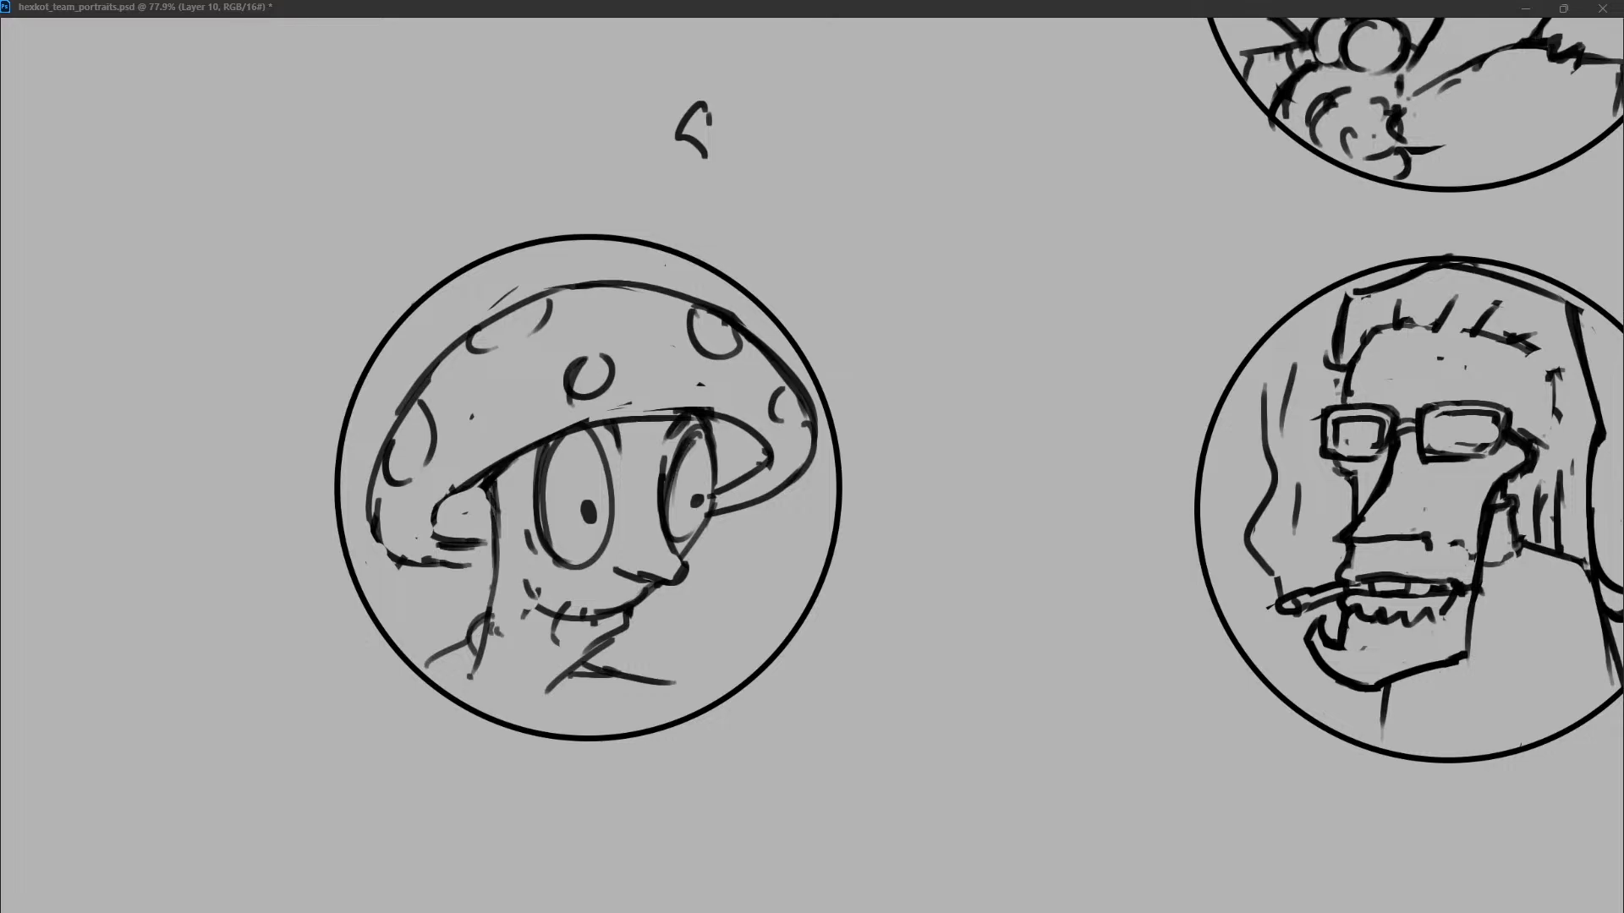
pyautogui.moveTo(482, 478)
pyautogui.mouseDown()
pyautogui.moveTo(426, 533)
pyautogui.moveTo(450, 525)
pyautogui.mouseUp()
pyautogui.moveTo(459, 494)
pyautogui.mouseDown()
pyautogui.moveTo(483, 514)
pyautogui.moveTo(454, 538)
pyautogui.moveTo(470, 531)
pyautogui.mouseUp()
pyautogui.moveTo(476, 485); pyautogui.dragTo(490, 511)
pyautogui.moveTo(719, 428); pyautogui.dragTo(721, 465)
pyautogui.moveTo(729, 432); pyautogui.dragTo(732, 465)
pyautogui.moveTo(757, 448); pyautogui.dragTo(742, 462)
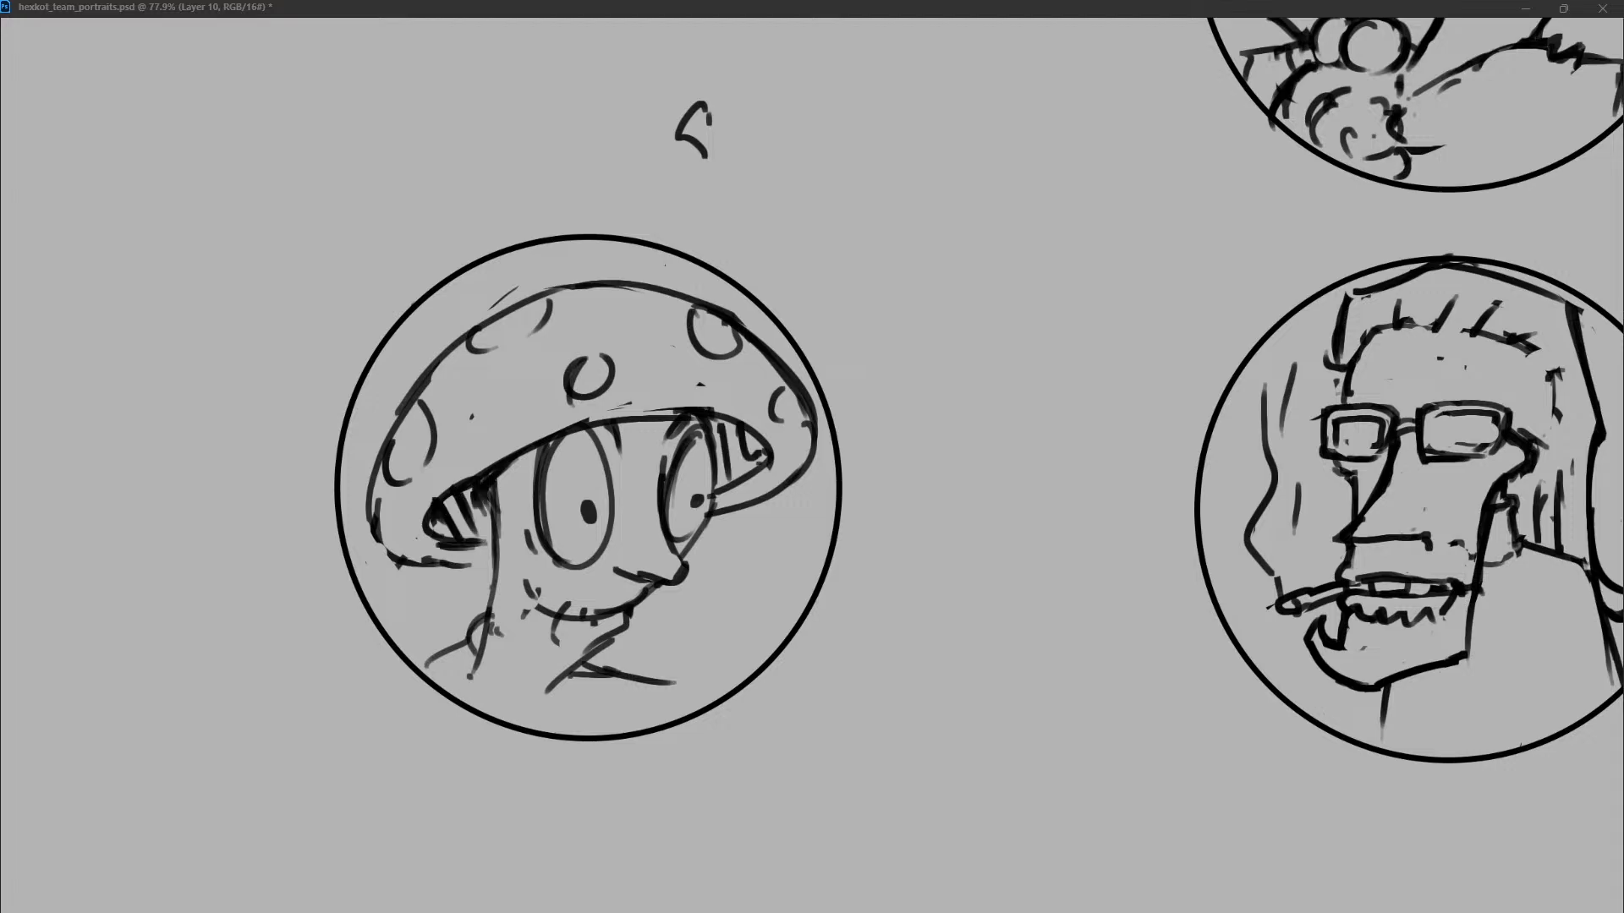
# Thicken the curved underside line of the mushroom cap from the back of the head to the far rim.
pyautogui.moveTo(636, 417)
pyautogui.mouseDown()
pyautogui.moveTo(457, 484)
pyautogui.moveTo(424, 528)
pyautogui.moveTo(443, 537)
pyautogui.mouseUp()
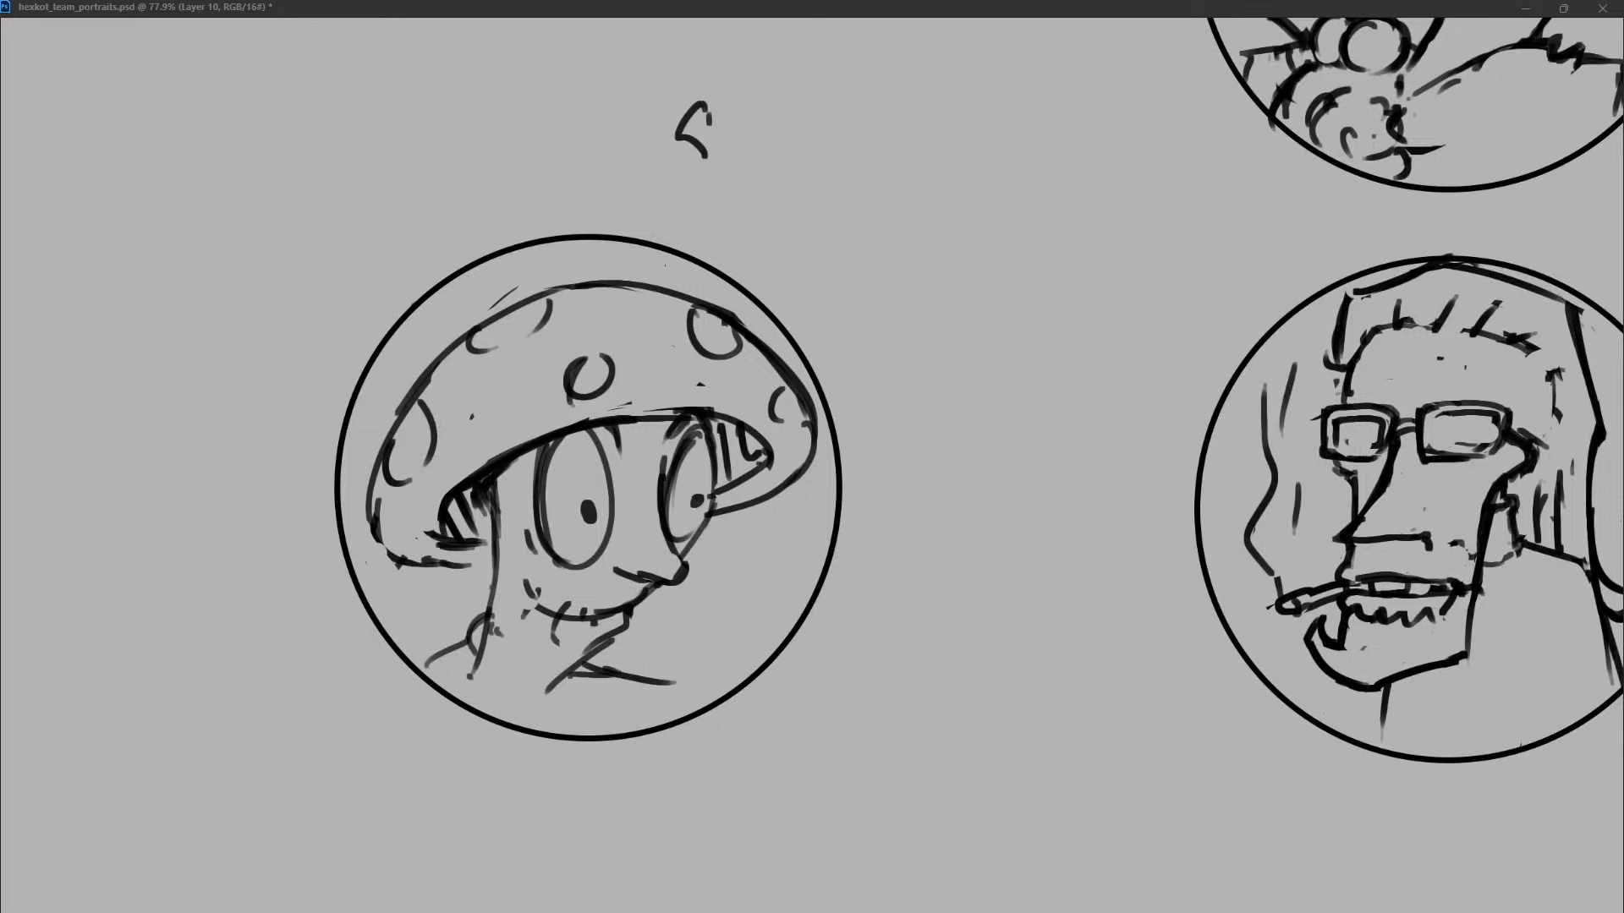
pyautogui.moveTo(548, 432); pyautogui.dragTo(434, 524)
pyautogui.moveTo(504, 455)
pyautogui.mouseDown()
pyautogui.moveTo(676, 408)
pyautogui.moveTo(760, 420)
pyautogui.mouseUp()
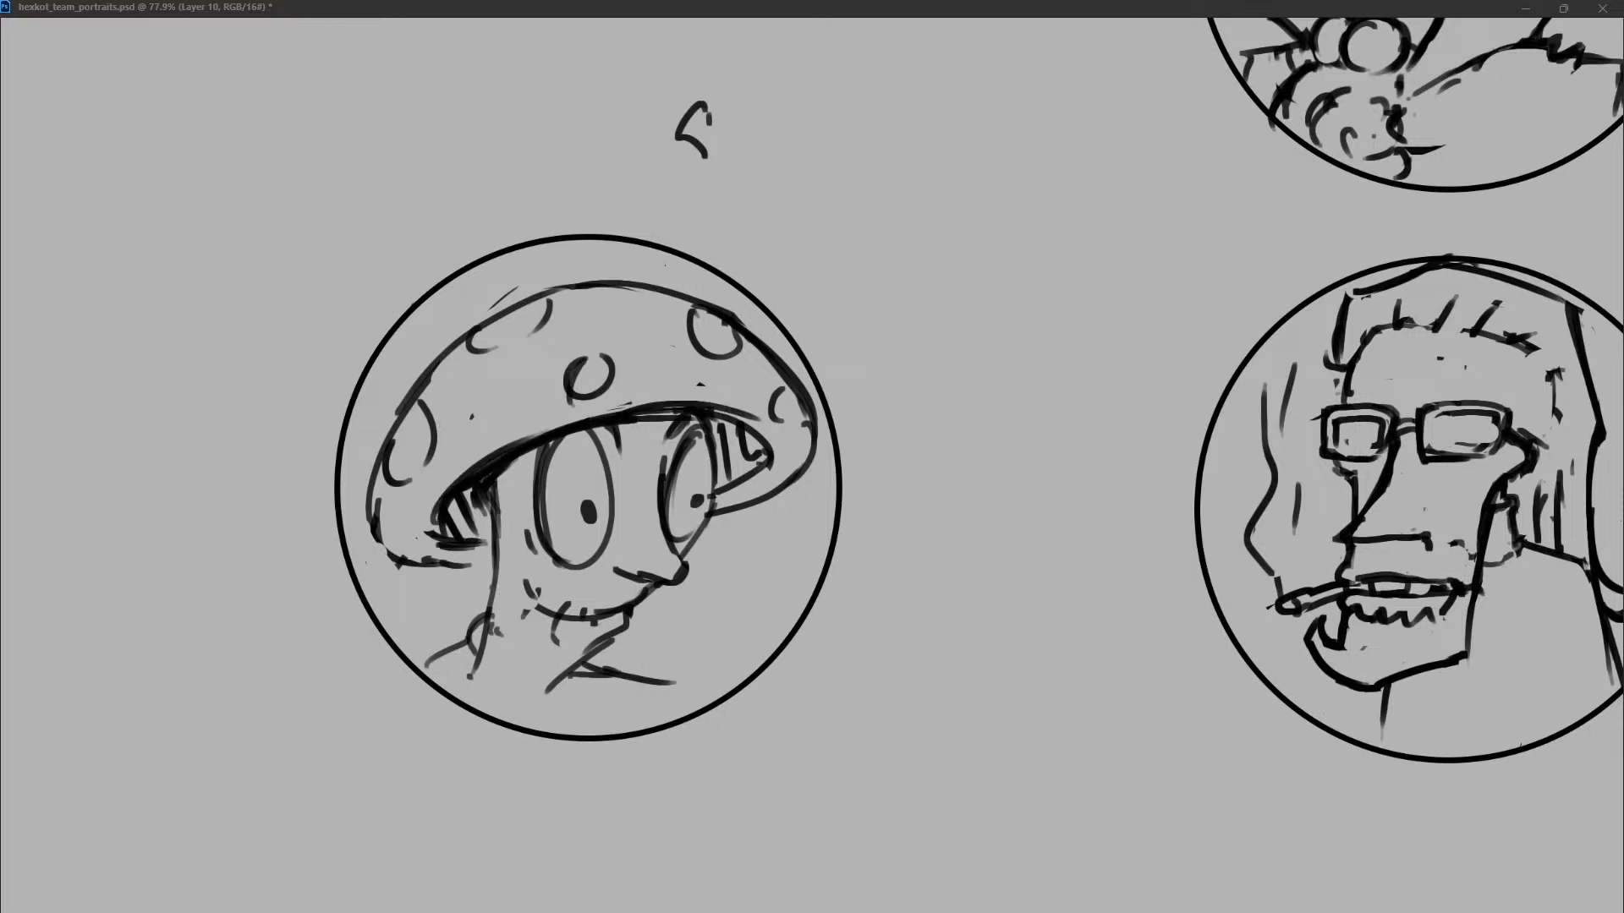
pyautogui.hotkey('ctrl', 'z')
pyautogui.moveTo(633, 410); pyautogui.dragTo(769, 461)
pyautogui.moveTo(526, 451); pyautogui.dragTo(596, 429)
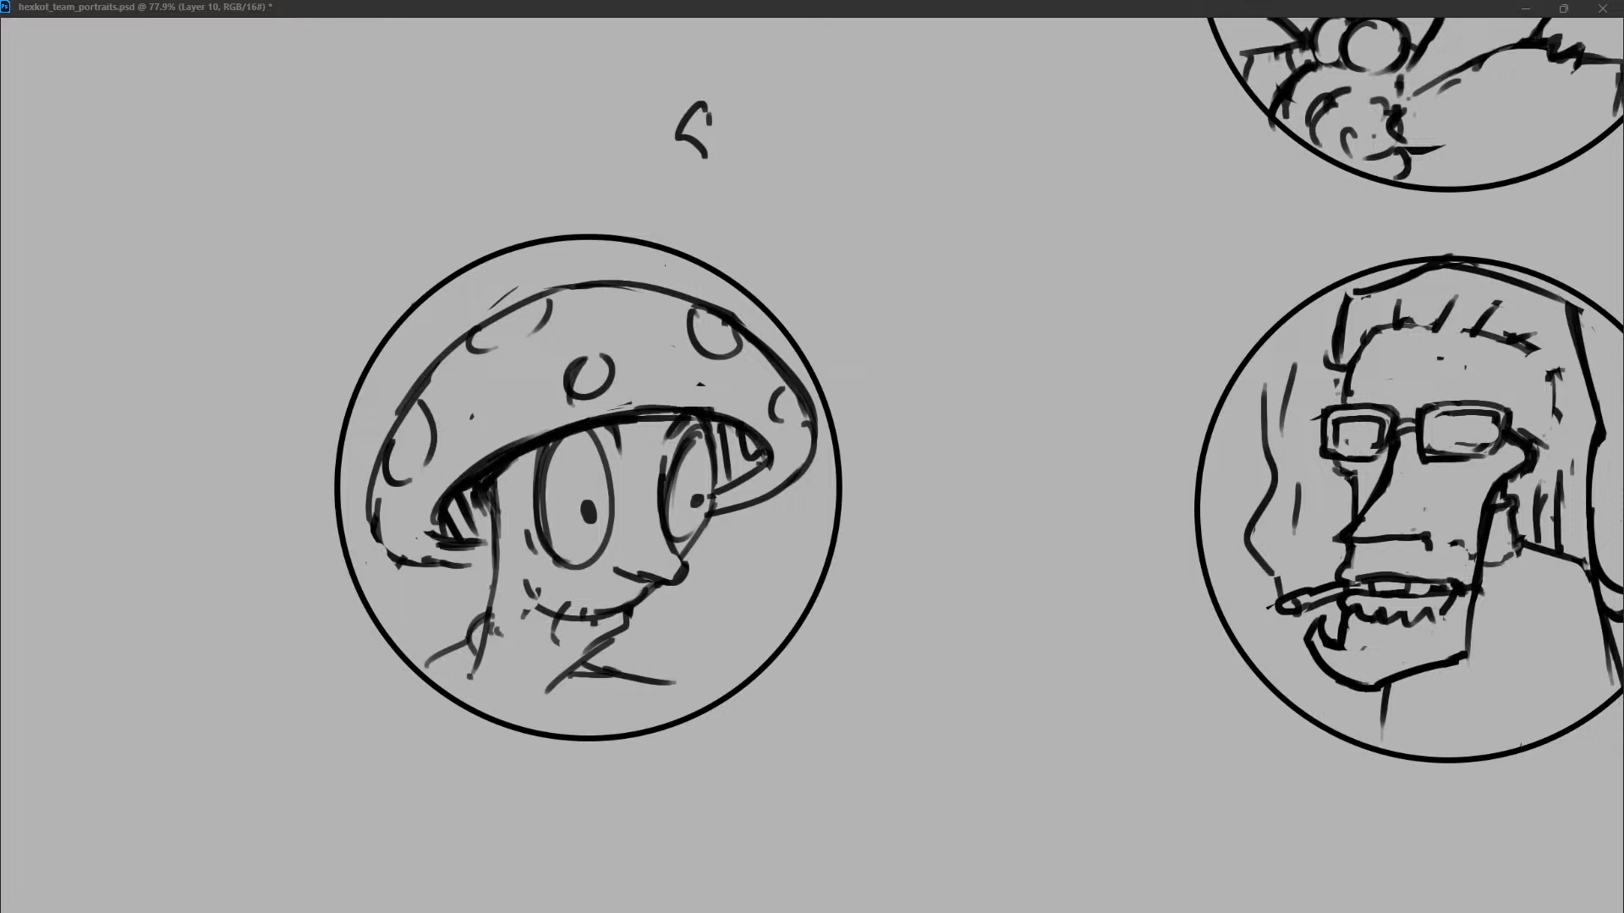
# Thicken the cap's near outer edge and extend its lower rim until it meets the back of the face.
pyautogui.moveTo(455, 342); pyautogui.dragTo(375, 496)
pyautogui.moveTo(413, 396); pyautogui.dragTo(441, 556)
pyautogui.hotkey('ctrl', 'z')
pyautogui.moveTo(372, 468); pyautogui.dragTo(449, 563)
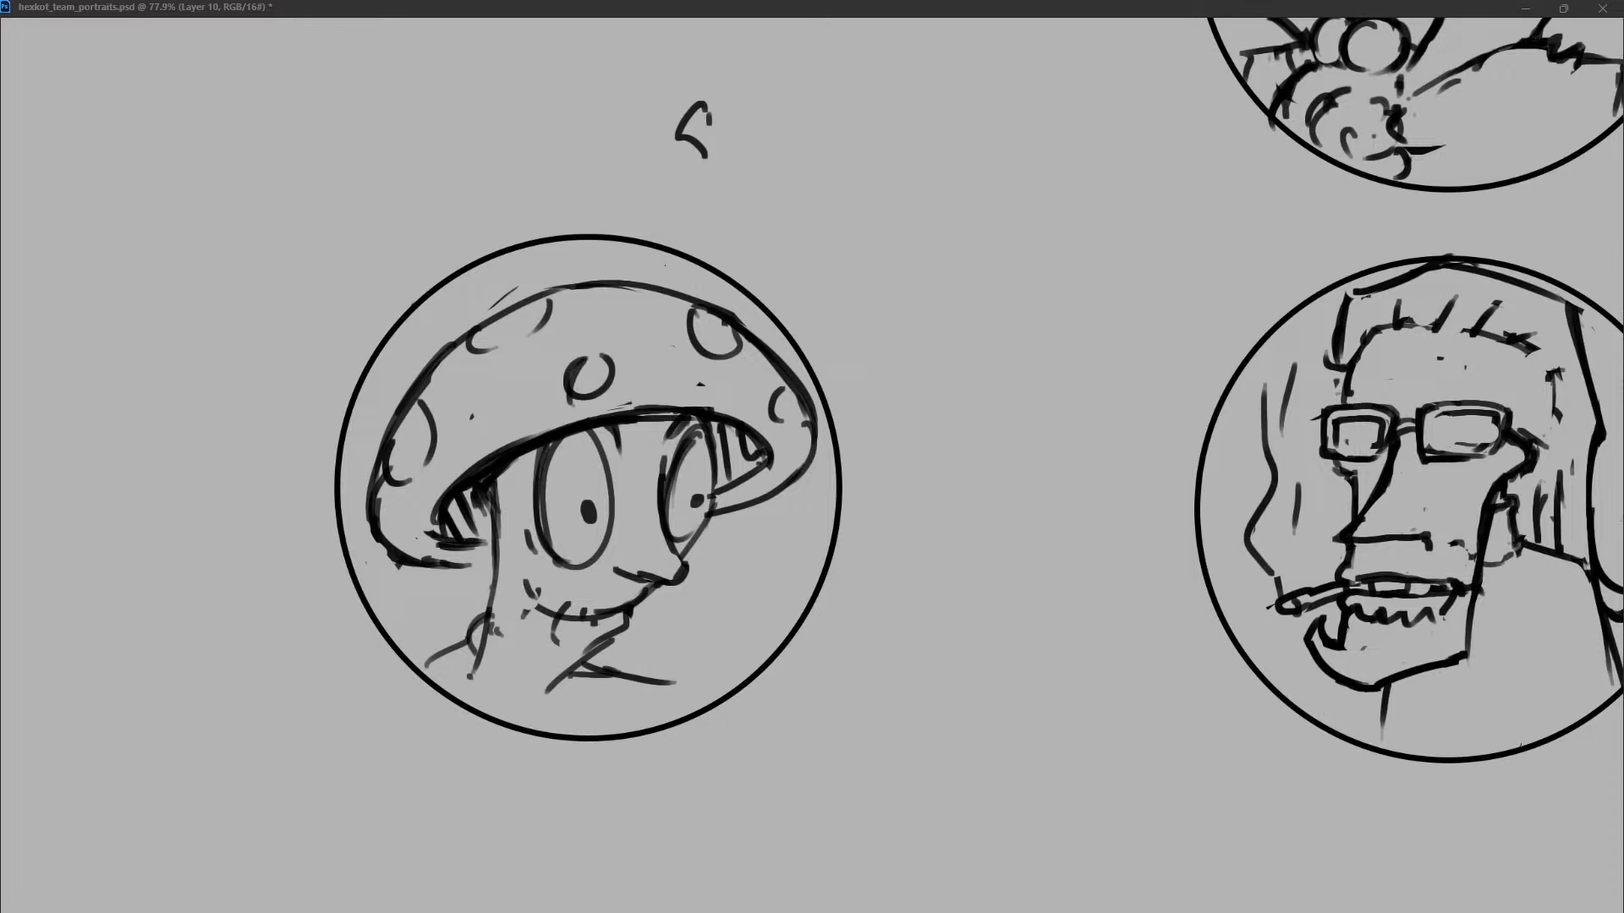
pyautogui.moveTo(424, 560); pyautogui.dragTo(466, 562)
pyautogui.moveTo(455, 561)
pyautogui.mouseDown()
pyautogui.moveTo(511, 556)
pyautogui.moveTo(462, 548)
pyautogui.mouseUp()
pyautogui.hotkey('ctrl', 'z')
# Redraw the back of the neck as one clean line and replace both shoulder lines.
pyautogui.moveTo(605, 638)
pyautogui.mouseDown()
pyautogui.moveTo(576, 664)
pyautogui.moveTo(485, 628)
pyautogui.moveTo(472, 667)
pyautogui.mouseUp()
pyautogui.hotkey('ctrl', 'z')
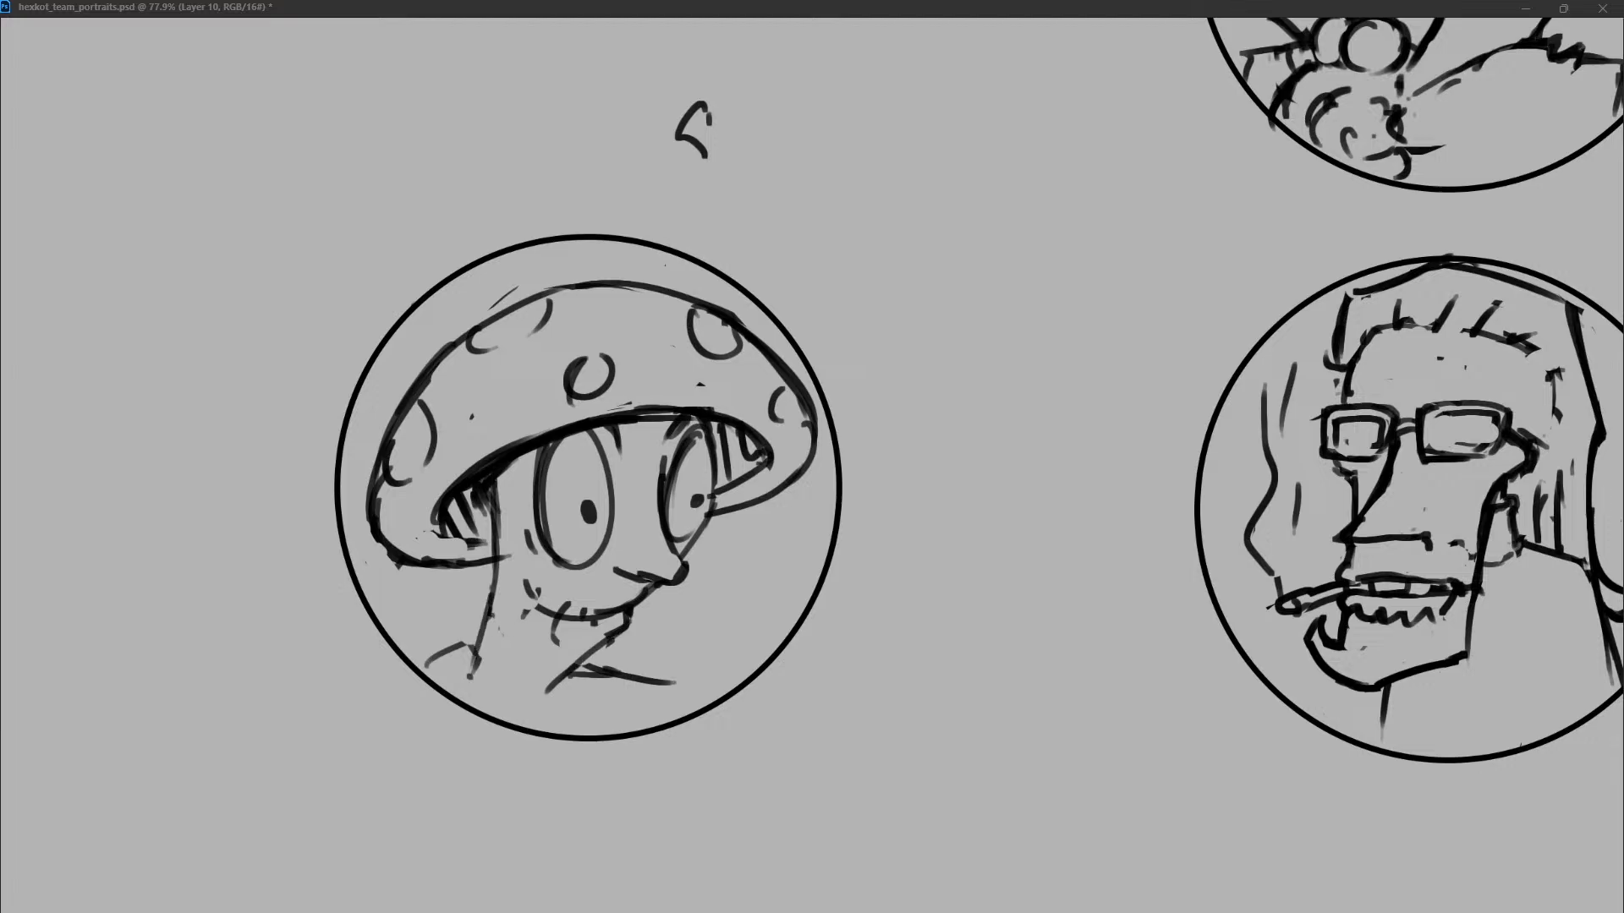
pyautogui.hotkey('ctrl', 'z')
pyautogui.moveTo(499, 578); pyautogui.dragTo(470, 674)
pyautogui.moveTo(501, 564); pyautogui.dragTo(468, 675)
pyautogui.hotkey('ctrl', 'z')
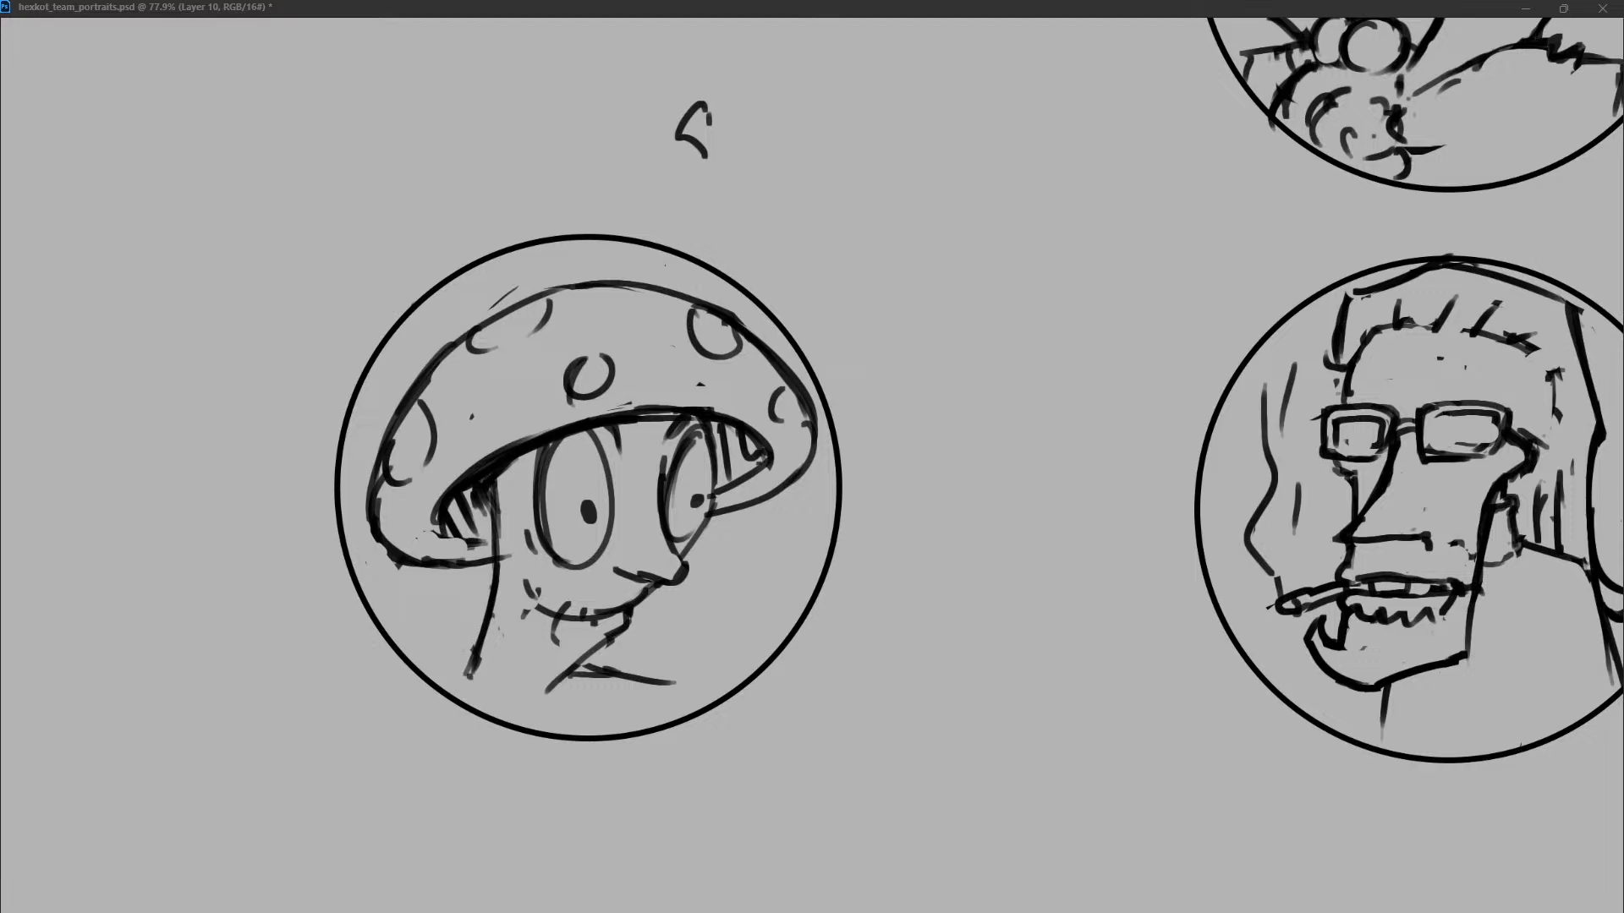
pyautogui.moveTo(430, 676); pyautogui.dragTo(476, 656)
pyautogui.moveTo(584, 656); pyautogui.dragTo(676, 693)
pyautogui.hotkey('ctrl', 'z')
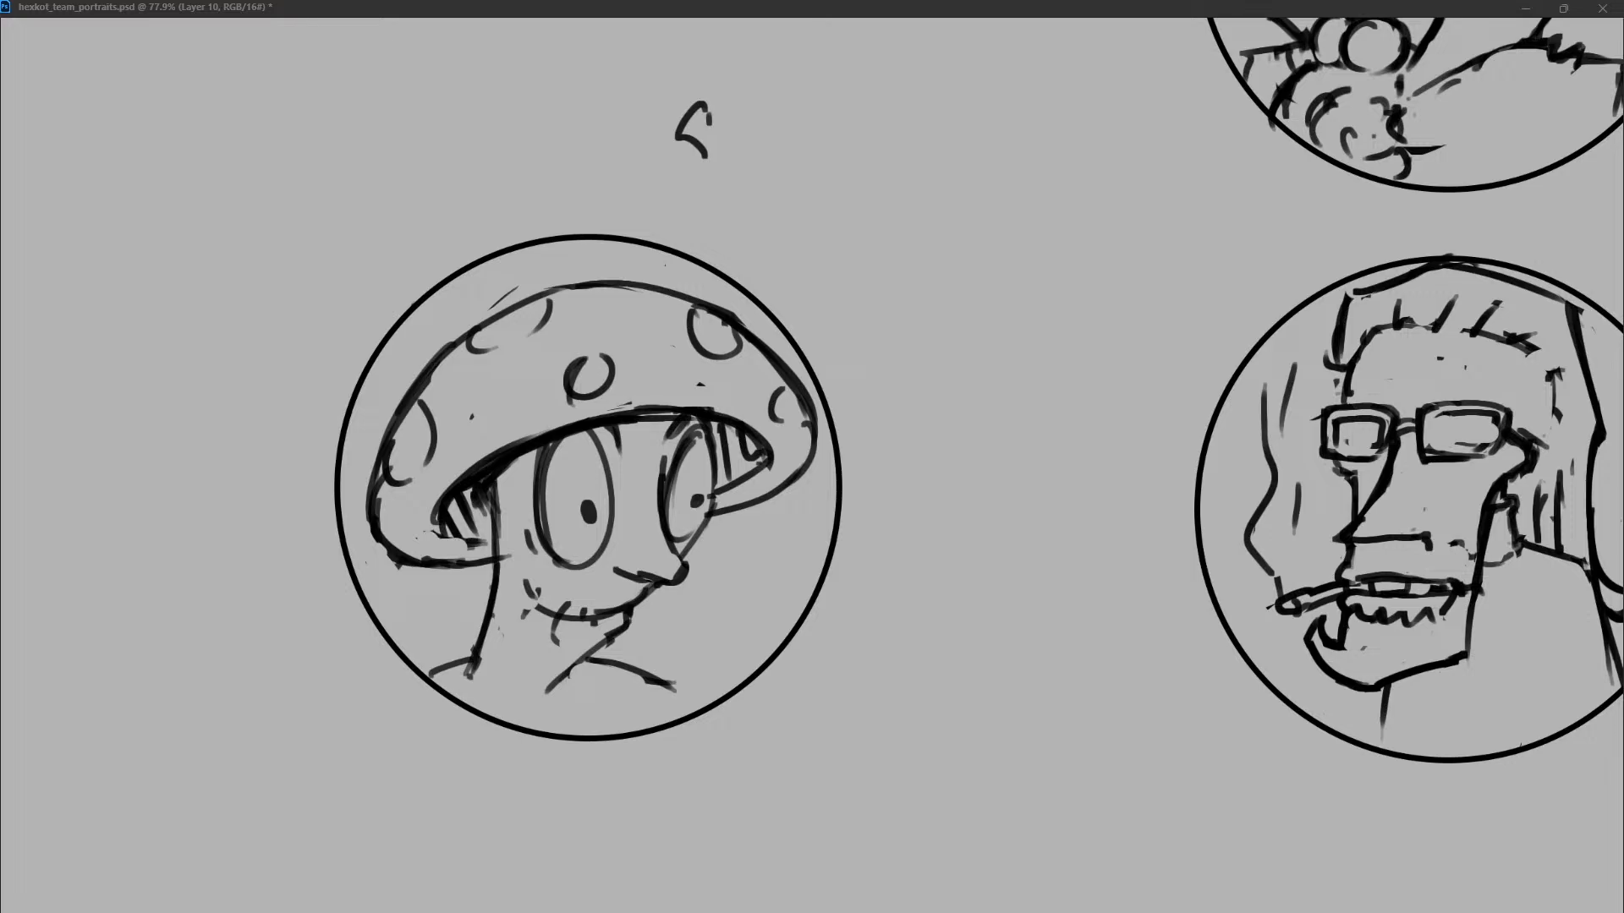
# Remove the stray strokes above the mushroom cap and touch up the far shoulder line.
pyautogui.moveTo(518, 286)
pyautogui.mouseDown()
pyautogui.moveTo(380, 447)
pyautogui.moveTo(567, 289)
pyautogui.mouseUp()
pyautogui.moveTo(489, 324); pyautogui.dragTo(632, 285)
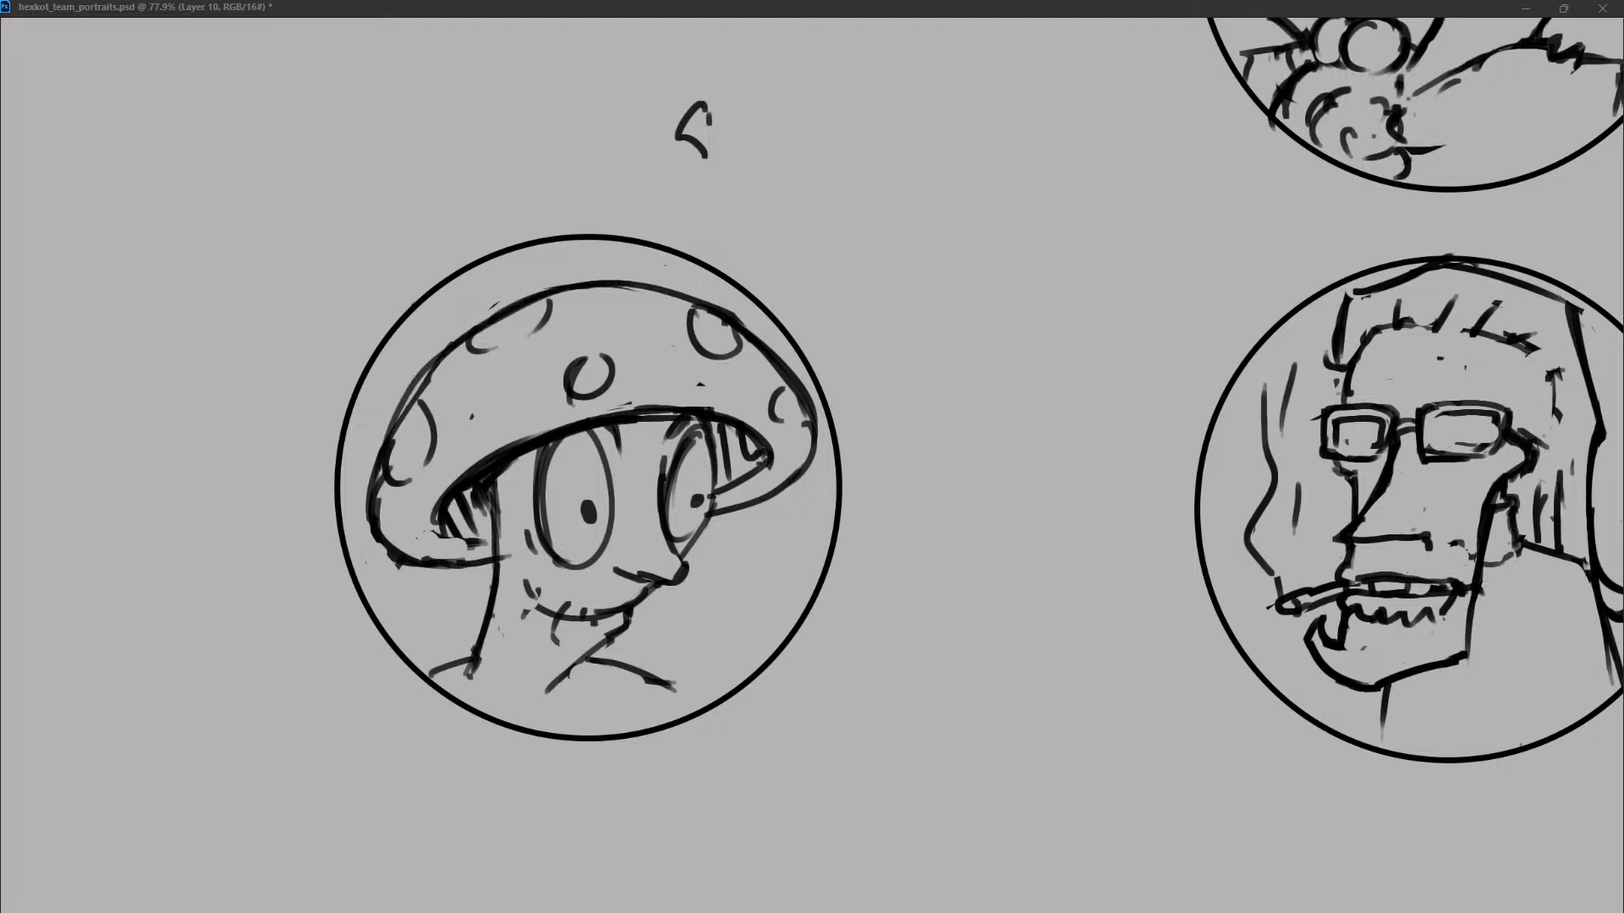
pyautogui.moveTo(638, 670); pyautogui.dragTo(658, 679)
# Draw a short crown with two upright sides and a dark base band between the mushroom cap and the circle's edge.
pyautogui.moveTo(446, 283); pyautogui.dragTo(564, 296)
pyautogui.hotkey('ctrl', 'z')
pyautogui.moveTo(466, 269)
pyautogui.mouseDown()
pyautogui.moveTo(483, 322)
pyautogui.moveTo(598, 279)
pyautogui.mouseUp()
pyautogui.moveTo(403, 337); pyautogui.dragTo(594, 266)
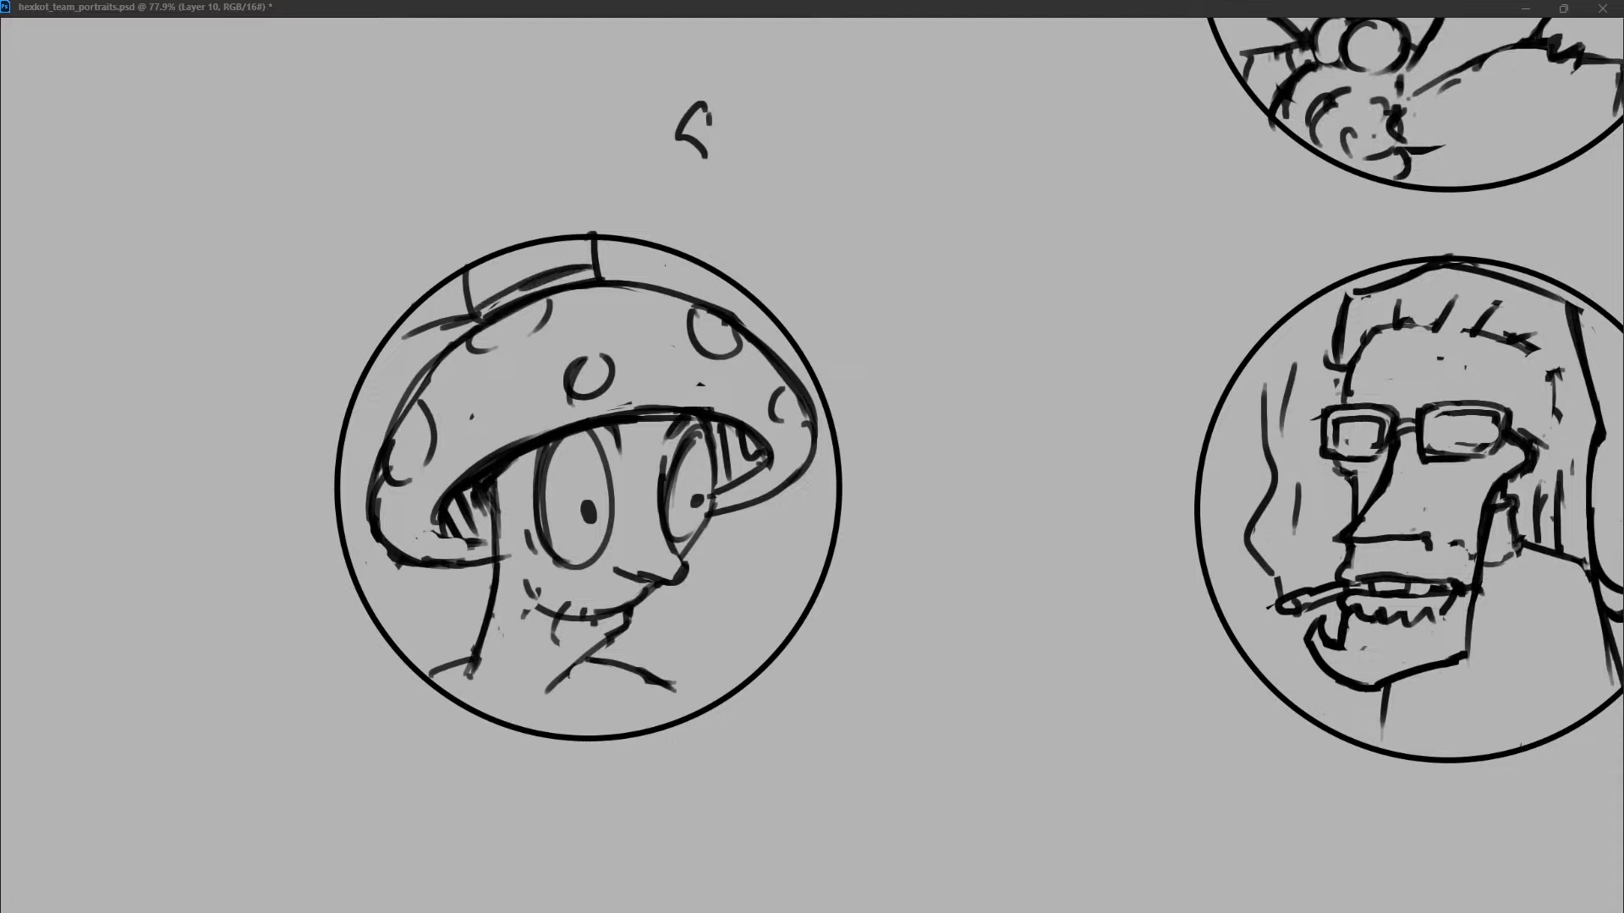
pyautogui.moveTo(490, 309)
pyautogui.mouseDown()
pyautogui.moveTo(594, 272)
pyautogui.moveTo(625, 283)
pyautogui.mouseUp()
pyautogui.hotkey('ctrl', 'z')
pyautogui.hotkey('ctrl', 'z')
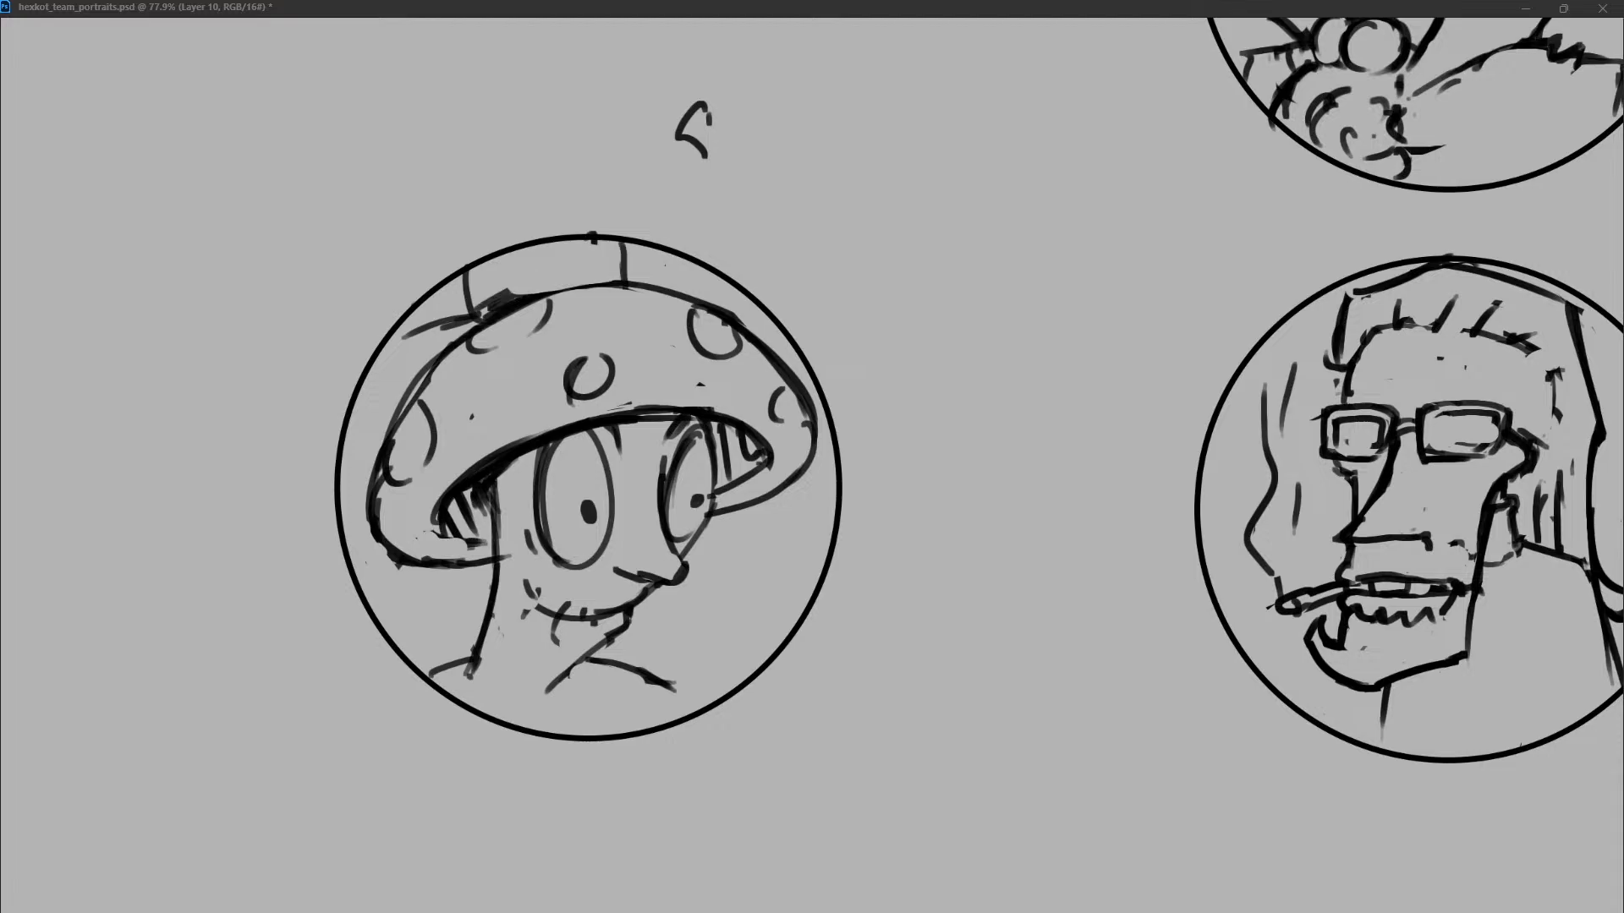
pyautogui.moveTo(475, 336); pyautogui.dragTo(681, 305)
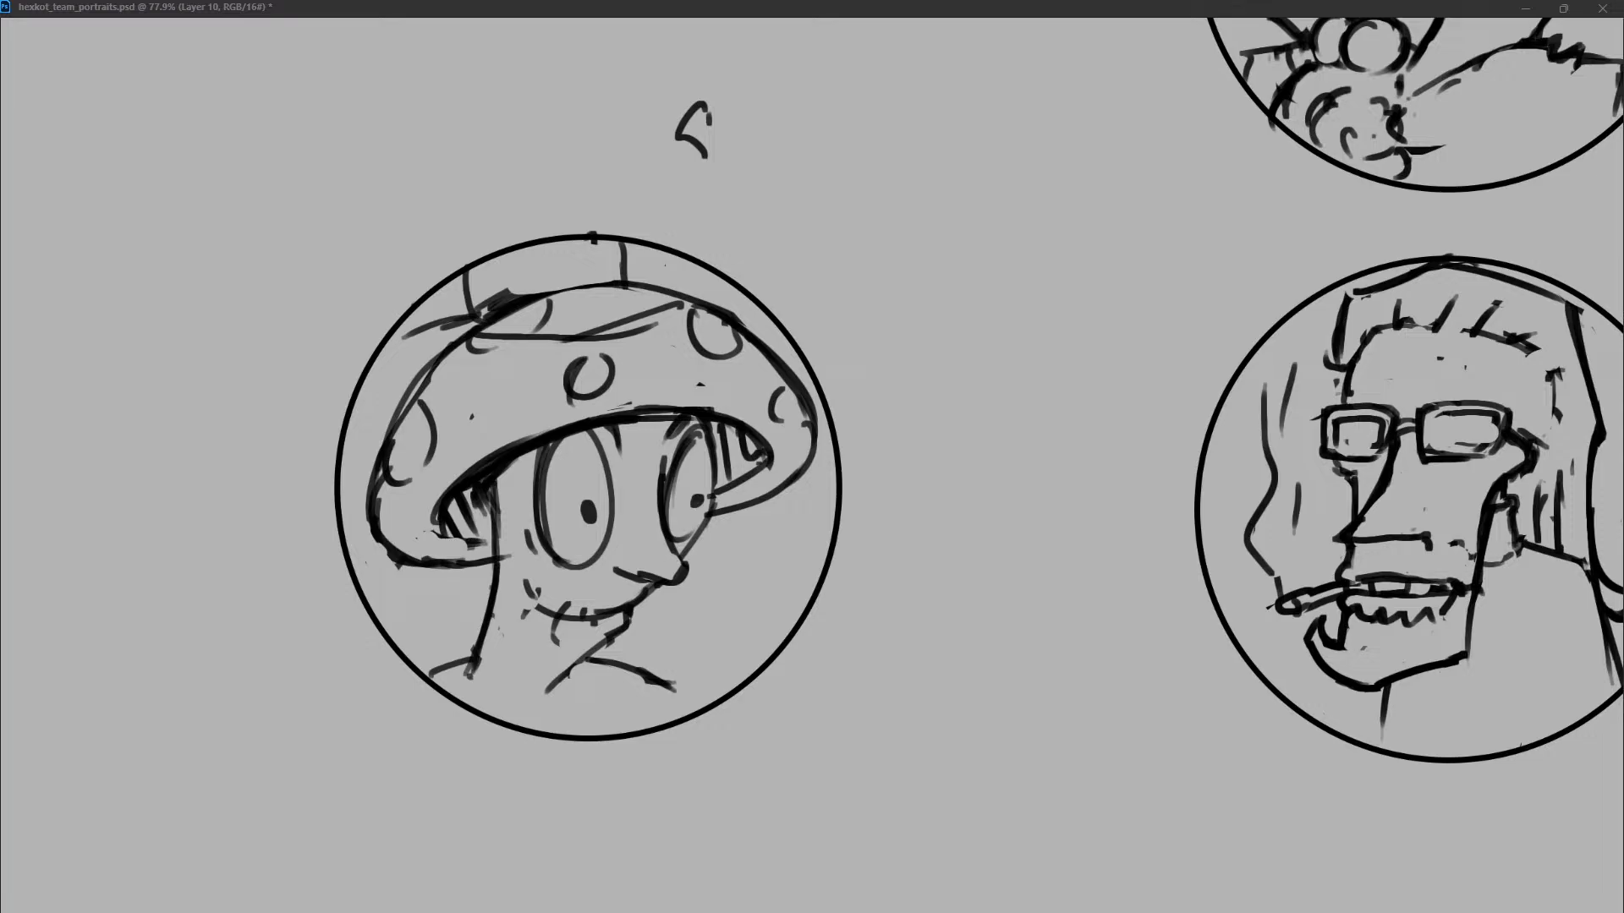
pyautogui.hotkey('ctrl', 'z')
pyautogui.moveTo(405, 332)
pyautogui.mouseDown()
pyautogui.moveTo(668, 287)
pyautogui.moveTo(400, 412)
pyautogui.mouseUp()
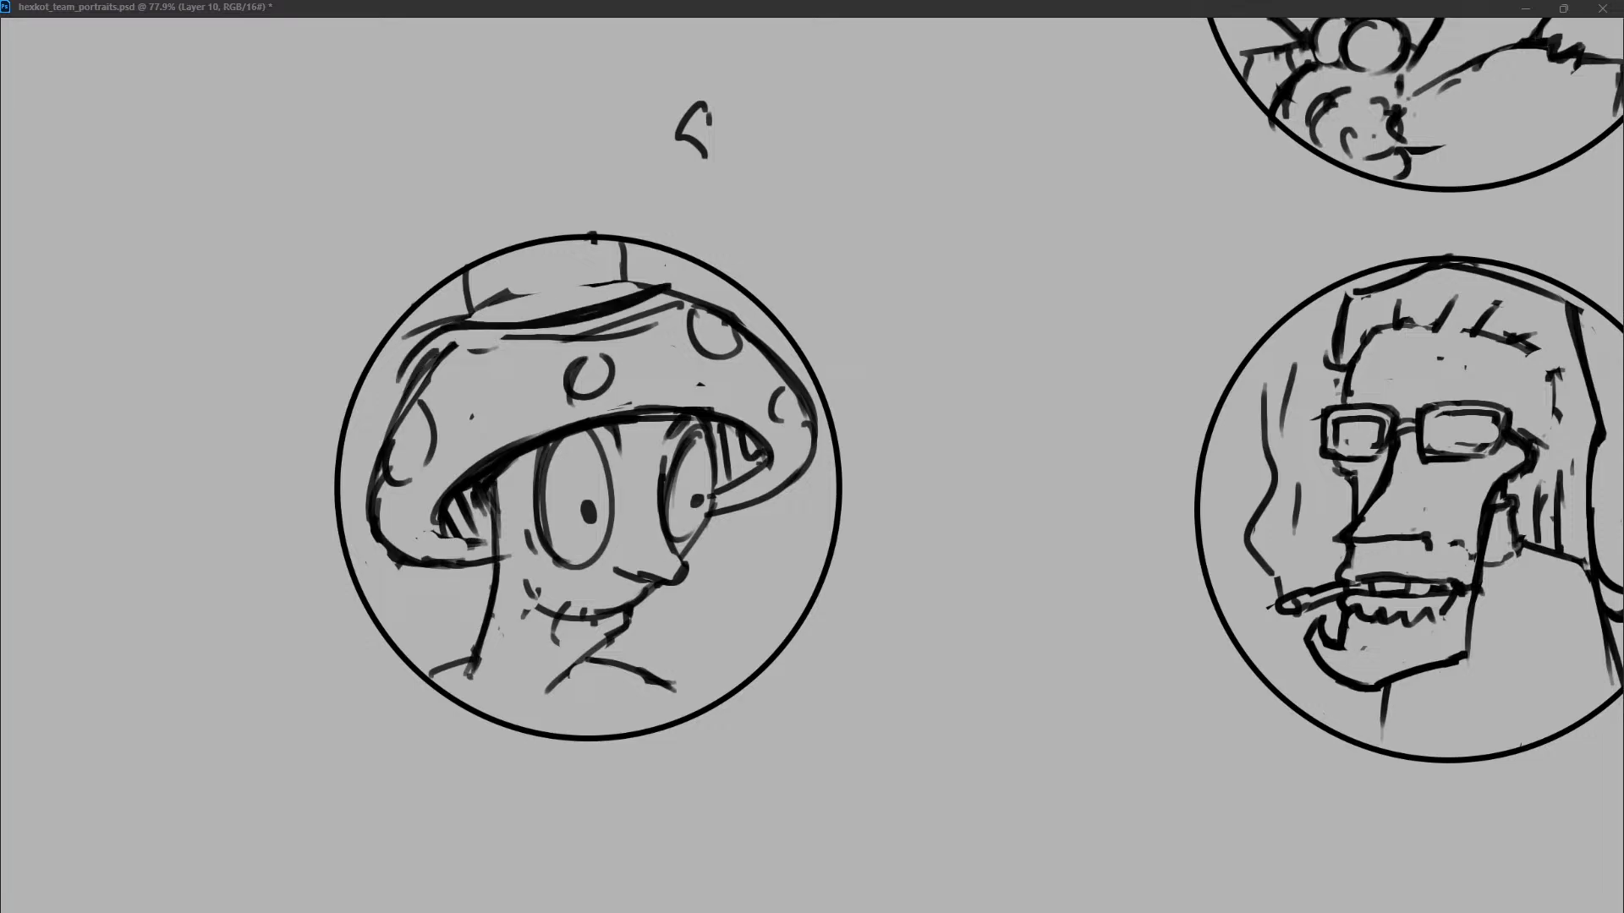
pyautogui.hotkey('ctrl', 'z')
pyautogui.hotkey('ctrl', 'z')
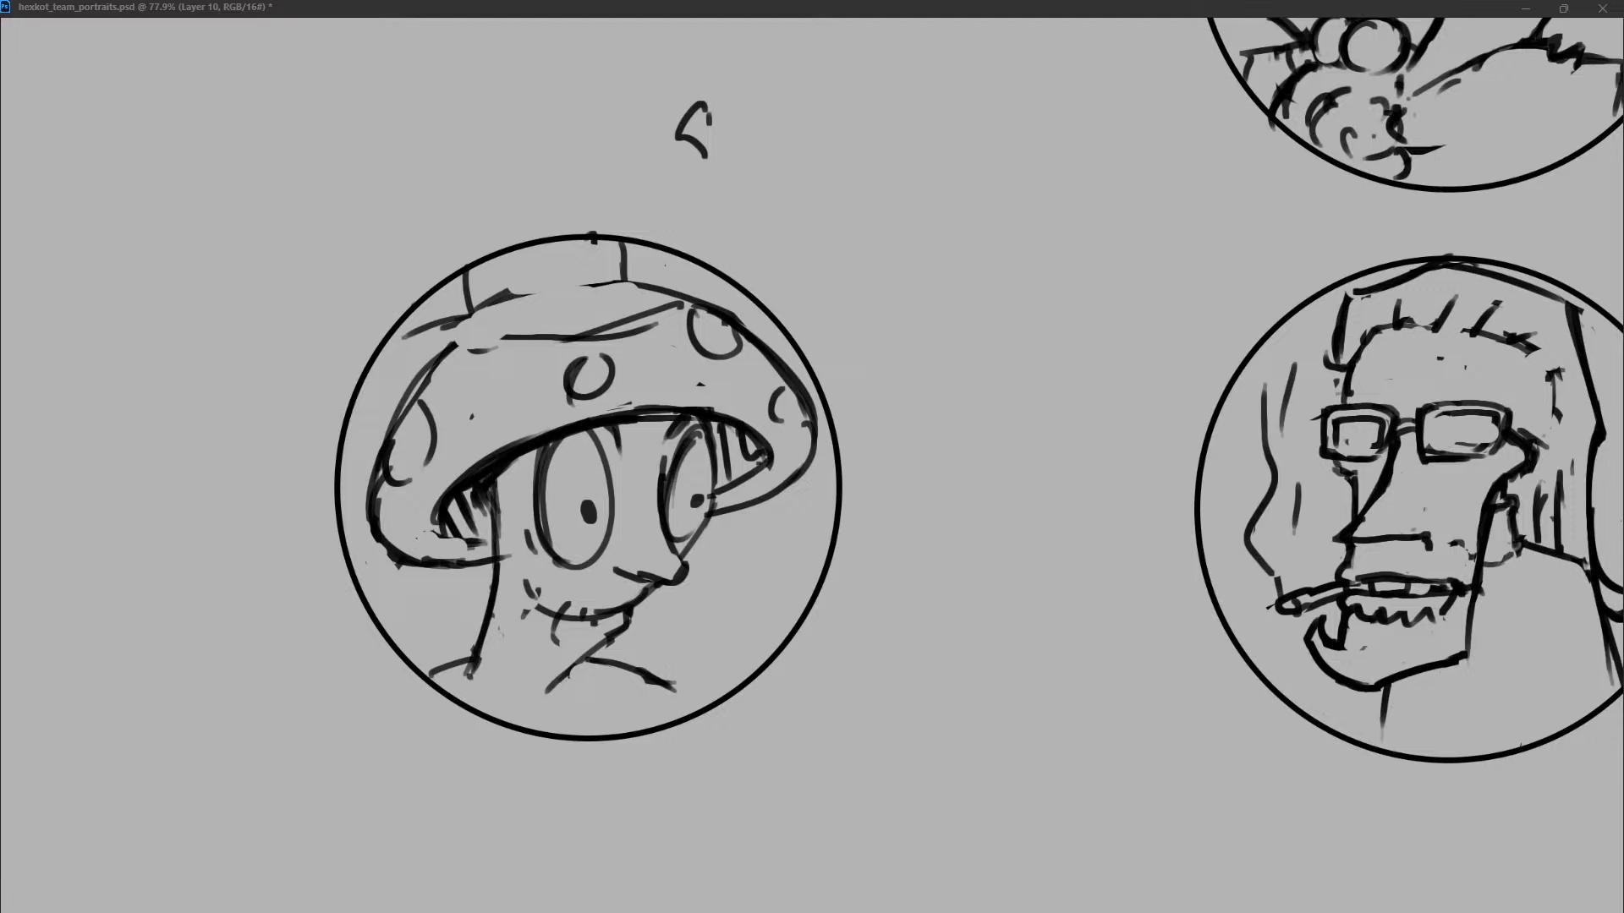
pyautogui.hotkey('ctrl', 'z')
pyautogui.hotkey('ctrl', 'z')
pyautogui.hotkey('ctrl', 'z')
pyautogui.hotkey('ctrl', 'z')
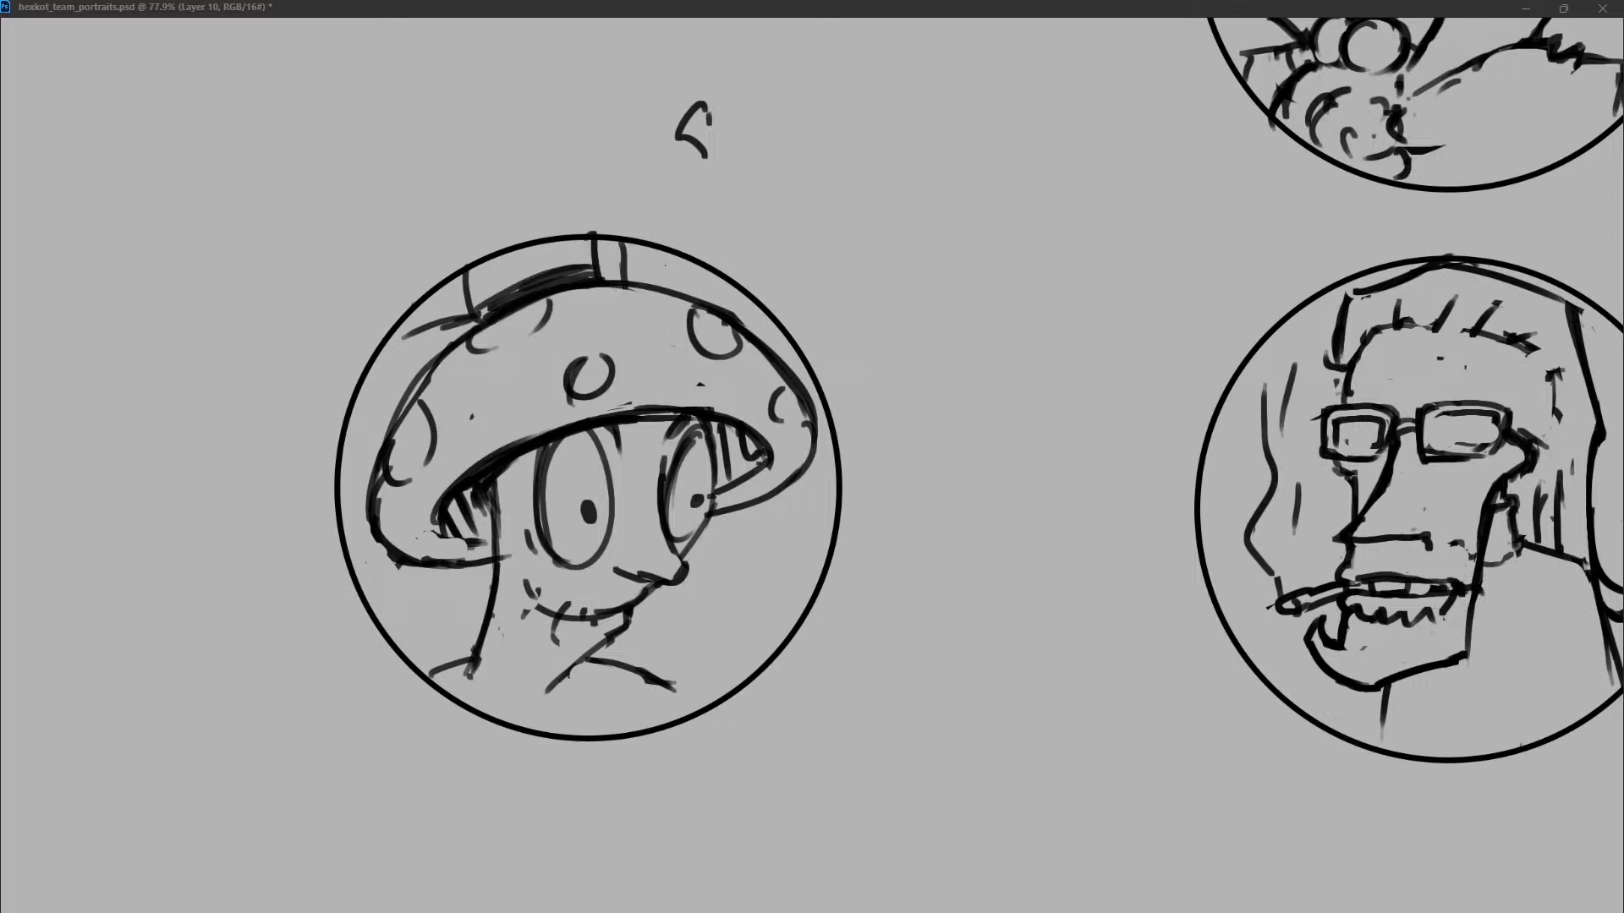
# Undo the dark base band and redraw the crown above the mushroom cap wider, with slanted sides and a thin band line.
pyautogui.hotkey('ctrl', 'z')
pyautogui.hotkey('ctrl', 'z')
pyautogui.hotkey('ctrl', 'z')
pyautogui.hotkey('ctrl', 'z')
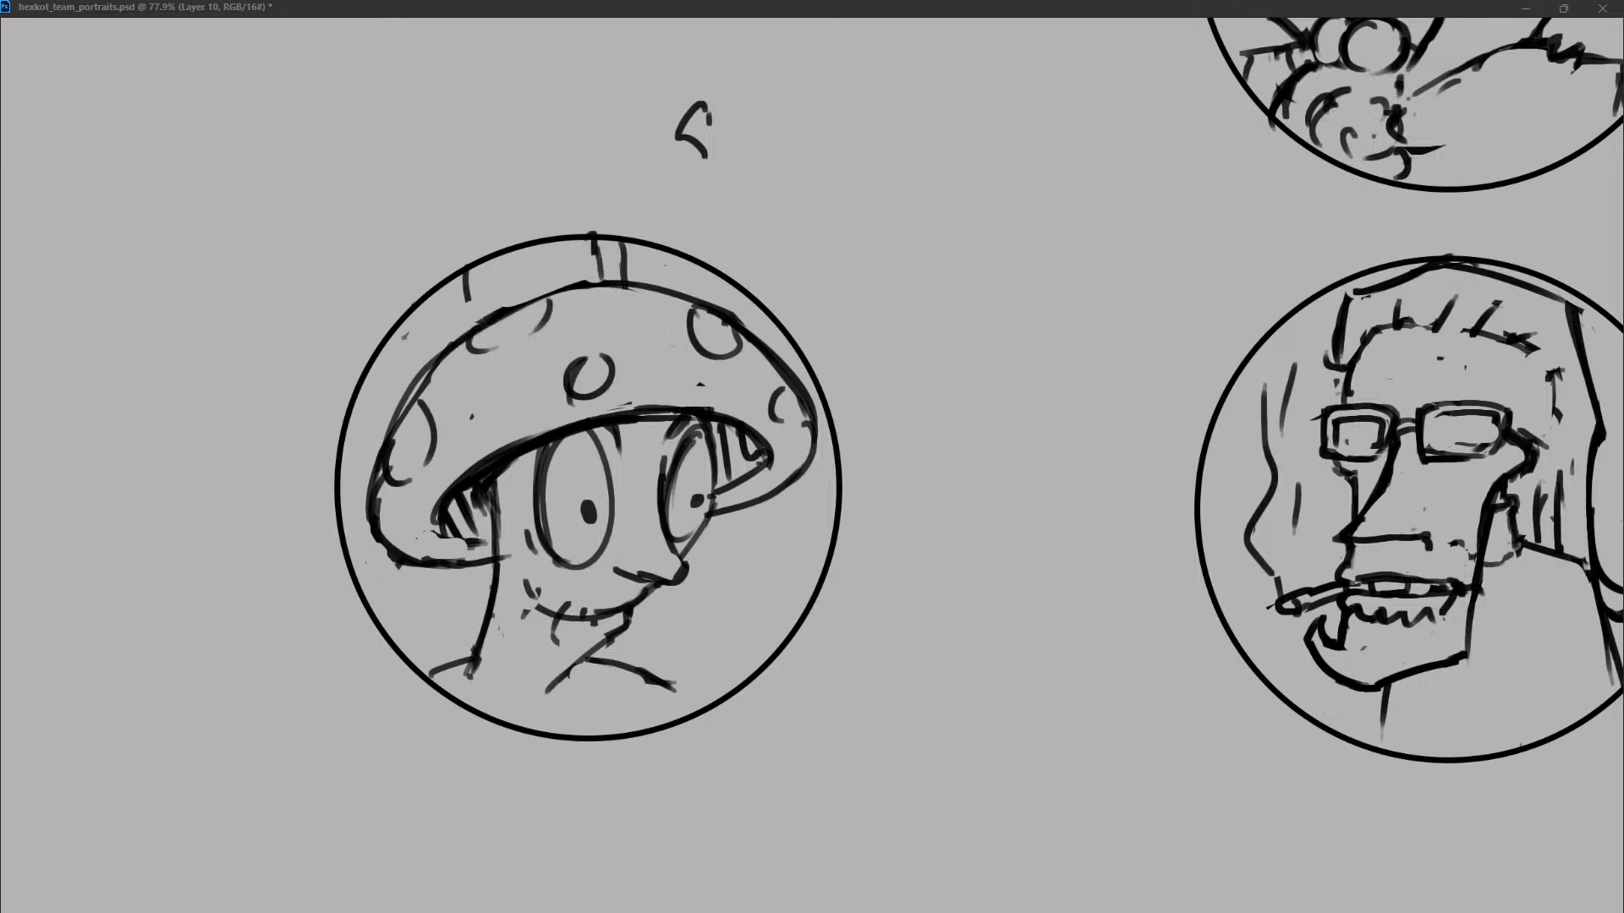
pyautogui.moveTo(637, 247)
pyautogui.mouseDown()
pyautogui.moveTo(634, 288)
pyautogui.moveTo(593, 250)
pyautogui.mouseUp()
pyautogui.moveTo(464, 274); pyautogui.dragTo(478, 322)
pyautogui.moveTo(475, 321); pyautogui.dragTo(628, 270)
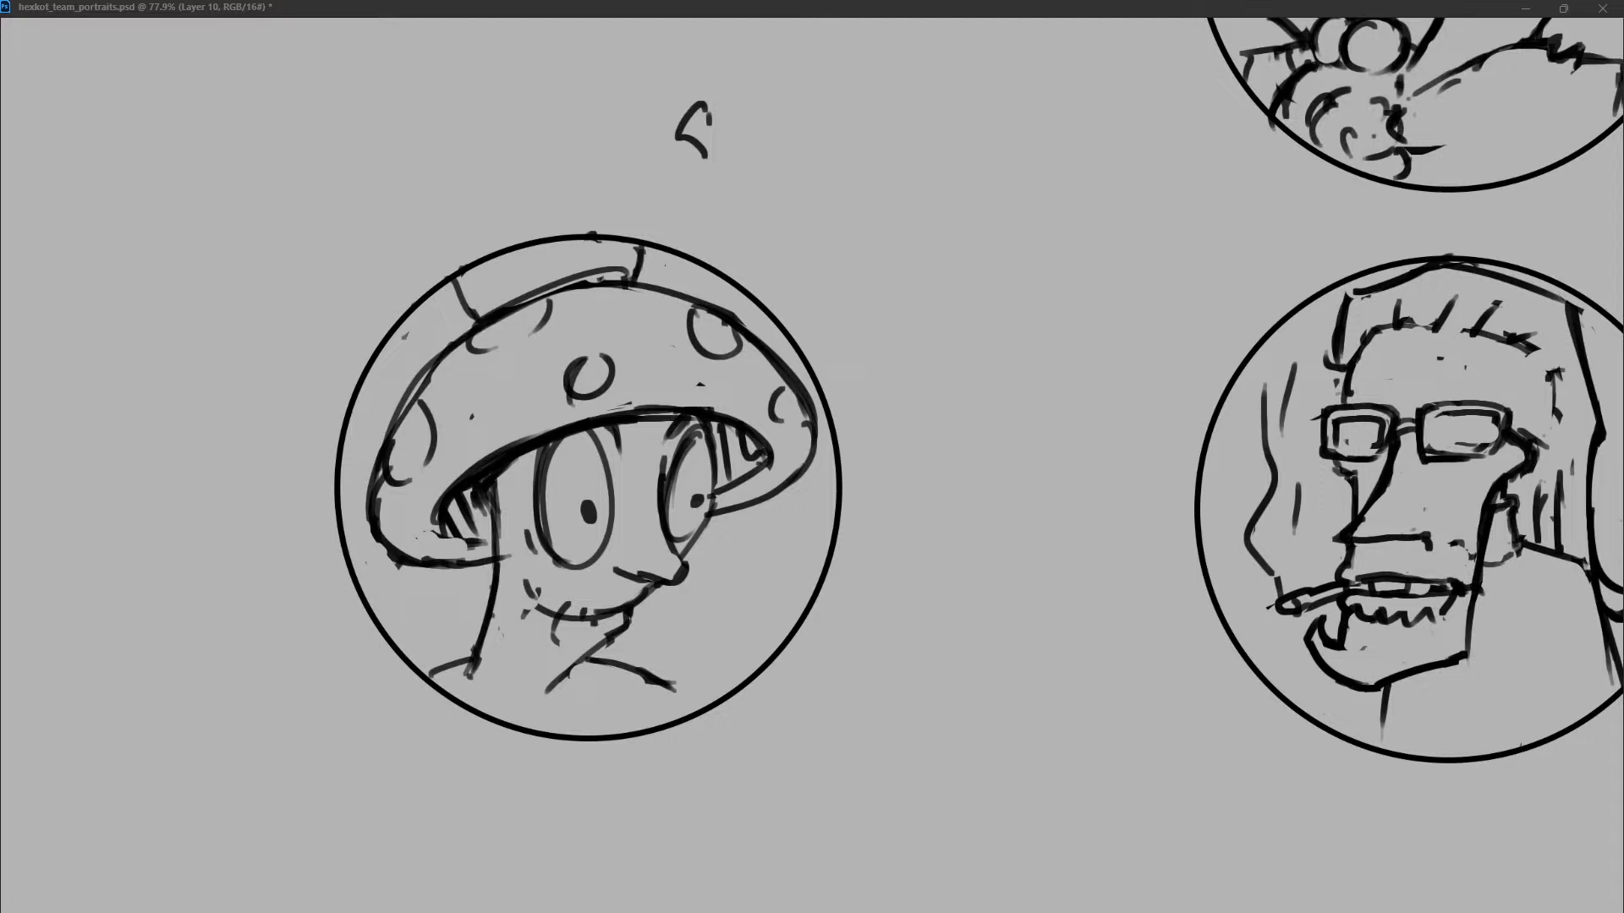
# Clean up the circle's edge above the crown, remove the thin band line and darken the crown's two lower corners.
pyautogui.moveTo(587, 235); pyautogui.dragTo(600, 240)
pyautogui.moveTo(619, 270); pyautogui.dragTo(565, 276)
pyautogui.moveTo(456, 277)
pyautogui.mouseDown()
pyautogui.moveTo(468, 322)
pyautogui.moveTo(508, 304)
pyautogui.mouseUp()
pyautogui.moveTo(650, 249)
pyautogui.mouseDown()
pyautogui.moveTo(642, 280)
pyautogui.moveTo(635, 266)
pyautogui.mouseUp()
pyautogui.moveTo(611, 280)
pyautogui.mouseDown()
pyautogui.moveTo(535, 296)
pyautogui.moveTo(634, 271)
pyautogui.mouseUp()
pyautogui.moveTo(939, 391); pyautogui.dragTo(944, 412)
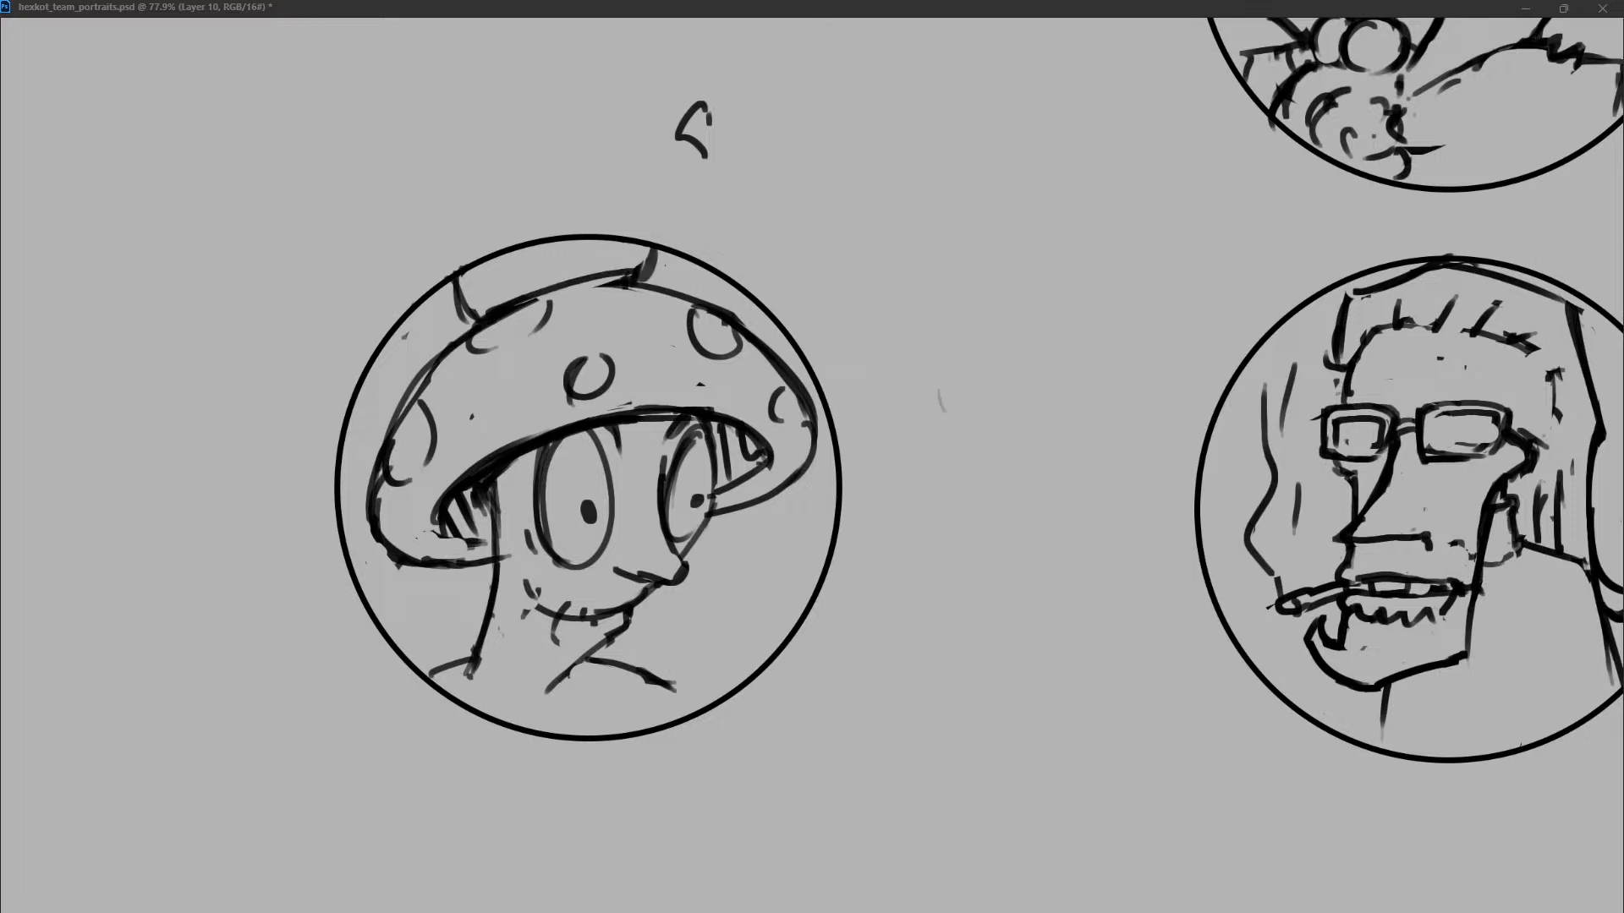
pyautogui.moveTo(938, 321); pyautogui.dragTo(968, 312)
pyautogui.moveTo(973, 347); pyautogui.dragTo(978, 558)
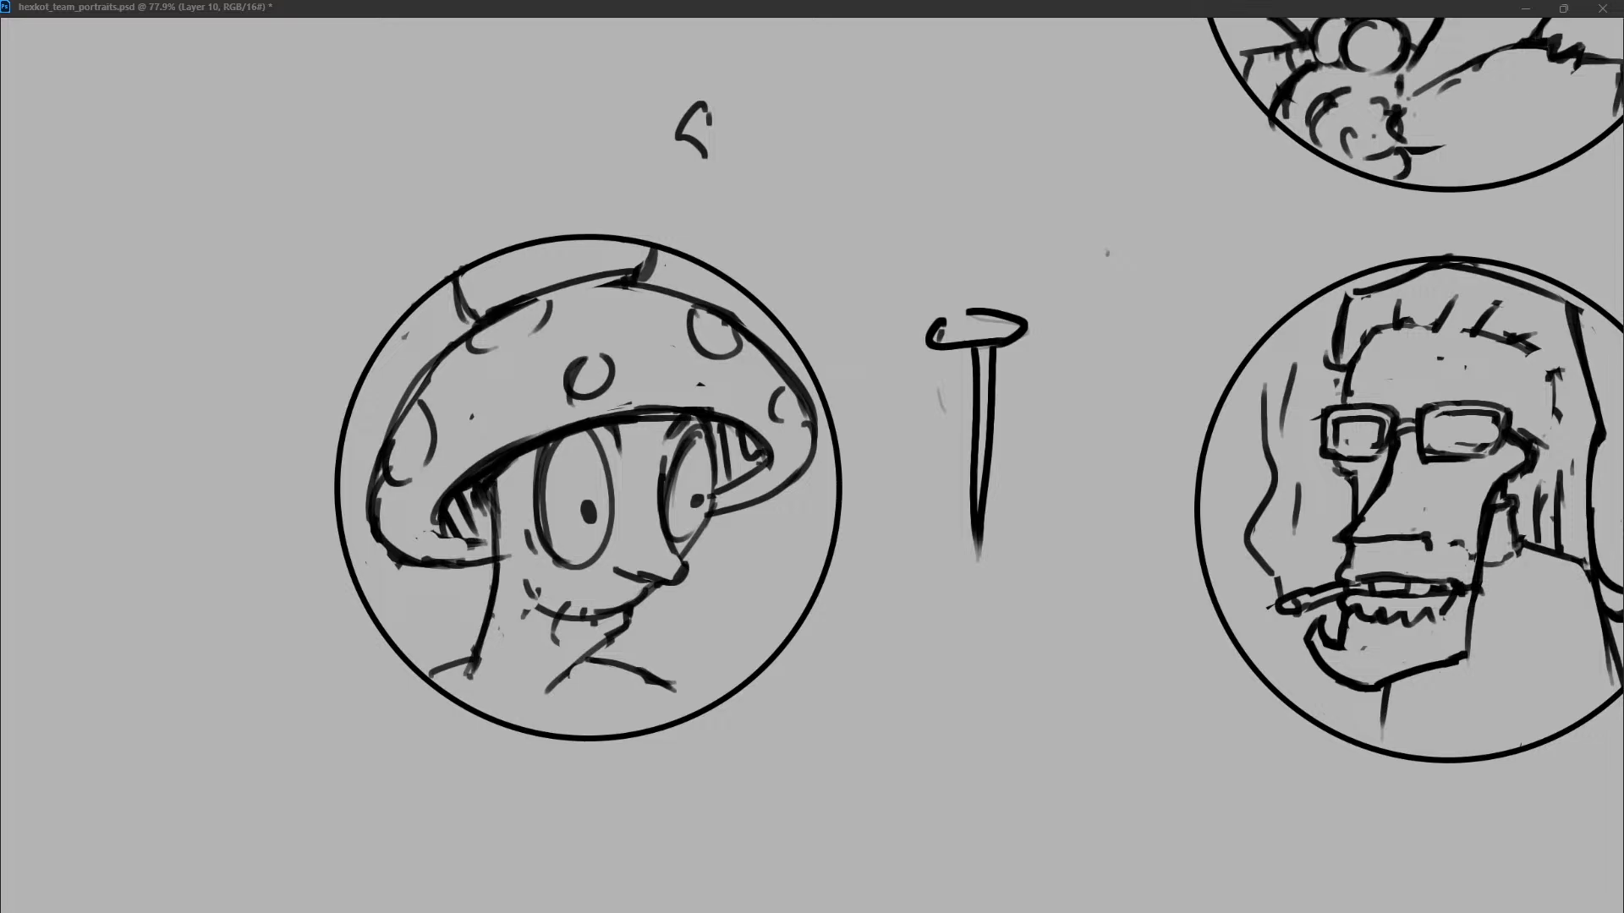
pyautogui.moveTo(996, 318); pyautogui.dragTo(983, 554)
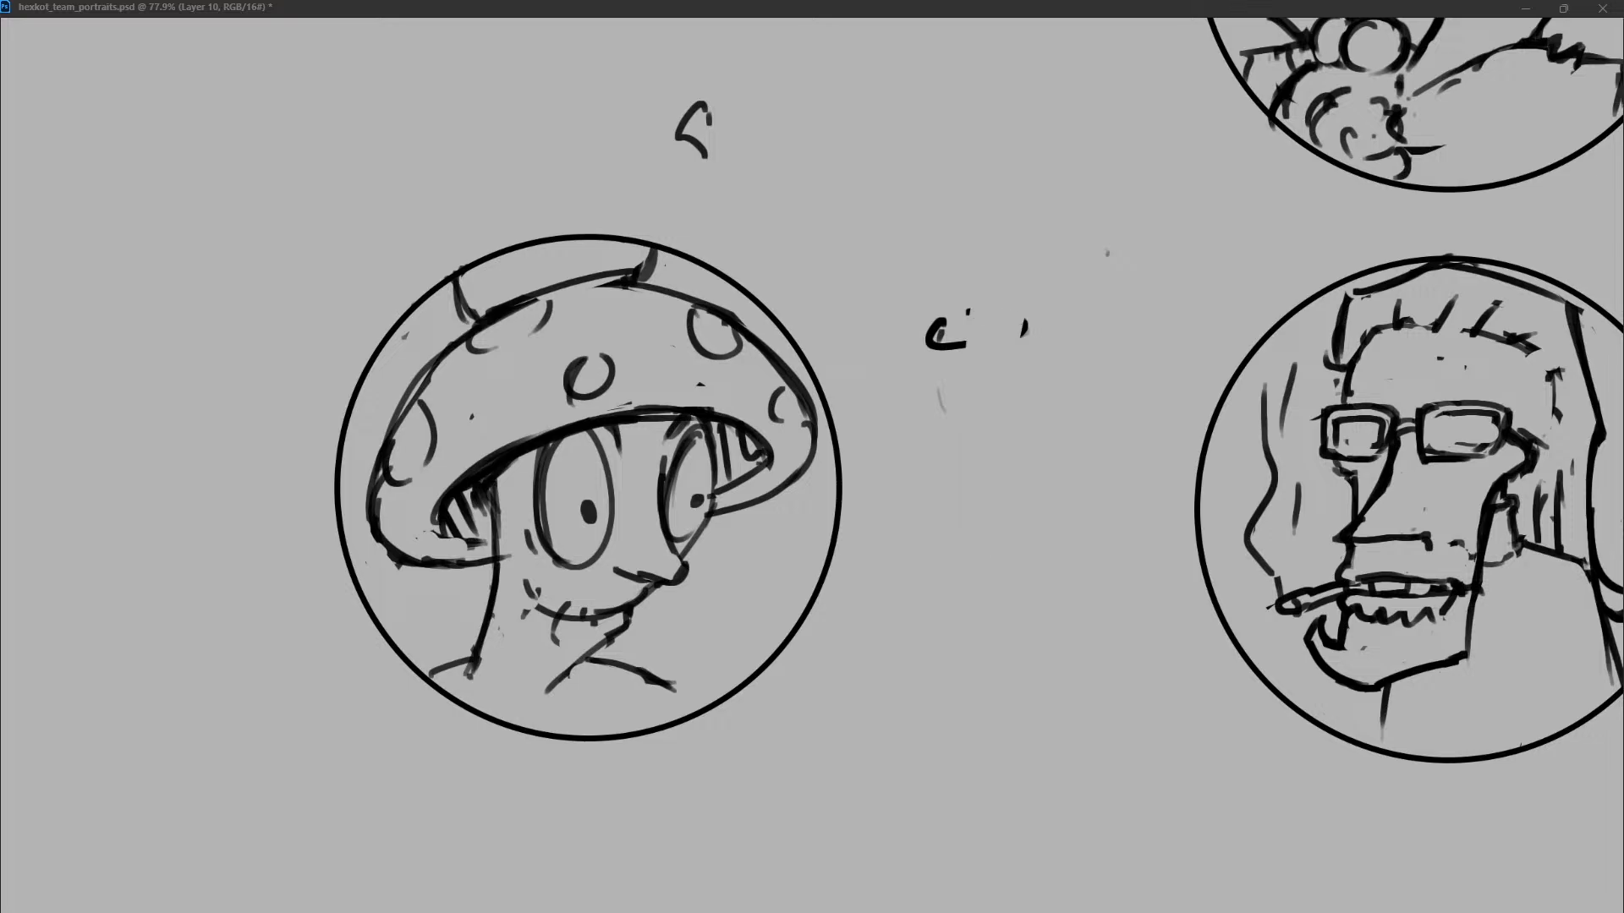
pyautogui.moveTo(1103, 258); pyautogui.dragTo(943, 343)
# Redraw the crown's base line and replace its two dark, curved sides with clean, straighter lines reaching the circle's edge.
pyautogui.moveTo(559, 284)
pyautogui.mouseDown()
pyautogui.moveTo(636, 271)
pyautogui.moveTo(660, 294)
pyautogui.moveTo(633, 279)
pyautogui.mouseUp()
pyautogui.hotkey('ctrl', 'z')
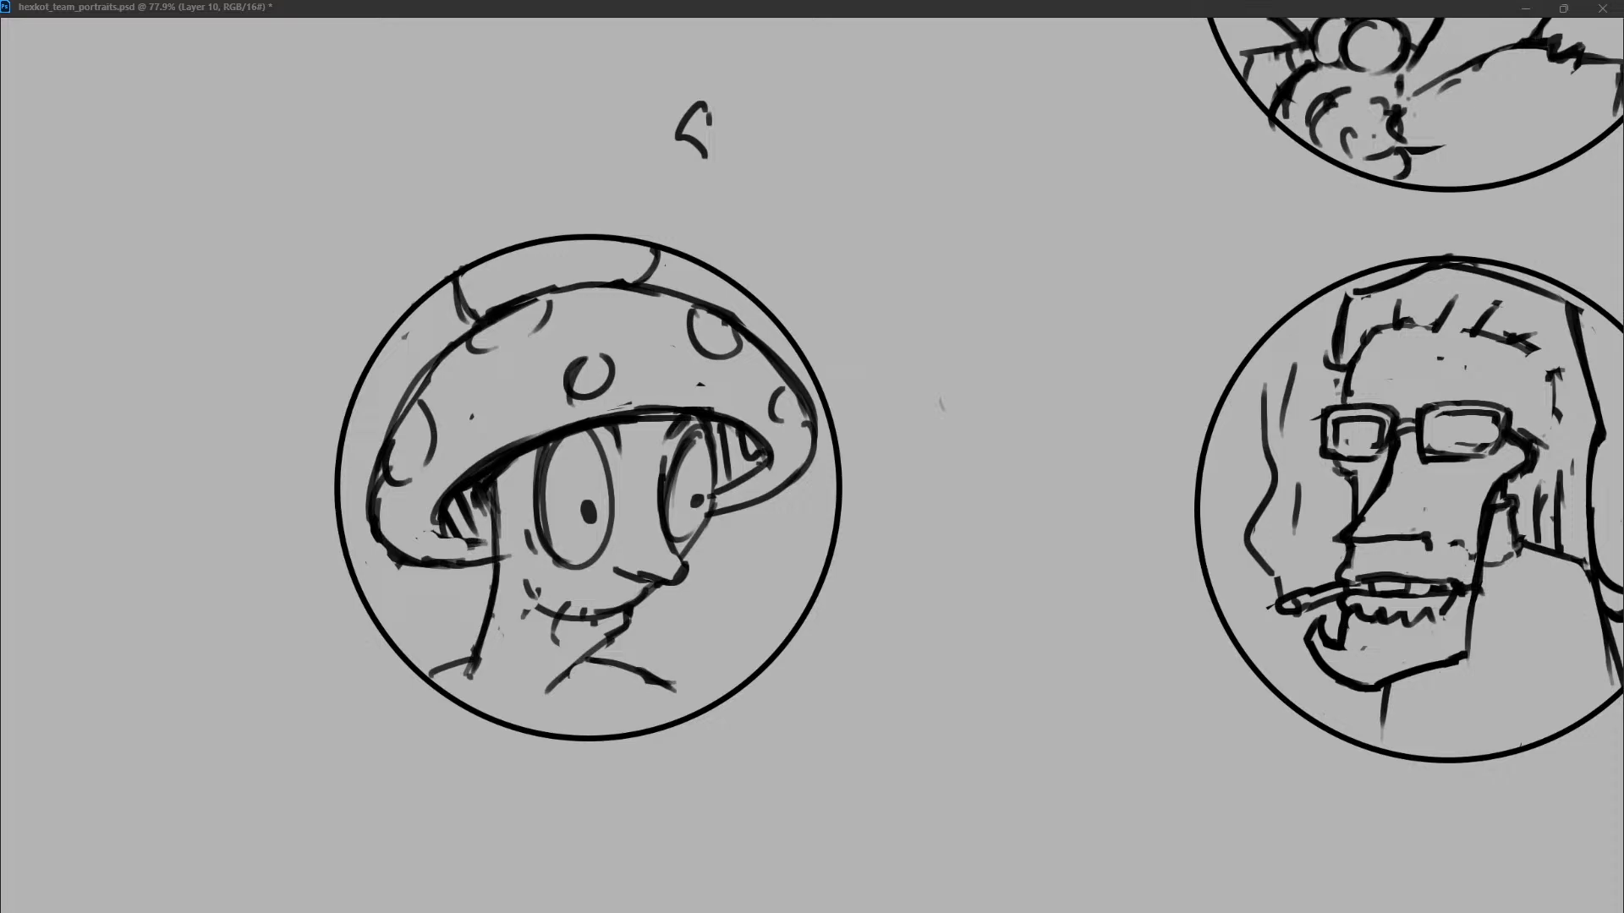
pyautogui.hotkey('ctrl', 'z')
pyautogui.moveTo(455, 282); pyautogui.dragTo(471, 325)
pyautogui.hotkey('ctrl', 'z')
pyautogui.hotkey('ctrl', 'z')
pyautogui.moveTo(454, 276); pyautogui.dragTo(479, 316)
pyautogui.hotkey('ctrl', 'z')
pyautogui.moveTo(665, 249)
pyautogui.mouseDown()
pyautogui.moveTo(651, 286)
pyautogui.moveTo(624, 286)
pyautogui.mouseUp()
pyautogui.hotkey('ctrl', 'z')
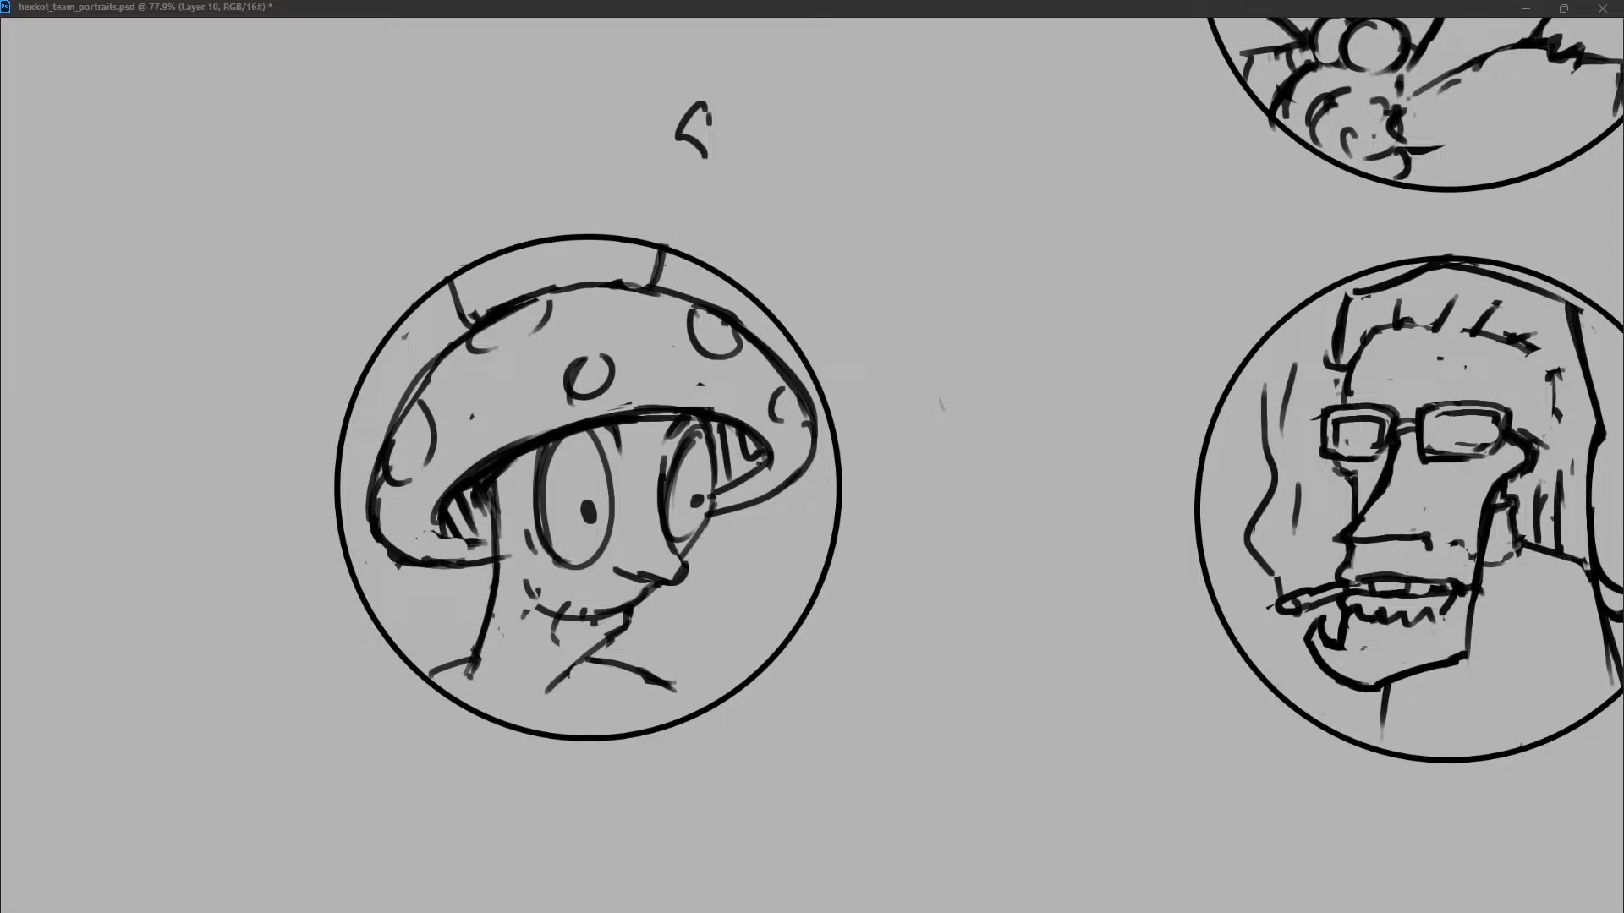
# Shade the inside of both crown sides with short hatching and redraw the base line between them where it meets the cap.
pyautogui.moveTo(477, 302)
pyautogui.mouseDown()
pyautogui.moveTo(535, 283)
pyautogui.moveTo(468, 289)
pyautogui.moveTo(464, 274)
pyautogui.mouseUp()
pyautogui.moveTo(639, 246); pyautogui.dragTo(631, 272)
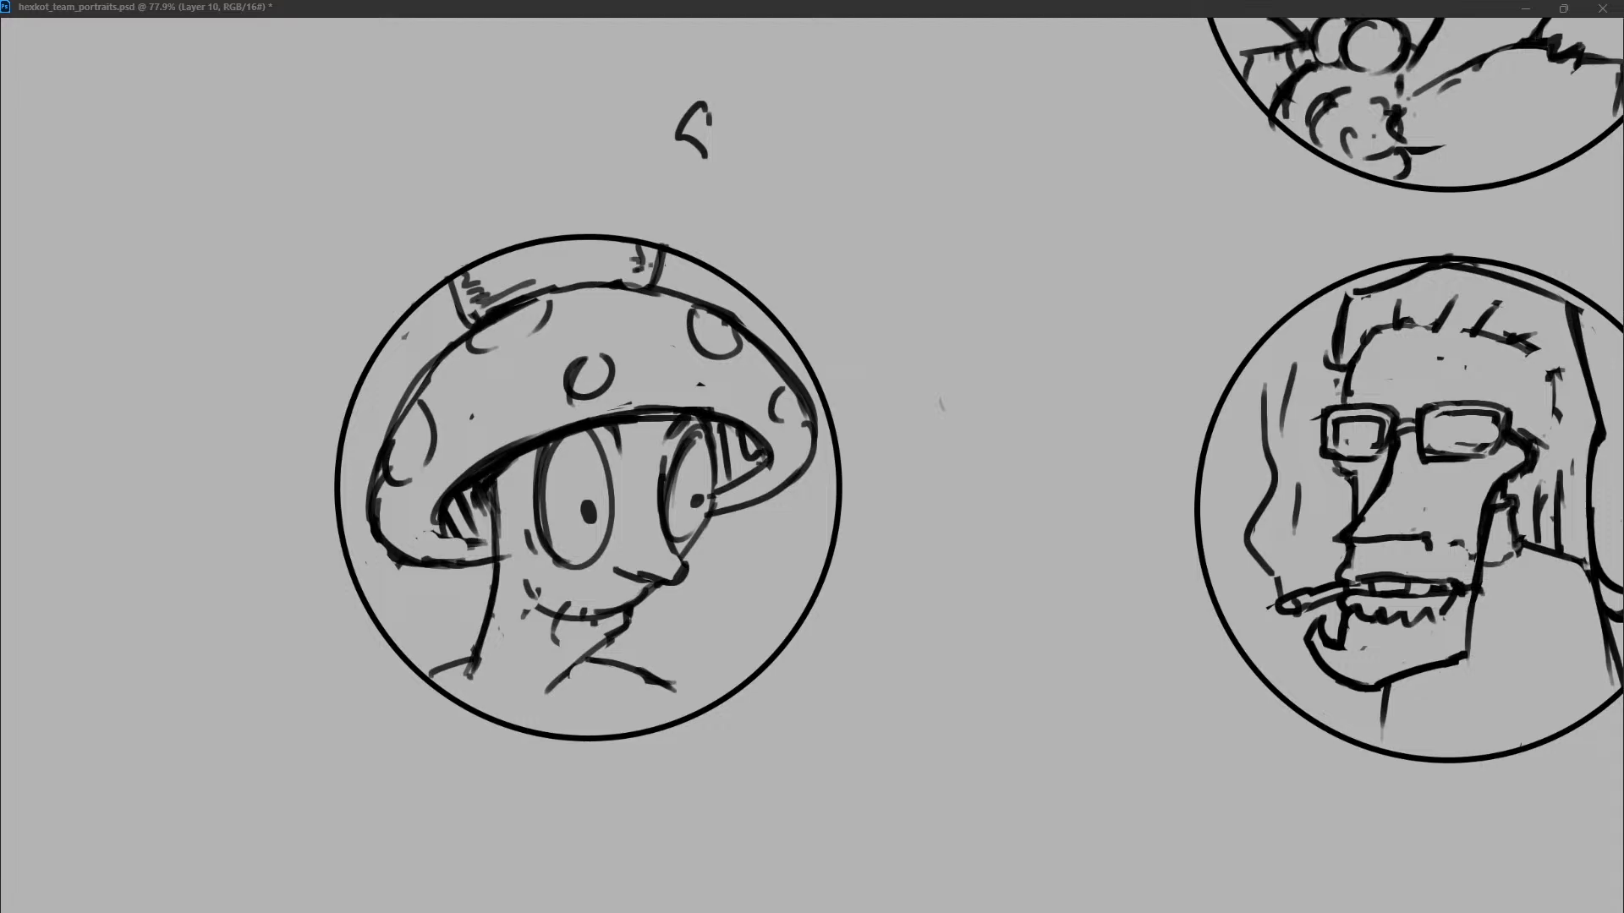
pyautogui.moveTo(517, 304)
pyautogui.mouseDown()
pyautogui.moveTo(630, 280)
pyautogui.moveTo(614, 283)
pyautogui.mouseUp()
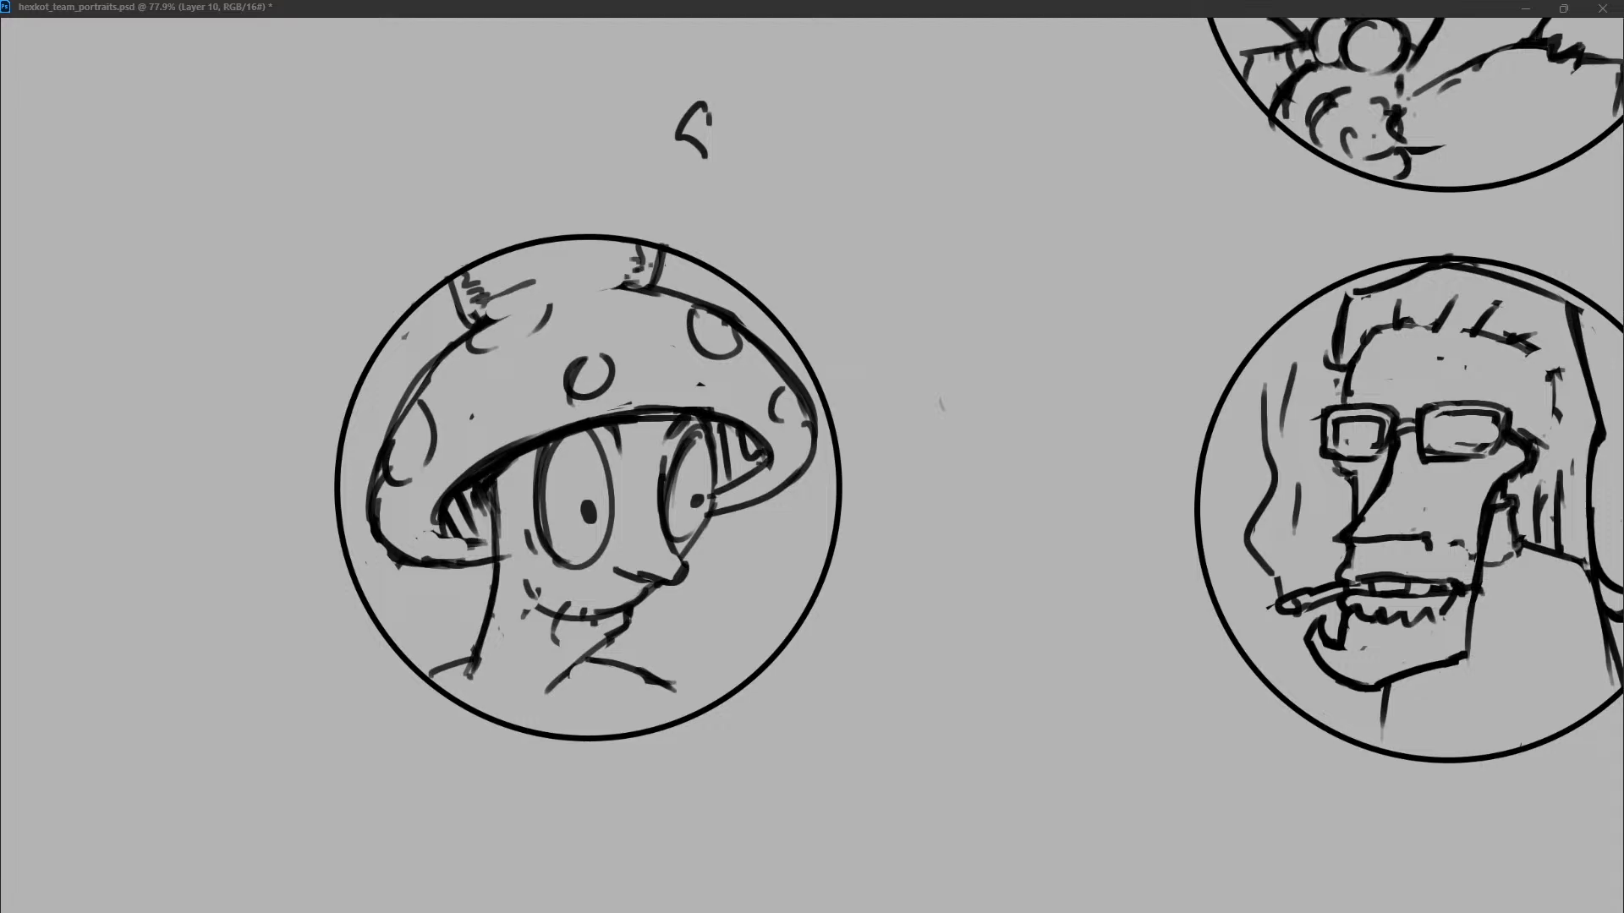
pyautogui.moveTo(471, 322); pyautogui.dragTo(650, 284)
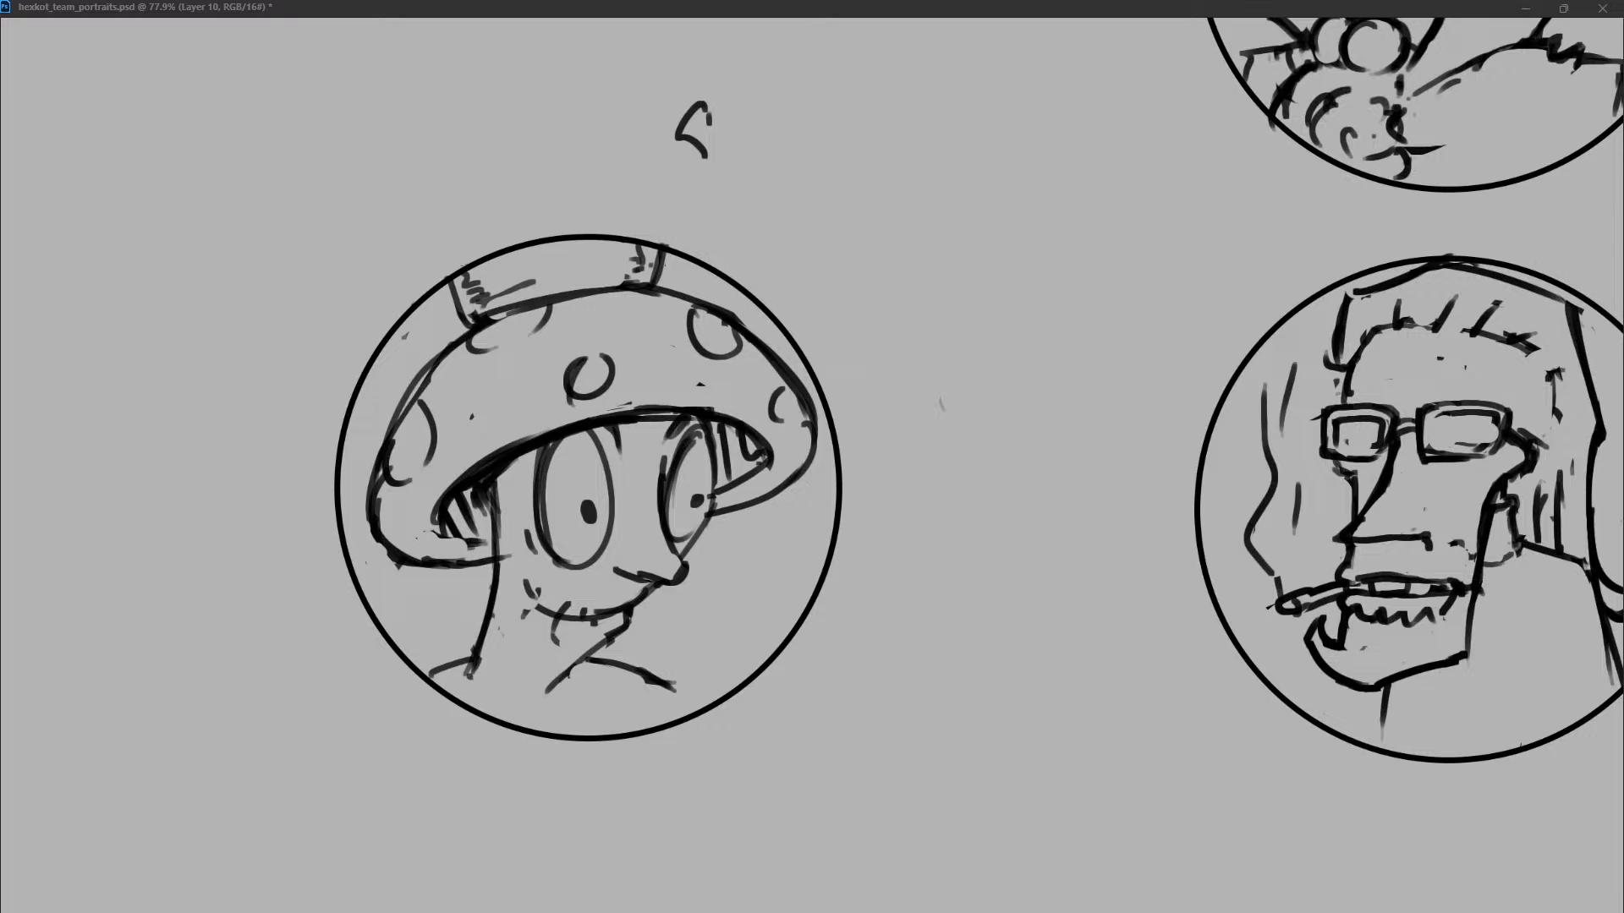
pyautogui.hotkey('ctrl', 'z')
pyautogui.moveTo(481, 306); pyautogui.dragTo(511, 298)
pyautogui.moveTo(638, 257); pyautogui.dragTo(626, 274)
pyautogui.moveTo(646, 247); pyautogui.dragTo(633, 258)
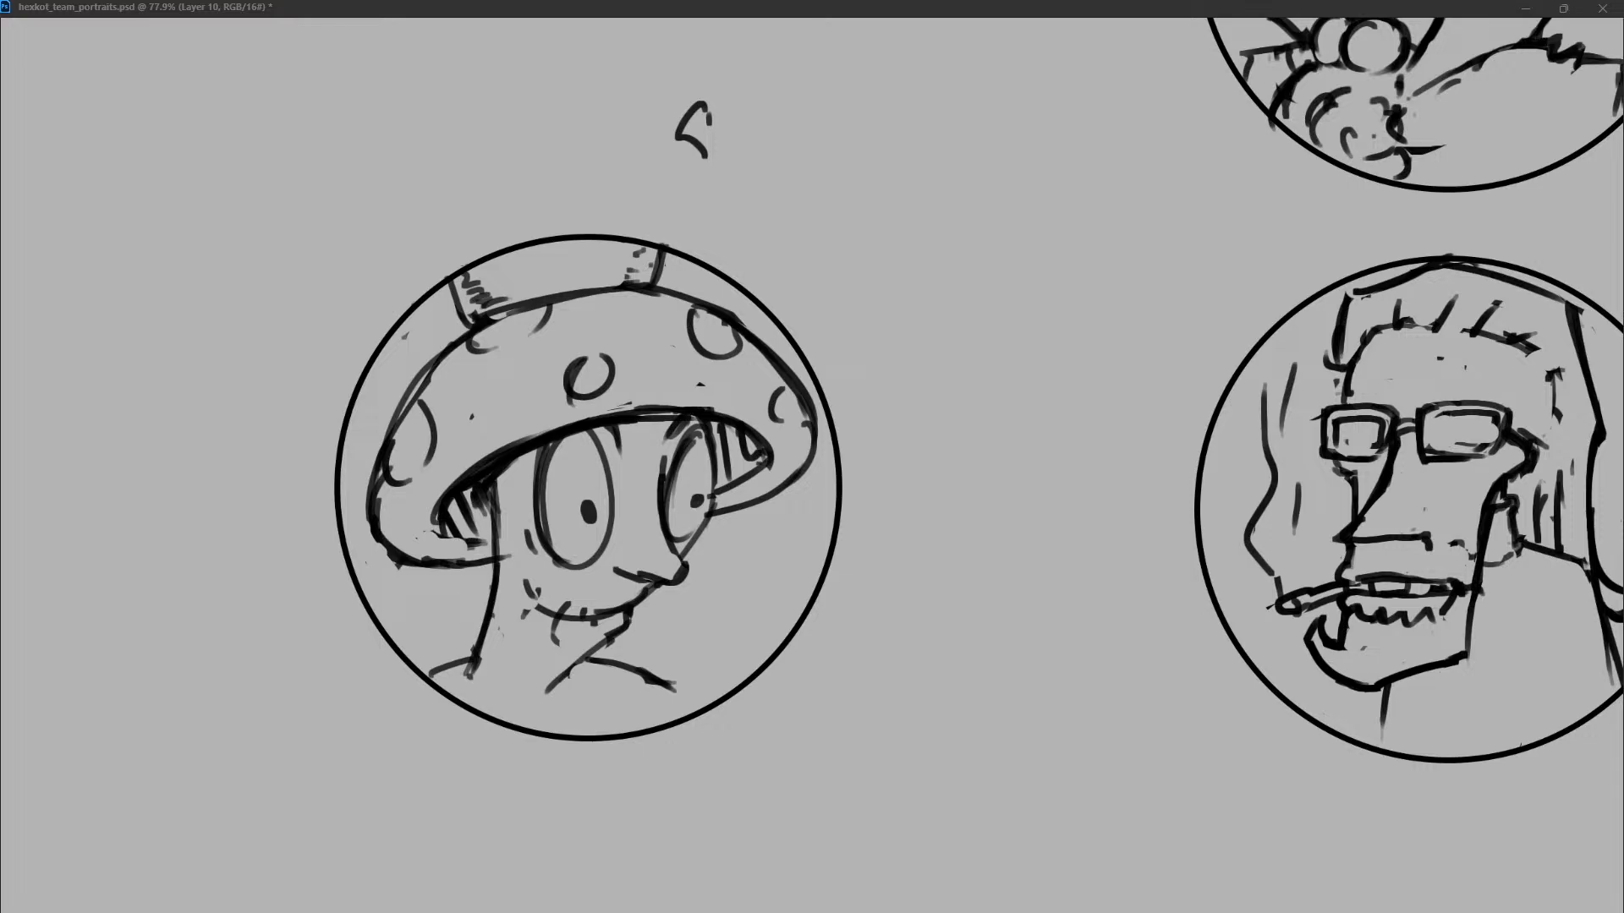
pyautogui.moveTo(694, 18); pyautogui.dragTo(723, 74)
pyautogui.hotkey('ctrl', 'z')
pyautogui.hotkey('ctrl', 'z')
pyautogui.moveTo(690, 18); pyautogui.dragTo(733, 58)
pyautogui.moveTo(862, 19); pyautogui.dragTo(834, 67)
pyautogui.moveTo(725, 70)
pyautogui.mouseDown()
pyautogui.moveTo(806, 63)
pyautogui.moveTo(876, 18)
pyautogui.mouseUp()
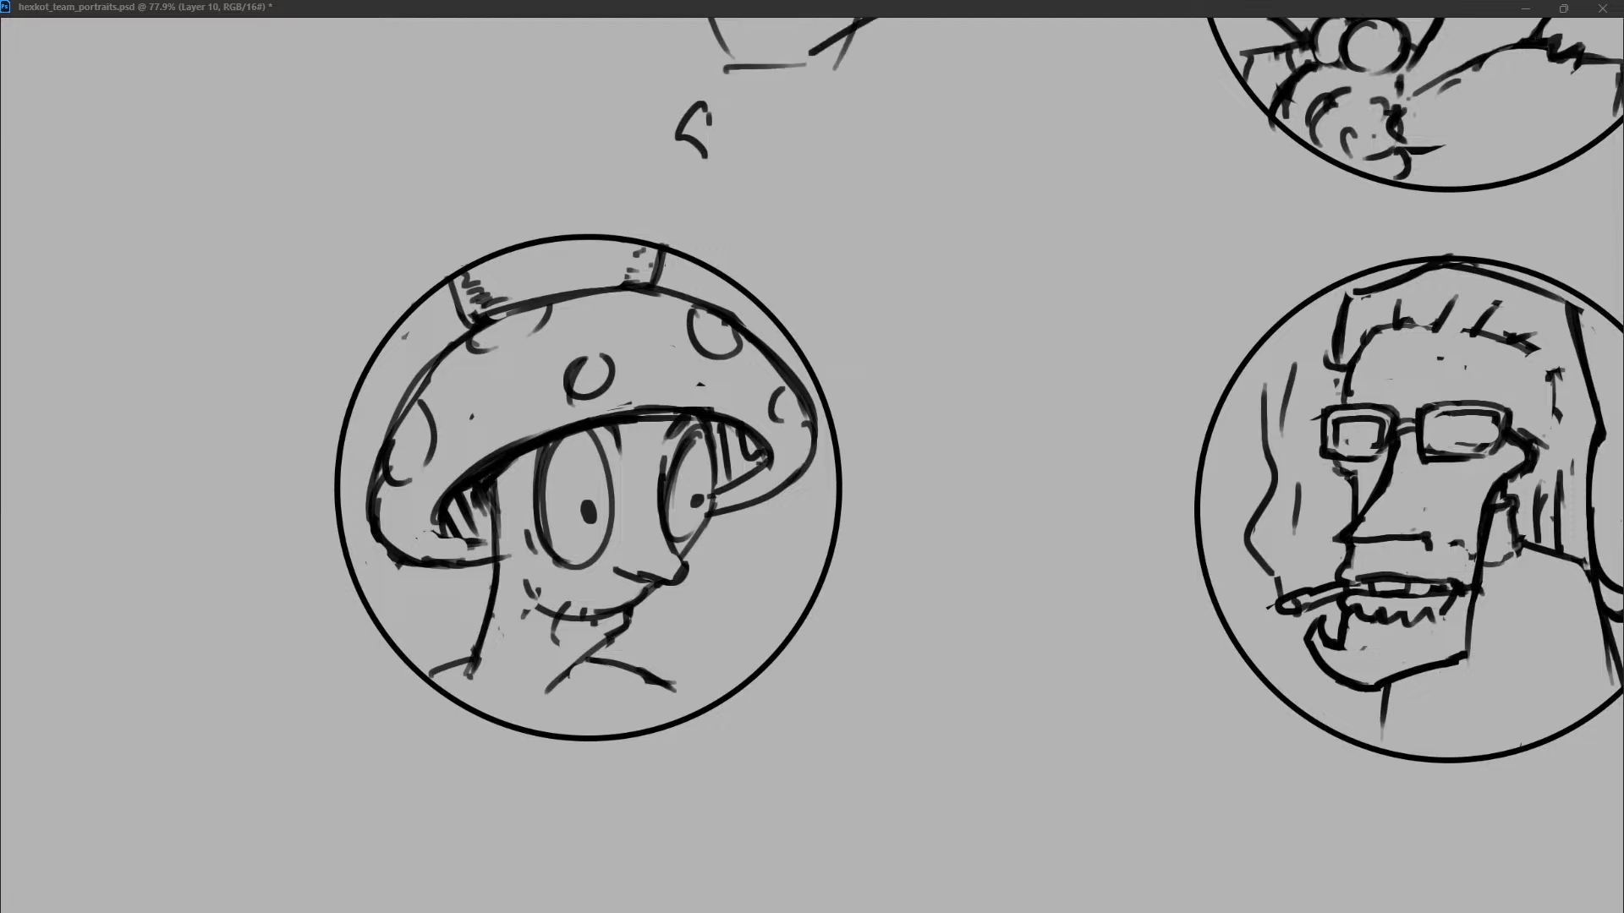
pyautogui.hotkey('ctrl', 'z')
pyautogui.hotkey('ctrl', 'z')
pyautogui.hotkey('ctrl', 'z')
# Sketch a tilted cylinder with an oval front face between the two portraits, with two neck lines running down from its underside.
pyautogui.hotkey('ctrl', 'z')
pyautogui.moveTo(913, 235); pyautogui.dragTo(943, 366)
pyautogui.hotkey('ctrl', 'z')
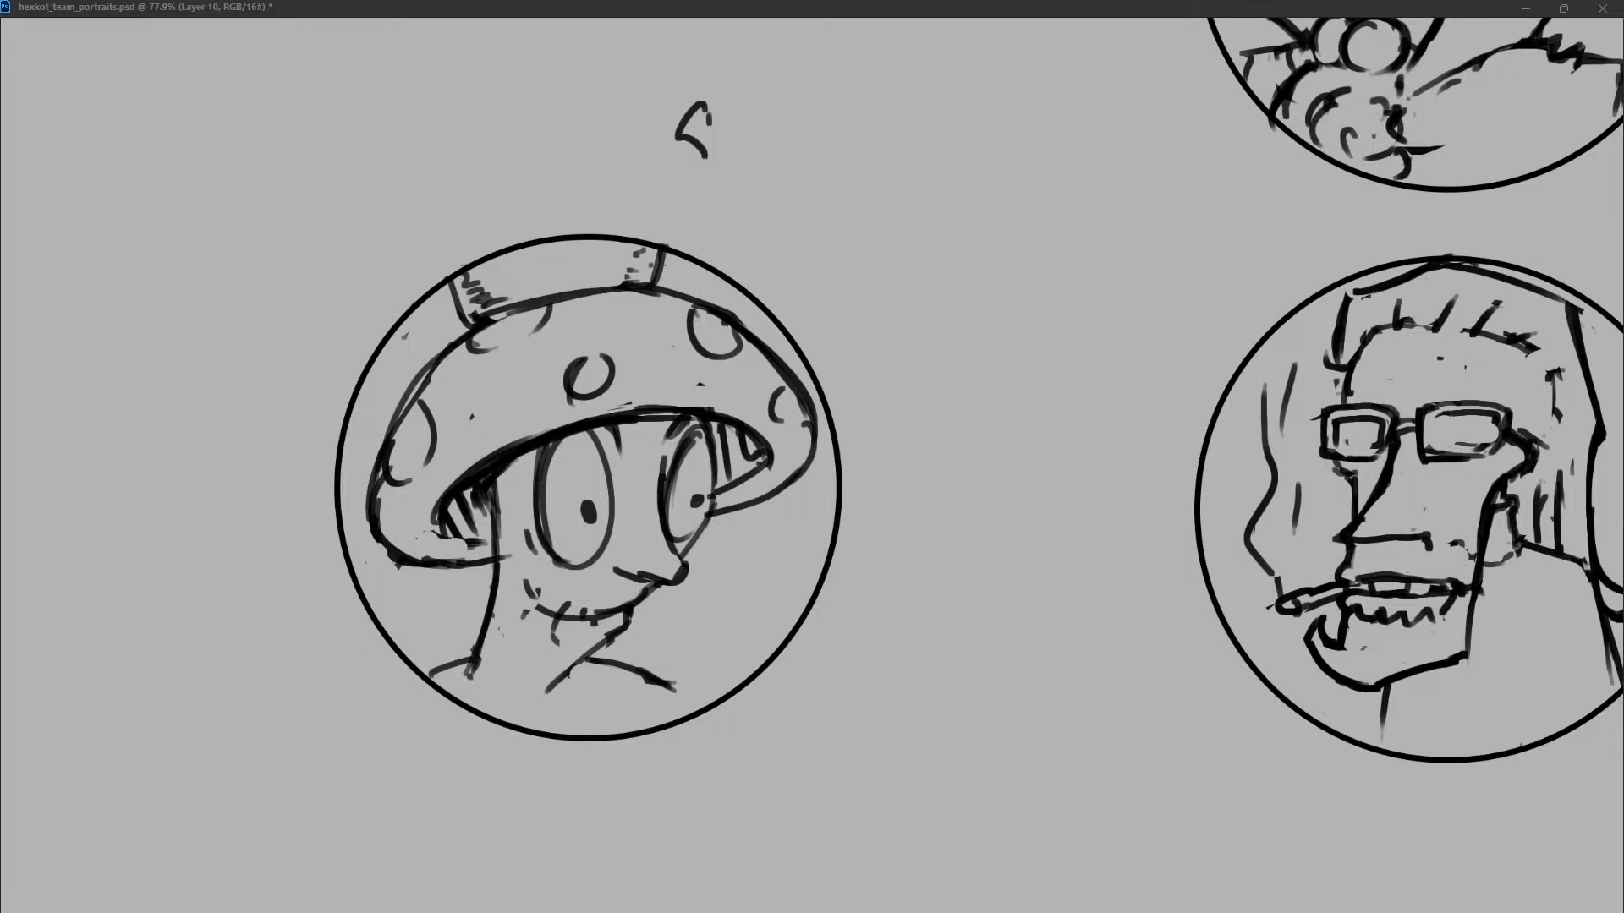
pyautogui.moveTo(909, 263)
pyautogui.mouseDown()
pyautogui.moveTo(964, 384)
pyautogui.moveTo(989, 363)
pyautogui.mouseUp()
pyautogui.moveTo(915, 254); pyautogui.dragTo(1121, 189)
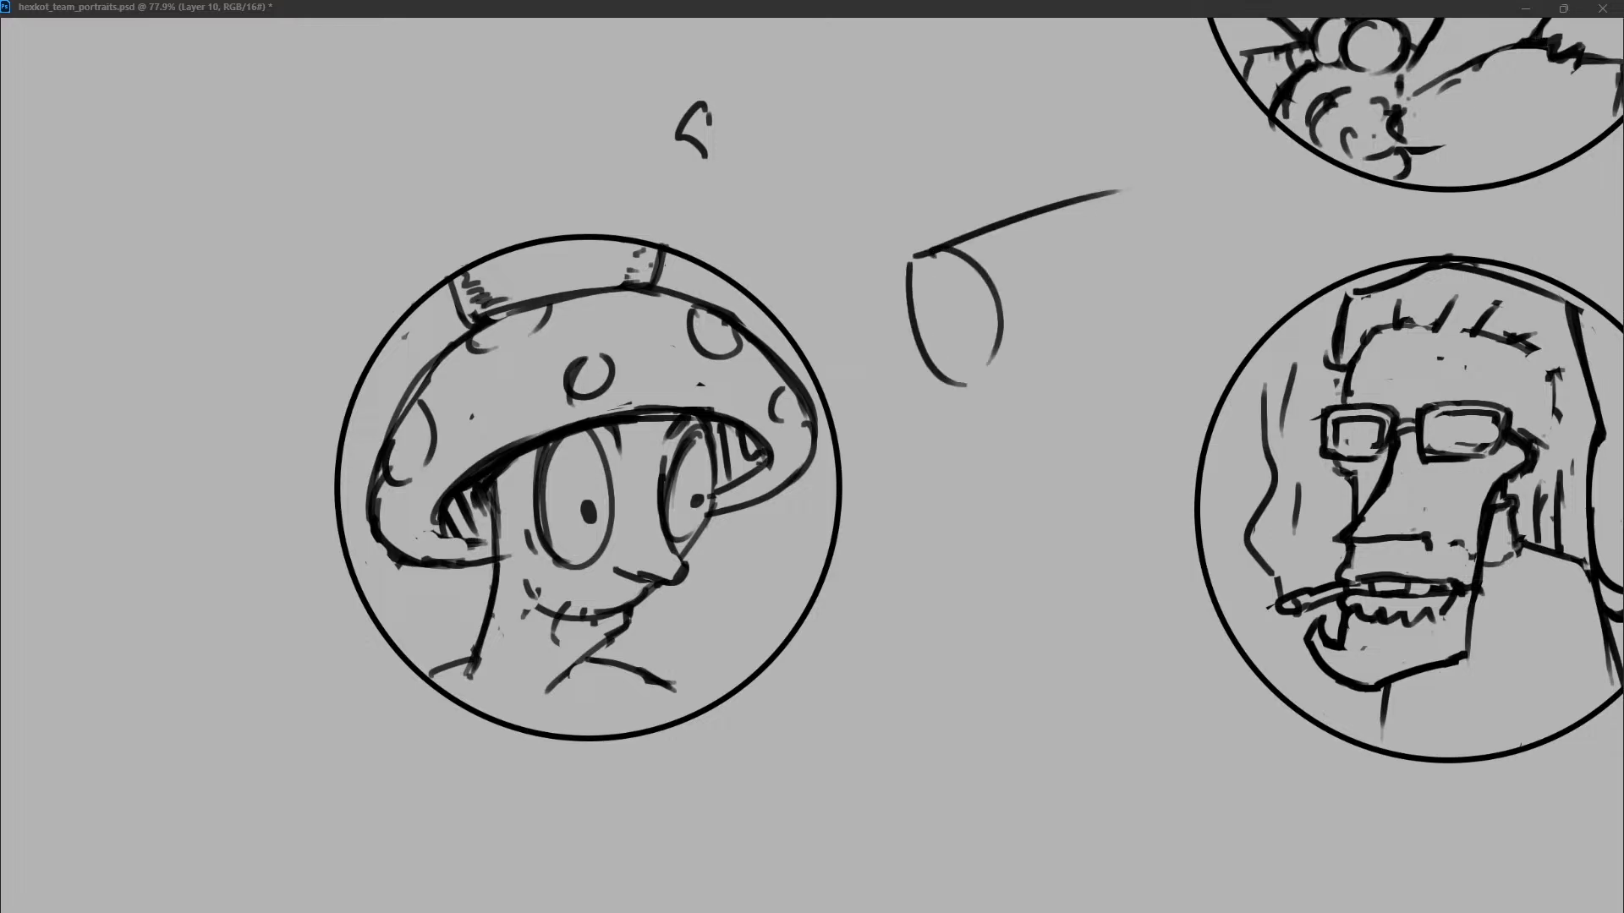
pyautogui.moveTo(979, 374); pyautogui.dragTo(1111, 306)
pyautogui.hotkey('ctrl', 'z')
pyautogui.moveTo(964, 384)
pyautogui.mouseDown()
pyautogui.moveTo(1100, 343)
pyautogui.moveTo(1107, 429)
pyautogui.mouseUp()
pyautogui.moveTo(1121, 193); pyautogui.dragTo(1126, 369)
pyautogui.hotkey('ctrl', 'z')
pyautogui.moveTo(1122, 191); pyautogui.dragTo(1147, 444)
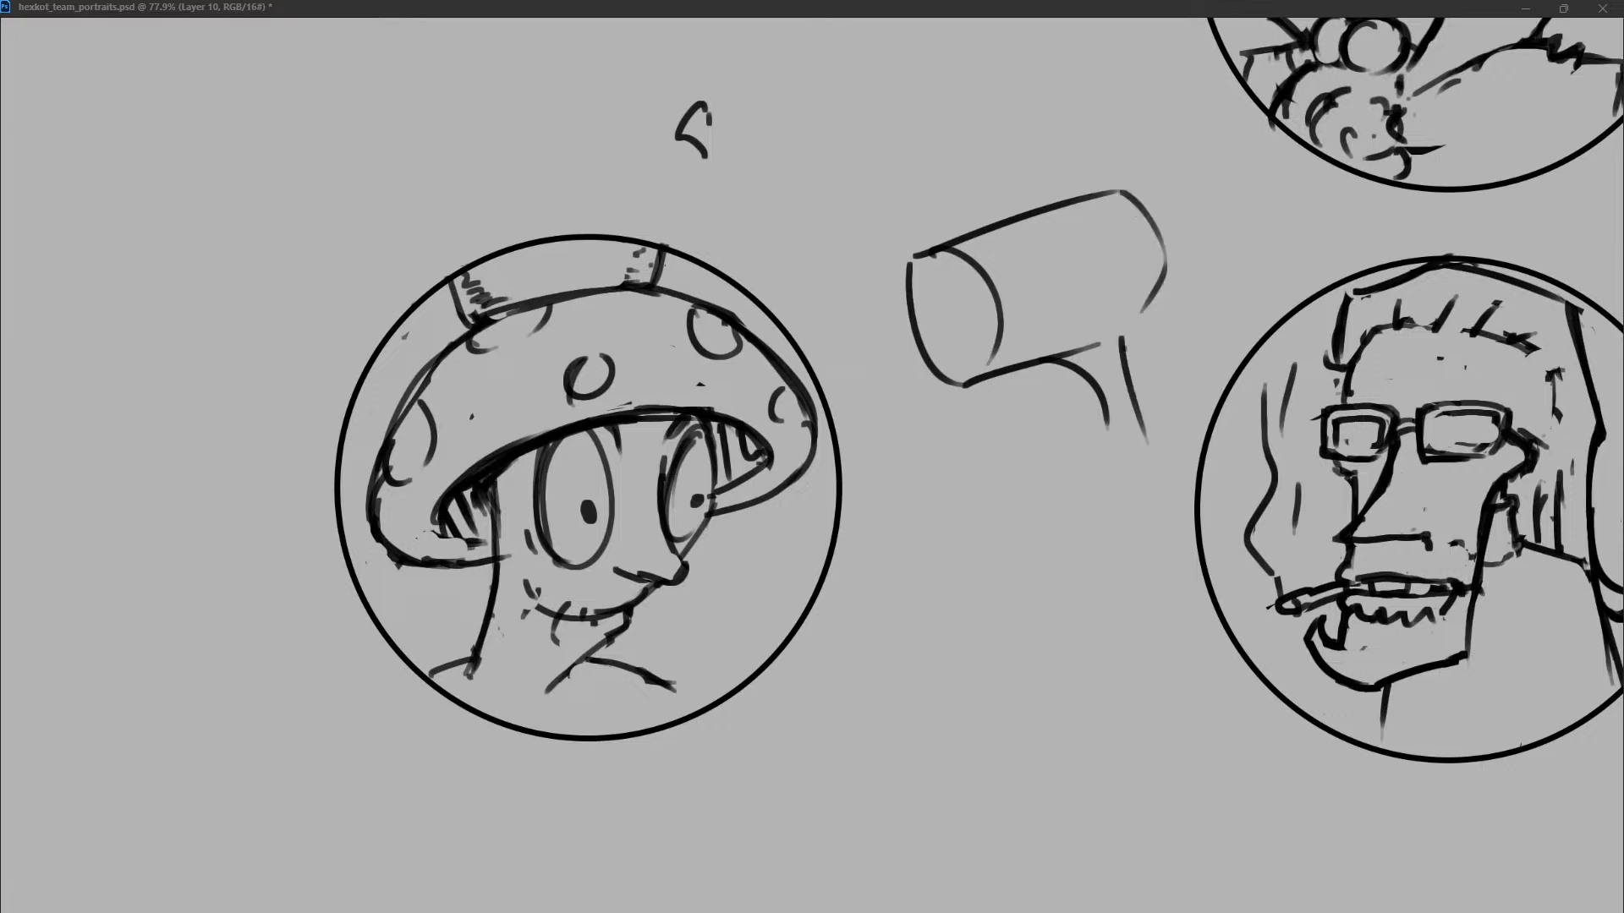
# Add small eyes and a jagged mouth to the cylinder's front face, darken its front and upper edges, and erase the right-hand neck line.
pyautogui.hotkey('ctrl', 'z')
pyautogui.moveTo(971, 271)
pyautogui.mouseDown()
pyautogui.moveTo(972, 308)
pyautogui.moveTo(963, 281)
pyautogui.moveTo(912, 305)
pyautogui.moveTo(991, 338)
pyautogui.moveTo(943, 354)
pyautogui.moveTo(969, 347)
pyautogui.mouseUp()
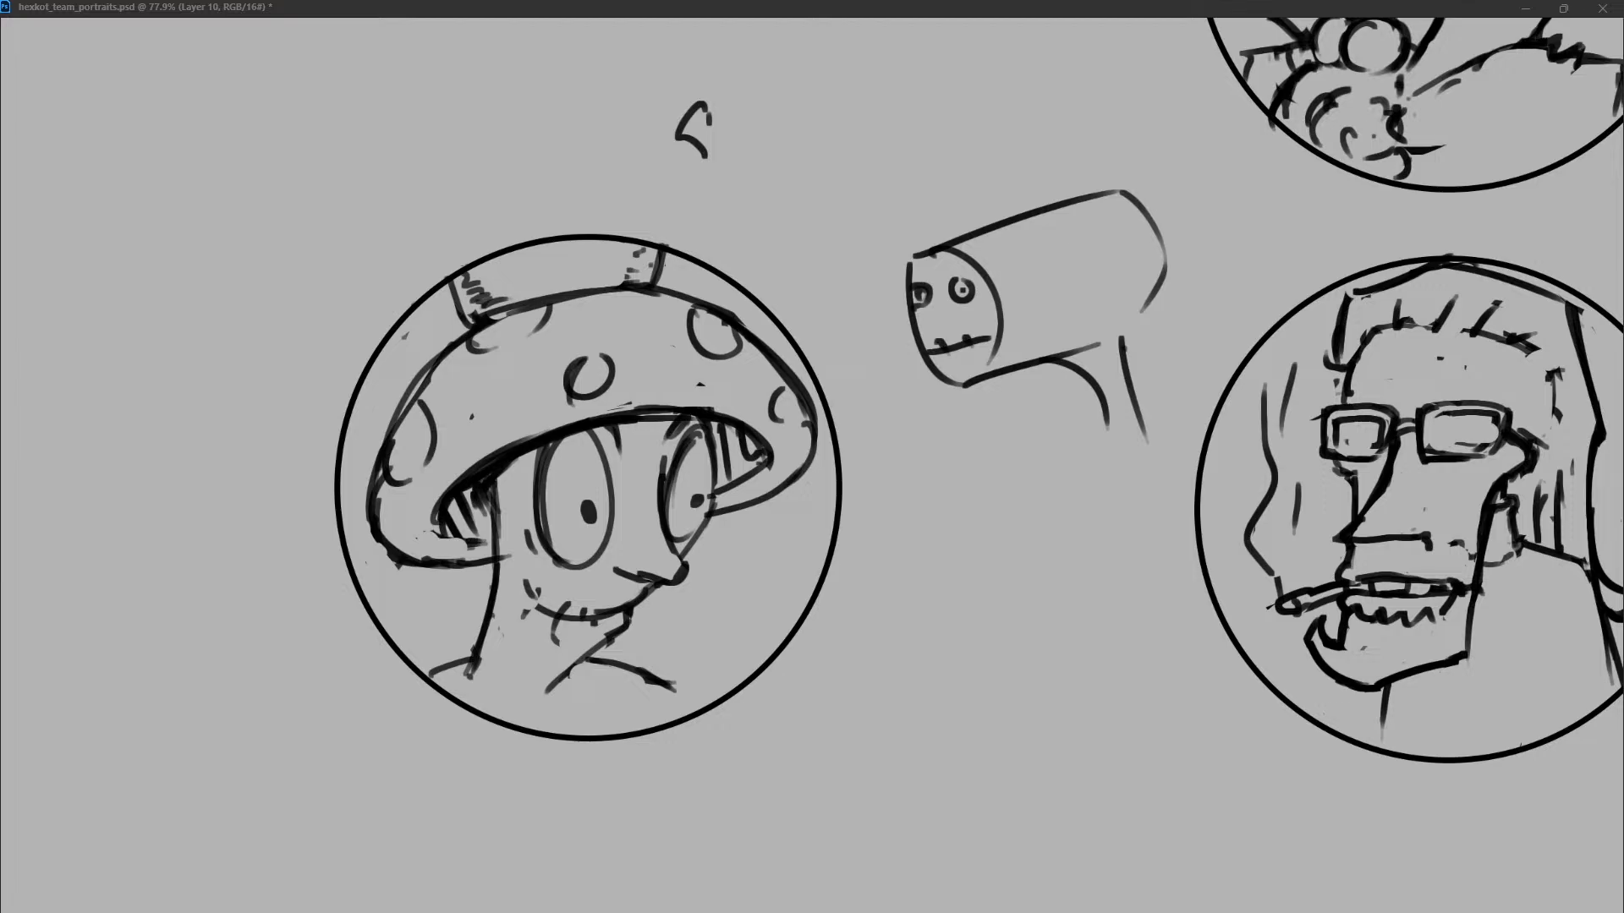
pyautogui.moveTo(920, 251)
pyautogui.mouseDown()
pyautogui.moveTo(1114, 191)
pyautogui.moveTo(912, 283)
pyautogui.moveTo(914, 331)
pyautogui.mouseUp()
pyautogui.hotkey('ctrl', 'z')
pyautogui.moveTo(1122, 342); pyautogui.dragTo(1142, 431)
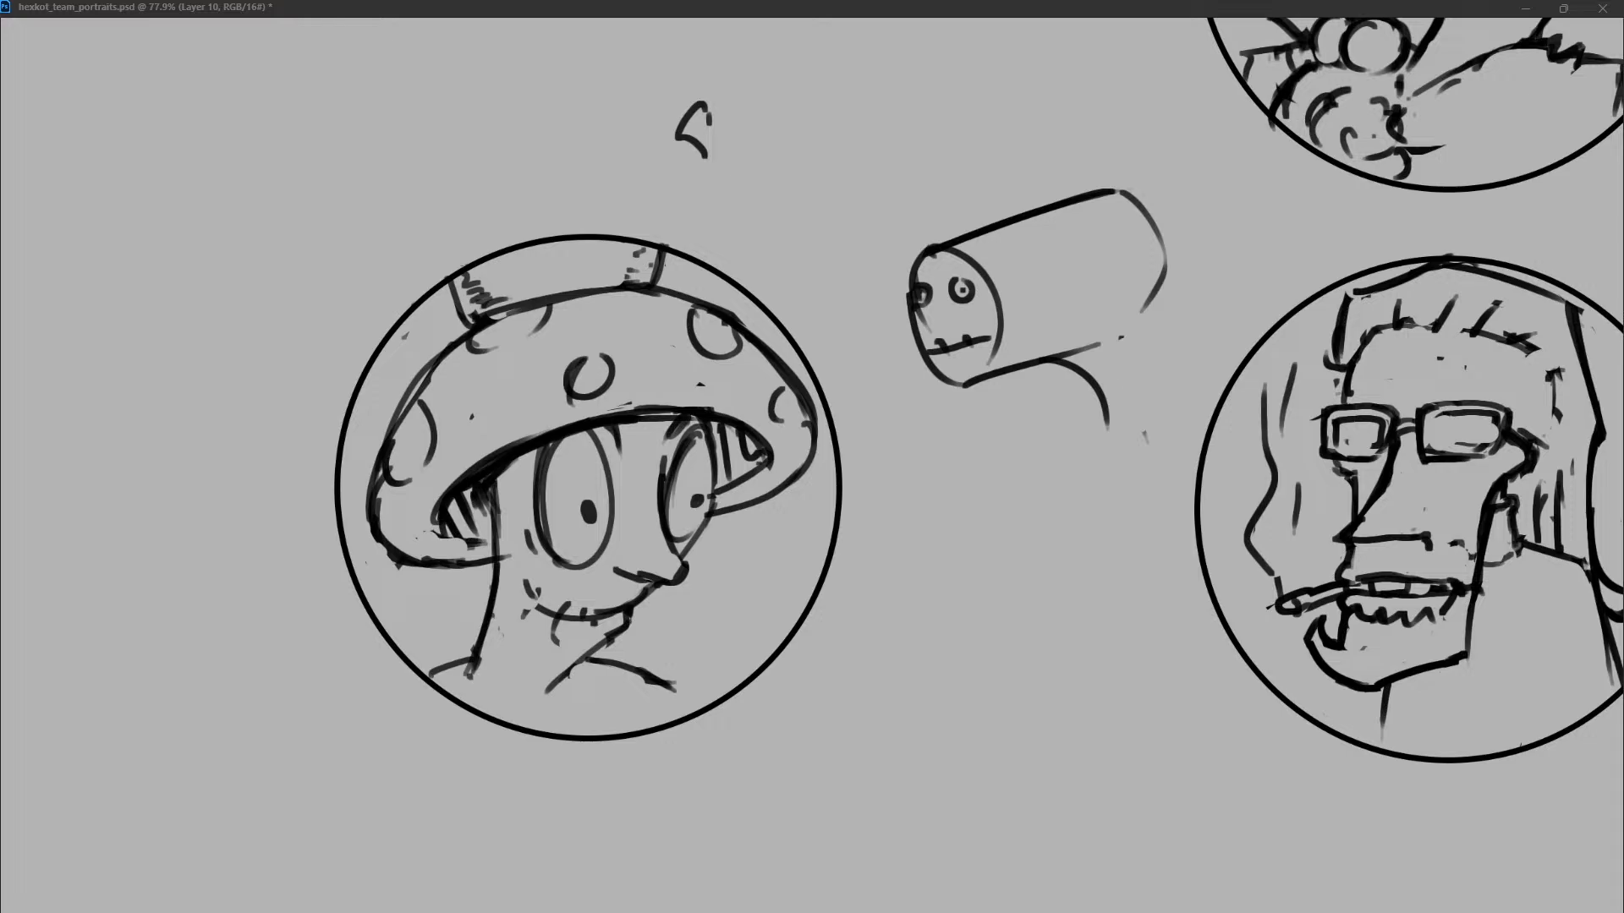
# Darken the cylinder's lower edge and rounded back, erase the curved neck line, and shape a rounded joint on the underside.
pyautogui.moveTo(1157, 301); pyautogui.dragTo(973, 386)
pyautogui.moveTo(1122, 192); pyautogui.dragTo(1156, 296)
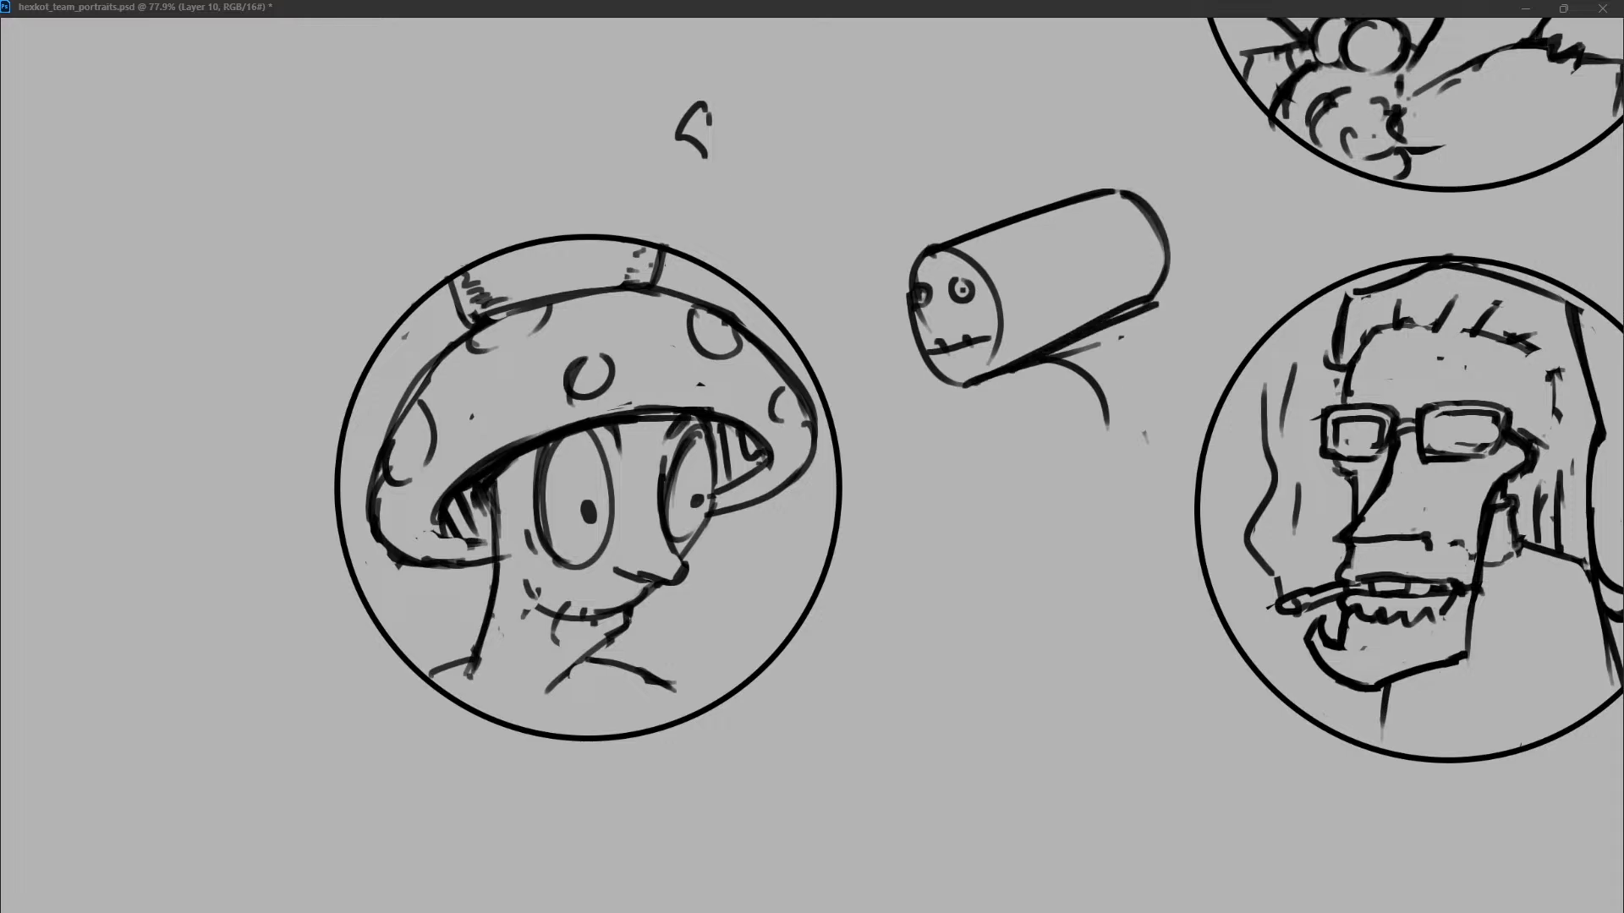
pyautogui.hotkey('ctrl', 'z')
pyautogui.moveTo(1045, 361); pyautogui.dragTo(1090, 438)
pyautogui.moveTo(1068, 341)
pyautogui.mouseDown()
pyautogui.moveTo(1104, 323)
pyautogui.moveTo(1107, 427)
pyautogui.mouseUp()
pyautogui.hotkey('ctrl', 'z')
pyautogui.moveTo(1053, 348); pyautogui.dragTo(1089, 448)
pyautogui.hotkey('ctrl', 'z')
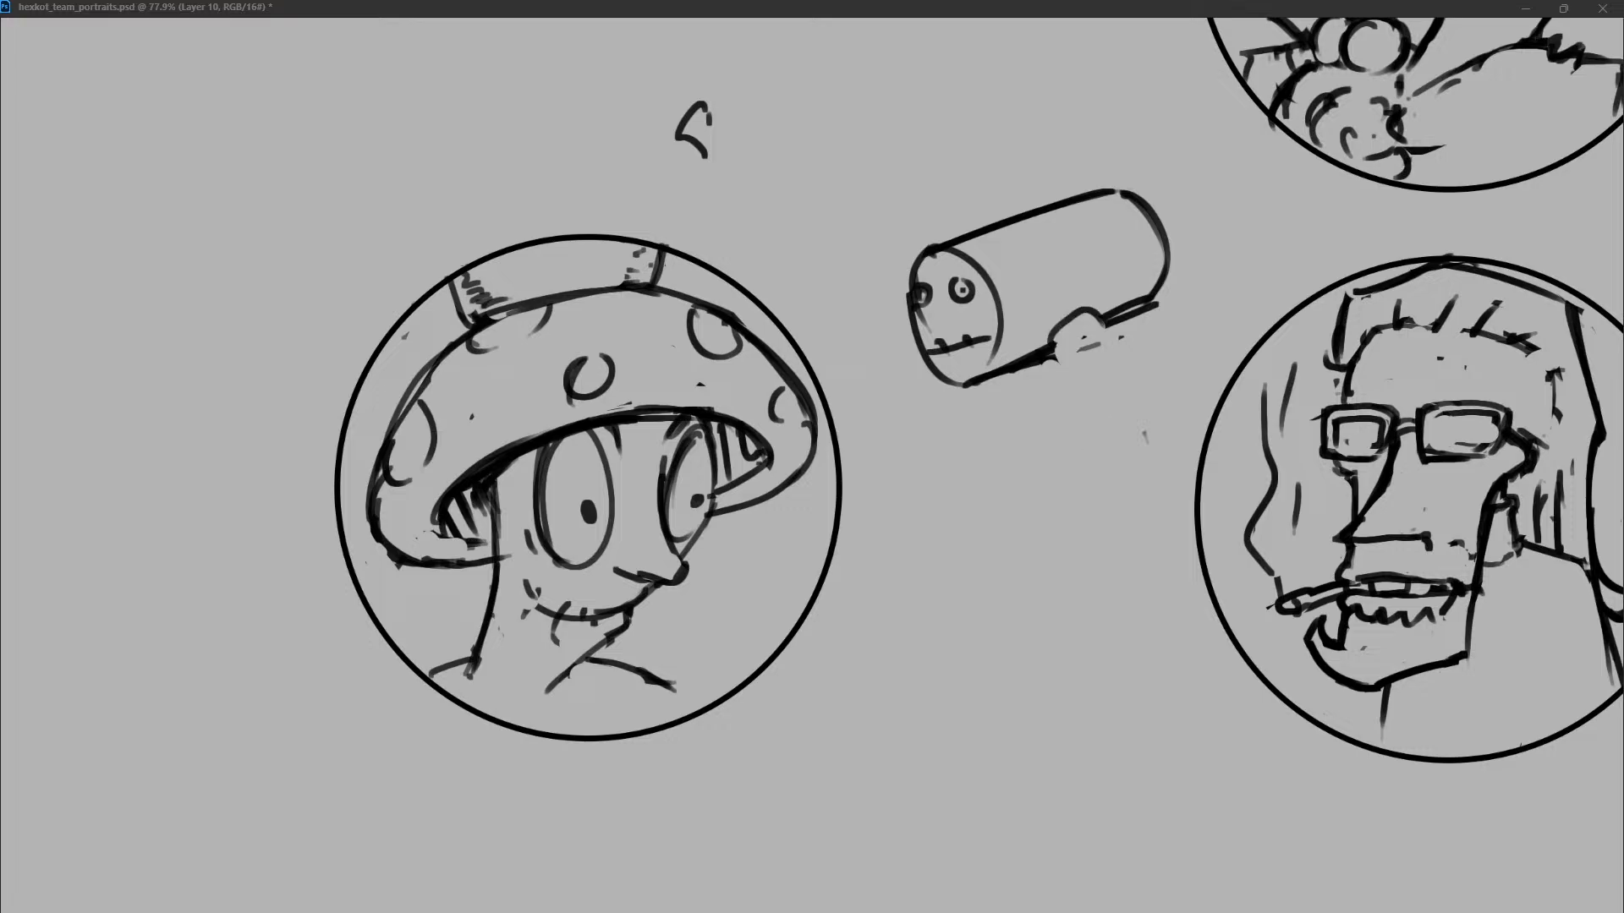
# Draw a straight, slanted handle below the cylinder and add short curved marks around the joint.
pyautogui.moveTo(1055, 348); pyautogui.dragTo(1124, 497)
pyautogui.moveTo(1095, 319)
pyautogui.mouseDown()
pyautogui.moveTo(1152, 475)
pyautogui.moveTo(1128, 497)
pyautogui.mouseUp()
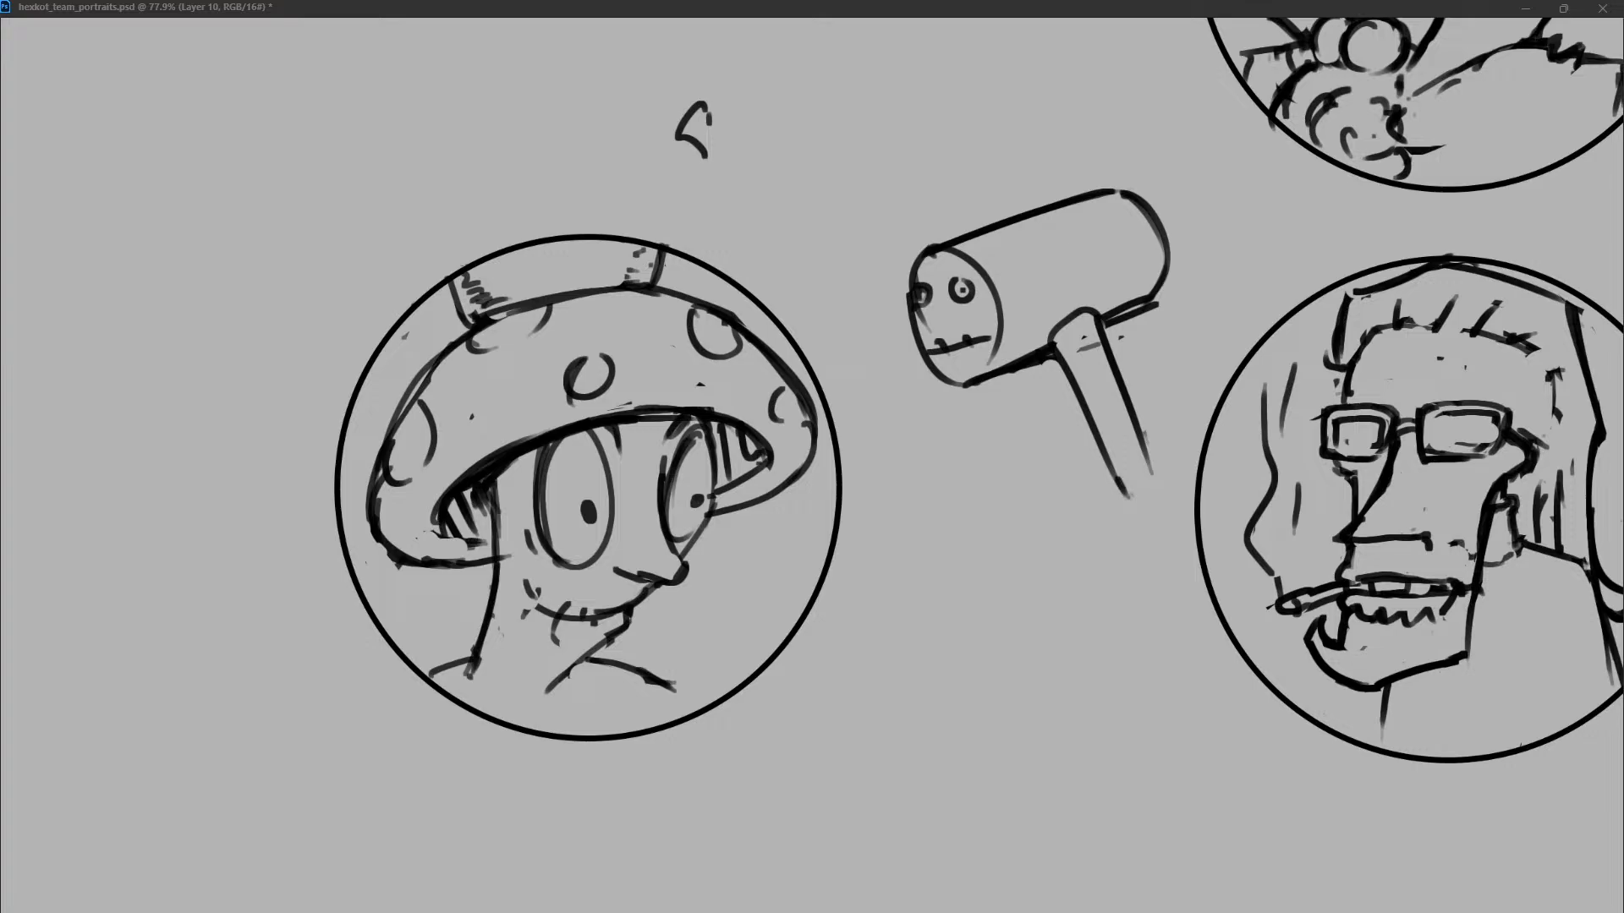
pyautogui.moveTo(1084, 333)
pyautogui.mouseDown()
pyautogui.moveTo(1063, 355)
pyautogui.moveTo(1052, 314)
pyautogui.mouseUp()
pyautogui.moveTo(1066, 308); pyautogui.dragTo(1078, 302)
pyautogui.moveTo(1037, 318)
pyautogui.mouseDown()
pyautogui.moveTo(1067, 298)
pyautogui.moveTo(921, 342)
pyautogui.moveTo(996, 292)
pyautogui.moveTo(1003, 344)
pyautogui.mouseUp()
pyautogui.hotkey('ctrl', 'z')
pyautogui.hotkey('ctrl', 'z')
pyautogui.hotkey('ctrl', 'z')
# Replace the hammer face's small eyes with larger round ones containing dot pupils, and redraw the face's front outline.
pyautogui.moveTo(969, 257); pyautogui.dragTo(1002, 340)
pyautogui.moveTo(969, 262)
pyautogui.mouseDown()
pyautogui.moveTo(984, 278)
pyautogui.moveTo(916, 319)
pyautogui.moveTo(921, 339)
pyautogui.moveTo(972, 265)
pyautogui.moveTo(989, 288)
pyautogui.moveTo(925, 327)
pyautogui.mouseUp()
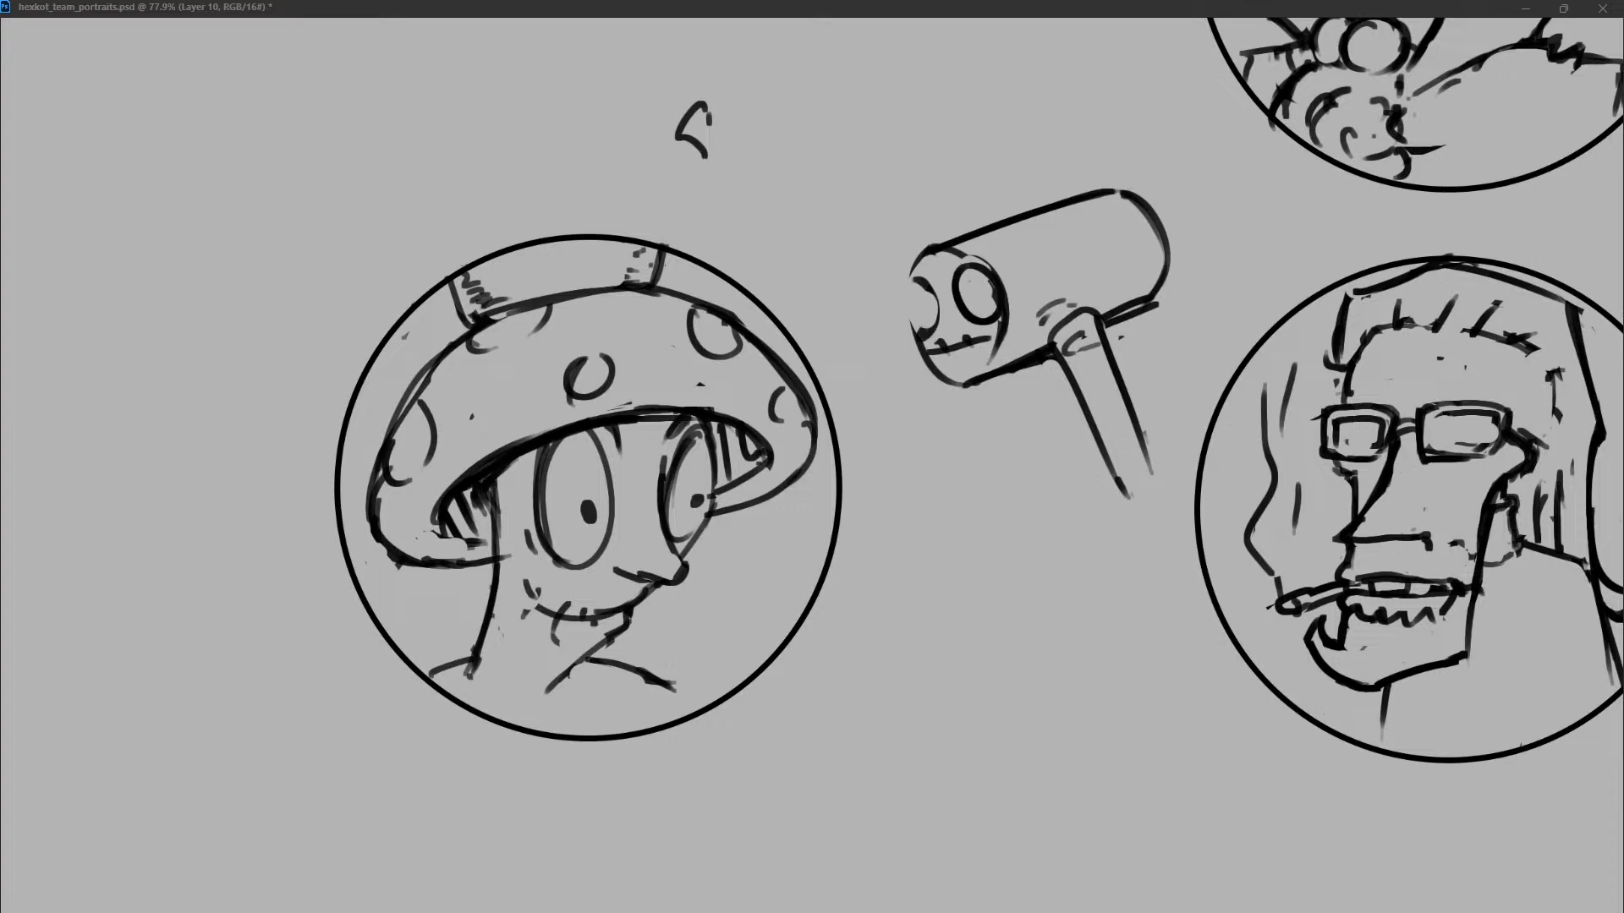
pyautogui.moveTo(934, 259); pyautogui.dragTo(935, 363)
pyautogui.click(925, 303)
pyautogui.click(973, 293)
pyautogui.moveTo(706, 19); pyautogui.dragTo(568, 127)
pyautogui.moveTo(896, 19); pyautogui.dragTo(923, 39)
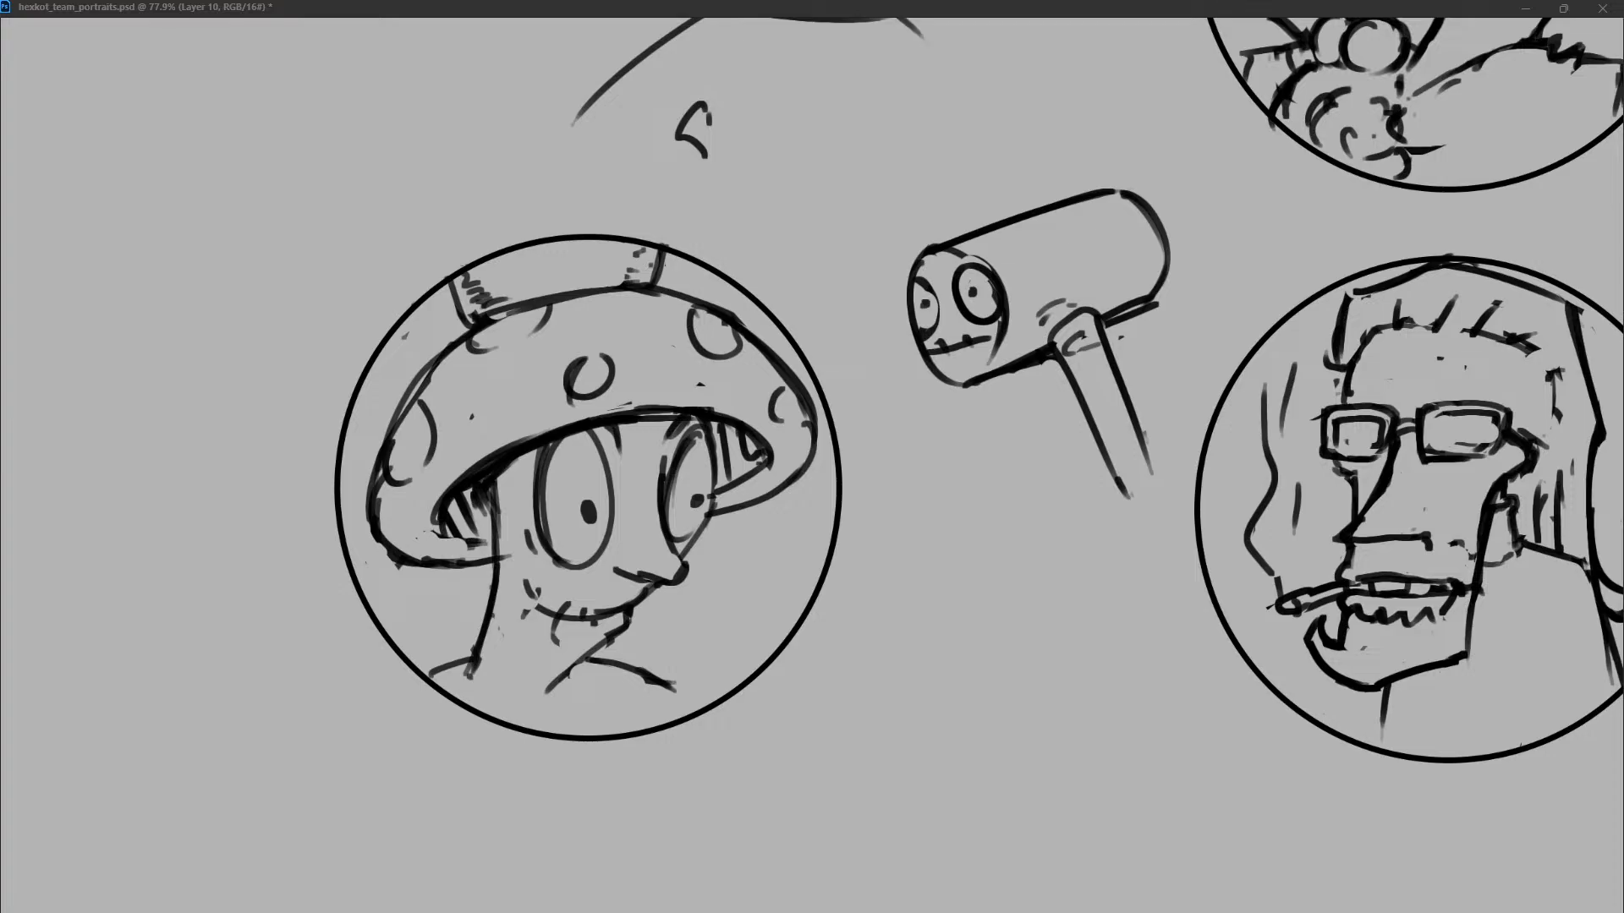
pyautogui.moveTo(565, 127); pyautogui.dragTo(711, 140)
pyautogui.moveTo(946, 37); pyautogui.dragTo(829, 129)
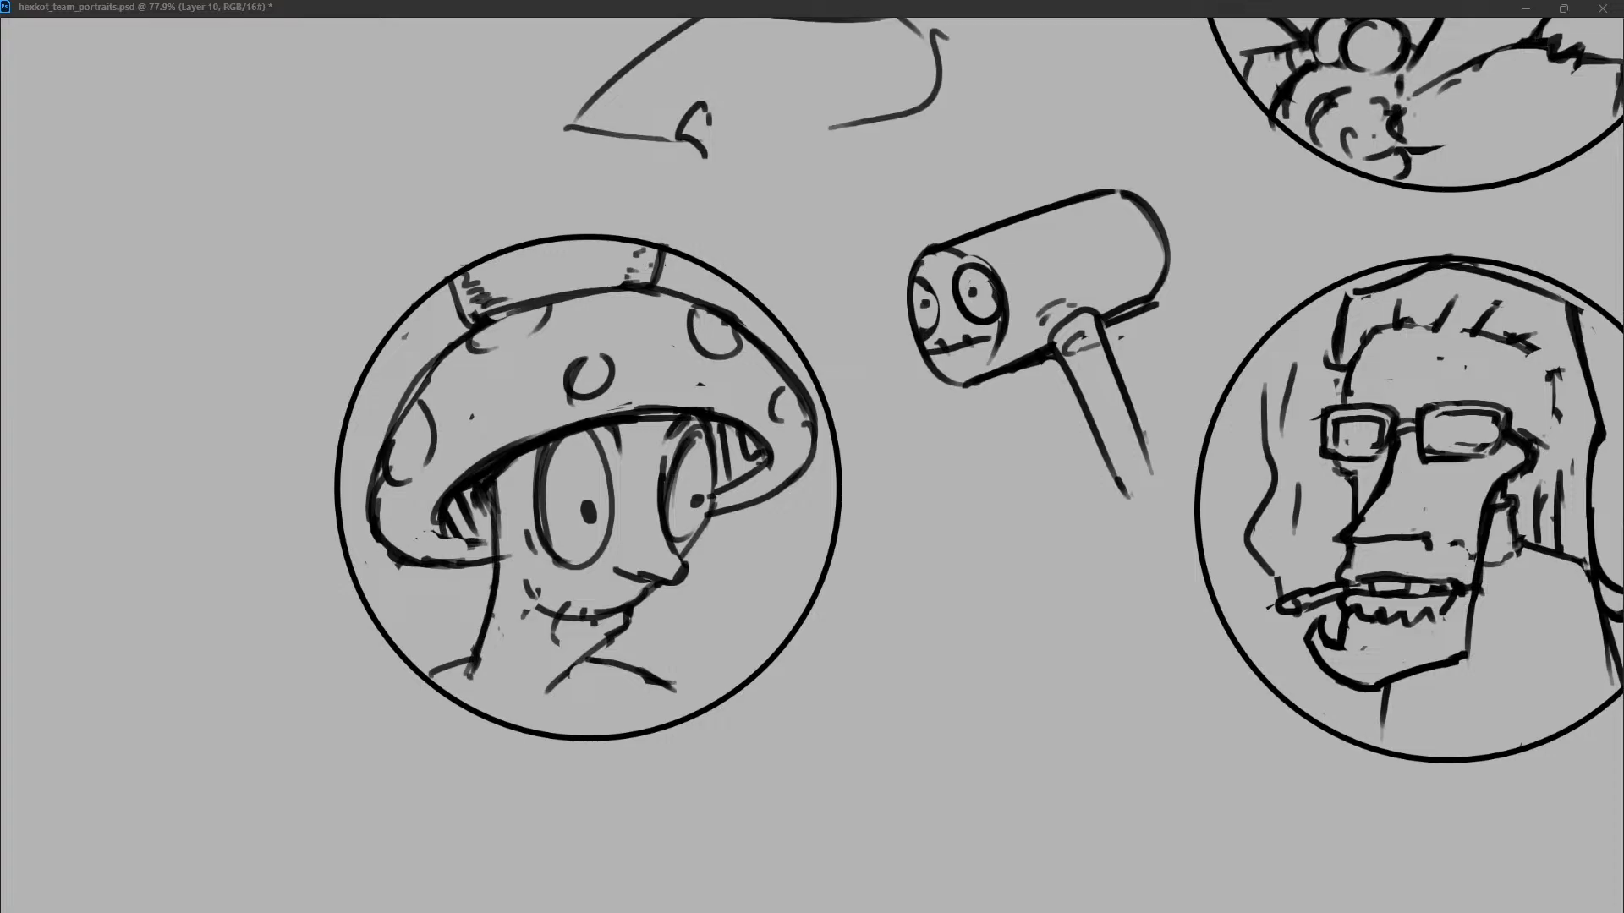
pyautogui.moveTo(576, 120); pyautogui.dragTo(717, 131)
pyautogui.moveTo(925, 77); pyautogui.dragTo(947, 72)
pyautogui.moveTo(702, 19); pyautogui.dragTo(579, 126)
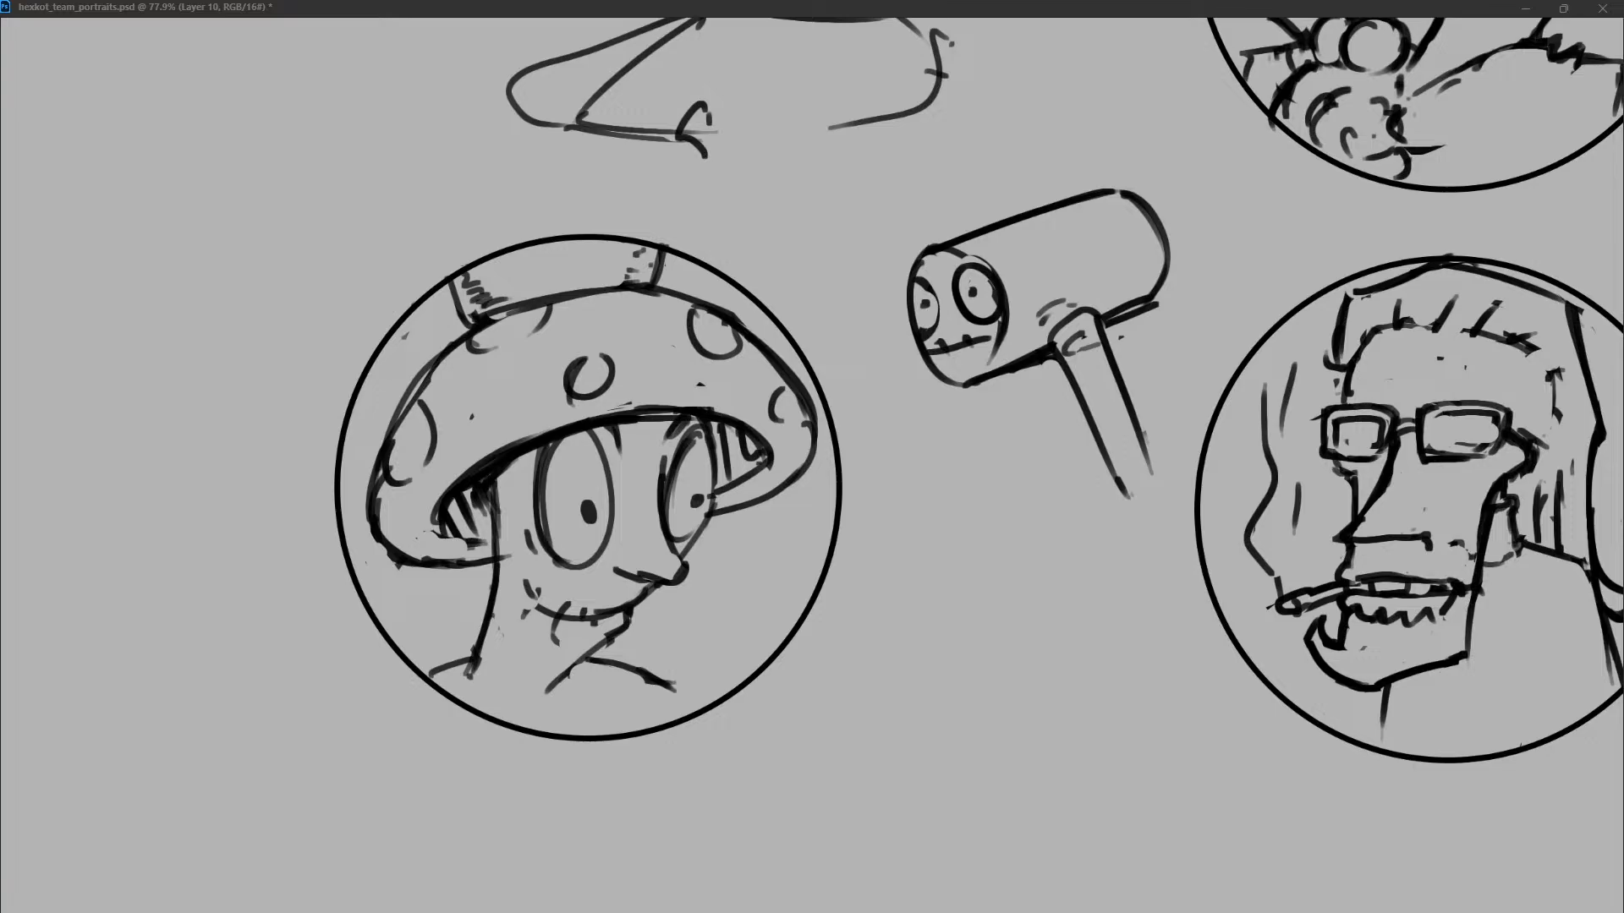
pyautogui.moveTo(932, 35); pyautogui.dragTo(905, 108)
pyautogui.moveTo(880, 22); pyautogui.dragTo(660, 134)
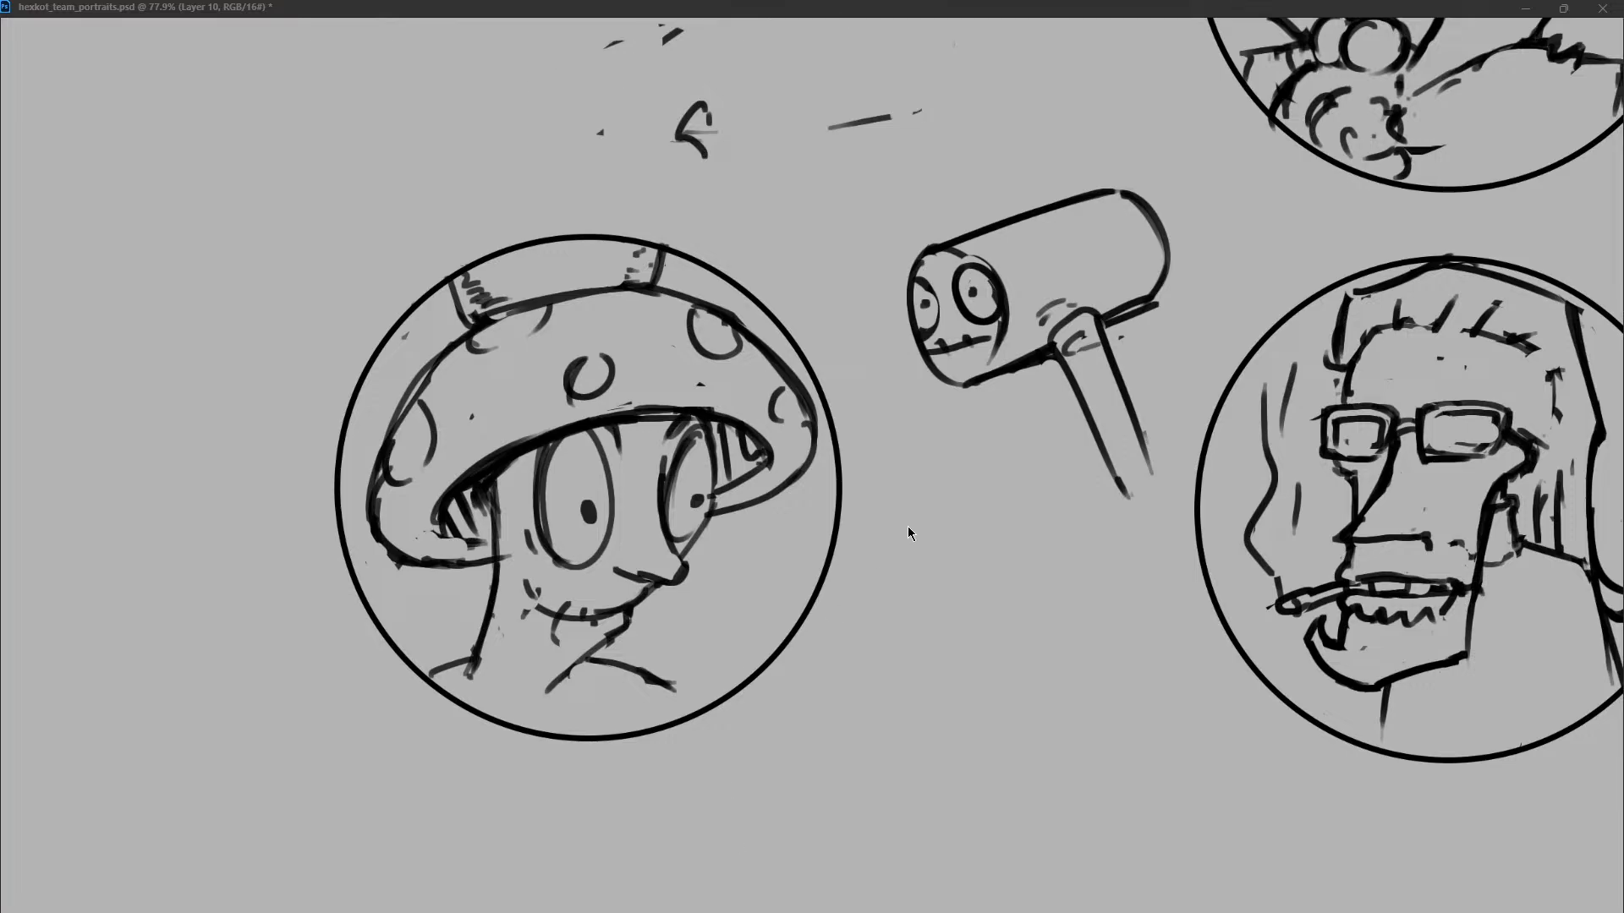
# Draw the left curve of a wide, flat mushroom cap in the empty space above the fifth portrait.
pyautogui.scroll(-3, 1023, 215)
pyautogui.scroll(2, 1079, 258)
pyautogui.hscroll(-1, 1091, 279)
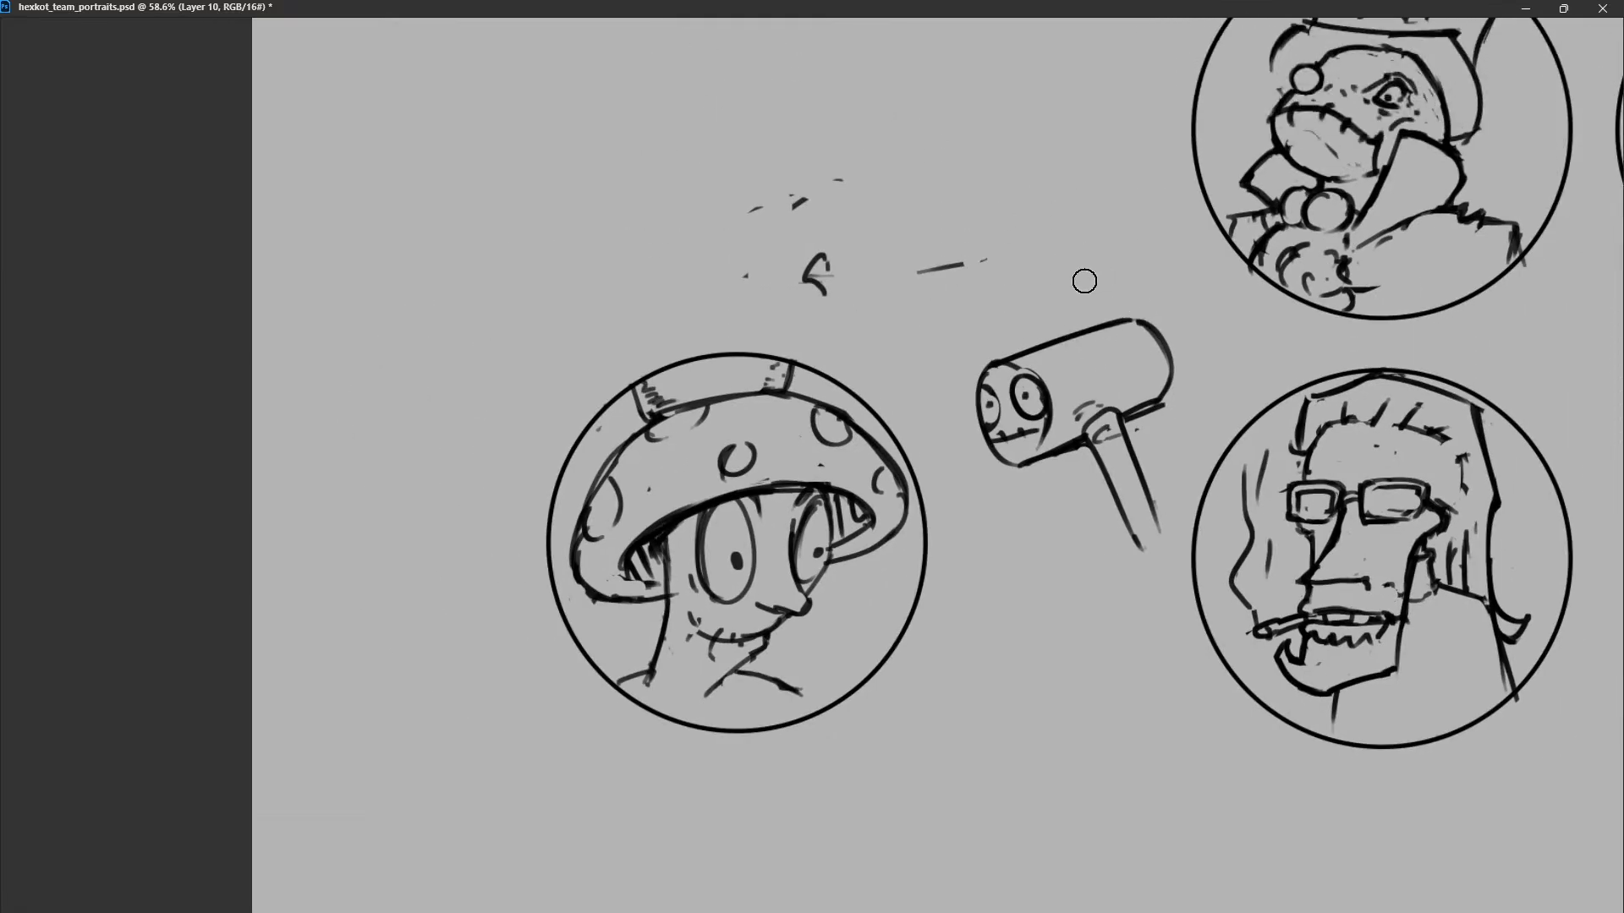
pyautogui.hscroll(3, 1083, 280)
pyautogui.scroll(1, 1083, 281)
pyautogui.hscroll(3, 1080, 281)
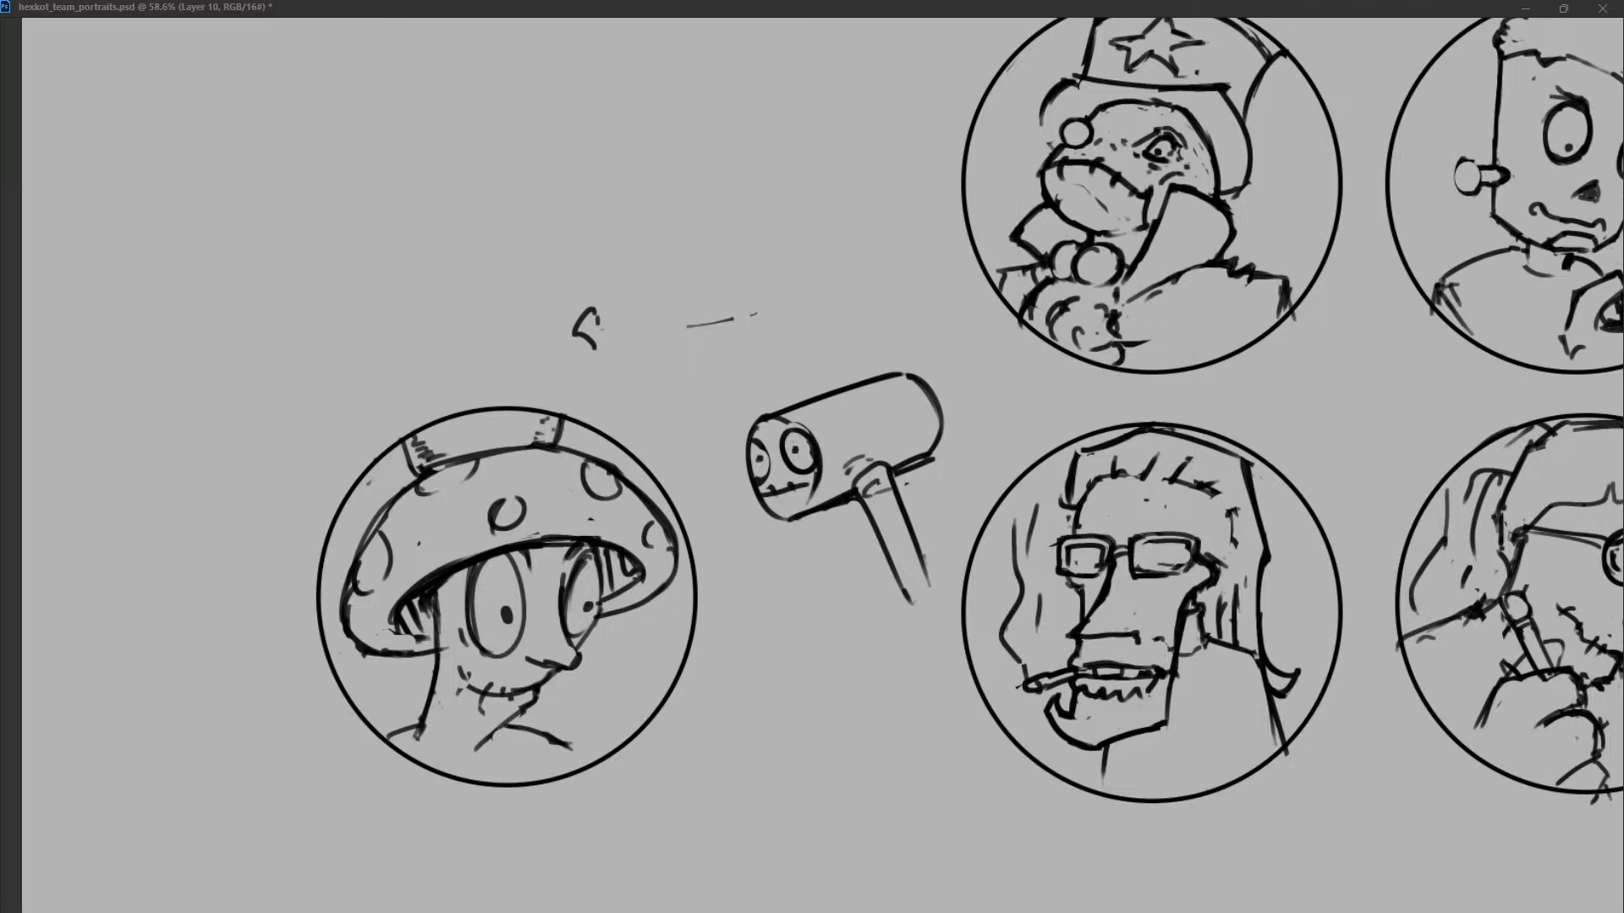
pyautogui.moveTo(519, 179); pyautogui.dragTo(390, 322)
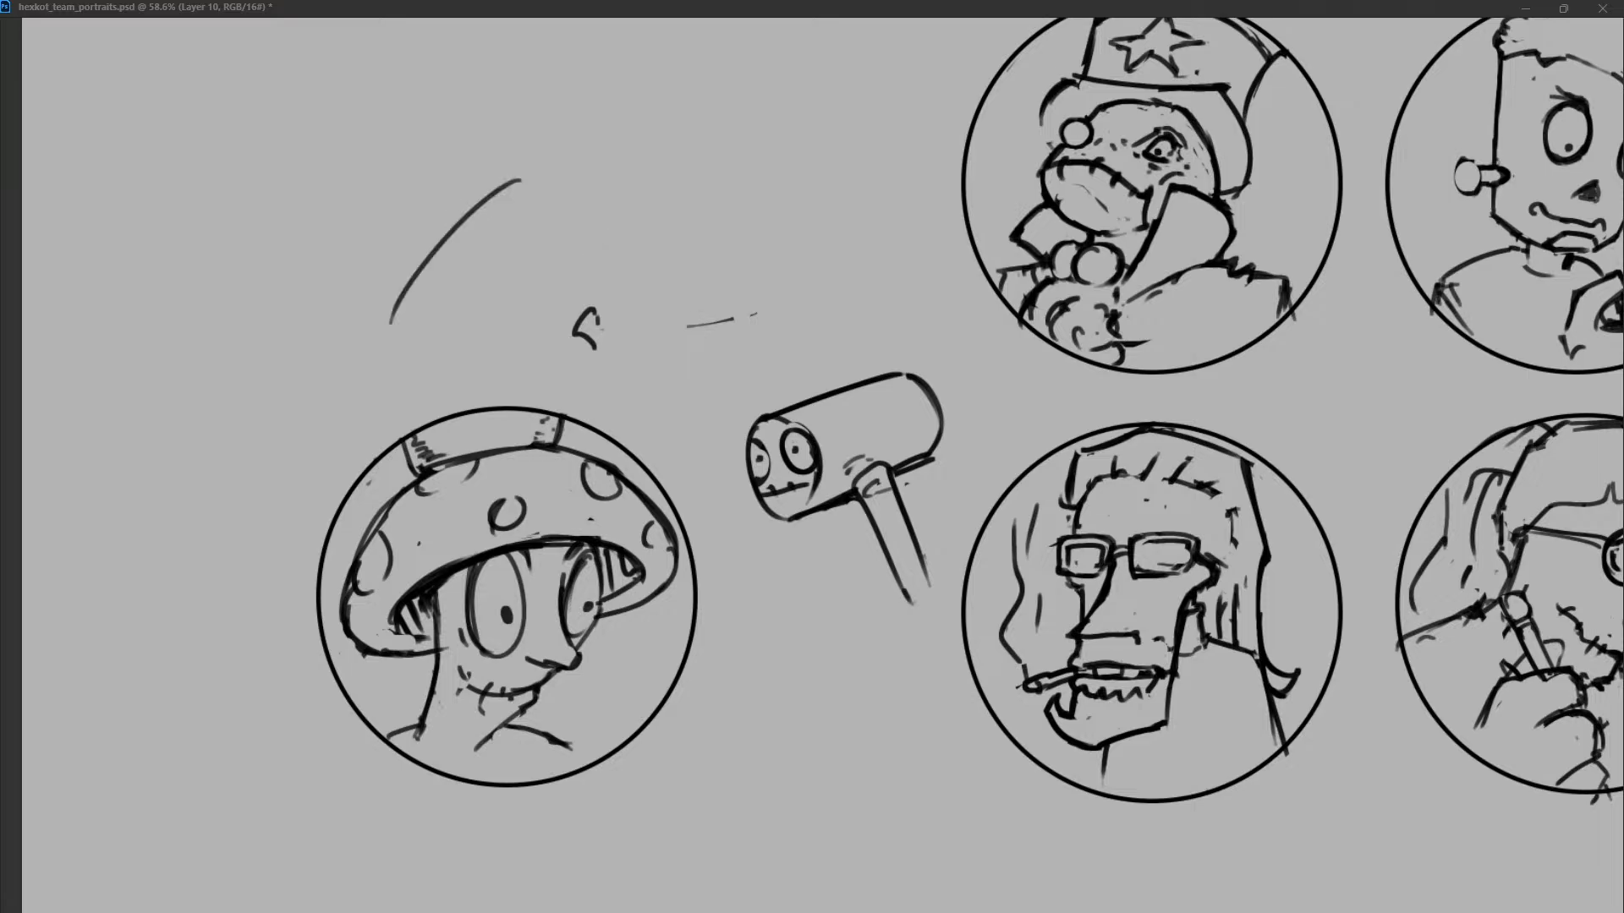
pyautogui.hotkey('ctrl', 'z')
pyautogui.moveTo(519, 180); pyautogui.dragTo(361, 242)
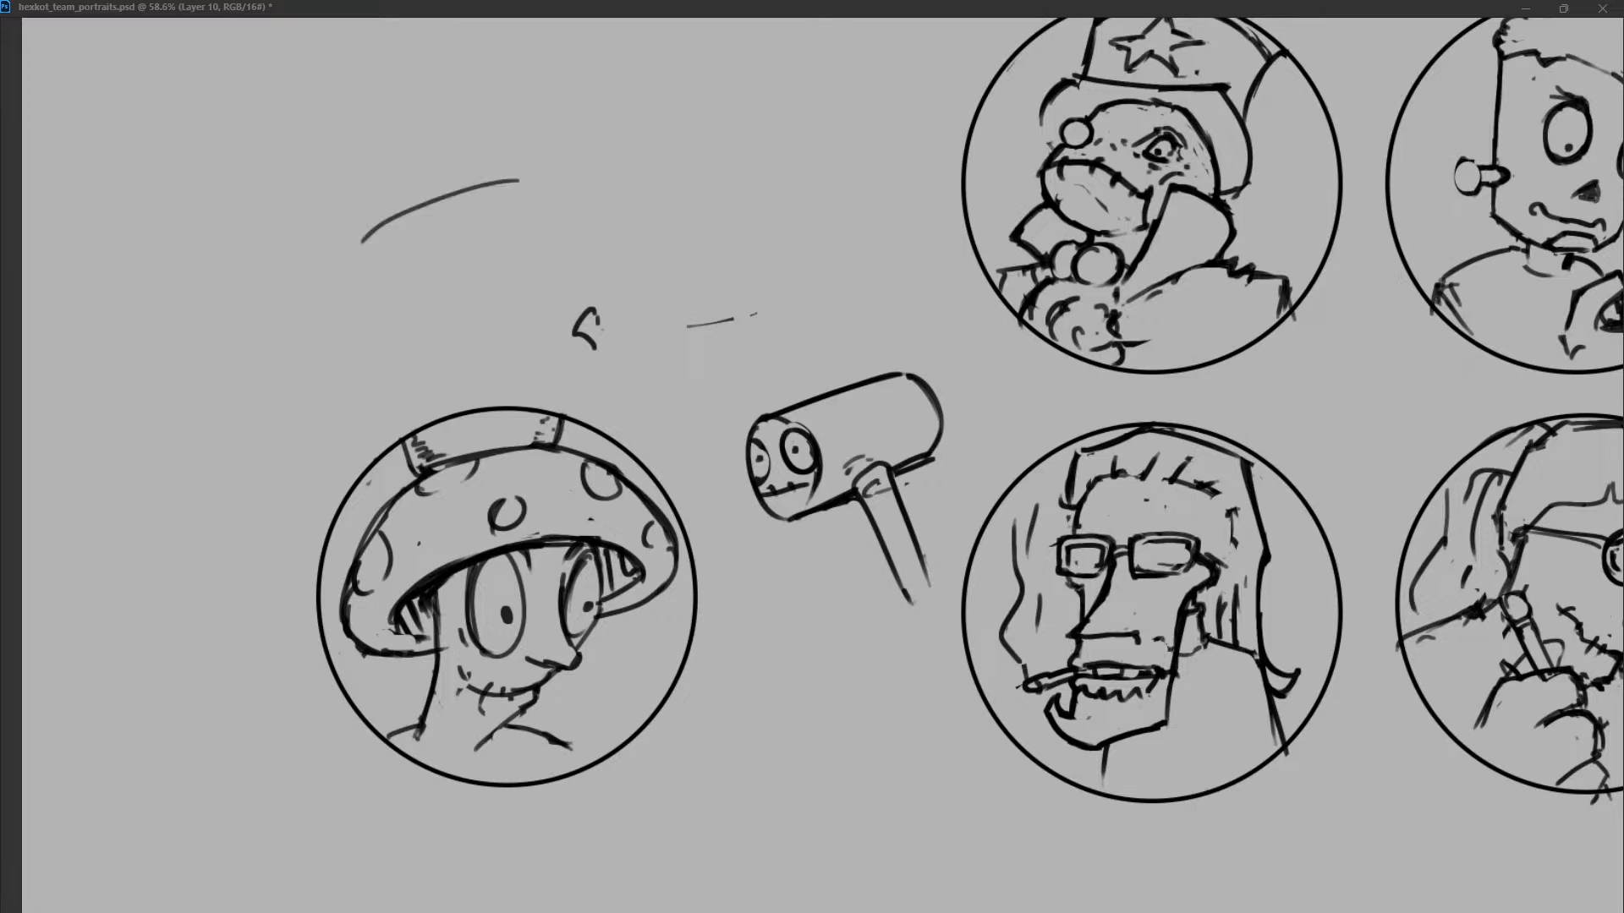
# Draw a tall cylindrical stem rising from the new cap, with a curved base and darkened sides.
pyautogui.moveTo(499, 80); pyautogui.dragTo(517, 182)
pyautogui.hotkey('ctrl', 'z')
pyautogui.moveTo(515, 55); pyautogui.dragTo(503, 175)
pyautogui.moveTo(517, 41)
pyautogui.mouseDown()
pyautogui.moveTo(616, 36)
pyautogui.moveTo(642, 133)
pyautogui.mouseUp()
pyautogui.moveTo(504, 172); pyautogui.dragTo(609, 178)
pyautogui.moveTo(639, 57); pyautogui.dragTo(630, 173)
pyautogui.moveTo(520, 39)
pyautogui.mouseDown()
pyautogui.moveTo(599, 38)
pyautogui.moveTo(508, 94)
pyautogui.mouseUp()
pyautogui.moveTo(640, 19); pyautogui.dragTo(629, 127)
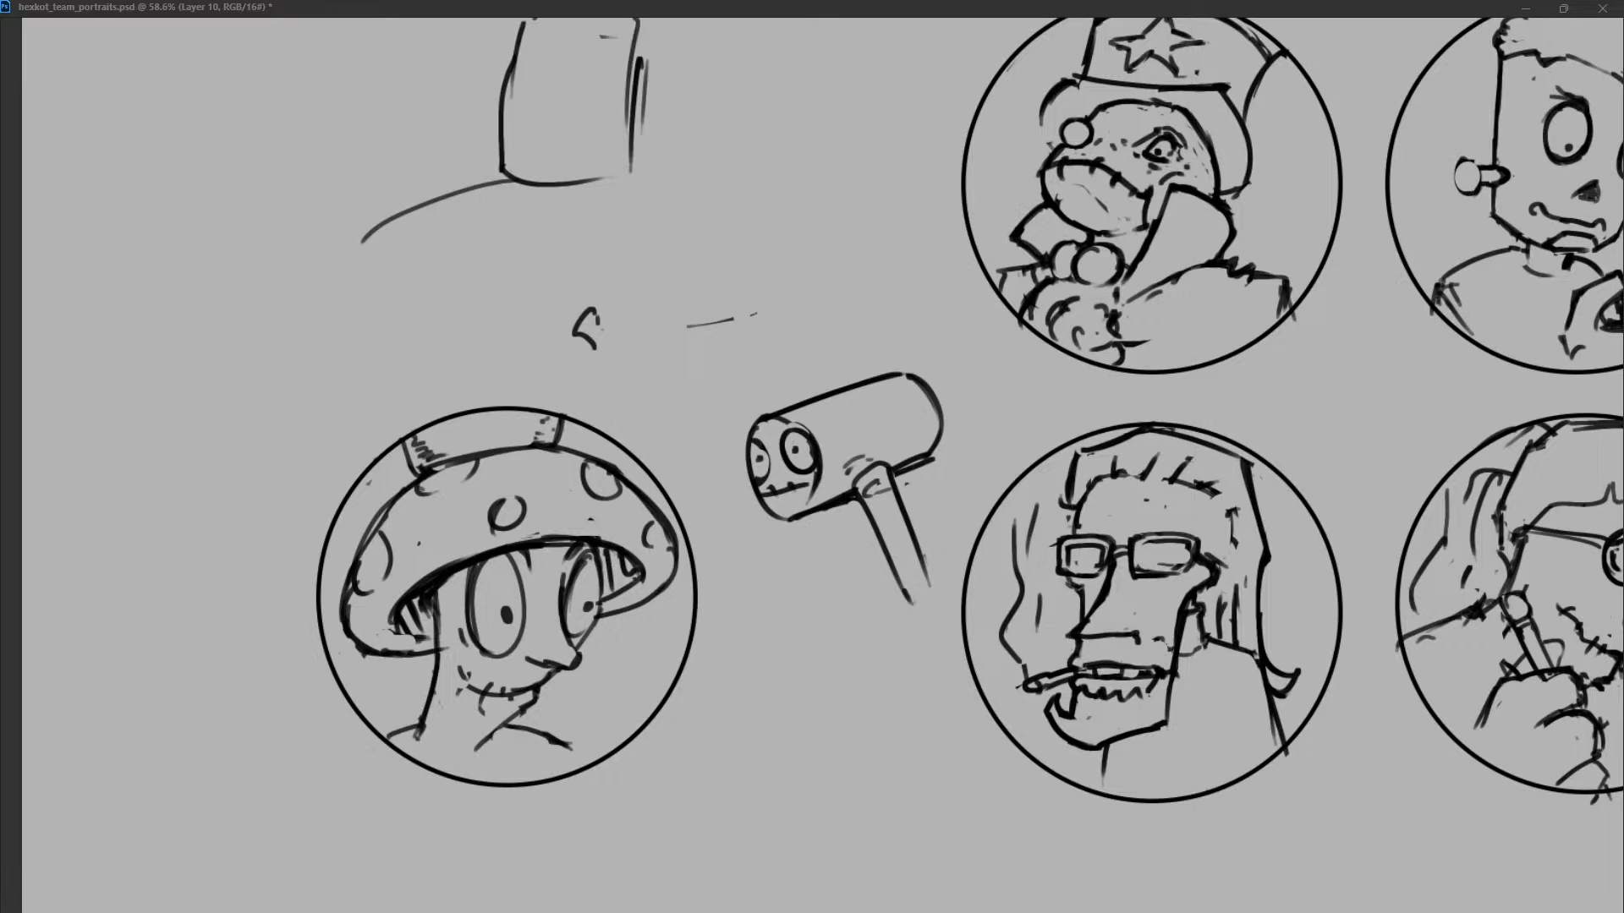
# Extend the new cap's drooping sides outward from the stem and close it with a long, arched lower edge.
pyautogui.moveTo(501, 171); pyautogui.dragTo(315, 292)
pyautogui.moveTo(623, 173); pyautogui.dragTo(793, 273)
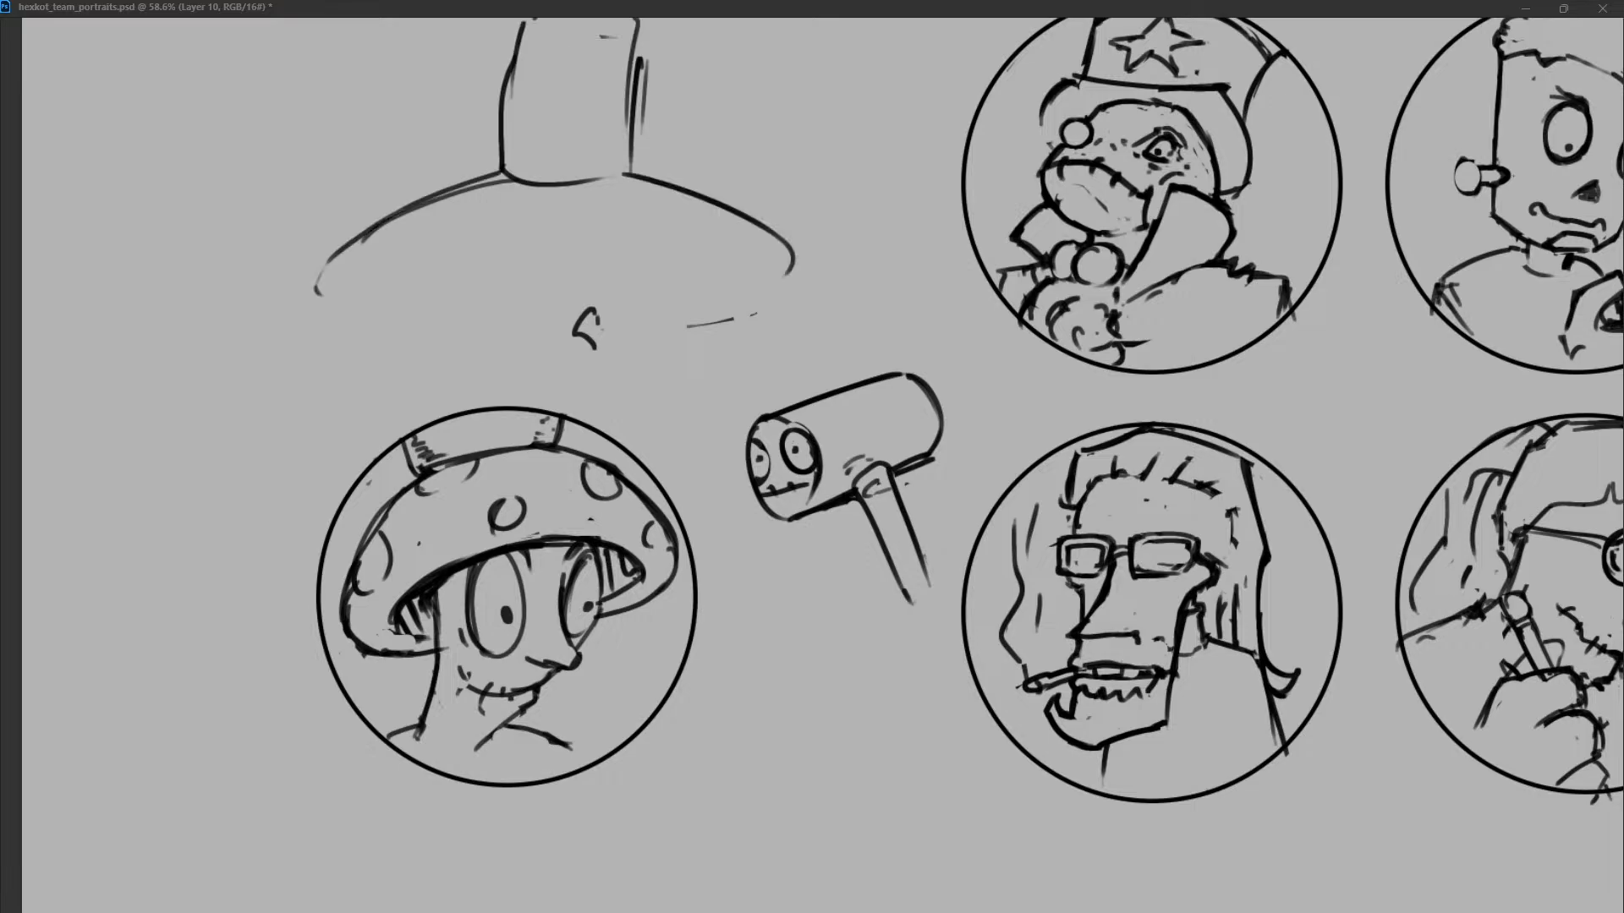
pyautogui.moveTo(322, 288); pyautogui.dragTo(607, 260)
pyautogui.hotkey('ctrl', 'z')
pyautogui.moveTo(320, 283)
pyautogui.mouseDown()
pyautogui.moveTo(748, 248)
pyautogui.moveTo(800, 265)
pyautogui.mouseUp()
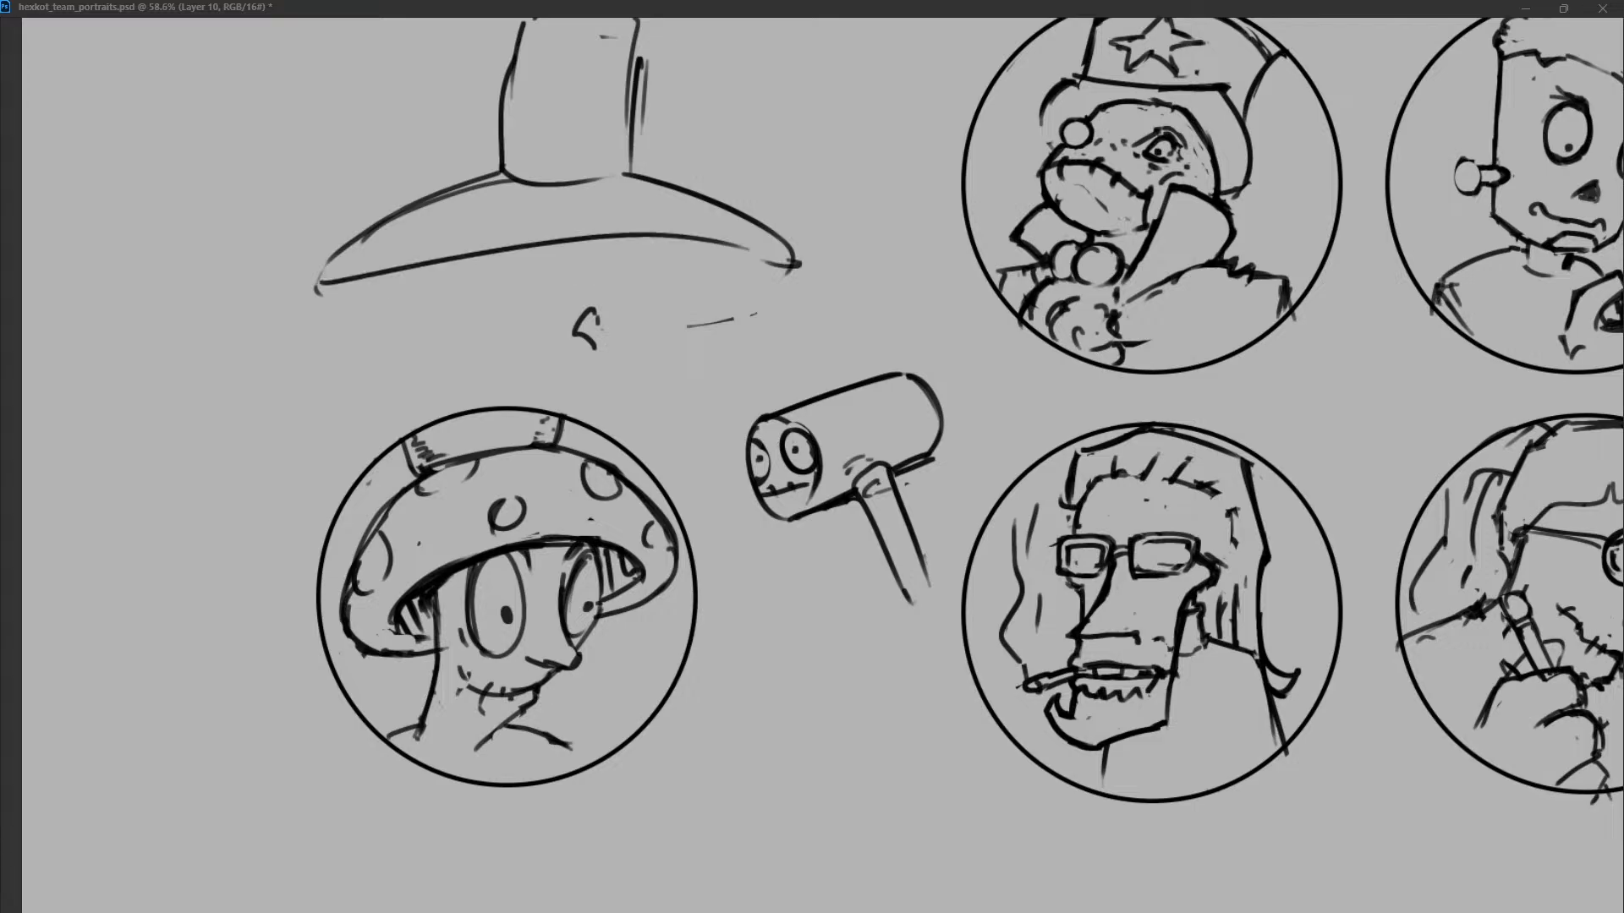
# Draw the face sides beneath the wide cap and add a short curved line between them.
pyautogui.moveTo(475, 261); pyautogui.dragTo(475, 310)
pyautogui.moveTo(633, 236); pyautogui.dragTo(612, 304)
pyautogui.hotkey('ctrl', 'z')
pyautogui.hotkey('ctrl', 'z')
pyautogui.moveTo(651, 238); pyautogui.dragTo(652, 254)
pyautogui.moveTo(470, 320)
pyautogui.mouseDown()
pyautogui.moveTo(565, 279)
pyautogui.moveTo(636, 311)
pyautogui.mouseUp()
pyautogui.hotkey('ctrl', 'z')
pyautogui.moveTo(652, 240); pyautogui.dragTo(642, 287)
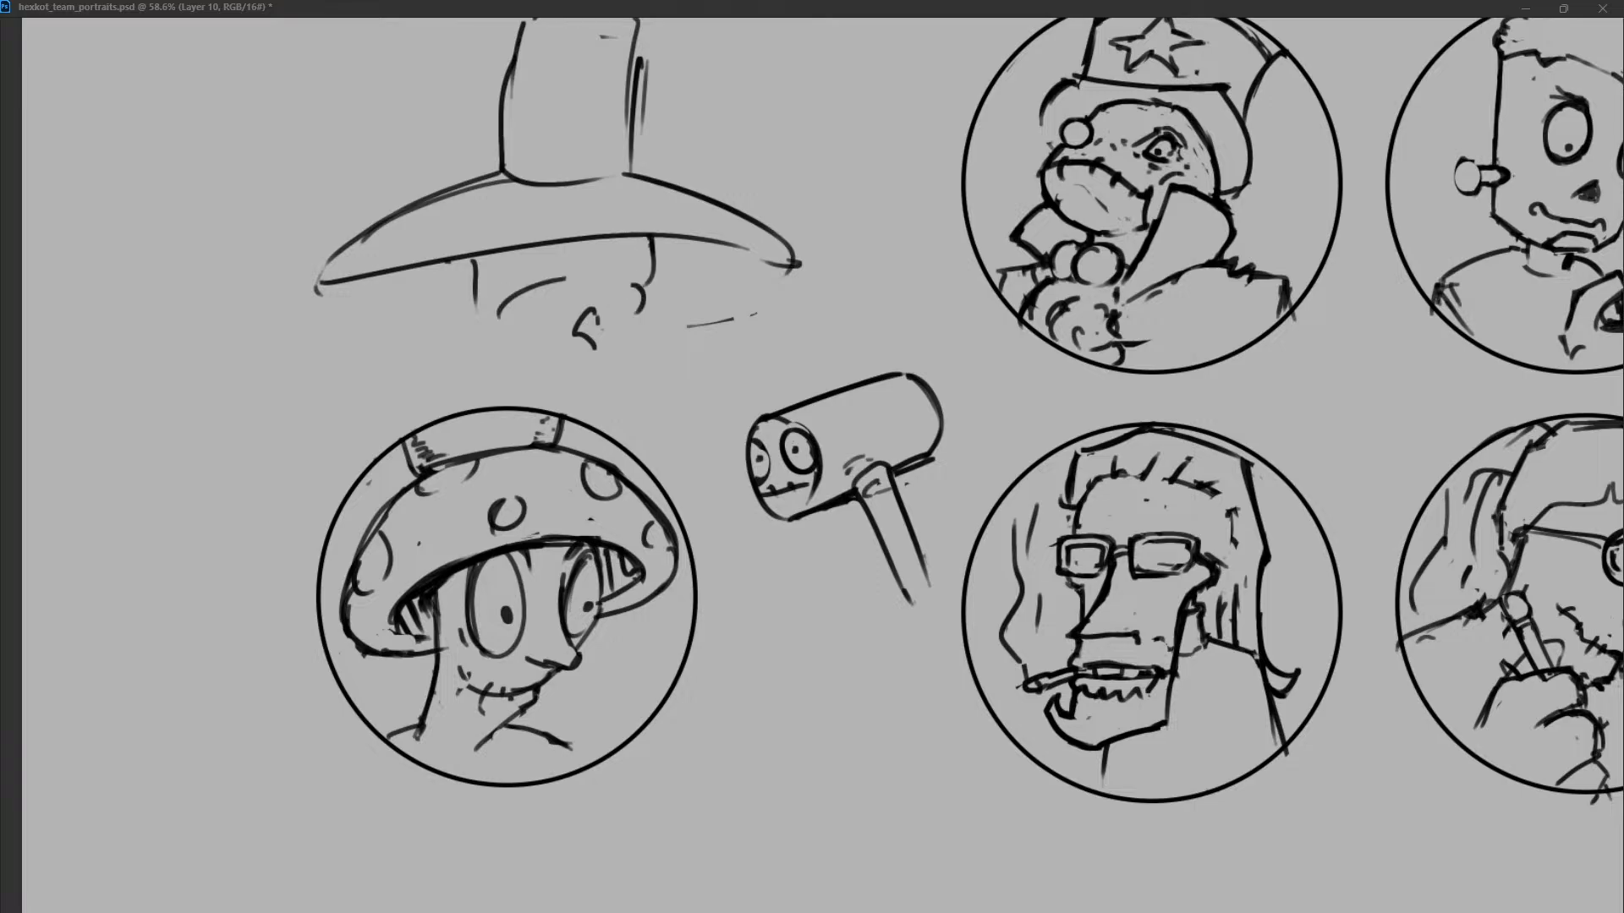
# Draw two narrow oval eyes tucked directly under the wide cap's lower edge.
pyautogui.moveTo(530, 296)
pyautogui.mouseDown()
pyautogui.moveTo(519, 308)
pyautogui.moveTo(582, 302)
pyautogui.moveTo(542, 245)
pyautogui.moveTo(502, 272)
pyautogui.moveTo(538, 267)
pyautogui.moveTo(538, 240)
pyautogui.moveTo(660, 256)
pyautogui.mouseUp()
pyautogui.hotkey('ctrl', 'z')
pyautogui.hotkey('ctrl', 'z')
pyautogui.moveTo(628, 233)
pyautogui.mouseDown()
pyautogui.moveTo(645, 265)
pyautogui.moveTo(644, 247)
pyautogui.mouseUp()
pyautogui.hotkey('ctrl', 'z')
pyautogui.hotkey('ctrl', 'z')
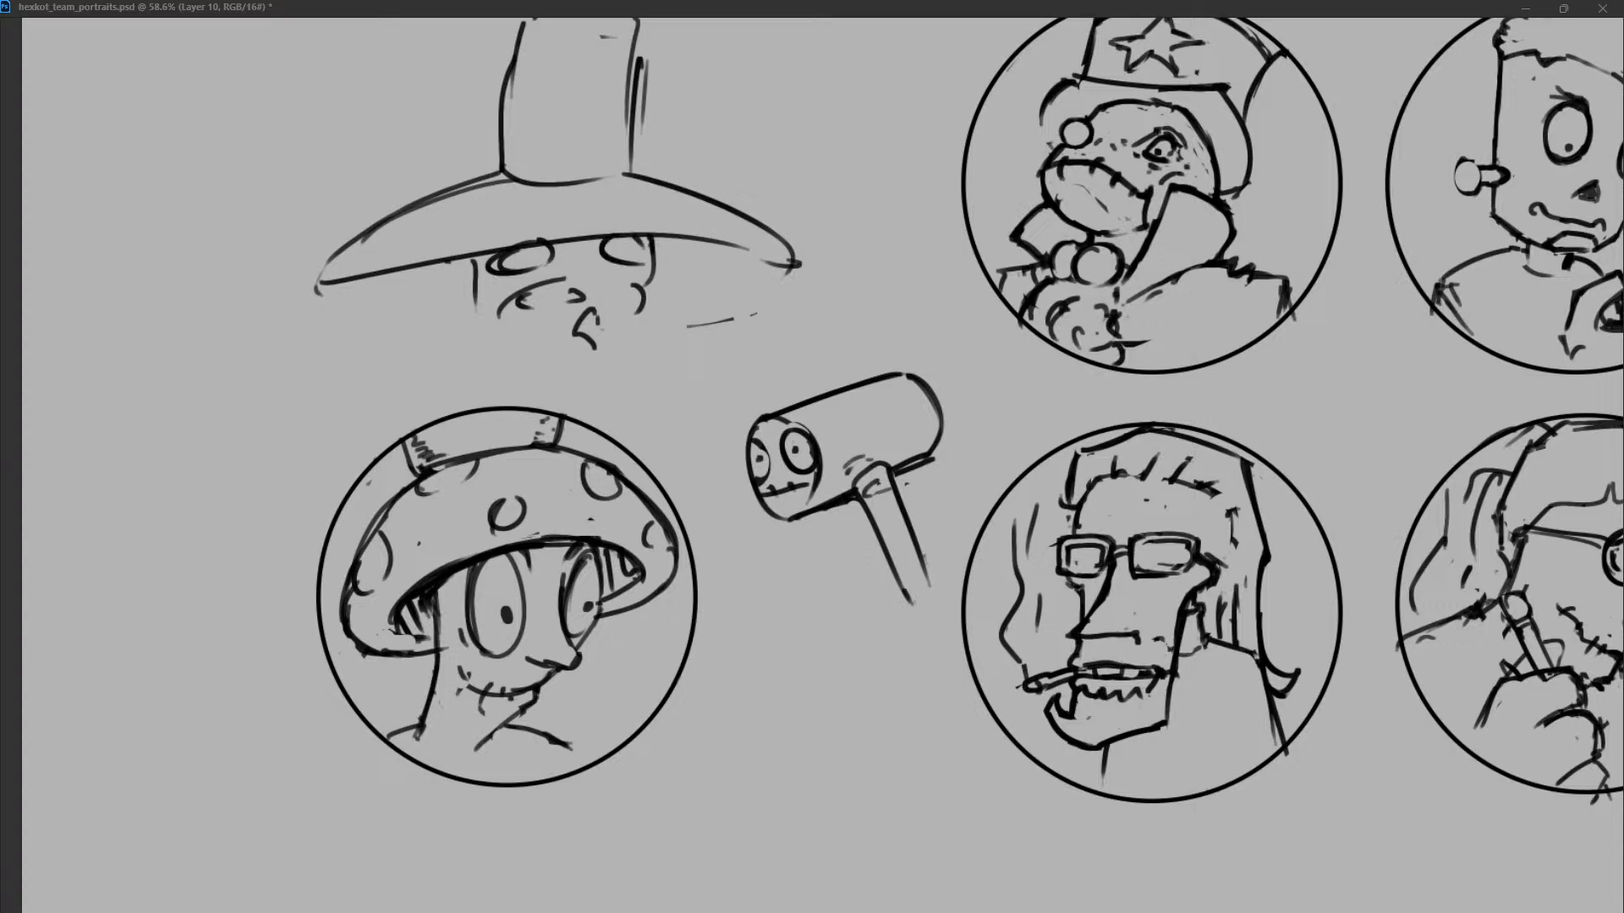
# Darken the wide cap's left tip and draw short radiating lines beside it.
pyautogui.moveTo(382, 232); pyautogui.dragTo(356, 281)
pyautogui.moveTo(238, 219); pyautogui.dragTo(356, 246)
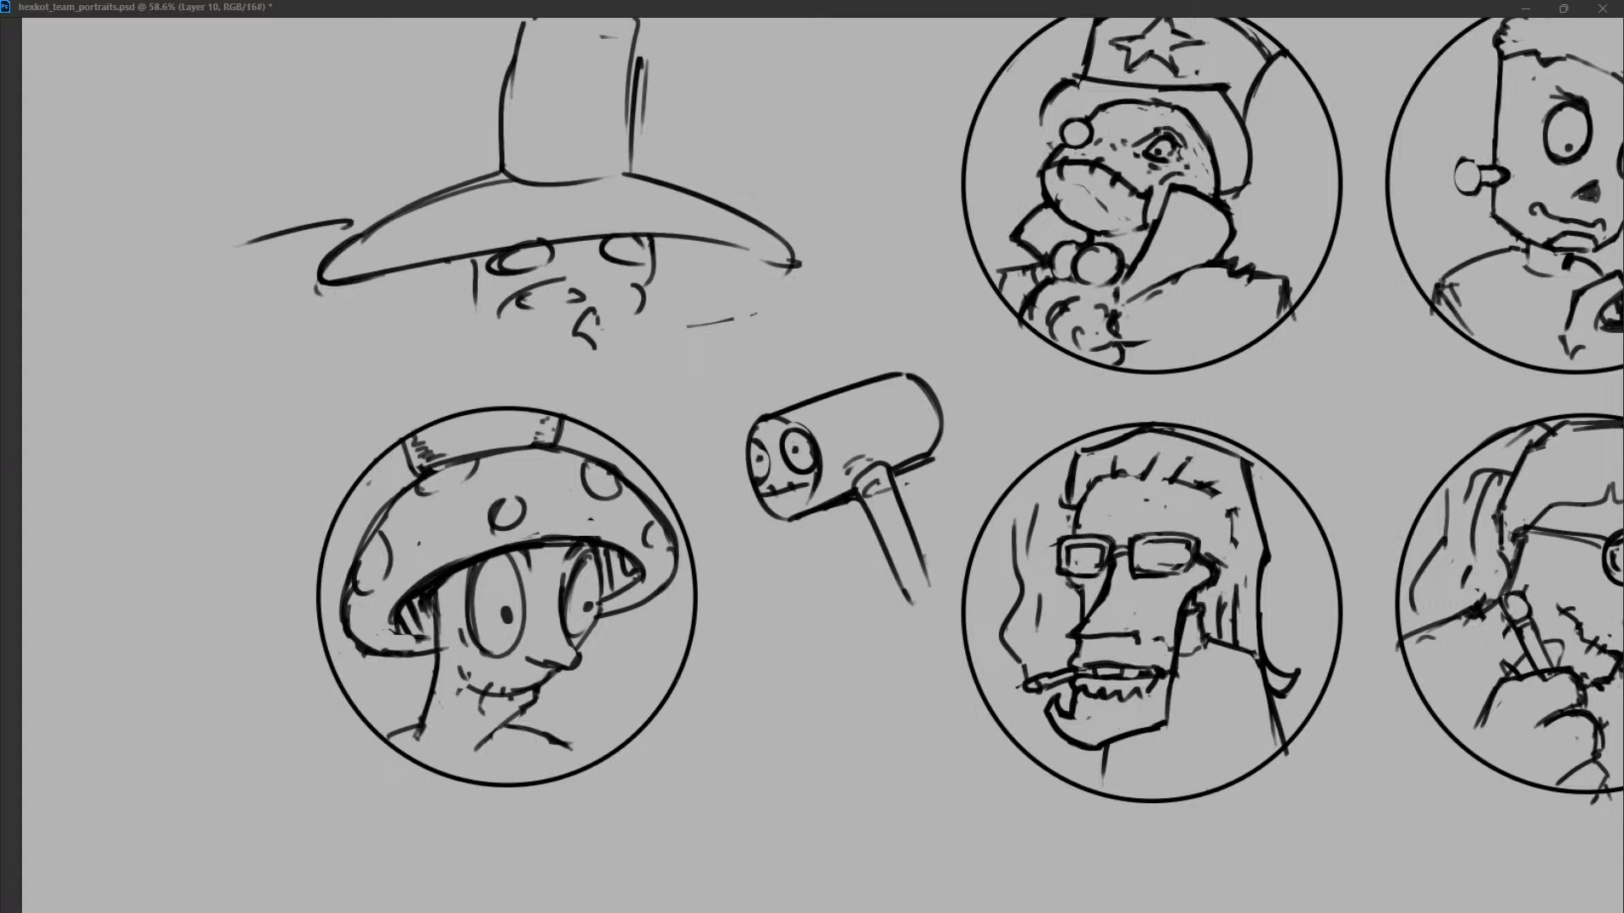
pyautogui.moveTo(227, 275); pyautogui.dragTo(284, 283)
pyautogui.hotkey('ctrl', 'z')
pyautogui.hotkey('ctrl', 'z')
pyautogui.moveTo(261, 172); pyautogui.dragTo(342, 216)
pyautogui.moveTo(237, 270); pyautogui.dragTo(272, 282)
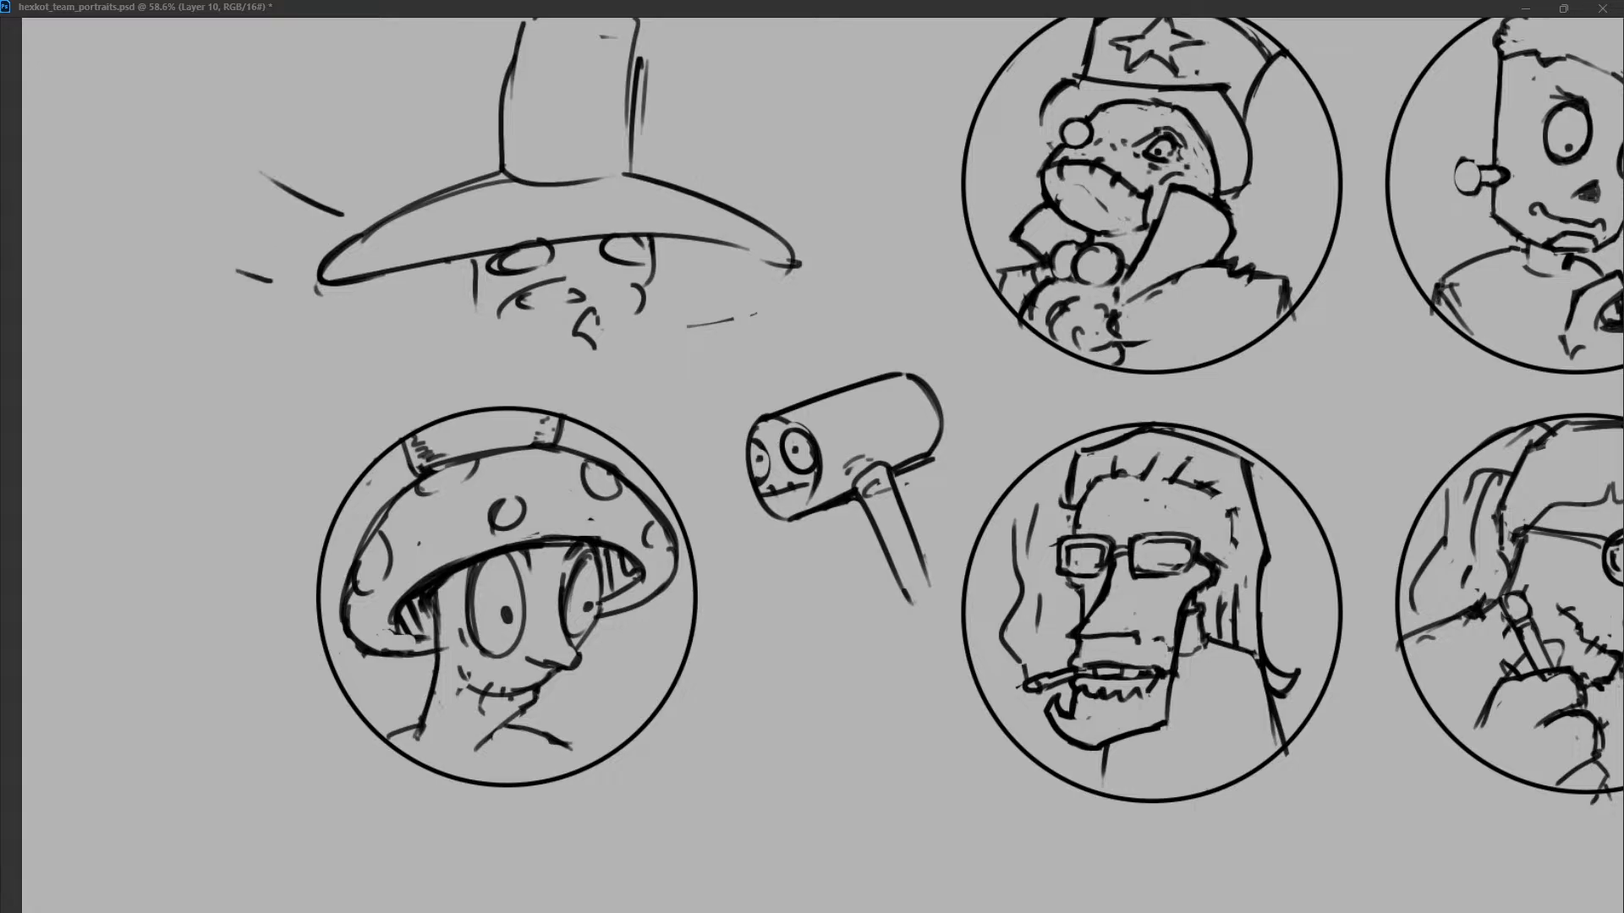
# Add short radiating lines on both sides of the stem's base and reinforce the line where it meets the cap.
pyautogui.moveTo(423, 139); pyautogui.dragTo(462, 159)
pyautogui.moveTo(661, 156); pyautogui.dragTo(729, 121)
pyautogui.moveTo(690, 175); pyautogui.dragTo(734, 160)
pyautogui.moveTo(498, 175); pyautogui.dragTo(641, 172)
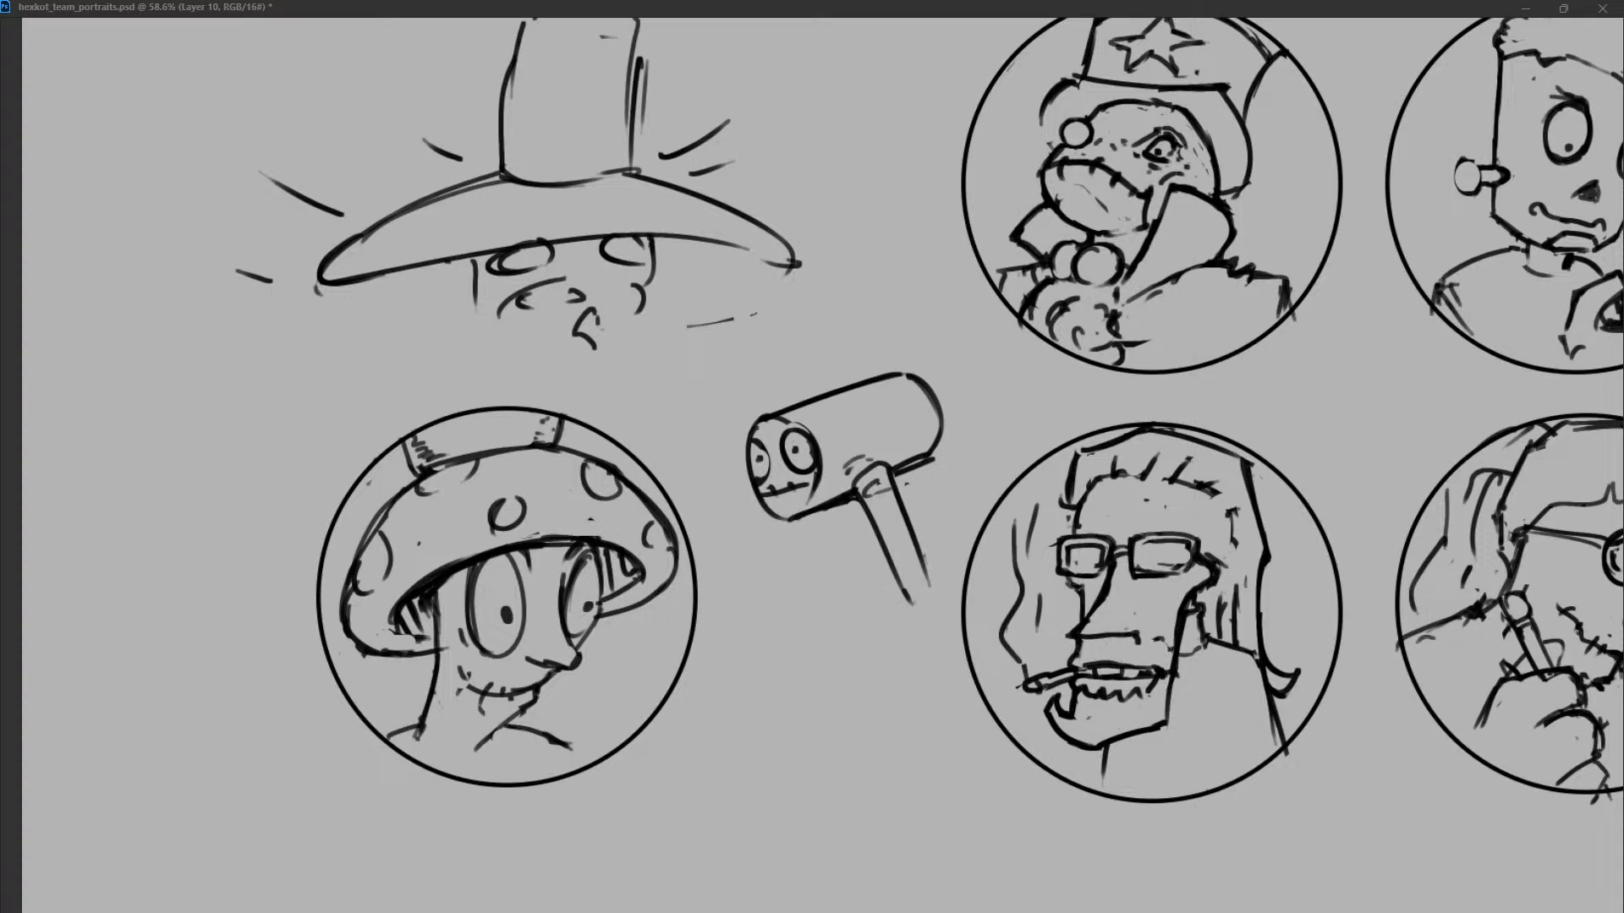
# Add short strokes at the top of the stem and draw a curved, pointed thorn on its right side.
pyautogui.moveTo(545, 19); pyautogui.dragTo(543, 37)
pyautogui.hotkey('ctrl', 'z')
pyautogui.moveTo(523, 19); pyautogui.dragTo(509, 71)
pyautogui.moveTo(638, 87); pyautogui.dragTo(739, 19)
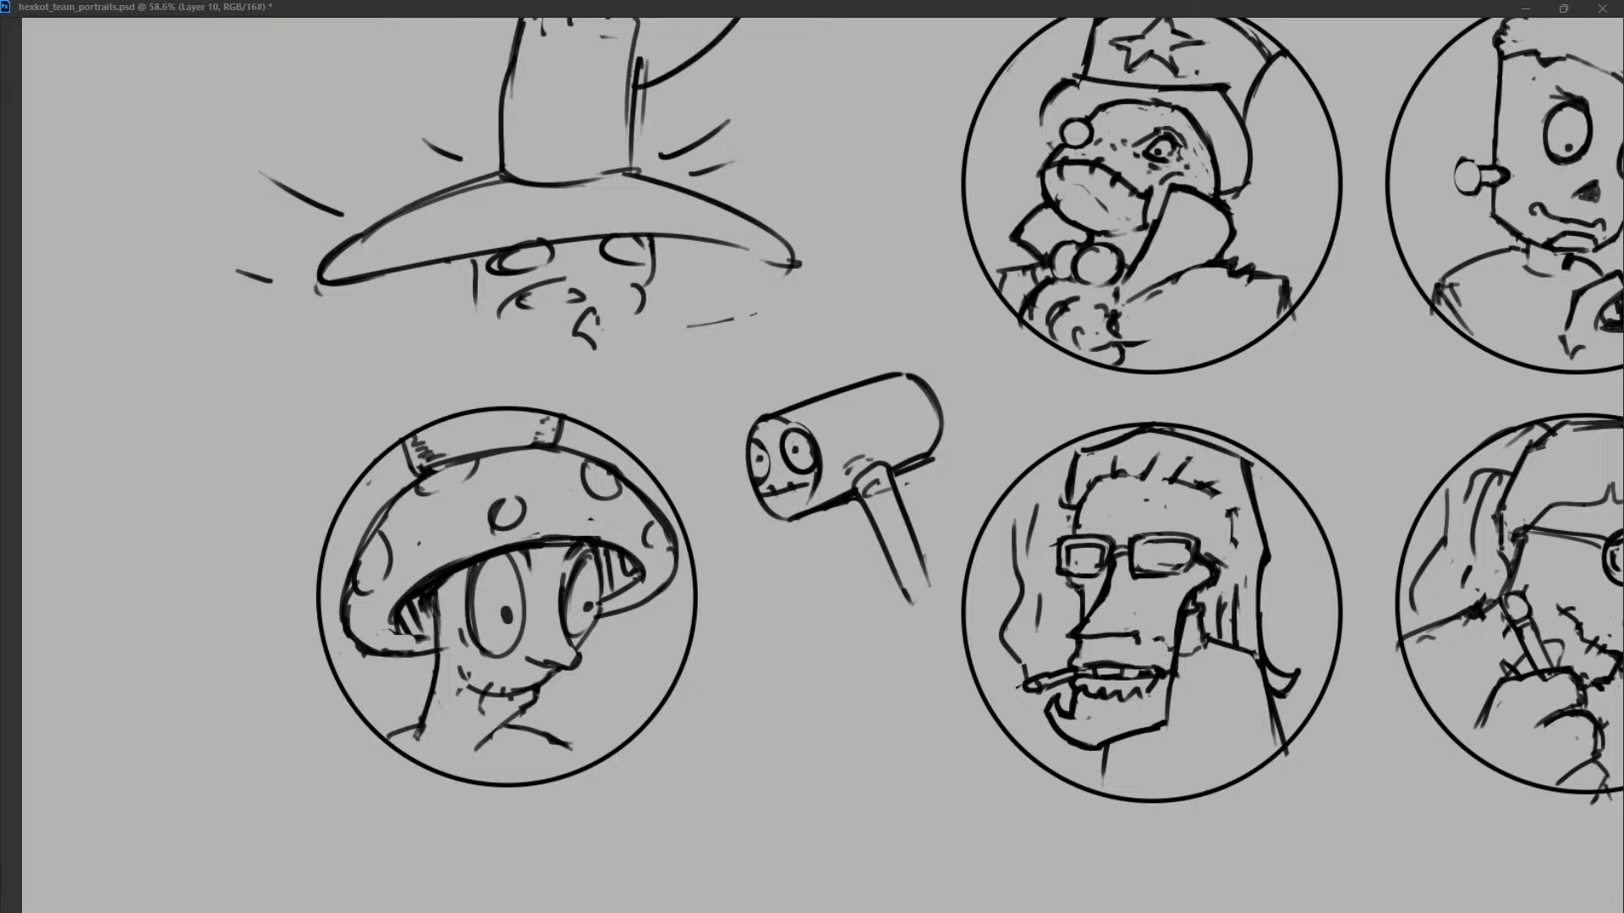
pyautogui.moveTo(634, 120)
pyautogui.mouseDown()
pyautogui.moveTo(725, 74)
pyautogui.moveTo(738, 21)
pyautogui.mouseUp()
pyautogui.hotkey('ctrl', 'z')
pyautogui.moveTo(639, 84)
pyautogui.mouseDown()
pyautogui.moveTo(684, 48)
pyautogui.moveTo(679, 87)
pyautogui.moveTo(636, 121)
pyautogui.mouseUp()
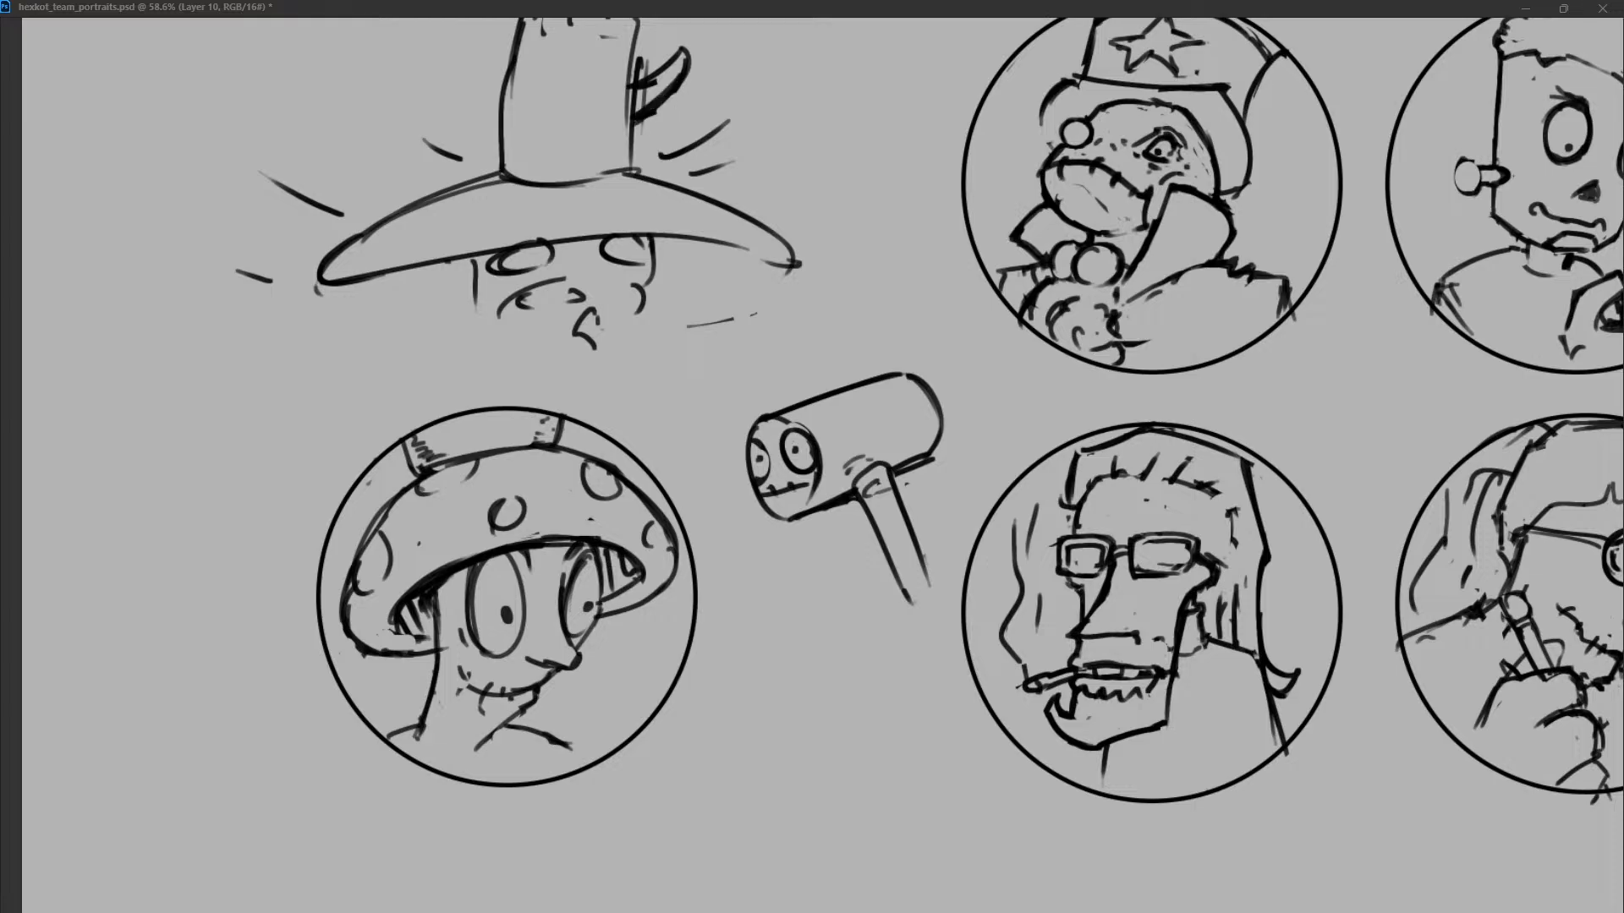
# Add pupils to the wide-capped figure's eyes and rework the lines around its left and right cheeks.
pyautogui.moveTo(455, 269); pyautogui.dragTo(487, 271)
pyautogui.moveTo(481, 273); pyautogui.dragTo(494, 276)
pyautogui.moveTo(639, 252)
pyautogui.mouseDown()
pyautogui.moveTo(663, 252)
pyautogui.moveTo(633, 254)
pyautogui.mouseUp()
pyautogui.moveTo(510, 258); pyautogui.dragTo(517, 264)
pyautogui.hotkey('ctrl', 'z')
pyautogui.hotkey('ctrl', 'z')
pyautogui.moveTo(651, 278); pyautogui.dragTo(620, 299)
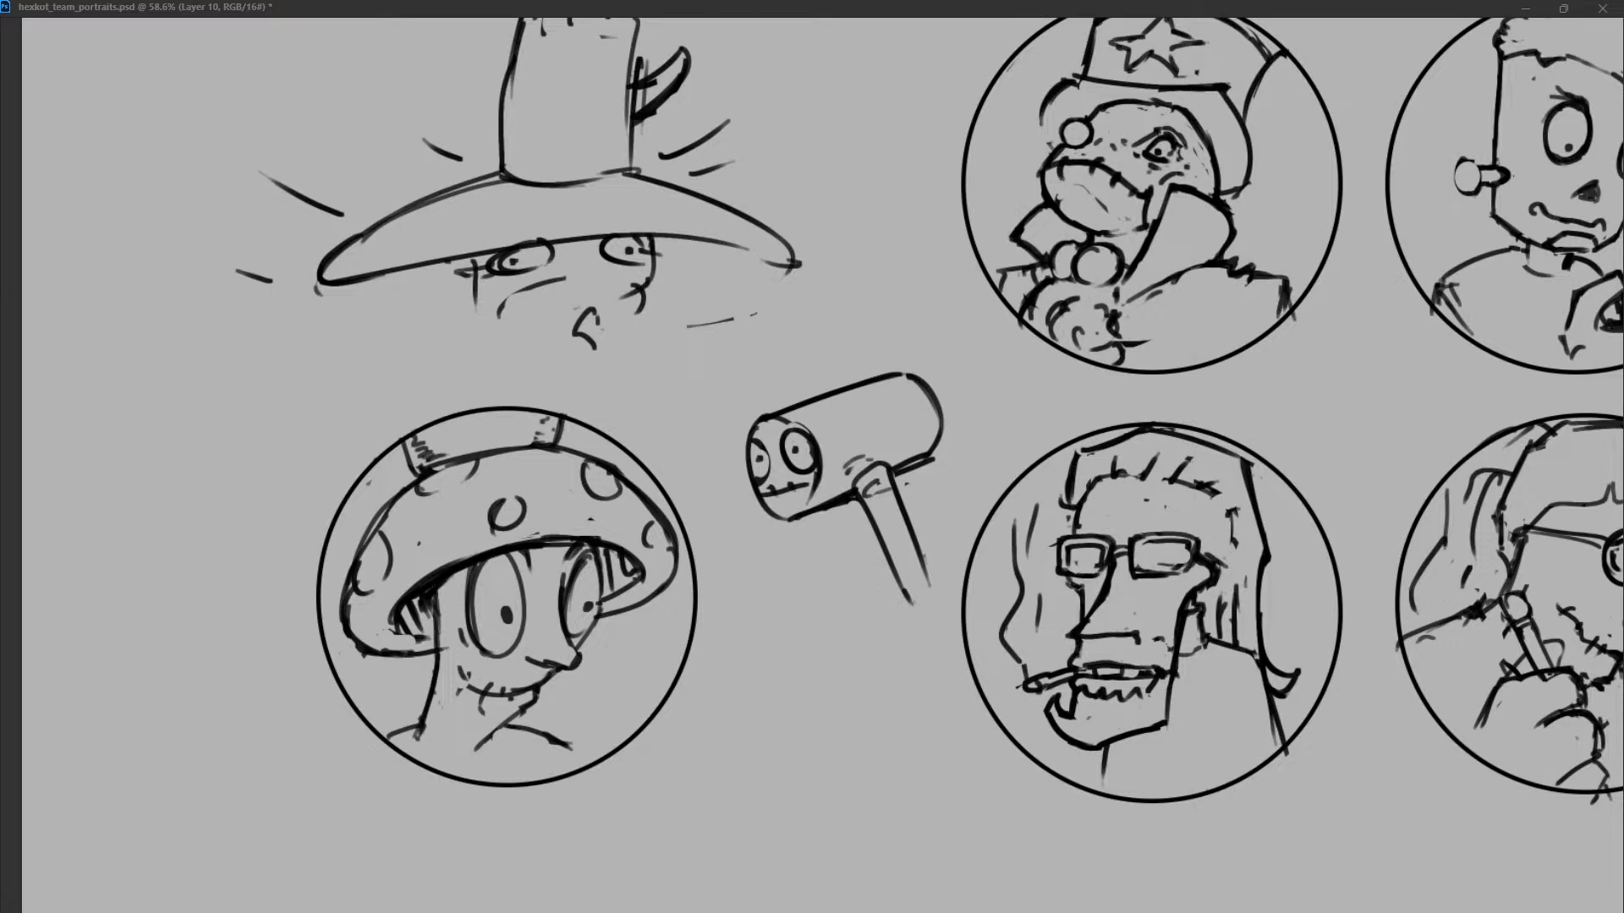
# Draw a wide, flat mouth and lower jaw line on the face beneath the wide cap.
pyautogui.moveTo(505, 311); pyautogui.dragTo(637, 294)
pyautogui.hotkey('ctrl', 'z')
pyautogui.moveTo(474, 306); pyautogui.dragTo(630, 290)
pyautogui.hotkey('ctrl', 'z')
pyautogui.moveTo(477, 273)
pyautogui.mouseDown()
pyautogui.moveTo(464, 303)
pyautogui.moveTo(525, 317)
pyautogui.moveTo(616, 280)
pyautogui.mouseUp()
pyautogui.hotkey('ctrl', 'z')
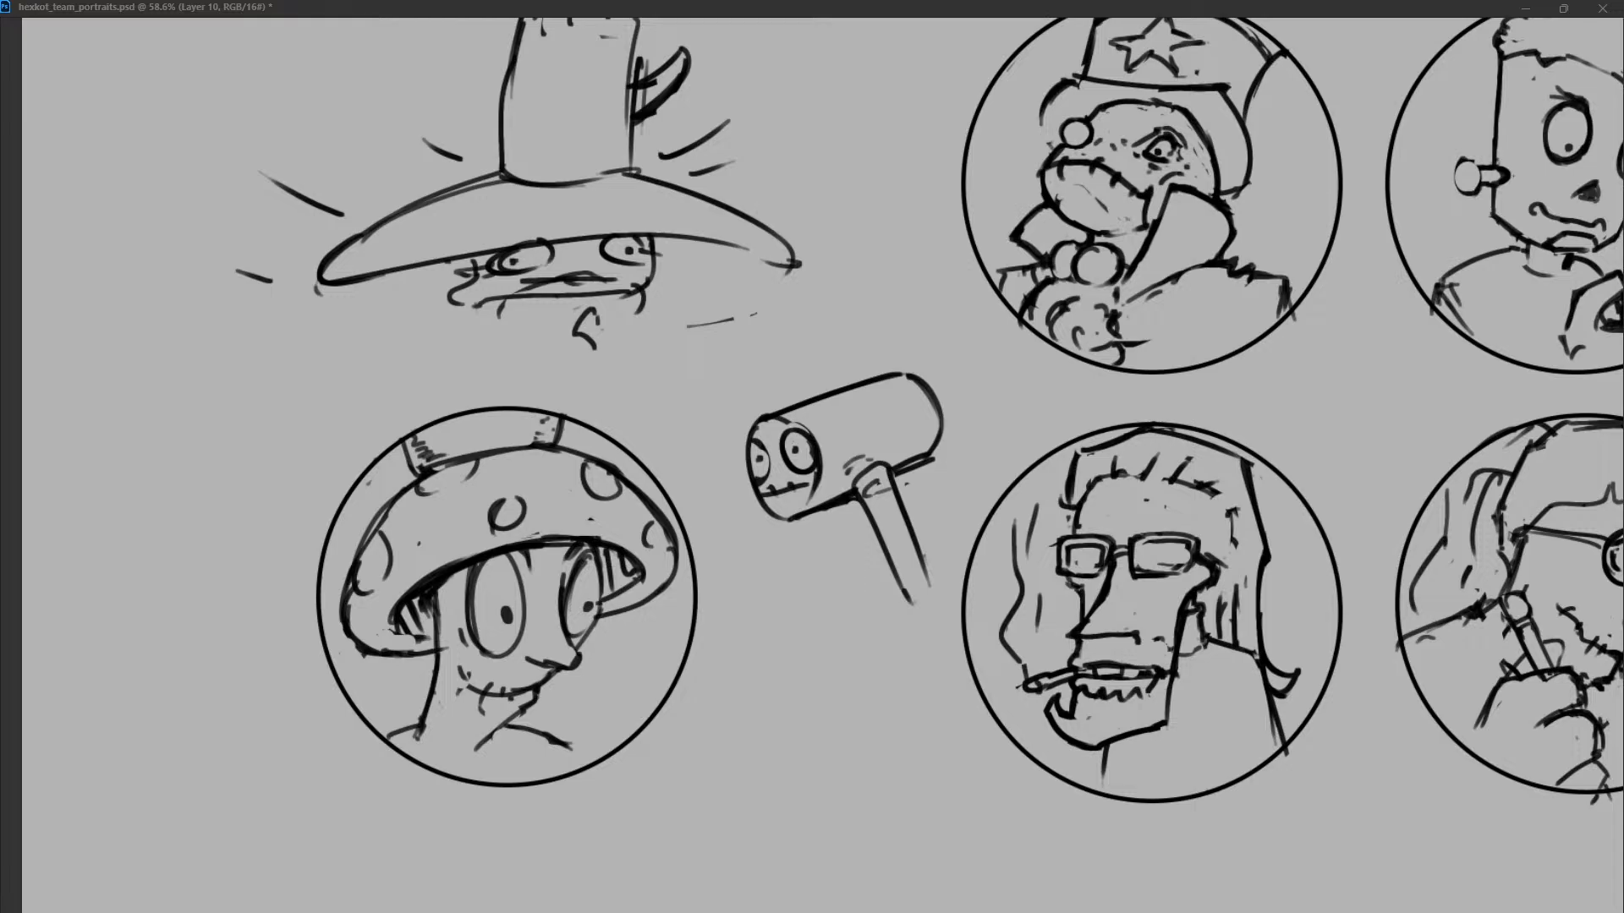
# Add curved spots across the wide mushroom cap and touch up the figure's mouth.
pyautogui.moveTo(416, 207)
pyautogui.mouseDown()
pyautogui.moveTo(389, 234)
pyautogui.moveTo(429, 222)
pyautogui.mouseUp()
pyautogui.moveTo(681, 208); pyautogui.dragTo(644, 196)
pyautogui.moveTo(497, 203)
pyautogui.mouseDown()
pyautogui.moveTo(516, 220)
pyautogui.moveTo(563, 214)
pyautogui.mouseUp()
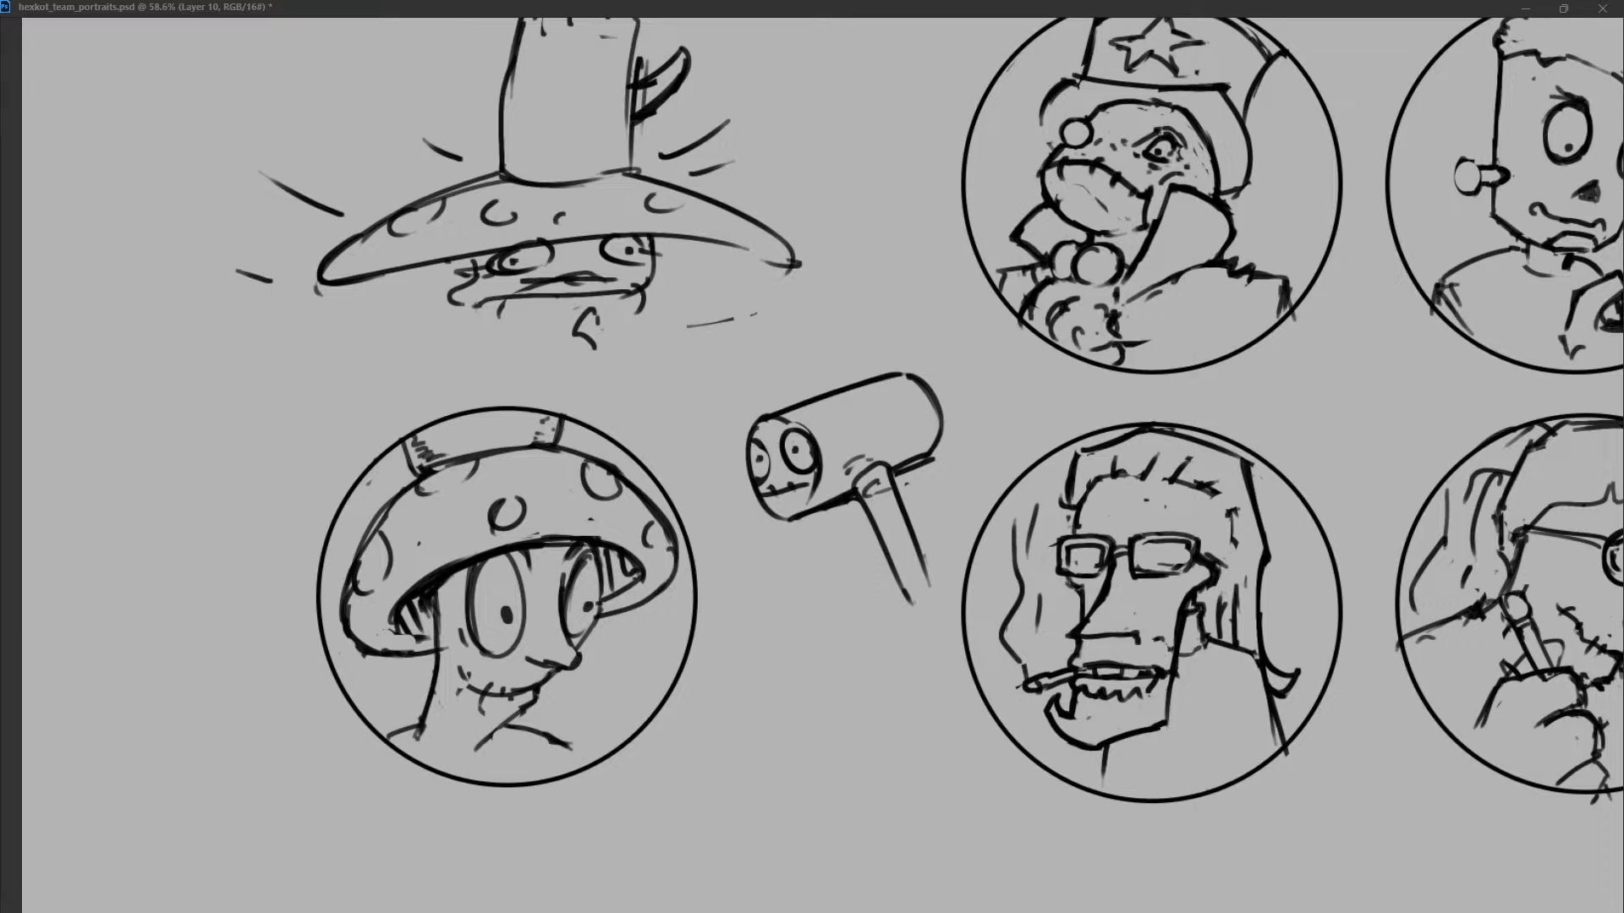
pyautogui.moveTo(558, 280)
pyautogui.mouseDown()
pyautogui.moveTo(627, 275)
pyautogui.moveTo(572, 284)
pyautogui.mouseUp()
# Erase the bolt-necked character's pointed cuff and redraw the raised forearm's outline as a straight-sided block below the chin.
pyautogui.click(1153, 321)
pyautogui.scroll(7, 1244, 350)
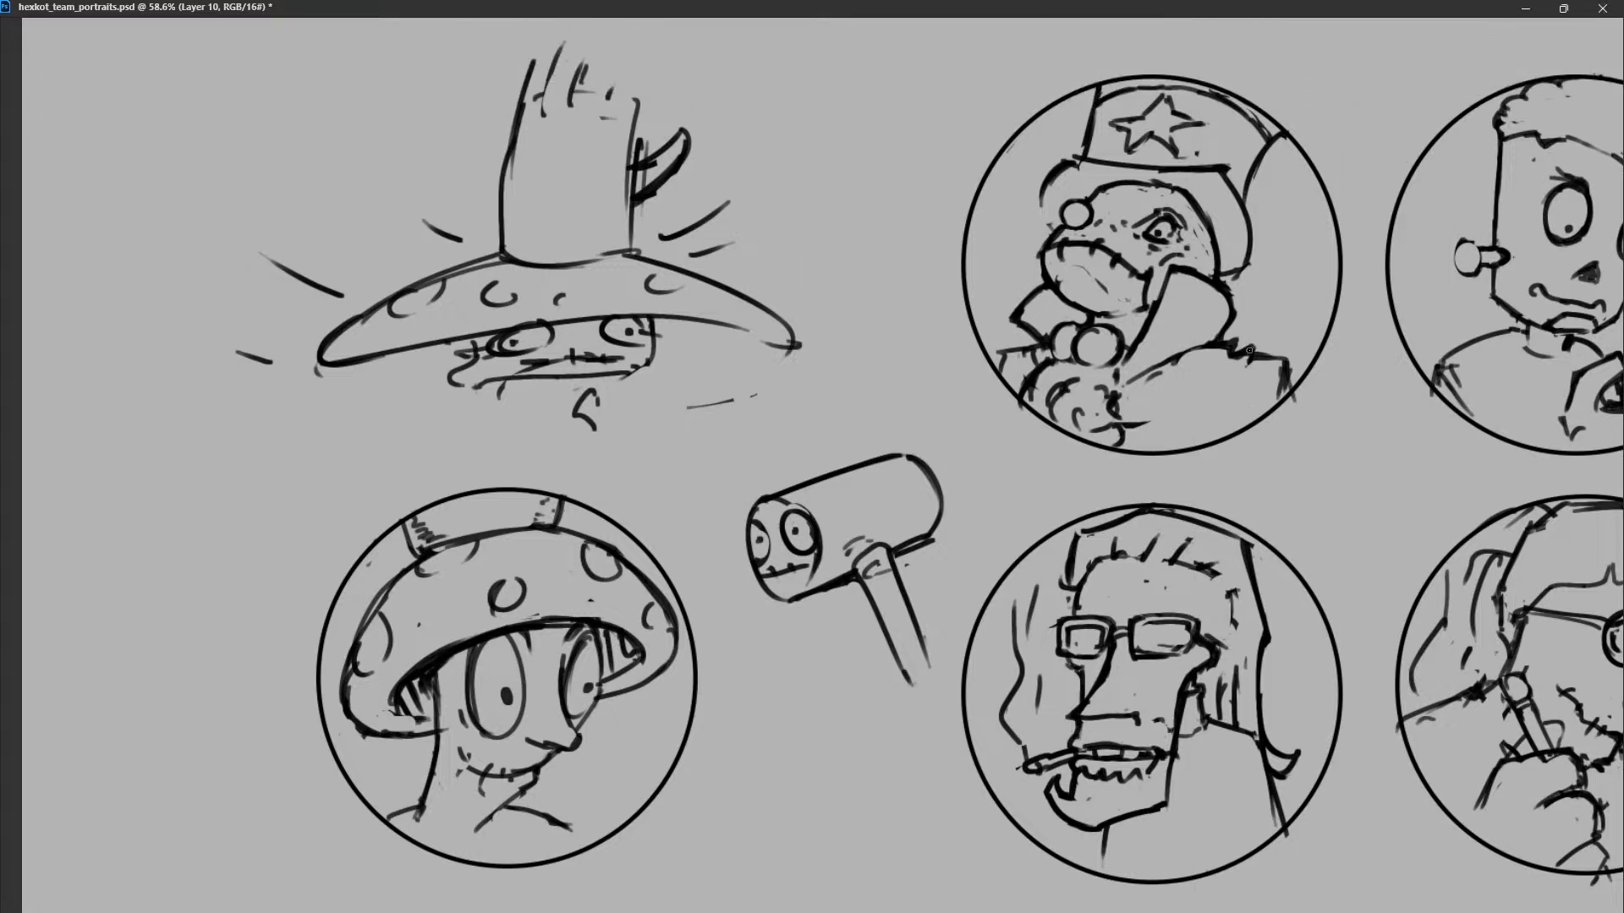
pyautogui.hscroll(-6, 1244, 351)
pyautogui.hscroll(20, 1244, 350)
pyautogui.scroll(2, 1140, 335)
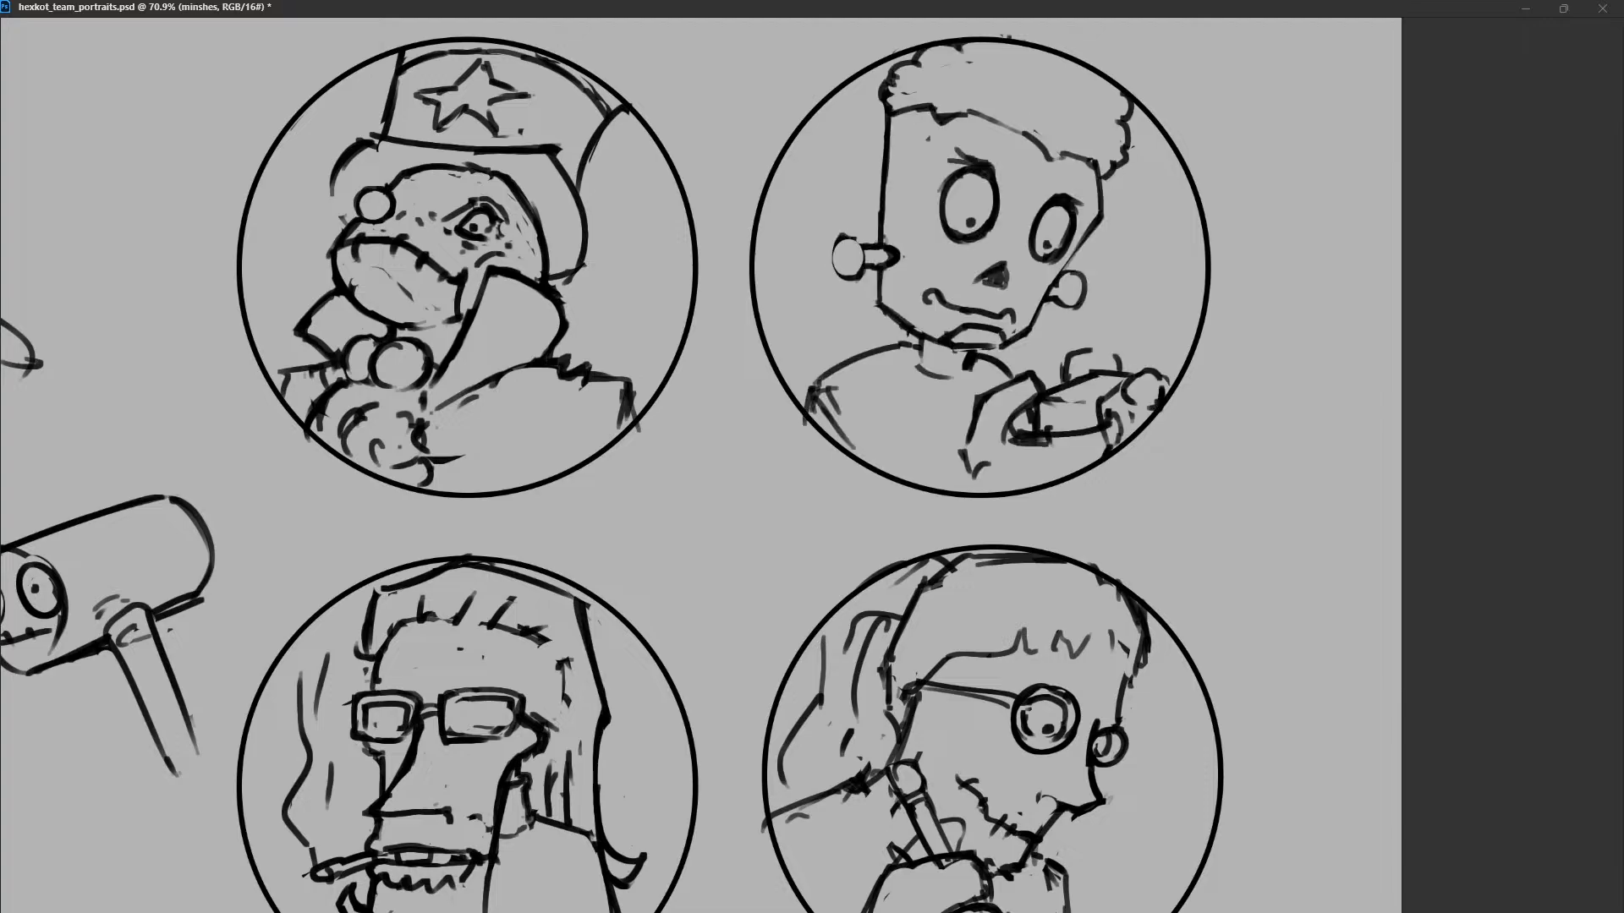
pyautogui.scroll(3, 612, 474)
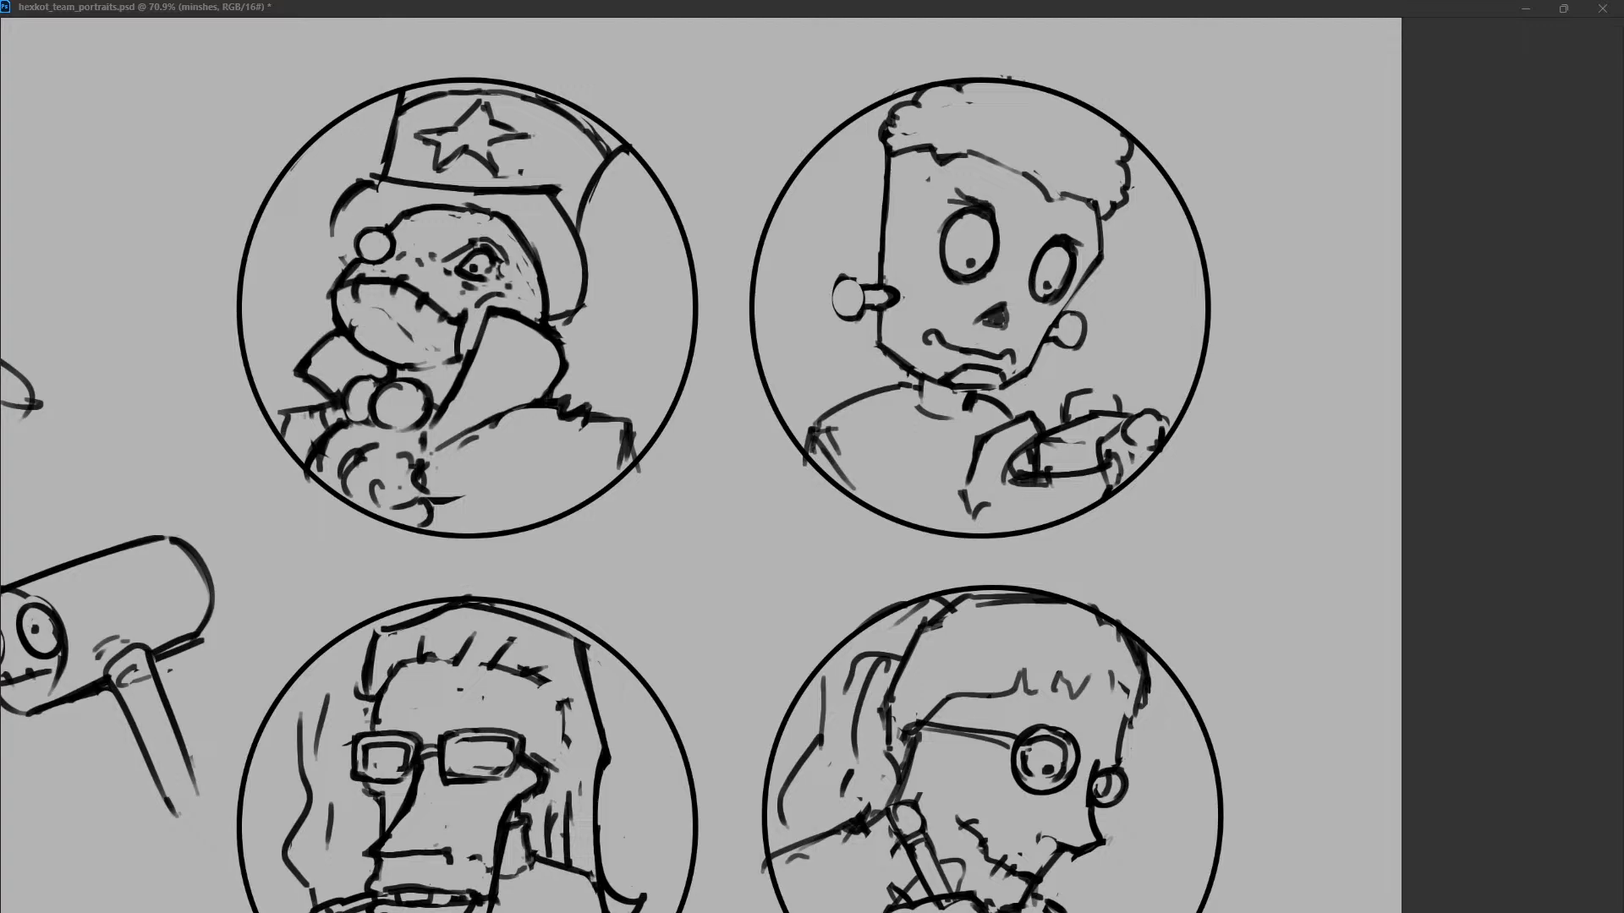
pyautogui.moveTo(1034, 424)
pyautogui.mouseDown()
pyautogui.moveTo(980, 444)
pyautogui.moveTo(958, 499)
pyautogui.moveTo(1053, 431)
pyautogui.mouseUp()
pyautogui.moveTo(1028, 450); pyautogui.dragTo(981, 507)
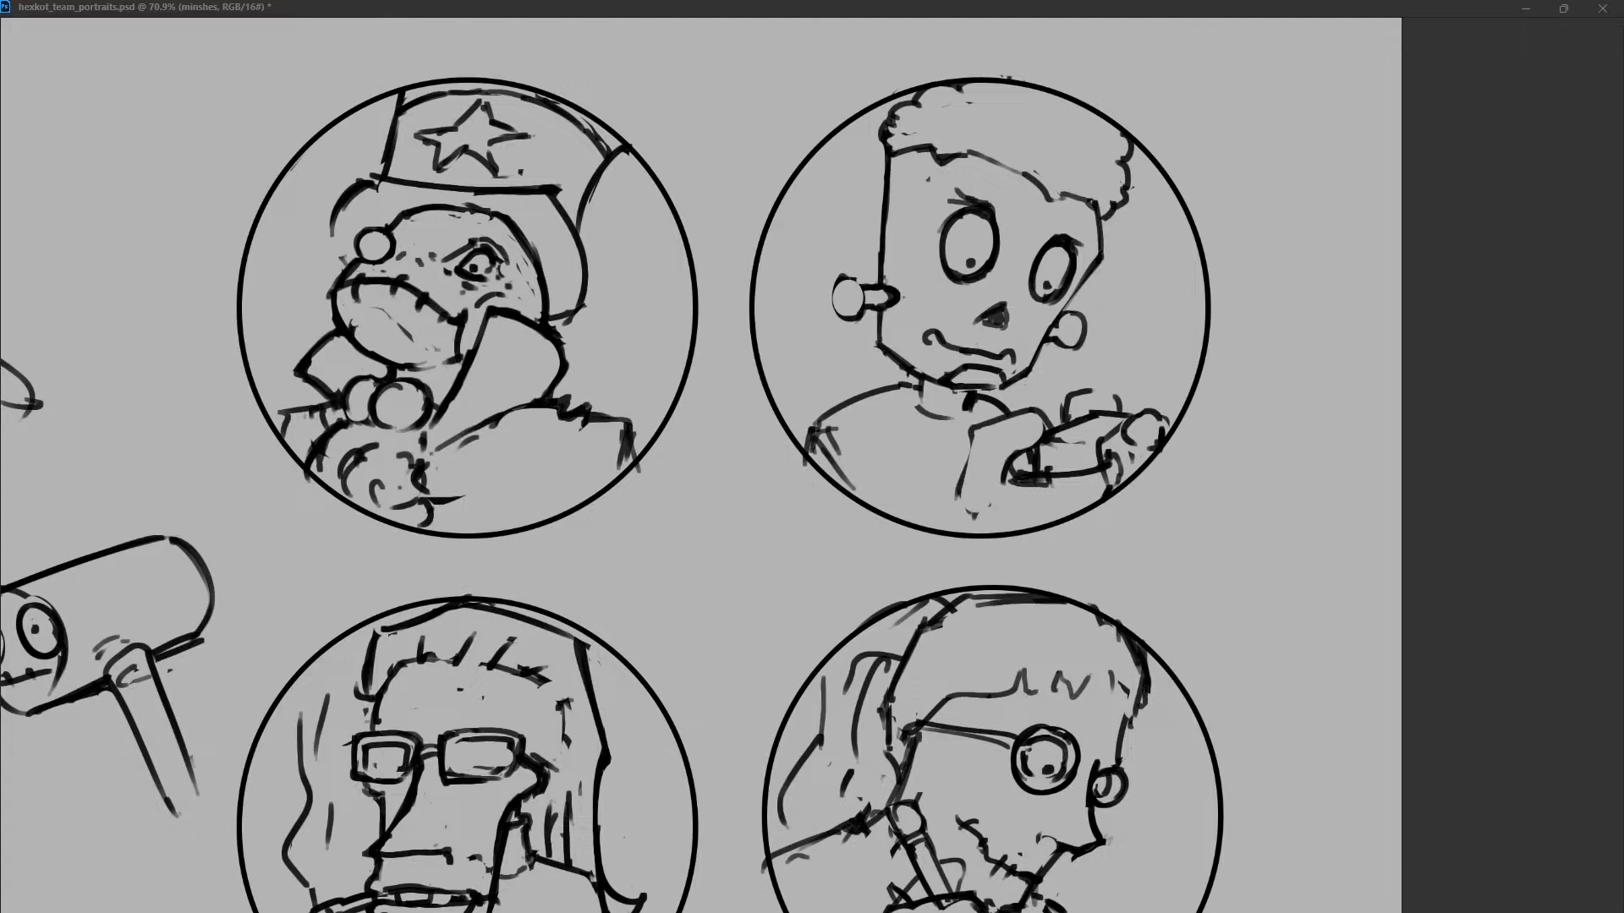
pyautogui.moveTo(974, 429); pyautogui.dragTo(954, 530)
pyautogui.moveTo(1046, 422)
pyautogui.mouseDown()
pyautogui.moveTo(1005, 484)
pyautogui.moveTo(1036, 444)
pyautogui.moveTo(1010, 452)
pyautogui.moveTo(1017, 481)
pyautogui.mouseUp()
pyautogui.hotkey('ctrl', 'z')
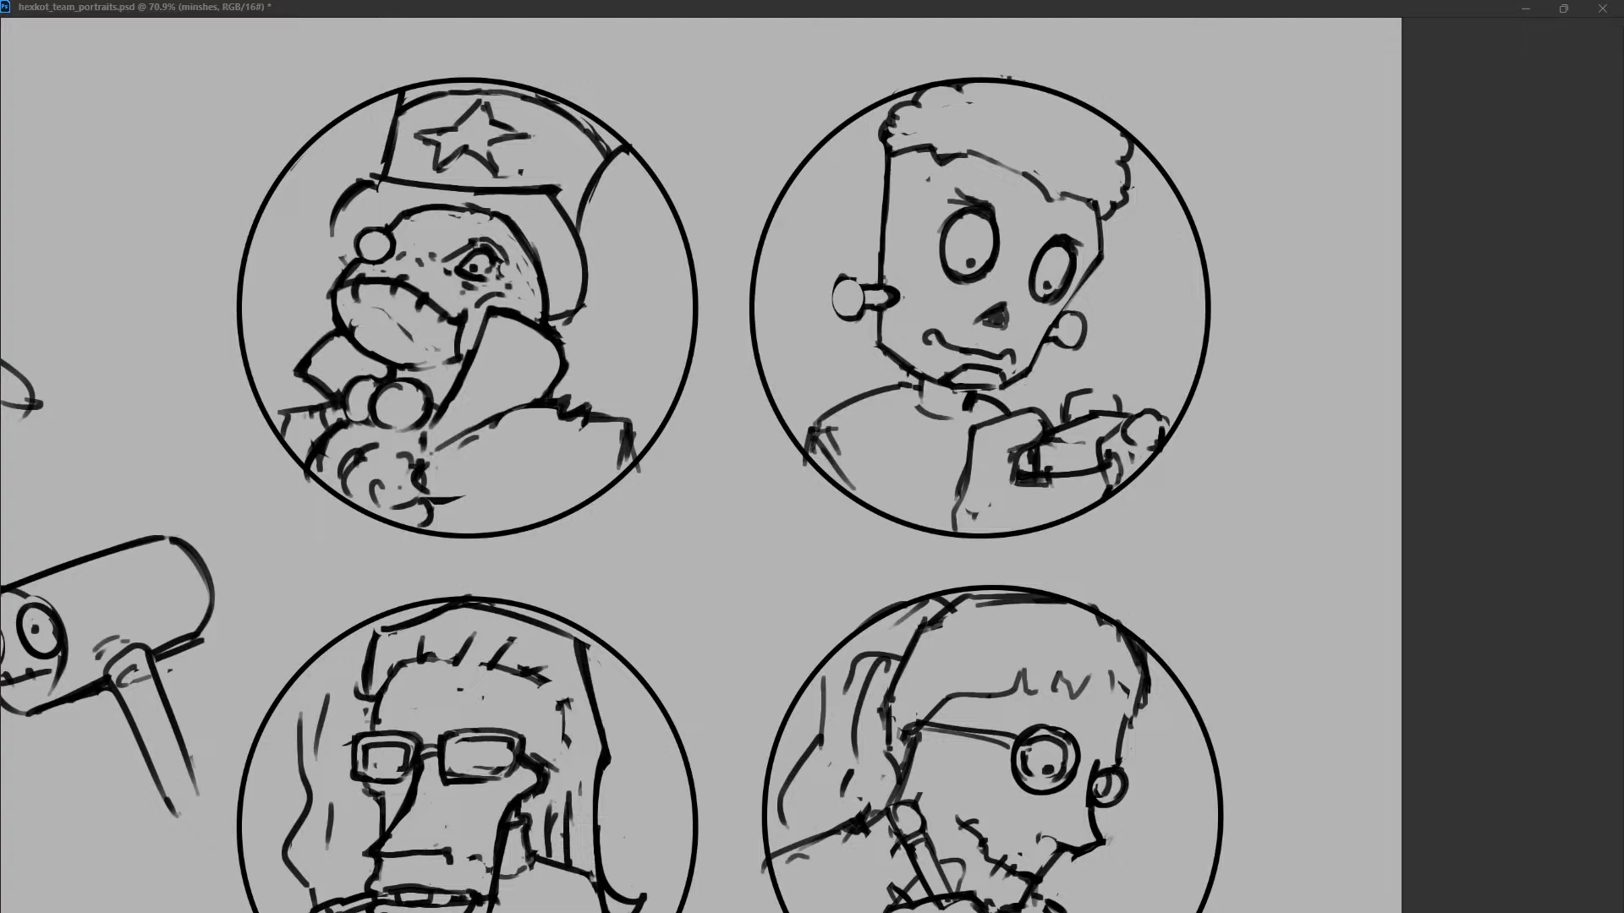
# Add inner edges to the blocky forearm and draw an oval fingertip above the hand.
pyautogui.moveTo(977, 429)
pyautogui.mouseDown()
pyautogui.moveTo(1014, 455)
pyautogui.moveTo(999, 485)
pyautogui.moveTo(993, 450)
pyautogui.moveTo(1042, 422)
pyautogui.mouseUp()
pyautogui.hotkey('ctrl', 'z')
pyautogui.hotkey('ctrl', 'z')
pyautogui.moveTo(1037, 440)
pyautogui.mouseDown()
pyautogui.moveTo(1048, 416)
pyautogui.moveTo(1114, 390)
pyautogui.moveTo(1071, 406)
pyautogui.moveTo(1118, 391)
pyautogui.moveTo(1129, 413)
pyautogui.moveTo(1065, 415)
pyautogui.moveTo(1135, 410)
pyautogui.mouseUp()
pyautogui.hotkey('ctrl', 'z')
pyautogui.hotkey('ctrl', 'z')
pyautogui.hotkey('ctrl', 'z')
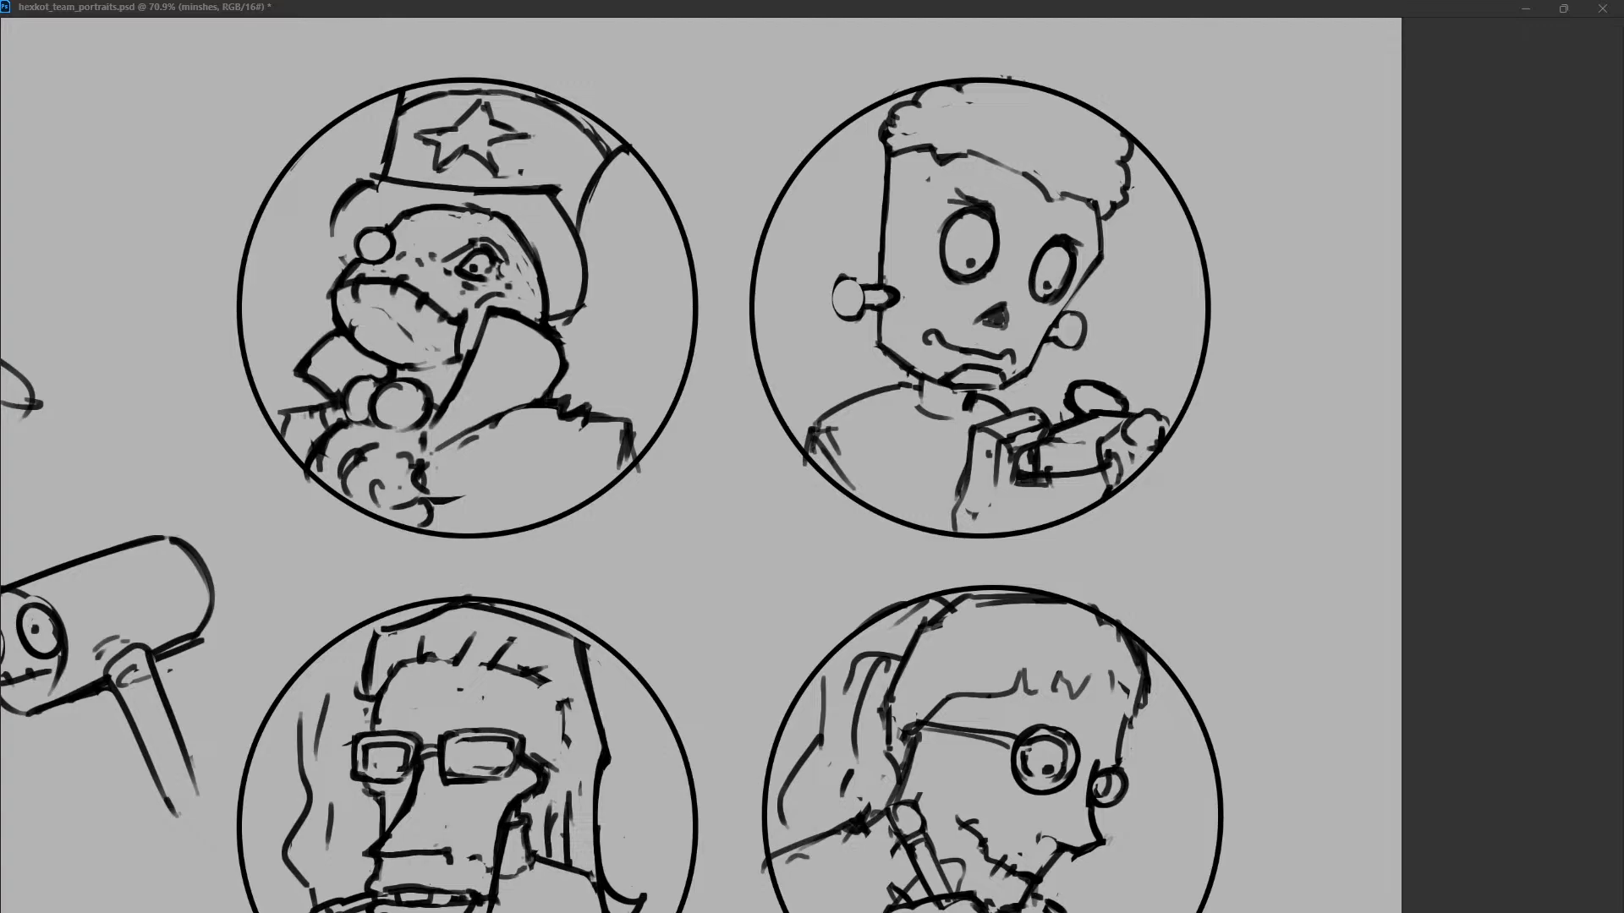
# Rework the outline of the narrow lower finger extending from the blocky forearm.
pyautogui.moveTo(1050, 440)
pyautogui.mouseDown()
pyautogui.moveTo(1113, 452)
pyautogui.moveTo(1103, 439)
pyautogui.moveTo(1123, 426)
pyautogui.moveTo(1050, 435)
pyautogui.moveTo(1093, 413)
pyautogui.moveTo(1014, 475)
pyautogui.moveTo(1070, 487)
pyautogui.moveTo(1125, 446)
pyautogui.moveTo(1118, 470)
pyautogui.mouseUp()
pyautogui.hotkey('ctrl', 'z')
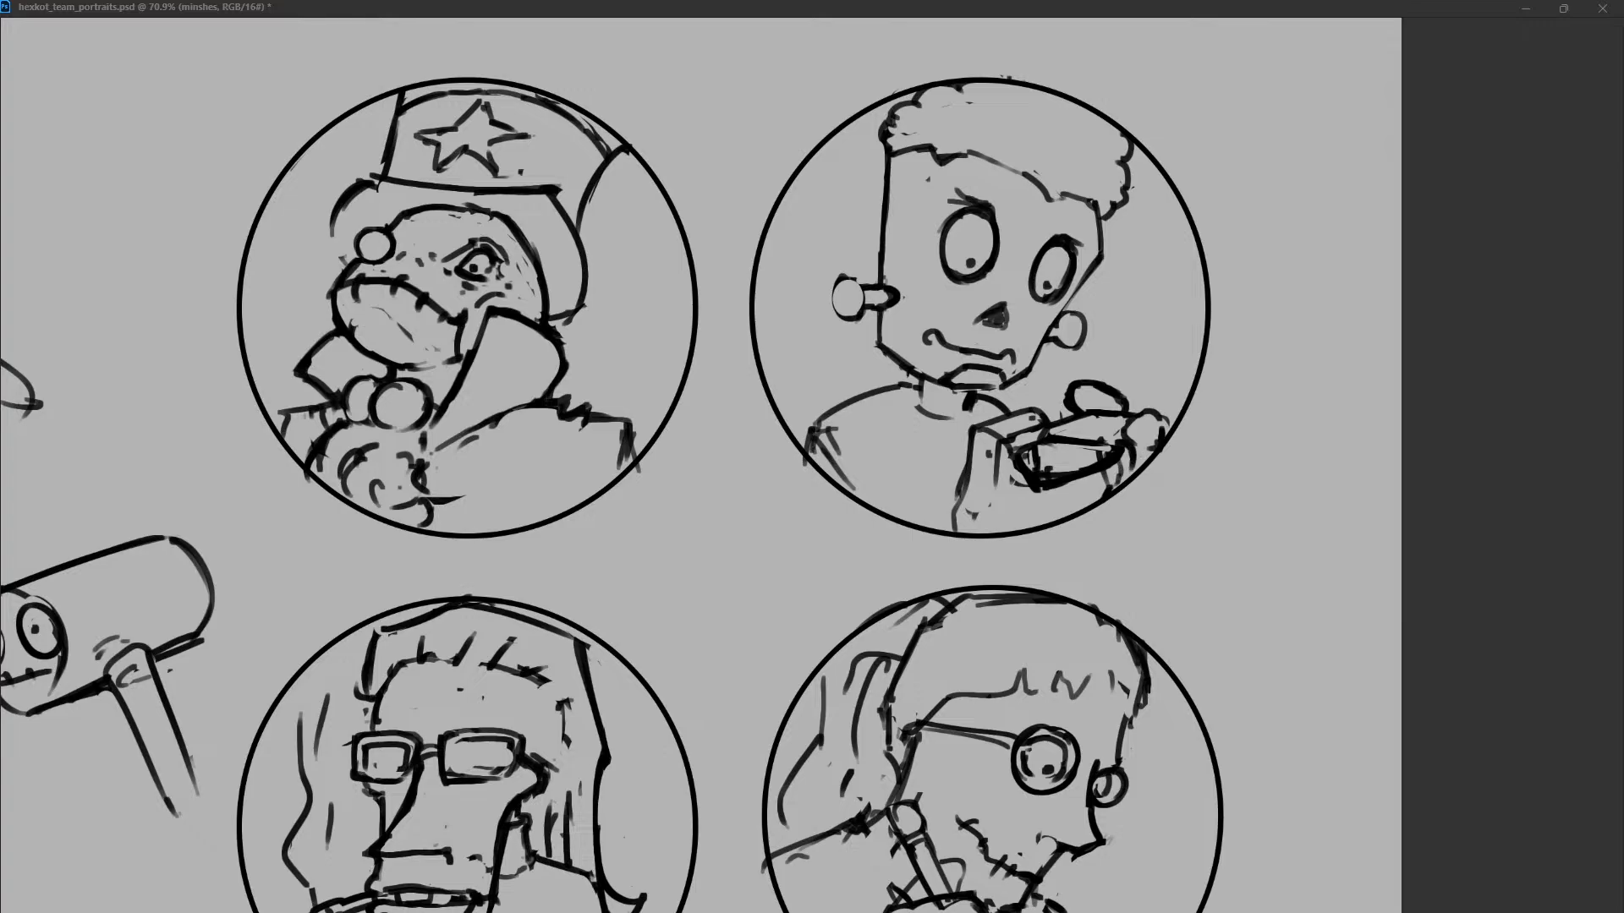
pyautogui.hotkey('ctrl', 'z')
pyautogui.hotkey('ctrl', 'z')
pyautogui.hotkey('ctrl', 'z')
pyautogui.hotkey('ctrl', 'z')
pyautogui.hotkey('ctrl', 'shift', 'z')
pyautogui.hotkey('ctrl', 'shift', 'z')
pyautogui.hotkey('ctrl', 'shift', 'z')
pyautogui.hotkey('ctrl', 'z')
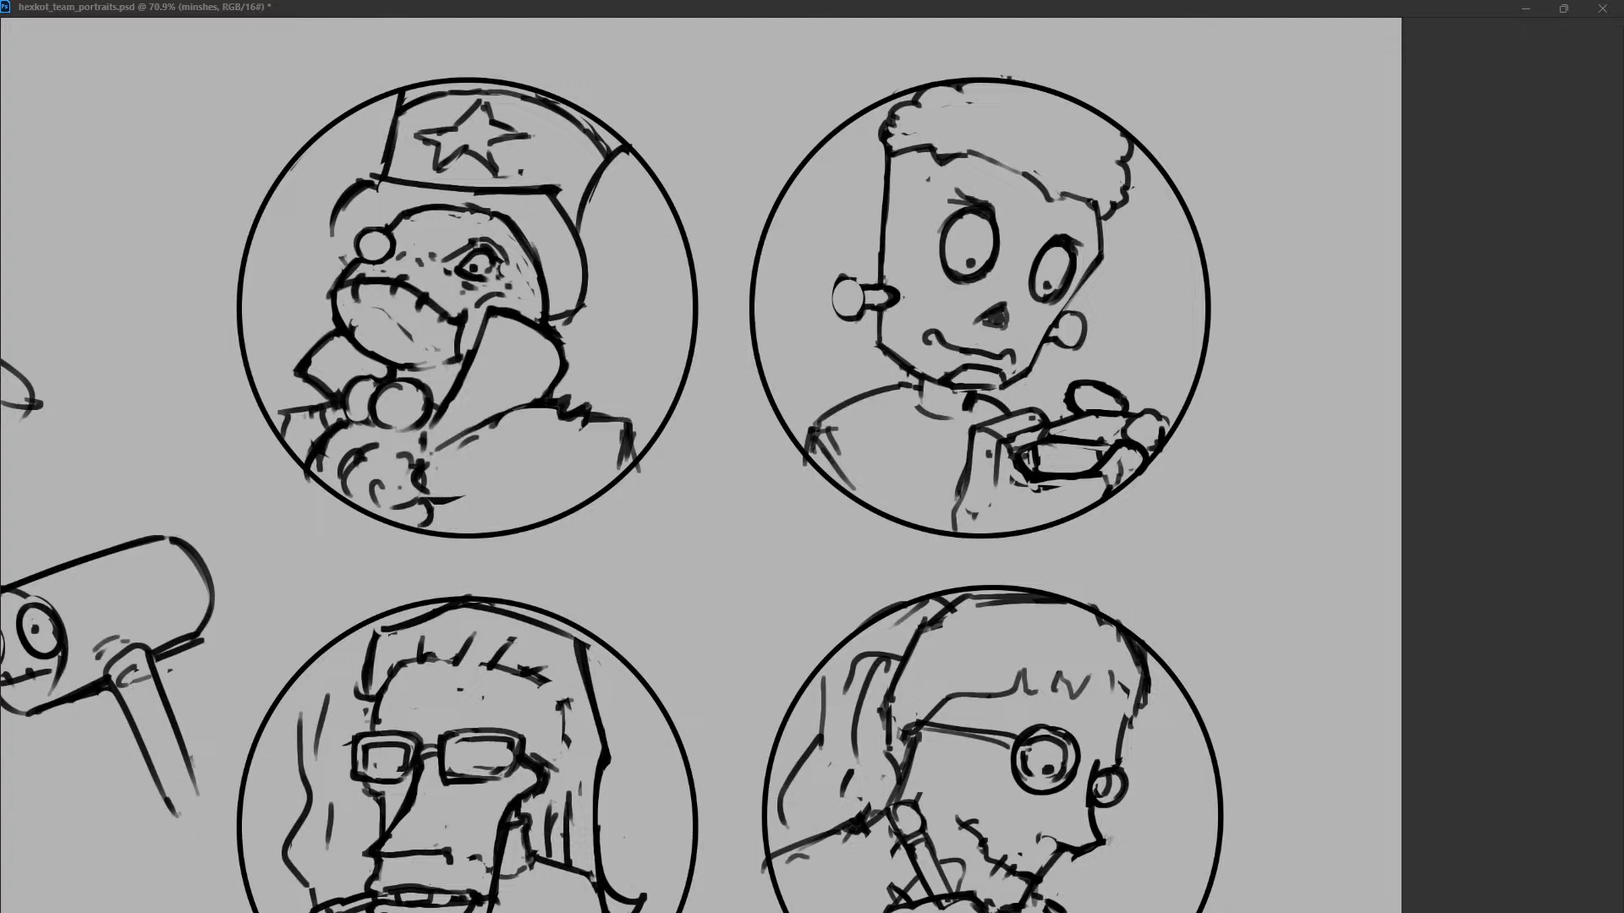
# Draw ringed circles at the hand's joint and at its two outer fingertips.
pyautogui.hotkey('ctrl', 'z')
pyautogui.hotkey('ctrl', 'z')
pyautogui.moveTo(1107, 386)
pyautogui.mouseDown()
pyautogui.moveTo(1121, 405)
pyautogui.moveTo(1072, 407)
pyautogui.moveTo(1166, 425)
pyautogui.mouseUp()
pyautogui.hotkey('ctrl', 'z')
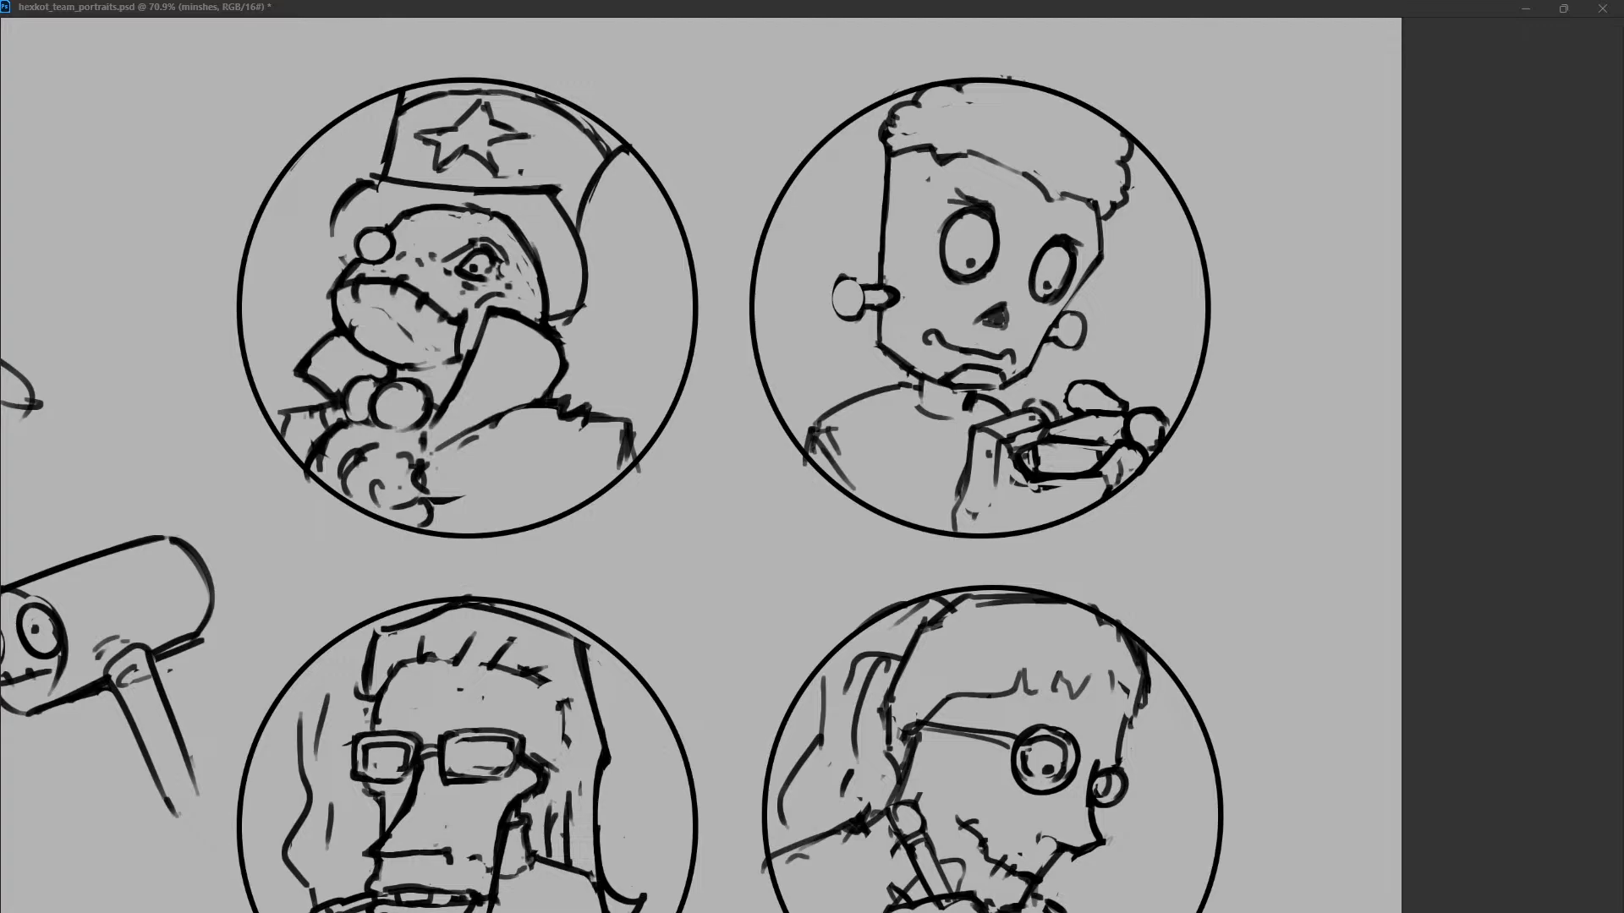
pyautogui.moveTo(1035, 403)
pyautogui.mouseDown()
pyautogui.moveTo(1061, 427)
pyautogui.moveTo(1072, 374)
pyautogui.moveTo(1108, 383)
pyautogui.moveTo(1082, 382)
pyautogui.moveTo(1102, 404)
pyautogui.moveTo(1074, 385)
pyautogui.moveTo(1140, 422)
pyautogui.moveTo(1110, 463)
pyautogui.mouseUp()
pyautogui.hotkey('ctrl', 'z')
pyautogui.hotkey('ctrl', 'z')
pyautogui.hotkey('ctrl', 'z')
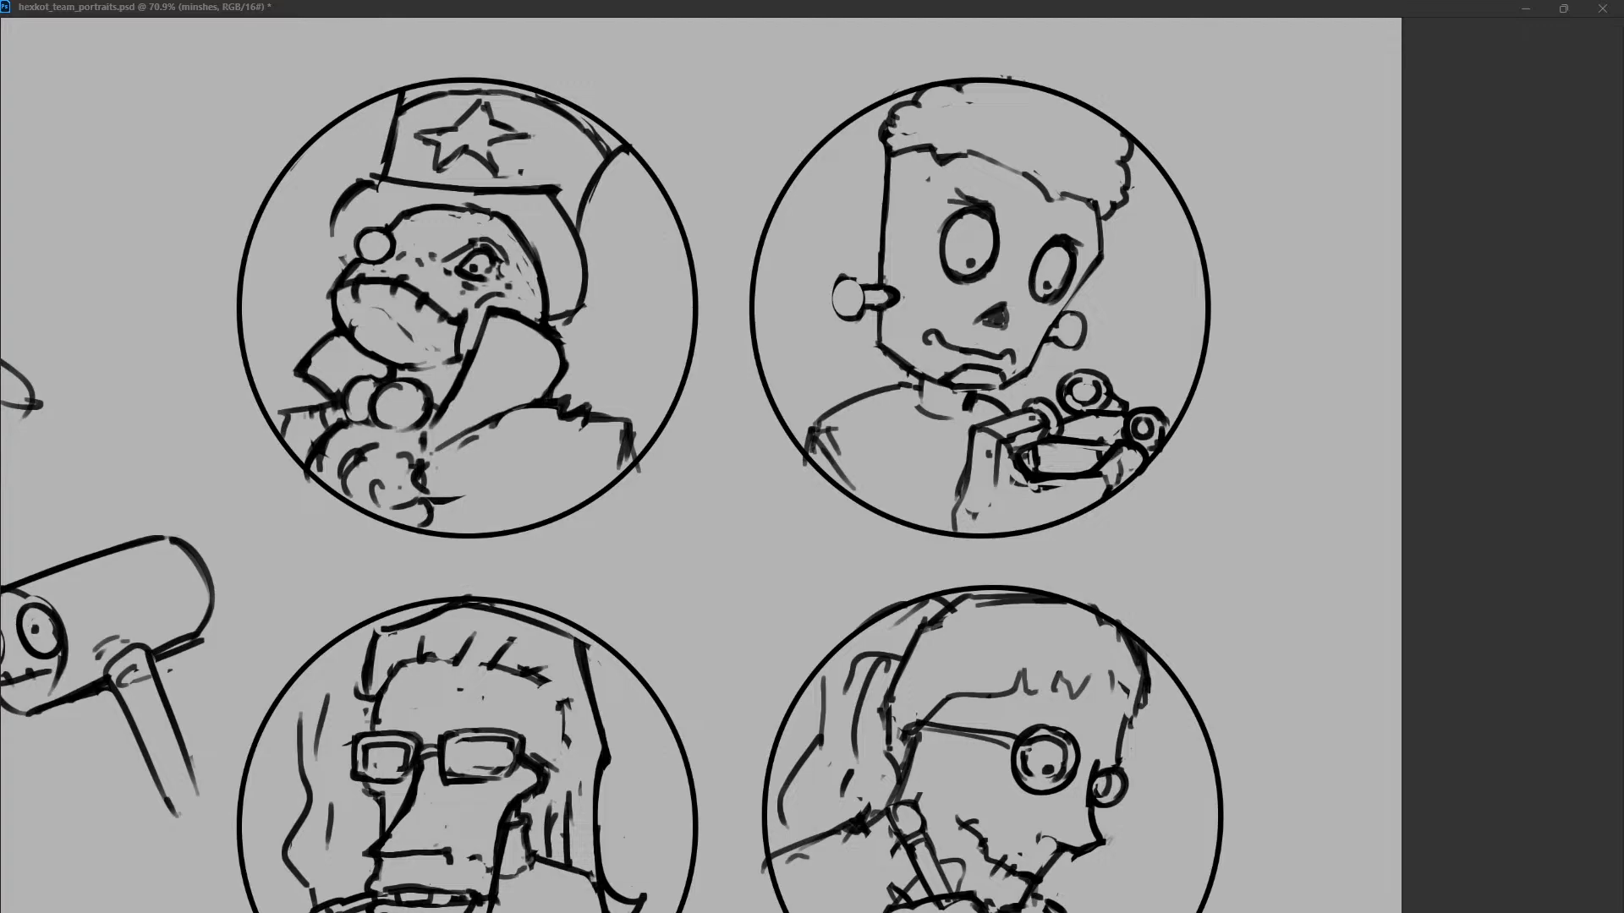
# Fill the two outer fingertip circles solid black and clean up the forearm block's joint and left edge.
pyautogui.moveTo(1024, 401); pyautogui.dragTo(1064, 435)
pyautogui.moveTo(1052, 428)
pyautogui.mouseDown()
pyautogui.moveTo(1083, 417)
pyautogui.moveTo(1085, 440)
pyautogui.moveTo(1068, 383)
pyautogui.moveTo(1123, 403)
pyautogui.moveTo(1088, 381)
pyautogui.moveTo(1072, 409)
pyautogui.moveTo(1103, 383)
pyautogui.moveTo(1091, 406)
pyautogui.mouseUp()
pyautogui.hotkey('ctrl', 'z')
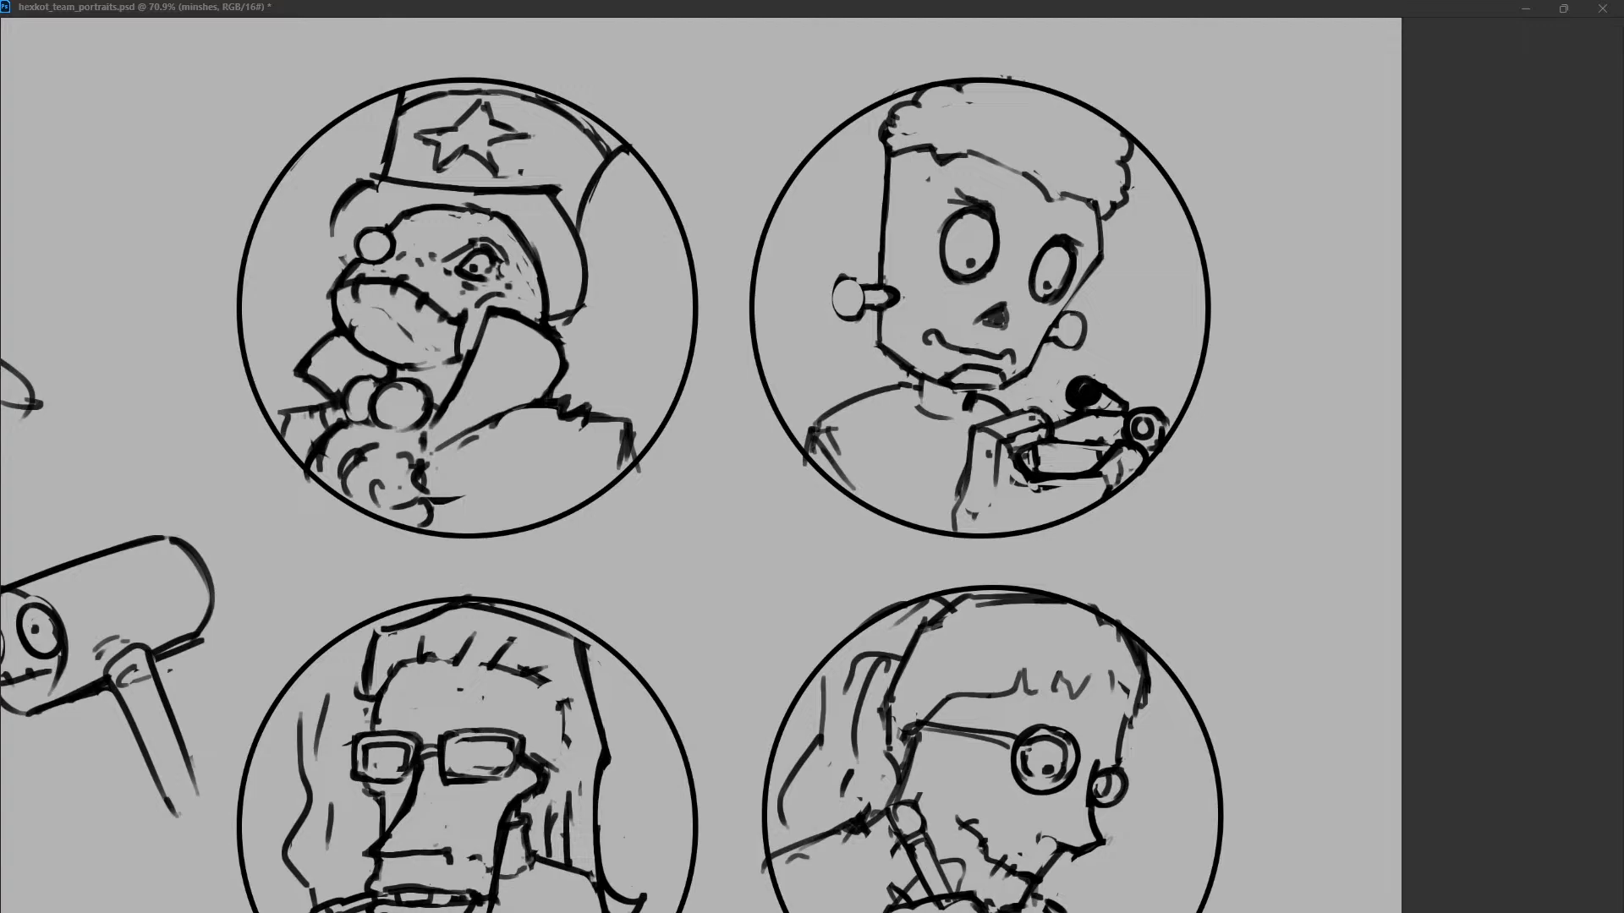
pyautogui.moveTo(1139, 426)
pyautogui.mouseDown()
pyautogui.moveTo(1166, 425)
pyautogui.moveTo(1148, 433)
pyautogui.mouseUp()
pyautogui.moveTo(1166, 415); pyautogui.dragTo(1160, 446)
pyautogui.moveTo(1011, 481); pyautogui.dragTo(1053, 487)
pyautogui.moveTo(969, 457); pyautogui.dragTo(961, 520)
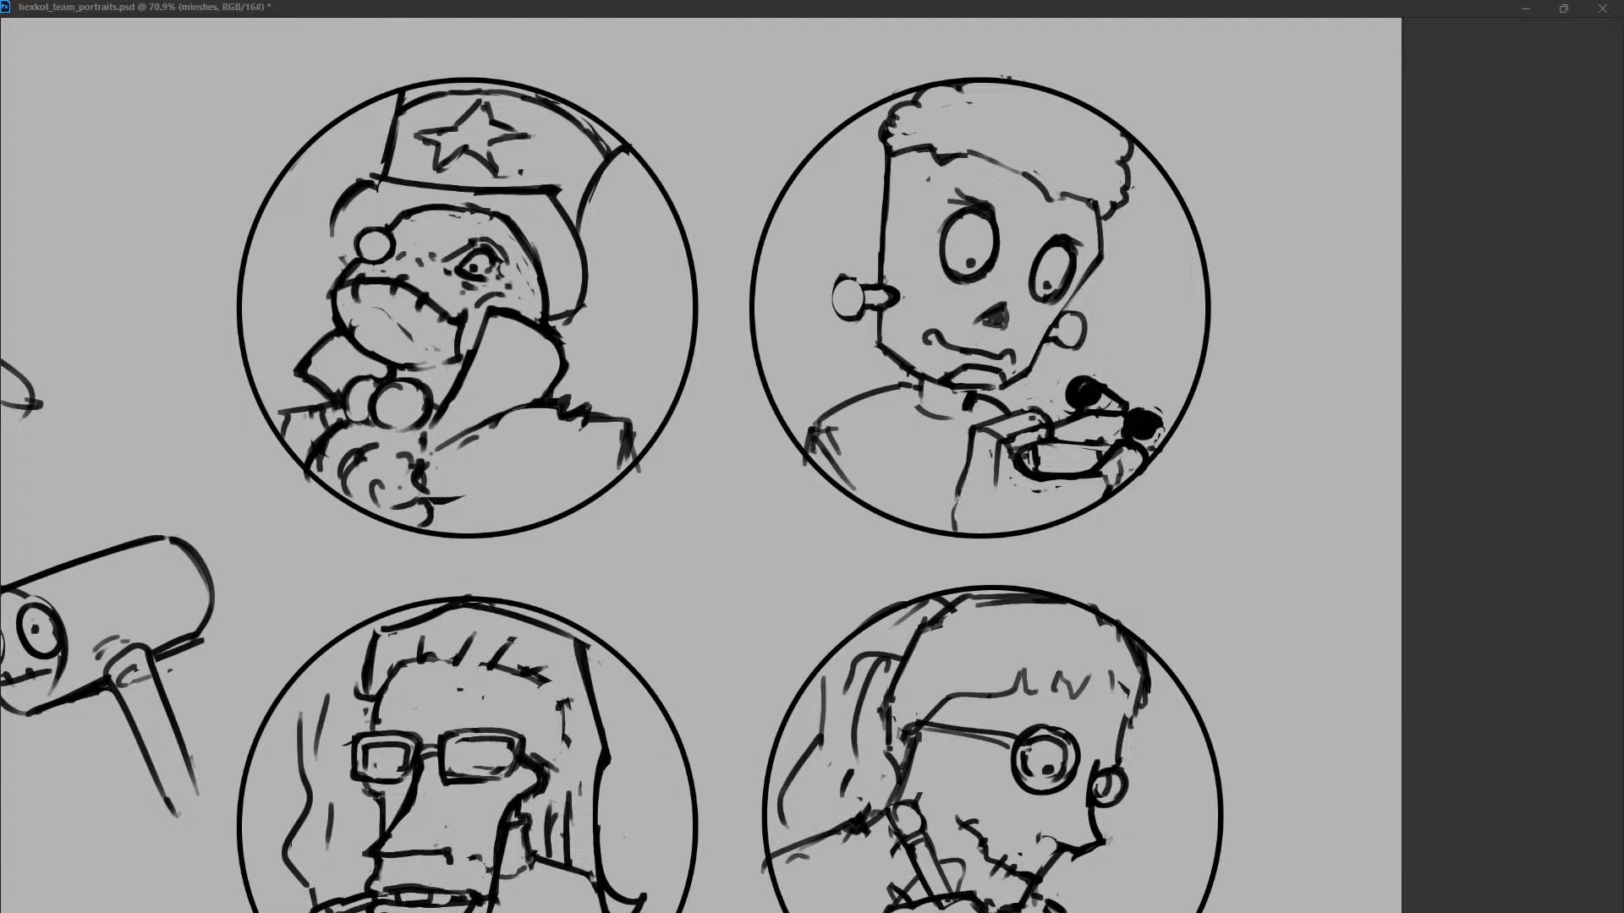
pyautogui.moveTo(973, 433)
pyautogui.mouseDown()
pyautogui.moveTo(953, 527)
pyautogui.moveTo(926, 529)
pyautogui.mouseUp()
# Erase the bolt-necked character's large oval left eye and replace it with an empty circle.
pyautogui.moveTo(957, 213); pyautogui.dragTo(954, 273)
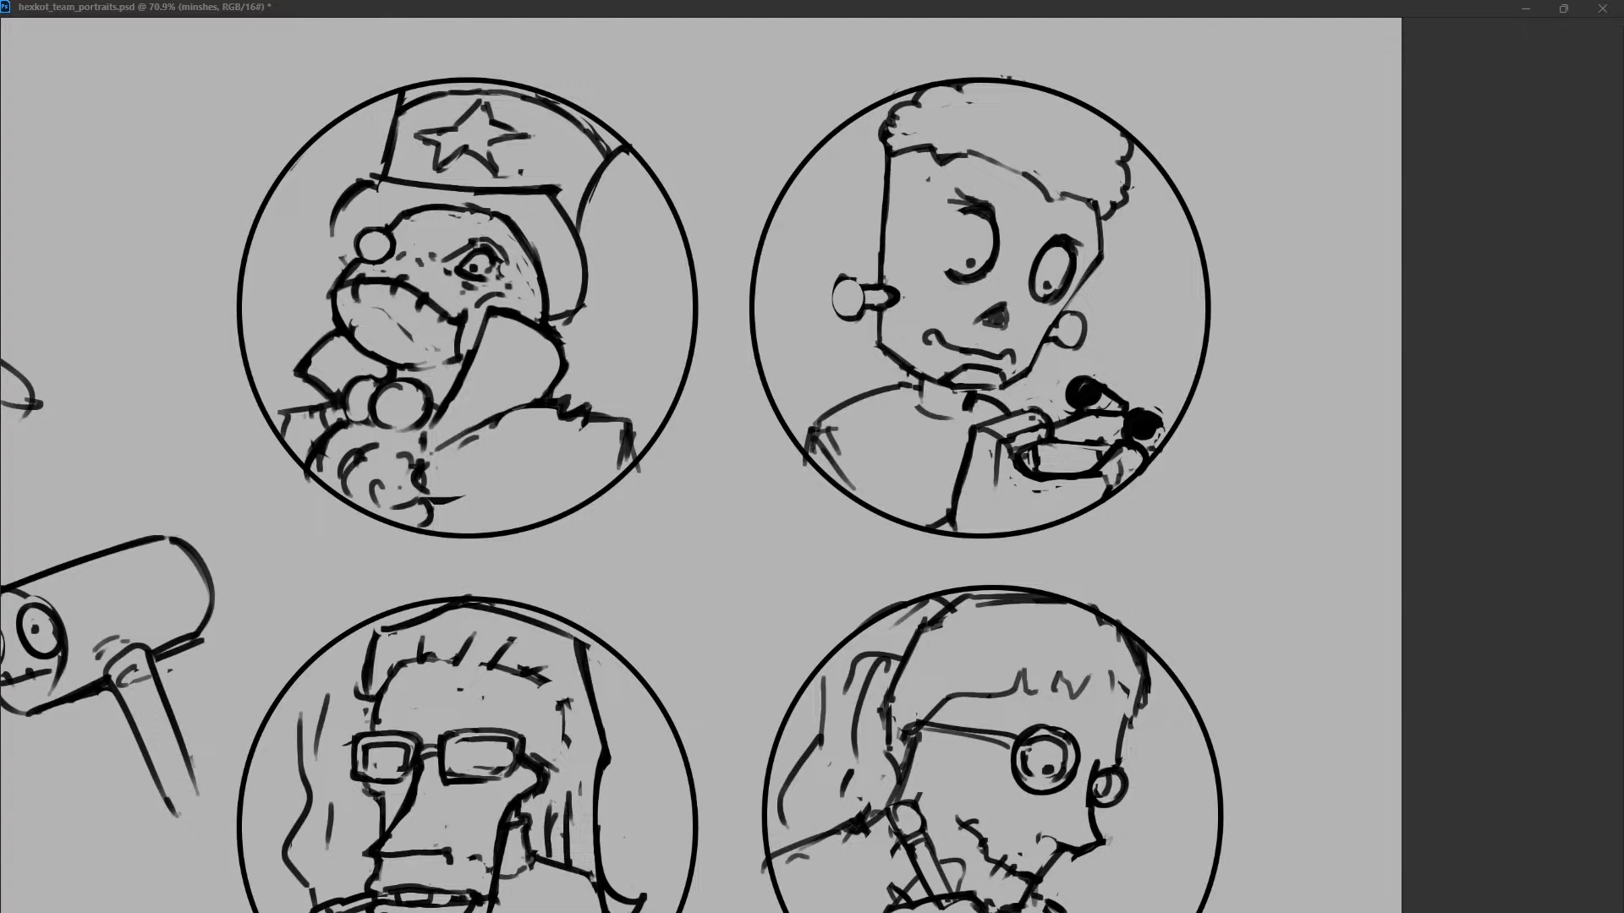
pyautogui.moveTo(974, 203); pyautogui.dragTo(967, 272)
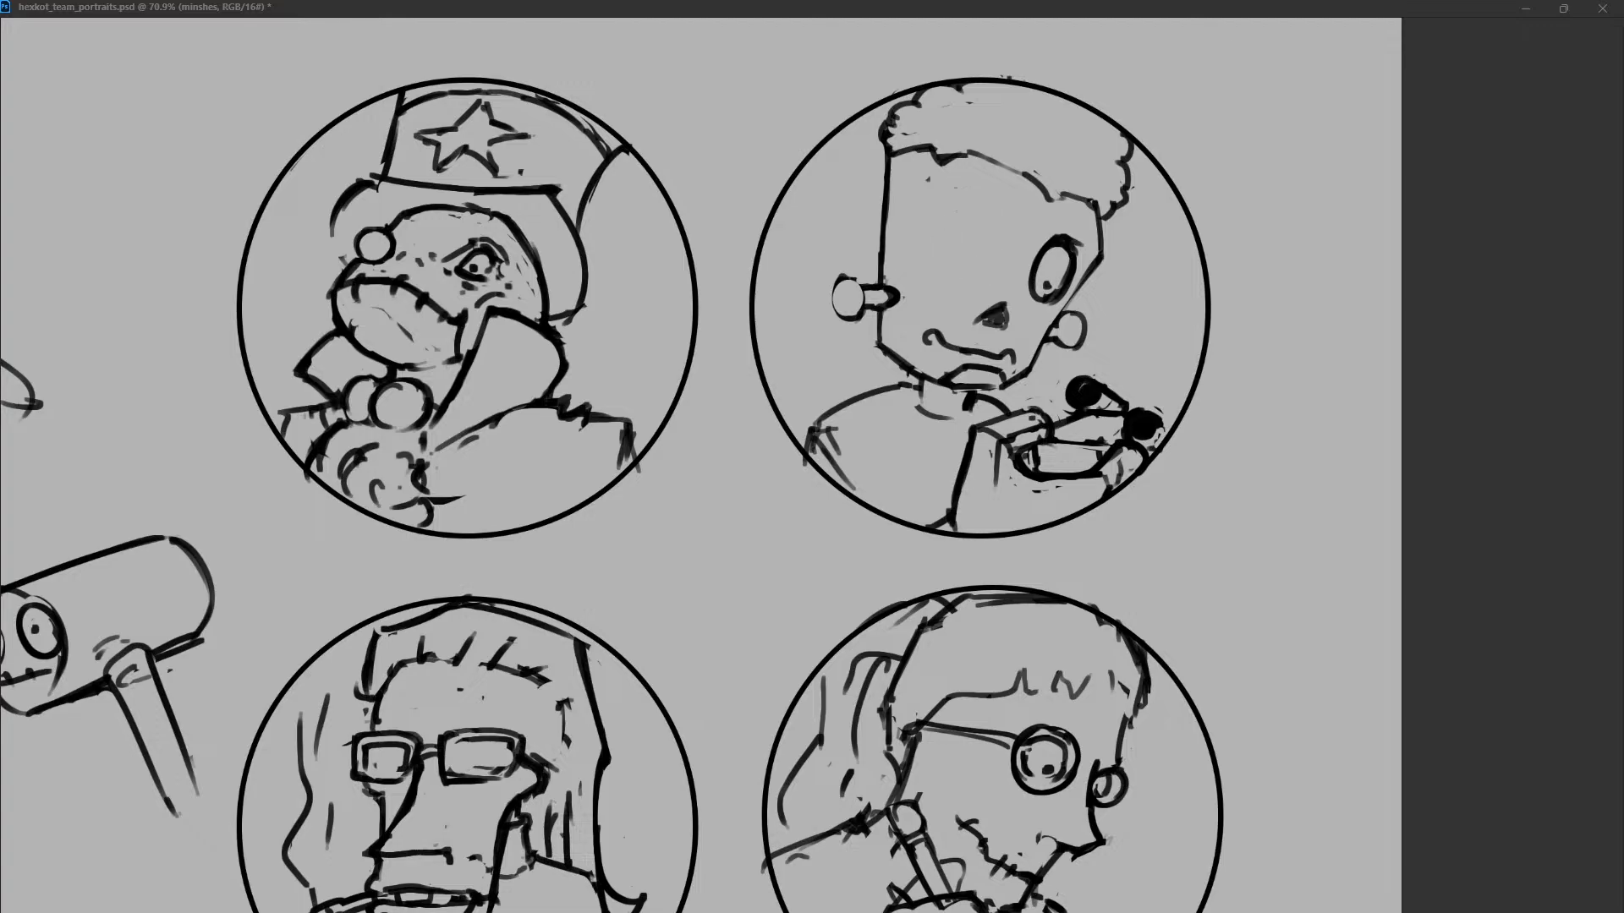
pyautogui.hotkey('ctrl', 'z')
pyautogui.moveTo(981, 210); pyautogui.dragTo(978, 215)
pyautogui.hotkey('ctrl', 'z')
pyautogui.hotkey('ctrl', 'z')
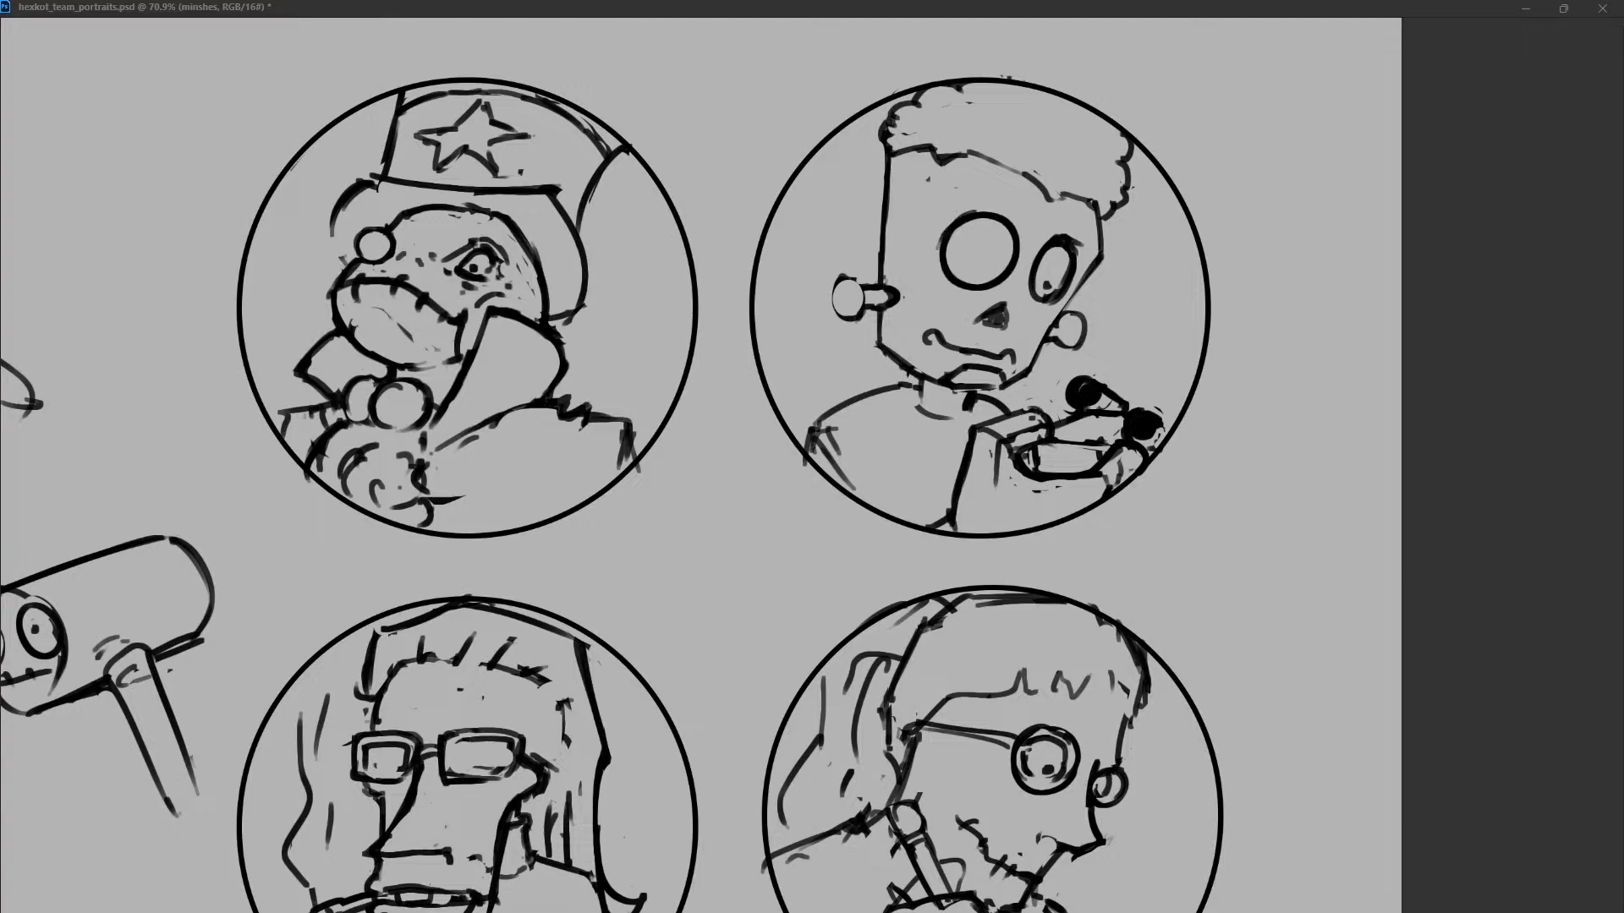
# Remove the character's right eye and replace it with a smaller round one.
pyautogui.press('Delete')
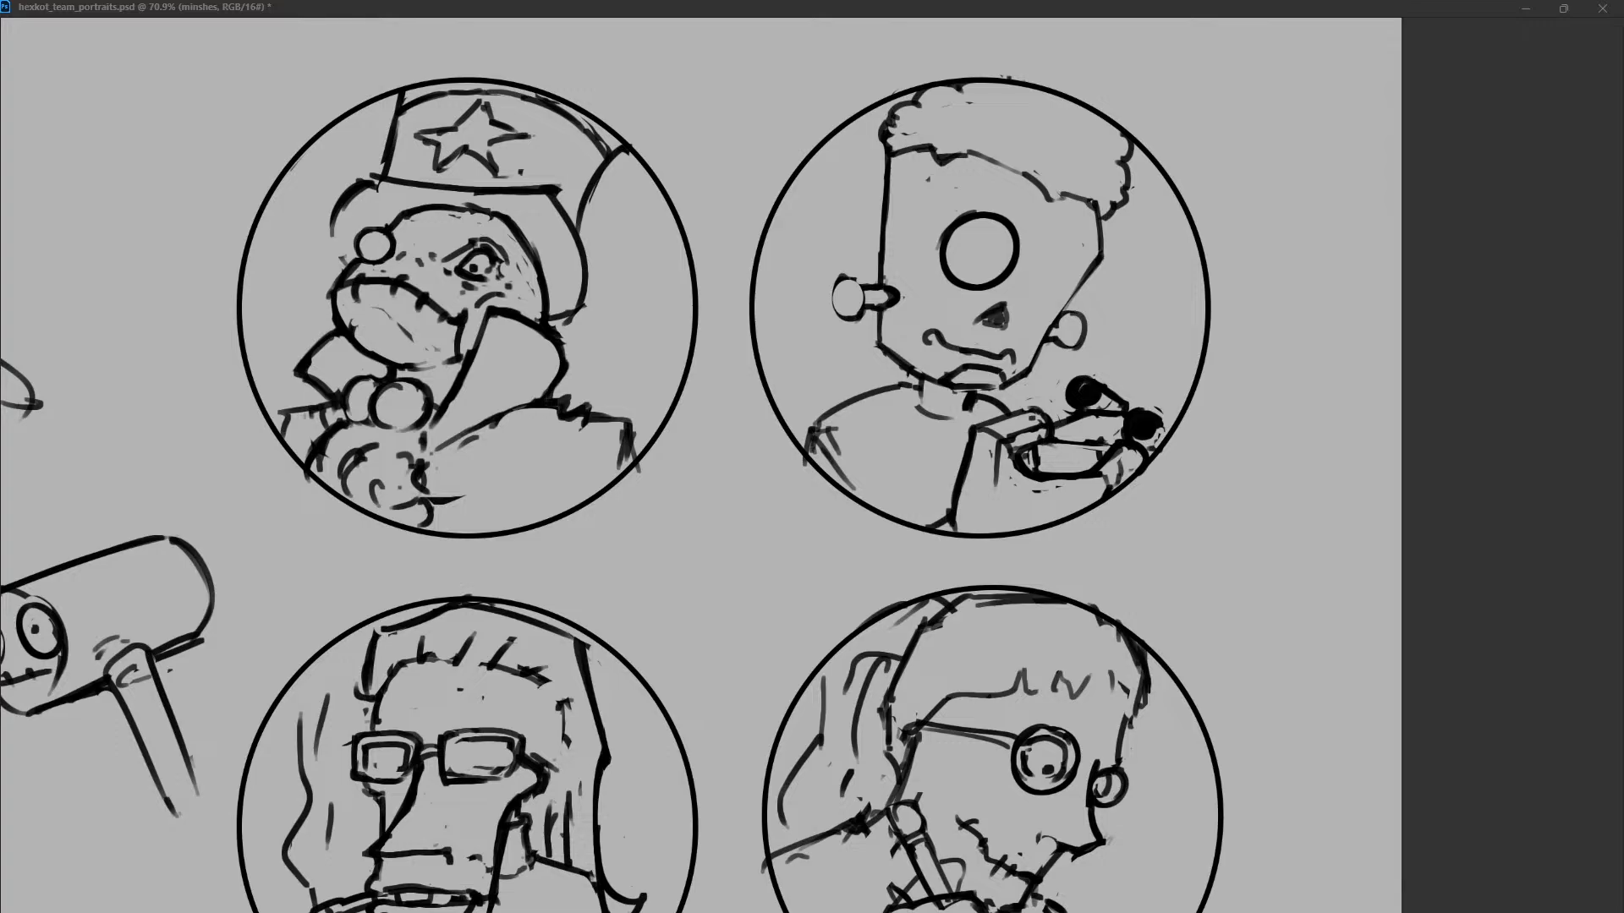
pyautogui.moveTo(1061, 254); pyautogui.dragTo(1056, 254)
pyautogui.hotkey('ctrl', 'z')
pyautogui.hotkey('ctrl', 'z')
# Try eyelid lines and pupils in the character's two round eyes.
pyautogui.hotkey('ctrl', 'z')
pyautogui.hotkey('ctrl', 'z')
pyautogui.click(1059, 273)
pyautogui.moveTo(1056, 257)
pyautogui.mouseDown()
pyautogui.moveTo(1053, 296)
pyautogui.moveTo(1049, 261)
pyautogui.mouseUp()
pyautogui.click(1060, 273)
pyautogui.hotkey('ctrl', 'z')
pyautogui.moveTo(949, 245)
pyautogui.mouseDown()
pyautogui.moveTo(1014, 239)
pyautogui.moveTo(992, 268)
pyautogui.mouseUp()
pyautogui.hotkey('ctrl', 'z')
pyautogui.hotkey('ctrl', 'z')
pyautogui.click(1062, 280)
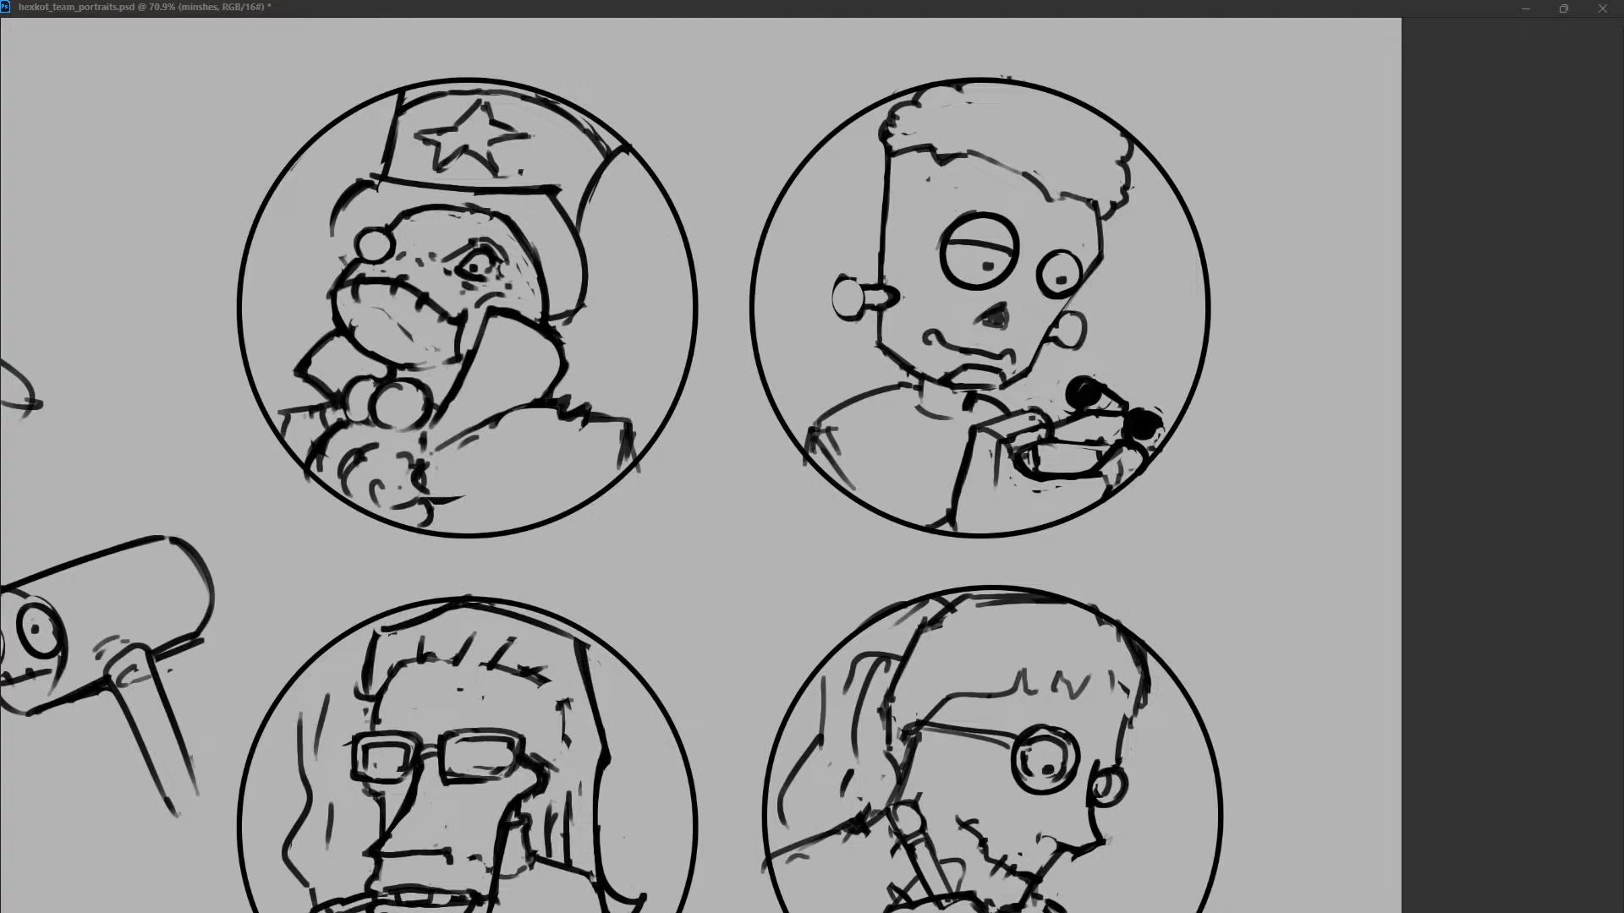
pyautogui.hotkey('ctrl', 'z')
pyautogui.hotkey('ctrl', 'z')
pyautogui.hotkey('ctrl', 'z')
pyautogui.moveTo(955, 227); pyautogui.dragTo(1011, 236)
# Erase the angular right cheek and redraw it as a straight line slanting from the hair down to the jaw.
pyautogui.hotkey('ctrl', 'z')
pyautogui.moveTo(1102, 261); pyautogui.dragTo(1030, 381)
pyautogui.hotkey('ctrl', 'z')
pyautogui.hotkey('ctrl', 'z')
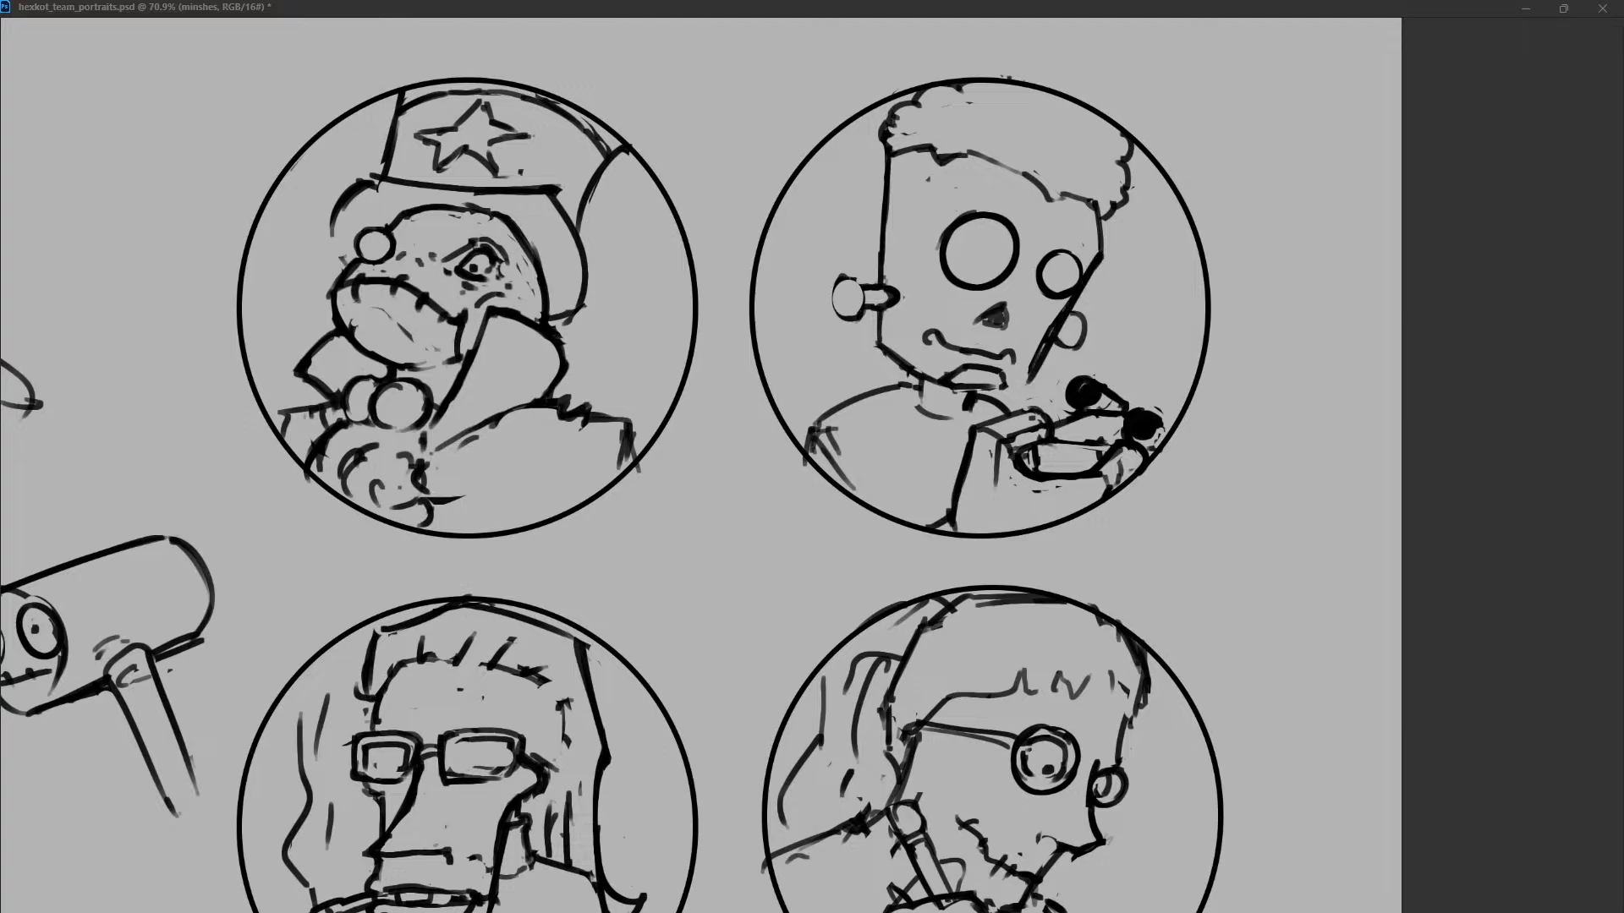
pyautogui.hotkey('ctrl', 'z')
pyautogui.hotkey('ctrl', 'z')
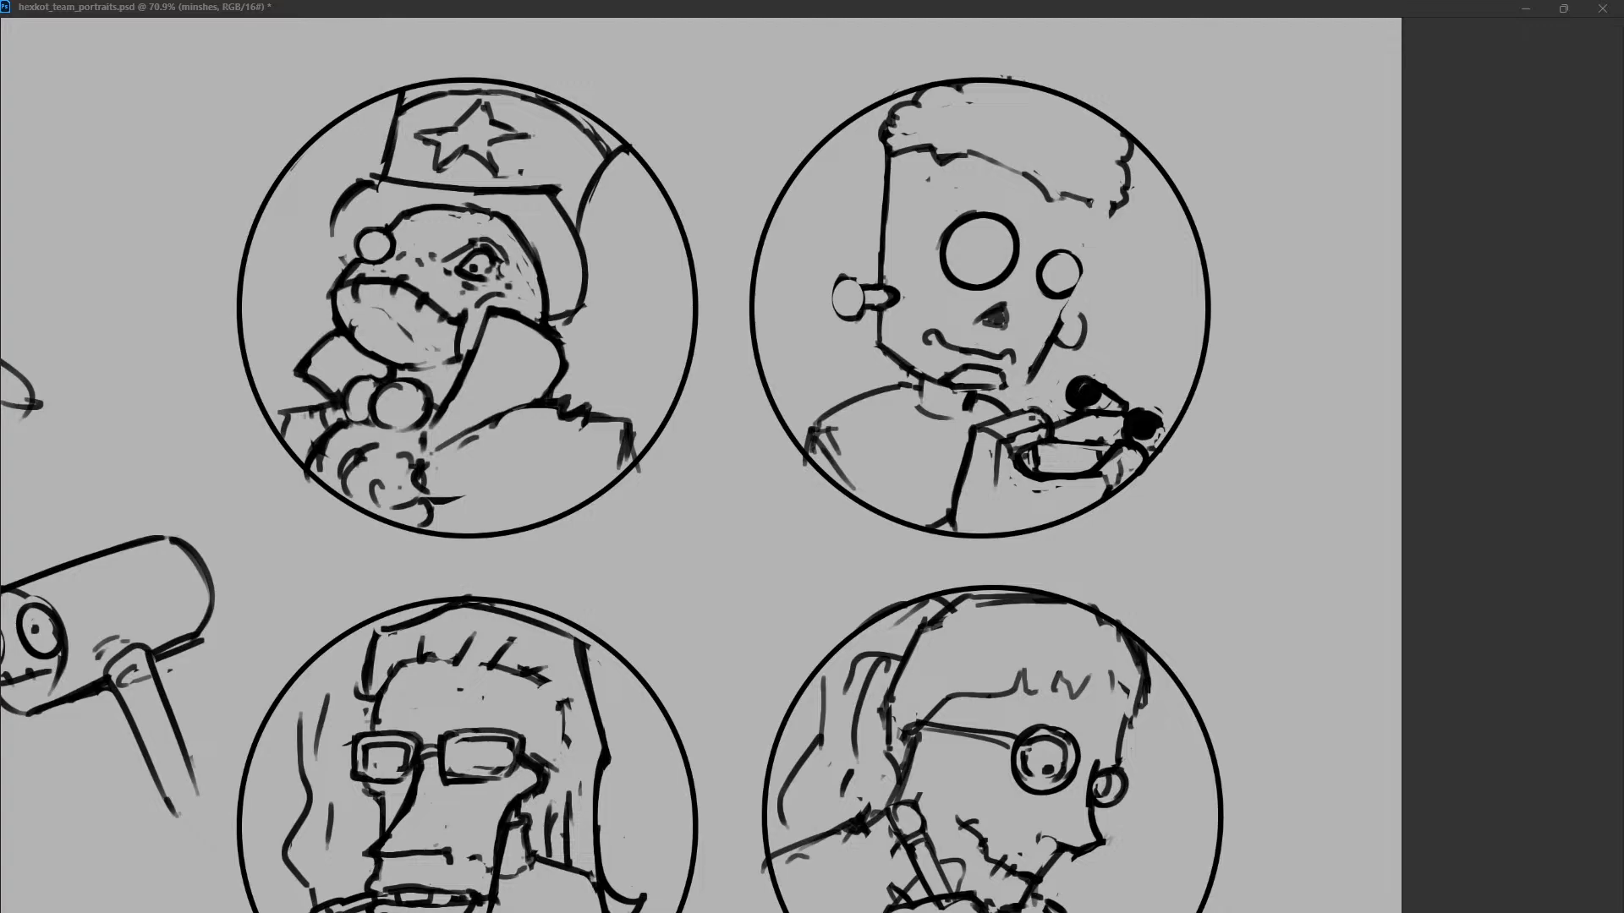
pyautogui.moveTo(1115, 202); pyautogui.dragTo(1035, 383)
pyautogui.hotkey('ctrl', 'z')
pyautogui.moveTo(1111, 204); pyautogui.dragTo(1049, 338)
# Redraw the upper left side of the face as a slanted line coming down from the hair.
pyautogui.hotkey('ctrl', 'z')
pyautogui.hotkey('ctrl', 'shift', 'z')
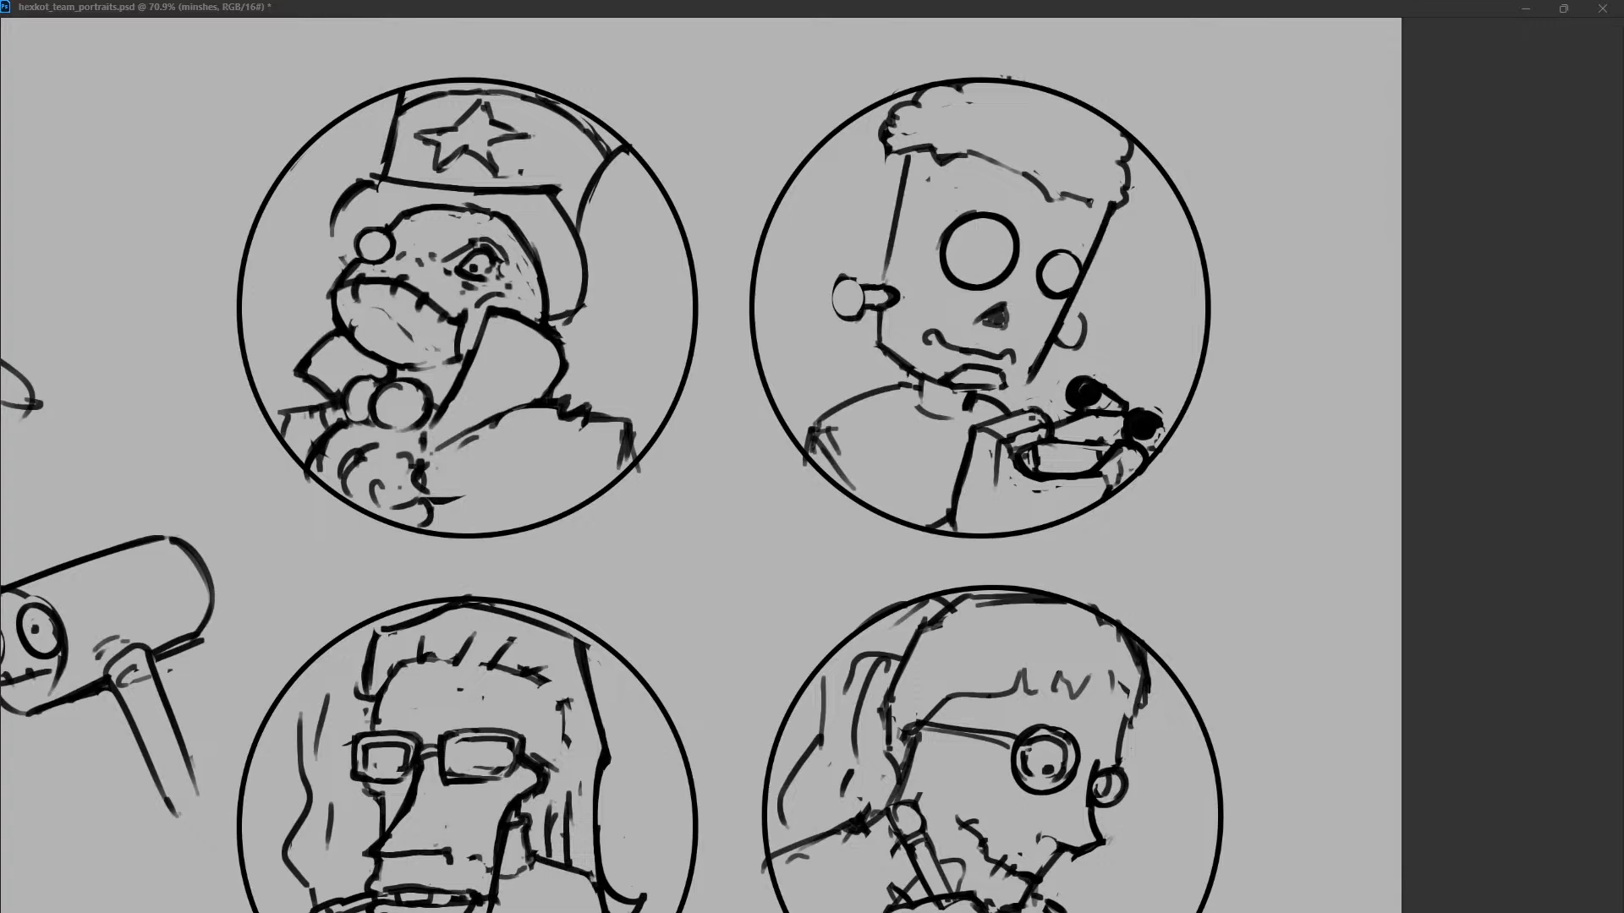
pyautogui.hotkey('ctrl', 'z')
pyautogui.hotkey('ctrl', 'shift', 'z')
# Redraw the jaw as a shallow curve joining the left and right sides of the face.
pyautogui.hotkey('ctrl', 'z')
pyautogui.hotkey('ctrl', 'shift', 'z')
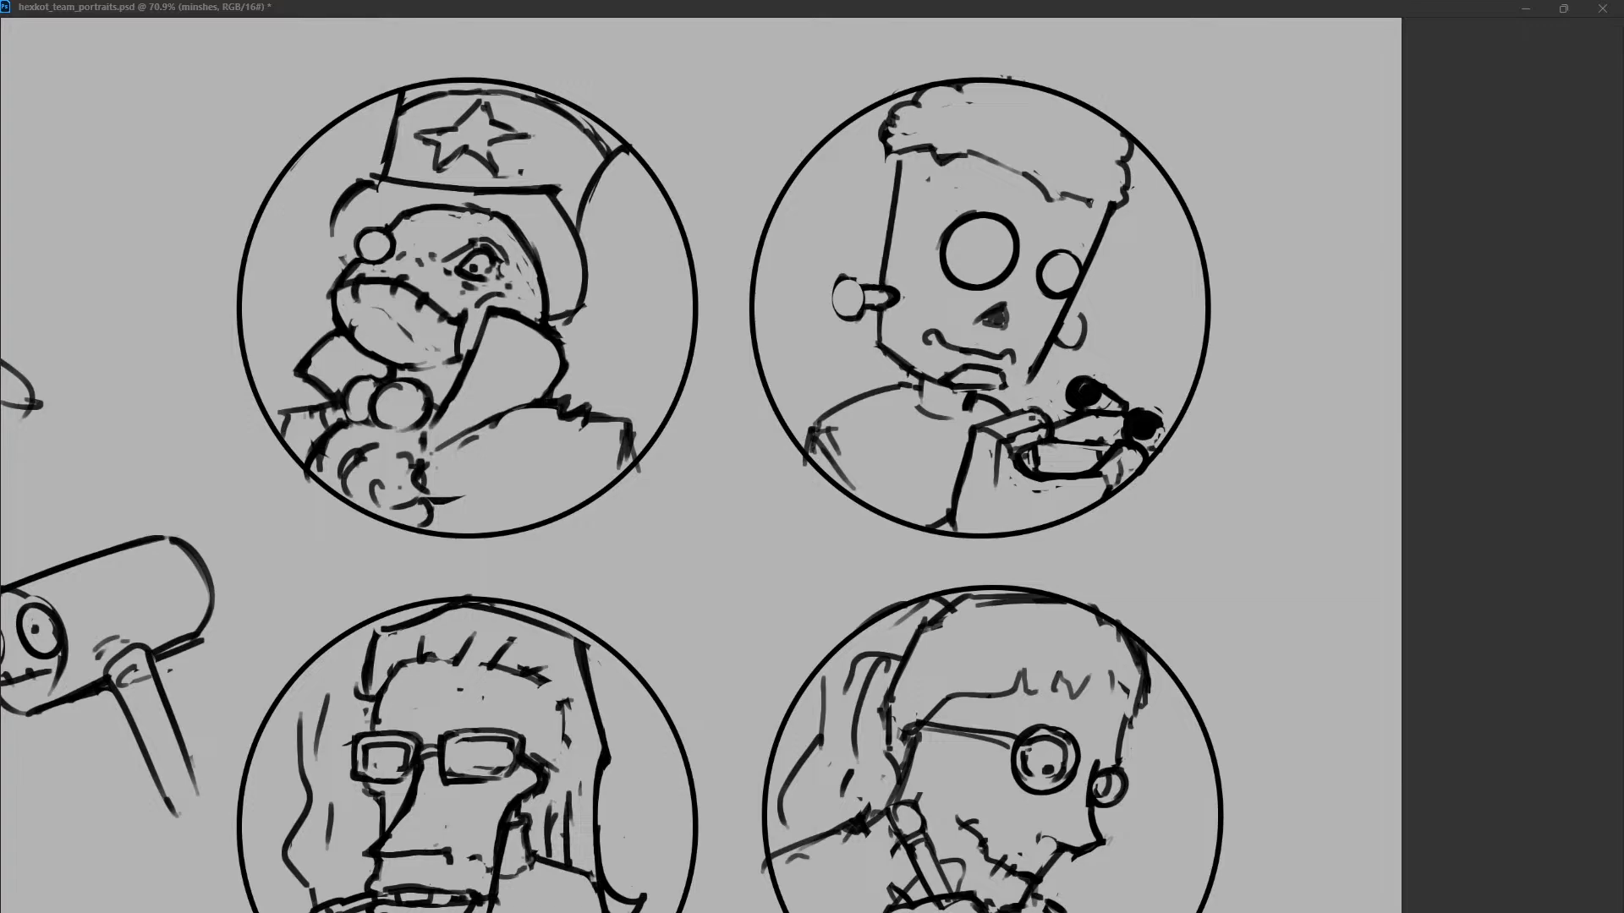
pyautogui.moveTo(881, 312)
pyautogui.mouseDown()
pyautogui.moveTo(873, 352)
pyautogui.moveTo(1001, 387)
pyautogui.mouseUp()
pyautogui.hotkey('ctrl', 'z')
pyautogui.moveTo(874, 347)
pyautogui.mouseDown()
pyautogui.moveTo(1038, 384)
pyautogui.moveTo(953, 391)
pyautogui.moveTo(1028, 371)
pyautogui.moveTo(1033, 389)
pyautogui.moveTo(903, 374)
pyautogui.mouseUp()
pyautogui.moveTo(883, 310)
pyautogui.mouseDown()
pyautogui.moveTo(884, 351)
pyautogui.moveTo(978, 386)
pyautogui.mouseUp()
pyautogui.moveTo(893, 355); pyautogui.dragTo(1031, 387)
pyautogui.hotkey('ctrl', 'z')
pyautogui.hotkey('ctrl', 'shift', 'z')
# Strengthen the left side of the head with a straight line from the hair to the bolt.
pyautogui.hotkey('ctrl', 'z')
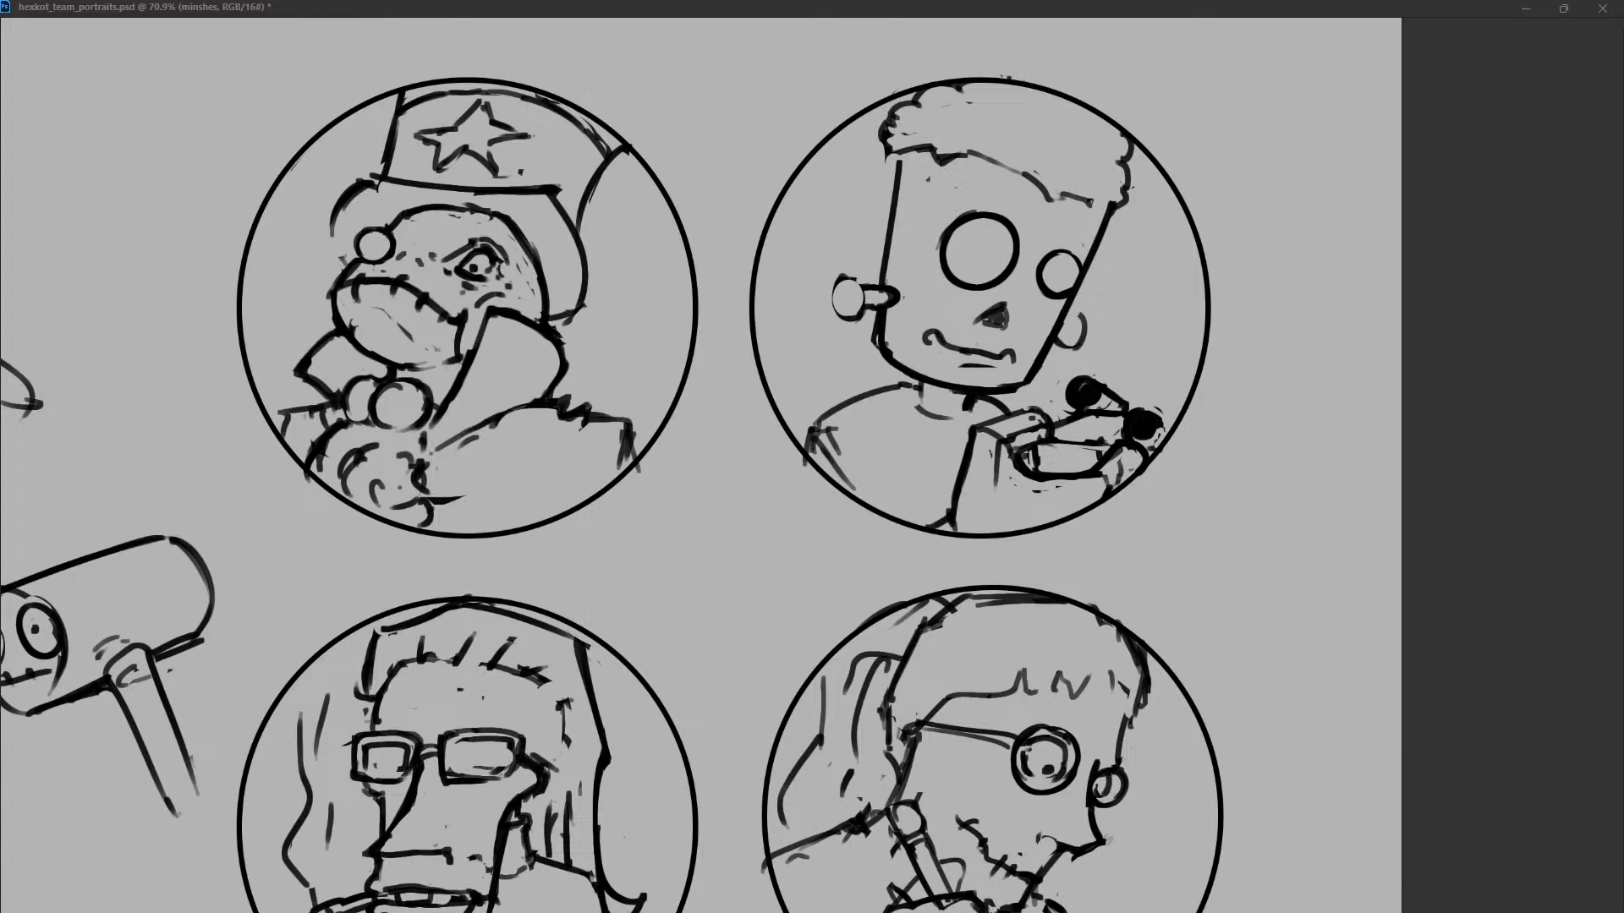
pyautogui.moveTo(903, 154); pyautogui.dragTo(892, 258)
pyautogui.moveTo(915, 135); pyautogui.dragTo(884, 302)
pyautogui.hotkey('ctrl', 'z')
pyautogui.moveTo(910, 140); pyautogui.dragTo(881, 300)
pyautogui.moveTo(909, 136); pyautogui.dragTo(1120, 192)
# Draw a curved rim across the forehead and erase the ragged fringe along it.
pyautogui.hotkey('ctrl', 'z')
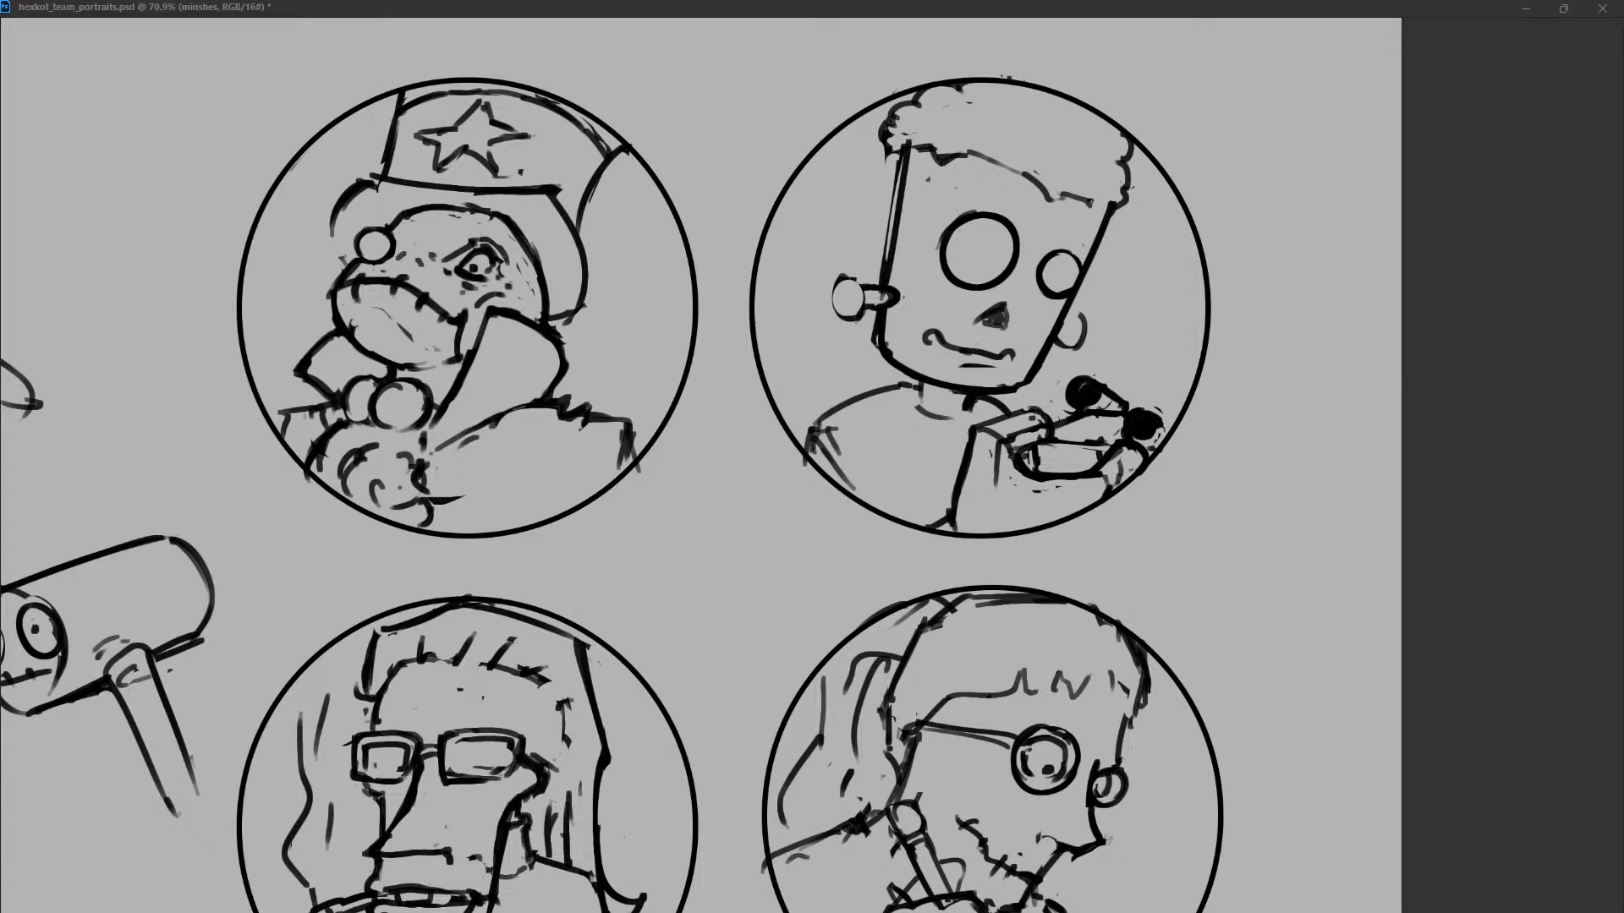
pyautogui.moveTo(905, 136); pyautogui.dragTo(1116, 201)
pyautogui.hotkey('ctrl', 'z')
pyautogui.moveTo(912, 138)
pyautogui.mouseDown()
pyautogui.moveTo(1106, 200)
pyautogui.moveTo(1100, 228)
pyautogui.mouseUp()
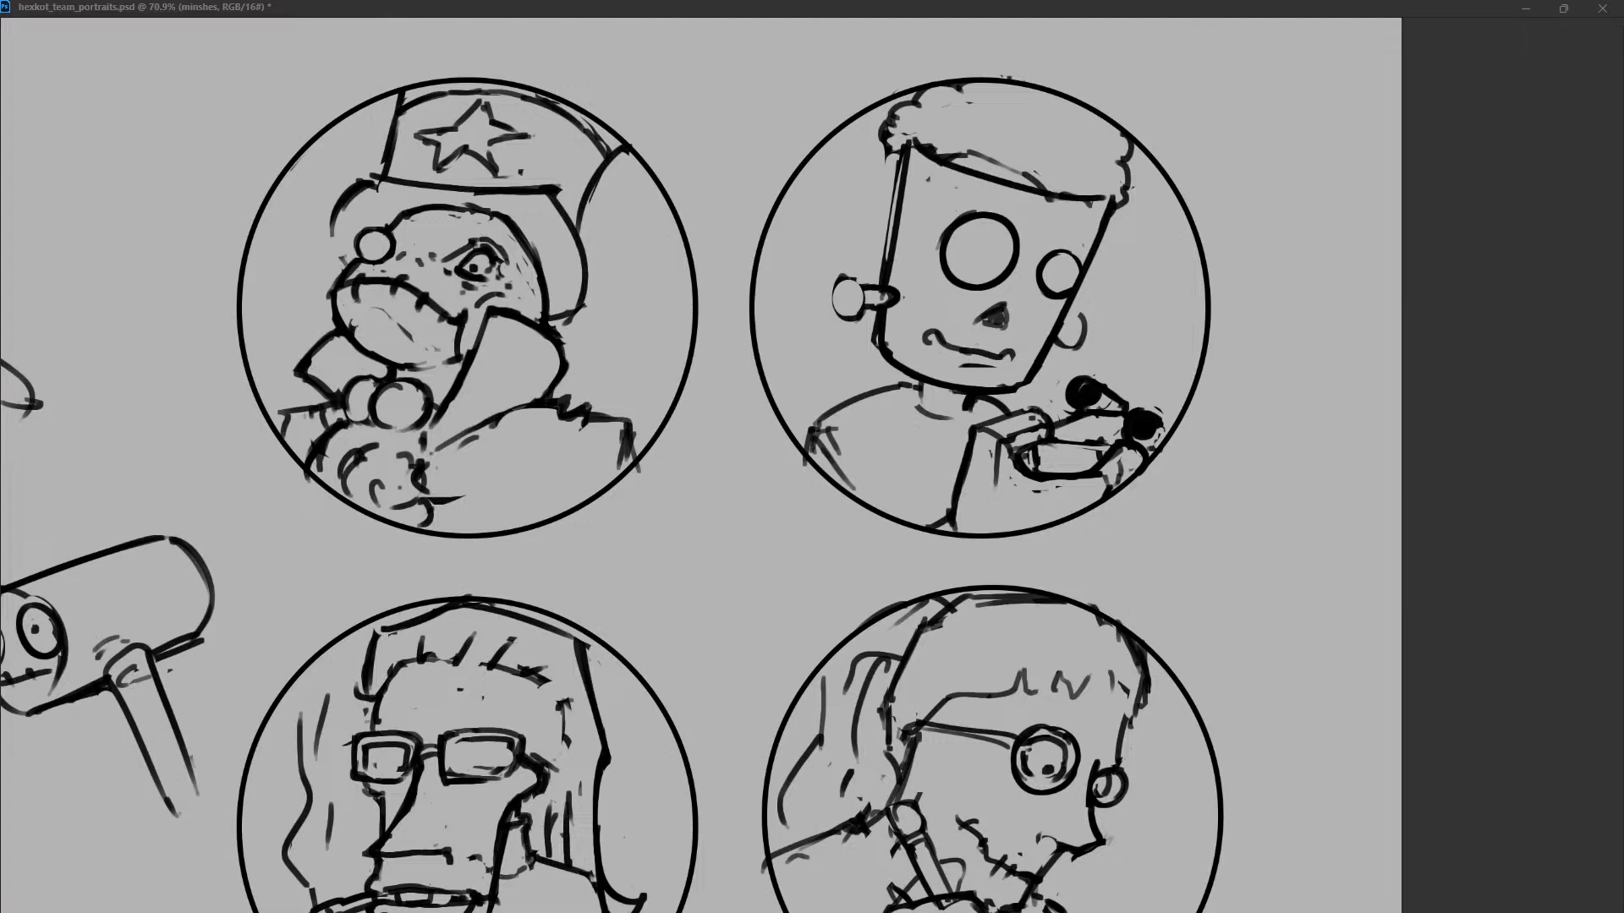
pyautogui.hotkey('ctrl', 'z')
pyautogui.moveTo(1053, 195)
pyautogui.mouseDown()
pyautogui.moveTo(1120, 201)
pyautogui.moveTo(1097, 254)
pyautogui.mouseUp()
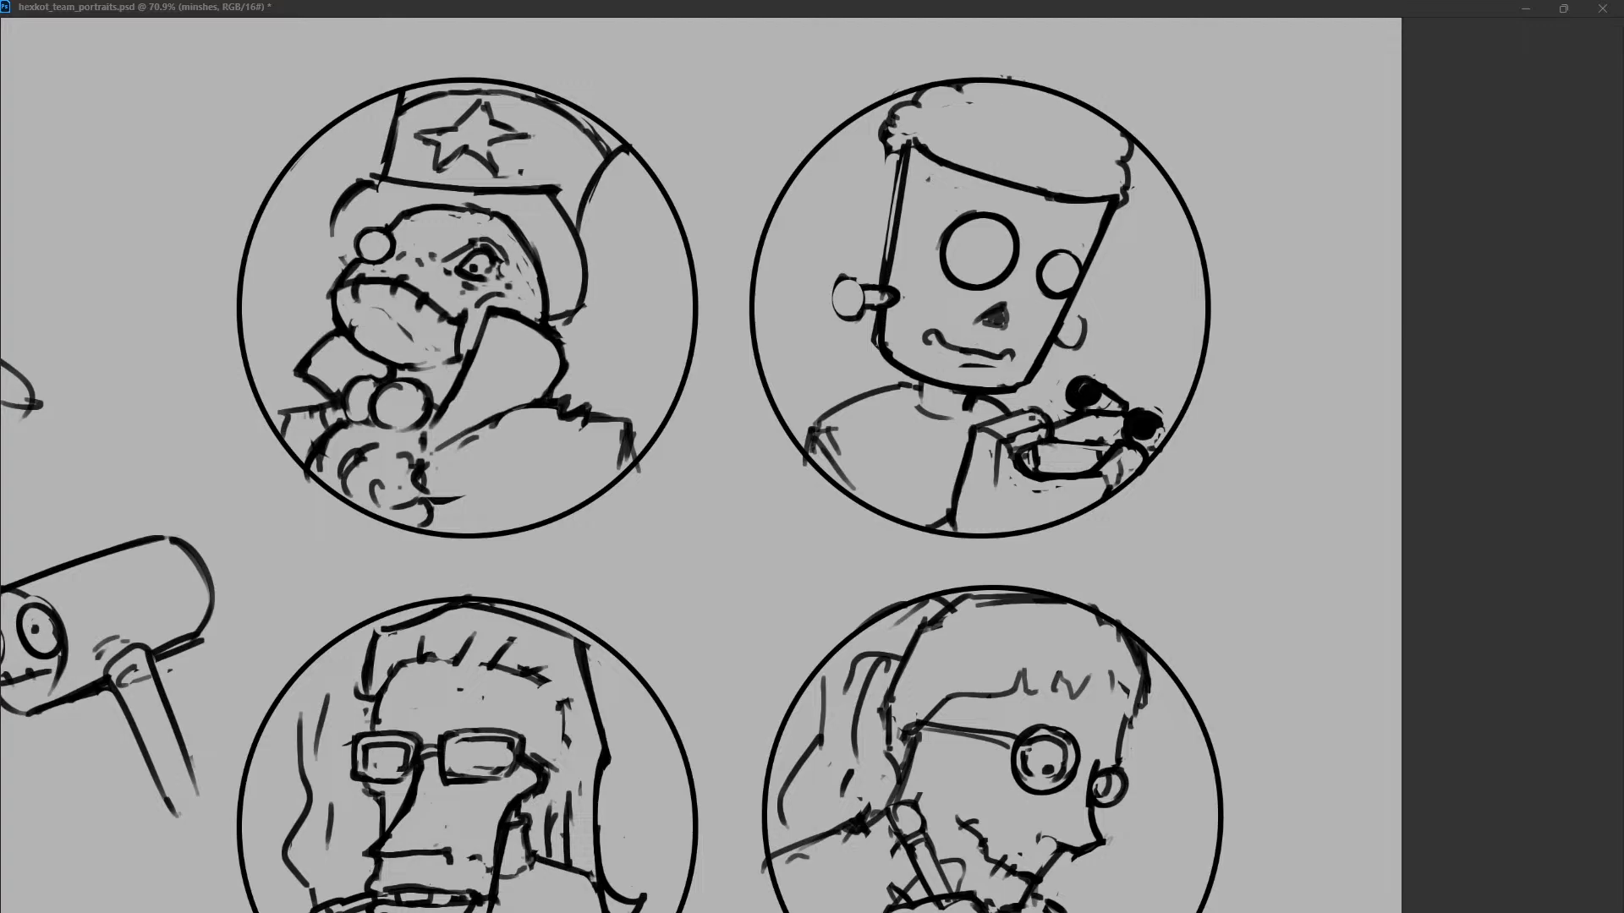
# Erase the bolts on both sides of the head and redraw the left edge where the bolt was.
pyautogui.hotkey('ctrl', 'z')
pyautogui.moveTo(1061, 327); pyautogui.dragTo(1071, 321)
pyautogui.hotkey('ctrl', 'z')
pyautogui.hotkey('ctrl', 'z')
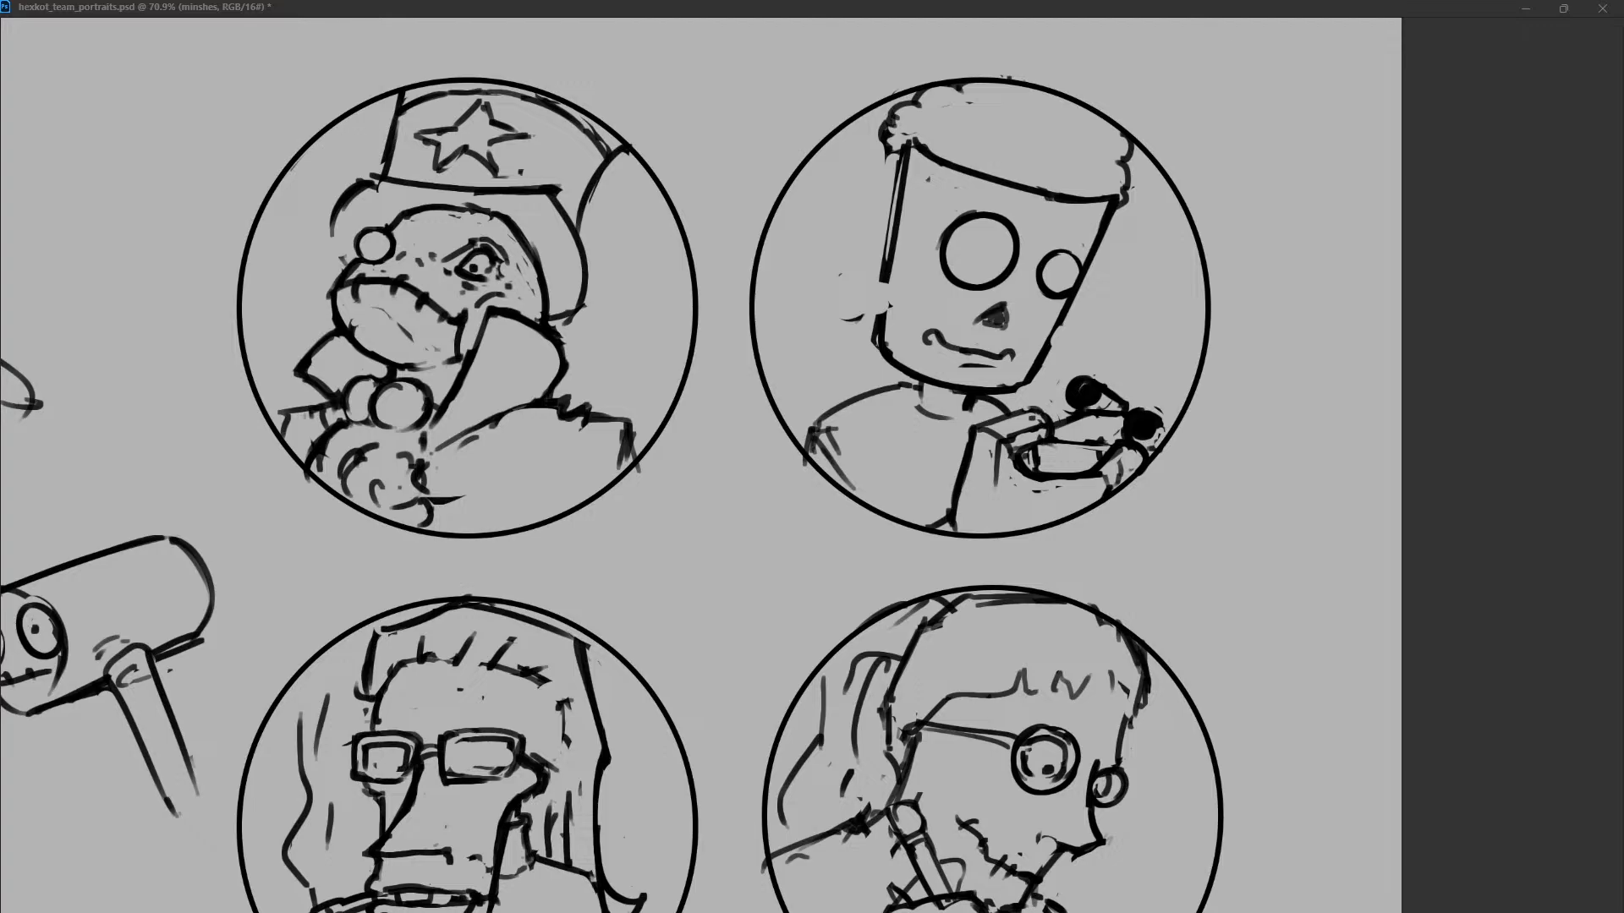
pyautogui.moveTo(890, 269); pyautogui.dragTo(876, 364)
pyautogui.moveTo(895, 249); pyautogui.dragTo(886, 310)
# Erase the triangular nose and add small pupils low in both round eyes.
pyautogui.hotkey('ctrl', 'z')
pyautogui.moveTo(891, 304); pyautogui.dragTo(882, 365)
pyautogui.moveTo(990, 266); pyautogui.dragTo(1061, 287)
pyautogui.hotkey('ctrl', 'z')
pyautogui.hotkey('ctrl', 'z')
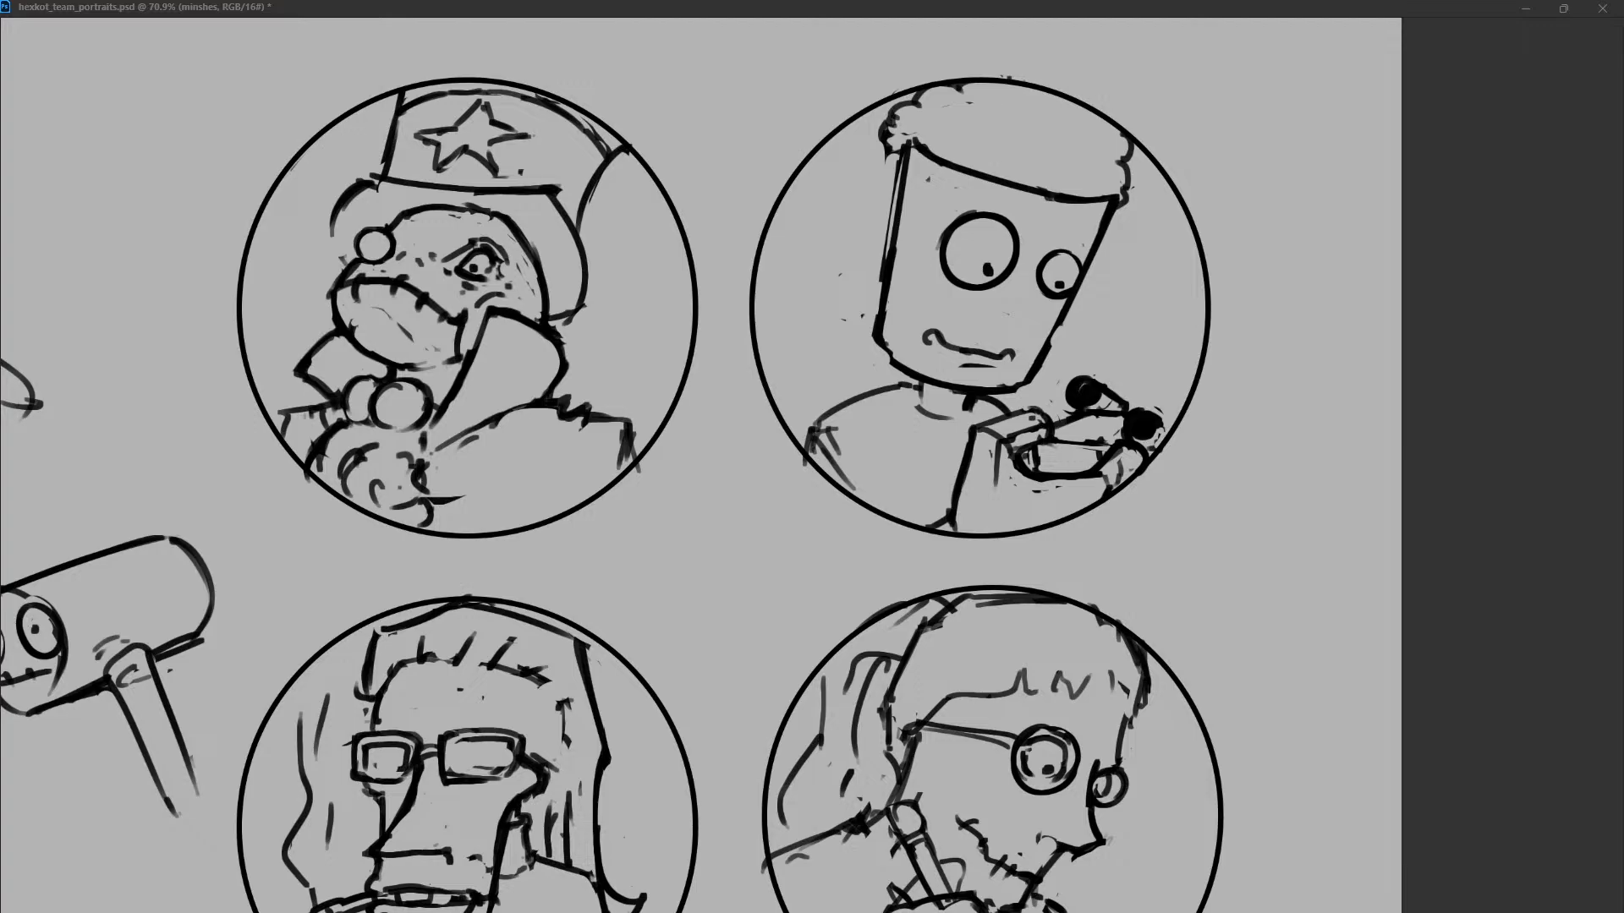
# Try a round, ringed bolt as a nose on the right edge of the face.
pyautogui.moveTo(1062, 324); pyautogui.dragTo(1045, 361)
pyautogui.moveTo(1015, 300)
pyautogui.mouseDown()
pyautogui.moveTo(1072, 318)
pyautogui.moveTo(1023, 329)
pyautogui.mouseUp()
pyautogui.moveTo(1029, 330)
pyautogui.mouseDown()
pyautogui.moveTo(1062, 306)
pyautogui.moveTo(1065, 335)
pyautogui.moveTo(1029, 300)
pyautogui.moveTo(1020, 329)
pyautogui.mouseUp()
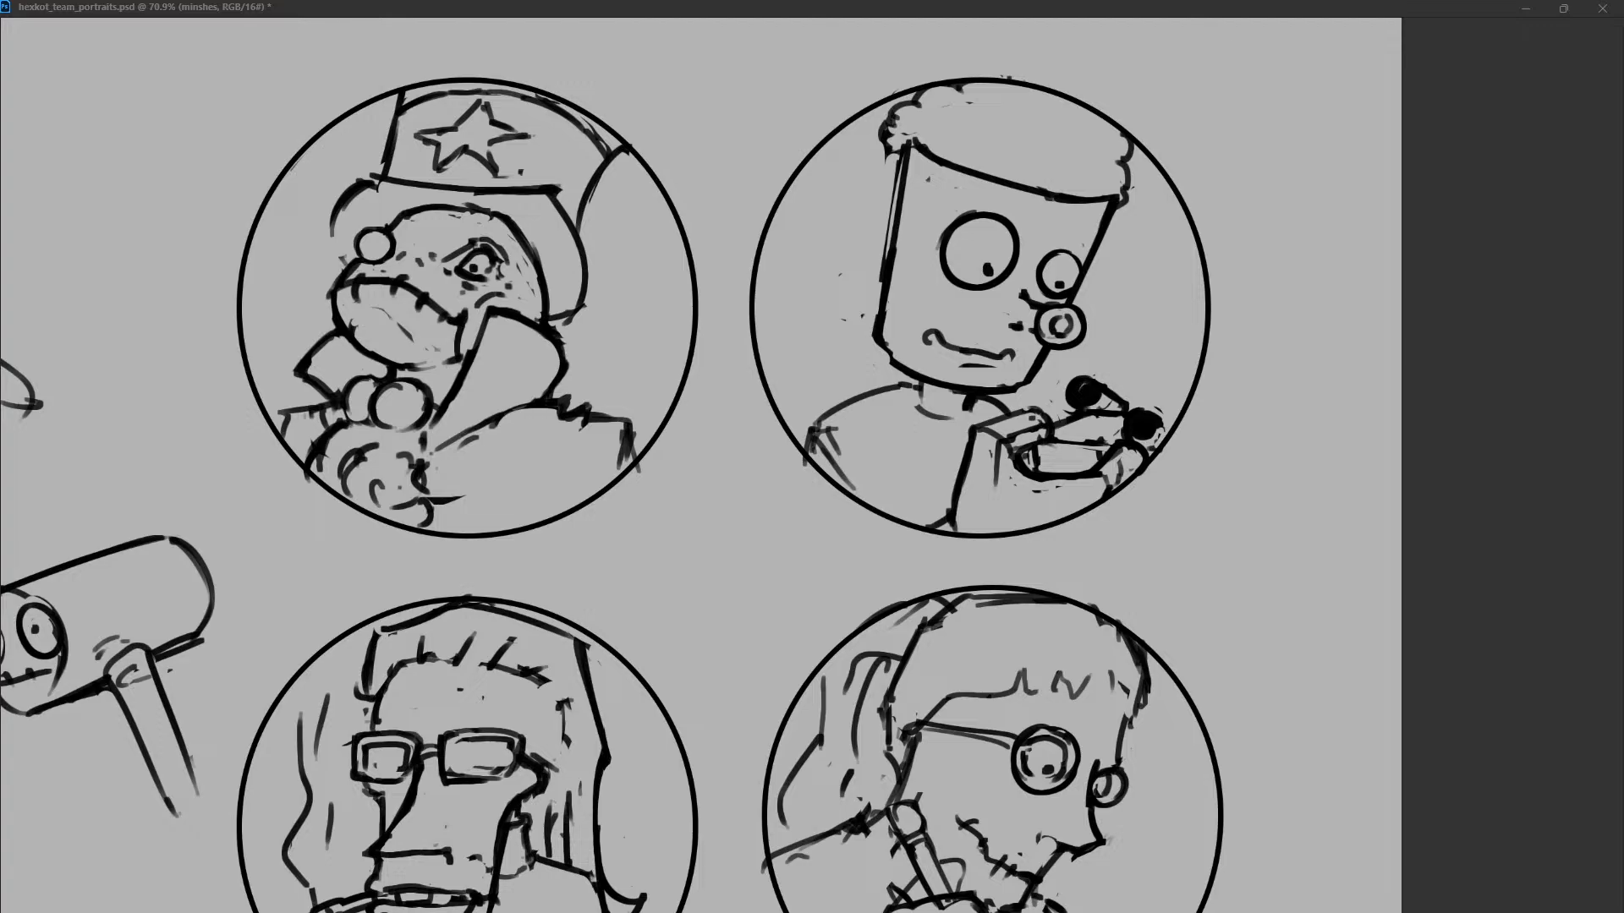
# Draw a slanted seam from the forehead rim to the jaw and erase the ringed bolt beside it.
pyautogui.moveTo(1053, 197); pyautogui.dragTo(1000, 352)
pyautogui.hotkey('ctrl', 'z')
pyautogui.moveTo(1053, 198); pyautogui.dragTo(986, 386)
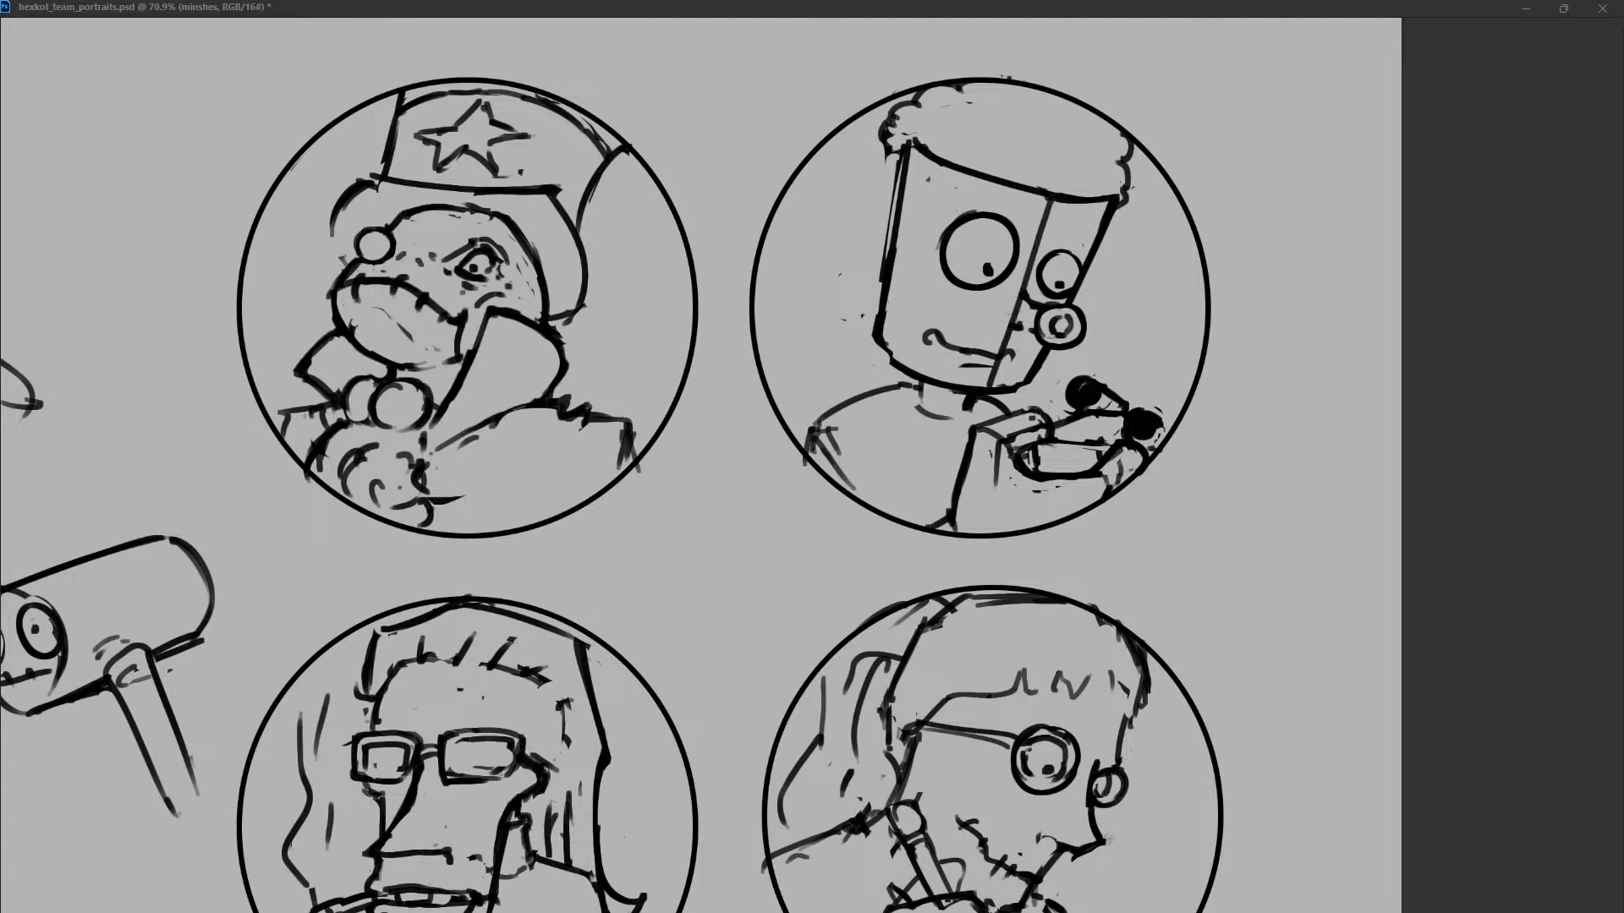
pyautogui.moveTo(1034, 304)
pyautogui.mouseDown()
pyautogui.moveTo(1070, 340)
pyautogui.moveTo(1070, 319)
pyautogui.moveTo(1048, 346)
pyautogui.mouseUp()
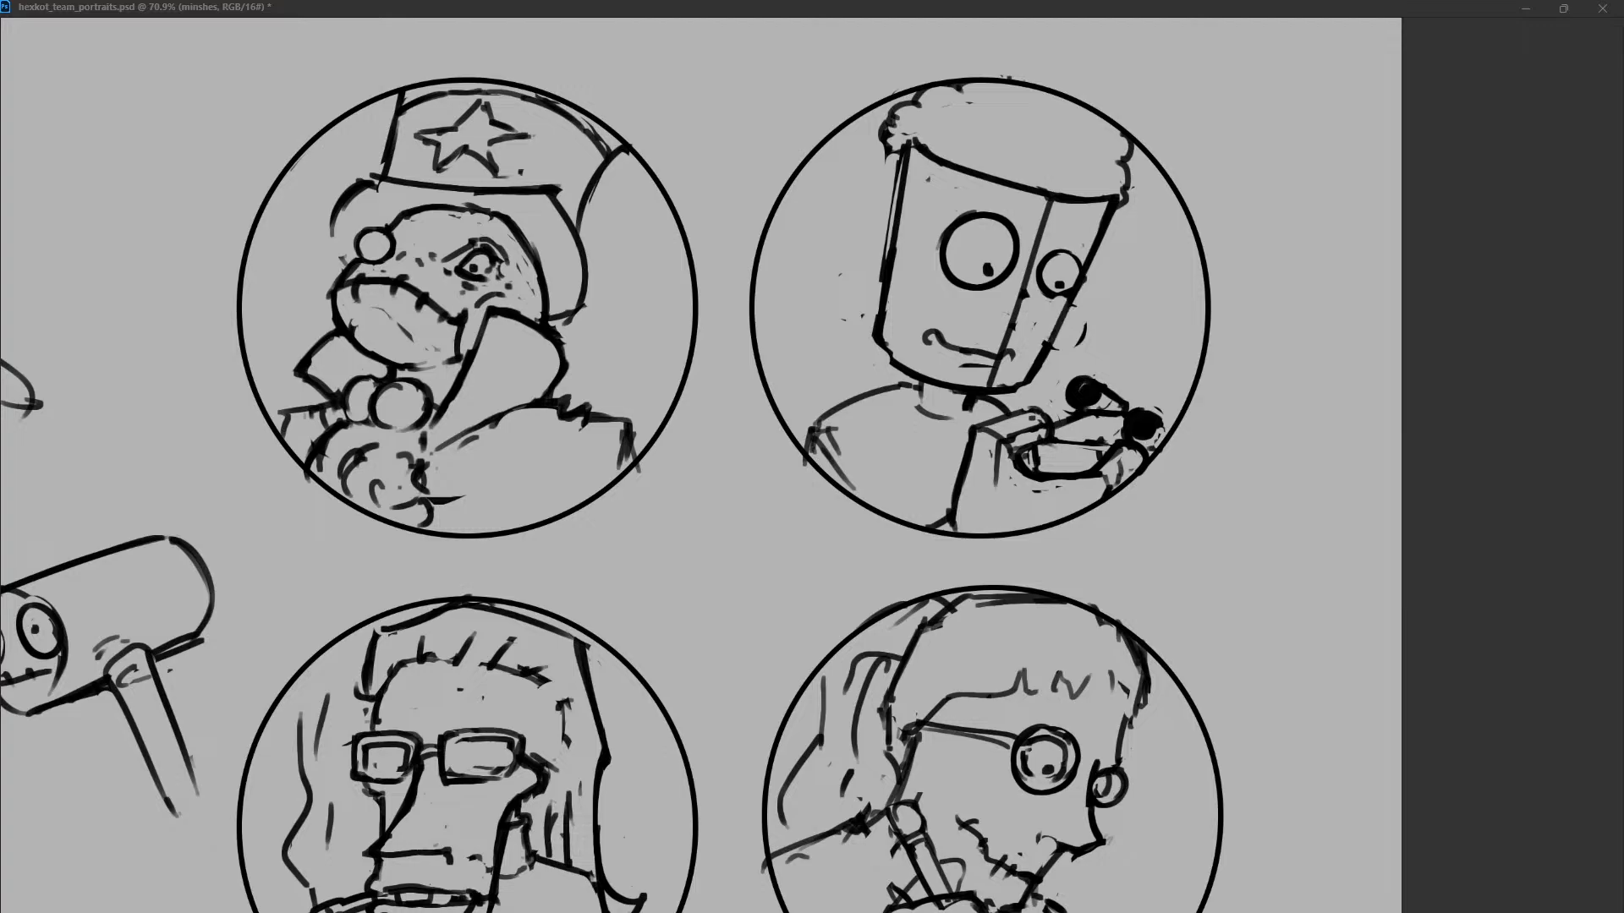
pyautogui.hotkey('ctrl', 'z')
# Redraw the right edge of the face and dot rivets along both sides of the seam.
pyautogui.moveTo(1102, 222)
pyautogui.mouseDown()
pyautogui.moveTo(1048, 344)
pyautogui.moveTo(1012, 353)
pyautogui.moveTo(1080, 345)
pyautogui.moveTo(1016, 365)
pyautogui.mouseUp()
pyautogui.click(999, 322)
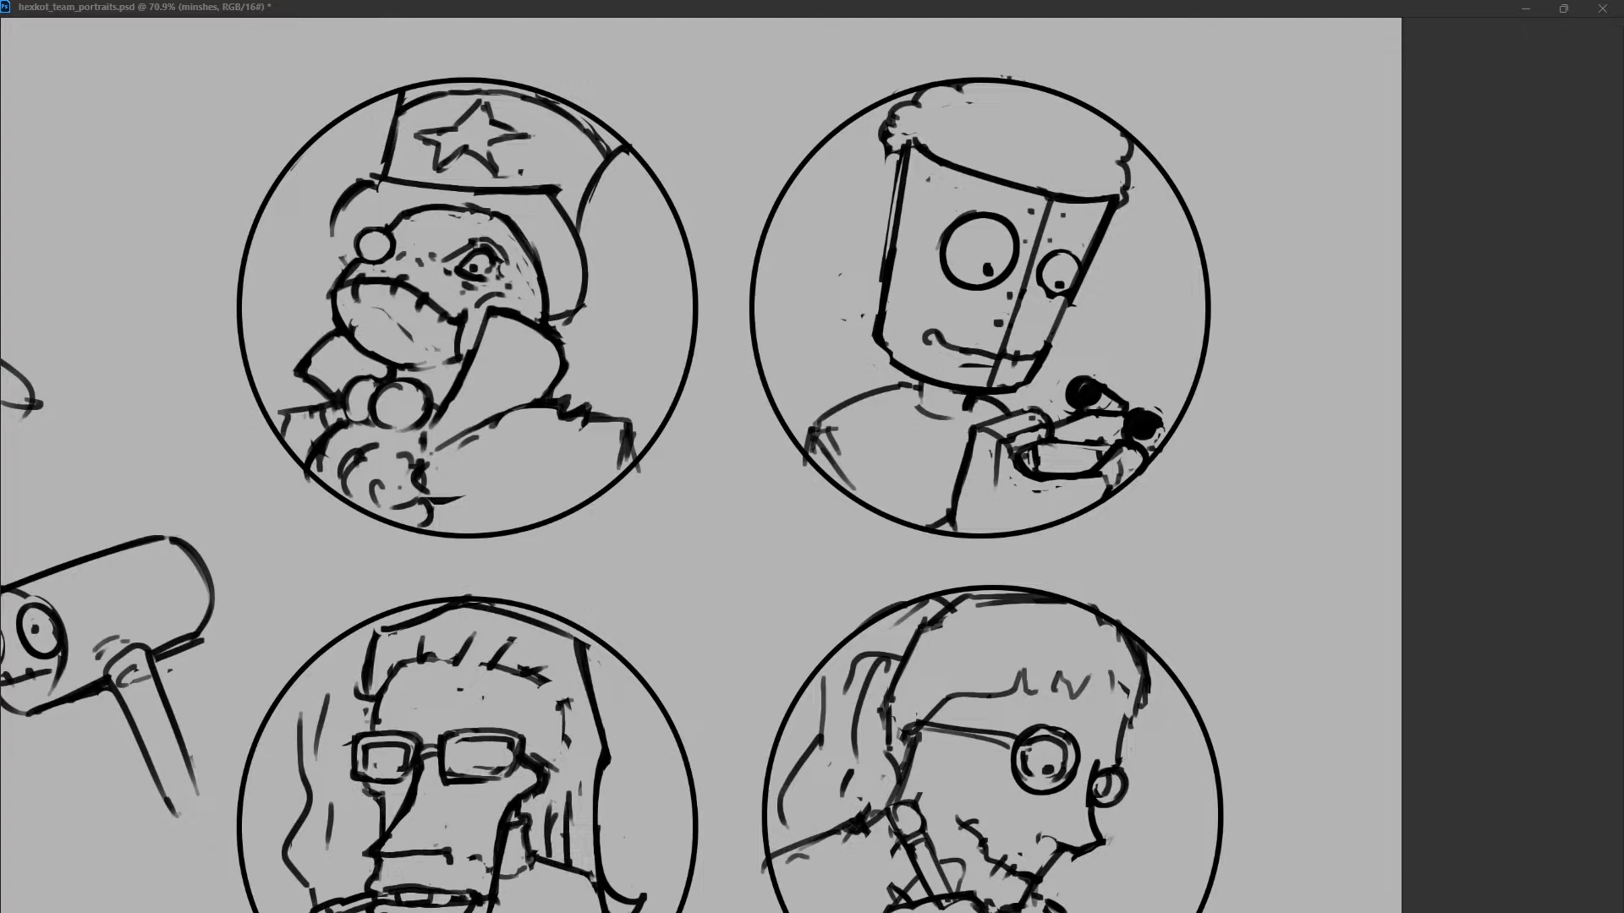
pyautogui.click(1030, 317)
pyautogui.click(1020, 336)
# Redraw the curved rim from the upper left corner of the head to the top of the seam.
pyautogui.moveTo(917, 139); pyautogui.dragTo(1071, 192)
pyautogui.moveTo(907, 144); pyautogui.dragTo(1072, 194)
pyautogui.hotkey('ctrl', 'z')
pyautogui.moveTo(911, 144); pyautogui.dragTo(1079, 206)
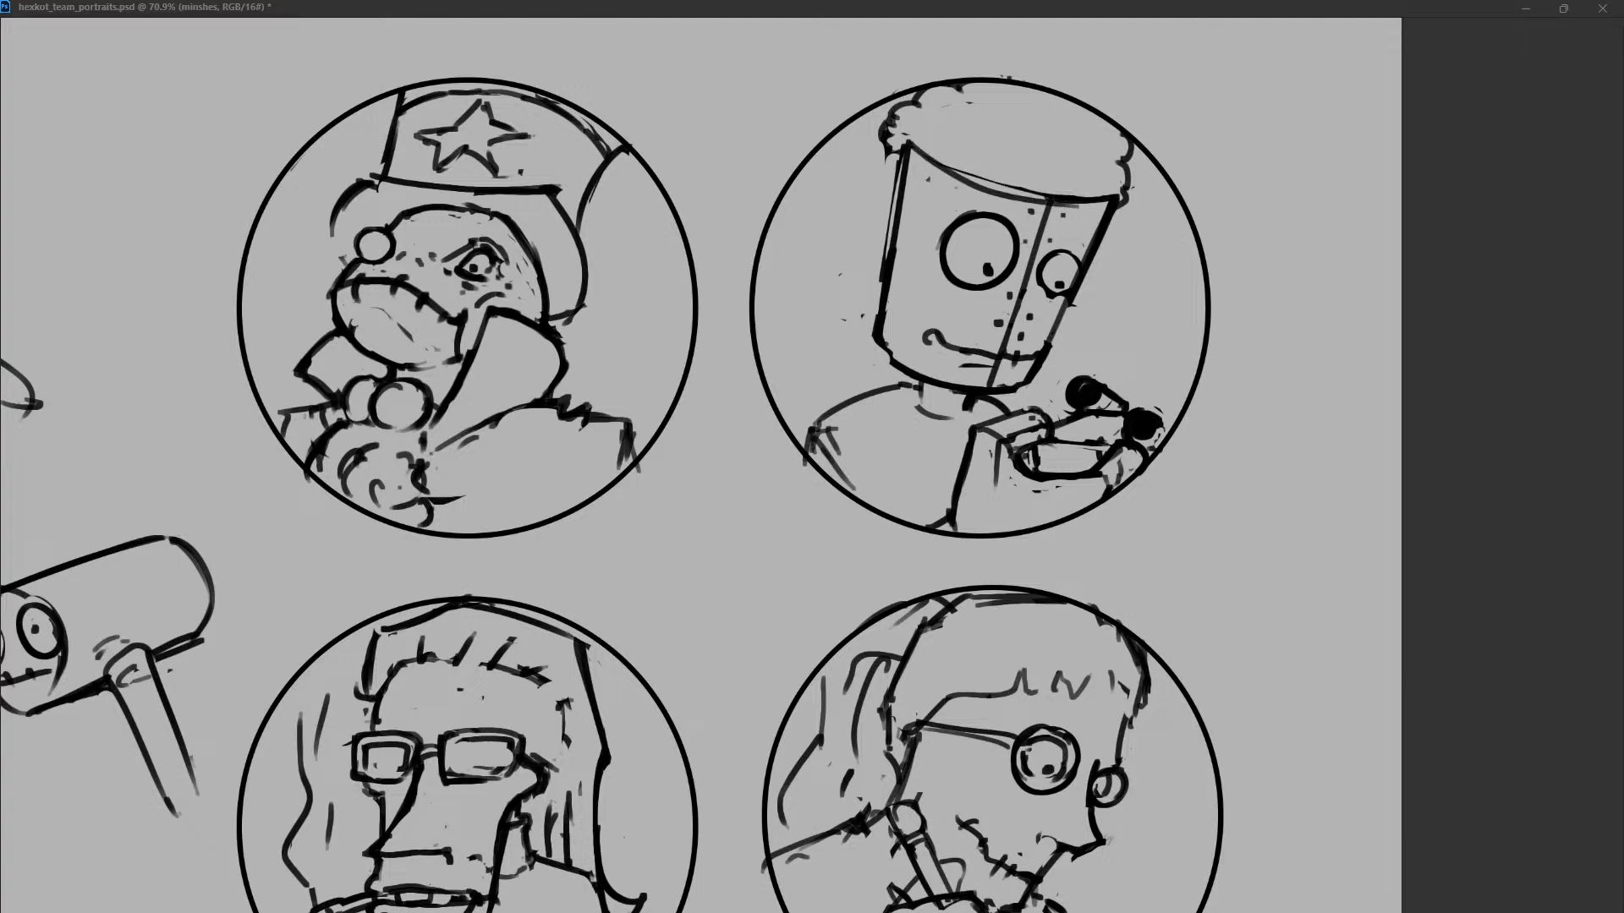
pyautogui.hotkey('ctrl', 'z')
pyautogui.moveTo(911, 144); pyautogui.dragTo(1064, 203)
pyautogui.hotkey('ctrl', 'z')
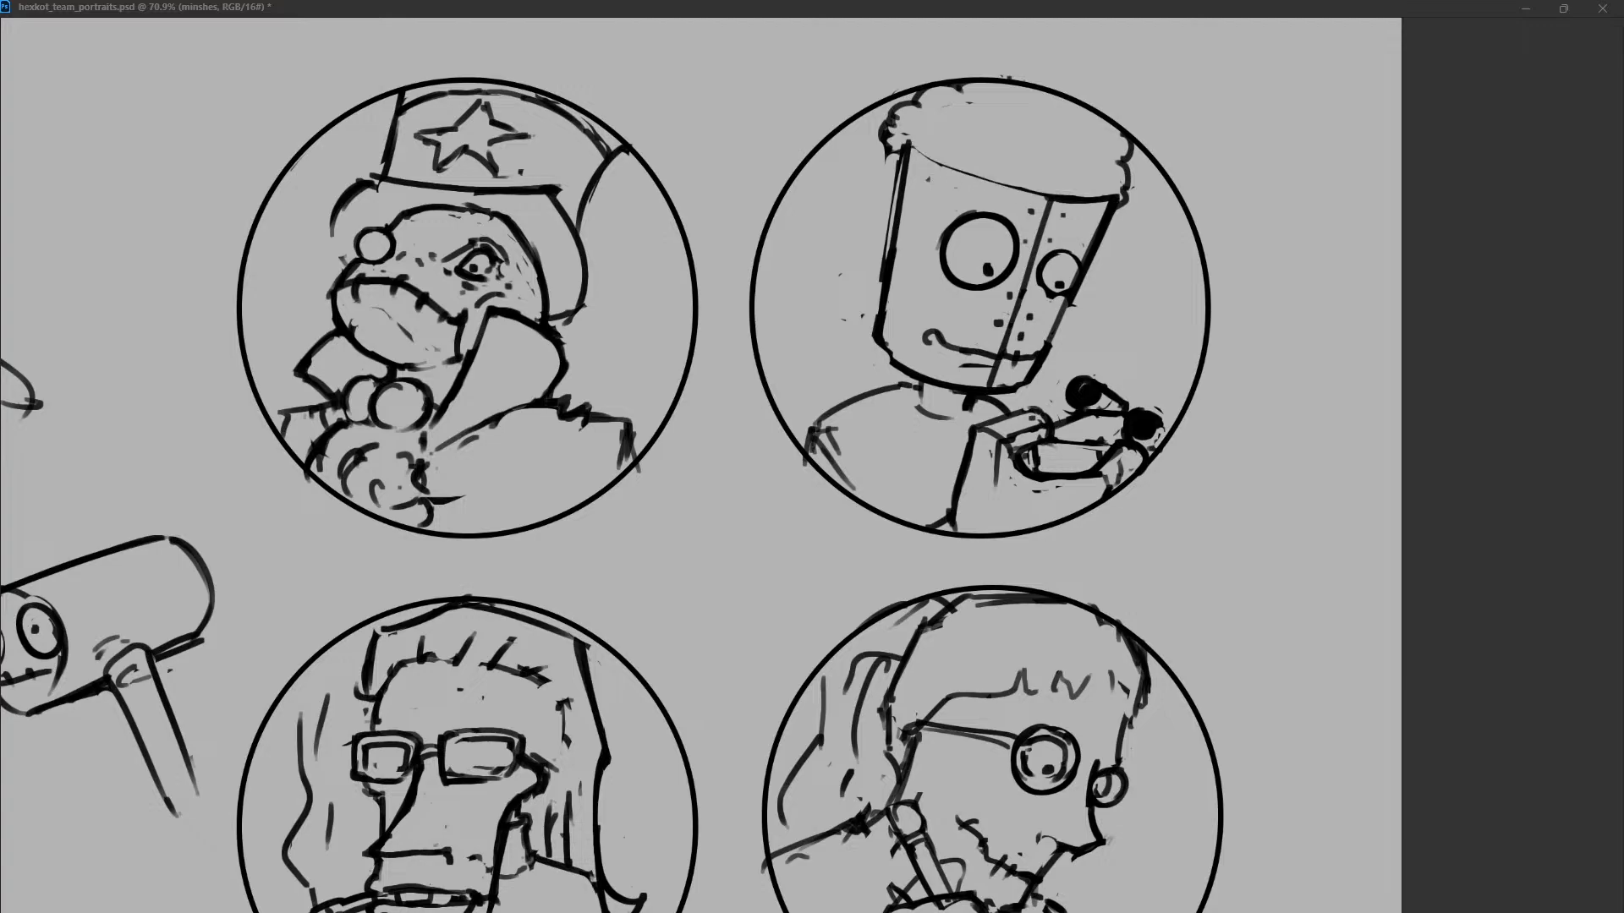
pyautogui.moveTo(907, 144); pyautogui.dragTo(1045, 198)
# Erase the bumpy clumps along the left end of the bucket head's rim and redraw the curved rim line.
pyautogui.moveTo(895, 117); pyautogui.dragTo(892, 163)
pyautogui.moveTo(922, 105); pyautogui.dragTo(903, 144)
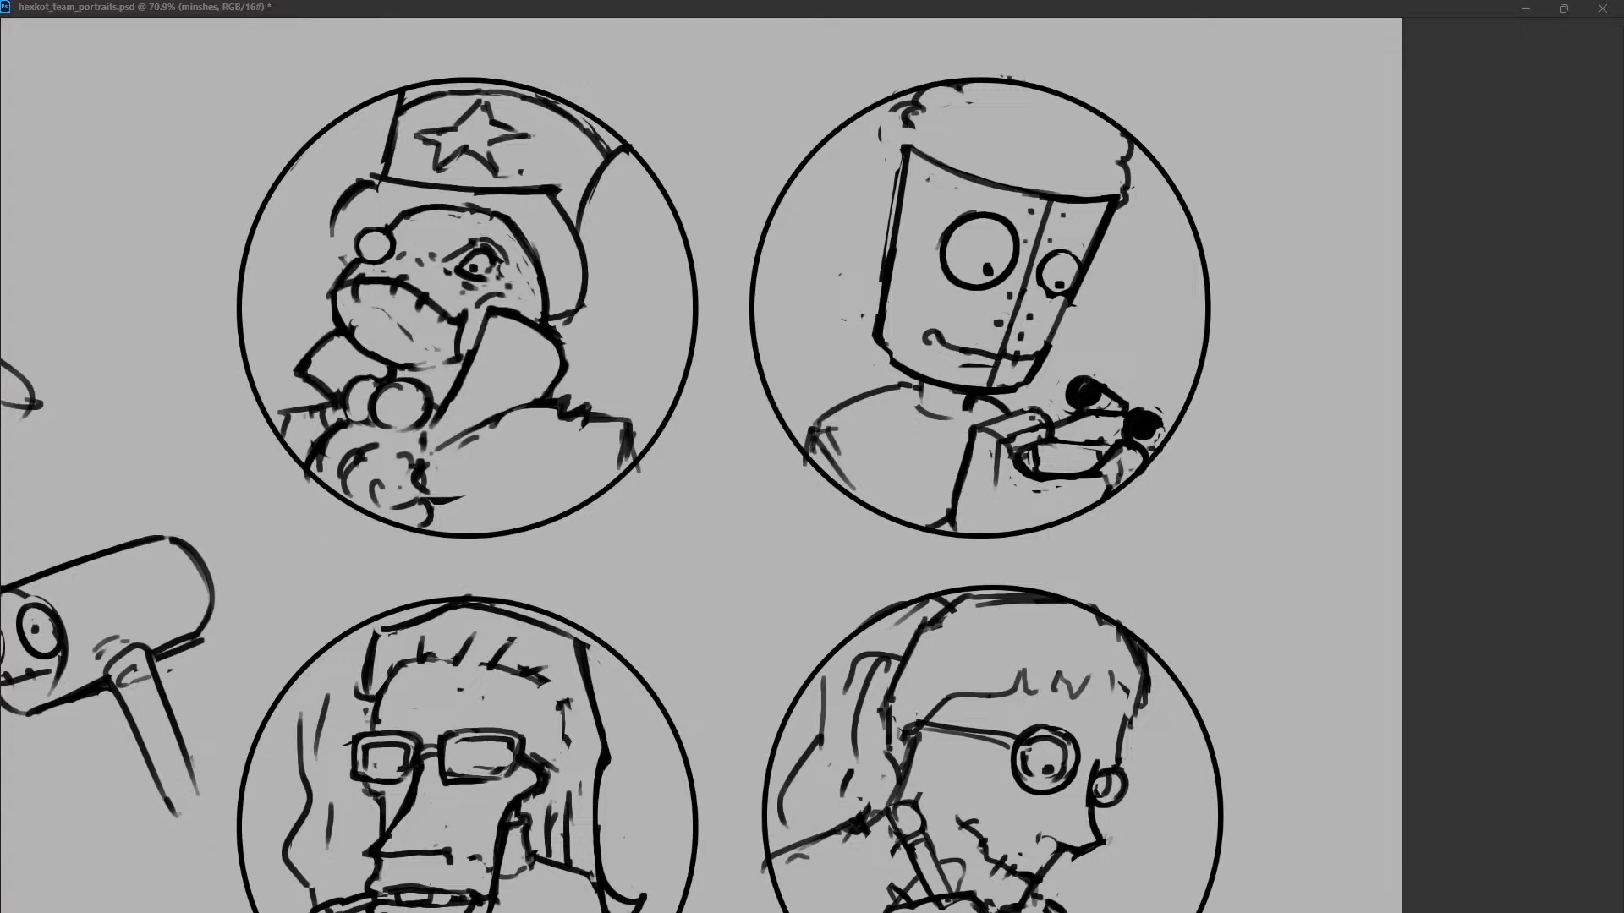
pyautogui.hotkey('ctrl', 'z')
pyautogui.moveTo(911, 151)
pyautogui.mouseDown()
pyautogui.moveTo(915, 116)
pyautogui.moveTo(984, 82)
pyautogui.mouseUp()
pyautogui.hotkey('ctrl', 'z')
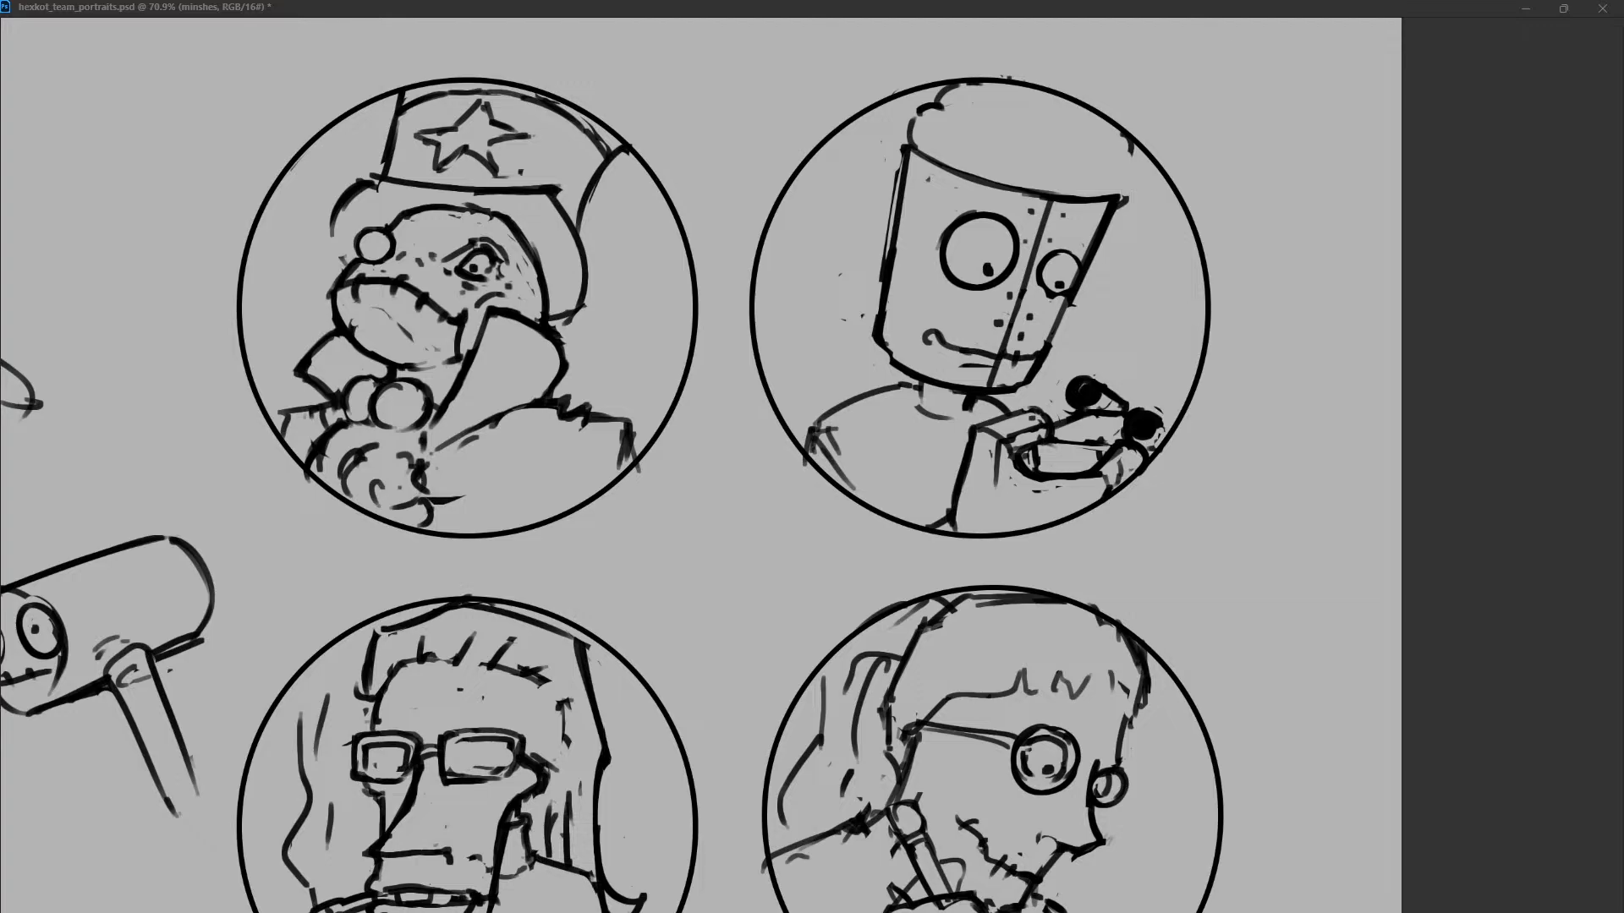
# Try short upward curves at both ends of the bucket head's rim.
pyautogui.moveTo(1115, 193); pyautogui.dragTo(1121, 131)
pyautogui.hotkey('ctrl', 'z')
pyautogui.hotkey('ctrl', 'z')
pyautogui.moveTo(1114, 193); pyautogui.dragTo(1130, 143)
pyautogui.hotkey('ctrl', 'z')
pyautogui.moveTo(907, 145); pyautogui.dragTo(942, 75)
pyautogui.hotkey('ctrl', 'z')
pyautogui.hotkey('ctrl', 'z')
# Draw flared outer edges curving up from both ends of the bucket head's rim.
pyautogui.moveTo(896, 146); pyautogui.dragTo(918, 90)
pyautogui.moveTo(1154, 161); pyautogui.dragTo(1119, 203)
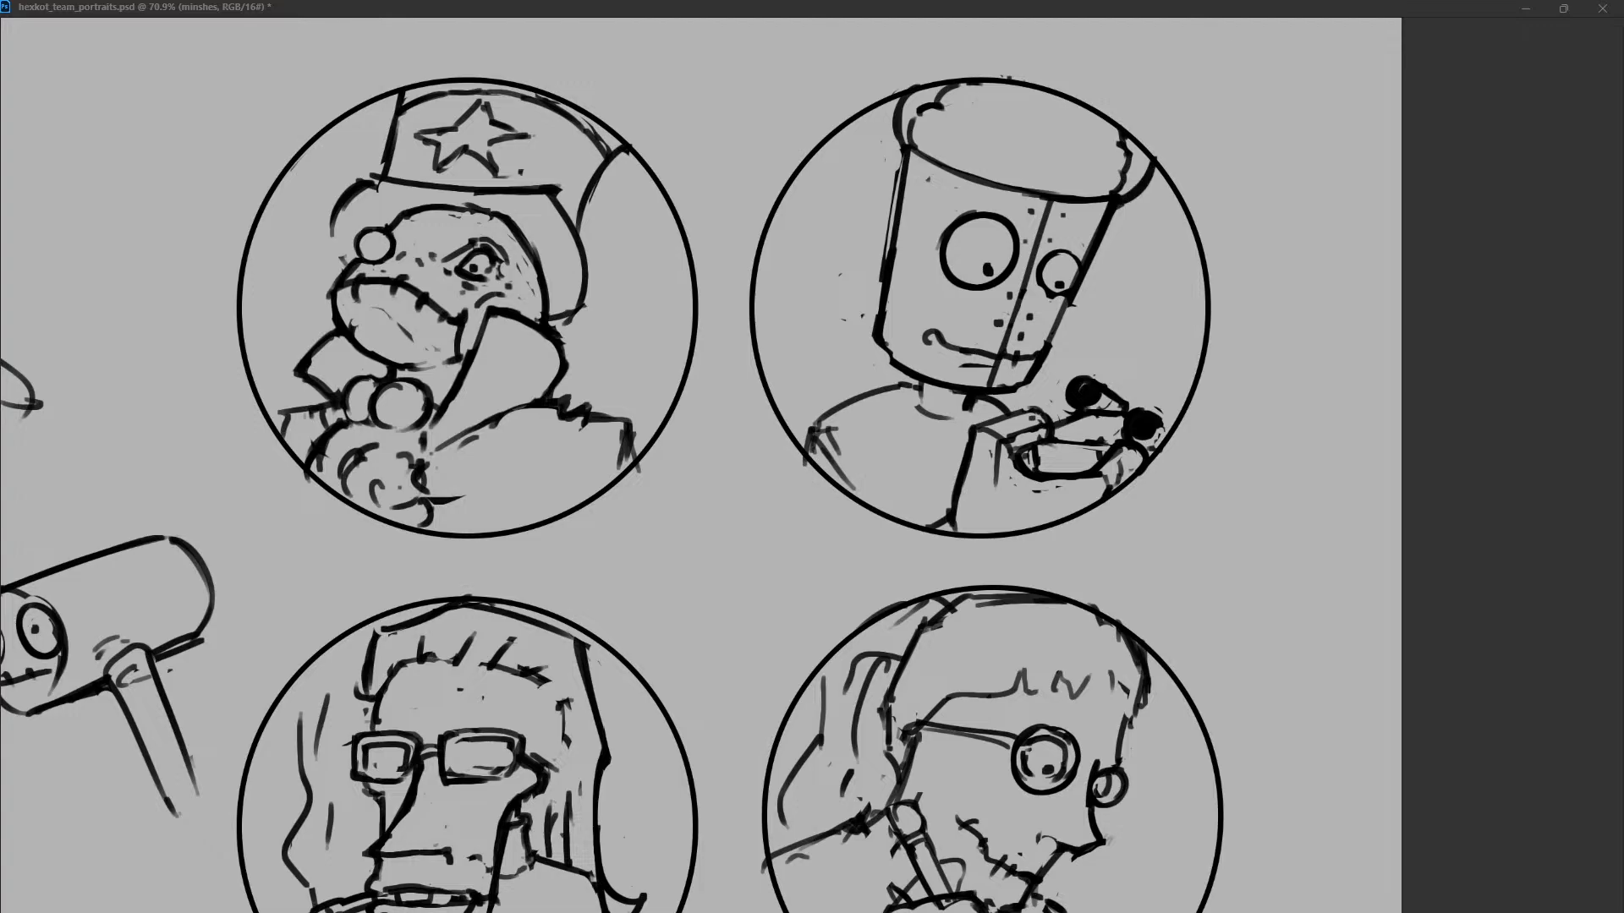
pyautogui.moveTo(903, 113)
pyautogui.mouseDown()
pyautogui.moveTo(915, 95)
pyautogui.moveTo(905, 149)
pyautogui.mouseUp()
# Erase the seam's lower half and place a round black nose at its lower end.
pyautogui.moveTo(996, 366); pyautogui.dragTo(988, 381)
pyautogui.moveTo(1018, 304); pyautogui.dragTo(1001, 354)
pyautogui.click(1020, 299)
pyautogui.hotkey('ctrl', 'z')
pyautogui.click(1018, 300)
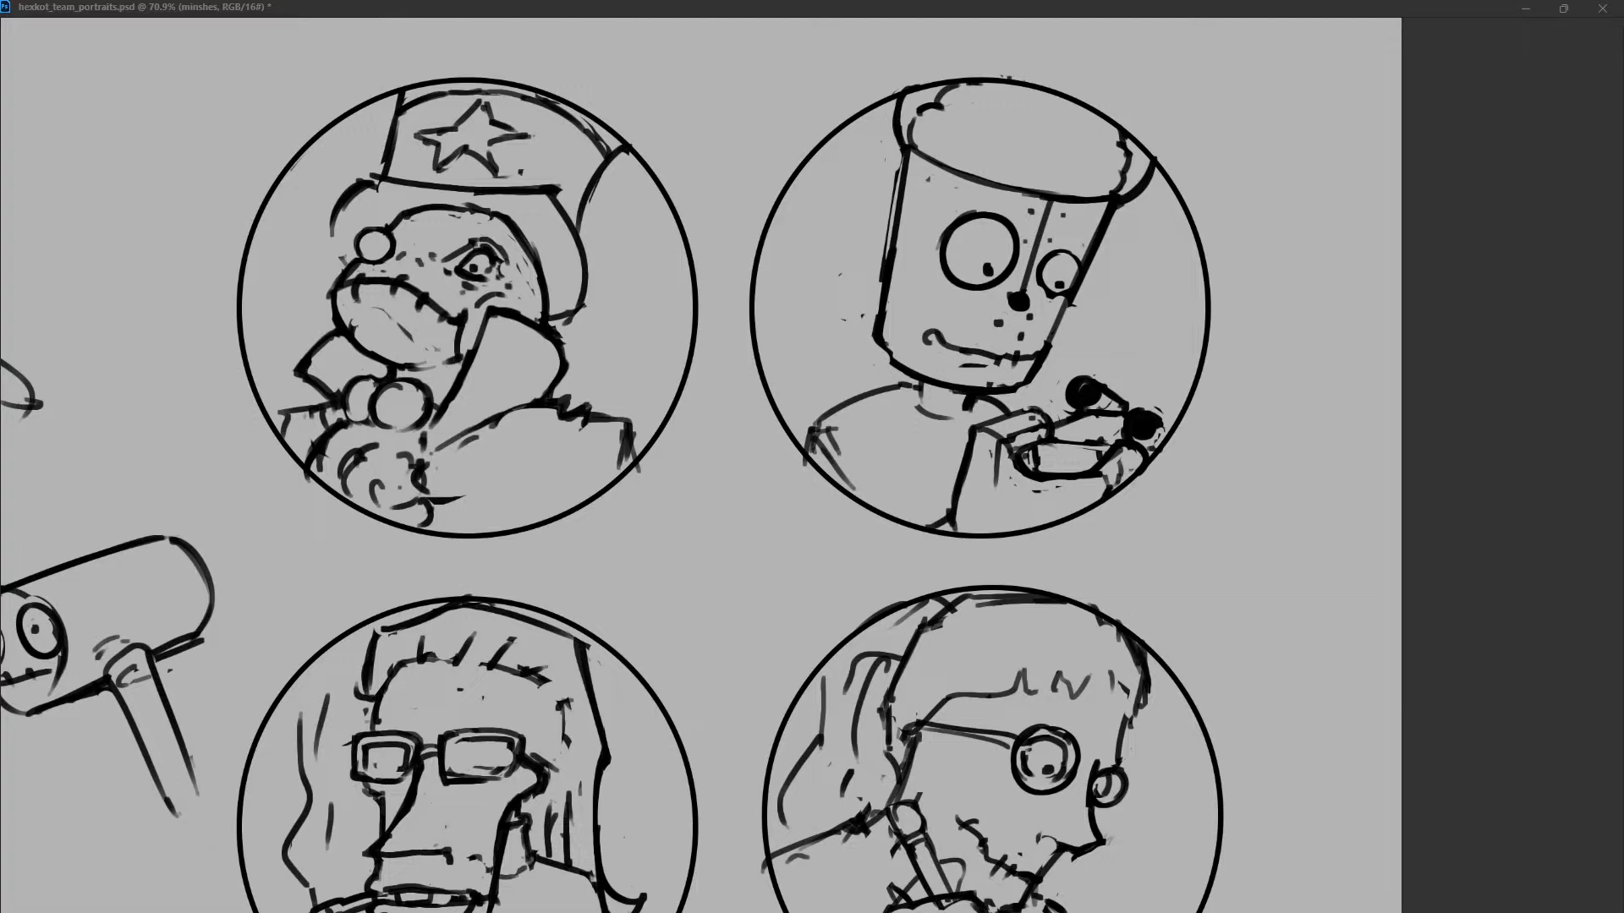
# Try a second outer ring around the robot's large left eye.
pyautogui.moveTo(971, 210); pyautogui.dragTo(981, 209)
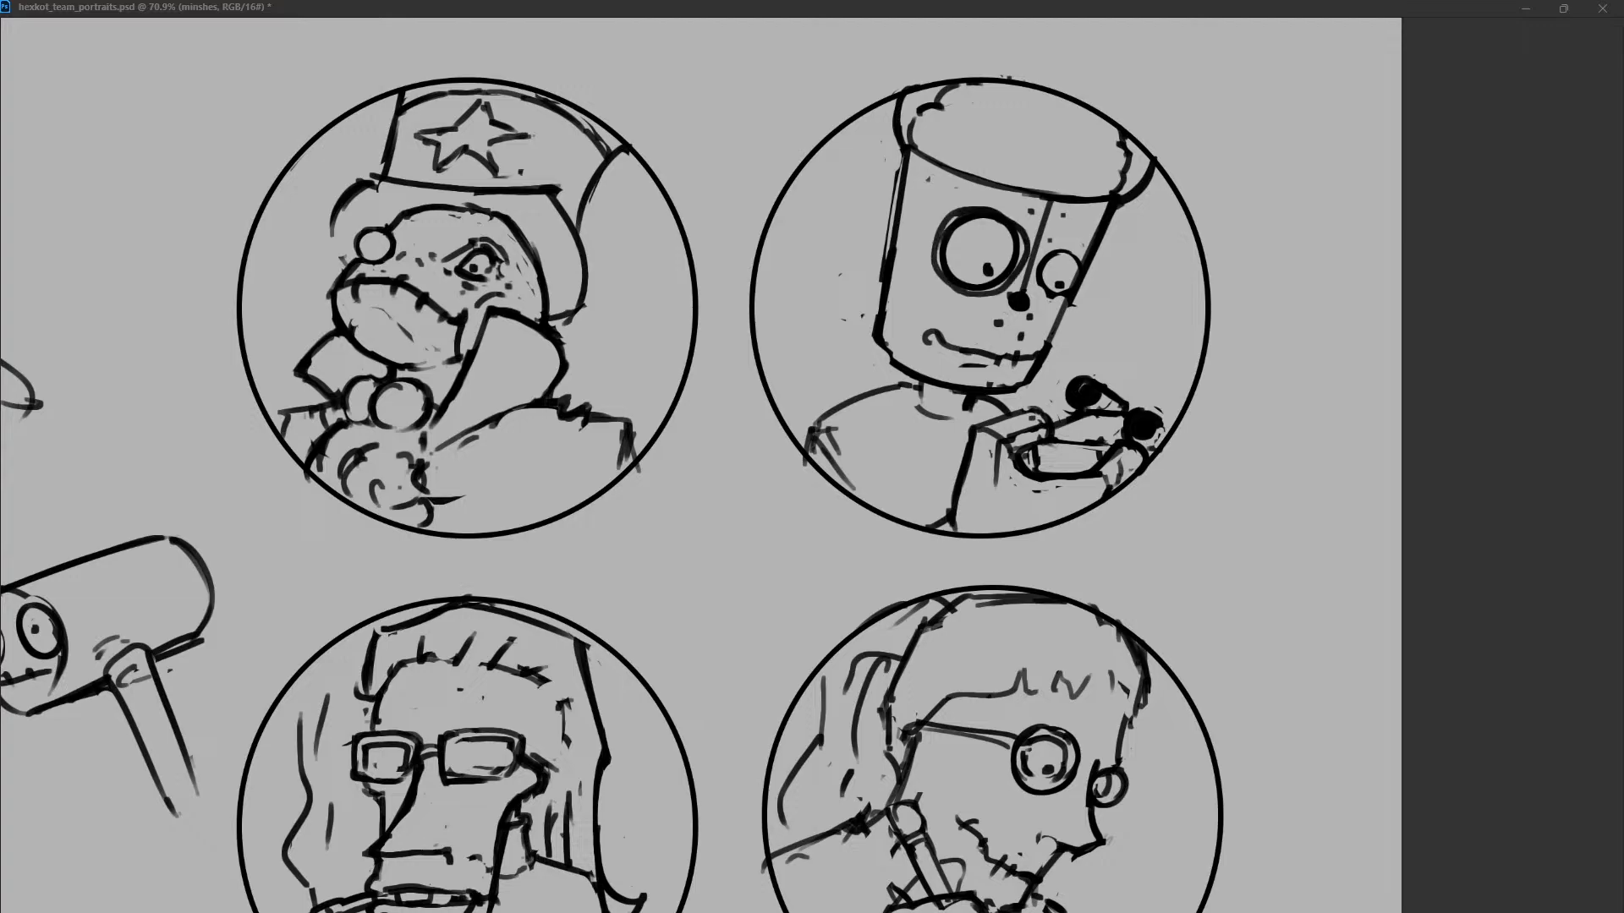
pyautogui.hotkey('ctrl', 'z')
pyautogui.moveTo(959, 213); pyautogui.dragTo(1027, 255)
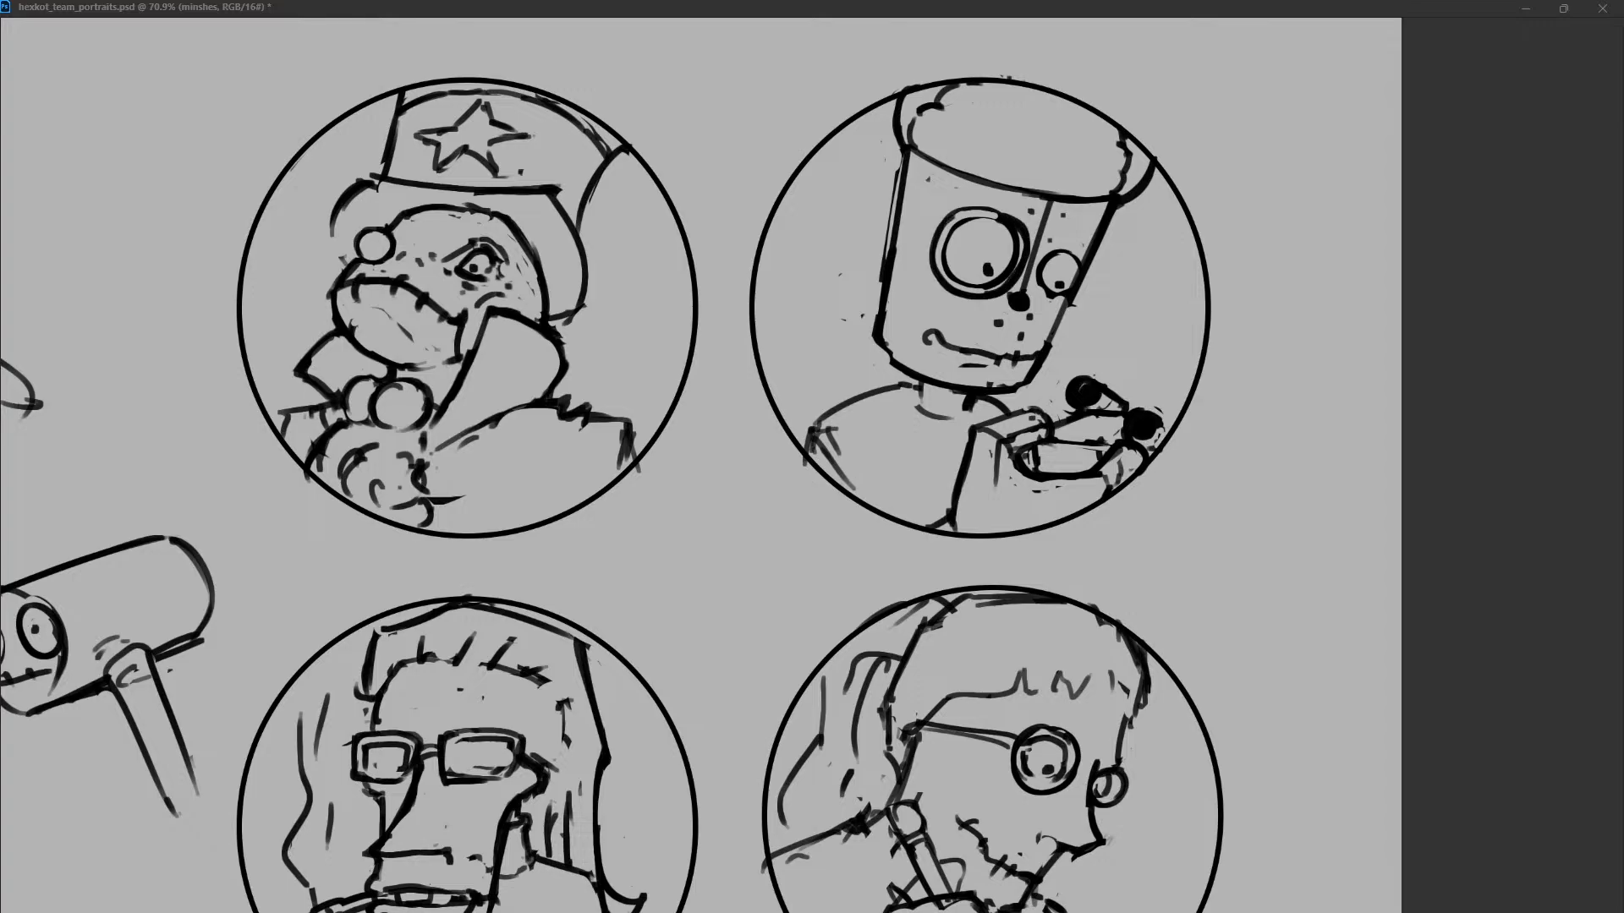
pyautogui.hotkey('ctrl', 'z')
pyautogui.hotkey('ctrl', 'z')
pyautogui.hotkey('ctrl', 'z')
pyautogui.hotkey('ctrl', 'z')
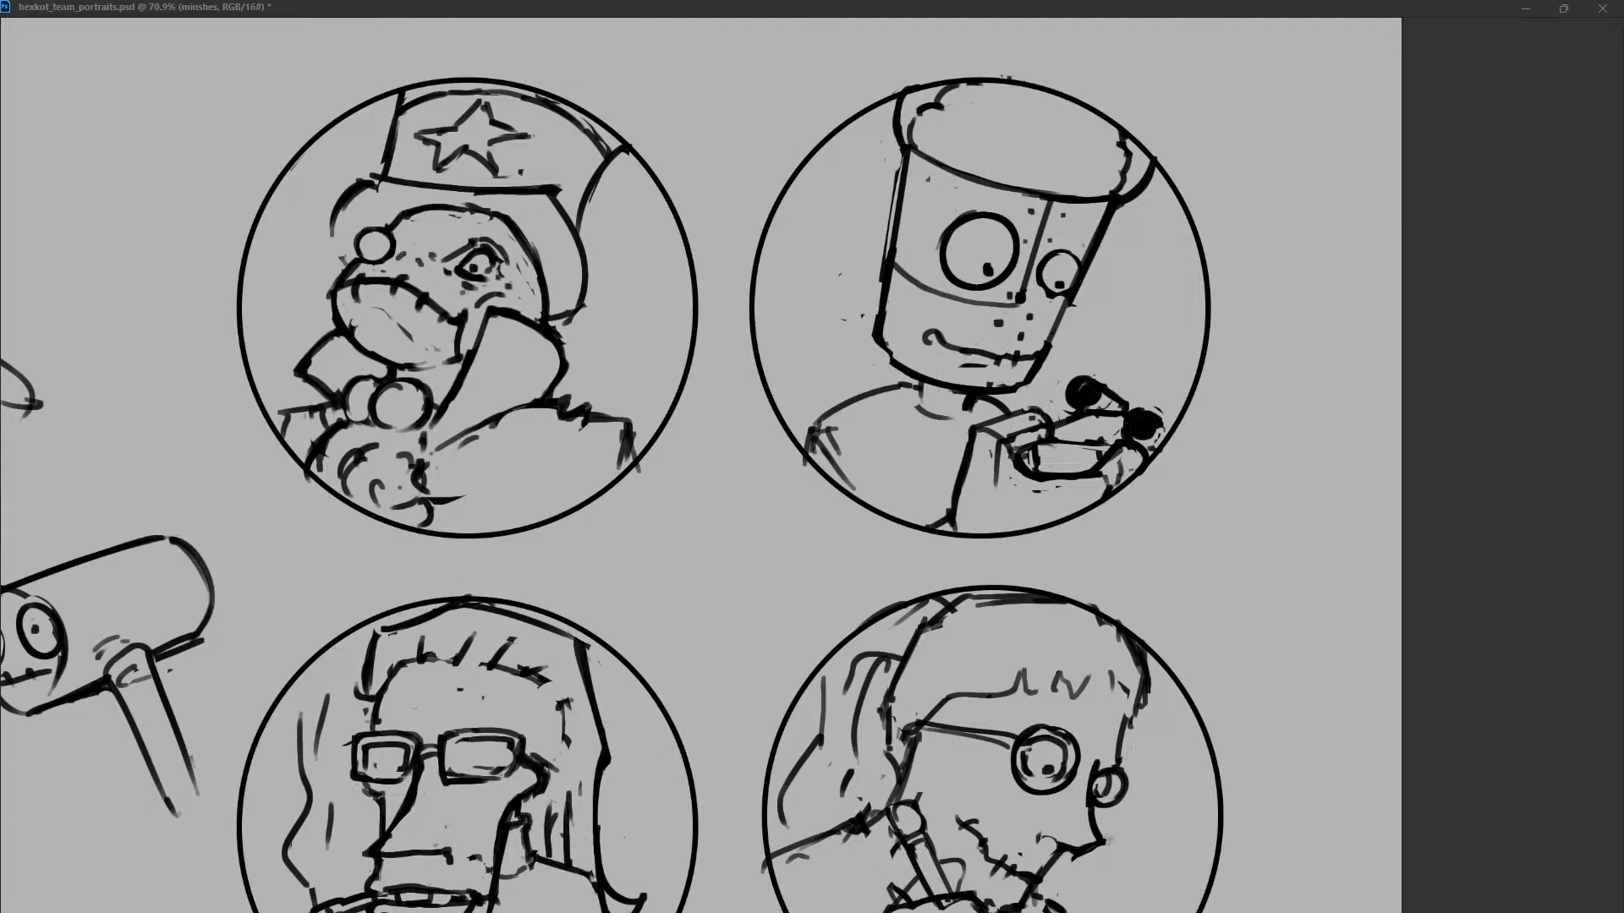
# Draw a curved seam across the face beneath both eyes and a small black nose where the seams meet.
pyautogui.moveTo(895, 267); pyautogui.dragTo(1062, 314)
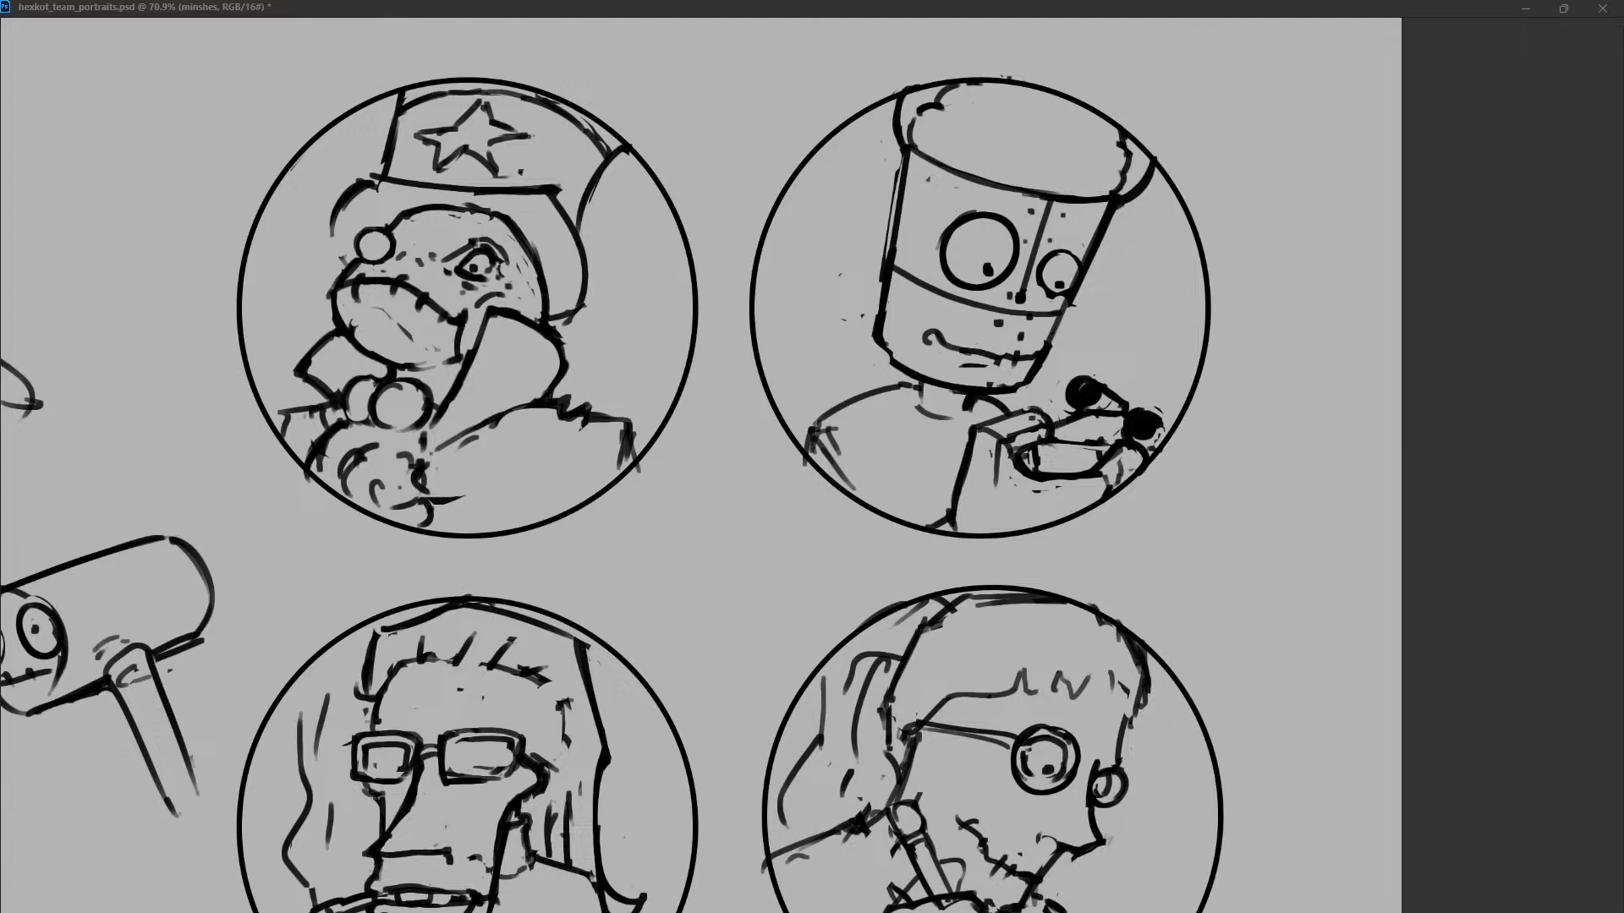
pyautogui.moveTo(1009, 302); pyautogui.dragTo(1048, 344)
# Draw a ringed bolt at the left corner of the mouth and a smaller one on the jaw's right edge.
pyautogui.moveTo(935, 330); pyautogui.dragTo(932, 346)
pyautogui.moveTo(913, 308)
pyautogui.mouseDown()
pyautogui.moveTo(928, 332)
pyautogui.moveTo(898, 340)
pyautogui.moveTo(927, 330)
pyautogui.mouseUp()
pyautogui.hotkey('ctrl', 'z')
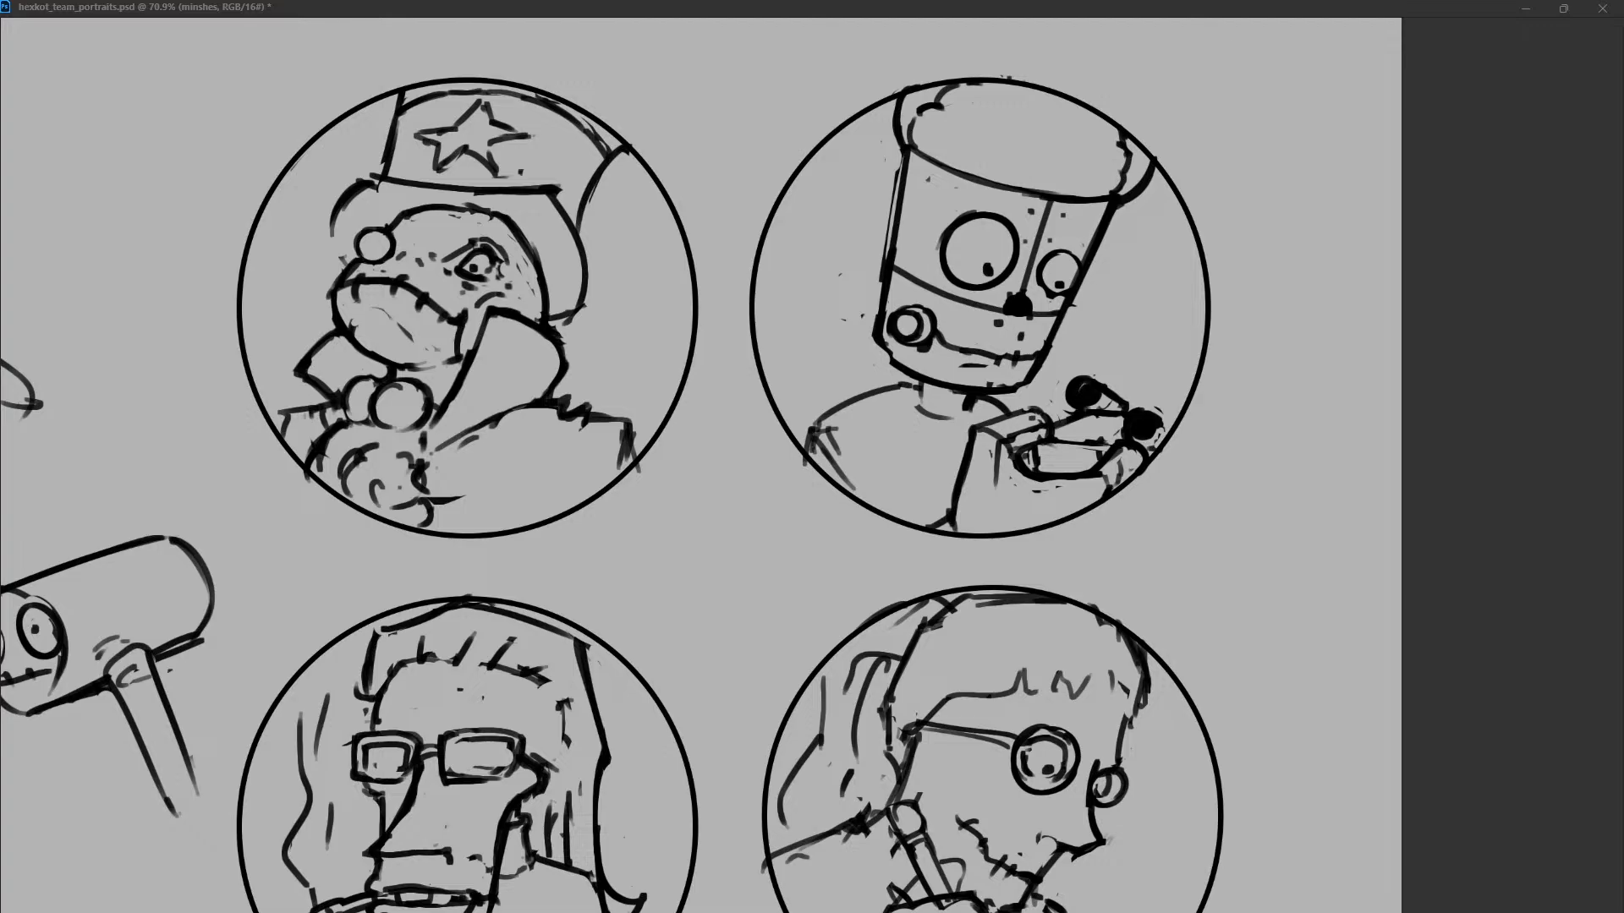
pyautogui.moveTo(1052, 337); pyautogui.dragTo(1048, 369)
pyautogui.hotkey('ctrl', 'z')
# Redraw the left edge of the robot's head and double the curved line of its rim.
pyautogui.moveTo(907, 151); pyautogui.dragTo(887, 264)
pyautogui.hotkey('ctrl', 'z')
pyautogui.hotkey('ctrl', 'shift', 'z')
pyautogui.moveTo(926, 112)
pyautogui.mouseDown()
pyautogui.moveTo(923, 148)
pyautogui.moveTo(978, 173)
pyautogui.moveTo(1123, 197)
pyautogui.mouseUp()
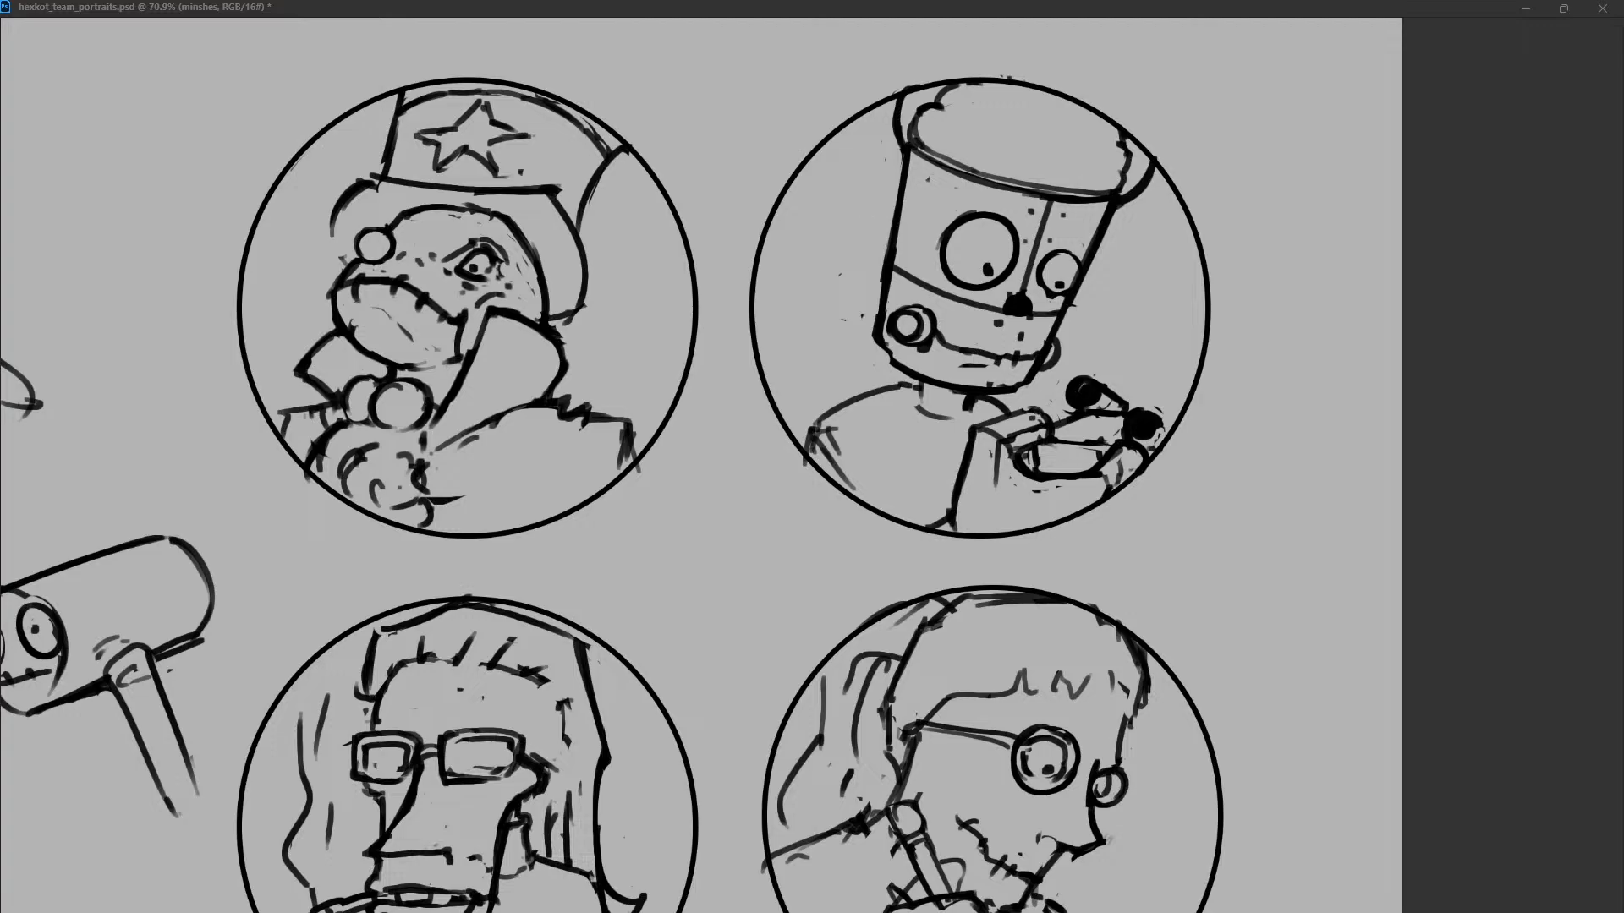
# Try zigzag coils sticking out from both sides of the robot's head.
pyautogui.moveTo(789, 221); pyautogui.dragTo(909, 213)
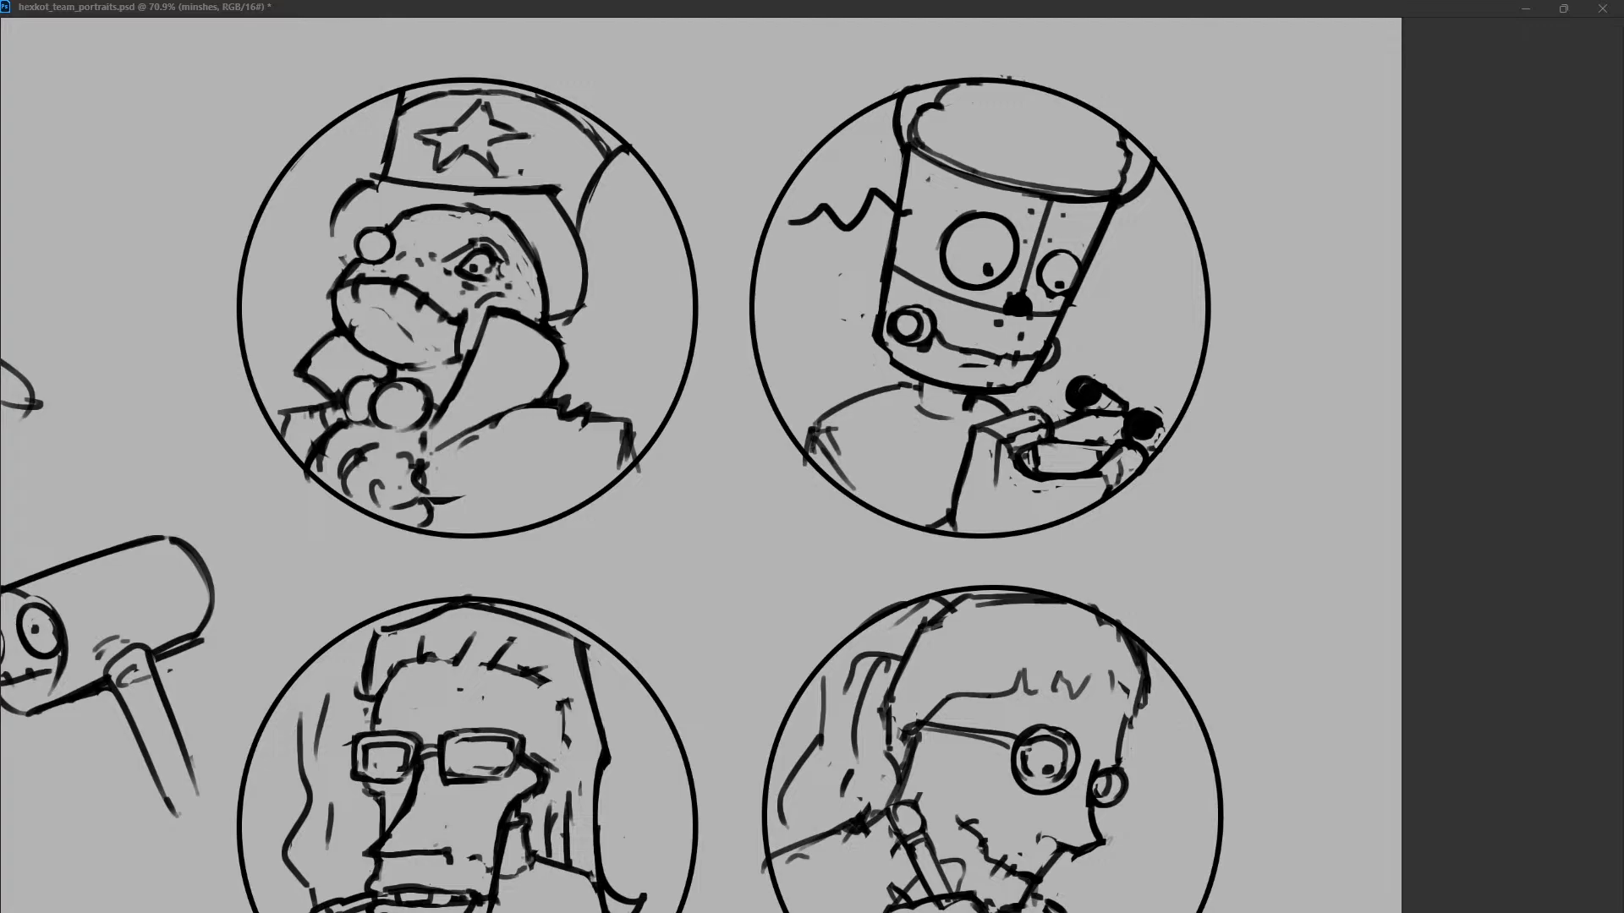
pyautogui.moveTo(808, 191)
pyautogui.mouseDown()
pyautogui.moveTo(812, 243)
pyautogui.moveTo(865, 230)
pyautogui.mouseUp()
pyautogui.hotkey('ctrl', 'z')
pyautogui.moveTo(1098, 247)
pyautogui.mouseDown()
pyautogui.moveTo(1138, 271)
pyautogui.moveTo(1123, 265)
pyautogui.moveTo(1158, 250)
pyautogui.mouseUp()
pyautogui.moveTo(807, 224)
pyautogui.mouseDown()
pyautogui.moveTo(814, 243)
pyautogui.moveTo(867, 229)
pyautogui.mouseUp()
pyautogui.moveTo(907, 217)
pyautogui.mouseDown()
pyautogui.moveTo(900, 229)
pyautogui.moveTo(917, 196)
pyautogui.moveTo(905, 226)
pyautogui.mouseUp()
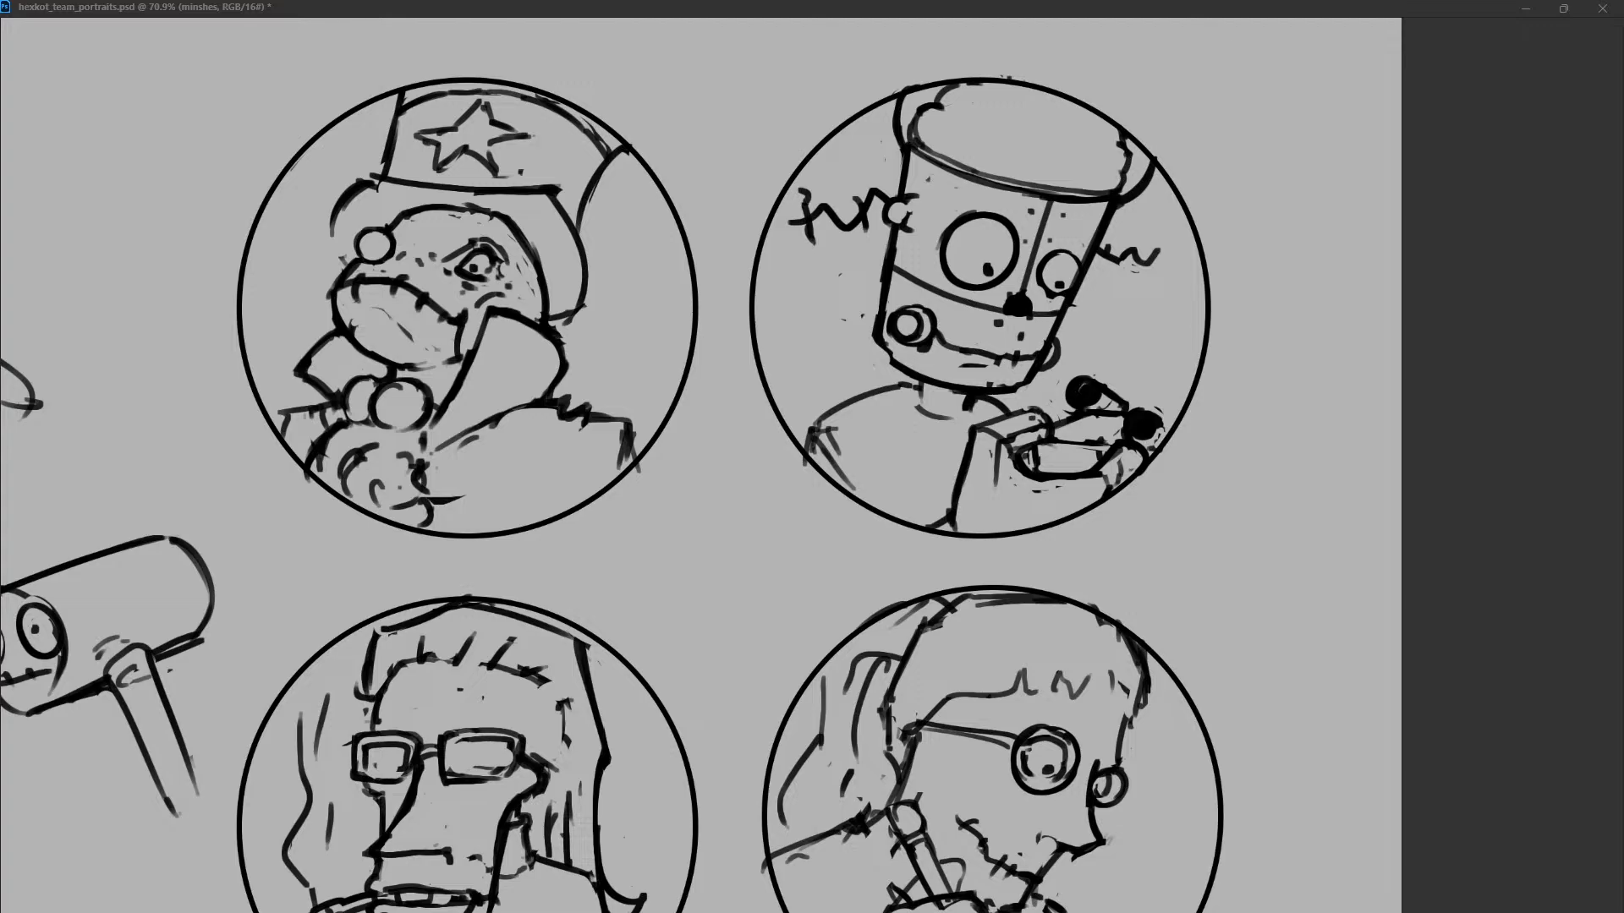
# Replace the left coil with a straight ball-tipped rod on a small round mount and erase most of the right coil.
pyautogui.moveTo(876, 203)
pyautogui.mouseDown()
pyautogui.moveTo(796, 215)
pyautogui.moveTo(844, 214)
pyautogui.moveTo(826, 220)
pyautogui.moveTo(832, 202)
pyautogui.moveTo(836, 227)
pyautogui.mouseUp()
pyautogui.hotkey('ctrl', 'z')
pyautogui.hotkey('ctrl', 'z')
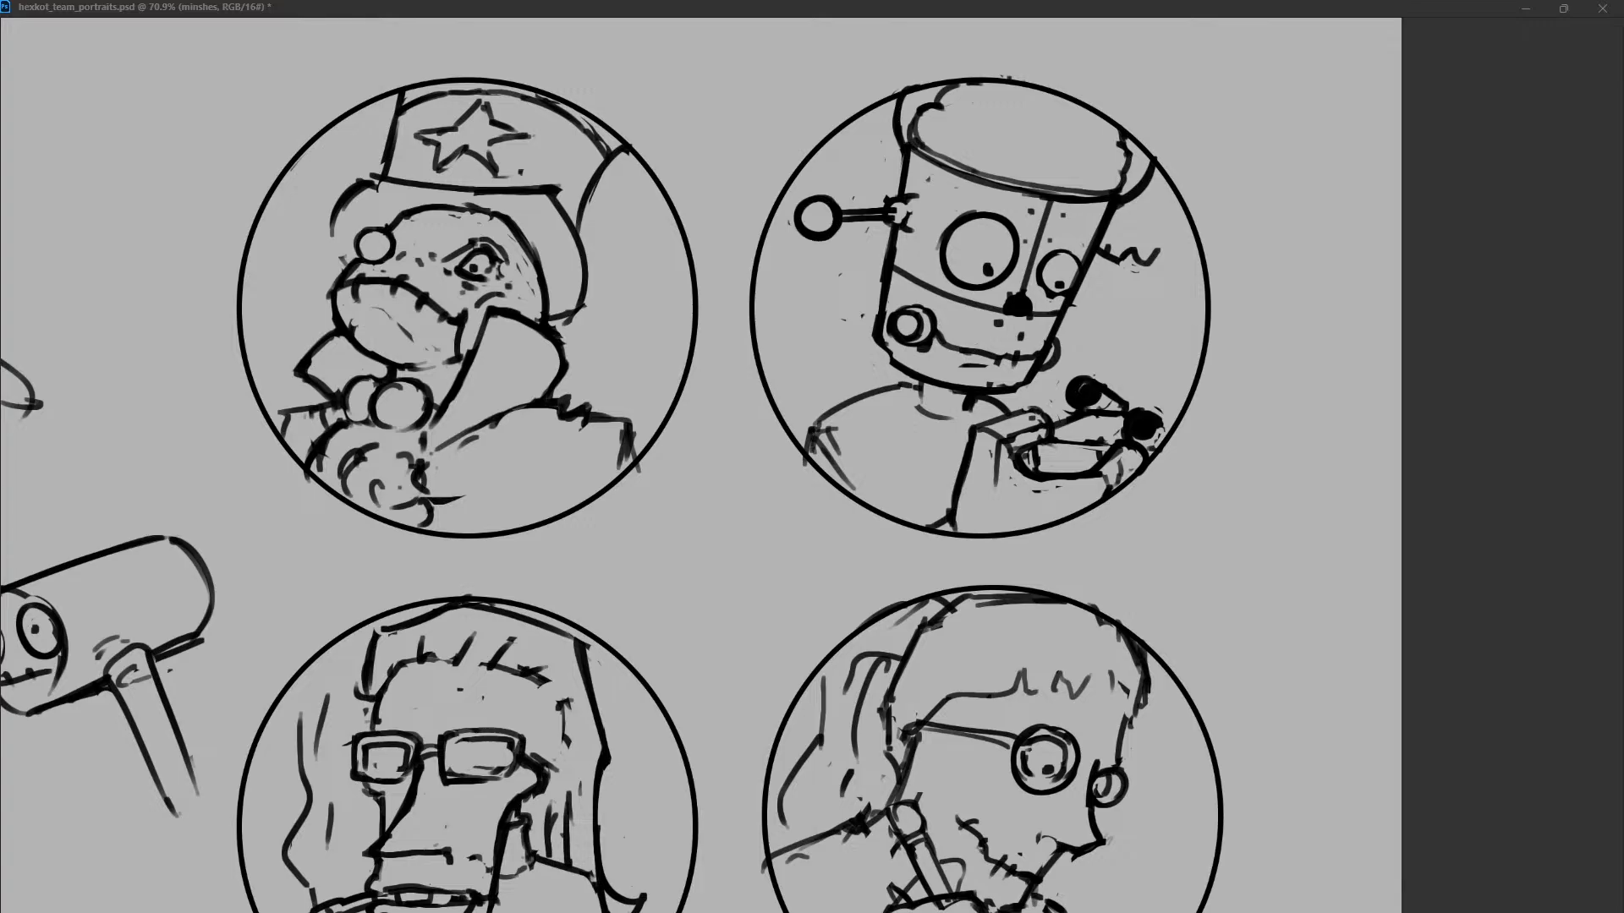
pyautogui.moveTo(1100, 242); pyautogui.dragTo(1123, 256)
pyautogui.hotkey('ctrl', 'z')
pyautogui.hotkey('ctrl', 'z')
pyautogui.moveTo(897, 203); pyautogui.dragTo(902, 221)
# Redraw the lower left edge and jaw corner of the robot's head.
pyautogui.moveTo(888, 388); pyautogui.dragTo(922, 403)
pyautogui.hotkey('ctrl', 'z')
pyautogui.hotkey('ctrl', 'z')
pyautogui.moveTo(876, 338); pyautogui.dragTo(913, 369)
pyautogui.moveTo(883, 252); pyautogui.dragTo(875, 341)
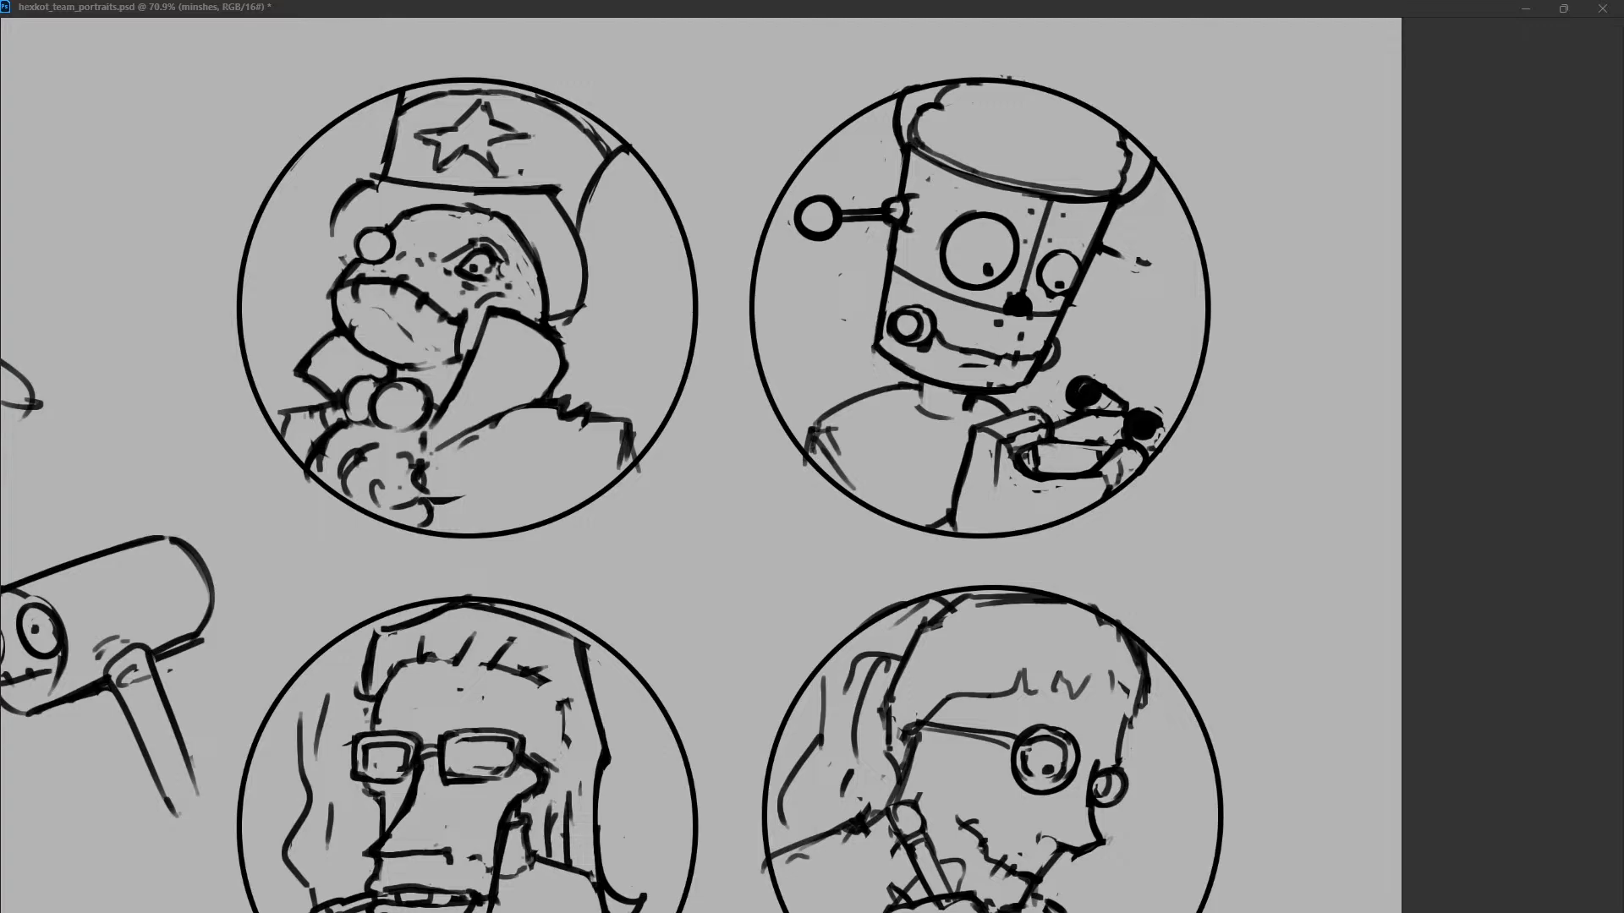
# Scatter short texture dashes across the open top of the robot's head and touch up the rim's right end.
pyautogui.moveTo(954, 120); pyautogui.dragTo(1017, 127)
pyautogui.moveTo(1063, 144); pyautogui.dragTo(1078, 153)
pyautogui.moveTo(981, 93); pyautogui.dragTo(1055, 111)
pyautogui.moveTo(1075, 117)
pyautogui.mouseDown()
pyautogui.moveTo(1093, 127)
pyautogui.moveTo(1015, 154)
pyautogui.mouseUp()
pyautogui.moveTo(1038, 156); pyautogui.dragTo(1060, 160)
pyautogui.moveTo(1120, 210); pyautogui.dragTo(1124, 198)
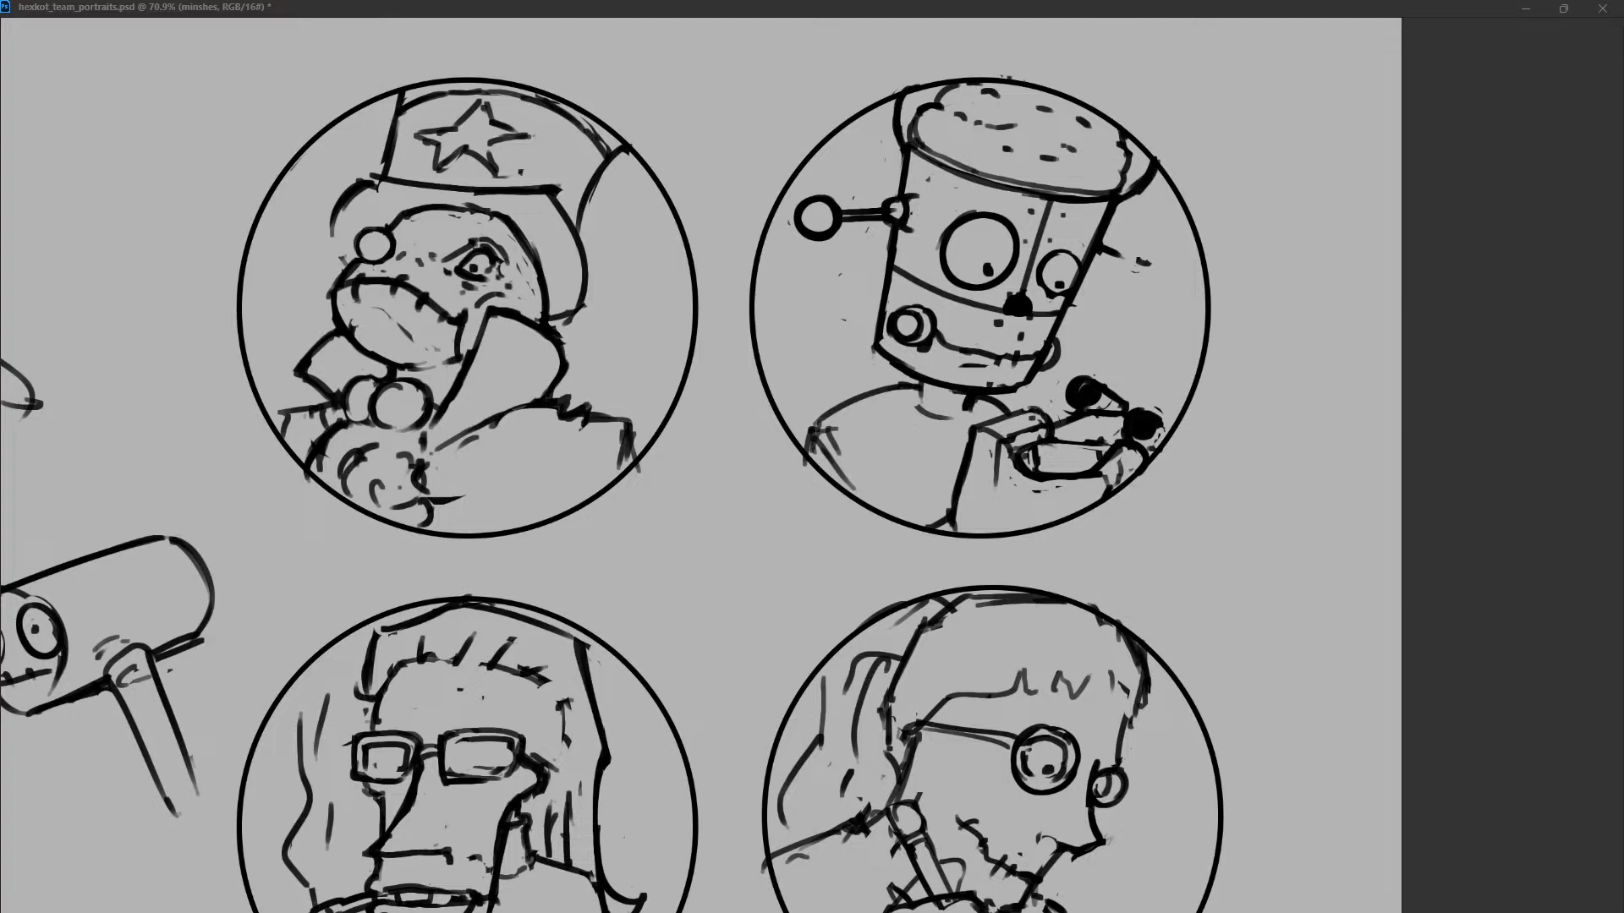
# Draw a large glass dome over the robot's head and reshape its right edge.
pyautogui.moveTo(900, 91)
pyautogui.mouseDown()
pyautogui.moveTo(1150, 127)
pyautogui.moveTo(1125, 195)
pyautogui.moveTo(1147, 188)
pyautogui.mouseUp()
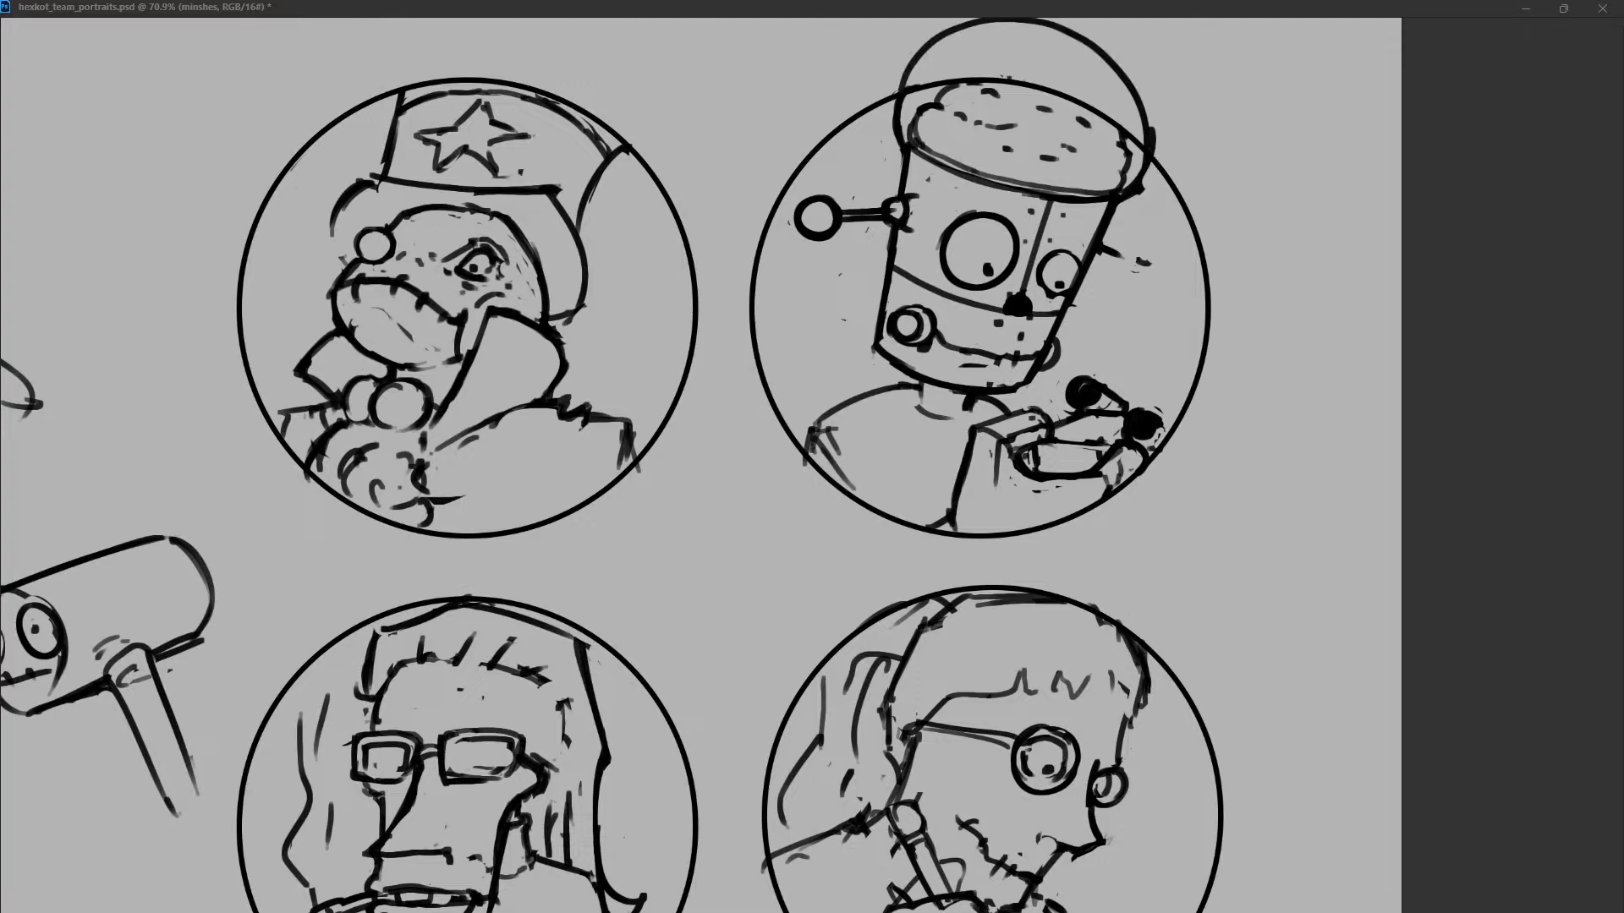
pyautogui.moveTo(1143, 104)
pyautogui.mouseDown()
pyautogui.moveTo(1146, 161)
pyautogui.moveTo(1078, 38)
pyautogui.moveTo(1141, 115)
pyautogui.mouseUp()
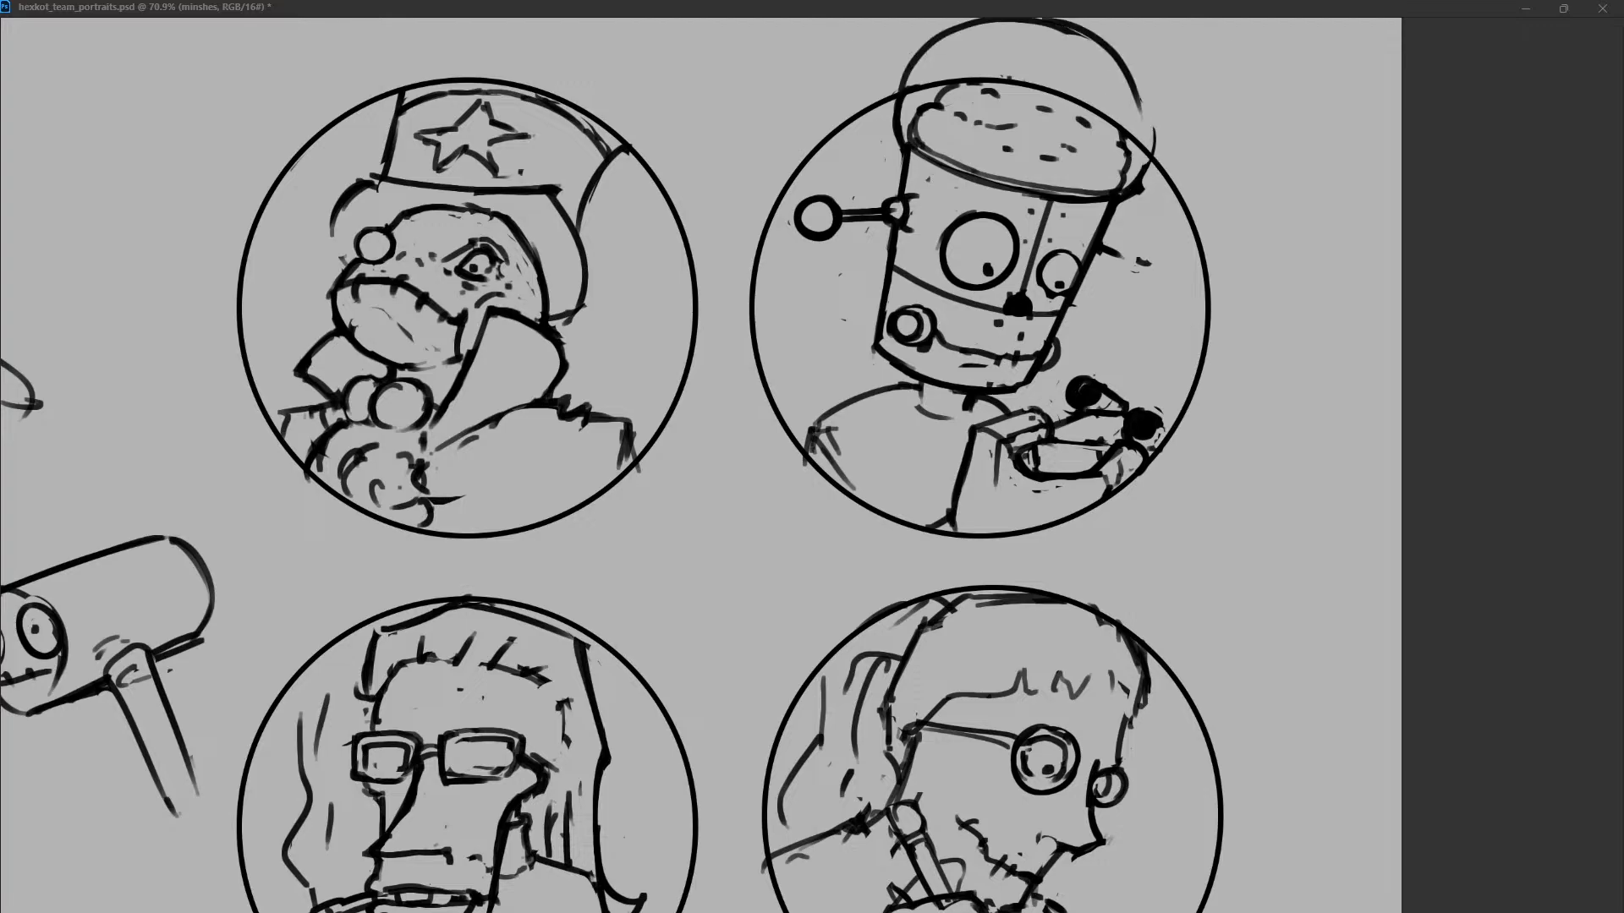
pyautogui.moveTo(1104, 45); pyautogui.dragTo(1150, 169)
pyautogui.moveTo(1154, 102); pyautogui.dragTo(1137, 182)
pyautogui.moveTo(1062, 32); pyautogui.dragTo(1135, 91)
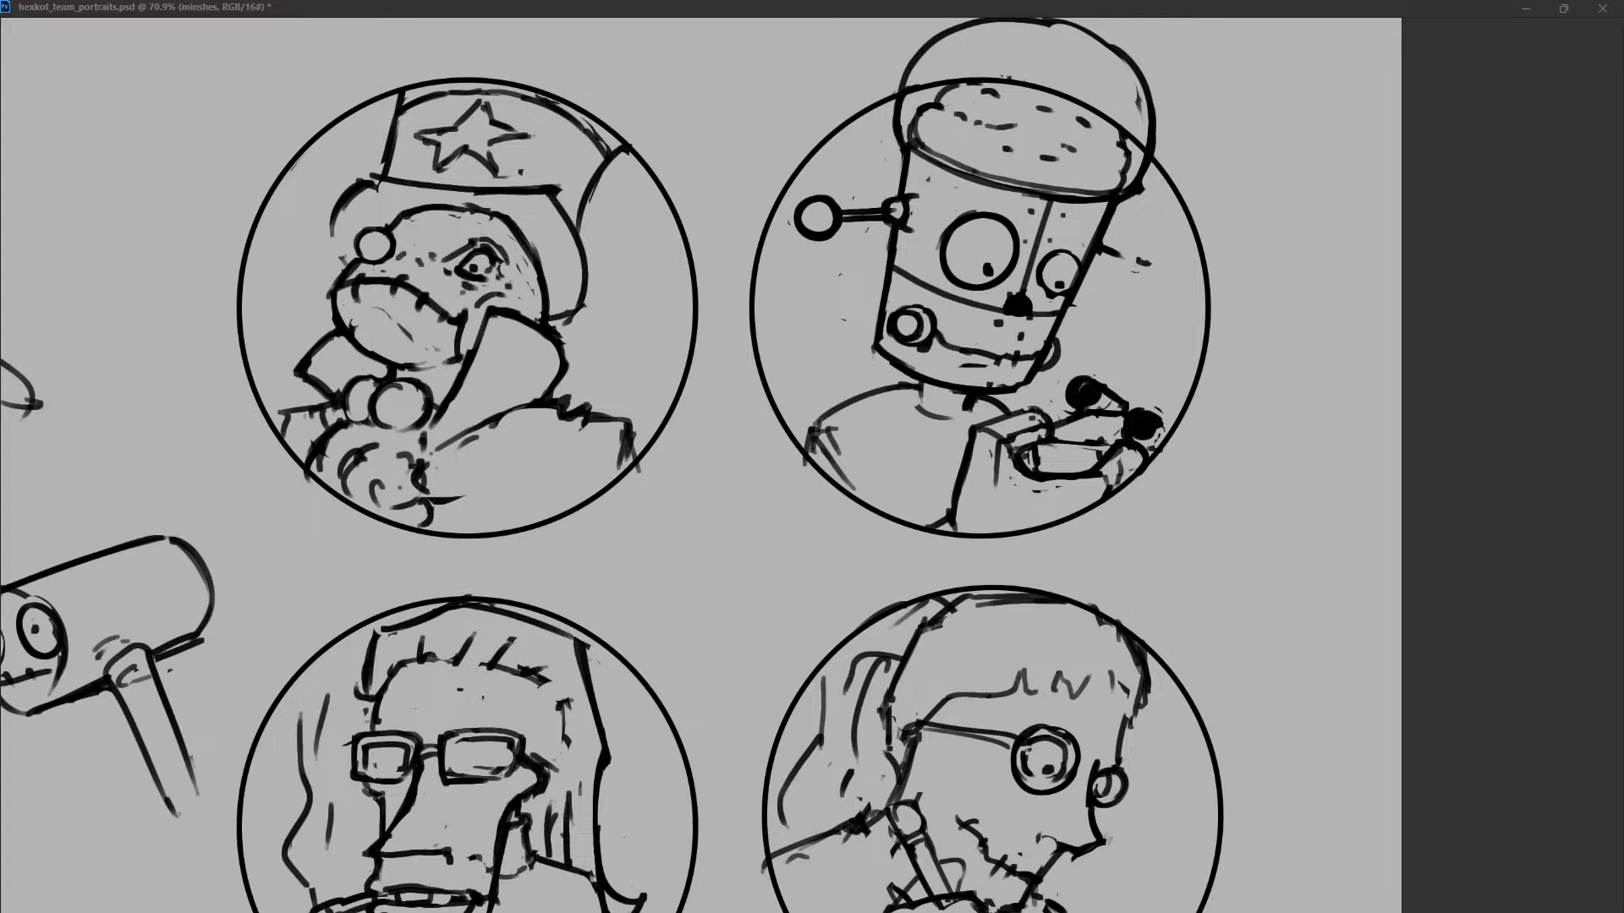
# Enlarge the left rod's mount and draw a shorter ball-tipped rod on the right side of the head.
pyautogui.moveTo(890, 201)
pyautogui.mouseDown()
pyautogui.moveTo(910, 224)
pyautogui.moveTo(885, 221)
pyautogui.moveTo(913, 192)
pyautogui.moveTo(907, 234)
pyautogui.mouseUp()
pyautogui.hotkey('ctrl', 'z')
pyautogui.hotkey('ctrl', 'z')
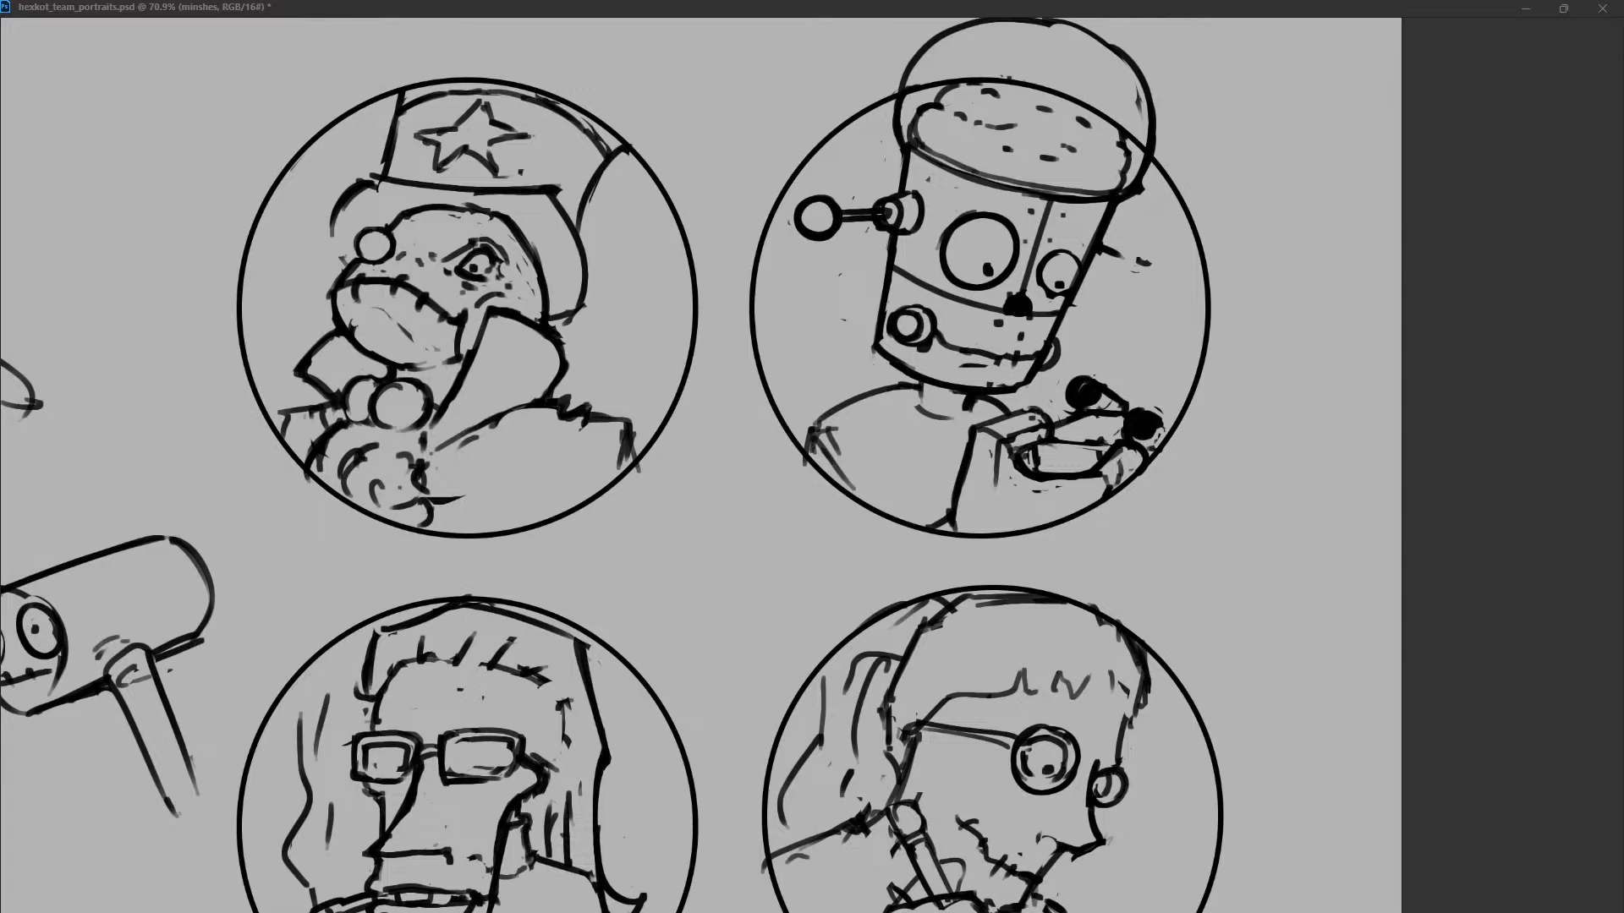
pyautogui.moveTo(1097, 250)
pyautogui.mouseDown()
pyautogui.moveTo(1138, 275)
pyautogui.moveTo(1123, 268)
pyautogui.mouseUp()
pyautogui.moveTo(1118, 263); pyautogui.dragTo(1135, 277)
# Draw a small angular flap on the left edge of the head, below the left rod.
pyautogui.moveTo(886, 242)
pyautogui.mouseDown()
pyautogui.moveTo(867, 305)
pyautogui.moveTo(880, 311)
pyautogui.mouseUp()
pyautogui.hotkey('ctrl', 'z')
pyautogui.moveTo(882, 250); pyautogui.dragTo(867, 301)
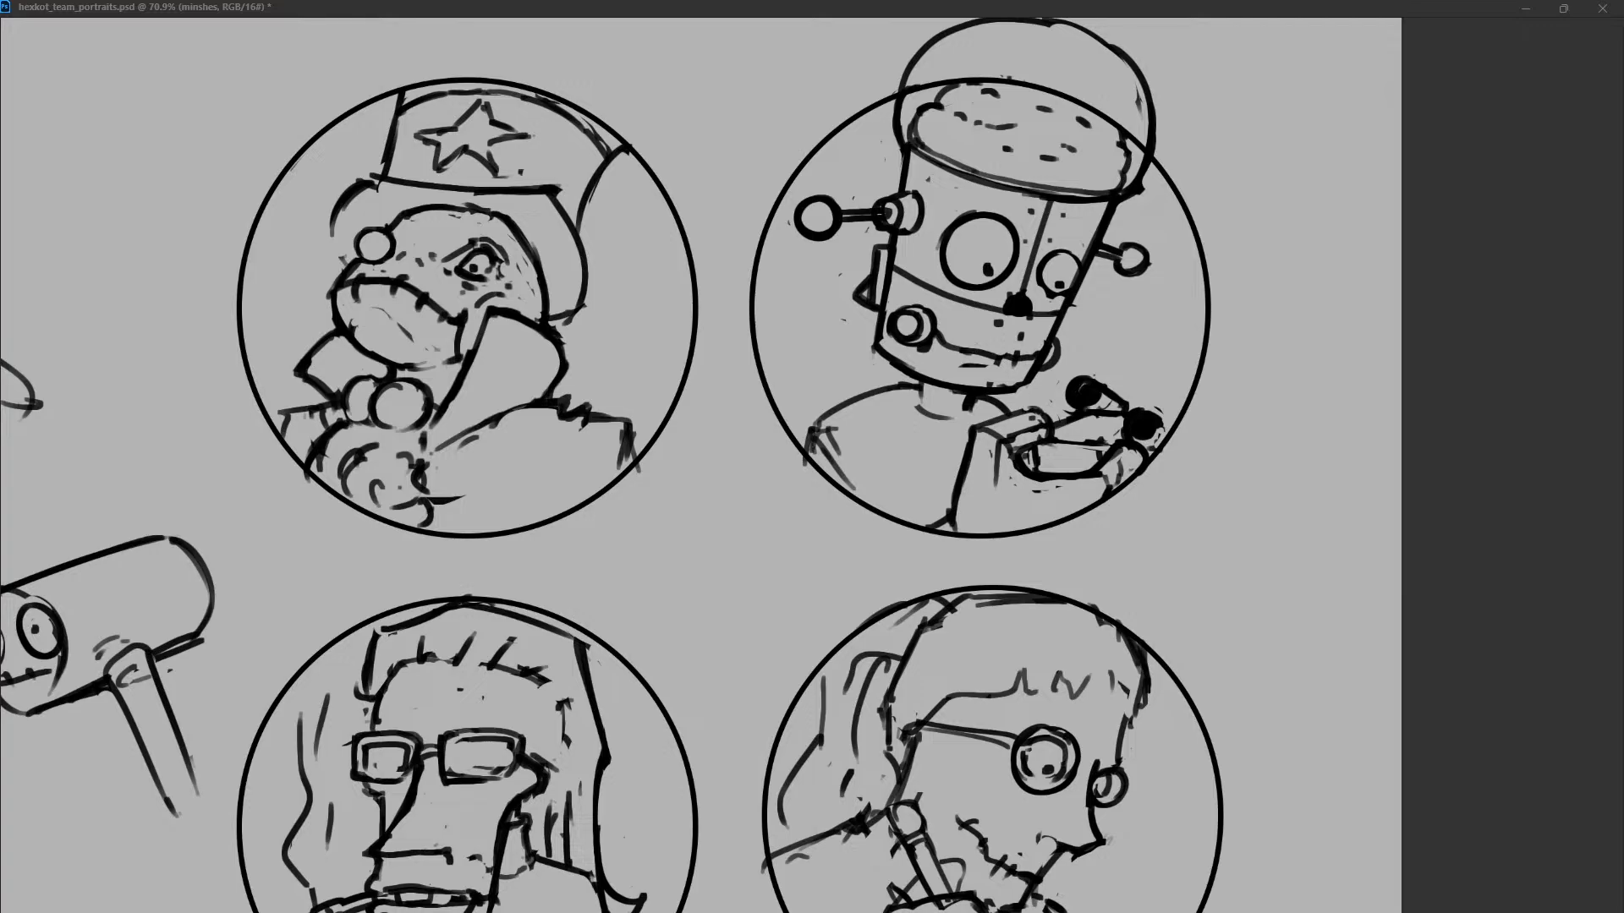
pyautogui.moveTo(877, 247)
pyautogui.mouseDown()
pyautogui.moveTo(876, 302)
pyautogui.moveTo(857, 310)
pyautogui.moveTo(875, 298)
pyautogui.mouseUp()
# Draw a lumpy raised brain outline inside the glass dome.
pyautogui.moveTo(977, 87)
pyautogui.mouseDown()
pyautogui.moveTo(993, 88)
pyautogui.moveTo(986, 57)
pyautogui.moveTo(1088, 95)
pyautogui.moveTo(1127, 161)
pyautogui.mouseUp()
pyautogui.hotkey('ctrl', 'z')
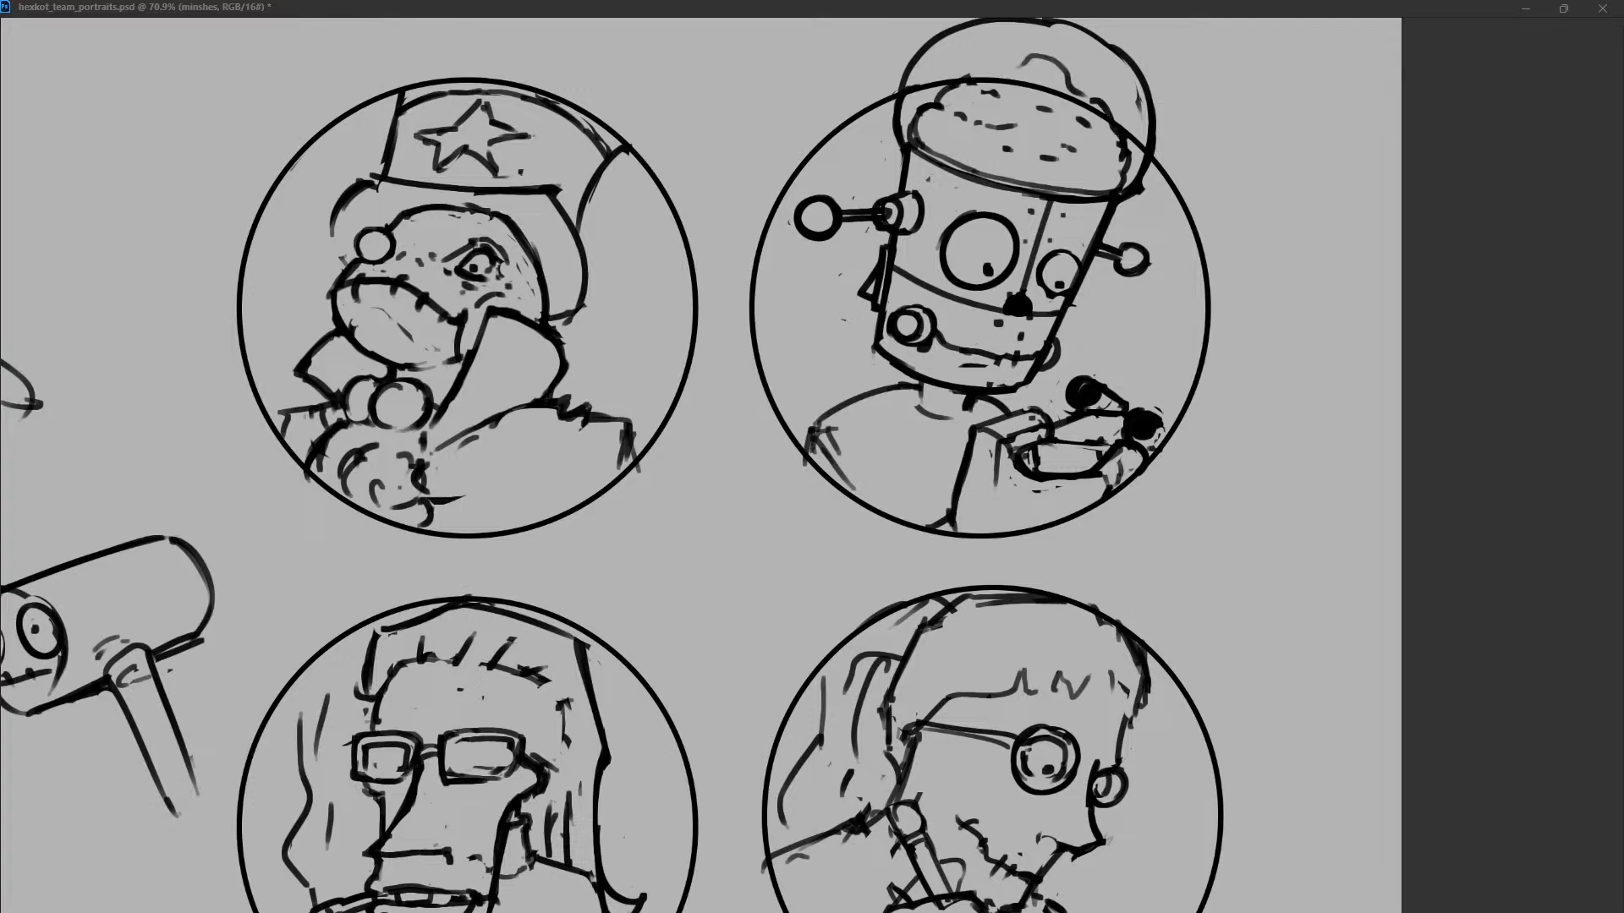
pyautogui.moveTo(955, 79)
pyautogui.mouseDown()
pyautogui.moveTo(1042, 57)
pyautogui.moveTo(1054, 83)
pyautogui.moveTo(1008, 115)
pyautogui.moveTo(955, 108)
pyautogui.mouseUp()
pyautogui.hotkey('ctrl', 'z')
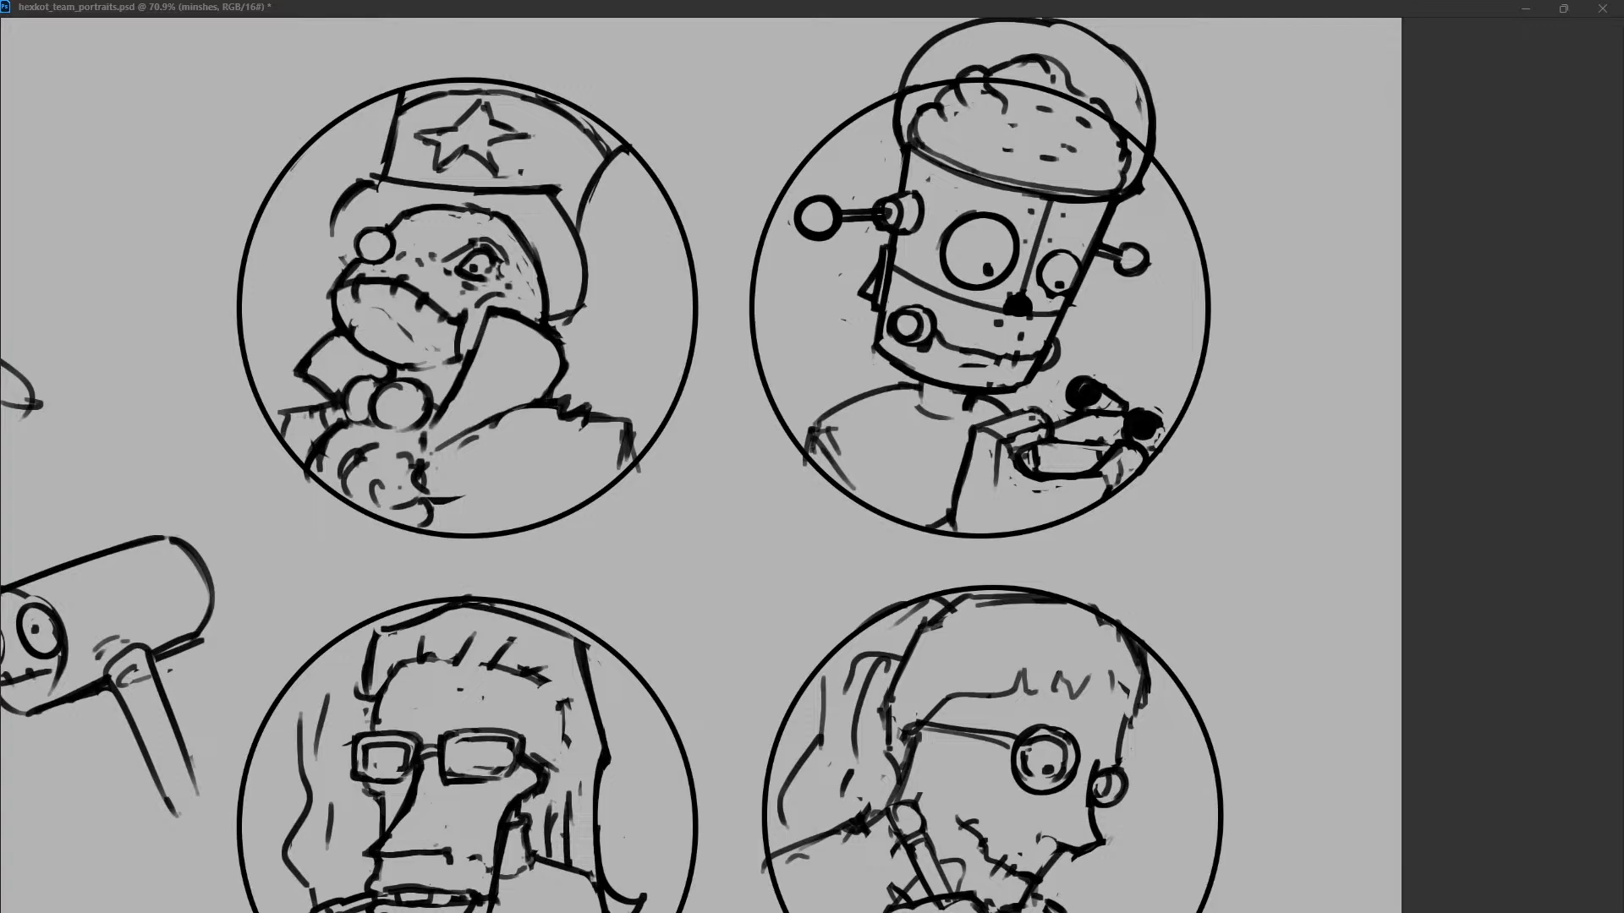
pyautogui.moveTo(952, 121); pyautogui.dragTo(963, 135)
pyautogui.moveTo(1058, 72); pyautogui.dragTo(1098, 140)
# Draw a short slanted line inside the dome and rework the dome's upper right edge.
pyautogui.moveTo(907, 102)
pyautogui.mouseDown()
pyautogui.moveTo(1003, 27)
pyautogui.moveTo(1120, 143)
pyautogui.mouseUp()
pyautogui.hotkey('ctrl', 'z')
pyautogui.hotkey('ctrl', 'z')
pyautogui.moveTo(981, 28); pyautogui.dragTo(1034, 102)
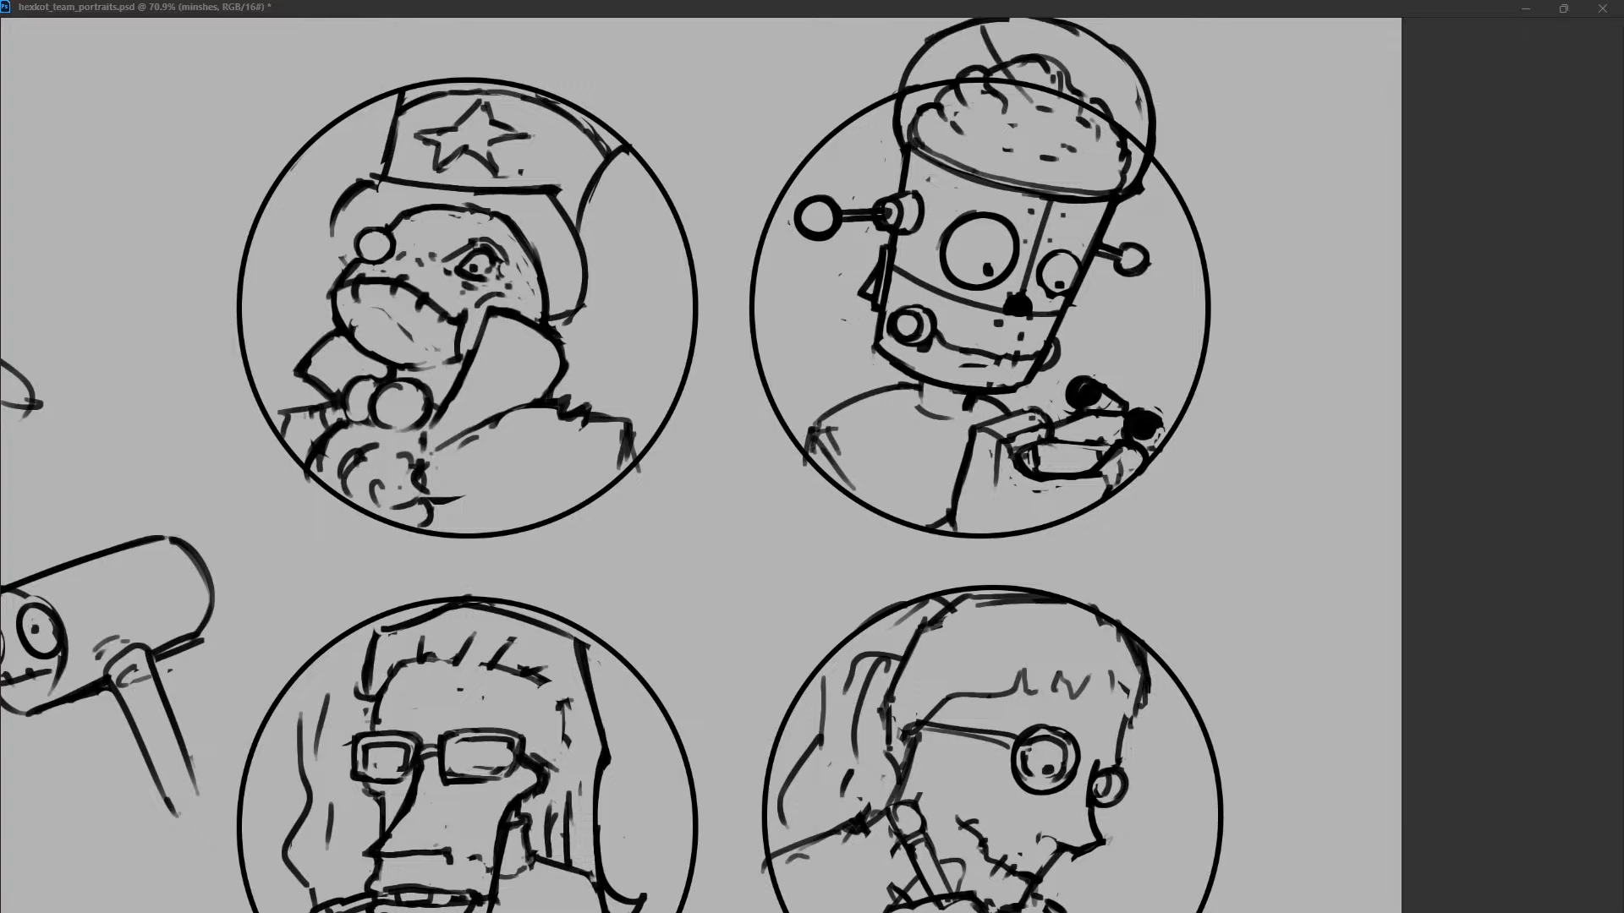
pyautogui.moveTo(1037, 19); pyautogui.dragTo(1137, 63)
pyautogui.hotkey('ctrl', 'z')
pyautogui.hotkey('ctrl', 'z')
pyautogui.moveTo(1064, 20)
pyautogui.mouseDown()
pyautogui.moveTo(1140, 83)
pyautogui.moveTo(1121, 60)
pyautogui.mouseUp()
pyautogui.moveTo(1046, 19); pyautogui.dragTo(1113, 40)
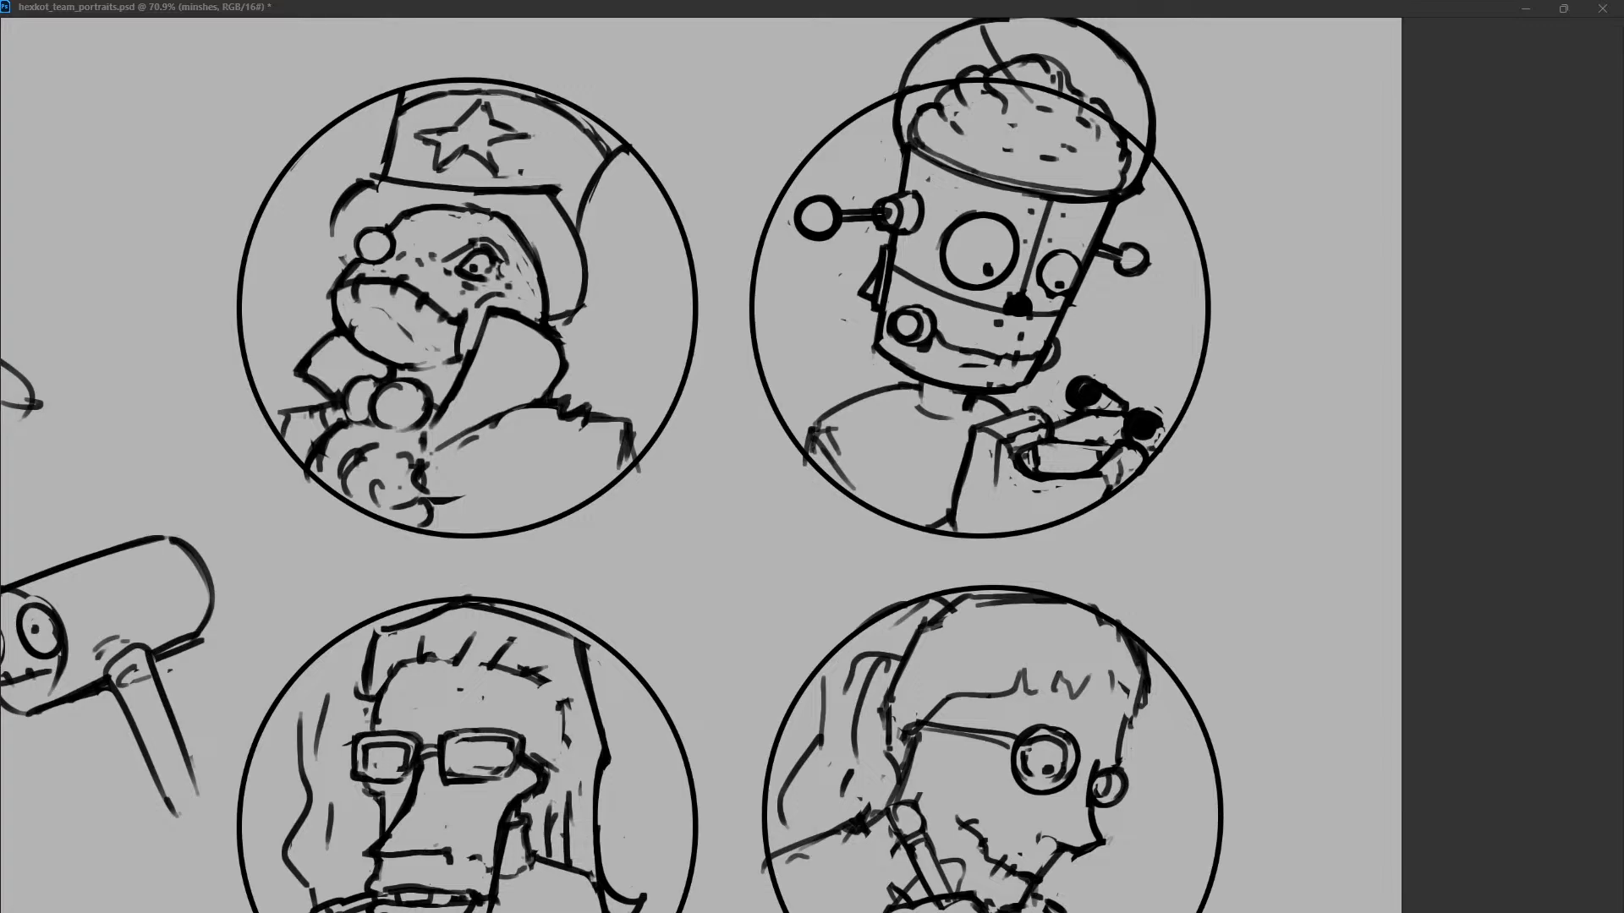
pyautogui.hotkey('ctrl', 'z')
# Rework the eyes with a smaller left pupil and a half-lowered right lid, and dot a rivet above the right eye.
pyautogui.click(990, 265)
pyautogui.hotkey('ctrl', 'z')
pyautogui.moveTo(1044, 282)
pyautogui.mouseDown()
pyautogui.moveTo(1078, 276)
pyautogui.moveTo(1065, 290)
pyautogui.moveTo(1075, 259)
pyautogui.mouseUp()
pyautogui.click(1058, 216)
# Simplify the ringed bolt at the mouth's left corner and touch up the bolt on the jaw's right edge.
pyautogui.moveTo(919, 352)
pyautogui.mouseDown()
pyautogui.moveTo(925, 307)
pyautogui.moveTo(913, 331)
pyautogui.moveTo(905, 309)
pyautogui.moveTo(926, 310)
pyautogui.mouseUp()
pyautogui.hotkey('ctrl', 'z')
pyautogui.moveTo(1057, 363); pyautogui.dragTo(1044, 369)
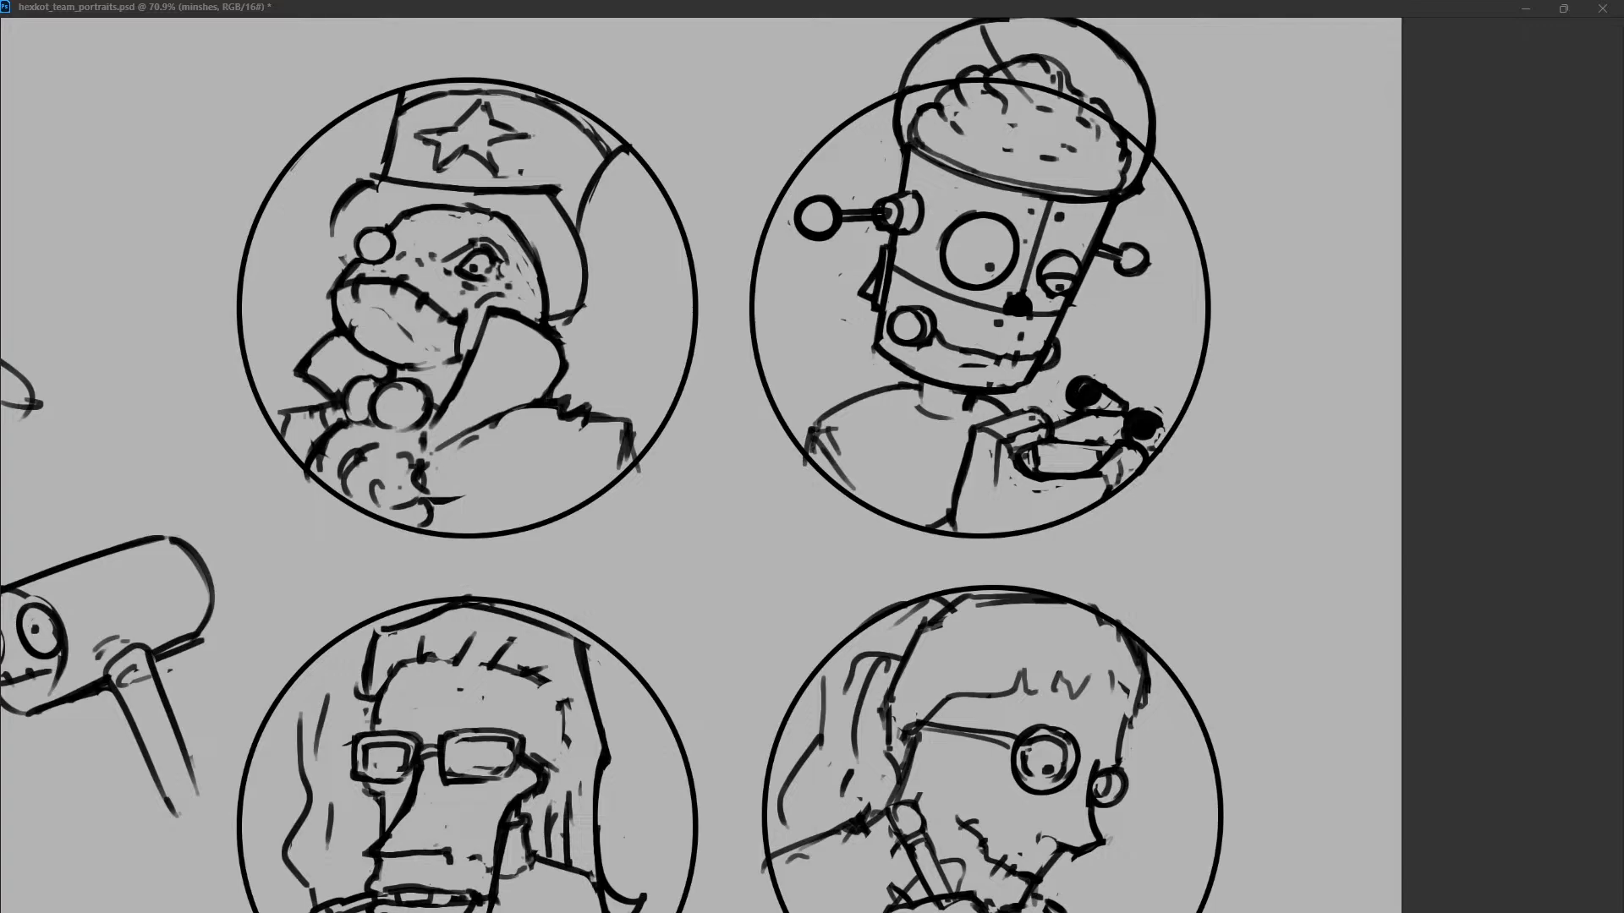
# Rework the robot's neck into ringed segments and redraw the left shoulder with a squarer corner.
pyautogui.moveTo(927, 384)
pyautogui.mouseDown()
pyautogui.moveTo(912, 408)
pyautogui.moveTo(962, 414)
pyautogui.moveTo(919, 414)
pyautogui.moveTo(962, 418)
pyautogui.moveTo(844, 407)
pyautogui.moveTo(825, 416)
pyautogui.moveTo(951, 402)
pyautogui.moveTo(928, 420)
pyautogui.moveTo(876, 405)
pyautogui.moveTo(812, 427)
pyautogui.moveTo(828, 463)
pyautogui.mouseUp()
pyautogui.hotkey('ctrl', 'z')
pyautogui.hotkey('ctrl', 'z')
pyautogui.hotkey('ctrl', 'z')
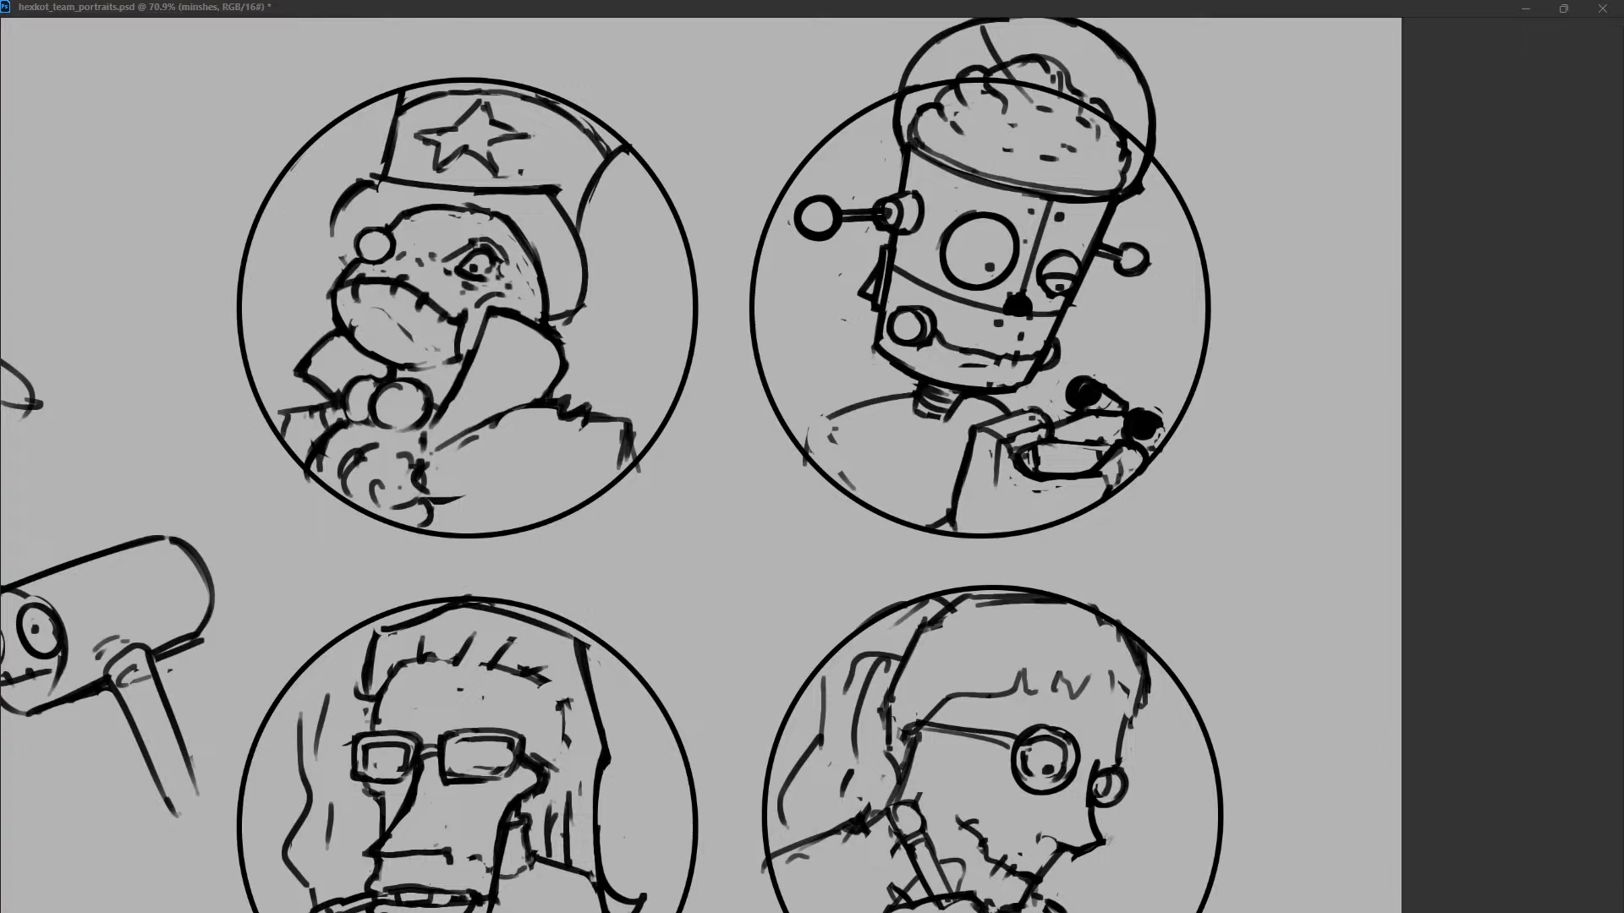
pyautogui.moveTo(829, 412); pyautogui.dragTo(805, 461)
pyautogui.hotkey('ctrl', 'z')
pyautogui.moveTo(840, 470); pyautogui.dragTo(849, 484)
# Erase the rivets and small mouth marks from the lower face beneath the nose.
pyautogui.moveTo(959, 366)
pyautogui.mouseDown()
pyautogui.moveTo(1038, 352)
pyautogui.moveTo(943, 349)
pyautogui.moveTo(1012, 366)
pyautogui.mouseUp()
pyautogui.hotkey('ctrl', 'z')
pyautogui.hotkey('ctrl', 'z')
pyautogui.click(998, 324)
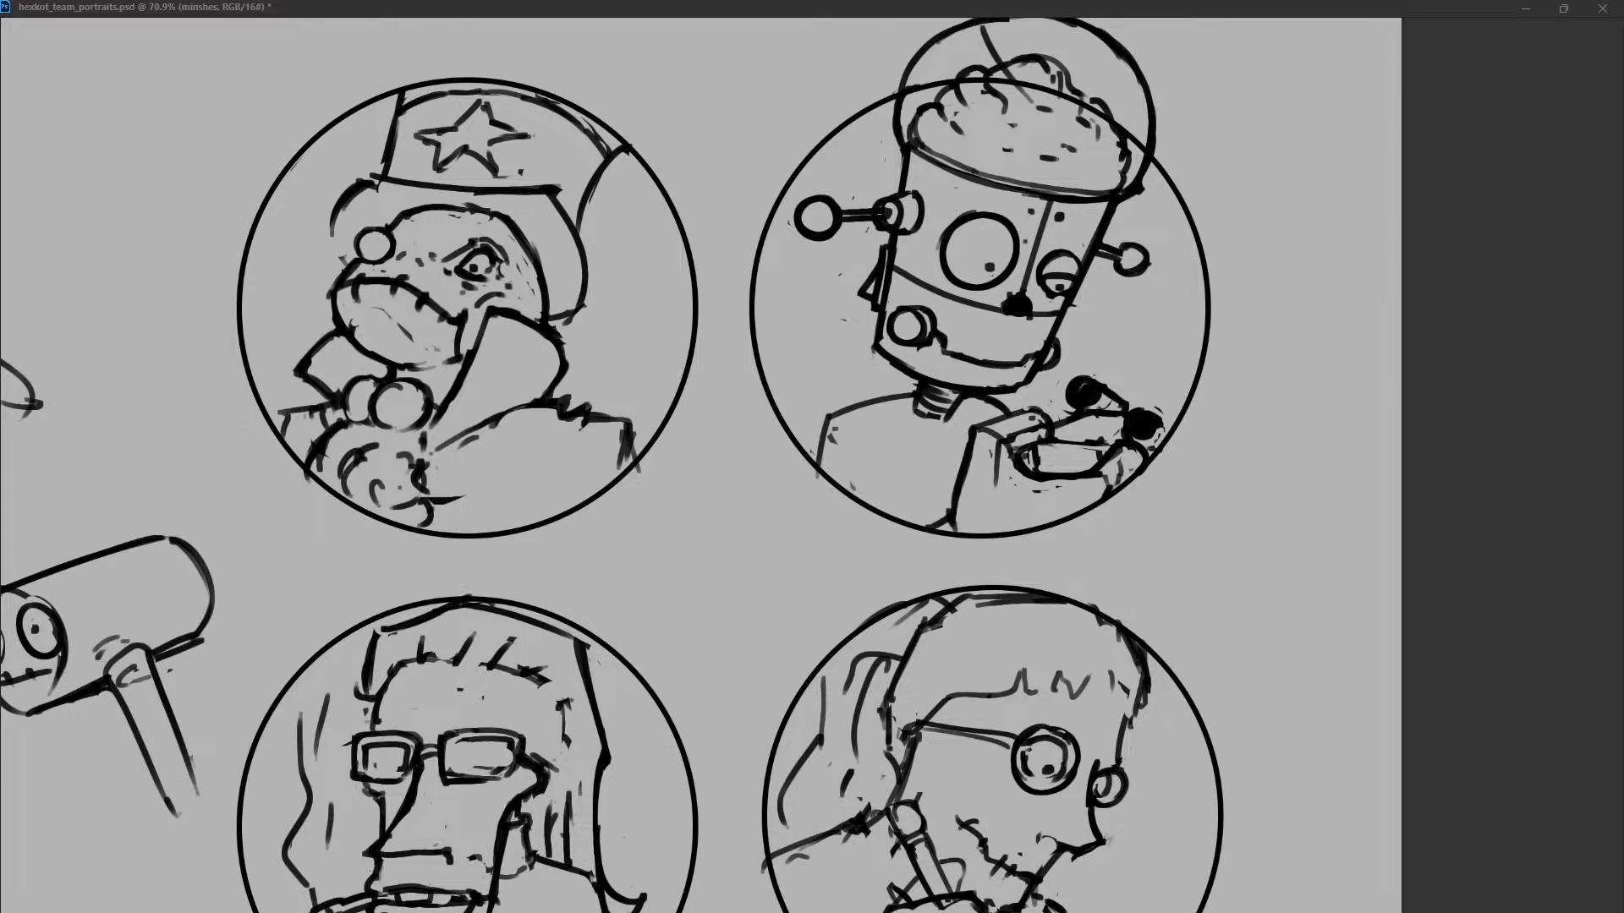
# Touch up the nose and jaw edges and erase the upper part of the slanted line inside the dome.
pyautogui.moveTo(1003, 296); pyautogui.dragTo(1057, 318)
pyautogui.moveTo(1029, 371)
pyautogui.mouseDown()
pyautogui.moveTo(1000, 388)
pyautogui.moveTo(1017, 392)
pyautogui.mouseUp()
pyautogui.moveTo(872, 331); pyautogui.dragTo(872, 358)
pyautogui.moveTo(981, 27); pyautogui.dragTo(995, 54)
# Try an angular hand and forearm outline extending below the portrait circle from the held object.
pyautogui.moveTo(1108, 496)
pyautogui.mouseDown()
pyautogui.moveTo(1135, 533)
pyautogui.moveTo(1149, 487)
pyautogui.moveTo(1129, 561)
pyautogui.mouseUp()
pyautogui.hotkey('ctrl', 'z')
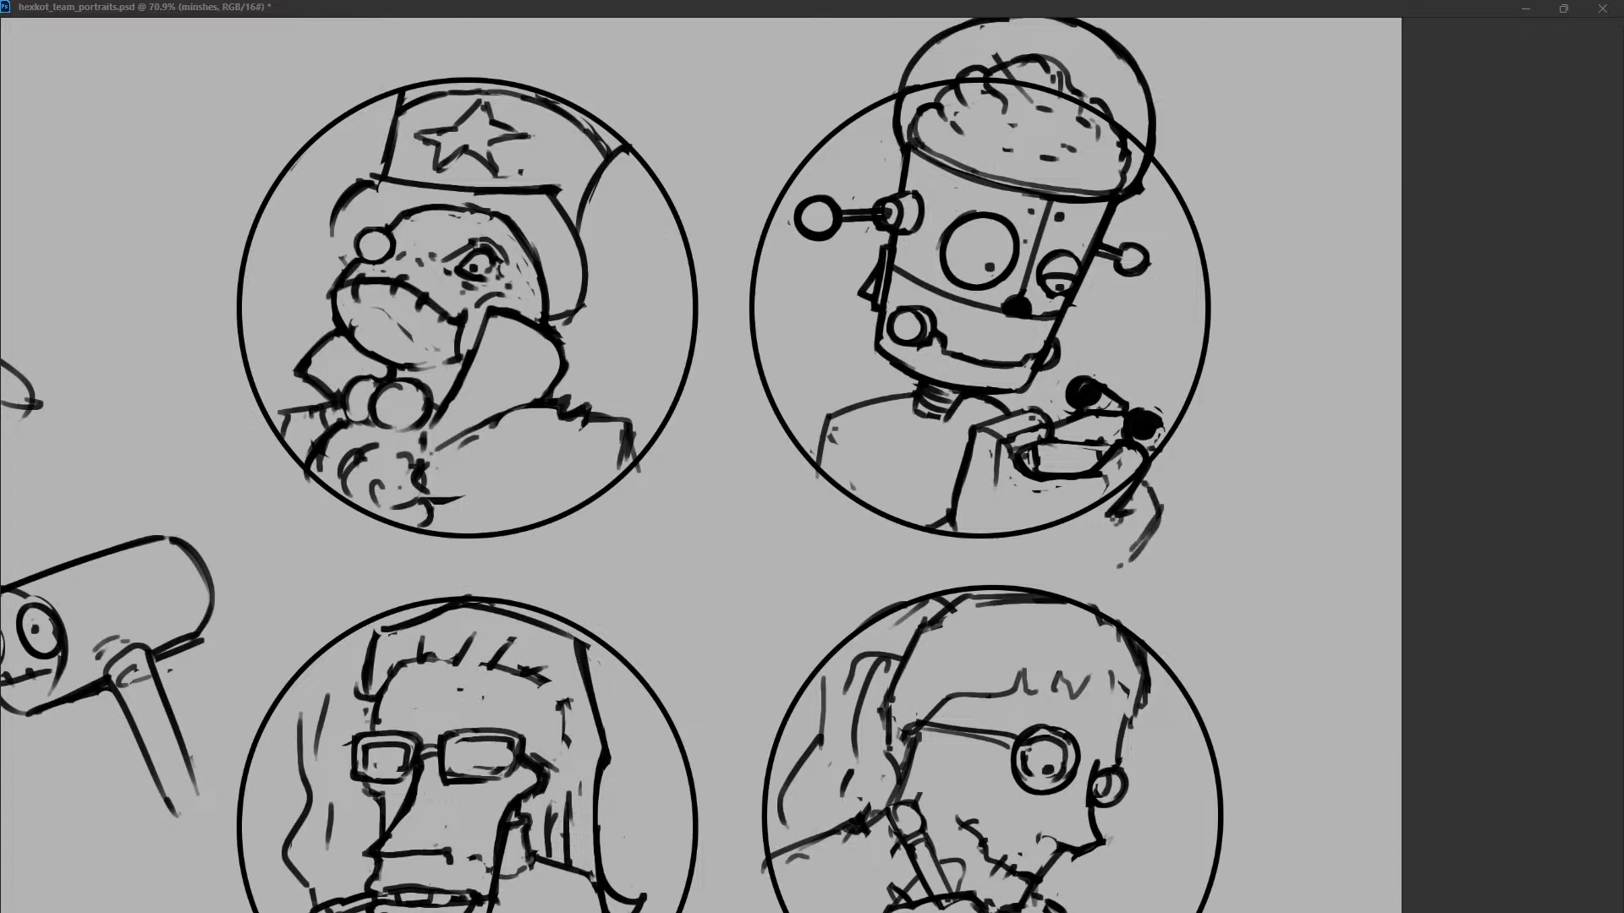
pyautogui.moveTo(1008, 561)
pyautogui.mouseDown()
pyautogui.moveTo(1135, 551)
pyautogui.moveTo(1038, 581)
pyautogui.moveTo(1052, 591)
pyautogui.mouseUp()
pyautogui.press('e')
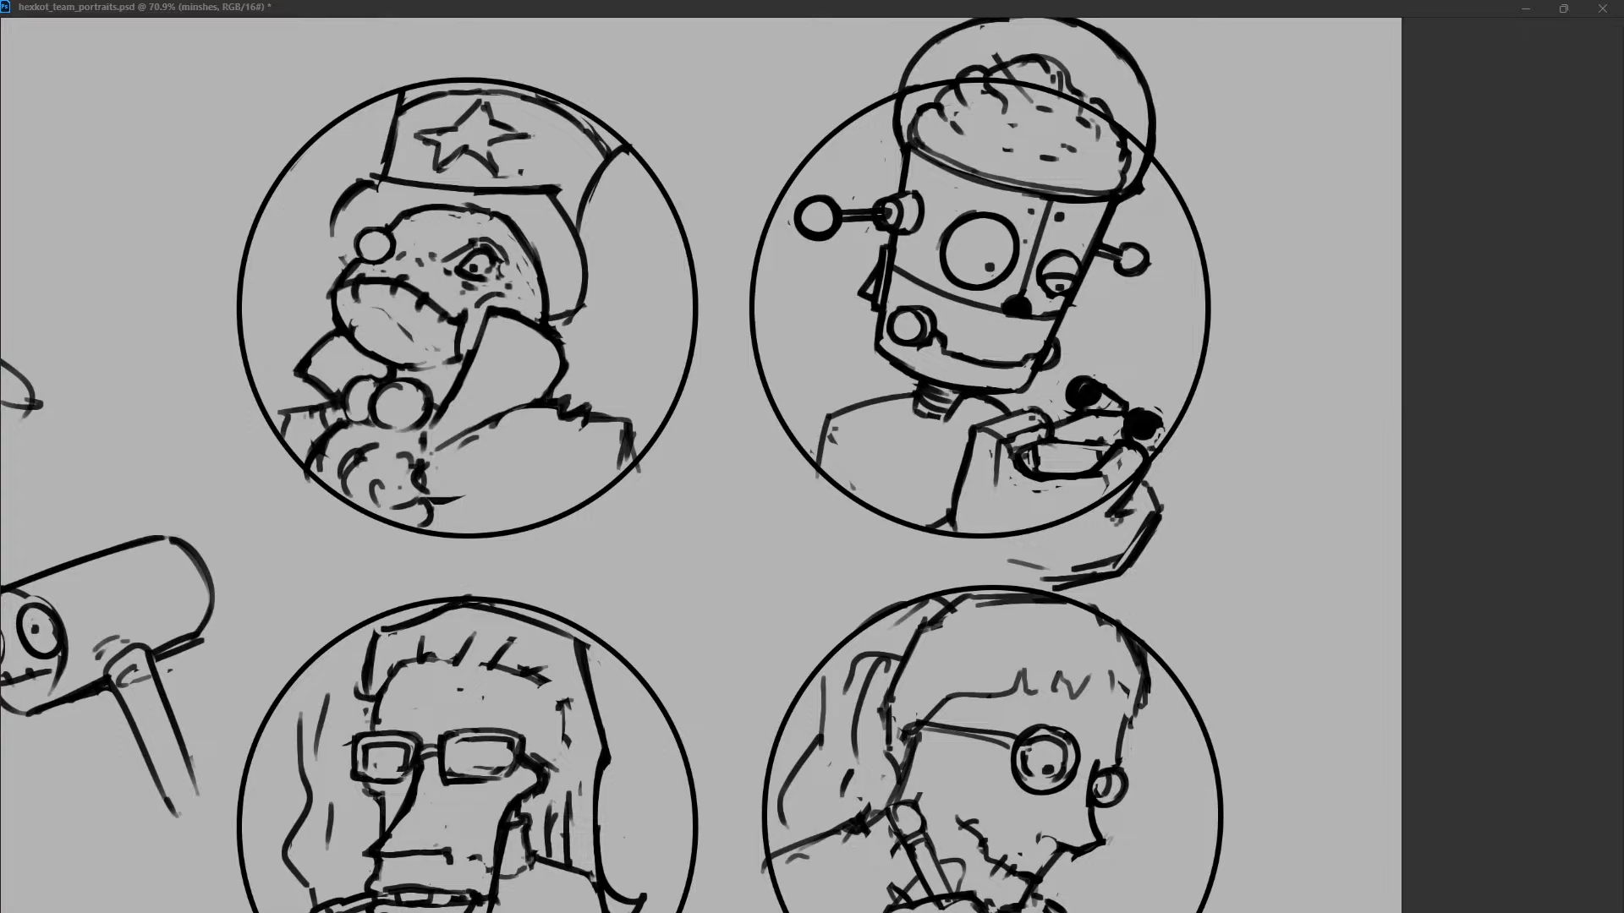
pyautogui.press('e')
pyautogui.moveTo(1126, 551); pyautogui.dragTo(1018, 595)
pyautogui.press('b')
pyautogui.hotkey('ctrl', 'z')
pyautogui.moveTo(1111, 569); pyautogui.dragTo(985, 577)
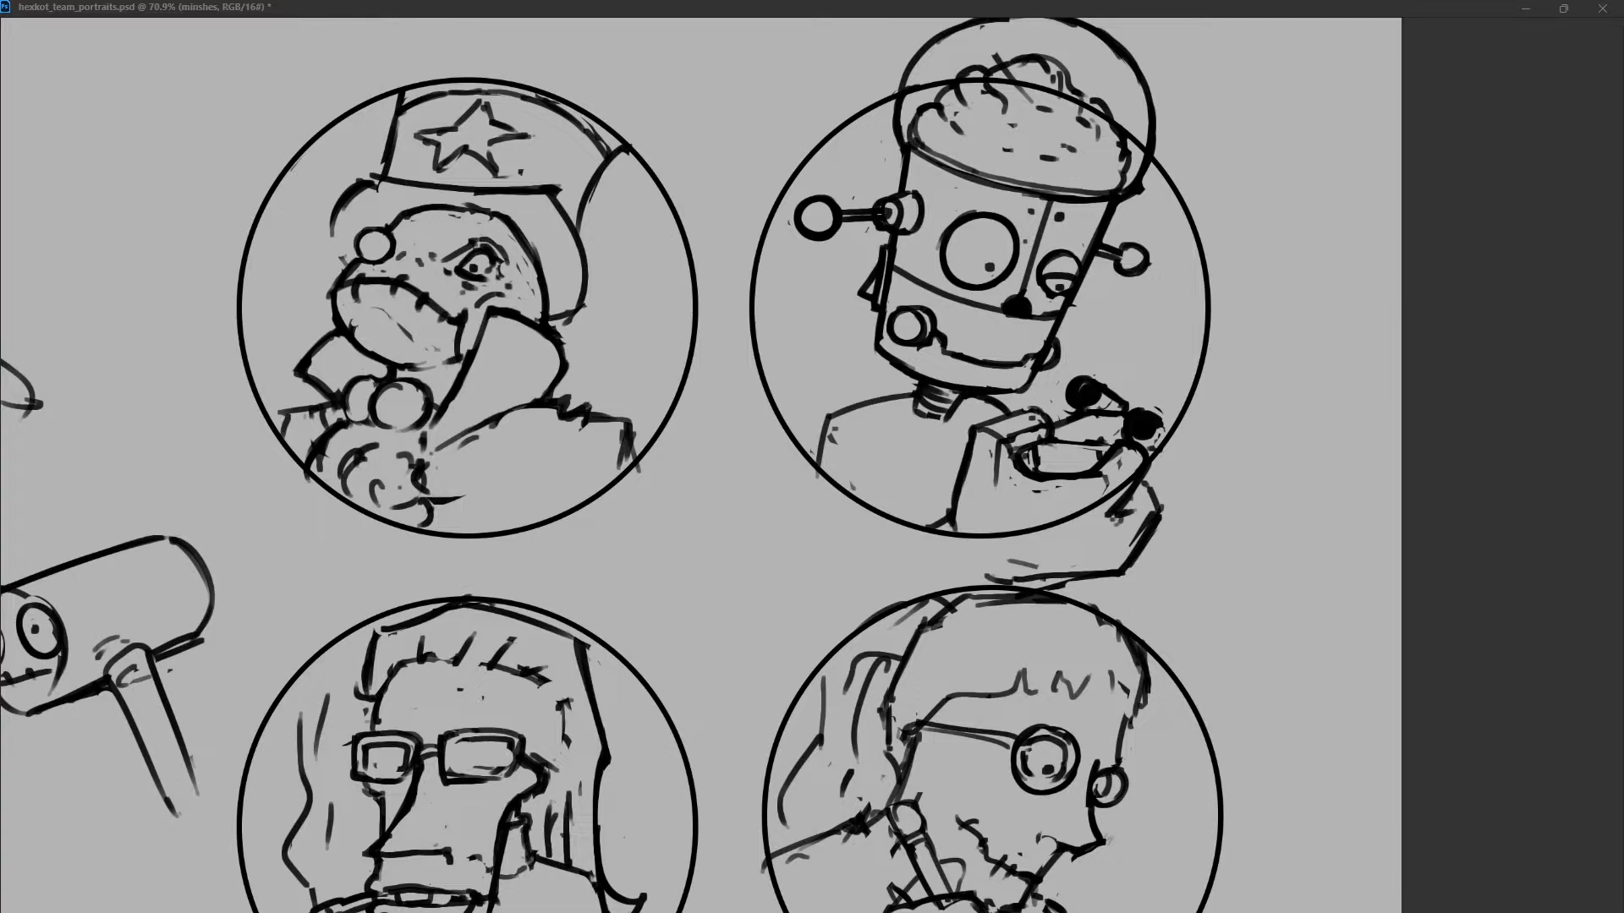
pyautogui.moveTo(1004, 583); pyautogui.dragTo(906, 566)
pyautogui.hotkey('ctrl', 'z')
pyautogui.hotkey('ctrl', 'z')
pyautogui.hotkey('ctrl', 'z')
# Extend the held box below the circle with a vertical right edge and curved base, and sketch a bent arm edge beside it.
pyautogui.hotkey('ctrl', 'z')
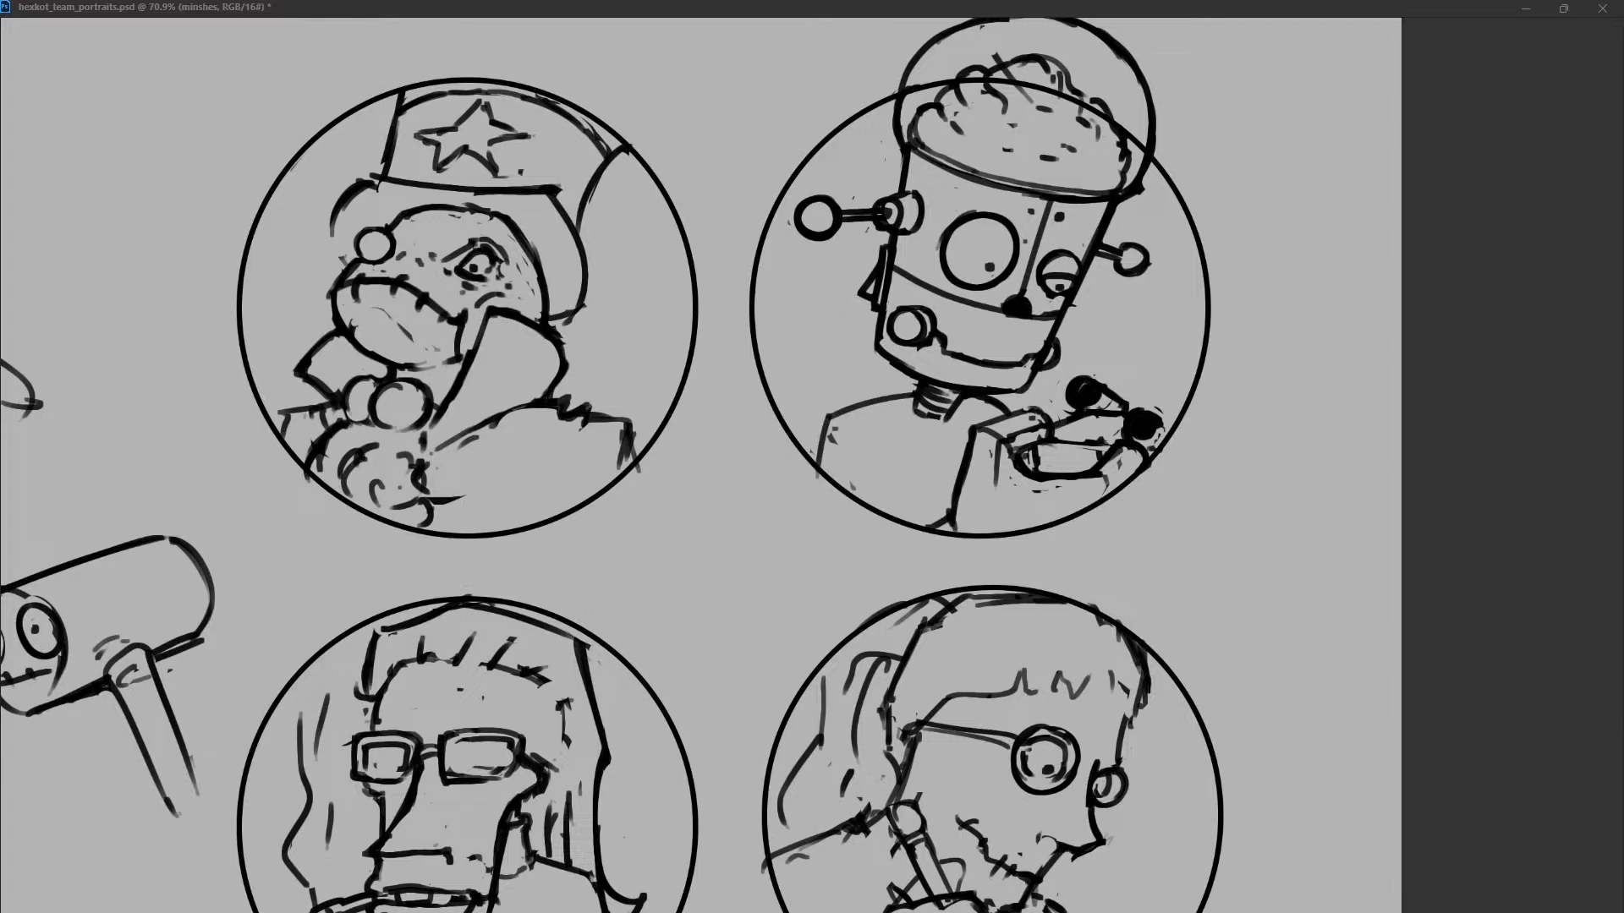
pyautogui.moveTo(1156, 414); pyautogui.dragTo(1186, 456)
pyautogui.hotkey('ctrl', 'z')
pyautogui.moveTo(1145, 470); pyautogui.dragTo(1142, 575)
pyautogui.moveTo(966, 560); pyautogui.dragTo(1028, 573)
pyautogui.moveTo(1139, 546); pyautogui.dragTo(1080, 579)
pyautogui.moveTo(1137, 559); pyautogui.dragTo(1055, 589)
pyautogui.moveTo(944, 550); pyautogui.dragTo(1044, 589)
pyautogui.moveTo(1169, 428); pyautogui.dragTo(1191, 489)
pyautogui.moveTo(1186, 503); pyautogui.dragTo(1146, 529)
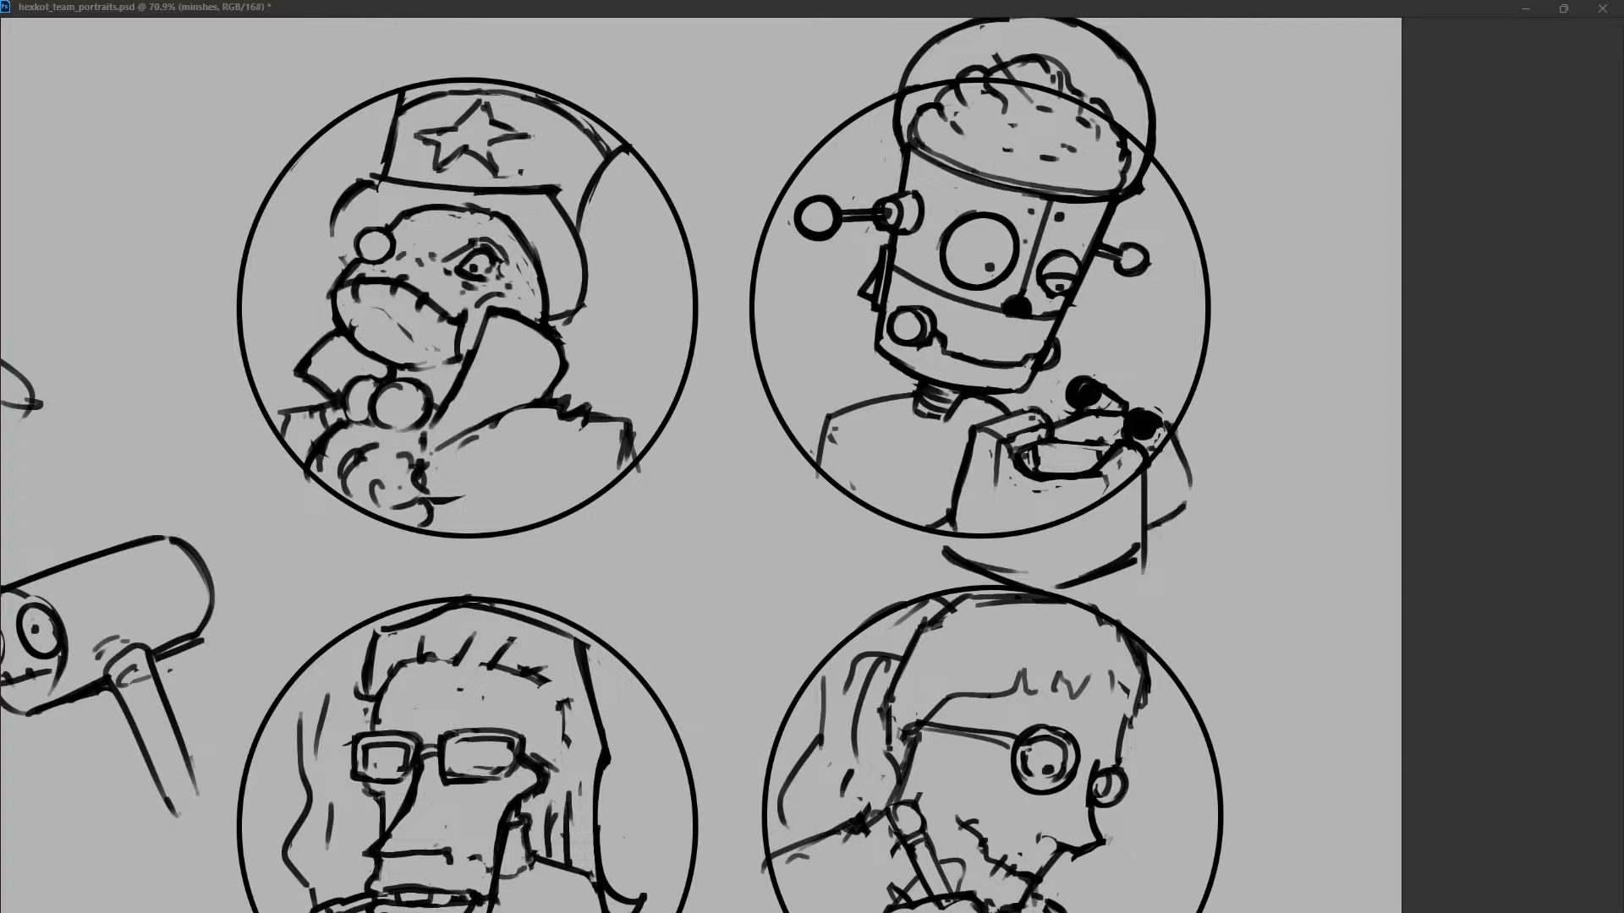
# Draw the box's lower left edge and the robot's left arm bending at the elbow toward the box.
pyautogui.moveTo(951, 523)
pyautogui.mouseDown()
pyautogui.moveTo(950, 556)
pyautogui.moveTo(915, 586)
pyautogui.mouseUp()
pyautogui.moveTo(843, 471); pyautogui.dragTo(816, 579)
pyautogui.hotkey('ctrl', 'z')
pyautogui.moveTo(829, 420)
pyautogui.mouseDown()
pyautogui.moveTo(789, 574)
pyautogui.moveTo(959, 562)
pyautogui.mouseUp()
pyautogui.moveTo(859, 484)
pyautogui.mouseDown()
pyautogui.moveTo(840, 554)
pyautogui.moveTo(934, 531)
pyautogui.mouseUp()
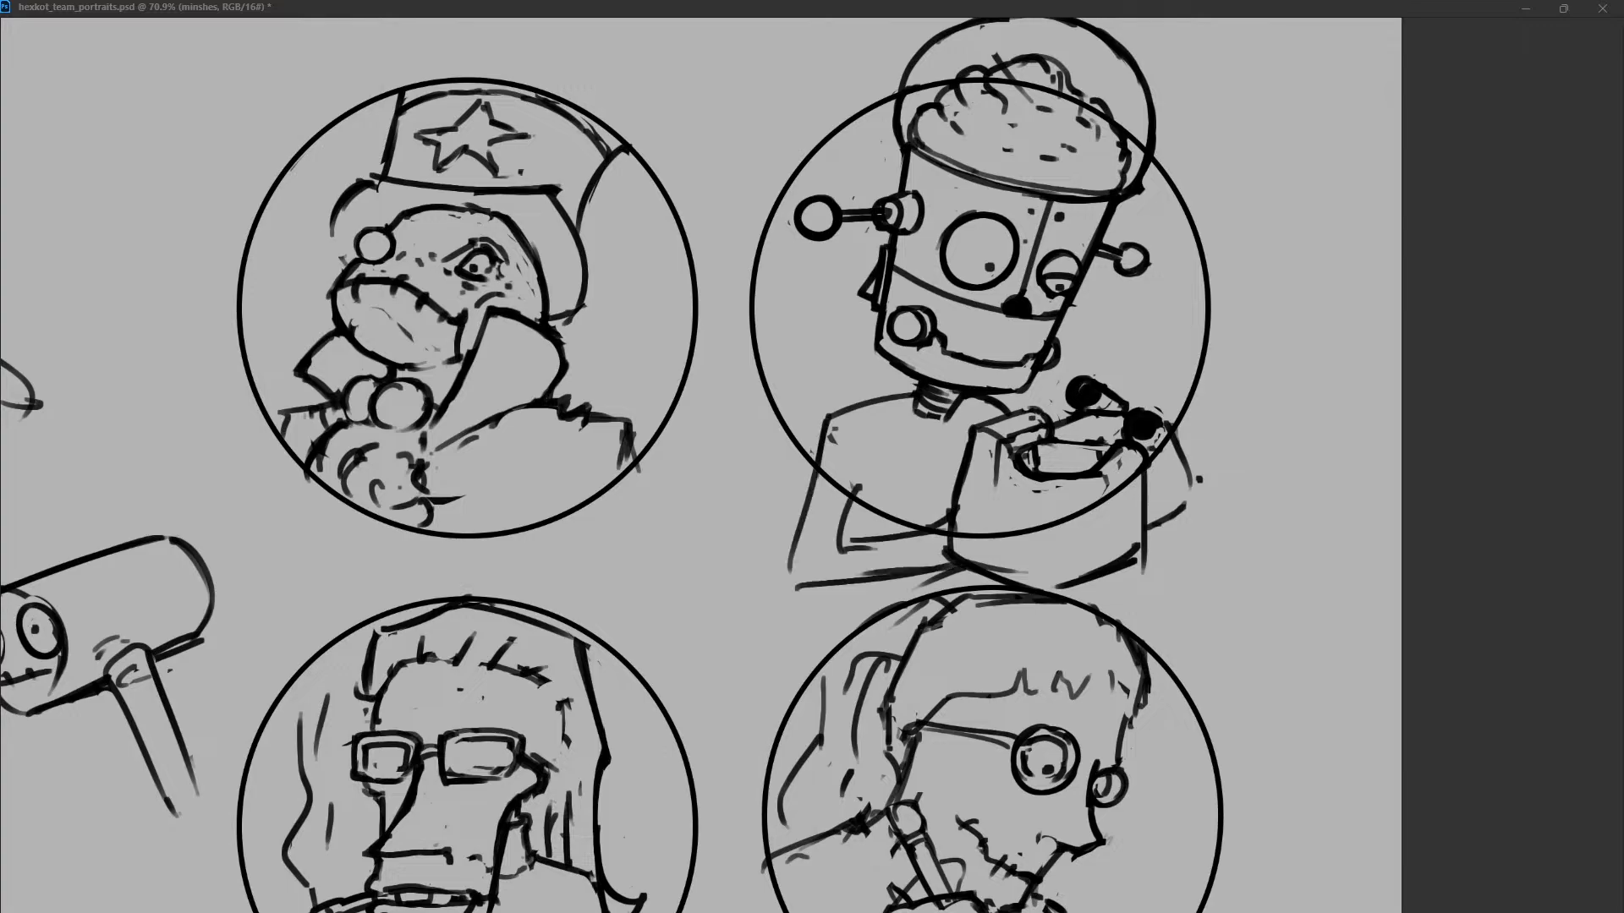
# Redraw the left arm's inner edge and forearm, adding a curved cuff near the elbow.
pyautogui.moveTo(837, 554); pyautogui.dragTo(921, 533)
pyautogui.moveTo(927, 528); pyautogui.dragTo(946, 515)
pyautogui.moveTo(858, 488); pyautogui.dragTo(868, 501)
pyautogui.moveTo(836, 429)
pyautogui.mouseDown()
pyautogui.moveTo(793, 583)
pyautogui.moveTo(905, 554)
pyautogui.mouseUp()
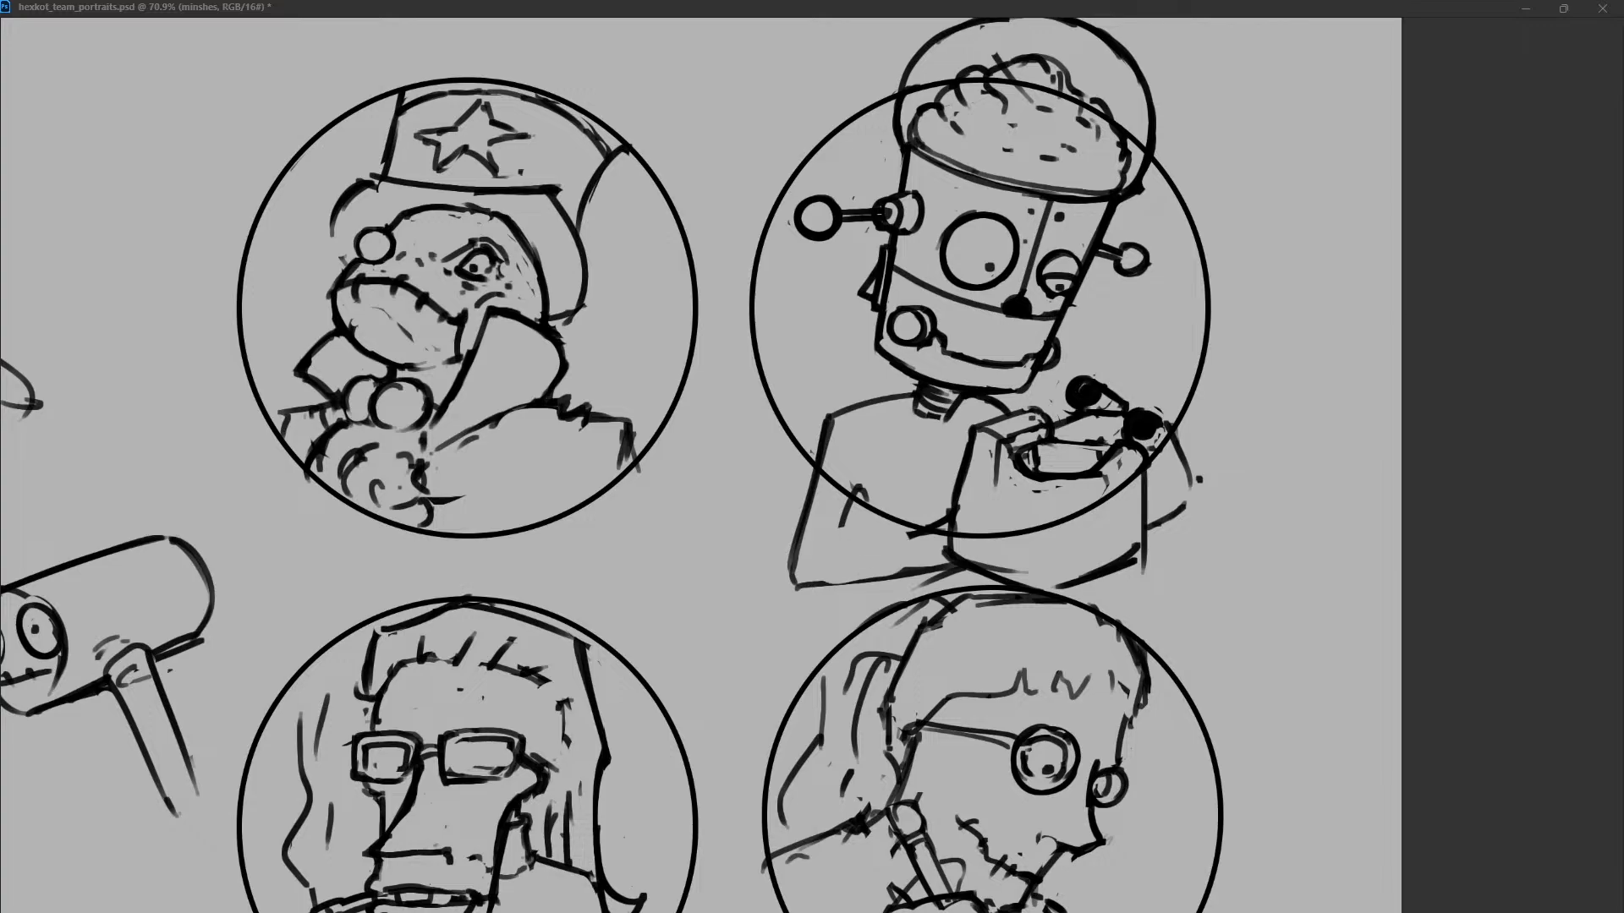
pyautogui.moveTo(863, 482); pyautogui.dragTo(848, 536)
pyautogui.hotkey('ctrl', 'z')
pyautogui.moveTo(860, 473)
pyautogui.mouseDown()
pyautogui.moveTo(842, 537)
pyautogui.moveTo(916, 531)
pyautogui.moveTo(872, 578)
pyautogui.moveTo(835, 562)
pyautogui.mouseUp()
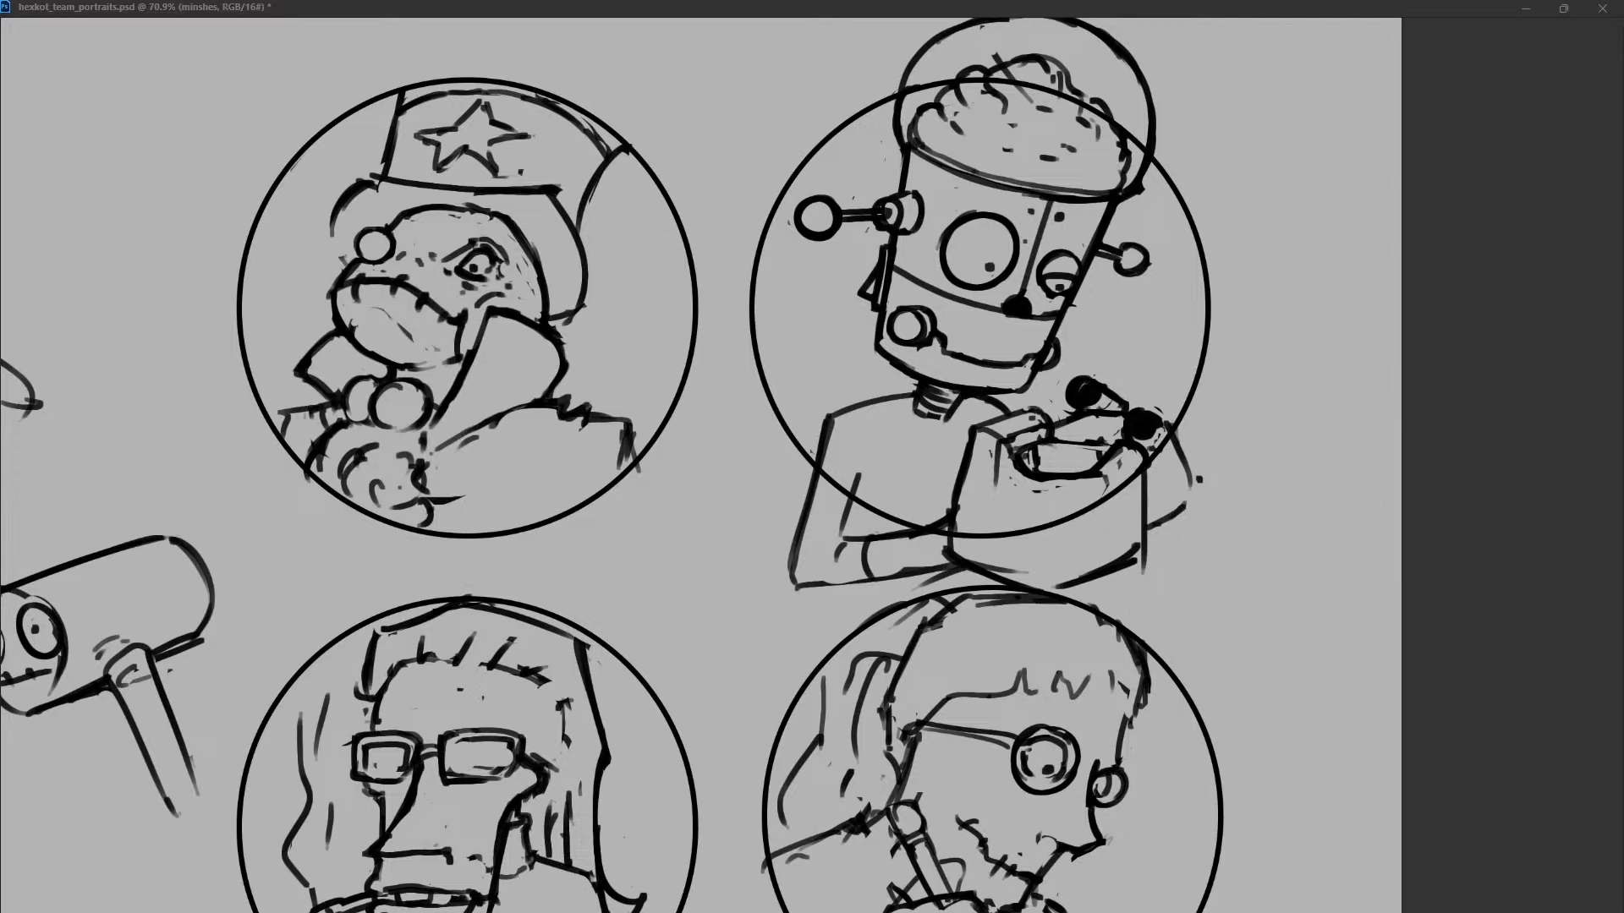
# Redraw the robot's left shoulder line with a curved seam separating the upper arm from the chest.
pyautogui.moveTo(853, 408); pyautogui.dragTo(850, 495)
pyautogui.hotkey('ctrl', 'z')
pyautogui.moveTo(864, 423); pyautogui.dragTo(866, 511)
pyautogui.moveTo(854, 410); pyautogui.dragTo(878, 455)
pyautogui.moveTo(871, 410); pyautogui.dragTo(837, 429)
pyautogui.moveTo(900, 410); pyautogui.dragTo(954, 427)
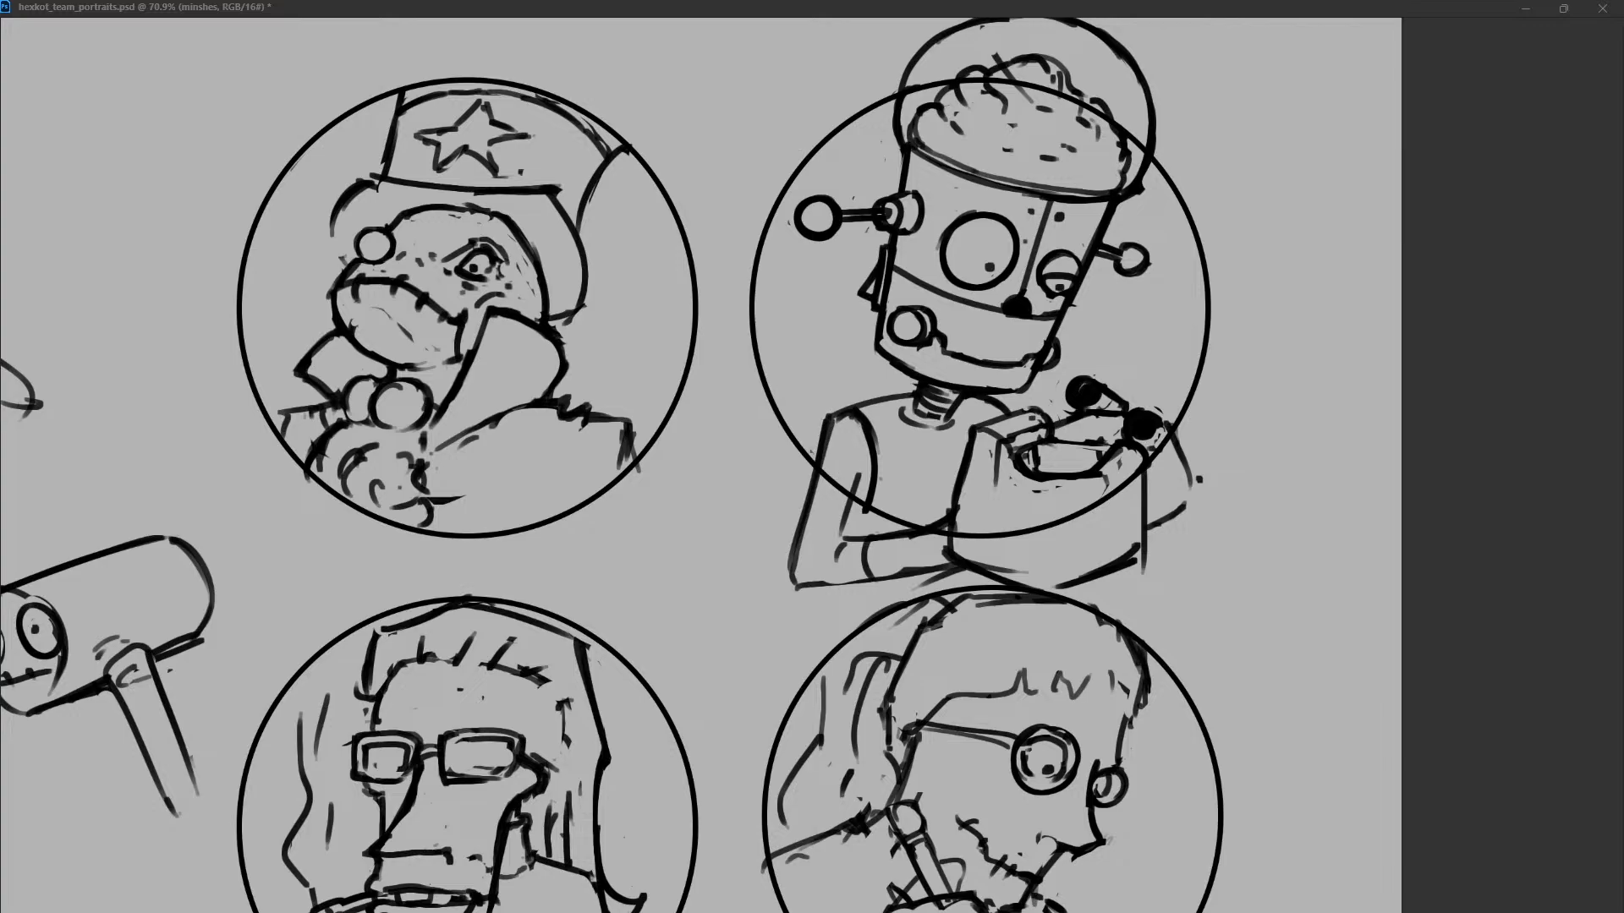
# Draw a rounded cap over the robot's left shoulder and a small shoulder curve behind the held box.
pyautogui.moveTo(790, 444)
pyautogui.mouseDown()
pyautogui.moveTo(869, 457)
pyautogui.moveTo(876, 474)
pyautogui.mouseUp()
pyautogui.hotkey('ctrl', 'z')
pyautogui.hotkey('ctrl', 'z')
pyautogui.moveTo(789, 427)
pyautogui.mouseDown()
pyautogui.moveTo(866, 440)
pyautogui.moveTo(882, 453)
pyautogui.moveTo(868, 482)
pyautogui.moveTo(841, 385)
pyautogui.mouseUp()
pyautogui.hotkey('ctrl', 'z')
pyautogui.hotkey('ctrl', 'z')
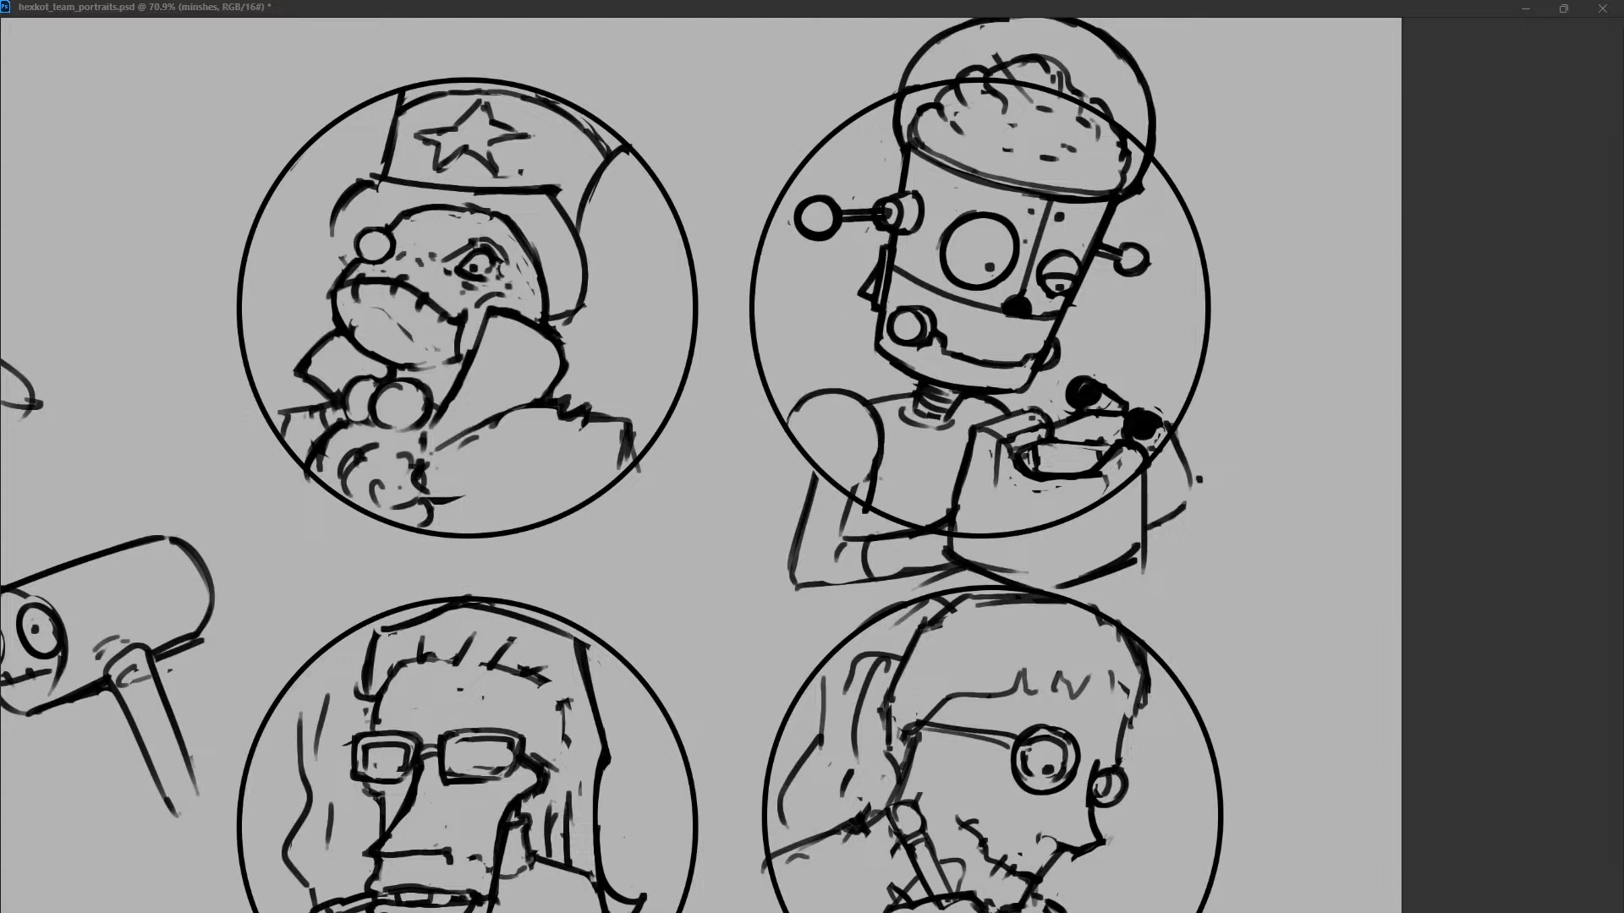
pyautogui.moveTo(790, 433)
pyautogui.mouseDown()
pyautogui.moveTo(868, 410)
pyautogui.moveTo(881, 472)
pyautogui.mouseUp()
pyautogui.moveTo(1002, 403)
pyautogui.mouseDown()
pyautogui.moveTo(1032, 389)
pyautogui.moveTo(1059, 413)
pyautogui.mouseUp()
pyautogui.hotkey('ctrl', 'z')
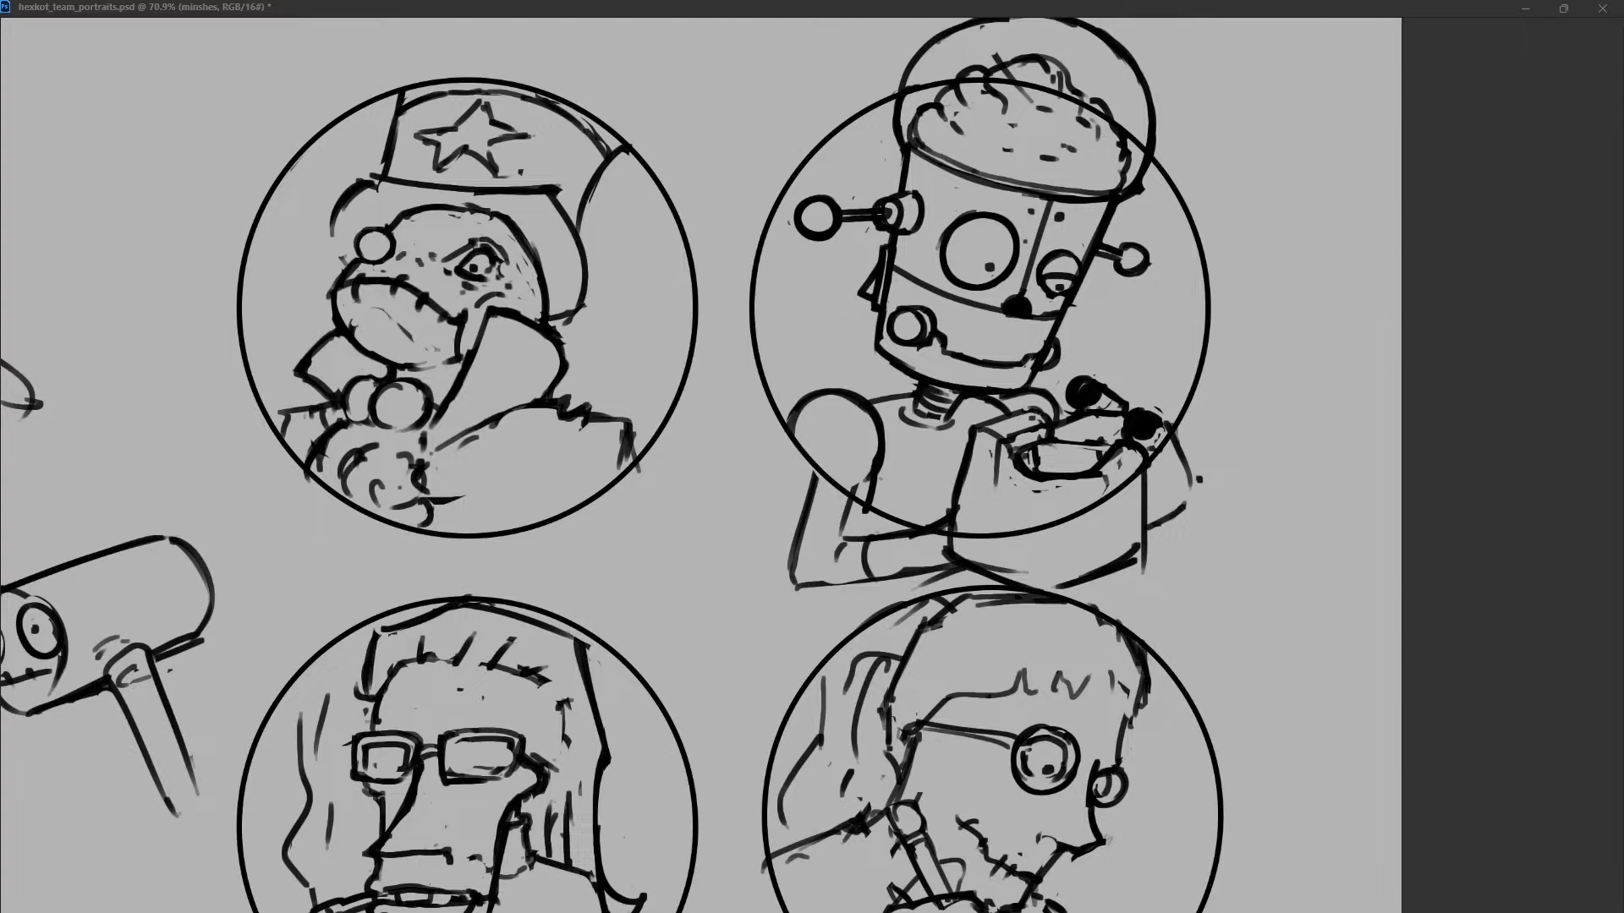
# Draw a curved seam across the robot's rounded left shoulder cap.
pyautogui.hotkey('ctrl', 'z')
pyautogui.moveTo(876, 408)
pyautogui.mouseDown()
pyautogui.moveTo(878, 471)
pyautogui.moveTo(851, 483)
pyautogui.mouseUp()
pyautogui.moveTo(811, 398)
pyautogui.mouseDown()
pyautogui.moveTo(849, 464)
pyautogui.moveTo(792, 460)
pyautogui.moveTo(851, 459)
pyautogui.mouseUp()
pyautogui.hotkey('ctrl', 'z')
pyautogui.hotkey('ctrl', 'z')
pyautogui.hotkey('ctrl', 'z')
pyautogui.moveTo(858, 399); pyautogui.dragTo(819, 470)
pyautogui.hotkey('ctrl', 'z')
pyautogui.moveTo(855, 398); pyautogui.dragTo(808, 477)
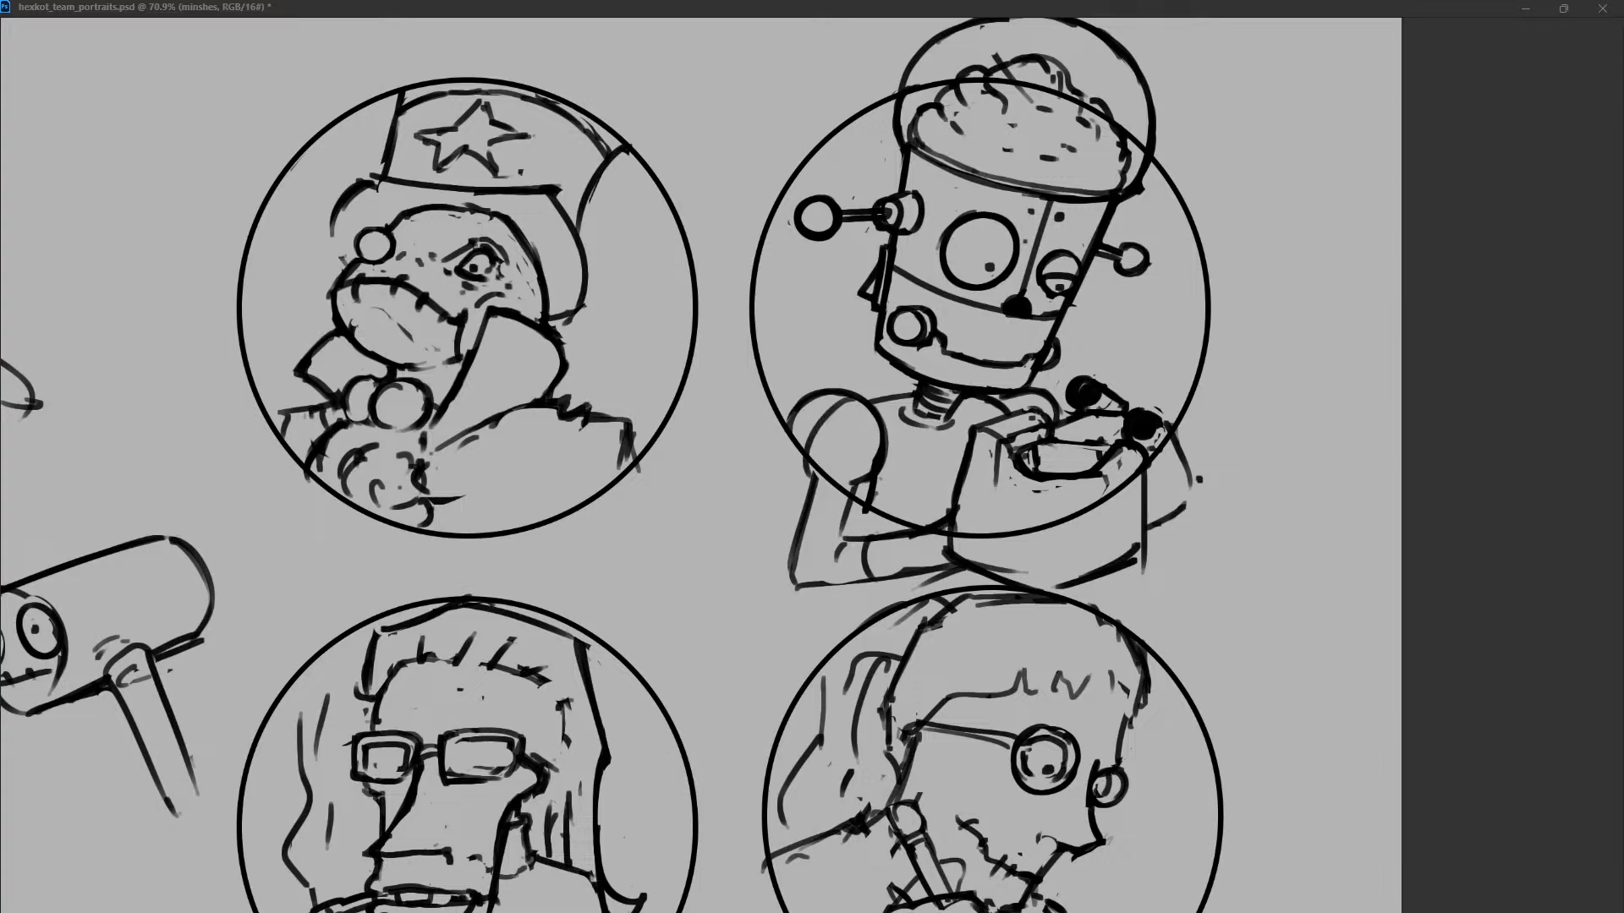
# Erase the arm and box lines outside the portrait circle and add grid lines to the box's contents.
pyautogui.moveTo(812, 497)
pyautogui.mouseDown()
pyautogui.moveTo(808, 548)
pyautogui.moveTo(964, 573)
pyautogui.moveTo(1188, 465)
pyautogui.mouseUp()
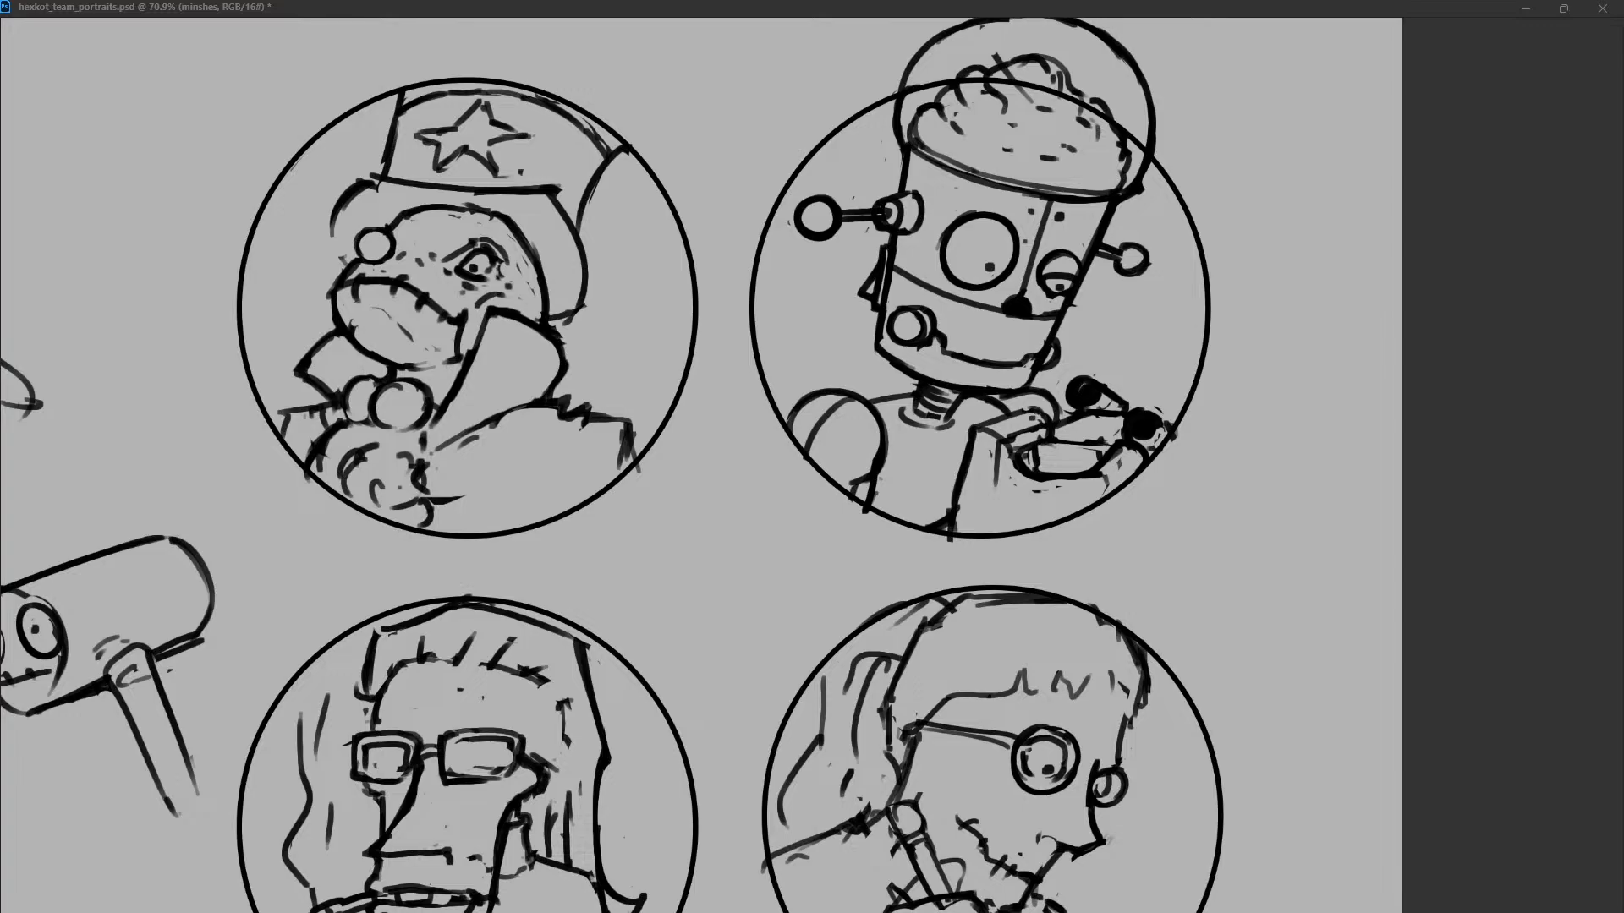
pyautogui.moveTo(1134, 414)
pyautogui.mouseDown()
pyautogui.moveTo(1155, 413)
pyautogui.moveTo(1081, 442)
pyautogui.moveTo(1074, 473)
pyautogui.moveTo(1073, 460)
pyautogui.moveTo(1052, 474)
pyautogui.moveTo(1093, 467)
pyautogui.mouseUp()
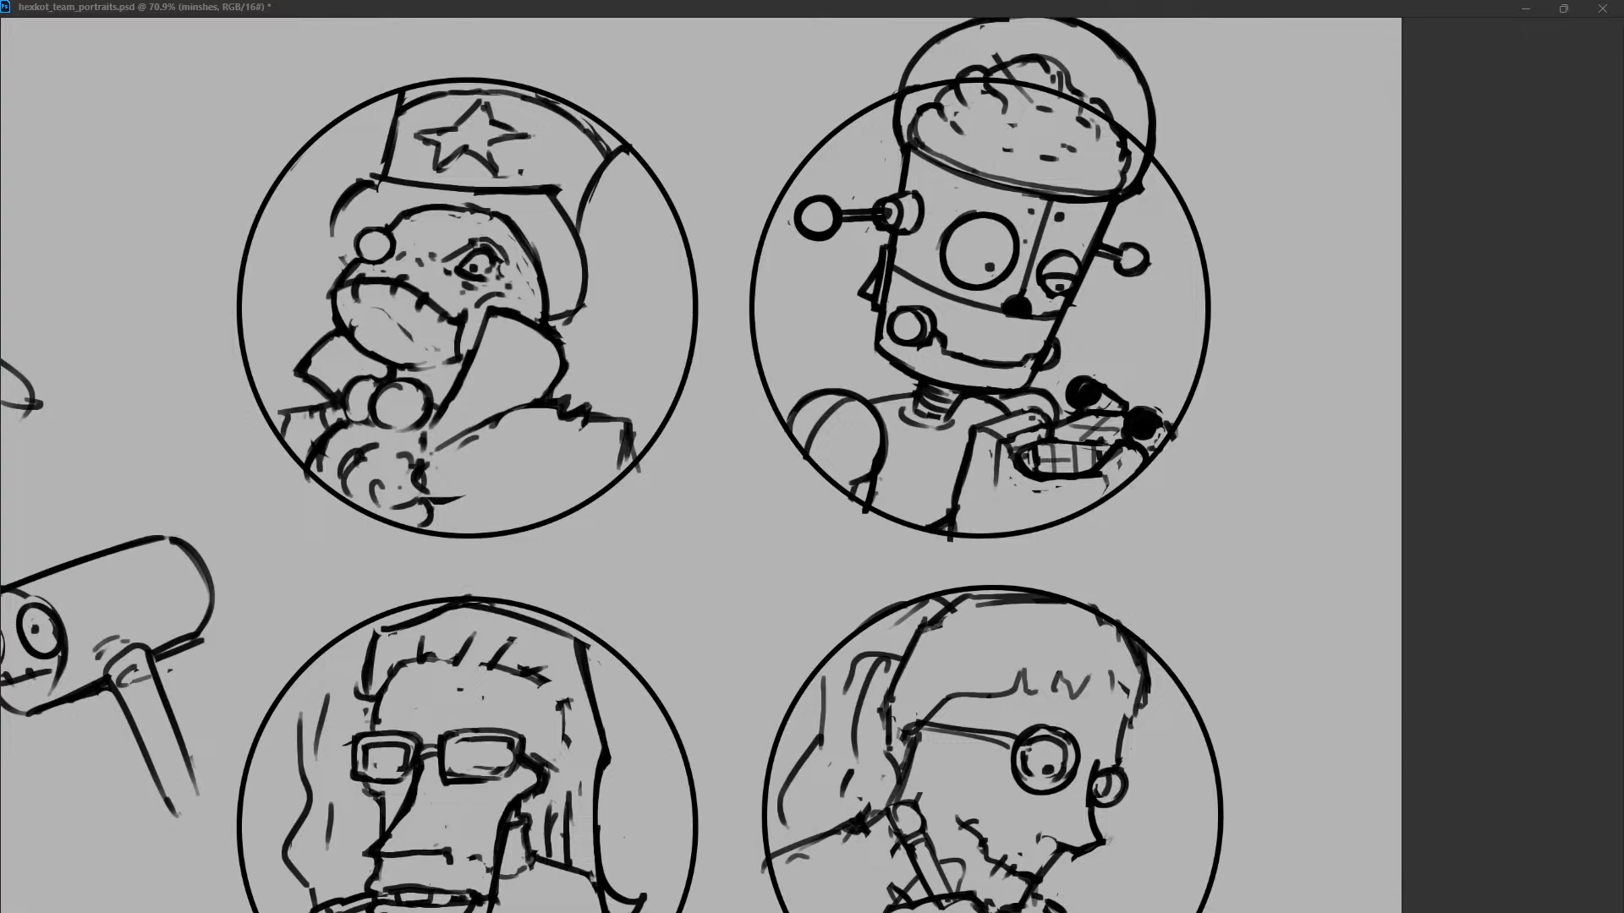
# Rework the inner edge of the robot's left shoulder, clearing the old arm lines and redrawing the chest seam.
pyautogui.moveTo(885, 446); pyautogui.dragTo(847, 482)
pyautogui.hotkey('ctrl', 'z')
pyautogui.hotkey('ctrl', 'z')
pyautogui.moveTo(884, 426)
pyautogui.mouseDown()
pyautogui.moveTo(852, 484)
pyautogui.moveTo(836, 483)
pyautogui.moveTo(848, 491)
pyautogui.mouseUp()
pyautogui.hotkey('ctrl', 'z')
pyautogui.hotkey('ctrl', 'z')
pyautogui.hotkey('ctrl', 'z')
pyautogui.moveTo(874, 410)
pyautogui.mouseDown()
pyautogui.moveTo(852, 495)
pyautogui.moveTo(894, 458)
pyautogui.moveTo(879, 480)
pyautogui.mouseUp()
pyautogui.hotkey('ctrl', 'z')
pyautogui.hotkey('ctrl', 'z')
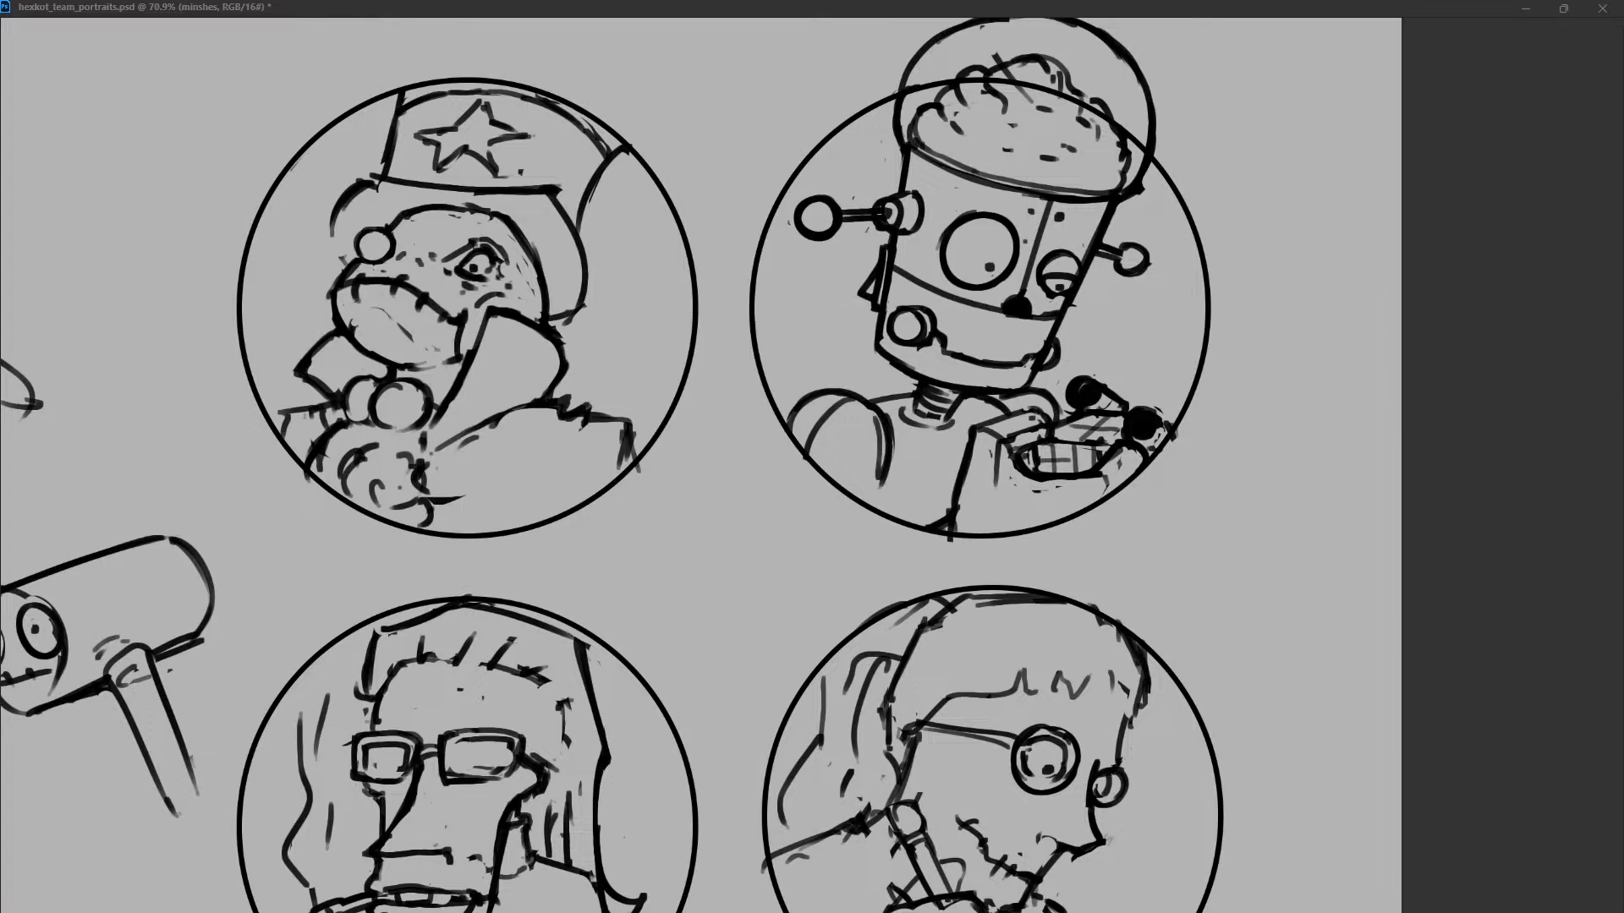
# Redraw the robot's left shoulder as a larger plain ball and touch up the edge of the held box.
pyautogui.moveTo(824, 421)
pyautogui.mouseDown()
pyautogui.moveTo(884, 463)
pyautogui.moveTo(871, 401)
pyautogui.moveTo(895, 446)
pyautogui.moveTo(860, 501)
pyautogui.moveTo(812, 400)
pyautogui.moveTo(849, 403)
pyautogui.moveTo(874, 474)
pyautogui.mouseUp()
pyautogui.moveTo(873, 403)
pyautogui.mouseDown()
pyautogui.moveTo(883, 489)
pyautogui.moveTo(818, 468)
pyautogui.mouseUp()
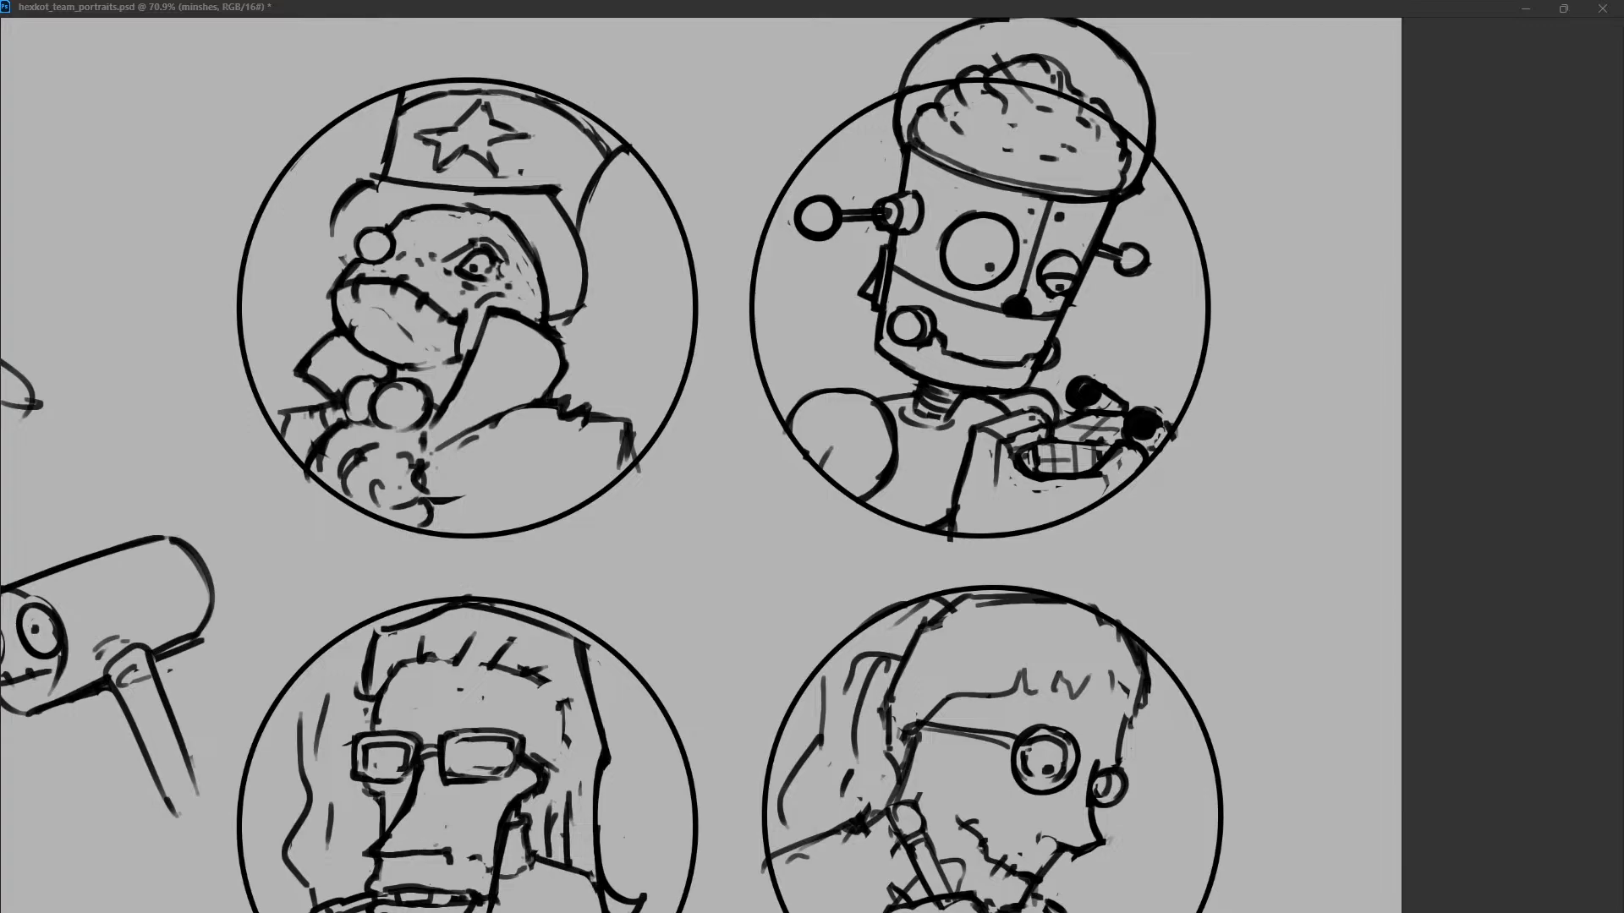
pyautogui.moveTo(793, 420); pyautogui.dragTo(827, 394)
pyautogui.moveTo(1125, 450); pyautogui.dragTo(1102, 471)
pyautogui.moveTo(1158, 416); pyautogui.dragTo(1173, 426)
pyautogui.hotkey('ctrl', 'z')
# Try a spiral and a crosshair pupil inside the robot's large round eye.
pyautogui.moveTo(981, 252)
pyautogui.mouseDown()
pyautogui.moveTo(971, 279)
pyautogui.moveTo(980, 265)
pyautogui.mouseUp()
pyautogui.hotkey('ctrl', 'z')
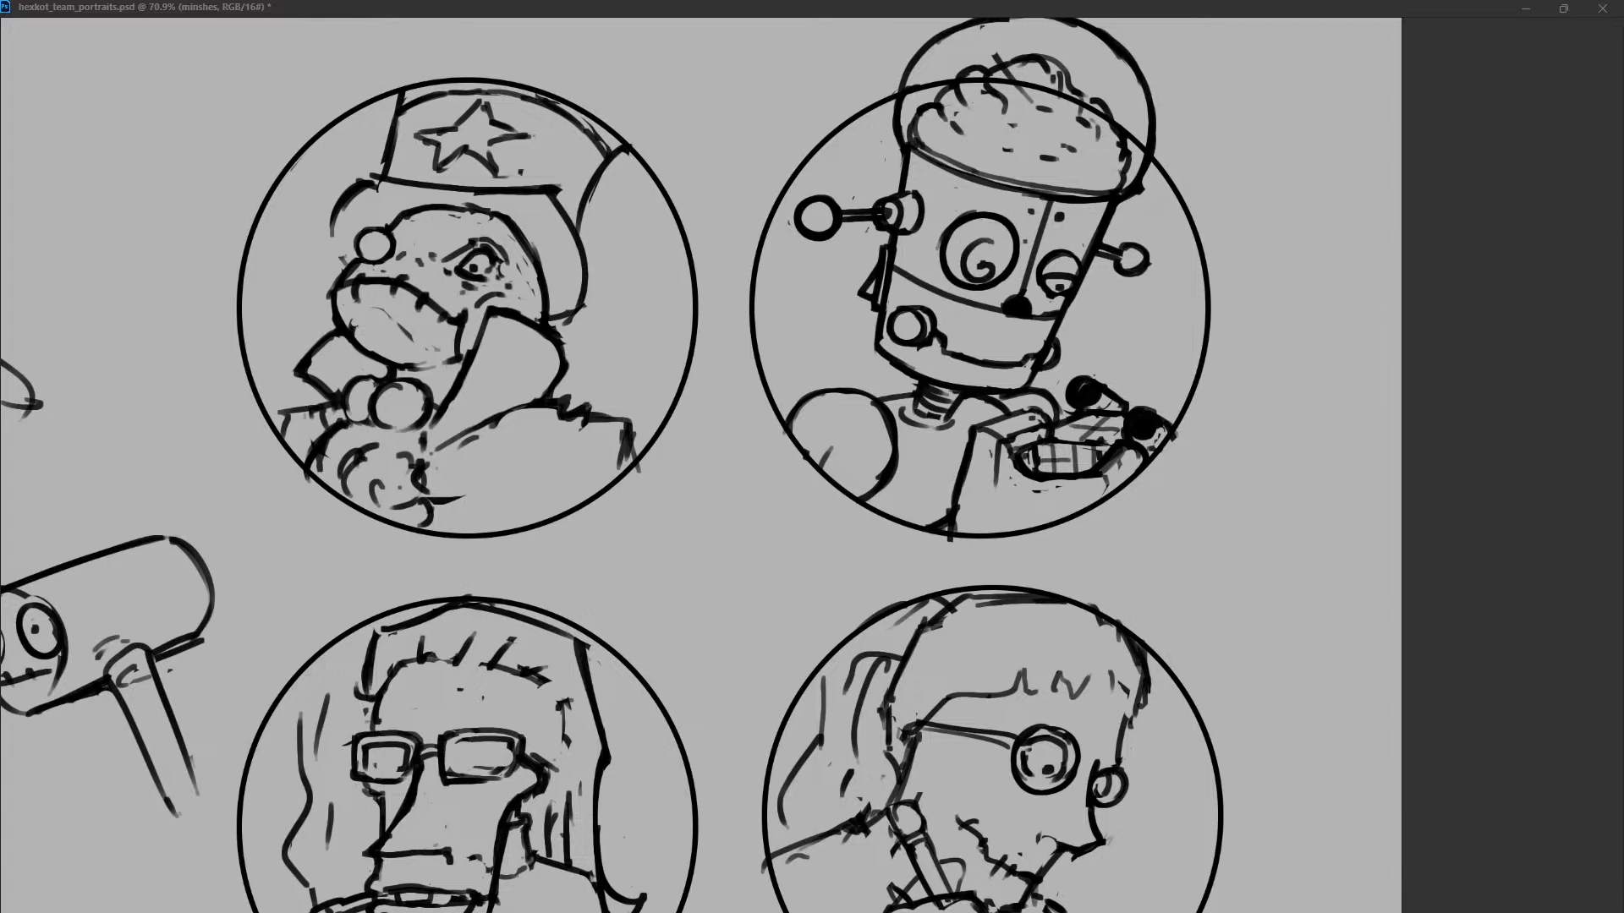
pyautogui.hotkey('ctrl', 'z')
pyautogui.click(987, 264)
pyautogui.moveTo(987, 262)
pyautogui.mouseDown()
pyautogui.moveTo(1001, 238)
pyautogui.moveTo(975, 281)
pyautogui.moveTo(961, 251)
pyautogui.moveTo(1002, 269)
pyautogui.moveTo(995, 283)
pyautogui.moveTo(992, 247)
pyautogui.mouseUp()
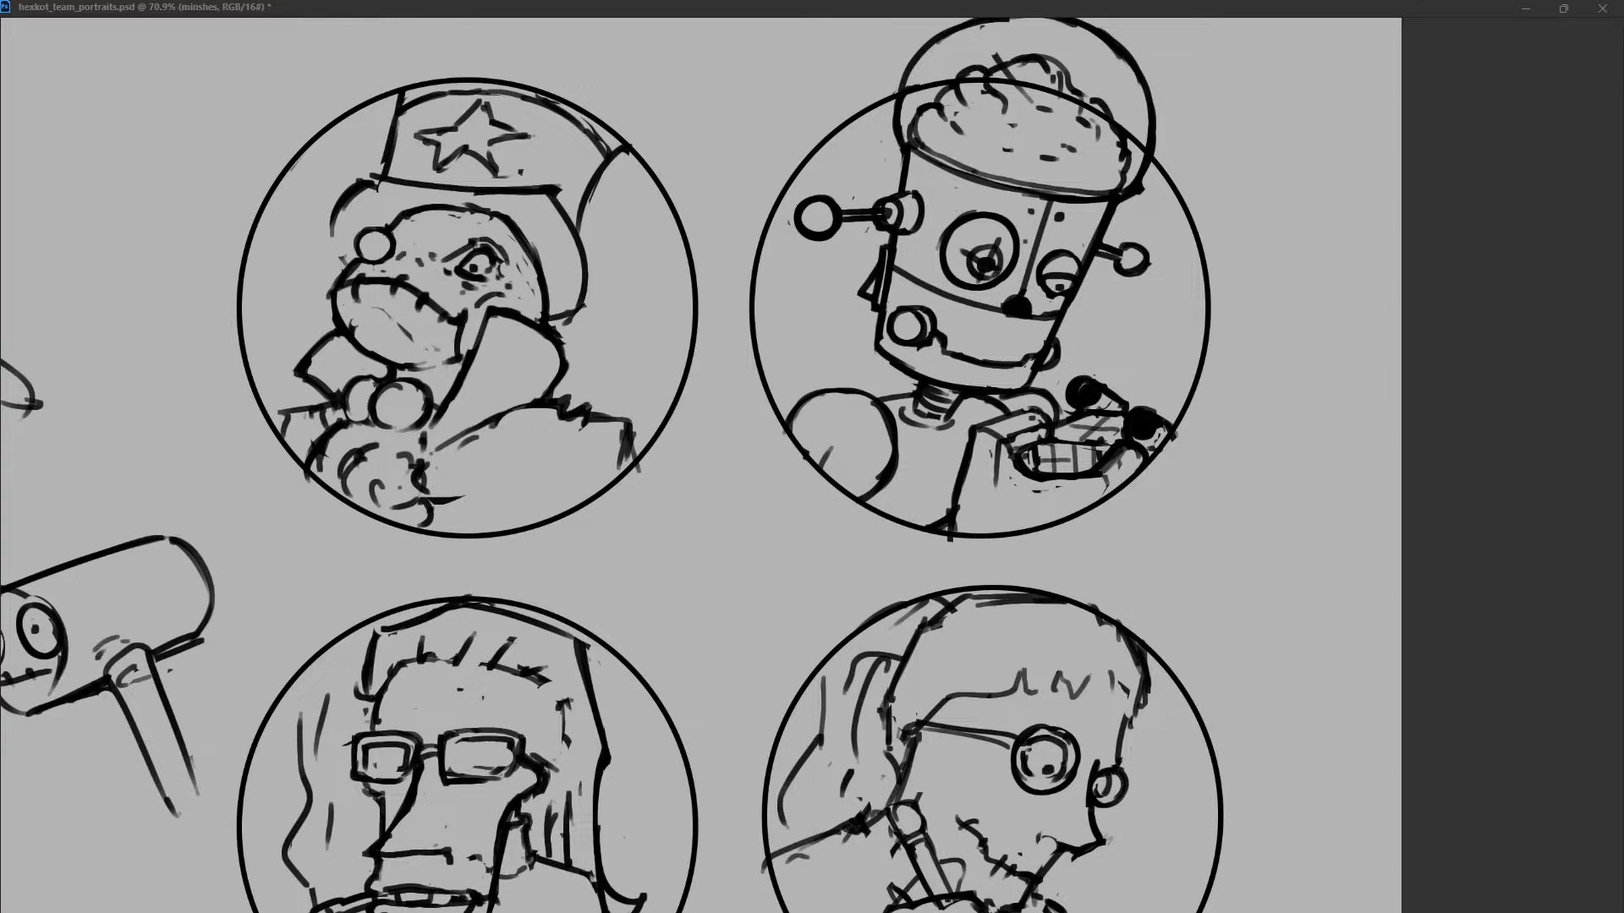
pyautogui.hotkey('ctrl', 'z')
pyautogui.hotkey('ctrl', 'z')
pyautogui.hotkey('ctrl', 'z')
pyautogui.hotkey('ctrl', 'z')
pyautogui.hotkey('ctrl', 'z')
pyautogui.hotkey('ctrl', 'z')
# Add short radial marks and a bigger pupil inside the robot's large eye, with a curved line around it.
pyautogui.moveTo(957, 228)
pyautogui.mouseDown()
pyautogui.moveTo(962, 260)
pyautogui.moveTo(1014, 247)
pyautogui.mouseUp()
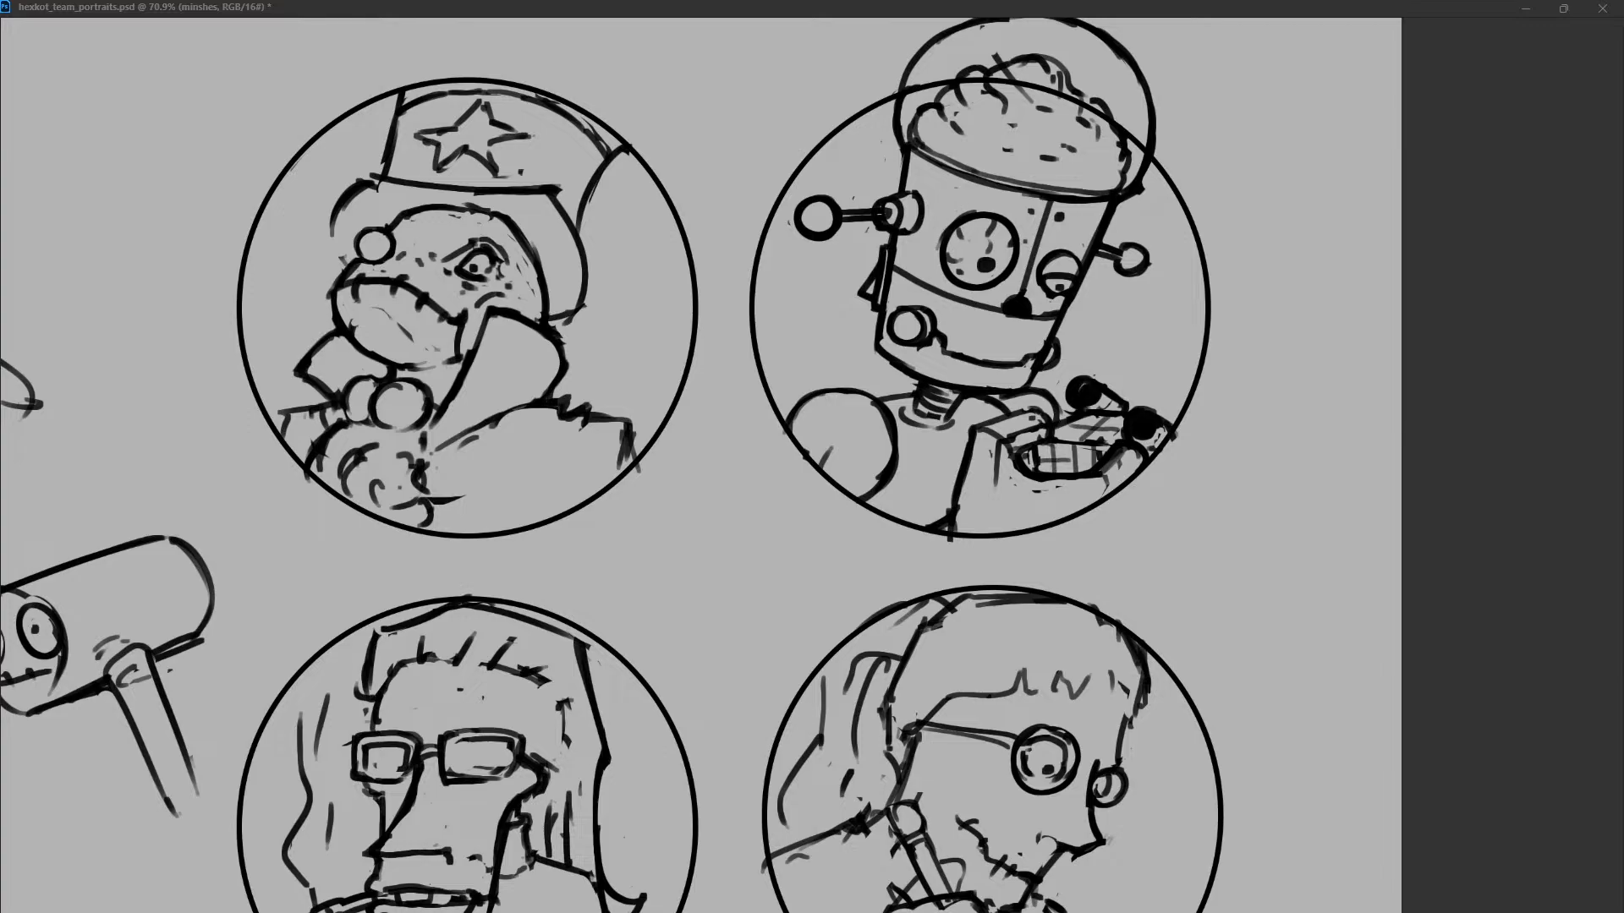
pyautogui.moveTo(959, 204); pyautogui.dragTo(934, 284)
pyautogui.hotkey('ctrl', 'z')
pyautogui.moveTo(987, 208); pyautogui.dragTo(1012, 210)
# Add a small round rivet on the robot's forehead and a brow line above the smaller eye.
pyautogui.moveTo(930, 169)
pyautogui.mouseDown()
pyautogui.moveTo(972, 203)
pyautogui.moveTo(953, 199)
pyautogui.mouseUp()
pyautogui.hotkey('ctrl', 'z')
pyautogui.hotkey('ctrl', 'z')
pyautogui.hotkey('ctrl', 'z')
pyautogui.moveTo(1059, 221); pyautogui.dragTo(1113, 218)
pyautogui.moveTo(935, 191)
pyautogui.mouseDown()
pyautogui.moveTo(963, 202)
pyautogui.moveTo(927, 167)
pyautogui.mouseUp()
pyautogui.hotkey('ctrl', 'z')
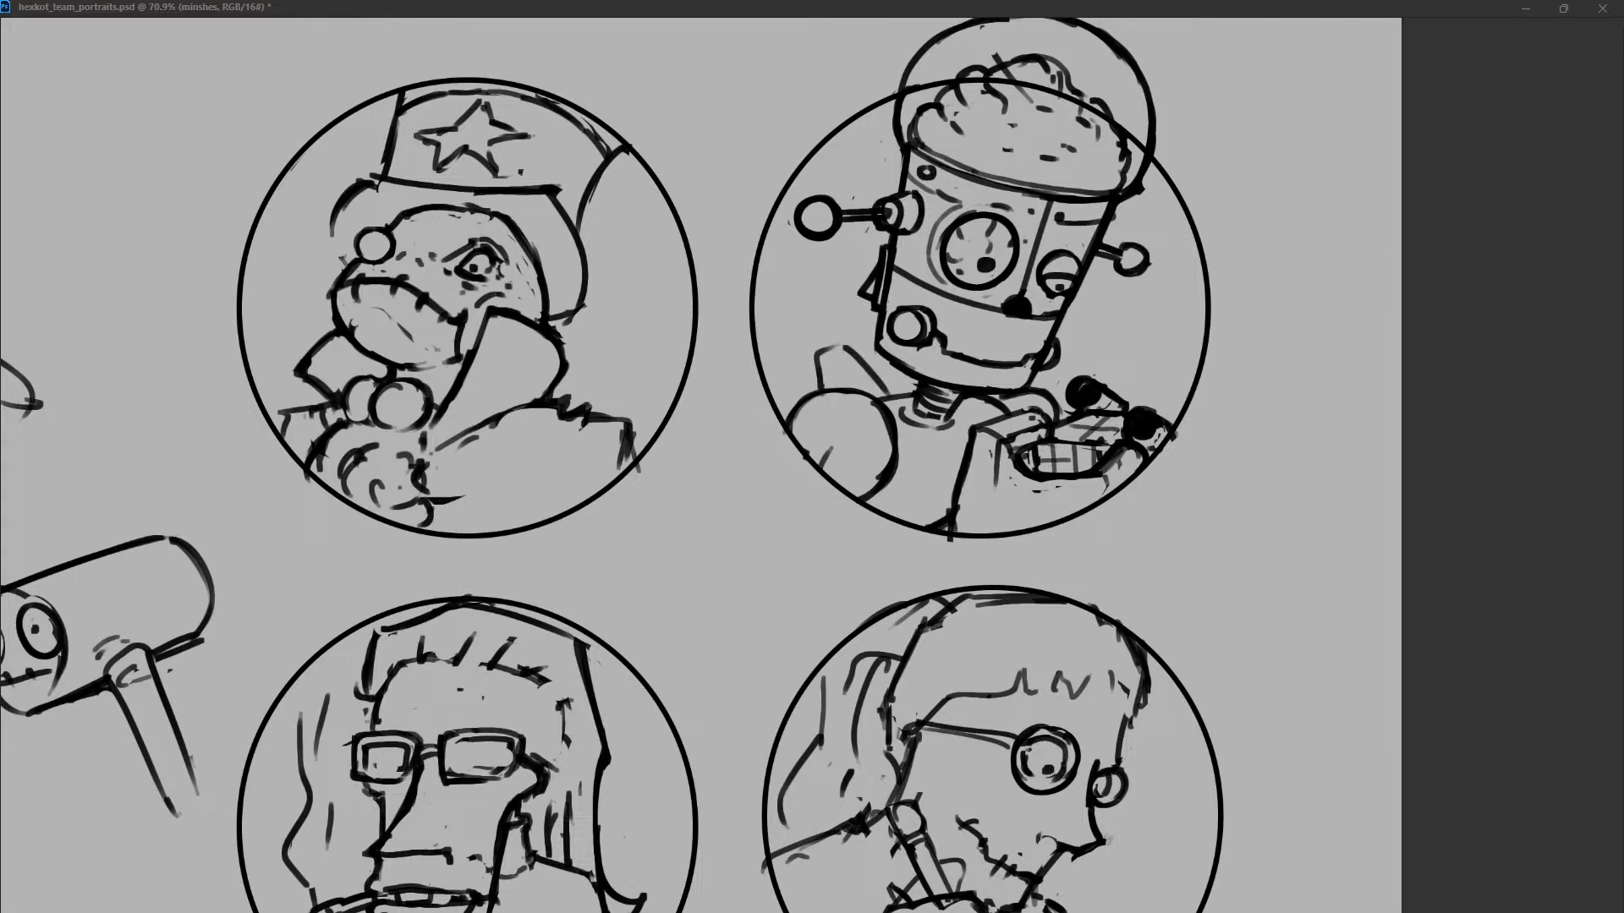
# Replace the shape behind the robot's left shoulder with short radiating strokes.
pyautogui.moveTo(810, 399); pyautogui.dragTo(811, 378)
pyautogui.moveTo(807, 367); pyautogui.dragTo(863, 365)
pyautogui.moveTo(863, 369)
pyautogui.mouseDown()
pyautogui.moveTo(886, 394)
pyautogui.moveTo(812, 365)
pyautogui.moveTo(847, 354)
pyautogui.moveTo(799, 361)
pyautogui.mouseUp()
pyautogui.moveTo(830, 296)
pyautogui.mouseDown()
pyautogui.moveTo(813, 336)
pyautogui.moveTo(858, 369)
pyautogui.mouseUp()
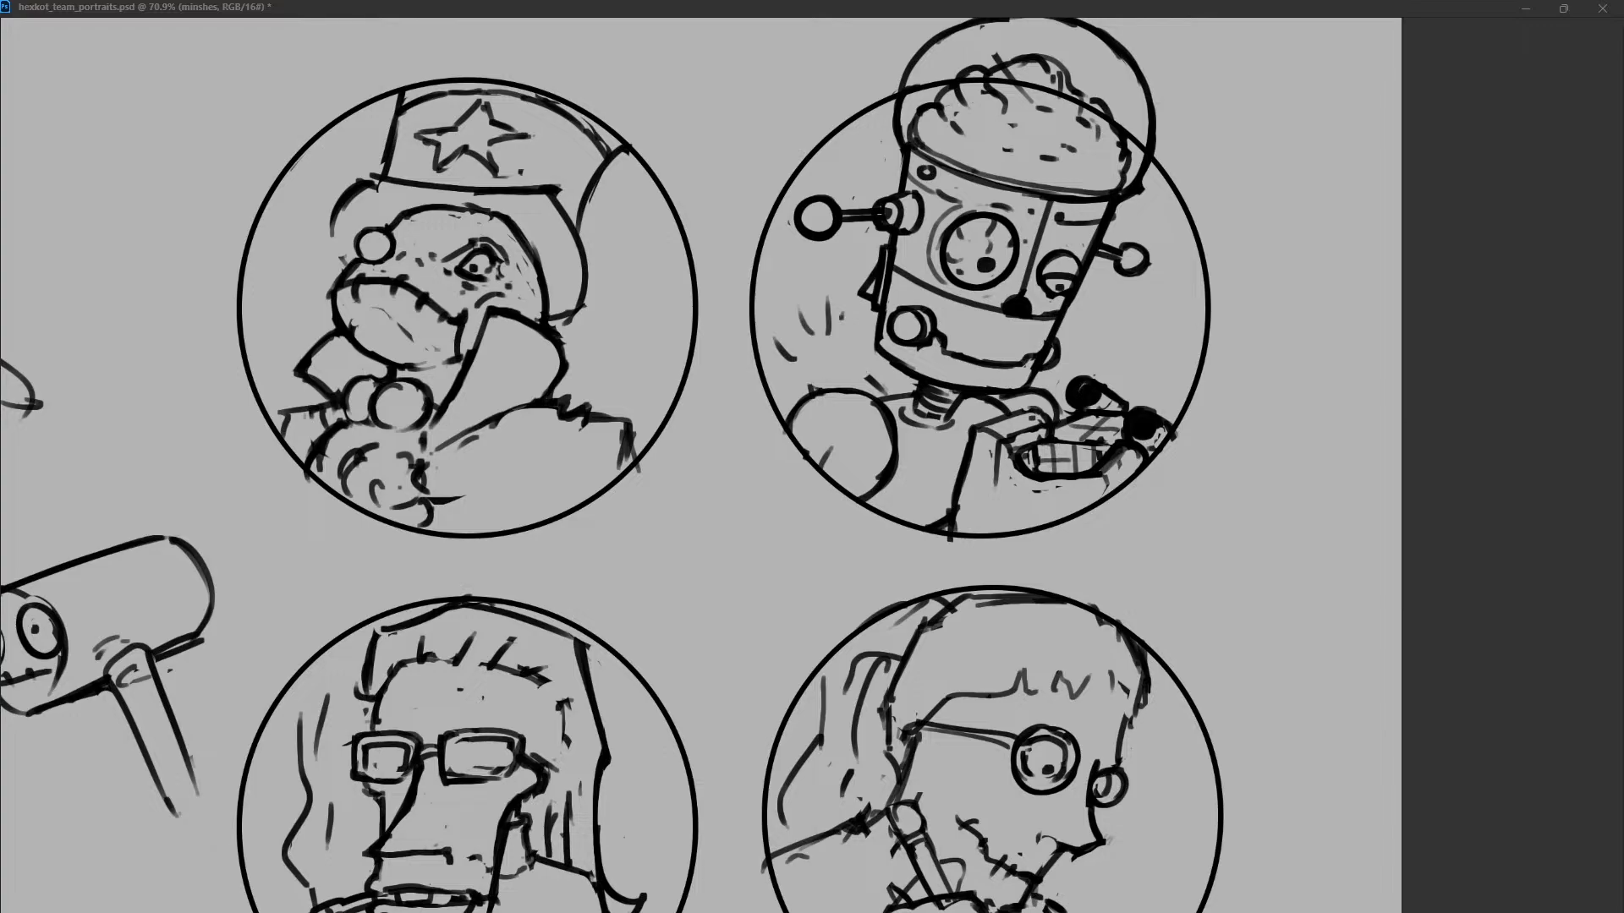
# Add a small wedge at the bottom of the robot's torso and a curved seam across the shoulder ball.
pyautogui.moveTo(953, 524); pyautogui.dragTo(977, 534)
pyautogui.moveTo(999, 446); pyautogui.dragTo(998, 492)
pyautogui.moveTo(805, 465); pyautogui.dragTo(880, 402)
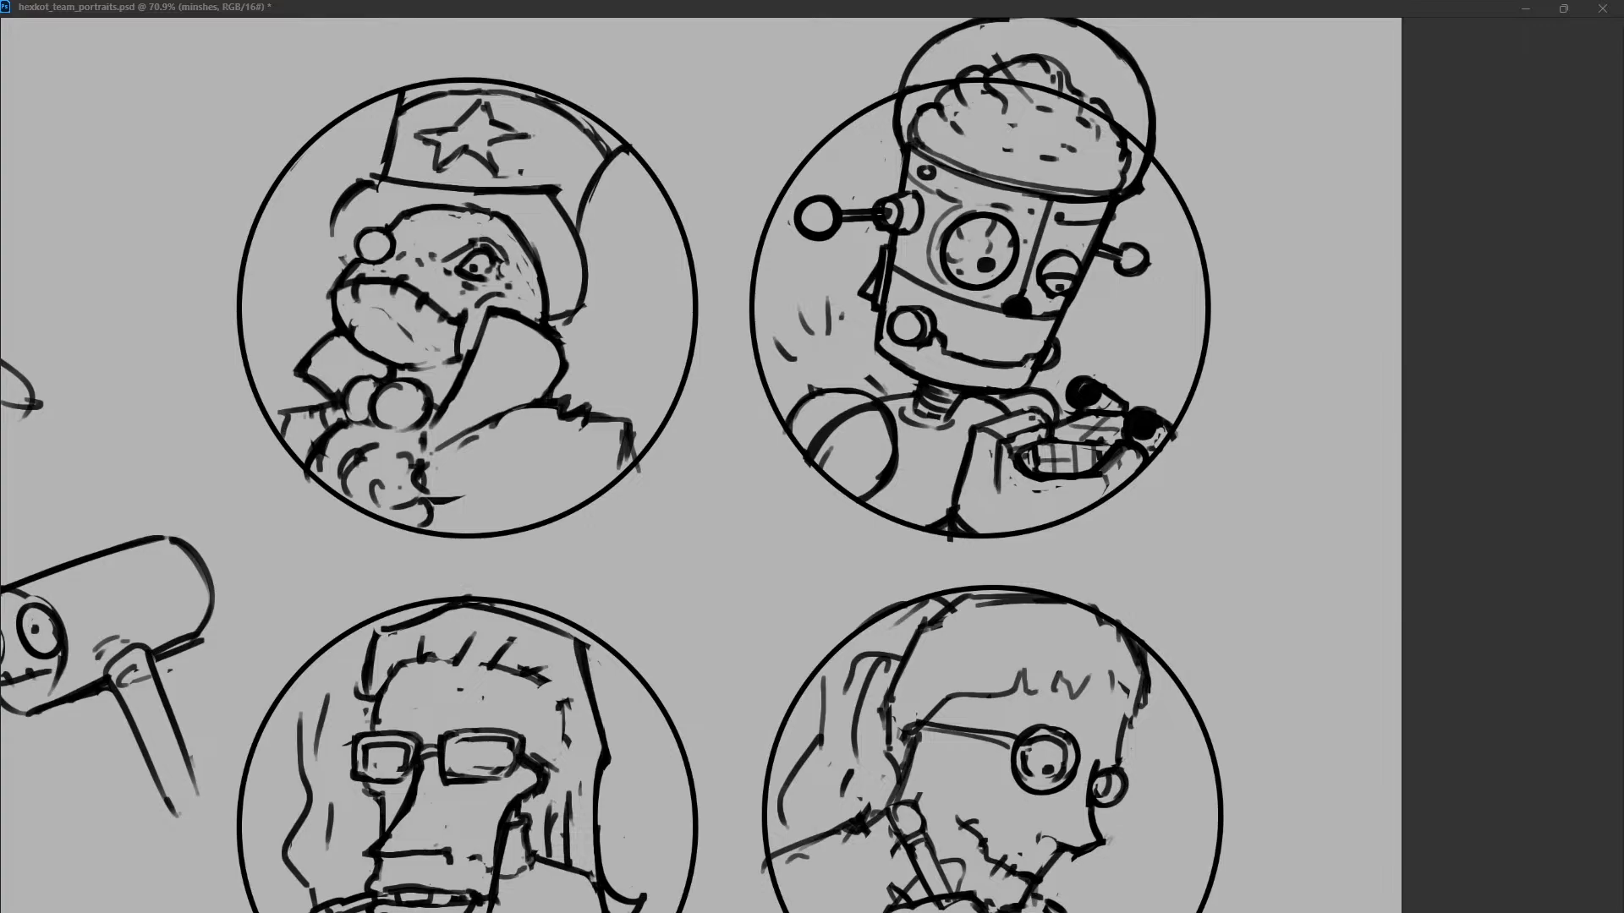
pyautogui.moveTo(809, 384)
pyautogui.mouseDown()
pyautogui.moveTo(814, 455)
pyautogui.moveTo(858, 410)
pyautogui.mouseUp()
pyautogui.moveTo(816, 466); pyautogui.dragTo(844, 422)
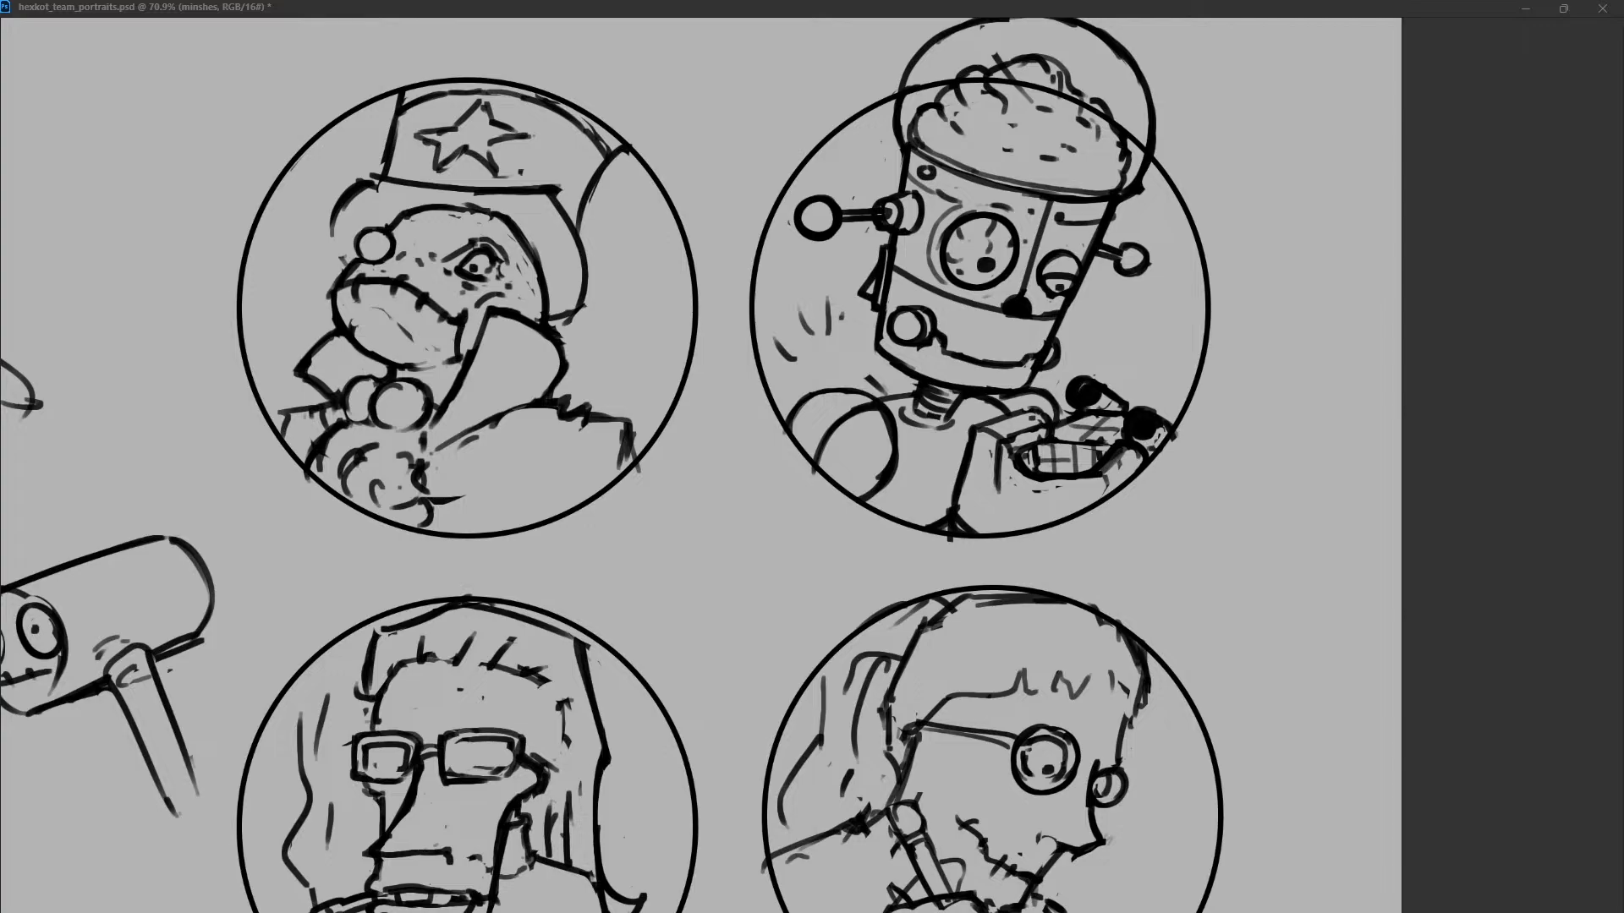
# Try extra curved strokes just above the robot's left shoulder.
pyautogui.hotkey('ctrl', 'z')
pyautogui.moveTo(836, 377)
pyautogui.mouseDown()
pyautogui.moveTo(876, 360)
pyautogui.moveTo(889, 391)
pyautogui.mouseUp()
pyautogui.hotkey('ctrl', 'z')
pyautogui.moveTo(827, 379)
pyautogui.mouseDown()
pyautogui.moveTo(867, 366)
pyautogui.moveTo(908, 415)
pyautogui.moveTo(882, 377)
pyautogui.mouseUp()
pyautogui.hotkey('ctrl', 'z')
pyautogui.hotkey('ctrl', 'z')
# Toggle portrait layer visibility to find the top-hat frog's drawing and make the zabka layer active.
pyautogui.hotkey('ctrl', ',')
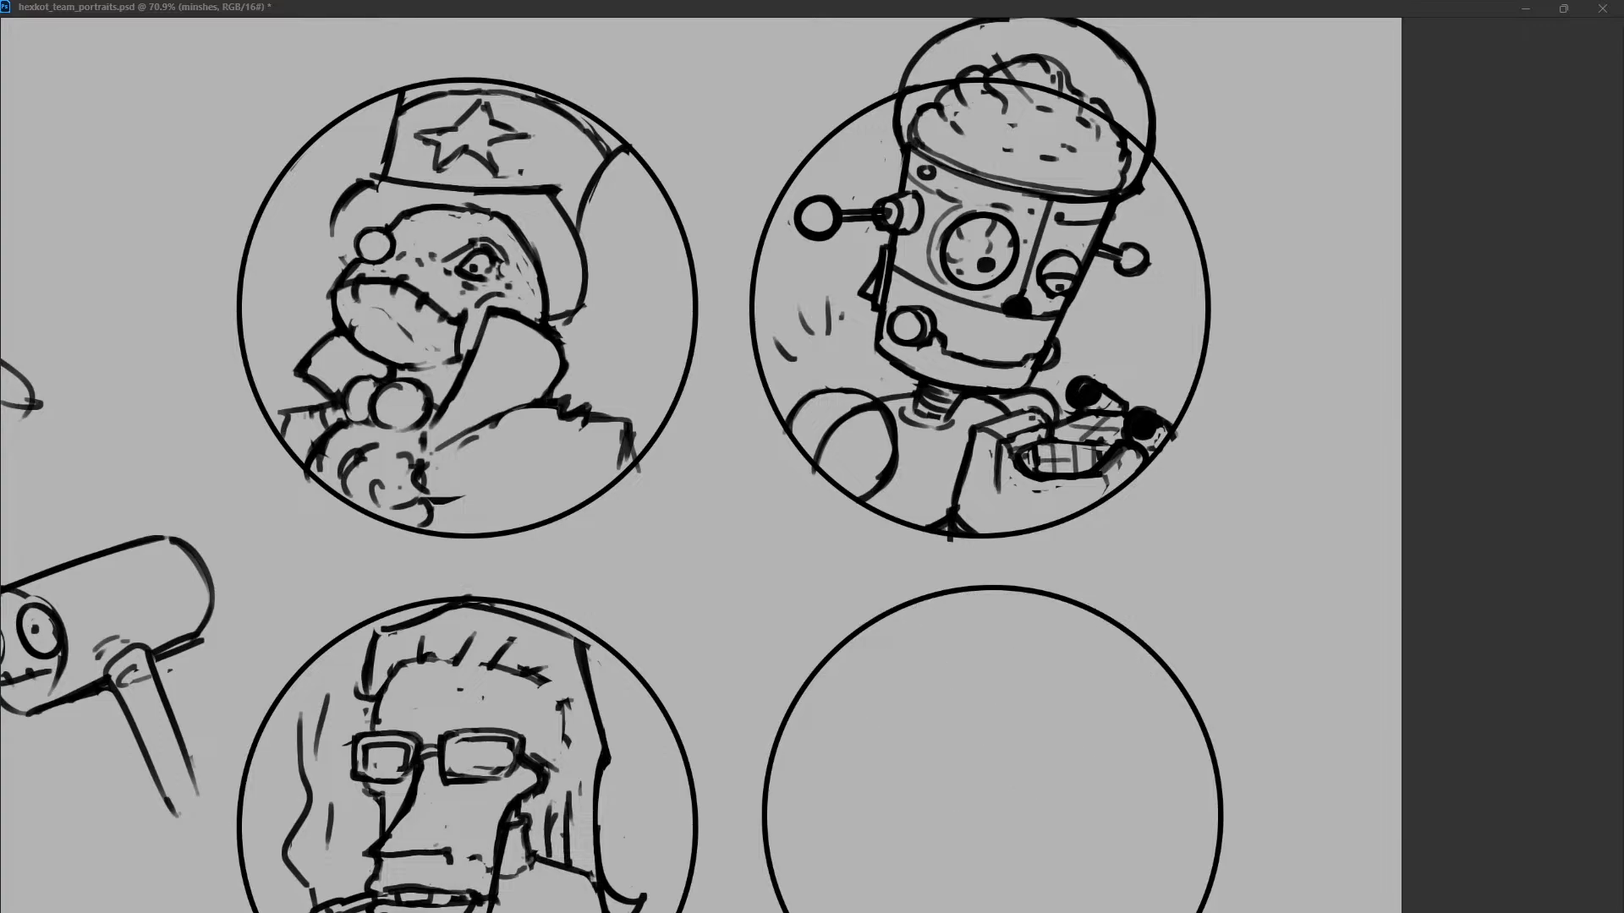
pyautogui.hotkey('ctrl', ',')
pyautogui.hotkey('ctrl', ',')
pyautogui.hotkey('ctrl', ',')
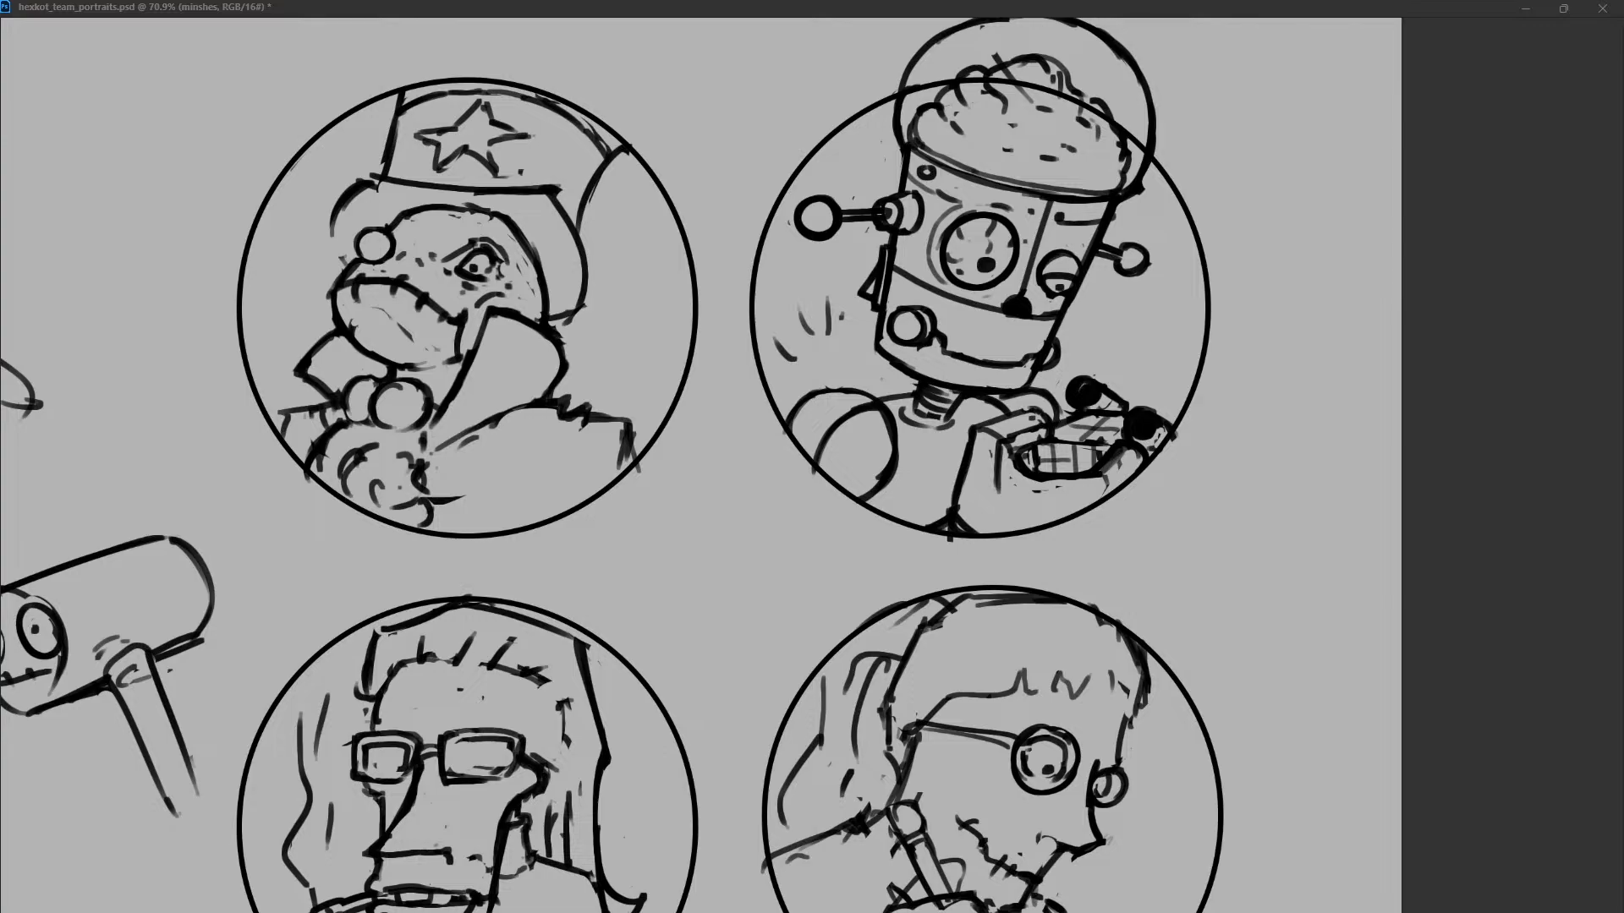
pyautogui.hotkey('ctrl', ',')
pyautogui.hotkey('ctrl', ',')
pyautogui.hotkey('alt', '[')
# Remove the star from the frog's top hat and redraw the brim as a smooth wavy curve.
pyautogui.moveTo(501, 175)
pyautogui.mouseDown()
pyautogui.moveTo(521, 172)
pyautogui.moveTo(423, 139)
pyautogui.moveTo(436, 173)
pyautogui.moveTo(333, 232)
pyautogui.mouseUp()
pyautogui.moveTo(372, 173)
pyautogui.mouseDown()
pyautogui.moveTo(334, 247)
pyautogui.moveTo(413, 183)
pyautogui.mouseUp()
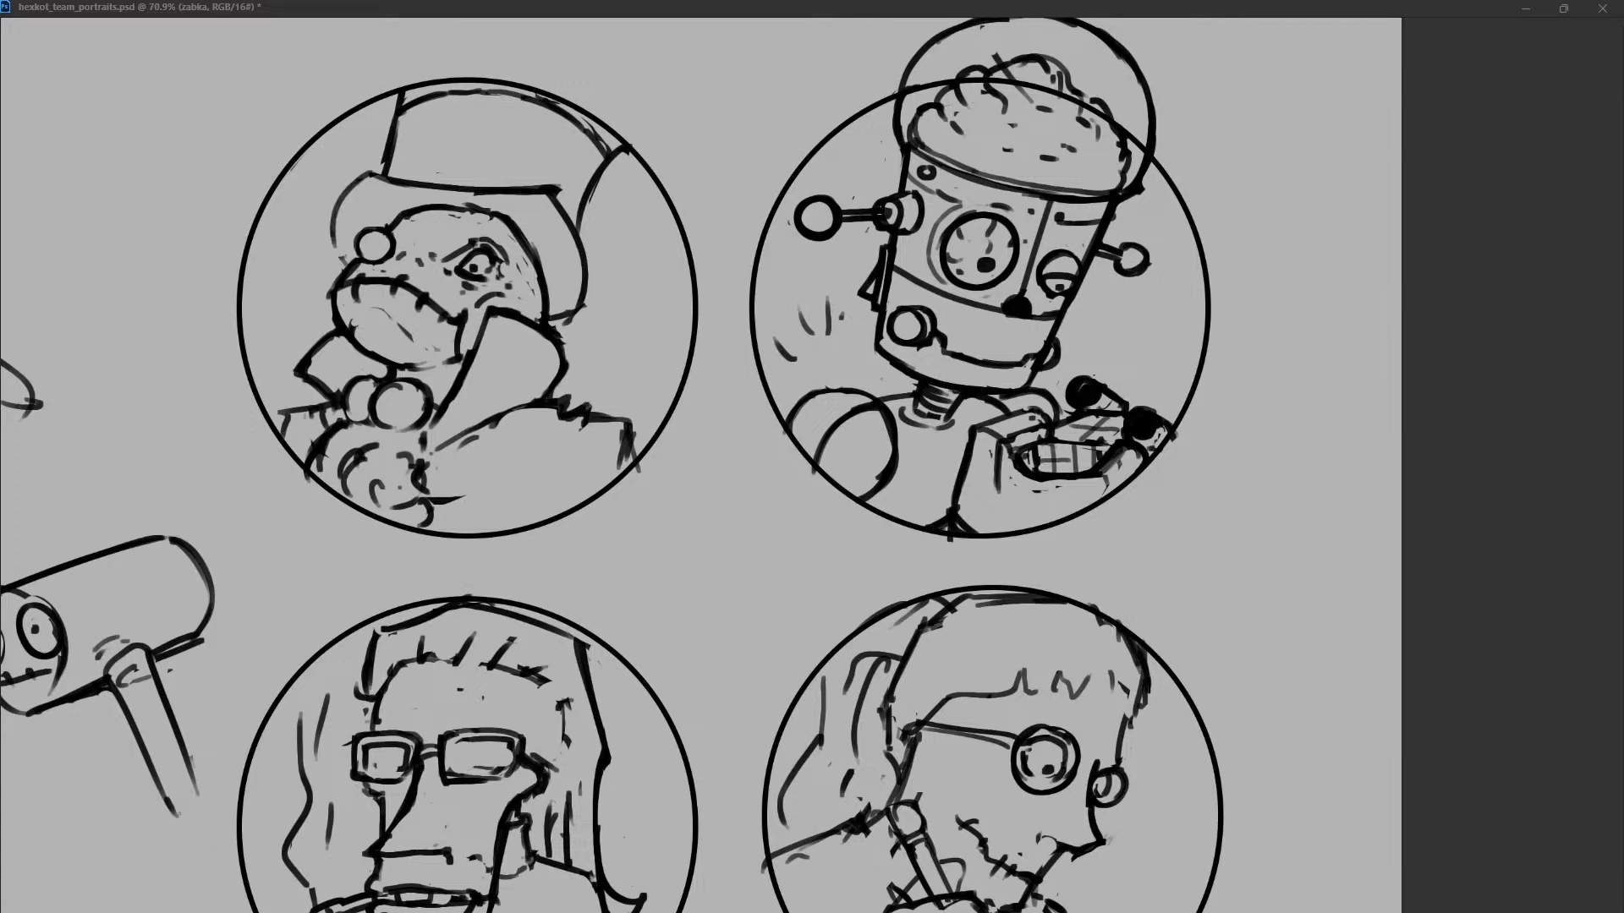
pyautogui.moveTo(556, 196); pyautogui.dragTo(583, 277)
pyautogui.moveTo(565, 201)
pyautogui.mouseDown()
pyautogui.moveTo(456, 184)
pyautogui.moveTo(509, 173)
pyautogui.moveTo(567, 208)
pyautogui.moveTo(577, 245)
pyautogui.mouseUp()
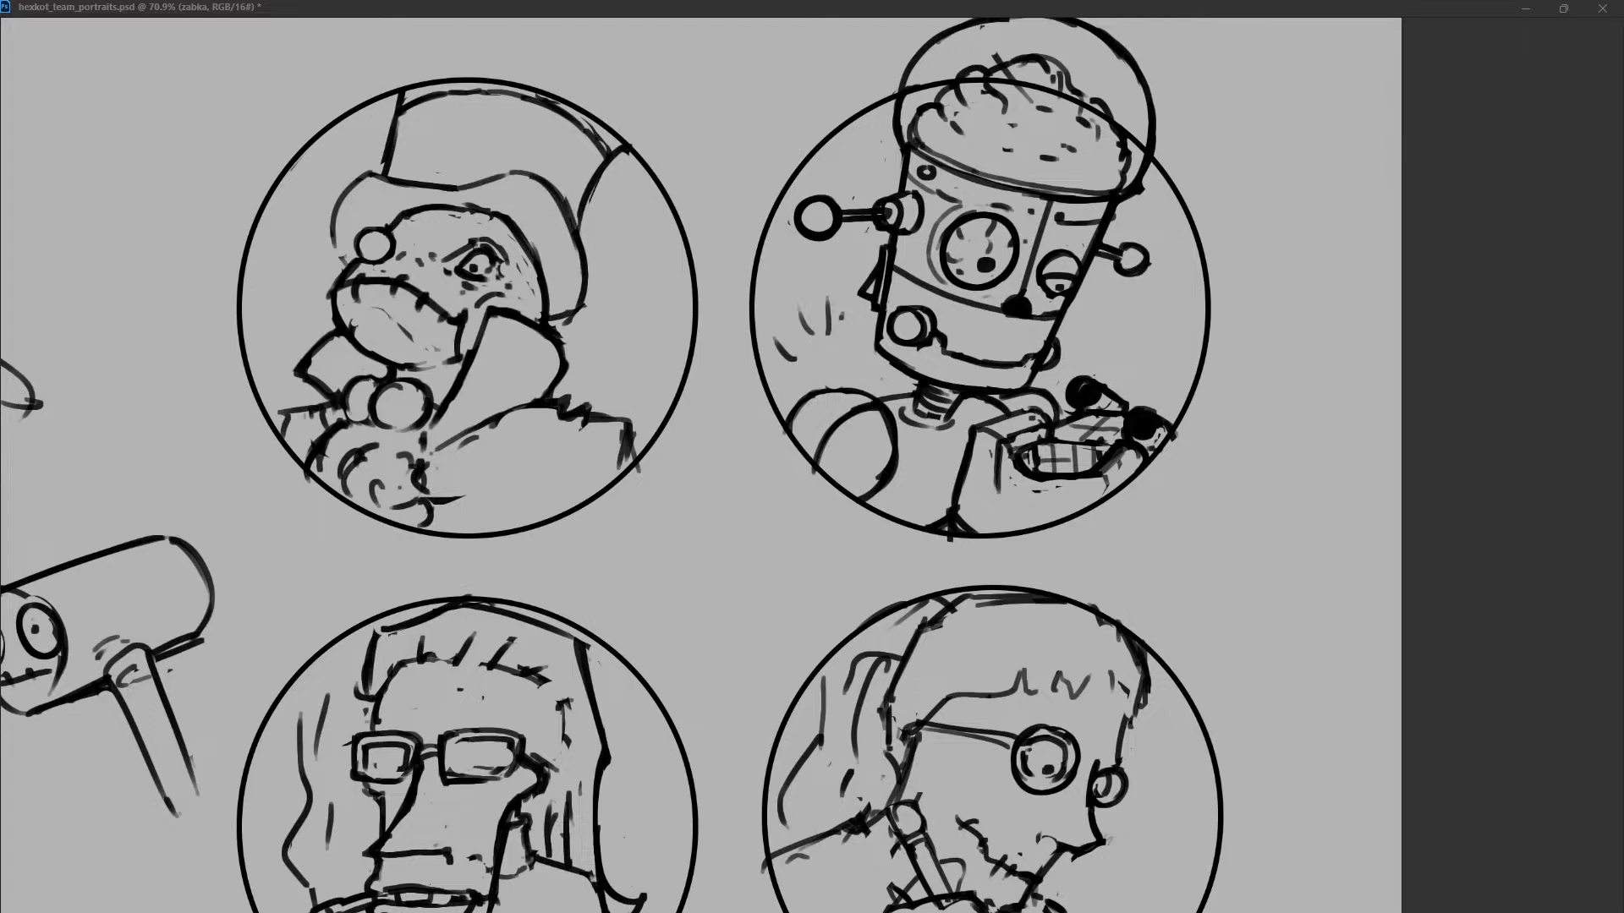
pyautogui.moveTo(374, 174); pyautogui.dragTo(489, 180)
pyautogui.hotkey('ctrl', 'z')
pyautogui.moveTo(372, 174); pyautogui.dragTo(345, 260)
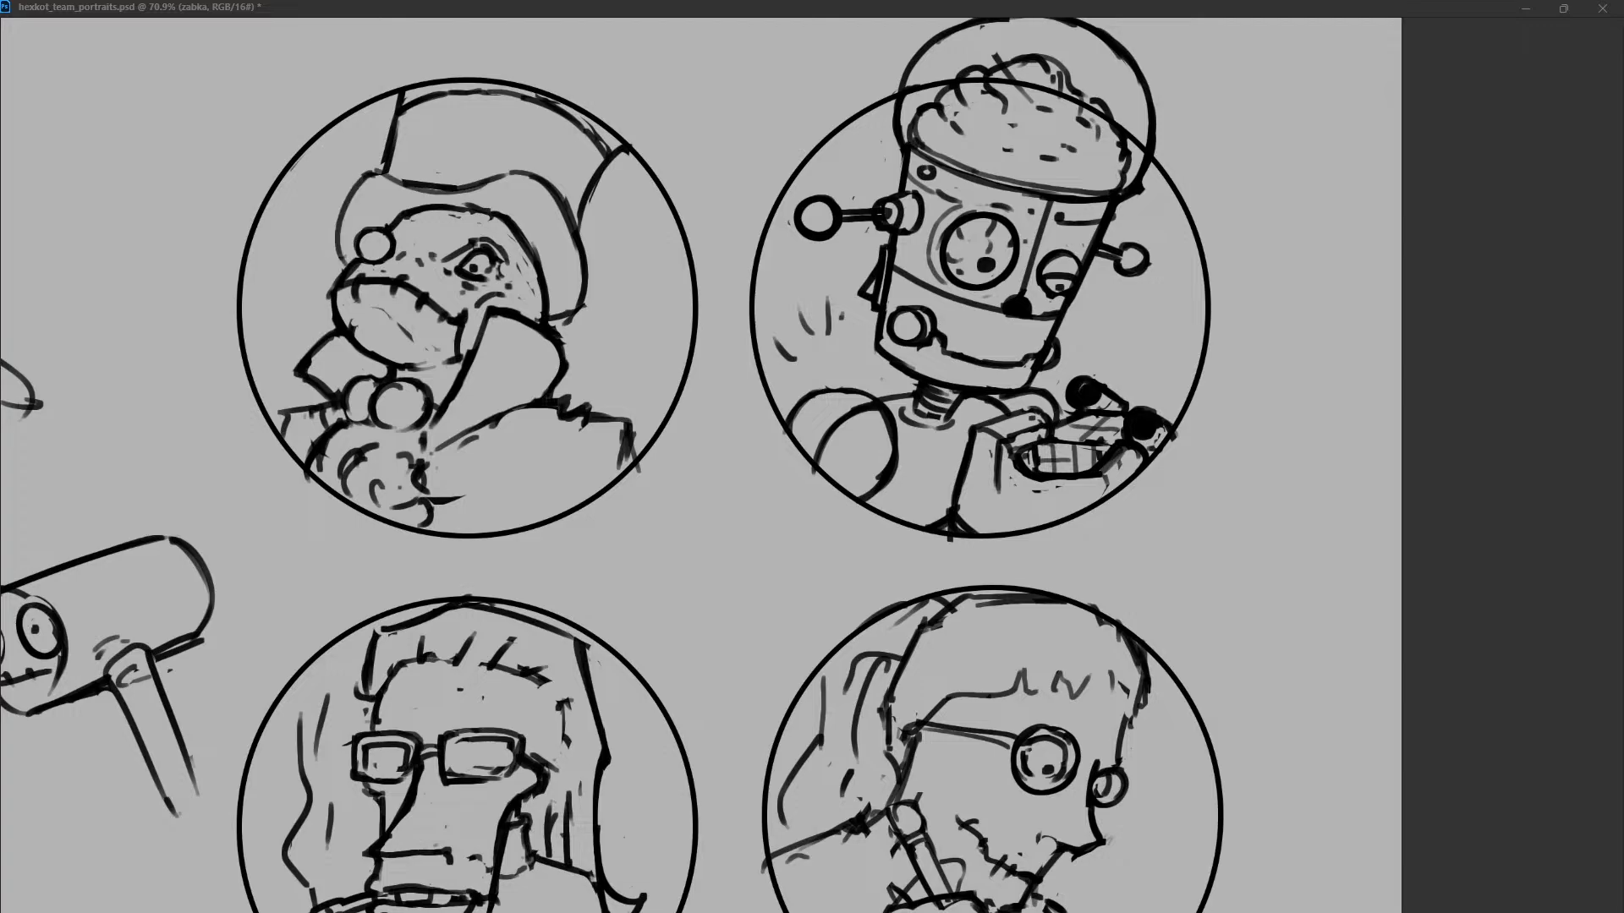
# Curve the brim's right end around the frog's head and redraw the hat's right side as a slanted line.
pyautogui.moveTo(569, 213)
pyautogui.mouseDown()
pyautogui.moveTo(575, 325)
pyautogui.moveTo(548, 325)
pyautogui.mouseUp()
pyautogui.hotkey('ctrl', 'z')
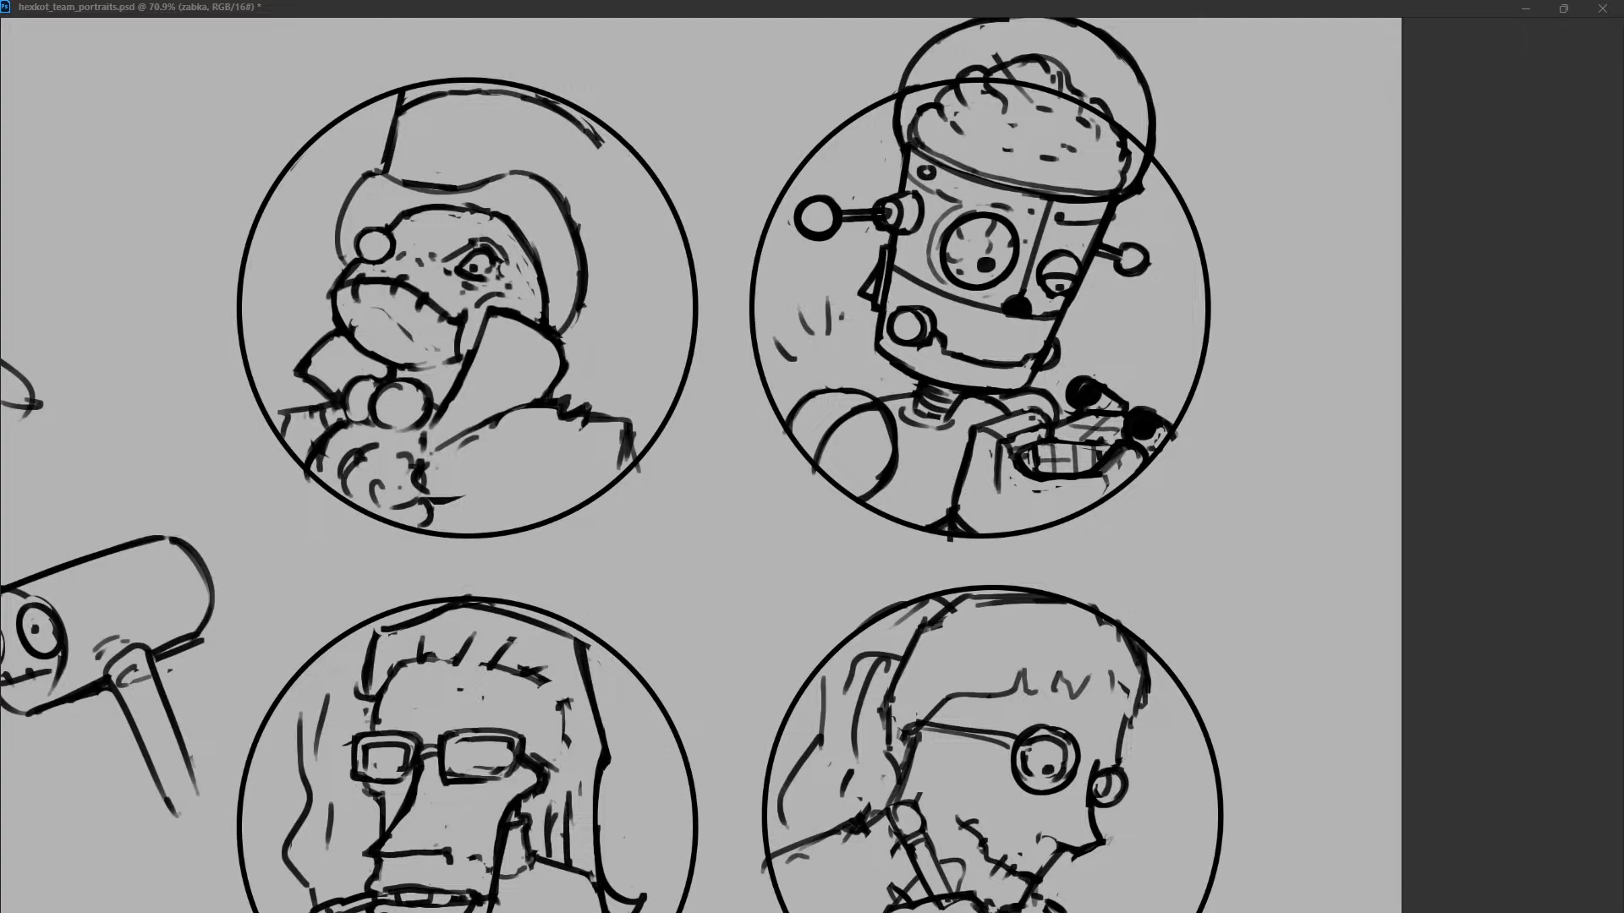
pyautogui.moveTo(615, 151); pyautogui.dragTo(581, 238)
pyautogui.hotkey('ctrl', 'z')
pyautogui.hotkey('ctrl', 'z')
# Redraw the frog's right eye with a clear pupil and a heavy slanted brow above it.
pyautogui.moveTo(454, 267)
pyautogui.mouseDown()
pyautogui.moveTo(497, 256)
pyautogui.moveTo(472, 236)
pyautogui.moveTo(506, 257)
pyautogui.moveTo(495, 272)
pyautogui.moveTo(484, 219)
pyautogui.mouseUp()
pyautogui.hotkey('ctrl', 'z')
pyautogui.hotkey('ctrl', 'z')
pyautogui.click(474, 266)
pyautogui.click(462, 266)
pyautogui.moveTo(465, 238)
pyautogui.mouseDown()
pyautogui.moveTo(503, 220)
pyautogui.moveTo(513, 238)
pyautogui.moveTo(425, 260)
pyautogui.mouseUp()
pyautogui.hotkey('ctrl', 'z')
pyautogui.hotkey('ctrl', 'z')
# Add short lashes above the frog's left eye and a curl at the end of the right brow.
pyautogui.hotkey('ctrl', 'z')
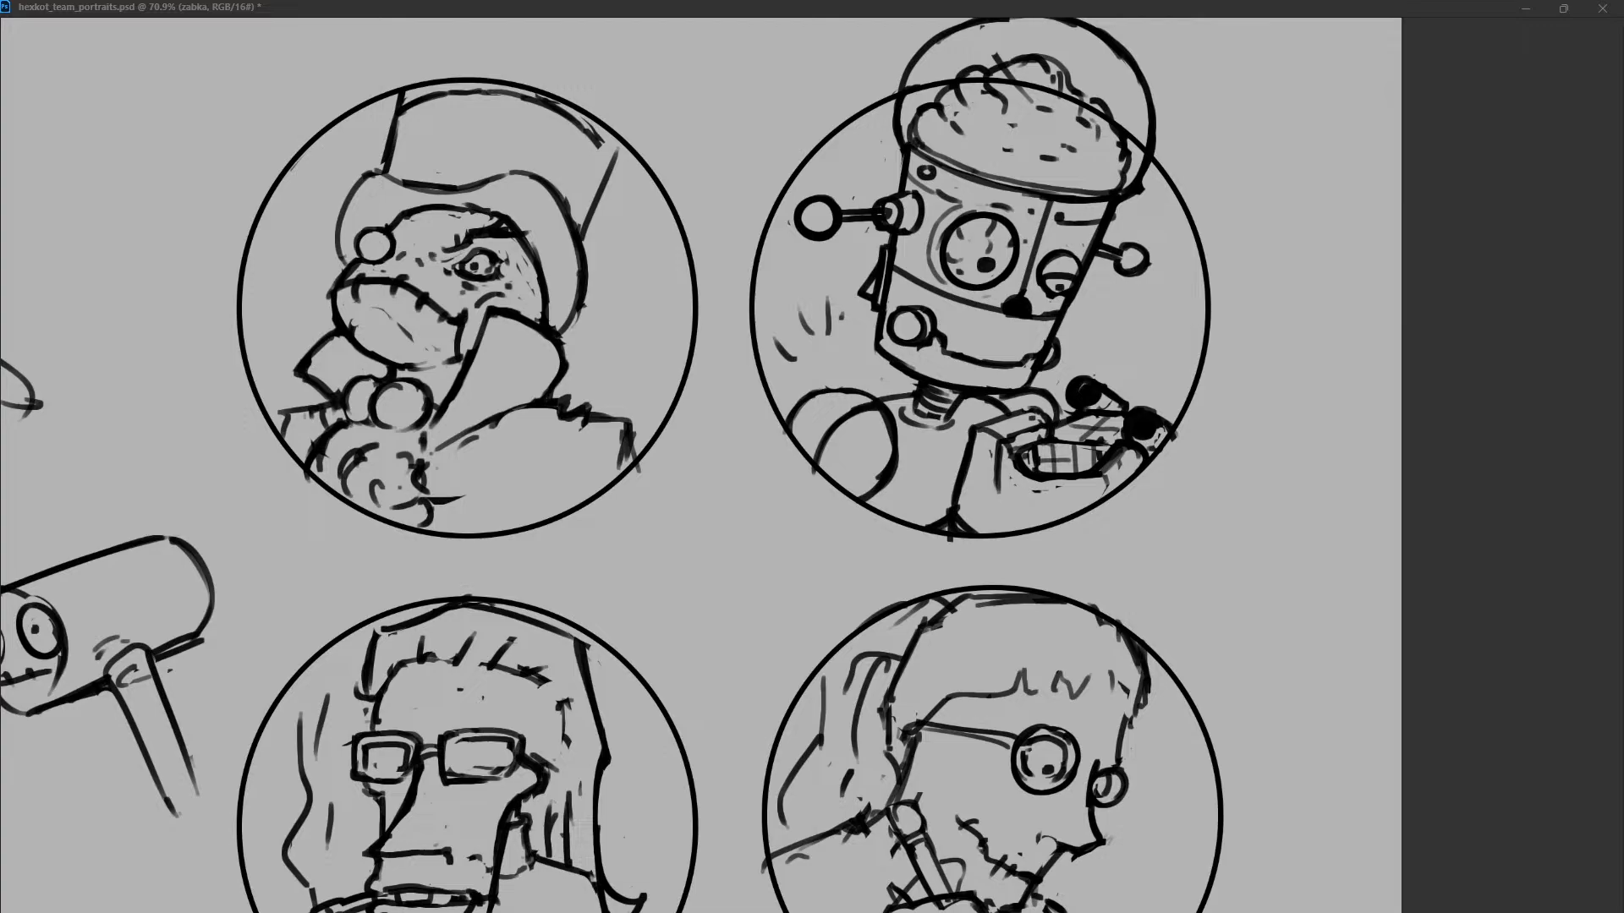
pyautogui.moveTo(375, 208)
pyautogui.mouseDown()
pyautogui.moveTo(401, 237)
pyautogui.moveTo(362, 227)
pyautogui.mouseUp()
pyautogui.moveTo(519, 232)
pyautogui.mouseDown()
pyautogui.moveTo(542, 211)
pyautogui.moveTo(520, 211)
pyautogui.mouseUp()
pyautogui.hotkey('ctrl', 'z')
pyautogui.hotkey('ctrl', 'z')
pyautogui.hotkey('ctrl', 'z')
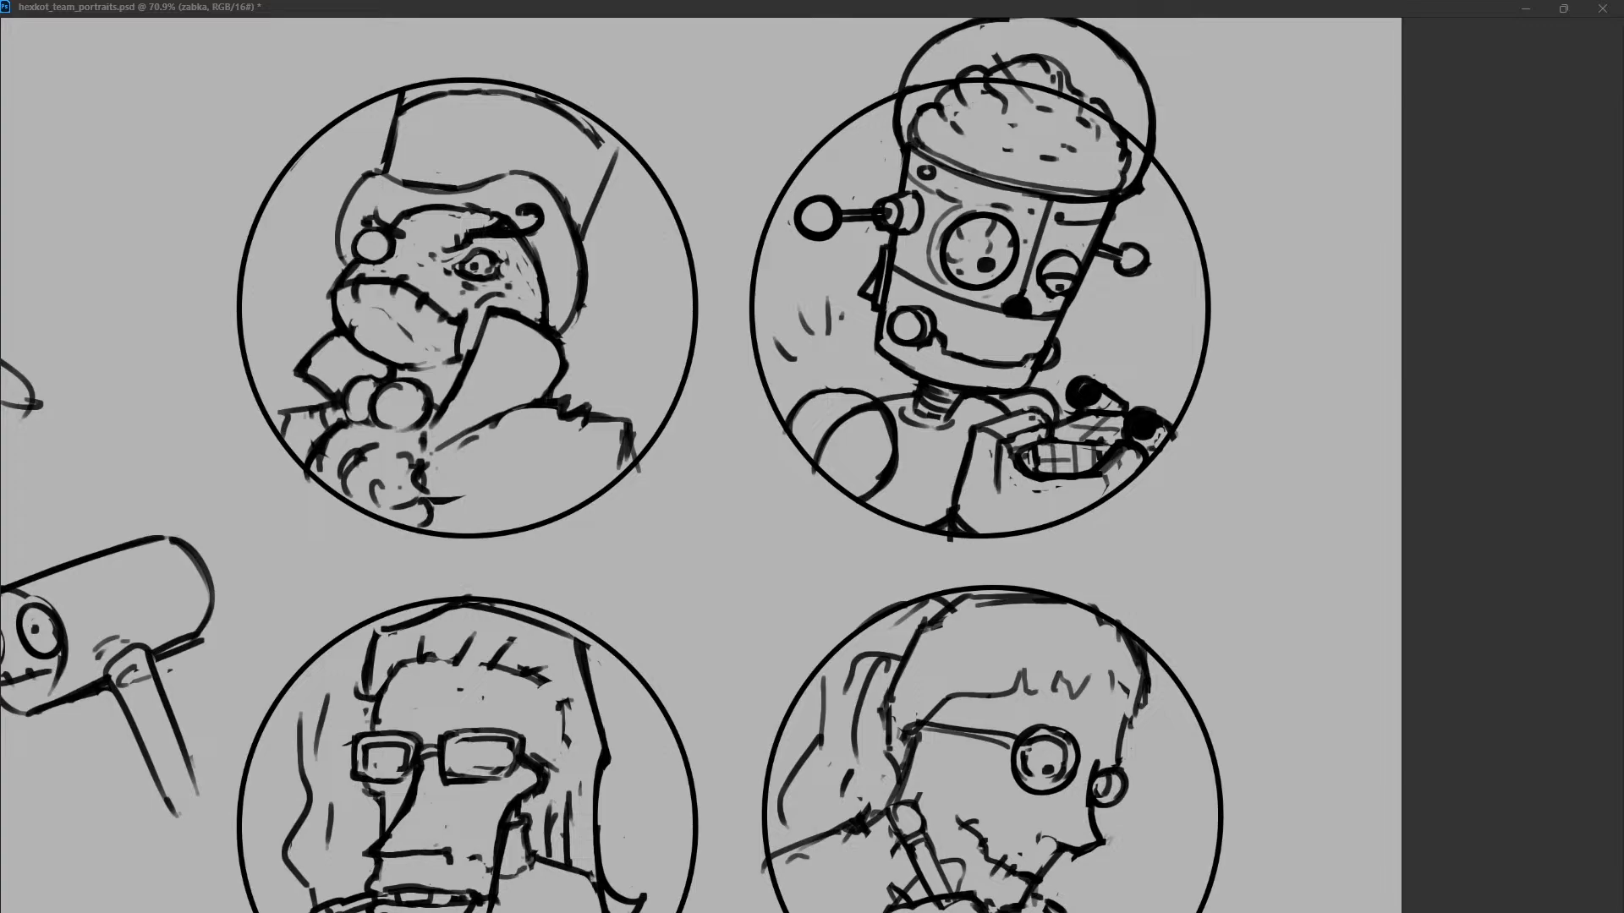
# Refine the lower lid of the frog's right eye and redraw the mouth line toward its corner.
pyautogui.moveTo(458, 262)
pyautogui.mouseDown()
pyautogui.moveTo(491, 250)
pyautogui.moveTo(482, 275)
pyautogui.mouseUp()
pyautogui.moveTo(417, 300); pyautogui.dragTo(452, 324)
pyautogui.hotkey('ctrl', 'z')
pyautogui.hotkey('ctrl', 'shift', 'z')
pyautogui.hotkey('ctrl', 'z')
pyautogui.moveTo(470, 297); pyautogui.dragTo(464, 314)
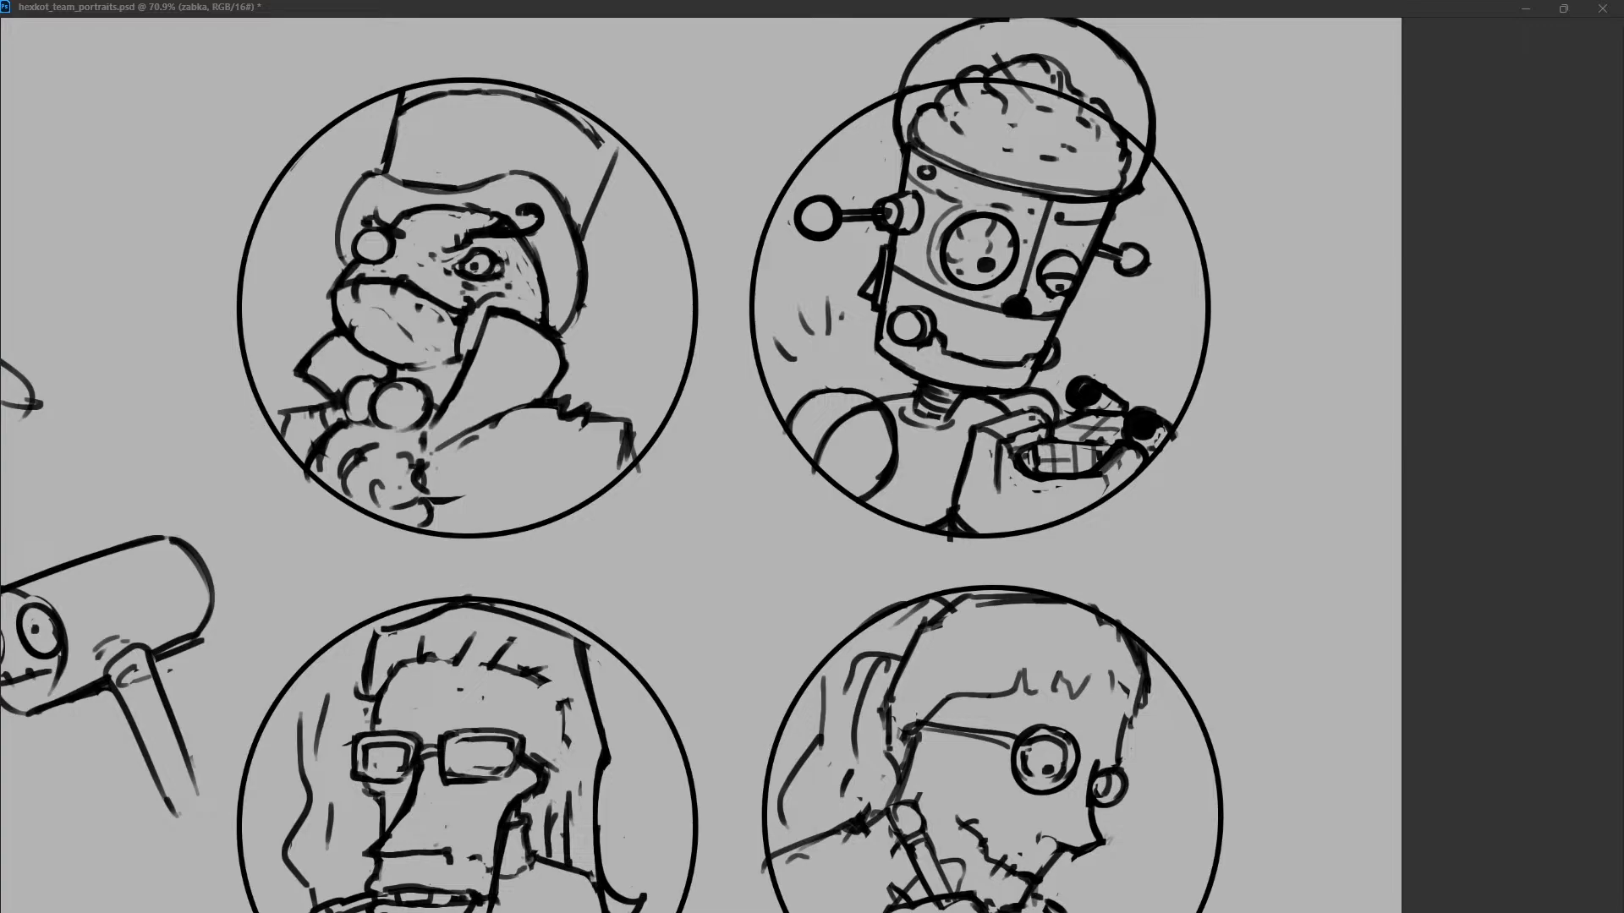
# Clean up the marks below the frog's mouth and redraw the lower jaw as one smooth curve.
pyautogui.hotkey('ctrl', 'z')
pyautogui.moveTo(350, 325)
pyautogui.mouseDown()
pyautogui.moveTo(408, 335)
pyautogui.moveTo(392, 357)
pyautogui.mouseUp()
pyautogui.hotkey('ctrl', 'z')
pyautogui.moveTo(331, 295)
pyautogui.mouseDown()
pyautogui.moveTo(411, 356)
pyautogui.moveTo(370, 368)
pyautogui.moveTo(379, 353)
pyautogui.moveTo(450, 364)
pyautogui.mouseUp()
pyautogui.hotkey('ctrl', 'z')
pyautogui.hotkey('ctrl', 'z')
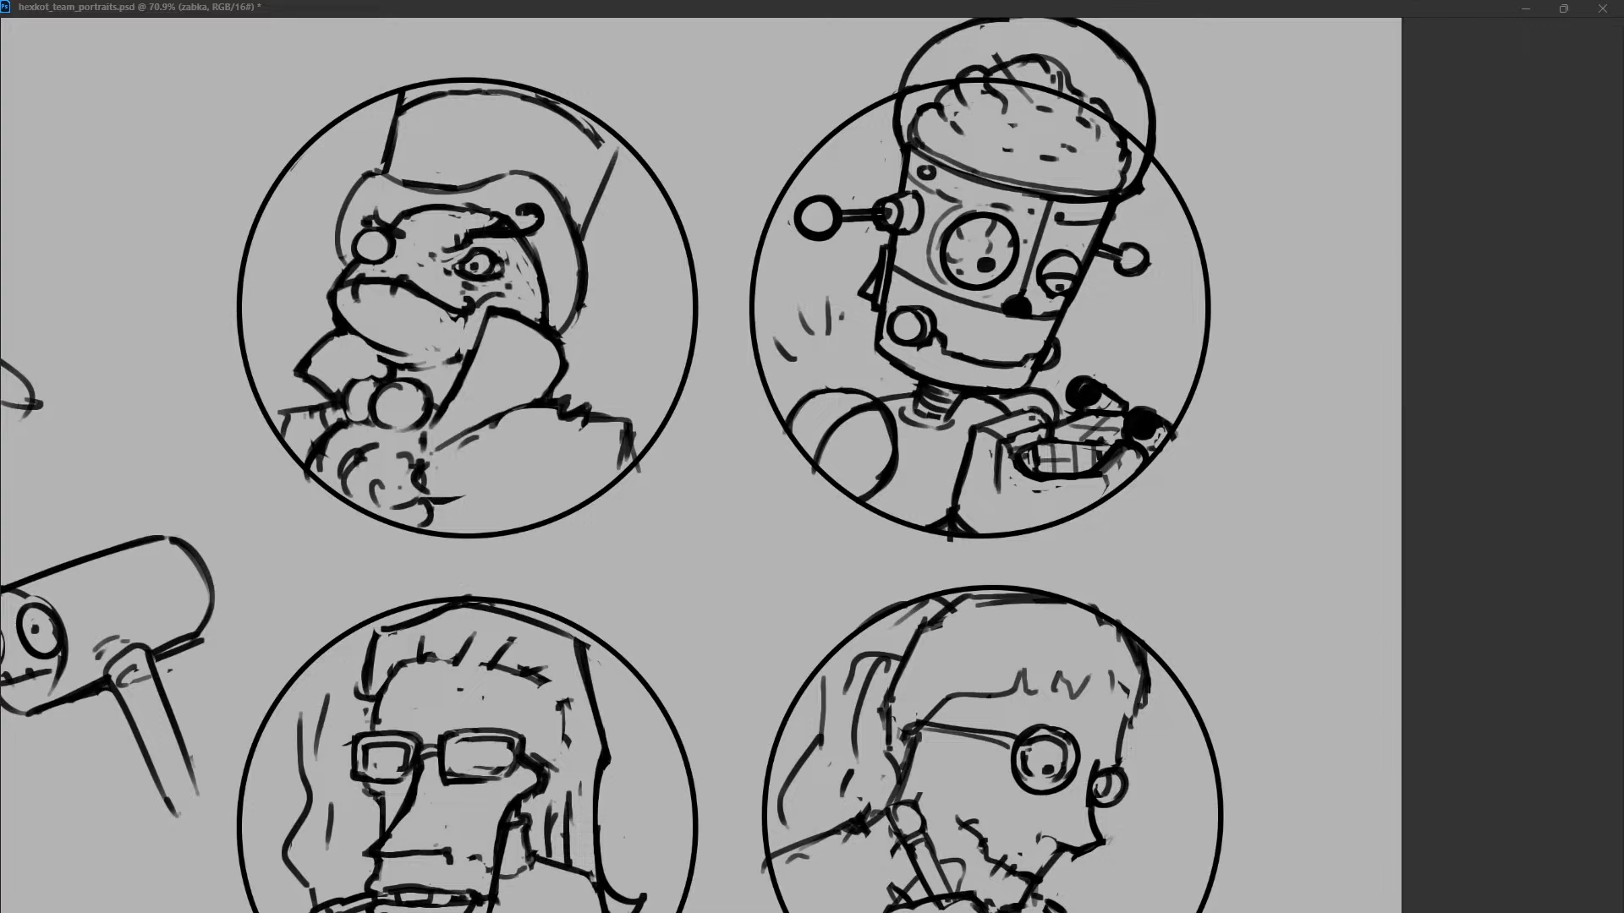
pyautogui.moveTo(338, 292); pyautogui.dragTo(429, 367)
pyautogui.hotkey('ctrl', 'z')
pyautogui.moveTo(338, 300); pyautogui.dragTo(425, 362)
pyautogui.hotkey('ctrl', 'z')
pyautogui.moveTo(345, 329); pyautogui.dragTo(460, 358)
pyautogui.hotkey('ctrl', 'z')
# Redraw the frog's bow as overlapping rounded lobes under the chin.
pyautogui.hotkey('ctrl', 'z')
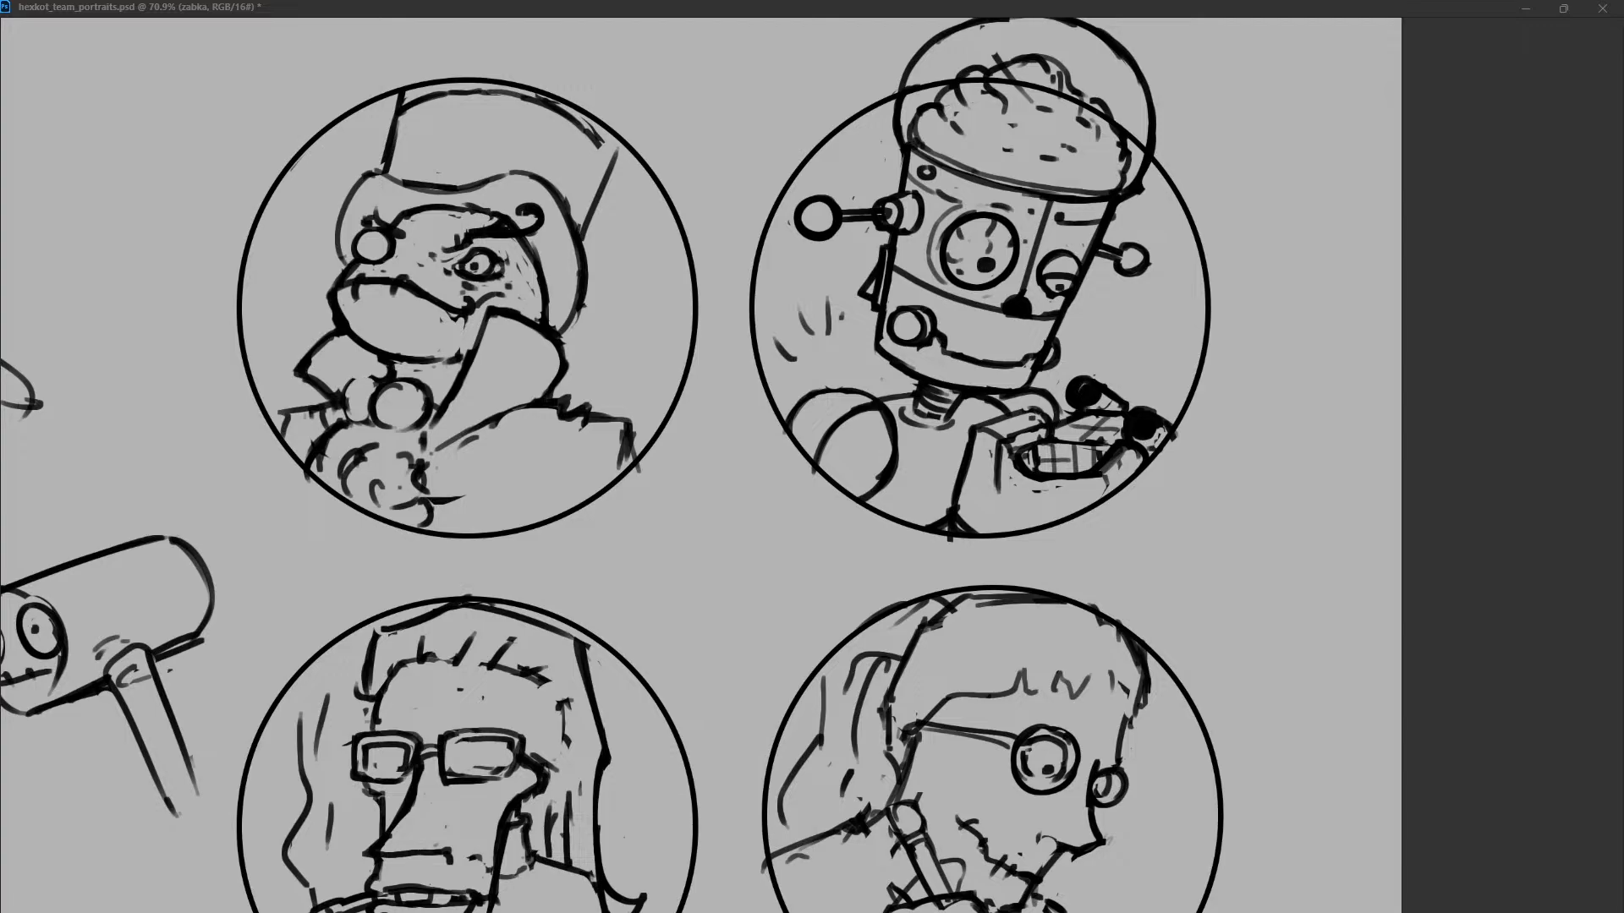
pyautogui.moveTo(347, 417)
pyautogui.mouseDown()
pyautogui.moveTo(387, 377)
pyautogui.moveTo(391, 423)
pyautogui.moveTo(349, 422)
pyautogui.moveTo(310, 468)
pyautogui.moveTo(330, 433)
pyautogui.moveTo(310, 472)
pyautogui.mouseUp()
pyautogui.hotkey('ctrl', 'z')
pyautogui.hotkey('ctrl', 'z')
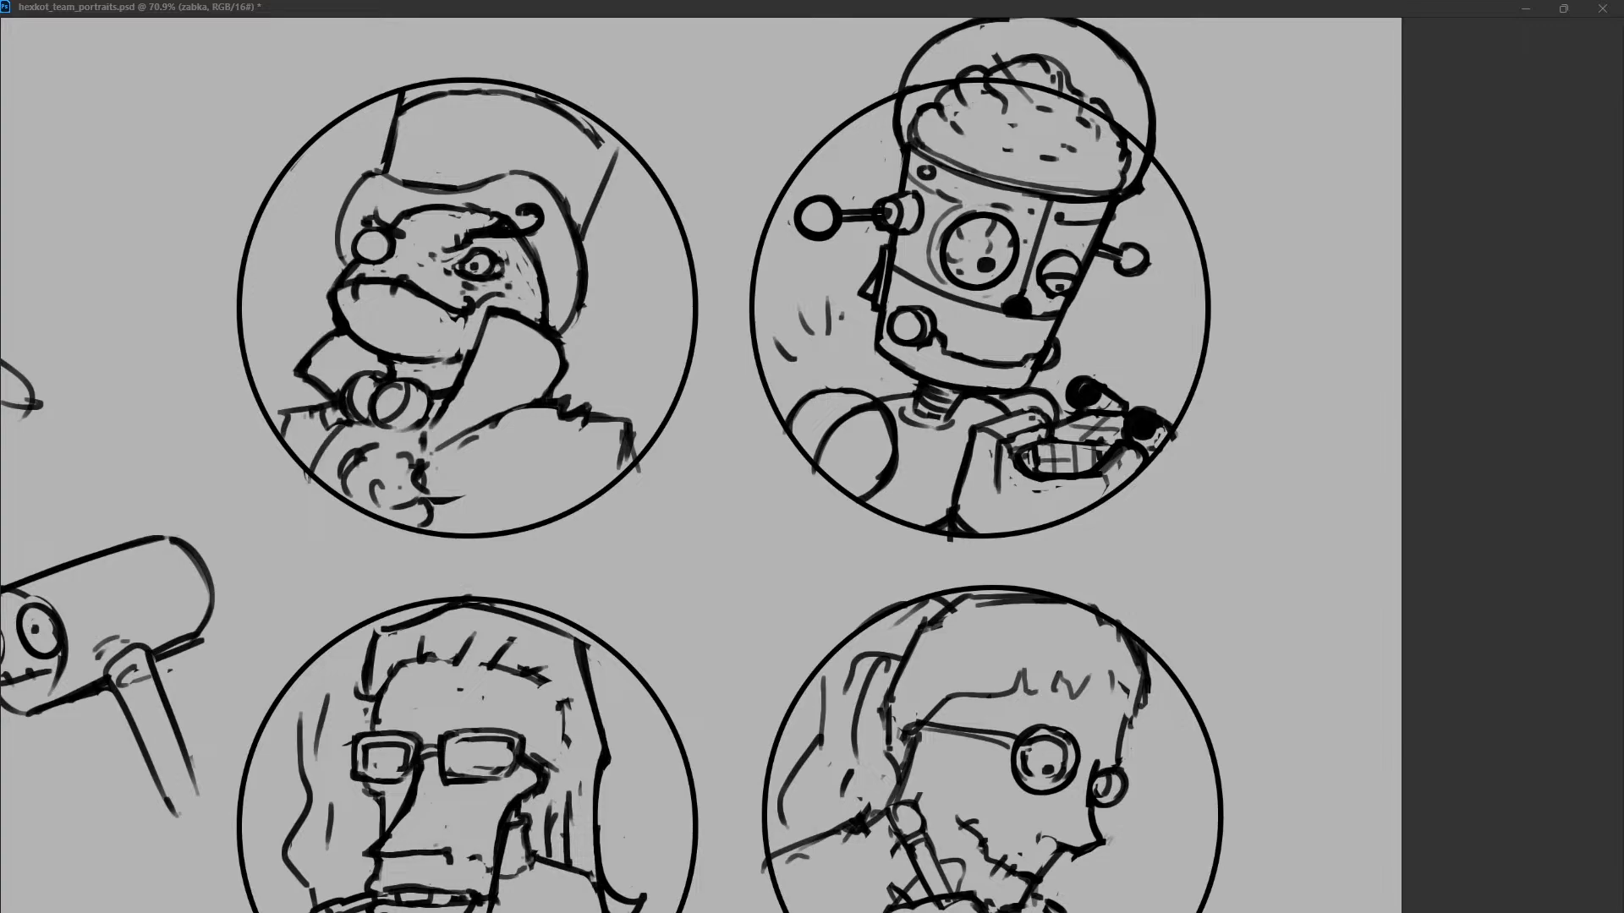
# Replace the scribbled chest lines below the bow with a rounded ruffle divided by curved folds.
pyautogui.moveTo(416, 428); pyautogui.dragTo(423, 529)
pyautogui.moveTo(360, 457); pyautogui.dragTo(399, 491)
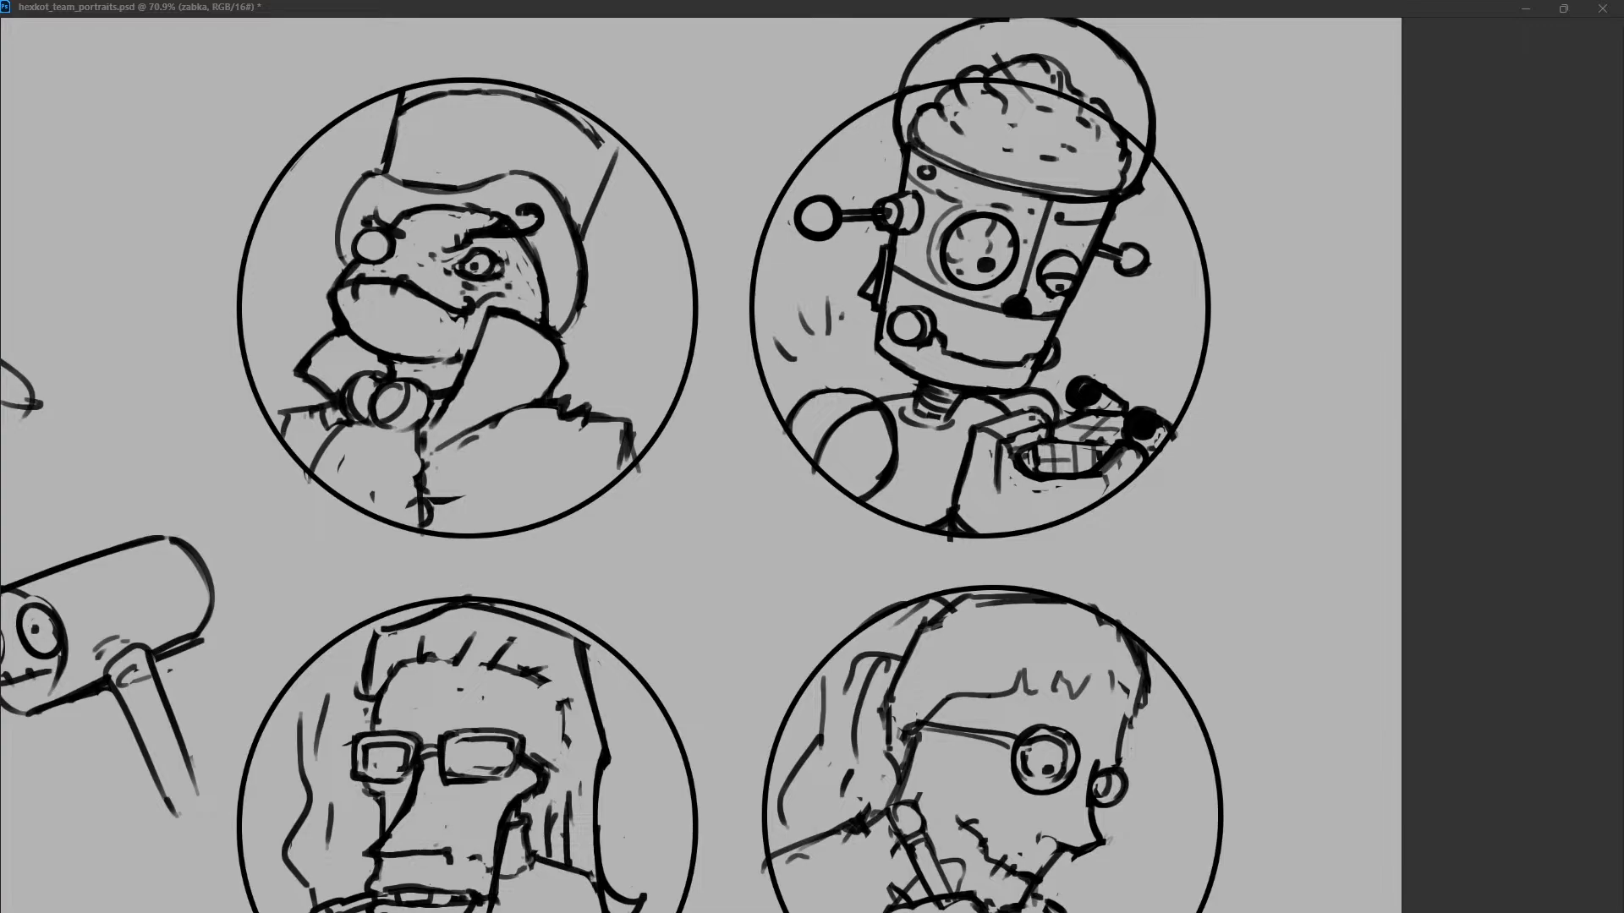
pyautogui.moveTo(378, 425); pyautogui.dragTo(347, 501)
pyautogui.moveTo(382, 424)
pyautogui.mouseDown()
pyautogui.moveTo(417, 424)
pyautogui.moveTo(417, 529)
pyautogui.mouseUp()
pyautogui.hotkey('ctrl', 'z')
pyautogui.moveTo(346, 426); pyautogui.dragTo(317, 476)
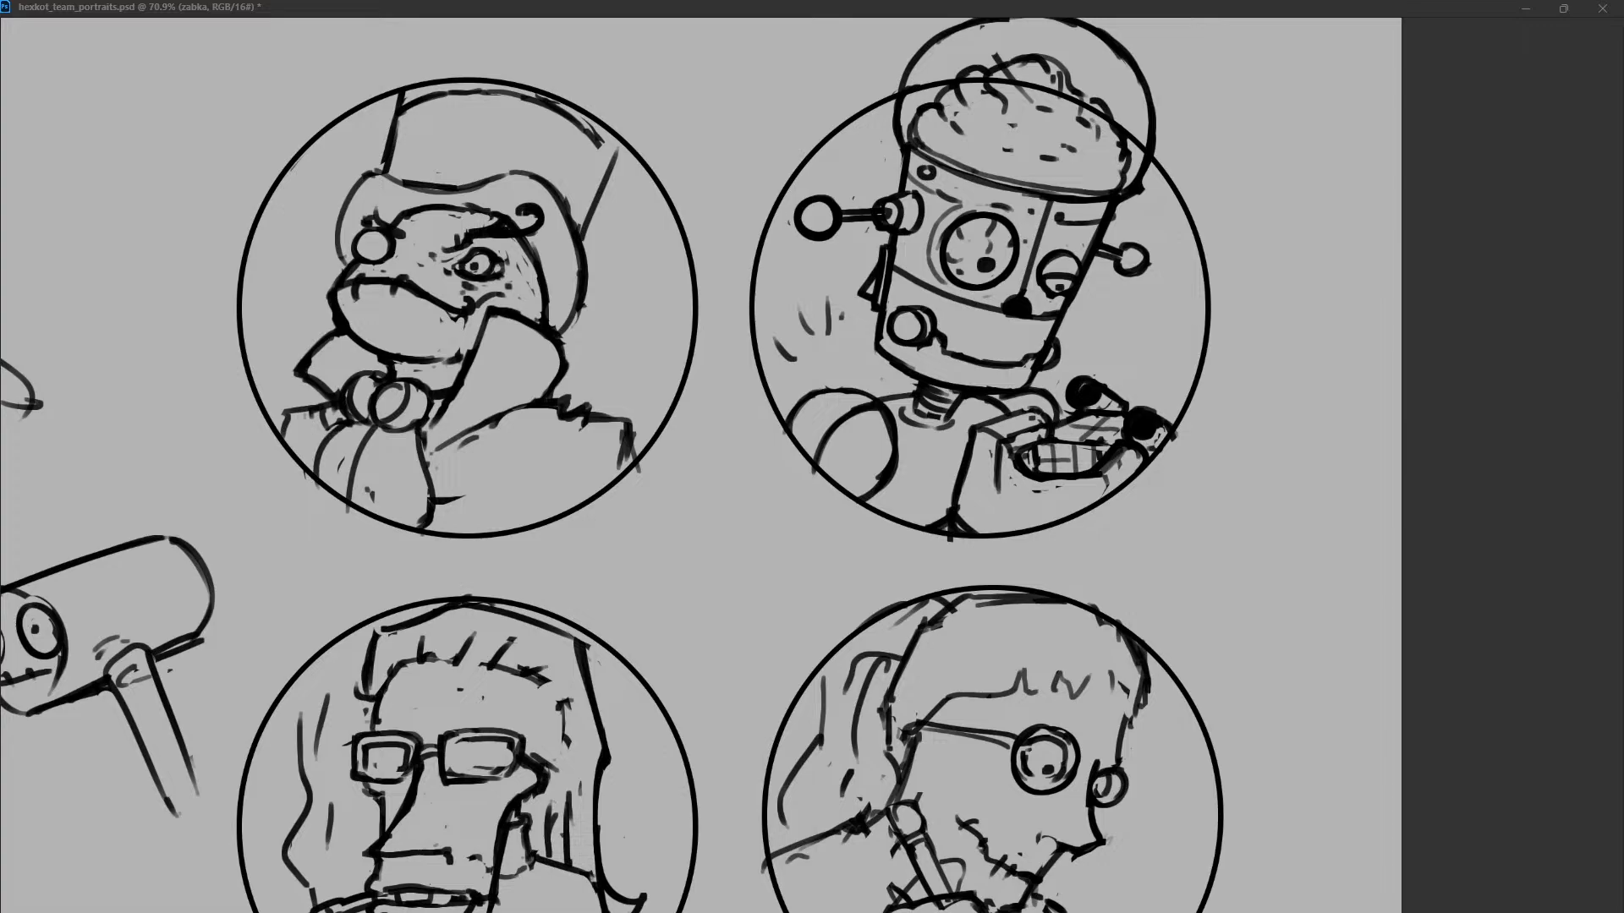
# Replace the frog's jagged right shoulder with a narrower, smooth sleeve edge running down to the circle.
pyautogui.moveTo(583, 409)
pyautogui.mouseDown()
pyautogui.moveTo(610, 430)
pyautogui.moveTo(599, 420)
pyautogui.moveTo(608, 508)
pyautogui.mouseUp()
pyautogui.moveTo(625, 418); pyautogui.dragTo(636, 470)
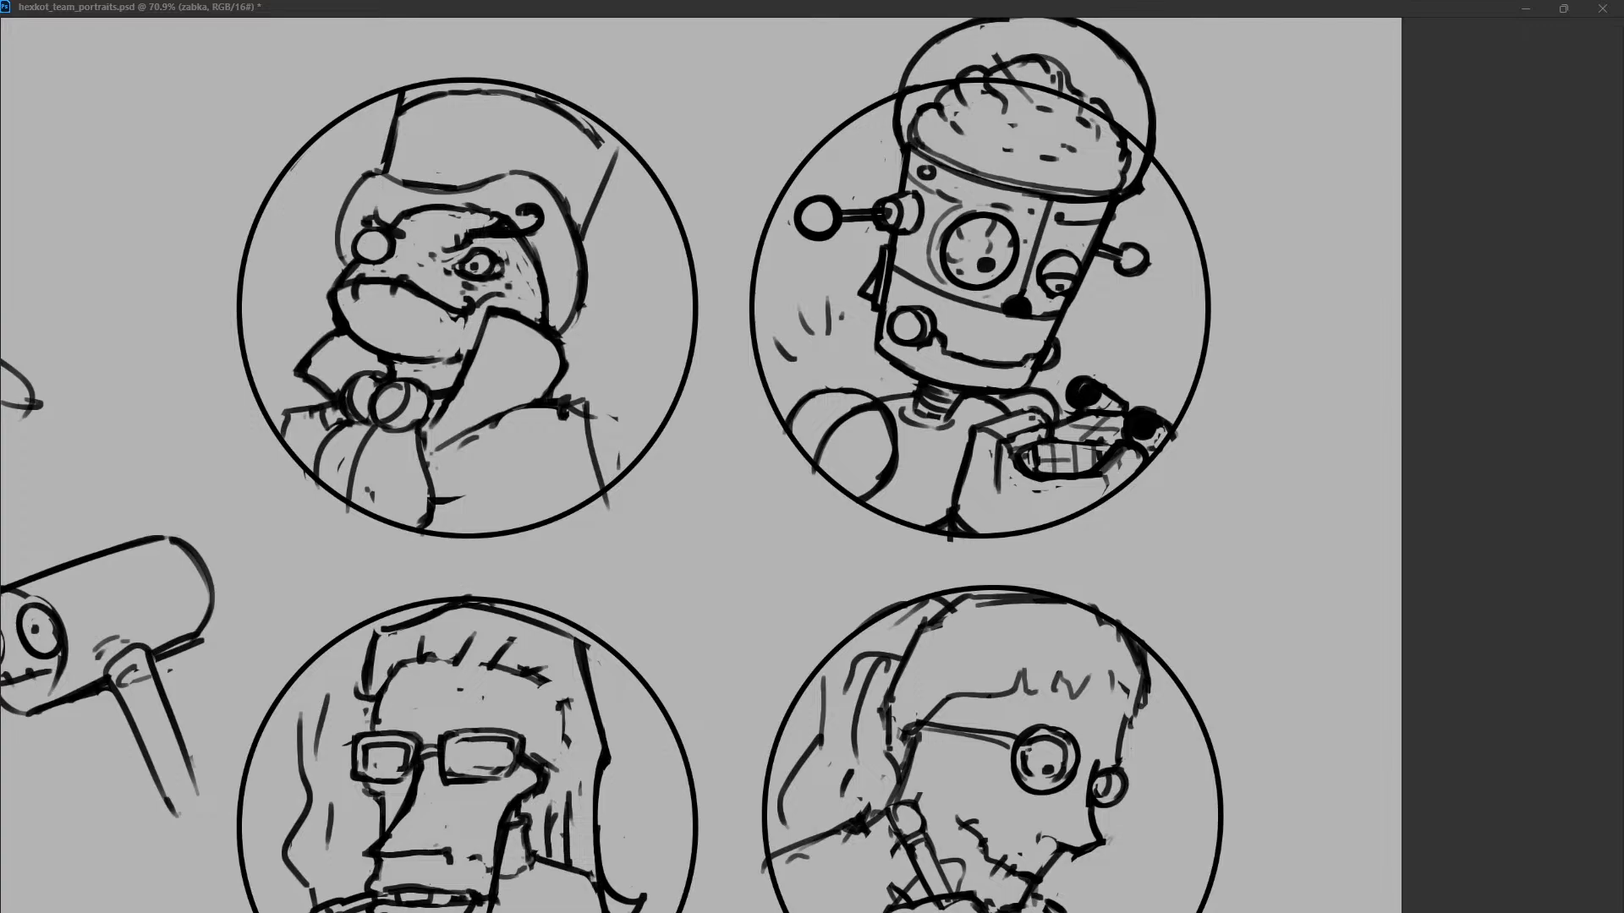
pyautogui.moveTo(561, 417)
pyautogui.mouseDown()
pyautogui.moveTo(583, 398)
pyautogui.moveTo(602, 488)
pyautogui.mouseUp()
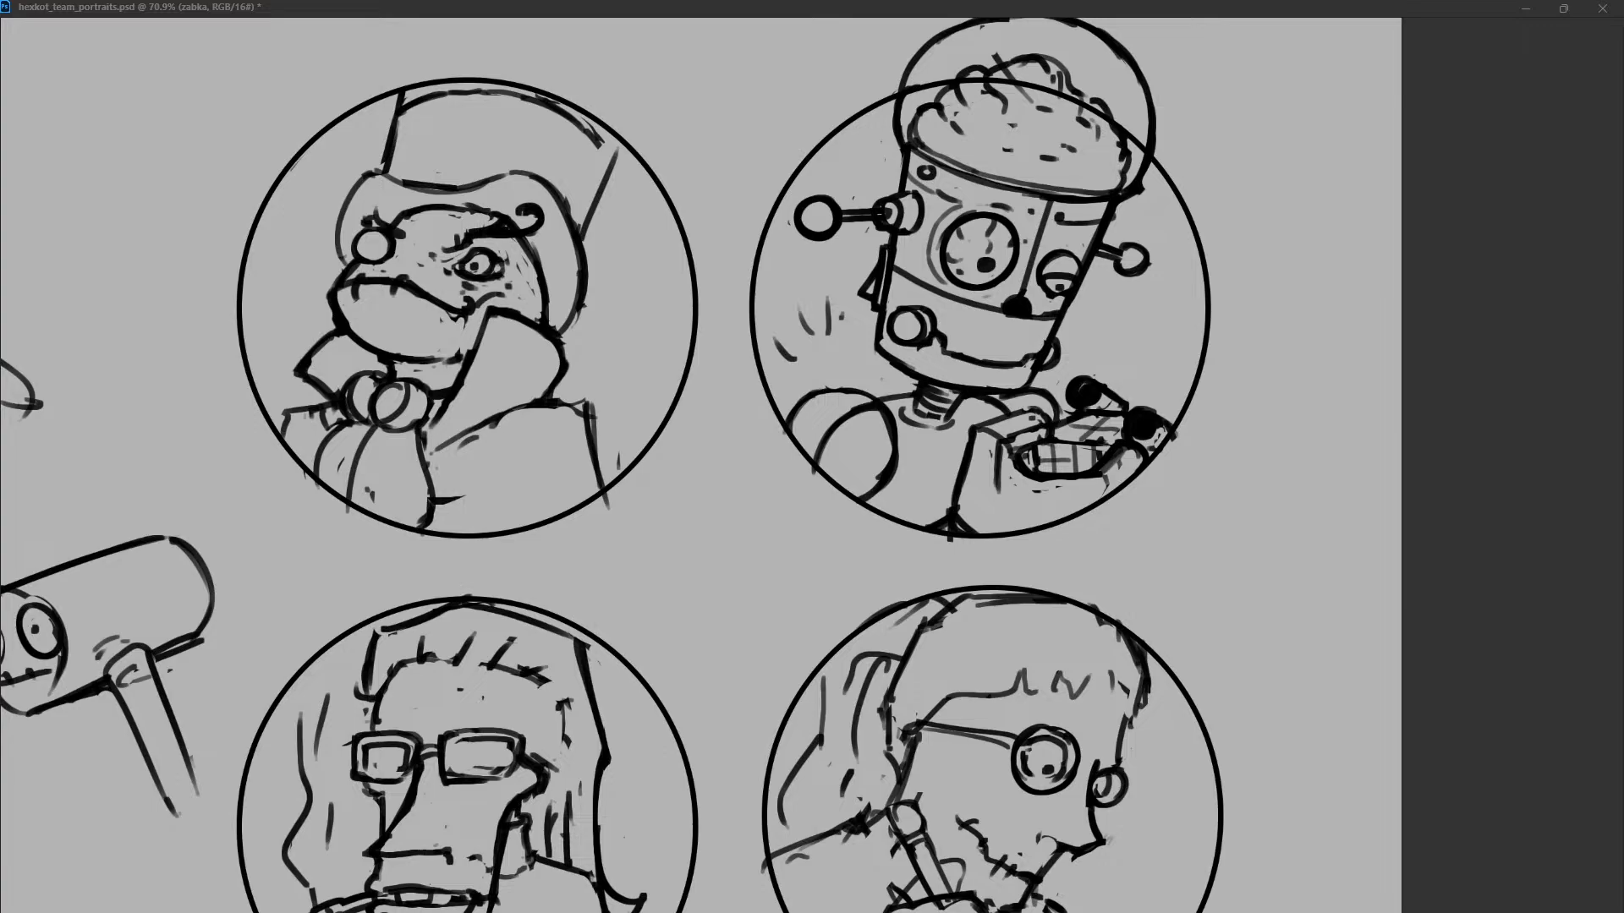
# Tidy the right sleeve edge and the outlines of the frog's top hat along its crown and brim.
pyautogui.moveTo(585, 405)
pyautogui.mouseDown()
pyautogui.moveTo(593, 458)
pyautogui.moveTo(619, 471)
pyautogui.mouseUp()
pyautogui.moveTo(574, 114); pyautogui.dragTo(609, 163)
pyautogui.moveTo(537, 93); pyautogui.dragTo(560, 103)
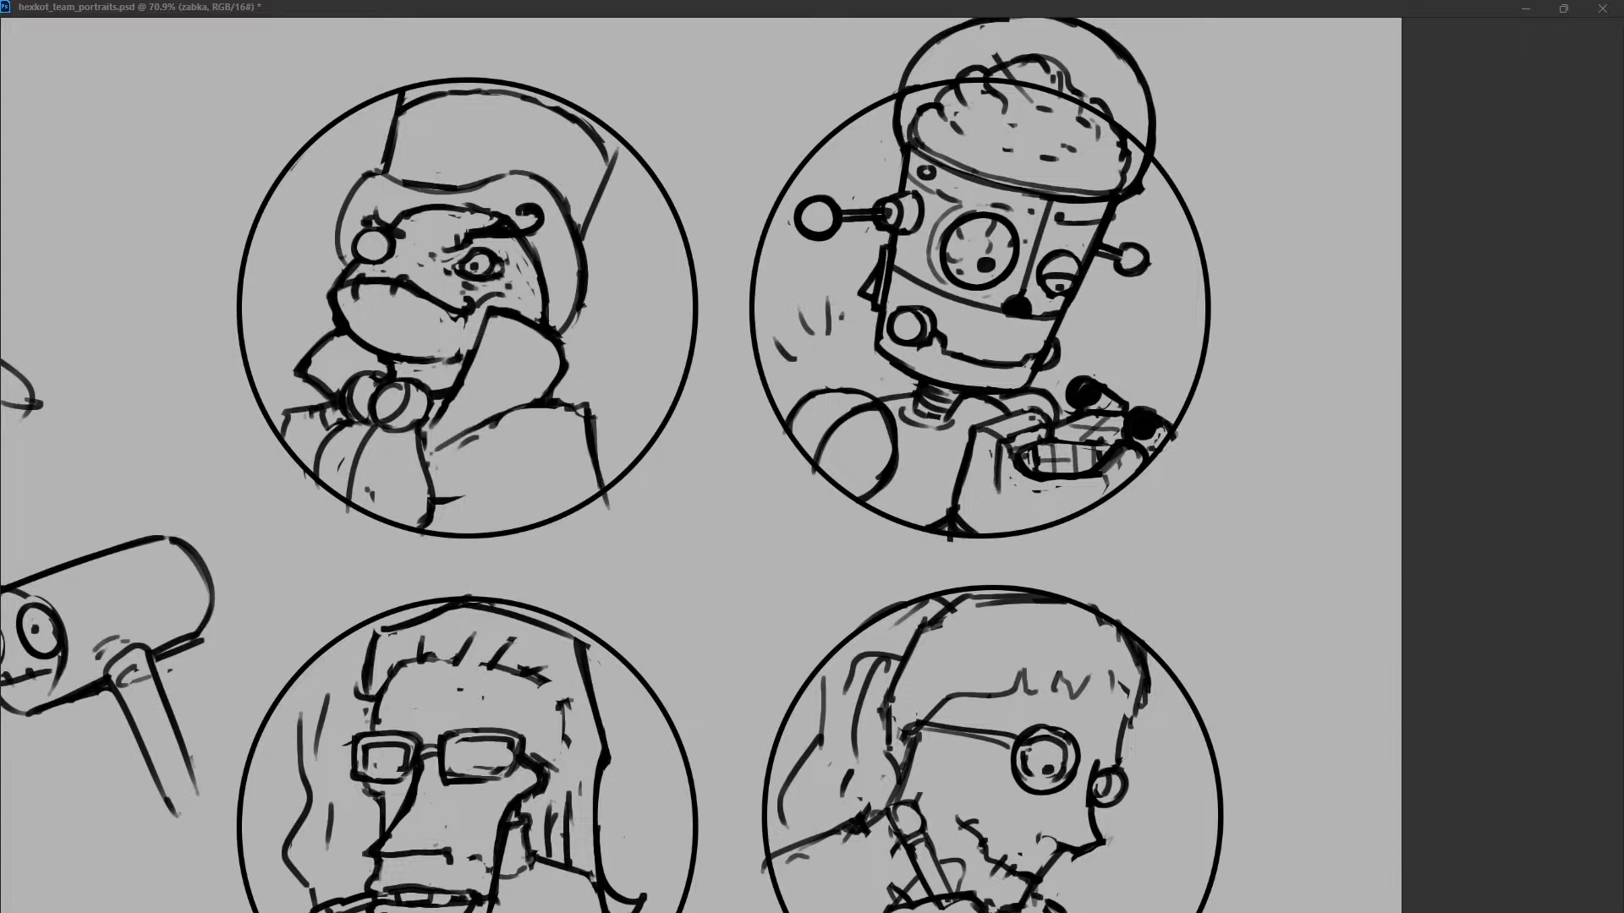
pyautogui.moveTo(390, 132)
pyautogui.mouseDown()
pyautogui.moveTo(383, 161)
pyautogui.moveTo(463, 188)
pyautogui.mouseUp()
pyautogui.moveTo(575, 188); pyautogui.dragTo(548, 257)
pyautogui.moveTo(574, 188); pyautogui.dragTo(546, 245)
# Clean up the frog's collar edge and redraw the shoulder fold as one lighter curve.
pyautogui.moveTo(586, 304); pyautogui.dragTo(547, 337)
pyautogui.click(430, 427)
pyautogui.moveTo(505, 416); pyautogui.dragTo(439, 448)
pyautogui.moveTo(461, 429); pyautogui.dragTo(519, 406)
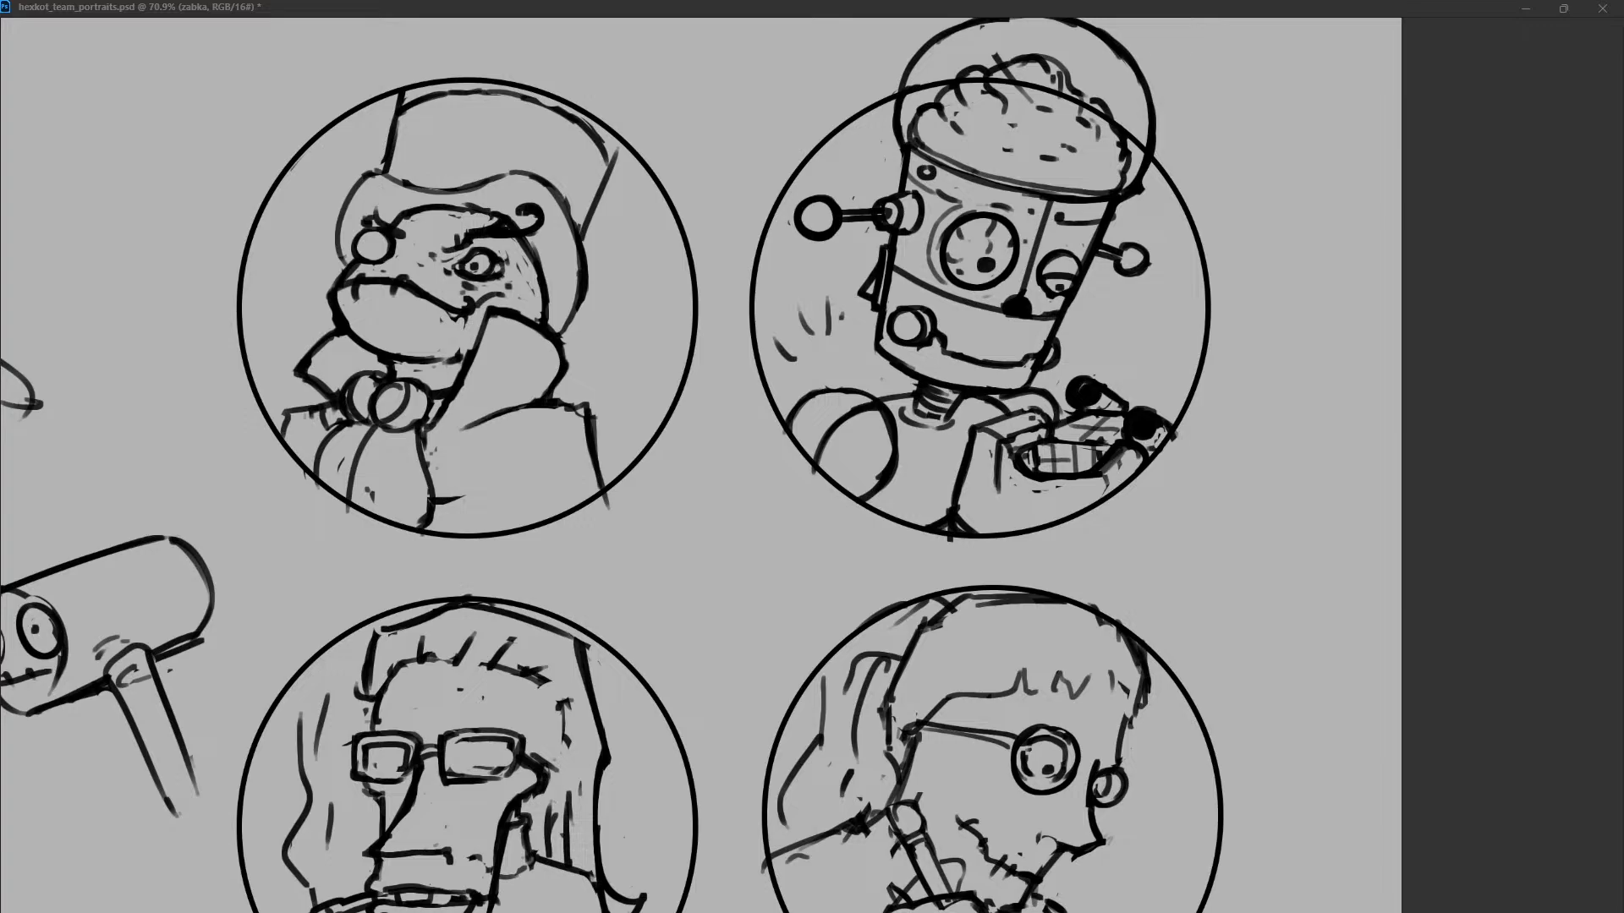
# Add a curved lower-lip line and strengthen the mouth corner, discarding the extra stroke beside the snout.
pyautogui.moveTo(352, 318); pyautogui.dragTo(429, 354)
pyautogui.moveTo(470, 291)
pyautogui.mouseDown()
pyautogui.moveTo(505, 296)
pyautogui.moveTo(483, 310)
pyautogui.mouseUp()
pyautogui.moveTo(304, 258); pyautogui.dragTo(370, 267)
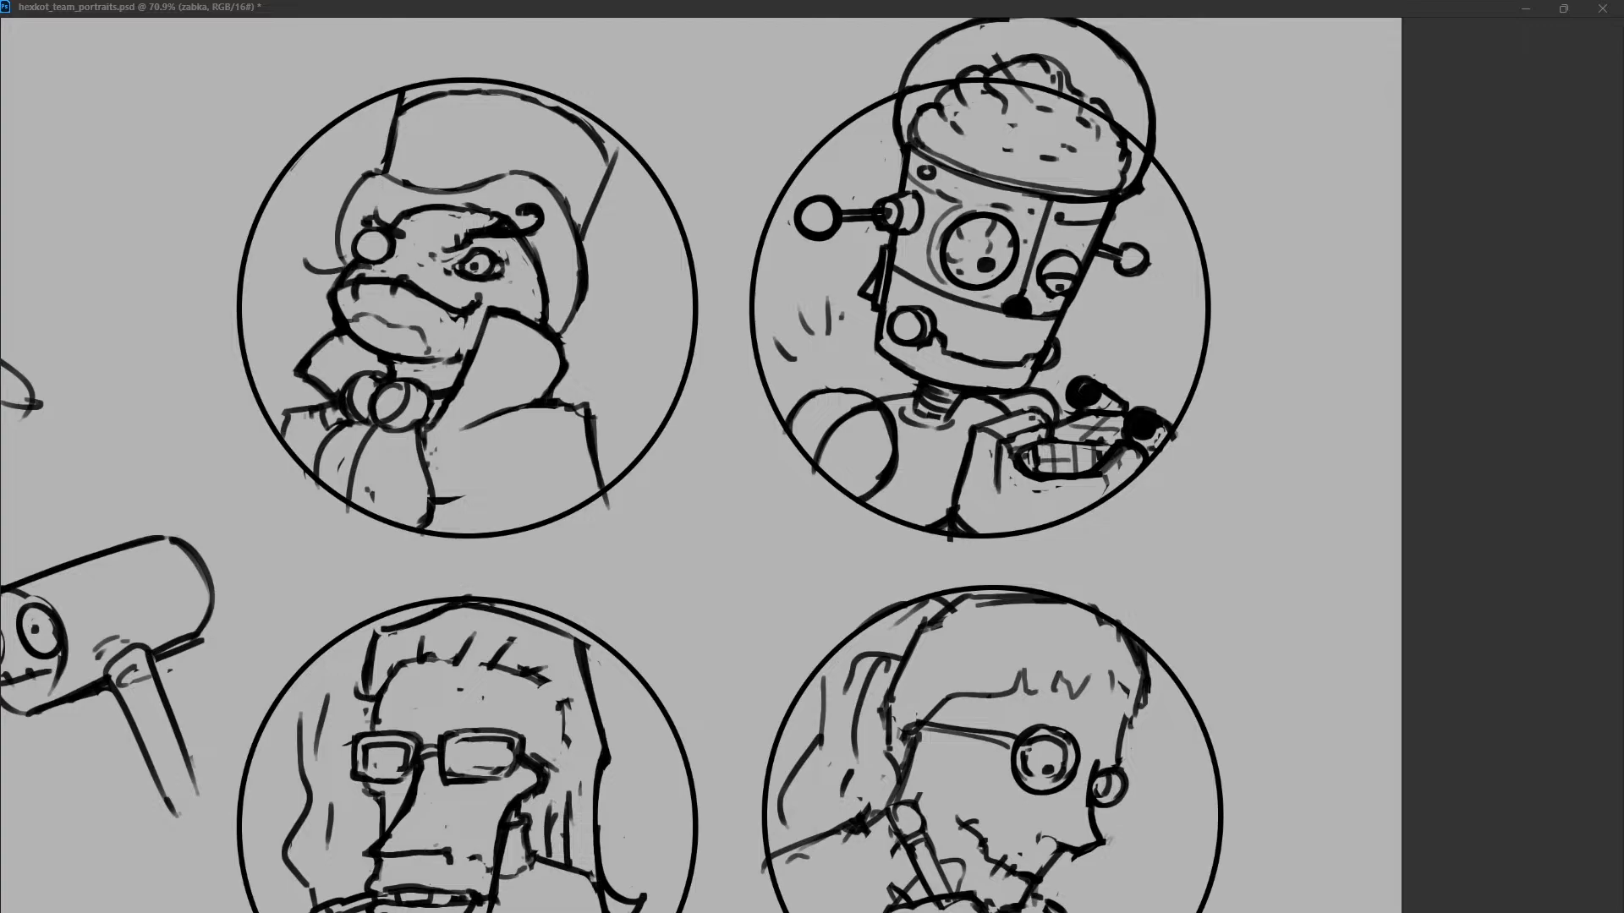
pyautogui.hotkey('ctrl', 'z')
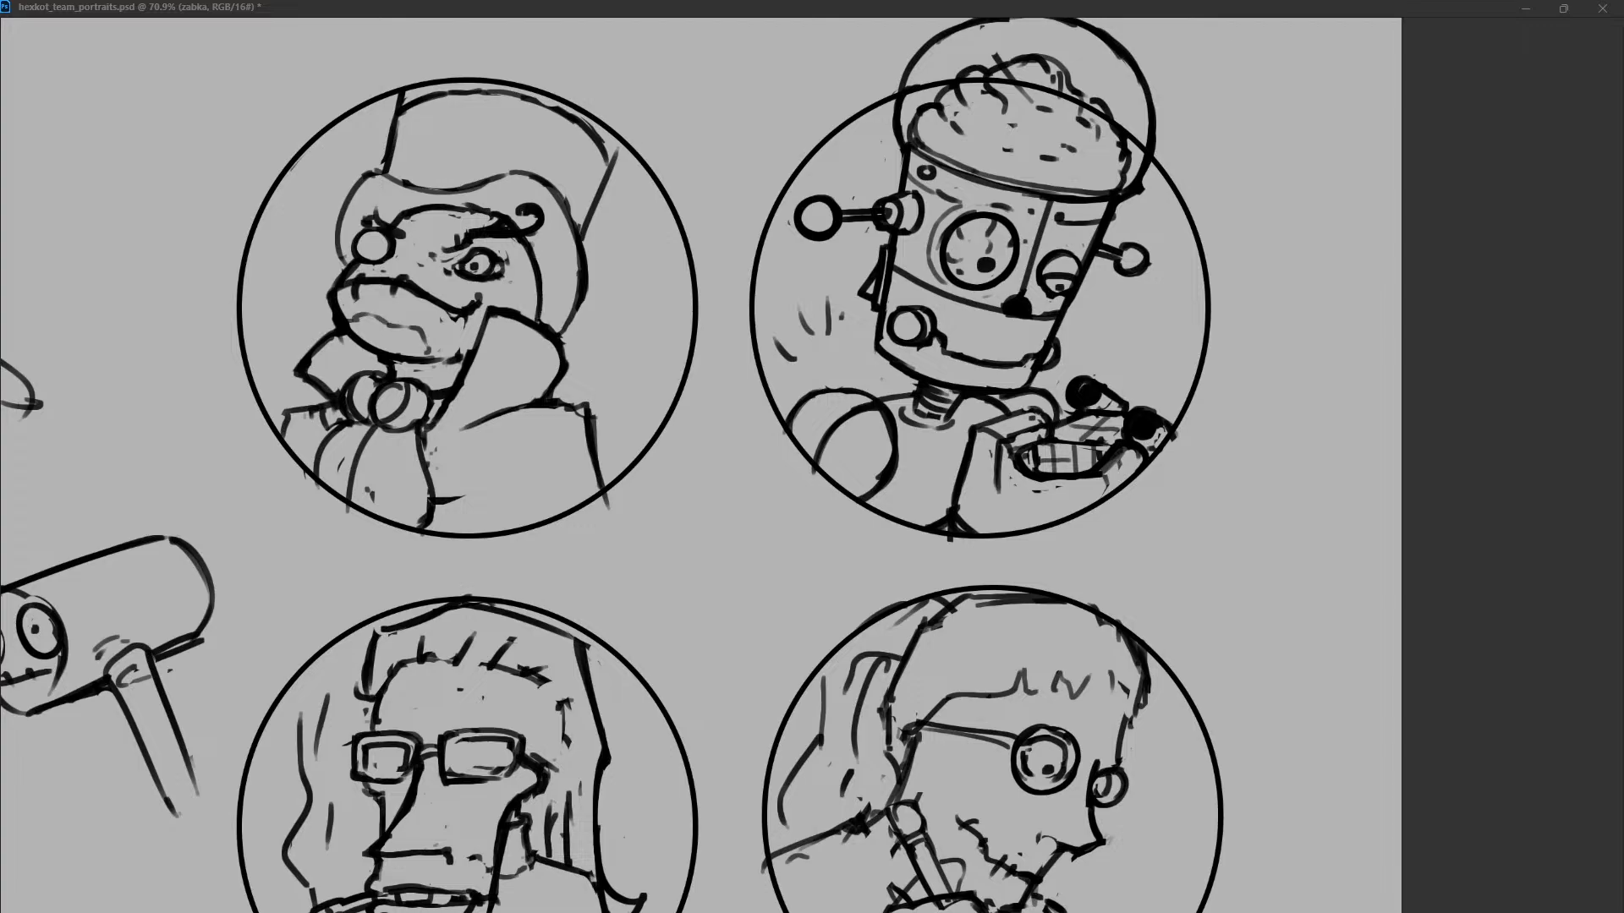
# Try redrawing the front of the hat brim as a flatter curve above the frog's forehead.
pyautogui.hotkey('ctrl', 'z')
pyautogui.moveTo(370, 169); pyautogui.dragTo(509, 168)
pyautogui.hotkey('ctrl', 'z')
pyautogui.moveTo(386, 172); pyautogui.dragTo(502, 172)
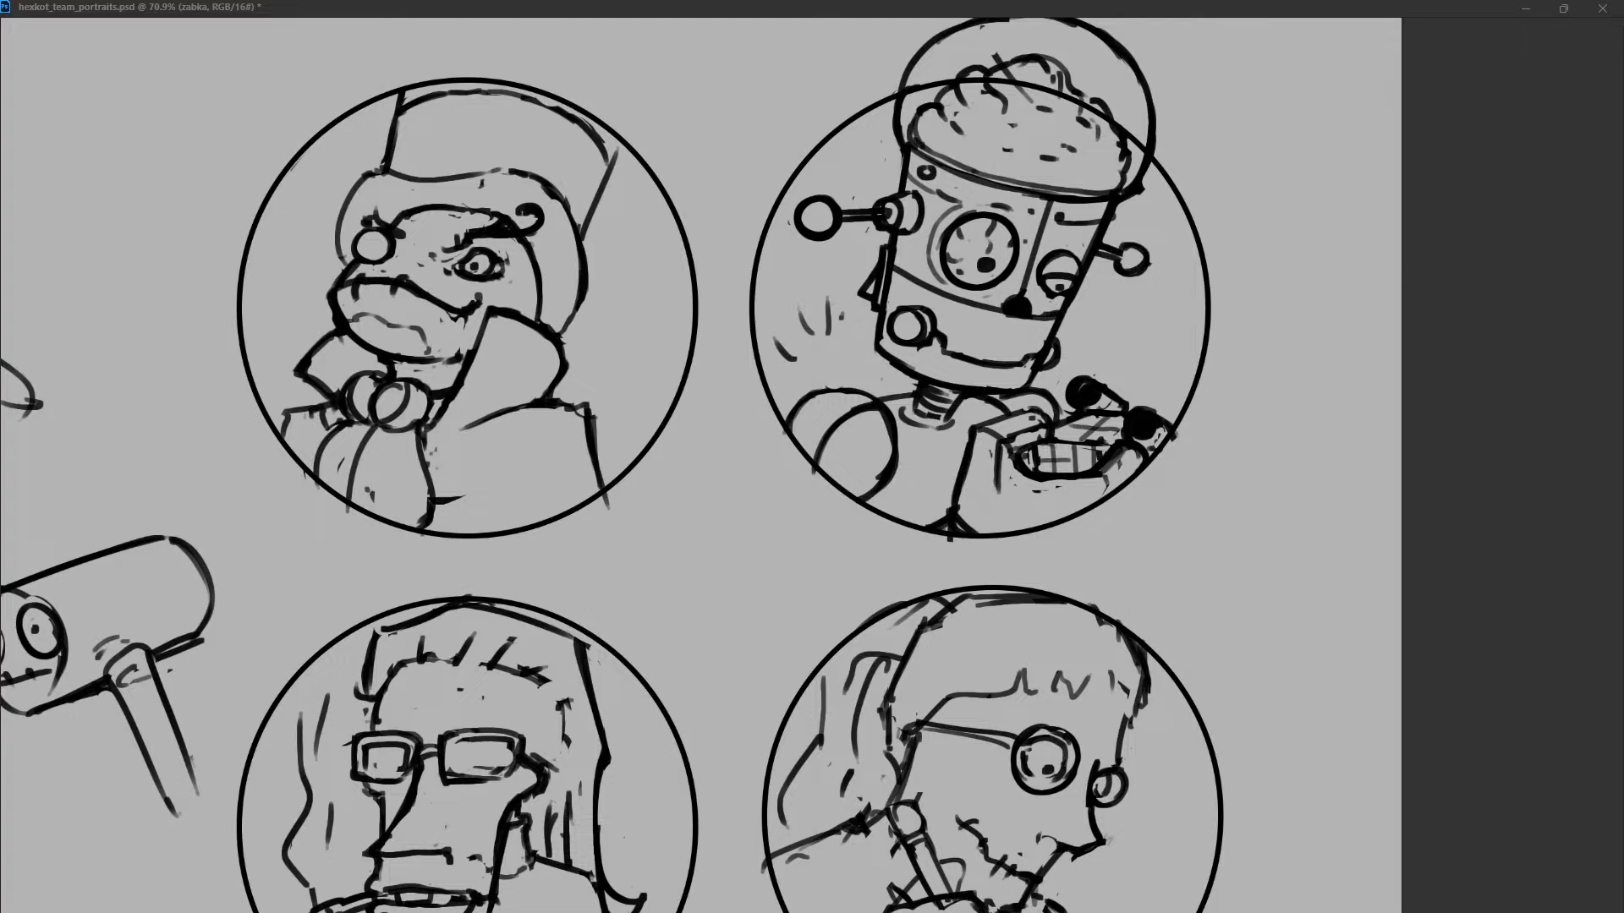
# Remove the top hat from the frog portrait, leaving the bare head.
pyautogui.hotkey('ctrl', 'z')
pyautogui.hotkey('ctrl', 'z')
pyautogui.hotkey('ctrl', 'z')
pyautogui.hotkey('ctrl', 'z')
pyautogui.hotkey('ctrl', 'z')
pyautogui.hotkey('ctrl', 'z')
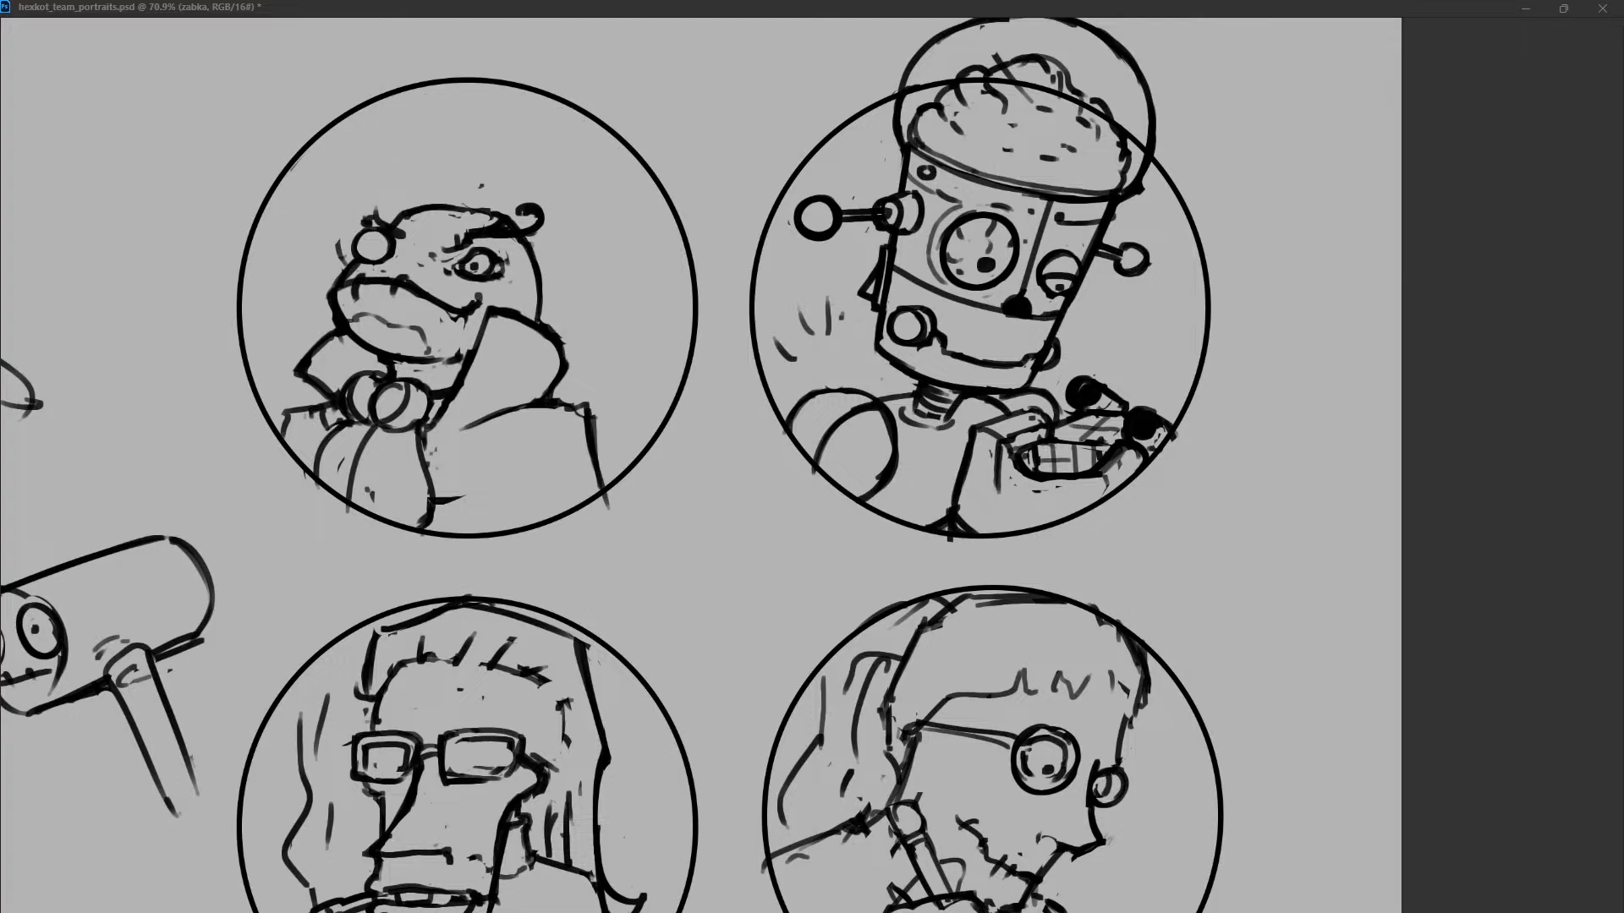
# Strengthen the frog's head-top outline and brow line, and clear the stray marks beside the round eye.
pyautogui.moveTo(428, 211)
pyautogui.mouseDown()
pyautogui.moveTo(506, 212)
pyautogui.moveTo(477, 230)
pyautogui.moveTo(468, 211)
pyautogui.moveTo(518, 221)
pyautogui.moveTo(525, 254)
pyautogui.moveTo(487, 223)
pyautogui.mouseUp()
pyautogui.hotkey('ctrl', 'z')
pyautogui.moveTo(375, 212); pyautogui.dragTo(363, 225)
pyautogui.hotkey('ctrl', 'z')
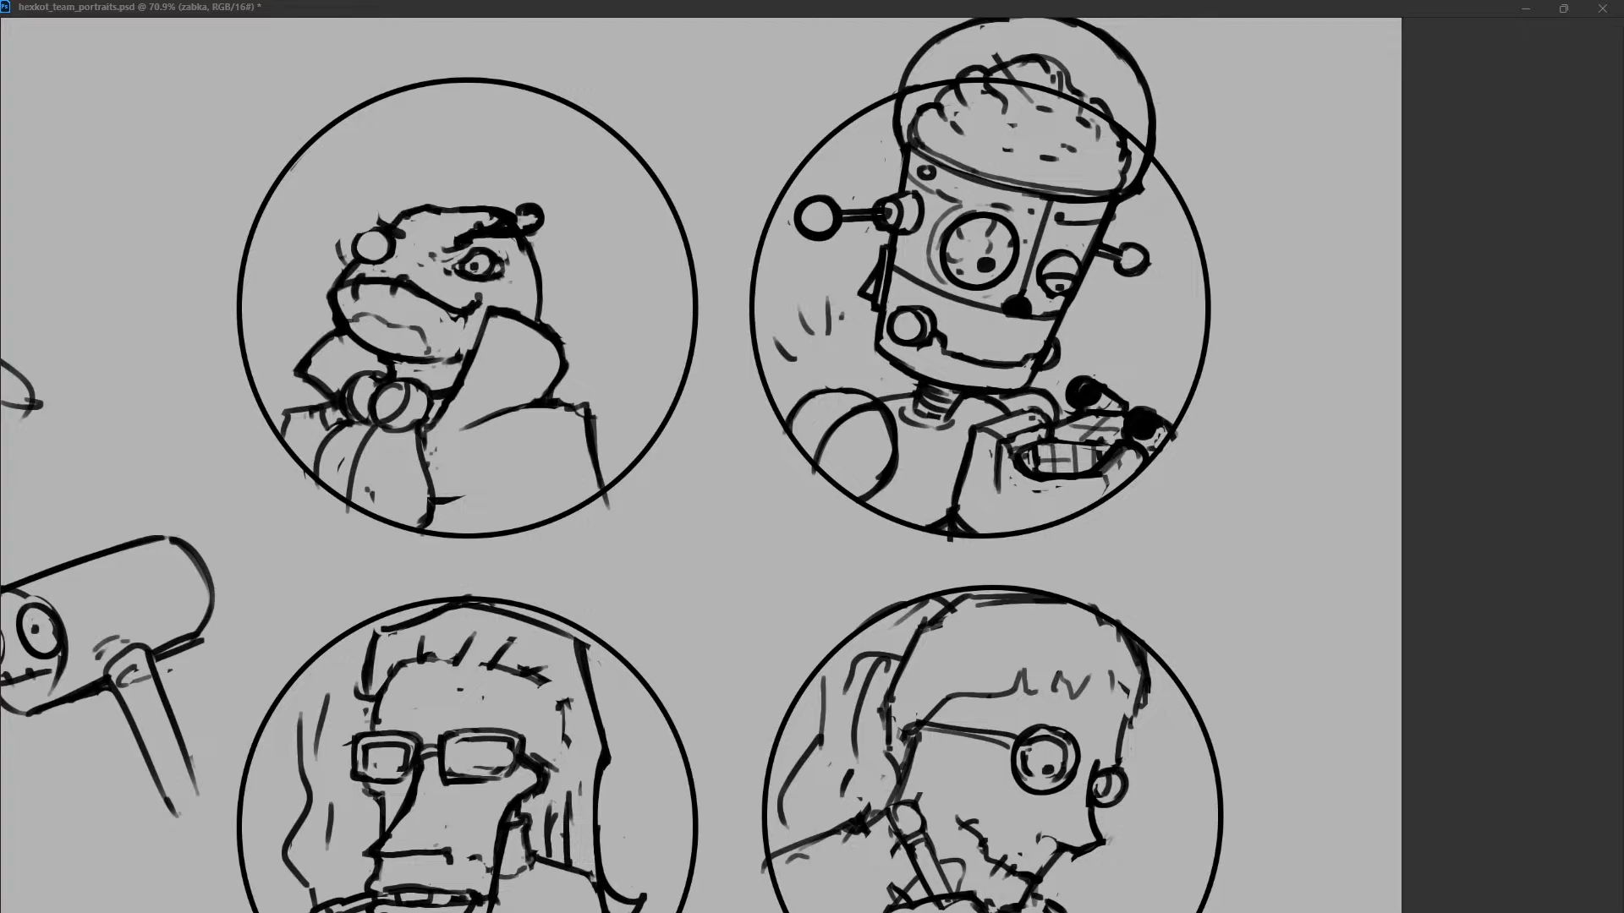
# Refine the snout contour and redraw the back of the frog's head as a cleaner, rounder line.
pyautogui.moveTo(359, 235)
pyautogui.mouseDown()
pyautogui.moveTo(377, 209)
pyautogui.moveTo(327, 294)
pyautogui.mouseUp()
pyautogui.moveTo(337, 293); pyautogui.dragTo(330, 330)
pyautogui.moveTo(346, 268); pyautogui.dragTo(334, 288)
pyautogui.moveTo(517, 220); pyautogui.dragTo(537, 318)
pyautogui.moveTo(545, 259); pyautogui.dragTo(536, 322)
pyautogui.moveTo(360, 215)
pyautogui.mouseDown()
pyautogui.moveTo(381, 226)
pyautogui.moveTo(422, 204)
pyautogui.mouseUp()
pyautogui.hotkey('ctrl', 'z')
# Give both sides of the frog's collar notched edges and flatten the bow under the chin.
pyautogui.moveTo(314, 356)
pyautogui.mouseDown()
pyautogui.moveTo(336, 336)
pyautogui.moveTo(296, 373)
pyautogui.moveTo(316, 391)
pyautogui.moveTo(334, 339)
pyautogui.mouseUp()
pyautogui.moveTo(551, 324); pyautogui.dragTo(538, 343)
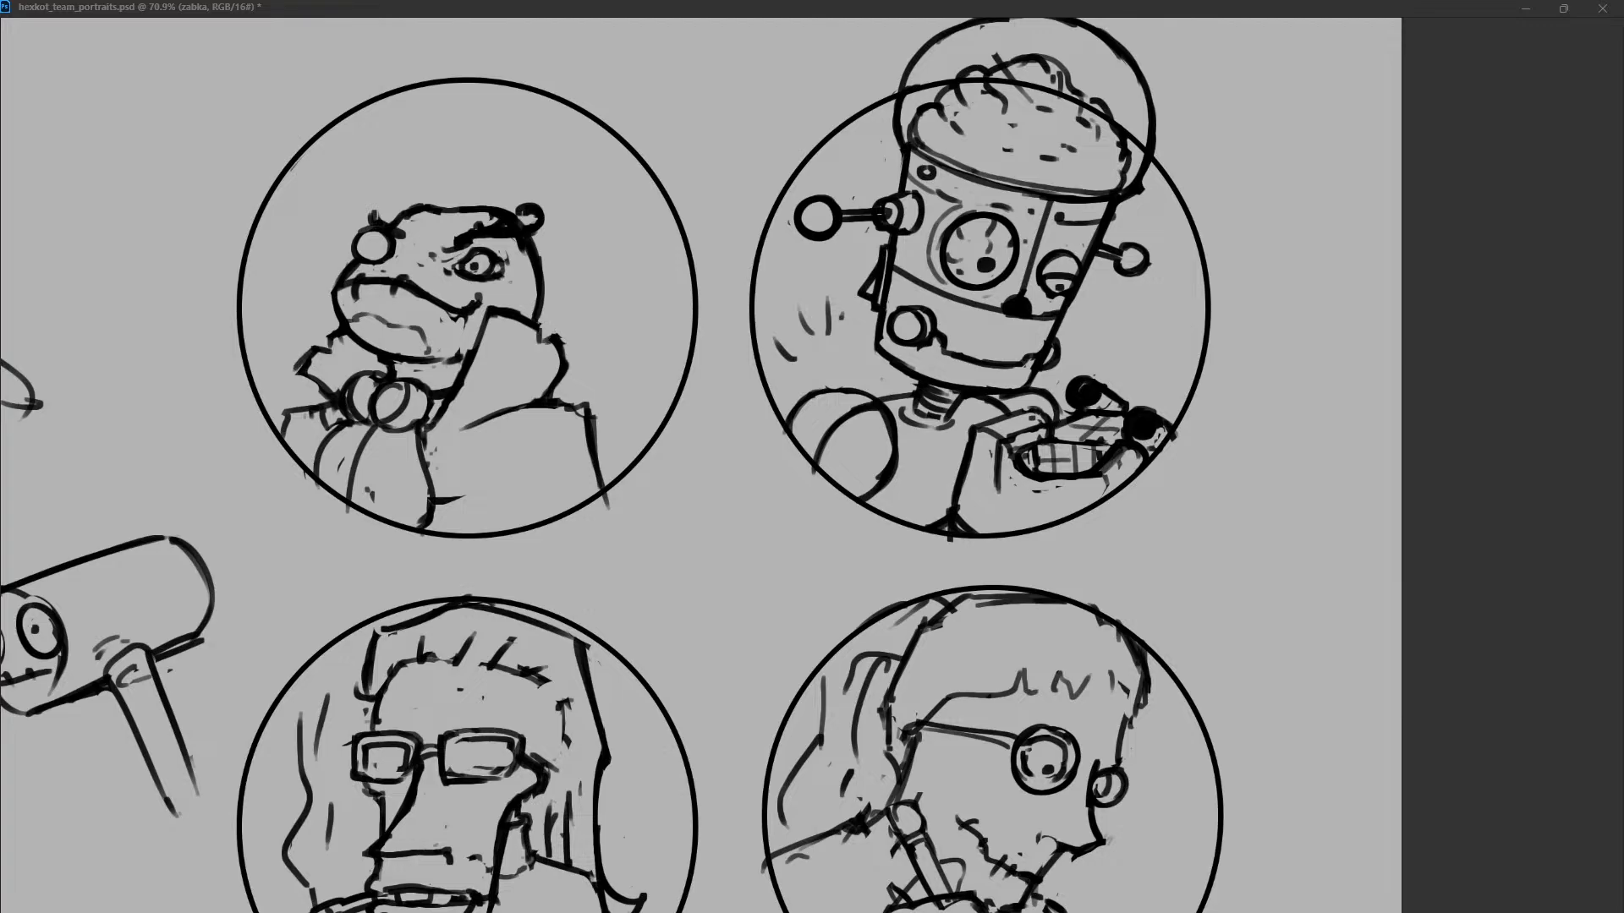
pyautogui.moveTo(377, 375)
pyautogui.mouseDown()
pyautogui.moveTo(344, 404)
pyautogui.moveTo(370, 423)
pyautogui.moveTo(347, 406)
pyautogui.moveTo(358, 418)
pyautogui.moveTo(426, 413)
pyautogui.moveTo(382, 421)
pyautogui.moveTo(371, 396)
pyautogui.moveTo(319, 385)
pyautogui.moveTo(306, 353)
pyautogui.moveTo(302, 372)
pyautogui.mouseUp()
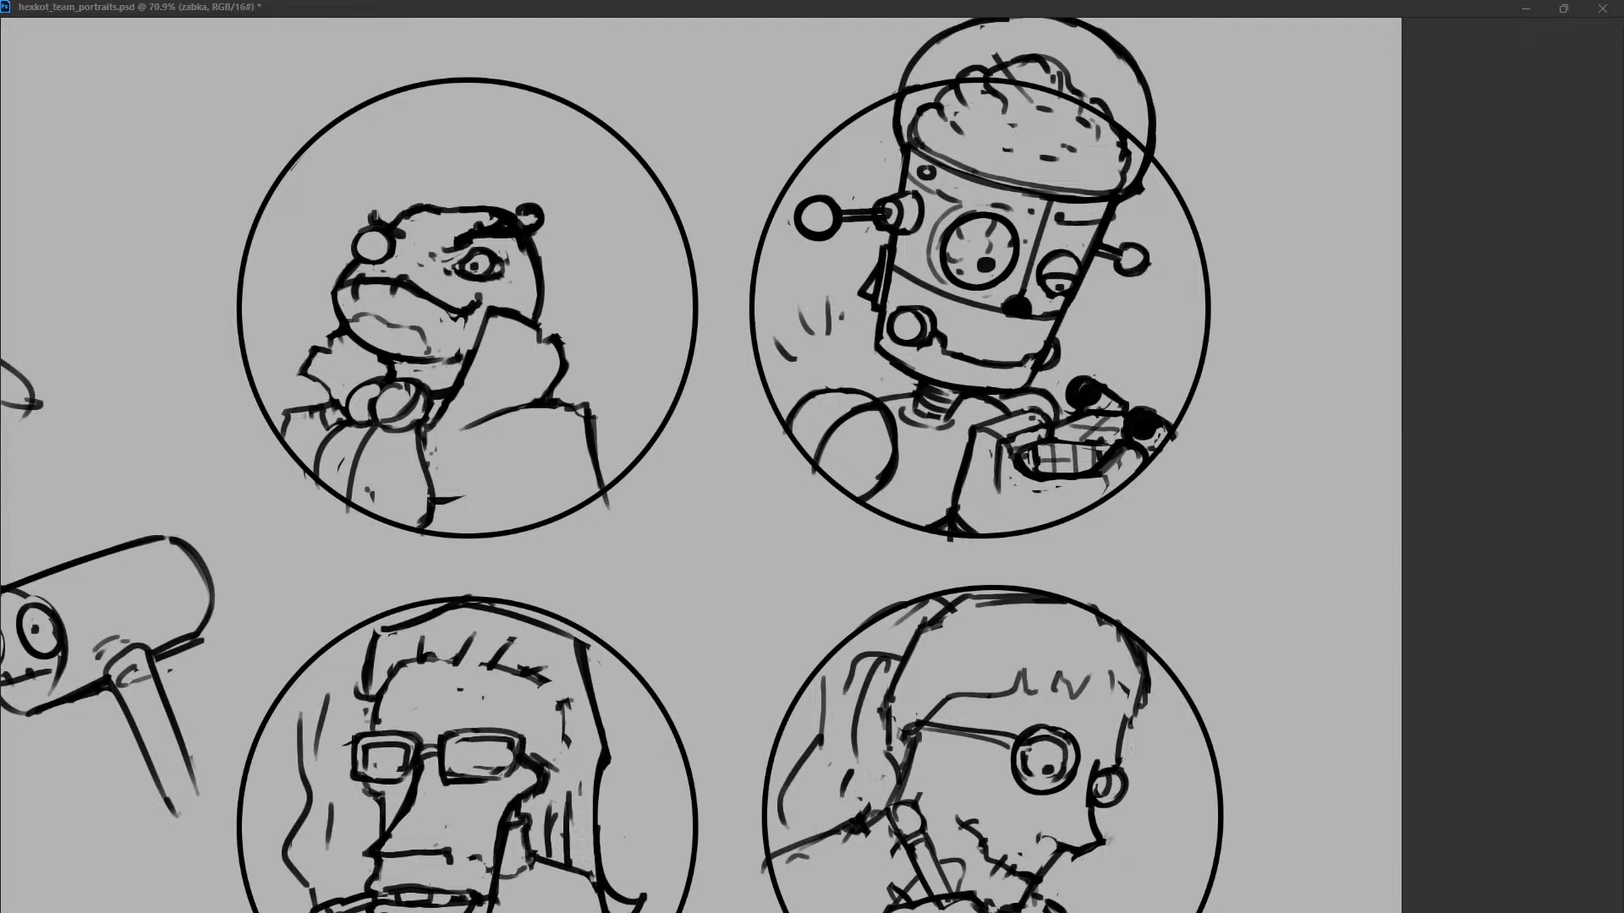
pyautogui.moveTo(488, 313); pyautogui.dragTo(466, 376)
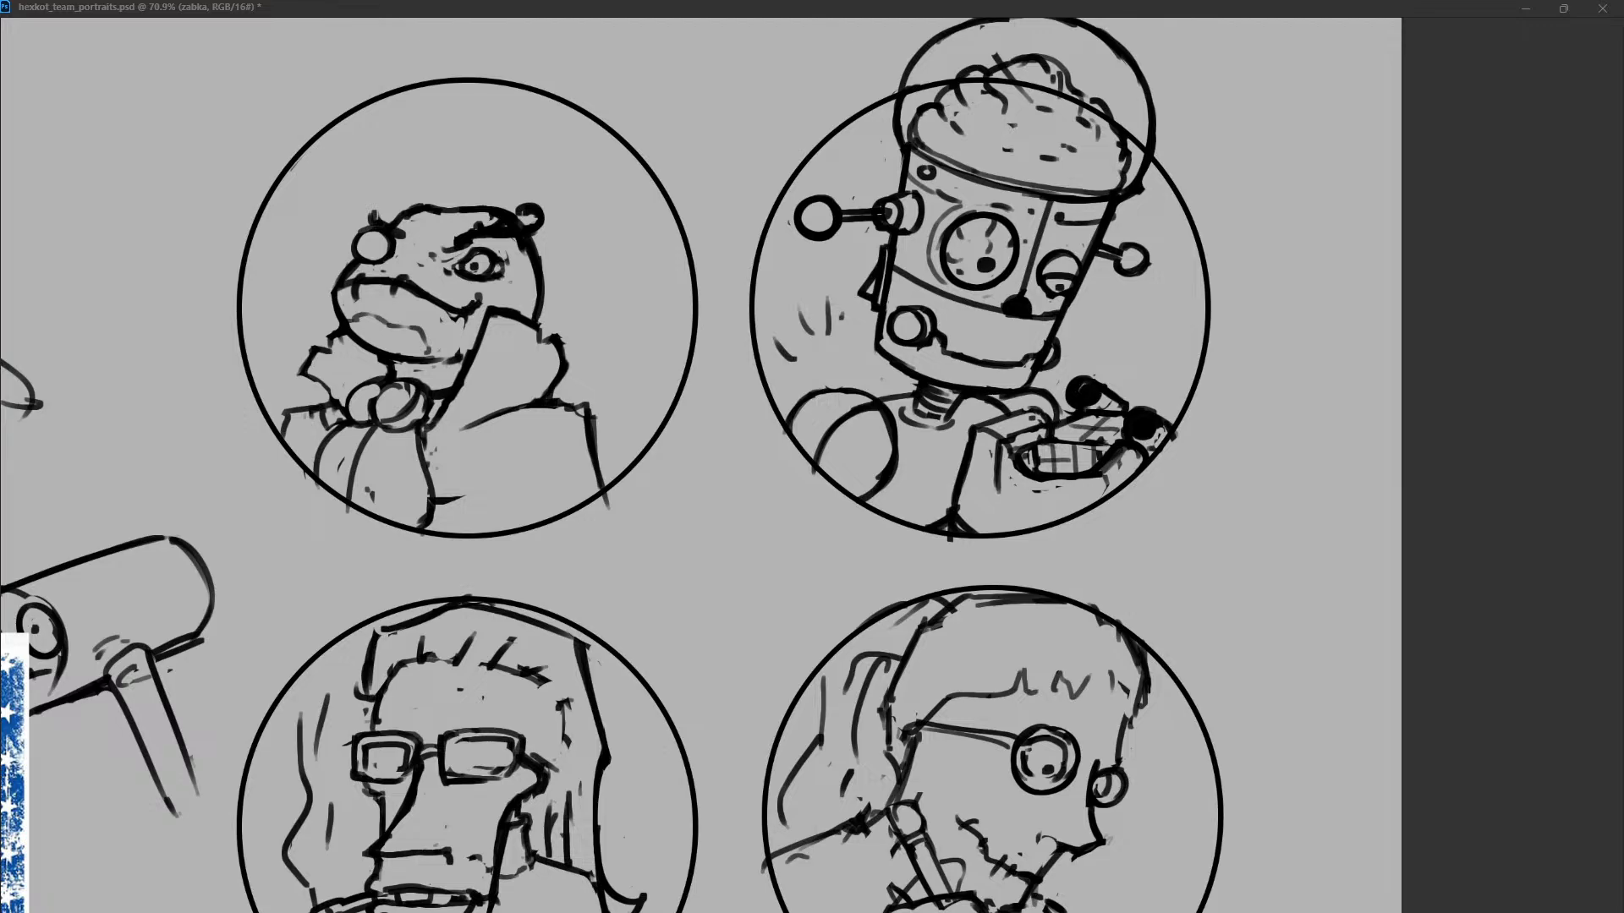
# Examine the reference images, especially the collar, bow tie and coat of the top-hatted man on the poster.
pyautogui.click(795, 561)
pyautogui.hscroll(-10, 795, 562)
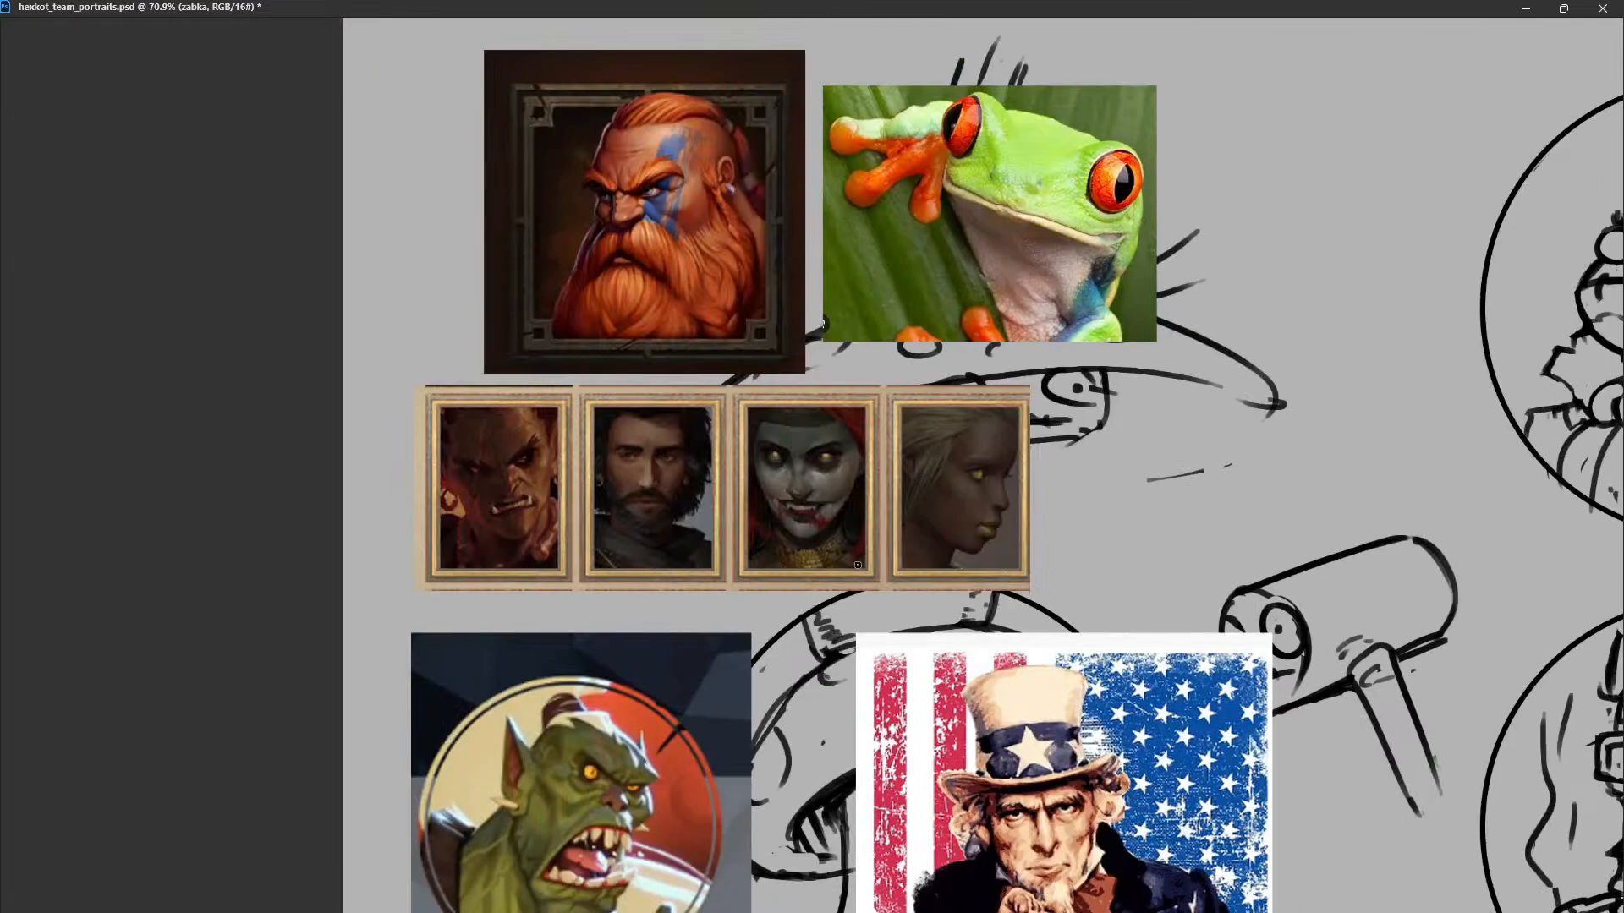
pyautogui.hscroll(2, 858, 568)
pyautogui.scroll(-5, 858, 568)
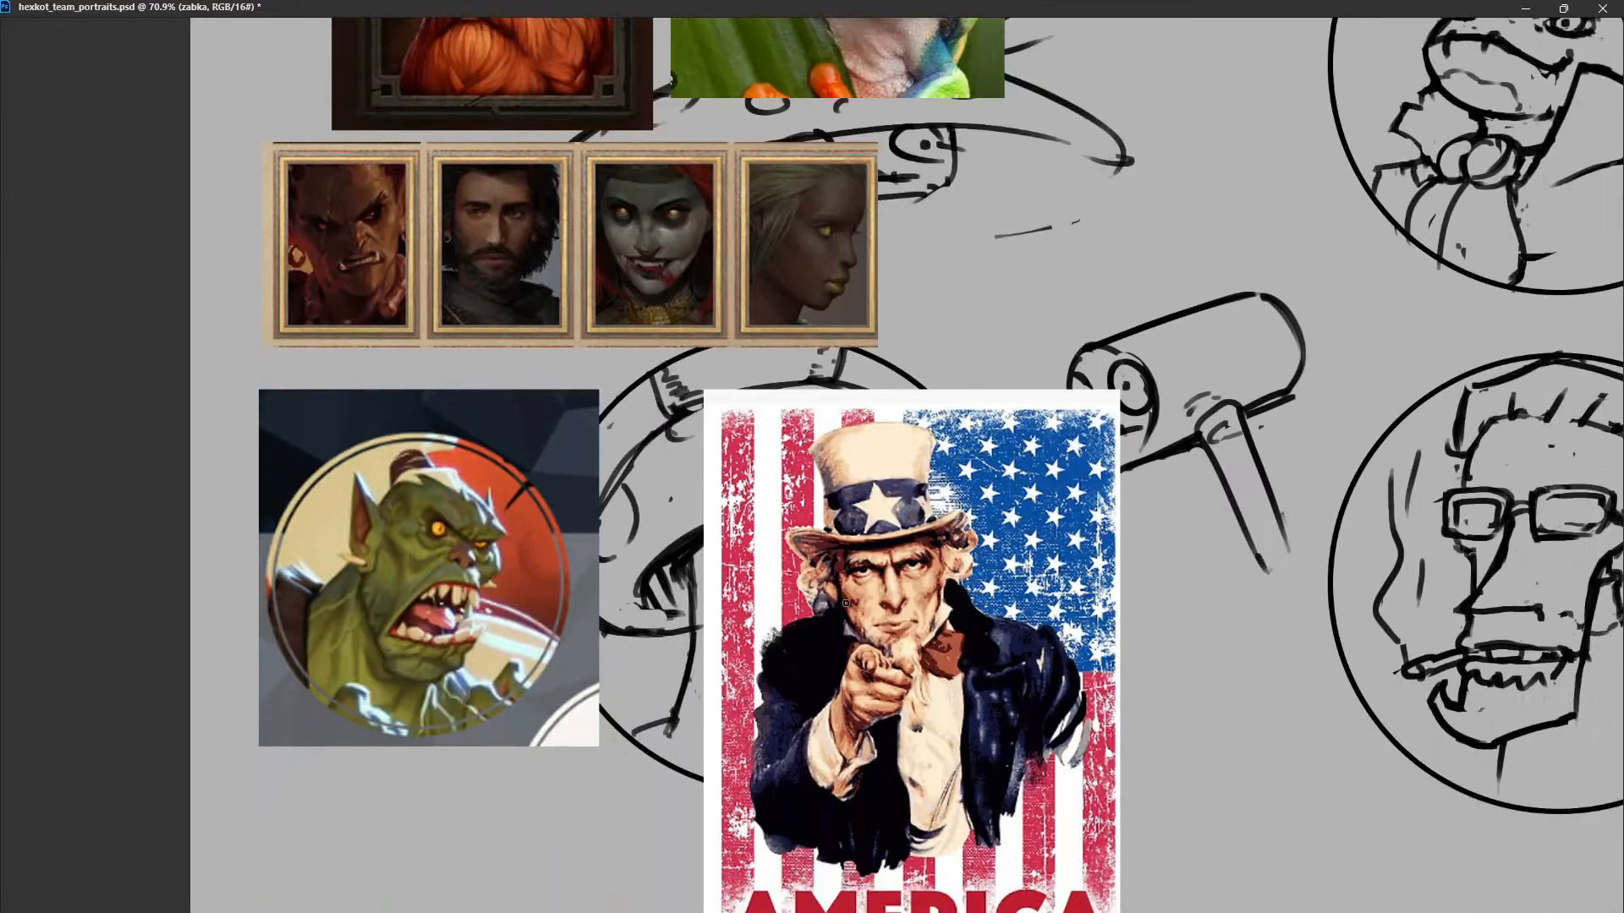
pyautogui.scroll(3, 848, 605)
pyautogui.scroll(2, 847, 605)
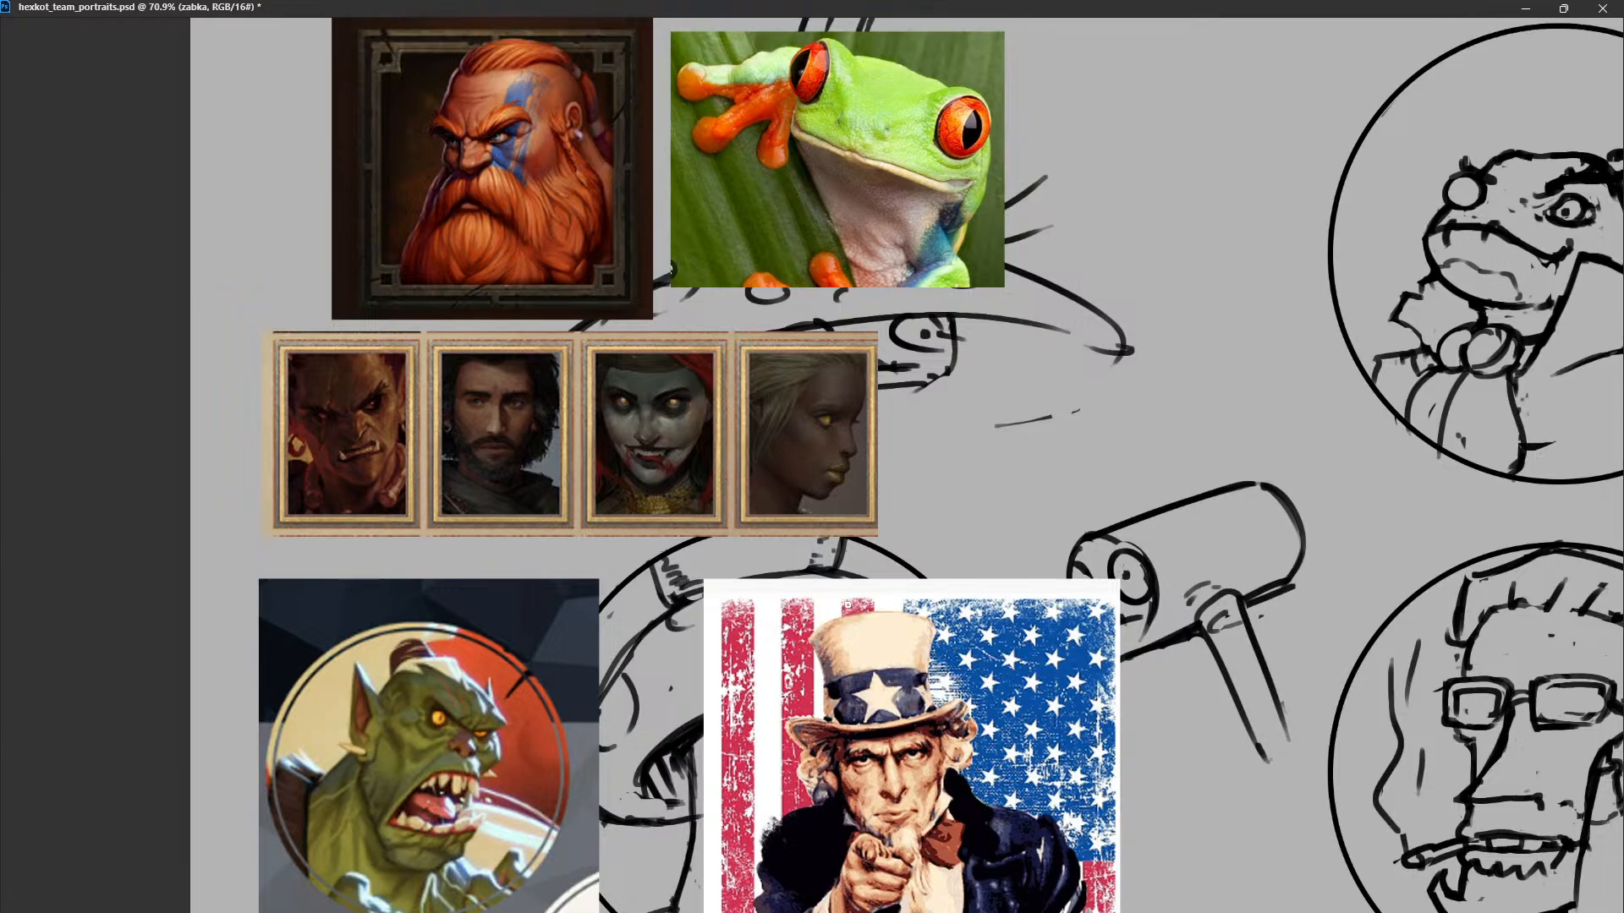
pyautogui.hscroll(2, 847, 604)
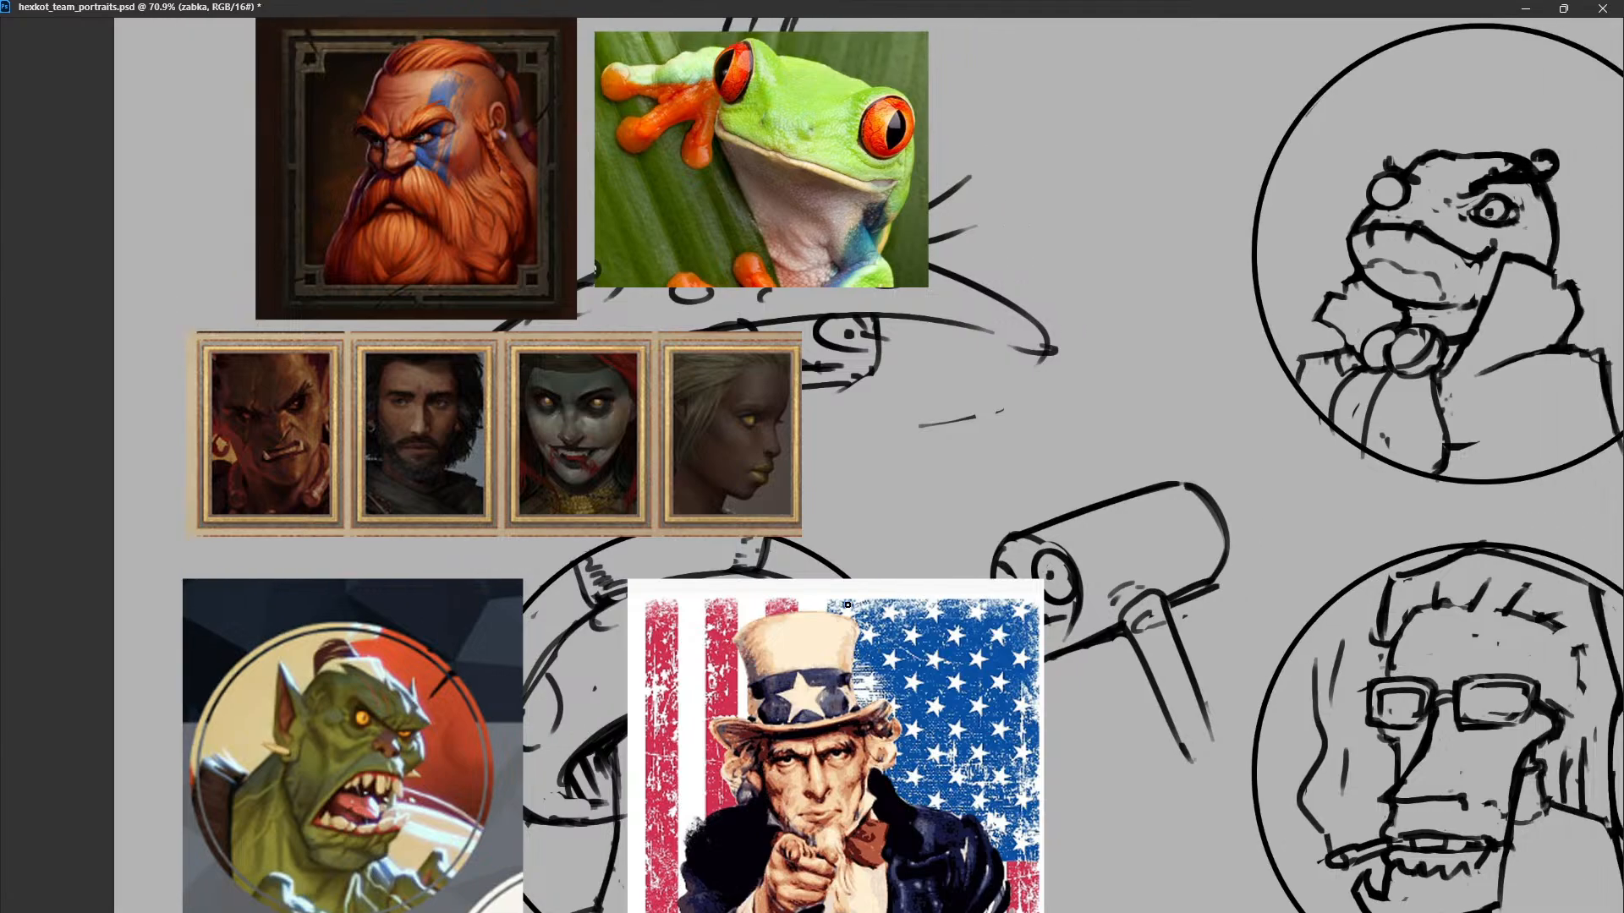
pyautogui.scroll(-5, 848, 605)
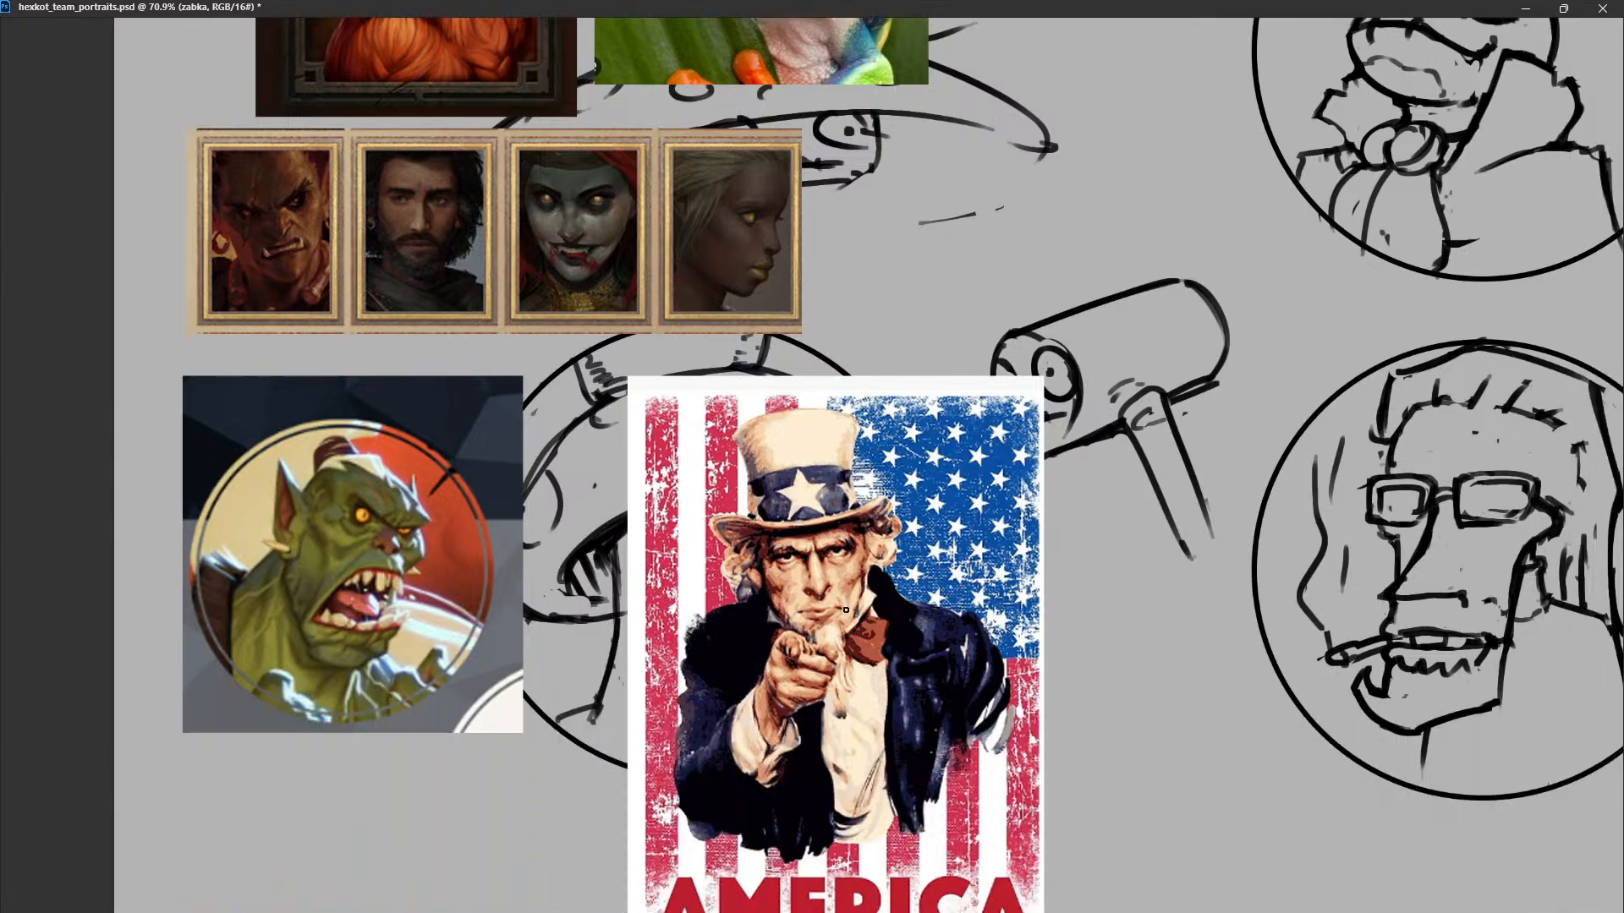
pyautogui.scroll(-1, 846, 609)
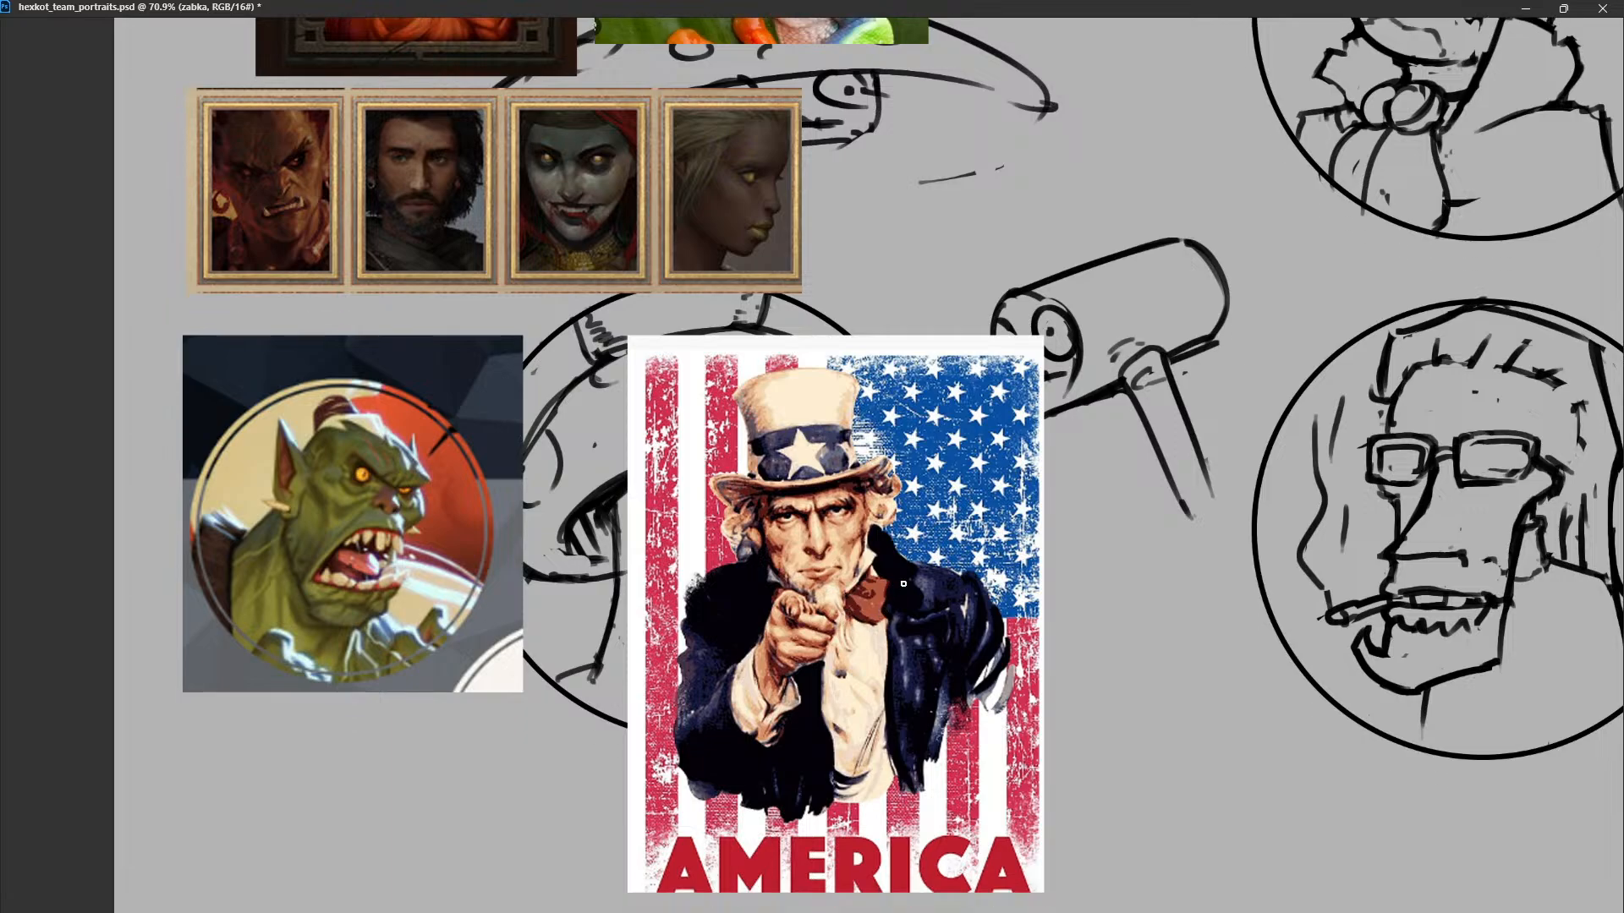
pyautogui.hscroll(8, 1005, 596)
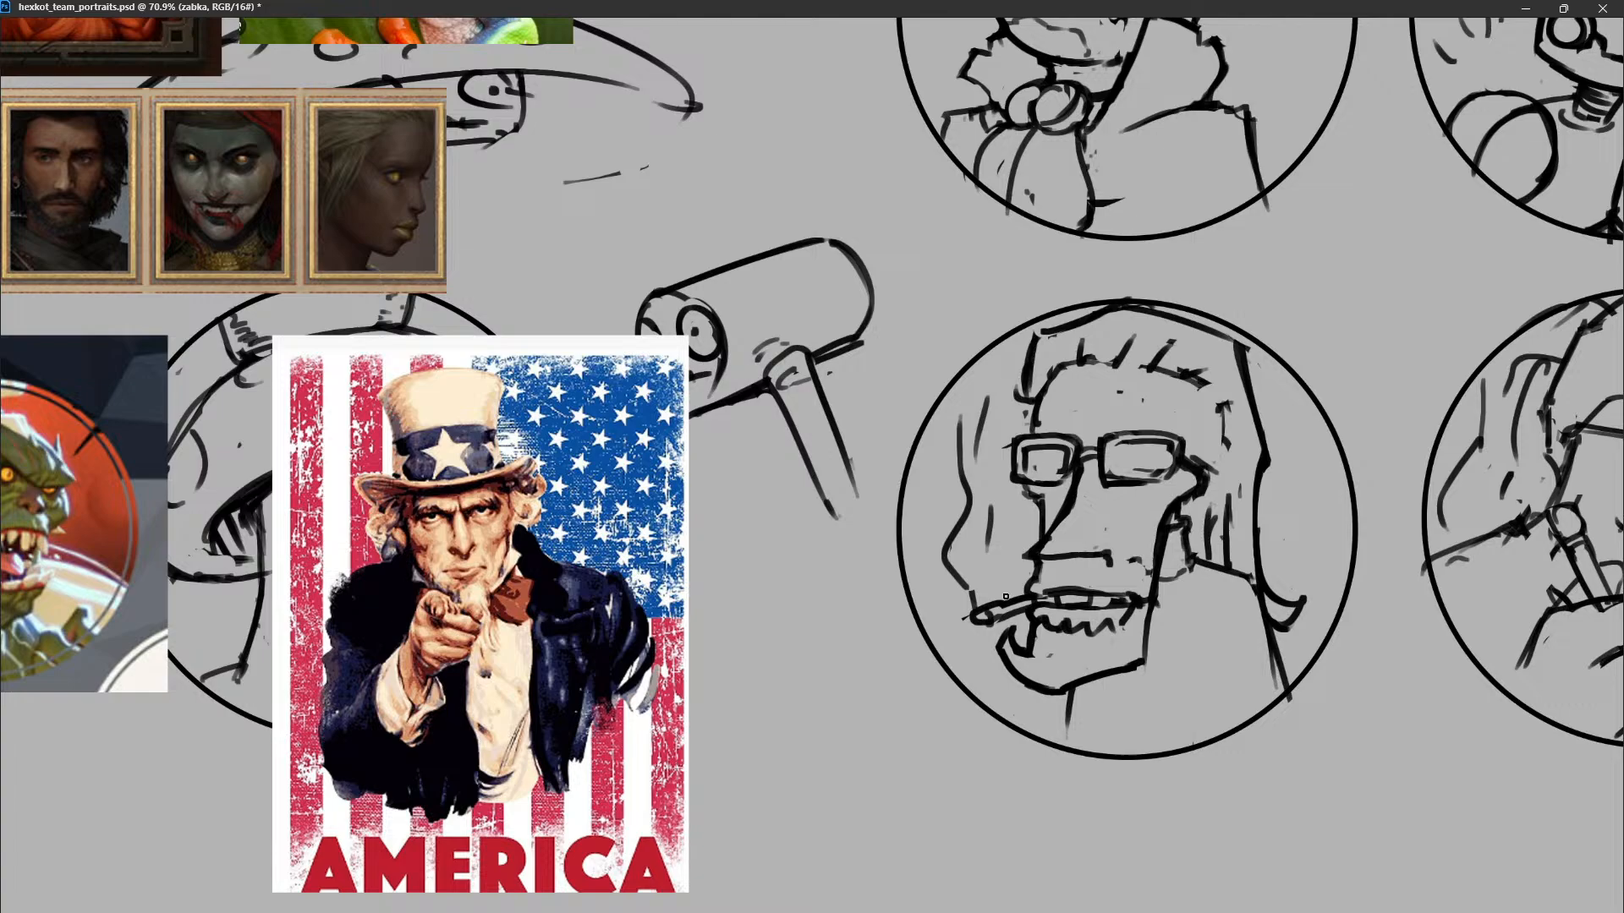
pyautogui.hscroll(9, 1006, 596)
pyautogui.scroll(3, 1006, 596)
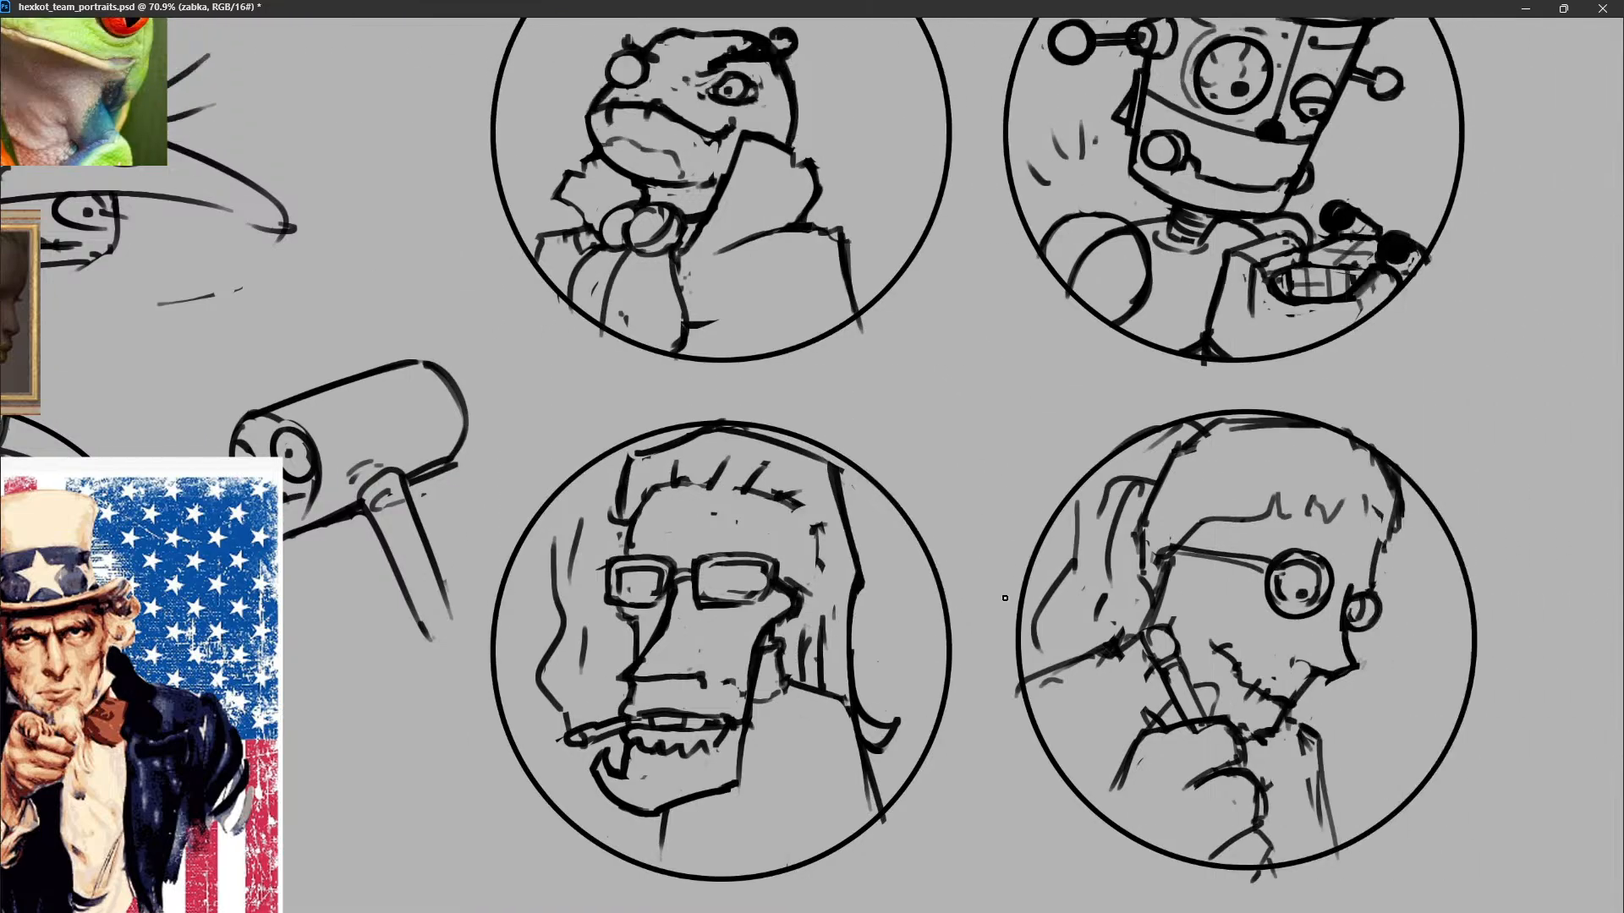
pyautogui.scroll(2, 1005, 598)
pyautogui.hscroll(-9, 1004, 598)
pyautogui.hscroll(13, 1002, 602)
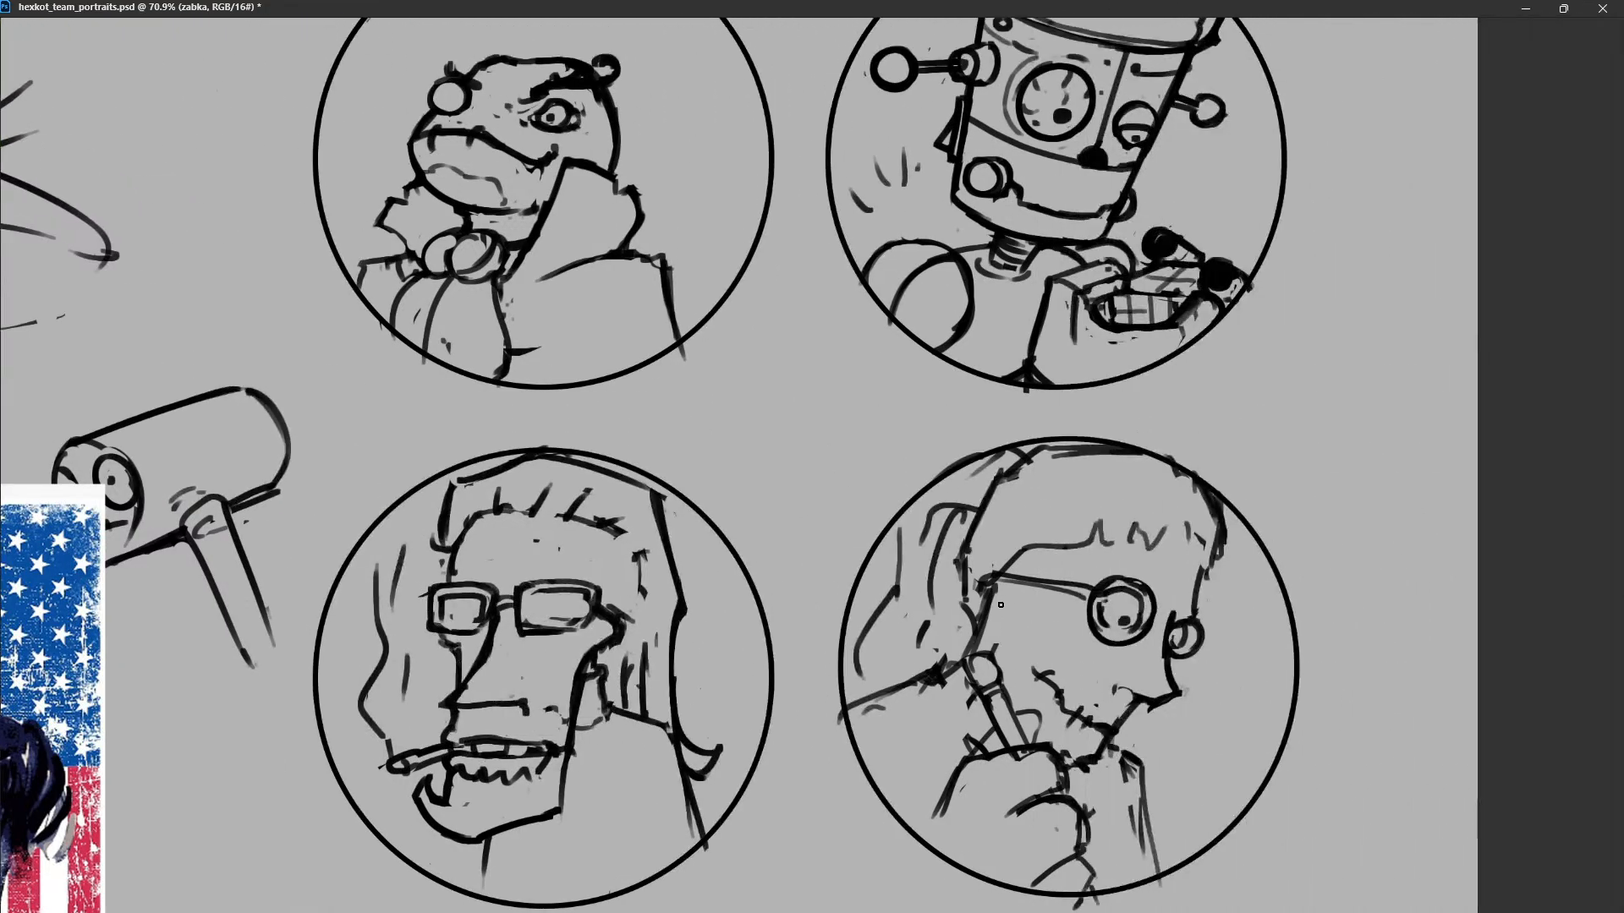
pyautogui.scroll(2, 1000, 605)
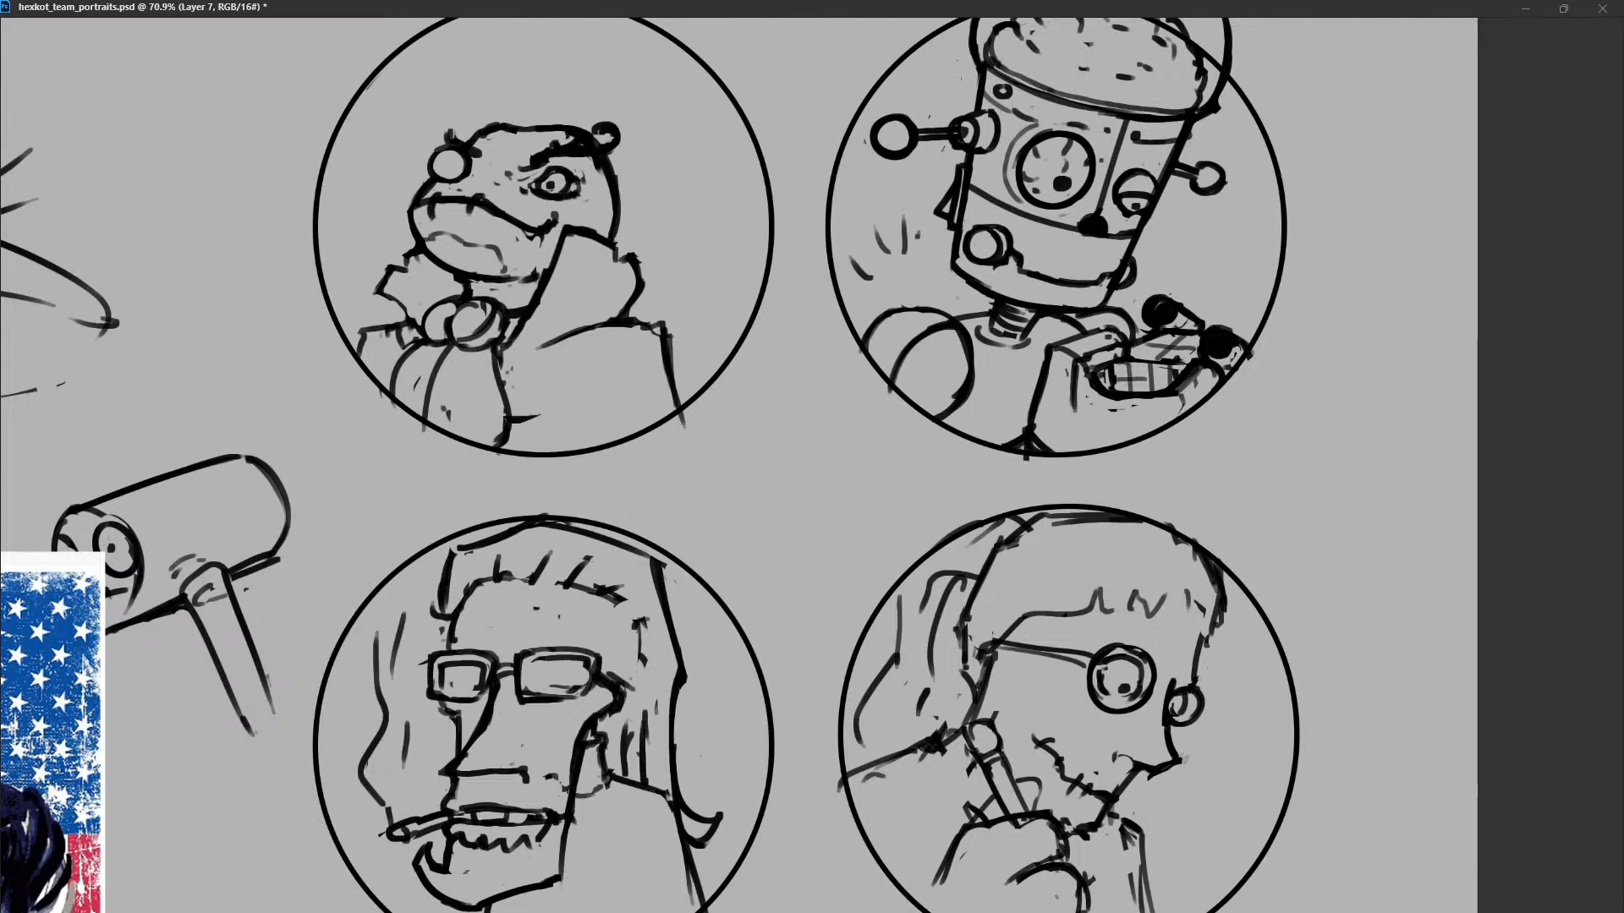
pyautogui.scroll(3, 1016, 568)
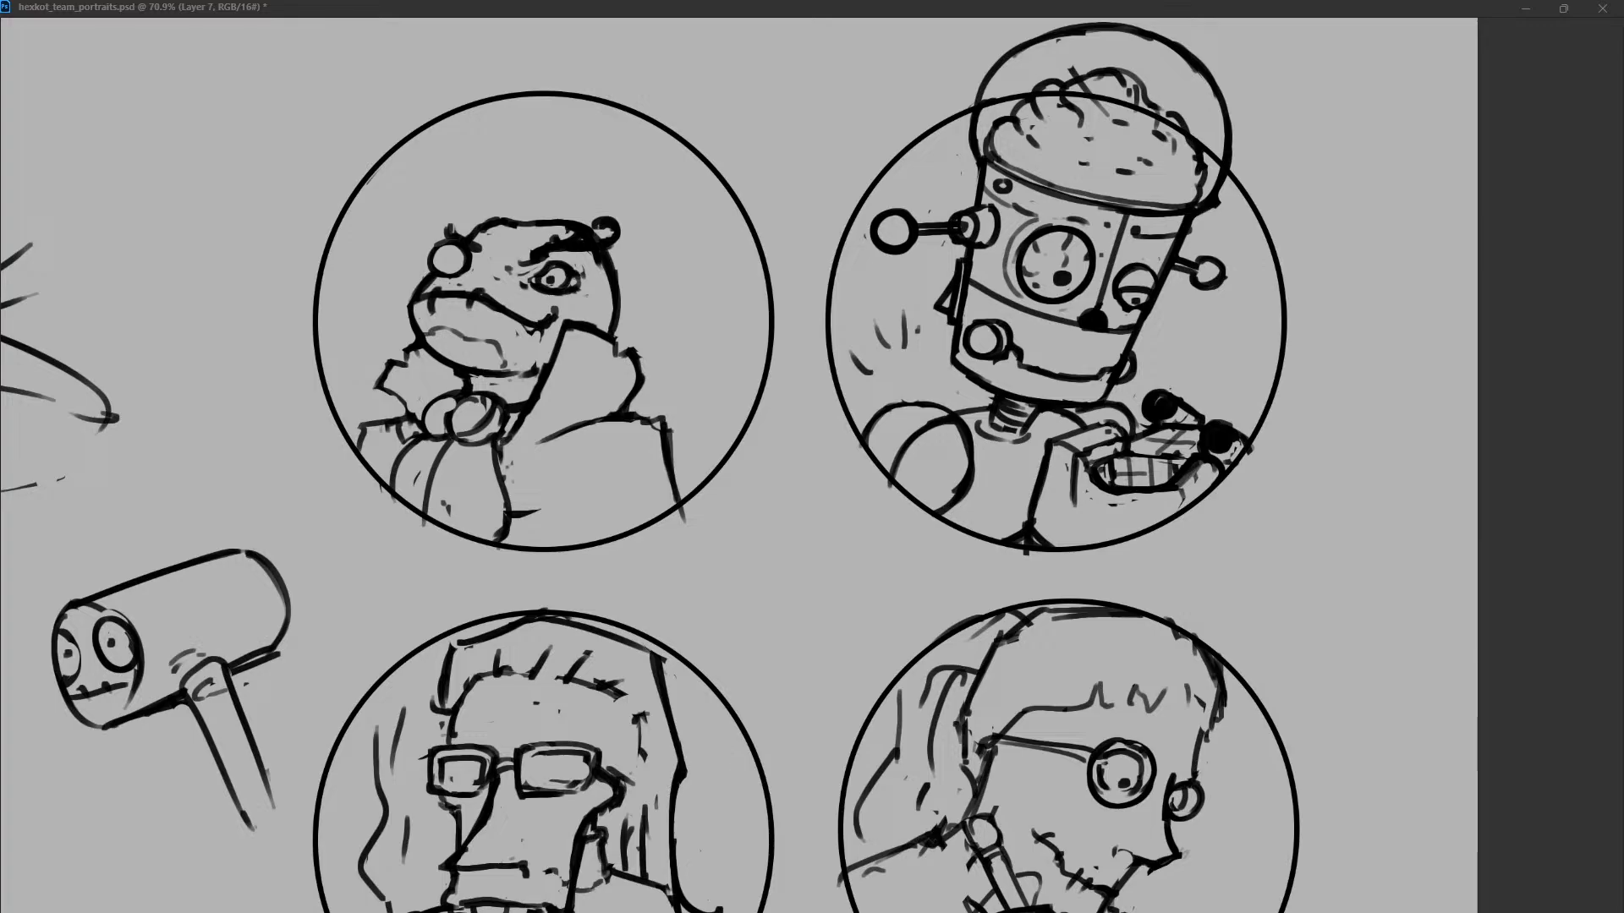
# Erase the tall raised collar beside the frog's cheek on the frog's layer.
pyautogui.hotkey('alt', '[')
pyautogui.hotkey('alt', '[')
pyautogui.moveTo(583, 325); pyautogui.dragTo(530, 406)
pyautogui.moveTo(593, 328); pyautogui.dragTo(641, 389)
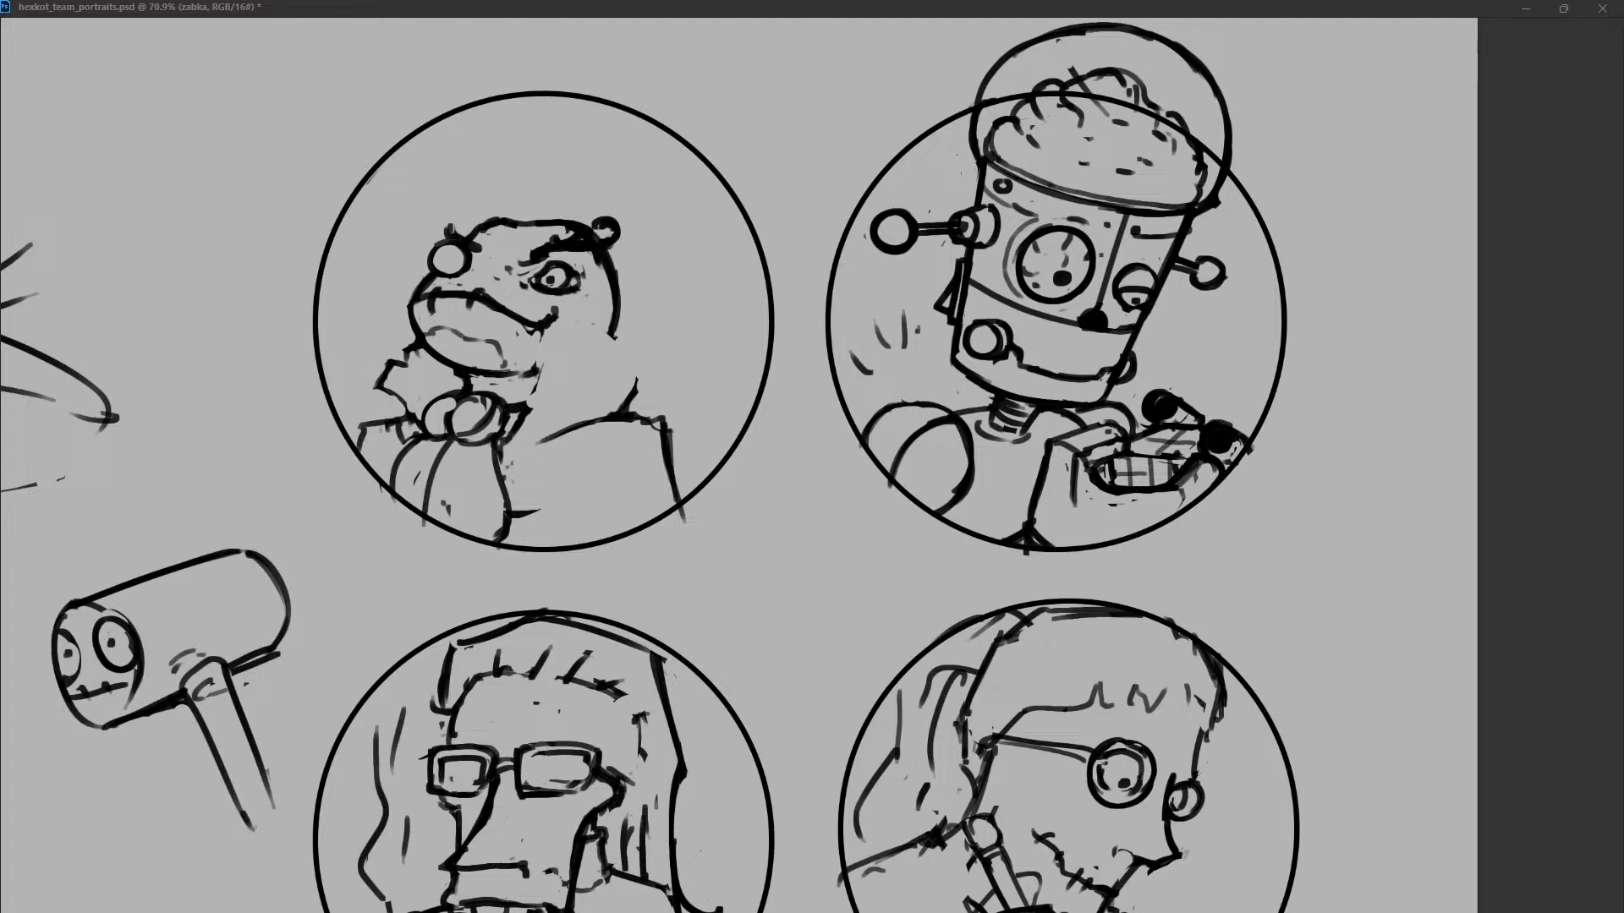
# Replace the notched collar below the snout with a low, pointed flap reaching toward the shoulder.
pyautogui.moveTo(413, 349); pyautogui.dragTo(370, 419)
pyautogui.hotkey('ctrl', 'z')
pyautogui.moveTo(464, 381)
pyautogui.mouseDown()
pyautogui.moveTo(396, 398)
pyautogui.moveTo(393, 430)
pyautogui.mouseUp()
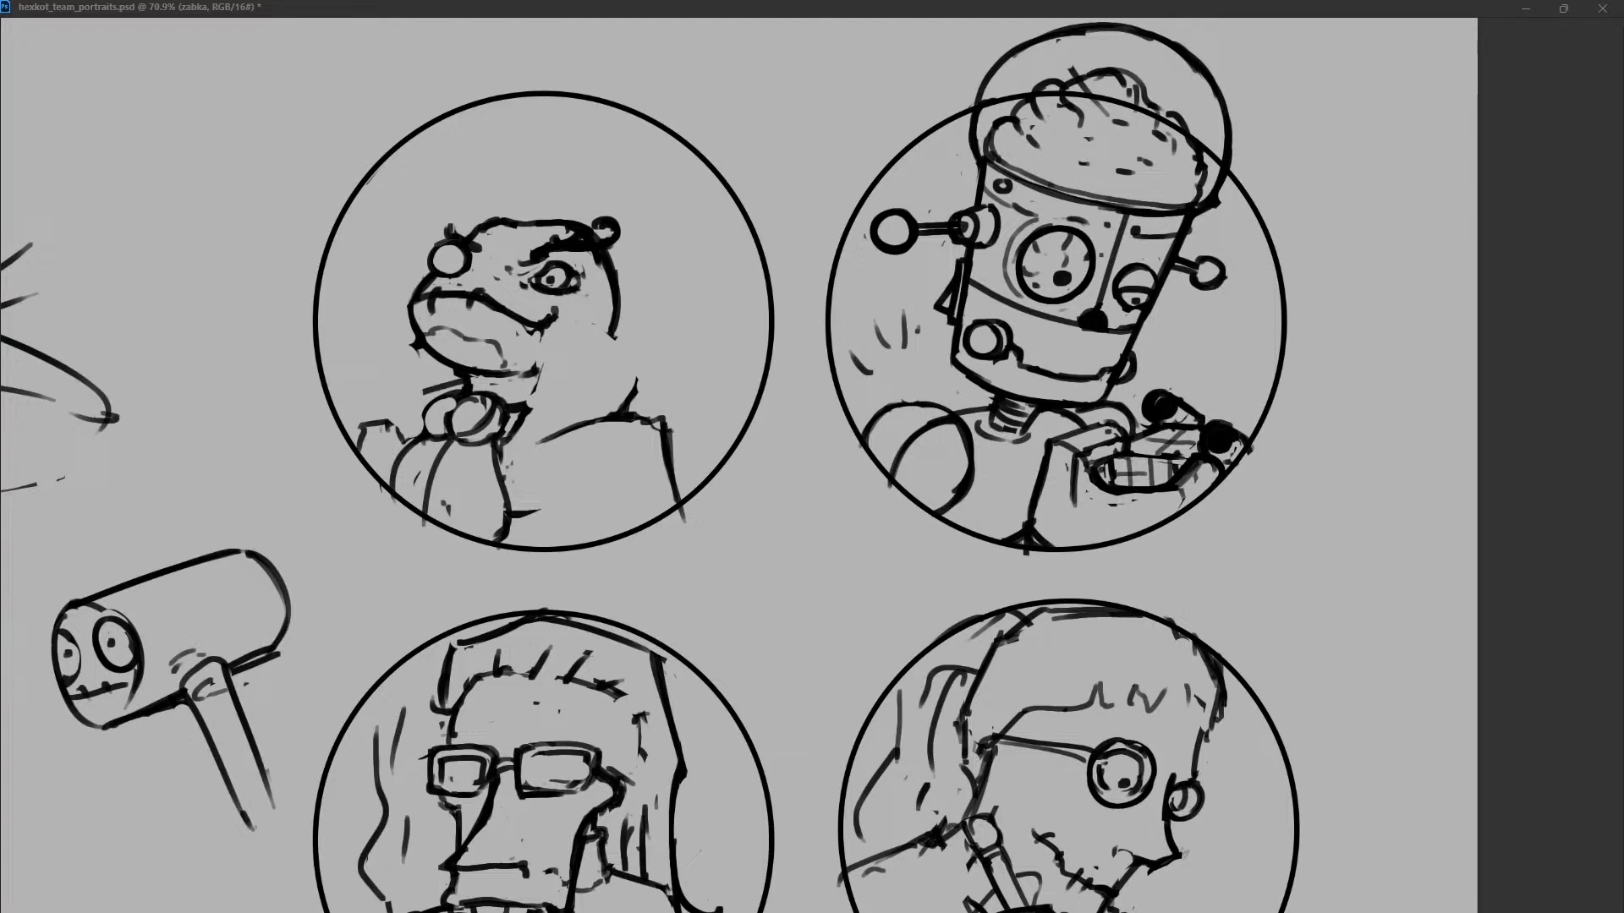
pyautogui.moveTo(447, 382); pyautogui.dragTo(370, 444)
# Close the back of the frog's jaw with a rounded curve and connect the line under the chin.
pyautogui.moveTo(565, 366); pyautogui.dragTo(617, 330)
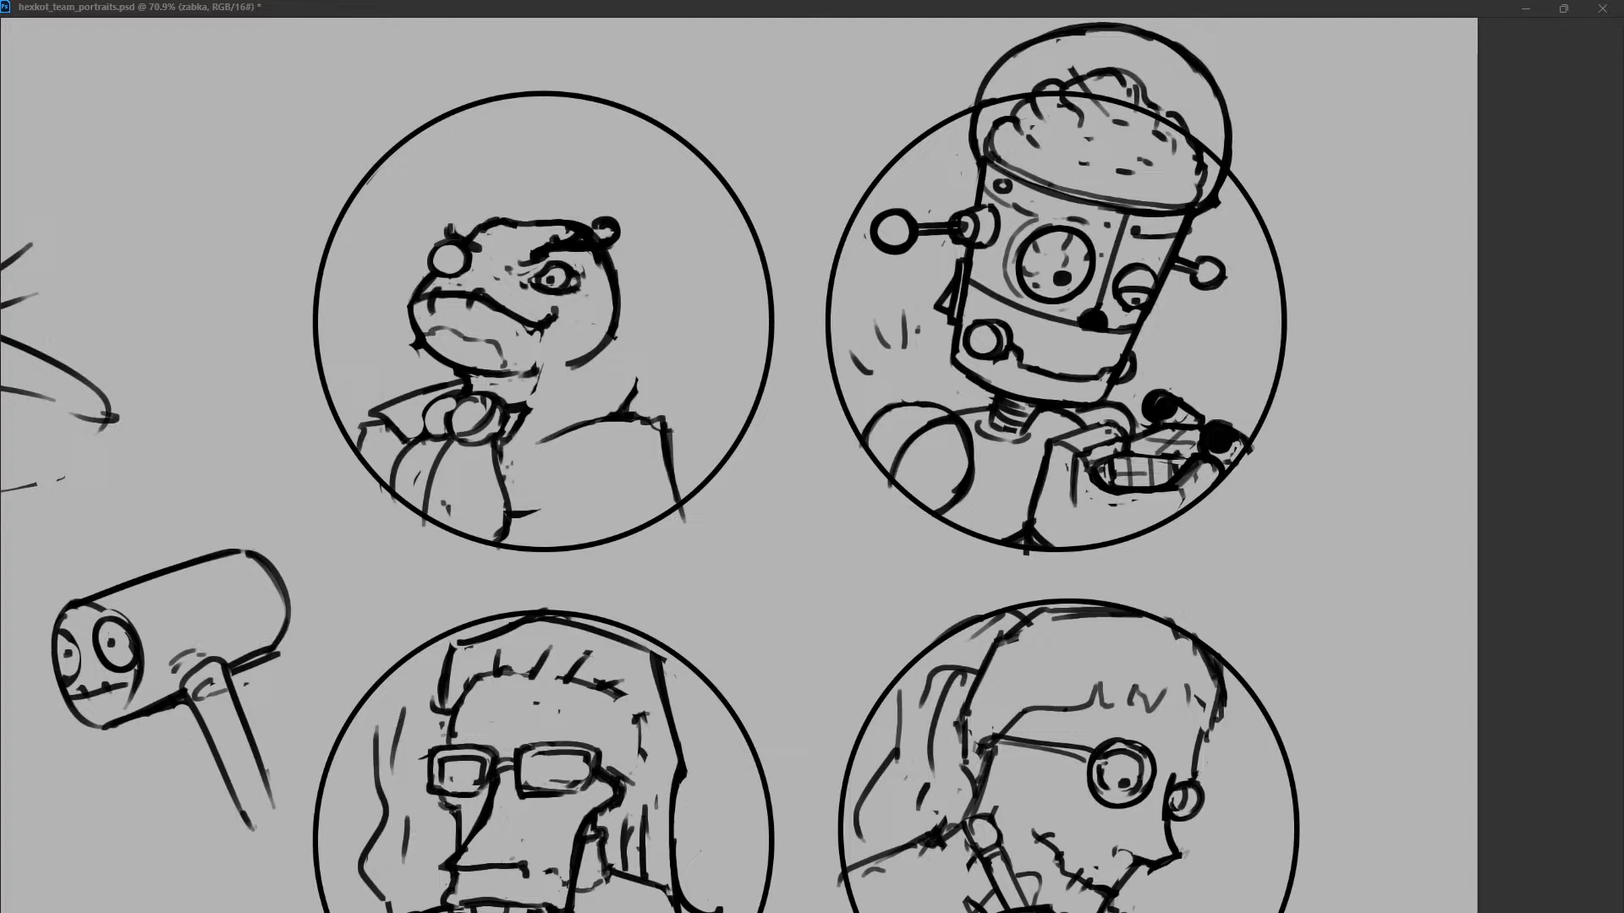
pyautogui.moveTo(496, 381); pyautogui.dragTo(590, 356)
pyautogui.moveTo(459, 380); pyautogui.dragTo(476, 387)
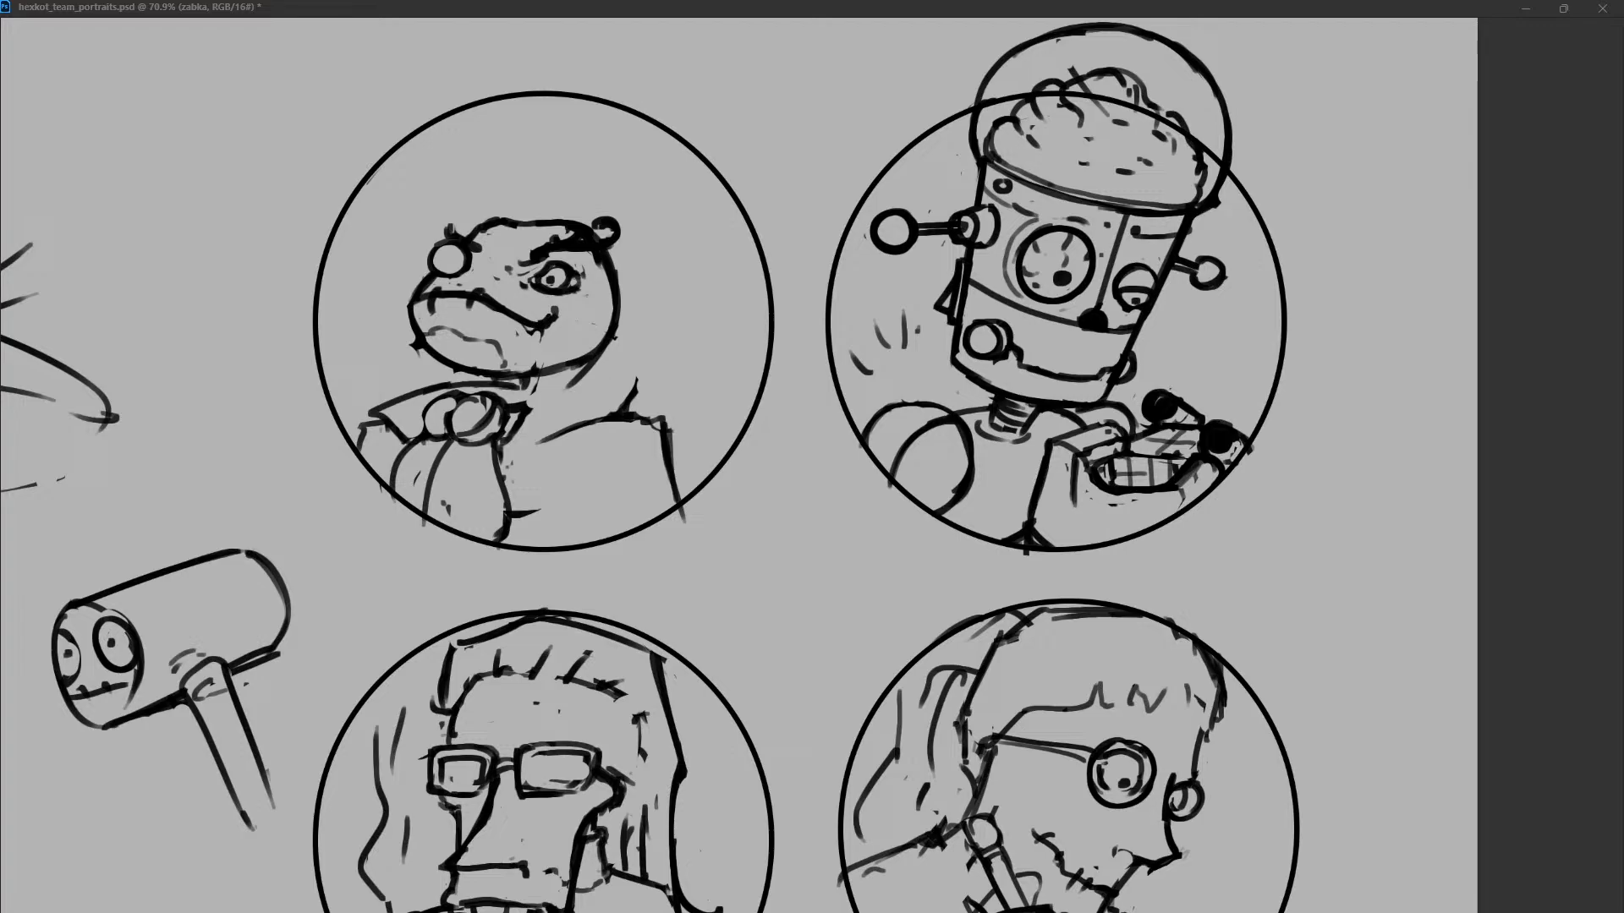
# Sketch a V-shaped lapel from the back of the jaw down to the chest.
pyautogui.moveTo(579, 380)
pyautogui.mouseDown()
pyautogui.moveTo(566, 389)
pyautogui.moveTo(614, 383)
pyautogui.moveTo(603, 421)
pyautogui.moveTo(647, 418)
pyautogui.moveTo(523, 495)
pyautogui.mouseUp()
pyautogui.hotkey('ctrl', 'z')
pyautogui.hotkey('ctrl', 'z')
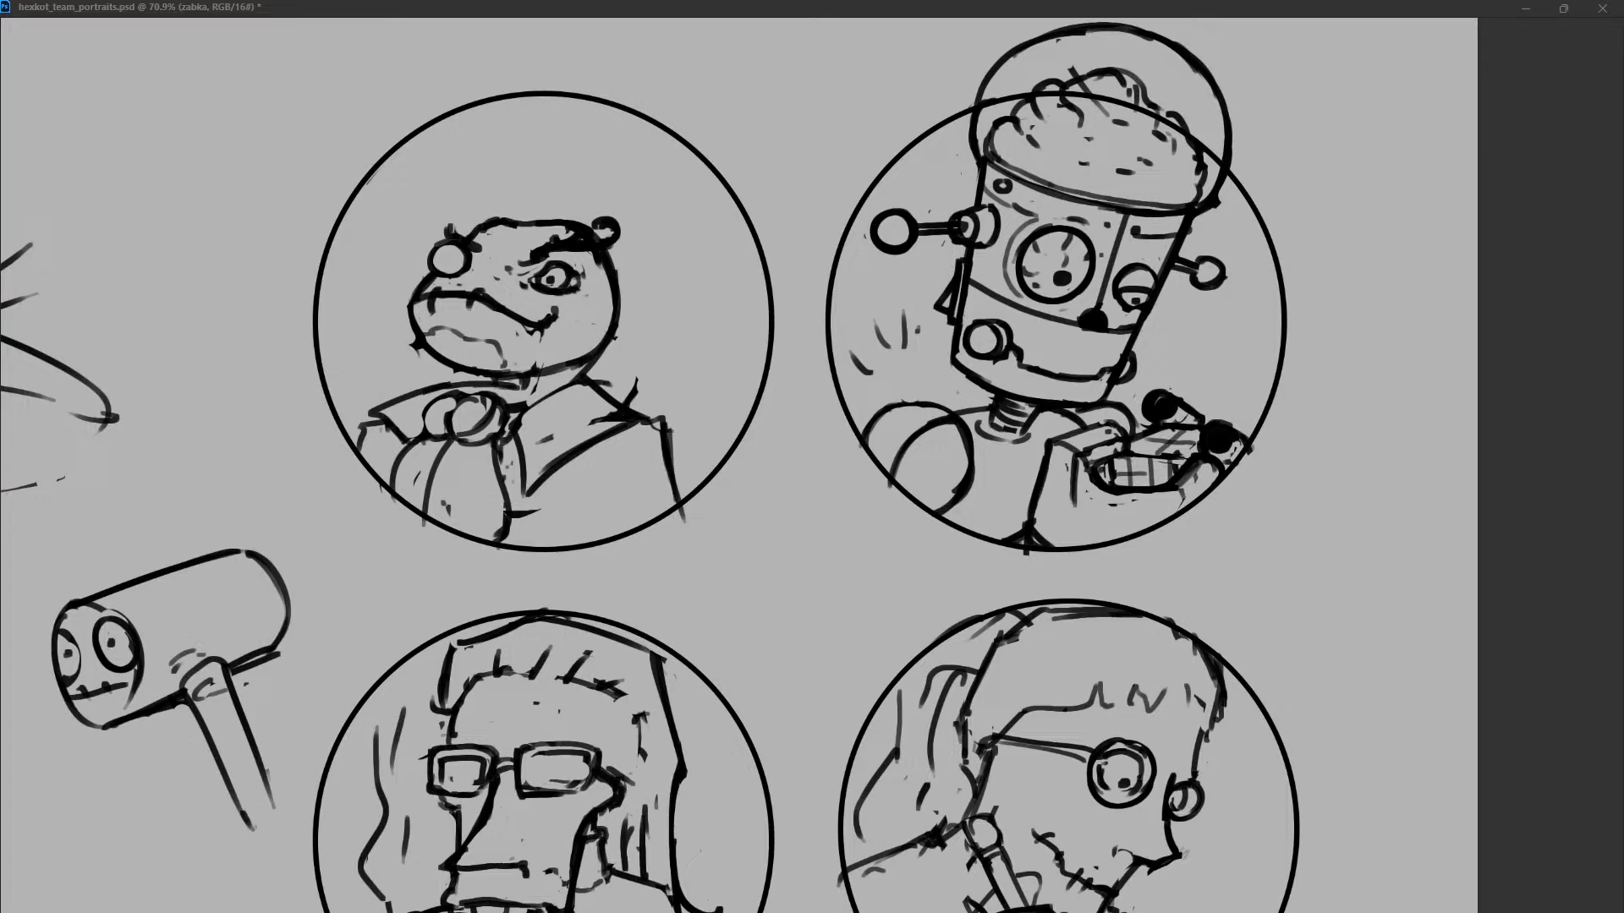
pyautogui.moveTo(486, 389); pyautogui.dragTo(506, 379)
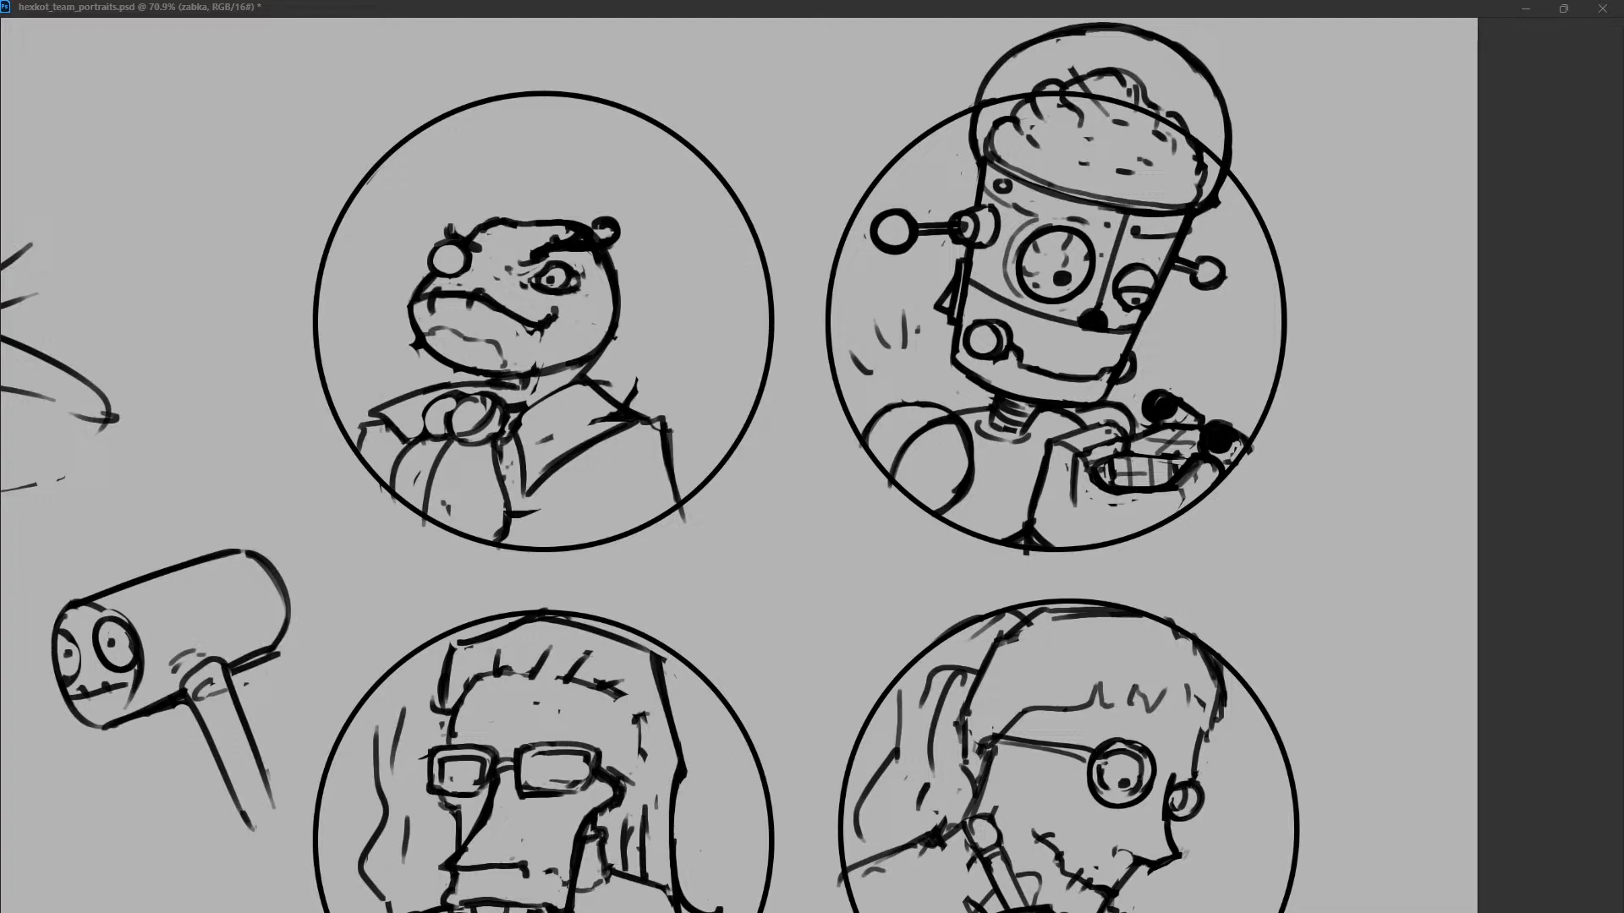
# Reshape the lapel into a pointed shirt collar with a neckband and erase the flap on the bow's other side.
pyautogui.moveTo(520, 438)
pyautogui.mouseDown()
pyautogui.moveTo(536, 493)
pyautogui.moveTo(554, 485)
pyautogui.mouseUp()
pyautogui.hotkey('ctrl', 'z')
pyautogui.hotkey('ctrl', 'z')
pyautogui.moveTo(618, 405)
pyautogui.mouseDown()
pyautogui.moveTo(540, 445)
pyautogui.moveTo(541, 473)
pyautogui.mouseUp()
pyautogui.moveTo(584, 377)
pyautogui.mouseDown()
pyautogui.moveTo(609, 391)
pyautogui.moveTo(526, 407)
pyautogui.moveTo(572, 372)
pyautogui.moveTo(563, 385)
pyautogui.moveTo(605, 389)
pyautogui.mouseUp()
pyautogui.moveTo(595, 370)
pyautogui.mouseDown()
pyautogui.moveTo(610, 395)
pyautogui.moveTo(391, 426)
pyautogui.mouseUp()
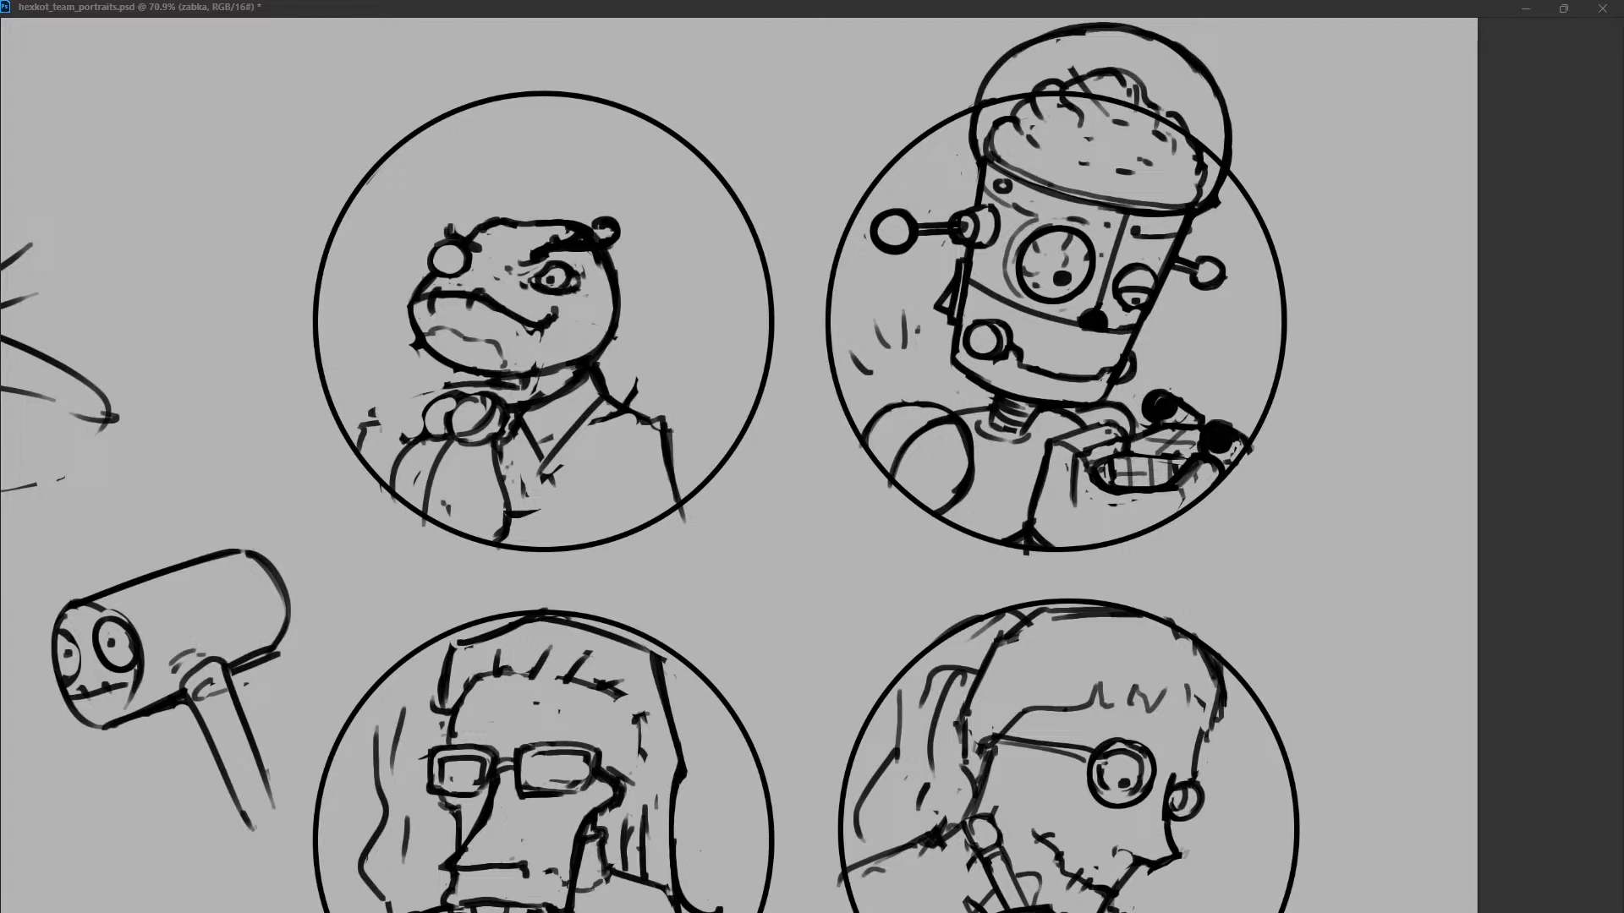
# Draw a small folded collar beside the bow, directly under the frog's snout.
pyautogui.moveTo(480, 373)
pyautogui.mouseDown()
pyautogui.moveTo(418, 390)
pyautogui.moveTo(407, 436)
pyautogui.moveTo(418, 420)
pyautogui.mouseUp()
pyautogui.hotkey('ctrl', 'z')
pyautogui.moveTo(423, 390)
pyautogui.mouseDown()
pyautogui.moveTo(465, 389)
pyautogui.moveTo(429, 380)
pyautogui.mouseUp()
pyautogui.moveTo(420, 385)
pyautogui.mouseDown()
pyautogui.moveTo(419, 426)
pyautogui.moveTo(359, 452)
pyautogui.mouseUp()
pyautogui.hotkey('ctrl', 'z')
pyautogui.hotkey('ctrl', 'z')
pyautogui.moveTo(415, 404); pyautogui.dragTo(394, 408)
pyautogui.moveTo(383, 415); pyautogui.dragTo(373, 465)
pyautogui.hotkey('ctrl', 'z')
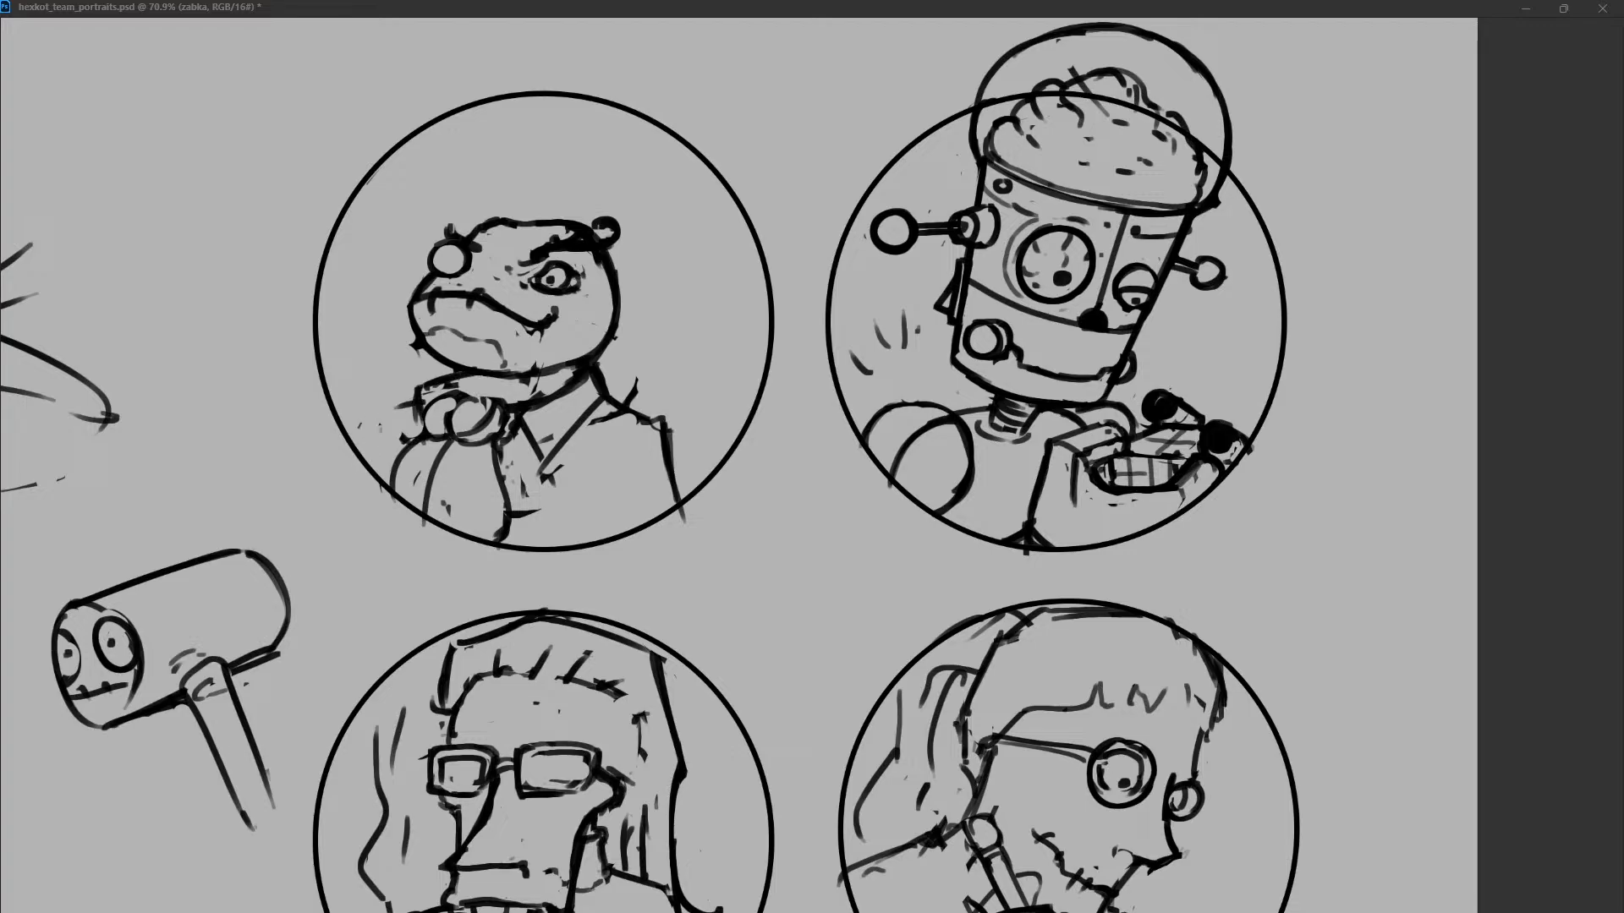
# Sketch the shoulder line beyond the small collar and smooth the edge of the pointed shirt collar.
pyautogui.moveTo(412, 405); pyautogui.dragTo(375, 460)
pyautogui.hotkey('ctrl', 'z')
pyautogui.hotkey('ctrl', 'z')
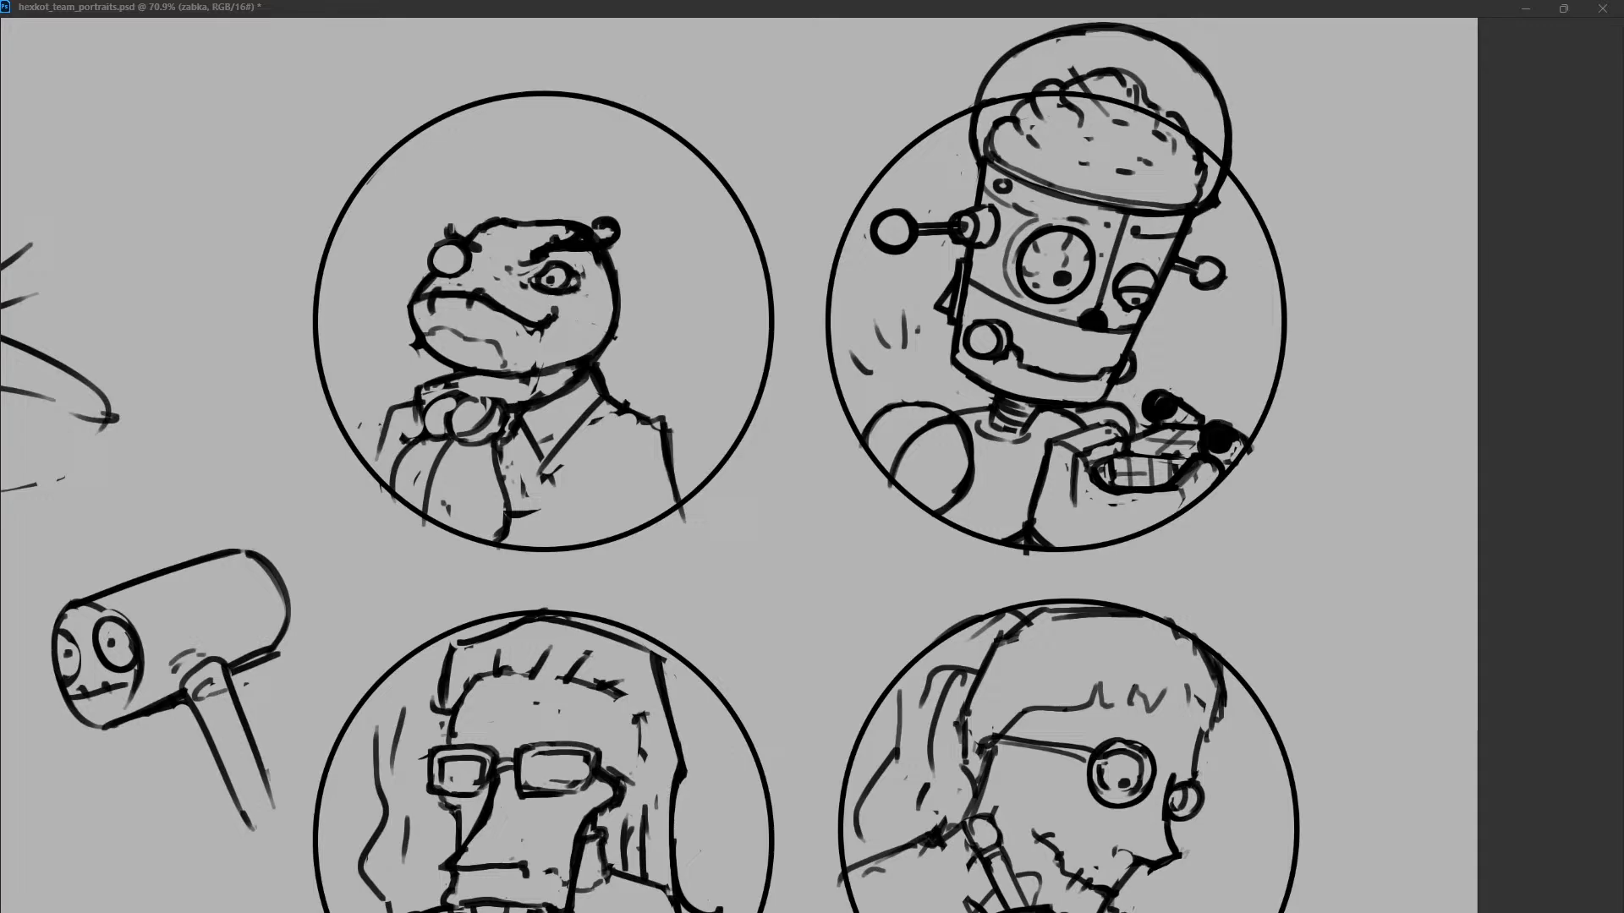
pyautogui.hotkey('ctrl', 'z')
pyautogui.moveTo(604, 400); pyautogui.dragTo(547, 465)
pyautogui.hotkey('ctrl', 'z')
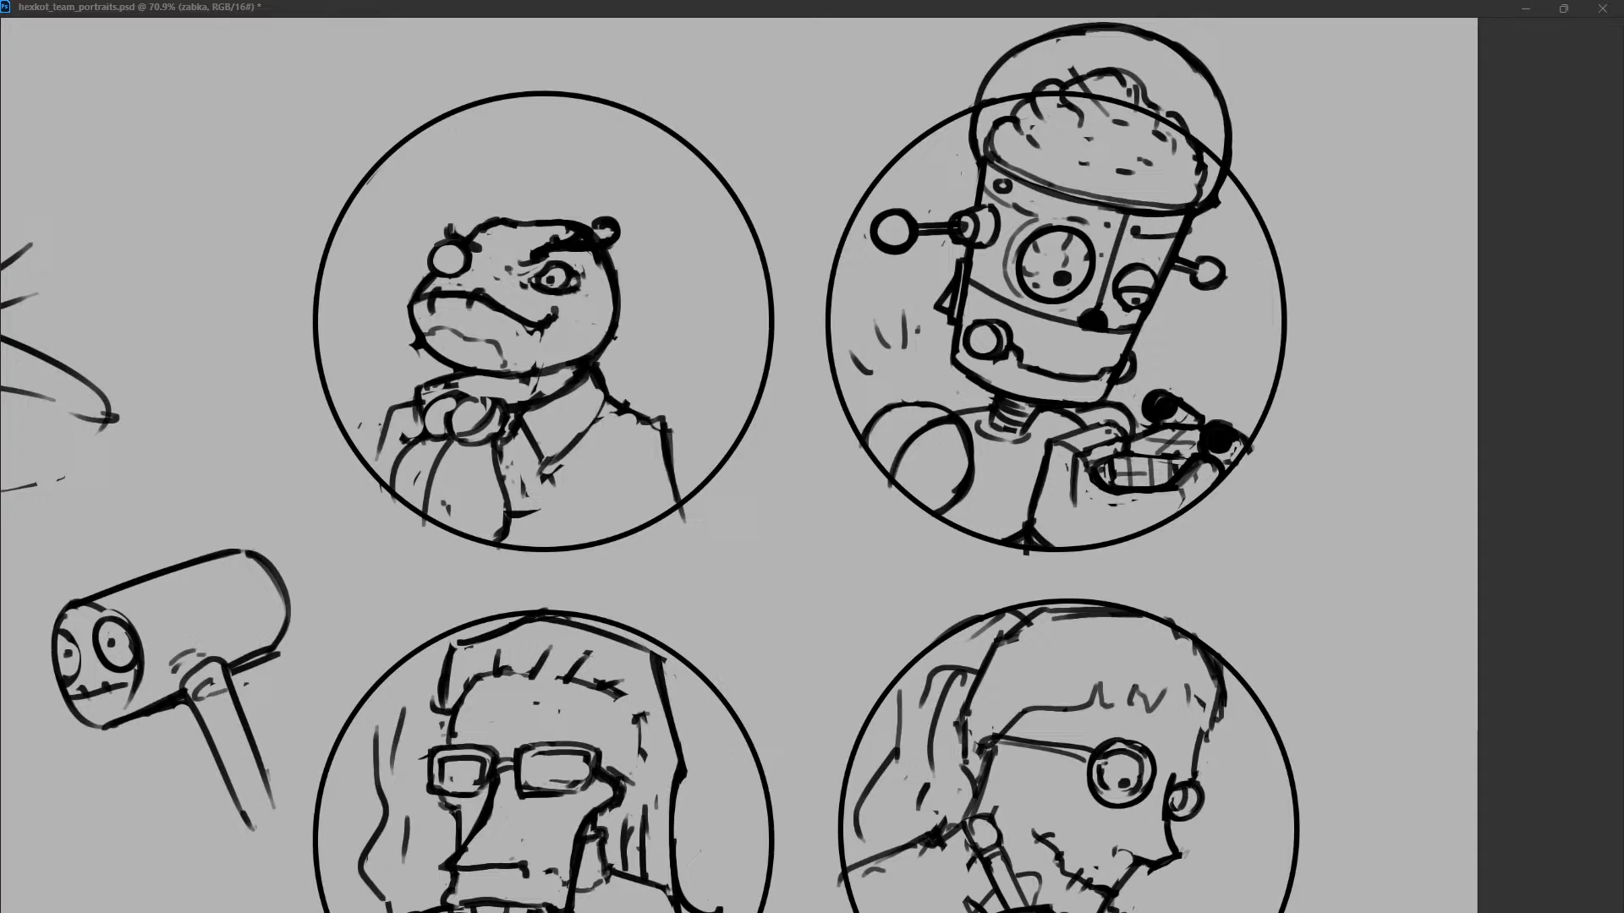
# Simplify the bow into one rounded shape and redraw the neckline and collar top beneath the jaw.
pyautogui.moveTo(607, 403)
pyautogui.mouseDown()
pyautogui.moveTo(588, 425)
pyautogui.moveTo(526, 383)
pyautogui.moveTo(541, 364)
pyautogui.mouseUp()
pyautogui.hotkey('ctrl', 'z')
pyautogui.moveTo(420, 389)
pyautogui.mouseDown()
pyautogui.moveTo(413, 430)
pyautogui.moveTo(496, 404)
pyautogui.moveTo(491, 387)
pyautogui.moveTo(541, 390)
pyautogui.mouseUp()
pyautogui.hotkey('ctrl', 'z')
pyautogui.hotkey('ctrl', 'z')
pyautogui.moveTo(507, 378); pyautogui.dragTo(540, 397)
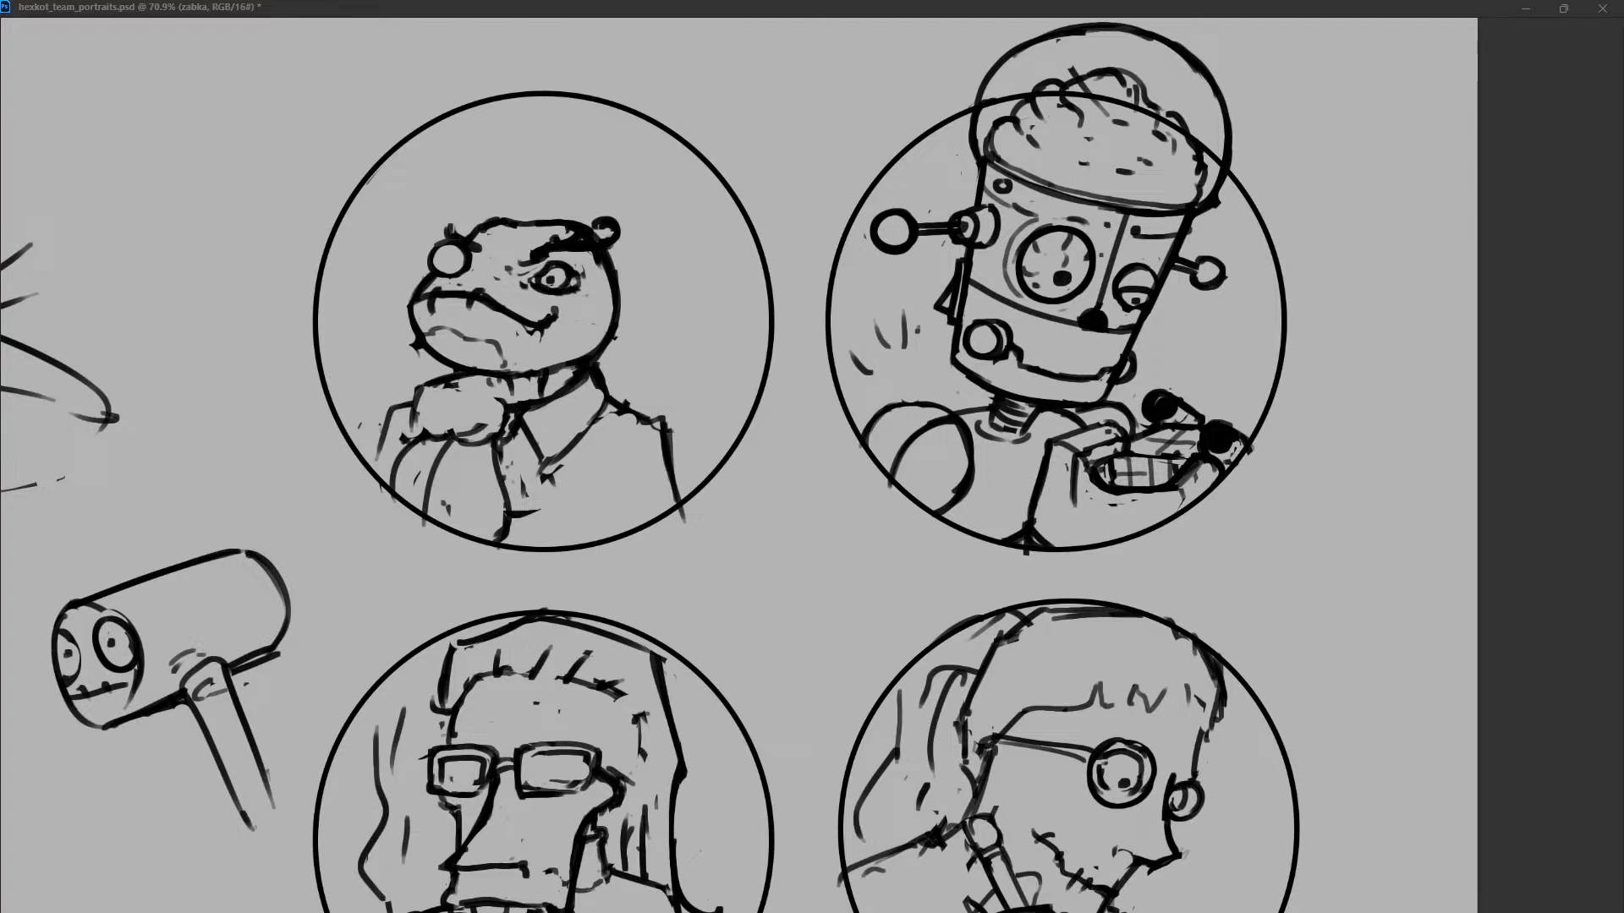
pyautogui.hotkey('ctrl', 'z')
pyautogui.moveTo(572, 370); pyautogui.dragTo(603, 398)
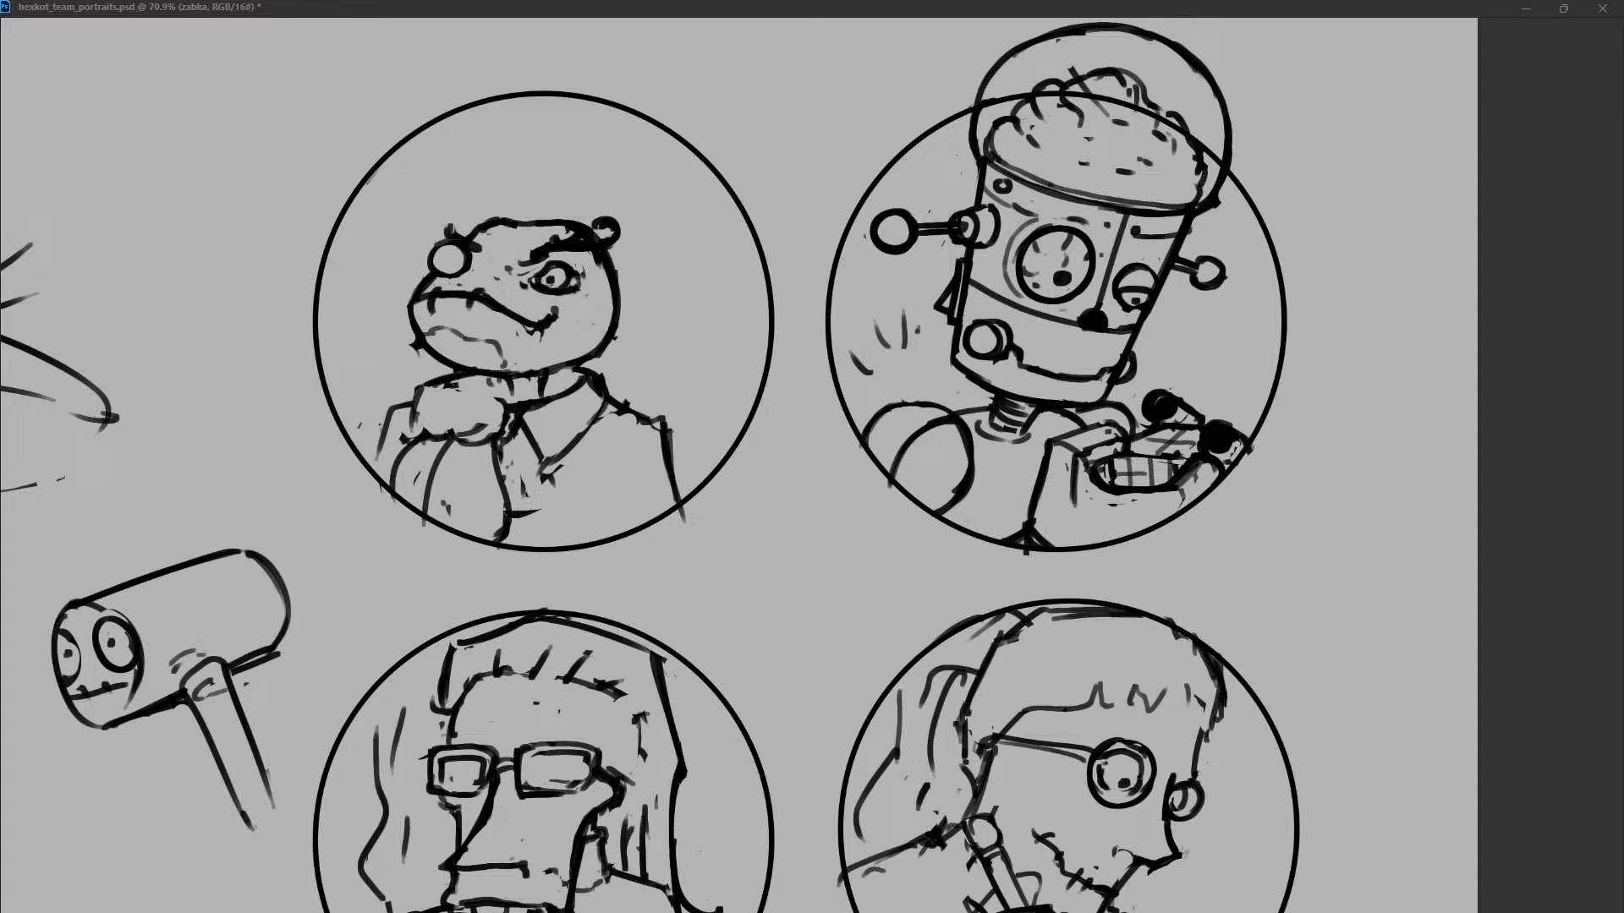
# Rotate the whole frog figure slightly clockwise inside its circle.
pyautogui.moveTo(702, 165); pyautogui.dragTo(744, 217)
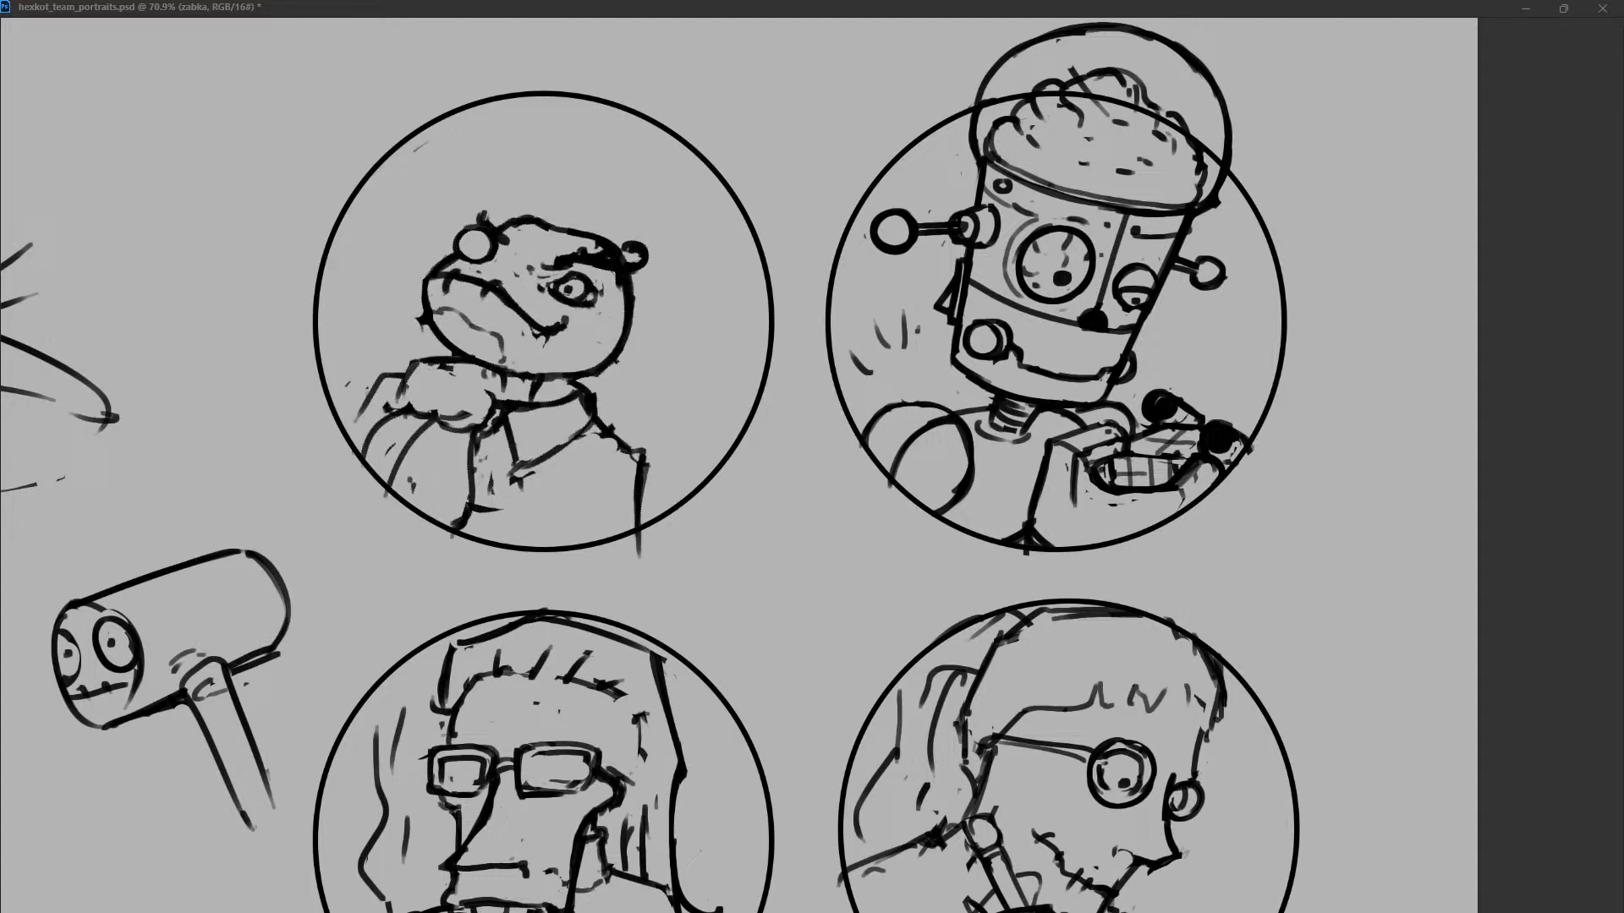
pyautogui.press('Return')
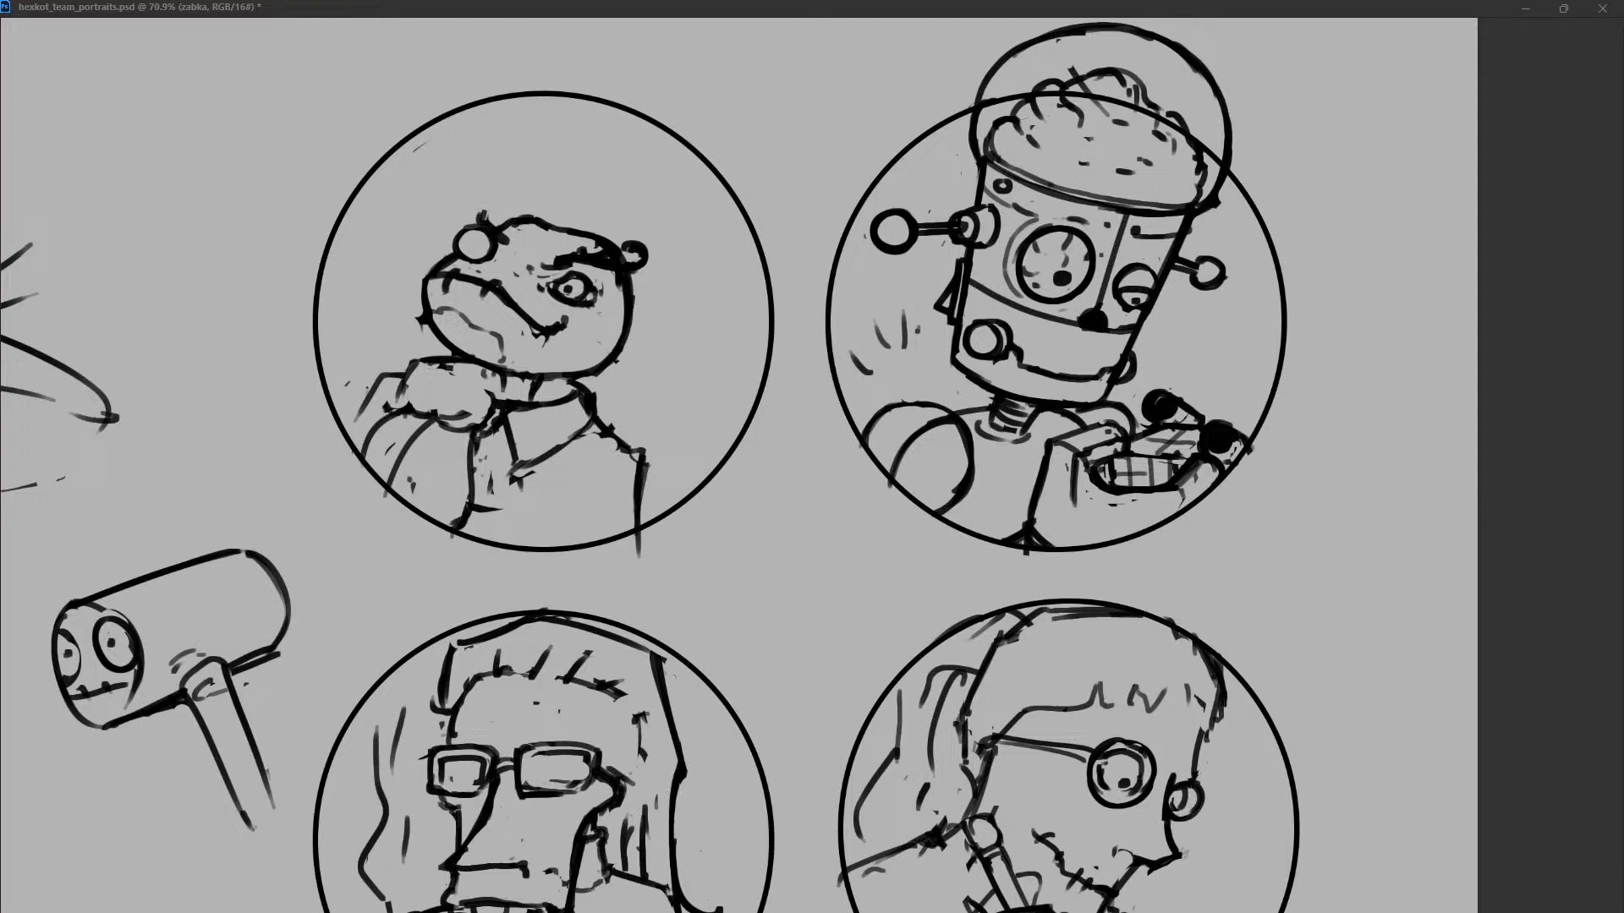
# Undo the last head adjustment and redraw the frog's collar, far shoulder line and the raised outline reaching the circle's edge.
pyautogui.hotkey('ctrl', 'z')
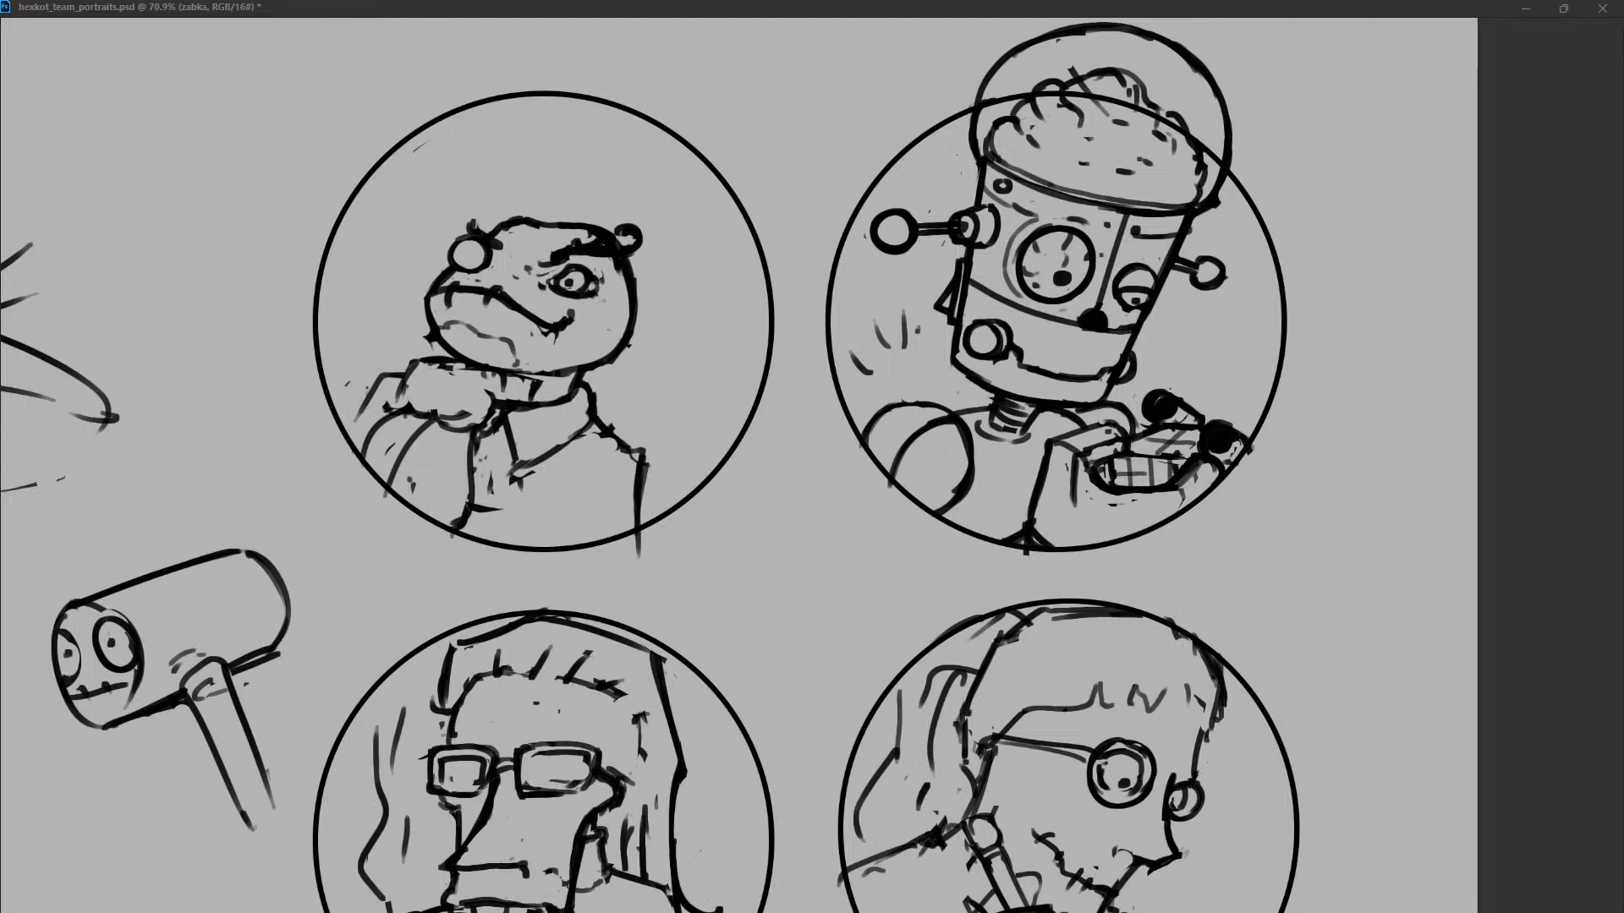
pyautogui.moveTo(414, 374); pyautogui.dragTo(442, 369)
pyautogui.moveTo(596, 435); pyautogui.dragTo(656, 518)
pyautogui.moveTo(389, 374); pyautogui.dragTo(349, 390)
pyautogui.moveTo(321, 321); pyautogui.dragTo(352, 402)
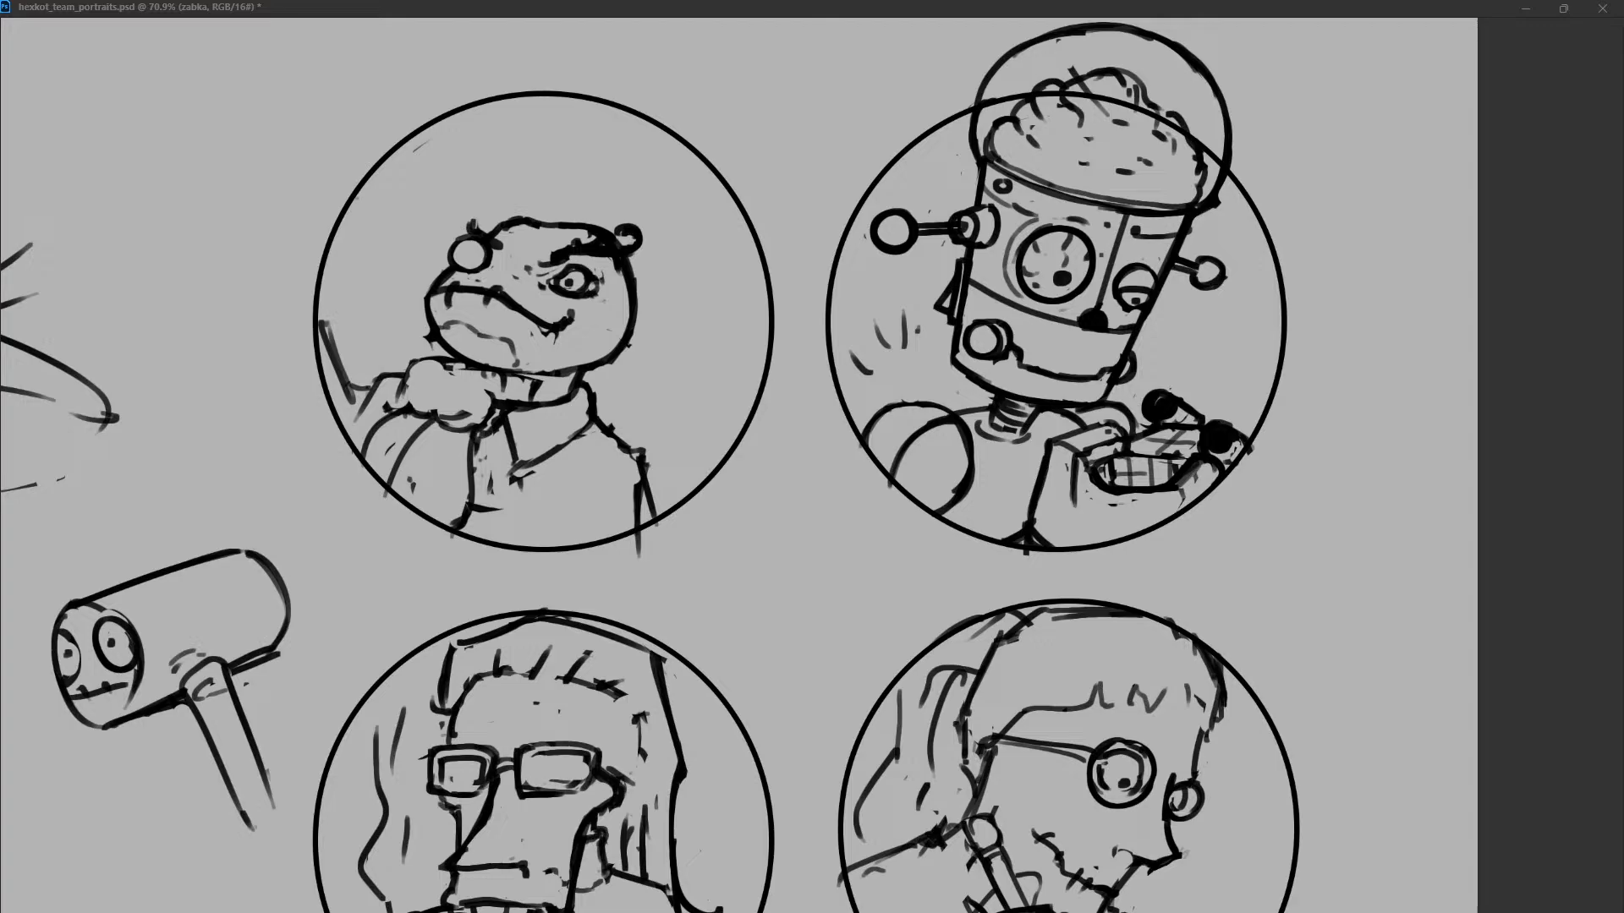
# Sketch a loose curled shape inside the frog's circle, above and in front of its snout.
pyautogui.moveTo(385, 156)
pyautogui.mouseDown()
pyautogui.moveTo(406, 190)
pyautogui.moveTo(429, 159)
pyautogui.moveTo(393, 228)
pyautogui.moveTo(341, 244)
pyautogui.mouseUp()
pyautogui.moveTo(433, 159)
pyautogui.mouseDown()
pyautogui.moveTo(381, 221)
pyautogui.moveTo(455, 189)
pyautogui.mouseUp()
pyautogui.moveTo(453, 202)
pyautogui.mouseDown()
pyautogui.moveTo(371, 226)
pyautogui.moveTo(419, 151)
pyautogui.moveTo(473, 125)
pyautogui.moveTo(492, 140)
pyautogui.moveTo(470, 124)
pyautogui.moveTo(395, 158)
pyautogui.mouseUp()
pyautogui.hotkey('ctrl', 'z')
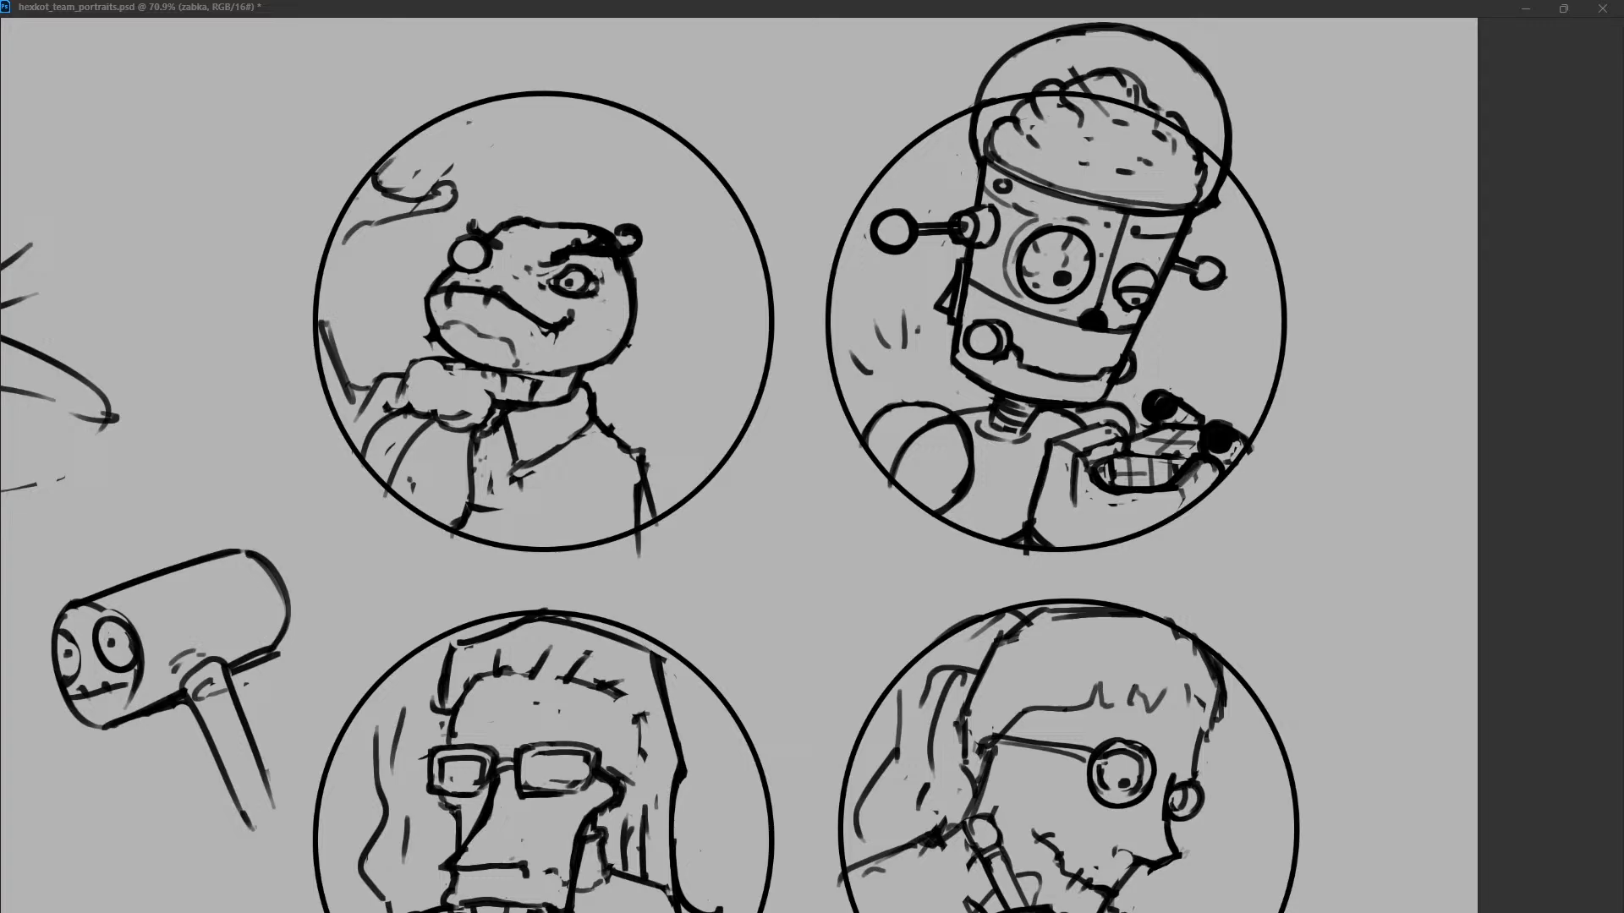
# Rework the outline between the bow and the circle's edge on the snout side of the frog.
pyautogui.hotkey('ctrl', 'z')
pyautogui.moveTo(320, 331)
pyautogui.mouseDown()
pyautogui.moveTo(341, 388)
pyautogui.moveTo(403, 378)
pyautogui.moveTo(368, 355)
pyautogui.moveTo(329, 370)
pyautogui.moveTo(320, 352)
pyautogui.mouseUp()
pyautogui.hotkey('ctrl', 'z')
pyautogui.hotkey('ctrl', 'z')
# Redraw the frog's far shoulder as a sloping line and add the inner sleeve line below it.
pyautogui.hotkey('ctrl', 'z')
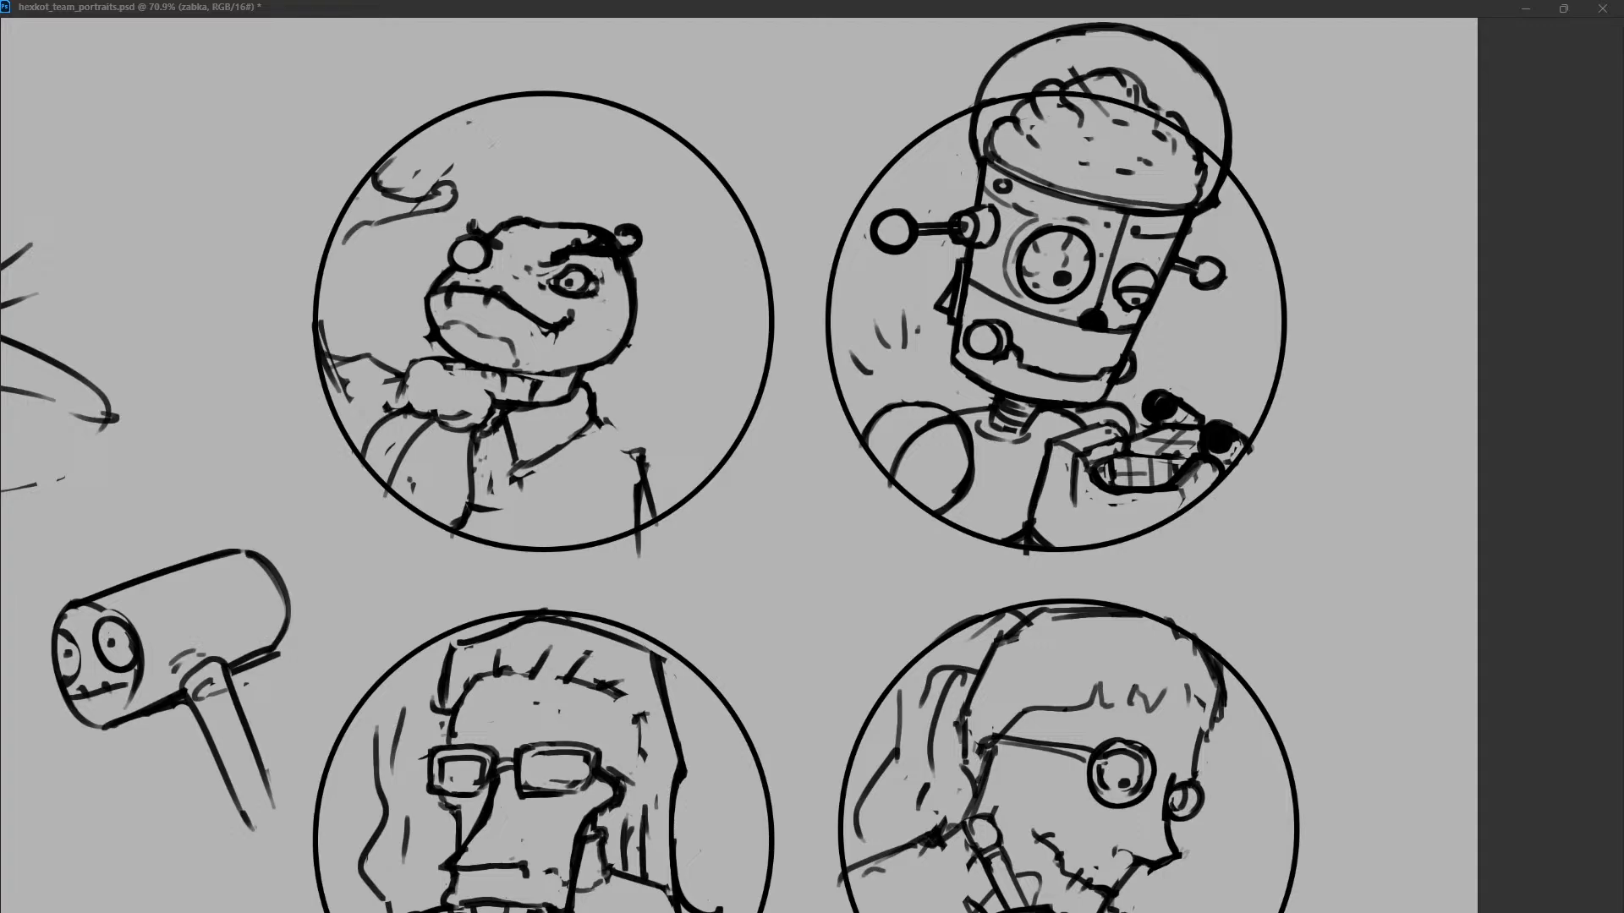
pyautogui.moveTo(586, 422)
pyautogui.mouseDown()
pyautogui.moveTo(646, 453)
pyautogui.moveTo(658, 515)
pyautogui.mouseUp()
pyautogui.hotkey('ctrl', 'z')
pyautogui.moveTo(641, 454); pyautogui.dragTo(606, 554)
pyautogui.moveTo(622, 464); pyautogui.dragTo(608, 526)
pyautogui.moveTo(632, 466); pyautogui.dragTo(625, 482)
pyautogui.moveTo(537, 466); pyautogui.dragTo(463, 458)
pyautogui.hotkey('ctrl', 'z')
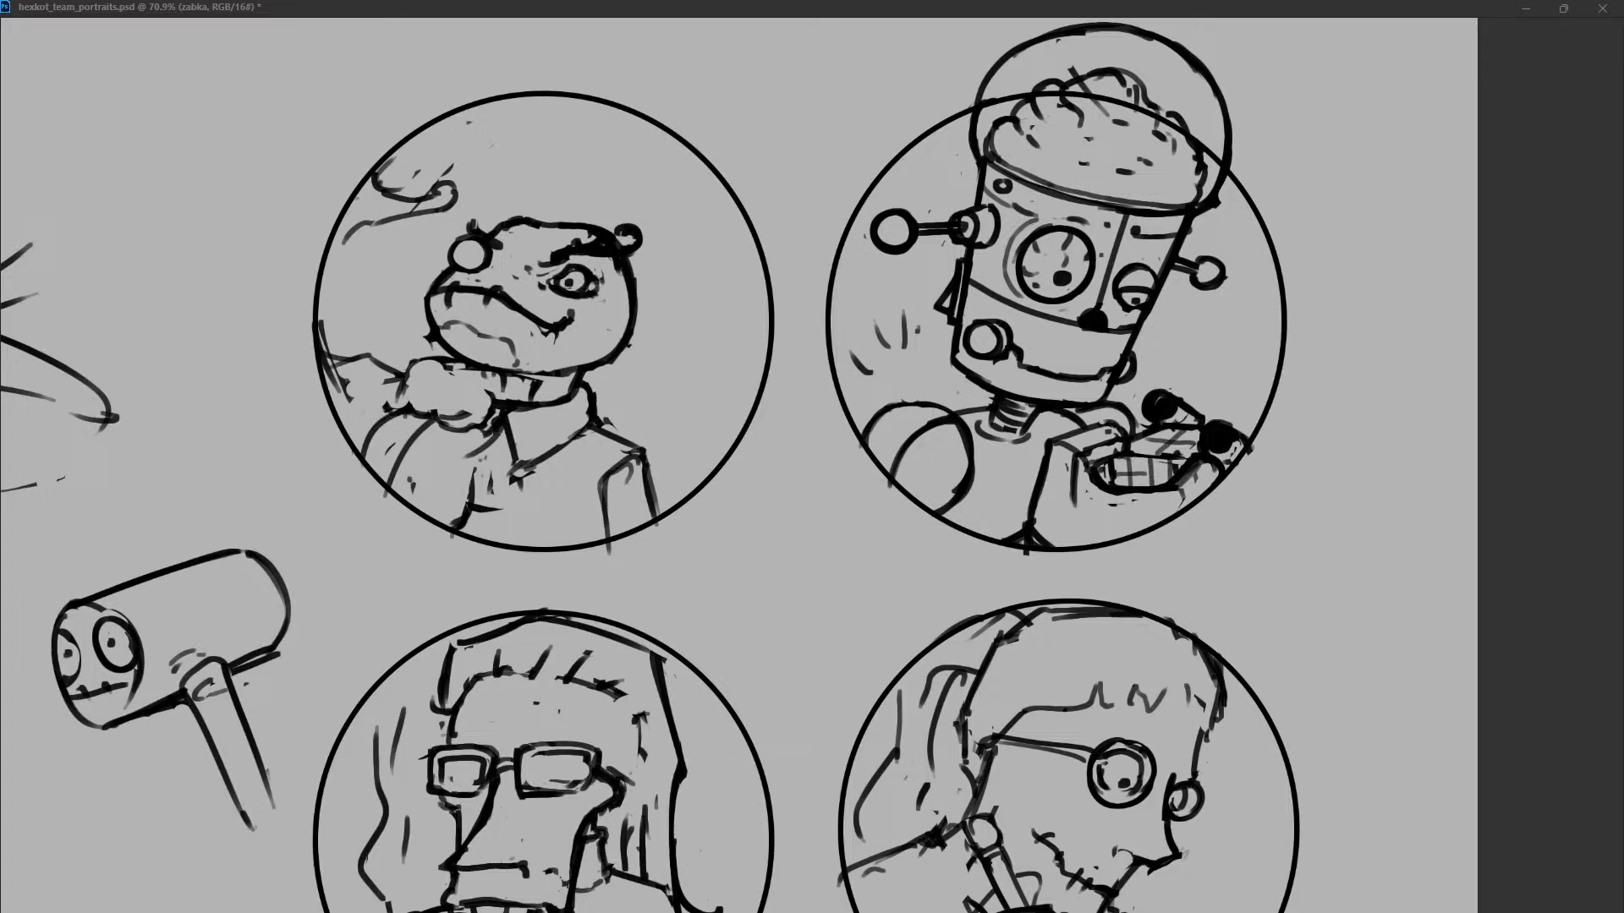
# Lighten and clean up the lines around the frog's bow, collar and neck.
pyautogui.moveTo(406, 409)
pyautogui.mouseDown()
pyautogui.moveTo(470, 418)
pyautogui.moveTo(510, 456)
pyautogui.moveTo(499, 470)
pyautogui.mouseUp()
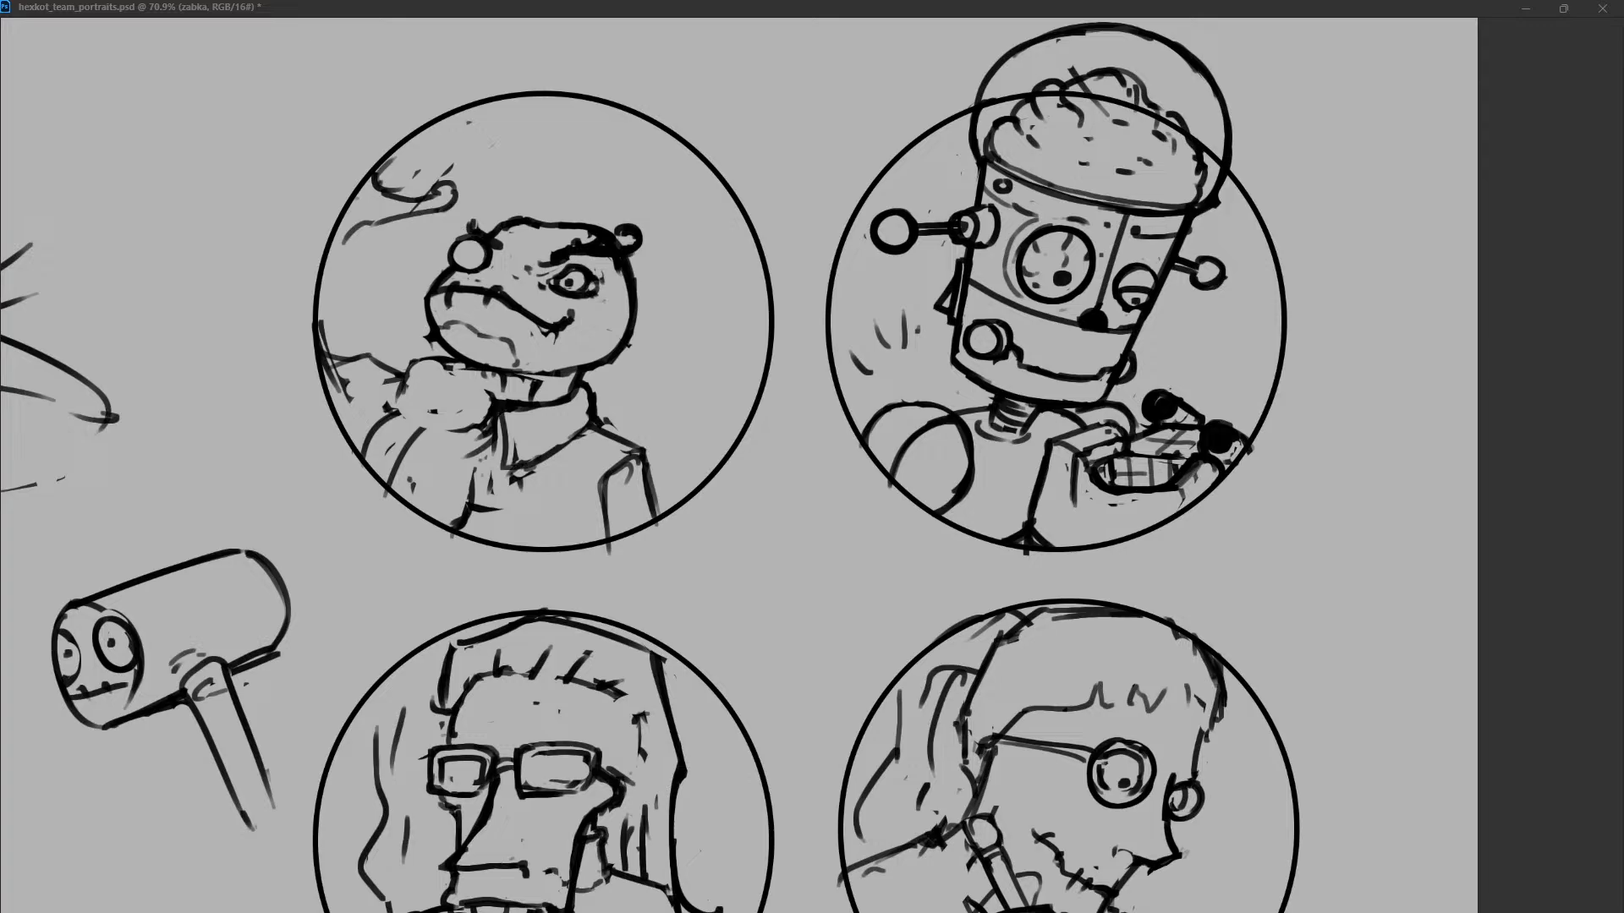
pyautogui.moveTo(491, 391); pyautogui.dragTo(463, 431)
pyautogui.moveTo(539, 386); pyautogui.dragTo(531, 398)
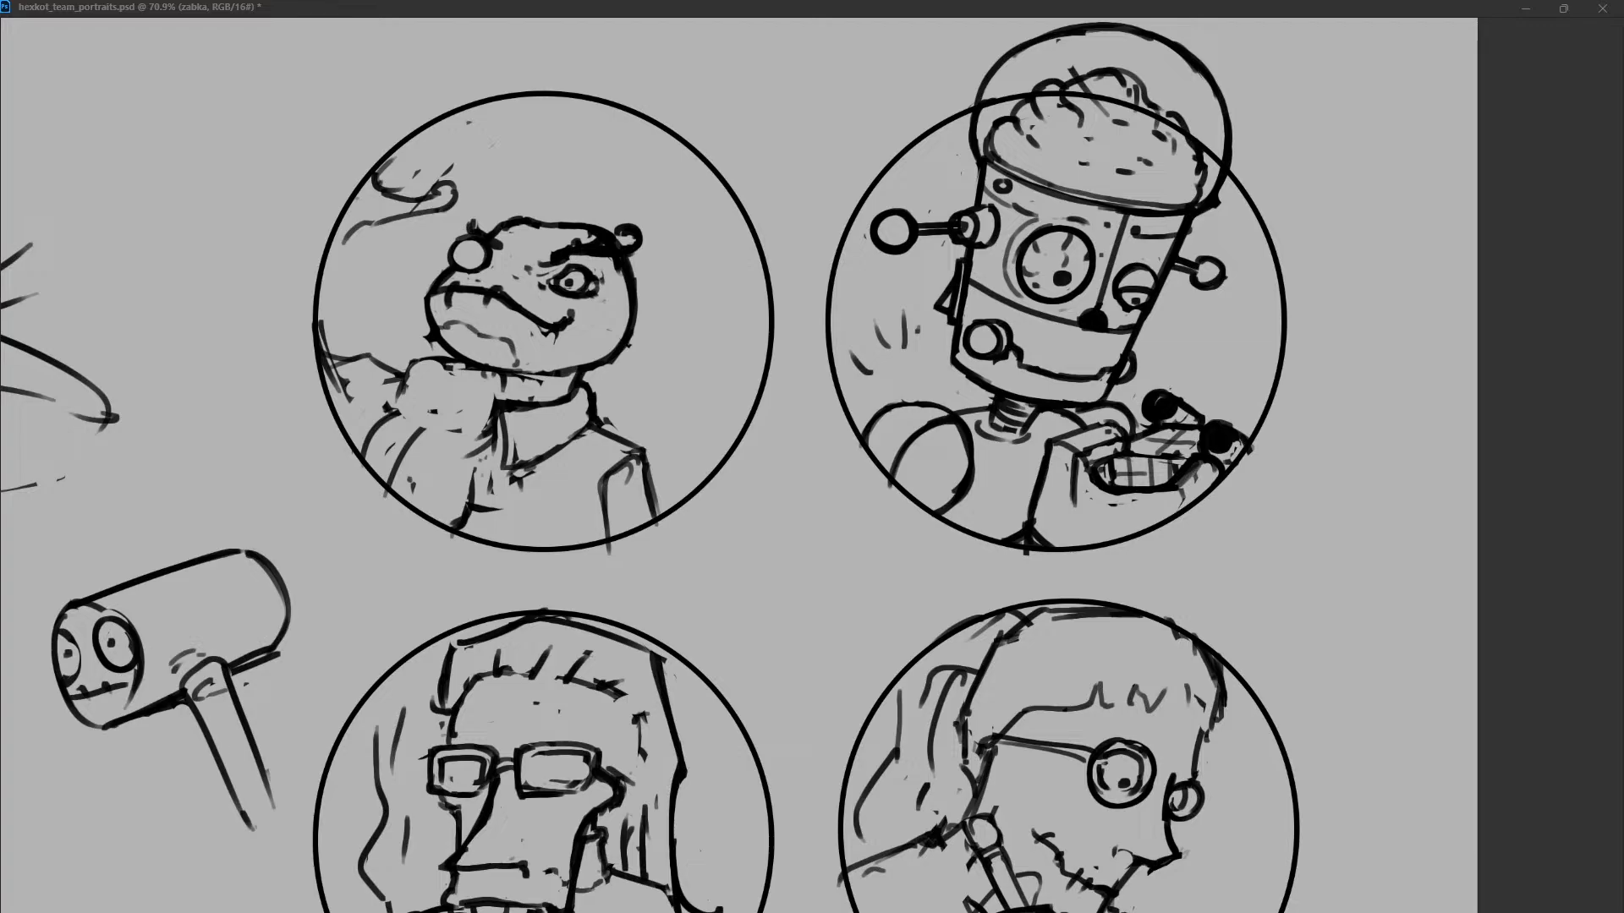
# Add short strokes beside the front eye and behind the head, and compare variations of the frog's upper lip.
pyautogui.moveTo(432, 253); pyautogui.dragTo(444, 248)
pyautogui.moveTo(632, 276); pyautogui.dragTo(676, 288)
pyautogui.moveTo(449, 284); pyautogui.dragTo(508, 304)
pyautogui.hotkey('ctrl', 'z')
pyautogui.hotkey('ctrl', 'shift', 'z')
pyautogui.hotkey('ctrl', 'z')
pyautogui.hotkey('ctrl', 'shift', 'z')
pyautogui.hotkey('ctrl', 'z')
pyautogui.hotkey('ctrl', 'z')
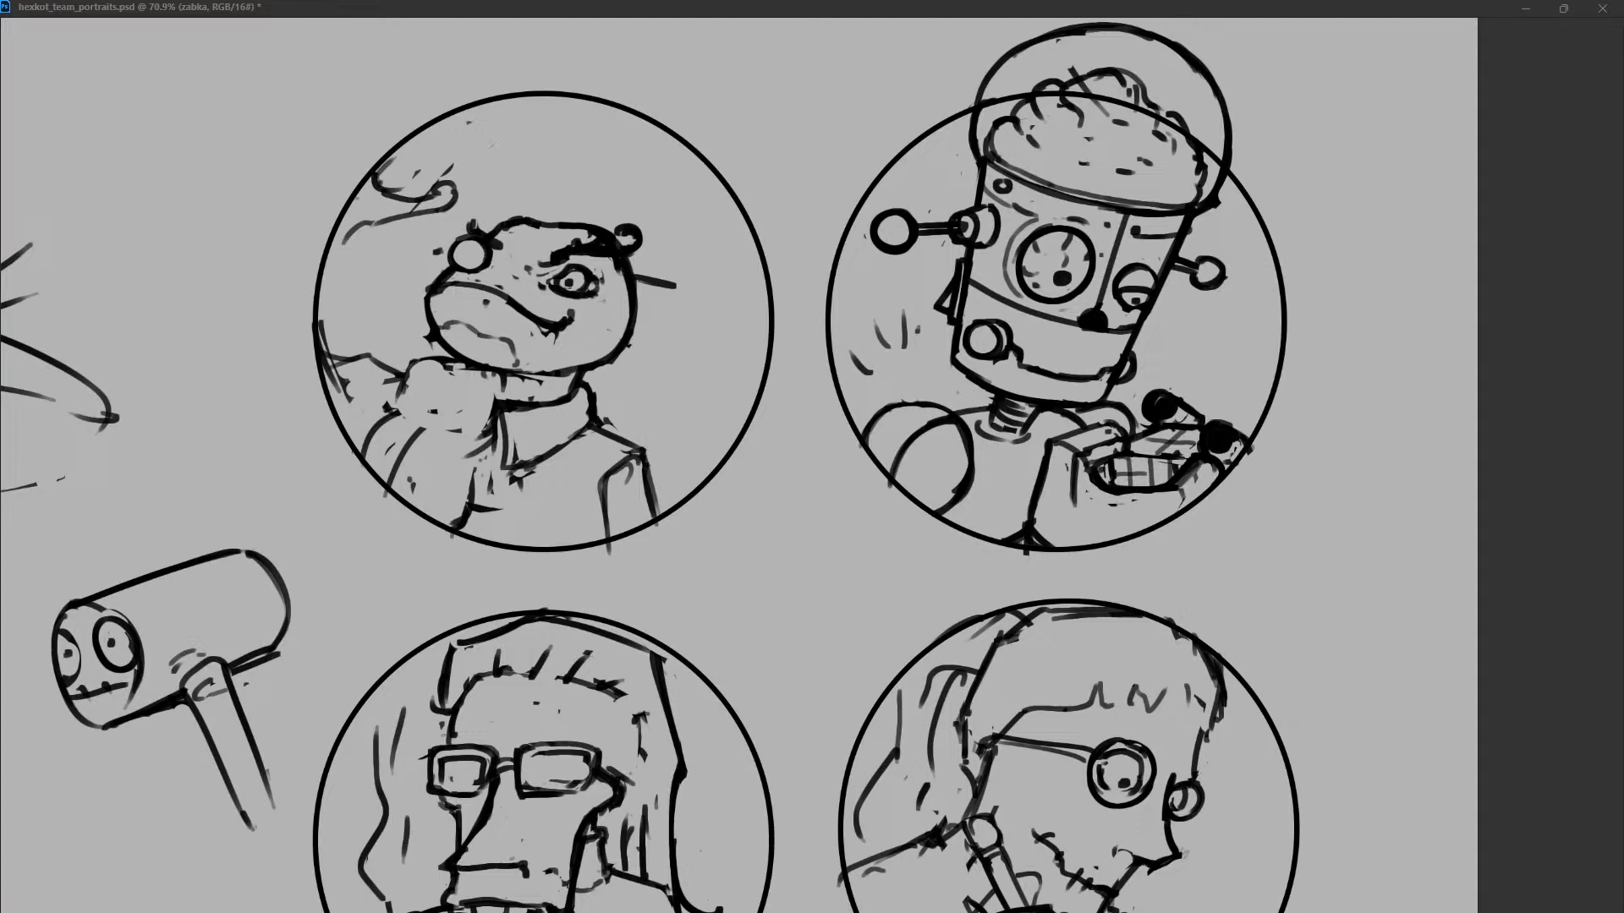
# Draw short crease marks across the frog's mouth and a curved line in front of the snout.
pyautogui.moveTo(451, 285)
pyautogui.mouseDown()
pyautogui.moveTo(452, 311)
pyautogui.moveTo(522, 328)
pyautogui.mouseUp()
pyautogui.moveTo(362, 306)
pyautogui.mouseDown()
pyautogui.moveTo(436, 287)
pyautogui.moveTo(390, 306)
pyautogui.moveTo(442, 331)
pyautogui.moveTo(378, 296)
pyautogui.moveTo(395, 313)
pyautogui.mouseUp()
pyautogui.moveTo(368, 307); pyautogui.dragTo(389, 340)
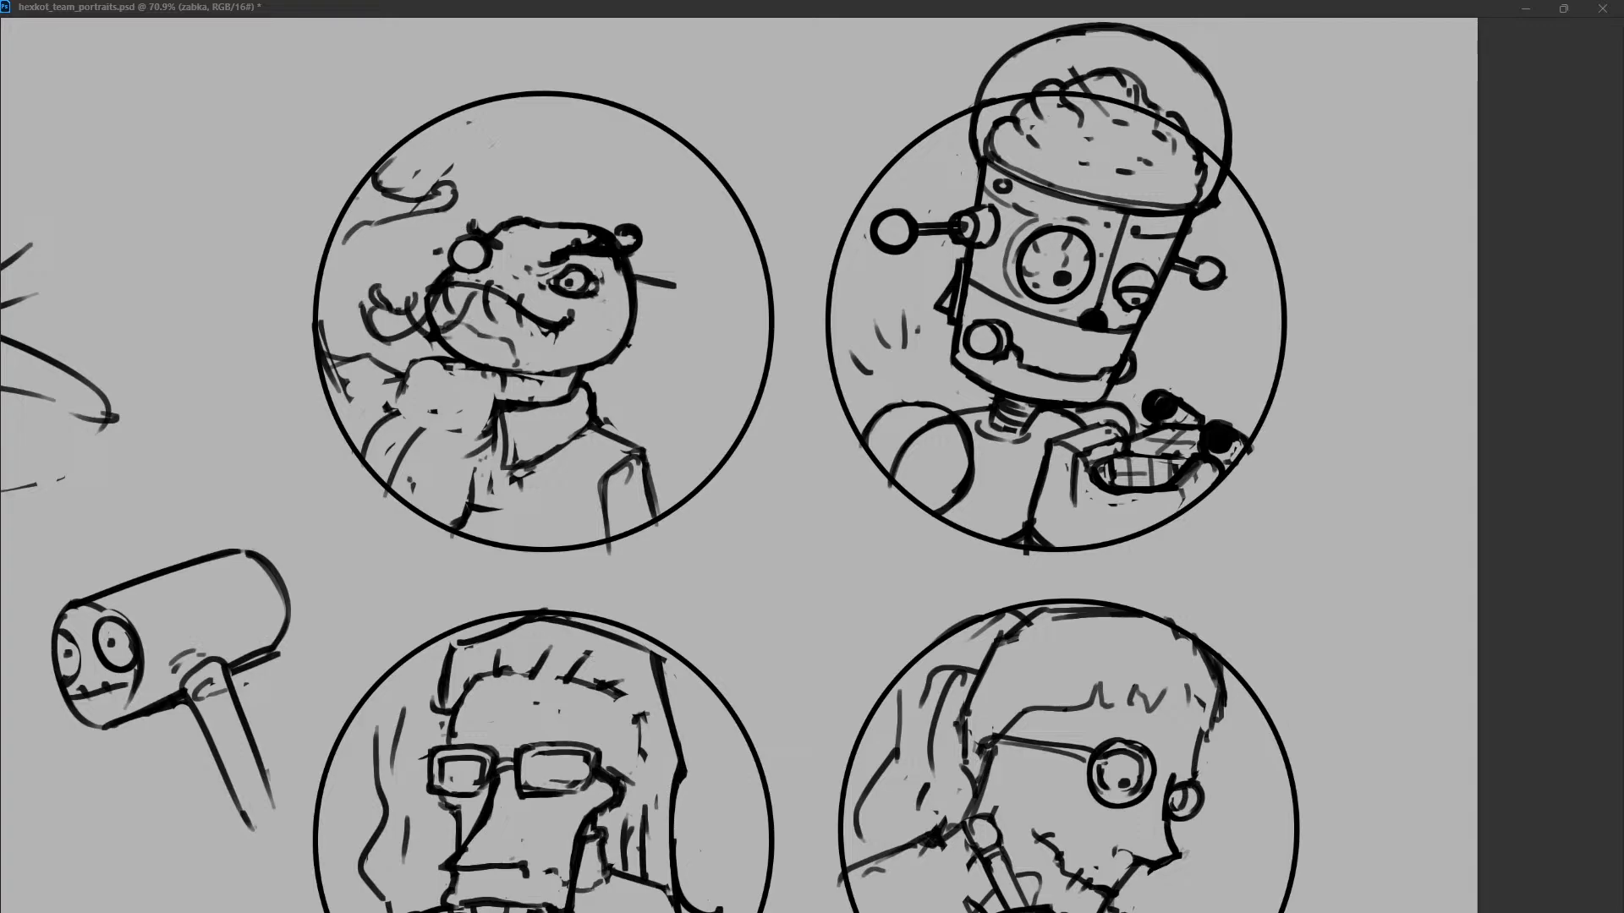
pyautogui.hotkey('ctrl', 'z')
pyautogui.hotkey('ctrl', 'z')
pyautogui.hotkey('ctrl', 'z')
pyautogui.hotkey('ctrl', 'z')
pyautogui.hotkey('ctrl', 'z')
pyautogui.hotkey('ctrl', 'z')
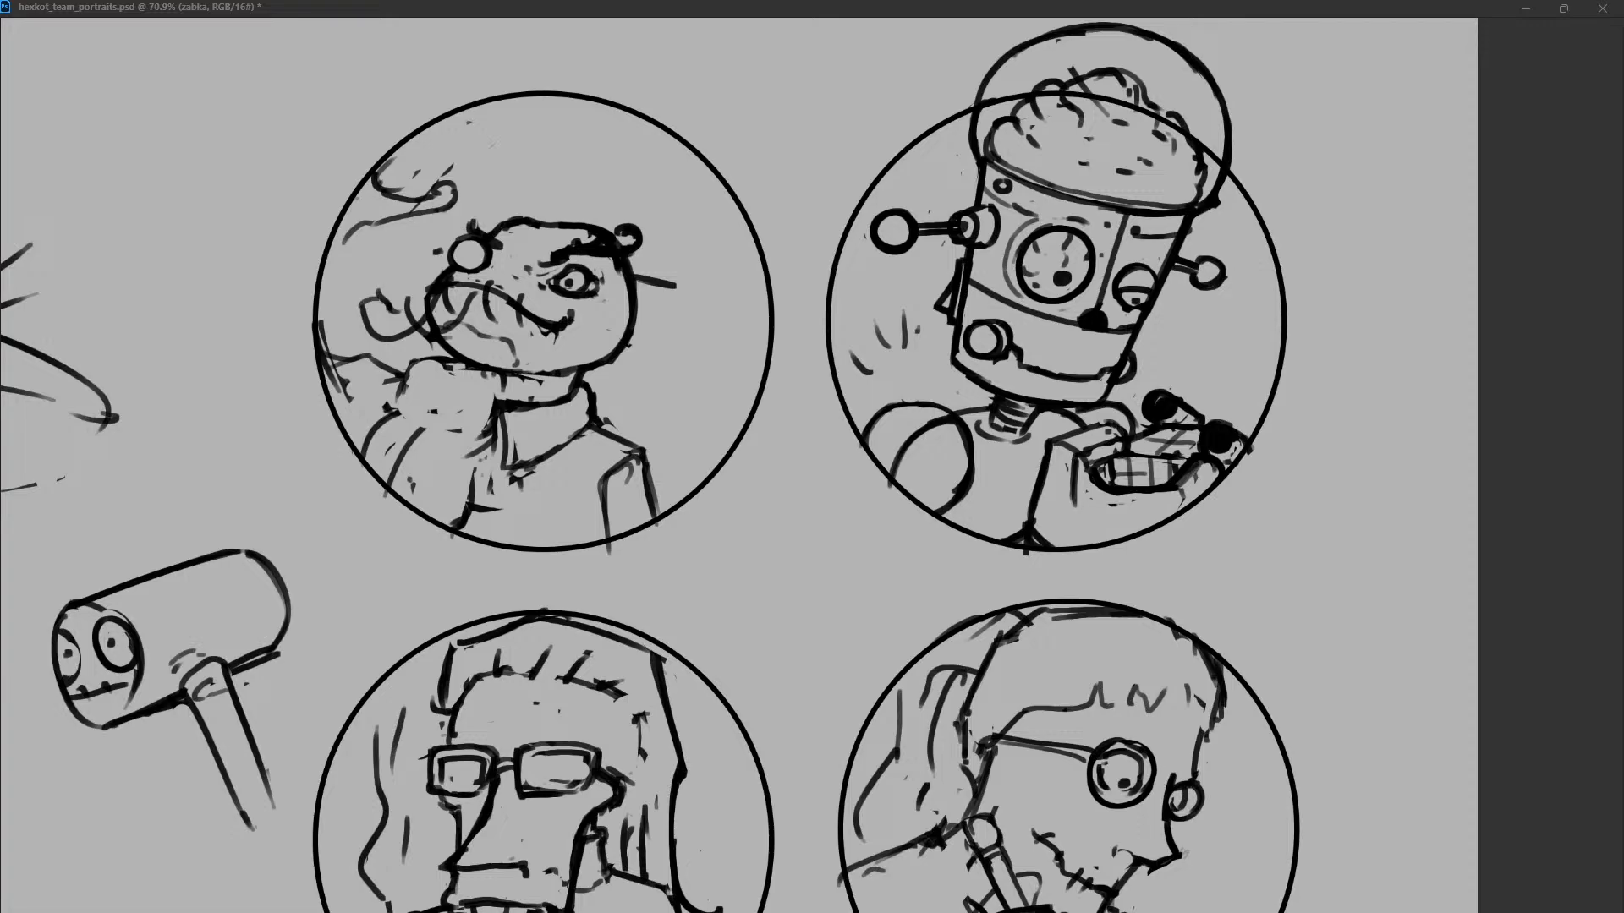
pyautogui.hotkey('ctrl', 'z')
pyautogui.hotkey('ctrl', 'z')
pyautogui.moveTo(634, 281); pyautogui.dragTo(712, 259)
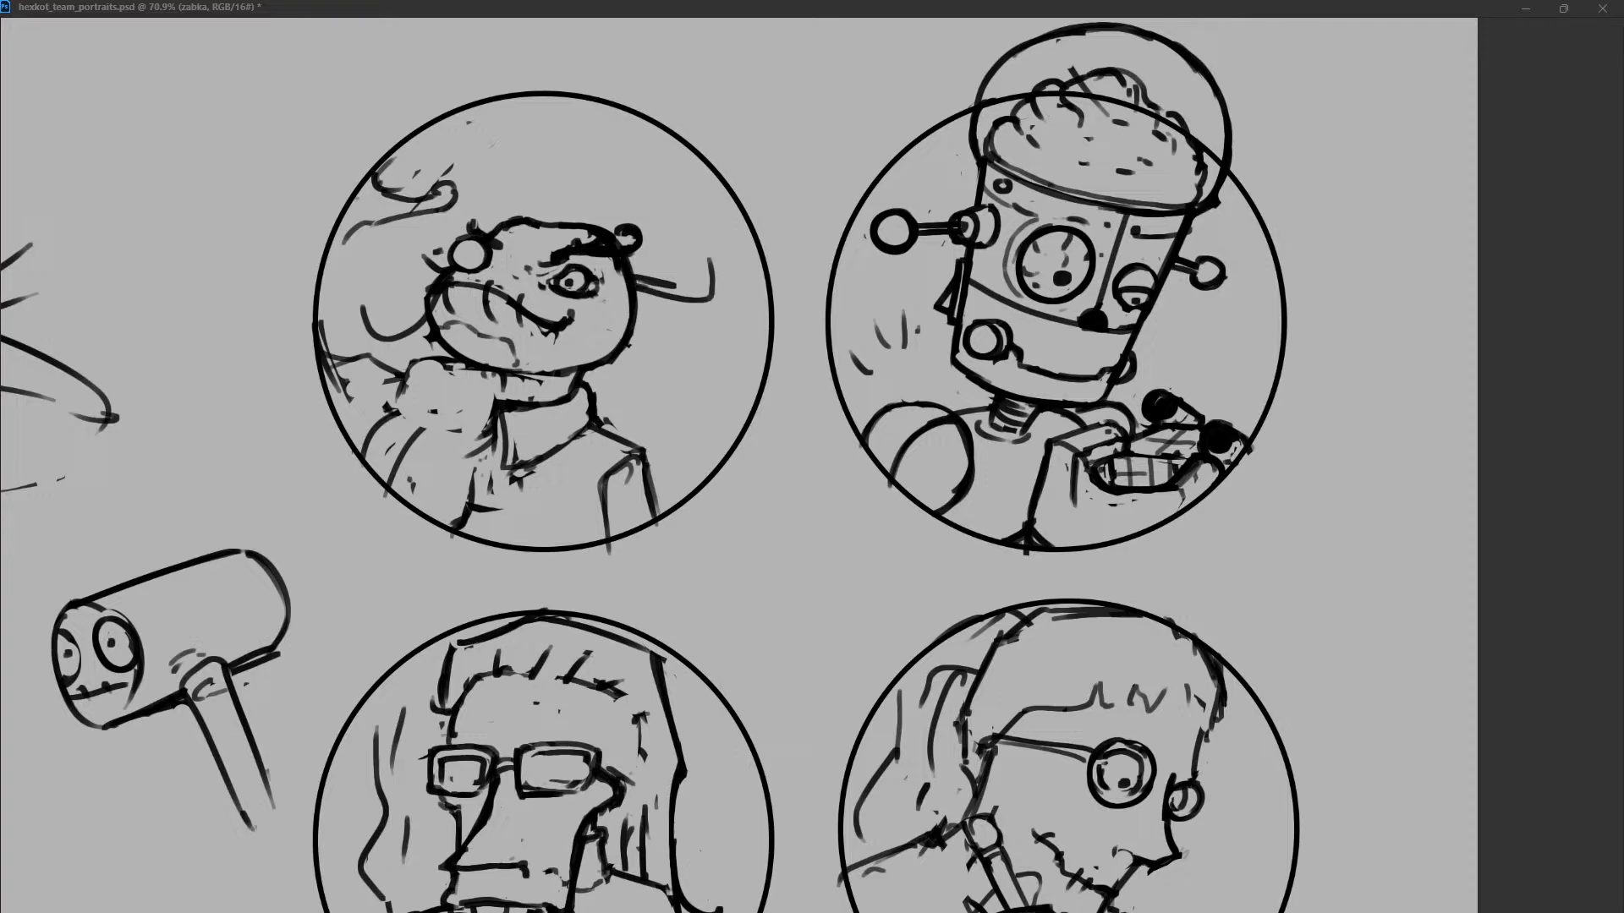
pyautogui.hotkey('ctrl', 'z')
# Sketch a rounded helmet outline over the top and back of the frog's head.
pyautogui.moveTo(603, 181); pyautogui.dragTo(623, 354)
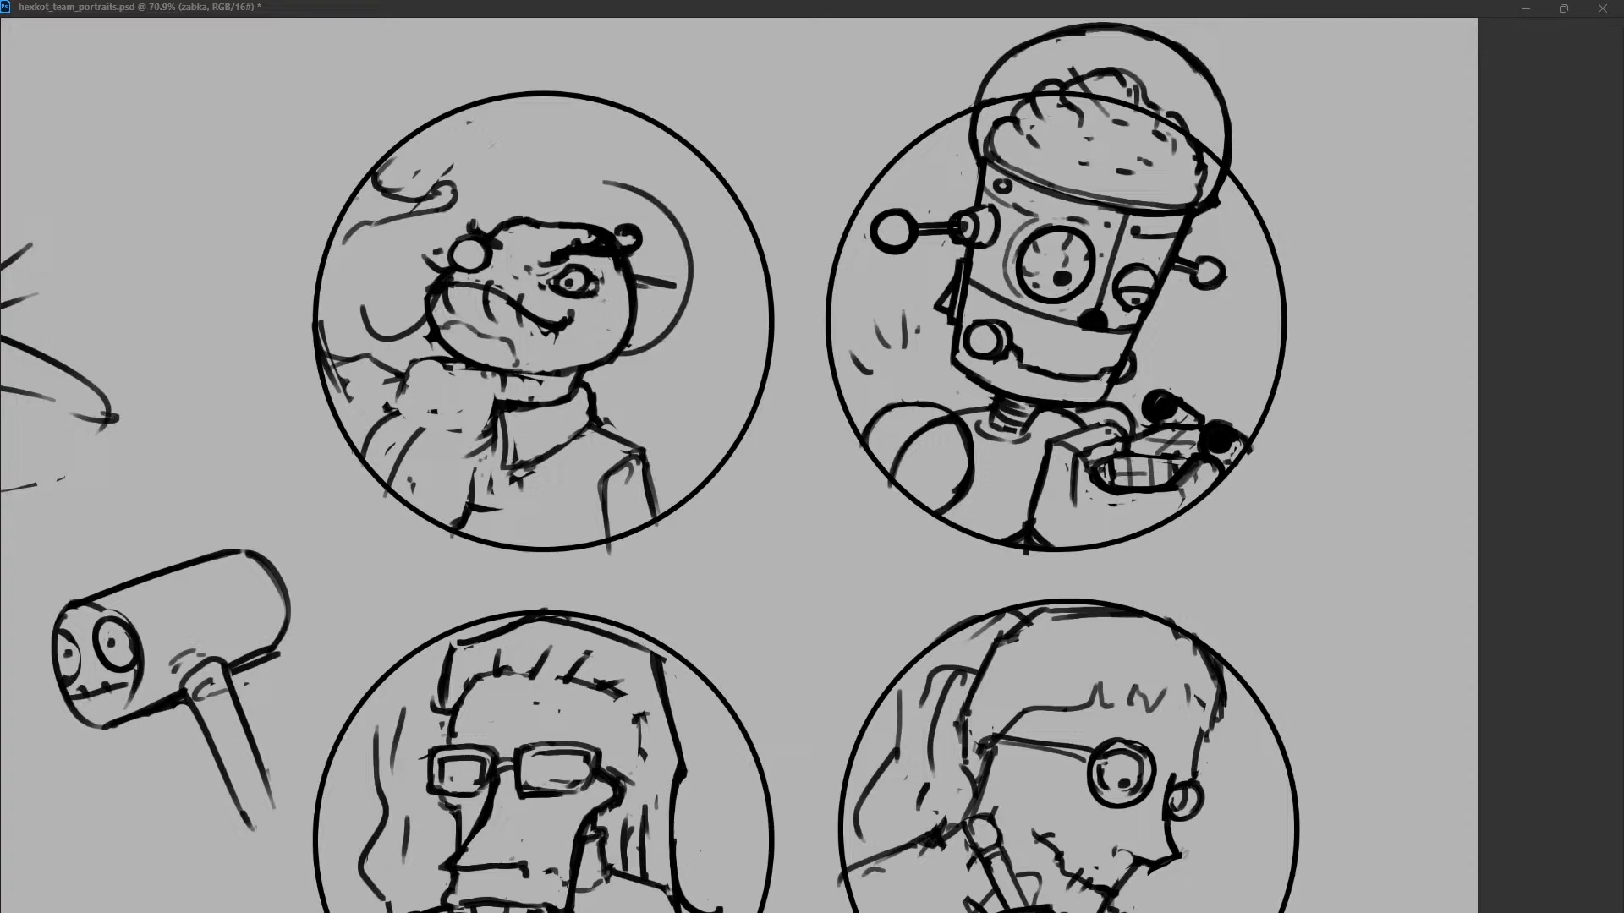
pyautogui.moveTo(554, 183); pyautogui.dragTo(426, 258)
pyautogui.moveTo(483, 196); pyautogui.dragTo(550, 186)
pyautogui.moveTo(578, 186); pyautogui.dragTo(685, 275)
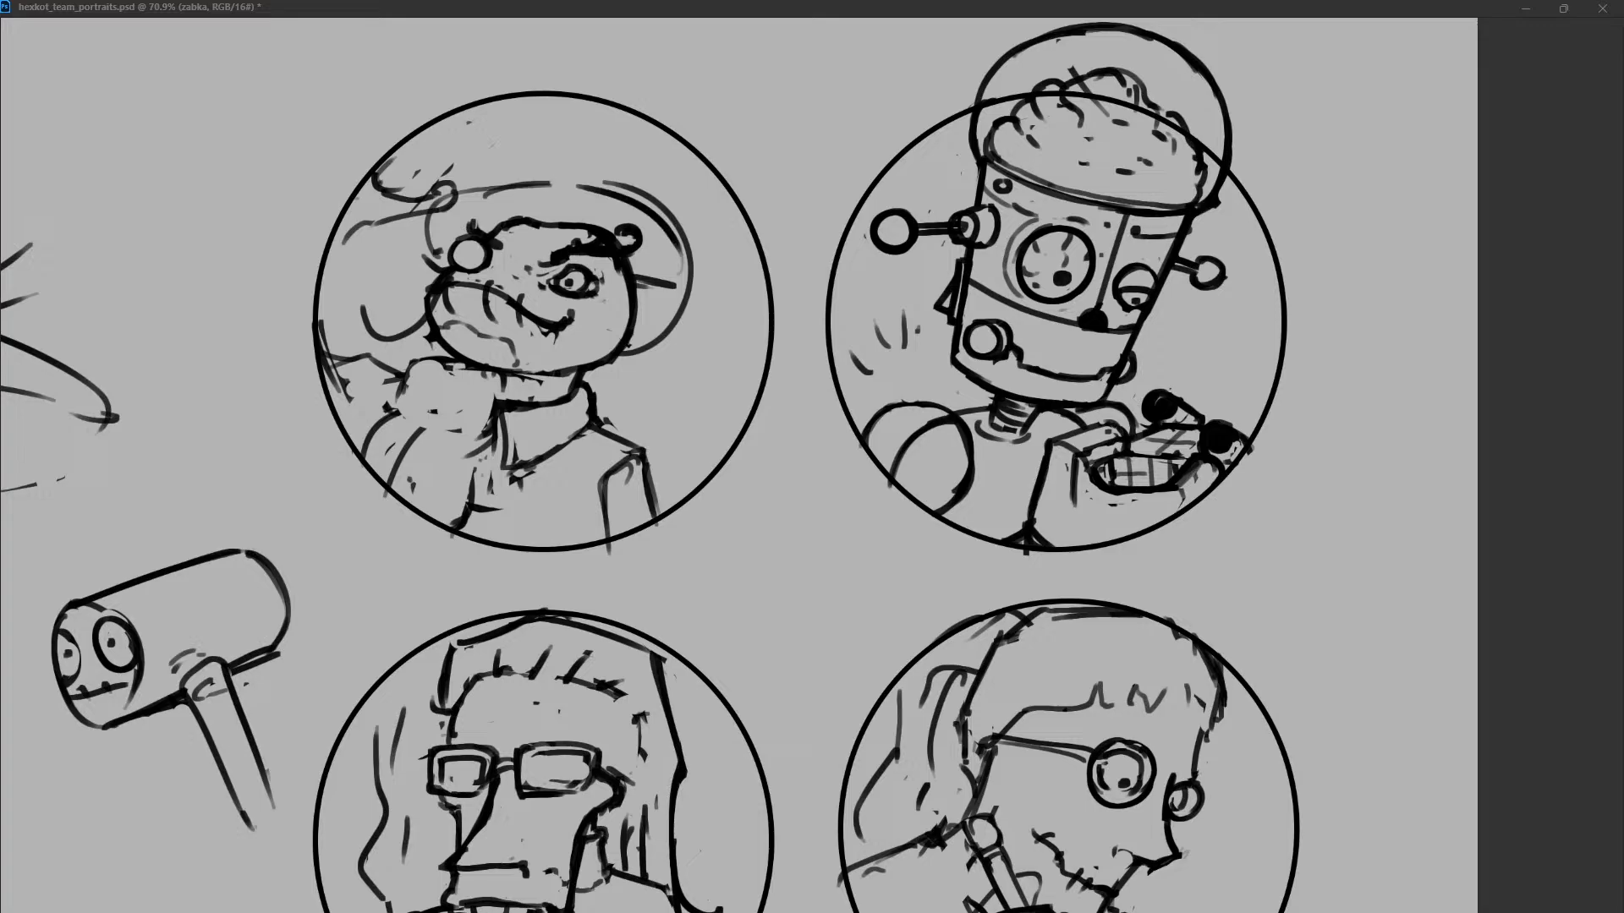
pyautogui.moveTo(634, 209); pyautogui.dragTo(517, 193)
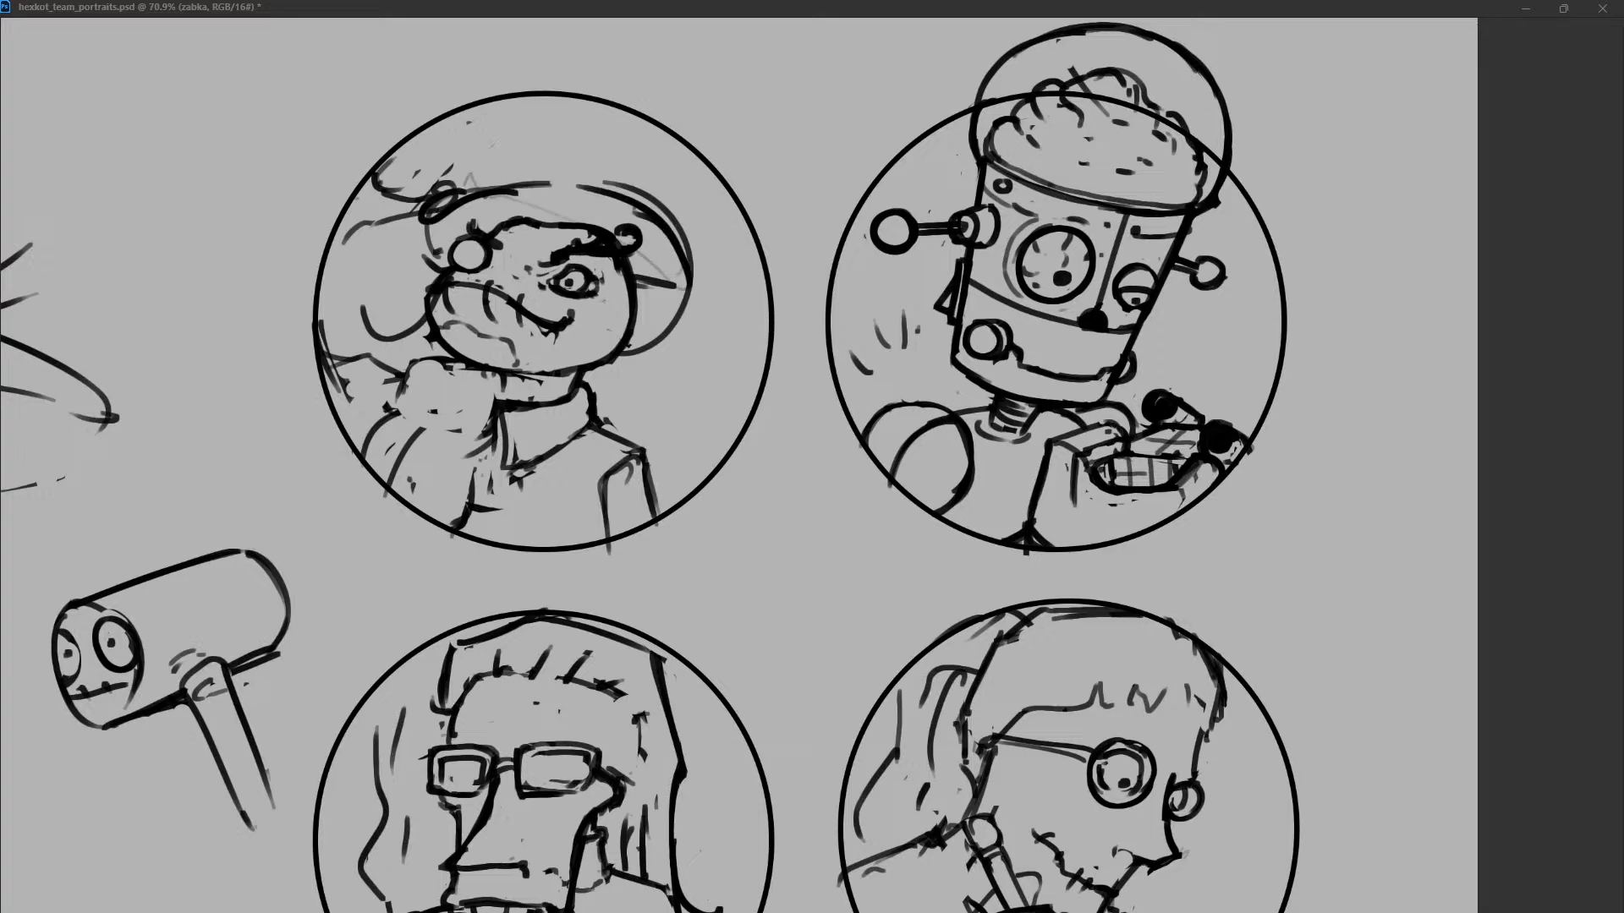
pyautogui.hotkey('ctrl', 'z')
pyautogui.moveTo(428, 242)
pyautogui.mouseDown()
pyautogui.moveTo(560, 178)
pyautogui.moveTo(691, 275)
pyautogui.mouseUp()
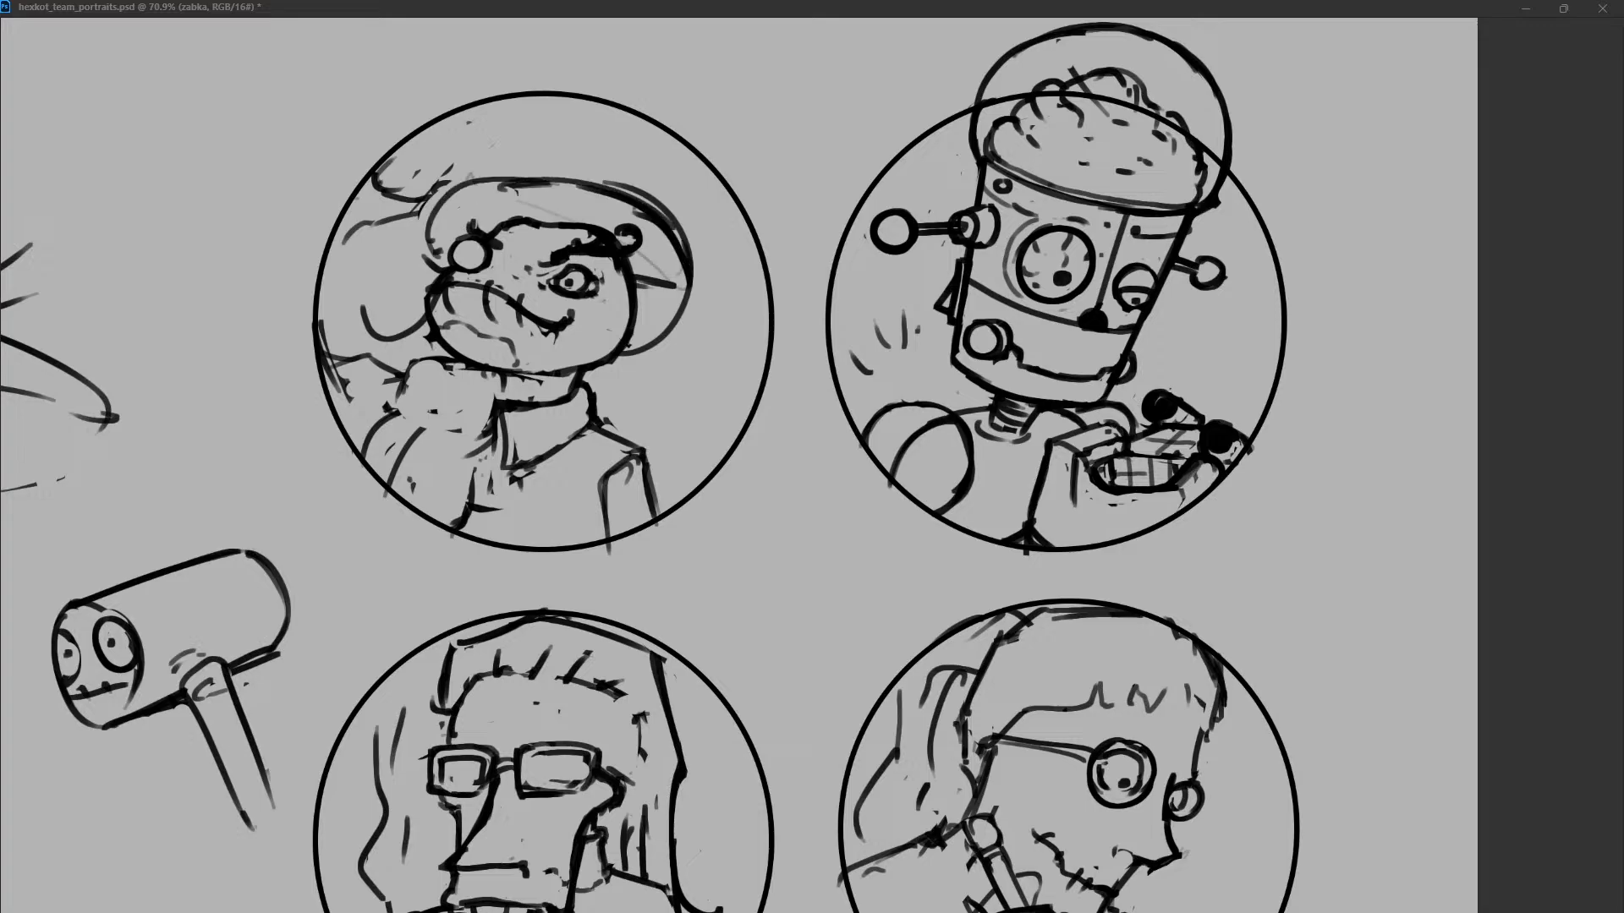
# Thicken and trim the freehand helmet outline, closing it behind the jaw and narrowing its front edge.
pyautogui.moveTo(549, 195)
pyautogui.mouseDown()
pyautogui.moveTo(430, 243)
pyautogui.moveTo(433, 269)
pyautogui.moveTo(602, 185)
pyautogui.mouseUp()
pyautogui.moveTo(446, 201)
pyautogui.mouseDown()
pyautogui.moveTo(438, 273)
pyautogui.moveTo(454, 245)
pyautogui.moveTo(628, 189)
pyautogui.mouseUp()
pyautogui.moveTo(675, 241); pyautogui.dragTo(672, 304)
pyautogui.moveTo(611, 182)
pyautogui.mouseDown()
pyautogui.moveTo(682, 325)
pyautogui.moveTo(663, 310)
pyautogui.mouseUp()
pyautogui.moveTo(671, 245); pyautogui.dragTo(626, 353)
pyautogui.moveTo(637, 280)
pyautogui.mouseDown()
pyautogui.moveTo(663, 288)
pyautogui.moveTo(611, 372)
pyautogui.mouseUp()
pyautogui.moveTo(669, 250); pyautogui.dragTo(662, 363)
pyautogui.moveTo(686, 290)
pyautogui.mouseDown()
pyautogui.moveTo(624, 373)
pyautogui.moveTo(647, 315)
pyautogui.mouseUp()
pyautogui.moveTo(596, 366)
pyautogui.mouseDown()
pyautogui.moveTo(652, 361)
pyautogui.moveTo(629, 367)
pyautogui.mouseUp()
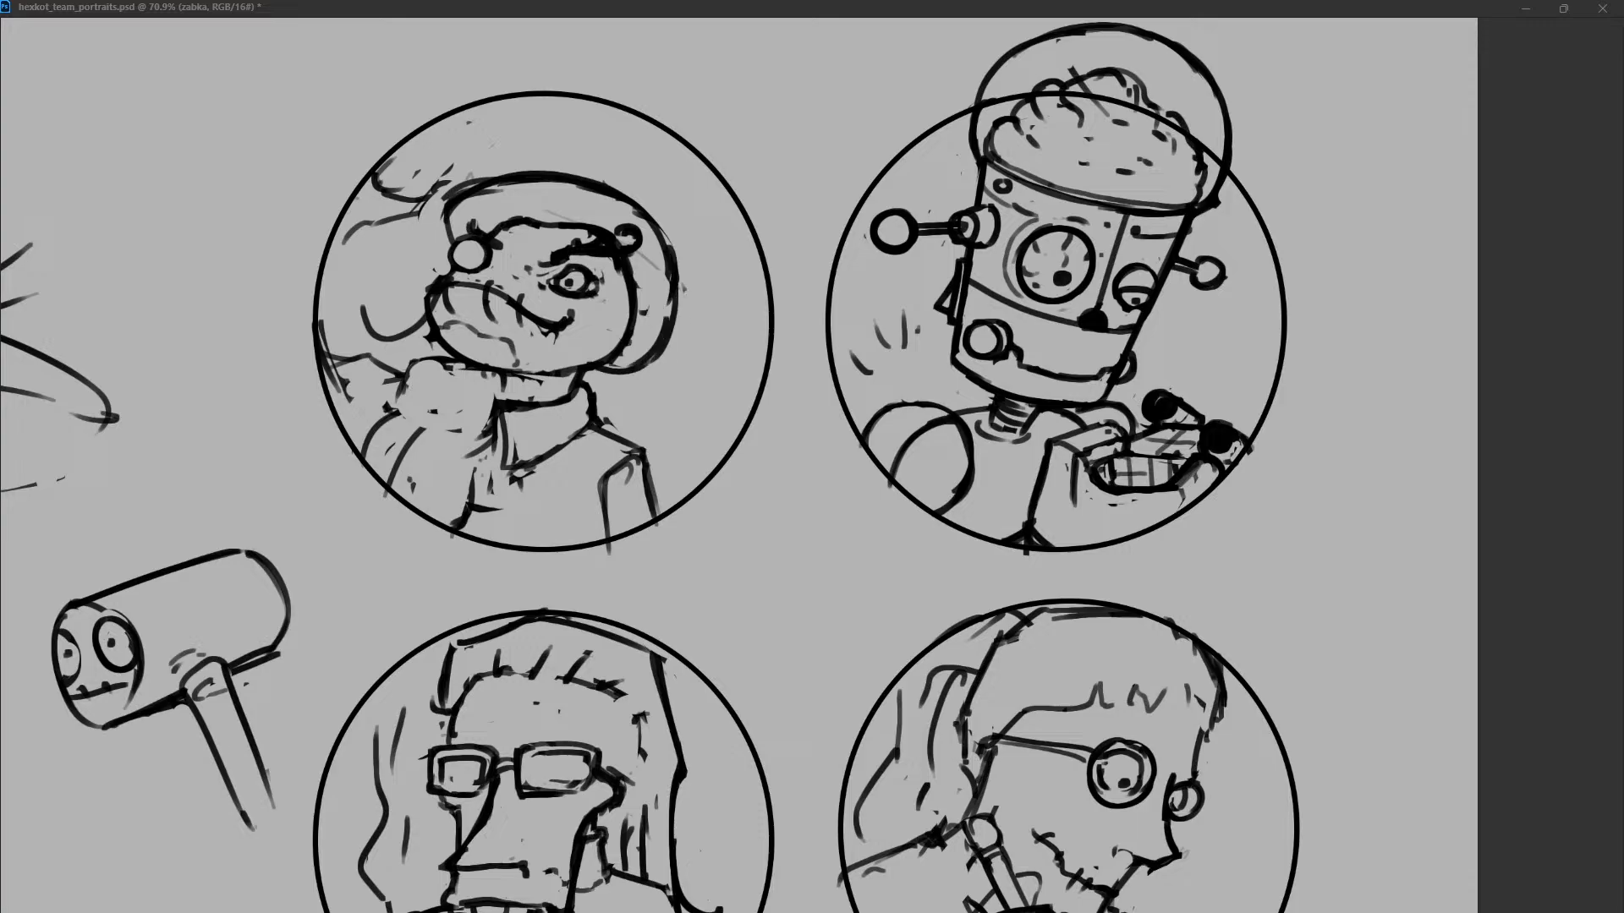
pyautogui.moveTo(494, 178); pyautogui.dragTo(445, 224)
pyautogui.moveTo(533, 181); pyautogui.dragTo(456, 241)
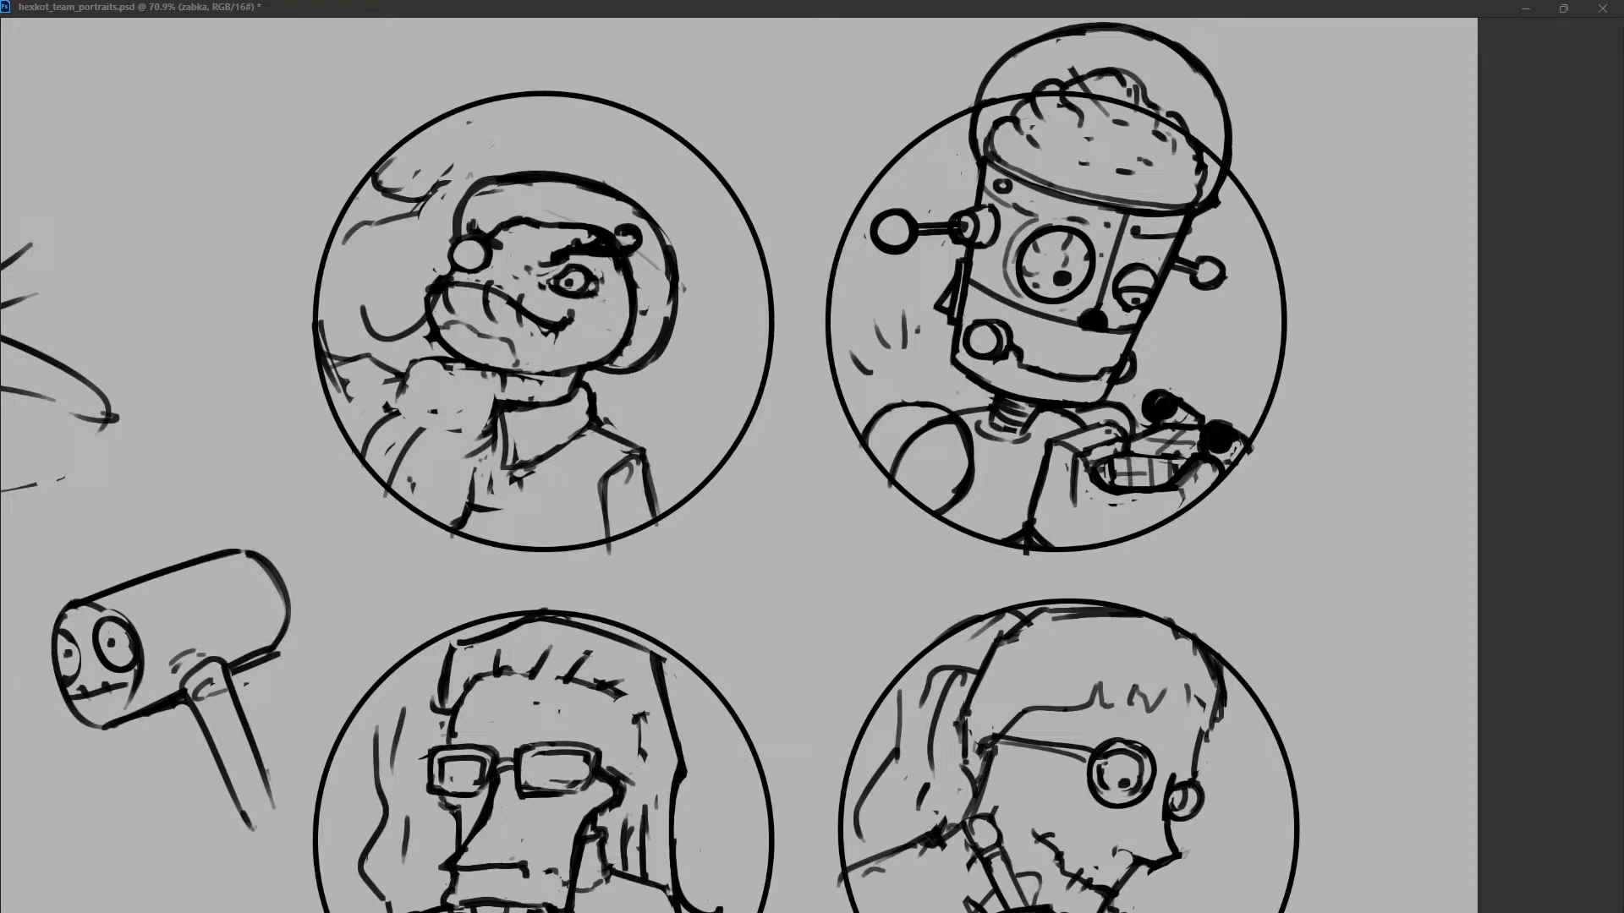
# Draw an ellipse around the frog's head, then reshape and tilt it to match the helmet.
pyautogui.moveTo(427, 144); pyautogui.dragTo(696, 413)
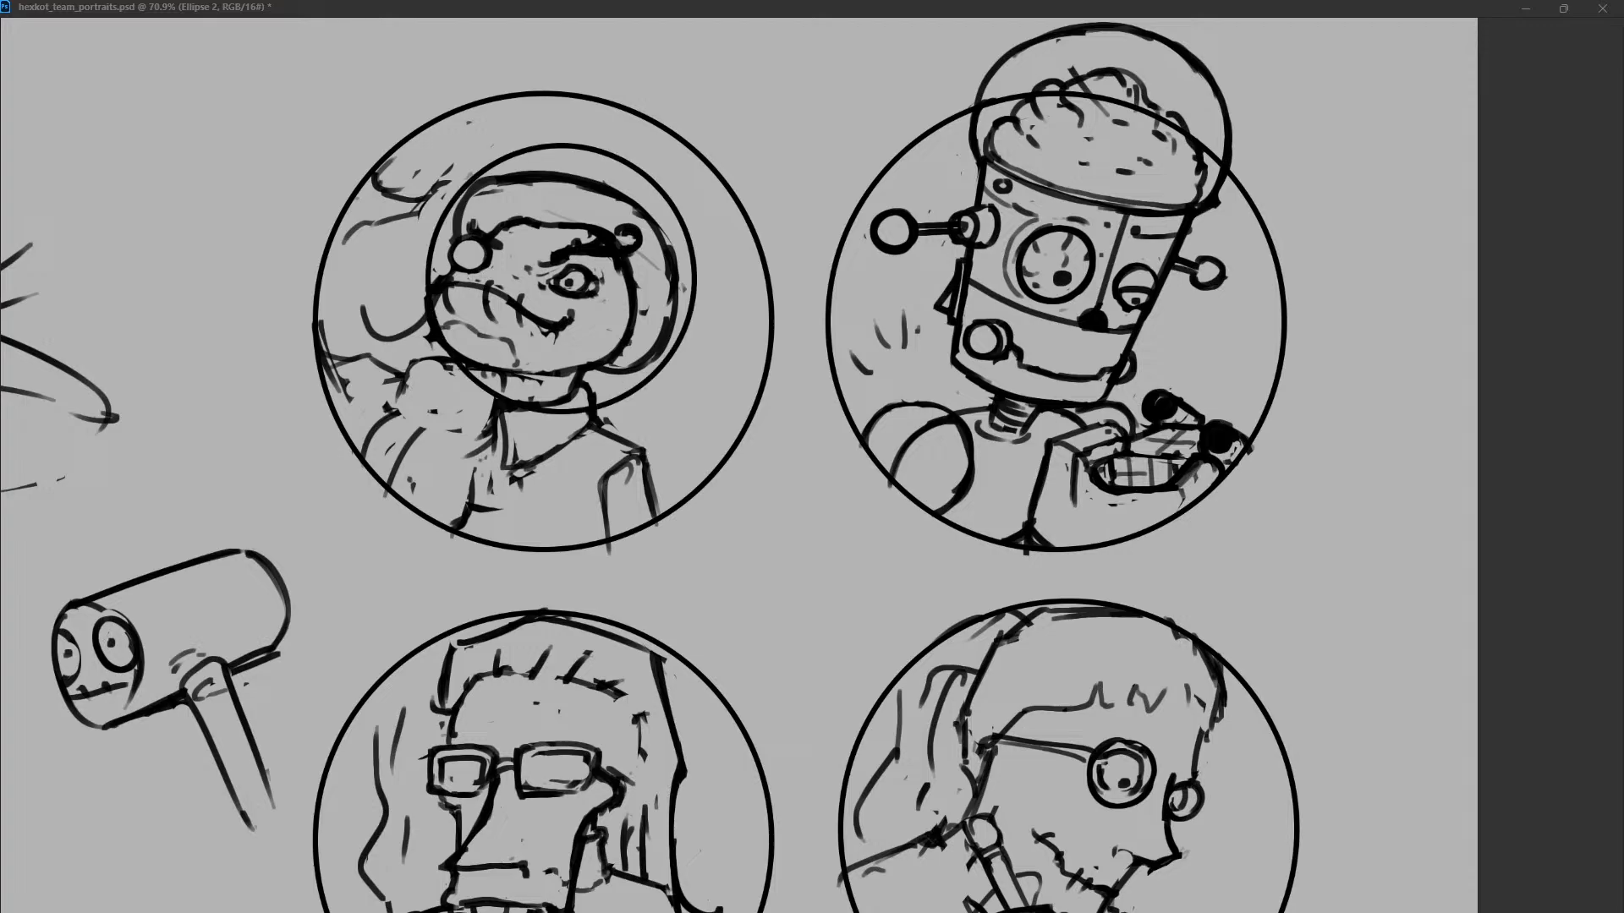
pyautogui.moveTo(696, 145); pyautogui.dragTo(677, 167)
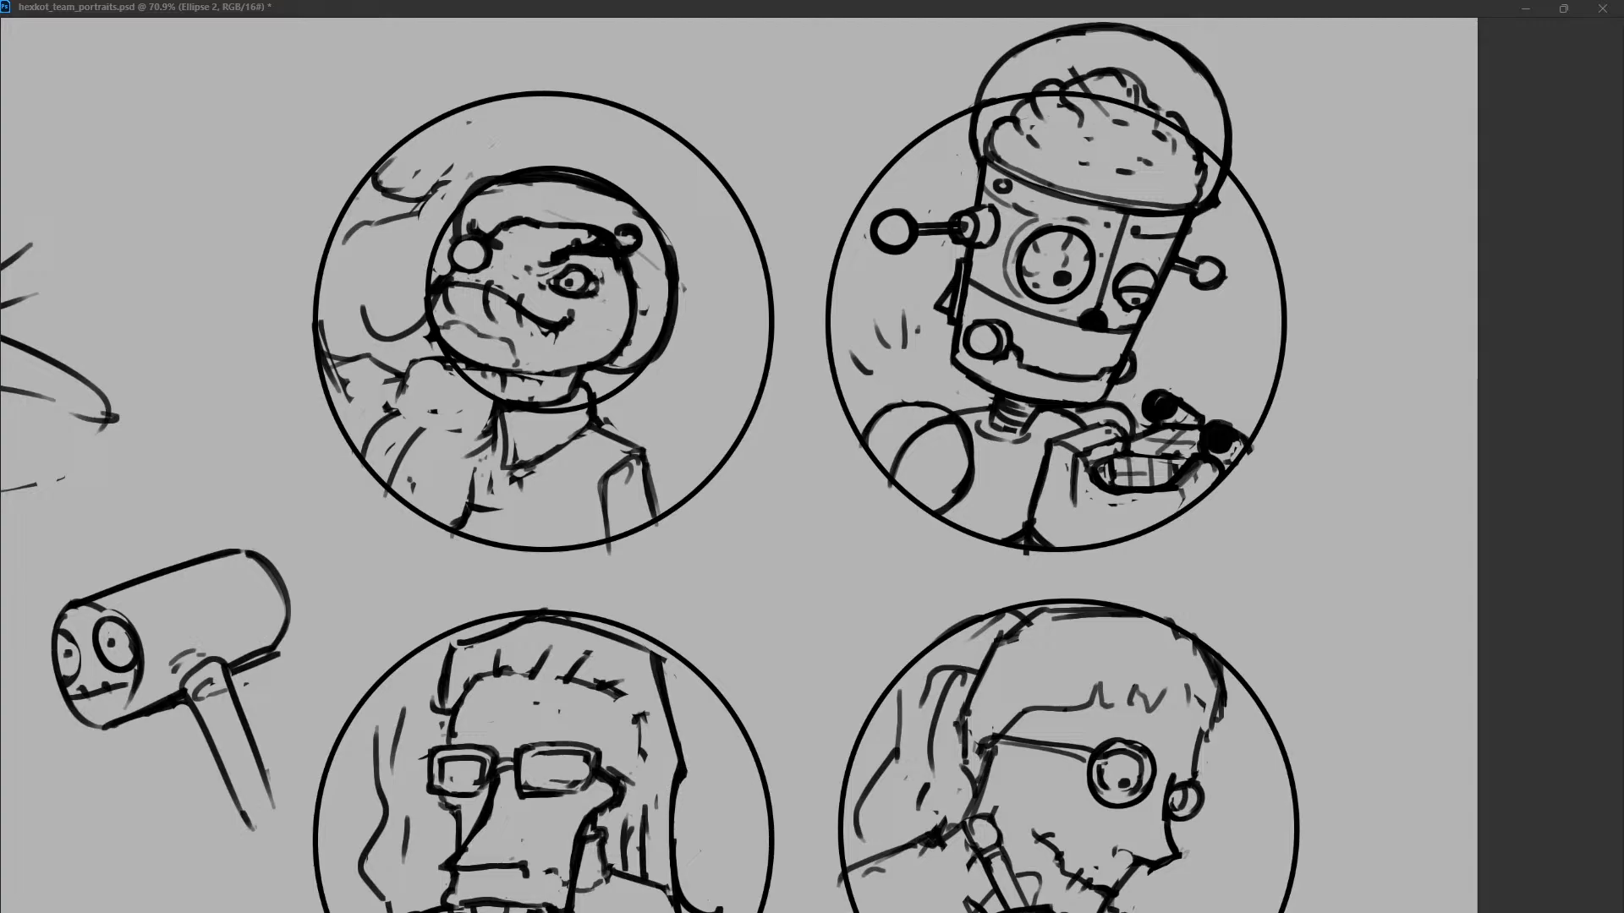
pyautogui.moveTo(550, 289); pyautogui.dragTo(562, 275)
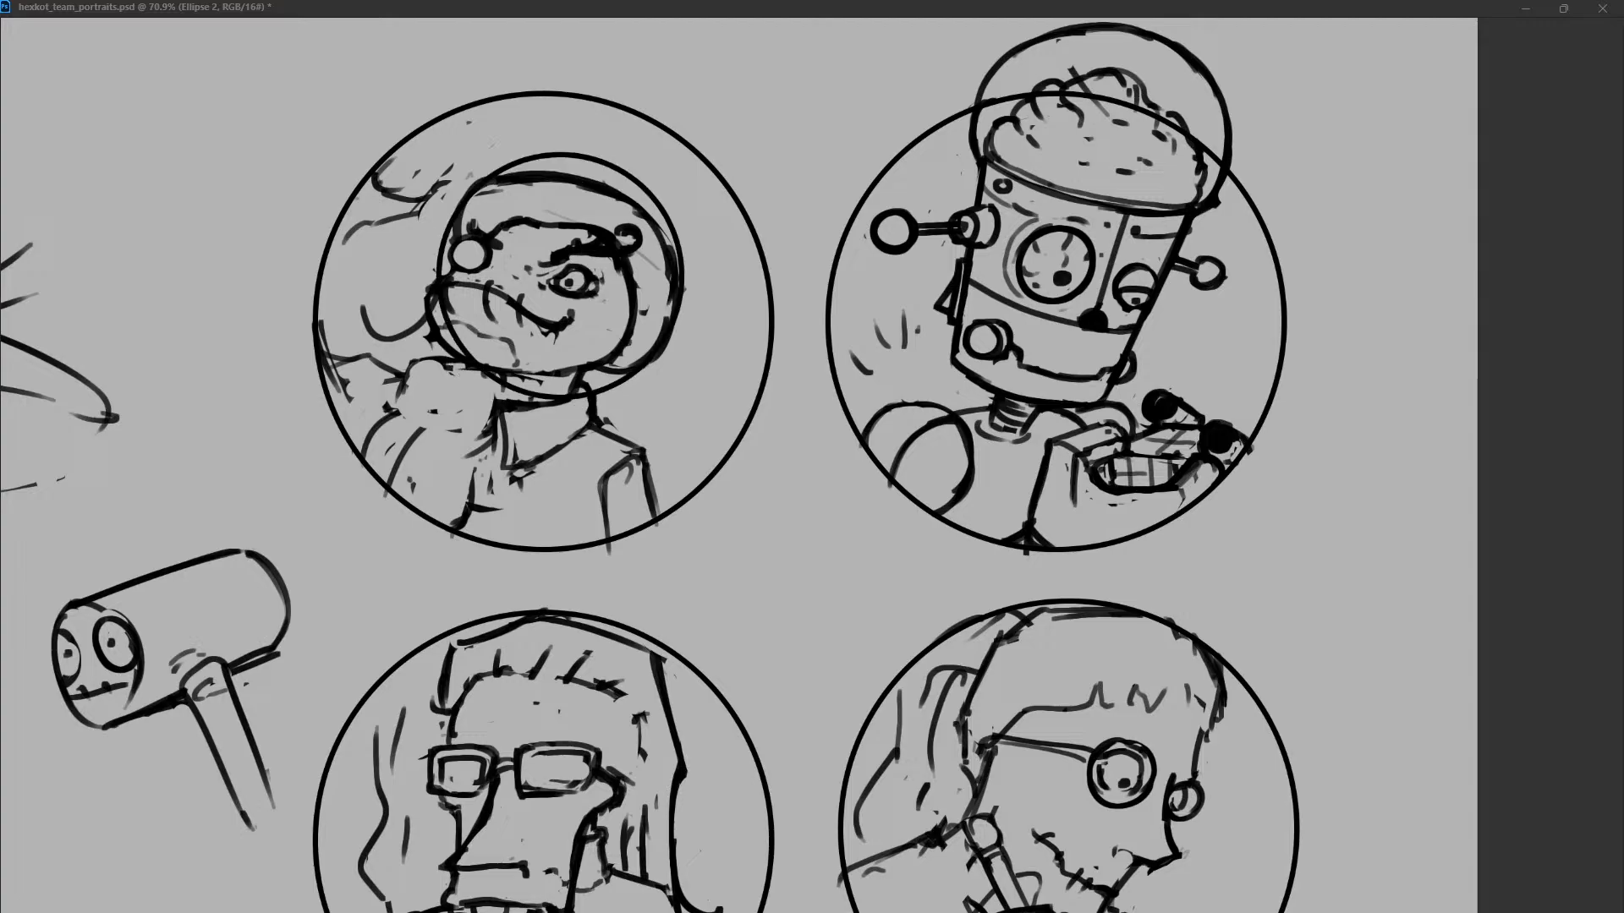
pyautogui.keyDown('ctrl'); pyautogui.moveTo(682, 154); pyautogui.dragTo(580, 254); pyautogui.keyUp('ctrl')
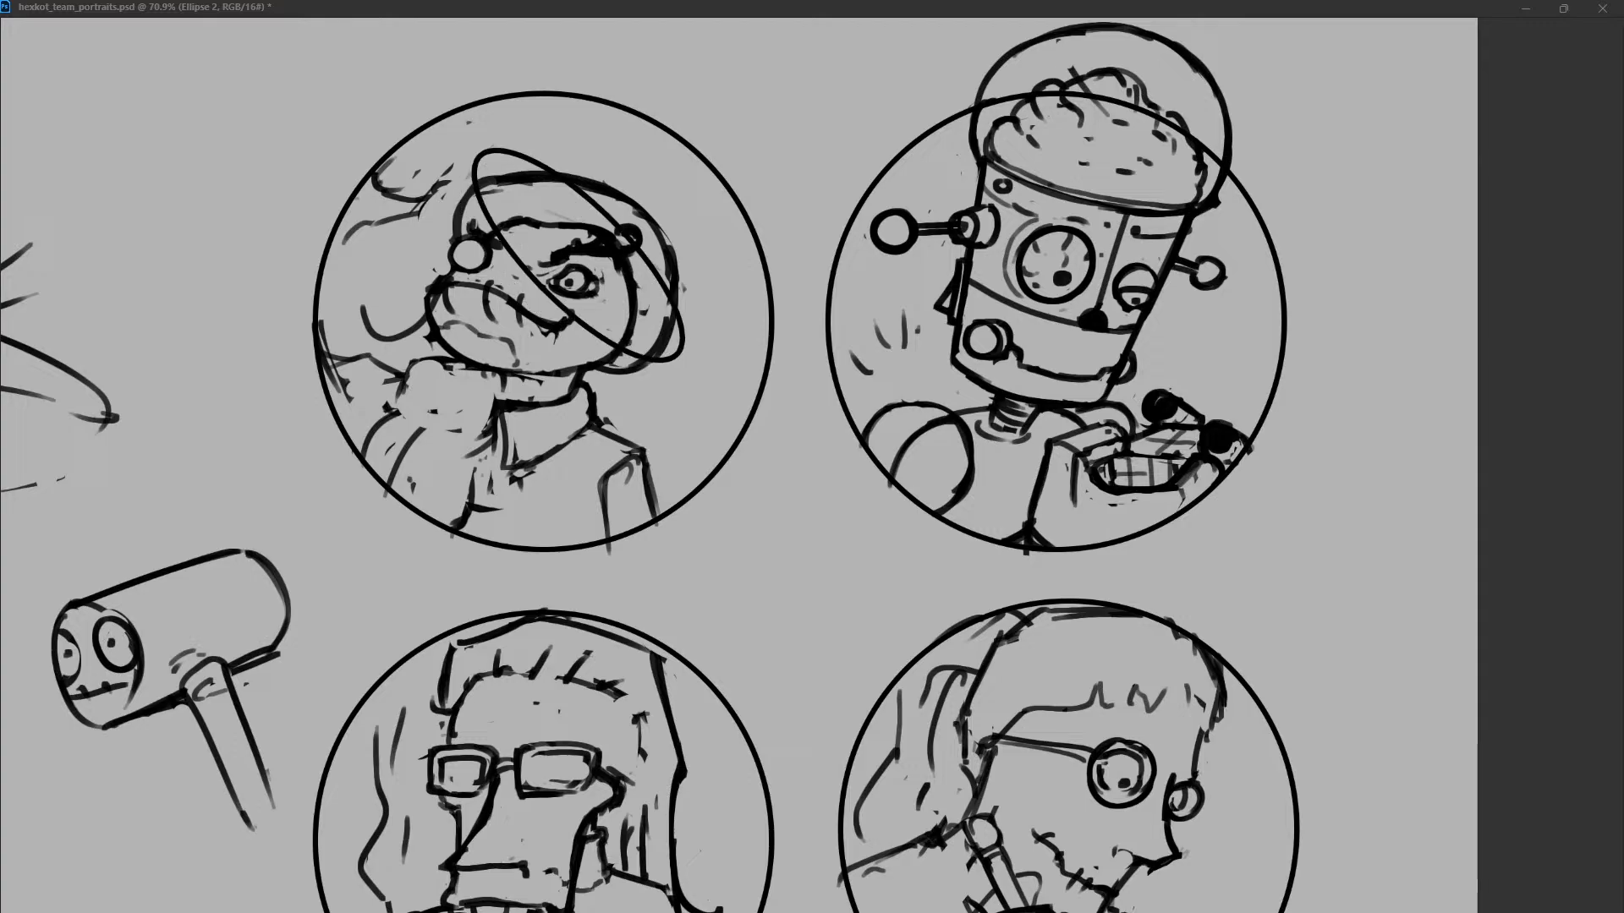
pyautogui.keyDown('ctrl'); pyautogui.moveTo(475, 361); pyautogui.dragTo(449, 374); pyautogui.keyUp('ctrl')
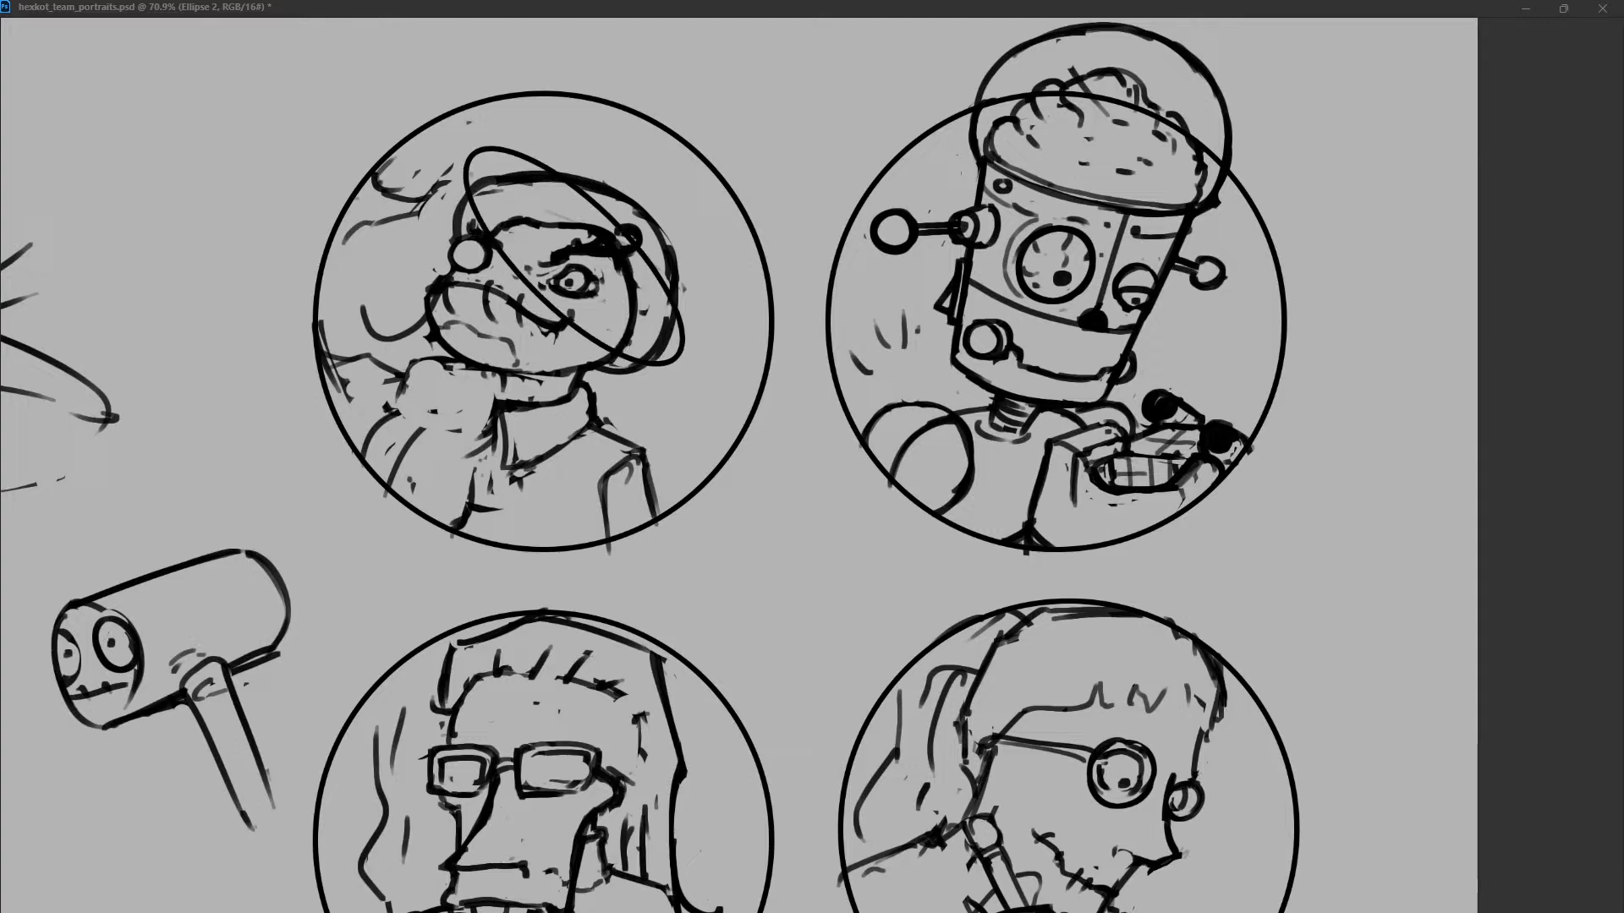
pyautogui.moveTo(575, 257); pyautogui.dragTo(558, 256)
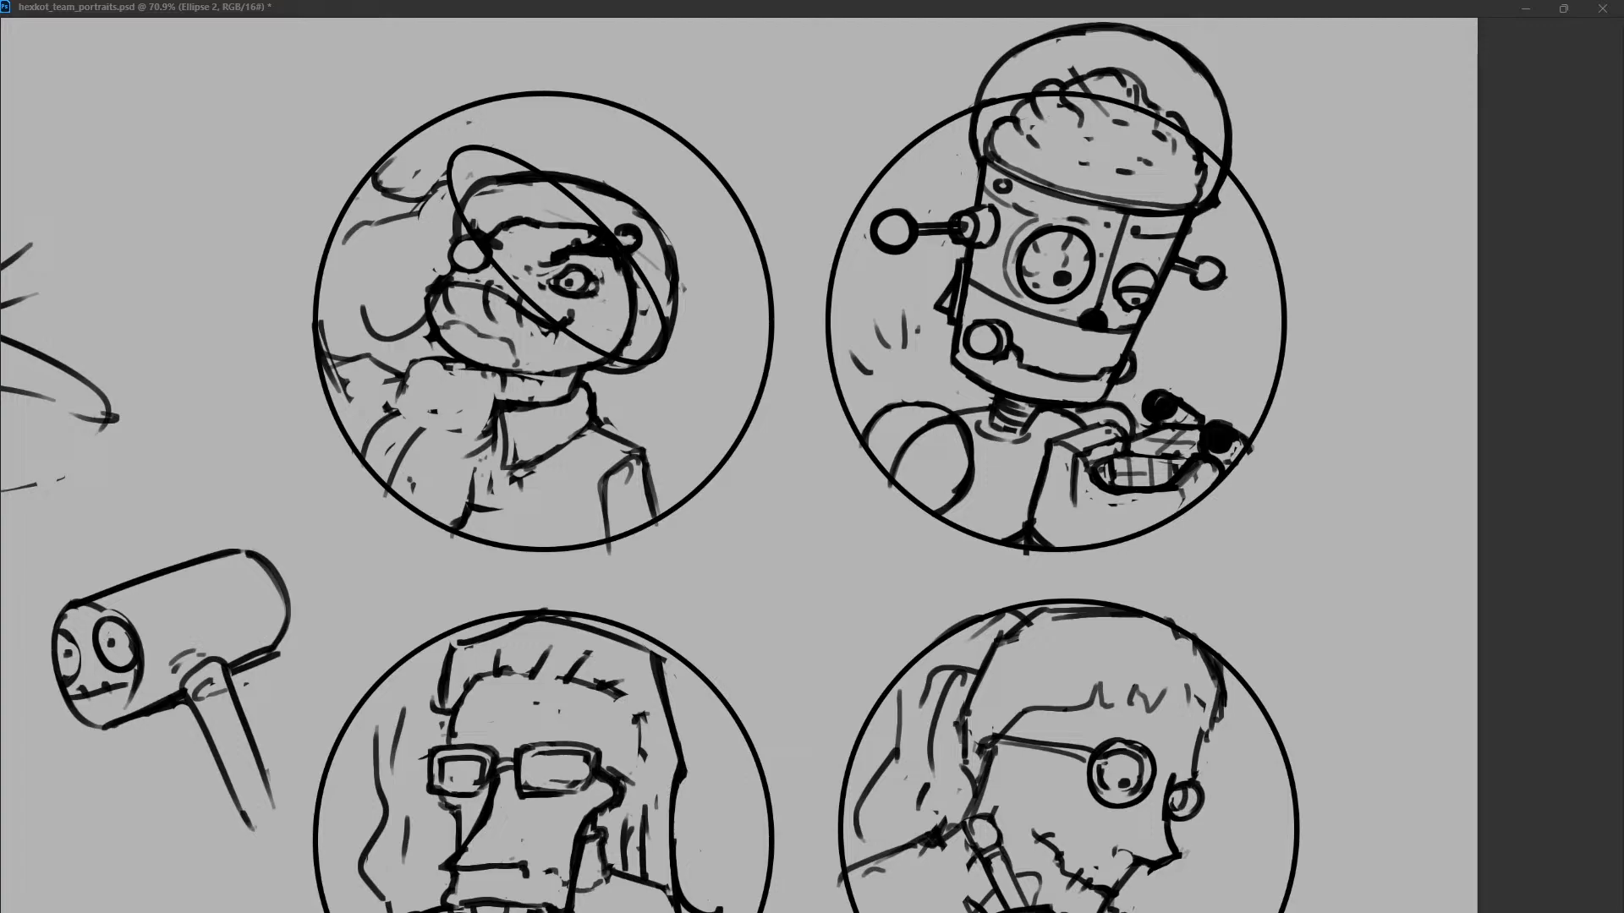
pyautogui.keyDown('alt'); pyautogui.moveTo(521, 293); pyautogui.dragTo(499, 317); pyautogui.keyUp('alt')
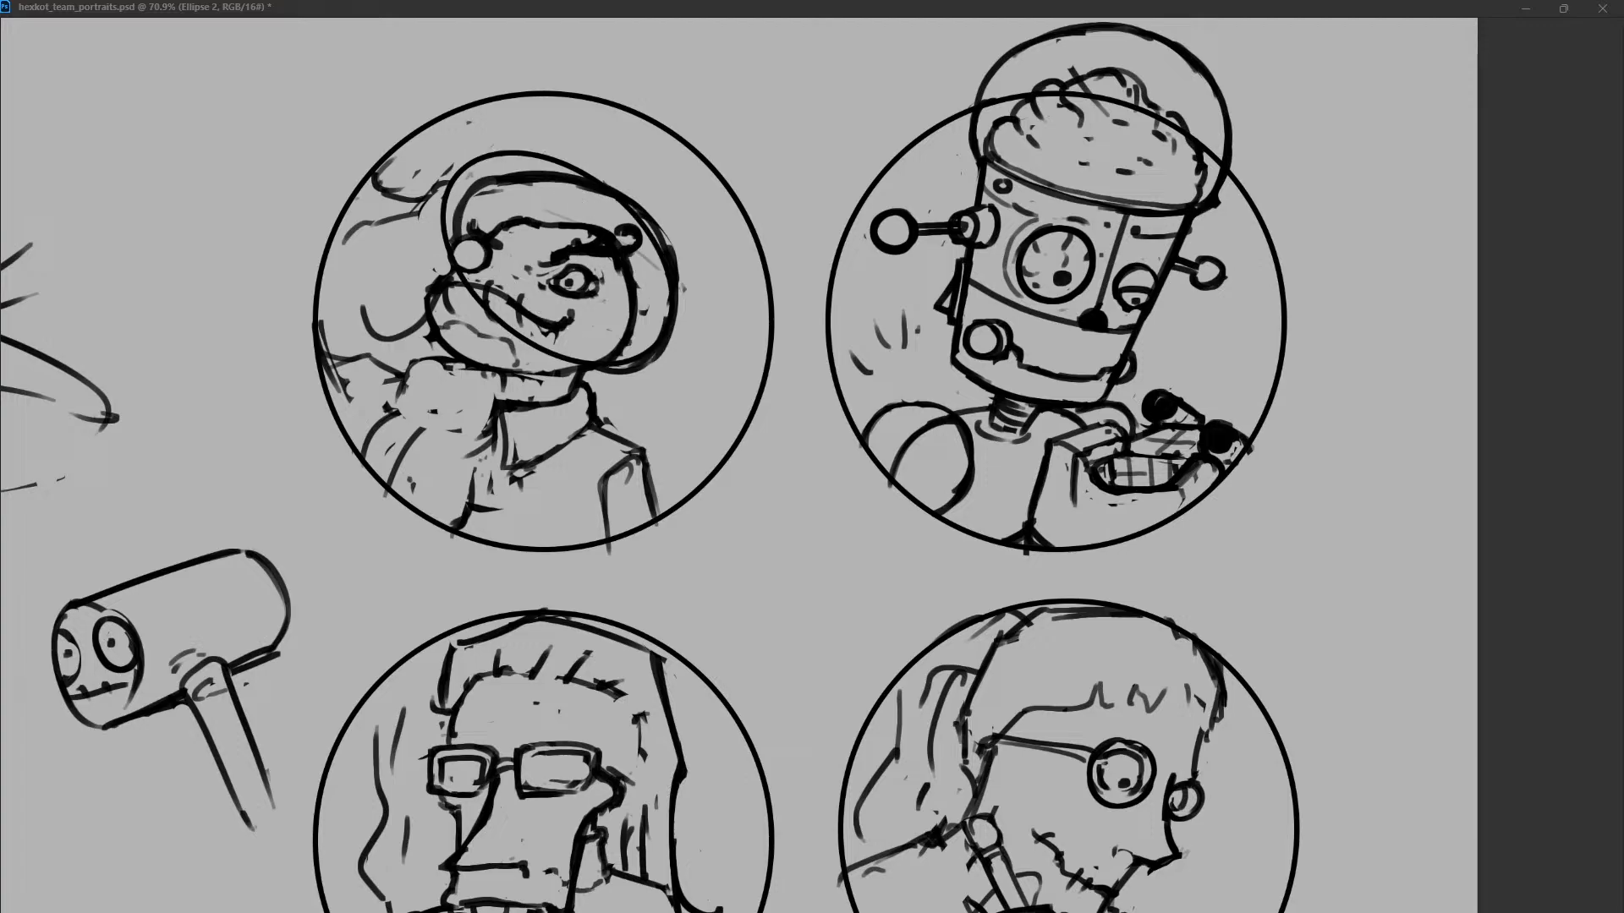
pyautogui.moveTo(559, 259); pyautogui.dragTo(553, 262)
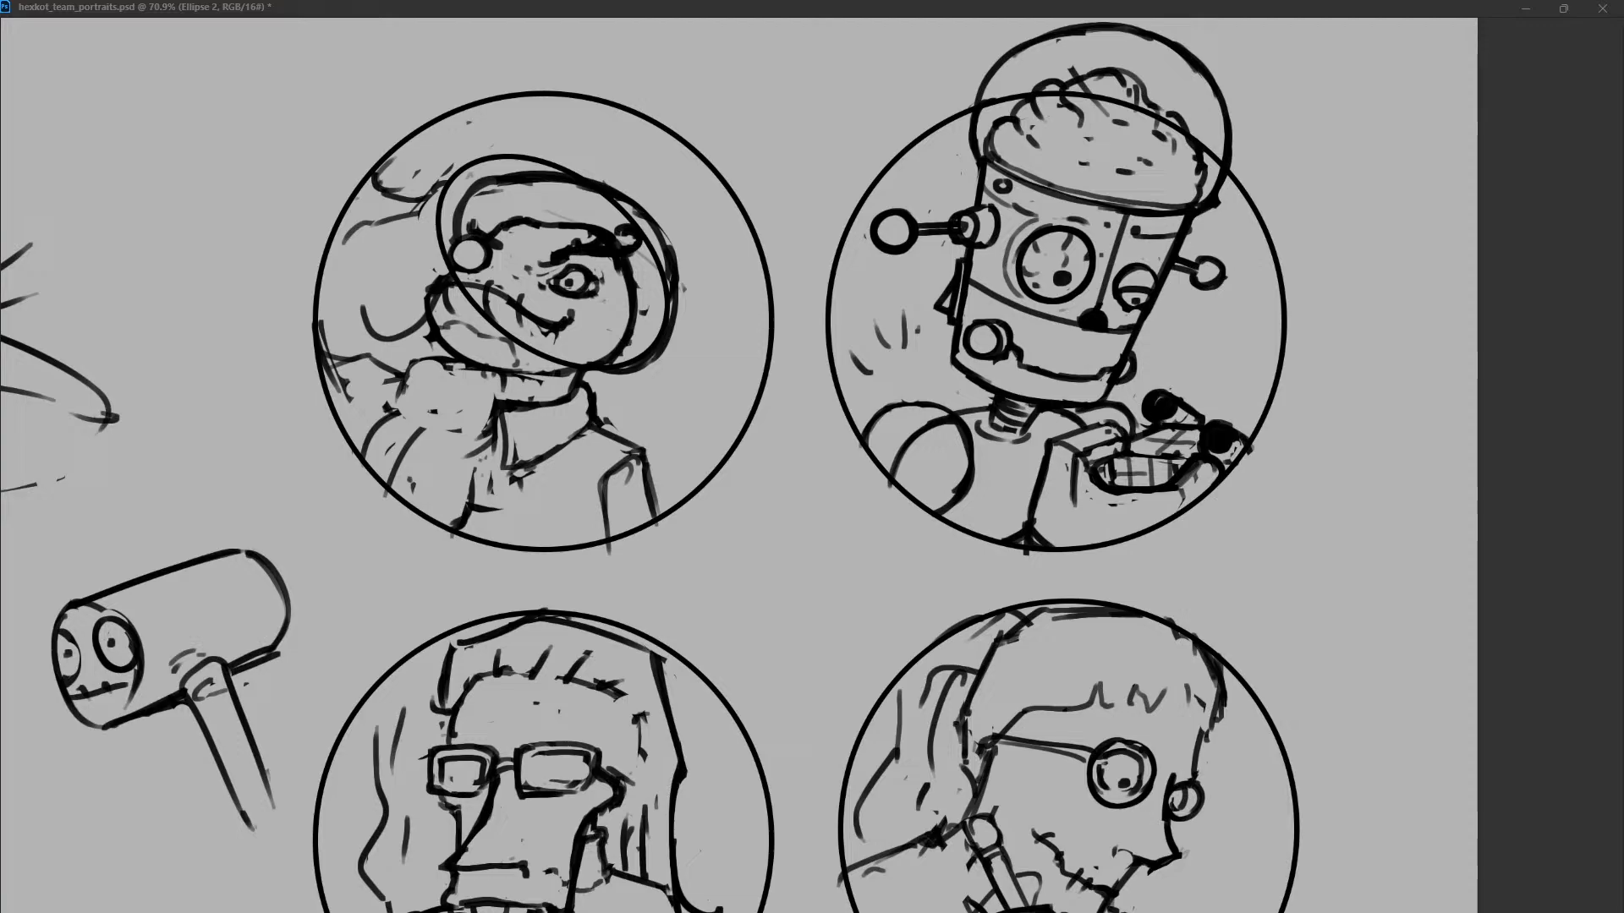
# Delete the freehand helmet outline and try hiding the part of the ellipse that crosses the frog's face.
pyautogui.hotkey('alt', '[')
pyautogui.press('Delete')
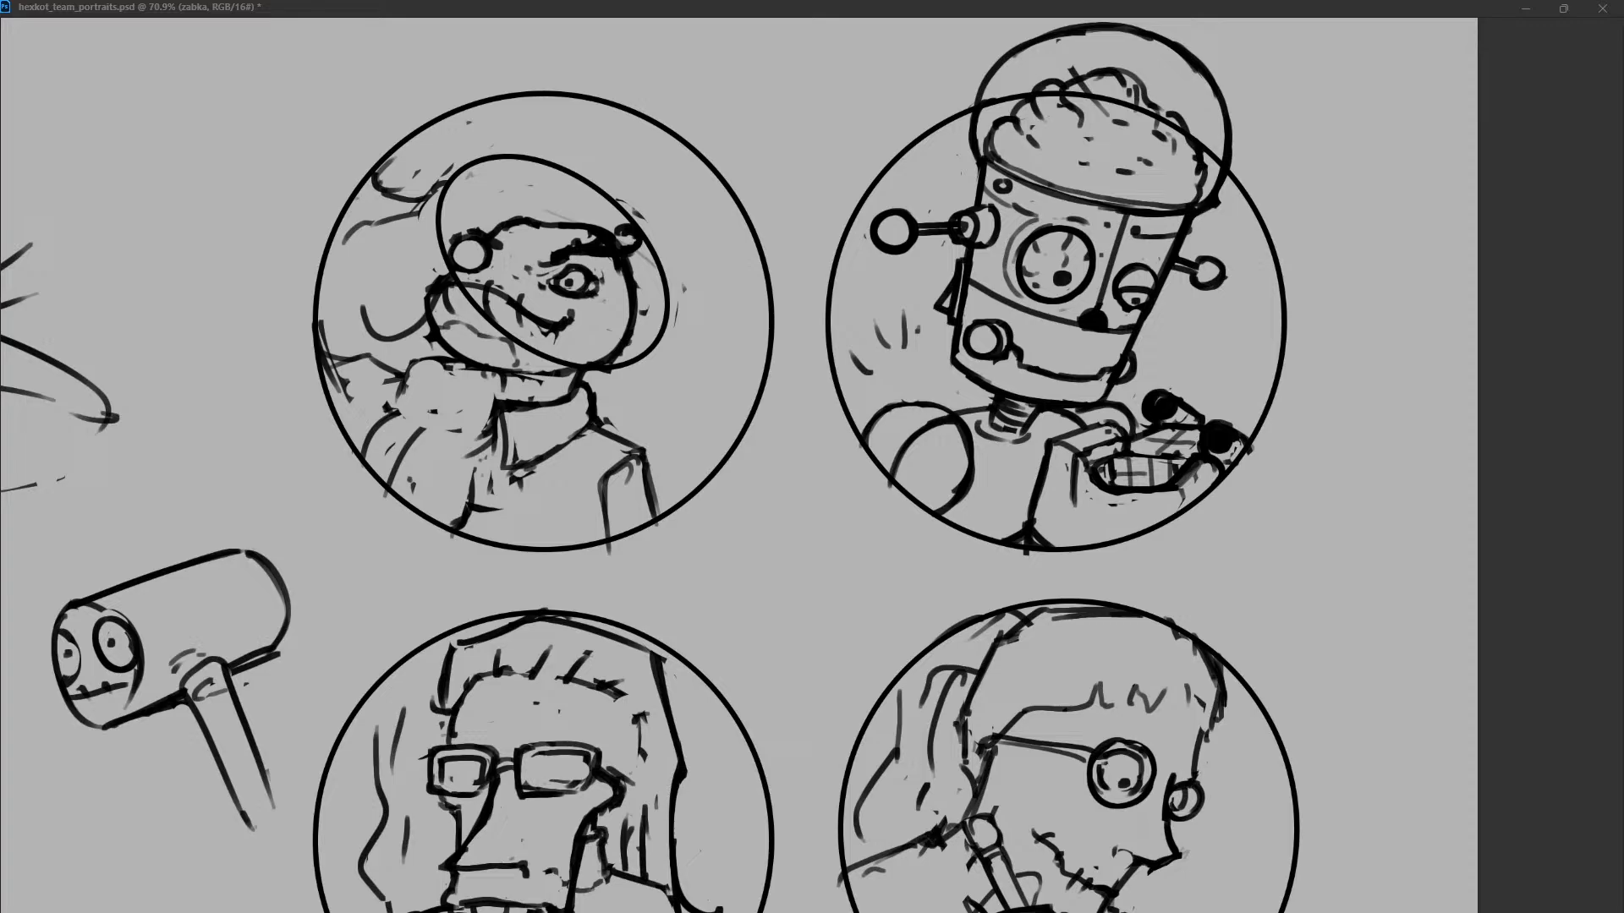
pyautogui.hotkey('alt', ']')
pyautogui.moveTo(442, 241)
pyautogui.mouseDown()
pyautogui.moveTo(582, 365)
pyautogui.moveTo(611, 369)
pyautogui.mouseUp()
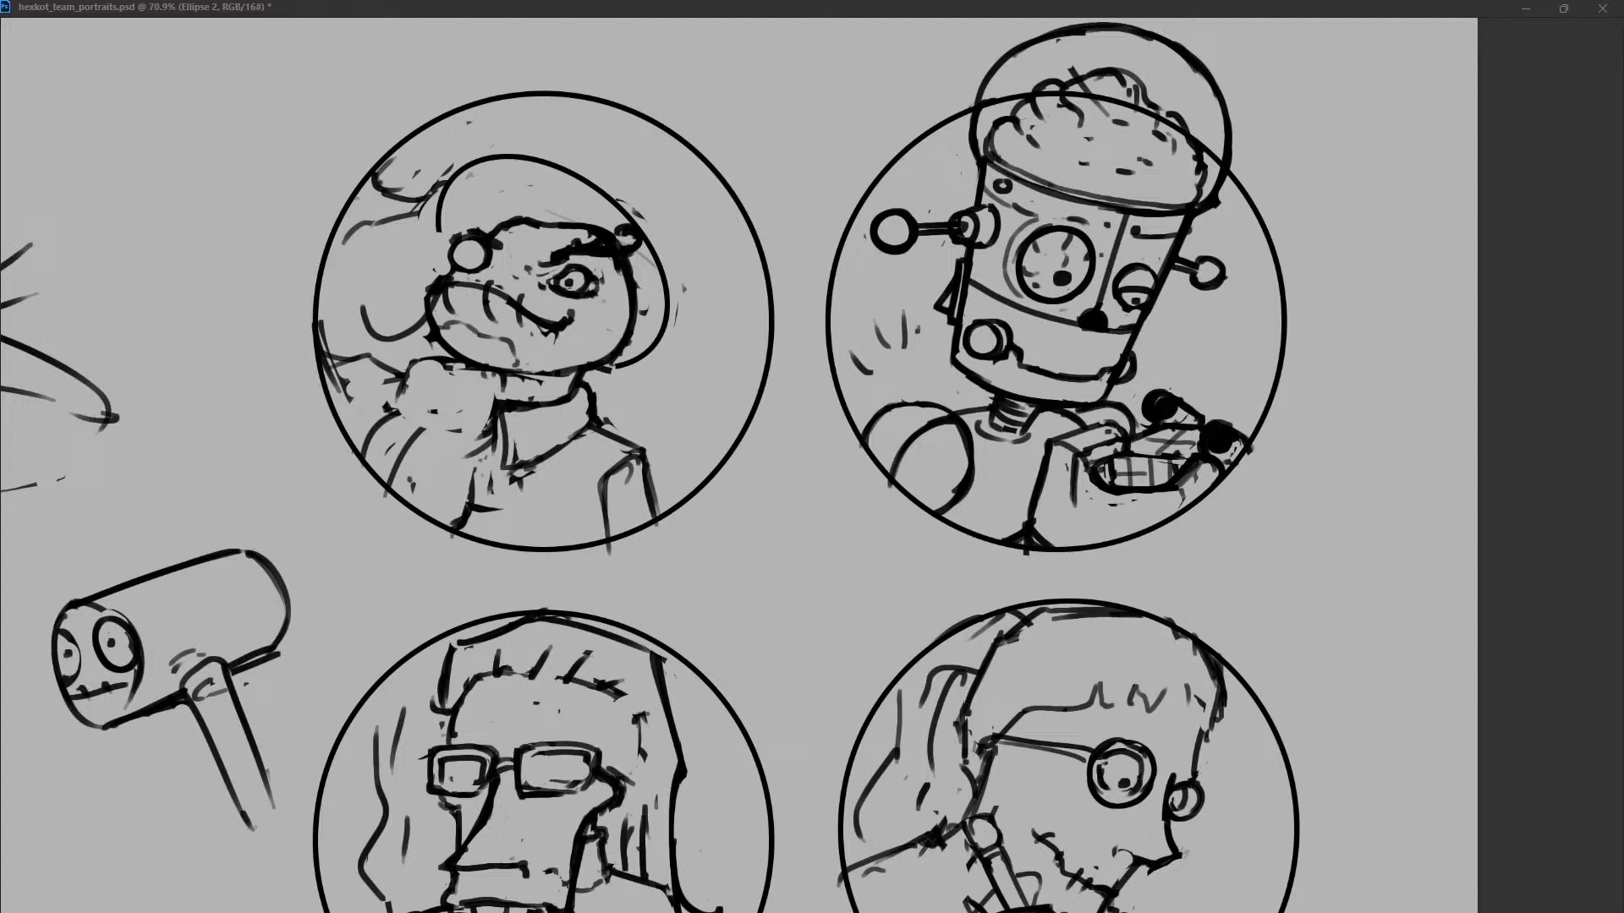
pyautogui.hotkey('ctrl', 'z')
pyautogui.hotkey('ctrl', 'z')
# Shift the helmet ellipse slightly down and toward the back of the frog's head, and enlarge it a little.
pyautogui.hotkey('shift', 'Right')
pyautogui.hotkey('shift', 'Right')
pyautogui.hotkey('shift', 'Down')
pyautogui.hotkey('shift', 'Down')
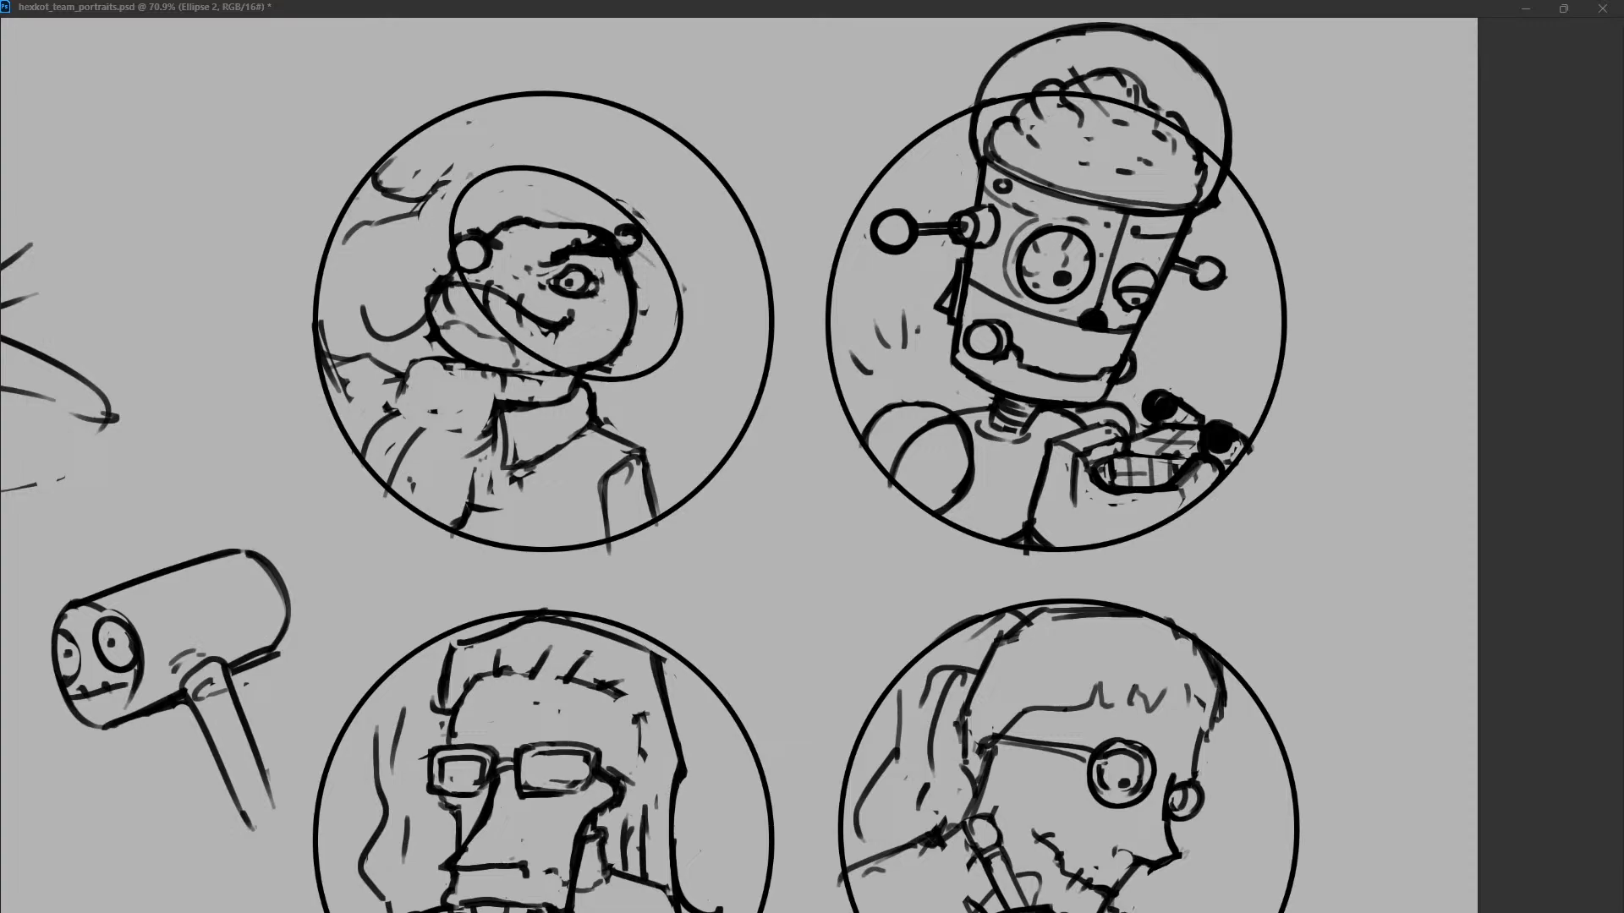
pyautogui.moveTo(682, 165); pyautogui.dragTo(687, 161)
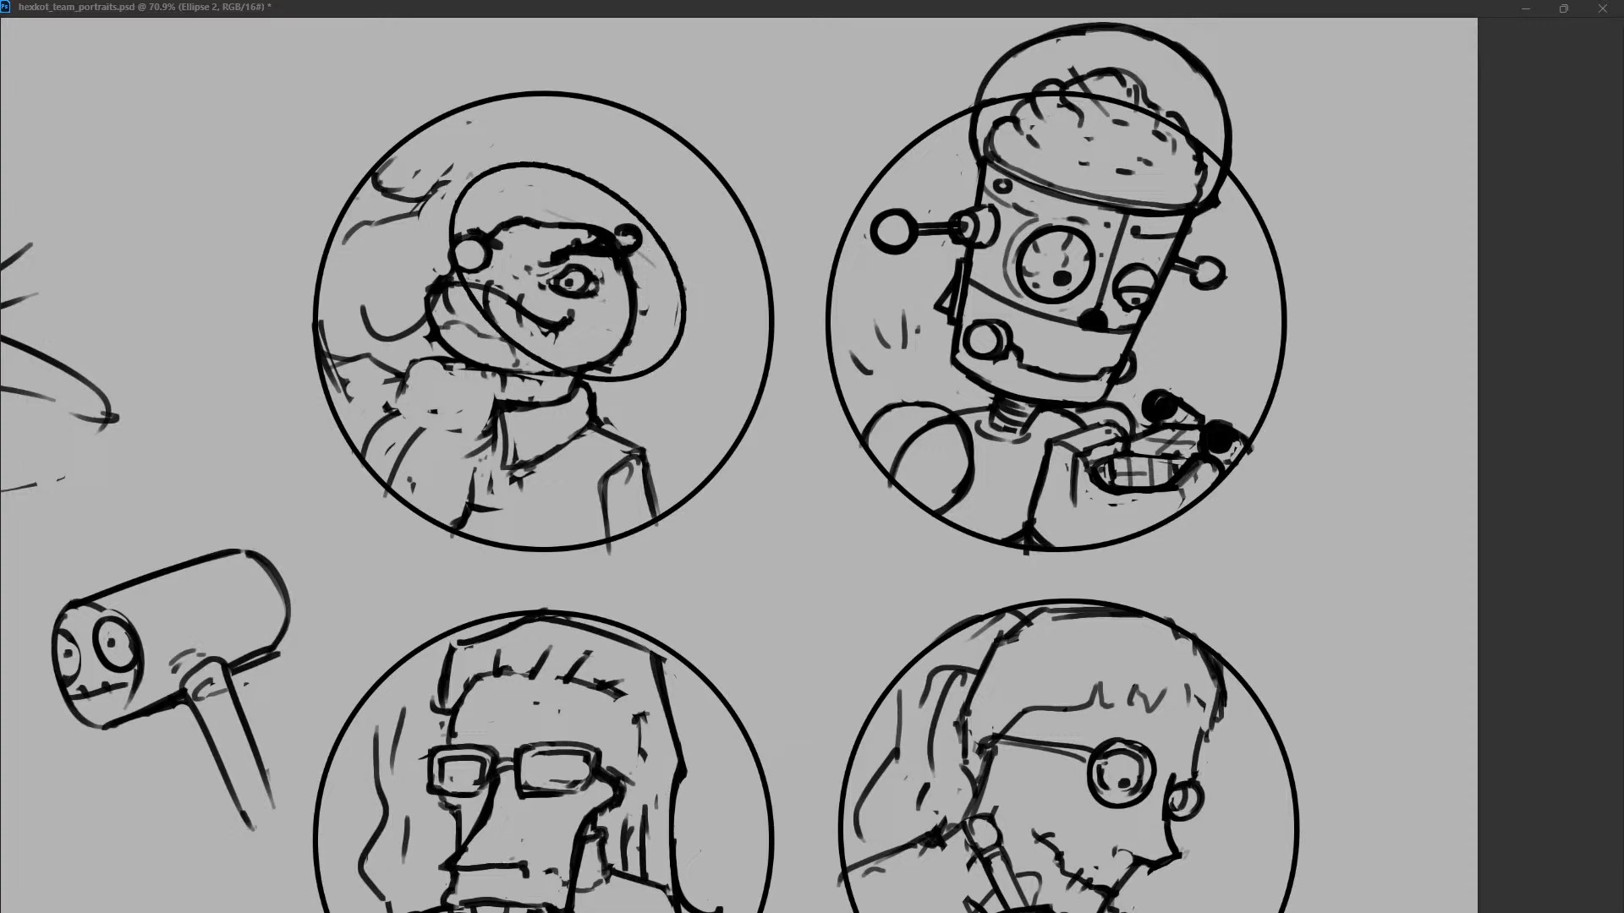
pyautogui.hotkey('shift', 'Down')
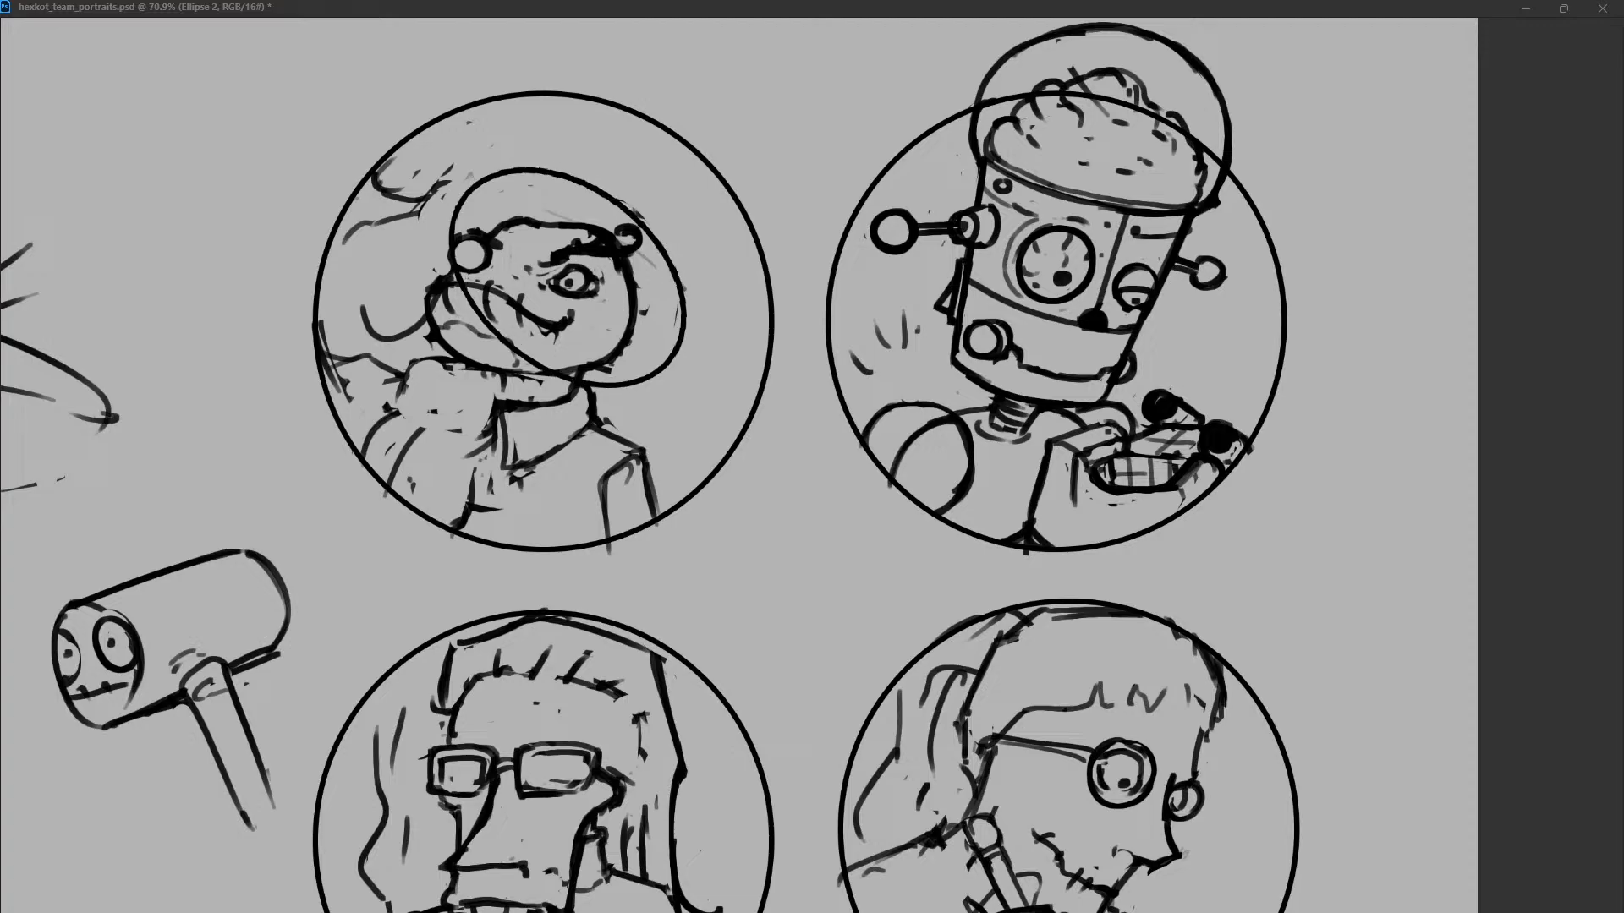
# Undo the latest ellipse edits and tilt the helmet ellipse more upright around the frog's head.
pyautogui.moveTo(453, 246)
pyautogui.mouseDown()
pyautogui.moveTo(546, 370)
pyautogui.moveTo(576, 381)
pyautogui.mouseUp()
pyautogui.hotkey('ctrl', 'z')
pyautogui.hotkey('ctrl', 'z')
pyautogui.hotkey('ctrl', 'z')
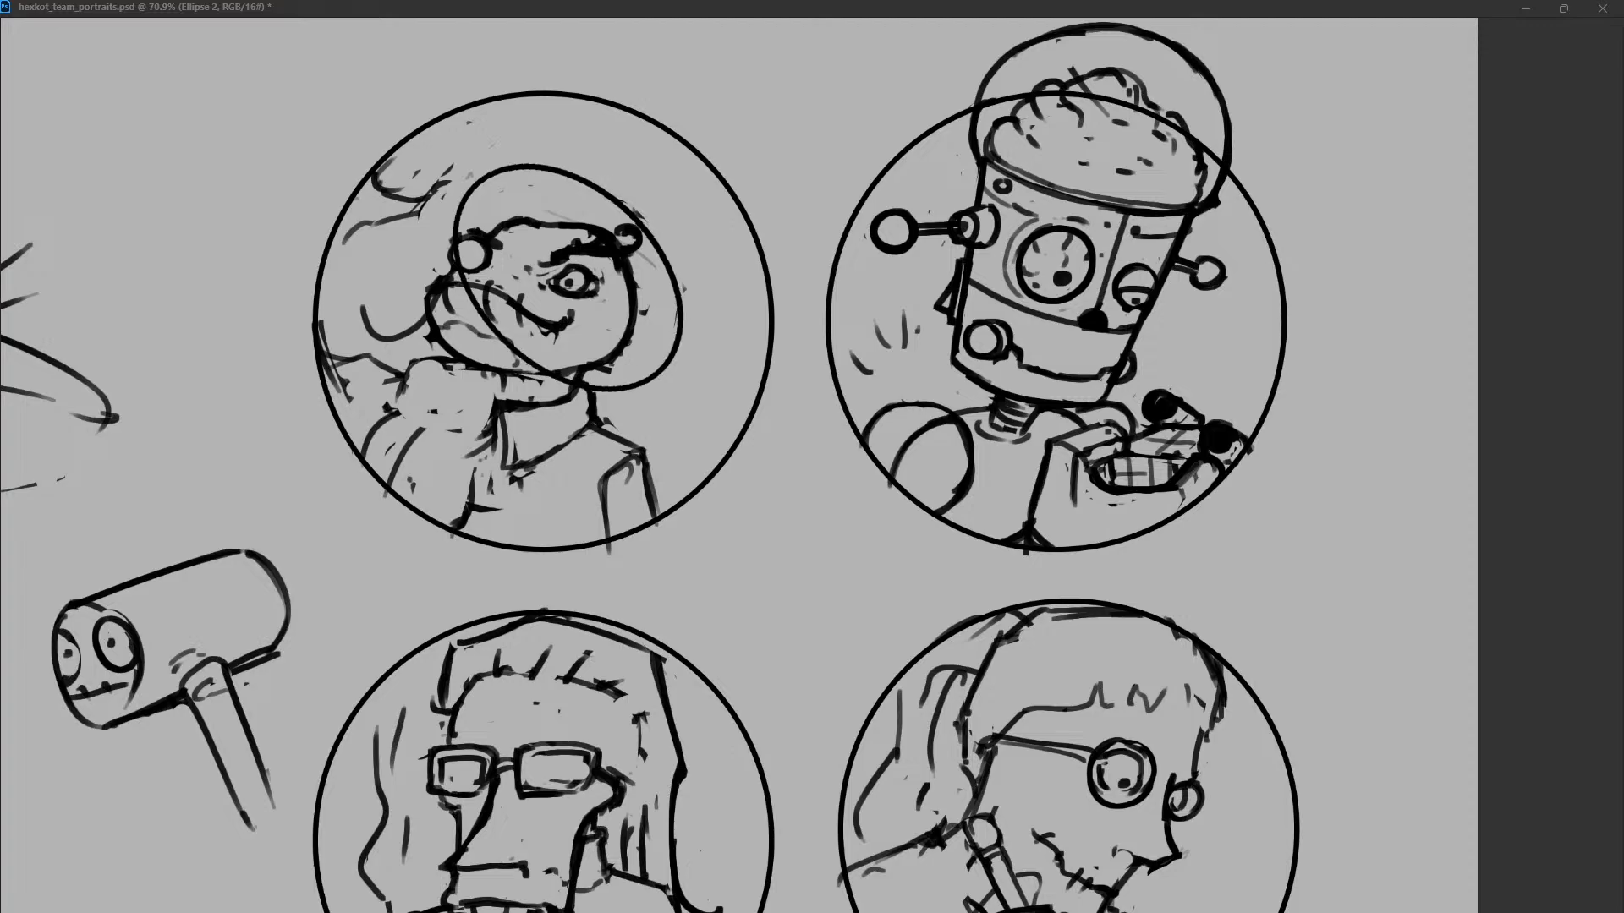
pyautogui.hotkey('ctrl', 'z')
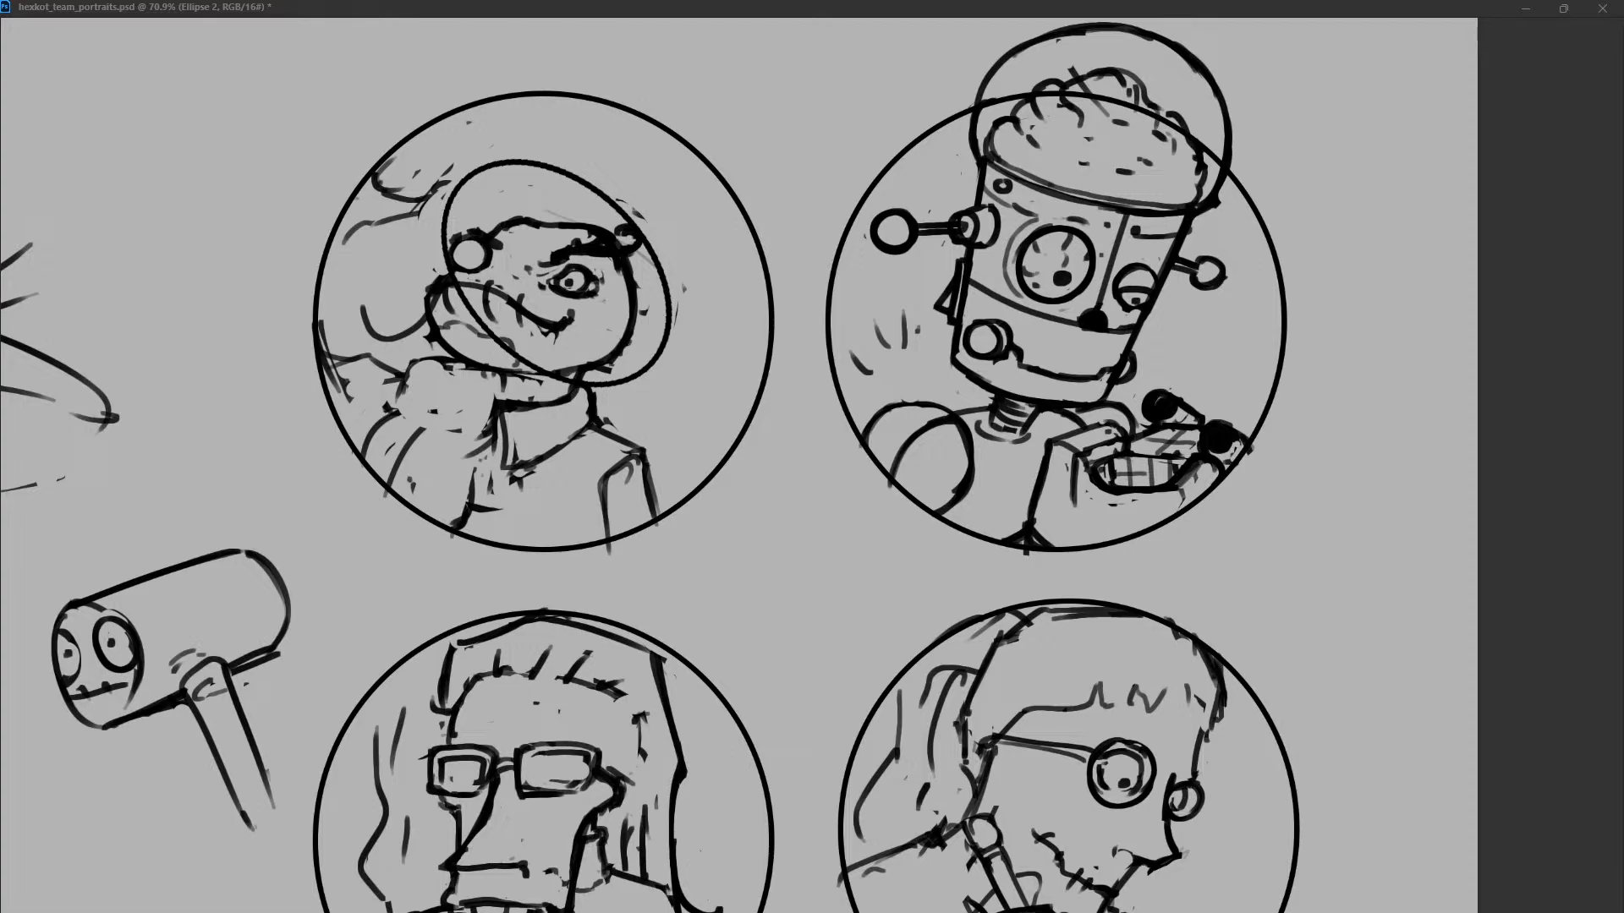
pyautogui.press('Return')
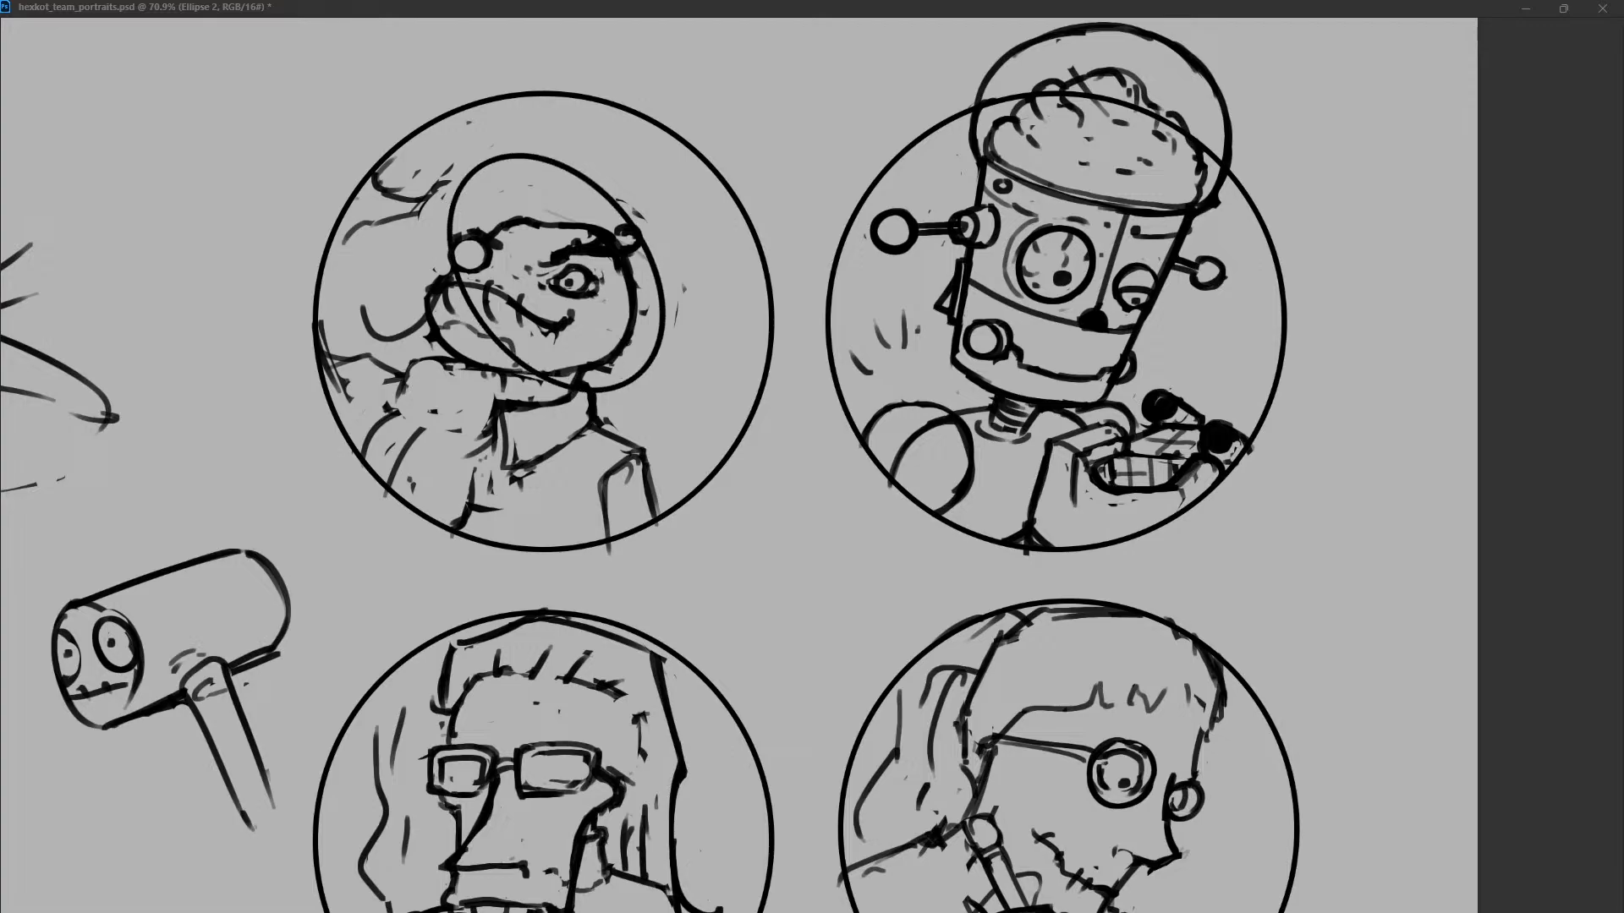
# Remove the part of the helmet ellipse crossing the face and fit the remaining arc behind the frog's head.
pyautogui.moveTo(457, 275)
pyautogui.mouseDown()
pyautogui.moveTo(521, 366)
pyautogui.moveTo(587, 390)
pyautogui.mouseUp()
pyautogui.moveTo(558, 272); pyautogui.dragTo(581, 270)
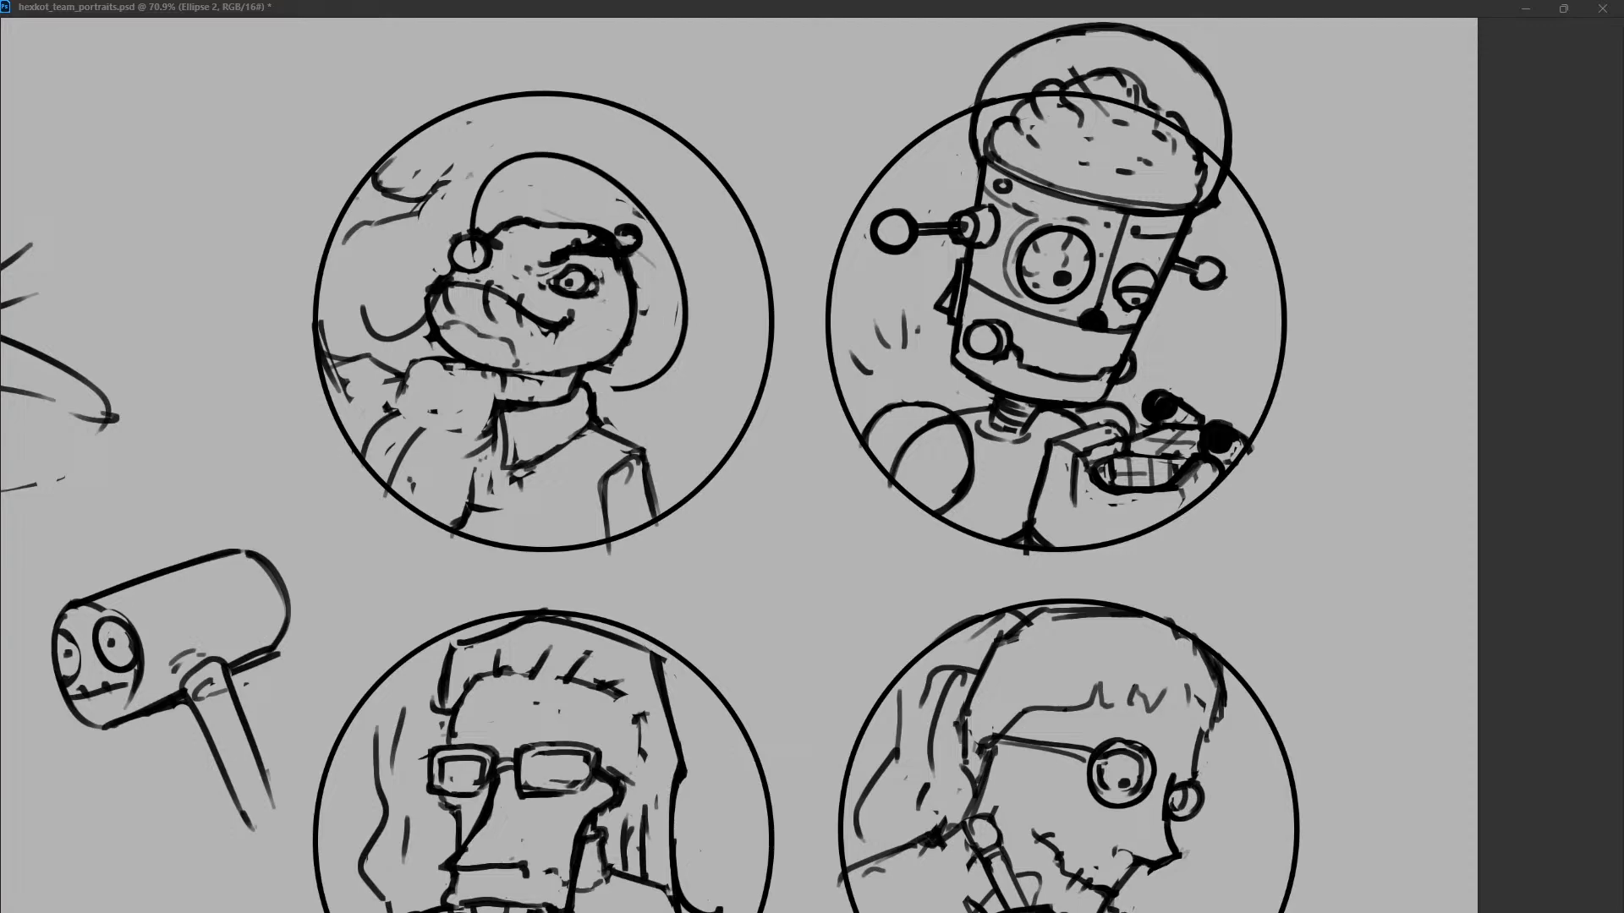
pyautogui.moveTo(719, 170); pyautogui.dragTo(724, 177)
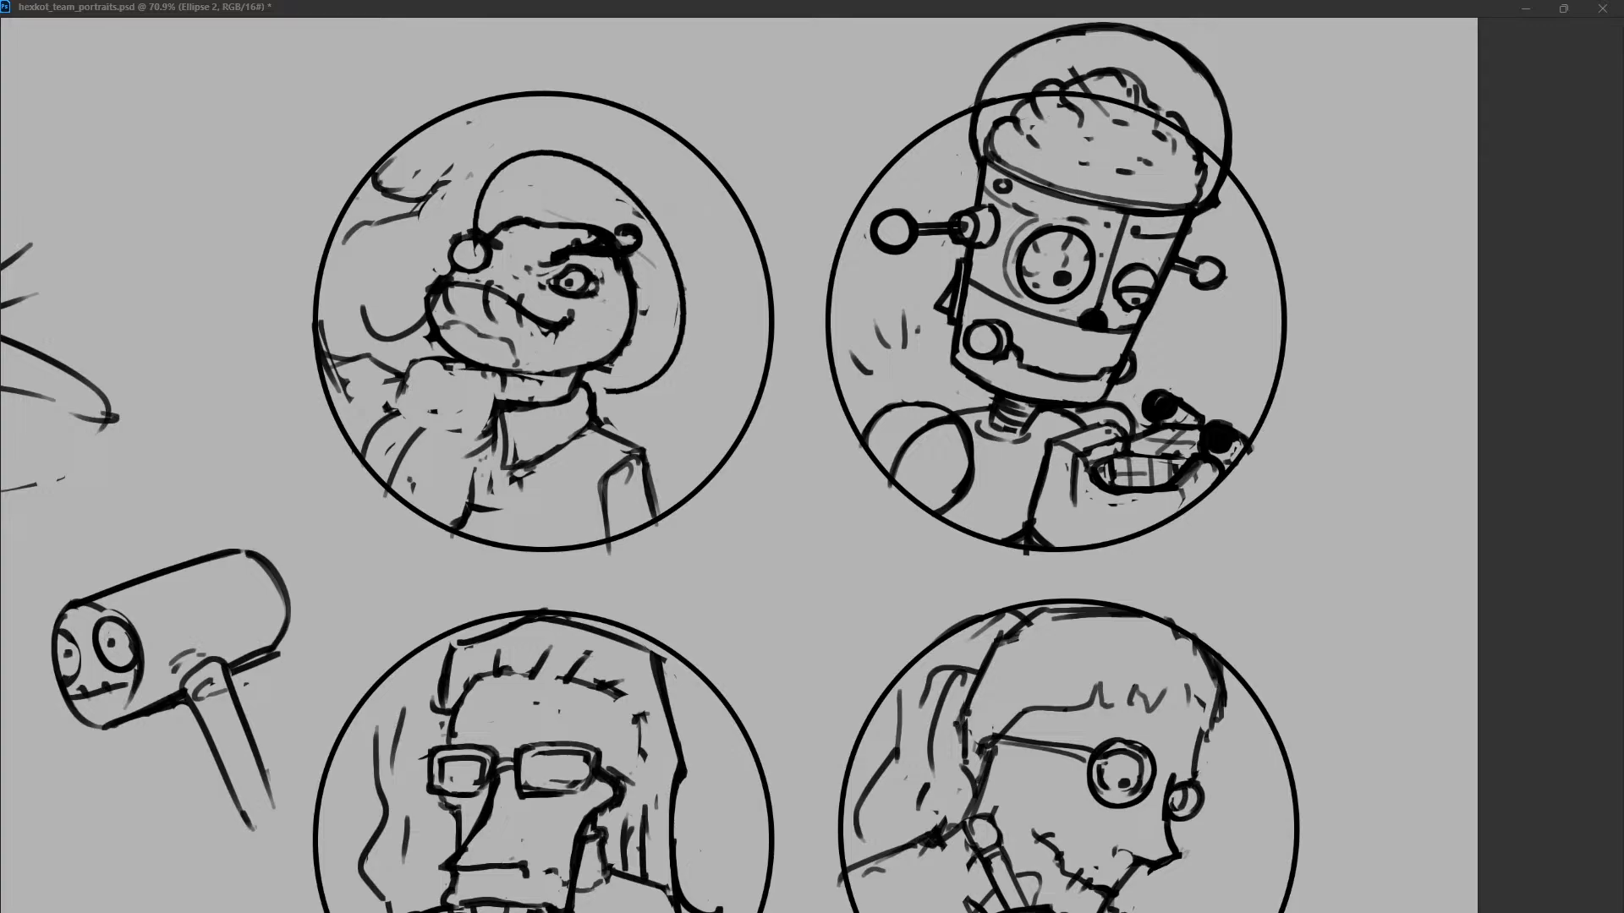
# Commit the helmet arc and draw two diverging hat-crown sides from it out to the portrait circle.
pyautogui.press('Return')
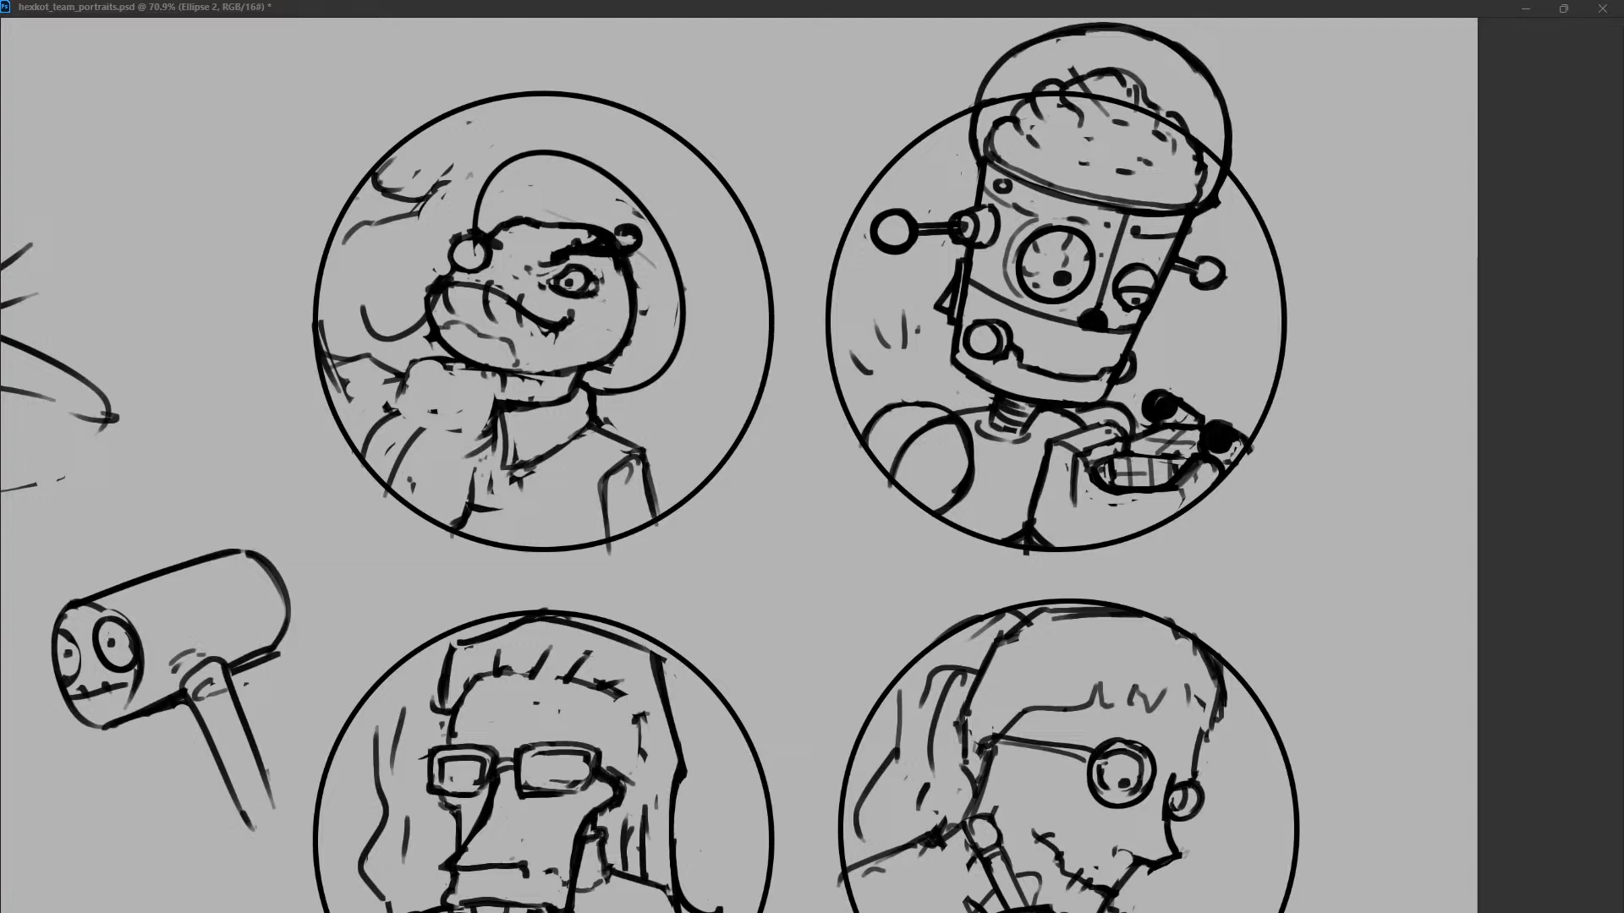
pyautogui.moveTo(565, 157); pyautogui.dragTo(609, 94)
pyautogui.moveTo(681, 322); pyautogui.dragTo(753, 282)
pyautogui.hotkey('ctrl', 'z')
pyautogui.moveTo(681, 321)
pyautogui.mouseDown()
pyautogui.moveTo(738, 293)
pyautogui.moveTo(713, 253)
pyautogui.moveTo(741, 215)
pyautogui.mouseUp()
pyautogui.hotkey('ctrl', 'z')
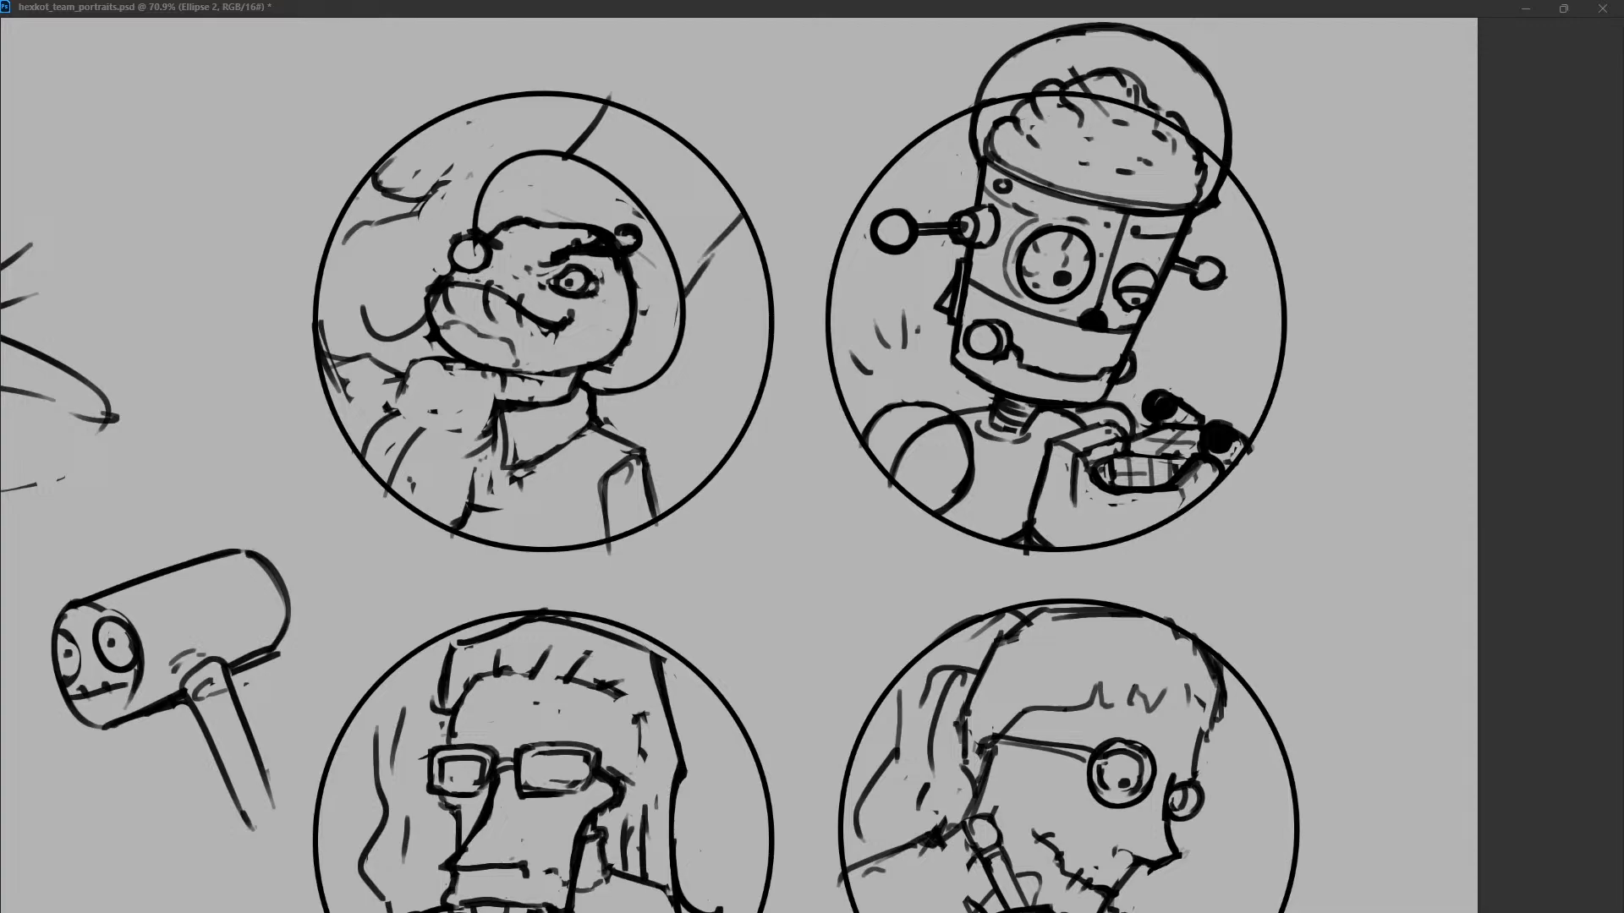
pyautogui.hotkey('ctrl', 'z')
pyautogui.moveTo(684, 290); pyautogui.dragTo(754, 234)
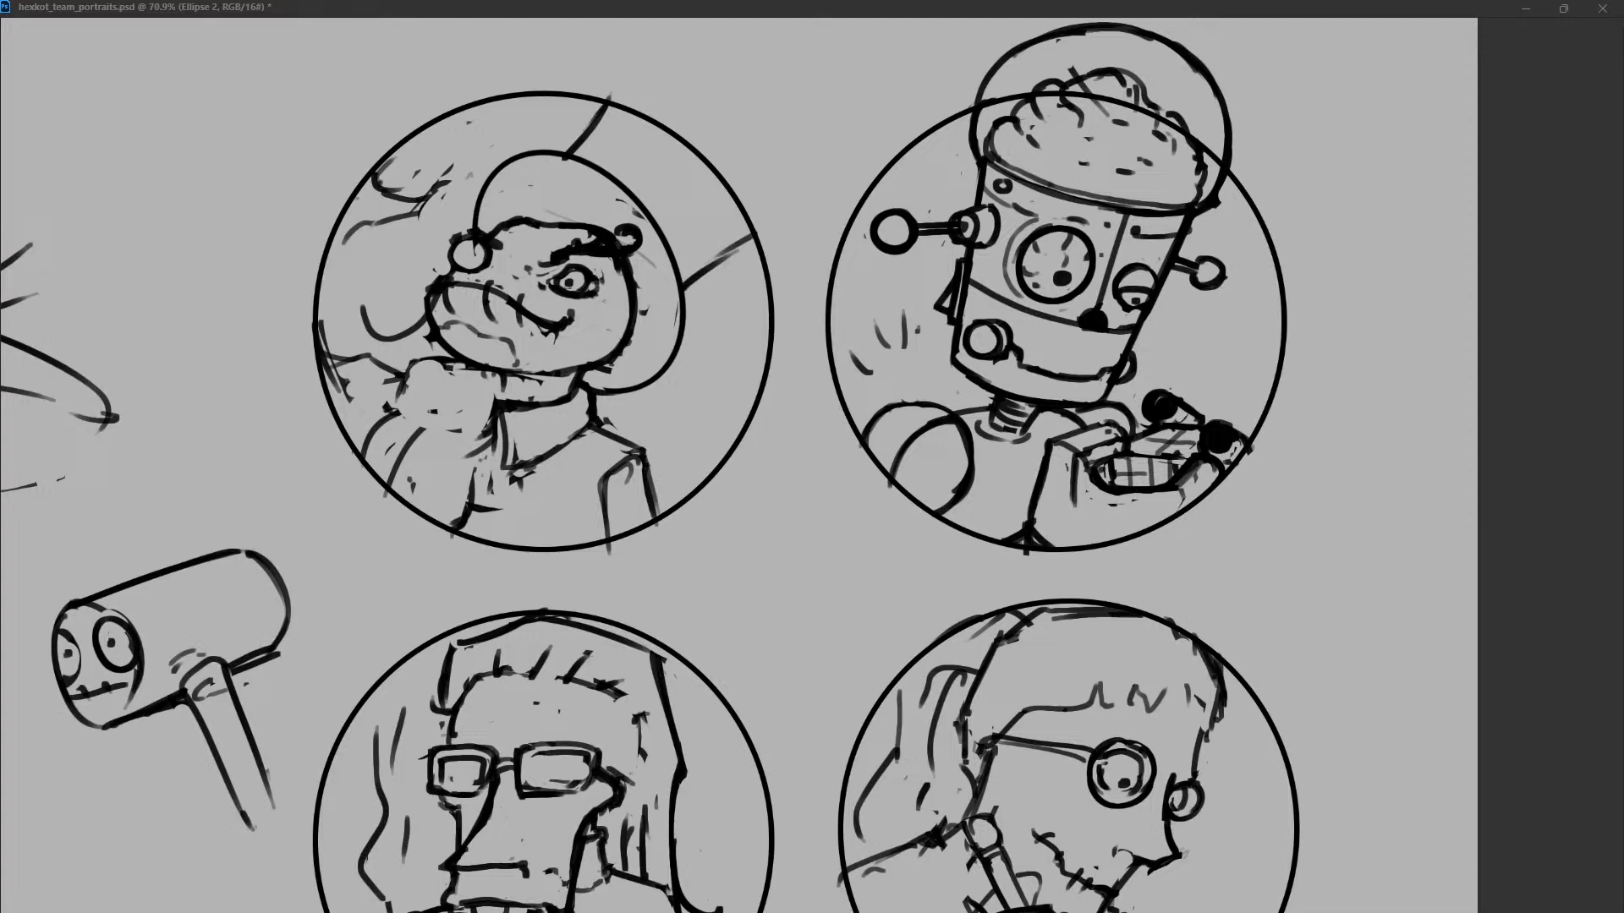
# Mark a short curve between the crown sides and erase the old strokes behind the frog's snout on the zabka layer.
pyautogui.moveTo(714, 178); pyautogui.dragTo(725, 208)
pyautogui.moveTo(319, 328); pyautogui.dragTo(377, 356)
pyautogui.hotkey('alt', '[')
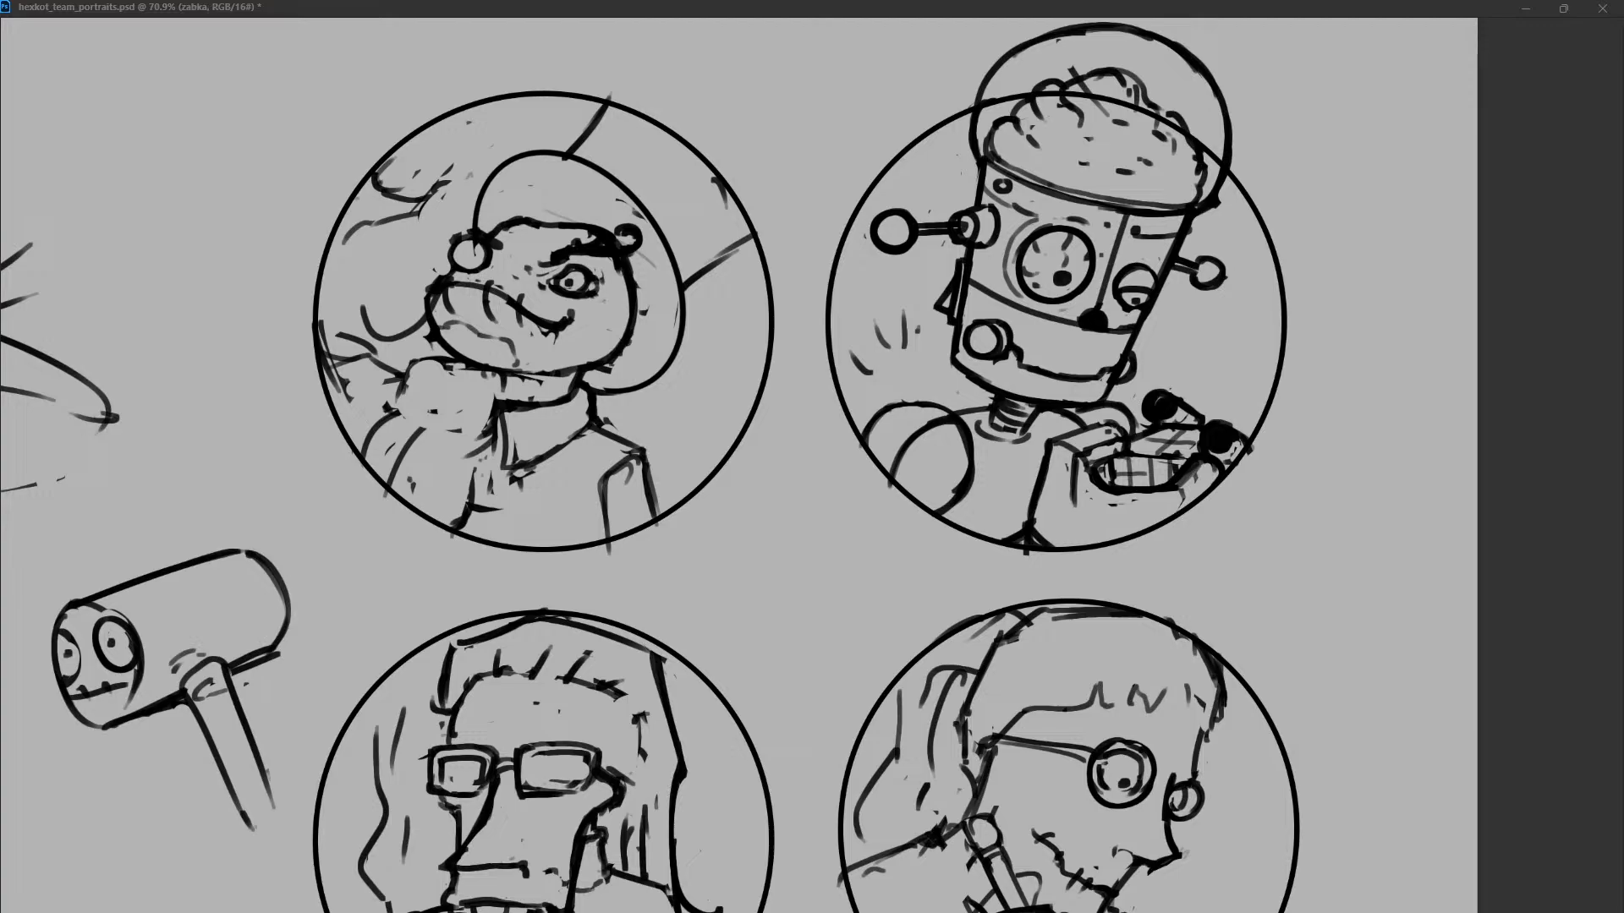
pyautogui.moveTo(441, 175); pyautogui.dragTo(354, 230)
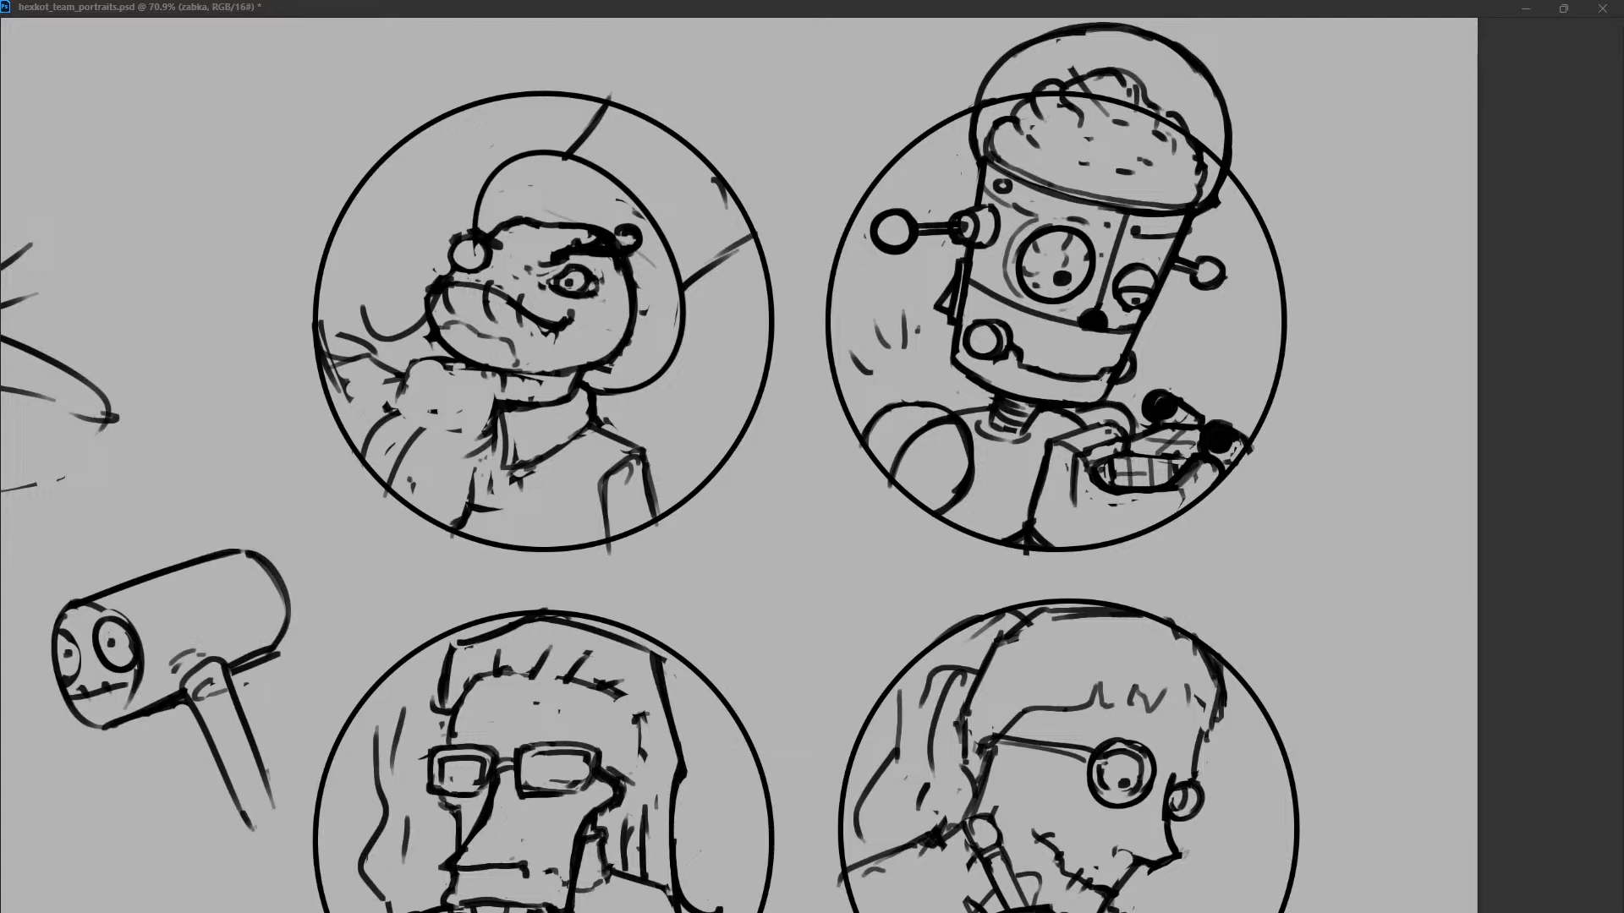
# Lighten the frog's eye and touch up the round bulge above its snout.
pyautogui.moveTo(579, 278)
pyautogui.mouseDown()
pyautogui.moveTo(565, 287)
pyautogui.moveTo(587, 267)
pyautogui.moveTo(569, 295)
pyautogui.mouseUp()
pyautogui.hotkey('ctrl', 'z')
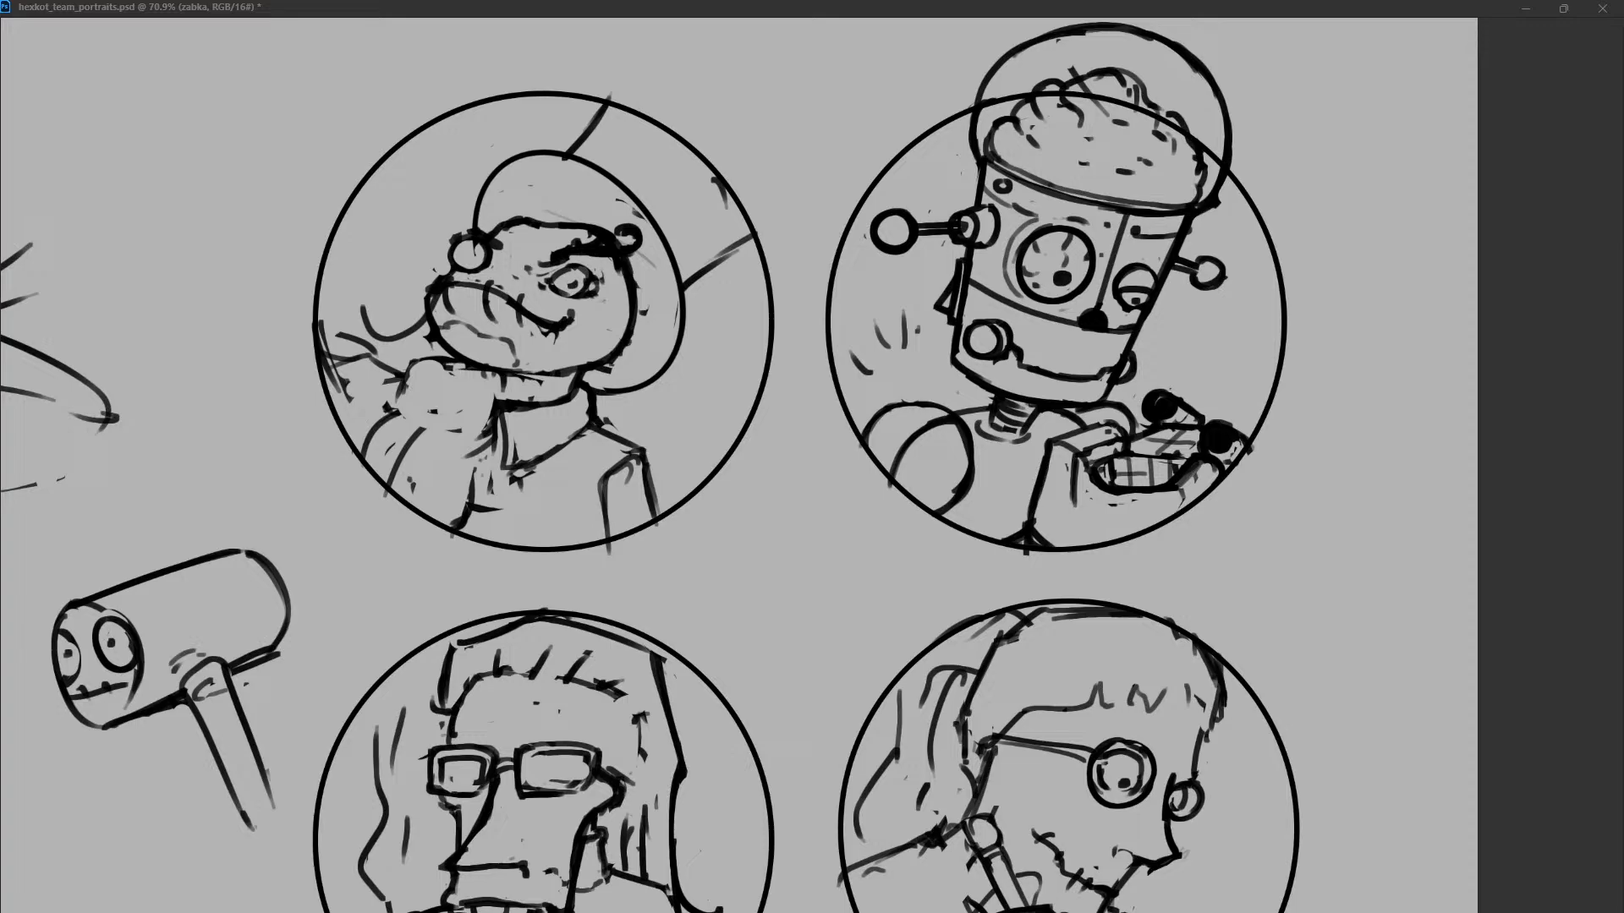
pyautogui.moveTo(476, 244); pyautogui.dragTo(497, 268)
pyautogui.click(474, 260)
pyautogui.hotkey('ctrl', 'z')
# Shade the inside of the hat with thick black strokes along the top and back of the frog's head.
pyautogui.moveTo(643, 287); pyautogui.dragTo(644, 345)
pyautogui.moveTo(515, 217)
pyautogui.mouseDown()
pyautogui.moveTo(588, 224)
pyautogui.moveTo(543, 201)
pyautogui.moveTo(591, 222)
pyautogui.mouseUp()
pyautogui.hotkey('ctrl', 'z')
pyautogui.hotkey('ctrl', 'z')
pyautogui.hotkey('ctrl', 'z')
pyautogui.hotkey('ctrl', 'z')
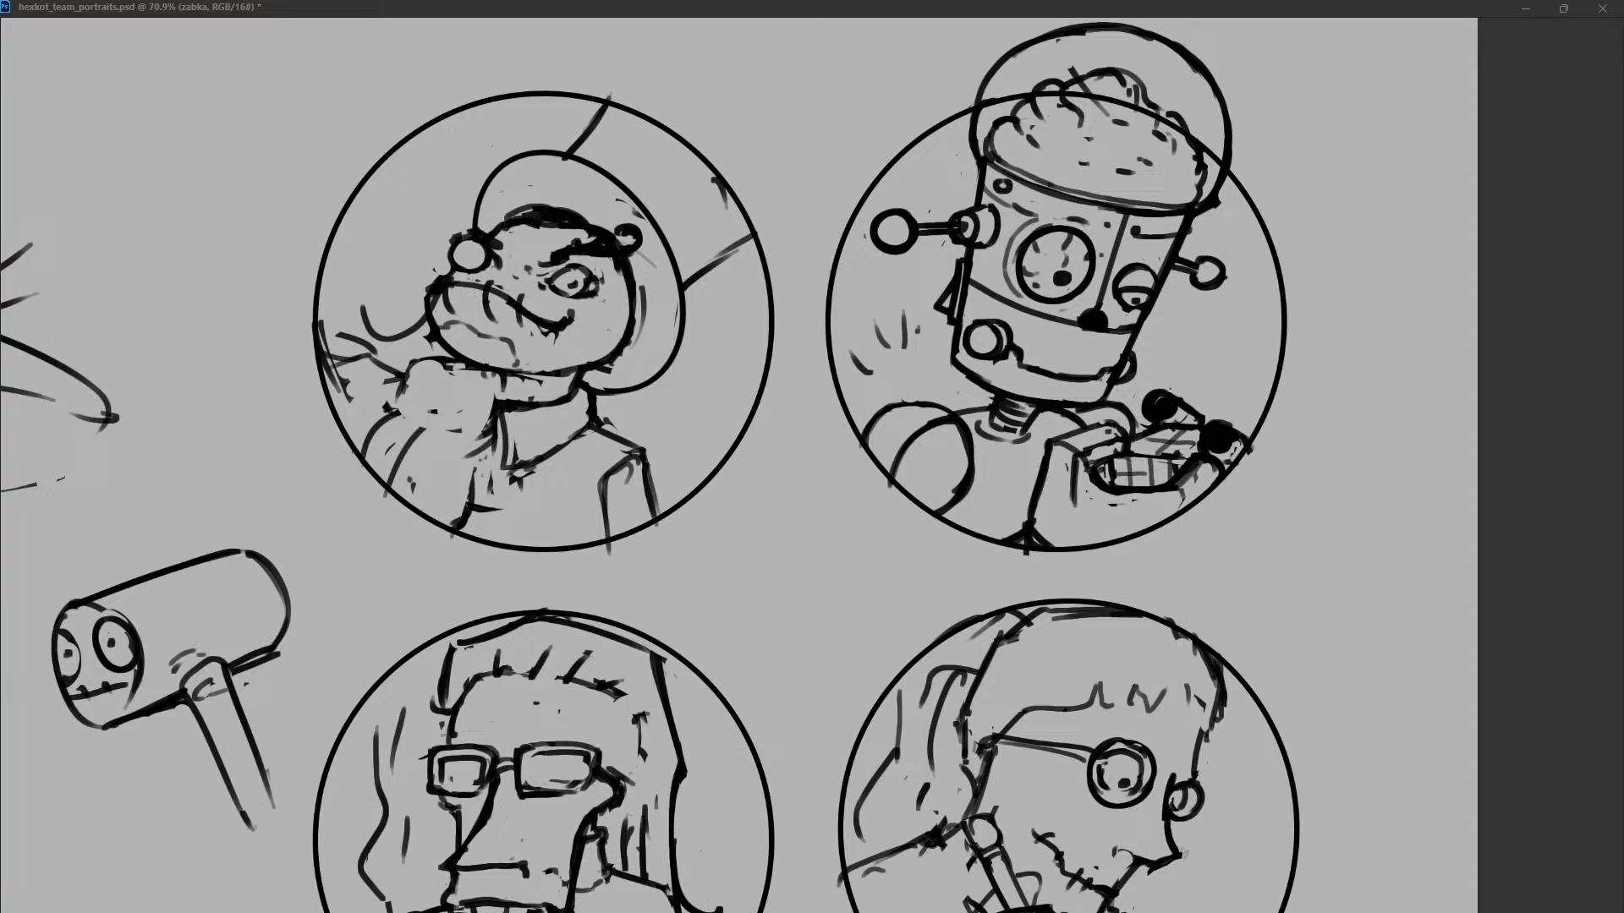
pyautogui.moveTo(641, 269)
pyautogui.mouseDown()
pyautogui.moveTo(633, 353)
pyautogui.moveTo(602, 370)
pyautogui.mouseUp()
pyautogui.moveTo(583, 217); pyautogui.dragTo(599, 227)
# Rework the front end of the hat's arc, then strengthen the crown's rear side and its band curve.
pyautogui.moveTo(491, 175); pyautogui.dragTo(475, 228)
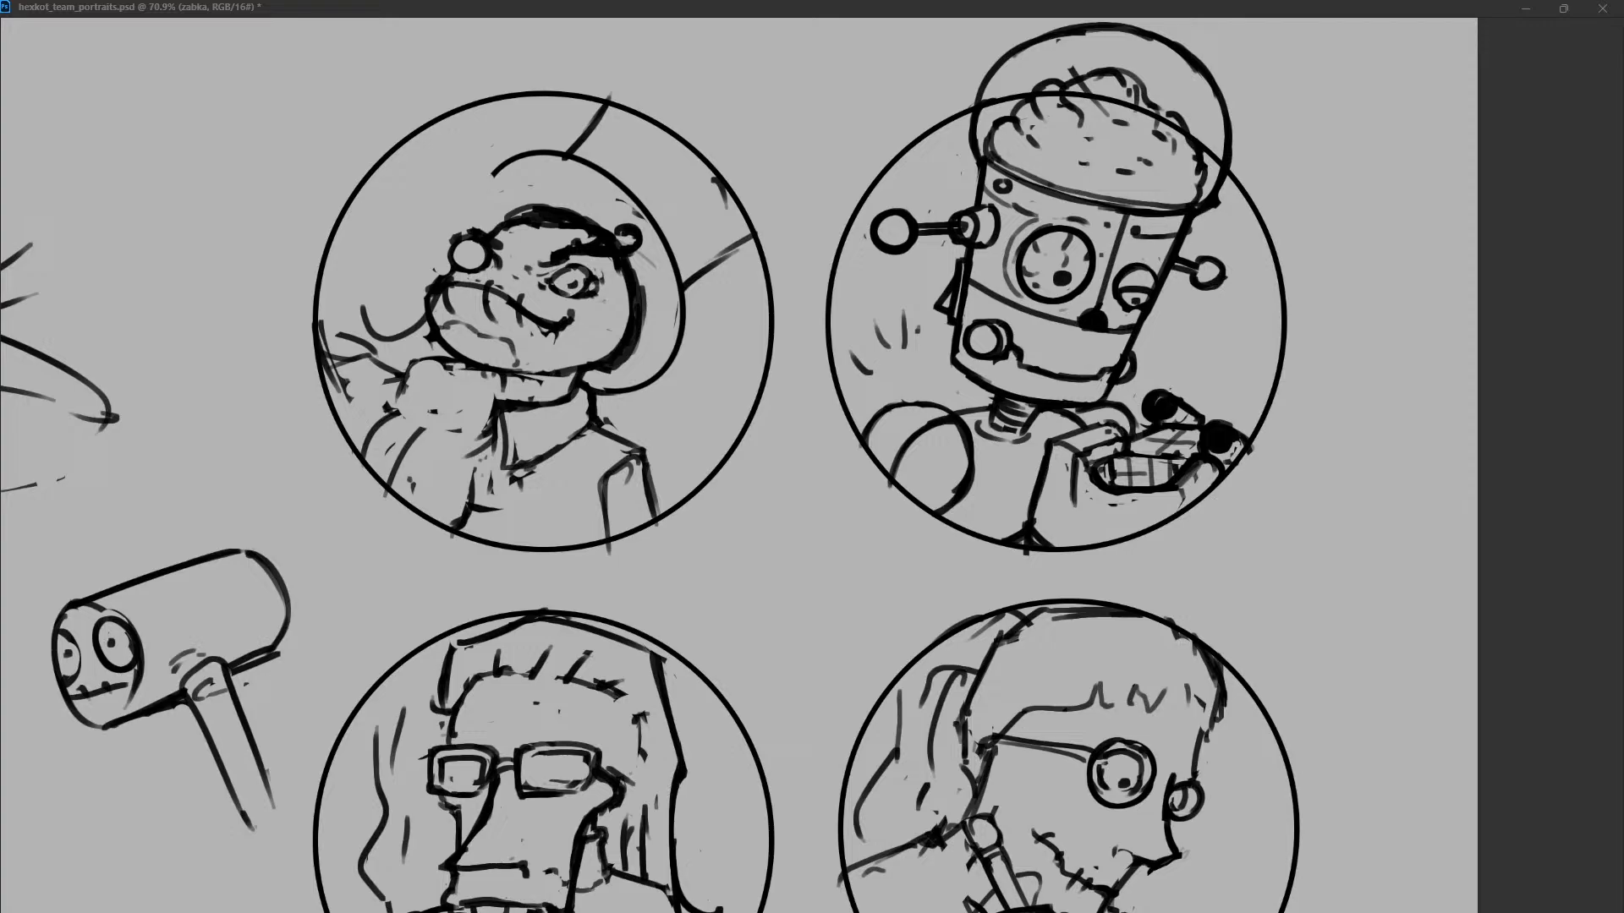
pyautogui.moveTo(497, 169); pyautogui.dragTo(477, 230)
pyautogui.hotkey('ctrl', 'z')
pyautogui.moveTo(497, 168); pyautogui.dragTo(470, 228)
pyautogui.hotkey('ctrl', 'z')
pyautogui.moveTo(499, 168); pyautogui.dragTo(474, 228)
pyautogui.hotkey('ctrl', 'z')
pyautogui.moveTo(751, 230); pyautogui.dragTo(684, 282)
pyautogui.moveTo(648, 124); pyautogui.dragTo(701, 168)
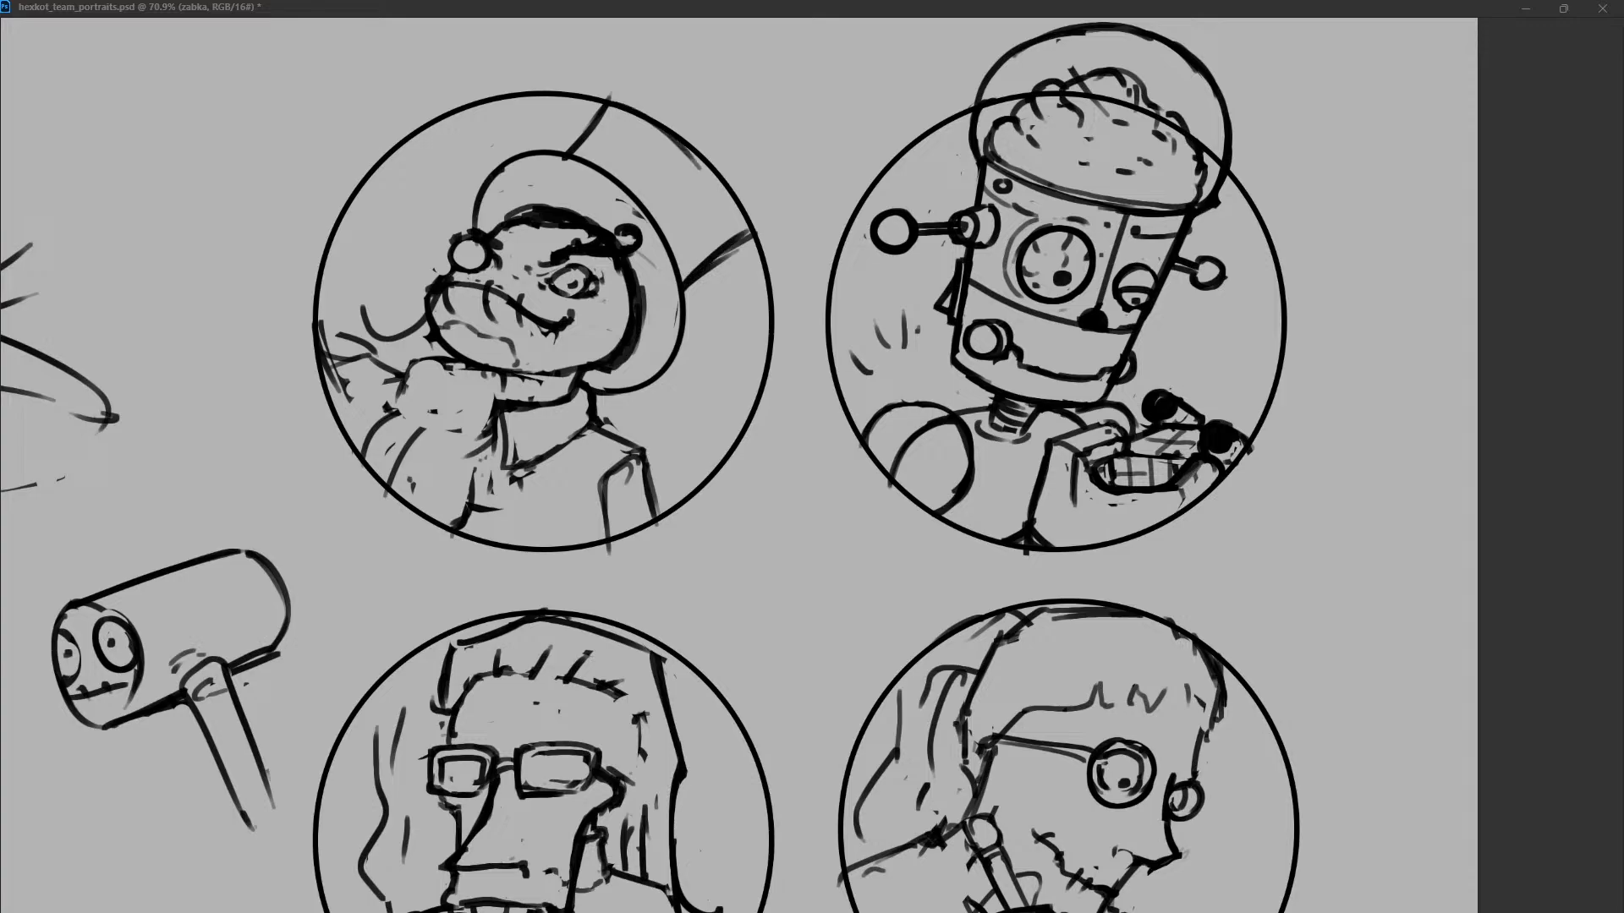
# Erase the stray arm lines beside the frog's shoulder and redraw the outer shoulder outline.
pyautogui.moveTo(398, 328); pyautogui.dragTo(335, 390)
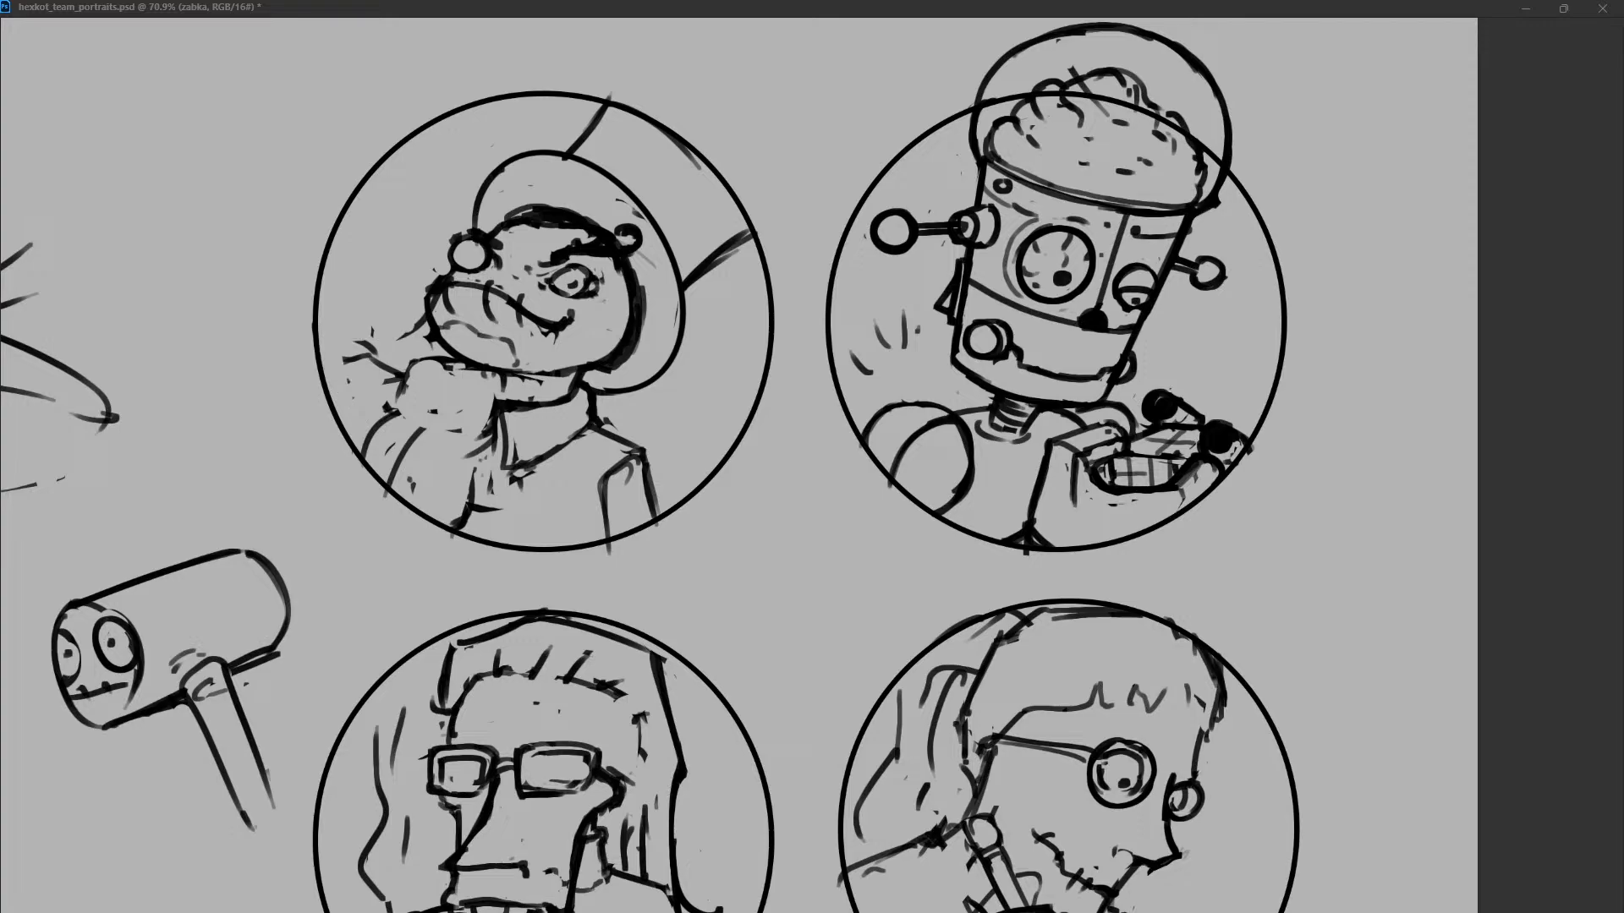
pyautogui.moveTo(414, 326)
pyautogui.mouseDown()
pyautogui.moveTo(351, 365)
pyautogui.moveTo(341, 424)
pyautogui.mouseUp()
pyautogui.hotkey('ctrl', 'z')
pyautogui.moveTo(404, 370); pyautogui.dragTo(350, 437)
# Draw a bold circle on the frog's chest below the collar and a short curved stroke beneath it.
pyautogui.moveTo(607, 441); pyautogui.dragTo(517, 486)
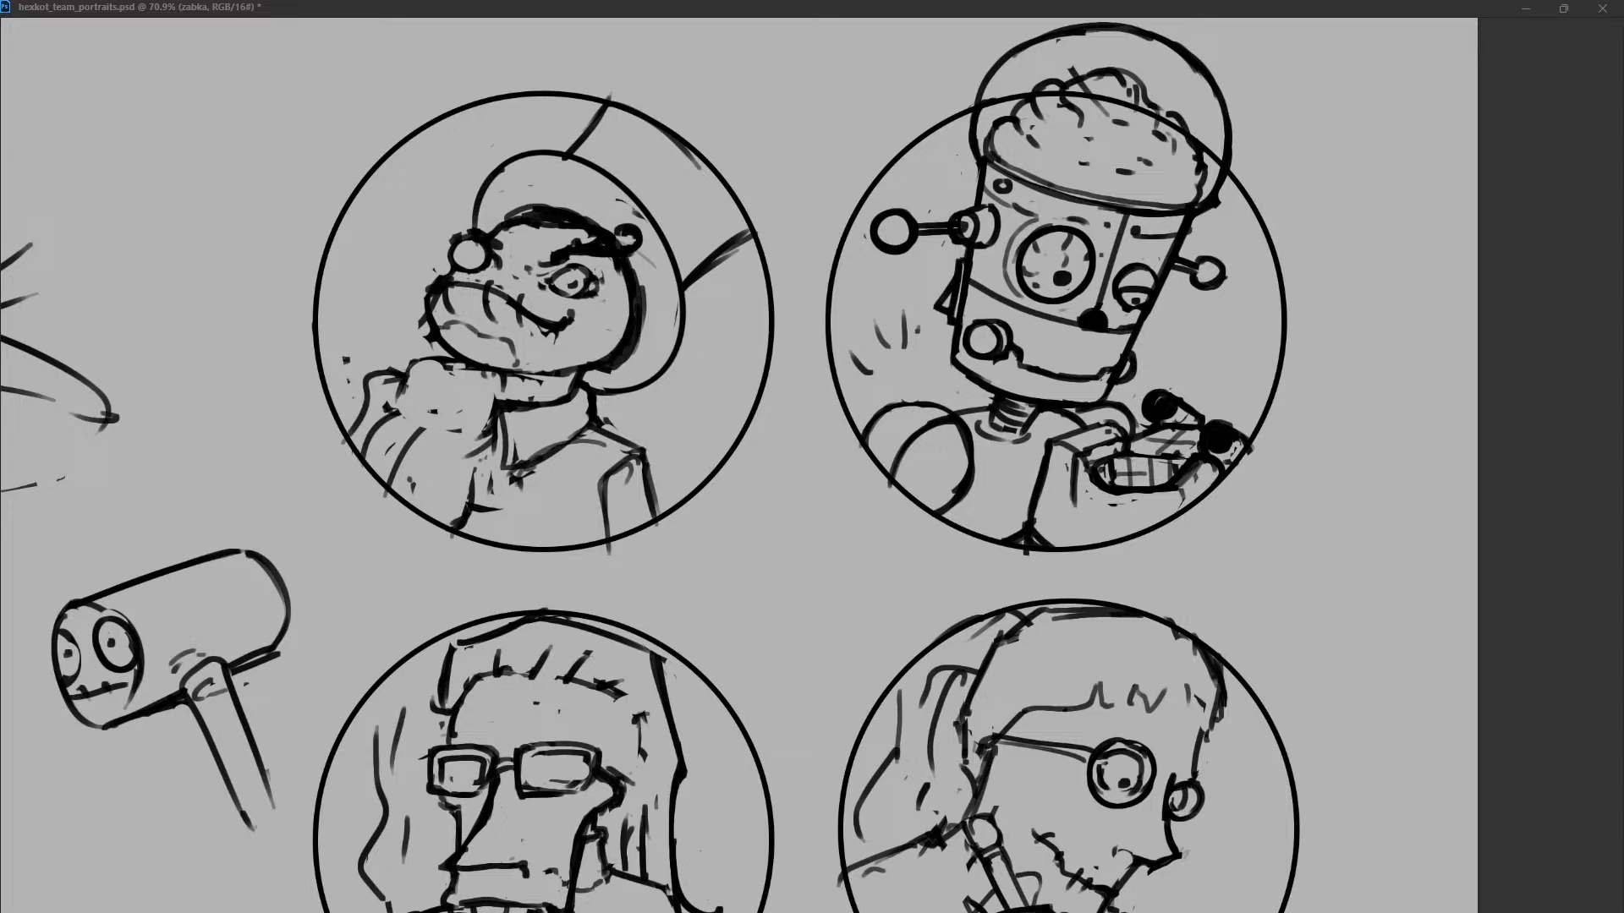
pyautogui.moveTo(569, 434)
pyautogui.mouseDown()
pyautogui.moveTo(476, 524)
pyautogui.moveTo(600, 483)
pyautogui.moveTo(570, 446)
pyautogui.moveTo(548, 498)
pyautogui.mouseUp()
pyautogui.hotkey('ctrl', 'z')
pyautogui.moveTo(593, 467); pyautogui.dragTo(553, 493)
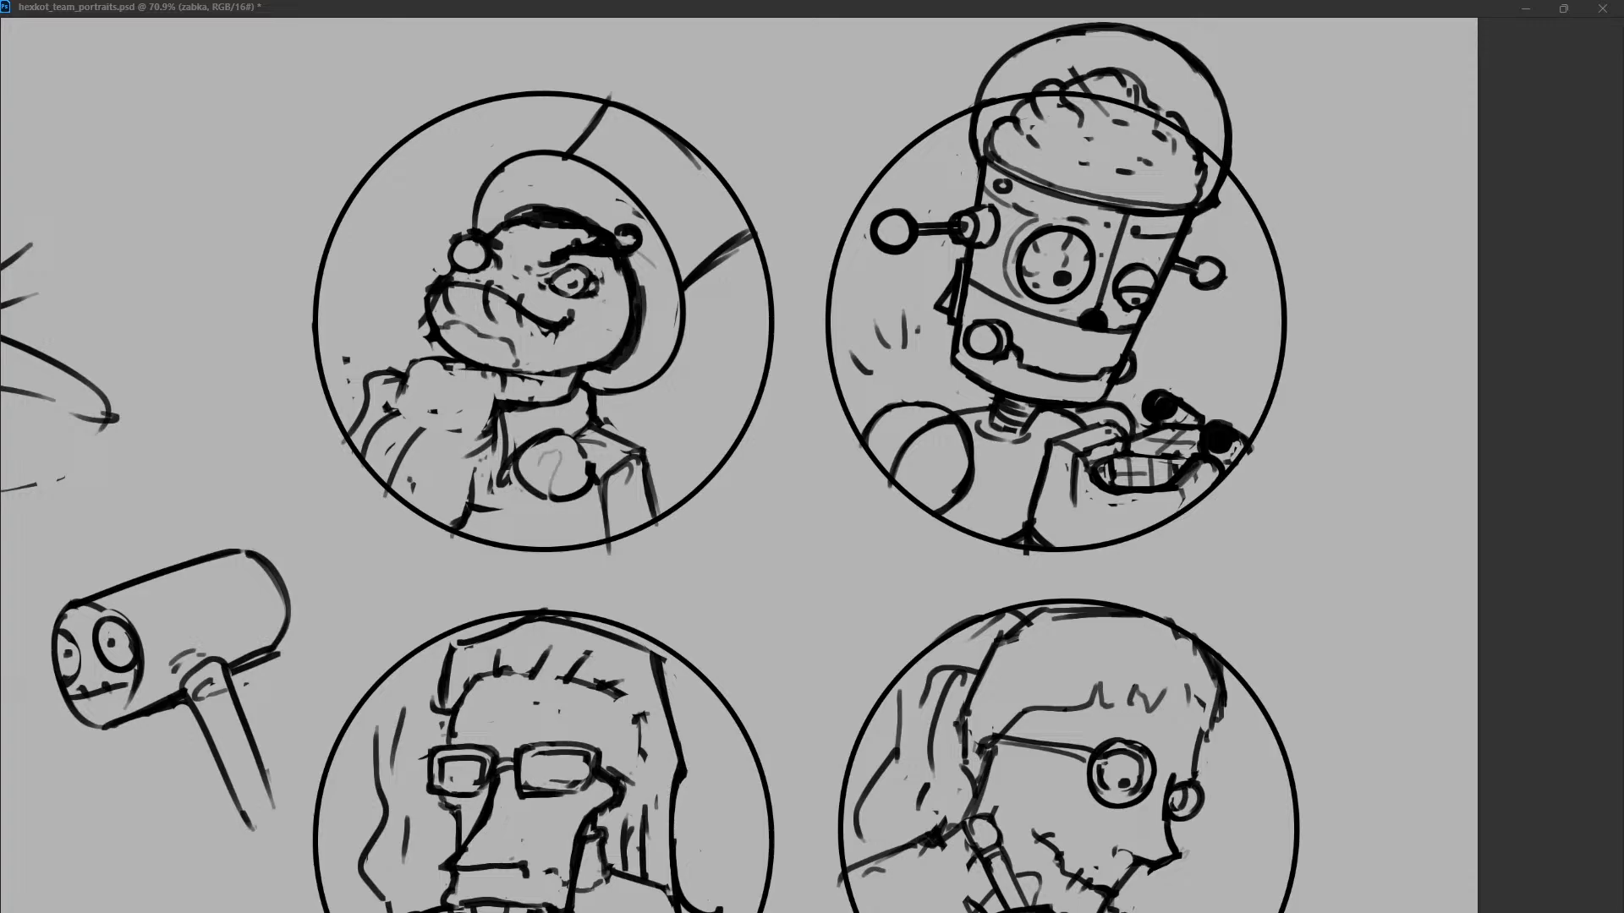
pyautogui.hotkey('ctrl', 'z')
pyautogui.moveTo(562, 434)
pyautogui.mouseDown()
pyautogui.moveTo(591, 457)
pyautogui.moveTo(529, 545)
pyautogui.moveTo(478, 532)
pyautogui.moveTo(480, 511)
pyautogui.mouseUp()
pyautogui.hotkey('ctrl', 'z')
pyautogui.moveTo(515, 506); pyautogui.dragTo(501, 523)
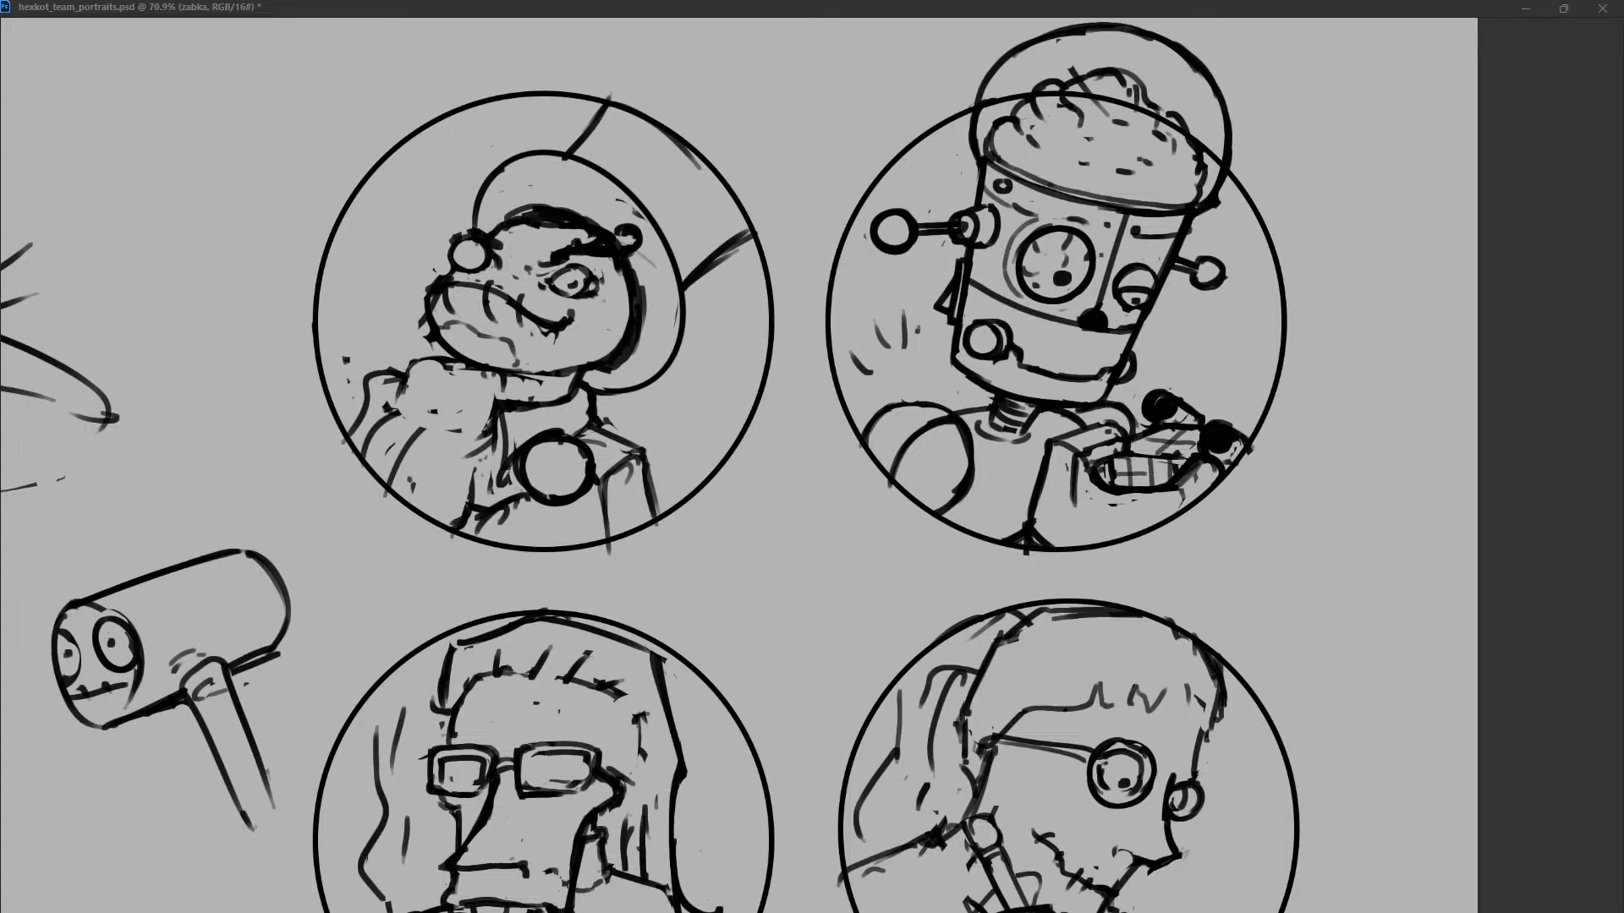
# Clean the jacket lines around the chest circle and refine the circle's outline.
pyautogui.moveTo(508, 438)
pyautogui.mouseDown()
pyautogui.moveTo(504, 487)
pyautogui.moveTo(536, 501)
pyautogui.moveTo(577, 448)
pyautogui.moveTo(576, 486)
pyautogui.mouseUp()
pyautogui.moveTo(555, 429); pyautogui.dragTo(517, 474)
pyautogui.moveTo(533, 497); pyautogui.dragTo(566, 504)
pyautogui.moveTo(570, 434); pyautogui.dragTo(601, 538)
pyautogui.moveTo(530, 499)
pyautogui.mouseDown()
pyautogui.moveTo(512, 510)
pyautogui.moveTo(601, 523)
pyautogui.mouseUp()
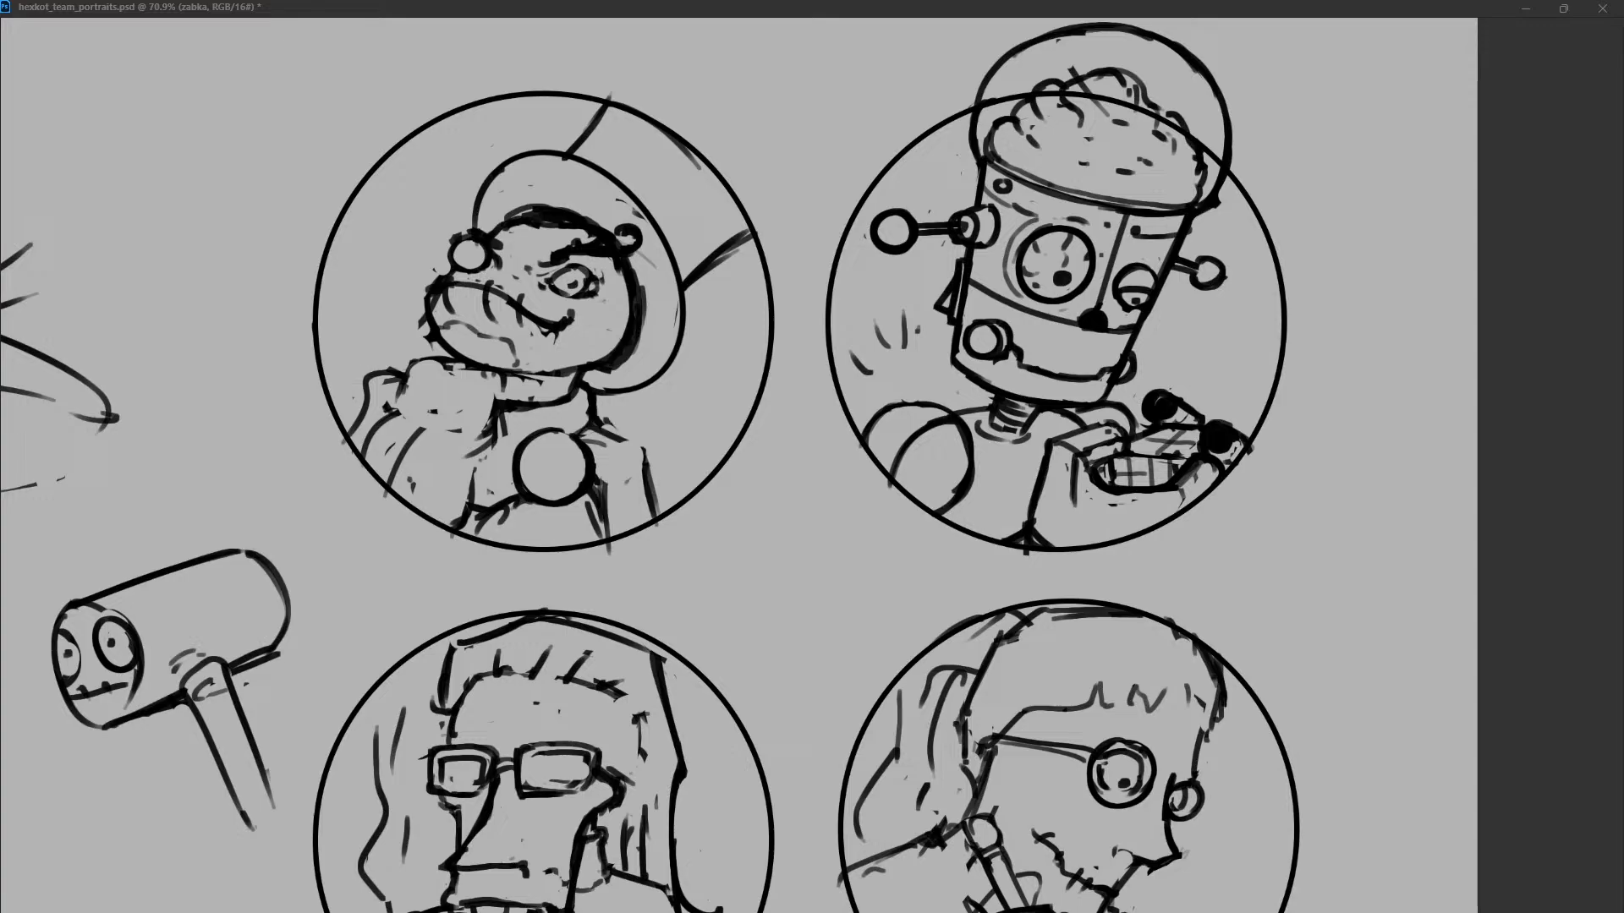
# Sketch a hand-like shape directly beneath the chest circle and clear the leftover jacket strokes.
pyautogui.moveTo(640, 453); pyautogui.dragTo(597, 518)
pyautogui.moveTo(593, 461)
pyautogui.mouseDown()
pyautogui.moveTo(610, 534)
pyautogui.moveTo(502, 518)
pyautogui.moveTo(602, 507)
pyautogui.moveTo(505, 545)
pyautogui.moveTo(466, 521)
pyautogui.moveTo(503, 511)
pyautogui.moveTo(492, 537)
pyautogui.mouseUp()
pyautogui.moveTo(597, 531); pyautogui.dragTo(579, 511)
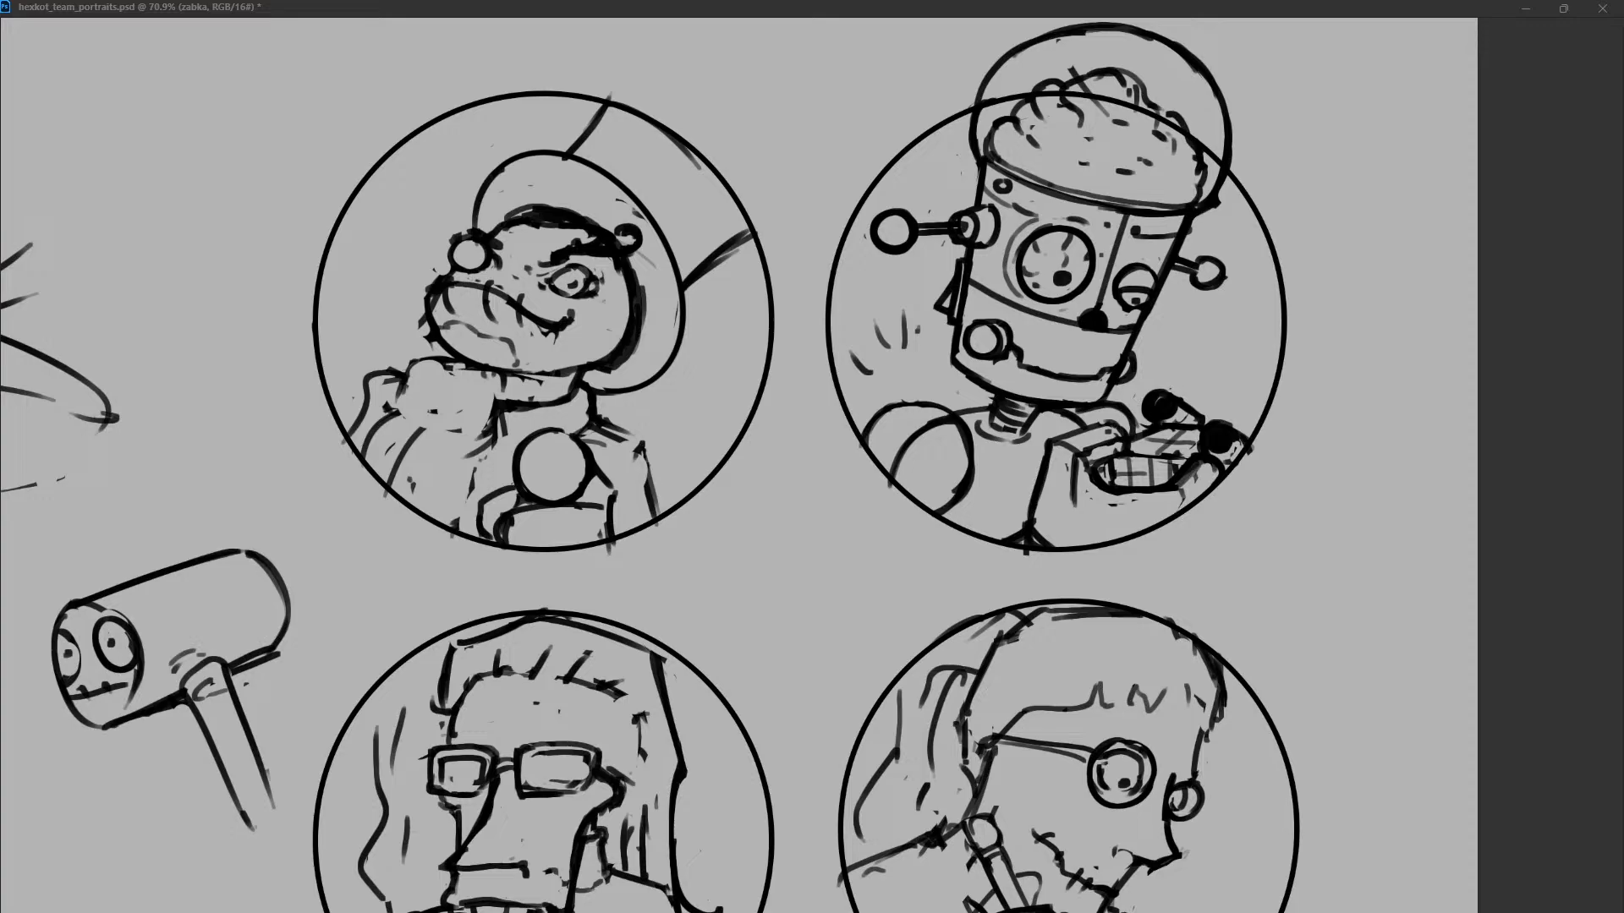
# Erase the rear sleeve lines and redraw the sleeve as one contour down to the portrait circle.
pyautogui.moveTo(618, 429)
pyautogui.mouseDown()
pyautogui.moveTo(643, 457)
pyautogui.moveTo(648, 503)
pyautogui.mouseUp()
pyautogui.moveTo(635, 449); pyautogui.dragTo(641, 523)
pyautogui.hotkey('ctrl', 'z')
pyautogui.hotkey('ctrl', 'z')
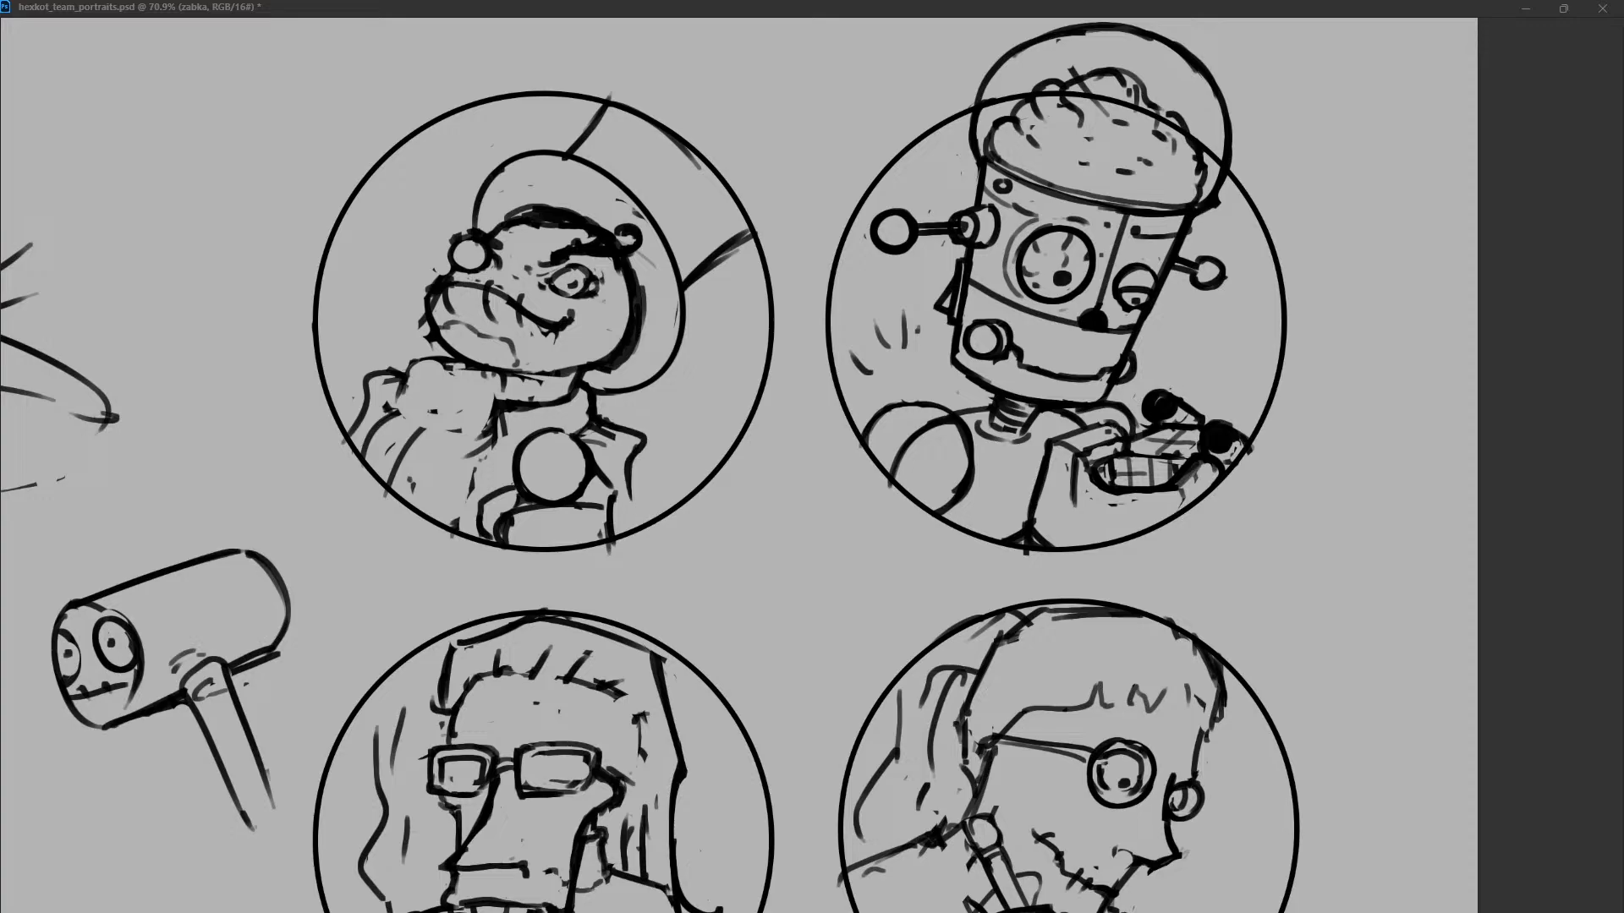
pyautogui.moveTo(632, 459); pyautogui.dragTo(641, 524)
# Redefine the ring and pupil of the frog's eye.
pyautogui.moveTo(573, 269); pyautogui.dragTo(600, 298)
pyautogui.click(571, 284)
pyautogui.hotkey('ctrl', 'z')
# Draw the hat brim's front curve sweeping from the eye bulge down past the frog's snout.
pyautogui.moveTo(465, 235)
pyautogui.mouseDown()
pyautogui.moveTo(455, 264)
pyautogui.moveTo(494, 240)
pyautogui.moveTo(459, 275)
pyautogui.moveTo(451, 264)
pyautogui.moveTo(410, 357)
pyautogui.mouseUp()
pyautogui.hotkey('ctrl', 'z')
pyautogui.click(474, 256)
pyautogui.hotkey('ctrl', 'z')
pyautogui.hotkey('ctrl', 'z')
pyautogui.moveTo(449, 253); pyautogui.dragTo(408, 359)
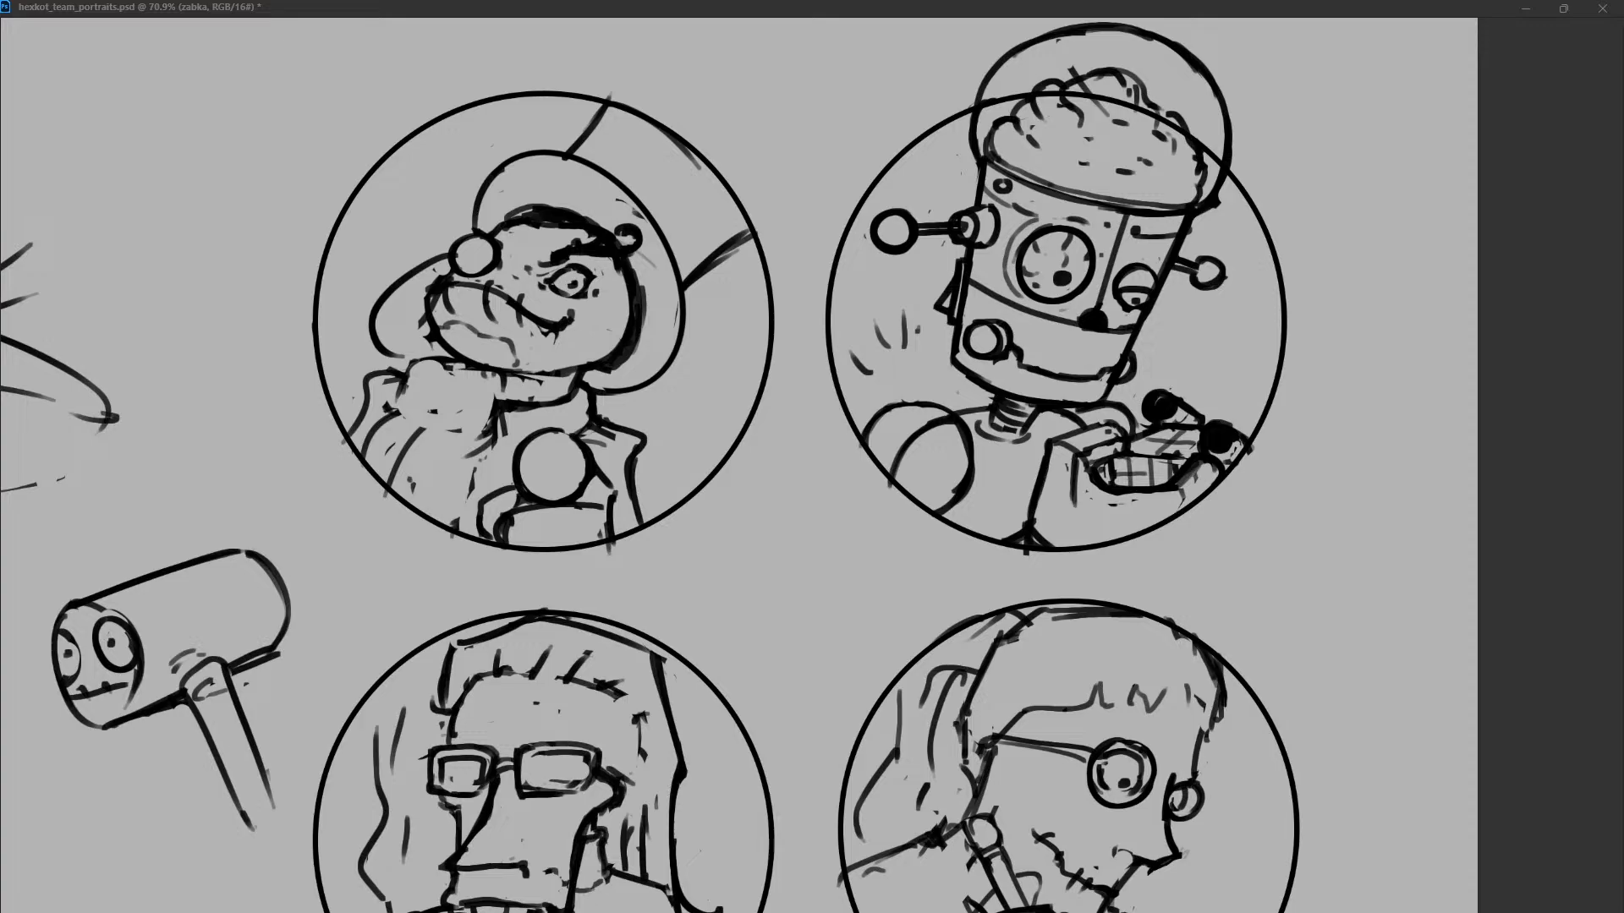
# Clean up the lines between the frog's jaw and collar.
pyautogui.moveTo(445, 380)
pyautogui.mouseDown()
pyautogui.moveTo(522, 387)
pyautogui.moveTo(507, 384)
pyautogui.mouseUp()
pyautogui.hotkey('ctrl', 'z')
pyautogui.hotkey('ctrl', 'z')
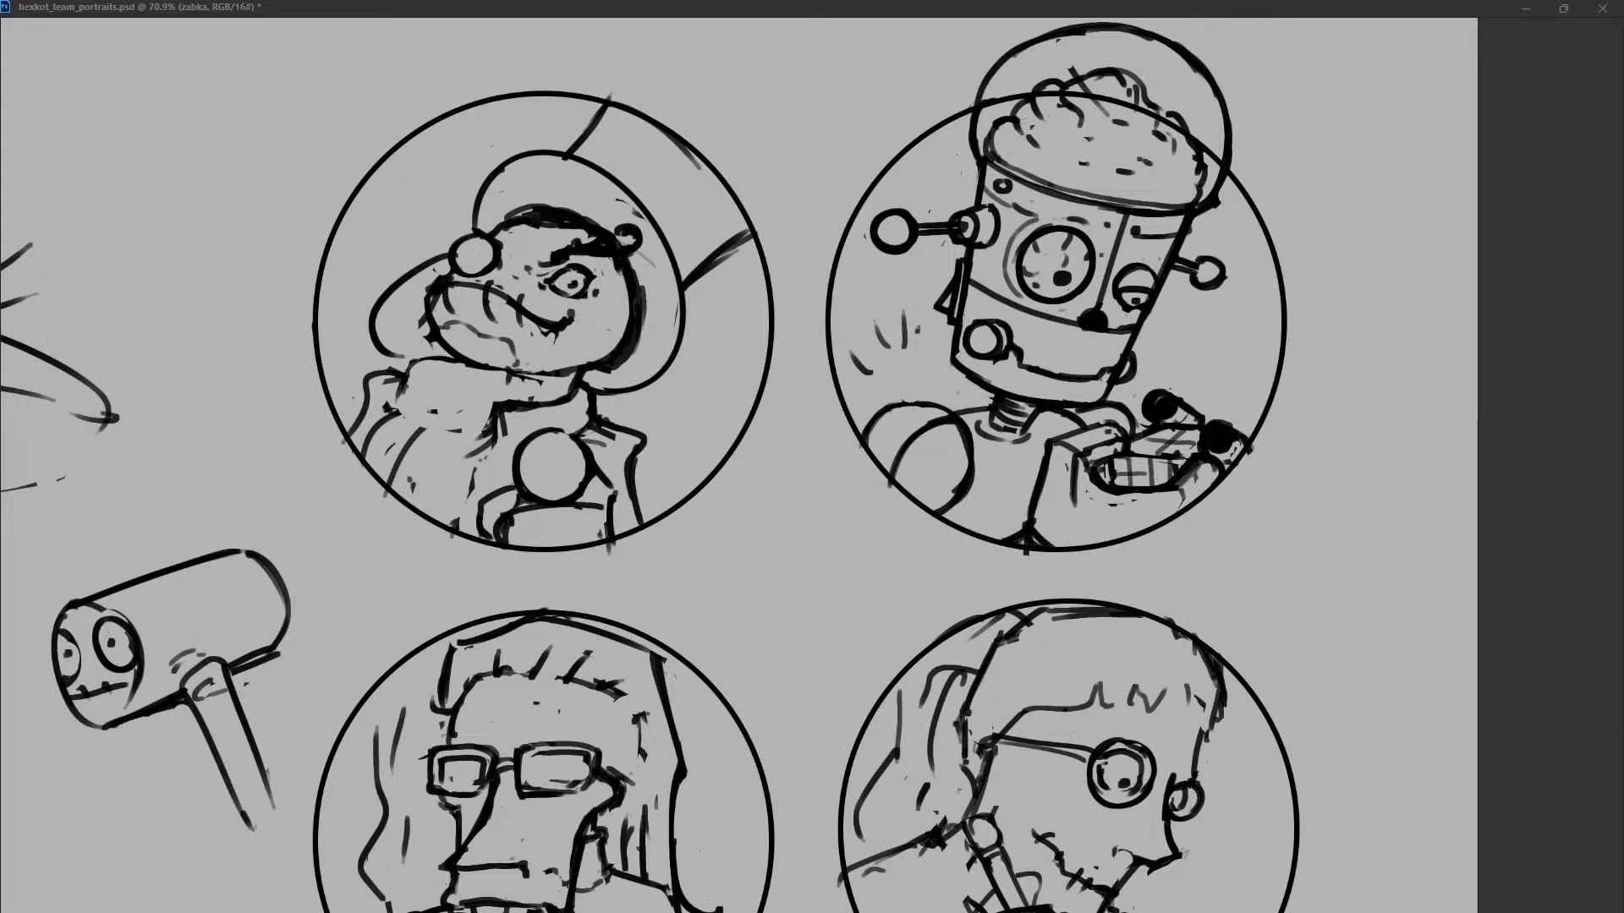
pyautogui.moveTo(580, 373)
pyautogui.mouseDown()
pyautogui.moveTo(576, 397)
pyautogui.moveTo(590, 377)
pyautogui.moveTo(514, 390)
pyautogui.moveTo(597, 371)
pyautogui.mouseUp()
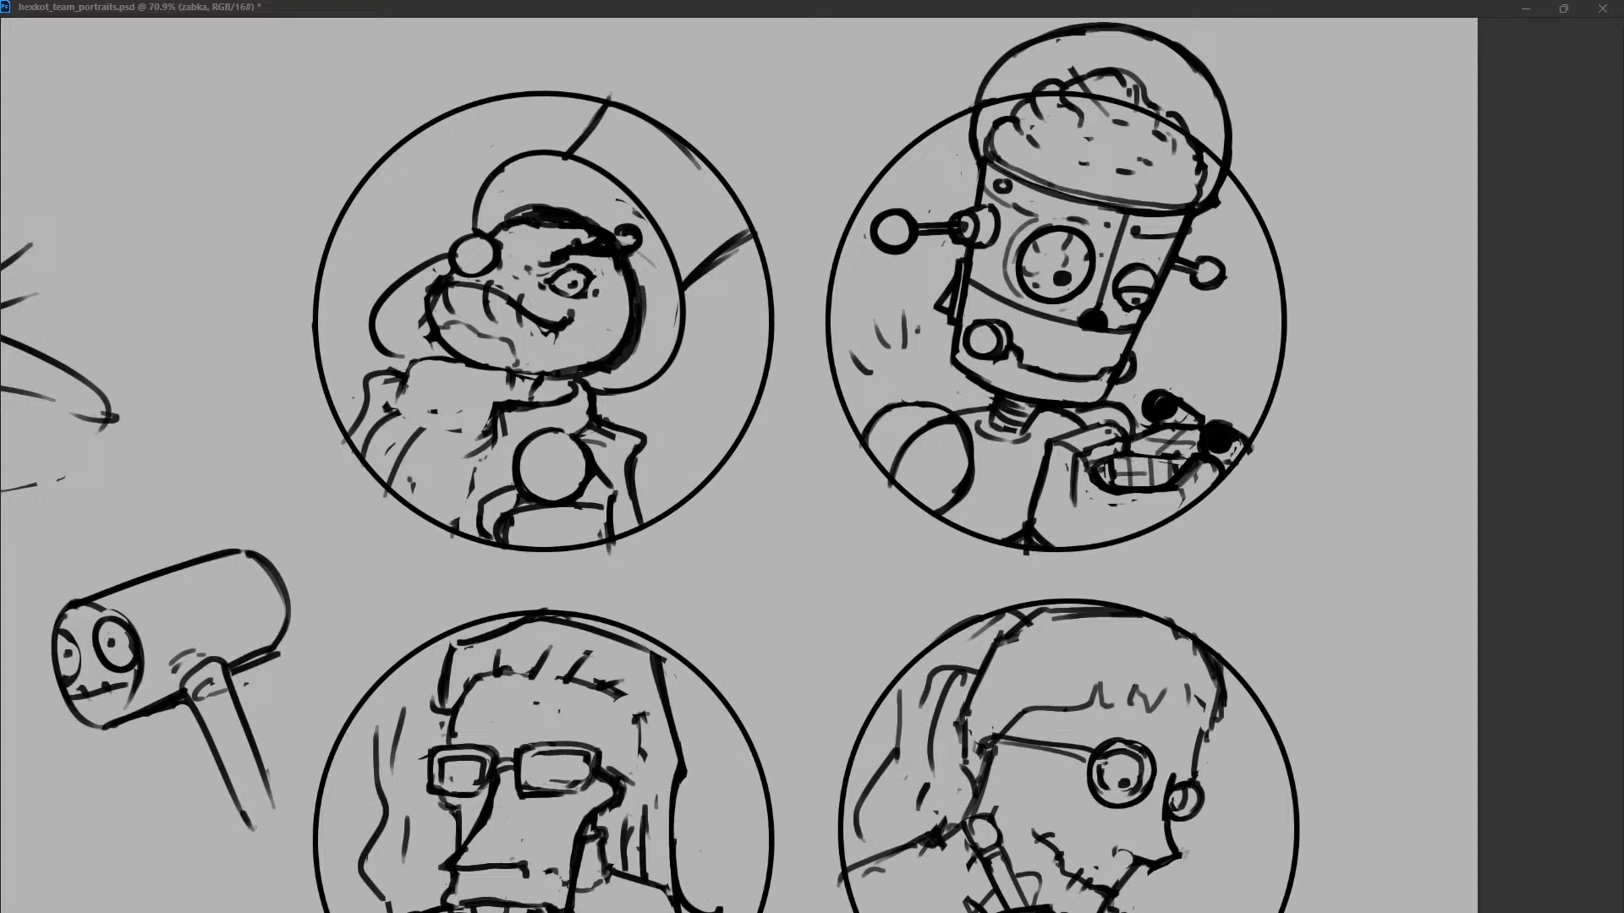
# Touch up the shading atop the frog's head and redraw the front outline of its snout.
pyautogui.moveTo(509, 229); pyautogui.dragTo(580, 232)
pyautogui.hotkey('ctrl', 'z')
pyautogui.hotkey('ctrl', 'z')
pyautogui.moveTo(424, 312)
pyautogui.mouseDown()
pyautogui.moveTo(418, 329)
pyautogui.moveTo(426, 288)
pyautogui.moveTo(433, 347)
pyautogui.mouseUp()
pyautogui.hotkey('ctrl', 'z')
pyautogui.moveTo(426, 302); pyautogui.dragTo(447, 352)
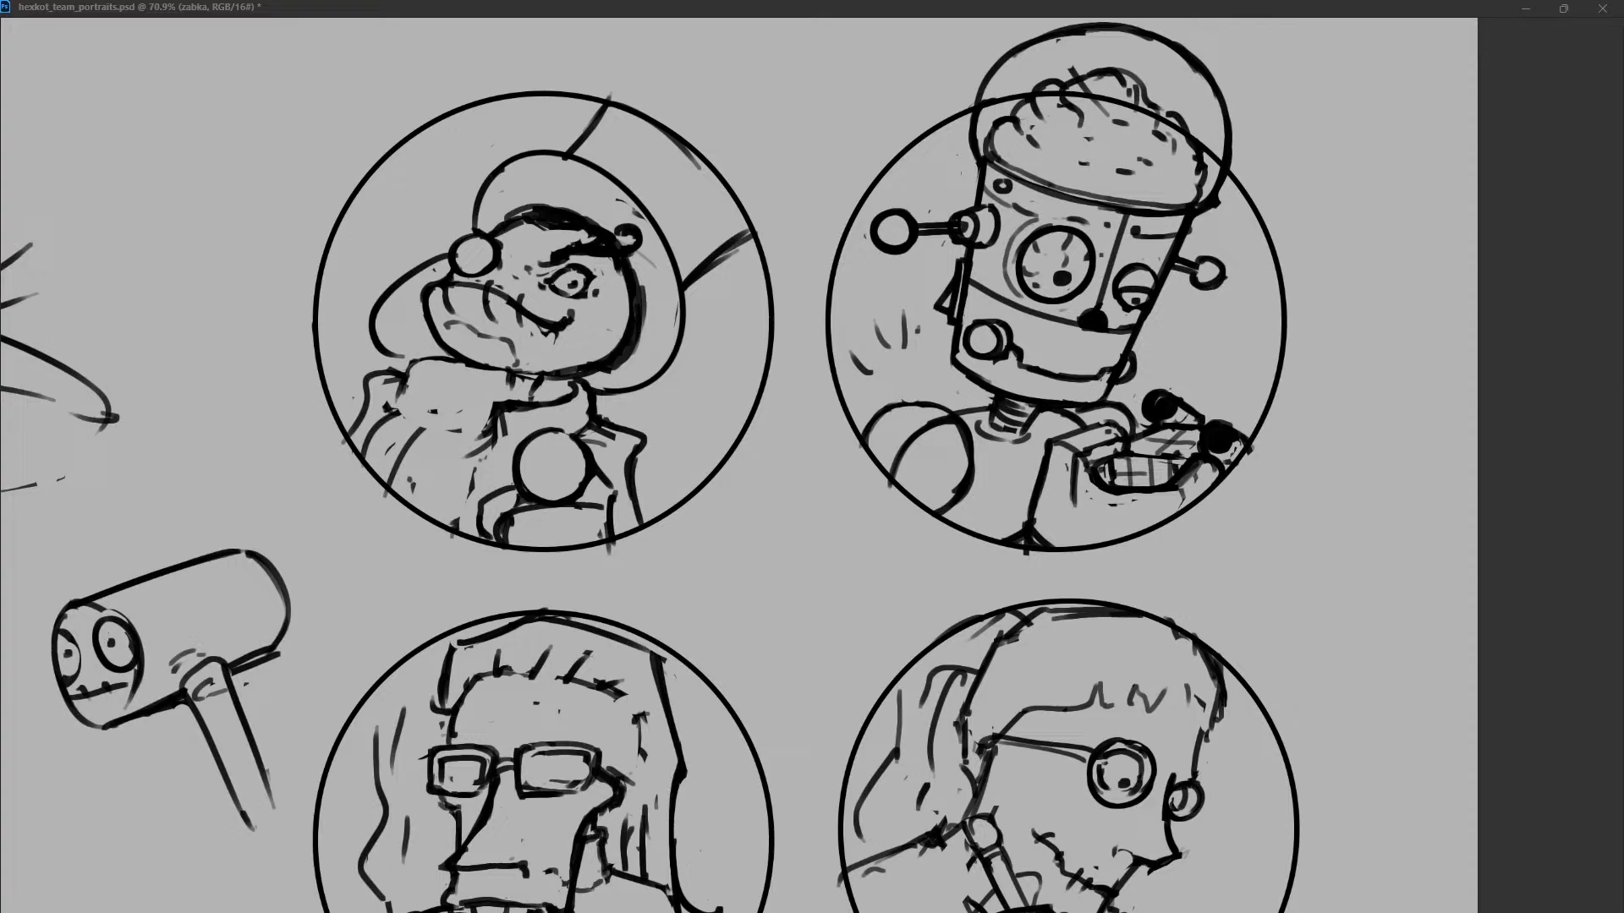
# Sketch collar folds beneath the frog's snout and jaw.
pyautogui.hotkey('ctrl', 'z')
pyautogui.moveTo(426, 294)
pyautogui.mouseDown()
pyautogui.moveTo(451, 354)
pyautogui.moveTo(399, 400)
pyautogui.moveTo(401, 379)
pyautogui.moveTo(444, 409)
pyautogui.moveTo(448, 358)
pyautogui.moveTo(448, 401)
pyautogui.moveTo(511, 409)
pyautogui.mouseUp()
pyautogui.hotkey('ctrl', 'z')
pyautogui.hotkey('ctrl', 'z')
pyautogui.hotkey('ctrl', 'z')
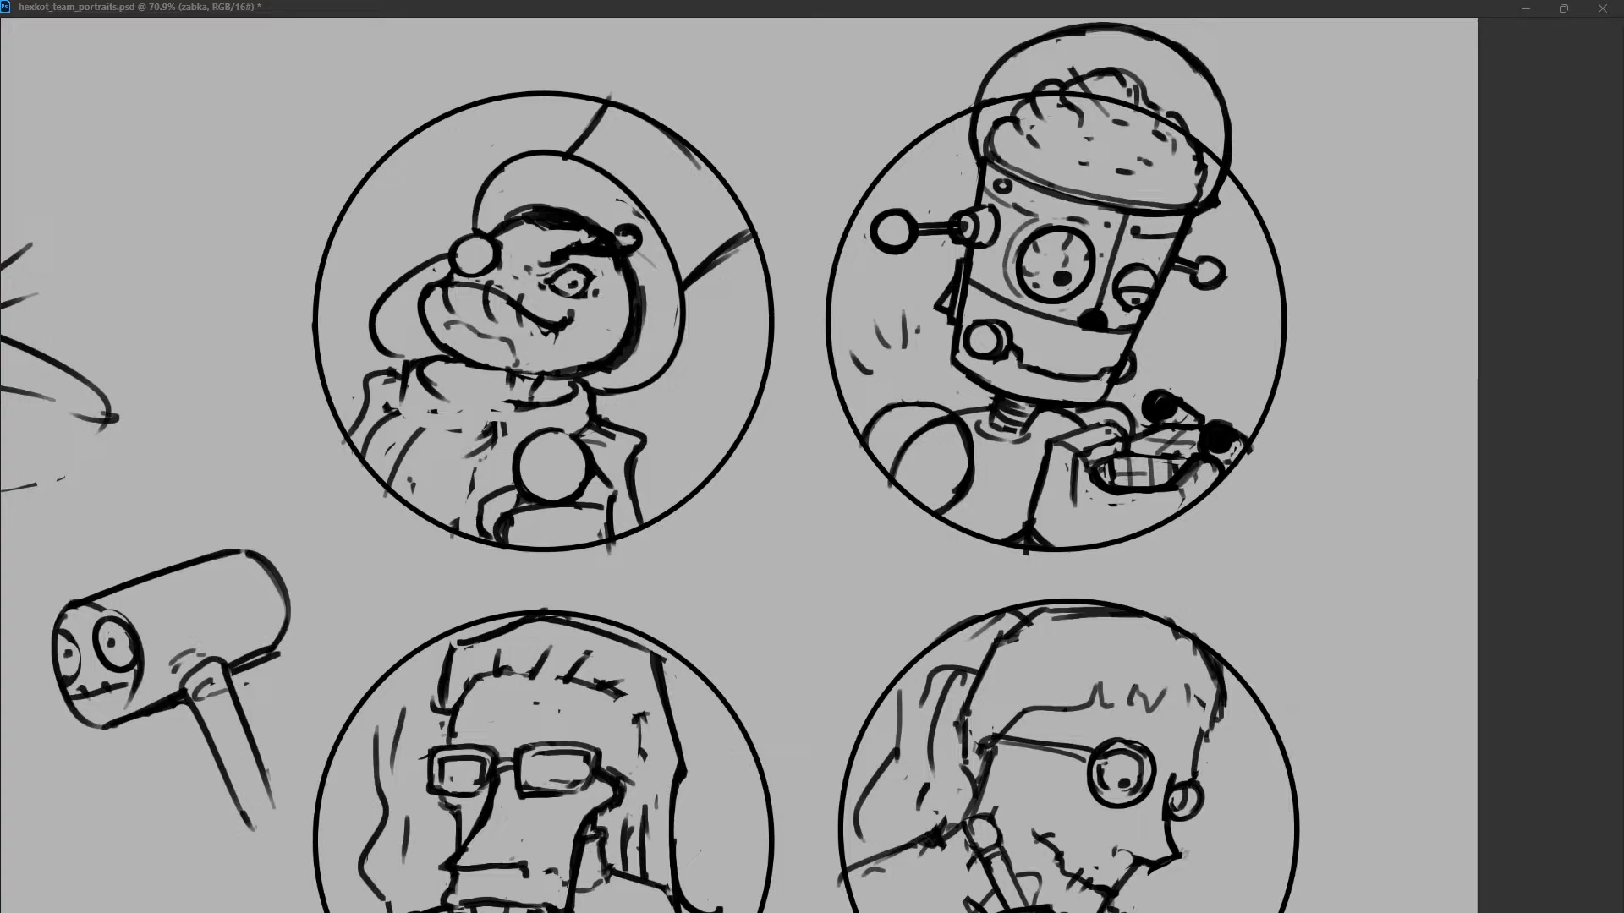
pyautogui.moveTo(441, 393); pyautogui.dragTo(502, 370)
pyautogui.hotkey('ctrl', 'z')
pyautogui.hotkey('ctrl', 'z')
pyautogui.moveTo(402, 398); pyautogui.dragTo(447, 362)
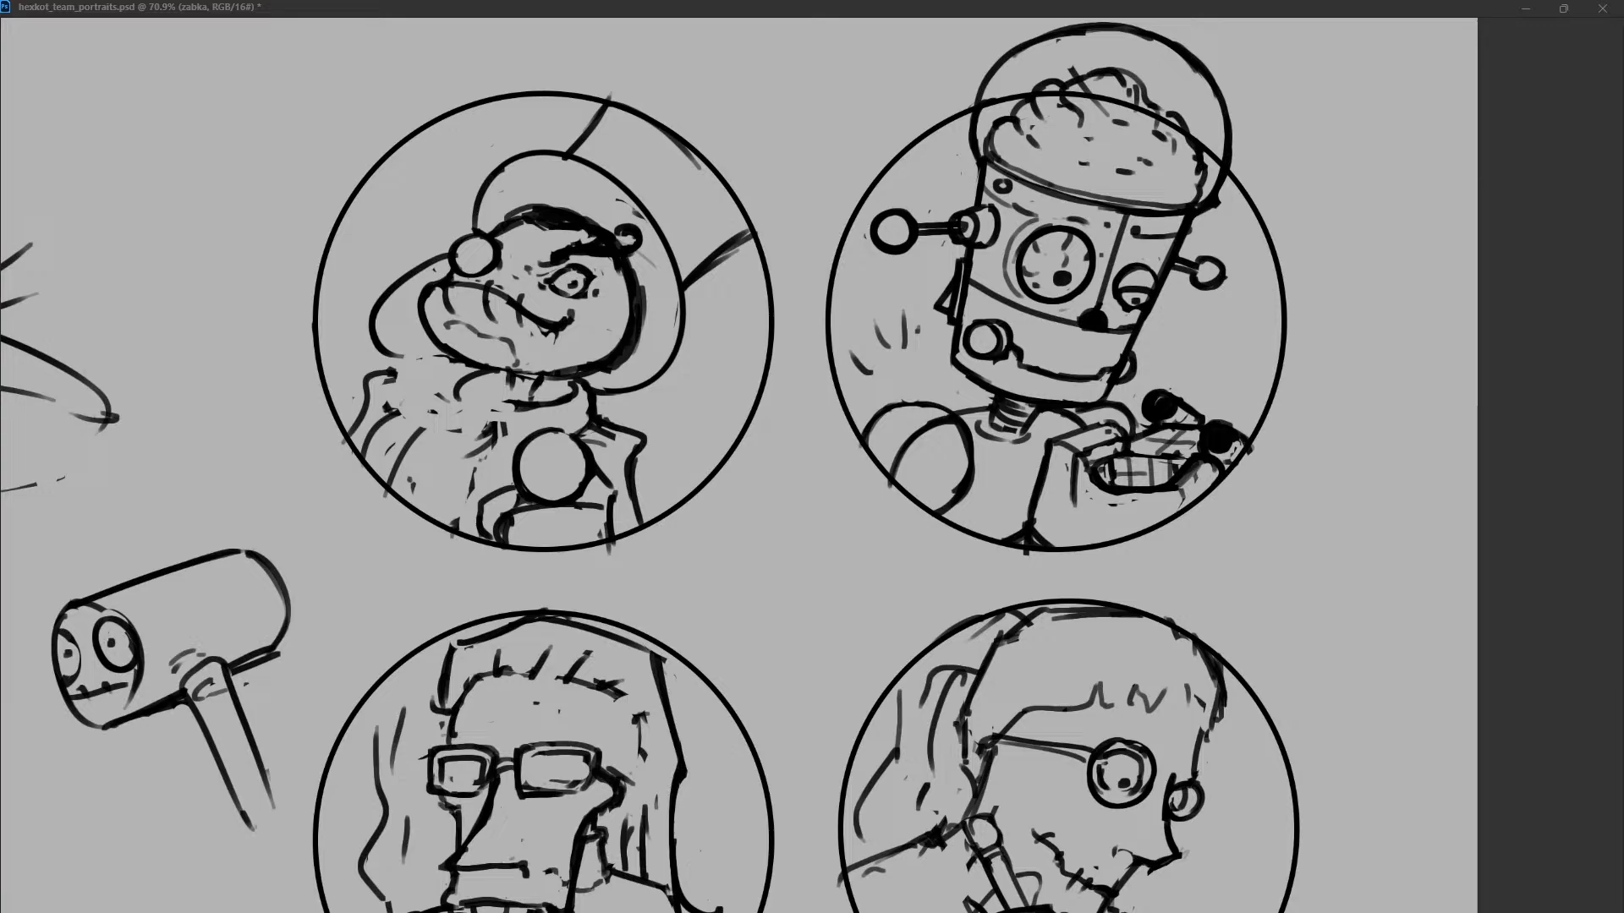
pyautogui.hotkey('ctrl', 'z')
pyautogui.hotkey('ctrl', 'z')
pyautogui.hotkey('ctrl', 'z')
pyautogui.hotkey('ctrl', 'z')
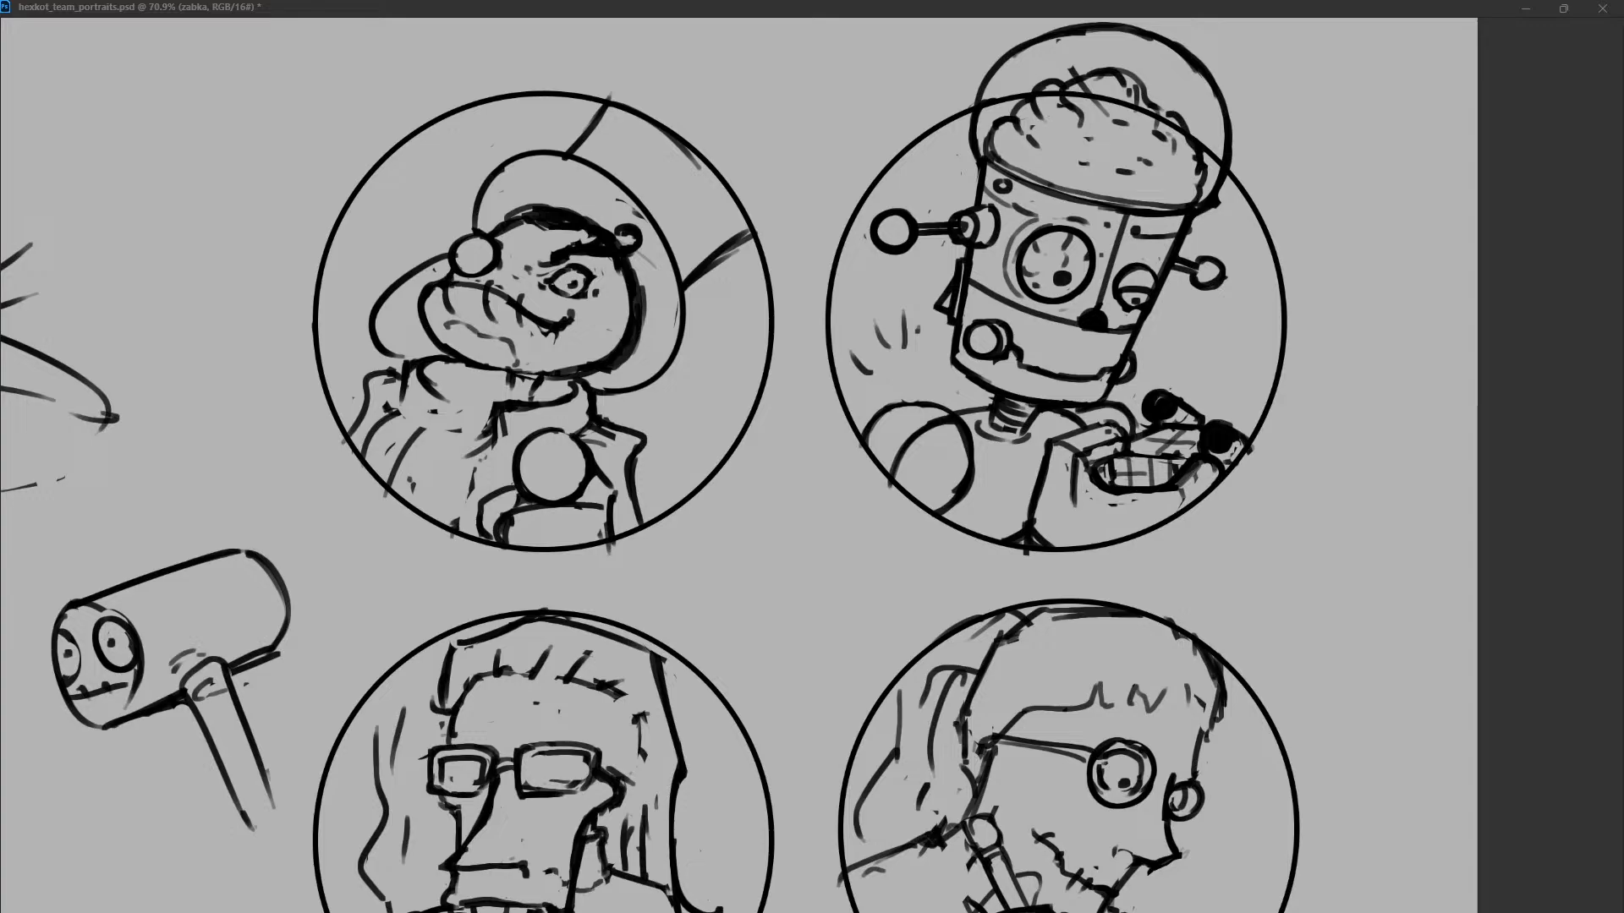
# Draw a flat collar line under the frog's jaw with a small notch below the chin.
pyautogui.moveTo(461, 382)
pyautogui.mouseDown()
pyautogui.moveTo(510, 377)
pyautogui.moveTo(486, 400)
pyautogui.mouseUp()
pyautogui.moveTo(383, 405); pyautogui.dragTo(393, 411)
pyautogui.moveTo(530, 382); pyautogui.dragTo(554, 412)
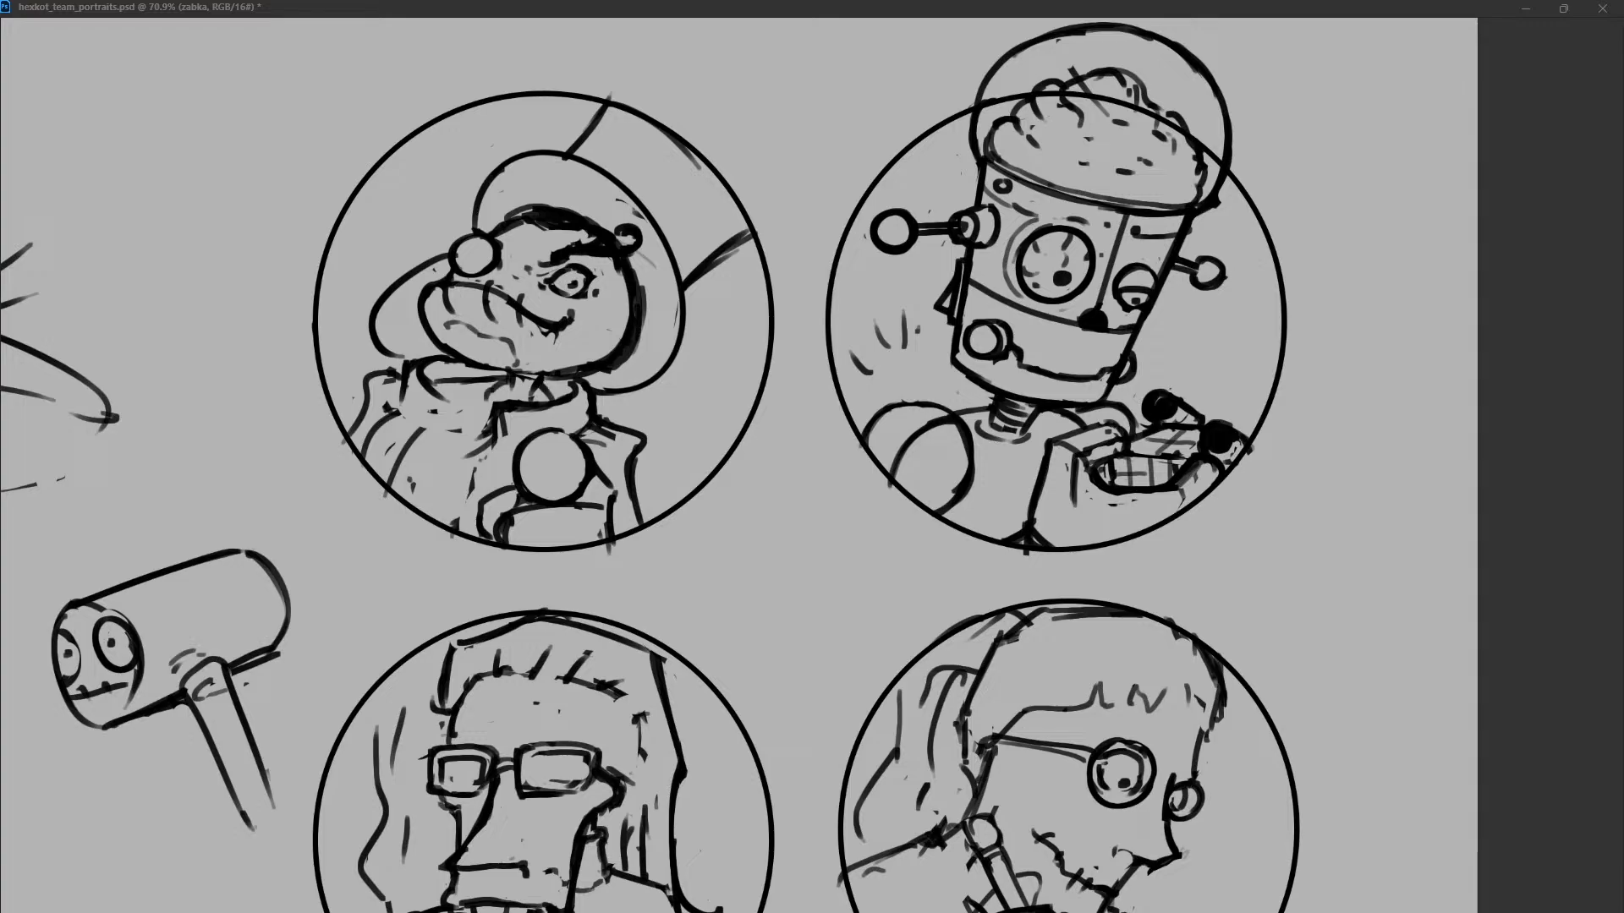
pyautogui.hotkey('ctrl', 'z')
pyautogui.hotkey('ctrl', 'z')
pyautogui.hotkey('ctrl', 'z')
# Erase the old front shoulder outline and the lower end of the brim's front curve.
pyautogui.moveTo(395, 361); pyautogui.dragTo(445, 354)
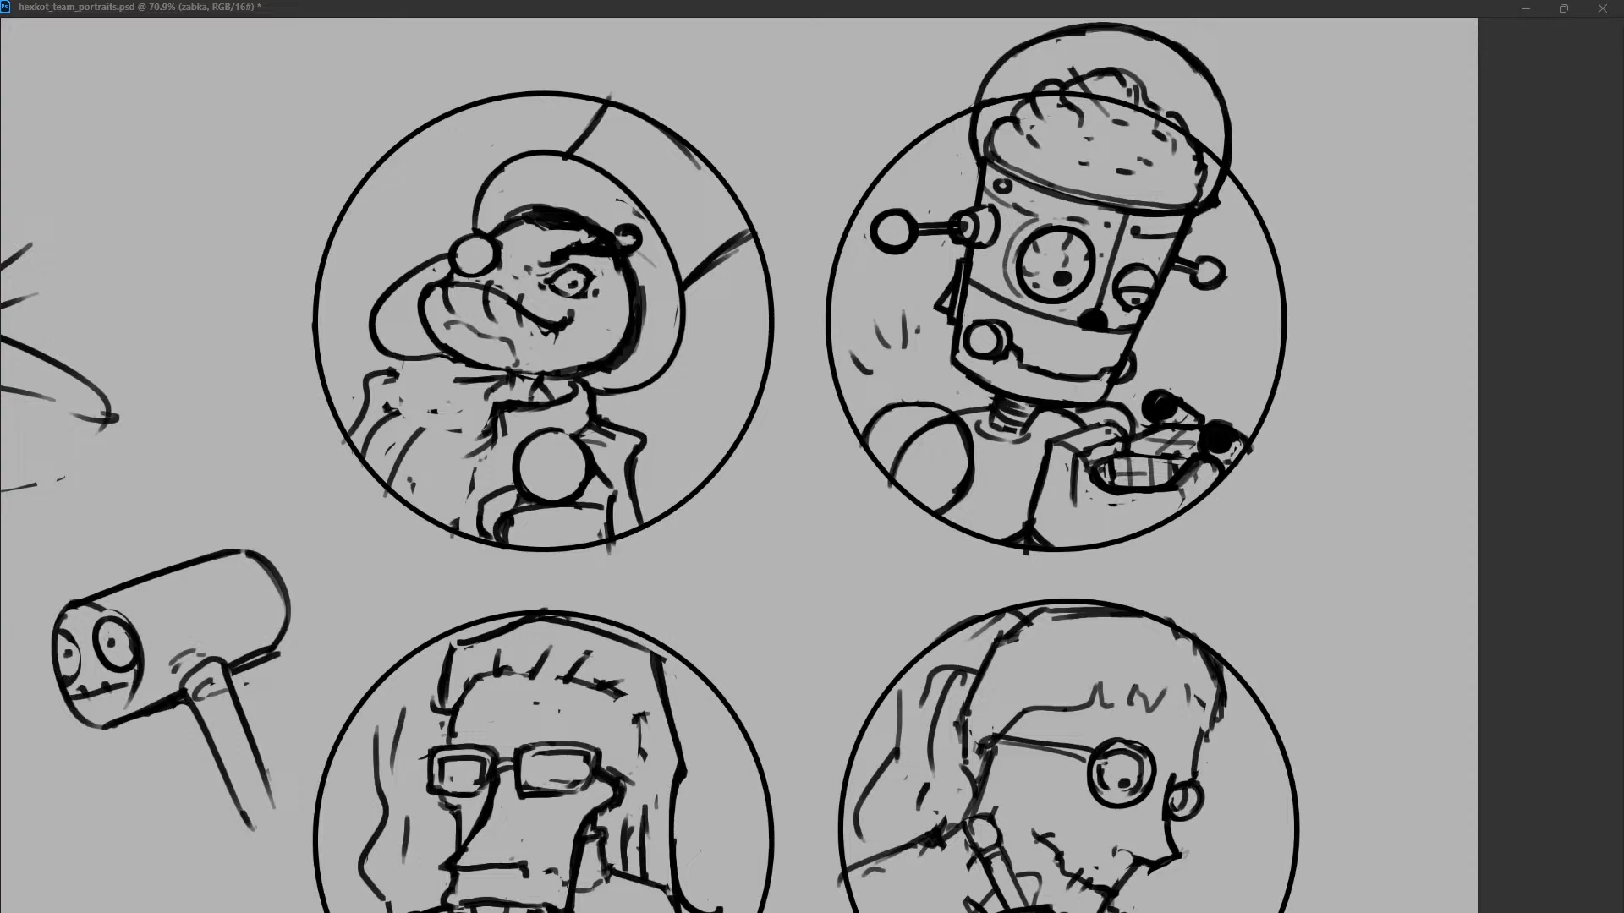
pyautogui.hotkey('ctrl', 'z')
pyautogui.hotkey('ctrl', 'z')
pyautogui.moveTo(391, 302); pyautogui.dragTo(427, 444)
pyautogui.hotkey('ctrl', 'z')
pyautogui.moveTo(395, 296)
pyautogui.mouseDown()
pyautogui.moveTo(394, 371)
pyautogui.moveTo(423, 379)
pyautogui.moveTo(347, 440)
pyautogui.mouseUp()
# Redraw the frog's front shoulder with a straight slope from the collar down to the portrait circle.
pyautogui.hotkey('ctrl', 'z')
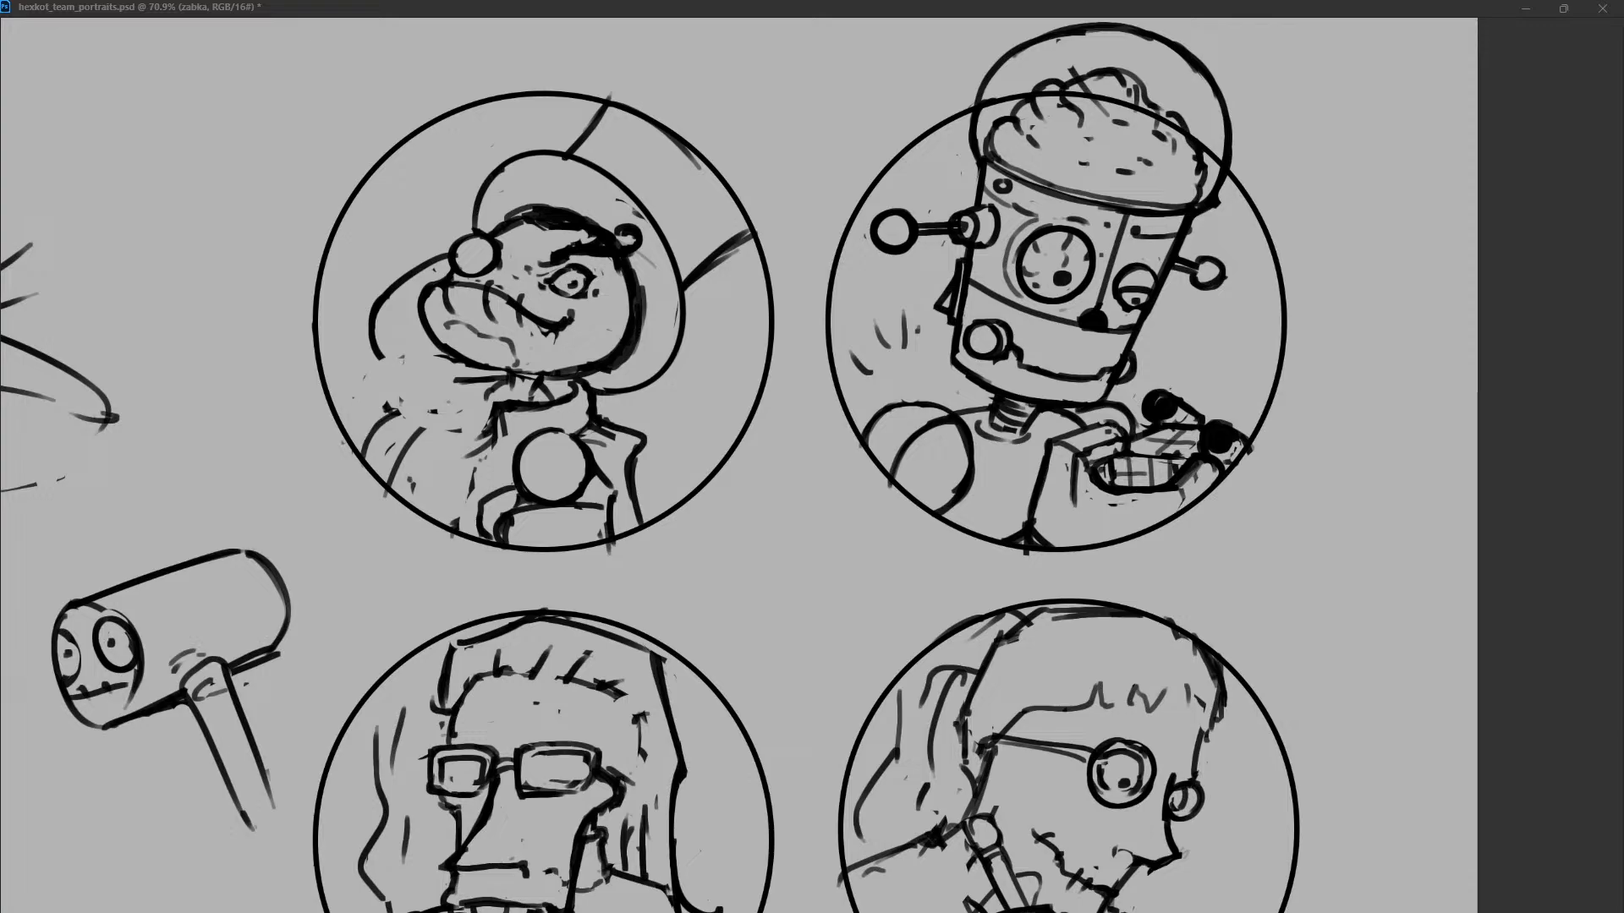
pyautogui.moveTo(433, 379)
pyautogui.mouseDown()
pyautogui.moveTo(381, 372)
pyautogui.moveTo(425, 377)
pyautogui.mouseUp()
pyautogui.hotkey('ctrl', 'z')
pyautogui.moveTo(413, 380); pyautogui.dragTo(370, 427)
pyautogui.hotkey('ctrl', 'z')
pyautogui.moveTo(426, 379); pyautogui.dragTo(352, 468)
pyautogui.moveTo(397, 412); pyautogui.dragTo(365, 459)
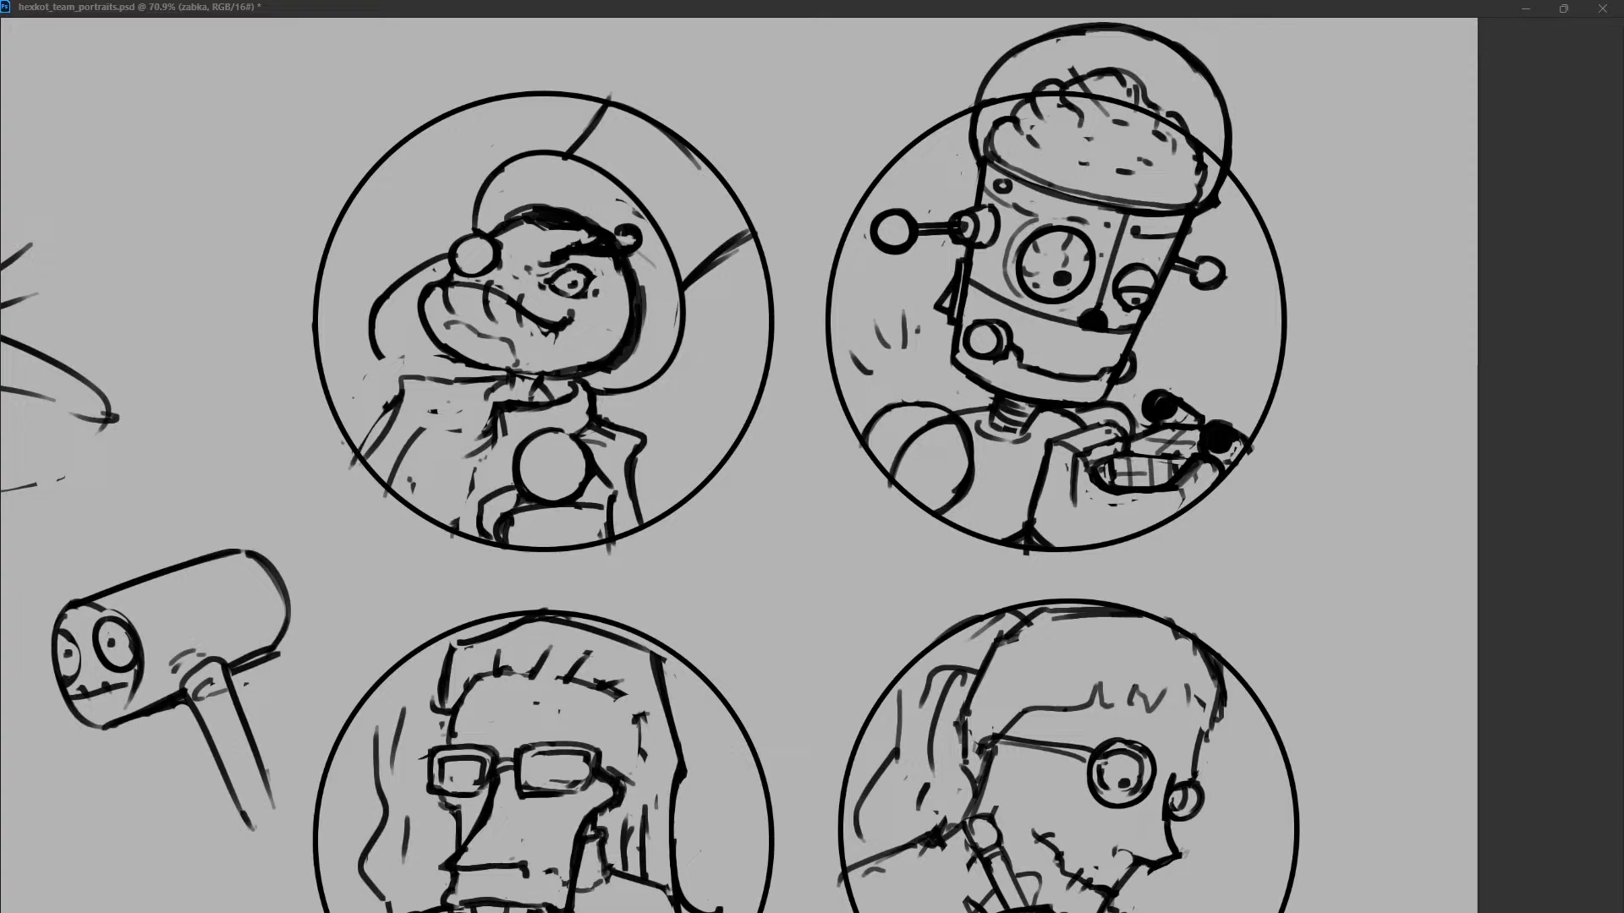
# Replace the old neck lines with an open, V-shaped collar beneath the frog's chin.
pyautogui.moveTo(502, 381)
pyautogui.mouseDown()
pyautogui.moveTo(475, 392)
pyautogui.moveTo(458, 444)
pyautogui.moveTo(575, 395)
pyautogui.moveTo(475, 431)
pyautogui.mouseUp()
pyautogui.moveTo(549, 390)
pyautogui.mouseDown()
pyautogui.moveTo(587, 412)
pyautogui.moveTo(602, 388)
pyautogui.mouseUp()
pyautogui.hotkey('ctrl', 'z')
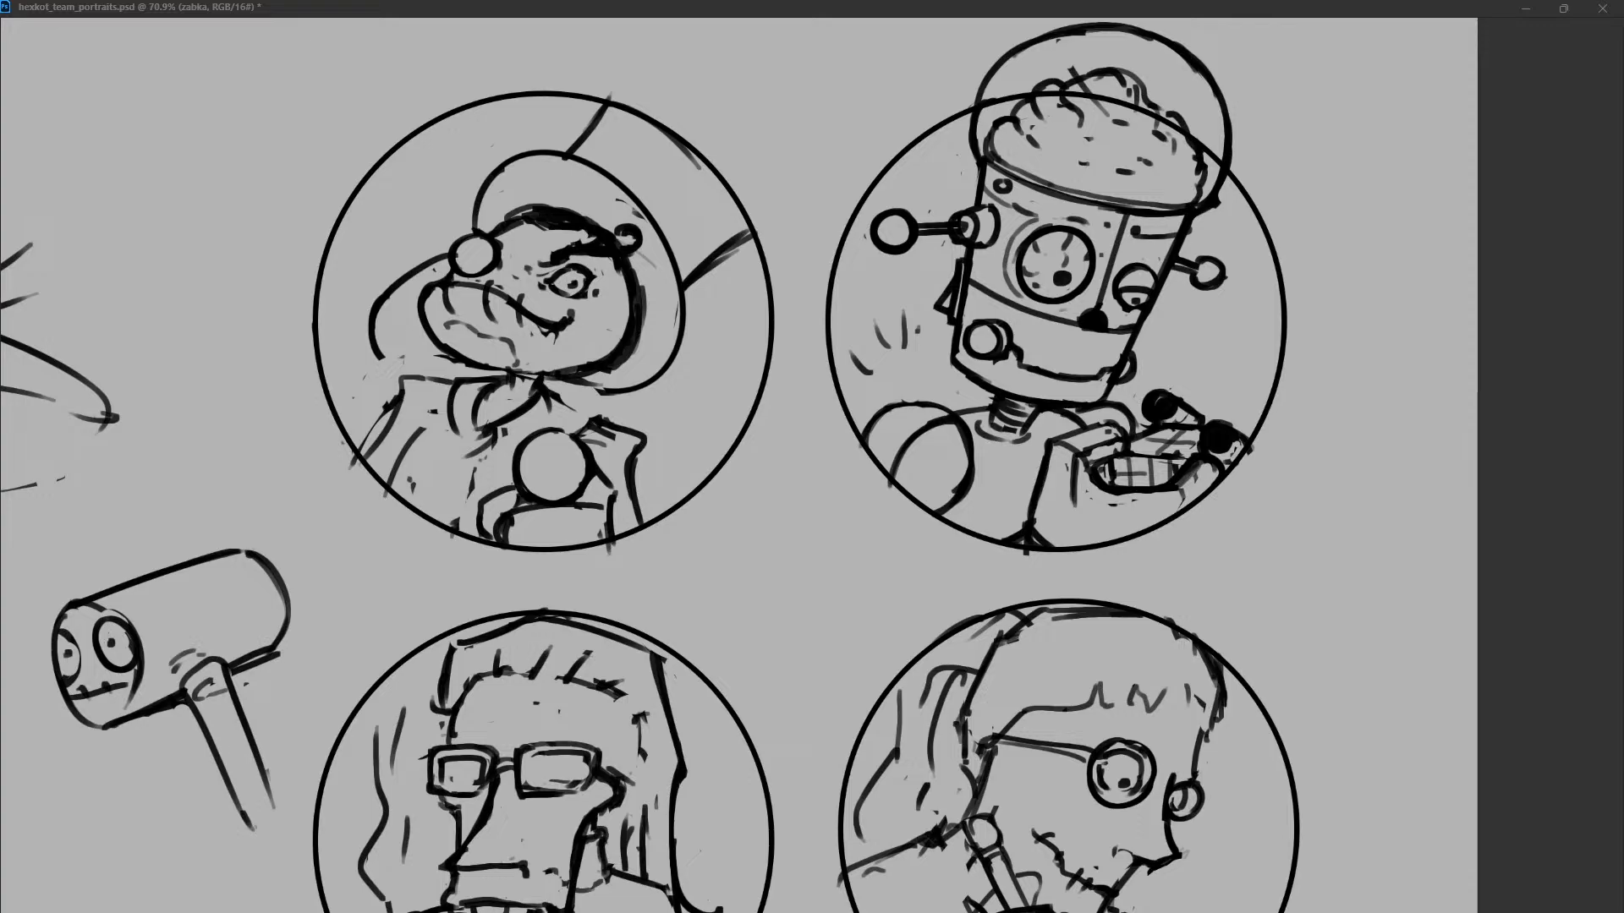
pyautogui.moveTo(552, 393)
pyautogui.mouseDown()
pyautogui.moveTo(578, 412)
pyautogui.moveTo(575, 431)
pyautogui.mouseUp()
# Draw a curved lapel on the front side of the frog's open collar.
pyautogui.moveTo(452, 383); pyautogui.dragTo(462, 448)
pyautogui.hotkey('ctrl', 'z')
pyautogui.moveTo(455, 380)
pyautogui.mouseDown()
pyautogui.moveTo(452, 451)
pyautogui.moveTo(482, 425)
pyautogui.moveTo(495, 456)
pyautogui.moveTo(487, 411)
pyautogui.moveTo(472, 425)
pyautogui.moveTo(497, 453)
pyautogui.moveTo(476, 458)
pyautogui.moveTo(505, 396)
pyautogui.moveTo(448, 455)
pyautogui.moveTo(506, 451)
pyautogui.moveTo(454, 452)
pyautogui.moveTo(444, 430)
pyautogui.moveTo(445, 445)
pyautogui.moveTo(468, 439)
pyautogui.mouseUp()
pyautogui.hotkey('ctrl', 'z')
# Draw the coat's front edge down to the portrait circle and add a small rounded clasp at the lapel.
pyautogui.hotkey('ctrl', 'z')
pyautogui.hotkey('ctrl', 'z')
pyautogui.moveTo(480, 443)
pyautogui.mouseDown()
pyautogui.moveTo(502, 440)
pyautogui.moveTo(445, 457)
pyautogui.moveTo(471, 479)
pyautogui.moveTo(437, 481)
pyautogui.moveTo(426, 514)
pyautogui.moveTo(458, 529)
pyautogui.mouseUp()
pyautogui.hotkey('ctrl', 'z')
pyautogui.hotkey('ctrl', 'z')
pyautogui.hotkey('ctrl', 'z')
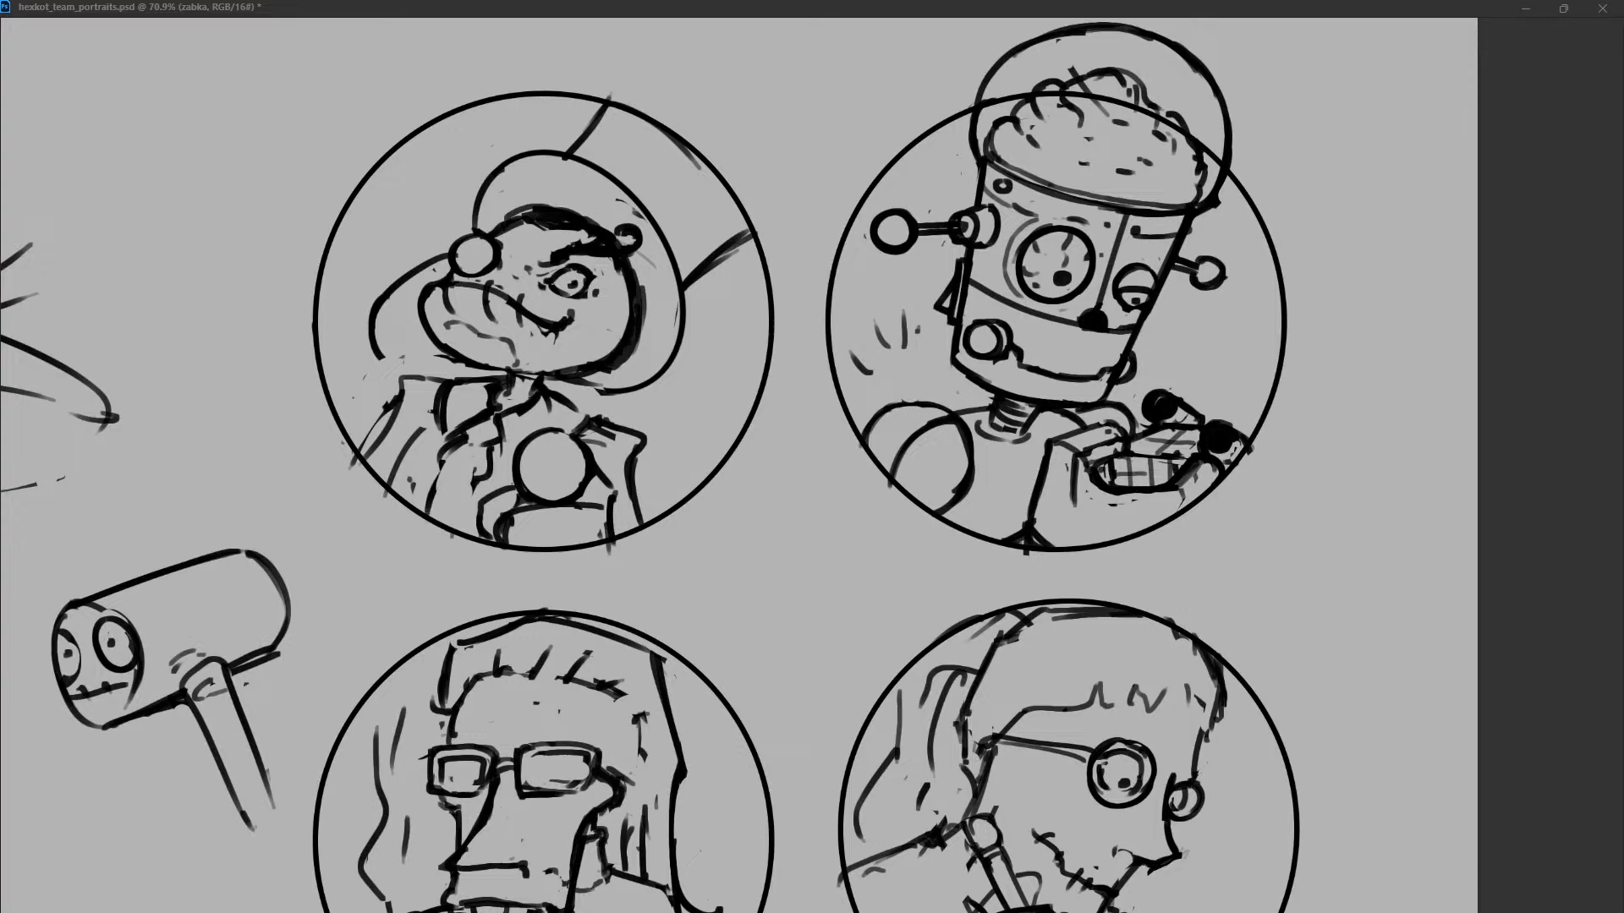
pyautogui.moveTo(455, 448)
pyautogui.mouseDown()
pyautogui.moveTo(411, 498)
pyautogui.moveTo(482, 521)
pyautogui.moveTo(473, 490)
pyautogui.mouseUp()
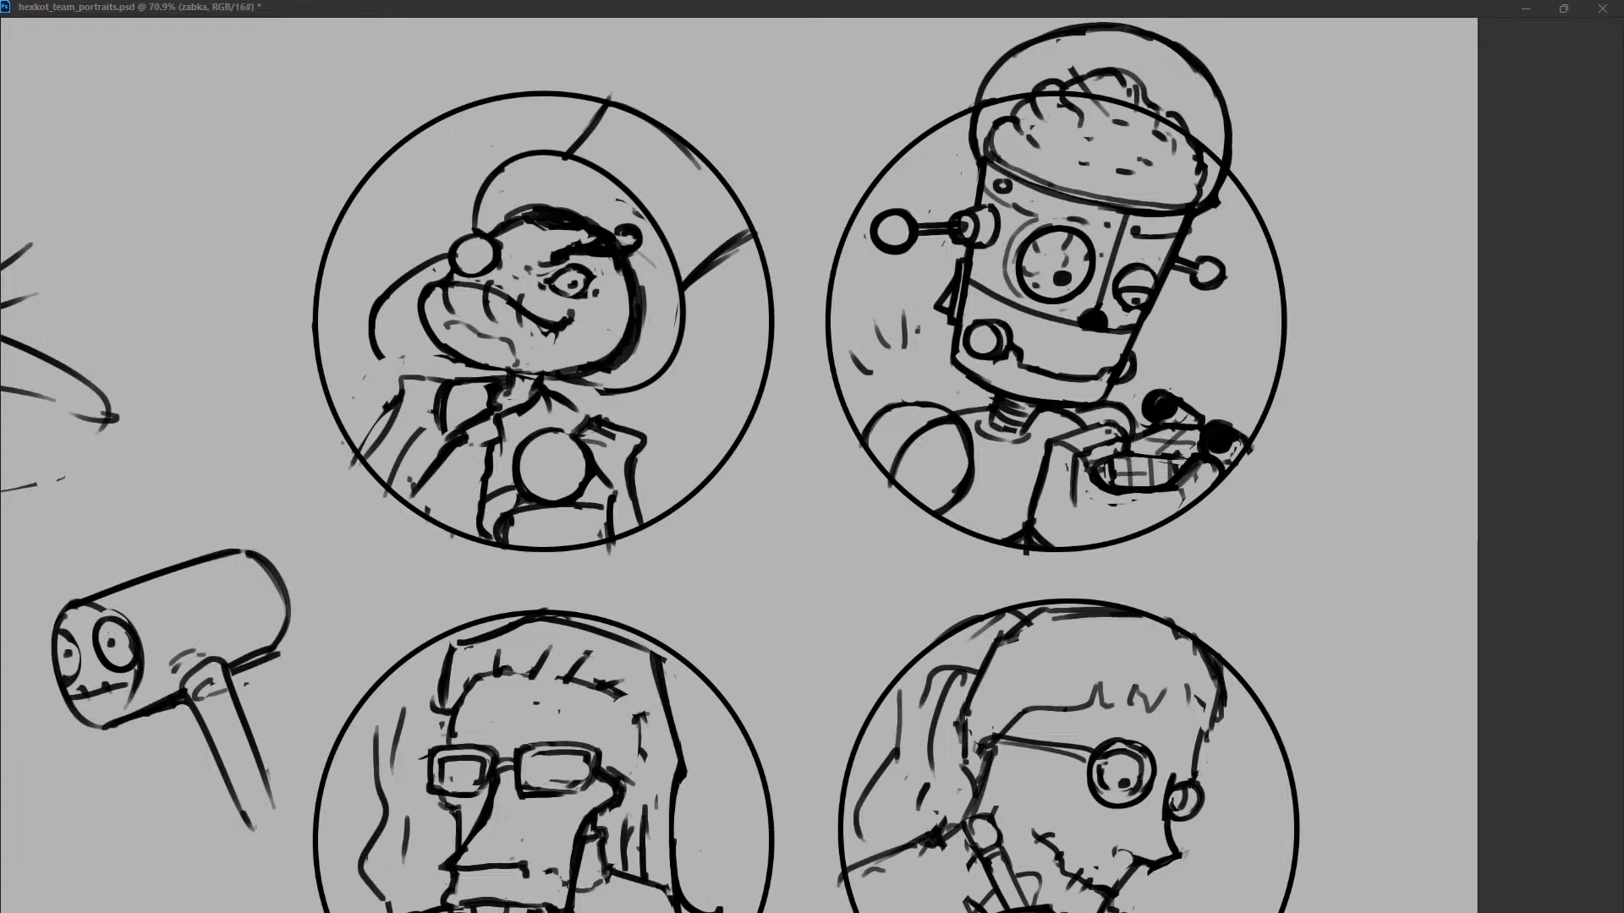
pyautogui.moveTo(495, 413)
pyautogui.mouseDown()
pyautogui.moveTo(455, 433)
pyautogui.moveTo(497, 443)
pyautogui.moveTo(471, 441)
pyautogui.mouseUp()
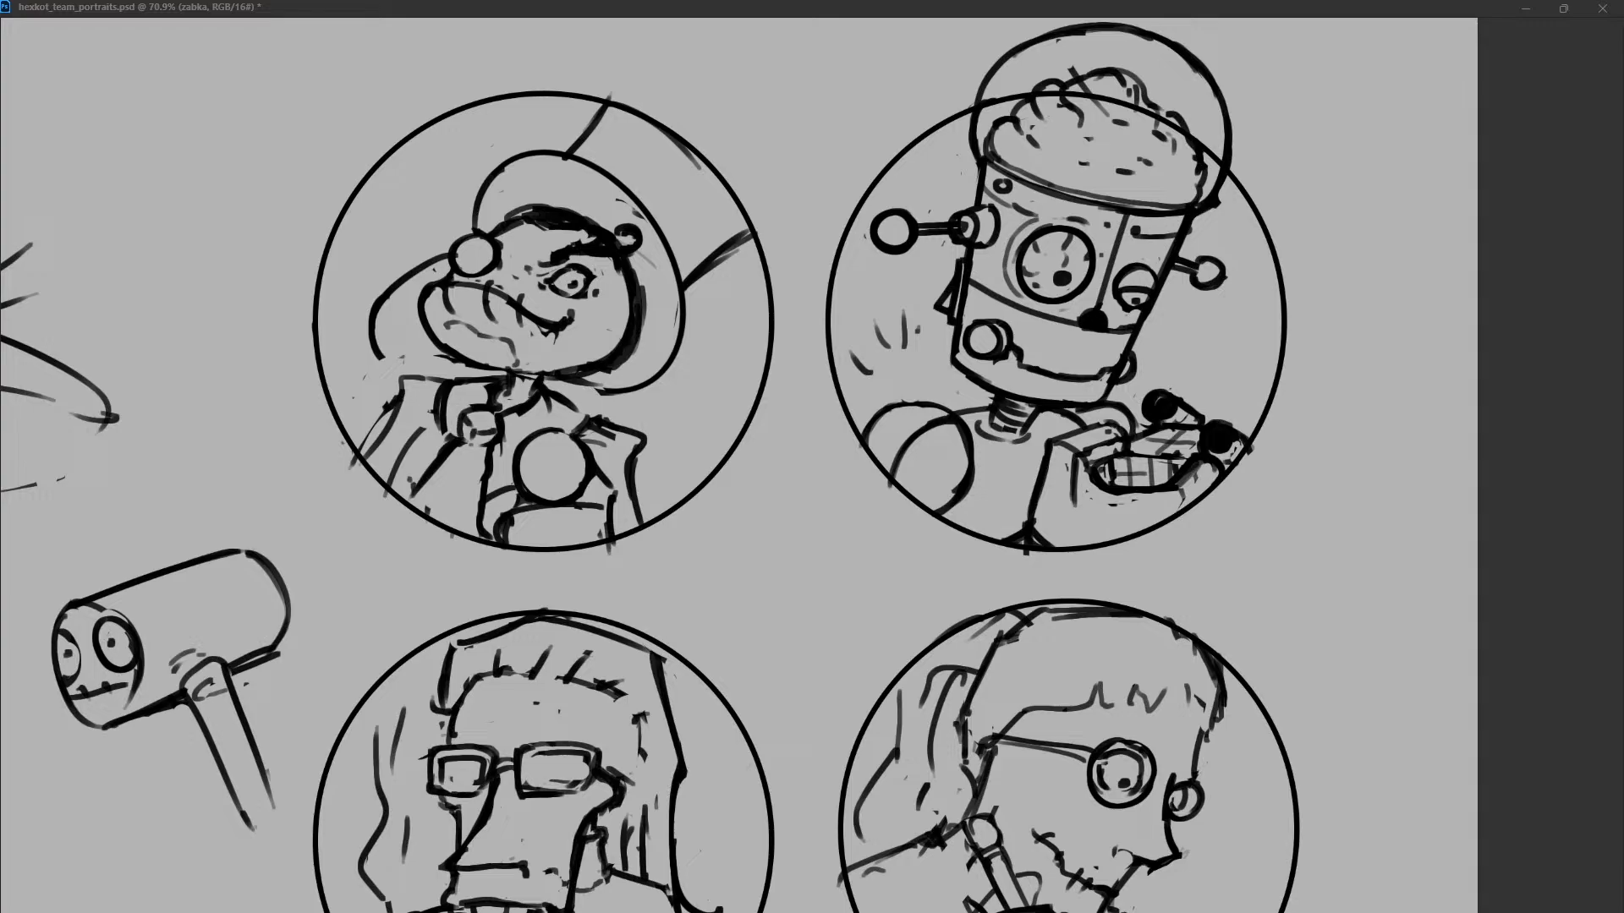
# Erase the rough front shoulder line and redraw it as a smooth, rounded contour.
pyautogui.moveTo(390, 401); pyautogui.dragTo(364, 452)
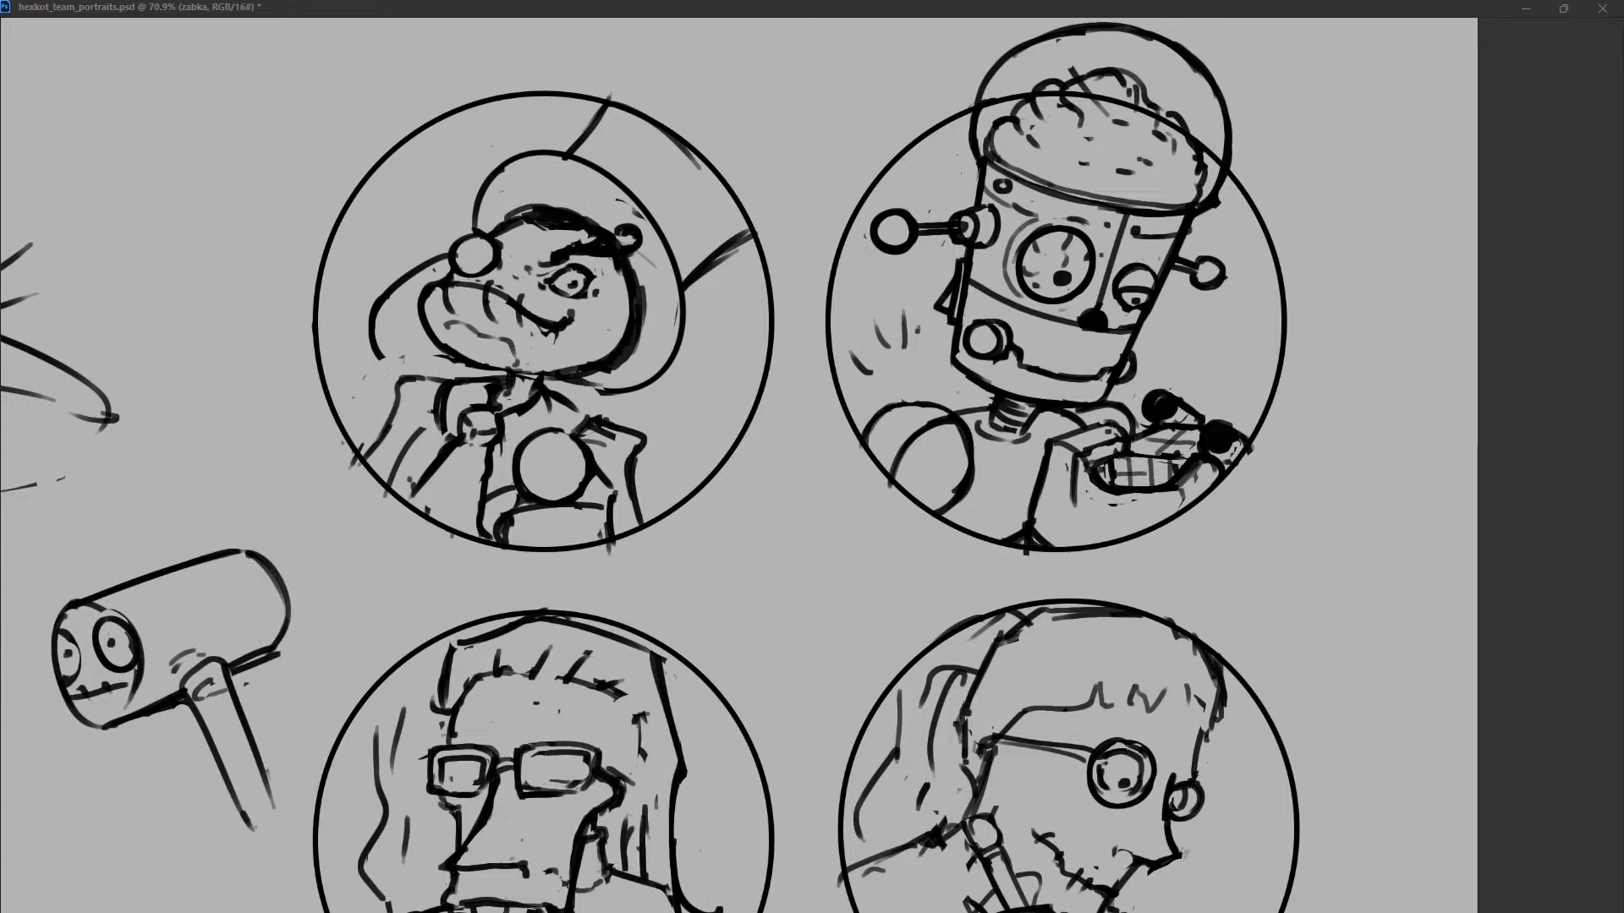
pyautogui.moveTo(429, 378)
pyautogui.mouseDown()
pyautogui.moveTo(398, 389)
pyautogui.moveTo(373, 440)
pyautogui.mouseUp()
pyautogui.moveTo(426, 373); pyautogui.dragTo(350, 470)
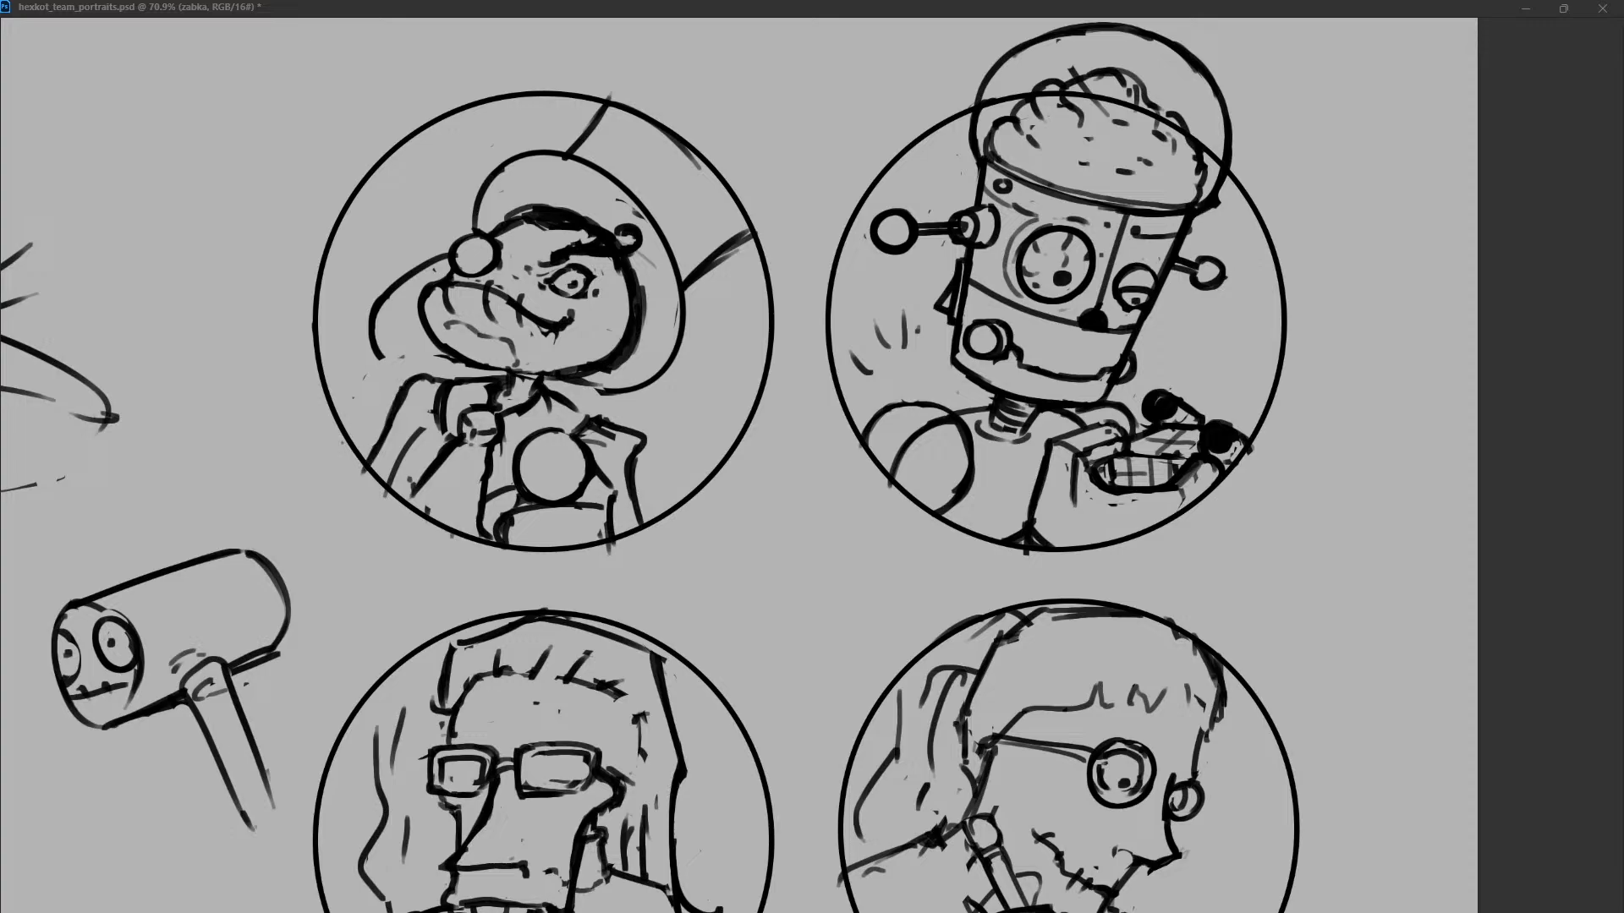
# Extend the front edge of the frog's hat crown upward and try out rough curves for its top.
pyautogui.moveTo(650, 122); pyautogui.dragTo(688, 150)
pyautogui.moveTo(597, 117); pyautogui.dragTo(651, 28)
pyautogui.hotkey('ctrl', 'z')
pyautogui.moveTo(606, 100)
pyautogui.mouseDown()
pyautogui.moveTo(650, 27)
pyautogui.moveTo(806, 141)
pyautogui.mouseUp()
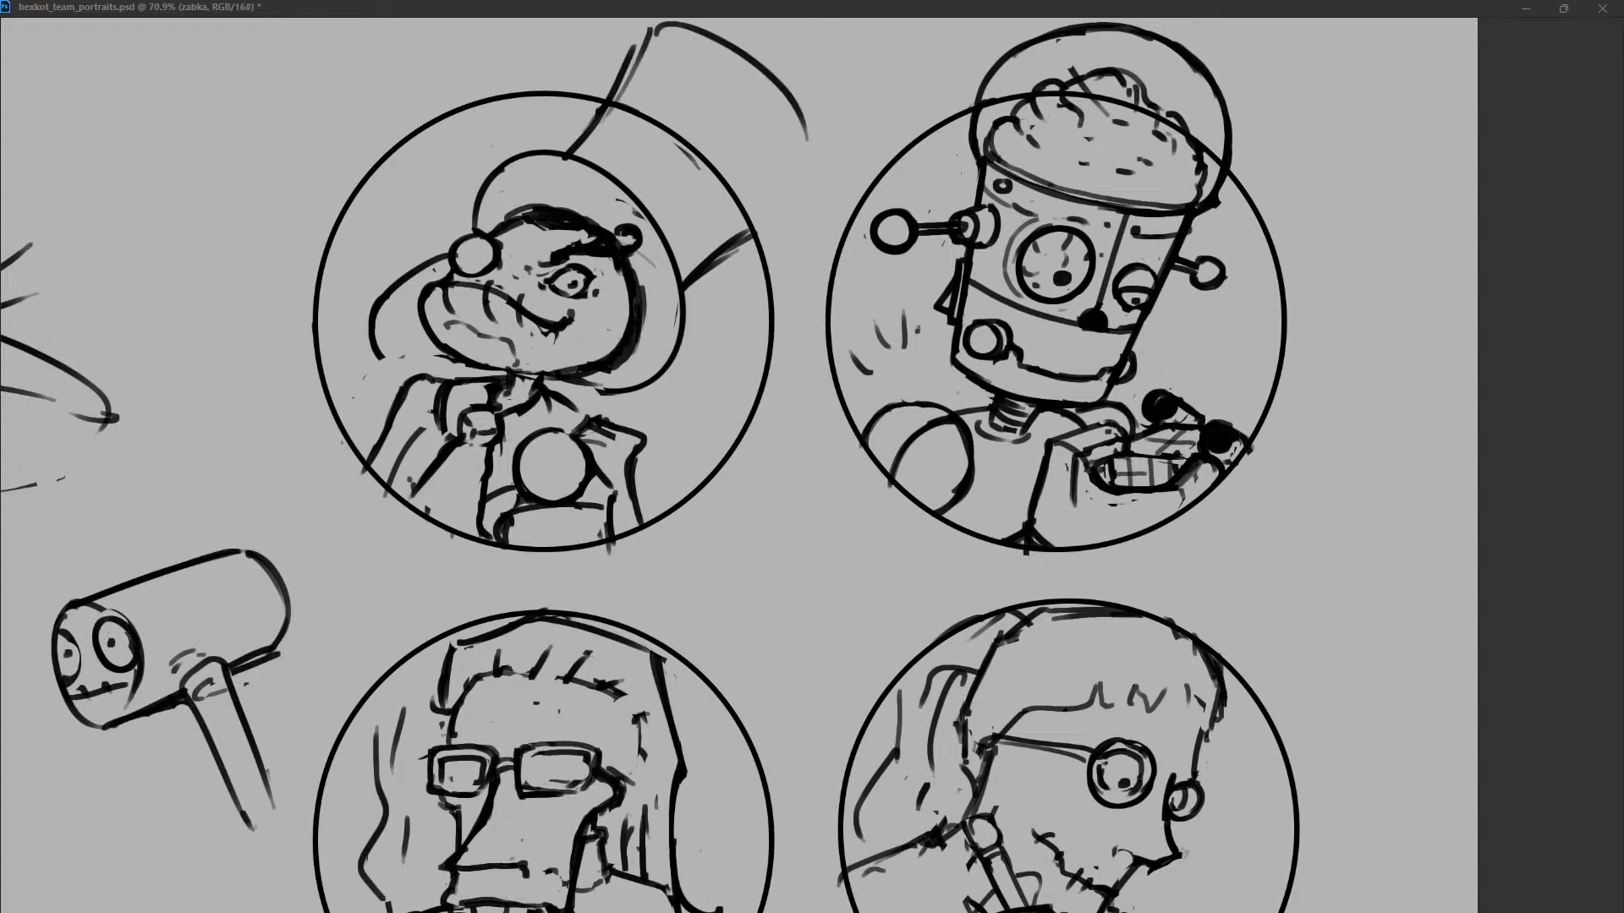
pyautogui.hotkey('ctrl', 'z')
pyautogui.moveTo(651, 29); pyautogui.dragTo(801, 144)
pyautogui.moveTo(777, 81); pyautogui.dragTo(784, 207)
pyautogui.hotkey('ctrl', 'z')
pyautogui.hotkey('ctrl', 'z')
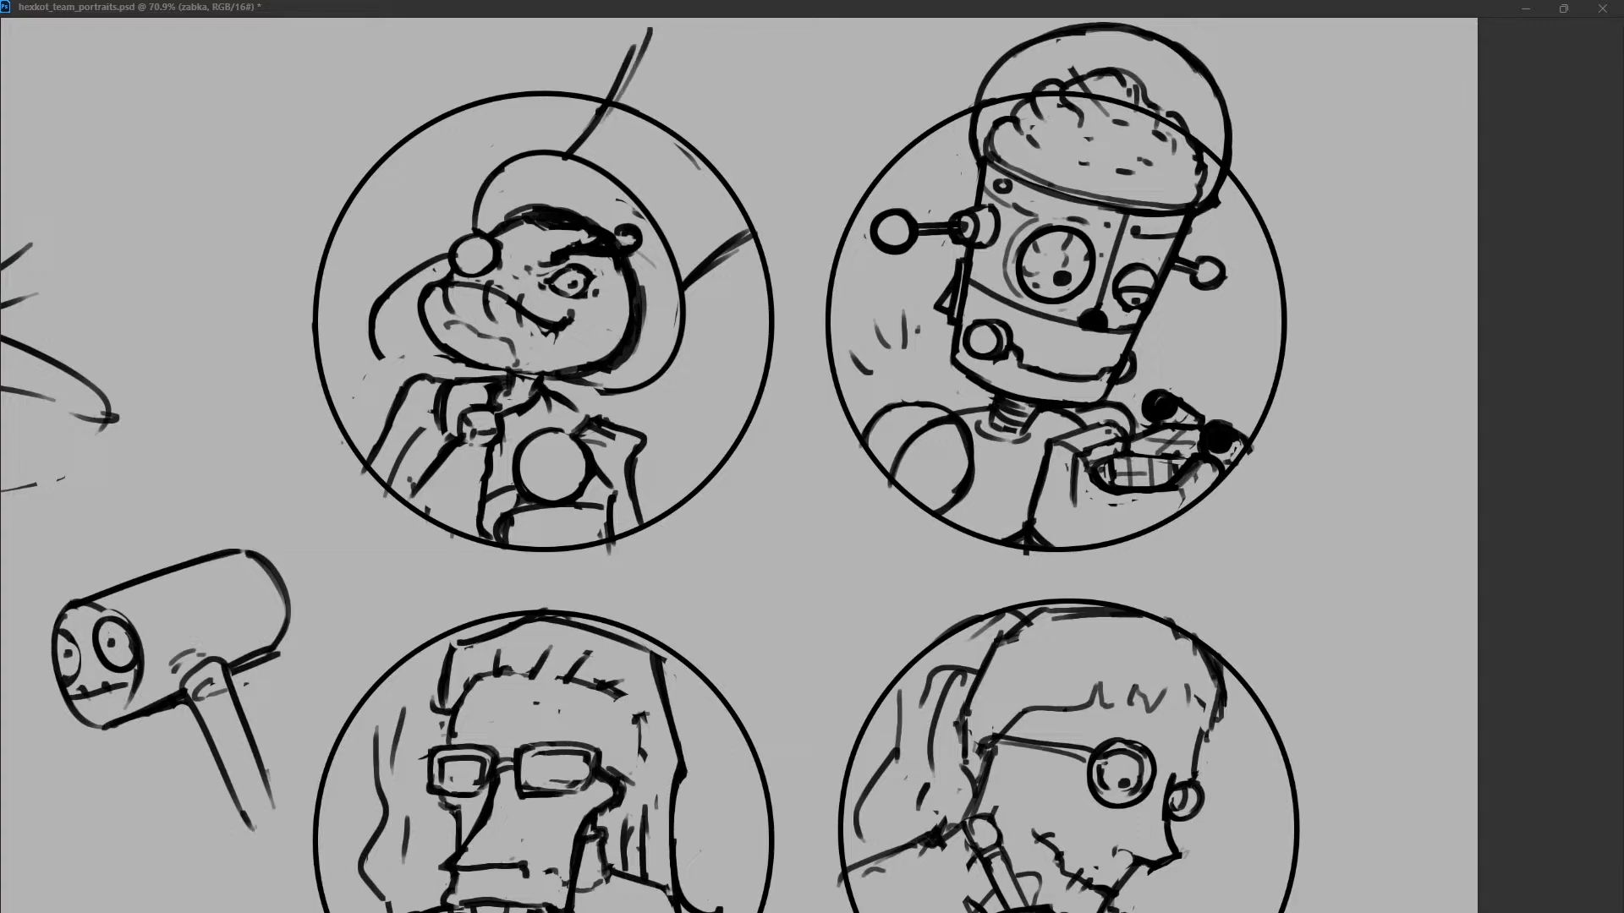
pyautogui.moveTo(711, 19); pyautogui.dragTo(802, 184)
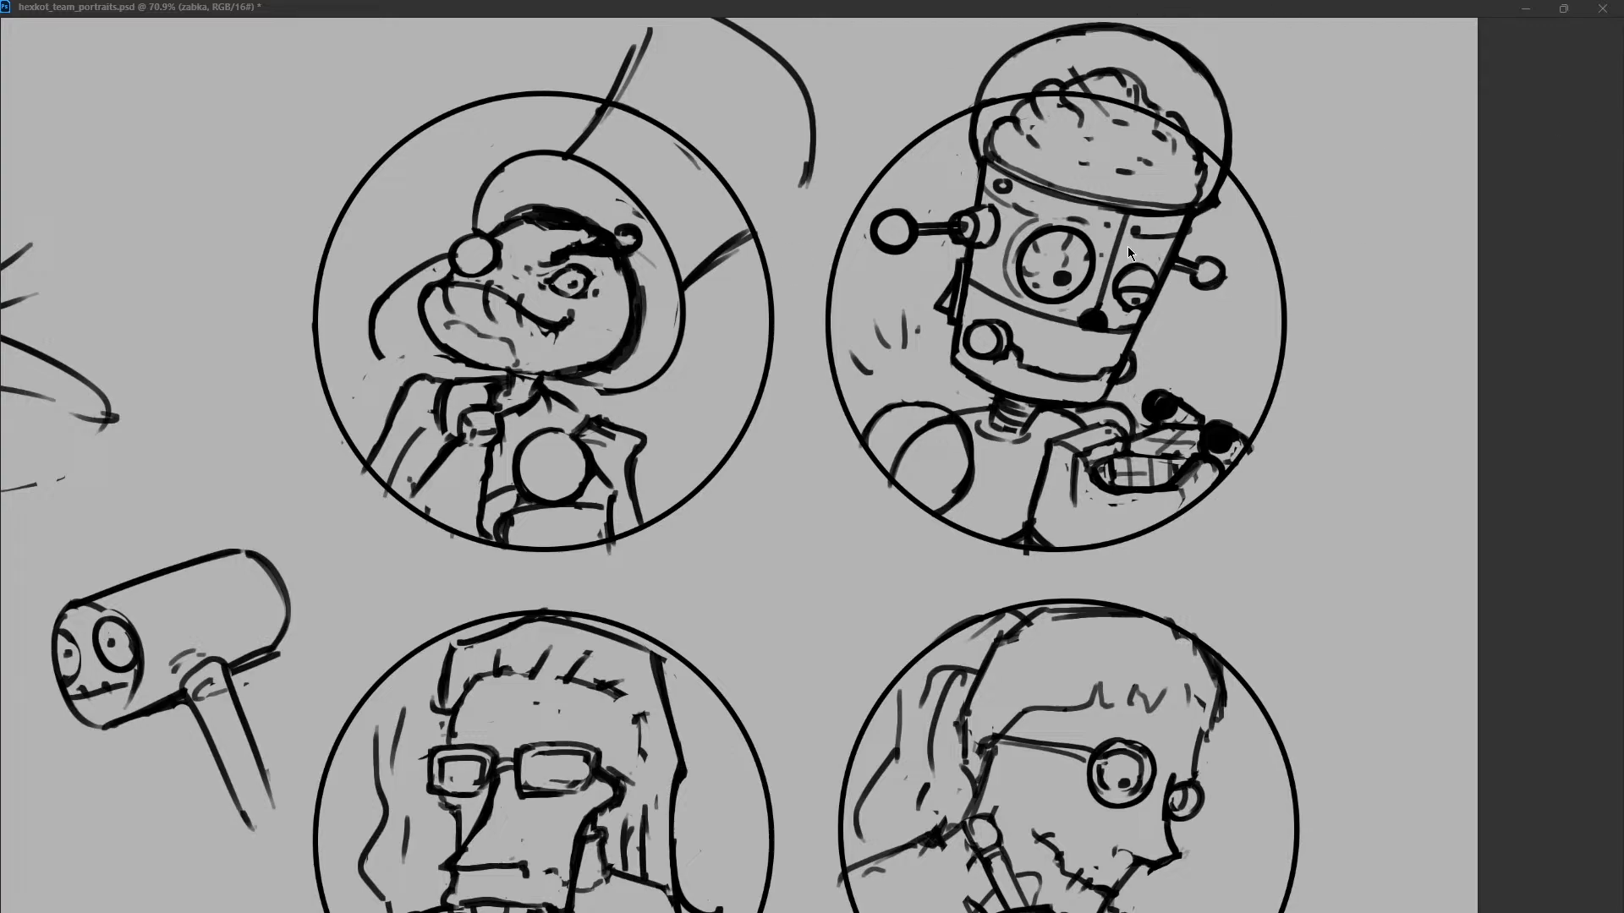
pyautogui.scroll(2, 1128, 246)
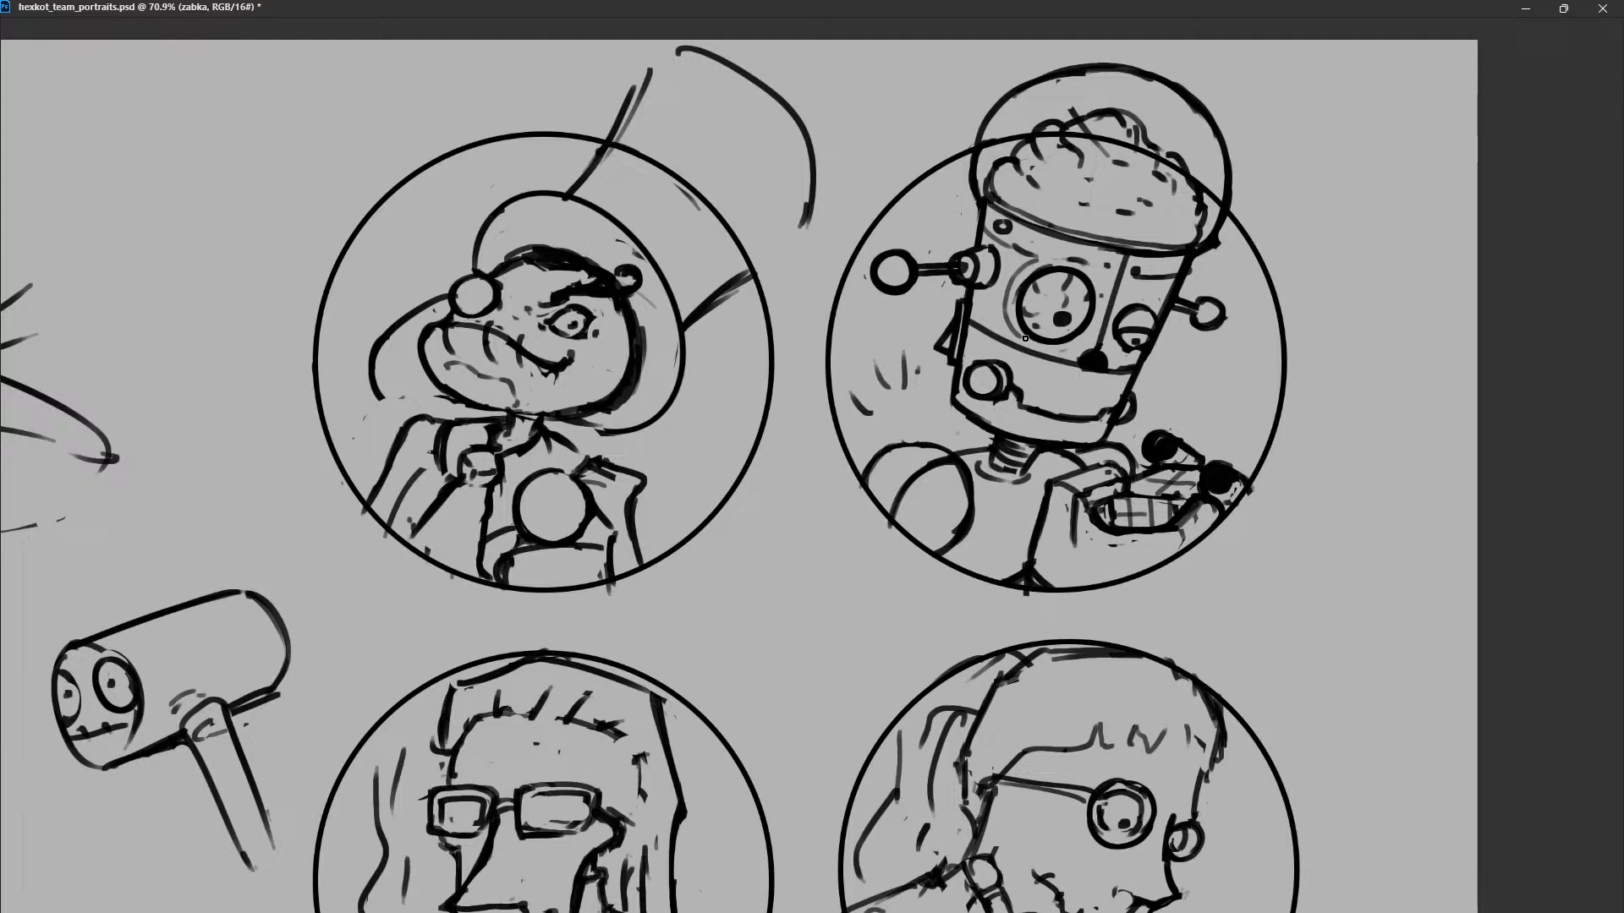
pyautogui.hotkey('ctrl', 'z')
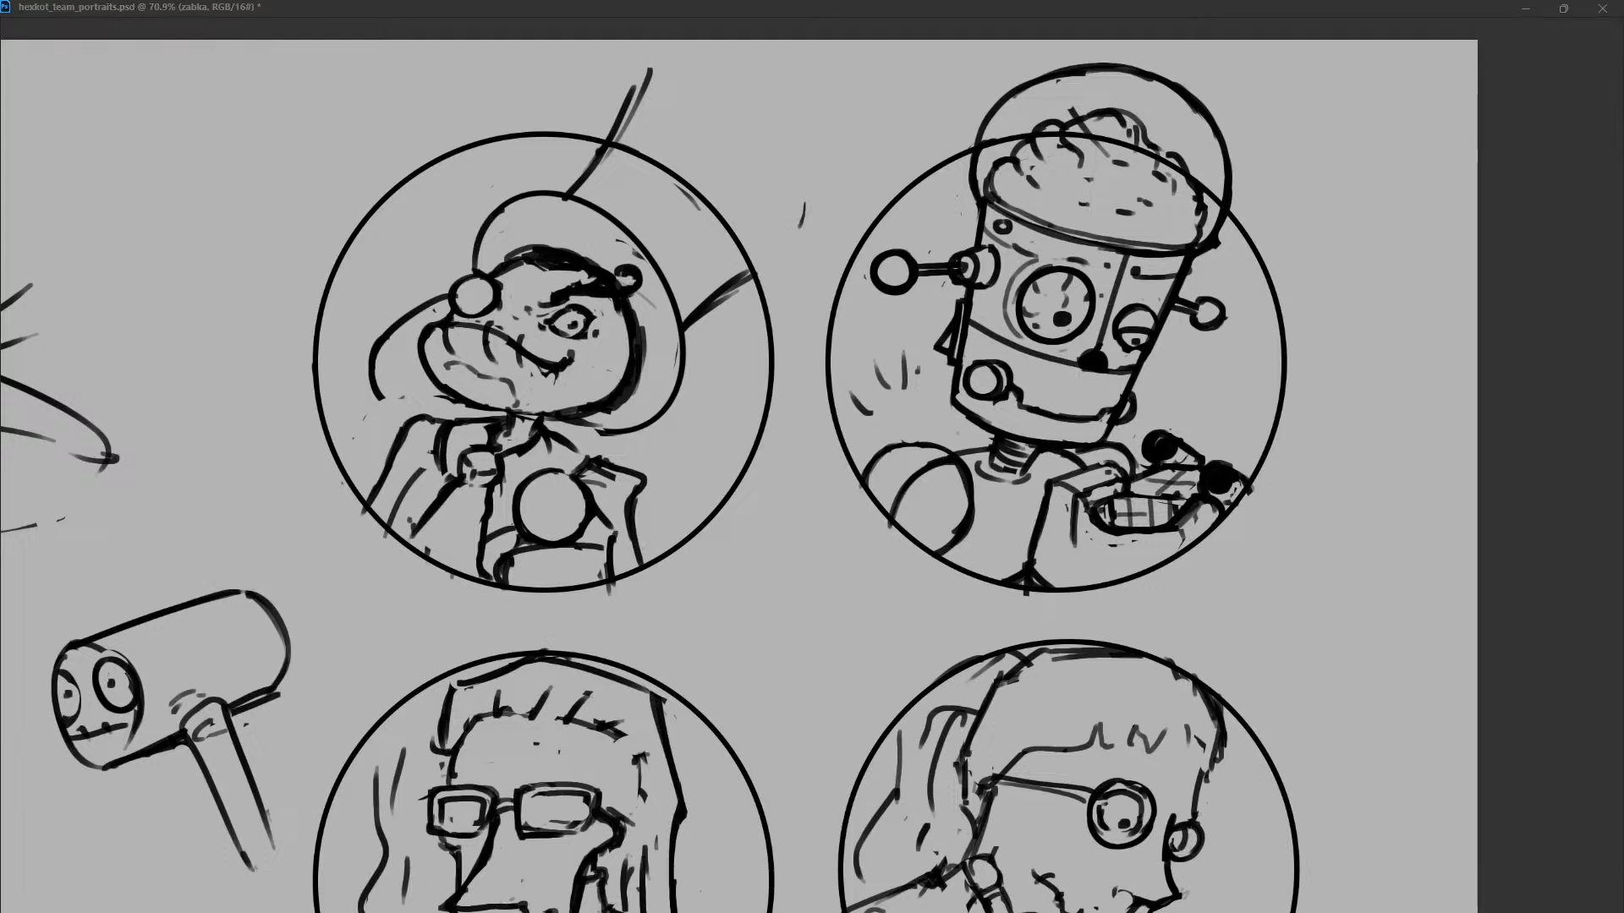
# Outline the rounded top of the frog's hat crown and bring its back edge down toward the brim.
pyautogui.moveTo(649, 69); pyautogui.dragTo(827, 226)
pyautogui.moveTo(826, 154); pyautogui.dragTo(790, 257)
pyautogui.moveTo(679, 64)
pyautogui.mouseDown()
pyautogui.moveTo(781, 110)
pyautogui.moveTo(834, 210)
pyautogui.mouseUp()
pyautogui.moveTo(735, 64); pyautogui.dragTo(815, 199)
pyautogui.moveTo(789, 106); pyautogui.dragTo(798, 251)
pyautogui.moveTo(632, 90)
pyautogui.mouseDown()
pyautogui.moveTo(674, 60)
pyautogui.moveTo(637, 127)
pyautogui.moveTo(752, 308)
pyautogui.mouseUp()
pyautogui.hotkey('ctrl', 'z')
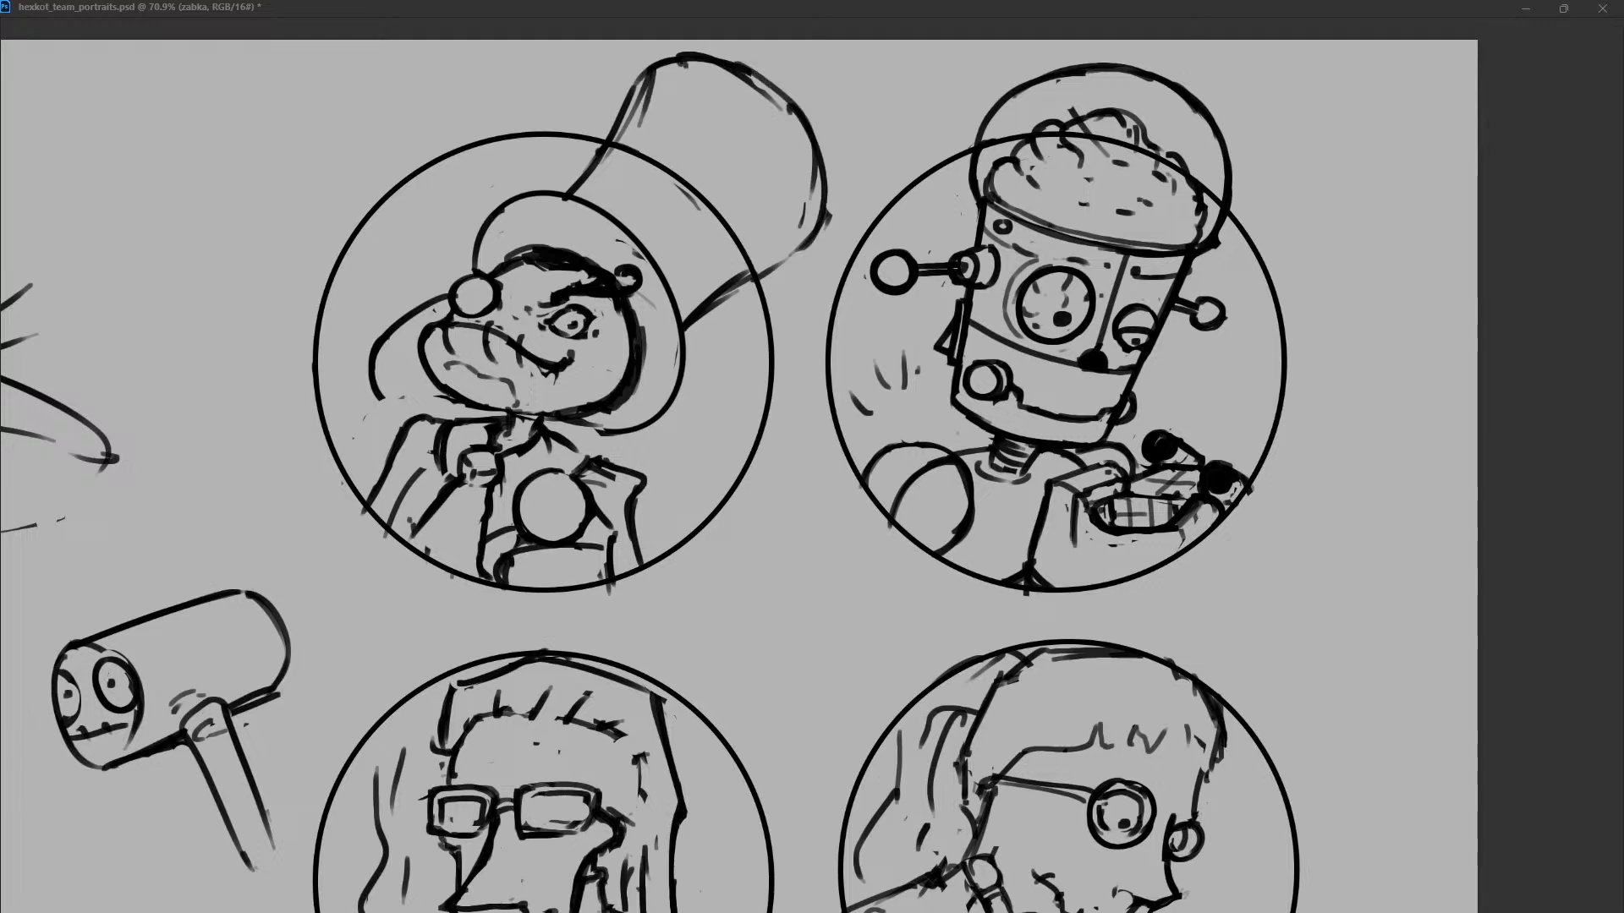
# Draw a curved hatband line across the crown and add small crescent marks inside the band.
pyautogui.moveTo(616, 138); pyautogui.dragTo(735, 298)
pyautogui.hotkey('ctrl', 'z')
pyautogui.moveTo(612, 148)
pyautogui.mouseDown()
pyautogui.moveTo(757, 229)
pyautogui.moveTo(763, 264)
pyautogui.mouseUp()
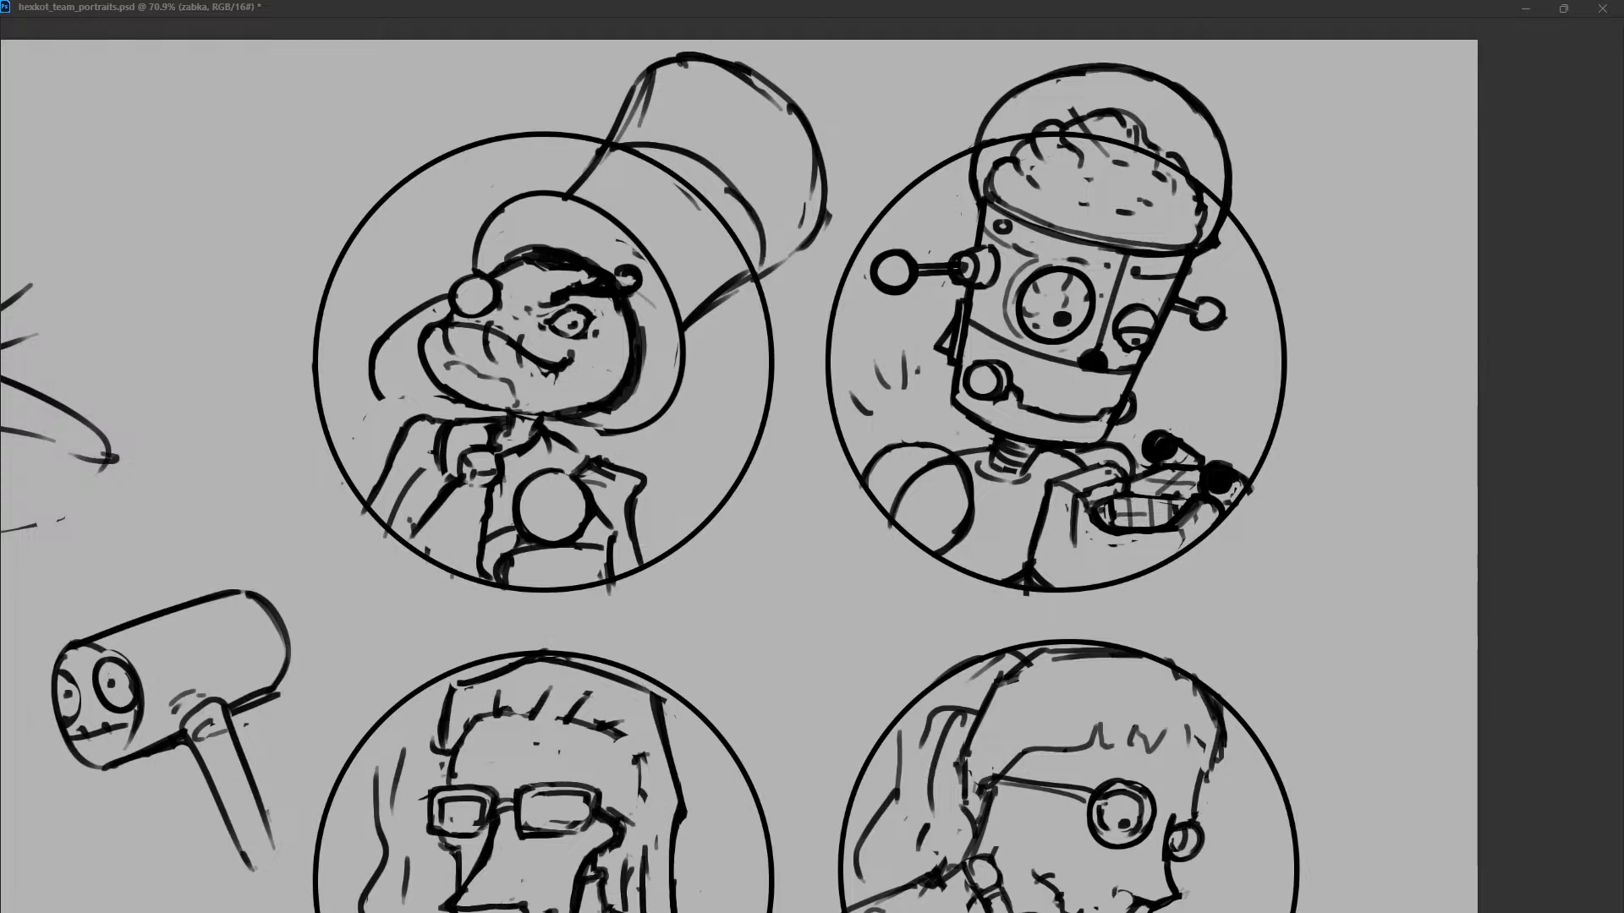
pyautogui.moveTo(639, 165)
pyautogui.mouseDown()
pyautogui.moveTo(631, 211)
pyautogui.moveTo(659, 208)
pyautogui.mouseUp()
pyautogui.moveTo(682, 218)
pyautogui.mouseDown()
pyautogui.moveTo(681, 253)
pyautogui.moveTo(704, 264)
pyautogui.mouseUp()
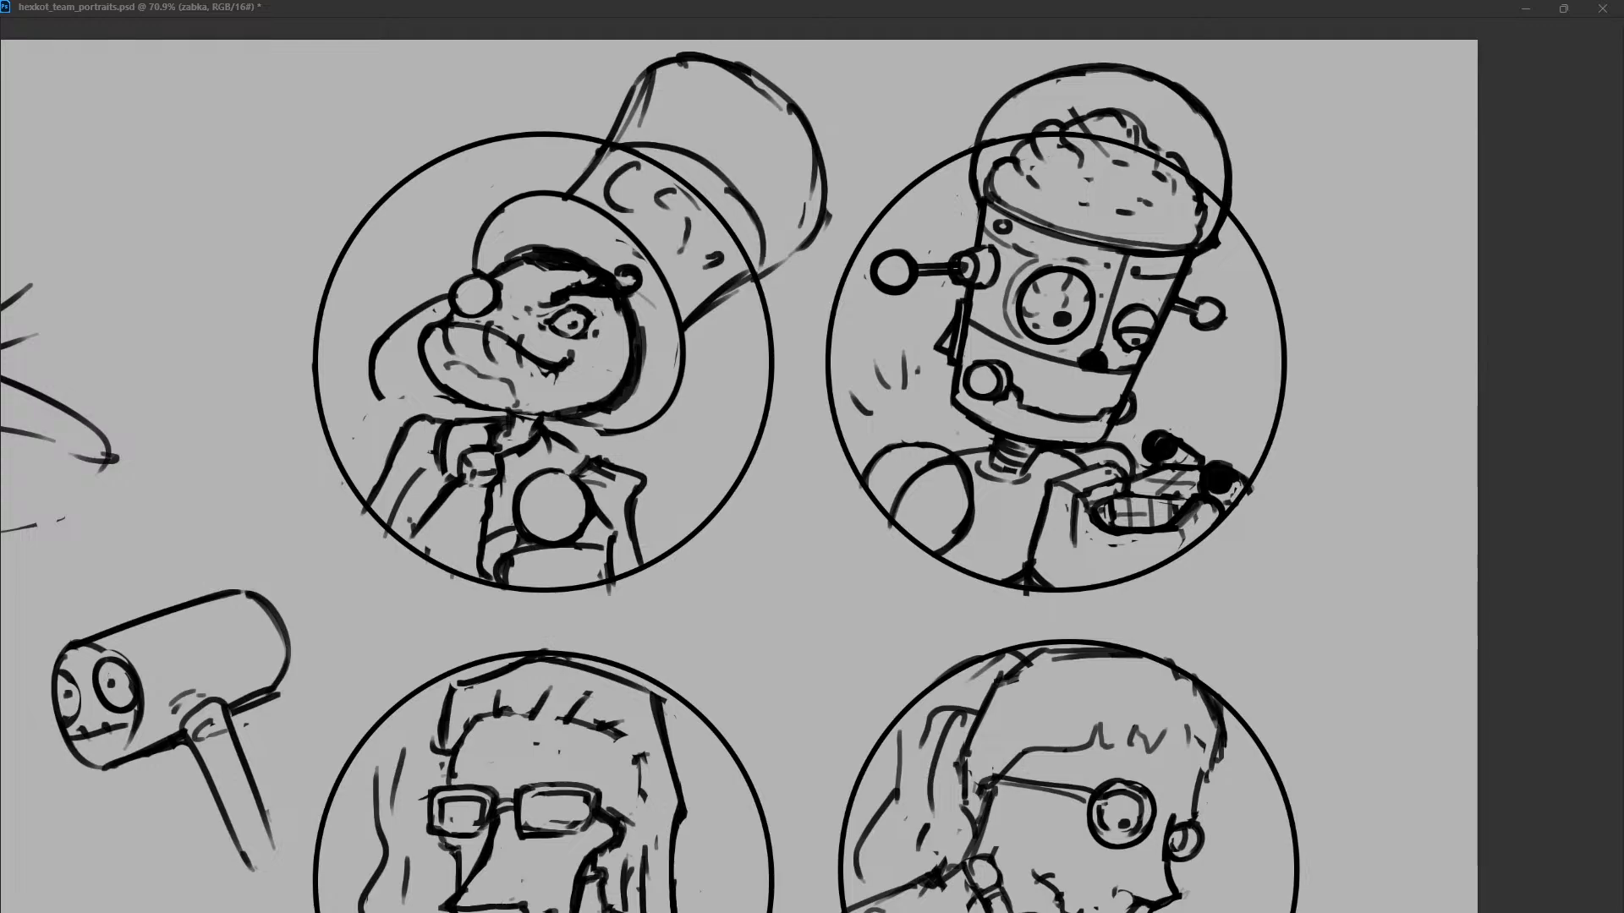
pyautogui.hotkey('ctrl', 'z')
pyautogui.hotkey('ctrl', 'z')
# Complete the crown's back edge, shorten the crown by moving its top closer to the band, and clean up the joins.
pyautogui.moveTo(734, 285); pyautogui.dragTo(824, 233)
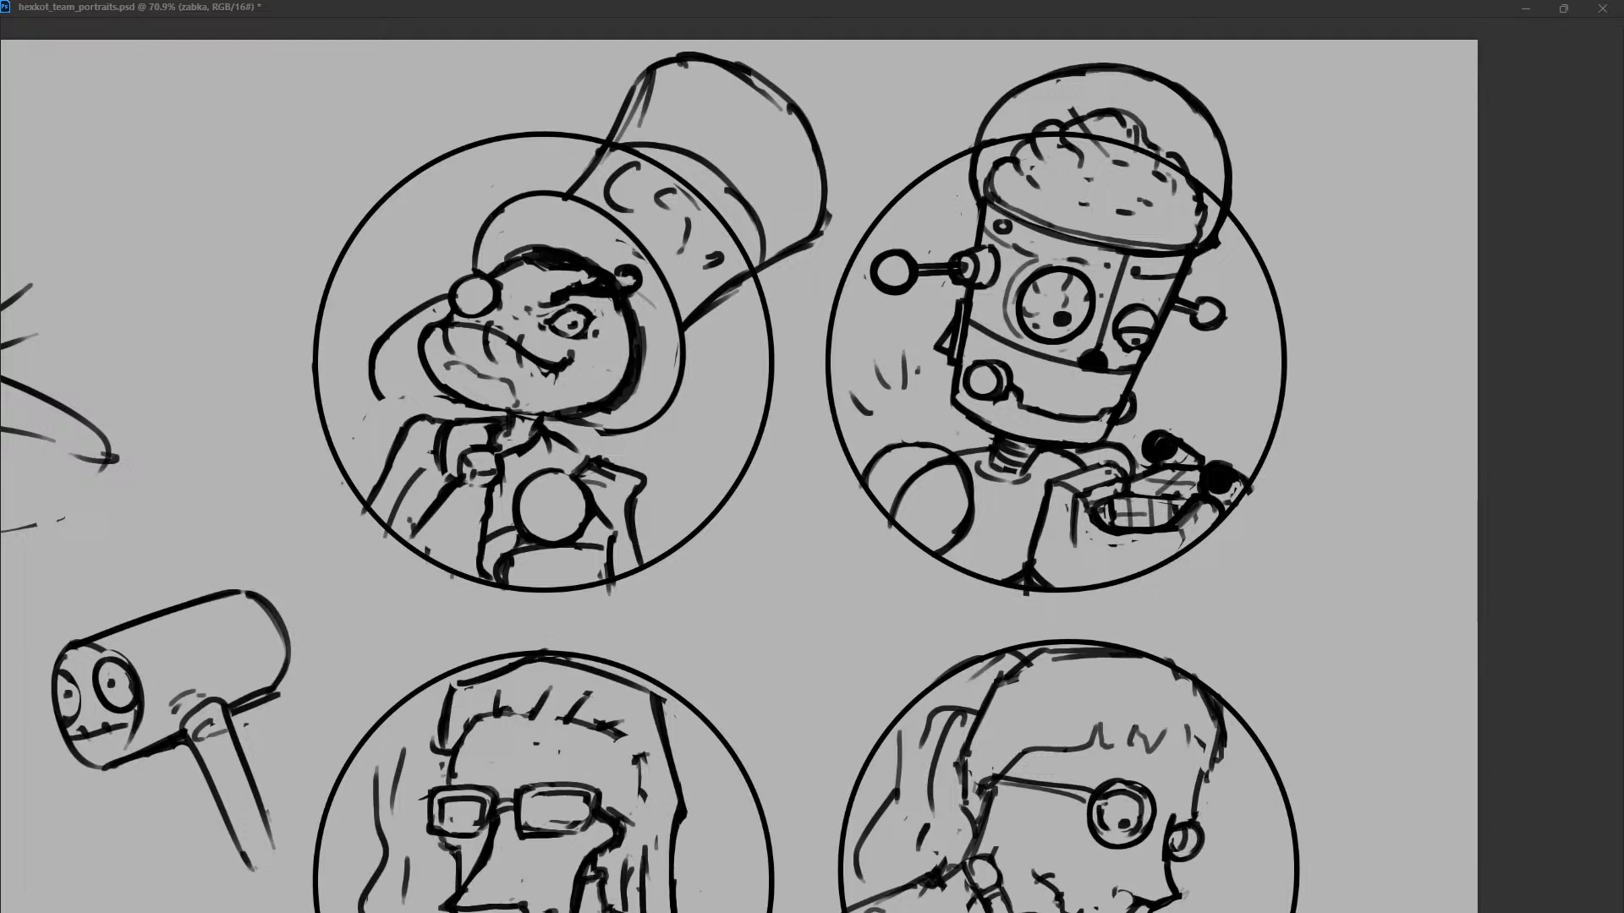
pyautogui.press('Return')
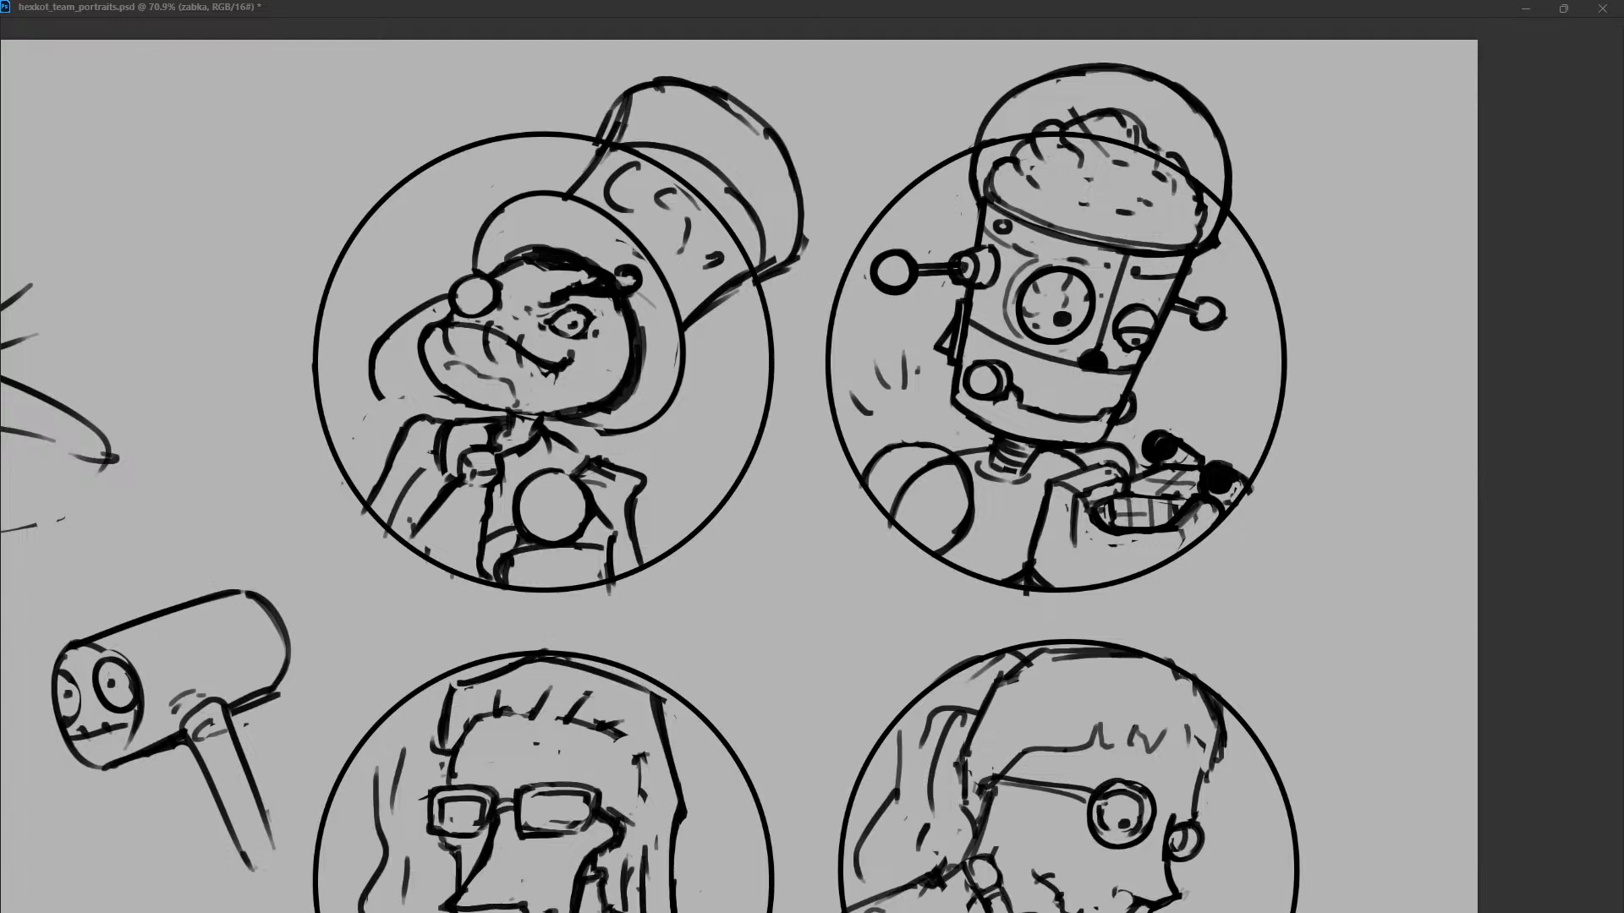
pyautogui.moveTo(759, 272); pyautogui.dragTo(790, 264)
pyautogui.moveTo(610, 110)
pyautogui.mouseDown()
pyautogui.moveTo(595, 155)
pyautogui.moveTo(610, 135)
pyautogui.mouseUp()
pyautogui.hotkey('ctrl', 'z')
pyautogui.hotkey('ctrl', 'z')
# Try a flatter, more angular front curve for the frog's hat brim.
pyautogui.moveTo(556, 194)
pyautogui.mouseDown()
pyautogui.moveTo(499, 207)
pyautogui.moveTo(605, 216)
pyautogui.mouseUp()
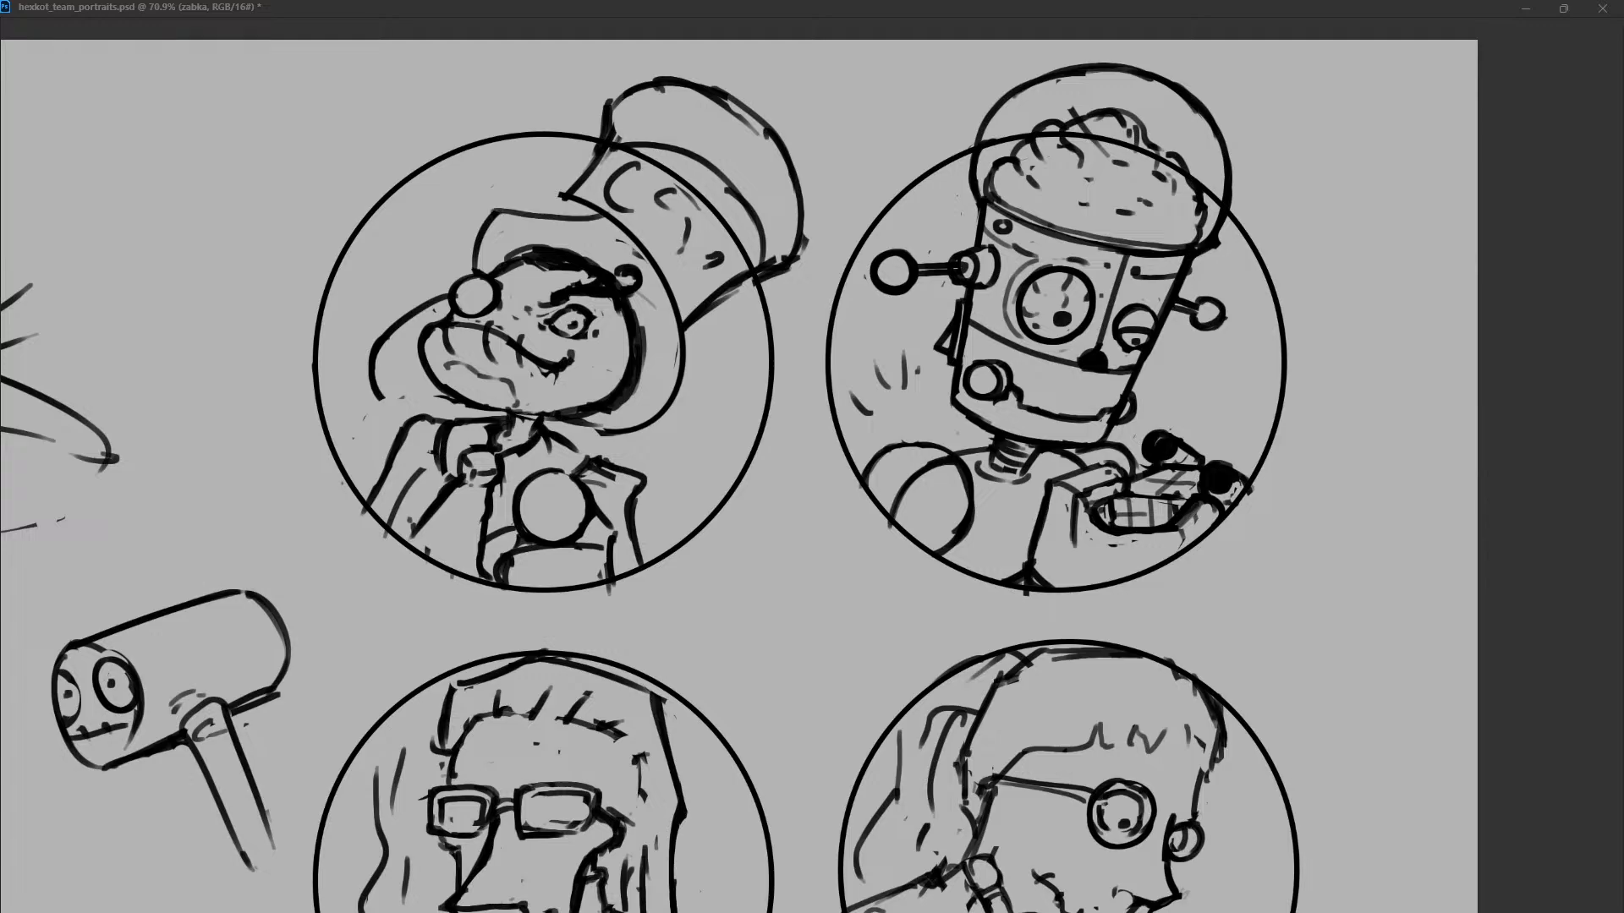
pyautogui.hotkey('ctrl', 'z')
pyautogui.moveTo(489, 218); pyautogui.dragTo(563, 191)
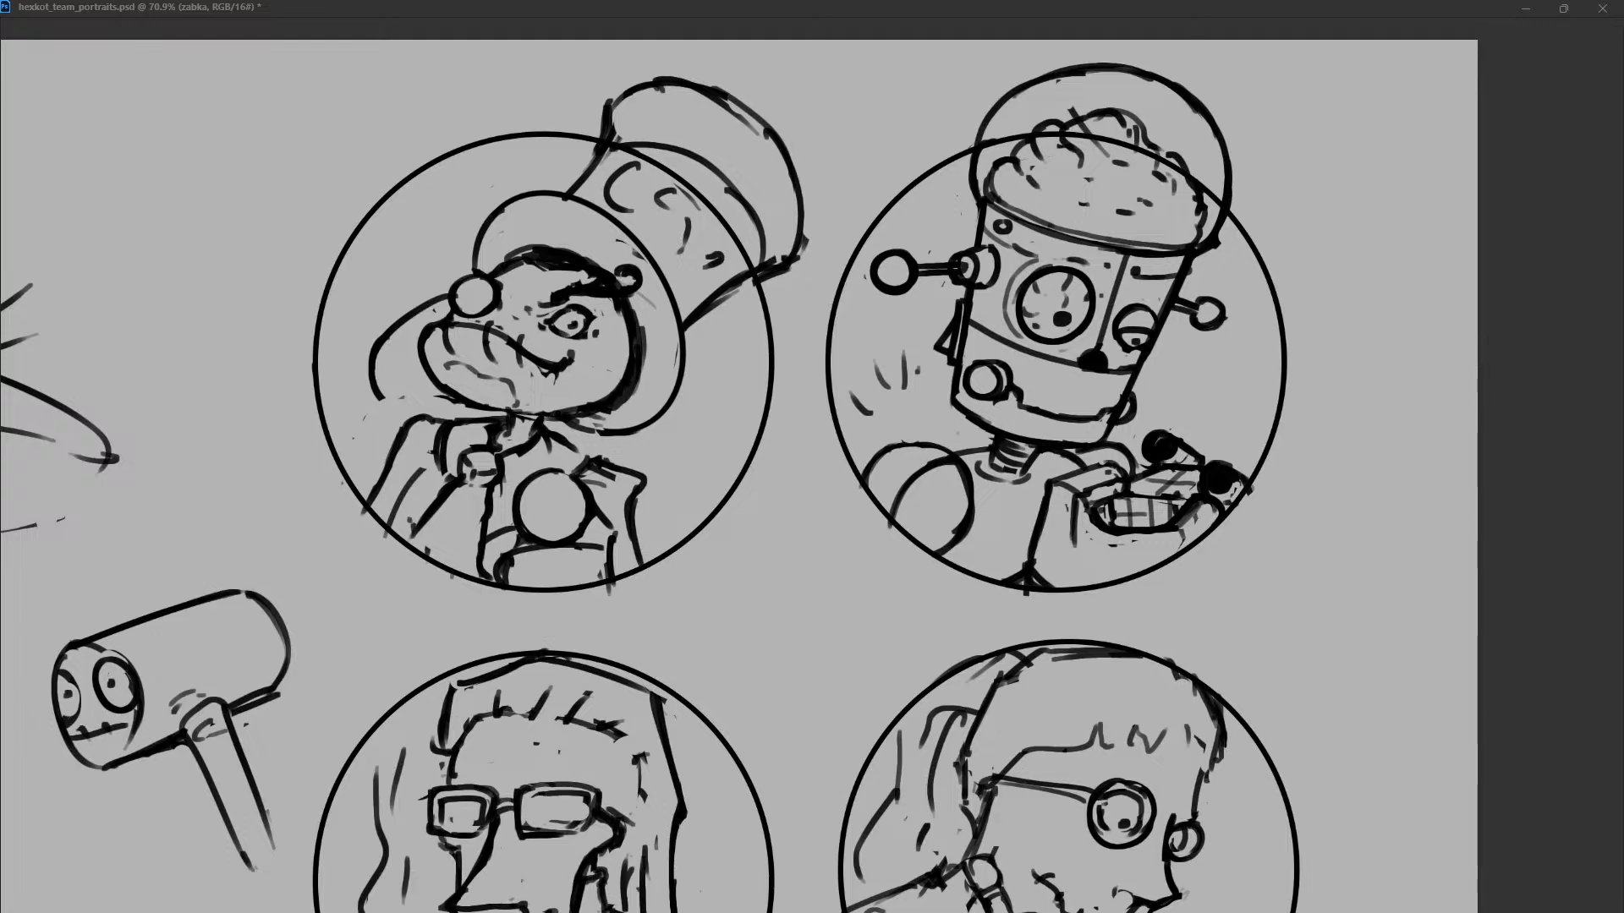
# Clean up the line beneath the frog's chin and darken the shadow along the back of its head.
pyautogui.moveTo(513, 414)
pyautogui.mouseDown()
pyautogui.moveTo(494, 439)
pyautogui.moveTo(581, 409)
pyautogui.mouseUp()
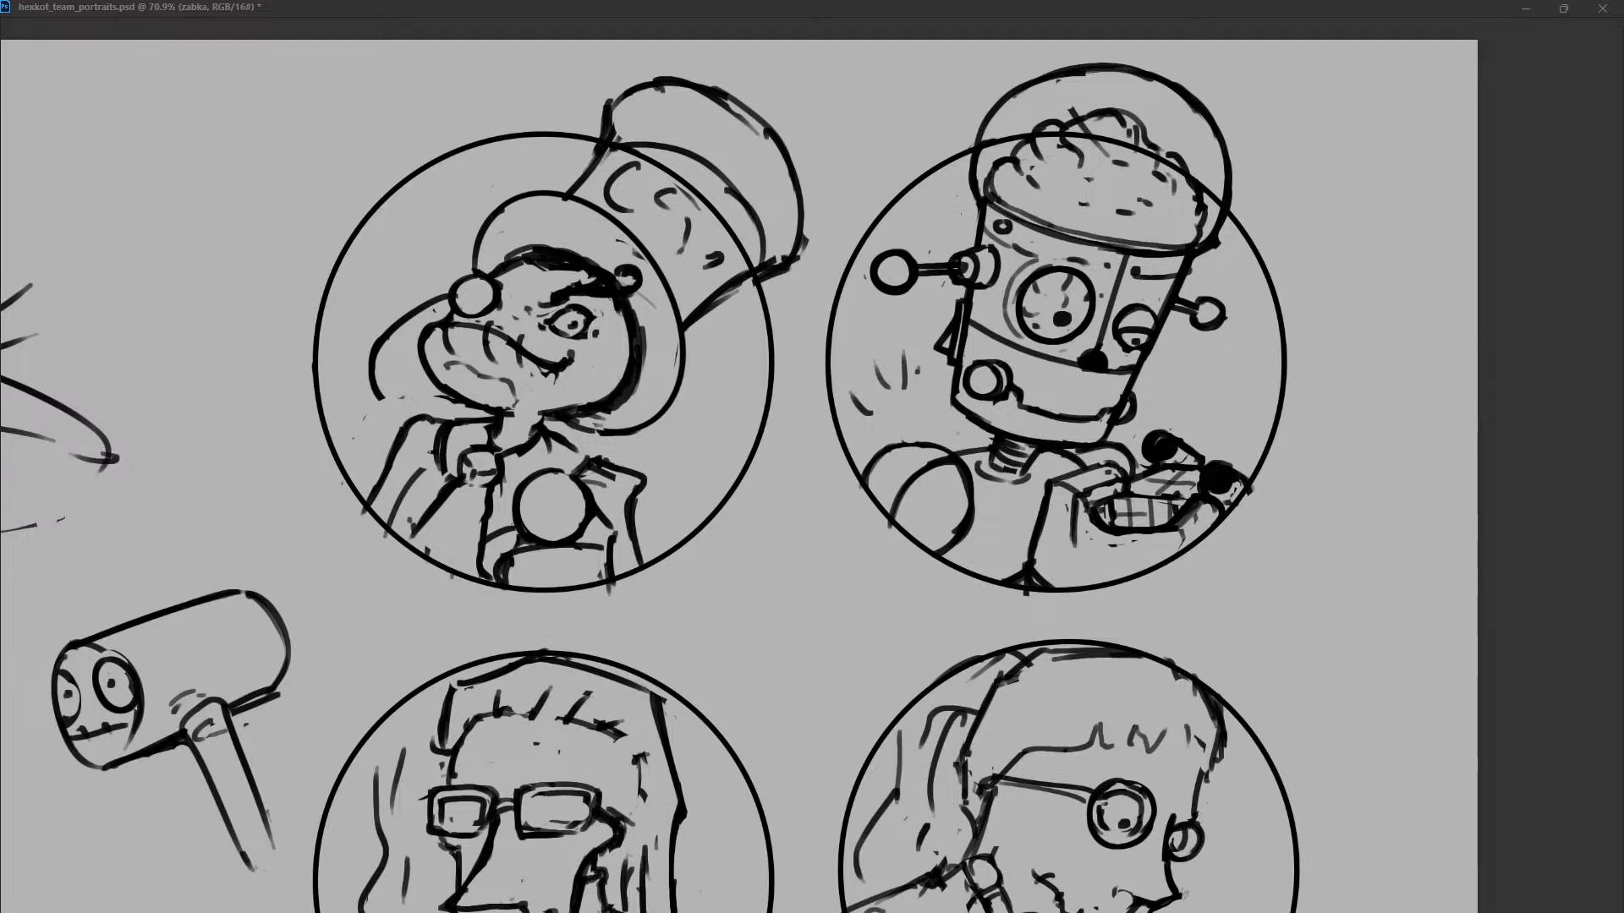
pyautogui.moveTo(627, 323); pyautogui.dragTo(597, 398)
pyautogui.hotkey('ctrl', 'z')
pyautogui.moveTo(626, 322); pyautogui.dragTo(597, 401)
pyautogui.moveTo(548, 427); pyautogui.dragTo(596, 457)
pyautogui.hotkey('ctrl', 'z')
# Rework the lower front edges of the frog's coat down to the portrait circle.
pyautogui.moveTo(448, 422)
pyautogui.mouseDown()
pyautogui.moveTo(422, 497)
pyautogui.moveTo(503, 525)
pyautogui.moveTo(410, 549)
pyautogui.mouseUp()
pyautogui.hotkey('ctrl', 'z')
pyautogui.hotkey('ctrl', 'z')
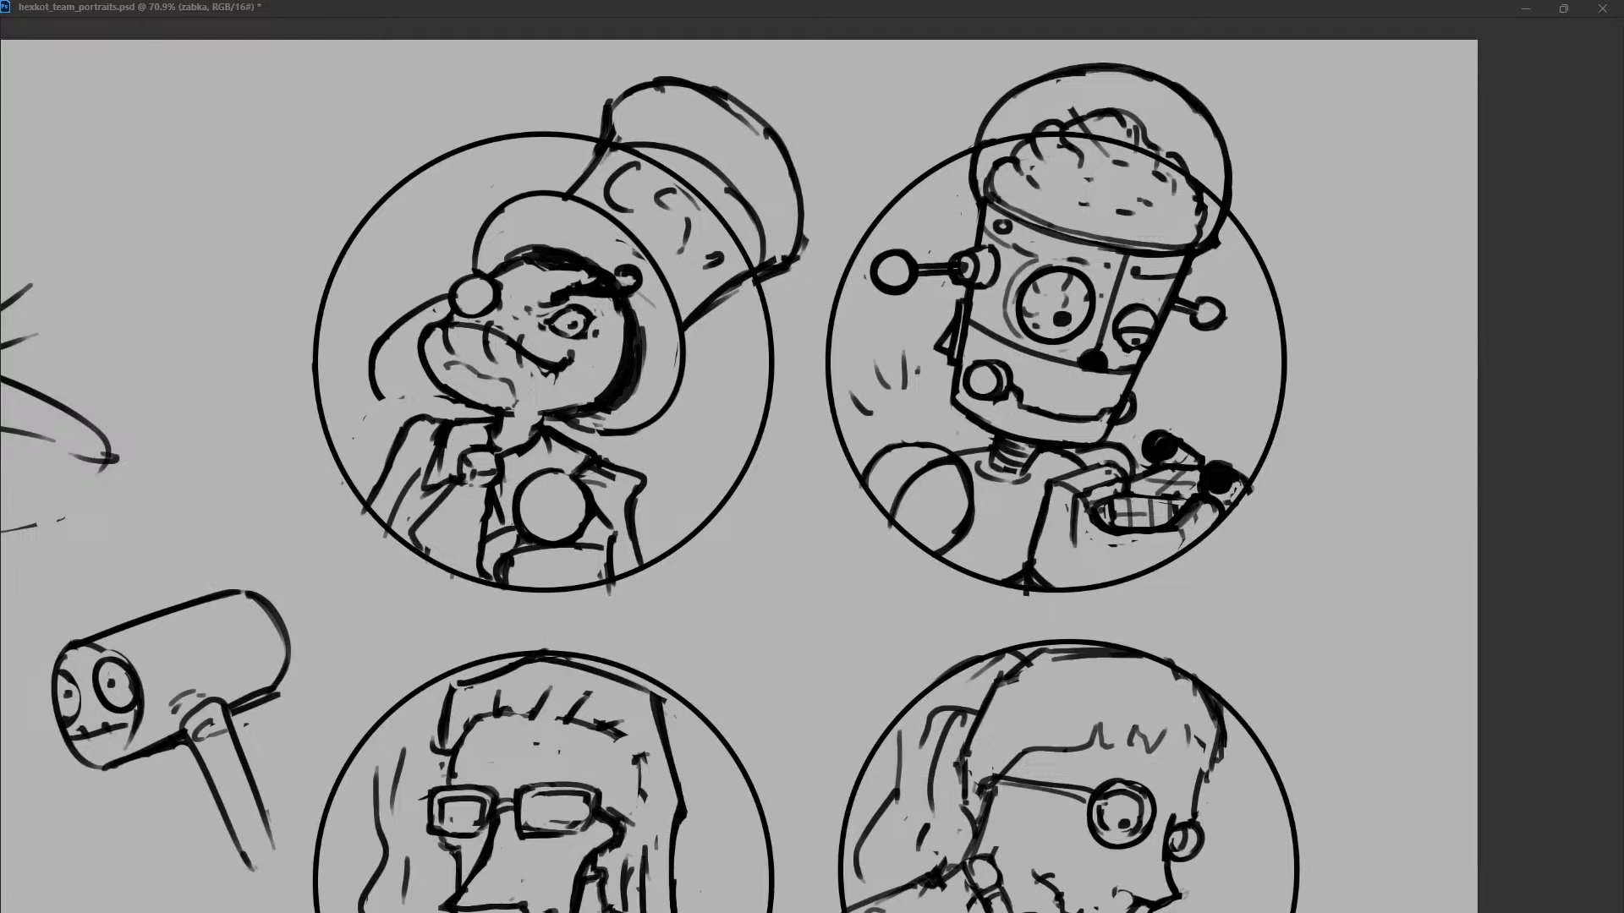
pyautogui.hotkey('ctrl', 'z')
pyautogui.moveTo(455, 484); pyautogui.dragTo(408, 558)
pyautogui.moveTo(486, 488); pyautogui.dragTo(475, 577)
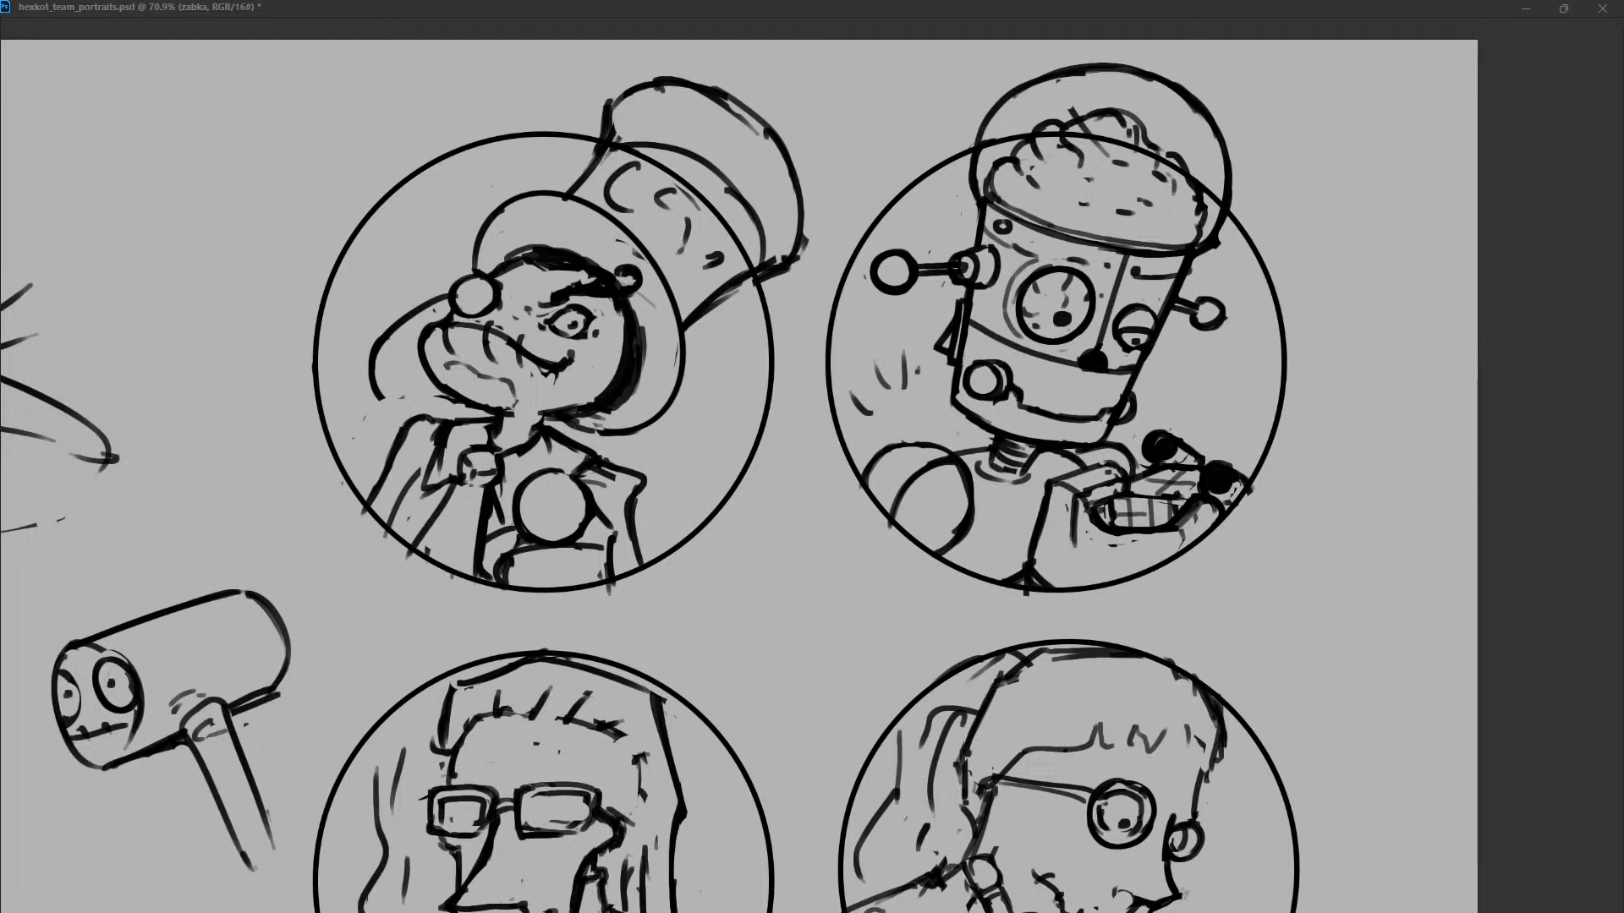
# Add fold lines to the frog's sleeve, sharpen the front shoulder's corner, and add creases at the rear shoulder.
pyautogui.moveTo(425, 491); pyautogui.dragTo(390, 554)
pyautogui.hotkey('ctrl', 'z')
pyautogui.moveTo(428, 489); pyautogui.dragTo(403, 537)
pyautogui.moveTo(406, 444); pyautogui.dragTo(387, 473)
pyautogui.moveTo(425, 414); pyautogui.dragTo(367, 498)
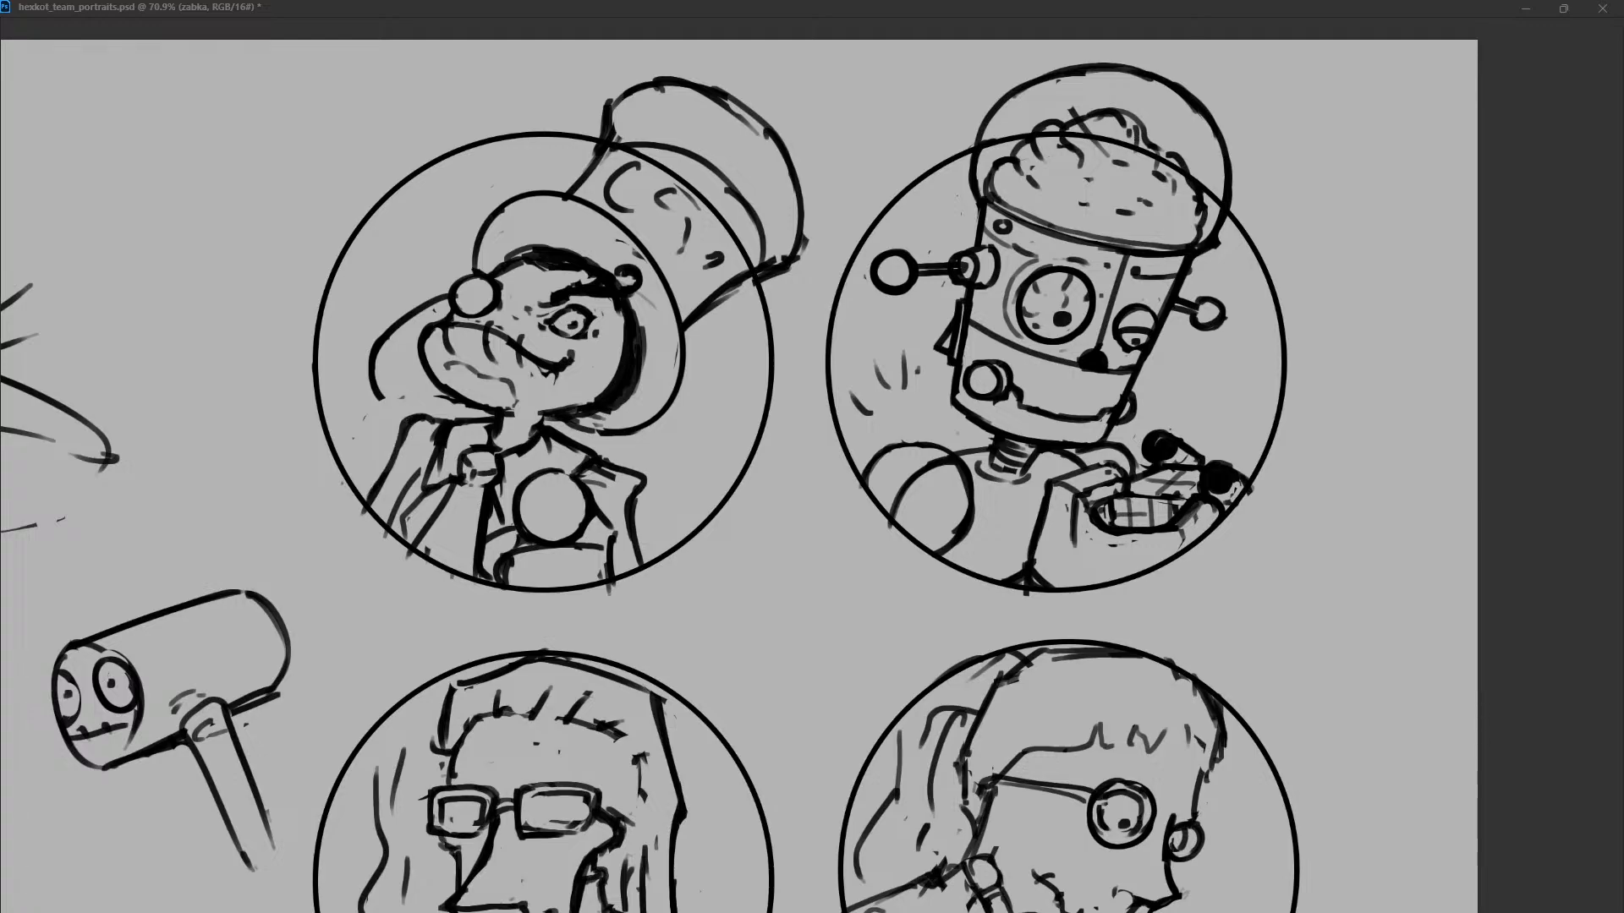
pyautogui.moveTo(413, 415)
pyautogui.mouseDown()
pyautogui.moveTo(441, 417)
pyautogui.moveTo(390, 465)
pyautogui.mouseUp()
pyautogui.moveTo(616, 486); pyautogui.dragTo(631, 521)
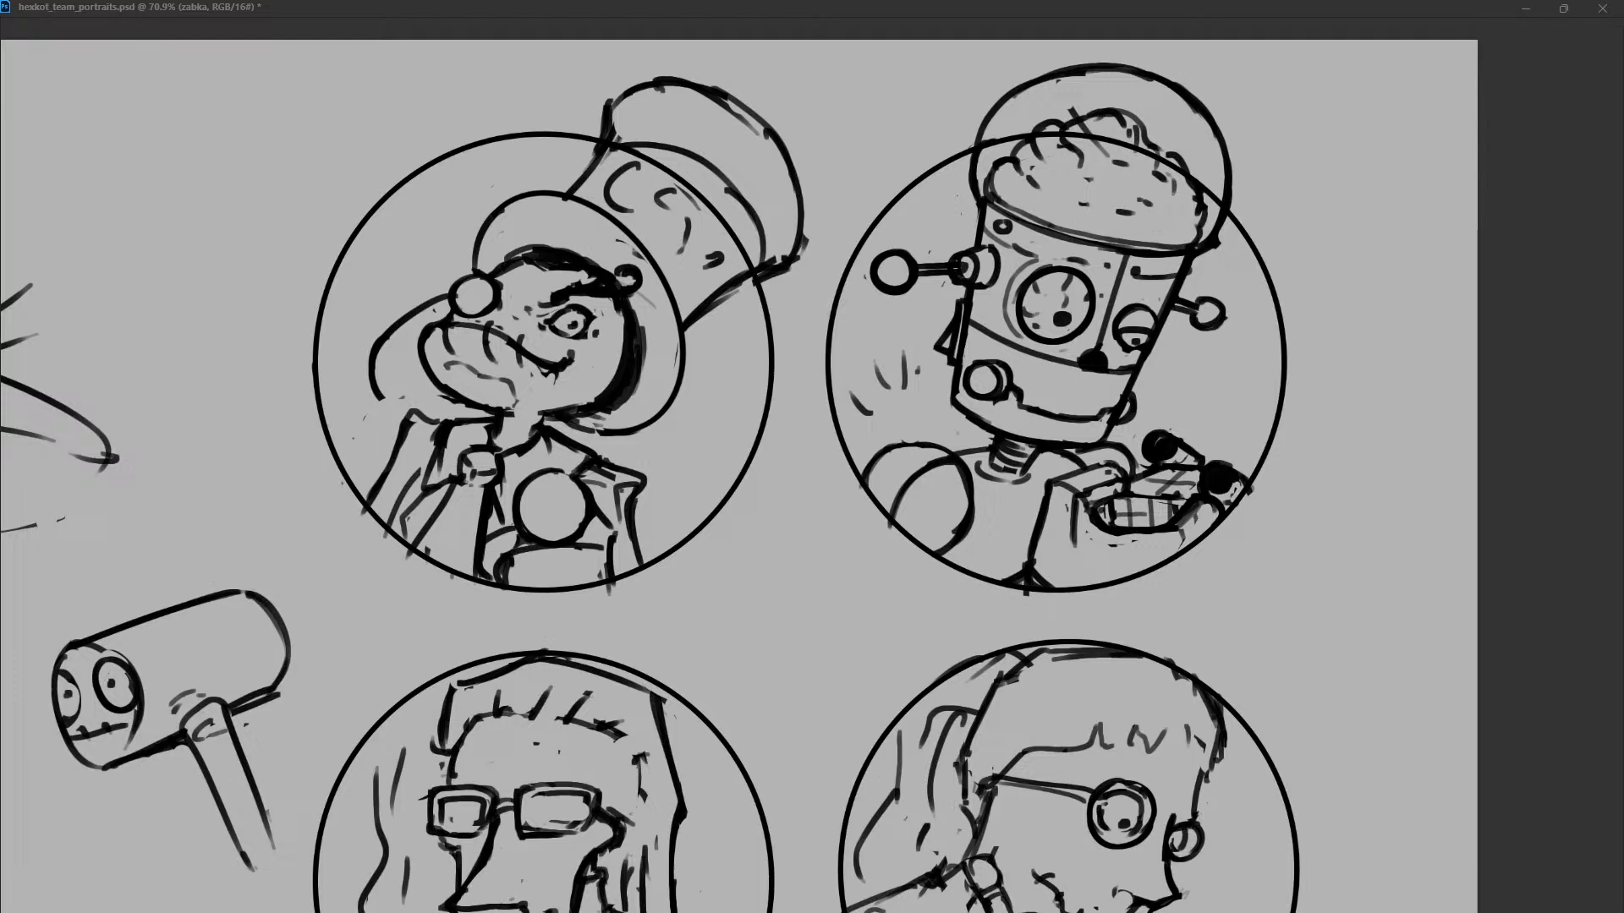
pyautogui.moveTo(449, 427)
pyautogui.mouseDown()
pyautogui.moveTo(436, 463)
pyautogui.moveTo(402, 433)
pyautogui.moveTo(405, 448)
pyautogui.mouseUp()
pyautogui.scroll(-5, 935, 439)
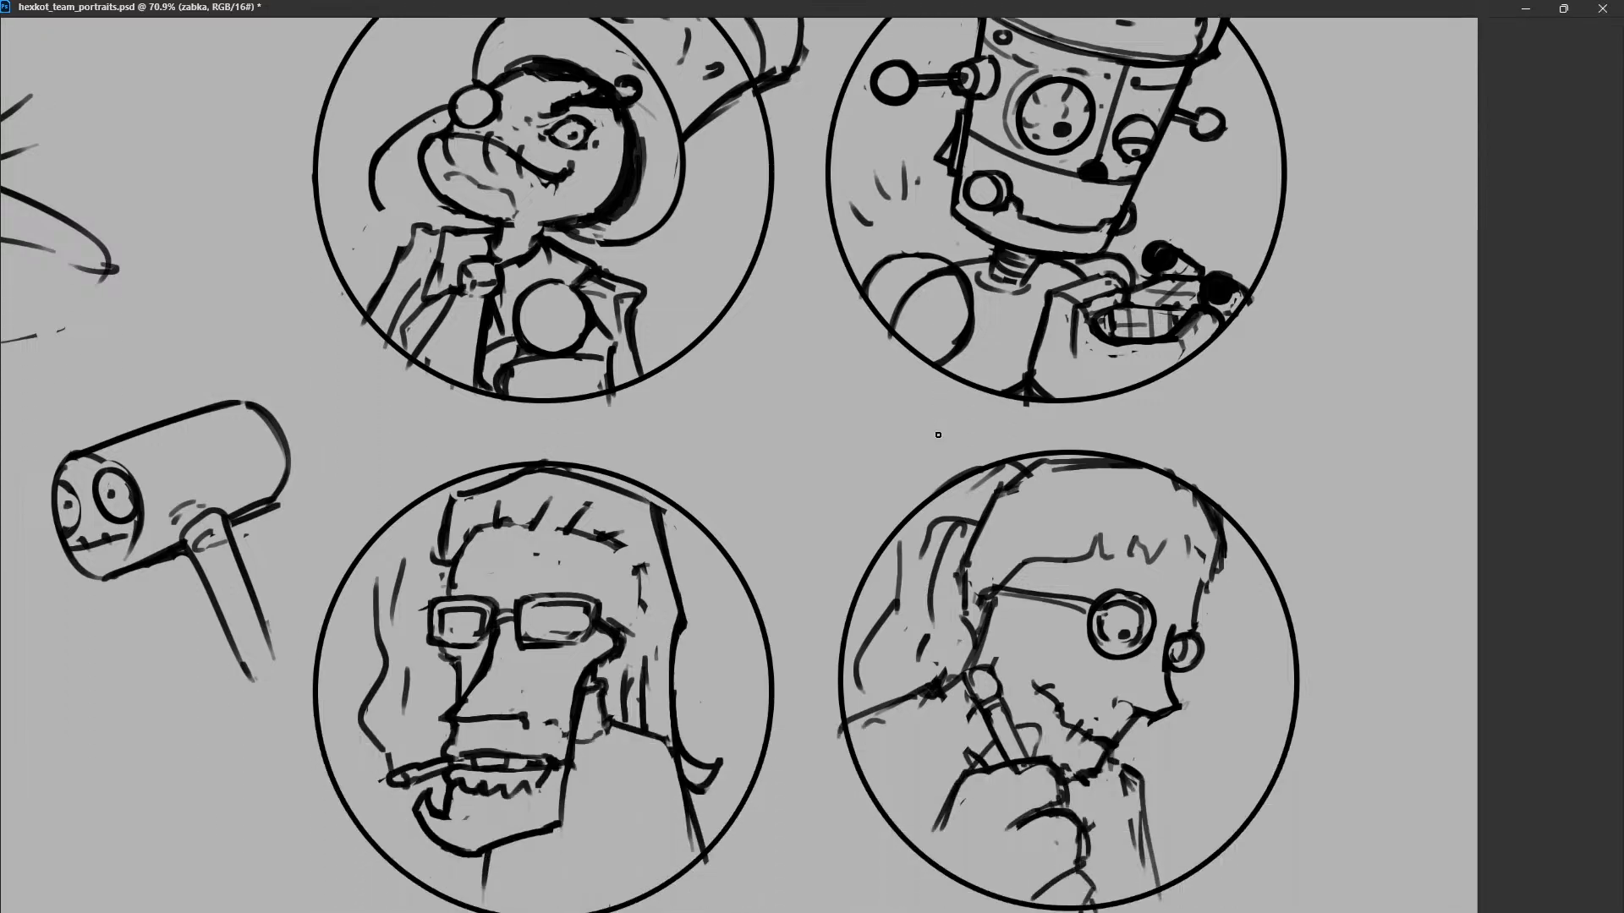
pyautogui.scroll(-2, 892, 533)
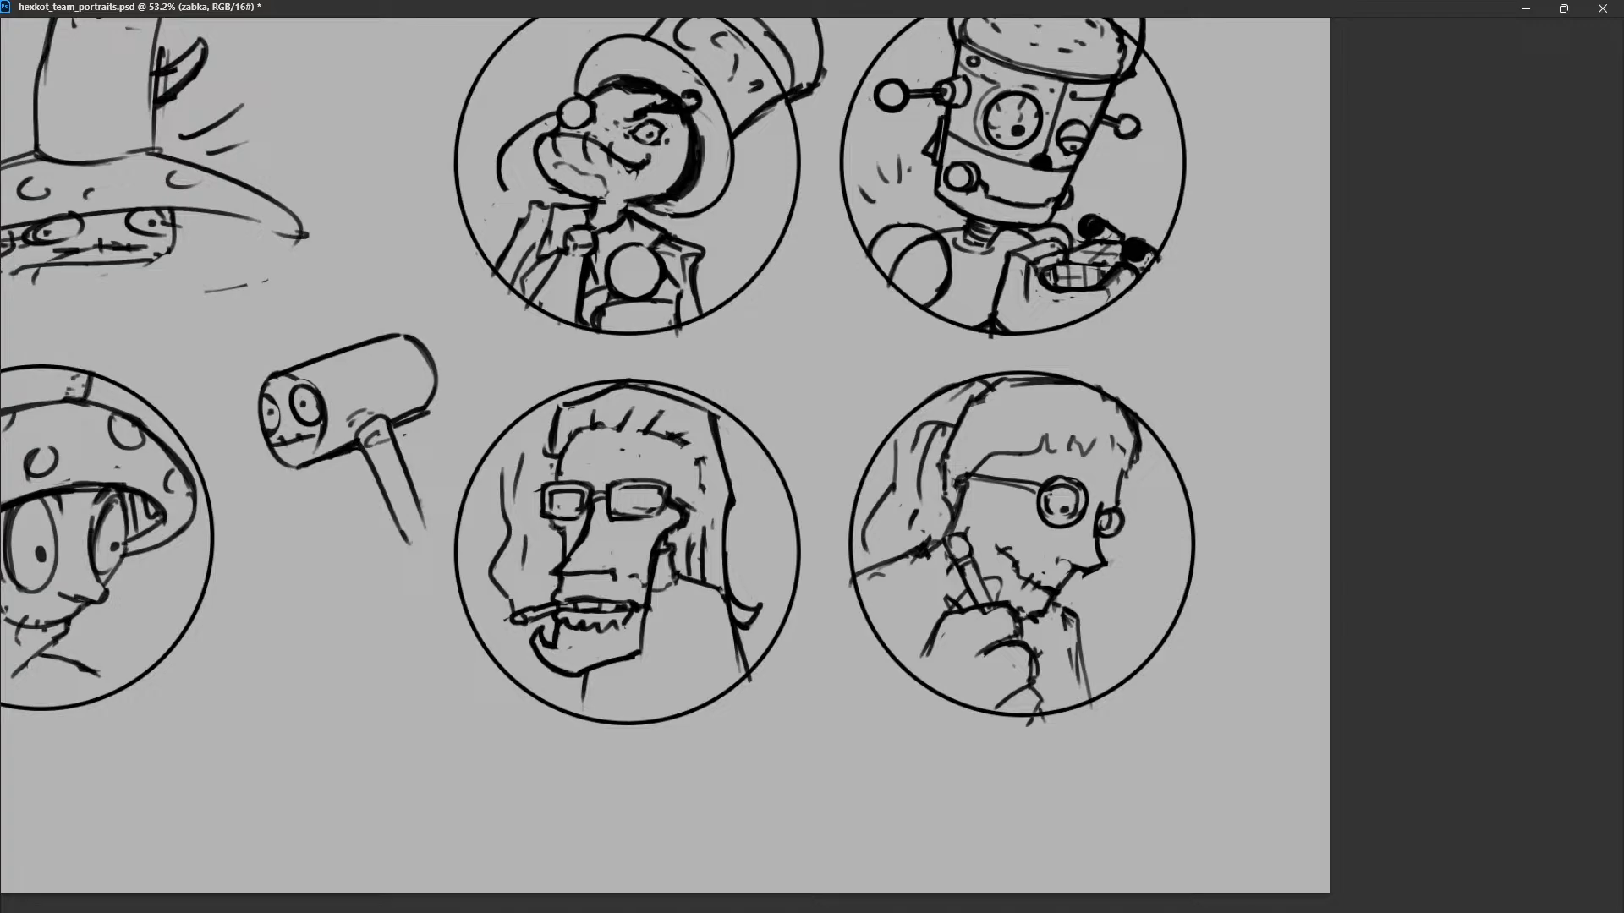
pyautogui.scroll(2, 808, 472)
pyautogui.scroll(-2, 808, 472)
pyautogui.hotkey('alt', 'Tab')
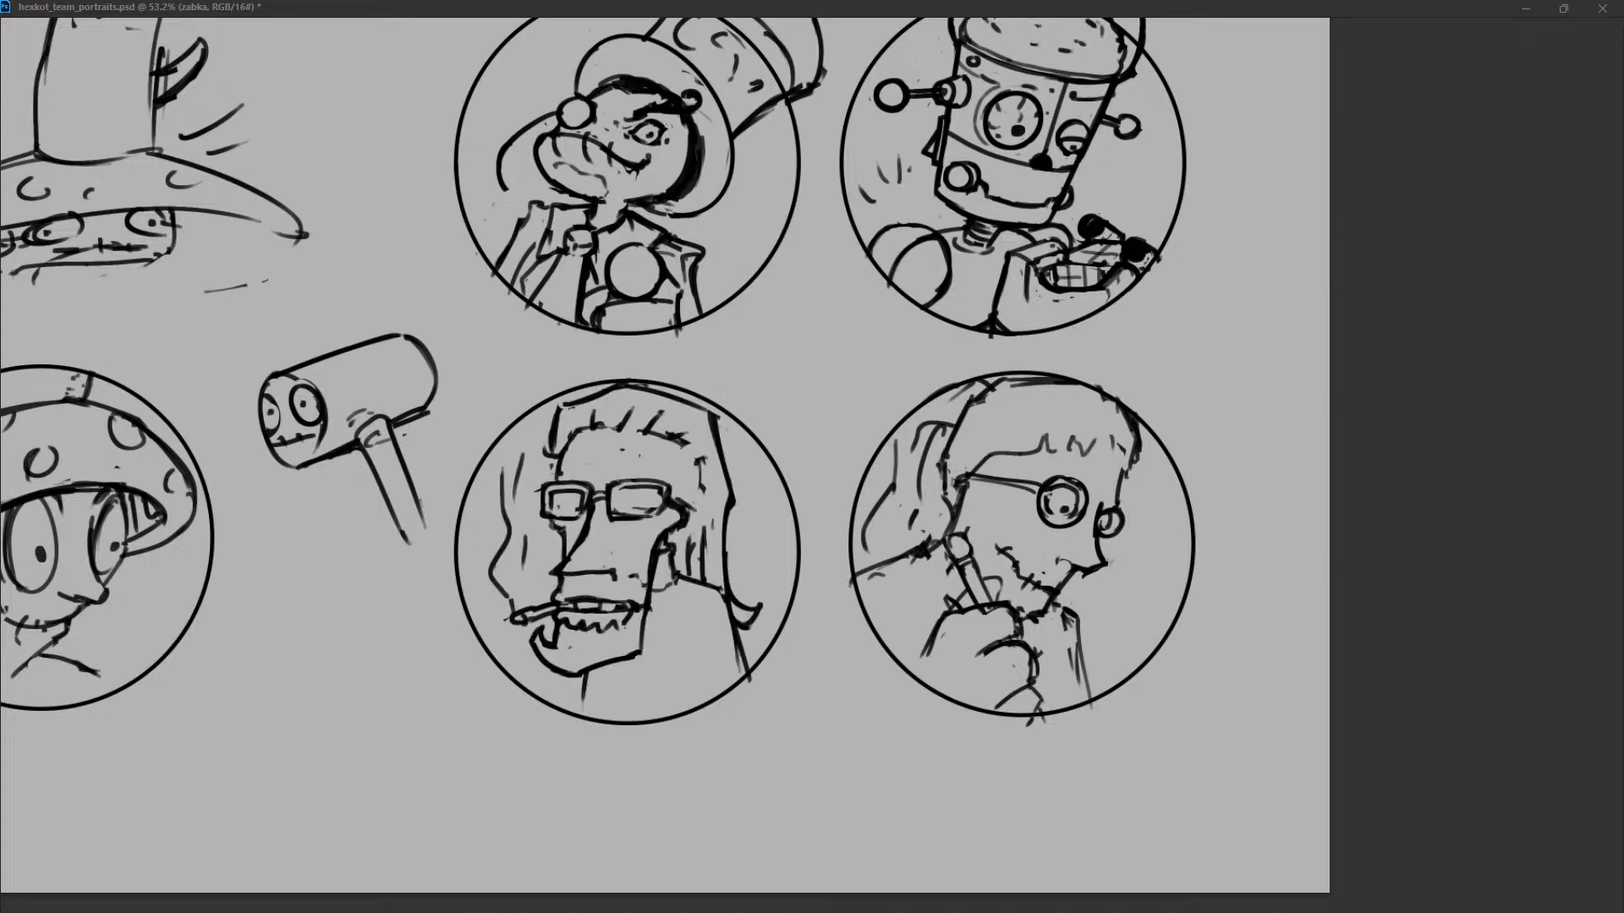
# Select the buba layer, touch up the smoker's hair outline and erase the extra wavy line beside his face.
pyautogui.hotkey('alt', '[')
pyautogui.hotkey('alt', '[')
pyautogui.moveTo(648, 389); pyautogui.dragTo(655, 430)
pyautogui.hotkey('ctrl', 'z')
pyautogui.moveTo(720, 412); pyautogui.dragTo(725, 445)
pyautogui.moveTo(560, 435); pyautogui.dragTo(572, 472)
pyautogui.moveTo(522, 453)
pyautogui.mouseDown()
pyautogui.moveTo(507, 526)
pyautogui.moveTo(524, 570)
pyautogui.mouseUp()
# Redraw the smoker's glasses with larger square lenses and inner frames, and touch up his upper lip.
pyautogui.moveTo(560, 514)
pyautogui.mouseDown()
pyautogui.moveTo(538, 485)
pyautogui.moveTo(543, 511)
pyautogui.moveTo(634, 484)
pyautogui.moveTo(607, 510)
pyautogui.moveTo(651, 482)
pyautogui.moveTo(610, 516)
pyautogui.moveTo(667, 514)
pyautogui.moveTo(613, 475)
pyautogui.mouseUp()
pyautogui.moveTo(614, 473)
pyautogui.mouseDown()
pyautogui.moveTo(611, 499)
pyautogui.moveTo(666, 517)
pyautogui.mouseUp()
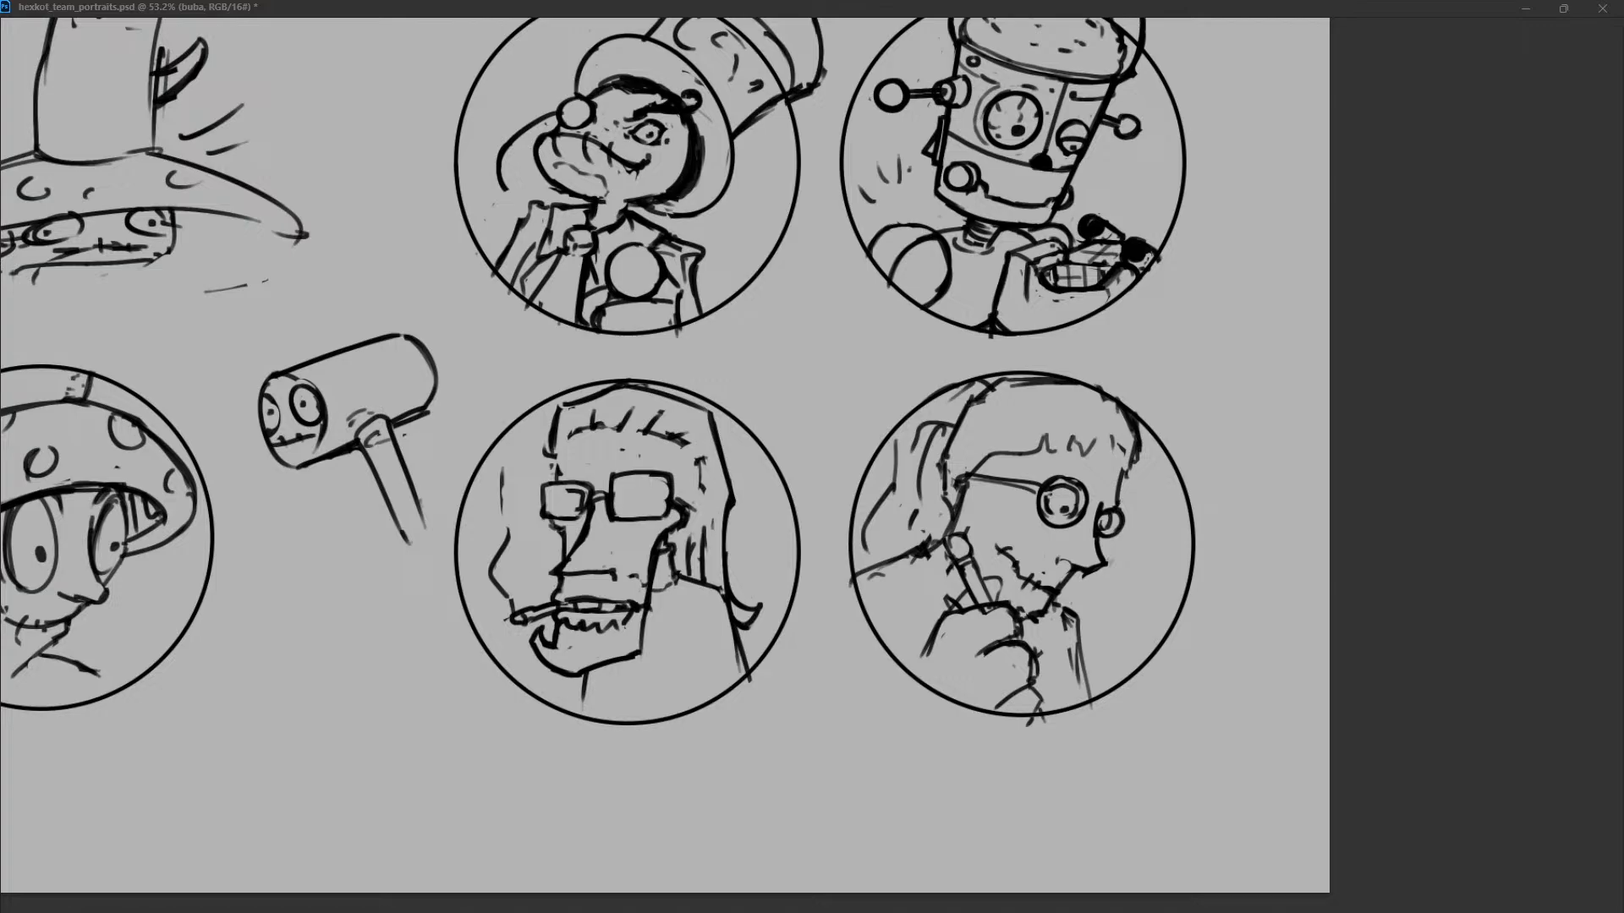
pyautogui.moveTo(548, 485)
pyautogui.mouseDown()
pyautogui.moveTo(585, 491)
pyautogui.moveTo(583, 517)
pyautogui.moveTo(539, 519)
pyautogui.moveTo(663, 512)
pyautogui.mouseUp()
pyautogui.hotkey('ctrl', 'z')
pyautogui.hotkey('ctrl', 'z')
pyautogui.moveTo(567, 597); pyautogui.dragTo(620, 599)
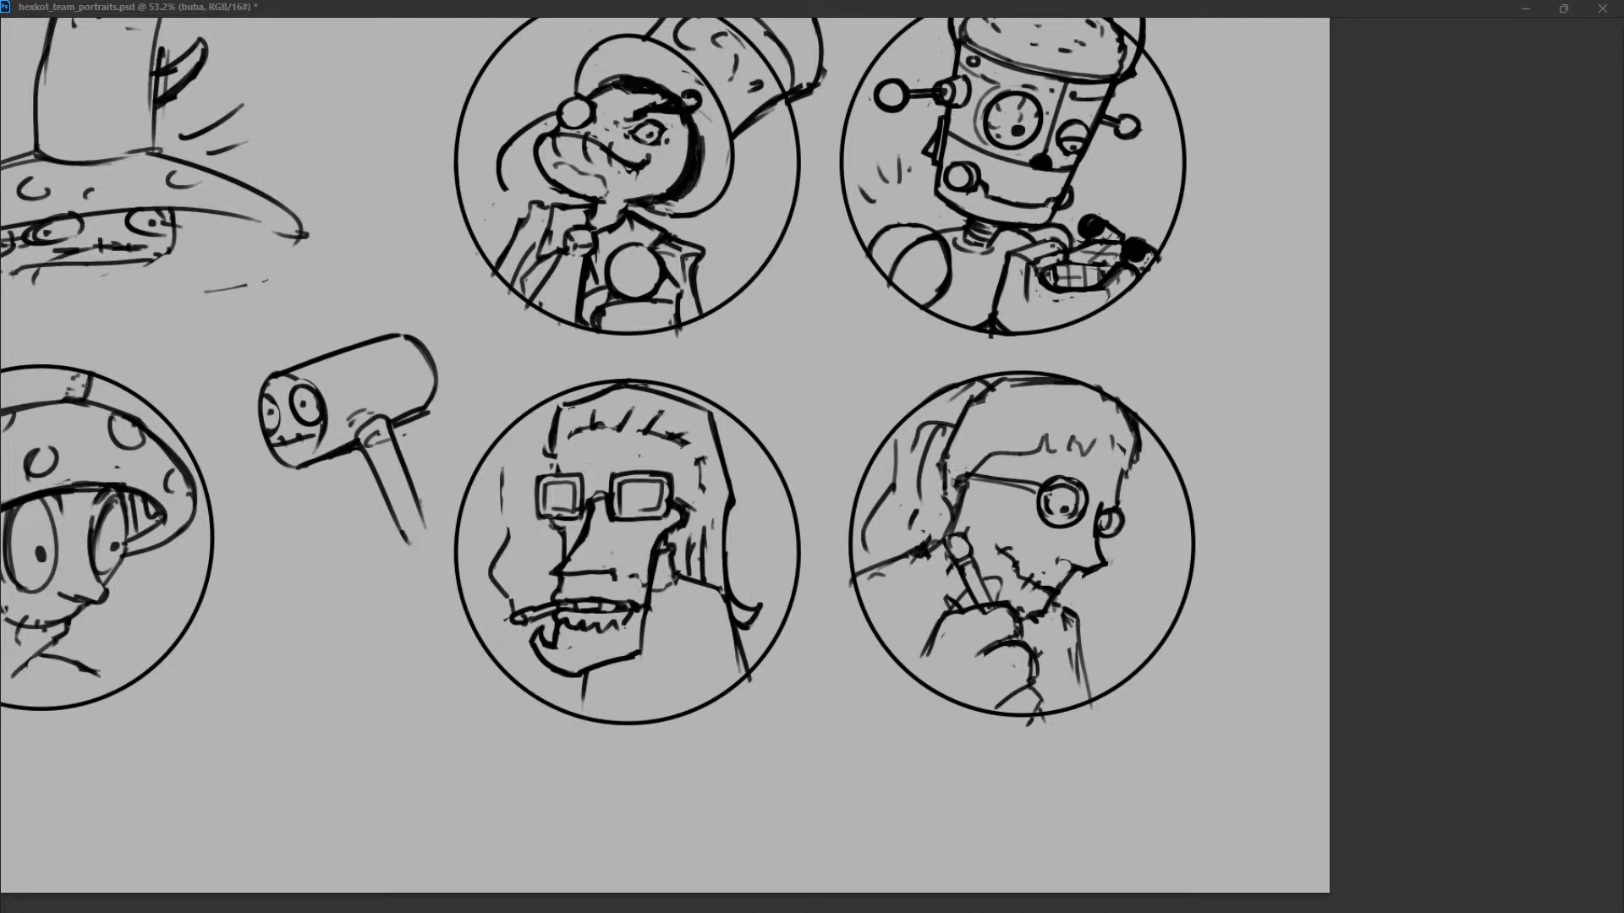
# Redraw the back contour of the smoker's long hair as a cleaner line without the flipped tip.
pyautogui.moveTo(572, 433)
pyautogui.mouseDown()
pyautogui.moveTo(556, 472)
pyautogui.moveTo(580, 404)
pyautogui.moveTo(742, 417)
pyautogui.moveTo(731, 496)
pyautogui.mouseUp()
pyautogui.hotkey('ctrl', 'z')
pyautogui.moveTo(717, 407); pyautogui.dragTo(753, 620)
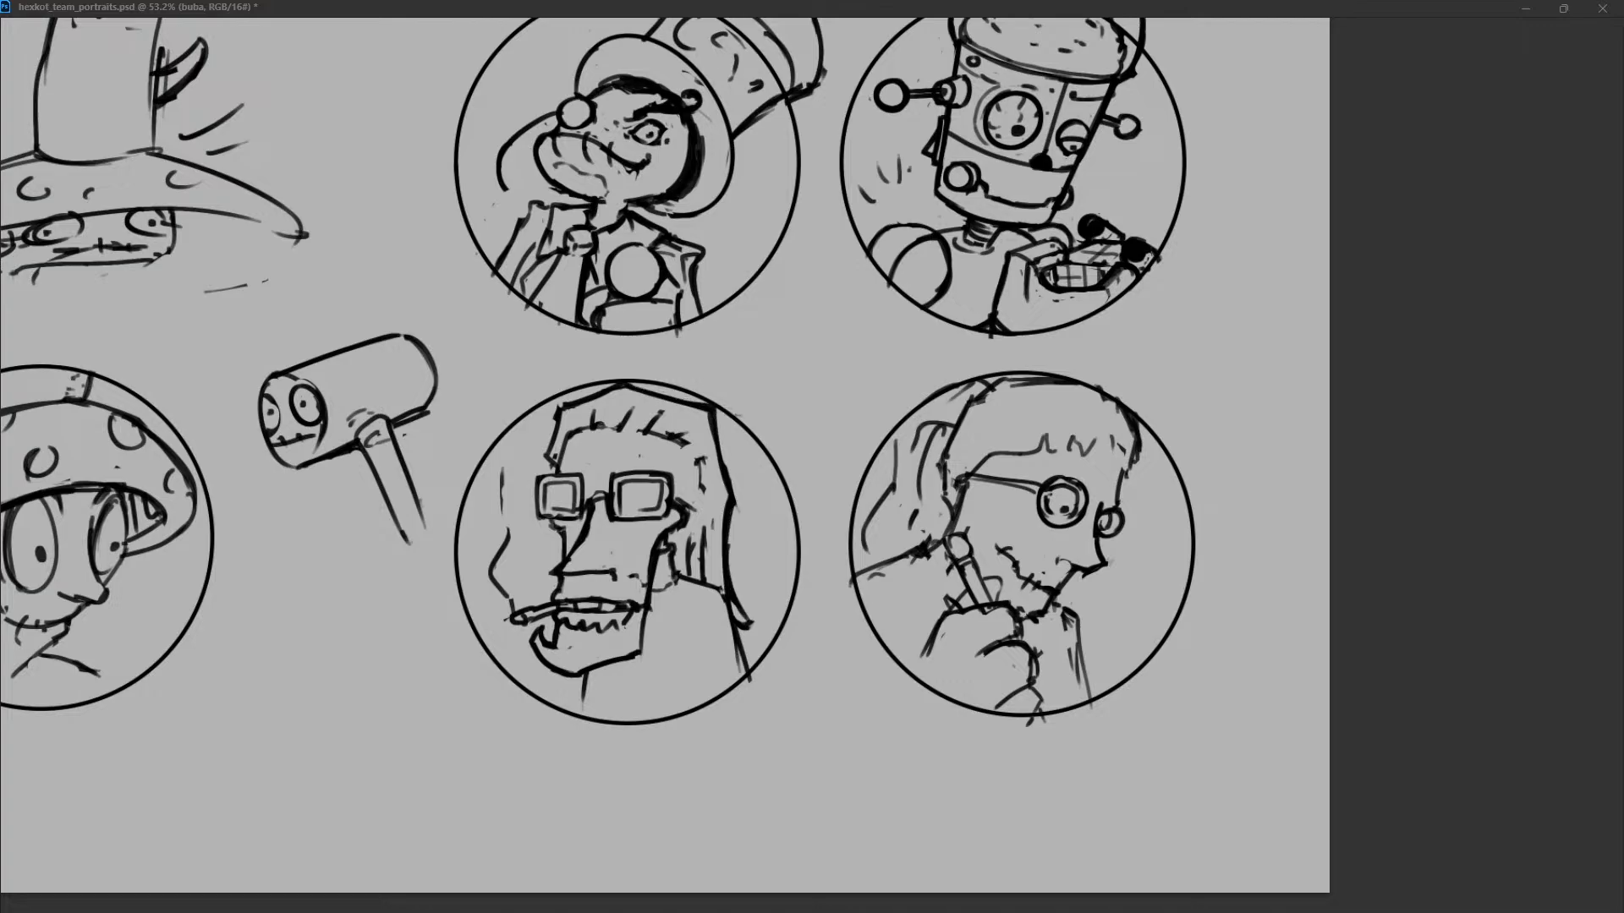
# Reshape the smoker's nose into a shorter, blunter form and clean up the jaw and ear lines.
pyautogui.moveTo(677, 580); pyautogui.dragTo(655, 597)
pyautogui.moveTo(608, 668)
pyautogui.mouseDown()
pyautogui.moveTo(636, 658)
pyautogui.moveTo(631, 599)
pyautogui.moveTo(612, 571)
pyautogui.moveTo(551, 574)
pyautogui.moveTo(614, 569)
pyautogui.moveTo(574, 575)
pyautogui.moveTo(605, 497)
pyautogui.mouseUp()
pyautogui.hotkey('ctrl', 'z')
pyautogui.hotkey('ctrl', 'z')
pyautogui.hotkey('ctrl', 'z')
pyautogui.hotkey('ctrl', 'z')
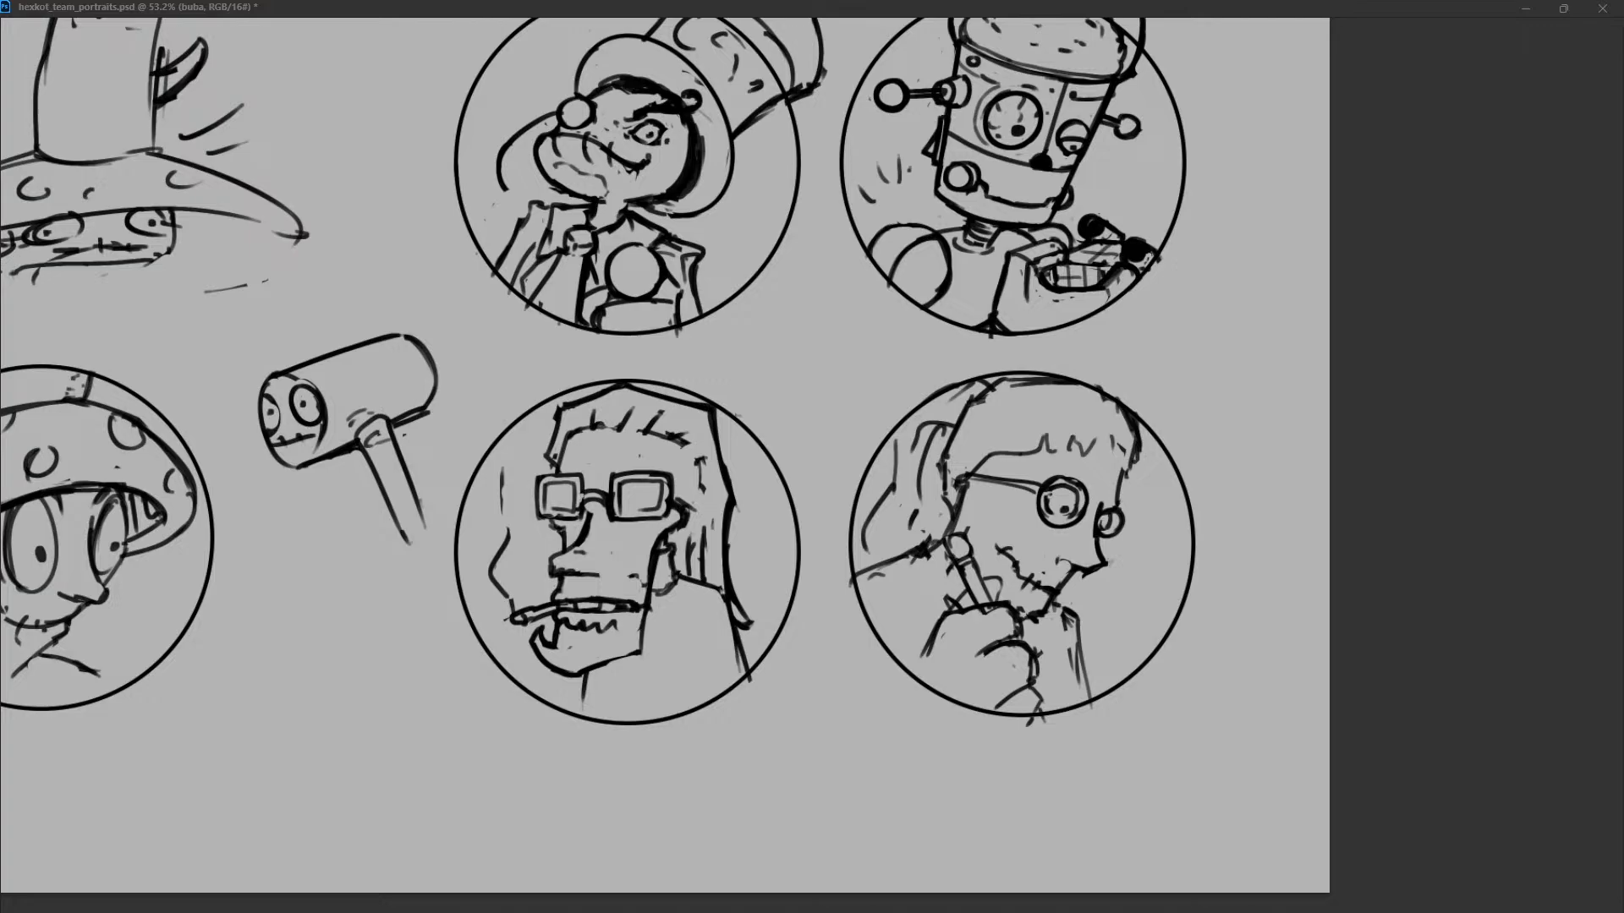
# Enlarge the outer frame of the smoker's wider lens.
pyautogui.moveTo(576, 484); pyautogui.dragTo(572, 507)
pyautogui.moveTo(666, 480)
pyautogui.mouseDown()
pyautogui.moveTo(665, 518)
pyautogui.moveTo(618, 518)
pyautogui.moveTo(664, 529)
pyautogui.mouseUp()
pyautogui.moveTo(614, 478)
pyautogui.mouseDown()
pyautogui.moveTo(672, 466)
pyautogui.moveTo(609, 493)
pyautogui.moveTo(666, 469)
pyautogui.mouseUp()
pyautogui.hotkey('ctrl', 'z')
pyautogui.hotkey('ctrl', 'z')
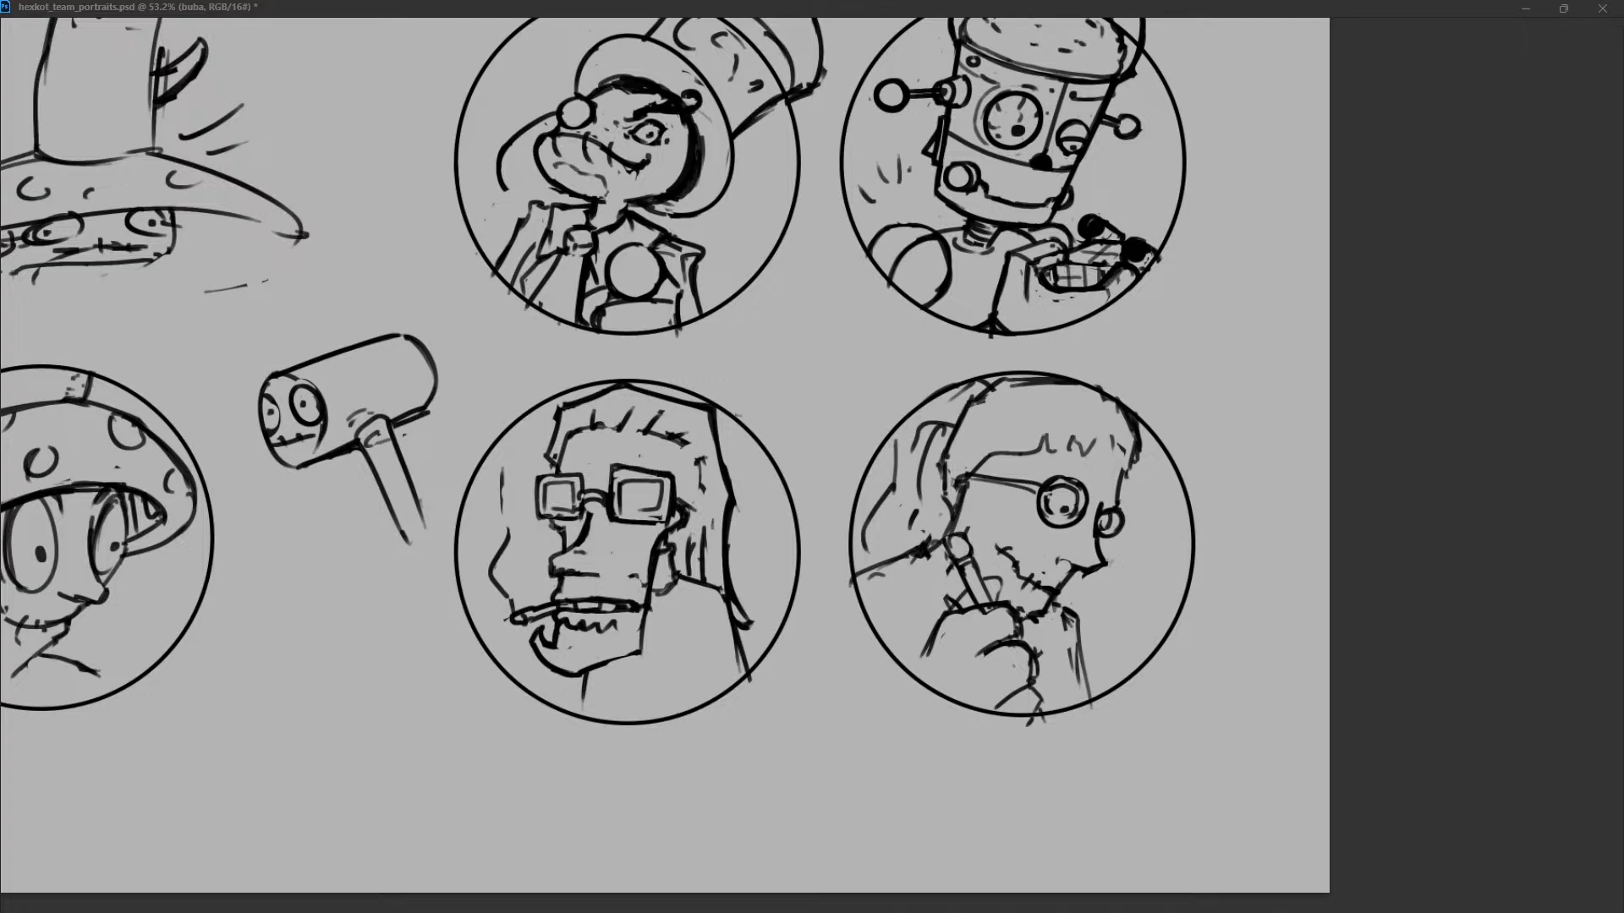
# Redraw the smoker's narrower lens with a slanted frame and shorten the smoke line above the cigarette.
pyautogui.moveTo(538, 477); pyautogui.dragTo(582, 467)
pyautogui.moveTo(581, 468)
pyautogui.mouseDown()
pyautogui.moveTo(585, 495)
pyautogui.moveTo(540, 510)
pyautogui.mouseUp()
pyautogui.hotkey('ctrl', 'z')
pyautogui.hotkey('ctrl', 'z')
pyautogui.moveTo(671, 465); pyautogui.dragTo(675, 495)
pyautogui.hotkey('ctrl', 'z')
pyautogui.moveTo(577, 458)
pyautogui.mouseDown()
pyautogui.moveTo(585, 474)
pyautogui.moveTo(582, 462)
pyautogui.moveTo(546, 513)
pyautogui.moveTo(557, 482)
pyautogui.moveTo(543, 520)
pyautogui.moveTo(560, 519)
pyautogui.mouseUp()
pyautogui.hotkey('ctrl', 'z')
pyautogui.hotkey('ctrl', 'z')
pyautogui.hotkey('ctrl', 'z')
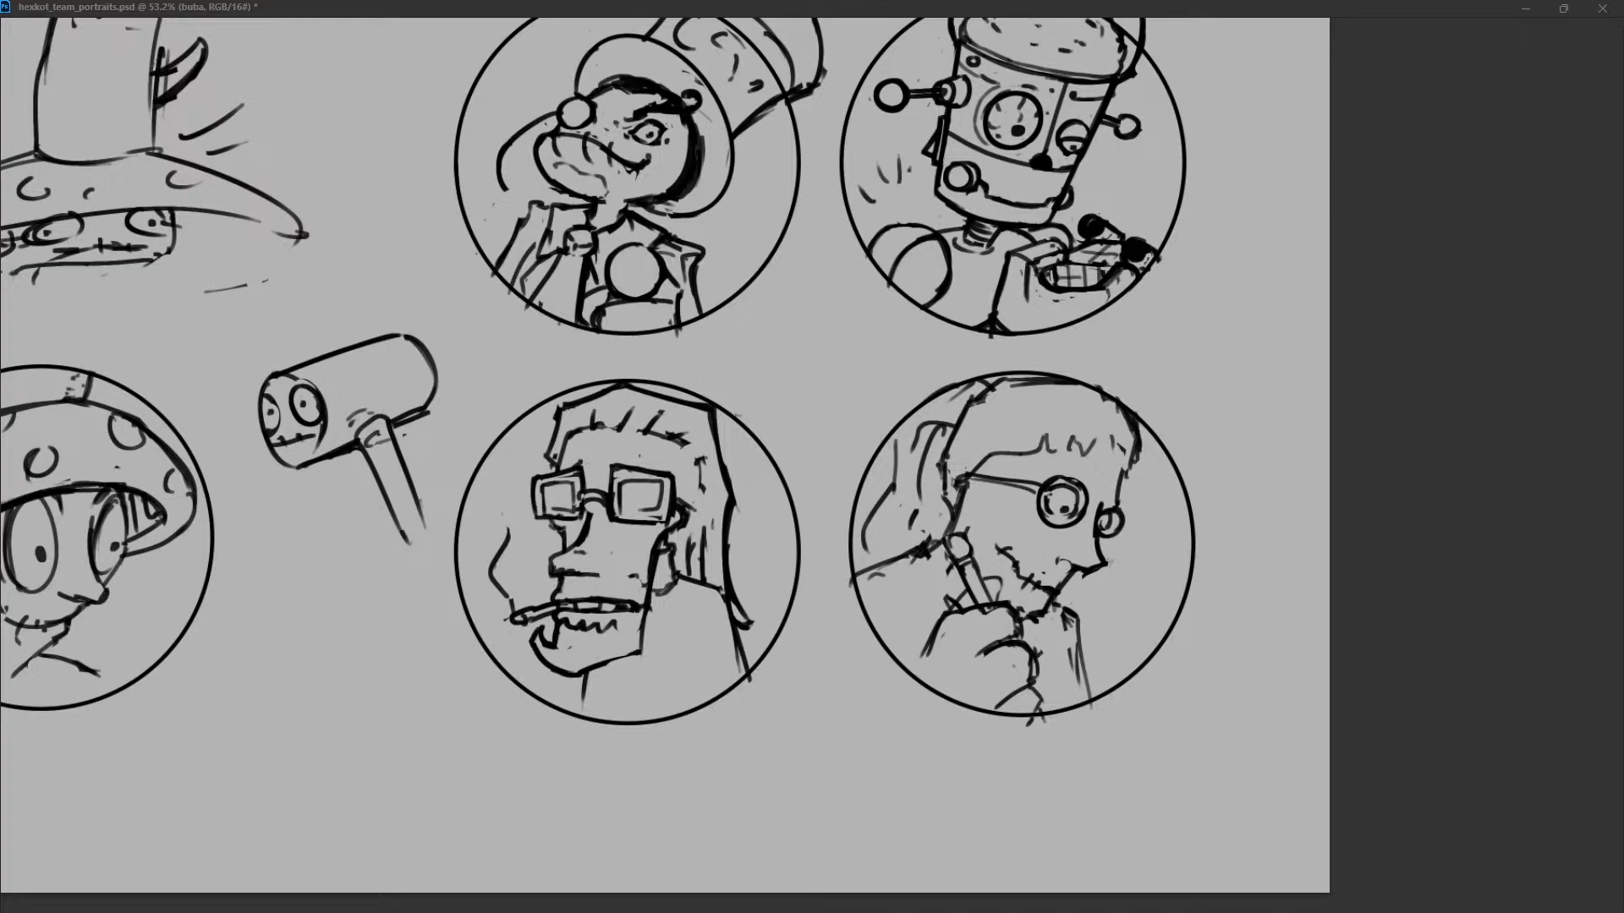
# Refine the side of the smoker's face behind the glasses and straighten the narrower lens's outer edge.
pyautogui.hotkey('ctrl', 'z')
pyautogui.moveTo(673, 476)
pyautogui.mouseDown()
pyautogui.moveTo(681, 507)
pyautogui.moveTo(646, 582)
pyautogui.mouseUp()
pyautogui.moveTo(679, 522)
pyautogui.mouseDown()
pyautogui.moveTo(656, 596)
pyautogui.moveTo(585, 554)
pyautogui.mouseUp()
pyautogui.moveTo(676, 583)
pyautogui.mouseDown()
pyautogui.moveTo(651, 597)
pyautogui.moveTo(653, 628)
pyautogui.moveTo(688, 592)
pyautogui.mouseUp()
pyautogui.hotkey('ctrl', 'z')
pyautogui.moveTo(534, 481)
pyautogui.mouseDown()
pyautogui.moveTo(559, 477)
pyautogui.moveTo(538, 517)
pyautogui.mouseUp()
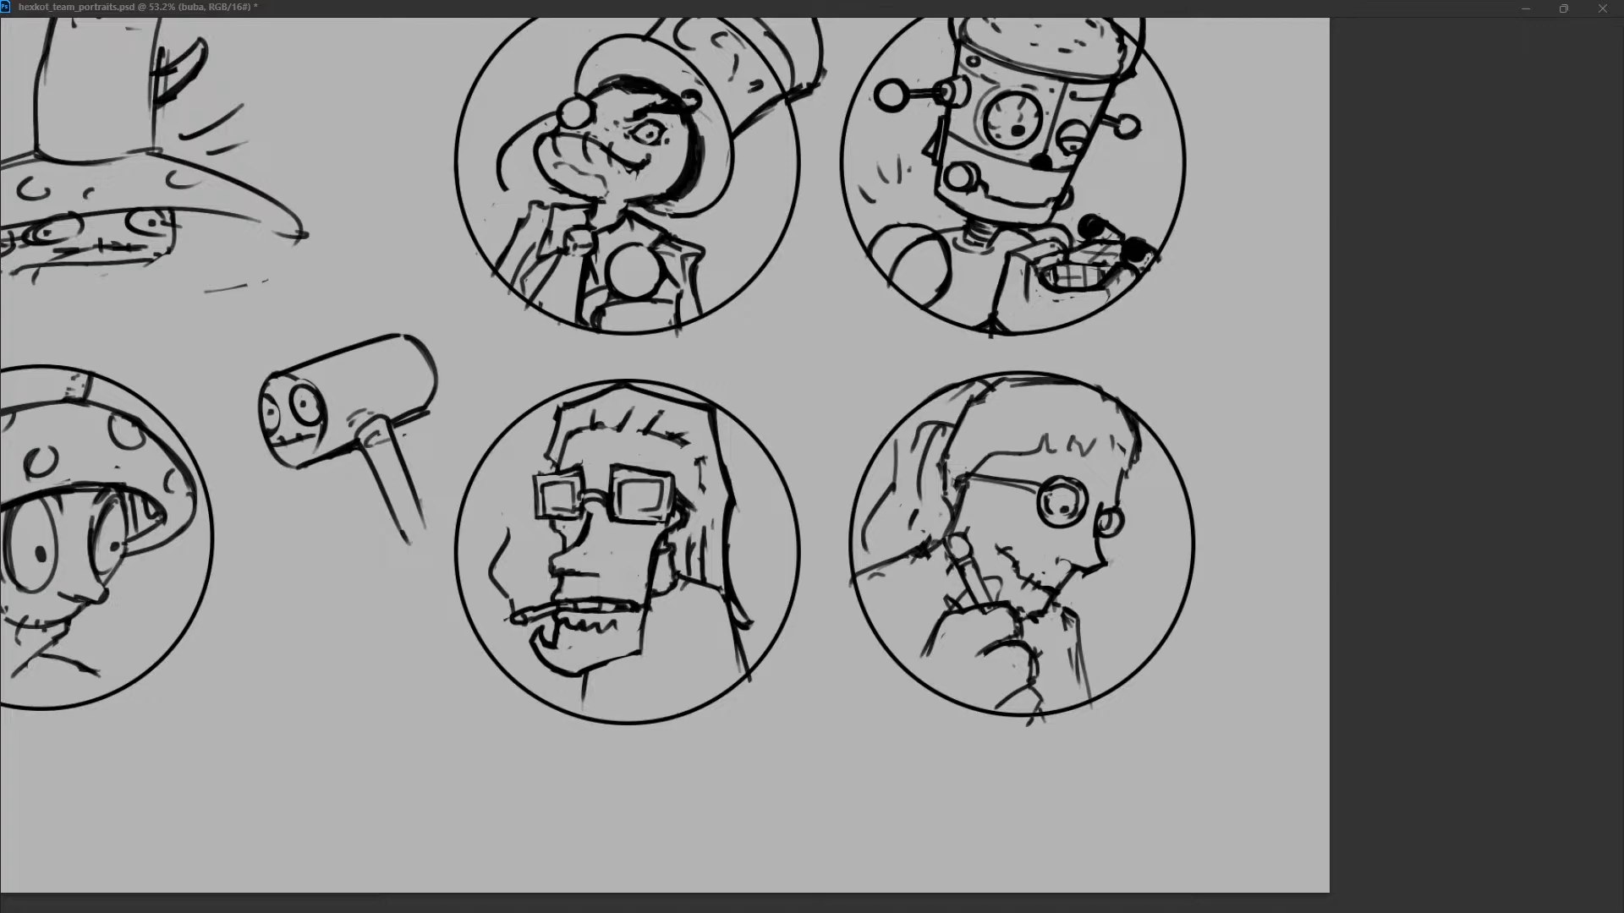
# Redraw the front corner of the smoker's hair and touch up the top contour.
pyautogui.moveTo(555, 404); pyautogui.dragTo(549, 453)
pyautogui.moveTo(698, 401); pyautogui.dragTo(718, 409)
pyautogui.moveTo(537, 479); pyautogui.dragTo(672, 471)
pyautogui.hotkey('ctrl', 'z')
pyautogui.hotkey('ctrl', 'z')
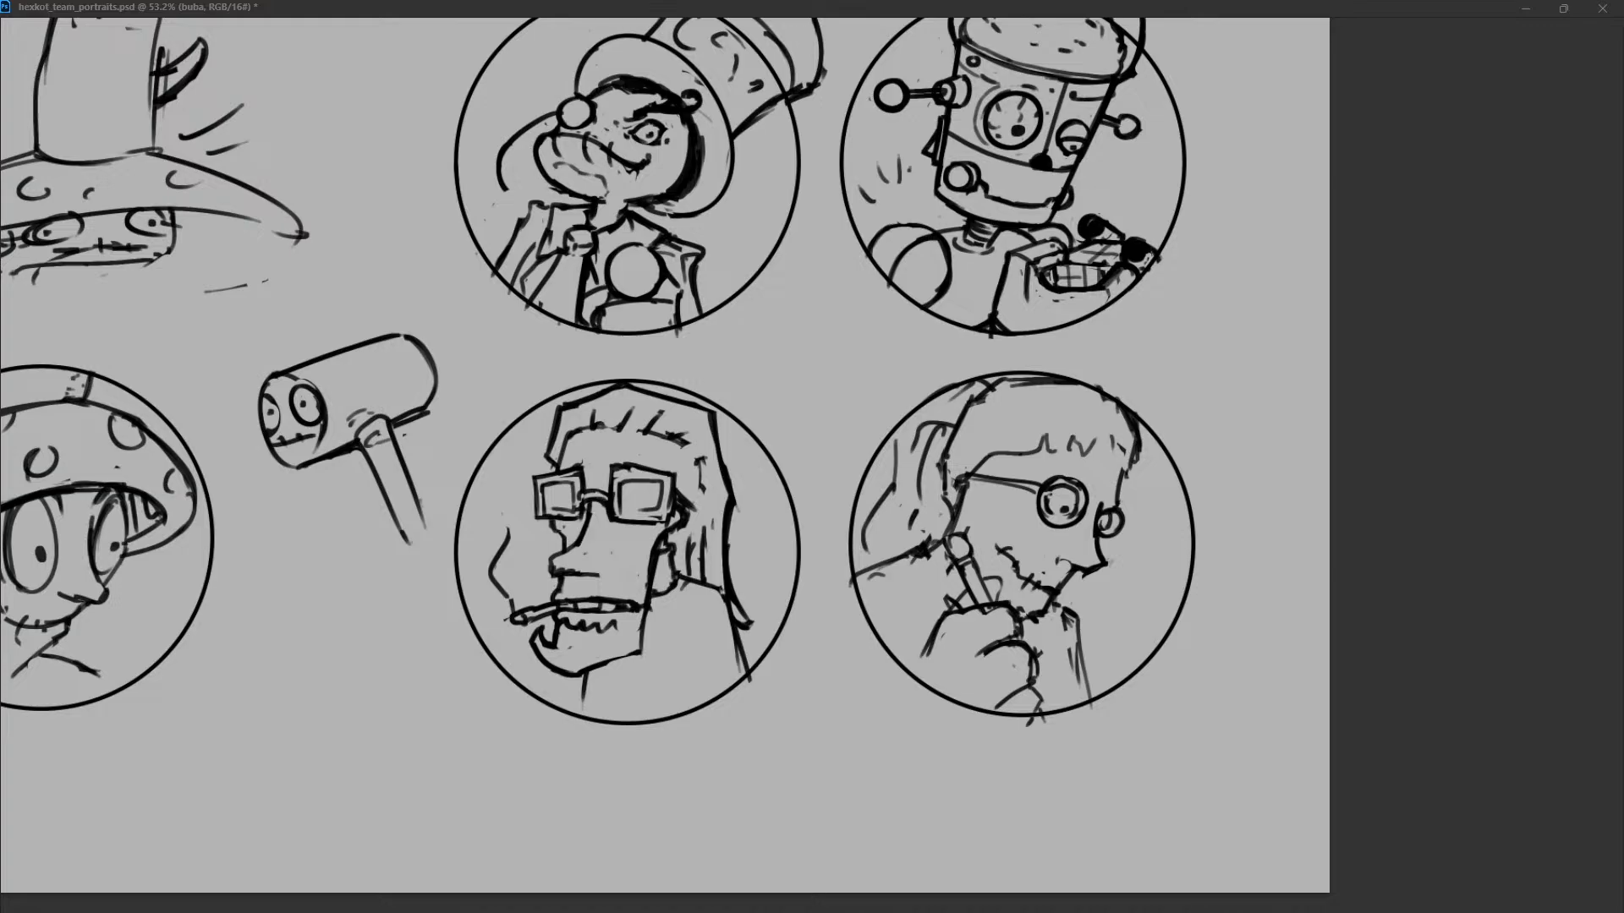
# Add moustache stubble above the smoker's mouth and rework his ear and sideburn.
pyautogui.moveTo(570, 582); pyautogui.dragTo(569, 597)
pyautogui.moveTo(687, 524); pyautogui.dragTo(643, 616)
pyautogui.hotkey('ctrl', 'z')
pyautogui.moveTo(665, 559)
pyautogui.mouseDown()
pyautogui.moveTo(662, 590)
pyautogui.moveTo(688, 572)
pyautogui.mouseUp()
pyautogui.moveTo(694, 503)
pyautogui.mouseDown()
pyautogui.moveTo(677, 537)
pyautogui.moveTo(683, 524)
pyautogui.moveTo(664, 529)
pyautogui.mouseUp()
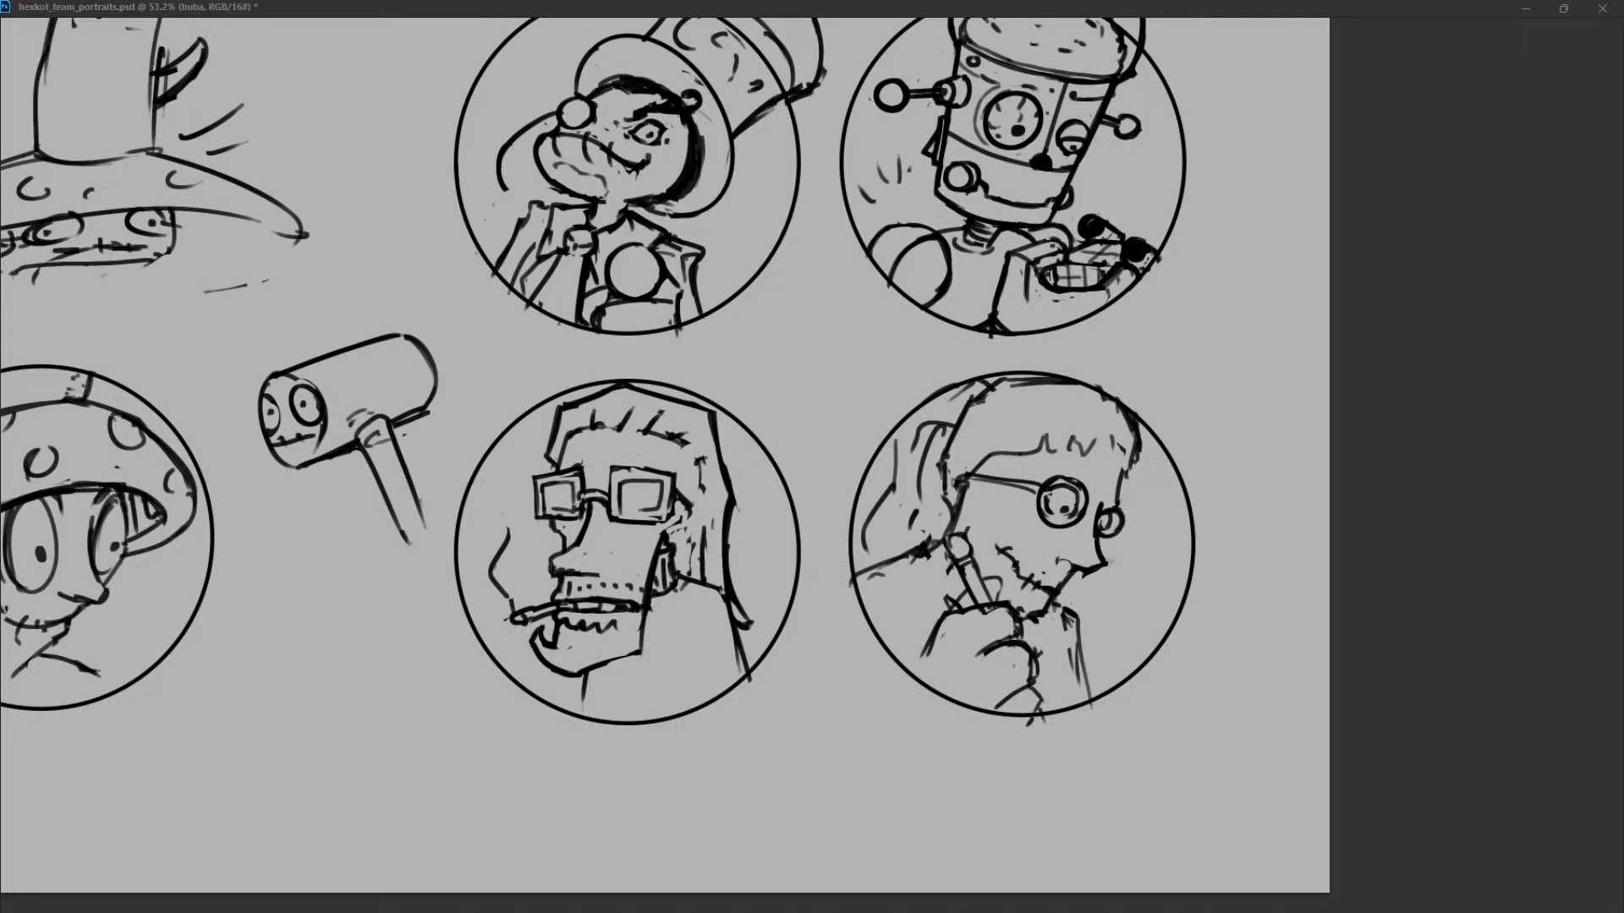
# Redraw the inner frame of the smoker's wider lens with thick, straight edges.
pyautogui.moveTo(610, 477); pyautogui.dragTo(652, 472)
pyautogui.moveTo(622, 483); pyautogui.dragTo(646, 510)
pyautogui.hotkey('ctrl', 'z')
pyautogui.moveTo(611, 519)
pyautogui.mouseDown()
pyautogui.moveTo(666, 525)
pyautogui.moveTo(621, 508)
pyautogui.moveTo(653, 482)
pyautogui.moveTo(657, 513)
pyautogui.mouseUp()
pyautogui.moveTo(660, 483); pyautogui.dragTo(659, 516)
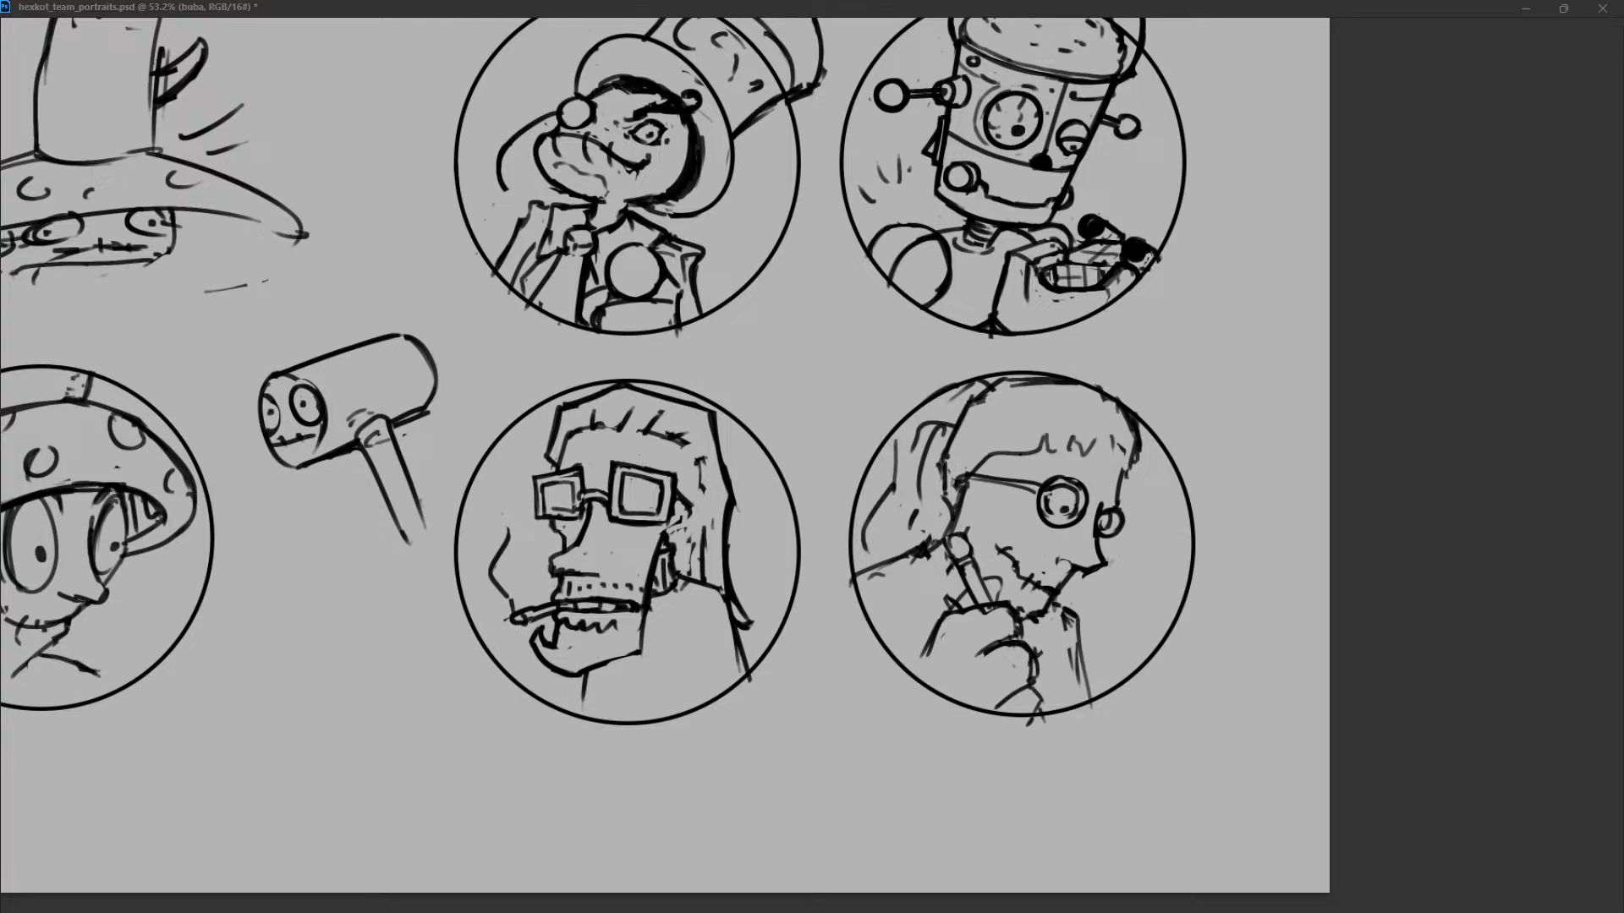
# Redraw the inner frame of the smoker's narrower lens and try variations of the bridge and temple arm.
pyautogui.moveTo(542, 487)
pyautogui.mouseDown()
pyautogui.moveTo(576, 478)
pyautogui.moveTo(547, 513)
pyautogui.moveTo(577, 501)
pyautogui.mouseUp()
pyautogui.hotkey('ctrl', 'z')
pyautogui.moveTo(549, 482); pyautogui.dragTo(570, 504)
pyautogui.hotkey('ctrl', 'z')
pyautogui.hotkey('ctrl', 'z')
pyautogui.moveTo(584, 494); pyautogui.dragTo(707, 514)
pyautogui.hotkey('ctrl', 'z')
pyautogui.hotkey('ctrl', 'z')
pyautogui.moveTo(537, 476)
pyautogui.mouseDown()
pyautogui.moveTo(655, 466)
pyautogui.moveTo(624, 513)
pyautogui.mouseUp()
pyautogui.hotkey('ctrl', 'z')
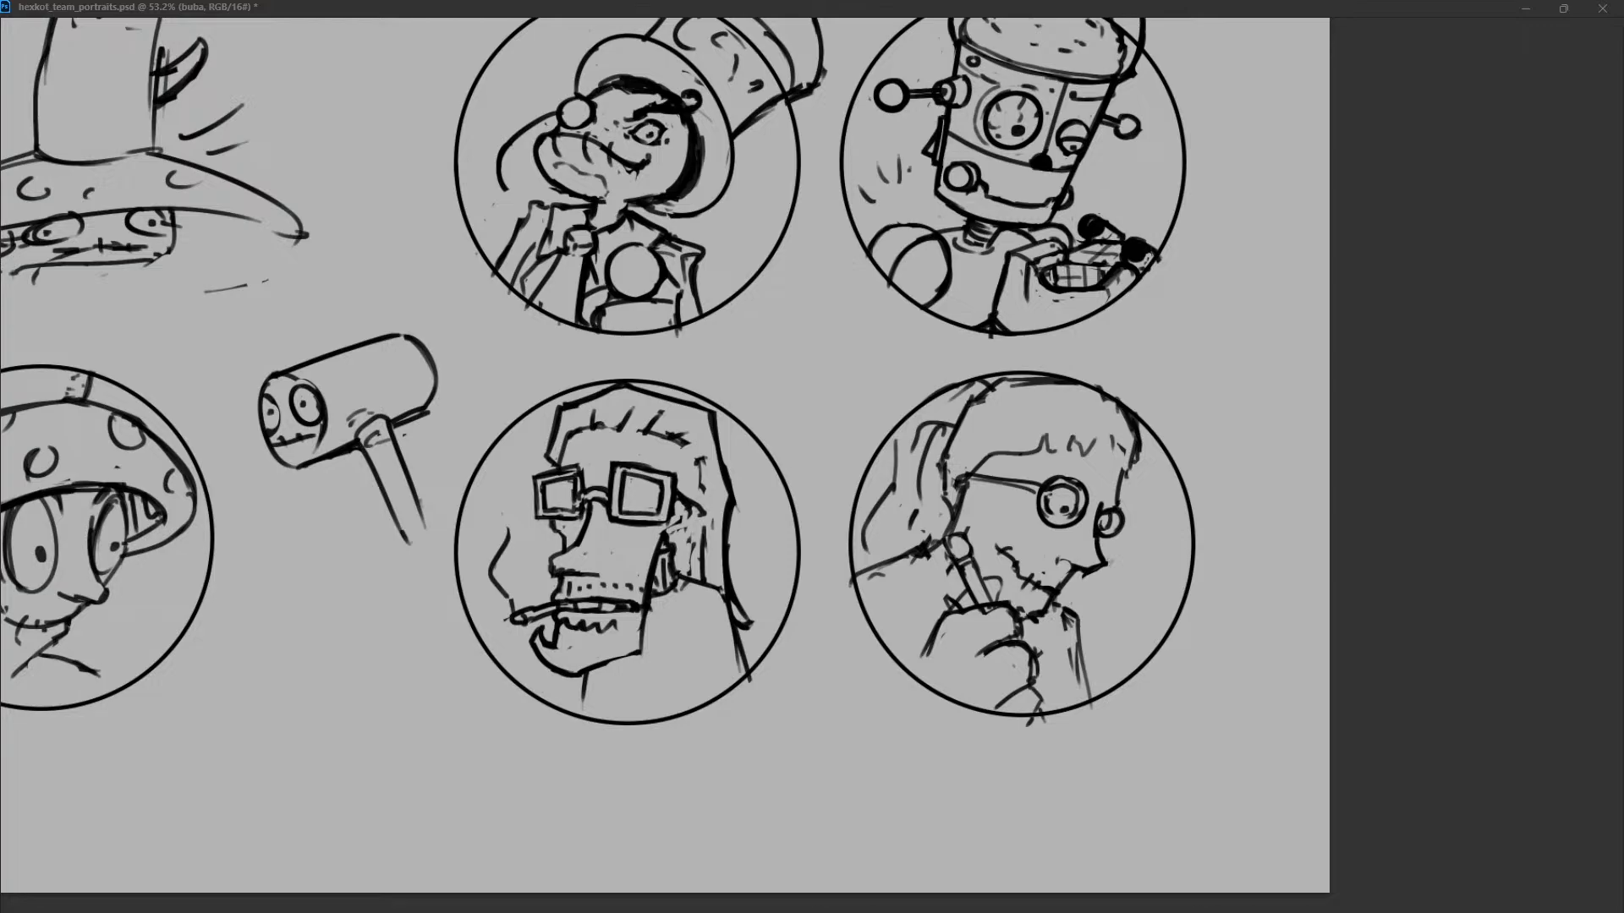
# Clean up the smoker's temple arm and add short hair strokes along the hairline above it.
pyautogui.hotkey('ctrl', 'z')
pyautogui.moveTo(557, 577)
pyautogui.mouseDown()
pyautogui.moveTo(567, 595)
pyautogui.moveTo(550, 599)
pyautogui.mouseUp()
pyautogui.hotkey('ctrl', 'z')
pyautogui.hotkey('ctrl', 'z')
pyautogui.hotkey('ctrl', 'z')
pyautogui.hotkey('ctrl', 'z')
pyautogui.moveTo(697, 473); pyautogui.dragTo(687, 499)
pyautogui.hotkey('ctrl', 'z')
pyautogui.moveTo(687, 447)
pyautogui.mouseDown()
pyautogui.moveTo(690, 463)
pyautogui.moveTo(662, 437)
pyautogui.mouseUp()
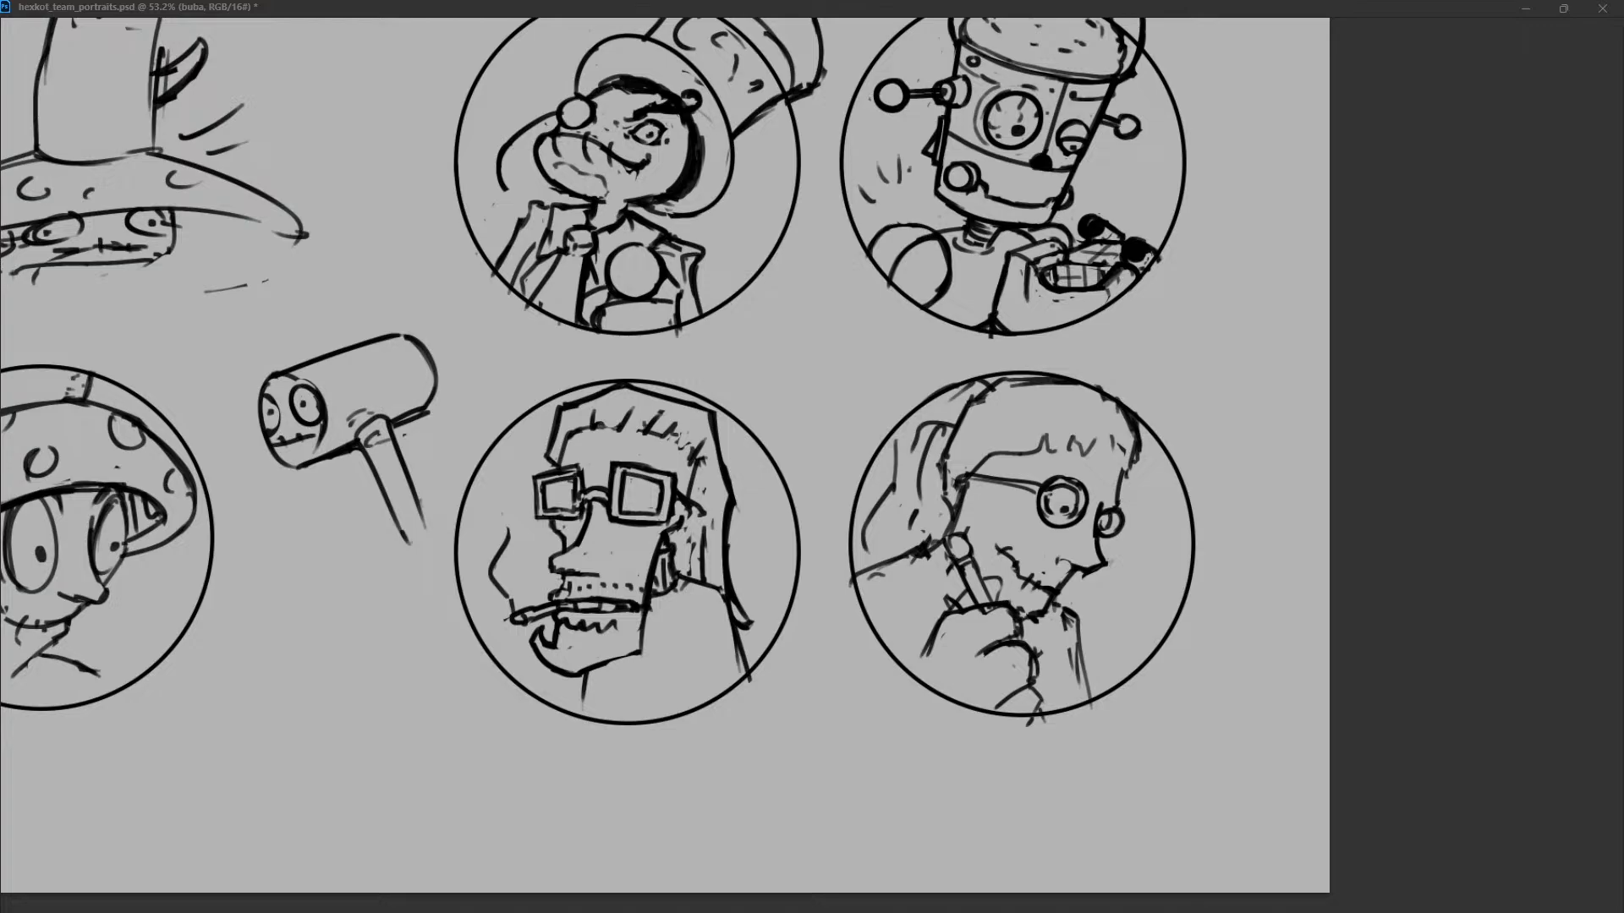
# Simplify the smoker's ear and redraw his lower jaw with a row of teeth and a rough, stubbly beard edge.
pyautogui.moveTo(670, 535); pyautogui.dragTo(674, 573)
pyautogui.hotkey('ctrl', 'z')
pyautogui.moveTo(679, 594); pyautogui.dragTo(689, 583)
pyautogui.hotkey('ctrl', 'z')
pyautogui.moveTo(539, 638)
pyautogui.mouseDown()
pyautogui.moveTo(565, 660)
pyautogui.moveTo(564, 642)
pyautogui.mouseUp()
pyautogui.hotkey('ctrl', 'z')
pyautogui.moveTo(565, 631); pyautogui.dragTo(567, 646)
pyautogui.moveTo(577, 630); pyautogui.dragTo(579, 643)
pyautogui.moveTo(589, 625)
pyautogui.mouseDown()
pyautogui.moveTo(583, 638)
pyautogui.moveTo(614, 636)
pyautogui.mouseUp()
pyautogui.moveTo(632, 620)
pyautogui.mouseDown()
pyautogui.moveTo(636, 647)
pyautogui.moveTo(572, 673)
pyautogui.moveTo(592, 681)
pyautogui.moveTo(638, 649)
pyautogui.moveTo(589, 682)
pyautogui.moveTo(602, 651)
pyautogui.moveTo(632, 658)
pyautogui.moveTo(557, 678)
pyautogui.moveTo(558, 651)
pyautogui.moveTo(520, 656)
pyautogui.moveTo(530, 646)
pyautogui.mouseUp()
pyautogui.hotkey('ctrl', 'z')
pyautogui.hotkey('ctrl', 'z')
pyautogui.hotkey('ctrl', 'z')
pyautogui.hotkey('ctrl', 'z')
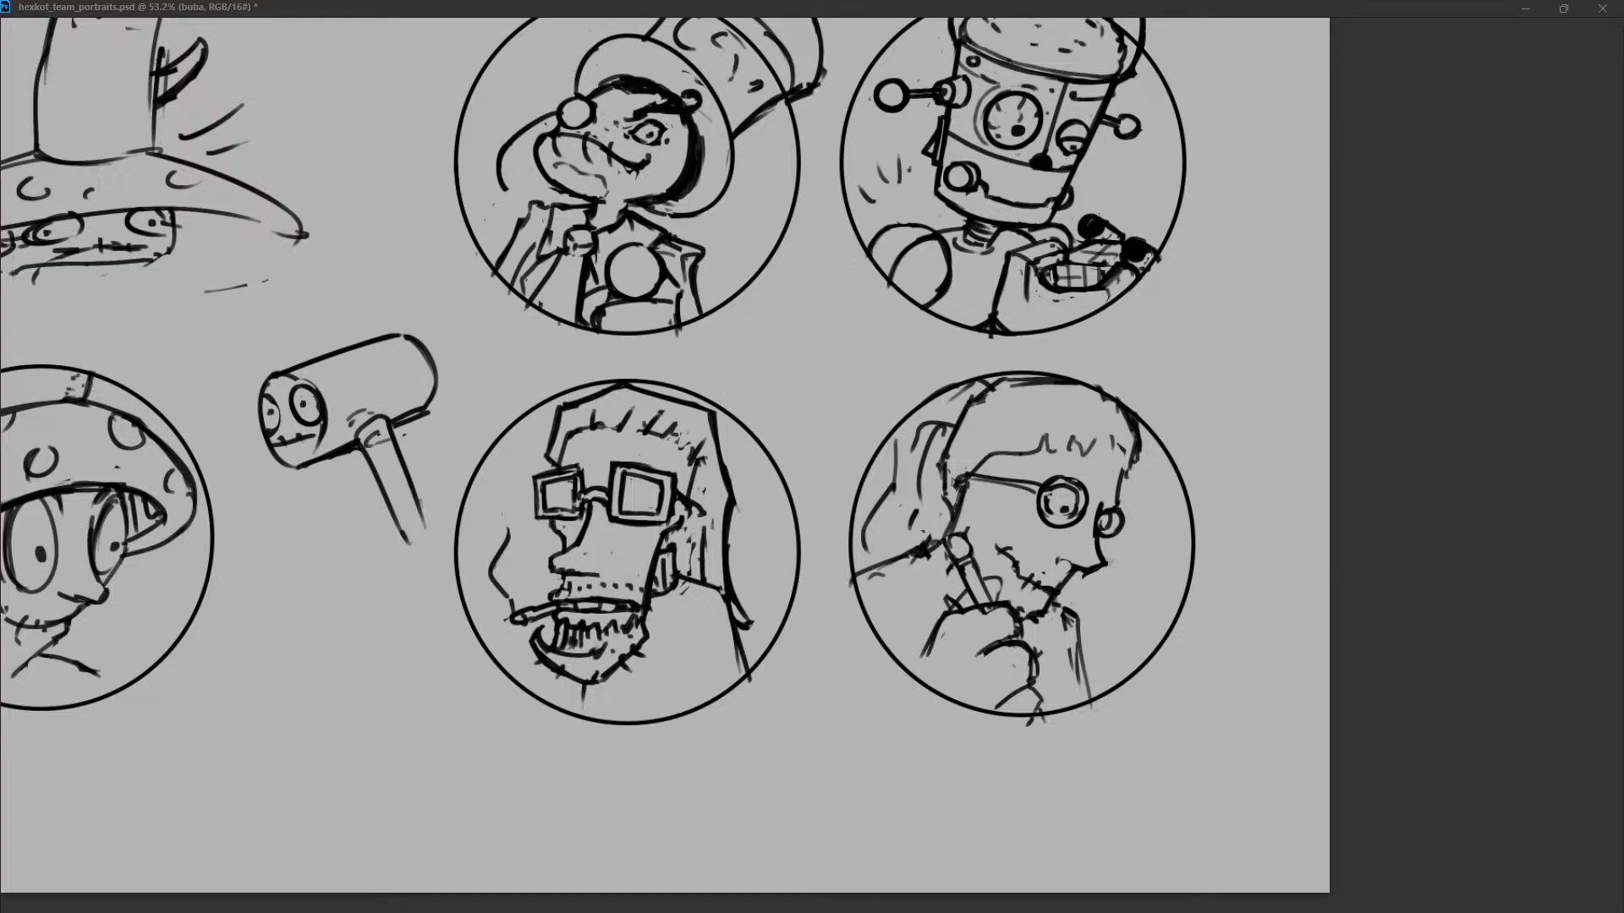
# Refine the lines around the smoker's teeth and add hair strokes at the forehead and temple.
pyautogui.moveTo(574, 620)
pyautogui.mouseDown()
pyautogui.moveTo(556, 648)
pyautogui.moveTo(611, 611)
pyautogui.moveTo(576, 618)
pyautogui.mouseUp()
pyautogui.moveTo(586, 610); pyautogui.dragTo(618, 611)
pyautogui.hotkey('ctrl', 'z')
pyautogui.moveTo(636, 463); pyautogui.dragTo(653, 467)
pyautogui.moveTo(568, 430); pyautogui.dragTo(562, 461)
pyautogui.moveTo(690, 455); pyautogui.dragTo(683, 517)
pyautogui.hotkey('ctrl', 'z')
pyautogui.moveTo(689, 446)
pyautogui.mouseDown()
pyautogui.moveTo(686, 492)
pyautogui.moveTo(694, 452)
pyautogui.moveTo(678, 452)
pyautogui.mouseUp()
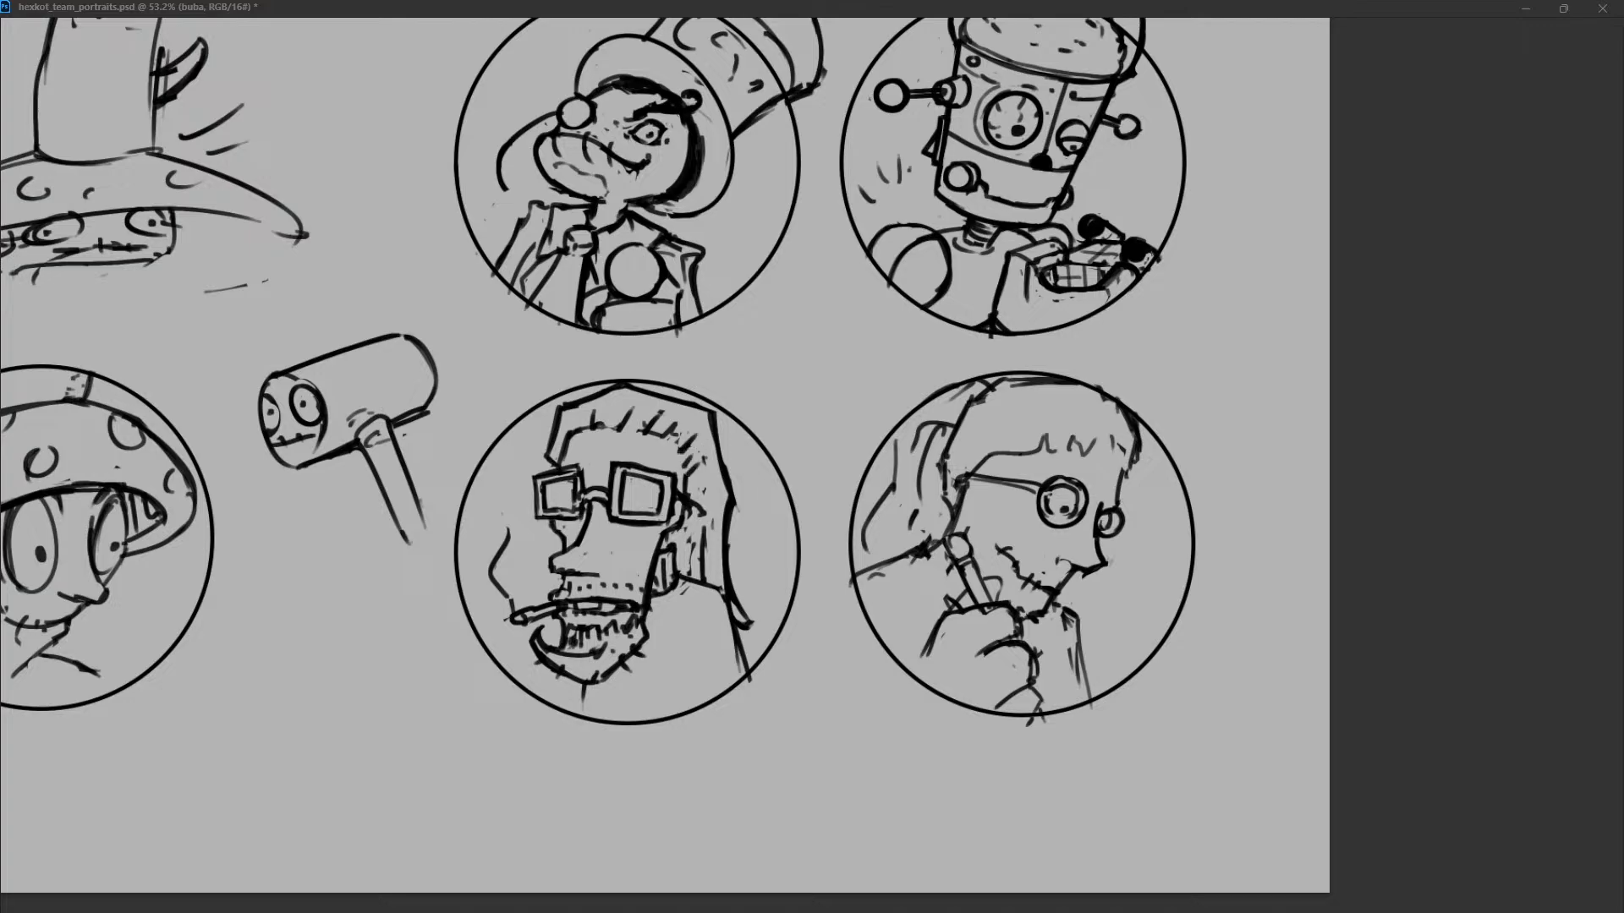
# Redraw the temple arm of the smoker's glasses beside the wider lens and rework the hair edge behind it.
pyautogui.moveTo(702, 526)
pyautogui.mouseDown()
pyautogui.moveTo(697, 580)
pyautogui.moveTo(689, 501)
pyautogui.moveTo(692, 520)
pyautogui.mouseUp()
pyautogui.moveTo(691, 514)
pyautogui.mouseDown()
pyautogui.moveTo(678, 521)
pyautogui.moveTo(695, 510)
pyautogui.mouseUp()
pyautogui.hotkey('ctrl', 'z')
pyautogui.moveTo(695, 508)
pyautogui.mouseDown()
pyautogui.moveTo(669, 547)
pyautogui.moveTo(579, 574)
pyautogui.moveTo(603, 573)
pyautogui.mouseUp()
pyautogui.hotkey('ctrl', 'z')
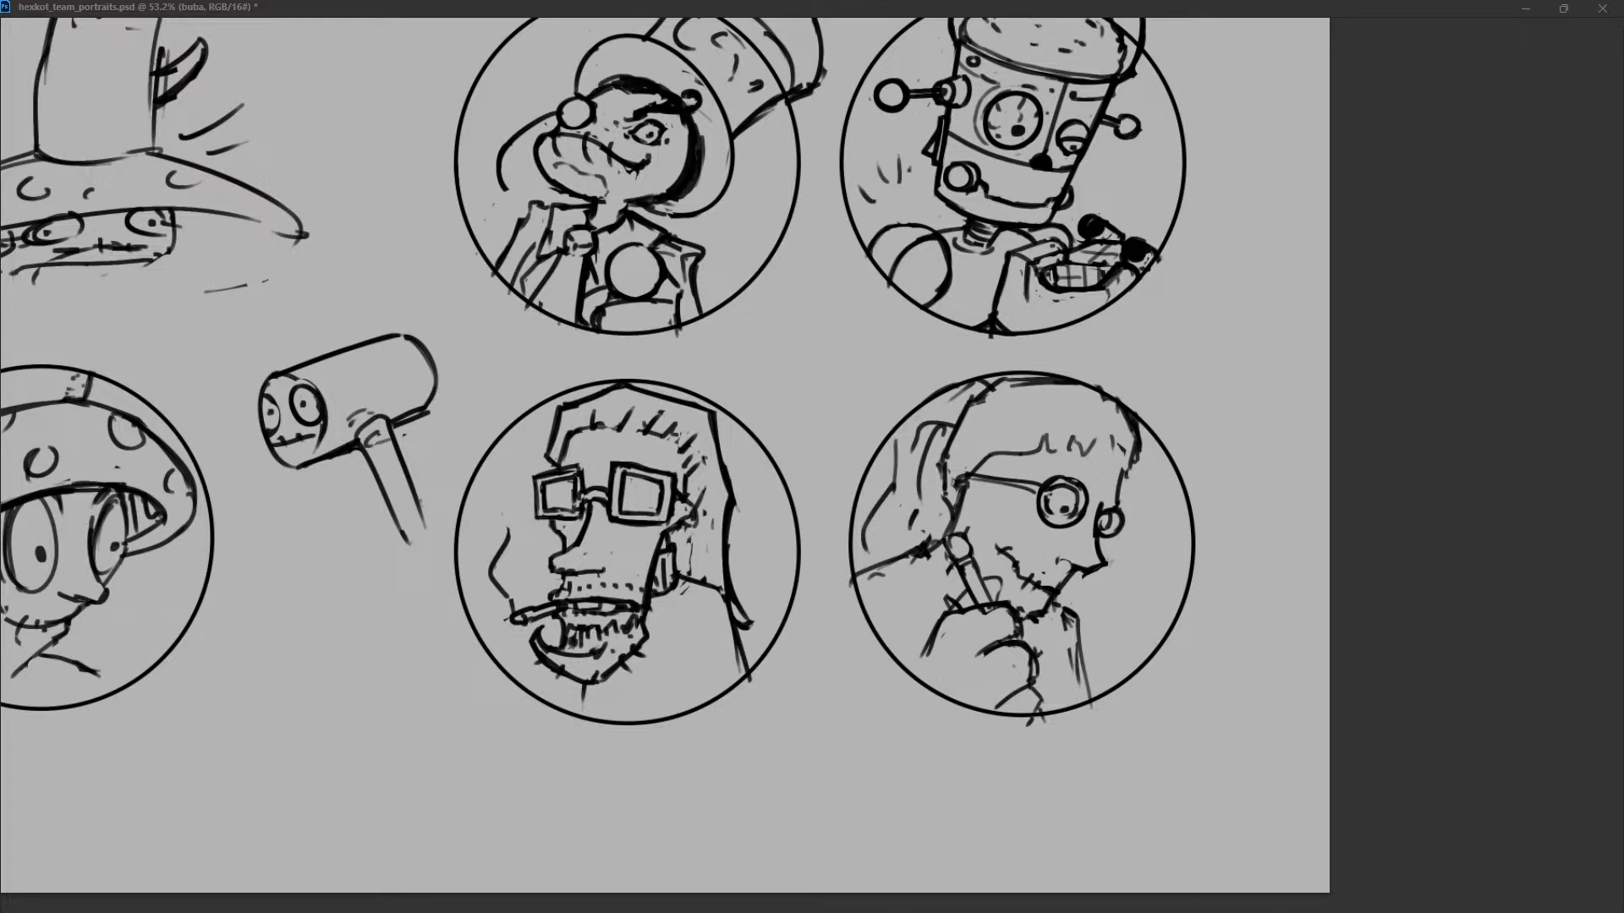
pyautogui.moveTo(698, 503)
pyautogui.mouseDown()
pyautogui.moveTo(706, 470)
pyautogui.moveTo(670, 533)
pyautogui.mouseUp()
pyautogui.moveTo(683, 496)
pyautogui.mouseDown()
pyautogui.moveTo(697, 509)
pyautogui.moveTo(735, 458)
pyautogui.mouseUp()
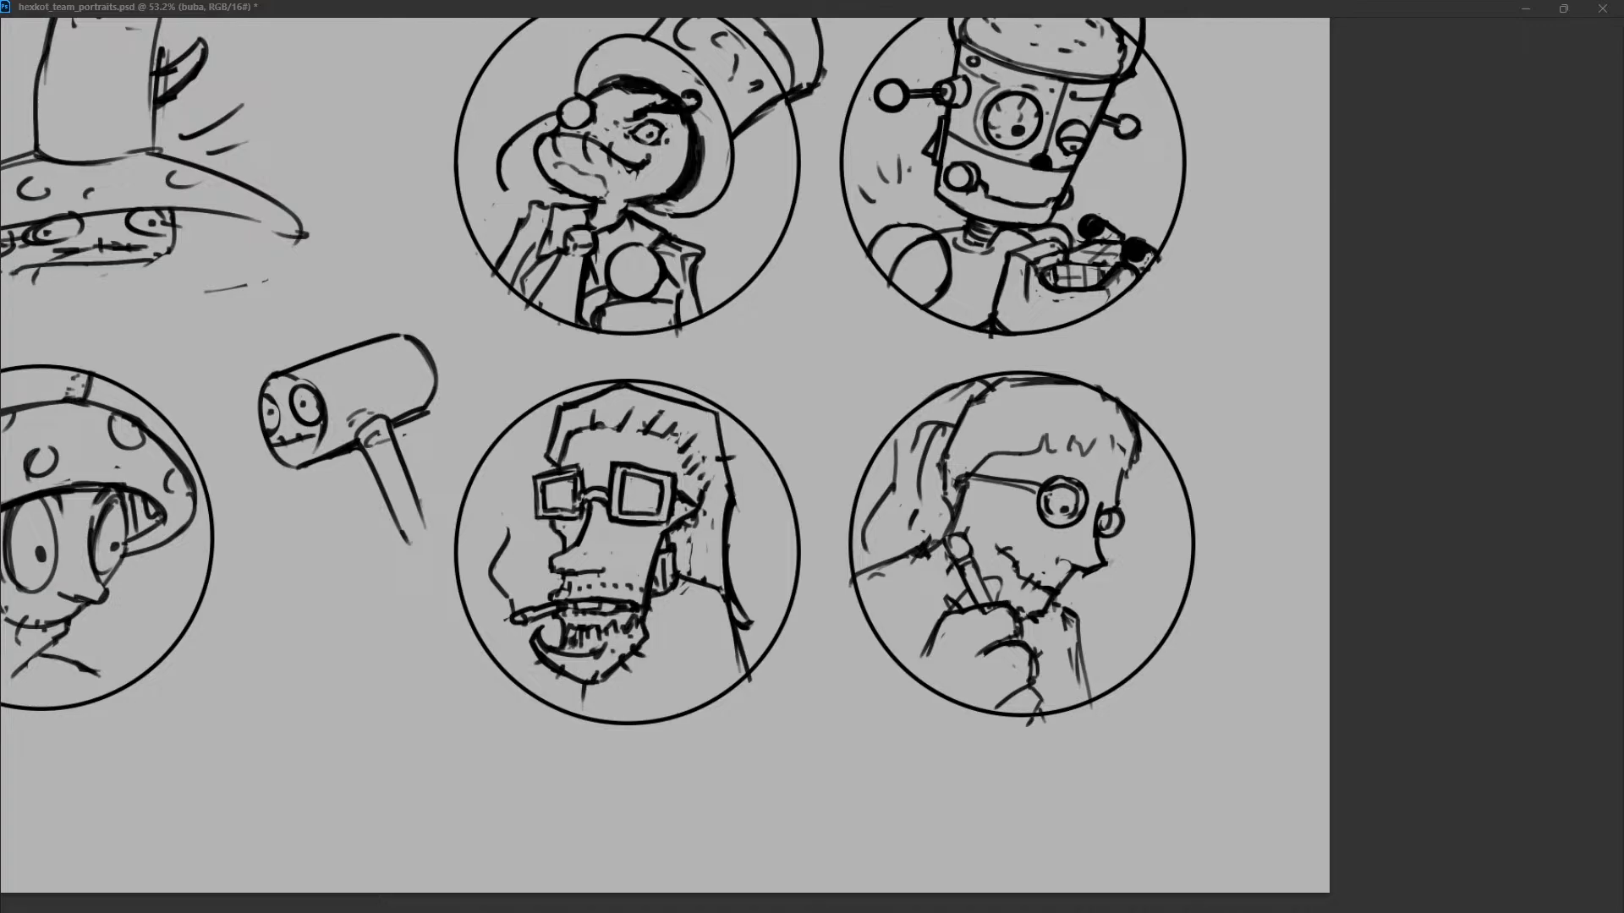
# Add loose hair wisps beside the smoker's forehead and long vertical strands behind his ear.
pyautogui.moveTo(557, 428); pyautogui.dragTo(524, 434)
pyautogui.moveTo(590, 385); pyautogui.dragTo(586, 398)
pyautogui.moveTo(583, 464)
pyautogui.mouseDown()
pyautogui.moveTo(580, 486)
pyautogui.moveTo(580, 464)
pyautogui.mouseUp()
pyautogui.moveTo(696, 520); pyautogui.dragTo(691, 573)
pyautogui.moveTo(689, 528); pyautogui.dragTo(681, 568)
pyautogui.hotkey('ctrl', 'z')
pyautogui.moveTo(708, 497)
pyautogui.mouseDown()
pyautogui.moveTo(709, 576)
pyautogui.moveTo(687, 566)
pyautogui.mouseUp()
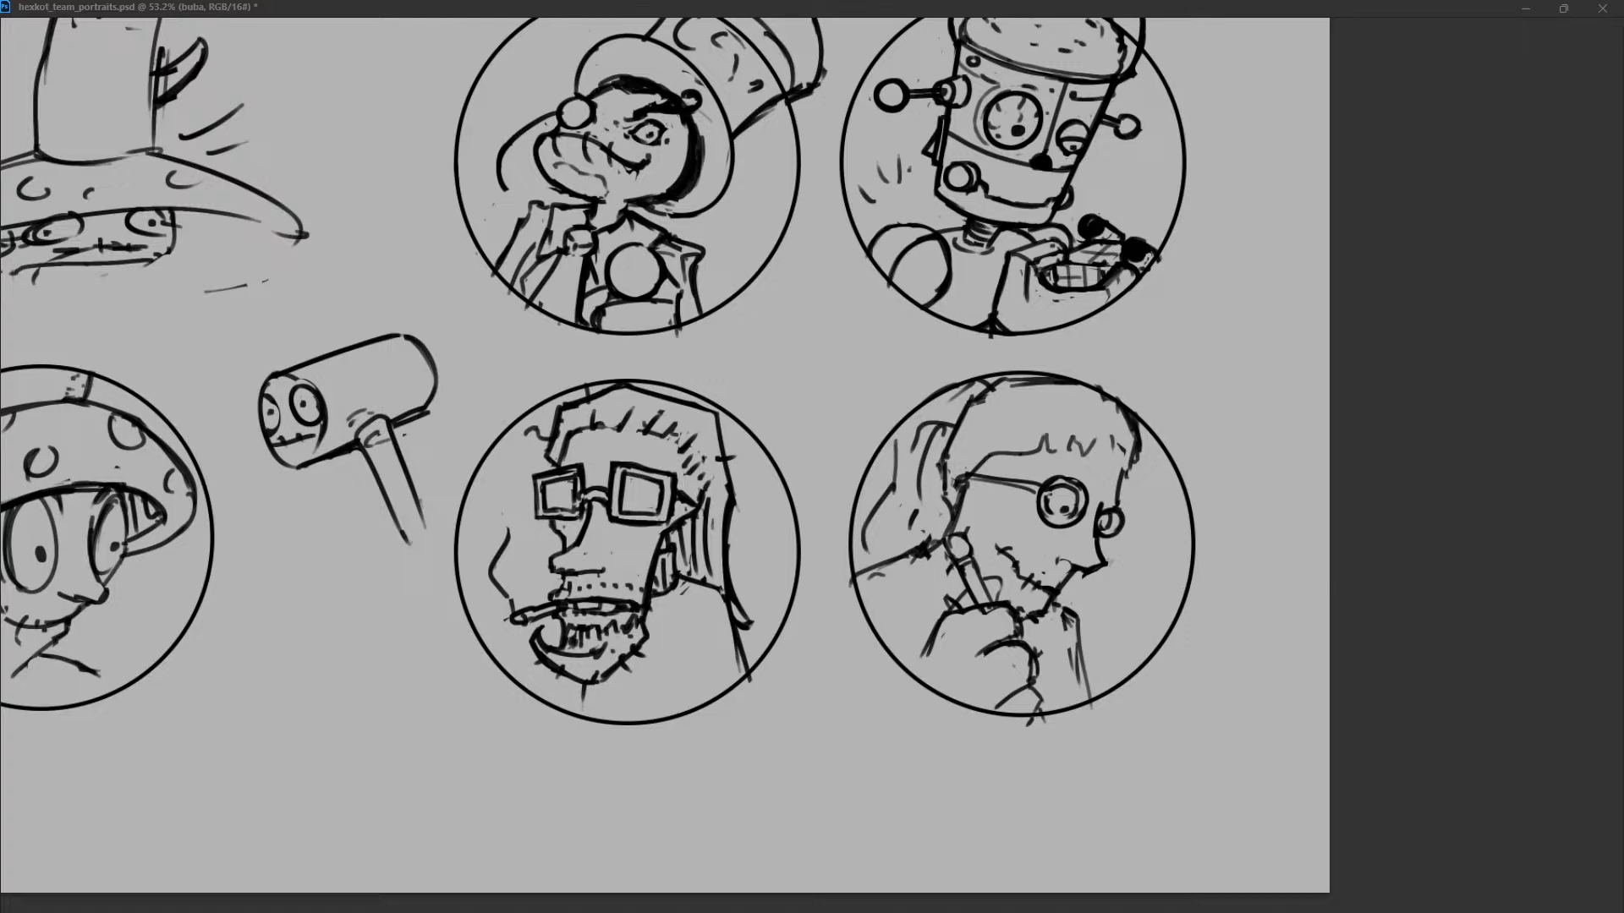
# Extend the smoker's outer hair strand down to a curled tip above the shoulder.
pyautogui.moveTo(708, 488)
pyautogui.mouseDown()
pyautogui.moveTo(713, 575)
pyautogui.moveTo(705, 509)
pyautogui.moveTo(762, 635)
pyautogui.mouseUp()
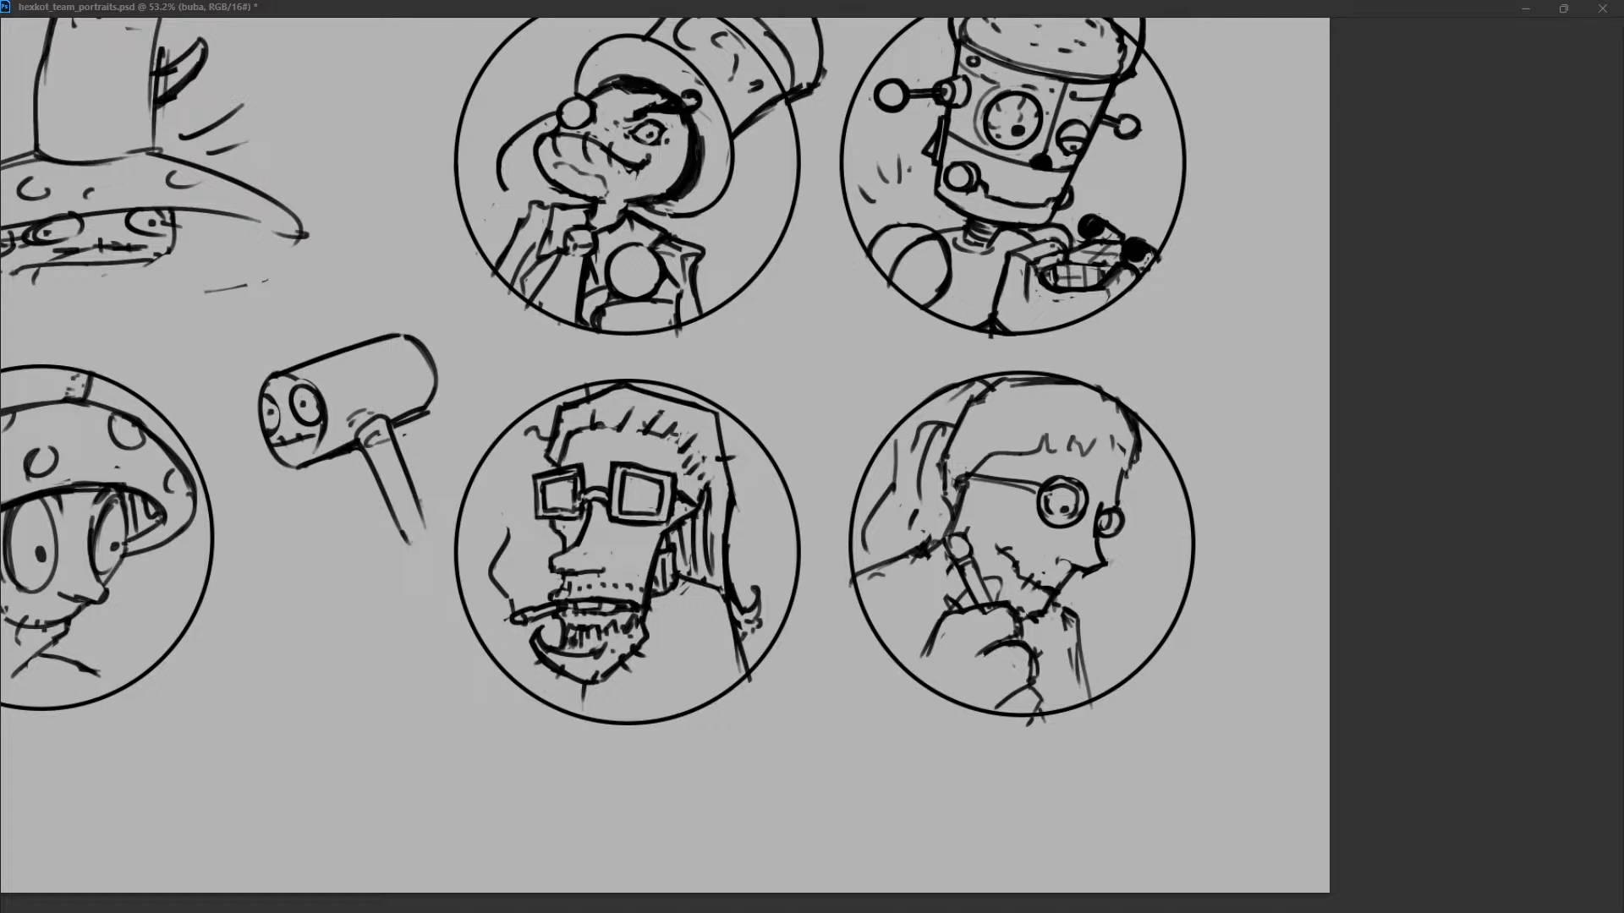
pyautogui.hotkey('ctrl', 'z')
pyautogui.hotkey('ctrl', 'z')
pyautogui.hotkey('ctrl', 'shift', 'z')
pyautogui.hotkey('ctrl', 'z')
# Replace the wavy smoke with a long, nearly straight line rising from the cigarette.
pyautogui.moveTo(503, 461); pyautogui.dragTo(517, 611)
pyautogui.hotkey('ctrl', 'z')
pyautogui.moveTo(494, 488); pyautogui.dragTo(514, 611)
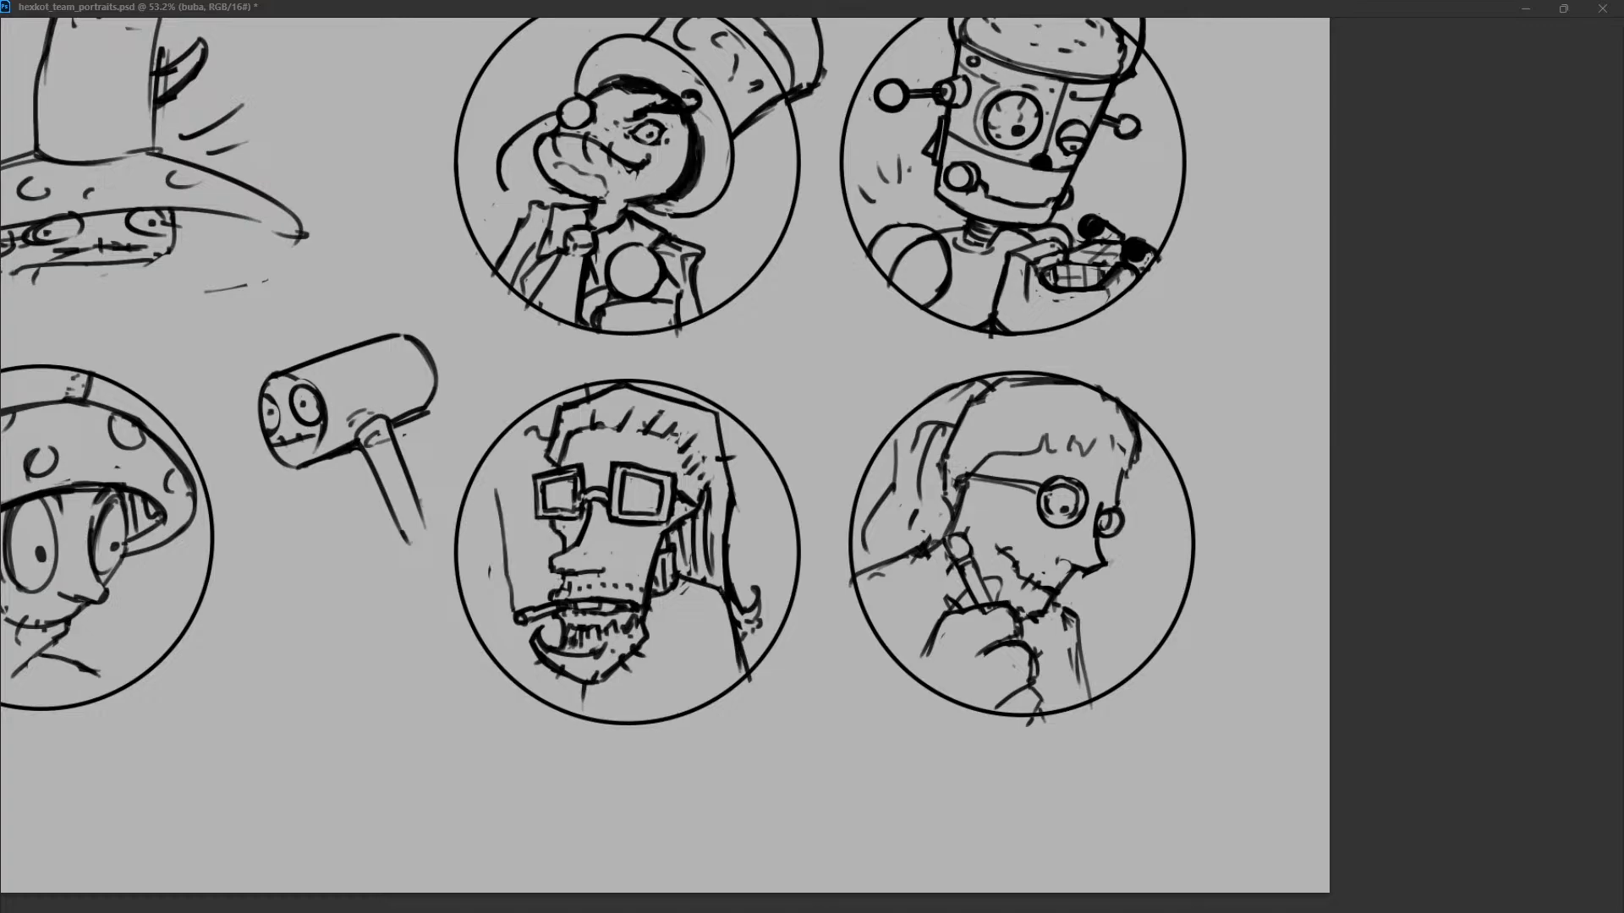
# Sketch a short neck line below the smoker's chin and the shoulder and collar lines beneath his hair.
pyautogui.moveTo(585, 687); pyautogui.dragTo(577, 724)
pyautogui.hotkey('ctrl', 'z')
pyautogui.moveTo(706, 647); pyautogui.dragTo(713, 689)
pyautogui.moveTo(658, 631)
pyautogui.mouseDown()
pyautogui.moveTo(691, 633)
pyautogui.moveTo(713, 590)
pyautogui.moveTo(707, 689)
pyautogui.mouseUp()
pyautogui.hotkey('ctrl', 'z')
# Sketch a cap on the smoker with a curved band across the forehead and a rounded dome, removing the old hair top.
pyautogui.hotkey('ctrl', 'z')
pyautogui.moveTo(585, 687); pyautogui.dragTo(583, 709)
pyautogui.moveTo(529, 457); pyautogui.dragTo(701, 464)
pyautogui.hotkey('ctrl', 'z')
pyautogui.moveTo(534, 457); pyautogui.dragTo(706, 468)
pyautogui.hotkey('ctrl', 'z')
pyautogui.moveTo(534, 461); pyautogui.dragTo(681, 434)
pyautogui.moveTo(522, 452)
pyautogui.mouseDown()
pyautogui.moveTo(551, 433)
pyautogui.moveTo(534, 441)
pyautogui.moveTo(691, 440)
pyautogui.mouseUp()
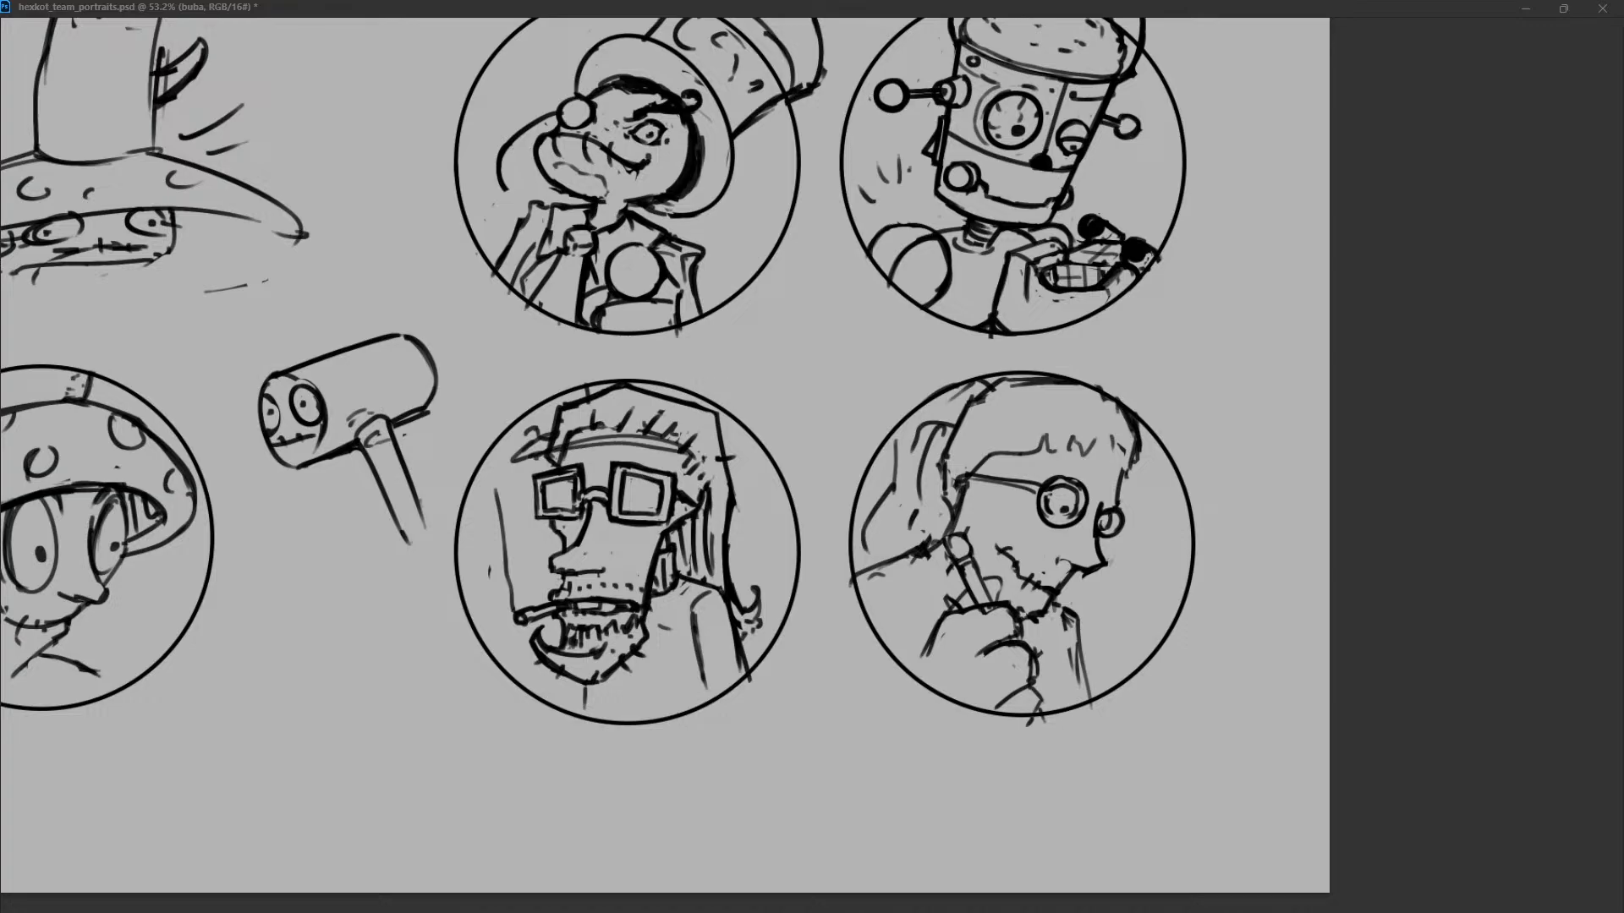
pyautogui.moveTo(545, 436); pyautogui.dragTo(732, 457)
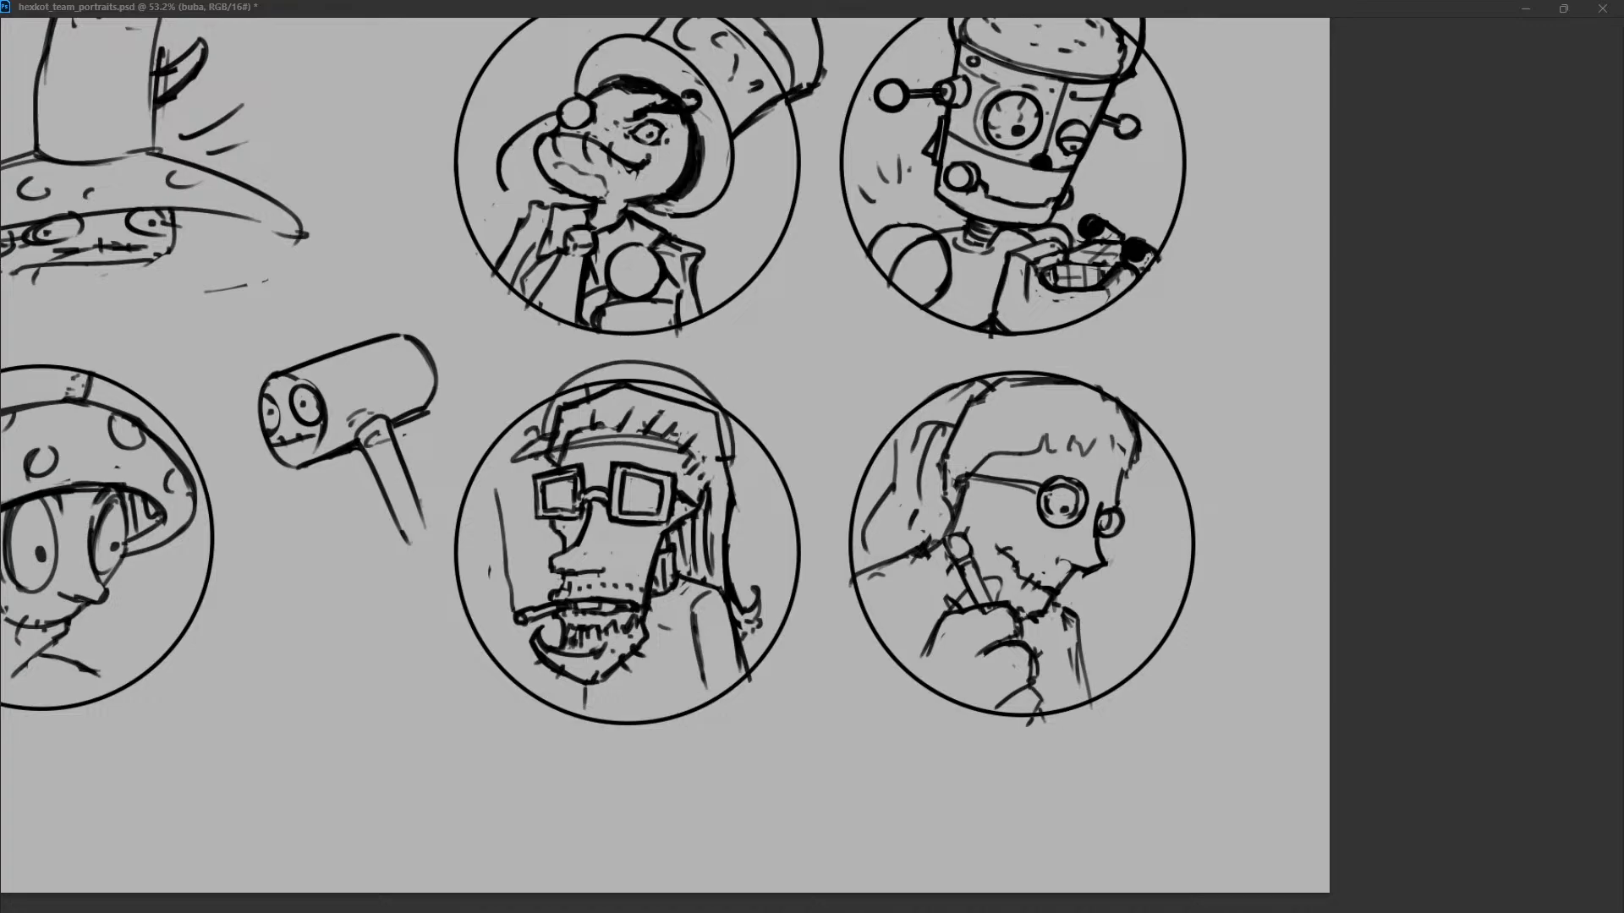
pyautogui.moveTo(562, 423); pyautogui.dragTo(679, 395)
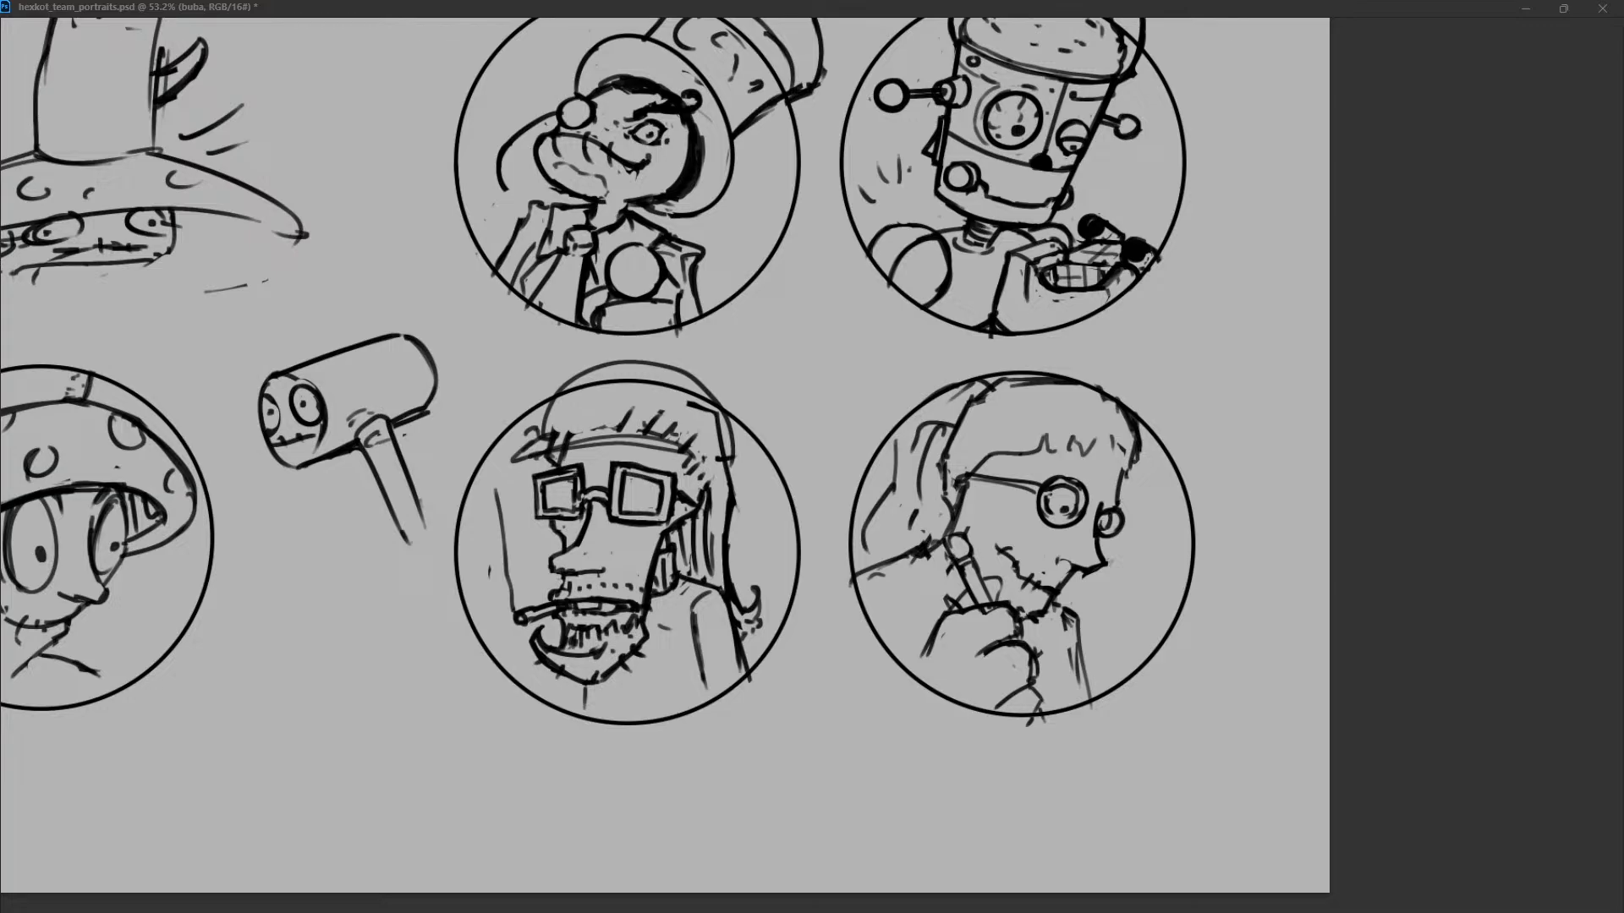
# Block in upright cans beside the cap and run a curved drinking tube to the mouth in place of the cigarette.
pyautogui.moveTo(524, 438); pyautogui.dragTo(554, 393)
pyautogui.moveTo(724, 356); pyautogui.dragTo(702, 428)
pyautogui.moveTo(500, 491); pyautogui.dragTo(540, 615)
pyautogui.hotkey('ctrl', 'z')
pyautogui.moveTo(526, 460)
pyautogui.mouseDown()
pyautogui.moveTo(542, 622)
pyautogui.moveTo(546, 607)
pyautogui.mouseUp()
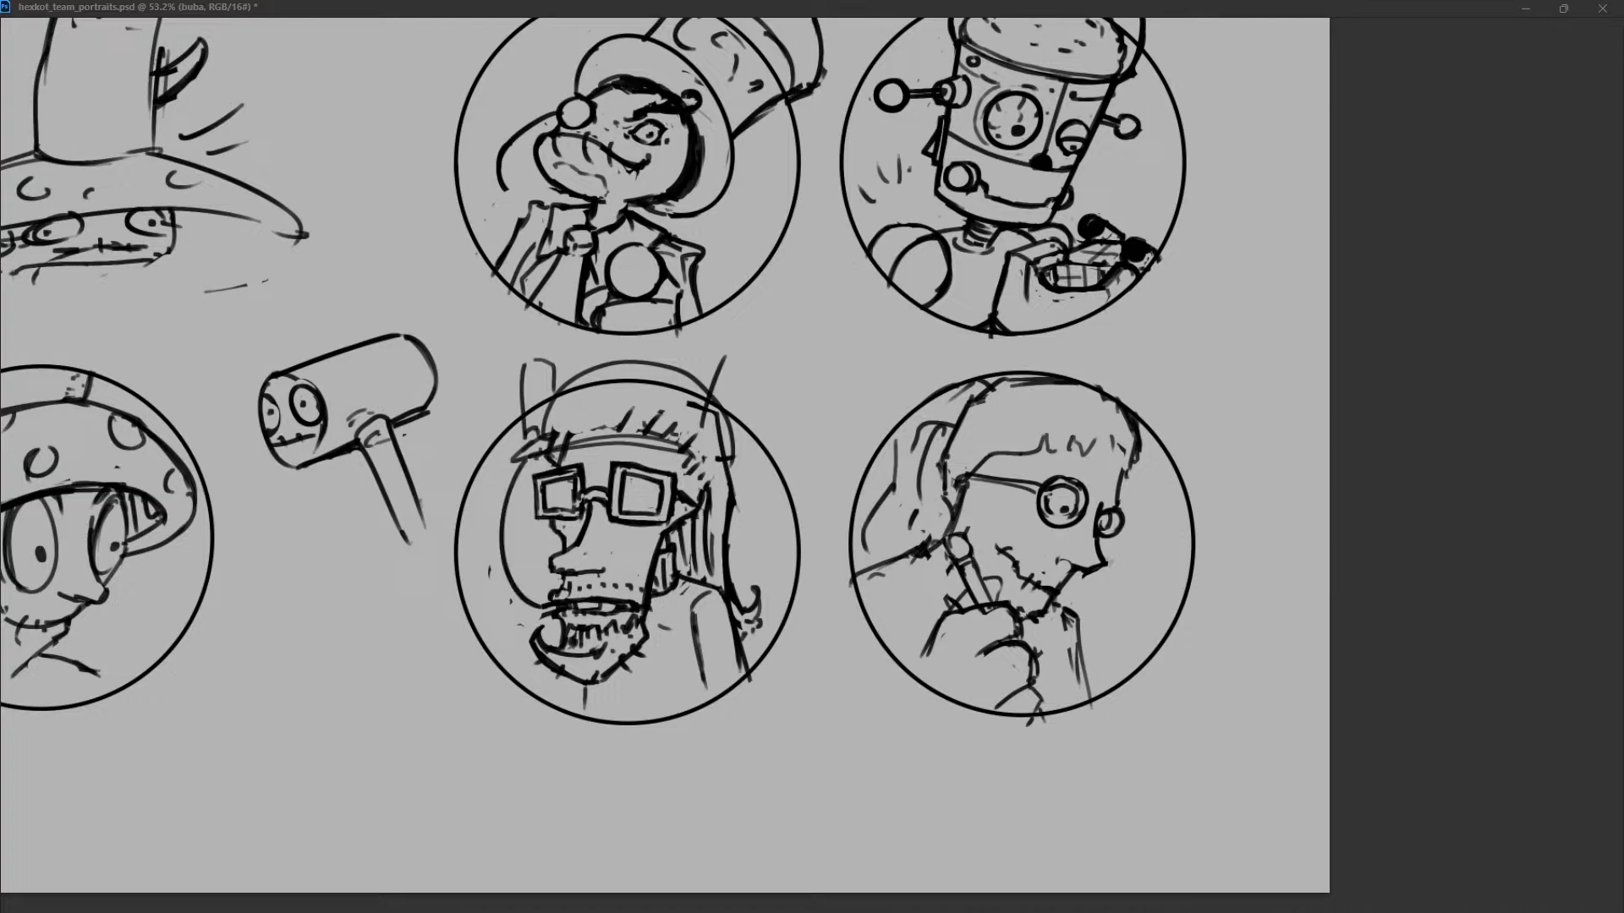
pyautogui.moveTo(531, 459); pyautogui.dragTo(540, 588)
pyautogui.hotkey('ctrl', 'z')
pyautogui.hotkey('ctrl', 'z')
pyautogui.moveTo(530, 461); pyautogui.dragTo(553, 597)
# Redraw both cans on the cap as upright cylinders with rounded tops.
pyautogui.hotkey('ctrl', 'z')
pyautogui.moveTo(519, 355); pyautogui.dragTo(516, 438)
pyautogui.hotkey('ctrl', 'z')
pyautogui.moveTo(519, 359)
pyautogui.mouseDown()
pyautogui.moveTo(521, 441)
pyautogui.moveTo(555, 391)
pyautogui.moveTo(524, 443)
pyautogui.mouseUp()
pyautogui.hotkey('ctrl', 'z')
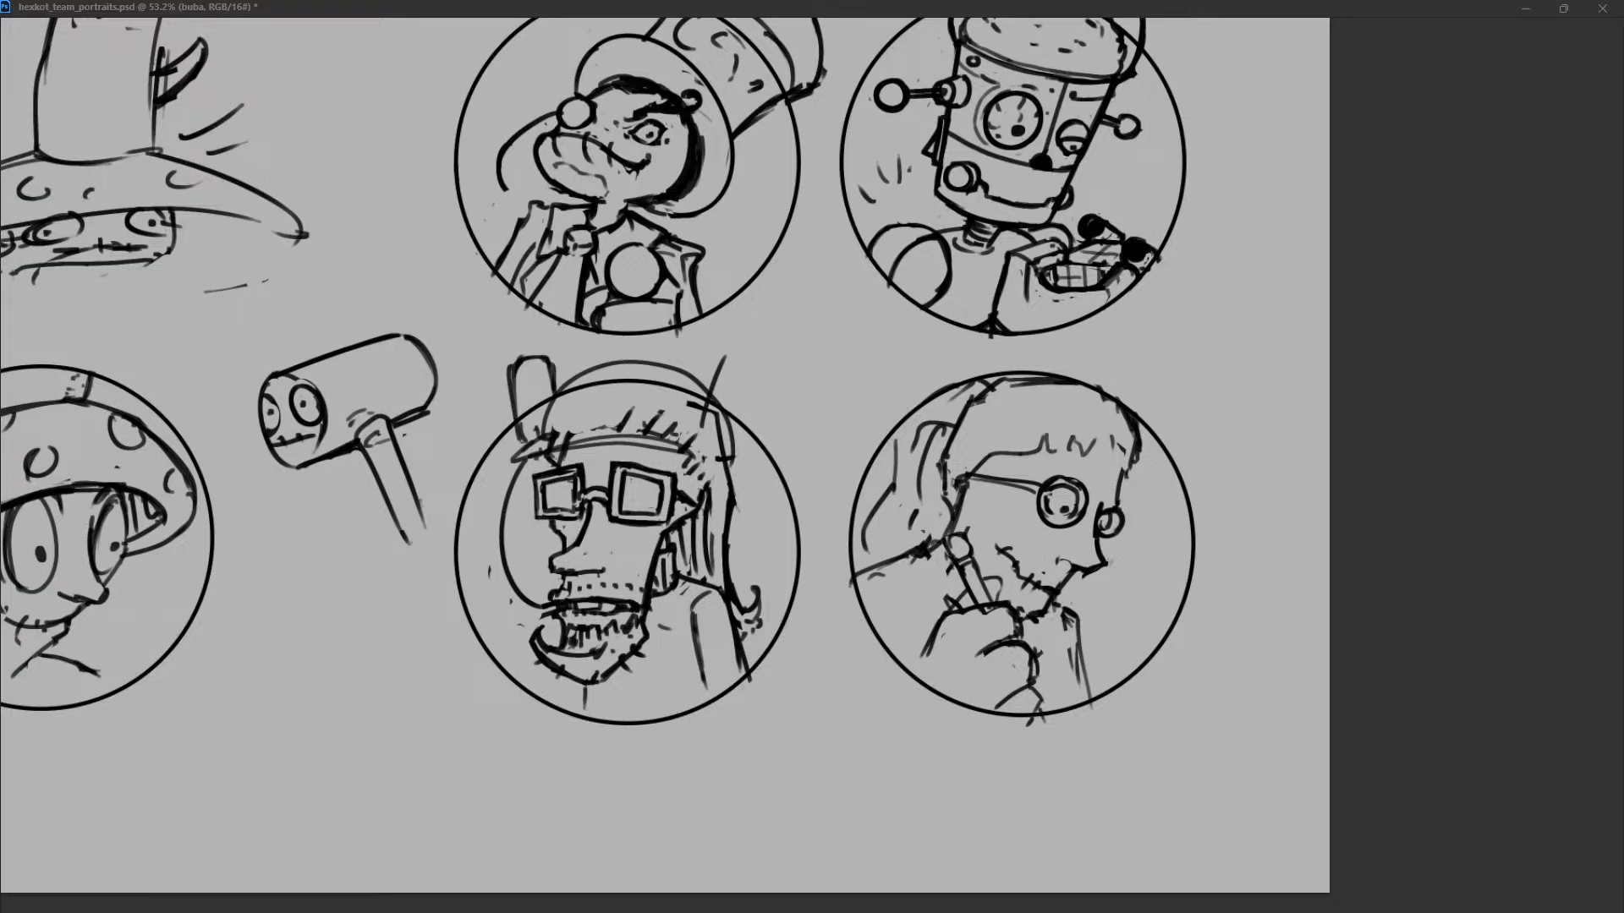
pyautogui.moveTo(696, 364)
pyautogui.mouseDown()
pyautogui.moveTo(682, 439)
pyautogui.moveTo(737, 415)
pyautogui.moveTo(707, 422)
pyautogui.mouseUp()
pyautogui.moveTo(698, 358); pyautogui.dragTo(720, 457)
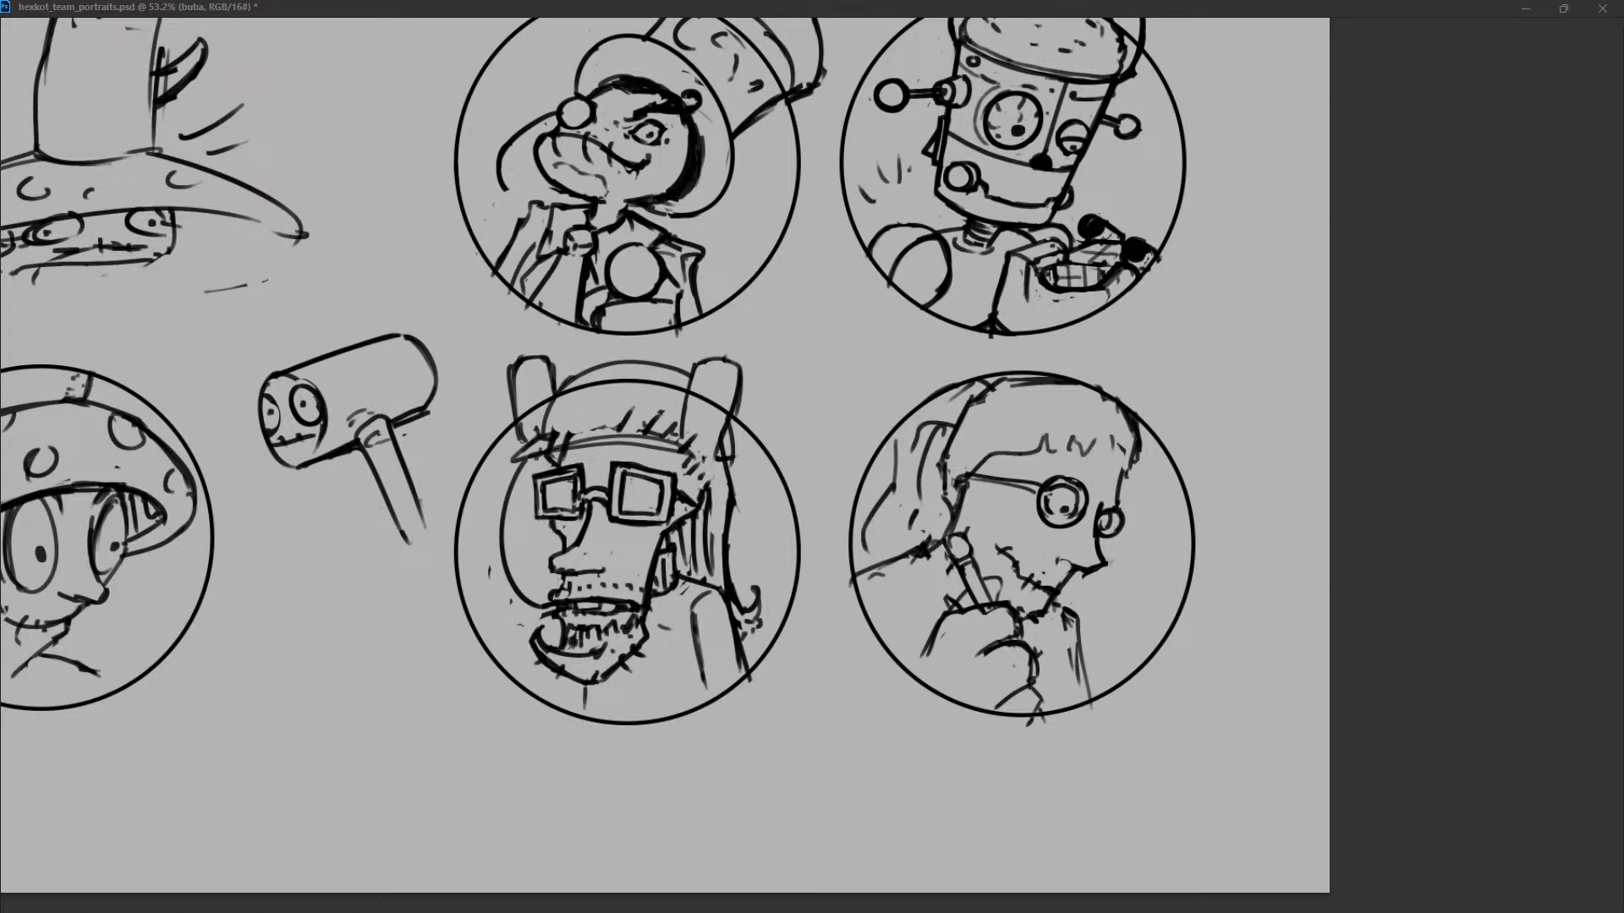
# Shape the cap's brim over the glasses, clear the forehead hair strokes and add bands across both cans.
pyautogui.moveTo(550, 439); pyautogui.dragTo(655, 428)
pyautogui.moveTo(520, 457)
pyautogui.mouseDown()
pyautogui.moveTo(551, 433)
pyautogui.moveTo(500, 464)
pyautogui.moveTo(543, 438)
pyautogui.mouseUp()
pyautogui.moveTo(515, 370)
pyautogui.mouseDown()
pyautogui.moveTo(525, 435)
pyautogui.moveTo(552, 387)
pyautogui.moveTo(520, 430)
pyautogui.moveTo(549, 404)
pyautogui.mouseUp()
pyautogui.moveTo(695, 408); pyautogui.dragTo(732, 394)
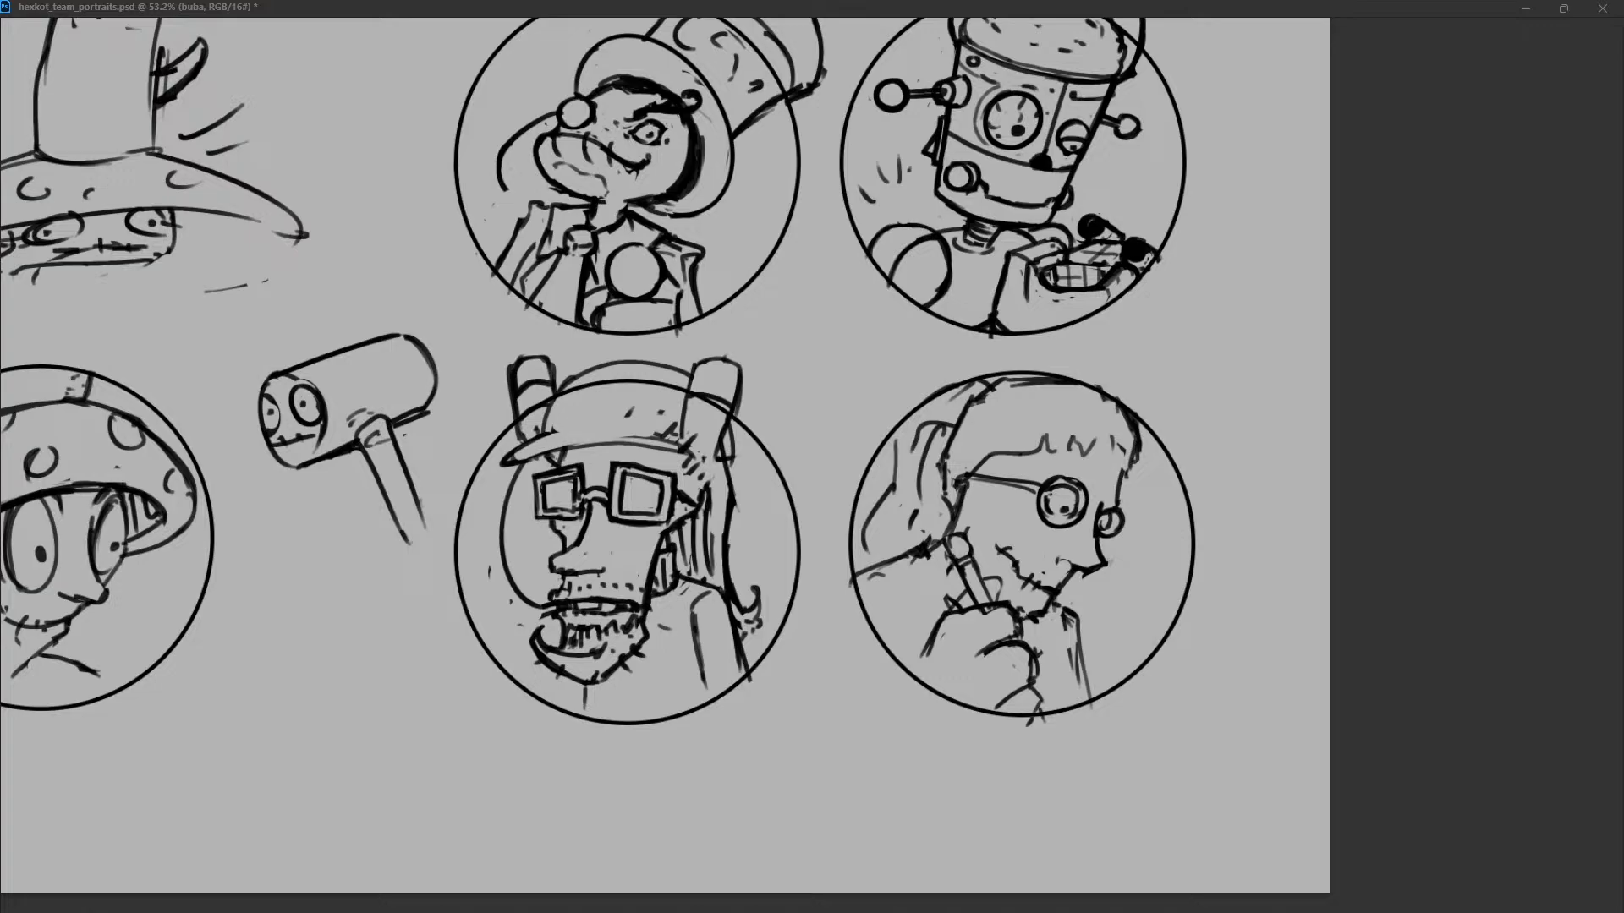
# Redraw the drinking tube as a long loop from the top of the smaller can down to the mouth.
pyautogui.moveTo(506, 470); pyautogui.dragTo(511, 569)
pyautogui.moveTo(513, 355); pyautogui.dragTo(521, 587)
pyautogui.moveTo(486, 376); pyautogui.dragTo(536, 607)
pyautogui.moveTo(500, 528); pyautogui.dragTo(534, 605)
pyautogui.moveTo(485, 461); pyautogui.dragTo(543, 631)
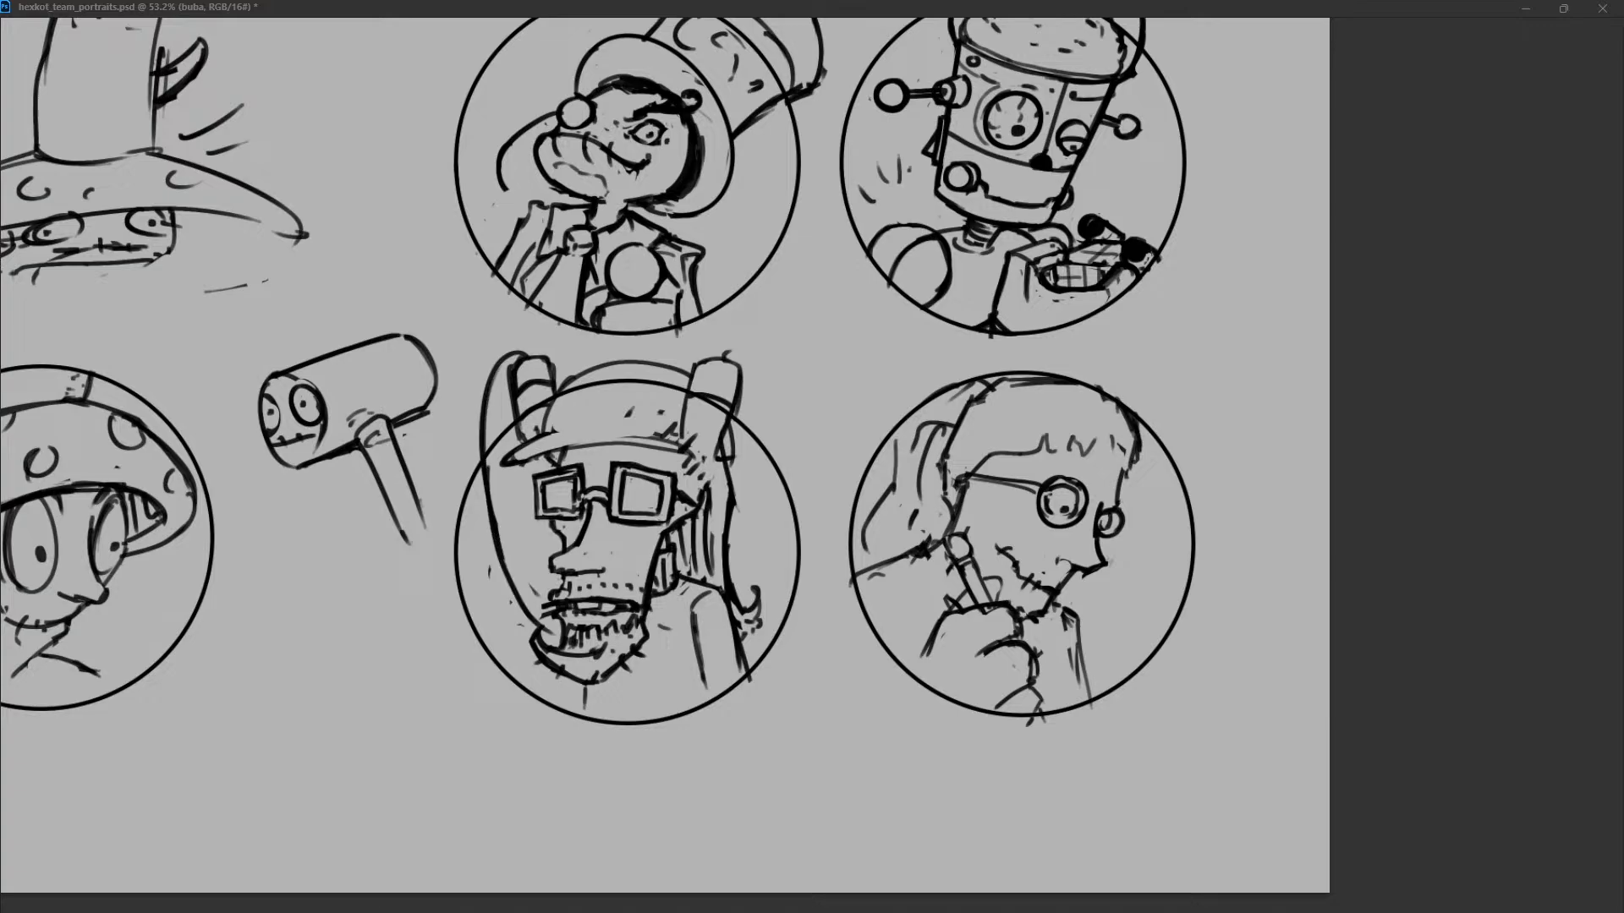
pyautogui.hotkey('ctrl', 'z')
pyautogui.hotkey('ctrl', 'z')
pyautogui.moveTo(496, 530)
pyautogui.mouseDown()
pyautogui.moveTo(562, 625)
pyautogui.moveTo(549, 604)
pyautogui.mouseUp()
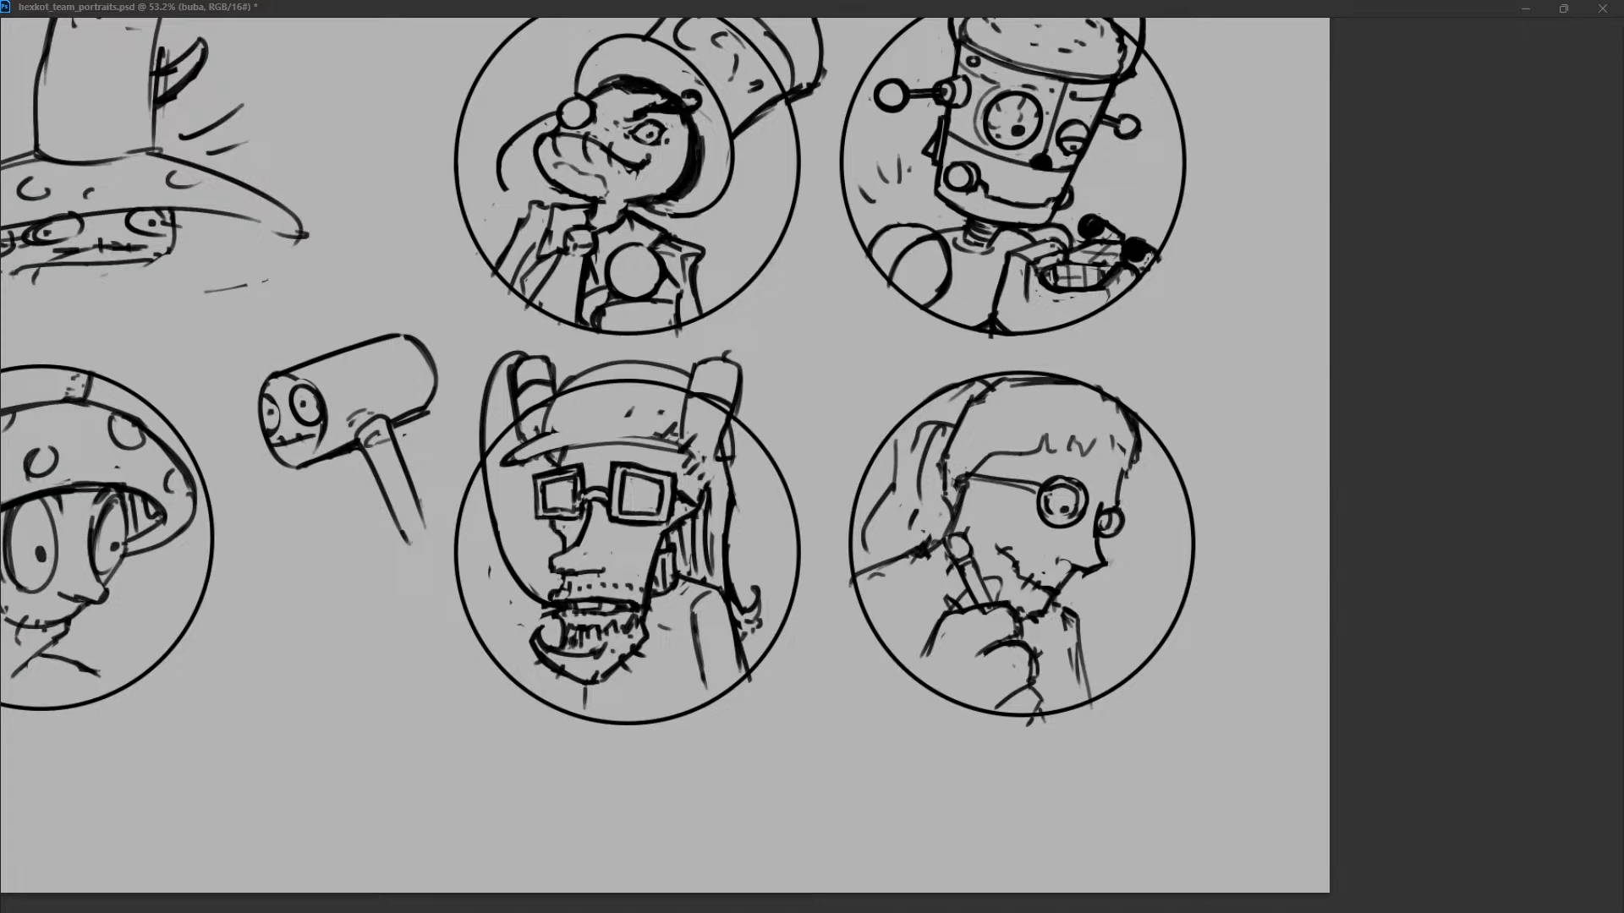
# Clean up the smaller can beside the tube and reshape the larger can with a tapered base.
pyautogui.moveTo(491, 369)
pyautogui.mouseDown()
pyautogui.moveTo(531, 358)
pyautogui.moveTo(522, 444)
pyautogui.mouseUp()
pyautogui.moveTo(695, 359)
pyautogui.mouseDown()
pyautogui.moveTo(678, 433)
pyautogui.moveTo(729, 353)
pyautogui.moveTo(740, 377)
pyautogui.mouseUp()
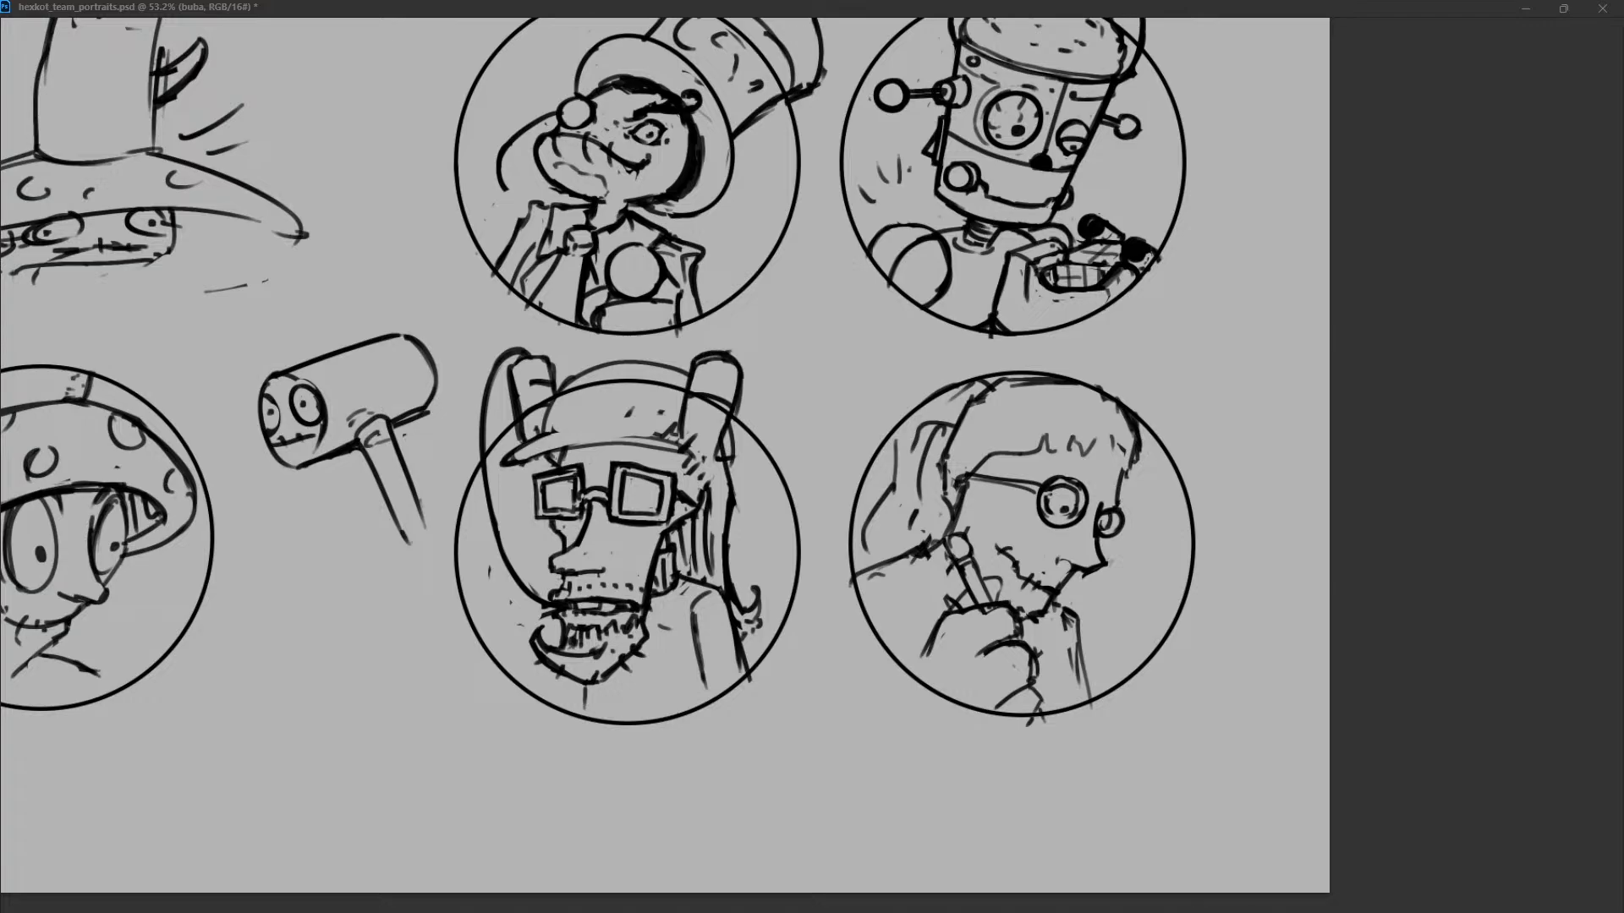
pyautogui.hotkey('ctrl', 'z')
pyautogui.hotkey('ctrl', 'z')
pyautogui.hotkey('ctrl', 'z')
pyautogui.hotkey('ctrl', 'shift', 'z')
pyautogui.moveTo(719, 357)
pyautogui.mouseDown()
pyautogui.moveTo(722, 450)
pyautogui.moveTo(678, 438)
pyautogui.mouseUp()
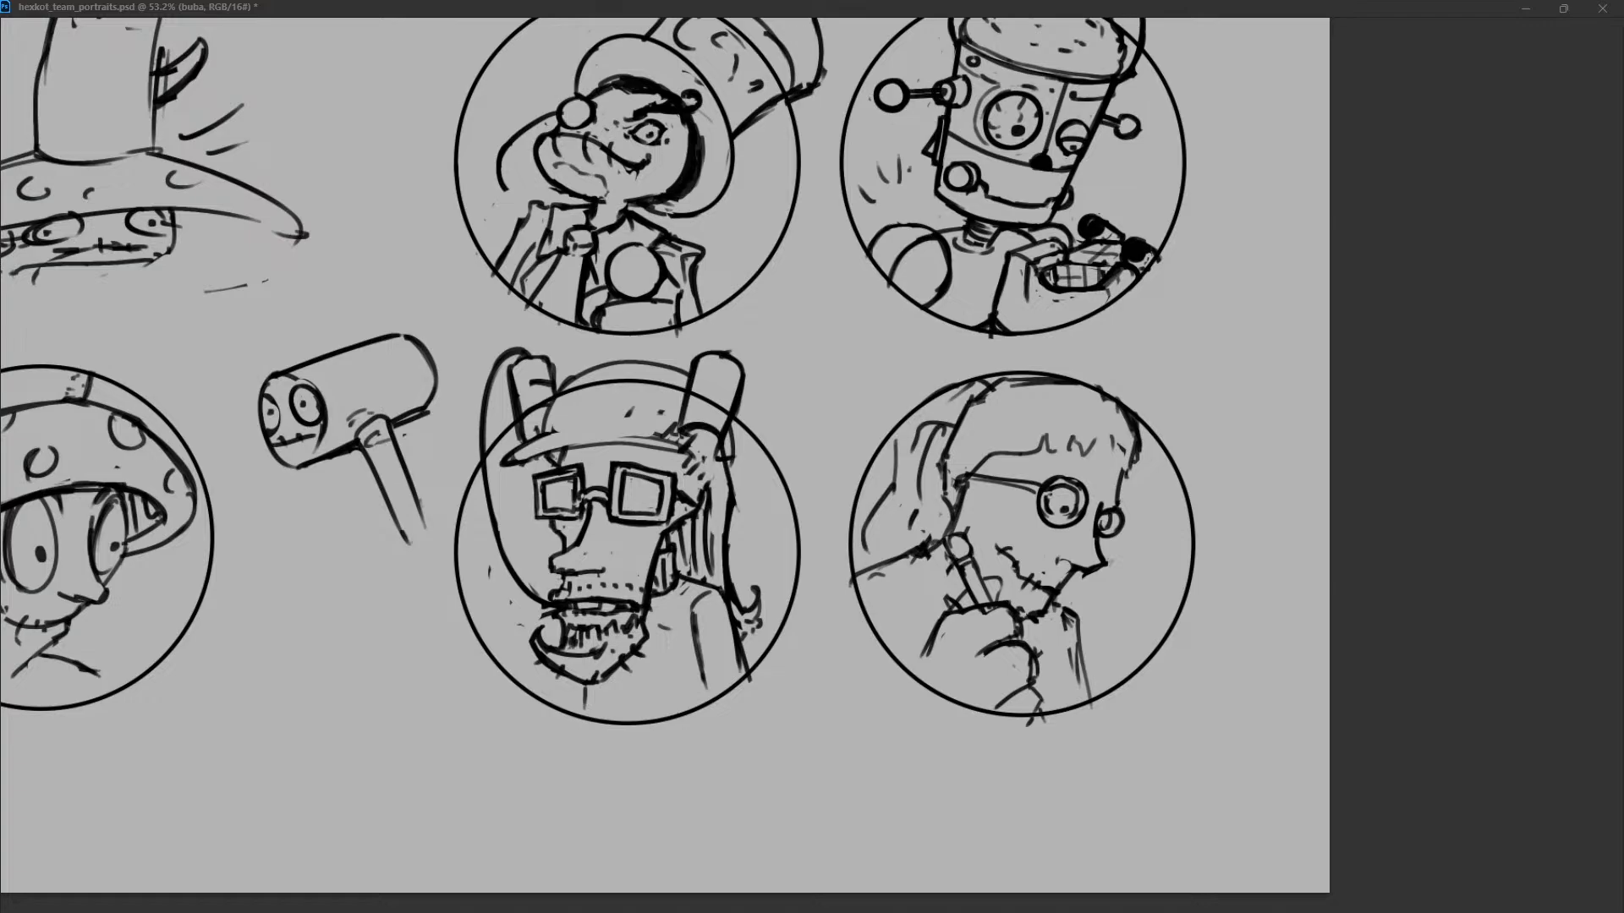
# Add a curved seam across the cap's dome and try a small button at its peak.
pyautogui.moveTo(531, 444); pyautogui.dragTo(651, 447)
pyautogui.hotkey('ctrl', 'z')
pyautogui.moveTo(517, 461)
pyautogui.mouseDown()
pyautogui.moveTo(653, 450)
pyautogui.moveTo(621, 365)
pyautogui.mouseUp()
pyautogui.hotkey('ctrl', 'z')
pyautogui.moveTo(585, 433); pyautogui.dragTo(631, 349)
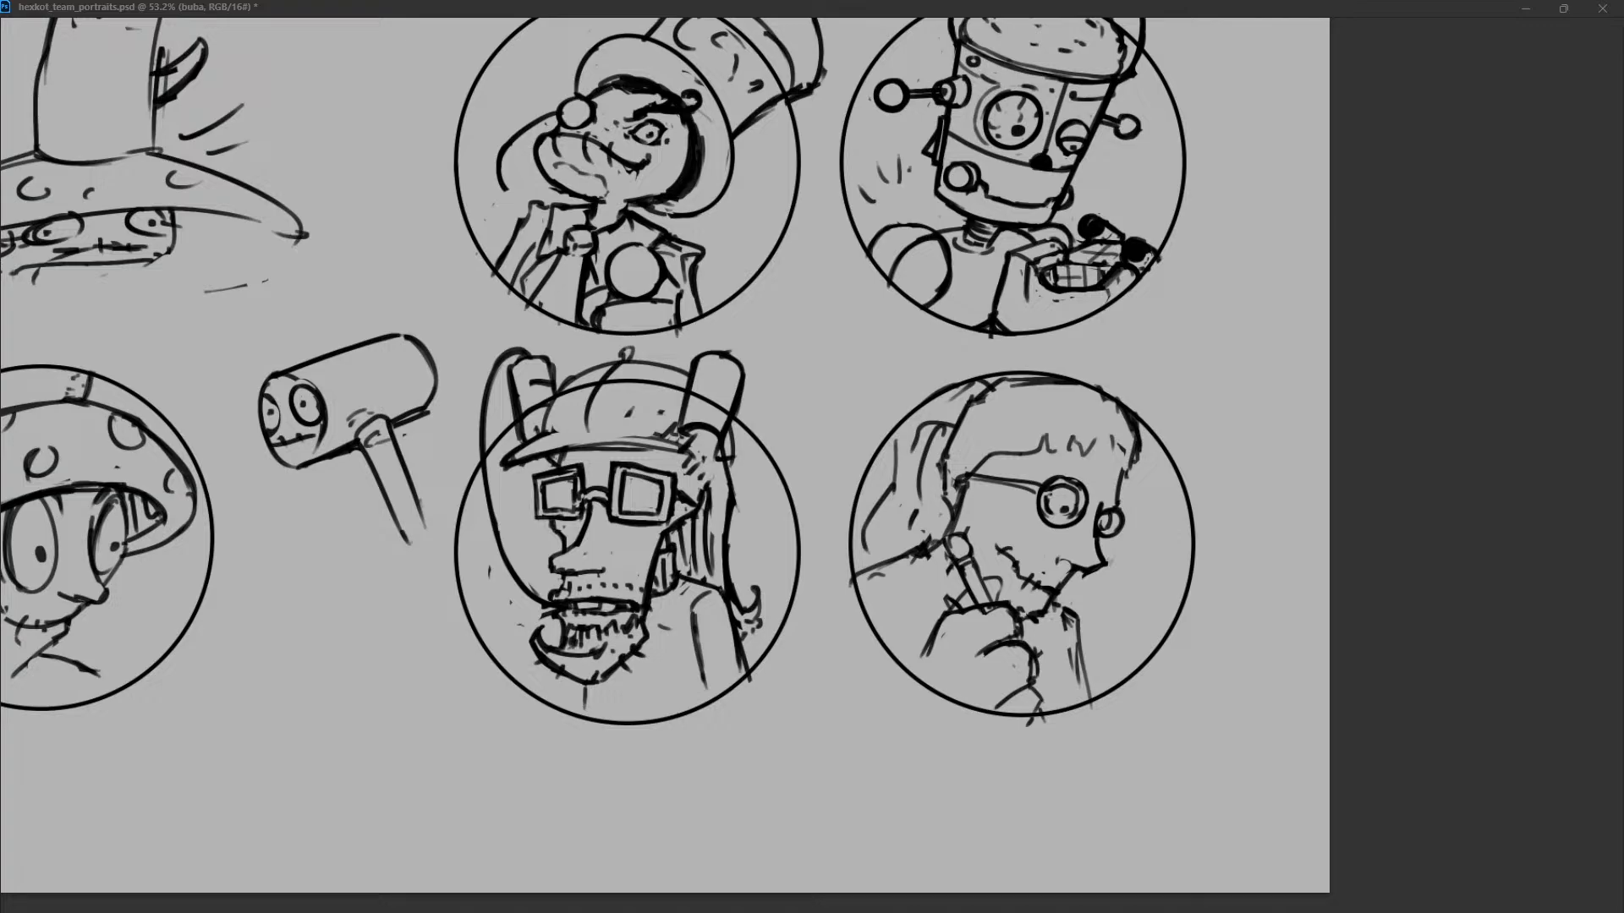
pyautogui.hotkey('ctrl', 'z')
# Draw bands around both cans and sketch the holders that attach them to the cap.
pyautogui.moveTo(517, 394)
pyautogui.mouseDown()
pyautogui.moveTo(535, 380)
pyautogui.moveTo(542, 400)
pyautogui.mouseUp()
pyautogui.moveTo(693, 385)
pyautogui.mouseDown()
pyautogui.moveTo(732, 402)
pyautogui.moveTo(723, 377)
pyautogui.moveTo(660, 406)
pyautogui.moveTo(675, 411)
pyautogui.mouseUp()
pyautogui.hotkey('ctrl', 'z')
pyautogui.hotkey('ctrl', 'z')
pyautogui.moveTo(534, 402)
pyautogui.mouseDown()
pyautogui.moveTo(553, 393)
pyautogui.moveTo(505, 424)
pyautogui.mouseUp()
pyautogui.moveTo(509, 411)
pyautogui.mouseDown()
pyautogui.moveTo(519, 445)
pyautogui.moveTo(537, 403)
pyautogui.mouseUp()
pyautogui.moveTo(692, 389); pyautogui.dragTo(732, 406)
pyautogui.moveTo(733, 420)
pyautogui.mouseDown()
pyautogui.moveTo(726, 438)
pyautogui.moveTo(660, 423)
pyautogui.moveTo(740, 428)
pyautogui.moveTo(731, 444)
pyautogui.moveTo(731, 403)
pyautogui.moveTo(732, 442)
pyautogui.mouseUp()
pyautogui.hotkey('ctrl', 'z')
pyautogui.moveTo(691, 389); pyautogui.dragTo(732, 401)
pyautogui.hotkey('ctrl', 'z')
pyautogui.moveTo(515, 409)
pyautogui.mouseDown()
pyautogui.moveTo(544, 421)
pyautogui.moveTo(552, 395)
pyautogui.moveTo(507, 423)
pyautogui.moveTo(521, 444)
pyautogui.mouseUp()
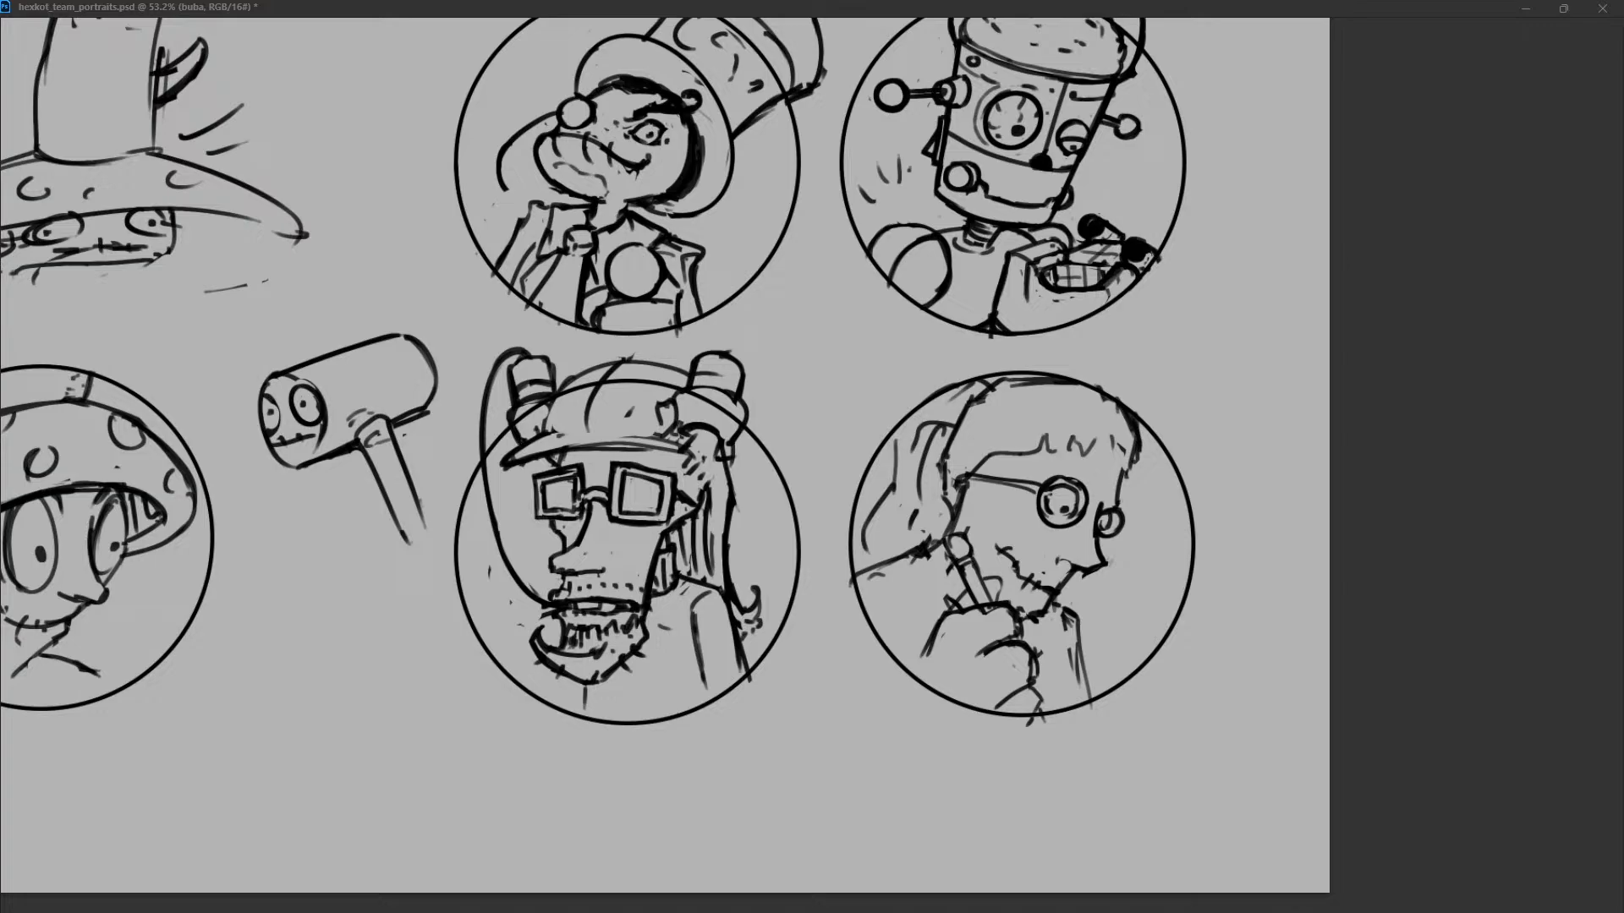
# Add small openings on top of the cans and refine the short strokes on the cap's dome.
pyautogui.moveTo(726, 358); pyautogui.dragTo(735, 351)
pyautogui.hotkey('ctrl', 'z')
pyautogui.moveTo(527, 353); pyautogui.dragTo(539, 347)
pyautogui.moveTo(630, 425); pyautogui.dragTo(659, 431)
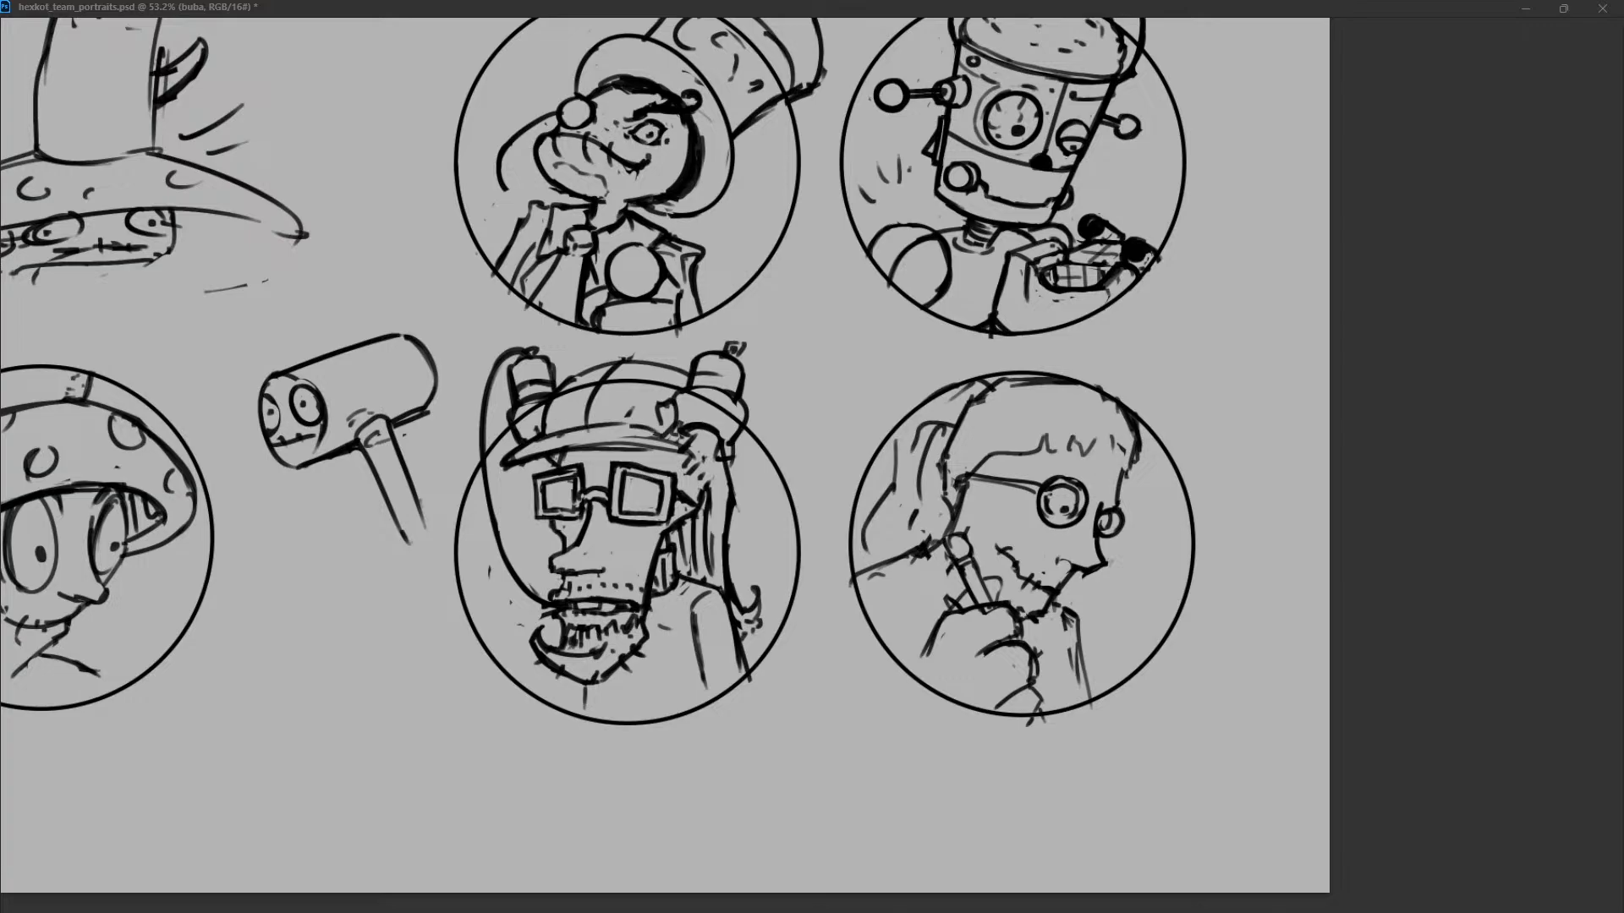
pyautogui.hotkey('ctrl', 'z')
pyautogui.hotkey('ctrl', 'z')
# Refine the line above the cap's brim and extend the brim's outer tip past the glasses.
pyautogui.moveTo(546, 435); pyautogui.dragTo(592, 427)
pyautogui.moveTo(498, 464)
pyautogui.mouseDown()
pyautogui.moveTo(677, 429)
pyautogui.moveTo(738, 458)
pyautogui.moveTo(733, 500)
pyautogui.mouseUp()
pyautogui.hotkey('ctrl', 'z')
pyautogui.moveTo(686, 448)
pyautogui.mouseDown()
pyautogui.moveTo(730, 461)
pyautogui.moveTo(721, 537)
pyautogui.mouseUp()
pyautogui.hotkey('ctrl', 'z')
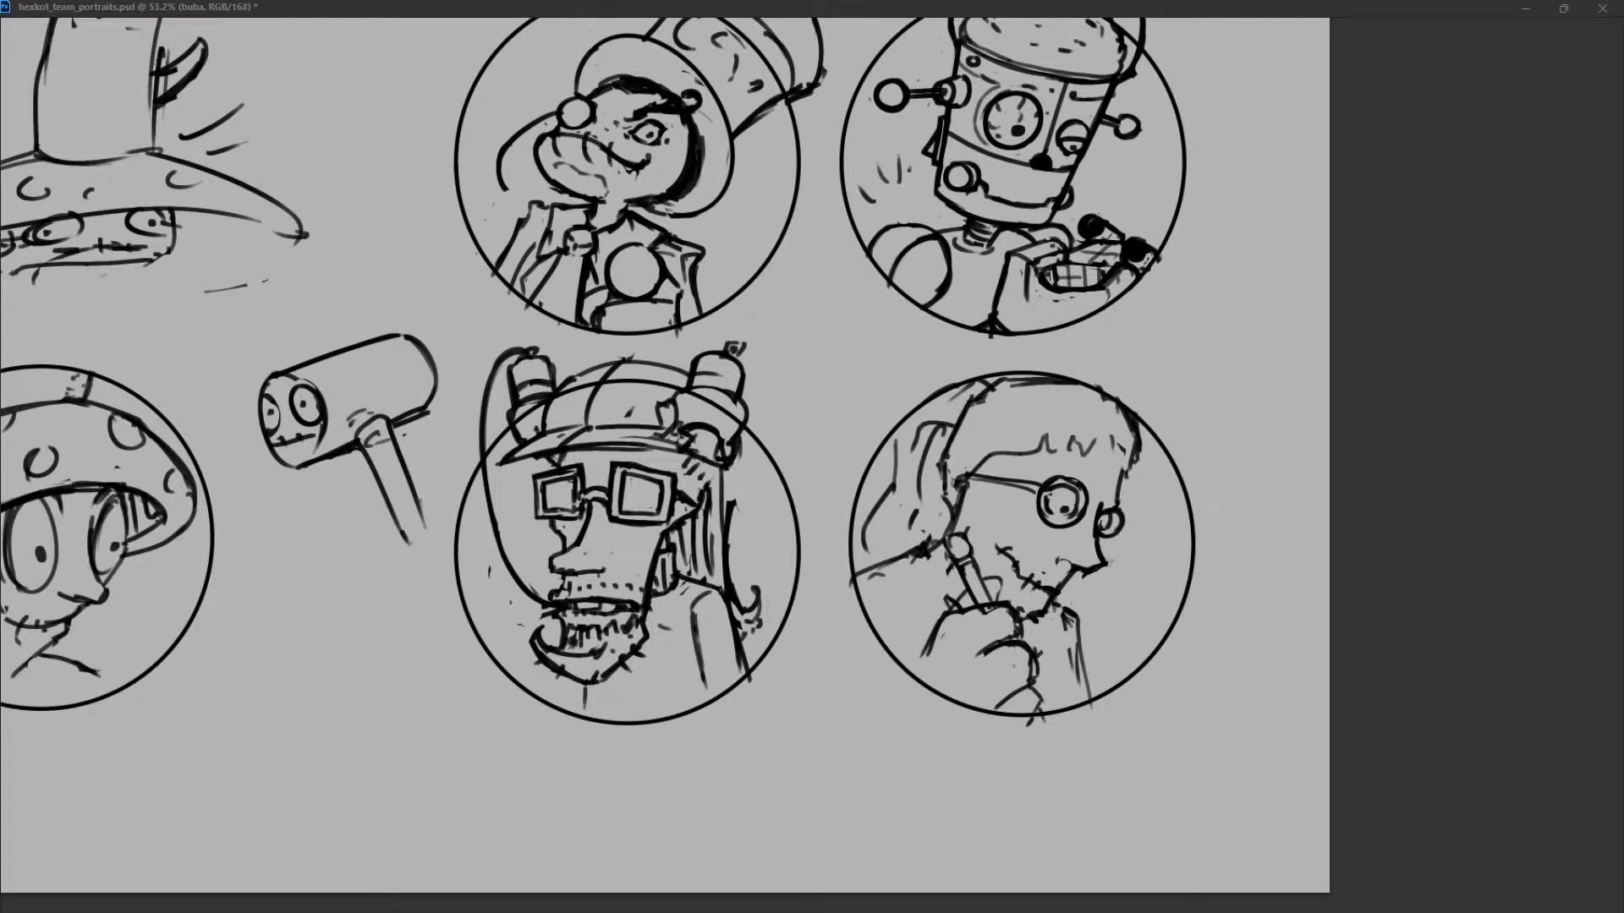
# Roughen the outer edge of the long hair and refine the larger can's holder and the cap's panel seams.
pyautogui.hotkey('ctrl', 'z')
pyautogui.moveTo(723, 467); pyautogui.dragTo(723, 557)
pyautogui.moveTo(734, 500); pyautogui.dragTo(730, 571)
pyautogui.moveTo(734, 486); pyautogui.dragTo(725, 569)
pyautogui.moveTo(725, 473); pyautogui.dragTo(724, 503)
pyautogui.moveTo(673, 423); pyautogui.dragTo(717, 442)
pyautogui.moveTo(655, 403)
pyautogui.mouseDown()
pyautogui.moveTo(658, 418)
pyautogui.moveTo(630, 412)
pyautogui.mouseUp()
pyautogui.moveTo(632, 355); pyautogui.dragTo(643, 360)
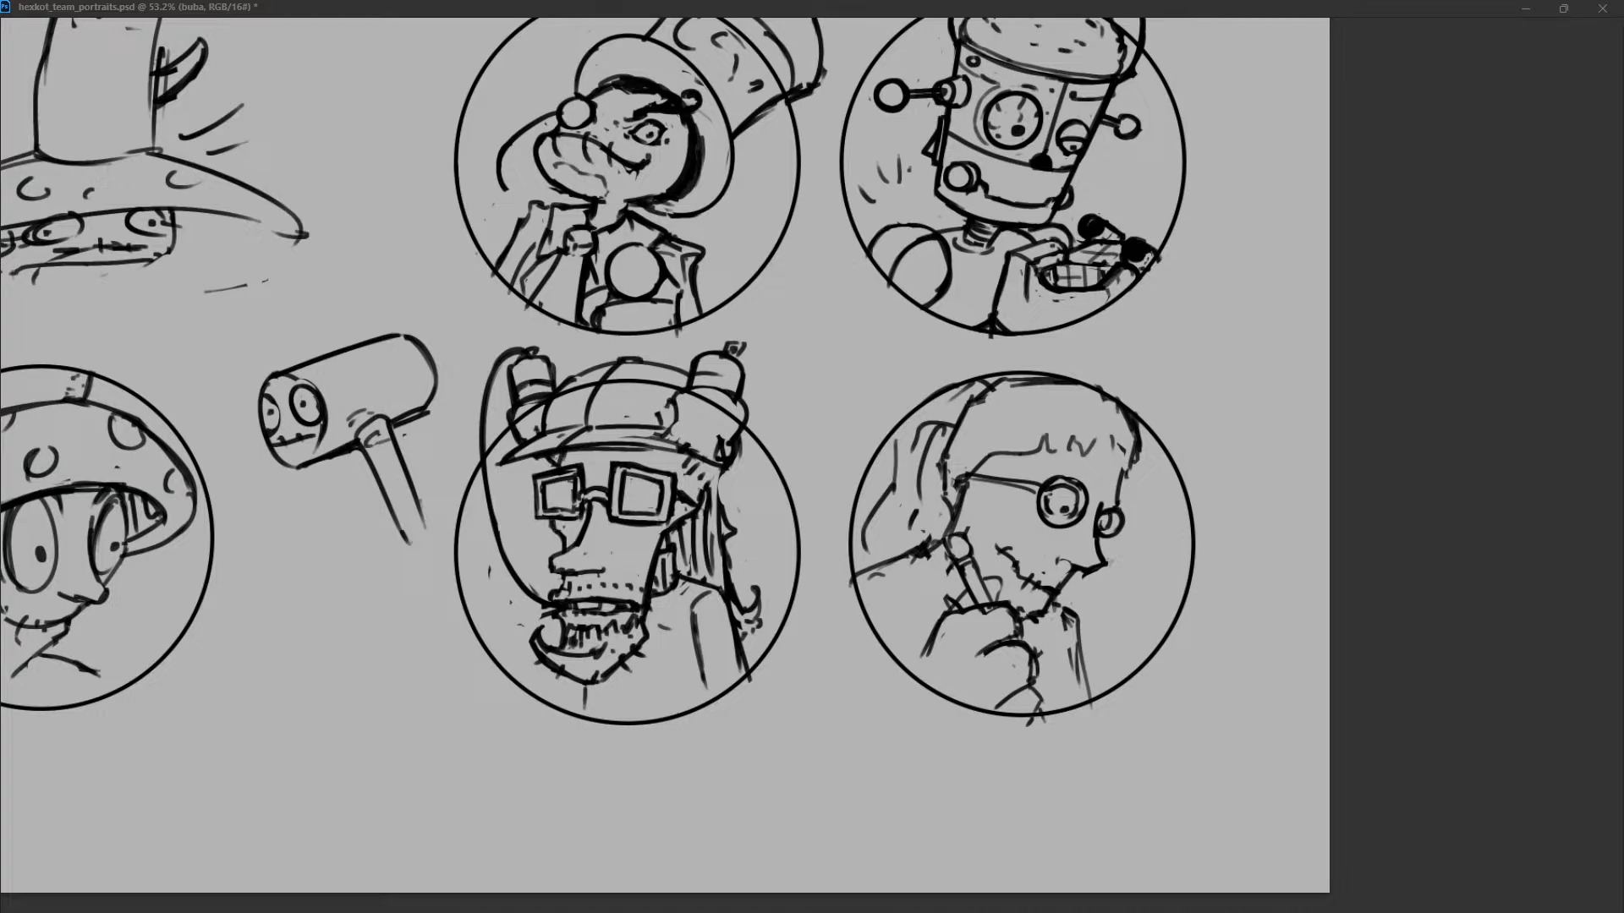
# Give the long hair a more jagged outer edge and redraw the larger can's holder with a curved band.
pyautogui.moveTo(720, 471); pyautogui.dragTo(736, 579)
pyautogui.hotkey('ctrl', 'z')
pyautogui.hotkey('ctrl', 'z')
pyautogui.moveTo(681, 387)
pyautogui.mouseDown()
pyautogui.moveTo(668, 419)
pyautogui.moveTo(737, 435)
pyautogui.moveTo(750, 421)
pyautogui.moveTo(739, 438)
pyautogui.mouseUp()
pyautogui.hotkey('ctrl', 'z')
pyautogui.hotkey('ctrl', 'z')
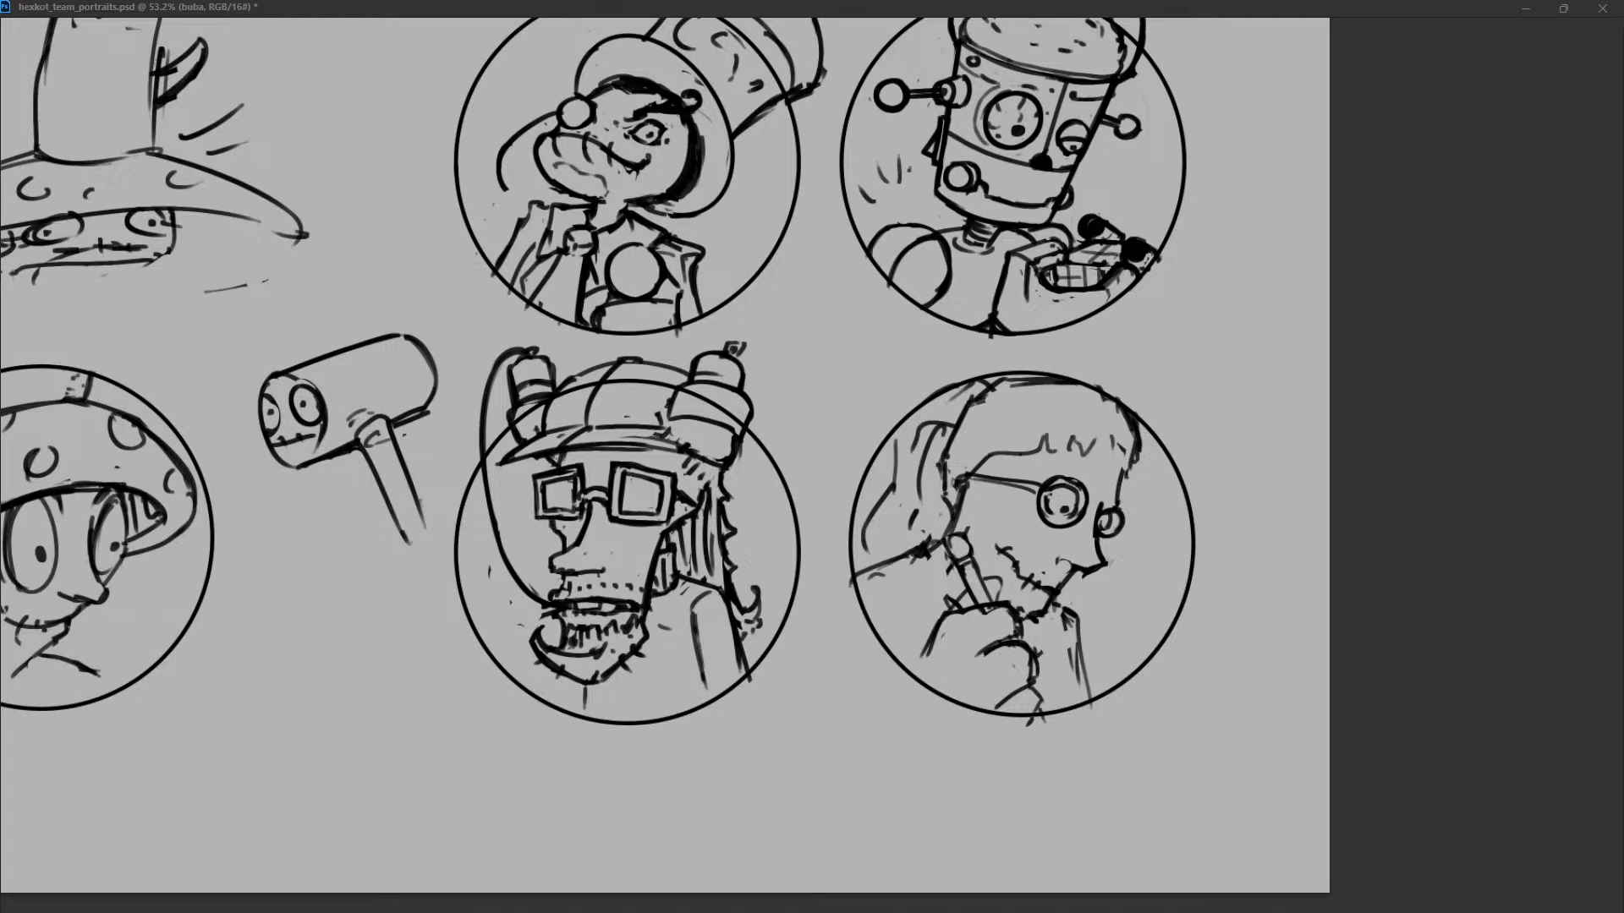
pyautogui.moveTo(672, 419)
pyautogui.mouseDown()
pyautogui.moveTo(735, 435)
pyautogui.moveTo(707, 454)
pyautogui.moveTo(733, 436)
pyautogui.moveTo(678, 445)
pyautogui.moveTo(732, 449)
pyautogui.mouseUp()
pyautogui.hotkey('ctrl', 'z')
# Try a second drinking tube looping from the larger can across the hair to the mouth.
pyautogui.moveTo(736, 346)
pyautogui.mouseDown()
pyautogui.moveTo(711, 556)
pyautogui.moveTo(627, 620)
pyautogui.mouseUp()
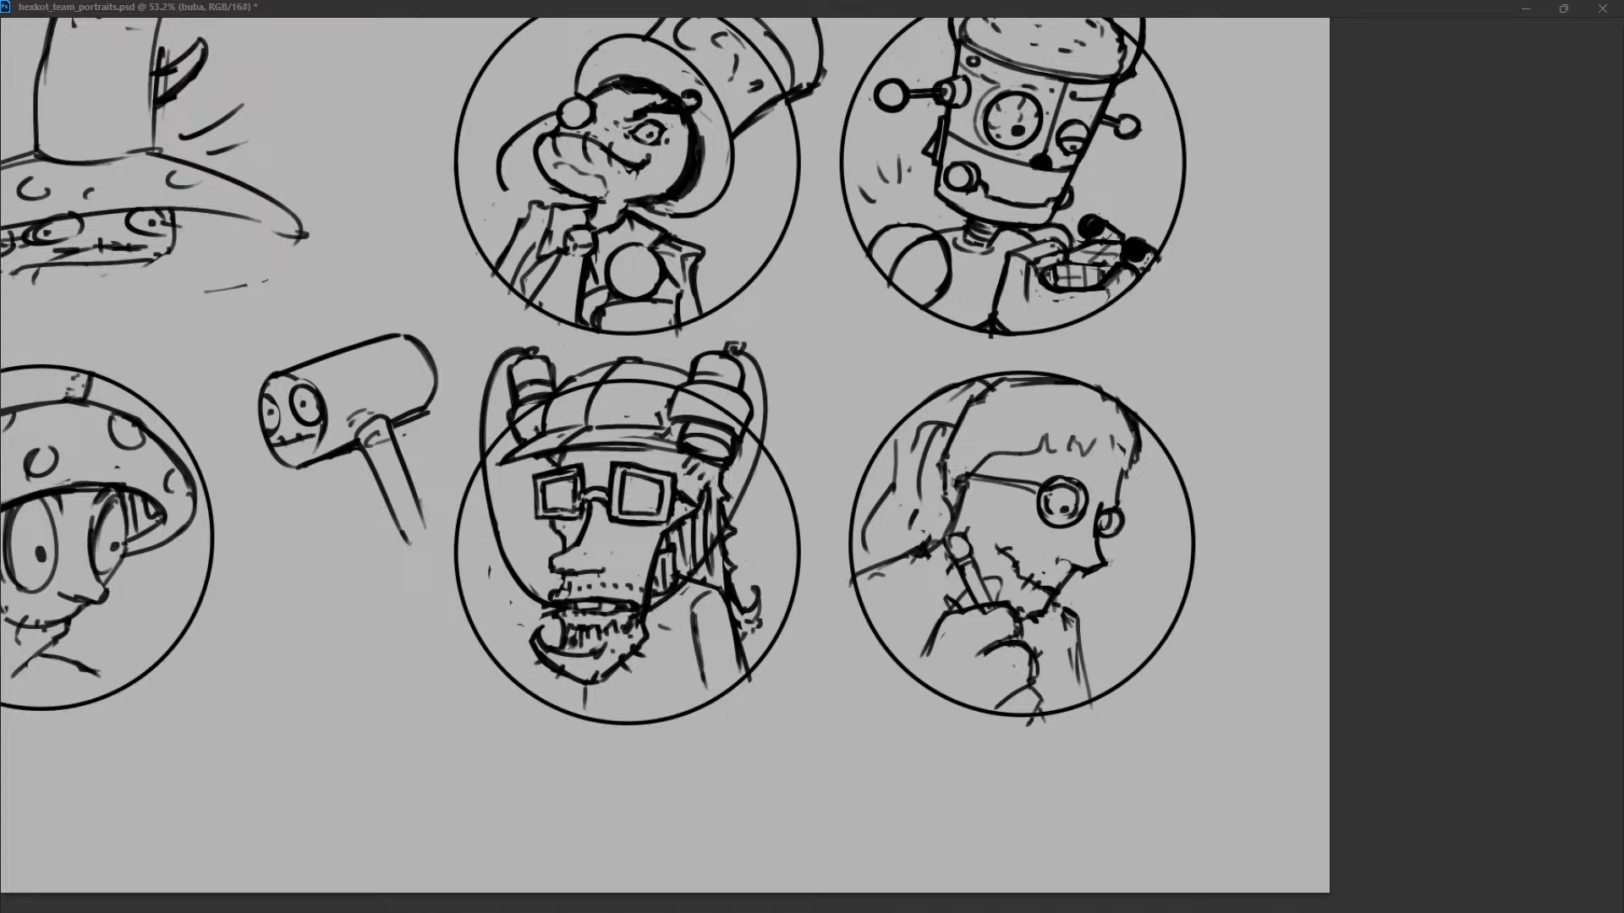
pyautogui.hotkey('ctrl', 'z')
pyautogui.hotkey('ctrl', 'z')
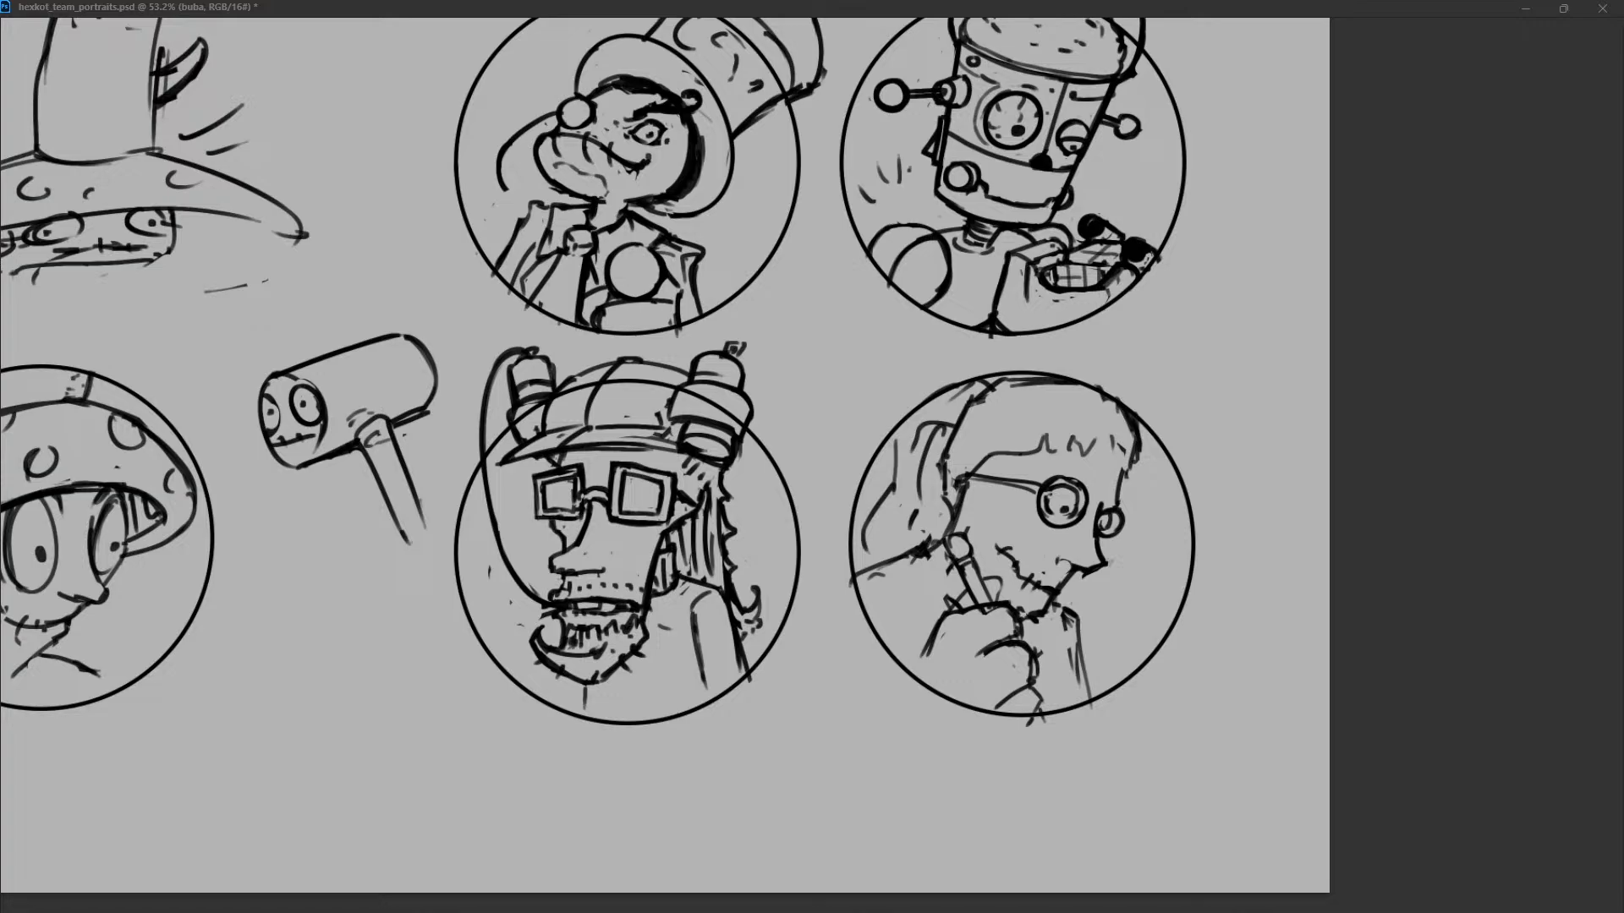
# Touch up the holder beneath the smaller can.
pyautogui.moveTo(511, 412)
pyautogui.mouseDown()
pyautogui.moveTo(518, 435)
pyautogui.moveTo(547, 391)
pyautogui.moveTo(527, 400)
pyautogui.moveTo(521, 437)
pyautogui.mouseUp()
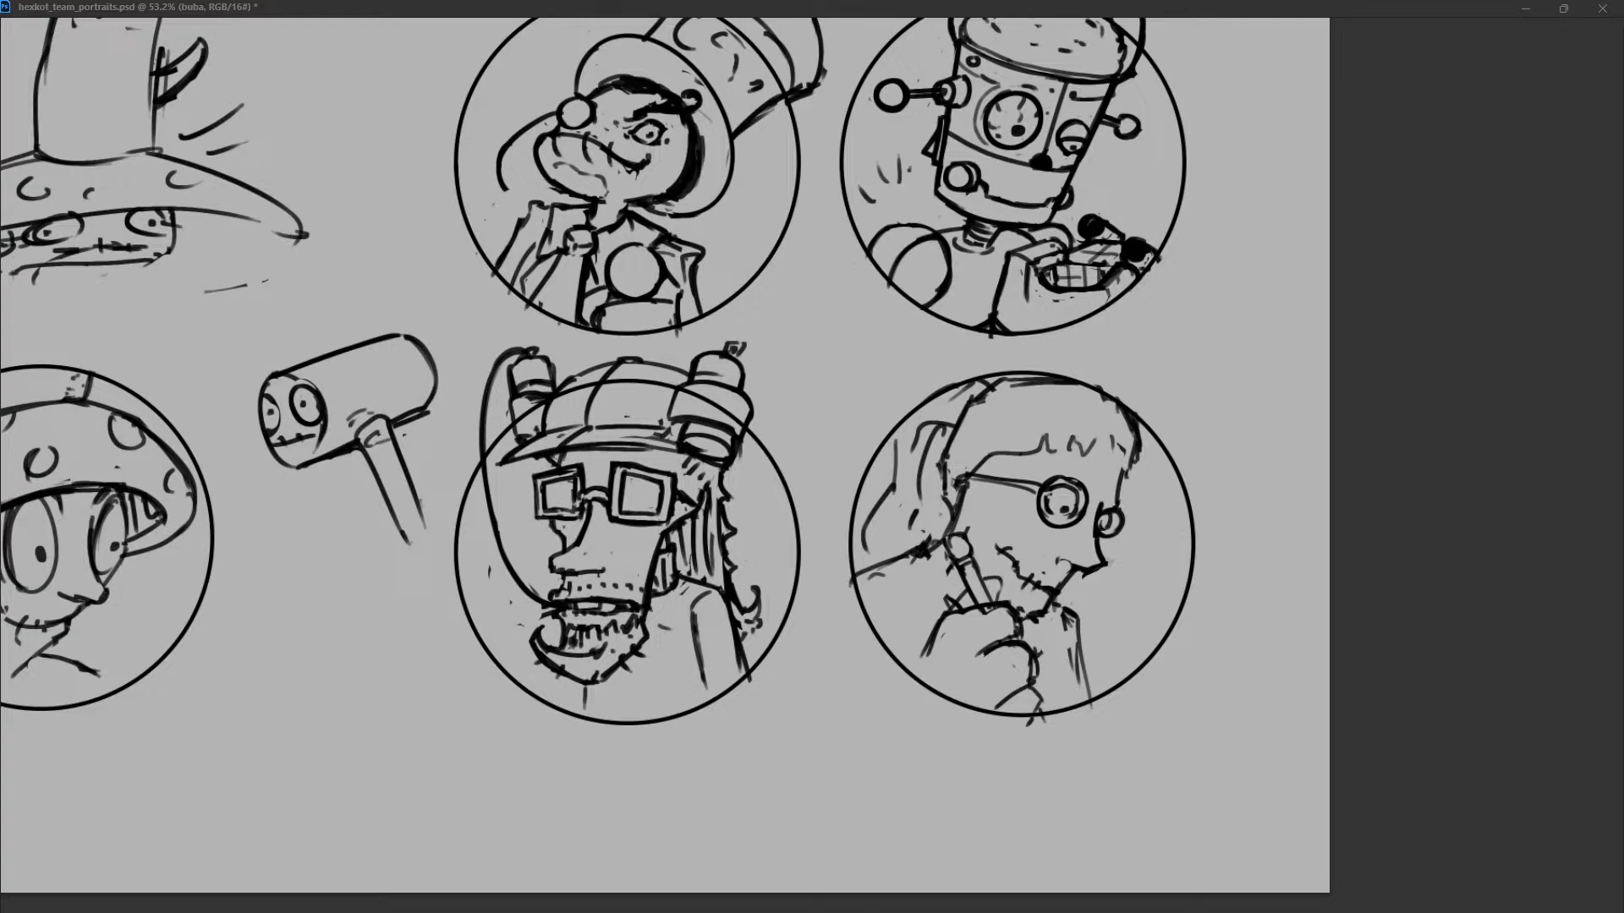
# Switch to the bearded profile portrait's layer and remove the far round lens and nose, redrawing the front edge of the face.
pyautogui.hotkey('ctrl', ',')
pyautogui.hotkey('ctrl', ',')
pyautogui.hotkey('ctrl', ',')
pyautogui.hotkey('ctrl', ',')
pyautogui.hotkey('alt', '[')
pyautogui.hotkey('alt', '[')
pyautogui.hotkey('ctrl', 'z')
pyautogui.hotkey('ctrl', 'z')
pyautogui.moveTo(1101, 510)
pyautogui.mouseDown()
pyautogui.moveTo(1104, 565)
pyautogui.moveTo(1084, 573)
pyautogui.moveTo(1099, 519)
pyautogui.moveTo(1071, 586)
pyautogui.moveTo(1078, 567)
pyautogui.mouseUp()
pyautogui.moveTo(1094, 539)
pyautogui.mouseDown()
pyautogui.moveTo(1073, 585)
pyautogui.moveTo(1055, 580)
pyautogui.moveTo(1086, 569)
pyautogui.mouseUp()
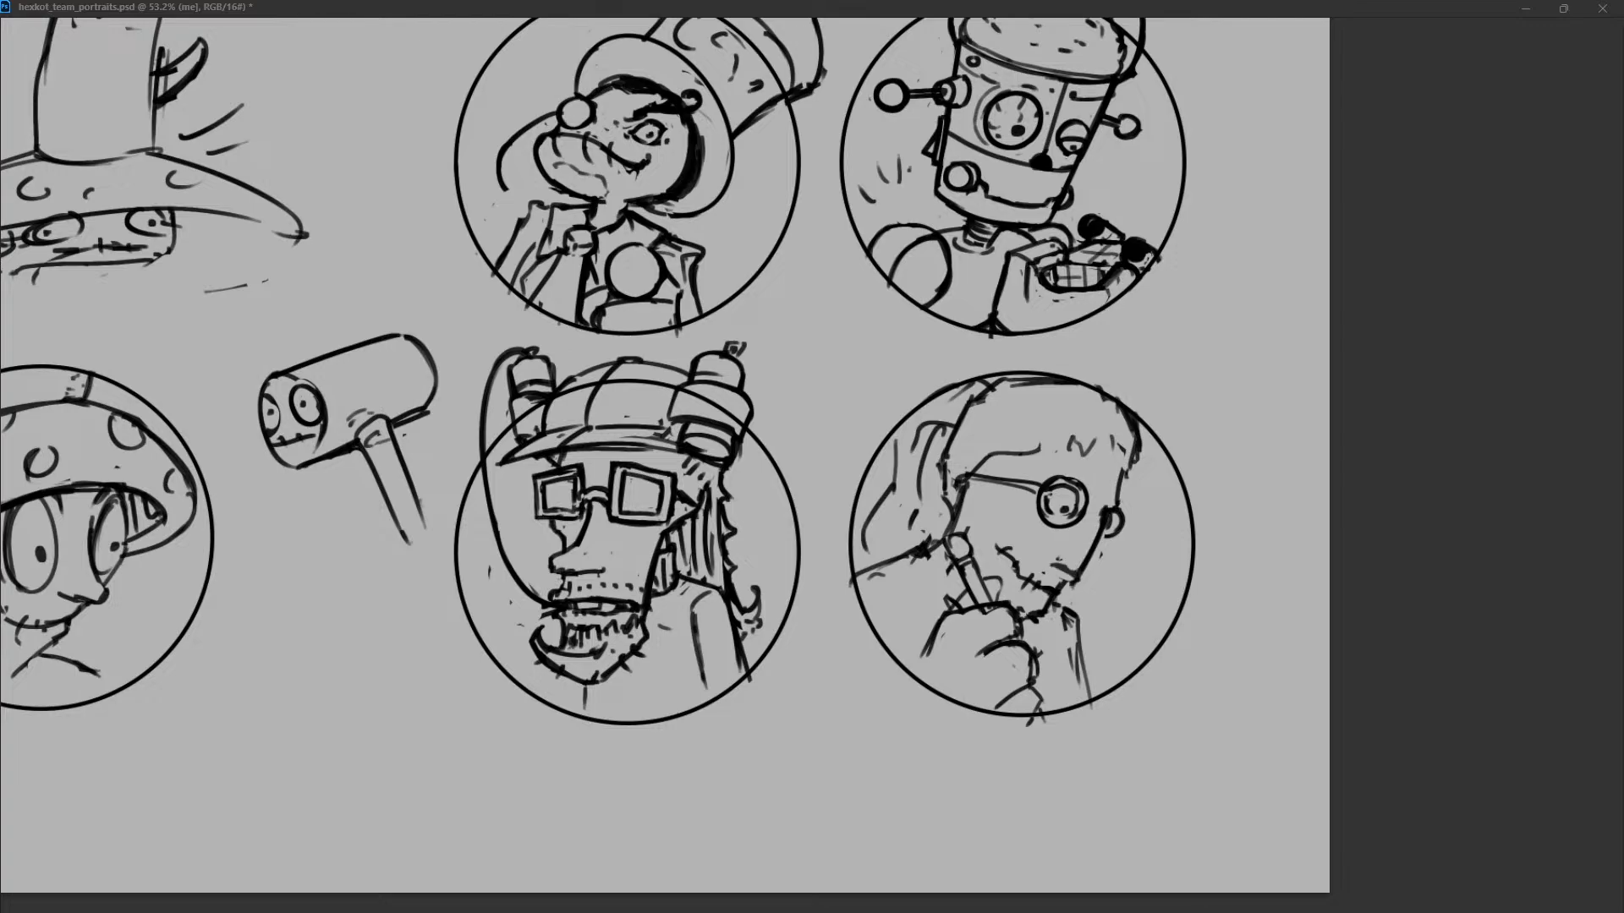
# Erase the near round lens around the eye and clean up the front contour of the bearded face.
pyautogui.moveTo(1104, 509); pyautogui.dragTo(1100, 521)
pyautogui.moveTo(1076, 577); pyautogui.dragTo(1049, 607)
pyautogui.hotkey('ctrl', 'z')
pyautogui.moveTo(1120, 518); pyautogui.dragTo(1117, 536)
pyautogui.hotkey('ctrl', 'z')
pyautogui.moveTo(1042, 487)
pyautogui.mouseDown()
pyautogui.moveTo(1046, 520)
pyautogui.moveTo(1080, 504)
pyautogui.moveTo(1068, 520)
pyautogui.mouseUp()
pyautogui.hotkey('ctrl', 'z')
pyautogui.hotkey('ctrl', 'z')
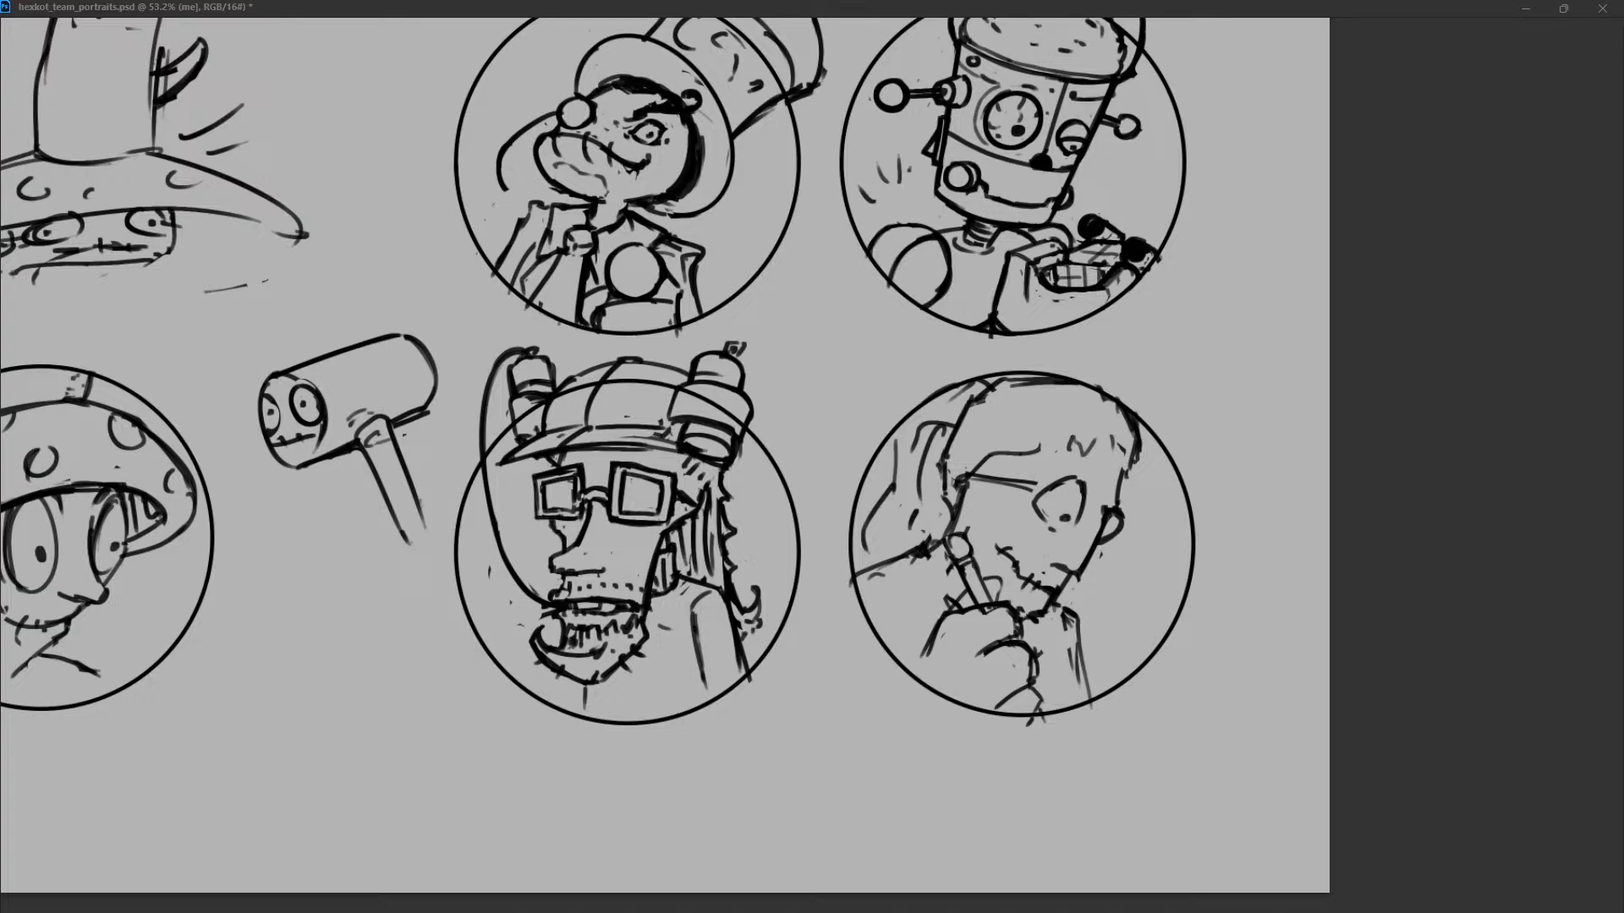
# Erase the remaining glasses arm and tidy the stray marks around the eye and beard.
pyautogui.moveTo(1081, 480); pyautogui.dragTo(1028, 505)
pyautogui.hotkey('ctrl', 'z')
pyautogui.moveTo(1000, 537); pyautogui.dragTo(995, 552)
pyautogui.moveTo(1026, 618); pyautogui.dragTo(1040, 613)
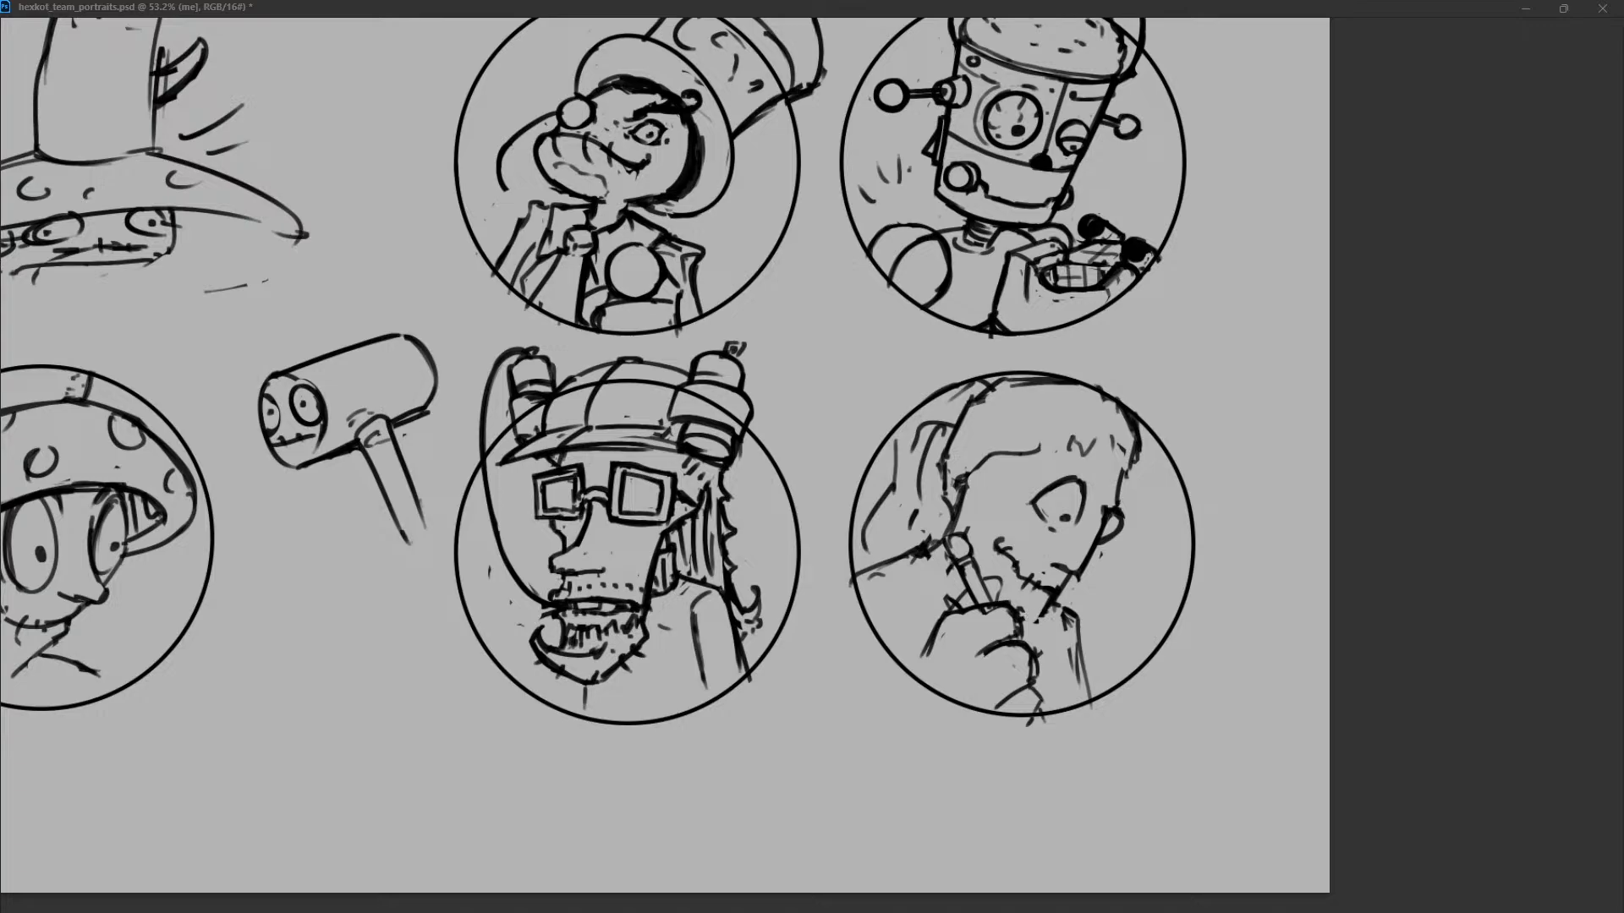
# Clean the hair edge at the side of the face and test a short contour at the brow.
pyautogui.moveTo(963, 481); pyautogui.dragTo(952, 510)
pyautogui.moveTo(1125, 469); pyautogui.dragTo(1118, 503)
pyautogui.hotkey('ctrl', 'z')
pyautogui.hotkey('ctrl', 'shift', 'z')
pyautogui.hotkey('ctrl', 'z')
pyautogui.hotkey('ctrl', 'shift', 'z')
pyautogui.hotkey('ctrl', 'z')
pyautogui.hotkey('ctrl', 'shift', 'z')
pyautogui.hotkey('ctrl', 'z')
pyautogui.hotkey('ctrl', 'z')
pyautogui.hotkey('ctrl', 'shift', 'z')
# Add a thin eyebrow and rework the brow, nose and front profile of the face.
pyautogui.hotkey('ctrl', 'z')
pyautogui.moveTo(1119, 509)
pyautogui.mouseDown()
pyautogui.moveTo(1101, 542)
pyautogui.moveTo(1121, 513)
pyautogui.mouseUp()
pyautogui.moveTo(1115, 529)
pyautogui.mouseDown()
pyautogui.moveTo(1091, 561)
pyautogui.moveTo(1120, 523)
pyautogui.moveTo(1085, 503)
pyautogui.mouseUp()
pyautogui.hotkey('ctrl', 'z')
pyautogui.hotkey('ctrl', 'z')
pyautogui.hotkey('ctrl', 'z')
pyautogui.hotkey('ctrl', 'z')
pyautogui.moveTo(1043, 448)
pyautogui.mouseDown()
pyautogui.moveTo(1094, 470)
pyautogui.moveTo(1119, 508)
pyautogui.moveTo(1140, 505)
pyautogui.moveTo(1064, 607)
pyautogui.mouseUp()
pyautogui.hotkey('ctrl', 'z')
pyautogui.hotkey('ctrl', 'z')
pyautogui.hotkey('ctrl', 'z')
pyautogui.hotkey('ctrl', 'z')
pyautogui.moveTo(1102, 534); pyautogui.dragTo(1069, 579)
pyautogui.moveTo(1118, 508); pyautogui.dragTo(1063, 583)
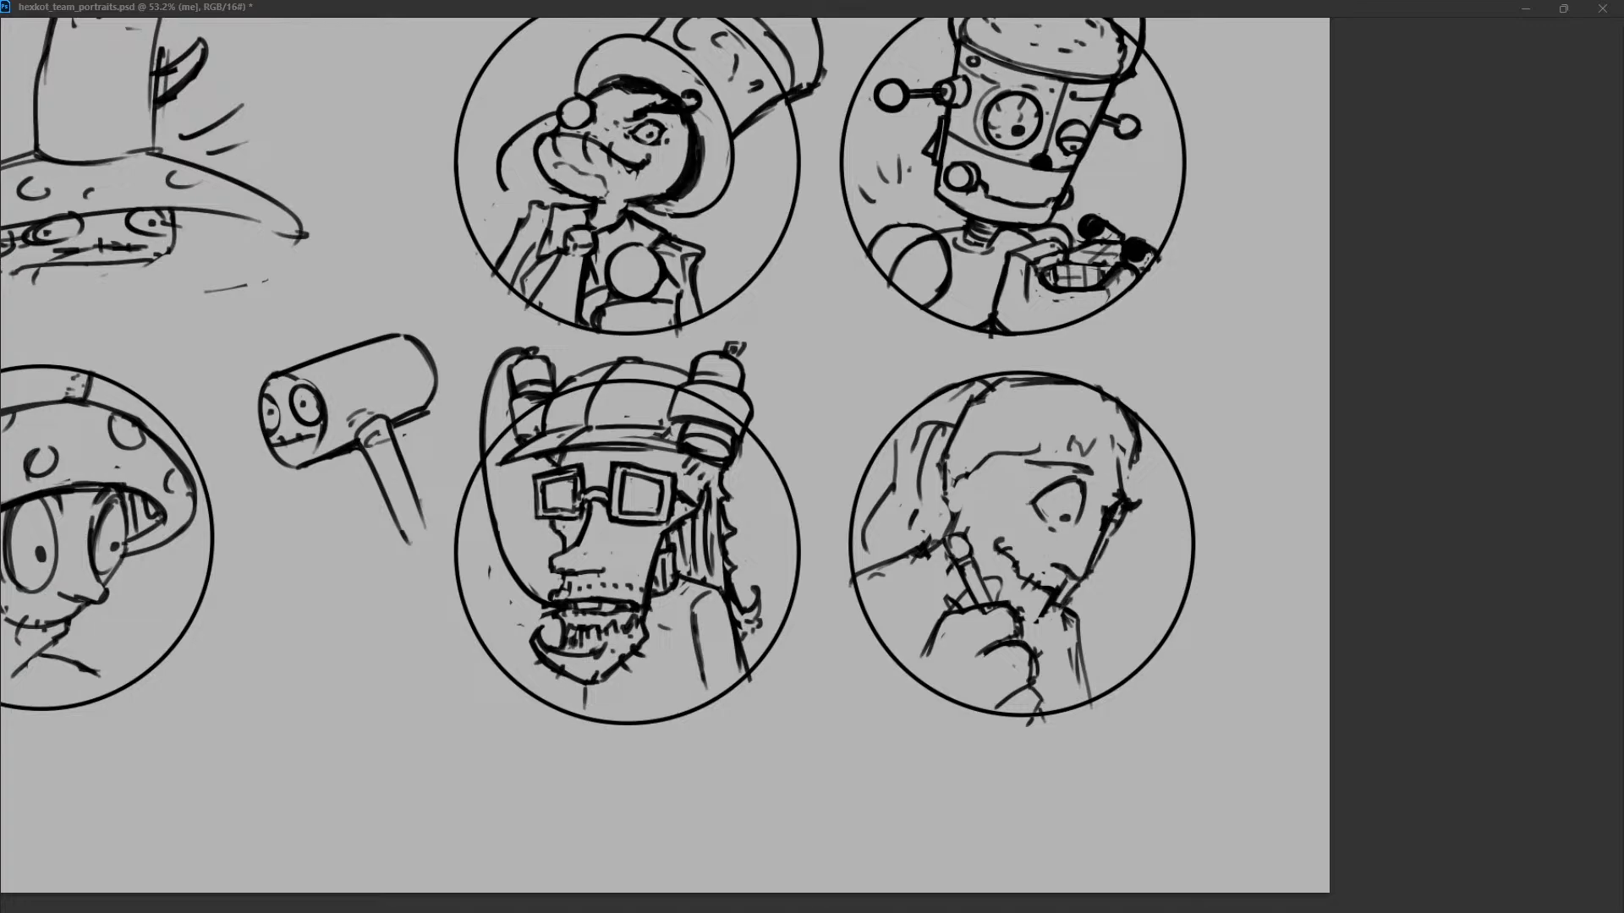
# Redraw the nose and mouth in a cleaner profile and block in a squared chin.
pyautogui.moveTo(1109, 506); pyautogui.dragTo(1090, 577)
pyautogui.moveTo(1119, 525)
pyautogui.mouseDown()
pyautogui.moveTo(1062, 610)
pyautogui.moveTo(1070, 596)
pyautogui.moveTo(1033, 623)
pyautogui.moveTo(1061, 624)
pyautogui.moveTo(1027, 621)
pyautogui.moveTo(1065, 624)
pyautogui.moveTo(1034, 624)
pyautogui.mouseUp()
pyautogui.hotkey('ctrl', 'z')
pyautogui.hotkey('ctrl', 'z')
pyautogui.hotkey('ctrl', 'z')
pyautogui.hotkey('ctrl', 'z')
pyautogui.hotkey('ctrl', 'z')
pyautogui.hotkey('ctrl', 'z')
pyautogui.hotkey('ctrl', 'z')
pyautogui.hotkey('ctrl', 'z')
pyautogui.hotkey('ctrl', 'z')
pyautogui.hotkey('ctrl', 'z')
pyautogui.hotkey('ctrl', 'z')
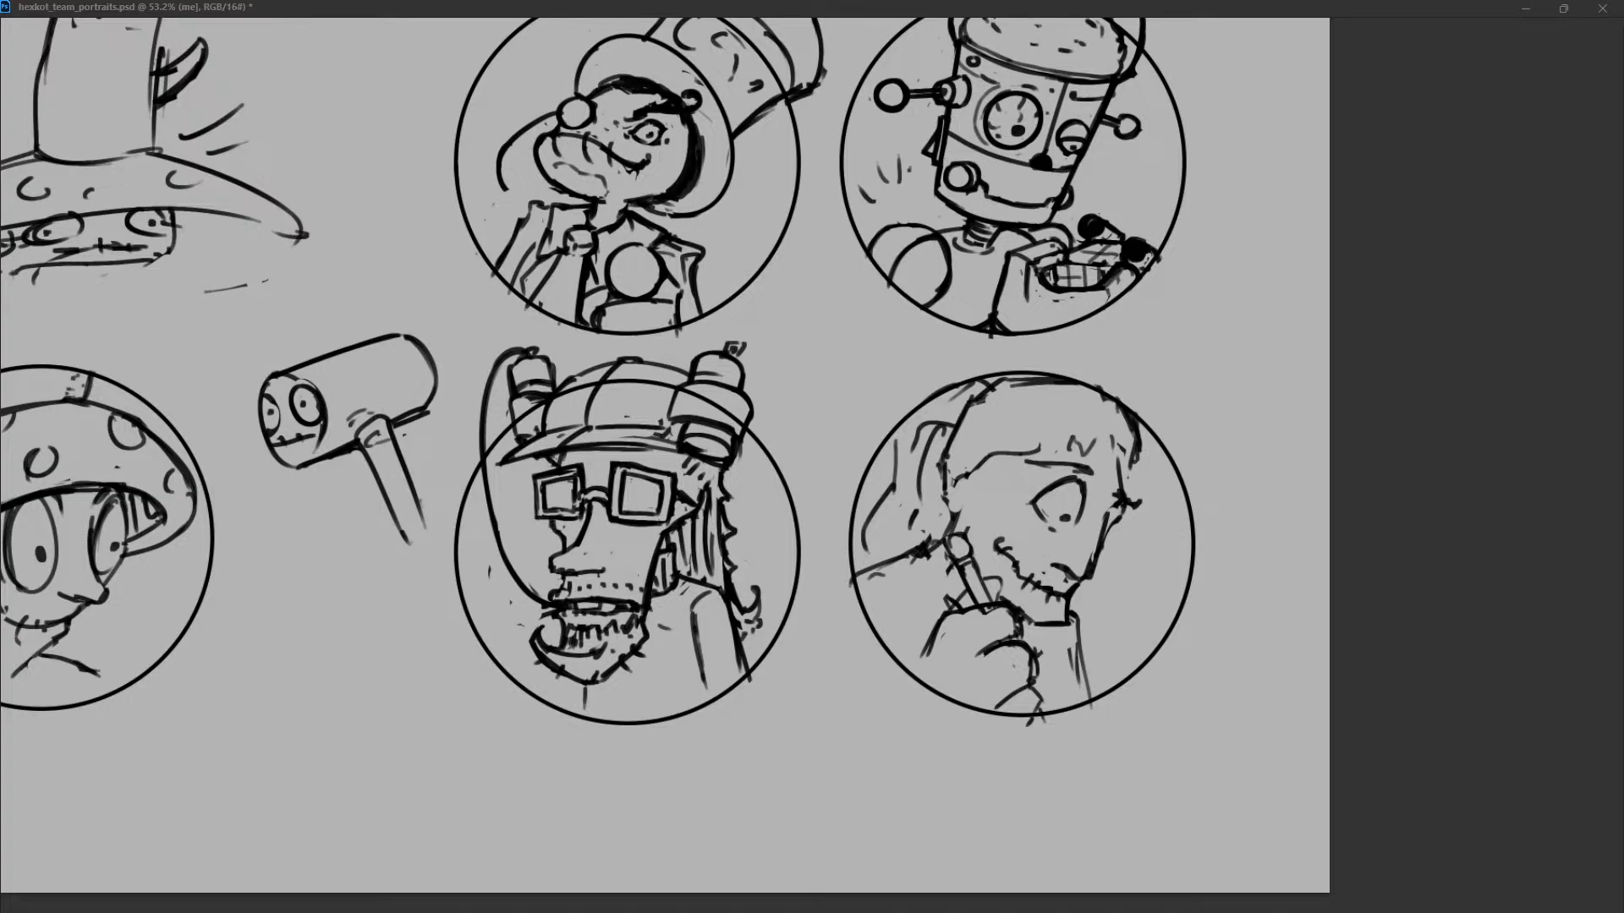
# Refine the bridge of the nose and draw a round iris with lashes in the large eye.
pyautogui.hotkey('ctrl', 'z')
pyautogui.moveTo(1107, 522)
pyautogui.mouseDown()
pyautogui.moveTo(1092, 574)
pyautogui.moveTo(1106, 538)
pyautogui.mouseUp()
pyautogui.hotkey('ctrl', 'z')
pyautogui.hotkey('ctrl', 'z')
pyautogui.hotkey('ctrl', 'z')
pyautogui.moveTo(1049, 477)
pyautogui.mouseDown()
pyautogui.moveTo(1014, 503)
pyautogui.moveTo(1052, 479)
pyautogui.moveTo(1072, 536)
pyautogui.moveTo(1046, 506)
pyautogui.moveTo(1044, 522)
pyautogui.mouseUp()
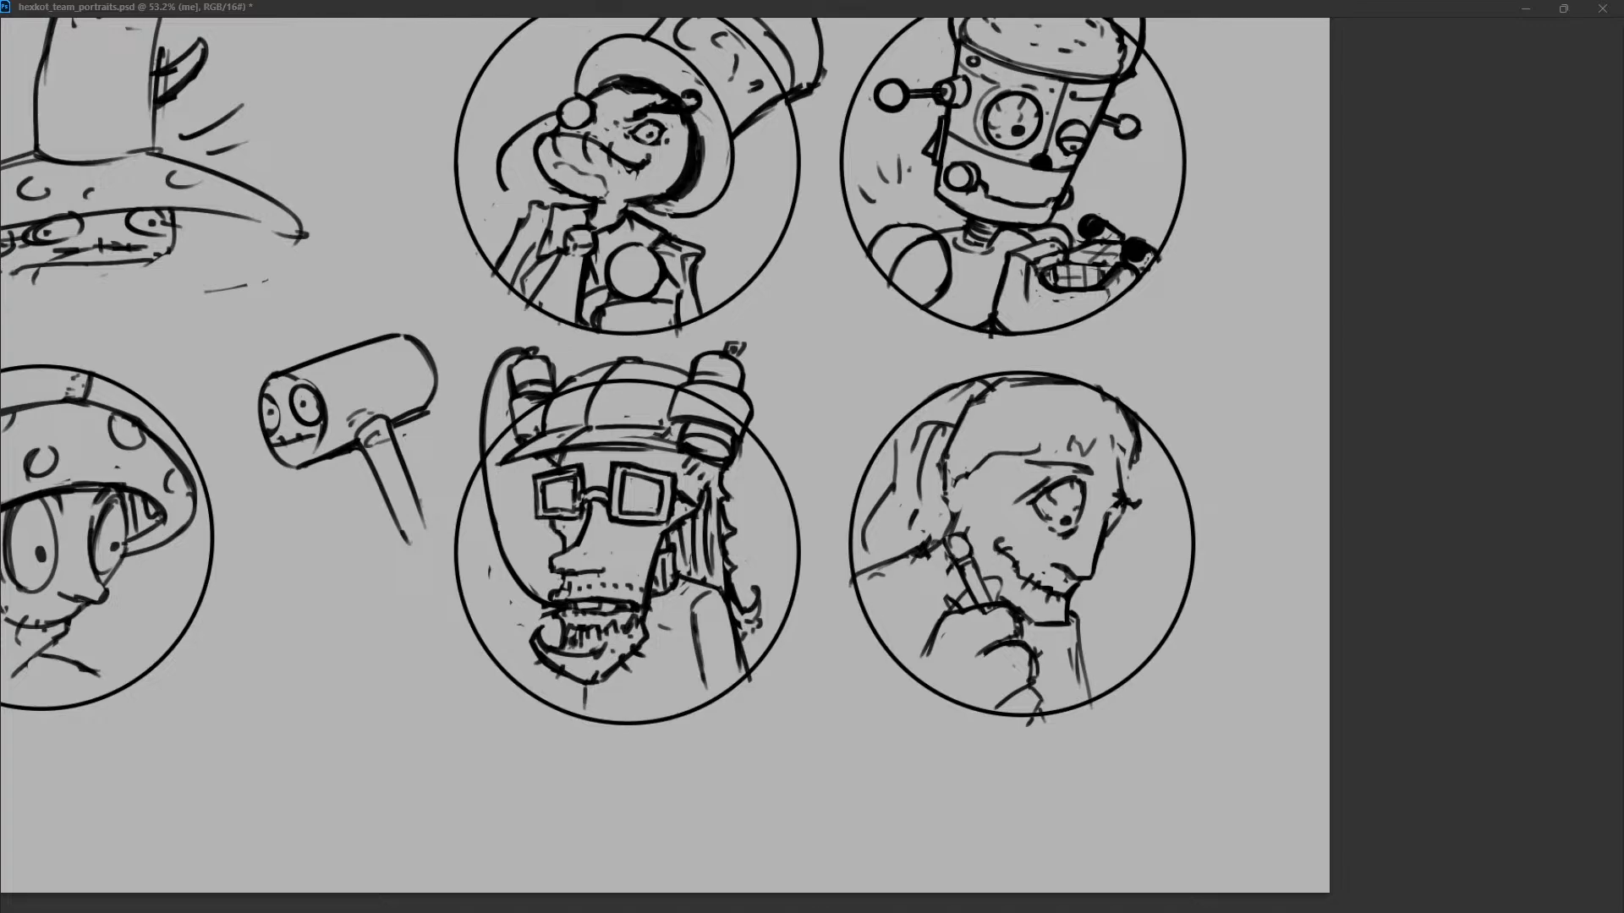
# Erase the old back edge of the head and frame the face with an arc from the cheek over the forehead.
pyautogui.hotkey('ctrl', 'z')
pyautogui.moveTo(907, 561); pyautogui.dragTo(939, 552)
pyautogui.moveTo(981, 399)
pyautogui.mouseDown()
pyautogui.moveTo(943, 469)
pyautogui.moveTo(946, 531)
pyautogui.mouseUp()
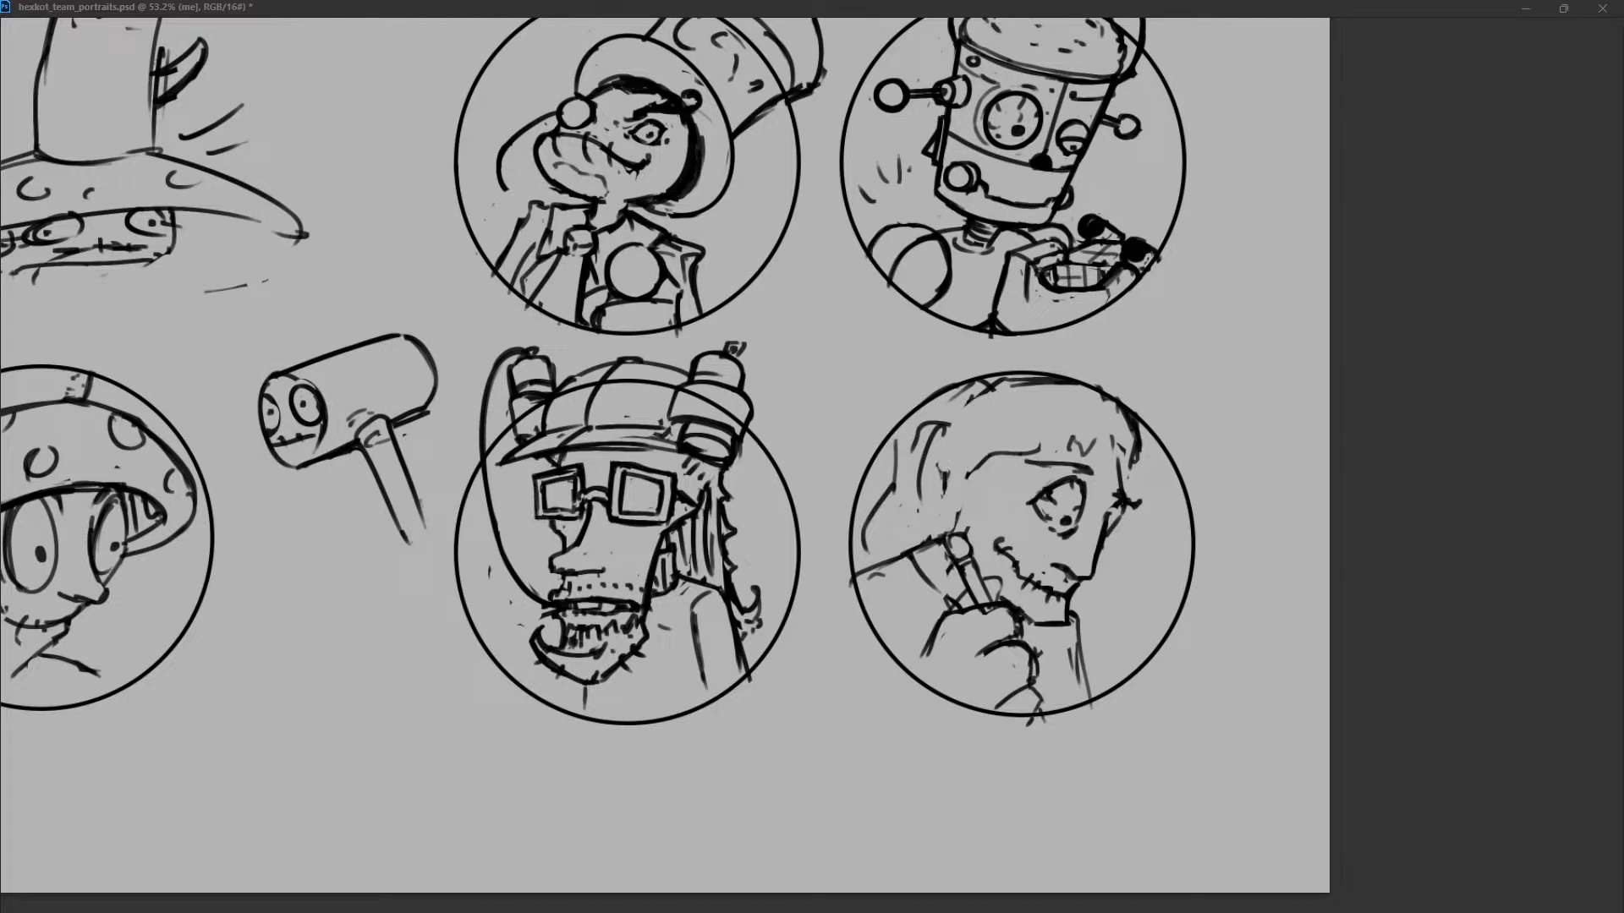
pyautogui.moveTo(1123, 444); pyautogui.dragTo(1122, 489)
pyautogui.moveTo(969, 452); pyautogui.dragTo(958, 531)
pyautogui.hotkey('ctrl', 'z')
pyautogui.hotkey('ctrl', 'z')
pyautogui.moveTo(968, 440); pyautogui.dragTo(957, 531)
pyautogui.moveTo(968, 442)
pyautogui.mouseDown()
pyautogui.moveTo(1033, 406)
pyautogui.moveTo(1121, 449)
pyautogui.mouseUp()
# Clear the old hairline and eyebrow from the forehead inside the new arc.
pyautogui.hotkey('ctrl', 'z')
pyautogui.moveTo(1033, 406); pyautogui.dragTo(1123, 446)
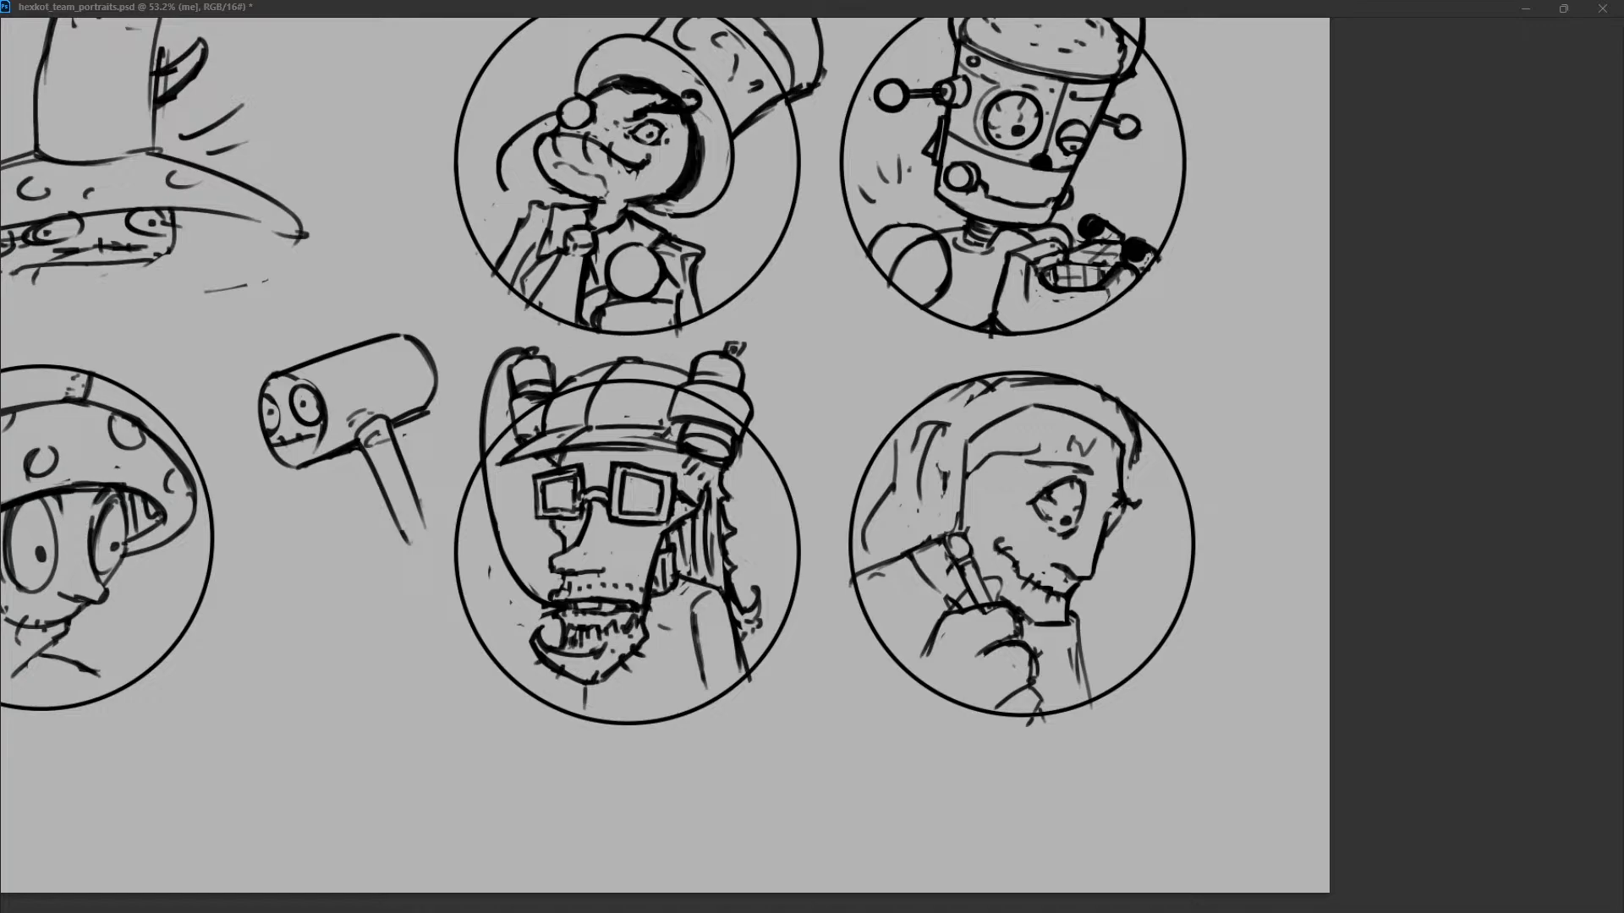
pyautogui.hotkey('ctrl', 'z')
pyautogui.hotkey('ctrl', 'z')
pyautogui.hotkey('ctrl', 'z')
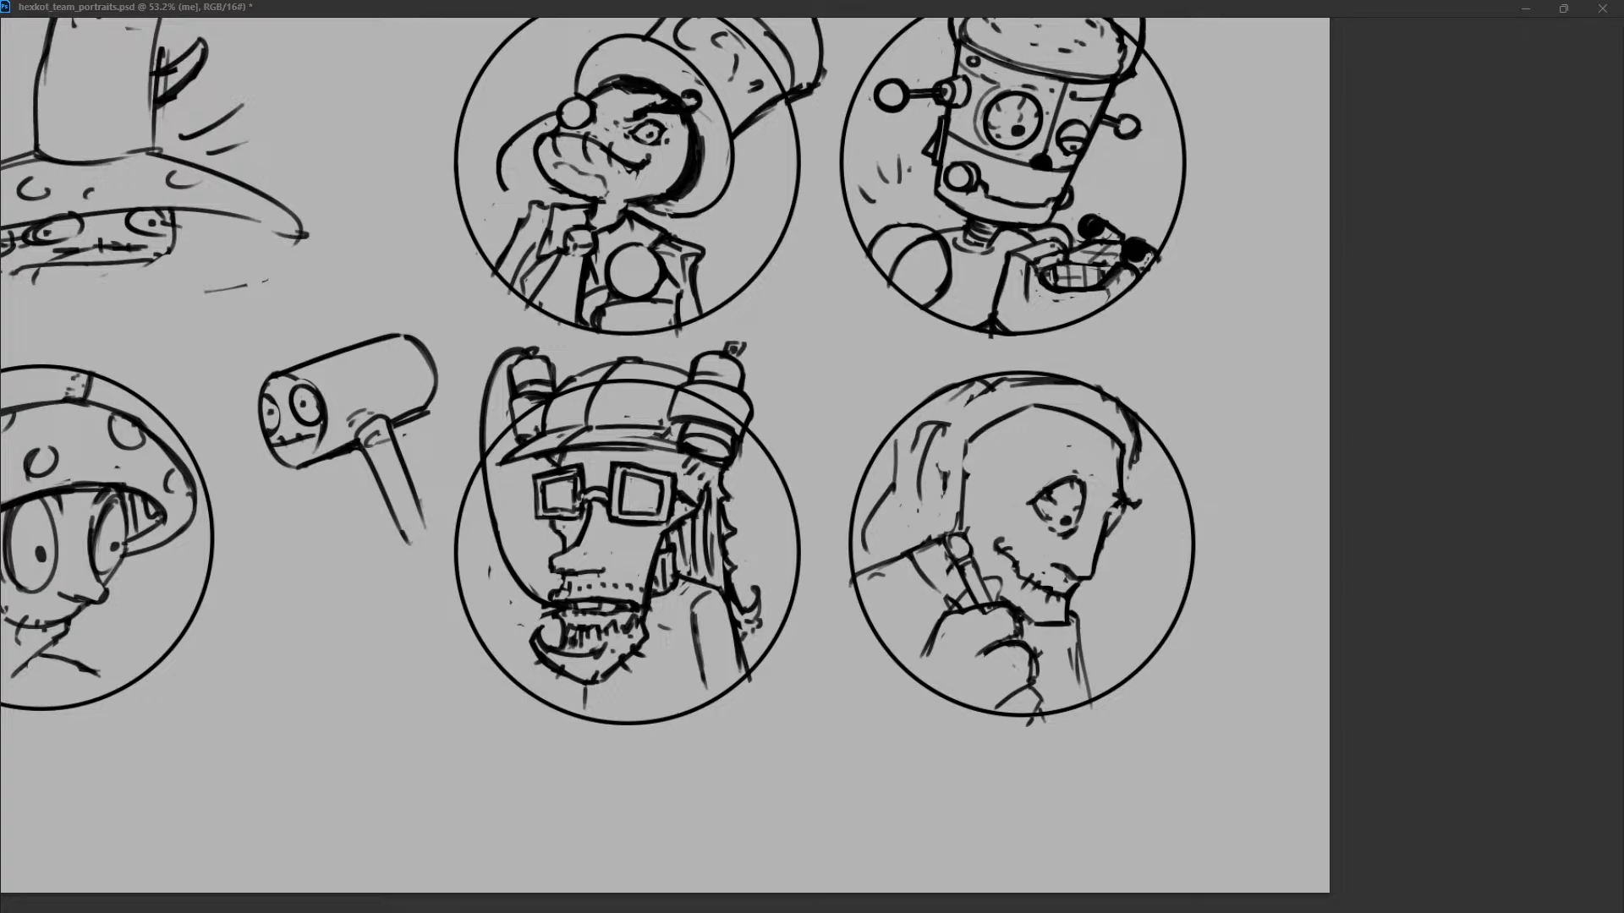
# Rework the shoulder line behind the neck and erase the long hair behind the head.
pyautogui.hotkey('ctrl', 'z')
pyautogui.hotkey('ctrl', 'z')
pyautogui.moveTo(964, 517)
pyautogui.mouseDown()
pyautogui.moveTo(963, 549)
pyautogui.moveTo(941, 546)
pyautogui.mouseUp()
pyautogui.moveTo(945, 542)
pyautogui.mouseDown()
pyautogui.moveTo(960, 578)
pyautogui.moveTo(894, 559)
pyautogui.moveTo(948, 540)
pyautogui.moveTo(901, 549)
pyautogui.moveTo(928, 610)
pyautogui.mouseUp()
pyautogui.hotkey('ctrl', 'z')
pyautogui.hotkey('ctrl', 'z')
pyautogui.hotkey('ctrl', 'z')
pyautogui.hotkey('ctrl', 'z')
pyautogui.hotkey('ctrl', 'z')
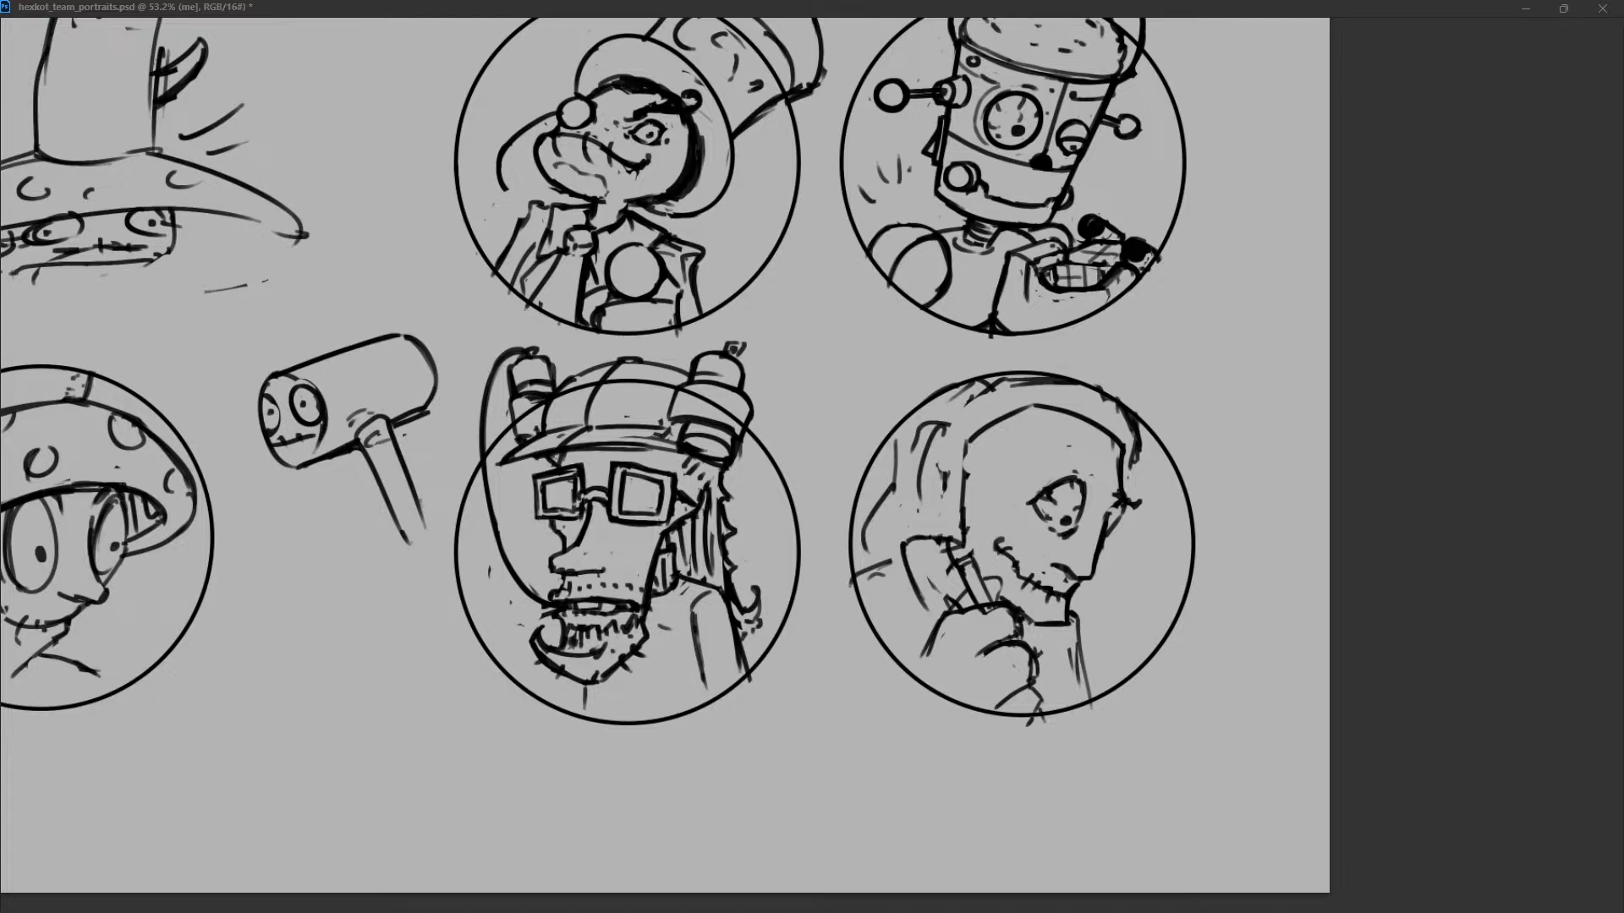
pyautogui.moveTo(902, 551)
pyautogui.mouseDown()
pyautogui.moveTo(921, 604)
pyautogui.moveTo(847, 585)
pyautogui.mouseUp()
pyautogui.hotkey('ctrl', 'z')
pyautogui.moveTo(937, 433); pyautogui.dragTo(873, 518)
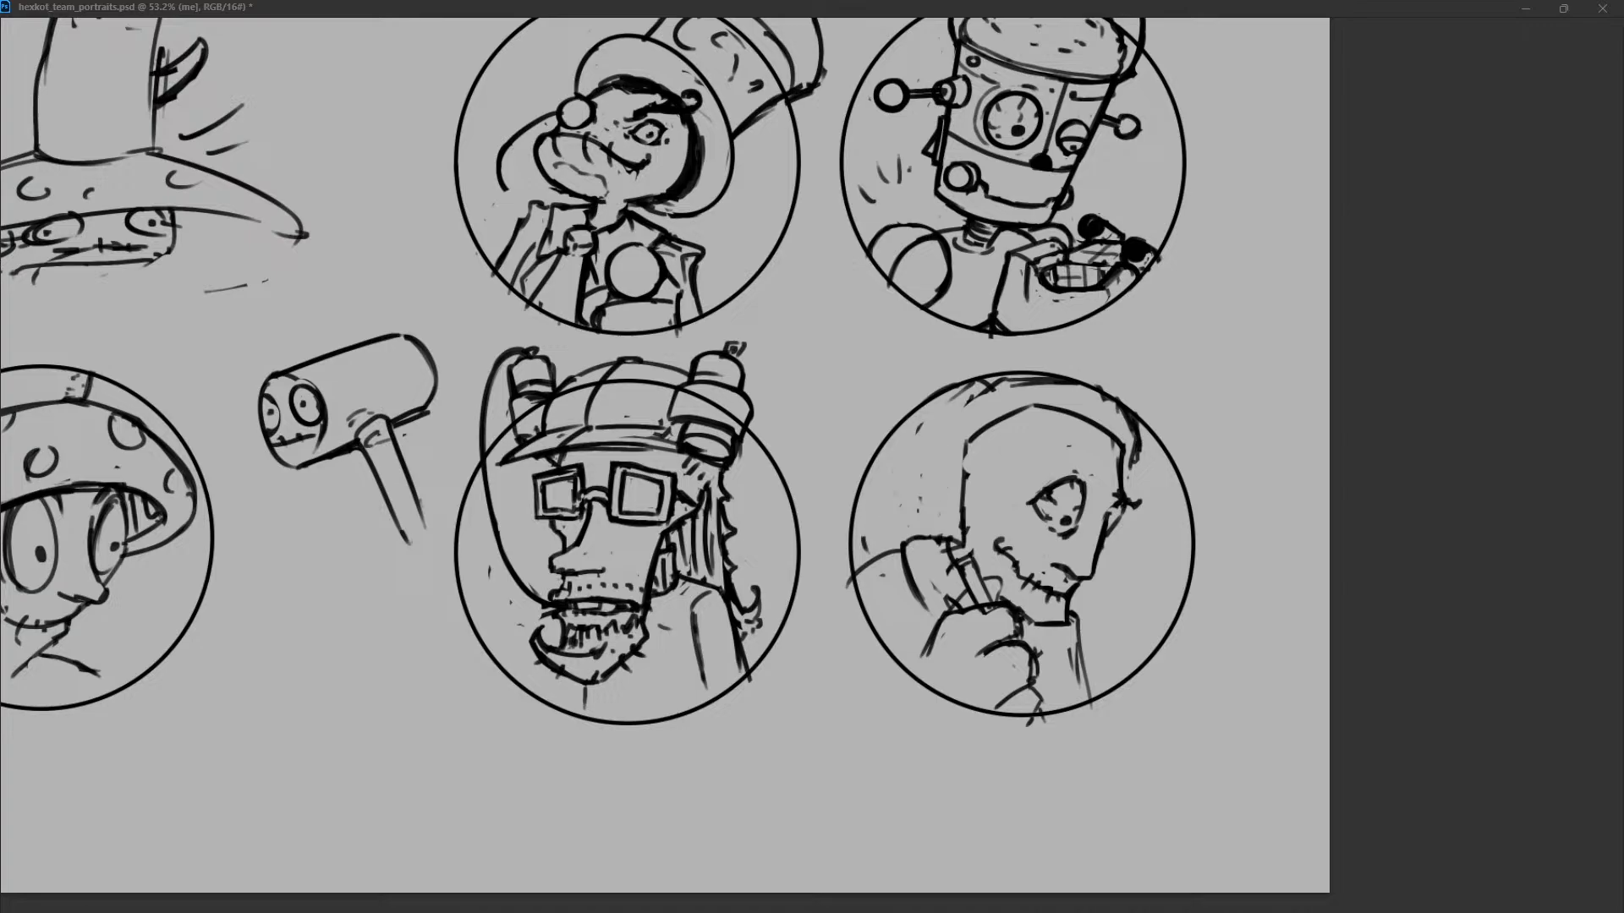
# Redraw the back shoulder with a sleeve seam and erase the collar lines below the chin.
pyautogui.moveTo(957, 479); pyautogui.dragTo(966, 484)
pyautogui.hotkey('ctrl', 'z')
pyautogui.moveTo(904, 543); pyautogui.dragTo(916, 606)
pyautogui.moveTo(903, 544)
pyautogui.mouseDown()
pyautogui.moveTo(936, 538)
pyautogui.moveTo(867, 550)
pyautogui.mouseUp()
pyautogui.moveTo(920, 511); pyautogui.dragTo(919, 429)
pyautogui.hotkey('ctrl', 'z')
pyautogui.moveTo(1075, 616)
pyautogui.mouseDown()
pyautogui.moveTo(1083, 667)
pyautogui.moveTo(1079, 639)
pyautogui.mouseUp()
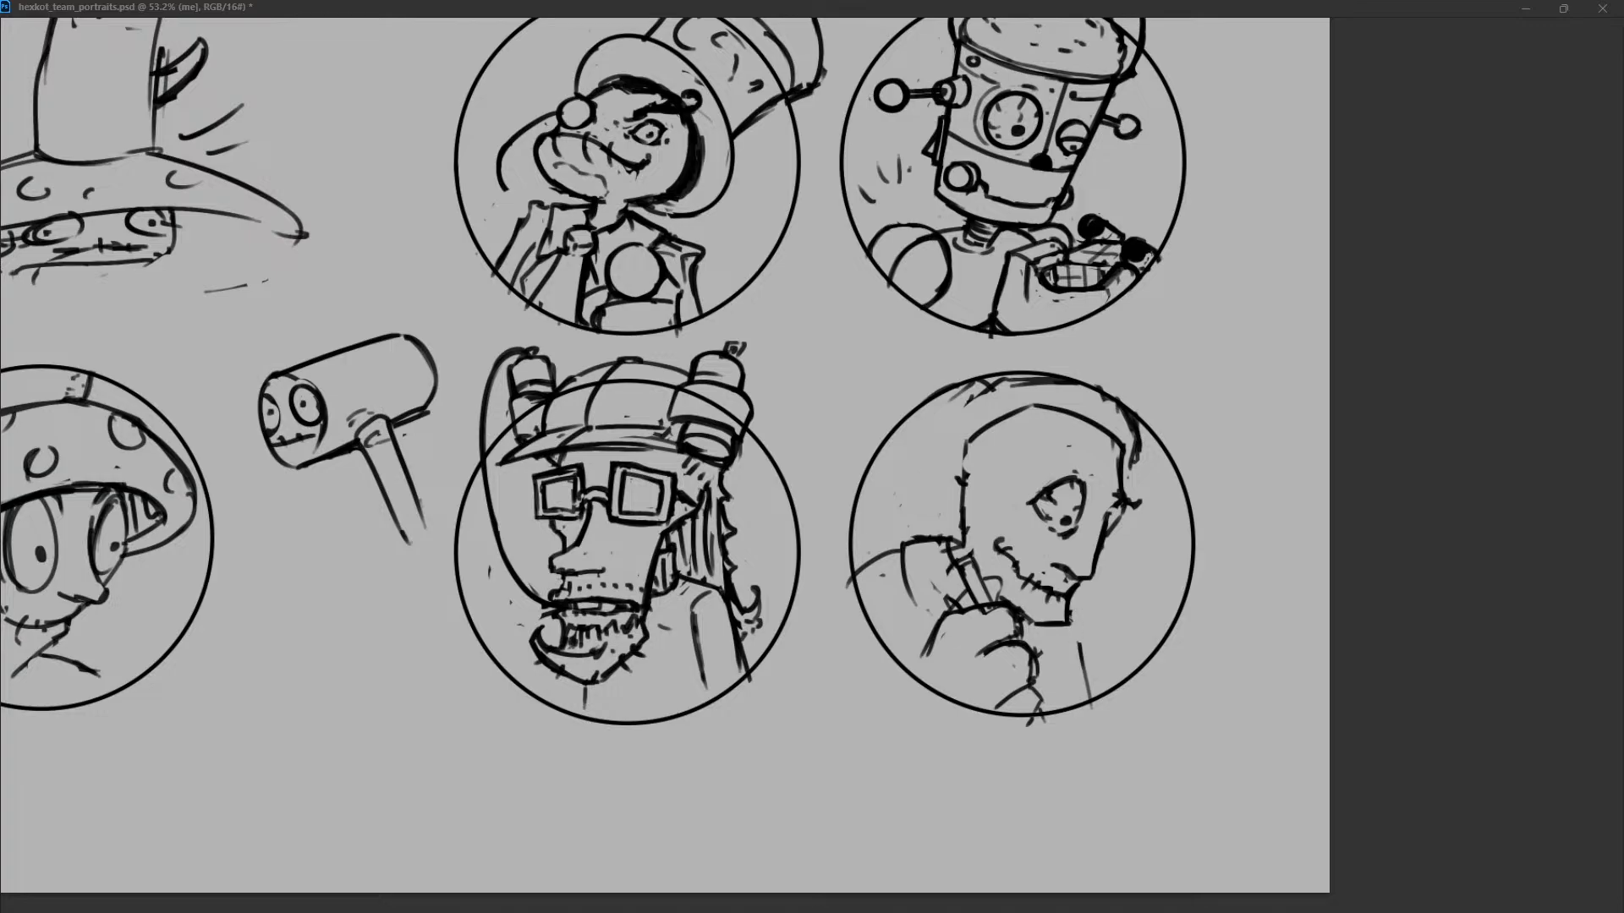
# Erase the raised hand, the brush it holds and the remaining collar line below the face.
pyautogui.moveTo(979, 613); pyautogui.dragTo(1000, 610)
pyautogui.moveTo(1013, 613)
pyautogui.mouseDown()
pyautogui.moveTo(1026, 640)
pyautogui.moveTo(998, 605)
pyautogui.moveTo(917, 663)
pyautogui.mouseUp()
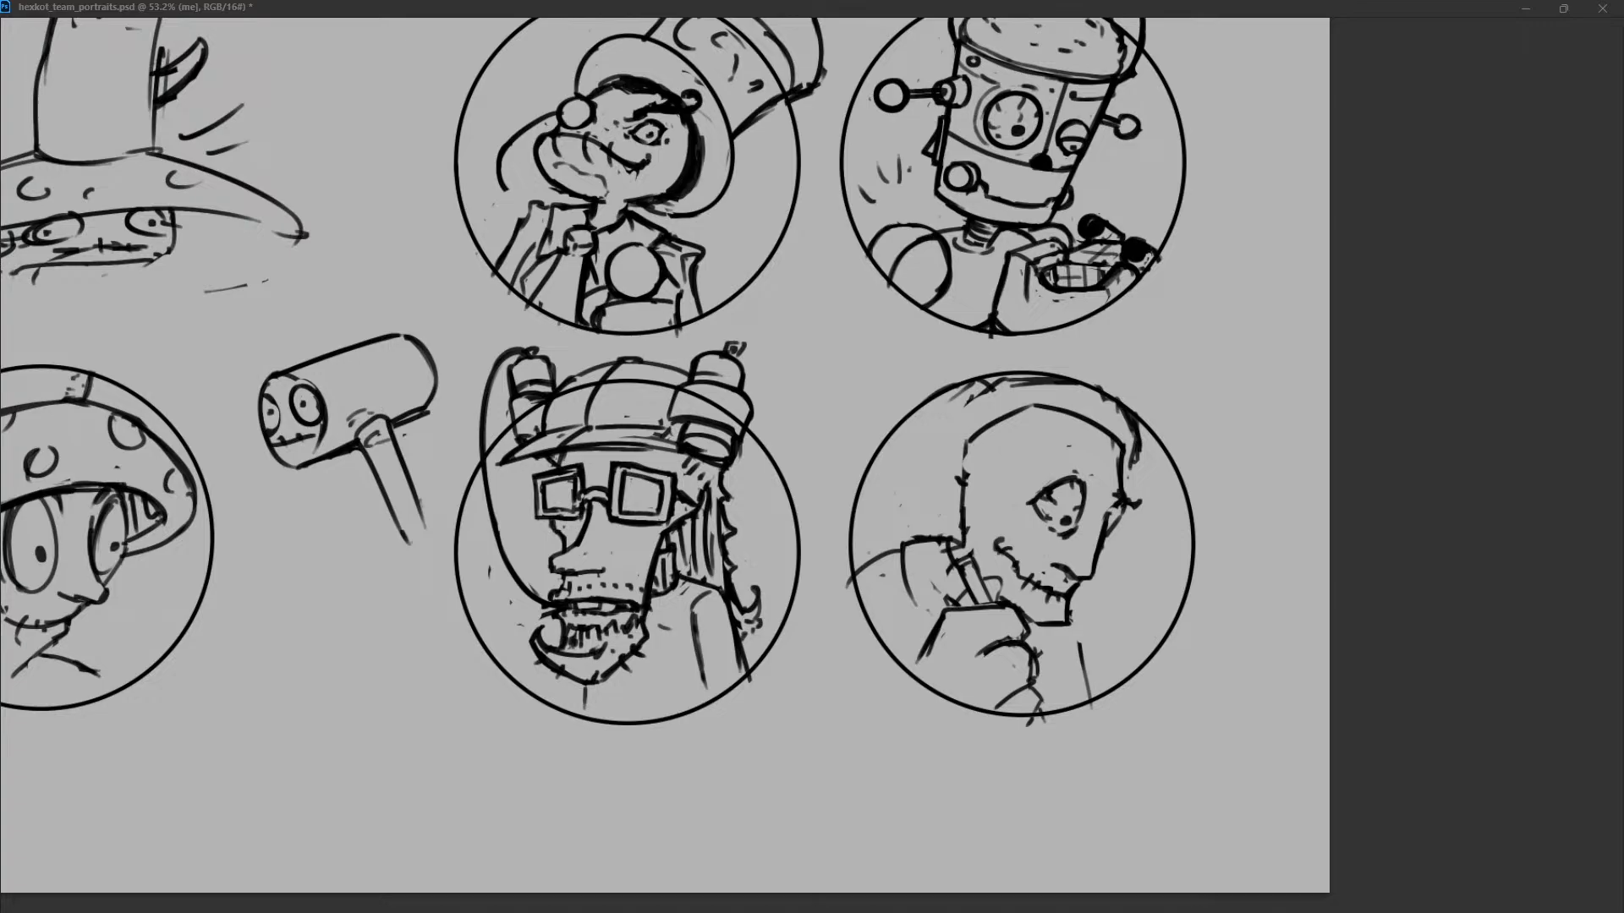
pyautogui.moveTo(968, 562); pyautogui.dragTo(1028, 711)
pyautogui.moveTo(1079, 645); pyautogui.dragTo(1090, 697)
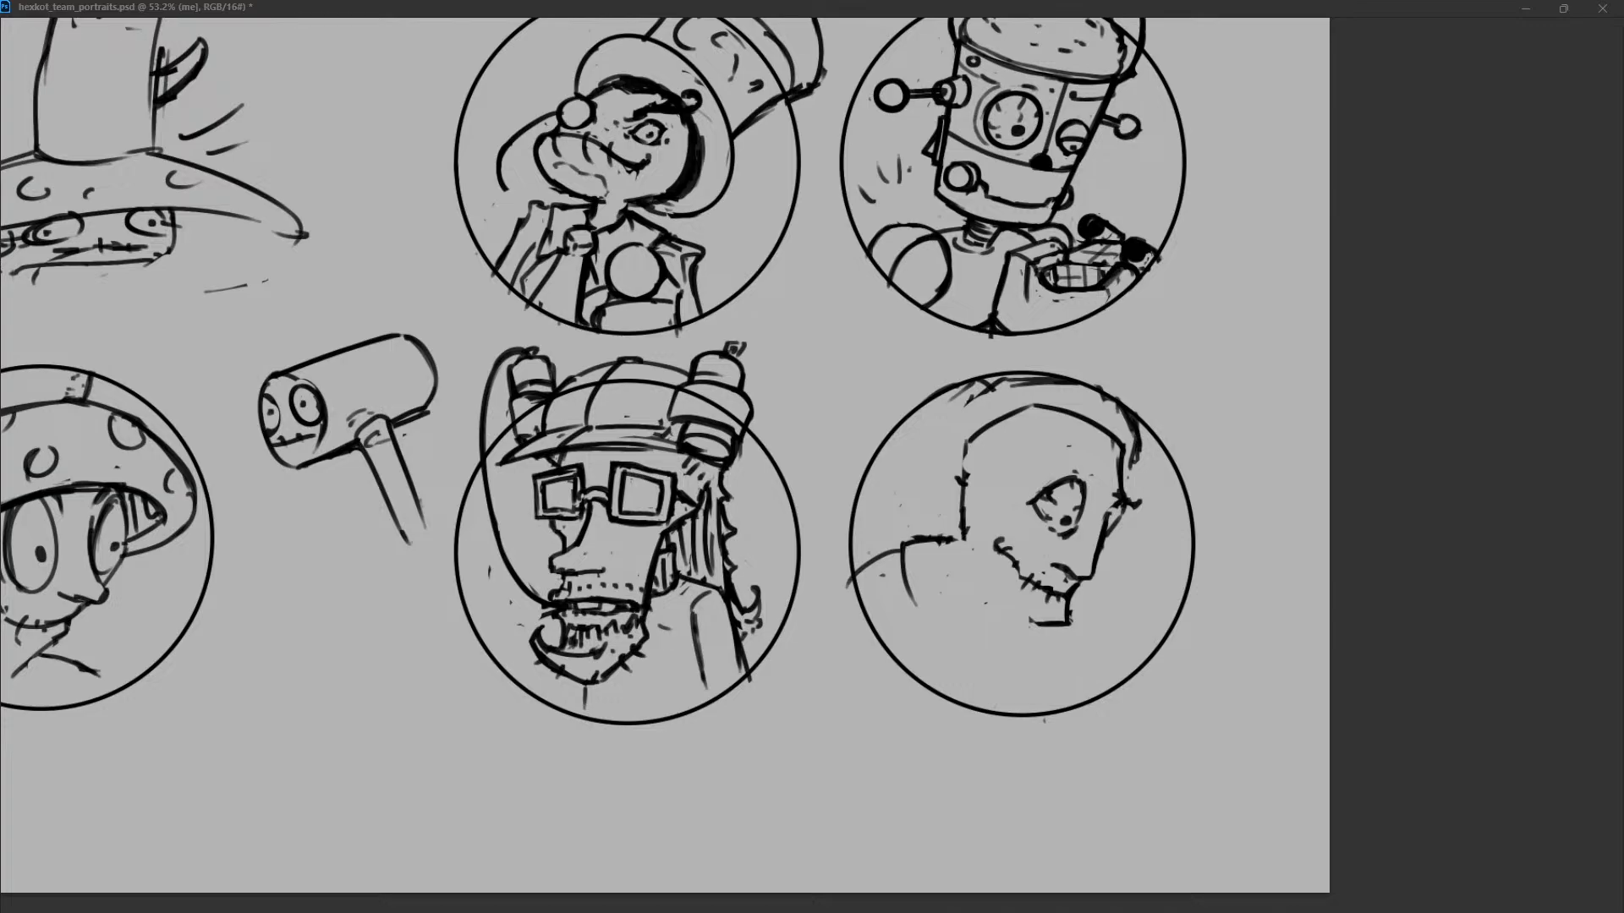
# Add stubble to the chin and draw the back contour of the head down to the nape.
pyautogui.moveTo(1072, 611)
pyautogui.mouseDown()
pyautogui.moveTo(1075, 638)
pyautogui.moveTo(1046, 633)
pyautogui.mouseUp()
pyautogui.moveTo(1115, 453); pyautogui.dragTo(1123, 495)
pyautogui.moveTo(964, 467); pyautogui.dragTo(964, 506)
pyautogui.hotkey('ctrl', 'z')
pyautogui.moveTo(1008, 378)
pyautogui.mouseDown()
pyautogui.moveTo(929, 442)
pyautogui.moveTo(935, 505)
pyautogui.mouseUp()
pyautogui.hotkey('ctrl', 'z')
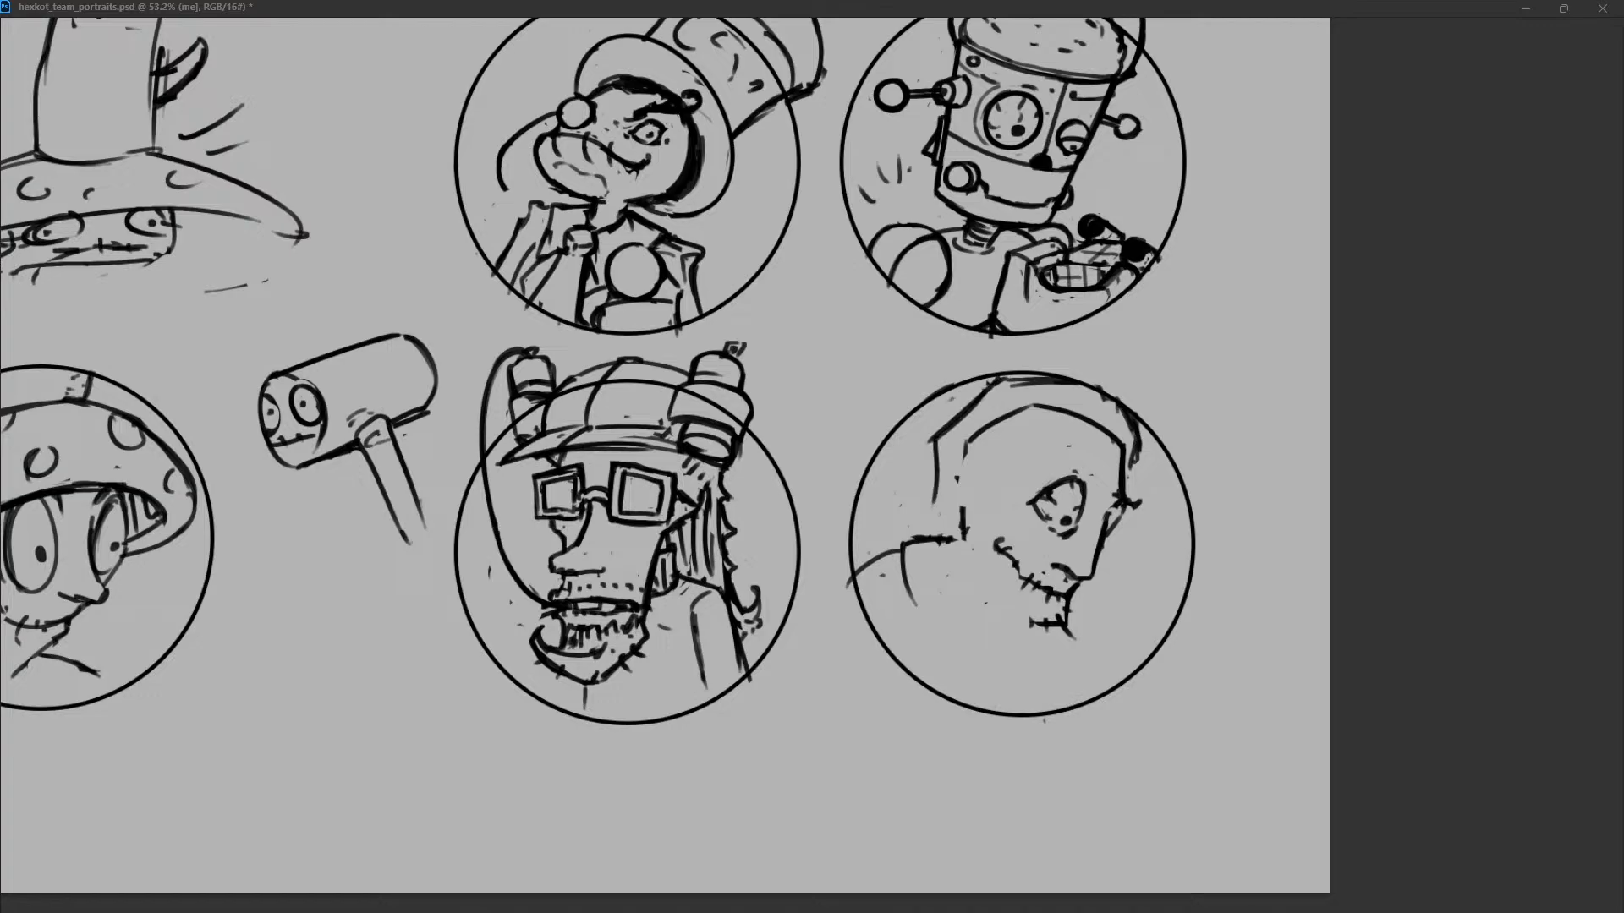
# Break the smooth forehead arc into short, jagged hairline strokes and thicken the back of the head.
pyautogui.hotkey('ctrl', 'z')
pyautogui.moveTo(1027, 402); pyautogui.dragTo(1033, 417)
pyautogui.moveTo(1002, 409)
pyautogui.mouseDown()
pyautogui.moveTo(1116, 436)
pyautogui.moveTo(1091, 425)
pyautogui.mouseUp()
pyautogui.moveTo(976, 437); pyautogui.dragTo(970, 461)
pyautogui.moveTo(952, 394); pyautogui.dragTo(937, 423)
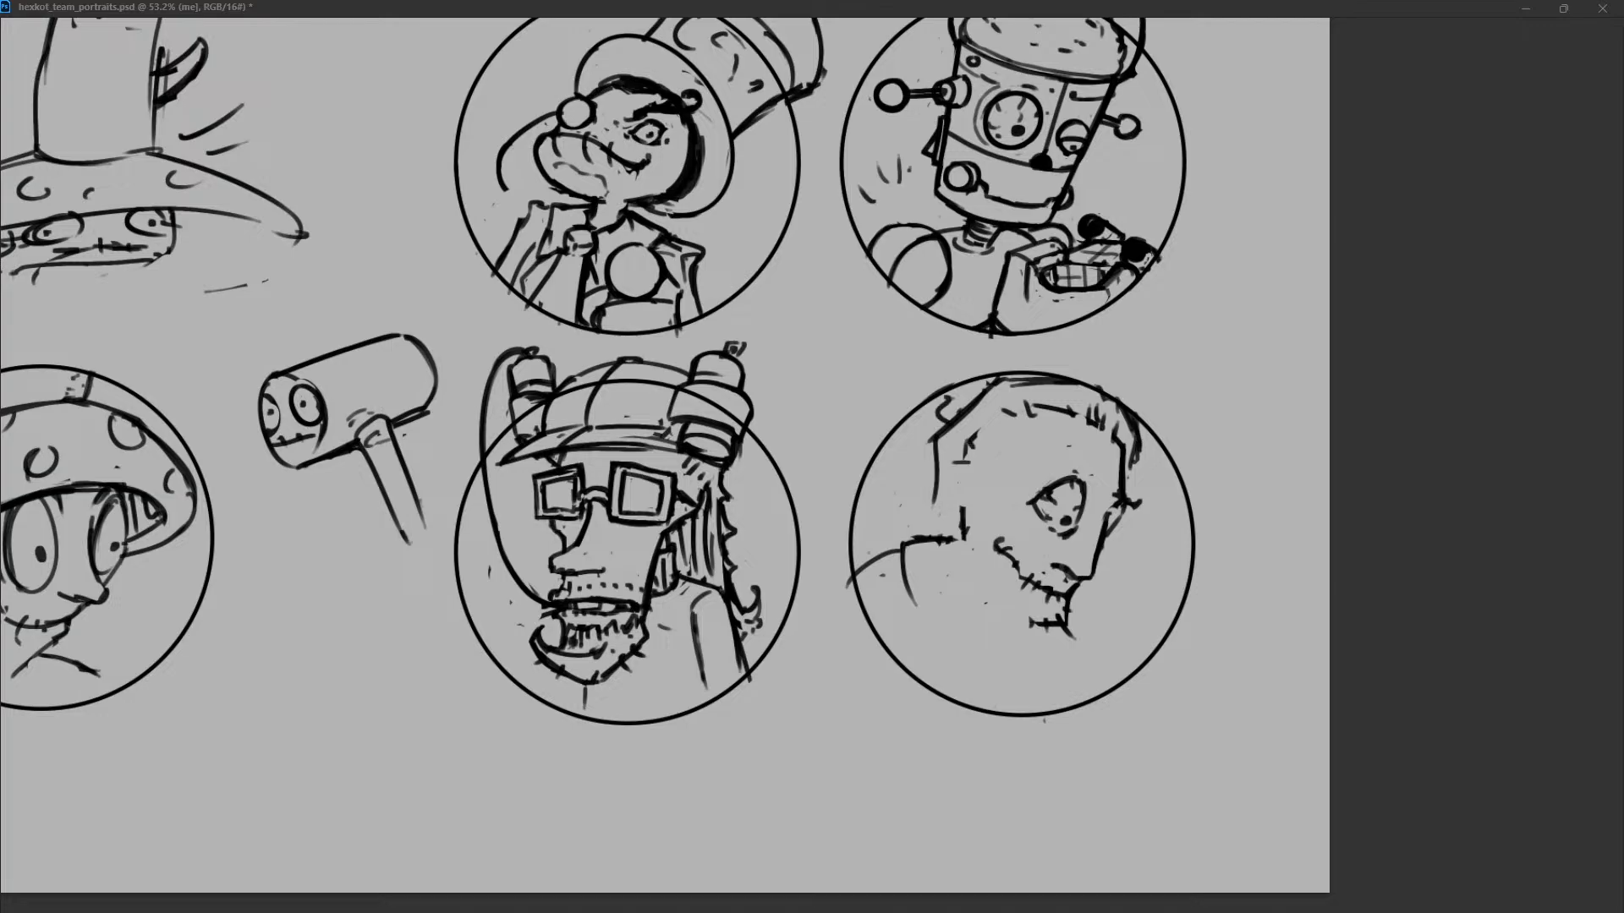
# Add short loose hair strokes at the front of the head and across the temple.
pyautogui.moveTo(1131, 463); pyautogui.dragTo(1146, 458)
pyautogui.moveTo(1056, 423); pyautogui.dragTo(1118, 441)
pyautogui.hotkey('ctrl', 'z')
pyautogui.moveTo(1049, 431)
pyautogui.mouseDown()
pyautogui.moveTo(1035, 478)
pyautogui.moveTo(1044, 456)
pyautogui.mouseUp()
pyautogui.hotkey('ctrl', 'z')
pyautogui.moveTo(1034, 470)
pyautogui.mouseDown()
pyautogui.moveTo(974, 501)
pyautogui.moveTo(1044, 456)
pyautogui.mouseUp()
pyautogui.hotkey('ctrl', 'z')
pyautogui.moveTo(1030, 446); pyautogui.dragTo(1044, 451)
# Mark a small hair tuft at the nape and rough out a ponytail arching behind the head.
pyautogui.moveTo(909, 506)
pyautogui.mouseDown()
pyautogui.moveTo(939, 509)
pyautogui.moveTo(923, 516)
pyautogui.mouseUp()
pyautogui.moveTo(935, 452)
pyautogui.mouseDown()
pyautogui.moveTo(891, 475)
pyautogui.moveTo(933, 443)
pyautogui.mouseUp()
pyautogui.hotkey('ctrl', 'z')
pyautogui.moveTo(947, 413)
pyautogui.mouseDown()
pyautogui.moveTo(907, 419)
pyautogui.moveTo(872, 503)
pyautogui.mouseUp()
pyautogui.hotkey('ctrl', 'z')
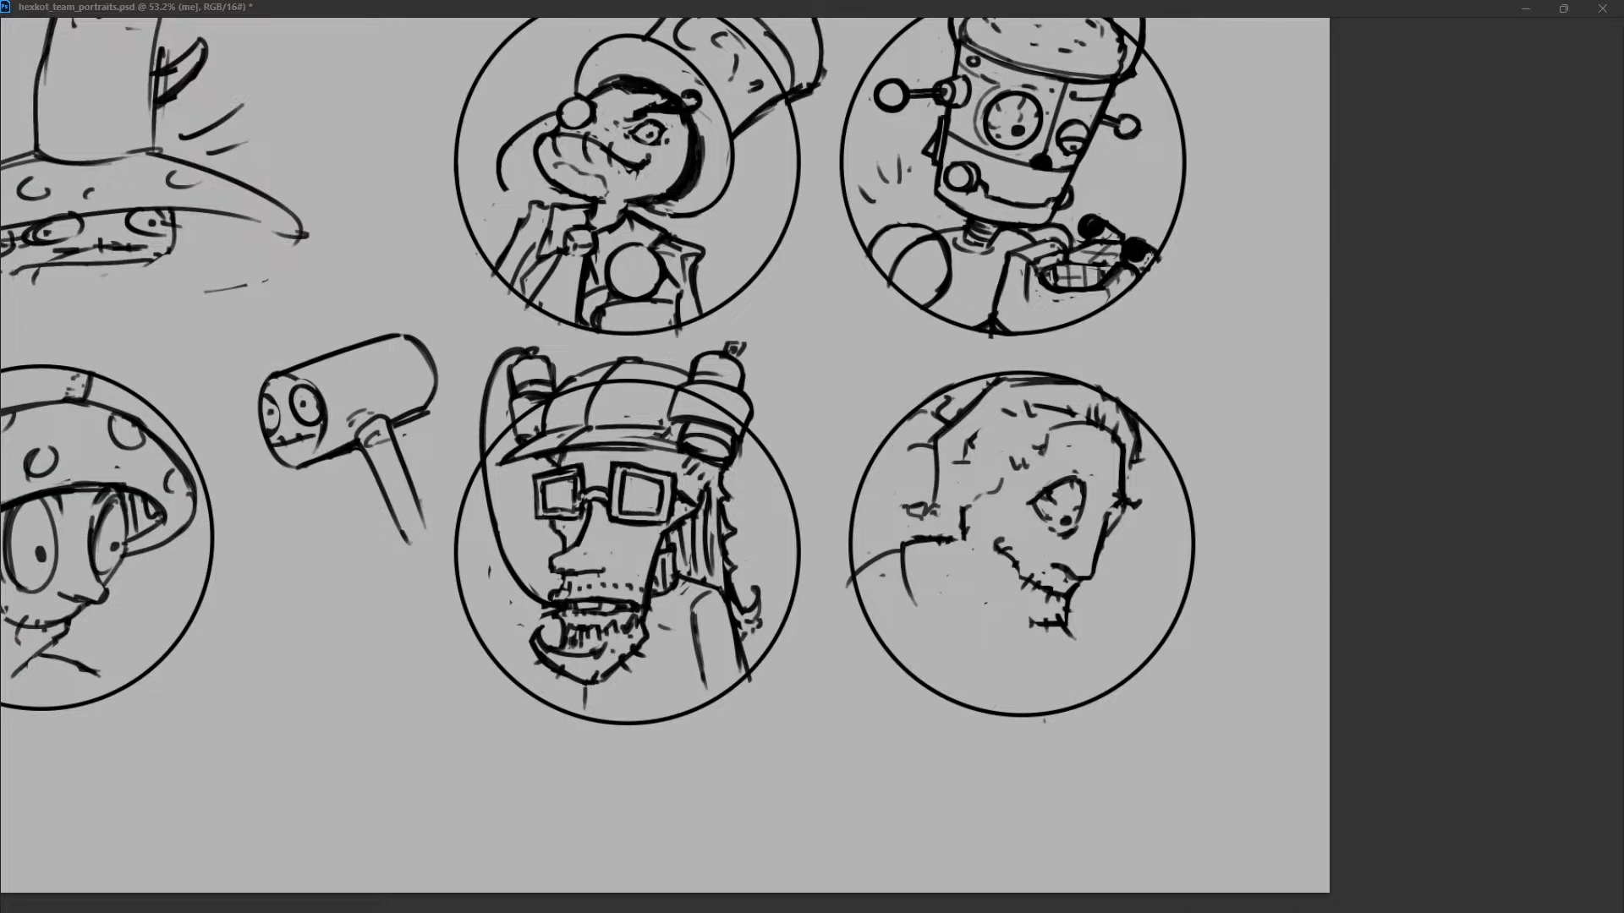
pyautogui.moveTo(891, 428); pyautogui.dragTo(870, 460)
pyautogui.hotkey('ctrl', 'z')
pyautogui.moveTo(922, 411); pyautogui.dragTo(856, 423)
pyautogui.moveTo(851, 430); pyautogui.dragTo(843, 534)
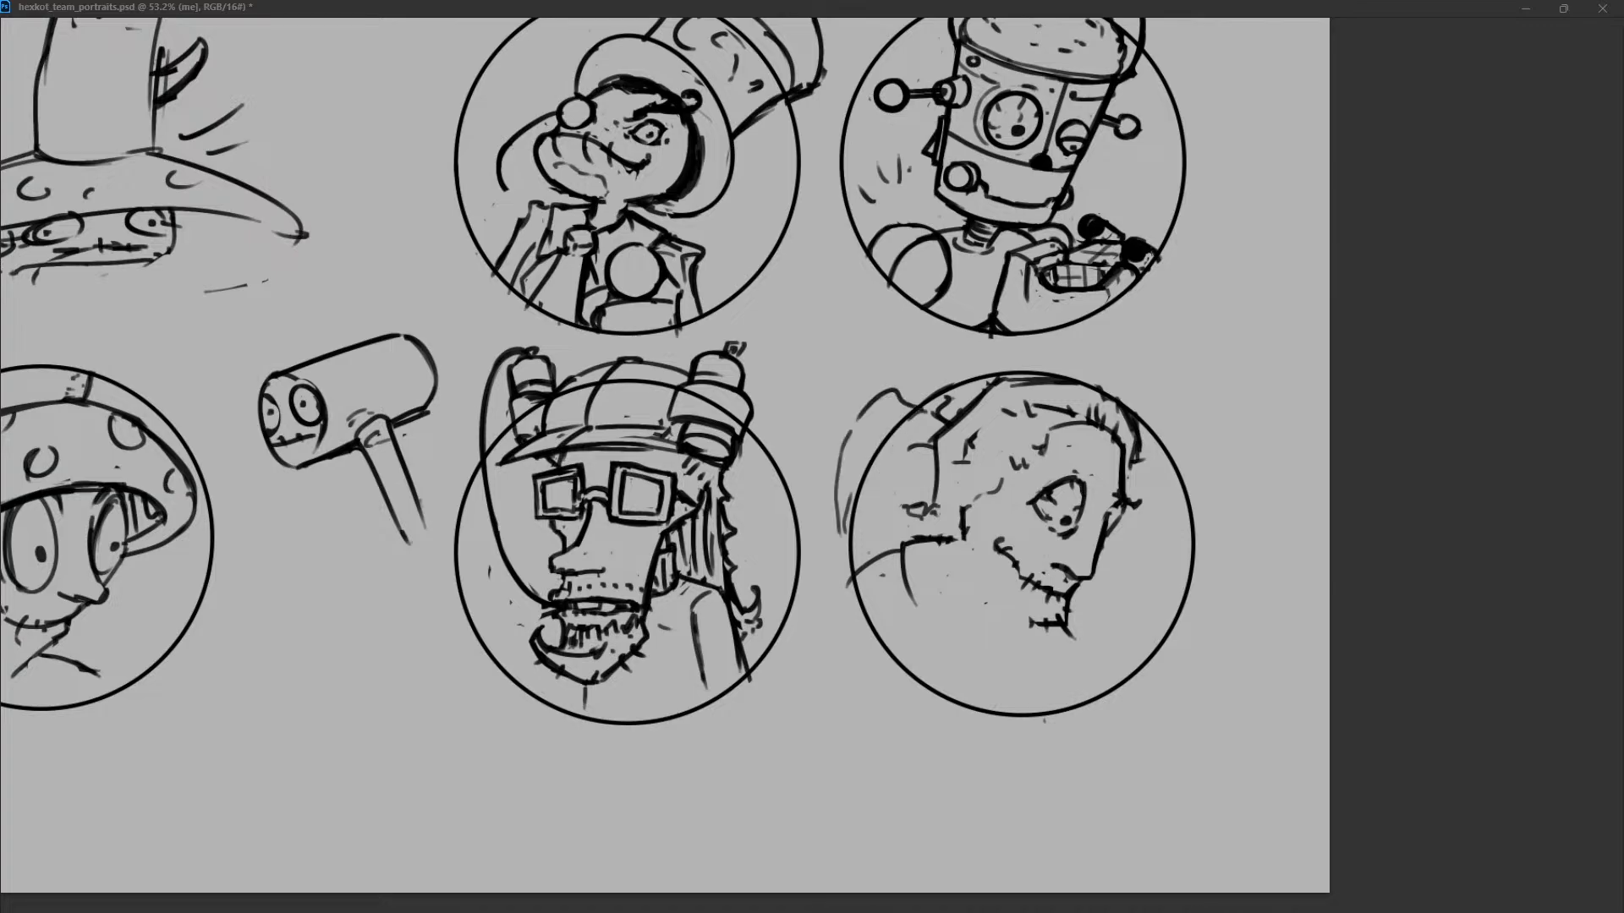
# Replace the ponytail outline with a taller one made of broken strokes outside the circle.
pyautogui.moveTo(897, 455); pyautogui.dragTo(867, 504)
pyautogui.hotkey('ctrl', 'z')
pyautogui.hotkey('ctrl', 'z')
pyautogui.moveTo(929, 410)
pyautogui.mouseDown()
pyautogui.moveTo(881, 382)
pyautogui.moveTo(837, 517)
pyautogui.mouseUp()
pyautogui.moveTo(892, 371)
pyautogui.mouseDown()
pyautogui.moveTo(932, 415)
pyautogui.moveTo(851, 423)
pyautogui.mouseUp()
pyautogui.moveTo(847, 442); pyautogui.dragTo(837, 503)
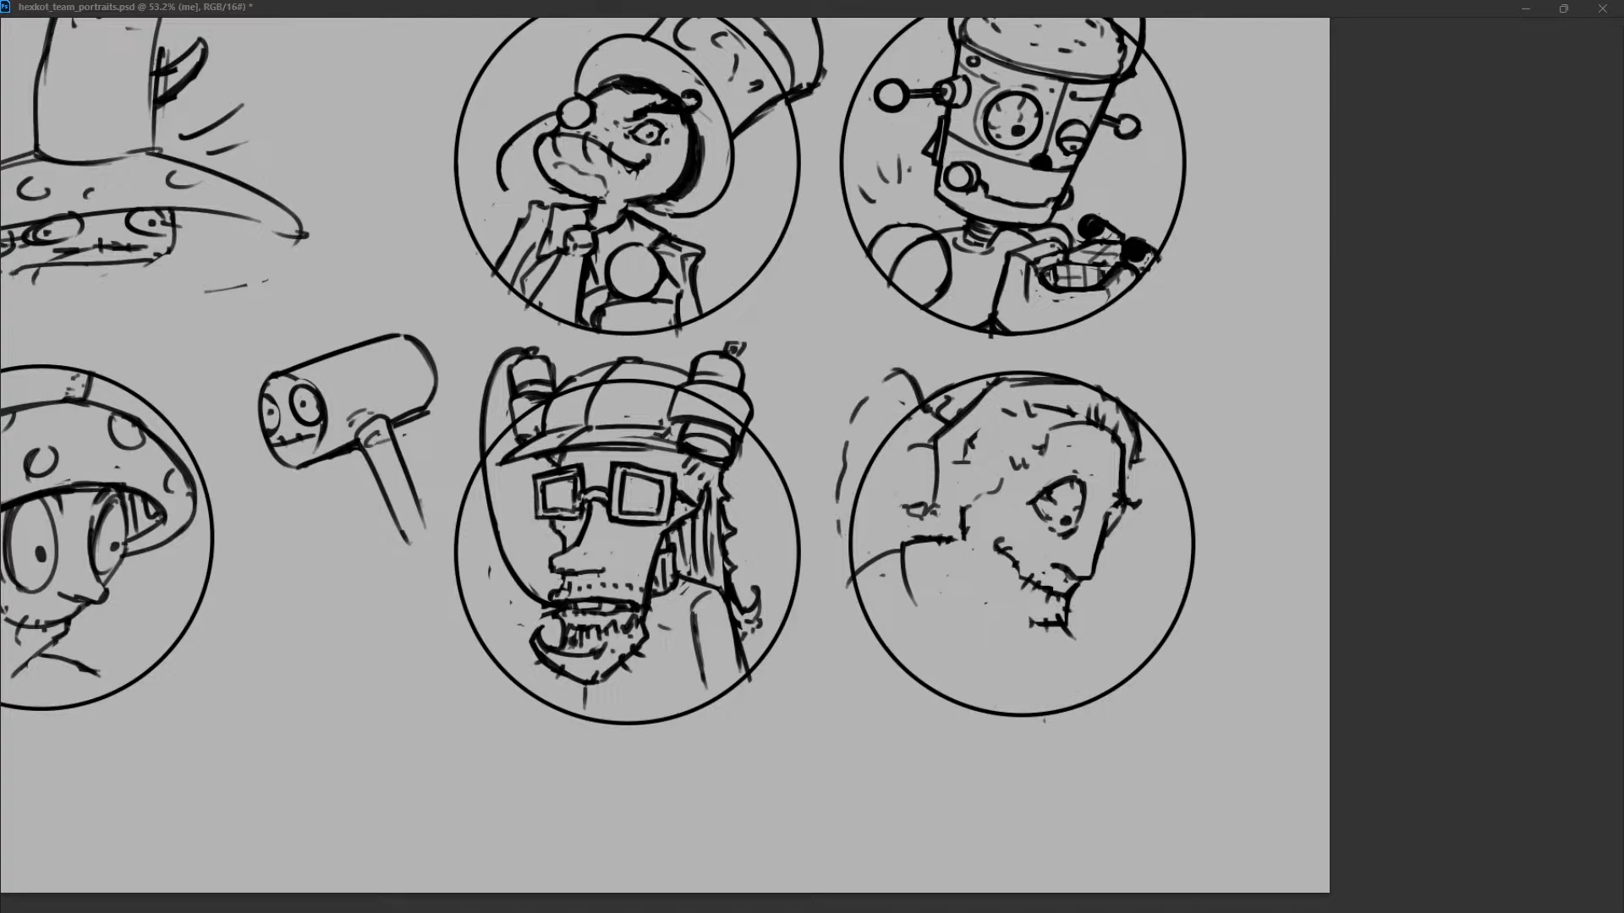
# Add stray spiky hair strands along the top and front of the head.
pyautogui.moveTo(1008, 382)
pyautogui.mouseDown()
pyautogui.moveTo(1080, 385)
pyautogui.moveTo(1093, 371)
pyautogui.moveTo(1145, 428)
pyautogui.moveTo(1134, 442)
pyautogui.mouseUp()
pyautogui.moveTo(1100, 372); pyautogui.dragTo(1118, 397)
pyautogui.moveTo(1149, 423)
pyautogui.mouseDown()
pyautogui.moveTo(1128, 478)
pyautogui.moveTo(1139, 428)
pyautogui.moveTo(1071, 378)
pyautogui.moveTo(1095, 388)
pyautogui.mouseUp()
pyautogui.hotkey('ctrl', 'z')
pyautogui.hotkey('ctrl', 'z')
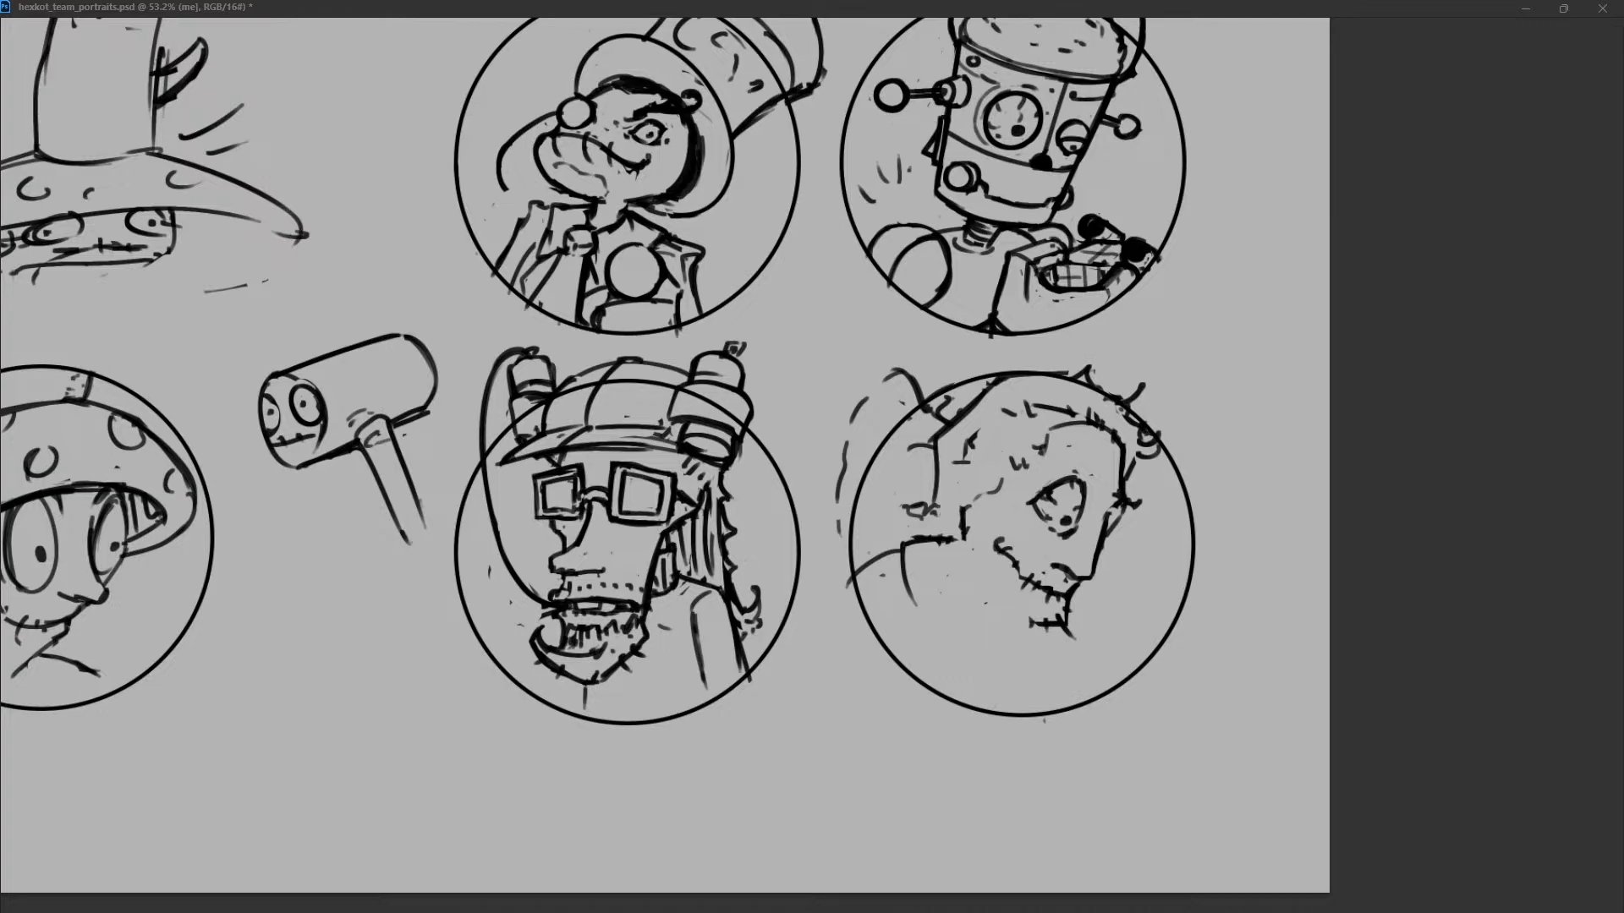
# Give the ponytail a fuller, jagged outer contour and clear the tuft and shoulder line at the nape.
pyautogui.moveTo(912, 510)
pyautogui.mouseDown()
pyautogui.moveTo(934, 522)
pyautogui.moveTo(919, 532)
pyautogui.mouseUp()
pyautogui.moveTo(908, 445); pyautogui.dragTo(852, 424)
pyautogui.moveTo(889, 369)
pyautogui.mouseDown()
pyautogui.moveTo(905, 373)
pyautogui.moveTo(855, 406)
pyautogui.moveTo(835, 468)
pyautogui.mouseUp()
pyautogui.moveTo(861, 397); pyautogui.dragTo(829, 526)
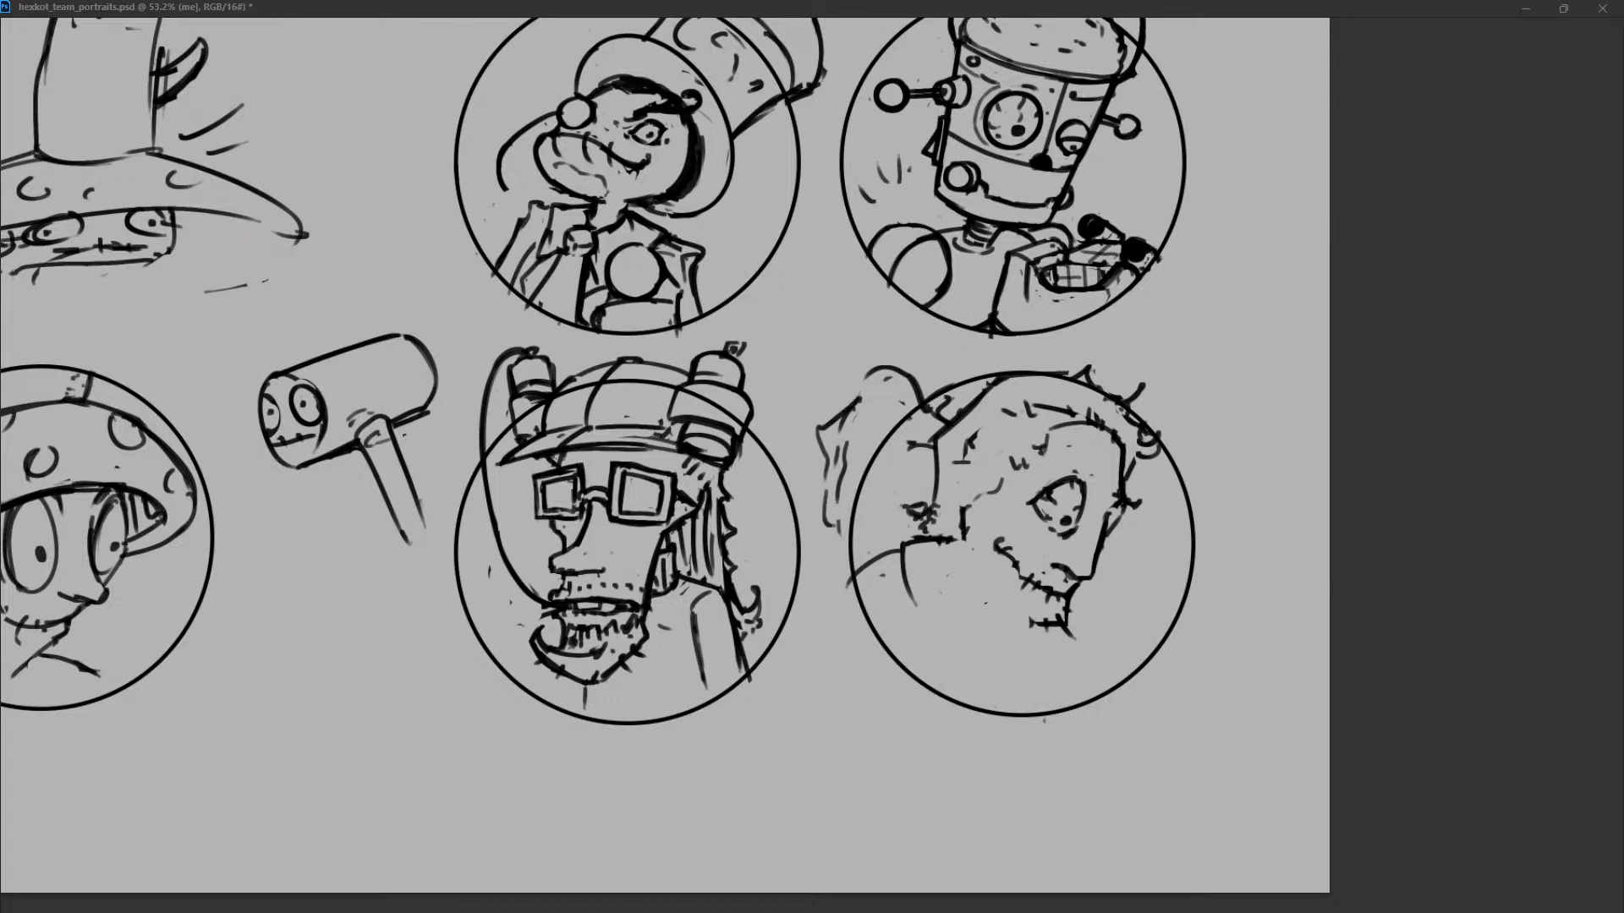
pyautogui.moveTo(1147, 462); pyautogui.dragTo(1129, 501)
pyautogui.hotkey('ctrl', 'z')
pyautogui.moveTo(826, 491)
pyautogui.mouseDown()
pyautogui.moveTo(836, 534)
pyautogui.moveTo(947, 536)
pyautogui.moveTo(909, 531)
pyautogui.mouseUp()
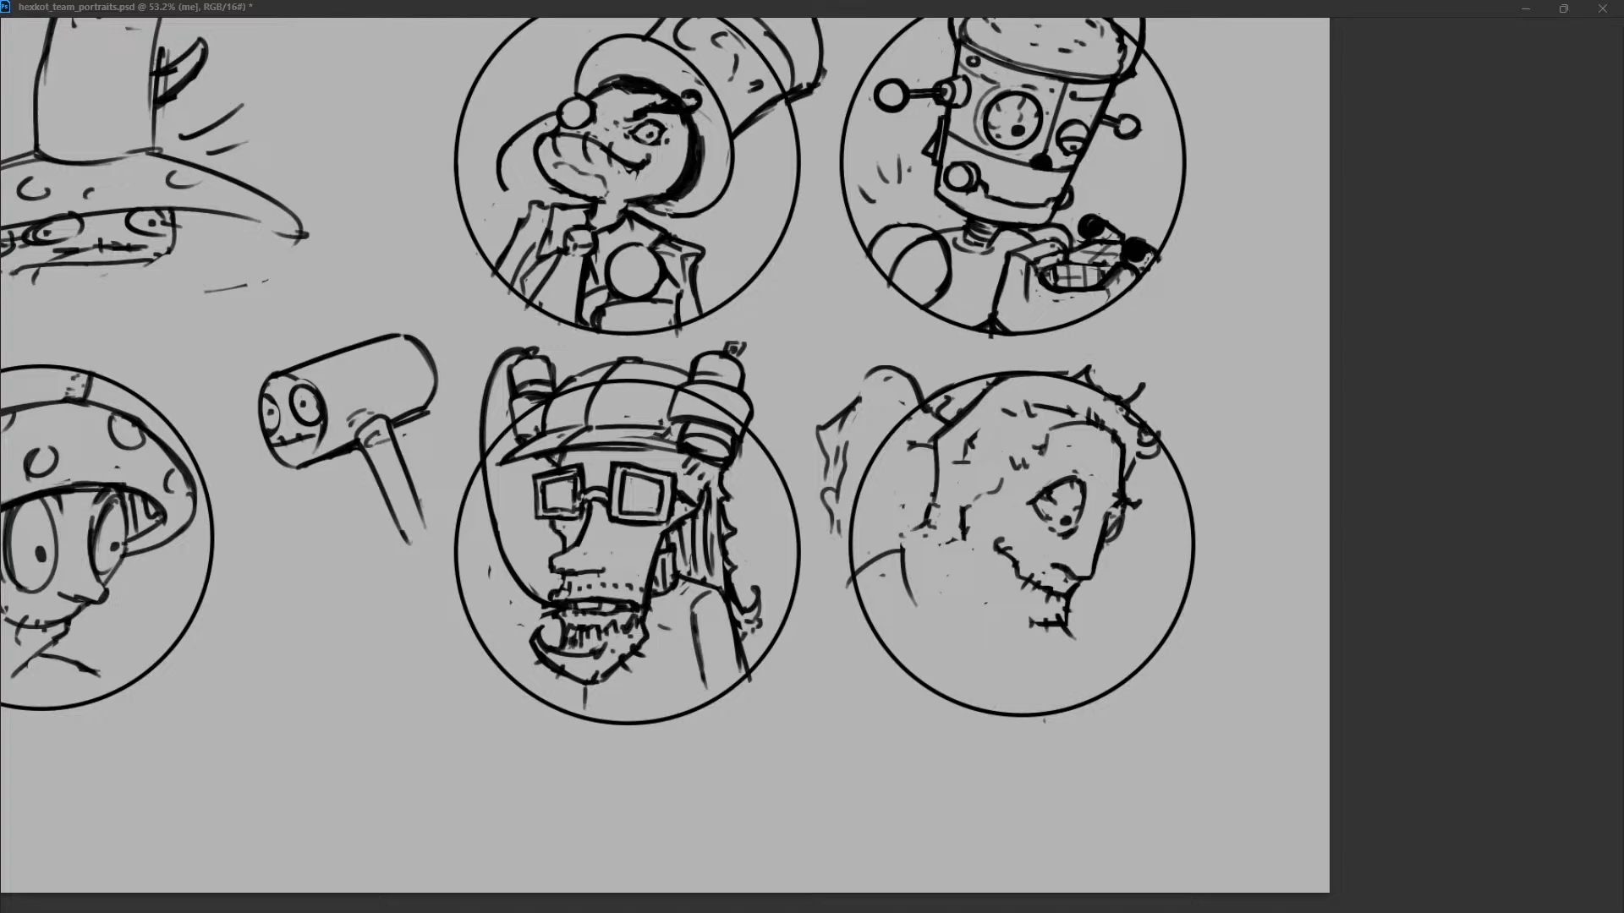
# Draw the far eye at the front edge of the face beside the nose bridge.
pyautogui.moveTo(1120, 511); pyautogui.dragTo(1105, 548)
pyautogui.hotkey('ctrl', 'z')
pyautogui.moveTo(1112, 509); pyautogui.dragTo(1093, 587)
pyautogui.hotkey('ctrl', 'z')
pyautogui.moveTo(1111, 511)
pyautogui.mouseDown()
pyautogui.moveTo(1095, 575)
pyautogui.moveTo(1115, 511)
pyautogui.mouseUp()
# Draw the jawline running back from the bearded chin and strengthen the lines around the large eye.
pyautogui.moveTo(1022, 623); pyautogui.dragTo(1043, 620)
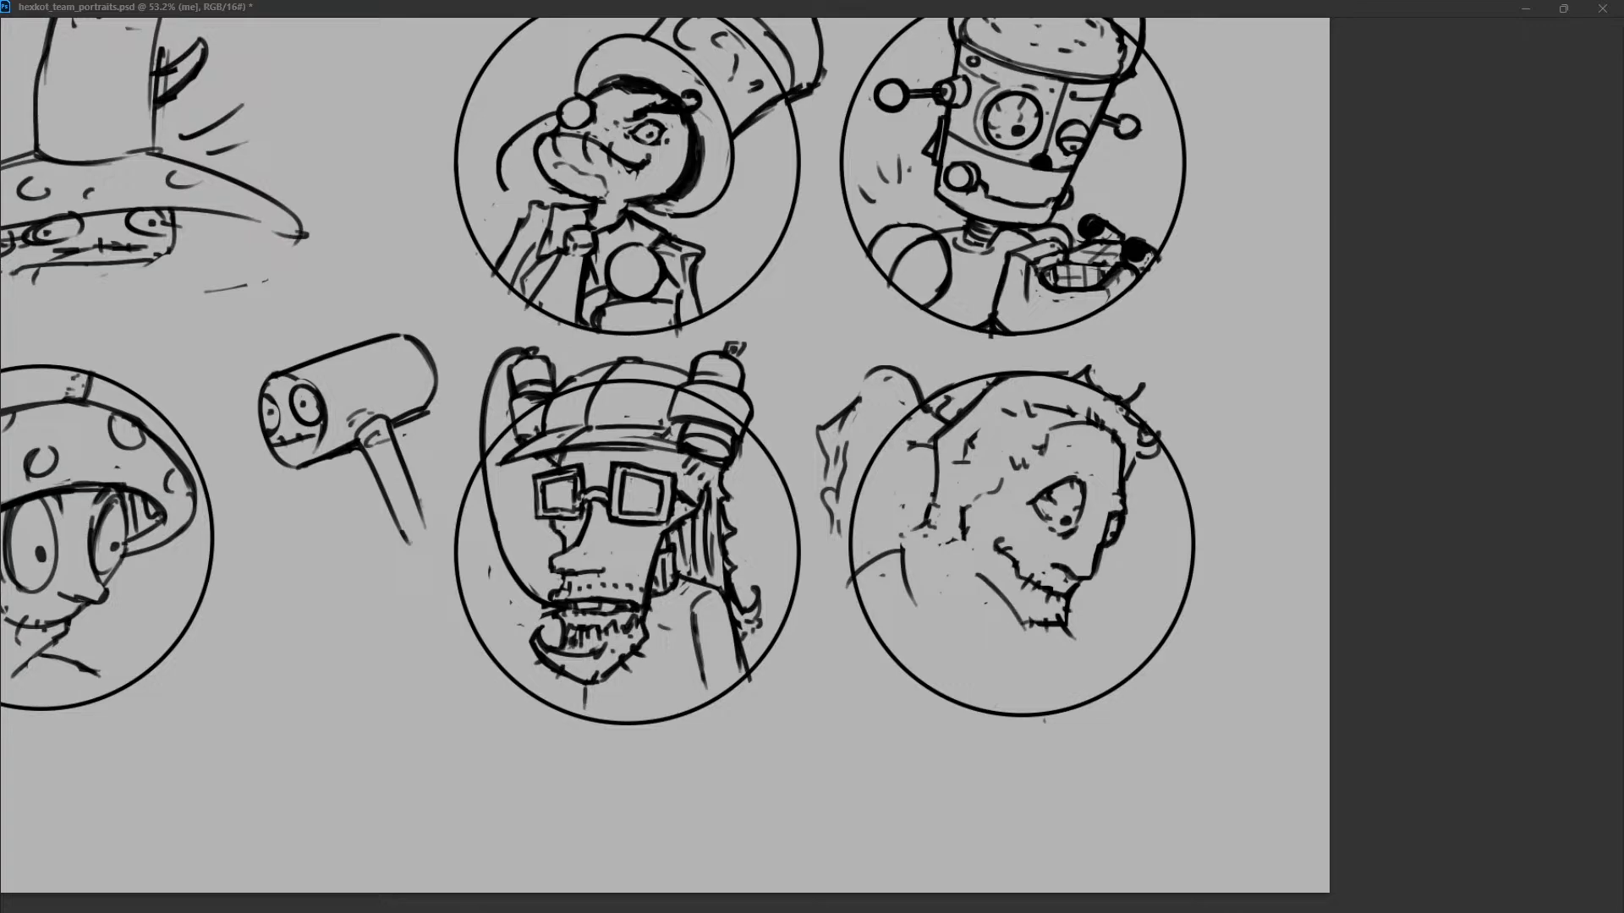
pyautogui.moveTo(981, 571); pyautogui.dragTo(1025, 623)
pyautogui.moveTo(1027, 615)
pyautogui.mouseDown()
pyautogui.moveTo(1020, 632)
pyautogui.moveTo(1014, 621)
pyautogui.mouseUp()
pyautogui.moveTo(1040, 528)
pyautogui.mouseDown()
pyautogui.moveTo(1054, 537)
pyautogui.moveTo(1060, 476)
pyautogui.moveTo(1090, 469)
pyautogui.mouseUp()
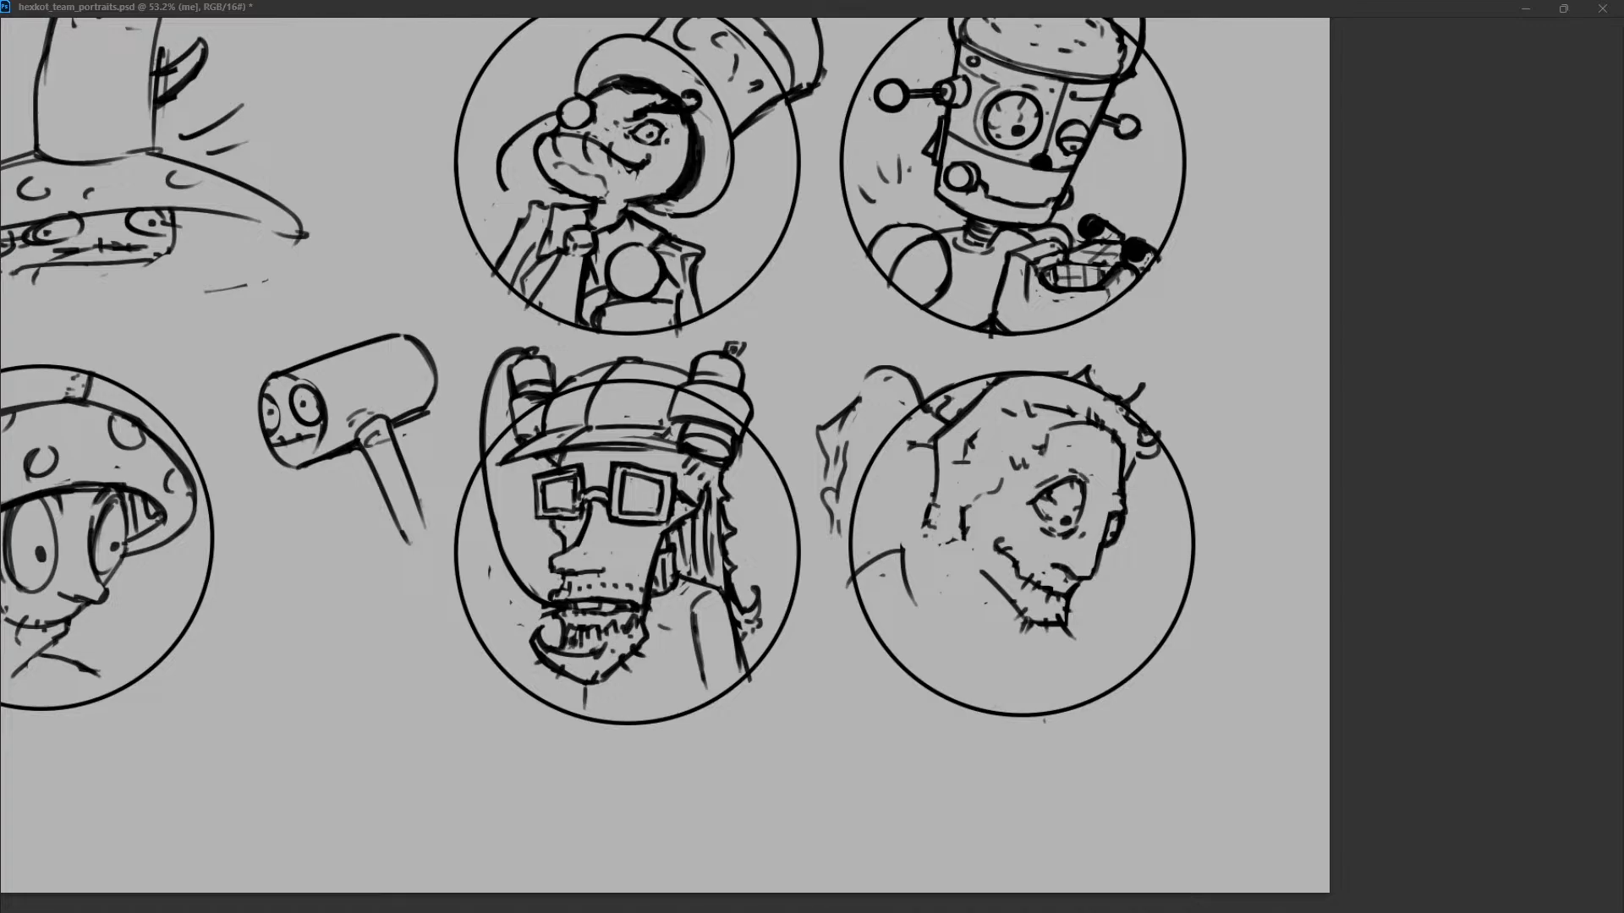
# Redraw the front line of the face from the far eye down to the nose and extend the corner of the mouth.
pyautogui.moveTo(1112, 505); pyautogui.dragTo(1093, 580)
pyautogui.hotkey('ctrl', 'z')
pyautogui.moveTo(1112, 500); pyautogui.dragTo(1089, 582)
pyautogui.moveTo(1000, 560); pyautogui.dragTo(1021, 573)
pyautogui.moveTo(1102, 424)
pyautogui.mouseDown()
pyautogui.moveTo(1114, 436)
pyautogui.moveTo(1061, 427)
pyautogui.mouseUp()
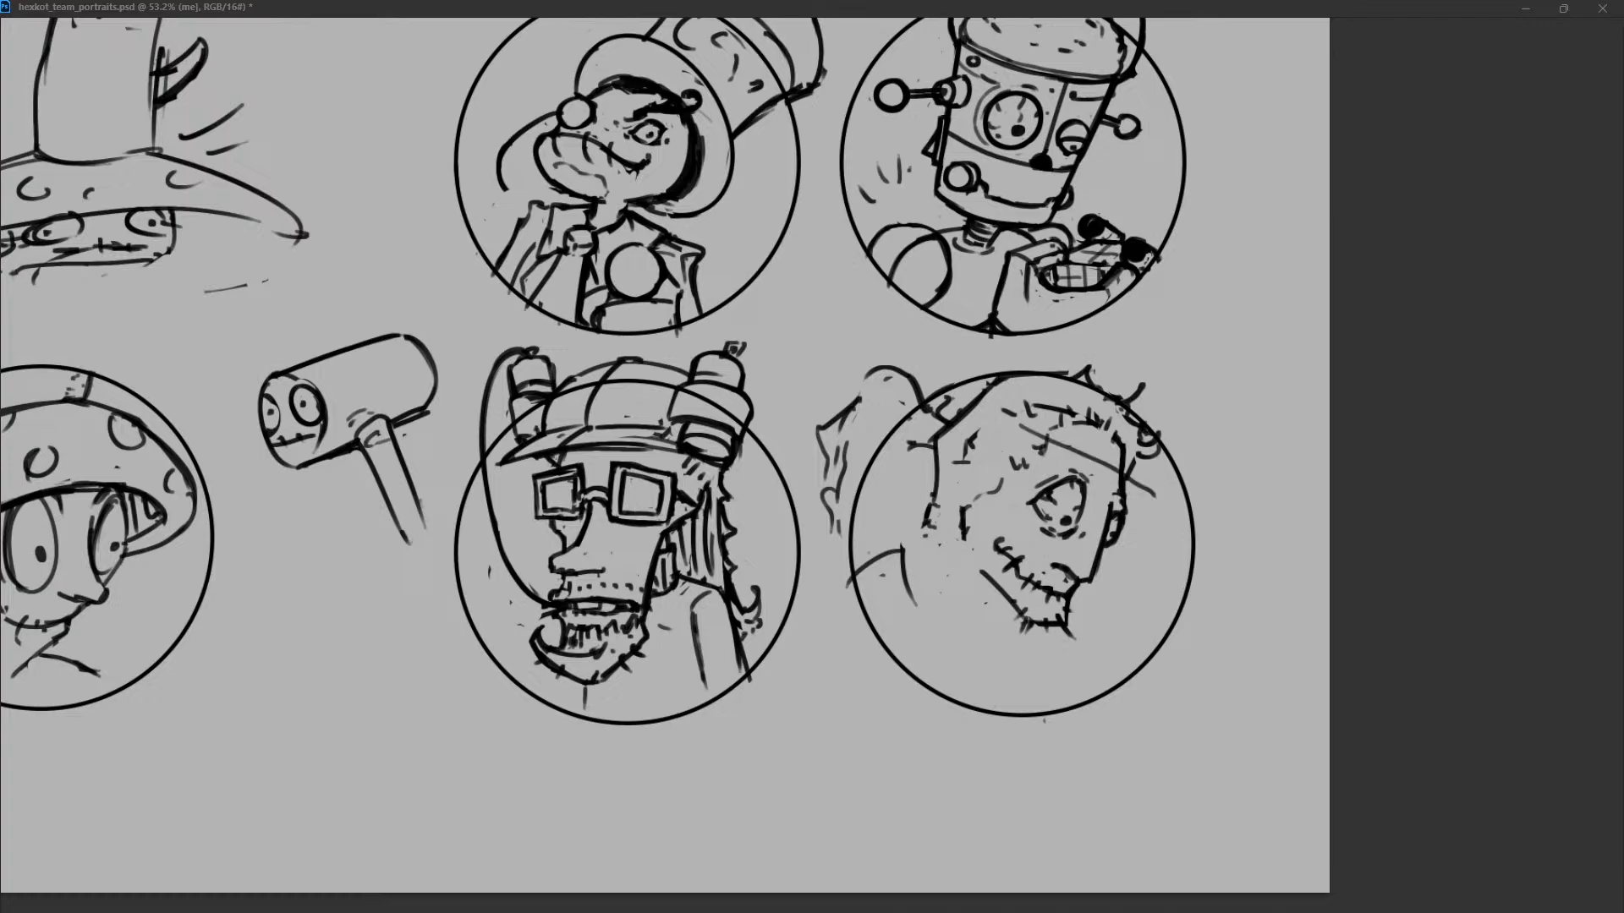
pyautogui.moveTo(1052, 423); pyautogui.dragTo(1121, 455)
pyautogui.hotkey('ctrl', 'z')
# Draw the shoulder and back-of-neck lines below the nape and slim the ponytail's outer contour.
pyautogui.moveTo(921, 532); pyautogui.dragTo(893, 543)
pyautogui.moveTo(867, 560); pyautogui.dragTo(897, 569)
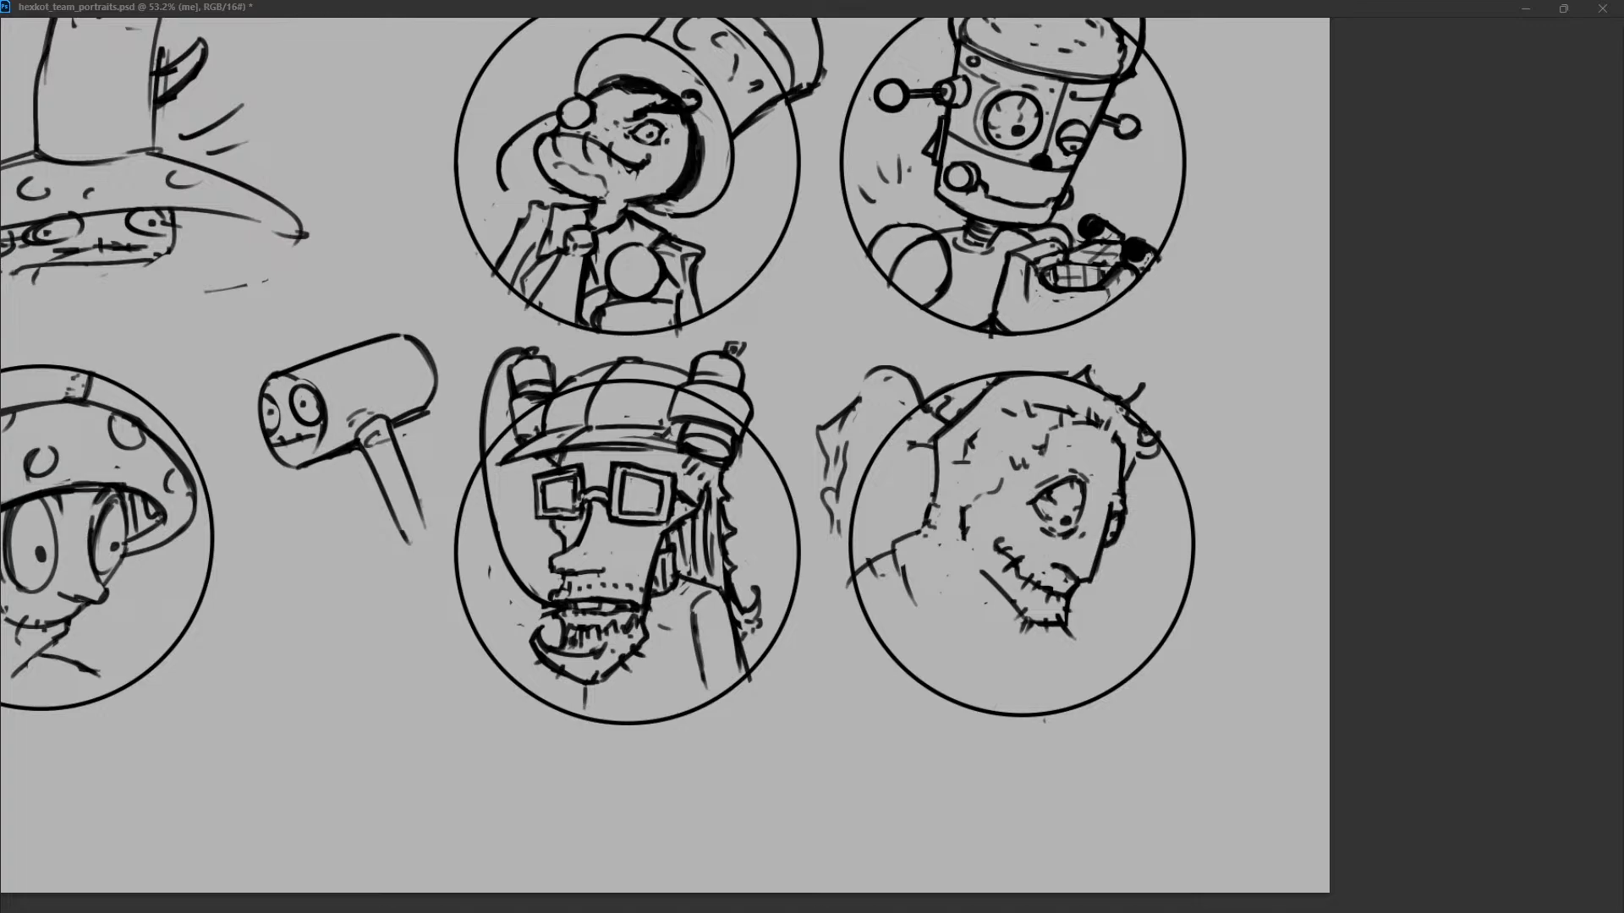
pyautogui.hotkey('ctrl', 'z')
pyautogui.moveTo(861, 398); pyautogui.dragTo(827, 475)
pyautogui.moveTo(894, 543); pyautogui.dragTo(909, 608)
pyautogui.hotkey('ctrl', 'z')
pyautogui.moveTo(894, 544); pyautogui.dragTo(928, 626)
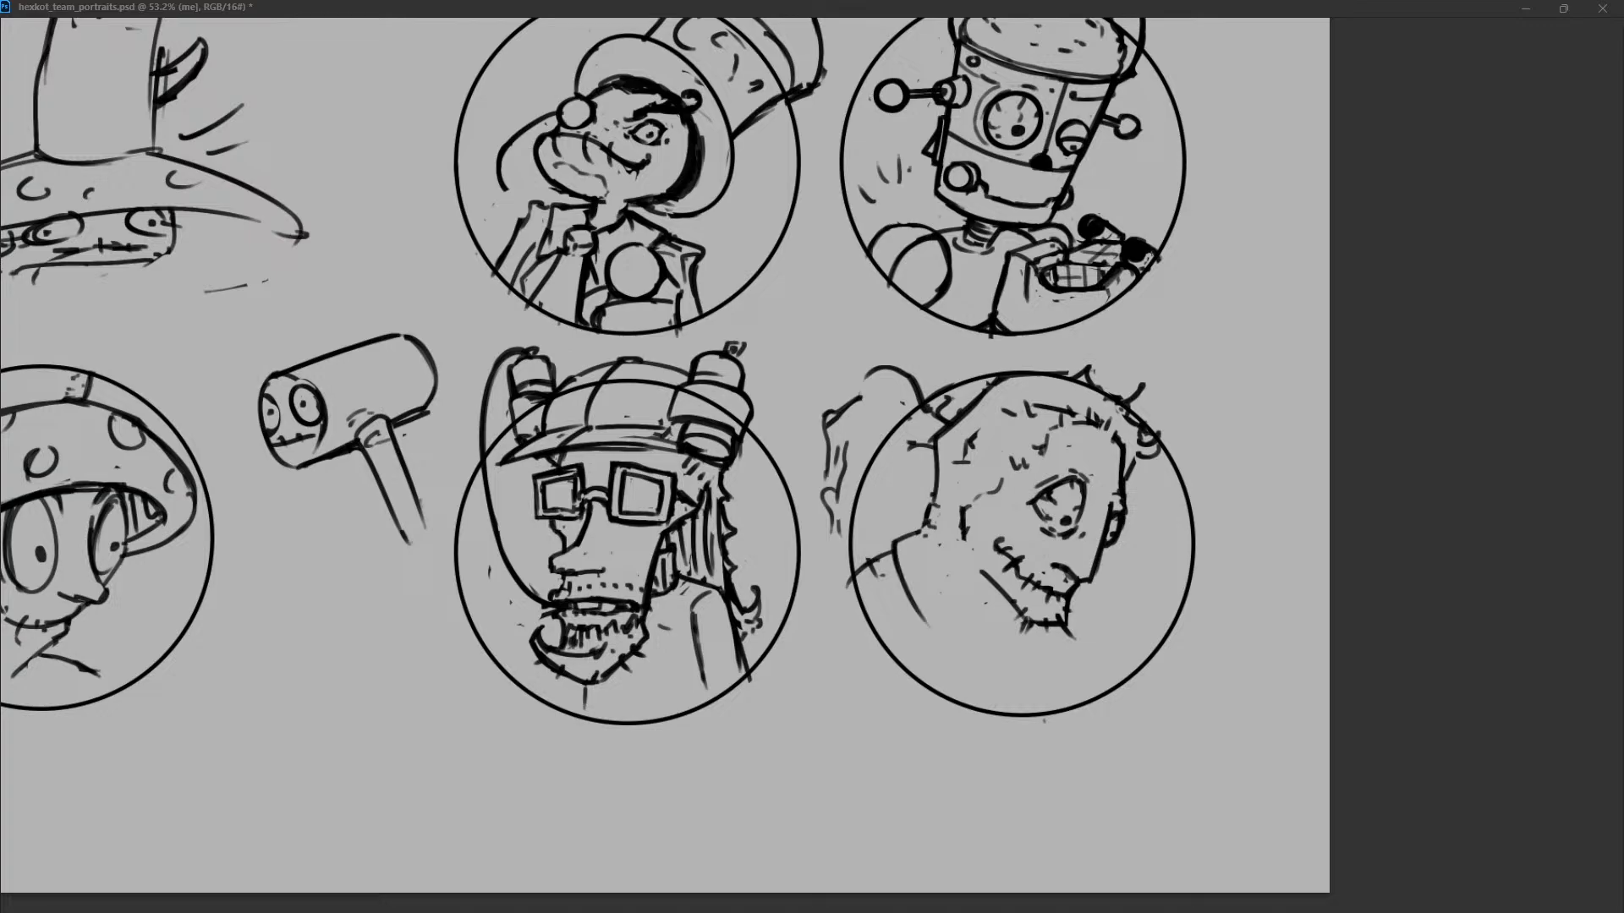
# Add jagged hair tufts along the back of the head down to the nape.
pyautogui.moveTo(924, 531); pyautogui.dragTo(936, 558)
pyautogui.hotkey('ctrl', 'z')
pyautogui.hotkey('ctrl', 'z')
pyautogui.moveTo(937, 496)
pyautogui.mouseDown()
pyautogui.moveTo(898, 536)
pyautogui.moveTo(937, 463)
pyautogui.mouseUp()
pyautogui.moveTo(937, 451)
pyautogui.mouseDown()
pyautogui.moveTo(926, 466)
pyautogui.moveTo(1001, 376)
pyautogui.mouseUp()
pyautogui.hotkey('ctrl', 'z')
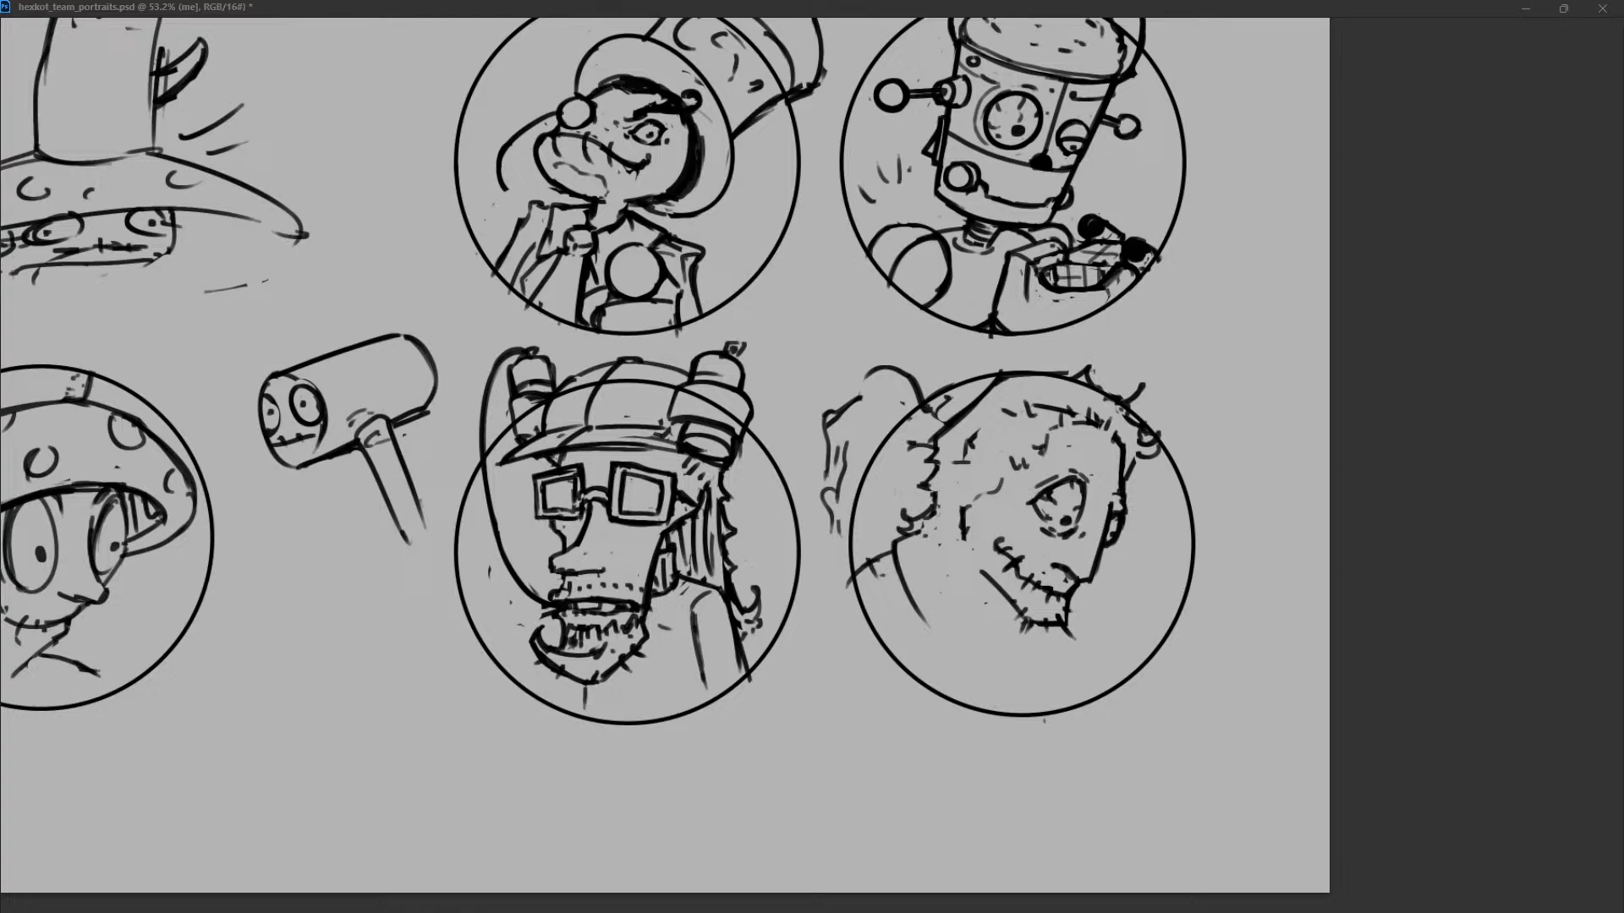
# Draw the rear corner of the jaw connecting the cheek to the jawline.
pyautogui.moveTo(969, 535); pyautogui.dragTo(986, 573)
pyautogui.hotkey('ctrl', 'z')
pyautogui.moveTo(960, 536); pyautogui.dragTo(990, 578)
# Draw a raised collar shape around the back of the neck below the nape.
pyautogui.moveTo(922, 535)
pyautogui.mouseDown()
pyautogui.moveTo(952, 570)
pyautogui.moveTo(940, 577)
pyautogui.moveTo(972, 580)
pyautogui.moveTo(888, 610)
pyautogui.mouseUp()
pyautogui.hotkey('ctrl', 'z')
pyautogui.moveTo(889, 611)
pyautogui.mouseDown()
pyautogui.moveTo(937, 577)
pyautogui.moveTo(915, 636)
pyautogui.moveTo(922, 624)
pyautogui.mouseUp()
pyautogui.hotkey('ctrl', 'z')
pyautogui.hotkey('ctrl', 'z')
pyautogui.moveTo(892, 545); pyautogui.dragTo(890, 621)
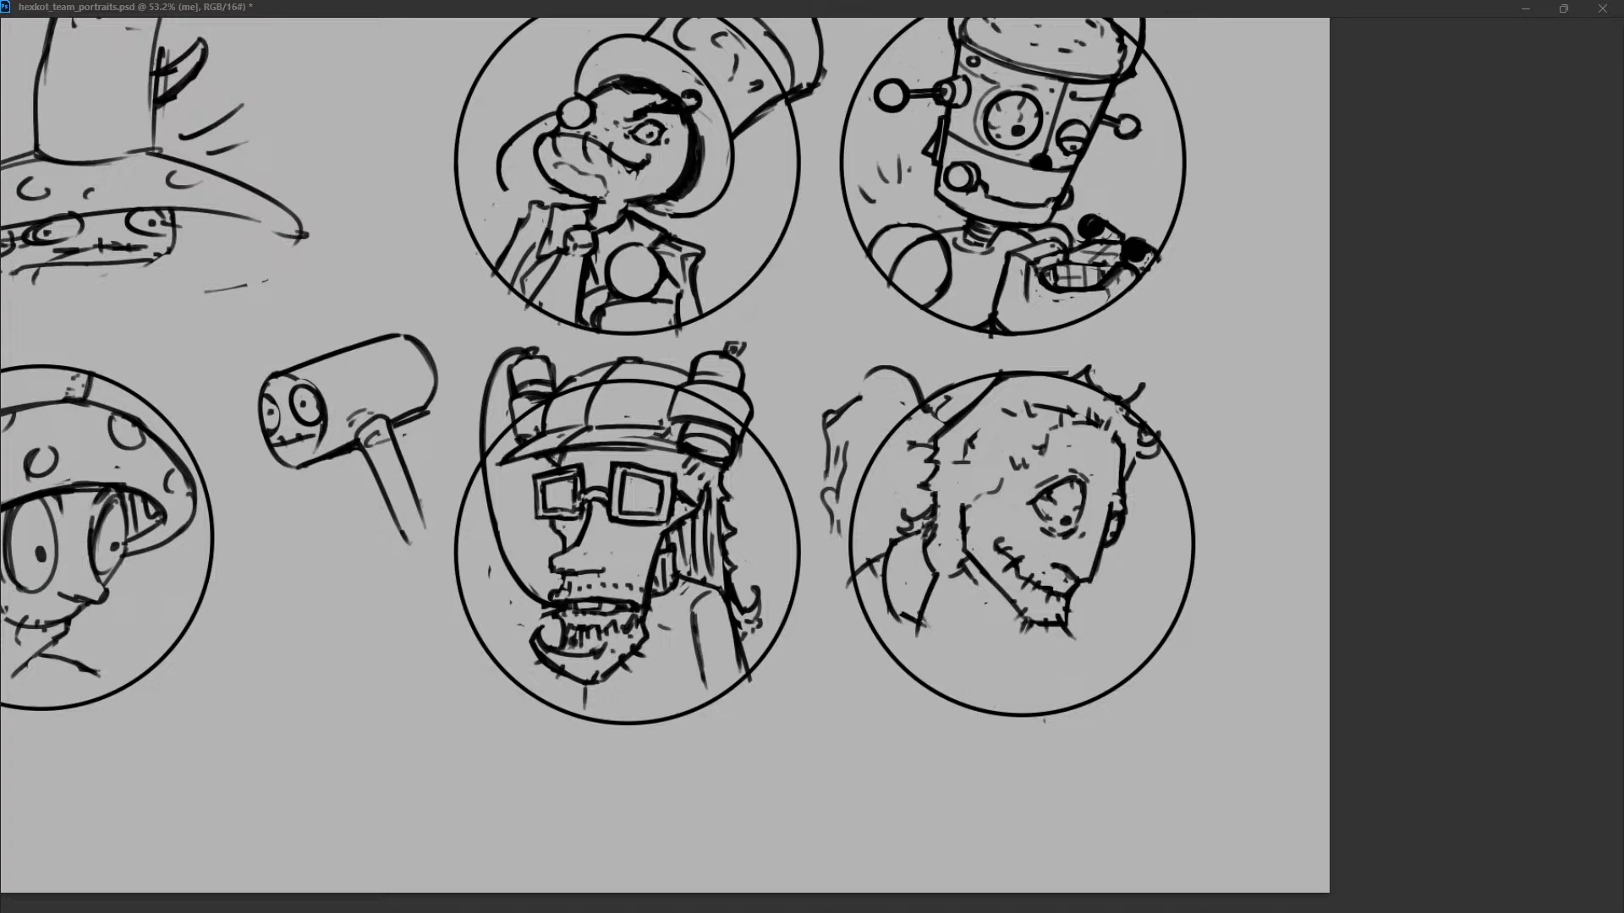
pyautogui.hotkey('ctrl', 'z')
pyautogui.moveTo(894, 544)
pyautogui.mouseDown()
pyautogui.moveTo(890, 609)
pyautogui.moveTo(897, 538)
pyautogui.moveTo(928, 521)
pyautogui.moveTo(898, 538)
pyautogui.moveTo(916, 540)
pyautogui.mouseUp()
pyautogui.hotkey('ctrl', 'z')
pyautogui.moveTo(920, 562)
pyautogui.mouseDown()
pyautogui.moveTo(927, 575)
pyautogui.moveTo(891, 539)
pyautogui.moveTo(893, 594)
pyautogui.mouseUp()
pyautogui.hotkey('ctrl', 'z')
pyautogui.moveTo(896, 536); pyautogui.dragTo(888, 600)
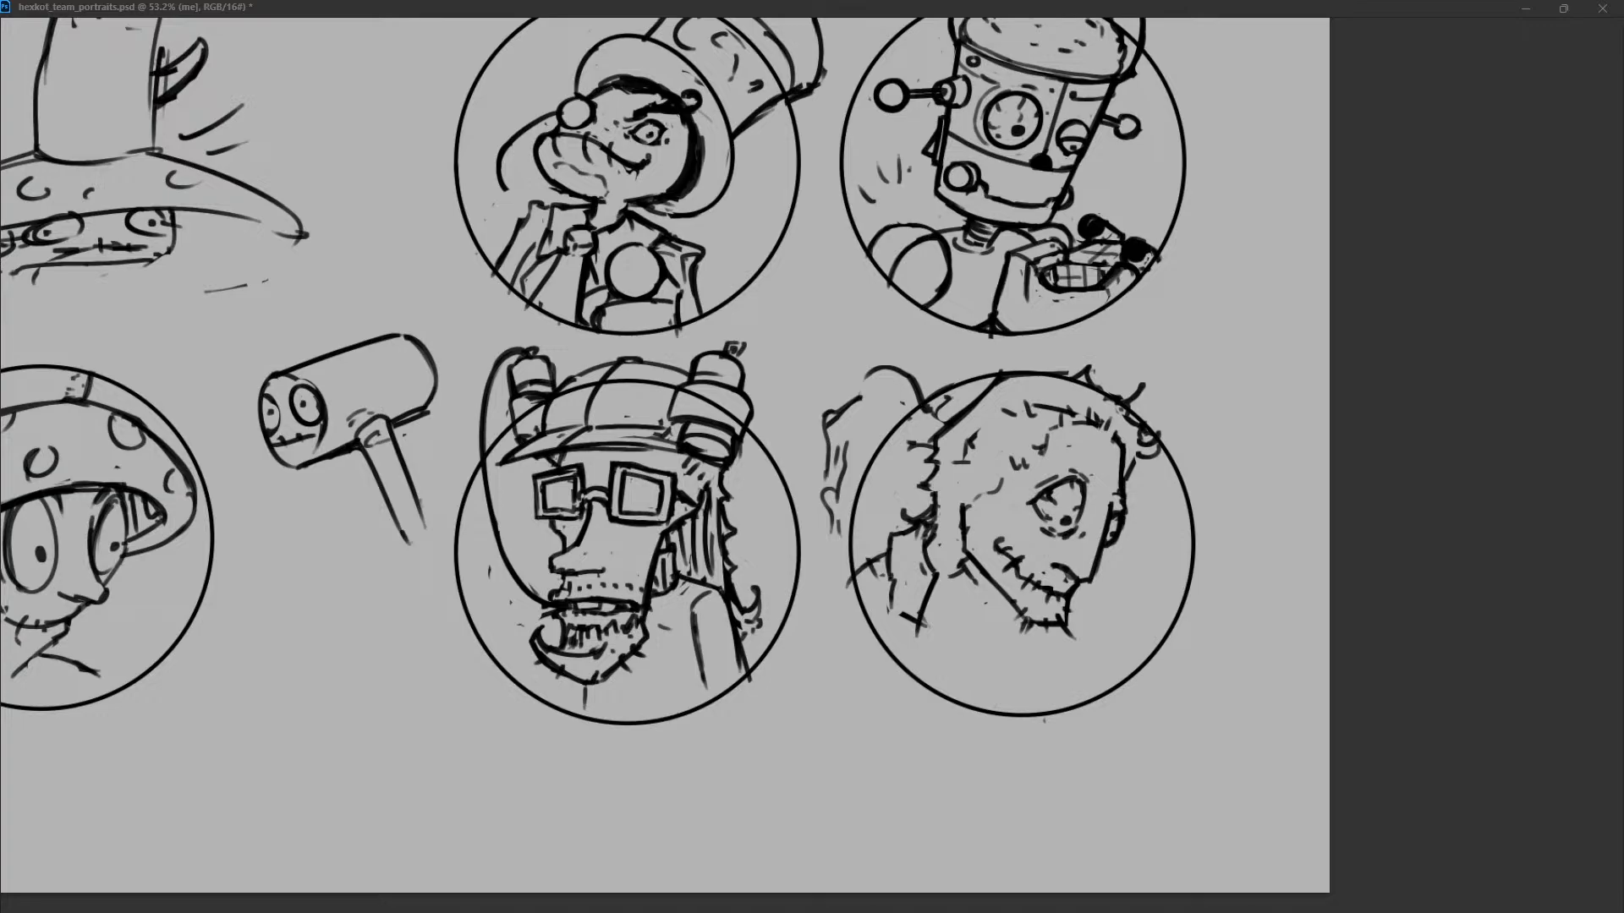
# Fill the back collar with a checked pattern and add a small collar piece under the jaw.
pyautogui.moveTo(968, 563)
pyautogui.mouseDown()
pyautogui.moveTo(982, 605)
pyautogui.moveTo(983, 583)
pyautogui.mouseUp()
pyautogui.hotkey('ctrl', 'z')
pyautogui.moveTo(987, 588)
pyautogui.mouseDown()
pyautogui.moveTo(963, 595)
pyautogui.moveTo(982, 587)
pyautogui.moveTo(922, 539)
pyautogui.moveTo(903, 608)
pyautogui.moveTo(929, 575)
pyautogui.moveTo(976, 582)
pyautogui.mouseUp()
pyautogui.hotkey('ctrl', 'z')
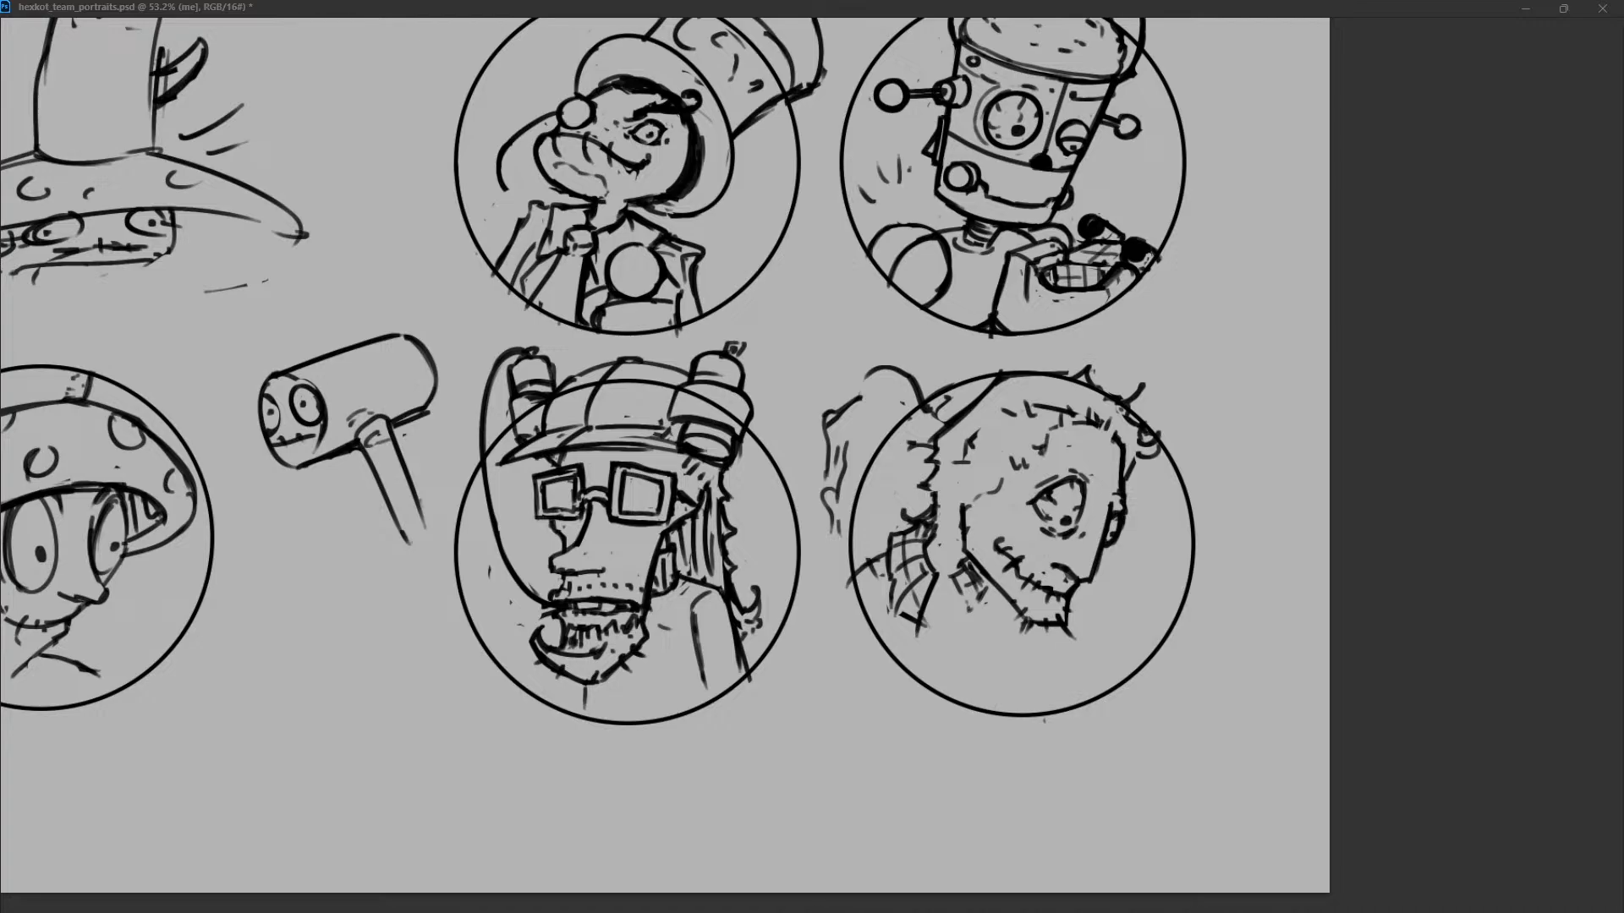
# Add short hair strands over the side and back of the head.
pyautogui.moveTo(883, 556)
pyautogui.mouseDown()
pyautogui.moveTo(855, 568)
pyautogui.moveTo(960, 560)
pyautogui.moveTo(963, 487)
pyautogui.moveTo(1018, 462)
pyautogui.mouseUp()
pyautogui.hotkey('ctrl', 'z')
pyautogui.hotkey('ctrl', 'z')
pyautogui.hotkey('ctrl', 'z')
pyautogui.hotkey('ctrl', 'z')
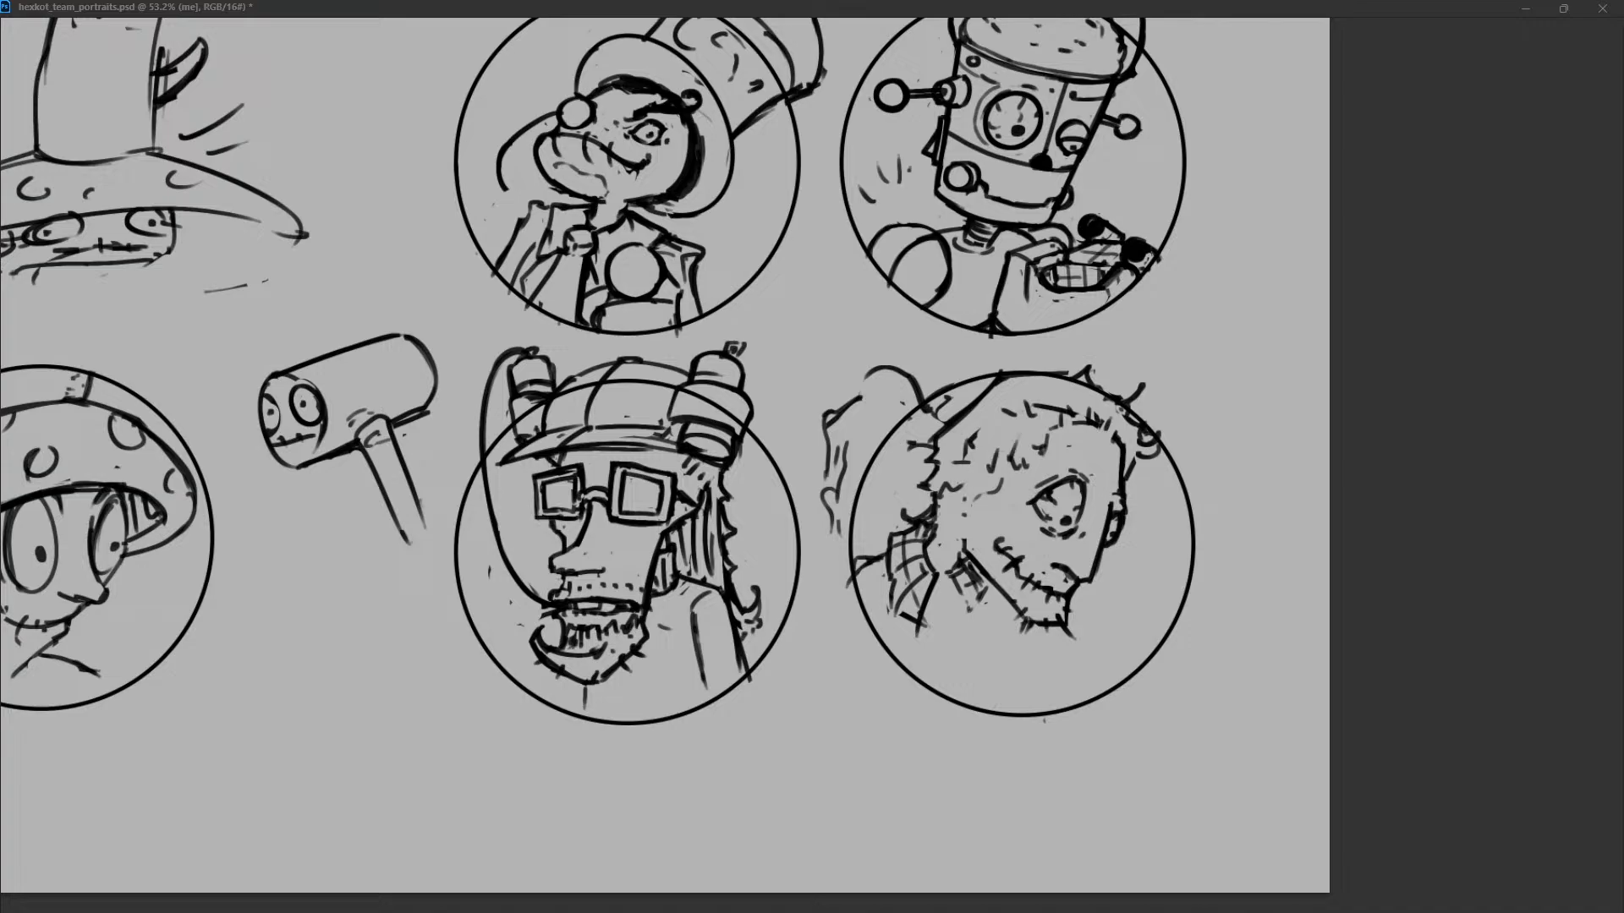
# Draw the front of the collar and the shirt lines fanning down from the neck.
pyautogui.moveTo(943, 576)
pyautogui.mouseDown()
pyautogui.moveTo(931, 604)
pyautogui.moveTo(957, 609)
pyautogui.moveTo(955, 681)
pyautogui.mouseUp()
pyautogui.hotkey('ctrl', 'z')
pyautogui.hotkey('ctrl', 'z')
pyautogui.hotkey('ctrl', 'z')
pyautogui.moveTo(945, 592); pyautogui.dragTo(958, 698)
pyautogui.hotkey('ctrl', 'z')
pyautogui.moveTo(944, 584)
pyautogui.mouseDown()
pyautogui.moveTo(925, 681)
pyautogui.moveTo(1006, 634)
pyautogui.moveTo(988, 614)
pyautogui.mouseUp()
pyautogui.hotkey('ctrl', 'z')
pyautogui.moveTo(968, 560)
pyautogui.mouseDown()
pyautogui.moveTo(1007, 621)
pyautogui.moveTo(901, 664)
pyautogui.mouseUp()
pyautogui.hotkey('ctrl', 'z')
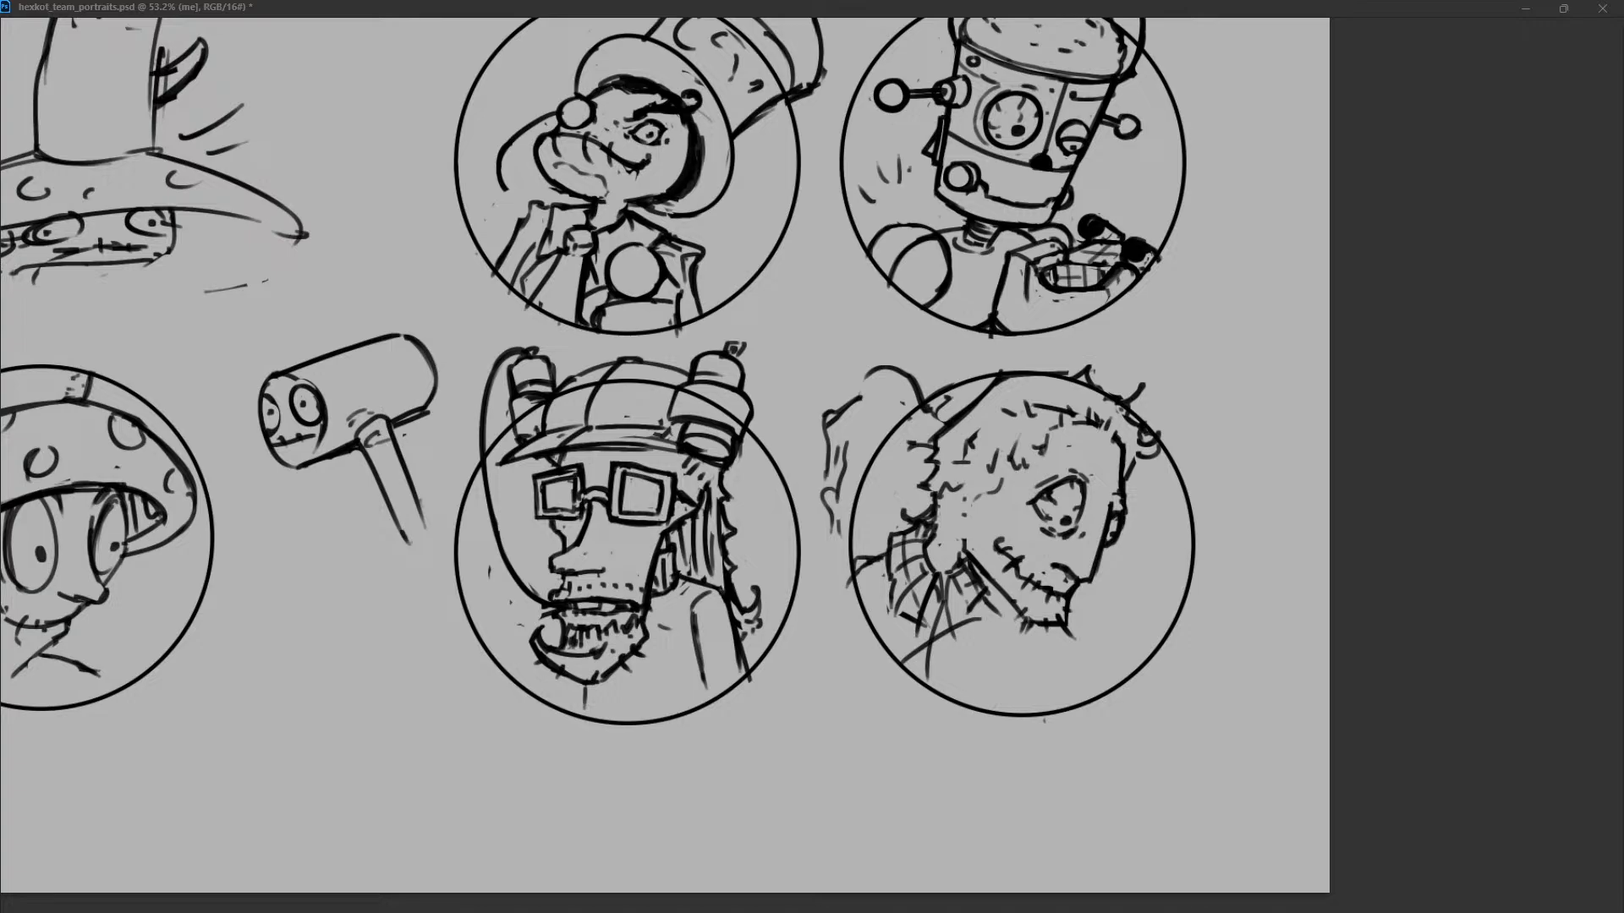
# Try a diagonal chest line below the collar and denser cross-hatching on the collar.
pyautogui.moveTo(984, 620); pyautogui.dragTo(1016, 704)
pyautogui.hotkey('ctrl', 'z')
pyautogui.moveTo(956, 630); pyautogui.dragTo(1034, 667)
pyautogui.moveTo(910, 567); pyautogui.dragTo(958, 627)
pyautogui.moveTo(890, 575); pyautogui.dragTo(934, 634)
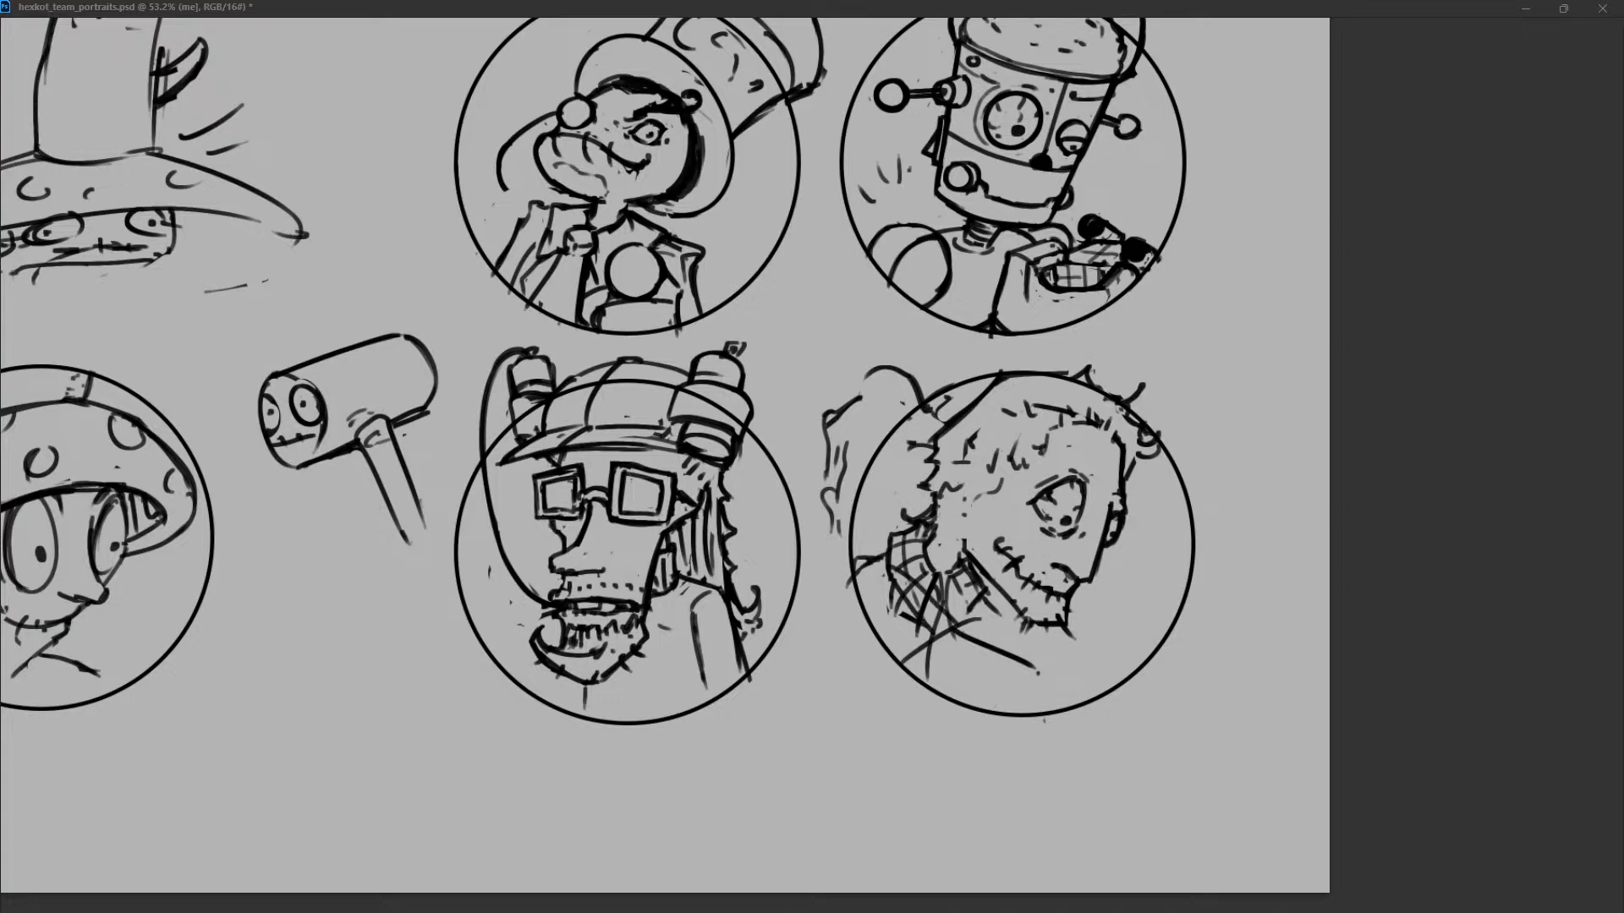
pyautogui.moveTo(899, 578)
pyautogui.mouseDown()
pyautogui.moveTo(945, 629)
pyautogui.moveTo(907, 592)
pyautogui.mouseUp()
pyautogui.moveTo(1035, 667); pyautogui.dragTo(1027, 681)
pyautogui.moveTo(961, 633)
pyautogui.mouseDown()
pyautogui.moveTo(1032, 674)
pyautogui.moveTo(959, 635)
pyautogui.mouseUp()
# Sketch a long pointed tool running diagonally from the collar past the lower edge of the circle.
pyautogui.moveTo(968, 620)
pyautogui.mouseDown()
pyautogui.moveTo(1014, 701)
pyautogui.moveTo(971, 664)
pyautogui.moveTo(1038, 726)
pyautogui.moveTo(1048, 774)
pyautogui.mouseUp()
pyautogui.hotkey('ctrl', 'z')
pyautogui.hotkey('ctrl', 'z')
pyautogui.hotkey('ctrl', 'z')
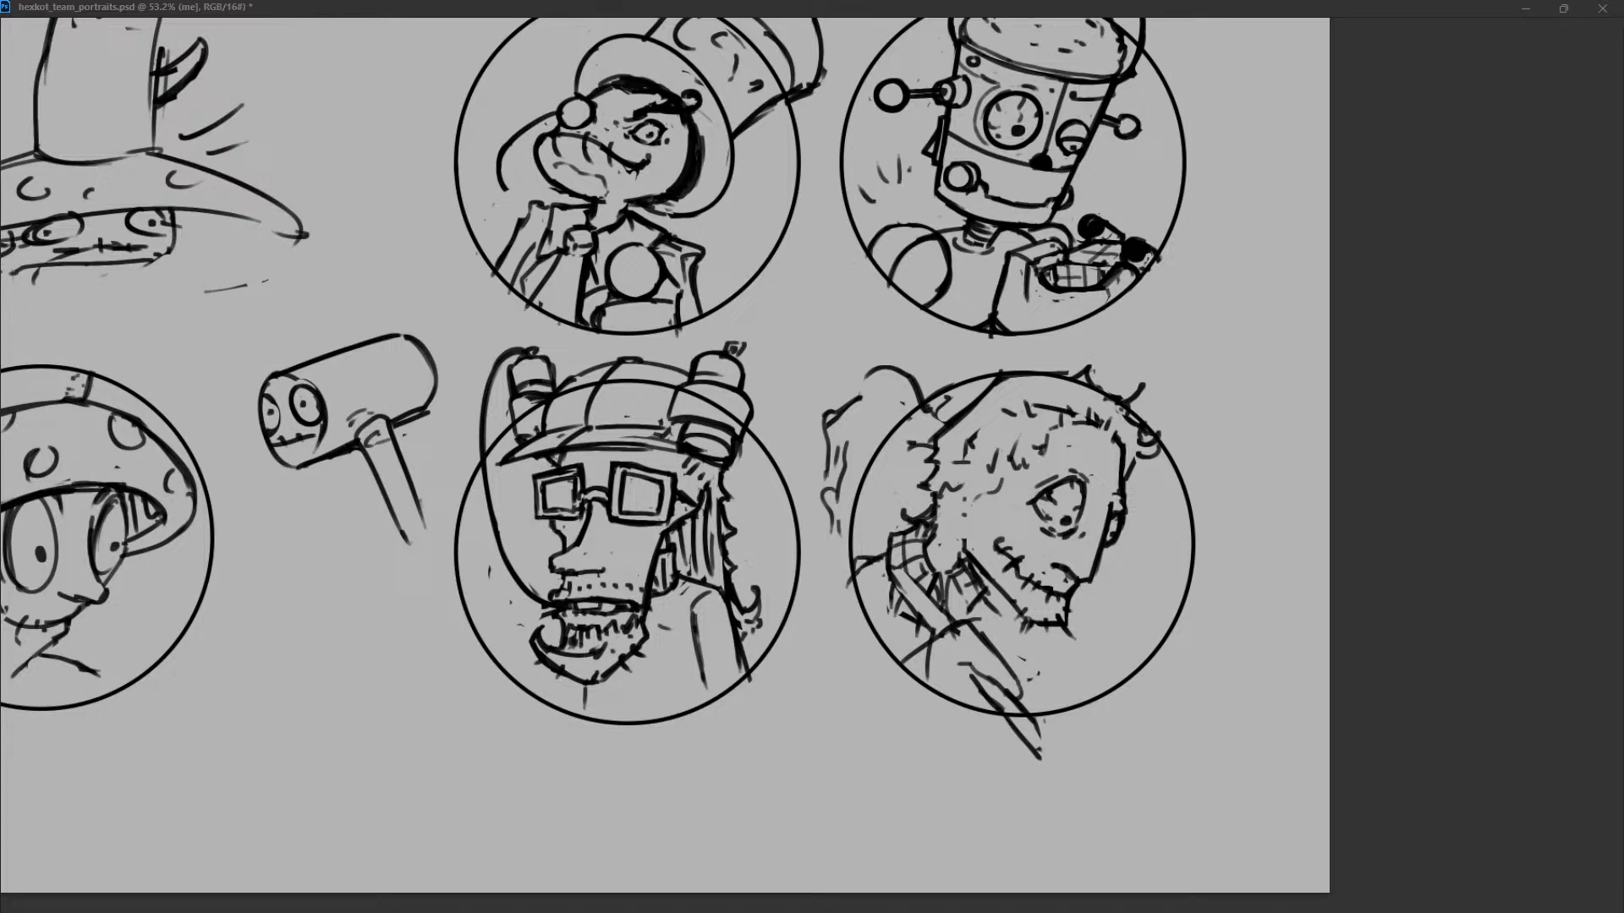
pyautogui.moveTo(1002, 718); pyautogui.dragTo(1040, 766)
pyautogui.moveTo(1019, 699)
pyautogui.mouseDown()
pyautogui.moveTo(1064, 749)
pyautogui.moveTo(1061, 771)
pyautogui.mouseUp()
pyautogui.moveTo(1063, 750); pyautogui.dragTo(1072, 779)
pyautogui.moveTo(977, 632); pyautogui.dragTo(1015, 676)
pyautogui.moveTo(933, 631); pyautogui.dragTo(991, 628)
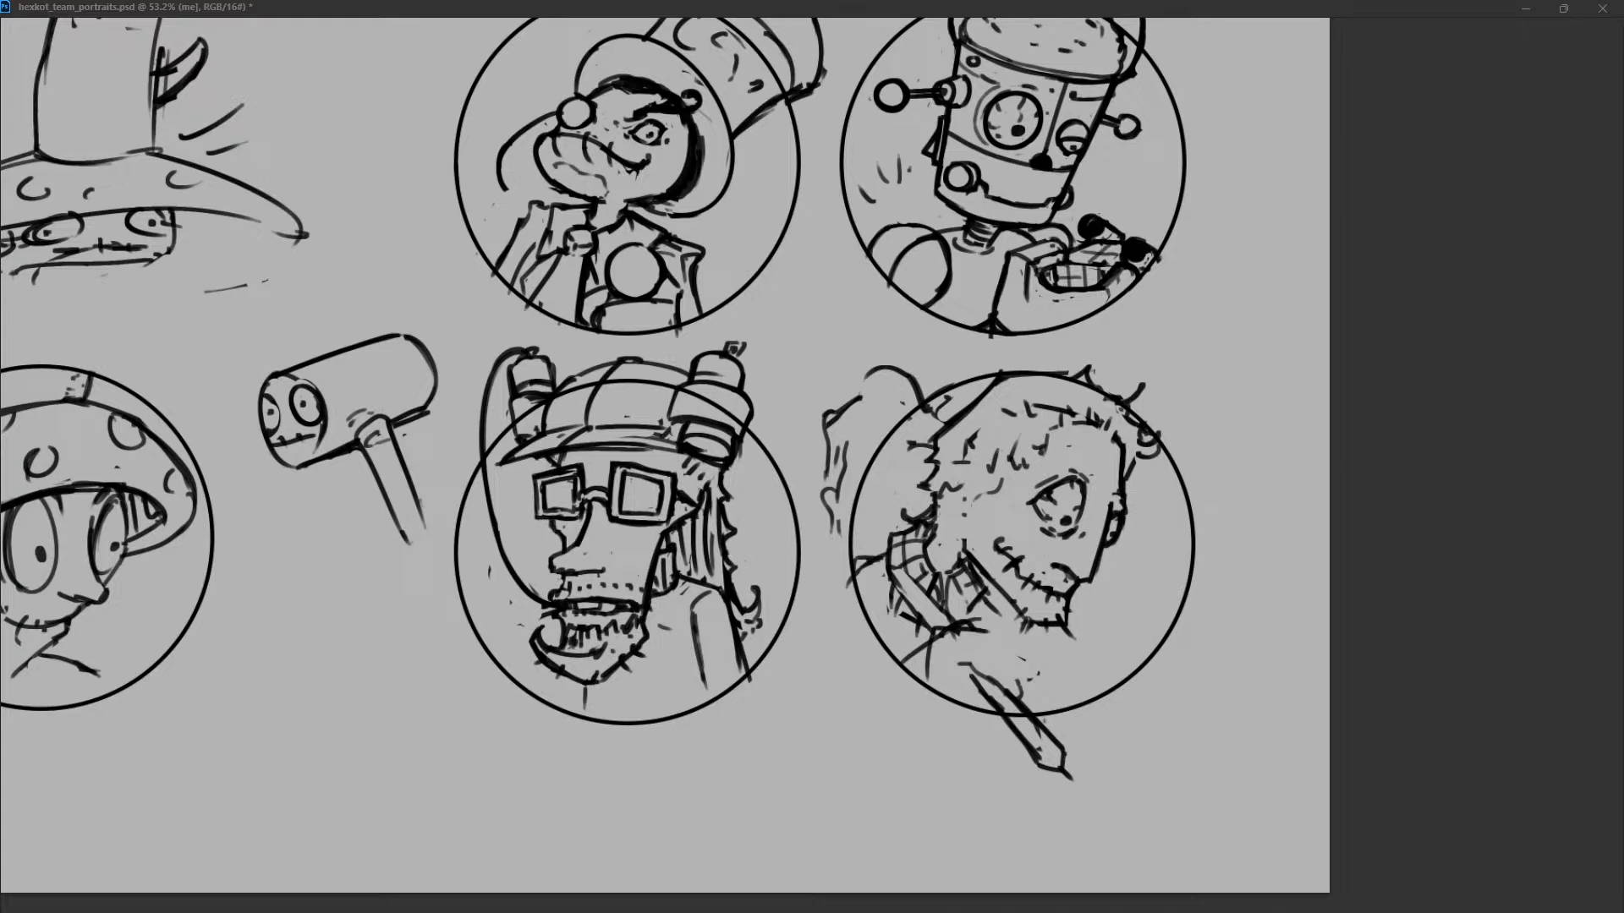
# Redraw the tool's handle and upper shaft between the collar and the lower edge of the circle.
pyautogui.hotkey('ctrl', 'z')
pyautogui.moveTo(924, 623); pyautogui.dragTo(954, 607)
pyautogui.hotkey('ctrl', 'z')
pyautogui.moveTo(959, 607)
pyautogui.mouseDown()
pyautogui.moveTo(1003, 671)
pyautogui.moveTo(987, 677)
pyautogui.moveTo(994, 704)
pyautogui.moveTo(1020, 699)
pyautogui.moveTo(1001, 713)
pyautogui.mouseUp()
pyautogui.hotkey('ctrl', 'z')
pyautogui.hotkey('ctrl', 'z')
pyautogui.moveTo(964, 661); pyautogui.dragTo(1008, 712)
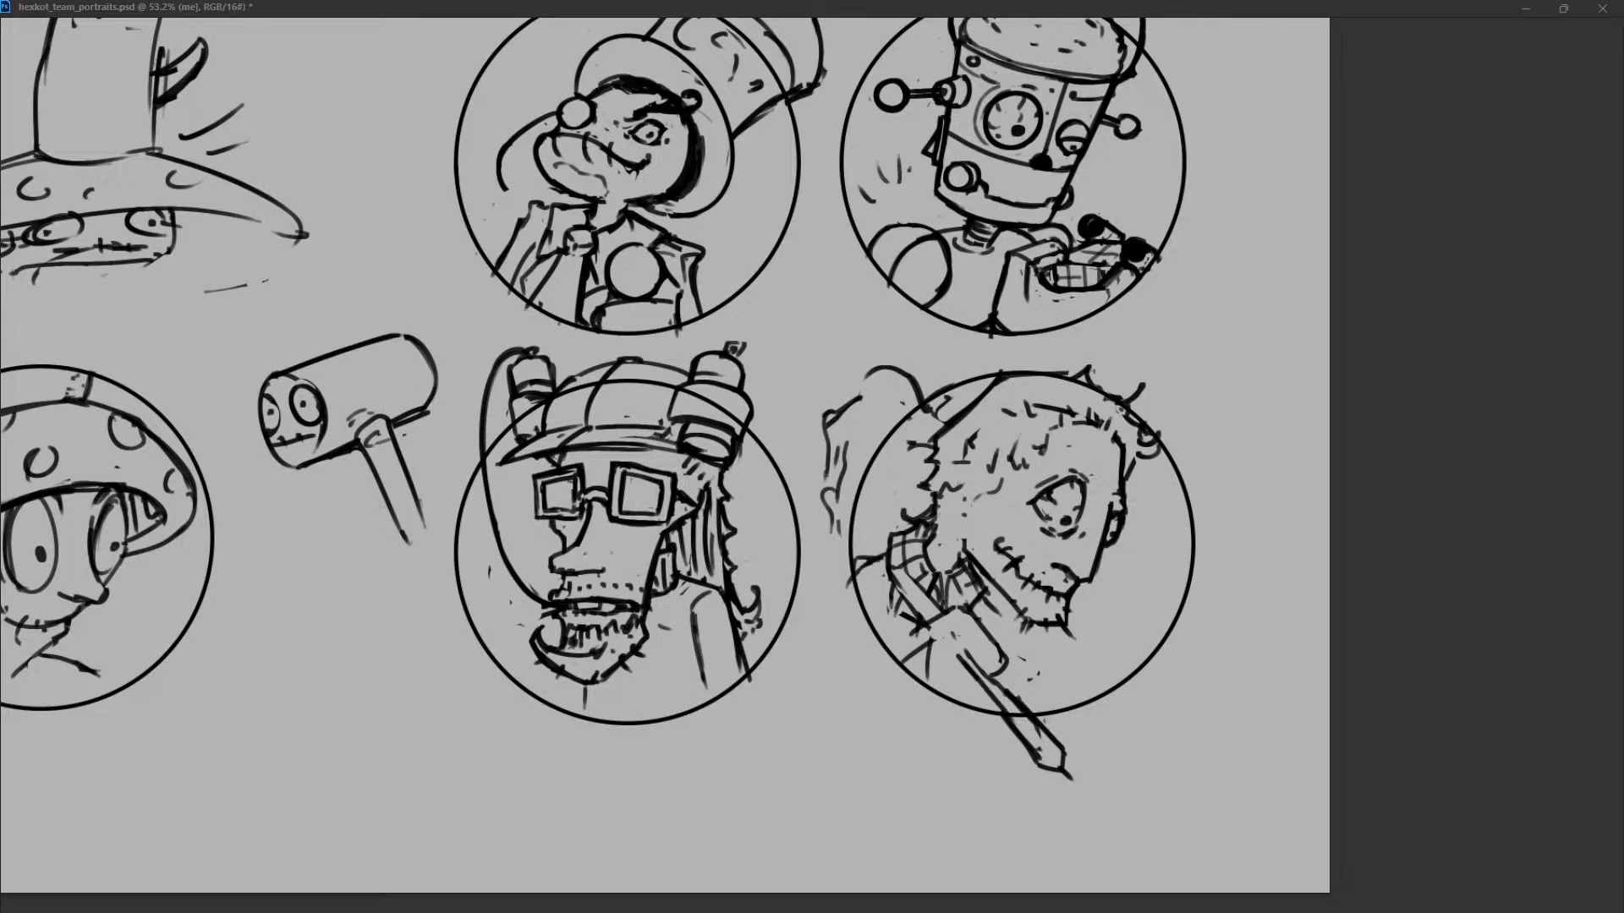
# Draw the hand and thumb gripping the tool's handle below the collar.
pyautogui.hotkey('ctrl', 'z')
pyautogui.moveTo(961, 662); pyautogui.dragTo(1005, 712)
pyautogui.moveTo(959, 657)
pyautogui.mouseDown()
pyautogui.moveTo(972, 652)
pyautogui.moveTo(938, 656)
pyautogui.mouseUp()
pyautogui.hotkey('ctrl', 'z')
pyautogui.moveTo(919, 671)
pyautogui.mouseDown()
pyautogui.moveTo(961, 655)
pyautogui.moveTo(903, 677)
pyautogui.moveTo(974, 669)
pyautogui.moveTo(962, 687)
pyautogui.moveTo(967, 667)
pyautogui.mouseUp()
pyautogui.hotkey('ctrl', 'z')
pyautogui.moveTo(976, 679); pyautogui.dragTo(959, 695)
pyautogui.hotkey('ctrl', 'z')
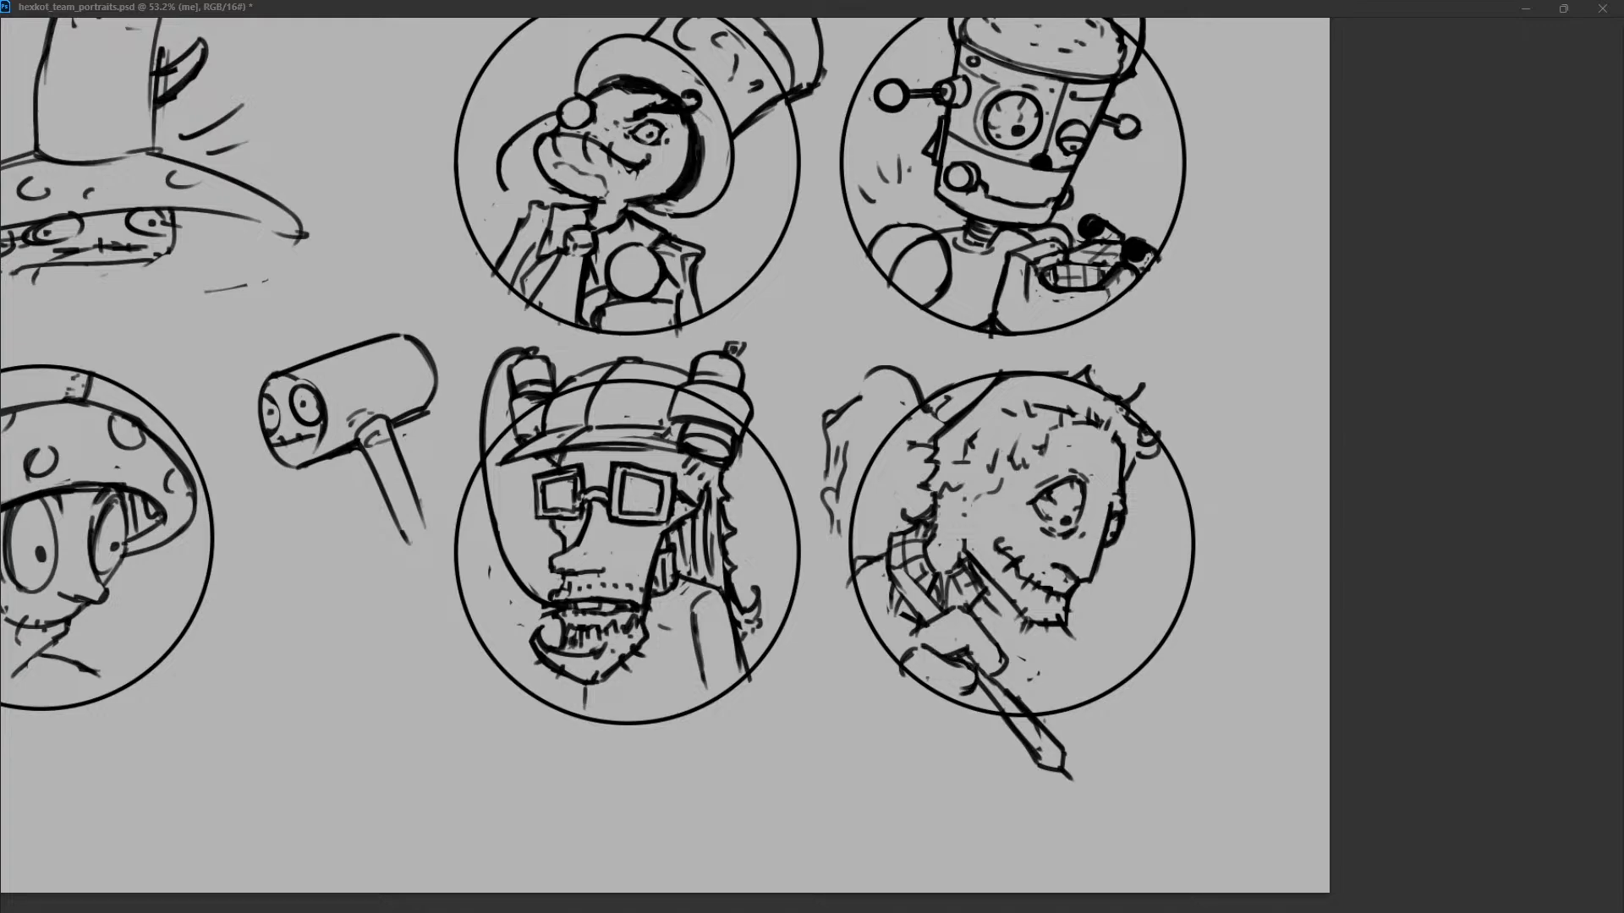
pyautogui.moveTo(1006, 647); pyautogui.dragTo(1004, 668)
pyautogui.moveTo(919, 626)
pyautogui.mouseDown()
pyautogui.moveTo(894, 632)
pyautogui.moveTo(948, 614)
pyautogui.moveTo(903, 633)
pyautogui.mouseUp()
pyautogui.moveTo(907, 663)
pyautogui.mouseDown()
pyautogui.moveTo(958, 606)
pyautogui.moveTo(999, 664)
pyautogui.moveTo(972, 675)
pyautogui.mouseUp()
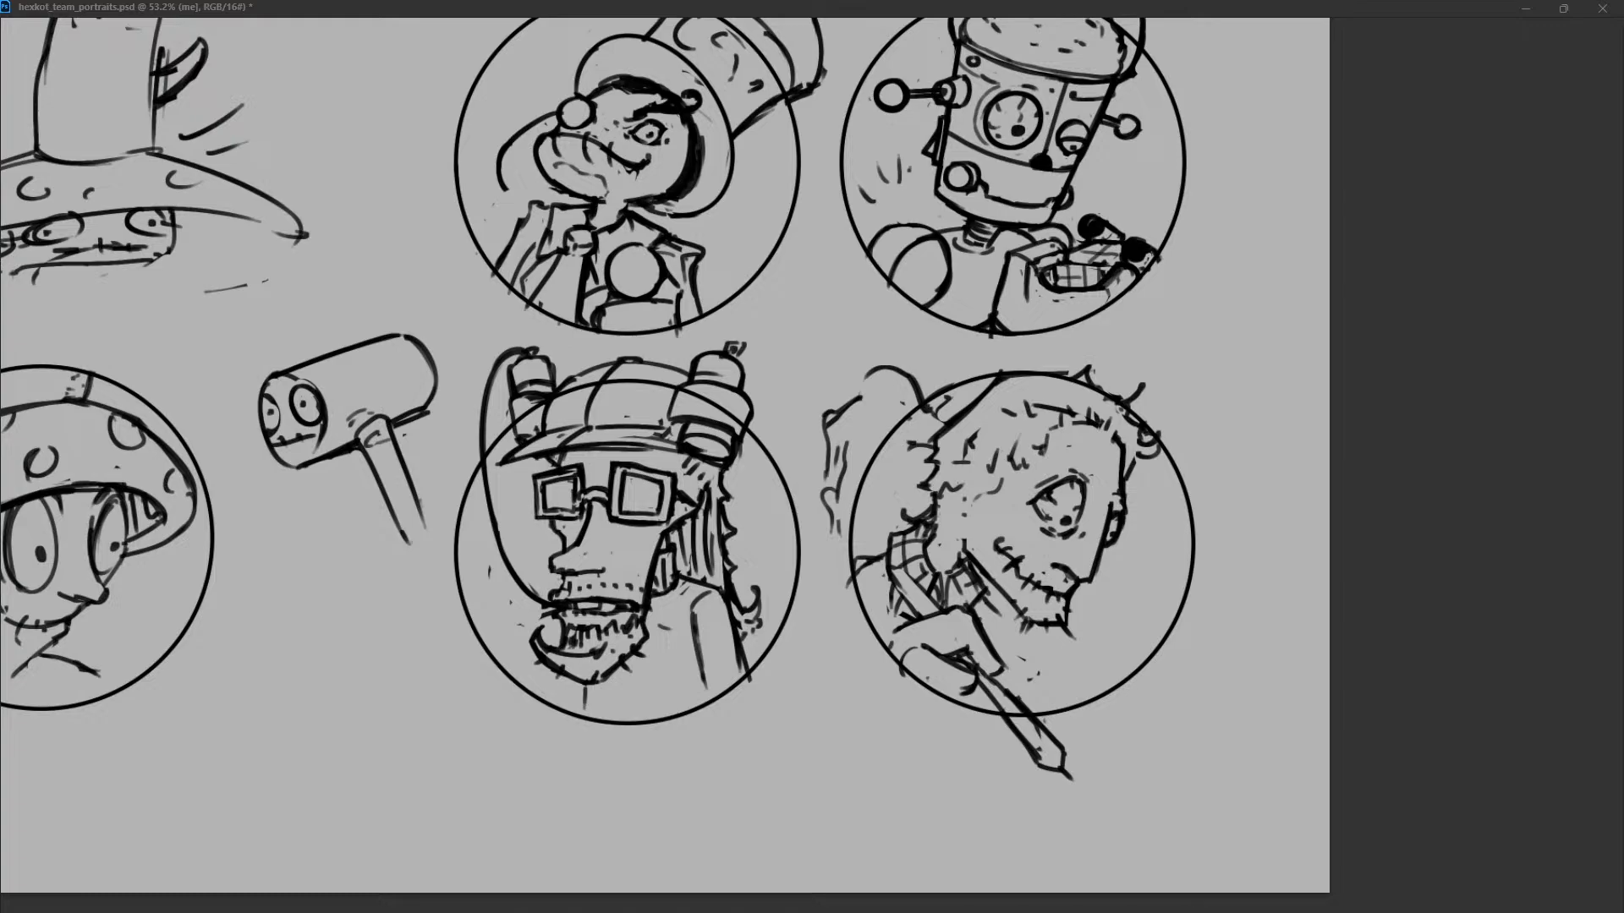
# Remove the tool's tip outside the circle and redraw the shaft so it ends inside the circle.
pyautogui.moveTo(969, 660)
pyautogui.mouseDown()
pyautogui.moveTo(1015, 703)
pyautogui.moveTo(991, 702)
pyautogui.mouseUp()
pyautogui.moveTo(967, 649); pyautogui.dragTo(1026, 704)
pyautogui.moveTo(1022, 708)
pyautogui.mouseDown()
pyautogui.moveTo(1064, 771)
pyautogui.moveTo(997, 712)
pyautogui.mouseUp()
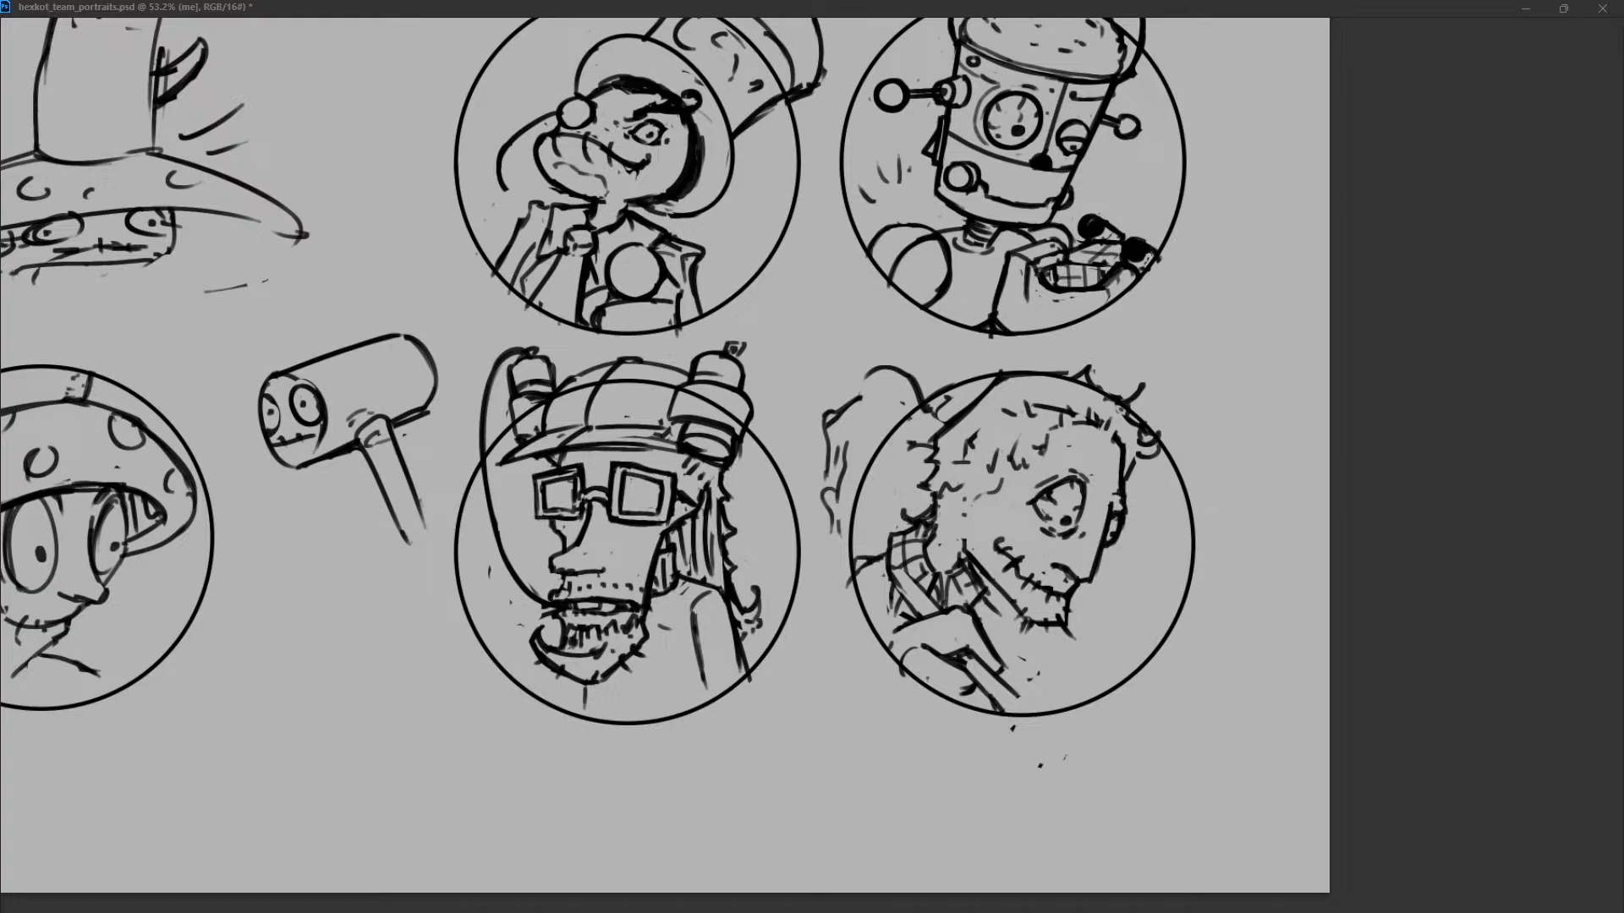
# Draw the curled fingers wrapped around the tool and clean up the wrist area.
pyautogui.moveTo(966, 657)
pyautogui.mouseDown()
pyautogui.moveTo(983, 668)
pyautogui.moveTo(964, 698)
pyautogui.mouseUp()
pyautogui.moveTo(978, 690); pyautogui.dragTo(960, 705)
pyautogui.moveTo(973, 609)
pyautogui.mouseDown()
pyautogui.moveTo(990, 643)
pyautogui.moveTo(962, 607)
pyautogui.moveTo(879, 638)
pyautogui.moveTo(906, 612)
pyautogui.mouseUp()
pyautogui.hotkey('ctrl', 'z')
pyautogui.hotkey('ctrl', 'z')
pyautogui.hotkey('ctrl', 'z')
pyautogui.hotkey('ctrl', 'z')
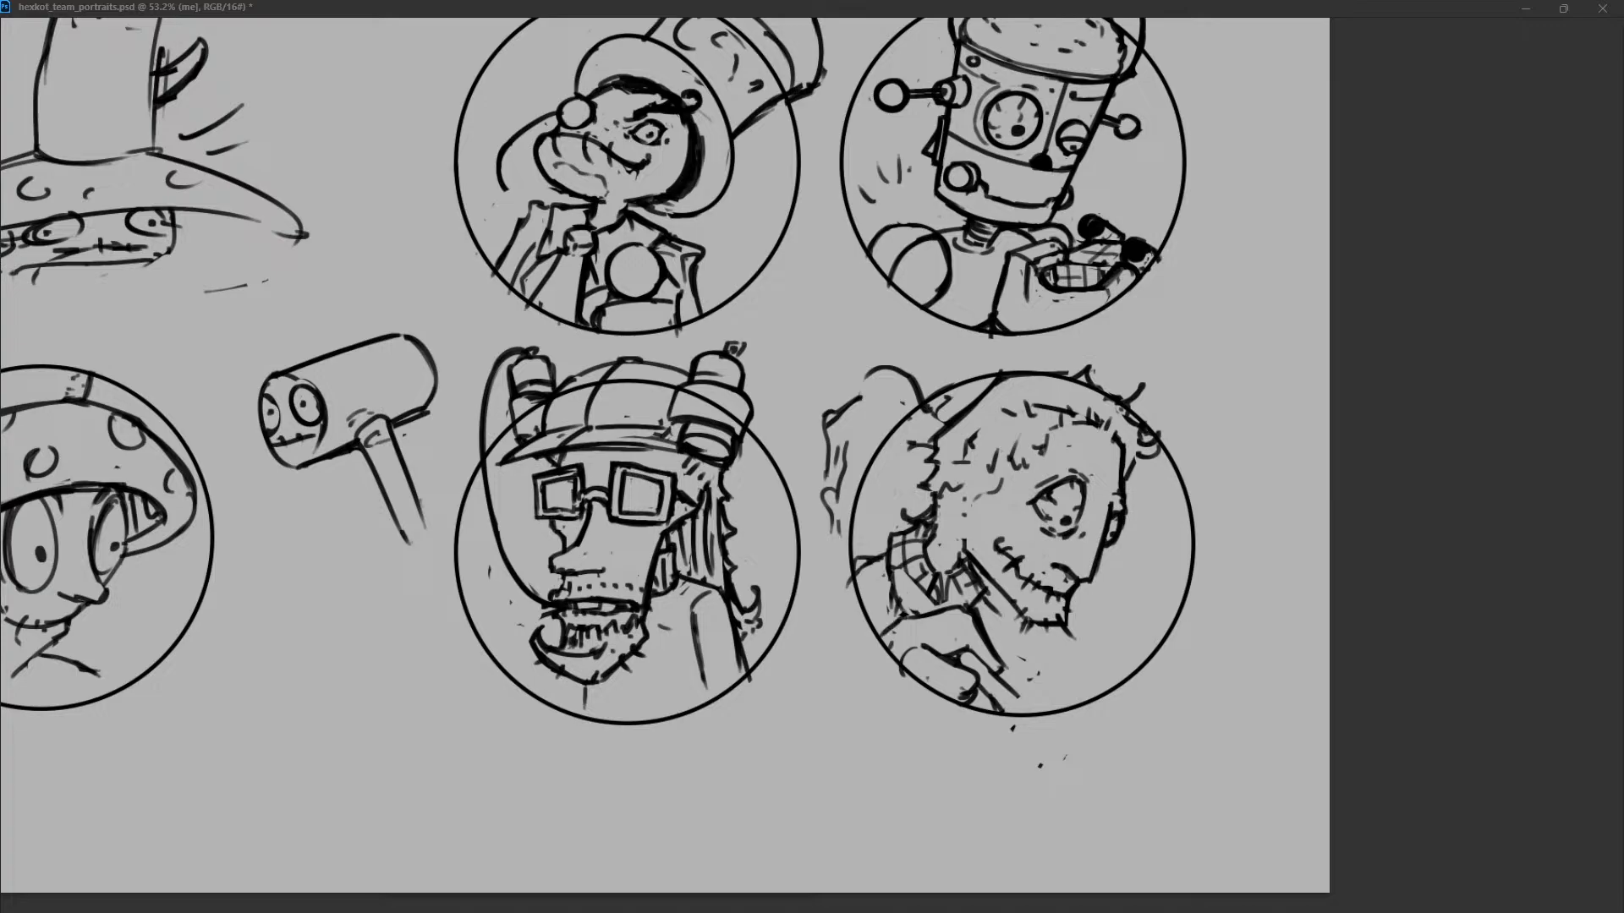
pyautogui.moveTo(1006, 617); pyautogui.dragTo(1032, 695)
pyautogui.hotkey('ctrl', 'z')
pyautogui.moveTo(1005, 613); pyautogui.dragTo(1018, 628)
pyautogui.hotkey('ctrl', 'z')
# Draw a long line from under the jaw down to the circle's lower edge beside the hand.
pyautogui.hotkey('ctrl', 'z')
pyautogui.moveTo(979, 573); pyautogui.dragTo(1120, 611)
pyautogui.moveTo(1014, 657); pyautogui.dragTo(1035, 647)
pyautogui.moveTo(1064, 642); pyautogui.dragTo(1133, 656)
pyautogui.hotkey('ctrl', 'z')
pyautogui.hotkey('ctrl', 'z')
pyautogui.hotkey('ctrl', 'z')
pyautogui.moveTo(988, 595); pyautogui.dragTo(1042, 712)
pyautogui.hotkey('ctrl', 'z')
pyautogui.hotkey('ctrl', 'z')
pyautogui.moveTo(973, 651); pyautogui.dragTo(1011, 684)
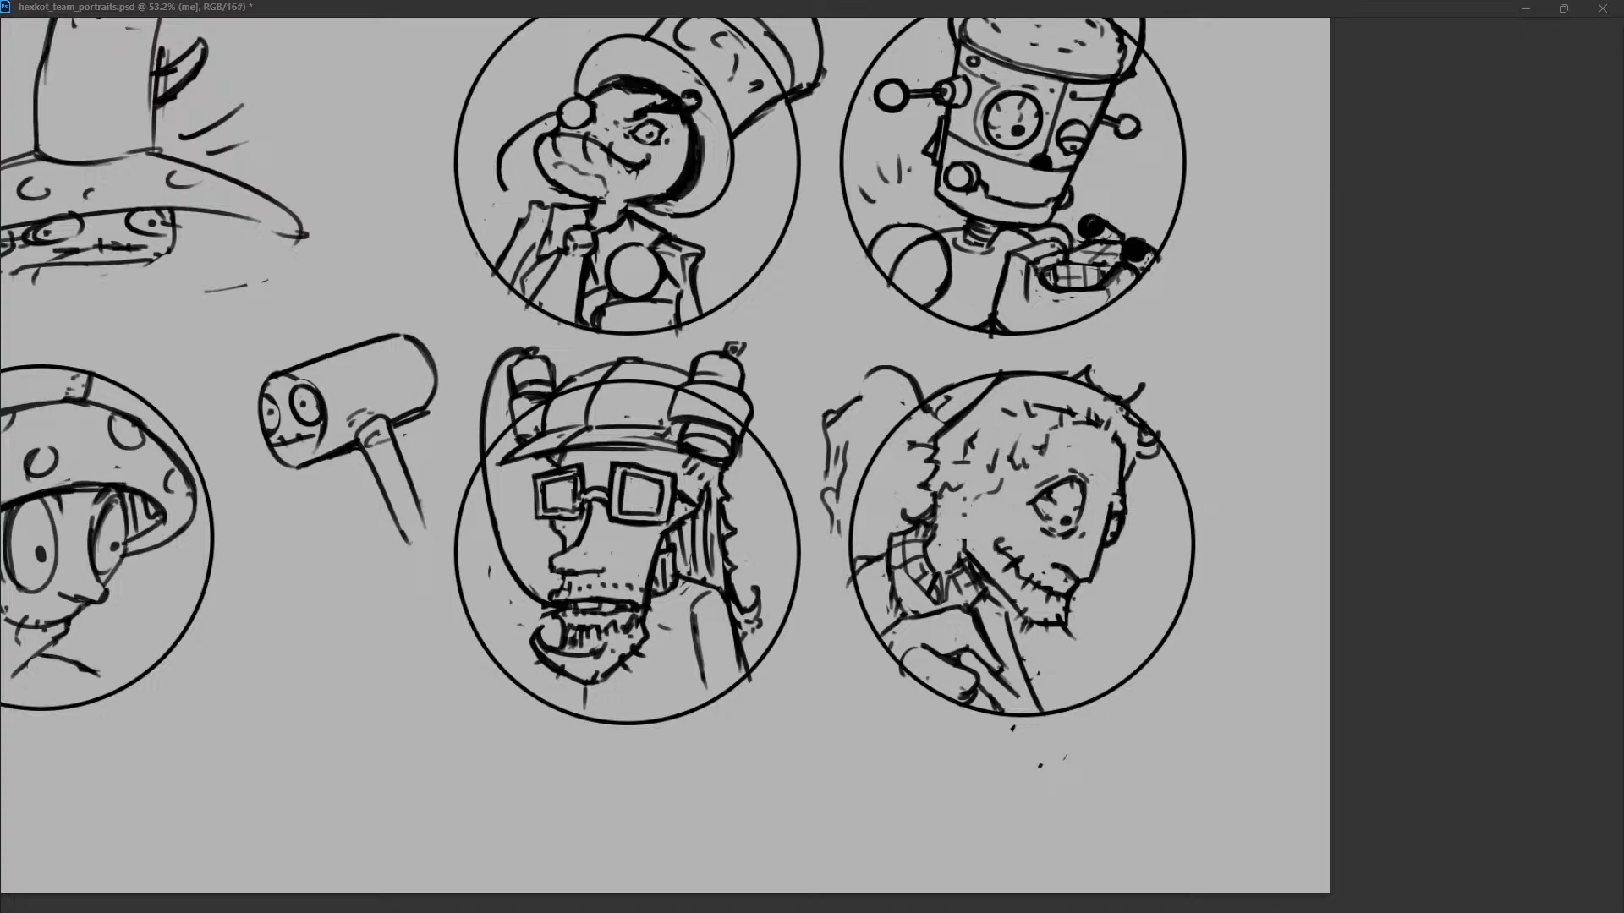
# Tidy the collar hatching and stray dots, and shift the bearded man's drawing slightly to the right within its circle.
pyautogui.moveTo(897, 588)
pyautogui.mouseDown()
pyautogui.moveTo(932, 610)
pyautogui.moveTo(897, 593)
pyautogui.moveTo(899, 618)
pyautogui.moveTo(932, 610)
pyautogui.mouseUp()
pyautogui.moveTo(979, 661); pyautogui.dragTo(1034, 705)
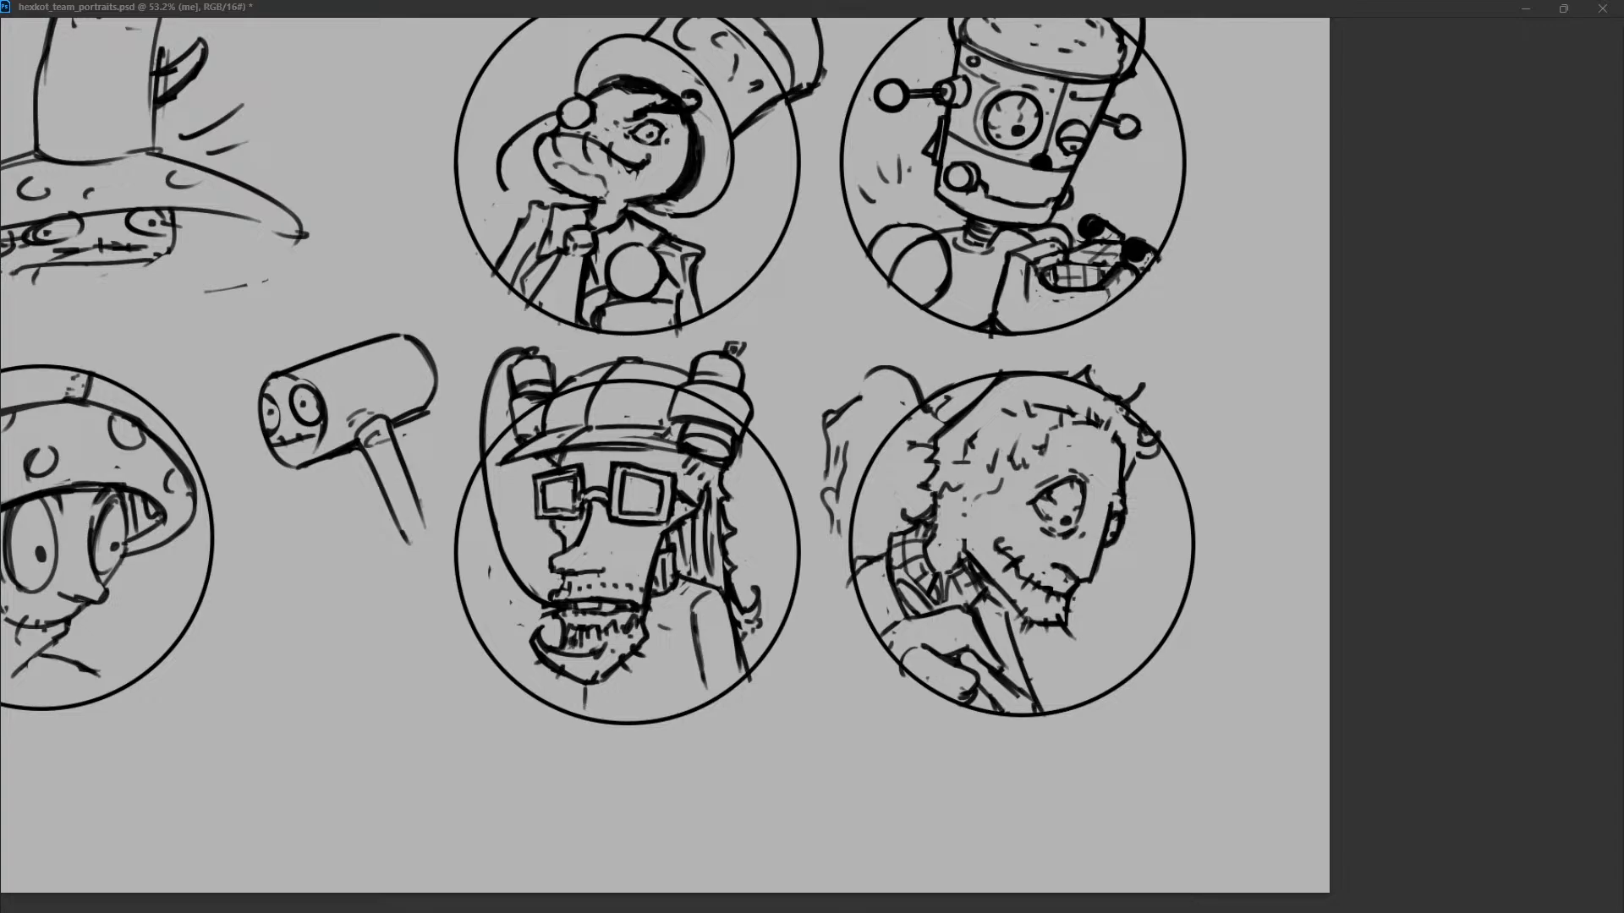
pyautogui.moveTo(1006, 541); pyautogui.dragTo(1023, 541)
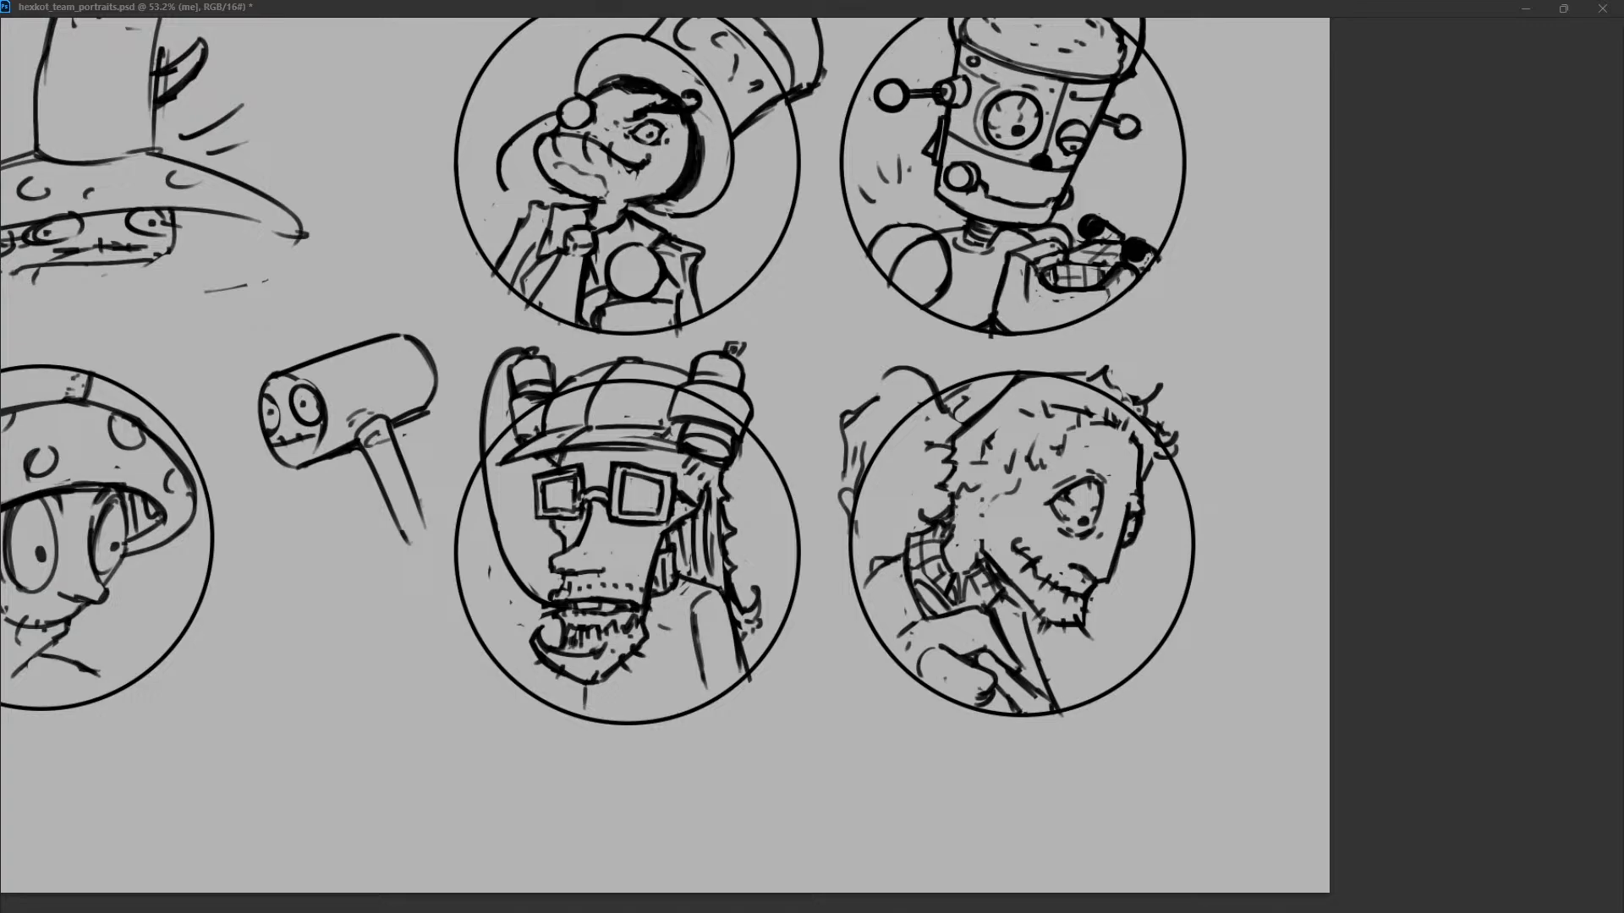
# Draw the shoulder and a banded sleeve filling the gap between the collar and the circle's edge.
pyautogui.moveTo(915, 625); pyautogui.dragTo(886, 646)
pyautogui.moveTo(889, 572)
pyautogui.mouseDown()
pyautogui.moveTo(859, 621)
pyautogui.moveTo(884, 590)
pyautogui.moveTo(877, 559)
pyautogui.moveTo(855, 572)
pyautogui.moveTo(900, 617)
pyautogui.moveTo(858, 584)
pyautogui.moveTo(905, 624)
pyautogui.moveTo(885, 609)
pyautogui.moveTo(883, 650)
pyautogui.moveTo(907, 647)
pyautogui.moveTo(920, 669)
pyautogui.moveTo(916, 642)
pyautogui.moveTo(898, 645)
pyautogui.mouseUp()
pyautogui.hotkey('ctrl', 'z')
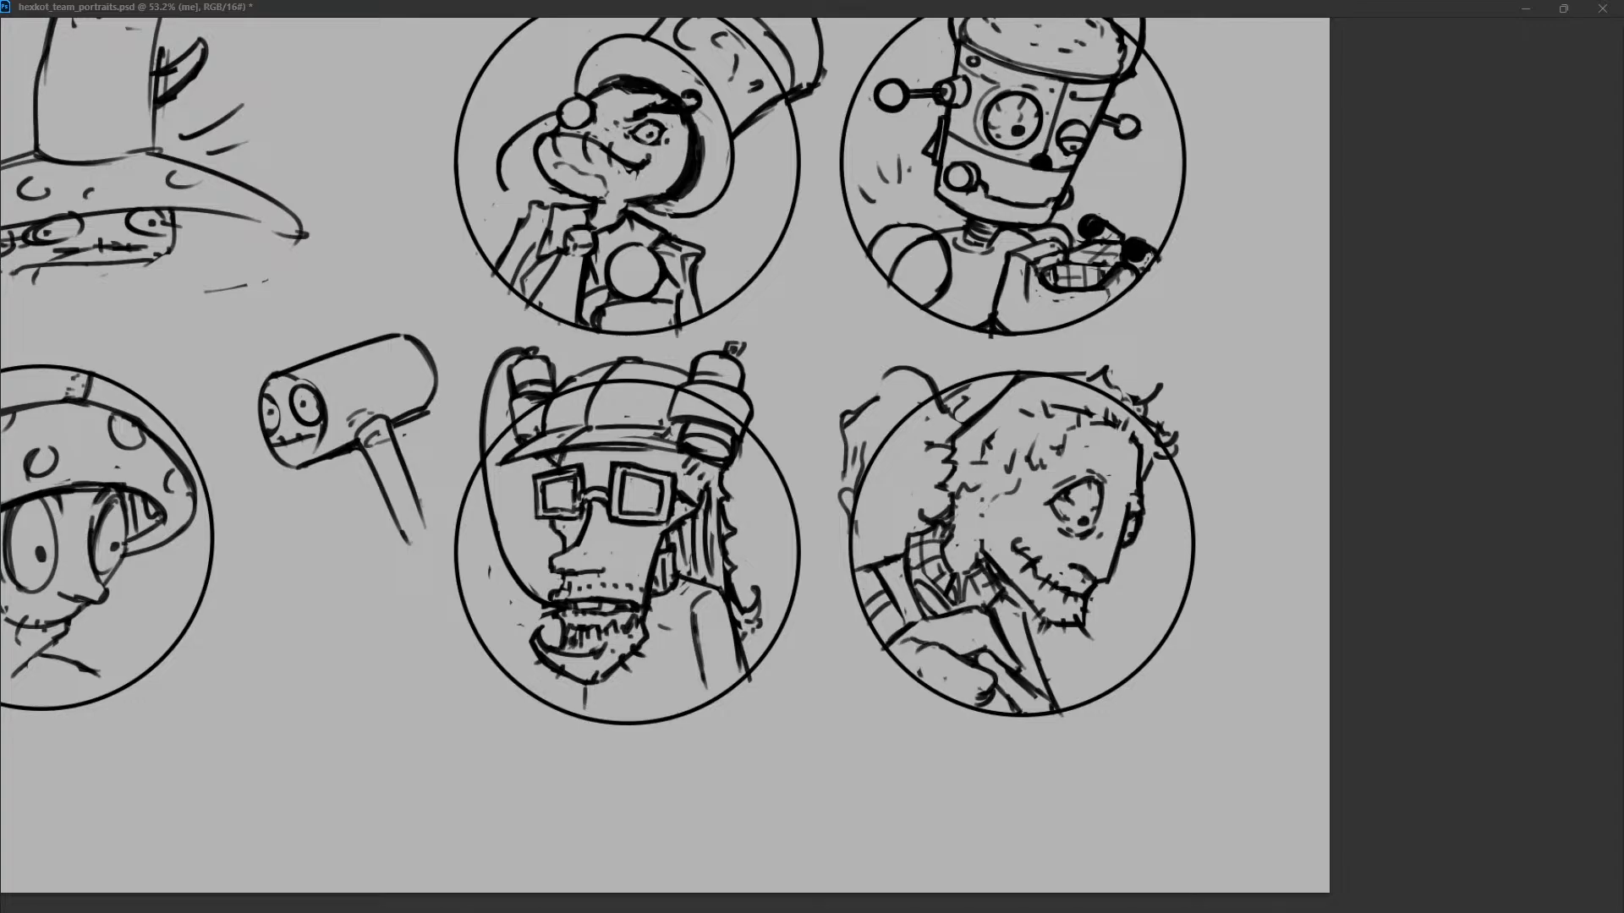
# Refine the outlines of the hand, wrist and lower collar edge.
pyautogui.moveTo(950, 648); pyautogui.dragTo(1018, 659)
pyautogui.hotkey('ctrl', 'z')
pyautogui.hotkey('ctrl', 'z')
pyautogui.moveTo(920, 622); pyautogui.dragTo(988, 615)
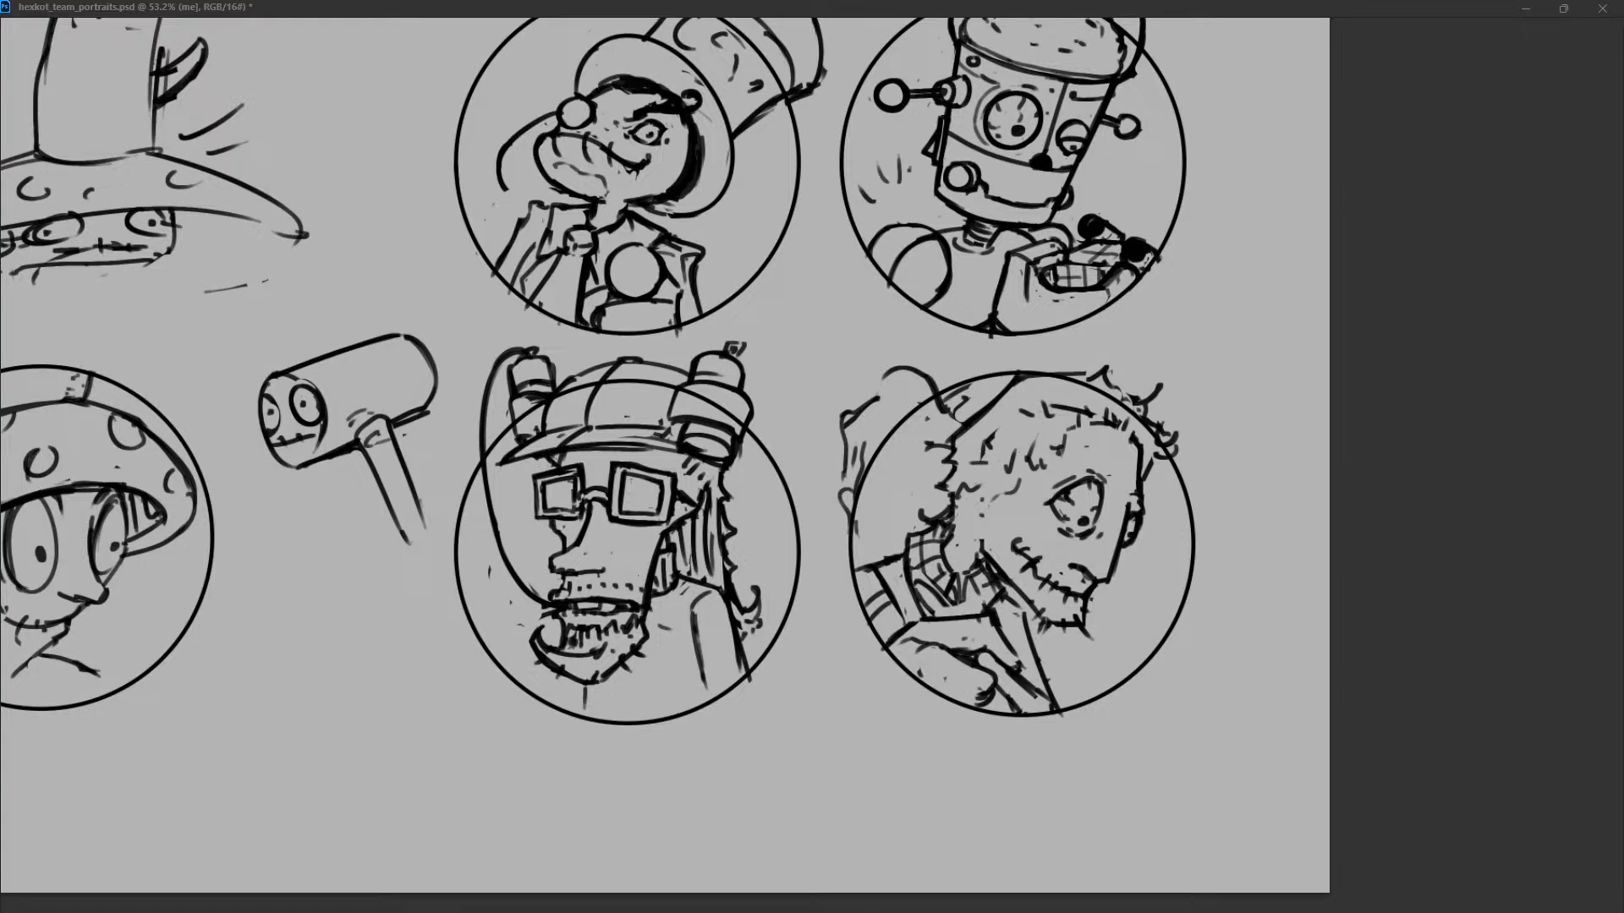
pyautogui.moveTo(995, 690)
pyautogui.mouseDown()
pyautogui.moveTo(981, 706)
pyautogui.moveTo(1000, 668)
pyautogui.mouseUp()
pyautogui.hotkey('ctrl', 'z')
pyautogui.moveTo(1013, 650); pyautogui.dragTo(1021, 672)
pyautogui.hotkey('ctrl', 'z')
pyautogui.moveTo(967, 584); pyautogui.dragTo(963, 613)
pyautogui.hotkey('ctrl', 'z')
pyautogui.moveTo(911, 563)
pyautogui.mouseDown()
pyautogui.moveTo(923, 605)
pyautogui.moveTo(982, 608)
pyautogui.mouseUp()
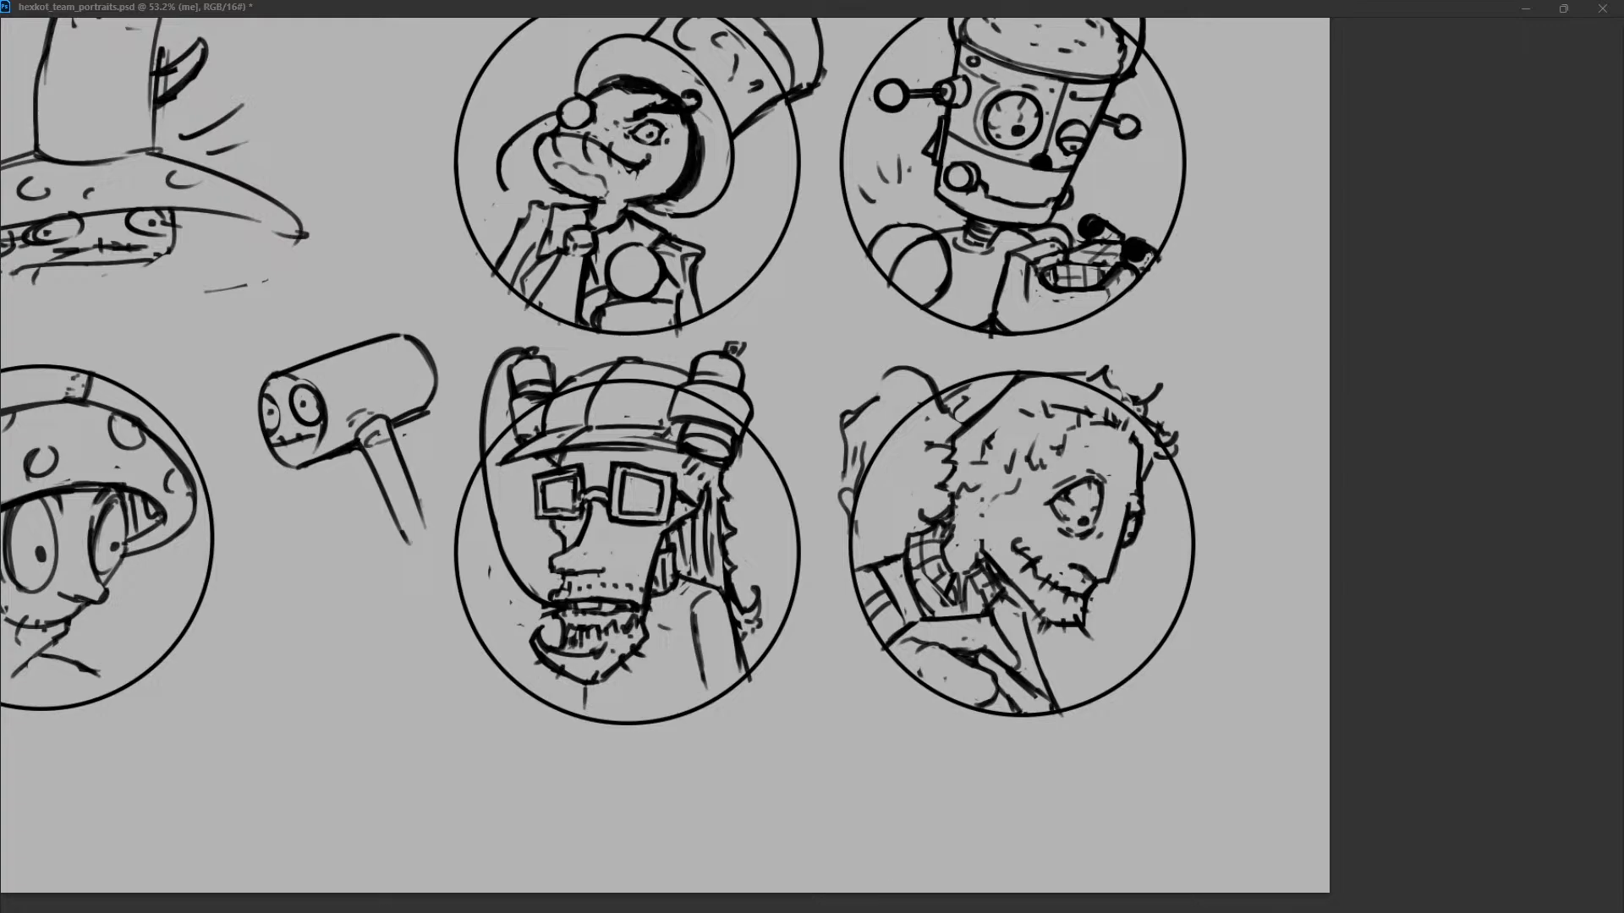
pyautogui.click(824, 663)
pyautogui.hscroll(-5, 824, 663)
pyautogui.hscroll(2, 824, 663)
pyautogui.scroll(-4, 824, 668)
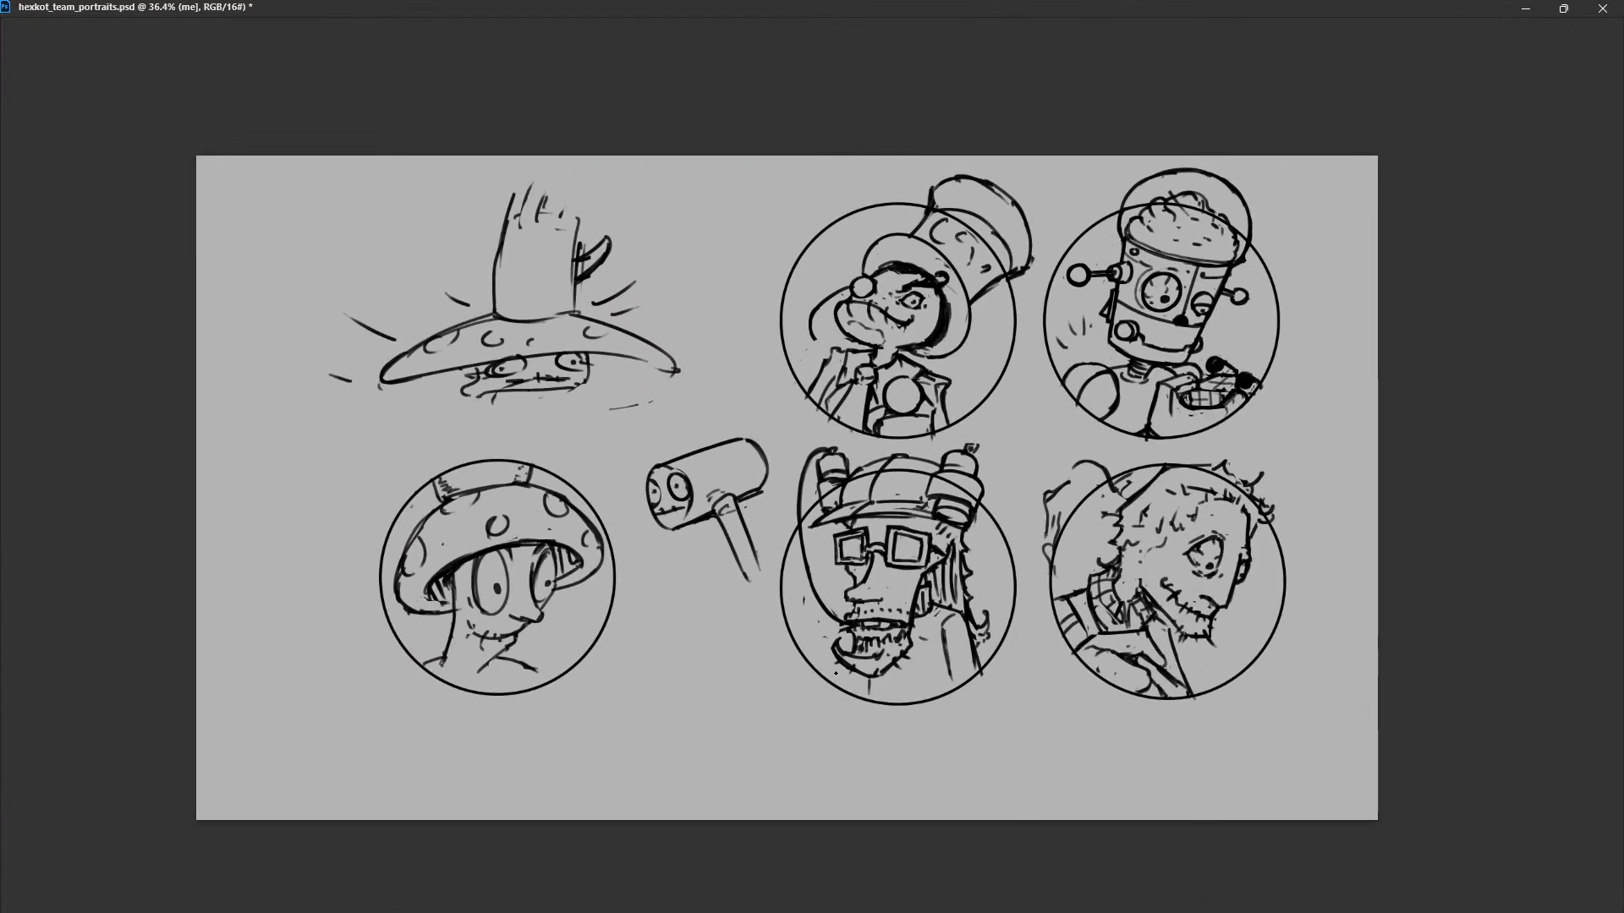
pyautogui.scroll(3, 1092, 652)
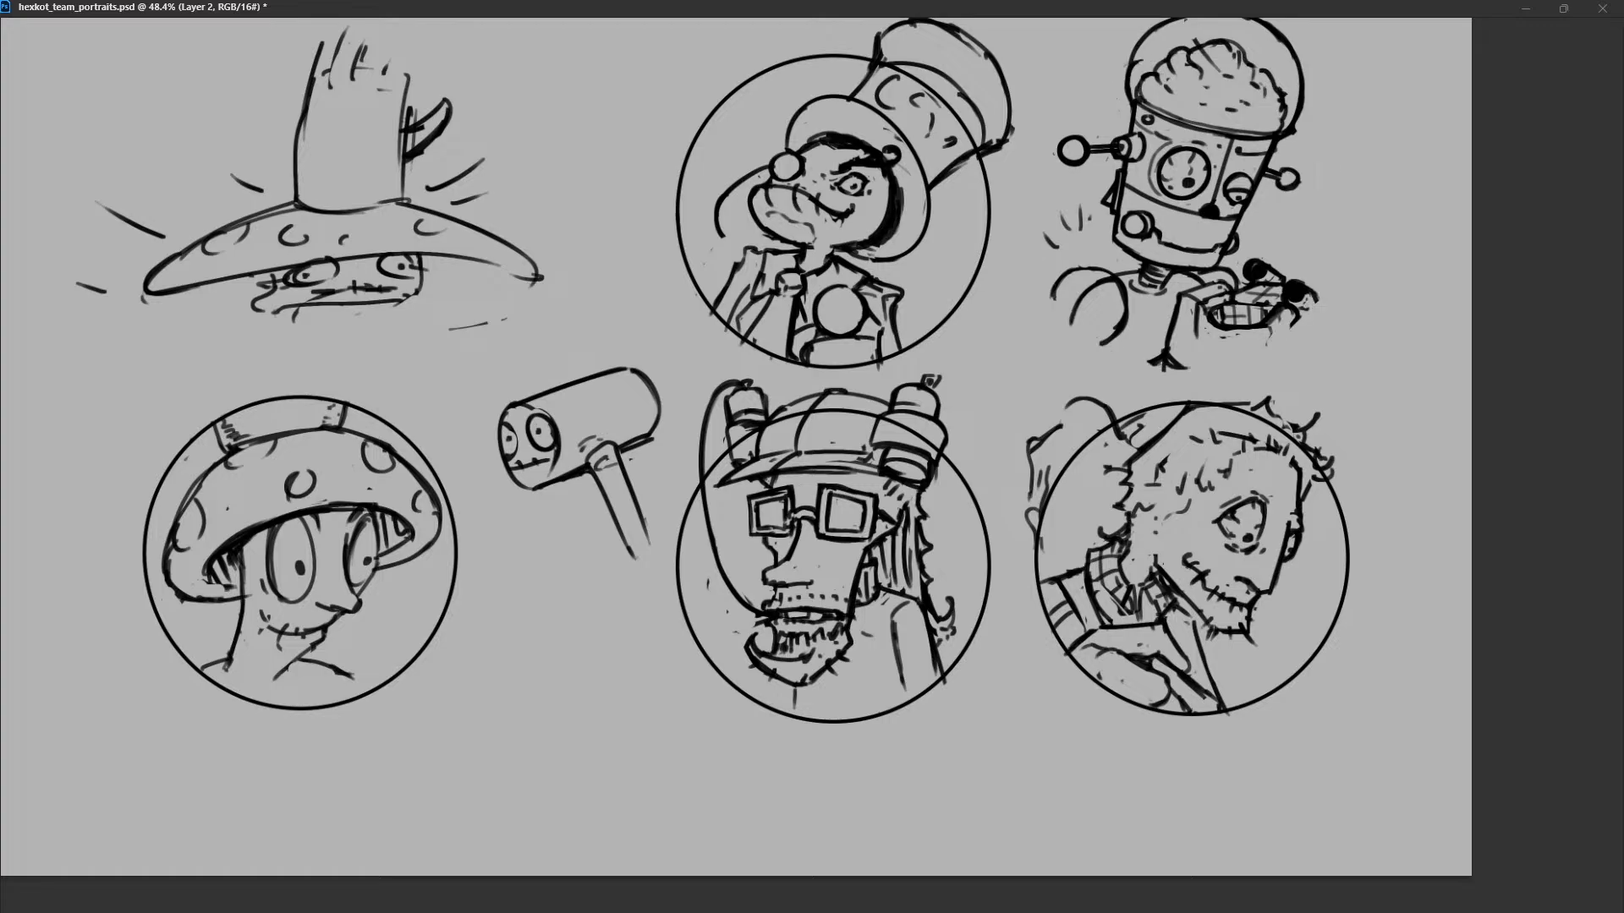
pyautogui.scroll(1, 736, 457)
pyautogui.moveTo(736, 456)
pyautogui.mouseDown()
pyautogui.moveTo(749, 484)
pyautogui.moveTo(749, 470)
pyautogui.mouseUp()
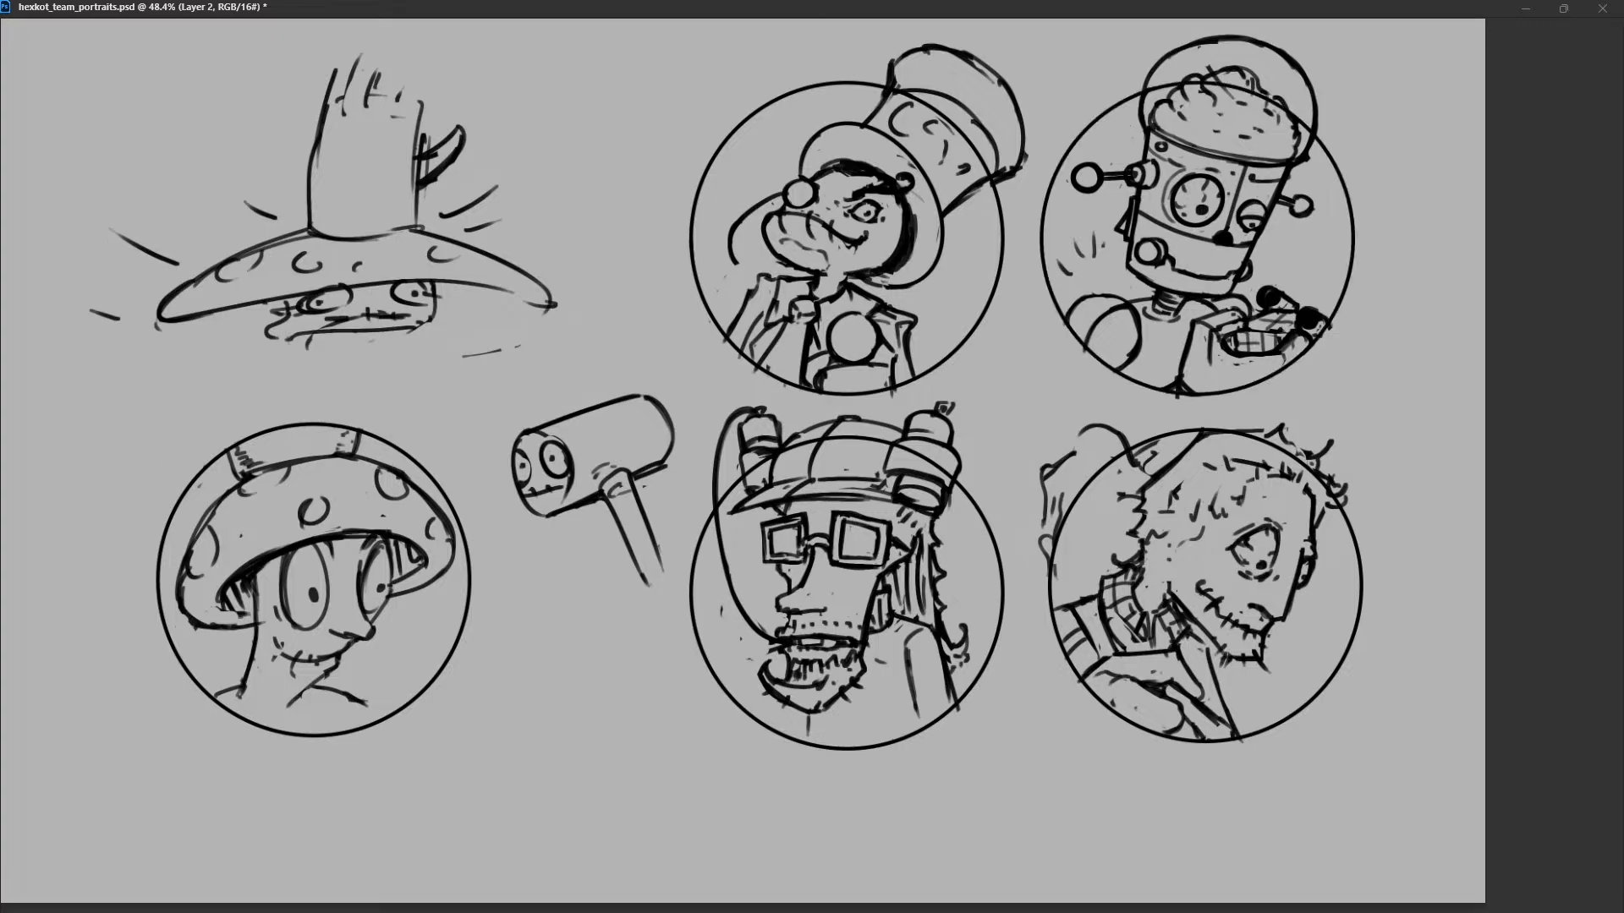